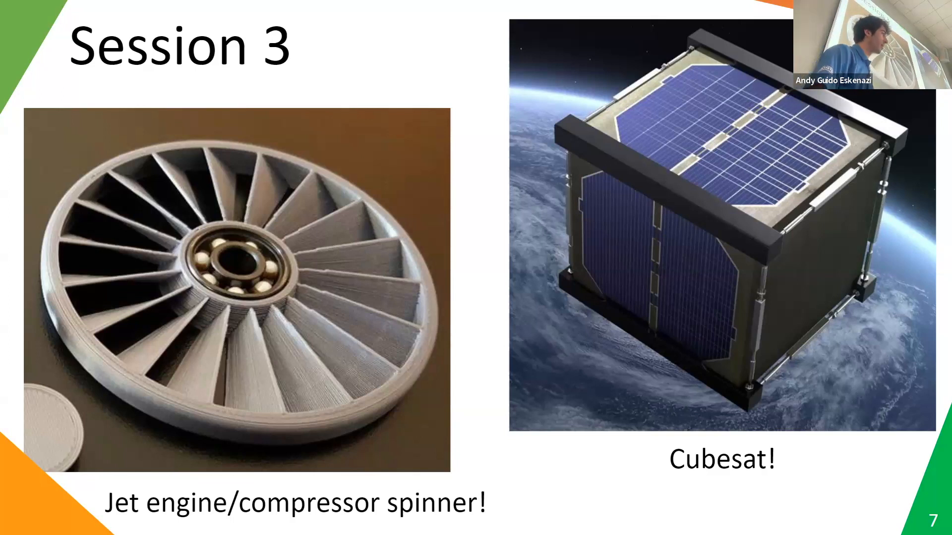
Step: End the slideshow on the jet engine spinner slide and switch to Autodesk Fusion
{"action": "key", "text": "Right"}
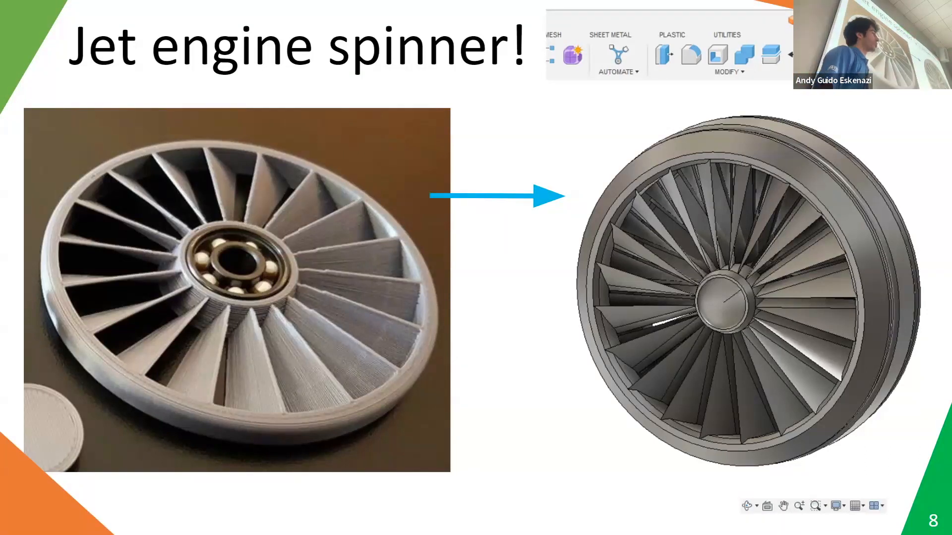
{"action": "key", "text": "Escape"}
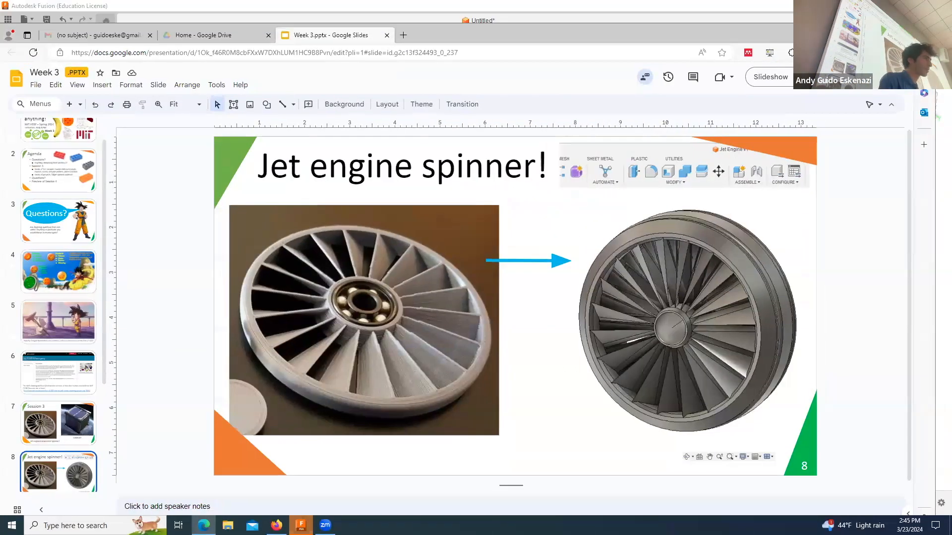
{"action": "left_click", "coordinate": [878, 35]}
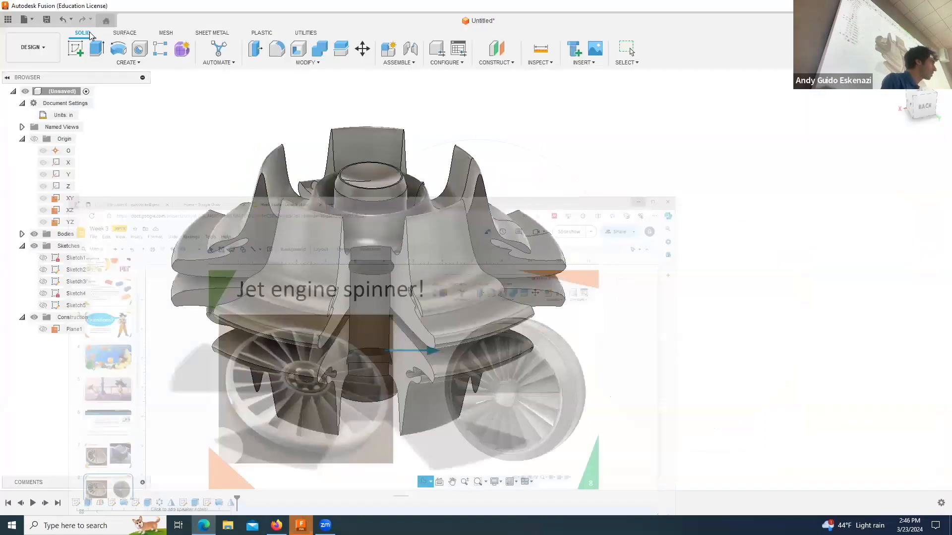
Step: Create a new, empty design document
{"action": "left_click", "coordinate": [55, 47]}
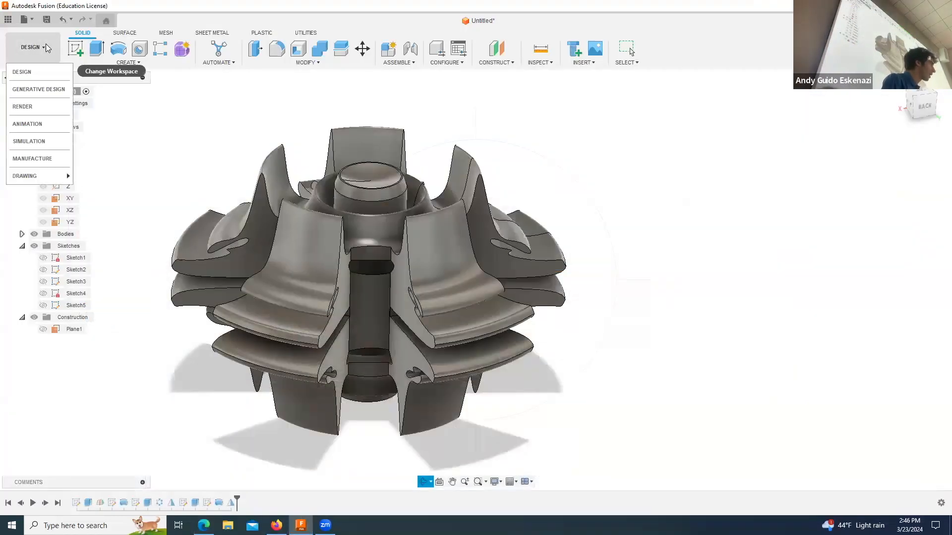
{"action": "left_click", "coordinate": [32, 20]}
{"action": "left_click", "coordinate": [36, 35]}
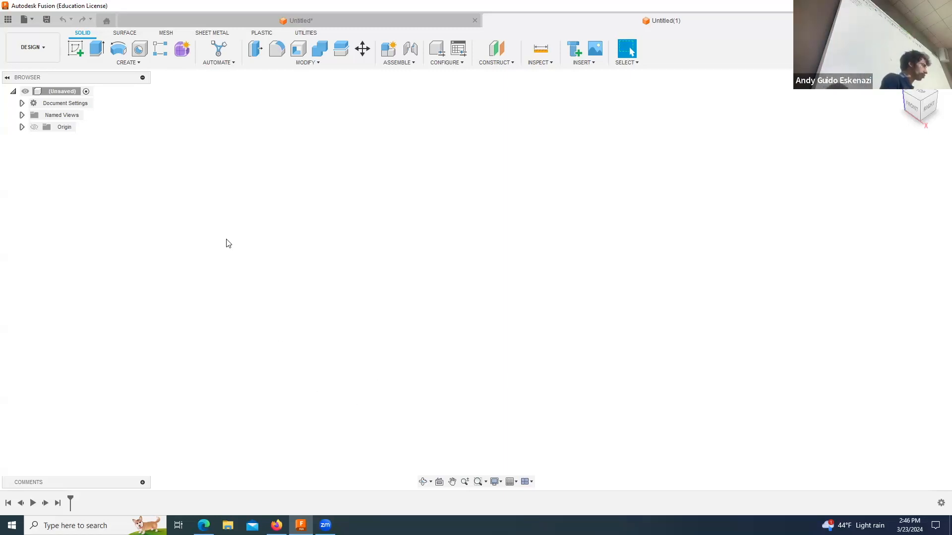
Step: Examine the document's active units and the available unit types without changing them
{"action": "left_click", "coordinate": [22, 103]}
{"action": "mouse_move", "coordinate": [55, 120]}
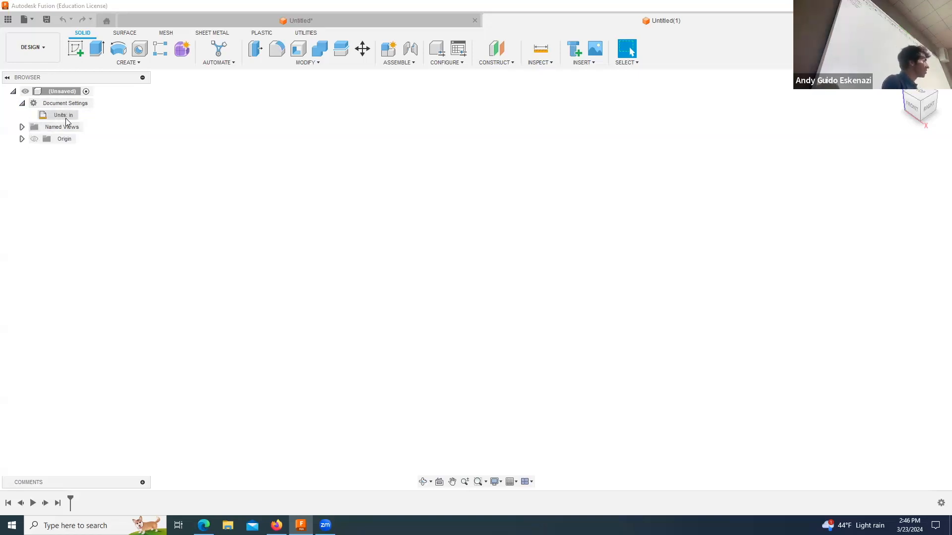
{"action": "left_click", "coordinate": [84, 117]}
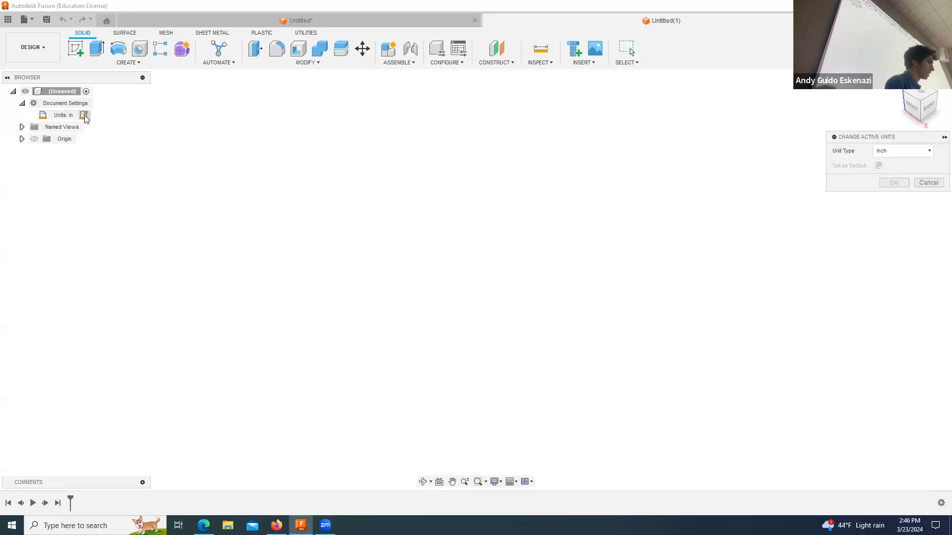
{"action": "left_click", "coordinate": [887, 151]}
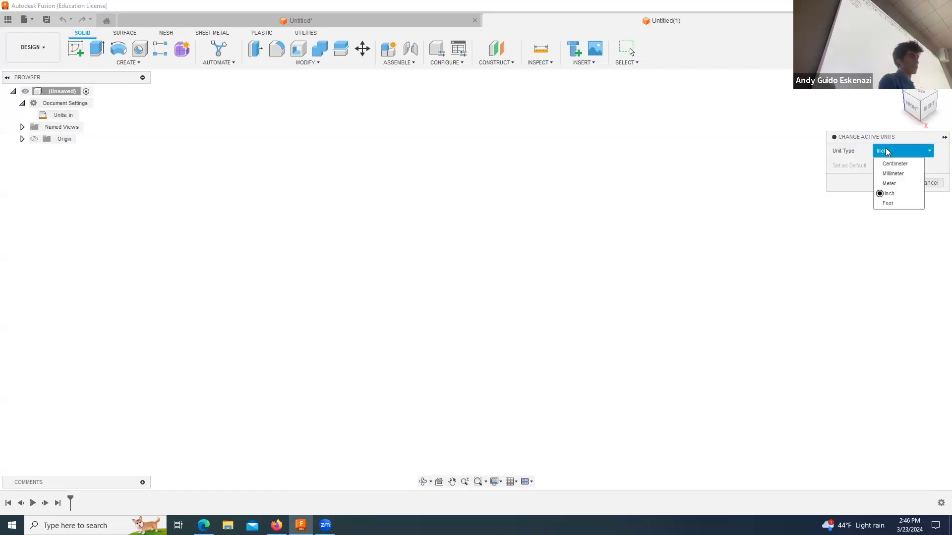
{"action": "left_click", "coordinate": [866, 161]}
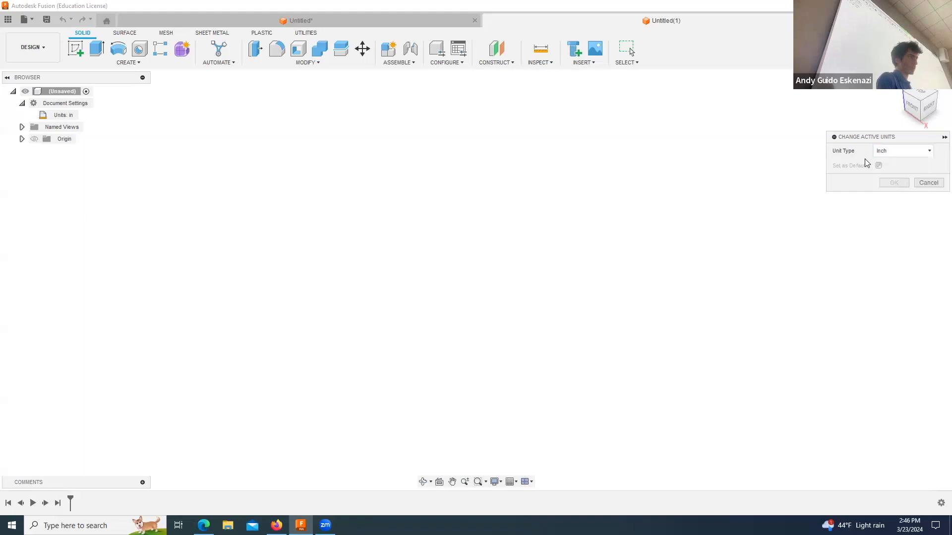
{"action": "left_click", "coordinate": [928, 184]}
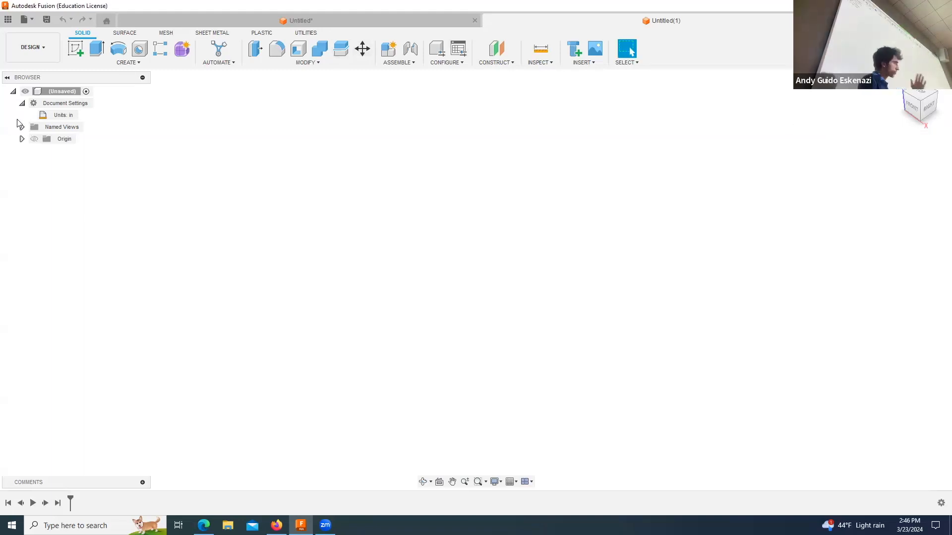
Step: Start a sketch on the horizontal XY plane and draw a circle about 4.6 in in diameter centred on the origin
{"action": "left_click", "coordinate": [76, 49]}
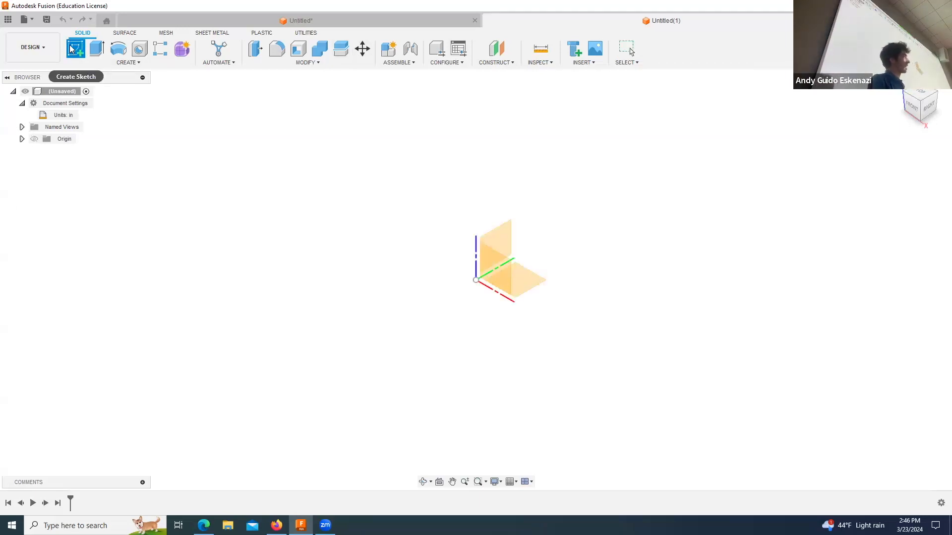
{"action": "left_click", "coordinate": [530, 282]}
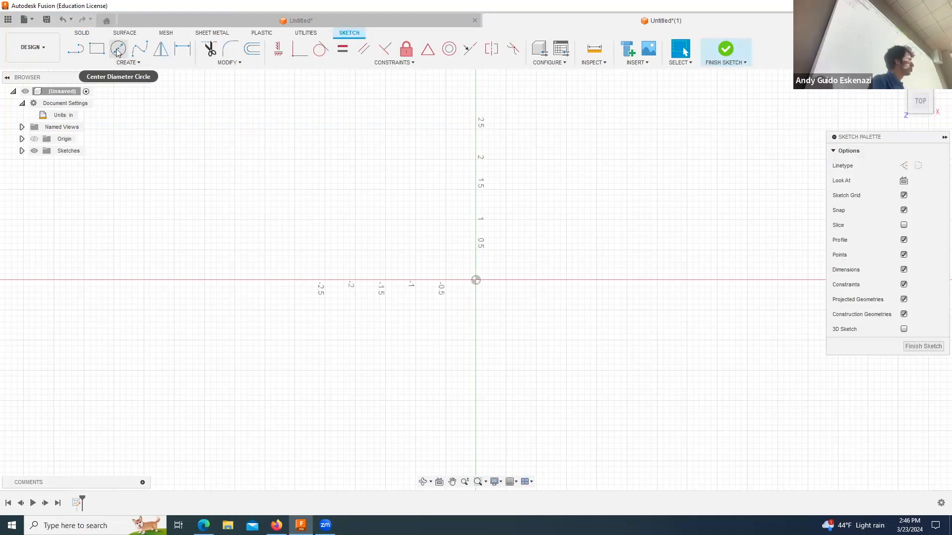
{"action": "left_click", "coordinate": [118, 50]}
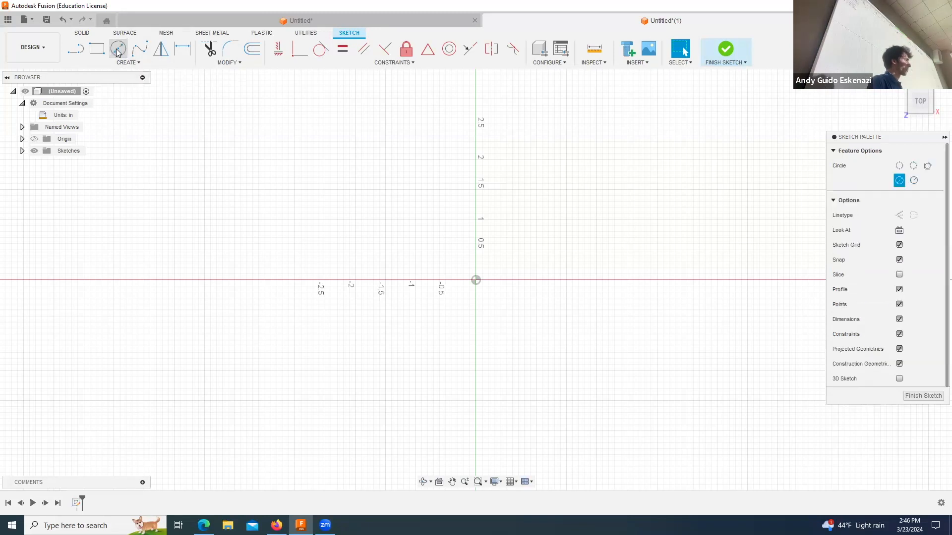
{"action": "left_click", "coordinate": [476, 280]}
{"action": "left_click", "coordinate": [615, 280]}
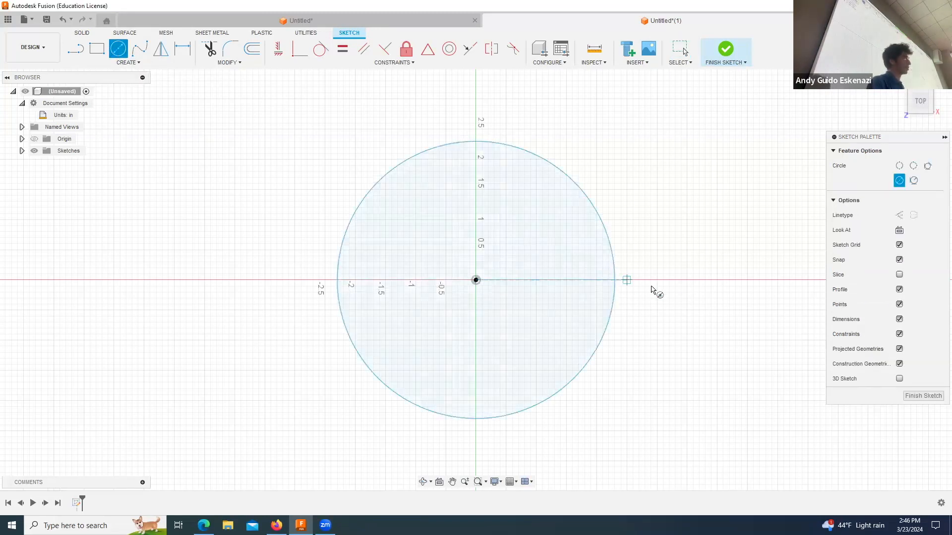
{"action": "key", "text": "Escape"}
Step: Convert the circle to construction geometry and set its diameter to 3 in
{"action": "left_click", "coordinate": [422, 154]}
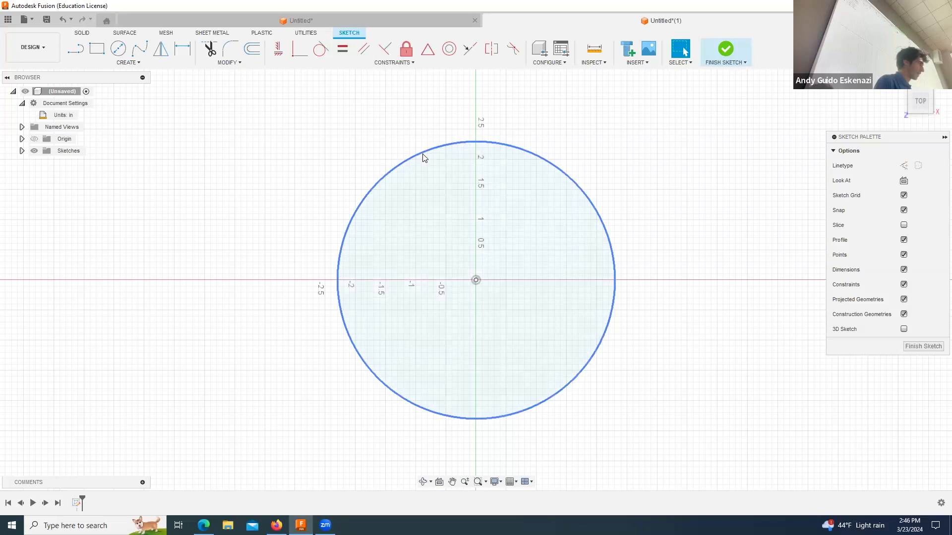
{"action": "left_click", "coordinate": [905, 197]}
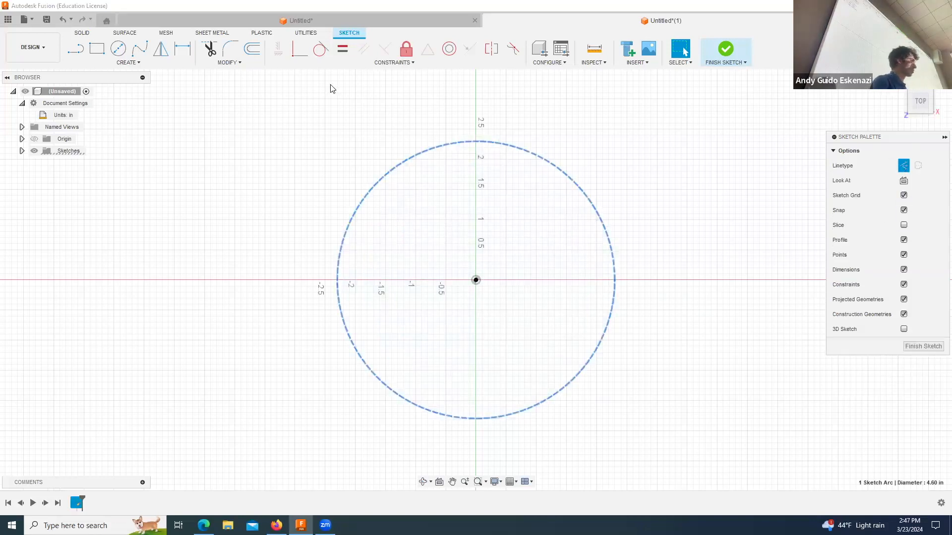
{"action": "left_click", "coordinate": [182, 48]}
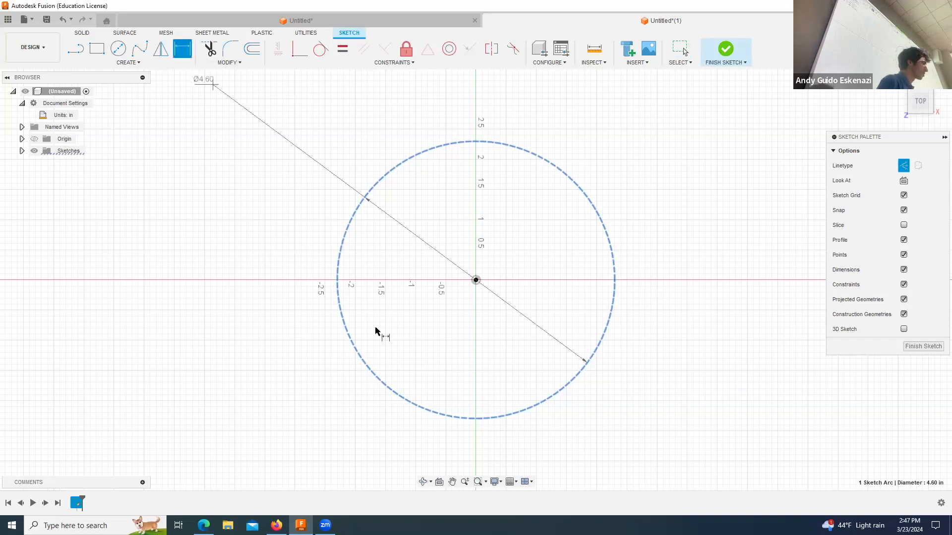
{"action": "left_click", "coordinate": [290, 233]}
{"action": "type", "text": "3"}
{"action": "key", "text": "Return"}
{"action": "key", "text": "Escape"}
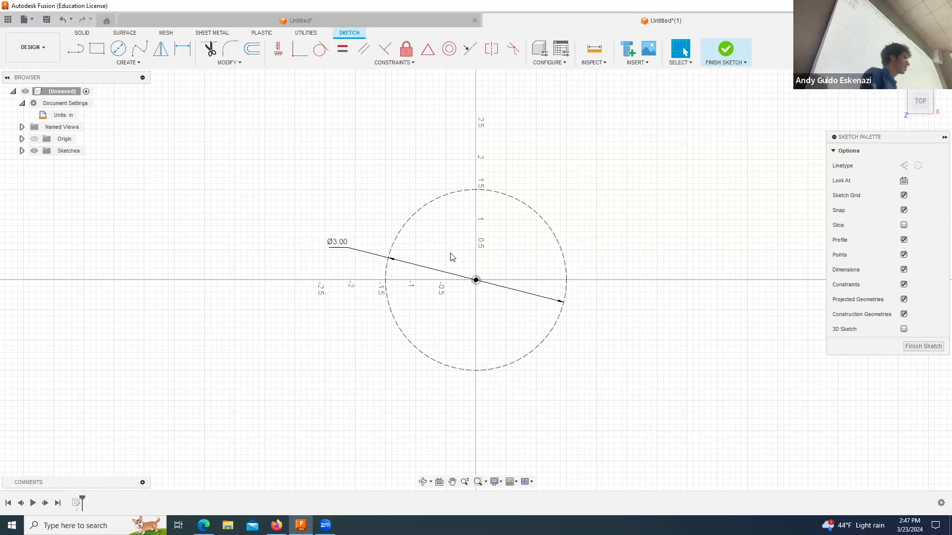
{"action": "left_click", "coordinate": [115, 48]}
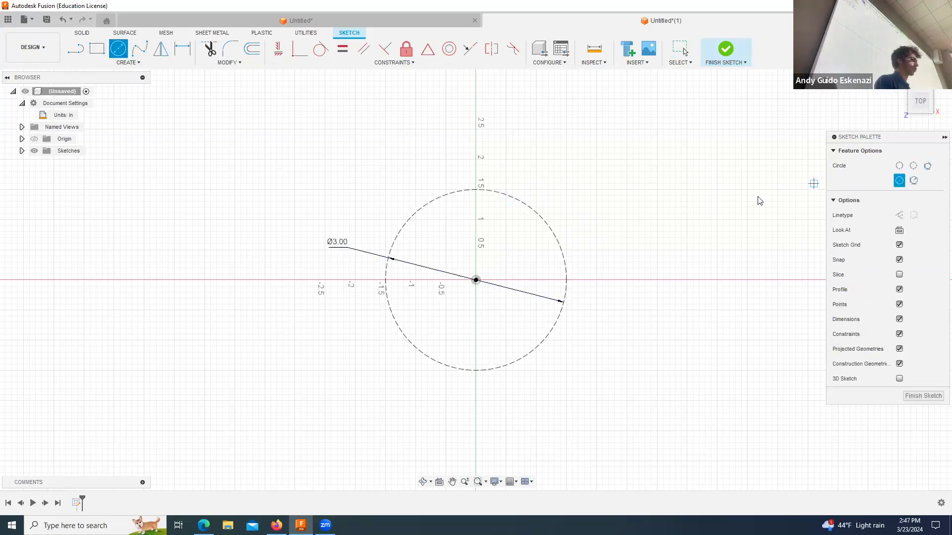
{"action": "key", "text": "Escape"}
{"action": "left_click", "coordinate": [546, 219]}
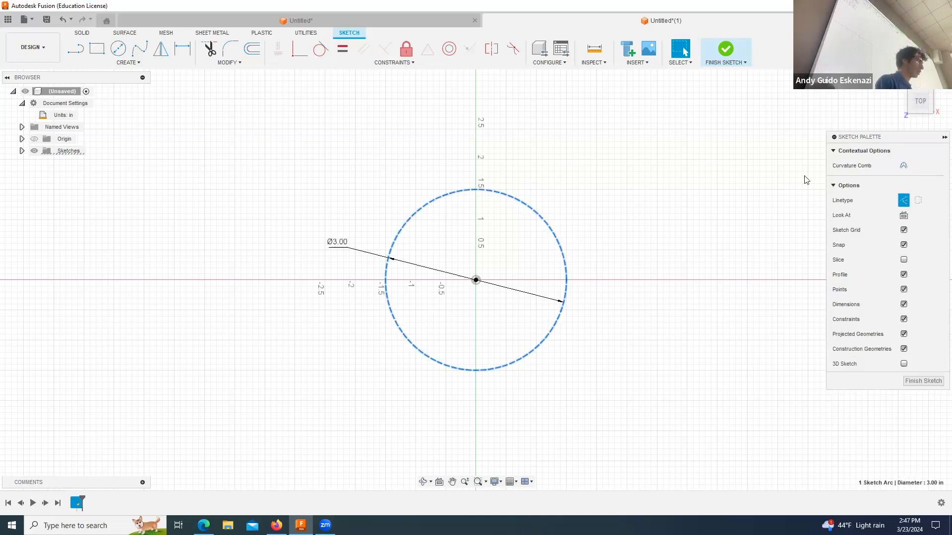
{"action": "key", "text": "Escape"}
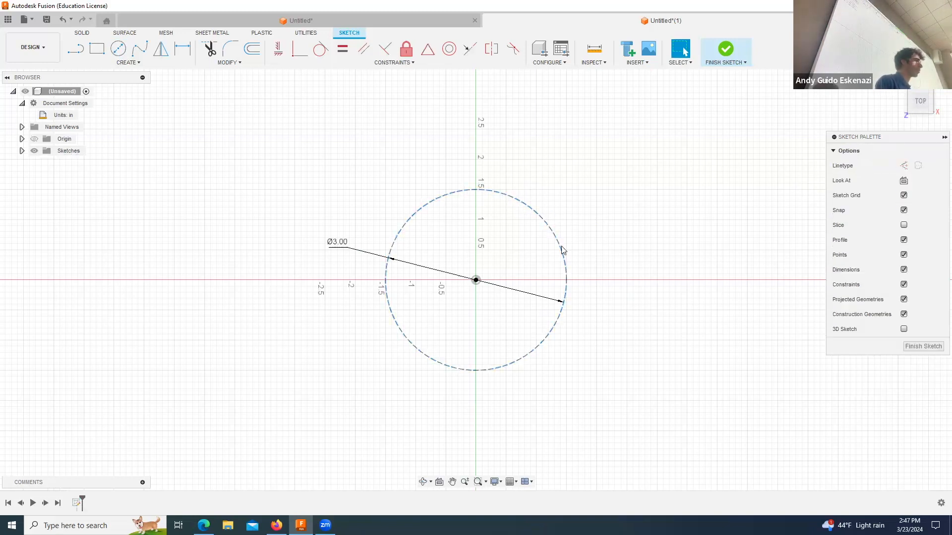
Step: Draw a smaller solid-line circle centred on the origin, dimension its diameter to 1 in, and finish the sketch
{"action": "left_click", "coordinate": [475, 280]}
{"action": "left_click", "coordinate": [477, 250]}
{"action": "left_click", "coordinate": [183, 48]}
{"action": "left_click", "coordinate": [497, 262]}
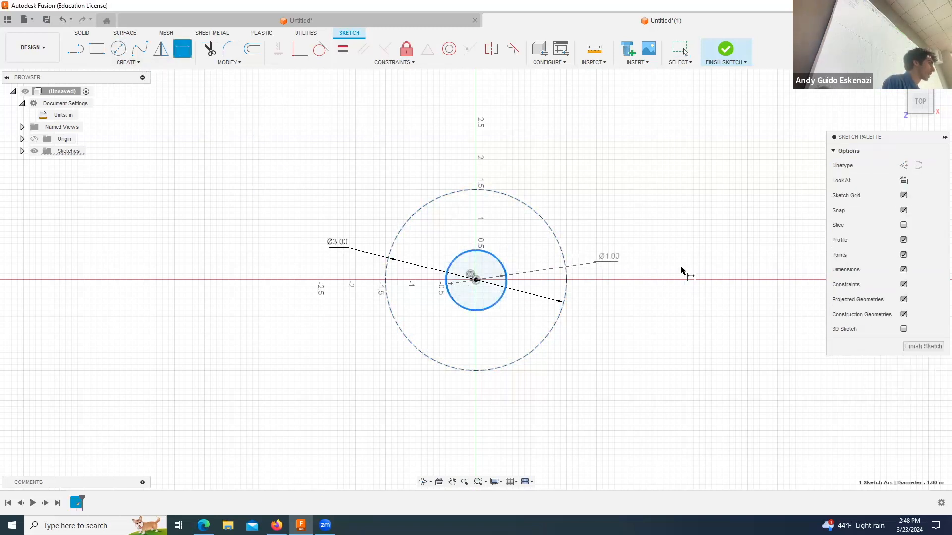
{"action": "left_click", "coordinate": [687, 290]}
{"action": "type", "text": "1"}
{"action": "key", "text": "Return"}
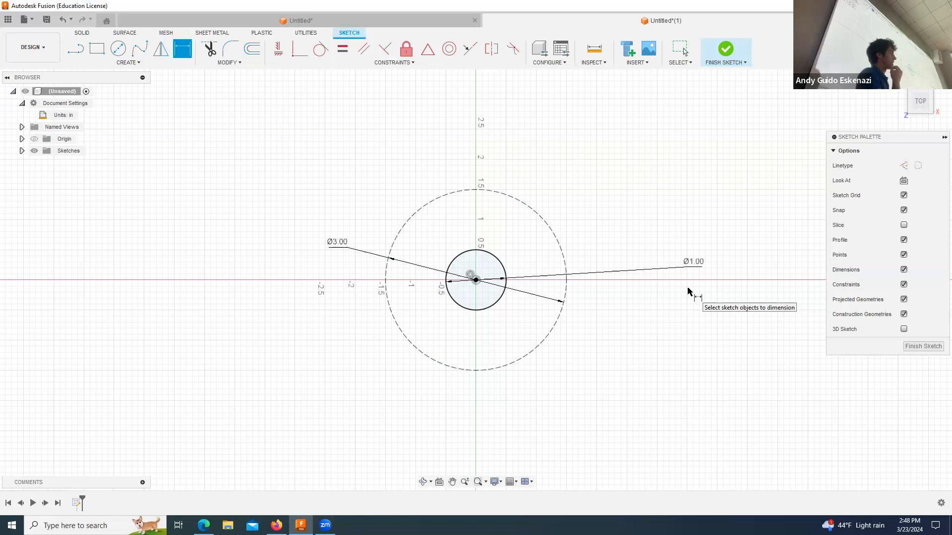
{"action": "left_click", "coordinate": [725, 50]}
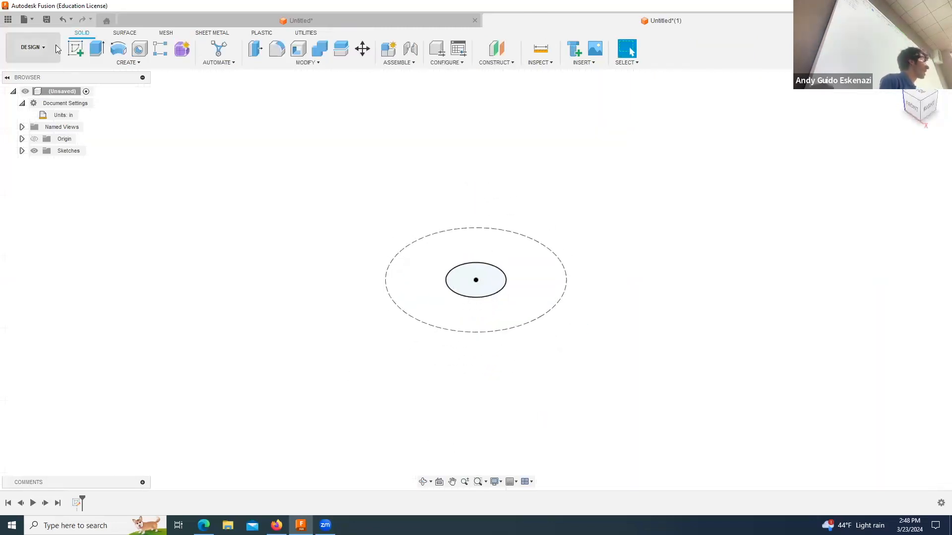
Step: Extrude the 1 in circle upward about 0.25 in as a new body
{"action": "left_click", "coordinate": [97, 48]}
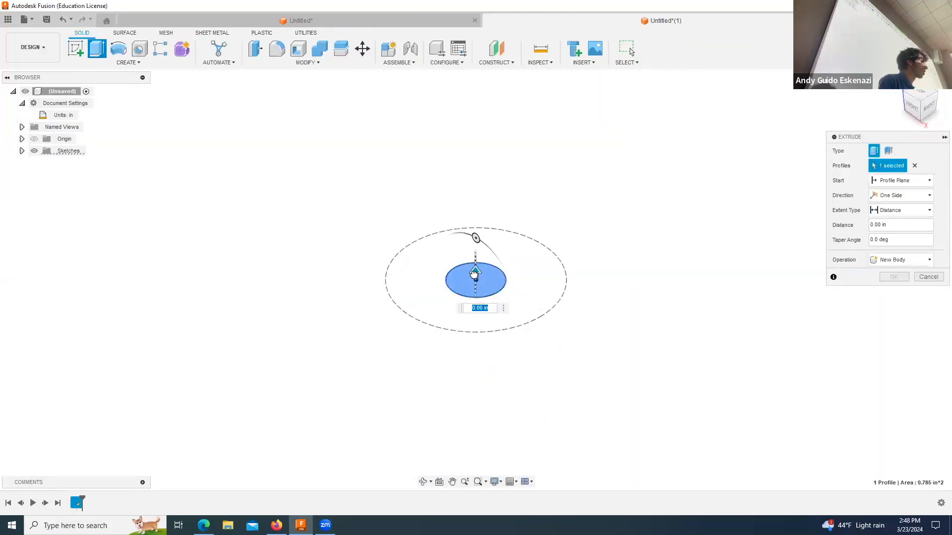
{"action": "left_click_drag", "start_coordinate": [474, 274], "coordinate": [474, 253]}
{"action": "left_click", "coordinate": [882, 224]}
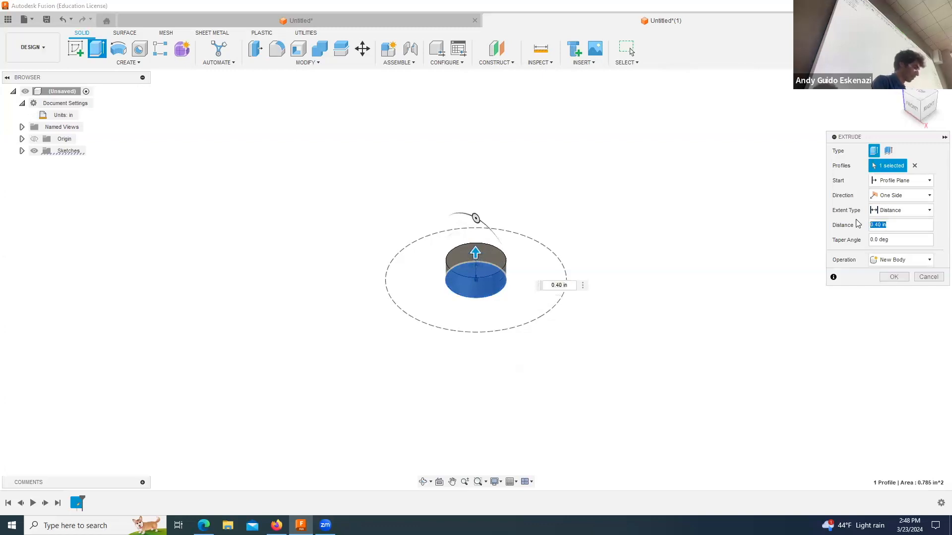
{"action": "key", "text": "BackSpace"}
{"action": "left_click", "coordinate": [890, 274]}
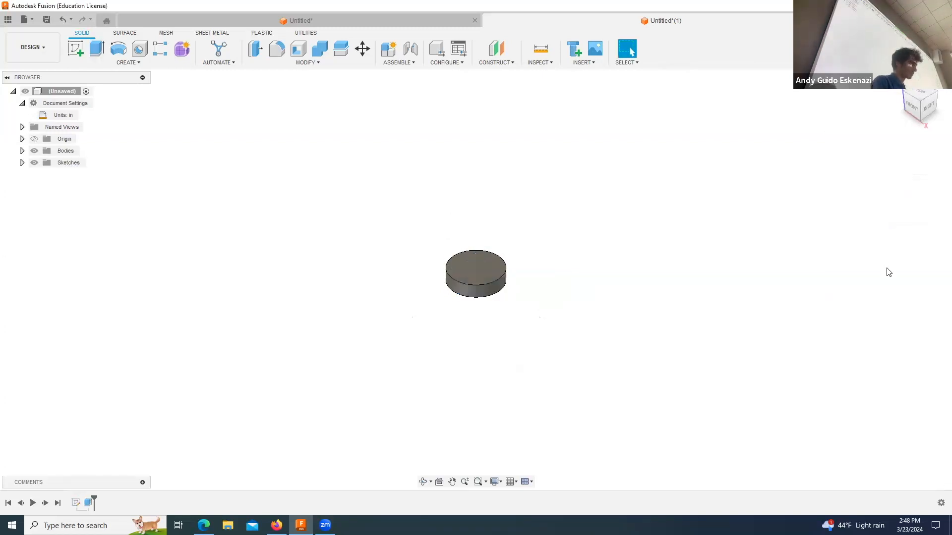
Step: Make Sketch1 visible so the construction circle shows around the extruded disc
{"action": "left_click", "coordinate": [21, 163]}
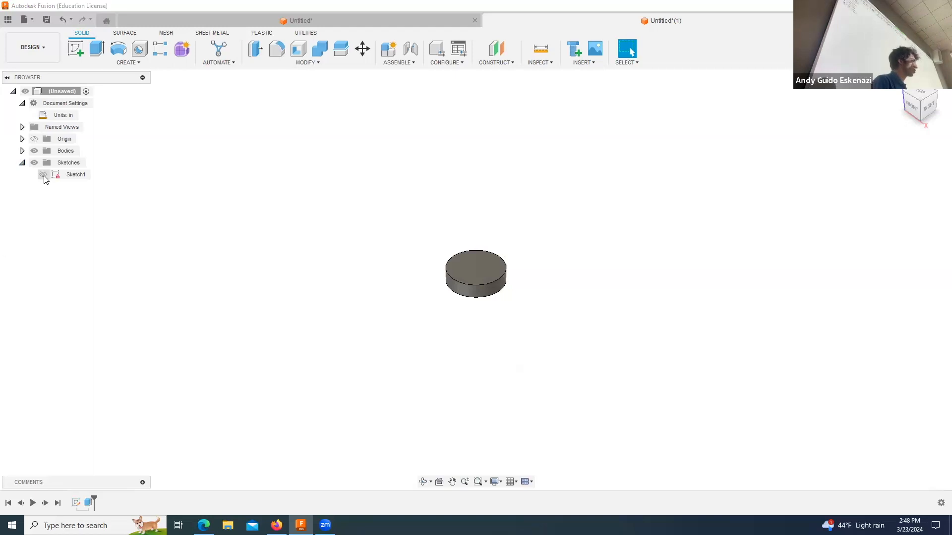
{"action": "left_click", "coordinate": [44, 176]}
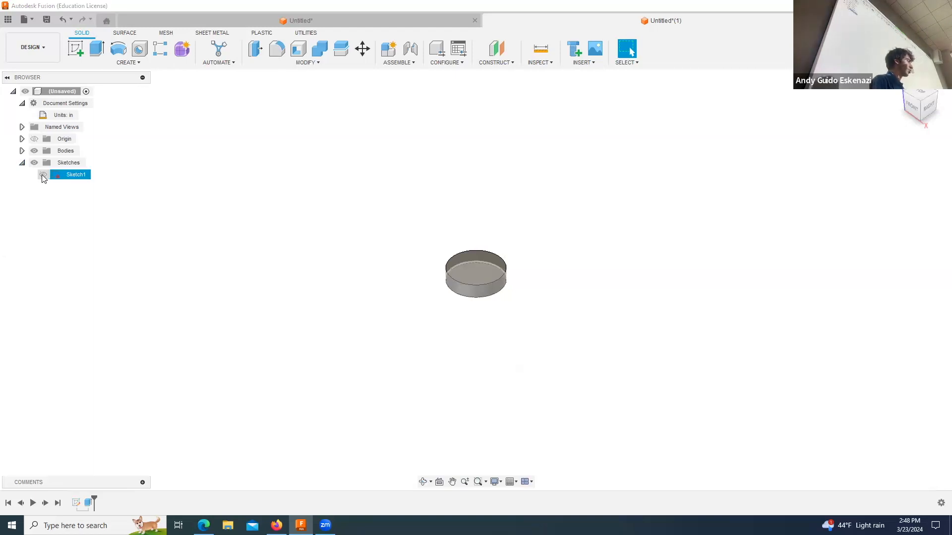
{"action": "left_click", "coordinate": [43, 175]}
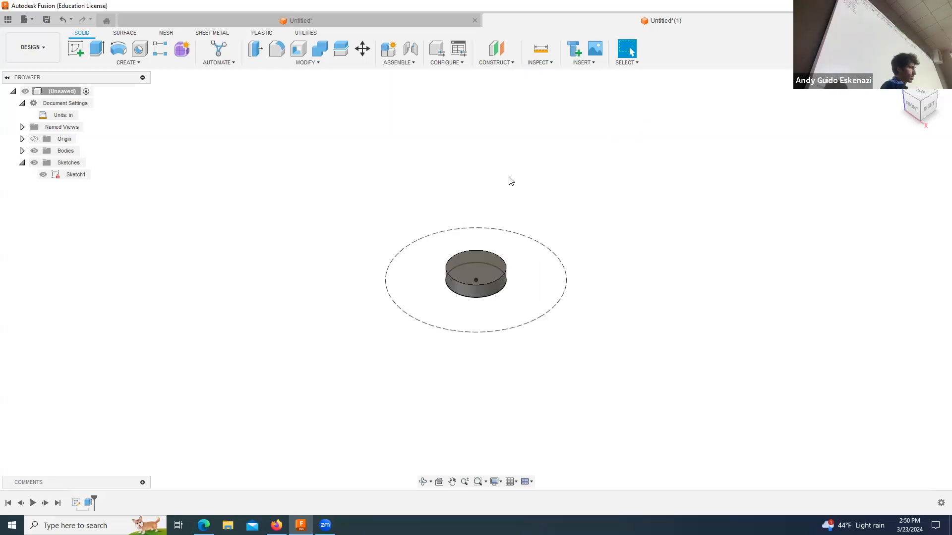
Step: Start a new sketch on the vertical YZ origin plane through the disc
{"action": "left_click", "coordinate": [422, 481]}
{"action": "left_click_drag", "start_coordinate": [470, 395], "coordinate": [461, 376]}
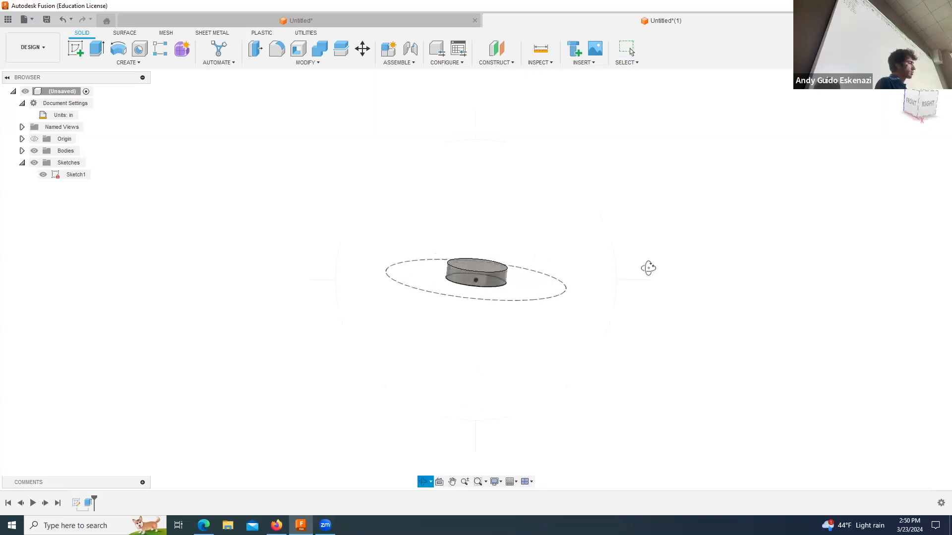
{"action": "key", "text": "Escape"}
{"action": "left_click", "coordinate": [75, 48]}
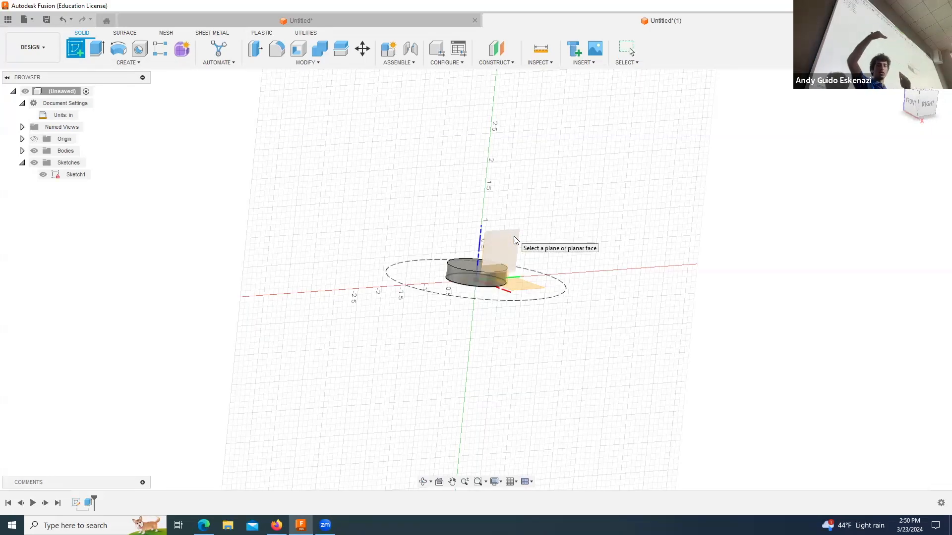
{"action": "left_click", "coordinate": [515, 240]}
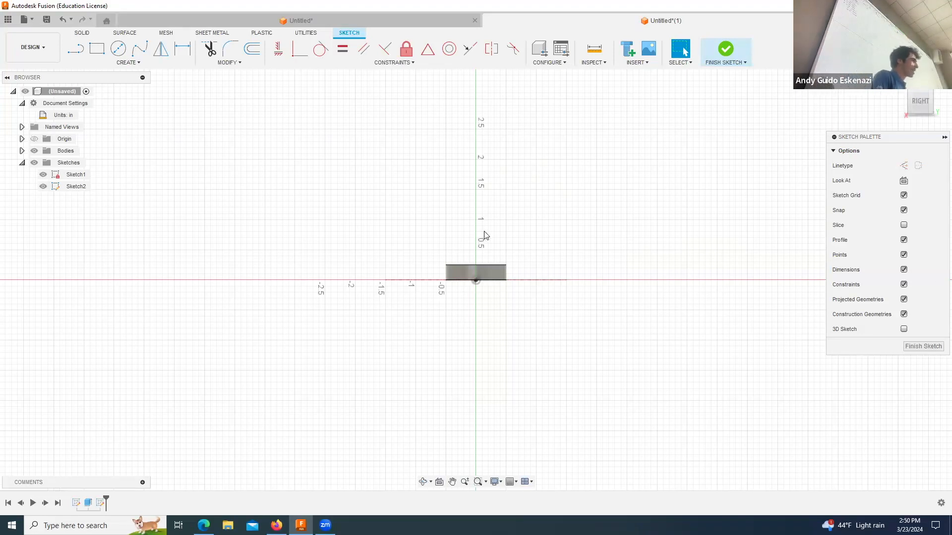
{"action": "scroll", "coordinate": [522, 278], "scroll_direction": "up", "scroll_amount": 5}
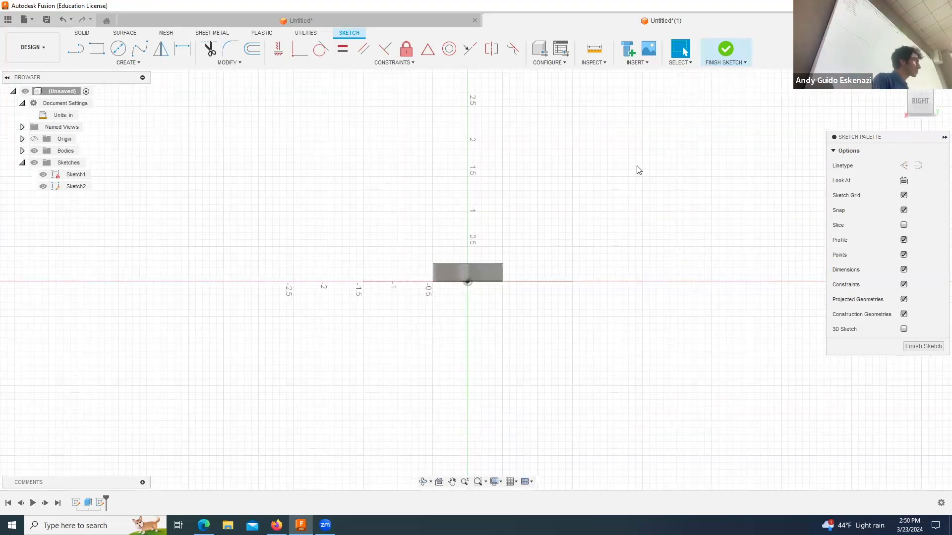
{"action": "left_click", "coordinate": [138, 52]}
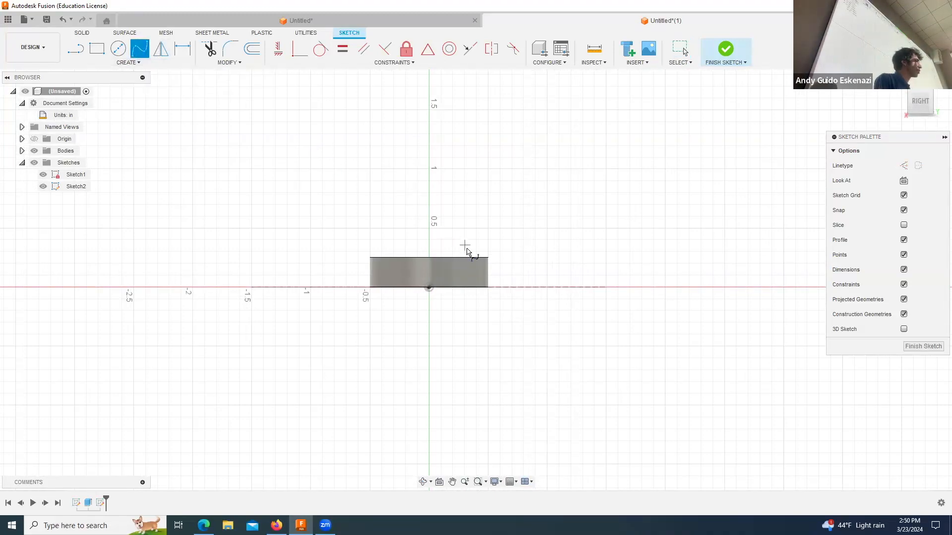
{"action": "key", "text": "Escape"}
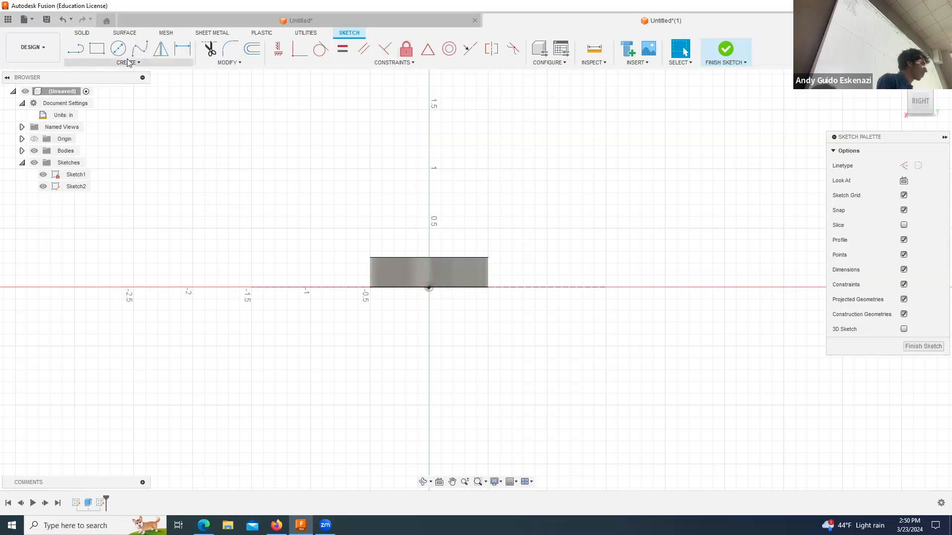
{"action": "key", "text": "l"}
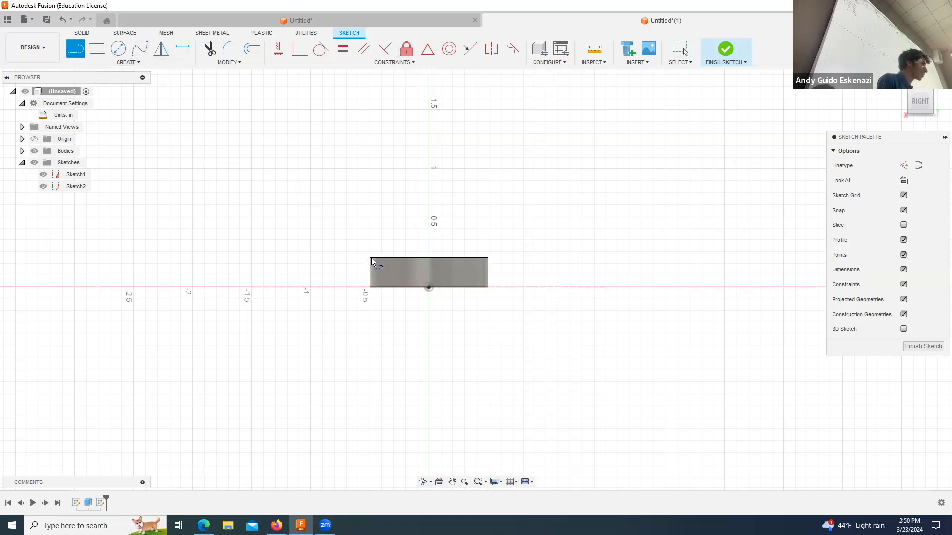
{"action": "key", "text": "Escape"}
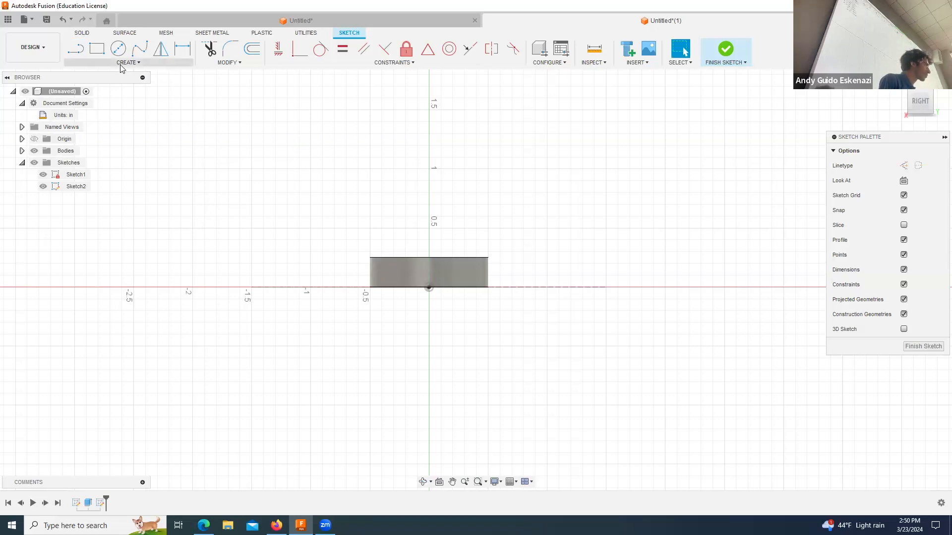
Step: Project the disc's top circular edge into the active vertical sketch as linked geometry
{"action": "left_click", "coordinate": [122, 63]}
{"action": "mouse_move", "coordinate": [120, 214]}
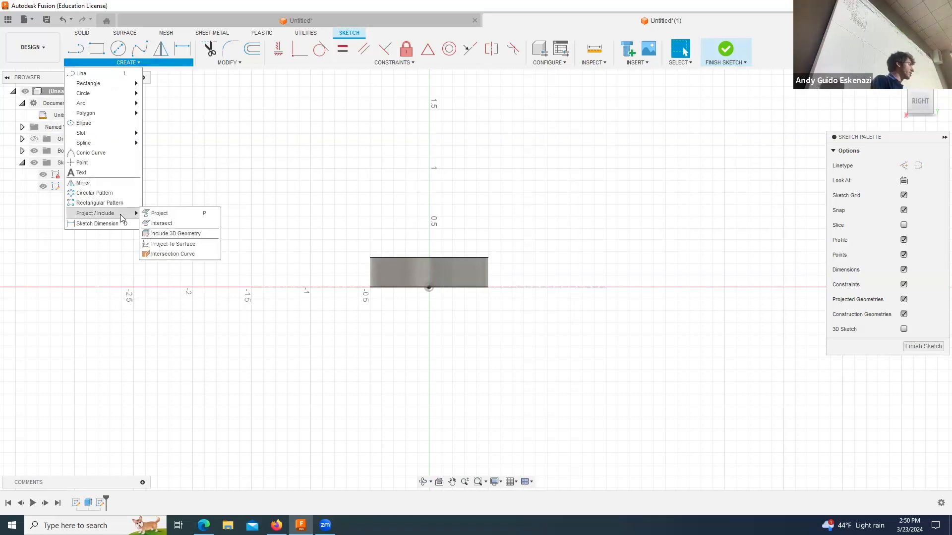
{"action": "left_click", "coordinate": [159, 213]}
{"action": "left_click", "coordinate": [394, 258]}
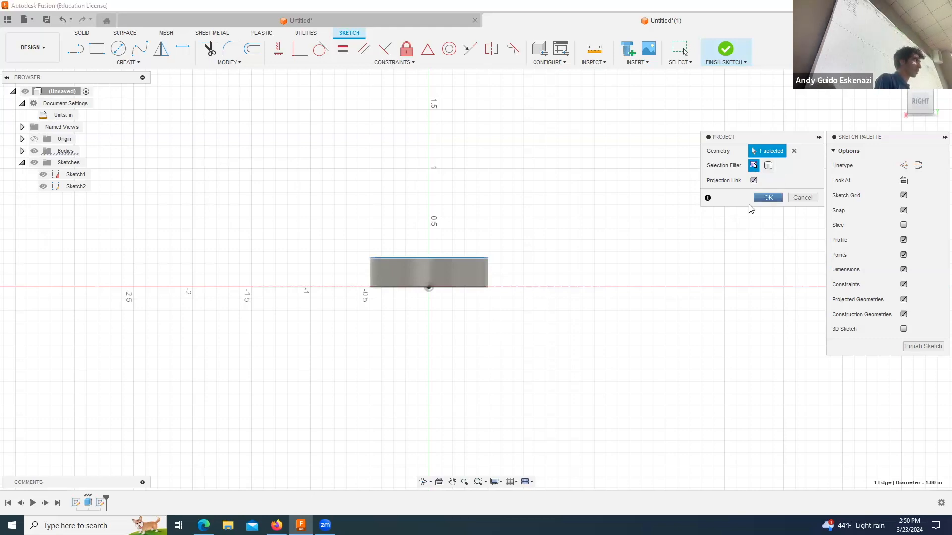
{"action": "left_click", "coordinate": [759, 198]}
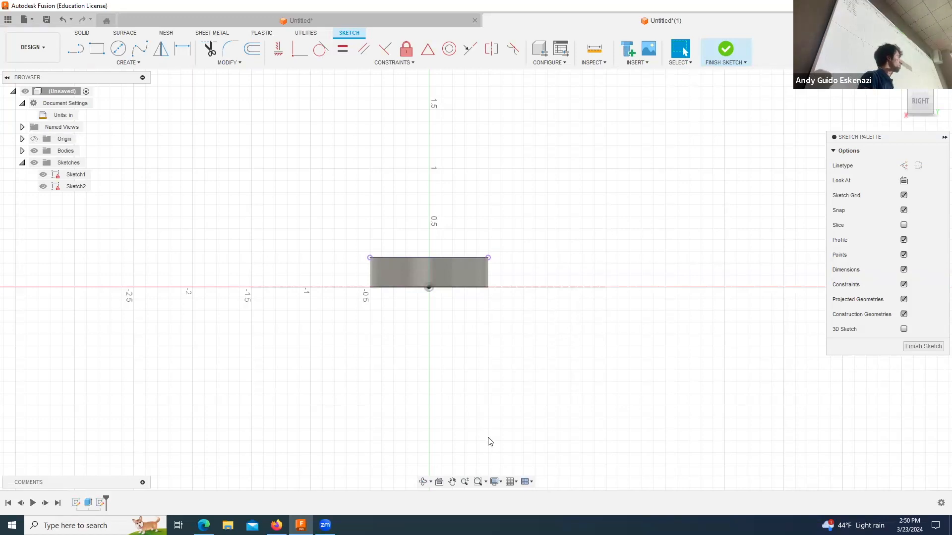
{"action": "mouse_move", "coordinate": [438, 373]}
{"action": "middle_mouse_down", "text": "shift"}
{"action": "mouse_move", "coordinate": [438, 383]}
{"action": "mouse_move", "coordinate": [514, 373]}
{"action": "middle_mouse_up", "text": "shift"}
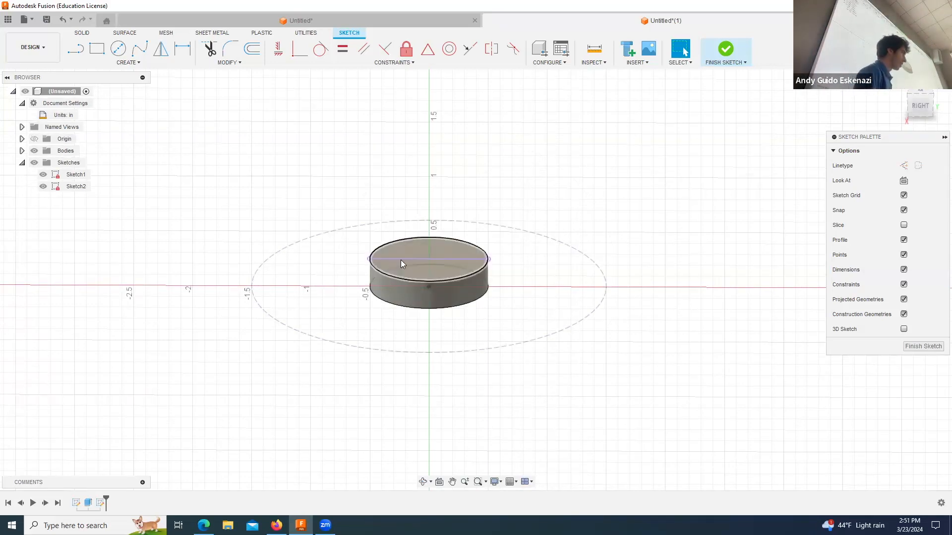
{"action": "left_click", "coordinate": [98, 64]}
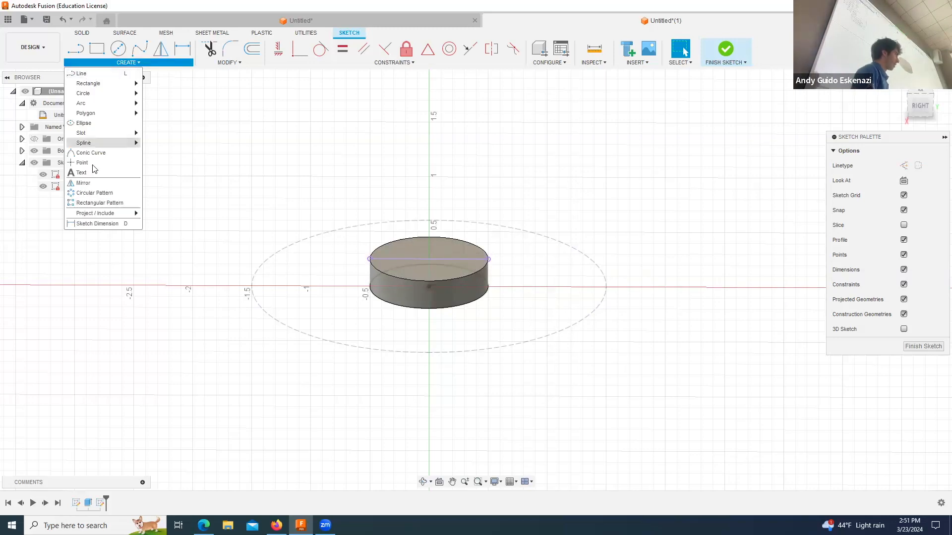
{"action": "mouse_move", "coordinate": [101, 214]}
{"action": "left_click", "coordinate": [154, 214]}
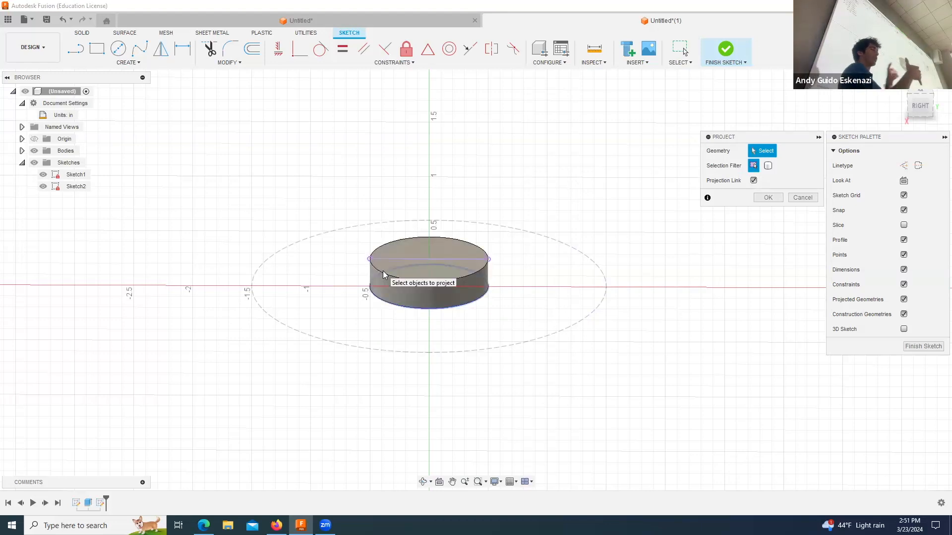
{"action": "key", "text": "Escape"}
{"action": "left_click", "coordinate": [420, 260]}
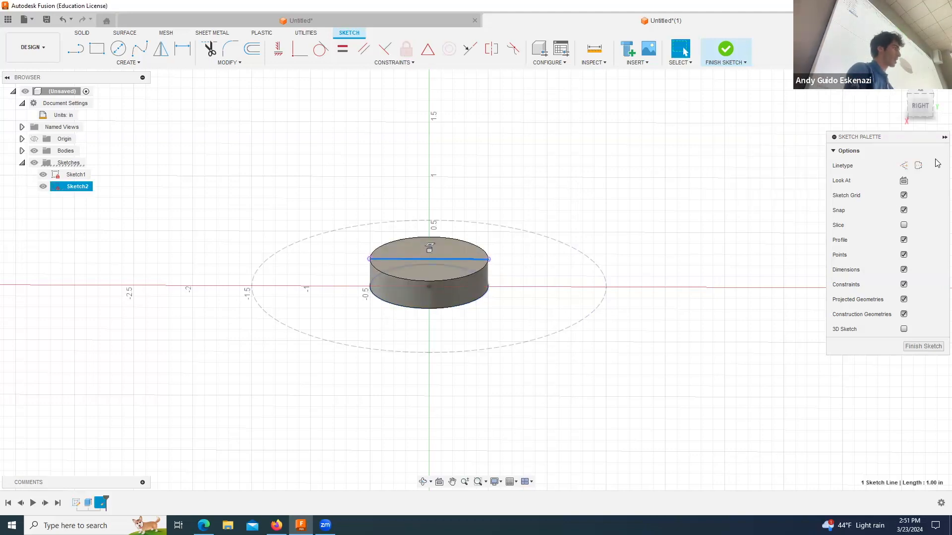
{"action": "left_click", "coordinate": [590, 305]}
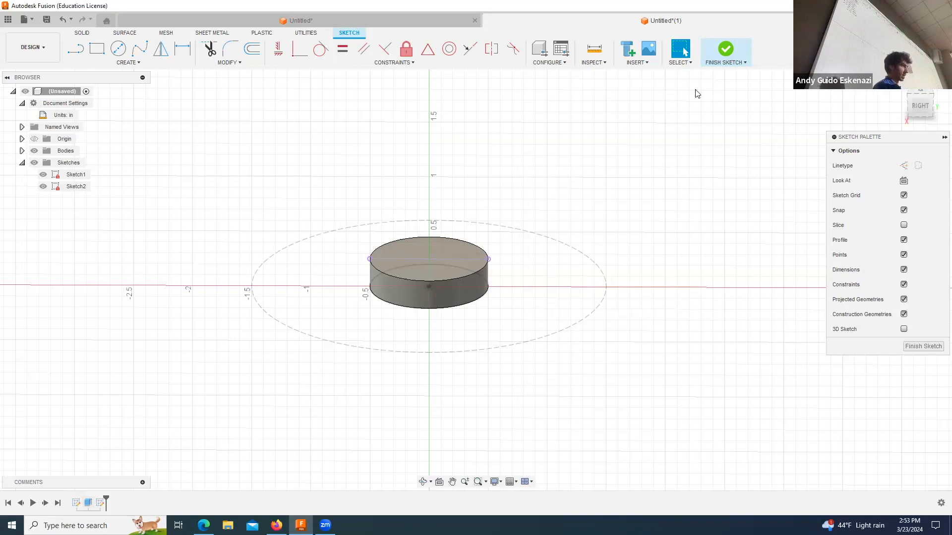
Step: Finish Sketch2 with the projected line and reopen it for editing
{"action": "left_click", "coordinate": [732, 54]}
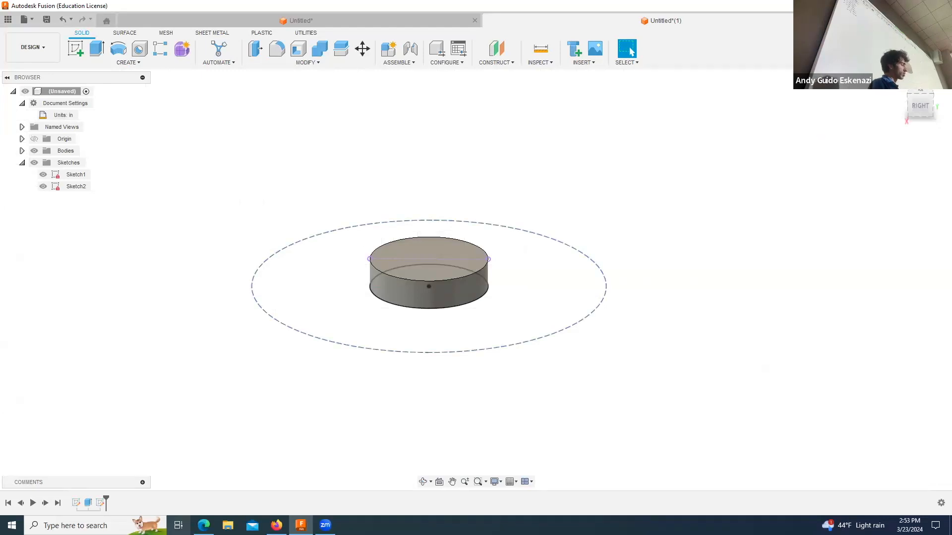
{"action": "right_click", "coordinate": [100, 503]}
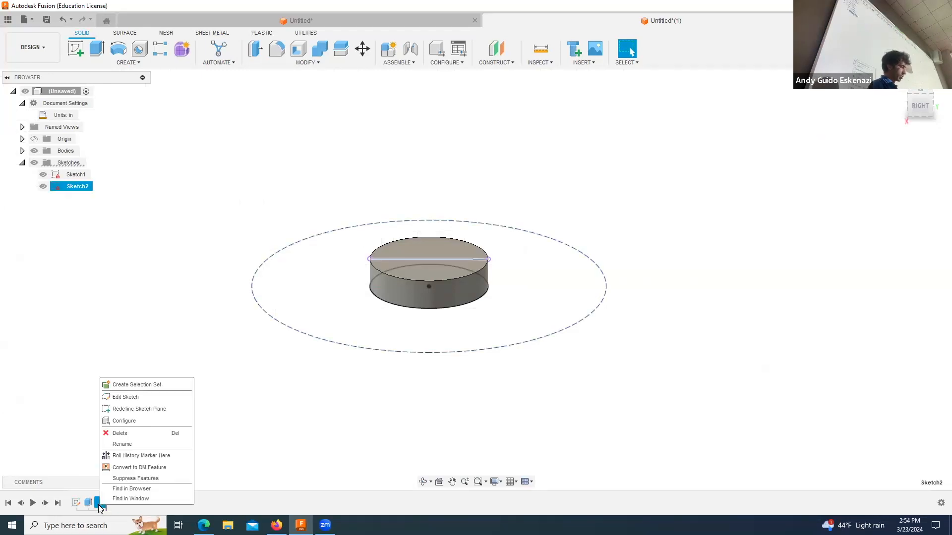
{"action": "left_click", "coordinate": [121, 397]}
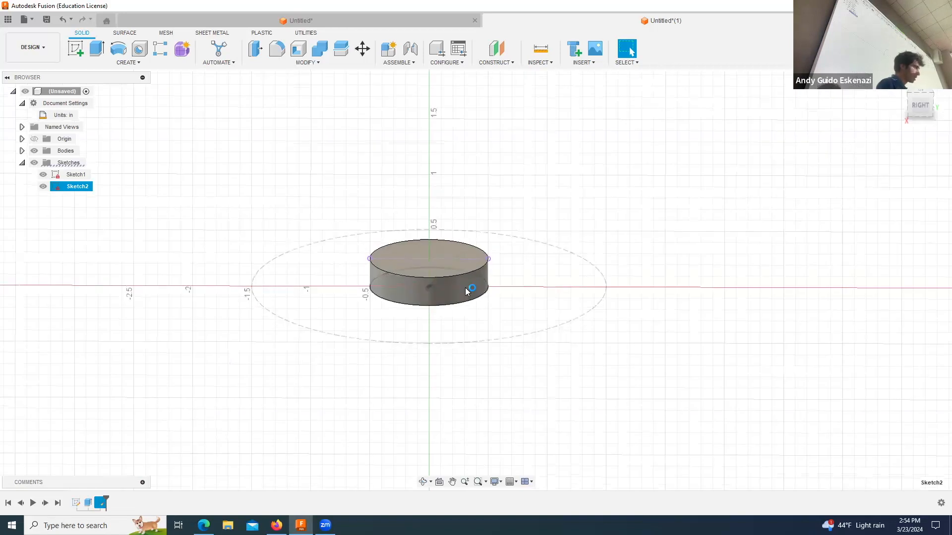
{"action": "left_click", "coordinate": [422, 481]}
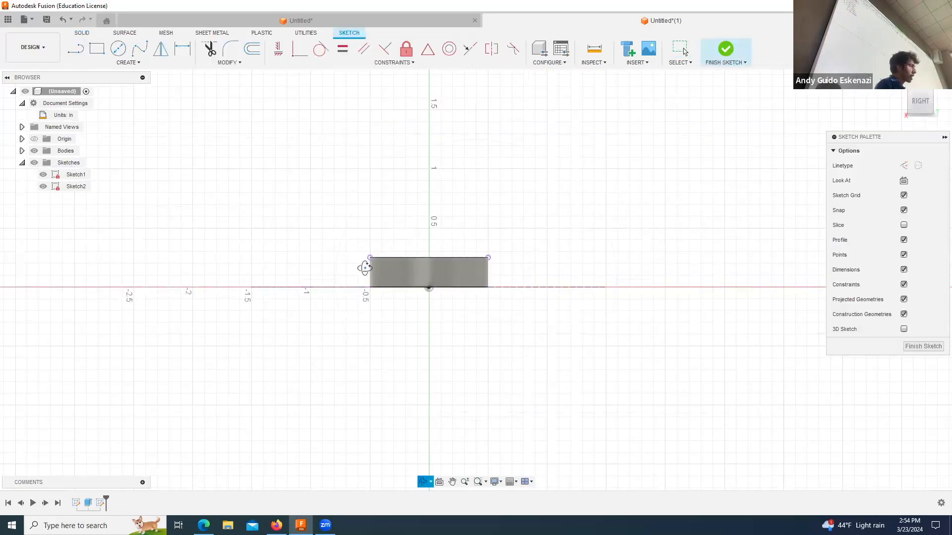
{"action": "left_click_drag", "start_coordinate": [365, 265], "coordinate": [357, 262]}
{"action": "scroll", "coordinate": [267, 216], "scroll_direction": "down", "scroll_amount": 2}
{"action": "scroll", "coordinate": [219, 230], "scroll_direction": "up", "scroll_amount": 4}
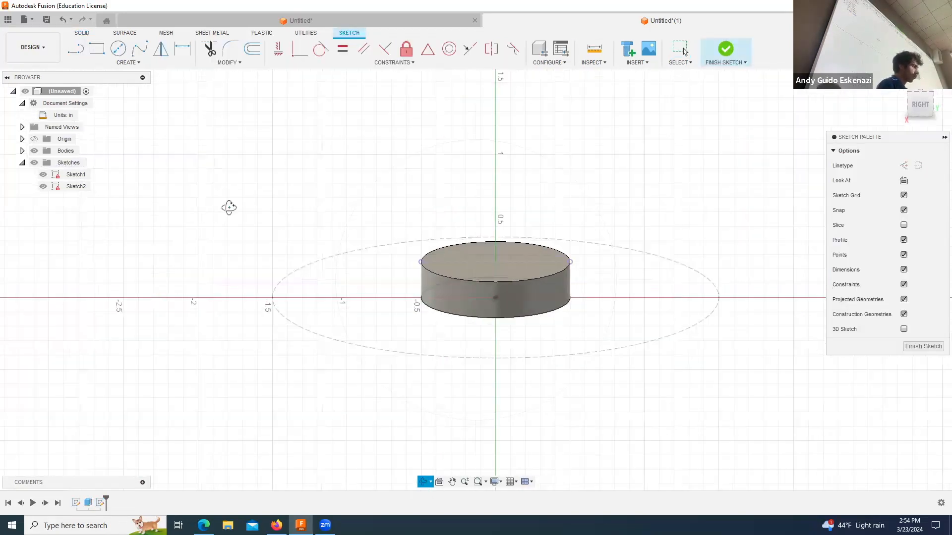
{"action": "left_click", "coordinate": [138, 50]}
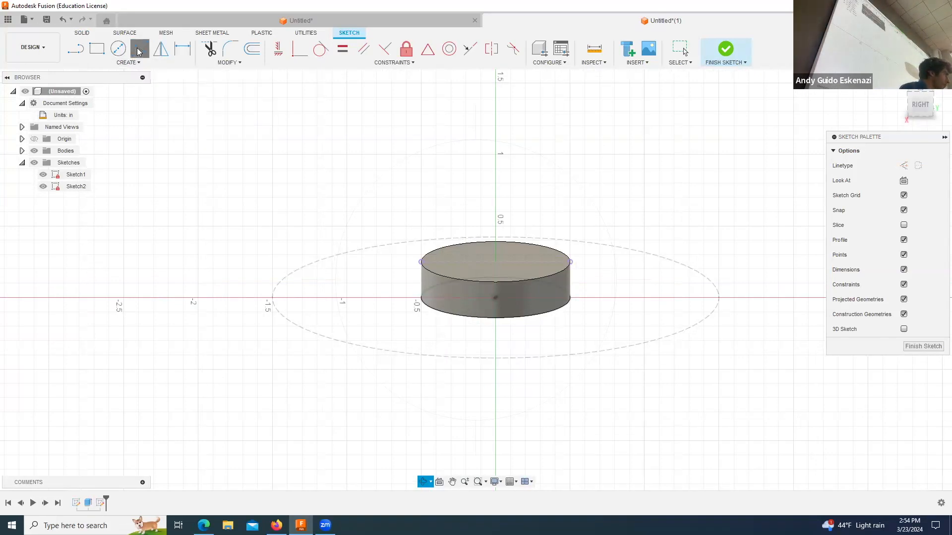
{"action": "left_click", "coordinate": [436, 262]}
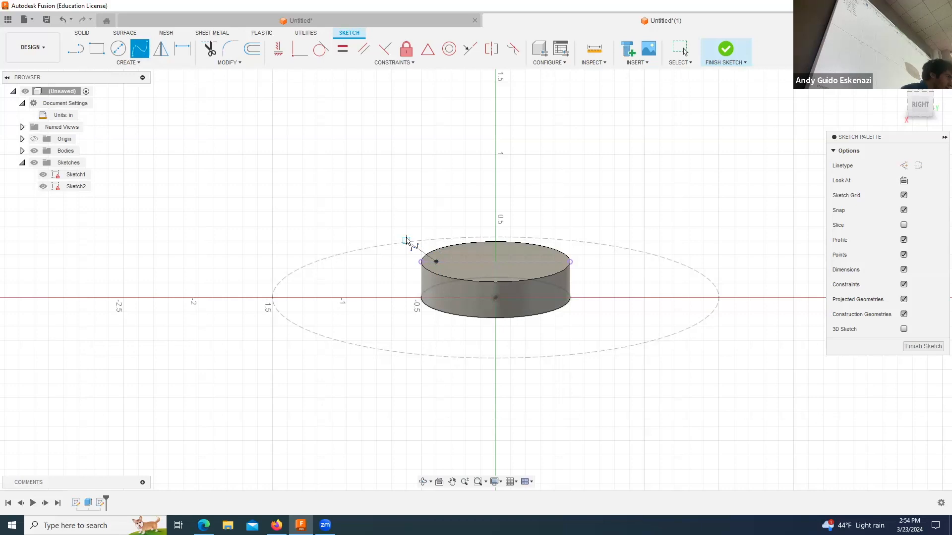
{"action": "key", "text": "Escape"}
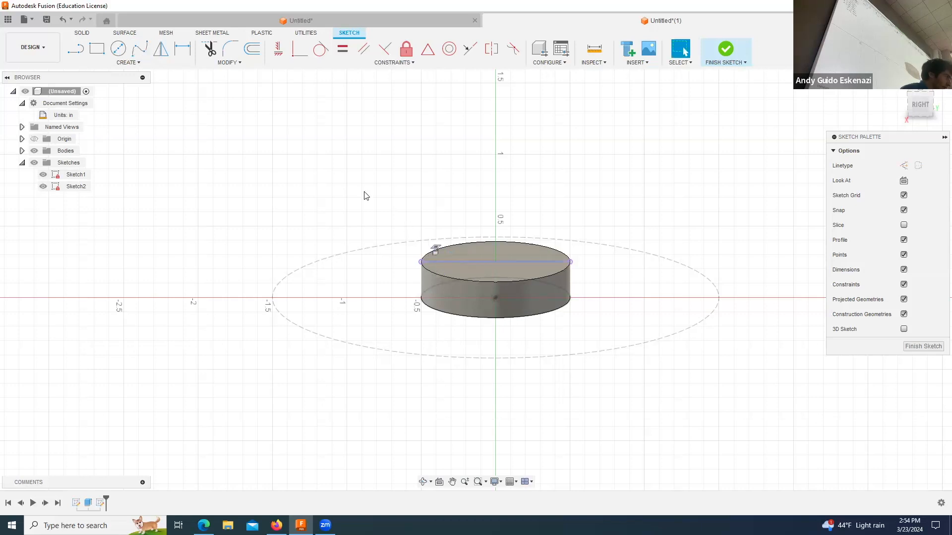
Step: Draw a four-point fit point spline from the projected line just inside the disc's rim, arching outward and down past the construction circle
{"action": "left_click", "coordinate": [139, 49]}
{"action": "scroll", "coordinate": [436, 266], "scroll_direction": "up", "scroll_amount": 3}
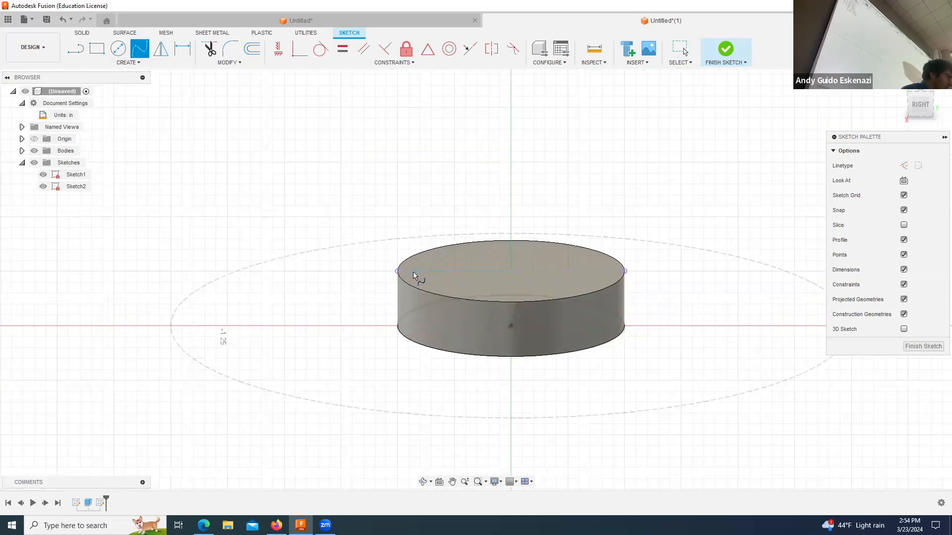
{"action": "left_click", "coordinate": [421, 271]}
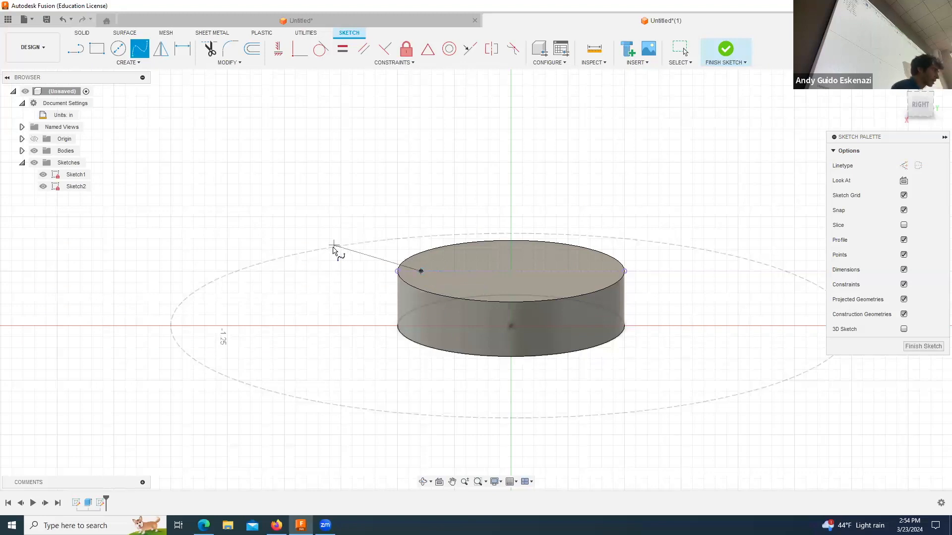
{"action": "left_click", "coordinate": [341, 244]}
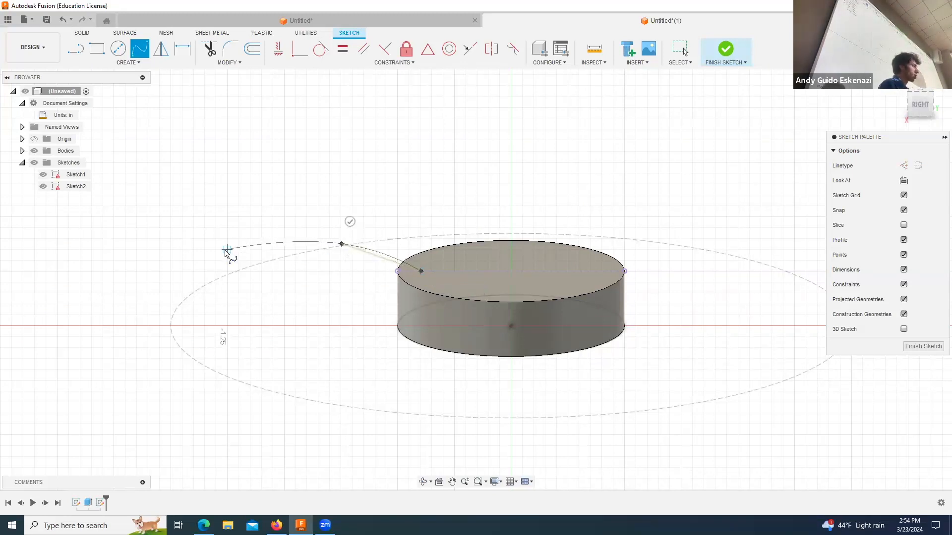
{"action": "left_click", "coordinate": [215, 260]}
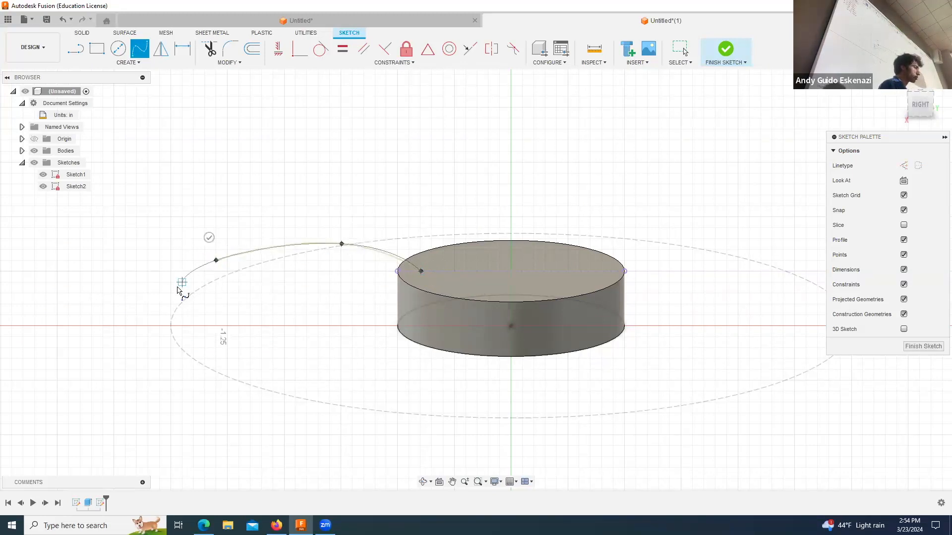
{"action": "left_click", "coordinate": [155, 300]}
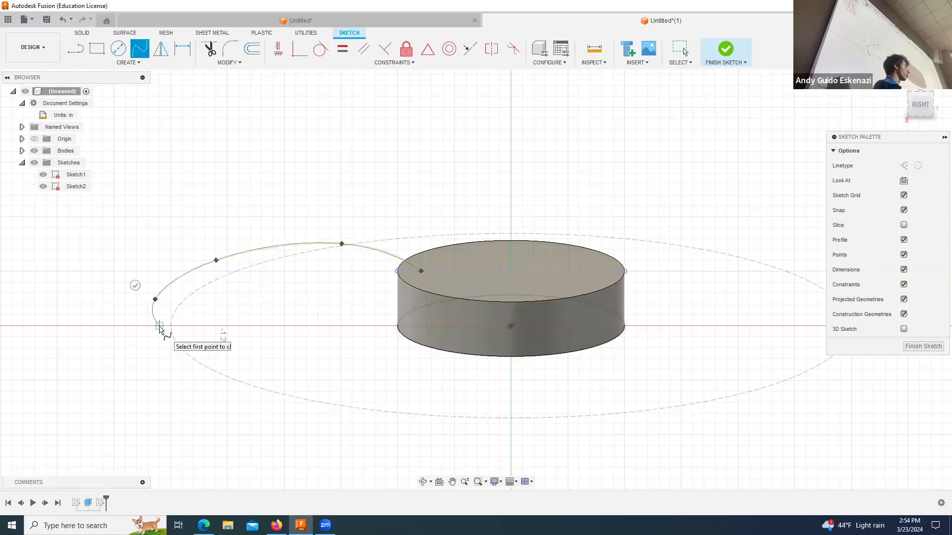
{"action": "left_click", "coordinate": [135, 286]}
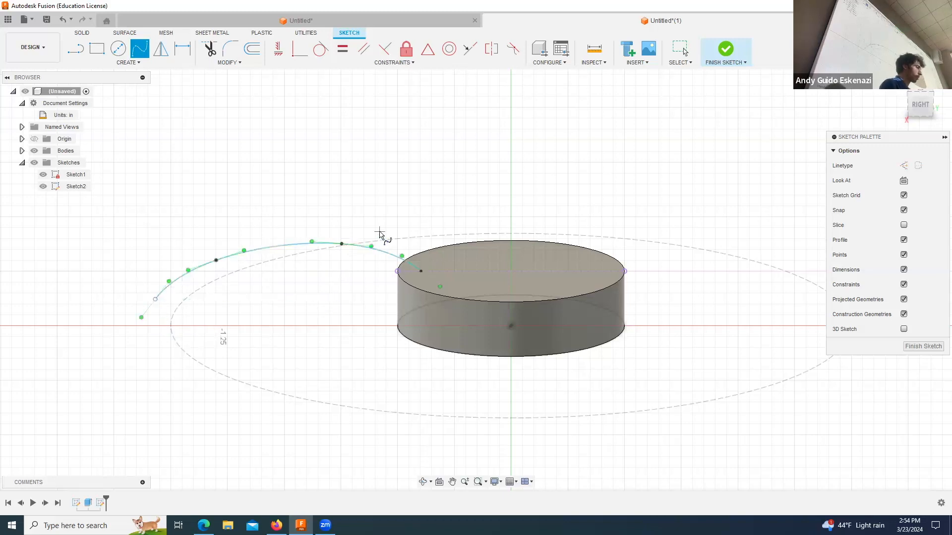
Step: Draw a wavy fit point spline below the arched one, from the projected line's endpoint on the disc rim to the arch's outer end
{"action": "left_click", "coordinate": [397, 270]}
{"action": "left_click", "coordinate": [365, 267]}
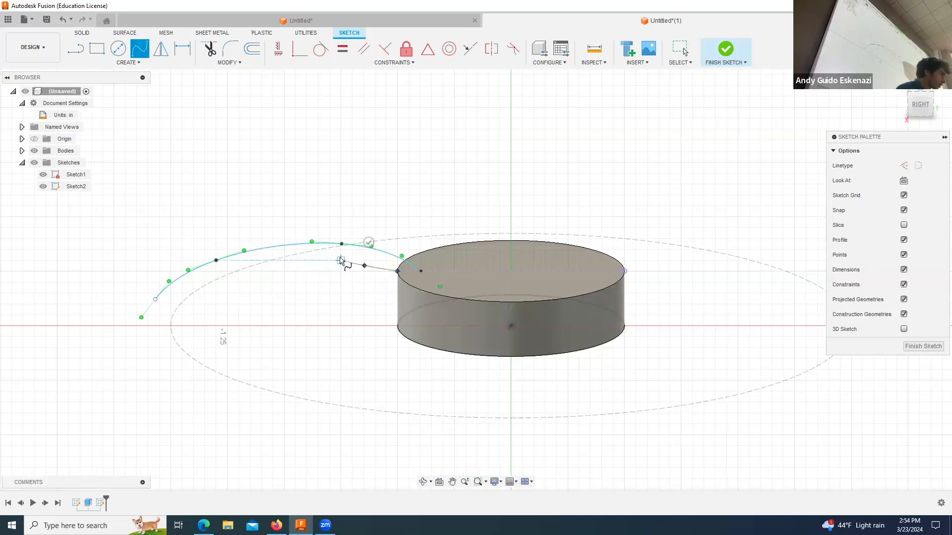
{"action": "left_click", "coordinate": [340, 260]}
{"action": "left_click", "coordinate": [316, 254]}
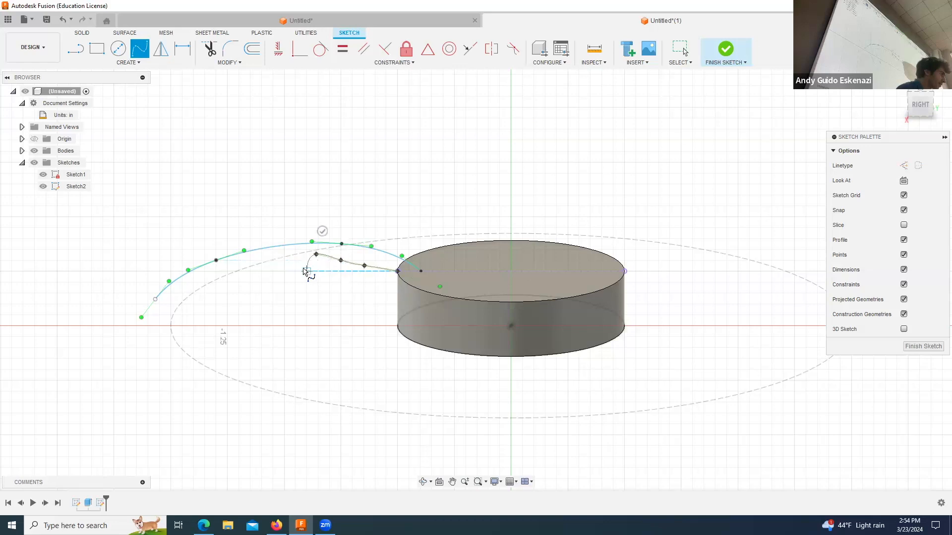
{"action": "left_click", "coordinate": [301, 270]}
{"action": "left_click", "coordinate": [285, 260]}
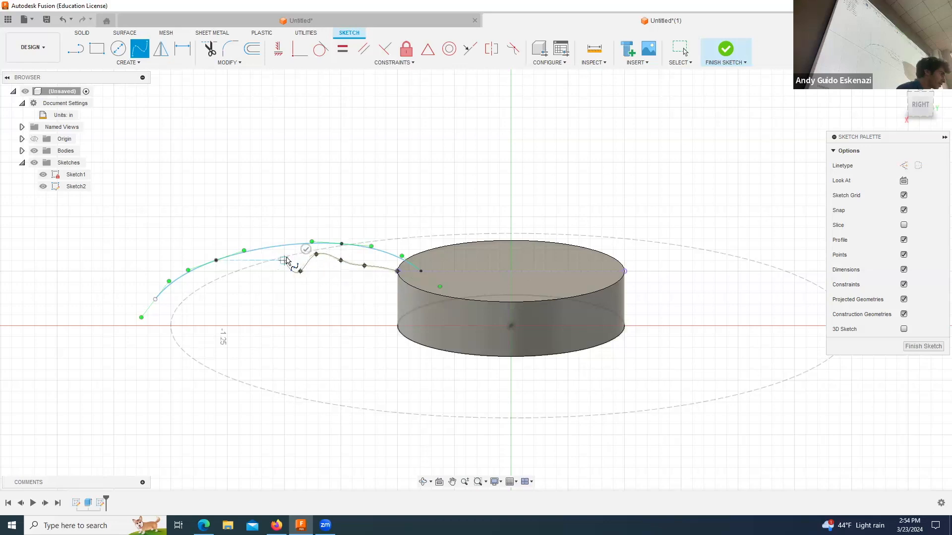
{"action": "scroll", "coordinate": [248, 263], "scroll_direction": "down", "scroll_amount": 1}
{"action": "scroll", "coordinate": [249, 264], "scroll_direction": "up", "scroll_amount": 3}
{"action": "left_click", "coordinate": [265, 257]}
{"action": "left_click", "coordinate": [278, 278]}
{"action": "left_click", "coordinate": [255, 291]}
{"action": "left_click", "coordinate": [212, 274]}
{"action": "left_click", "coordinate": [217, 304]}
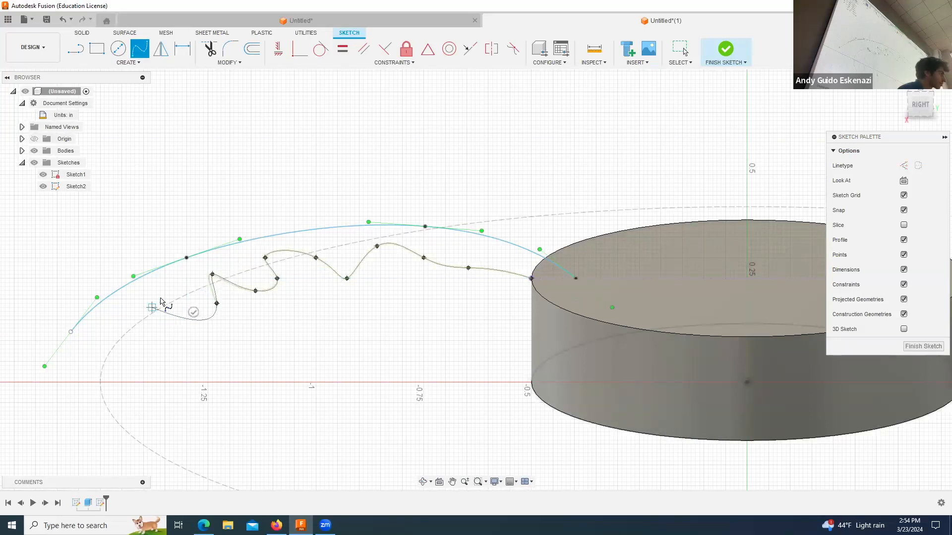
{"action": "left_click", "coordinate": [160, 299]}
{"action": "left_click", "coordinate": [143, 328]}
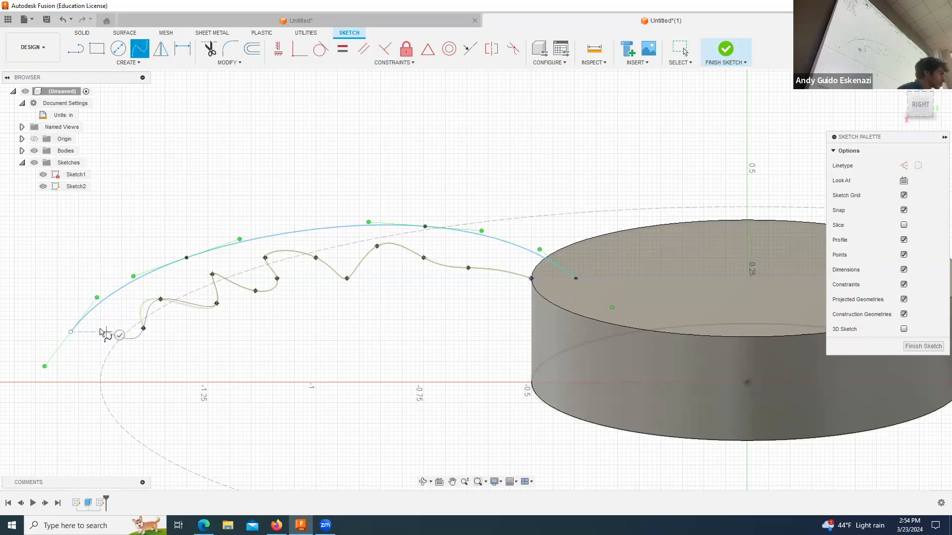
{"action": "left_click", "coordinate": [95, 328]}
{"action": "left_click", "coordinate": [74, 345]}
{"action": "left_click", "coordinate": [71, 331]}
{"action": "left_click", "coordinate": [95, 331]}
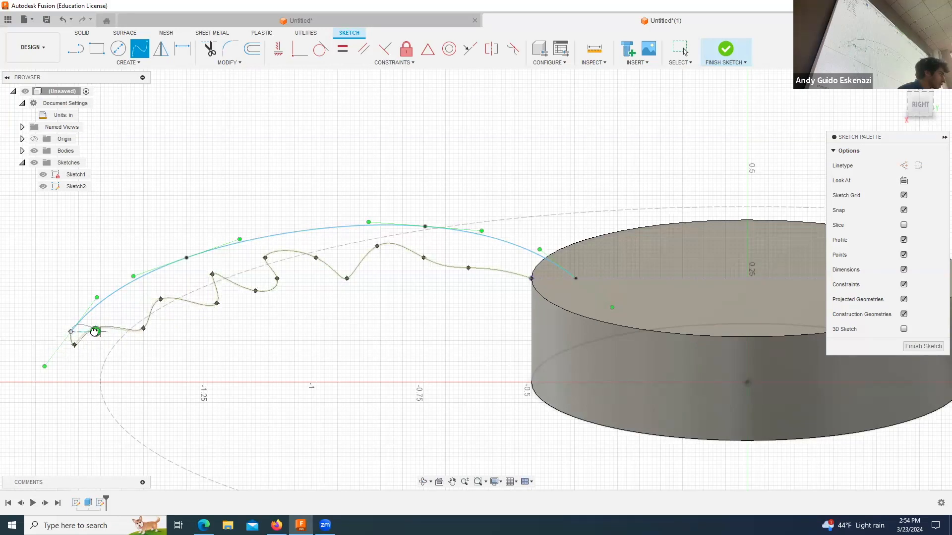
Step: Close the blade profile with a line about 0.103 in long between the two splines' ends at the disc rim, and finish the sketch
{"action": "left_click", "coordinate": [74, 50]}
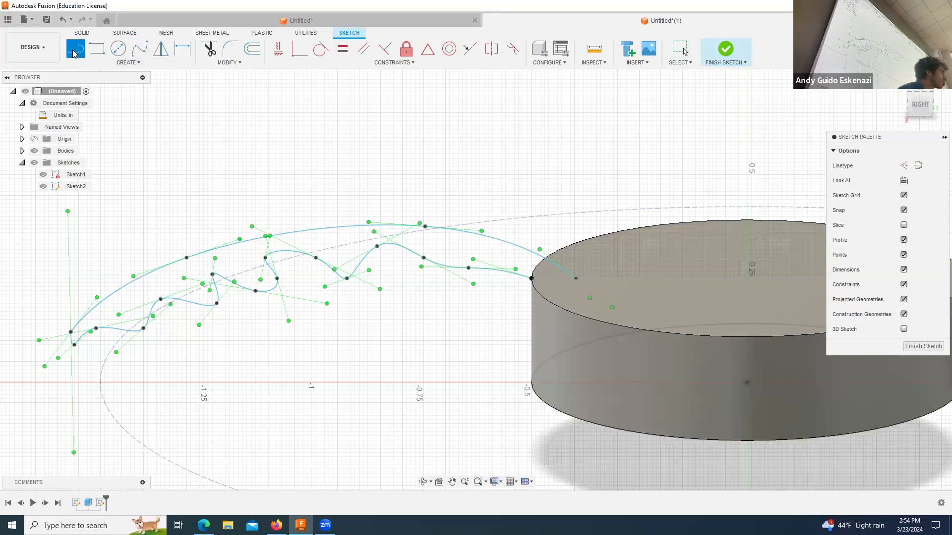
{"action": "left_click", "coordinate": [532, 279]}
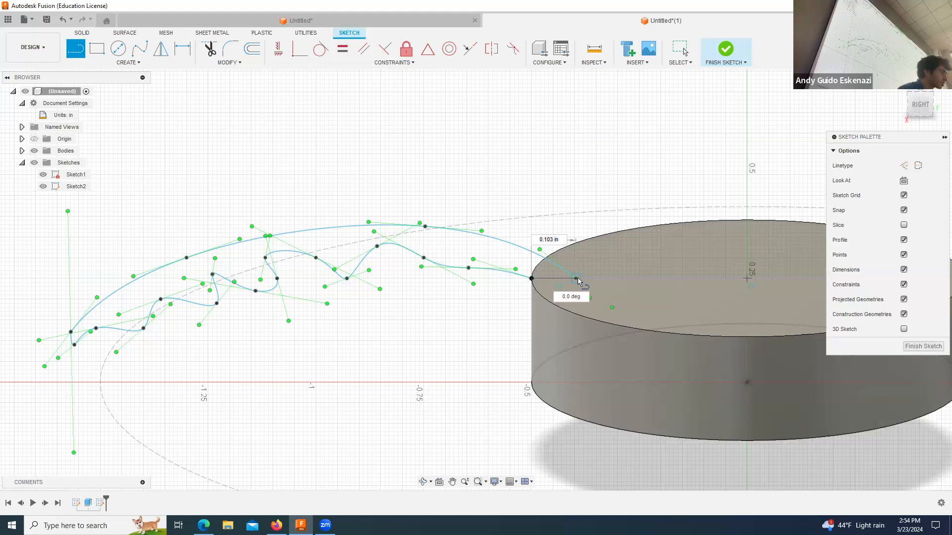
{"action": "left_click", "coordinate": [576, 278]}
{"action": "key", "text": "Escape"}
{"action": "scroll", "coordinate": [488, 224], "scroll_direction": "up", "scroll_amount": 3}
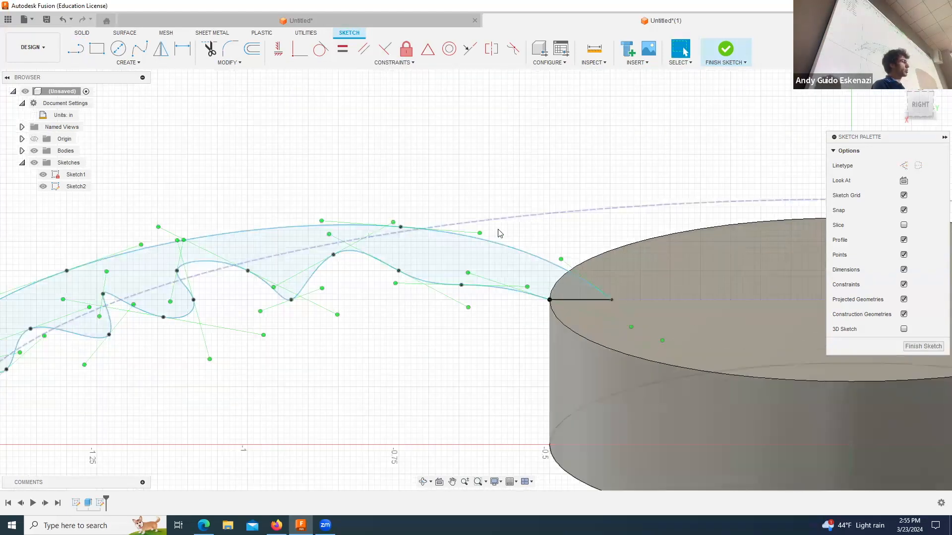
{"action": "scroll", "coordinate": [499, 233], "scroll_direction": "down", "scroll_amount": 4}
{"action": "scroll", "coordinate": [493, 215], "scroll_direction": "down", "scroll_amount": 3}
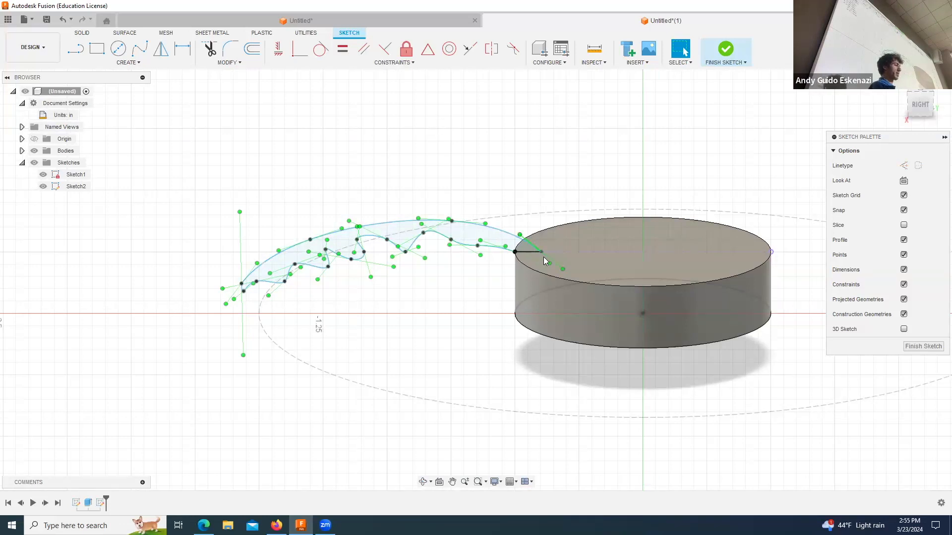
{"action": "scroll", "coordinate": [543, 257], "scroll_direction": "up", "scroll_amount": 2}
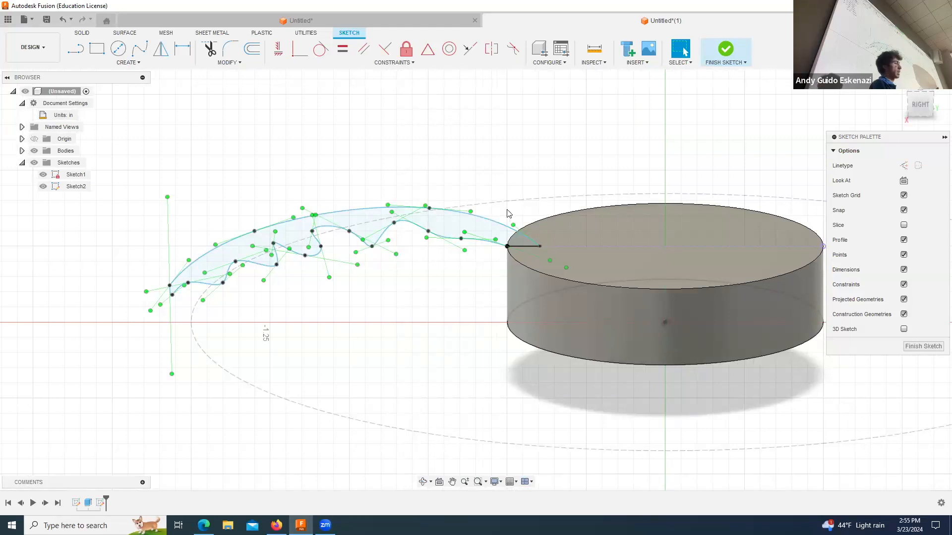
{"action": "scroll", "coordinate": [535, 246], "scroll_direction": "up", "scroll_amount": 2}
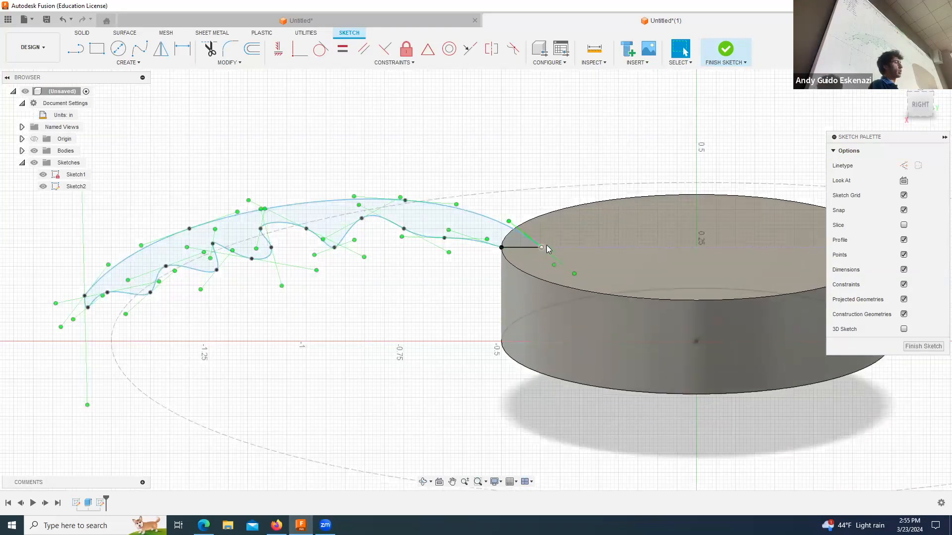
{"action": "left_click", "coordinate": [576, 251]}
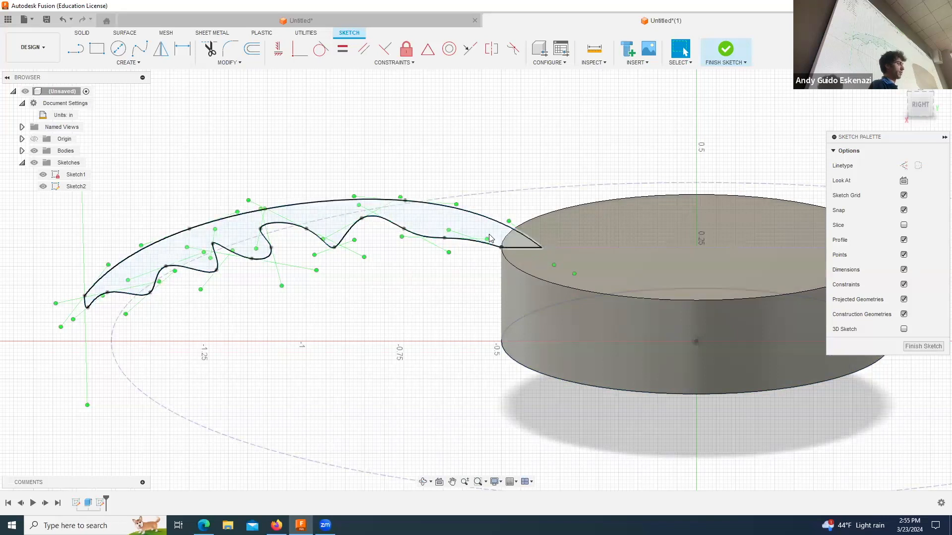
{"action": "left_click", "coordinate": [731, 58]}
Step: Revolve the closed blade profile a full 360 degrees about the central disc's axis, joining it to the disc
{"action": "scroll", "coordinate": [539, 148], "scroll_direction": "down", "scroll_amount": 3}
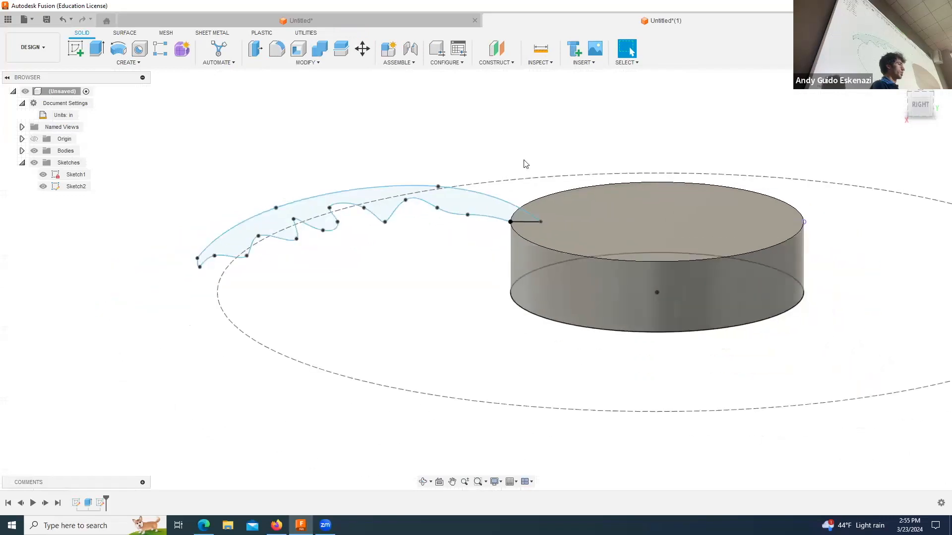
{"action": "left_click", "coordinate": [423, 481]}
{"action": "left_click_drag", "start_coordinate": [480, 295], "coordinate": [459, 291]}
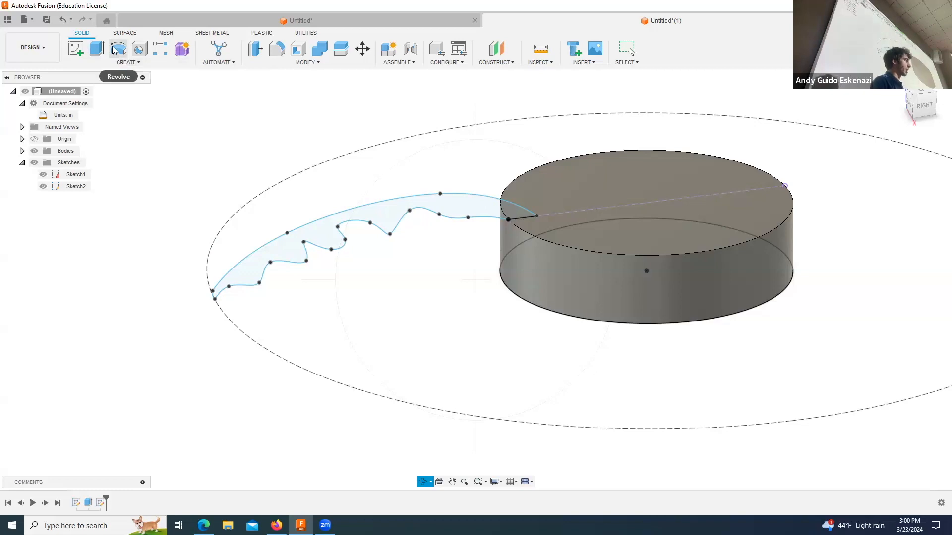
{"action": "left_click", "coordinate": [127, 63]}
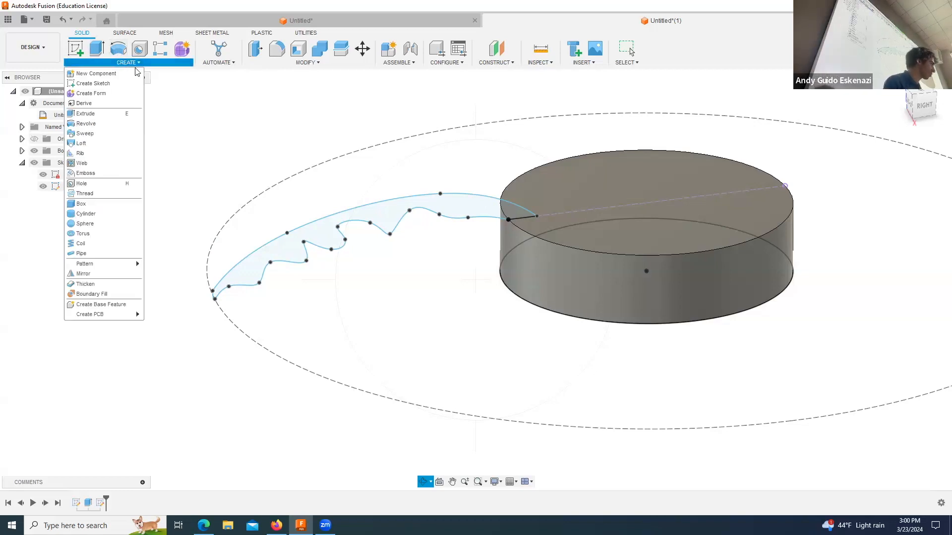
{"action": "left_click", "coordinate": [86, 124]}
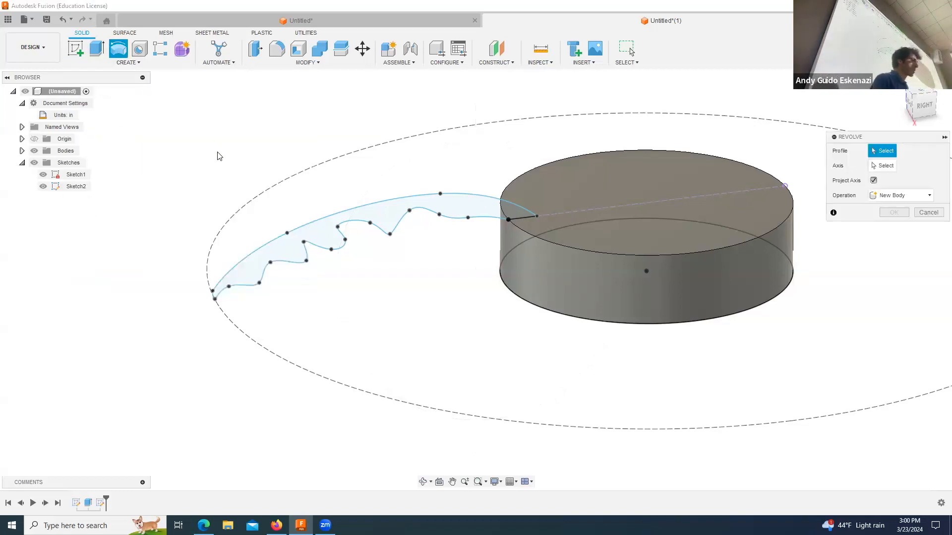
{"action": "left_click", "coordinate": [386, 213]}
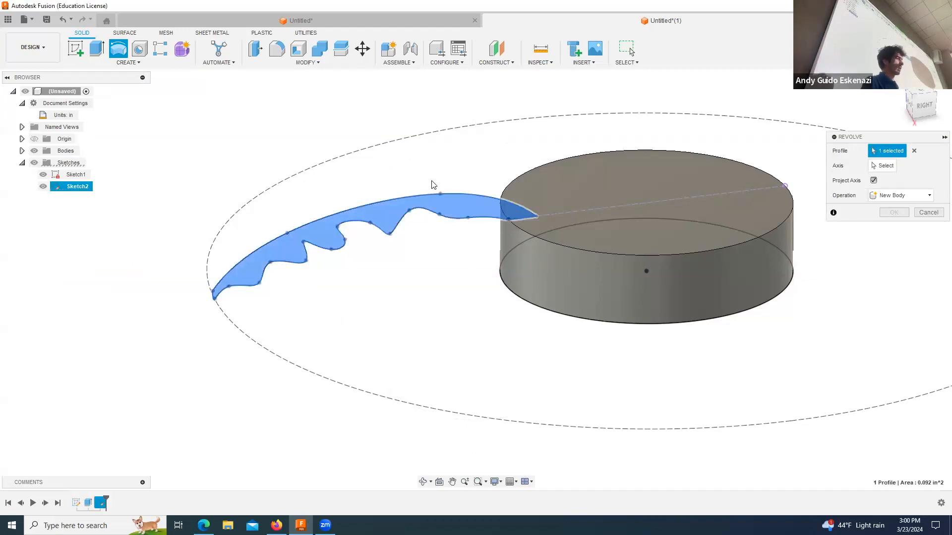
{"action": "left_click", "coordinate": [884, 166]}
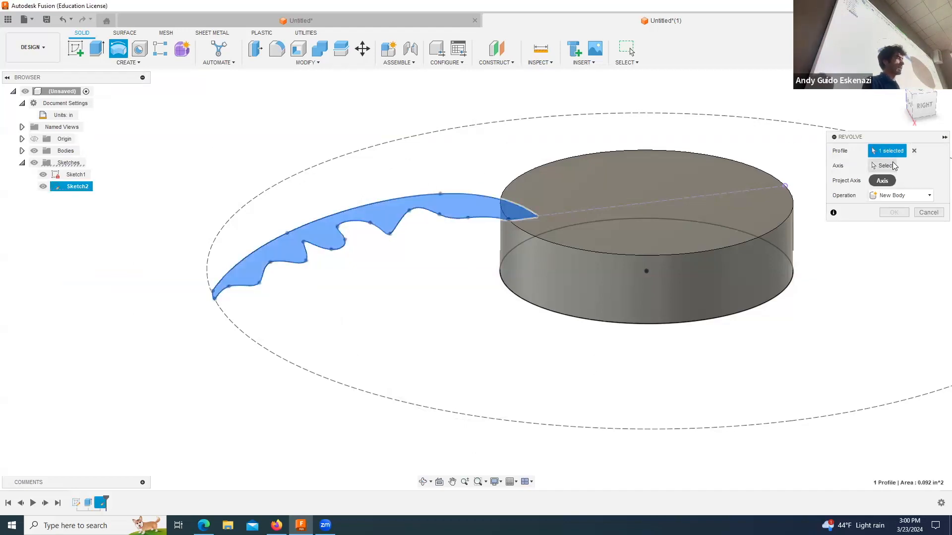
{"action": "left_click", "coordinate": [603, 267]}
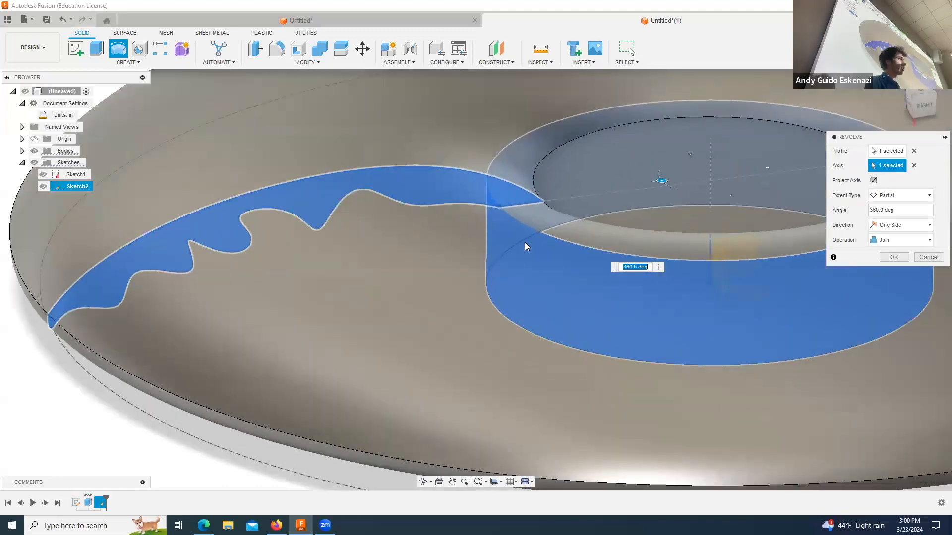
{"action": "scroll", "coordinate": [526, 246], "scroll_direction": "down", "scroll_amount": 6}
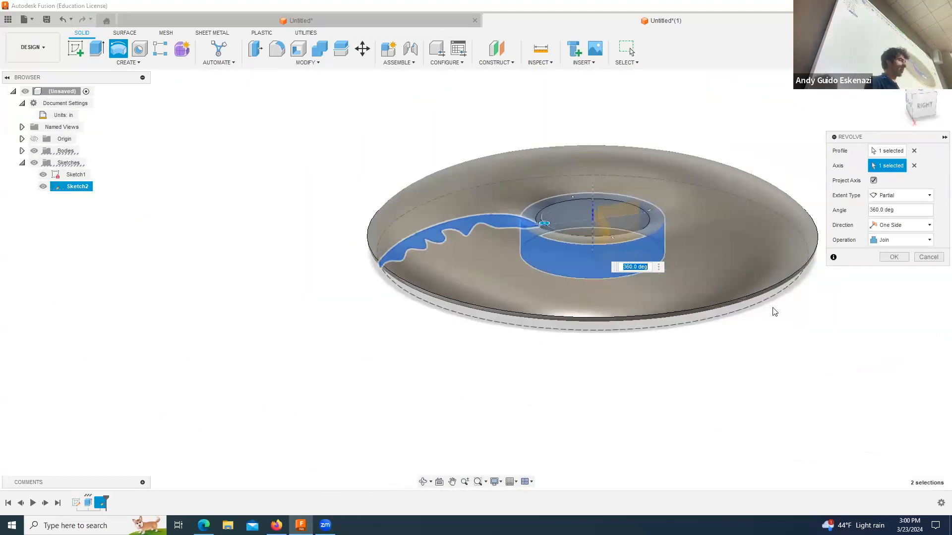
{"action": "left_click", "coordinate": [889, 257]}
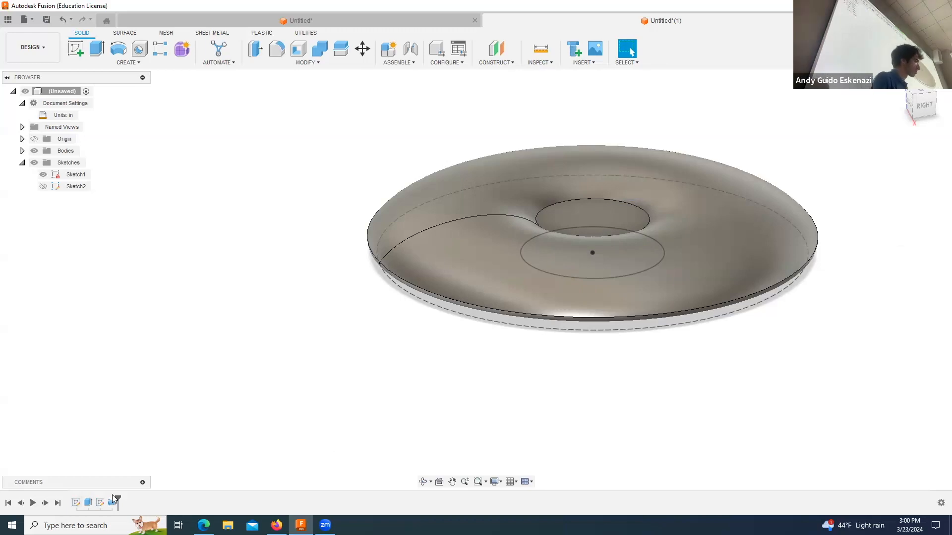
Step: Examine the revolved body from different angles and review the revolve feature's profile, axis and operation settings
{"action": "left_click", "coordinate": [423, 482]}
{"action": "left_click_drag", "start_coordinate": [516, 335], "coordinate": [568, 351]}
{"action": "key", "text": "Escape"}
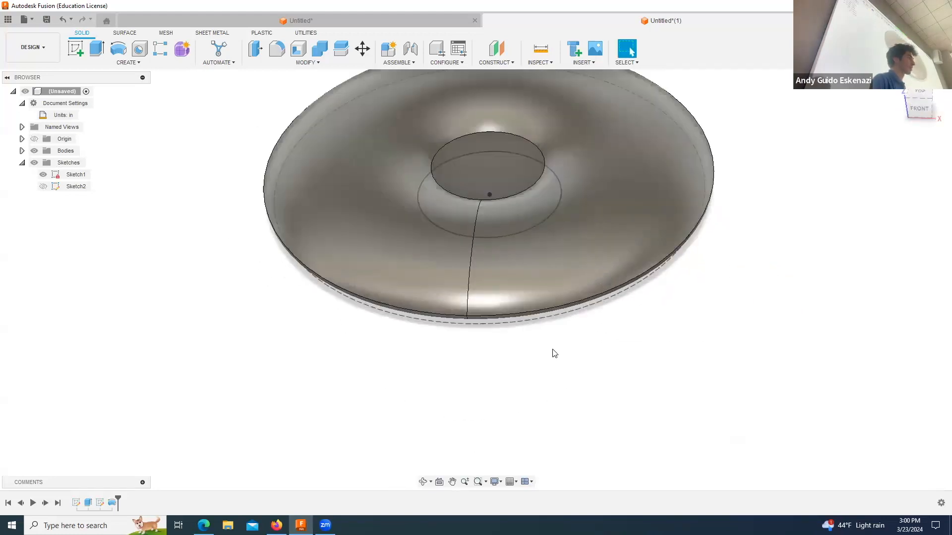
{"action": "scroll", "coordinate": [550, 352], "scroll_direction": "down", "scroll_amount": 2}
{"action": "scroll", "coordinate": [520, 202], "scroll_direction": "down", "scroll_amount": 3}
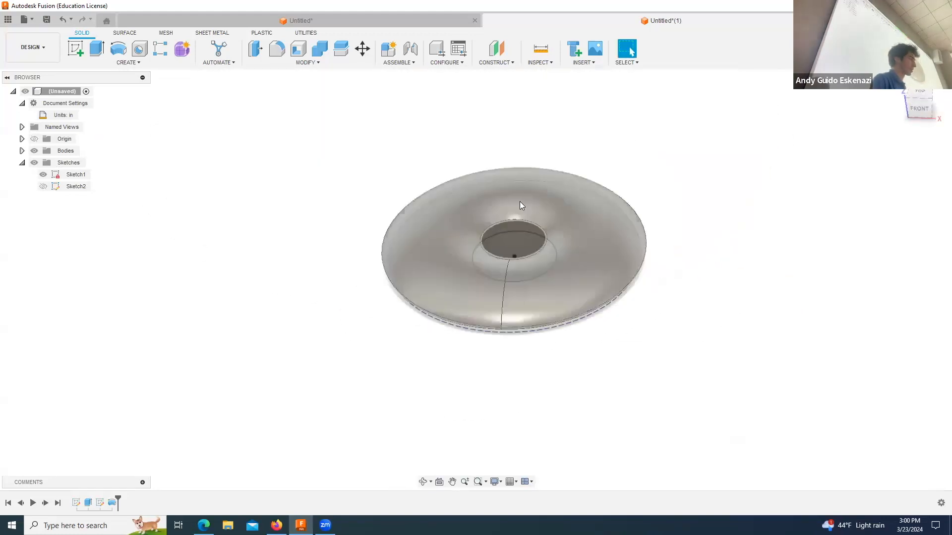
{"action": "right_click", "coordinate": [112, 502]}
{"action": "left_click", "coordinate": [130, 393]}
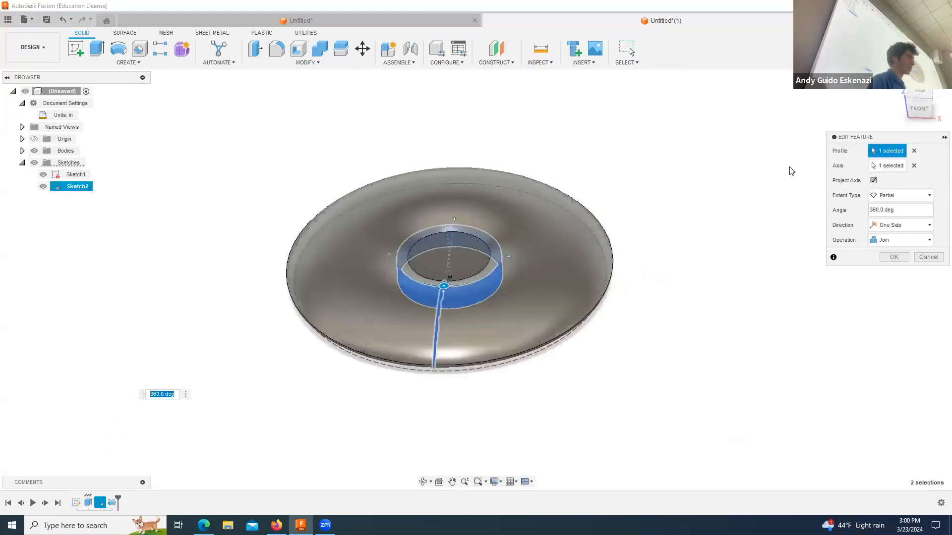
{"action": "scroll", "coordinate": [788, 169], "scroll_direction": "up", "scroll_amount": 3}
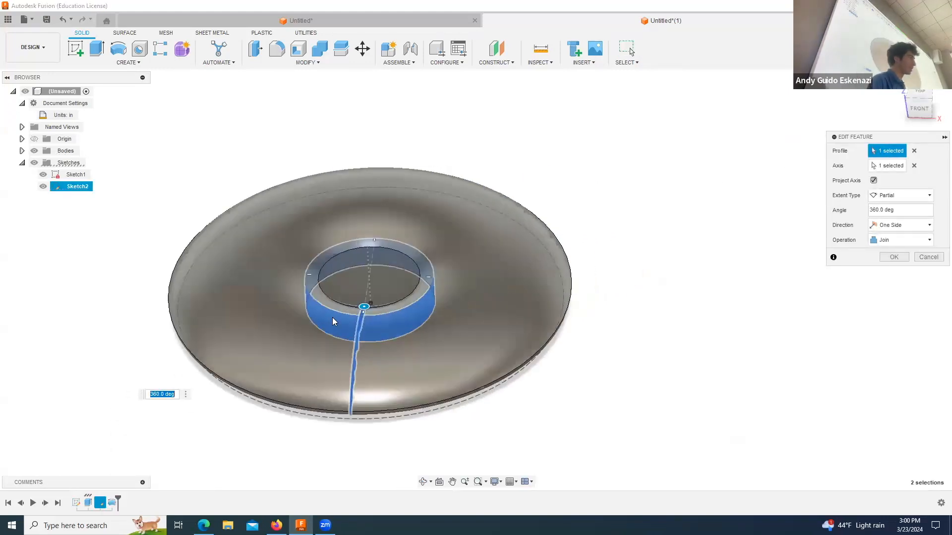
{"action": "left_click", "coordinate": [886, 257]}
{"action": "left_click", "coordinate": [419, 481]}
{"action": "left_click_drag", "start_coordinate": [434, 342], "coordinate": [595, 170]}
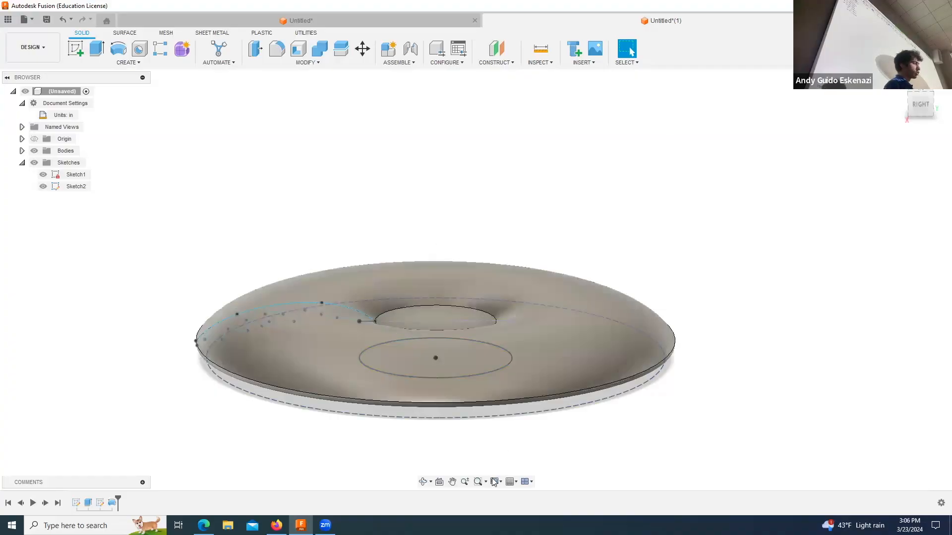
Step: Create a construction plane offset 1 in above the hub's flat circular top face
{"action": "left_click", "coordinate": [423, 481]}
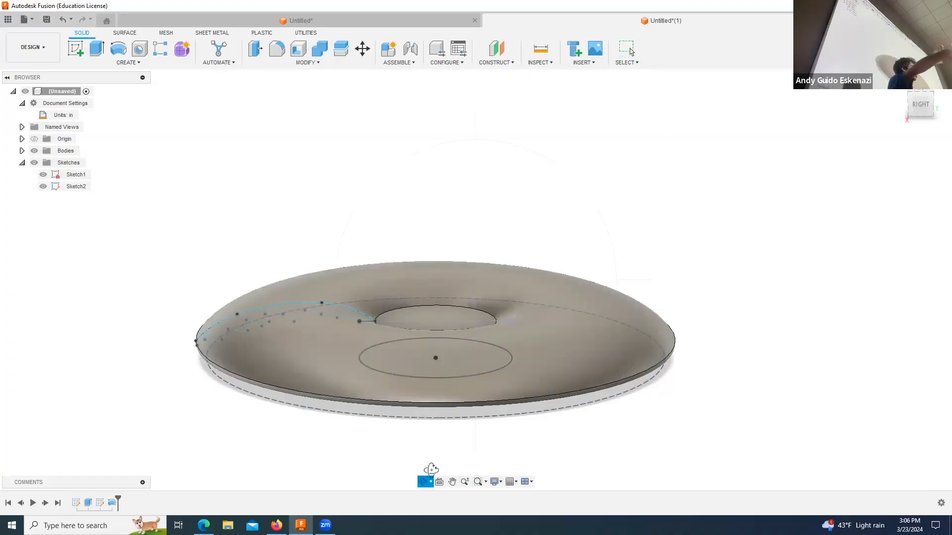
{"action": "left_click_drag", "start_coordinate": [526, 291], "coordinate": [535, 347]}
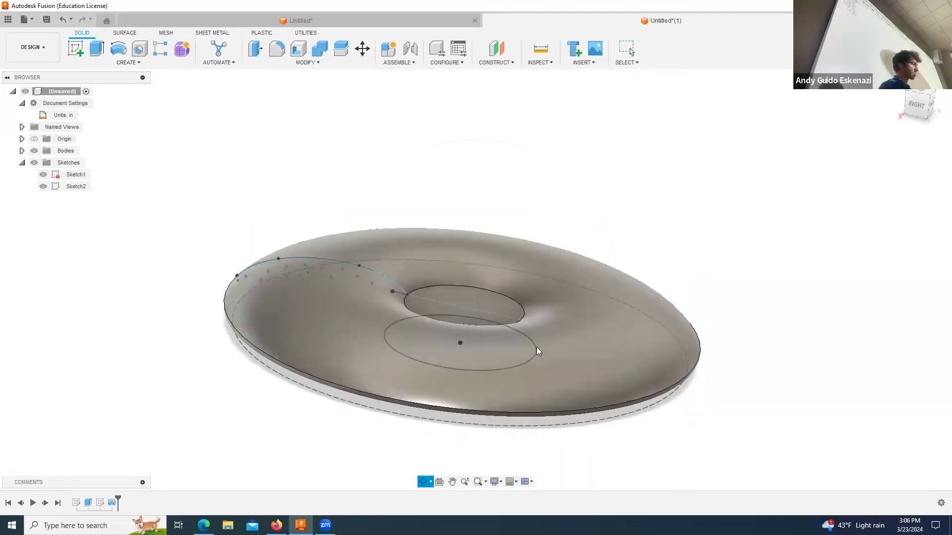
{"action": "key", "text": "Escape"}
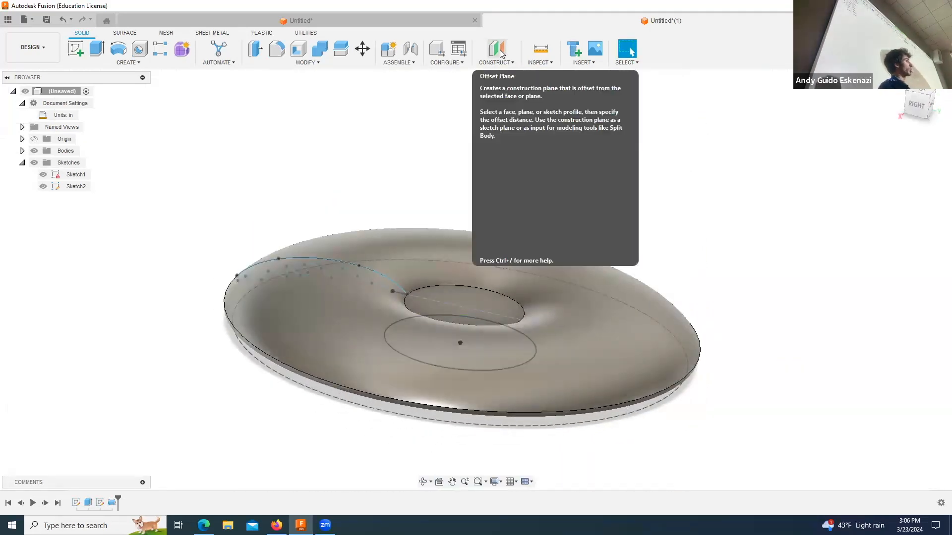
{"action": "left_click", "coordinate": [497, 49]}
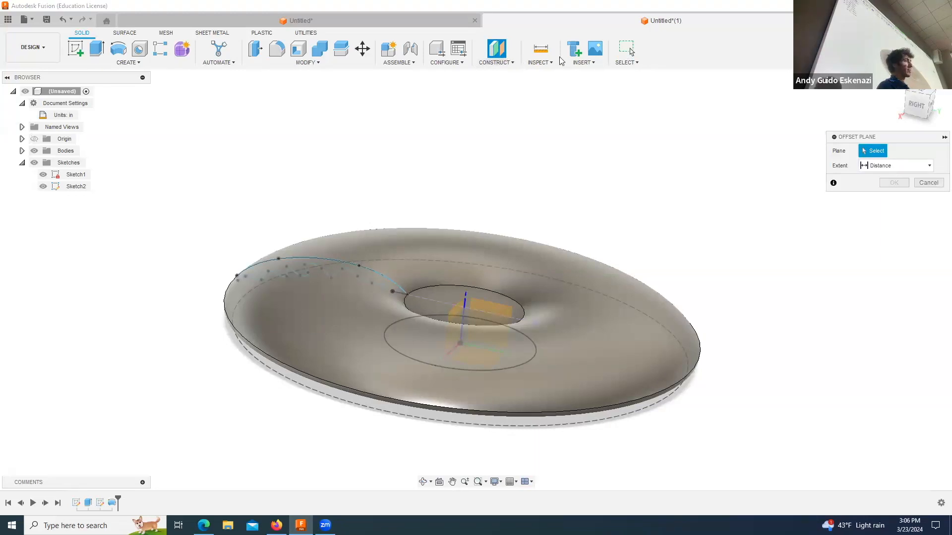
{"action": "left_click", "coordinate": [505, 63]}
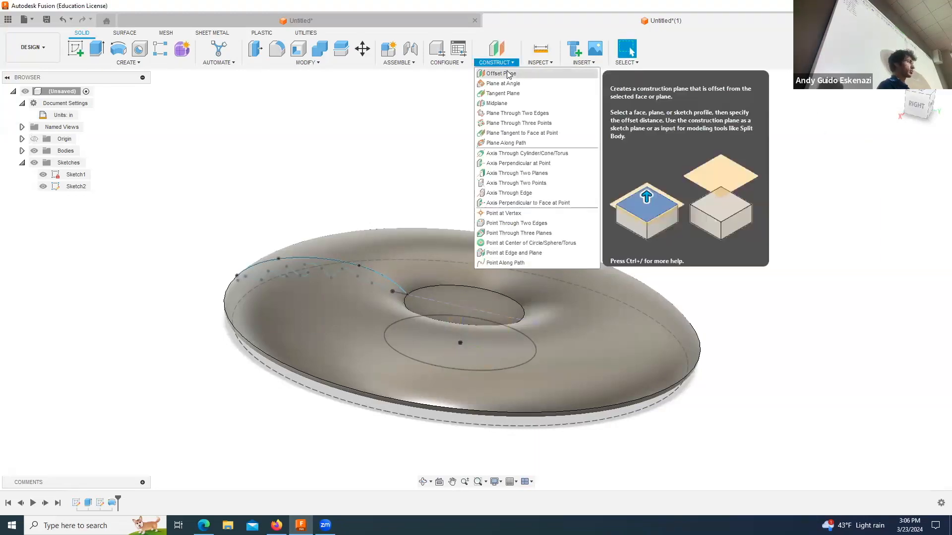
{"action": "left_click", "coordinate": [506, 74]}
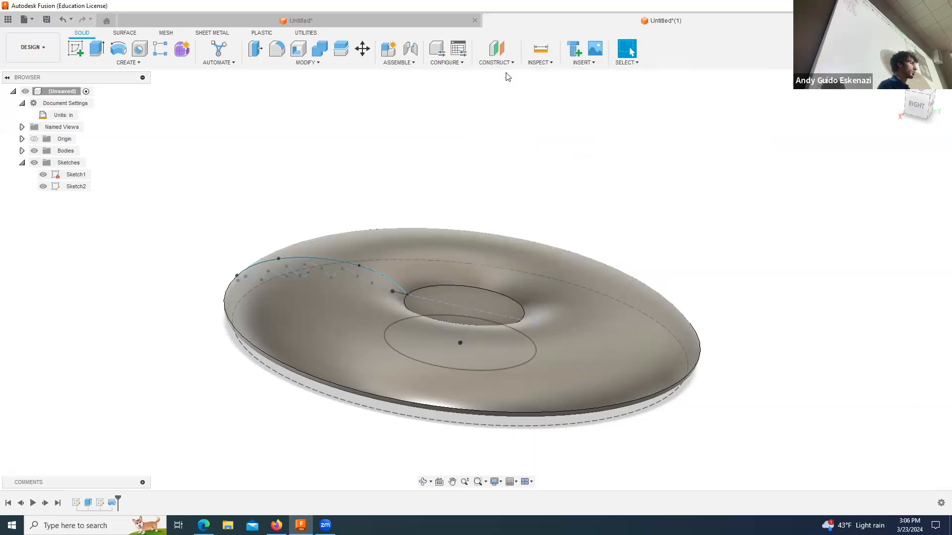
{"action": "left_click", "coordinate": [450, 297]}
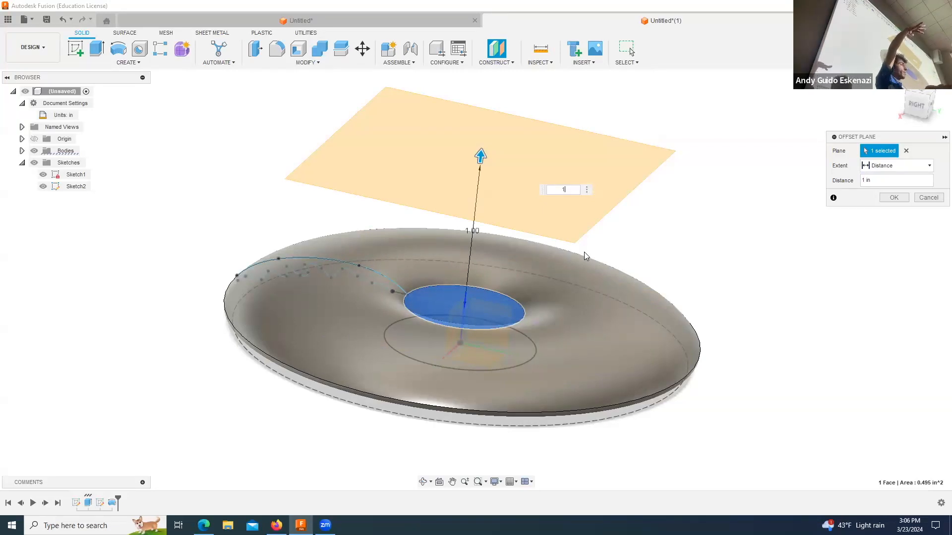
{"action": "left_click", "coordinate": [907, 198]}
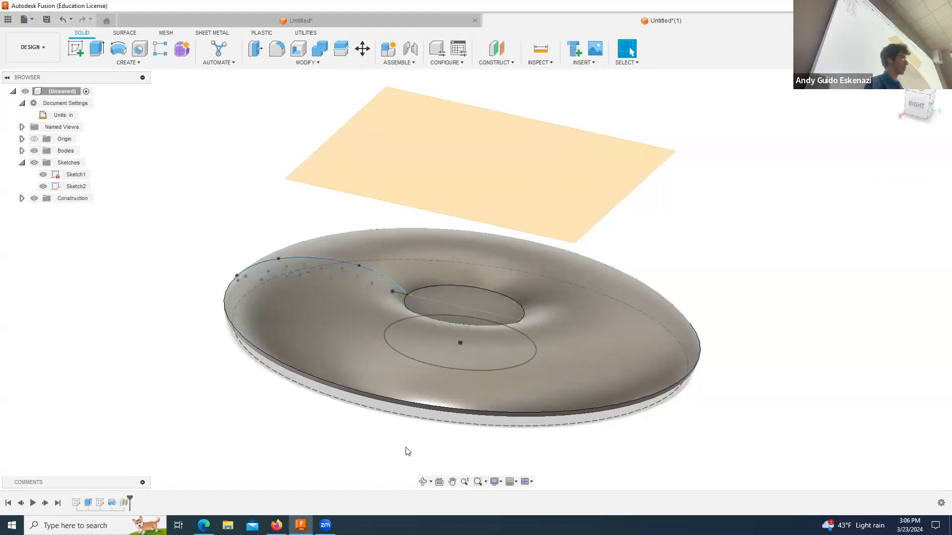
Step: Start a new sketch on the offset construction plane above the hub
{"action": "left_click", "coordinate": [422, 481]}
{"action": "left_click_drag", "start_coordinate": [431, 342], "coordinate": [475, 323]}
{"action": "key", "text": "Escape"}
{"action": "scroll", "coordinate": [475, 322], "scroll_direction": "down", "scroll_amount": 3}
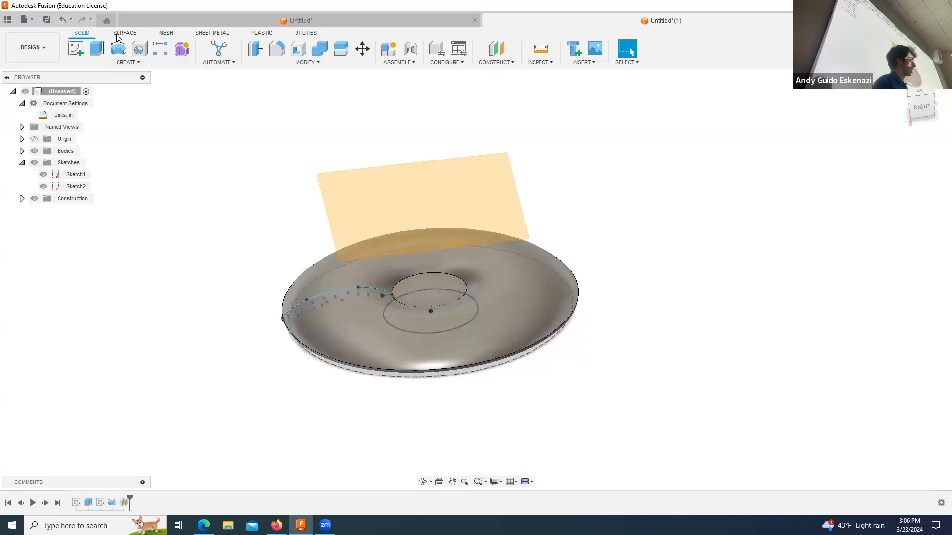
{"action": "left_click", "coordinate": [75, 48]}
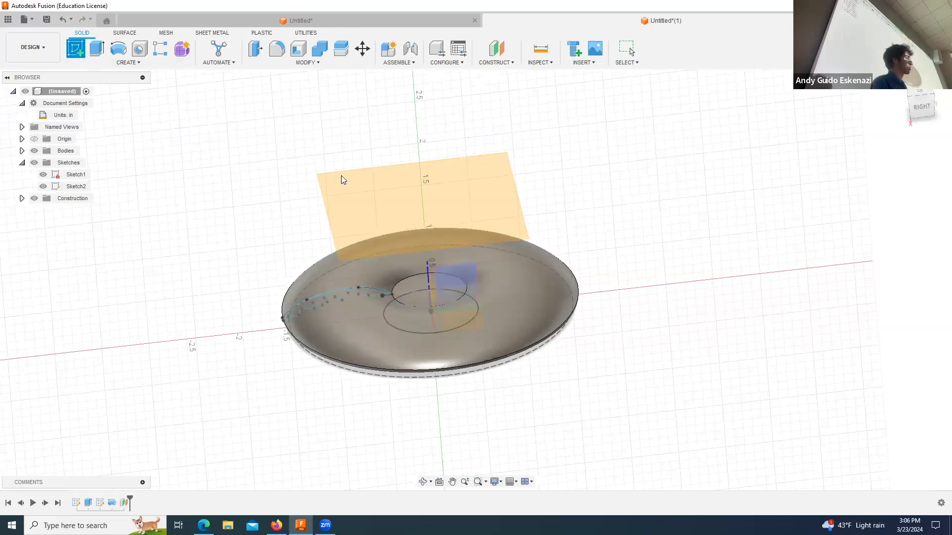
{"action": "left_click", "coordinate": [330, 182]}
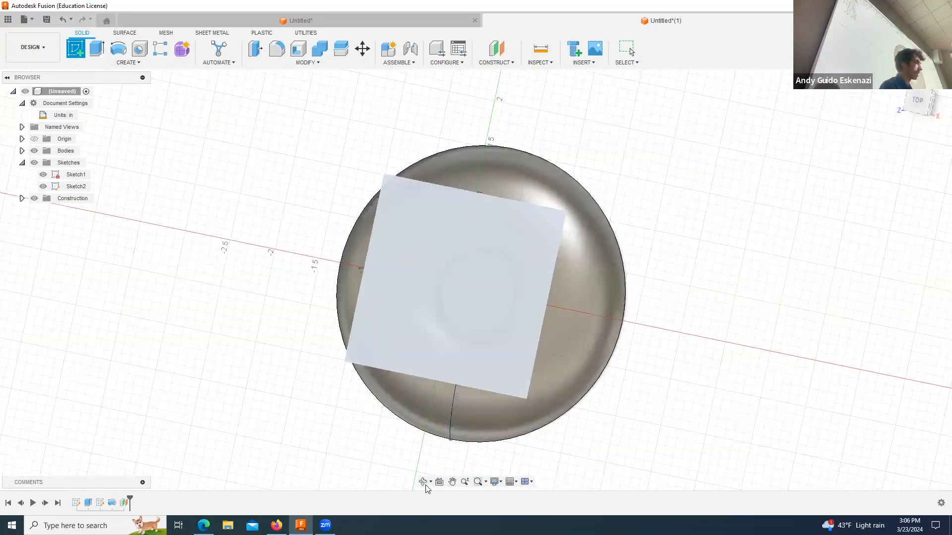
Step: Project the hub's flat circular face edge onto the new sketch on the offset plane
{"action": "left_click", "coordinate": [424, 482]}
{"action": "left_click_drag", "start_coordinate": [458, 320], "coordinate": [457, 281]}
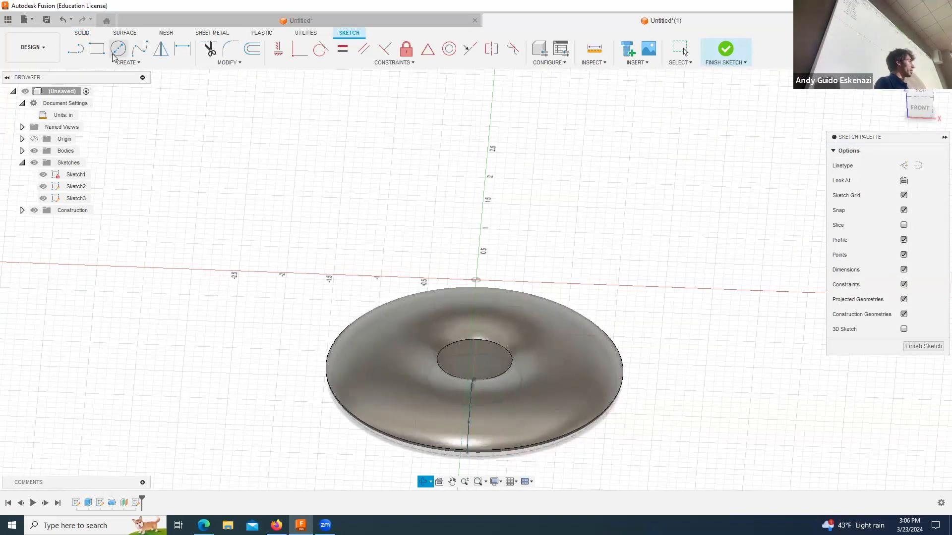
{"action": "left_click", "coordinate": [127, 63]}
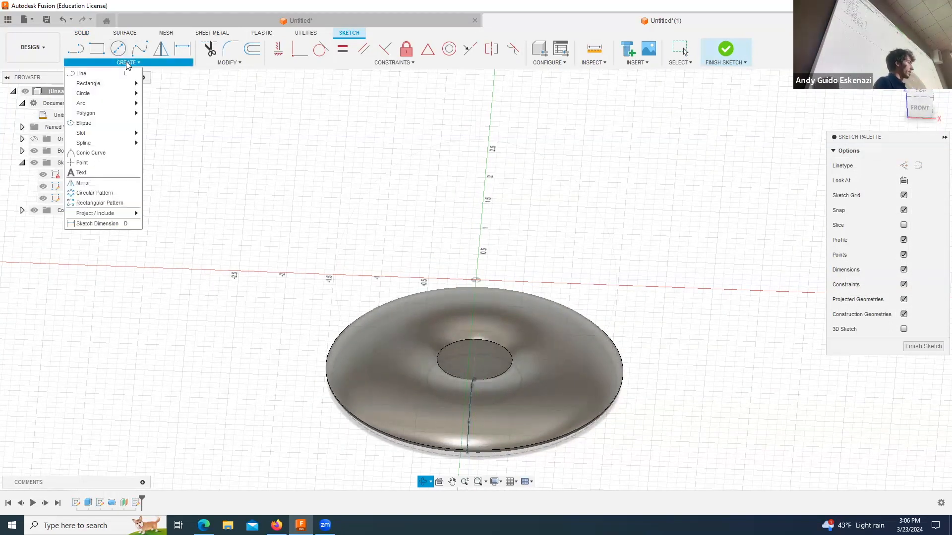
{"action": "mouse_move", "coordinate": [129, 213]}
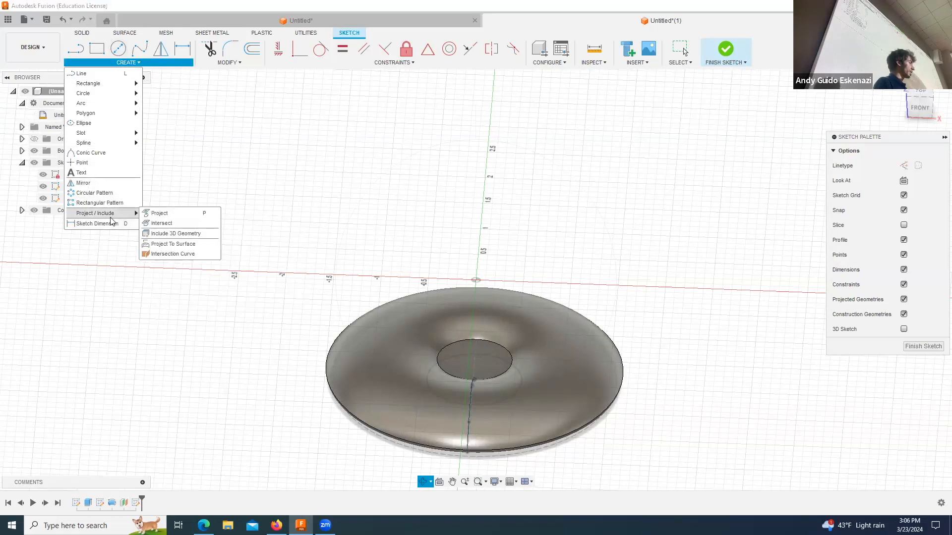
{"action": "left_click", "coordinate": [170, 215]}
{"action": "left_click", "coordinate": [461, 345]}
{"action": "left_click", "coordinate": [768, 197]}
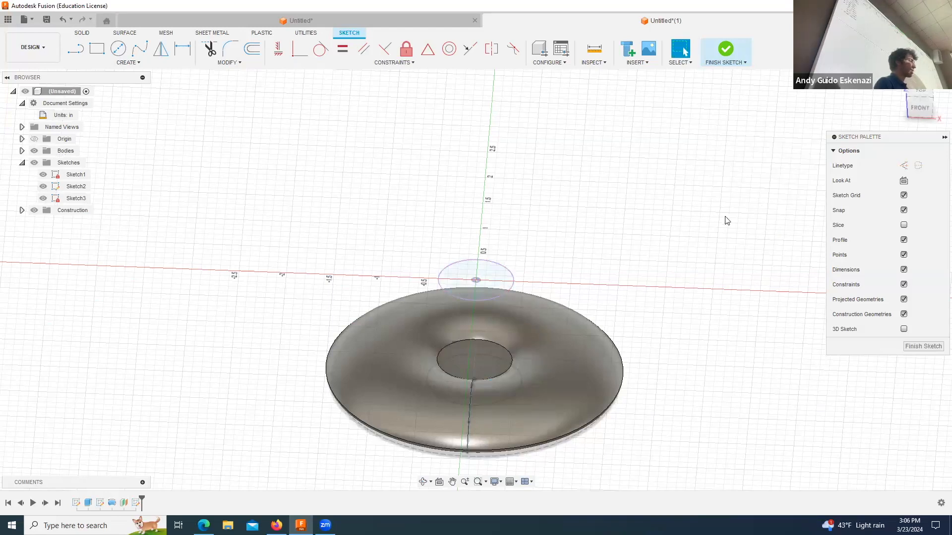
Step: Convert the projected hub circle in the sketch to construction geometry
{"action": "scroll", "coordinate": [495, 317], "scroll_direction": "up", "scroll_amount": 2}
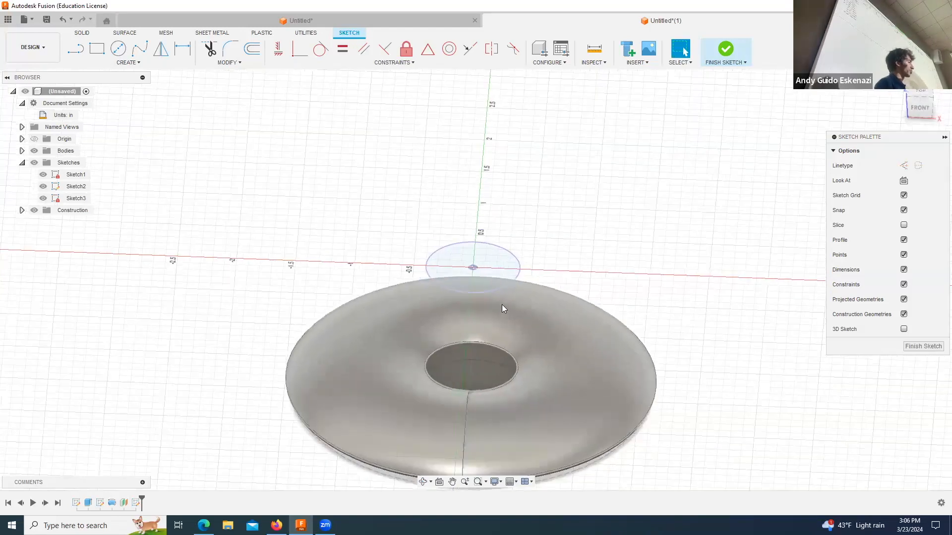
{"action": "scroll", "coordinate": [502, 305], "scroll_direction": "down", "scroll_amount": 4}
{"action": "scroll", "coordinate": [518, 275], "scroll_direction": "up", "scroll_amount": 2}
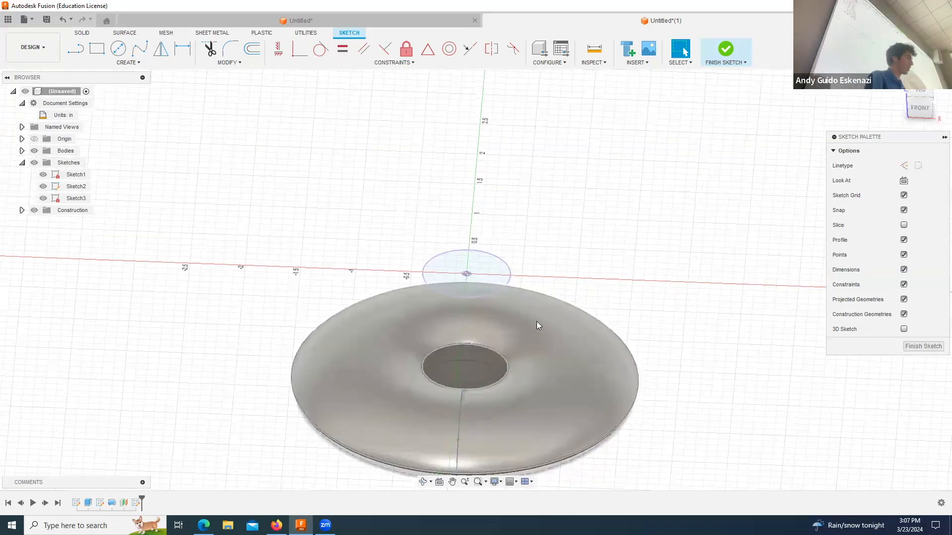
{"action": "scroll", "coordinate": [537, 321], "scroll_direction": "up", "scroll_amount": 2}
{"action": "left_click", "coordinate": [506, 262]}
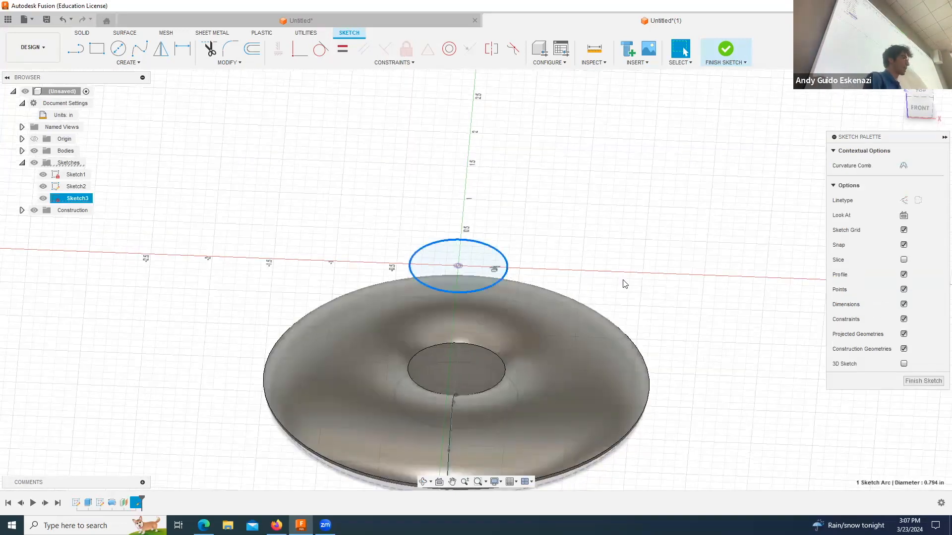
{"action": "left_click", "coordinate": [903, 201]}
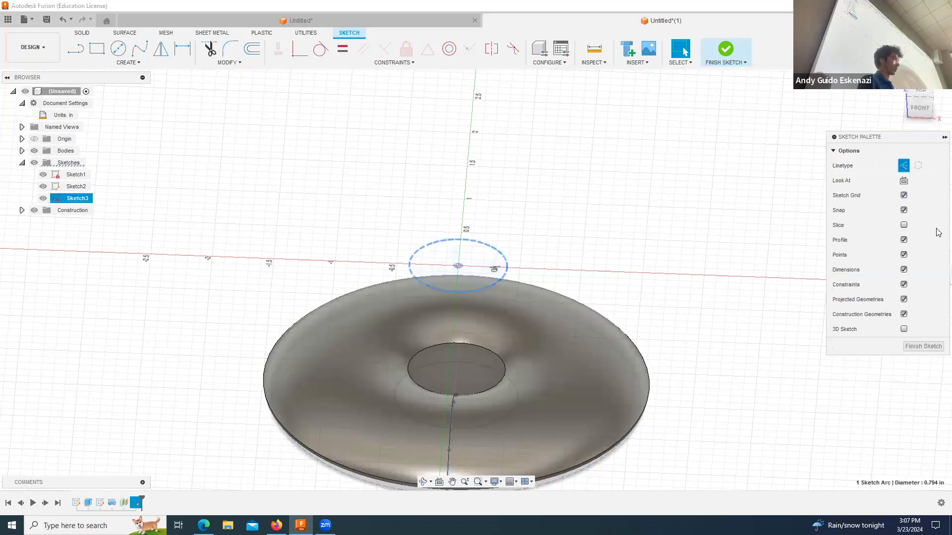
Step: Draw a line about 1.5 in long from the projected circle outward along the sketch's green axis
{"action": "left_click", "coordinate": [423, 481]}
{"action": "left_click_drag", "start_coordinate": [485, 304], "coordinate": [487, 318]}
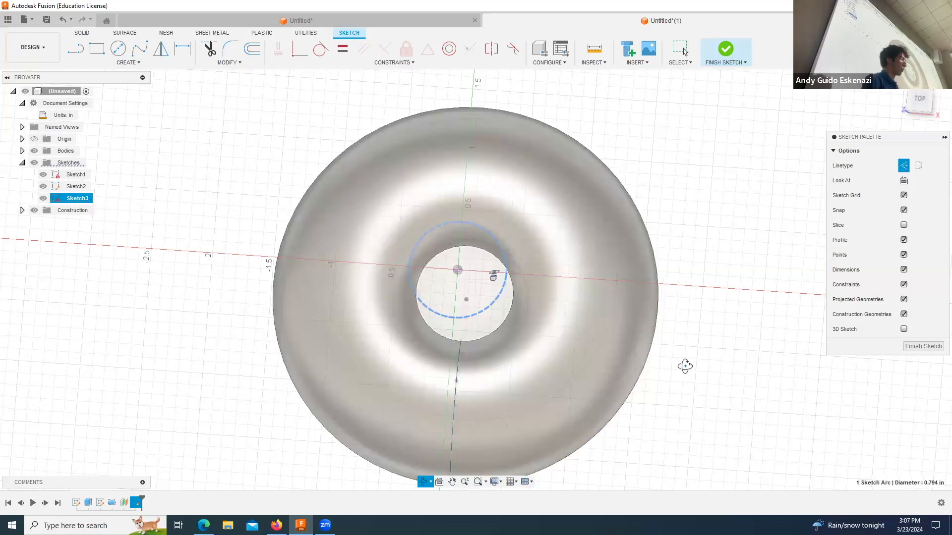
{"action": "scroll", "coordinate": [685, 367], "scroll_direction": "down", "scroll_amount": 3}
{"action": "mouse_move", "coordinate": [600, 316]}
{"action": "left_mouse_down"}
{"action": "mouse_move", "coordinate": [622, 379]}
{"action": "mouse_move", "coordinate": [630, 229]}
{"action": "left_mouse_up"}
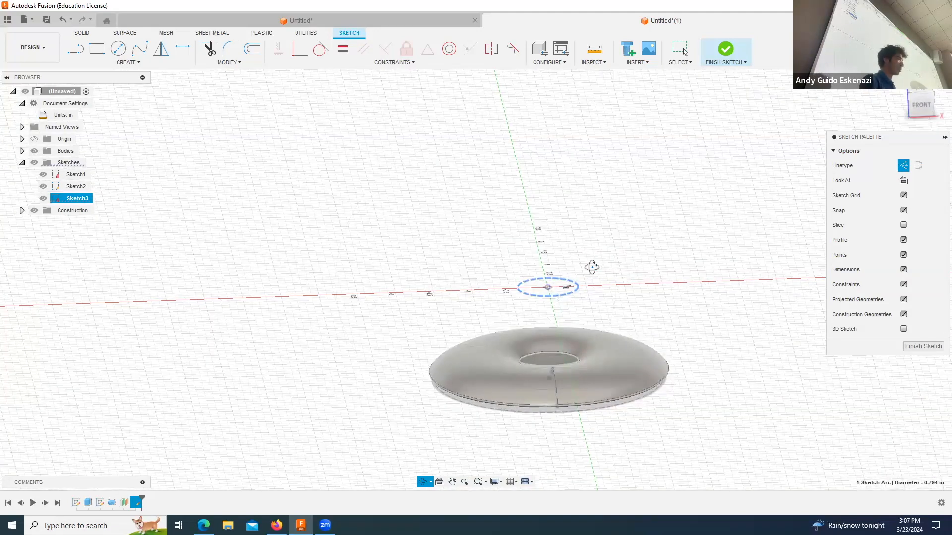
{"action": "left_click_drag", "start_coordinate": [592, 267], "coordinate": [595, 266]}
{"action": "scroll", "coordinate": [594, 263], "scroll_direction": "up", "scroll_amount": 4}
{"action": "left_click", "coordinate": [77, 57]}
{"action": "left_click", "coordinate": [77, 55]}
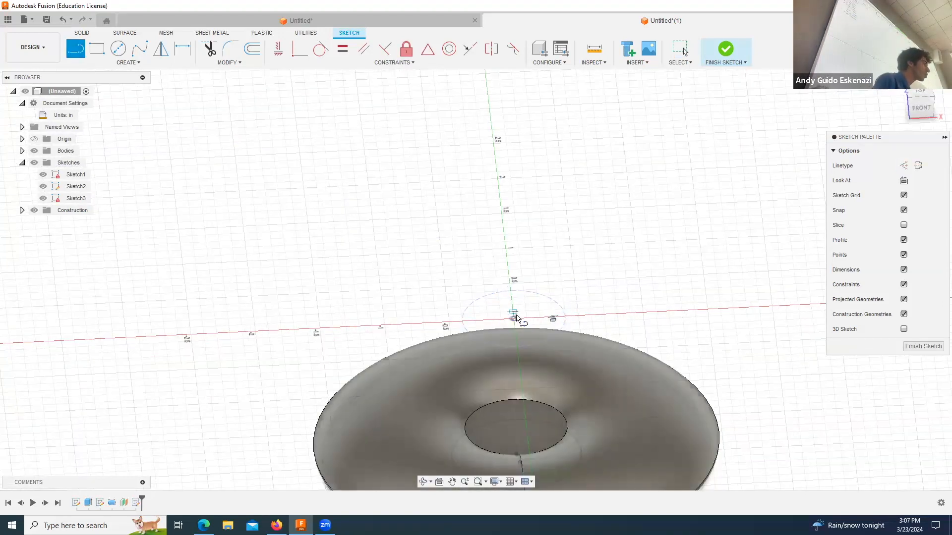
{"action": "left_click", "coordinate": [424, 482]}
{"action": "left_click_drag", "start_coordinate": [491, 280], "coordinate": [503, 315]}
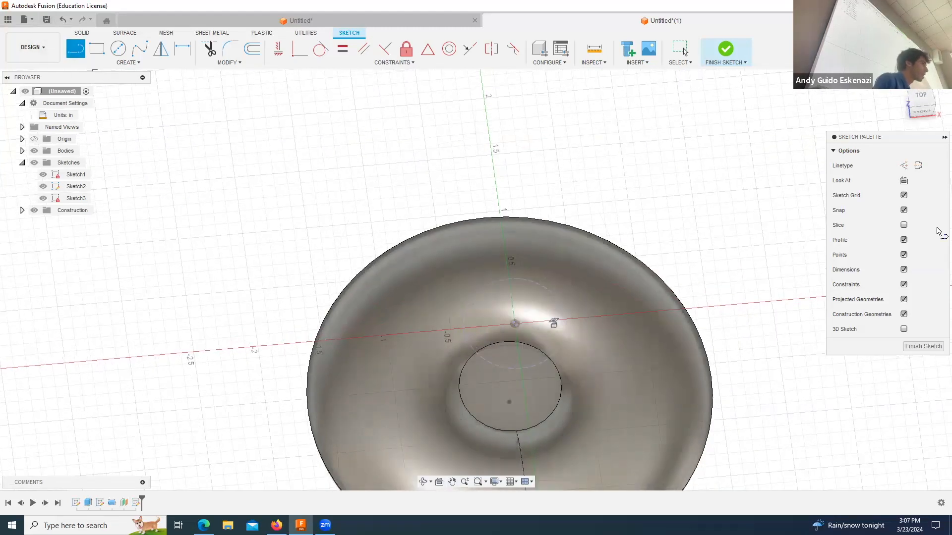
{"action": "left_click", "coordinate": [511, 280]}
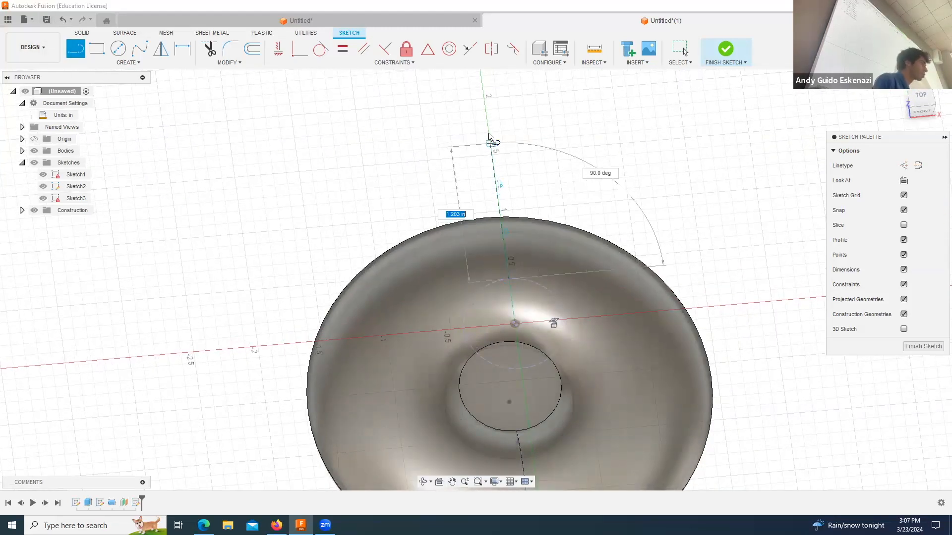
{"action": "key", "text": "Escape"}
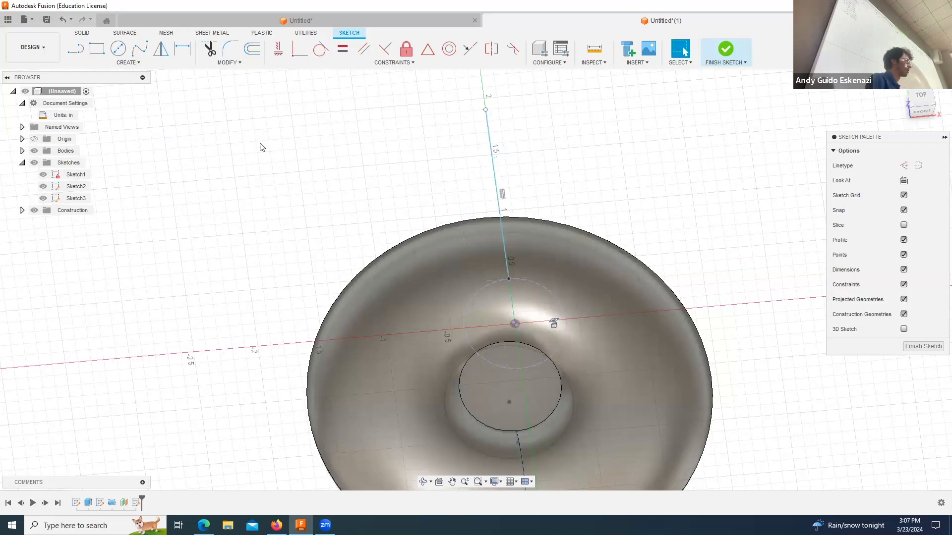
Step: Draw the second slanted side, outer edge and about 0.27 in inner edge to close the flared four-sided profile on the projected circle
{"action": "left_click", "coordinate": [73, 56]}
{"action": "left_click", "coordinate": [542, 286]}
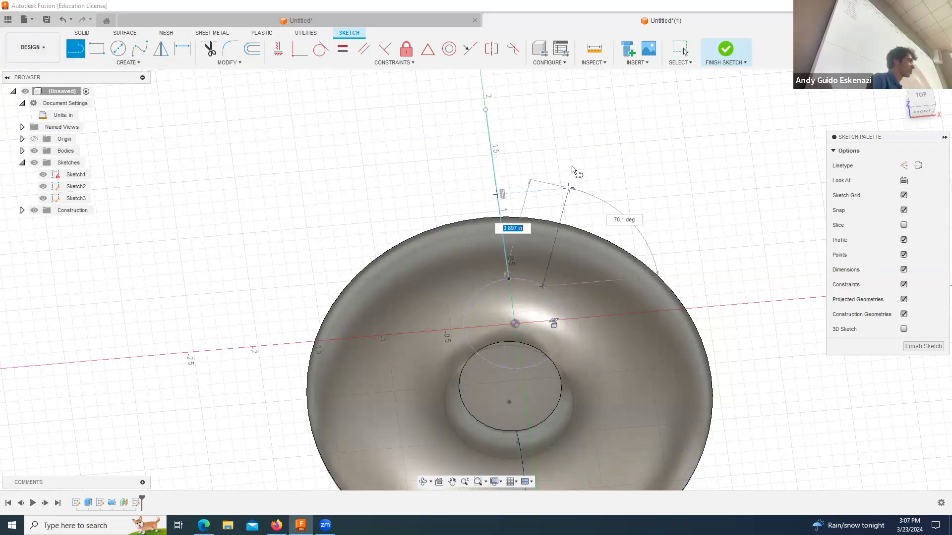
{"action": "left_click", "coordinate": [486, 109]}
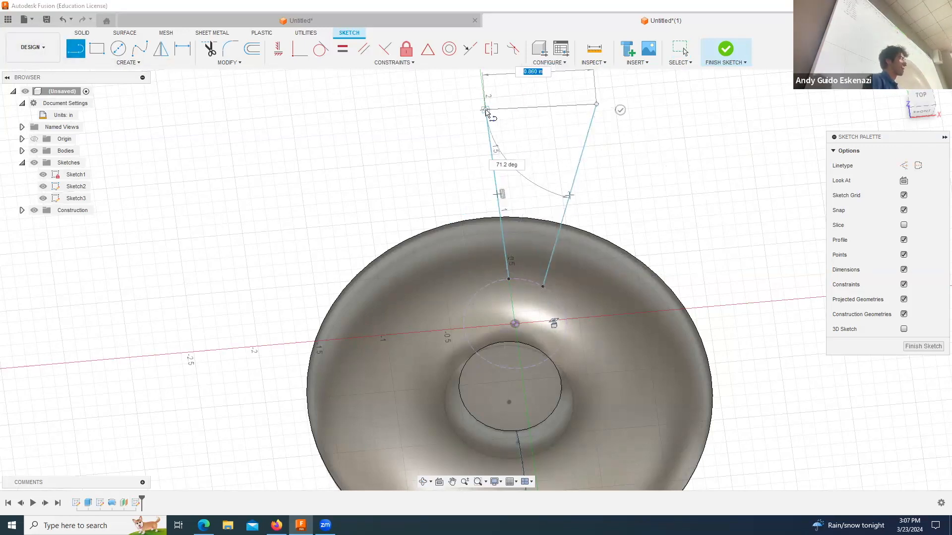
{"action": "left_click", "coordinate": [508, 279]}
{"action": "left_click", "coordinate": [542, 286]}
{"action": "key", "text": "Escape"}
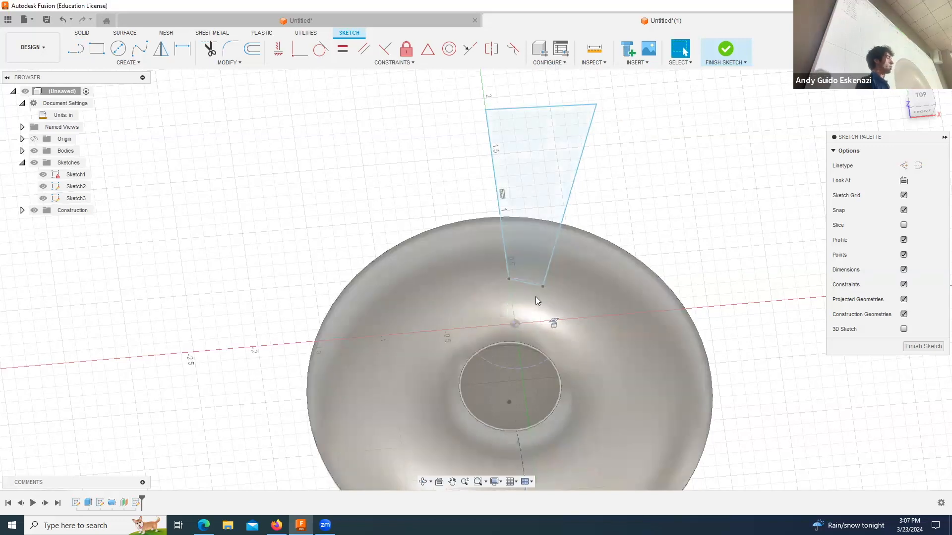
Step: Constrain the profile's inner and outer edges to be parallel and its two long sides to be equal
{"action": "left_click", "coordinate": [522, 284]}
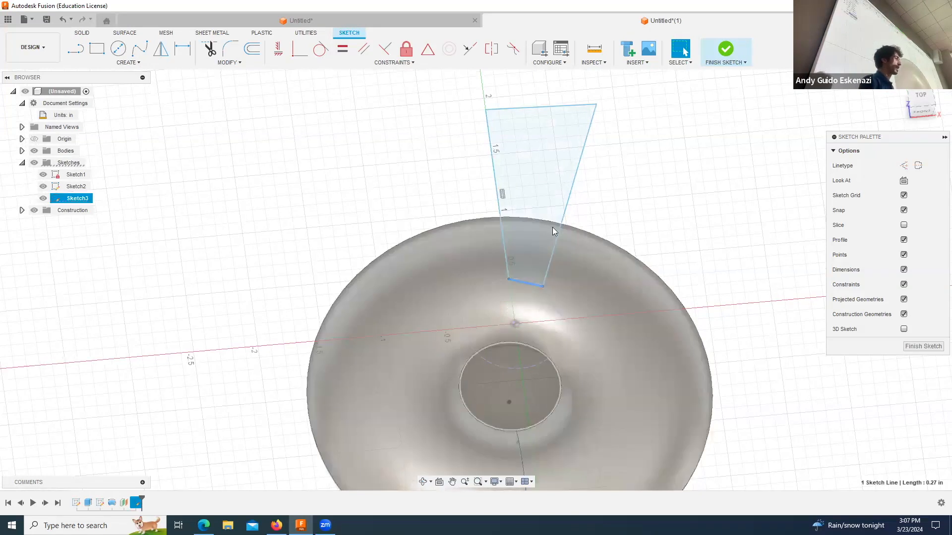
{"action": "left_click", "coordinate": [541, 107], "text": "shift"}
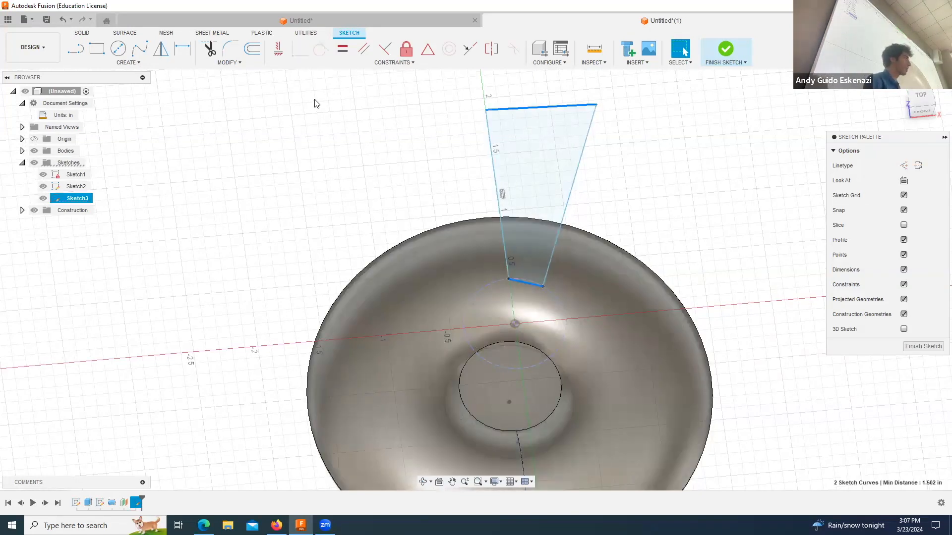
{"action": "left_click", "coordinate": [364, 49]}
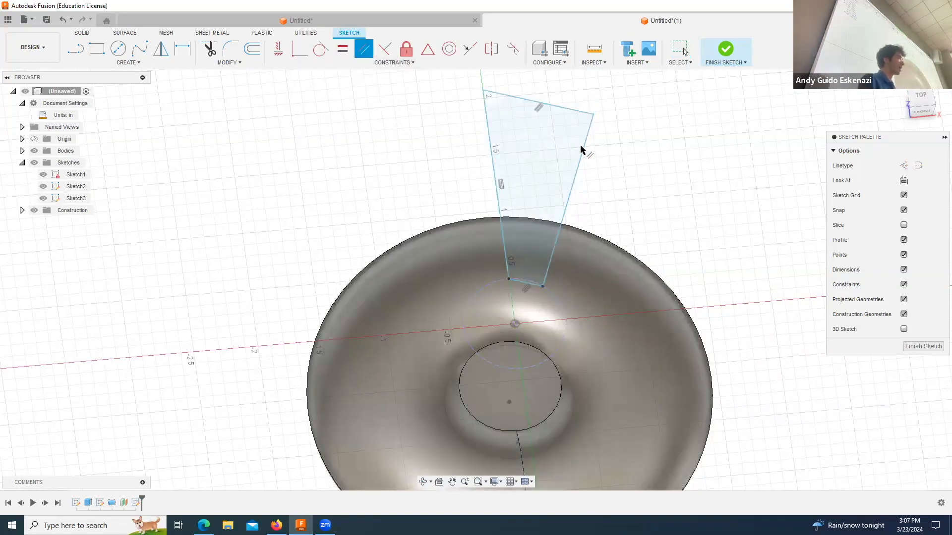
{"action": "key", "text": "Escape"}
{"action": "left_click", "coordinate": [491, 149], "text": "shift"}
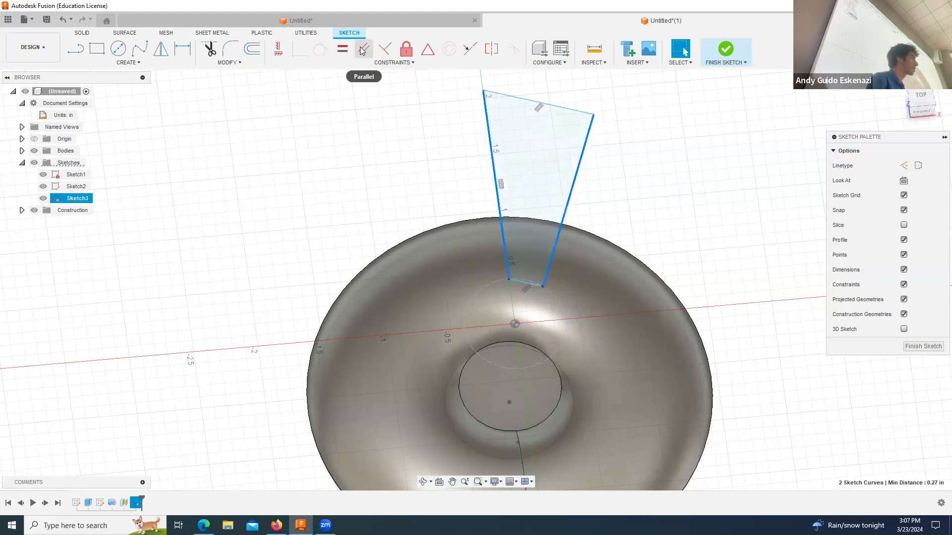
{"action": "left_click", "coordinate": [343, 48]}
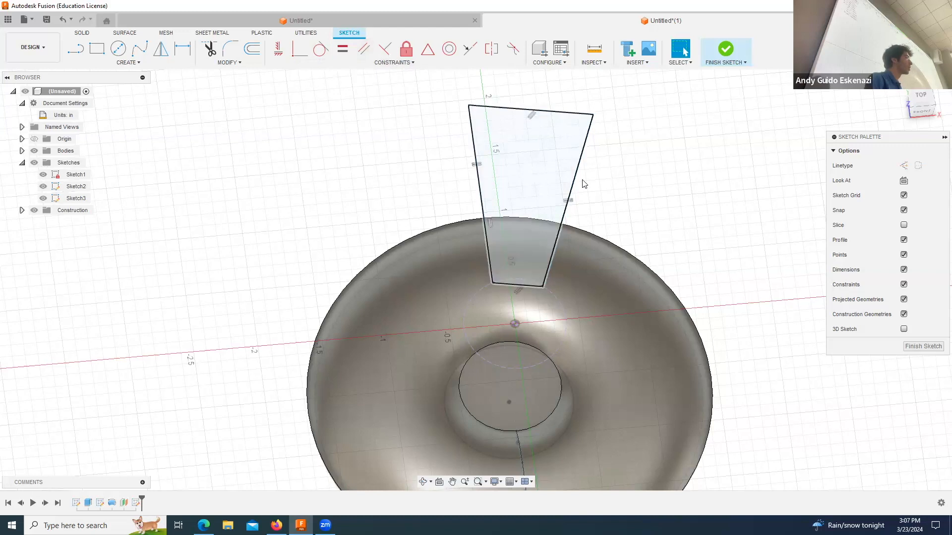
Step: Dimension the angle between the profile's two long sides as 30 degrees
{"action": "left_click", "coordinate": [182, 48]}
{"action": "left_click", "coordinate": [474, 147]}
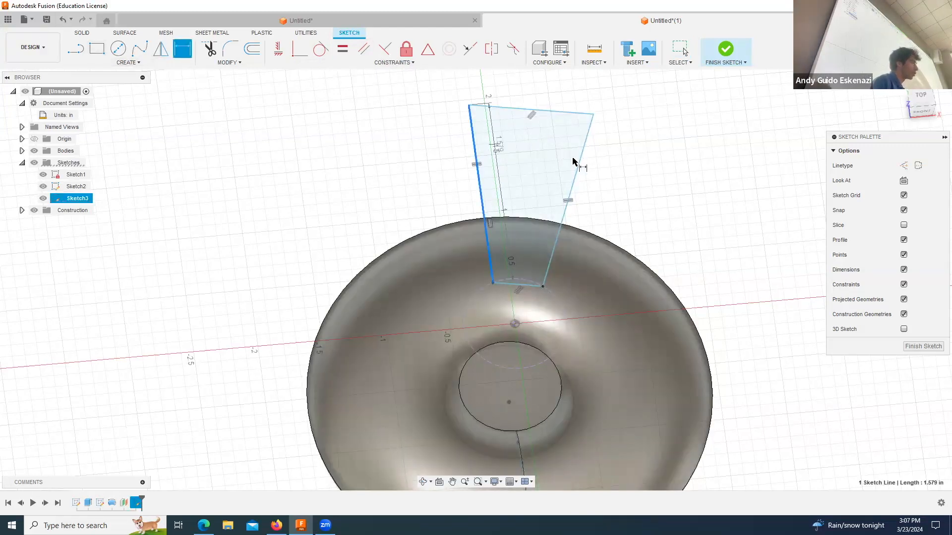
{"action": "left_click", "coordinate": [574, 178]}
{"action": "left_click", "coordinate": [548, 160]}
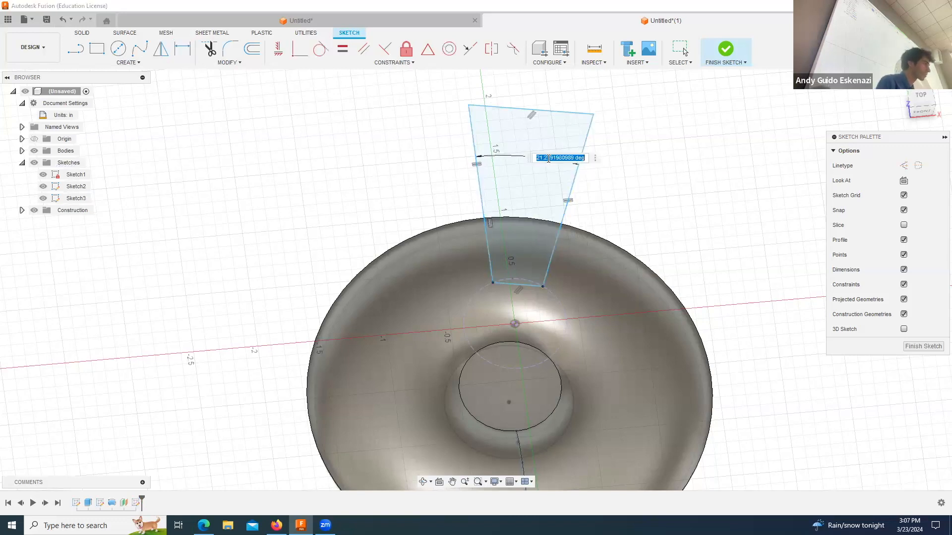
{"action": "type", "text": "30"}
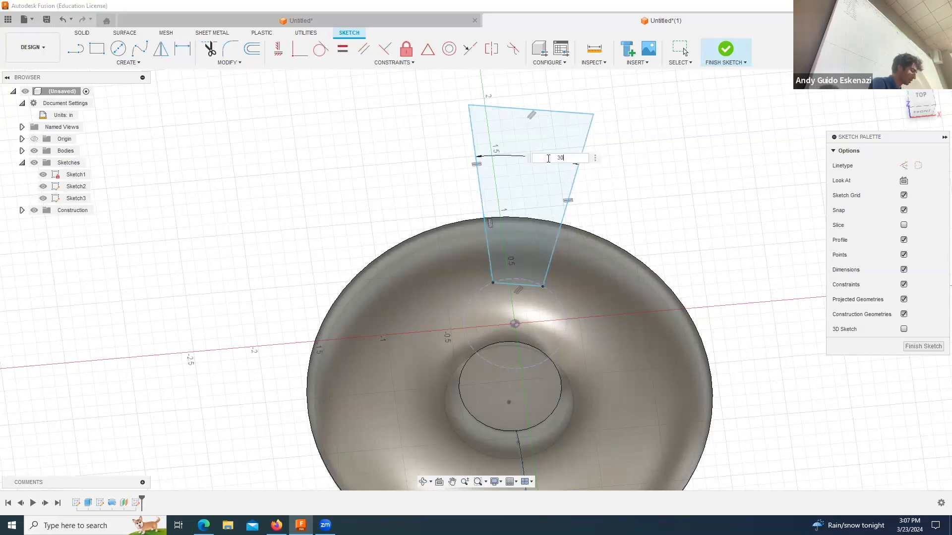
{"action": "key", "text": "Return"}
Step: Dimension the profile's long side as 1.5 in
{"action": "left_click", "coordinate": [485, 198]}
{"action": "left_click", "coordinate": [406, 205]}
{"action": "type", "text": "1.5"}
{"action": "key", "text": "Return"}
{"action": "key", "text": "Escape"}
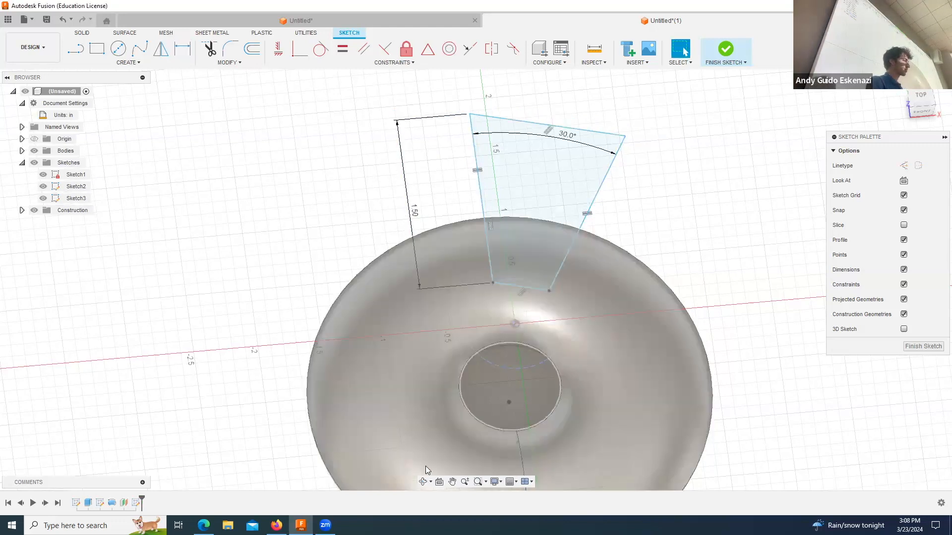
Step: Extrude the flared profile -3 in as a cut through the revolved body
{"action": "left_click", "coordinate": [423, 481]}
{"action": "left_click_drag", "start_coordinate": [552, 218], "coordinate": [587, 218]}
{"action": "left_click", "coordinate": [587, 218]}
{"action": "key", "text": "Escape"}
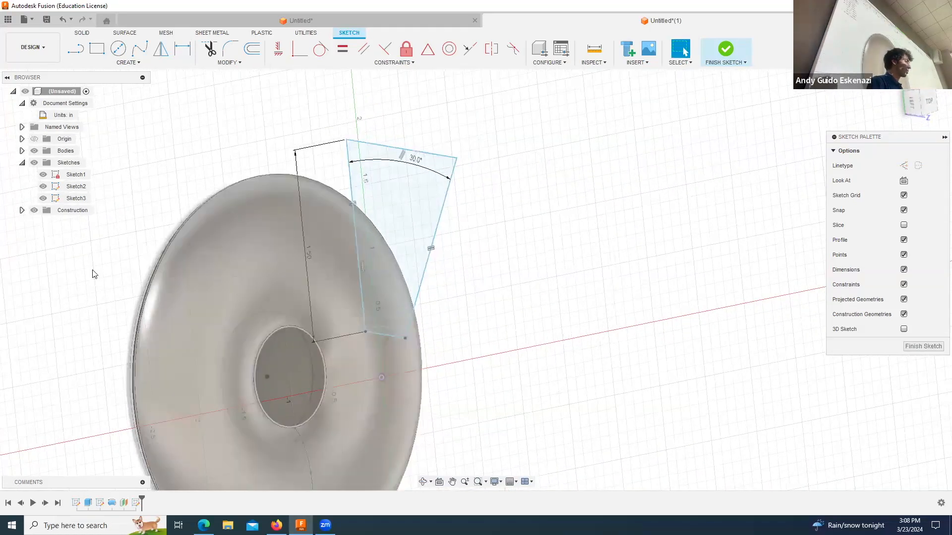
{"action": "left_click", "coordinate": [81, 33]}
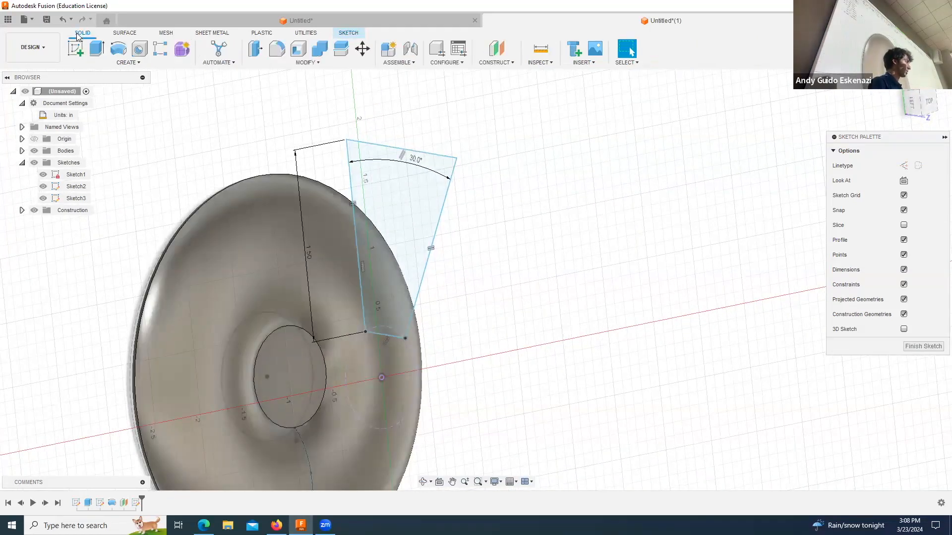
{"action": "key", "text": "e"}
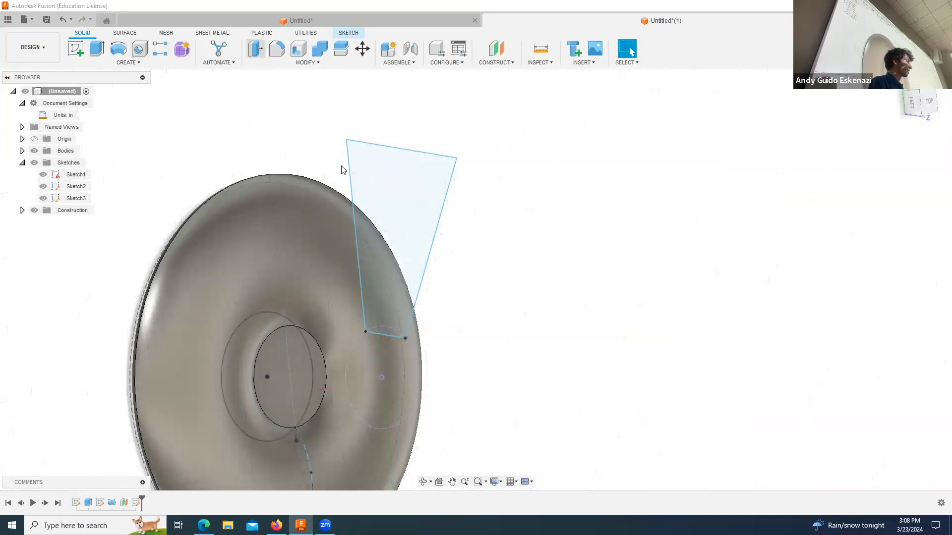
{"action": "left_click_drag", "start_coordinate": [415, 232], "coordinate": [128, 230]}
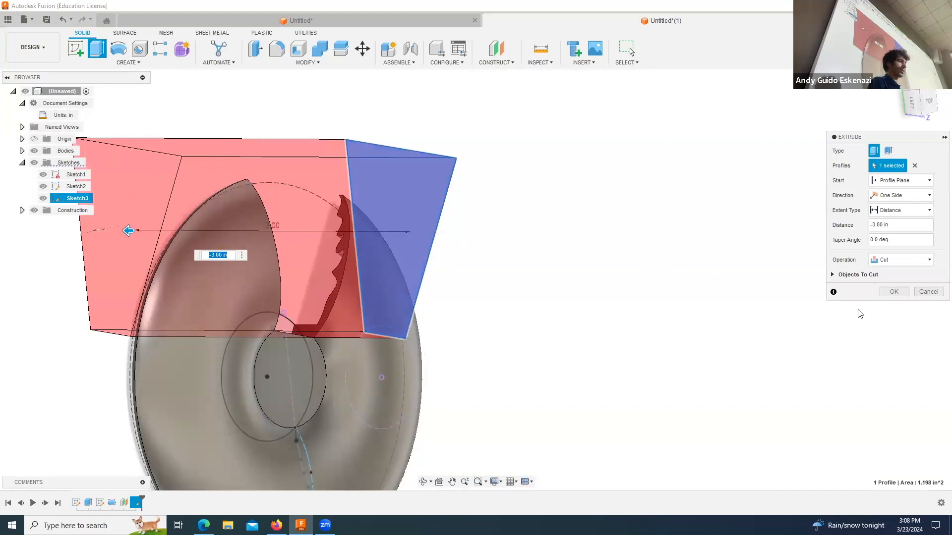
{"action": "left_click", "coordinate": [894, 292]}
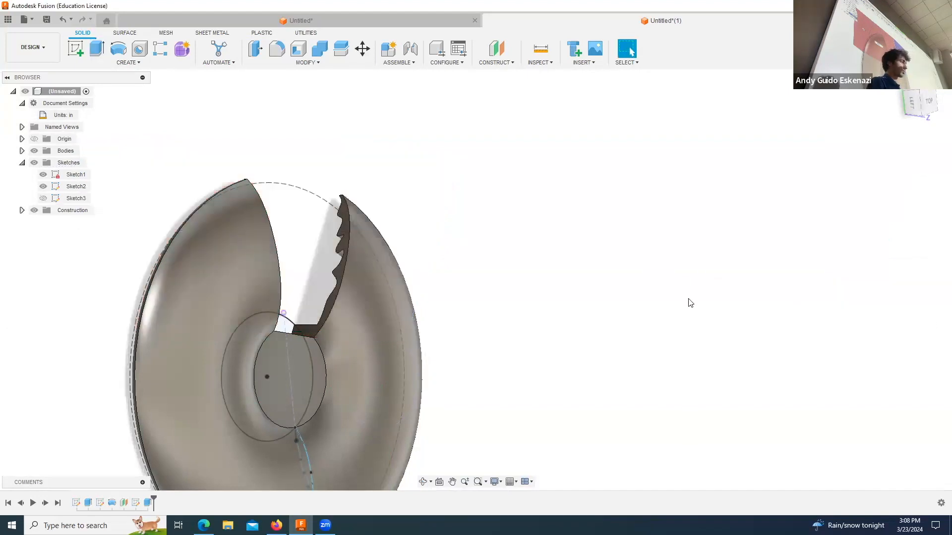
Step: Circular-pattern the wedge cut feature around the hub's circular edge with full distribution and a quantity of 5
{"action": "left_click", "coordinate": [423, 480]}
{"action": "left_click_drag", "start_coordinate": [357, 288], "coordinate": [378, 315]}
{"action": "scroll", "coordinate": [378, 315], "scroll_direction": "down", "scroll_amount": 3}
{"action": "scroll", "coordinate": [378, 315], "scroll_direction": "up", "scroll_amount": 2}
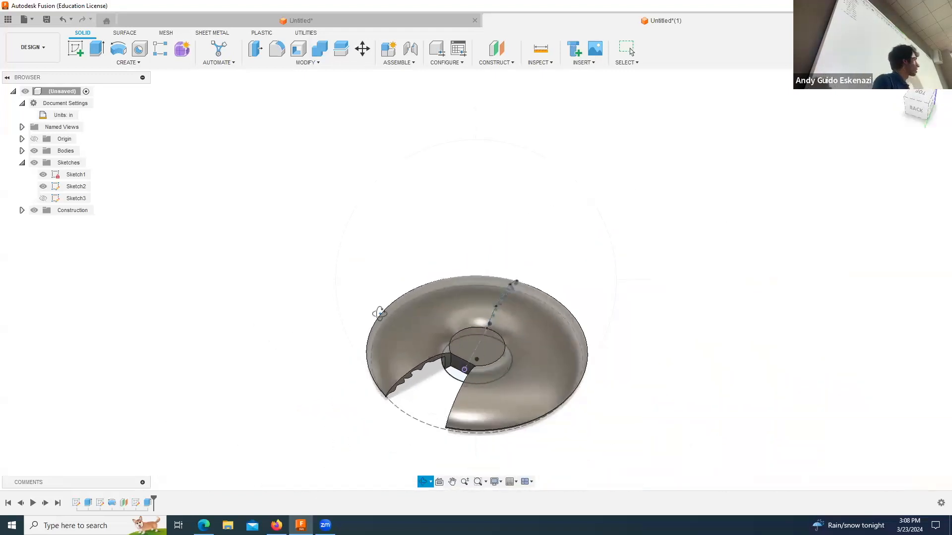
{"action": "scroll", "coordinate": [559, 417], "scroll_direction": "up", "scroll_amount": 4}
{"action": "key", "text": "Escape"}
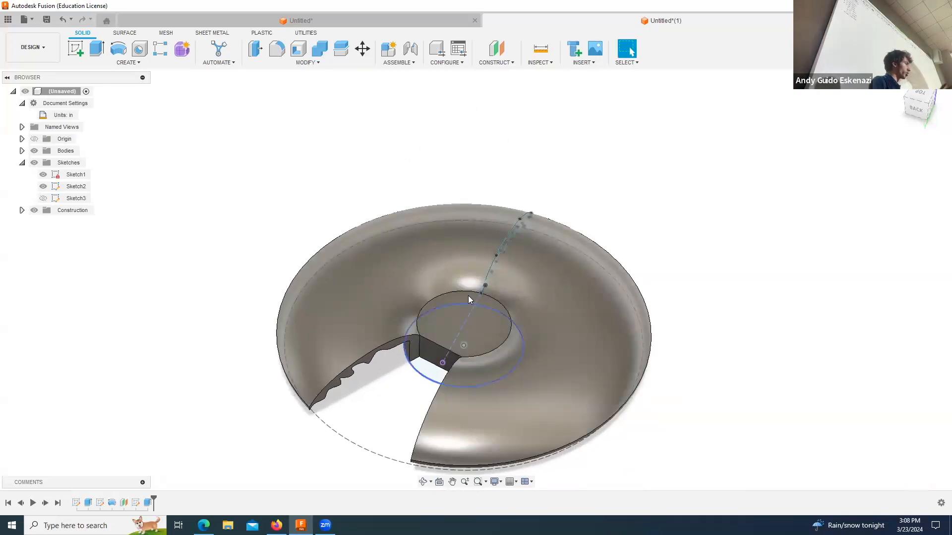
{"action": "left_click", "coordinate": [128, 63]}
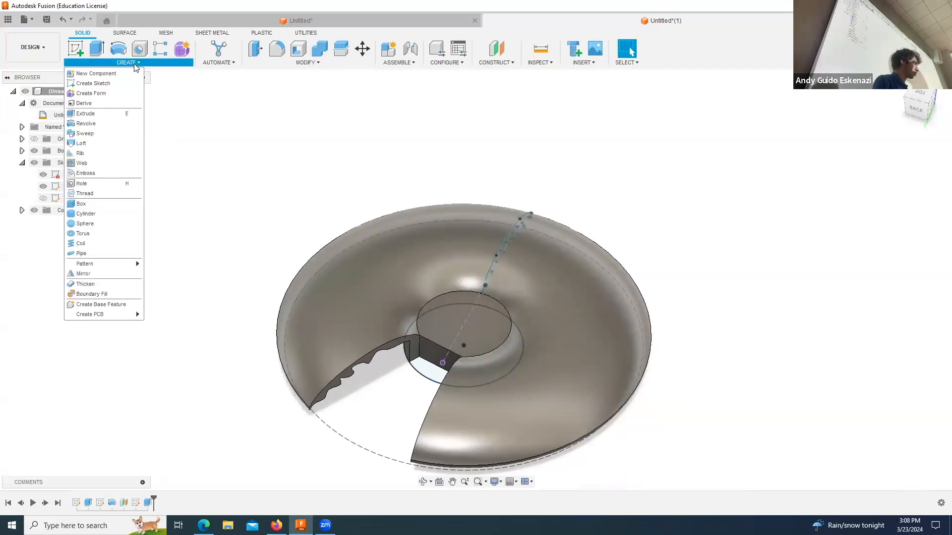
{"action": "mouse_move", "coordinate": [114, 263]}
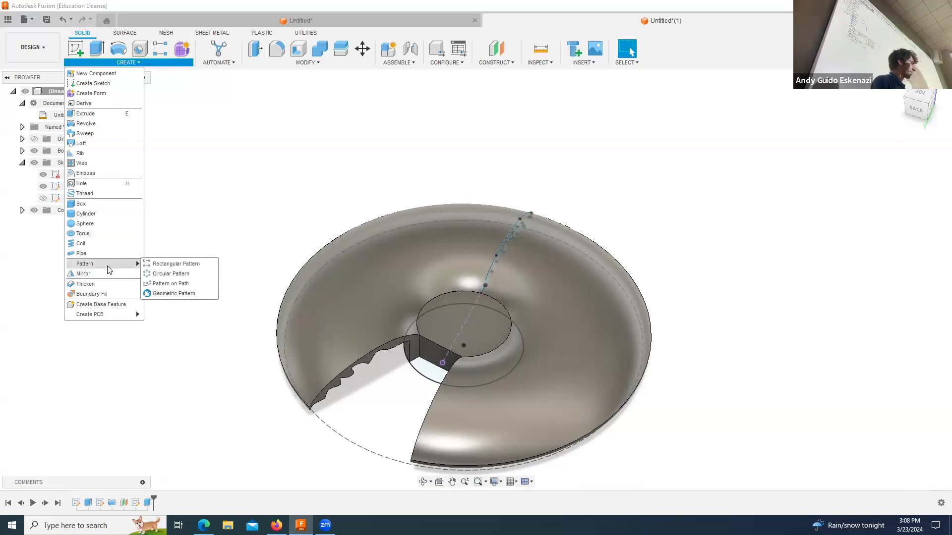
{"action": "left_click", "coordinate": [166, 274]}
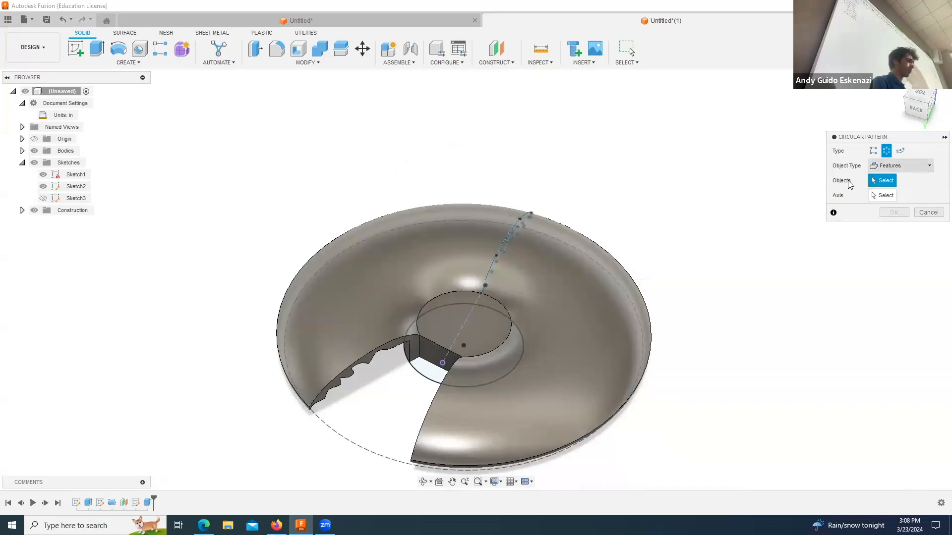
{"action": "left_click", "coordinate": [147, 503]}
{"action": "left_click", "coordinate": [890, 195]}
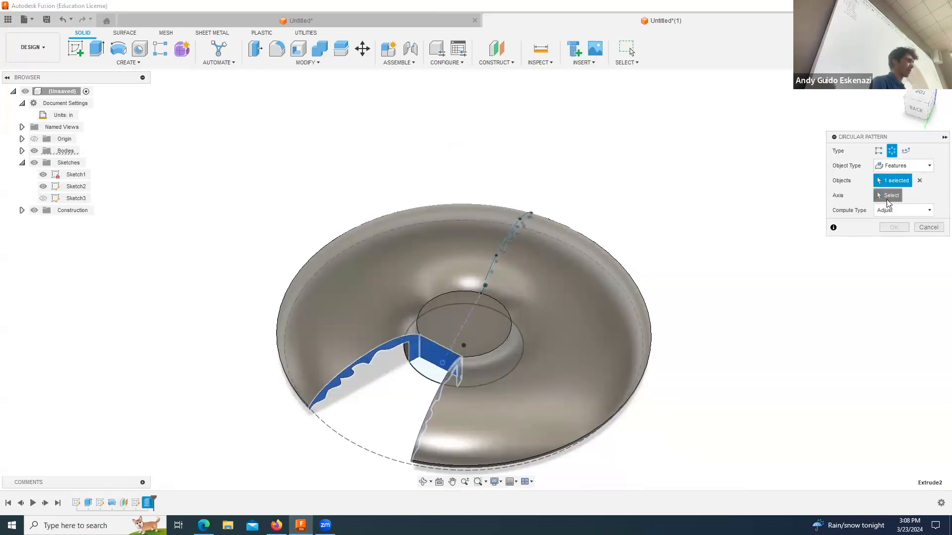
{"action": "left_click", "coordinate": [505, 339]}
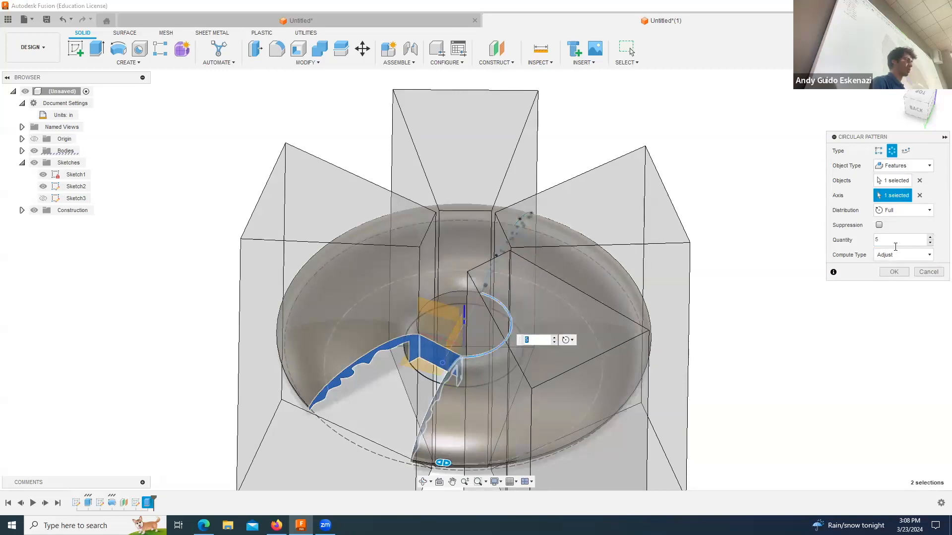
{"action": "left_click", "coordinate": [891, 243]}
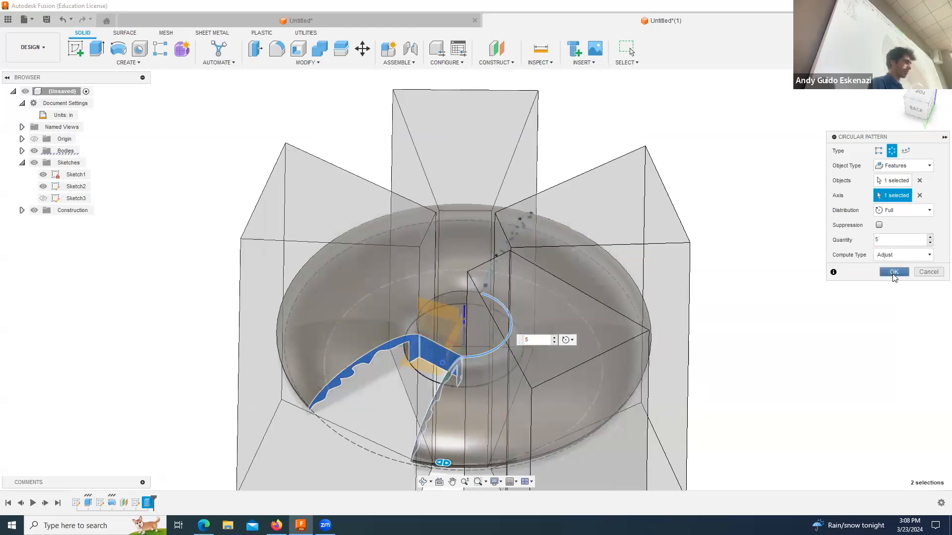
{"action": "left_click", "coordinate": [894, 272]}
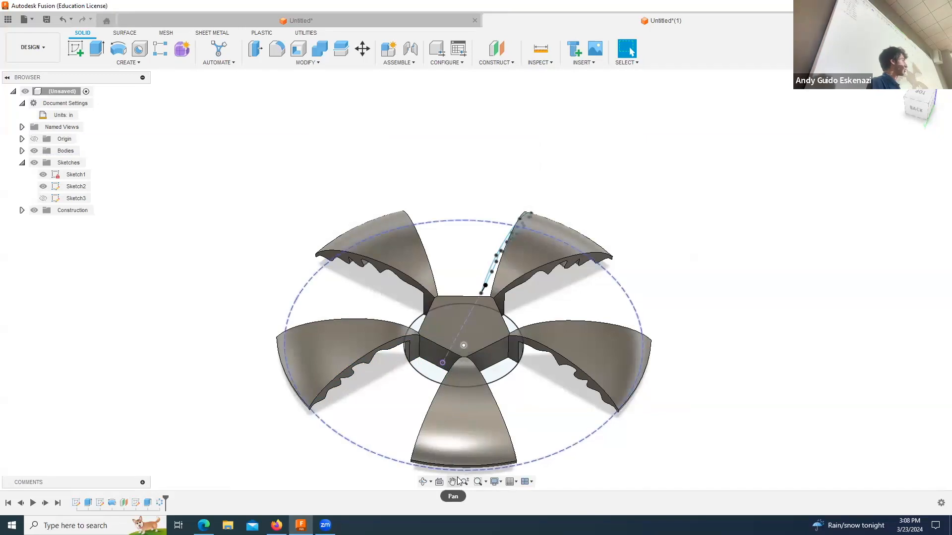
Step: Examine the patterned blades and central hub from the side and from above
{"action": "left_click", "coordinate": [423, 482]}
{"action": "left_click_drag", "start_coordinate": [382, 300], "coordinate": [422, 322]}
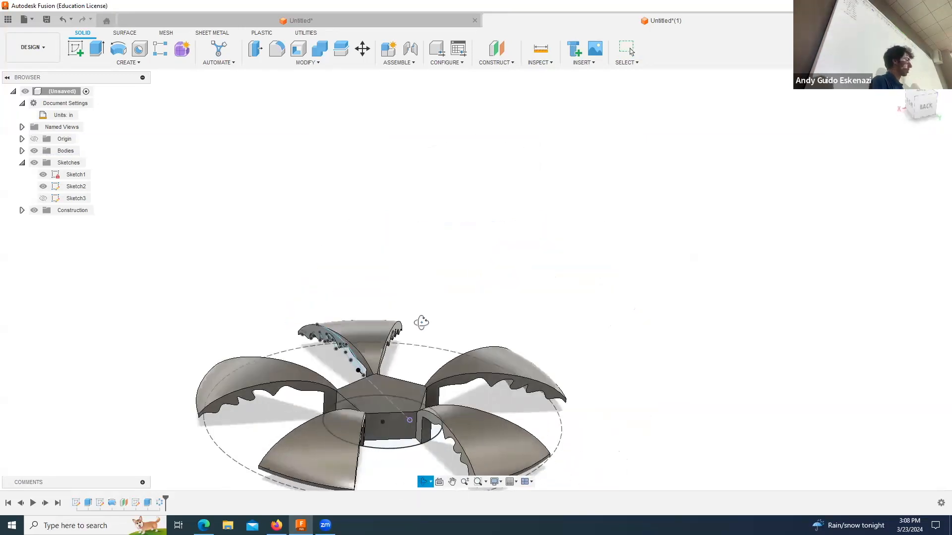
{"action": "middle_click_drag", "start_coordinate": [421, 323], "coordinate": [419, 327], "text": "shift"}
{"action": "scroll", "coordinate": [418, 328], "scroll_direction": "up", "scroll_amount": 2}
{"action": "scroll", "coordinate": [416, 349], "scroll_direction": "down", "scroll_amount": 3}
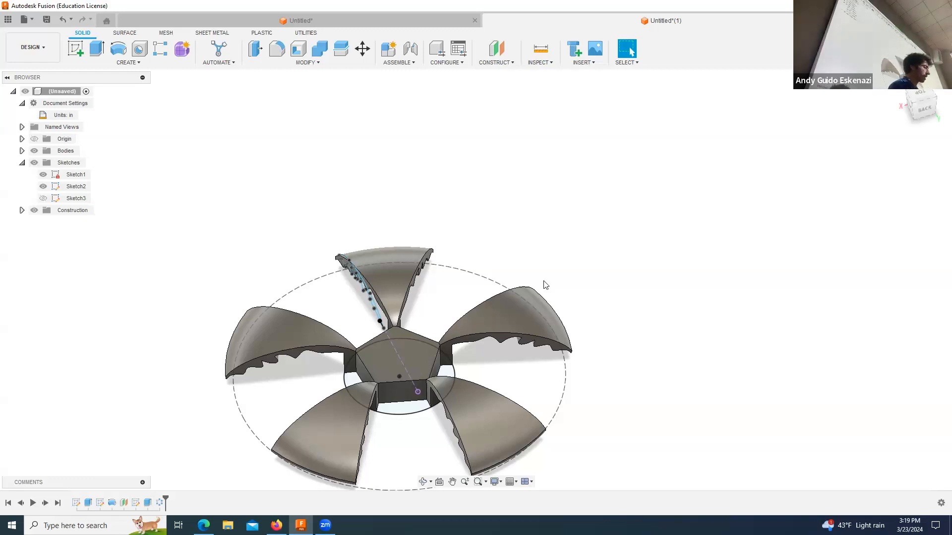
{"action": "left_click", "coordinate": [423, 482]}
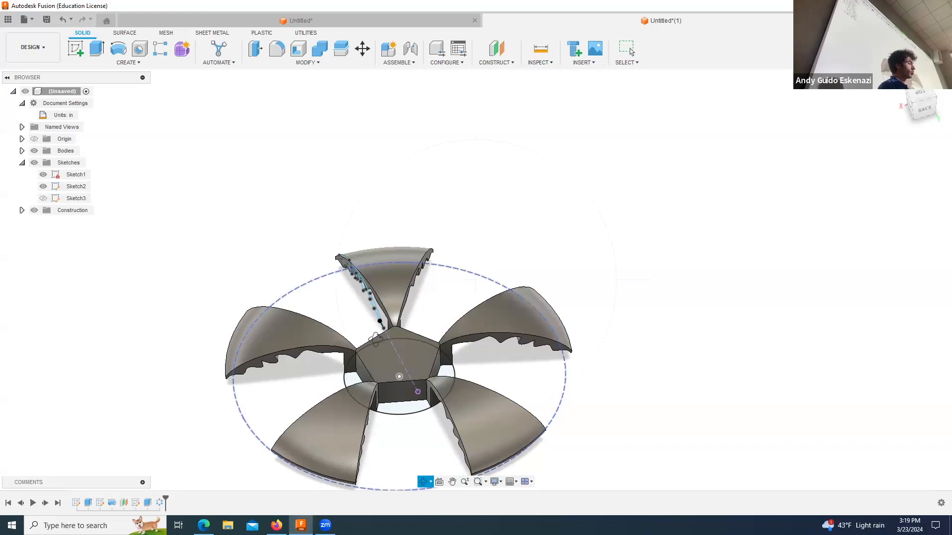
{"action": "left_click_drag", "start_coordinate": [379, 283], "coordinate": [385, 367]}
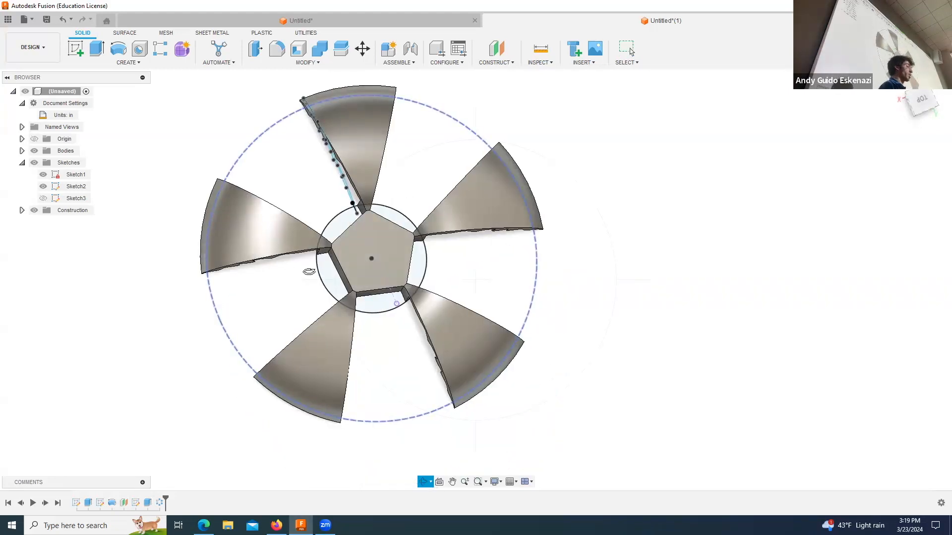
{"action": "scroll", "coordinate": [434, 186], "scroll_direction": "up", "scroll_amount": 2}
{"action": "scroll", "coordinate": [429, 213], "scroll_direction": "down", "scroll_amount": 3}
{"action": "left_click_drag", "start_coordinate": [397, 244], "coordinate": [449, 130]}
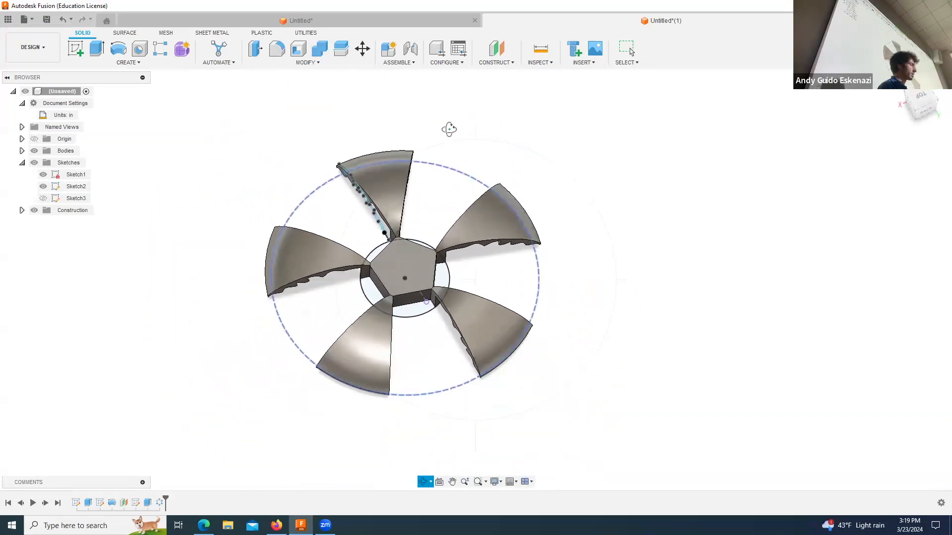
{"action": "key", "text": "Escape"}
Step: Start a new sketch on the existing construction plane above the body
{"action": "left_click", "coordinate": [76, 48]}
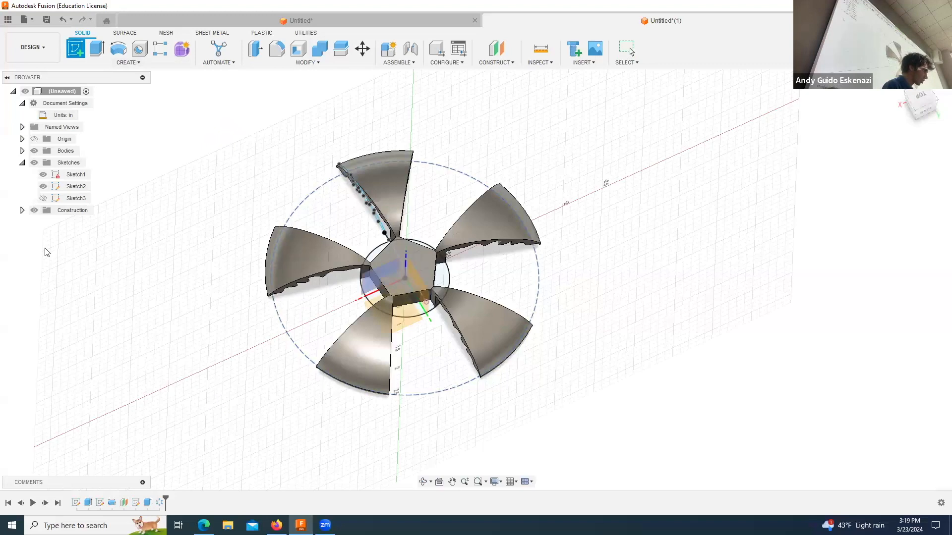
{"action": "left_click", "coordinate": [22, 210]}
{"action": "left_click", "coordinate": [70, 223]}
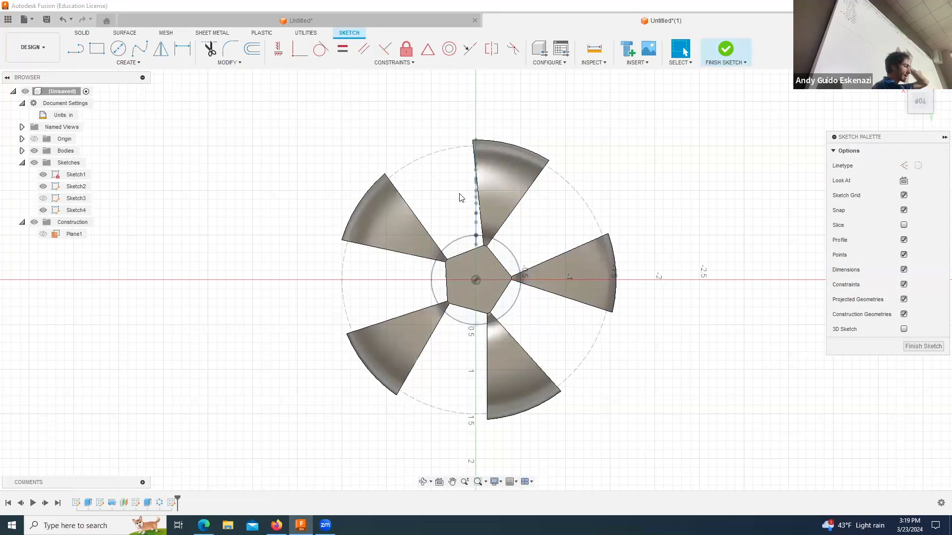
Step: Project the two long side edges of one blade into the sketch
{"action": "left_click", "coordinate": [129, 61]}
{"action": "mouse_move", "coordinate": [116, 213]}
{"action": "left_click", "coordinate": [159, 213]}
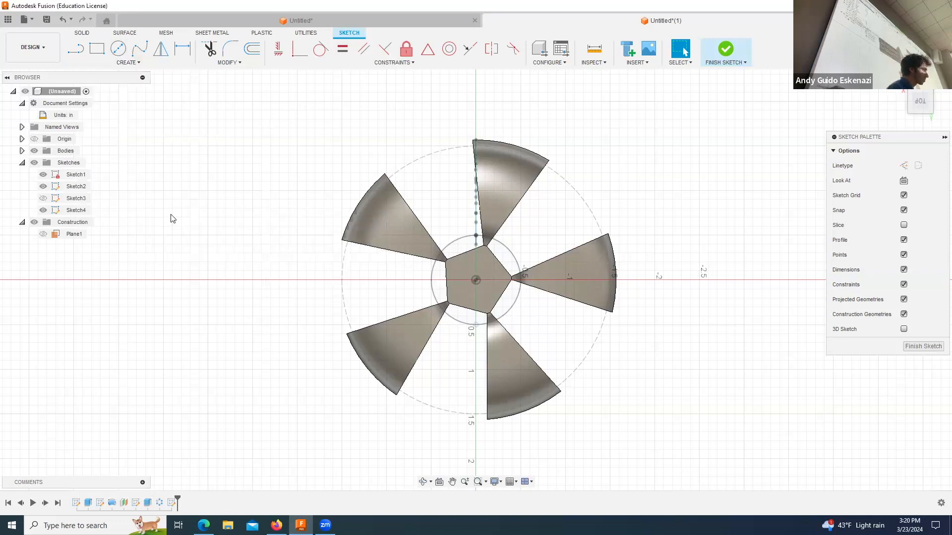
{"action": "left_click", "coordinate": [405, 200]}
{"action": "left_click", "coordinate": [399, 250]}
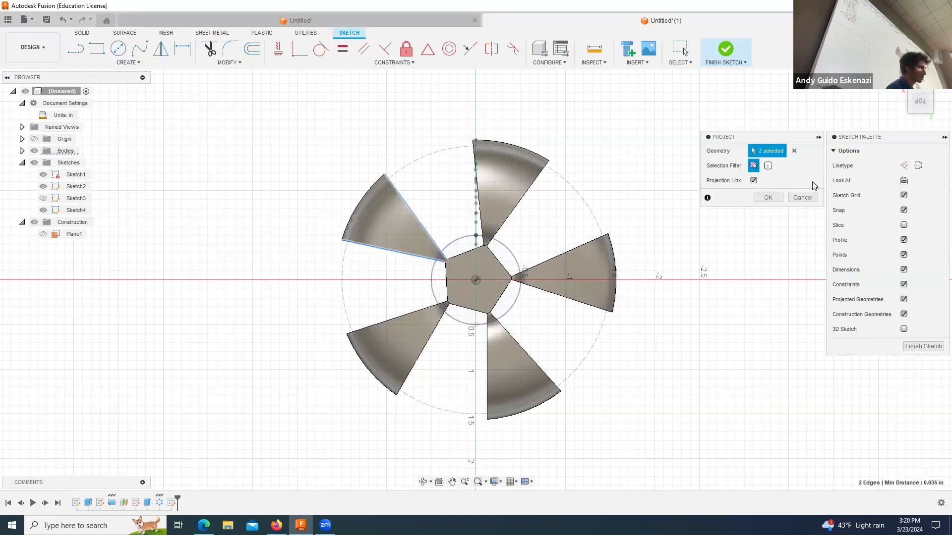
{"action": "left_click", "coordinate": [775, 198]}
Step: Convert the two projected blade edges to construction lines
{"action": "left_click", "coordinate": [424, 479]}
{"action": "left_click_drag", "start_coordinate": [474, 296], "coordinate": [341, 267]}
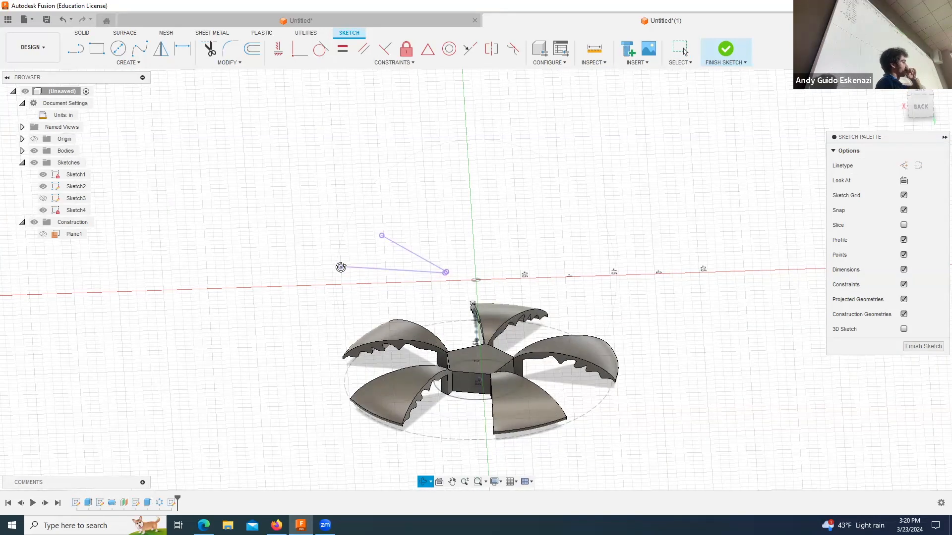
{"action": "key", "text": "Escape"}
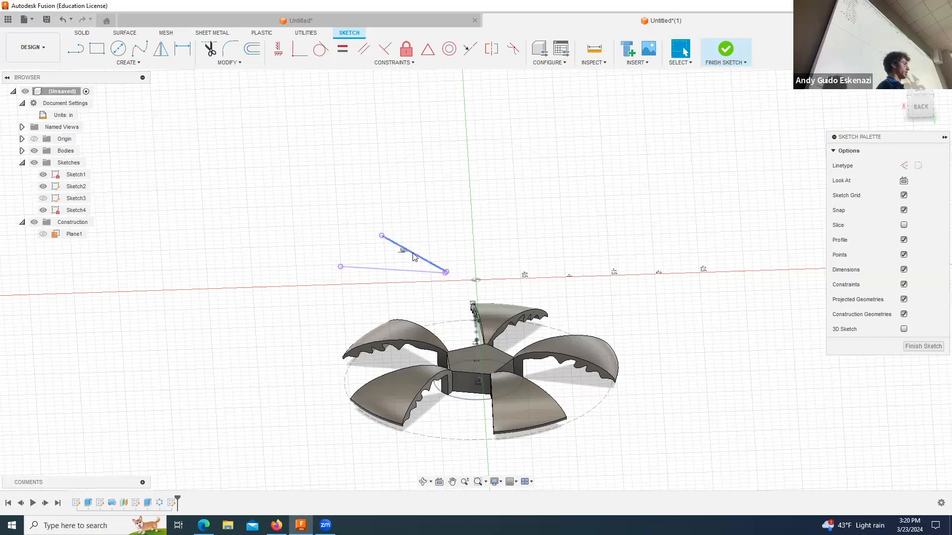
{"action": "left_click", "coordinate": [406, 251]}
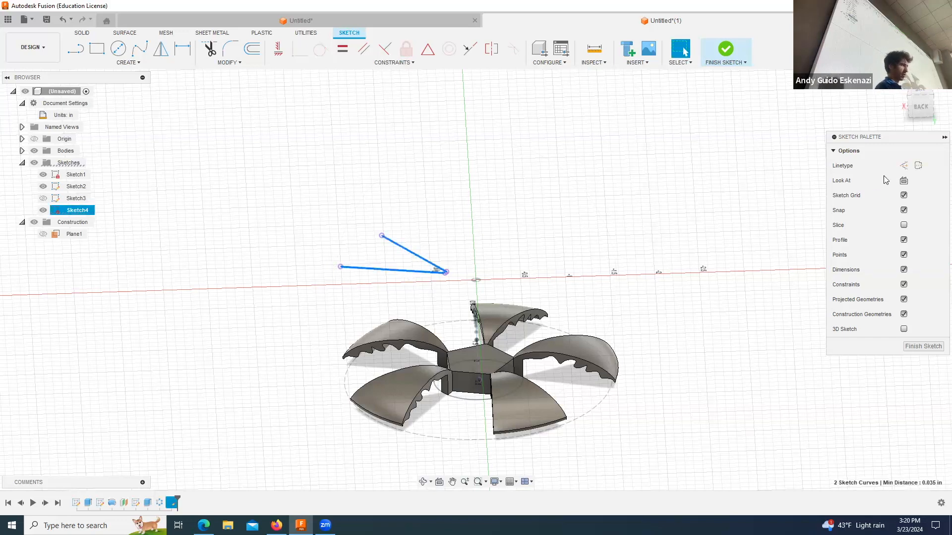
{"action": "left_click", "coordinate": [904, 165]}
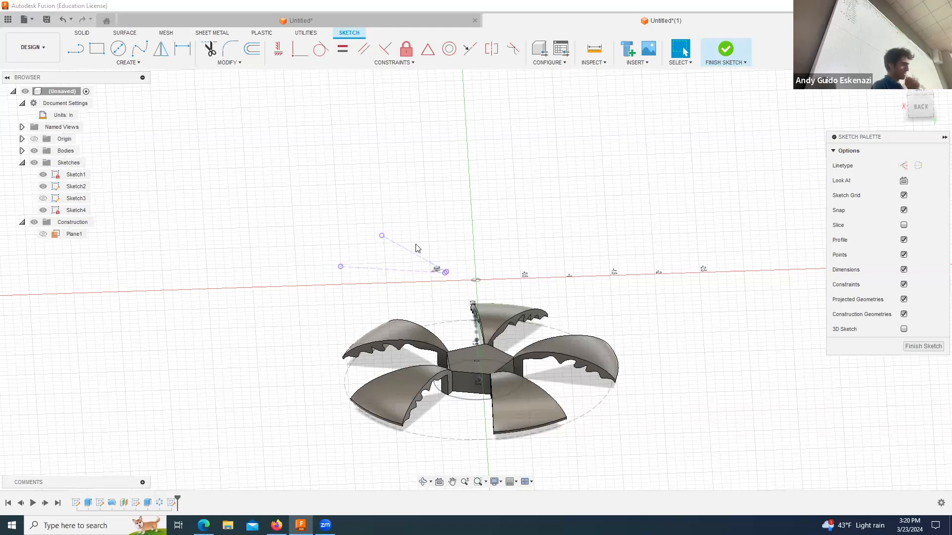
Step: Sketch four center-diameter circles of different sizes over the blade, with the smallest about 0.1 in across nearest the hub
{"action": "left_click", "coordinate": [425, 481]}
{"action": "left_click_drag", "start_coordinate": [437, 277], "coordinate": [439, 288]}
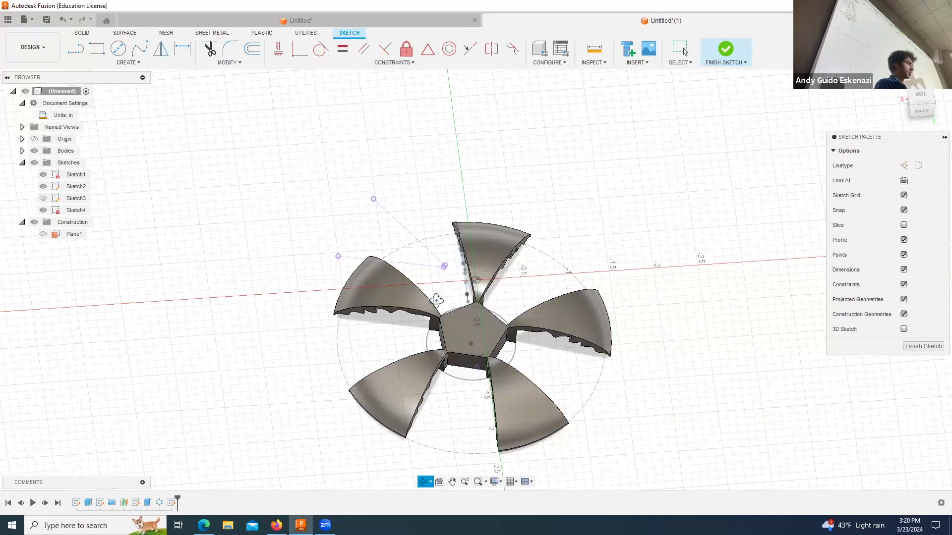
{"action": "left_click_drag", "start_coordinate": [419, 306], "coordinate": [416, 343]}
{"action": "scroll", "coordinate": [382, 232], "scroll_direction": "down", "scroll_amount": 2}
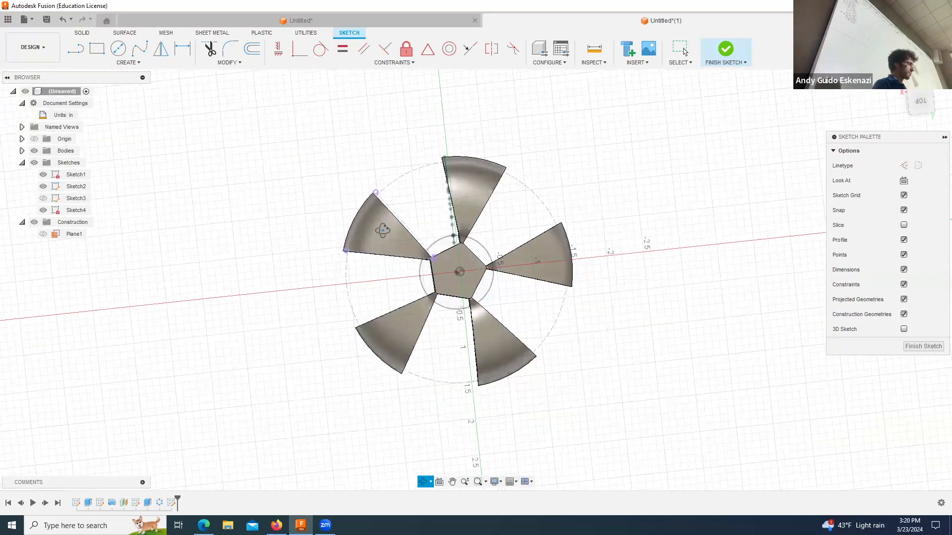
{"action": "scroll", "coordinate": [390, 231], "scroll_direction": "up", "scroll_amount": 3}
{"action": "scroll", "coordinate": [392, 230], "scroll_direction": "up", "scroll_amount": 2}
{"action": "left_click", "coordinate": [118, 48]}
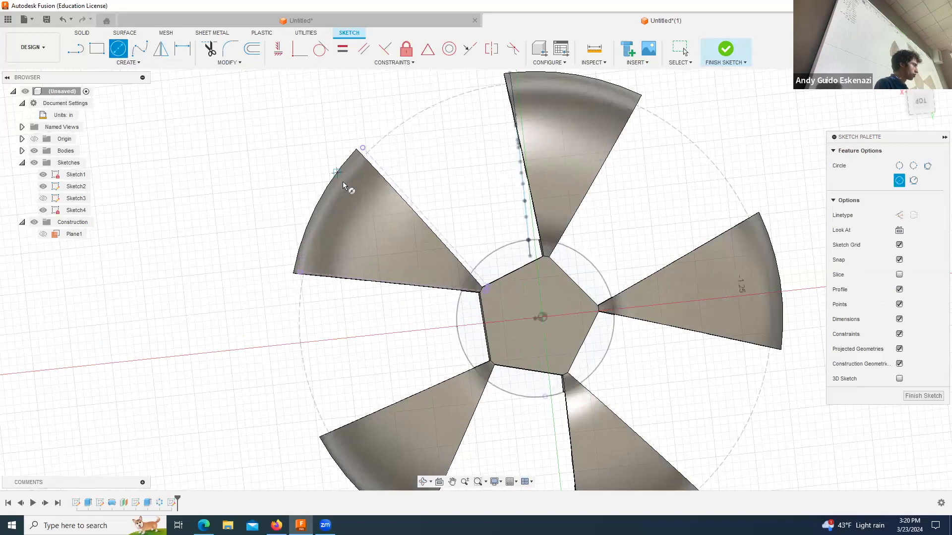
{"action": "left_click", "coordinate": [362, 185]}
{"action": "left_click", "coordinate": [336, 237]}
{"action": "left_click", "coordinate": [356, 250]}
{"action": "left_click", "coordinate": [399, 237]}
{"action": "left_click", "coordinate": [409, 251]}
{"action": "left_click", "coordinate": [420, 274]}
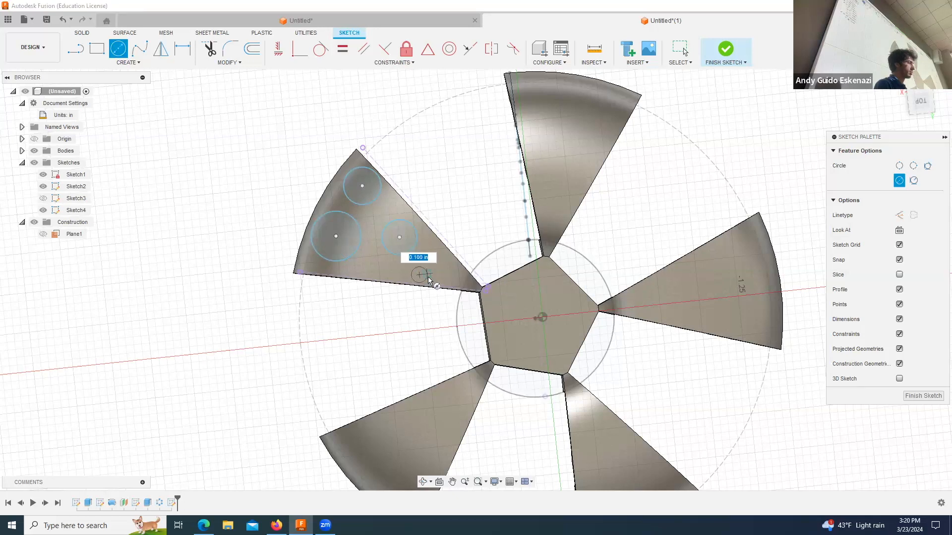
{"action": "left_click", "coordinate": [428, 276]}
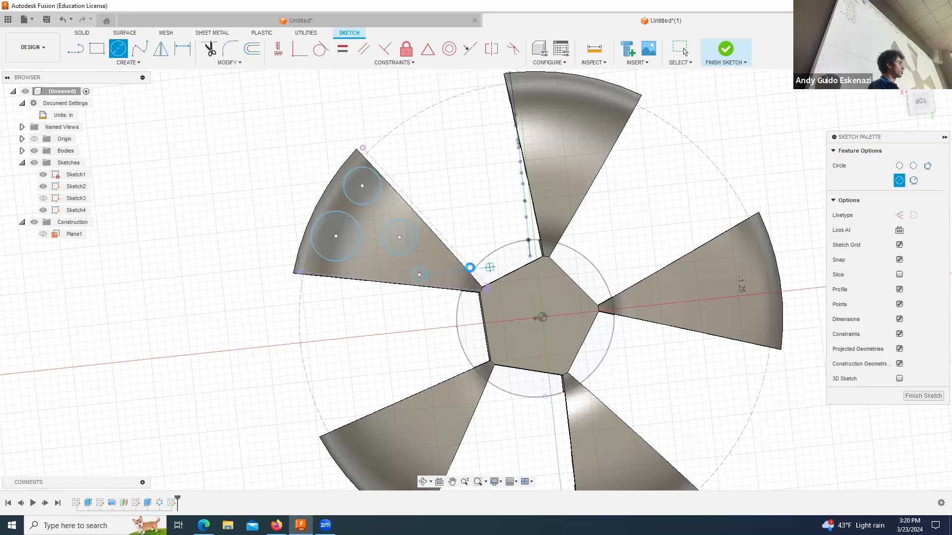
{"action": "key", "text": "Escape"}
Step: Extrude the four circles about -2.15 in as a cut through the blade
{"action": "left_click", "coordinate": [82, 33]}
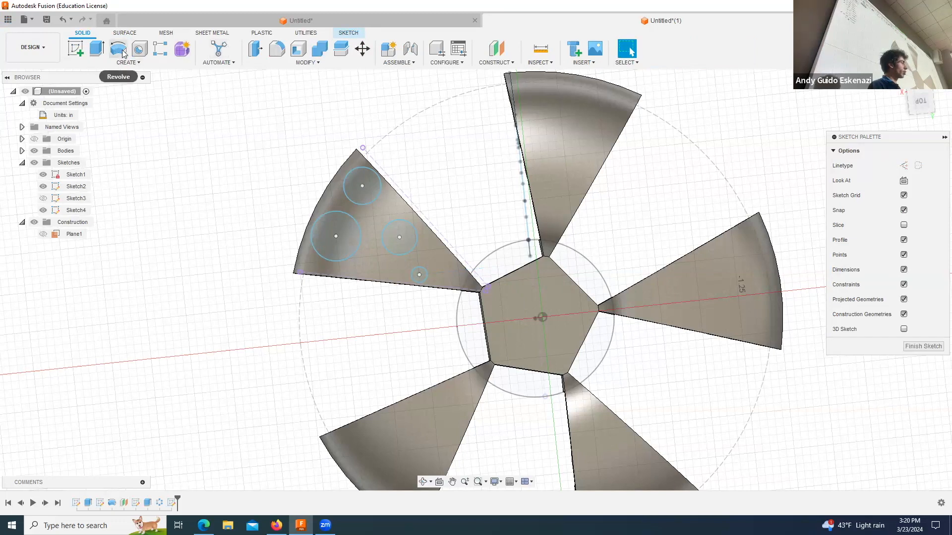
{"action": "left_click", "coordinate": [97, 48]}
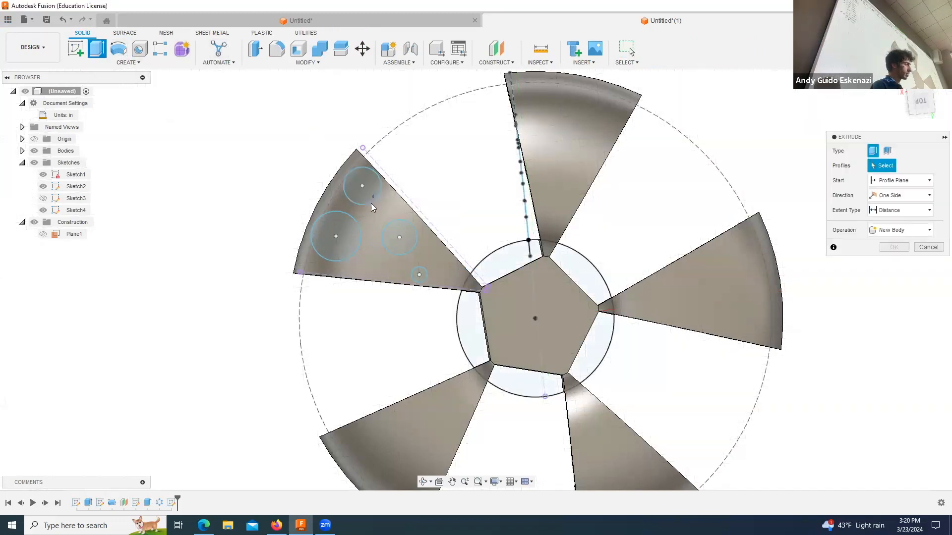
{"action": "left_click", "coordinate": [339, 235]}
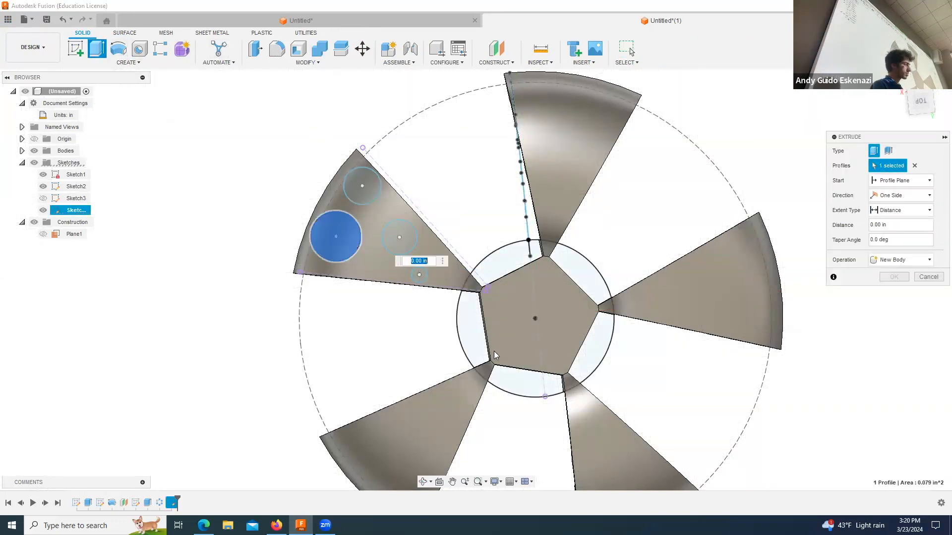
{"action": "left_click", "coordinate": [402, 241]}
{"action": "left_click", "coordinate": [361, 187]}
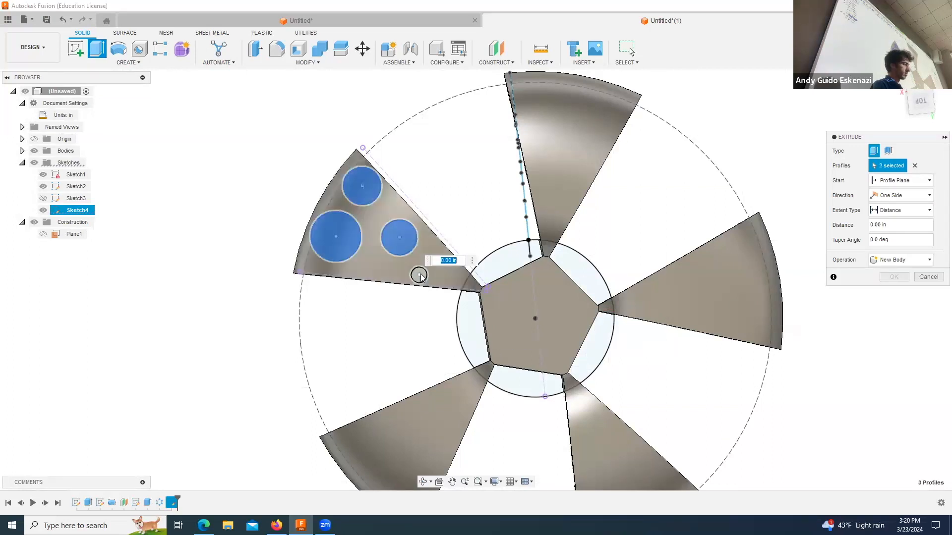
{"action": "middle_click_drag", "start_coordinate": [391, 297], "coordinate": [491, 273], "text": "shift"}
{"action": "left_click_drag", "start_coordinate": [488, 268], "coordinate": [127, 304]}
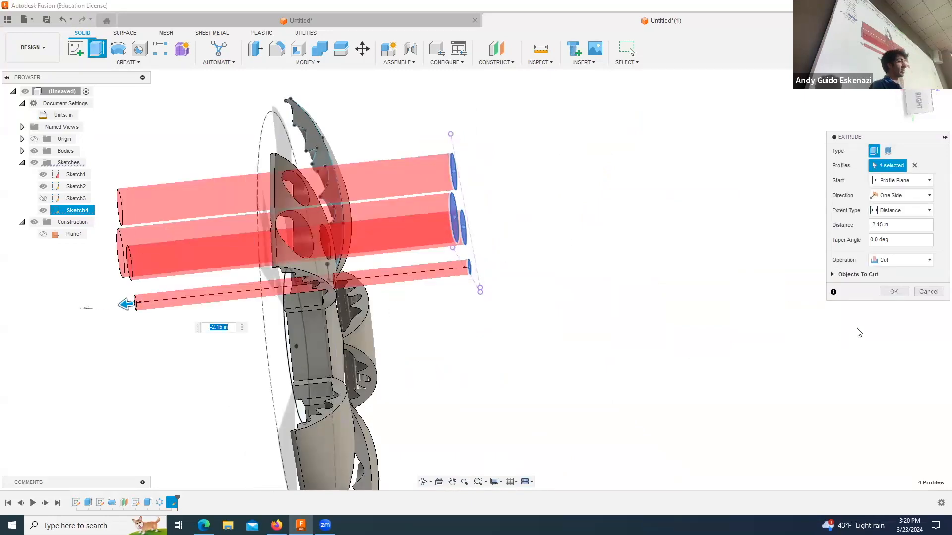
{"action": "left_click", "coordinate": [894, 292]}
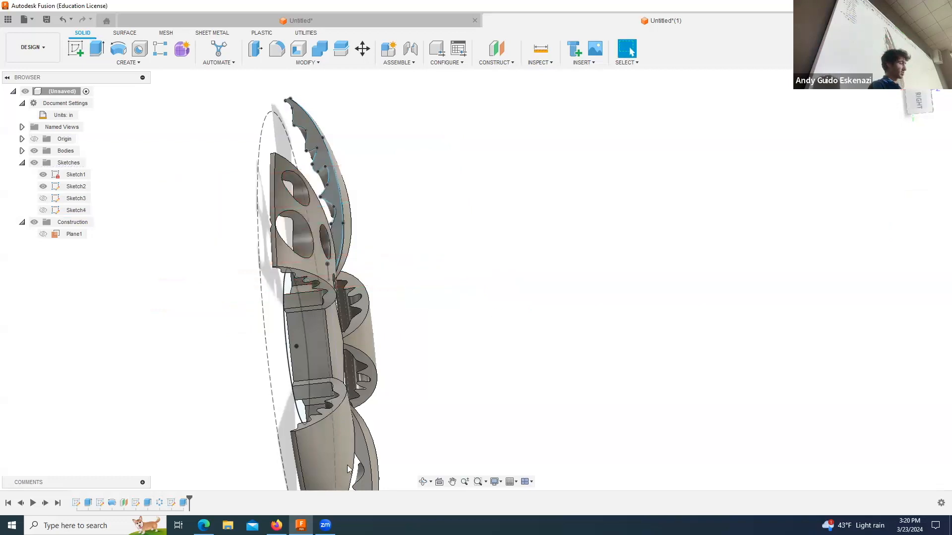
Step: Circular-pattern the four-hole cut feature around the outer dashed circle's axis with a full distribution and a quantity of 5
{"action": "left_click", "coordinate": [423, 482]}
{"action": "left_click_drag", "start_coordinate": [415, 370], "coordinate": [455, 293]}
{"action": "scroll", "coordinate": [454, 290], "scroll_direction": "up", "scroll_amount": 5}
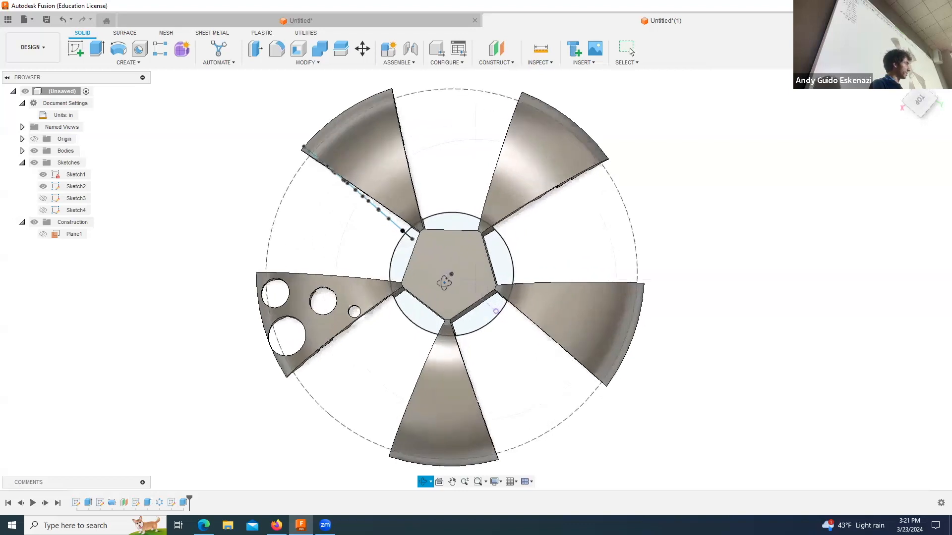
{"action": "key", "text": "Escape"}
{"action": "left_click", "coordinate": [120, 63]}
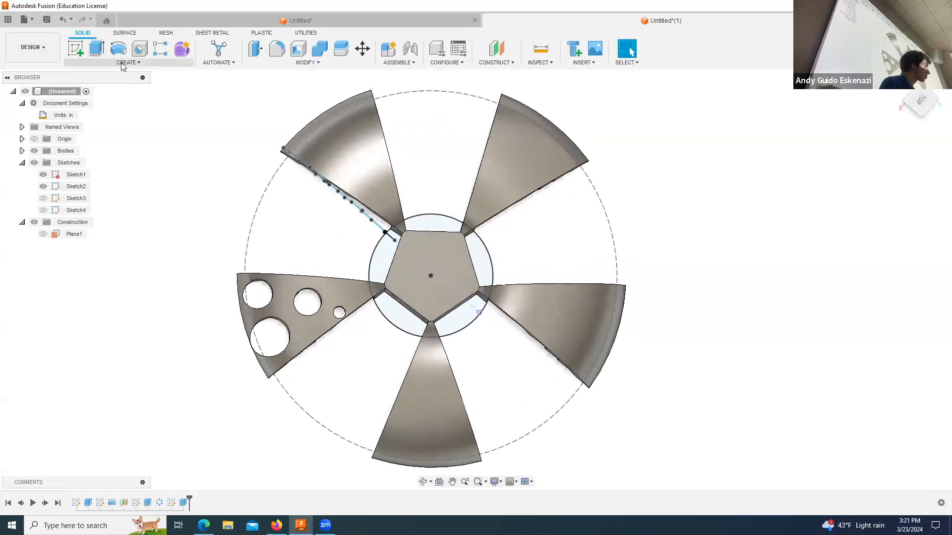
{"action": "mouse_move", "coordinate": [115, 266]}
{"action": "left_click", "coordinate": [170, 274]}
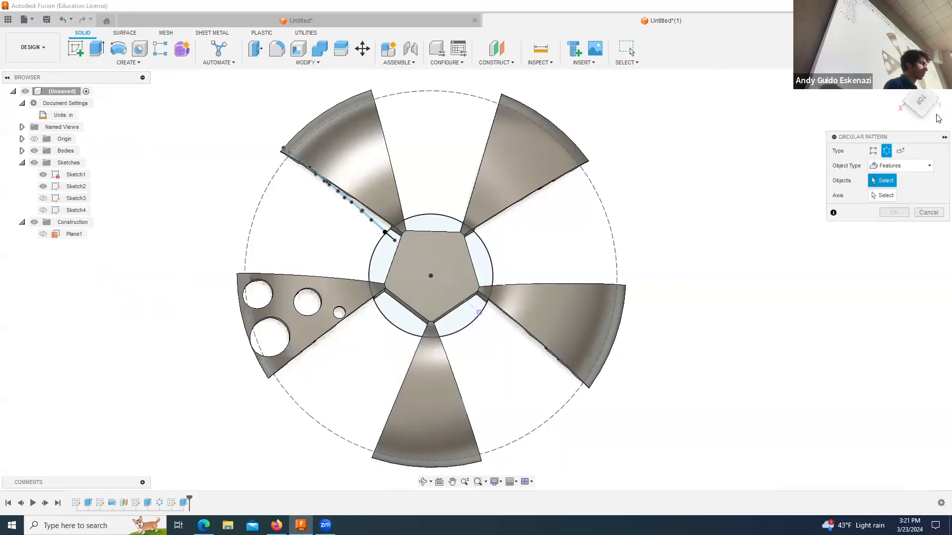
{"action": "left_click", "coordinate": [180, 503]}
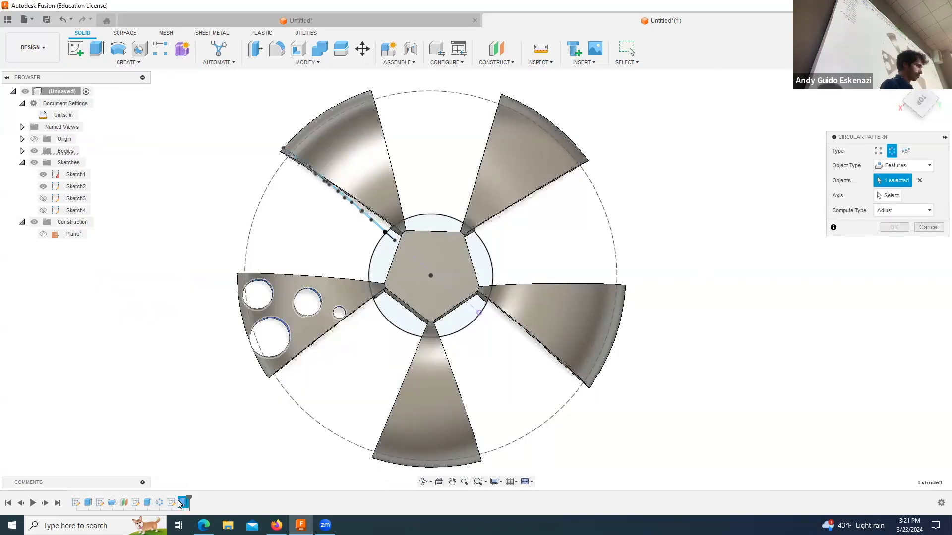
{"action": "left_click", "coordinate": [890, 195]}
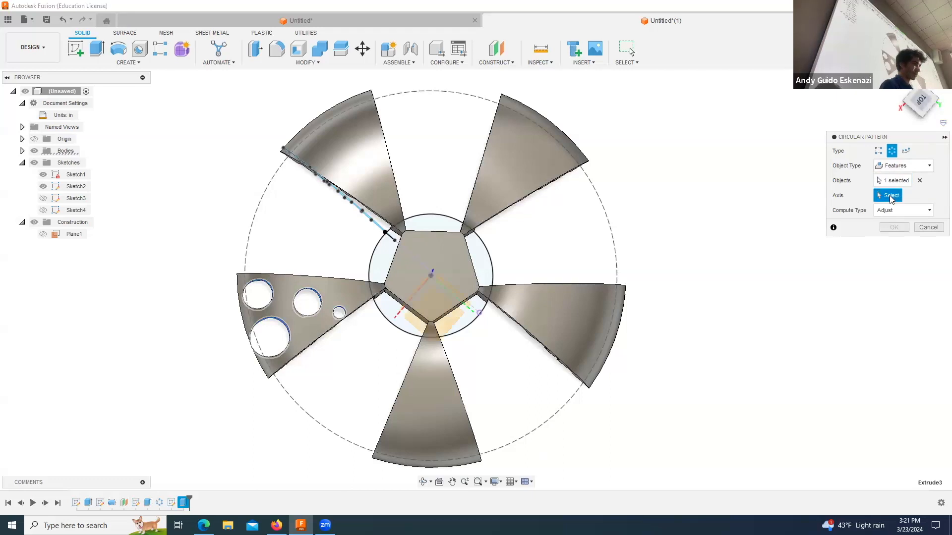
{"action": "left_click", "coordinate": [596, 192]}
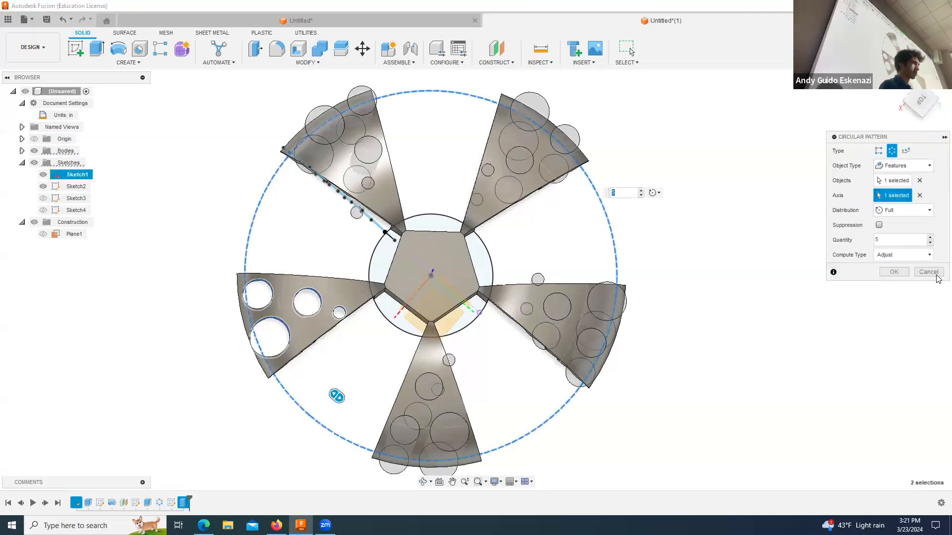
{"action": "key", "text": "Return"}
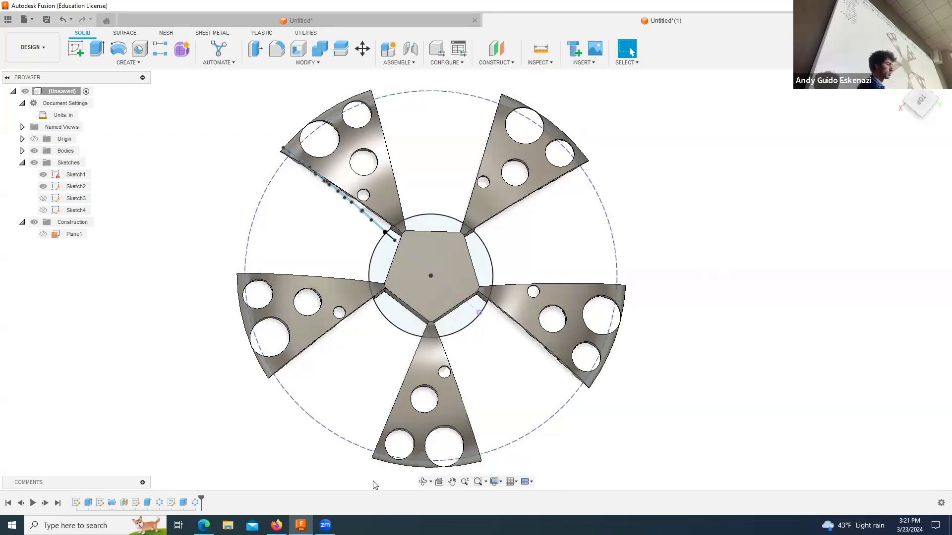
Step: Inspect the patterned blades and hub from the side and from underneath
{"action": "left_click", "coordinate": [423, 475]}
{"action": "left_click_drag", "start_coordinate": [426, 461], "coordinate": [439, 340]}
{"action": "scroll", "coordinate": [439, 340], "scroll_direction": "up", "scroll_amount": 3}
{"action": "scroll", "coordinate": [440, 340], "scroll_direction": "down", "scroll_amount": 6}
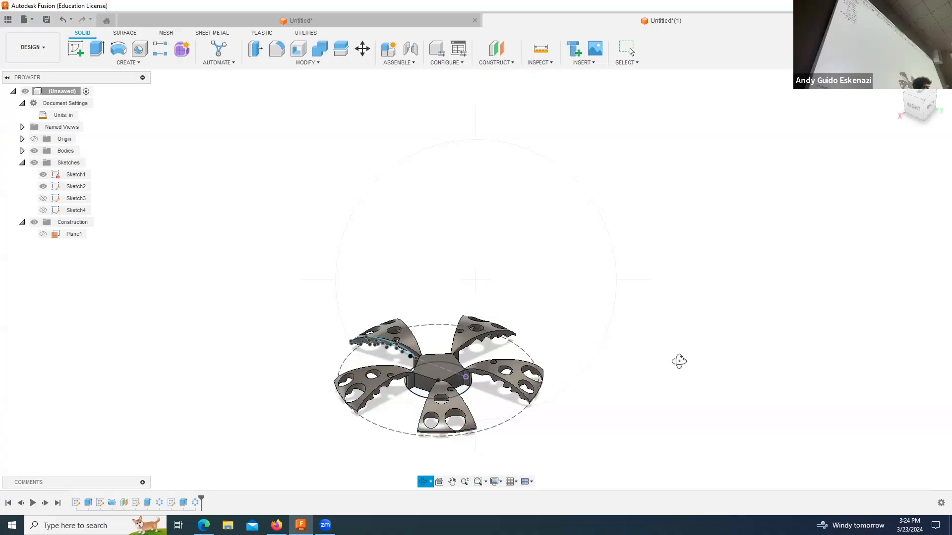
{"action": "key", "text": "Escape"}
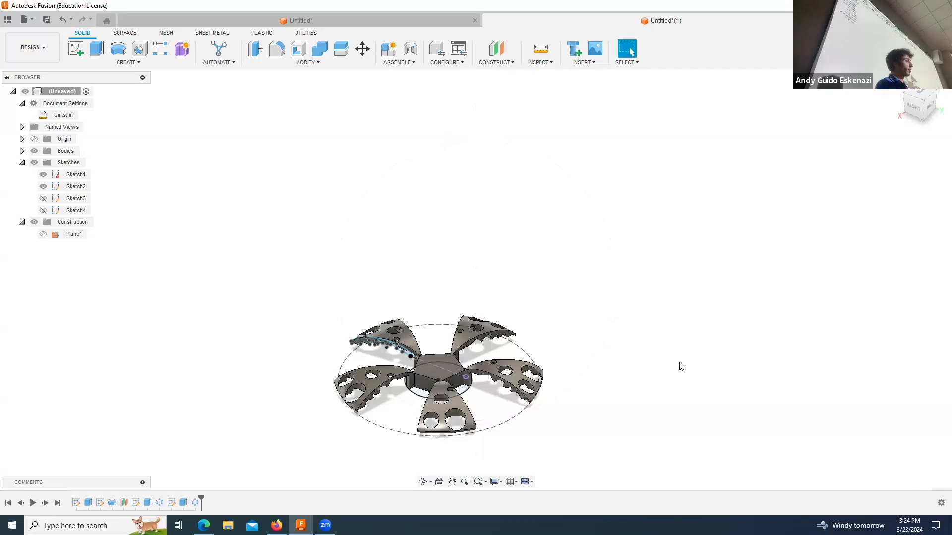
{"action": "left_click", "coordinate": [424, 482]}
{"action": "left_click_drag", "start_coordinate": [435, 439], "coordinate": [446, 404]}
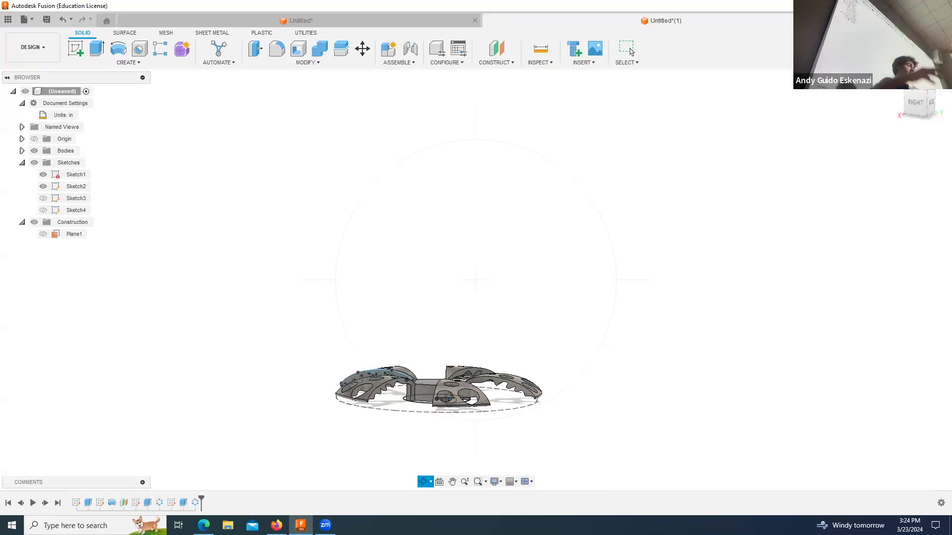
{"action": "left_click_drag", "start_coordinate": [436, 418], "coordinate": [474, 309]}
{"action": "scroll", "coordinate": [419, 356], "scroll_direction": "up", "scroll_amount": 5}
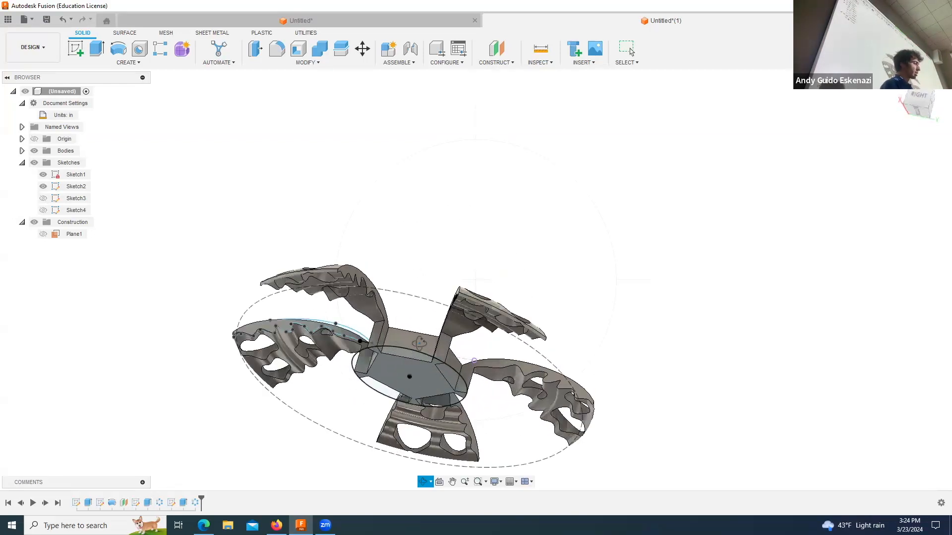
{"action": "key", "text": "Escape"}
{"action": "right_click", "coordinate": [400, 351]}
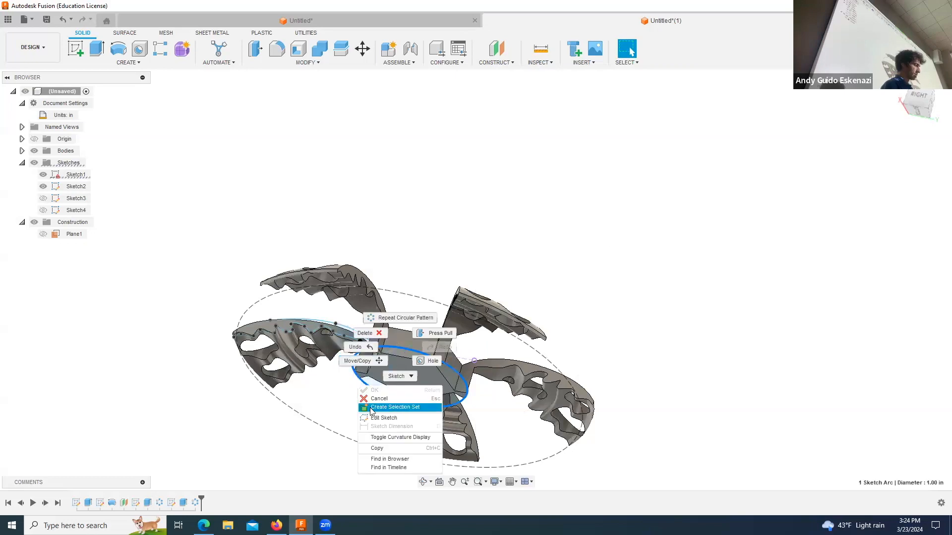
{"action": "left_click", "coordinate": [394, 404]}
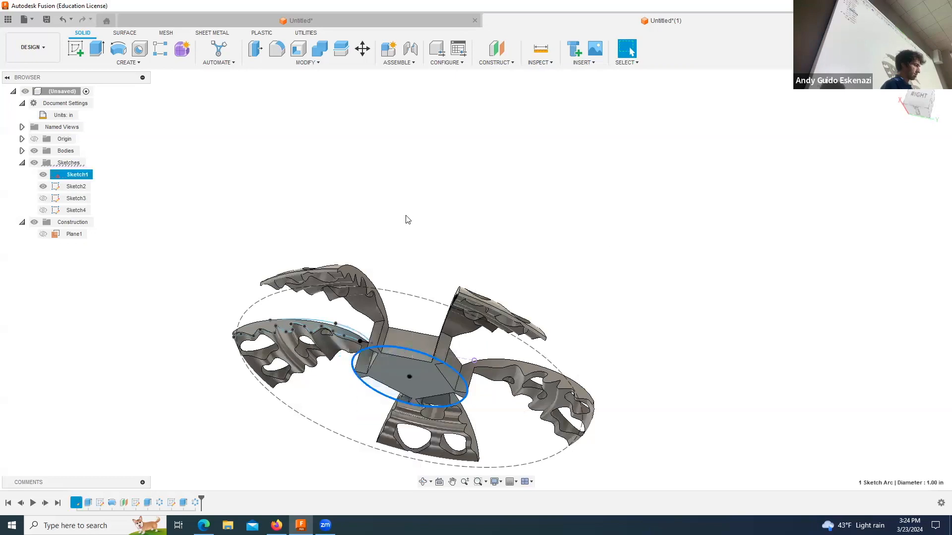
{"action": "left_click", "coordinate": [125, 64]}
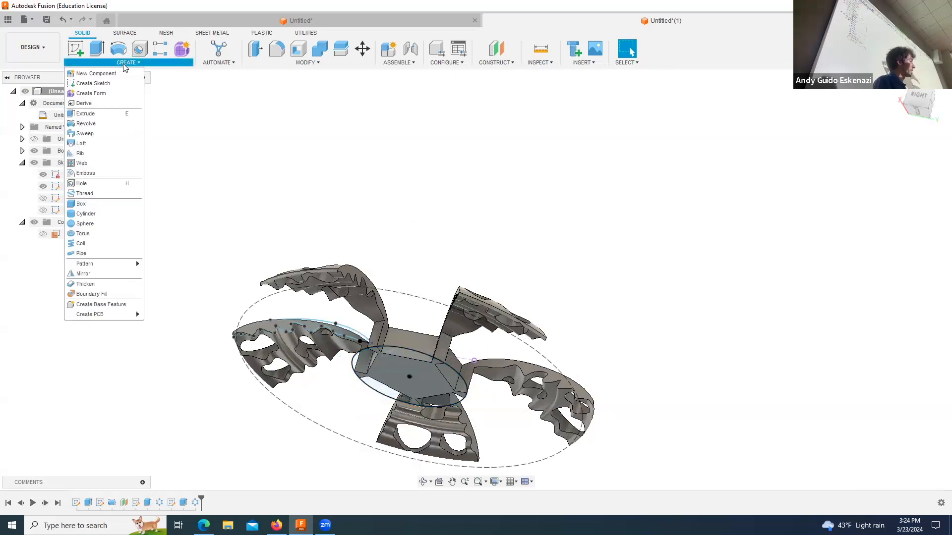
{"action": "left_click", "coordinate": [111, 275]}
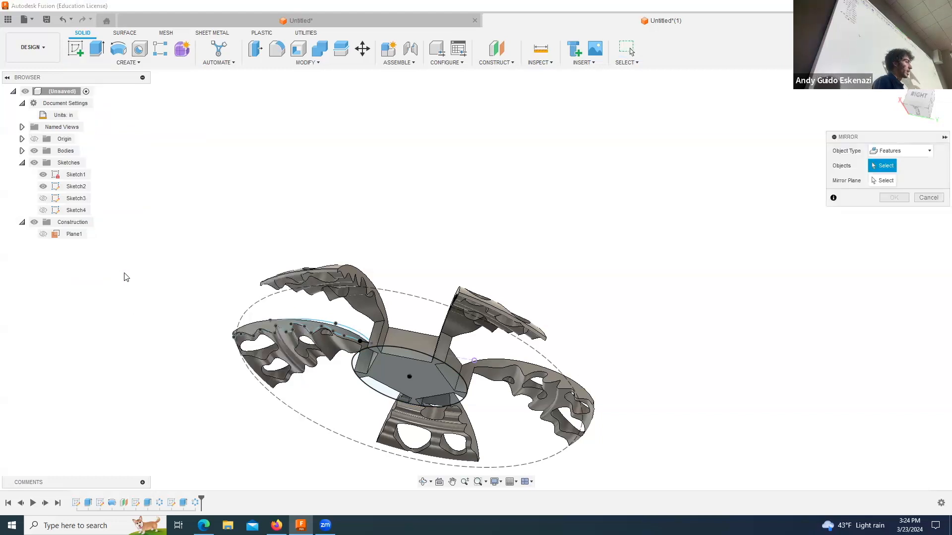
{"action": "left_click", "coordinate": [874, 182]}
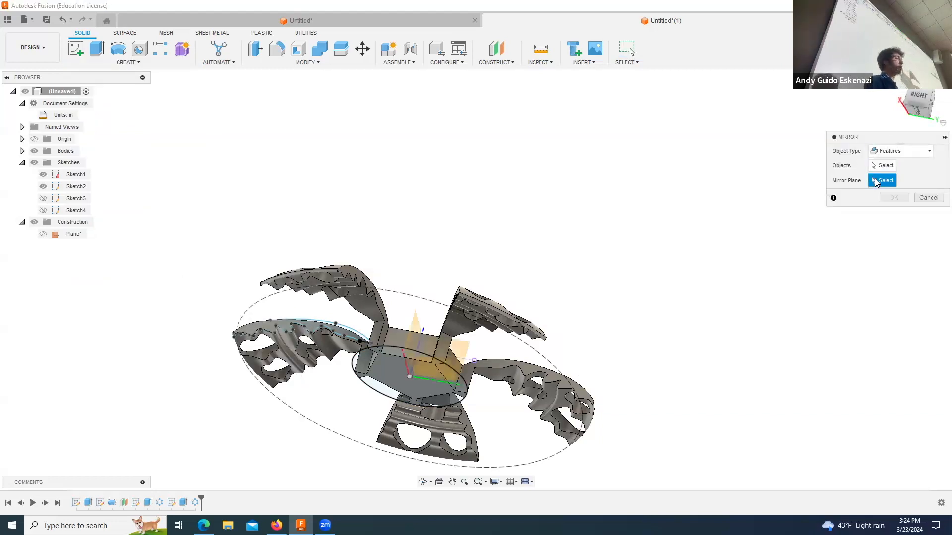
{"action": "left_click", "coordinate": [383, 361]}
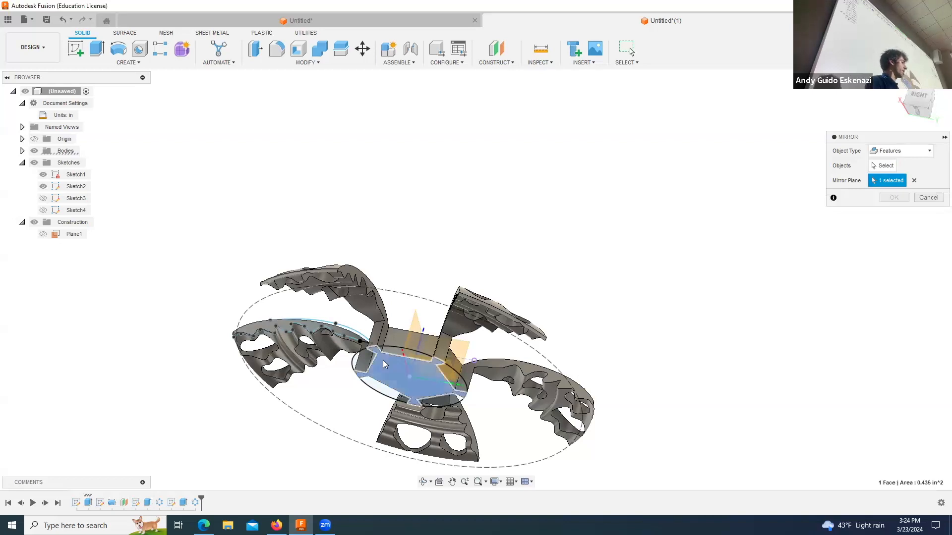
{"action": "left_click", "coordinate": [873, 167]}
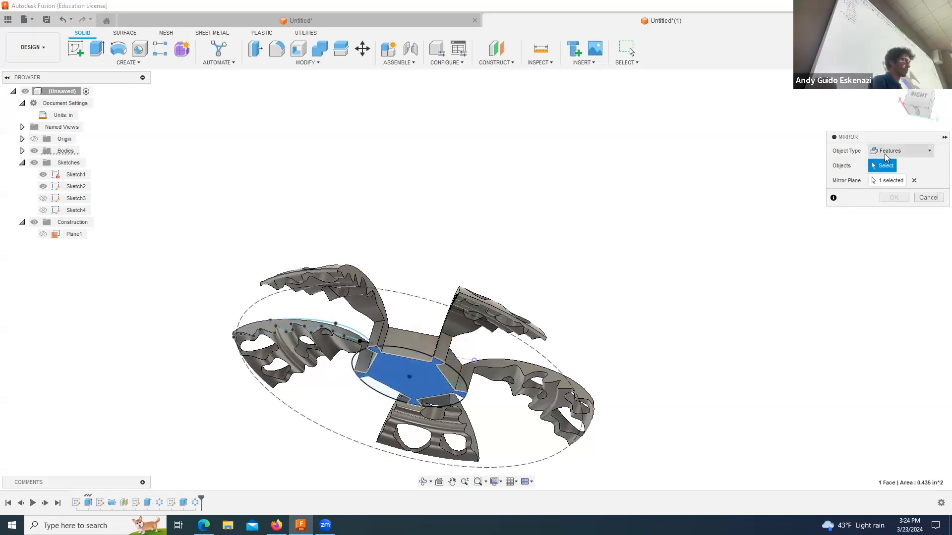
{"action": "left_click", "coordinate": [104, 503]}
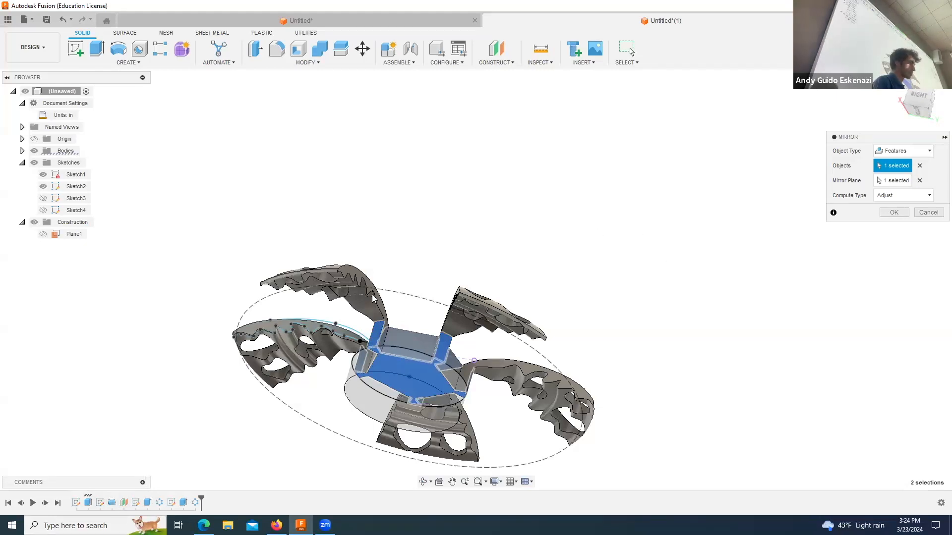
{"action": "key", "text": "Escape"}
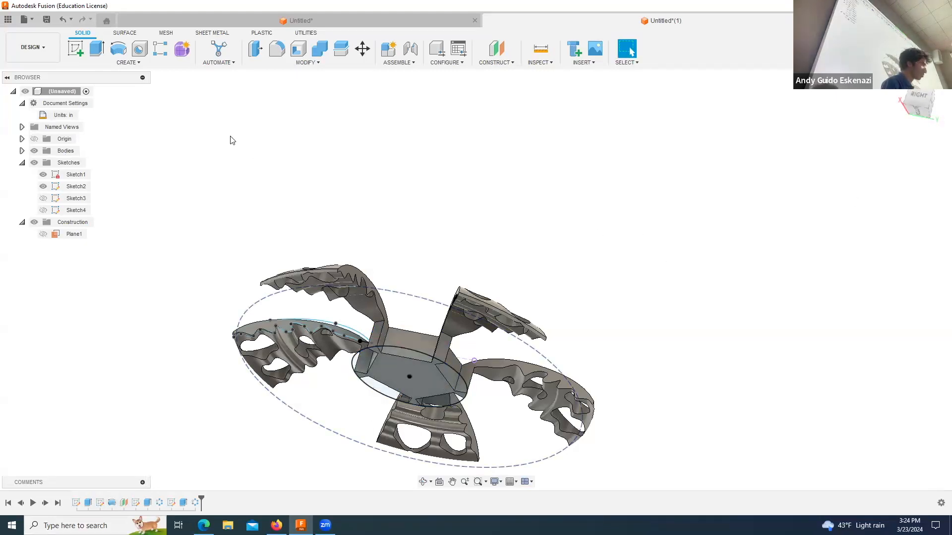
Step: Try to mirror the hub extrusion, blade revolve, both cut extrusions and both circular patterns across the hub's bottom face
{"action": "left_click", "coordinate": [145, 66]}
{"action": "left_click", "coordinate": [111, 272]}
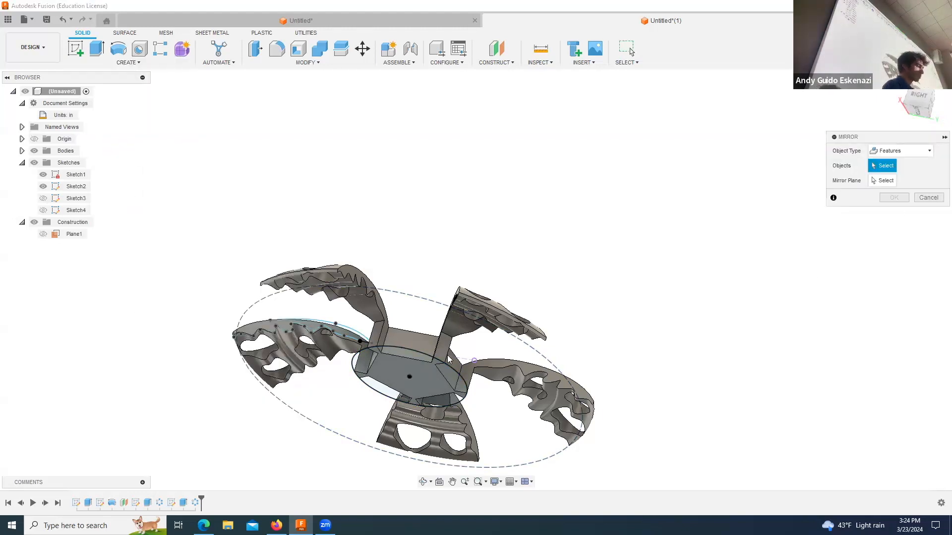
{"action": "left_click", "coordinate": [88, 502]}
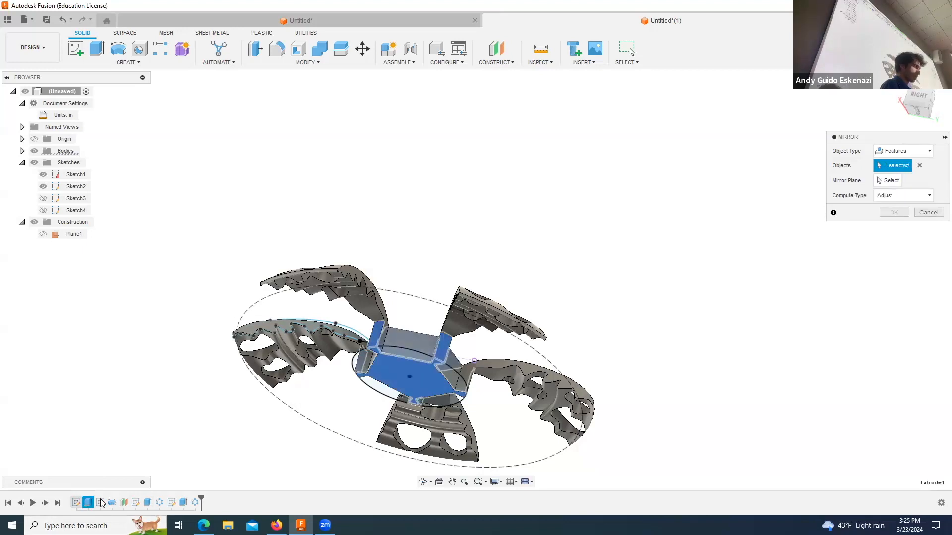
{"action": "left_click", "coordinate": [112, 503]}
{"action": "left_click", "coordinate": [147, 503]}
{"action": "left_click", "coordinate": [159, 502]}
{"action": "left_click", "coordinate": [183, 502]}
{"action": "left_click", "coordinate": [193, 503]}
{"action": "left_click", "coordinate": [888, 181]}
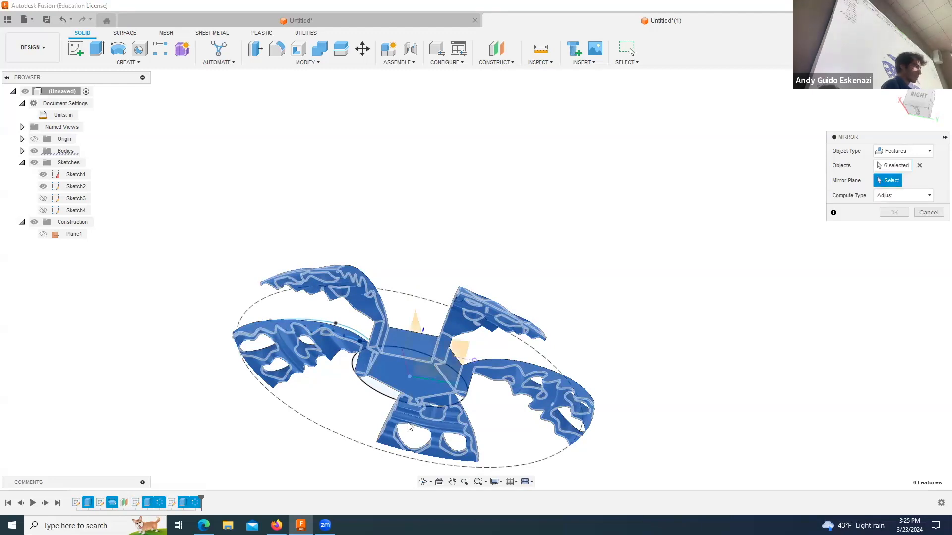
{"action": "left_click", "coordinate": [392, 371]}
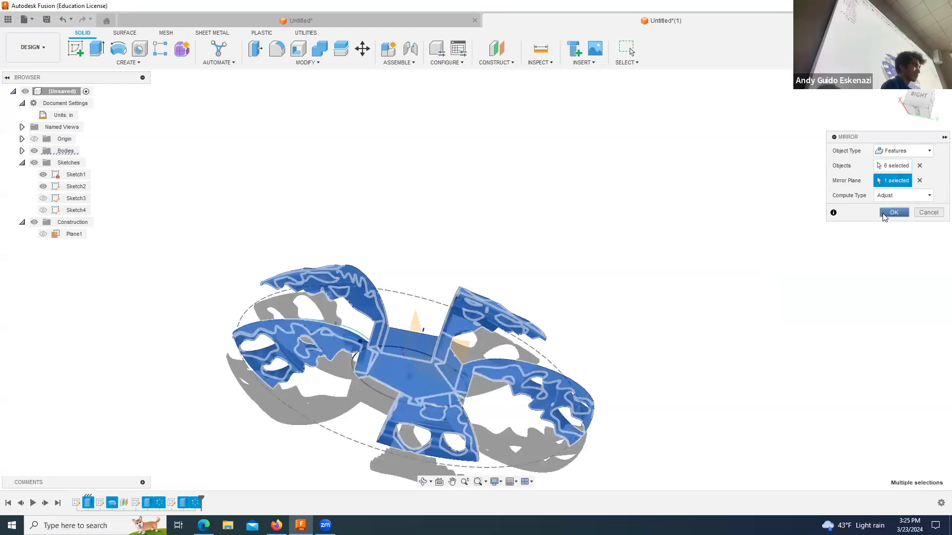
{"action": "left_click", "coordinate": [892, 213]}
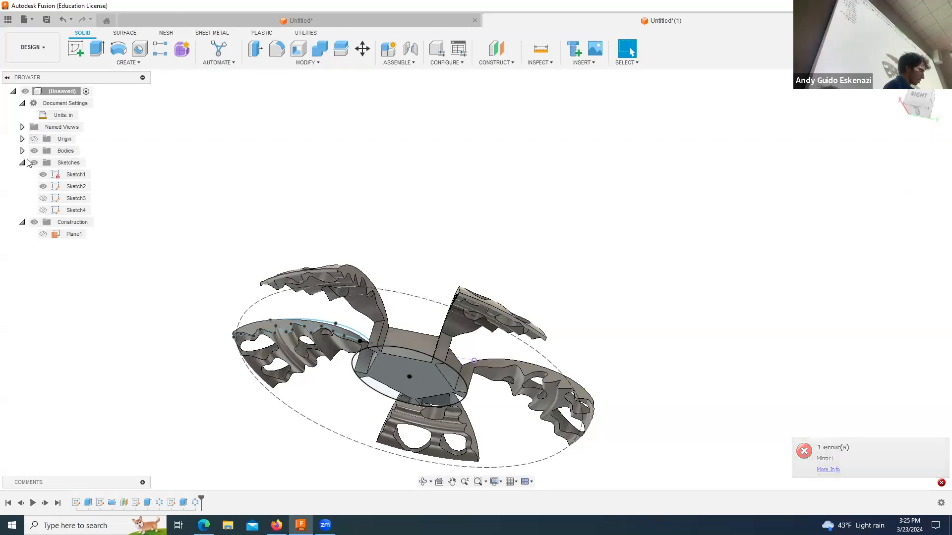
Step: Try to mirror the same six features across the XY origin plane, and open the mirror error's details
{"action": "left_click", "coordinate": [22, 138]}
{"action": "left_click", "coordinate": [68, 211]}
{"action": "left_click", "coordinate": [68, 198]}
{"action": "left_click", "coordinate": [412, 142]}
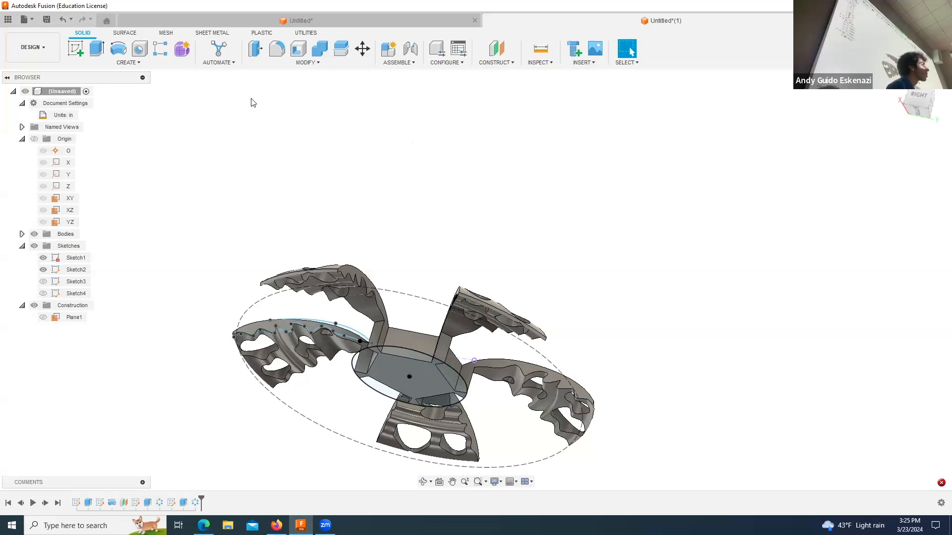
{"action": "left_click", "coordinate": [128, 63]}
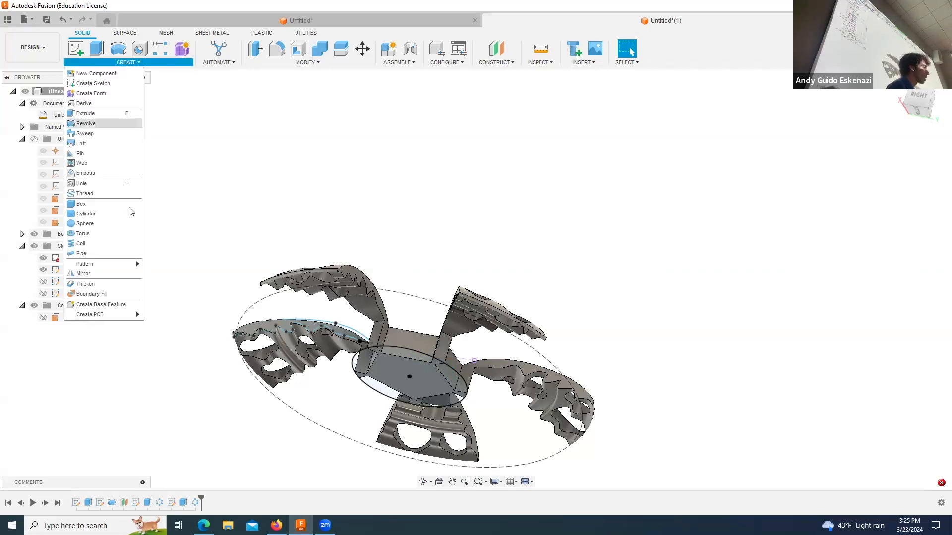
{"action": "left_click", "coordinate": [125, 275]}
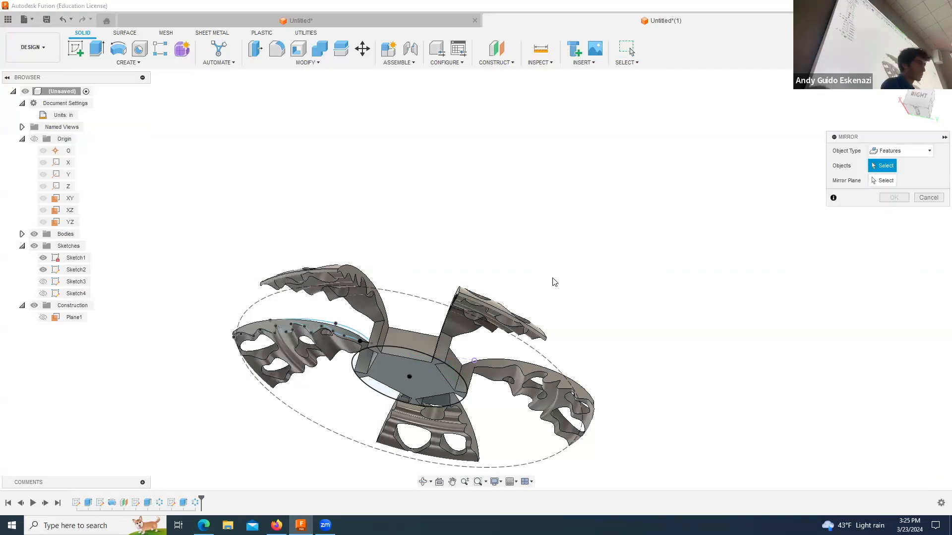
{"action": "left_click", "coordinate": [88, 503]}
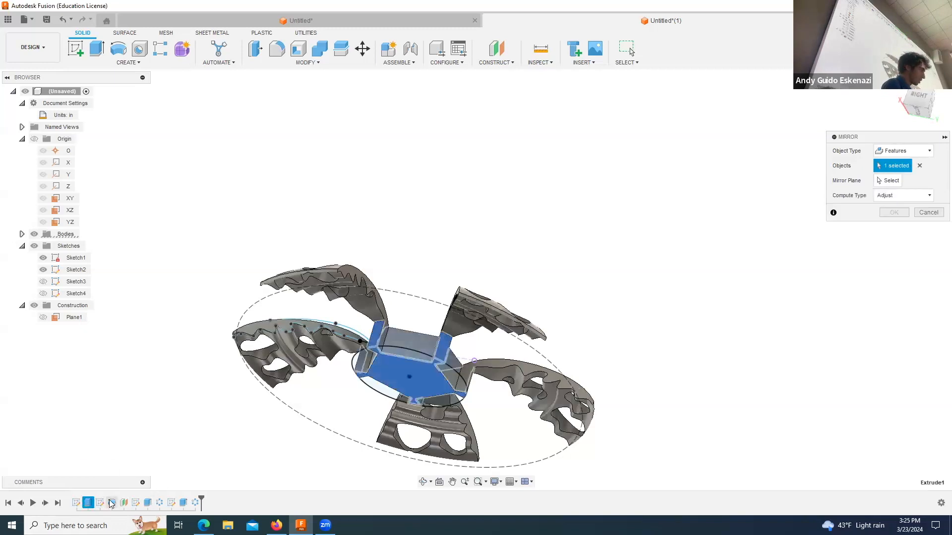
{"action": "left_click", "coordinate": [111, 503]}
{"action": "left_click", "coordinate": [148, 502]}
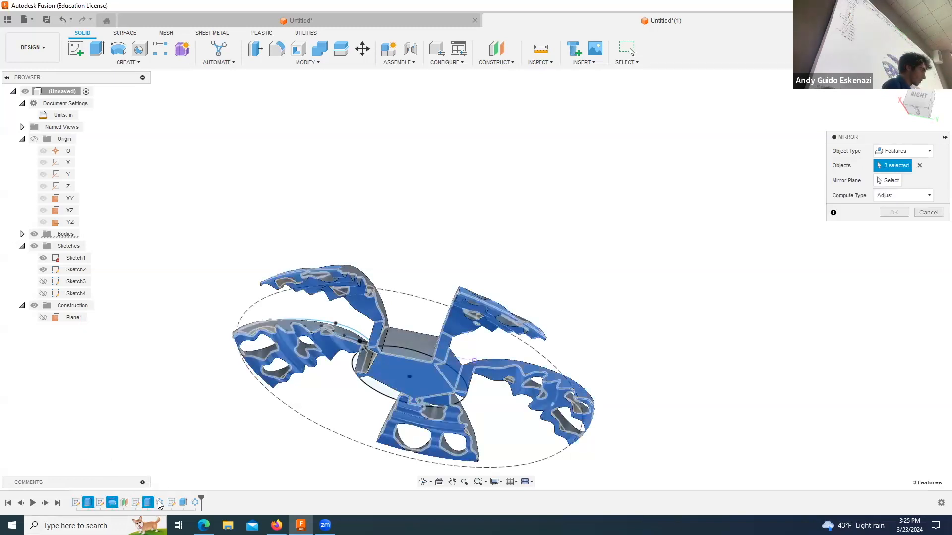
{"action": "left_click", "coordinate": [160, 502]}
{"action": "left_click", "coordinate": [183, 503]}
{"action": "left_click", "coordinate": [195, 503]}
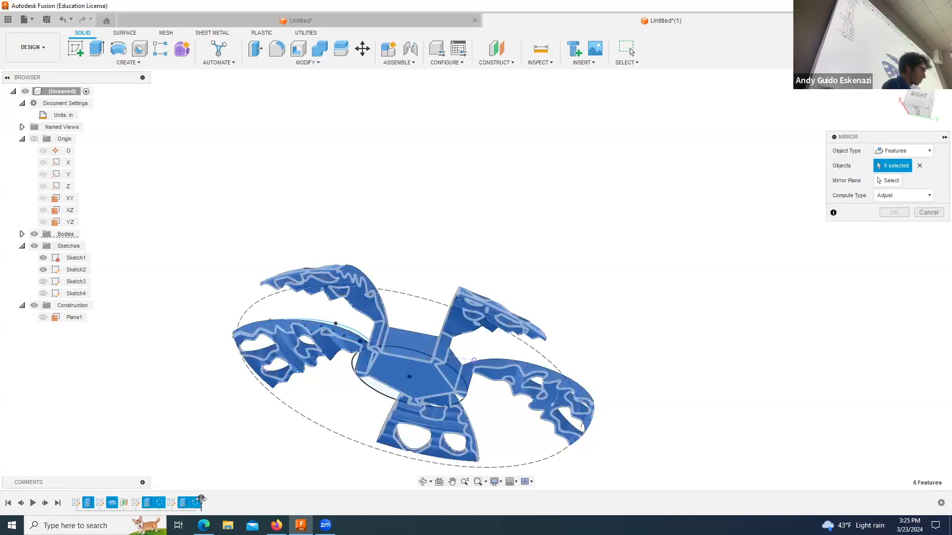
{"action": "left_click", "coordinate": [887, 180]}
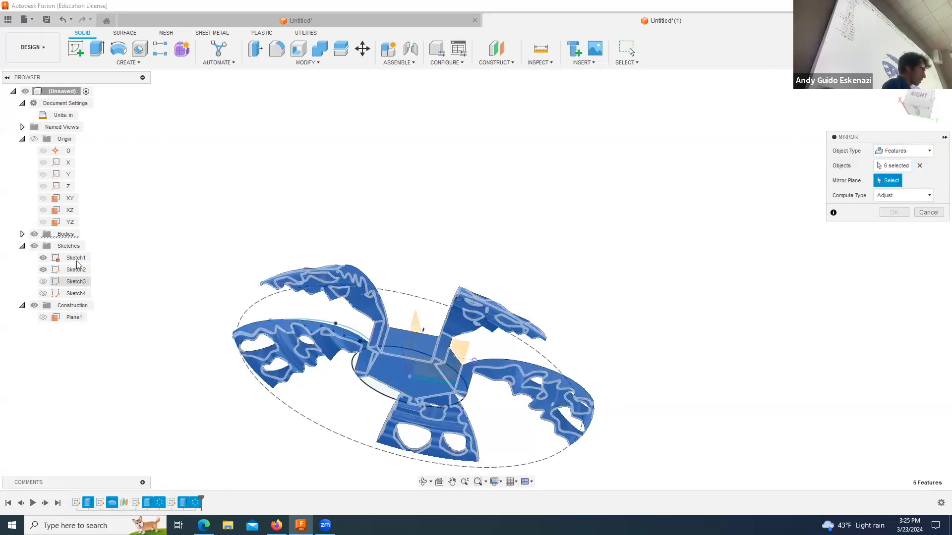
{"action": "left_click", "coordinate": [68, 198]}
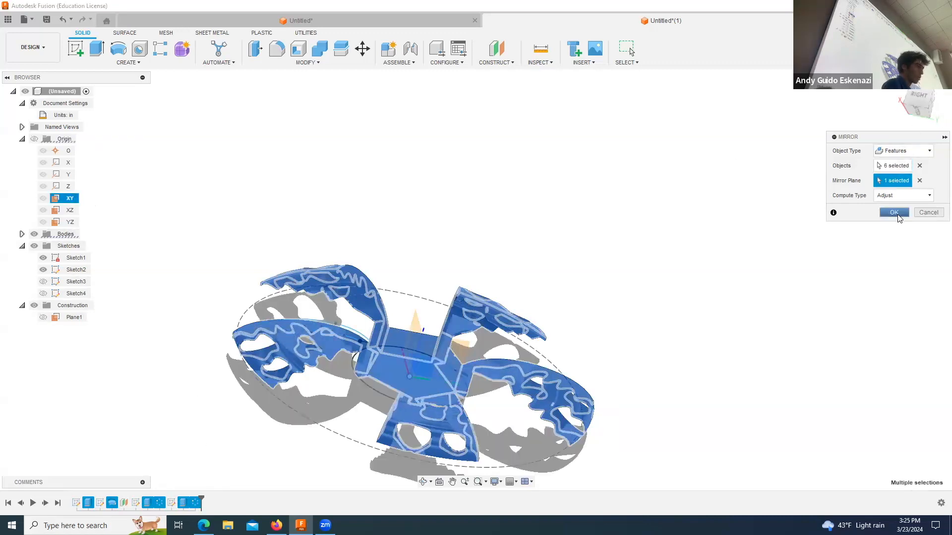
{"action": "left_click", "coordinate": [893, 213]}
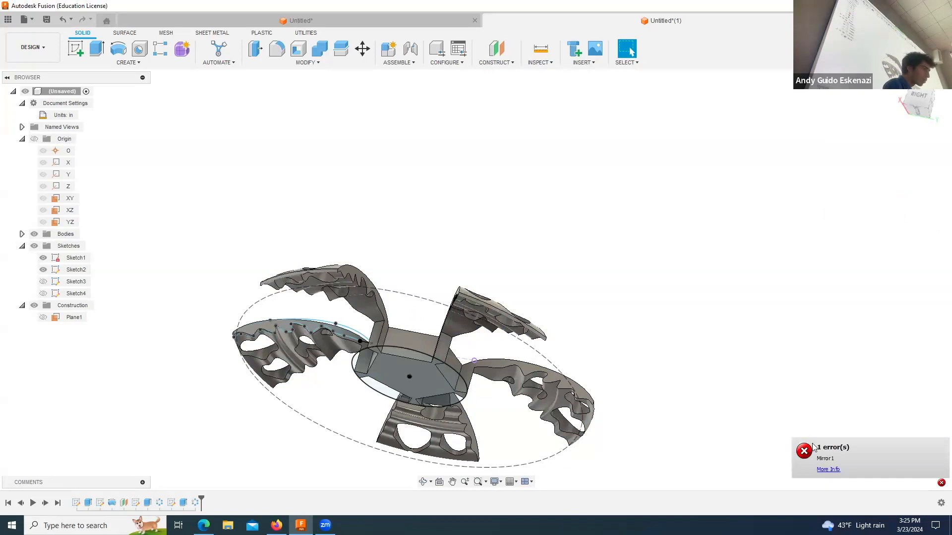
{"action": "left_click", "coordinate": [826, 470]}
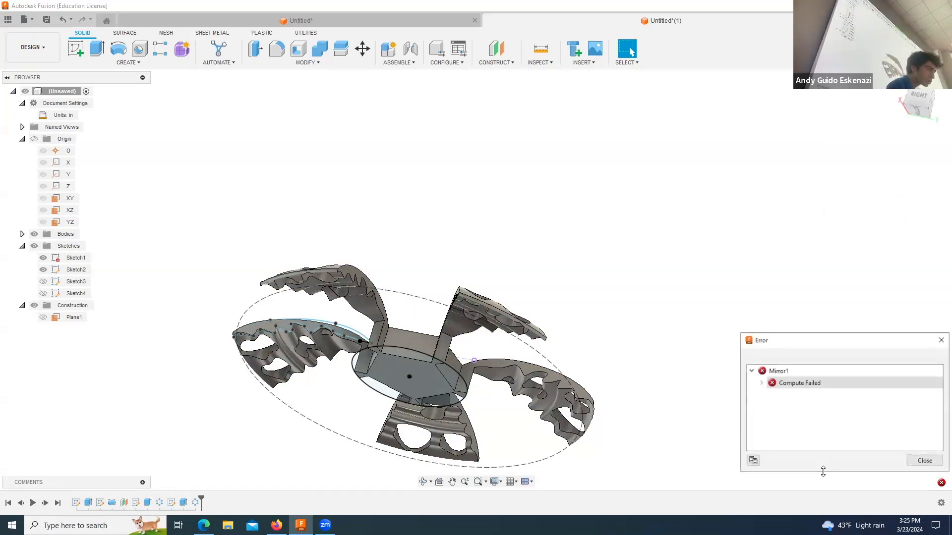
Step: Examine the mirror error's compute failure details, close them, and view the blades from the side
{"action": "left_click", "coordinate": [761, 384]}
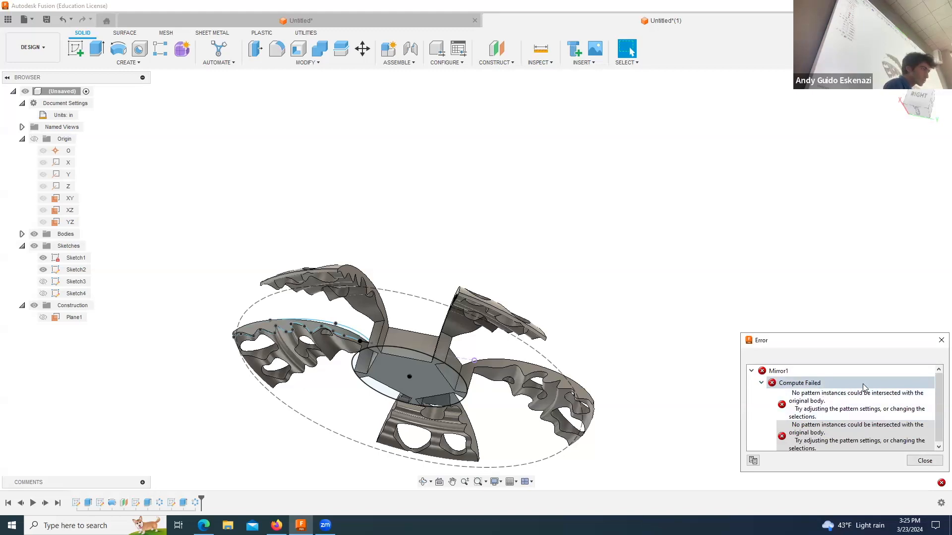
{"action": "left_click", "coordinate": [941, 340]}
{"action": "left_click", "coordinate": [423, 482]}
{"action": "left_click_drag", "start_coordinate": [418, 323], "coordinate": [432, 373]}
{"action": "scroll", "coordinate": [471, 462], "scroll_direction": "down", "scroll_amount": 1}
{"action": "scroll", "coordinate": [470, 463], "scroll_direction": "up", "scroll_amount": 4}
{"action": "key", "text": "Escape"}
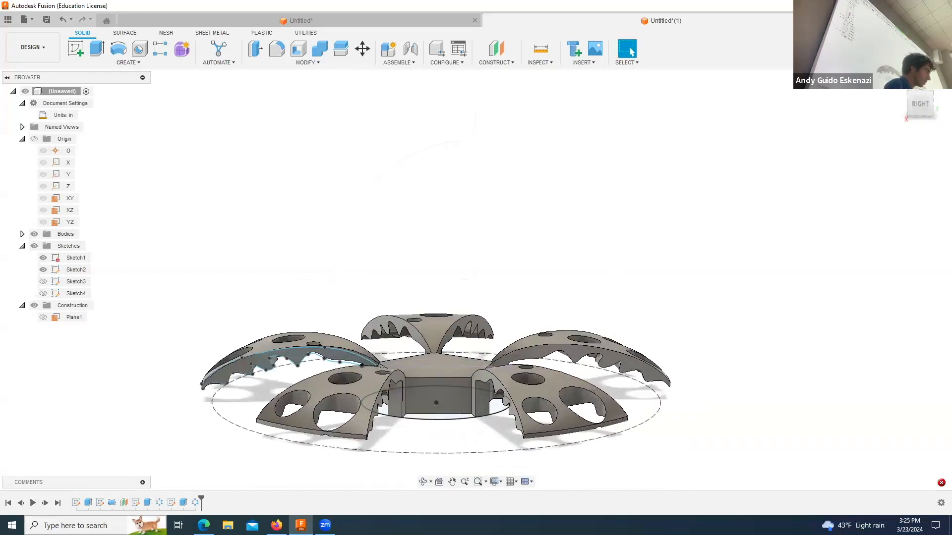
{"action": "right_click", "coordinate": [147, 502]}
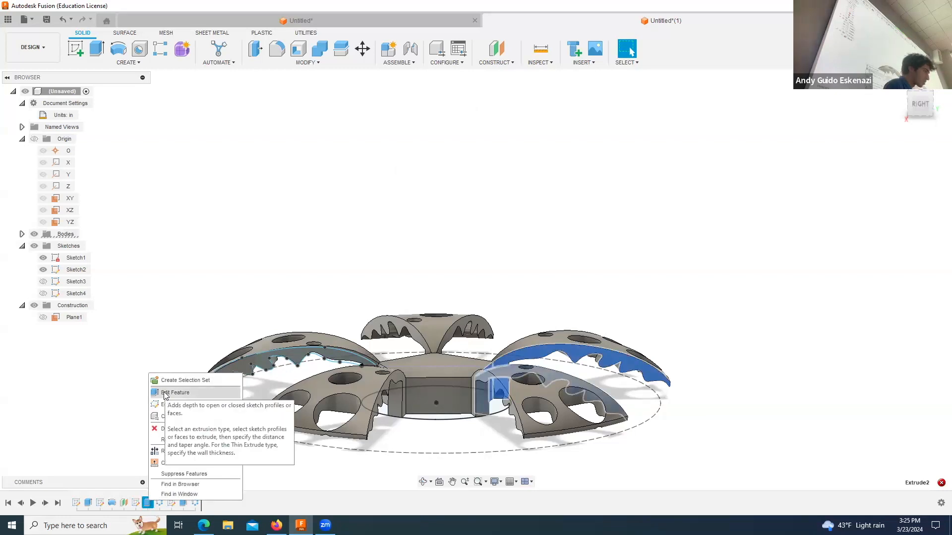
{"action": "left_click", "coordinate": [267, 187]}
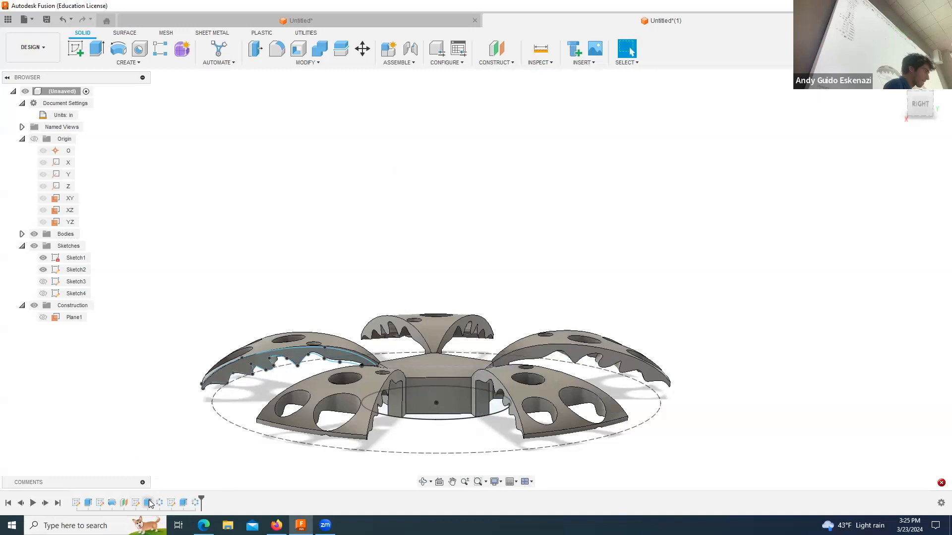
{"action": "left_click", "coordinate": [420, 482]}
{"action": "left_click_drag", "start_coordinate": [418, 414], "coordinate": [389, 423]}
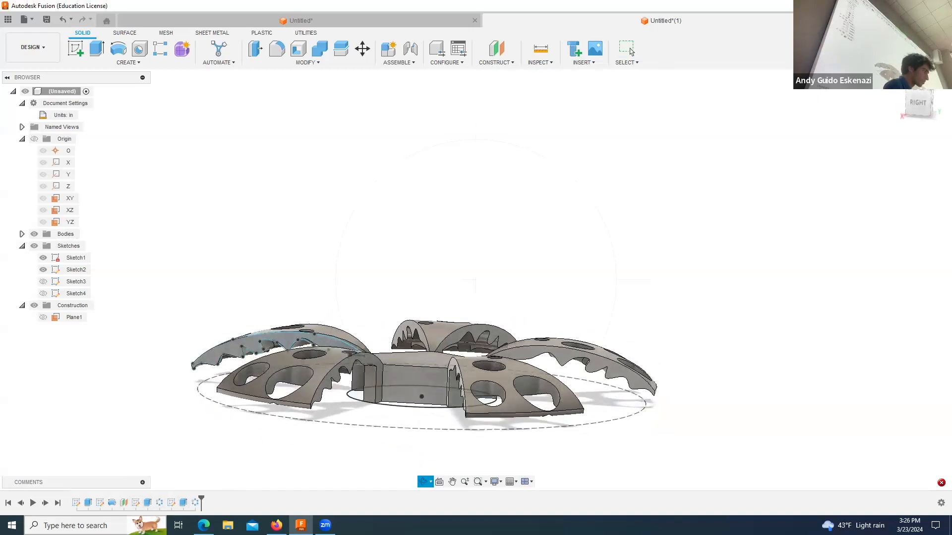
{"action": "right_click", "coordinate": [147, 504]}
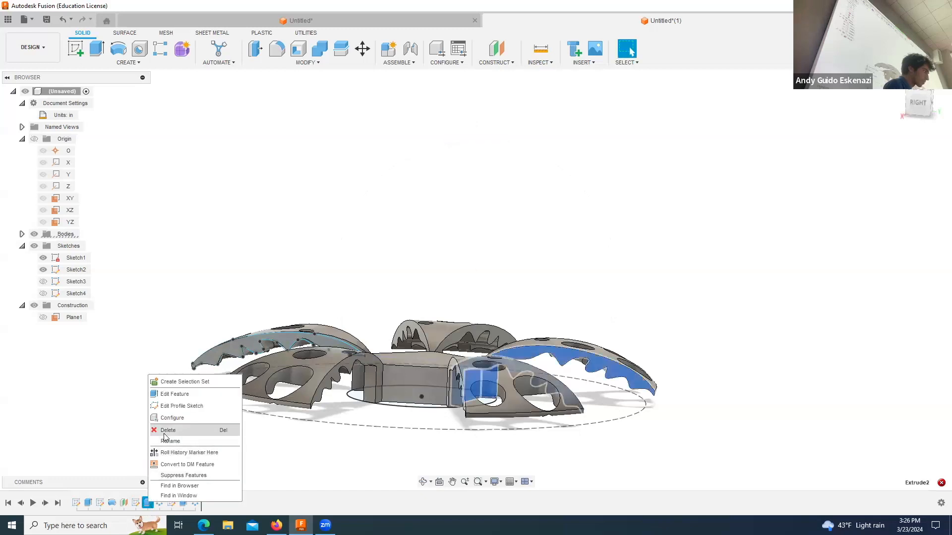
{"action": "left_click", "coordinate": [165, 437]}
{"action": "left_click", "coordinate": [503, 283]}
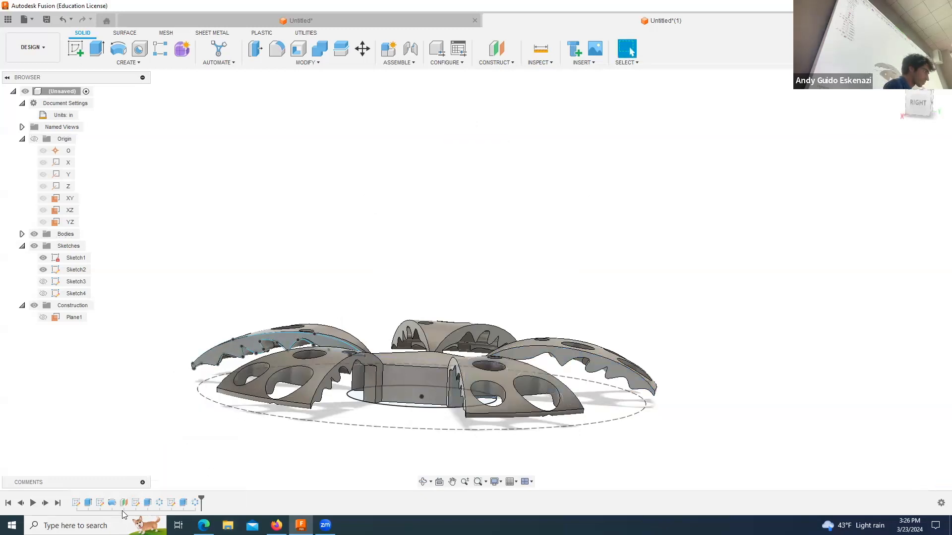
Step: Edit the blade-shaping cut extrusion so its extent type is To Object, ending at the hub's circular bottom face
{"action": "right_click", "coordinate": [147, 503]}
{"action": "left_click", "coordinate": [171, 395]}
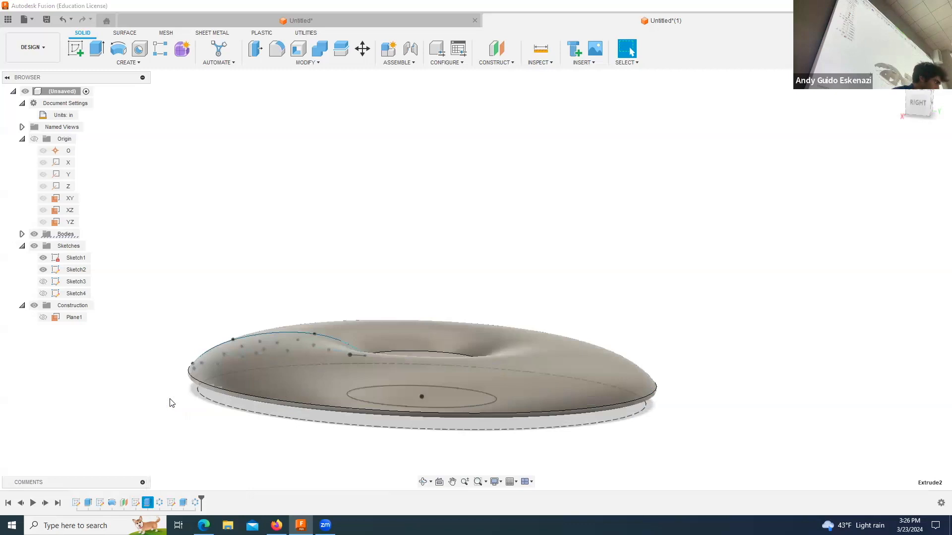
{"action": "scroll", "coordinate": [430, 308], "scroll_direction": "down", "scroll_amount": 4}
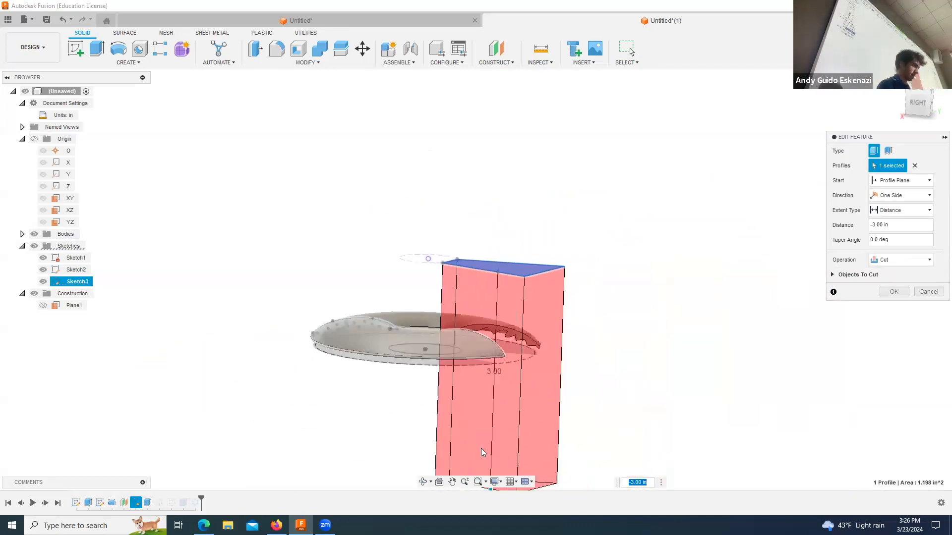
{"action": "left_click", "coordinate": [892, 187]}
{"action": "left_click", "coordinate": [883, 211]}
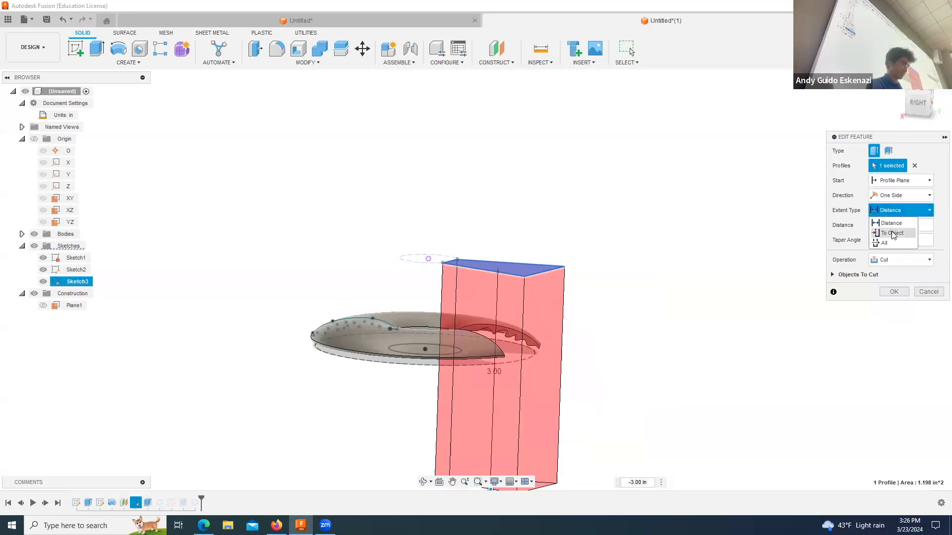
{"action": "left_click", "coordinate": [892, 233]}
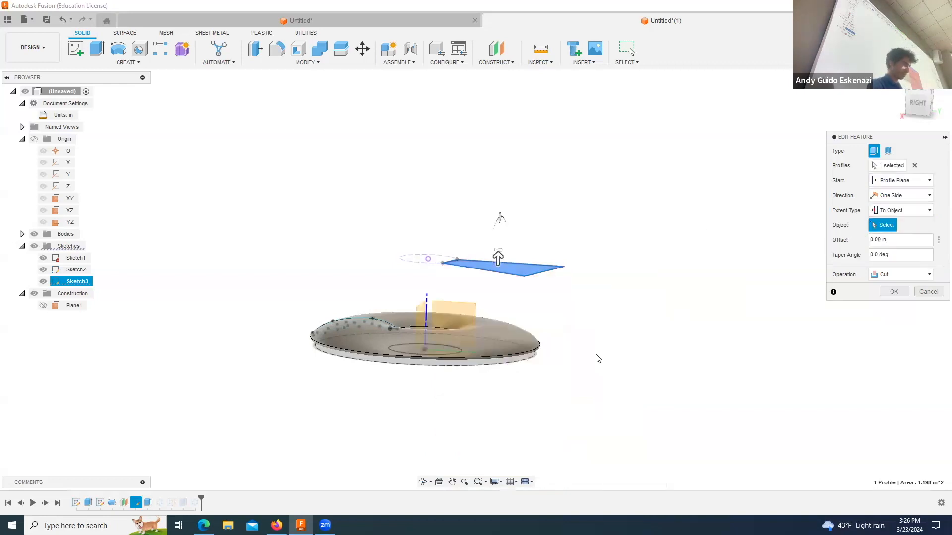
{"action": "left_click", "coordinate": [422, 482]}
{"action": "left_click_drag", "start_coordinate": [422, 432], "coordinate": [408, 332]}
{"action": "left_click", "coordinate": [408, 332]}
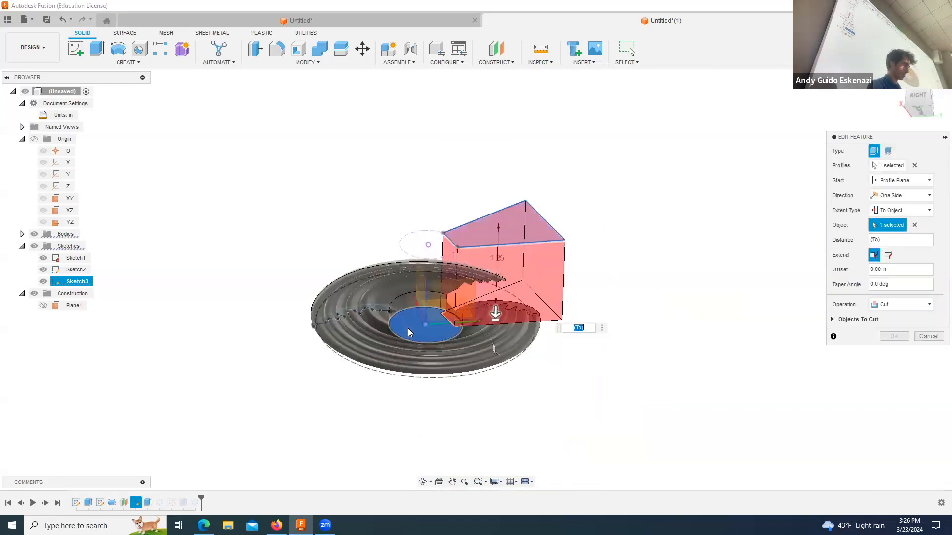
{"action": "left_click", "coordinate": [900, 338]}
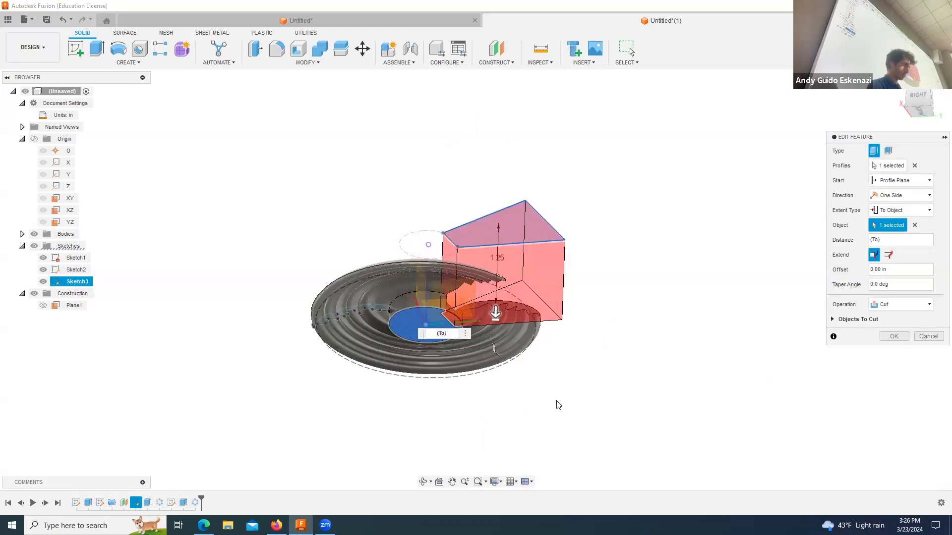
Step: Edit the four-hole cut extrusion so its extent type is To Object, ending at the hub's bottom face
{"action": "right_click", "coordinate": [184, 503]}
{"action": "left_click", "coordinate": [211, 394]}
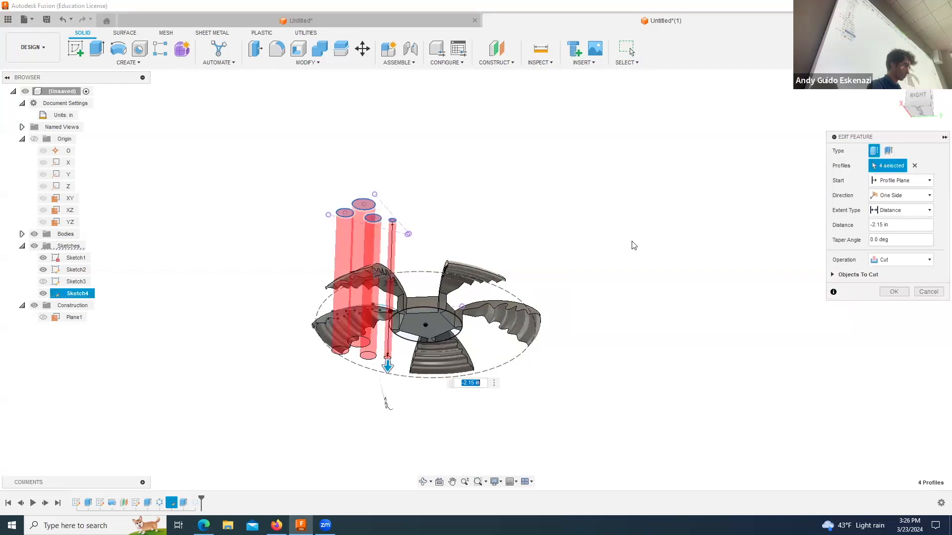
{"action": "left_click", "coordinate": [900, 210]}
{"action": "left_click", "coordinate": [892, 232]}
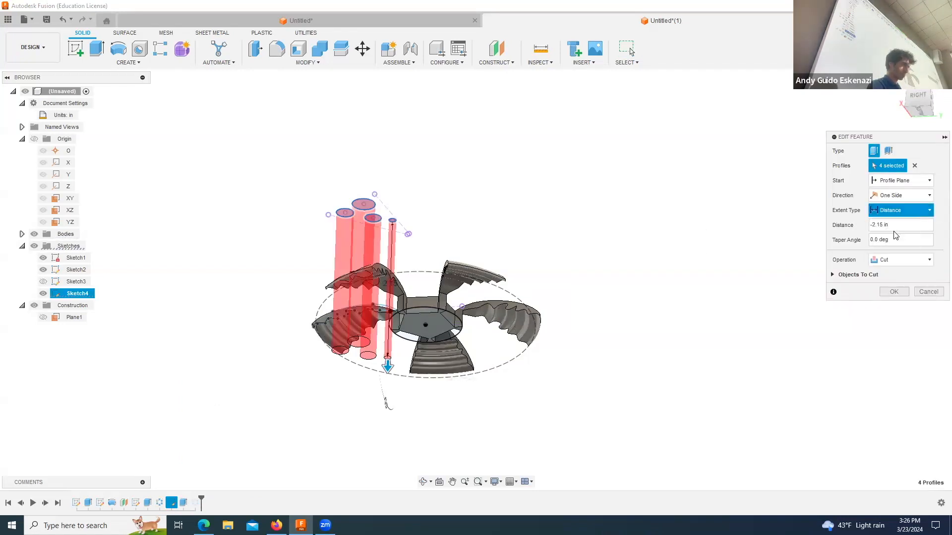
{"action": "left_click", "coordinate": [416, 326]}
{"action": "left_click", "coordinate": [902, 338]}
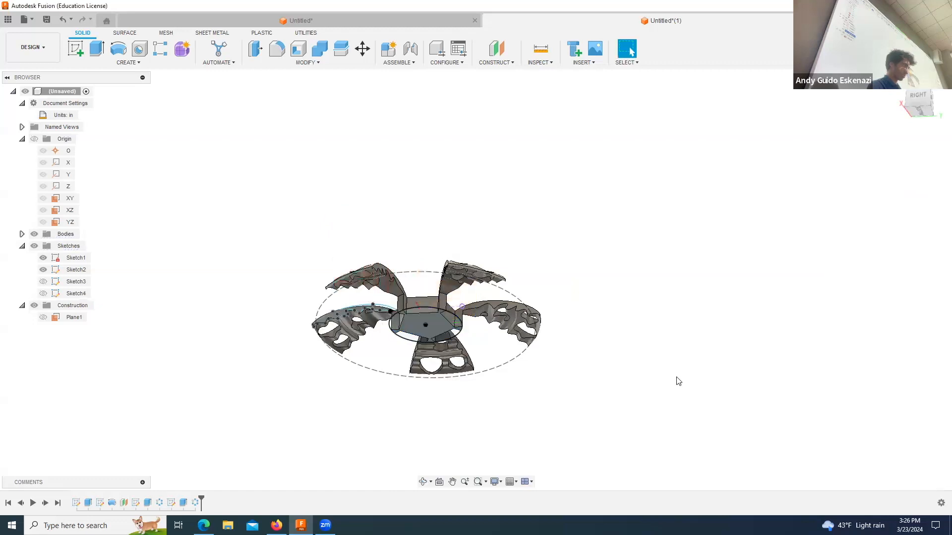
Step: Hide Sketch2 and Sketch1 so only the solid hub and blades are displayed
{"action": "left_click", "coordinate": [422, 482]}
{"action": "left_click_drag", "start_coordinate": [457, 408], "coordinate": [461, 444]}
{"action": "key", "text": "Escape"}
{"action": "left_click", "coordinate": [43, 269]}
{"action": "left_click", "coordinate": [43, 258]}
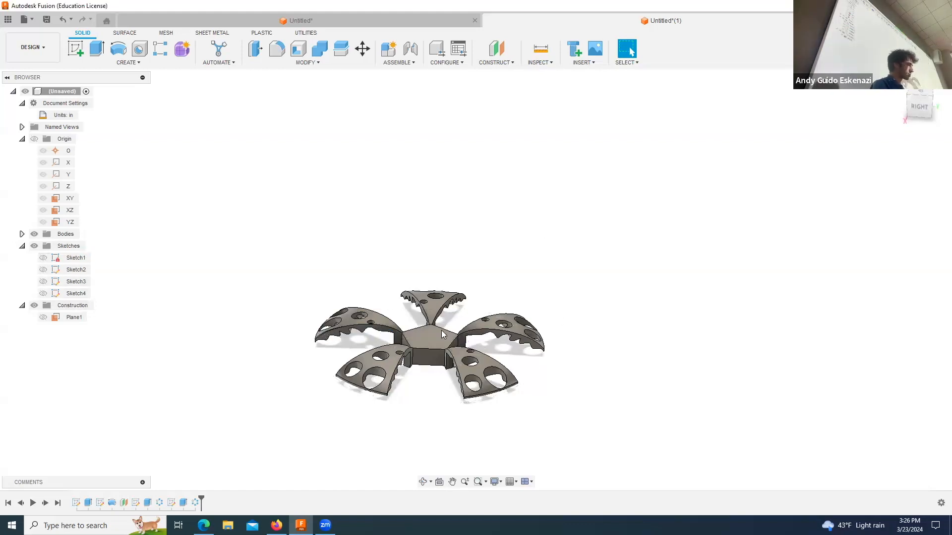
Step: Create an offset construction plane at 0.00 in from the hub's bottom face
{"action": "scroll", "coordinate": [442, 335], "scroll_direction": "up", "scroll_amount": 2}
{"action": "left_click", "coordinate": [423, 482]}
{"action": "left_click_drag", "start_coordinate": [400, 392], "coordinate": [399, 364]}
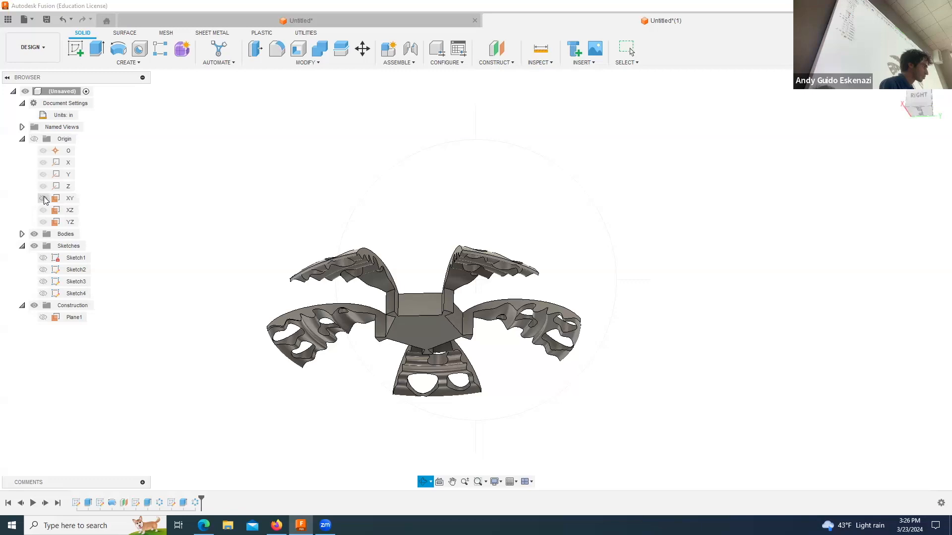
{"action": "left_click", "coordinate": [298, 48]}
{"action": "left_click", "coordinate": [496, 49]}
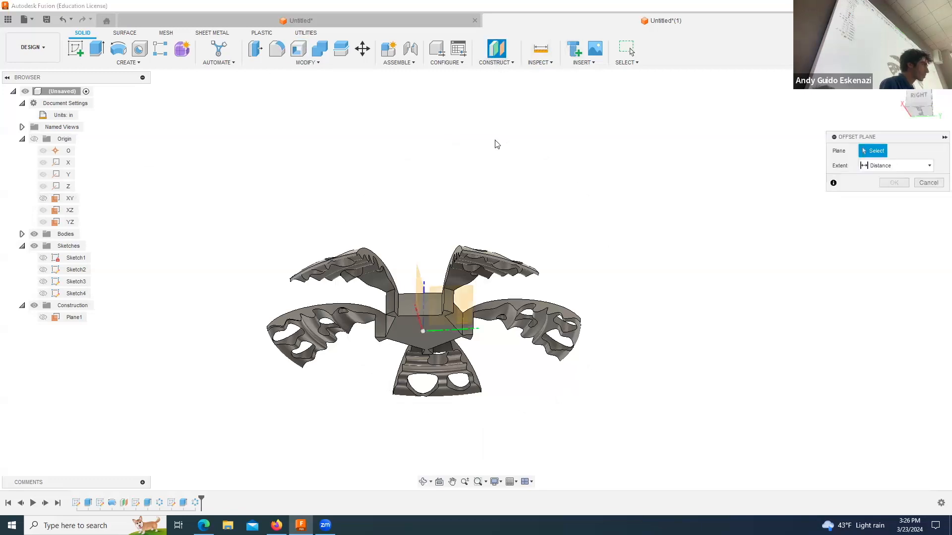
{"action": "left_click", "coordinate": [431, 322]}
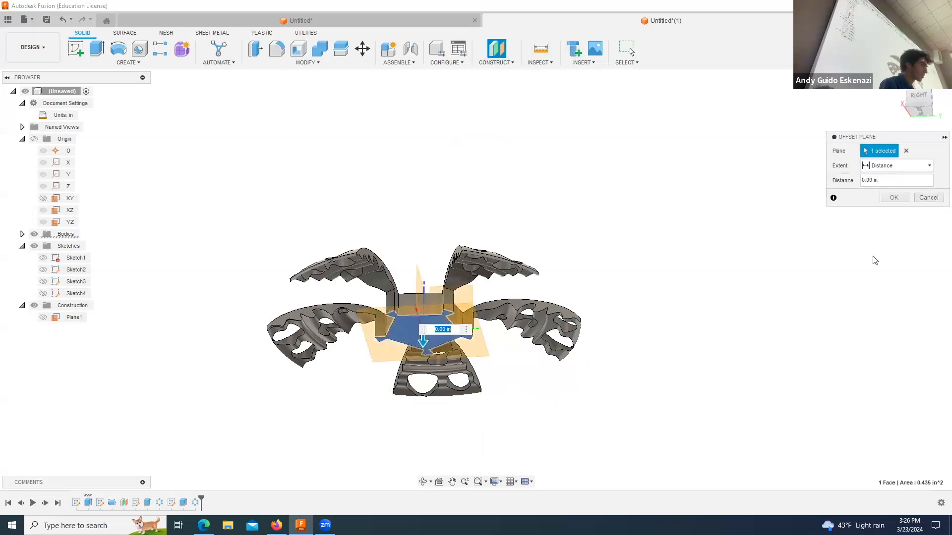
{"action": "left_click", "coordinate": [893, 198]}
Step: Try to mirror the hub extrusion, blade revolve, both cut extrusions and both circular patterns across the construction plane on the hub's bottom face
{"action": "left_click", "coordinate": [423, 482]}
{"action": "left_click_drag", "start_coordinate": [449, 427], "coordinate": [409, 353]}
{"action": "left_click", "coordinate": [114, 56]}
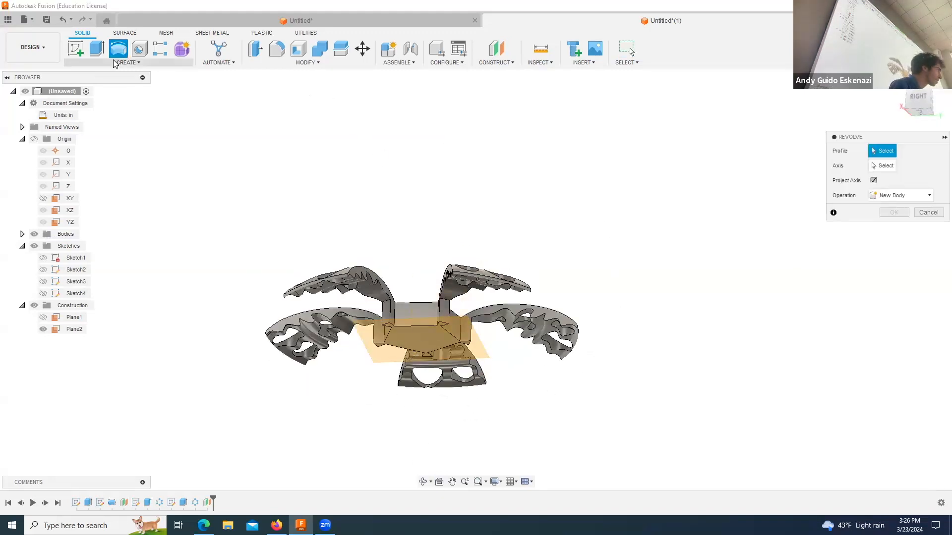
{"action": "left_click", "coordinate": [126, 62]}
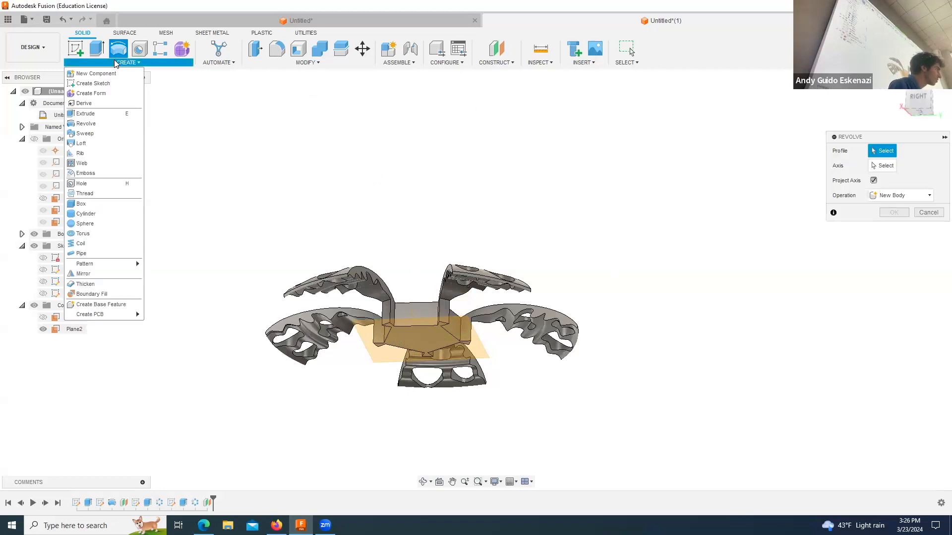
{"action": "left_click", "coordinate": [88, 274]}
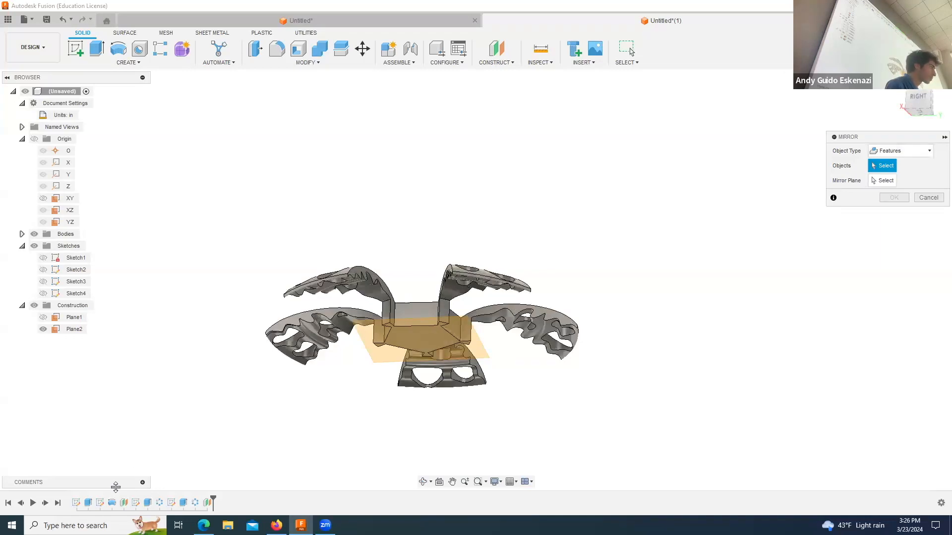
{"action": "left_click", "coordinate": [88, 503]}
{"action": "left_click", "coordinate": [112, 502]}
{"action": "left_click", "coordinate": [147, 503]}
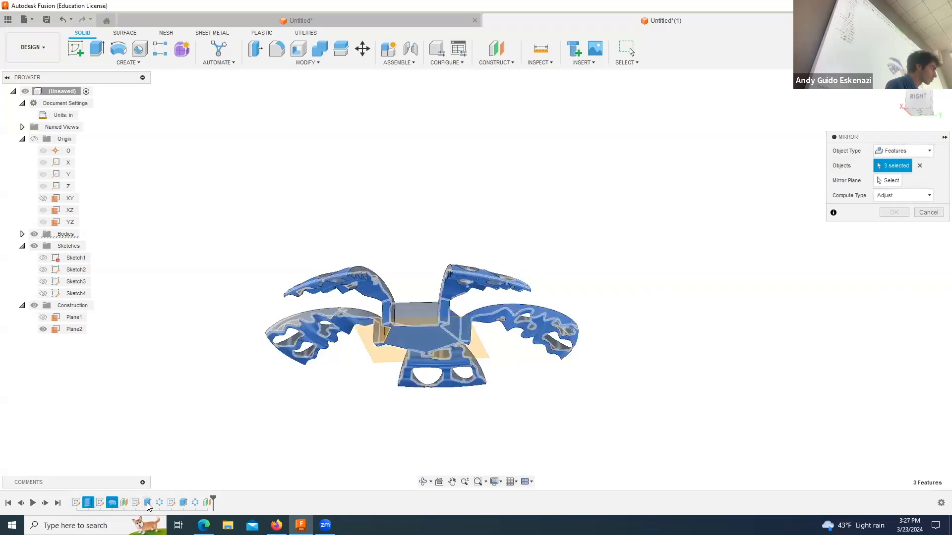
{"action": "left_click", "coordinate": [160, 502]}
{"action": "left_click", "coordinate": [183, 502]}
{"action": "left_click", "coordinate": [195, 503]}
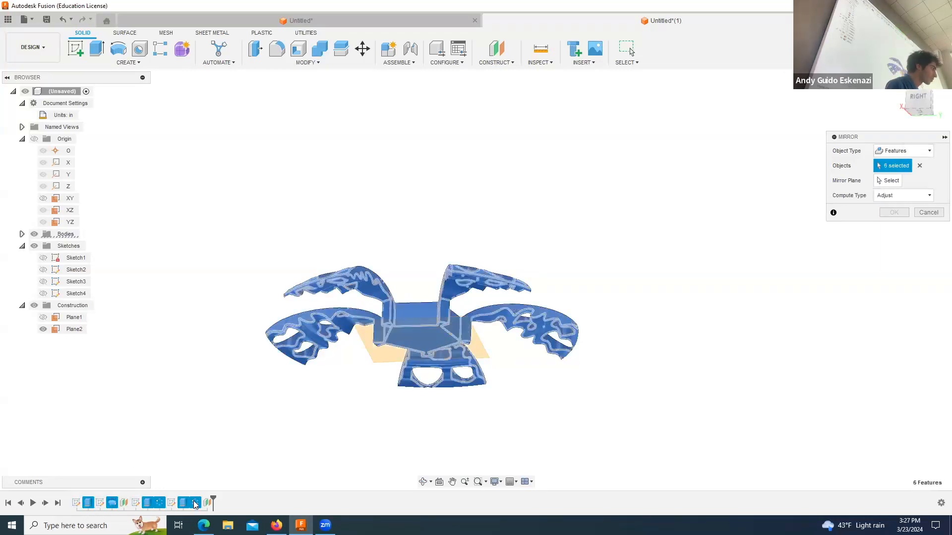
{"action": "left_click", "coordinate": [888, 181]}
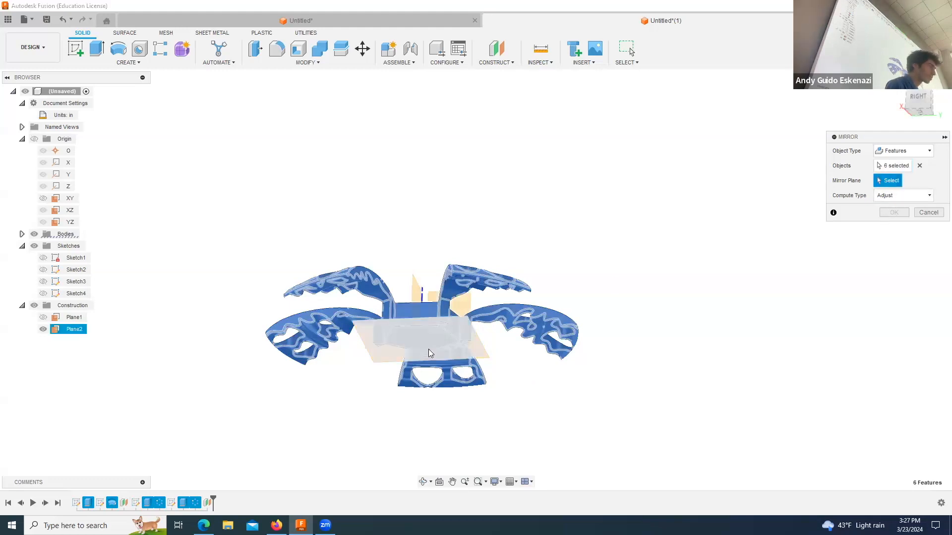
{"action": "left_click", "coordinate": [480, 353]}
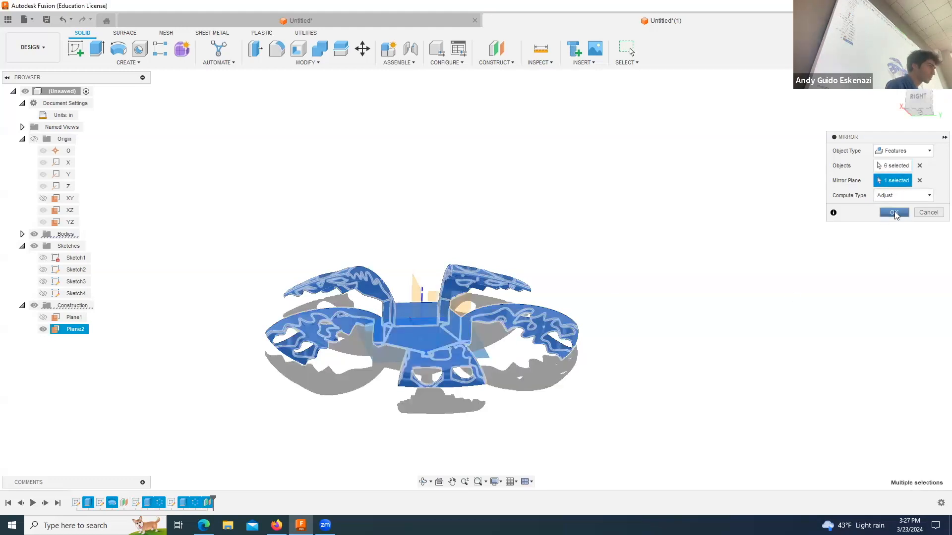
{"action": "left_click", "coordinate": [894, 213]}
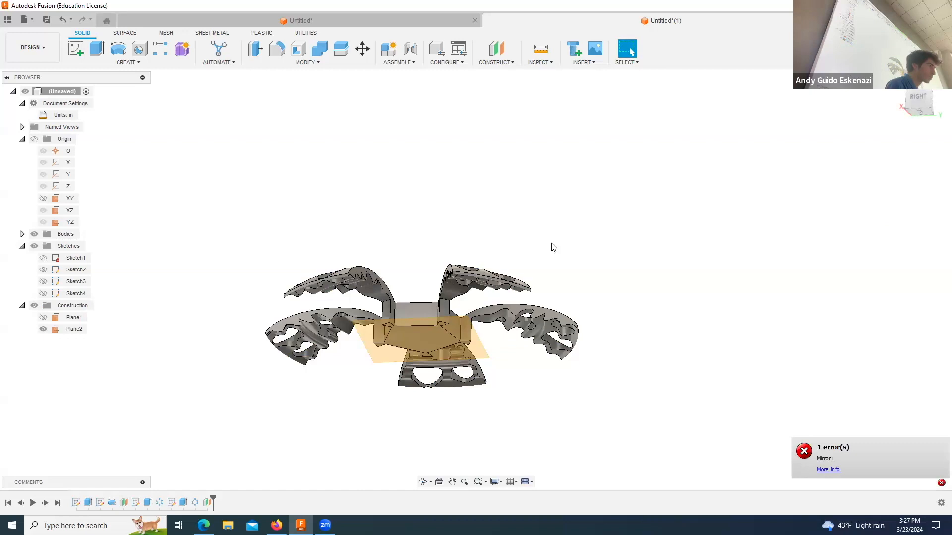
Step: Mirror the whole spinner body across the construction plane on the hub's bottom face, using Join, and view the result from above
{"action": "left_click", "coordinate": [102, 63]}
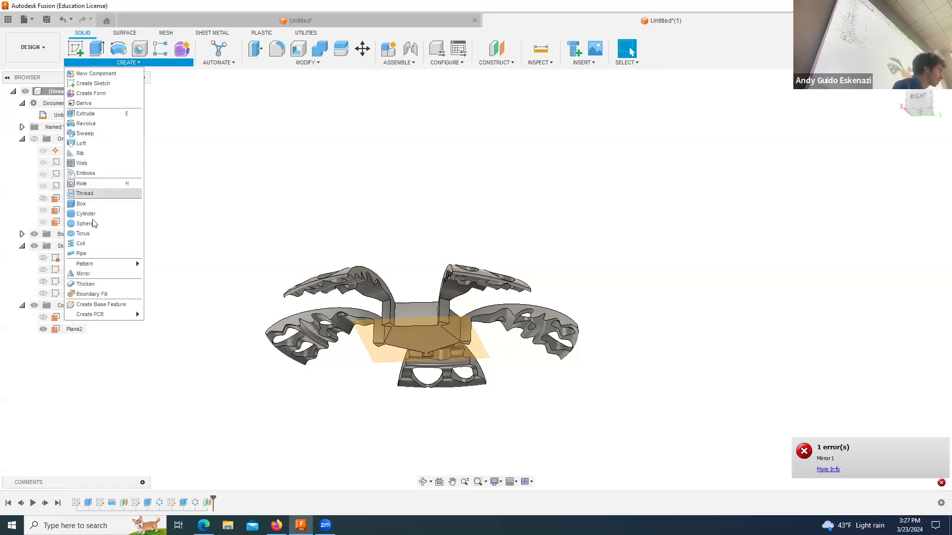
{"action": "left_click", "coordinate": [98, 277]}
{"action": "left_click", "coordinate": [899, 151]}
{"action": "left_click", "coordinate": [887, 163]}
{"action": "left_click", "coordinate": [445, 290]}
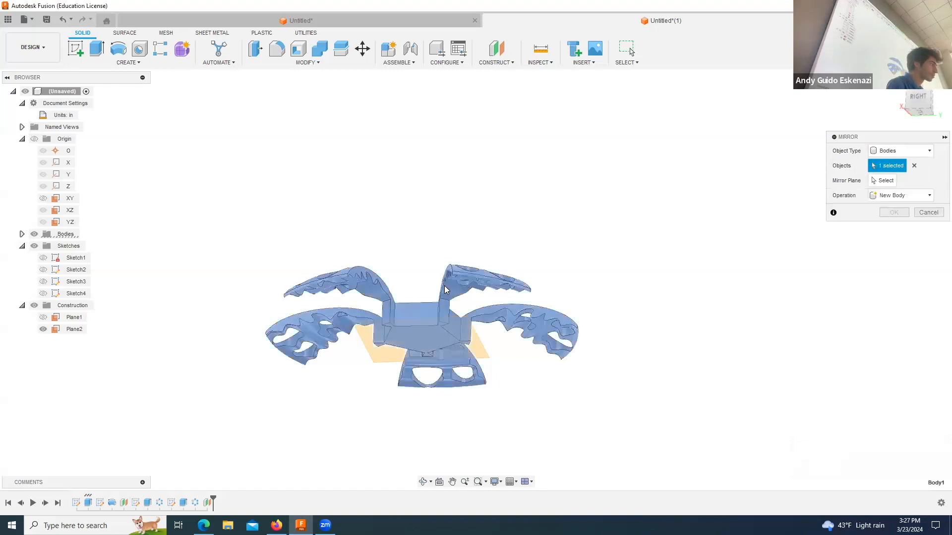
{"action": "left_click", "coordinate": [882, 180]}
{"action": "left_click", "coordinate": [481, 362]}
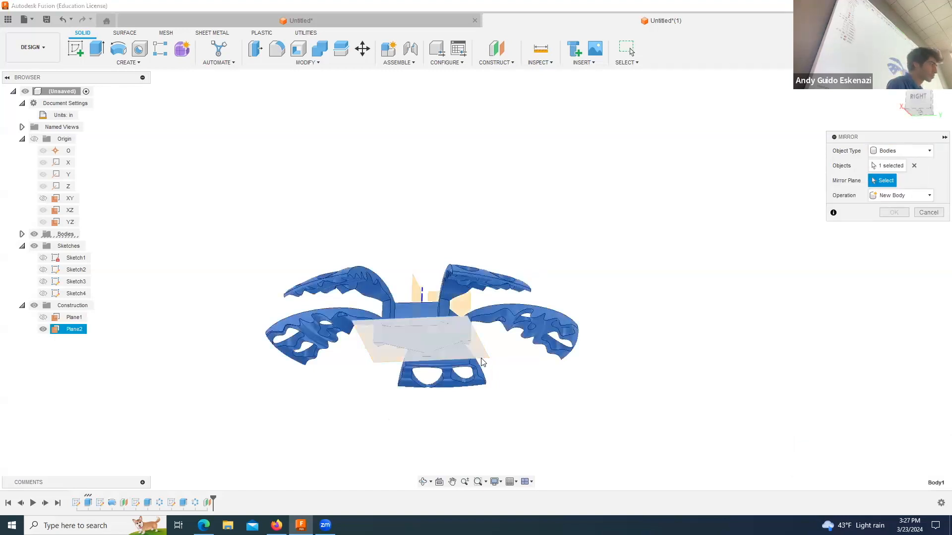
{"action": "left_click", "coordinate": [483, 356]}
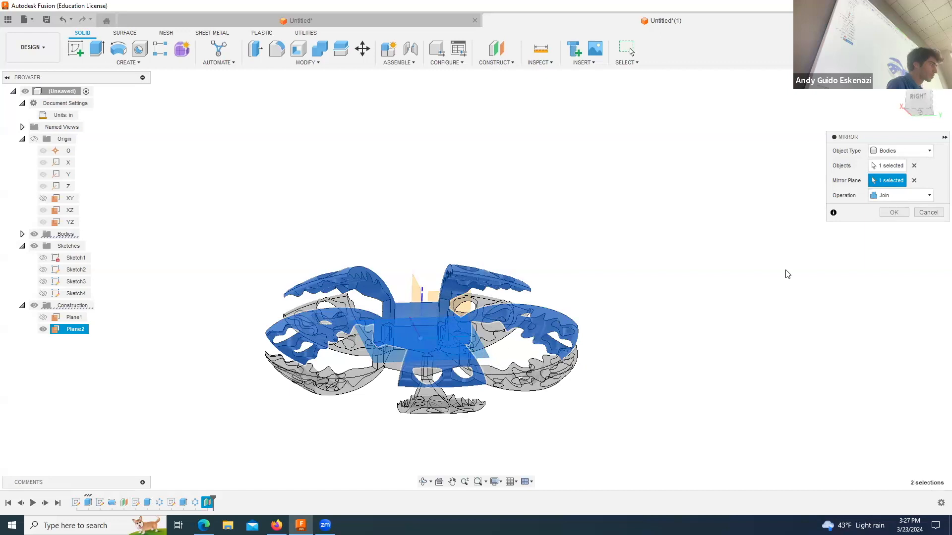
{"action": "left_click", "coordinate": [905, 213]}
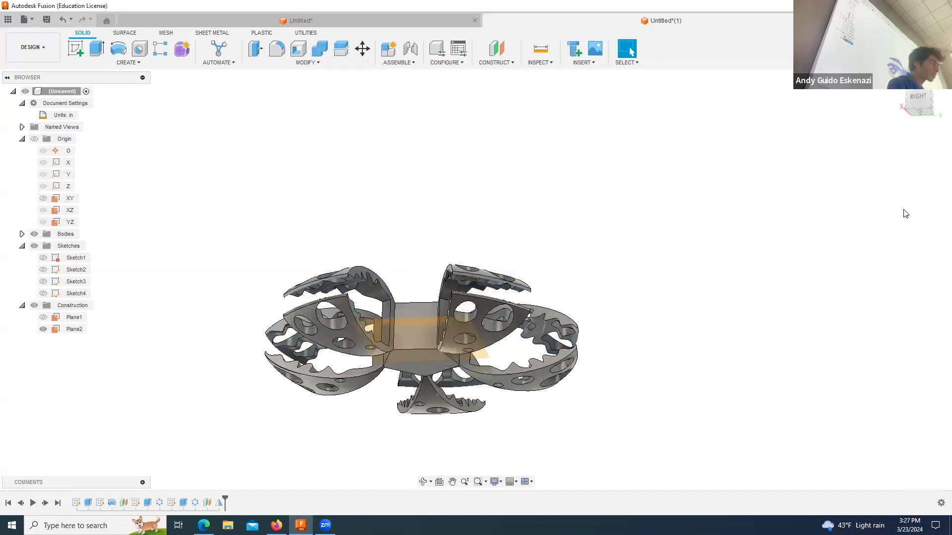
{"action": "left_click", "coordinate": [423, 482]}
{"action": "left_click_drag", "start_coordinate": [420, 302], "coordinate": [447, 369]}
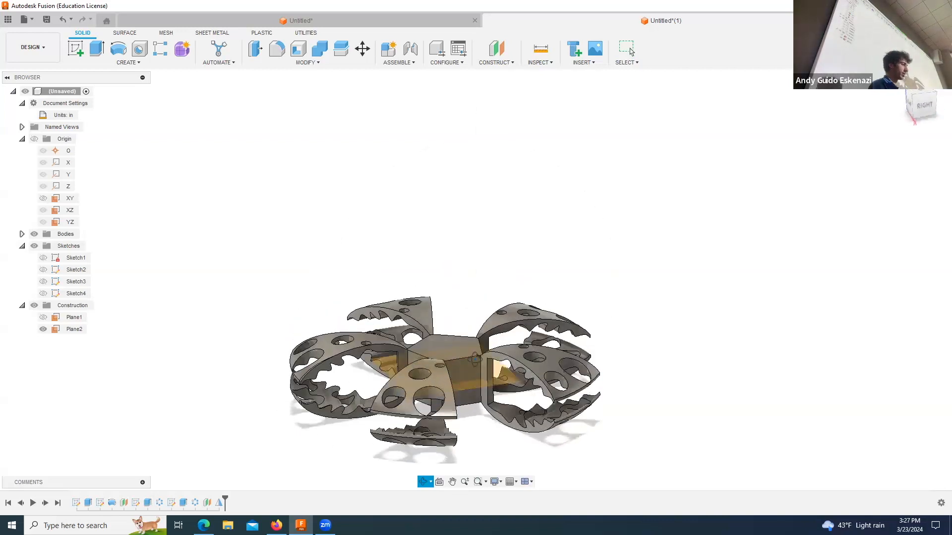
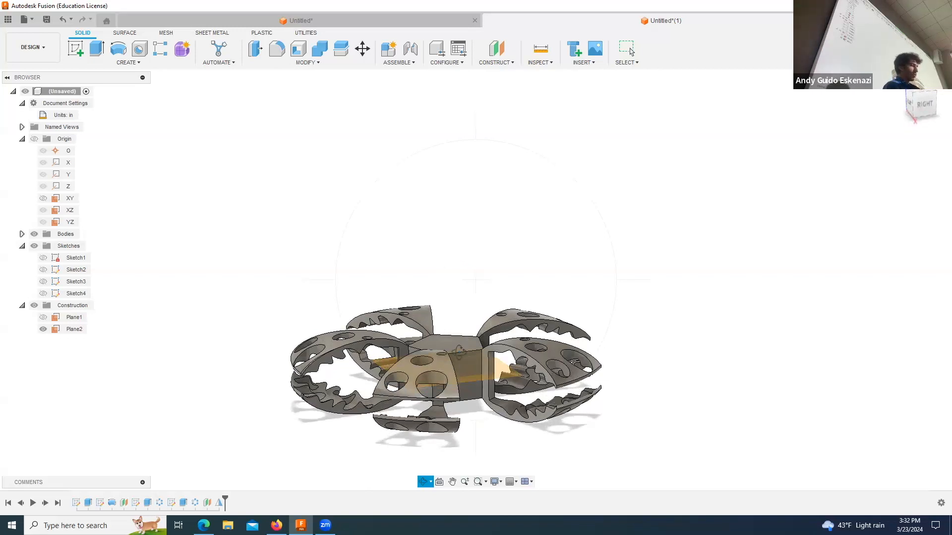
Step: Start a sketch on the flat, wavy-edged side face of one blade pair
{"action": "middle_click_drag", "start_coordinate": [471, 347], "coordinate": [246, 240], "text": "shift"}
{"action": "scroll", "coordinate": [268, 311], "scroll_direction": "up", "scroll_amount": 5}
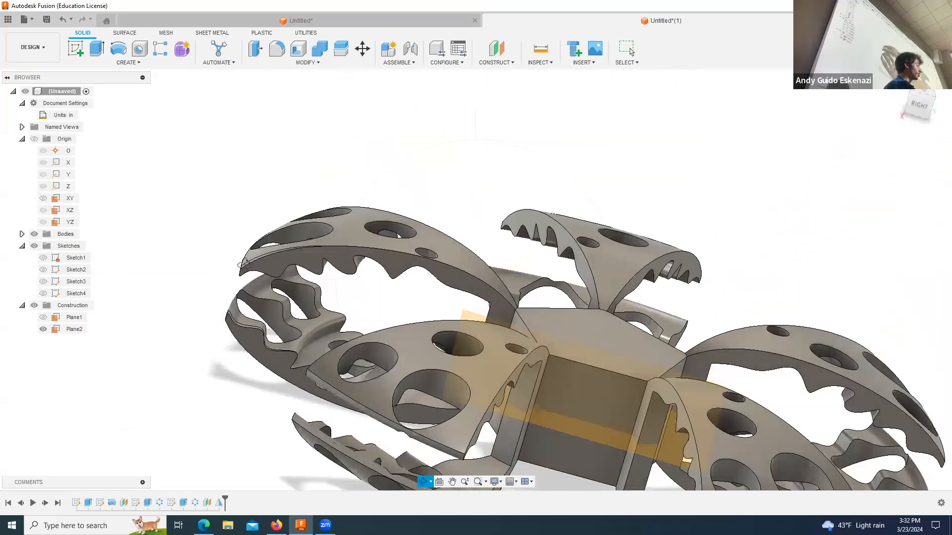
{"action": "scroll", "coordinate": [257, 268], "scroll_direction": "down", "scroll_amount": 1}
{"action": "scroll", "coordinate": [258, 268], "scroll_direction": "up", "scroll_amount": 5}
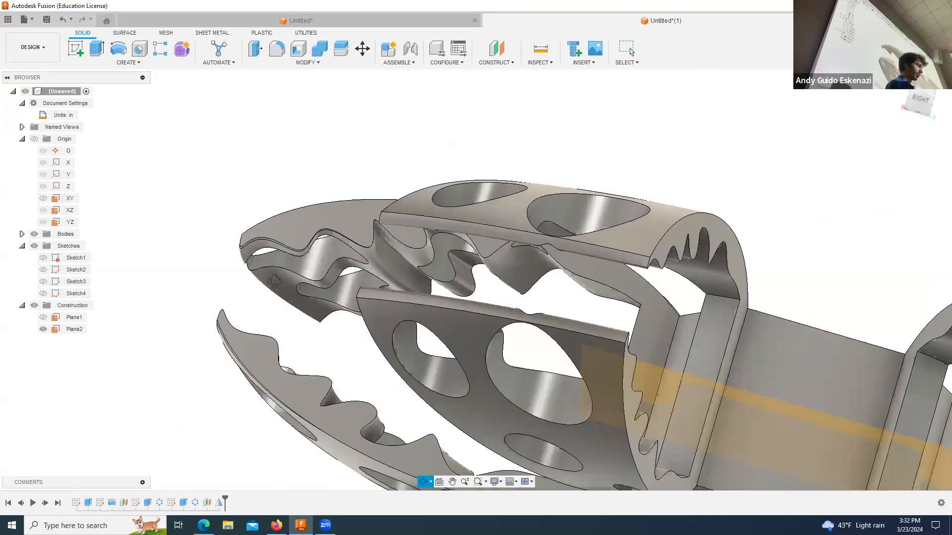
{"action": "left_click_drag", "start_coordinate": [275, 281], "coordinate": [247, 314]}
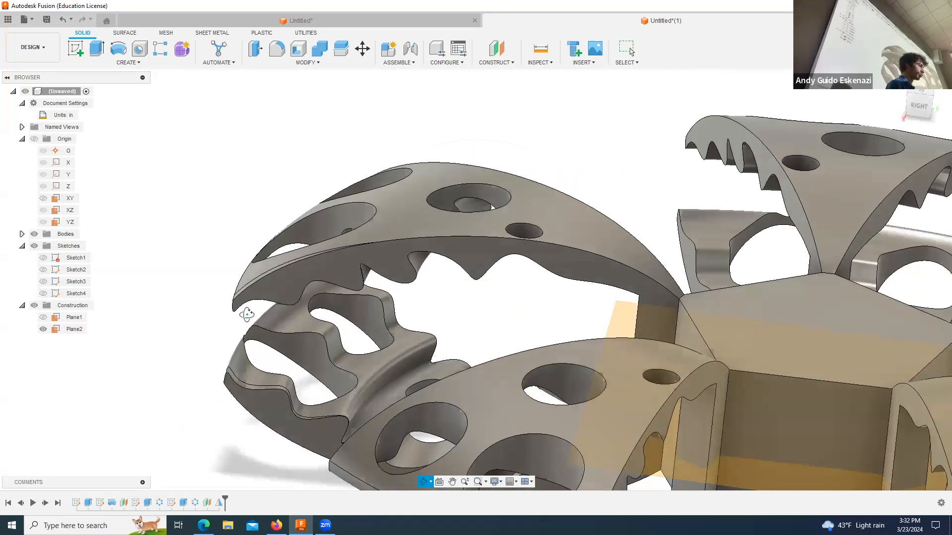
{"action": "left_click", "coordinate": [74, 50]}
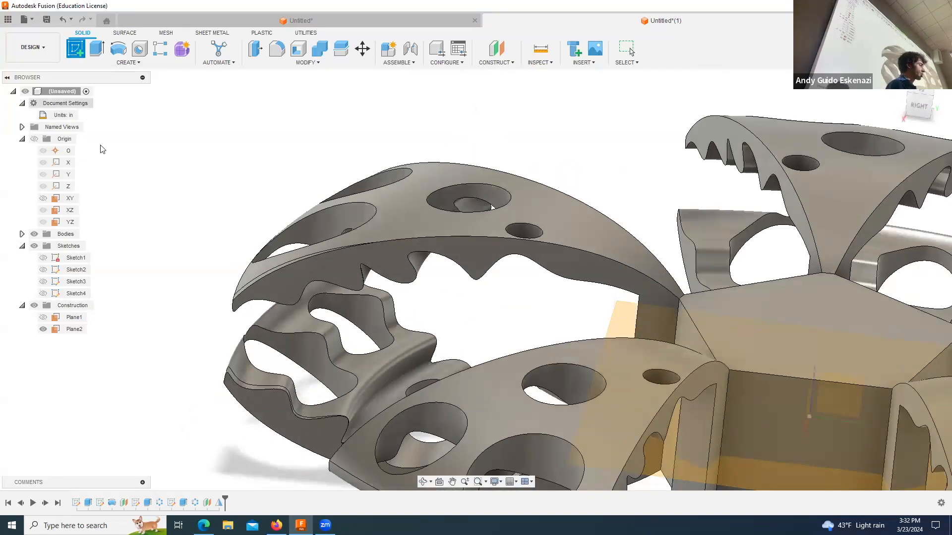
{"action": "left_click", "coordinate": [278, 294]}
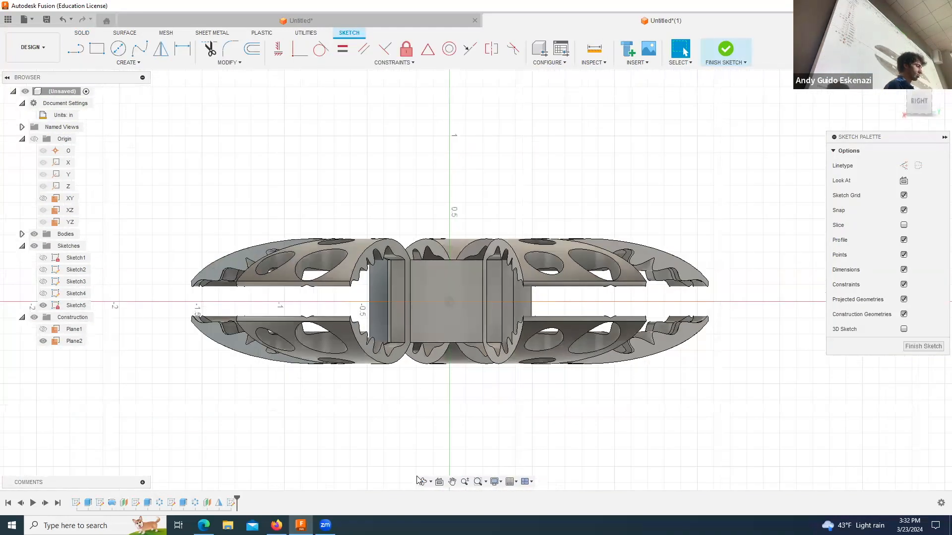
Step: Draw a line about 0.24 in long from the upper blade's outer tip corner to the matching corner of the lower blade
{"action": "left_click", "coordinate": [422, 483]}
{"action": "left_click_drag", "start_coordinate": [363, 323], "coordinate": [276, 296]}
{"action": "scroll", "coordinate": [280, 303], "scroll_direction": "up", "scroll_amount": 5}
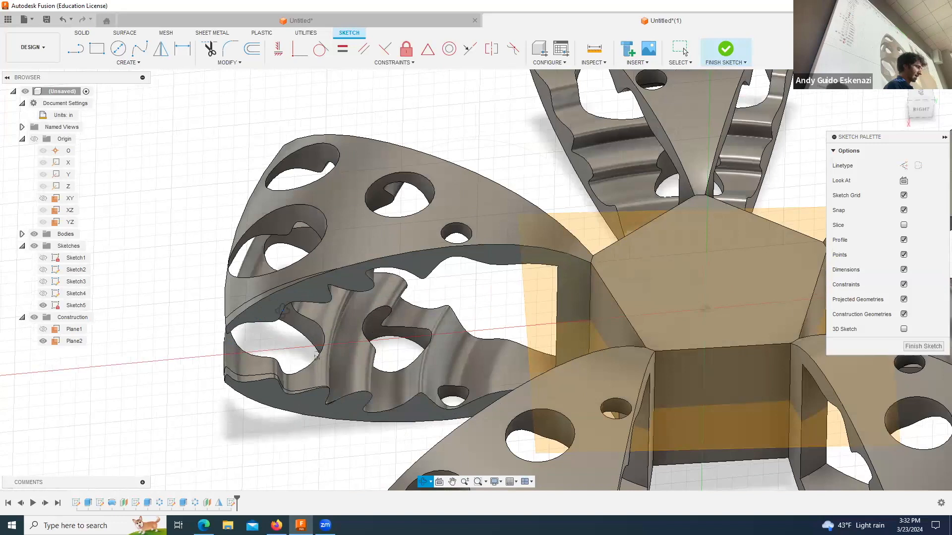
{"action": "scroll", "coordinate": [316, 356], "scroll_direction": "down", "scroll_amount": 5}
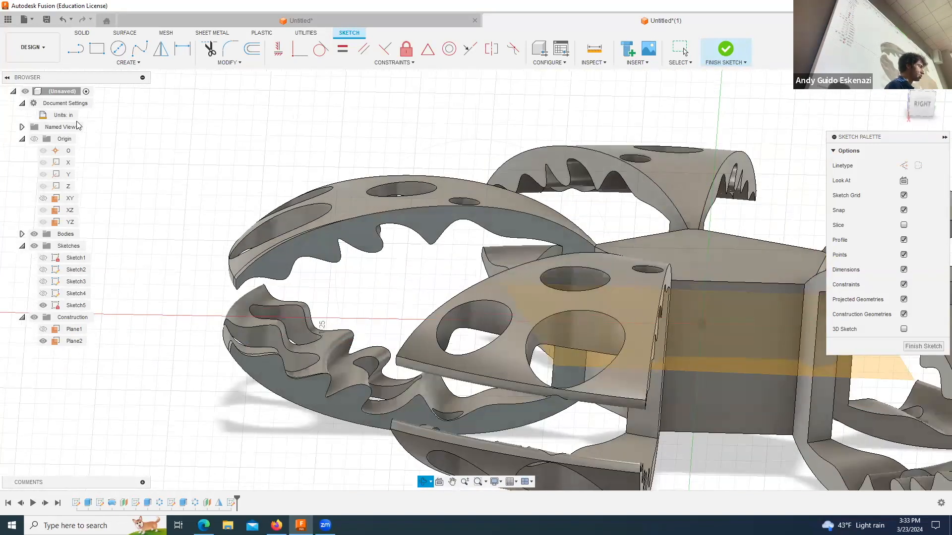
{"action": "scroll", "coordinate": [233, 293], "scroll_direction": "down", "scroll_amount": 3}
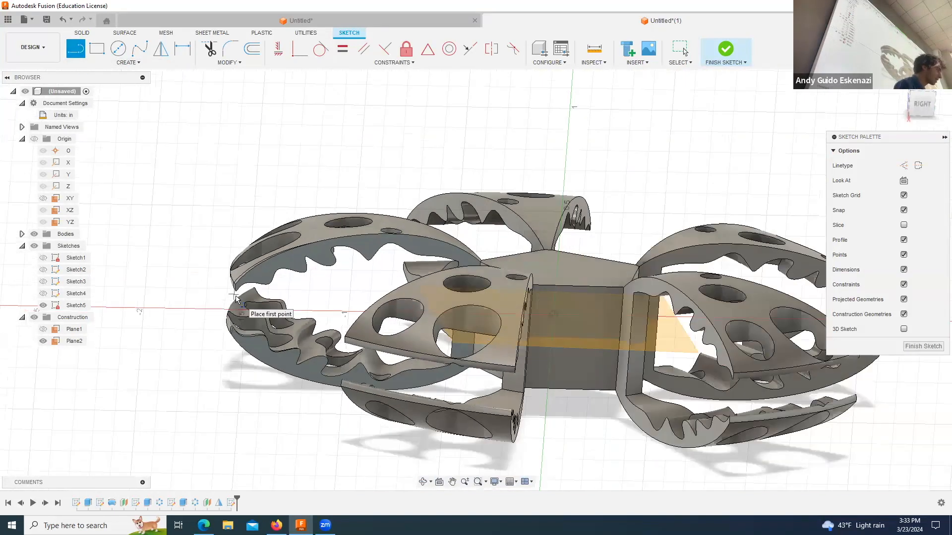
{"action": "scroll", "coordinate": [238, 292], "scroll_direction": "up", "scroll_amount": 6}
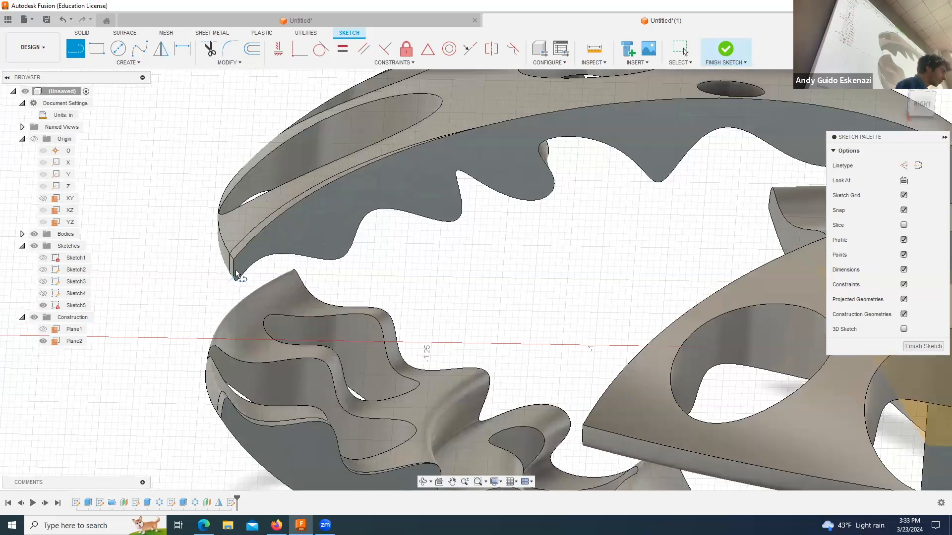
{"action": "left_click", "coordinate": [229, 367]}
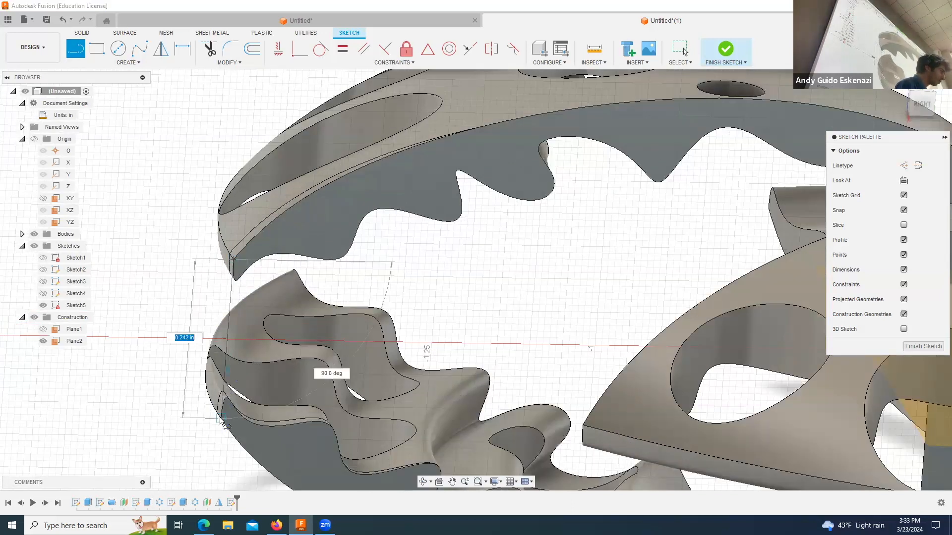
{"action": "left_click", "coordinate": [221, 419]}
{"action": "key", "text": "Escape"}
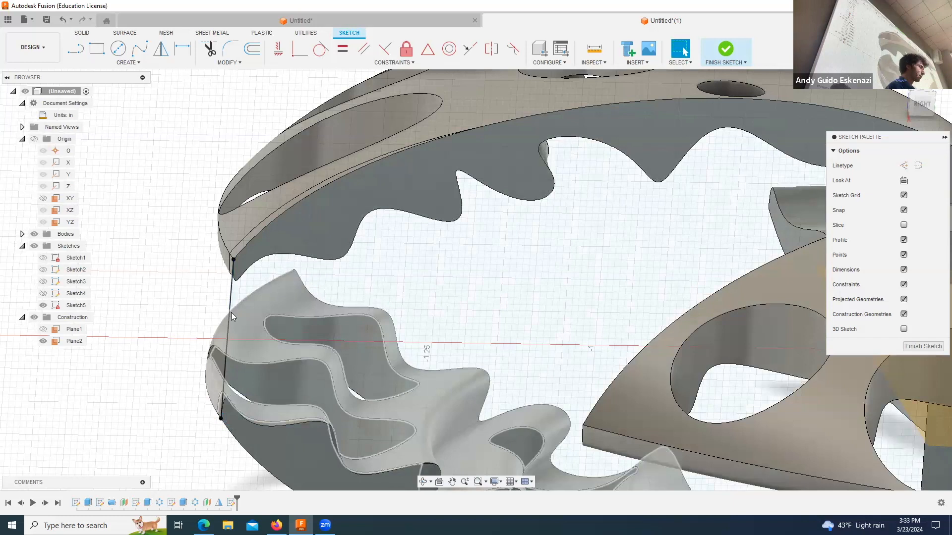
Step: Convert the line between the two blade tips into a construction line
{"action": "left_click", "coordinate": [231, 312]}
{"action": "left_click", "coordinate": [903, 166]}
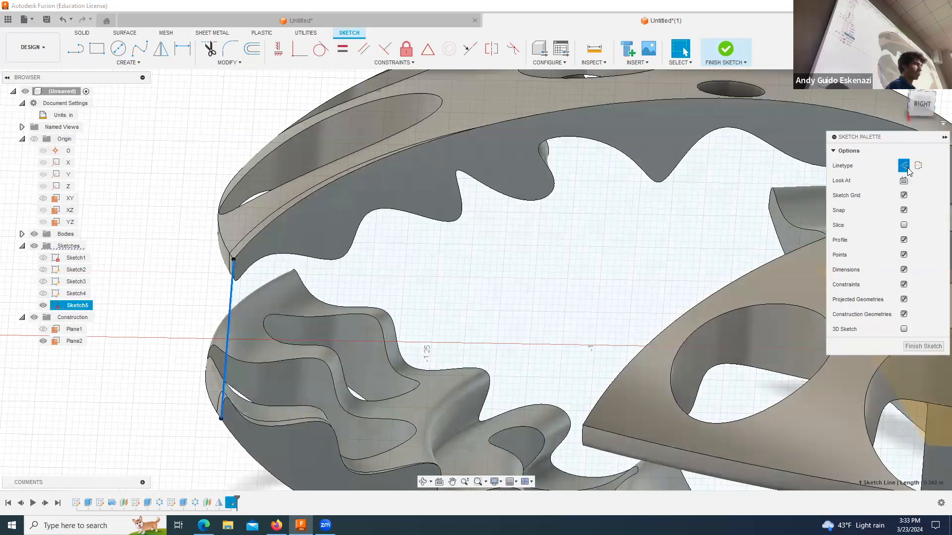
{"action": "left_click", "coordinate": [163, 338]}
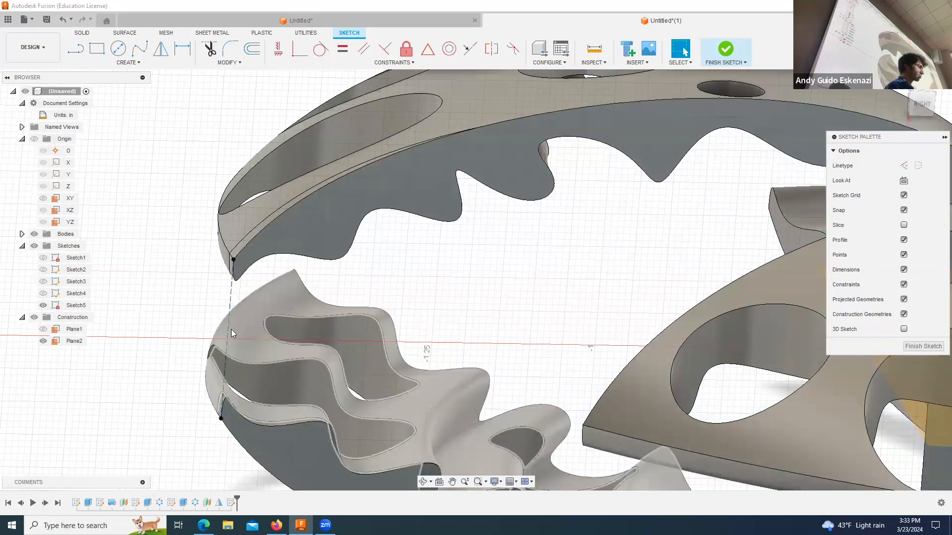
Step: Sketch a circle centered on the construction line's midpoint and passing through its upper endpoint at the blade tip
{"action": "scroll", "coordinate": [230, 329], "scroll_direction": "down", "scroll_amount": 1}
{"action": "scroll", "coordinate": [227, 331], "scroll_direction": "up", "scroll_amount": 3}
{"action": "left_click", "coordinate": [118, 48]}
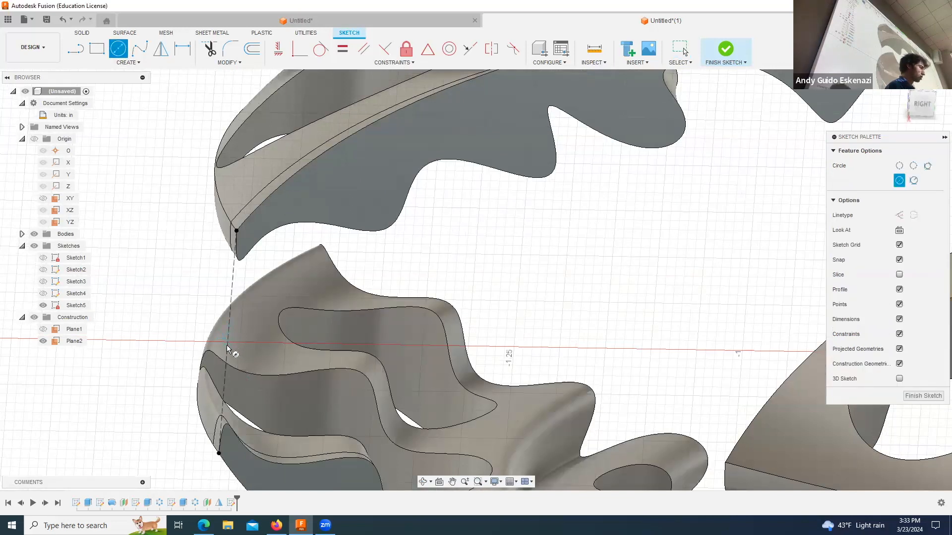
{"action": "left_click", "coordinate": [228, 342]}
{"action": "left_click", "coordinate": [236, 231]}
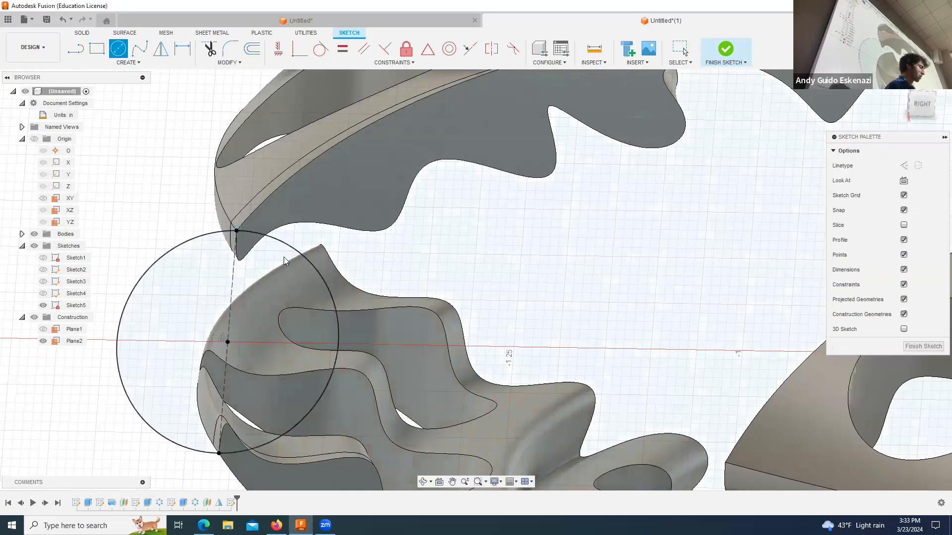
{"action": "key", "text": "Escape"}
Step: Start a single-path Sweep with all three regions of the blade-tip circle as its profile
{"action": "scroll", "coordinate": [306, 306], "scroll_direction": "up", "scroll_amount": 2}
{"action": "scroll", "coordinate": [305, 312], "scroll_direction": "down", "scroll_amount": 5}
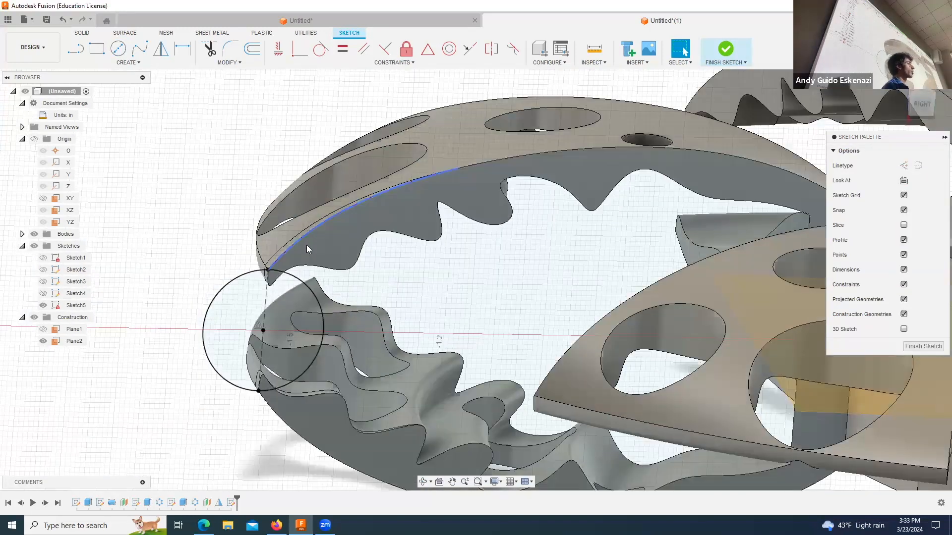
{"action": "left_click", "coordinate": [423, 482]}
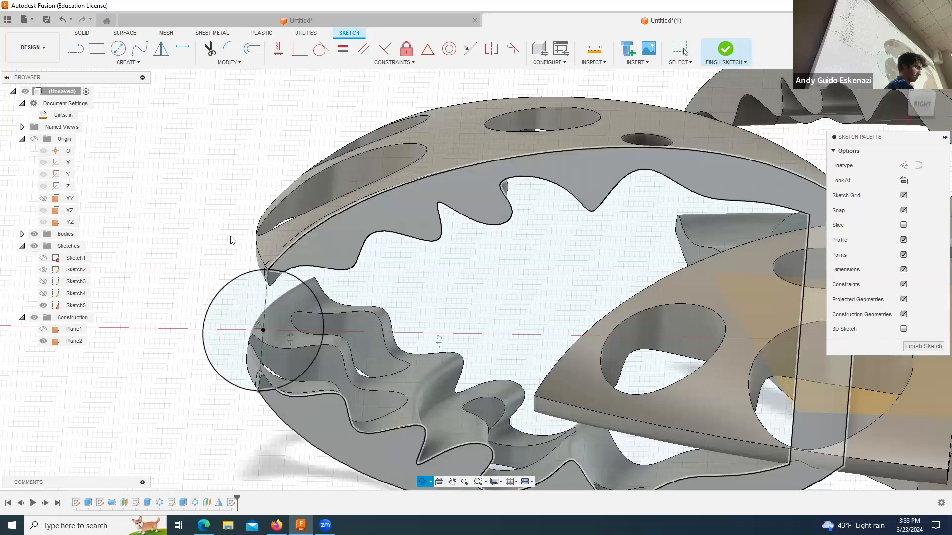
{"action": "key", "text": "Escape"}
{"action": "left_click", "coordinate": [423, 482]}
{"action": "left_click_drag", "start_coordinate": [248, 240], "coordinate": [274, 247]}
{"action": "scroll", "coordinate": [273, 246], "scroll_direction": "down", "scroll_amount": 3}
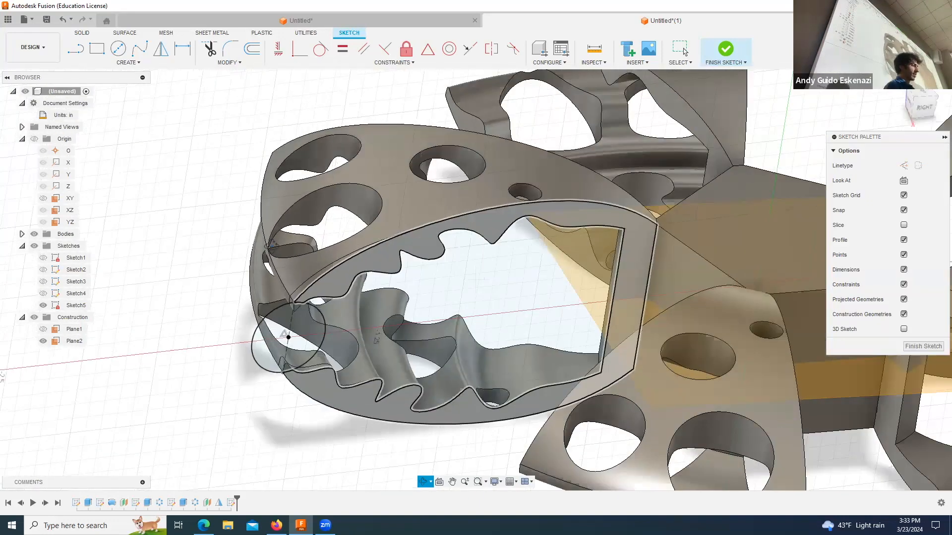
{"action": "scroll", "coordinate": [311, 276], "scroll_direction": "up", "scroll_amount": 2}
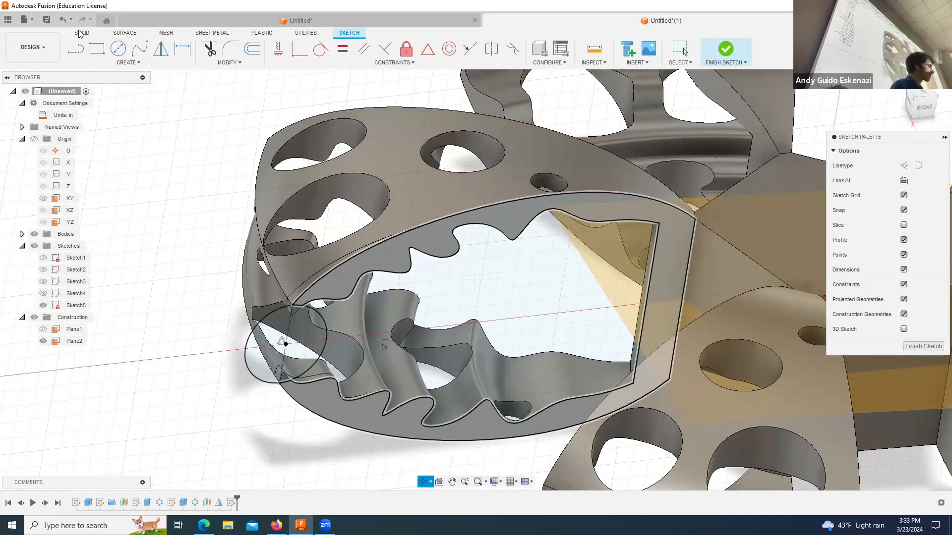
{"action": "left_click", "coordinate": [128, 62]}
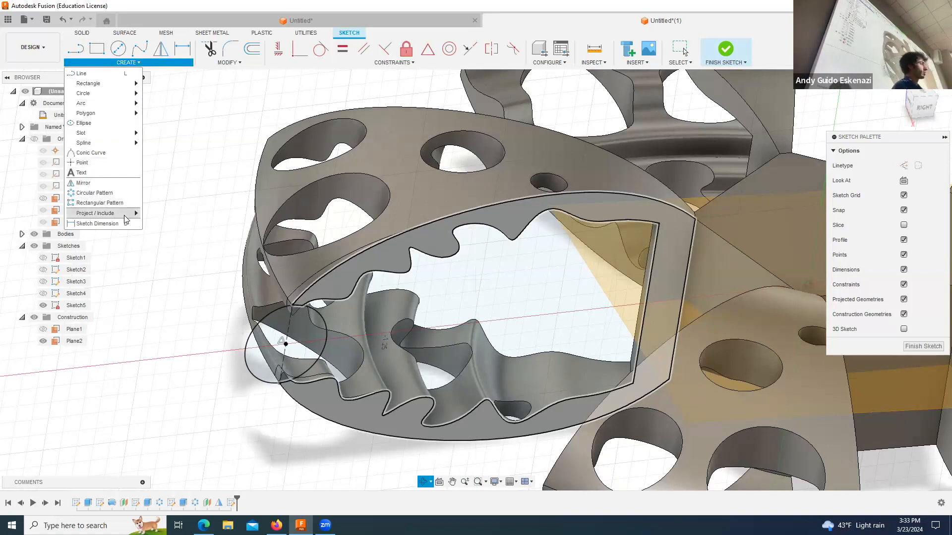
{"action": "mouse_move", "coordinate": [126, 220]}
{"action": "left_click", "coordinate": [79, 32]}
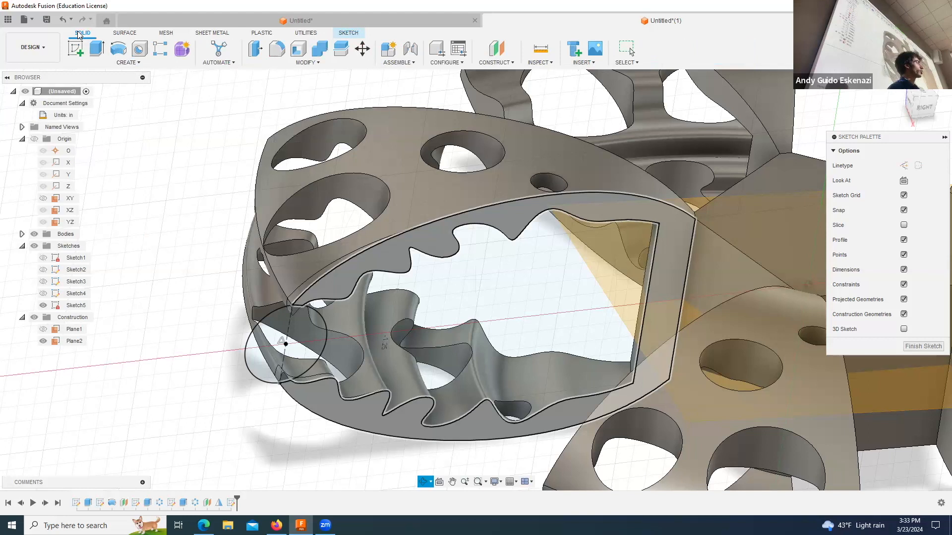
{"action": "left_click", "coordinate": [147, 63]}
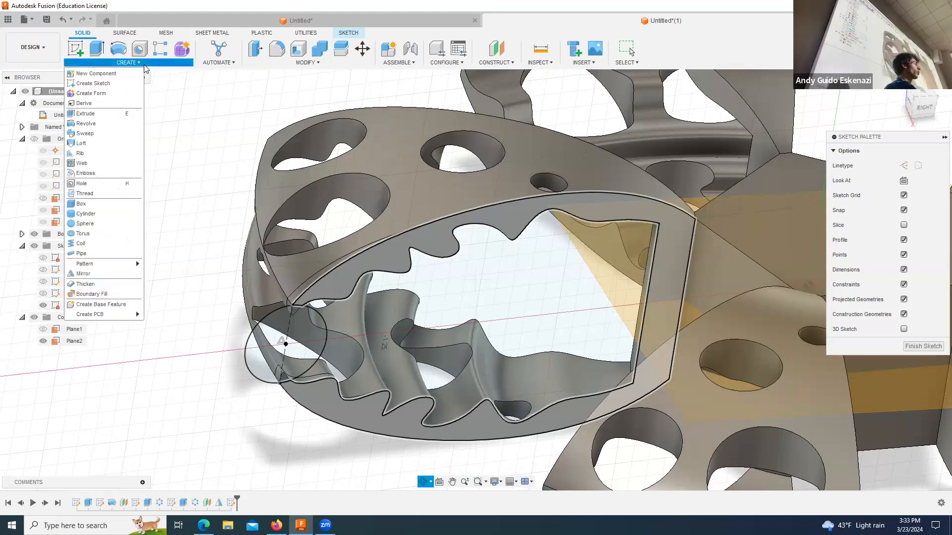
{"action": "left_click", "coordinate": [85, 134]}
{"action": "left_click", "coordinate": [265, 348]}
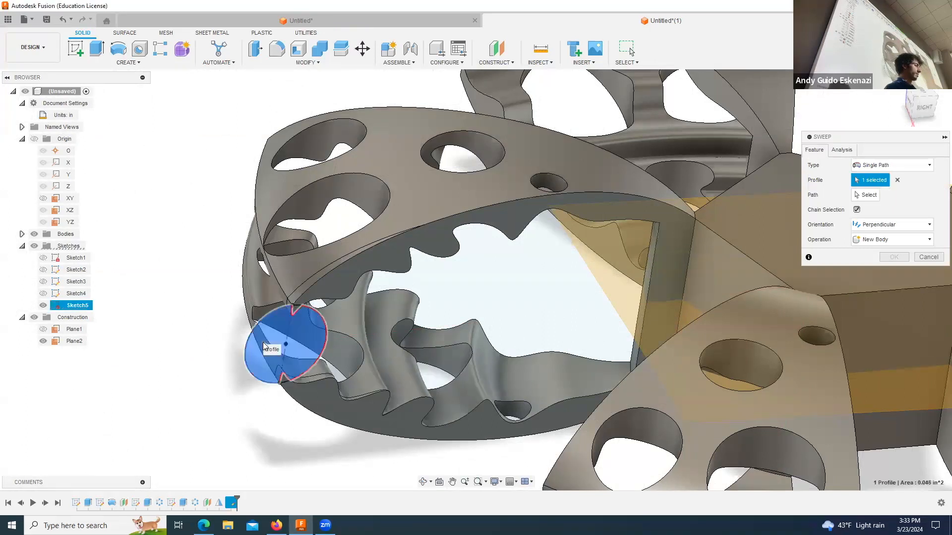
{"action": "scroll", "coordinate": [293, 309], "scroll_direction": "up", "scroll_amount": 5}
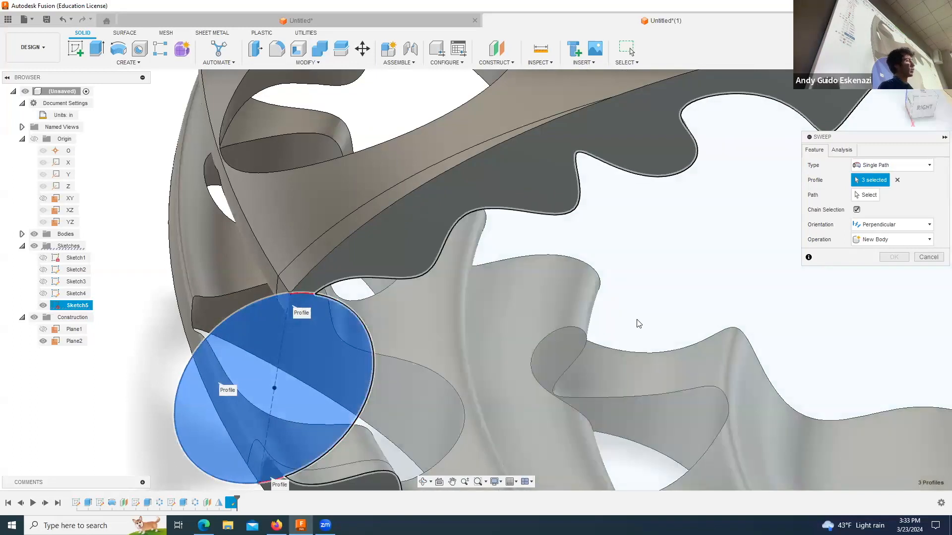
Step: Sweep the circle along the upper blade's curved outer tip edge at distance 1.00, with Perpendicular orientation and the Join operation
{"action": "left_click", "coordinate": [863, 195]}
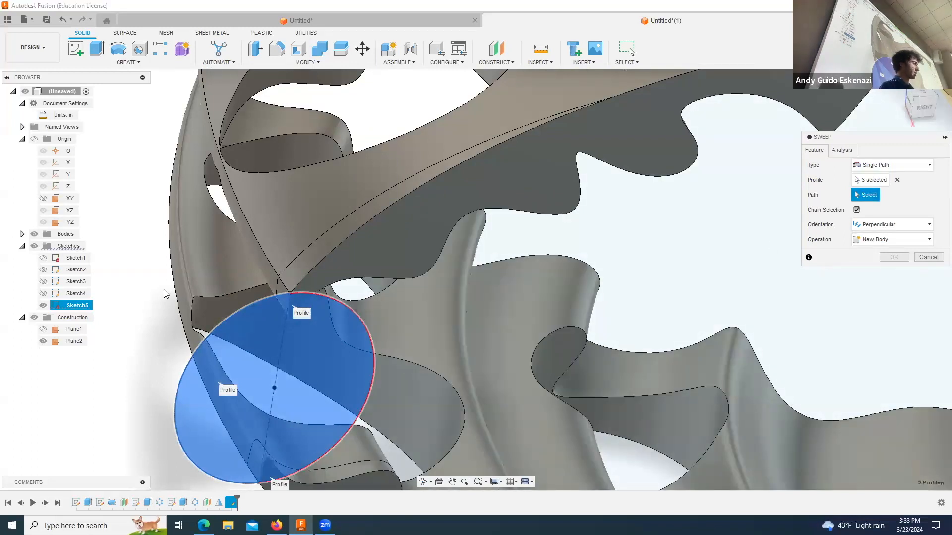
{"action": "left_click", "coordinate": [268, 263]}
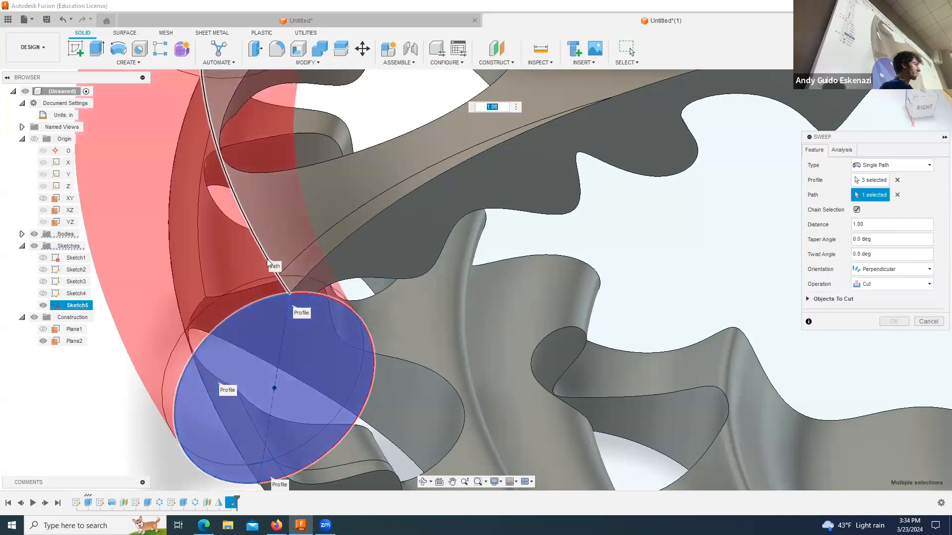
{"action": "scroll", "coordinate": [362, 261], "scroll_direction": "down", "scroll_amount": 4}
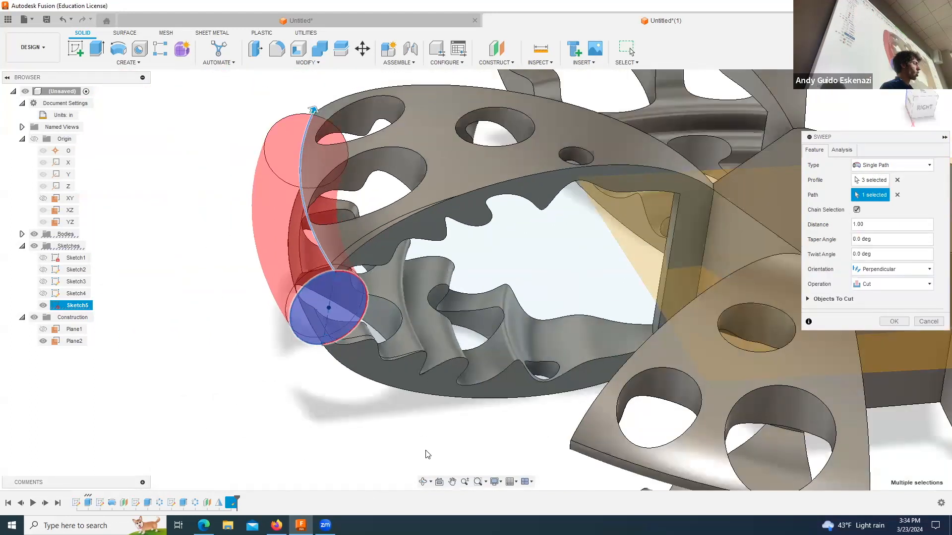
{"action": "left_click", "coordinate": [423, 481]}
{"action": "left_click_drag", "start_coordinate": [318, 159], "coordinate": [503, 176]}
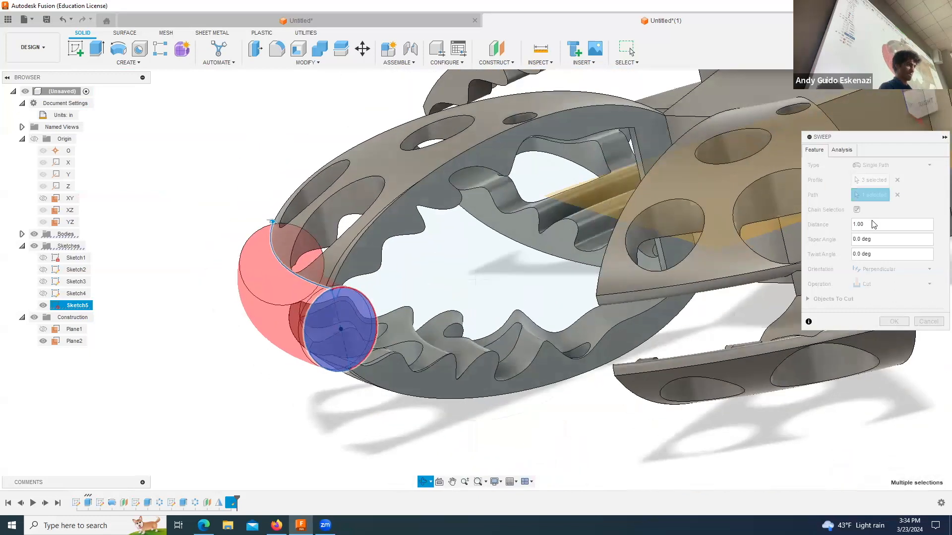
{"action": "left_click", "coordinate": [881, 288]}
{"action": "left_click", "coordinate": [869, 294]}
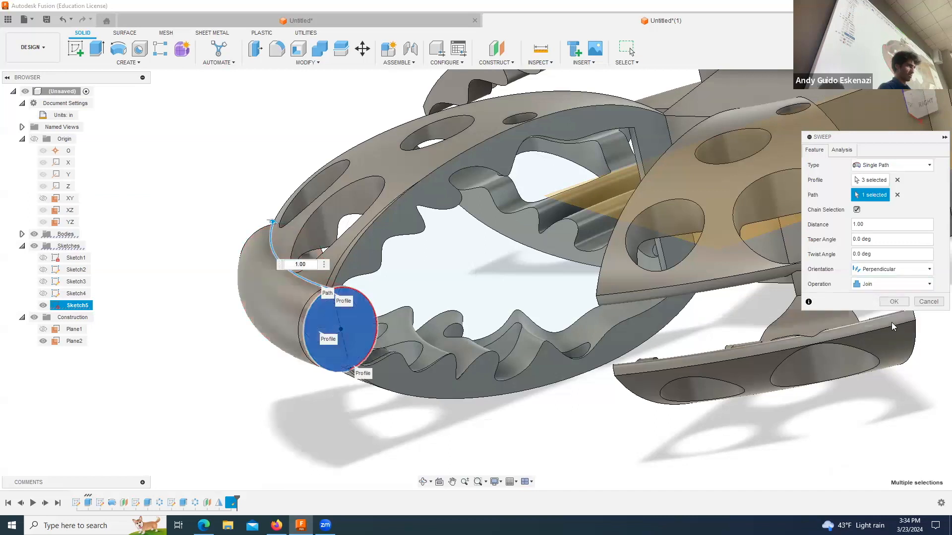
{"action": "left_click", "coordinate": [895, 302]}
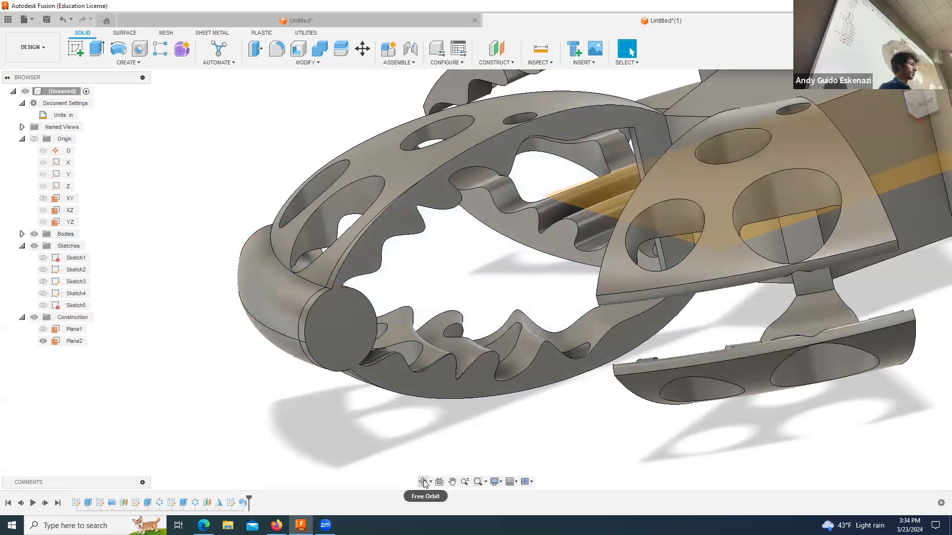
Step: Delete the blade-tip sweep and its circle sketch from the design history
{"action": "left_click_drag", "start_coordinate": [360, 307], "coordinate": [413, 279]}
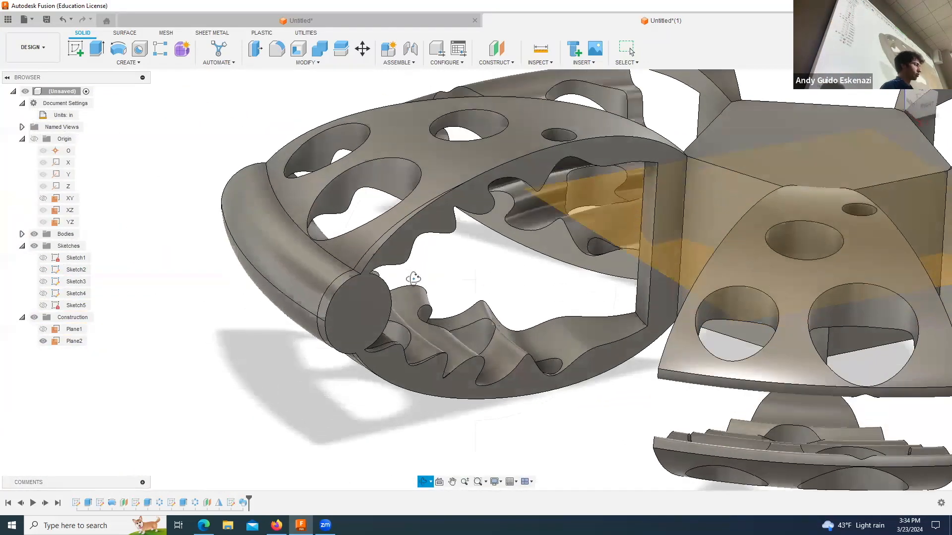
{"action": "left_click_drag", "start_coordinate": [249, 500], "coordinate": [242, 501]}
{"action": "right_click", "coordinate": [243, 502]}
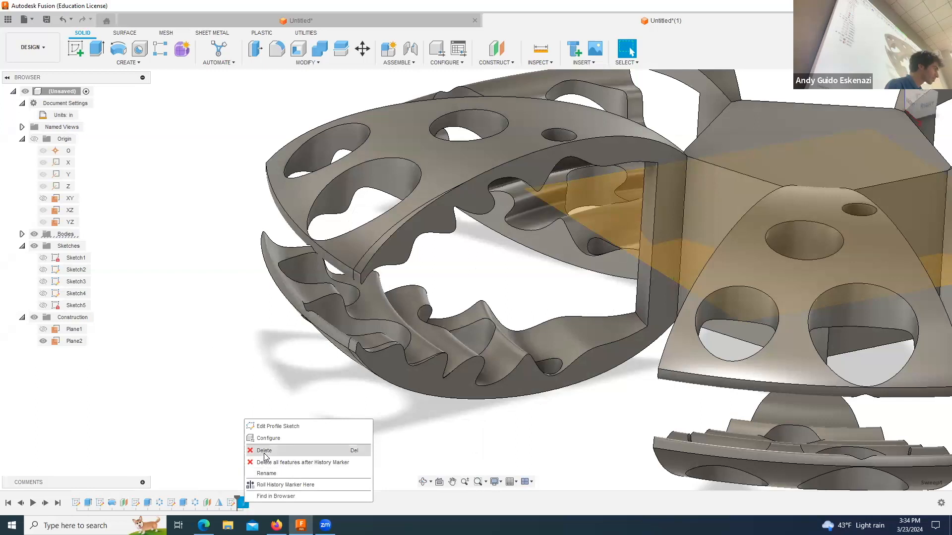
{"action": "left_click", "coordinate": [263, 451]}
{"action": "right_click", "coordinate": [231, 502]}
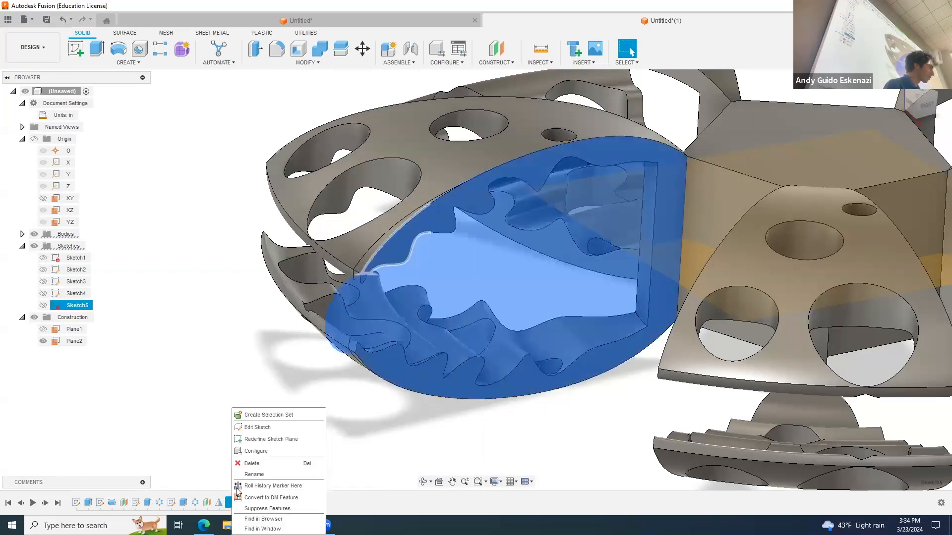
{"action": "left_click", "coordinate": [257, 461]}
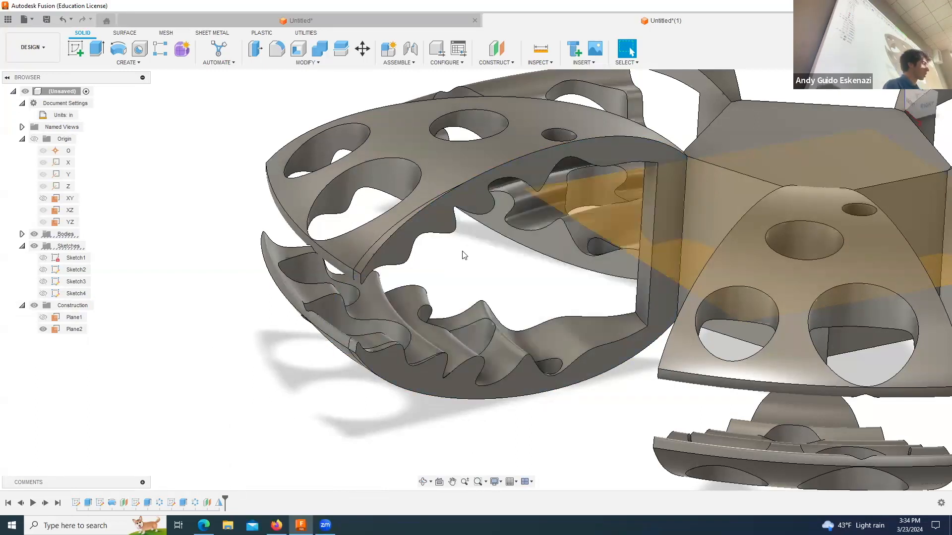
Step: Start a new sketch on the flat side face shared by the upper and lower blades of the pair
{"action": "left_click", "coordinate": [74, 49]}
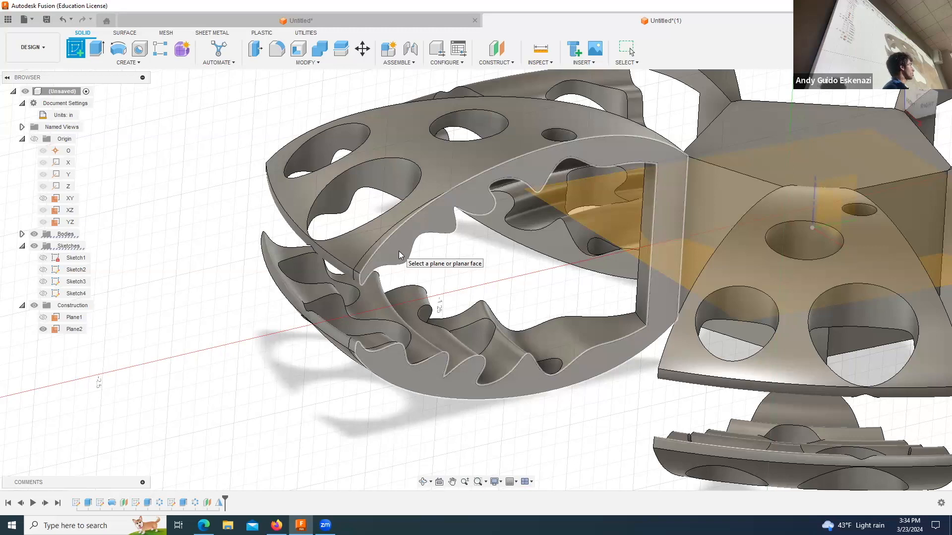
{"action": "left_click", "coordinate": [356, 359]}
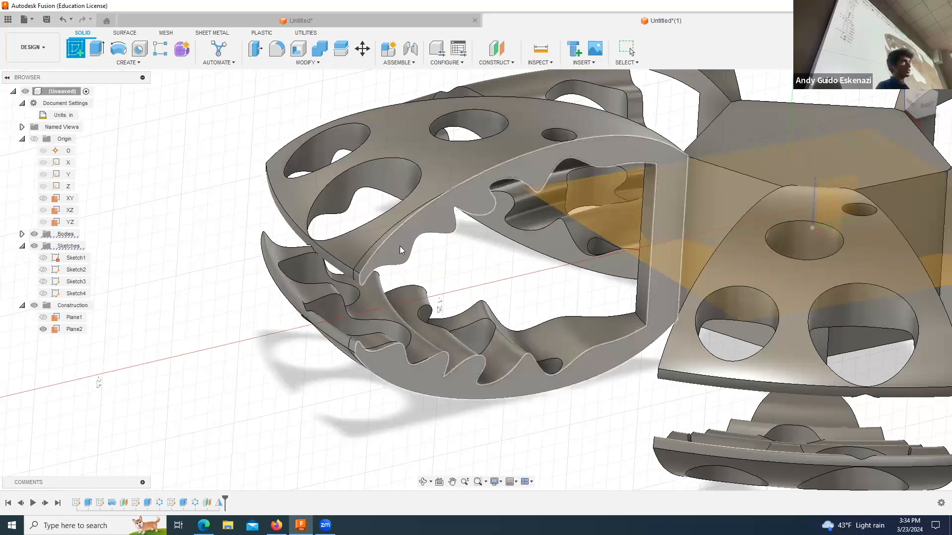
{"action": "left_click", "coordinate": [437, 211]}
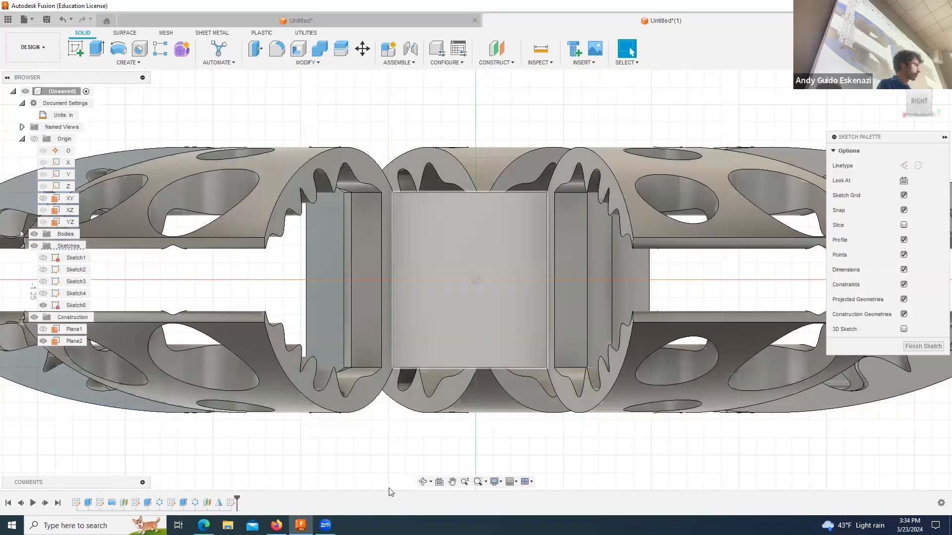
{"action": "scroll", "coordinate": [463, 334], "scroll_direction": "down", "scroll_amount": 5}
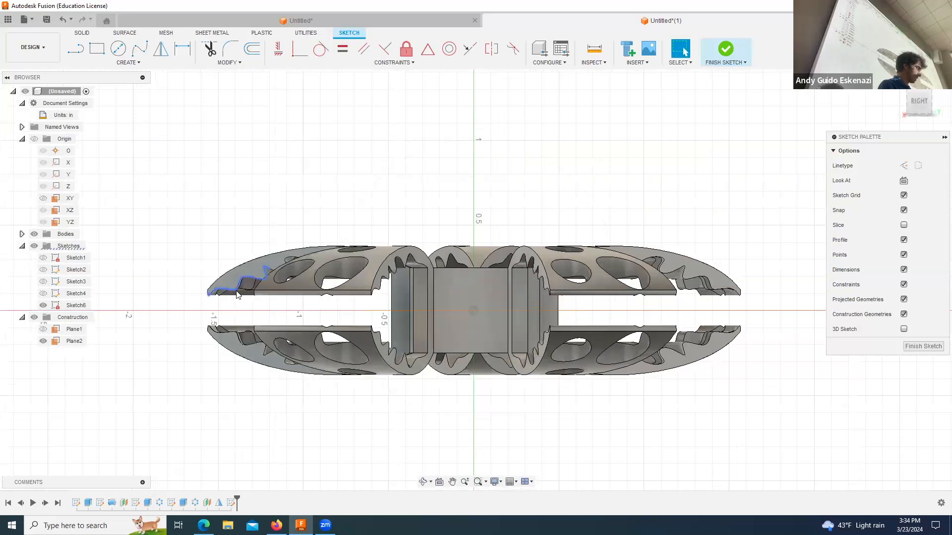
{"action": "left_click", "coordinate": [423, 482]}
{"action": "left_click_drag", "start_coordinate": [317, 376], "coordinate": [240, 286]}
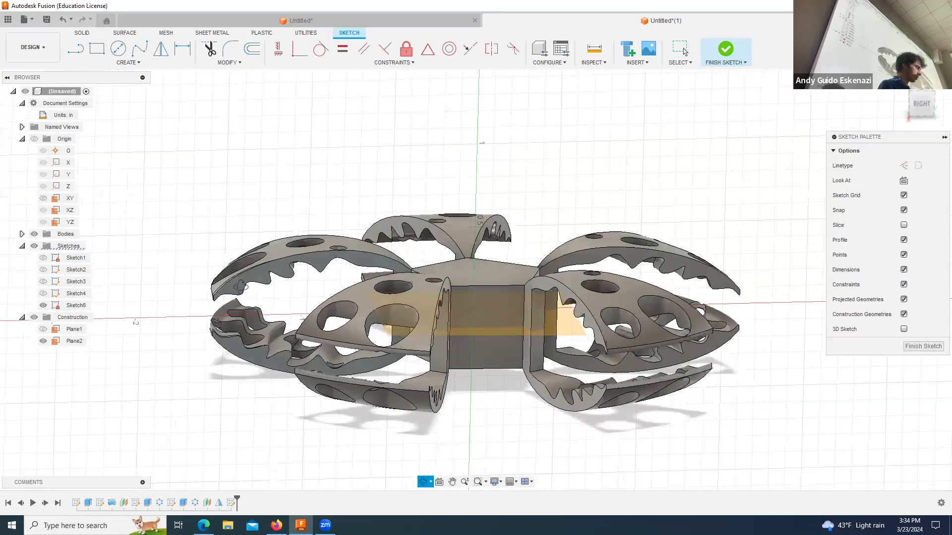
{"action": "scroll", "coordinate": [229, 304], "scroll_direction": "up", "scroll_amount": 10}
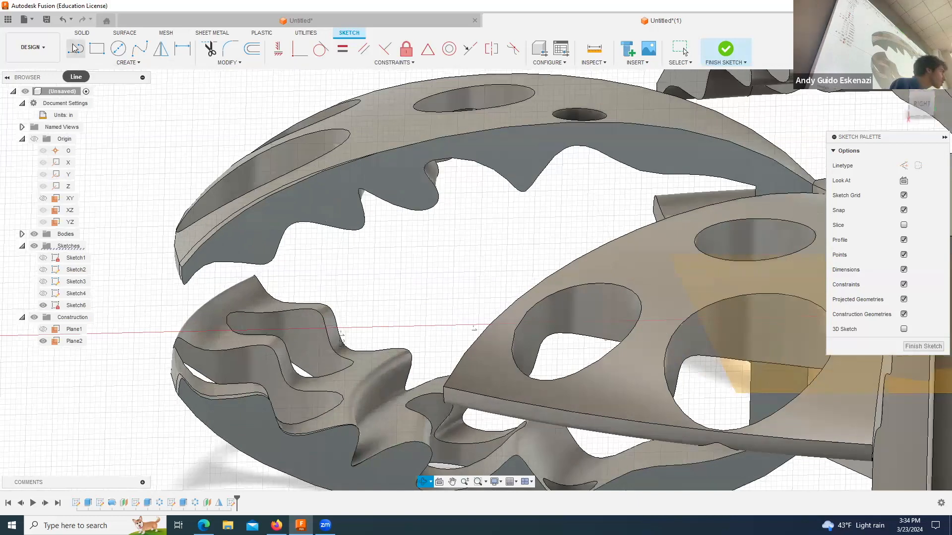
Step: Sketch a vertical construction line from the upper blade's outer tip corner to the matching corner of the lower blade
{"action": "left_click", "coordinate": [74, 51]}
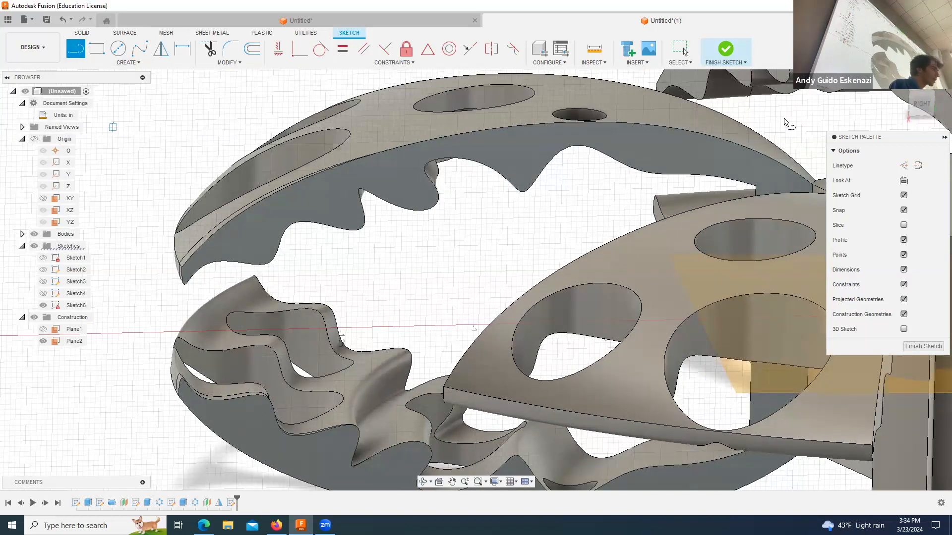
{"action": "left_click", "coordinate": [903, 166]}
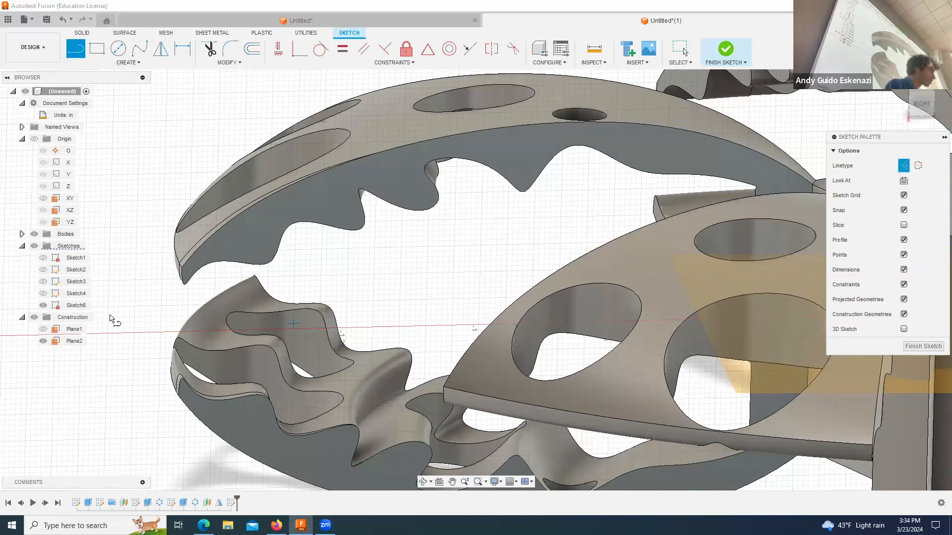
{"action": "left_click", "coordinate": [182, 268]}
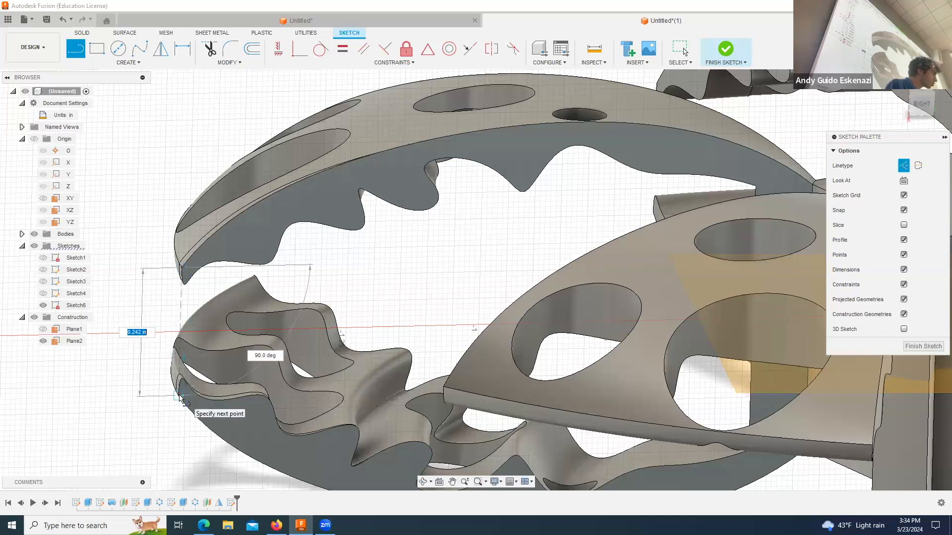
{"action": "left_click", "coordinate": [179, 395]}
{"action": "key", "text": "Escape"}
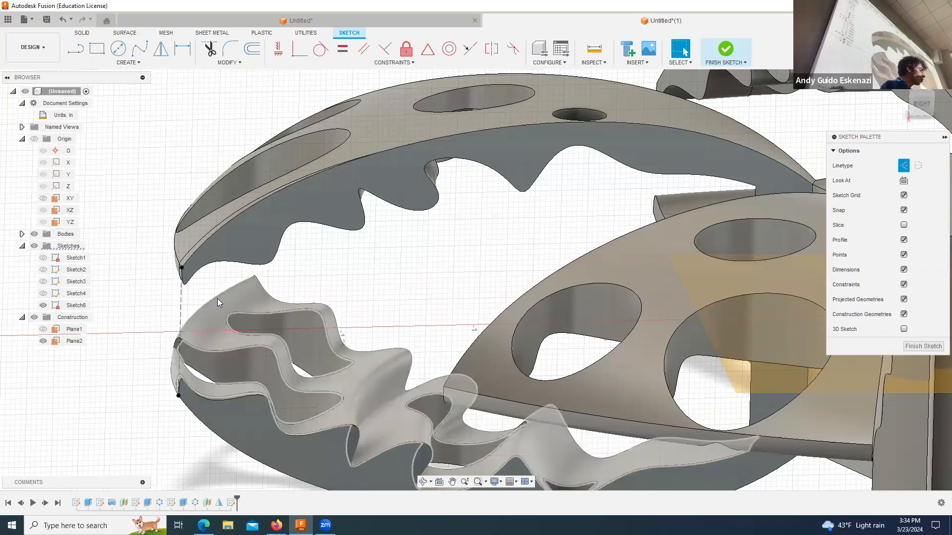
Step: Sketch a circle centered on the construction line's midpoint and passing through its upper endpoint
{"action": "scroll", "coordinate": [217, 299], "scroll_direction": "down", "scroll_amount": 2}
{"action": "scroll", "coordinate": [207, 305], "scroll_direction": "up", "scroll_amount": 3}
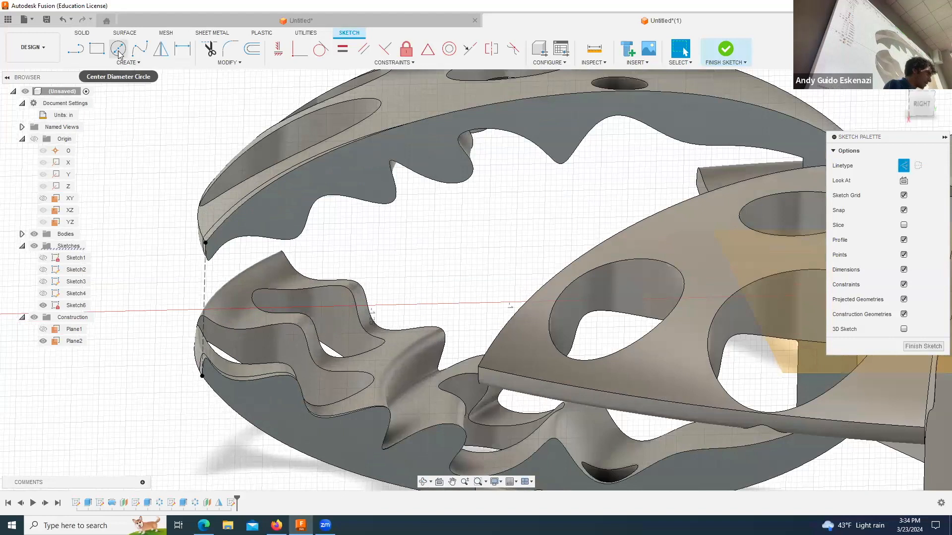
{"action": "left_click", "coordinate": [118, 48]}
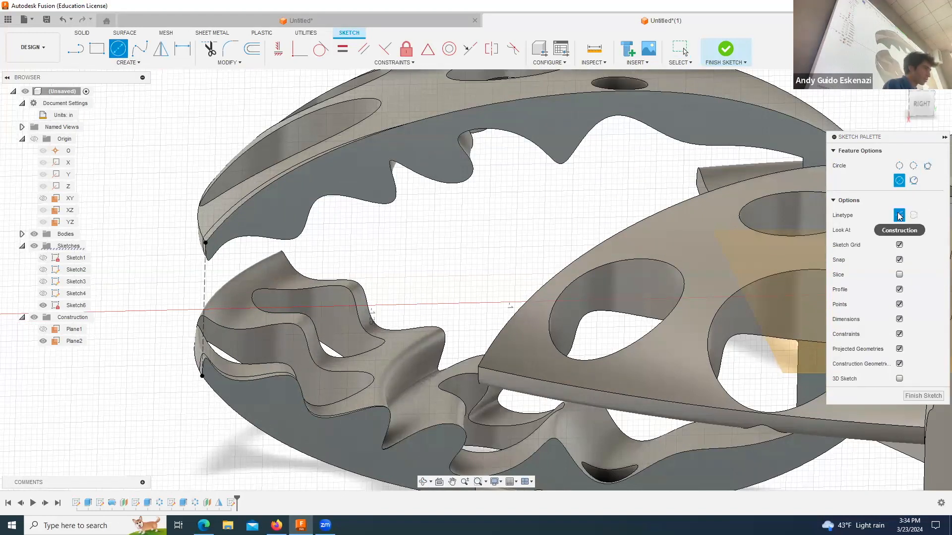
{"action": "left_click", "coordinate": [203, 309]}
{"action": "left_click", "coordinate": [205, 242]}
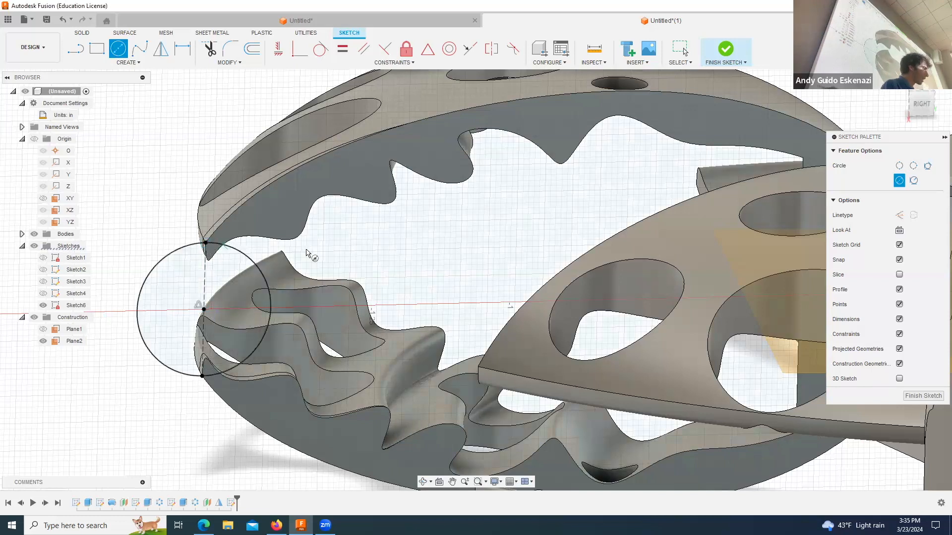
{"action": "key", "text": "Escape"}
{"action": "scroll", "coordinate": [305, 263], "scroll_direction": "up", "scroll_amount": 3}
{"action": "scroll", "coordinate": [210, 291], "scroll_direction": "down", "scroll_amount": 3}
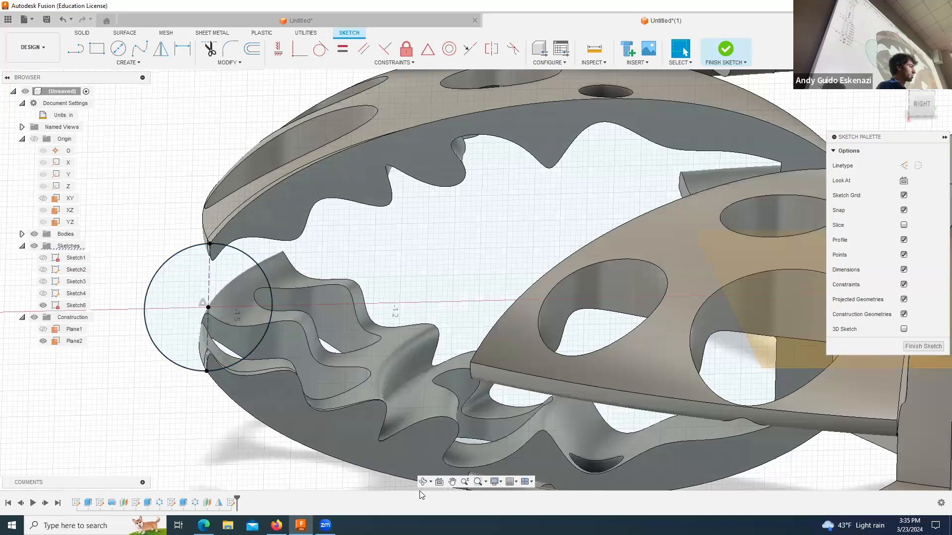
Step: Start a single-path Sweep with all three regions of the new blade-tip circle as its profile
{"action": "left_click", "coordinate": [422, 482]}
{"action": "left_click_drag", "start_coordinate": [342, 325], "coordinate": [407, 275]}
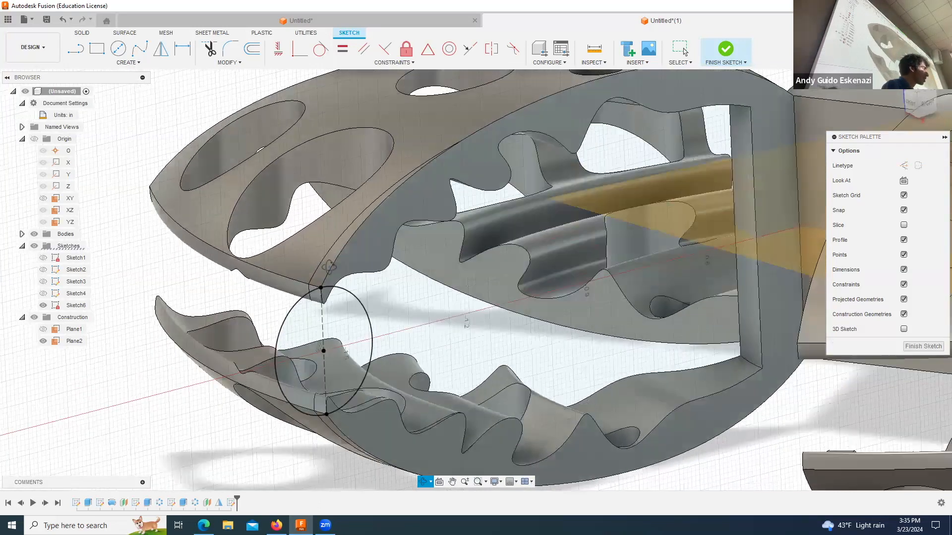
{"action": "left_click", "coordinate": [82, 33]}
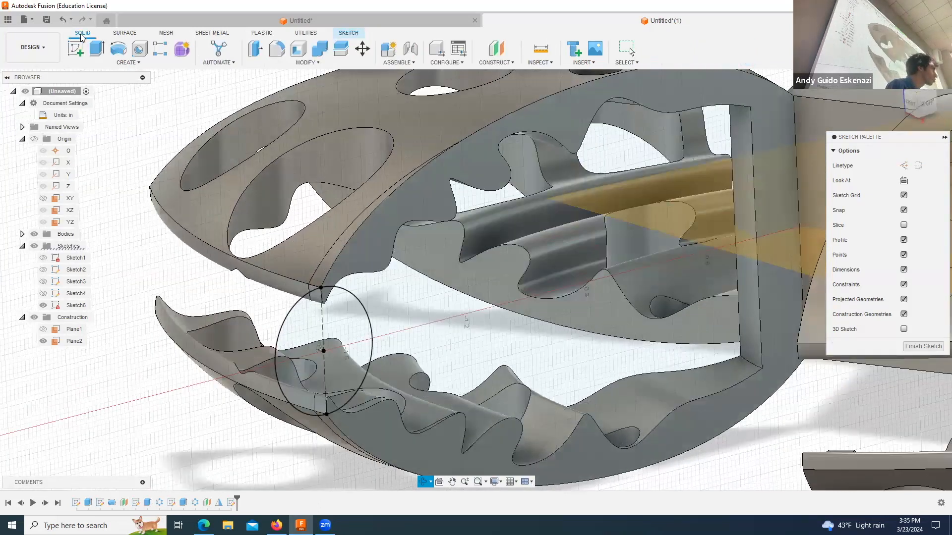
{"action": "left_click", "coordinate": [128, 63]}
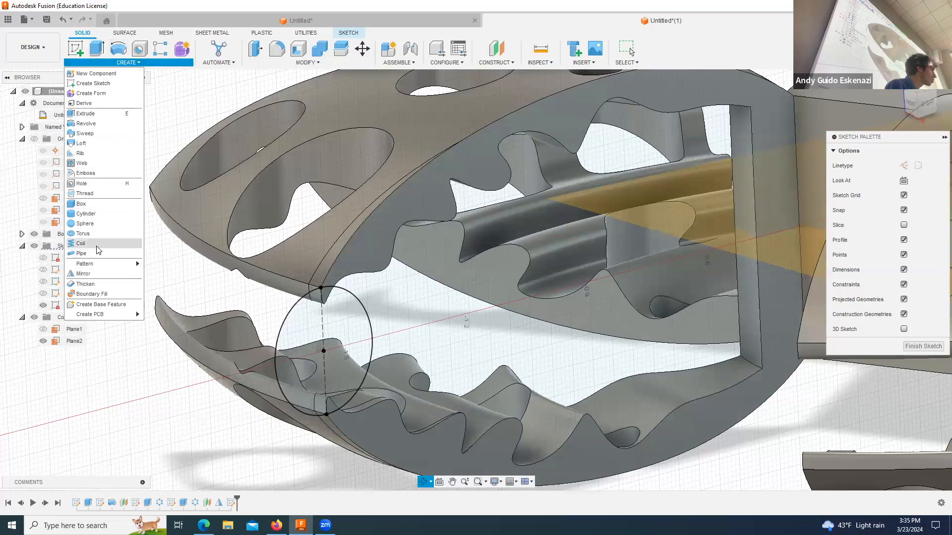
{"action": "left_click", "coordinate": [84, 134]}
{"action": "left_click", "coordinate": [290, 327]}
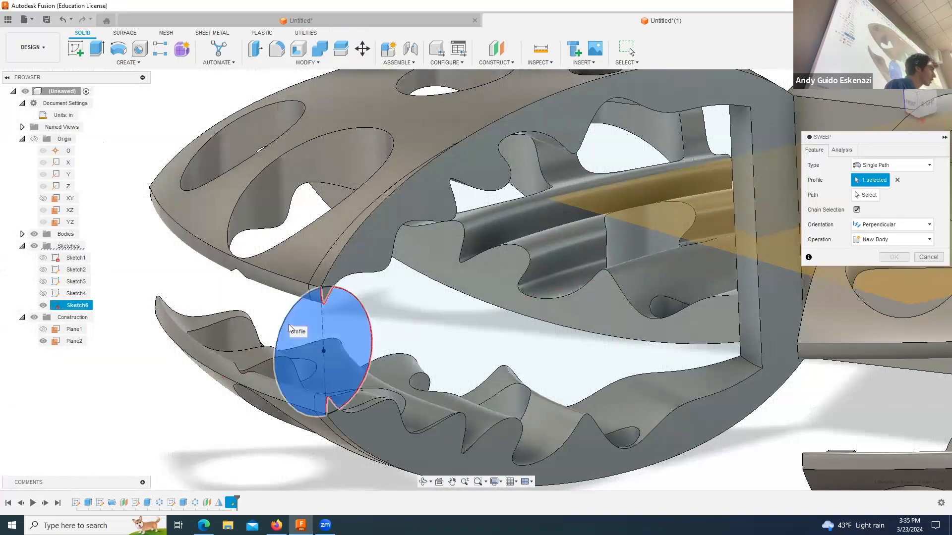
{"action": "left_click", "coordinate": [326, 296]}
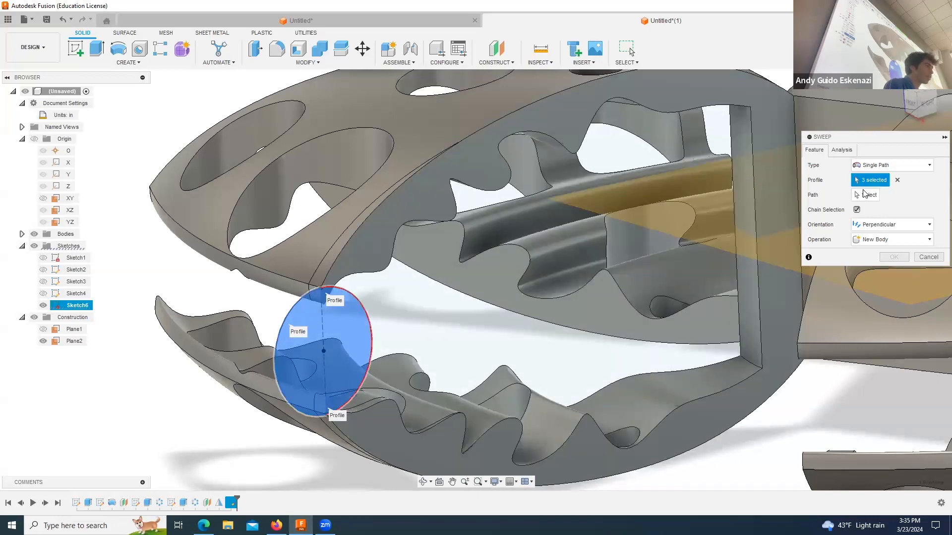
Step: Sweep the circle along the upper blade's curved outer tip edge at distance 1.00, with Perpendicular orientation and the Join operation
{"action": "left_click", "coordinate": [865, 194]}
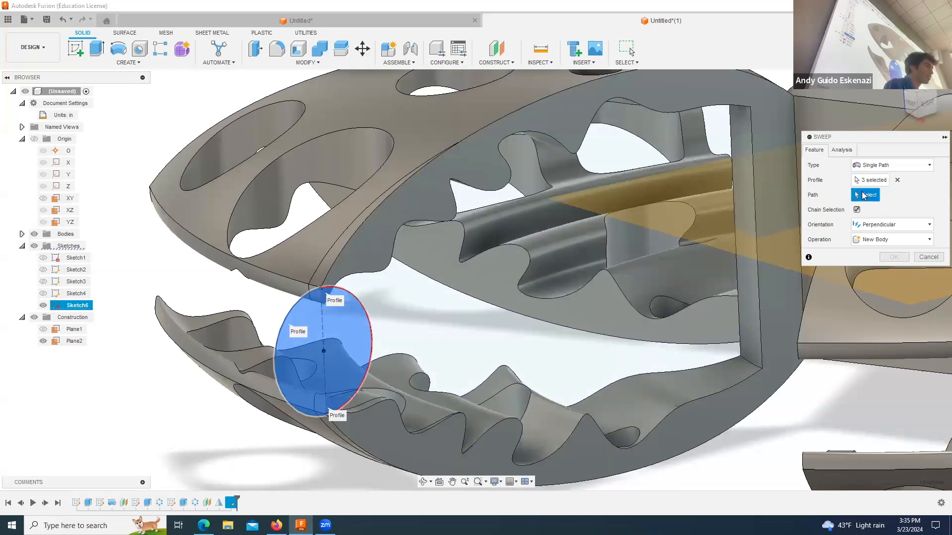
{"action": "left_click", "coordinate": [252, 269]}
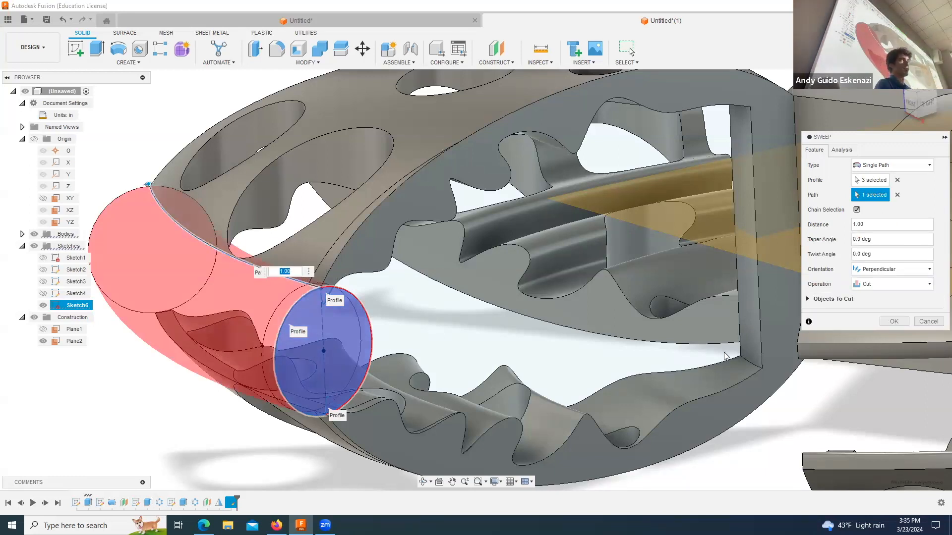
{"action": "left_click", "coordinate": [904, 284]}
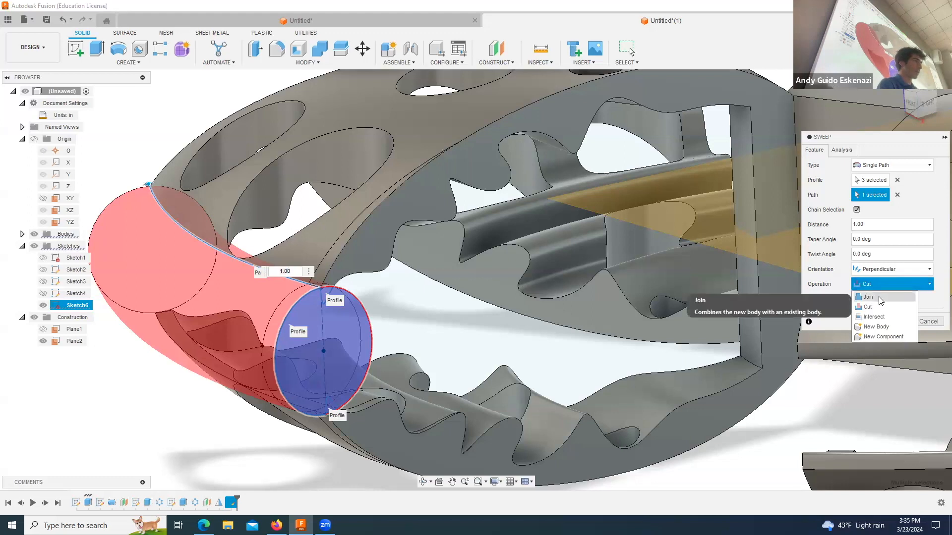
{"action": "left_click", "coordinate": [887, 290]}
{"action": "left_click", "coordinate": [893, 303]}
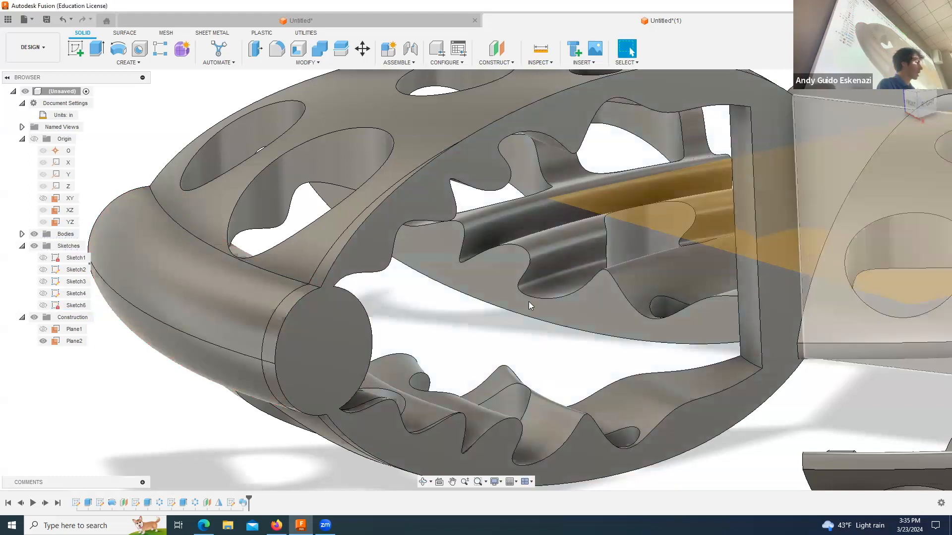
Step: Start a sketch on the flat round end face of the swept blade-tip tube
{"action": "scroll", "coordinate": [423, 300], "scroll_direction": "up", "scroll_amount": 1}
{"action": "scroll", "coordinate": [423, 300], "scroll_direction": "down", "scroll_amount": 1}
{"action": "scroll", "coordinate": [424, 304], "scroll_direction": "down", "scroll_amount": 2}
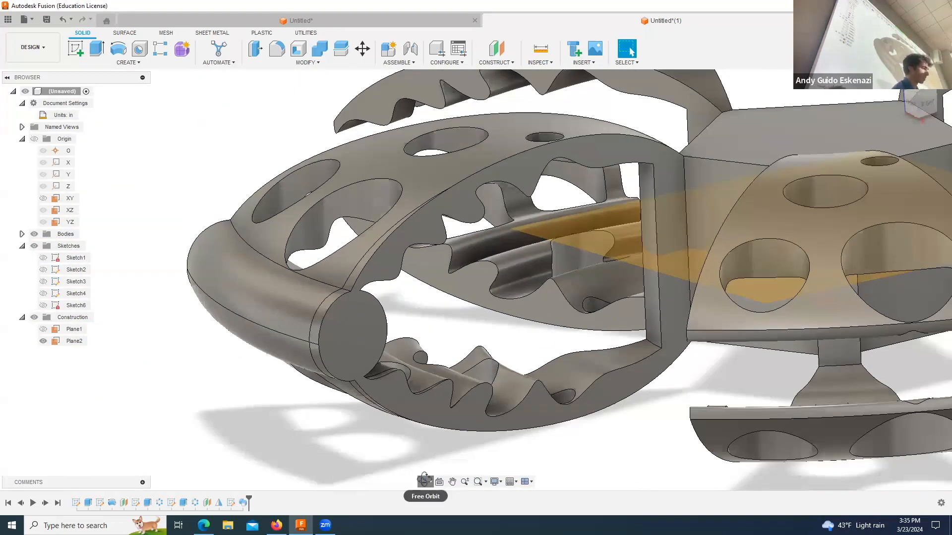
{"action": "left_click", "coordinate": [424, 480]}
{"action": "left_click_drag", "start_coordinate": [422, 371], "coordinate": [377, 367]}
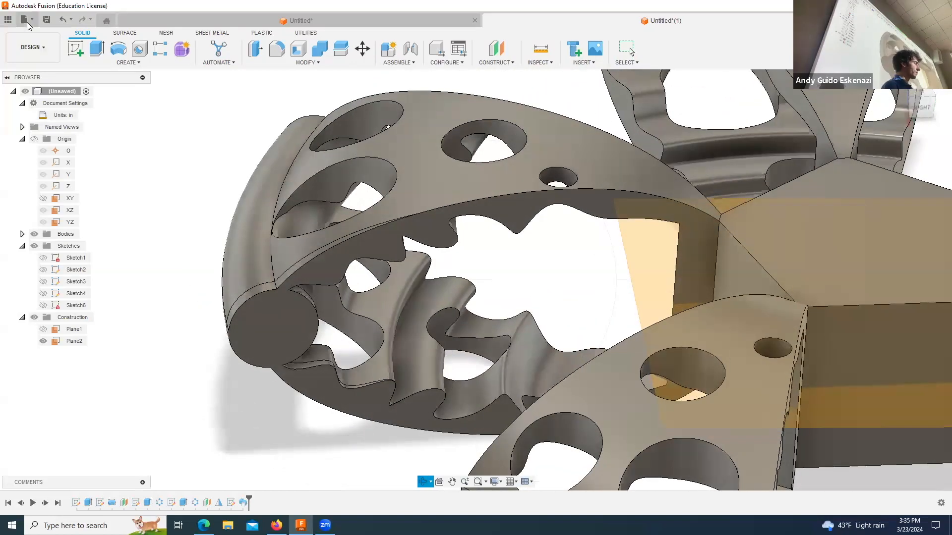
{"action": "left_click", "coordinate": [74, 51]}
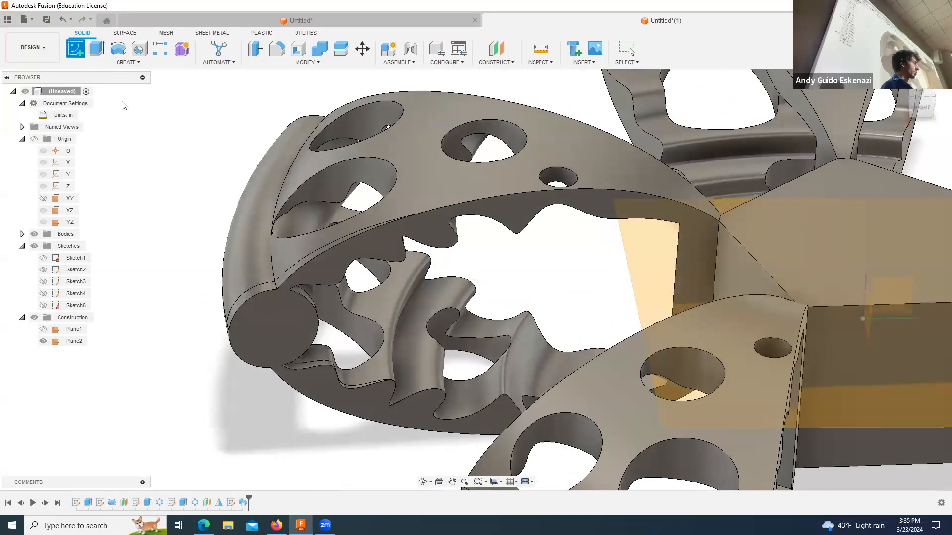
{"action": "left_click", "coordinate": [287, 323]}
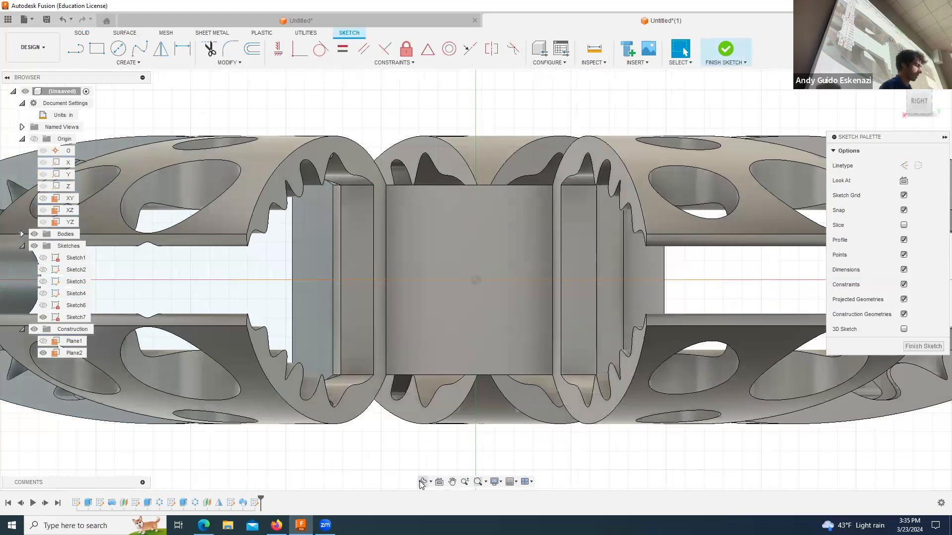
{"action": "left_click", "coordinate": [423, 481]}
{"action": "scroll", "coordinate": [535, 321], "scroll_direction": "up", "scroll_amount": 3}
{"action": "middle_click_drag", "start_coordinate": [292, 267], "coordinate": [277, 287], "text": "shift"}
{"action": "scroll", "coordinate": [216, 306], "scroll_direction": "up", "scroll_amount": 5}
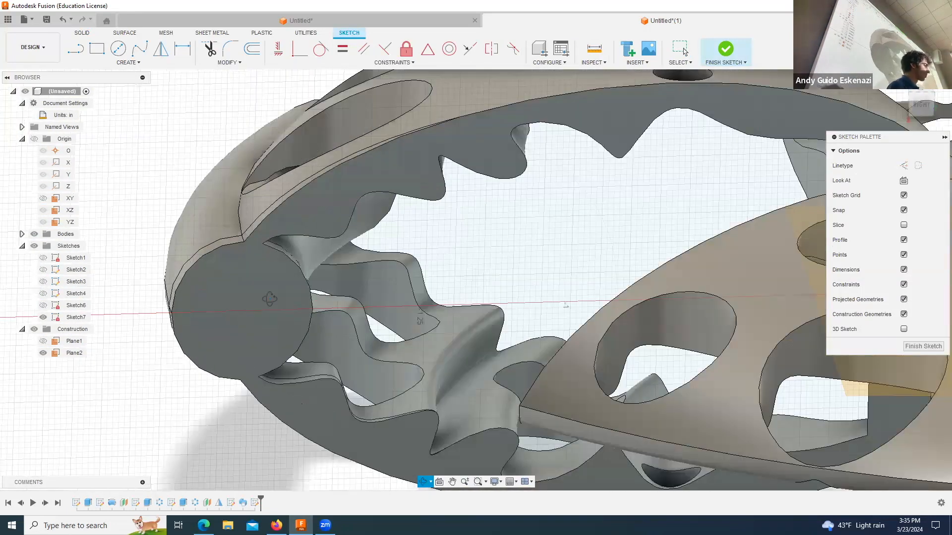
Step: Sketch a circle about 0.14 in in diameter, concentric with the round end face of the swept tip
{"action": "left_click", "coordinate": [118, 48]}
{"action": "left_click", "coordinate": [242, 310]}
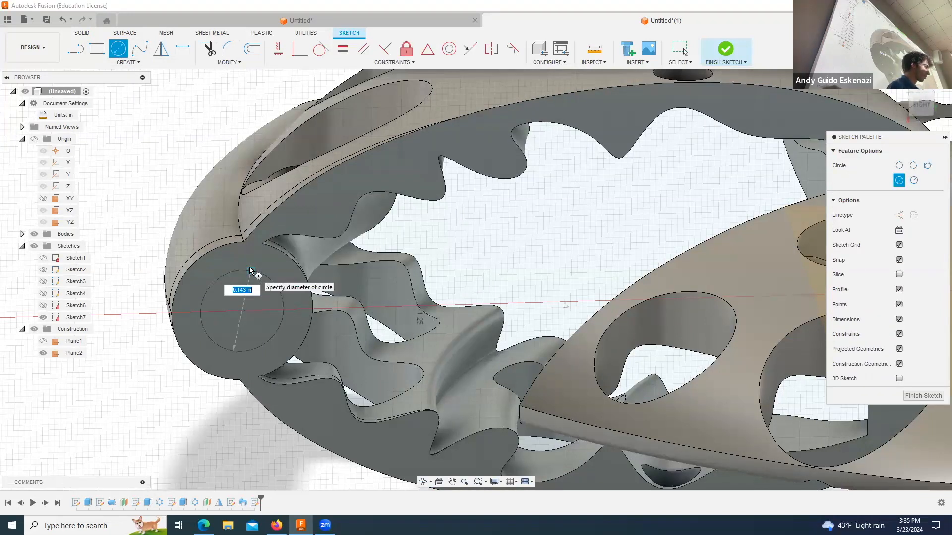
{"action": "left_click", "coordinate": [250, 271]}
{"action": "key", "text": "Escape"}
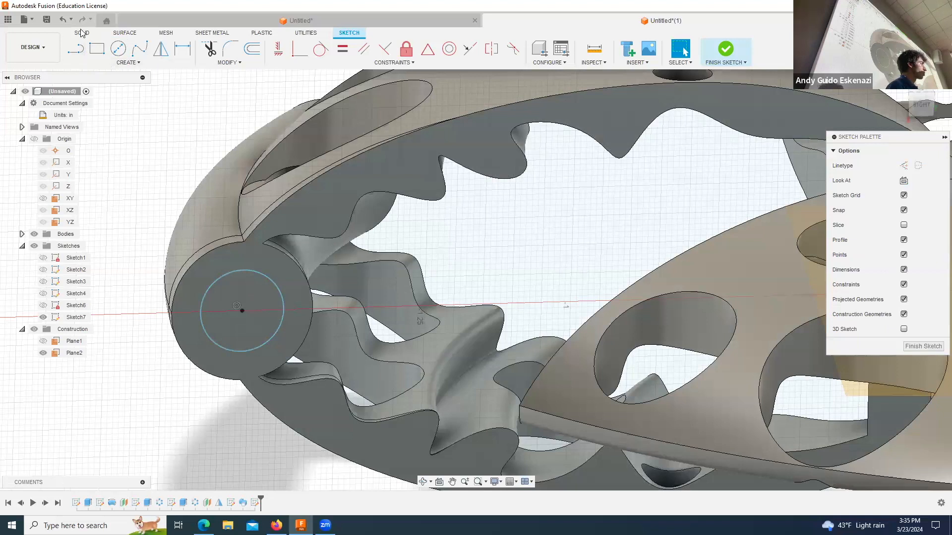
Step: Cut the inner circle through the blade-tip tube with a Sweep along the curved outer tip edge at distance 1.00, Perpendicular orientation
{"action": "left_click", "coordinate": [127, 62]}
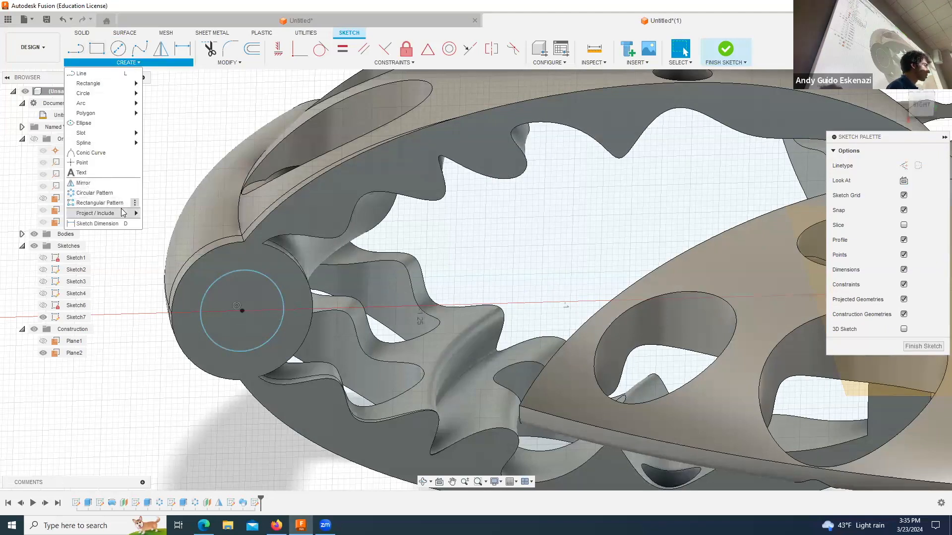
{"action": "left_click", "coordinate": [81, 34]}
{"action": "left_click", "coordinate": [128, 57]}
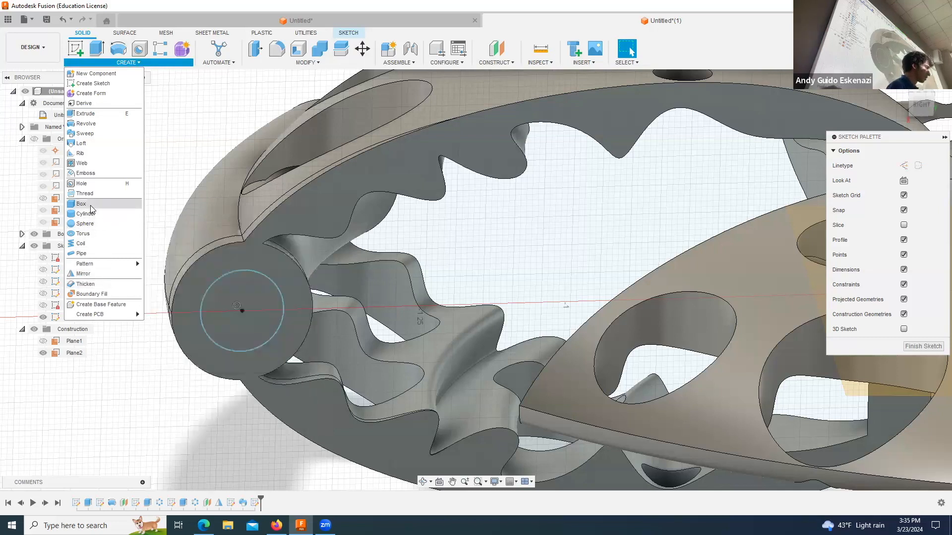
{"action": "left_click", "coordinate": [97, 134]}
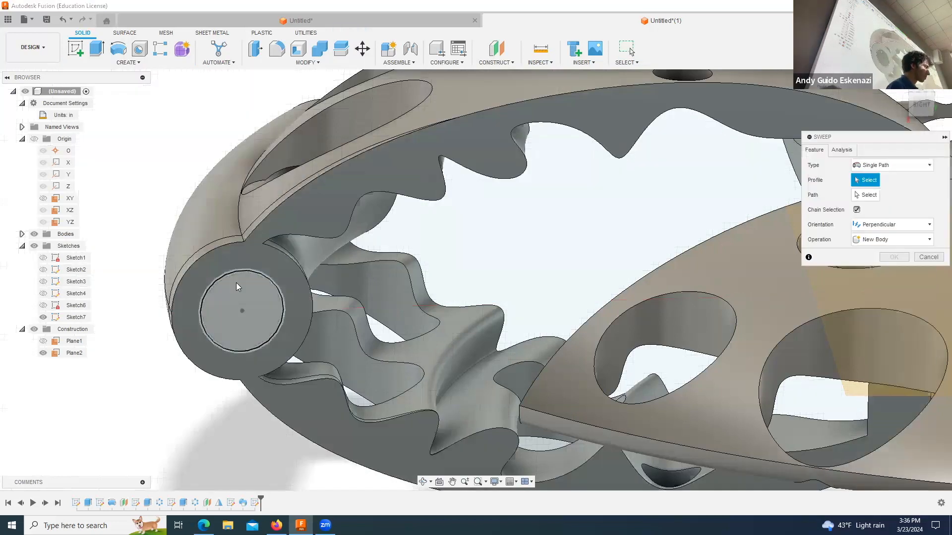
{"action": "left_click", "coordinate": [236, 283]}
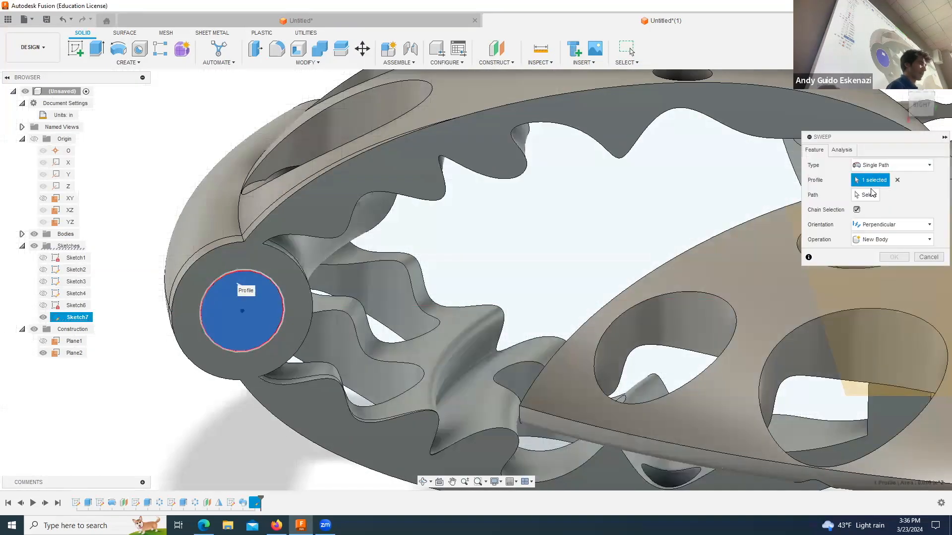
{"action": "left_click", "coordinate": [870, 196]}
{"action": "left_click", "coordinate": [238, 218]}
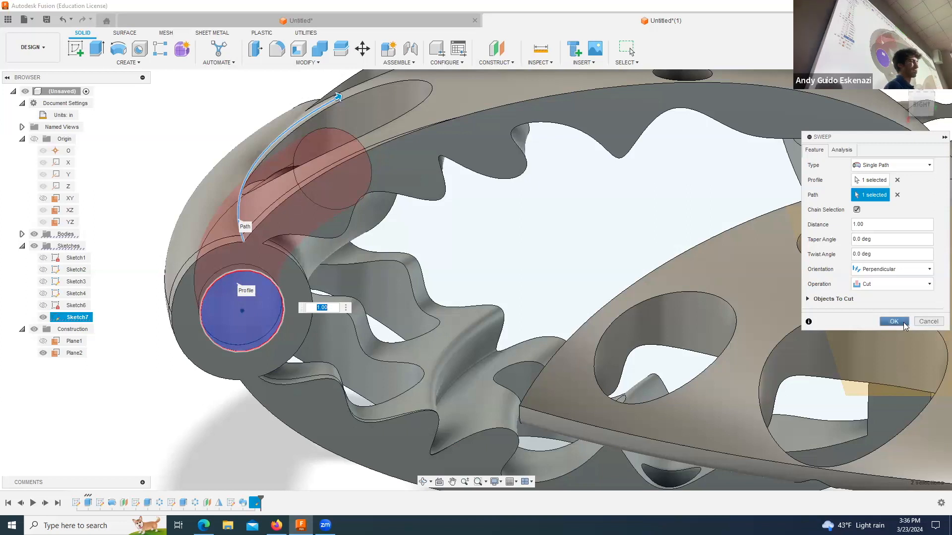
{"action": "left_click", "coordinate": [894, 322]}
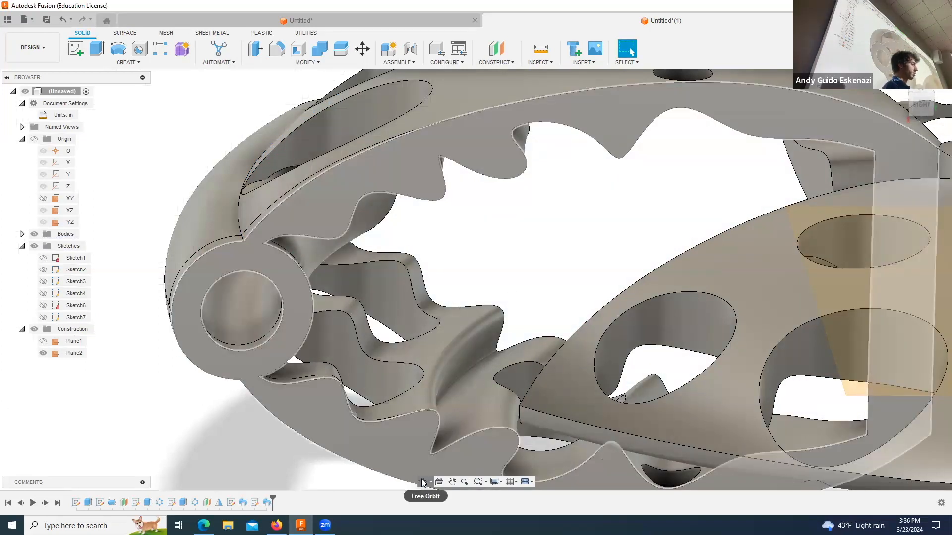
{"action": "middle_click_drag", "start_coordinate": [384, 353], "coordinate": [598, 365], "text": "shift"}
{"action": "scroll", "coordinate": [430, 317], "scroll_direction": "up", "scroll_amount": 4}
{"action": "scroll", "coordinate": [430, 317], "scroll_direction": "down", "scroll_amount": 9}
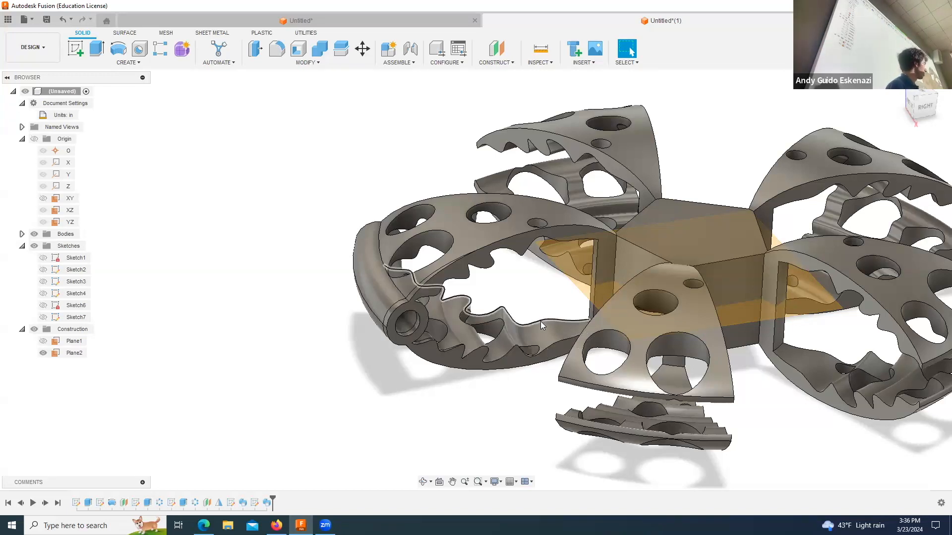
{"action": "middle_click_drag", "start_coordinate": [392, 342], "coordinate": [421, 337], "text": "shift"}
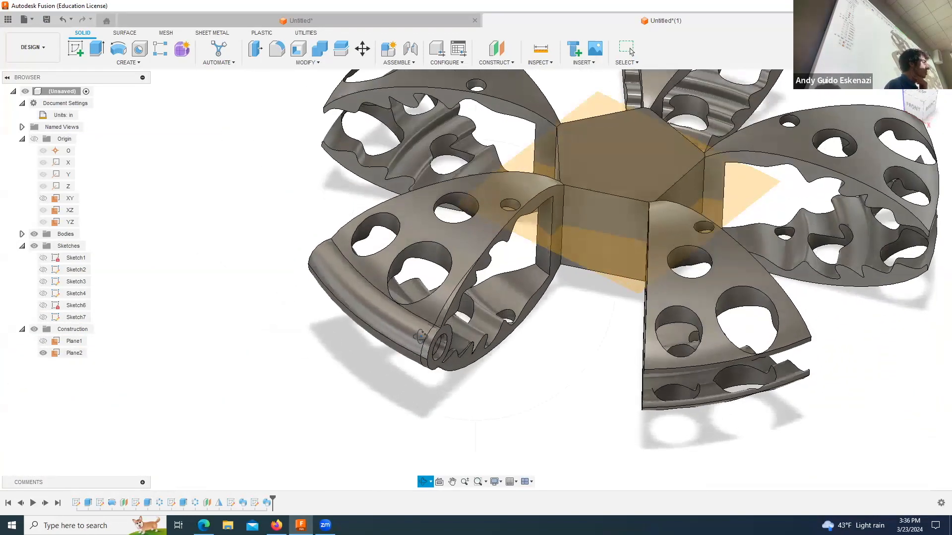
{"action": "left_click", "coordinate": [75, 49]}
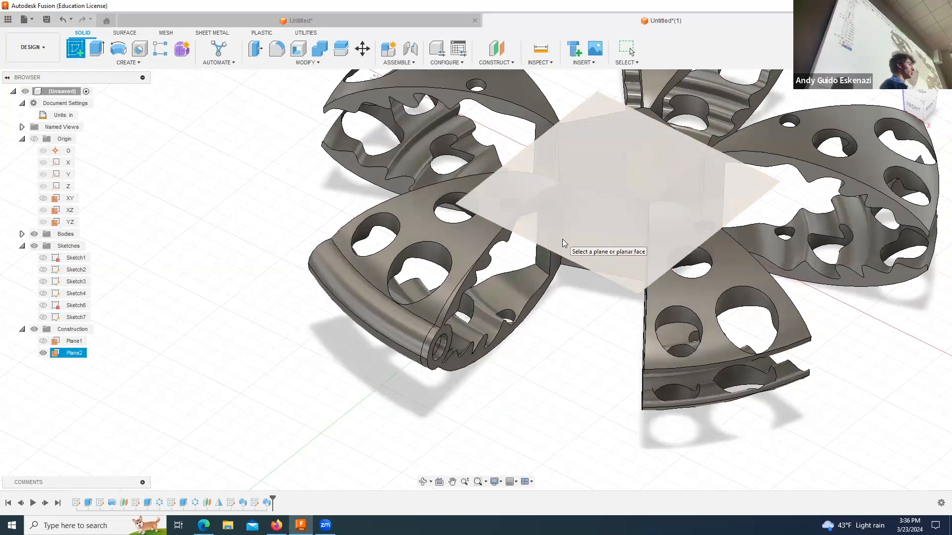
{"action": "left_click", "coordinate": [563, 242]}
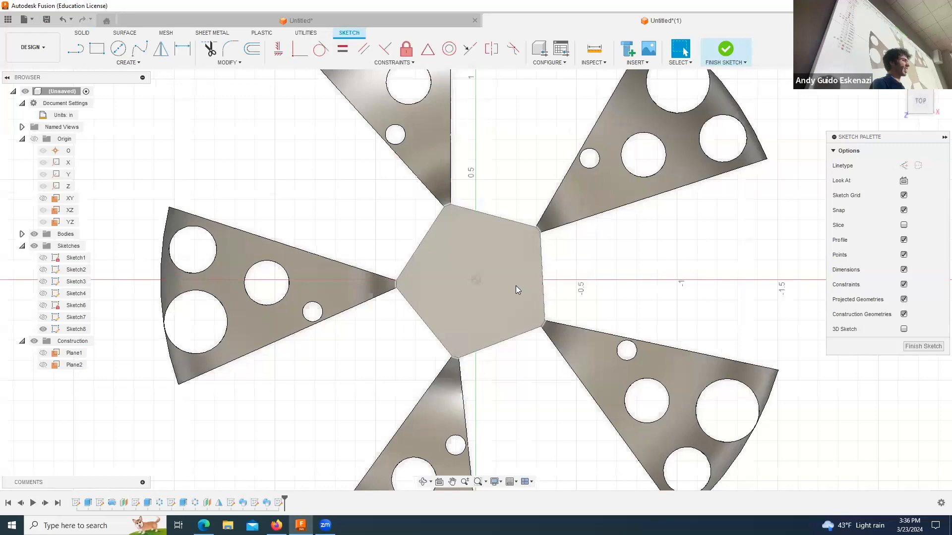
{"action": "left_click", "coordinate": [423, 483]}
{"action": "left_click_drag", "start_coordinate": [423, 437], "coordinate": [449, 369]}
{"action": "left_click", "coordinate": [683, 50]}
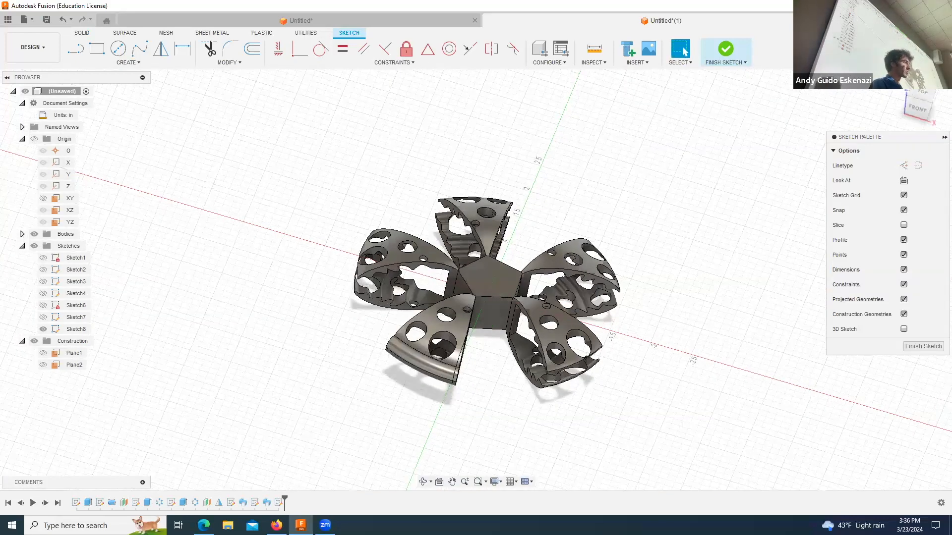
{"action": "right_click", "coordinate": [279, 504]}
{"action": "left_click", "coordinate": [301, 434]}
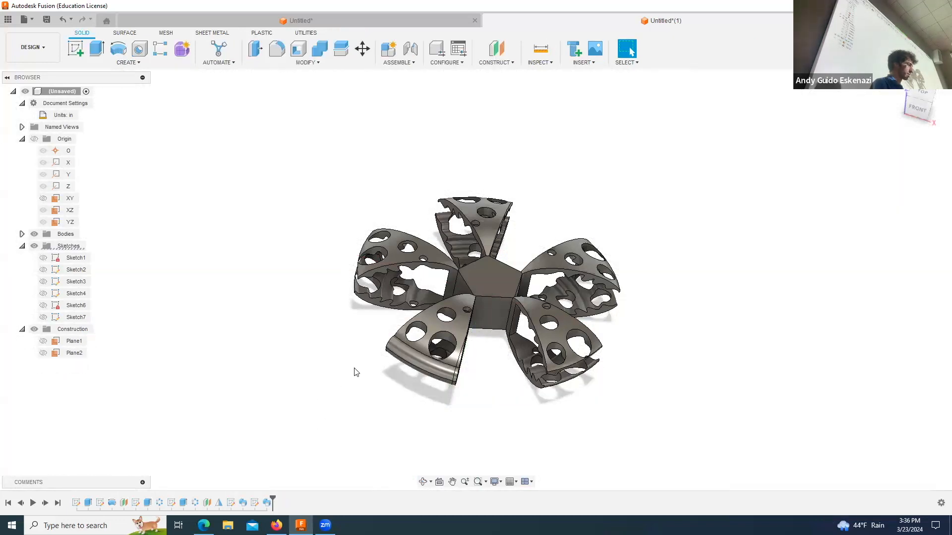
Step: Show construction plane Plane2 and start a sketch on it
{"action": "left_click", "coordinate": [43, 353]}
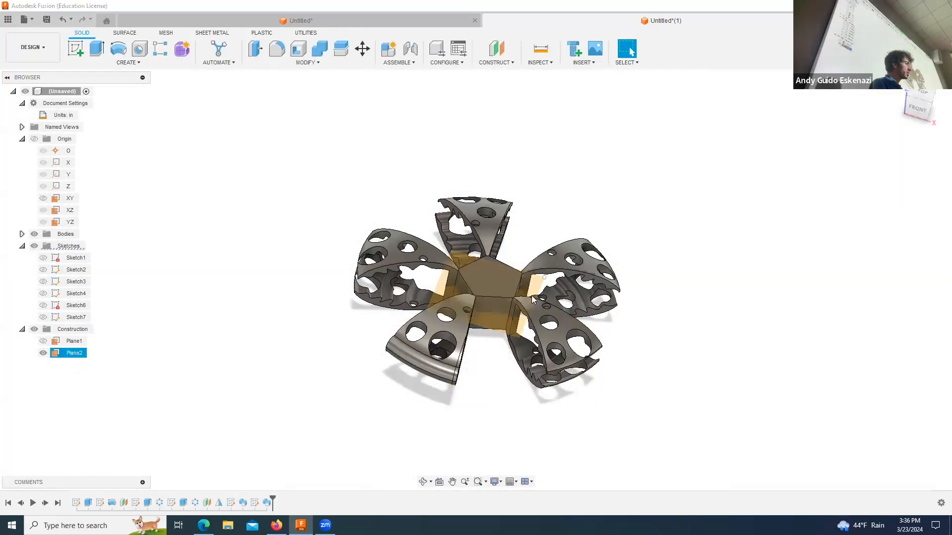
{"action": "scroll", "coordinate": [533, 299], "scroll_direction": "up", "scroll_amount": 3}
{"action": "left_click", "coordinate": [75, 48]}
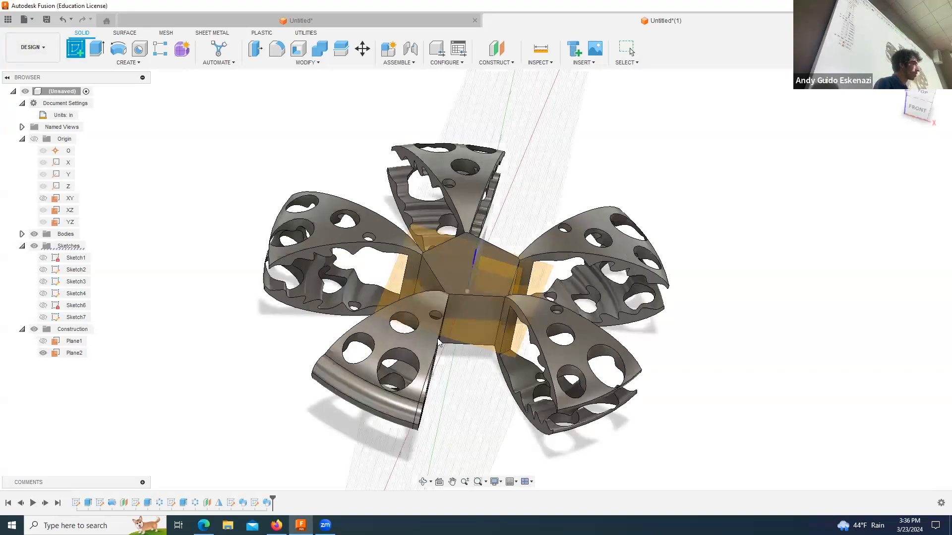
{"action": "left_click", "coordinate": [484, 343]}
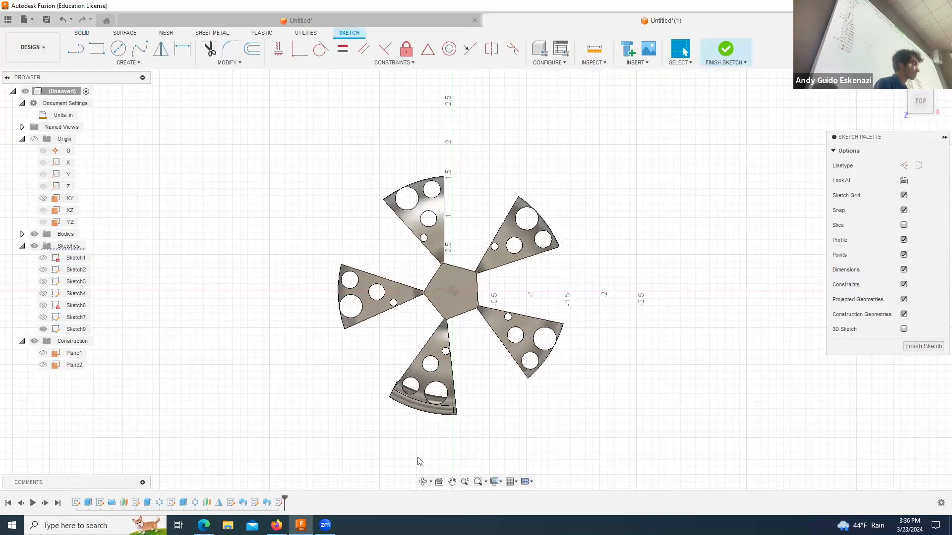
Step: Project the outer curved edge of the blade-tip tube into the sketch with the projection link kept on
{"action": "scroll", "coordinate": [419, 462], "scroll_direction": "up", "scroll_amount": 4}
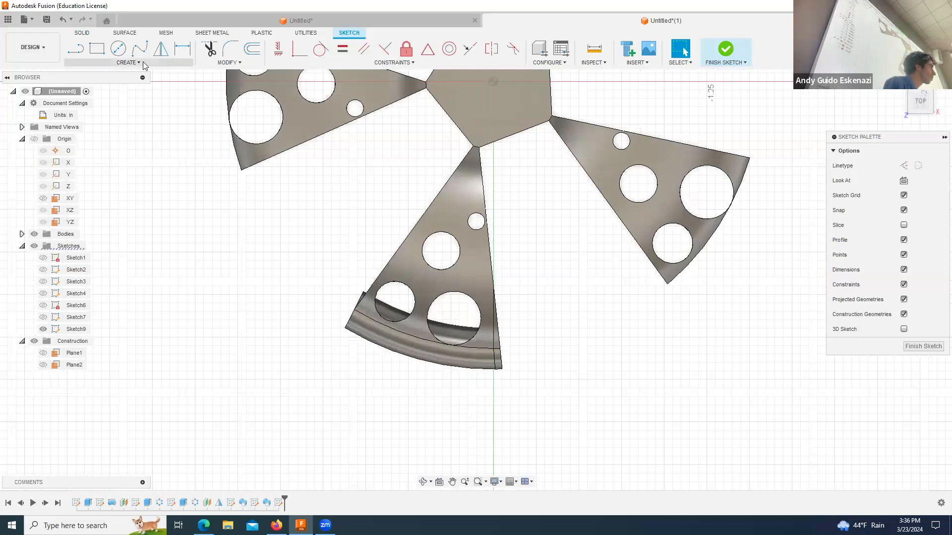
{"action": "left_click", "coordinate": [144, 63]}
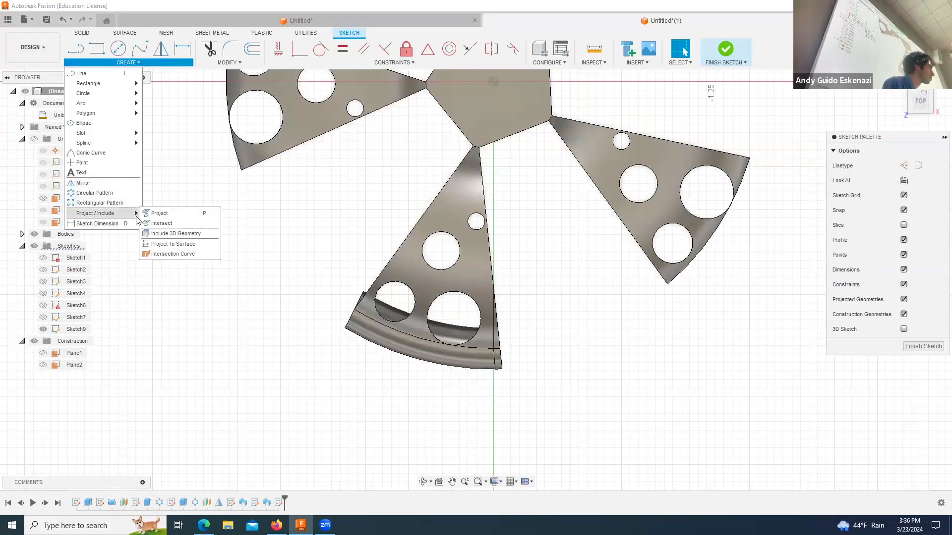
{"action": "left_click", "coordinate": [160, 213]}
{"action": "left_click", "coordinate": [419, 365]}
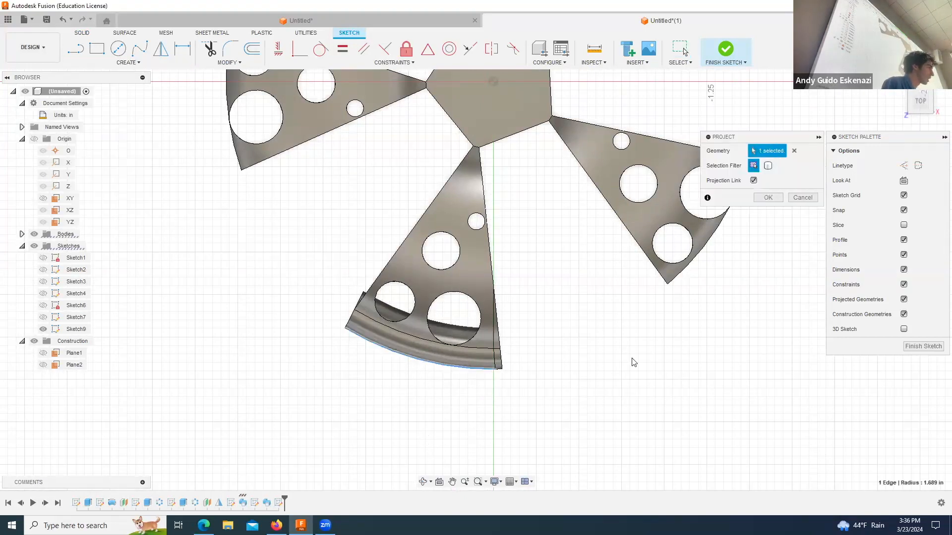
{"action": "key", "text": "Return"}
Step: Convert the projected tip arc to construction linetype
{"action": "left_click", "coordinate": [423, 481]}
{"action": "left_click_drag", "start_coordinate": [456, 412], "coordinate": [412, 377]}
{"action": "middle_click_drag", "start_coordinate": [412, 376], "coordinate": [417, 317], "text": "shift"}
{"action": "right_click", "coordinate": [417, 317]}
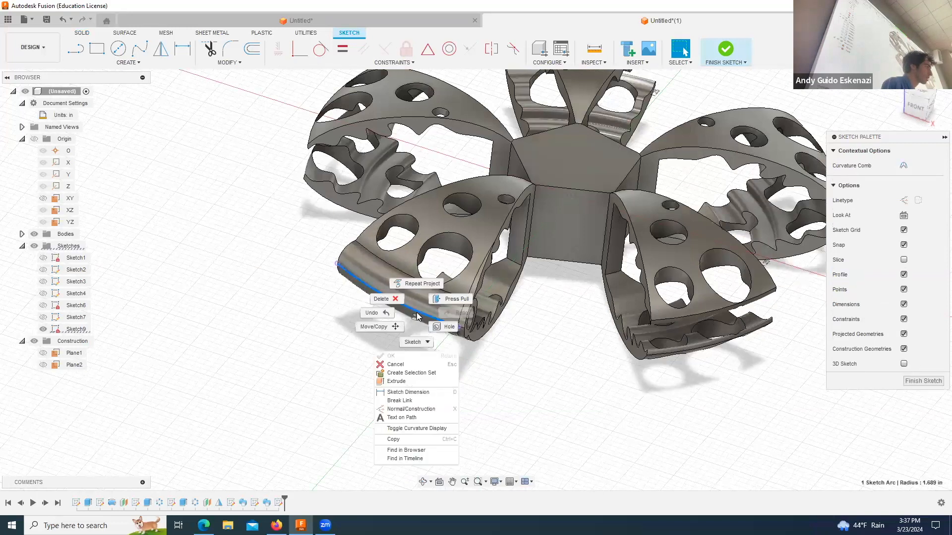
{"action": "left_click", "coordinate": [904, 202]}
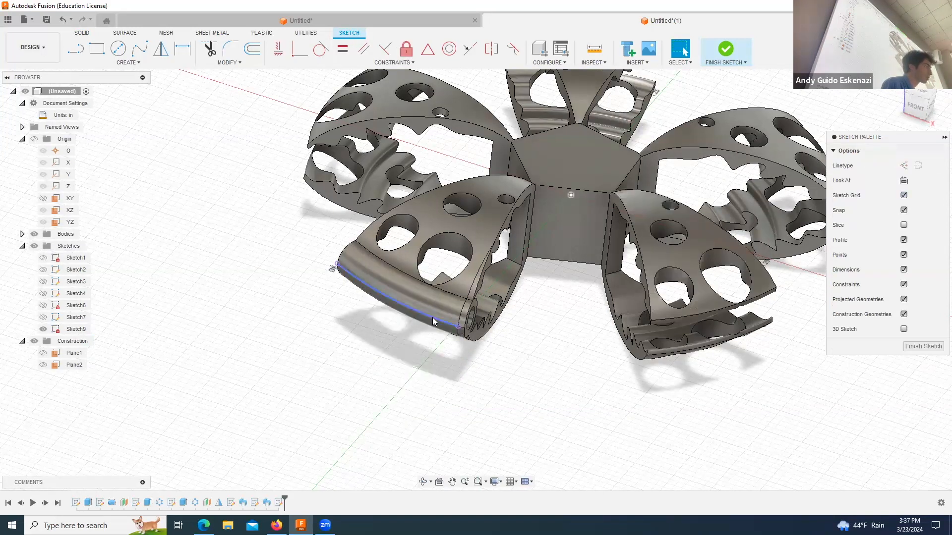
{"action": "right_click", "coordinate": [433, 322]}
{"action": "left_click", "coordinate": [902, 200]}
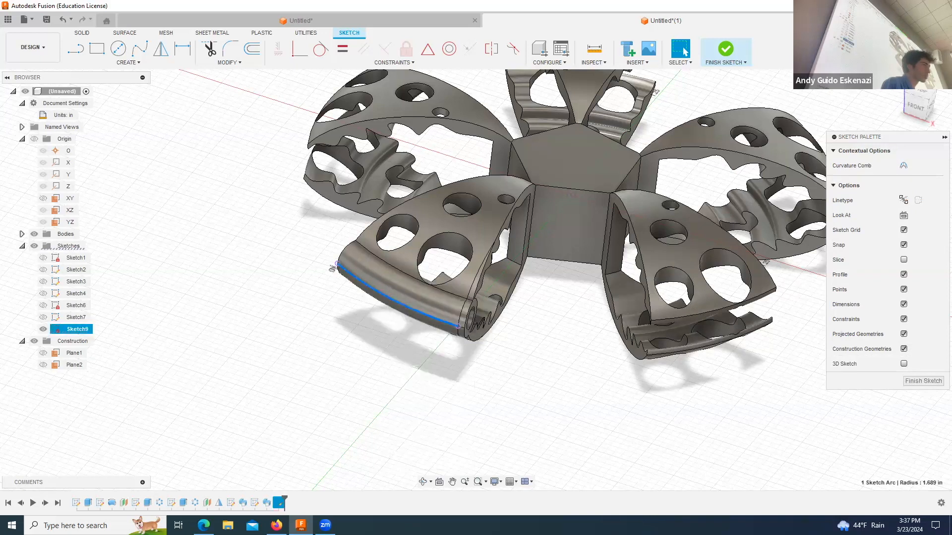
{"action": "left_click", "coordinate": [440, 323]}
{"action": "left_click", "coordinate": [904, 200]}
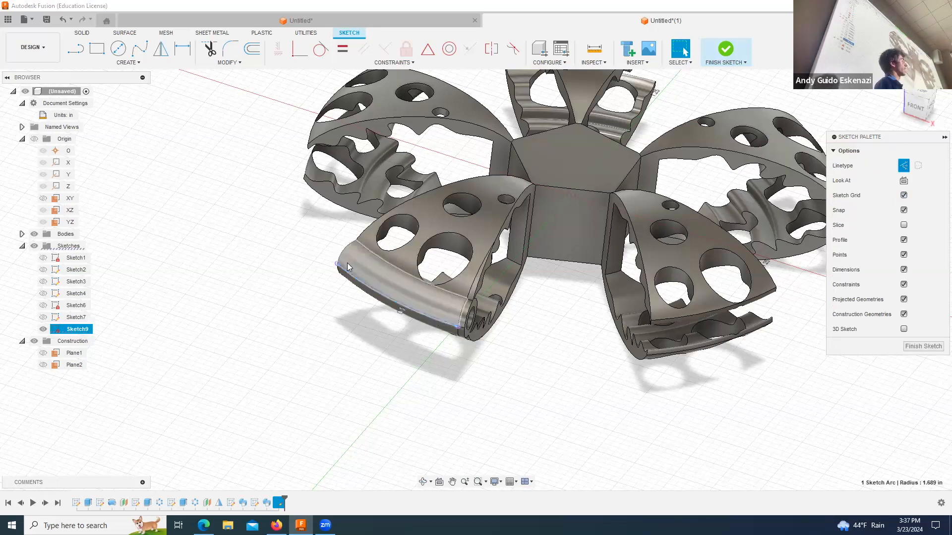
Step: Sketch three connected lines outside the blade tip, running from one end of the projected arc around to its other end
{"action": "left_click", "coordinate": [423, 481]}
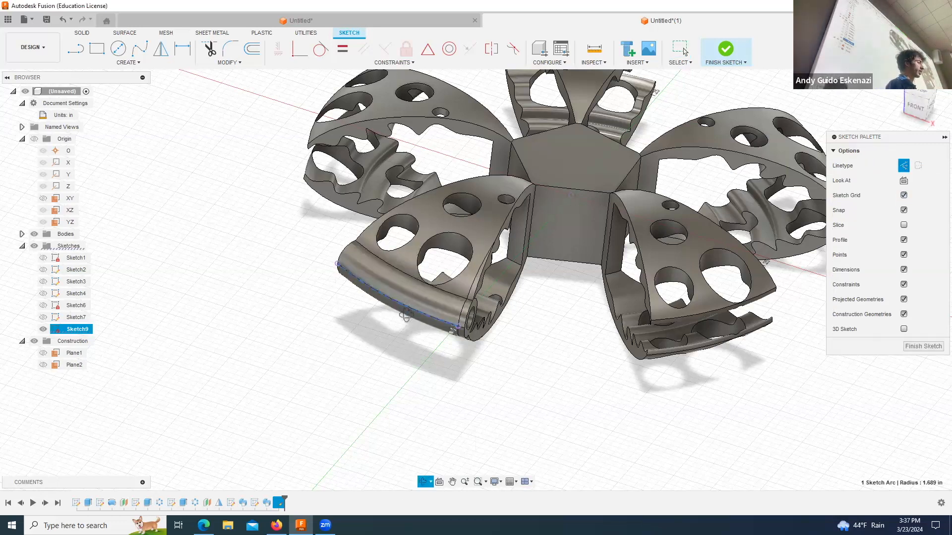
{"action": "left_click_drag", "start_coordinate": [407, 315], "coordinate": [401, 322]}
{"action": "scroll", "coordinate": [401, 321], "scroll_direction": "up", "scroll_amount": 3}
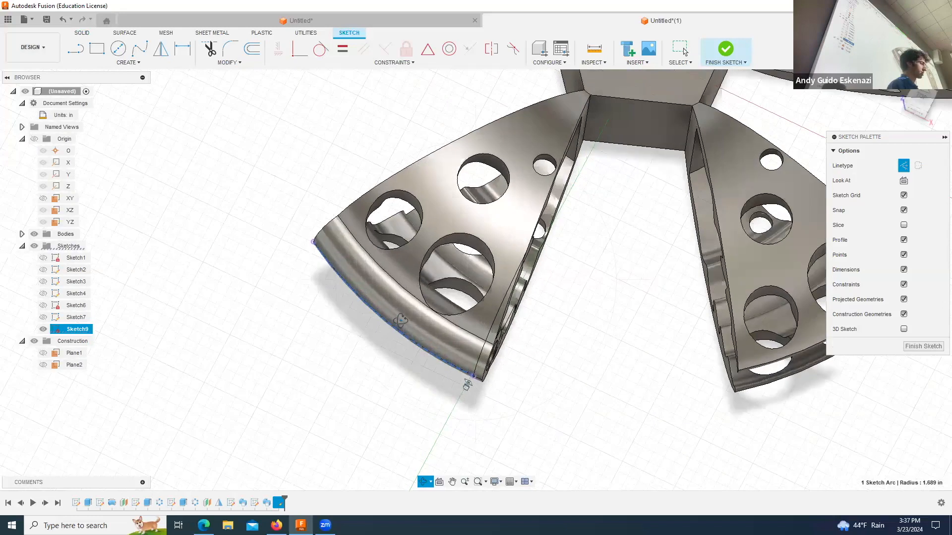
{"action": "left_click", "coordinate": [73, 51]}
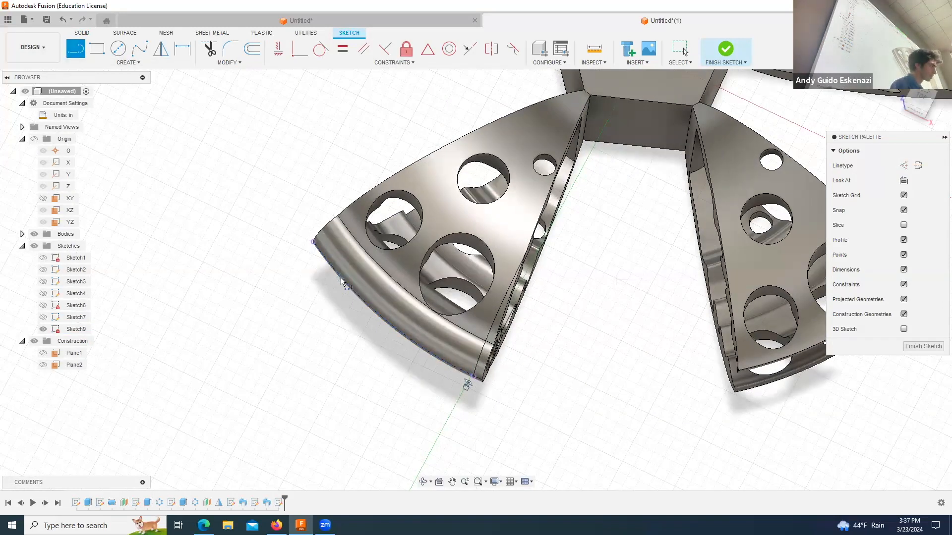
{"action": "left_click", "coordinate": [313, 242]}
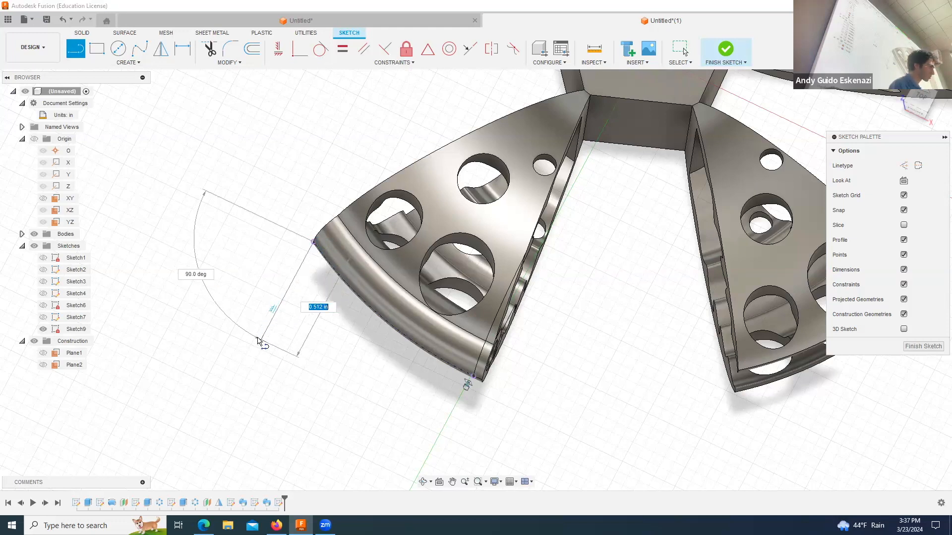
{"action": "left_click", "coordinate": [253, 381]}
{"action": "left_click", "coordinate": [316, 446]}
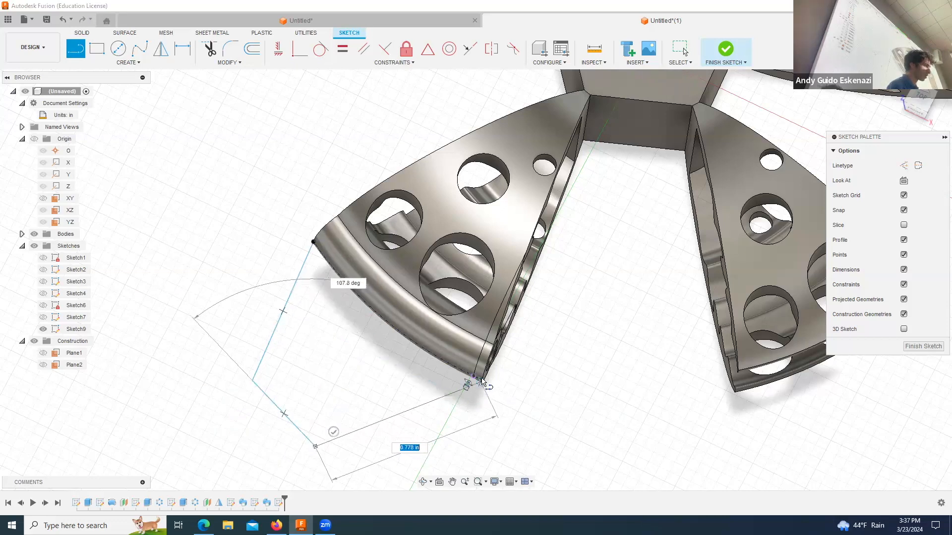
{"action": "scroll", "coordinate": [480, 389], "scroll_direction": "up", "scroll_amount": 5}
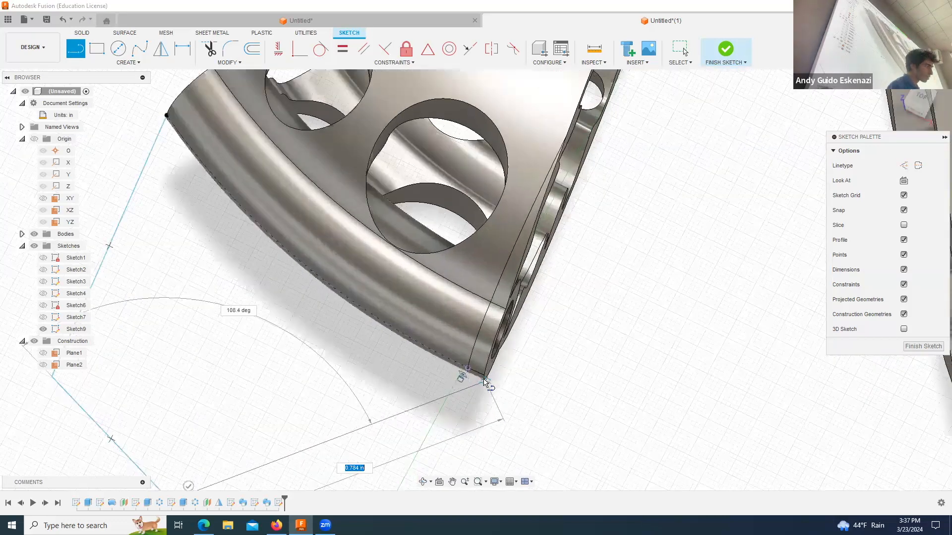
{"action": "left_click", "coordinate": [459, 364]}
{"action": "key", "text": "Escape"}
Step: Draw a straight closing line between the two ends of the projected arc
{"action": "scroll", "coordinate": [518, 370], "scroll_direction": "up", "scroll_amount": 3}
{"action": "scroll", "coordinate": [515, 361], "scroll_direction": "down", "scroll_amount": 2}
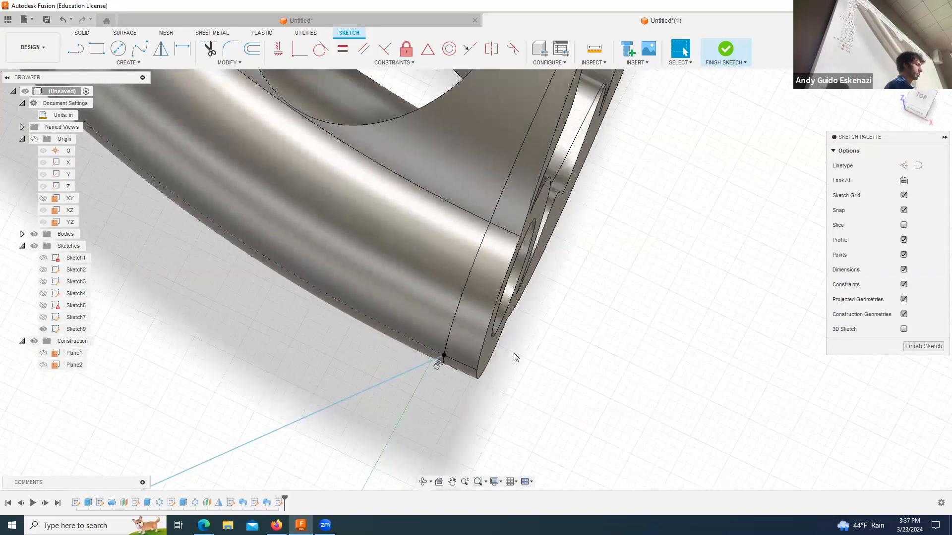
{"action": "scroll", "coordinate": [515, 356], "scroll_direction": "down", "scroll_amount": 3}
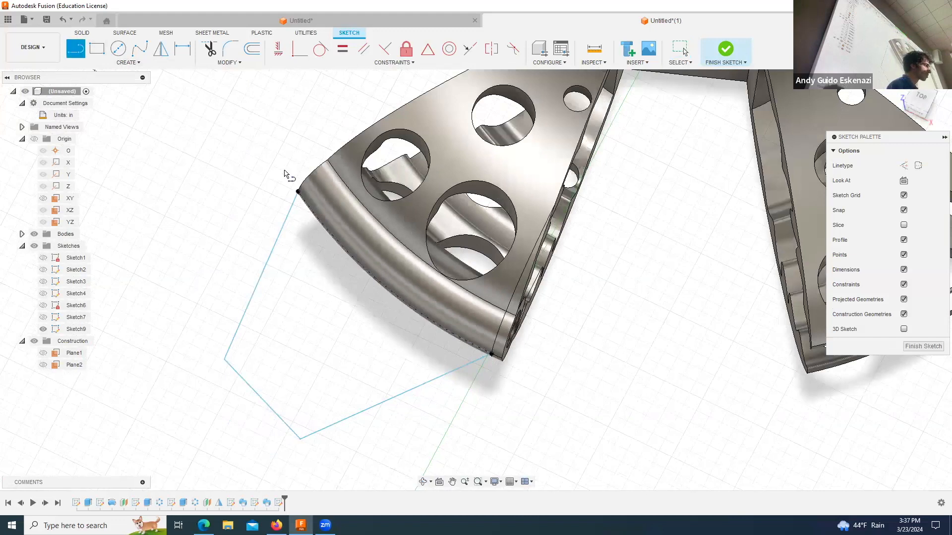
{"action": "left_click", "coordinate": [300, 192]}
{"action": "left_click", "coordinate": [493, 354]}
Step: Make the sketch points at the arc's far end coincident, and move the profile's two free outer corners closer to the blade tip
{"action": "scroll", "coordinate": [300, 228], "scroll_direction": "up", "scroll_amount": 4}
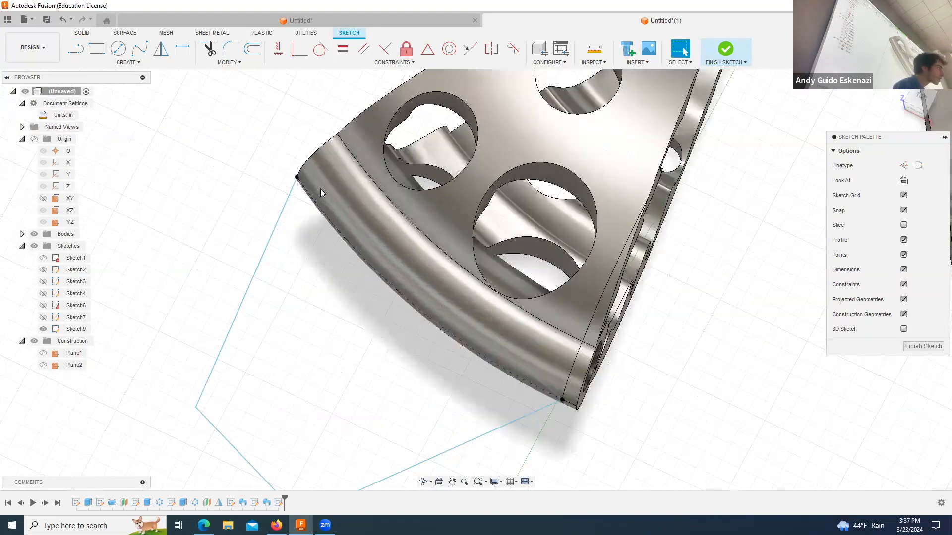
{"action": "left_click", "coordinate": [285, 166]}
{"action": "left_click", "coordinate": [294, 179]}
{"action": "left_click", "coordinate": [300, 51]}
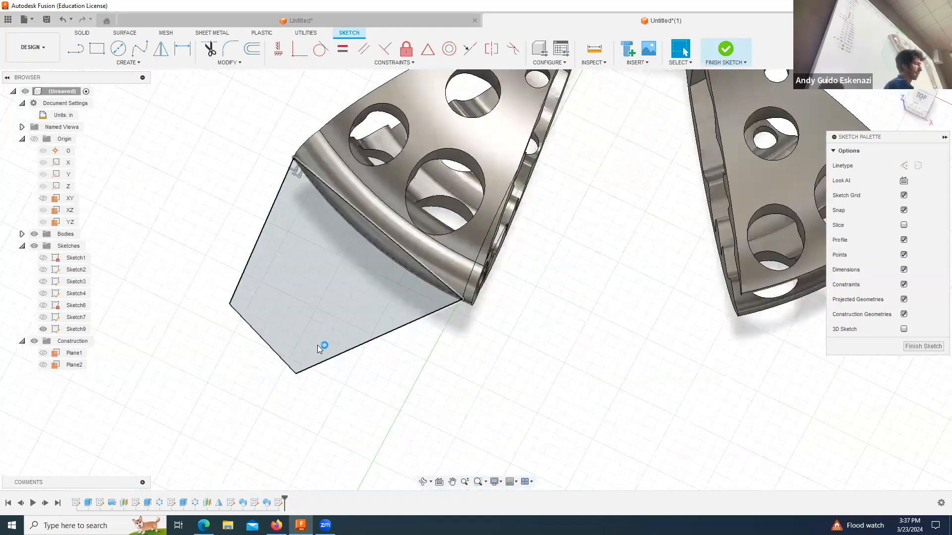
{"action": "mouse_move", "coordinate": [297, 376]}
{"action": "left_mouse_down"}
{"action": "mouse_move", "coordinate": [315, 340]}
{"action": "mouse_move", "coordinate": [310, 304]}
{"action": "left_mouse_up"}
{"action": "mouse_move", "coordinate": [238, 305]}
{"action": "left_mouse_down"}
{"action": "mouse_move", "coordinate": [289, 292]}
{"action": "mouse_move", "coordinate": [279, 218]}
{"action": "left_mouse_up"}
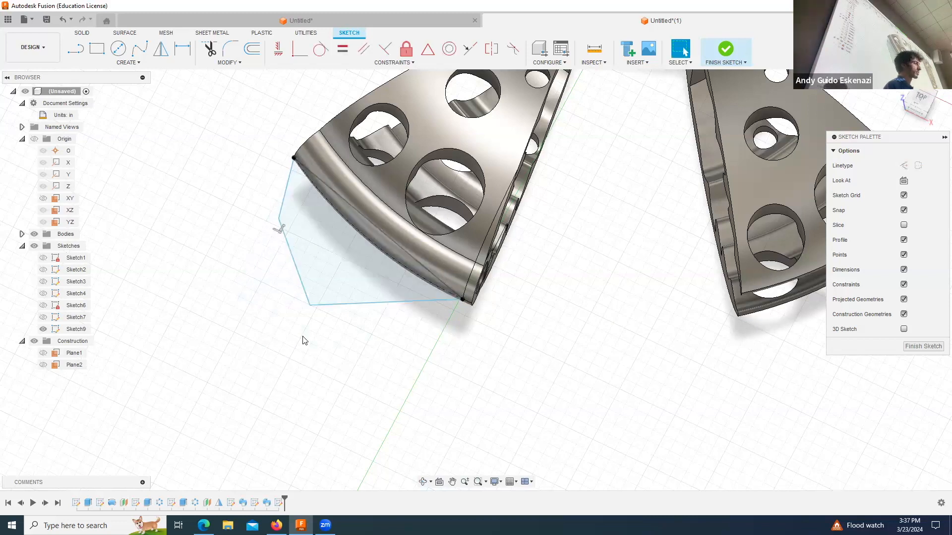
Step: Extrude the closed profile outside the blade tip in two directions, 0.01 in on each side, joining it to the existing body
{"action": "key", "text": "e"}
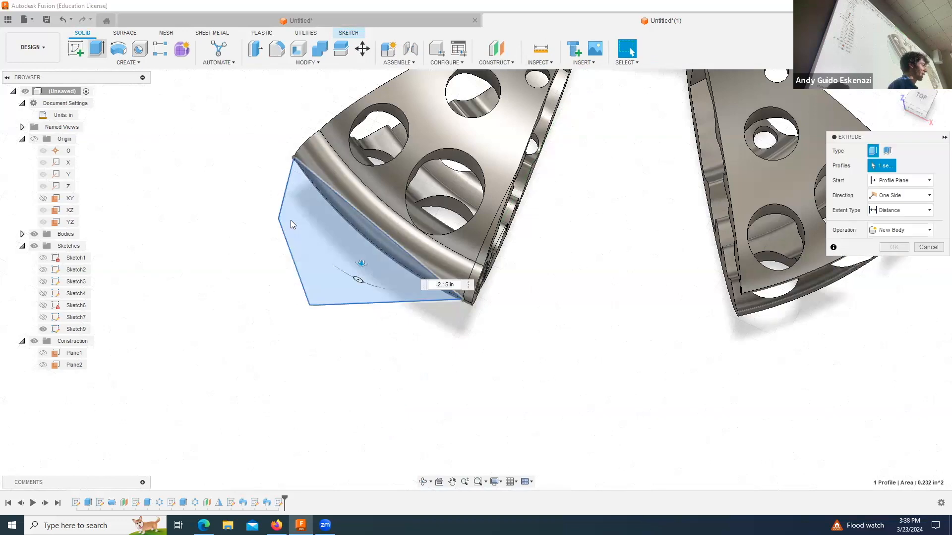
{"action": "left_click", "coordinate": [421, 484]}
{"action": "left_click_drag", "start_coordinate": [410, 348], "coordinate": [405, 287]}
{"action": "middle_click_drag", "start_coordinate": [405, 287], "coordinate": [404, 296], "text": "shift"}
{"action": "scroll", "coordinate": [325, 241], "scroll_direction": "up", "scroll_amount": 2}
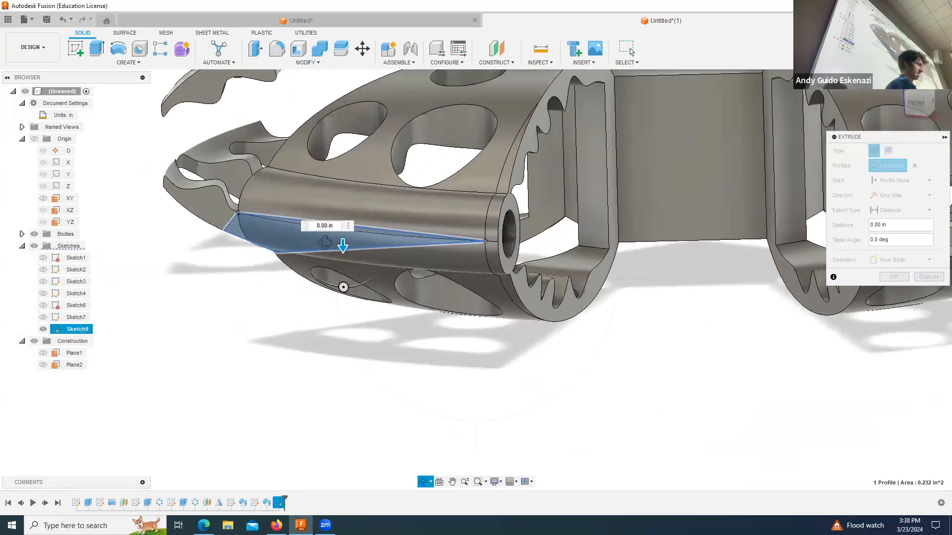
{"action": "left_click_drag", "start_coordinate": [342, 253], "coordinate": [344, 262]}
{"action": "left_click", "coordinate": [897, 194]}
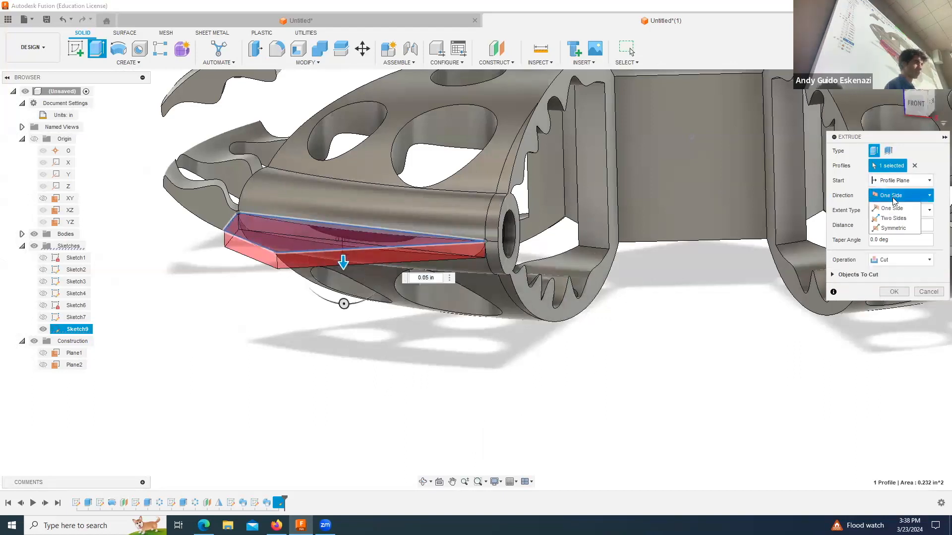
{"action": "left_click", "coordinate": [895, 223]}
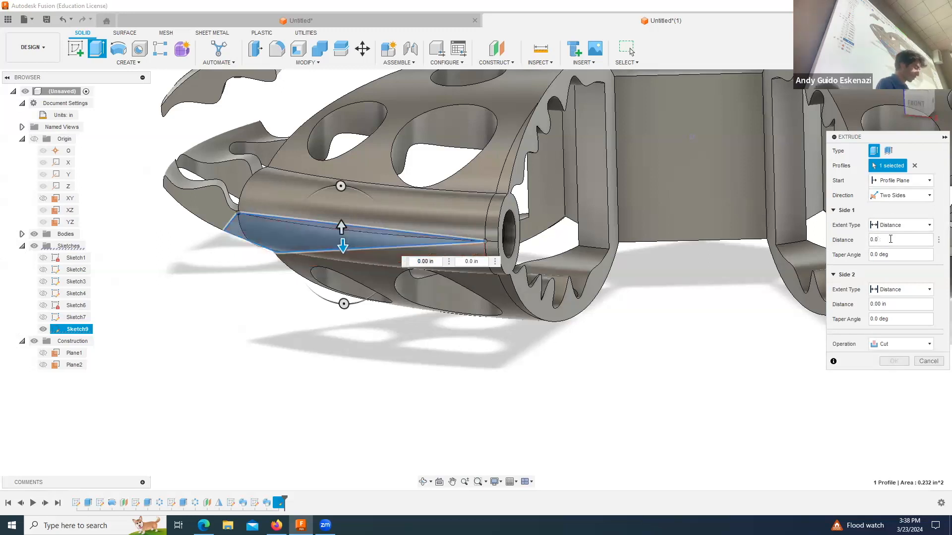
{"action": "left_click", "coordinate": [895, 304]}
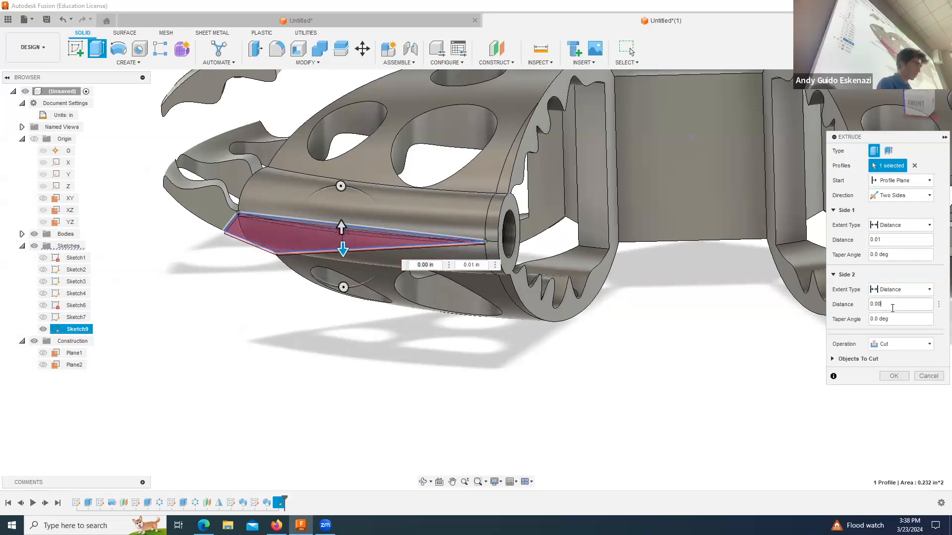
{"action": "type", "text": "1"}
{"action": "left_click", "coordinate": [897, 344]}
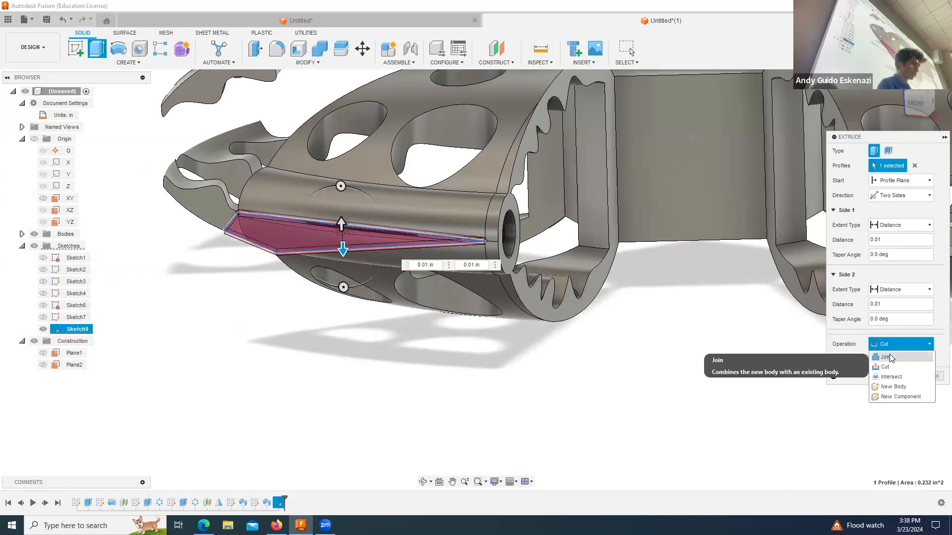
{"action": "left_click", "coordinate": [895, 353]}
{"action": "left_click", "coordinate": [890, 363]}
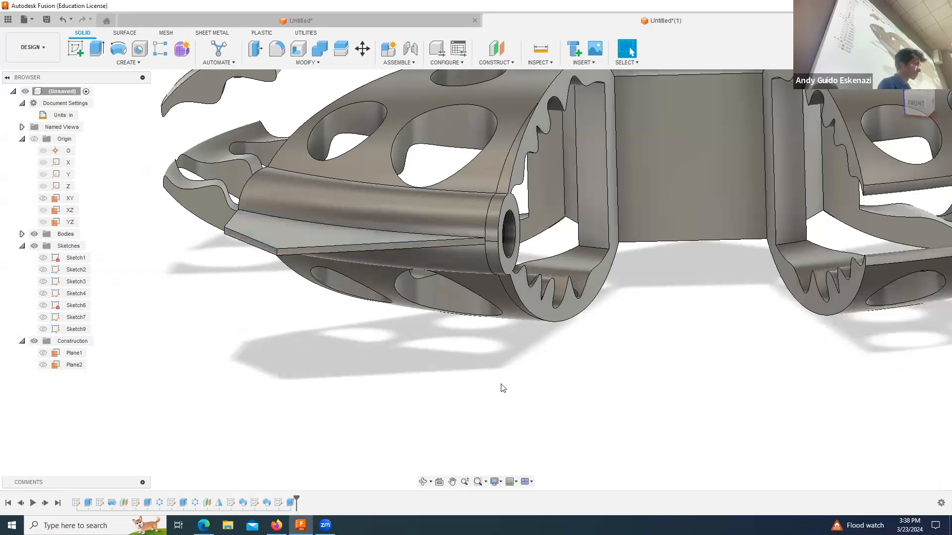
Step: Create a circular feature pattern of the tip tube's two sweeps and the thin tip plate about the Z axis, with a quantity of 5
{"action": "left_click", "coordinate": [424, 481]}
{"action": "left_click_drag", "start_coordinate": [395, 342], "coordinate": [488, 368]}
{"action": "scroll", "coordinate": [488, 367], "scroll_direction": "up", "scroll_amount": 3}
{"action": "scroll", "coordinate": [524, 315], "scroll_direction": "down", "scroll_amount": 10}
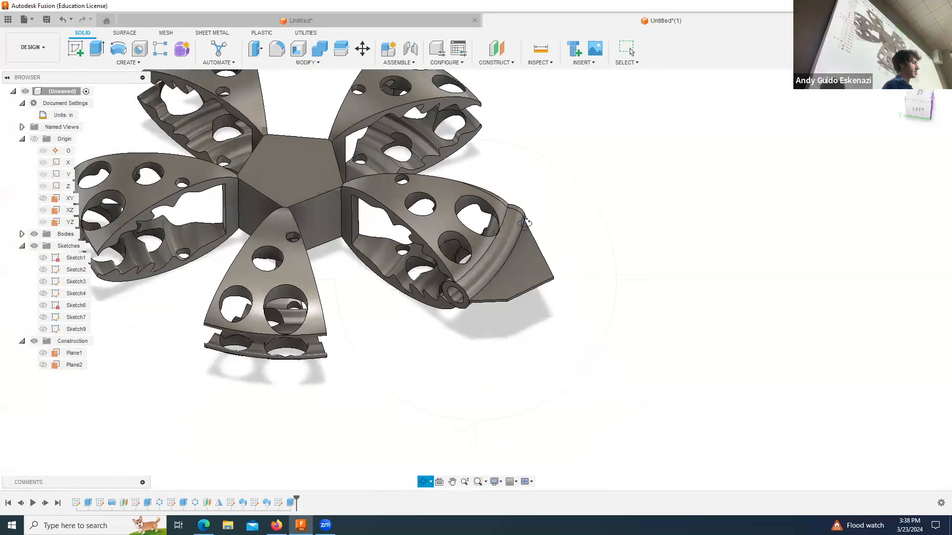
{"action": "left_click_drag", "start_coordinate": [524, 315], "coordinate": [499, 258]}
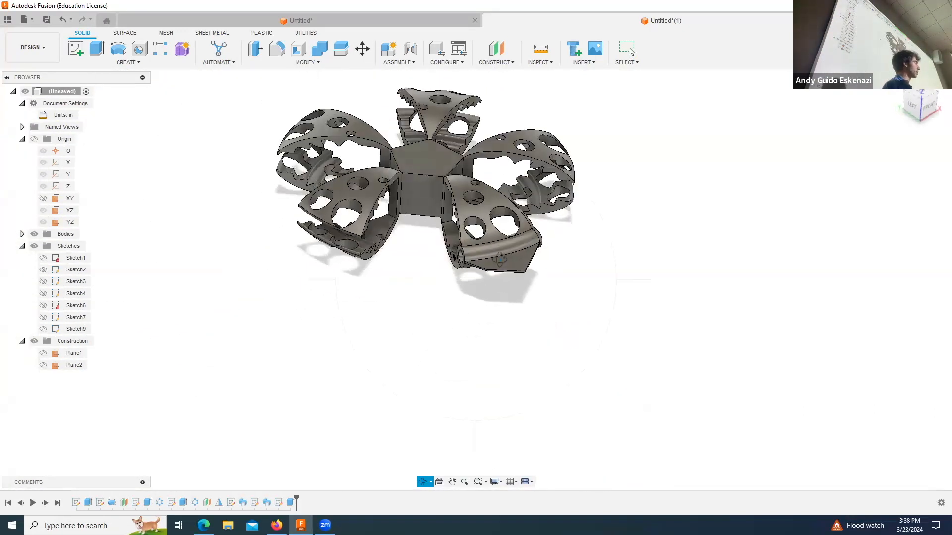
{"action": "left_click", "coordinate": [128, 61]}
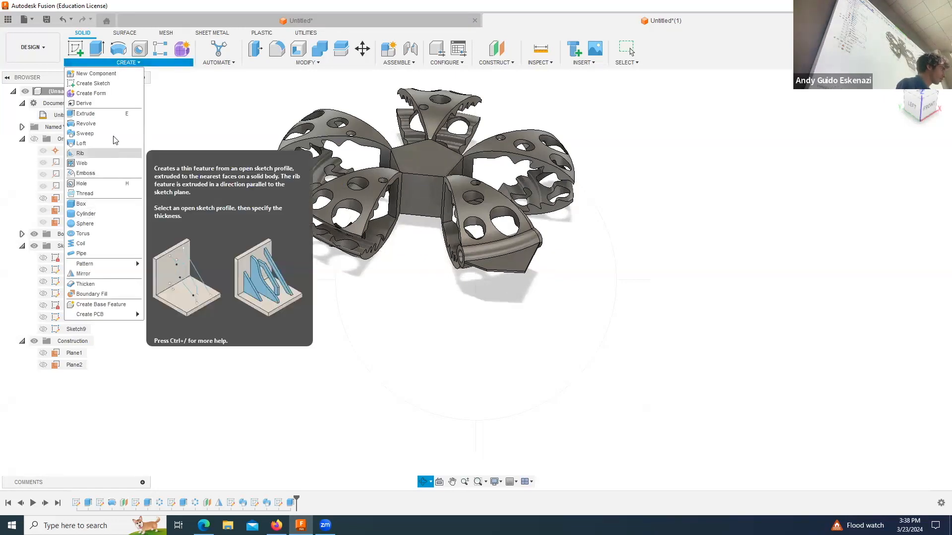
{"action": "mouse_move", "coordinate": [98, 265]}
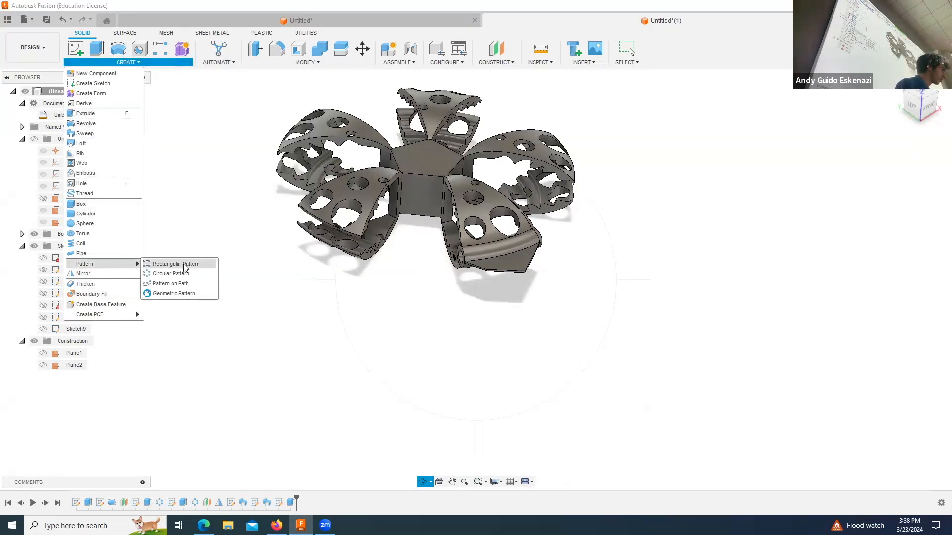
{"action": "left_click", "coordinate": [184, 273]}
{"action": "scroll", "coordinate": [484, 242], "scroll_direction": "up", "scroll_amount": 5}
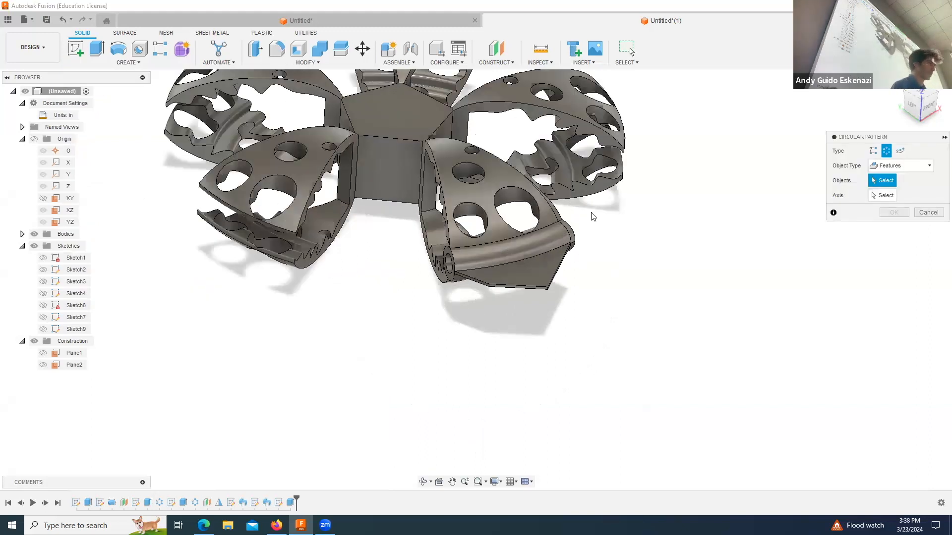
{"action": "left_click", "coordinate": [511, 259]}
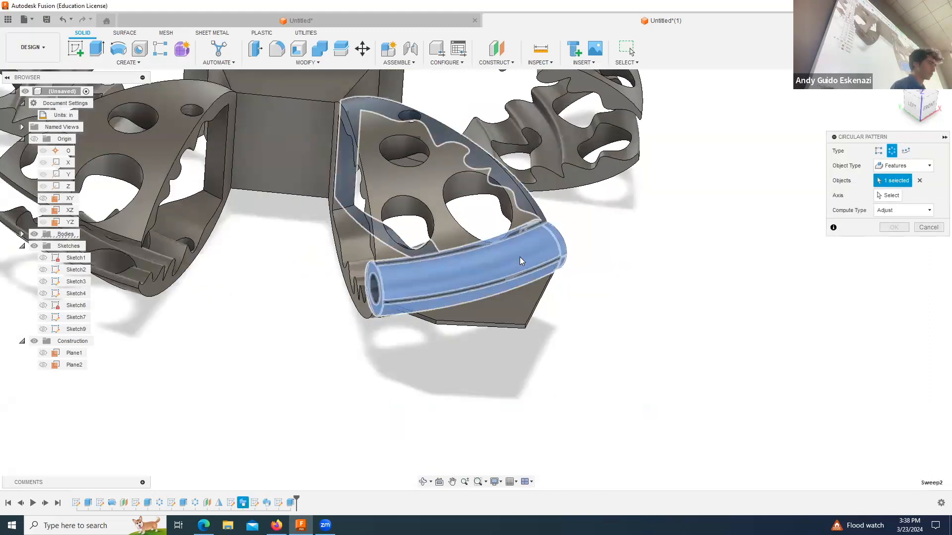
{"action": "left_click", "coordinate": [267, 503]}
{"action": "left_click", "coordinate": [291, 503]}
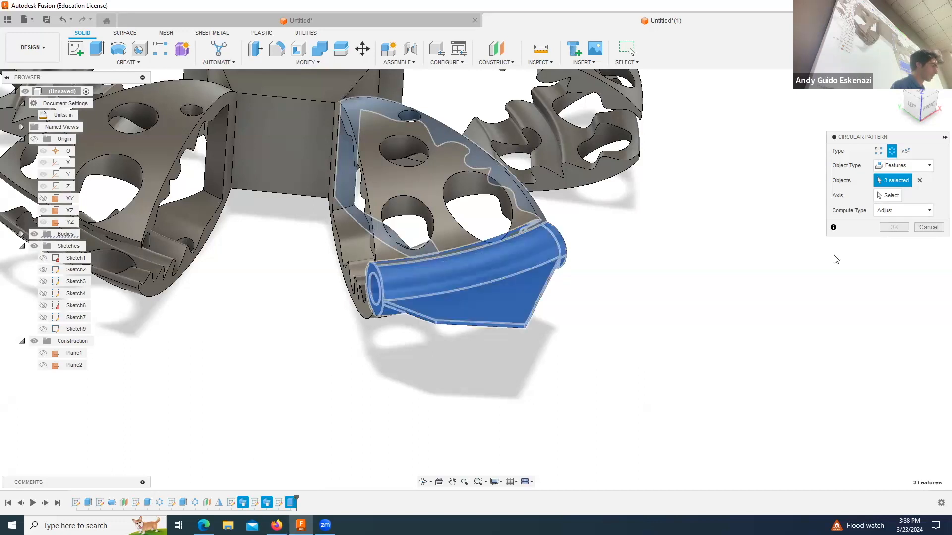
{"action": "left_click", "coordinate": [889, 198]}
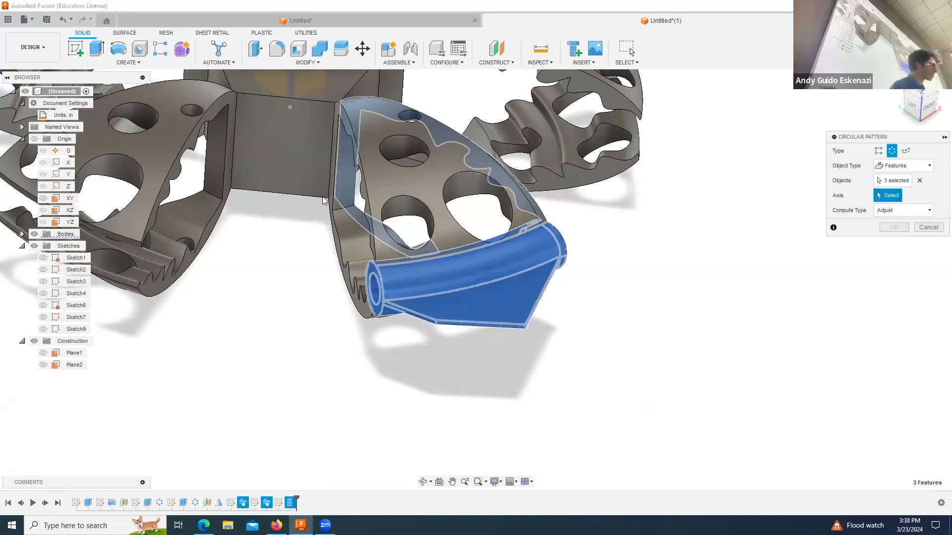
{"action": "scroll", "coordinate": [322, 196], "scroll_direction": "up", "scroll_amount": 2}
{"action": "scroll", "coordinate": [322, 196], "scroll_direction": "down", "scroll_amount": 5}
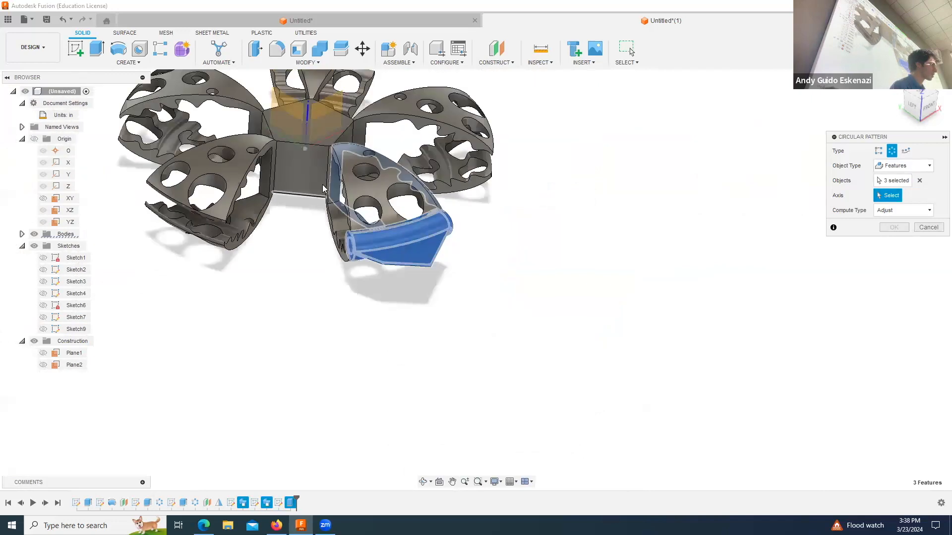
{"action": "left_click", "coordinate": [308, 121]}
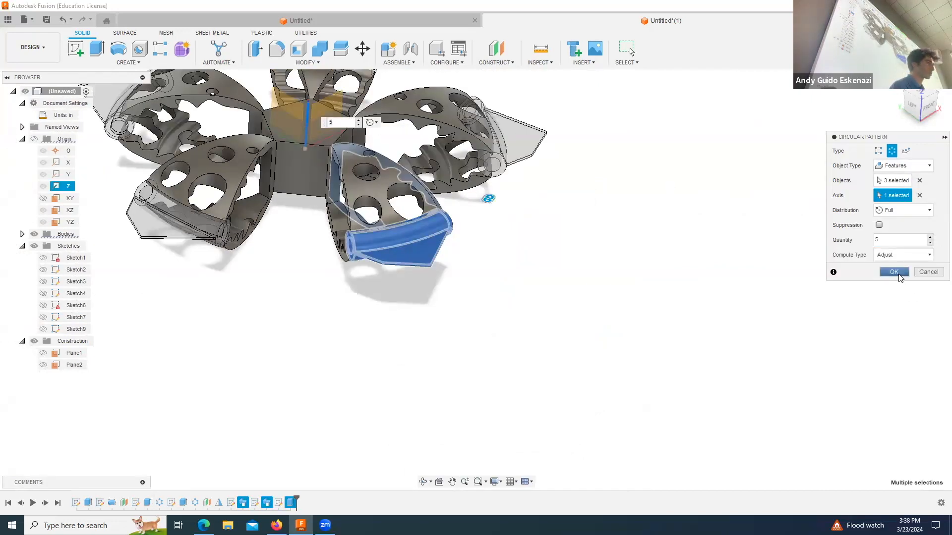
{"action": "left_click", "coordinate": [895, 273]}
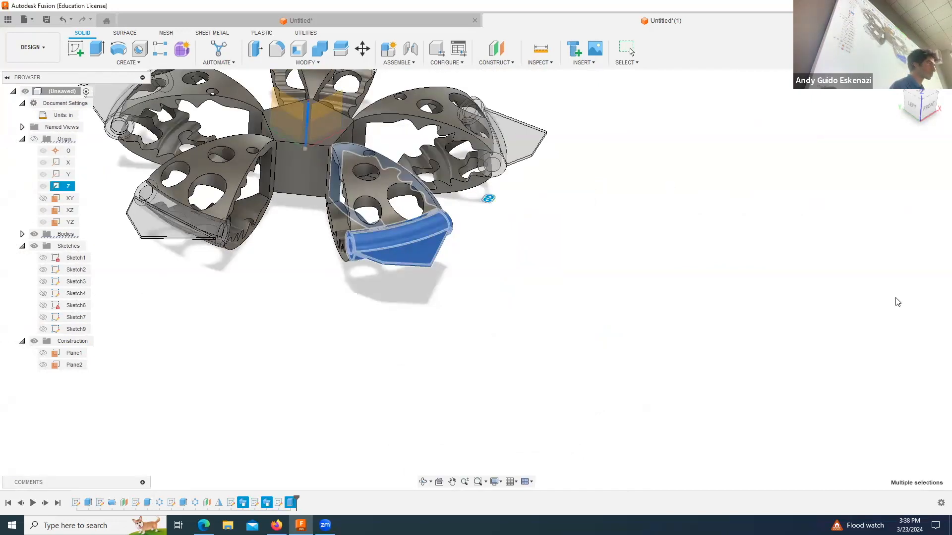
Step: Examine the tubes and tip plates on all five blade pairs from several angles
{"action": "left_click", "coordinate": [423, 482]}
{"action": "left_click_drag", "start_coordinate": [368, 219], "coordinate": [425, 235]}
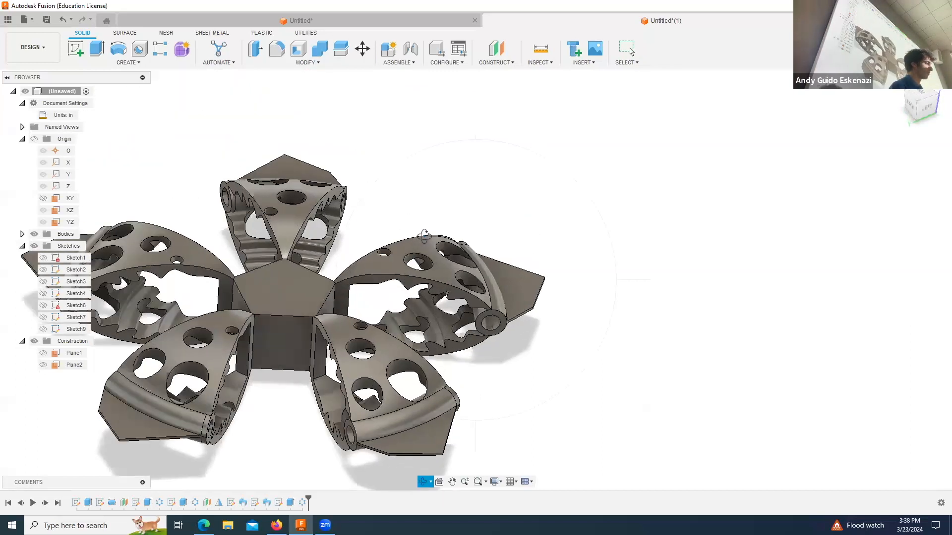
{"action": "scroll", "coordinate": [425, 235], "scroll_direction": "down", "scroll_amount": 3}
{"action": "left_click_drag", "start_coordinate": [343, 325], "coordinate": [449, 368]}
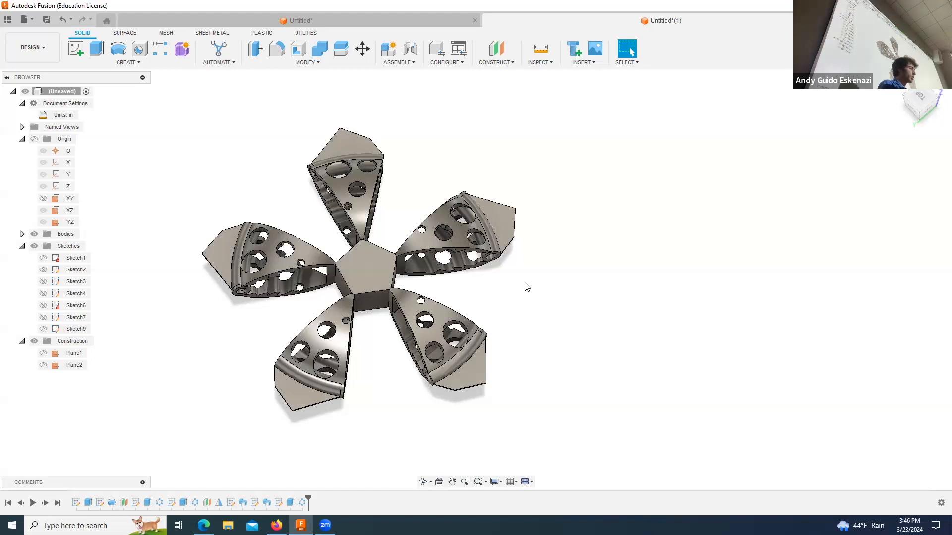
{"action": "left_click", "coordinate": [422, 483]}
{"action": "left_click_drag", "start_coordinate": [448, 357], "coordinate": [479, 392]}
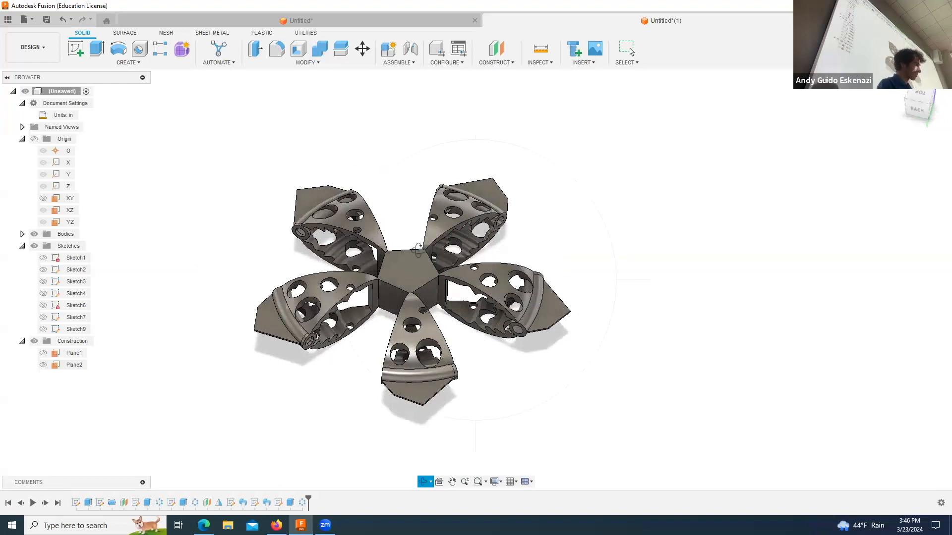
{"action": "scroll", "coordinate": [418, 251], "scroll_direction": "up", "scroll_amount": 4}
{"action": "key", "text": "Escape"}
Step: Sketch a circle about 0.5 in in diameter at the centre of the hub's pentagonal top face
{"action": "left_click", "coordinate": [82, 52]}
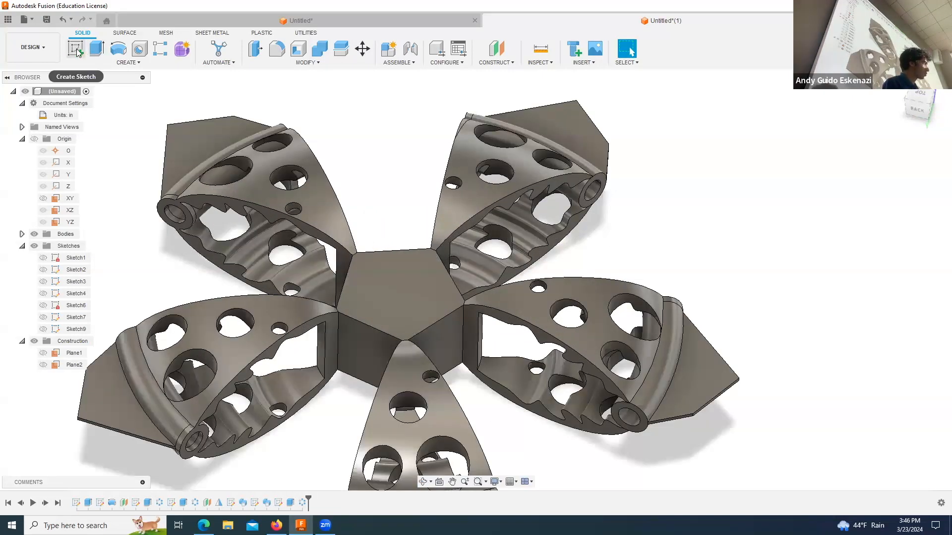
{"action": "left_click", "coordinate": [421, 335]}
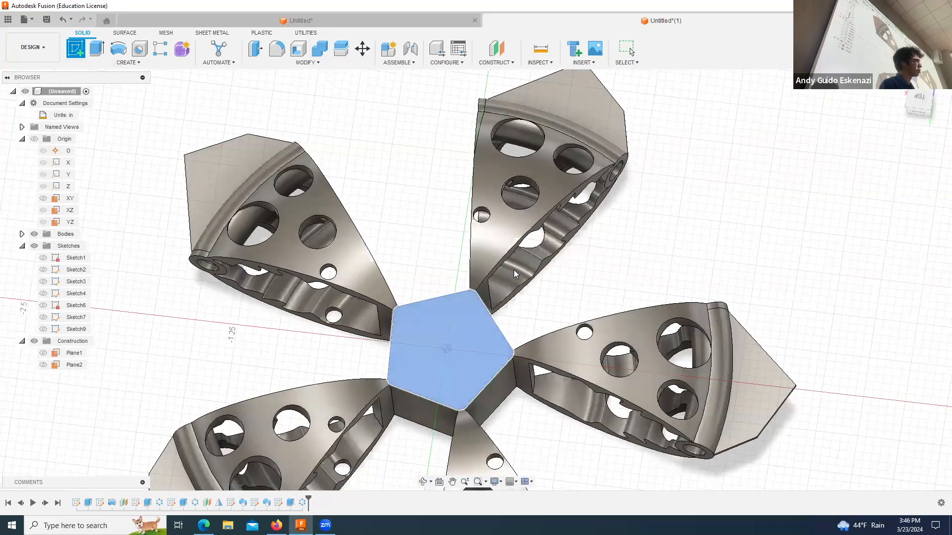
{"action": "left_click", "coordinate": [117, 48]}
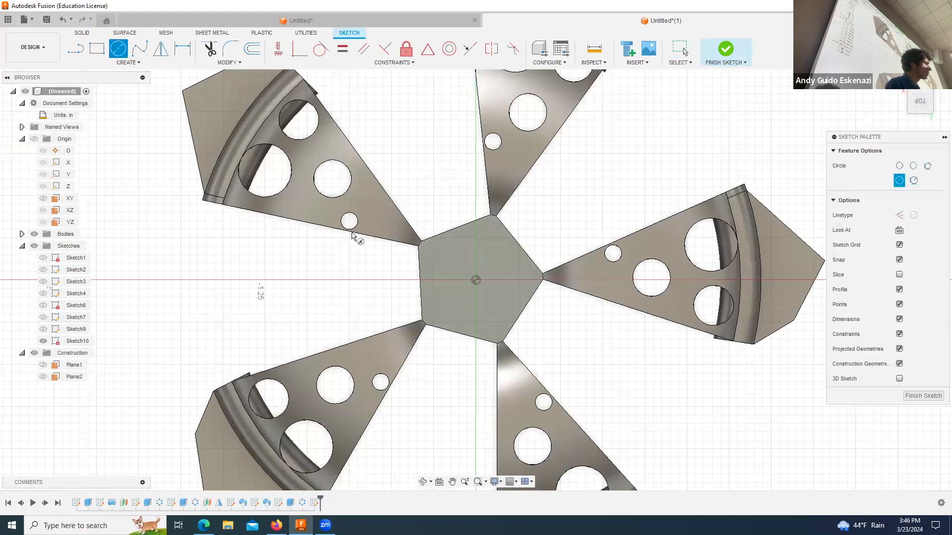
{"action": "left_click", "coordinate": [487, 281]}
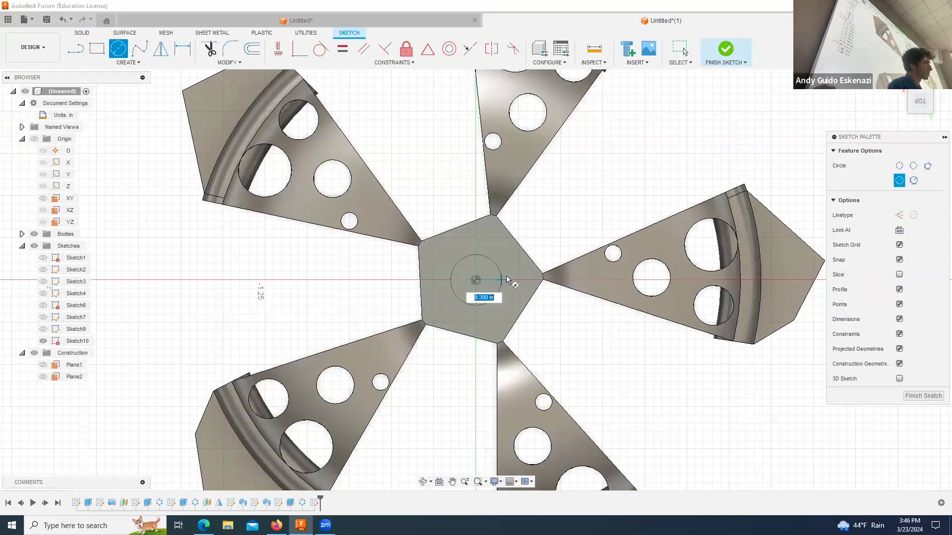
{"action": "left_click", "coordinate": [519, 281]}
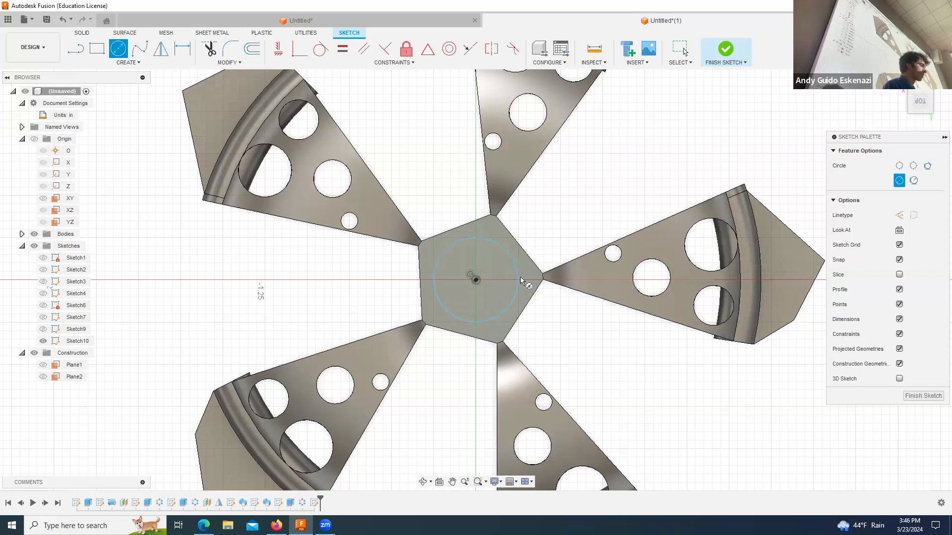
{"action": "key", "text": "Escape"}
Step: Dimension the diameter of the hub circle as 0.5 in
{"action": "left_click", "coordinate": [182, 49]}
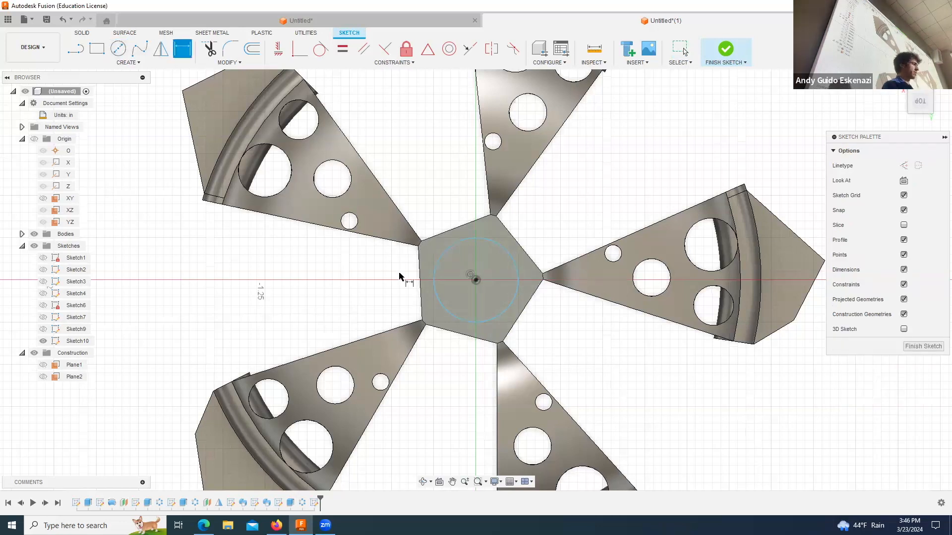
{"action": "left_click", "coordinate": [516, 269]}
{"action": "left_click", "coordinate": [573, 223]}
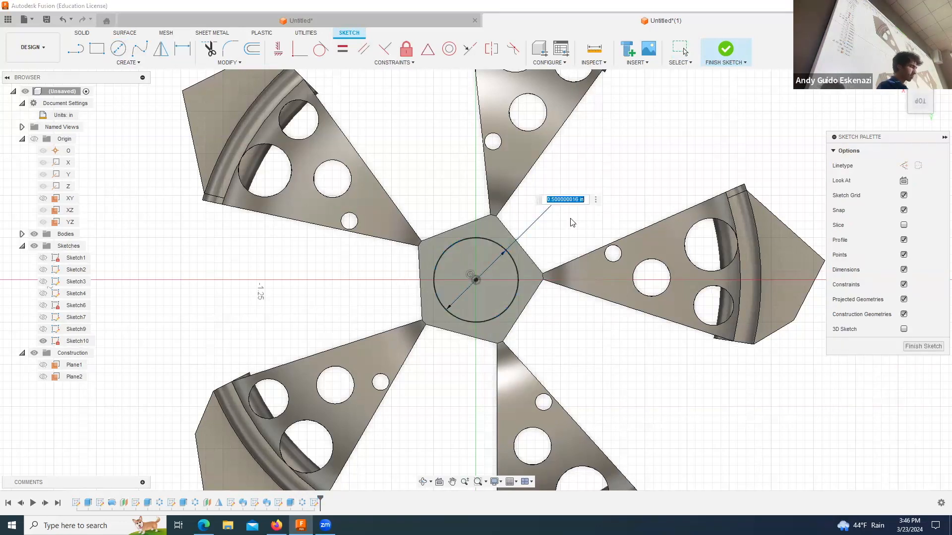
{"action": "type", "text": ".5"}
{"action": "key", "text": "Return"}
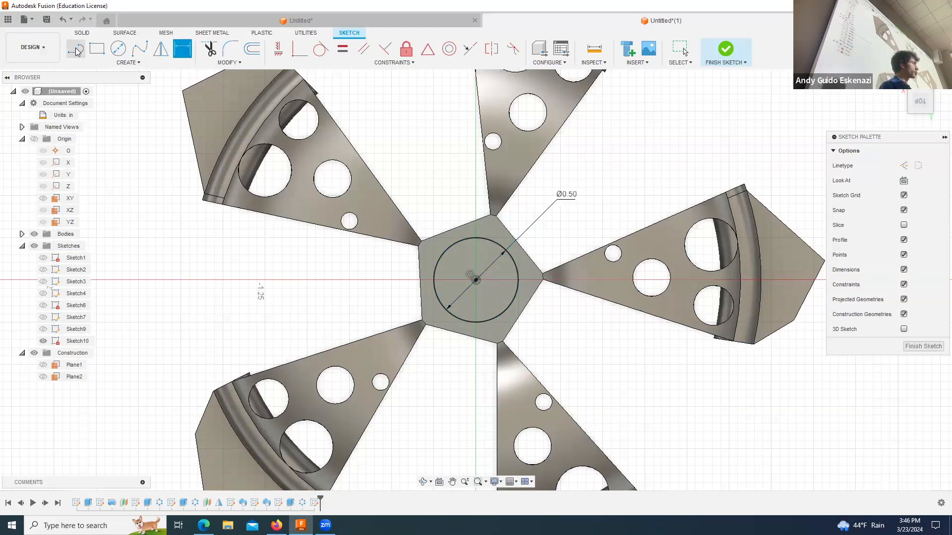
Step: Extrude the circle 0.05 in upward from the hub's top face as a joined boss
{"action": "key", "text": "e"}
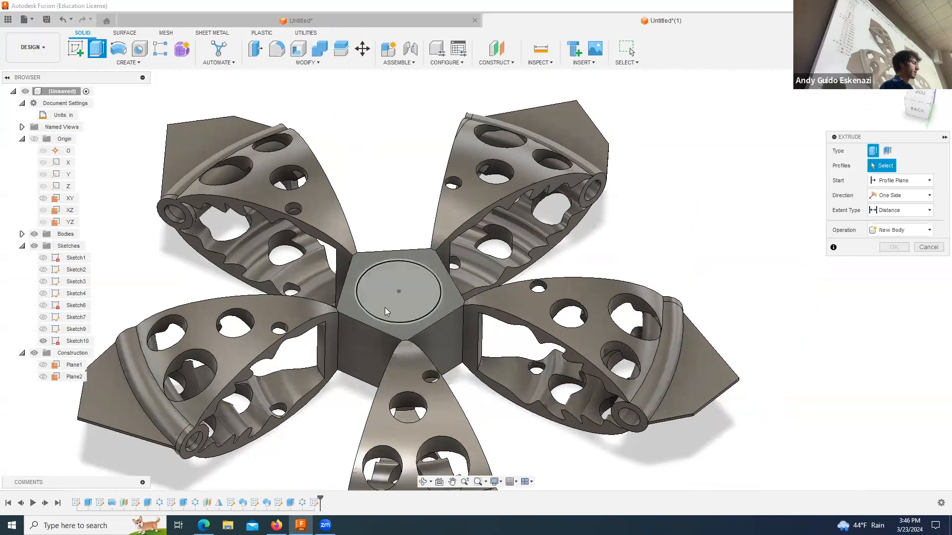
{"action": "left_click", "coordinate": [387, 311]}
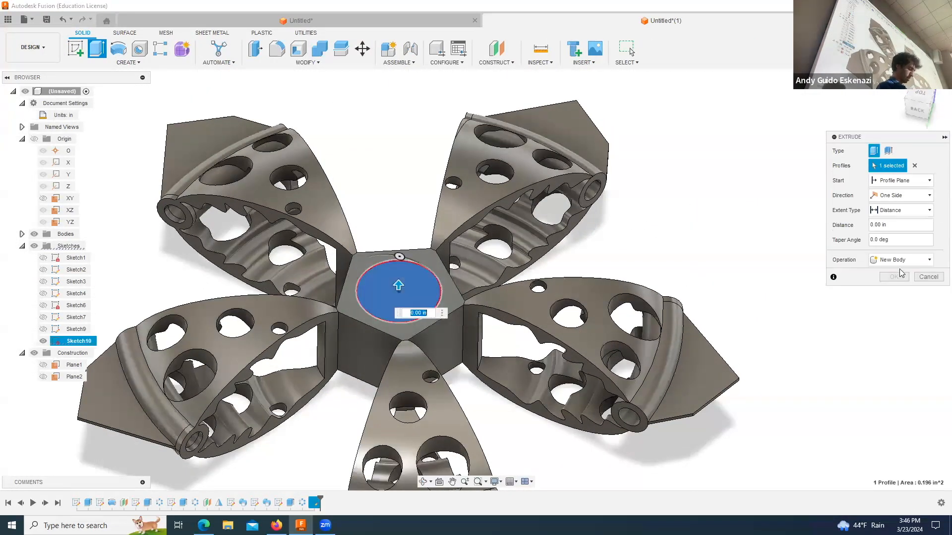
{"action": "type", "text": ".1"}
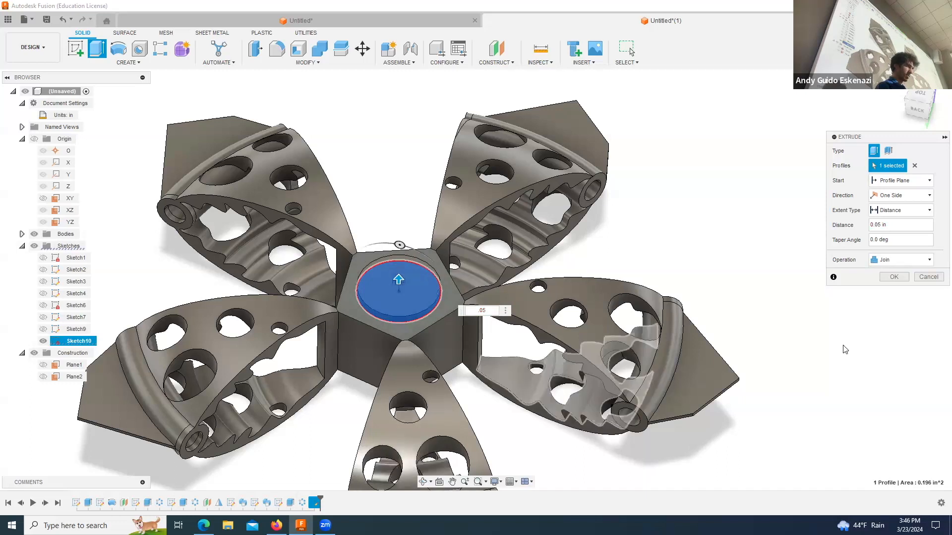
{"action": "left_click", "coordinate": [894, 278]}
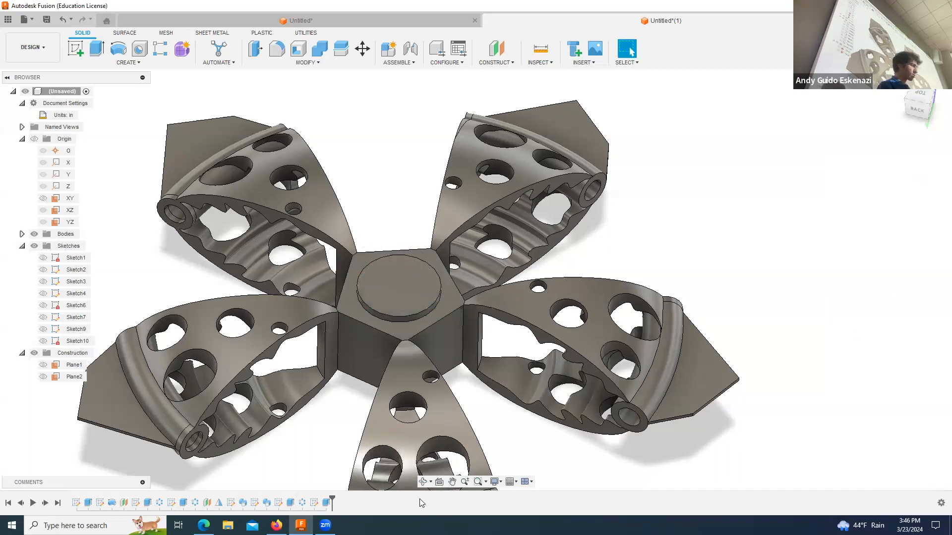
Step: Start a new sketch on the vertical origin plane that passes through the hub's centre
{"action": "left_click", "coordinate": [423, 482]}
{"action": "left_click_drag", "start_coordinate": [382, 263], "coordinate": [481, 225]}
{"action": "scroll", "coordinate": [481, 226], "scroll_direction": "up", "scroll_amount": 5}
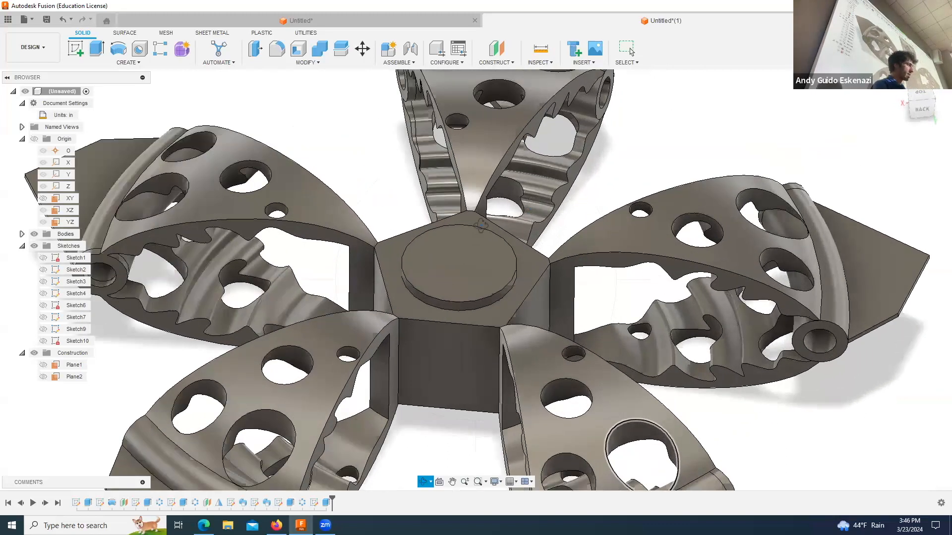
{"action": "scroll", "coordinate": [481, 225], "scroll_direction": "up", "scroll_amount": 2}
{"action": "left_click", "coordinate": [76, 48]}
{"action": "left_click", "coordinate": [412, 328]}
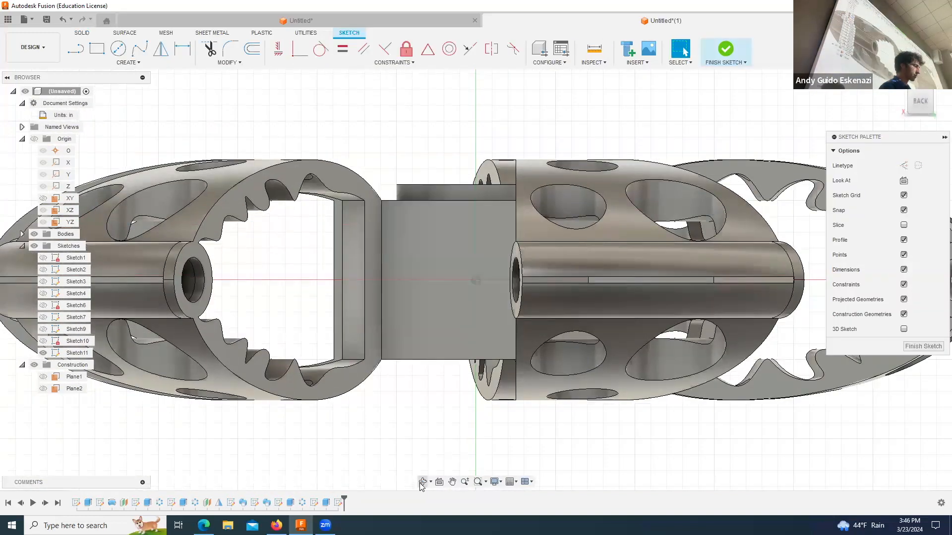
Step: Project the circular edge of the hub boss's top face into the sketch
{"action": "left_click", "coordinate": [423, 482]}
{"action": "left_click_drag", "start_coordinate": [432, 215], "coordinate": [478, 184]}
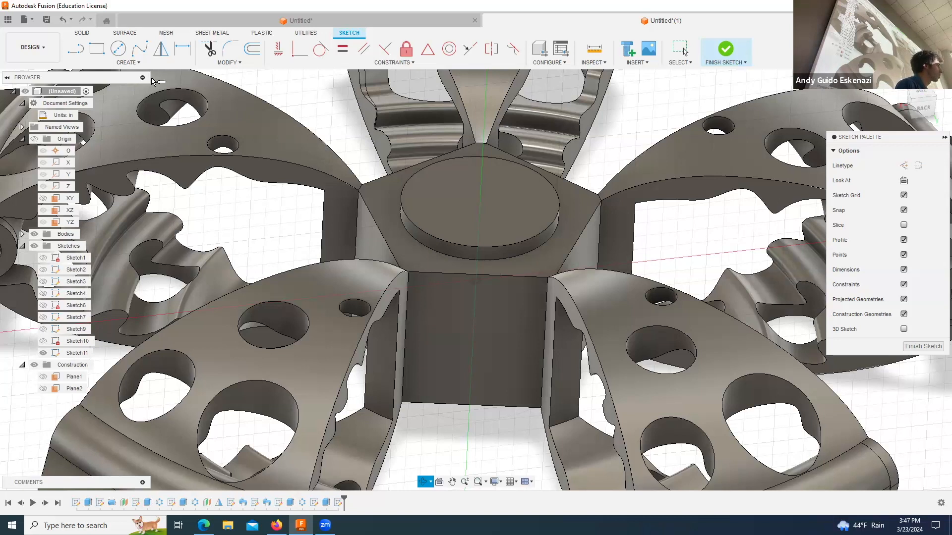
{"action": "left_click", "coordinate": [137, 64]}
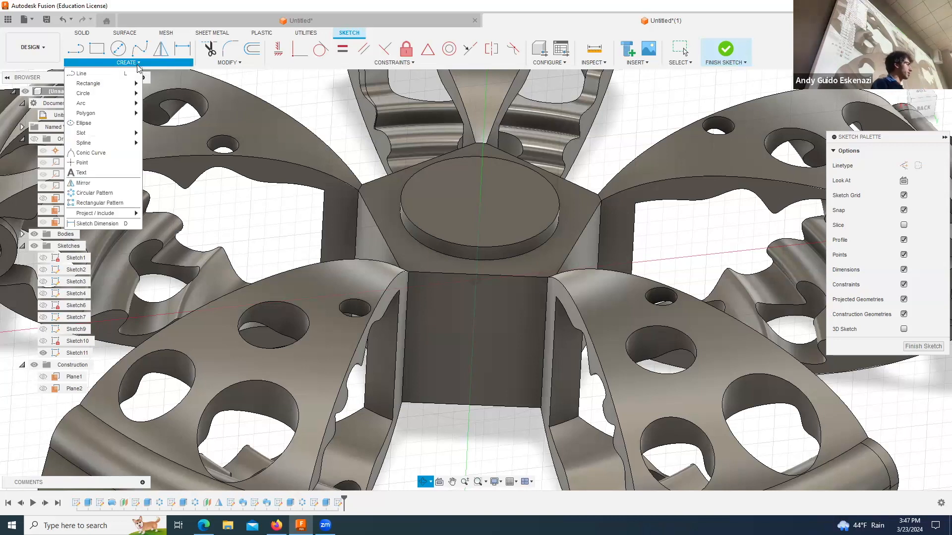
{"action": "mouse_move", "coordinate": [124, 214]}
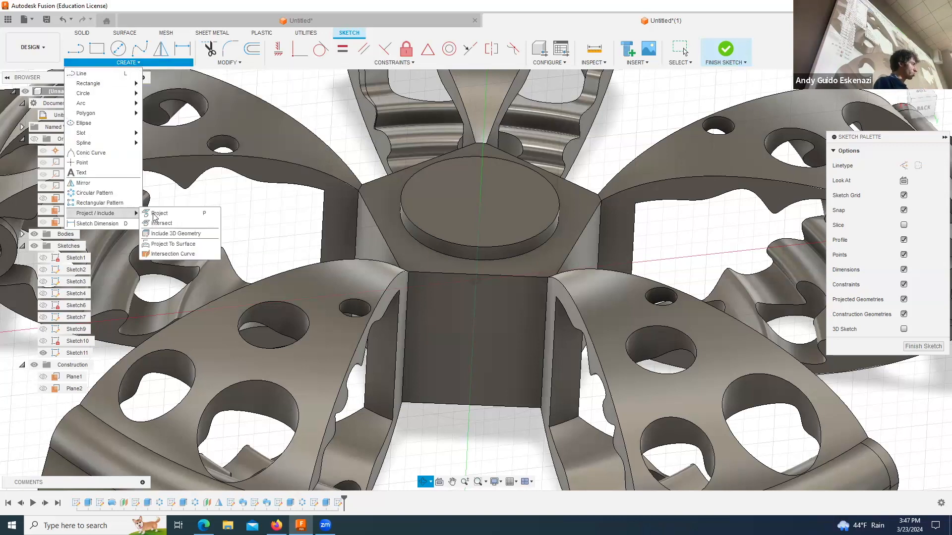
{"action": "left_click", "coordinate": [158, 214]}
{"action": "left_click", "coordinate": [510, 246]}
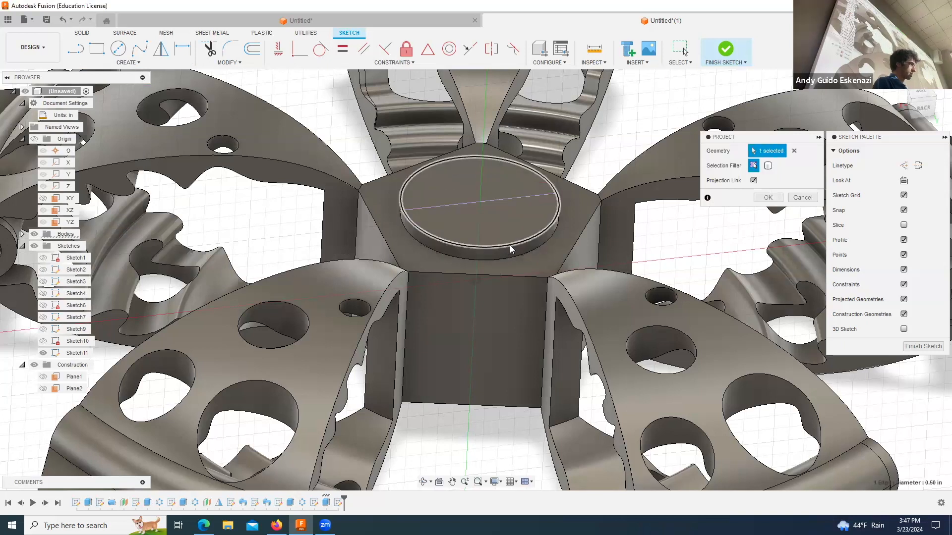
{"action": "left_click", "coordinate": [779, 201]}
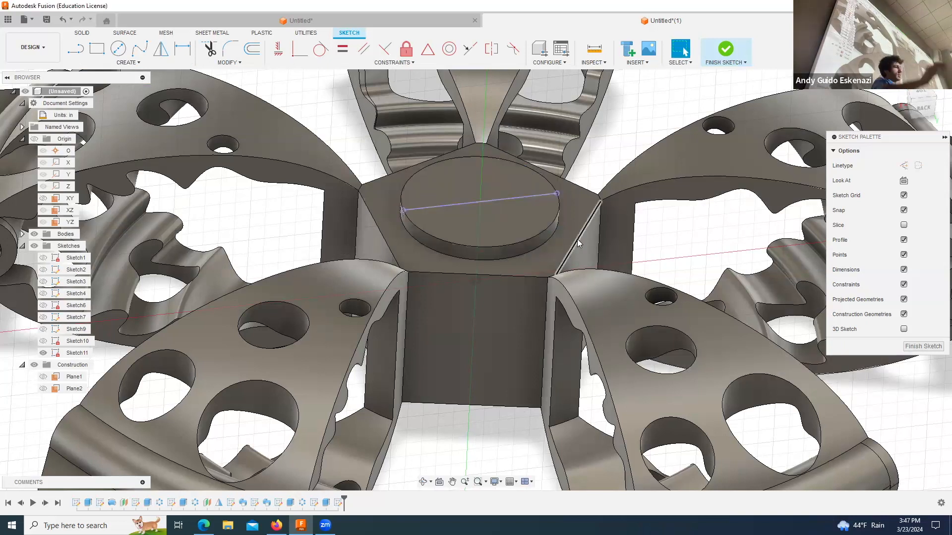
Step: Convert the projected line across the boss's top face to construction linetype
{"action": "left_click", "coordinate": [484, 201]}
{"action": "right_click", "coordinate": [484, 201]}
{"action": "left_click", "coordinate": [484, 201]}
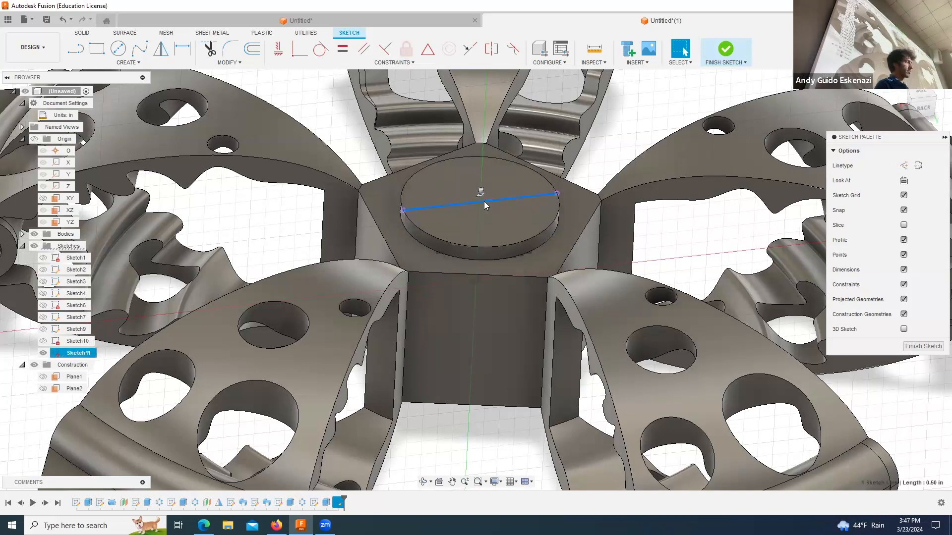
{"action": "left_click", "coordinate": [905, 165]}
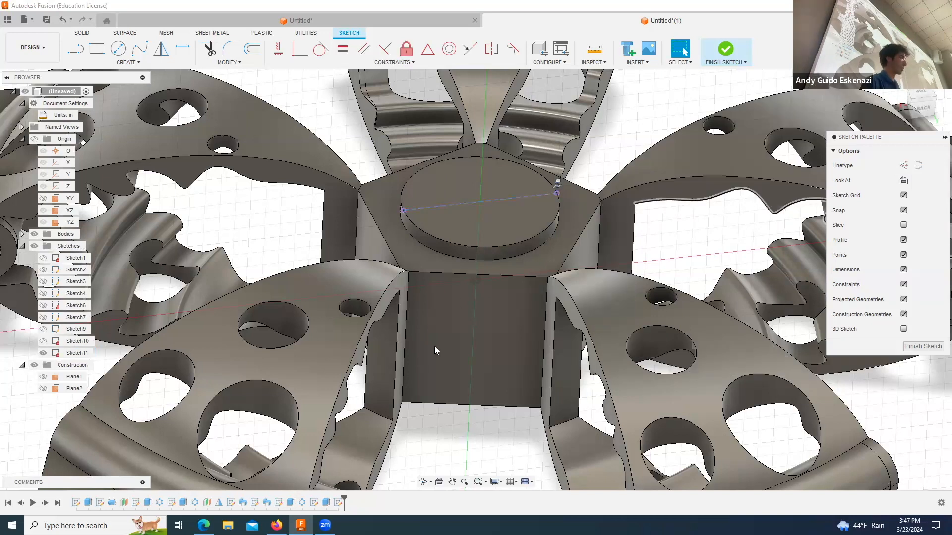
Step: Draw a line along the projected diameter from its outer end on the boss edge to the boss centre
{"action": "scroll", "coordinate": [523, 284], "scroll_direction": "up", "scroll_amount": 2}
{"action": "scroll", "coordinate": [553, 105], "scroll_direction": "down", "scroll_amount": 1}
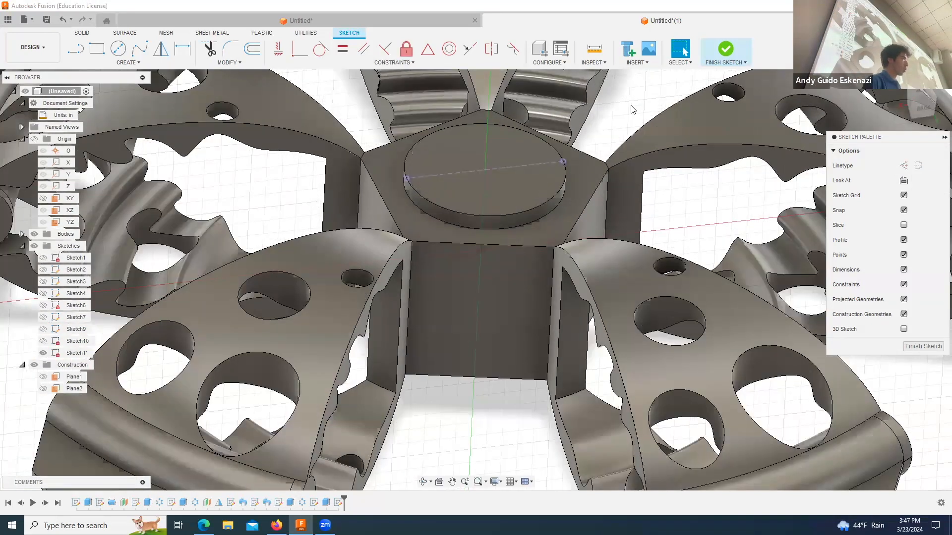
{"action": "scroll", "coordinate": [632, 110], "scroll_direction": "up", "scroll_amount": 3}
{"action": "left_click", "coordinate": [77, 49]}
{"action": "left_click", "coordinate": [251, 231]}
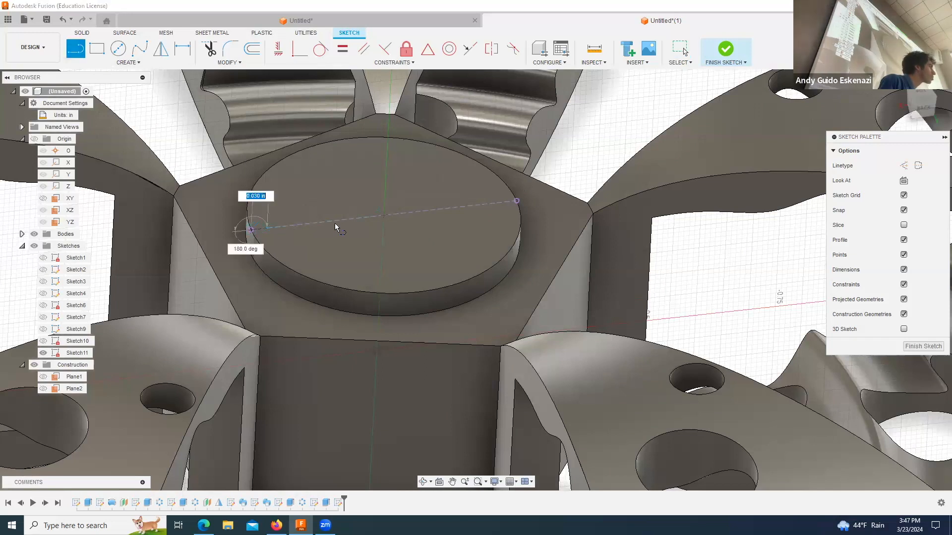
{"action": "double_click", "coordinate": [385, 215]}
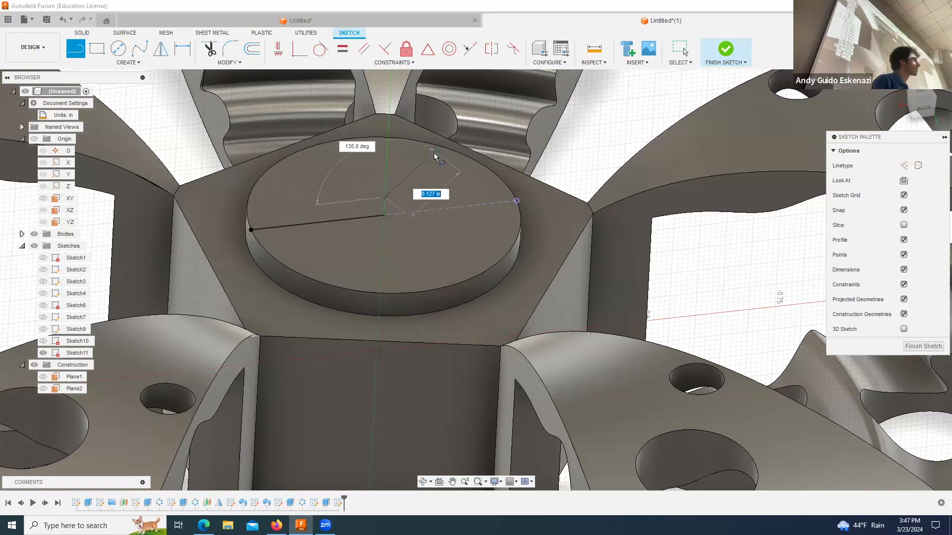
{"action": "key", "text": "Escape"}
Step: Draw a short vertical line upward from the boss centre along the hub's axis
{"action": "scroll", "coordinate": [371, 199], "scroll_direction": "up", "scroll_amount": 3}
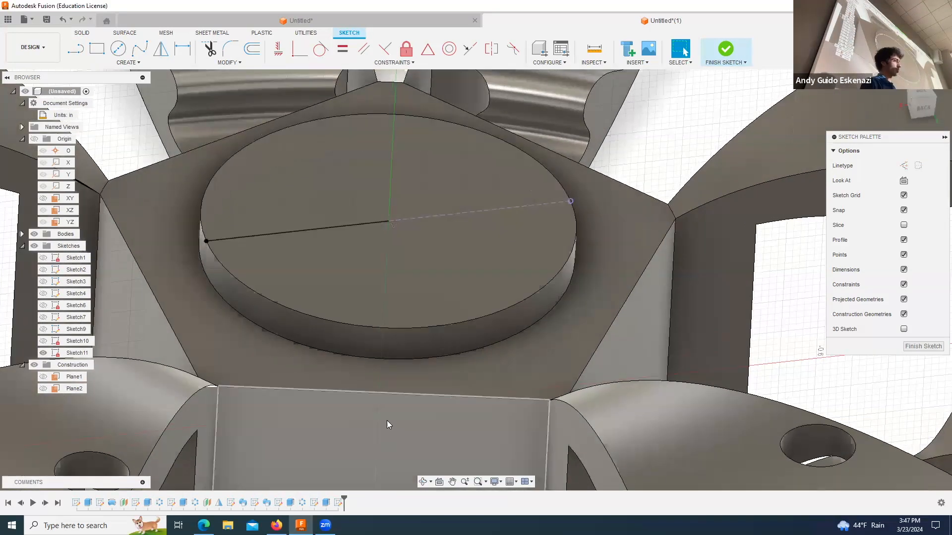
{"action": "left_click", "coordinate": [422, 481]}
{"action": "mouse_move", "coordinate": [389, 257]}
{"action": "left_mouse_down"}
{"action": "mouse_move", "coordinate": [395, 272]}
{"action": "mouse_move", "coordinate": [384, 258]}
{"action": "left_mouse_up"}
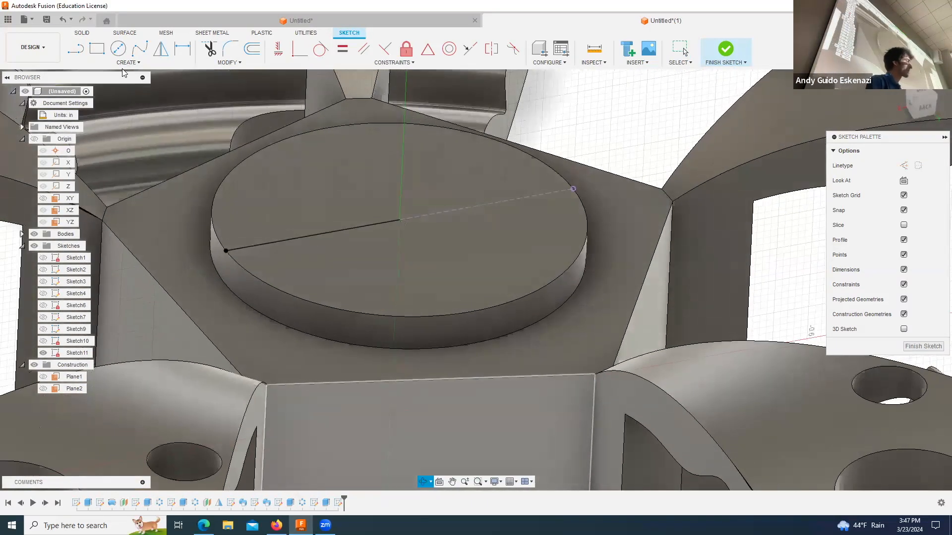
{"action": "left_click", "coordinate": [75, 48]}
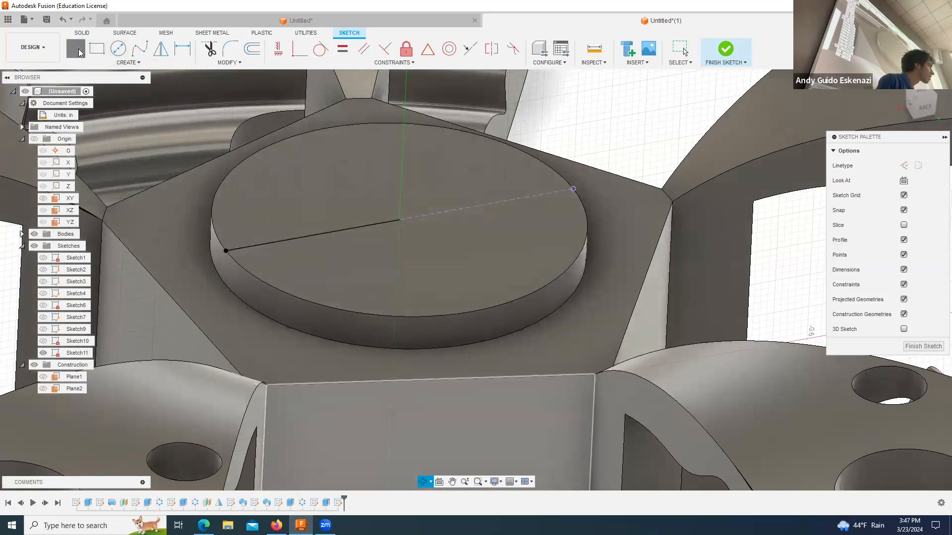
{"action": "left_click", "coordinate": [397, 219]}
{"action": "key", "text": "Escape"}
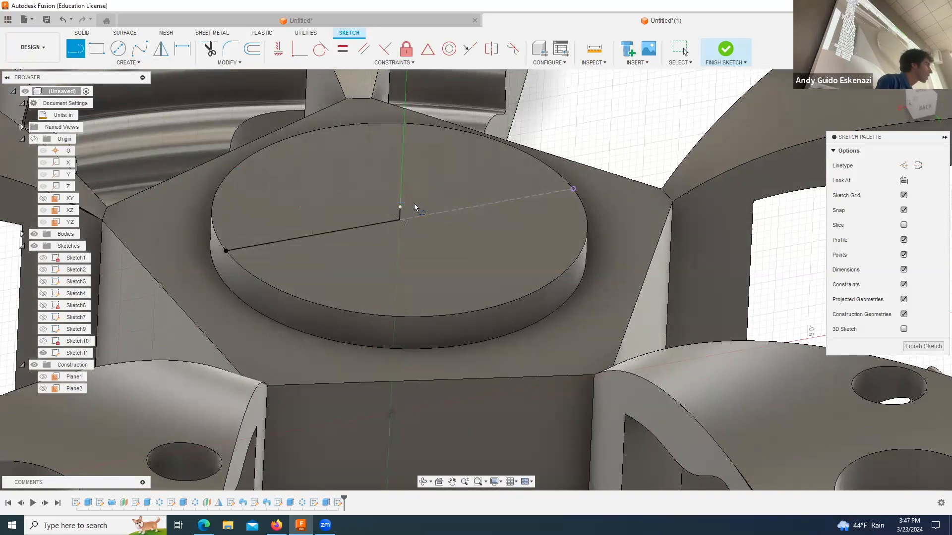
Step: Draw a line slanting up and inward from the base line's outer end, and delete the stray short segment at its tip
{"action": "left_click", "coordinate": [225, 250]}
{"action": "left_click", "coordinate": [242, 198]}
{"action": "scroll", "coordinate": [255, 192], "scroll_direction": "down", "scroll_amount": 4}
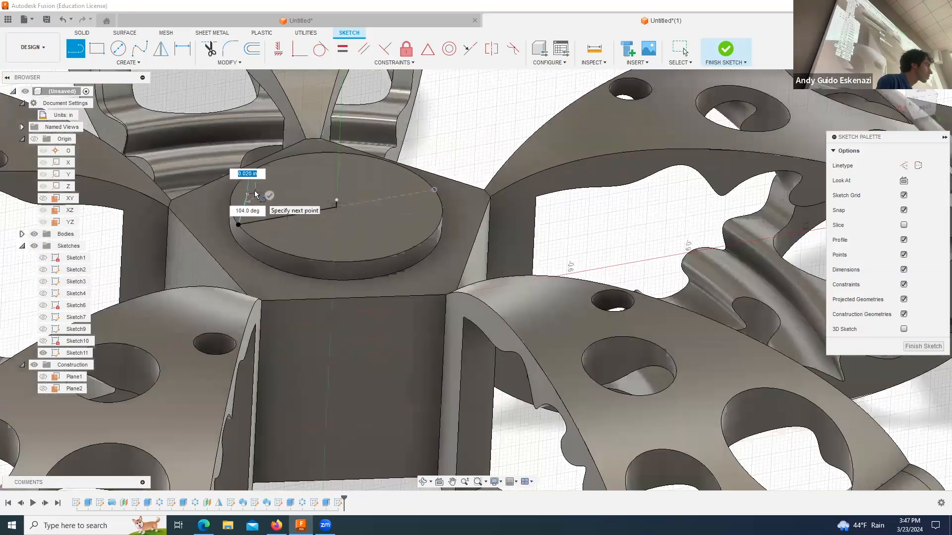
{"action": "scroll", "coordinate": [255, 192], "scroll_direction": "up", "scroll_amount": 5}
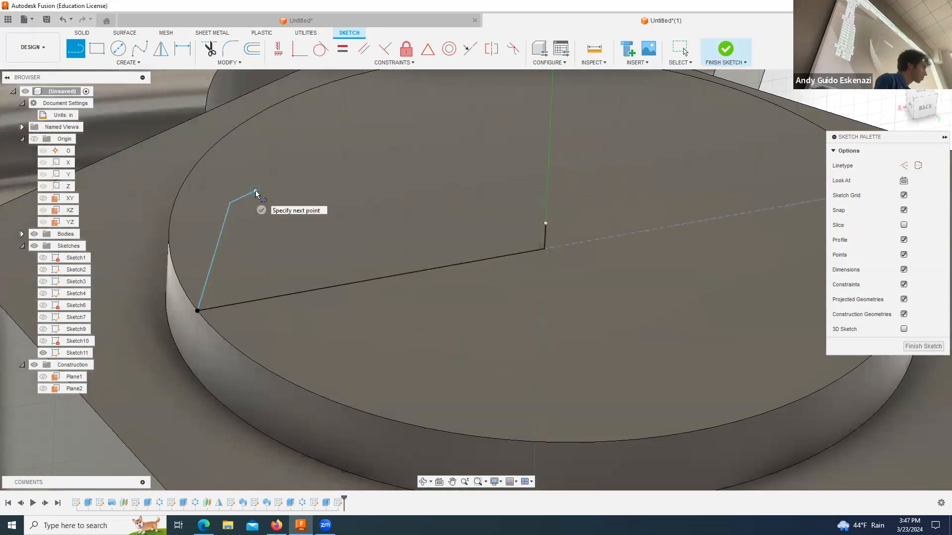
{"action": "key", "text": "Escape"}
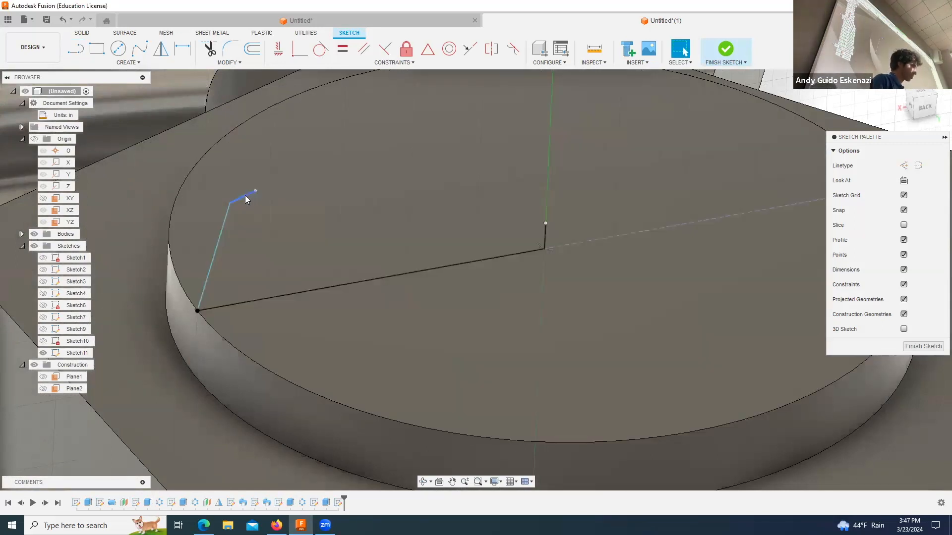
{"action": "left_click", "coordinate": [246, 196]}
{"action": "key", "text": "Delete"}
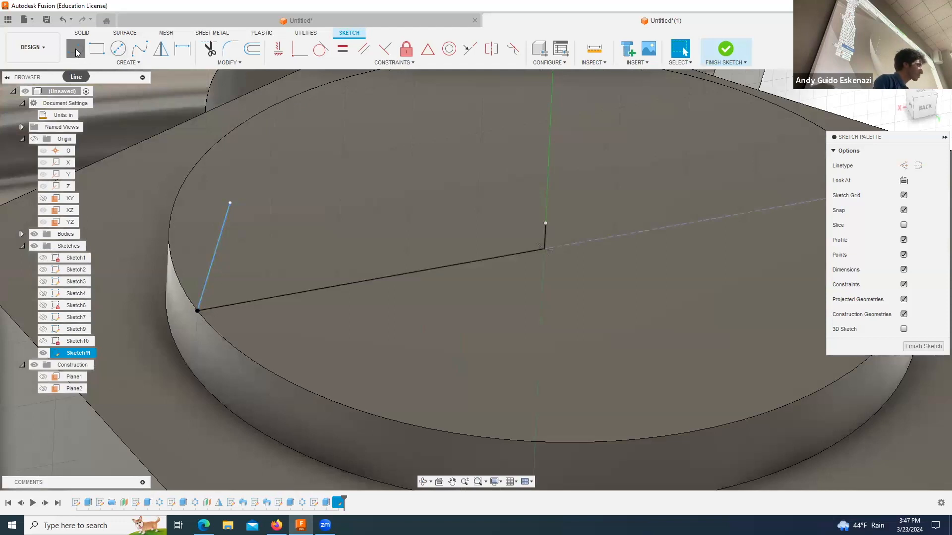
Step: Draw a line about 0.02 in long inward from the slanted line's upper end, parallel to the base line
{"action": "left_click", "coordinate": [76, 50]}
{"action": "left_click", "coordinate": [229, 203]}
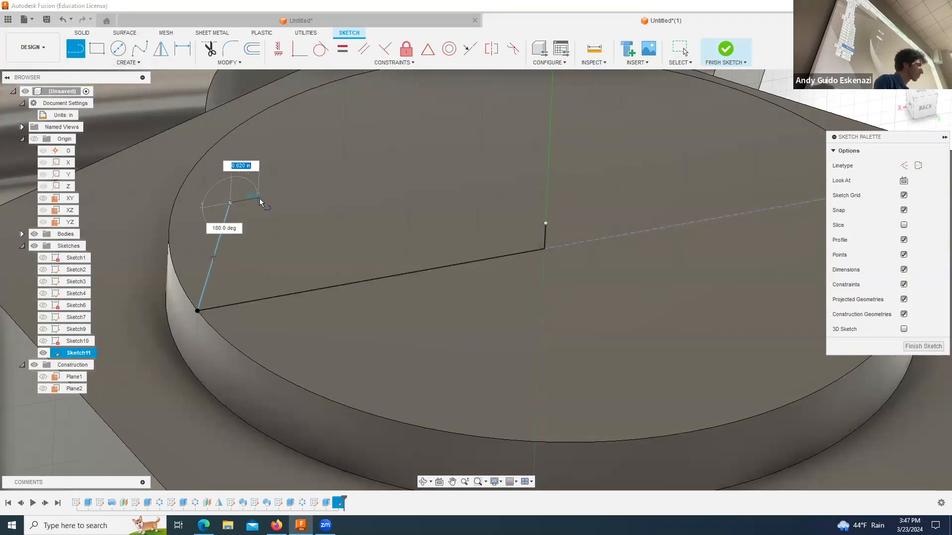
{"action": "left_click", "coordinate": [258, 199]}
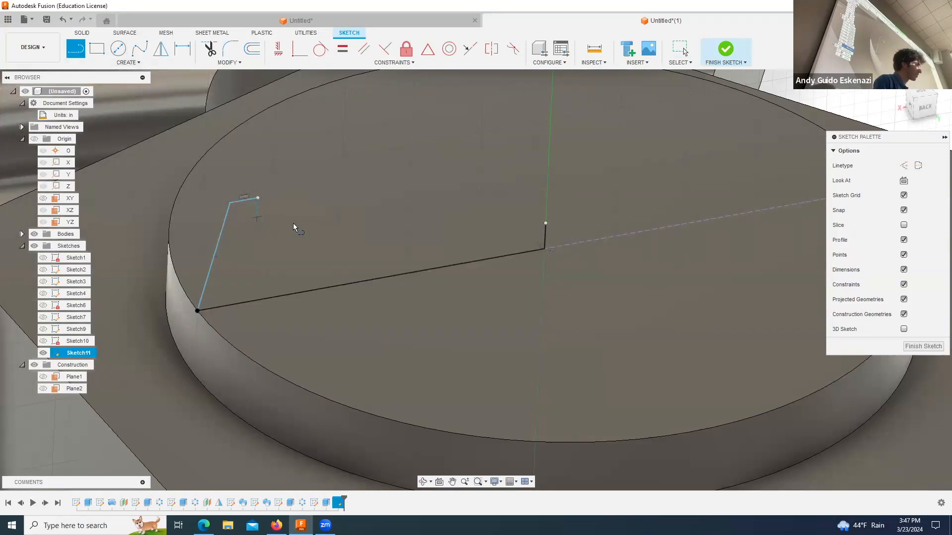
Step: Close the profile with a fit point spline through two intermediate points, from the short upper line to the top of the centre line
{"action": "left_click", "coordinate": [139, 48]}
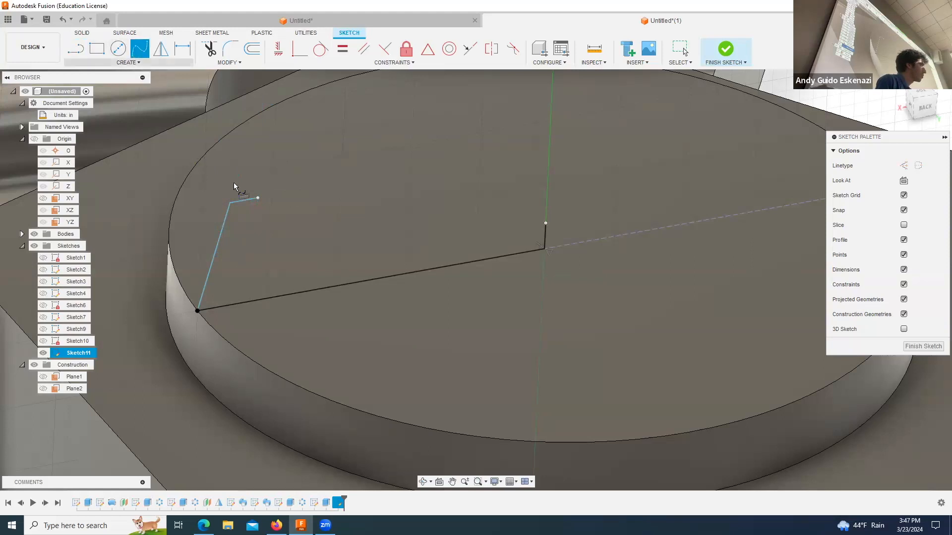
{"action": "left_click", "coordinate": [257, 198]}
{"action": "left_click", "coordinate": [315, 208]}
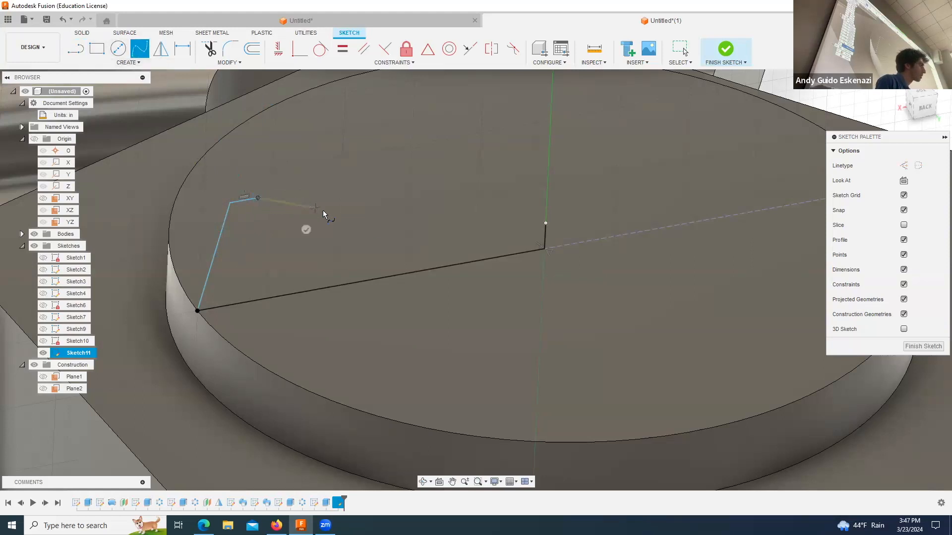
{"action": "left_click", "coordinate": [434, 229]}
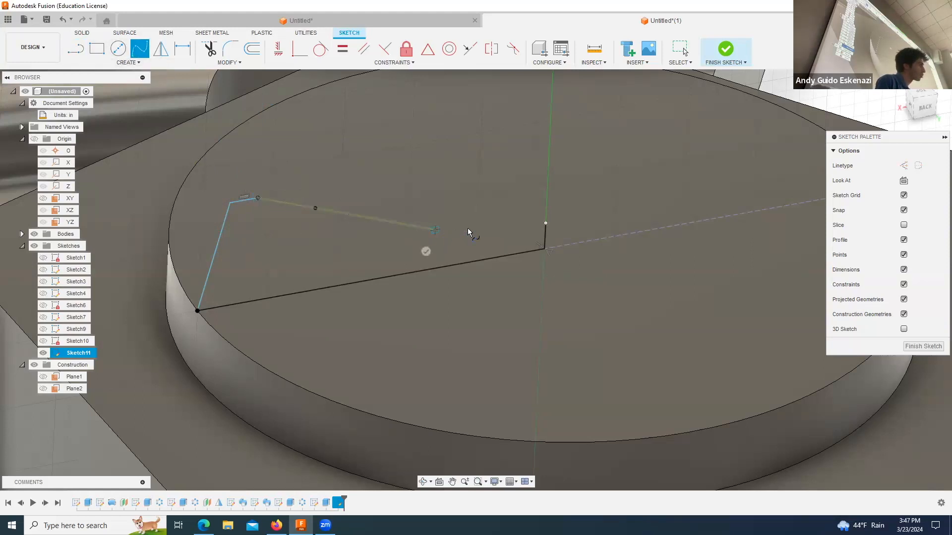
{"action": "left_click", "coordinate": [545, 223]}
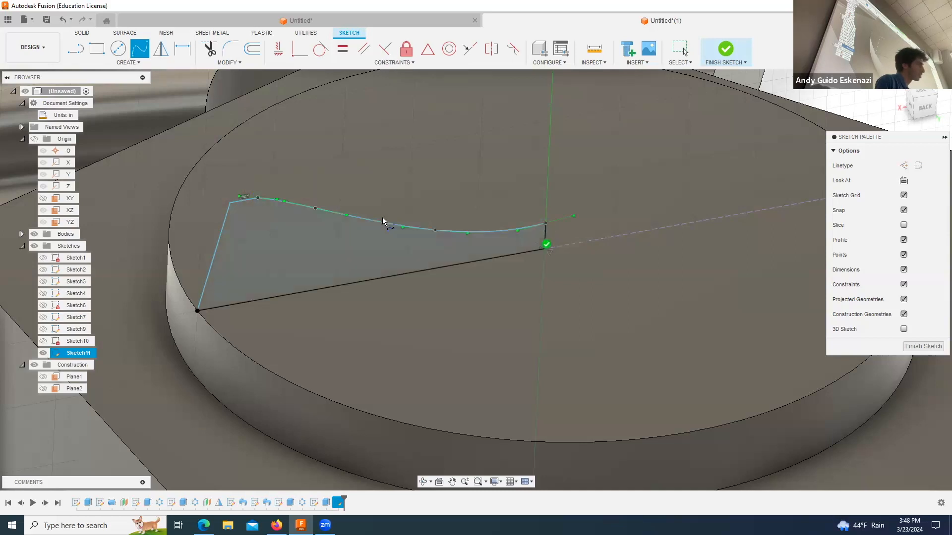
{"action": "key", "text": "Escape"}
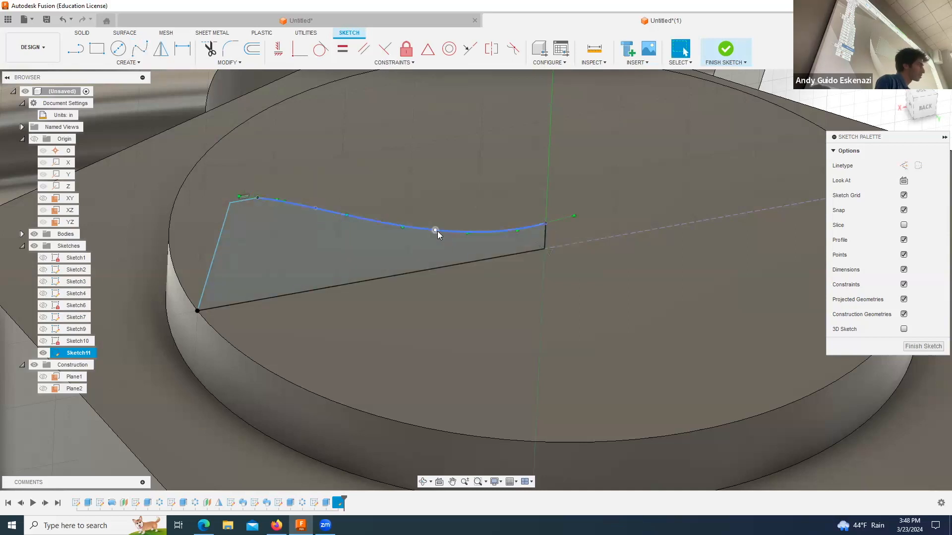
Step: Reshape the spline by shifting its two intermediate fit points and raising its inner endpoint along the centre axis, giving a shallower dip
{"action": "left_click_drag", "start_coordinate": [406, 229], "coordinate": [406, 229]}
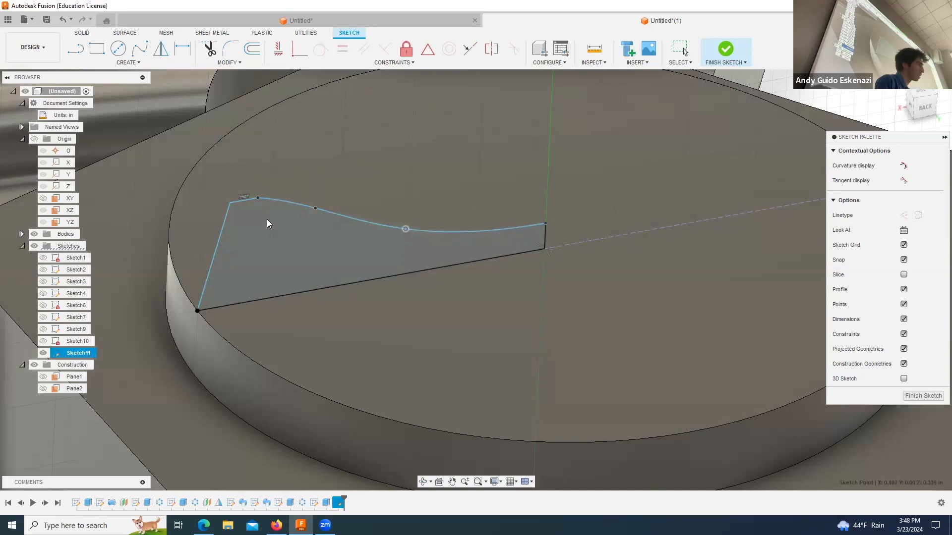
{"action": "mouse_move", "coordinate": [315, 209]}
{"action": "left_mouse_down"}
{"action": "mouse_move", "coordinate": [287, 200]}
{"action": "mouse_move", "coordinate": [295, 204]}
{"action": "left_mouse_up"}
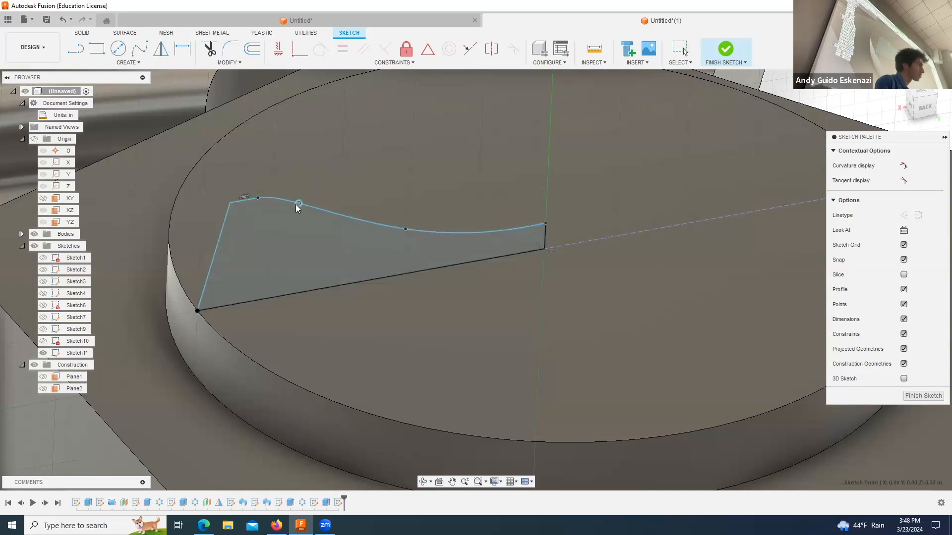
{"action": "key", "text": "Escape"}
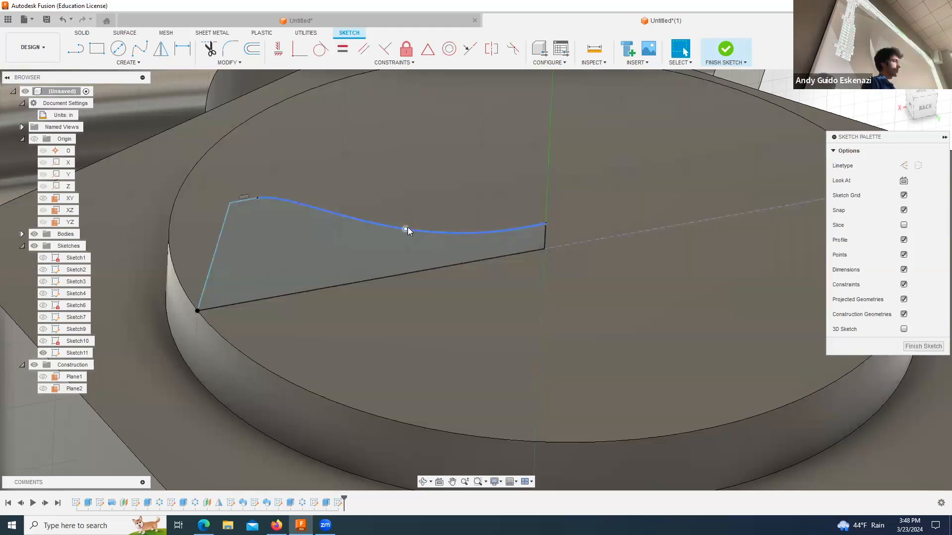
{"action": "left_click", "coordinate": [408, 227]}
{"action": "left_click_drag", "start_coordinate": [543, 224], "coordinate": [545, 208]}
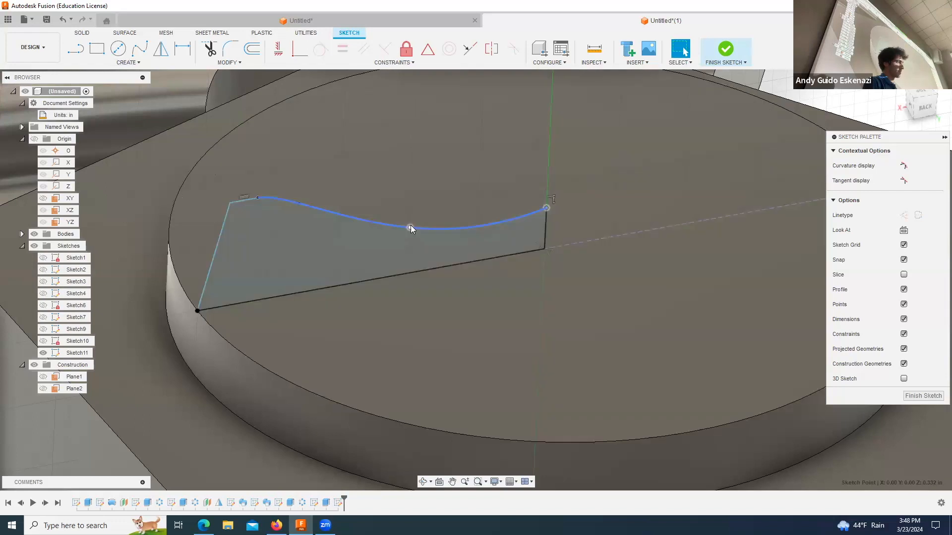
{"action": "left_click_drag", "start_coordinate": [411, 228], "coordinate": [432, 217]}
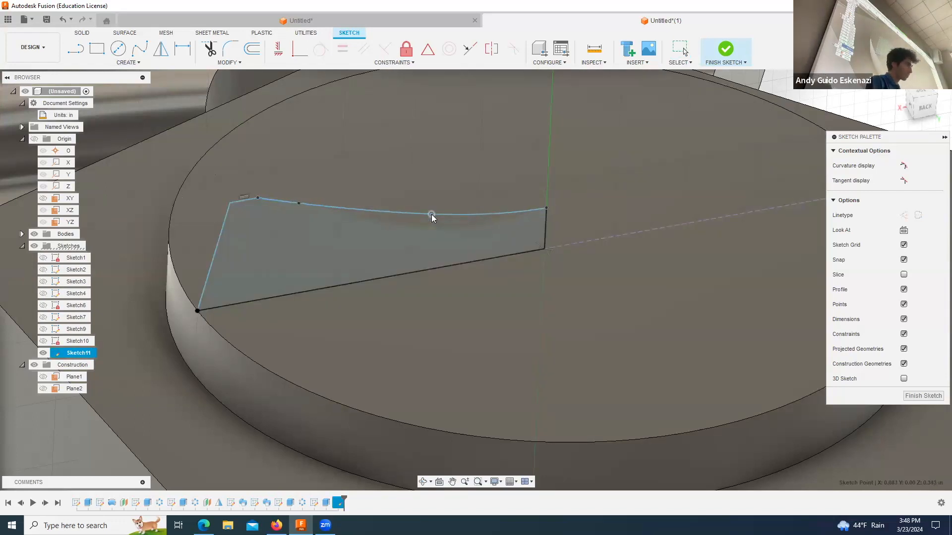
{"action": "key", "text": "Escape"}
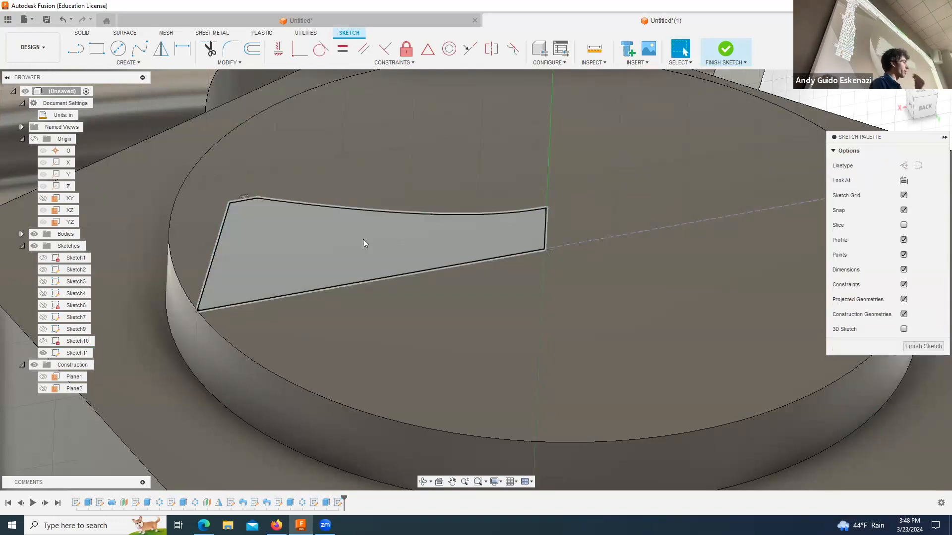
Step: Revolve the closed cap profile 360 degrees about its centre line, joining it to the hub boss
{"action": "scroll", "coordinate": [359, 247], "scroll_direction": "up", "scroll_amount": 1}
{"action": "scroll", "coordinate": [359, 245], "scroll_direction": "down", "scroll_amount": 3}
{"action": "scroll", "coordinate": [804, 226], "scroll_direction": "up", "scroll_amount": 1}
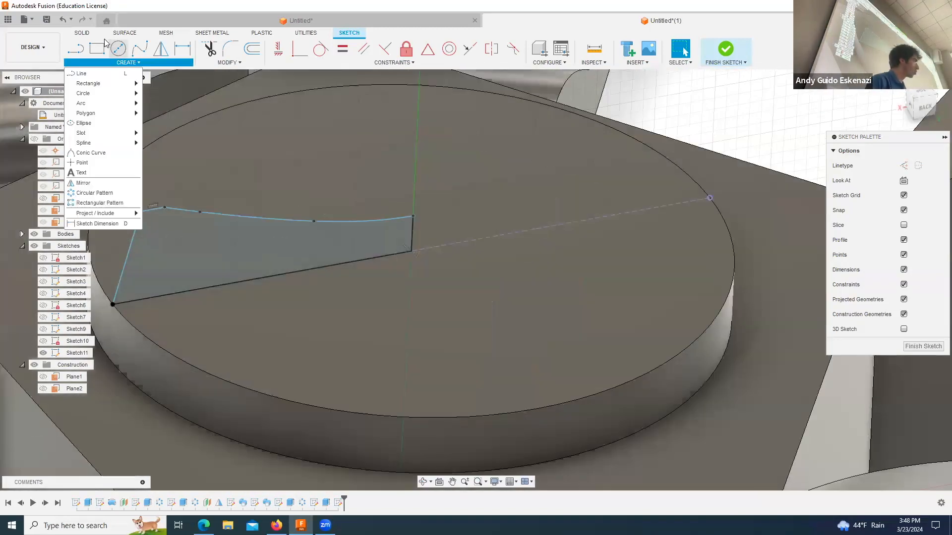
{"action": "left_click", "coordinate": [87, 36]}
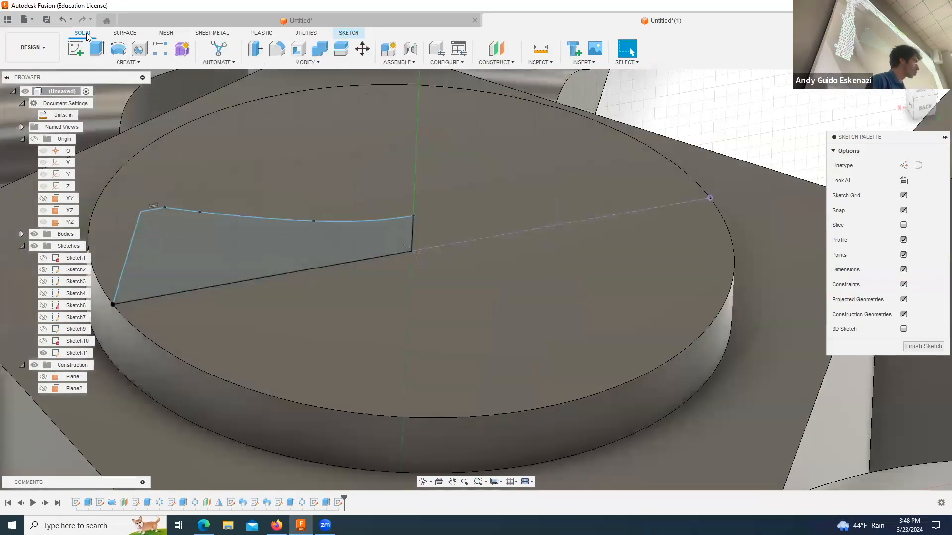
{"action": "left_click", "coordinate": [118, 49]}
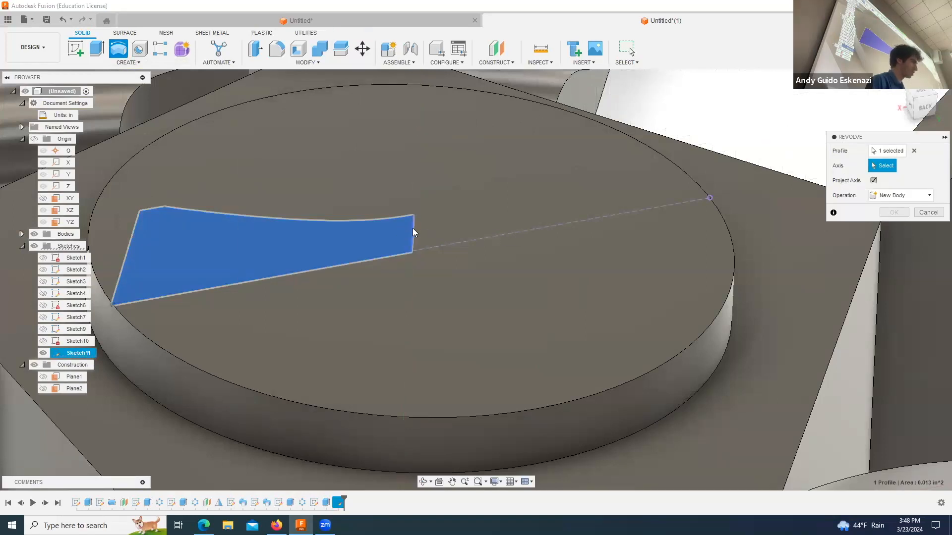
{"action": "left_click", "coordinate": [413, 232]}
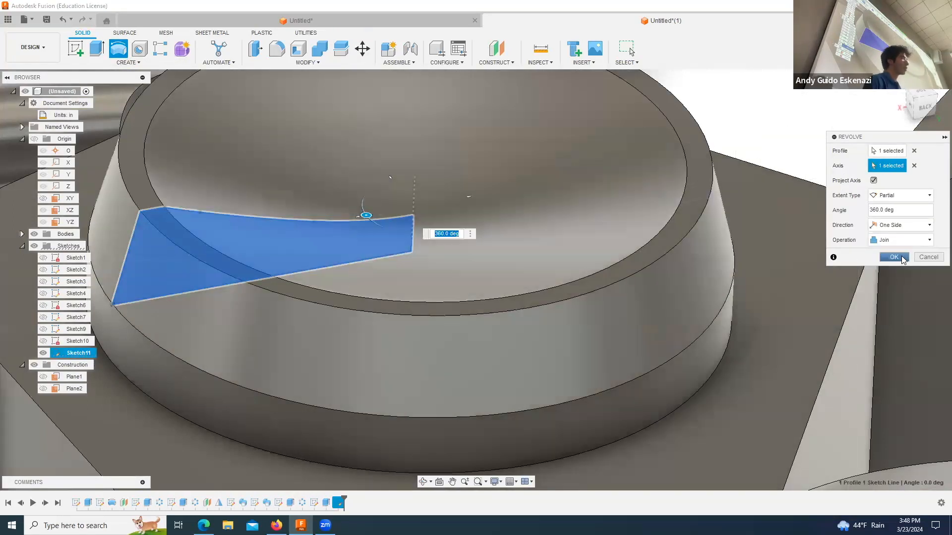
{"action": "left_click", "coordinate": [893, 257]}
Step: Mirror the revolved cap and the boss extrusion as features across Plane2 onto the hub's opposite face
{"action": "scroll", "coordinate": [519, 205], "scroll_direction": "down", "scroll_amount": 8}
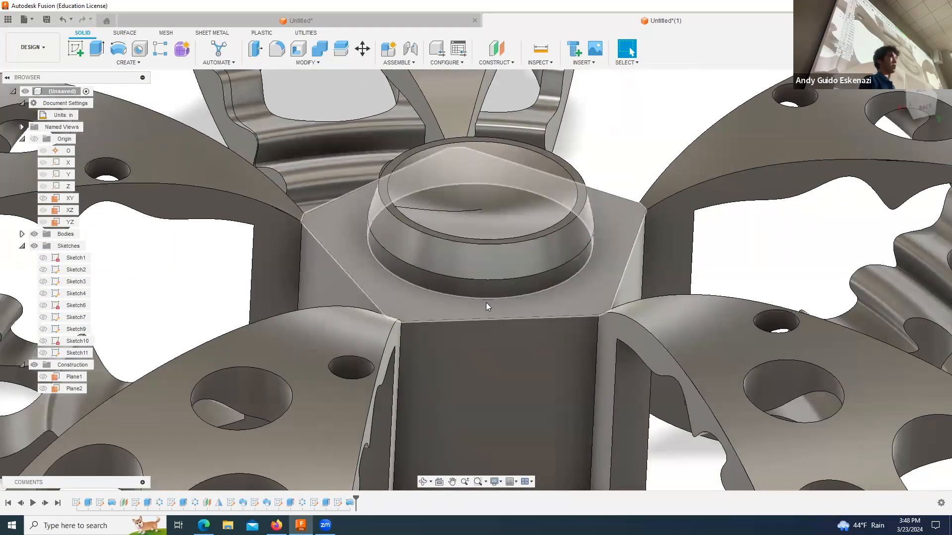
{"action": "scroll", "coordinate": [486, 303], "scroll_direction": "down", "scroll_amount": 3}
{"action": "scroll", "coordinate": [479, 371], "scroll_direction": "down", "scroll_amount": 5}
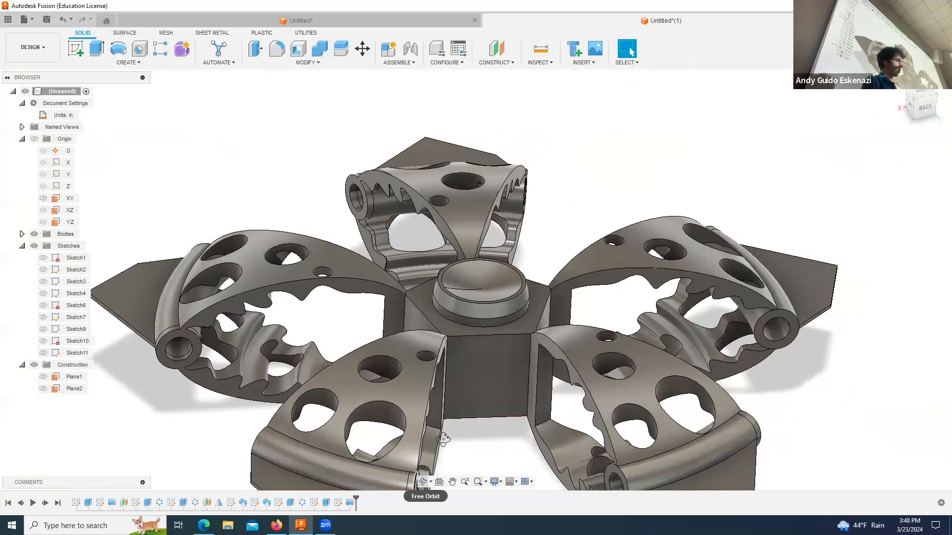
{"action": "left_click", "coordinate": [422, 482]}
{"action": "left_click_drag", "start_coordinate": [469, 323], "coordinate": [513, 281]}
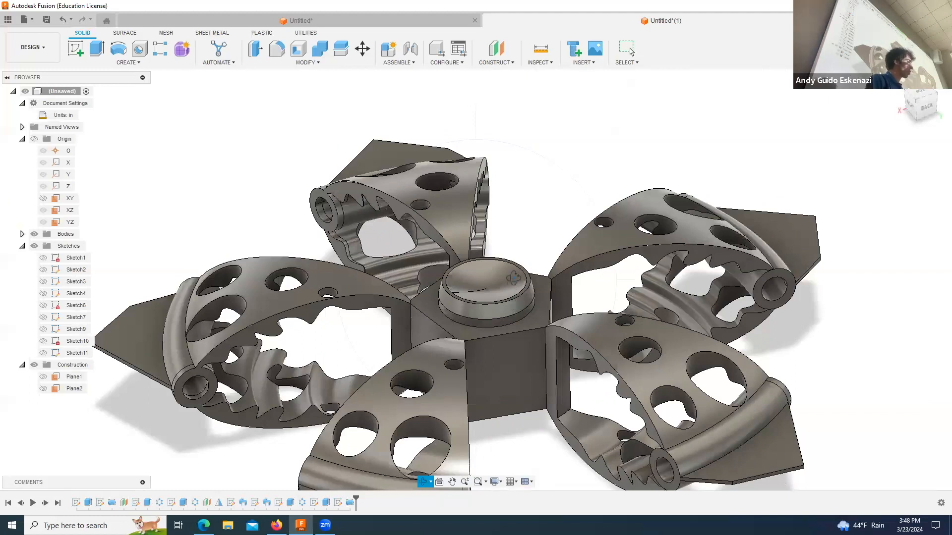
{"action": "left_click", "coordinate": [121, 65]}
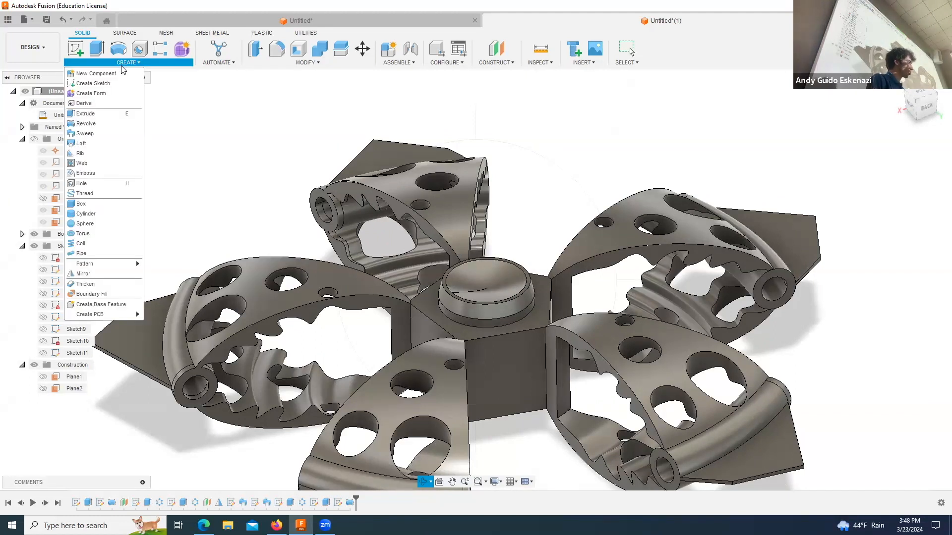
{"action": "left_click", "coordinate": [112, 270]}
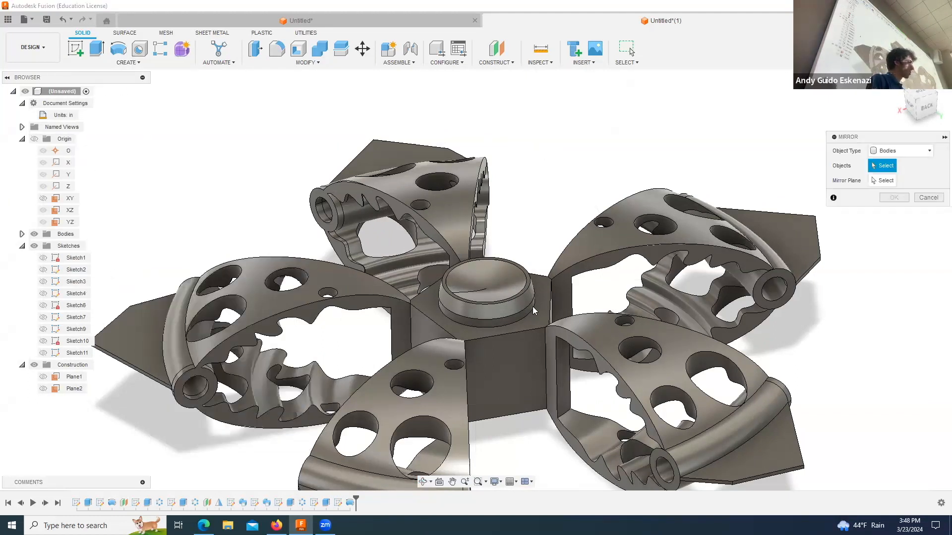
{"action": "scroll", "coordinate": [699, 267], "scroll_direction": "up", "scroll_amount": 3}
{"action": "left_click", "coordinate": [897, 146]}
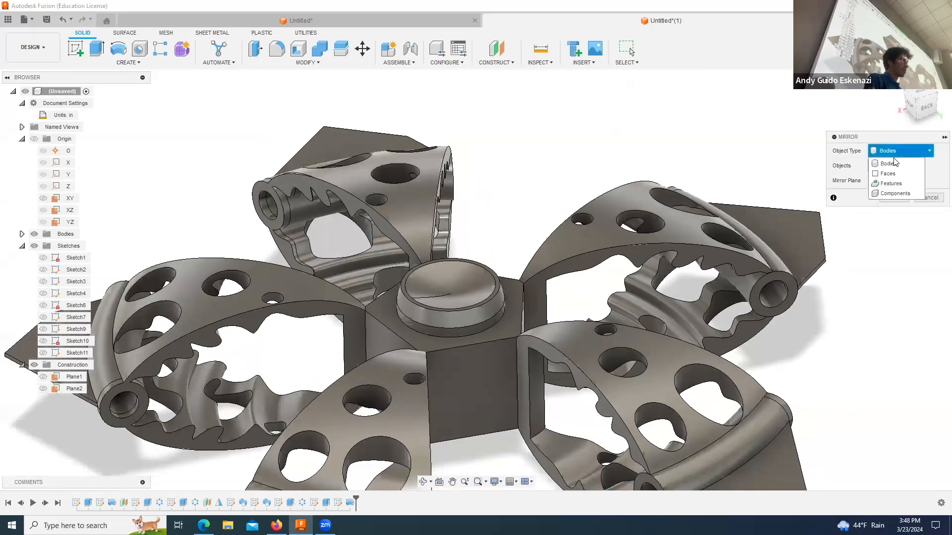
{"action": "left_click", "coordinate": [893, 182]}
{"action": "left_click", "coordinate": [461, 309]}
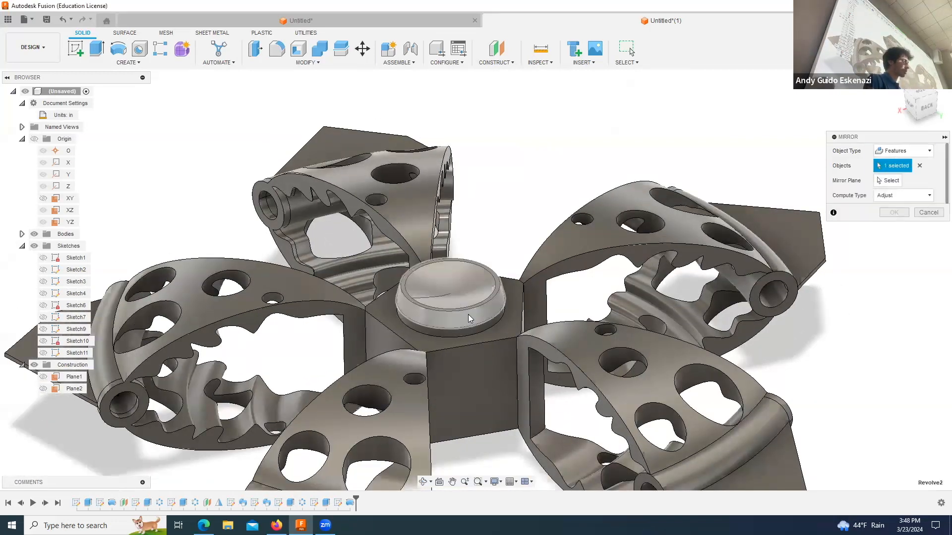
{"action": "left_click", "coordinate": [477, 331]}
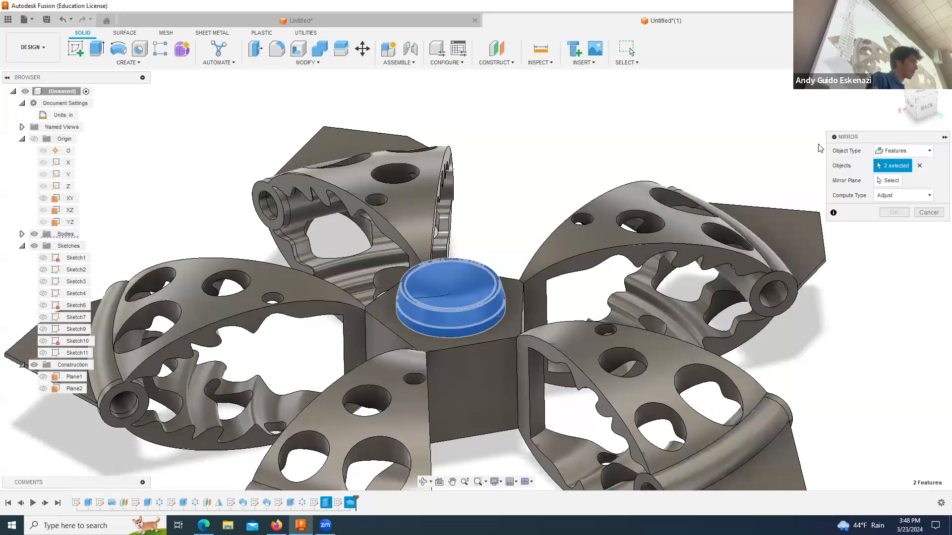
{"action": "left_click", "coordinate": [880, 181]}
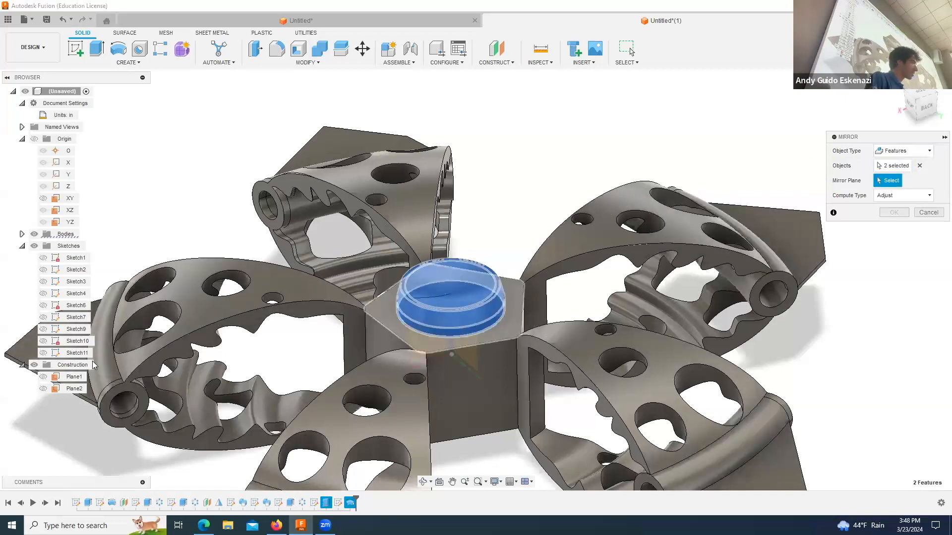
{"action": "left_click", "coordinate": [70, 389]}
{"action": "left_click", "coordinate": [894, 213]}
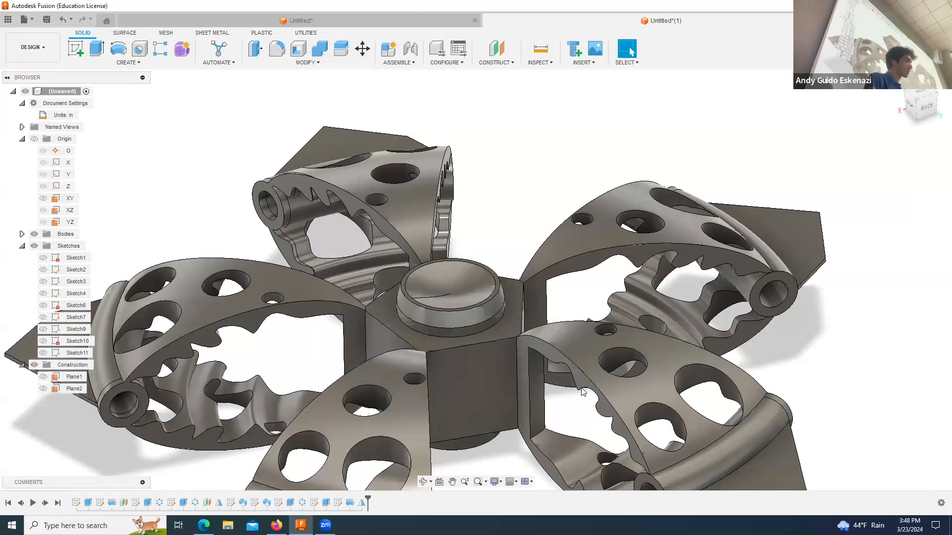
Step: Show the construction plane Plane2 and start a sketch on it
{"action": "middle_click_drag", "start_coordinate": [520, 376], "coordinate": [499, 347], "text": "shift"}
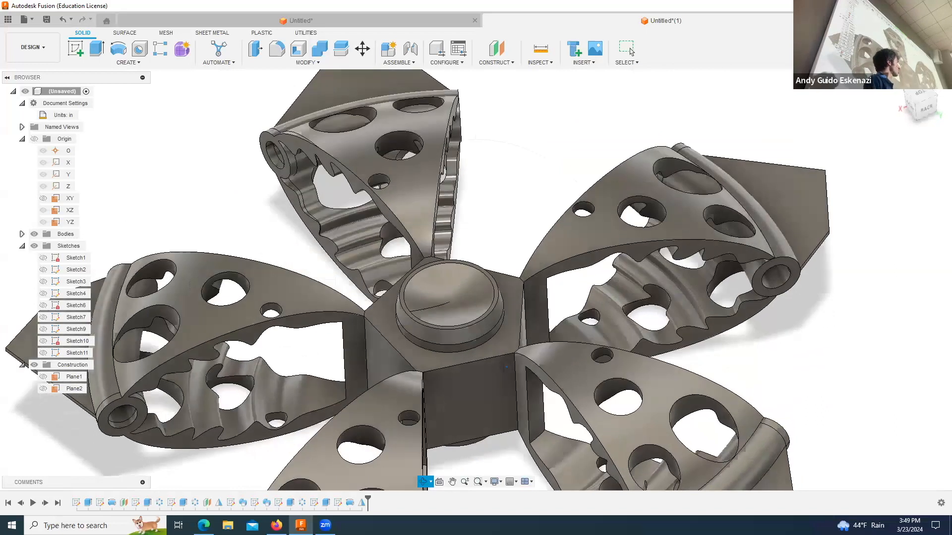
{"action": "scroll", "coordinate": [499, 347], "scroll_direction": "up", "scroll_amount": 3}
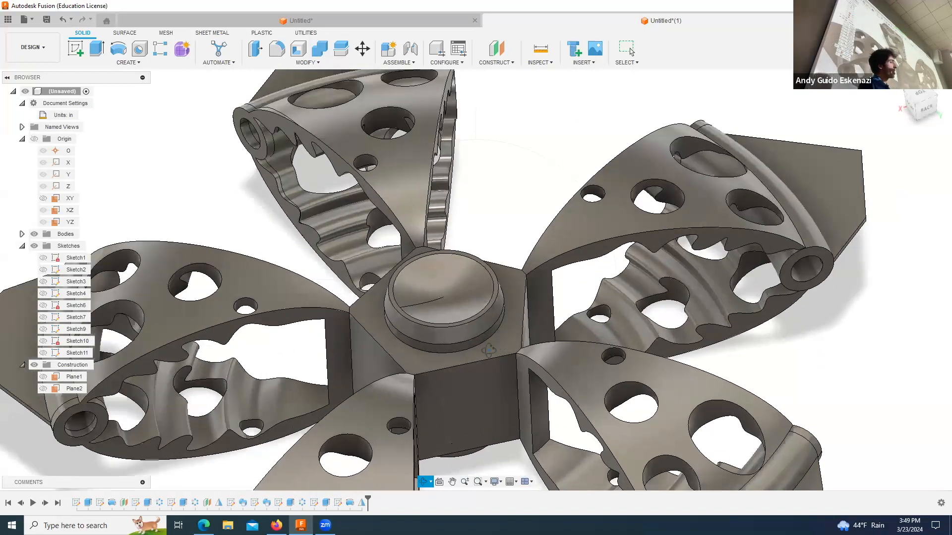
{"action": "scroll", "coordinate": [473, 376], "scroll_direction": "down", "scroll_amount": 3}
{"action": "middle_click_drag", "start_coordinate": [473, 375], "coordinate": [466, 399], "text": "shift"}
{"action": "left_click", "coordinate": [43, 388]}
{"action": "left_click", "coordinate": [75, 48]}
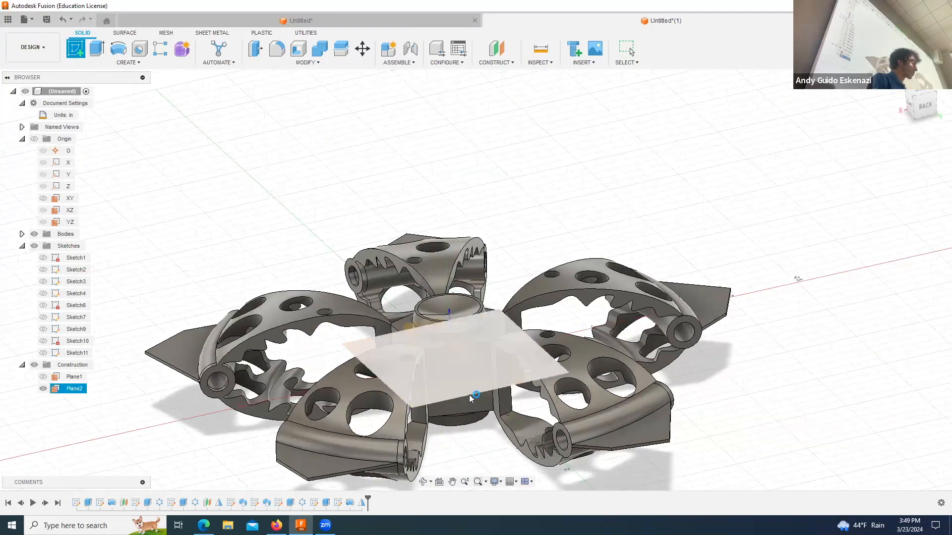
{"action": "left_click", "coordinate": [470, 396]}
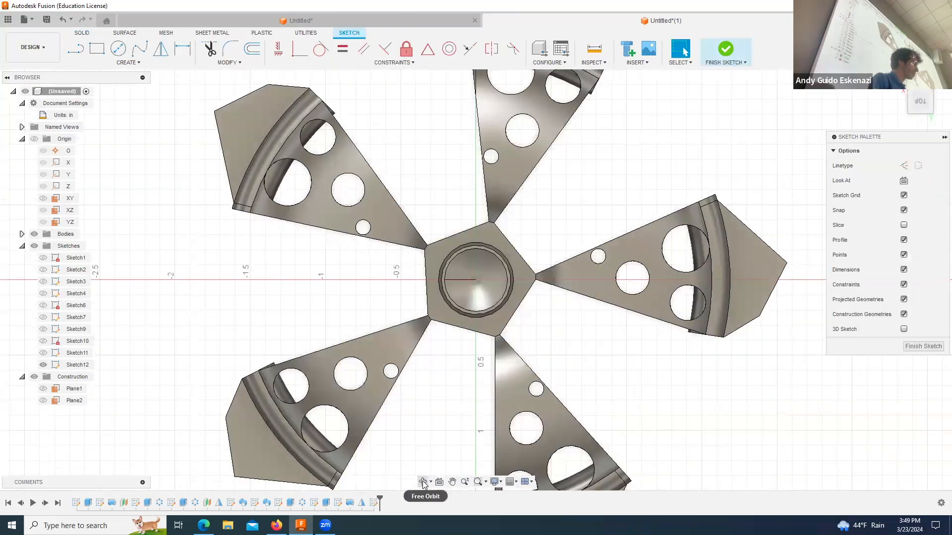
Step: Sketch a circle about 1.03 in in diameter, centred on the hub's axis
{"action": "left_click", "coordinate": [423, 481]}
{"action": "left_click_drag", "start_coordinate": [410, 313], "coordinate": [440, 275]}
{"action": "scroll", "coordinate": [440, 275], "scroll_direction": "up", "scroll_amount": 2}
{"action": "left_click", "coordinate": [117, 48]}
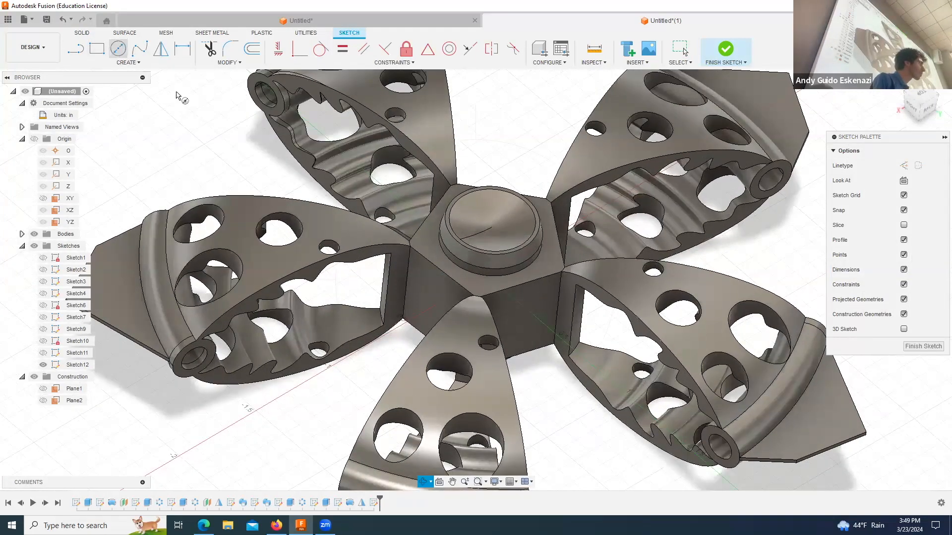
{"action": "left_click", "coordinate": [483, 275]}
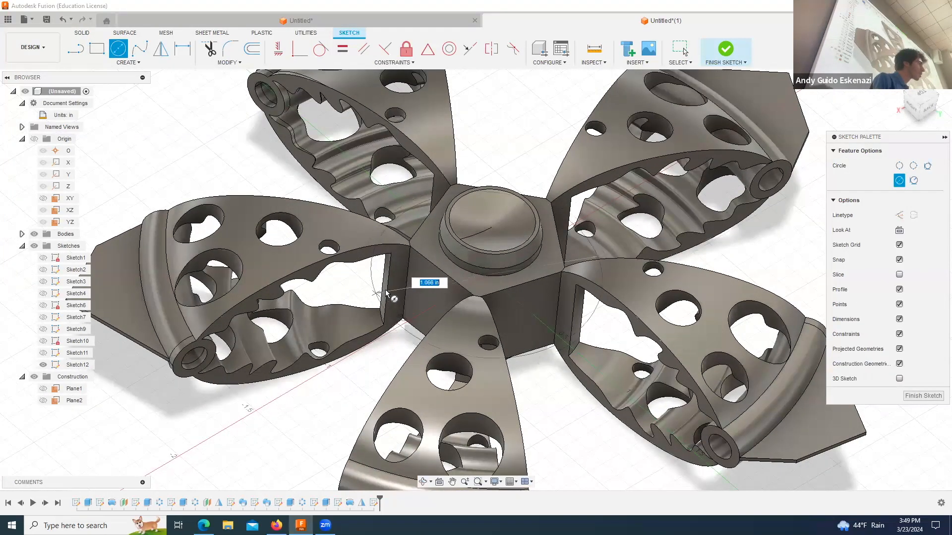
{"action": "left_click", "coordinate": [385, 290]}
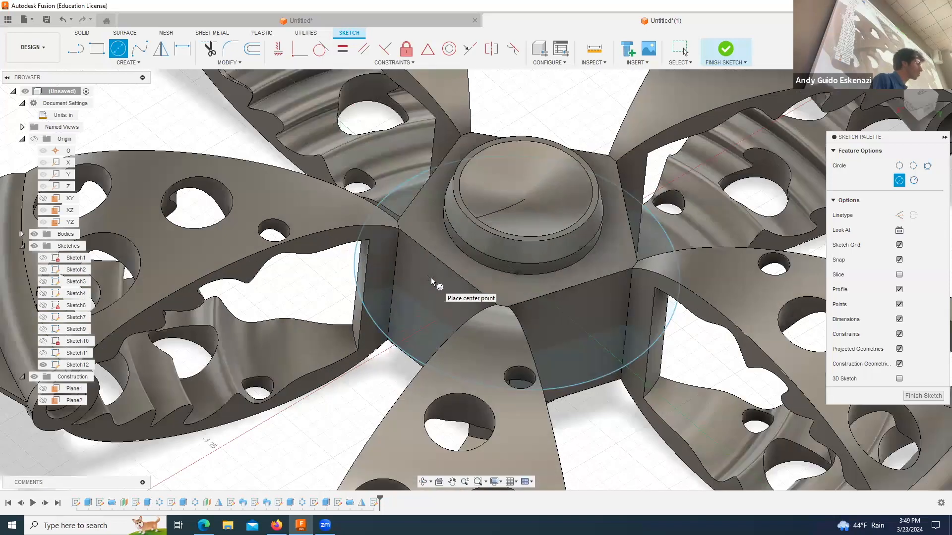
Step: Dimension the hub circle's diameter to 1.00 in
{"action": "scroll", "coordinate": [431, 277], "scroll_direction": "up", "scroll_amount": 3}
{"action": "left_click", "coordinate": [182, 48]}
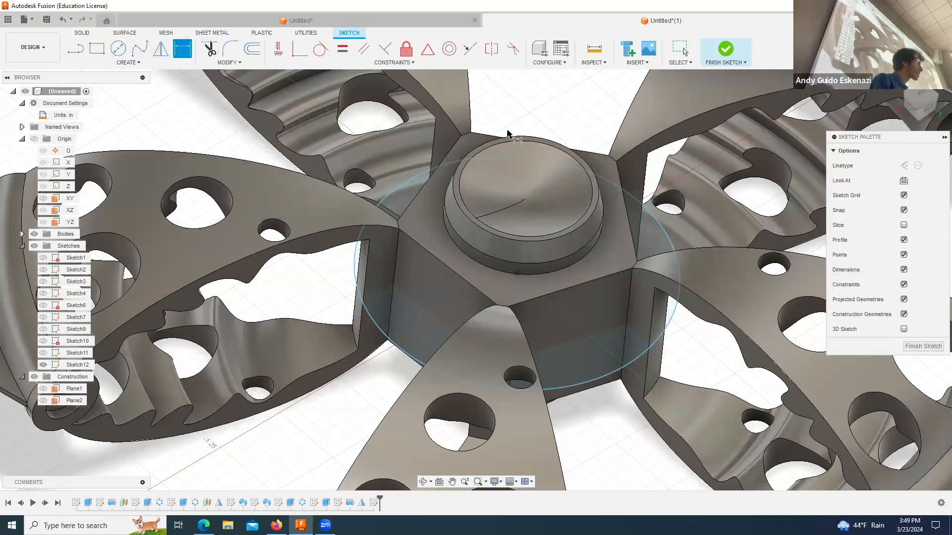
{"action": "left_click", "coordinate": [521, 157]}
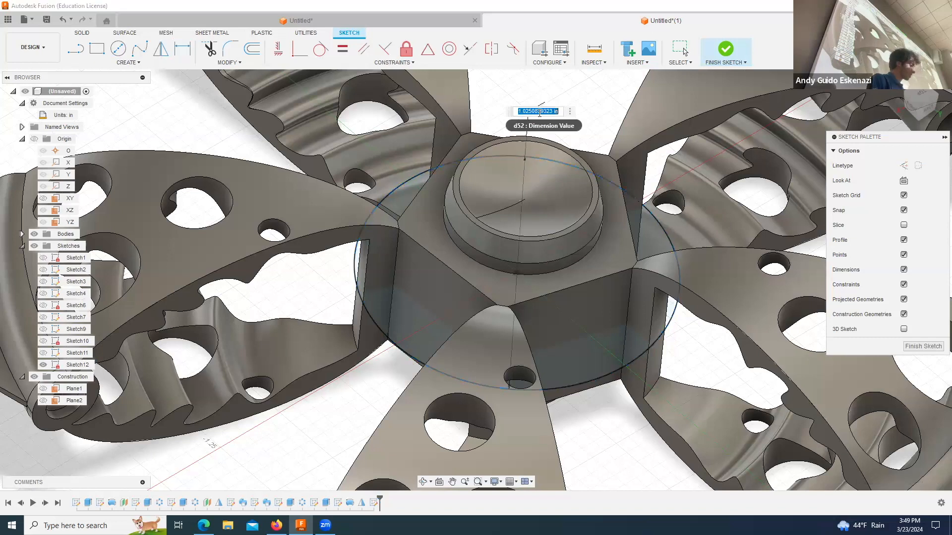
{"action": "left_click", "coordinate": [538, 115]}
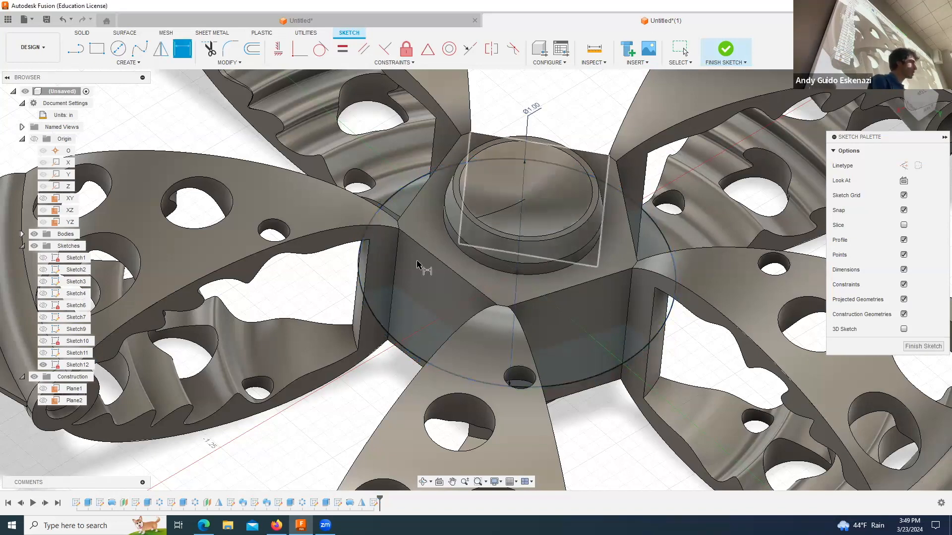
Step: Extrude the circle on two sides, 0.05 in each way, and join it to the hub as a central disc
{"action": "left_click", "coordinate": [80, 33]}
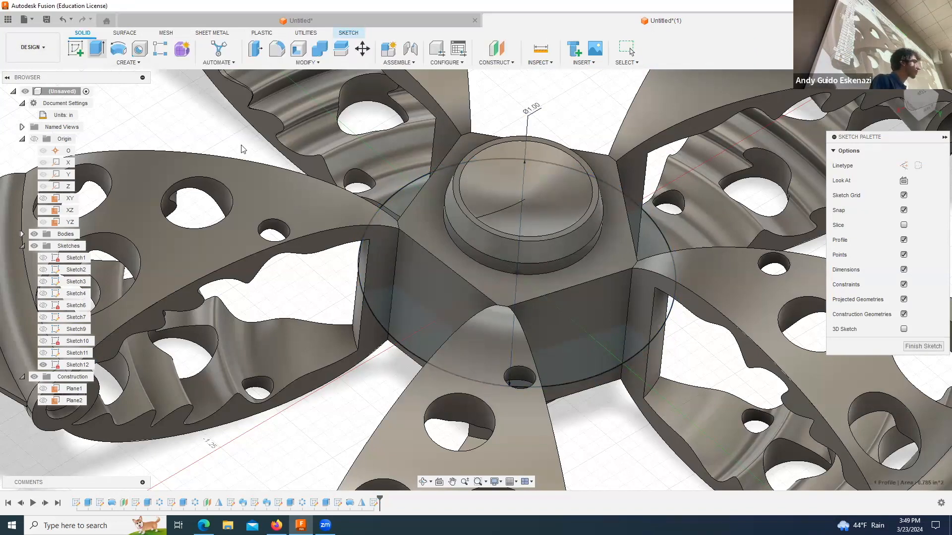
{"action": "left_click", "coordinate": [96, 48]}
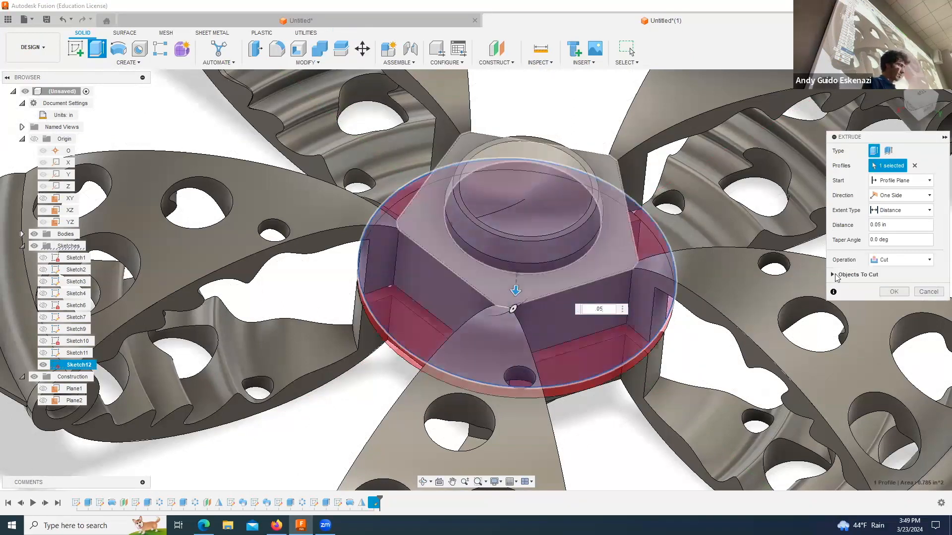
{"action": "left_click", "coordinate": [885, 195]}
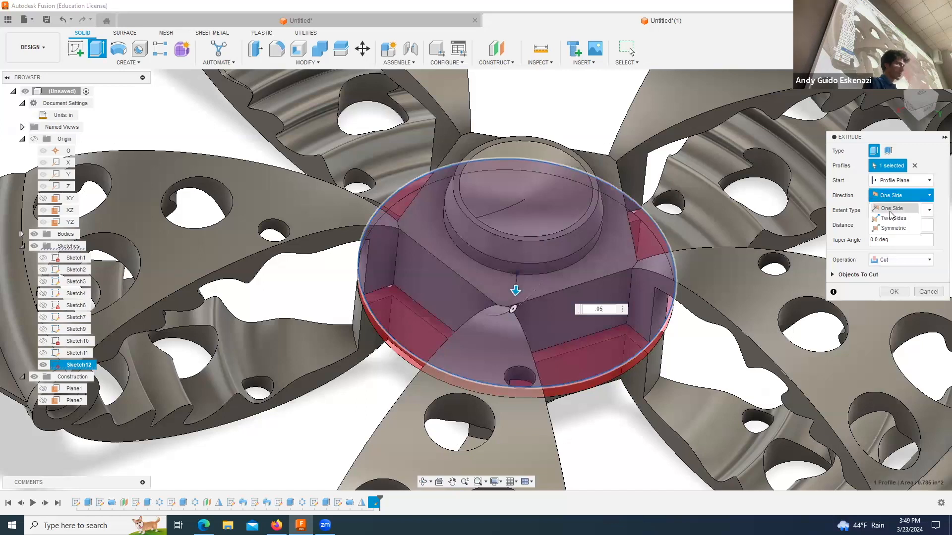
{"action": "left_click", "coordinate": [893, 217]}
{"action": "left_click", "coordinate": [895, 304]}
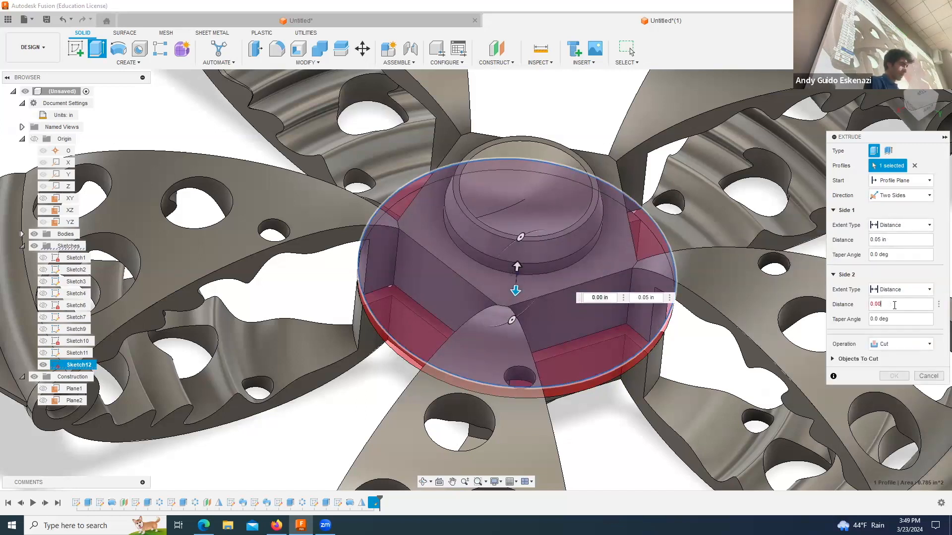
{"action": "type", "text": "0.05"}
{"action": "left_click", "coordinate": [899, 344]}
{"action": "left_click", "coordinate": [896, 364]}
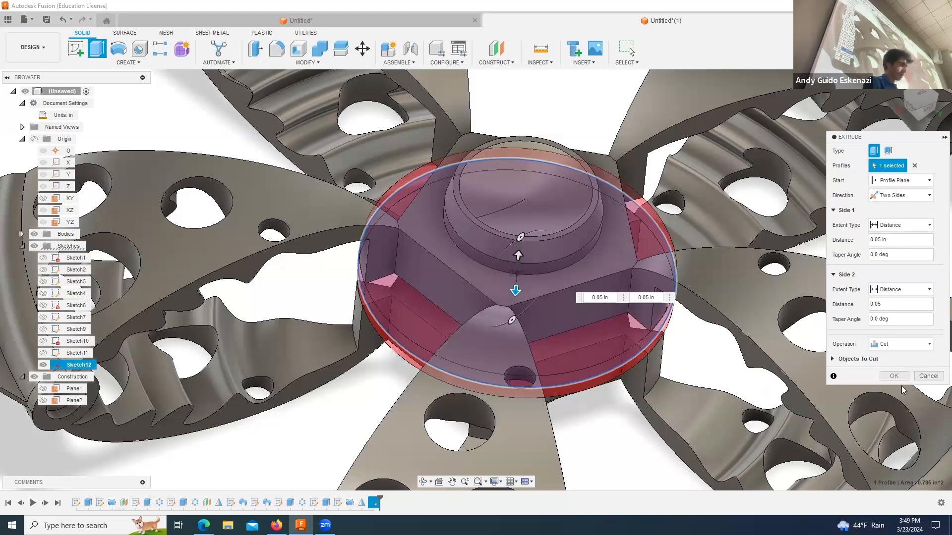
{"action": "left_click", "coordinate": [899, 344]}
{"action": "left_click", "coordinate": [886, 357]}
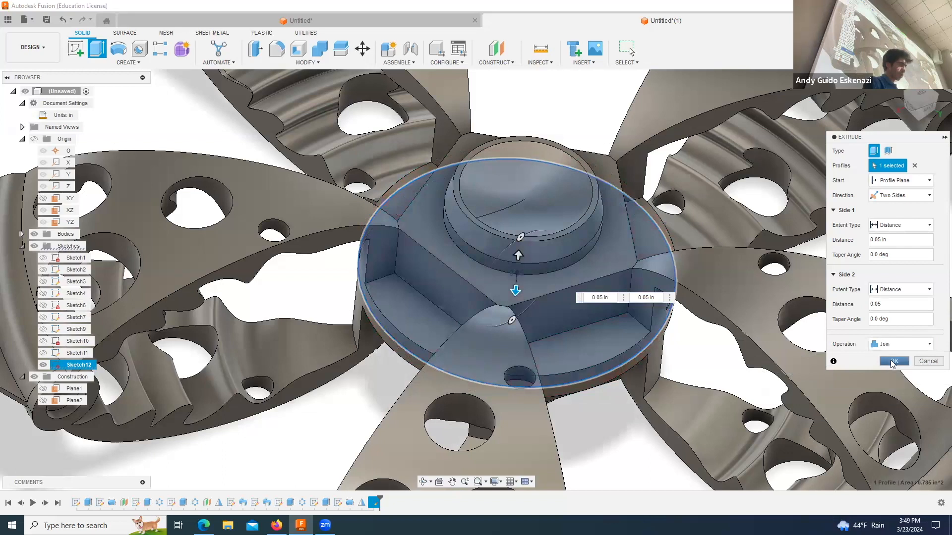
{"action": "left_click", "coordinate": [903, 375]}
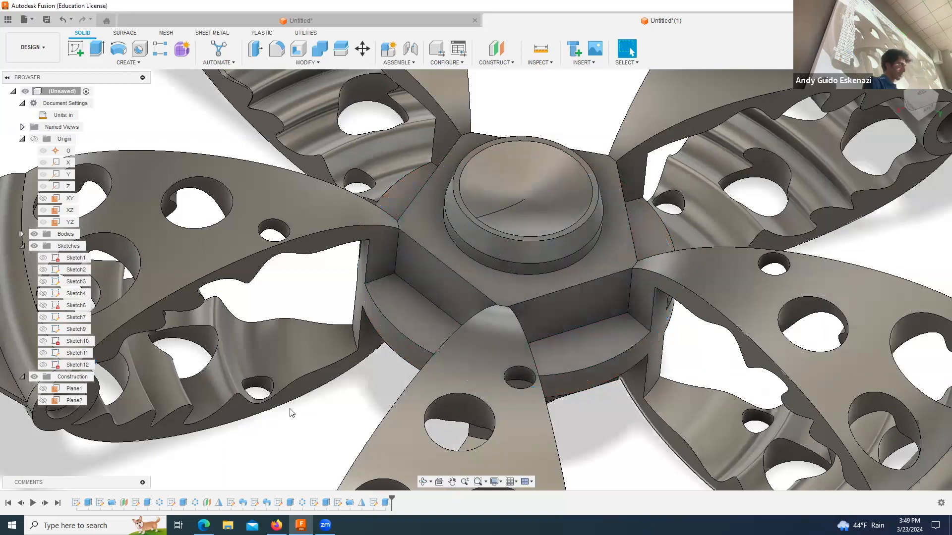
{"action": "left_click", "coordinate": [422, 482]}
{"action": "left_click_drag", "start_coordinate": [427, 387], "coordinate": [504, 260]}
{"action": "scroll", "coordinate": [435, 290], "scroll_direction": "down", "scroll_amount": 6}
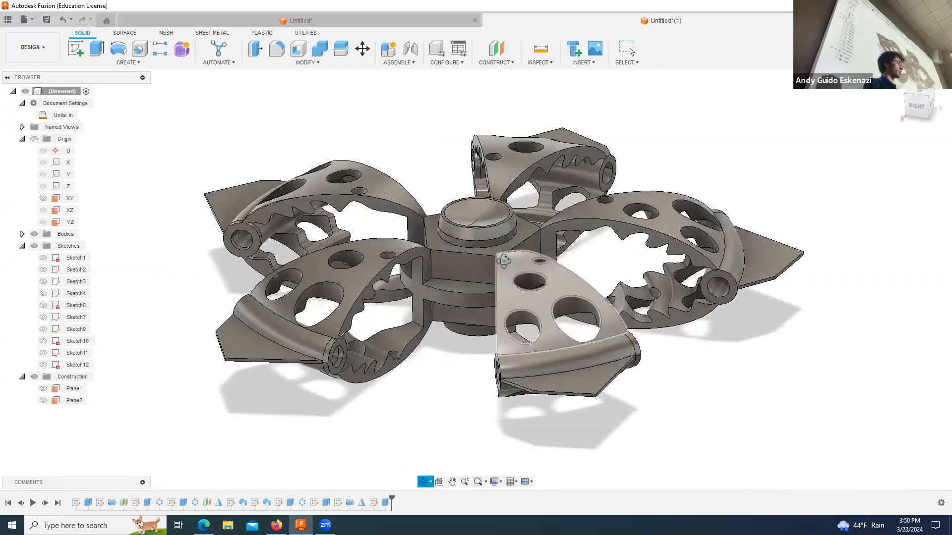
{"action": "left_click_drag", "start_coordinate": [704, 163], "coordinate": [722, 145]}
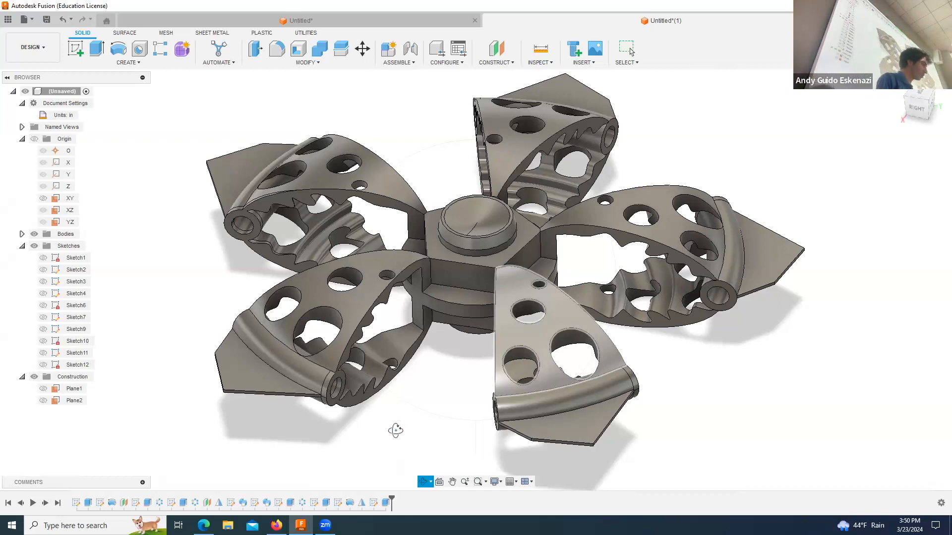
Step: Switch to the Week 3 presentation in Google Slides and bring up the "Preview into Week 4" slide
{"action": "left_click", "coordinate": [203, 525]}
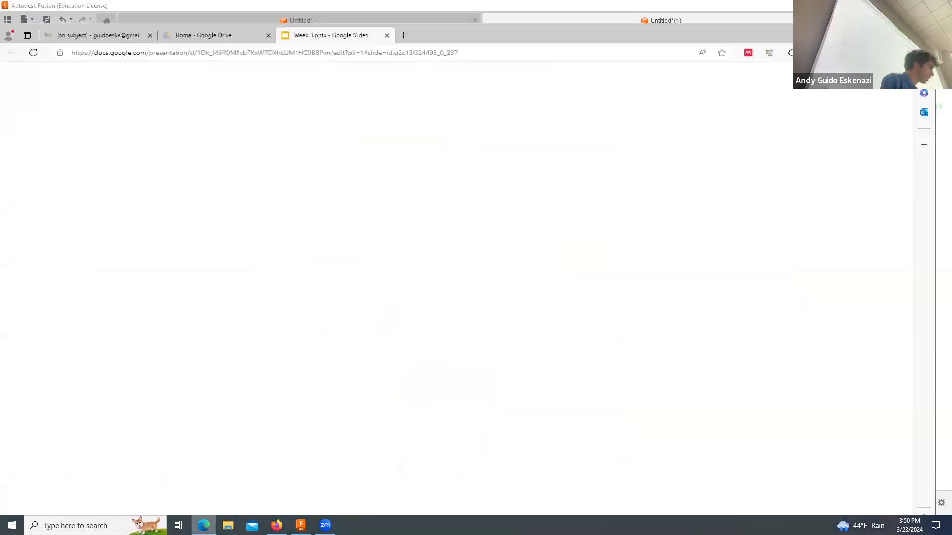
{"action": "scroll", "coordinate": [59, 452], "scroll_direction": "down", "scroll_amount": 3}
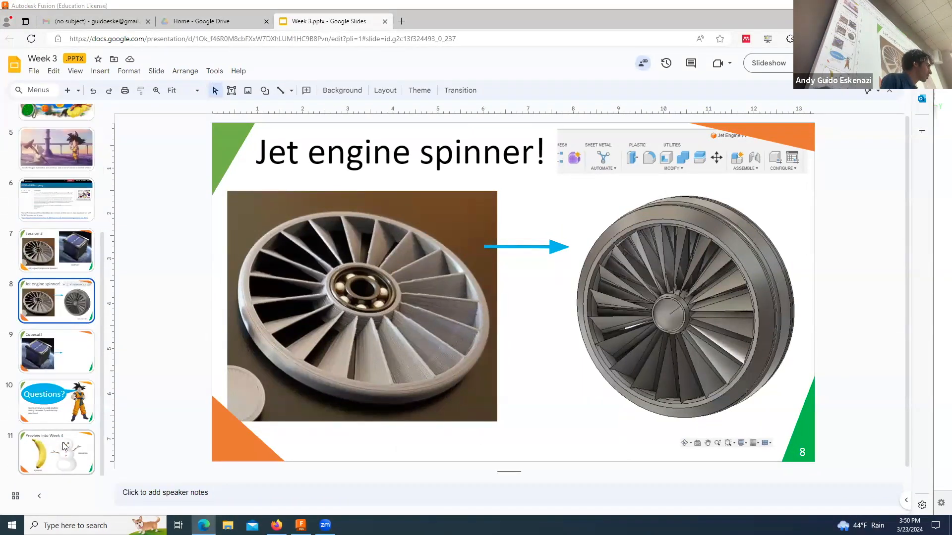
{"action": "left_click", "coordinate": [63, 443]}
{"action": "key", "text": "Up"}
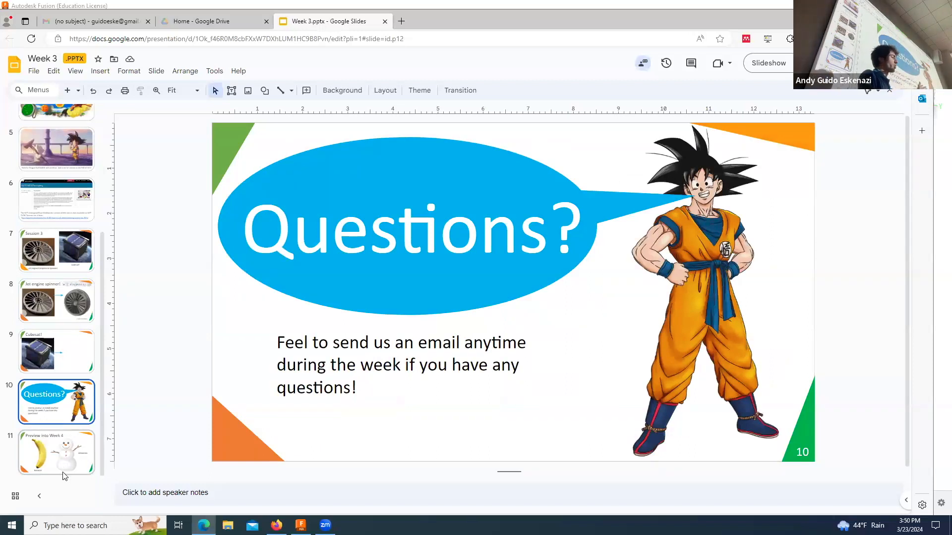
{"action": "left_click", "coordinate": [59, 465]}
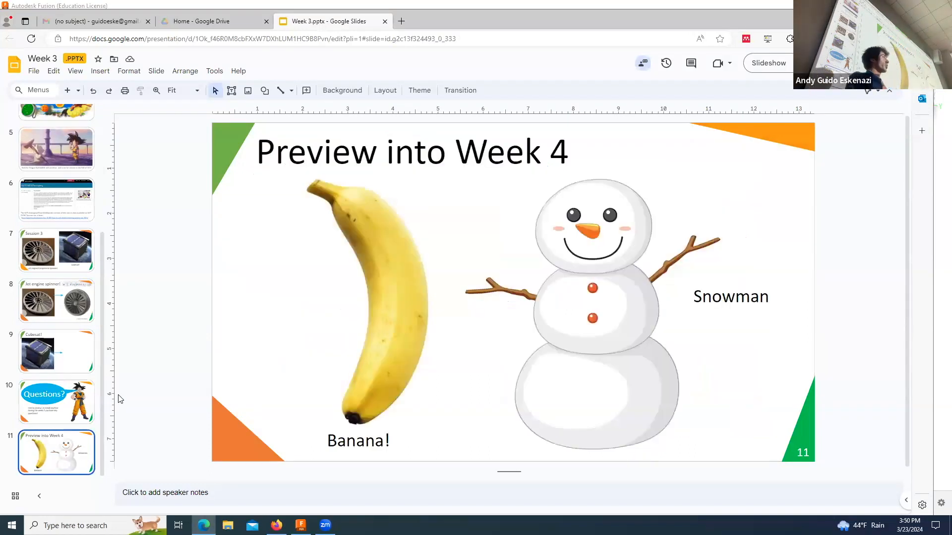
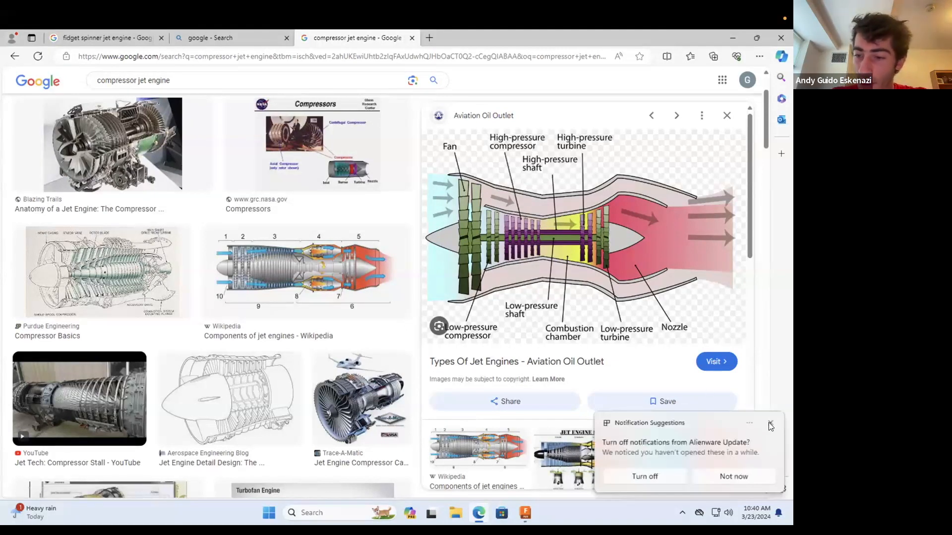
Step: Bring up the fidget spinner jet engine image results in the browser and switch to the empty Fusion design
{"action": "left_click", "coordinate": [767, 422]}
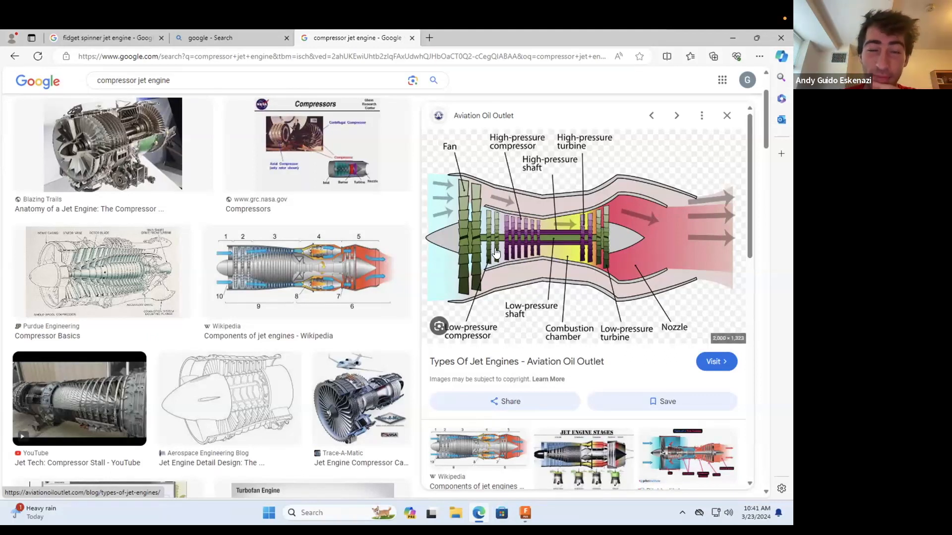
{"action": "left_click", "coordinate": [97, 36]}
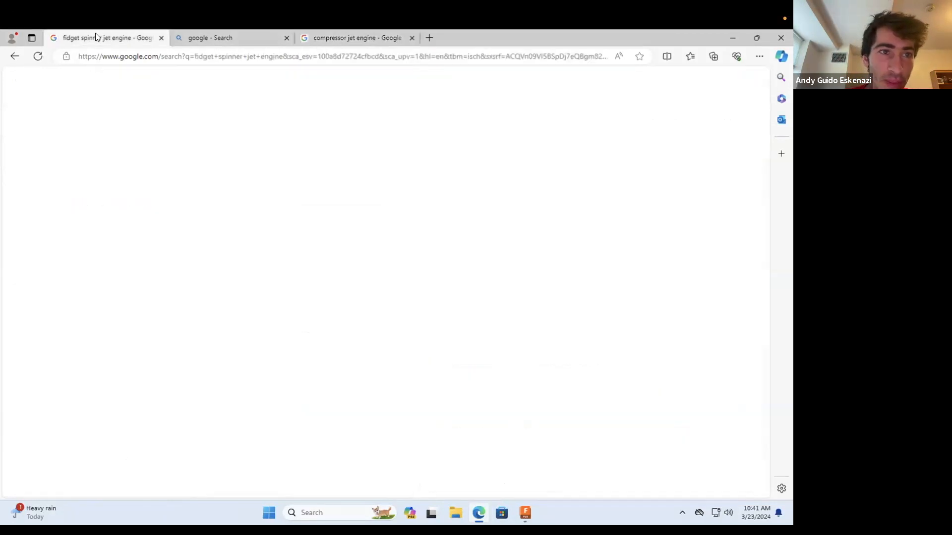
{"action": "left_click_drag", "start_coordinate": [96, 33], "coordinate": [220, 35]}
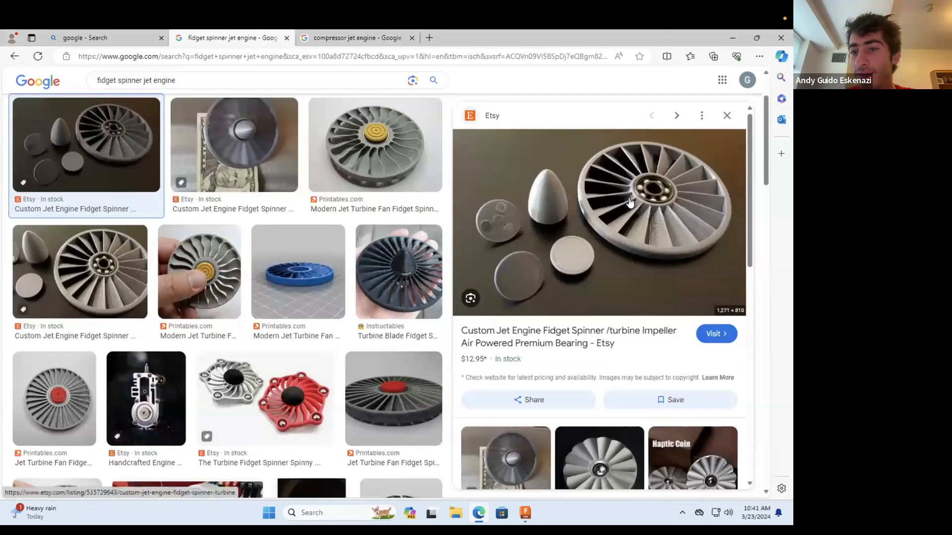
{"action": "left_click_drag", "start_coordinate": [578, 38], "coordinate": [515, 87]}
{"action": "left_click", "coordinate": [677, 87]}
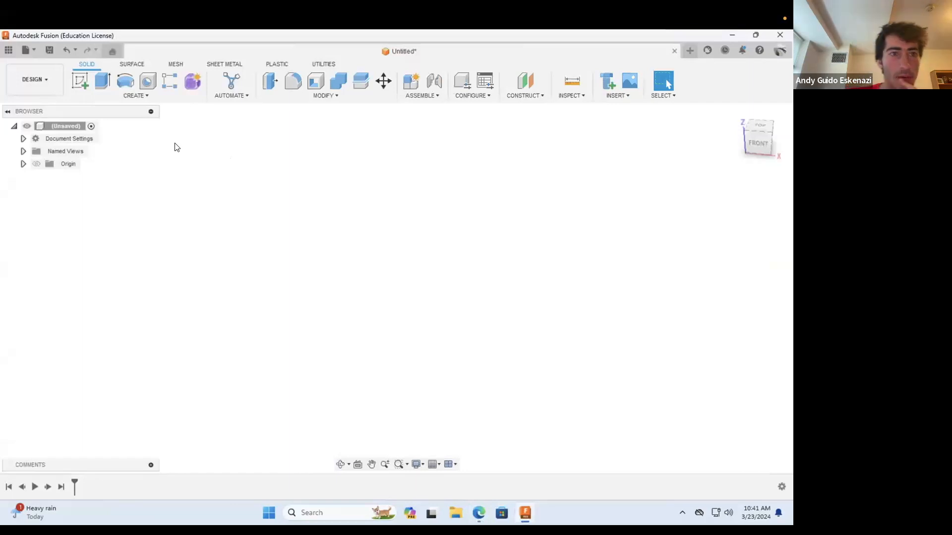
Step: Start a sketch on the XY plane and draw a horizontal construction line 0.5 in long from the origin along the positive X axis
{"action": "left_click", "coordinate": [80, 82]}
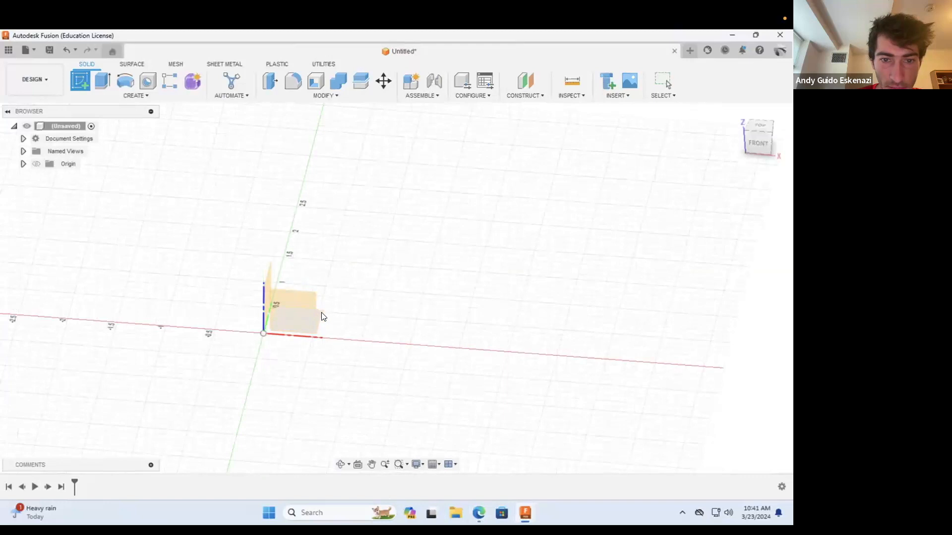
{"action": "left_click", "coordinate": [323, 315]}
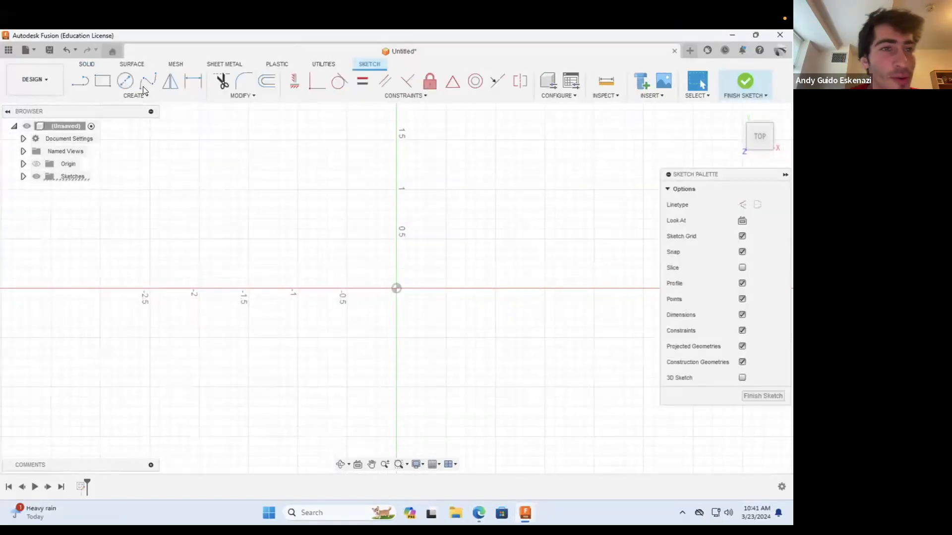
{"action": "left_click", "coordinate": [76, 79]}
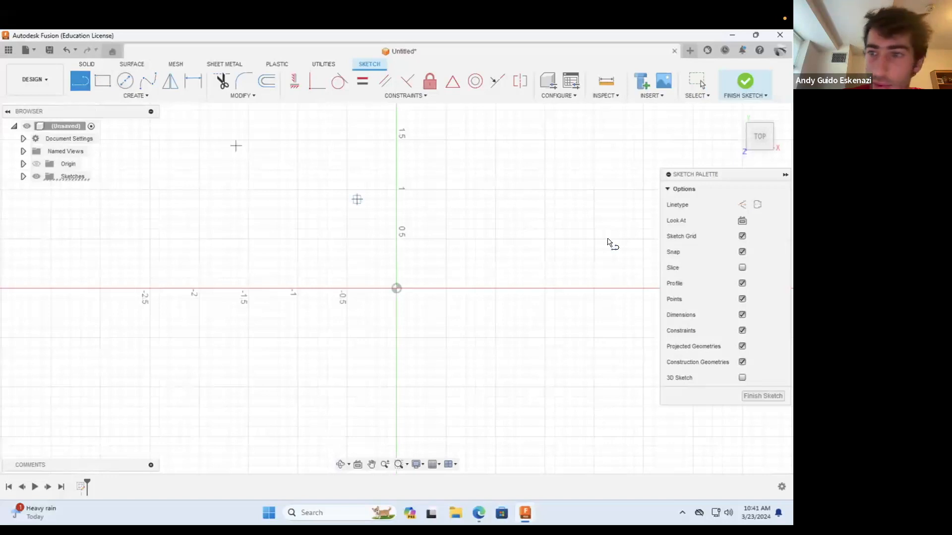
{"action": "left_click", "coordinate": [742, 205]}
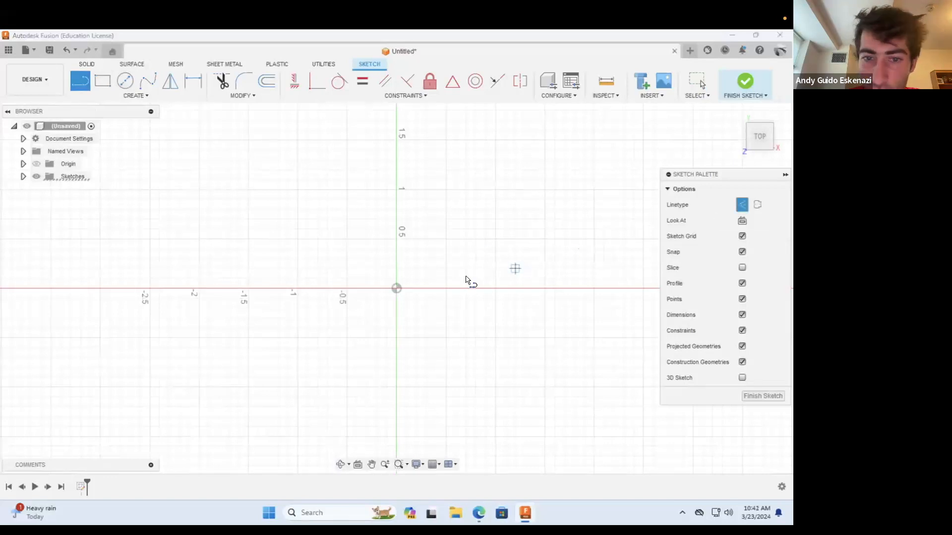
{"action": "left_click", "coordinate": [397, 288]}
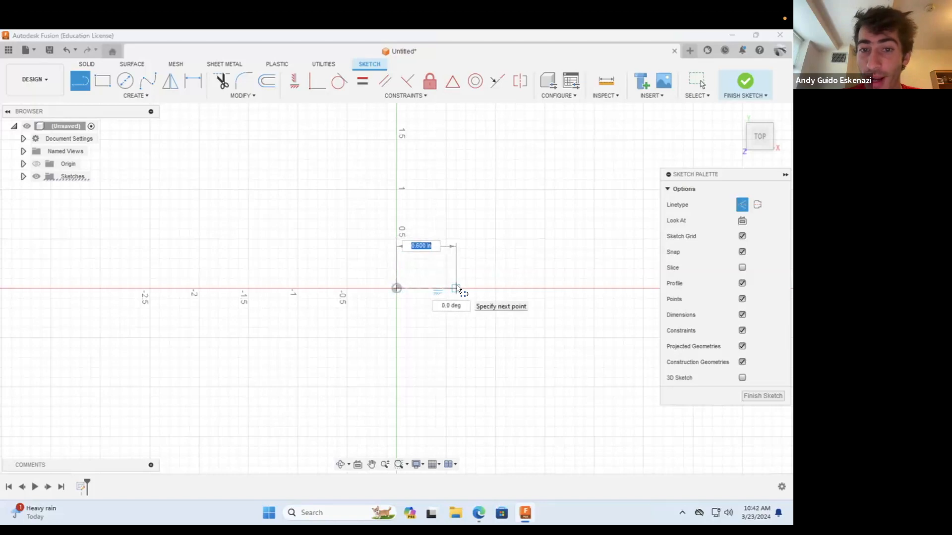
{"action": "scroll", "coordinate": [392, 288], "scroll_direction": "up", "scroll_amount": 3}
{"action": "scroll", "coordinate": [389, 289], "scroll_direction": "up", "scroll_amount": 1}
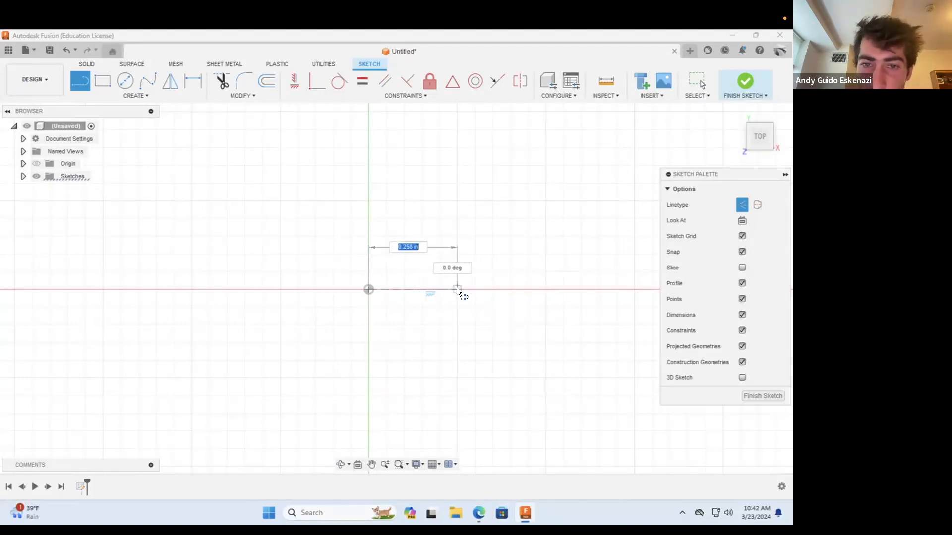
{"action": "left_click", "coordinate": [545, 290]}
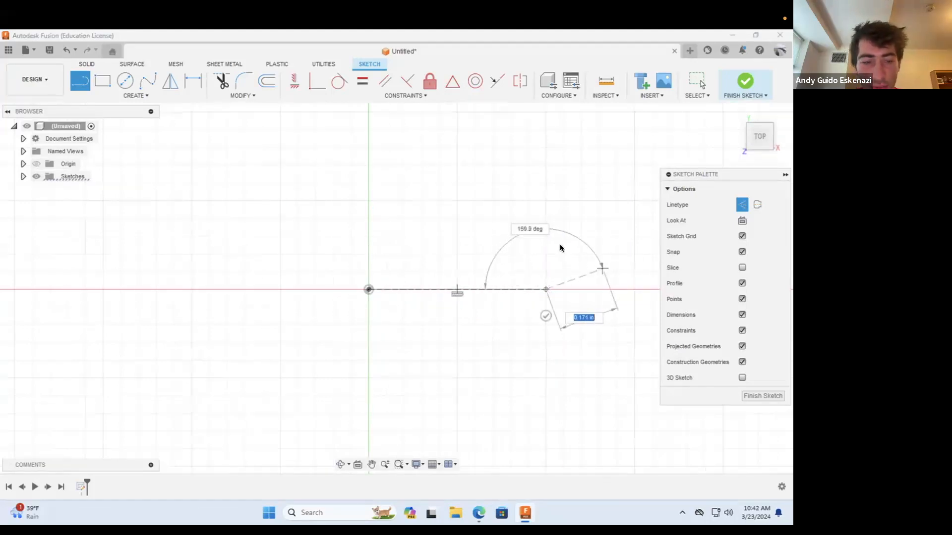
{"action": "left_click", "coordinate": [491, 153]}
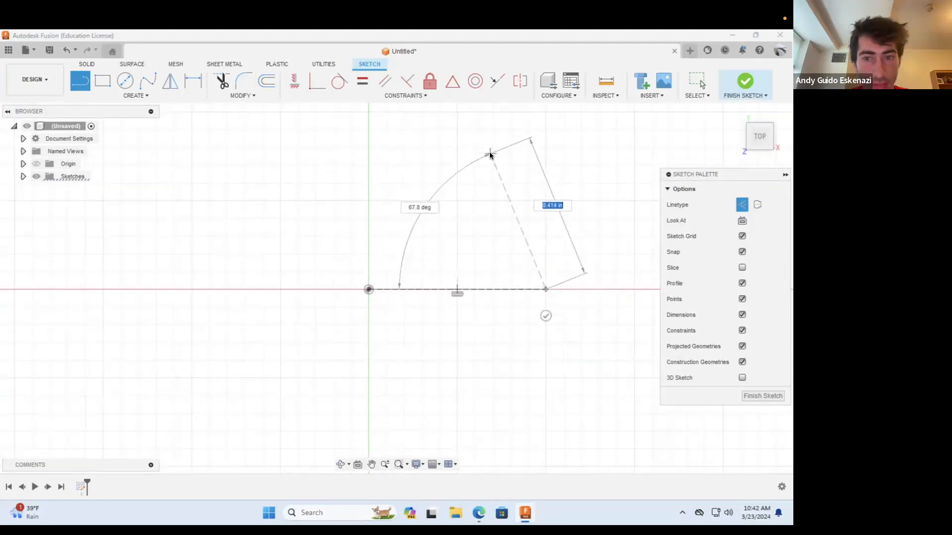
{"action": "key", "text": "Escape"}
{"action": "left_click", "coordinate": [505, 189]}
{"action": "right_click", "coordinate": [505, 189]}
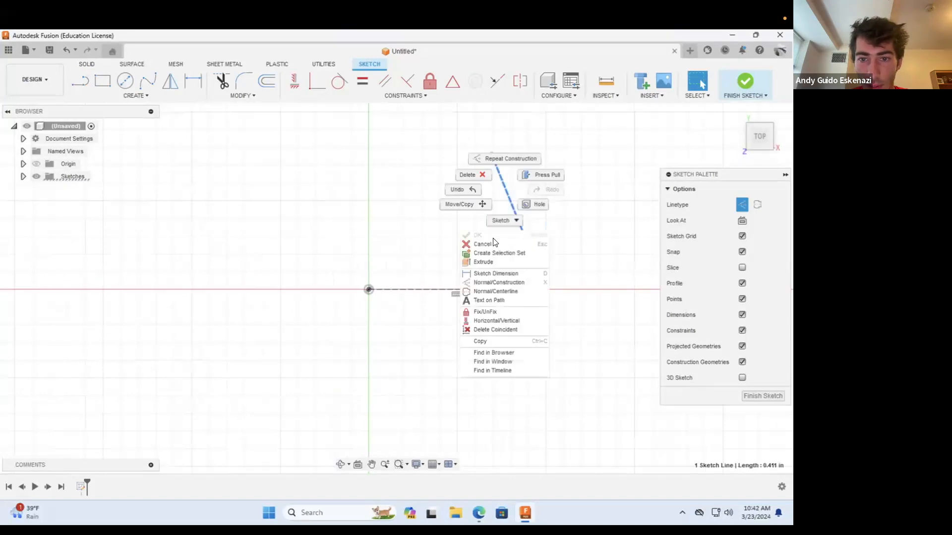
{"action": "left_click", "coordinate": [471, 176]}
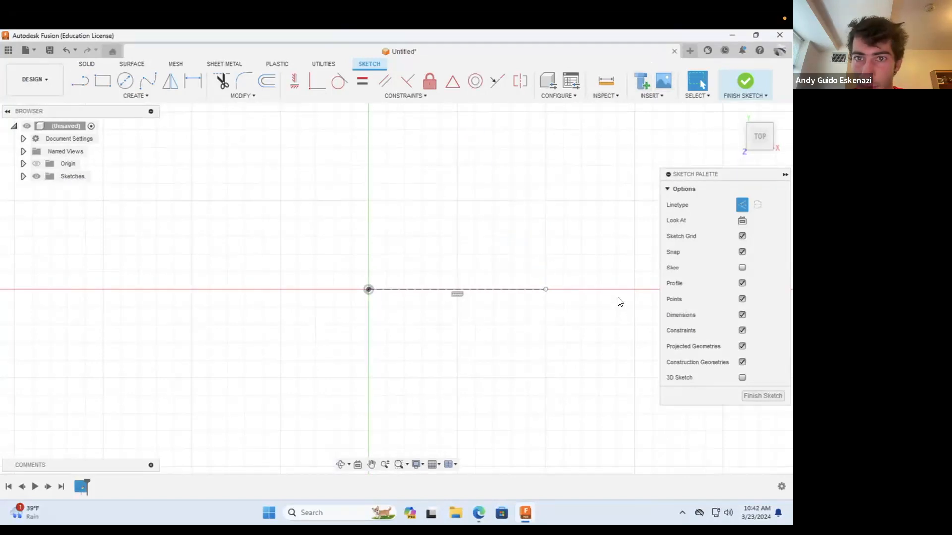
Step: Sketch the airfoil's upper curve as a solid spline from the origin through four points above the construction line to its far end
{"action": "left_click", "coordinate": [140, 79]}
{"action": "left_click", "coordinate": [369, 290]}
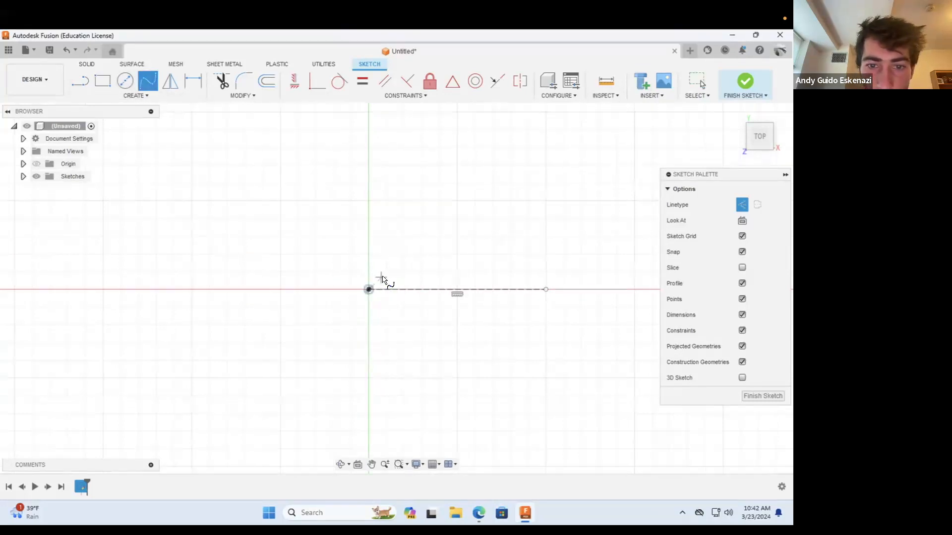
{"action": "scroll", "coordinate": [385, 278], "scroll_direction": "down", "scroll_amount": 1}
{"action": "left_click", "coordinate": [742, 205]}
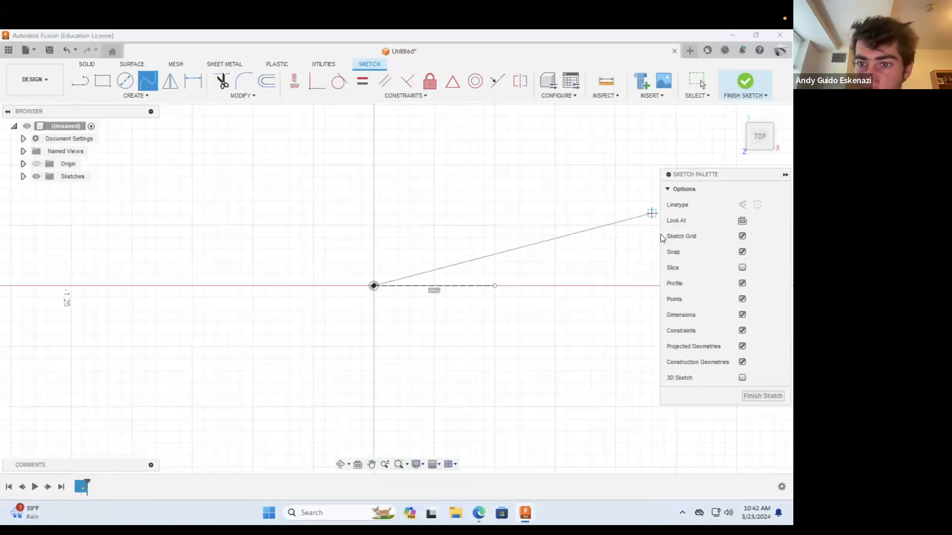
{"action": "scroll", "coordinate": [515, 275], "scroll_direction": "up", "scroll_amount": 1}
{"action": "scroll", "coordinate": [512, 276], "scroll_direction": "up", "scroll_amount": 3}
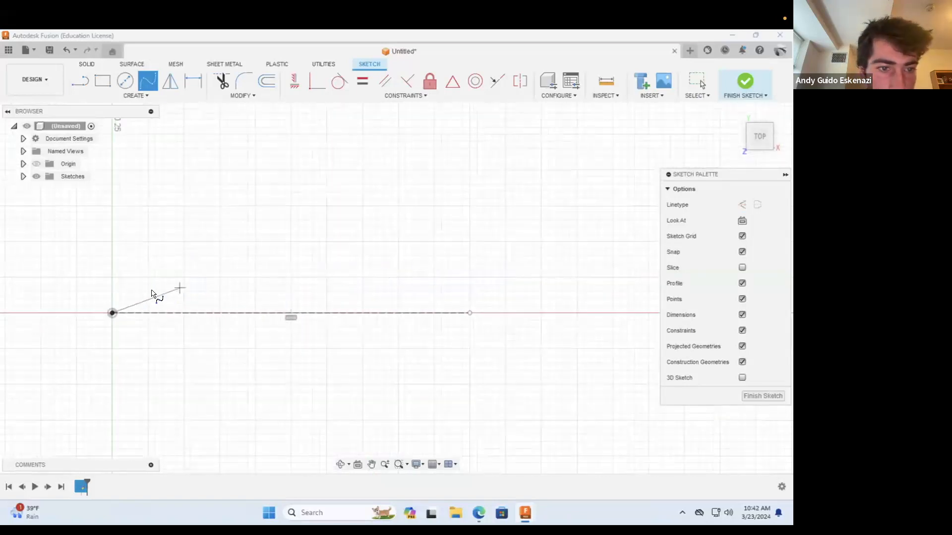
{"action": "left_click", "coordinate": [133, 299]}
{"action": "left_click", "coordinate": [220, 284]}
{"action": "left_click", "coordinate": [319, 284]}
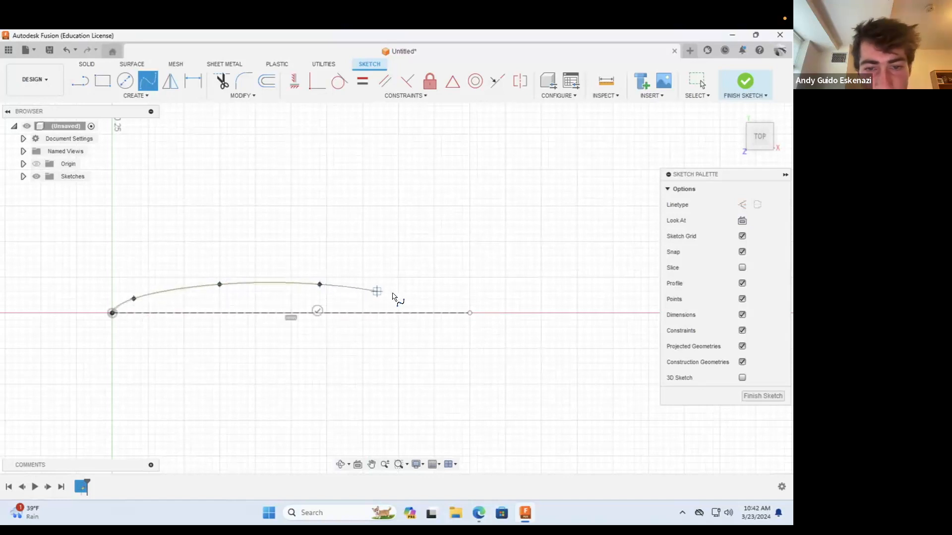
{"action": "left_click", "coordinate": [406, 298]}
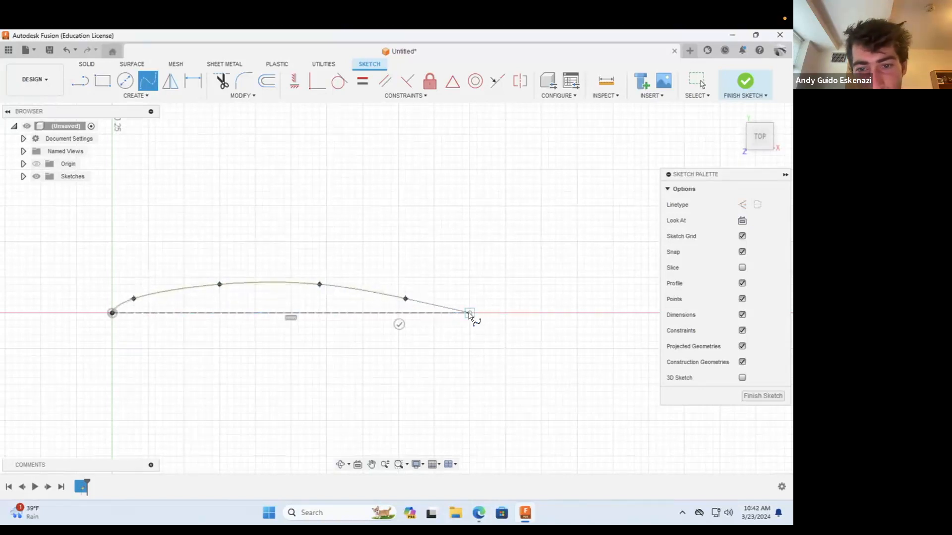
{"action": "left_click", "coordinate": [470, 313]}
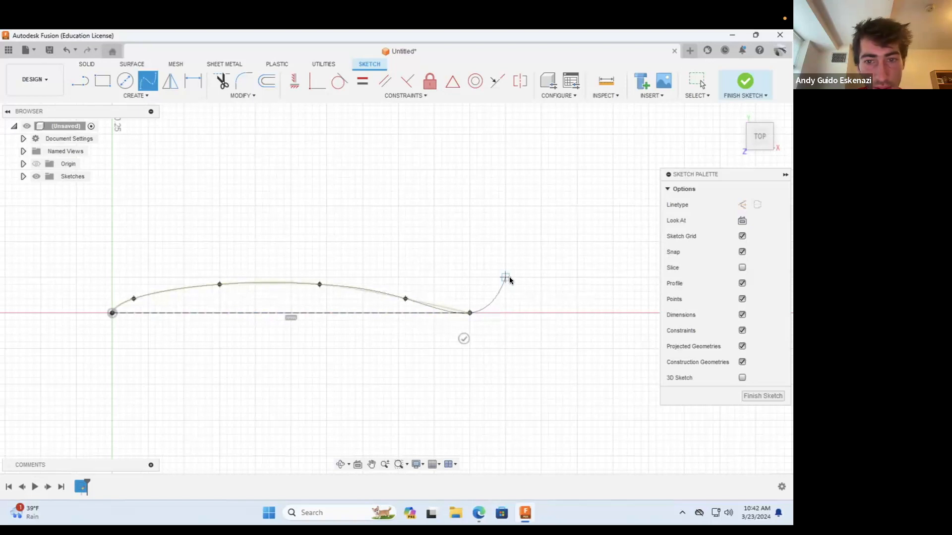
{"action": "left_click", "coordinate": [465, 336]}
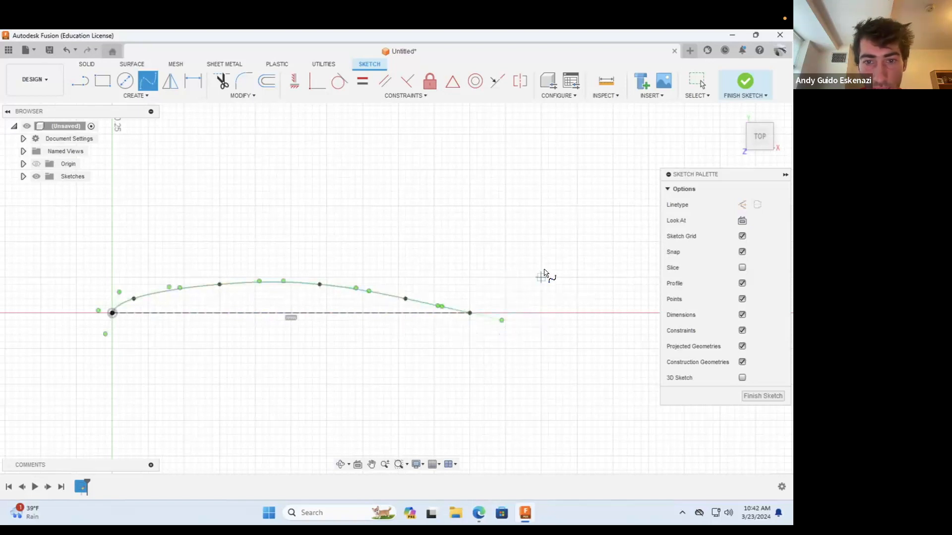
Step: Sketch the flatter lower curve as a spline from the origin through three points just below the construction line to its far end, and finish the sketch
{"action": "left_click", "coordinate": [112, 313]}
{"action": "left_click", "coordinate": [141, 320]}
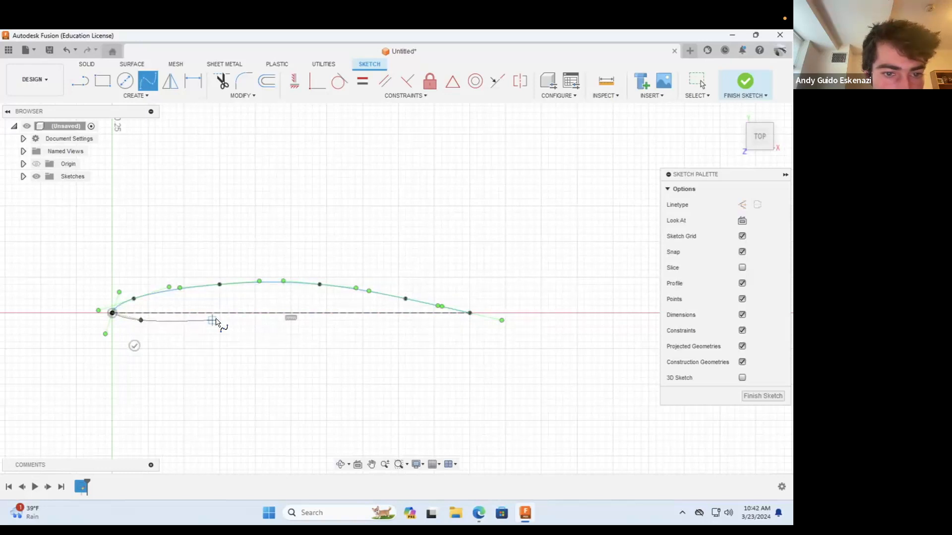
{"action": "left_click", "coordinate": [219, 320]}
{"action": "left_click", "coordinate": [362, 321]}
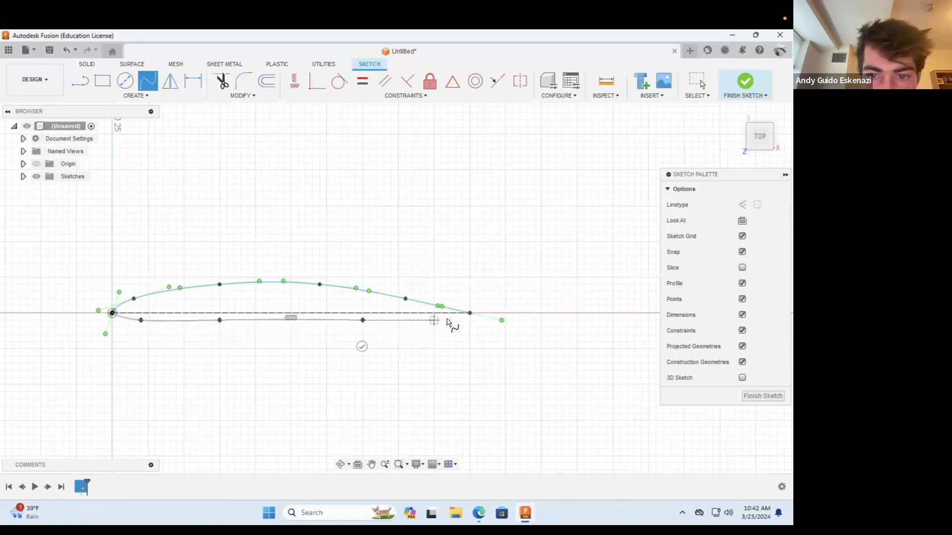
{"action": "left_click", "coordinate": [470, 314]}
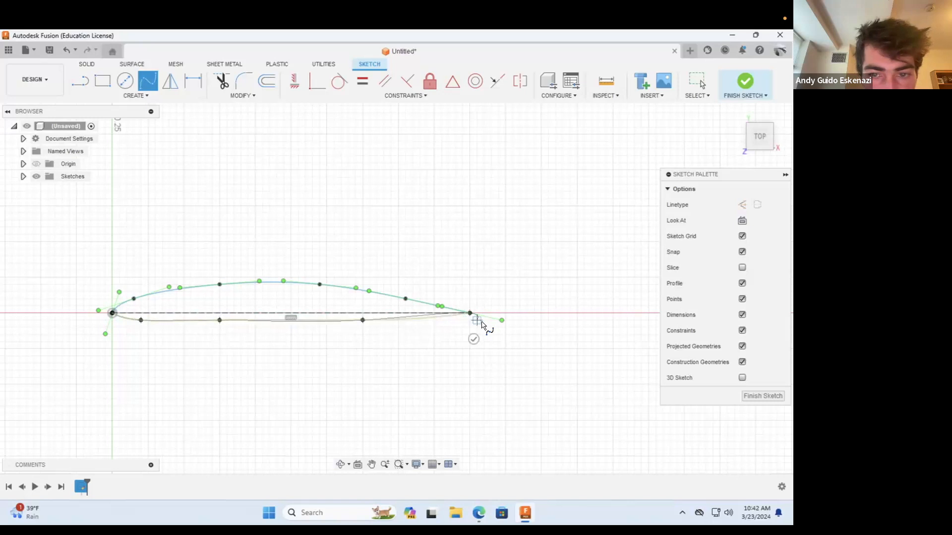
{"action": "left_click", "coordinate": [473, 339]}
{"action": "scroll", "coordinate": [174, 308], "scroll_direction": "down", "scroll_amount": 2}
{"action": "scroll", "coordinate": [132, 304], "scroll_direction": "up", "scroll_amount": 4}
{"action": "scroll", "coordinate": [141, 297], "scroll_direction": "up", "scroll_amount": 3}
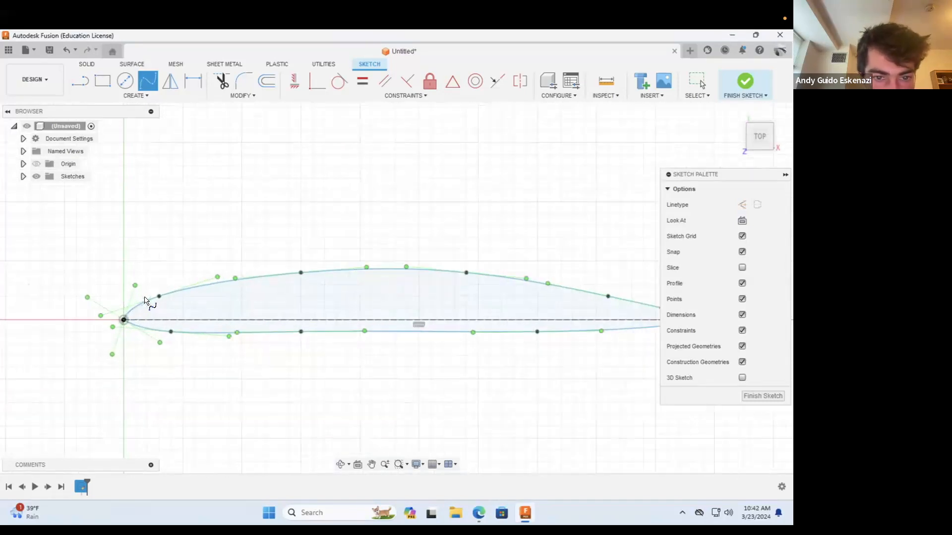
{"action": "scroll", "coordinate": [145, 292], "scroll_direction": "down", "scroll_amount": 4}
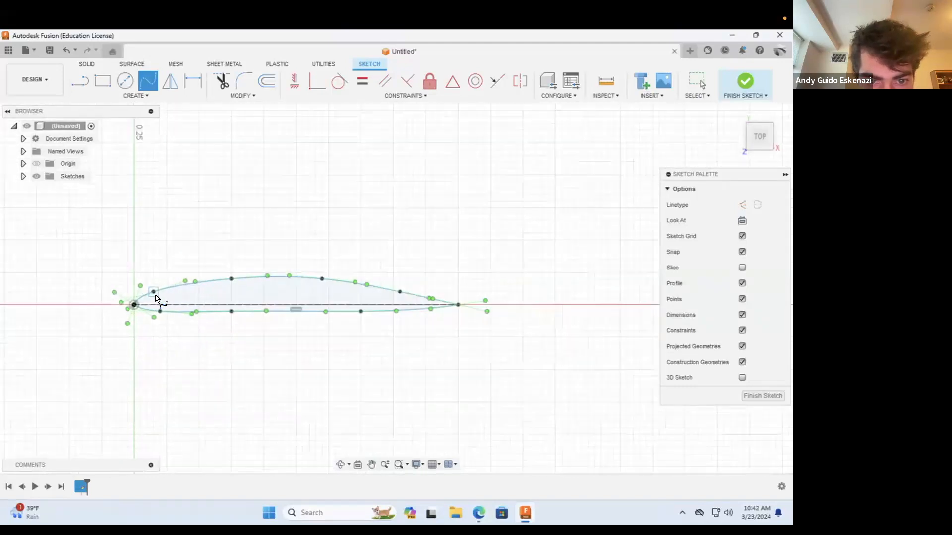
{"action": "scroll", "coordinate": [394, 347], "scroll_direction": "down", "scroll_amount": 2}
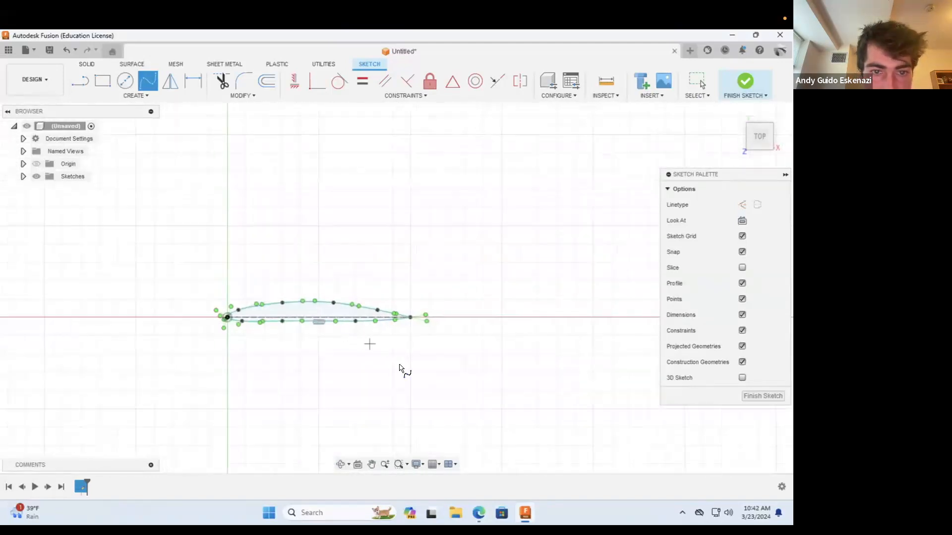
{"action": "scroll", "coordinate": [318, 336], "scroll_direction": "up", "scroll_amount": 1}
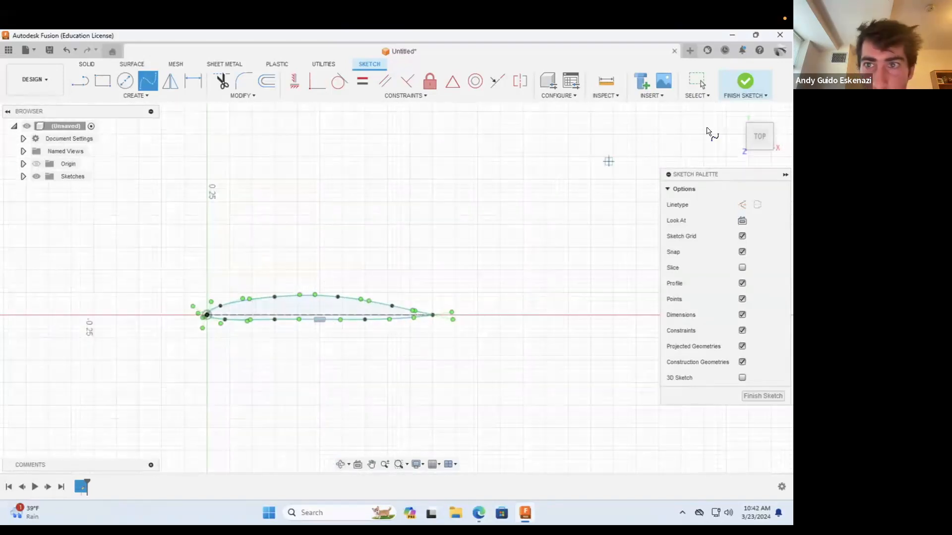
{"action": "left_click", "coordinate": [744, 82]}
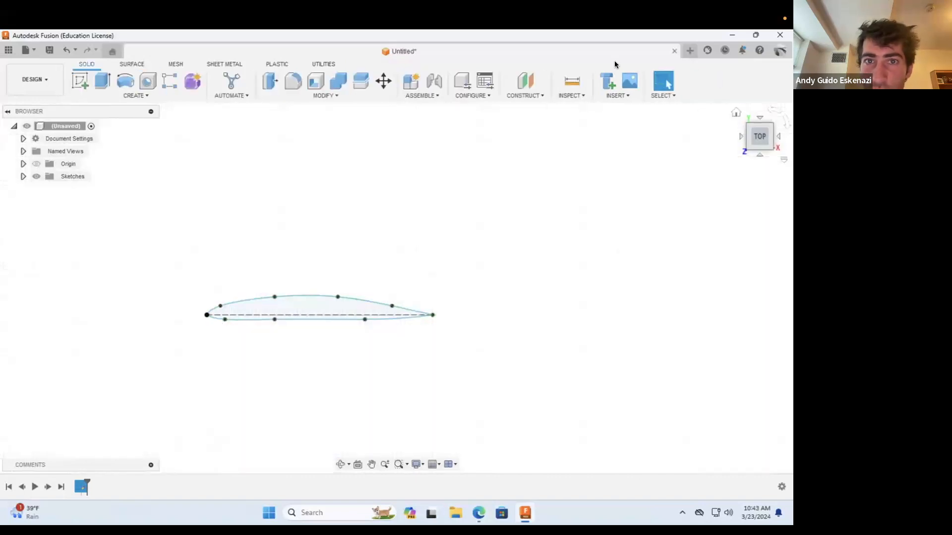
Step: Create a construction plane offset 1 in from the XY plane that holds the airfoil sketch
{"action": "left_click", "coordinate": [342, 464]}
{"action": "left_click_drag", "start_coordinate": [270, 300], "coordinate": [293, 304]}
{"action": "mouse_move", "coordinate": [343, 320]}
{"action": "middle_mouse_down", "text": "shift"}
{"action": "mouse_move", "coordinate": [365, 314]}
{"action": "mouse_move", "coordinate": [297, 311]}
{"action": "middle_mouse_up", "text": "shift"}
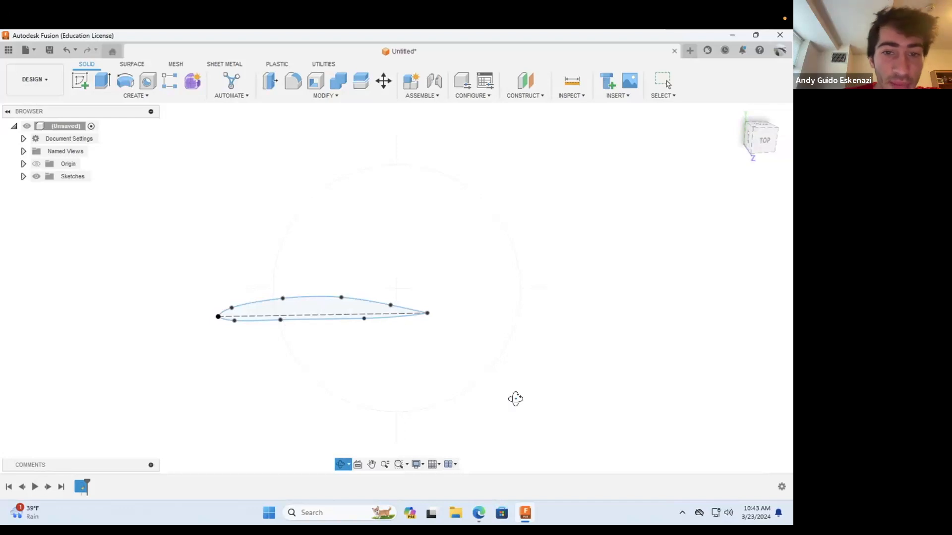
{"action": "mouse_move", "coordinate": [350, 317]}
{"action": "left_mouse_down"}
{"action": "mouse_move", "coordinate": [347, 344]}
{"action": "mouse_move", "coordinate": [327, 337]}
{"action": "mouse_move", "coordinate": [350, 314]}
{"action": "mouse_move", "coordinate": [340, 312]}
{"action": "left_mouse_up"}
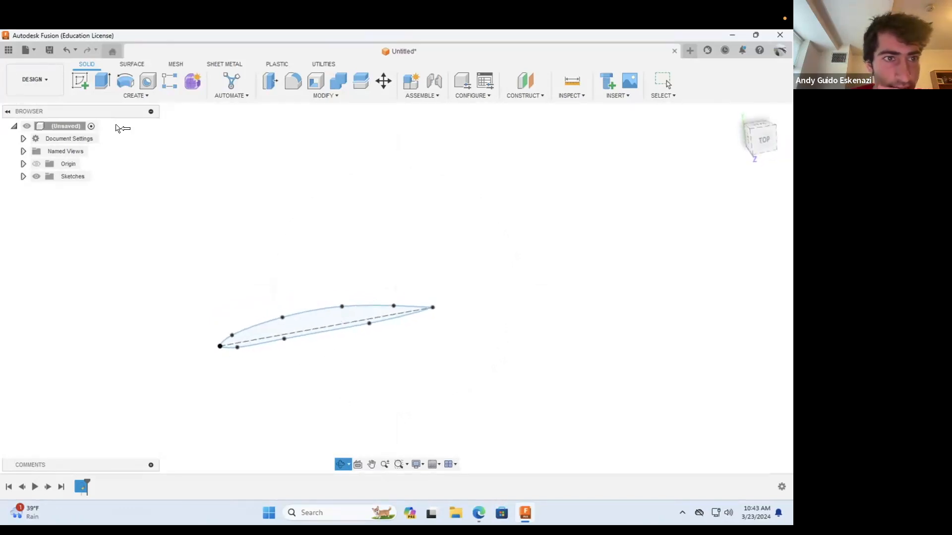
{"action": "left_click", "coordinate": [76, 81]}
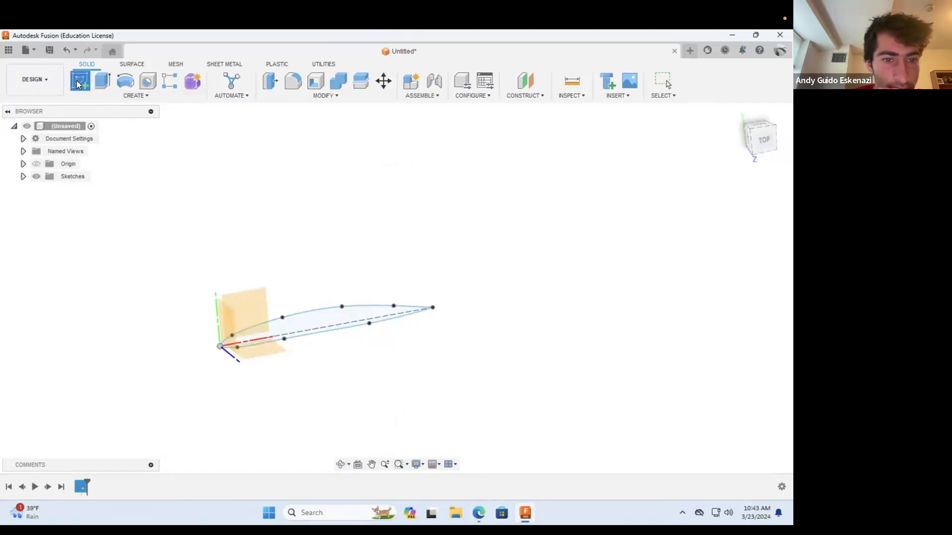
{"action": "key", "text": "Escape"}
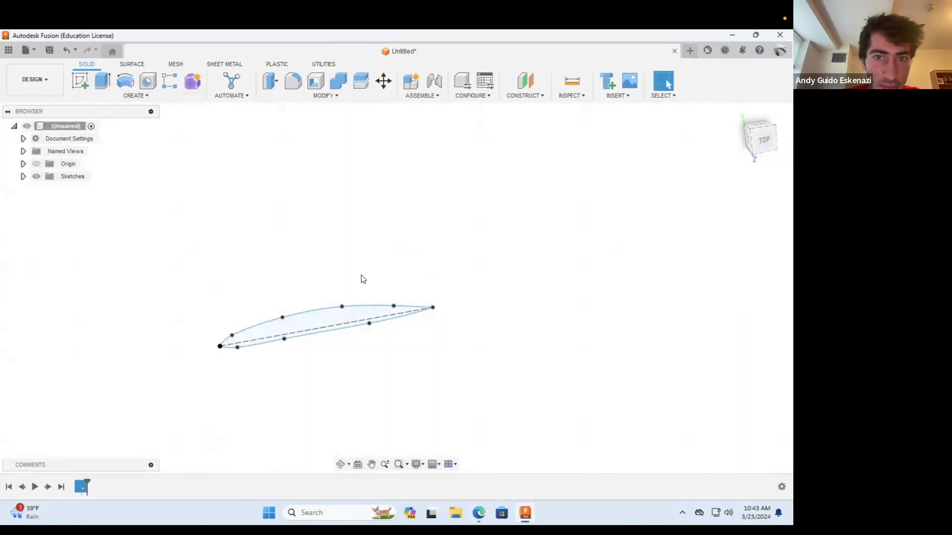
{"action": "left_click", "coordinate": [525, 95]}
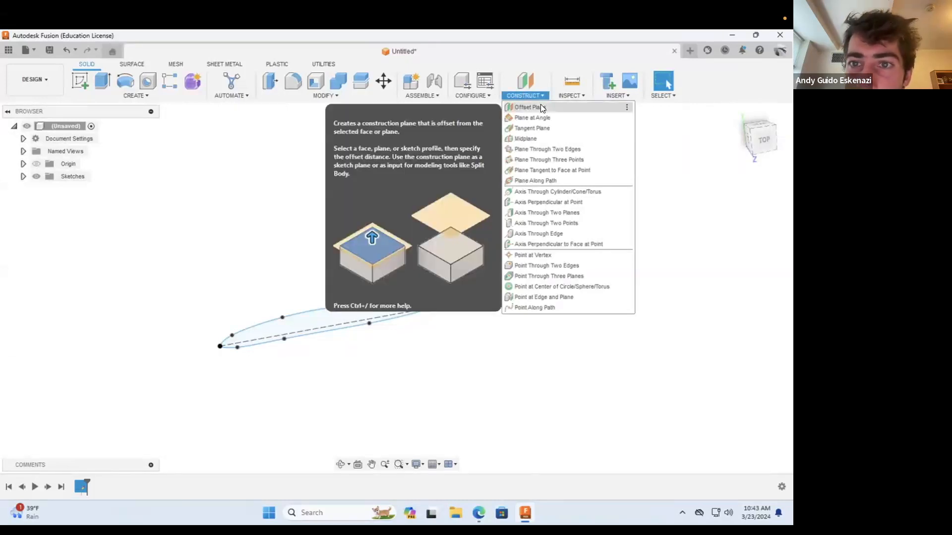
{"action": "left_click", "coordinate": [541, 106]}
{"action": "left_click", "coordinate": [260, 300]}
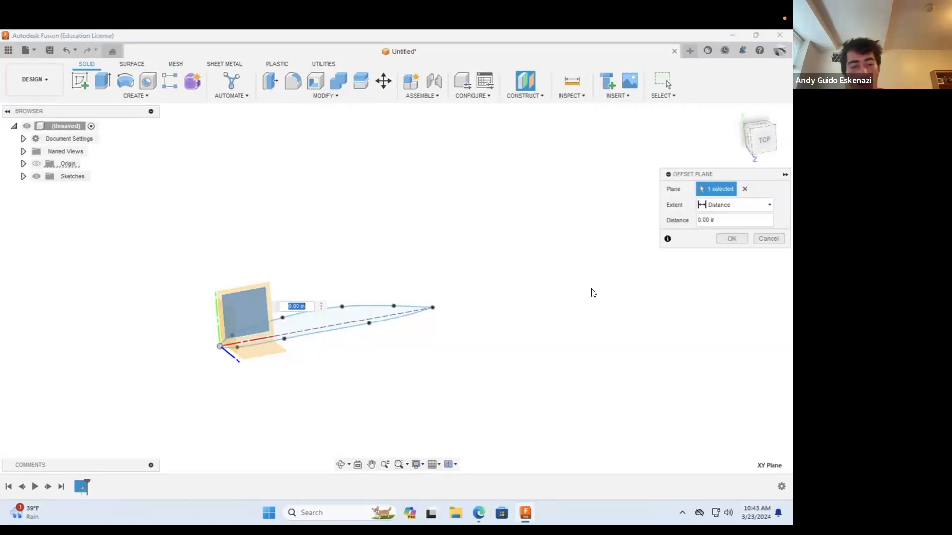
{"action": "left_click", "coordinate": [727, 239]}
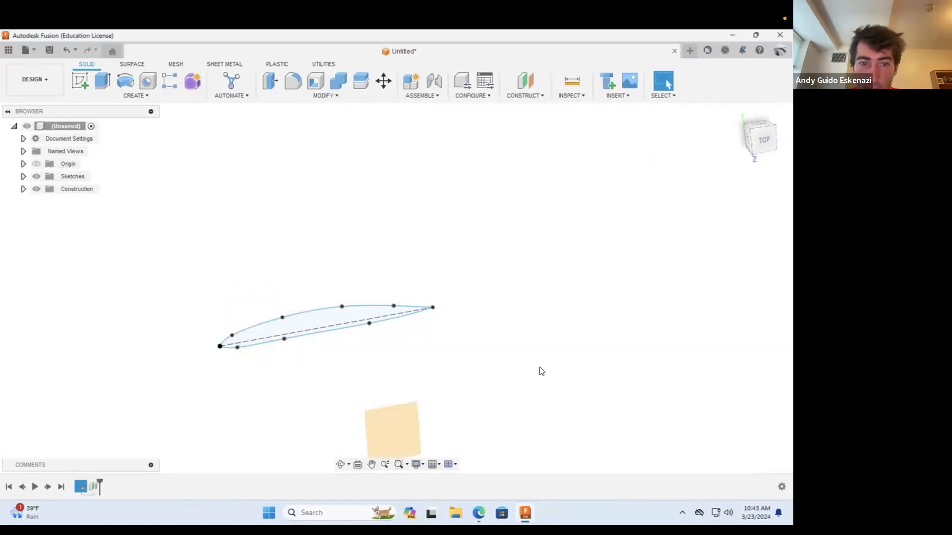
Step: Edit the offset construction plane and set its distance to 1.5 in
{"action": "left_click", "coordinate": [340, 464]}
{"action": "mouse_move", "coordinate": [377, 347]}
{"action": "left_mouse_down"}
{"action": "mouse_move", "coordinate": [393, 329]}
{"action": "mouse_move", "coordinate": [400, 355]}
{"action": "mouse_move", "coordinate": [394, 294]}
{"action": "mouse_move", "coordinate": [389, 322]}
{"action": "mouse_move", "coordinate": [415, 374]}
{"action": "mouse_move", "coordinate": [425, 369]}
{"action": "mouse_move", "coordinate": [381, 357]}
{"action": "mouse_move", "coordinate": [377, 395]}
{"action": "mouse_move", "coordinate": [393, 327]}
{"action": "mouse_move", "coordinate": [384, 350]}
{"action": "left_mouse_up"}
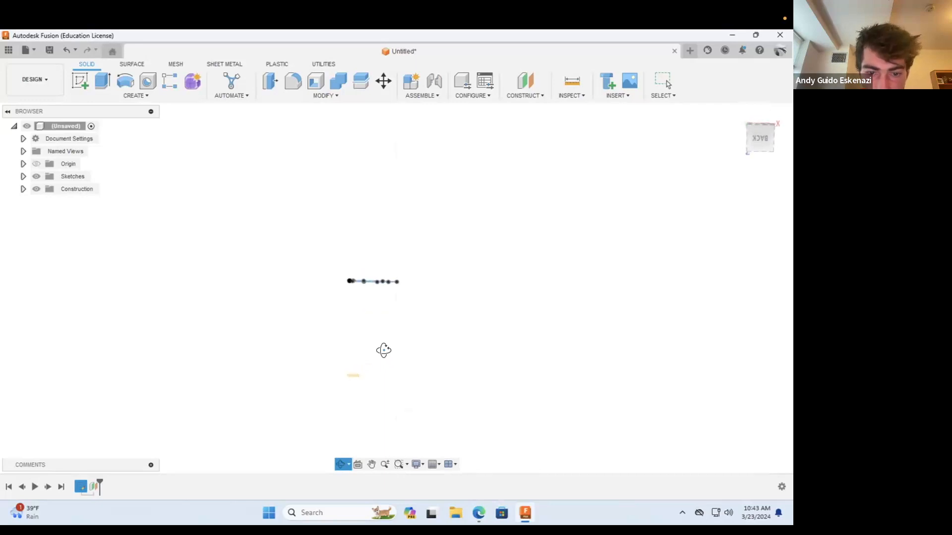
{"action": "left_click", "coordinate": [91, 484]}
{"action": "right_click", "coordinate": [90, 484]}
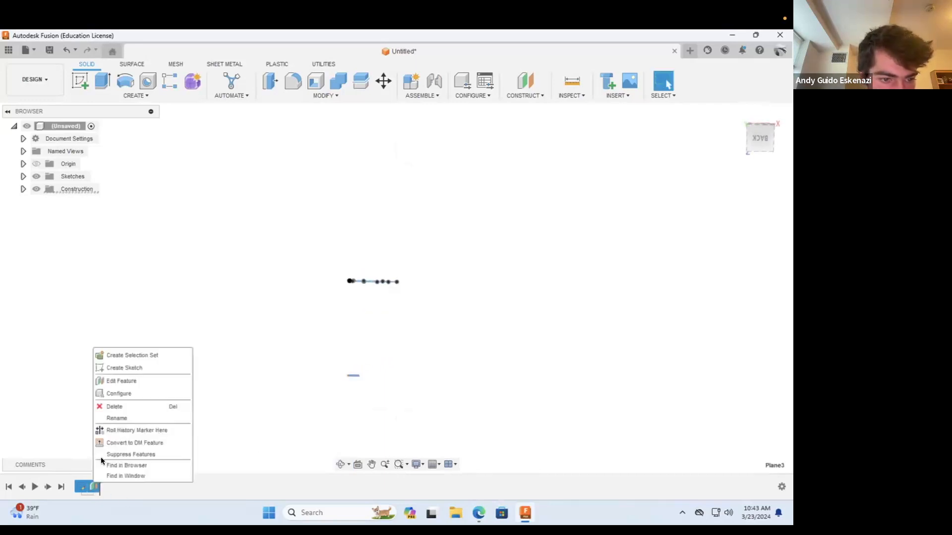
{"action": "left_click", "coordinate": [120, 377]}
{"action": "type", "text": "1"}
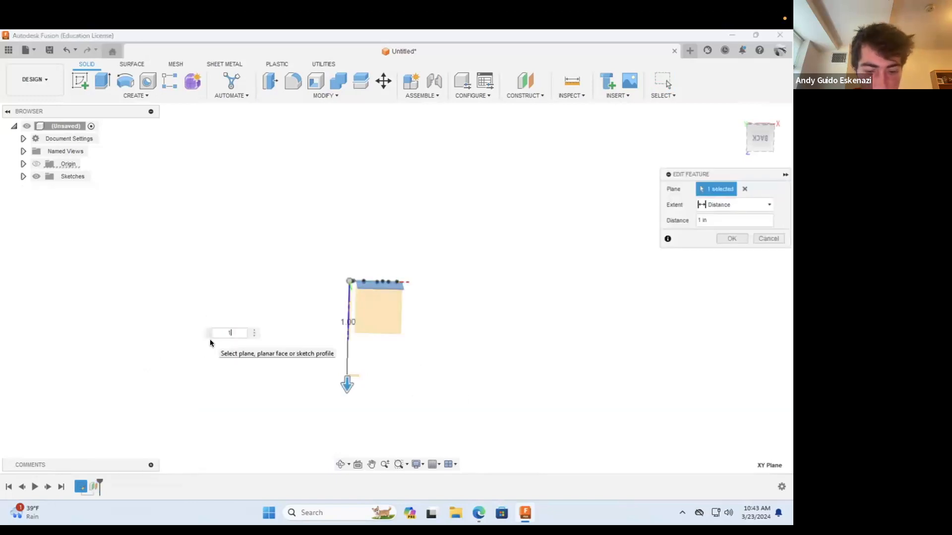
{"action": "type", "text": ".5"}
{"action": "key", "text": "Return"}
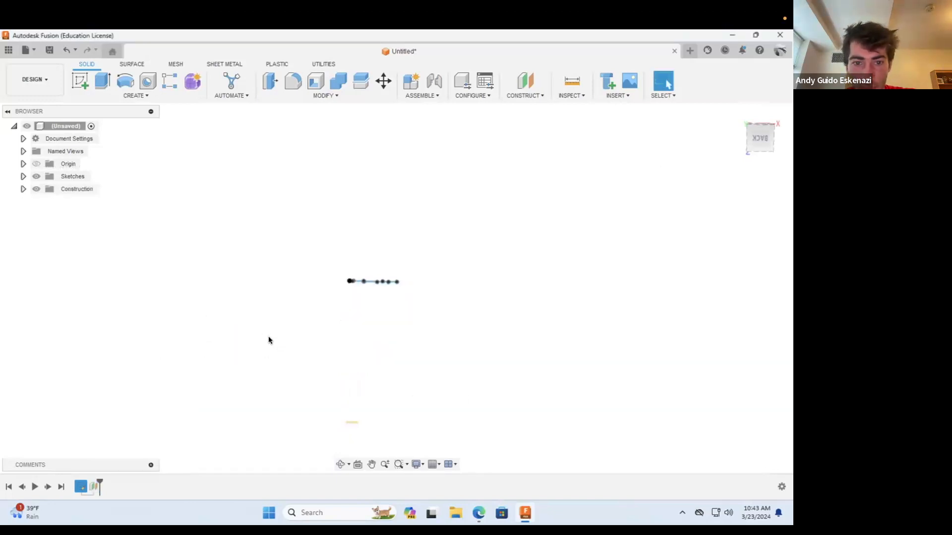
Step: Start a new sketch on the offset construction plane
{"action": "left_click", "coordinate": [340, 464]}
{"action": "mouse_move", "coordinate": [366, 359]}
{"action": "left_mouse_down"}
{"action": "mouse_move", "coordinate": [358, 310]}
{"action": "mouse_move", "coordinate": [378, 287]}
{"action": "mouse_move", "coordinate": [401, 378]}
{"action": "mouse_move", "coordinate": [416, 381]}
{"action": "left_mouse_up"}
{"action": "left_click", "coordinate": [80, 80]}
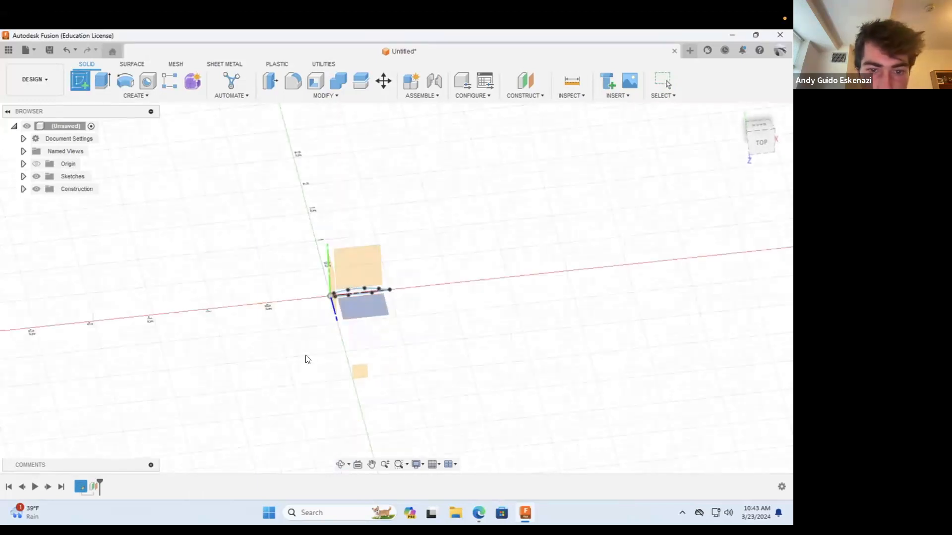
{"action": "left_click", "coordinate": [358, 373]}
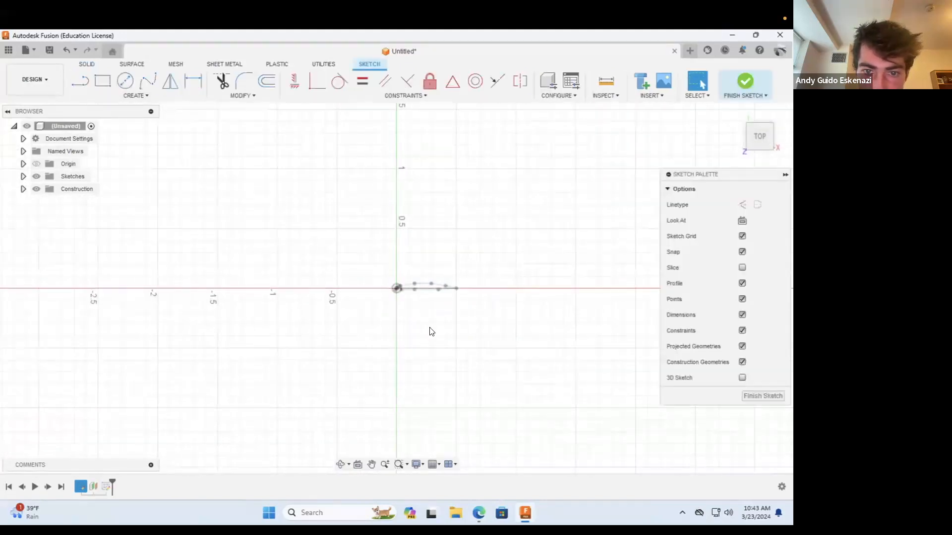
Step: Project the upper and lower curves of the original airfoil into the sketch on the offset plane
{"action": "mouse_move", "coordinate": [358, 435]}
{"action": "left_mouse_down"}
{"action": "mouse_move", "coordinate": [410, 363]}
{"action": "mouse_move", "coordinate": [413, 379]}
{"action": "left_mouse_up"}
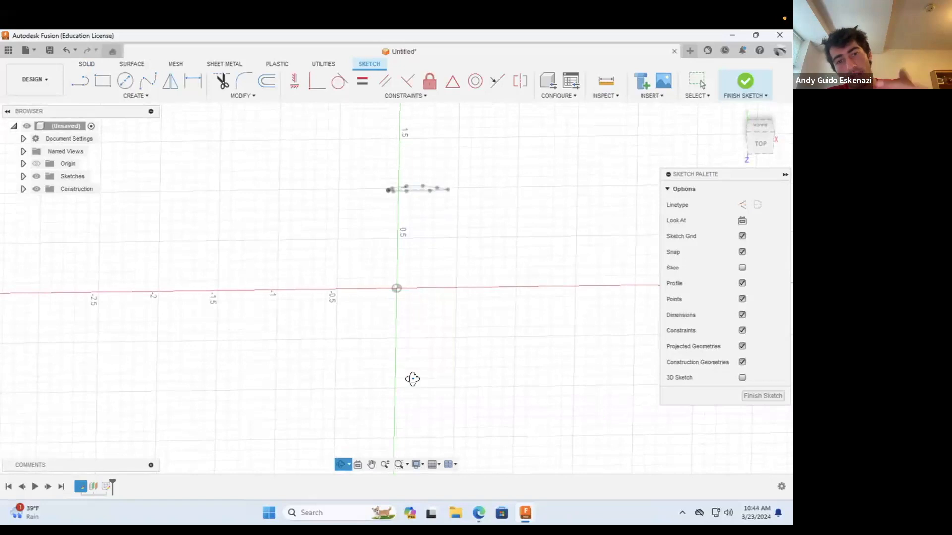
{"action": "mouse_move", "coordinate": [432, 329]}
{"action": "left_mouse_down"}
{"action": "mouse_move", "coordinate": [421, 323]}
{"action": "mouse_move", "coordinate": [495, 369]}
{"action": "mouse_move", "coordinate": [481, 374]}
{"action": "left_mouse_up"}
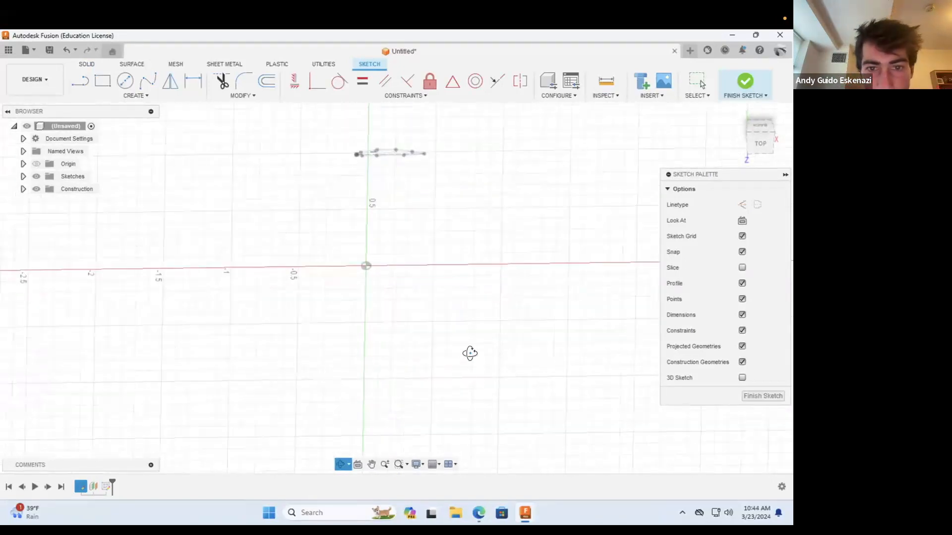
{"action": "mouse_move", "coordinate": [442, 331]}
{"action": "left_mouse_down"}
{"action": "mouse_move", "coordinate": [440, 300]}
{"action": "mouse_move", "coordinate": [474, 317]}
{"action": "mouse_move", "coordinate": [335, 262]}
{"action": "left_mouse_up"}
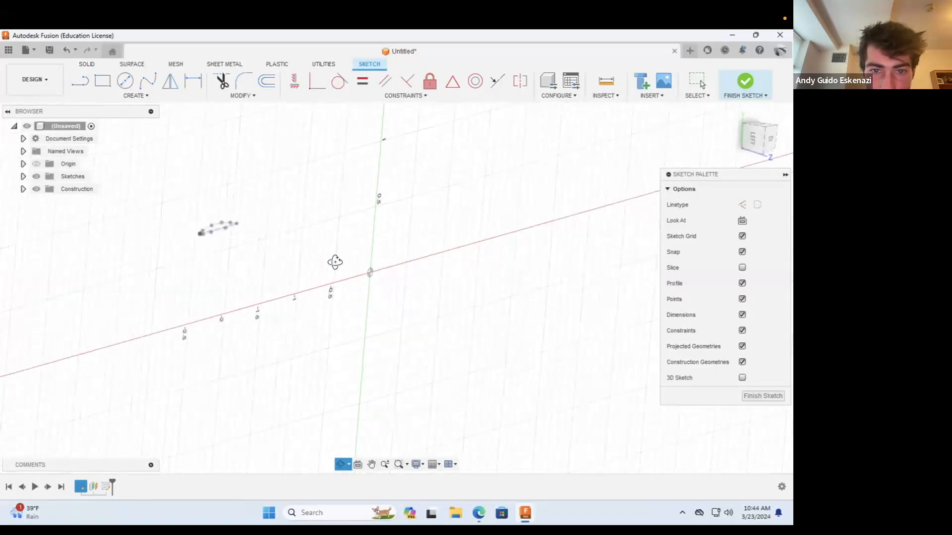
{"action": "mouse_move", "coordinate": [401, 288]}
{"action": "left_mouse_down"}
{"action": "mouse_move", "coordinate": [366, 287]}
{"action": "mouse_move", "coordinate": [320, 200]}
{"action": "mouse_move", "coordinate": [298, 196]}
{"action": "left_mouse_up"}
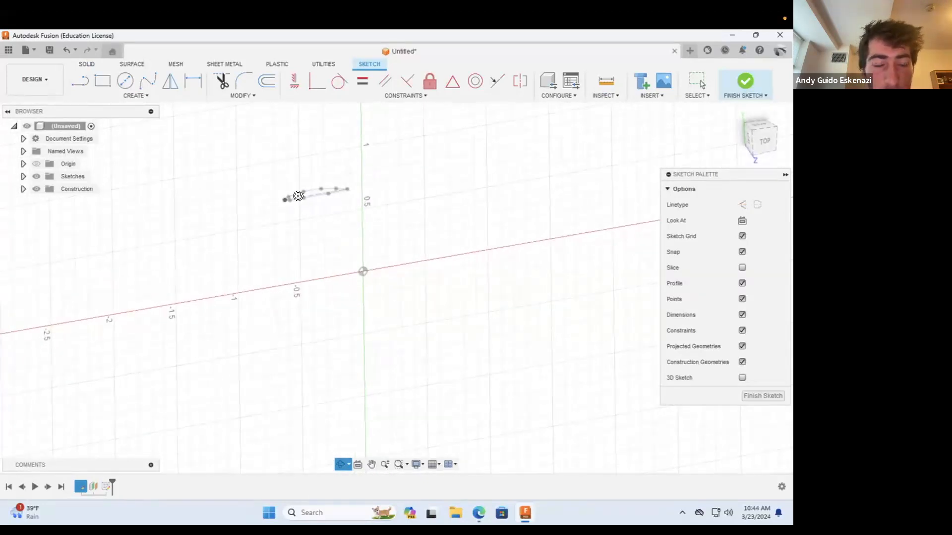
{"action": "left_click", "coordinate": [137, 95]}
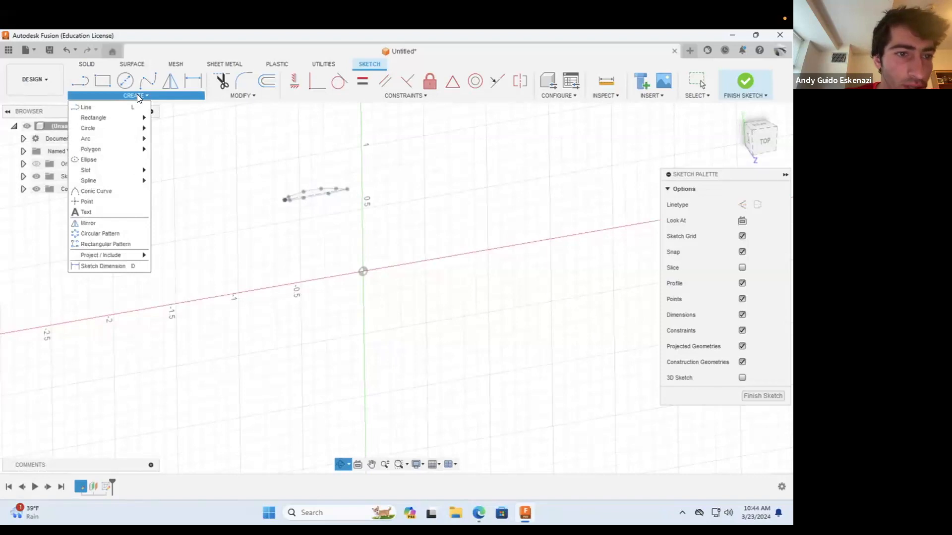
{"action": "mouse_move", "coordinate": [120, 254]}
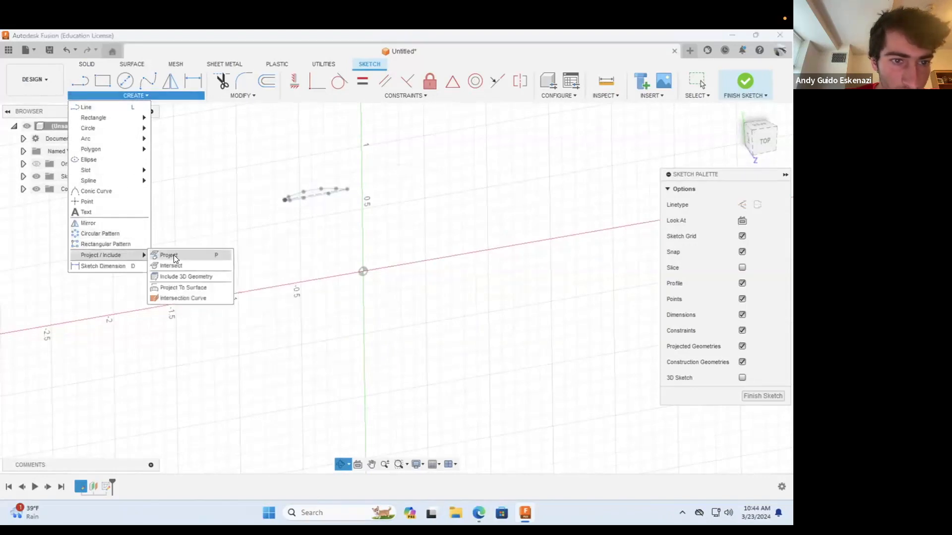
{"action": "left_click", "coordinate": [168, 255]}
{"action": "left_click", "coordinate": [300, 196]}
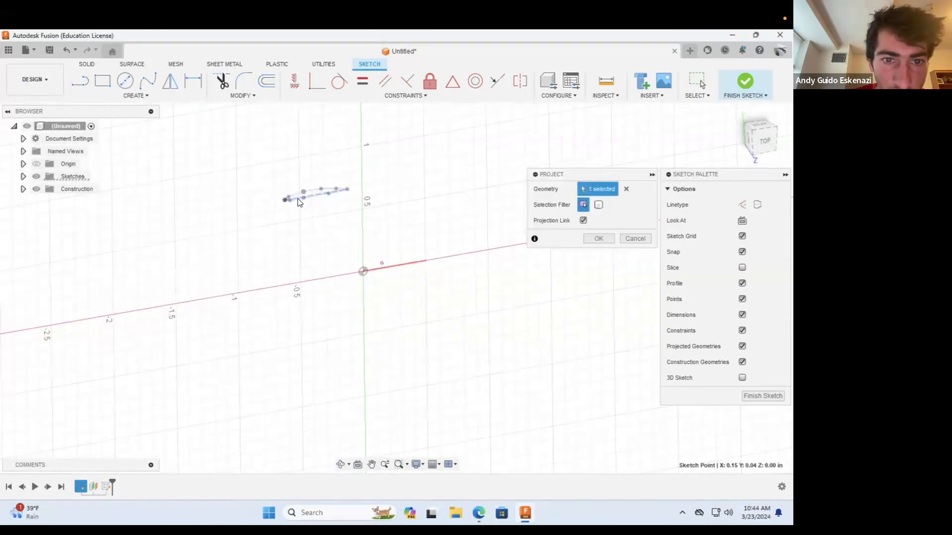
{"action": "scroll", "coordinate": [359, 207], "scroll_direction": "up", "scroll_amount": 3}
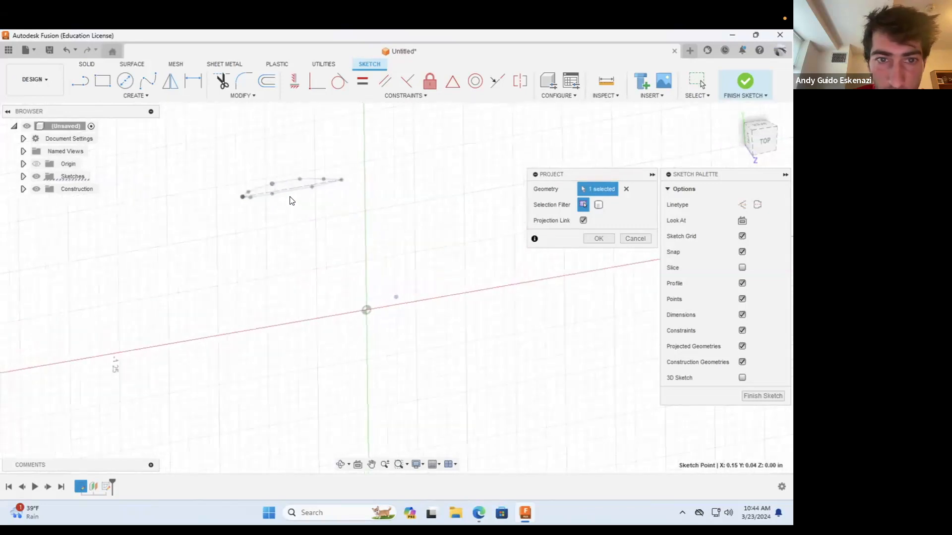
{"action": "left_click", "coordinate": [307, 179]}
{"action": "left_click", "coordinate": [325, 188]}
{"action": "left_click", "coordinate": [598, 238]}
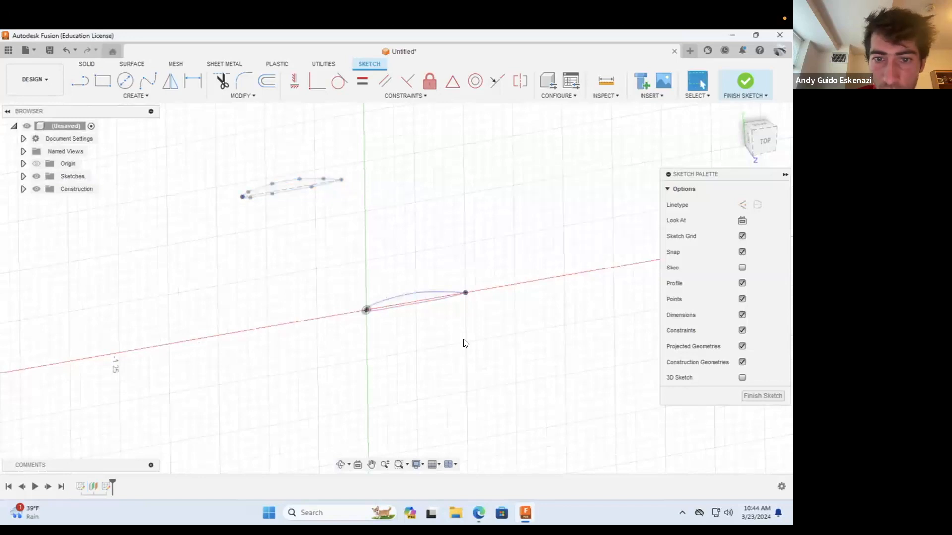
Step: Convert the projected upper and lower airfoil curves to construction geometry
{"action": "scroll", "coordinate": [446, 311], "scroll_direction": "up", "scroll_amount": 5}
{"action": "left_click", "coordinate": [436, 283]}
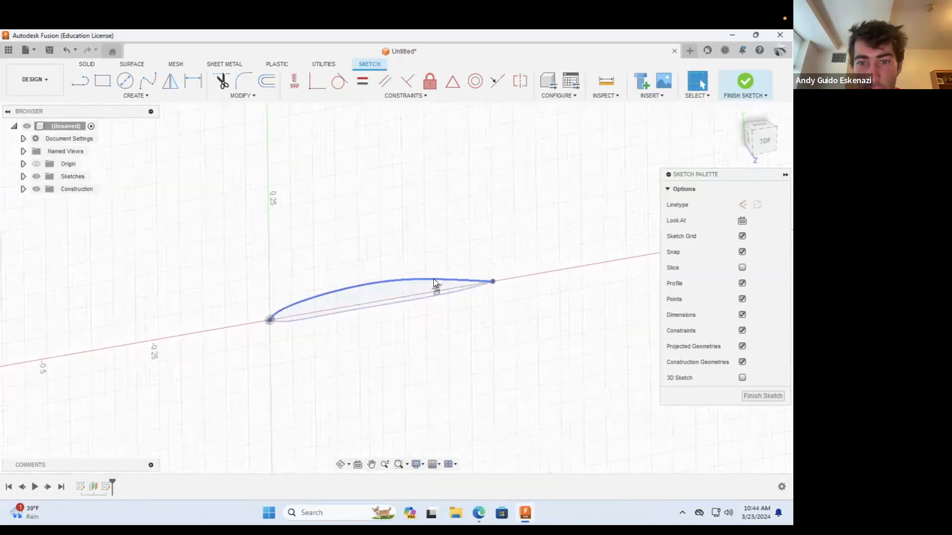
{"action": "left_click", "coordinate": [742, 242]}
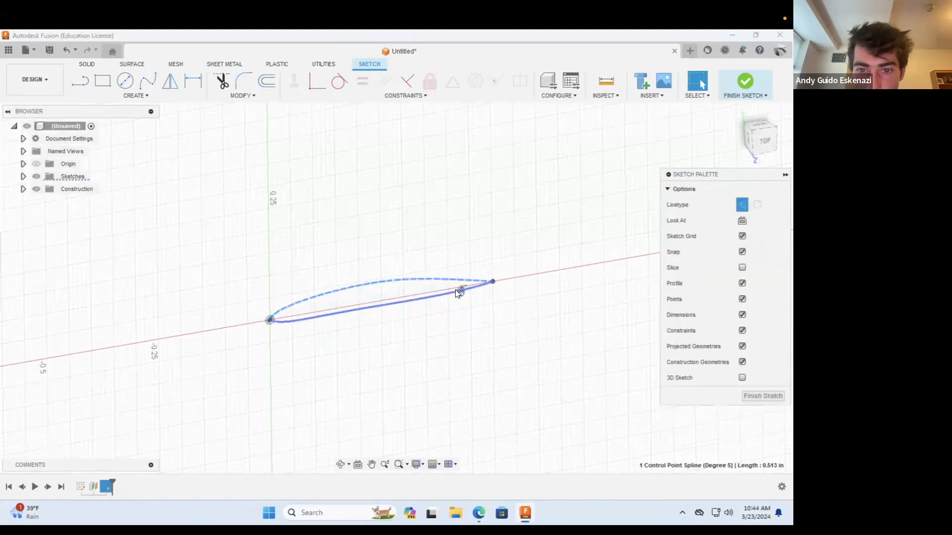
{"action": "left_click", "coordinate": [457, 288]}
{"action": "left_click", "coordinate": [445, 294]}
{"action": "left_click", "coordinate": [740, 242]}
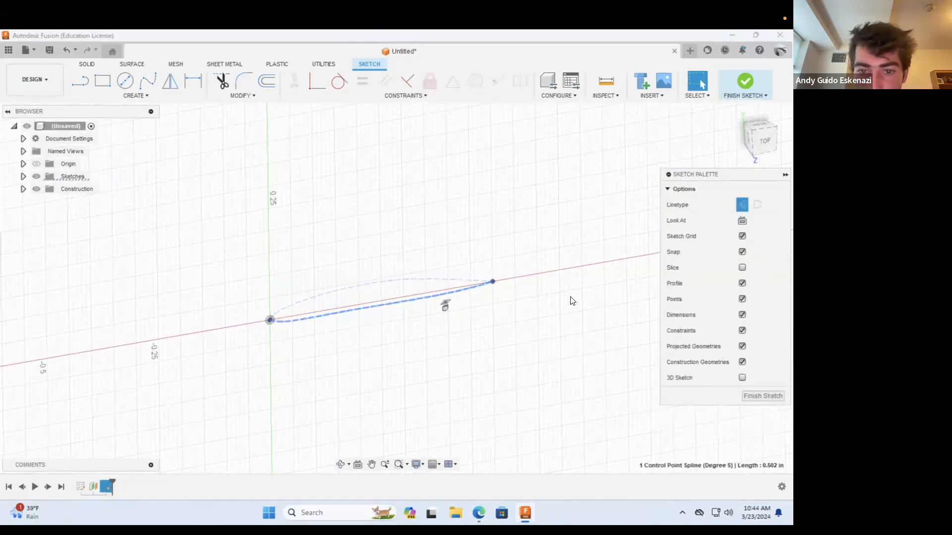
{"action": "left_click", "coordinate": [361, 434]}
Step: Examine both airfoil profiles and the fidget spinner jet engine image in the browser, returning to the Fusion sketch
{"action": "left_click", "coordinate": [340, 464]}
{"action": "left_click_drag", "start_coordinate": [365, 344], "coordinate": [308, 291]}
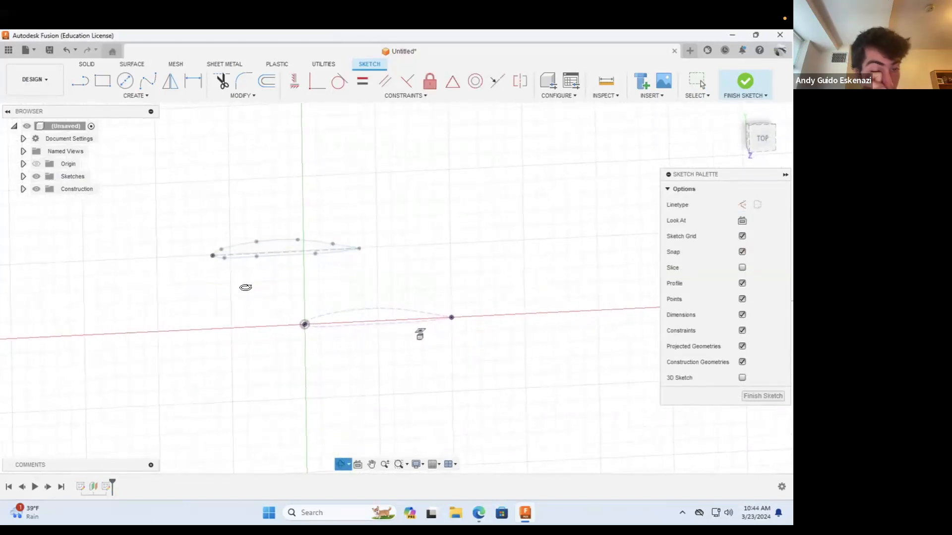
{"action": "left_click_drag", "start_coordinate": [306, 327], "coordinate": [297, 322]}
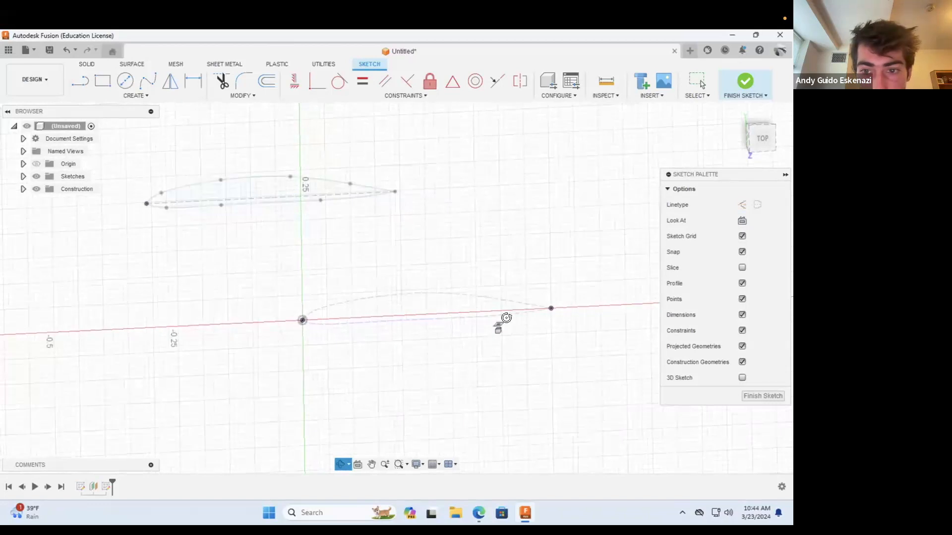
{"action": "mouse_move", "coordinate": [451, 353]}
{"action": "left_mouse_down"}
{"action": "mouse_move", "coordinate": [438, 329]}
{"action": "mouse_move", "coordinate": [451, 327]}
{"action": "mouse_move", "coordinate": [447, 355]}
{"action": "mouse_move", "coordinate": [442, 334]}
{"action": "left_mouse_up"}
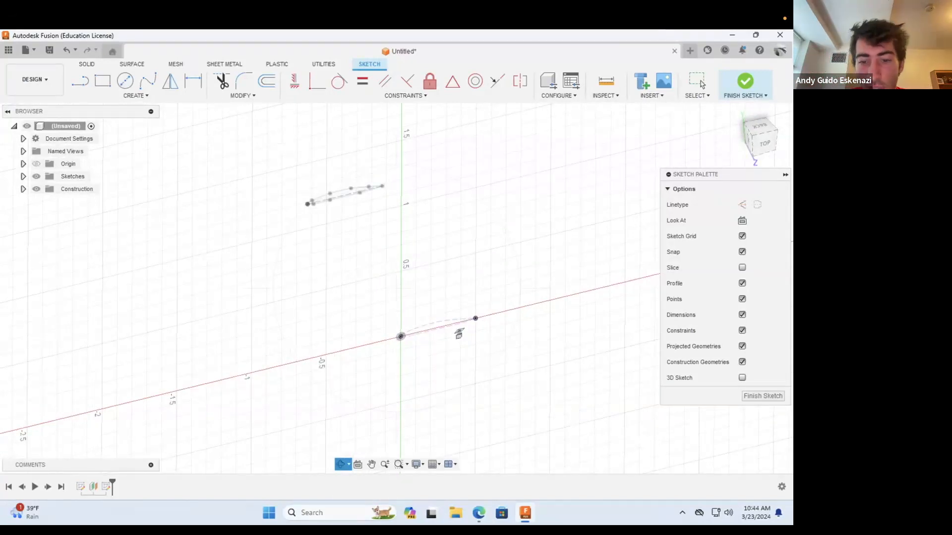
{"action": "left_click", "coordinate": [478, 513]}
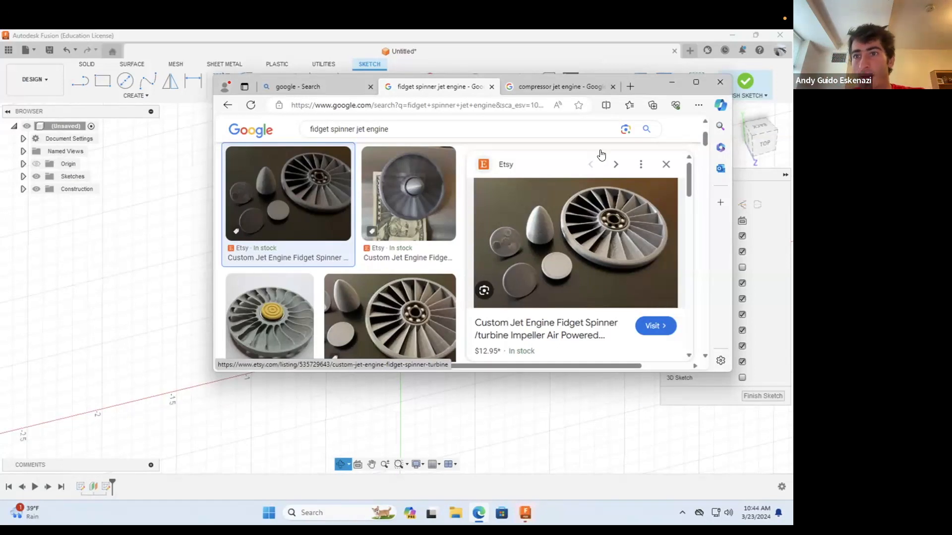
{"action": "left_click", "coordinate": [671, 82]}
{"action": "middle_click_drag", "start_coordinate": [459, 318], "coordinate": [392, 338], "text": "shift"}
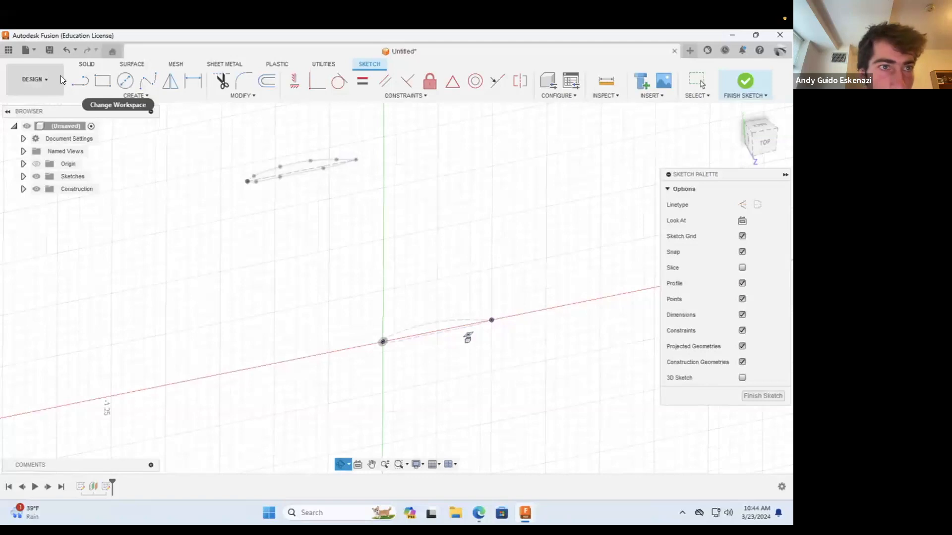
Step: Draw a vertical construction line up from the projected airfoil's far end and a sloped construction line from its upper end to the origin
{"action": "left_click", "coordinate": [82, 83]}
{"action": "left_click", "coordinate": [742, 204]}
{"action": "left_click", "coordinate": [491, 320]}
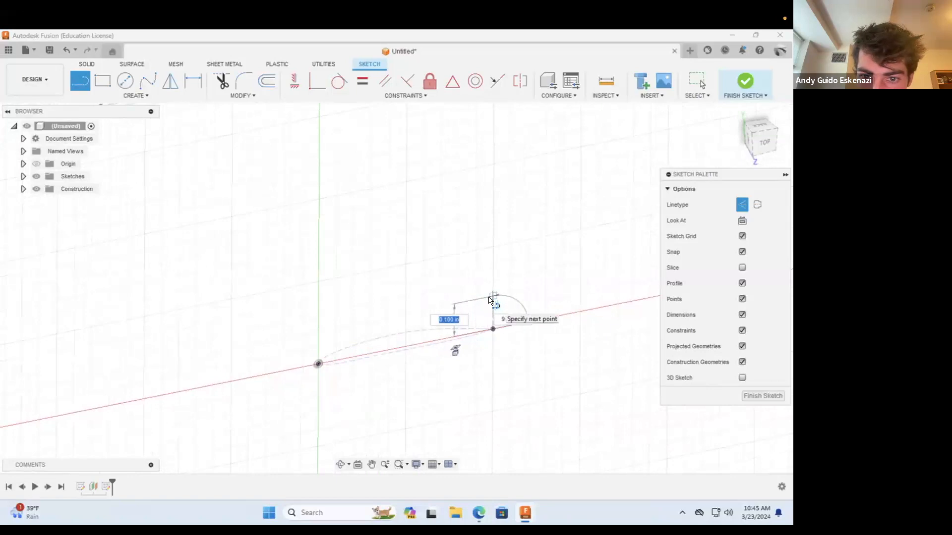
{"action": "left_click", "coordinate": [493, 279]}
{"action": "left_click", "coordinate": [319, 364]}
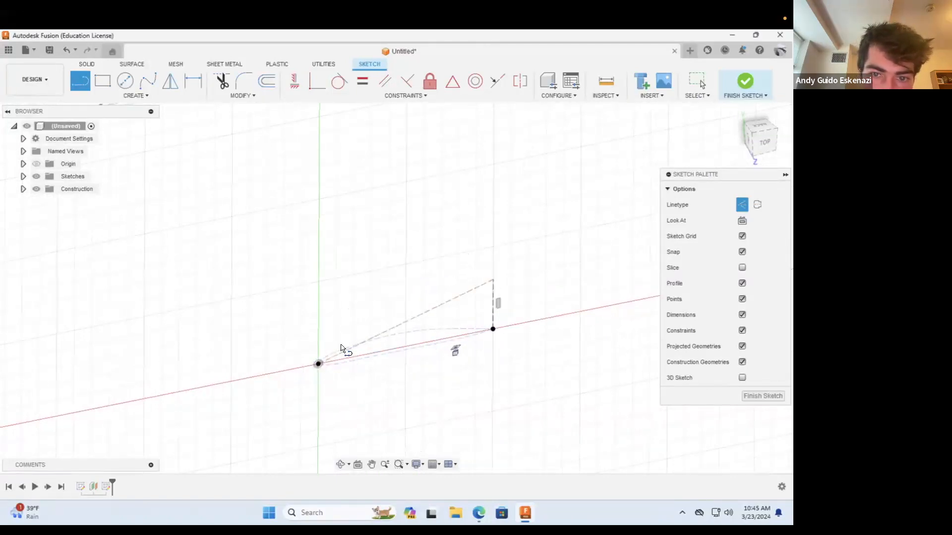
{"action": "key", "text": "Escape"}
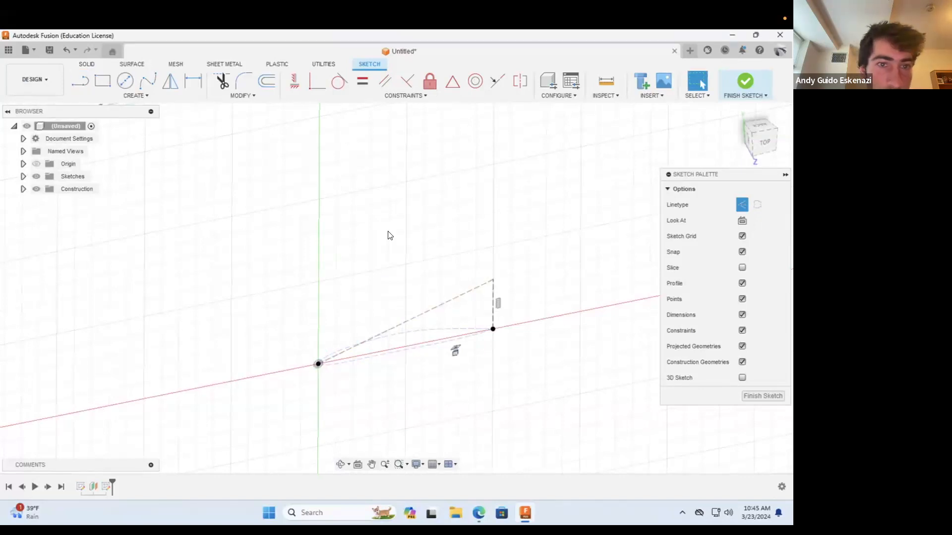
Step: Dimension the vertical construction line at the airfoil's far end to 0.15 in
{"action": "left_click", "coordinate": [147, 92]}
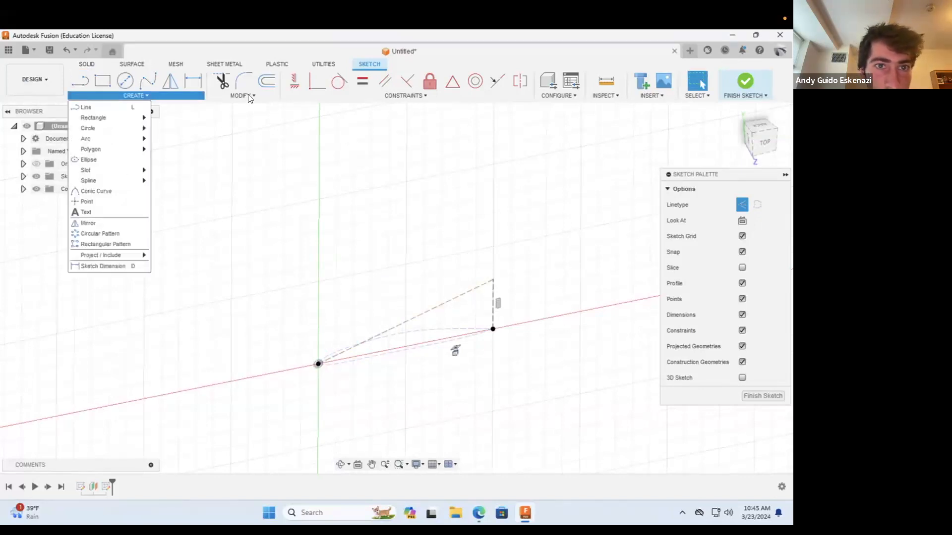
{"action": "left_click", "coordinate": [235, 94]}
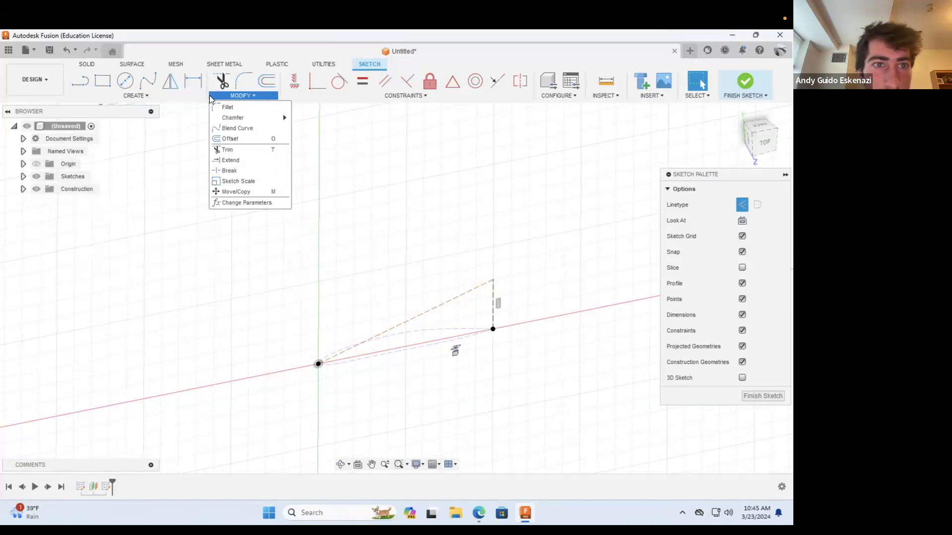
{"action": "left_click", "coordinate": [193, 81]}
{"action": "left_click", "coordinate": [492, 311]}
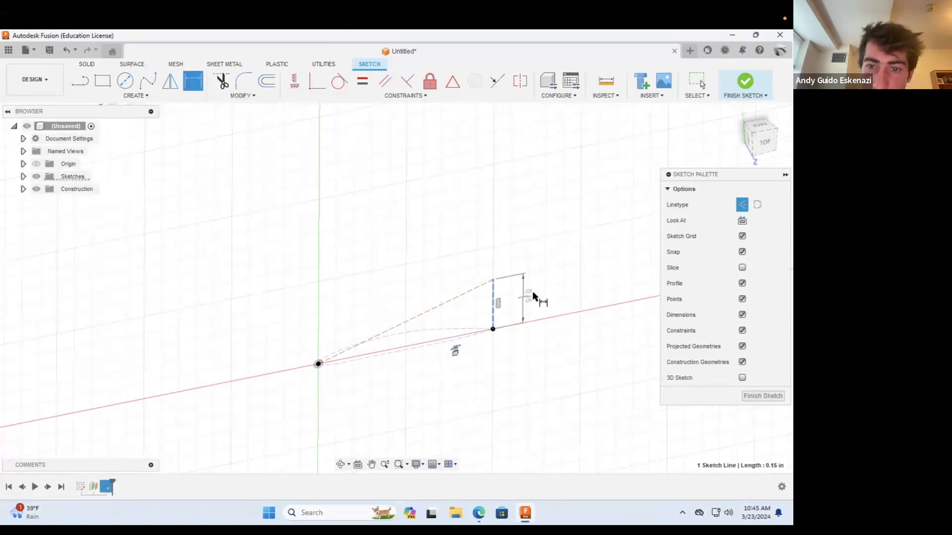
{"action": "left_click", "coordinate": [534, 297]}
{"action": "key", "text": "BackSpace"}
{"action": "type", "text": ".15"}
{"action": "key", "text": "Return"}
{"action": "key", "text": "Escape"}
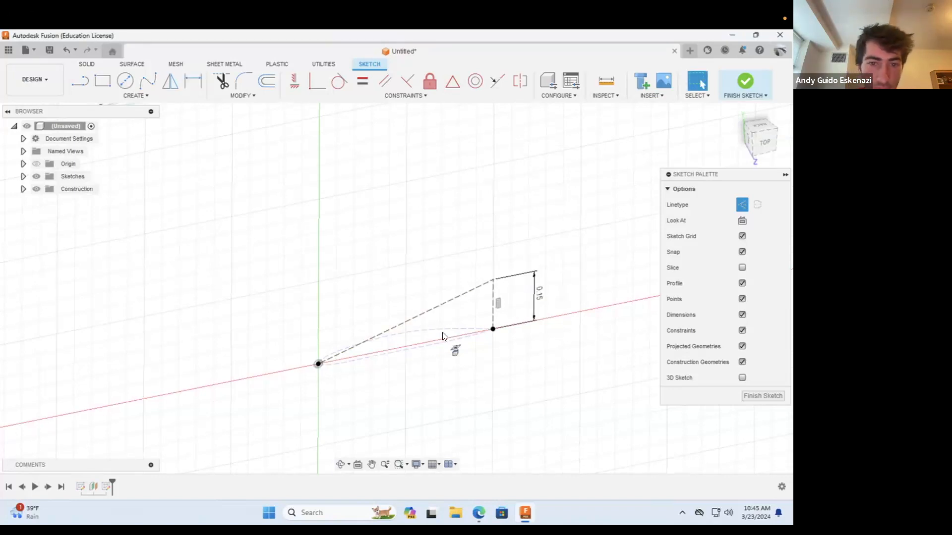
Step: Draw the angled profile's upper curve as a solid-line spline from the origin, arching above the sloped construction line to its upper end
{"action": "scroll", "coordinate": [437, 325], "scroll_direction": "up", "scroll_amount": 3}
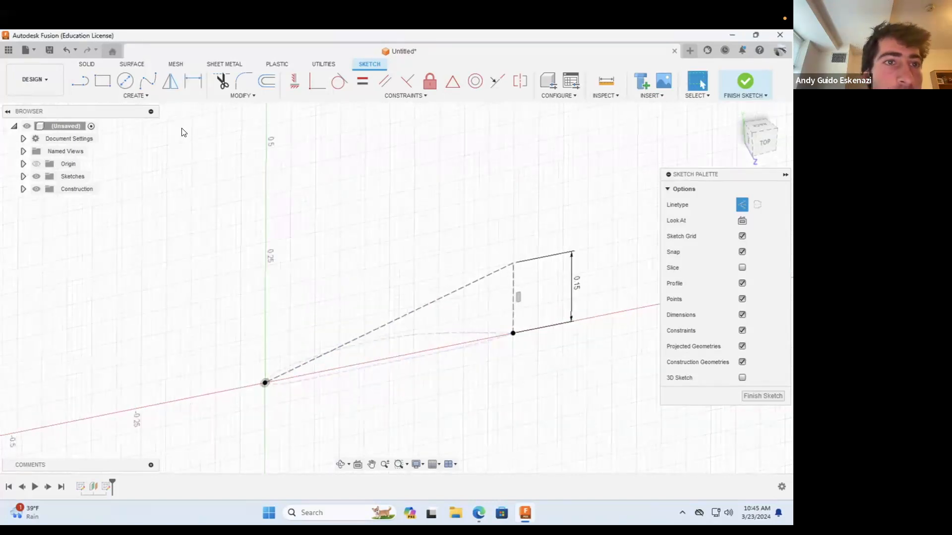
{"action": "left_click", "coordinate": [148, 81]}
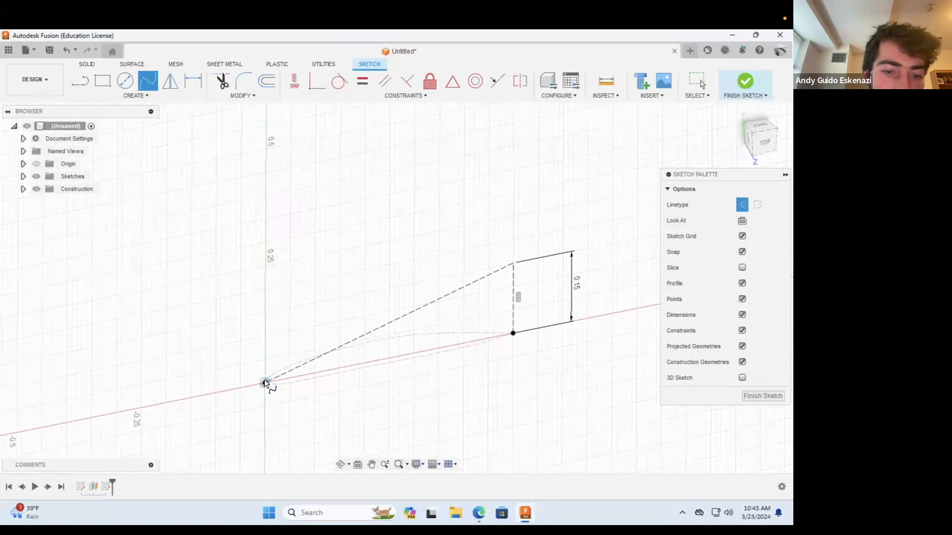
{"action": "left_click", "coordinate": [742, 204]}
{"action": "scroll", "coordinate": [298, 370], "scroll_direction": "down", "scroll_amount": 2}
{"action": "scroll", "coordinate": [291, 367], "scroll_direction": "up", "scroll_amount": 3}
{"action": "left_click", "coordinate": [290, 366]}
{"action": "left_click", "coordinate": [404, 305]}
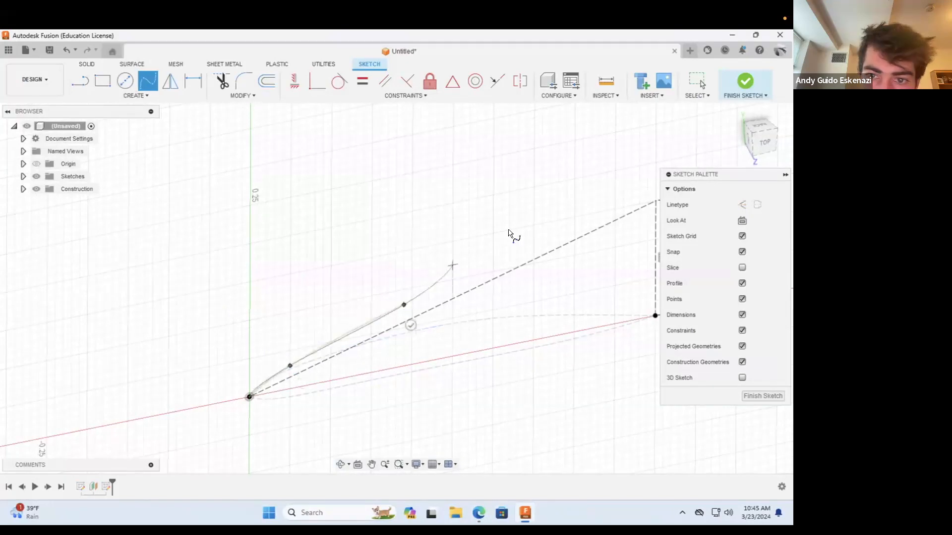
{"action": "left_click", "coordinate": [599, 219]}
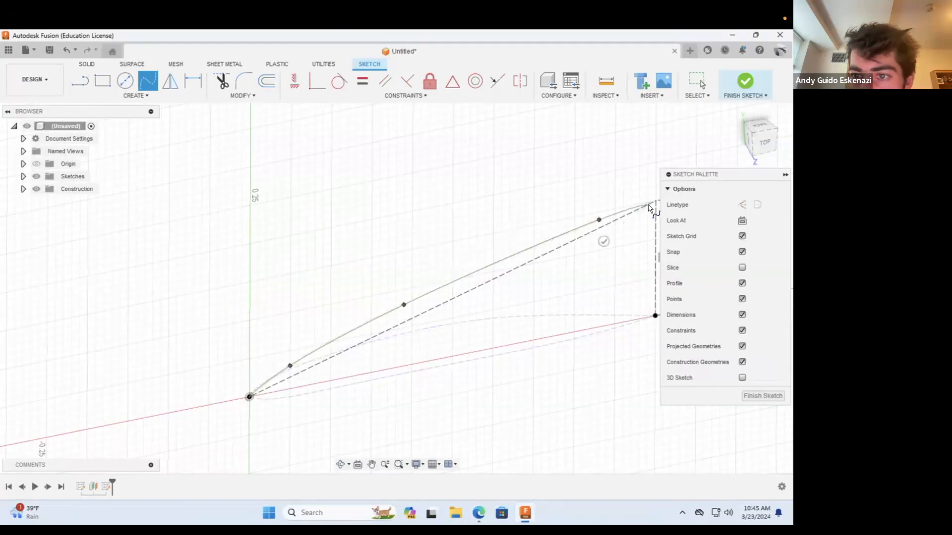
{"action": "left_click", "coordinate": [656, 201]}
{"action": "left_click", "coordinate": [653, 220]}
Step: Draw the lower curve as a spline from the origin, passing below the sloped construction line, to its upper end to close the profile
{"action": "scroll", "coordinate": [452, 287], "scroll_direction": "down", "scroll_amount": 3}
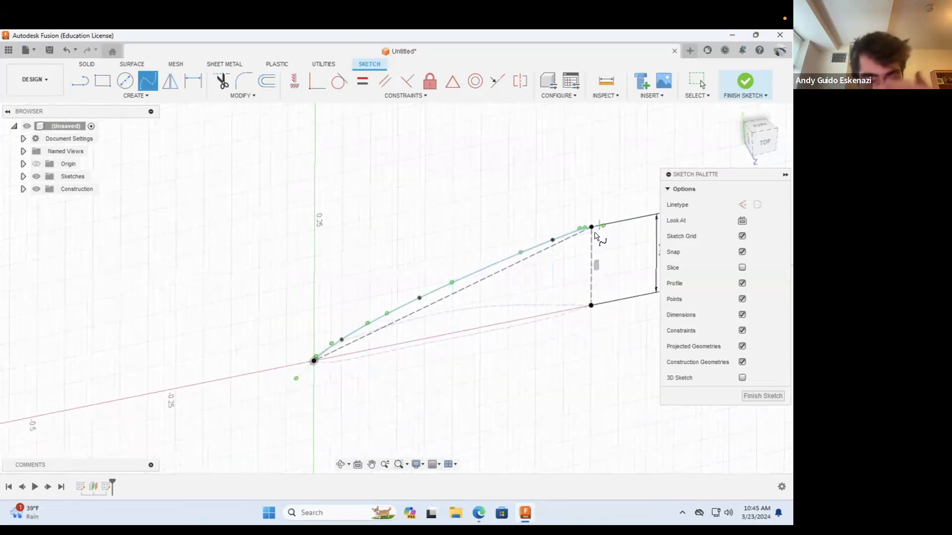
{"action": "scroll", "coordinate": [615, 262], "scroll_direction": "up", "scroll_amount": 3}
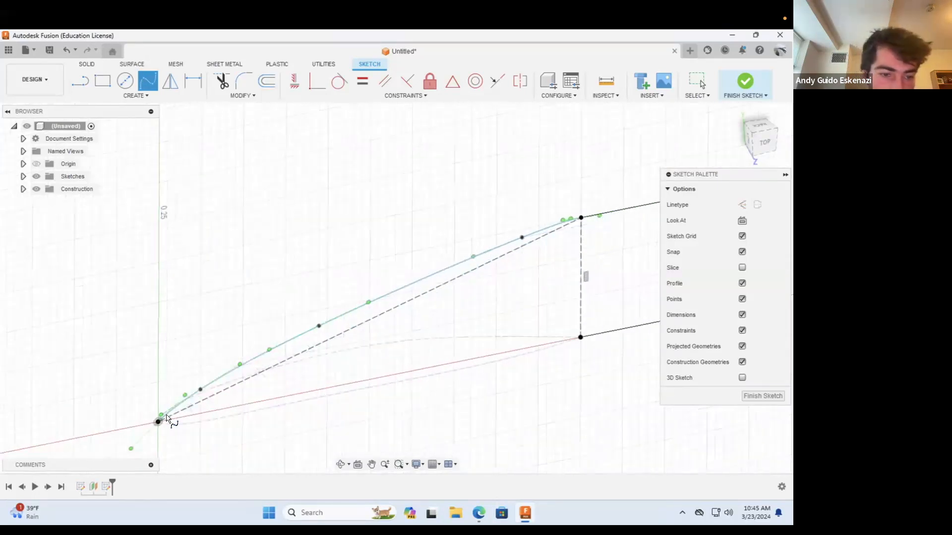
{"action": "scroll", "coordinate": [227, 412], "scroll_direction": "up", "scroll_amount": 3}
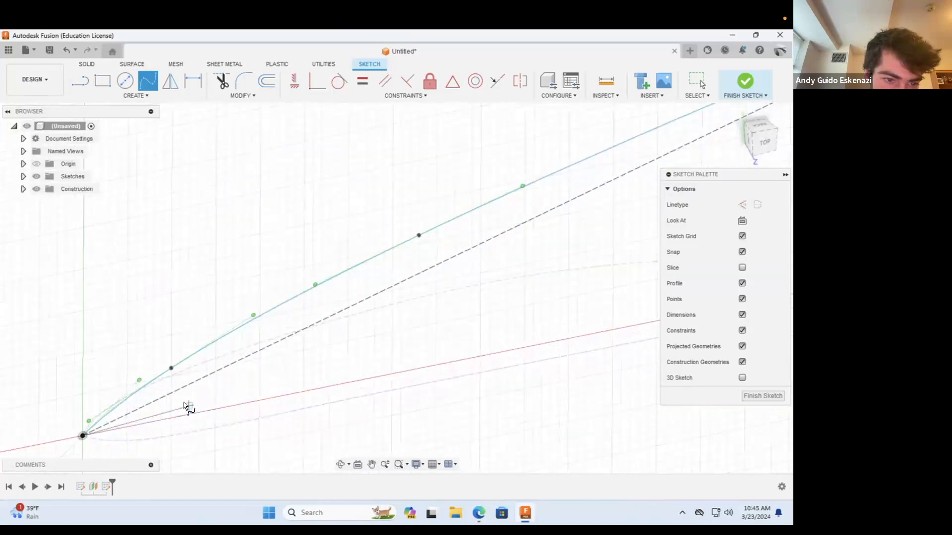
{"action": "left_click", "coordinate": [188, 398]}
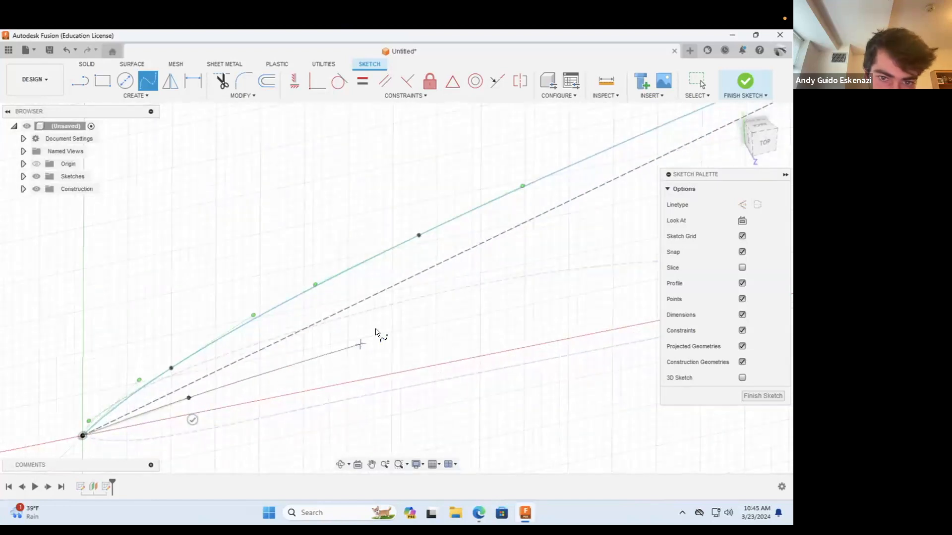
{"action": "left_click", "coordinate": [426, 285]}
{"action": "scroll", "coordinate": [435, 300], "scroll_direction": "down", "scroll_amount": 5}
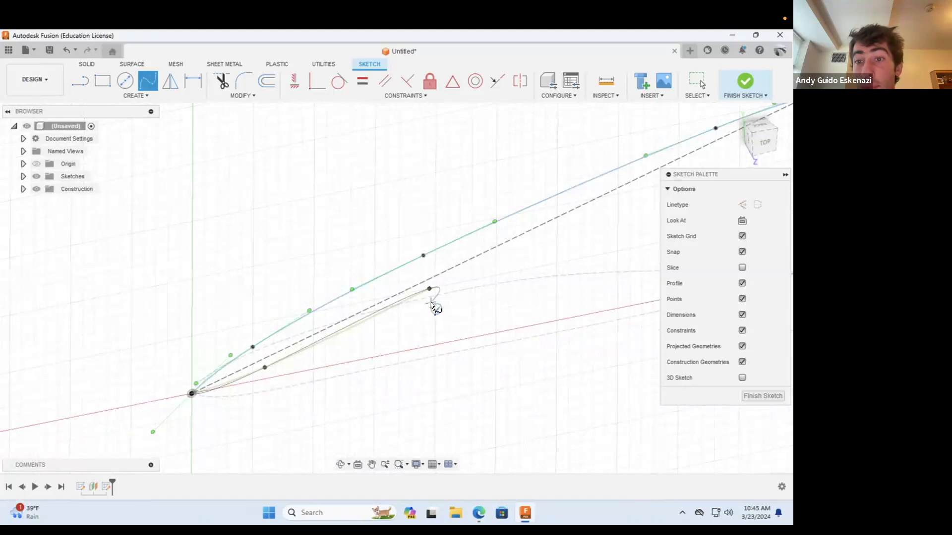
{"action": "scroll", "coordinate": [433, 308], "scroll_direction": "up", "scroll_amount": 2}
{"action": "scroll", "coordinate": [589, 211], "scroll_direction": "up", "scroll_amount": 1}
{"action": "scroll", "coordinate": [486, 243], "scroll_direction": "down", "scroll_amount": 4}
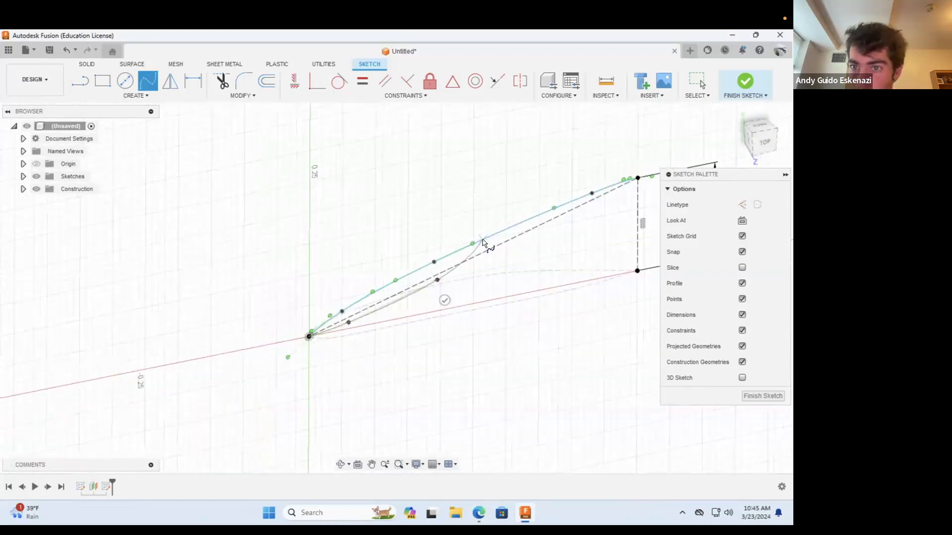
{"action": "scroll", "coordinate": [590, 204], "scroll_direction": "up", "scroll_amount": 5}
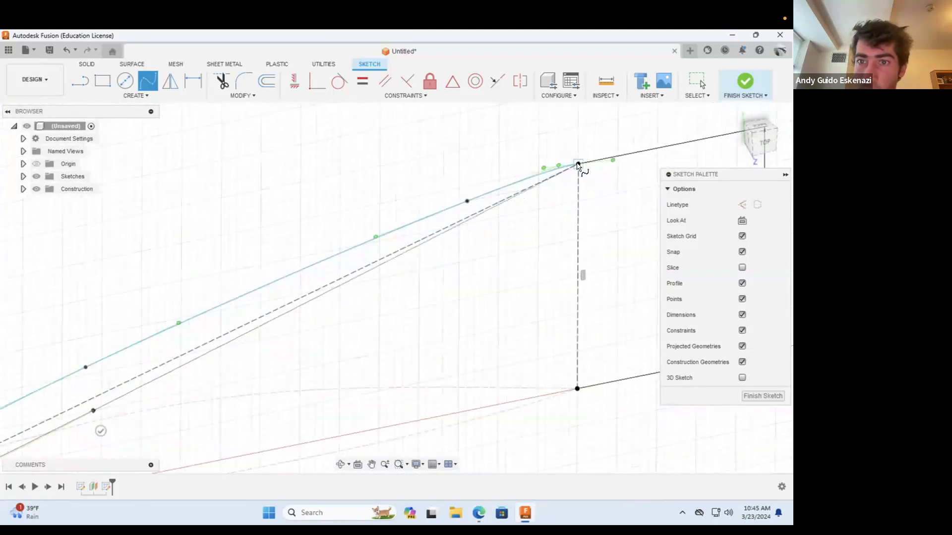
{"action": "left_click", "coordinate": [578, 165]}
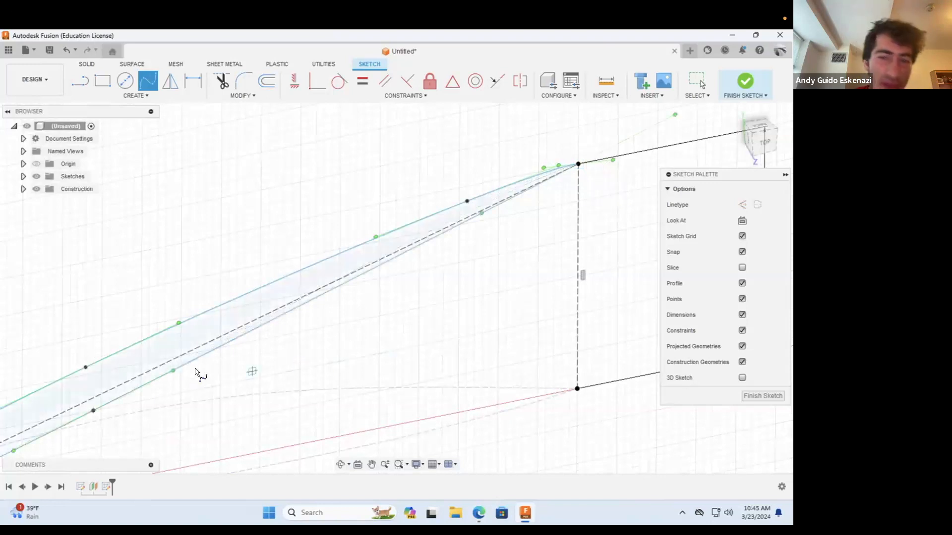
Step: Finish the angled profile's sketch on the offset plane
{"action": "scroll", "coordinate": [286, 382], "scroll_direction": "down", "scroll_amount": 5}
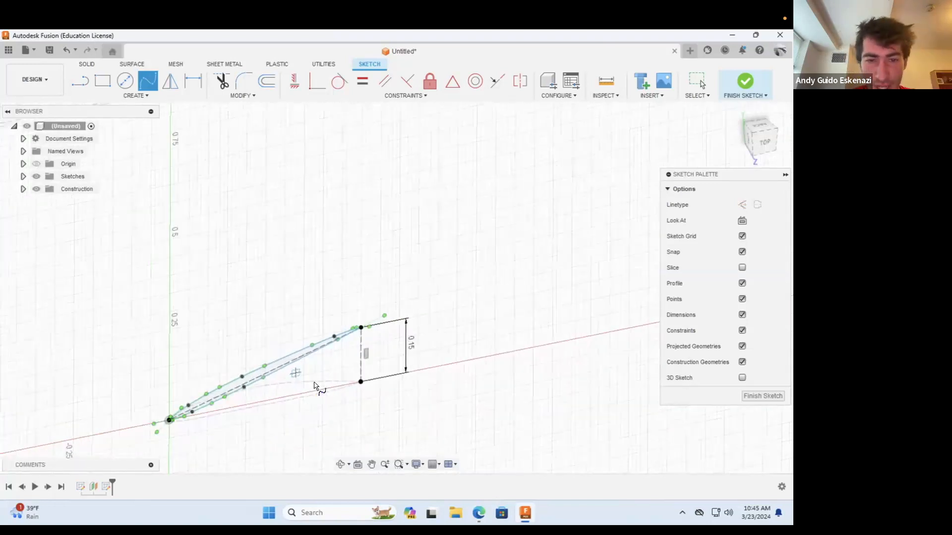
{"action": "scroll", "coordinate": [319, 398], "scroll_direction": "down", "scroll_amount": 3}
{"action": "scroll", "coordinate": [222, 409], "scroll_direction": "up", "scroll_amount": 4}
{"action": "scroll", "coordinate": [340, 397], "scroll_direction": "down", "scroll_amount": 2}
{"action": "left_click", "coordinate": [743, 81]}
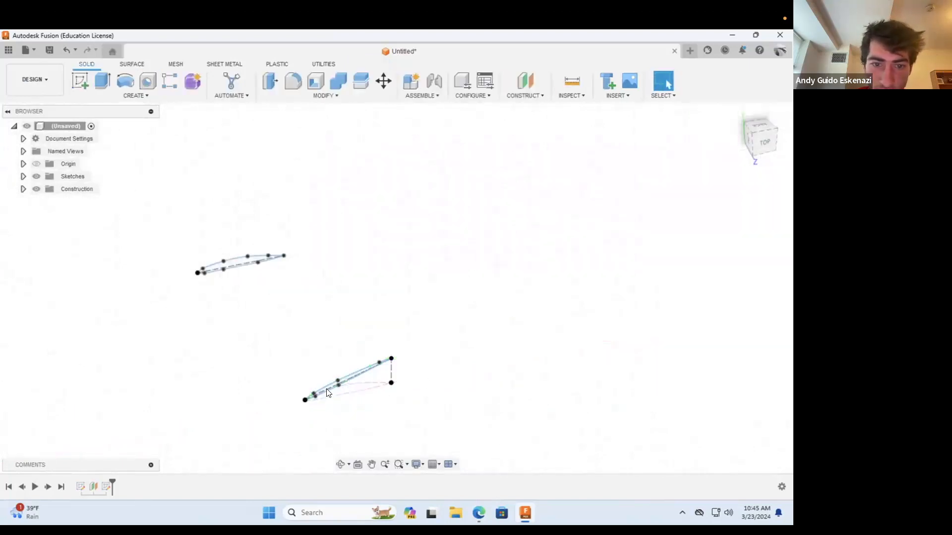
Step: Loft a new body from the original airfoil profile to the angled profile on the offset plane
{"action": "left_click", "coordinate": [341, 464]}
{"action": "mouse_move", "coordinate": [367, 352]}
{"action": "left_mouse_down"}
{"action": "mouse_move", "coordinate": [293, 395]}
{"action": "mouse_move", "coordinate": [310, 370]}
{"action": "mouse_move", "coordinate": [327, 398]}
{"action": "mouse_move", "coordinate": [237, 351]}
{"action": "mouse_move", "coordinate": [379, 384]}
{"action": "mouse_move", "coordinate": [327, 365]}
{"action": "mouse_move", "coordinate": [363, 400]}
{"action": "mouse_move", "coordinate": [354, 385]}
{"action": "left_mouse_up"}
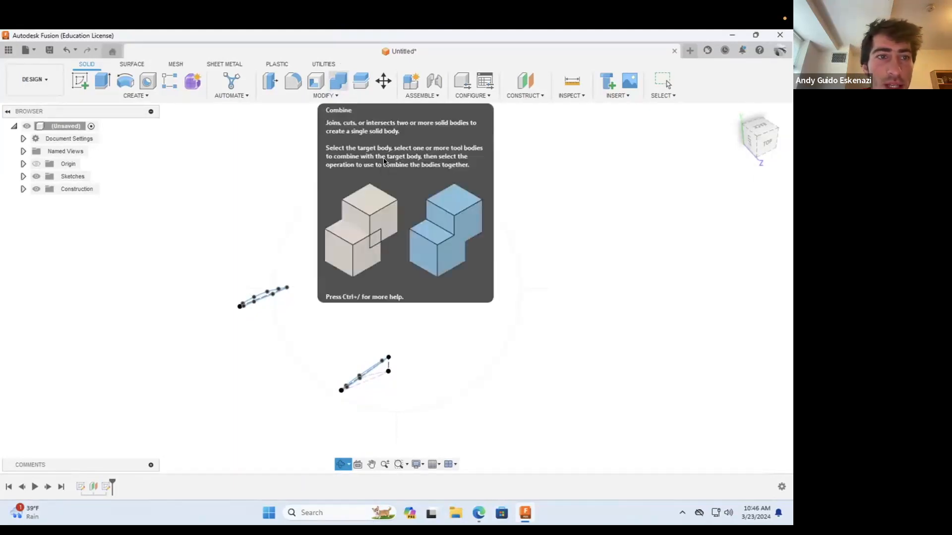
{"action": "left_click", "coordinate": [152, 96]}
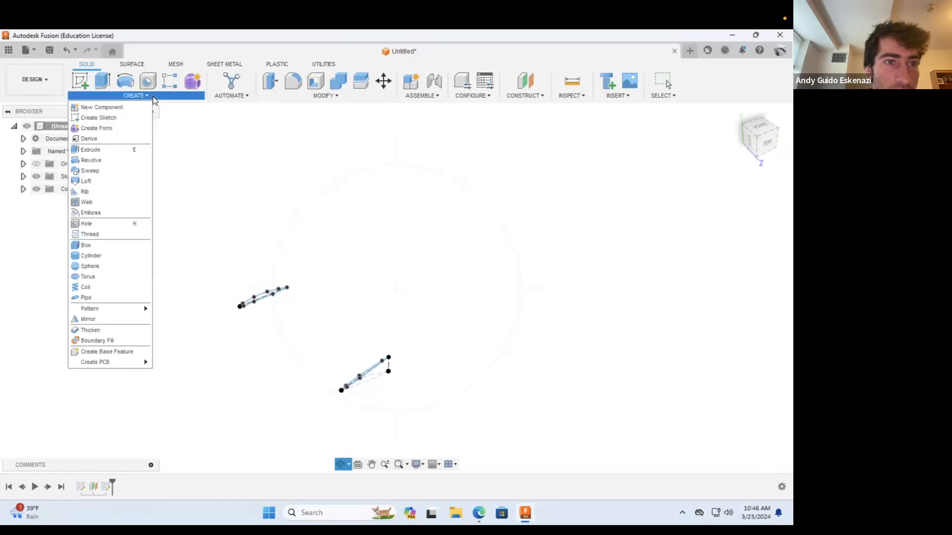
{"action": "left_click", "coordinate": [88, 182]}
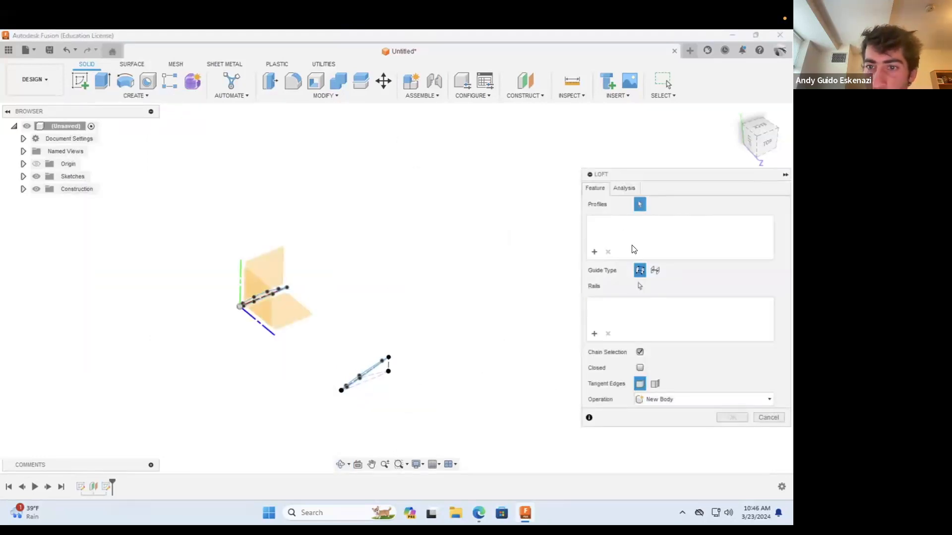
{"action": "scroll", "coordinate": [394, 316], "scroll_direction": "down", "scroll_amount": 3}
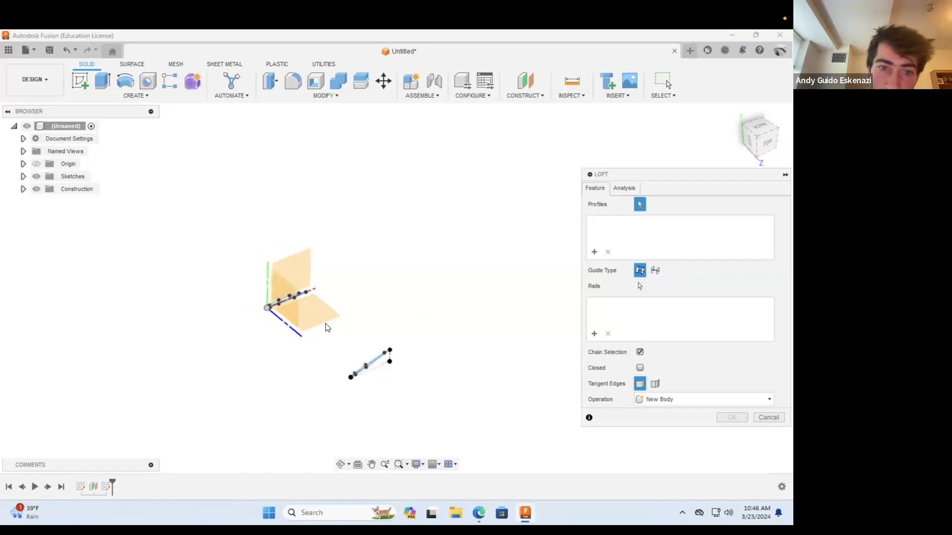
{"action": "scroll", "coordinate": [382, 315], "scroll_direction": "up", "scroll_amount": 8}
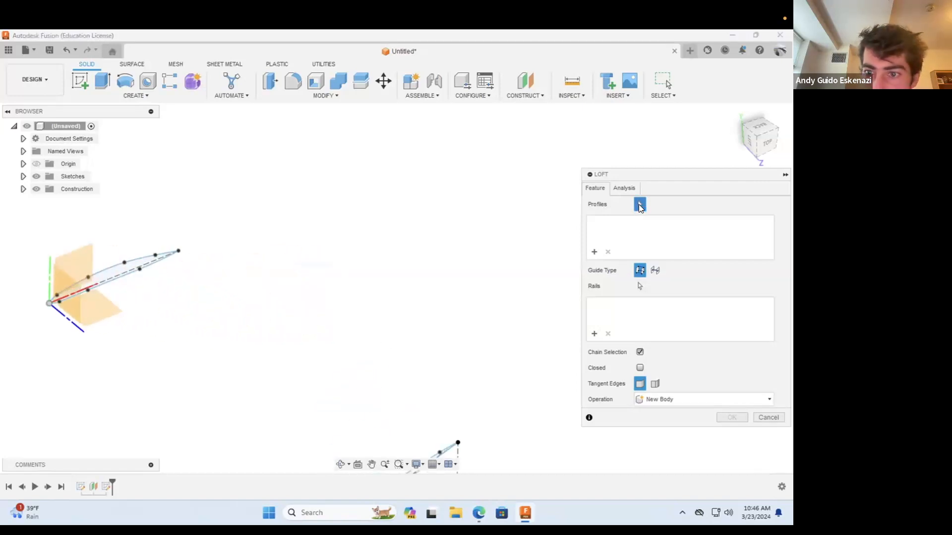
{"action": "left_click", "coordinate": [145, 267]}
{"action": "scroll", "coordinate": [436, 257], "scroll_direction": "down", "scroll_amount": 3}
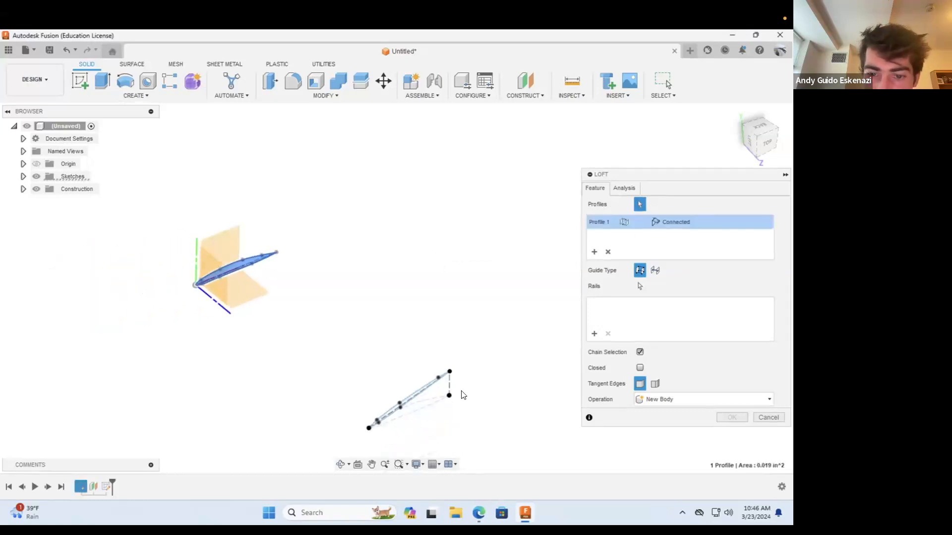
{"action": "left_click", "coordinate": [420, 394]}
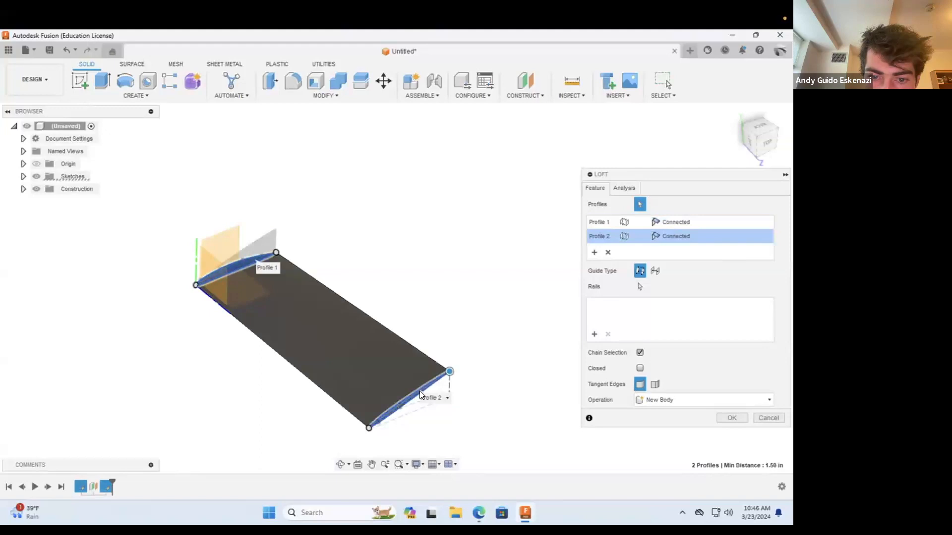
{"action": "scroll", "coordinate": [399, 304], "scroll_direction": "down", "scroll_amount": 2}
{"action": "left_click", "coordinate": [340, 464]}
{"action": "left_click_drag", "start_coordinate": [349, 427], "coordinate": [268, 374]}
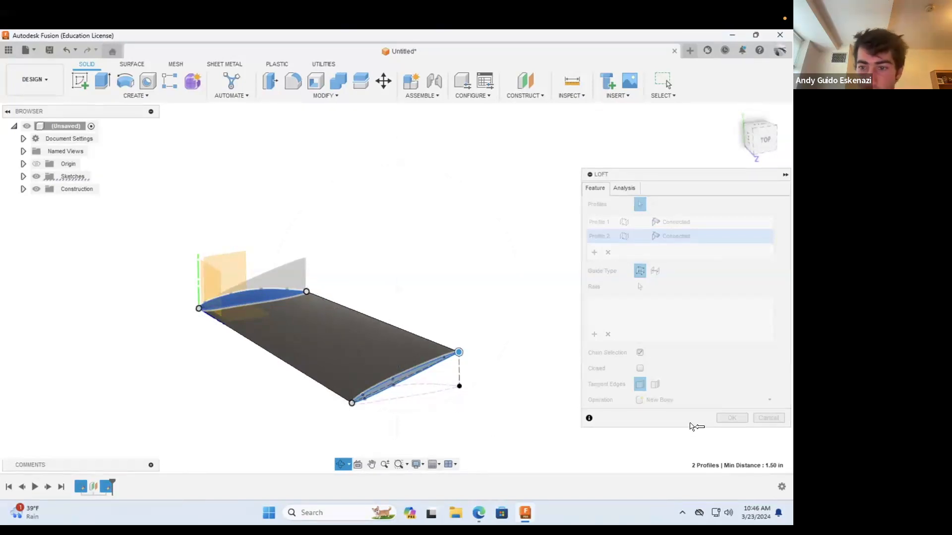
{"action": "left_click", "coordinate": [729, 417]}
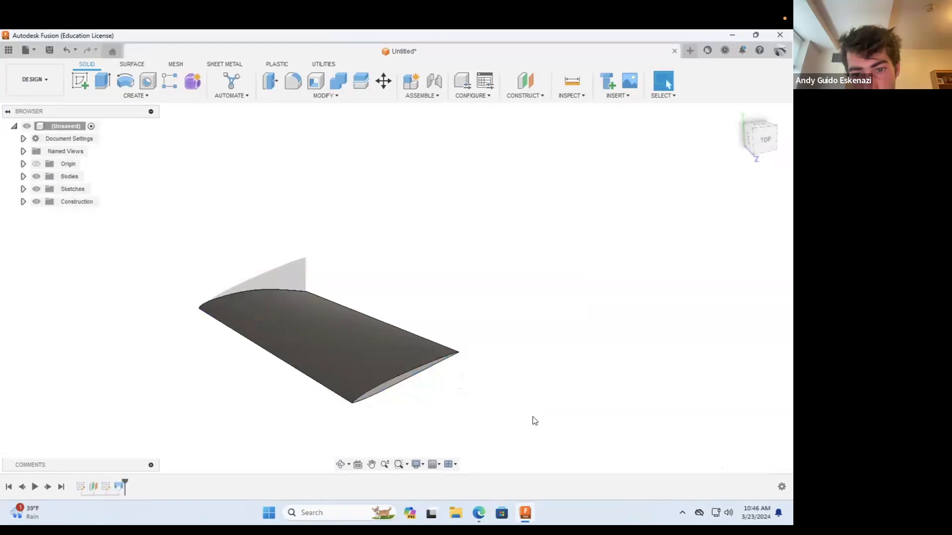
Step: Edit the angled profile's sketch and set the vertical construction line's dimension to 0.25 in
{"action": "left_click", "coordinate": [338, 469]}
{"action": "left_click_drag", "start_coordinate": [366, 373], "coordinate": [394, 388]}
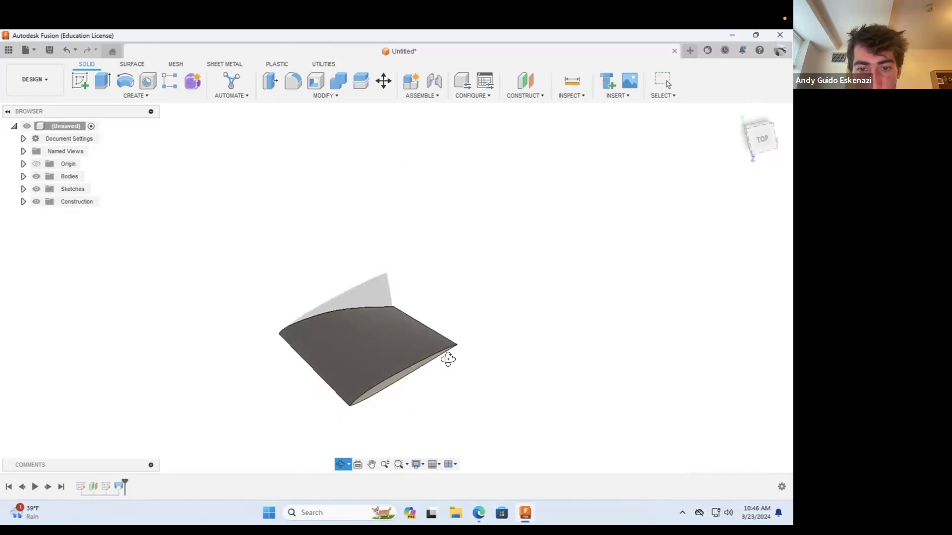
{"action": "left_click", "coordinate": [105, 485]}
{"action": "right_click", "coordinate": [103, 485]}
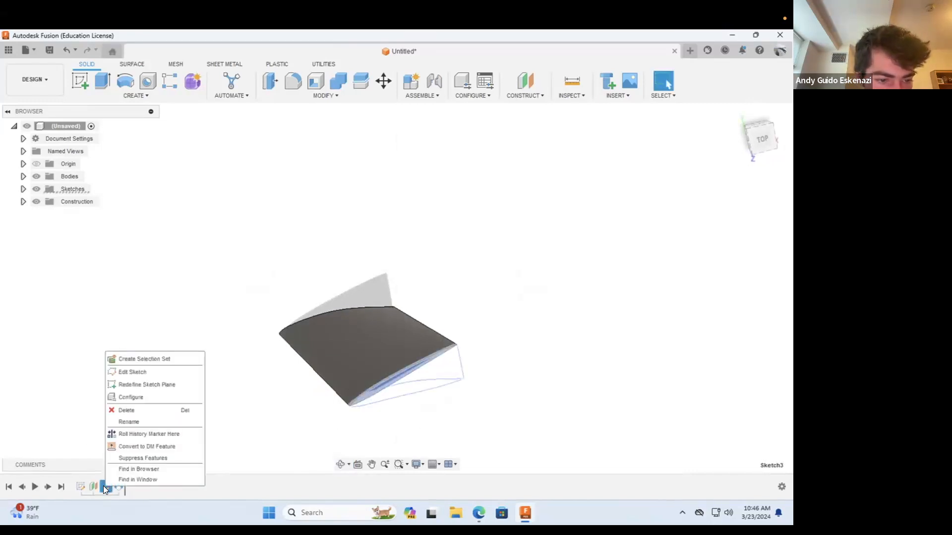
{"action": "left_click", "coordinate": [129, 373]}
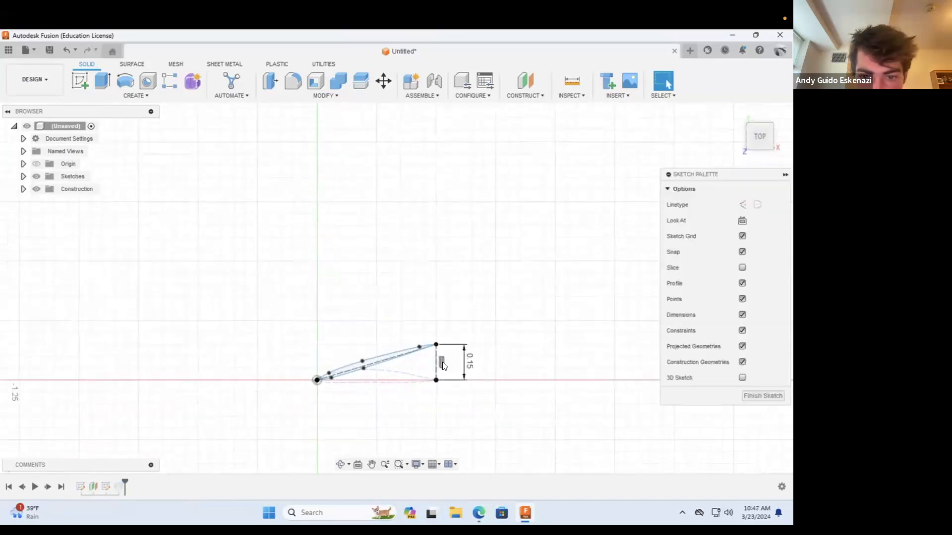
{"action": "double_click", "coordinate": [505, 372]}
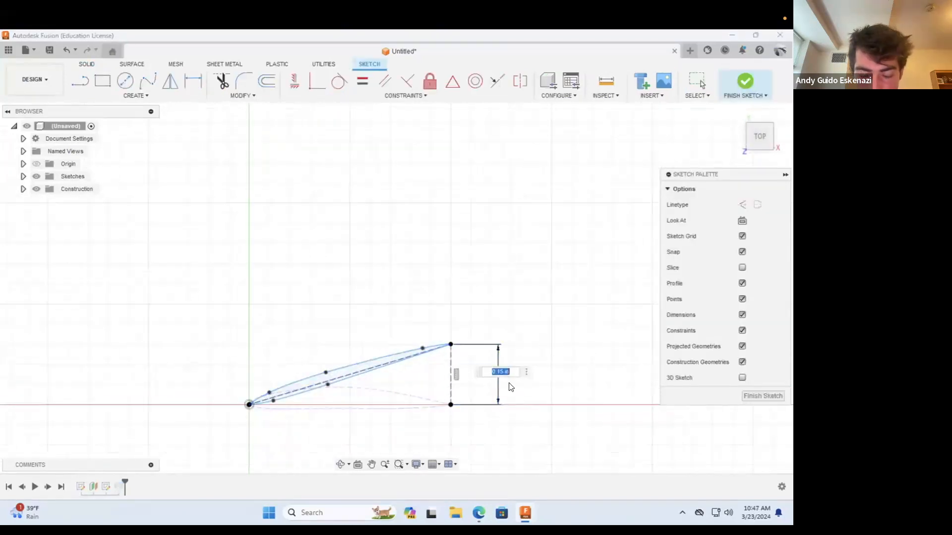
{"action": "type", "text": ".25"}
{"action": "key", "text": "Return"}
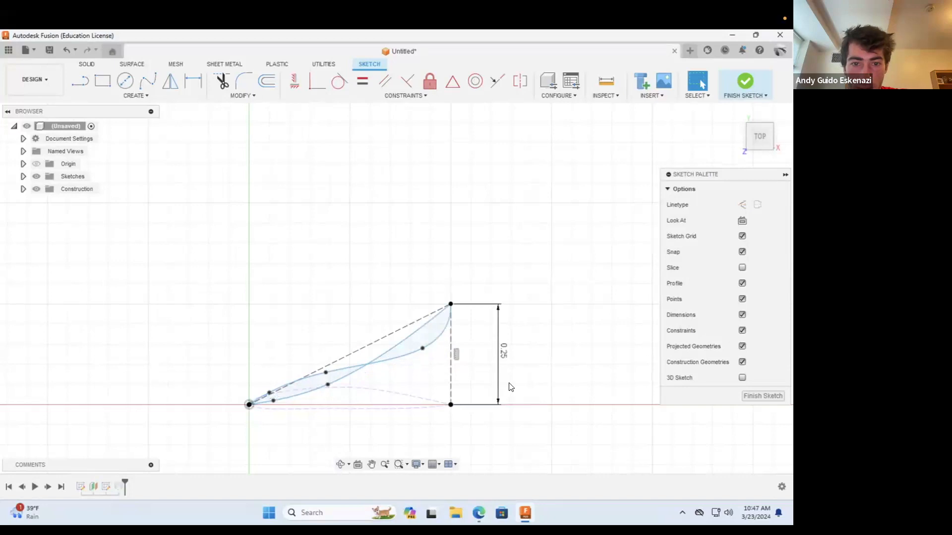
Step: Reshape the angled profile's upper spline by moving its middle and outer fit points just above the sloped construction line
{"action": "left_click_drag", "start_coordinate": [423, 349], "coordinate": [400, 318]}
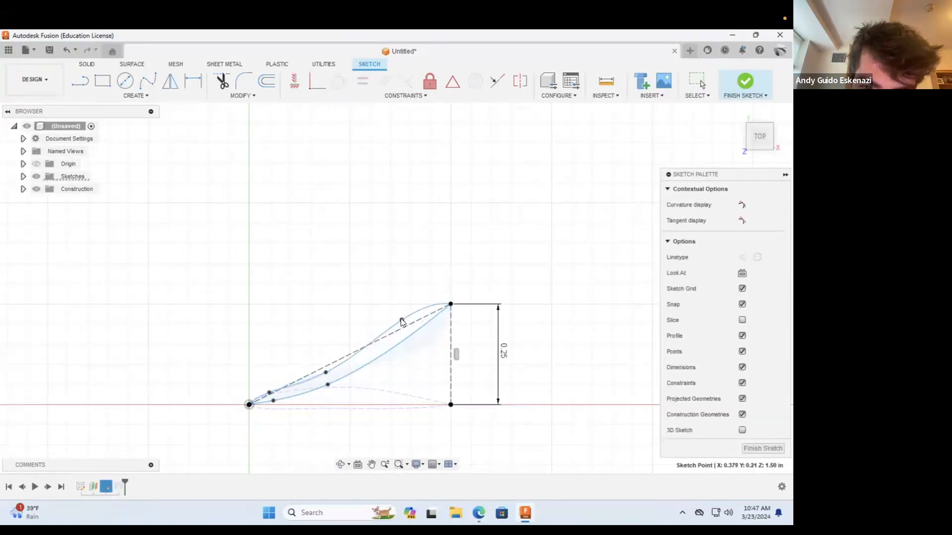
{"action": "scroll", "coordinate": [312, 363], "scroll_direction": "up", "scroll_amount": 3}
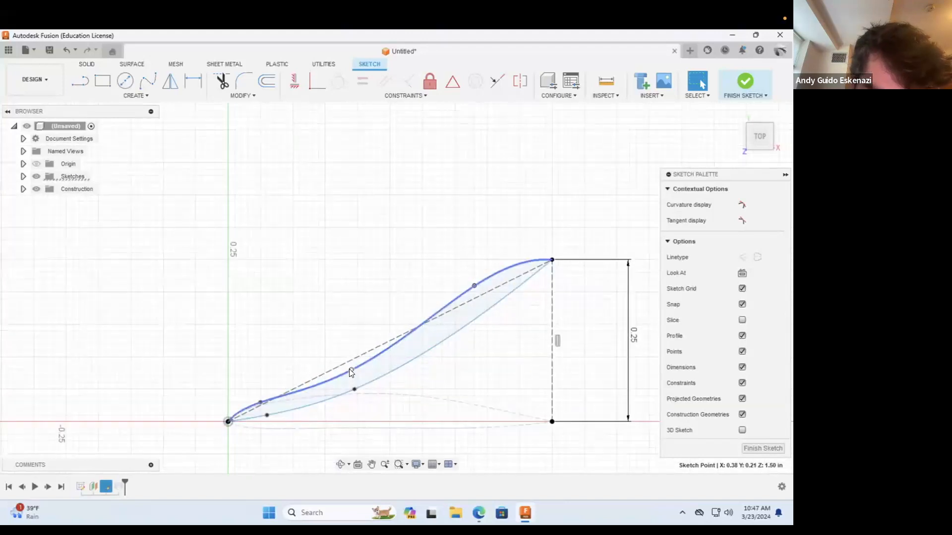
{"action": "left_click_drag", "start_coordinate": [346, 359], "coordinate": [344, 355]}
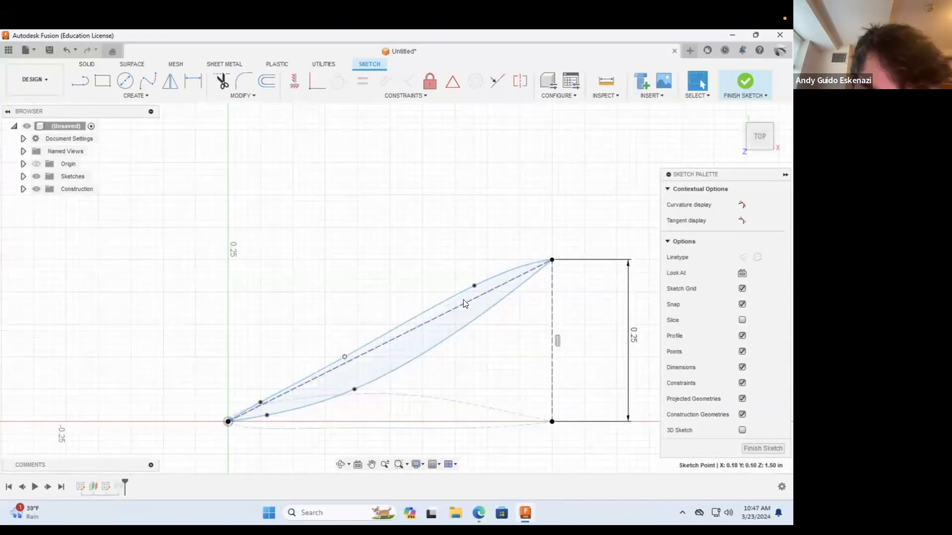
{"action": "left_click_drag", "start_coordinate": [473, 286], "coordinate": [486, 285]}
{"action": "scroll", "coordinate": [276, 407], "scroll_direction": "up", "scroll_amount": 5}
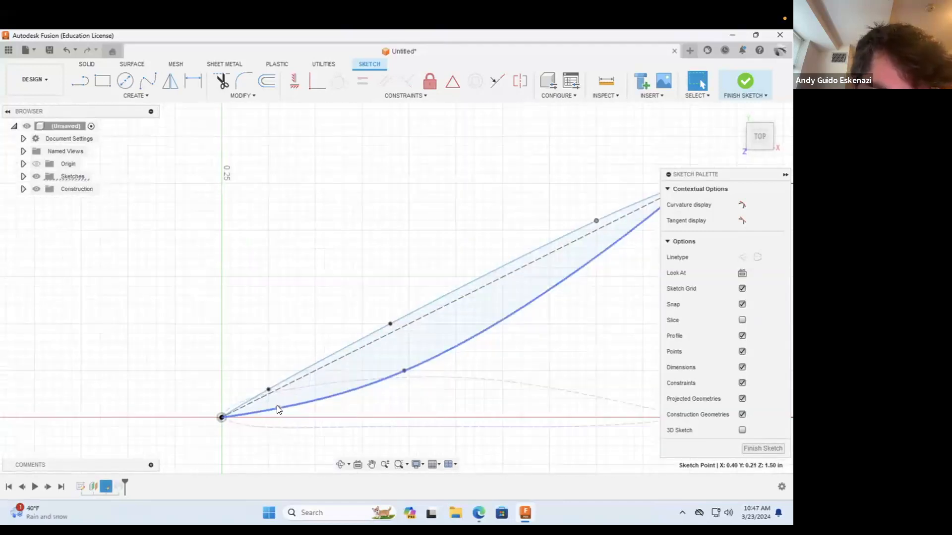
Step: Reshape the lower spline by moving its fit points just beneath the sloped construction line, making a thin angled airfoil
{"action": "mouse_move", "coordinate": [277, 410]}
{"action": "left_mouse_down"}
{"action": "mouse_move", "coordinate": [270, 390]}
{"action": "mouse_move", "coordinate": [275, 400]}
{"action": "left_mouse_up"}
{"action": "left_click_drag", "start_coordinate": [492, 346], "coordinate": [458, 294]}
{"action": "scroll", "coordinate": [454, 293], "scroll_direction": "down", "scroll_amount": 4}
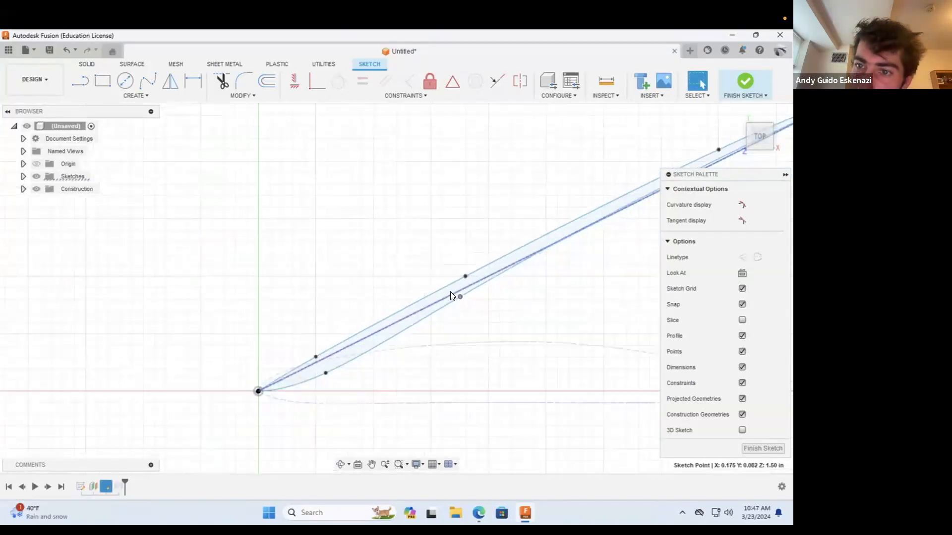
{"action": "scroll", "coordinate": [516, 235], "scroll_direction": "down", "scroll_amount": 2}
{"action": "scroll", "coordinate": [610, 213], "scroll_direction": "up", "scroll_amount": 4}
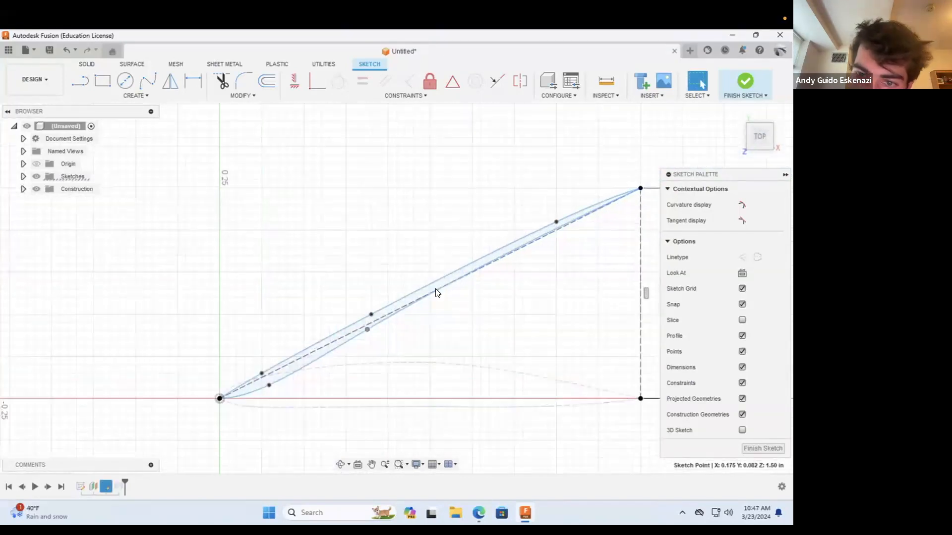
{"action": "left_click_drag", "start_coordinate": [366, 328], "coordinate": [526, 251]}
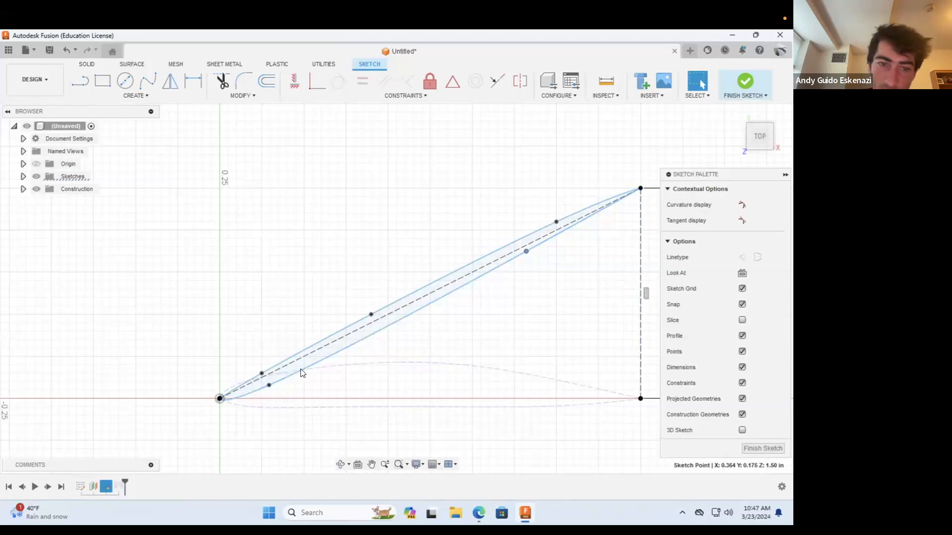
{"action": "scroll", "coordinate": [301, 373], "scroll_direction": "up", "scroll_amount": 5}
{"action": "left_click_drag", "start_coordinate": [305, 387], "coordinate": [296, 354]}
{"action": "scroll", "coordinate": [250, 349], "scroll_direction": "down", "scroll_amount": 6}
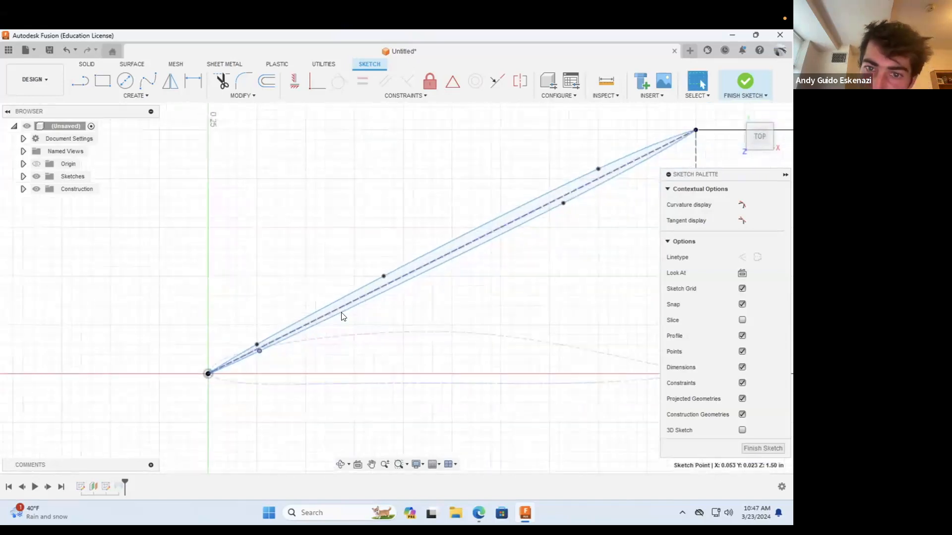
Step: Finish editing the angled profile's sketch and inspect the blade's increased twist from several sides
{"action": "left_click", "coordinate": [744, 82]}
{"action": "left_click", "coordinate": [341, 464]}
{"action": "left_click_drag", "start_coordinate": [400, 355], "coordinate": [351, 391]}
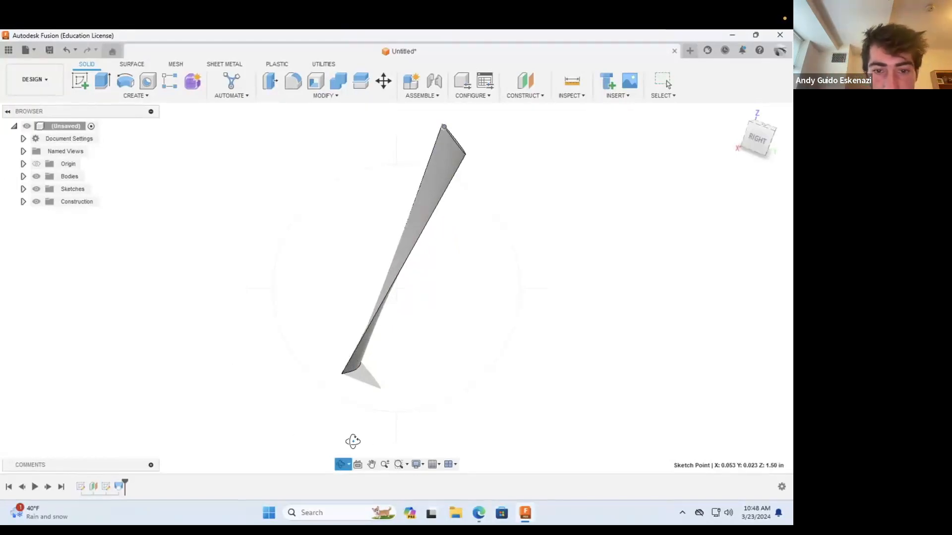
{"action": "left_click_drag", "start_coordinate": [360, 366], "coordinate": [340, 299]}
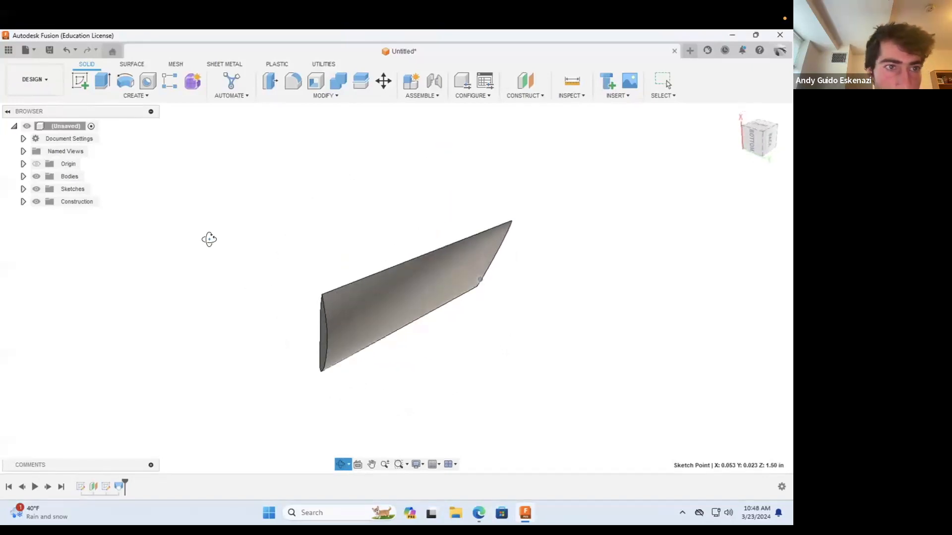
Step: Start a new sketch on the origin's YZ plane
{"action": "left_click", "coordinate": [75, 88]}
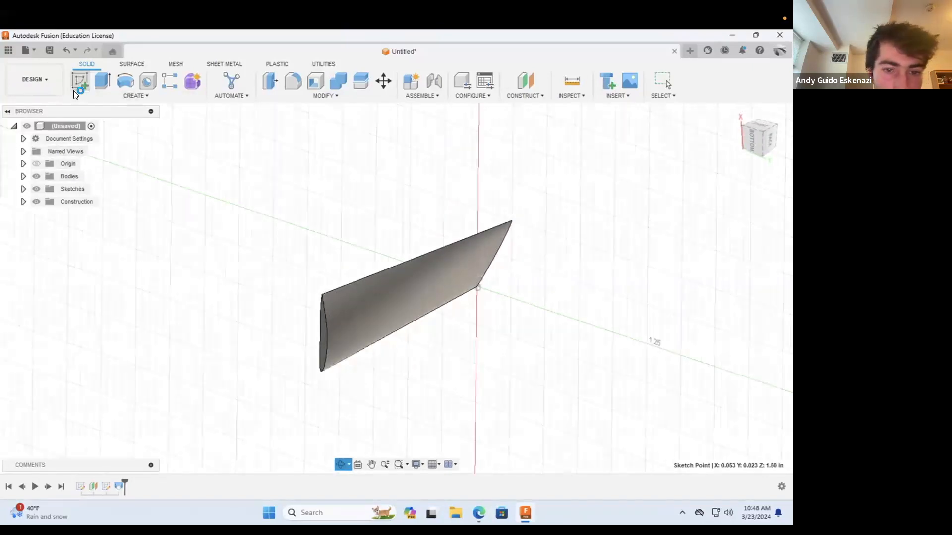
{"action": "left_click", "coordinate": [751, 81]}
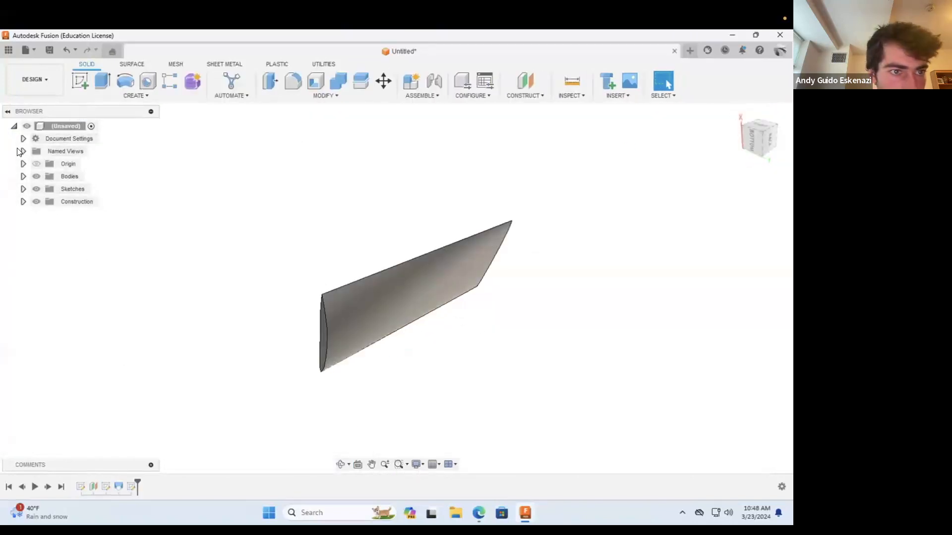
{"action": "left_click", "coordinate": [23, 164]}
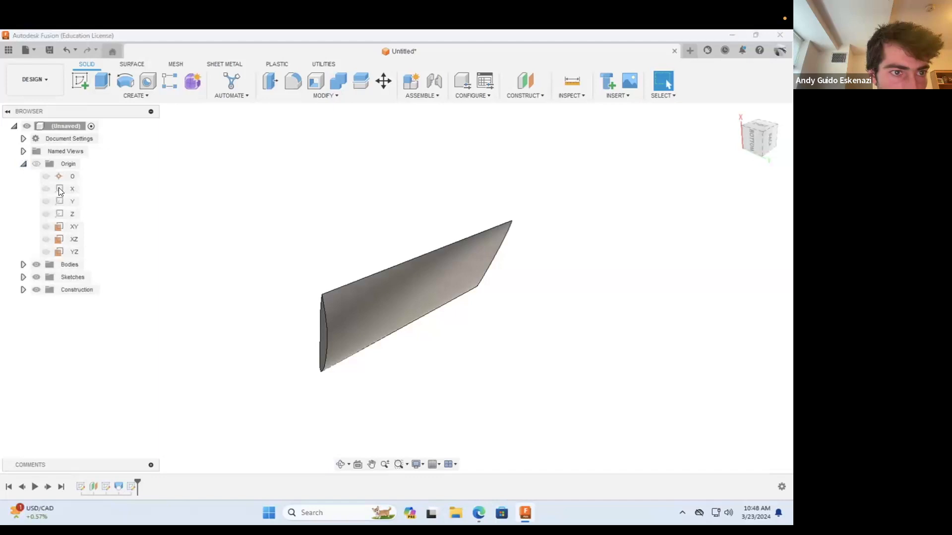
{"action": "left_click", "coordinate": [66, 212]}
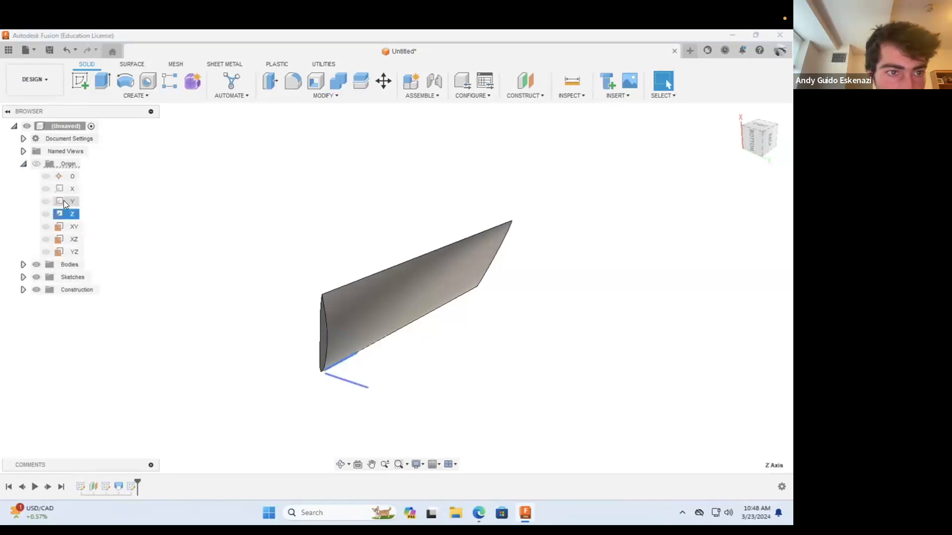
{"action": "left_click", "coordinate": [71, 238]}
{"action": "left_click", "coordinate": [73, 251]}
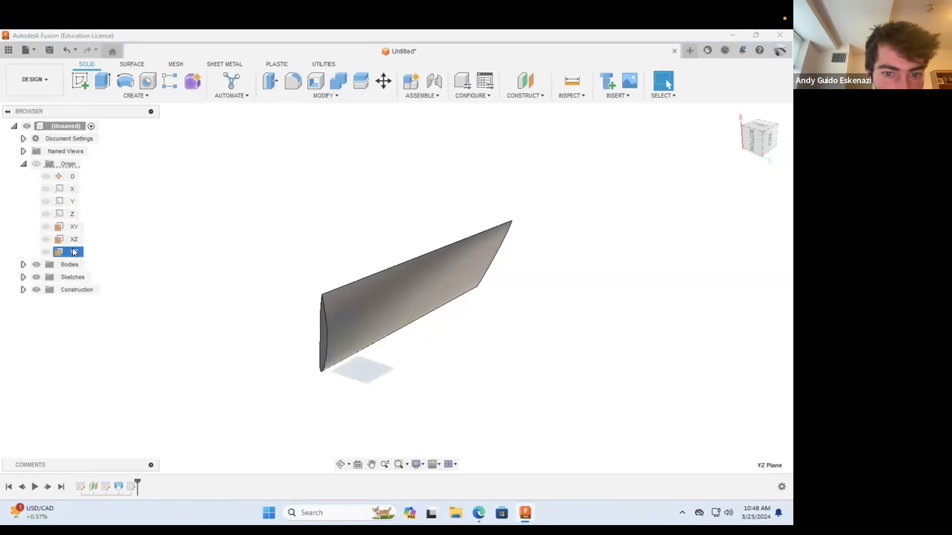
{"action": "left_click", "coordinate": [80, 81]}
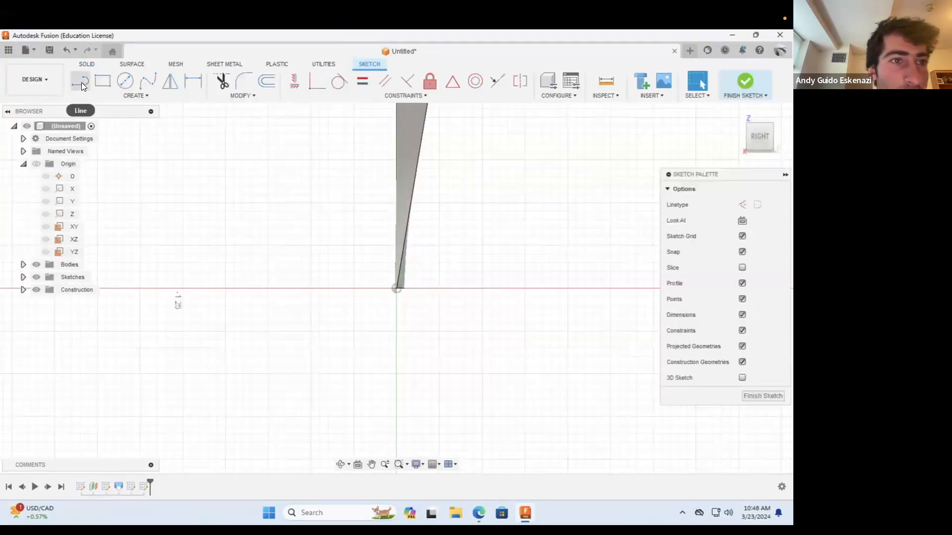
Step: Draw a vertical construction line about 0.3 in long from the origin, pointing away from the blade
{"action": "left_click", "coordinate": [81, 81]}
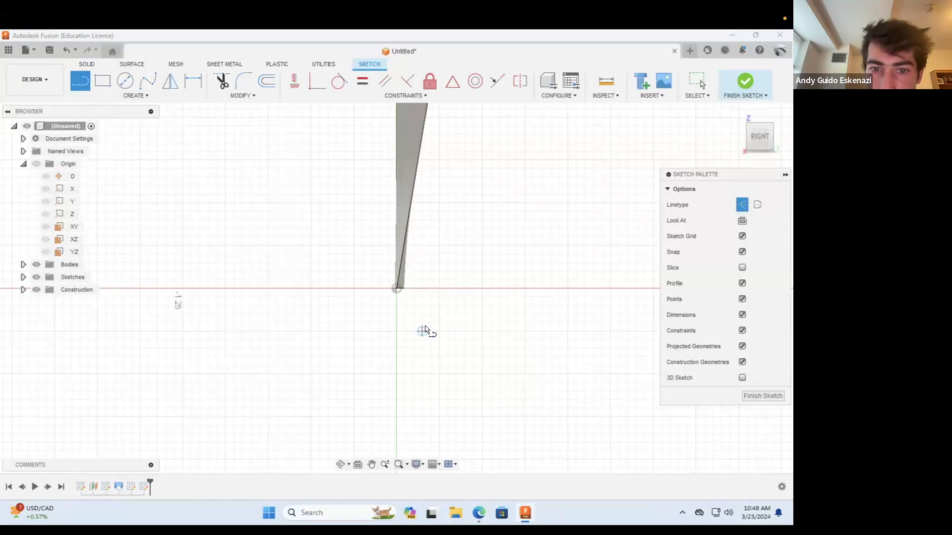
{"action": "left_click", "coordinate": [397, 289]}
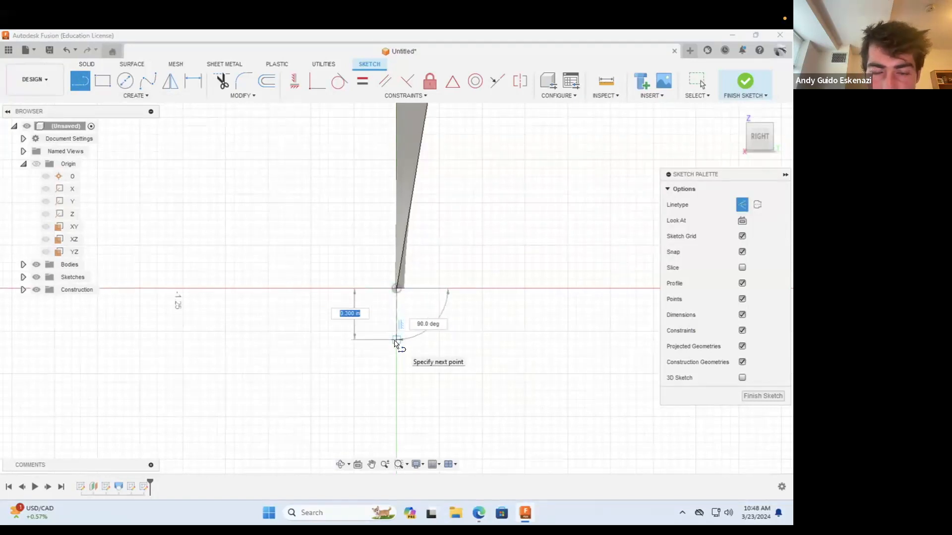
{"action": "left_click", "coordinate": [397, 340]}
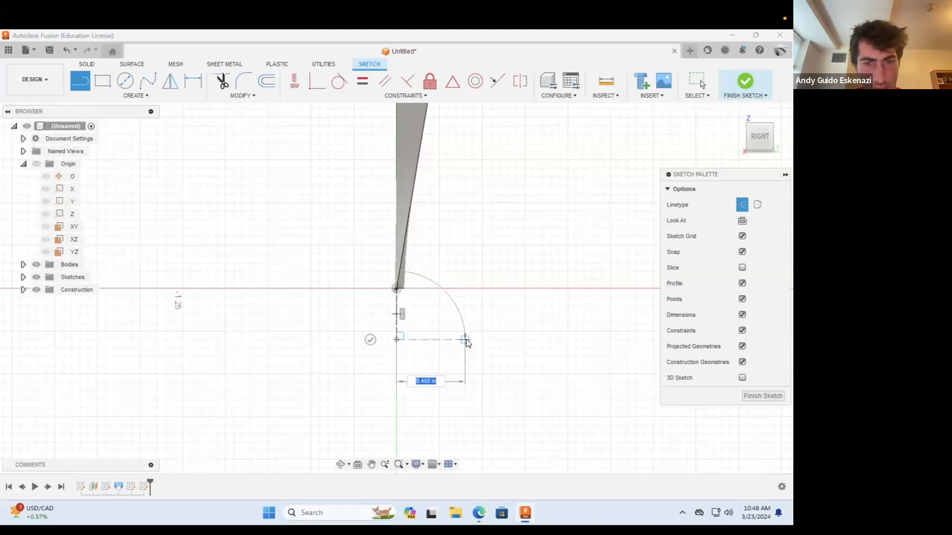
{"action": "key", "text": "Escape"}
Step: Dimension the vertical construction line's length as 0.25 in
{"action": "left_click", "coordinate": [165, 94]}
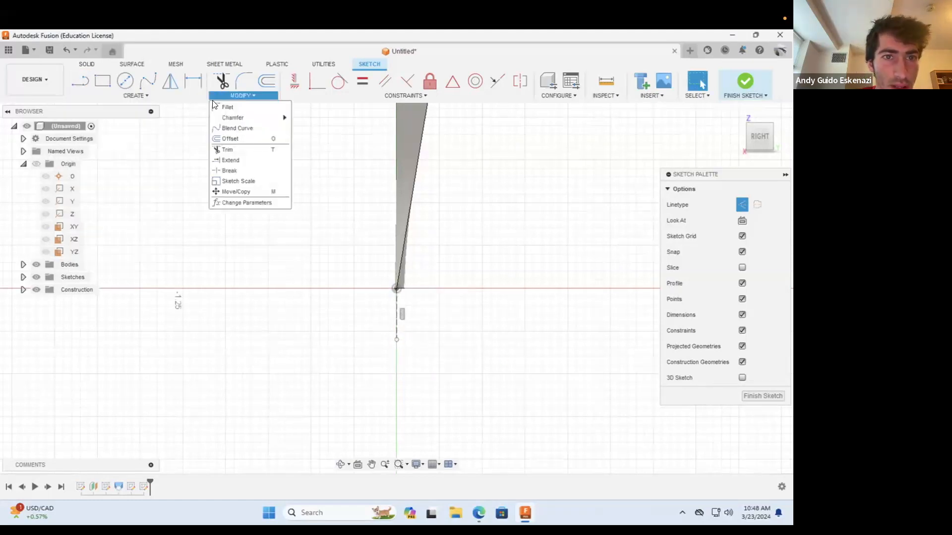
{"action": "mouse_move", "coordinate": [164, 97]}
{"action": "key", "text": "d"}
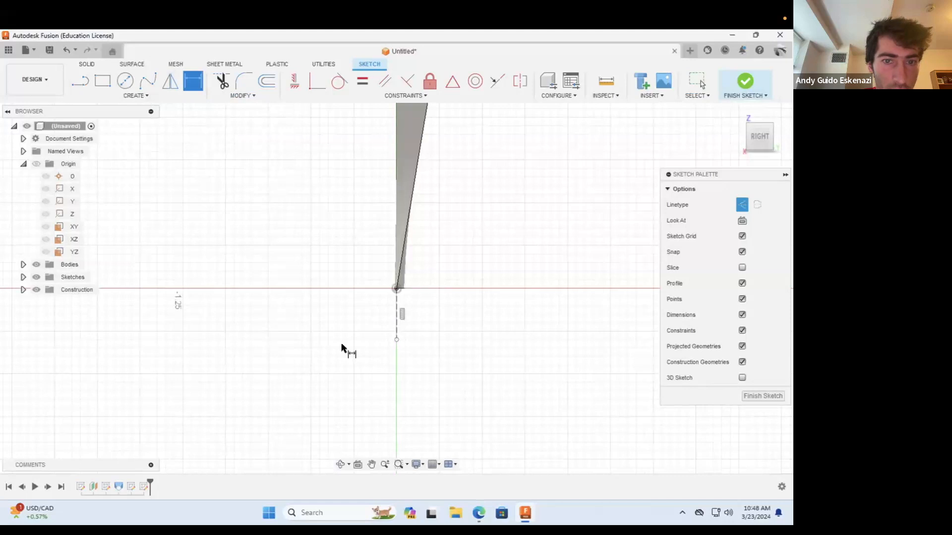
{"action": "left_click", "coordinate": [398, 317]}
{"action": "left_click", "coordinate": [309, 320]}
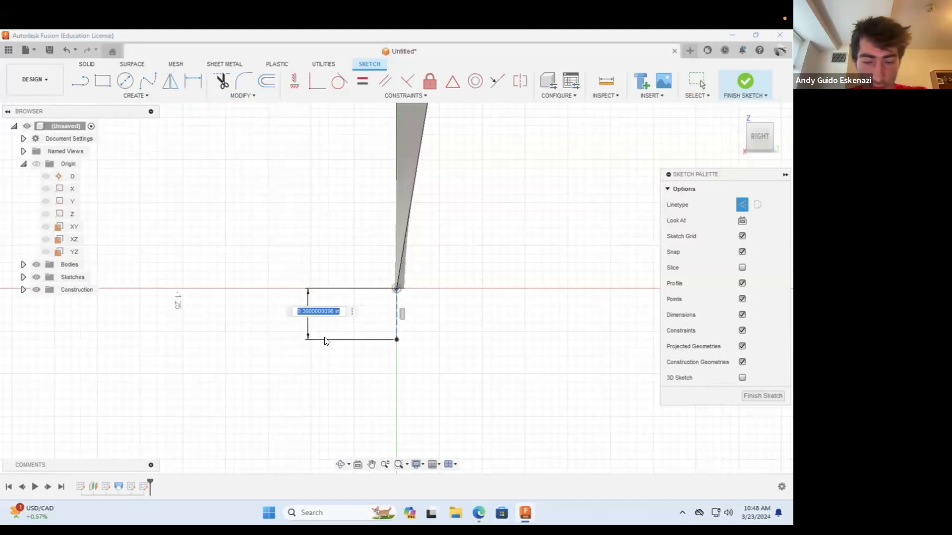
{"action": "type", "text": ".25"}
{"action": "key", "text": "Return"}
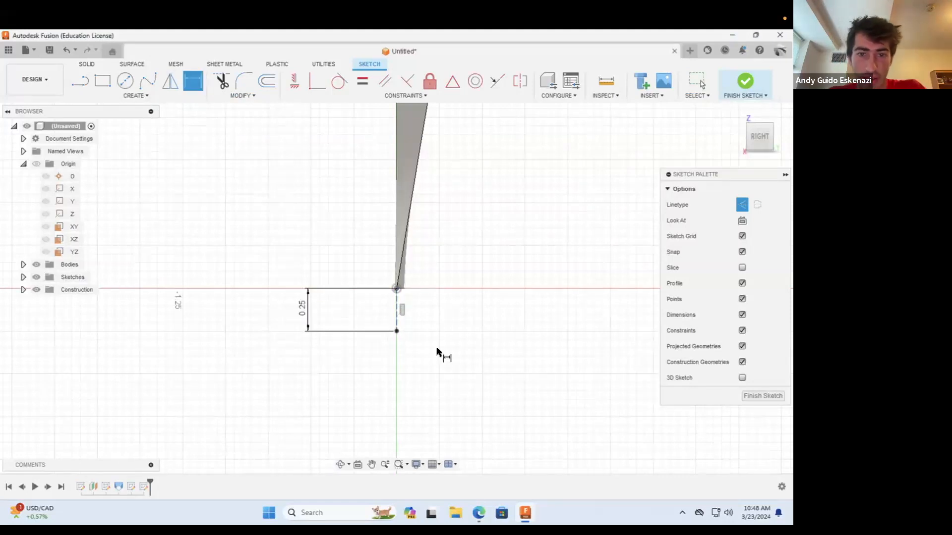
Step: Draw a solid-line circle about 0.54 in in diameter, centred on the free end of the vertical construction line
{"action": "scroll", "coordinate": [445, 288], "scroll_direction": "down", "scroll_amount": 1}
{"action": "left_click", "coordinate": [126, 82]}
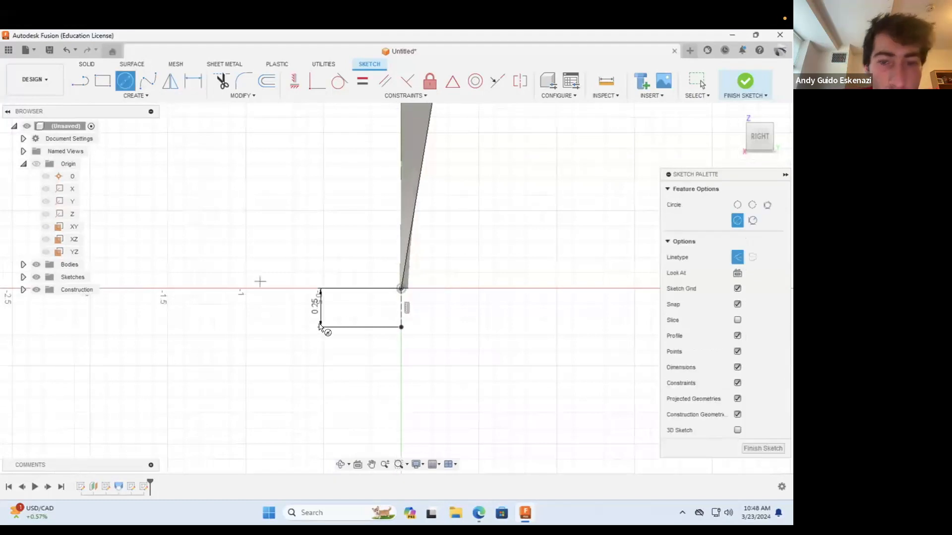
{"action": "left_click", "coordinate": [401, 327]}
{"action": "left_click", "coordinate": [736, 253]}
{"action": "scroll", "coordinate": [402, 287], "scroll_direction": "down", "scroll_amount": 2}
{"action": "scroll", "coordinate": [403, 288], "scroll_direction": "up", "scroll_amount": 4}
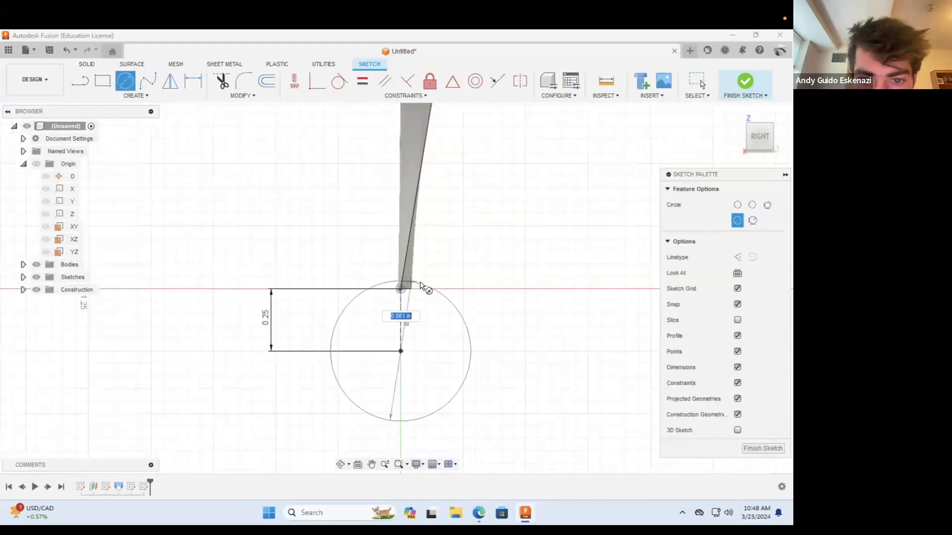
{"action": "left_click", "coordinate": [426, 291]}
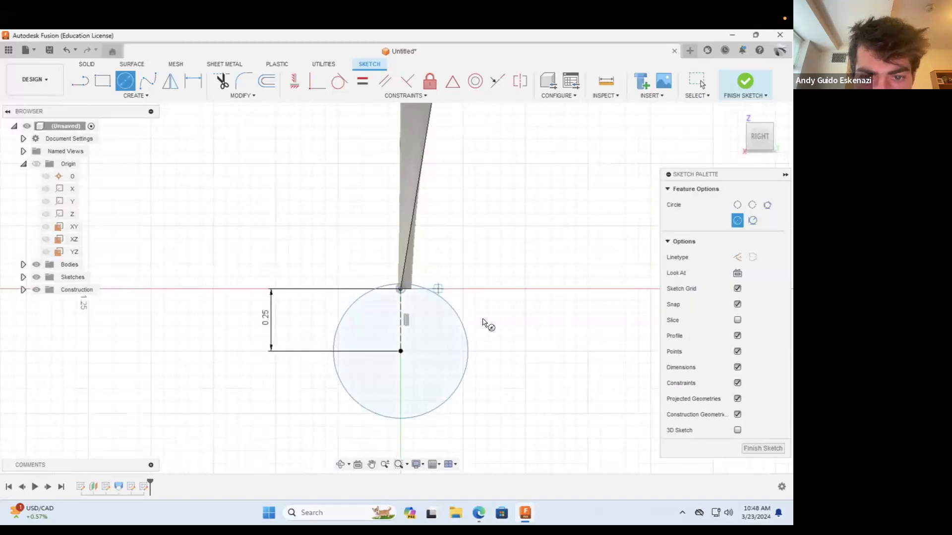
Step: Dimension the circle's diameter as 0.55 in
{"action": "left_click", "coordinate": [193, 80]}
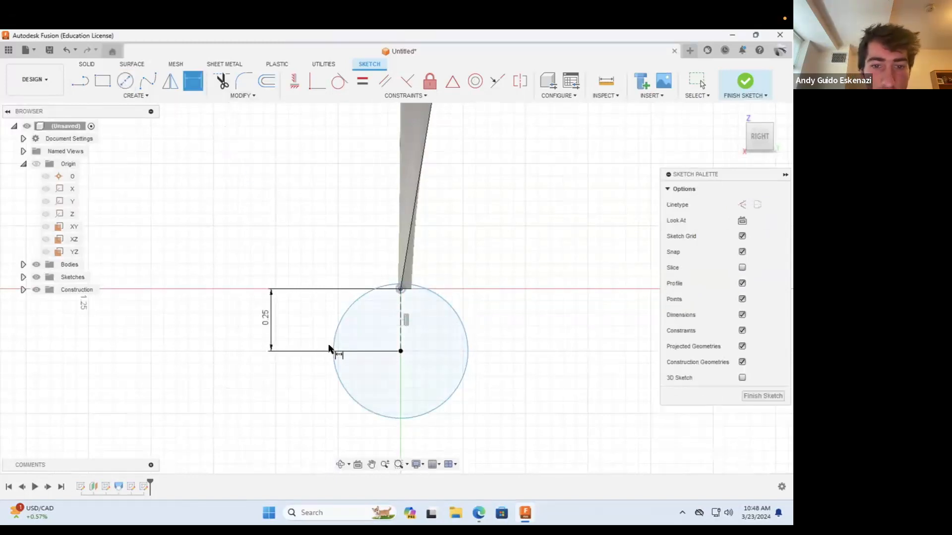
{"action": "left_click", "coordinate": [333, 350]}
{"action": "left_click", "coordinate": [213, 350]}
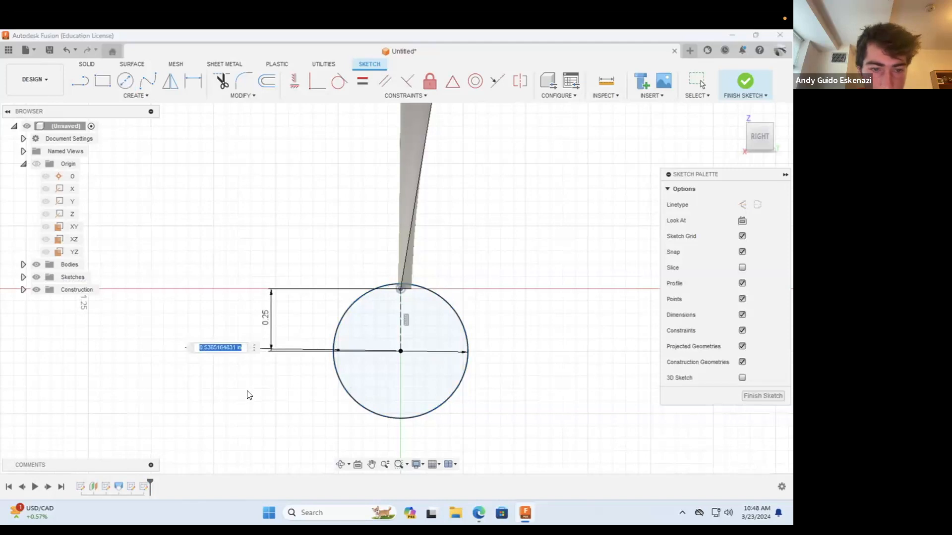
{"action": "type", "text": ".55"}
{"action": "key", "text": "Return"}
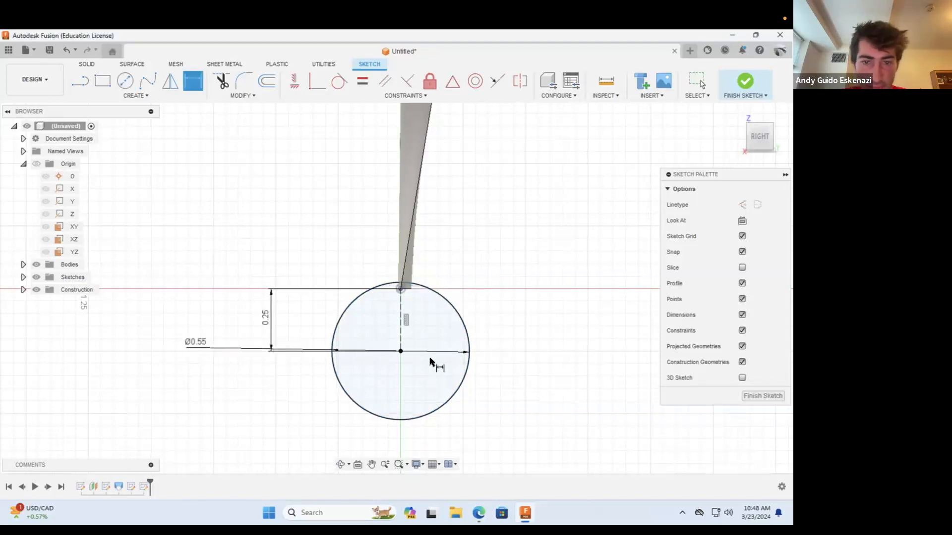
Step: Extrude the circle 0.50 in toward the blade's root as a hub, with the operation set to Join
{"action": "left_click", "coordinate": [340, 465]}
{"action": "left_click_drag", "start_coordinate": [366, 362], "coordinate": [329, 317]}
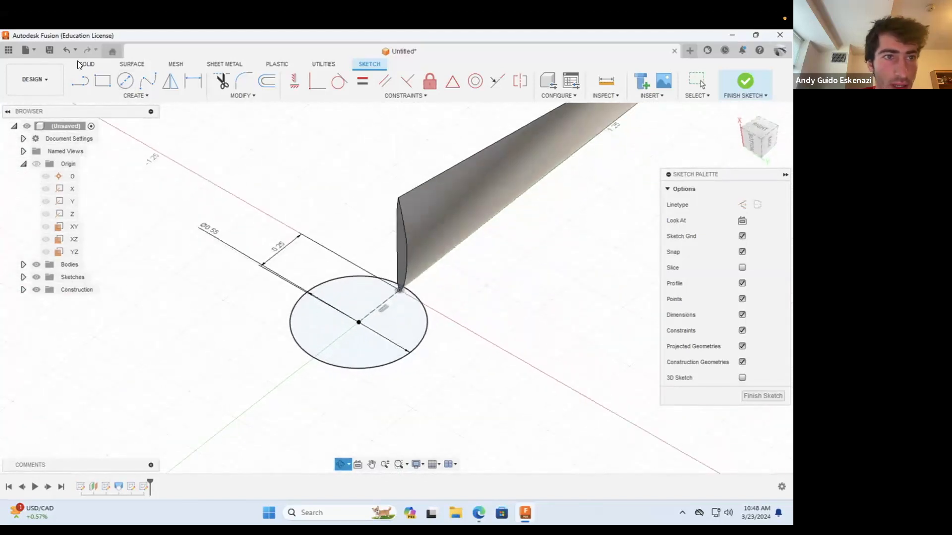
{"action": "left_click", "coordinate": [83, 64]}
{"action": "left_click", "coordinate": [103, 79]}
{"action": "left_click_drag", "start_coordinate": [358, 313], "coordinate": [357, 223]}
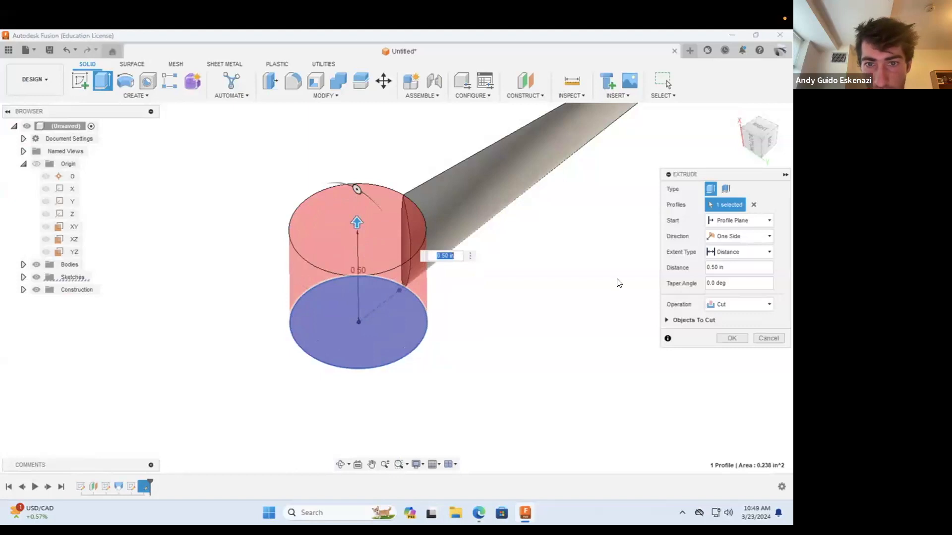
{"action": "left_click", "coordinate": [736, 303]}
{"action": "left_click", "coordinate": [729, 313]}
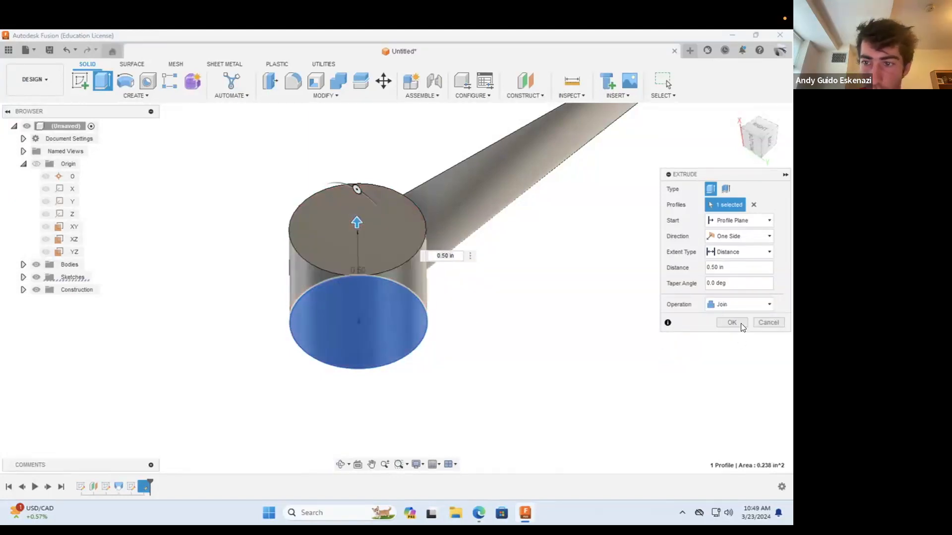
{"action": "left_click", "coordinate": [732, 323]}
{"action": "middle_click_drag", "start_coordinate": [368, 420], "coordinate": [429, 293], "text": "shift"}
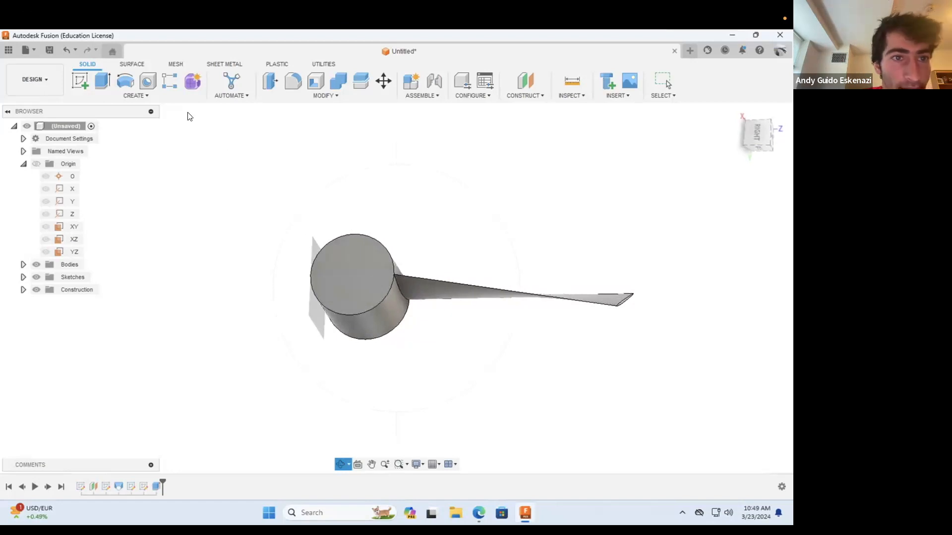
{"action": "left_click", "coordinate": [130, 96]}
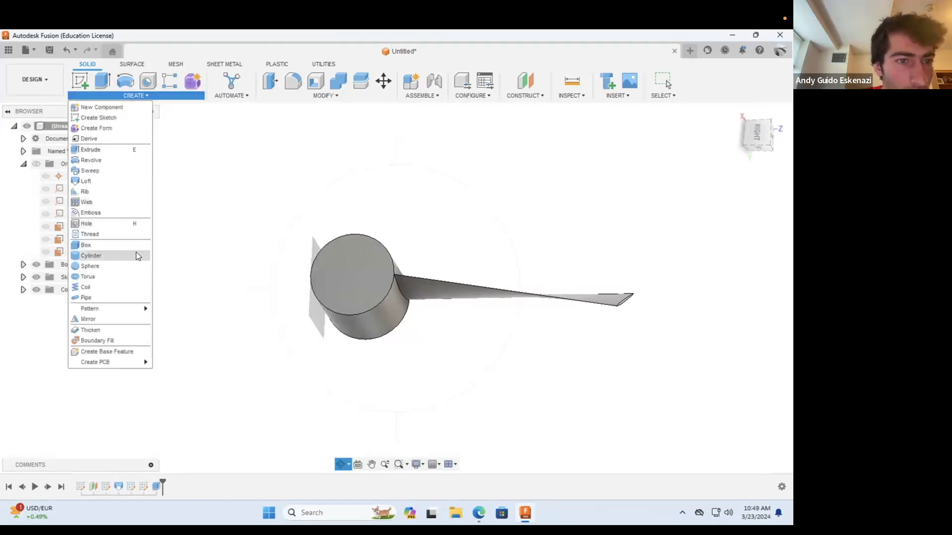
{"action": "left_click", "coordinate": [304, 98]}
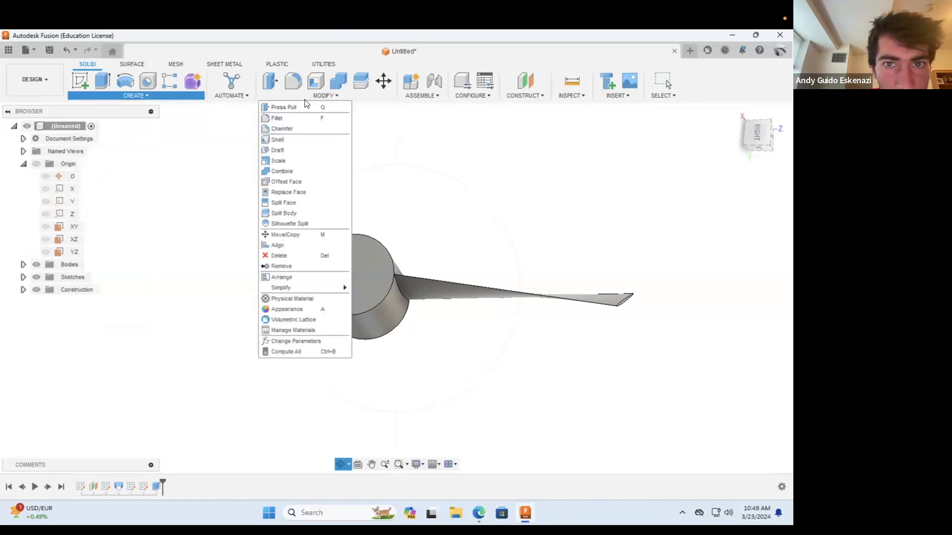
Step: Circular-pattern the blade's loft feature around the hub's cylindrical axis, with full distribution and a quantity of 20
{"action": "left_click", "coordinate": [164, 96]}
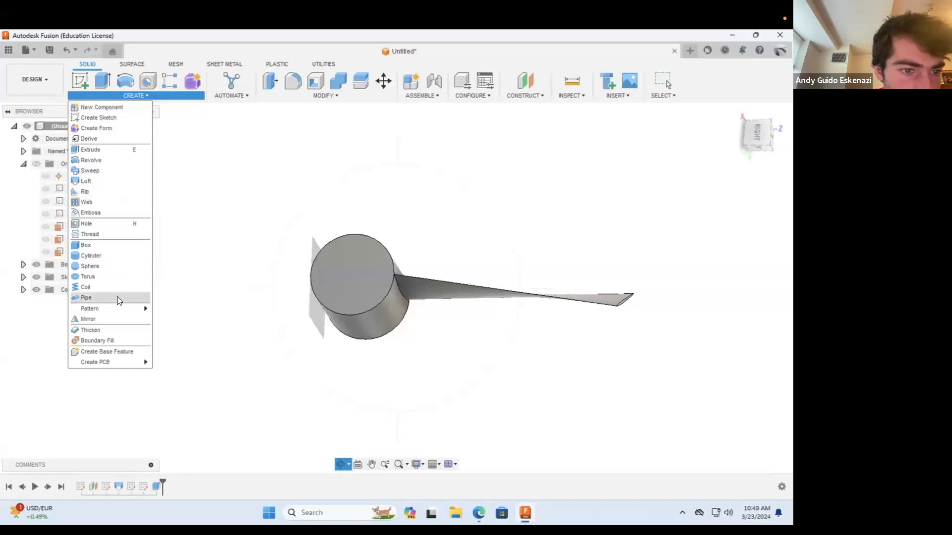
{"action": "mouse_move", "coordinate": [119, 308]}
{"action": "left_click", "coordinate": [187, 314]}
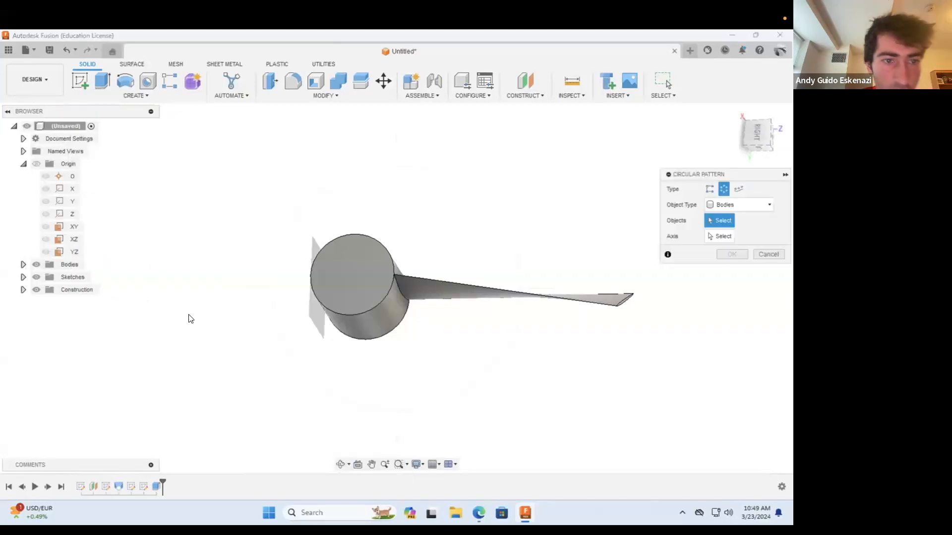
{"action": "left_click", "coordinate": [734, 205]}
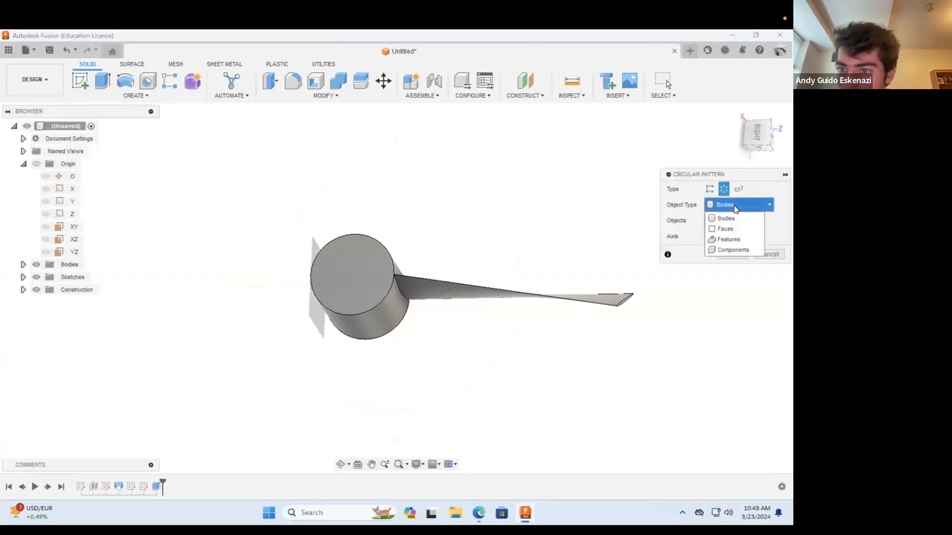
{"action": "left_click", "coordinate": [729, 239]}
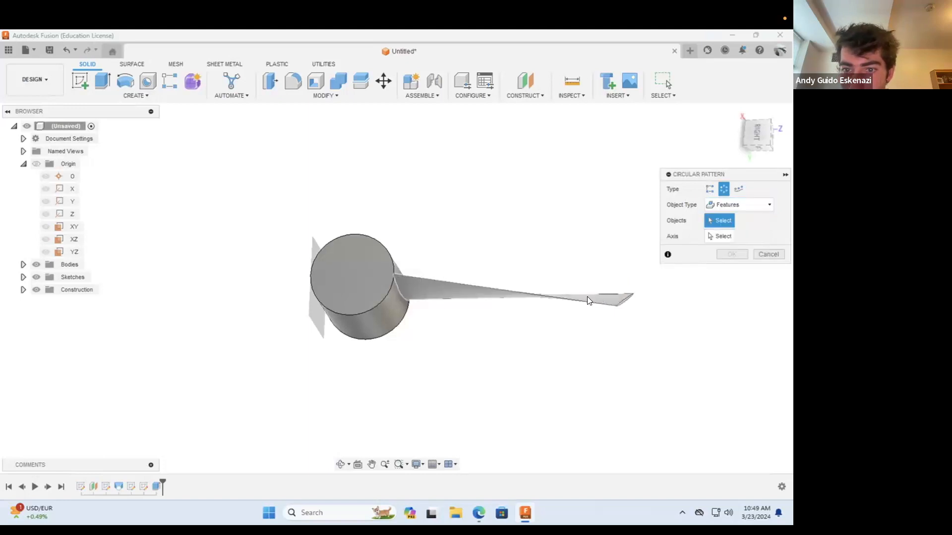
{"action": "left_click", "coordinate": [119, 487]}
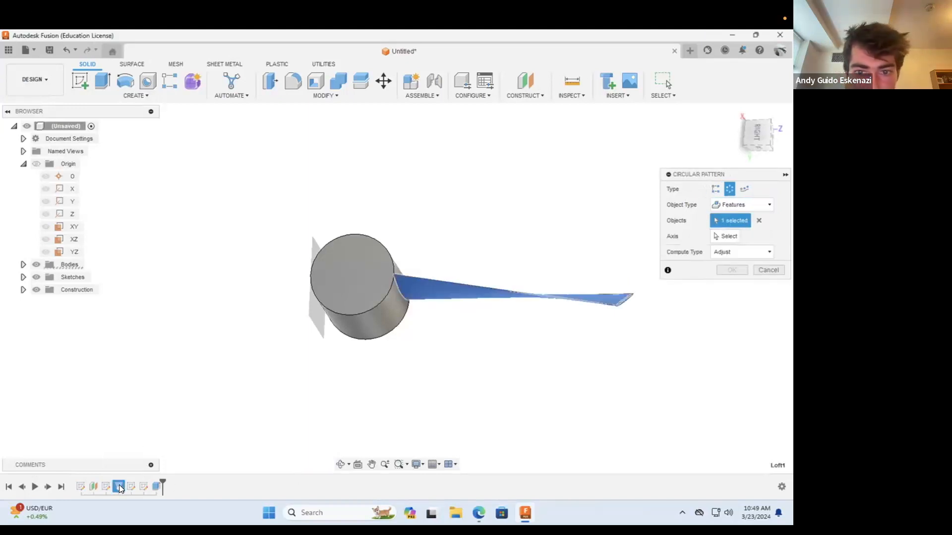
{"action": "left_click", "coordinate": [725, 236]}
{"action": "left_click", "coordinate": [367, 323]}
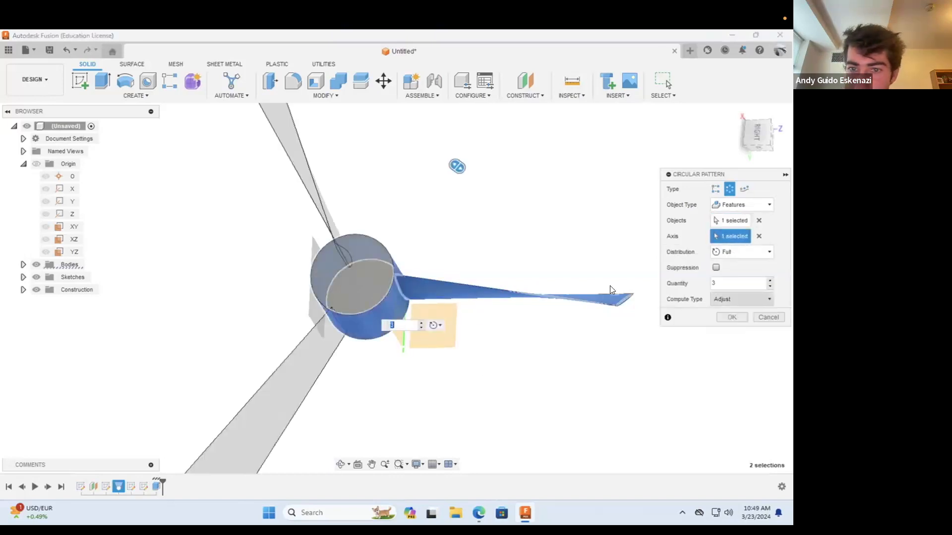
{"action": "scroll", "coordinate": [328, 347], "scroll_direction": "down", "scroll_amount": 3}
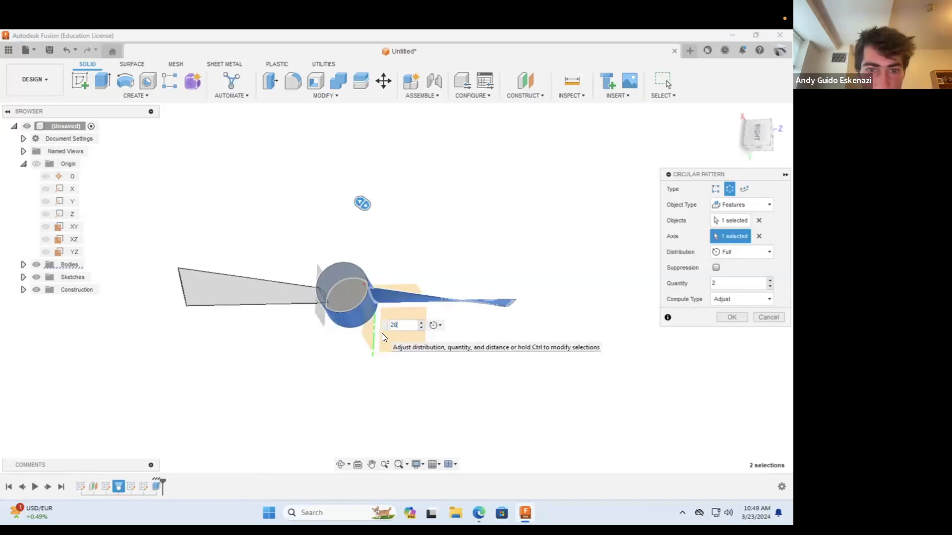
{"action": "key", "text": "Return"}
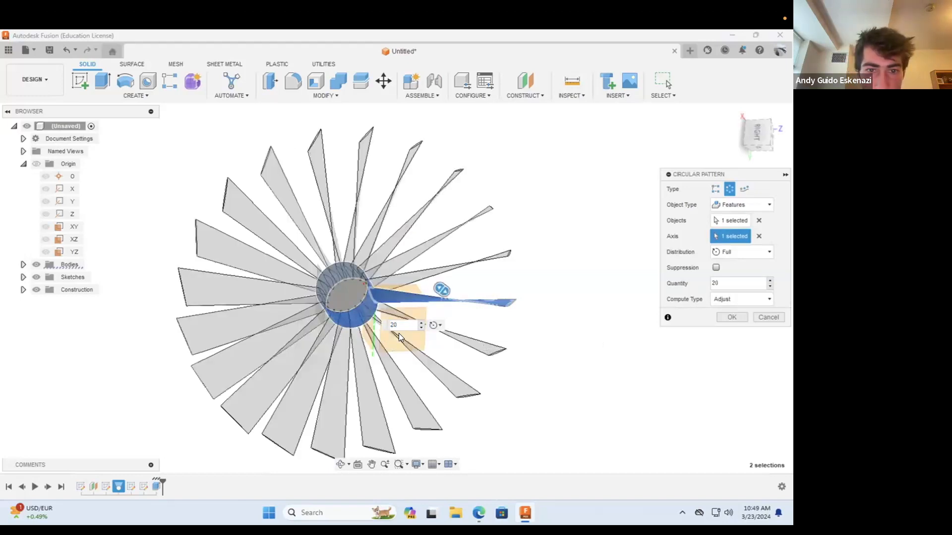
{"action": "left_click", "coordinate": [730, 317]}
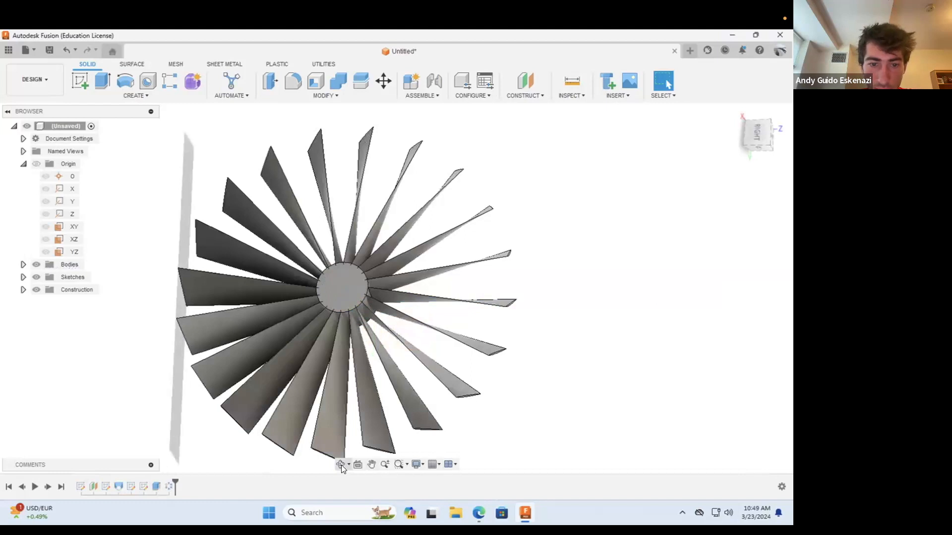
Step: Edit the hub's sketch to set its circle diameter to 0.65 in, and finish the sketch
{"action": "middle_click_drag", "start_coordinate": [348, 375], "coordinate": [355, 299], "text": "shift"}
{"action": "scroll", "coordinate": [353, 299], "scroll_direction": "down", "scroll_amount": 3}
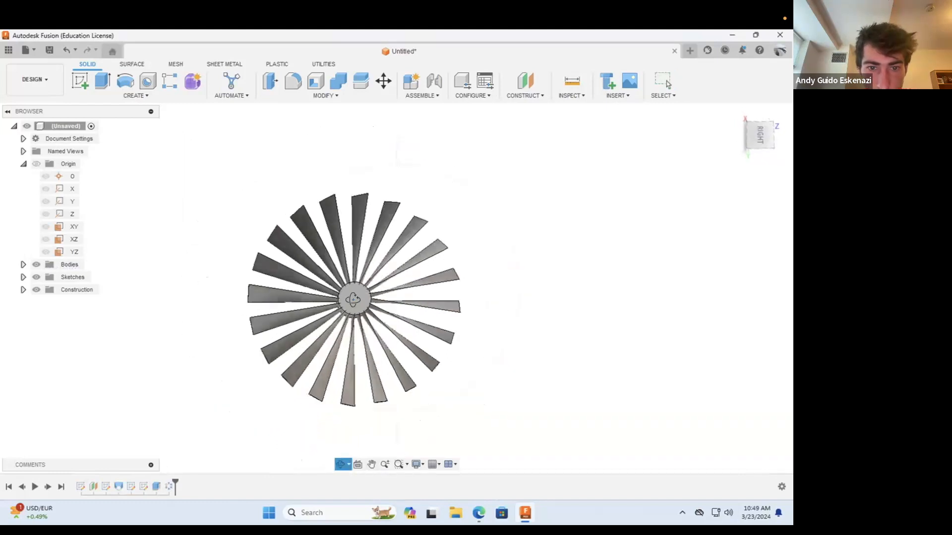
{"action": "scroll", "coordinate": [352, 296], "scroll_direction": "up", "scroll_amount": 6}
{"action": "scroll", "coordinate": [302, 311], "scroll_direction": "up", "scroll_amount": 5}
{"action": "middle_click_drag", "start_coordinate": [291, 311], "coordinate": [371, 248], "text": "shift"}
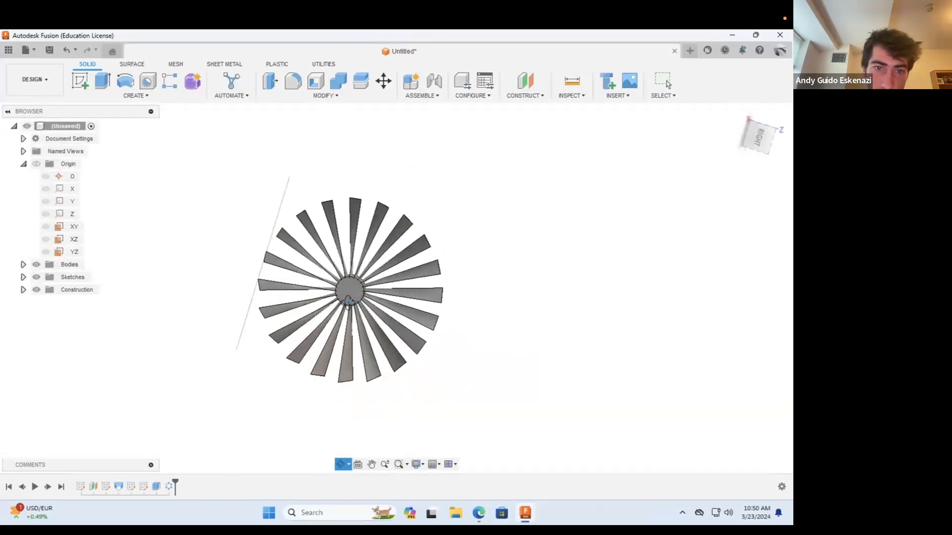
{"action": "scroll", "coordinate": [371, 248], "scroll_direction": "up", "scroll_amount": 5}
{"action": "scroll", "coordinate": [372, 248], "scroll_direction": "up", "scroll_amount": 3}
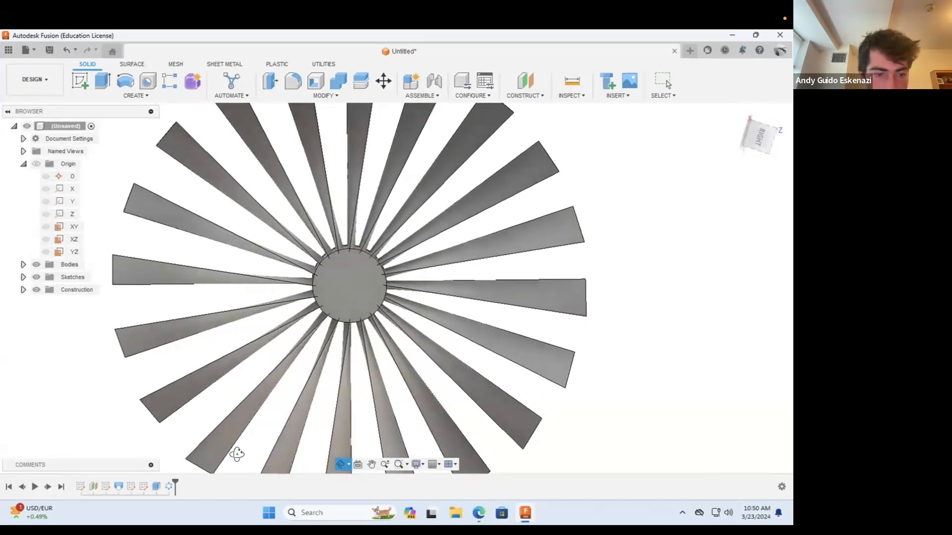
{"action": "right_click", "coordinate": [143, 487]}
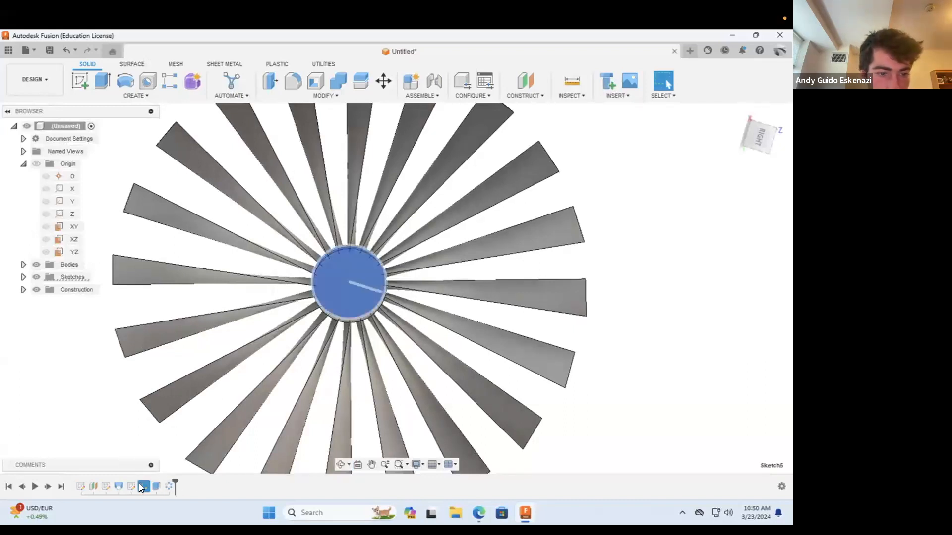
{"action": "left_click", "coordinate": [169, 370]}
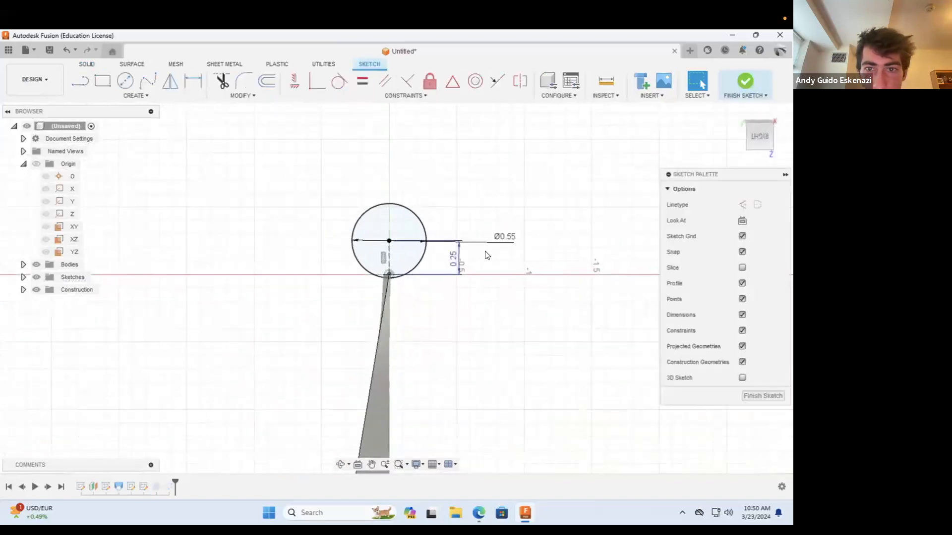
{"action": "double_click", "coordinate": [503, 239]}
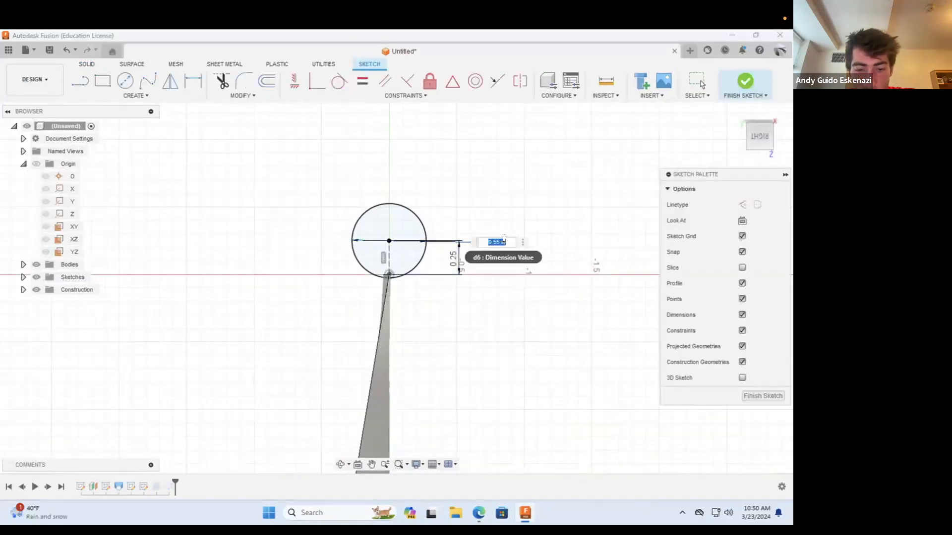
{"action": "type", "text": ".65"}
{"action": "key", "text": "Return"}
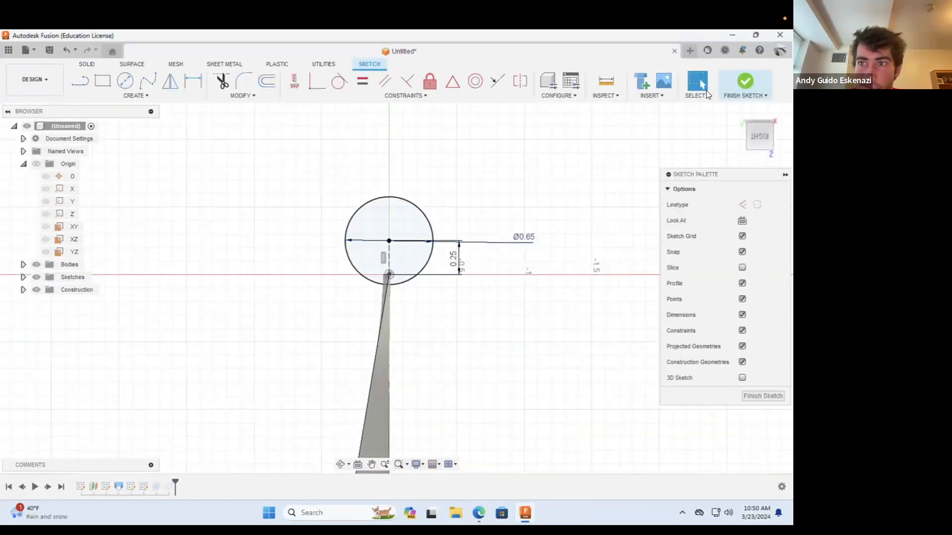
{"action": "left_click", "coordinate": [742, 82]}
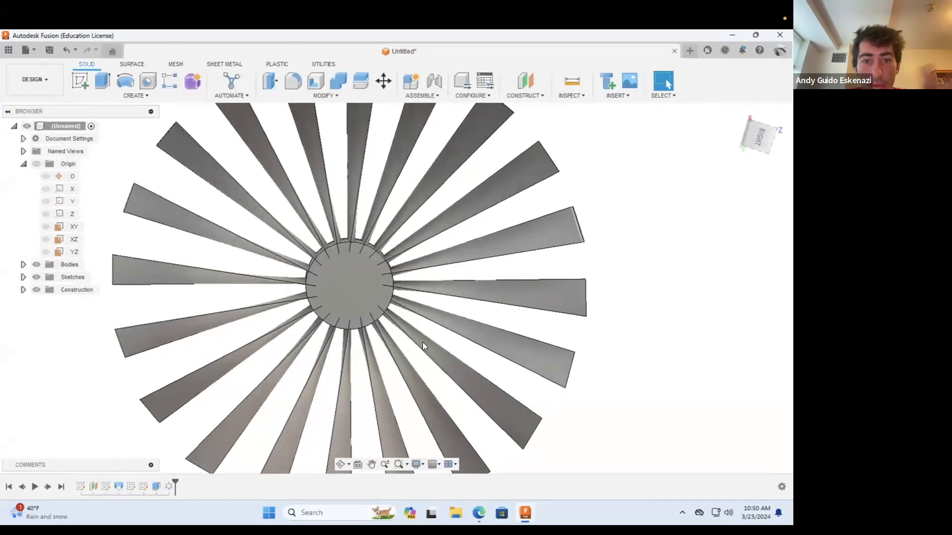
Step: Start a new sketch on the flat end face of the hub
{"action": "left_click", "coordinate": [341, 465]}
{"action": "left_click_drag", "start_coordinate": [333, 358], "coordinate": [396, 331]}
{"action": "scroll", "coordinate": [397, 331], "scroll_direction": "down", "scroll_amount": 8}
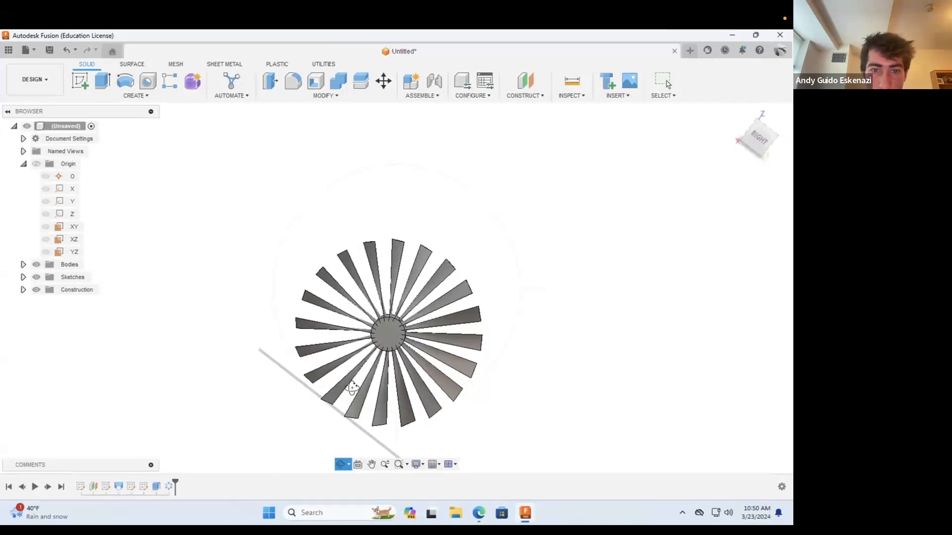
{"action": "left_click", "coordinate": [80, 80]}
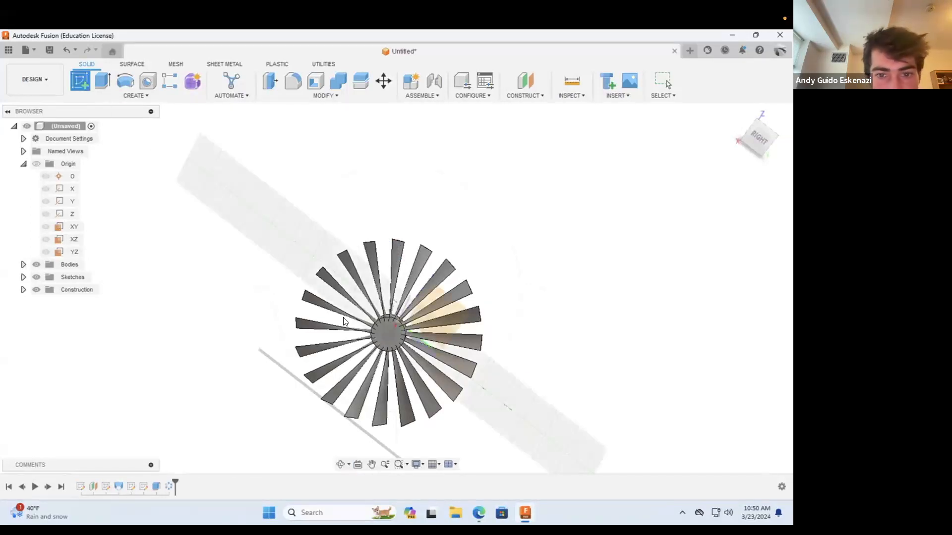
{"action": "left_click", "coordinate": [383, 333]}
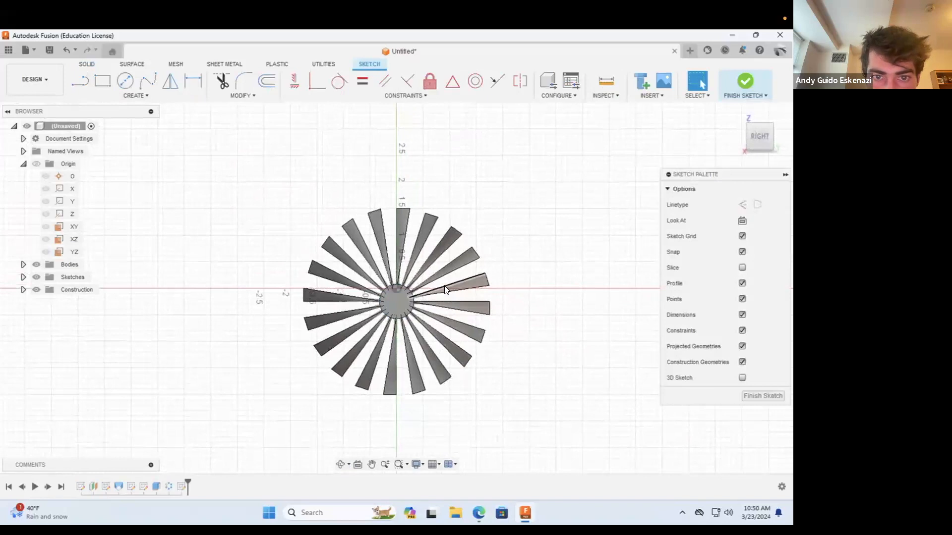
Step: Draw two circles centred on the hub: one about 3.49 in in diameter through the blade tips, and one about 3.63 in outside it
{"action": "left_click", "coordinate": [125, 84]}
{"action": "left_click", "coordinate": [397, 280]}
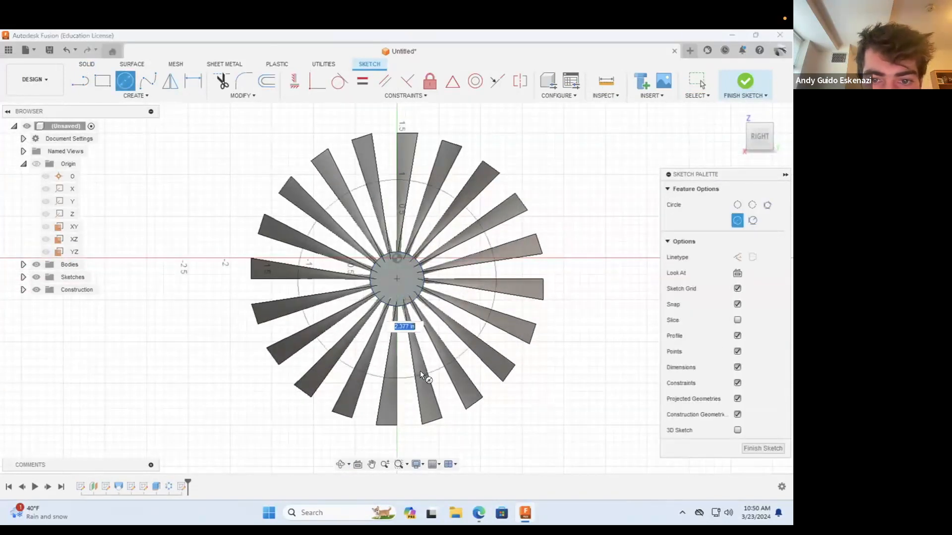
{"action": "scroll", "coordinate": [503, 181], "scroll_direction": "up", "scroll_amount": 3}
{"action": "scroll", "coordinate": [502, 180], "scroll_direction": "up", "scroll_amount": 3}
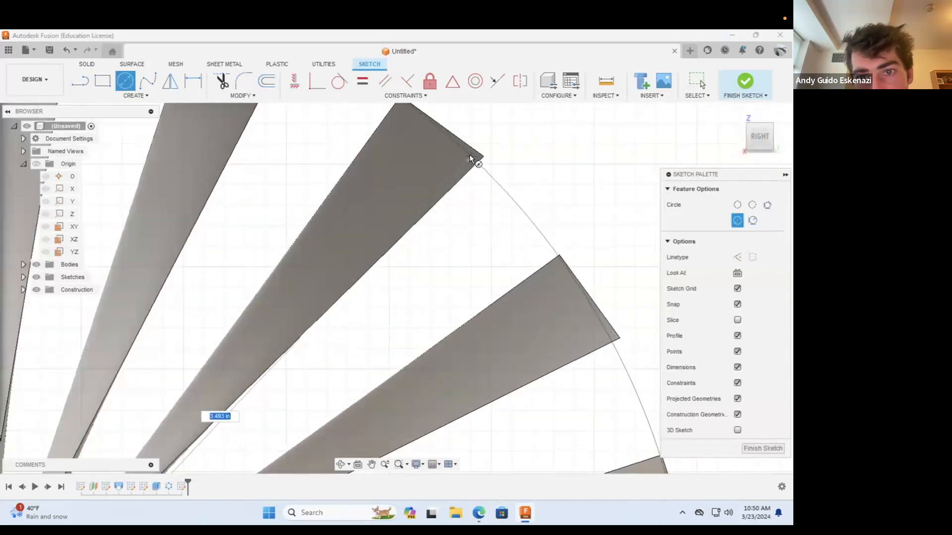
{"action": "left_click", "coordinate": [470, 155]}
{"action": "scroll", "coordinate": [446, 212], "scroll_direction": "down", "scroll_amount": 3}
{"action": "scroll", "coordinate": [438, 212], "scroll_direction": "down", "scroll_amount": 3}
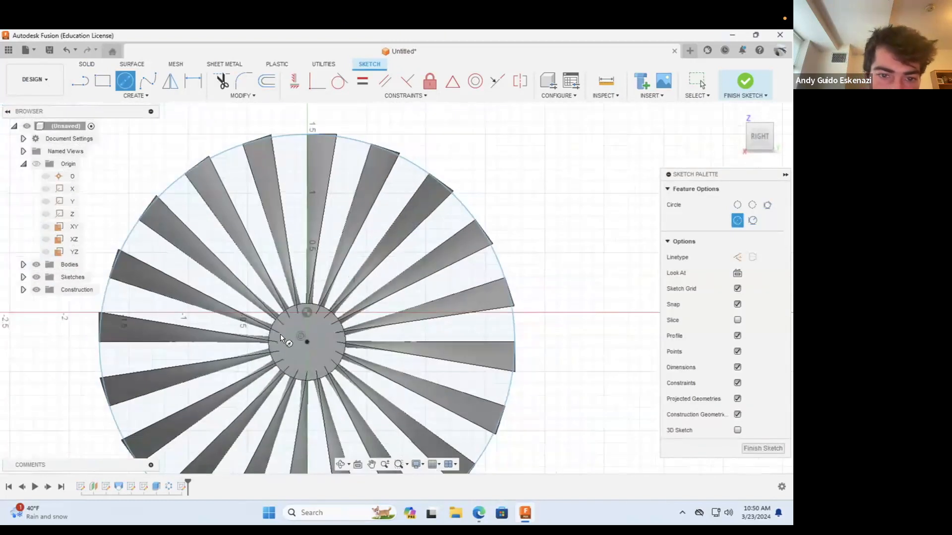
{"action": "left_click", "coordinate": [307, 340]}
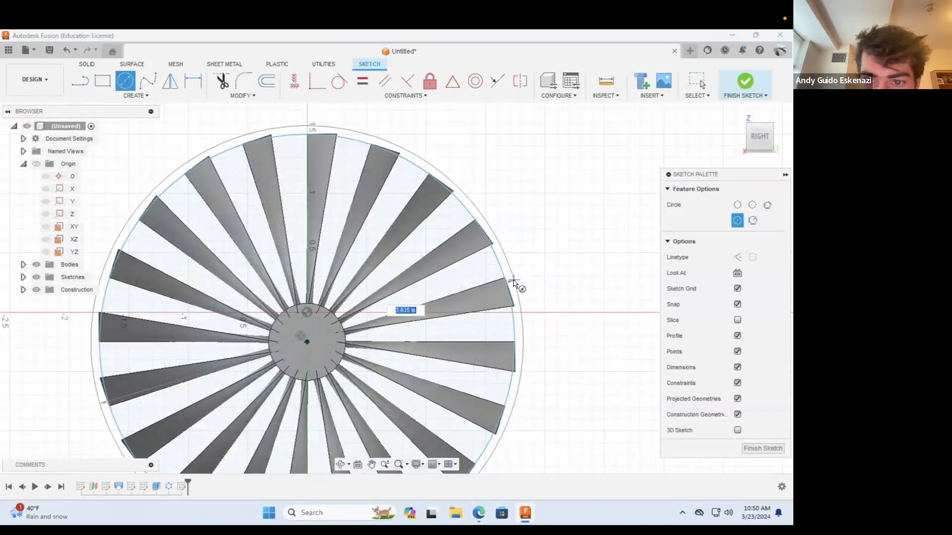
{"action": "left_click", "coordinate": [514, 282]}
Step: Dimension the inner circle at the blade tips with a diameter of 3.48 in
{"action": "left_click", "coordinate": [193, 81]}
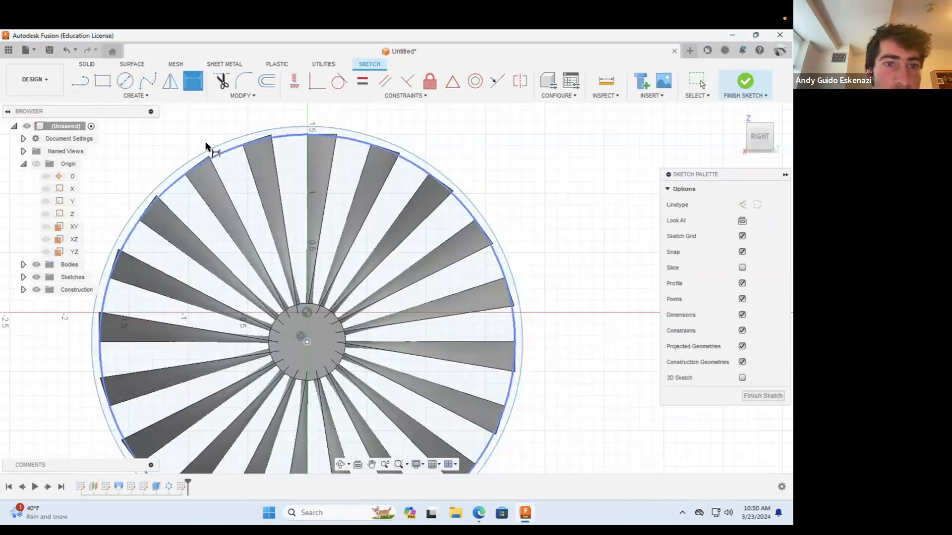
{"action": "scroll", "coordinate": [206, 148], "scroll_direction": "down", "scroll_amount": 5}
{"action": "scroll", "coordinate": [208, 155], "scroll_direction": "up", "scroll_amount": 6}
{"action": "scroll", "coordinate": [207, 154], "scroll_direction": "up", "scroll_amount": 4}
{"action": "left_click", "coordinate": [157, 224]}
{"action": "left_click", "coordinate": [163, 247]}
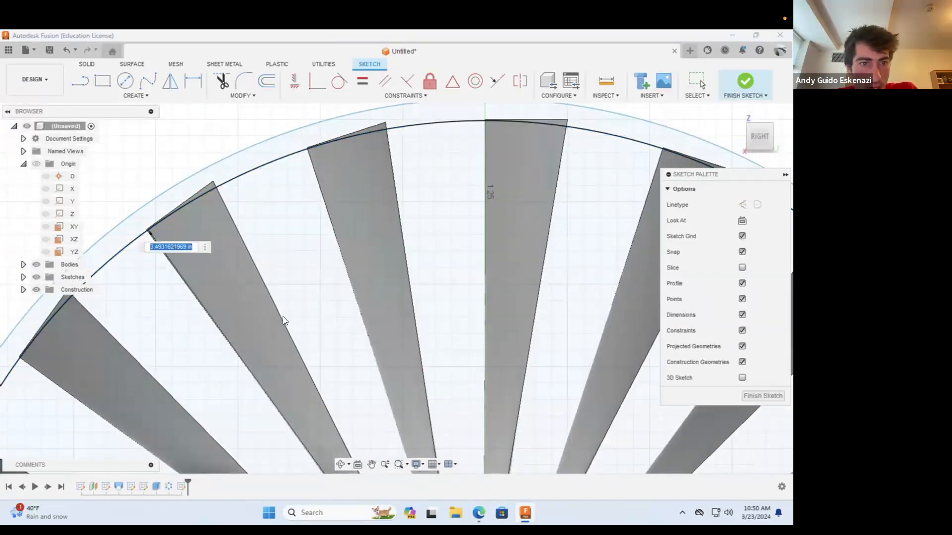
{"action": "key", "text": "BackSpace"}
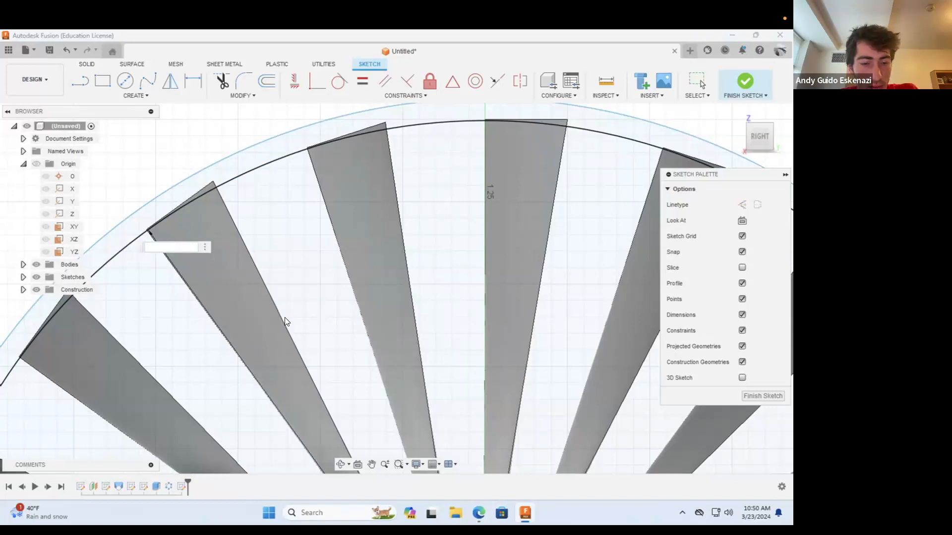
{"action": "type", "text": "3.48"}
{"action": "key", "text": "Return"}
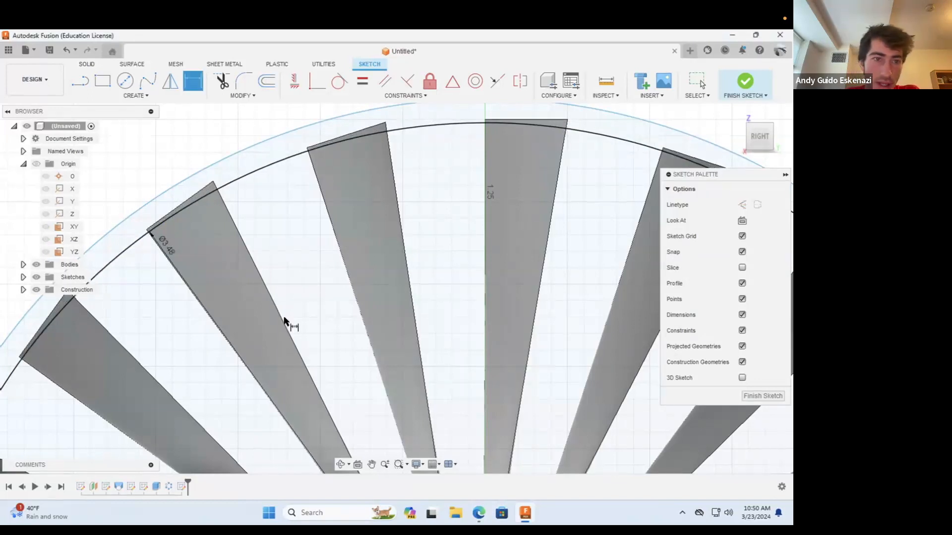
Step: Dimension the outer circle with a diameter of 3.6 in
{"action": "scroll", "coordinate": [238, 183], "scroll_direction": "down", "scroll_amount": 5}
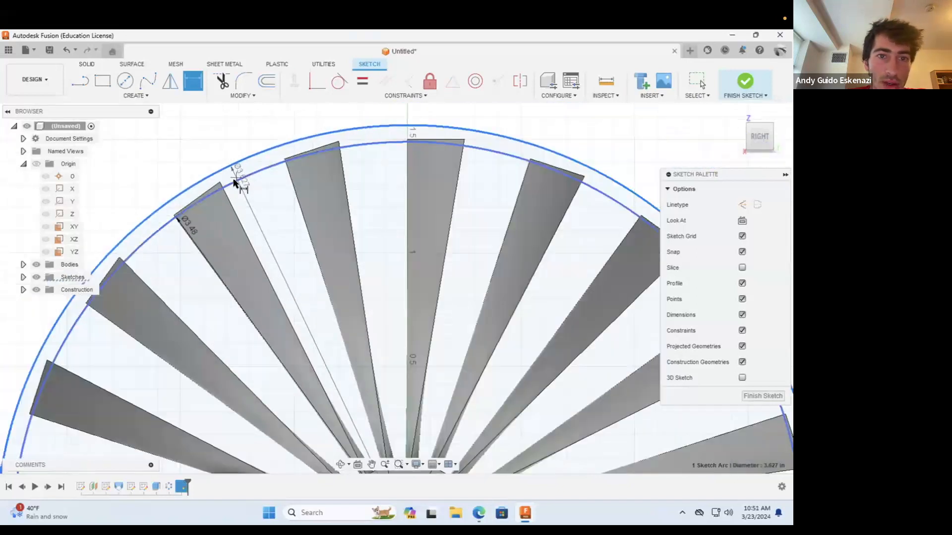
{"action": "scroll", "coordinate": [250, 191], "scroll_direction": "down", "scroll_amount": 3}
{"action": "left_click", "coordinate": [436, 283]}
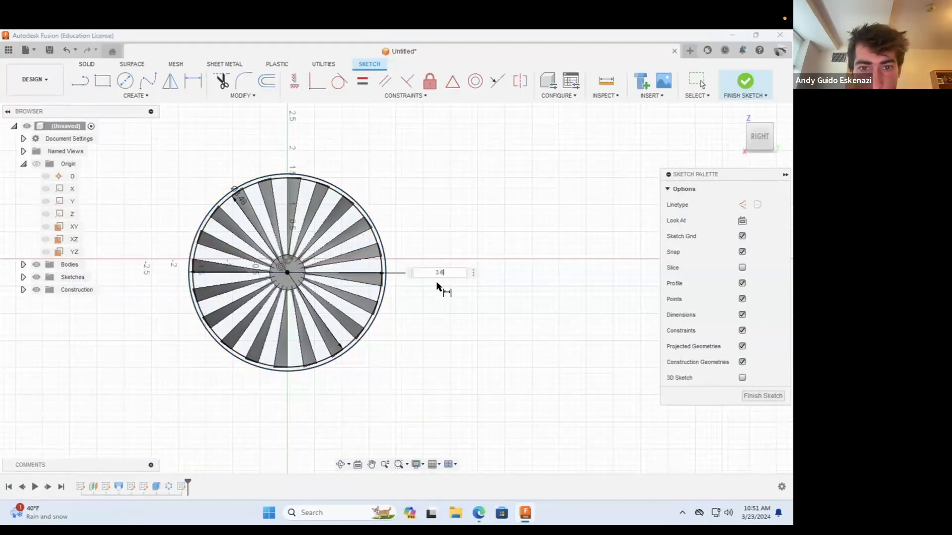
{"action": "type", "text": "3.6"}
{"action": "key", "text": "Return"}
Step: Set up an extrusion of the narrow ring profile between the two outer circles, with its extent type set to To Object
{"action": "left_click", "coordinate": [87, 63]}
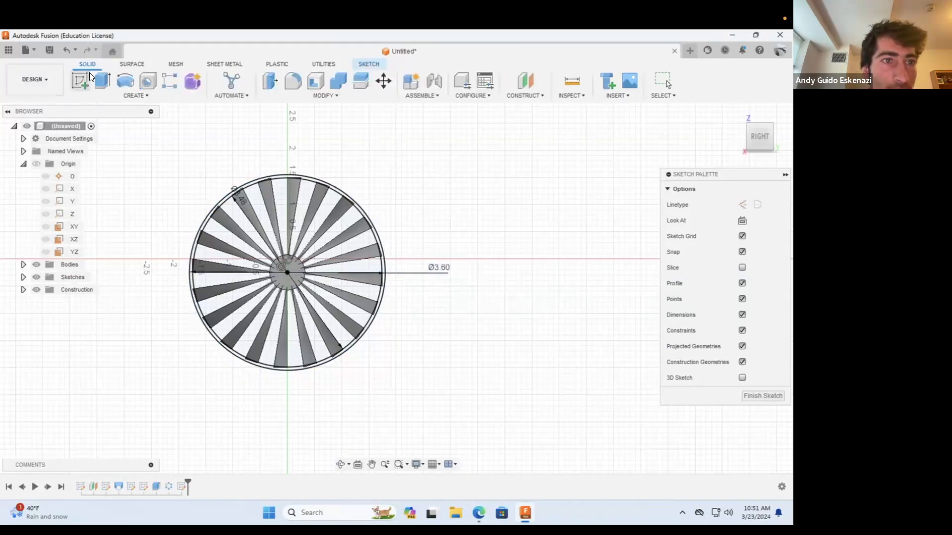
{"action": "key", "text": "e"}
{"action": "scroll", "coordinate": [215, 219], "scroll_direction": "up", "scroll_amount": 5}
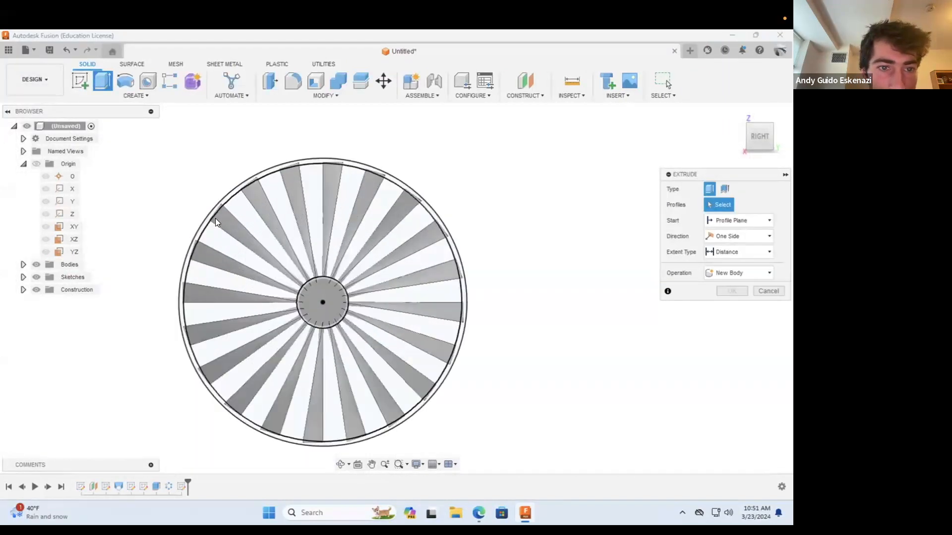
{"action": "left_click", "coordinate": [246, 209]}
{"action": "scroll", "coordinate": [246, 208], "scroll_direction": "down", "scroll_amount": 5}
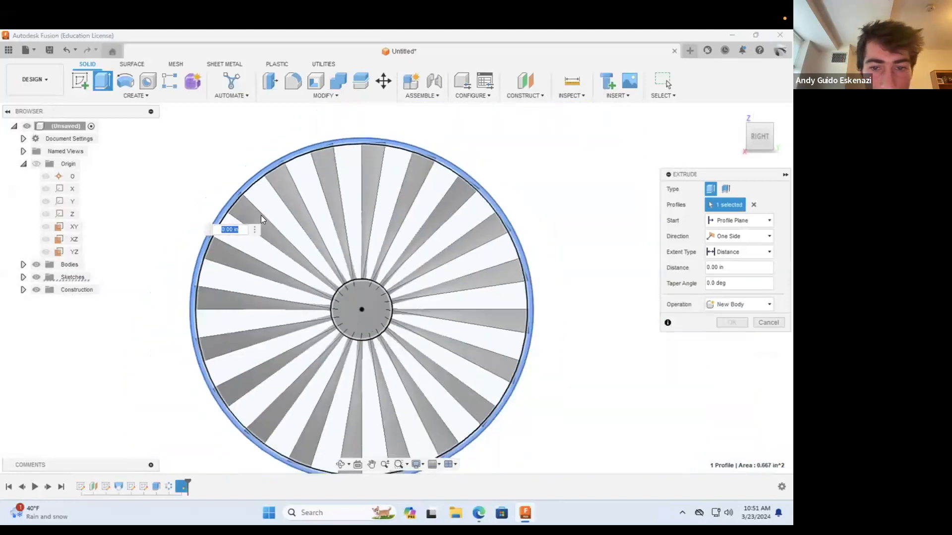
{"action": "left_click", "coordinate": [338, 464]}
{"action": "left_click_drag", "start_coordinate": [320, 400], "coordinate": [342, 312]}
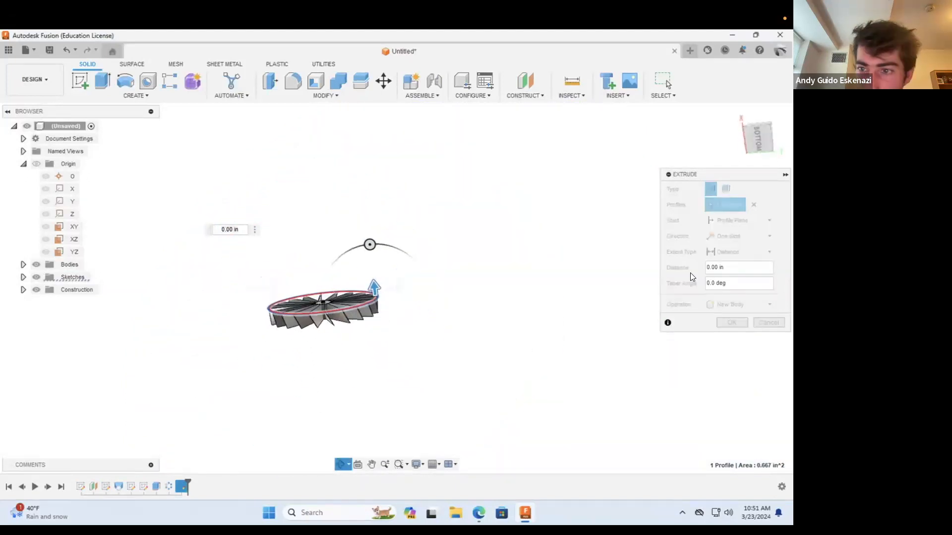
{"action": "key", "text": "Escape"}
{"action": "left_click", "coordinate": [731, 221]}
{"action": "left_click", "coordinate": [721, 222]}
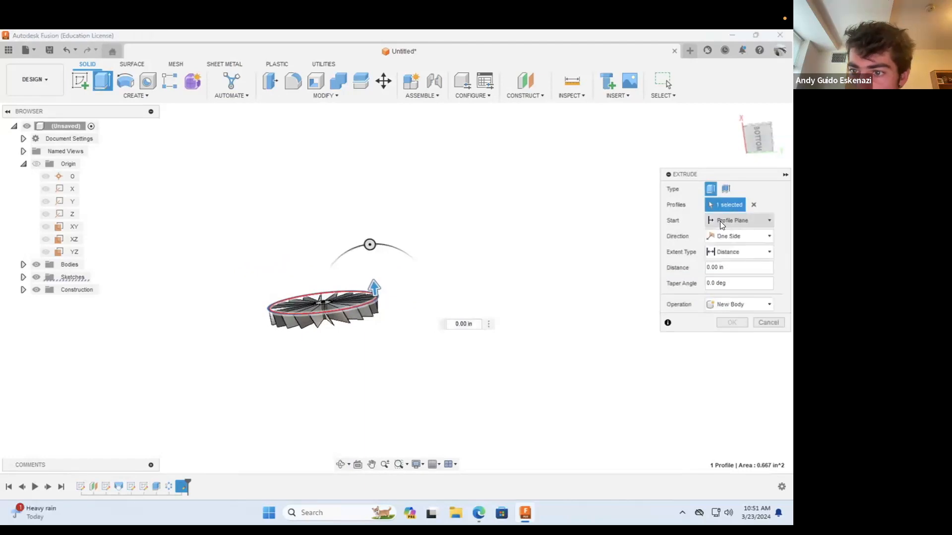
{"action": "left_click", "coordinate": [727, 252]}
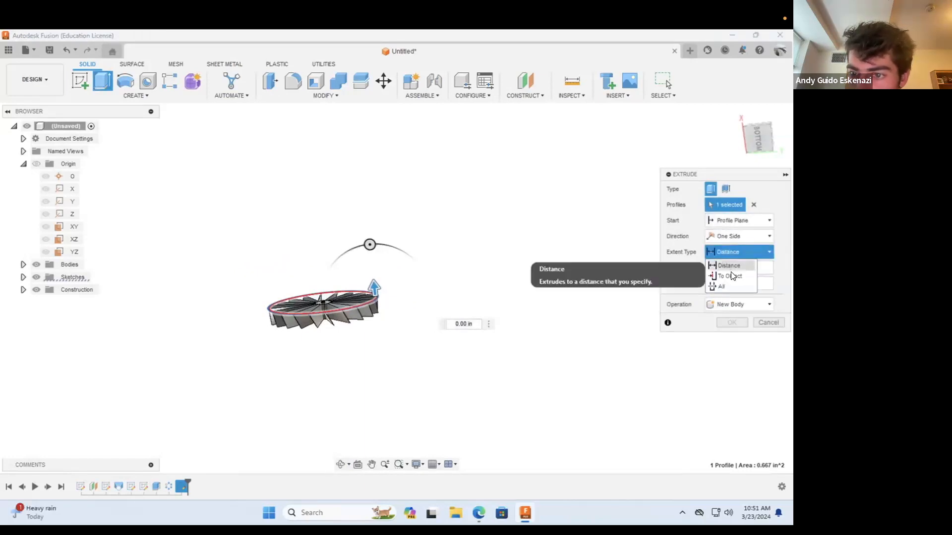
{"action": "left_click", "coordinate": [729, 276]}
Step: Extrude the ring up to the hub's opposite flat end face and join it to the blades
{"action": "left_click", "coordinate": [340, 464]}
{"action": "left_click_drag", "start_coordinate": [348, 364], "coordinate": [325, 333]}
{"action": "scroll", "coordinate": [327, 335], "scroll_direction": "up", "scroll_amount": 5}
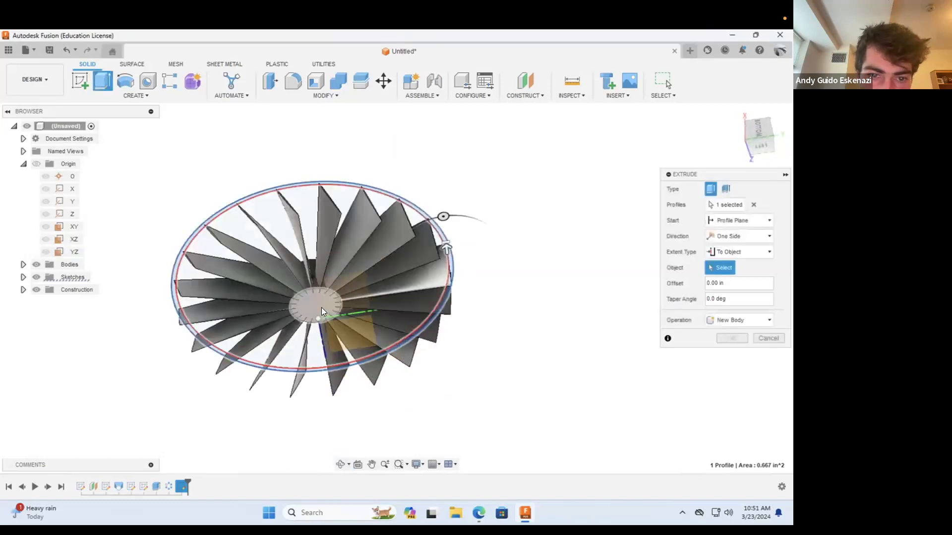
{"action": "left_click", "coordinate": [320, 310]}
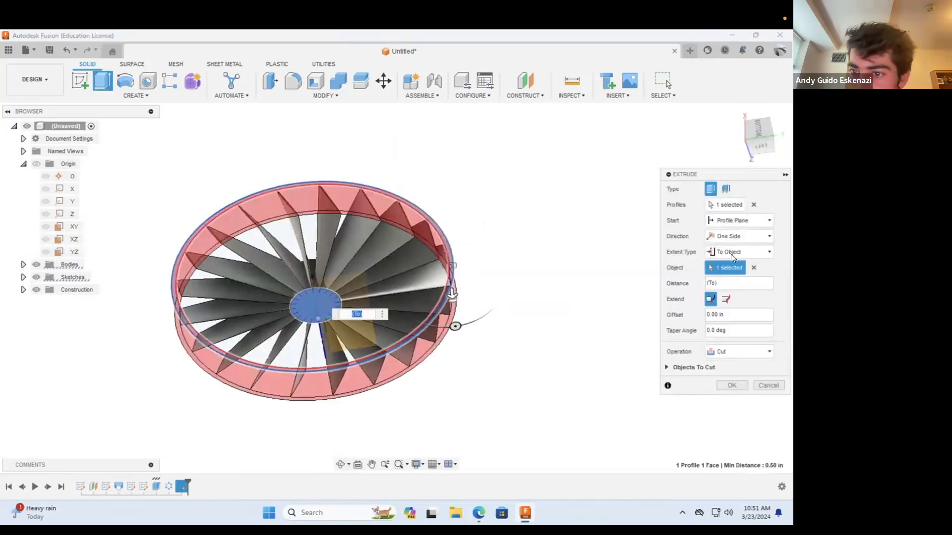
{"action": "left_click", "coordinate": [714, 351]}
{"action": "left_click", "coordinate": [724, 362]}
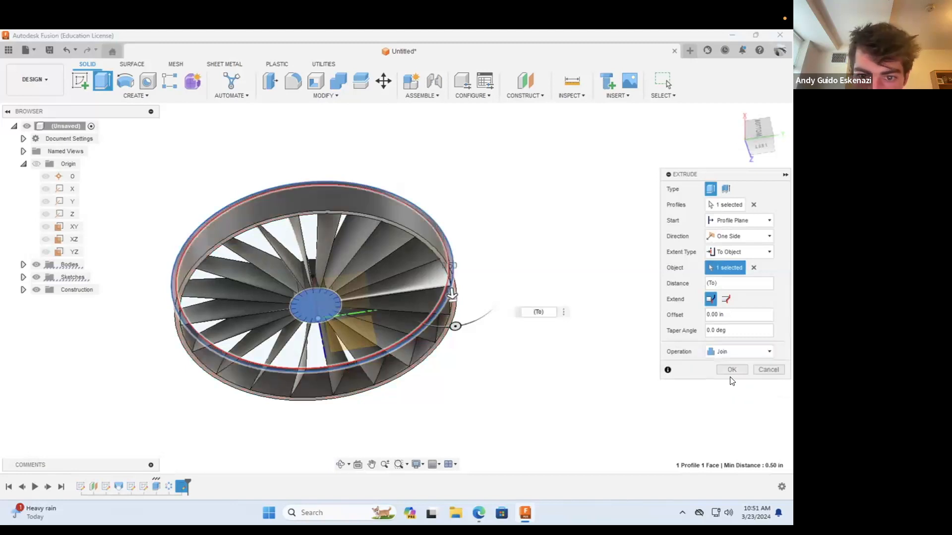
{"action": "left_click", "coordinate": [730, 370]}
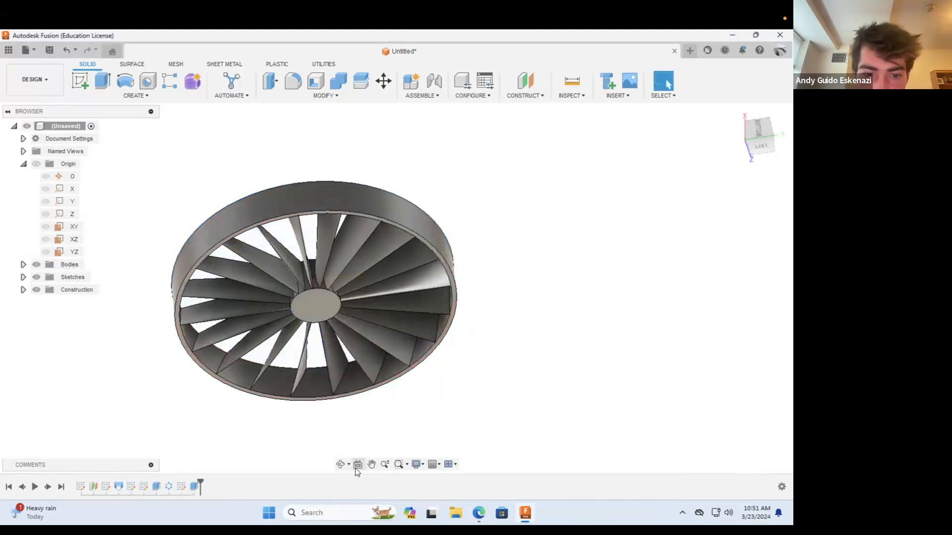
Step: Reopen the slanted blade-tip profile sketch and set its vertical offset dimension to 0.4 in
{"action": "left_click", "coordinate": [339, 465]}
{"action": "left_click_drag", "start_coordinate": [348, 260], "coordinate": [364, 215]}
{"action": "scroll", "coordinate": [385, 281], "scroll_direction": "down", "scroll_amount": 3}
{"action": "scroll", "coordinate": [354, 302], "scroll_direction": "up", "scroll_amount": 2}
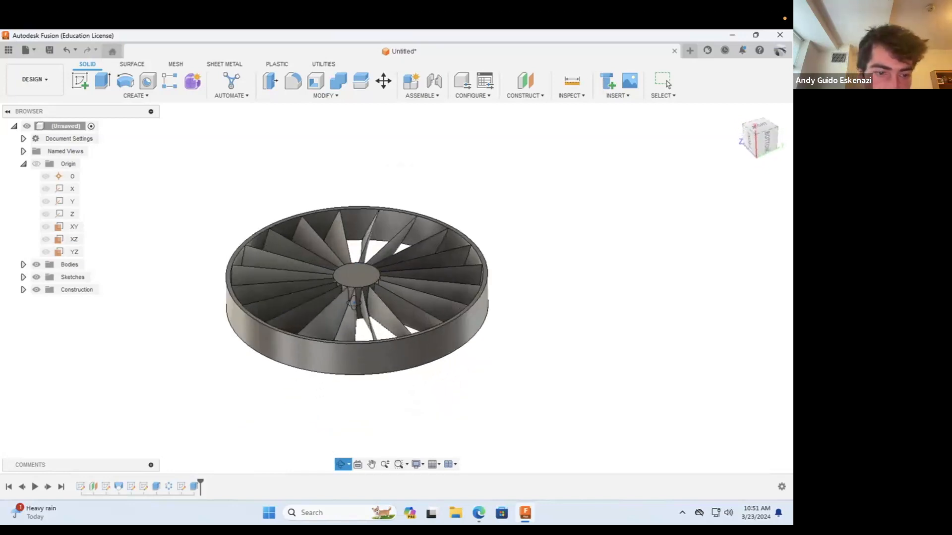
{"action": "right_click", "coordinate": [139, 485]}
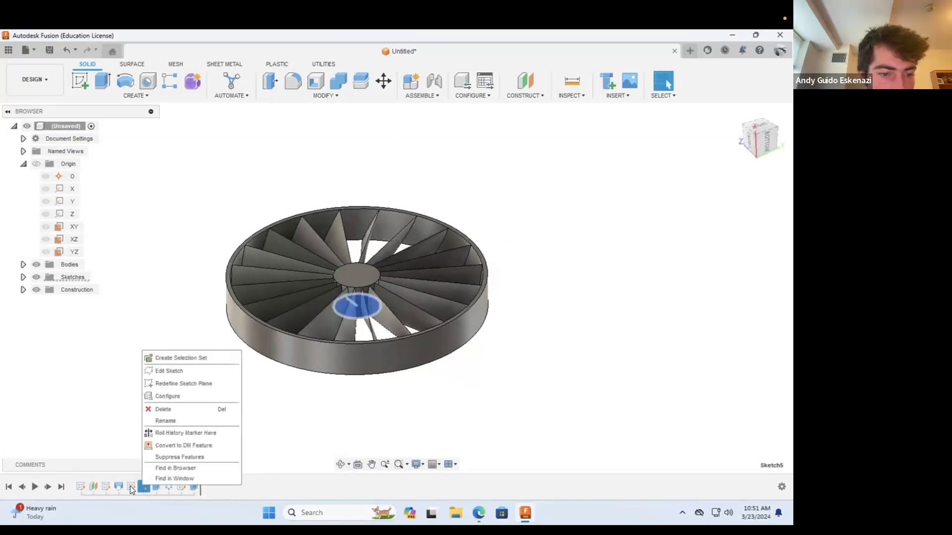
{"action": "left_click", "coordinate": [105, 486]}
{"action": "right_click", "coordinate": [105, 486]}
{"action": "left_click", "coordinate": [140, 368]}
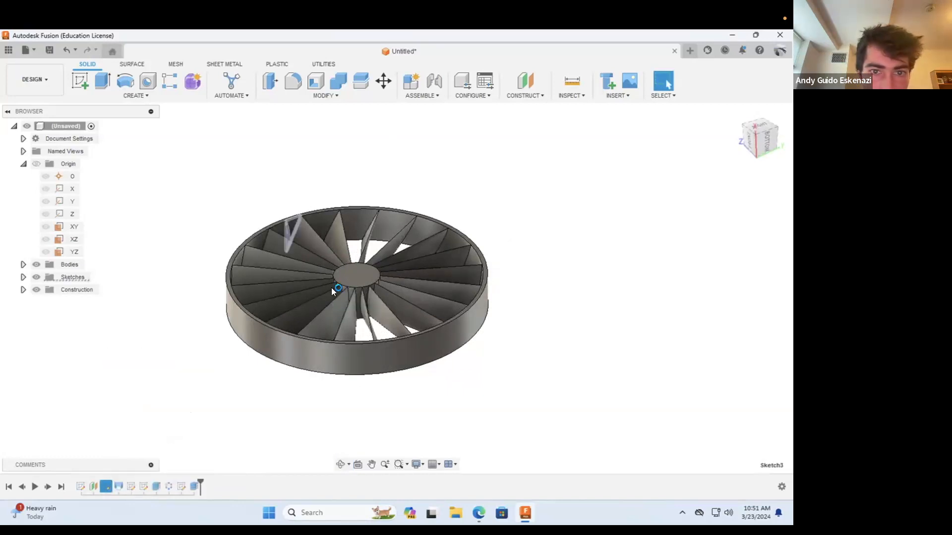
{"action": "scroll", "coordinate": [379, 333], "scroll_direction": "up", "scroll_amount": 6}
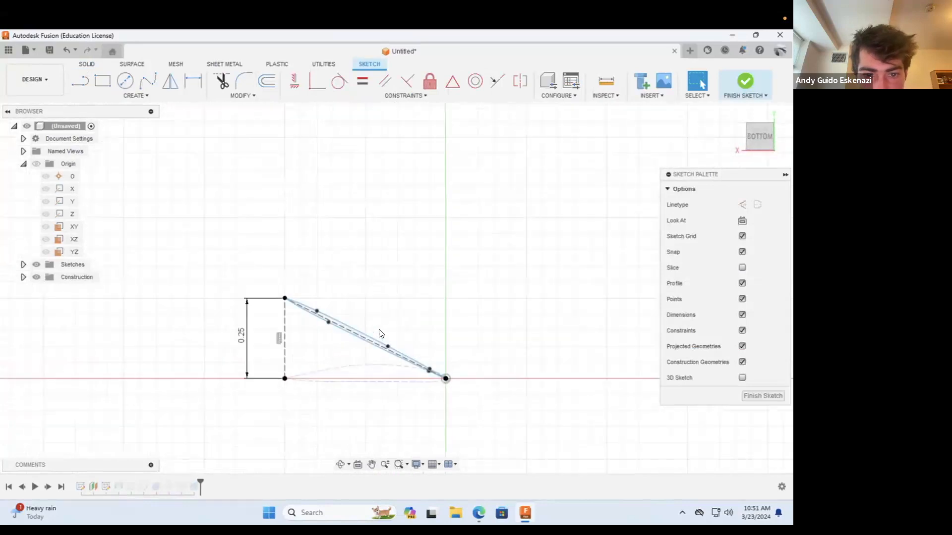
{"action": "double_click", "coordinate": [241, 339]}
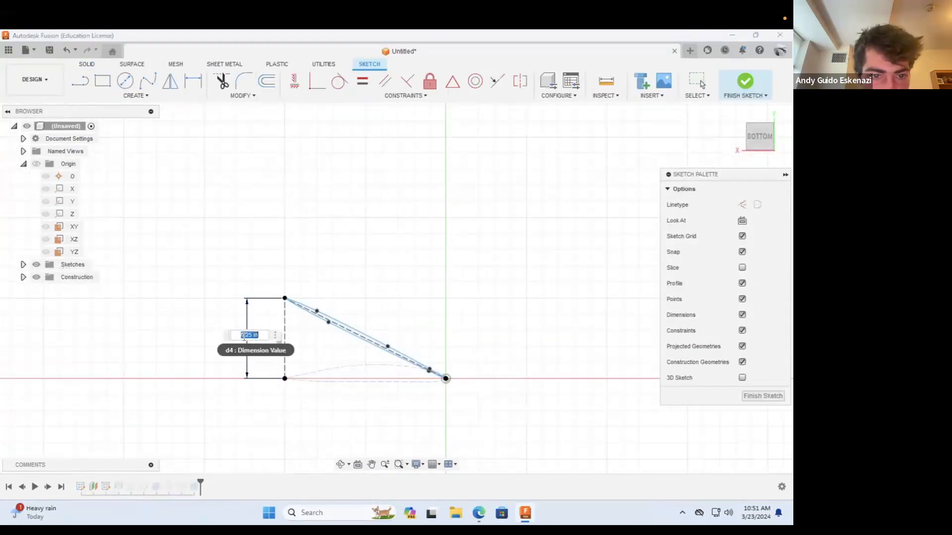
{"action": "key", "text": "Return"}
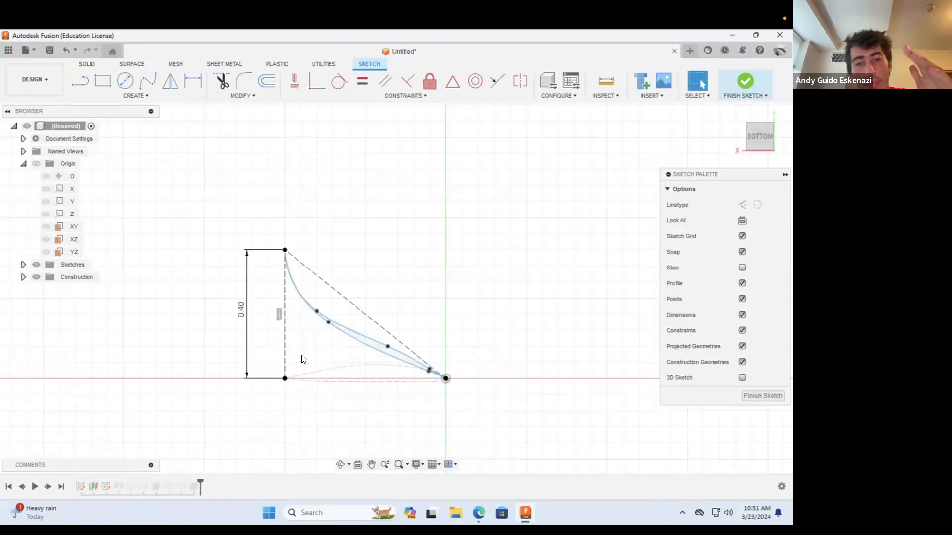
Step: Set the blade-tip profile's vertical offset dimension to 0.5 in
{"action": "double_click", "coordinate": [242, 313]}
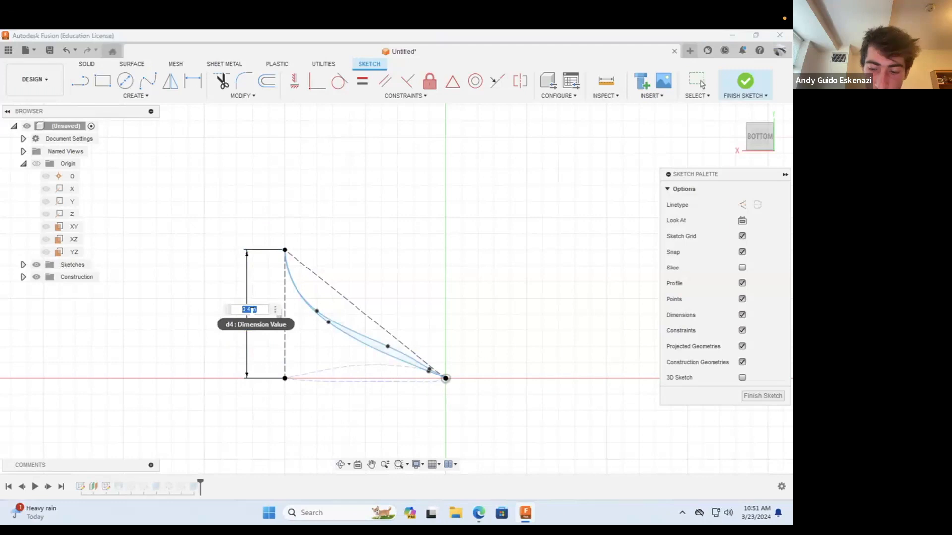
{"action": "type", "text": ".5"}
{"action": "key", "text": "Return"}
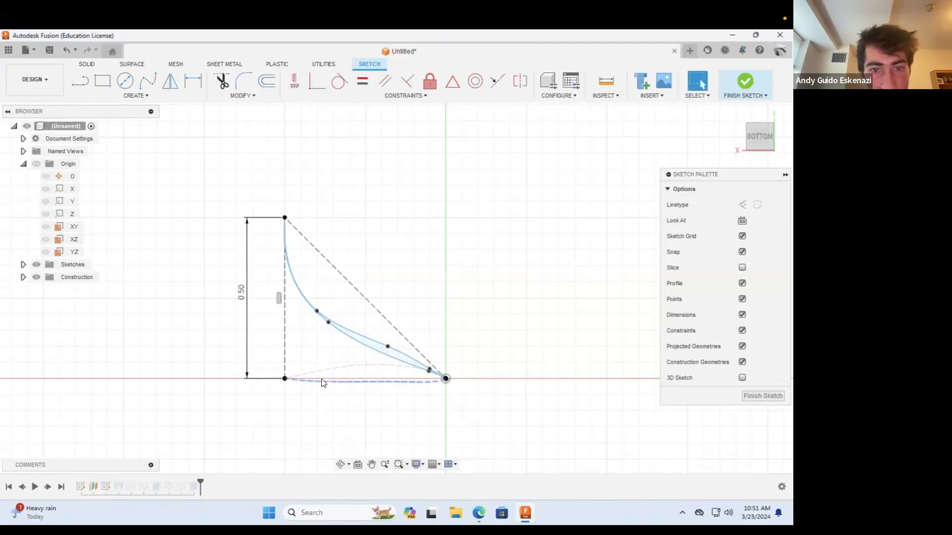
Step: Reshape the upper spline of the blade-tip profile by moving its three fit points just above the diagonal construction line
{"action": "scroll", "coordinate": [377, 337], "scroll_direction": "up", "scroll_amount": 5}
{"action": "left_click_drag", "start_coordinate": [448, 387], "coordinate": [456, 375]}
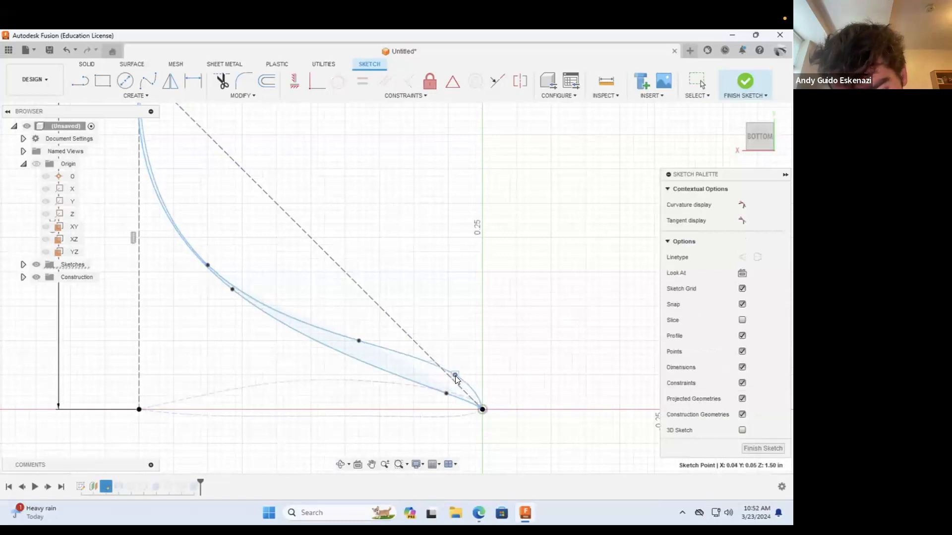
{"action": "left_click_drag", "start_coordinate": [359, 340], "coordinate": [391, 311]}
{"action": "left_click_drag", "start_coordinate": [208, 261], "coordinate": [269, 181]}
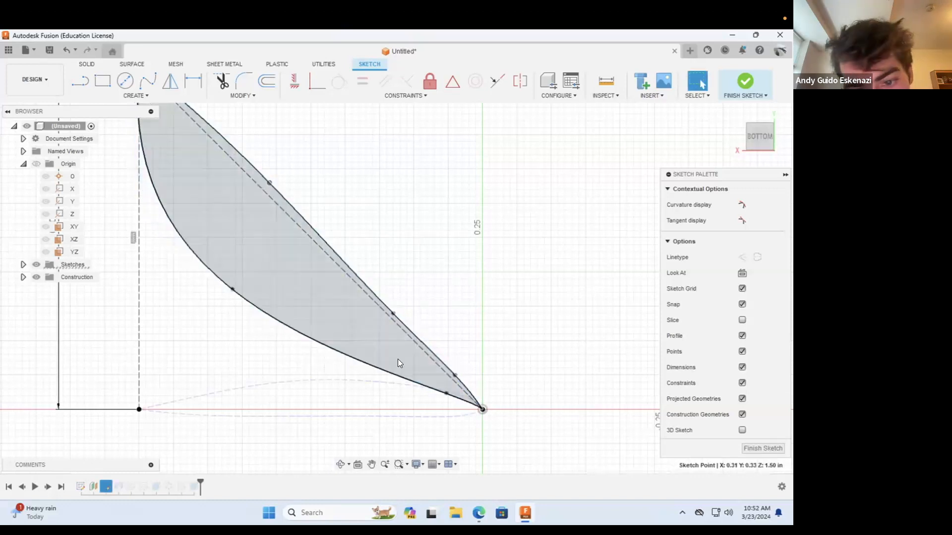
Step: Move the lower spline's fit points closer to the diagonal construction line, placing the far one at about X 0.36, Y 0.34 in
{"action": "mouse_move", "coordinate": [442, 392]}
{"action": "left_mouse_down"}
{"action": "mouse_move", "coordinate": [447, 381]}
{"action": "mouse_move", "coordinate": [439, 385]}
{"action": "left_mouse_up"}
{"action": "left_click_drag", "start_coordinate": [233, 289], "coordinate": [231, 171]}
{"action": "scroll", "coordinate": [248, 262], "scroll_direction": "down", "scroll_amount": 4}
{"action": "scroll", "coordinate": [248, 189], "scroll_direction": "up", "scroll_amount": 4}
{"action": "scroll", "coordinate": [292, 244], "scroll_direction": "down", "scroll_amount": 4}
{"action": "scroll", "coordinate": [378, 331], "scroll_direction": "up", "scroll_amount": 5}
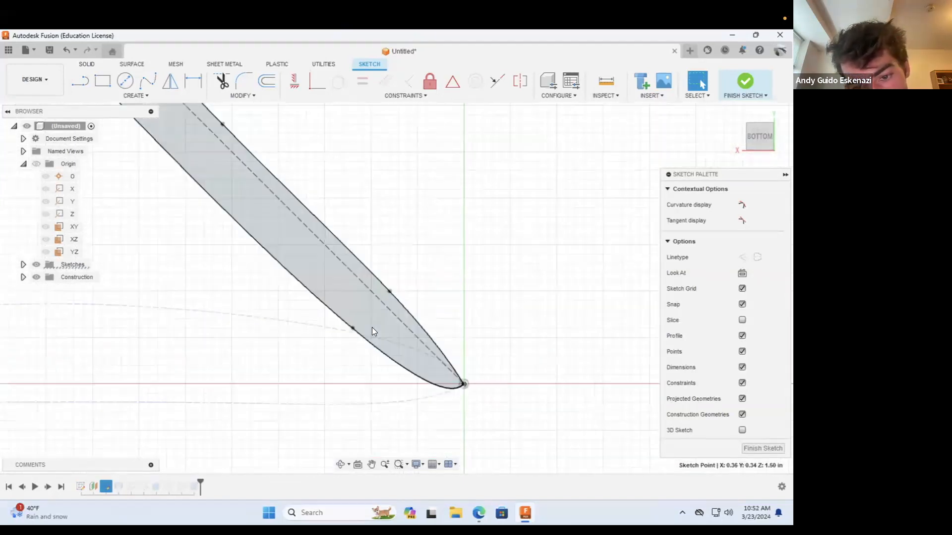
Step: Thin the profile's underside by moving the lower spline points to about X 0.055, Y 0.05 in and X 0.365, Y 0.355 in
{"action": "left_click_drag", "start_coordinate": [334, 326], "coordinate": [352, 262]}
{"action": "scroll", "coordinate": [353, 263], "scroll_direction": "down", "scroll_amount": 6}
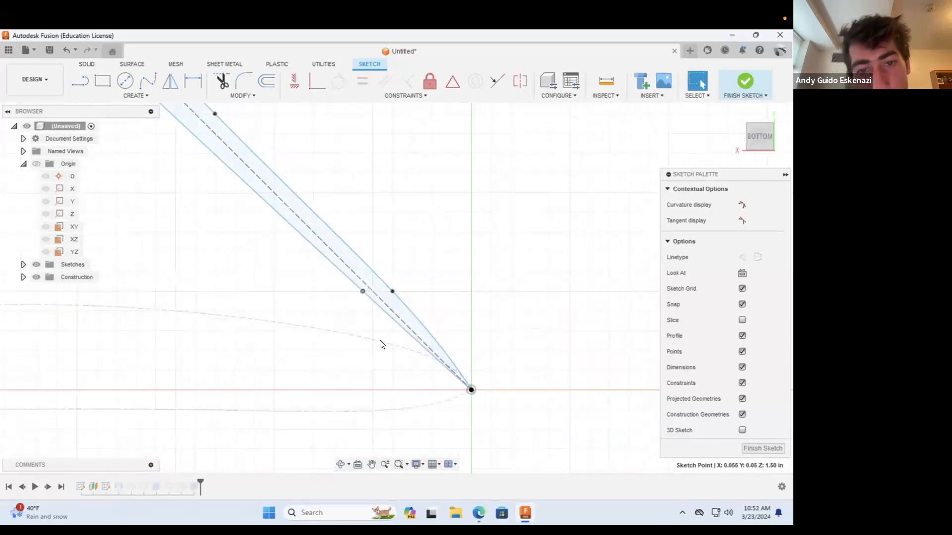
{"action": "scroll", "coordinate": [168, 128], "scroll_direction": "down", "scroll_amount": 2}
{"action": "scroll", "coordinate": [168, 130], "scroll_direction": "up", "scroll_amount": 6}
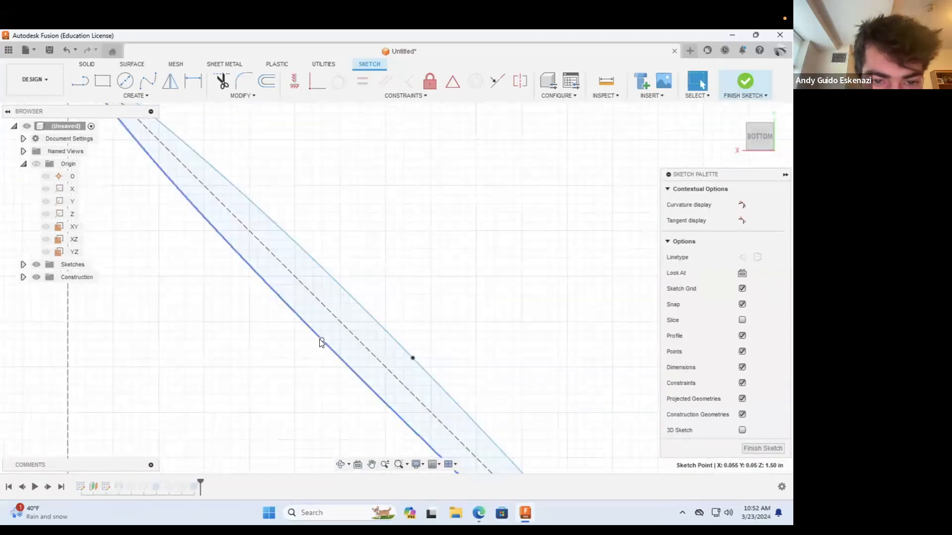
{"action": "scroll", "coordinate": [300, 278], "scroll_direction": "down", "scroll_amount": 4}
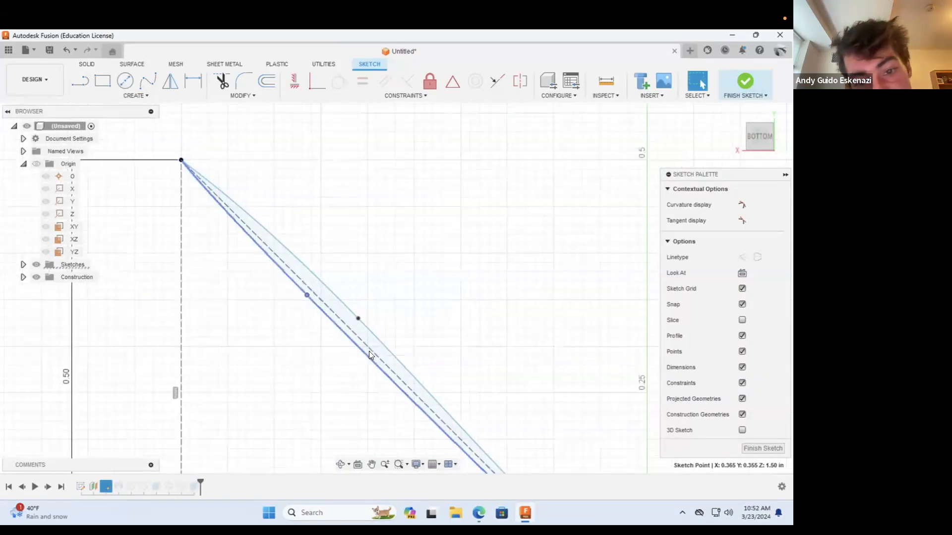
{"action": "scroll", "coordinate": [347, 315], "scroll_direction": "up", "scroll_amount": 5}
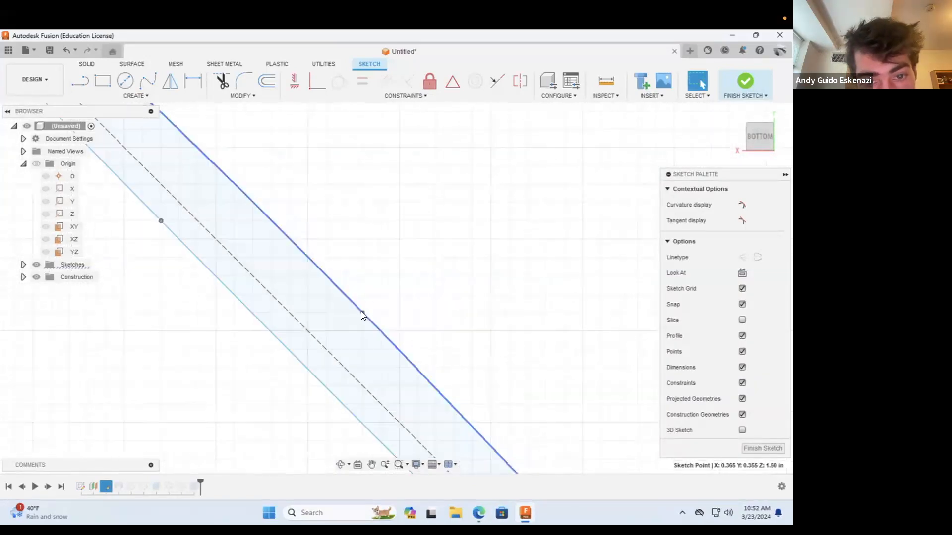
Step: Move the upper spline's end fit points to about X 0.32, Y 0.33 in and X 0.044, Y 0.051 in, and finish the sketch
{"action": "left_click_drag", "start_coordinate": [361, 312], "coordinate": [325, 313]}
{"action": "scroll", "coordinate": [308, 266], "scroll_direction": "down", "scroll_amount": 10}
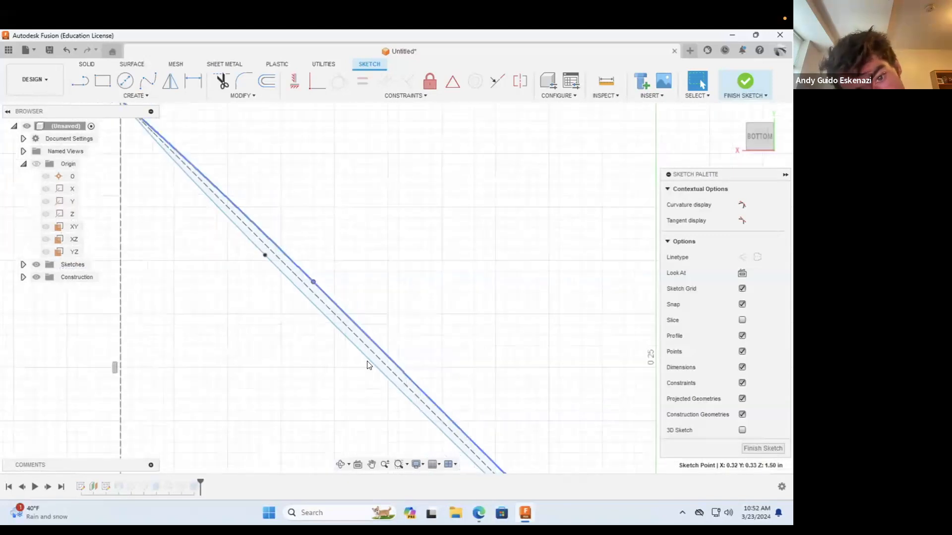
{"action": "scroll", "coordinate": [426, 394], "scroll_direction": "up", "scroll_amount": 1}
{"action": "scroll", "coordinate": [484, 439], "scroll_direction": "down", "scroll_amount": 3}
{"action": "scroll", "coordinate": [465, 404], "scroll_direction": "up", "scroll_amount": 6}
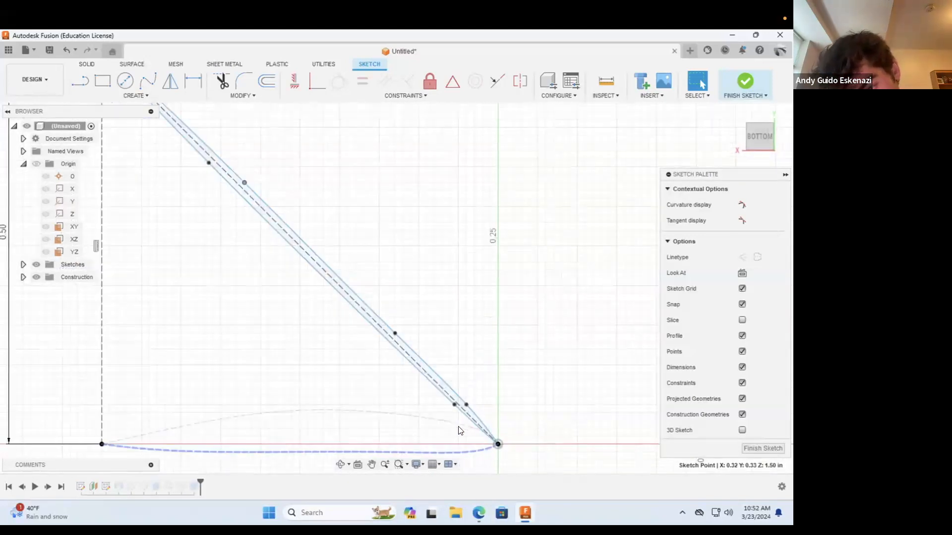
{"action": "left_click", "coordinate": [483, 375]}
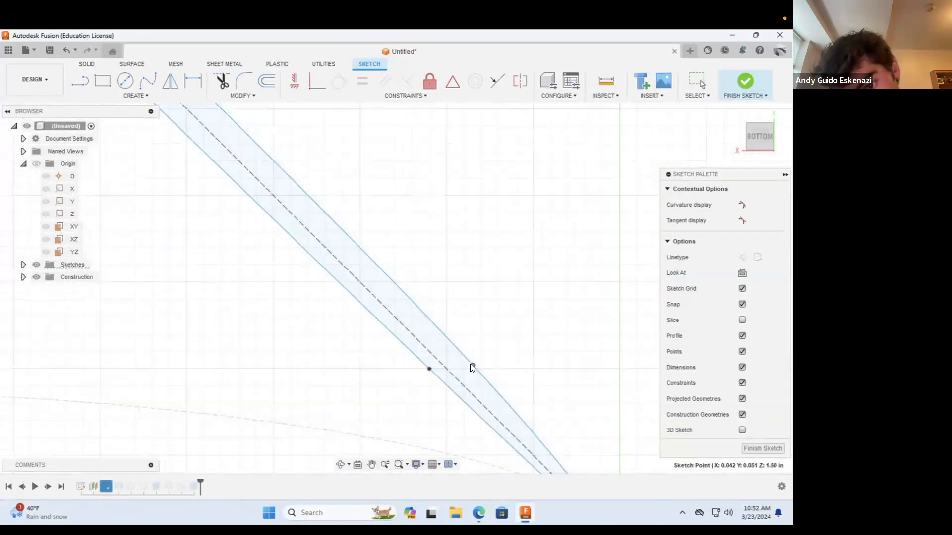
{"action": "scroll", "coordinate": [464, 359], "scroll_direction": "down", "scroll_amount": 2}
{"action": "scroll", "coordinate": [449, 344], "scroll_direction": "down", "scroll_amount": 3}
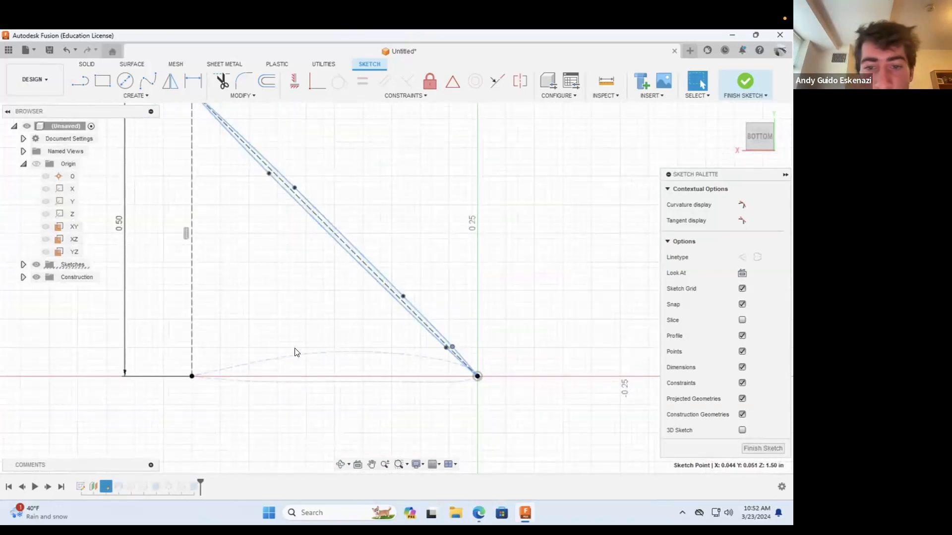
{"action": "left_click", "coordinate": [739, 81]}
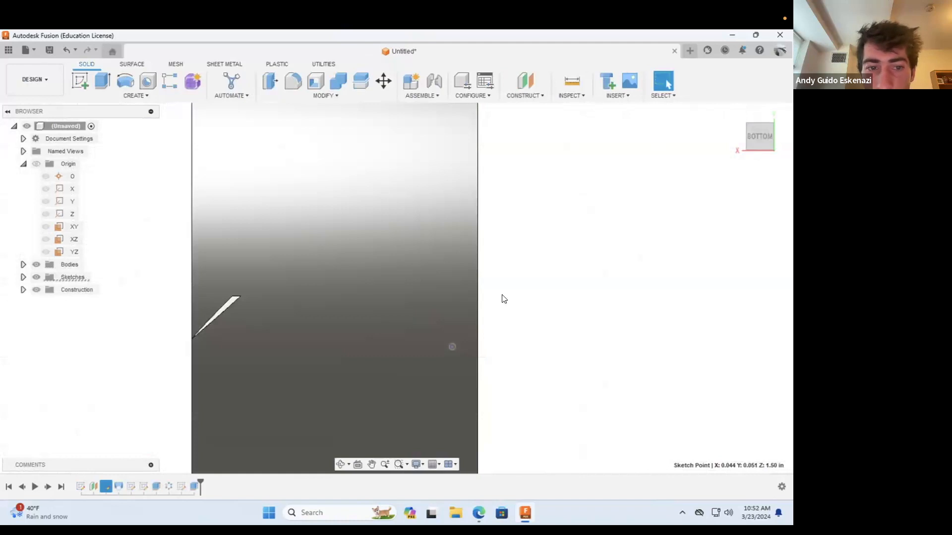
Step: Examine the updated fan from the front and at an angle, checking the blade spacing and the blade tips against the outer ring
{"action": "scroll", "coordinate": [434, 310], "scroll_direction": "down", "scroll_amount": 3}
{"action": "left_click", "coordinate": [340, 464]}
{"action": "left_click_drag", "start_coordinate": [311, 279], "coordinate": [552, 311]}
{"action": "scroll", "coordinate": [566, 278], "scroll_direction": "down", "scroll_amount": 5}
{"action": "scroll", "coordinate": [461, 317], "scroll_direction": "down", "scroll_amount": 3}
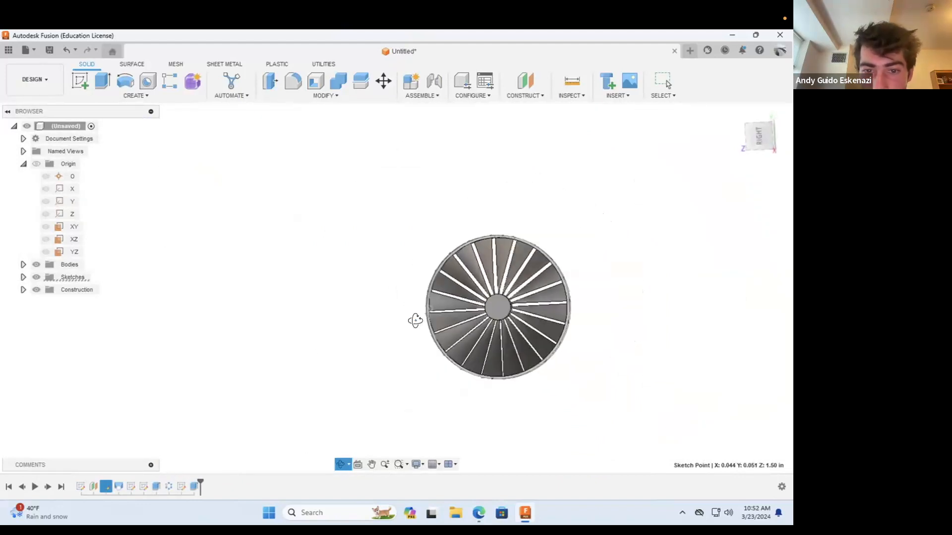
{"action": "scroll", "coordinate": [439, 312], "scroll_direction": "up", "scroll_amount": 5}
{"action": "scroll", "coordinate": [427, 311], "scroll_direction": "up", "scroll_amount": 3}
{"action": "left_click_drag", "start_coordinate": [414, 318], "coordinate": [391, 338]}
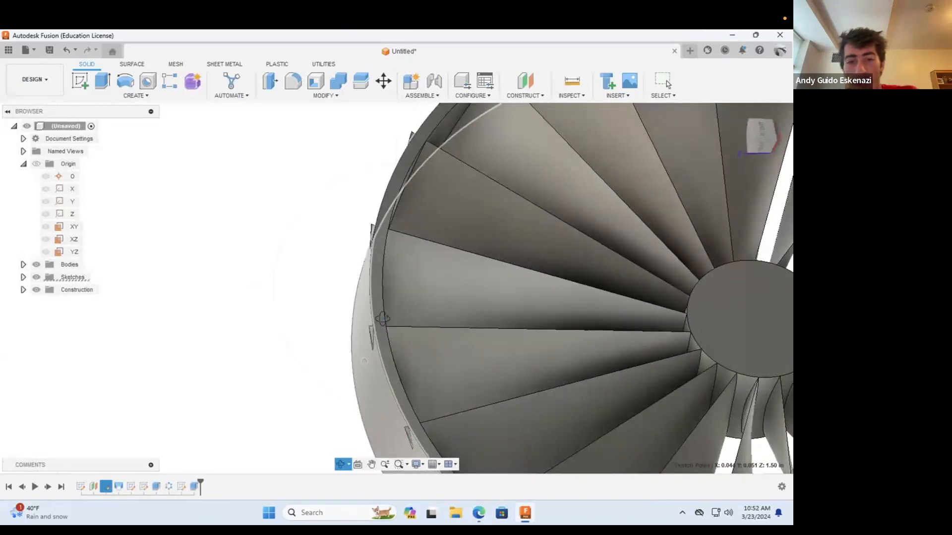
{"action": "left_click_drag", "start_coordinate": [339, 311], "coordinate": [307, 284]}
{"action": "scroll", "coordinate": [306, 283], "scroll_direction": "down", "scroll_amount": 6}
{"action": "mouse_move", "coordinate": [417, 311]}
{"action": "left_mouse_down"}
{"action": "mouse_move", "coordinate": [522, 319]}
{"action": "mouse_move", "coordinate": [476, 297]}
{"action": "mouse_move", "coordinate": [400, 315]}
{"action": "mouse_move", "coordinate": [403, 303]}
{"action": "left_mouse_up"}
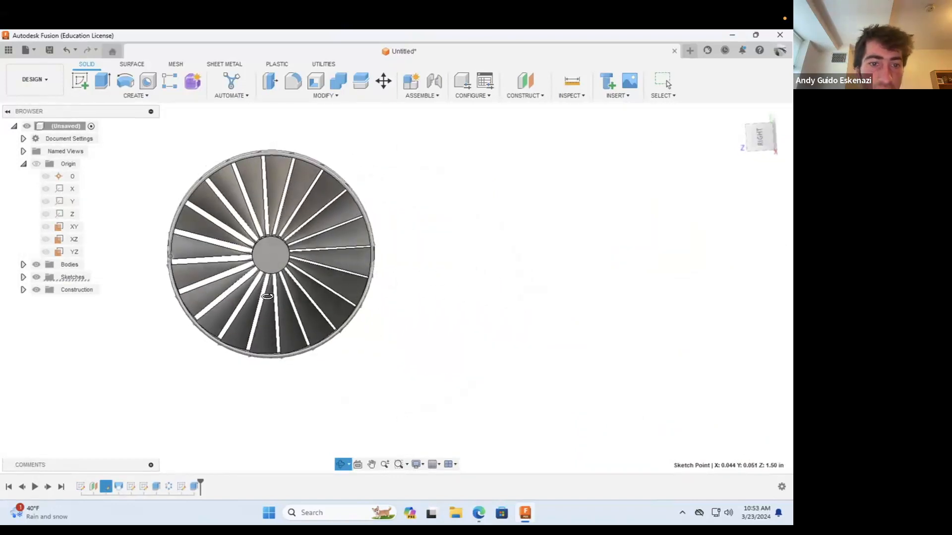
{"action": "scroll", "coordinate": [302, 320], "scroll_direction": "up", "scroll_amount": 3}
{"action": "scroll", "coordinate": [299, 311], "scroll_direction": "down", "scroll_amount": 3}
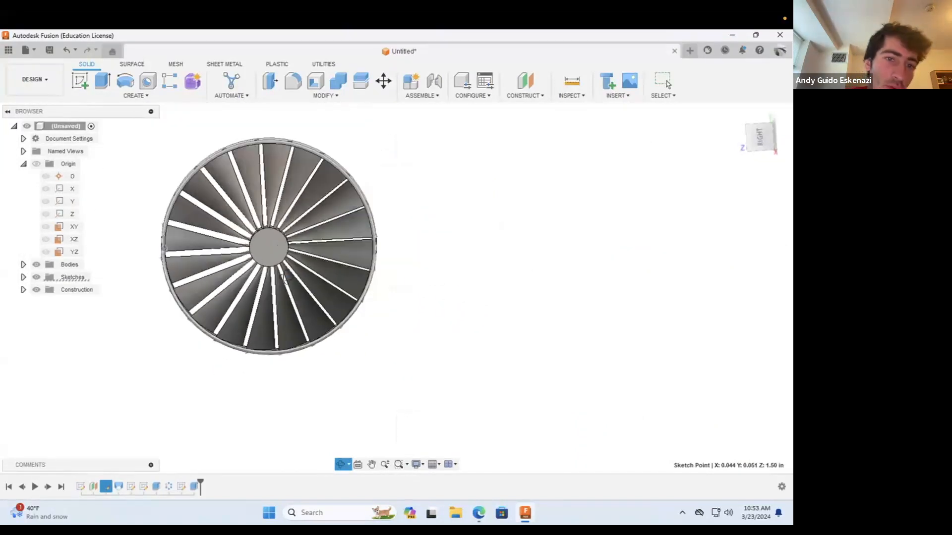
{"action": "left_click_drag", "start_coordinate": [238, 225], "coordinate": [237, 213]}
{"action": "left_click_drag", "start_coordinate": [232, 193], "coordinate": [252, 176]}
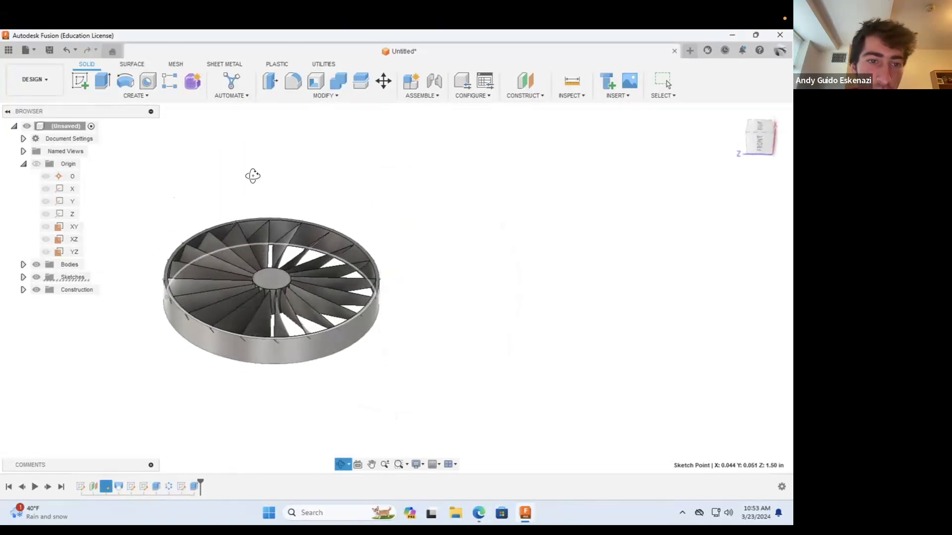
Step: Edit the outer ring's sketch, set the ring's outer circle diameter to 3.70 in and finish the sketch
{"action": "scroll", "coordinate": [142, 354], "scroll_direction": "down", "scroll_amount": 2}
{"action": "scroll", "coordinate": [142, 354], "scroll_direction": "up", "scroll_amount": 4}
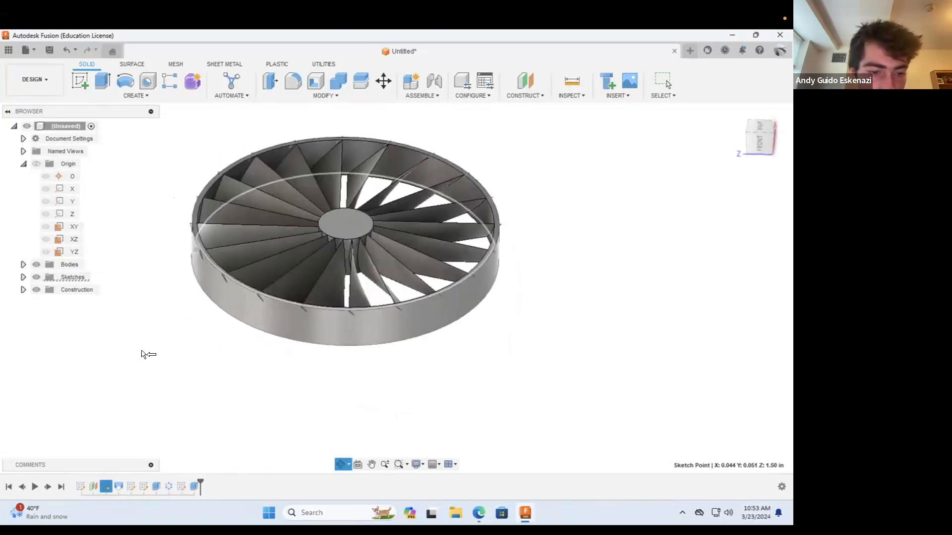
{"action": "right_click", "coordinate": [181, 486]}
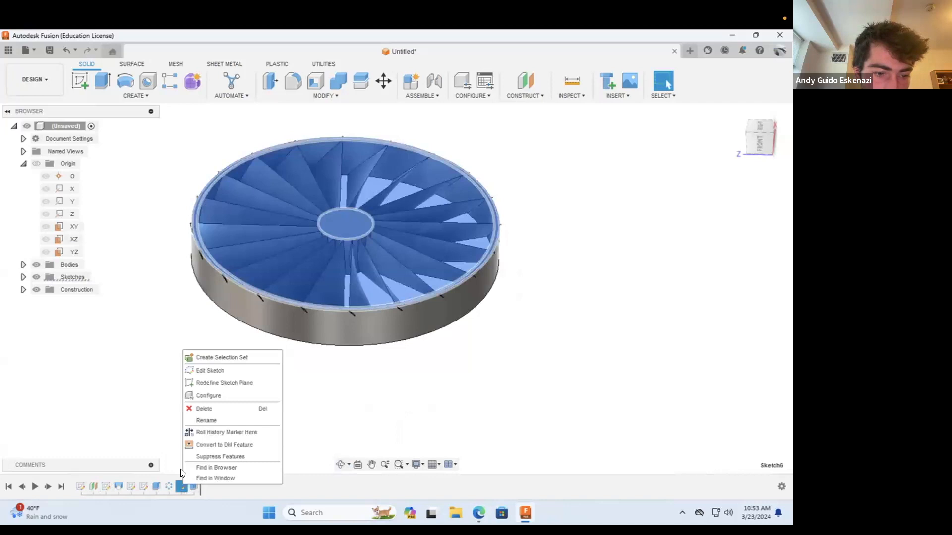
{"action": "left_click", "coordinate": [209, 372]}
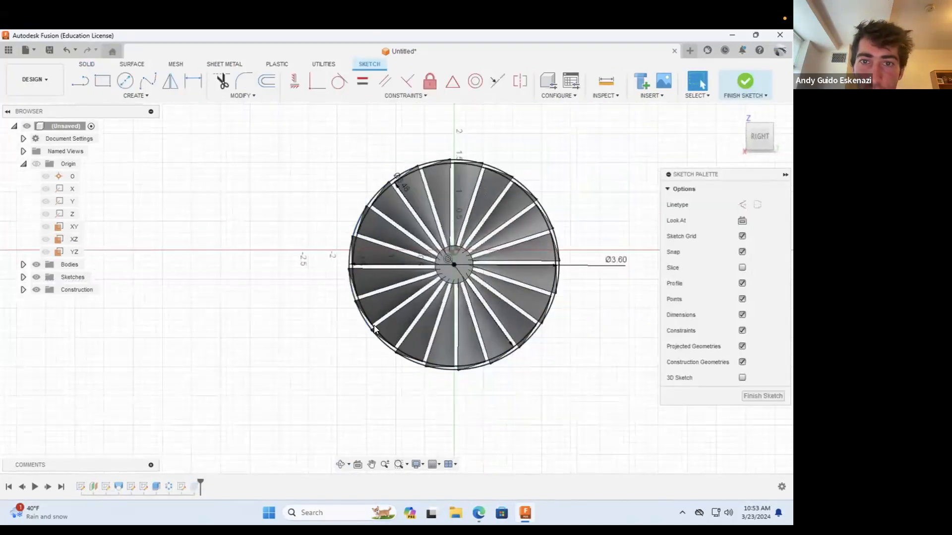
{"action": "scroll", "coordinate": [440, 203], "scroll_direction": "up", "scroll_amount": 3}
{"action": "scroll", "coordinate": [389, 288], "scroll_direction": "down", "scroll_amount": 2}
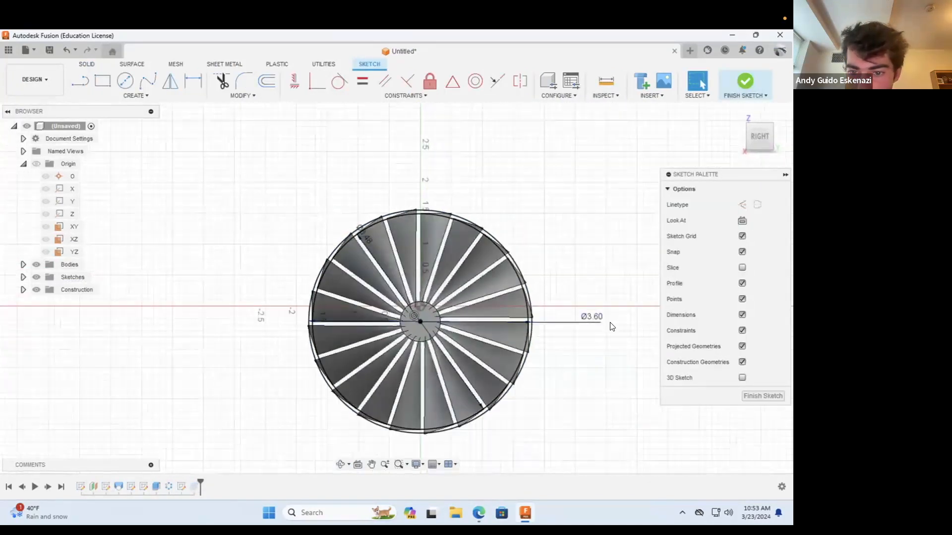
{"action": "scroll", "coordinate": [611, 324], "scroll_direction": "up", "scroll_amount": 2}
{"action": "scroll", "coordinate": [419, 235], "scroll_direction": "down", "scroll_amount": 2}
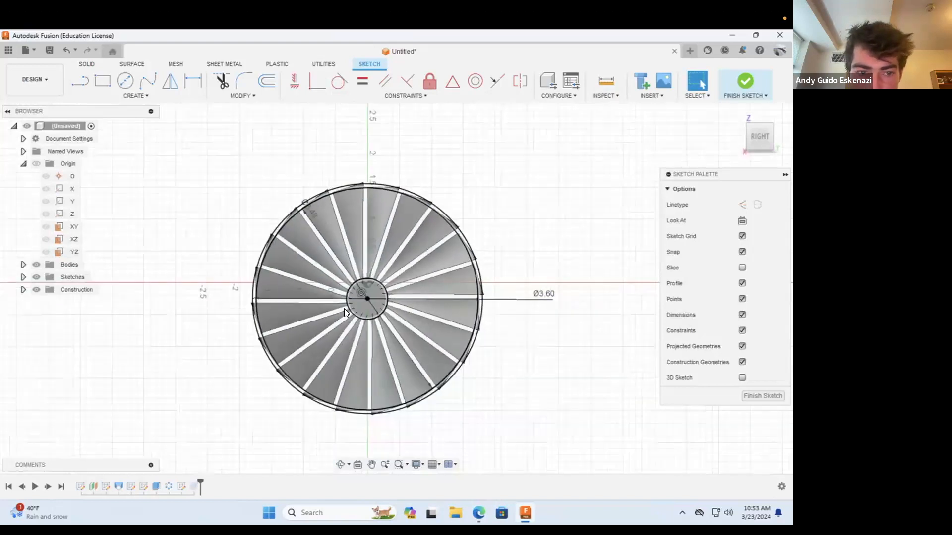
{"action": "left_click", "coordinate": [314, 216]}
{"action": "double_click", "coordinate": [542, 295]}
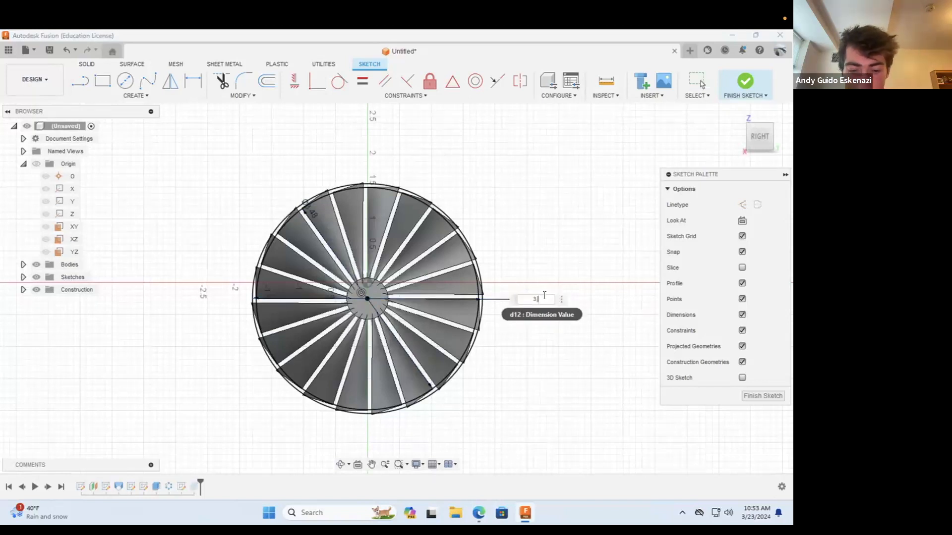
{"action": "key", "text": "Return"}
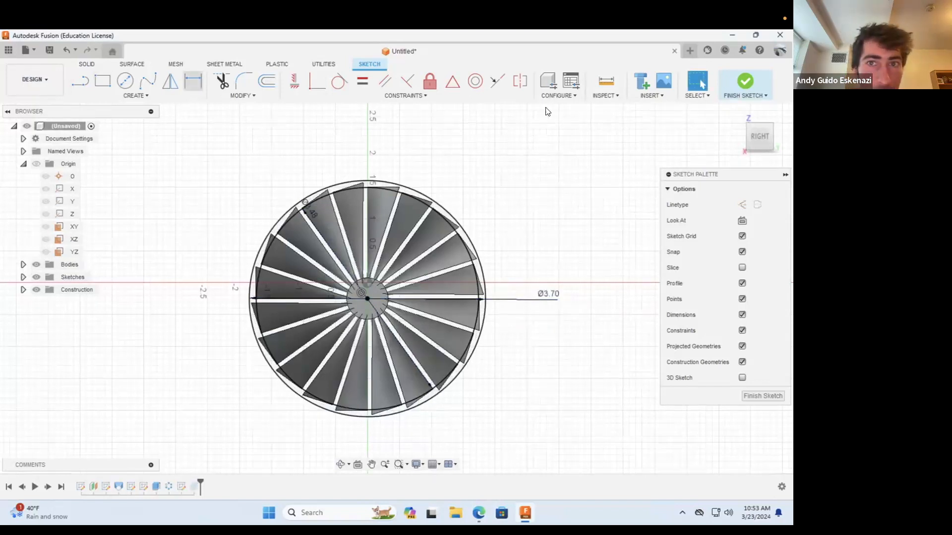
{"action": "left_click", "coordinate": [738, 81]}
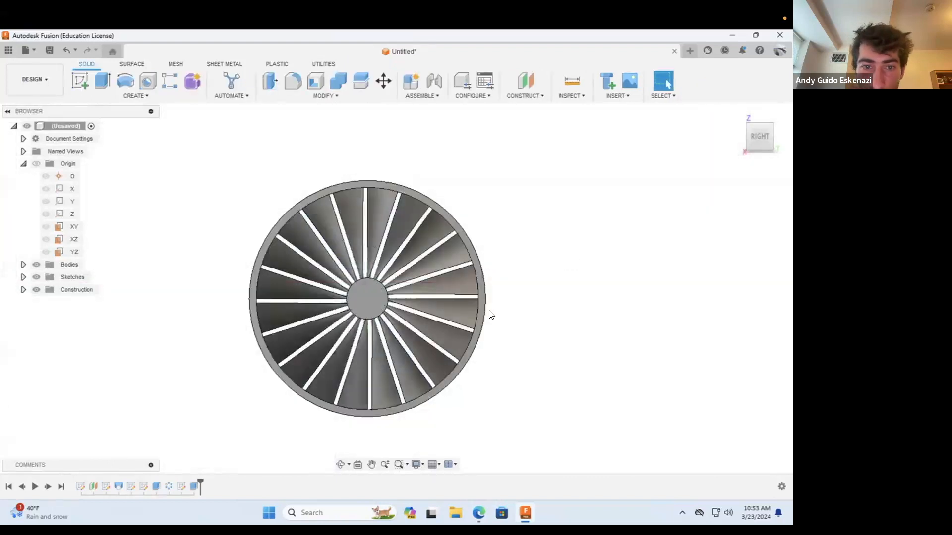
Step: Examine the updated fan up close and at several angles, checking the blade roots at the hub and the tips against the thicker ring
{"action": "left_click", "coordinate": [339, 463]}
{"action": "left_click_drag", "start_coordinate": [350, 387], "coordinate": [337, 180]}
{"action": "scroll", "coordinate": [358, 299], "scroll_direction": "up", "scroll_amount": 7}
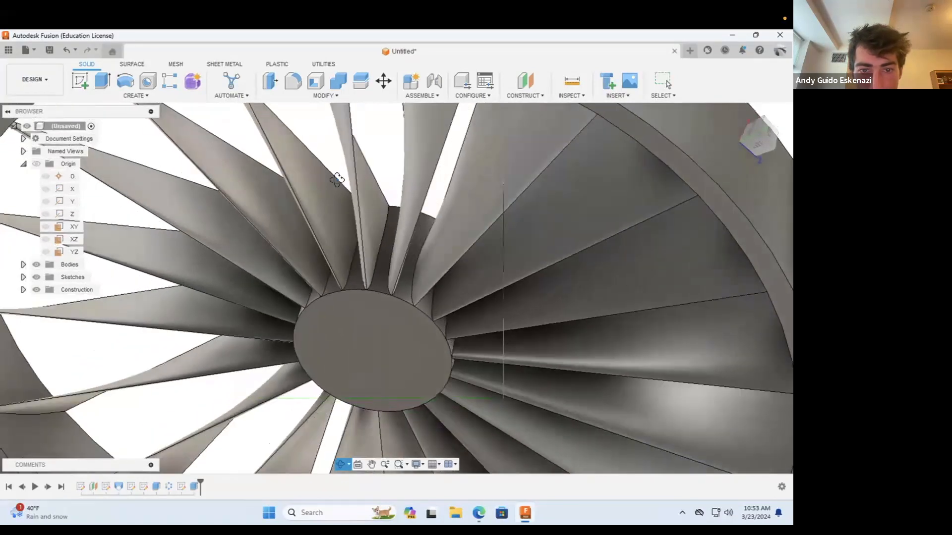
{"action": "left_click_drag", "start_coordinate": [363, 337], "coordinate": [358, 409]}
{"action": "scroll", "coordinate": [347, 309], "scroll_direction": "down", "scroll_amount": 4}
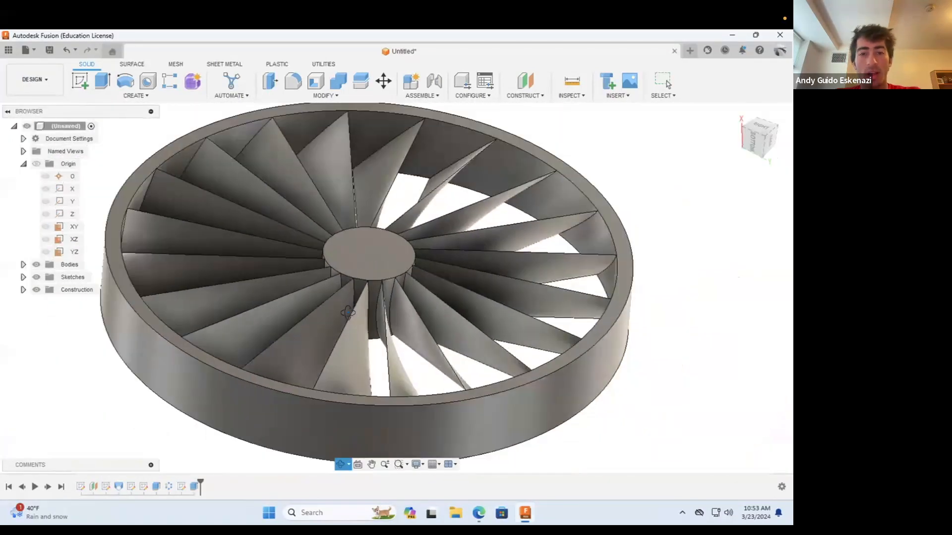
{"action": "scroll", "coordinate": [348, 312], "scroll_direction": "down", "scroll_amount": 5}
{"action": "mouse_move", "coordinate": [348, 311]}
{"action": "left_mouse_down"}
{"action": "mouse_move", "coordinate": [370, 258]}
{"action": "mouse_move", "coordinate": [391, 269]}
{"action": "left_mouse_up"}
{"action": "left_click_drag", "start_coordinate": [477, 262], "coordinate": [502, 268]}
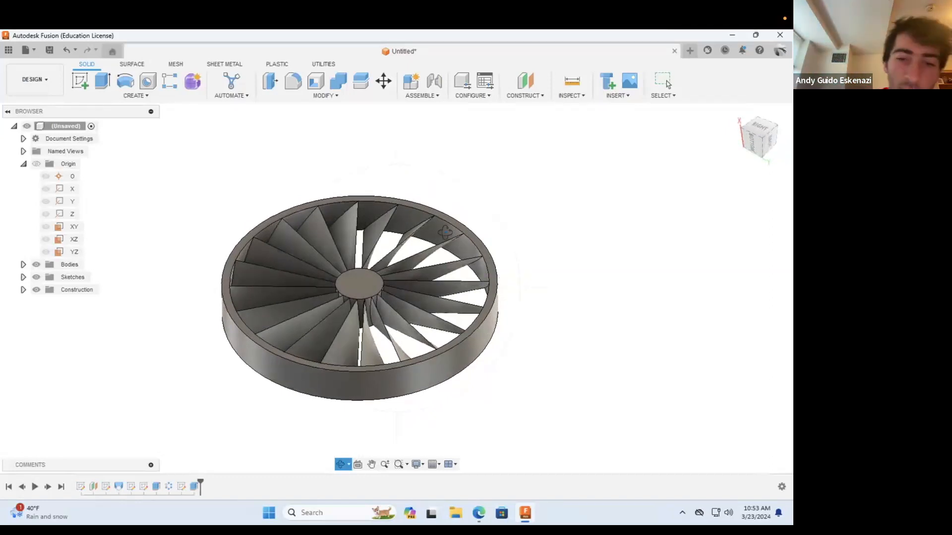
{"action": "left_click_drag", "start_coordinate": [404, 250], "coordinate": [500, 301]}
Step: Construct a midplane between the hub's two flat circular end faces
{"action": "left_click", "coordinate": [529, 82]}
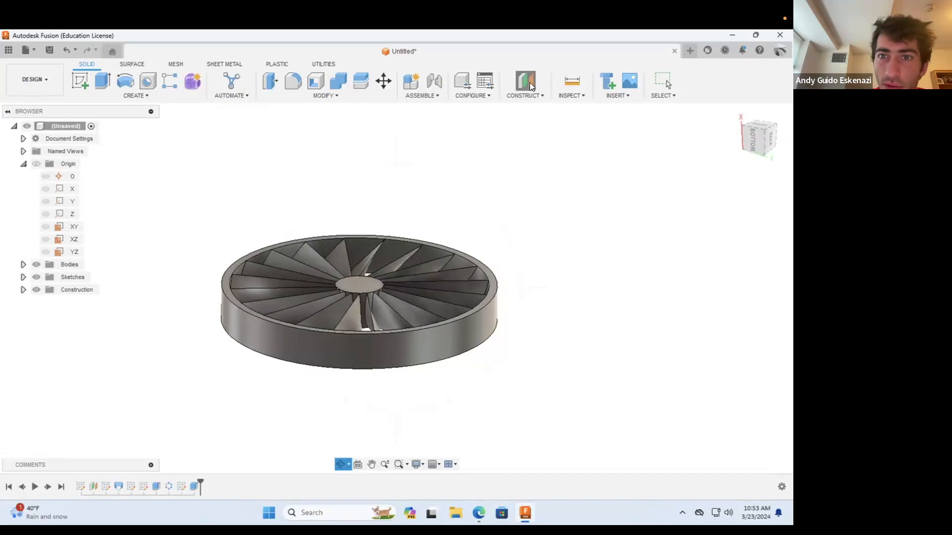
{"action": "left_click", "coordinate": [526, 95]}
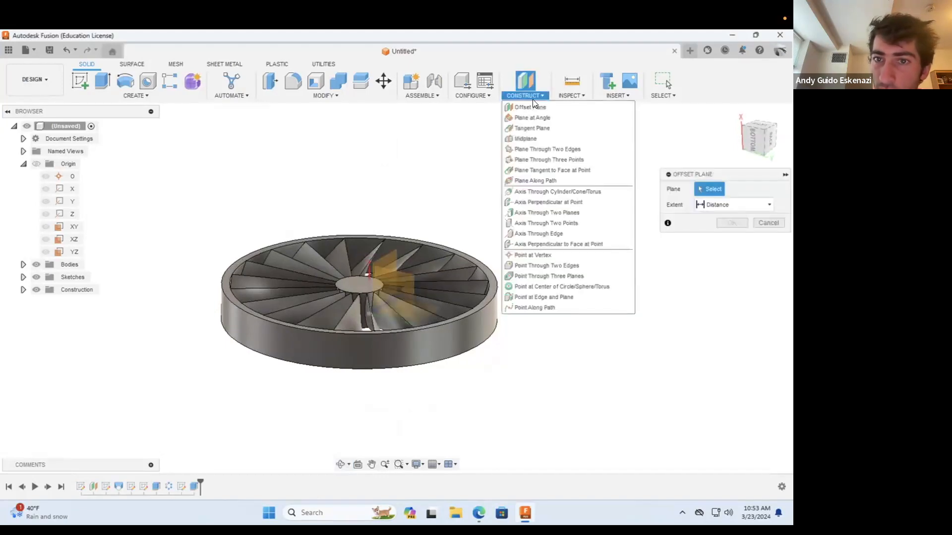
{"action": "left_click", "coordinate": [525, 139]}
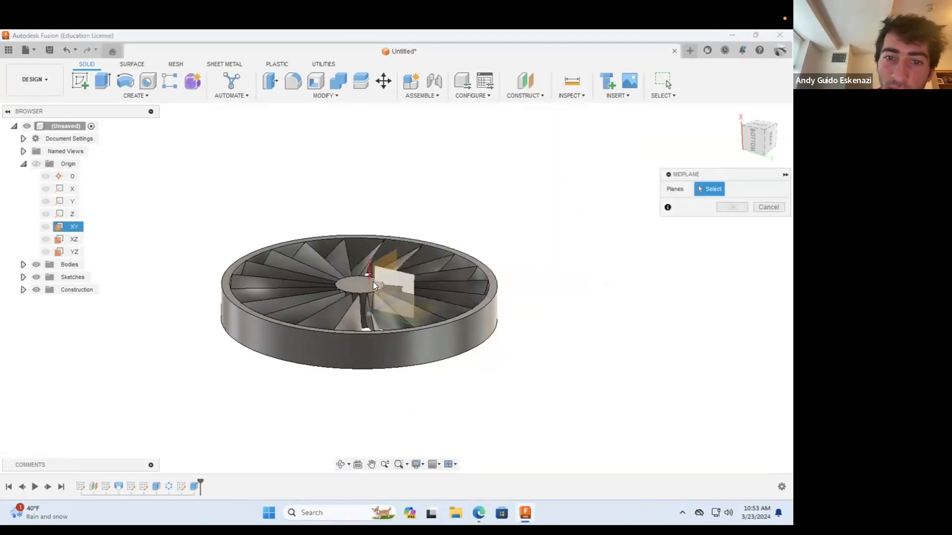
{"action": "left_click", "coordinate": [355, 285]}
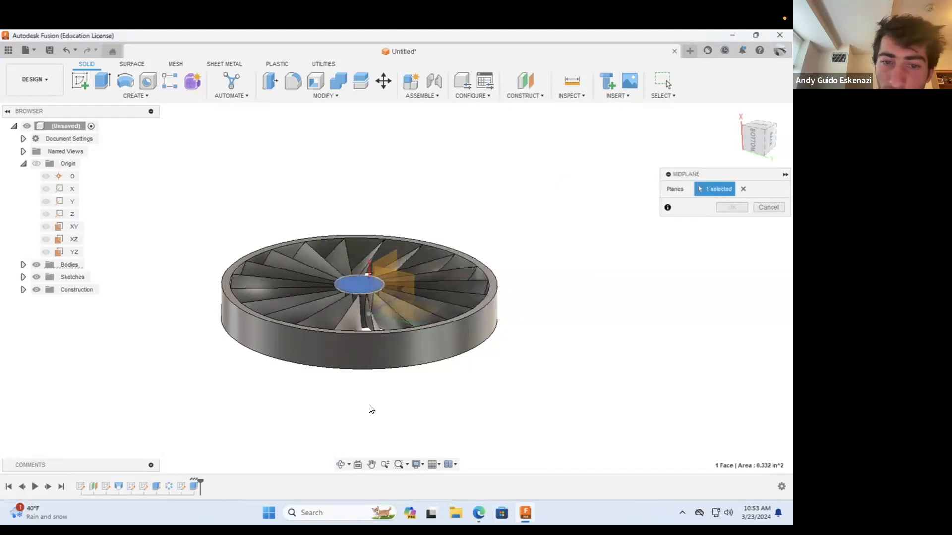
{"action": "left_click", "coordinate": [340, 464]}
{"action": "left_click_drag", "start_coordinate": [380, 385], "coordinate": [377, 353]}
{"action": "key", "text": "Escape"}
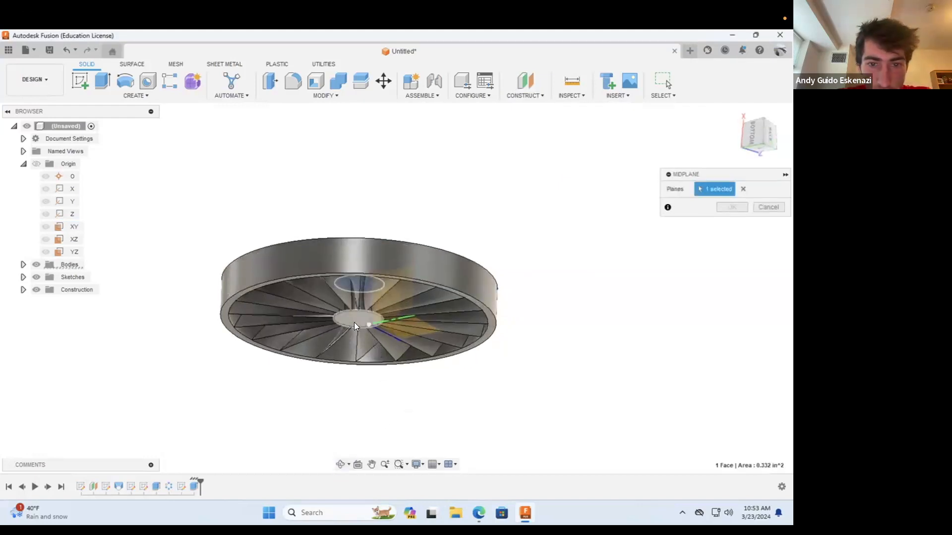
{"action": "left_click", "coordinate": [350, 321]}
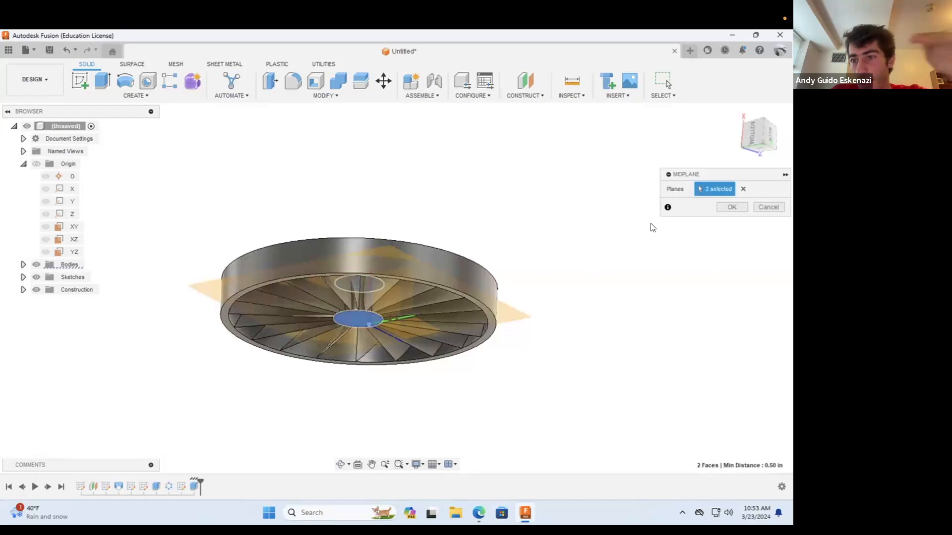
{"action": "left_click", "coordinate": [730, 208]}
{"action": "left_click", "coordinate": [340, 465]}
{"action": "left_click_drag", "start_coordinate": [453, 223], "coordinate": [470, 353]}
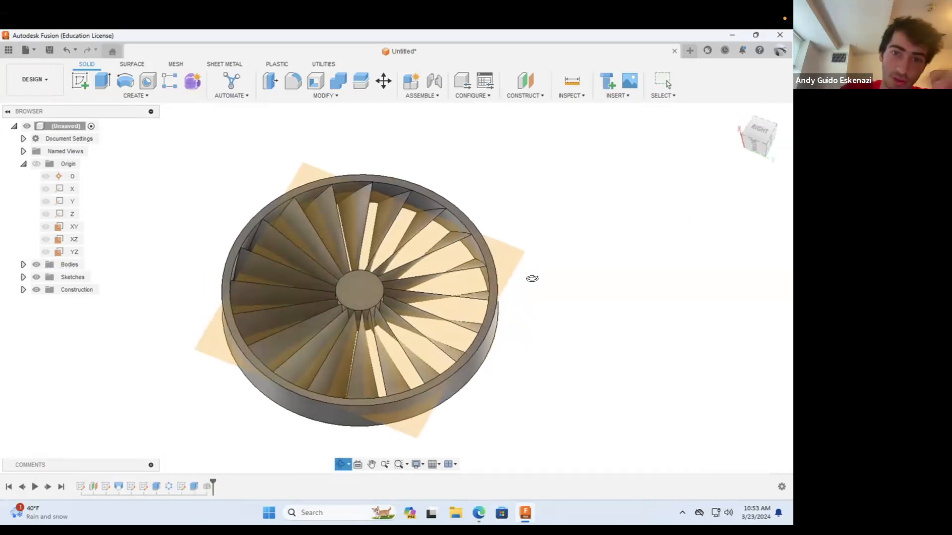
{"action": "mouse_move", "coordinate": [529, 332]}
{"action": "left_mouse_down"}
{"action": "mouse_move", "coordinate": [542, 365]}
{"action": "mouse_move", "coordinate": [518, 332]}
{"action": "mouse_move", "coordinate": [537, 323]}
{"action": "mouse_move", "coordinate": [542, 340]}
{"action": "left_mouse_up"}
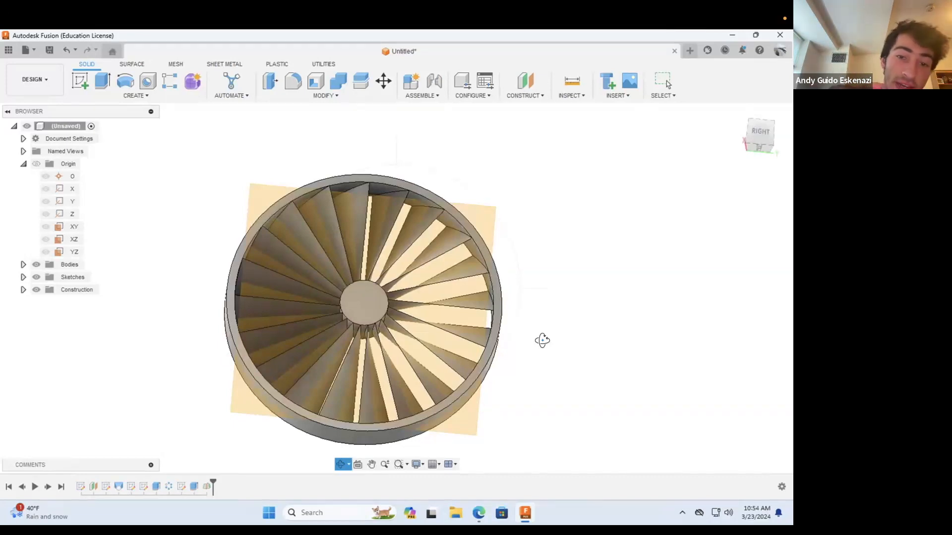
{"action": "left_click", "coordinate": [82, 86]}
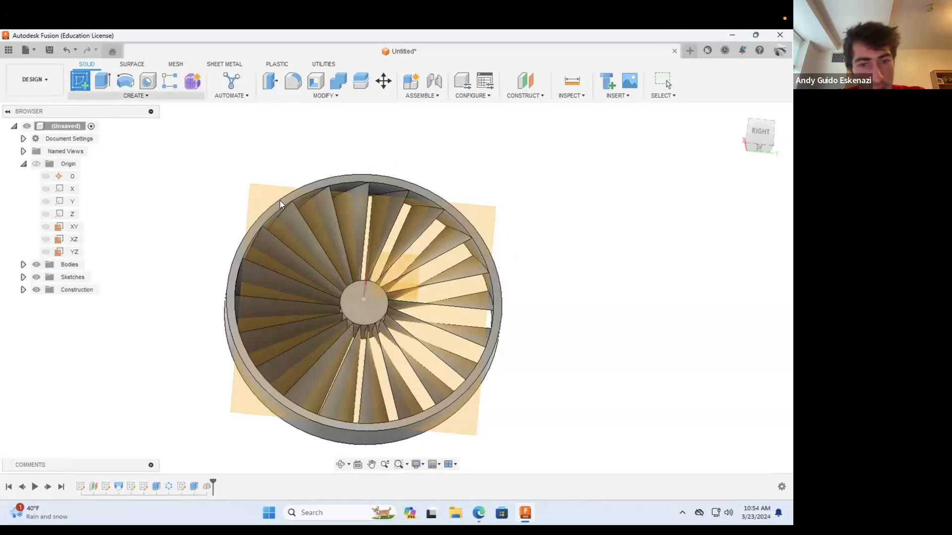
{"action": "key", "text": "Escape"}
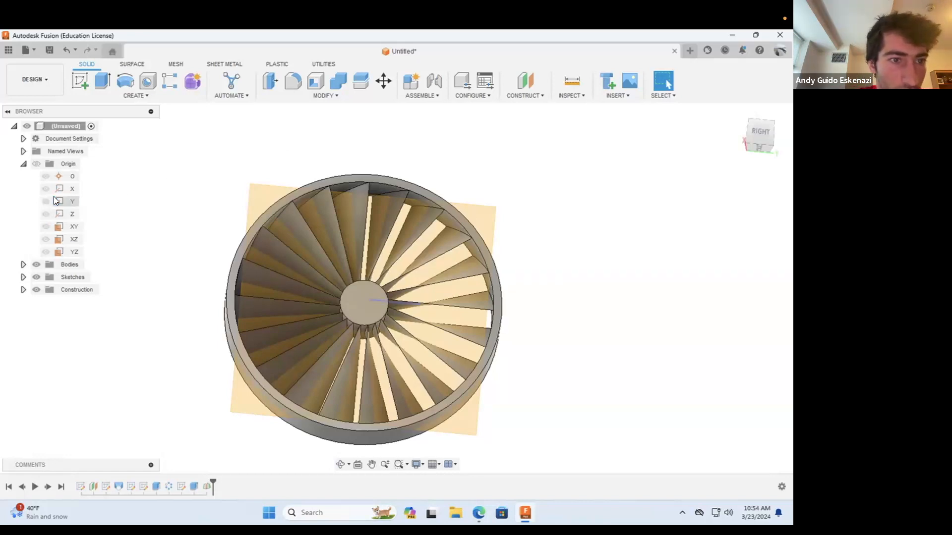
Step: Check how the XY, YZ and XZ origin planes are oriented relative to the fan's hub and blades
{"action": "left_click", "coordinate": [70, 228]}
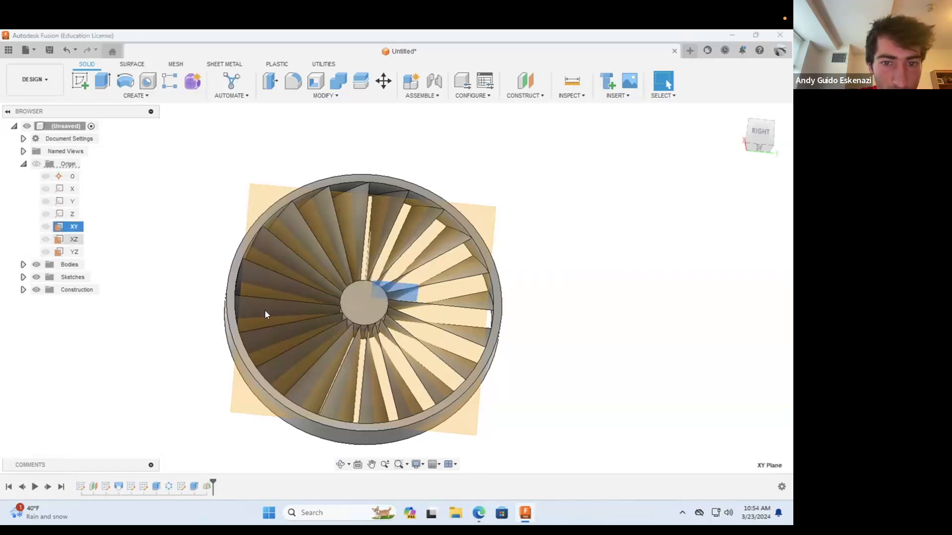
{"action": "left_click", "coordinate": [340, 466]}
{"action": "left_click_drag", "start_coordinate": [389, 316], "coordinate": [391, 275]}
{"action": "scroll", "coordinate": [390, 271], "scroll_direction": "up", "scroll_amount": 10}
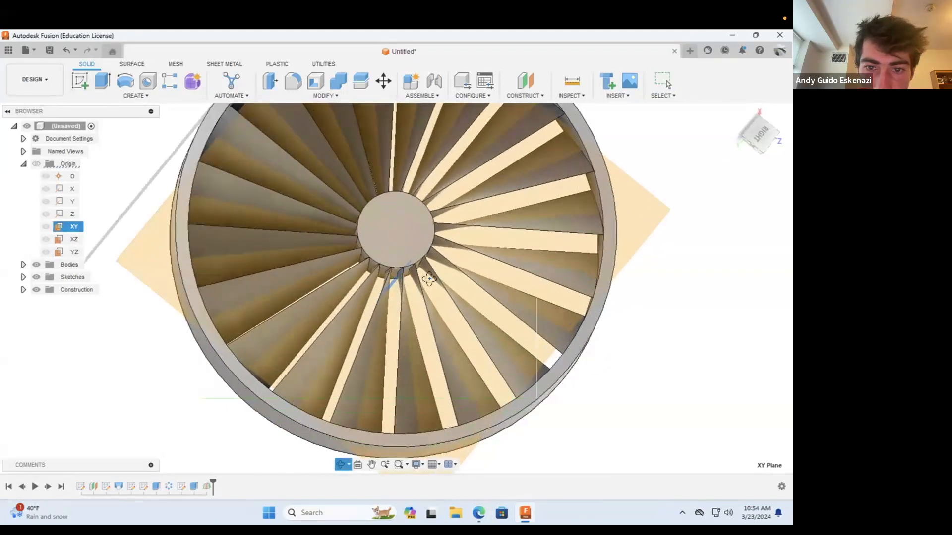
{"action": "scroll", "coordinate": [390, 258], "scroll_direction": "down", "scroll_amount": 5}
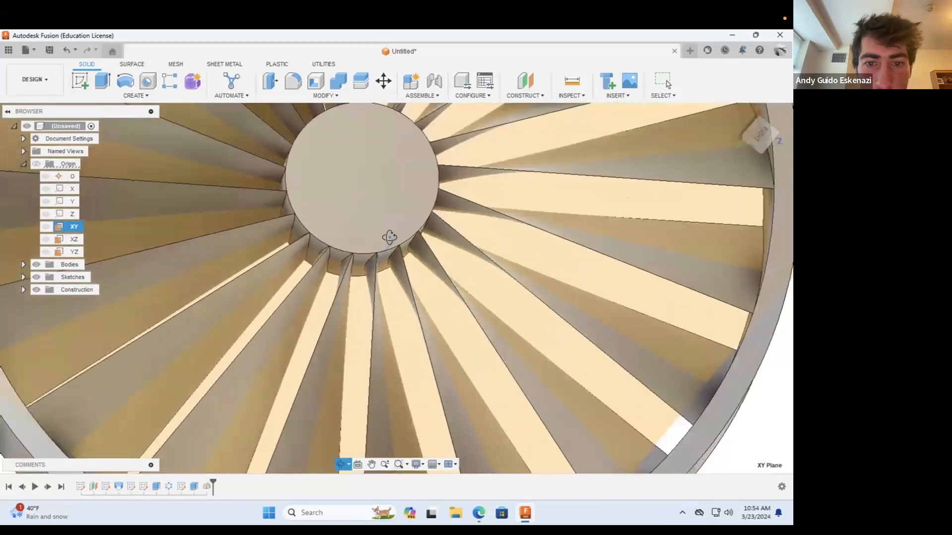
{"action": "left_click", "coordinate": [69, 251]}
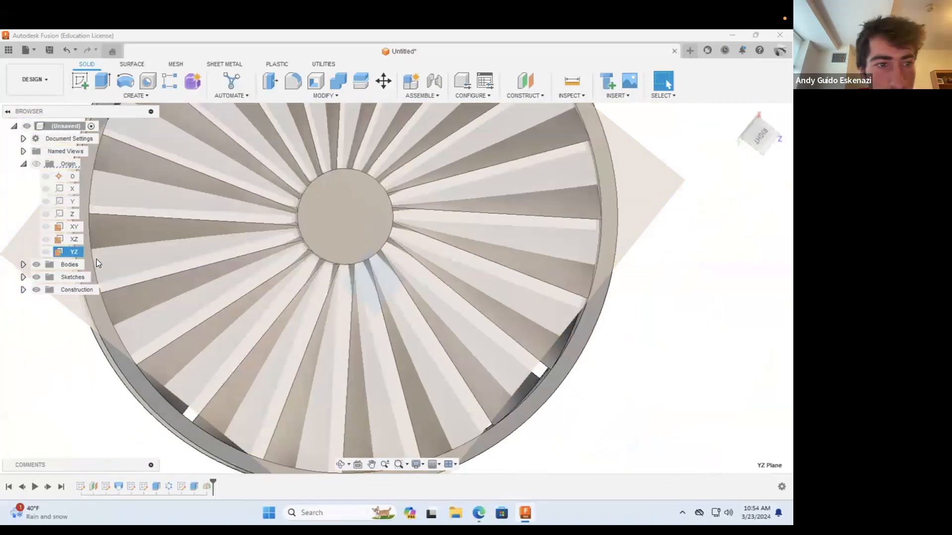
{"action": "left_click", "coordinate": [73, 239]}
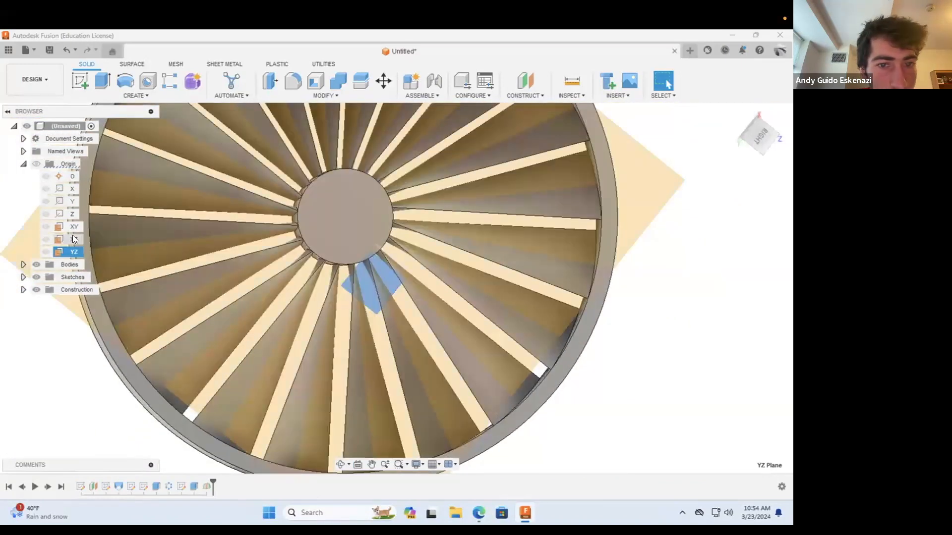
{"action": "scroll", "coordinate": [400, 288], "scroll_direction": "down", "scroll_amount": 3}
{"action": "scroll", "coordinate": [401, 251], "scroll_direction": "up", "scroll_amount": 5}
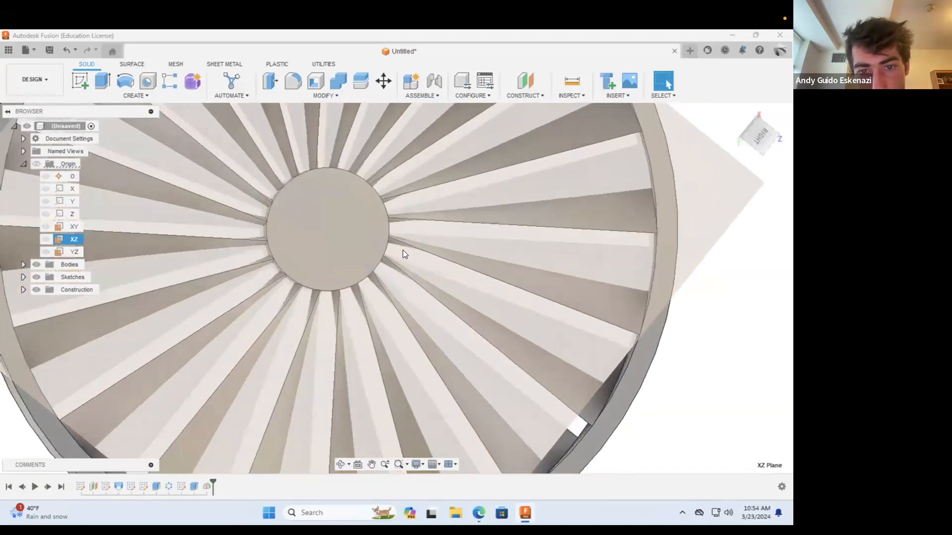
{"action": "scroll", "coordinate": [401, 251], "scroll_direction": "down", "scroll_amount": 3}
{"action": "key", "text": "Escape"}
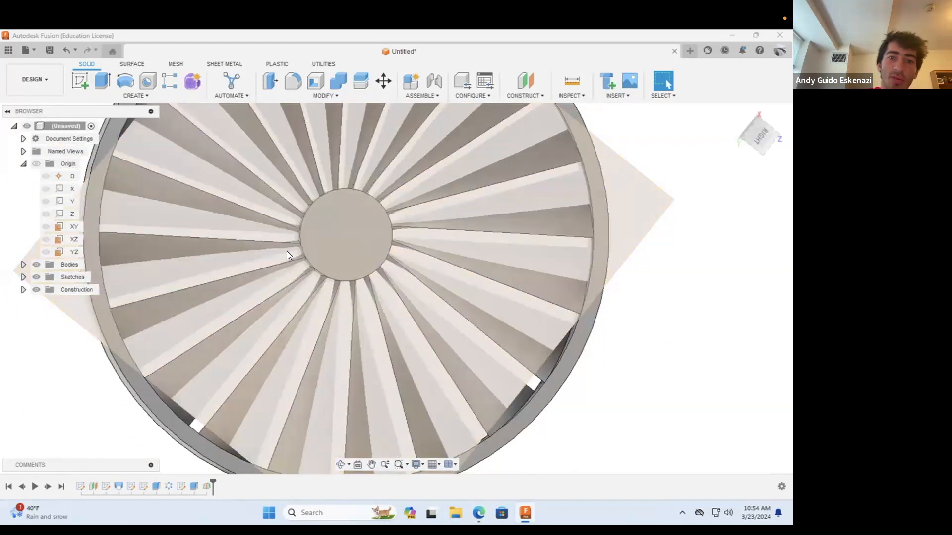
{"action": "scroll", "coordinate": [377, 300], "scroll_direction": "down", "scroll_amount": 5}
{"action": "scroll", "coordinate": [364, 291], "scroll_direction": "up", "scroll_amount": 1}
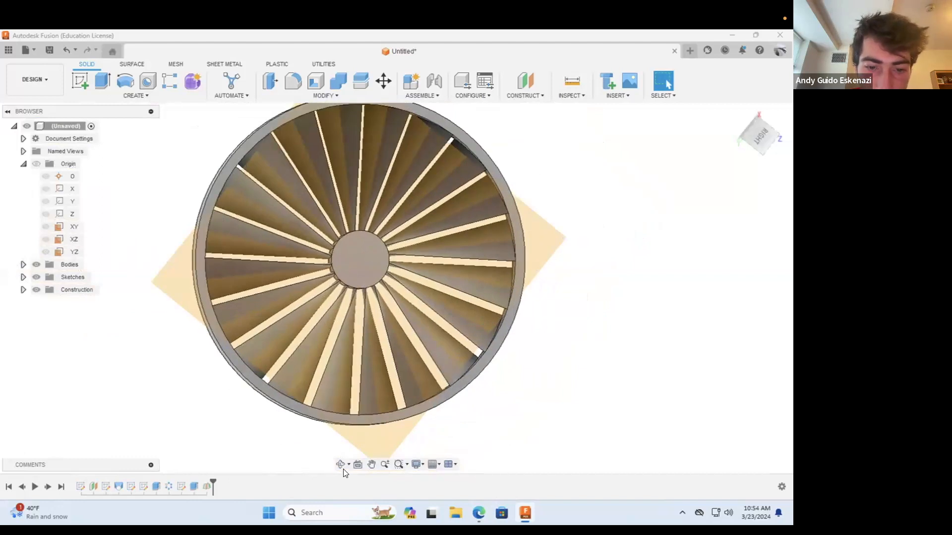
Step: Create a new sketch on the hub's flat circular end face
{"action": "left_click", "coordinate": [341, 466]}
{"action": "left_click_drag", "start_coordinate": [365, 341], "coordinate": [380, 324]}
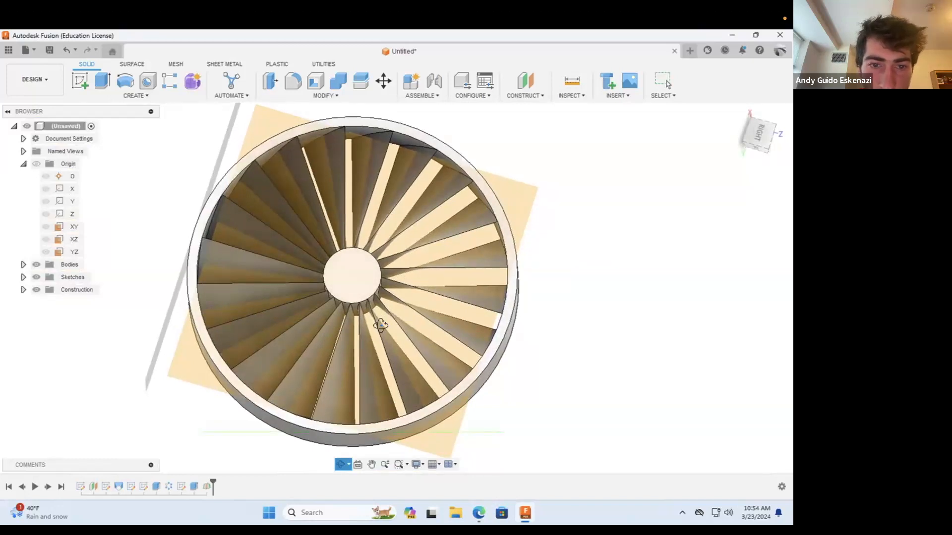
{"action": "left_click", "coordinate": [82, 83]}
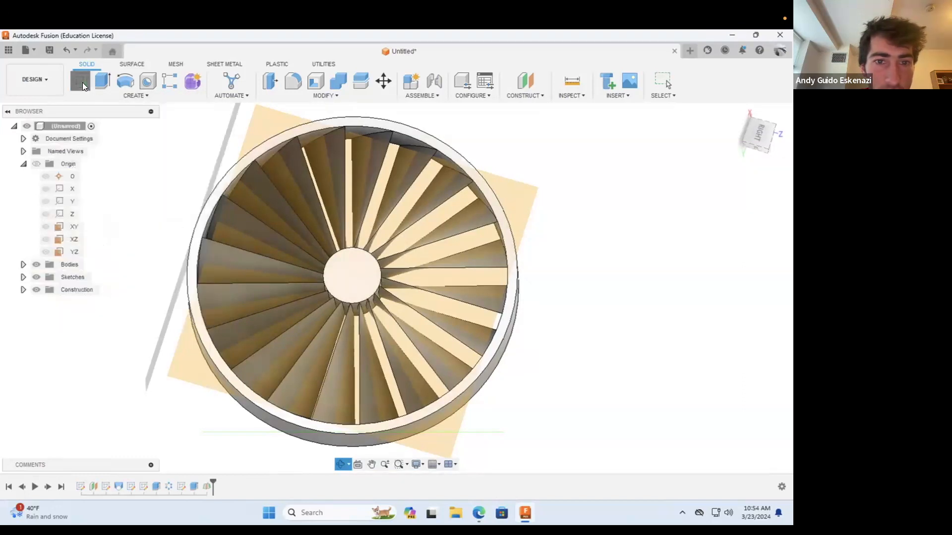
{"action": "left_click", "coordinate": [353, 274]}
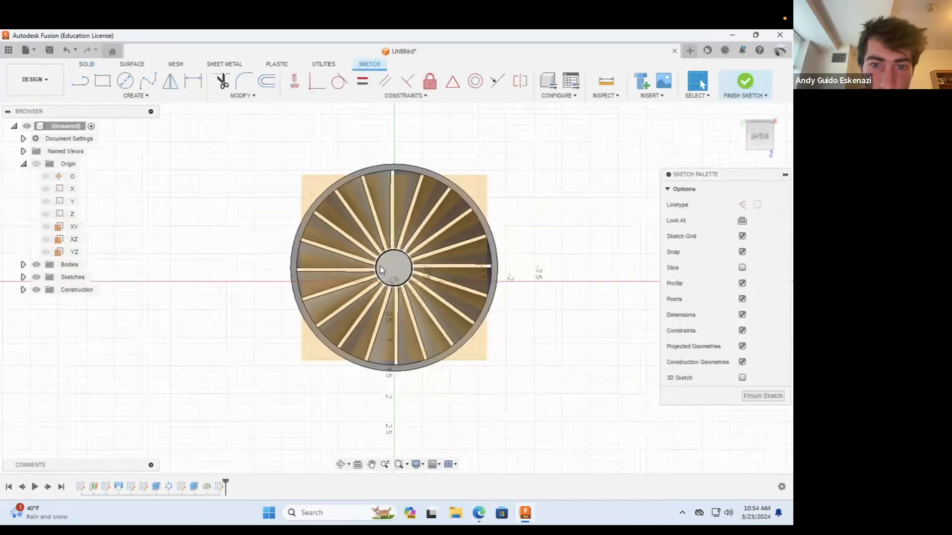
{"action": "scroll", "coordinate": [379, 270], "scroll_direction": "up", "scroll_amount": 4}
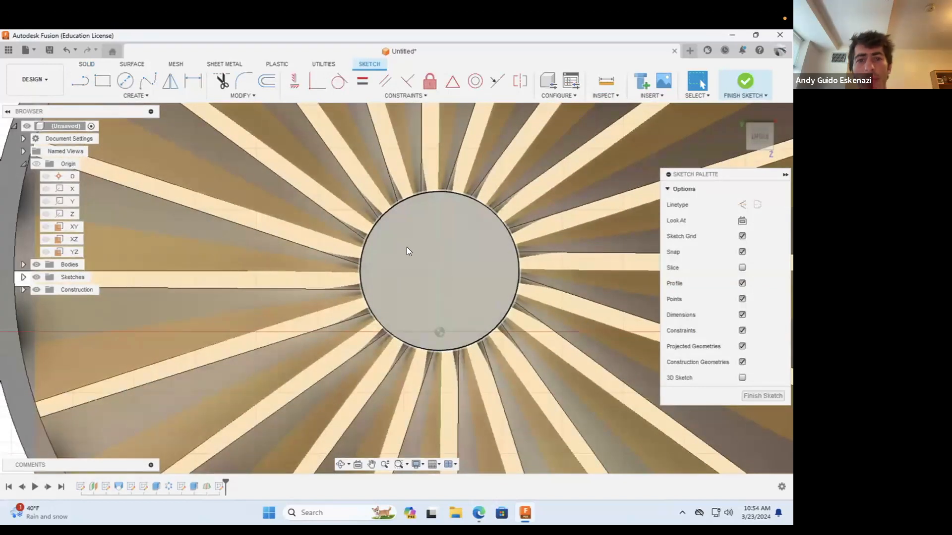
{"action": "scroll", "coordinate": [402, 271], "scroll_direction": "down", "scroll_amount": 3}
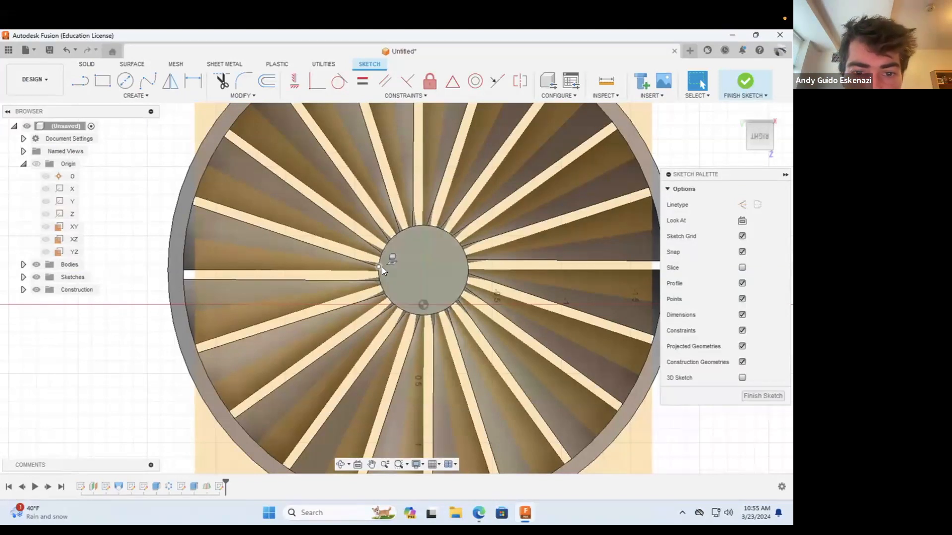
{"action": "scroll", "coordinate": [382, 266], "scroll_direction": "up", "scroll_amount": 5}
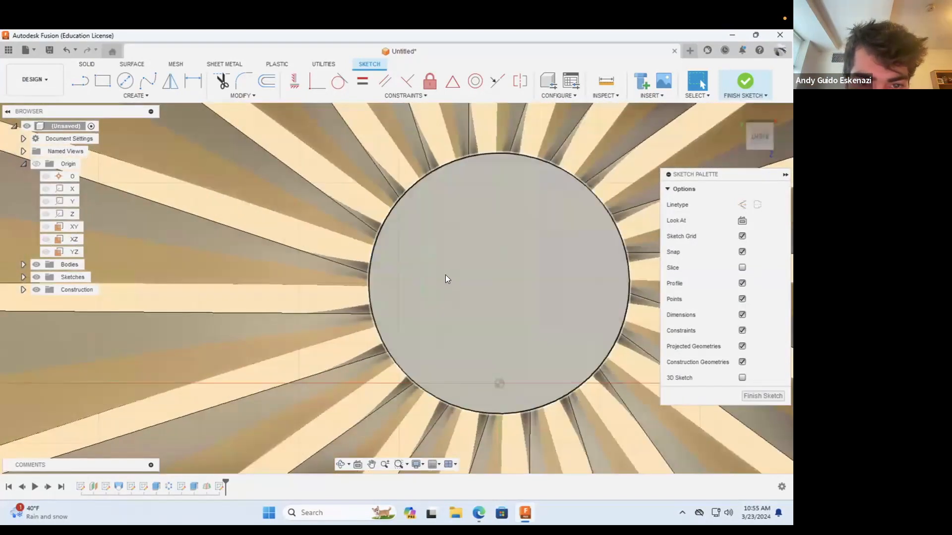
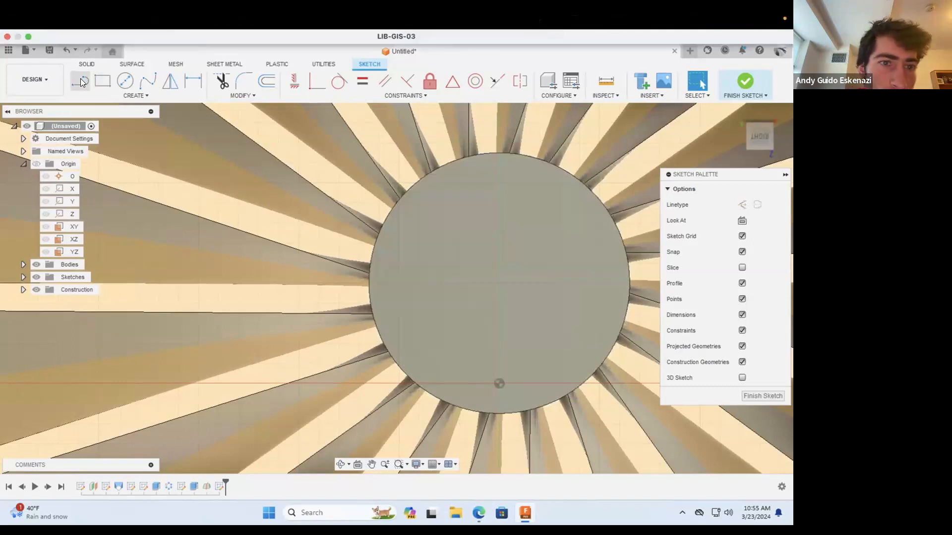
Step: Draw a vertical line about 0.325 in long from the hub face's centre up to its edge and make it construction
{"action": "left_click", "coordinate": [80, 84]}
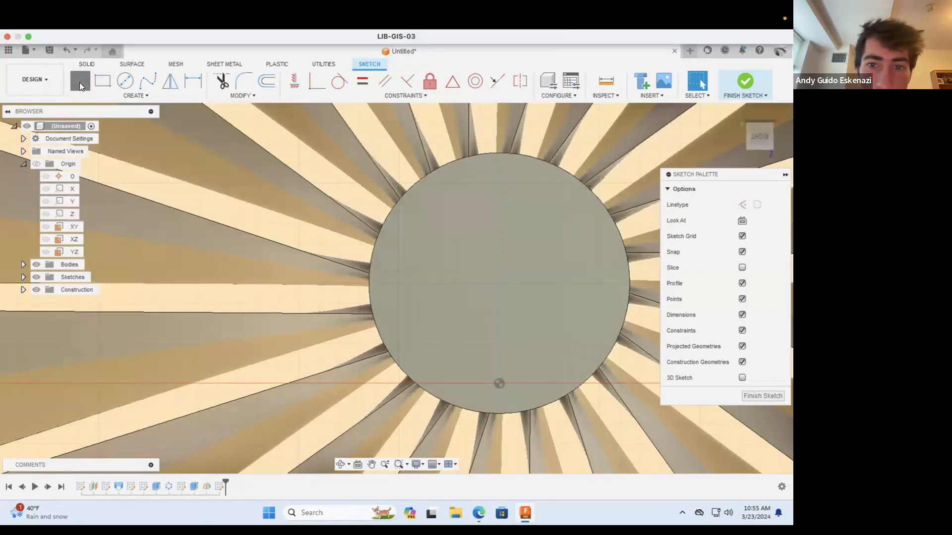
{"action": "left_click", "coordinate": [499, 283]}
{"action": "left_click", "coordinate": [499, 152]}
{"action": "scroll", "coordinate": [501, 255], "scroll_direction": "down", "scroll_amount": 5}
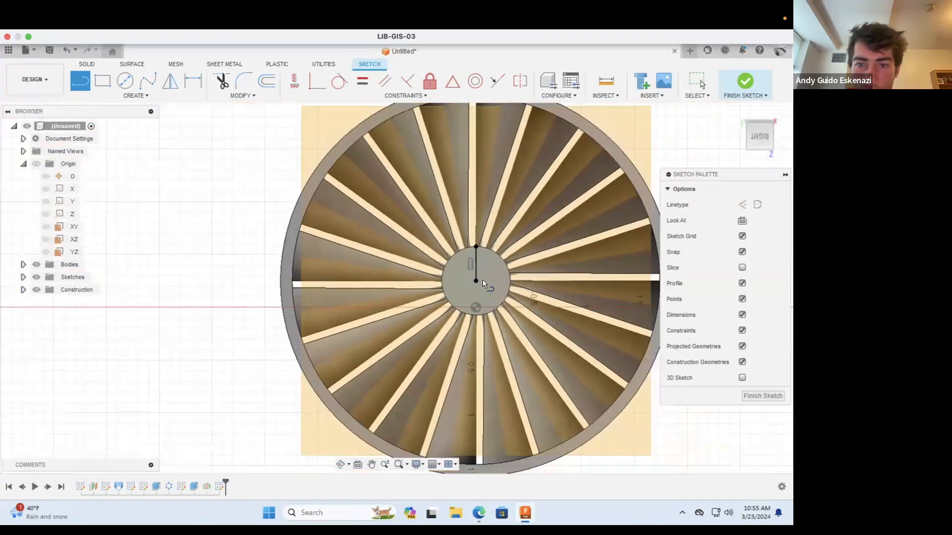
{"action": "key", "text": "Escape"}
{"action": "left_click", "coordinate": [477, 266]}
{"action": "left_click", "coordinate": [741, 204]}
{"action": "scroll", "coordinate": [490, 249], "scroll_direction": "down", "scroll_amount": 5}
{"action": "scroll", "coordinate": [490, 249], "scroll_direction": "up", "scroll_amount": 7}
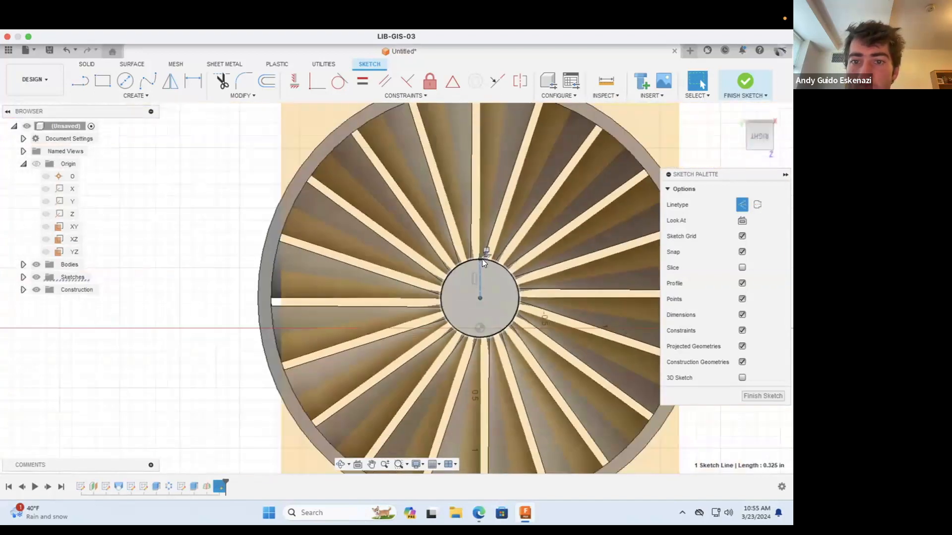
{"action": "scroll", "coordinate": [482, 259], "scroll_direction": "down", "scroll_amount": 3}
{"action": "scroll", "coordinate": [501, 164], "scroll_direction": "up", "scroll_amount": 3}
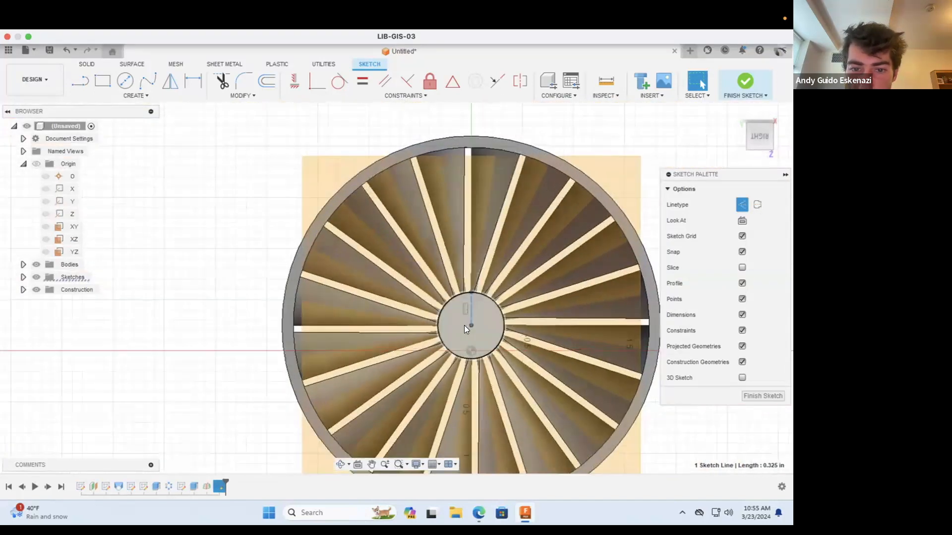
Step: Draw a horizontal construction line about 0.325 in long from the hub face's centre to its left edge
{"action": "scroll", "coordinate": [464, 325], "scroll_direction": "up", "scroll_amount": 3}
{"action": "left_click", "coordinate": [80, 81]}
{"action": "left_click", "coordinate": [476, 325]}
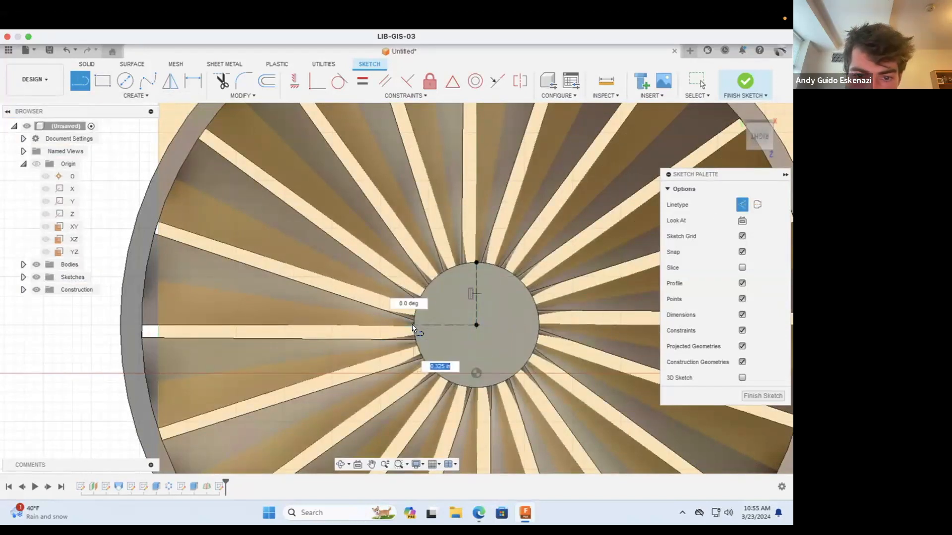
{"action": "scroll", "coordinate": [417, 325], "scroll_direction": "up", "scroll_amount": 2}
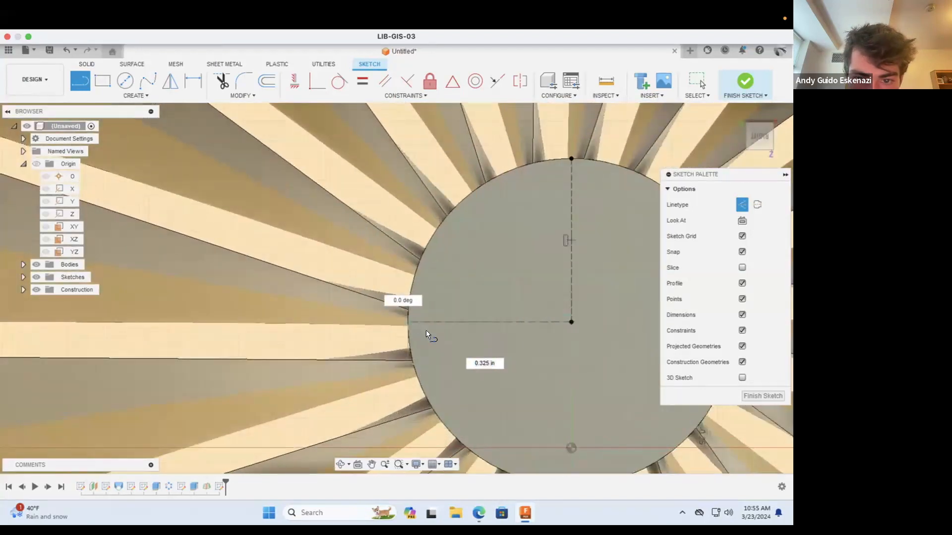
{"action": "left_click", "coordinate": [427, 330]}
{"action": "key", "text": "Escape"}
{"action": "scroll", "coordinate": [436, 293], "scroll_direction": "down", "scroll_amount": 2}
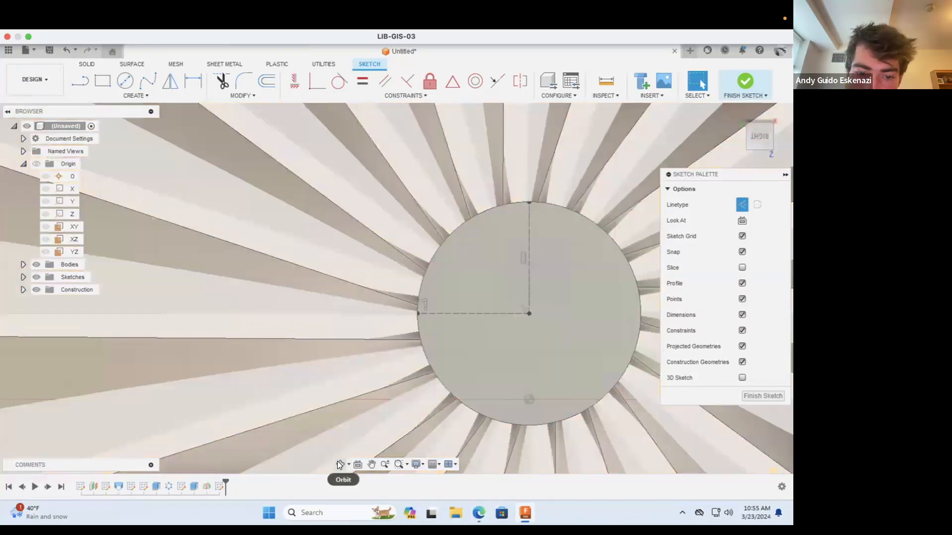
{"action": "left_click", "coordinate": [340, 465]}
{"action": "left_click_drag", "start_coordinate": [461, 340], "coordinate": [440, 336]}
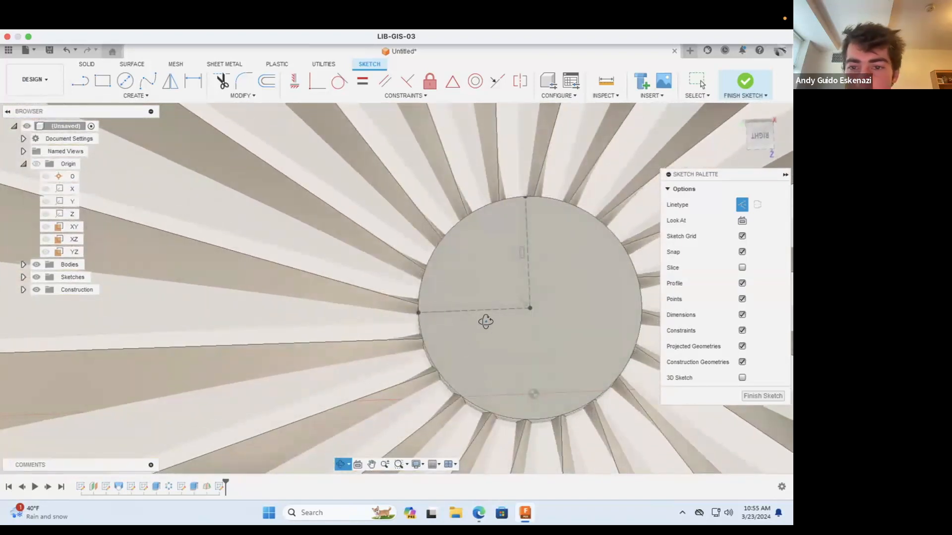
{"action": "middle_click_drag", "start_coordinate": [486, 321], "coordinate": [490, 334], "text": "shift"}
{"action": "scroll", "coordinate": [443, 308], "scroll_direction": "up", "scroll_amount": 5}
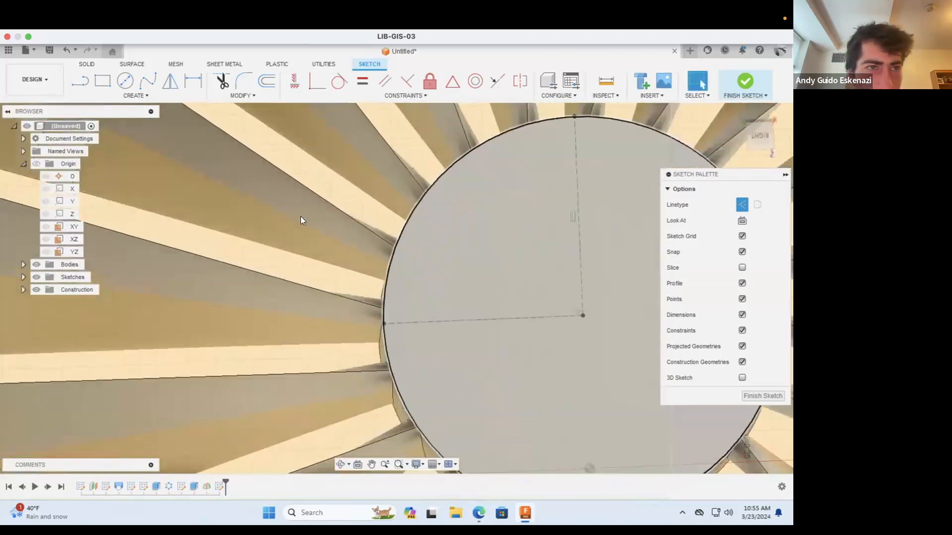
{"action": "left_click", "coordinate": [102, 80]}
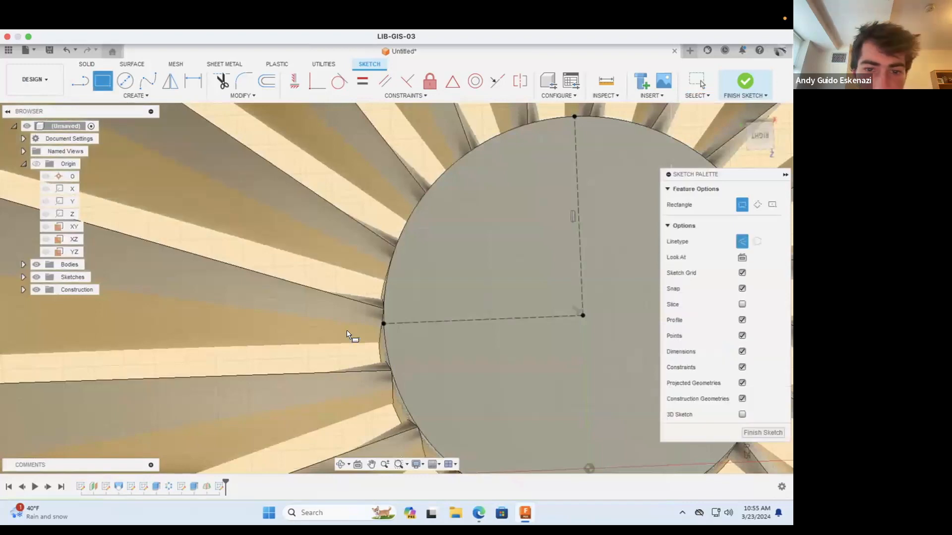
{"action": "left_click", "coordinate": [384, 293]}
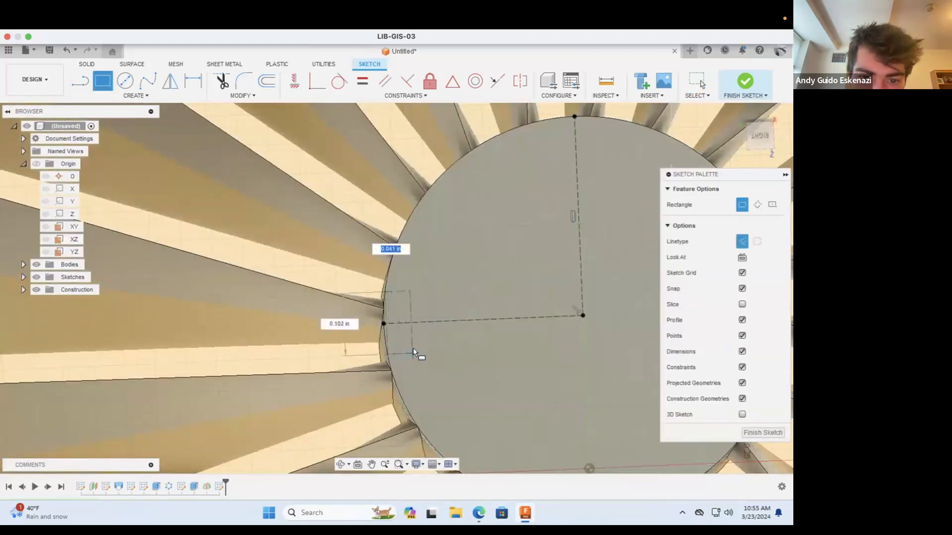
{"action": "key", "text": "Escape"}
Step: Try sketching a short solid line perpendicular to the horizontal construction line near the hub's rim, and delete it
{"action": "left_click", "coordinate": [79, 81]}
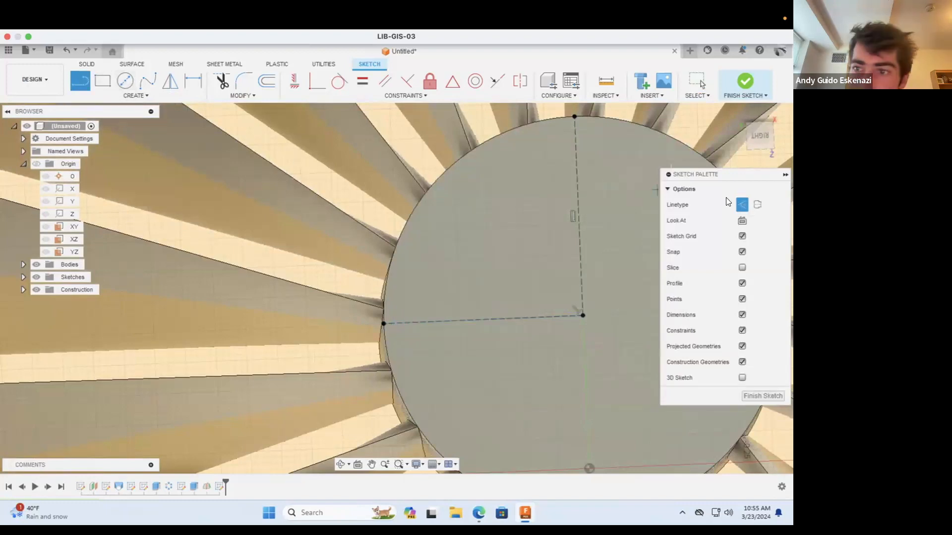
{"action": "left_click", "coordinate": [391, 322]}
{"action": "scroll", "coordinate": [391, 278], "scroll_direction": "up", "scroll_amount": 2}
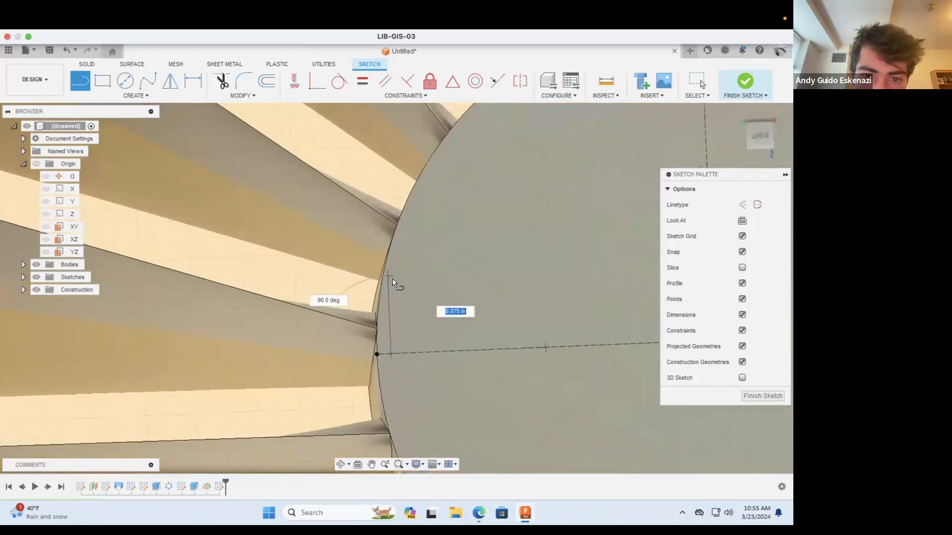
{"action": "scroll", "coordinate": [392, 279], "scroll_direction": "up", "scroll_amount": 1}
{"action": "left_click", "coordinate": [383, 256]}
{"action": "key", "text": "Escape"}
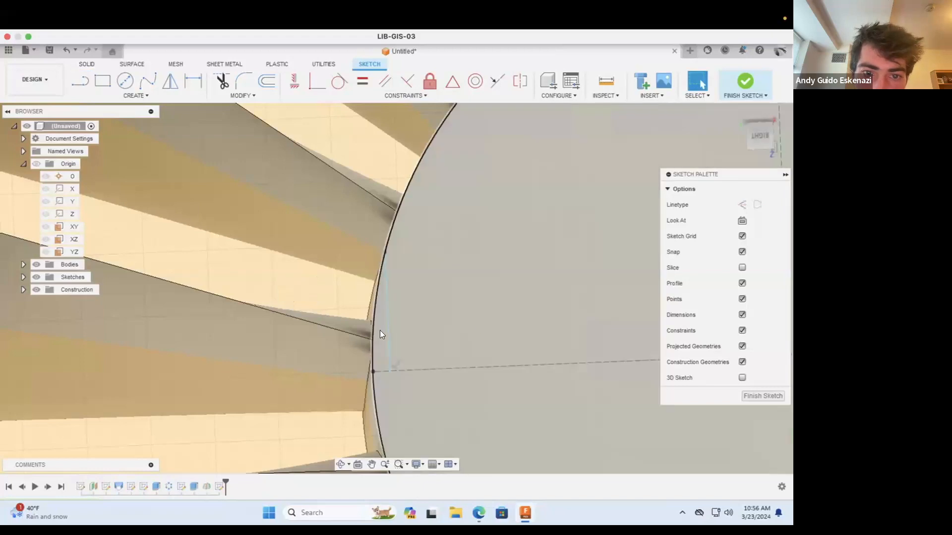
{"action": "left_click", "coordinate": [80, 81]}
{"action": "left_click", "coordinate": [389, 368]}
{"action": "scroll", "coordinate": [389, 368], "scroll_direction": "down", "scroll_amount": 2}
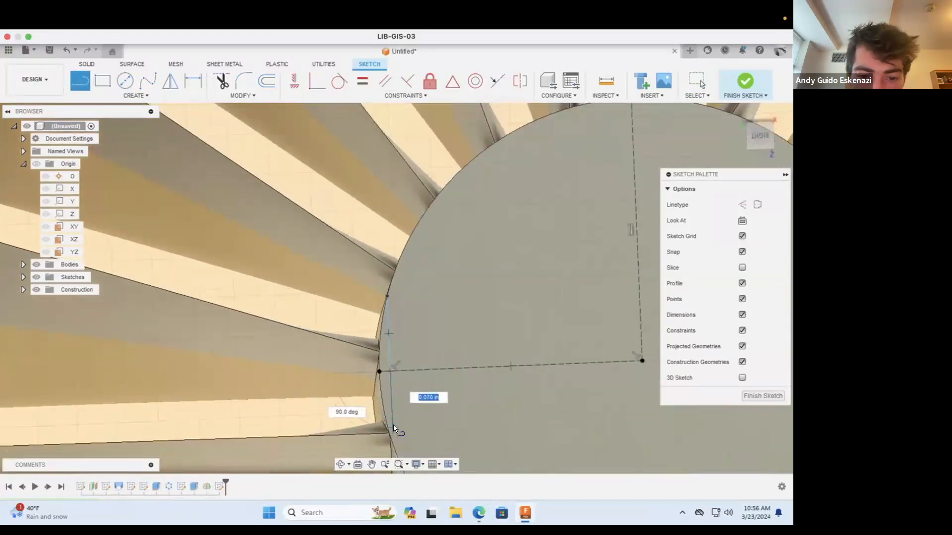
{"action": "key", "text": "Escape"}
{"action": "left_click", "coordinate": [390, 347]}
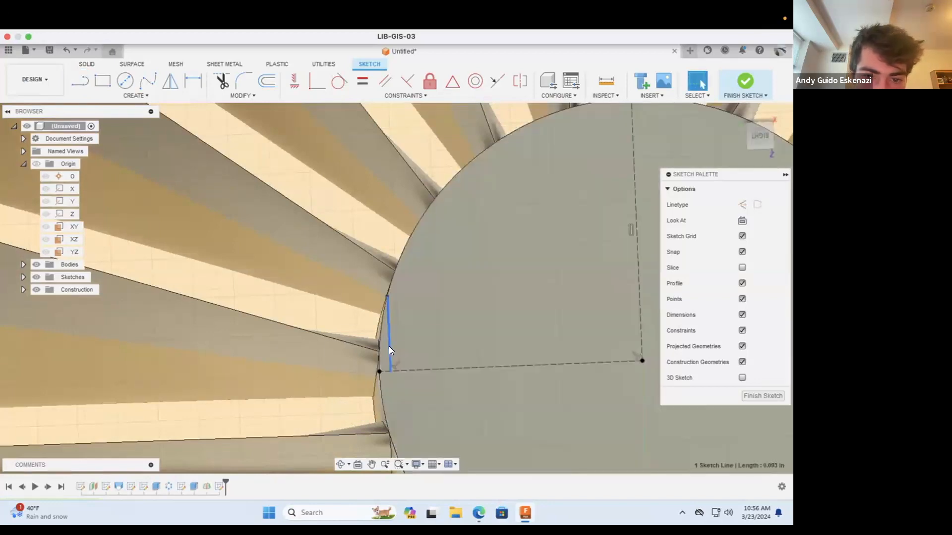
{"action": "right_click", "coordinate": [389, 346]}
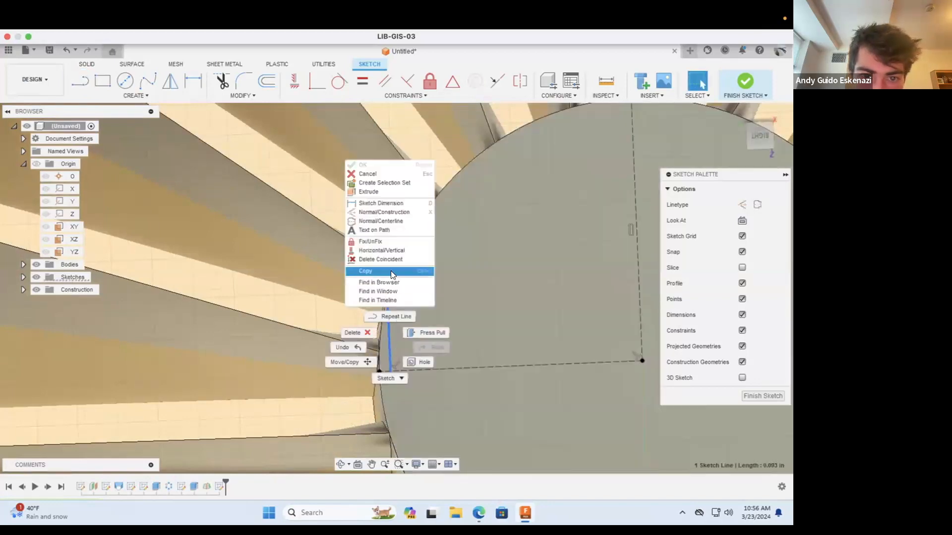
{"action": "left_click", "coordinate": [367, 319]}
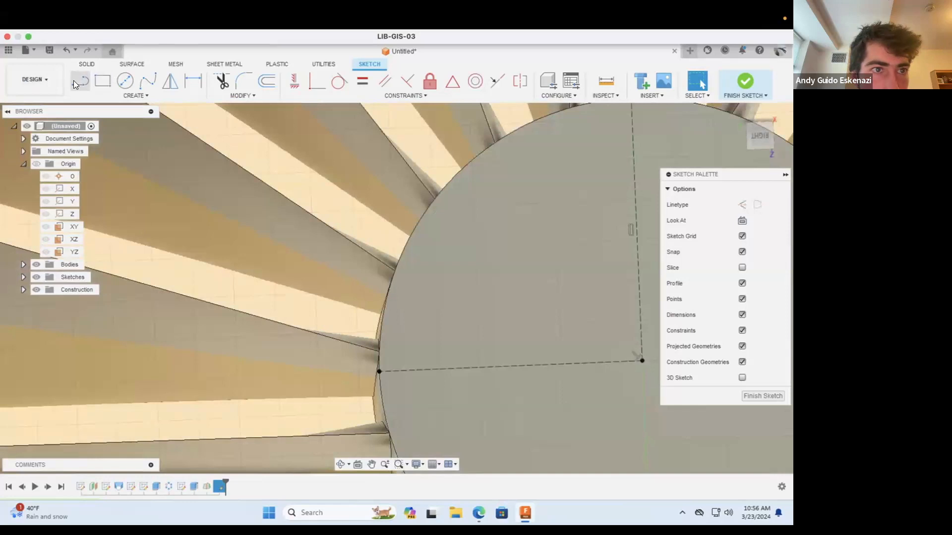
Step: Sketch a narrow closed rectangle from solid lines just inside the hub's rim, straddling the horizontal construction line and reaching about 0.06 in above it
{"action": "left_click", "coordinate": [74, 80]}
{"action": "left_click", "coordinate": [388, 369]}
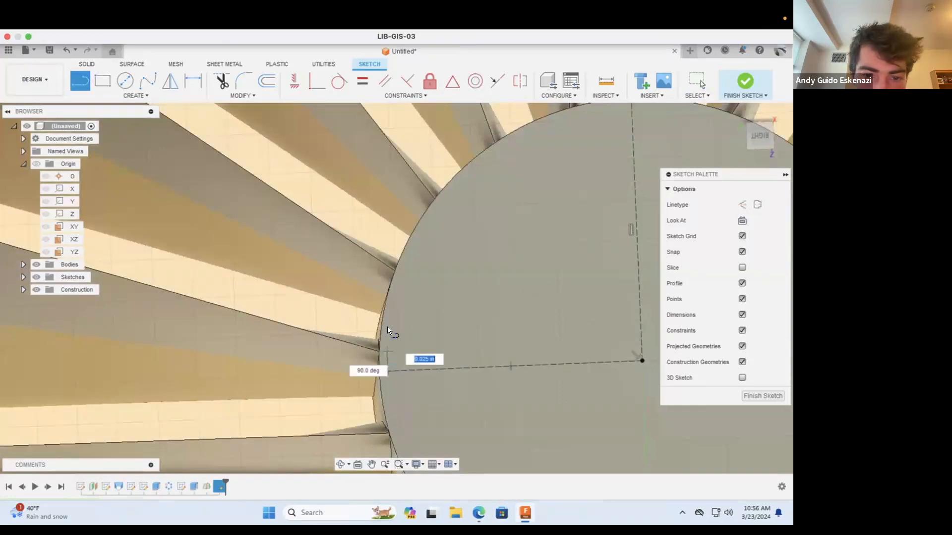
{"action": "left_click", "coordinate": [385, 322]}
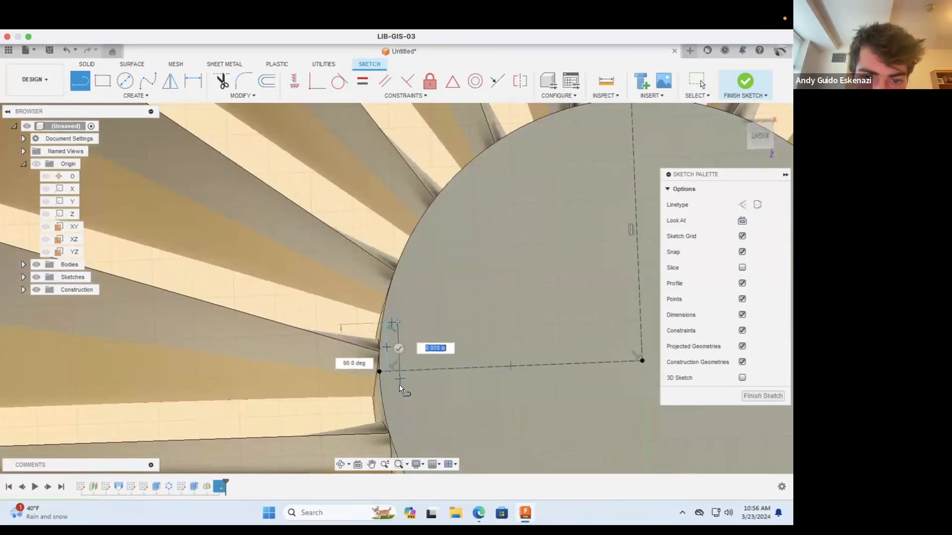
{"action": "left_click", "coordinate": [400, 412]}
{"action": "left_click", "coordinate": [388, 413]}
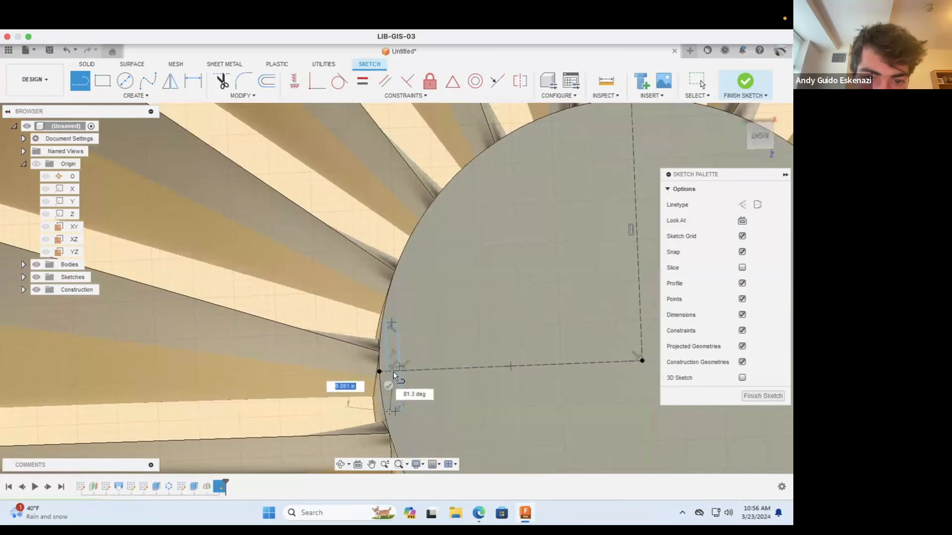
{"action": "left_click", "coordinate": [387, 369]}
{"action": "key", "text": "Escape"}
Step: Apply an Equal constraint to the upper and lower segments of the rectangle's long side nearest the rim
{"action": "left_click", "coordinate": [387, 348]}
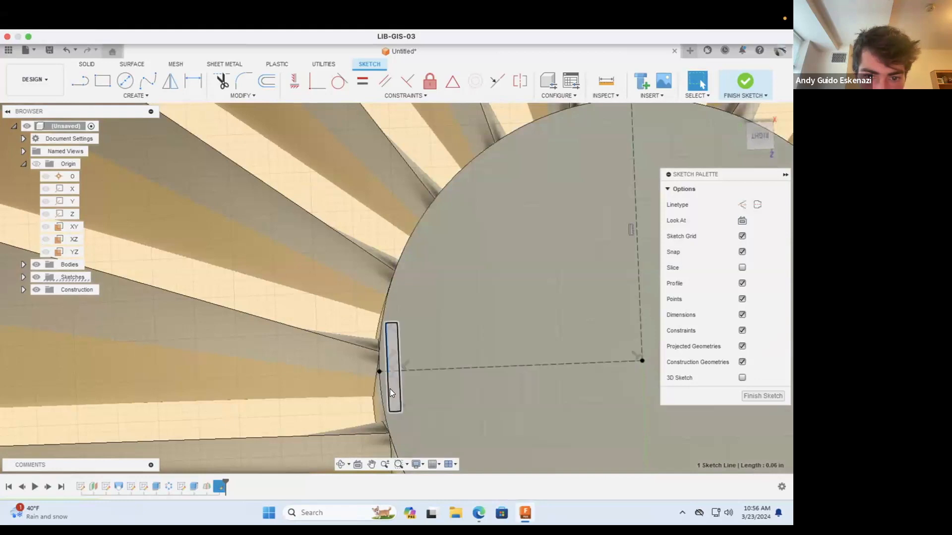
{"action": "left_click", "coordinate": [388, 387], "text": "shift"}
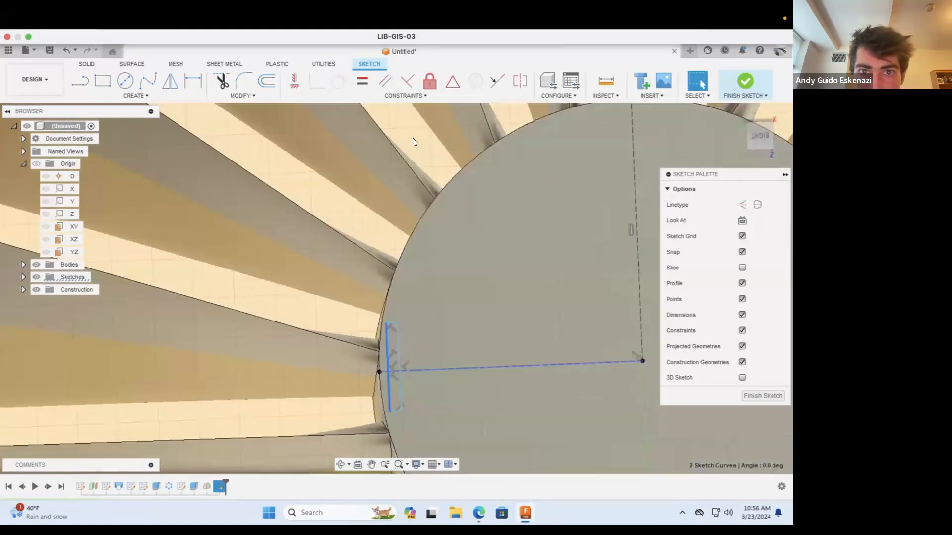
{"action": "left_click", "coordinate": [363, 82]}
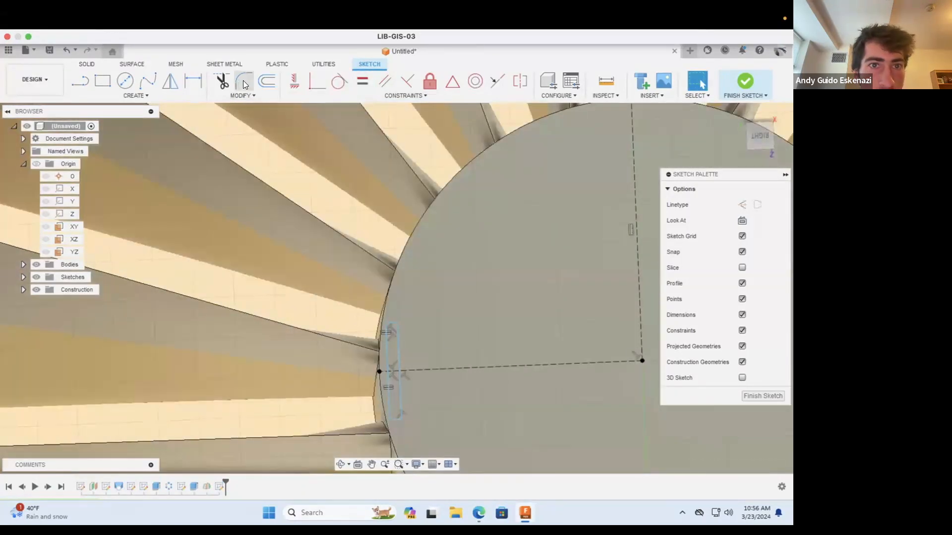
Step: Dimension the distance from the construction line to the rectangle's upper short side as 0.05 in
{"action": "left_click", "coordinate": [194, 81]}
{"action": "scroll", "coordinate": [387, 382], "scroll_direction": "down", "scroll_amount": 5}
{"action": "scroll", "coordinate": [391, 386], "scroll_direction": "up", "scroll_amount": 8}
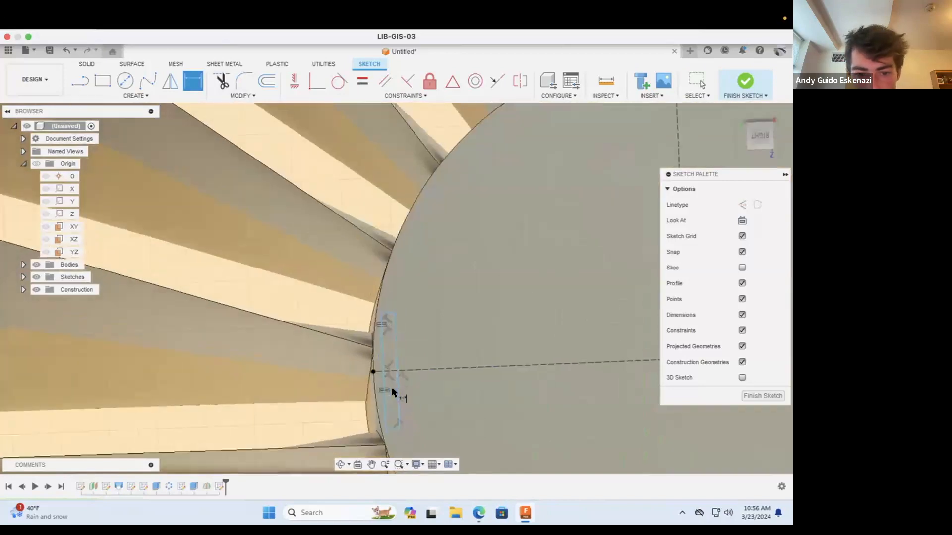
{"action": "left_click", "coordinate": [372, 323]}
{"action": "left_click", "coordinate": [319, 325]}
{"action": "type", "text": "0.05"}
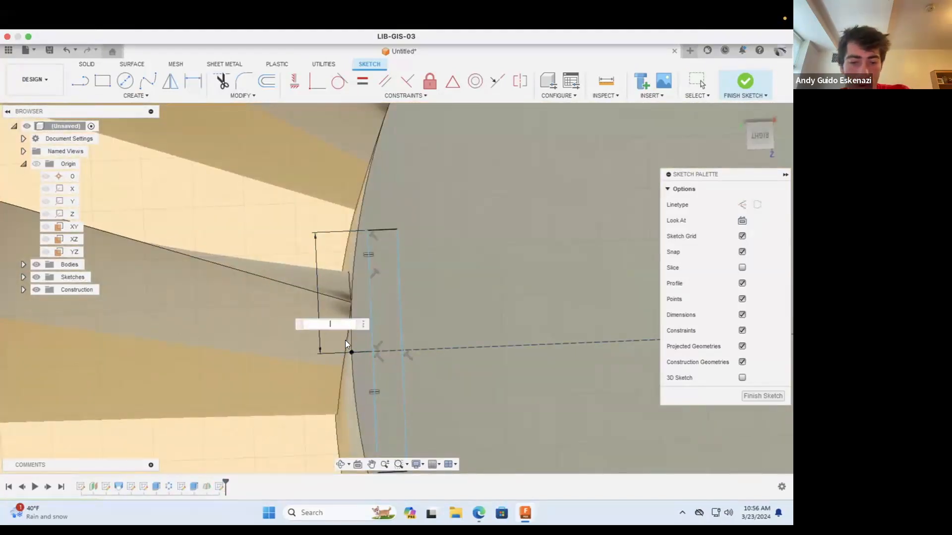
{"action": "key", "text": "Return"}
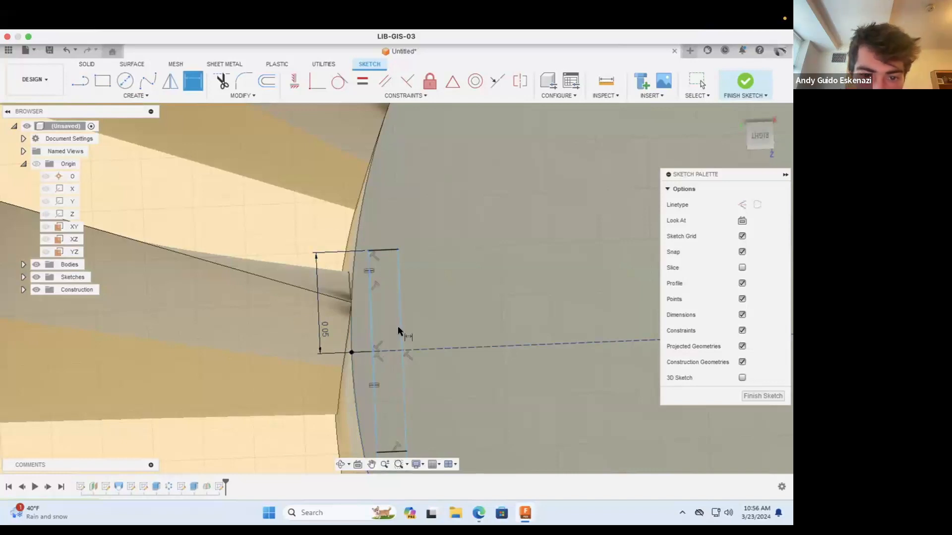
Step: Dimension the gap between the construction line's endpoint on the hub rim and the rectangle's nearest long side as 0.01 in
{"action": "scroll", "coordinate": [356, 313], "scroll_direction": "down", "scroll_amount": 3}
{"action": "left_click", "coordinate": [370, 344]}
{"action": "left_click", "coordinate": [381, 328]}
{"action": "left_click", "coordinate": [326, 372]}
{"action": "type", "text": "0.01"}
{"action": "key", "text": "Return"}
Step: Dimension the rectangle's short side as 0.01 in
{"action": "left_click", "coordinate": [391, 282]}
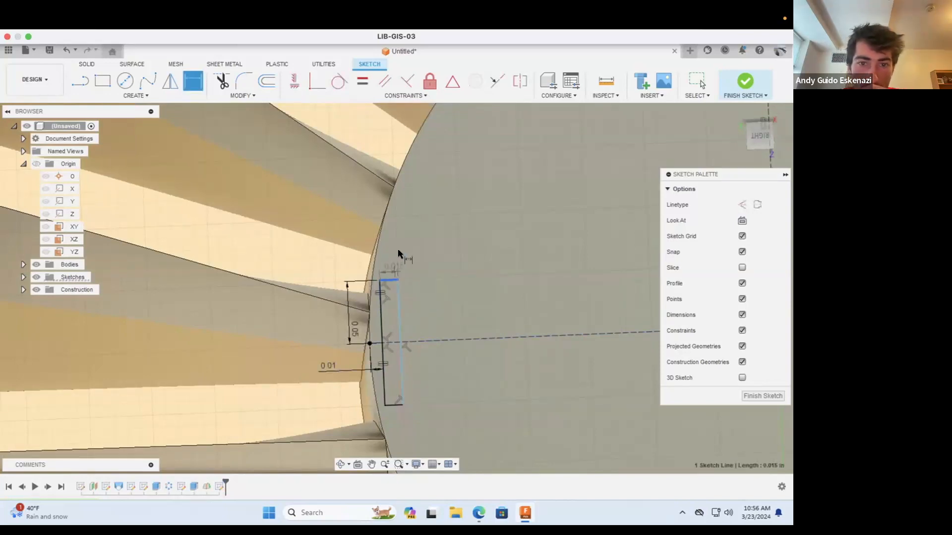
{"action": "left_click", "coordinate": [398, 248]}
{"action": "key", "text": "BackSpace"}
{"action": "type", "text": "0.01"}
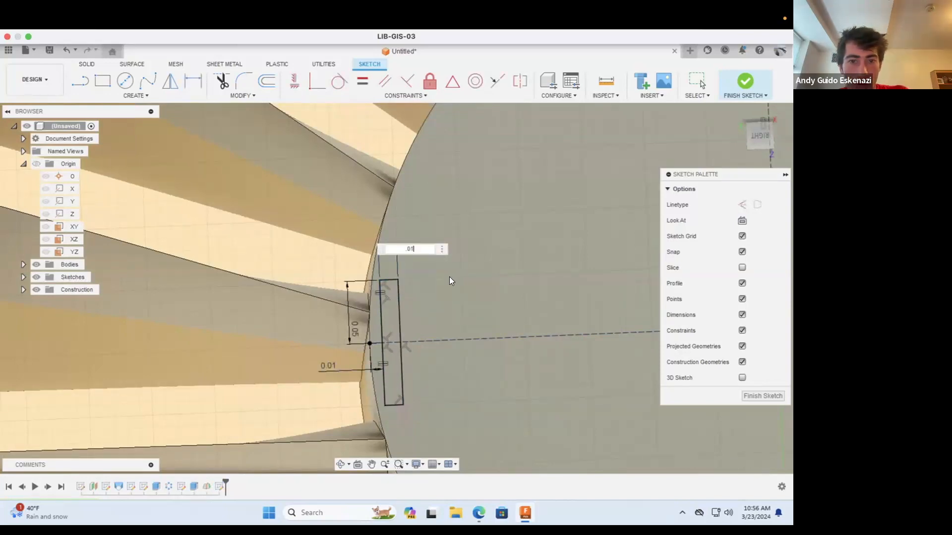
{"action": "key", "text": "Return"}
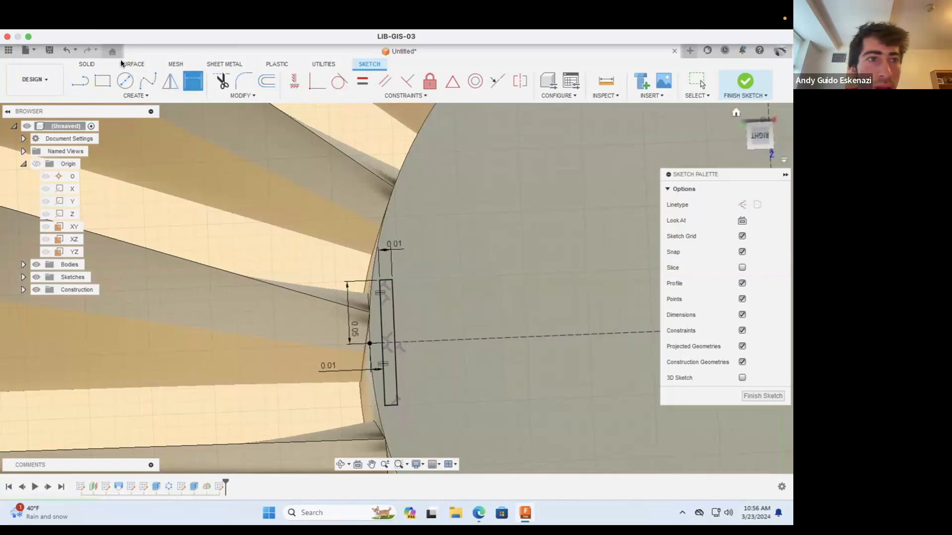
Step: Extrude the thin rectangular profile 0.35 in outward from the hub face, joining it to the existing body
{"action": "left_click", "coordinate": [93, 70]}
{"action": "left_click", "coordinate": [102, 81]}
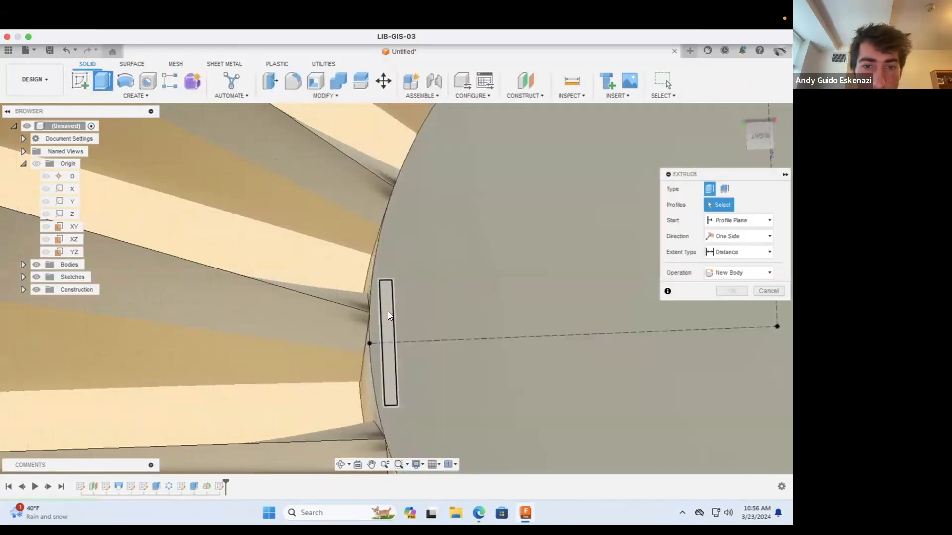
{"action": "left_click", "coordinate": [388, 311]}
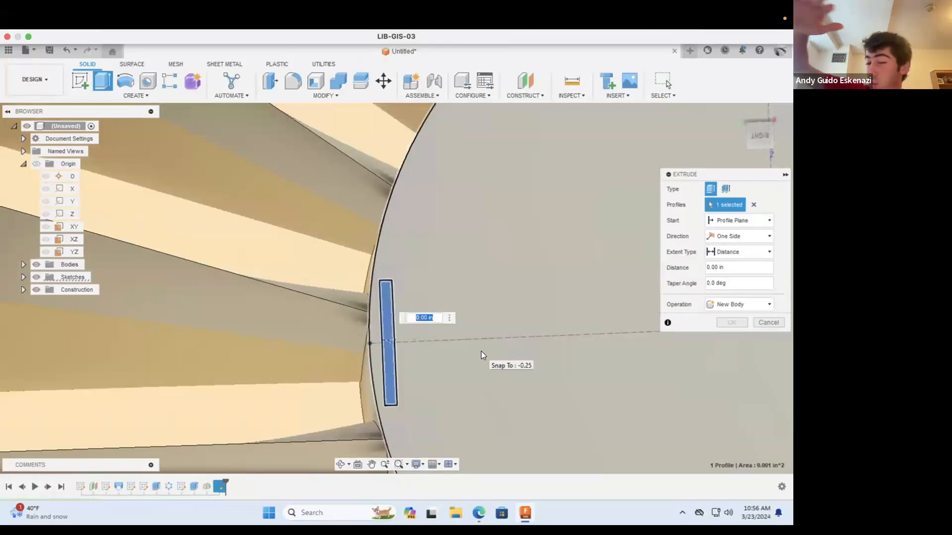
{"action": "type", "text": ".25"}
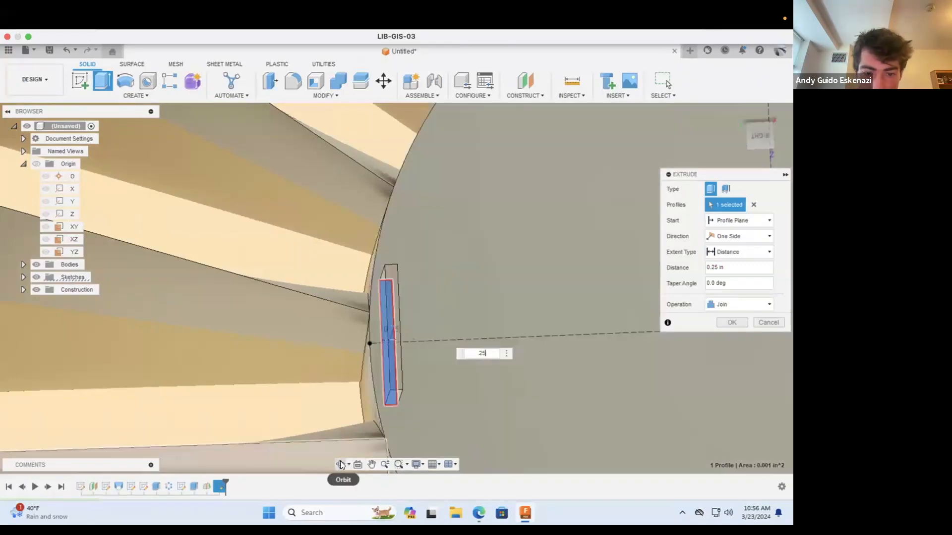
{"action": "left_click", "coordinate": [340, 464]}
{"action": "left_click_drag", "start_coordinate": [399, 353], "coordinate": [479, 302]}
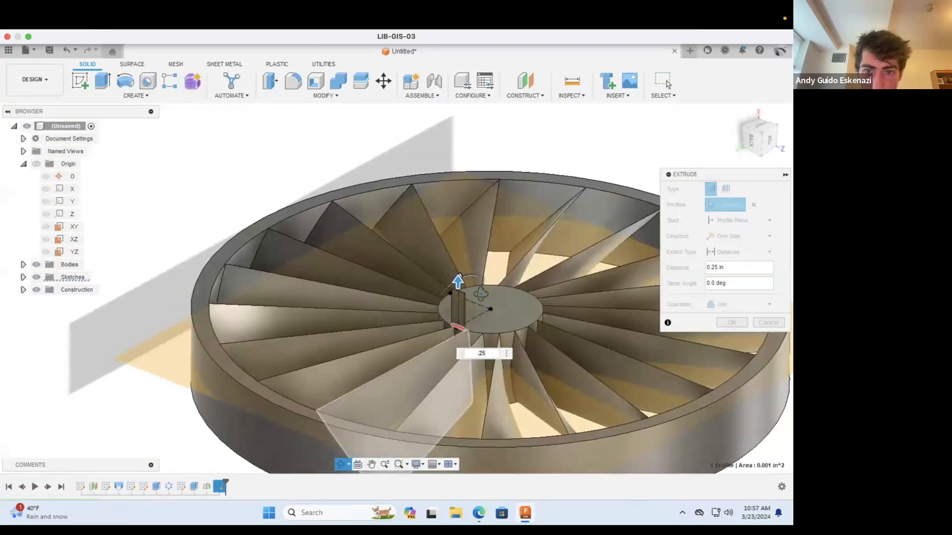
{"action": "scroll", "coordinate": [479, 301], "scroll_direction": "up", "scroll_amount": 4}
{"action": "key", "text": "Escape"}
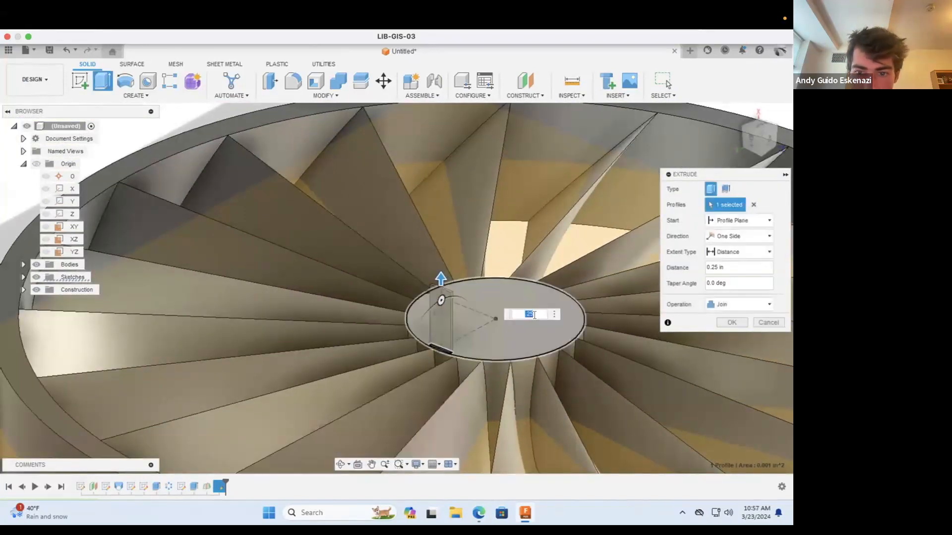
{"action": "key", "text": "BackSpace"}
{"action": "type", "text": ".3"}
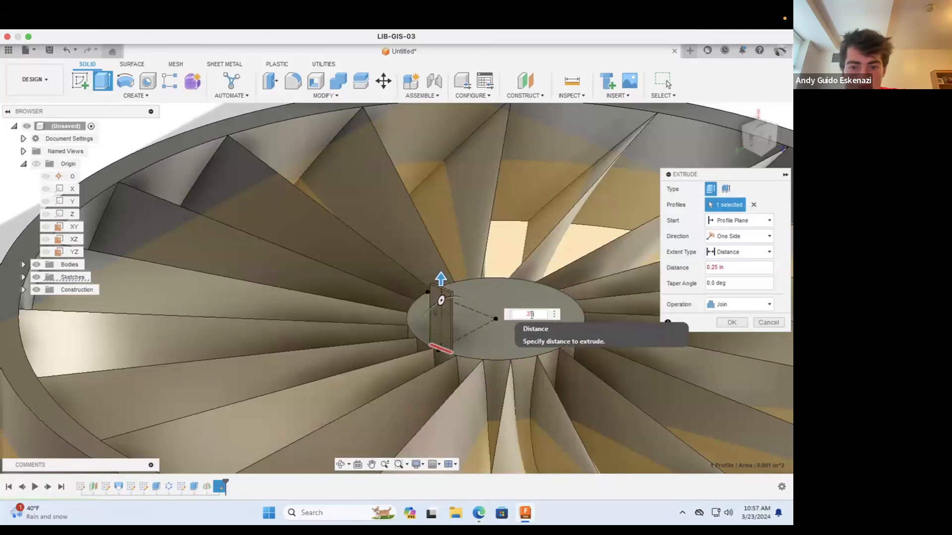
{"action": "type", "text": "5"}
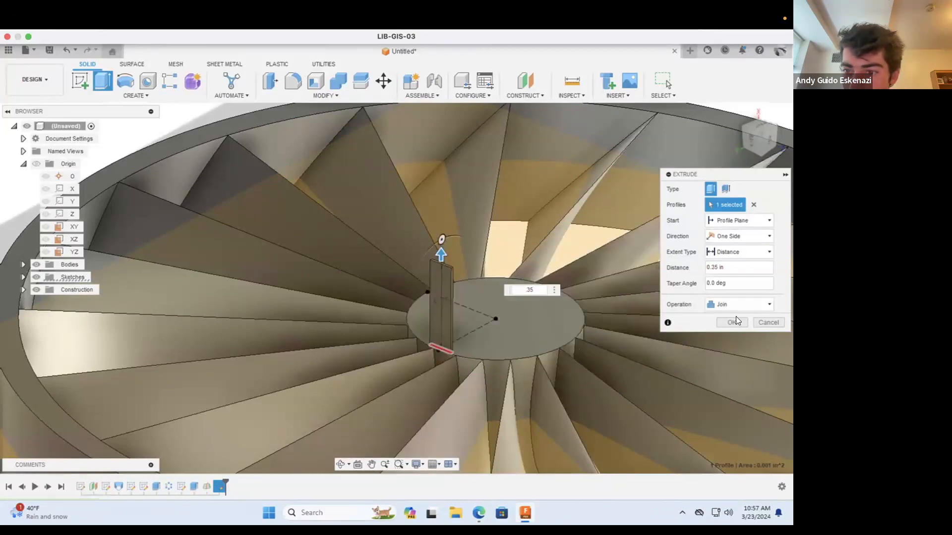
{"action": "left_click", "coordinate": [733, 323]}
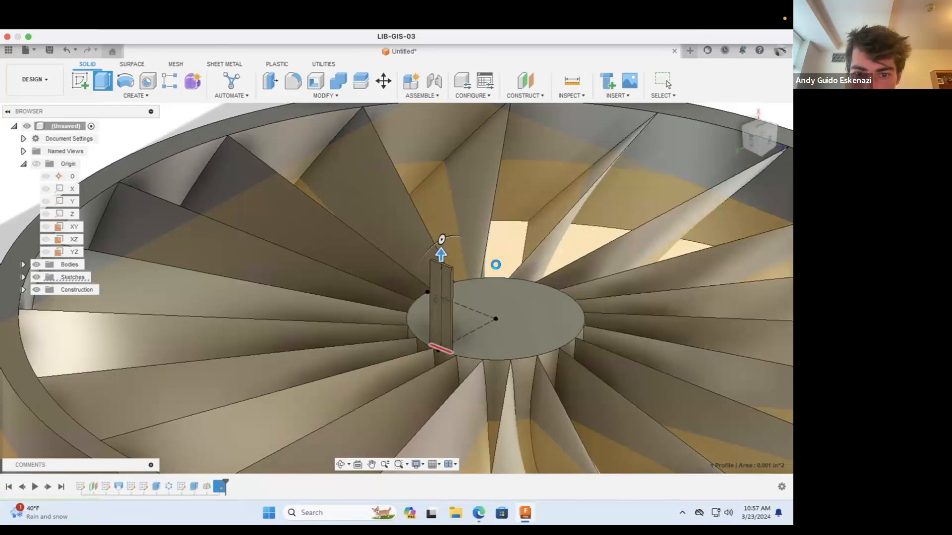
Step: Start a new sketch on the broad outward-facing side of the upright rectangular tab on the hub
{"action": "scroll", "coordinate": [461, 337], "scroll_direction": "down", "scroll_amount": 5}
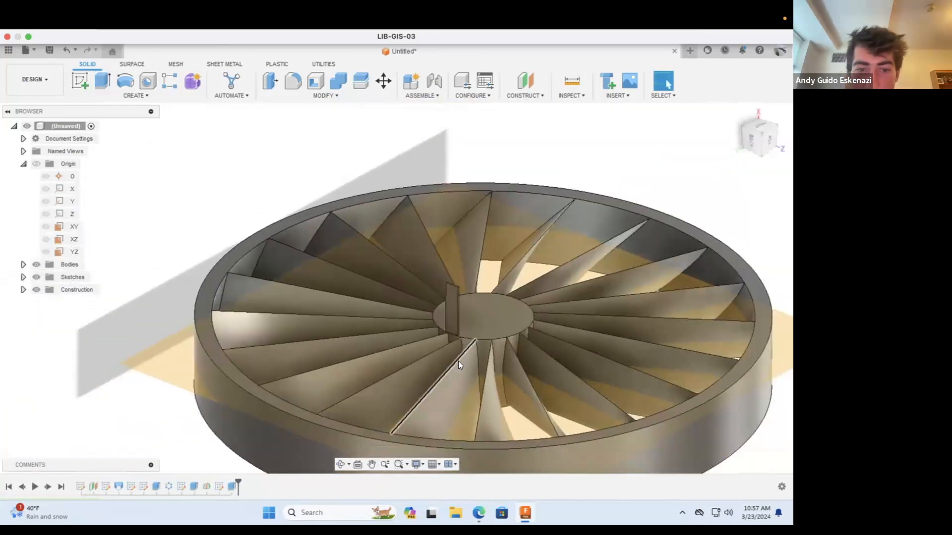
{"action": "scroll", "coordinate": [458, 361], "scroll_direction": "down", "scroll_amount": 3}
{"action": "left_click", "coordinate": [341, 464]}
{"action": "mouse_move", "coordinate": [385, 412]}
{"action": "left_mouse_down"}
{"action": "mouse_move", "coordinate": [421, 365]}
{"action": "mouse_move", "coordinate": [472, 356]}
{"action": "mouse_move", "coordinate": [457, 308]}
{"action": "mouse_move", "coordinate": [411, 262]}
{"action": "left_mouse_up"}
{"action": "scroll", "coordinate": [460, 313], "scroll_direction": "up", "scroll_amount": 5}
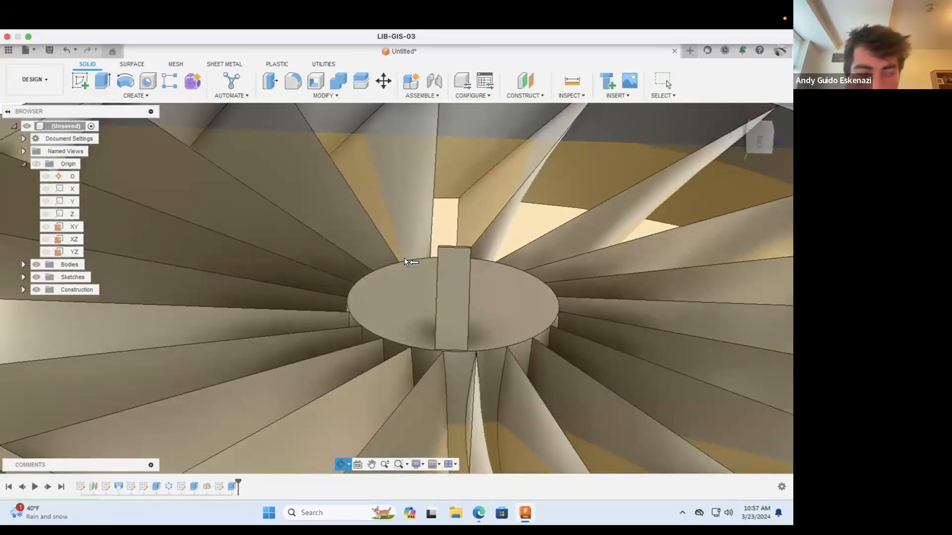
{"action": "left_click", "coordinate": [77, 82]}
{"action": "left_click", "coordinate": [453, 280]}
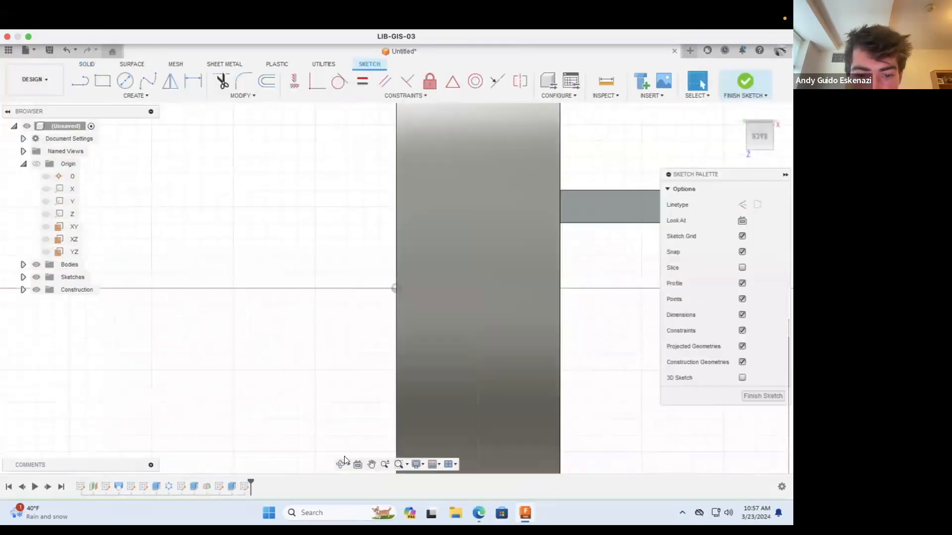
Step: Sketch a diagonal construction line on the tab face, from near the upper-left corner to near the lower-right corner
{"action": "mouse_move", "coordinate": [386, 409]}
{"action": "left_mouse_down"}
{"action": "mouse_move", "coordinate": [495, 257]}
{"action": "mouse_move", "coordinate": [507, 395]}
{"action": "mouse_move", "coordinate": [478, 365]}
{"action": "mouse_move", "coordinate": [457, 296]}
{"action": "left_mouse_up"}
{"action": "scroll", "coordinate": [441, 306], "scroll_direction": "down", "scroll_amount": 5}
{"action": "mouse_move", "coordinate": [465, 312]}
{"action": "middle_mouse_down", "text": "shift"}
{"action": "mouse_move", "coordinate": [432, 252]}
{"action": "mouse_move", "coordinate": [384, 218]}
{"action": "mouse_move", "coordinate": [361, 296]}
{"action": "middle_mouse_up", "text": "shift"}
{"action": "scroll", "coordinate": [371, 278], "scroll_direction": "up", "scroll_amount": 10}
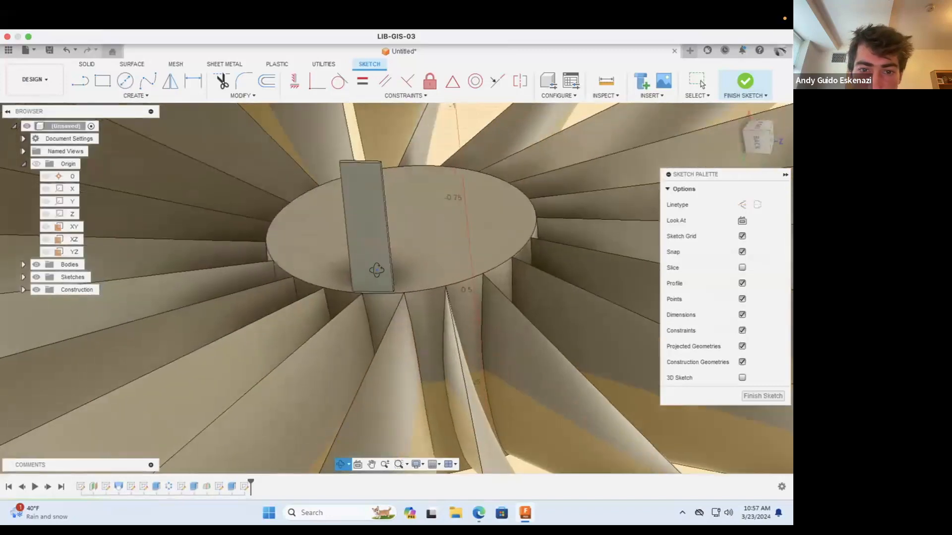
{"action": "mouse_move", "coordinate": [383, 263]}
{"action": "middle_mouse_down", "text": "shift"}
{"action": "mouse_move", "coordinate": [397, 266]}
{"action": "mouse_move", "coordinate": [391, 275]}
{"action": "mouse_move", "coordinate": [406, 258]}
{"action": "middle_mouse_up", "text": "shift"}
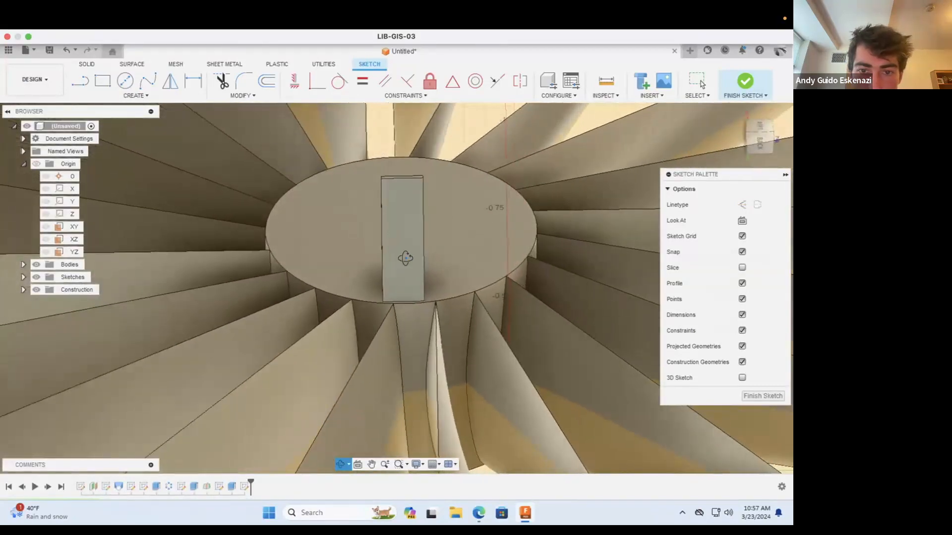
{"action": "scroll", "coordinate": [406, 257], "scroll_direction": "up", "scroll_amount": 3}
{"action": "middle_click_drag", "start_coordinate": [413, 203], "coordinate": [408, 207], "text": "shift"}
{"action": "scroll", "coordinate": [410, 205], "scroll_direction": "up", "scroll_amount": 4}
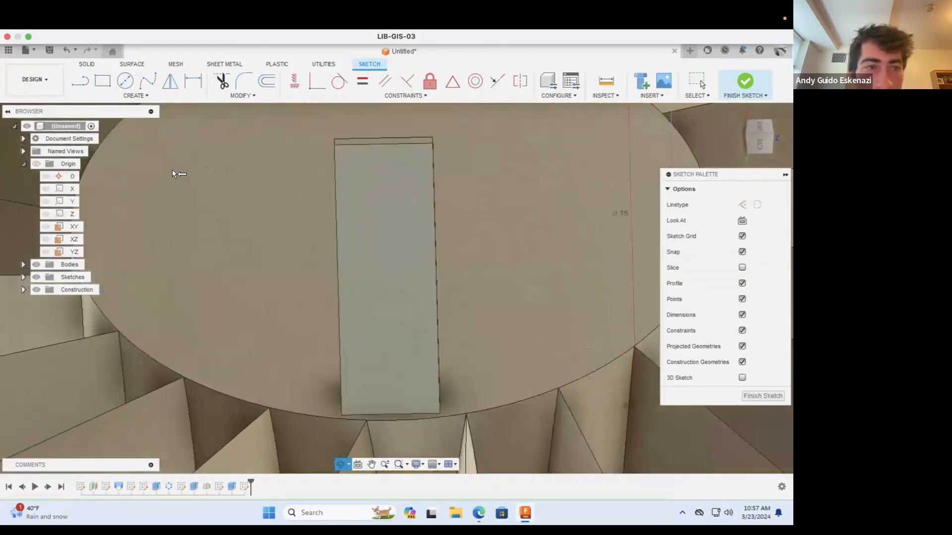
{"action": "left_click", "coordinate": [82, 82]}
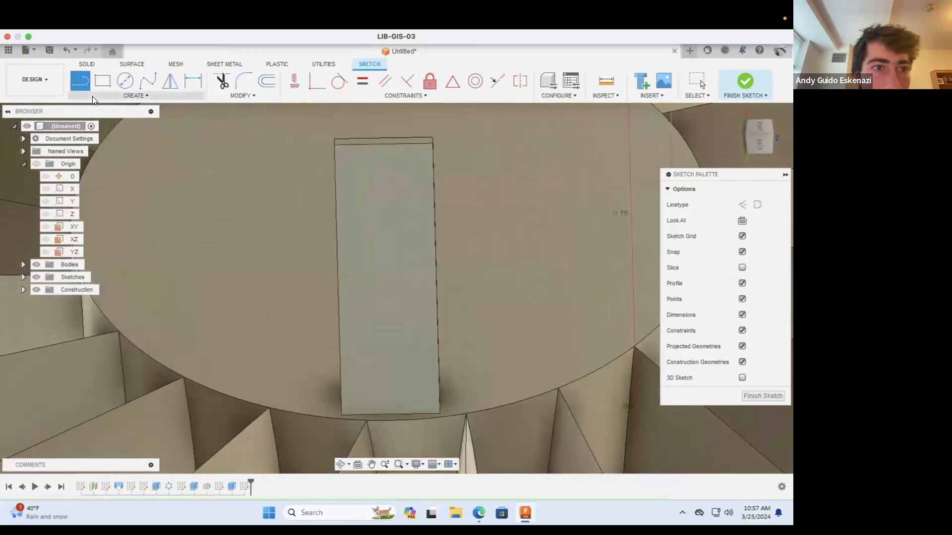
{"action": "left_click", "coordinate": [742, 205]}
{"action": "left_click", "coordinate": [336, 143]}
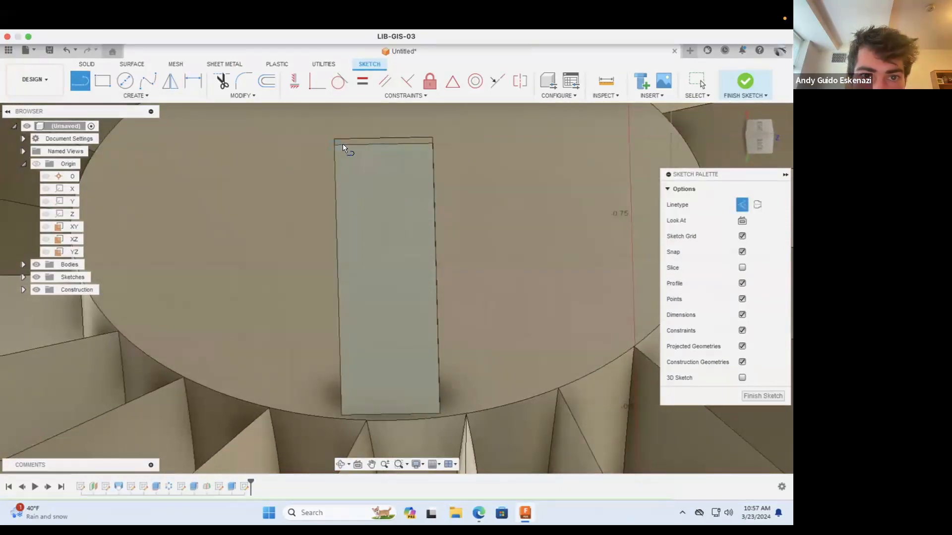
{"action": "left_click", "coordinate": [429, 413]}
{"action": "key", "text": "Escape"}
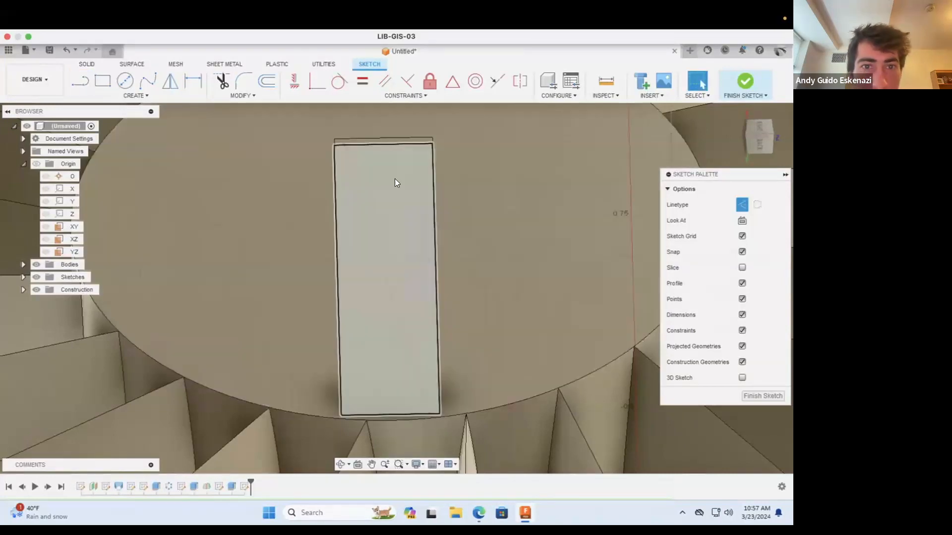
Step: Dimension the construction line's upper endpoint 0.01 in from the tab's nearest long edge
{"action": "left_click", "coordinate": [192, 81]}
{"action": "left_click", "coordinate": [342, 144]}
{"action": "left_click", "coordinate": [334, 145]}
{"action": "left_click", "coordinate": [331, 122]}
{"action": "type", "text": "0.01"}
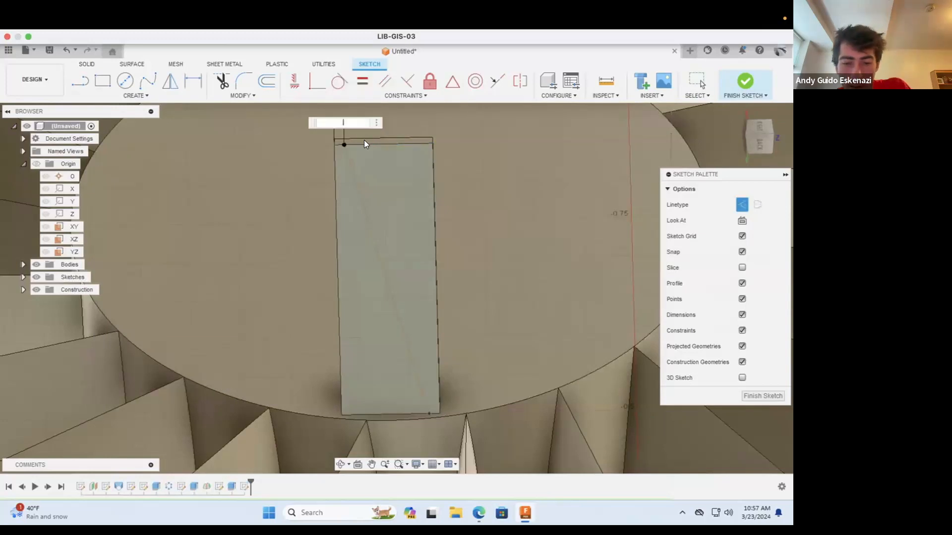
{"action": "key", "text": "Return"}
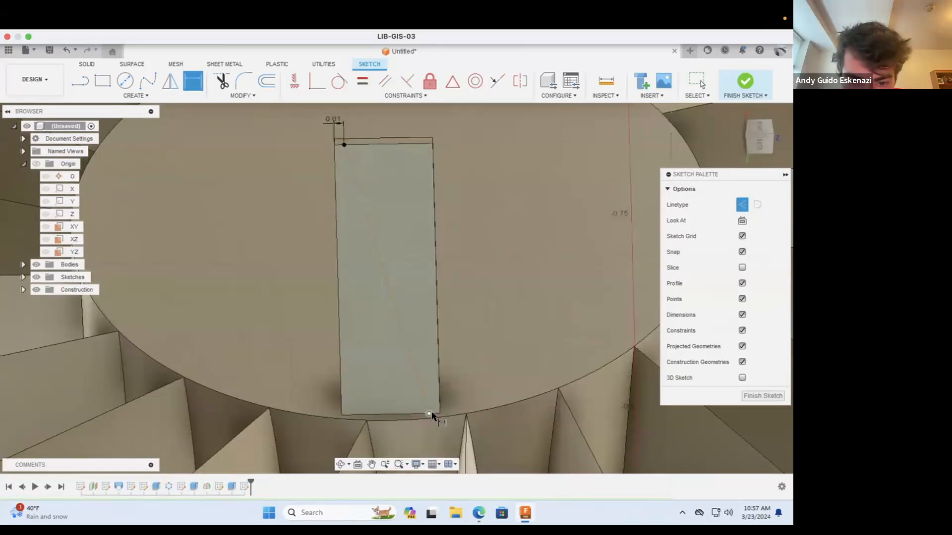
Step: Dimension the construction line's lower endpoint 0.01 in from the opposite long edge of the tab
{"action": "left_click", "coordinate": [429, 414]}
{"action": "left_click", "coordinate": [469, 388]}
{"action": "type", "text": "0.01"}
{"action": "key", "text": "Return"}
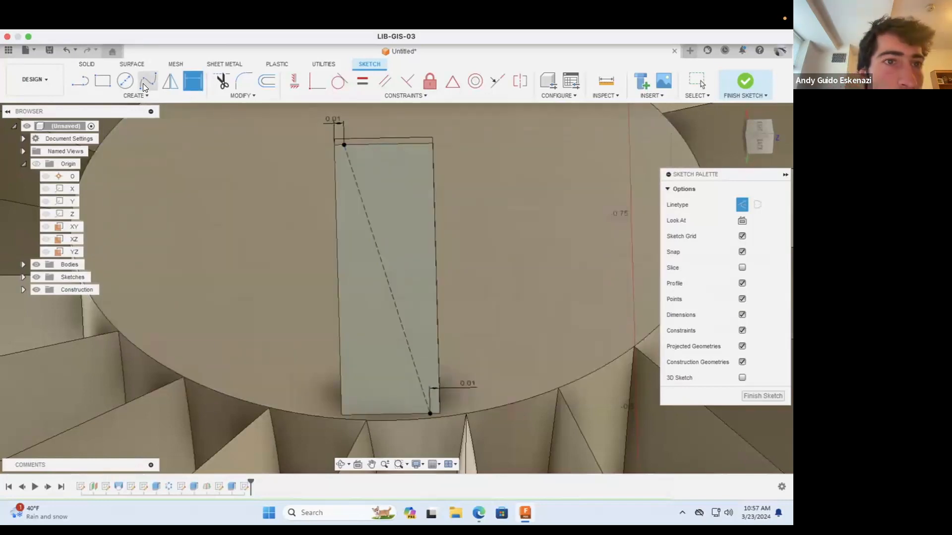
Step: Turn off the construction linetype and try a fit-point spline between the diagonal's endpoints through one intermediate point
{"action": "left_click", "coordinate": [143, 83]}
{"action": "scroll", "coordinate": [349, 151], "scroll_direction": "up", "scroll_amount": 2}
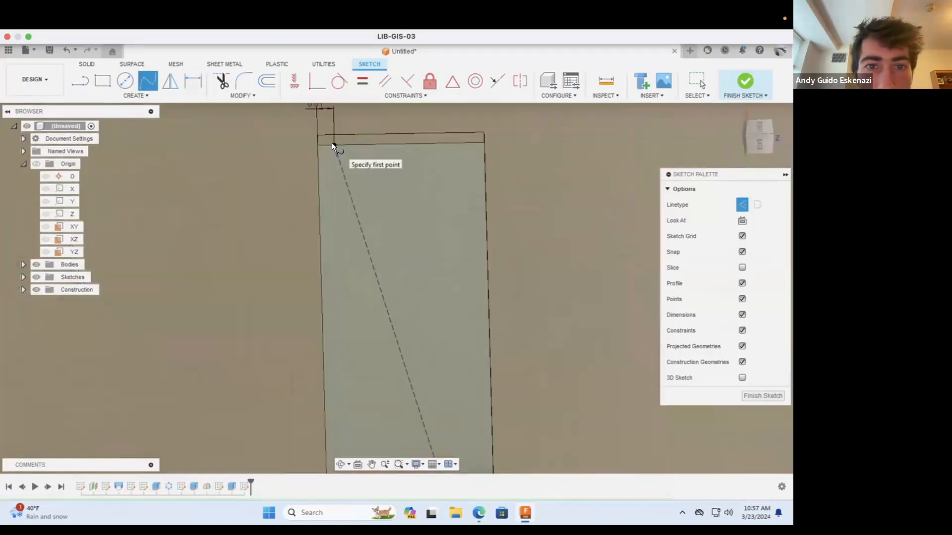
{"action": "left_click", "coordinate": [332, 143]}
{"action": "left_click", "coordinate": [743, 204]}
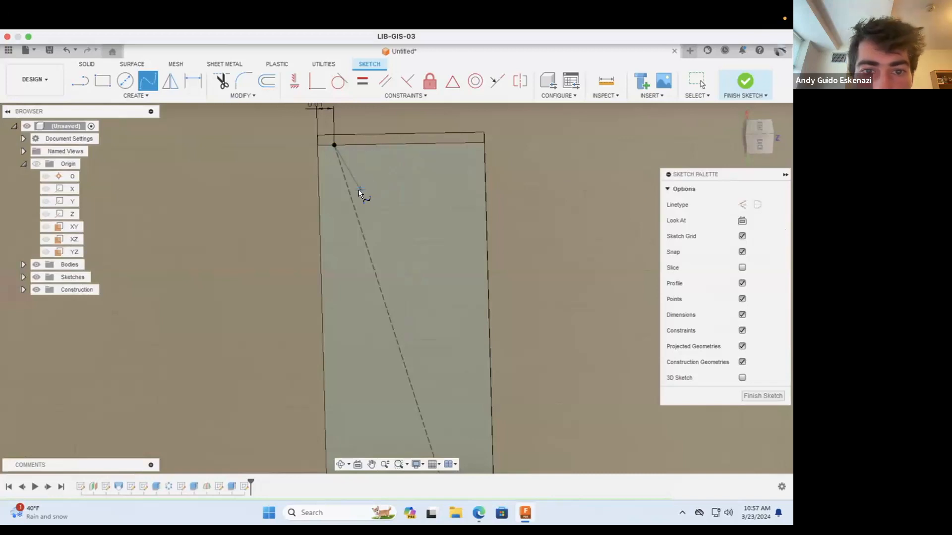
{"action": "left_click", "coordinate": [359, 191]}
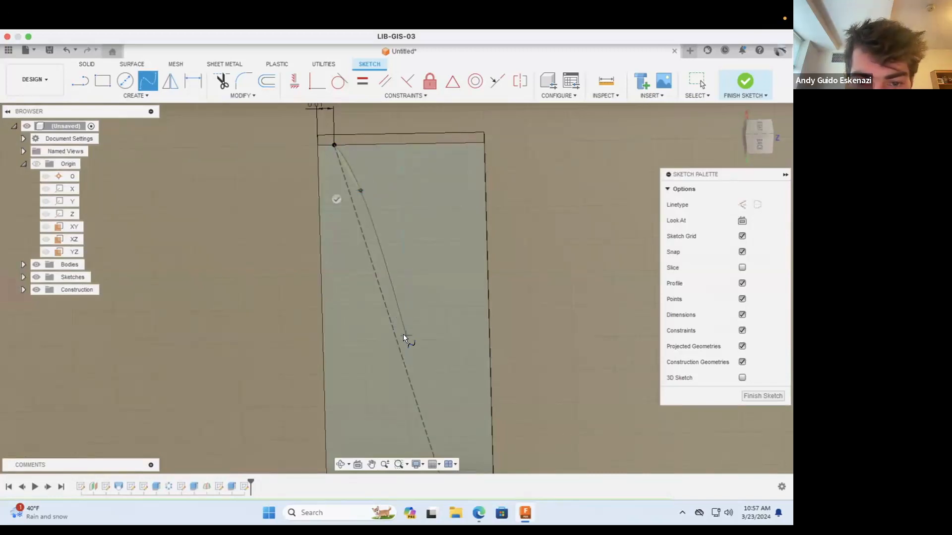
{"action": "scroll", "coordinate": [423, 399], "scroll_direction": "down", "scroll_amount": 3}
{"action": "scroll", "coordinate": [433, 414], "scroll_direction": "up", "scroll_amount": 3}
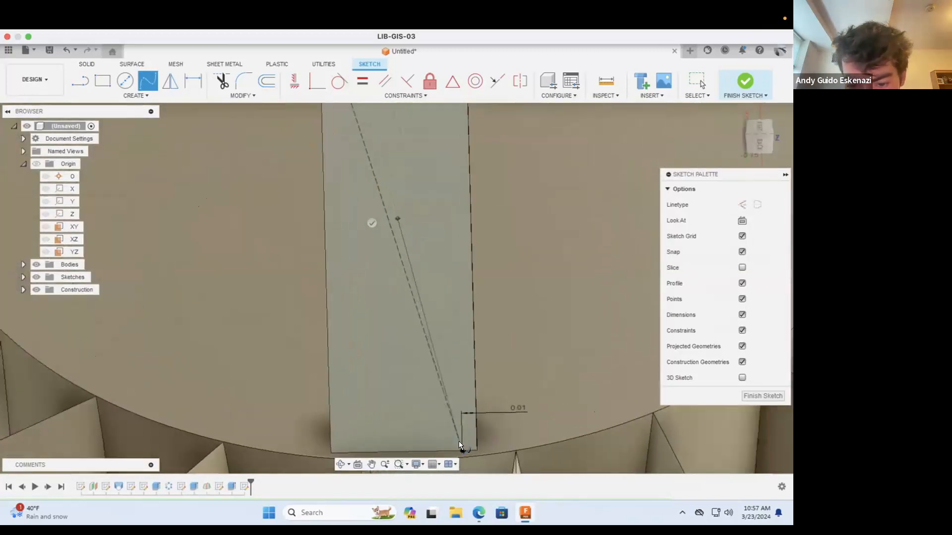
{"action": "left_click", "coordinate": [462, 450]}
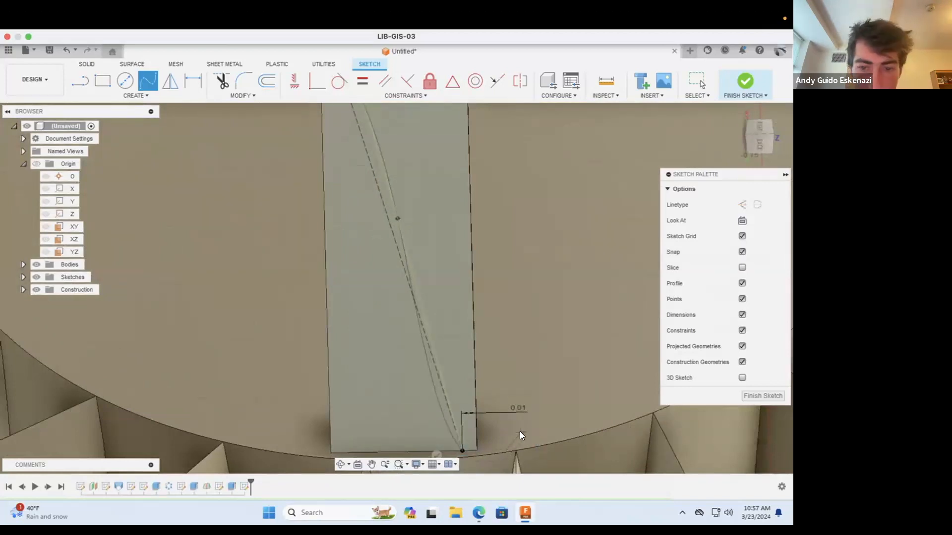
{"action": "key", "text": "Escape"}
Step: Draw a fit-point spline between the diagonal's endpoints through two intermediate points, bowed slightly to the right of the construction line
{"action": "left_click", "coordinate": [148, 80]}
{"action": "scroll", "coordinate": [373, 242], "scroll_direction": "down", "scroll_amount": 3}
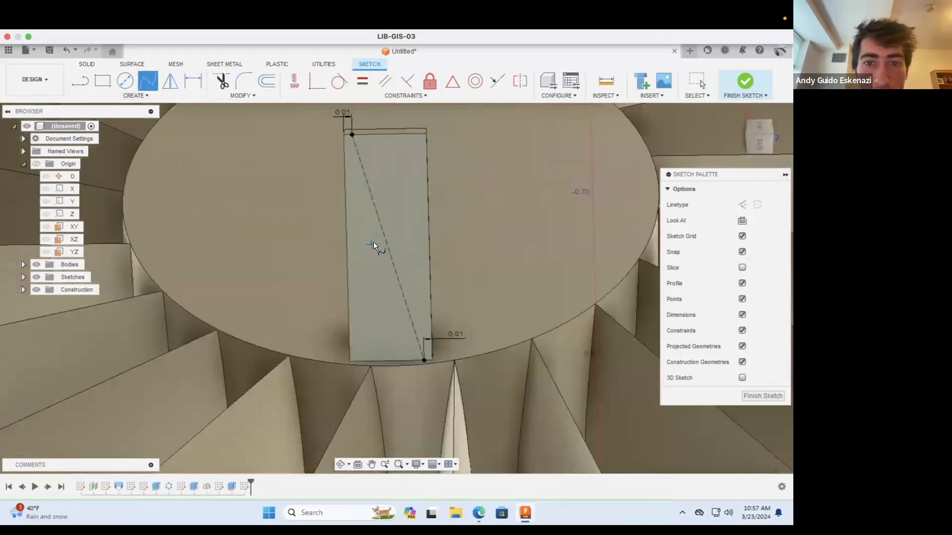
{"action": "left_click", "coordinate": [379, 180]}
{"action": "scroll", "coordinate": [405, 267], "scroll_direction": "down", "scroll_amount": 1}
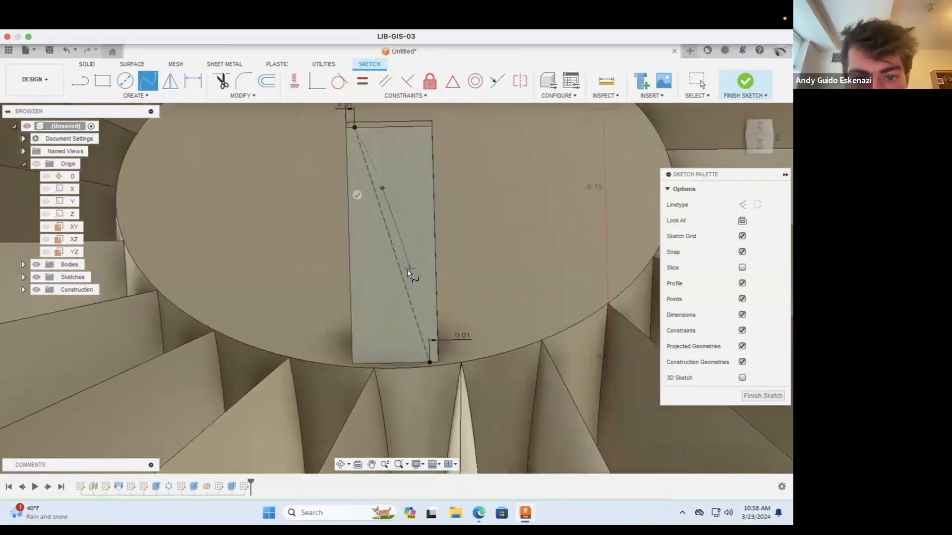
{"action": "scroll", "coordinate": [407, 270], "scroll_direction": "up", "scroll_amount": 3}
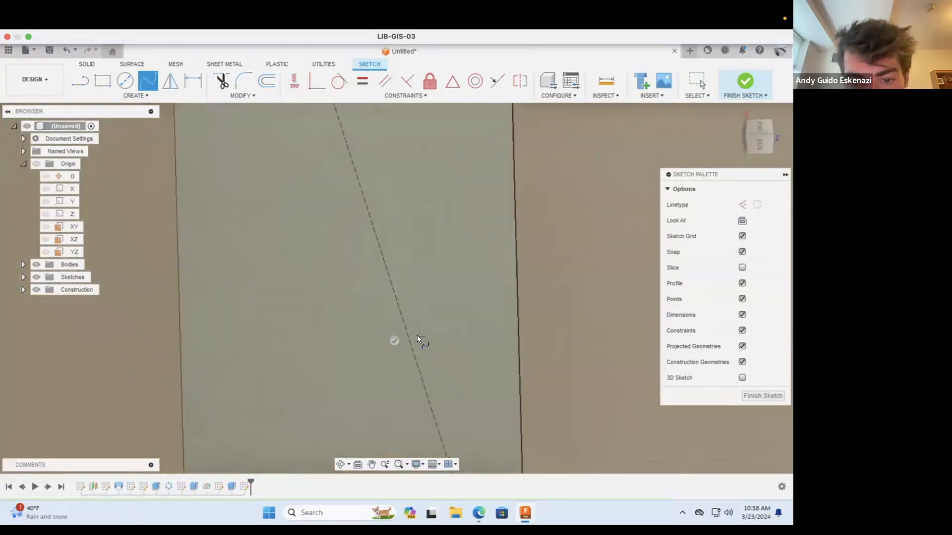
{"action": "scroll", "coordinate": [418, 336], "scroll_direction": "down", "scroll_amount": 2}
{"action": "left_click", "coordinate": [447, 447]}
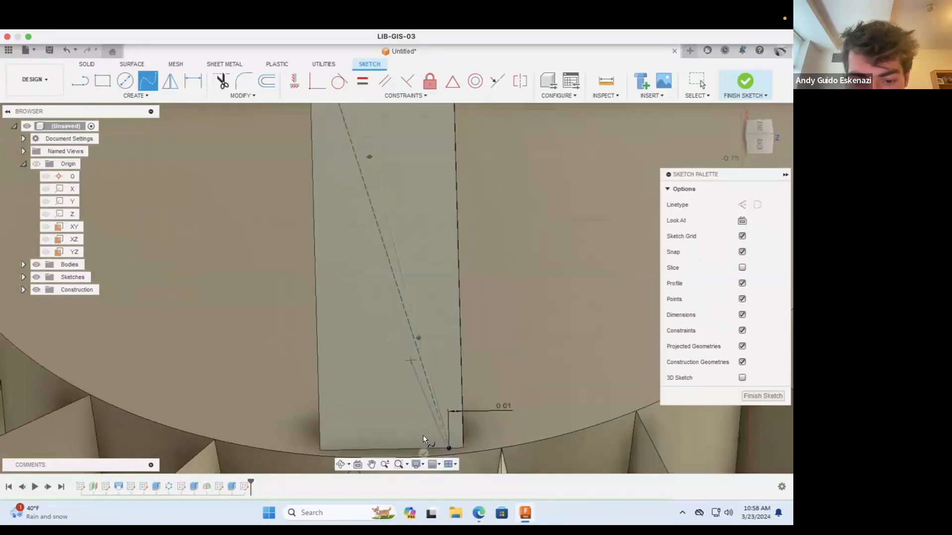
{"action": "left_click", "coordinate": [423, 452]}
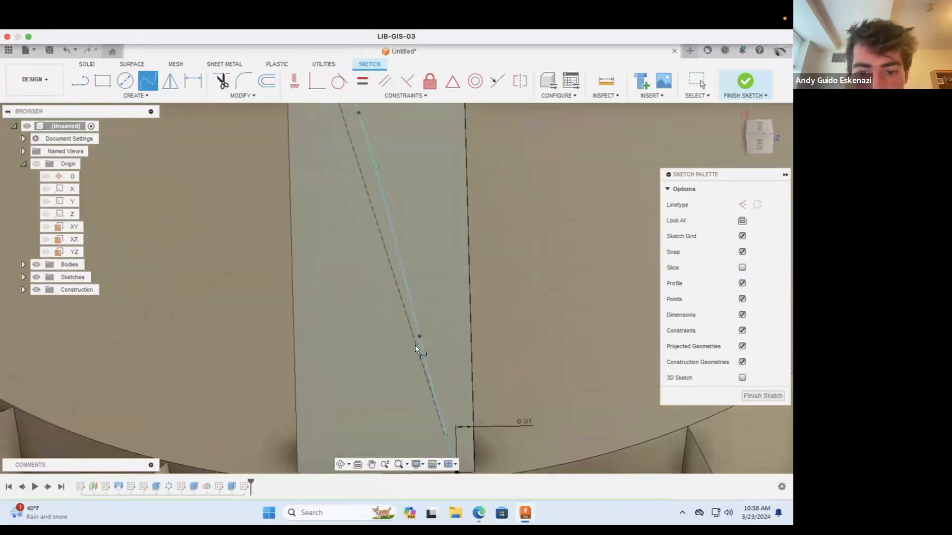
Step: Draw a second fit-point spline between the diagonal's endpoints through two intermediate points, bowed slightly to the left of the construction line
{"action": "scroll", "coordinate": [433, 446], "scroll_direction": "up", "scroll_amount": 3}
{"action": "scroll", "coordinate": [451, 392], "scroll_direction": "down", "scroll_amount": 4}
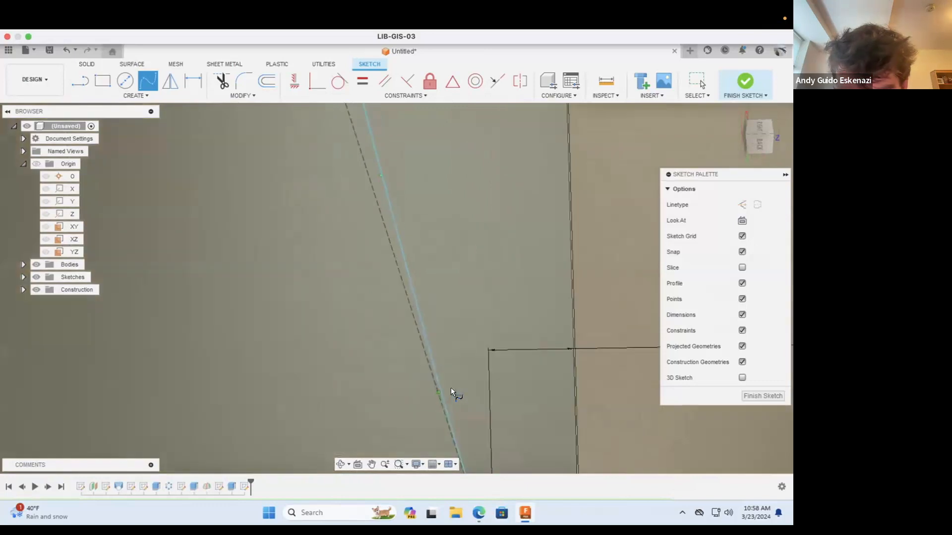
{"action": "scroll", "coordinate": [429, 324], "scroll_direction": "down", "scroll_amount": 3}
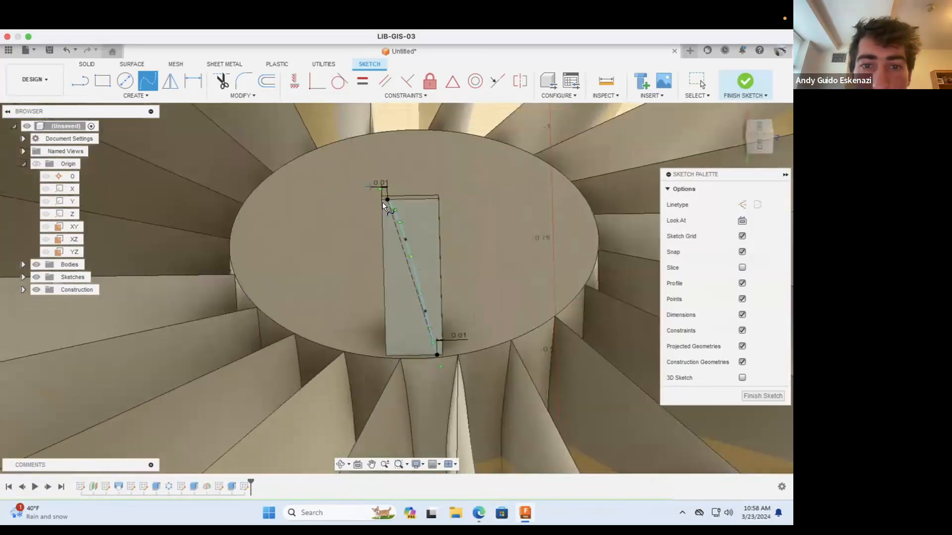
{"action": "scroll", "coordinate": [386, 208], "scroll_direction": "up", "scroll_amount": 5}
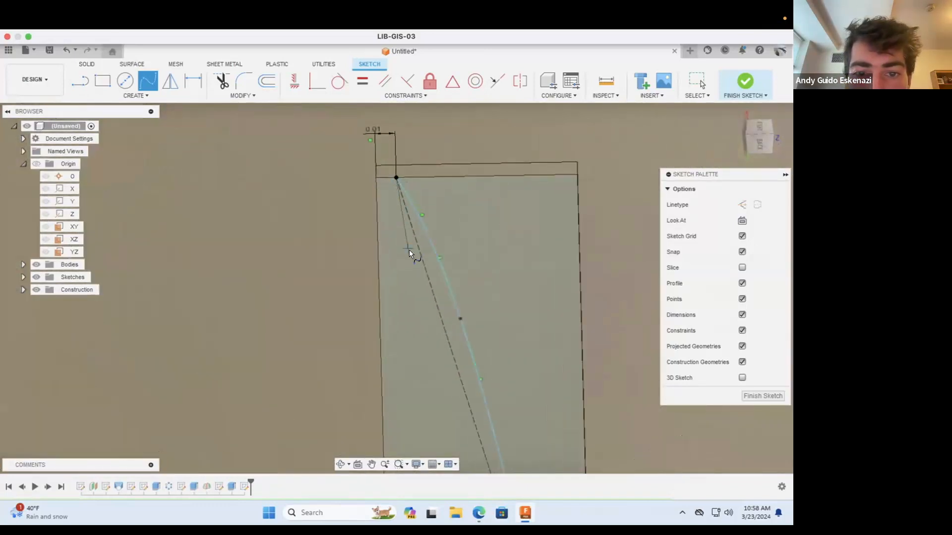
{"action": "left_click", "coordinate": [409, 255]}
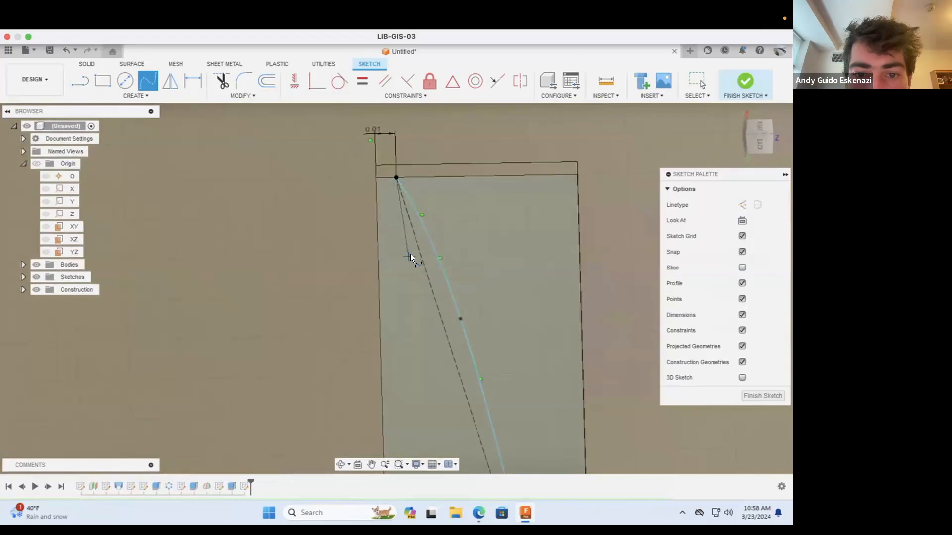
{"action": "left_click", "coordinate": [439, 360]}
{"action": "scroll", "coordinate": [436, 347], "scroll_direction": "down", "scroll_amount": 4}
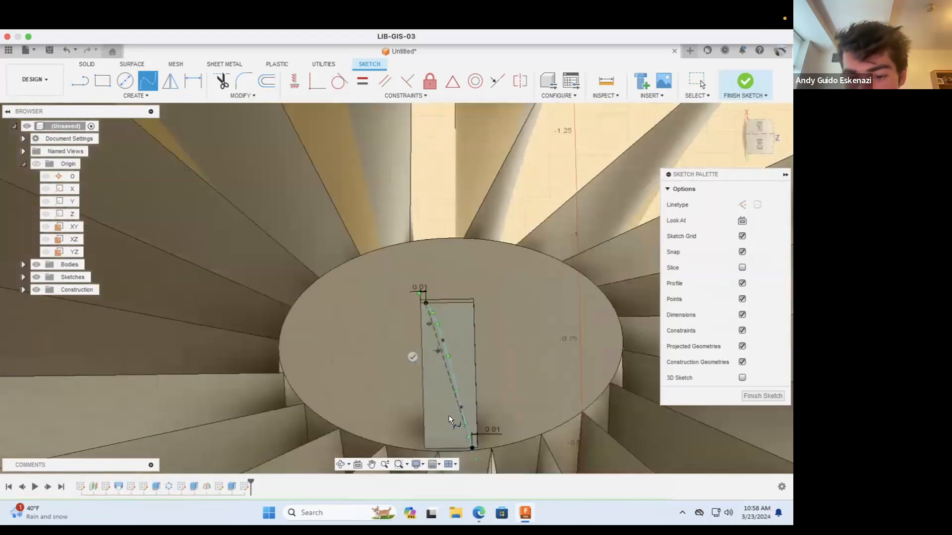
{"action": "scroll", "coordinate": [469, 453], "scroll_direction": "up", "scroll_amount": 2}
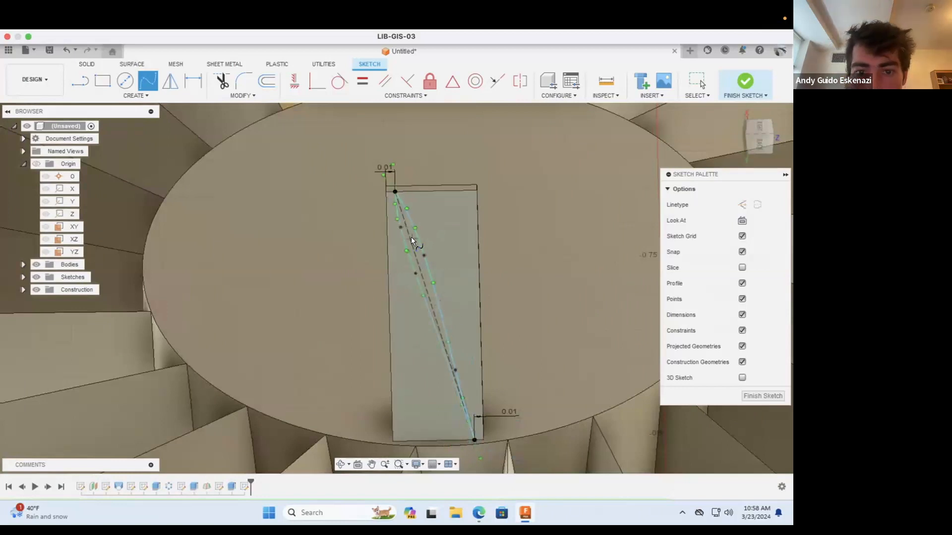
{"action": "scroll", "coordinate": [413, 239], "scroll_direction": "up", "scroll_amount": 2}
{"action": "key", "text": "Escape"}
Step: Adjust intermediate fit points on both splines to refine the thin blade profile around the diagonal, and finish the sketch
{"action": "scroll", "coordinate": [404, 268], "scroll_direction": "up", "scroll_amount": 2}
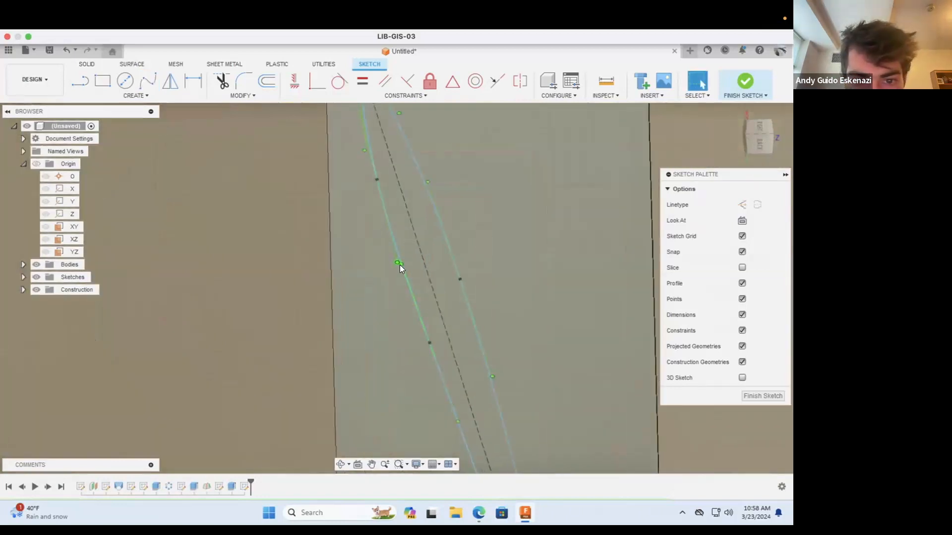
{"action": "left_click", "coordinate": [374, 166]}
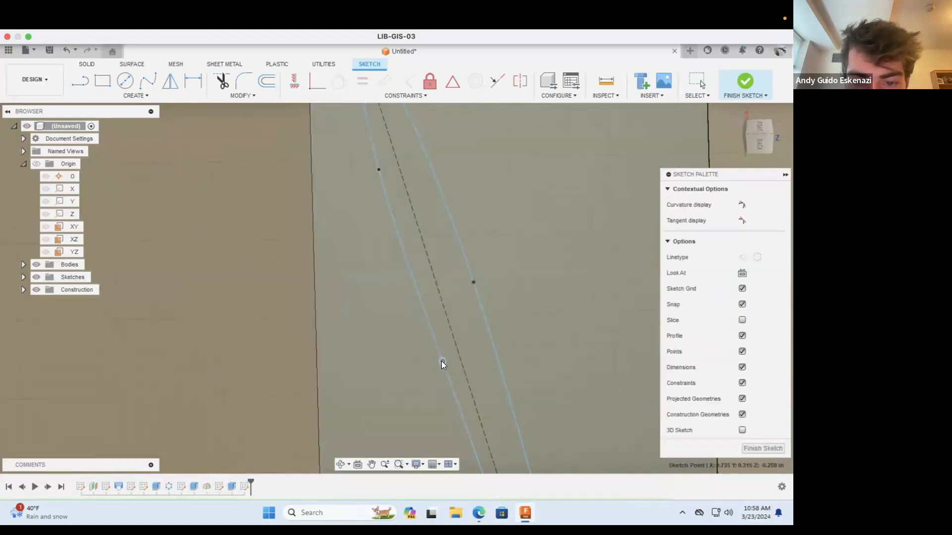
{"action": "left_click", "coordinate": [472, 282]}
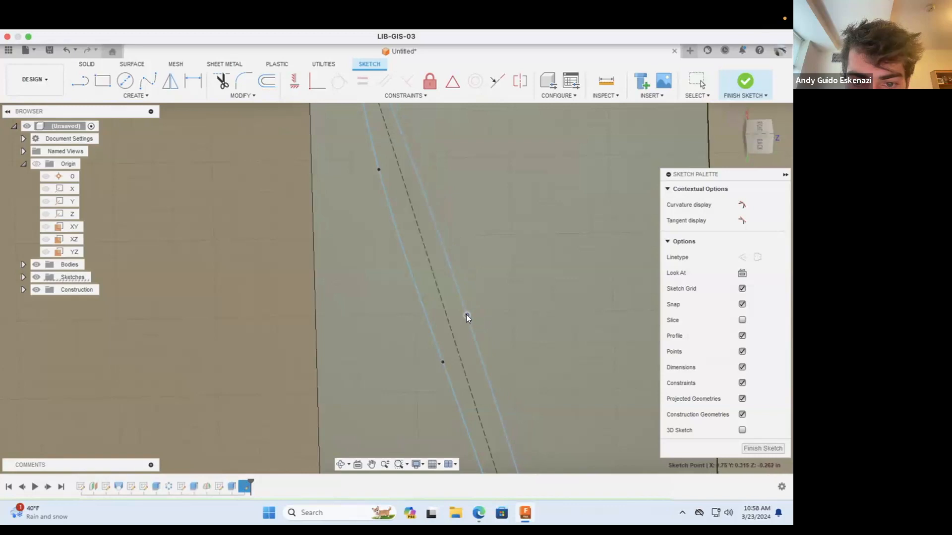
{"action": "scroll", "coordinate": [460, 296], "scroll_direction": "up", "scroll_amount": 2}
{"action": "scroll", "coordinate": [452, 273], "scroll_direction": "down", "scroll_amount": 5}
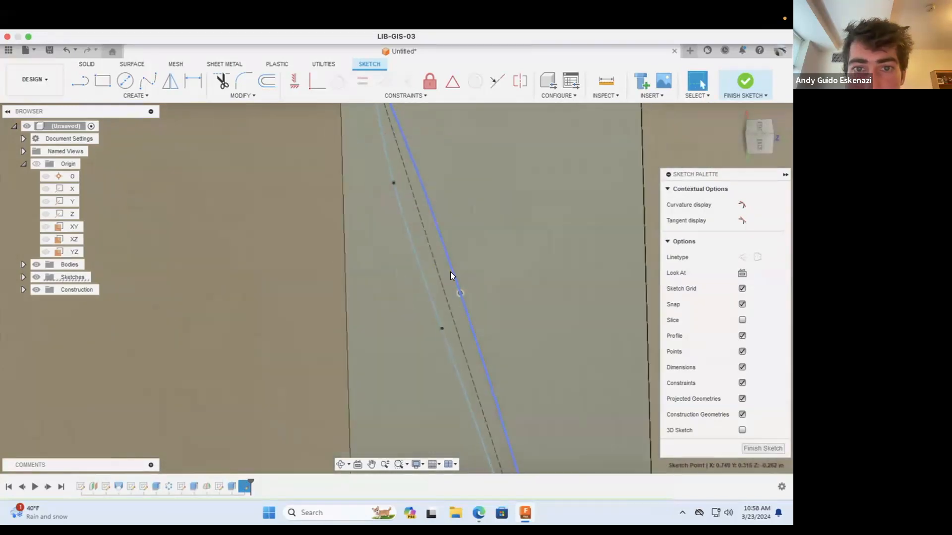
{"action": "scroll", "coordinate": [452, 261], "scroll_direction": "down", "scroll_amount": 3}
{"action": "scroll", "coordinate": [483, 403], "scroll_direction": "up", "scroll_amount": 3}
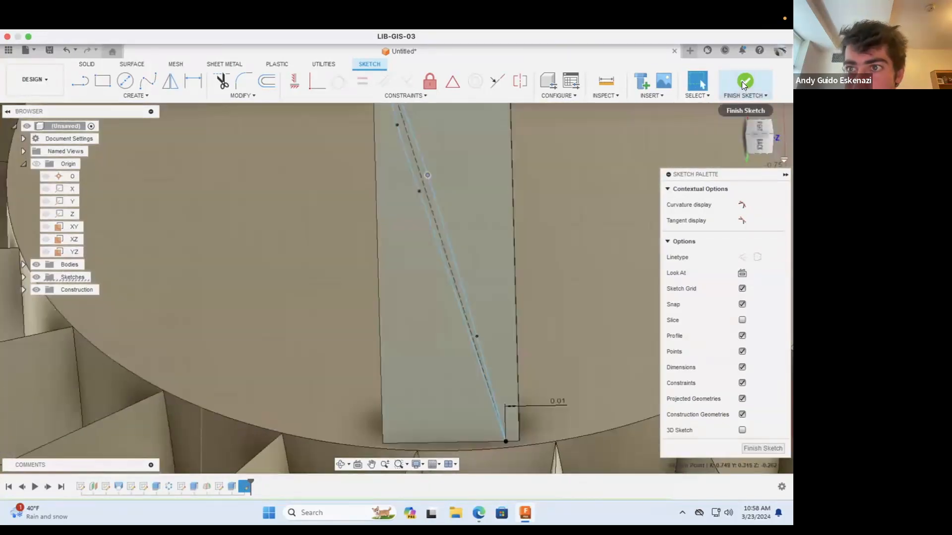
{"action": "left_click", "coordinate": [743, 85]}
Step: Create an offset plane from the spline profile on the tab, placed outward toward the ring
{"action": "scroll", "coordinate": [521, 280], "scroll_direction": "down", "scroll_amount": 6}
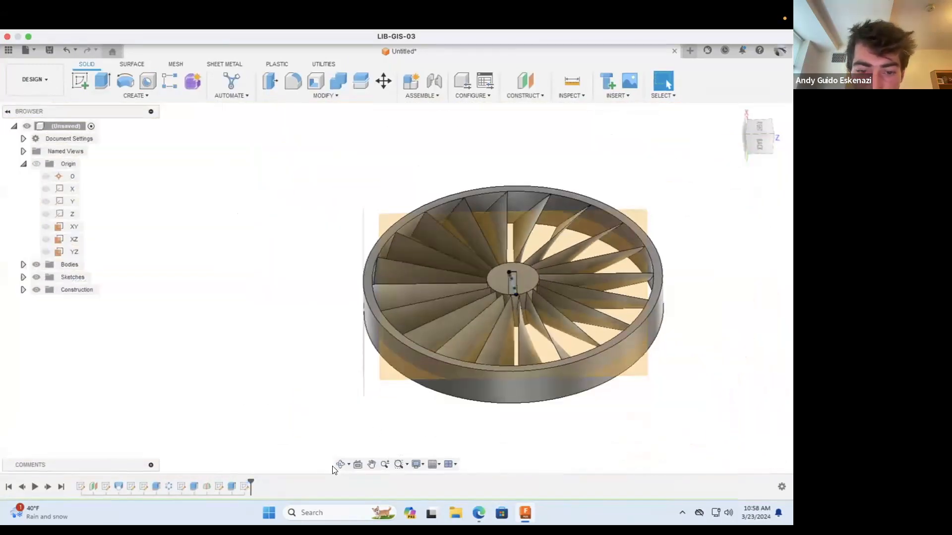
{"action": "left_click", "coordinate": [336, 467]}
{"action": "left_click_drag", "start_coordinate": [435, 327], "coordinate": [367, 342]}
{"action": "scroll", "coordinate": [367, 342], "scroll_direction": "up", "scroll_amount": 3}
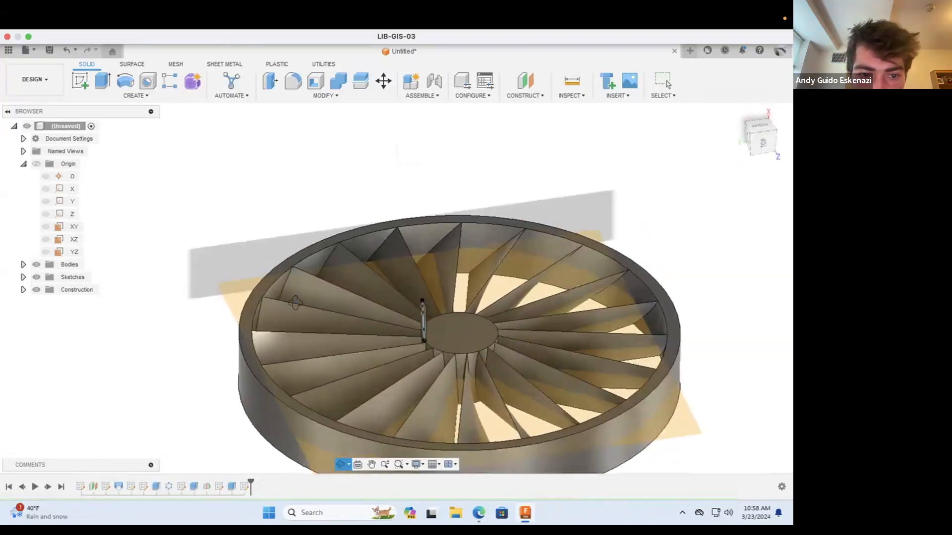
{"action": "left_click_drag", "start_coordinate": [237, 302], "coordinate": [317, 318]}
{"action": "left_click_drag", "start_coordinate": [486, 333], "coordinate": [571, 350]}
{"action": "scroll", "coordinate": [614, 320], "scroll_direction": "up", "scroll_amount": 3}
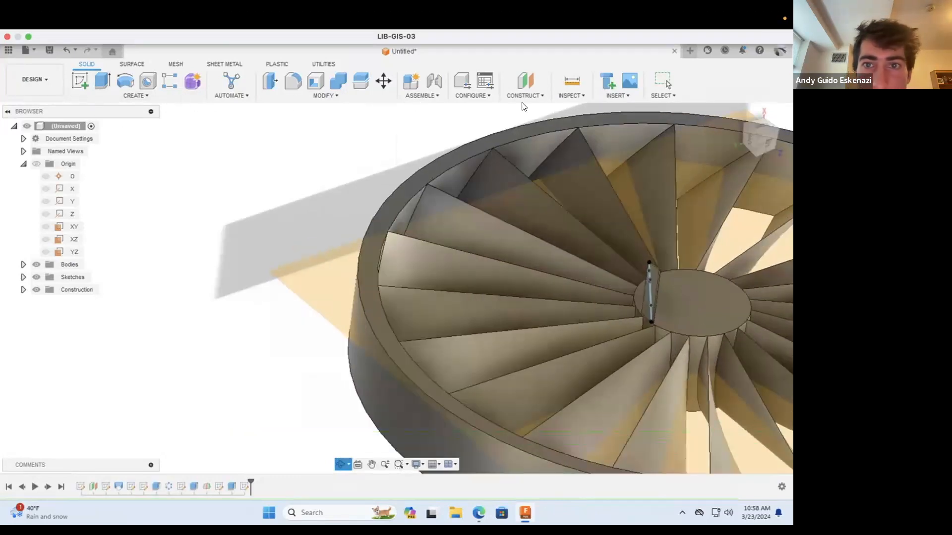
{"action": "left_click", "coordinate": [540, 93]}
{"action": "left_click", "coordinate": [537, 104]}
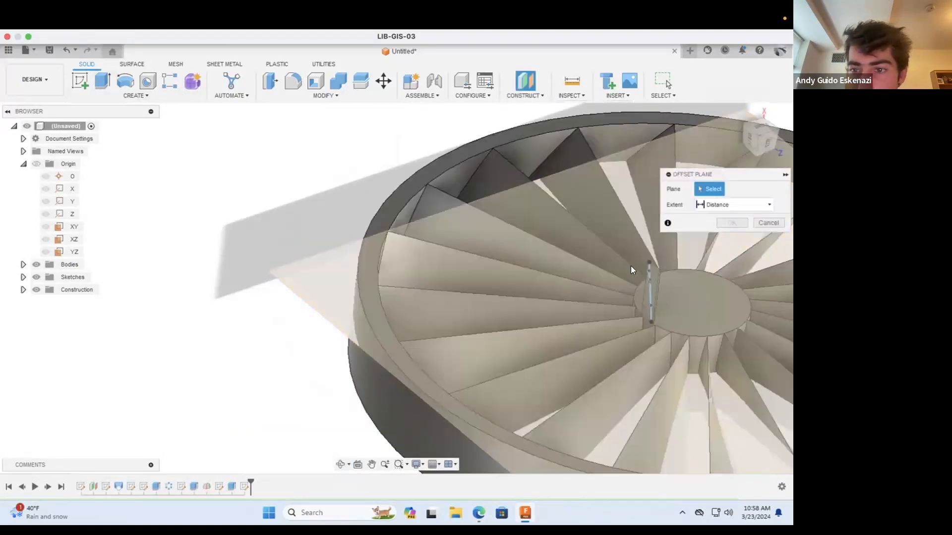
{"action": "scroll", "coordinate": [658, 281], "scroll_direction": "up", "scroll_amount": 5}
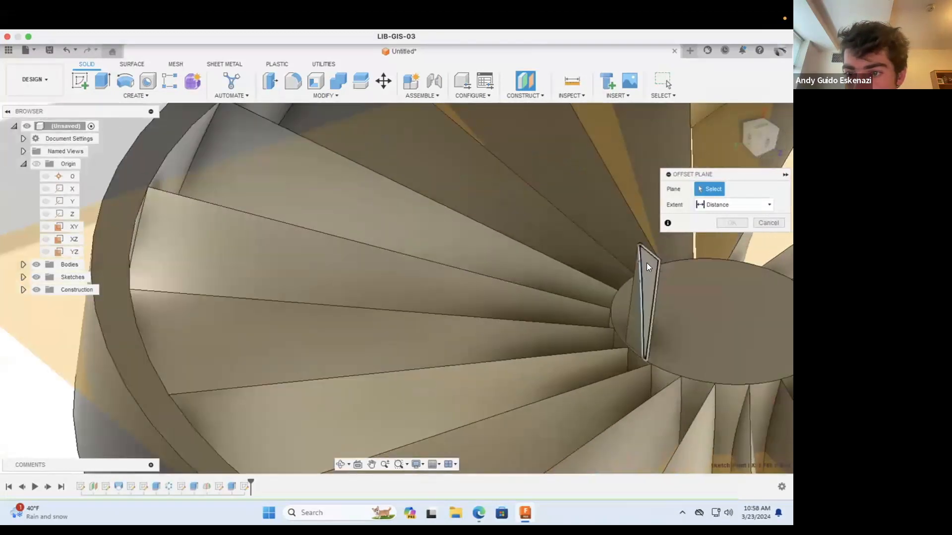
{"action": "left_click", "coordinate": [646, 262]}
{"action": "left_click", "coordinate": [726, 216]}
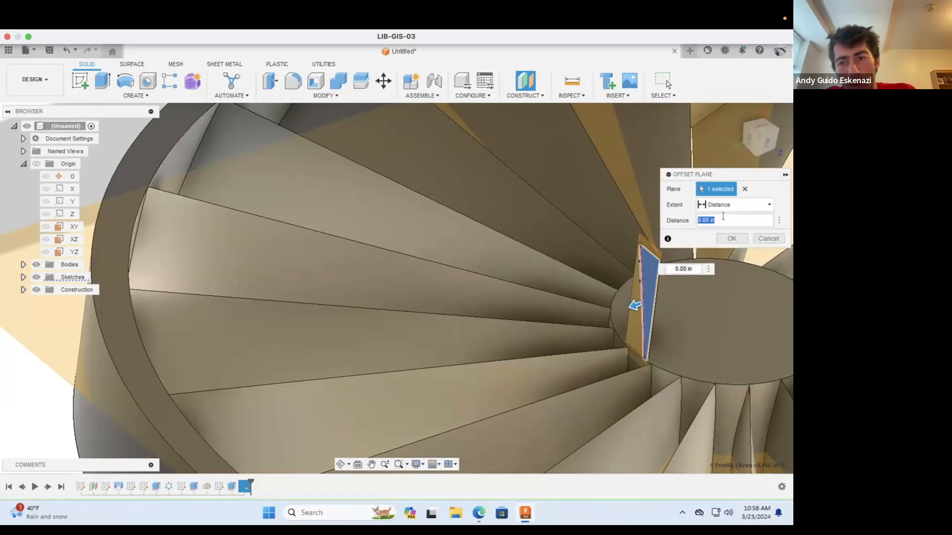
{"action": "key", "text": "Return"}
Step: Set the new plane's offset distance from the tab profile to 1.2 in
{"action": "scroll", "coordinate": [437, 351], "scroll_direction": "up", "scroll_amount": 4}
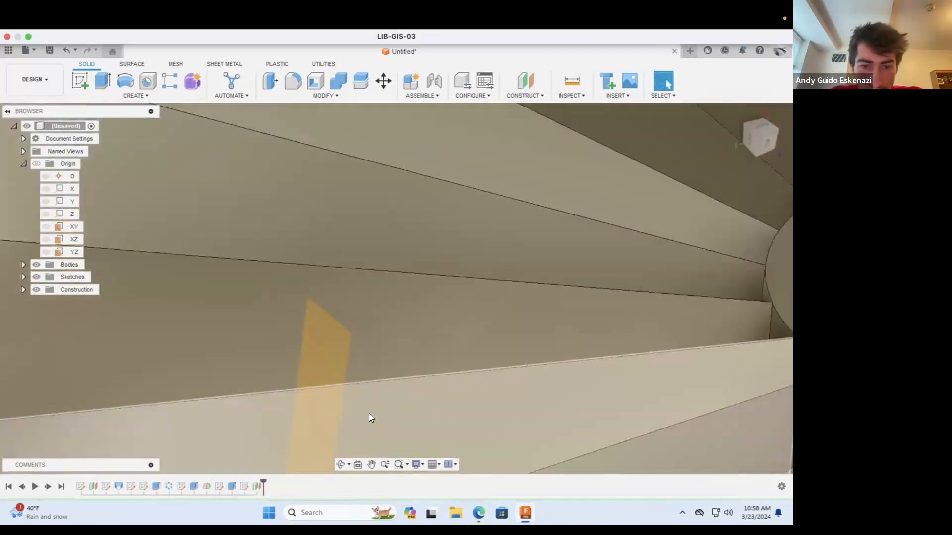
{"action": "scroll", "coordinate": [369, 413], "scroll_direction": "down", "scroll_amount": 4}
{"action": "scroll", "coordinate": [367, 426], "scroll_direction": "down", "scroll_amount": 5}
{"action": "left_click", "coordinate": [340, 465]}
{"action": "left_click_drag", "start_coordinate": [340, 436], "coordinate": [431, 342]}
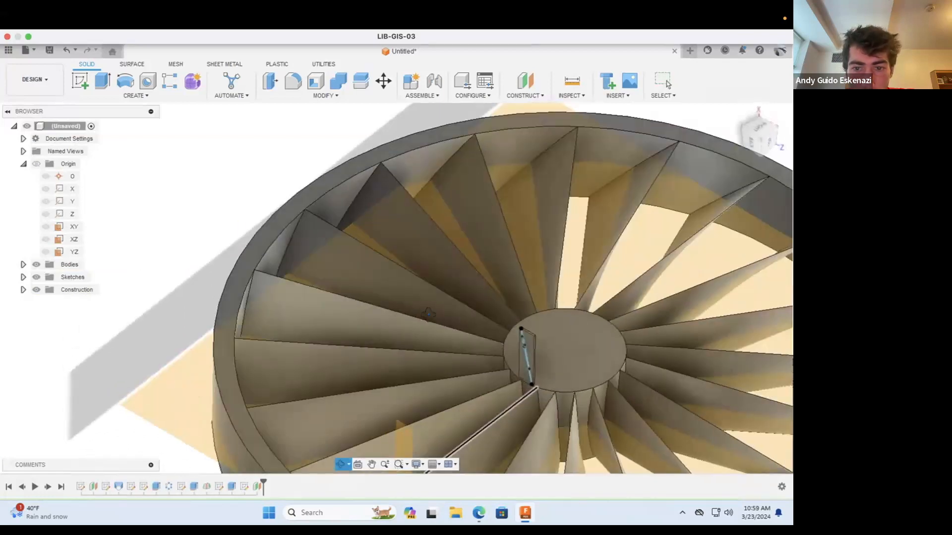
{"action": "scroll", "coordinate": [431, 333], "scroll_direction": "down", "scroll_amount": 5}
{"action": "scroll", "coordinate": [502, 375], "scroll_direction": "up", "scroll_amount": 4}
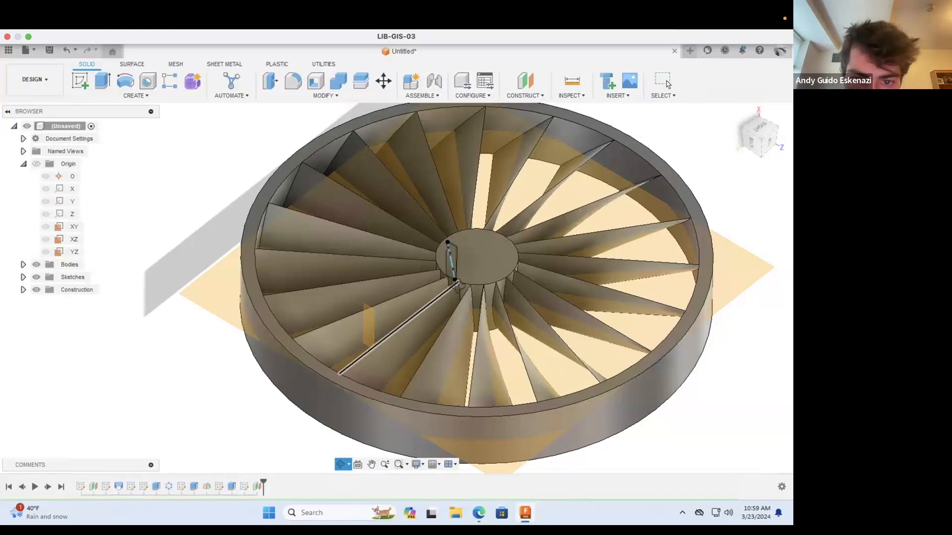
{"action": "scroll", "coordinate": [457, 284], "scroll_direction": "up", "scroll_amount": 2}
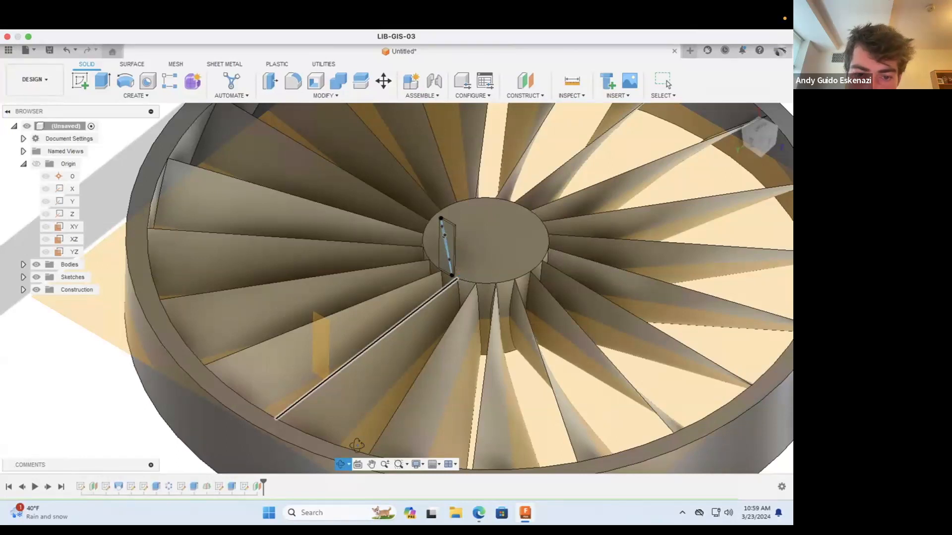
{"action": "key", "text": "Escape"}
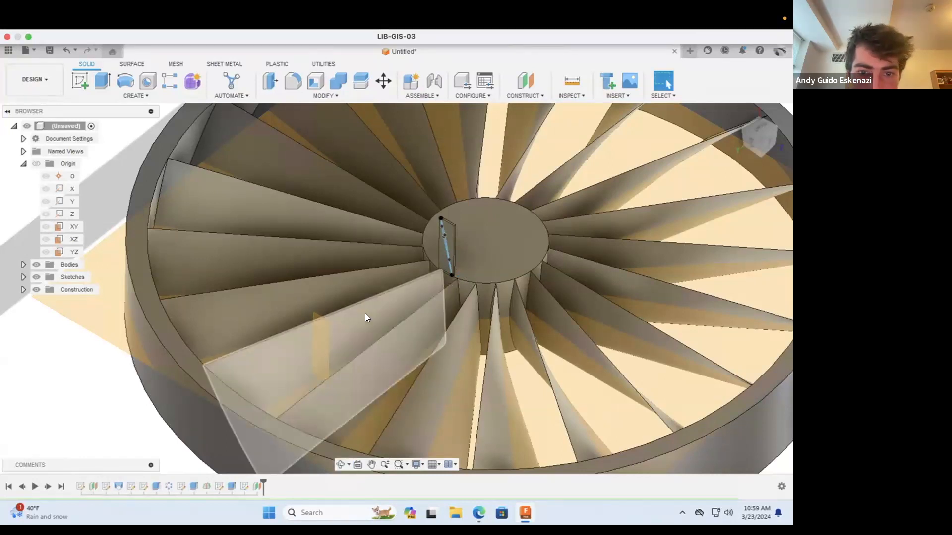
{"action": "scroll", "coordinate": [365, 313], "scroll_direction": "down", "scroll_amount": 5}
{"action": "right_click", "coordinate": [256, 485]}
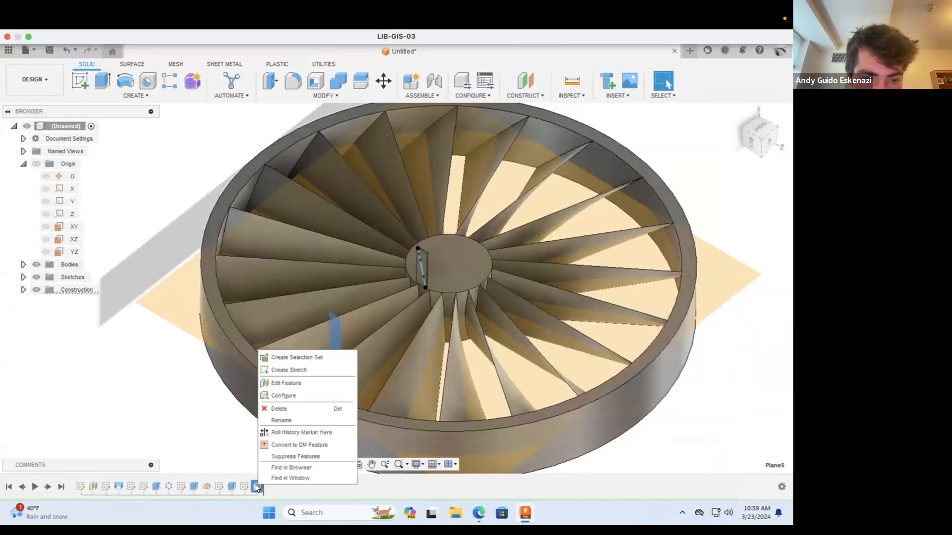
{"action": "left_click", "coordinate": [276, 381]}
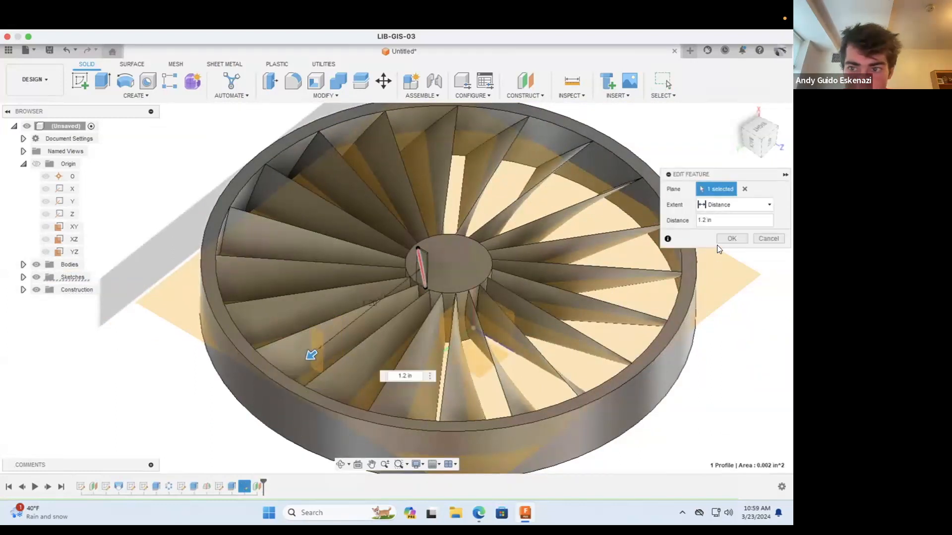
{"action": "left_click", "coordinate": [722, 241]}
Step: Start a new sketch on the offset plane between the hub and the ring
{"action": "scroll", "coordinate": [377, 350], "scroll_direction": "down", "scroll_amount": 3}
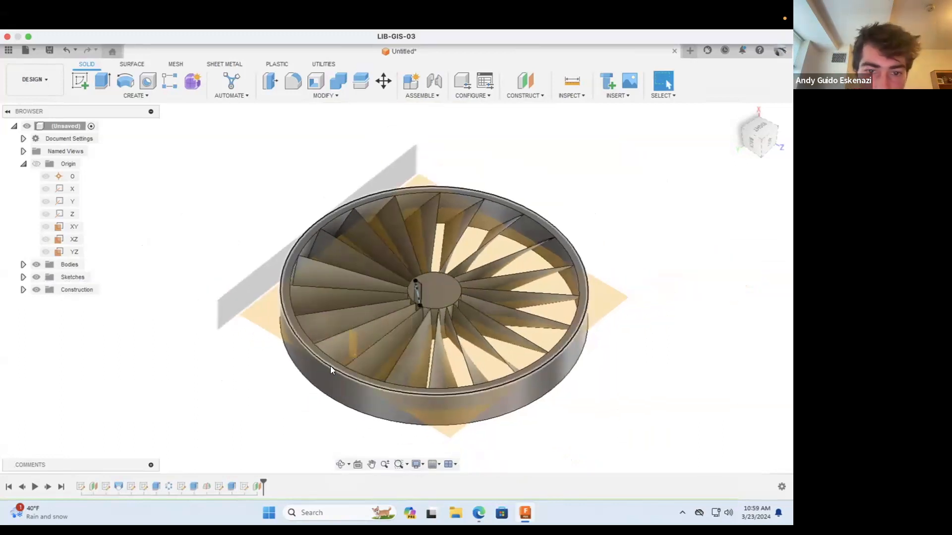
{"action": "scroll", "coordinate": [331, 365], "scroll_direction": "up", "scroll_amount": 6}
{"action": "left_click", "coordinate": [78, 80]}
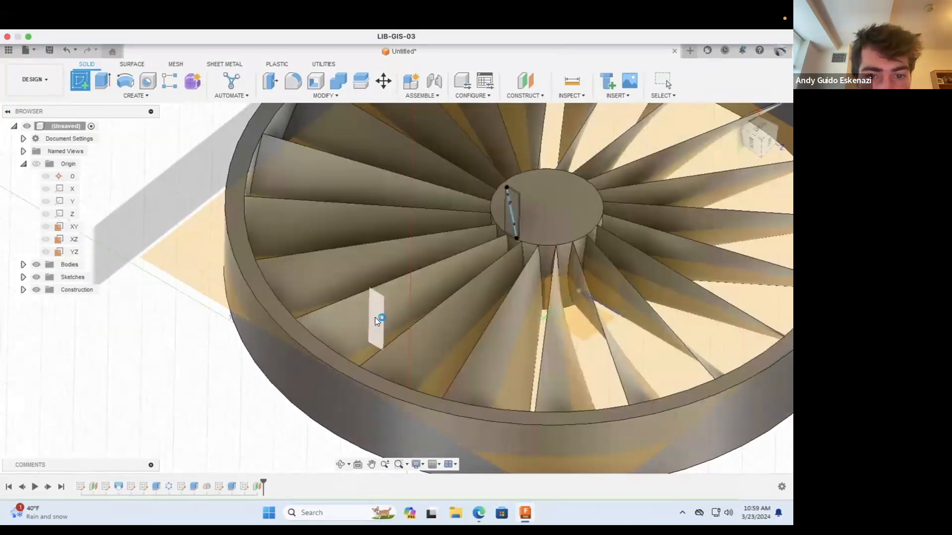
{"action": "left_click", "coordinate": [374, 317]}
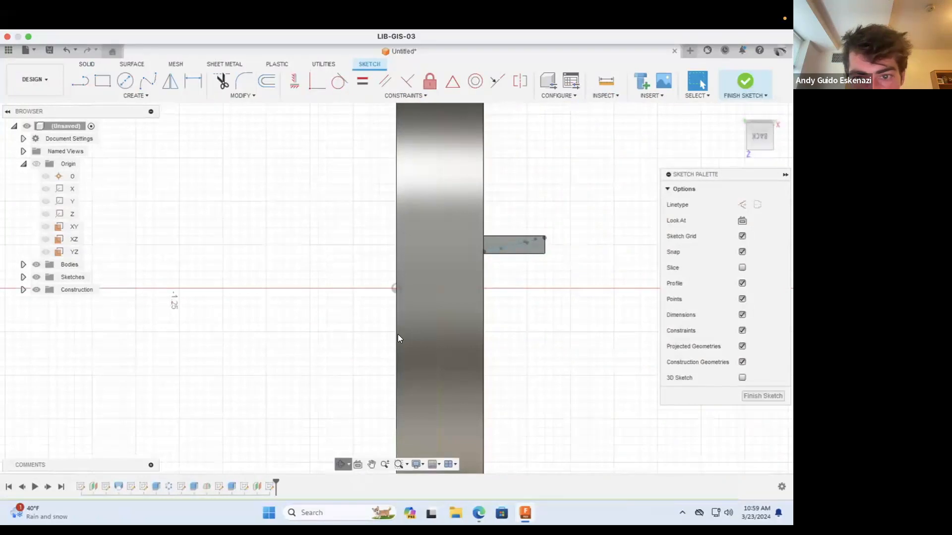
Step: Project the tab's two blade-profile splines onto the offset plane's sketch with Projection Link on, leaving out the diagonal construction line
{"action": "left_click", "coordinate": [340, 464]}
{"action": "mouse_move", "coordinate": [436, 250]}
{"action": "left_mouse_down"}
{"action": "mouse_move", "coordinate": [453, 245]}
{"action": "mouse_move", "coordinate": [395, 379]}
{"action": "mouse_move", "coordinate": [397, 304]}
{"action": "mouse_move", "coordinate": [352, 292]}
{"action": "left_mouse_up"}
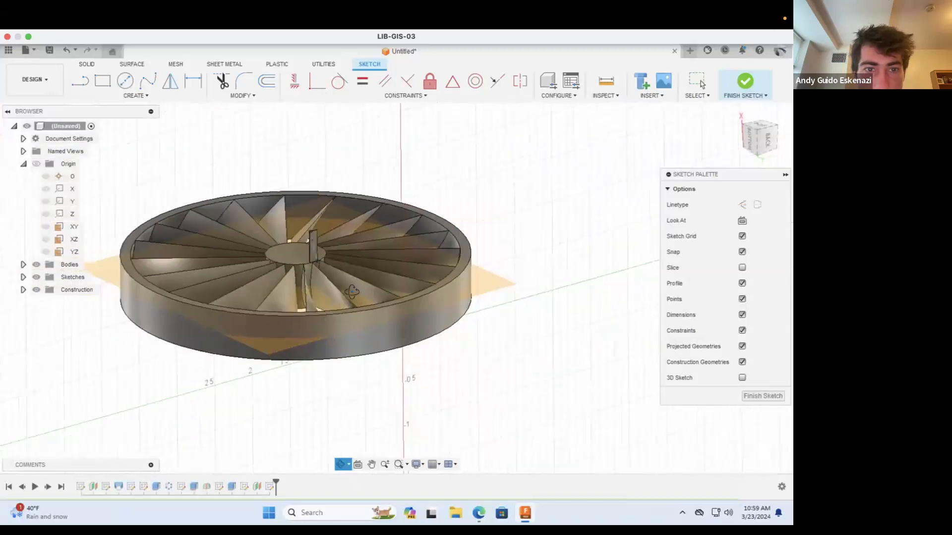
{"action": "left_click", "coordinate": [144, 95]}
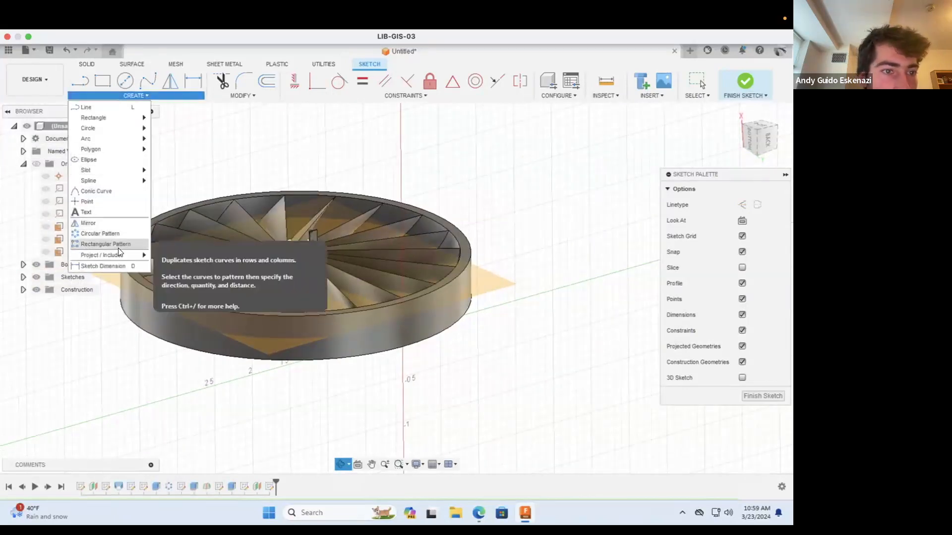
{"action": "mouse_move", "coordinate": [117, 256]}
{"action": "left_click", "coordinate": [177, 254]}
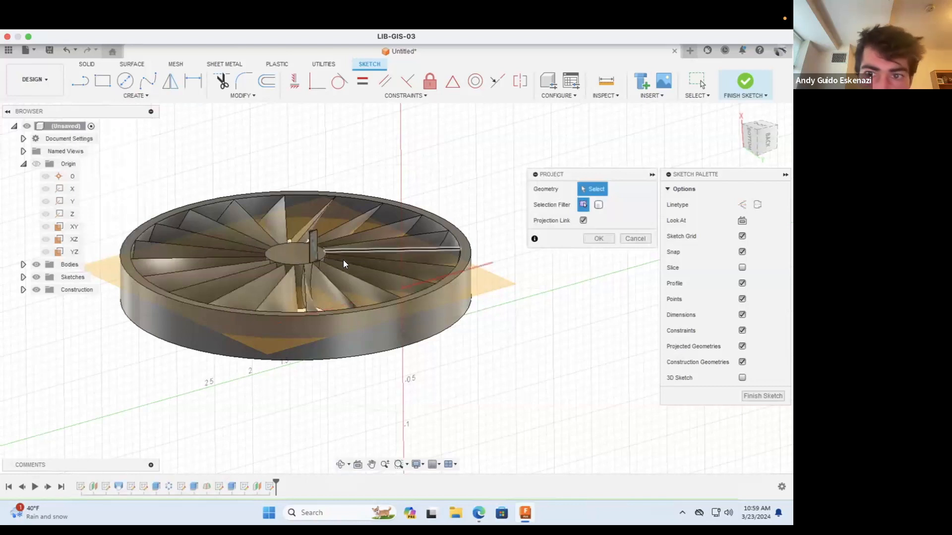
{"action": "scroll", "coordinate": [290, 237], "scroll_direction": "up", "scroll_amount": 5}
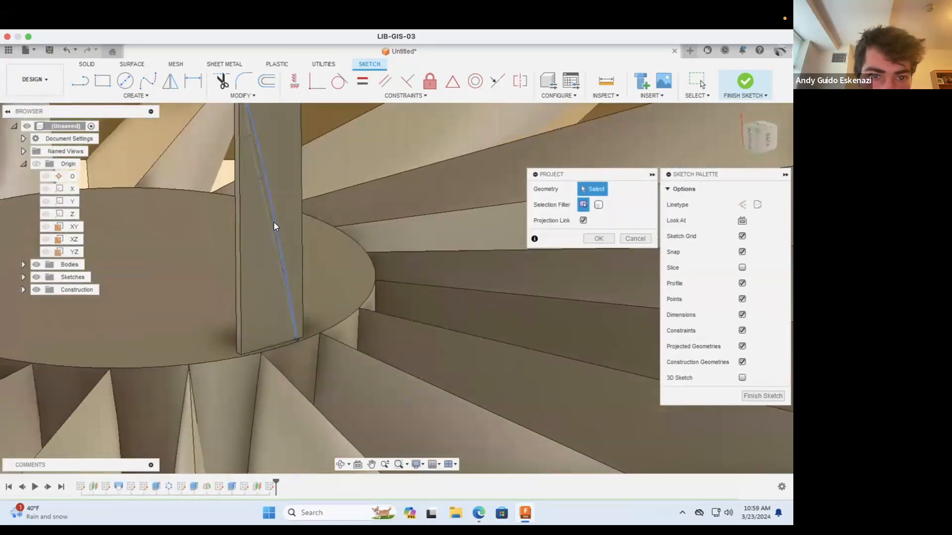
{"action": "left_click", "coordinate": [273, 222]}
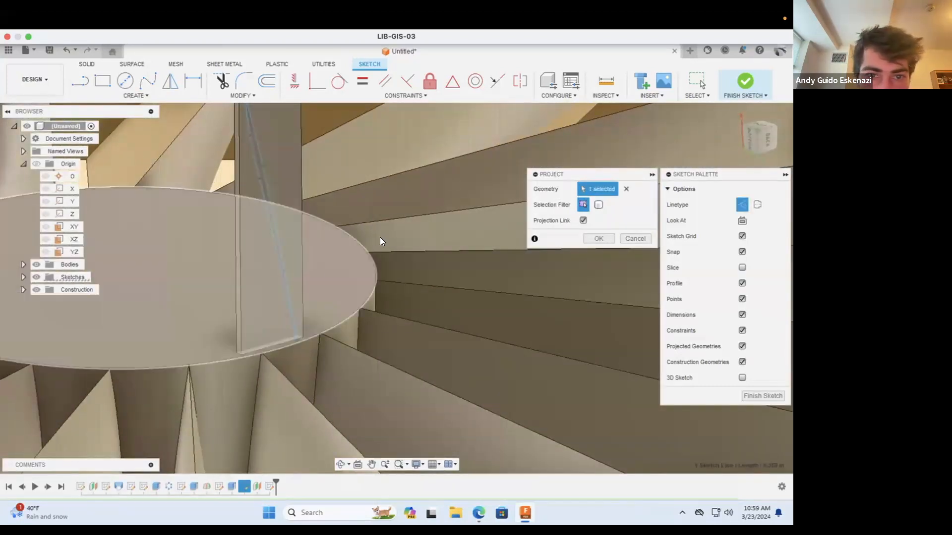
{"action": "left_click", "coordinate": [626, 189]}
{"action": "scroll", "coordinate": [268, 220], "scroll_direction": "up", "scroll_amount": 3}
{"action": "scroll", "coordinate": [276, 224], "scroll_direction": "up", "scroll_amount": 2}
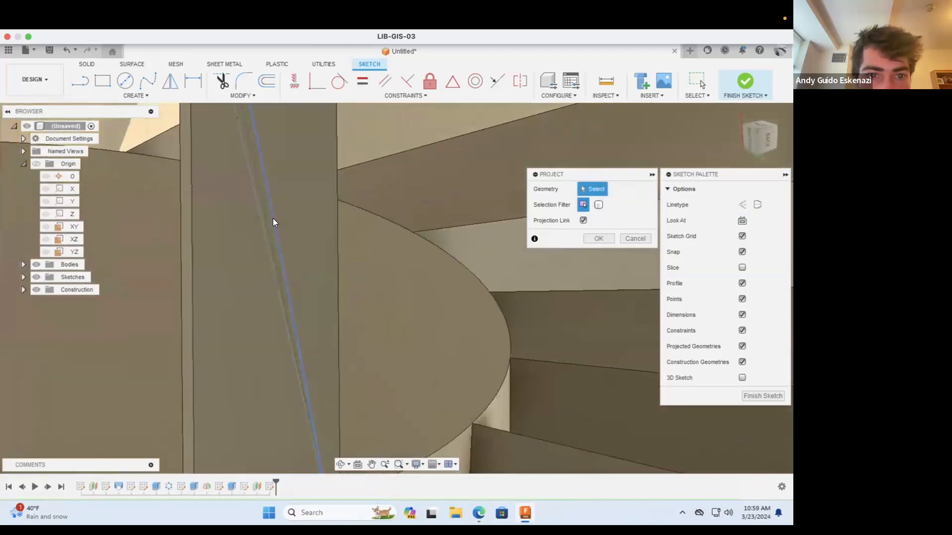
{"action": "left_click", "coordinate": [264, 227]}
{"action": "left_click", "coordinate": [261, 223]}
{"action": "scroll", "coordinate": [339, 239], "scroll_direction": "down", "scroll_amount": 10}
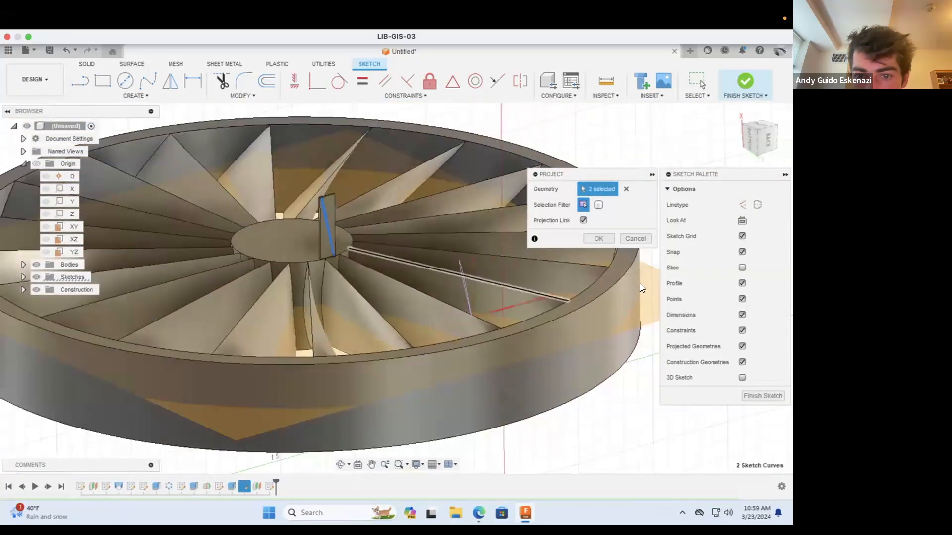
{"action": "left_click", "coordinate": [599, 238]}
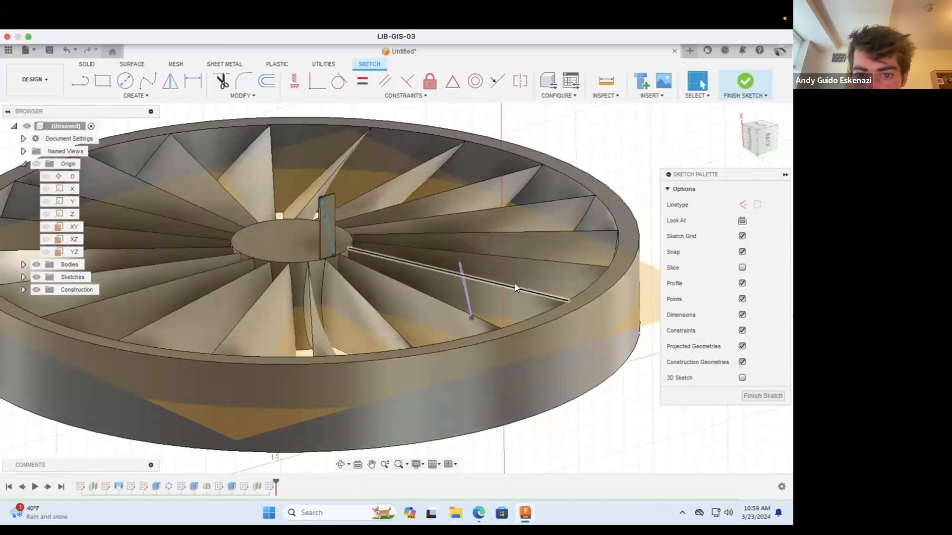
Step: Convert the projected blade-profile splines on the offset plane to construction geometry
{"action": "scroll", "coordinate": [425, 287], "scroll_direction": "up", "scroll_amount": 5}
{"action": "left_click", "coordinate": [343, 252]}
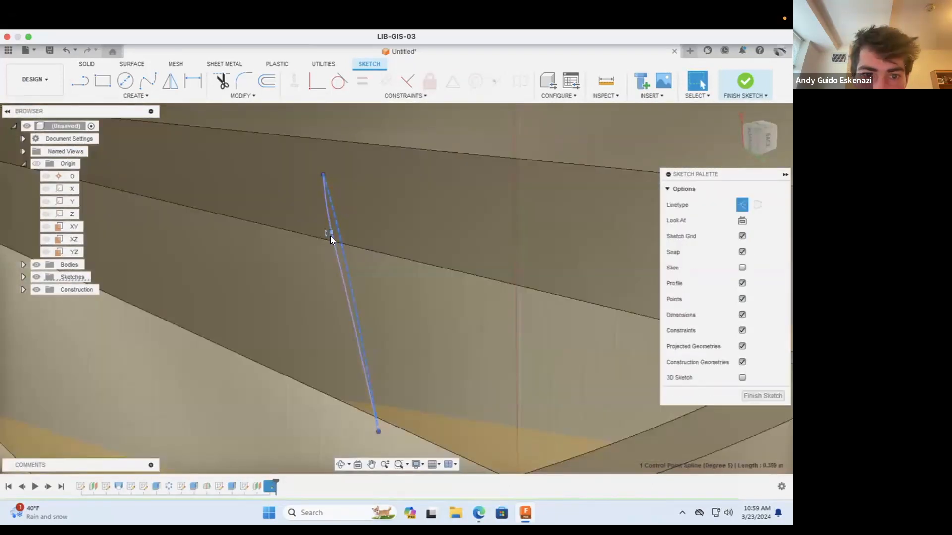
{"action": "left_click", "coordinate": [330, 236]}
{"action": "left_click", "coordinate": [337, 250]}
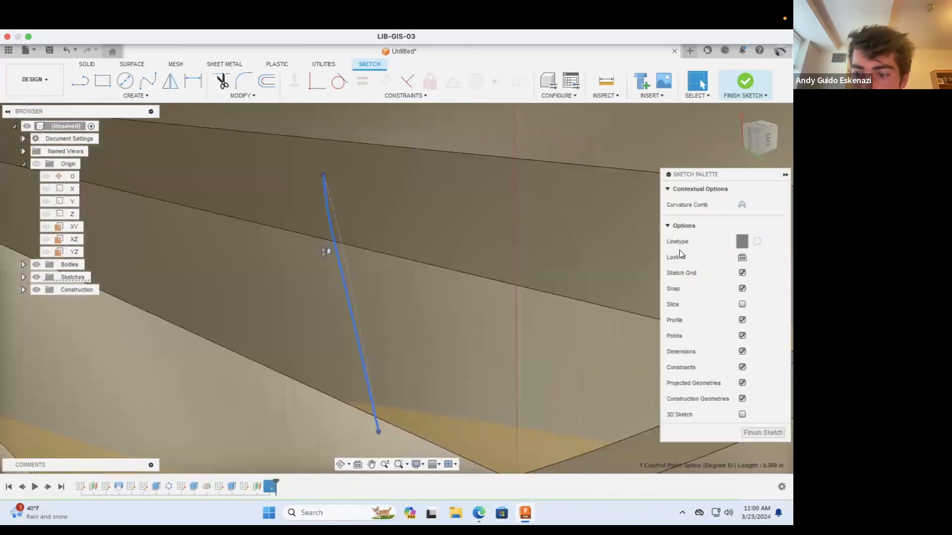
{"action": "scroll", "coordinate": [463, 272], "scroll_direction": "down", "scroll_amount": 4}
{"action": "left_click", "coordinate": [339, 463]}
{"action": "mouse_move", "coordinate": [387, 326]}
{"action": "left_mouse_down"}
{"action": "mouse_move", "coordinate": [340, 287]}
{"action": "mouse_move", "coordinate": [353, 329]}
{"action": "mouse_move", "coordinate": [370, 287]}
{"action": "mouse_move", "coordinate": [336, 332]}
{"action": "mouse_move", "coordinate": [370, 339]}
{"action": "left_mouse_up"}
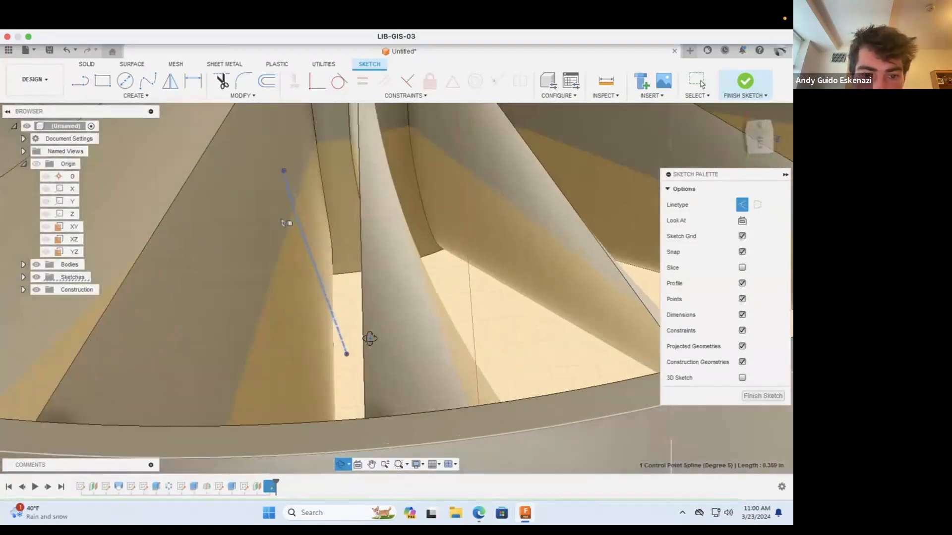
{"action": "key", "text": "Escape"}
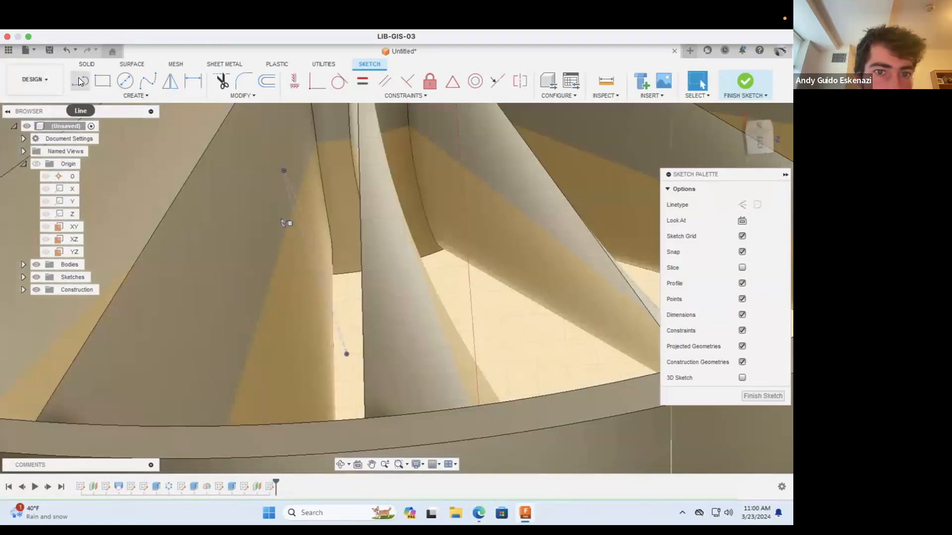
Step: Draw a horizontal construction line about 0.17 in long from the projected profile's upper end, and a diagonal construction line to its lower end
{"action": "left_click", "coordinate": [77, 80]}
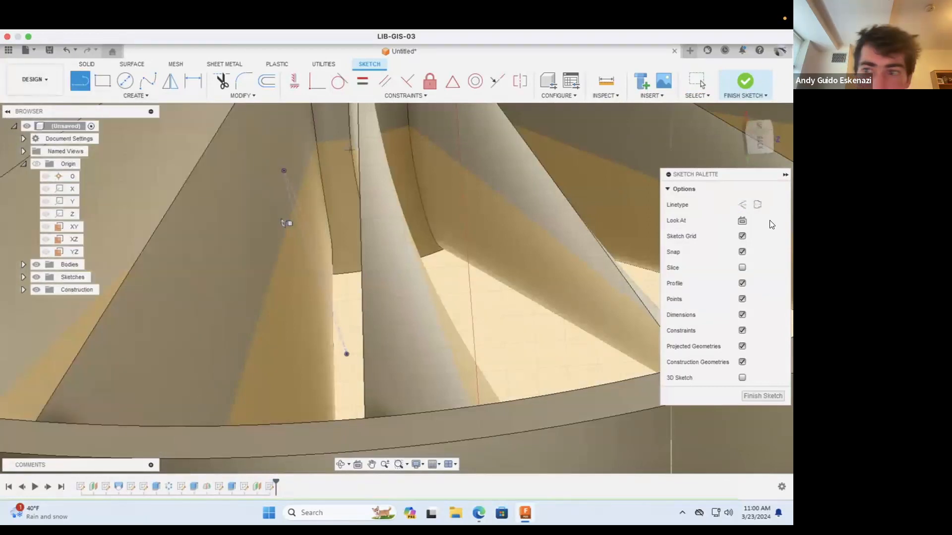
{"action": "left_click", "coordinate": [741, 206]}
{"action": "left_click", "coordinate": [283, 171]}
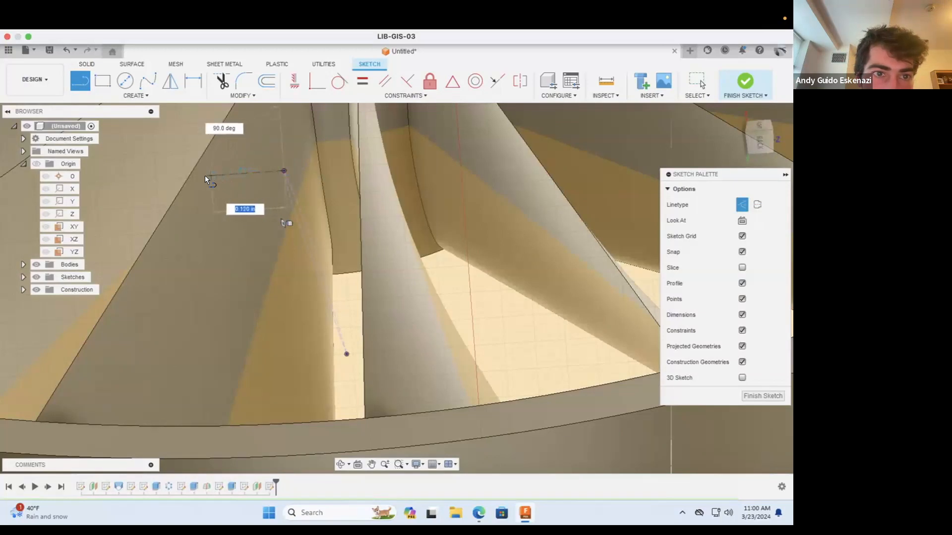
{"action": "left_click", "coordinate": [176, 177]}
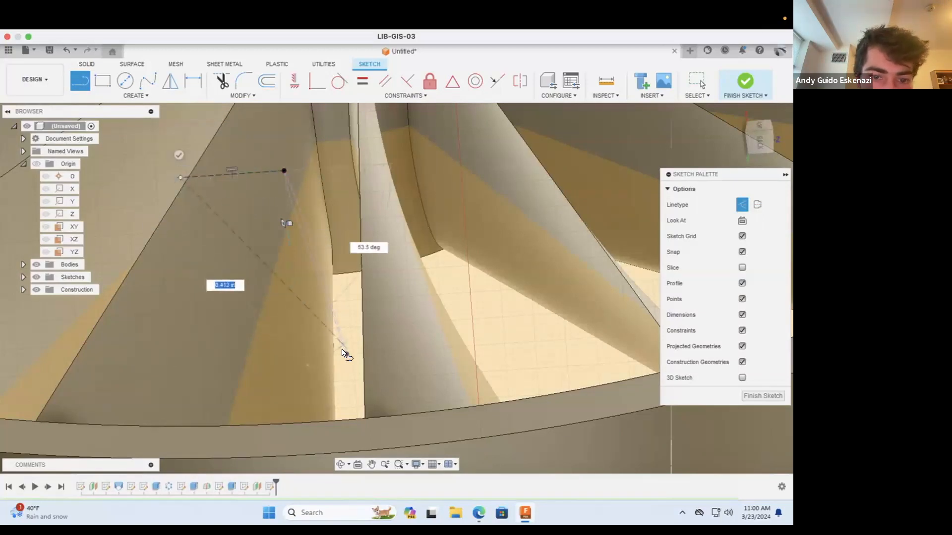
{"action": "key", "text": "Escape"}
Step: Dimension the horizontal construction line at 0.18 in
{"action": "scroll", "coordinate": [449, 258], "scroll_direction": "down", "scroll_amount": 5}
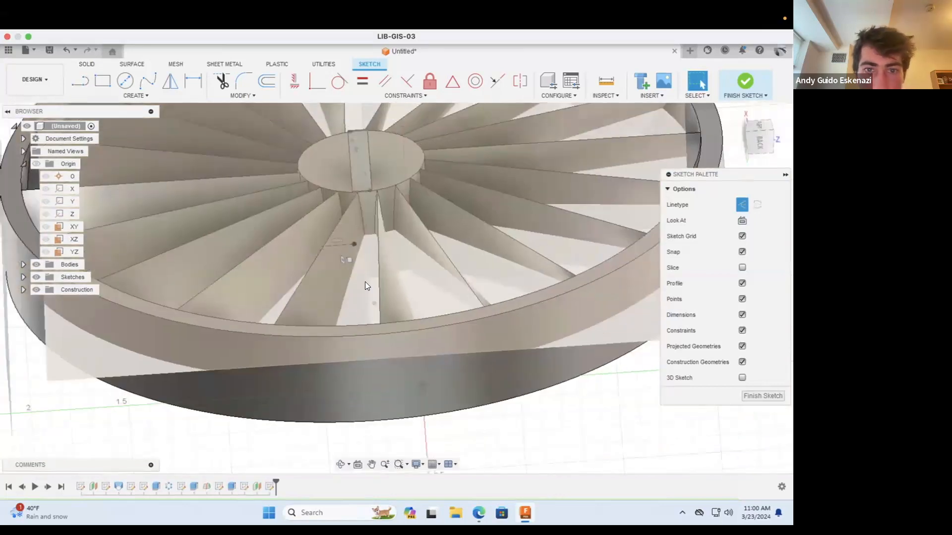
{"action": "scroll", "coordinate": [380, 263], "scroll_direction": "up", "scroll_amount": 5}
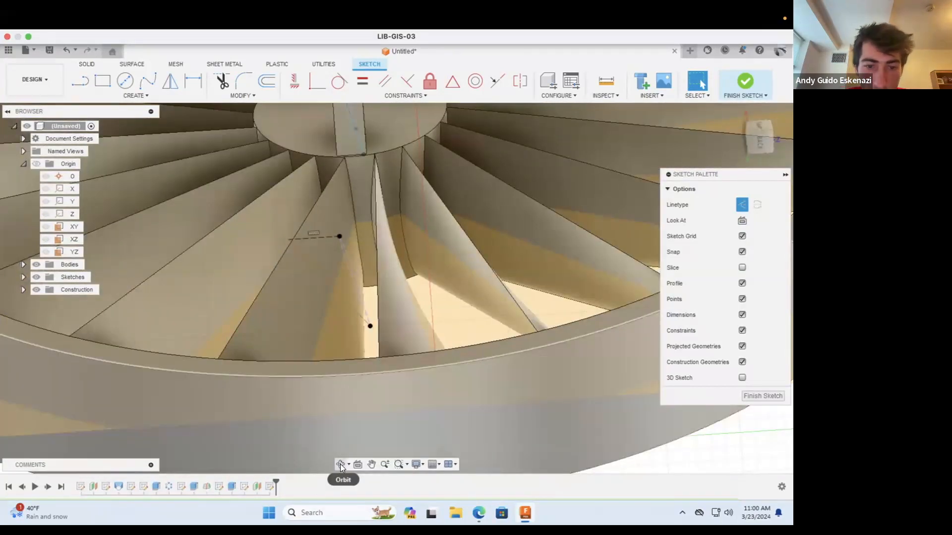
{"action": "left_click", "coordinate": [341, 464]}
{"action": "left_click_drag", "start_coordinate": [321, 288], "coordinate": [340, 235]}
{"action": "key", "text": "Escape"}
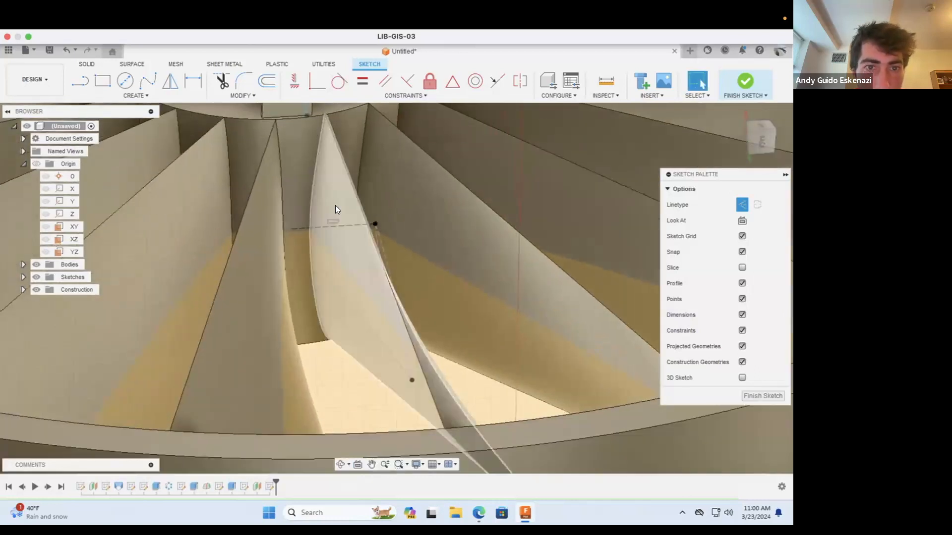
{"action": "left_click", "coordinate": [185, 81]}
{"action": "left_click", "coordinate": [319, 227]}
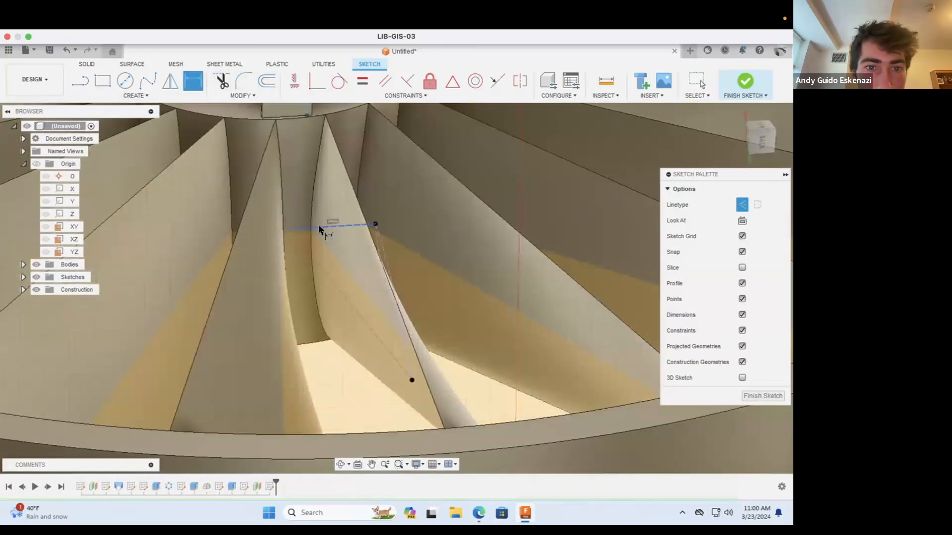
{"action": "left_click", "coordinate": [331, 196]}
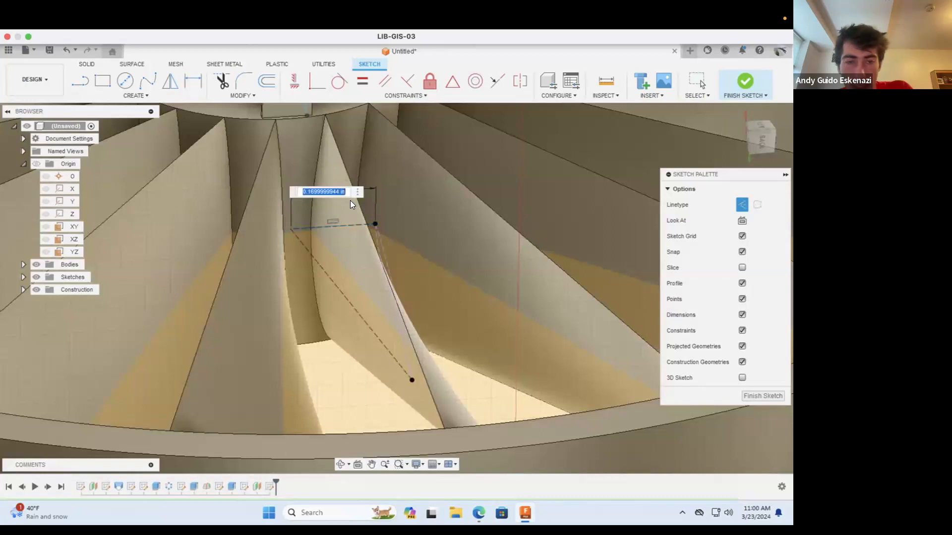
{"action": "key", "text": "BackSpace"}
{"action": "type", "text": "0.18"}
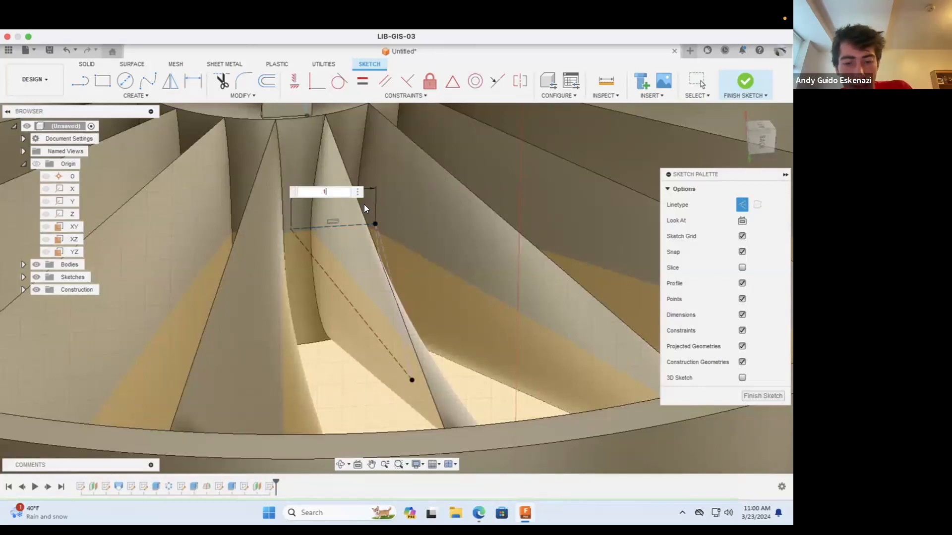
{"action": "key", "text": "Return"}
{"action": "key", "text": "Escape"}
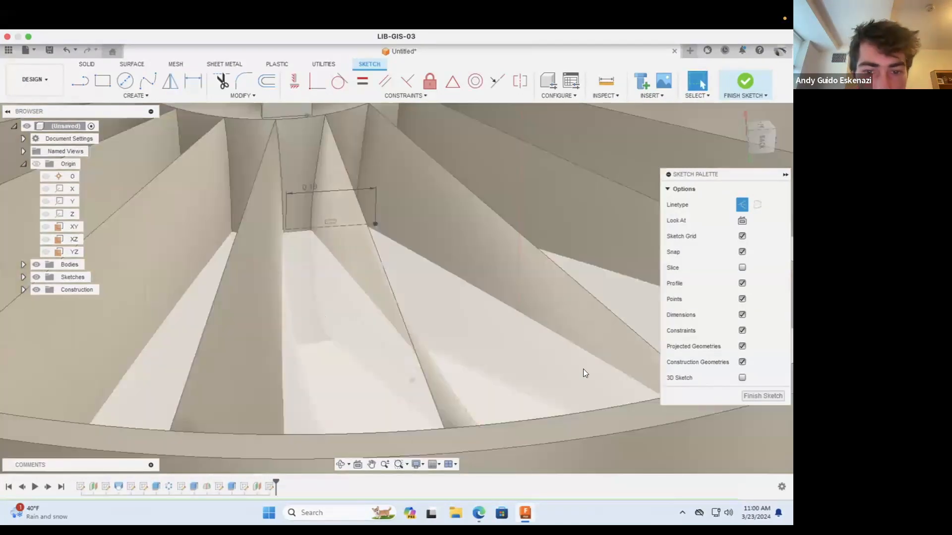
Step: Set the horizontal construction line's length dimension to 0.30 in
{"action": "left_click", "coordinate": [148, 80]}
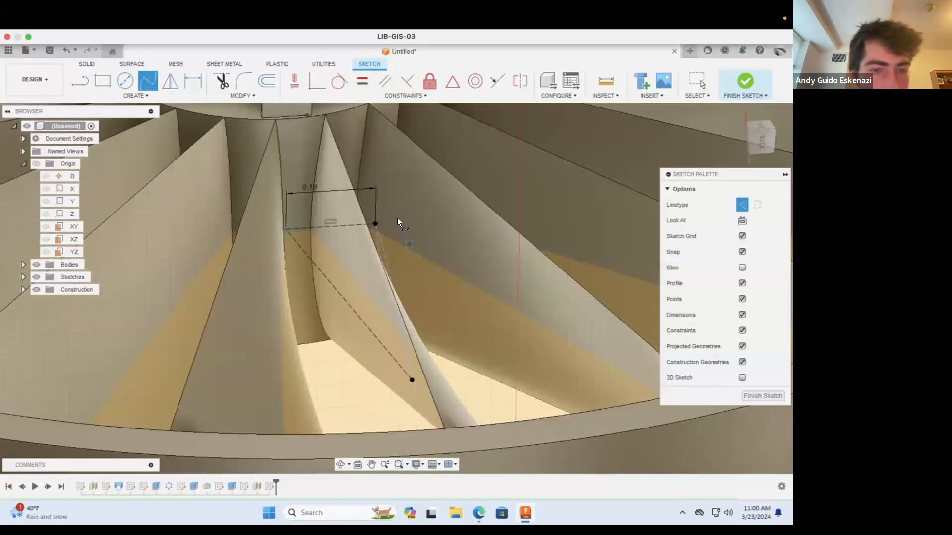
{"action": "key", "text": "Escape"}
{"action": "double_click", "coordinate": [308, 188]}
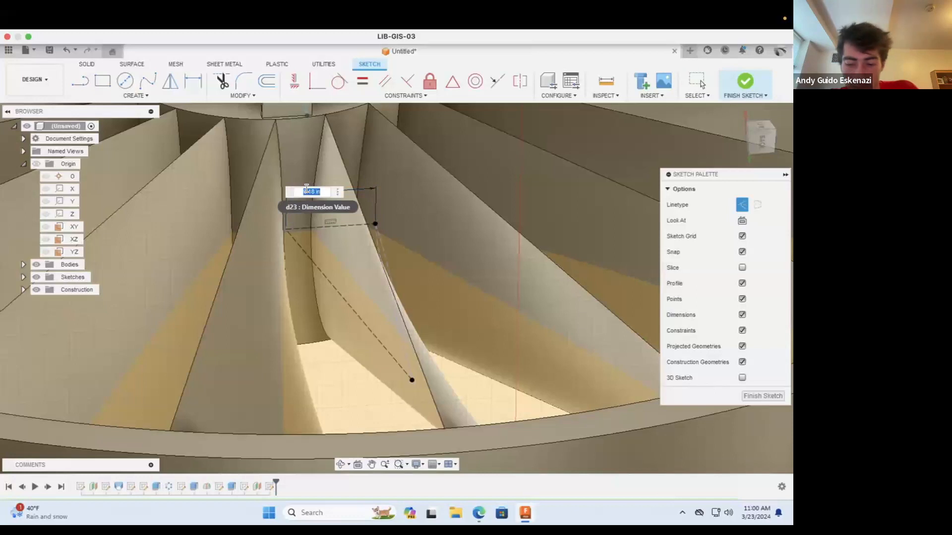
{"action": "key", "text": "BackSpace"}
{"action": "key", "text": "Return"}
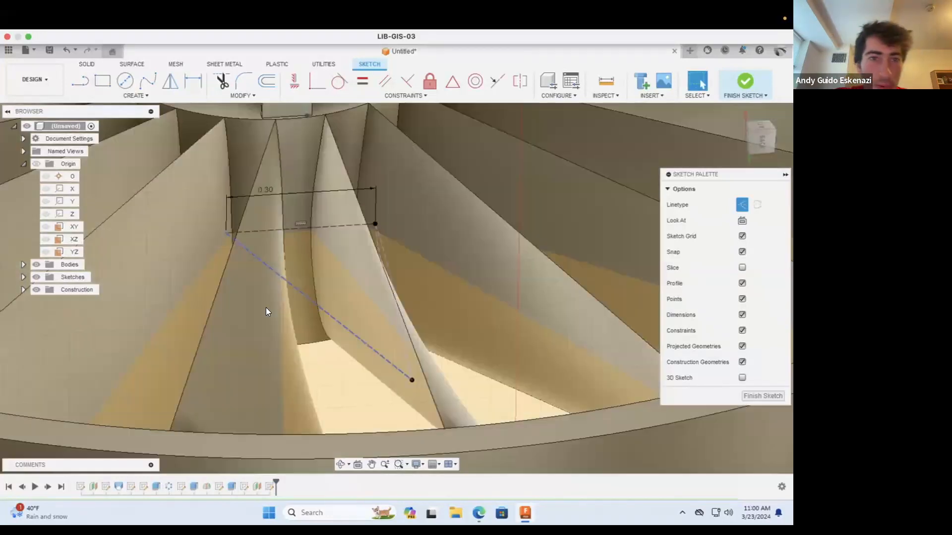
Step: Draw a solid fit-point spline between the diagonal construction line's ends, bowed slightly above it through two intermediate points
{"action": "left_click", "coordinate": [146, 81]}
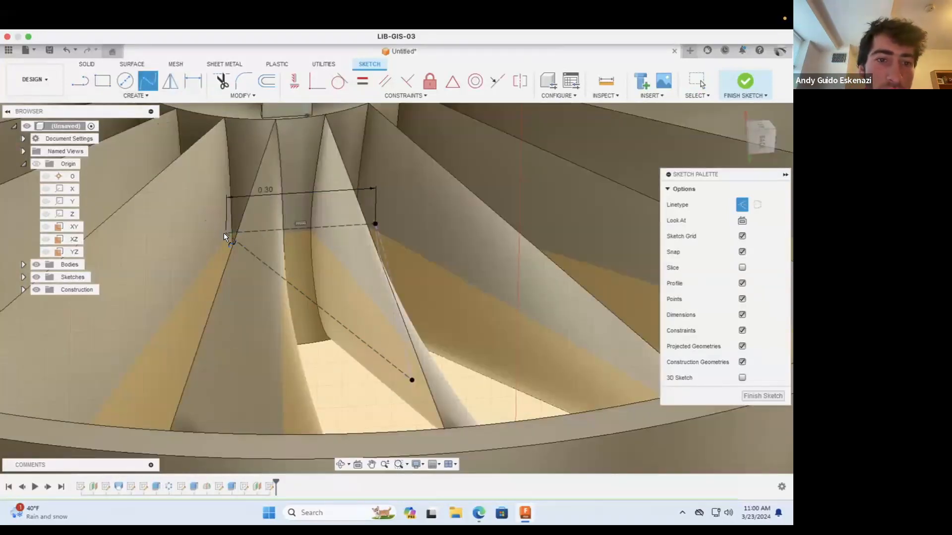
{"action": "scroll", "coordinate": [385, 302], "scroll_direction": "down", "scroll_amount": 3}
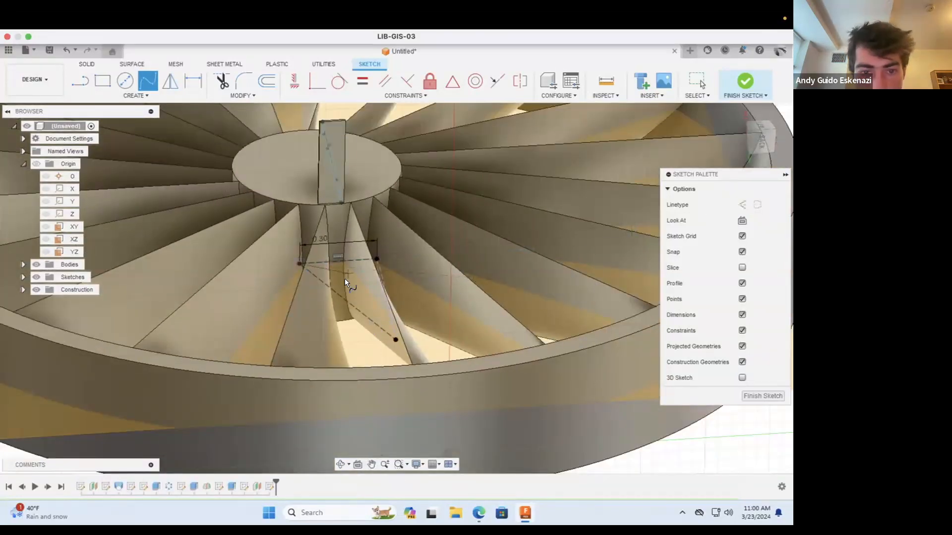
{"action": "scroll", "coordinate": [345, 282], "scroll_direction": "down", "scroll_amount": 4}
{"action": "scroll", "coordinate": [341, 280], "scroll_direction": "up", "scroll_amount": 8}
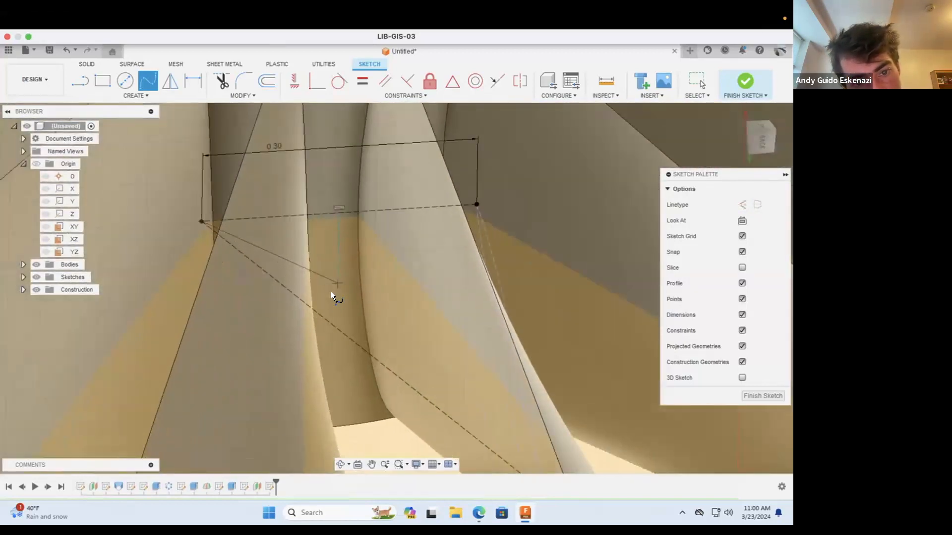
{"action": "left_click", "coordinate": [330, 300]}
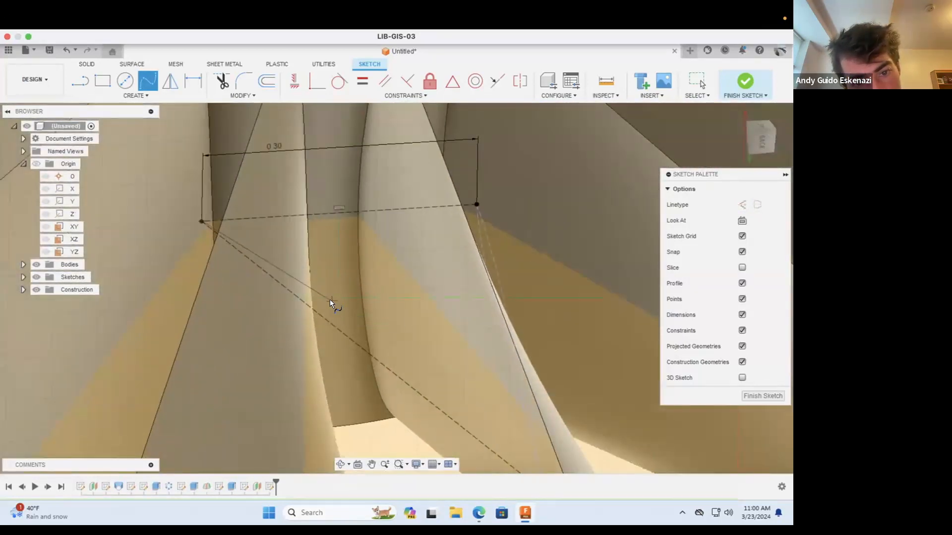
{"action": "left_click", "coordinate": [438, 390]}
{"action": "scroll", "coordinate": [457, 392], "scroll_direction": "down", "scroll_amount": 3}
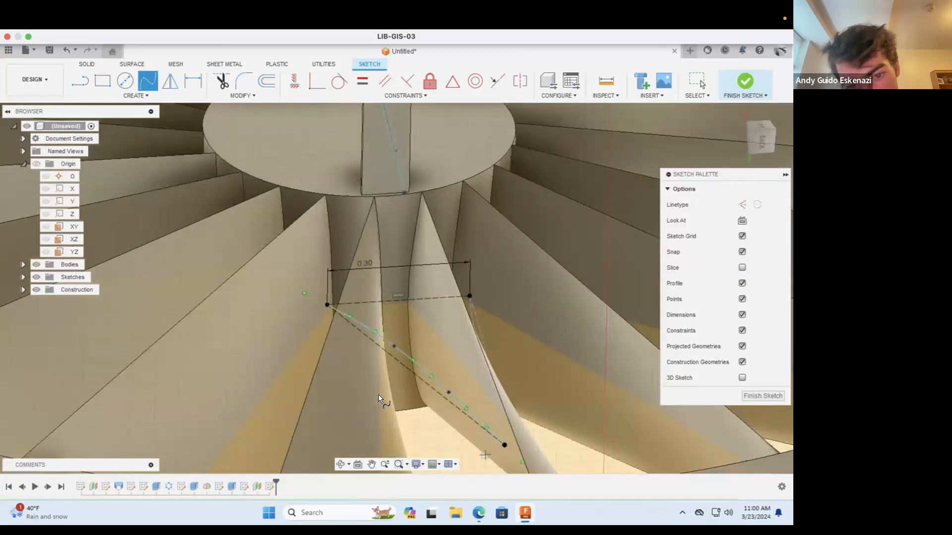
Step: Draw a second fit-point spline between the same endpoints, bowed below the diagonal through two intermediate points to close the blade profile
{"action": "left_click", "coordinate": [372, 348]}
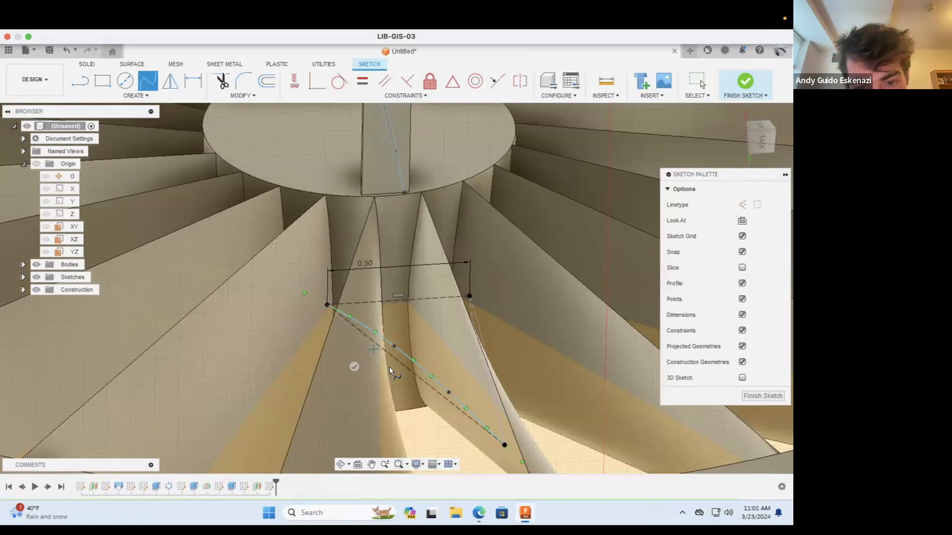
{"action": "left_click", "coordinate": [429, 394]}
{"action": "left_click", "coordinate": [503, 446]}
{"action": "left_click", "coordinate": [442, 381]}
{"action": "scroll", "coordinate": [429, 371], "scroll_direction": "up", "scroll_amount": 5}
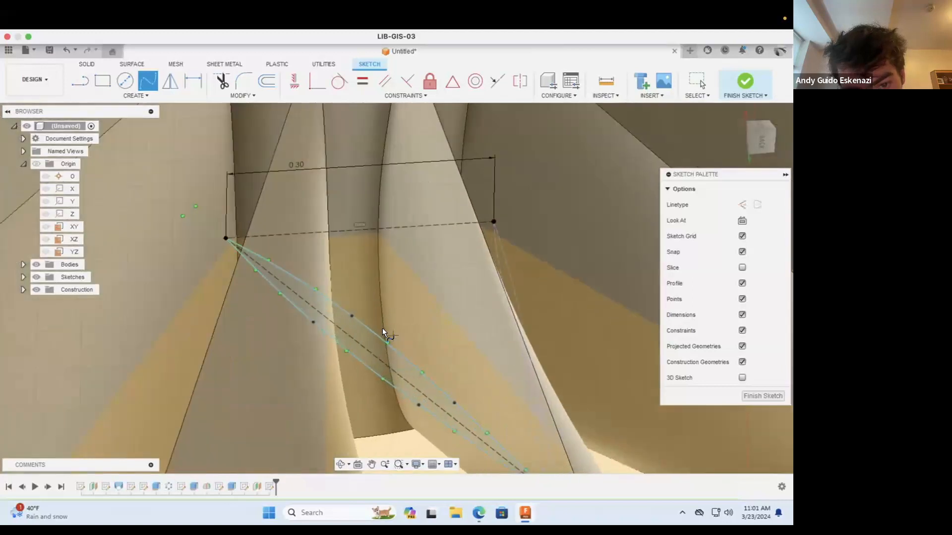
Step: Move the fit points of both splines to shape a slim airfoil, fuller toward its upper end, and finish the sketch
{"action": "left_click", "coordinate": [330, 313]}
{"action": "left_click_drag", "start_coordinate": [470, 420], "coordinate": [454, 415]}
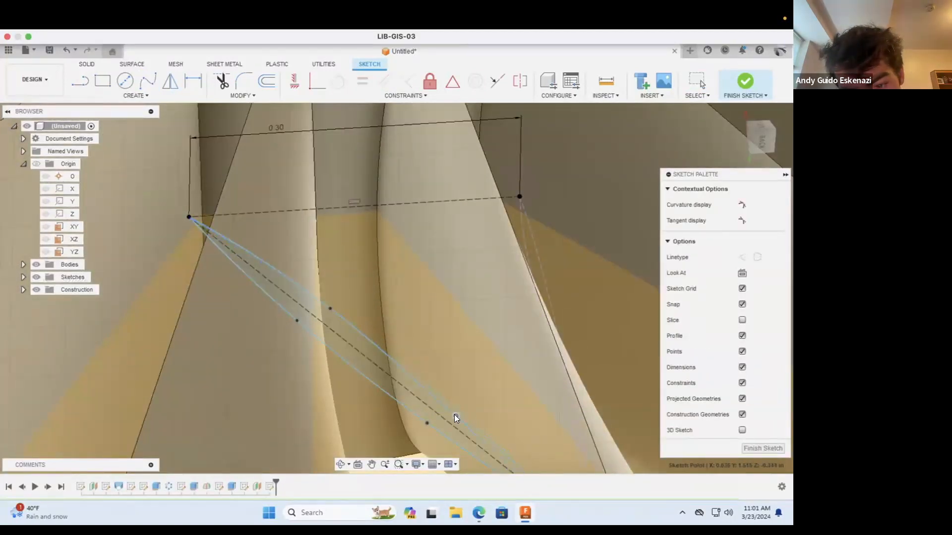
{"action": "left_click", "coordinate": [296, 319]}
{"action": "key", "text": "Escape"}
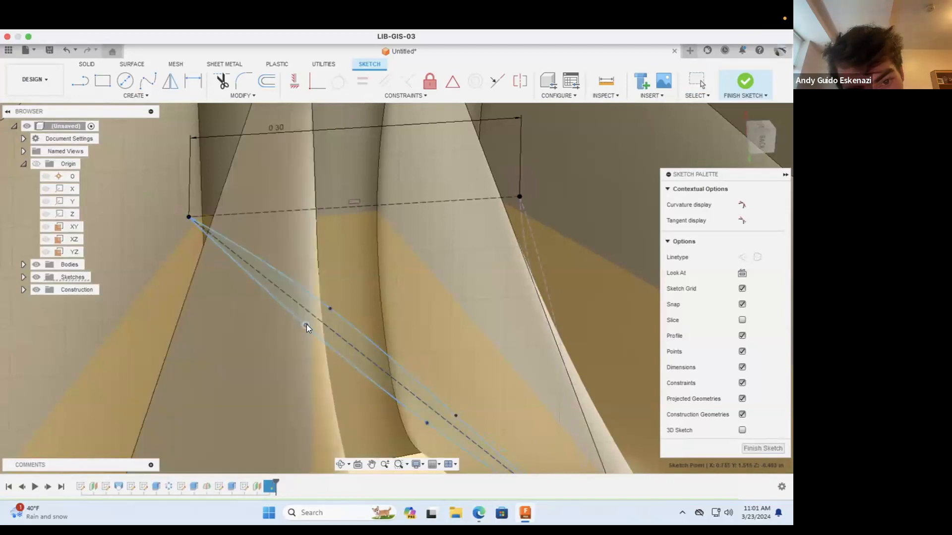
{"action": "left_click_drag", "start_coordinate": [263, 287], "coordinate": [256, 284]}
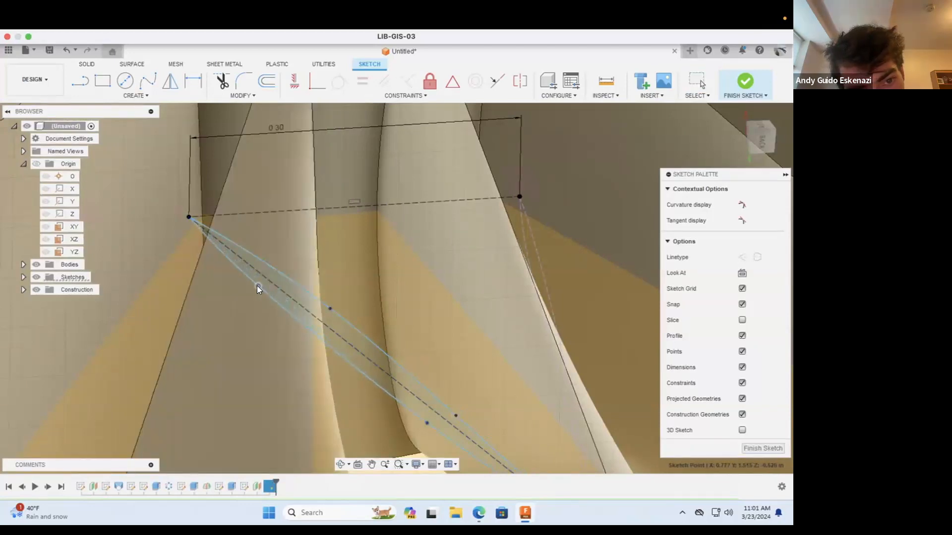
{"action": "key", "text": "Escape"}
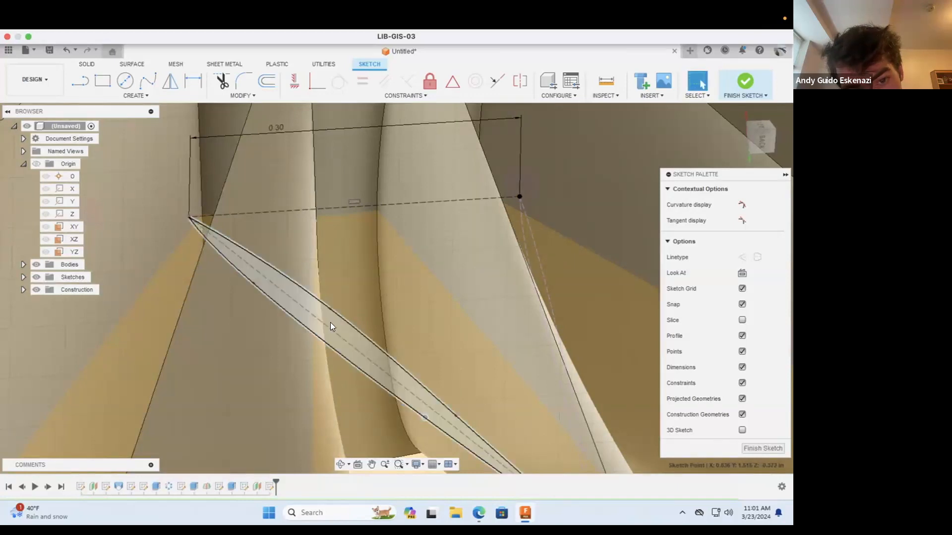
{"action": "scroll", "coordinate": [330, 324], "scroll_direction": "down", "scroll_amount": 8}
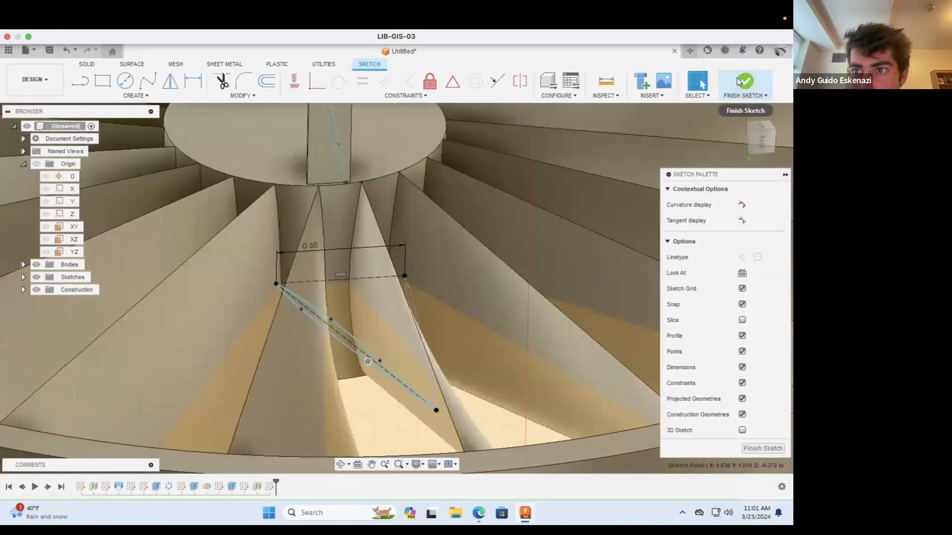
{"action": "left_click", "coordinate": [738, 76]}
Step: Try to loft a new body between the hub tab's slim spline profile and the angled profile on the offset plane
{"action": "scroll", "coordinate": [364, 364], "scroll_direction": "down", "scroll_amount": 8}
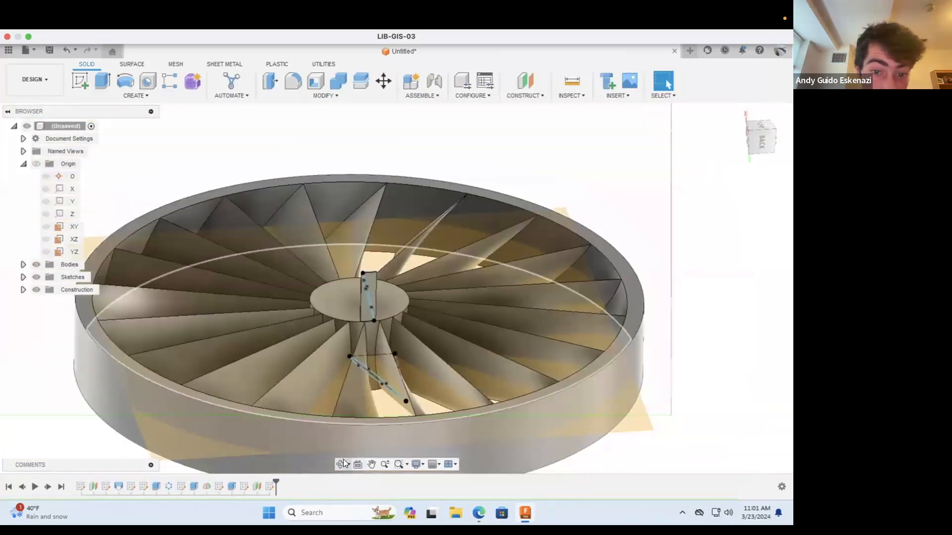
{"action": "left_click", "coordinate": [341, 464]}
{"action": "scroll", "coordinate": [388, 351], "scroll_direction": "down", "scroll_amount": 5}
{"action": "left_click_drag", "start_coordinate": [388, 392], "coordinate": [296, 346]}
{"action": "middle_click_drag", "start_coordinate": [331, 348], "coordinate": [545, 314]}
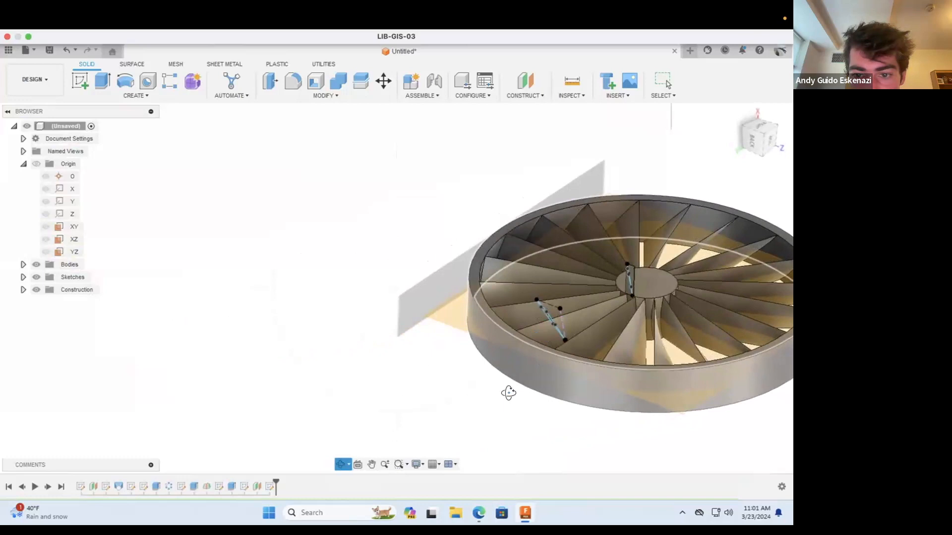
{"action": "scroll", "coordinate": [331, 379], "scroll_direction": "down", "scroll_amount": 4}
{"action": "scroll", "coordinate": [600, 282], "scroll_direction": "up", "scroll_amount": 4}
{"action": "key", "text": "Escape"}
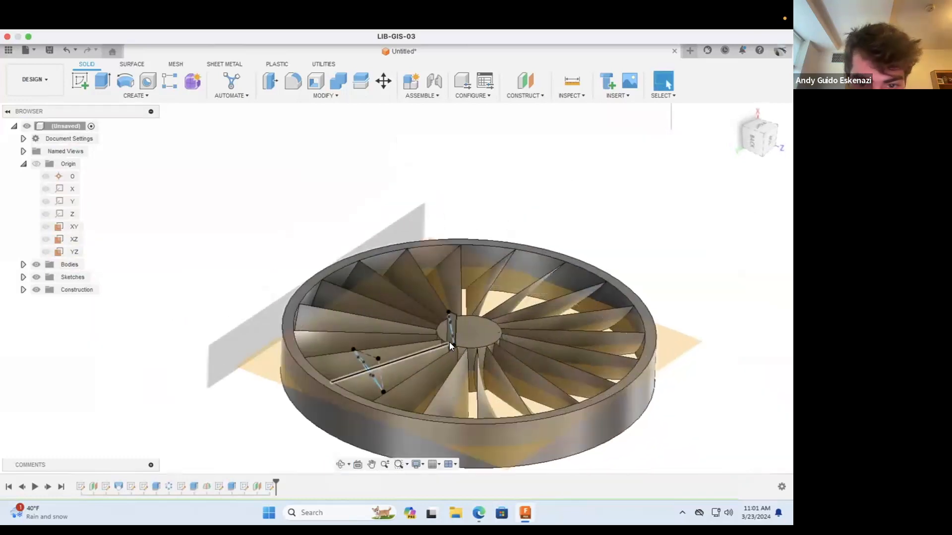
{"action": "scroll", "coordinate": [495, 357], "scroll_direction": "up", "scroll_amount": 4}
{"action": "left_click", "coordinate": [135, 95]}
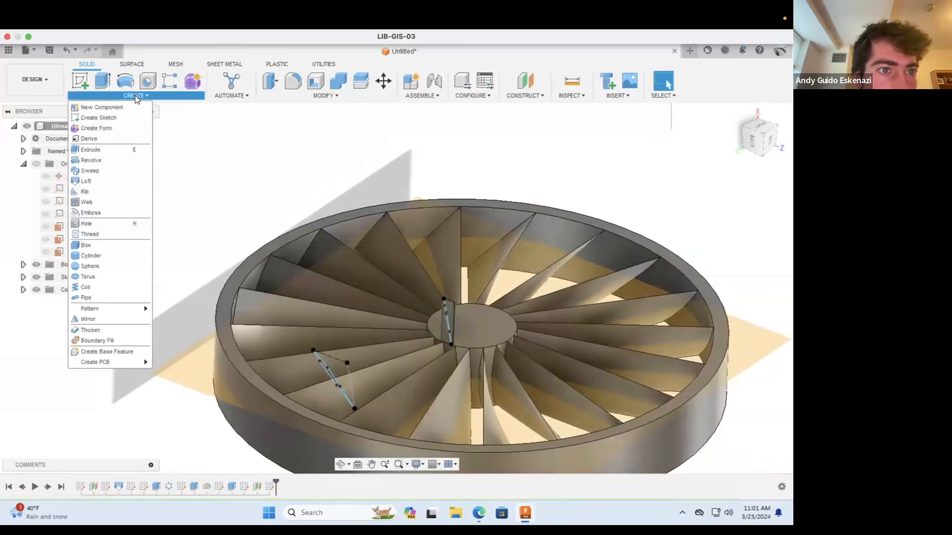
{"action": "left_click", "coordinate": [109, 149]}
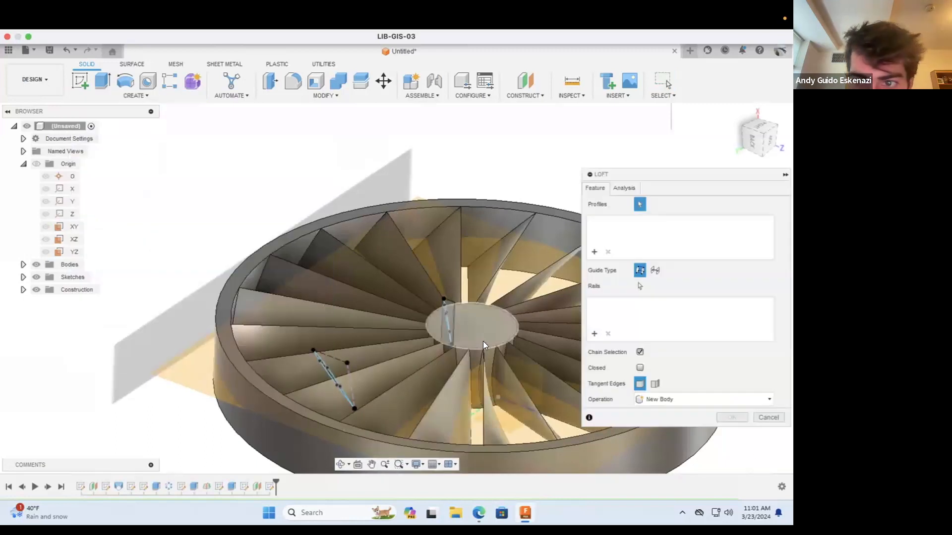
{"action": "scroll", "coordinate": [483, 341], "scroll_direction": "up", "scroll_amount": 3}
{"action": "left_click", "coordinate": [424, 312]}
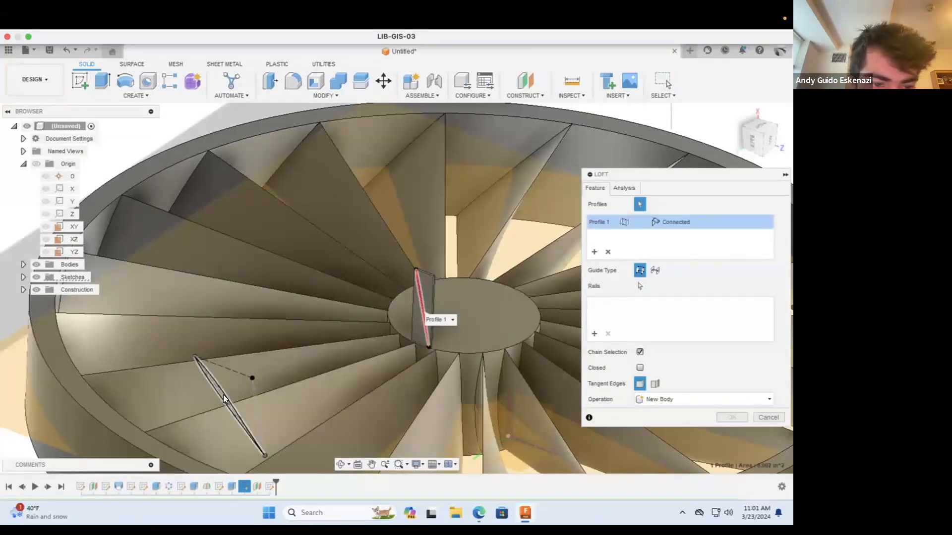
{"action": "left_click", "coordinate": [224, 395]}
{"action": "middle_click_drag", "start_coordinate": [223, 395], "coordinate": [340, 390], "text": "shift"}
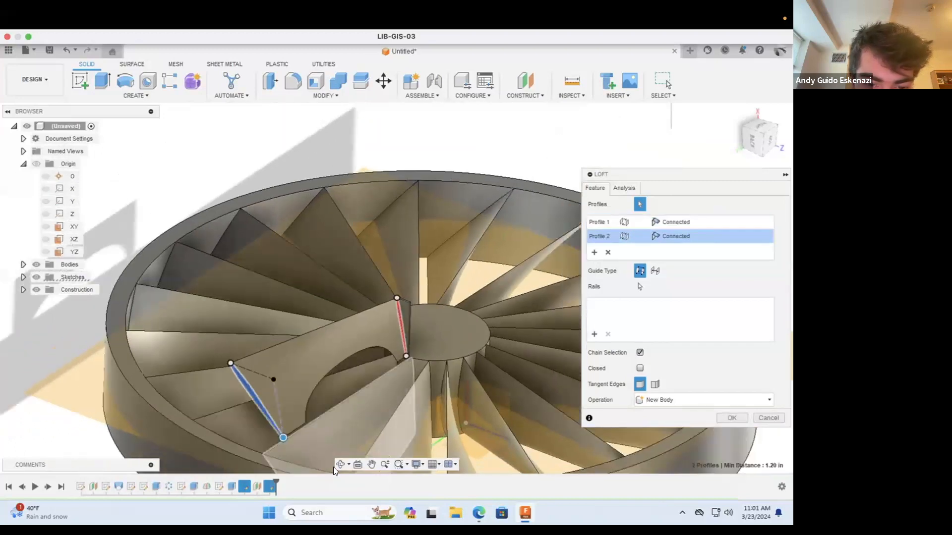
Step: Examine the loft preview between the two blade profiles from several sides, especially its lower edge, and cancel the loft
{"action": "left_click", "coordinate": [341, 464]}
{"action": "left_click_drag", "start_coordinate": [312, 401], "coordinate": [324, 378]}
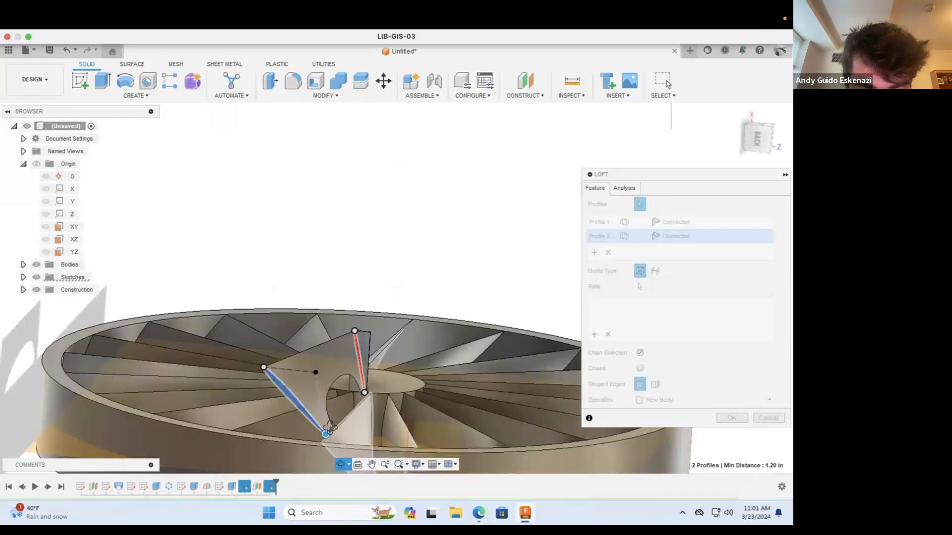
{"action": "scroll", "coordinate": [330, 427], "scroll_direction": "up", "scroll_amount": 5}
{"action": "left_click_drag", "start_coordinate": [402, 357], "coordinate": [430, 306]}
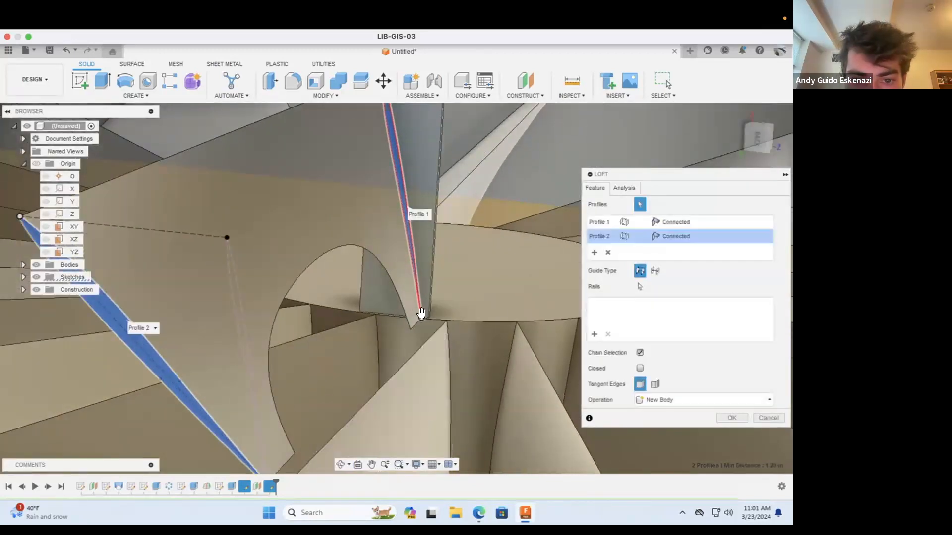
{"action": "left_click_drag", "start_coordinate": [421, 319], "coordinate": [230, 264]}
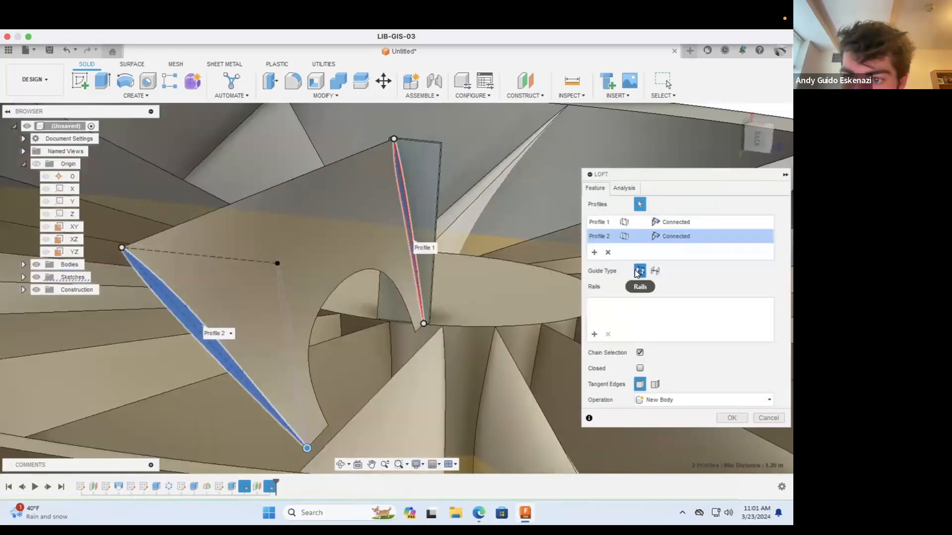
{"action": "left_click", "coordinate": [340, 465]}
{"action": "left_click_drag", "start_coordinate": [322, 327], "coordinate": [233, 356]}
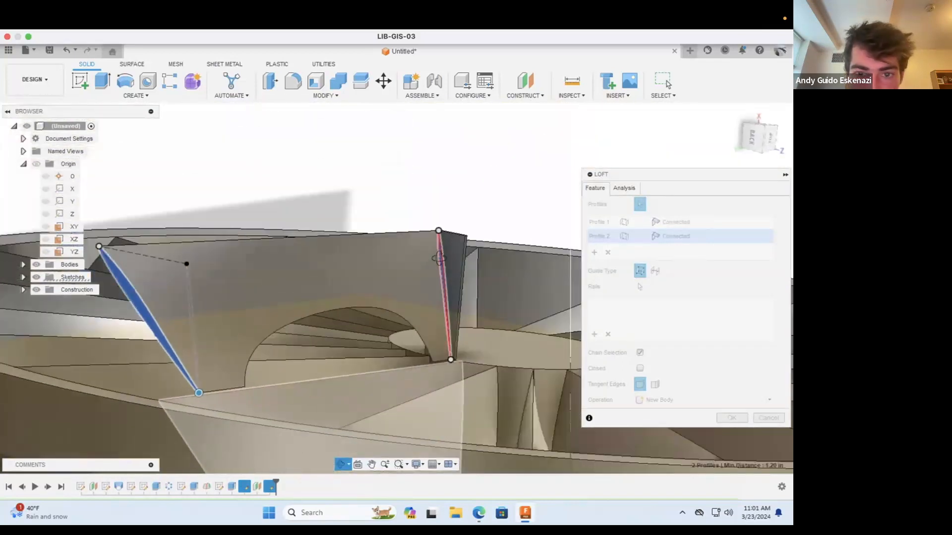
{"action": "left_click_drag", "start_coordinate": [450, 359], "coordinate": [452, 390]}
{"action": "key", "text": "Escape"}
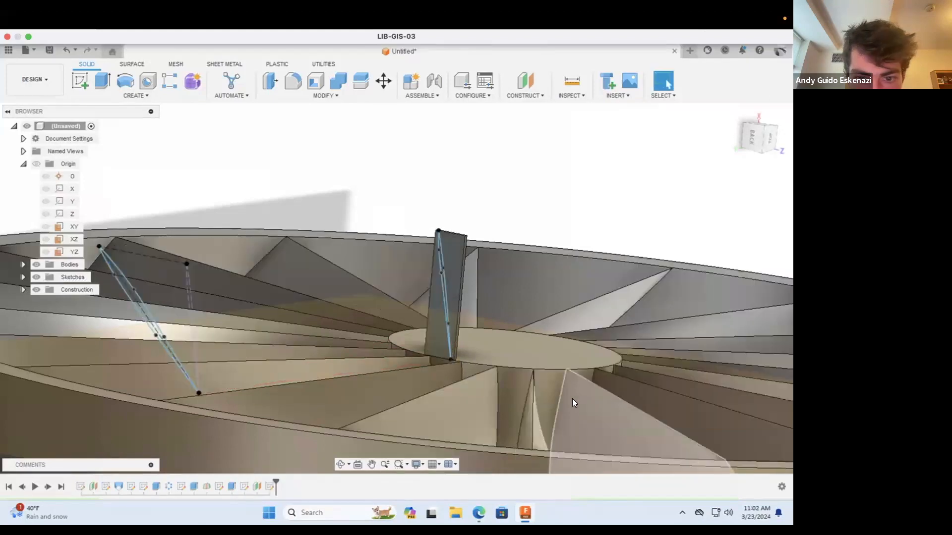
Step: Start a new sketch on the hub's flat circular face beside the tab
{"action": "scroll", "coordinate": [445, 347], "scroll_direction": "down", "scroll_amount": 4}
{"action": "scroll", "coordinate": [445, 346], "scroll_direction": "down", "scroll_amount": 3}
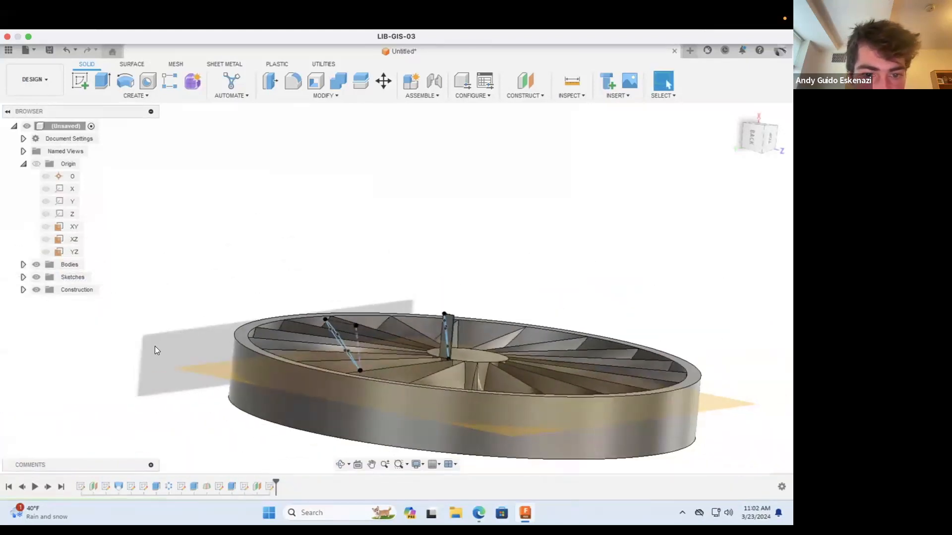
{"action": "left_click", "coordinate": [340, 464]}
{"action": "left_click_drag", "start_coordinate": [455, 278], "coordinate": [457, 344]}
{"action": "scroll", "coordinate": [457, 344], "scroll_direction": "up", "scroll_amount": 3}
{"action": "left_click", "coordinate": [79, 81]}
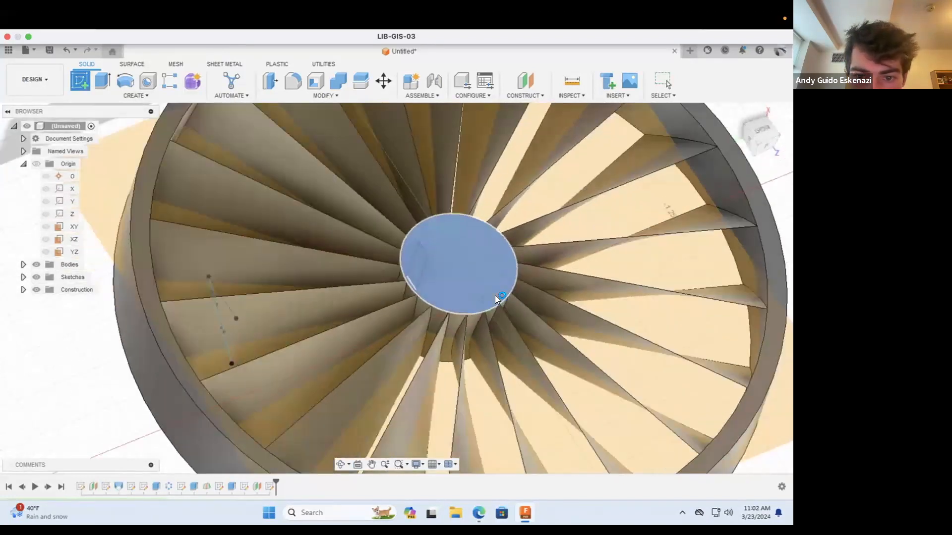
{"action": "left_click", "coordinate": [495, 295]}
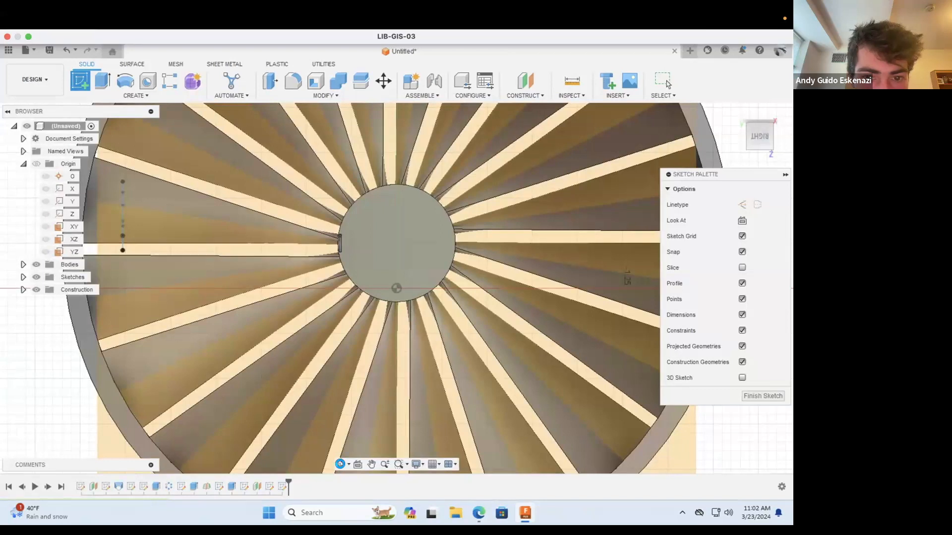
Step: Project the lower end point of the hub tab's spline profile into the sketch, keeping the projection link
{"action": "left_click", "coordinate": [341, 464]}
{"action": "mouse_move", "coordinate": [347, 356]}
{"action": "left_mouse_down"}
{"action": "mouse_move", "coordinate": [329, 351]}
{"action": "mouse_move", "coordinate": [379, 315]}
{"action": "mouse_move", "coordinate": [270, 287]}
{"action": "left_mouse_up"}
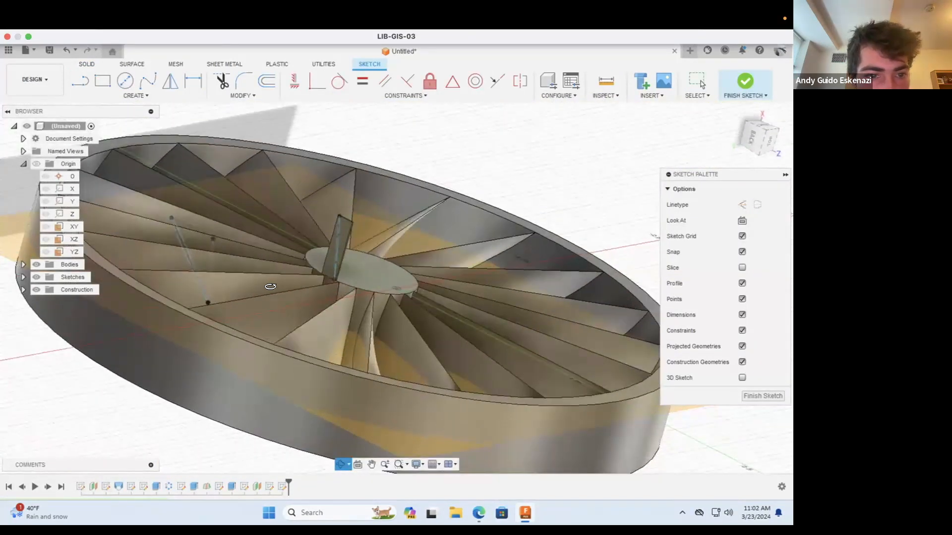
{"action": "scroll", "coordinate": [270, 287], "scroll_direction": "down", "scroll_amount": 3}
{"action": "scroll", "coordinate": [234, 289], "scroll_direction": "up", "scroll_amount": 7}
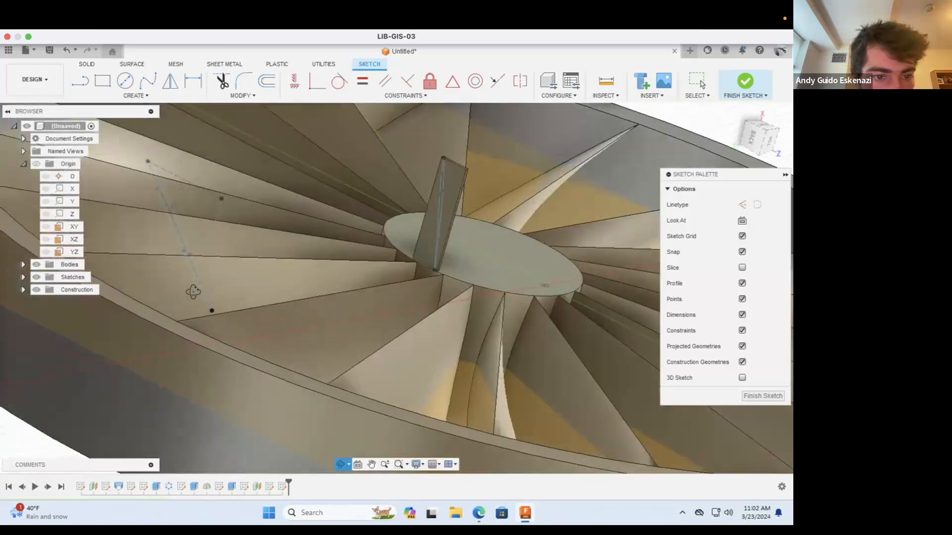
{"action": "left_click", "coordinate": [77, 83]}
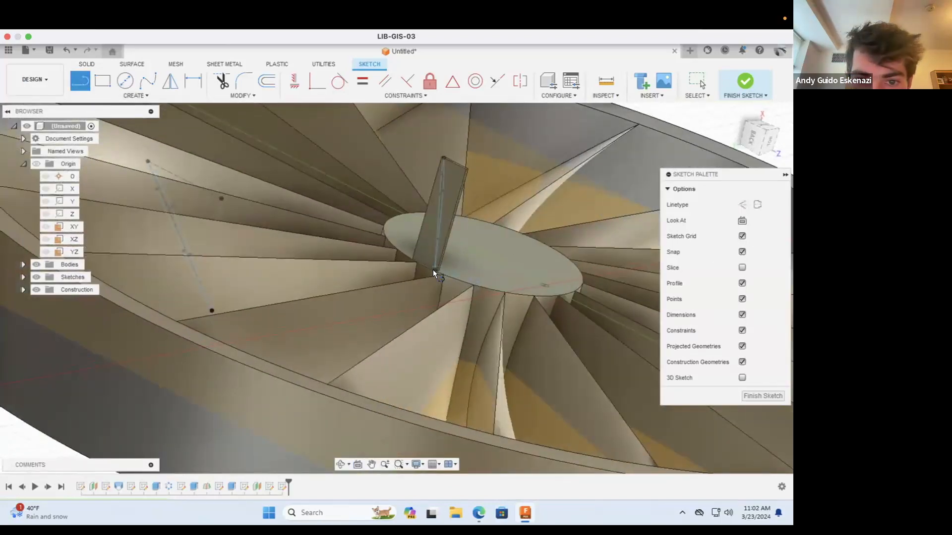
{"action": "scroll", "coordinate": [433, 270], "scroll_direction": "up", "scroll_amount": 6}
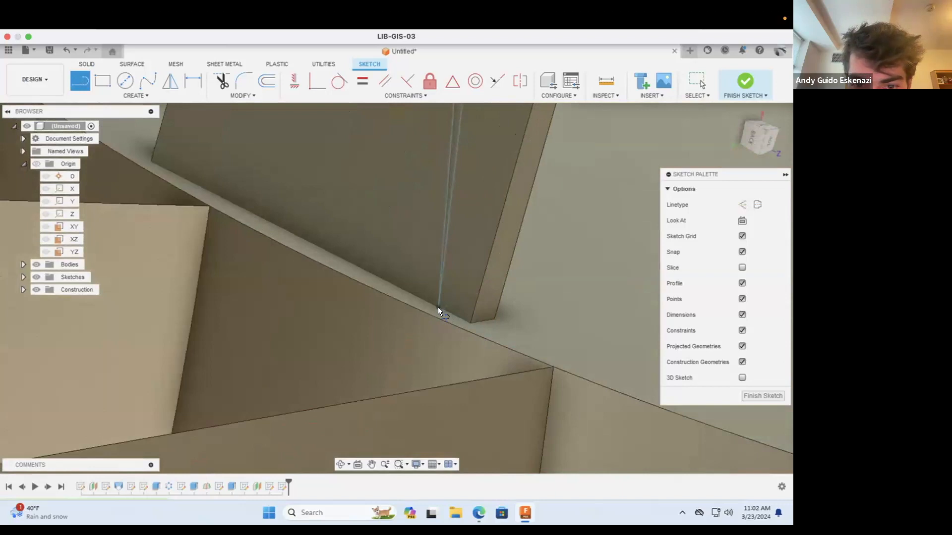
{"action": "scroll", "coordinate": [432, 291], "scroll_direction": "up", "scroll_amount": 5}
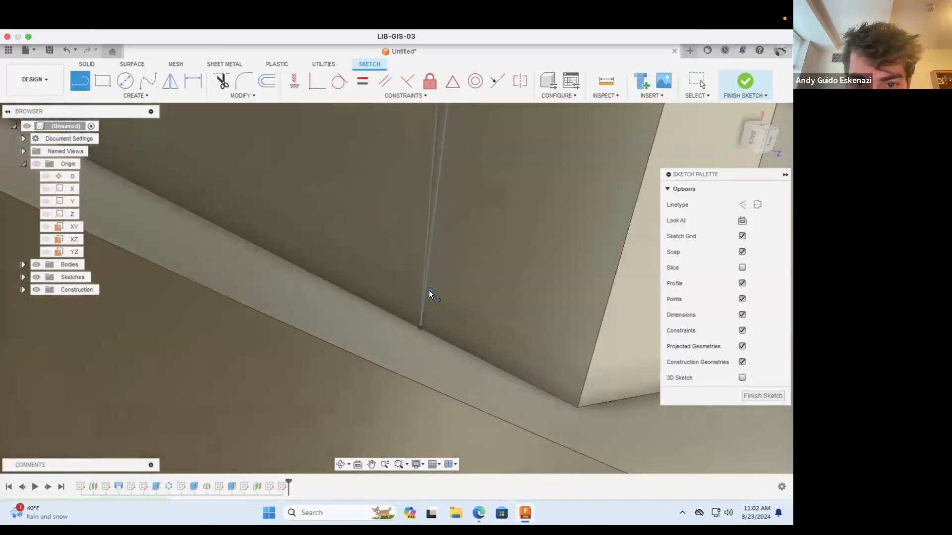
{"action": "left_click", "coordinate": [127, 94]}
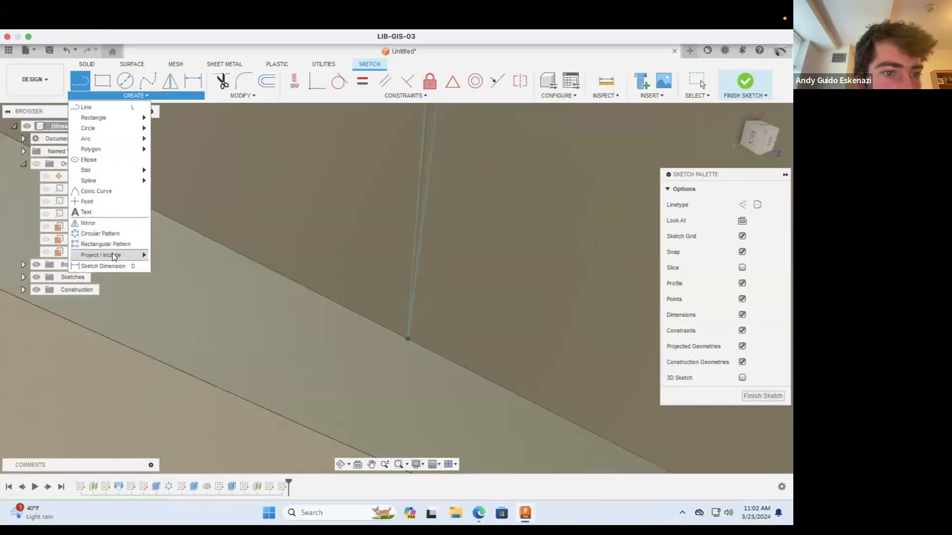
{"action": "mouse_move", "coordinate": [111, 254]}
{"action": "left_click", "coordinate": [178, 256]}
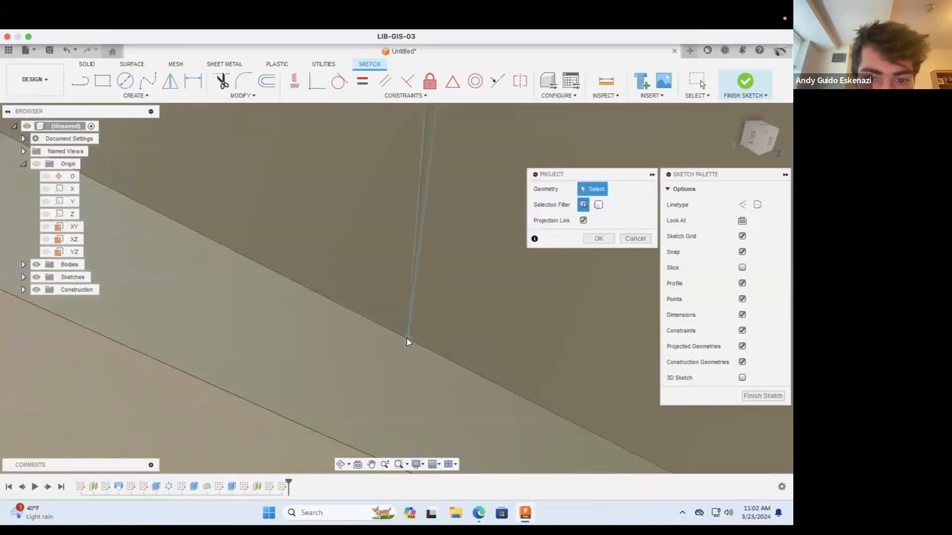
{"action": "left_click", "coordinate": [407, 338]}
{"action": "scroll", "coordinate": [461, 304], "scroll_direction": "down", "scroll_amount": 8}
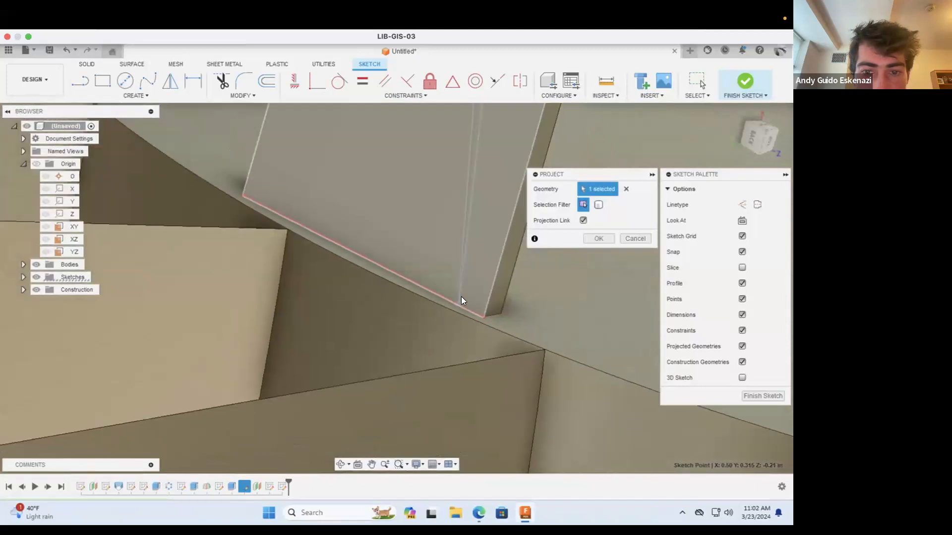
{"action": "scroll", "coordinate": [461, 297], "scroll_direction": "down", "scroll_amount": 10}
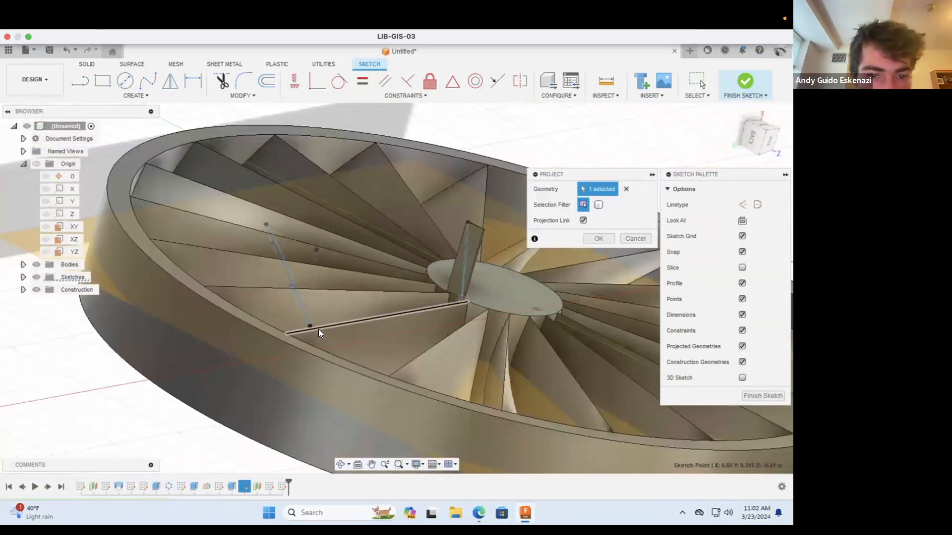
{"action": "left_click", "coordinate": [598, 237]}
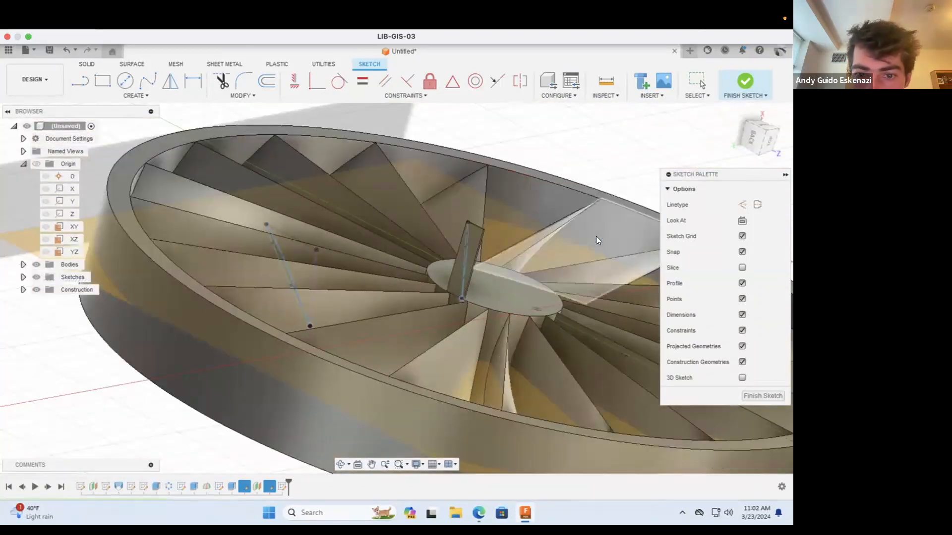
Step: Draw a straight line from the angled profile's lower end point to the projected point at the hub tab, and finish the sketch
{"action": "left_click", "coordinate": [77, 80]}
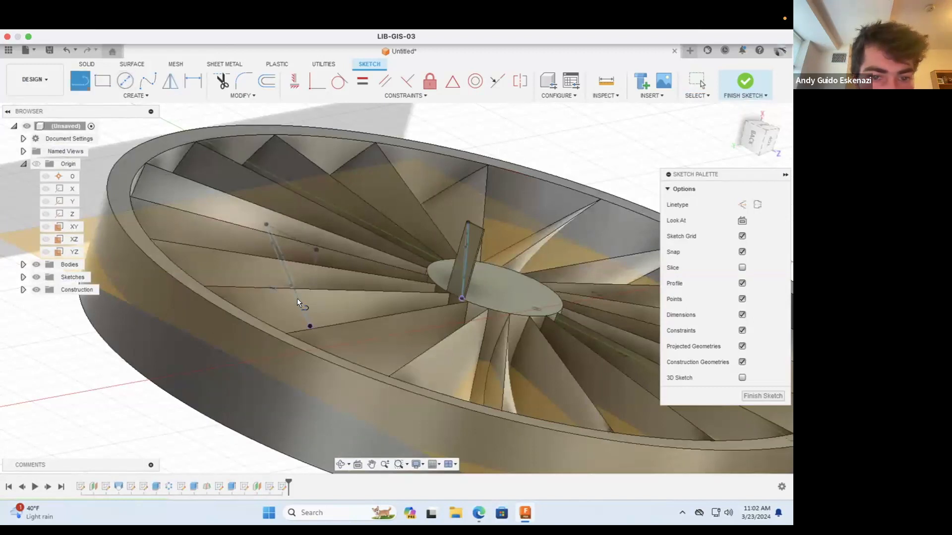
{"action": "left_click", "coordinate": [308, 325]}
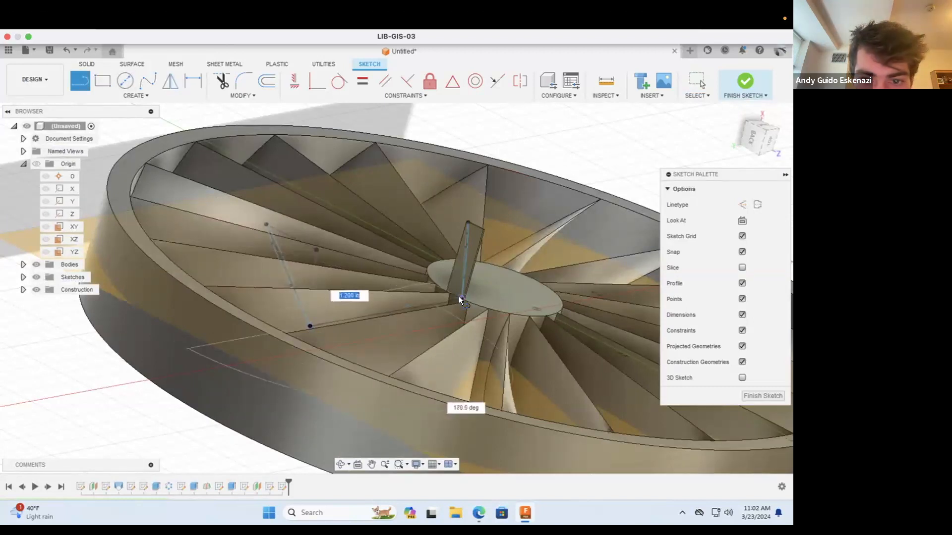
{"action": "scroll", "coordinate": [460, 295], "scroll_direction": "up", "scroll_amount": 10}
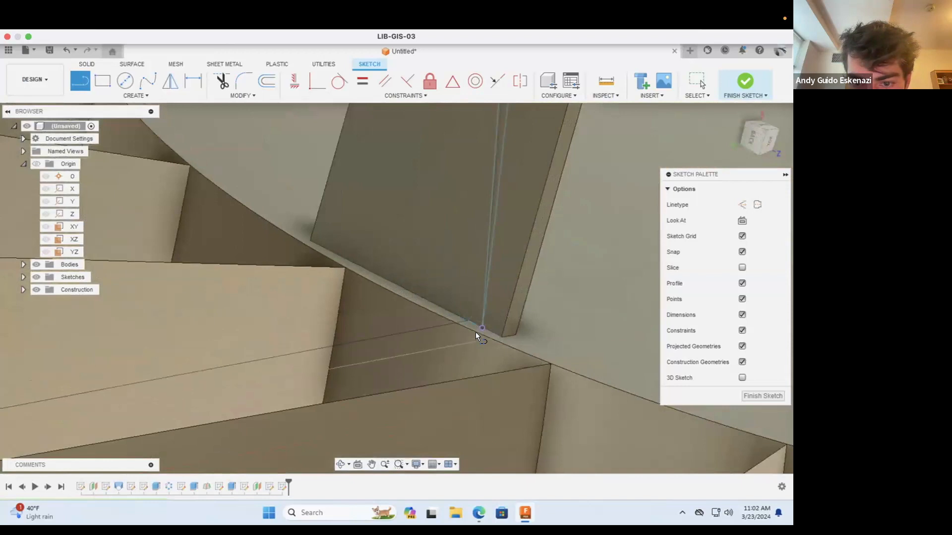
{"action": "left_click", "coordinate": [480, 327]}
{"action": "key", "text": "Escape"}
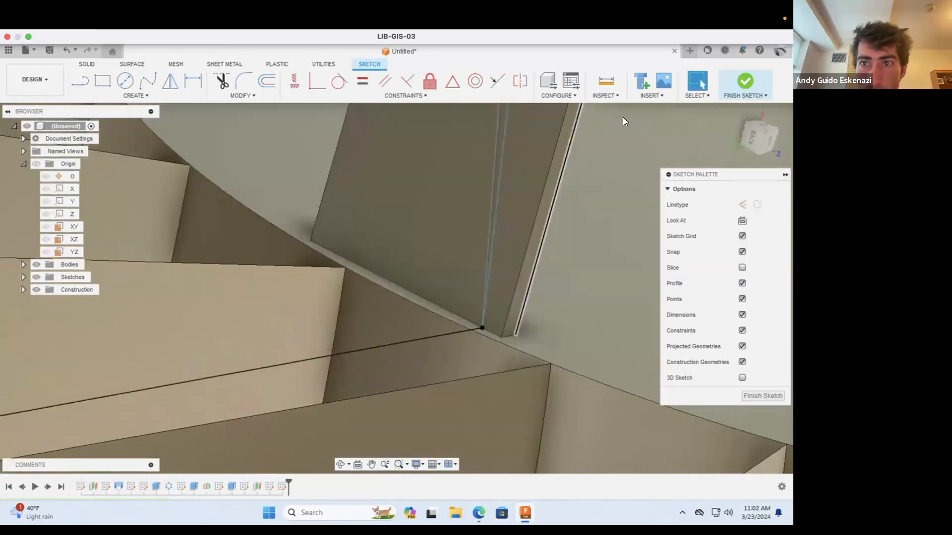
{"action": "left_click", "coordinate": [741, 81]}
{"action": "scroll", "coordinate": [628, 221], "scroll_direction": "down", "scroll_amount": 10}
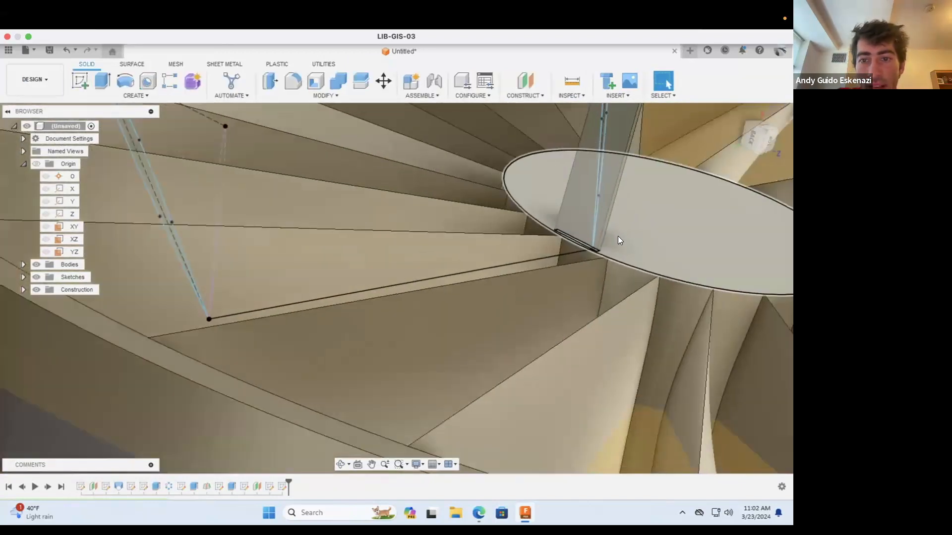
{"action": "scroll", "coordinate": [203, 372], "scroll_direction": "down", "scroll_amount": 5}
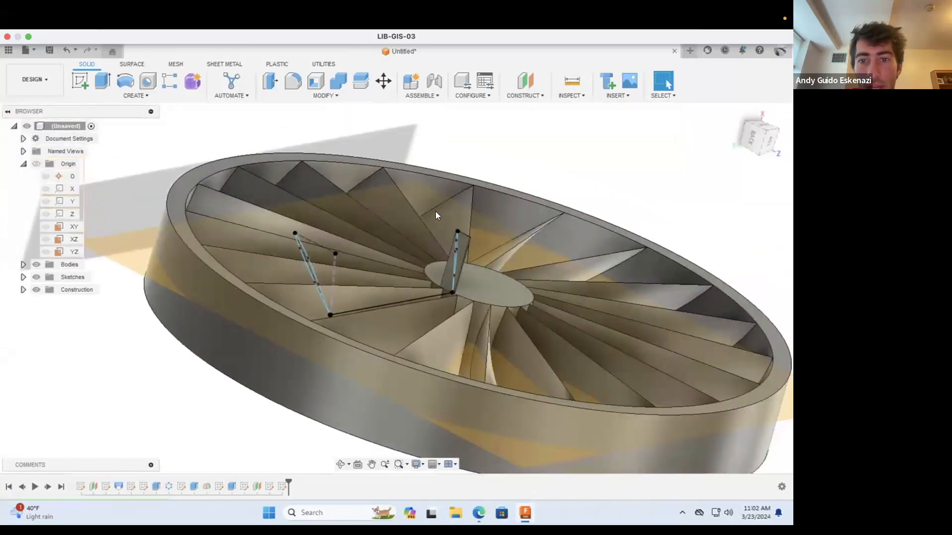
Step: Start a loft between the hub tab's spline profile and the angled profile, using the straight line between their lower ends as a rail
{"action": "scroll", "coordinate": [406, 222], "scroll_direction": "up", "scroll_amount": 1}
{"action": "left_click", "coordinate": [343, 466]}
{"action": "mouse_move", "coordinate": [358, 287]}
{"action": "left_mouse_down"}
{"action": "mouse_move", "coordinate": [381, 272]}
{"action": "mouse_move", "coordinate": [363, 295]}
{"action": "mouse_move", "coordinate": [360, 282]}
{"action": "left_mouse_up"}
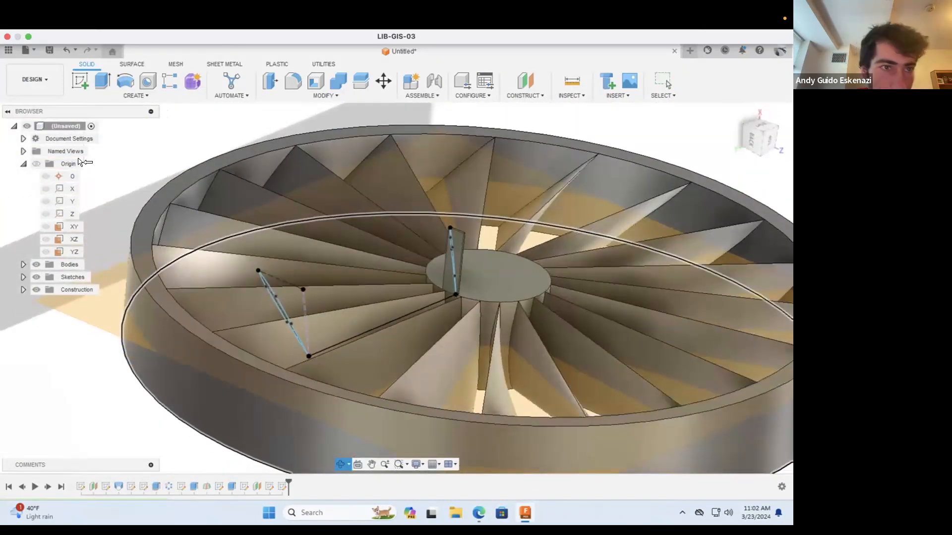
{"action": "key", "text": "Escape"}
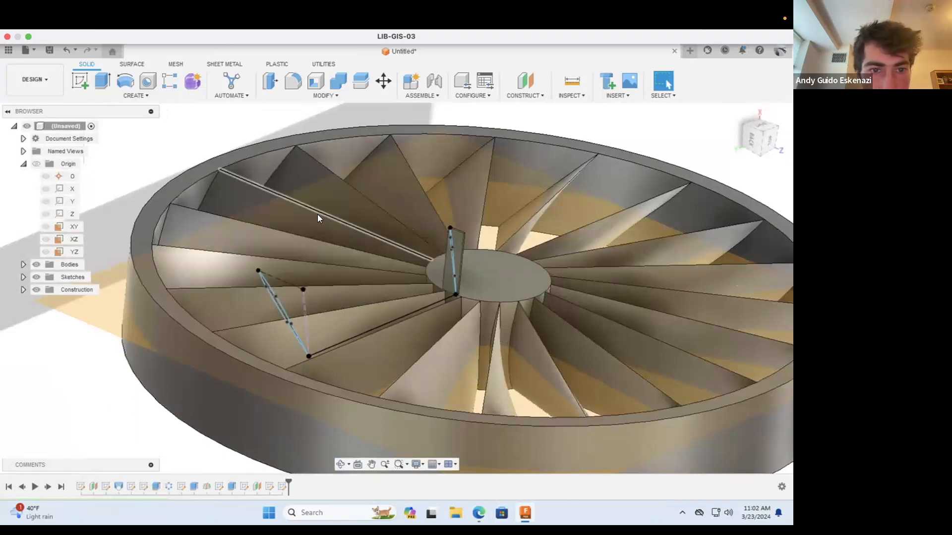
{"action": "left_click", "coordinate": [136, 96]}
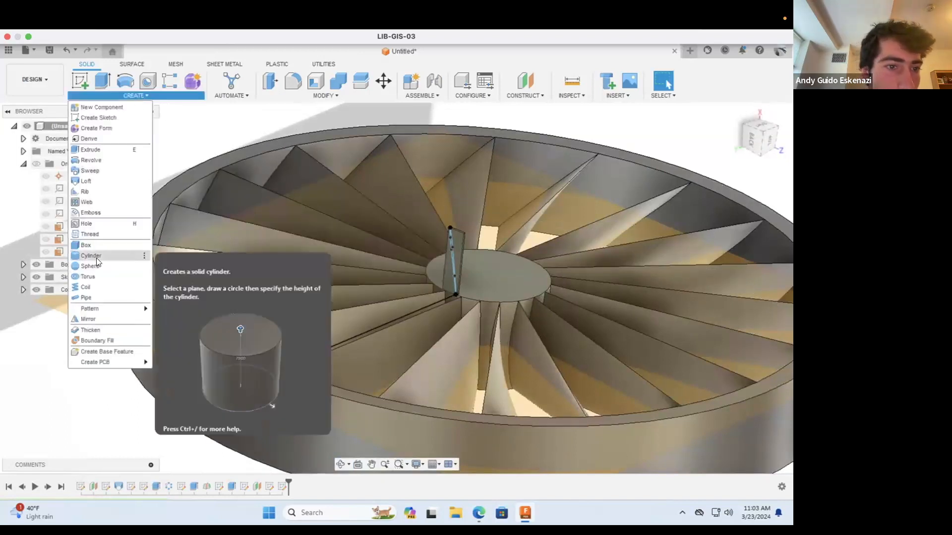
{"action": "left_click", "coordinate": [96, 182]}
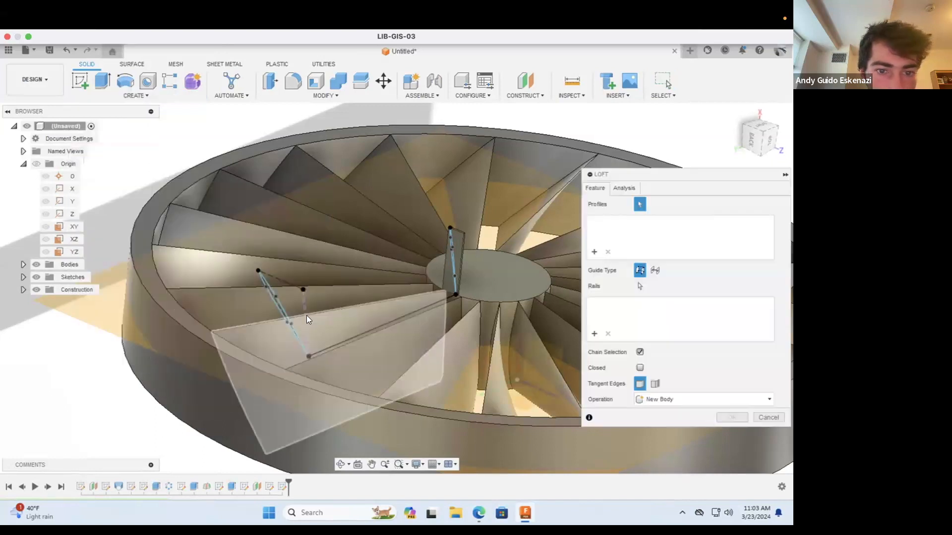
{"action": "left_click", "coordinate": [453, 259]}
{"action": "left_click", "coordinate": [282, 309]}
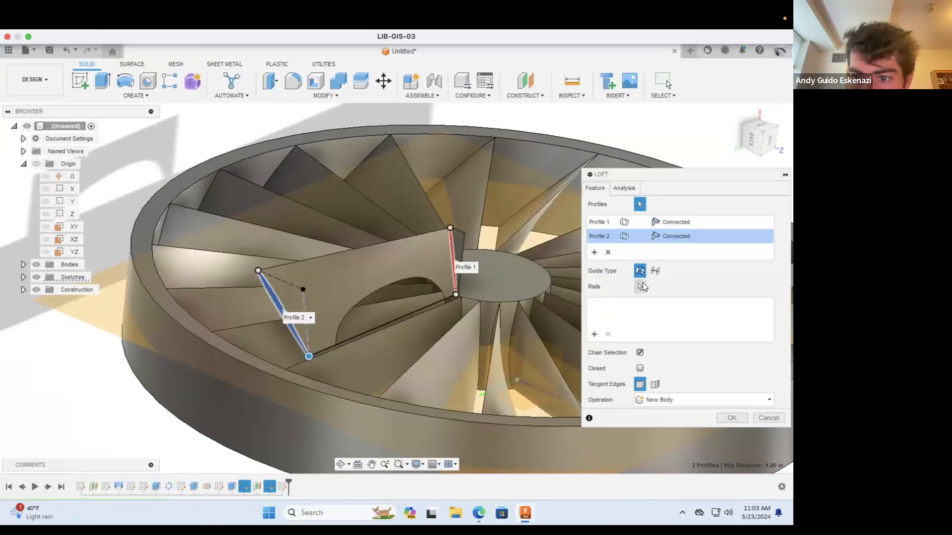
{"action": "left_click", "coordinate": [639, 287]}
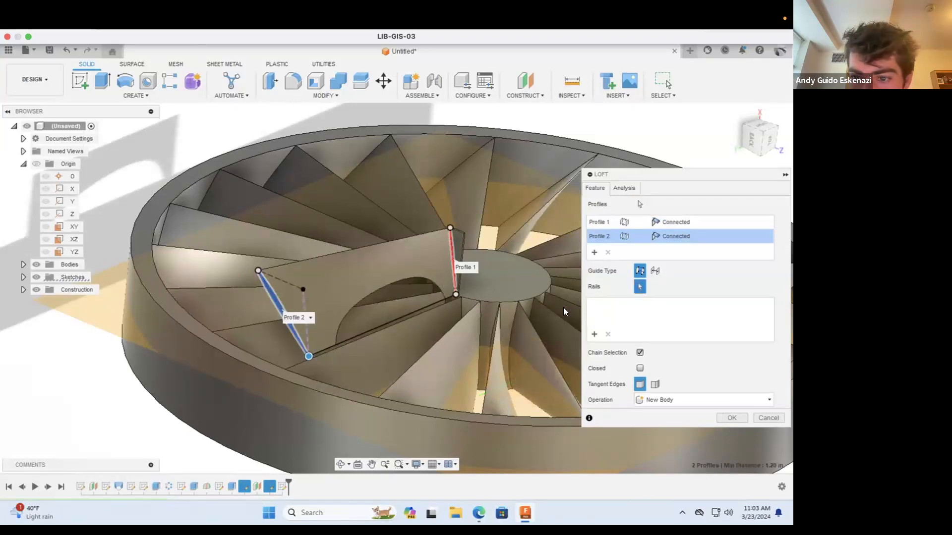
{"action": "left_click", "coordinate": [432, 304]}
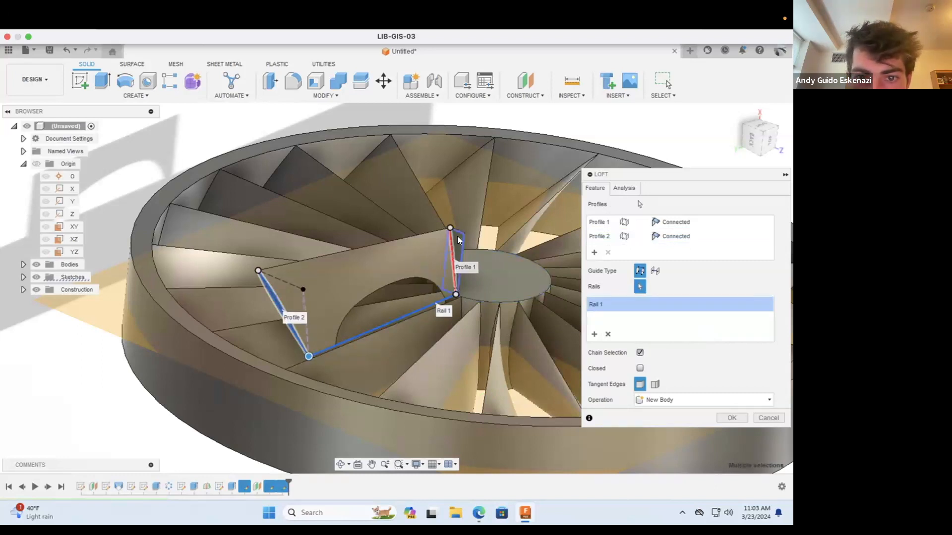
{"action": "mouse_move", "coordinate": [451, 230]}
{"action": "left_mouse_down"}
{"action": "mouse_move", "coordinate": [455, 254]}
{"action": "mouse_move", "coordinate": [447, 220]}
{"action": "left_mouse_up"}
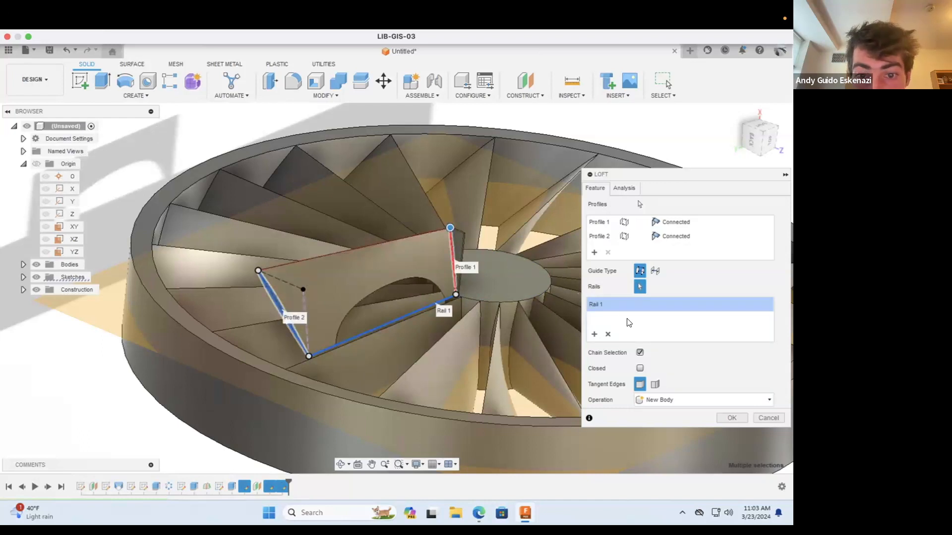
Step: Set the loft's operation to Join, enable Closed, and create the blade
{"action": "scroll", "coordinate": [365, 332], "scroll_direction": "up", "scroll_amount": 2}
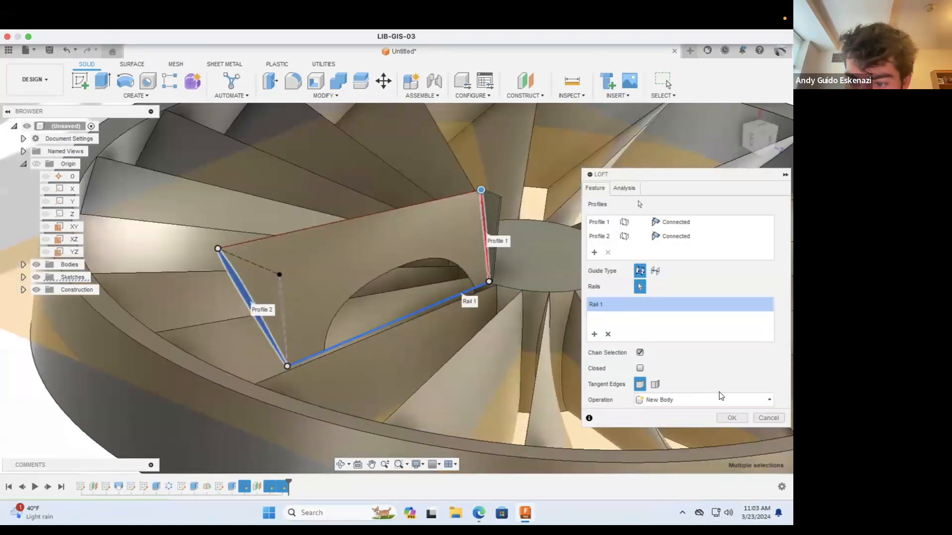
{"action": "left_click", "coordinate": [665, 400]}
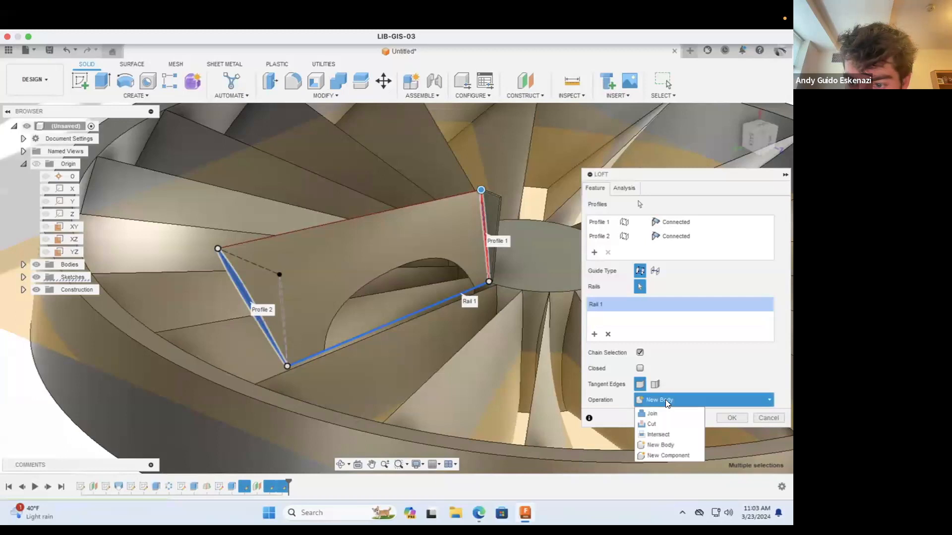
{"action": "left_click", "coordinate": [665, 414]}
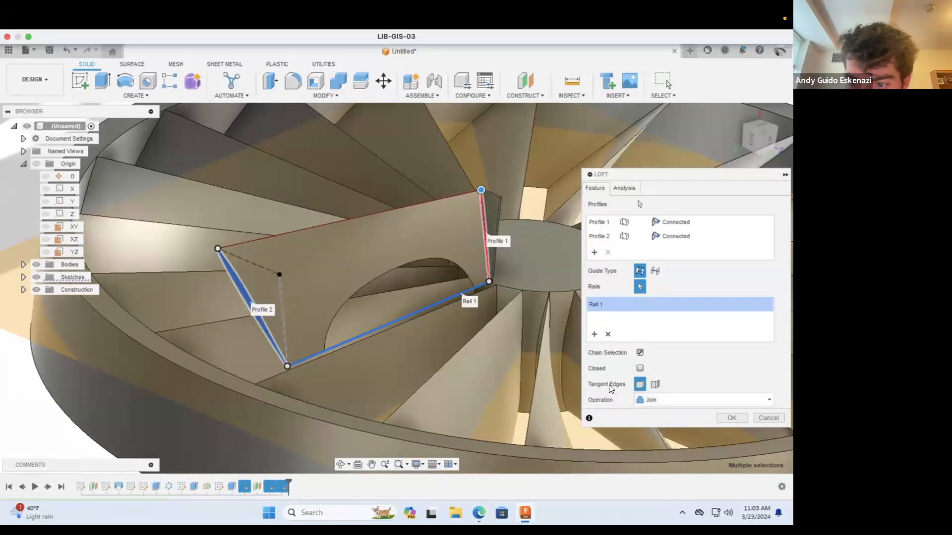
{"action": "left_click", "coordinate": [655, 384]}
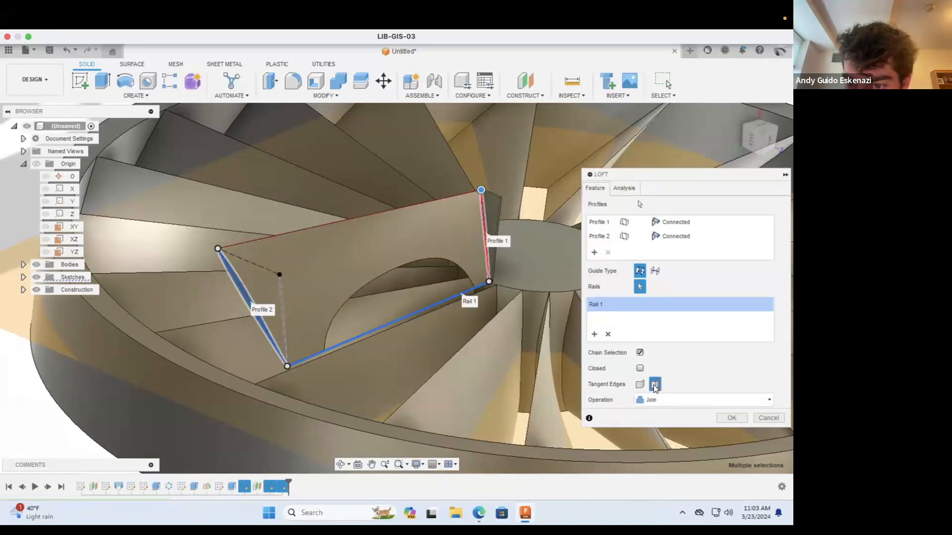
{"action": "left_click", "coordinate": [638, 386]}
{"action": "left_click", "coordinate": [640, 369]}
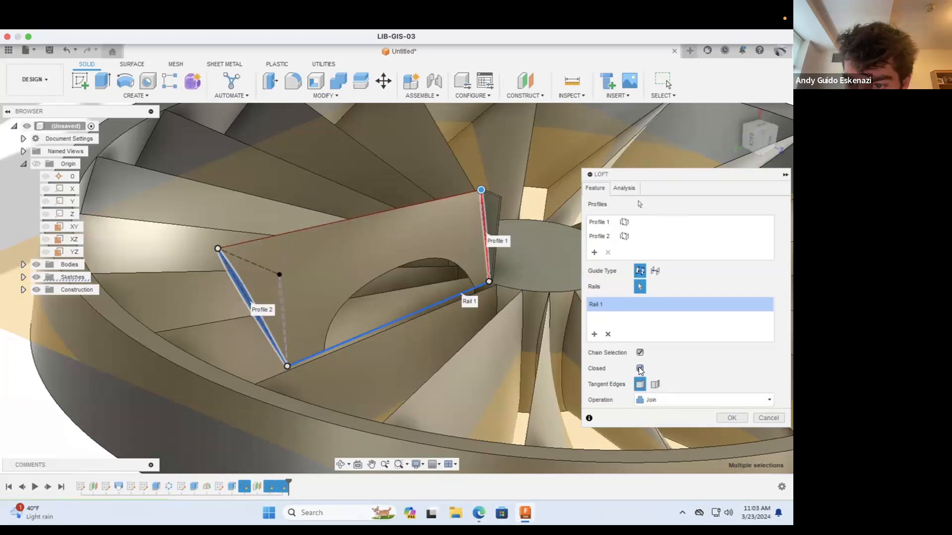
{"action": "left_click", "coordinate": [639, 369]}
{"action": "left_click", "coordinate": [639, 369]}
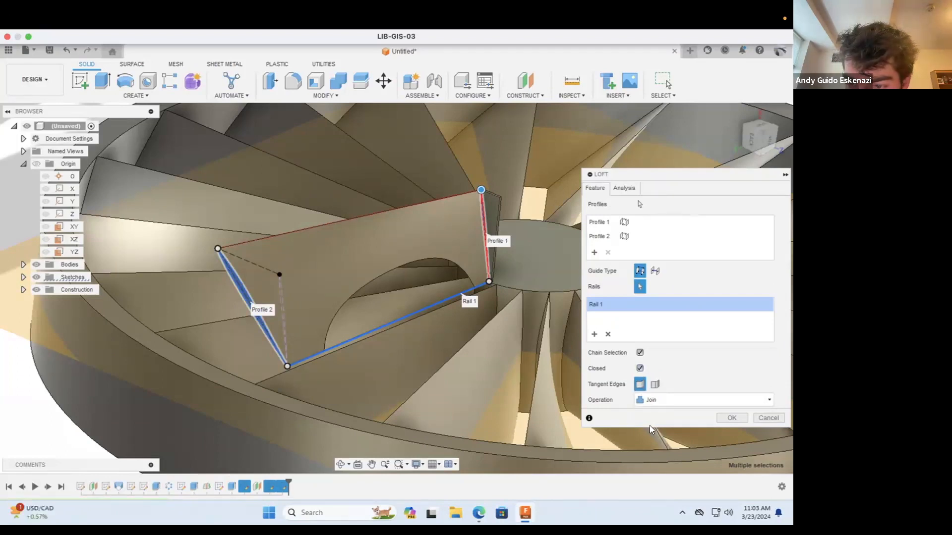
{"action": "left_click", "coordinate": [732, 418]}
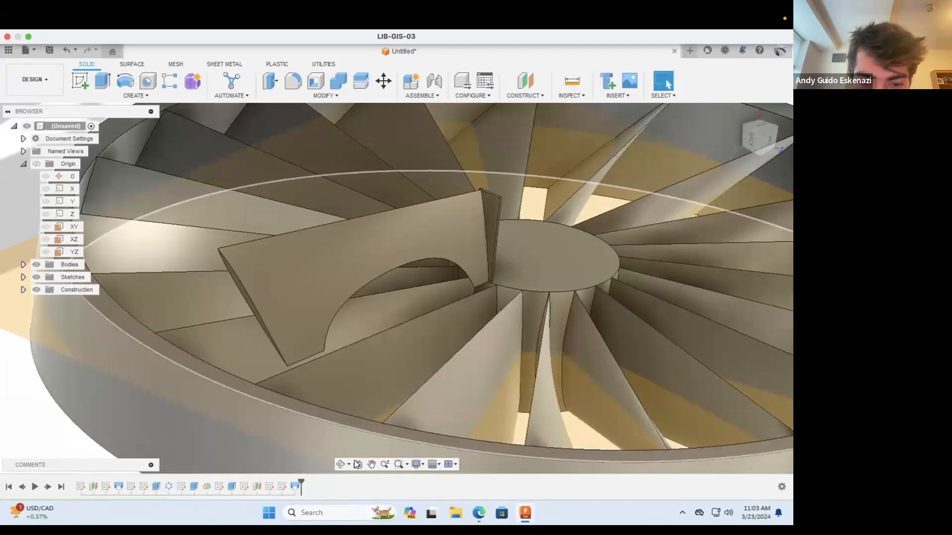
Step: Inspect the lofted blade's lower edge and reopen the hub tab's spline-profile sketch for editing
{"action": "left_click", "coordinate": [340, 464]}
{"action": "left_click_drag", "start_coordinate": [329, 336], "coordinate": [360, 330]}
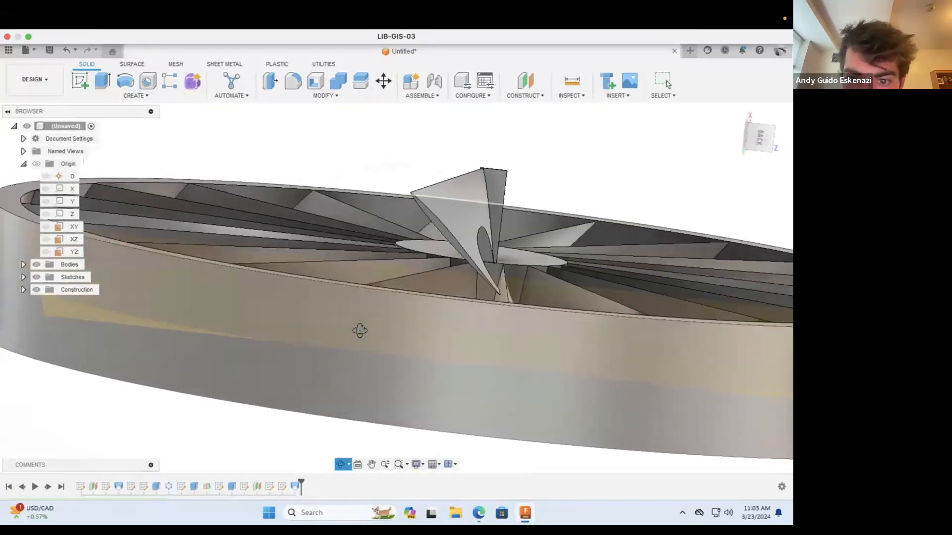
{"action": "left_click_drag", "start_coordinate": [423, 274], "coordinate": [397, 282]}
{"action": "mouse_move", "coordinate": [397, 281]}
{"action": "middle_mouse_down", "text": "shift"}
{"action": "mouse_move", "coordinate": [397, 293]}
{"action": "mouse_move", "coordinate": [411, 294]}
{"action": "middle_mouse_up", "text": "shift"}
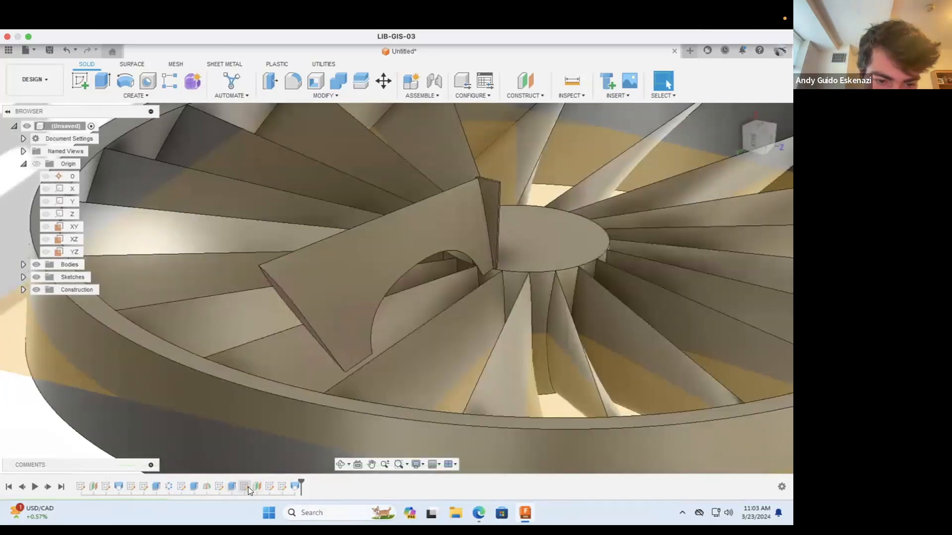
{"action": "left_click", "coordinate": [282, 486]}
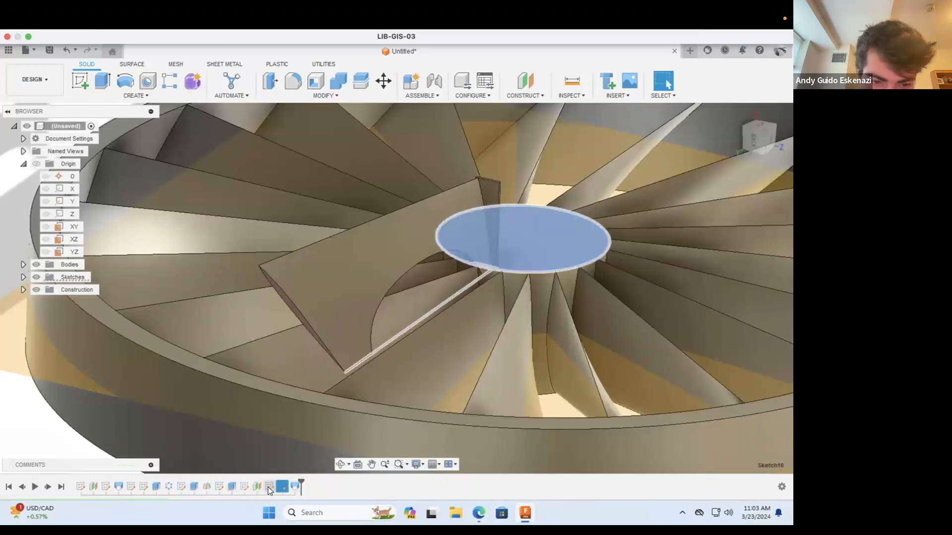
{"action": "left_click", "coordinate": [267, 487]}
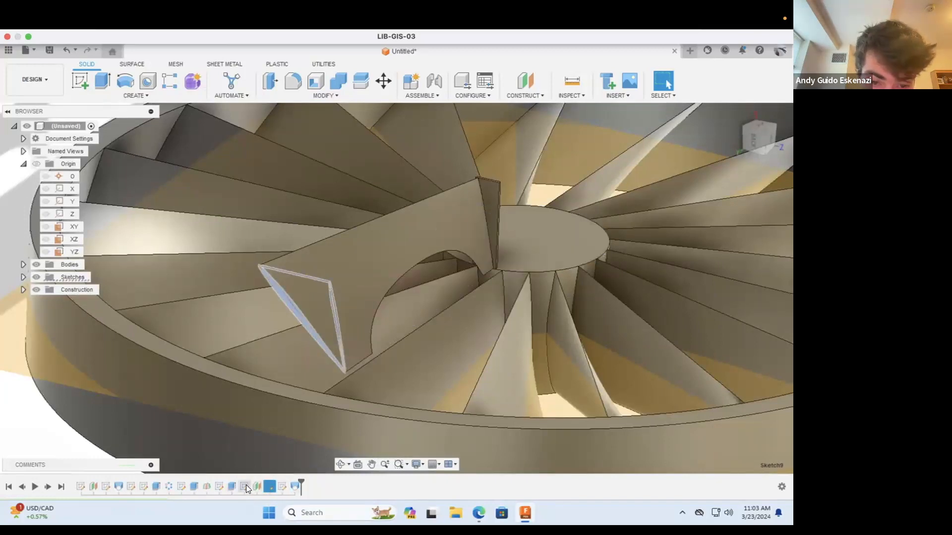
{"action": "left_click", "coordinate": [245, 485]}
{"action": "right_click", "coordinate": [244, 485]}
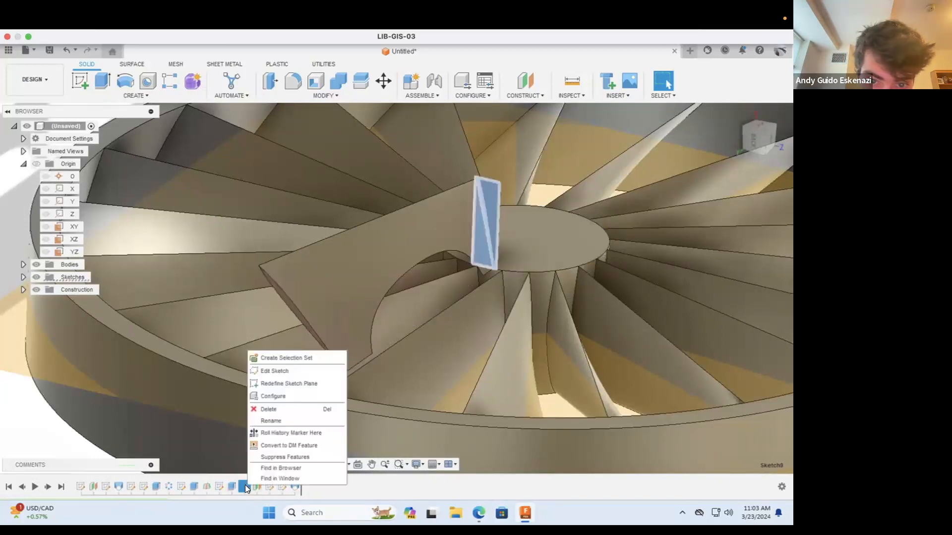
{"action": "left_click", "coordinate": [273, 371]}
{"action": "scroll", "coordinate": [435, 396], "scroll_direction": "up", "scroll_amount": 5}
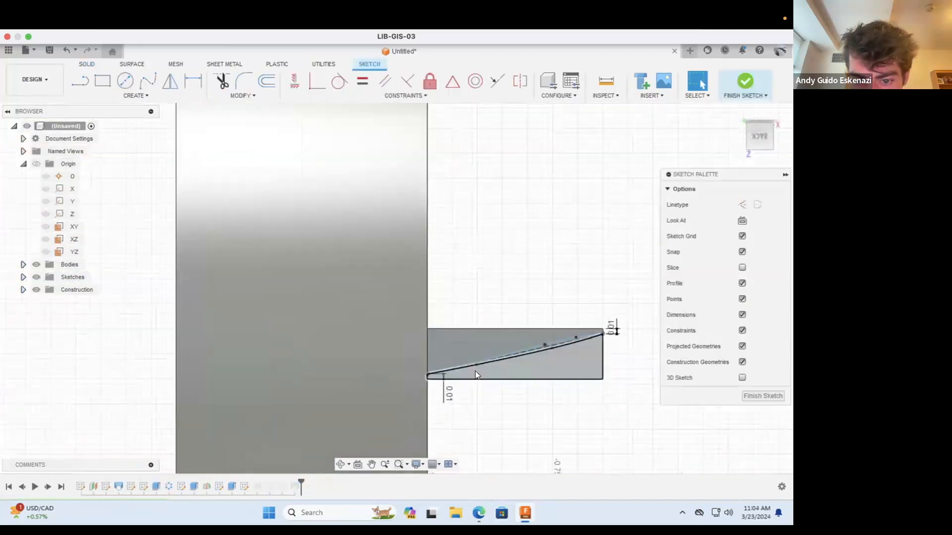
{"action": "left_click", "coordinate": [337, 461]}
{"action": "mouse_move", "coordinate": [431, 387]}
{"action": "left_mouse_down"}
{"action": "mouse_move", "coordinate": [435, 374]}
{"action": "mouse_move", "coordinate": [418, 358]}
{"action": "mouse_move", "coordinate": [391, 378]}
{"action": "left_mouse_up"}
{"action": "key", "text": "Escape"}
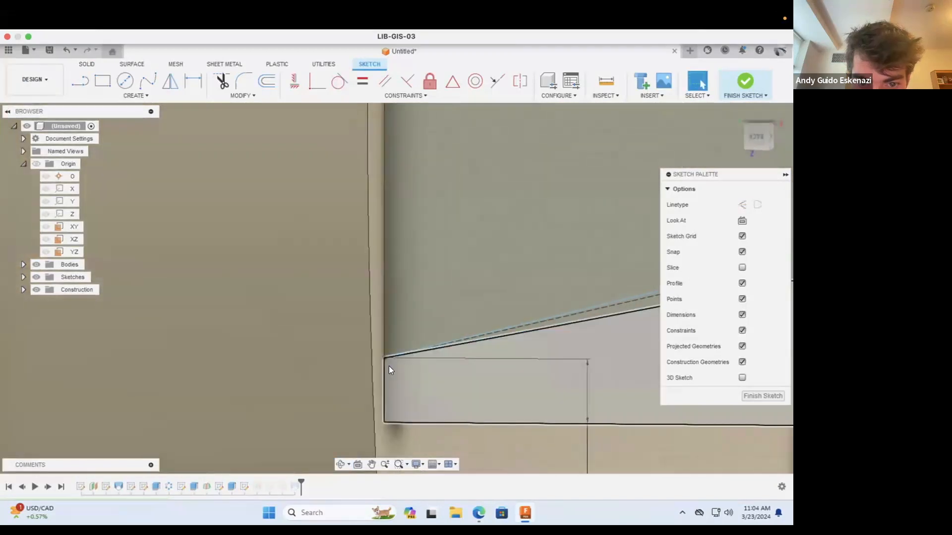
{"action": "left_click", "coordinate": [421, 355]}
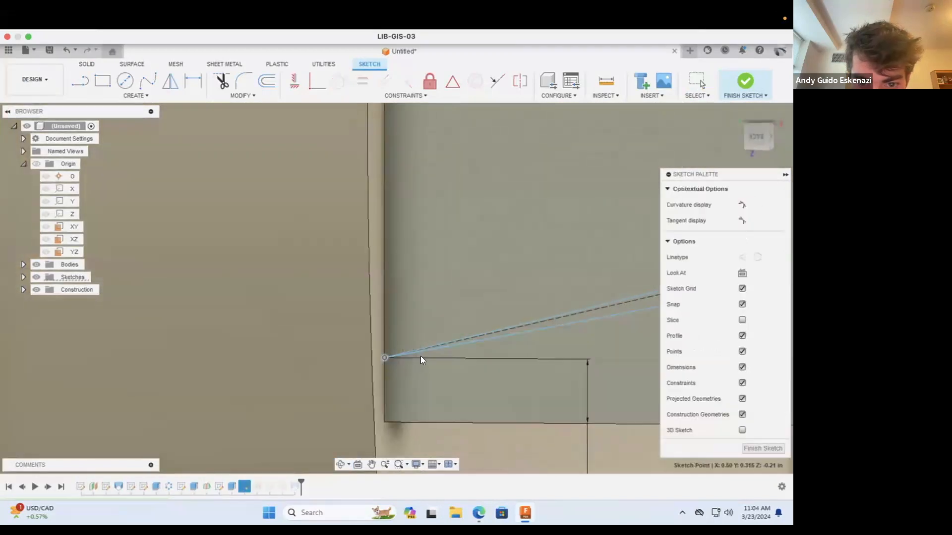
{"action": "right_click", "coordinate": [383, 357]}
{"action": "left_click", "coordinate": [345, 340]}
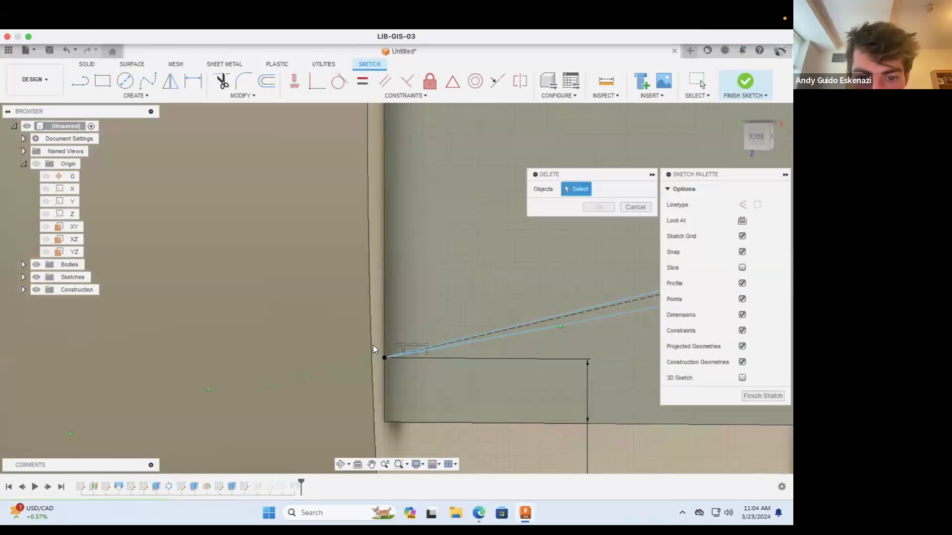
{"action": "left_click", "coordinate": [636, 207]}
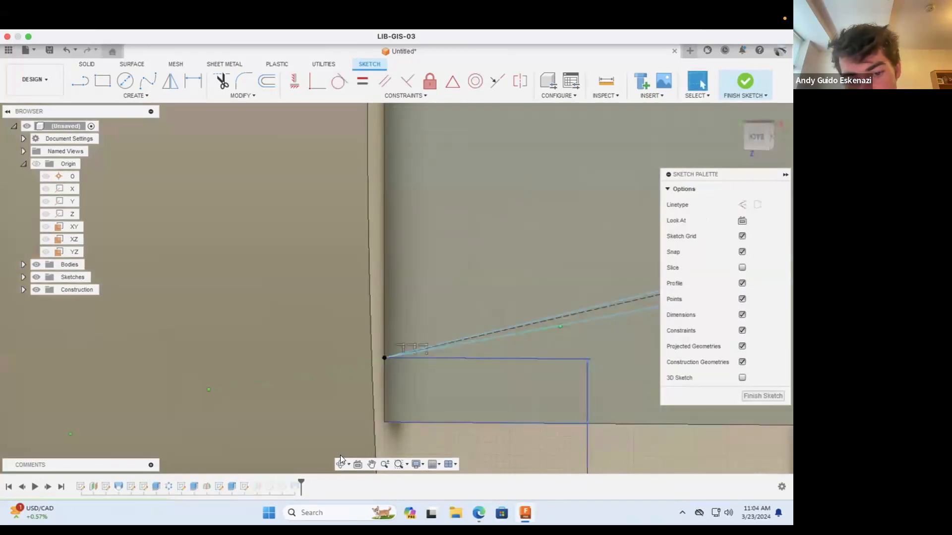
Step: Try to reshape the spline near its lower end point on the hub tab, and undo the change
{"action": "left_click", "coordinate": [341, 463]}
{"action": "mouse_move", "coordinate": [439, 380]}
{"action": "left_mouse_down"}
{"action": "mouse_move", "coordinate": [399, 319]}
{"action": "mouse_move", "coordinate": [474, 340]}
{"action": "mouse_move", "coordinate": [454, 359]}
{"action": "mouse_move", "coordinate": [453, 336]}
{"action": "mouse_move", "coordinate": [465, 334]}
{"action": "mouse_move", "coordinate": [471, 303]}
{"action": "left_mouse_up"}
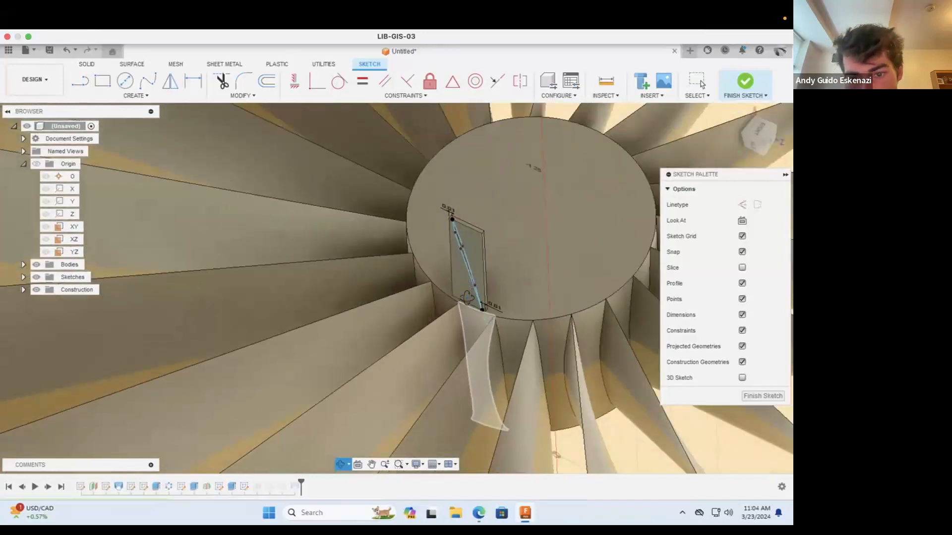
{"action": "scroll", "coordinate": [468, 300], "scroll_direction": "up", "scroll_amount": 10}
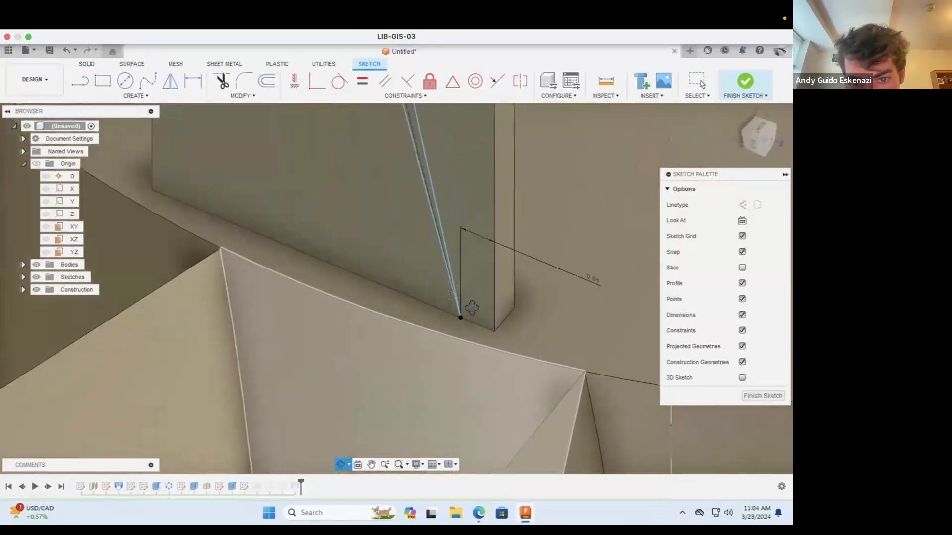
{"action": "key", "text": "Escape"}
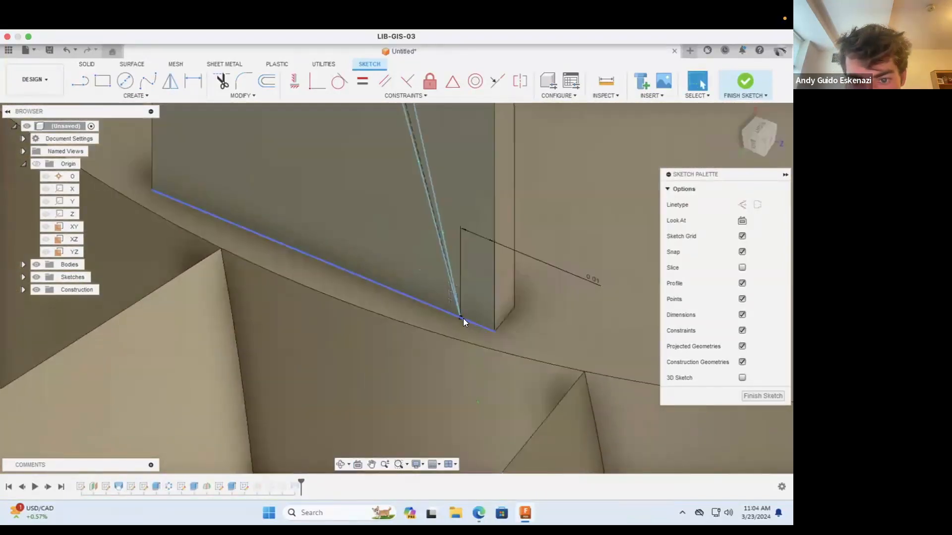
{"action": "mouse_move", "coordinate": [442, 234]}
{"action": "left_mouse_down"}
{"action": "mouse_move", "coordinate": [452, 238]}
{"action": "mouse_move", "coordinate": [462, 312]}
{"action": "left_mouse_up"}
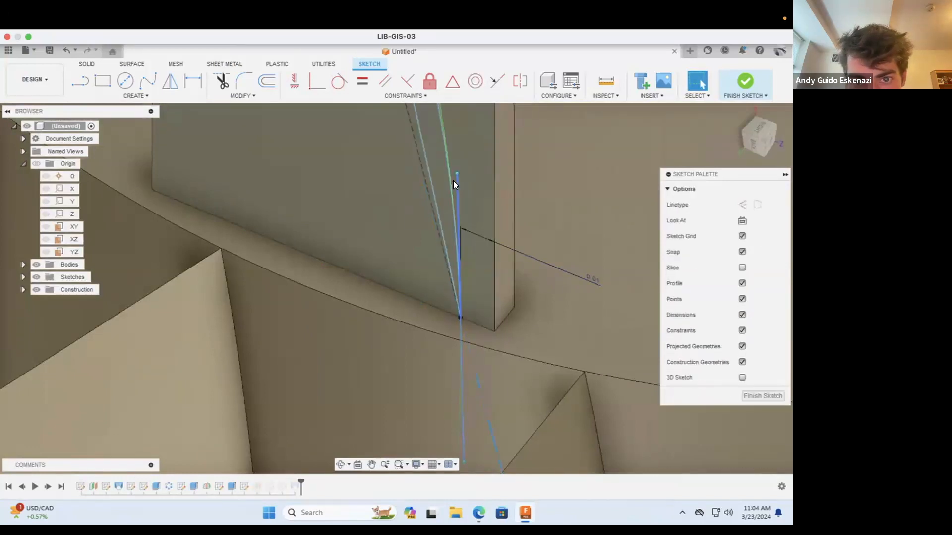
{"action": "key", "text": "ctrl+z"}
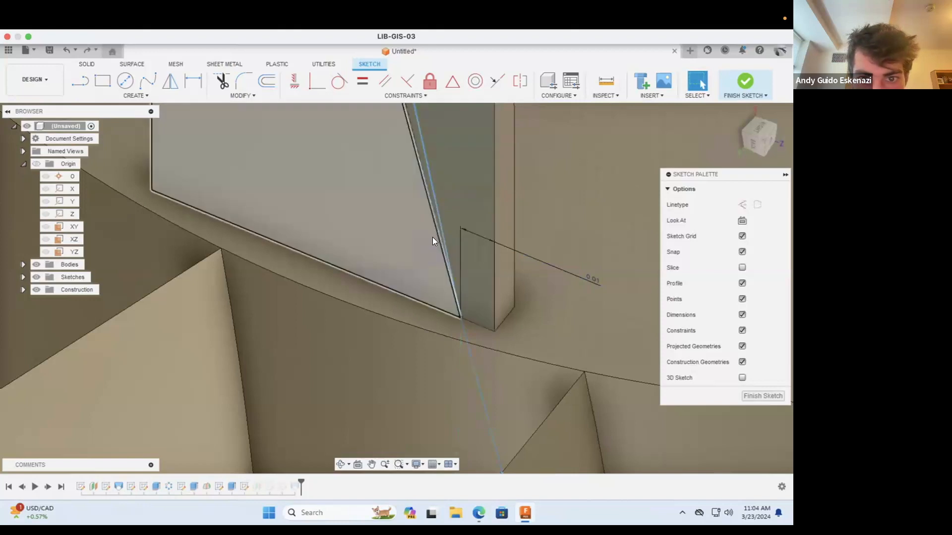
Step: Try to free the spline's lower end point on the hub tab by deleting its coincident constraint, and undo the change
{"action": "scroll", "coordinate": [434, 238], "scroll_direction": "up", "scroll_amount": 3}
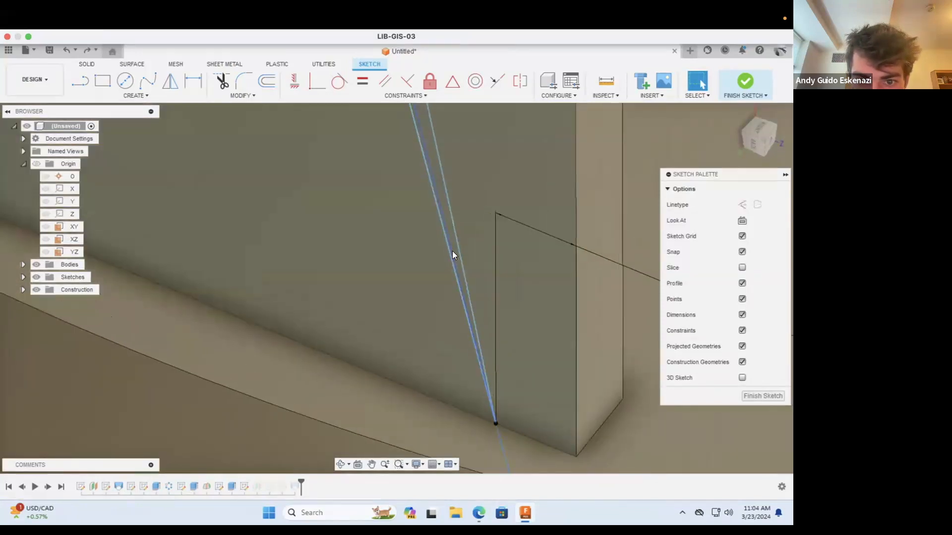
{"action": "left_click", "coordinate": [451, 251]}
{"action": "left_click", "coordinate": [495, 424]}
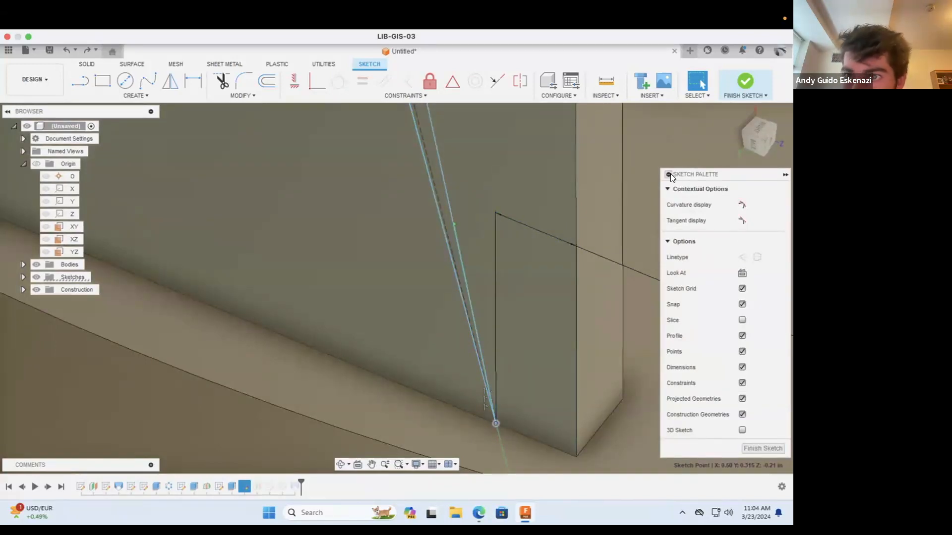
{"action": "left_click", "coordinate": [404, 96]}
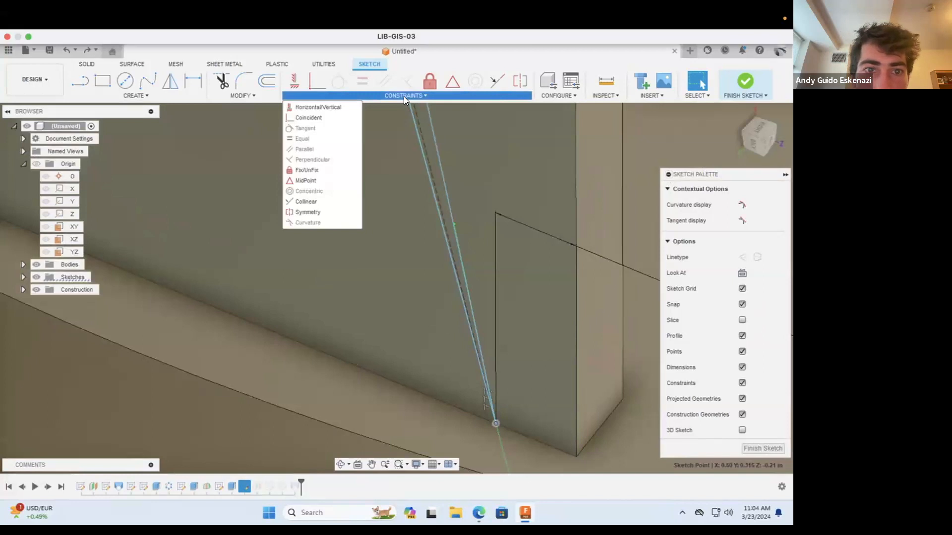
{"action": "left_click", "coordinate": [307, 118]}
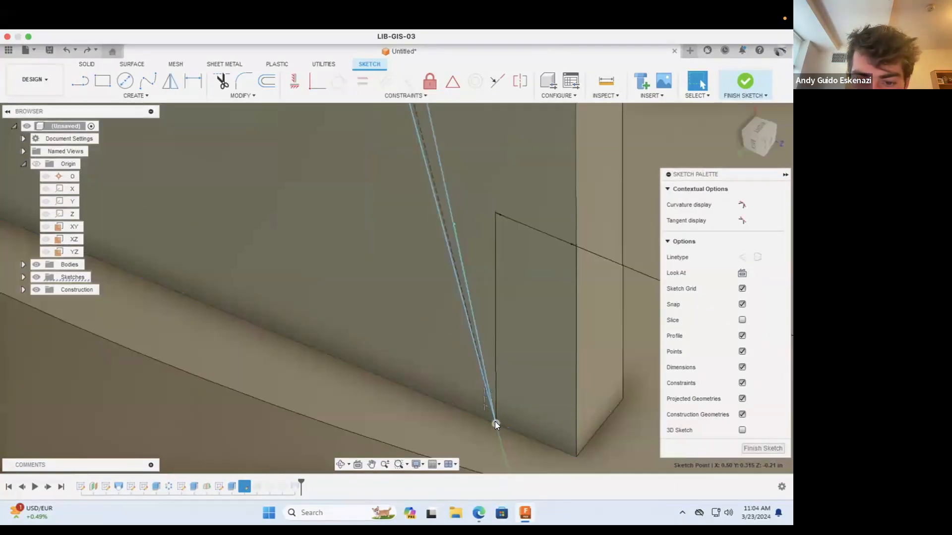
{"action": "right_click", "coordinate": [494, 423]}
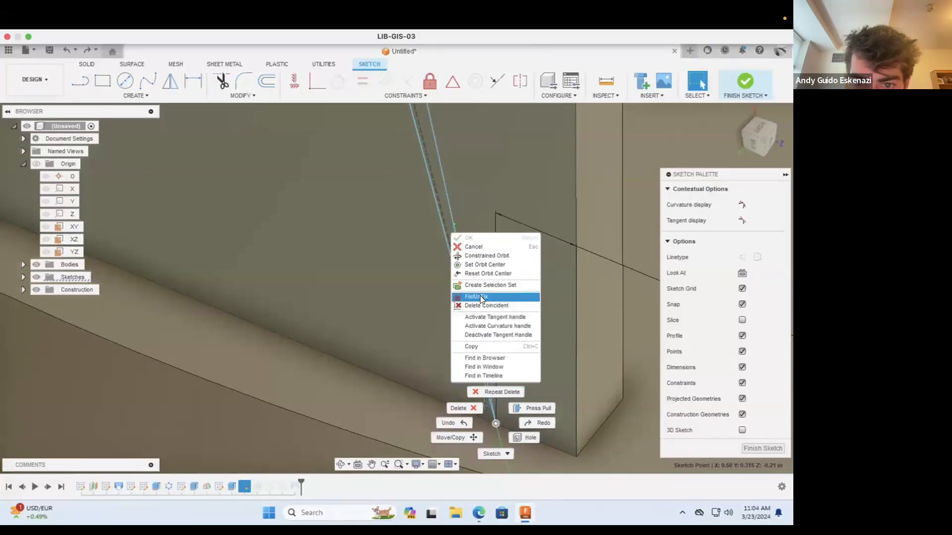
{"action": "left_click", "coordinate": [486, 306]}
{"action": "left_click", "coordinate": [497, 415]}
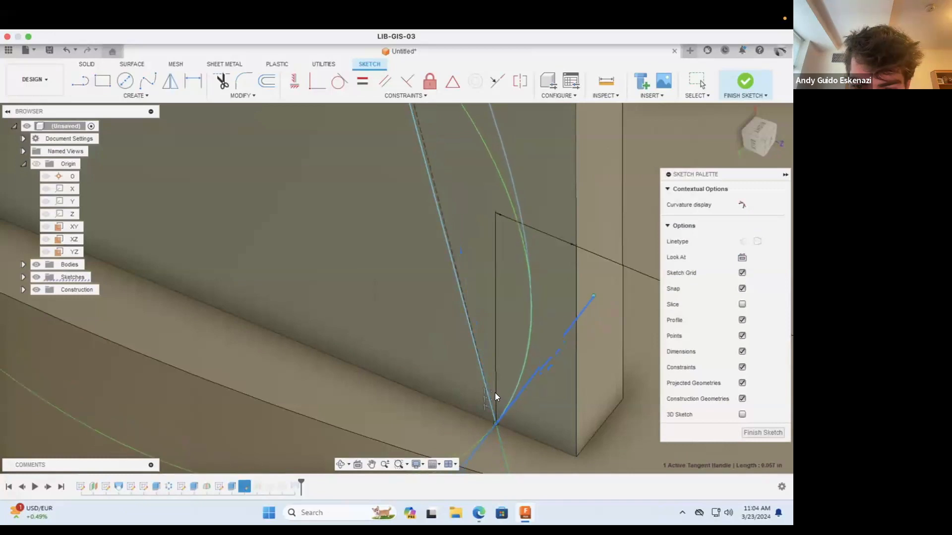
{"action": "key", "text": "ctrl+z"}
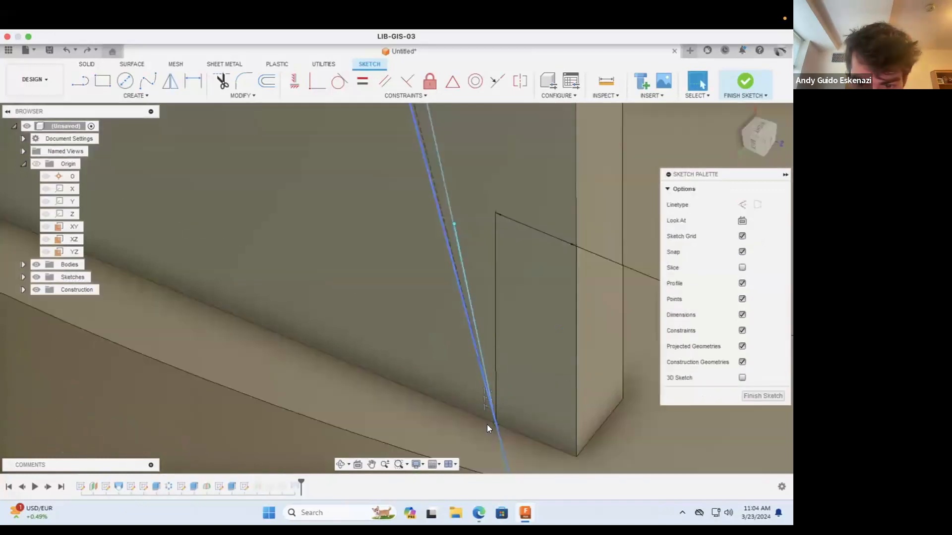
{"action": "scroll", "coordinate": [496, 424], "scroll_direction": "up", "scroll_amount": 3}
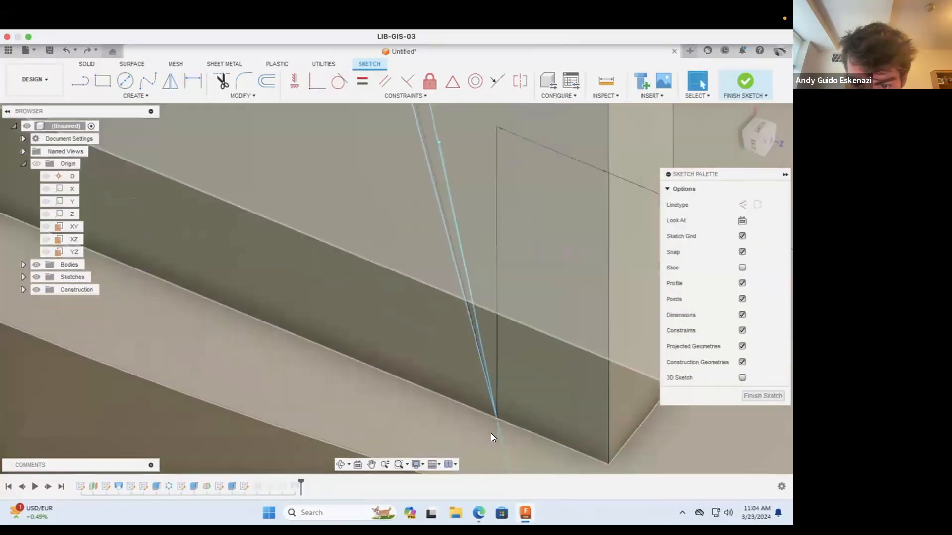
{"action": "scroll", "coordinate": [495, 421], "scroll_direction": "up", "scroll_amount": 2}
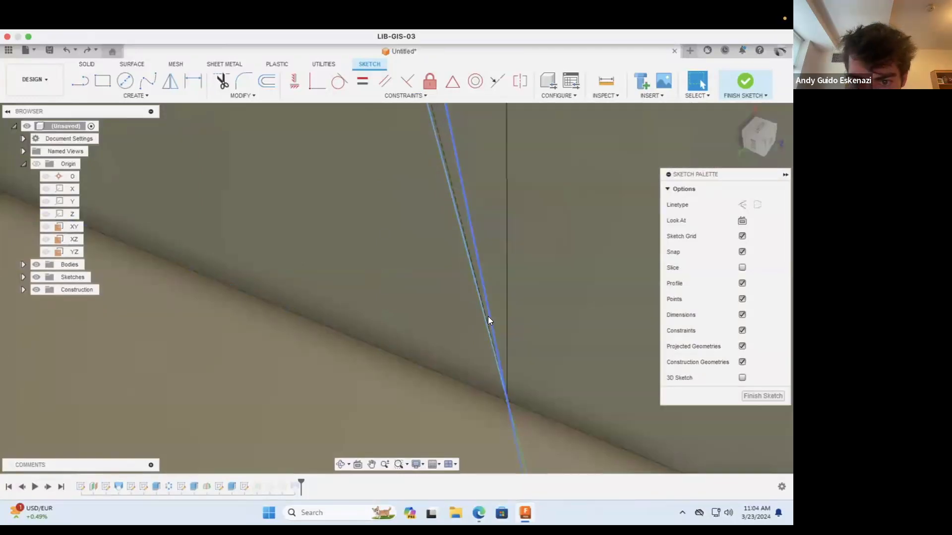
{"action": "right_click", "coordinate": [488, 318]}
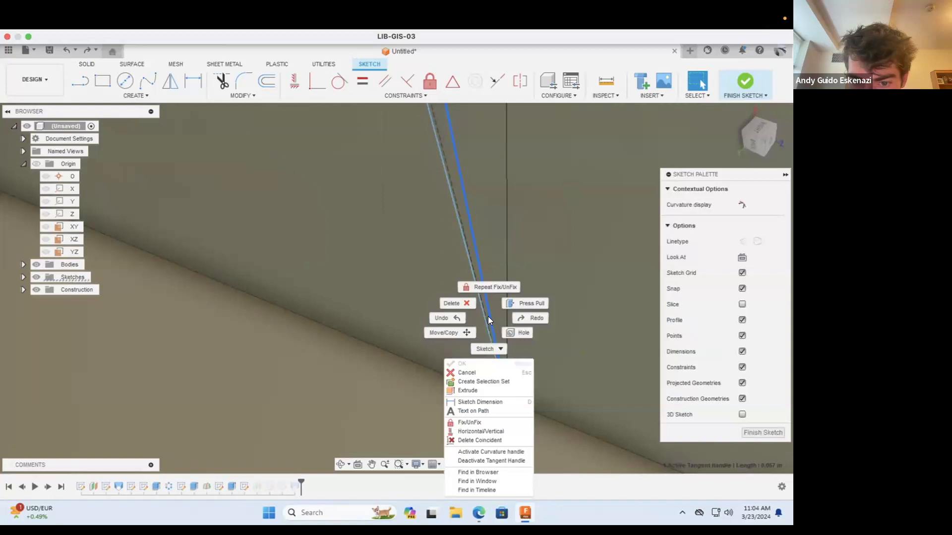
{"action": "left_click", "coordinate": [487, 402]}
{"action": "key", "text": "Escape"}
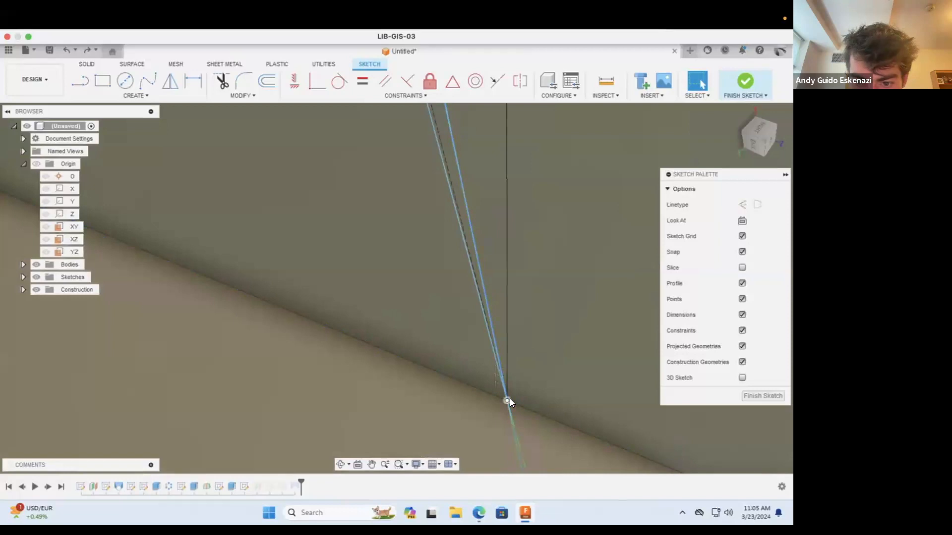
Step: Delete the coincident constraints at the lower ends of the profile's two splines and move both end points up, apart from each other
{"action": "right_click", "coordinate": [508, 401]}
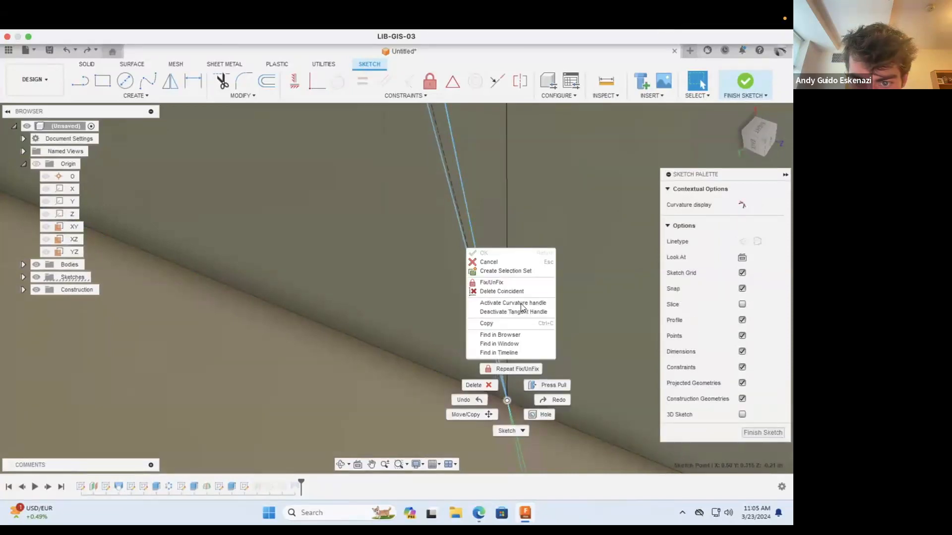
{"action": "left_click", "coordinate": [513, 291]}
{"action": "left_click_drag", "start_coordinate": [505, 400], "coordinate": [514, 352]}
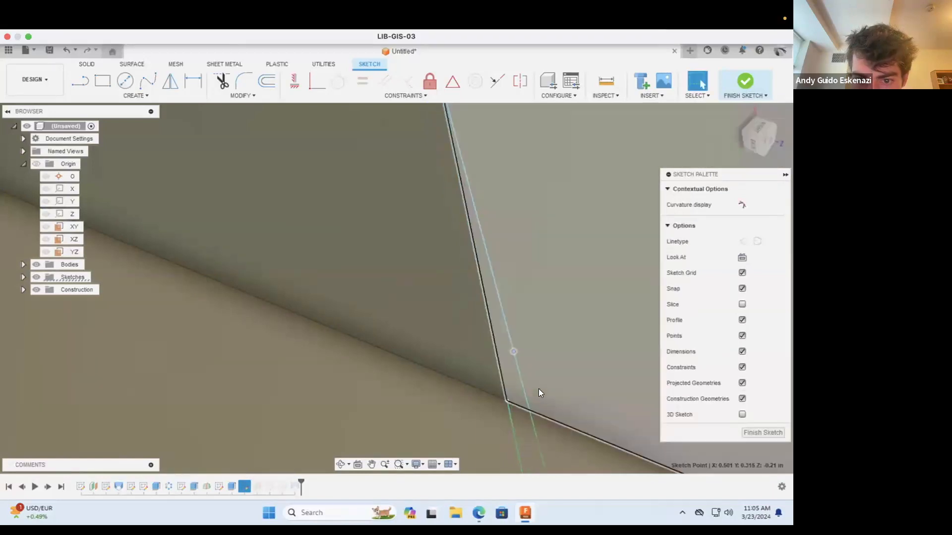
{"action": "left_click", "coordinate": [538, 390]}
{"action": "right_click", "coordinate": [506, 400]}
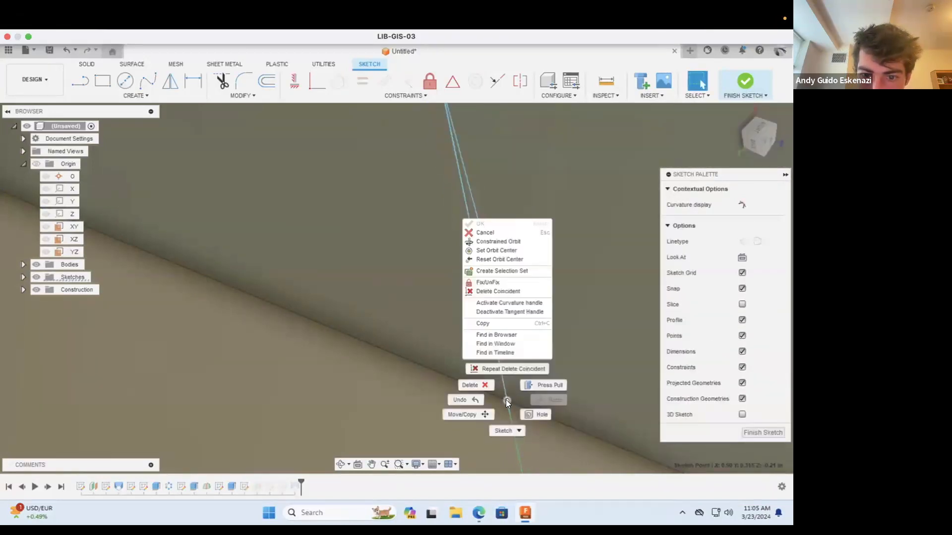
{"action": "left_click", "coordinate": [484, 292]}
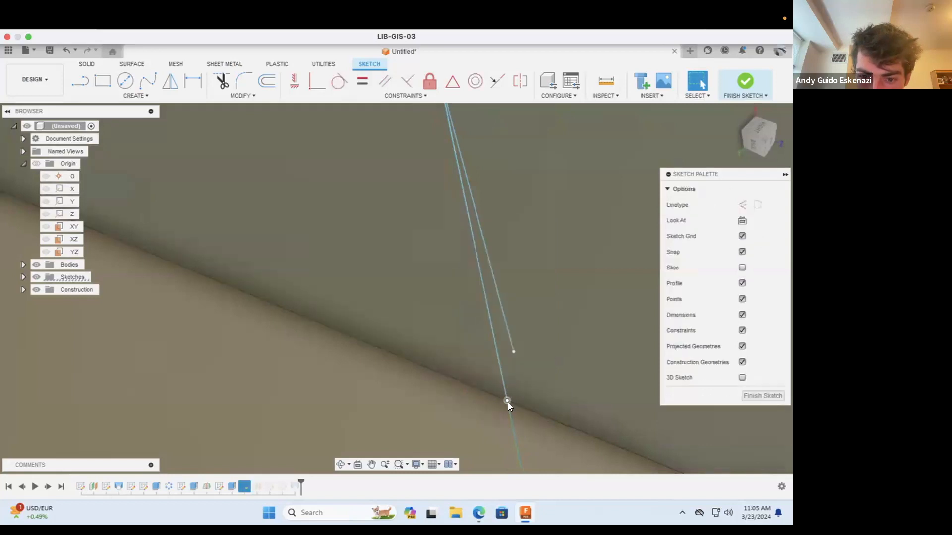
{"action": "left_click_drag", "start_coordinate": [506, 400], "coordinate": [474, 346]}
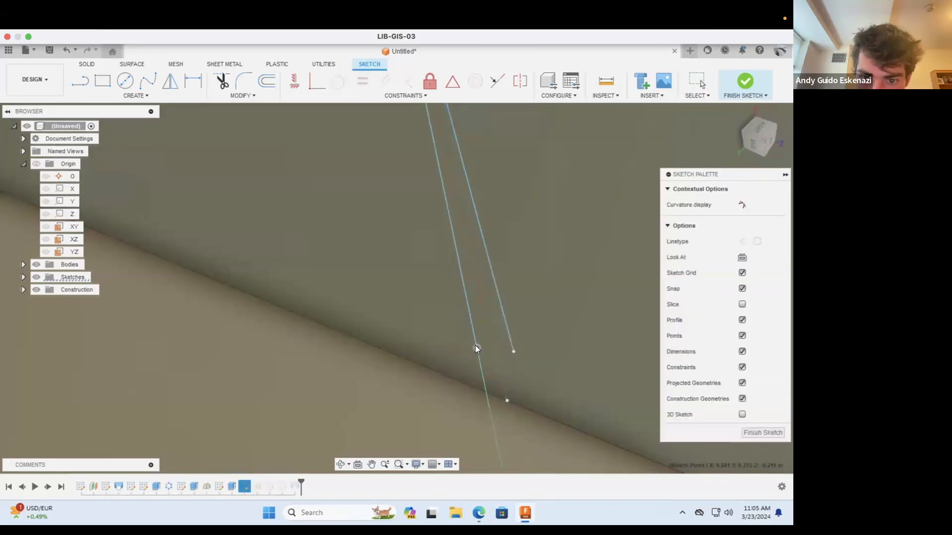
Step: Delete the coincident constraint of the leftover point on the hub tab's lower edge and move the point slightly above that edge
{"action": "left_click", "coordinate": [510, 404]}
{"action": "right_click", "coordinate": [506, 401]}
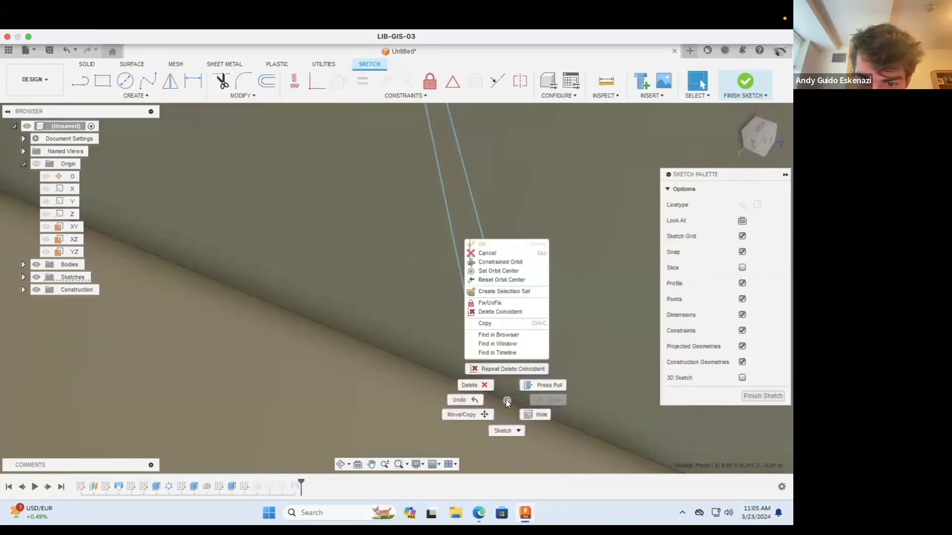
{"action": "left_click", "coordinate": [508, 312]}
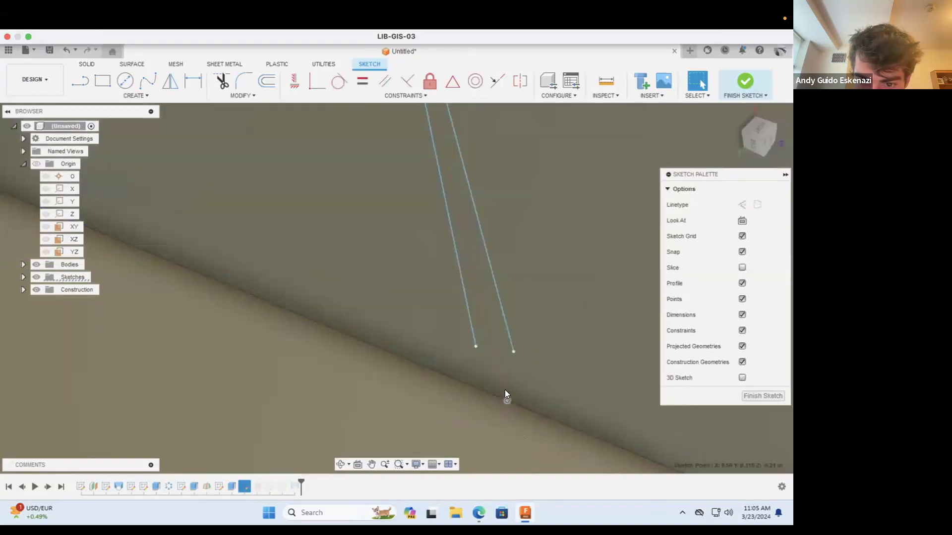
{"action": "left_click_drag", "start_coordinate": [505, 391], "coordinate": [503, 378]}
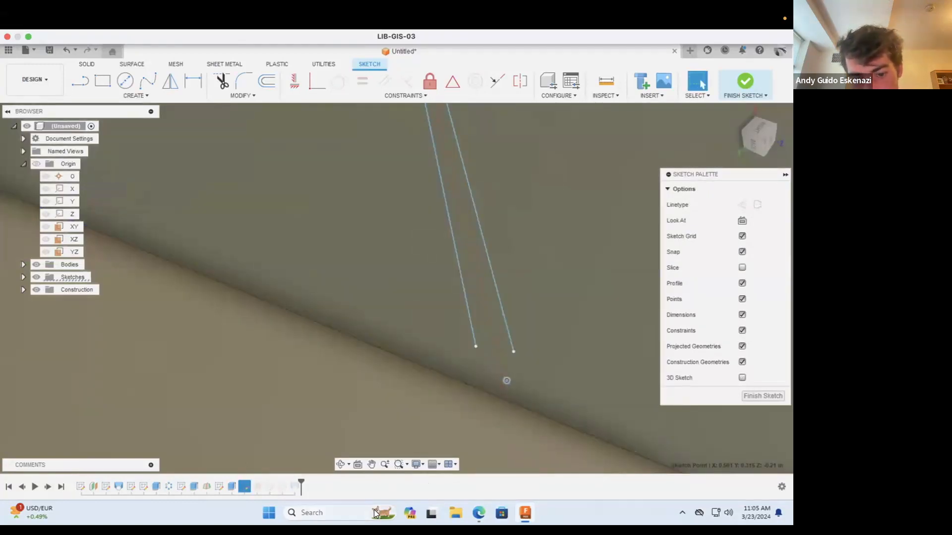
Step: Make the loose point near the hub tab's lower edge coincident with the nearer spline's lower end point
{"action": "left_click", "coordinate": [341, 464]}
{"action": "mouse_move", "coordinate": [485, 417]}
{"action": "left_mouse_down"}
{"action": "mouse_move", "coordinate": [489, 386]}
{"action": "mouse_move", "coordinate": [456, 397]}
{"action": "left_mouse_up"}
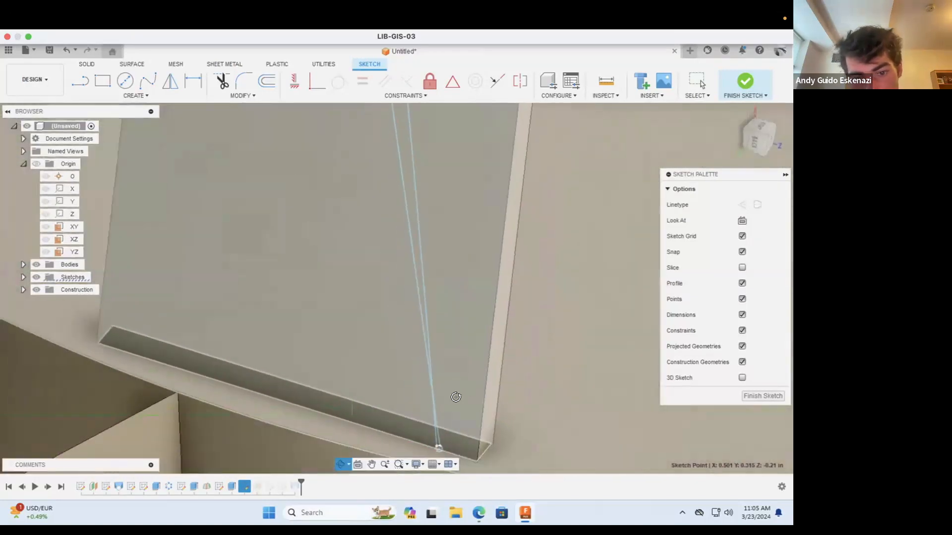
{"action": "scroll", "coordinate": [442, 426], "scroll_direction": "up", "scroll_amount": 6}
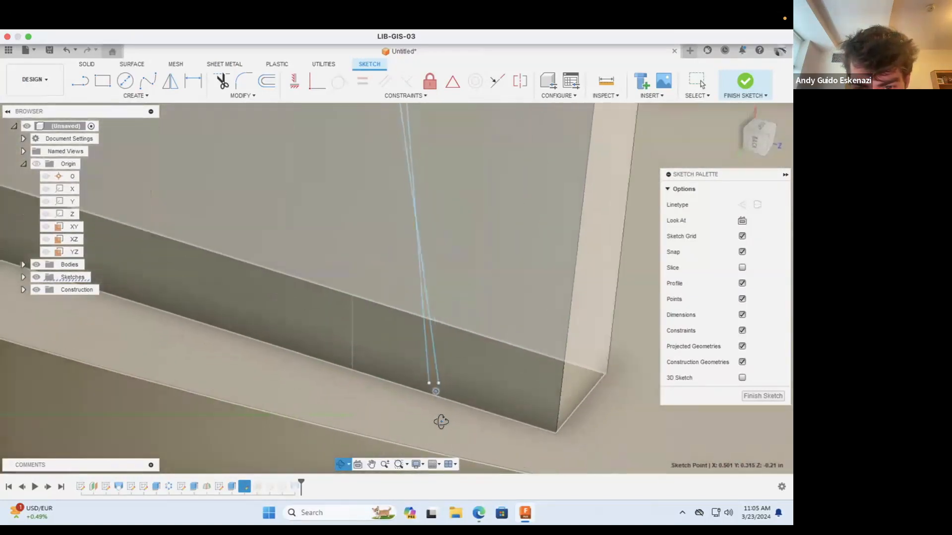
{"action": "scroll", "coordinate": [442, 346], "scroll_direction": "up", "scroll_amount": 2}
{"action": "key", "text": "Escape"}
{"action": "left_click", "coordinate": [422, 338]}
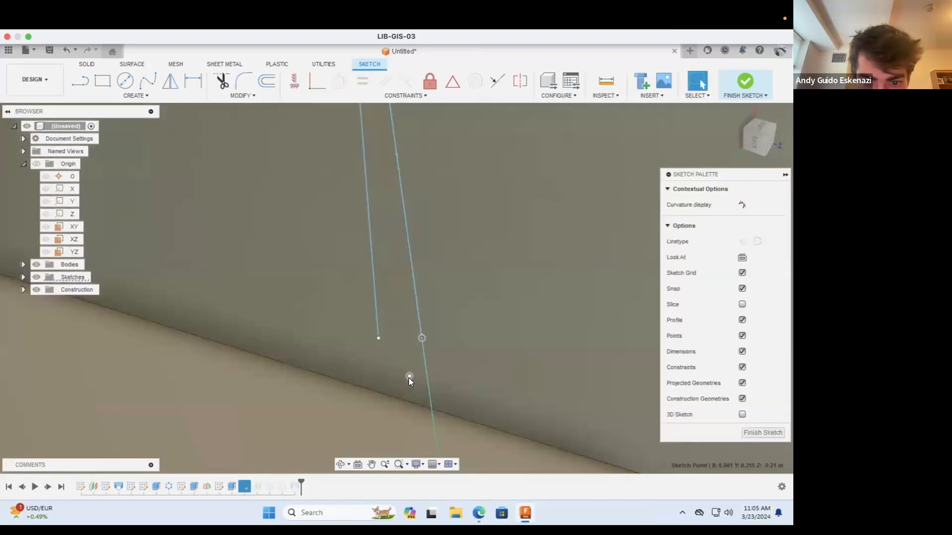
{"action": "left_click", "coordinate": [409, 376], "text": "shift"}
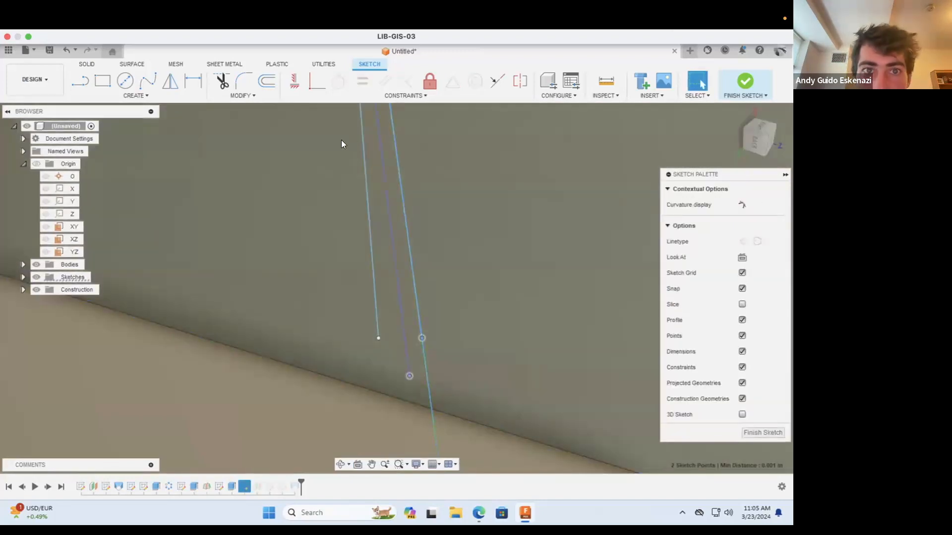
{"action": "left_click", "coordinate": [315, 86]}
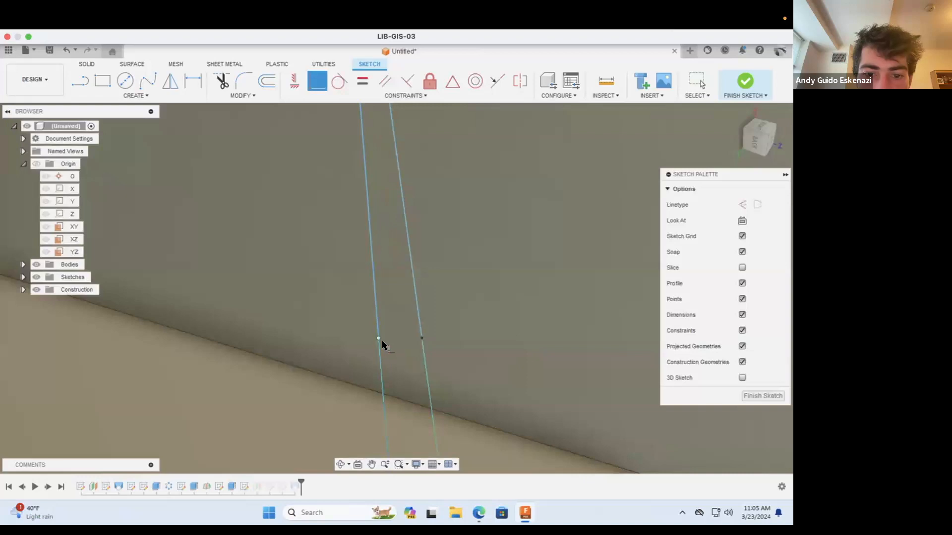
{"action": "key", "text": "Escape"}
Step: Join the lower end points of the two splines with a coincident constraint to close the profile
{"action": "scroll", "coordinate": [424, 325], "scroll_direction": "up", "scroll_amount": 2}
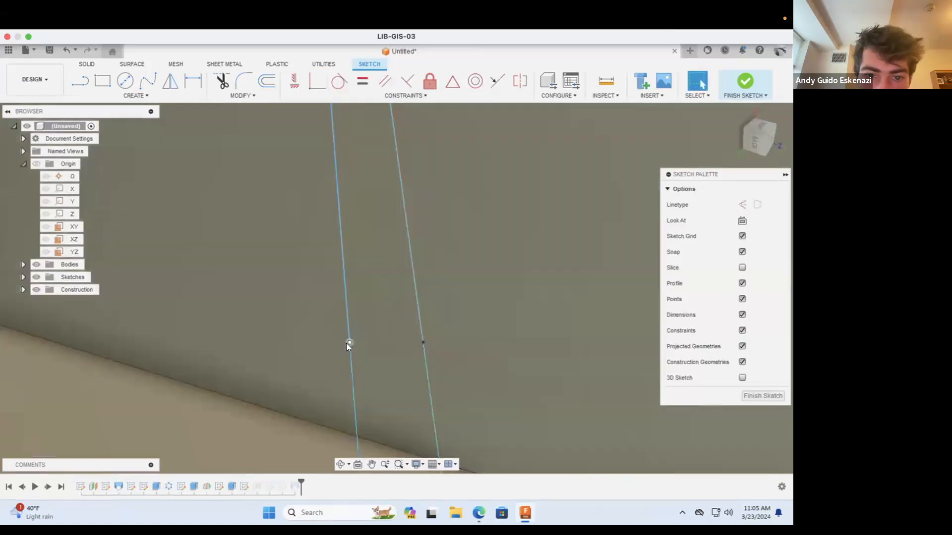
{"action": "left_click", "coordinate": [350, 343]}
{"action": "left_click", "coordinate": [423, 342], "text": "shift"}
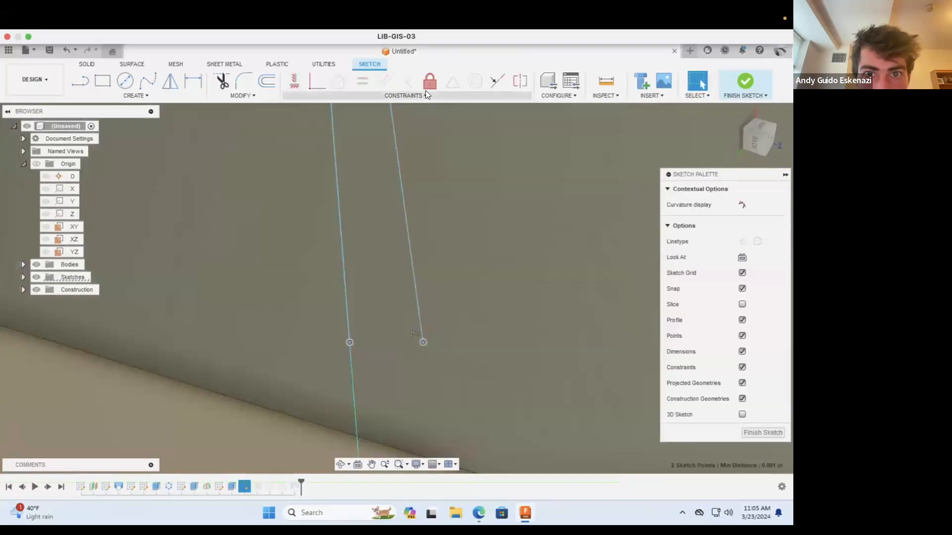
{"action": "left_click", "coordinate": [317, 81]}
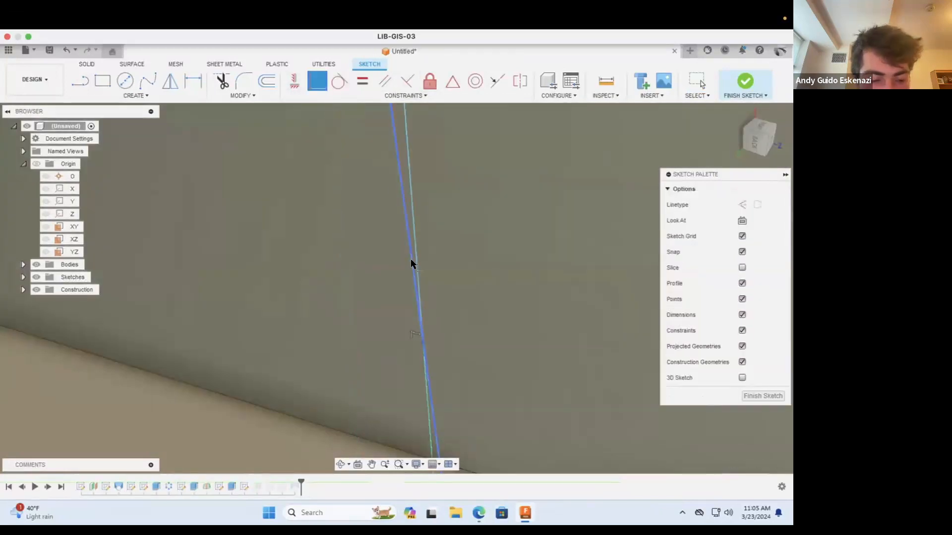
{"action": "key", "text": "Escape"}
Step: Draw a construction line about 0.001 in long from the splines' joined end point down to the hub tab's lower edge
{"action": "key", "text": "l"}
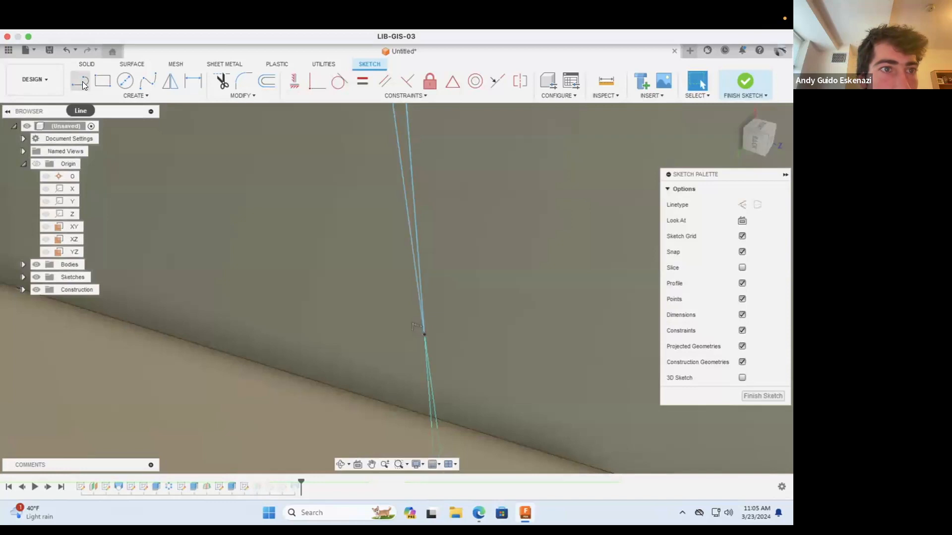
{"action": "left_click", "coordinate": [742, 205]}
{"action": "left_click", "coordinate": [423, 334]}
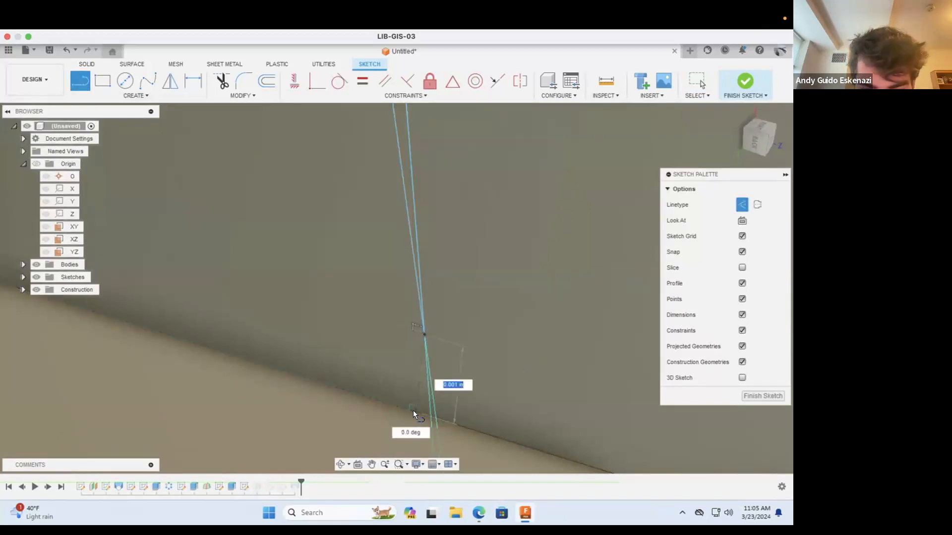
{"action": "key", "text": "Escape"}
{"action": "key", "text": "Escape"}
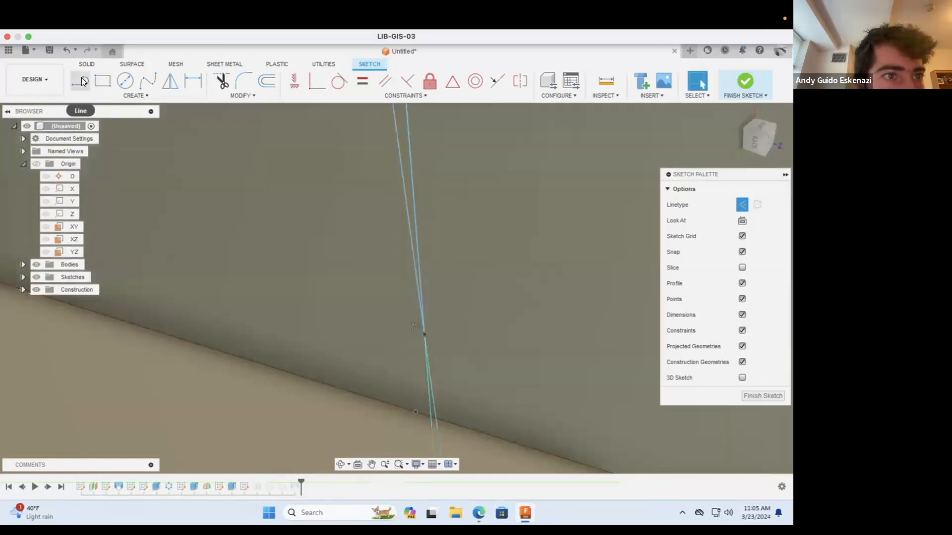
Step: Draw a second construction line from the splines' joined end point across to the hub tab's side edge
{"action": "left_click", "coordinate": [82, 80]}
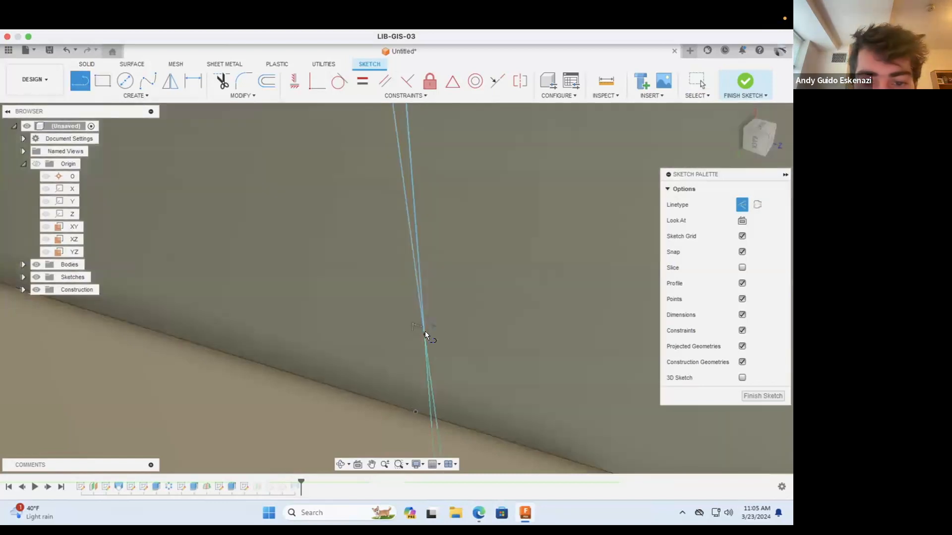
{"action": "left_click", "coordinate": [424, 332]}
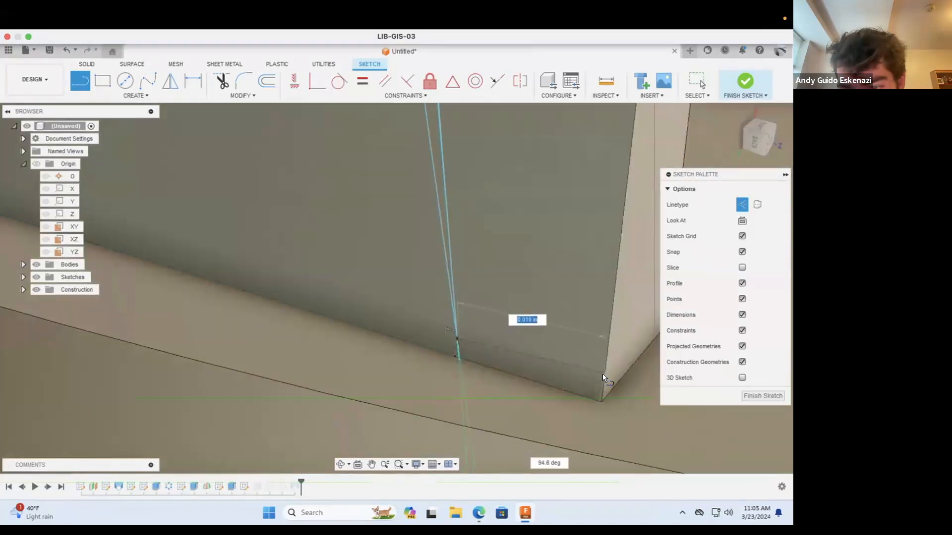
{"action": "key", "text": "Escape"}
{"action": "key", "text": "Escape"}
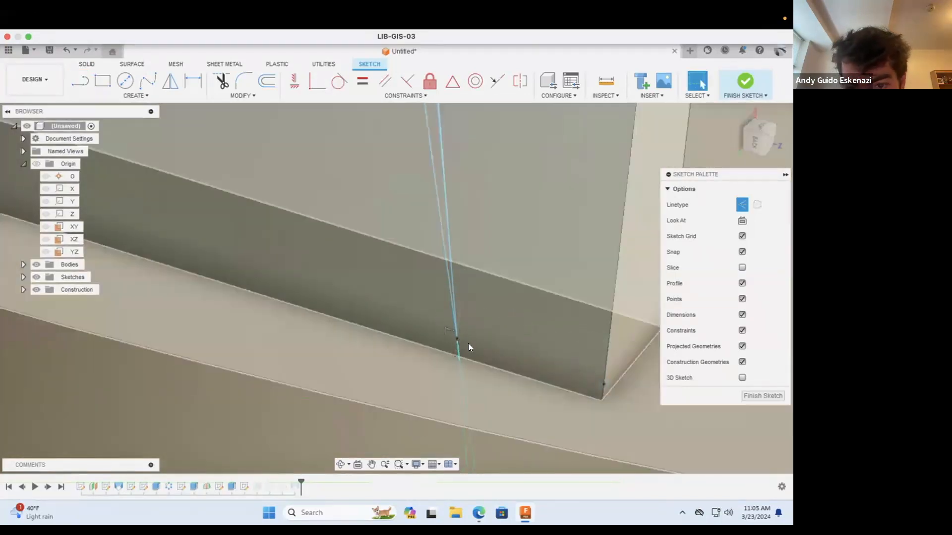
Step: Dimension the short construction line between the splines' joined end point and the hub tab's lower edge at 0.001 in
{"action": "scroll", "coordinate": [465, 336], "scroll_direction": "up", "scroll_amount": 4}
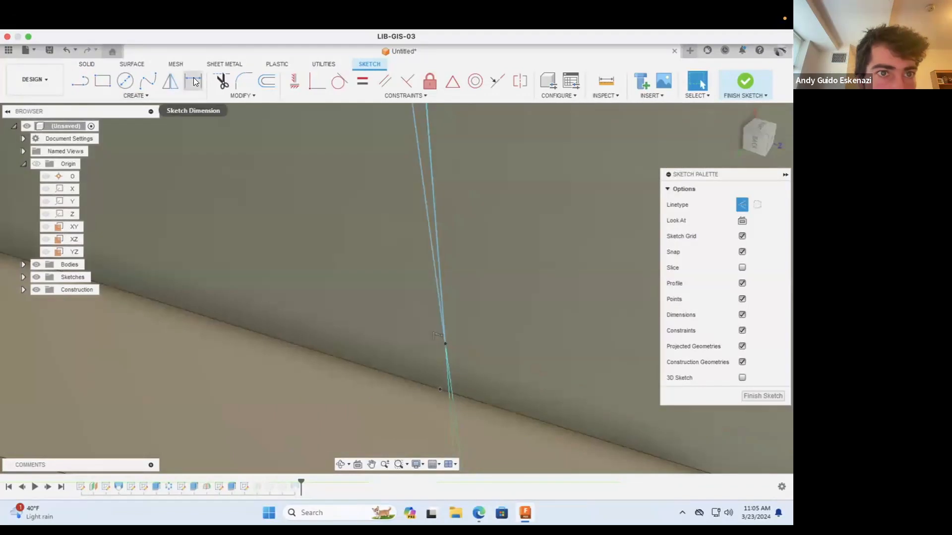
{"action": "left_click", "coordinate": [193, 81]}
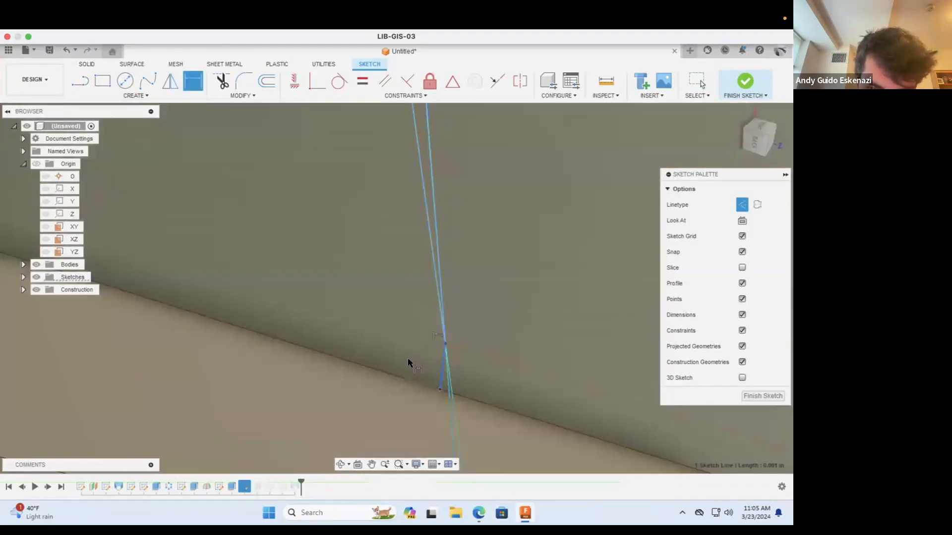
{"action": "left_click", "coordinate": [409, 368]}
{"action": "type", "text": ".0"}
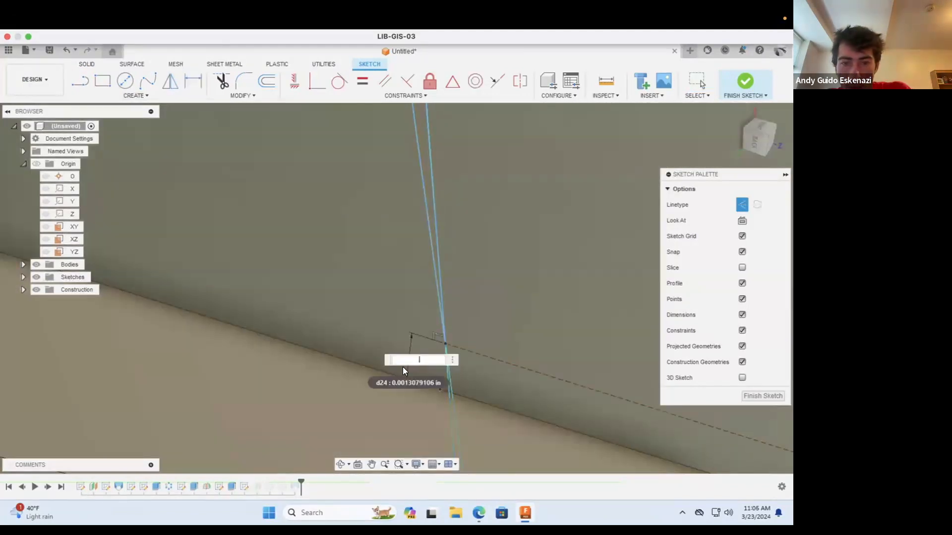
{"action": "type", "text": "01"}
{"action": "key", "text": "Return"}
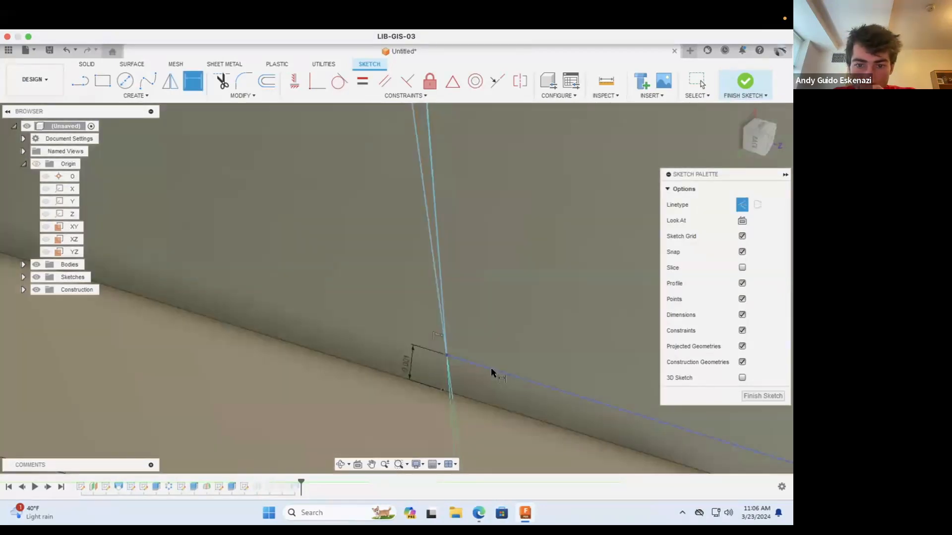
Step: Dimension the construction line running from the splines' joined end point to the hub tab's side edge, and finish the sketch
{"action": "left_click", "coordinate": [491, 370]}
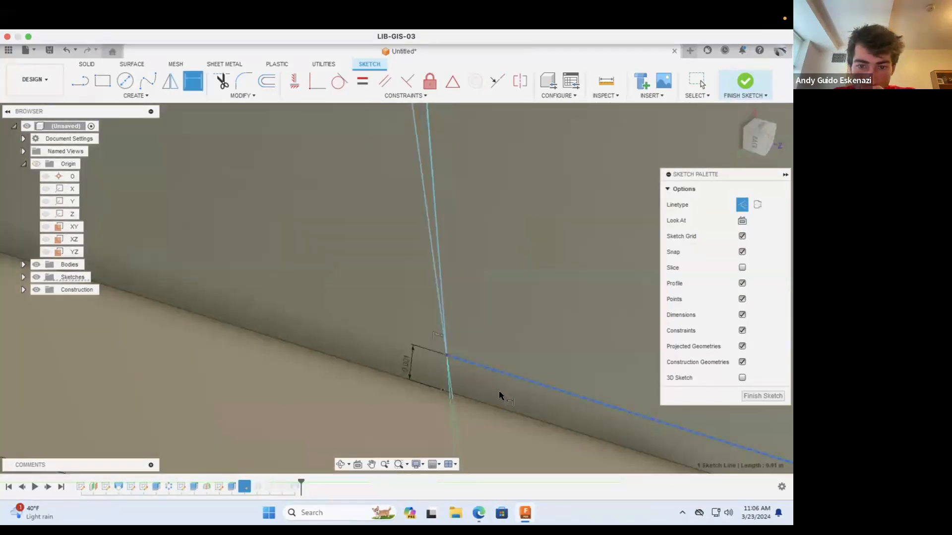
{"action": "left_click", "coordinate": [499, 390]}
{"action": "key", "text": "BackSpace"}
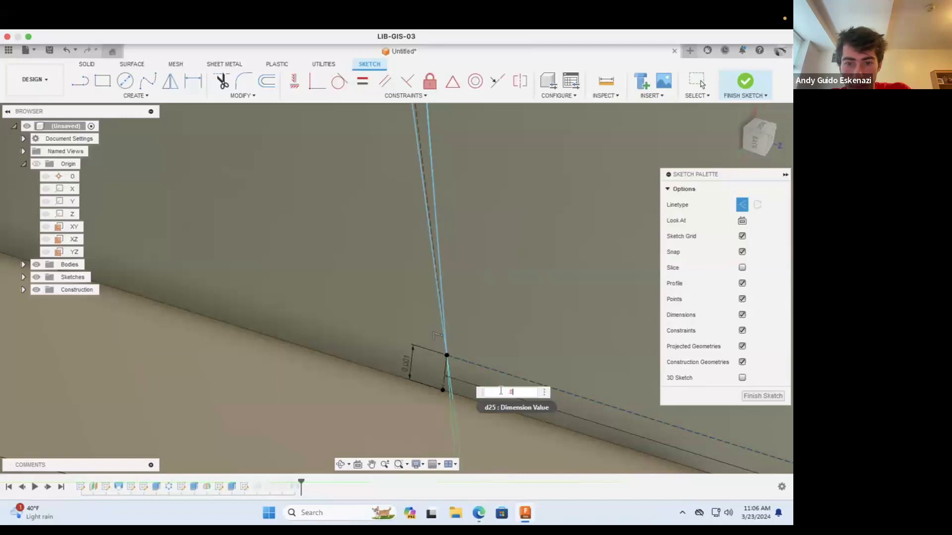
{"action": "key", "text": "Return"}
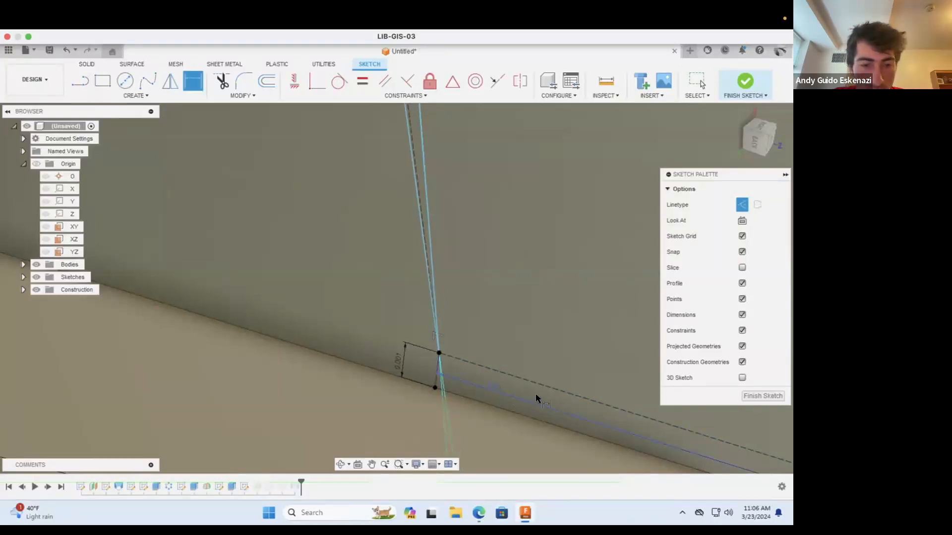
{"action": "left_click", "coordinate": [740, 79]}
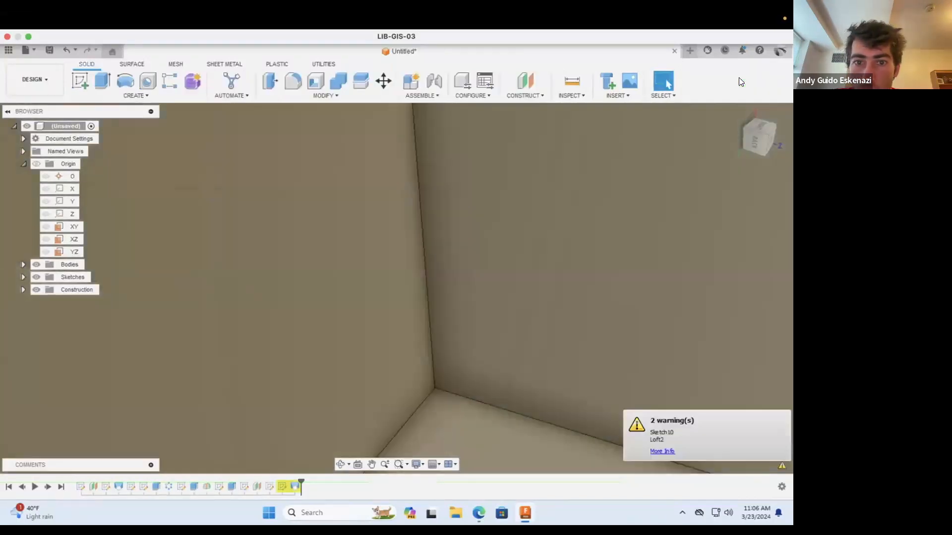
Step: Examine the lower corner where the lofted blade meets the hub tab from several angles
{"action": "scroll", "coordinate": [504, 371], "scroll_direction": "down", "scroll_amount": 10}
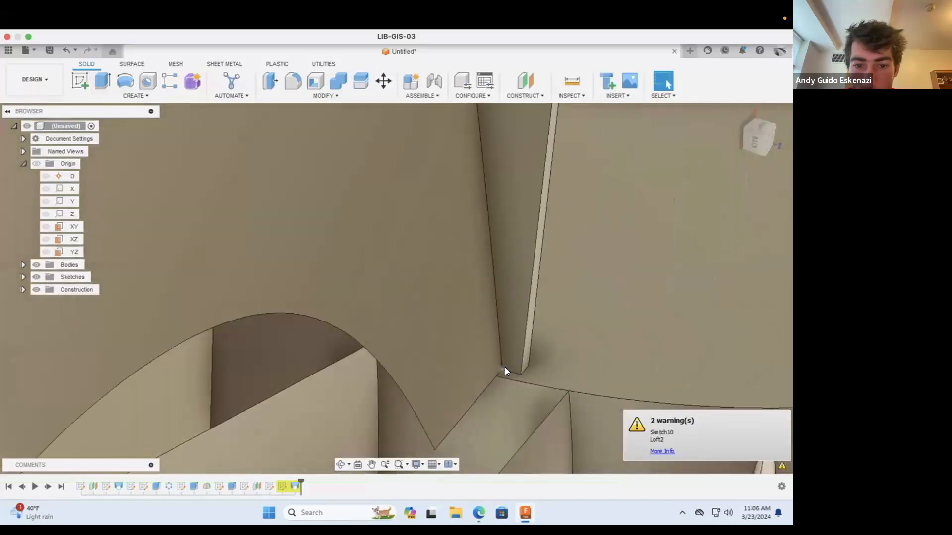
{"action": "scroll", "coordinate": [505, 376], "scroll_direction": "down", "scroll_amount": 2}
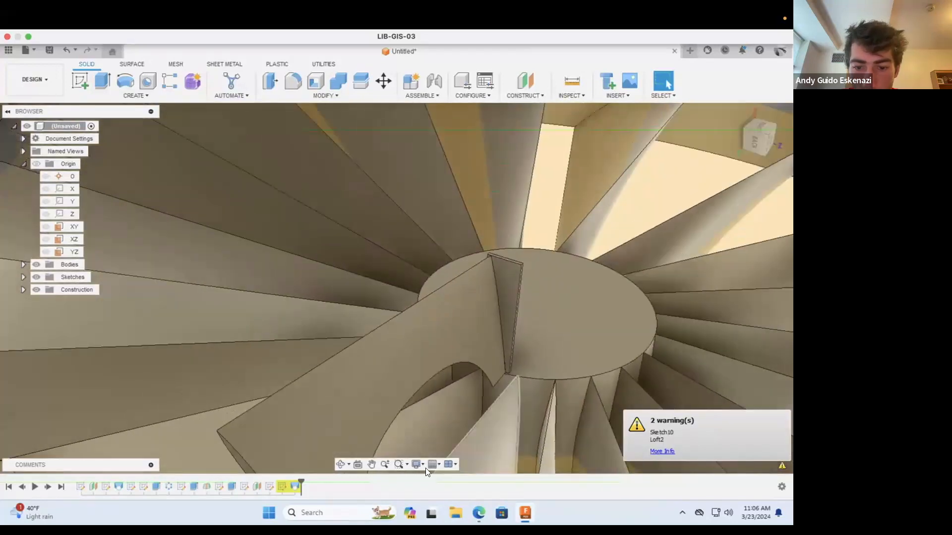
{"action": "left_click", "coordinate": [340, 464]}
{"action": "left_click_drag", "start_coordinate": [371, 442], "coordinate": [480, 364]}
{"action": "scroll", "coordinate": [502, 368], "scroll_direction": "up", "scroll_amount": 10}
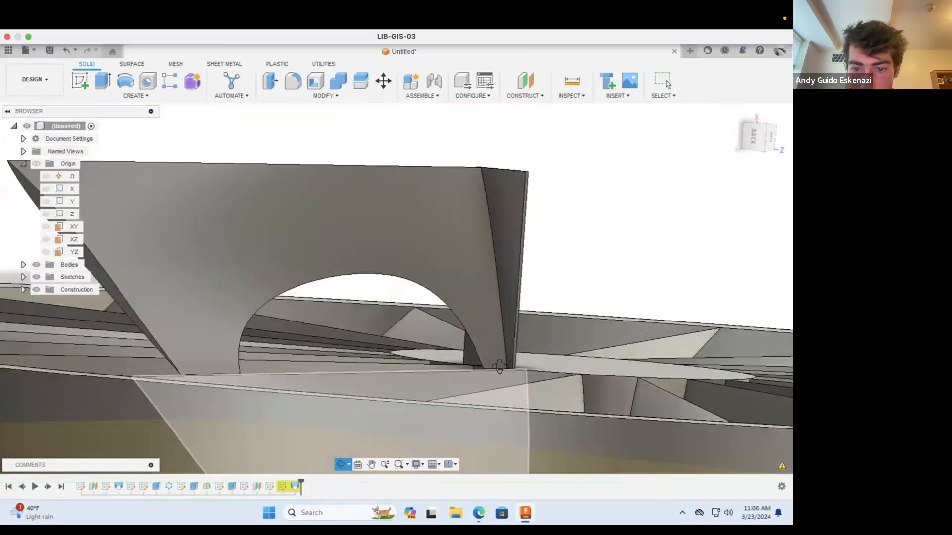
{"action": "scroll", "coordinate": [519, 372], "scroll_direction": "up", "scroll_amount": 8}
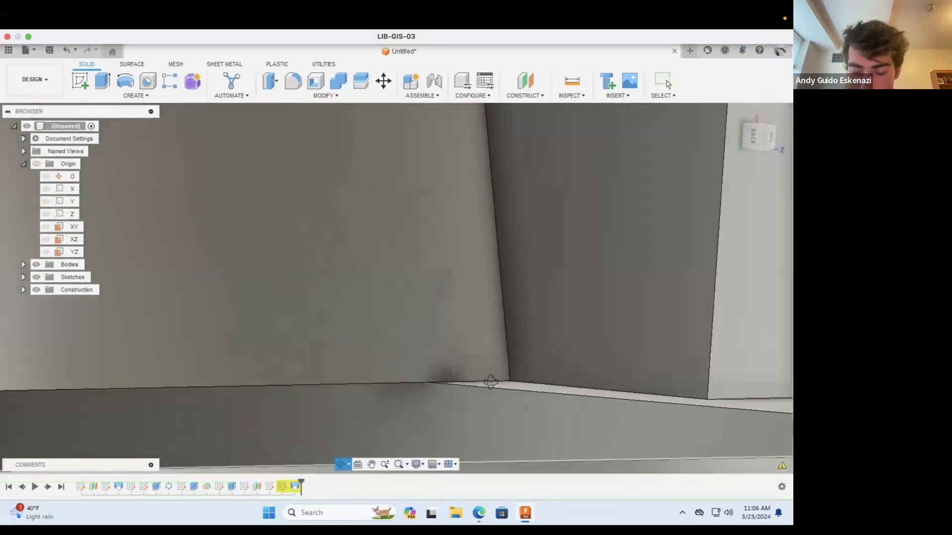
{"action": "scroll", "coordinate": [509, 380], "scroll_direction": "up", "scroll_amount": 8}
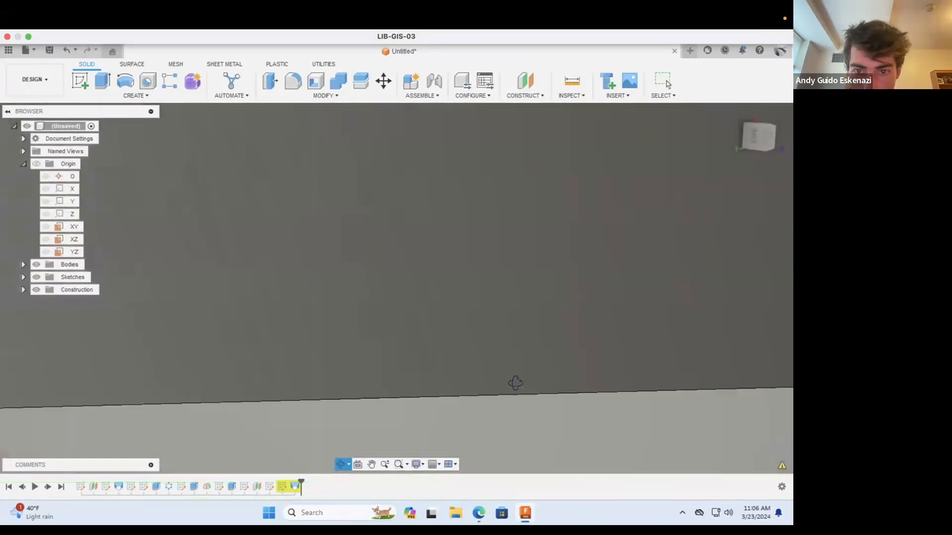
{"action": "scroll", "coordinate": [497, 387], "scroll_direction": "down", "scroll_amount": 10}
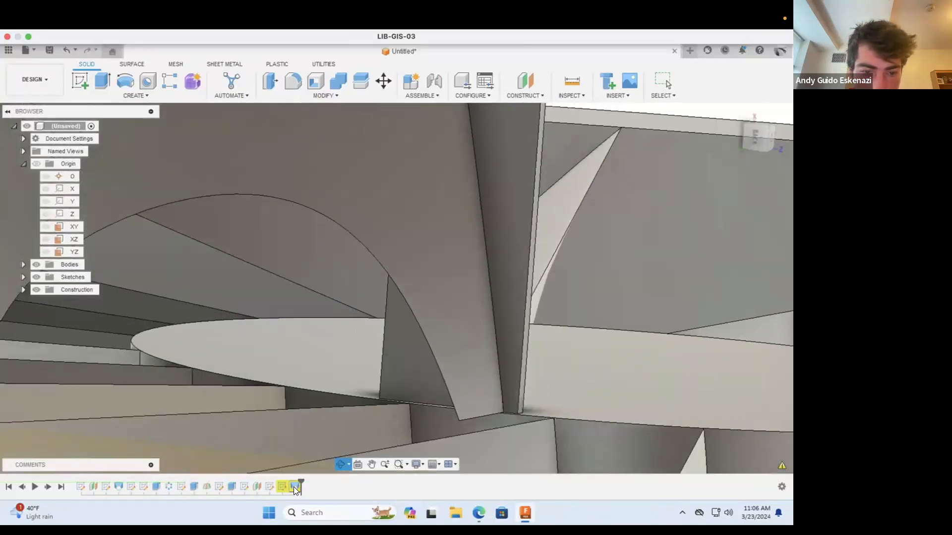
Step: Roll the history marker back to just before Loft2 and delete that loft
{"action": "key", "text": "Escape"}
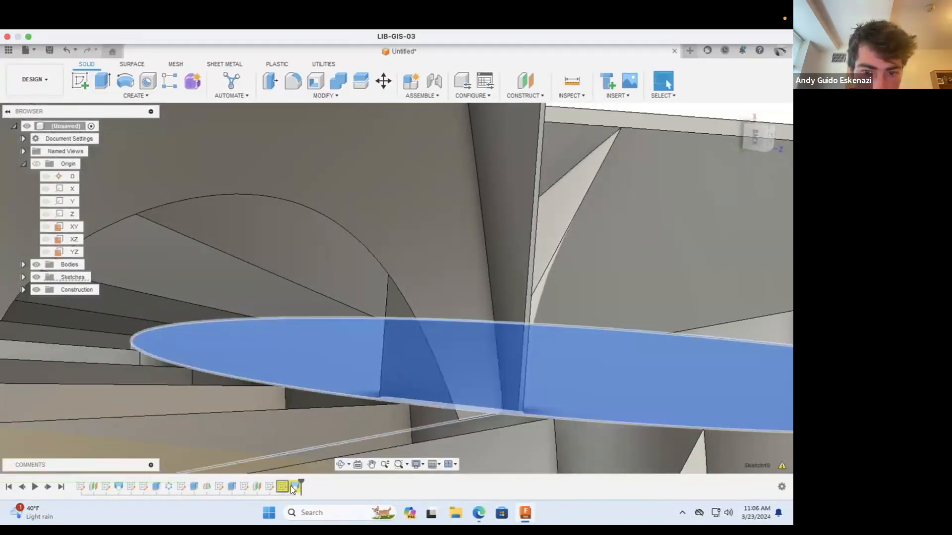
{"action": "right_click", "coordinate": [291, 486]}
{"action": "left_click", "coordinate": [341, 490]}
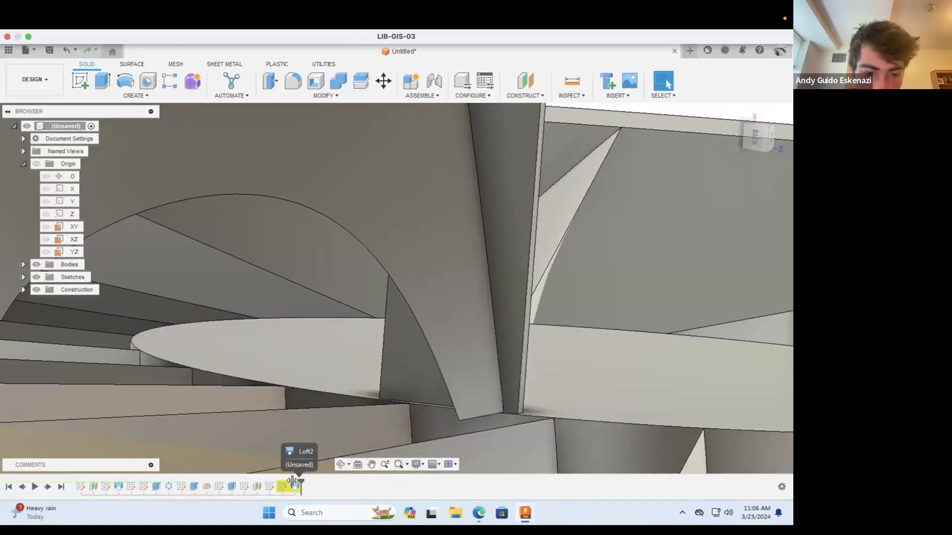
{"action": "left_click_drag", "start_coordinate": [284, 481], "coordinate": [285, 481]}
{"action": "right_click", "coordinate": [295, 486]}
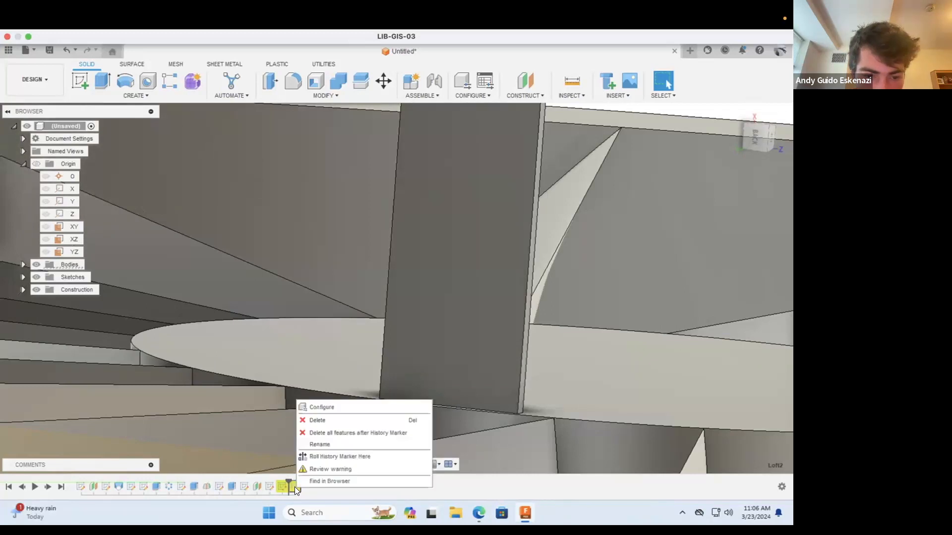
{"action": "left_click", "coordinate": [325, 419]}
Step: Open Sketch10, the last sketch in the design history, for editing
{"action": "scroll", "coordinate": [459, 383], "scroll_direction": "down", "scroll_amount": 10}
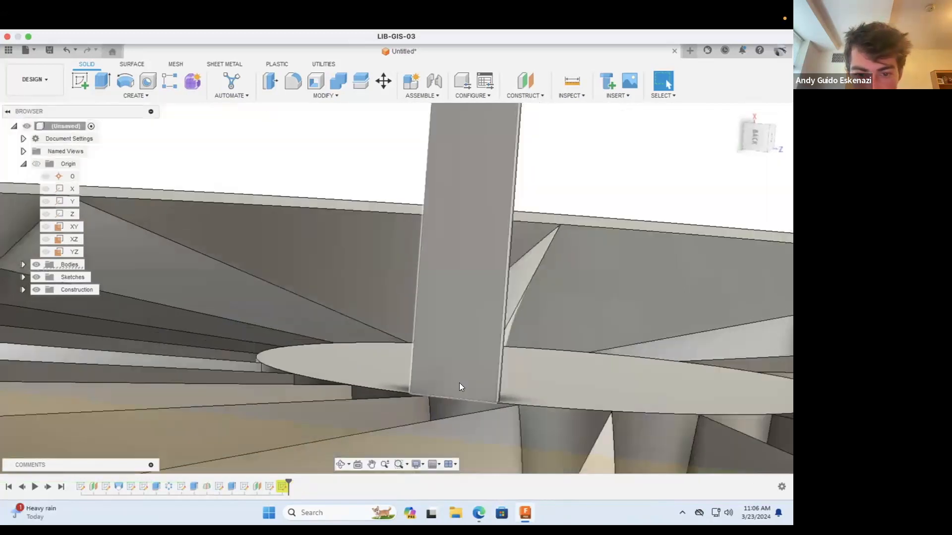
{"action": "right_click", "coordinate": [283, 485]}
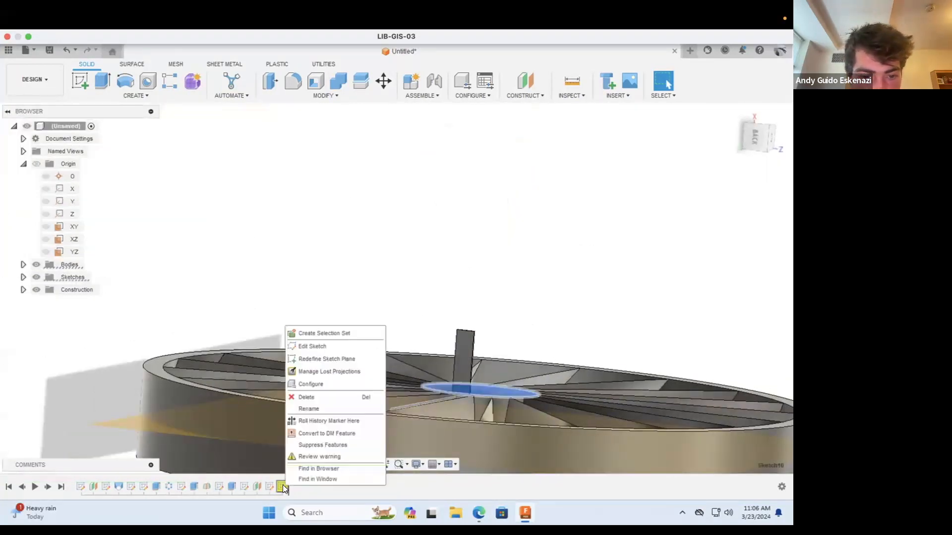
{"action": "left_click", "coordinate": [315, 345]}
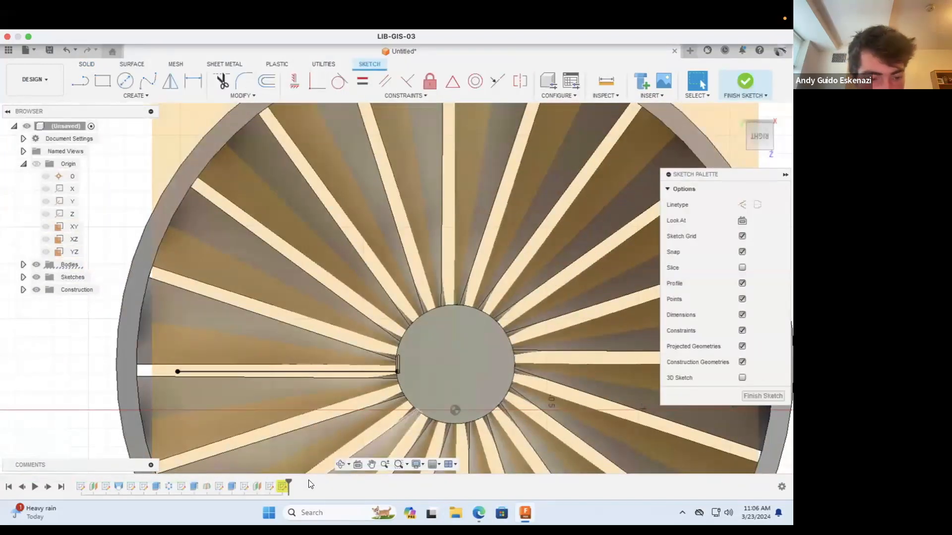
Step: Try to roll the history marker back to just before Sketch10
{"action": "right_click", "coordinate": [281, 486]}
{"action": "left_click", "coordinate": [311, 458]}
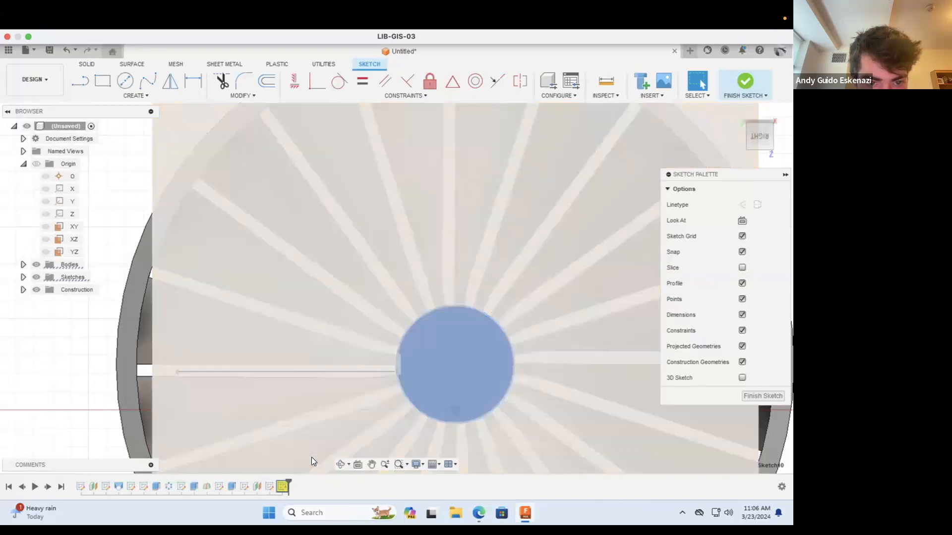
{"action": "right_click", "coordinate": [287, 484]}
{"action": "left_click", "coordinate": [286, 479]}
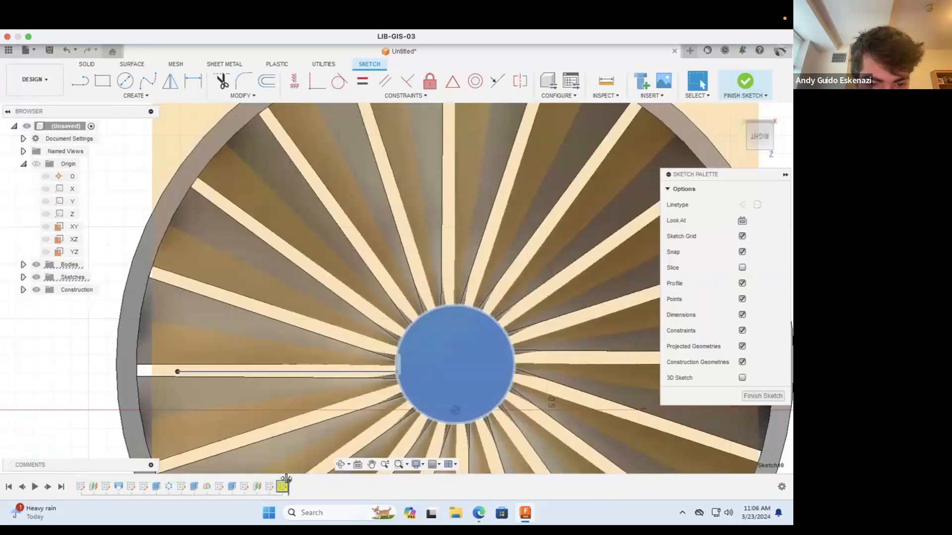
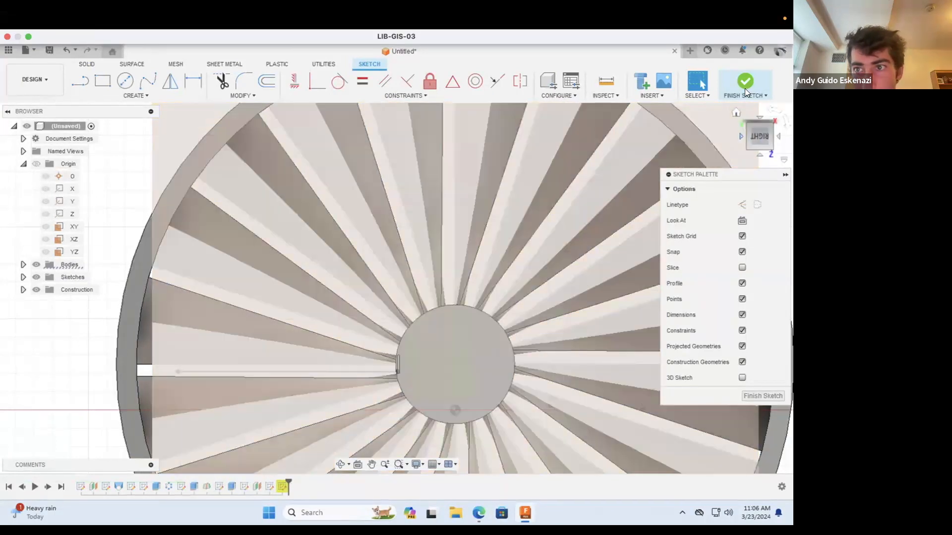
Step: Leave the open sketch and delete it, the last timeline feature flagged with a warning
{"action": "mouse_move", "coordinate": [760, 137]}
{"action": "left_mouse_down"}
{"action": "mouse_move", "coordinate": [546, 233]}
{"action": "mouse_move", "coordinate": [262, 490]}
{"action": "left_mouse_up"}
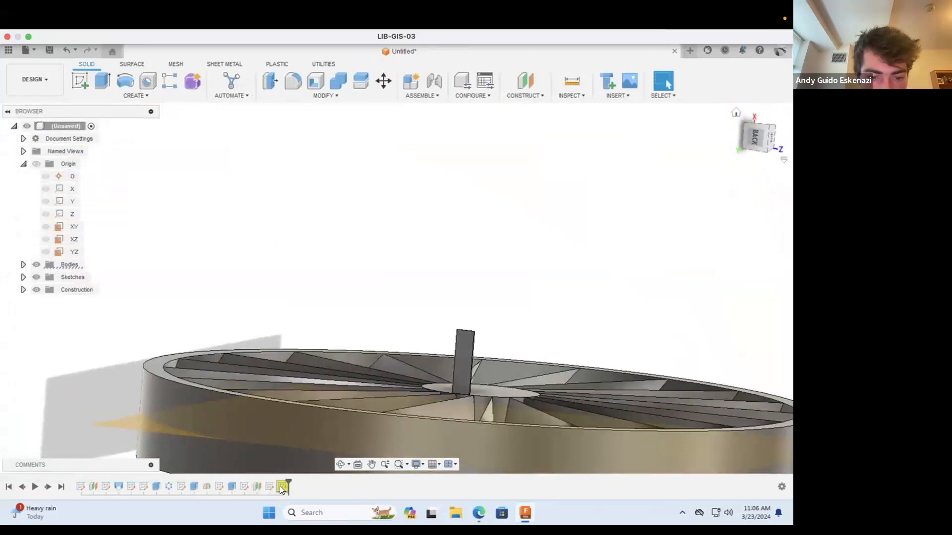
{"action": "right_click", "coordinate": [281, 487]}
{"action": "left_click", "coordinate": [281, 488]}
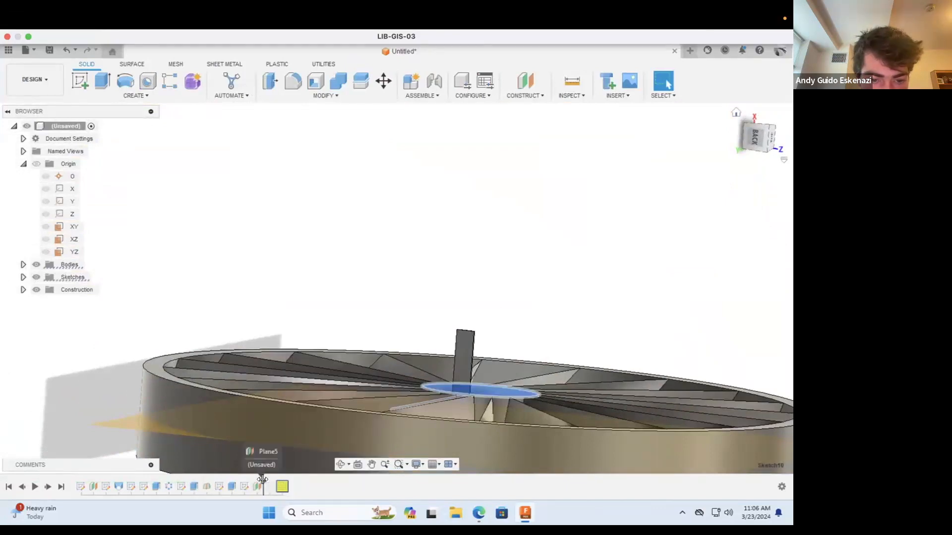
{"action": "left_click_drag", "start_coordinate": [262, 479], "coordinate": [274, 479]}
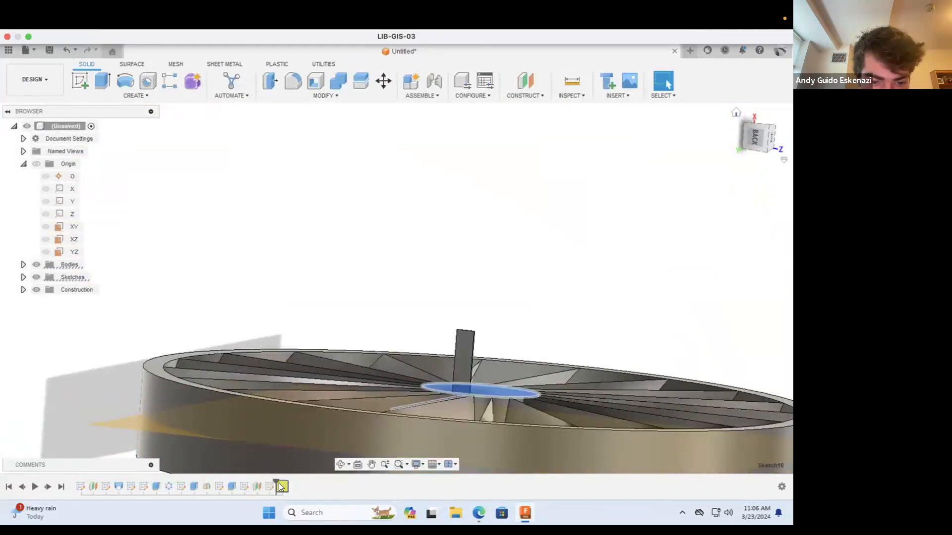
{"action": "right_click", "coordinate": [279, 486]}
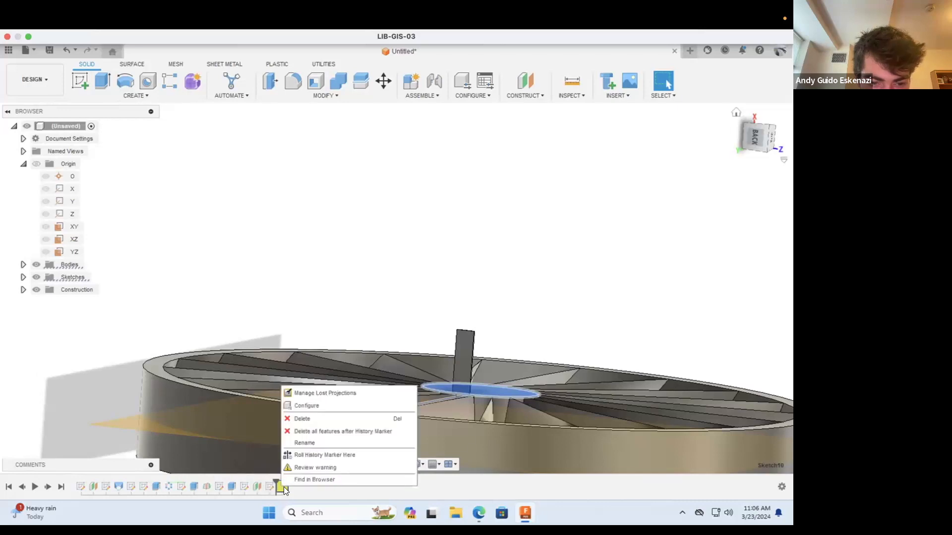
{"action": "left_click", "coordinate": [302, 417]}
Step: Reopen Sketch9 with the outer blade profile, examine how the profile sits inside the ring, and finish the sketch
{"action": "scroll", "coordinate": [391, 455], "scroll_direction": "down", "scroll_amount": 3}
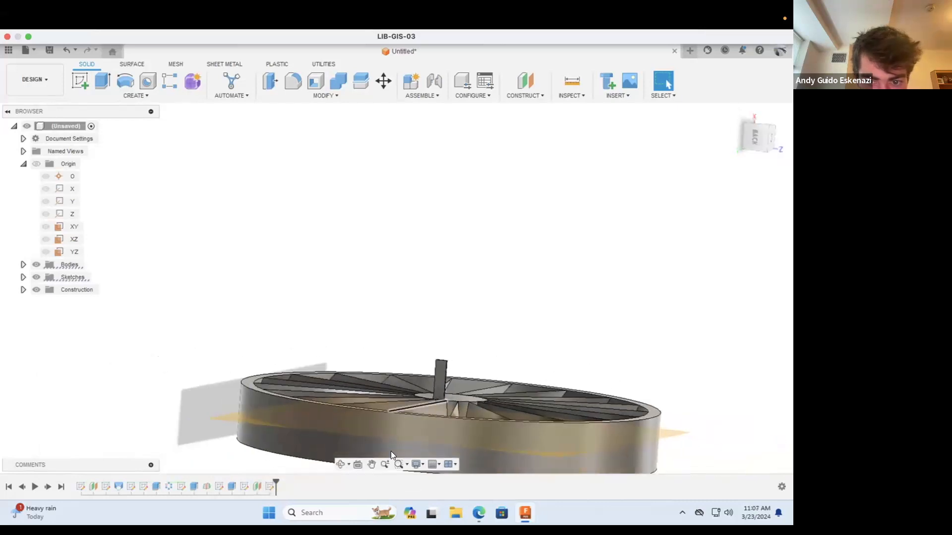
{"action": "right_click", "coordinate": [271, 484]}
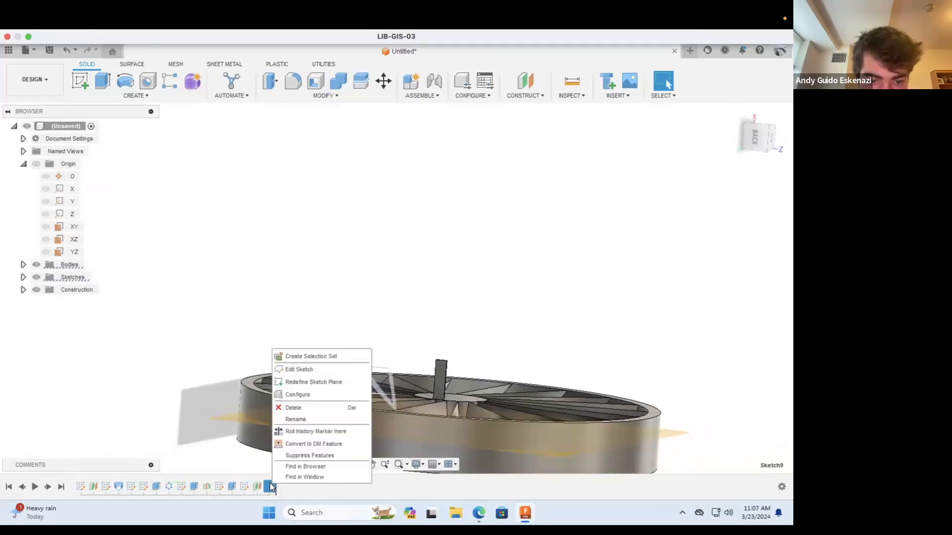
{"action": "left_click", "coordinate": [298, 368]}
{"action": "left_click", "coordinate": [336, 456]}
{"action": "mouse_move", "coordinate": [297, 347]}
{"action": "left_mouse_down"}
{"action": "mouse_move", "coordinate": [267, 278]}
{"action": "mouse_move", "coordinate": [248, 258]}
{"action": "mouse_move", "coordinate": [340, 300]}
{"action": "mouse_move", "coordinate": [367, 390]}
{"action": "left_mouse_up"}
{"action": "scroll", "coordinate": [381, 415], "scroll_direction": "down", "scroll_amount": 4}
{"action": "scroll", "coordinate": [378, 408], "scroll_direction": "up", "scroll_amount": 9}
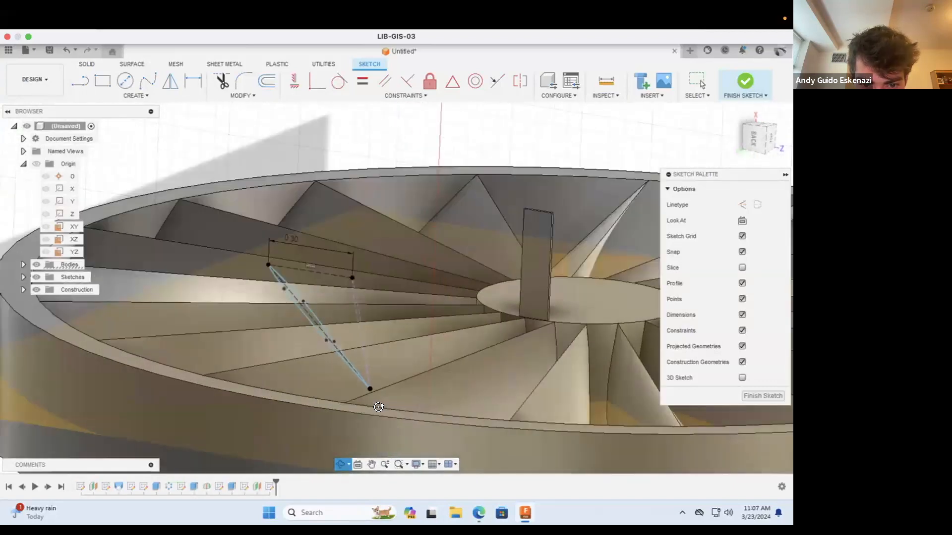
{"action": "scroll", "coordinate": [378, 407], "scroll_direction": "up", "scroll_amount": 4}
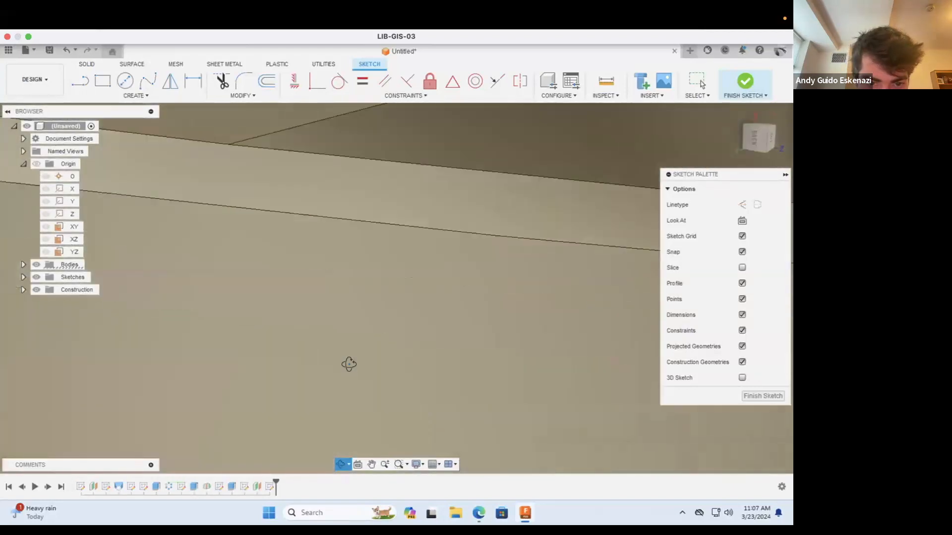
{"action": "scroll", "coordinate": [348, 366], "scroll_direction": "down", "scroll_amount": 8}
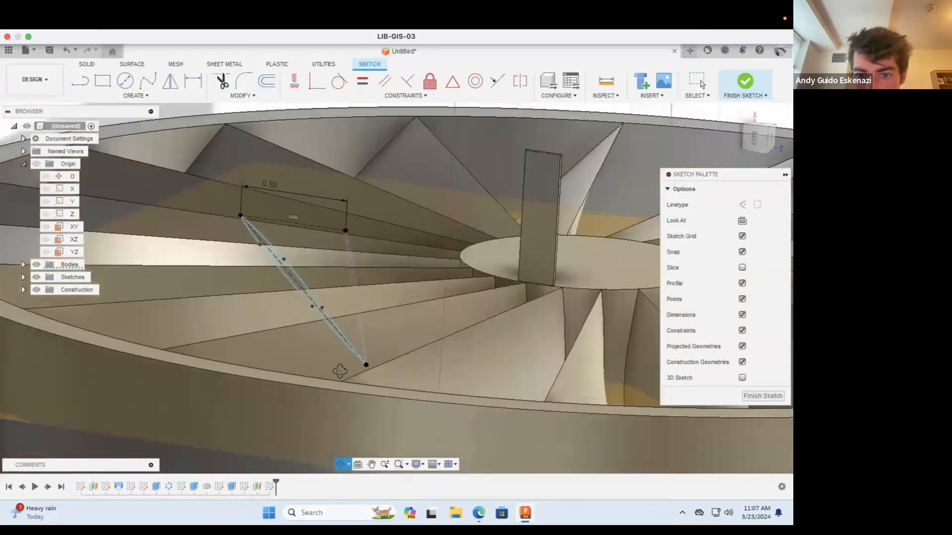
{"action": "scroll", "coordinate": [340, 370], "scroll_direction": "down", "scroll_amount": 5}
{"action": "key", "text": "Escape"}
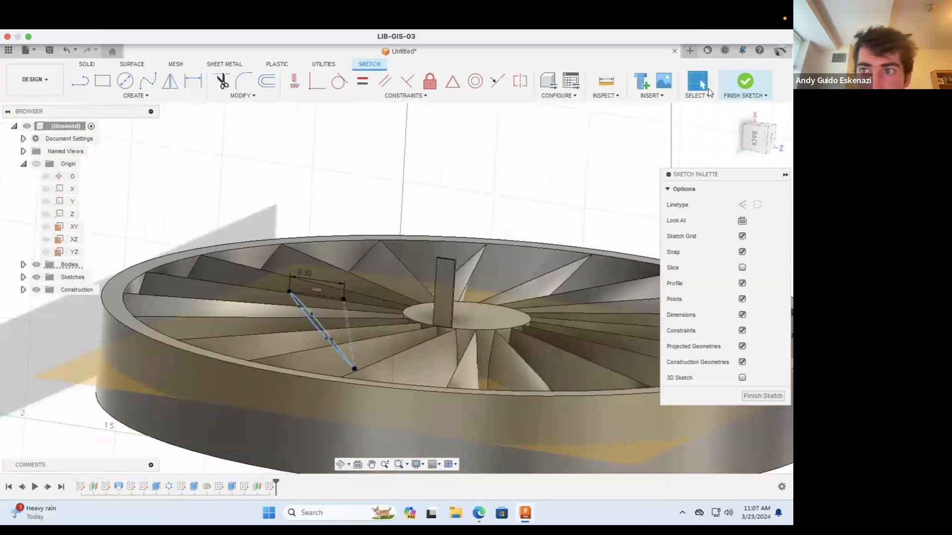
{"action": "left_click", "coordinate": [739, 82]}
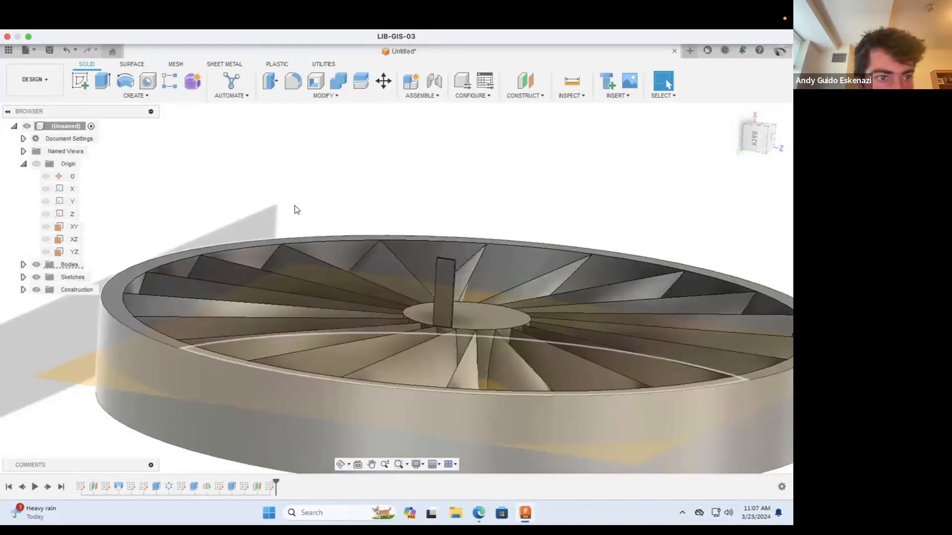
{"action": "left_click", "coordinate": [107, 95]}
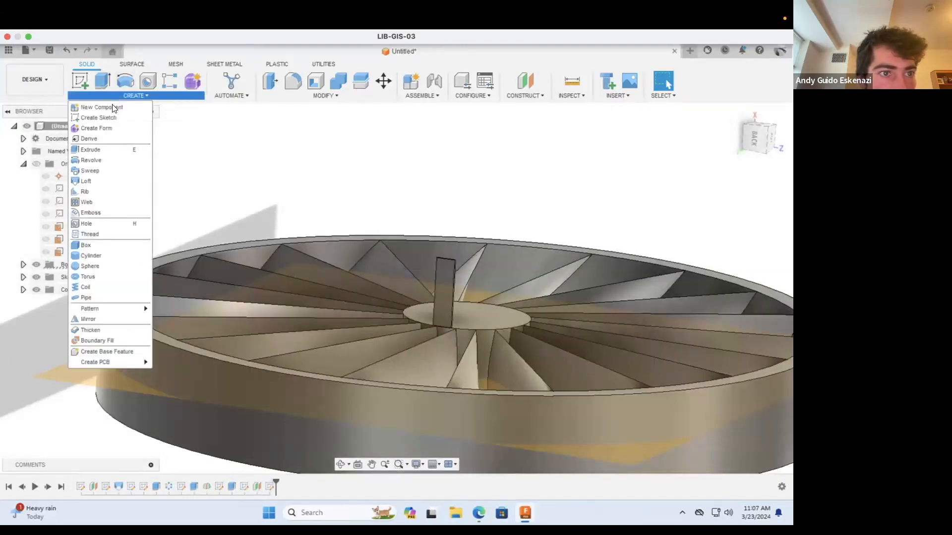
{"action": "left_click", "coordinate": [110, 180]}
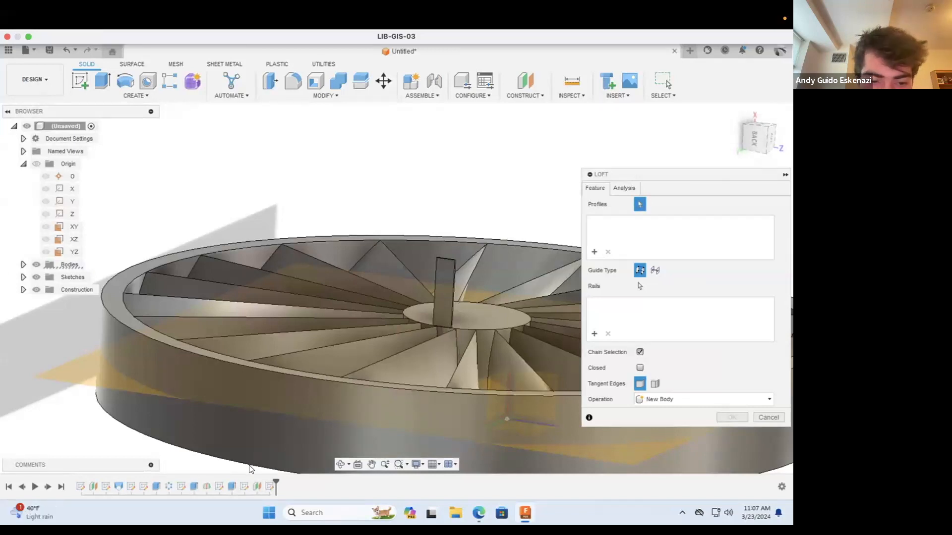
{"action": "key", "text": "Escape"}
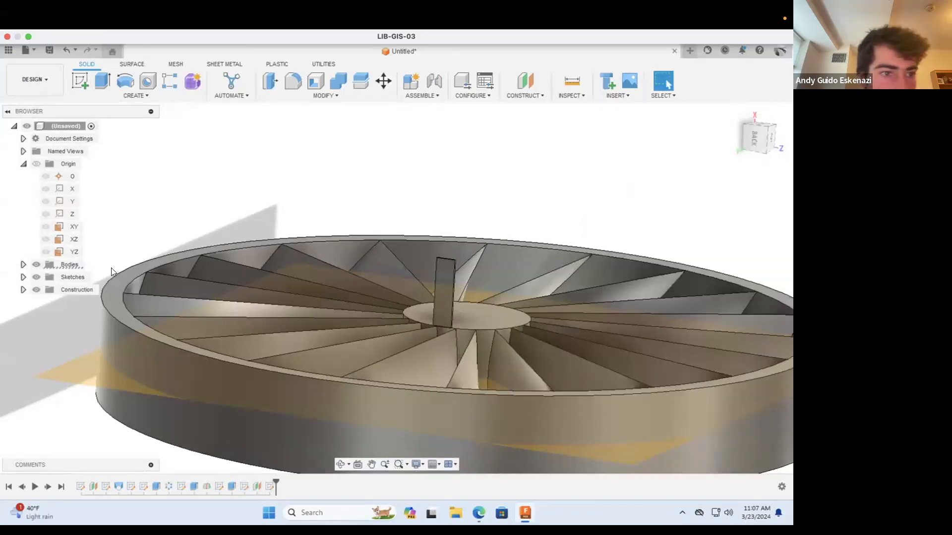
Step: Make Sketch8 and Sketch9, which hold the two blade profiles, visible in the model
{"action": "left_click", "coordinate": [23, 278]}
{"action": "left_click", "coordinate": [45, 365]}
{"action": "left_click", "coordinate": [46, 377]}
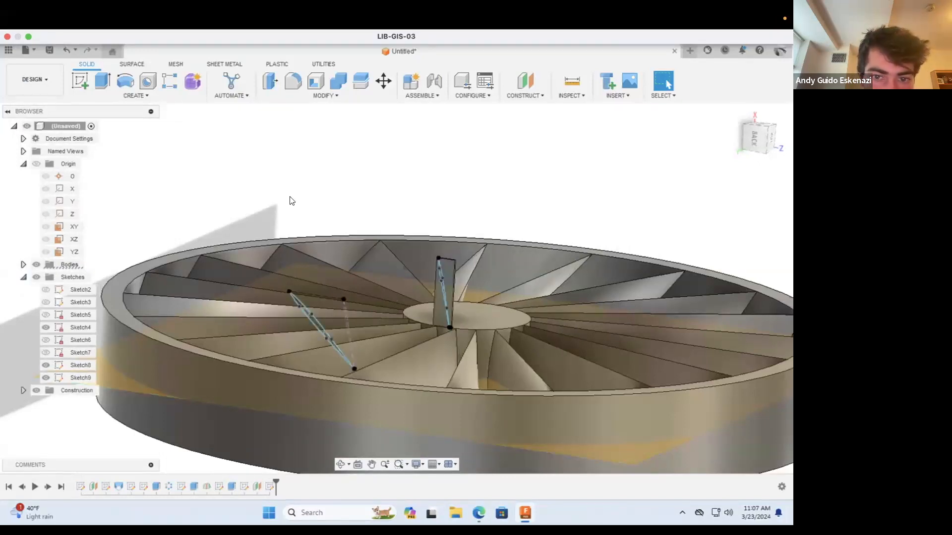
Step: Try to loft from the blade profile on the hub tab to the outer blade profile
{"action": "left_click", "coordinate": [139, 96]}
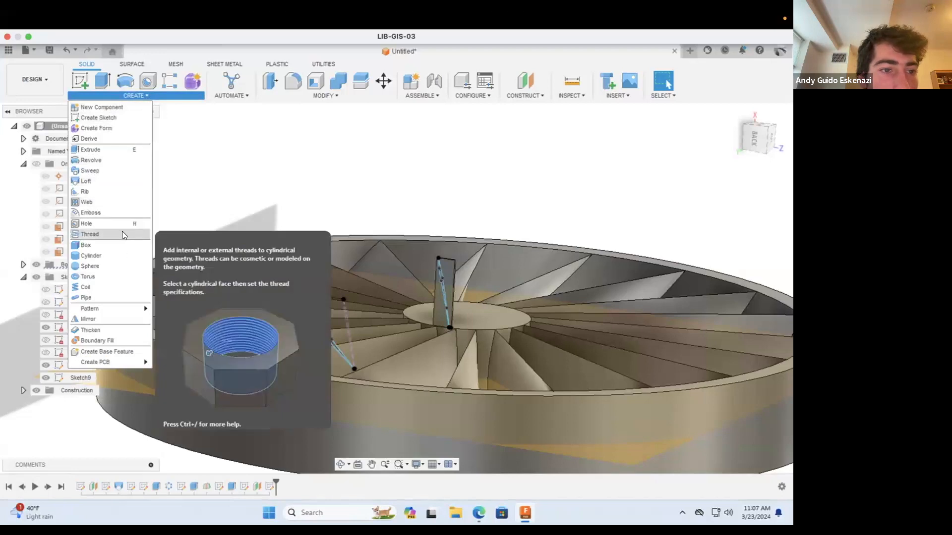
{"action": "left_click", "coordinate": [99, 177]}
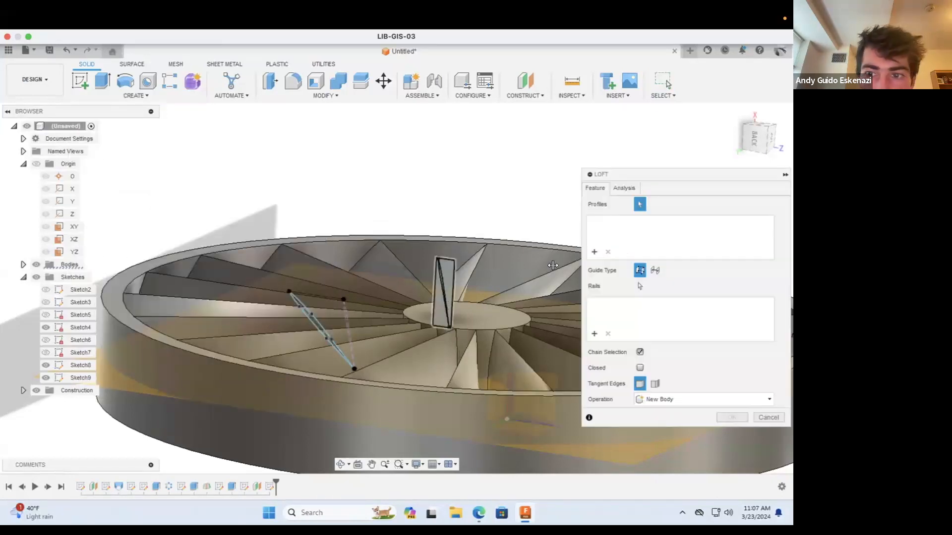
{"action": "left_click", "coordinate": [442, 291]}
{"action": "left_click", "coordinate": [446, 287]}
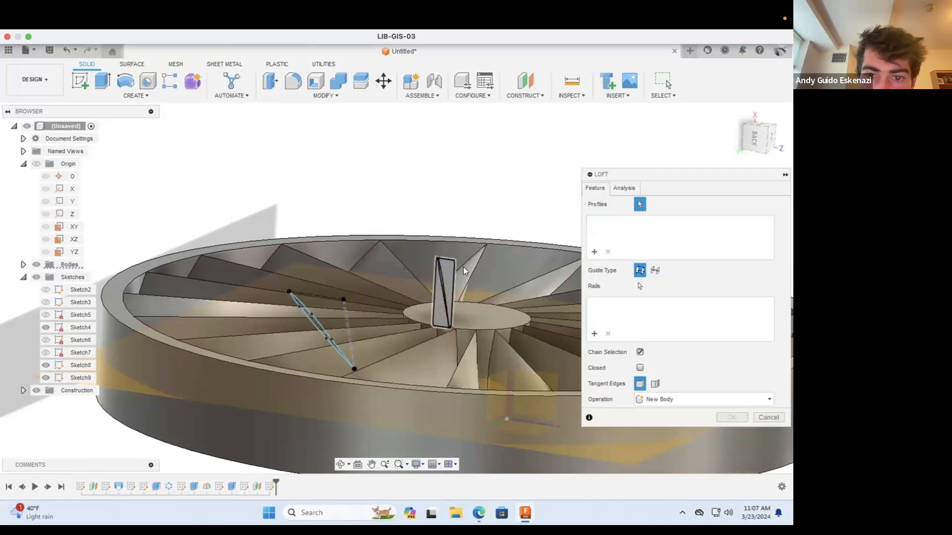
{"action": "scroll", "coordinate": [439, 288], "scroll_direction": "up", "scroll_amount": 2}
{"action": "scroll", "coordinate": [439, 288], "scroll_direction": "up", "scroll_amount": 2}
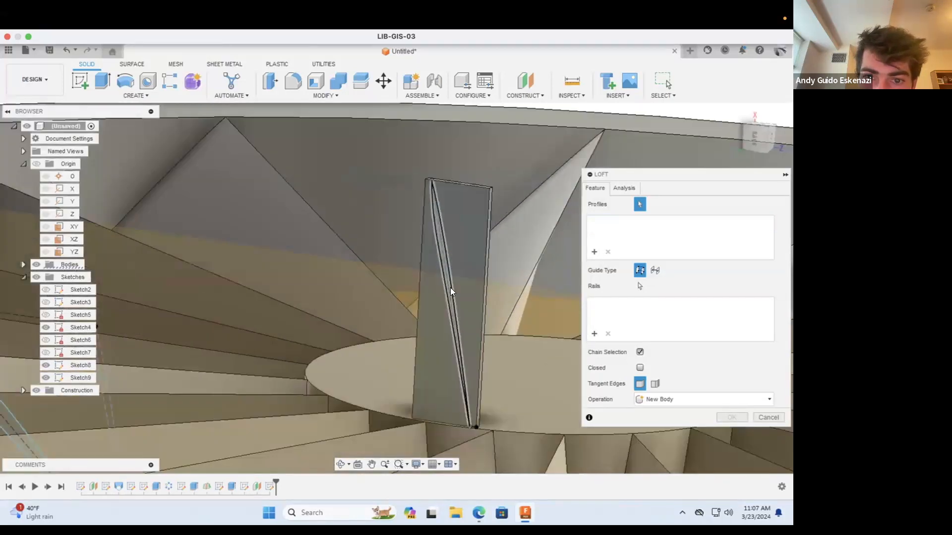
{"action": "left_click", "coordinate": [450, 288]}
{"action": "left_click", "coordinate": [446, 274]}
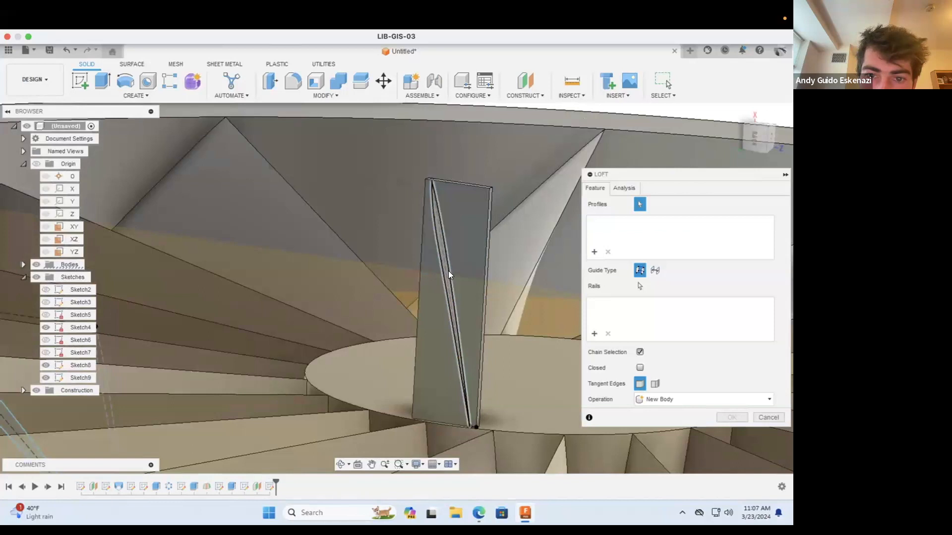
{"action": "left_click", "coordinate": [446, 272]}
{"action": "scroll", "coordinate": [446, 297], "scroll_direction": "down", "scroll_amount": 4}
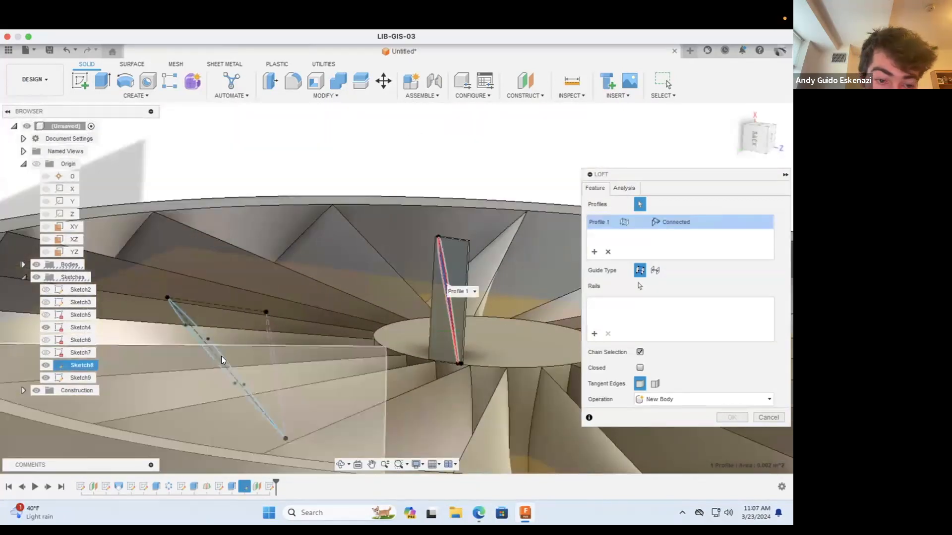
{"action": "left_click", "coordinate": [220, 357]}
{"action": "left_click", "coordinate": [219, 357]}
{"action": "scroll", "coordinate": [411, 270], "scroll_direction": "down", "scroll_amount": 4}
{"action": "key", "text": "Escape"}
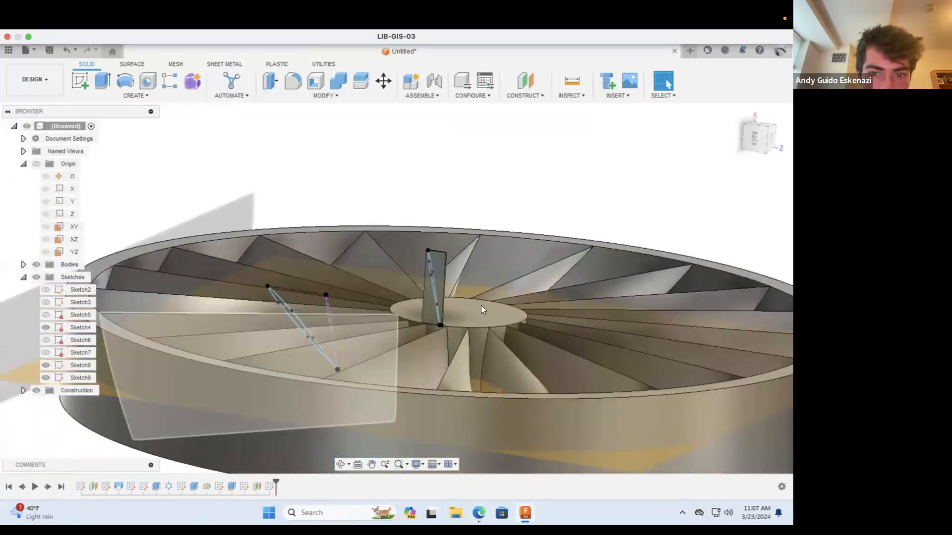
Step: Try a Loft with the outer blade profile as the first profile and the hub tab's profile as the second
{"action": "left_click", "coordinate": [124, 95]}
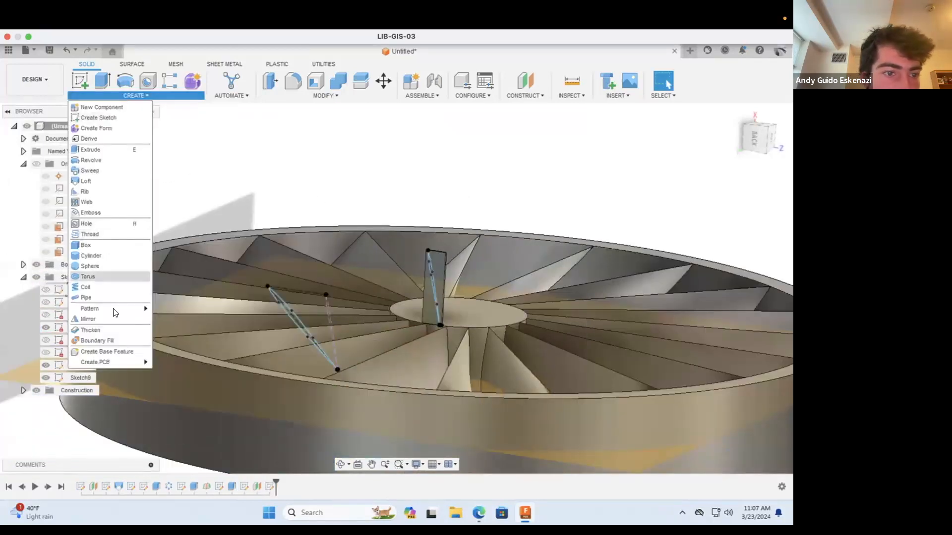
{"action": "left_click", "coordinate": [86, 181]}
{"action": "scroll", "coordinate": [330, 324], "scroll_direction": "up", "scroll_amount": 6}
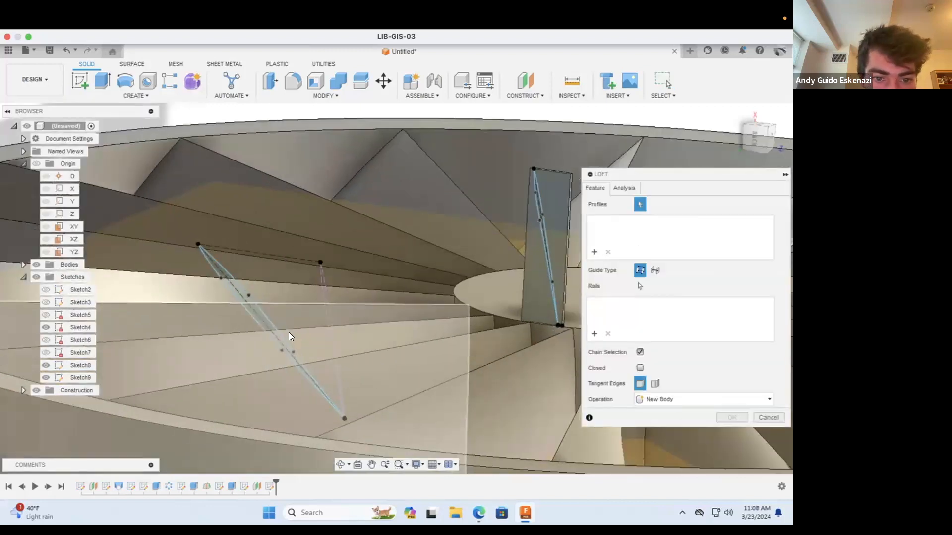
{"action": "left_click", "coordinate": [249, 303]}
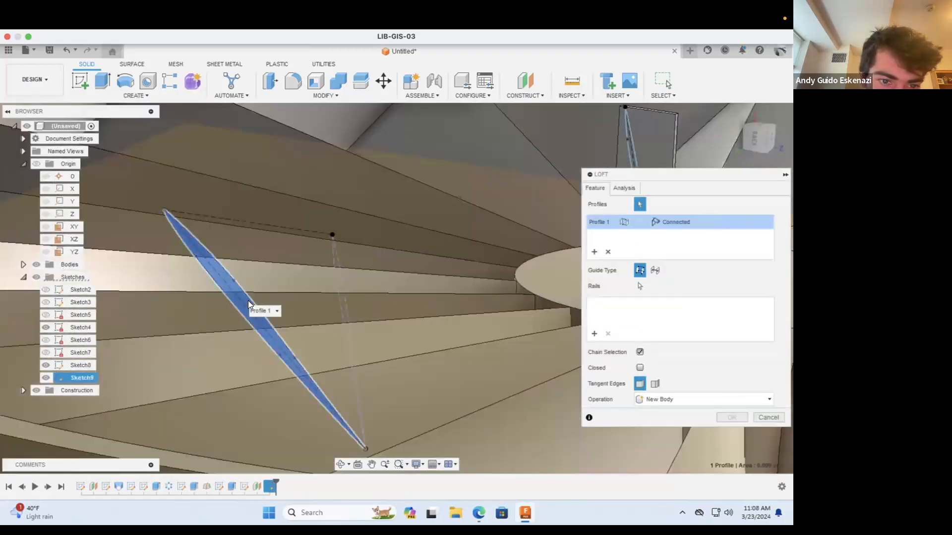
{"action": "scroll", "coordinate": [248, 302], "scroll_direction": "down", "scroll_amount": 5}
{"action": "scroll", "coordinate": [341, 270], "scroll_direction": "up", "scroll_amount": 8}
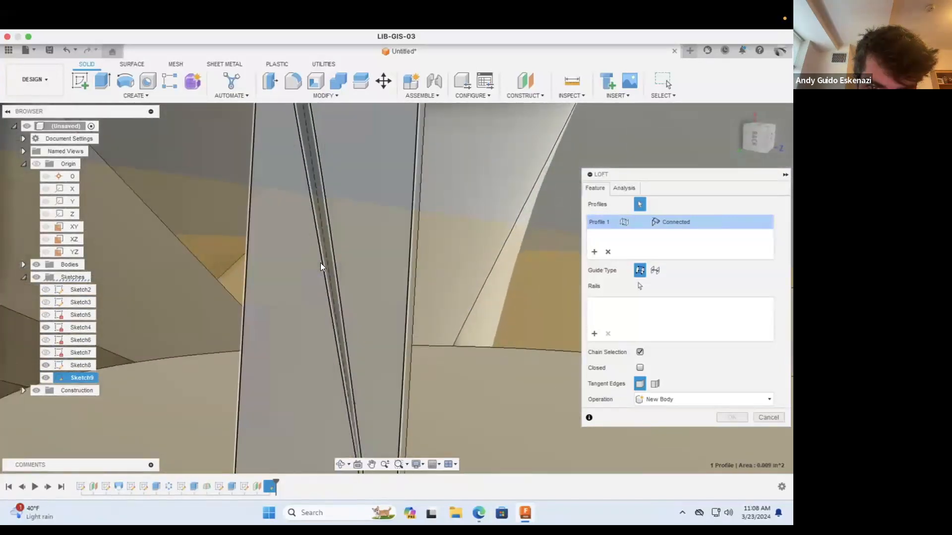
{"action": "left_click", "coordinate": [324, 260]}
{"action": "scroll", "coordinate": [326, 263], "scroll_direction": "down", "scroll_amount": 6}
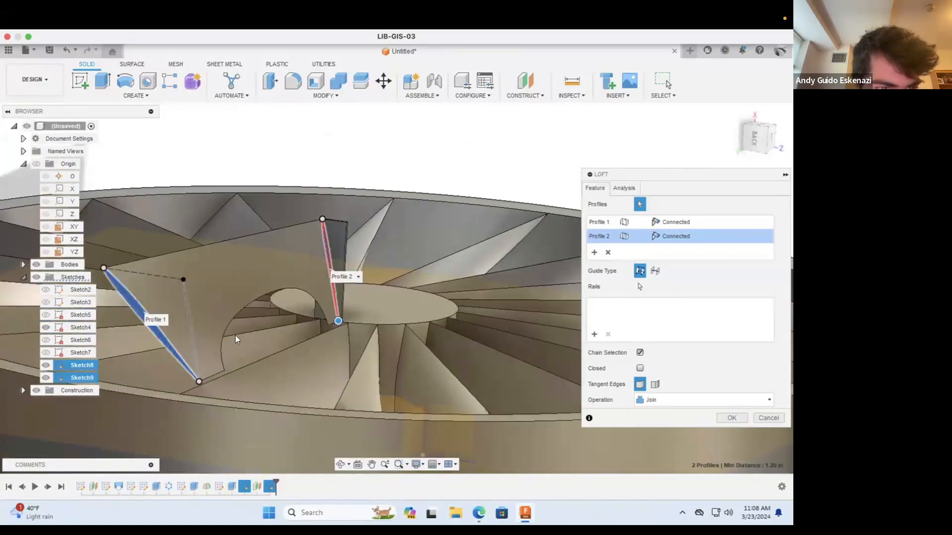
Step: Move the loft's connection point from the upper tip of the outer profile along its edge and examine the previewed blade shape
{"action": "left_click_drag", "start_coordinate": [101, 267], "coordinate": [174, 305]}
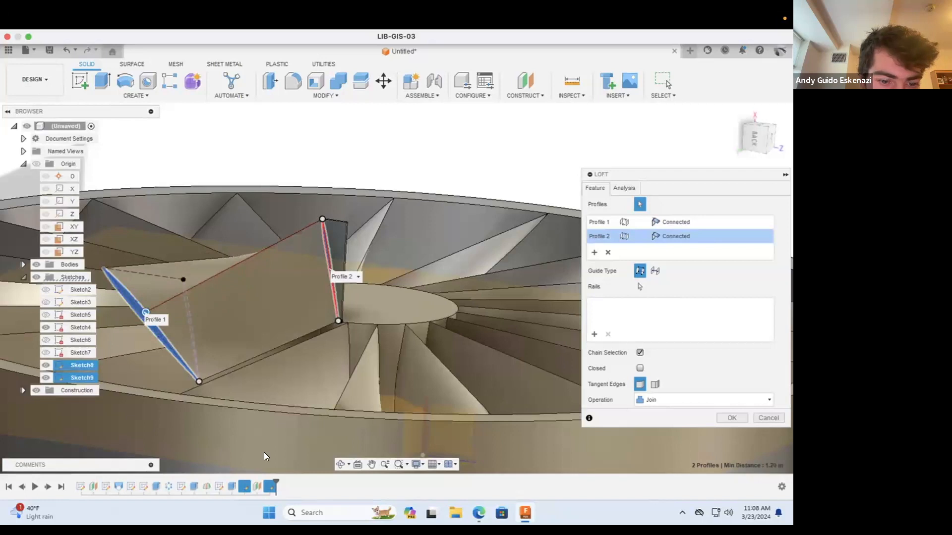
{"action": "left_click", "coordinate": [340, 465]}
{"action": "left_click_drag", "start_coordinate": [238, 360], "coordinate": [245, 338]}
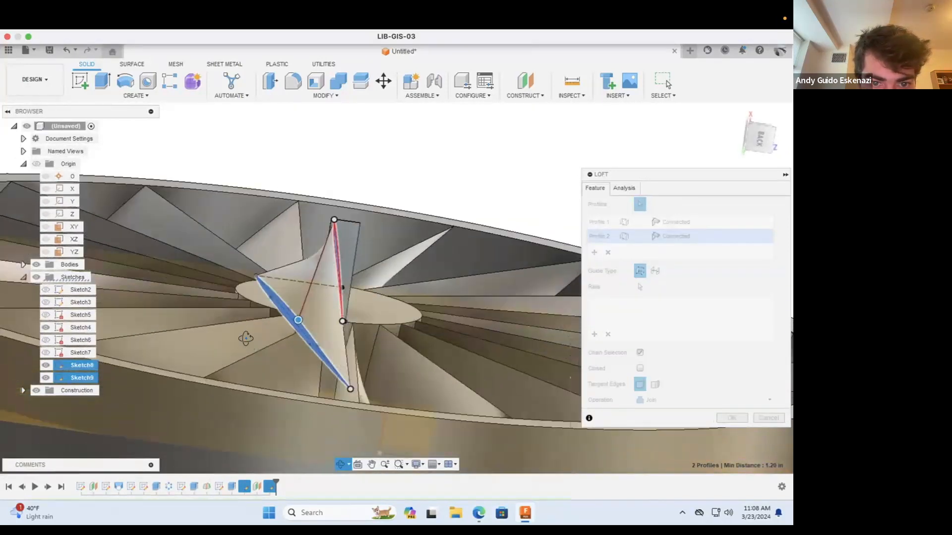
{"action": "key", "text": "Escape"}
{"action": "left_click_drag", "start_coordinate": [298, 320], "coordinate": [352, 387]}
{"action": "left_click_drag", "start_coordinate": [329, 348], "coordinate": [284, 301]}
{"action": "left_click", "coordinate": [339, 464]}
{"action": "left_click_drag", "start_coordinate": [300, 352], "coordinate": [281, 358]}
{"action": "scroll", "coordinate": [230, 283], "scroll_direction": "up", "scroll_amount": 3}
{"action": "key", "text": "Escape"}
{"action": "scroll", "coordinate": [155, 298], "scroll_direction": "up", "scroll_amount": 2}
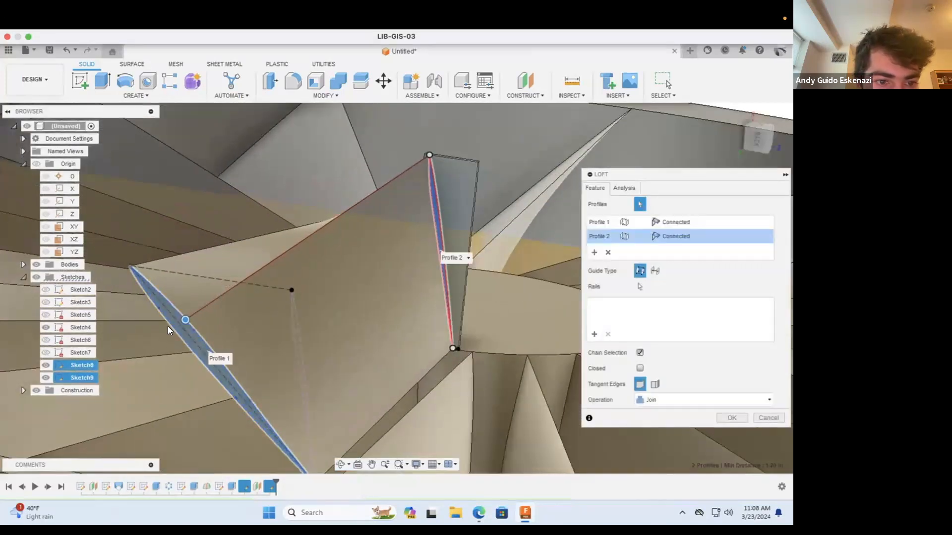
Step: Shift the connection point slightly further along the outer profile, inspect the preview from other angles, and cancel the loft
{"action": "mouse_move", "coordinate": [182, 319]}
{"action": "left_mouse_down"}
{"action": "mouse_move", "coordinate": [169, 301]}
{"action": "mouse_move", "coordinate": [182, 315]}
{"action": "left_mouse_up"}
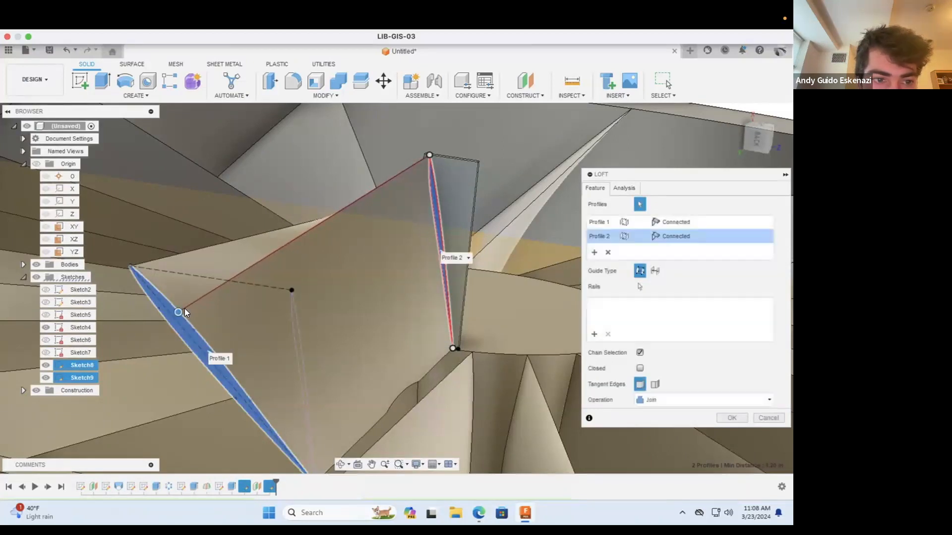
{"action": "left_click", "coordinate": [339, 464]}
{"action": "left_click_drag", "start_coordinate": [286, 332], "coordinate": [395, 303]}
{"action": "middle_click_drag", "start_coordinate": [395, 304], "coordinate": [389, 320], "text": "shift"}
{"action": "left_click", "coordinate": [767, 418]}
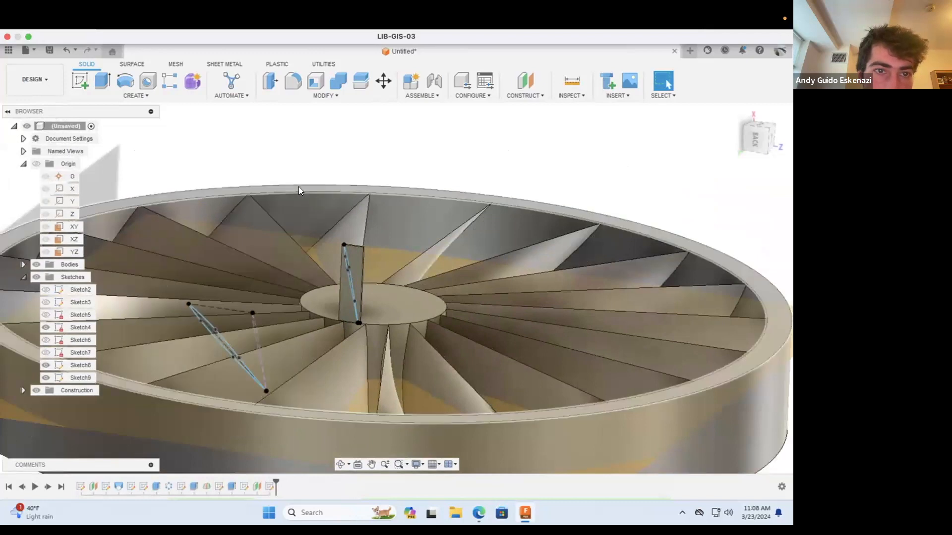
Step: Start a sketch on the narrow upper end face of the rectangular tab that carries the hub blade profile
{"action": "scroll", "coordinate": [278, 175], "scroll_direction": "down", "scroll_amount": 3}
{"action": "scroll", "coordinate": [171, 234], "scroll_direction": "down", "scroll_amount": 1}
{"action": "scroll", "coordinate": [172, 235], "scroll_direction": "up", "scroll_amount": 4}
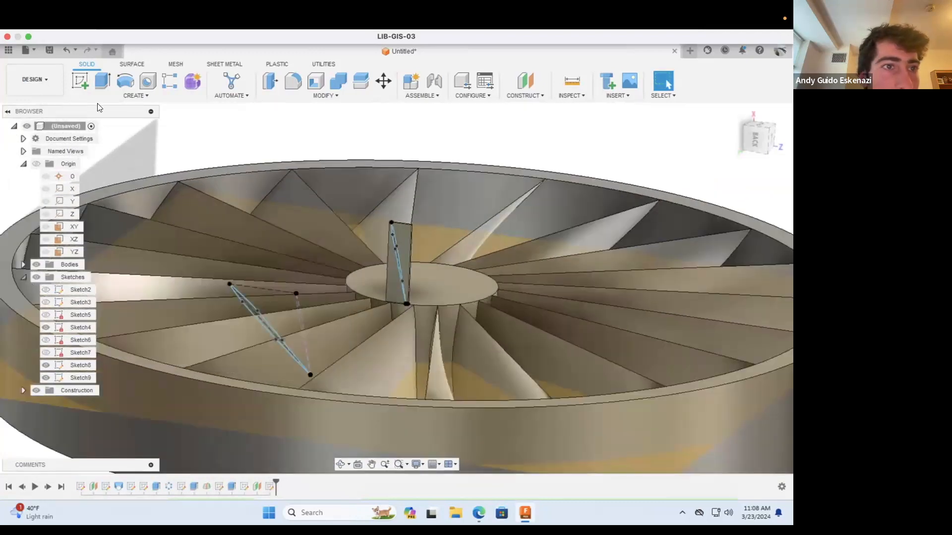
{"action": "left_click", "coordinate": [83, 85]}
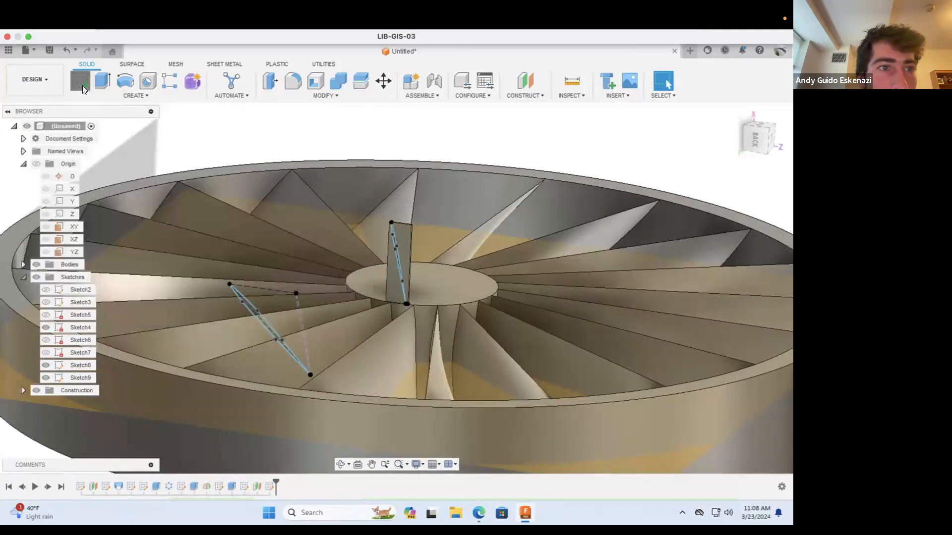
{"action": "scroll", "coordinate": [416, 218], "scroll_direction": "up", "scroll_amount": 4}
{"action": "scroll", "coordinate": [403, 220], "scroll_direction": "up", "scroll_amount": 4}
{"action": "scroll", "coordinate": [329, 240], "scroll_direction": "up", "scroll_amount": 3}
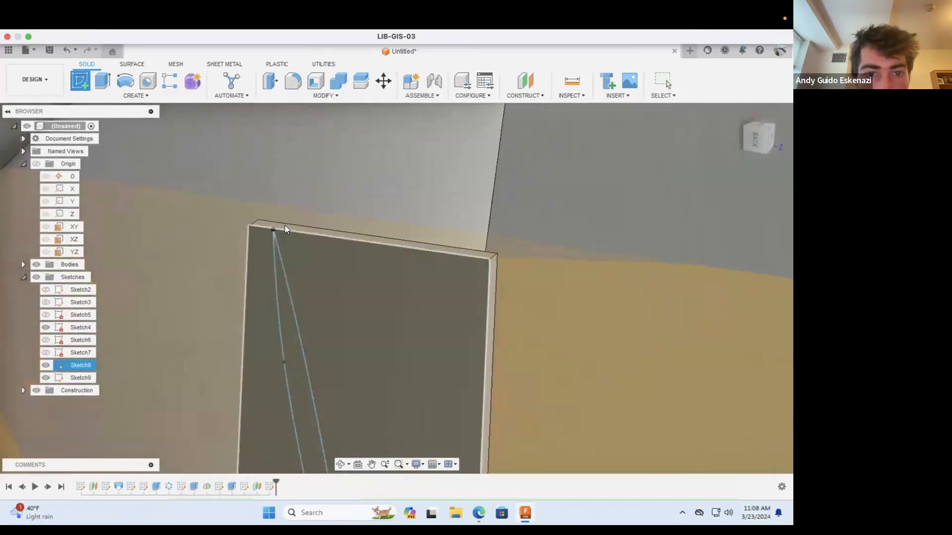
{"action": "left_click", "coordinate": [282, 225]}
{"action": "scroll", "coordinate": [418, 276], "scroll_direction": "down", "scroll_amount": 10}
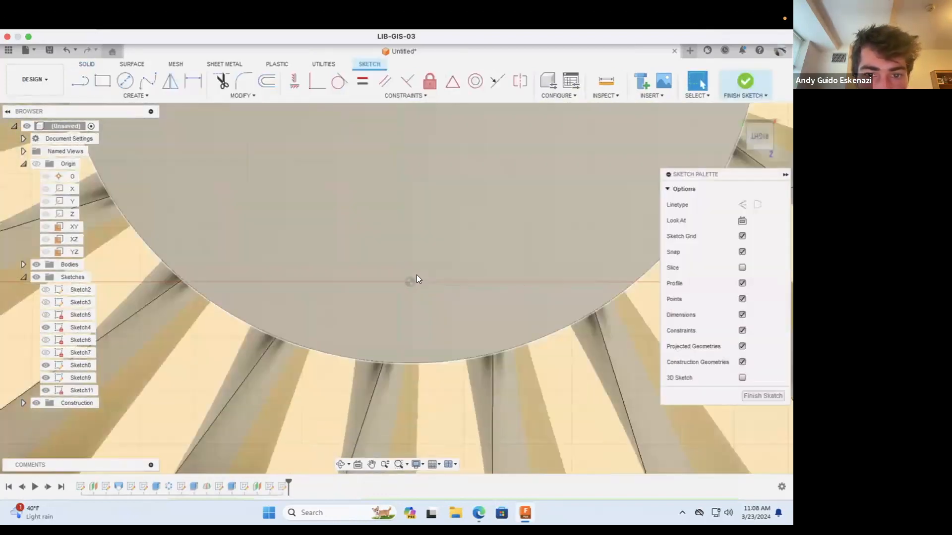
{"action": "scroll", "coordinate": [414, 280], "scroll_direction": "down", "scroll_amount": 2}
{"action": "scroll", "coordinate": [230, 251], "scroll_direction": "up", "scroll_amount": 4}
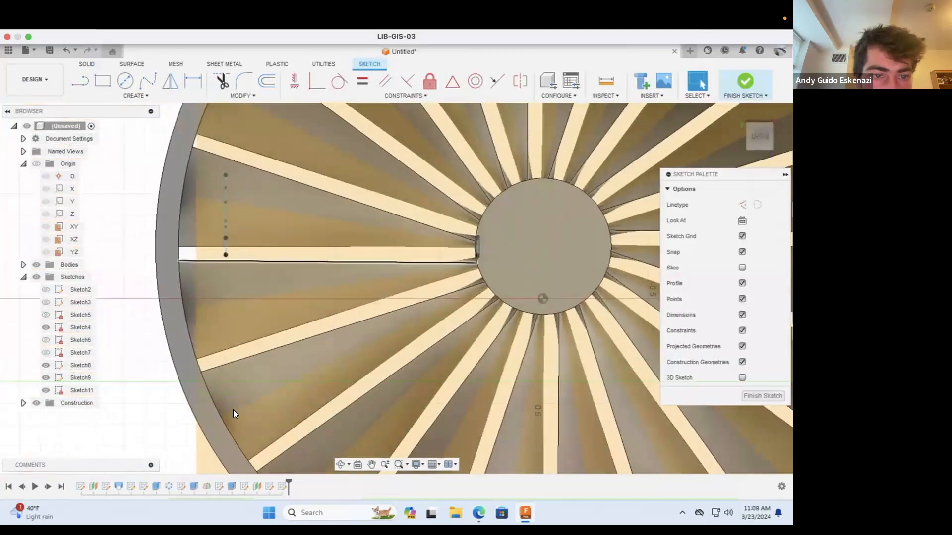
{"action": "left_click", "coordinate": [340, 464]}
{"action": "left_click_drag", "start_coordinate": [371, 320], "coordinate": [202, 189]}
{"action": "scroll", "coordinate": [287, 208], "scroll_direction": "up", "scroll_amount": 3}
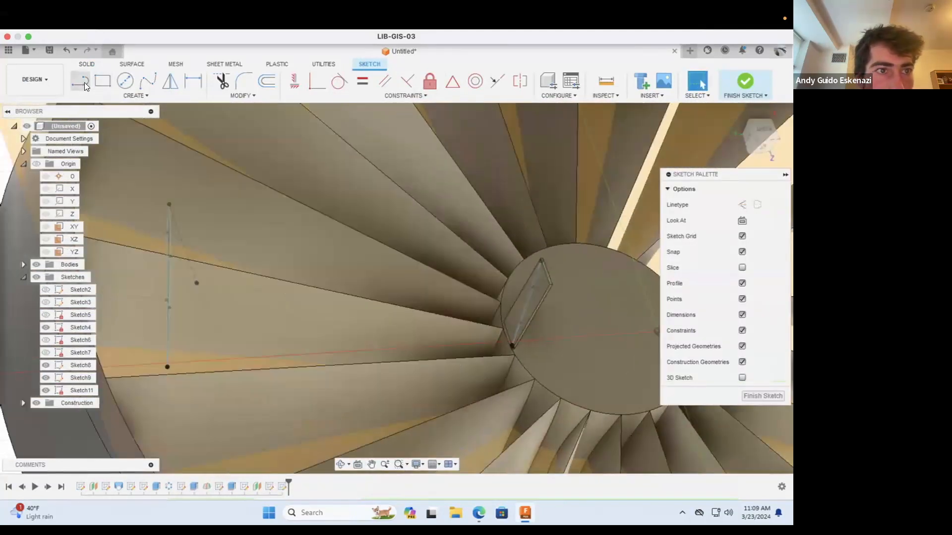
{"action": "scroll", "coordinate": [182, 202], "scroll_direction": "up", "scroll_amount": 5}
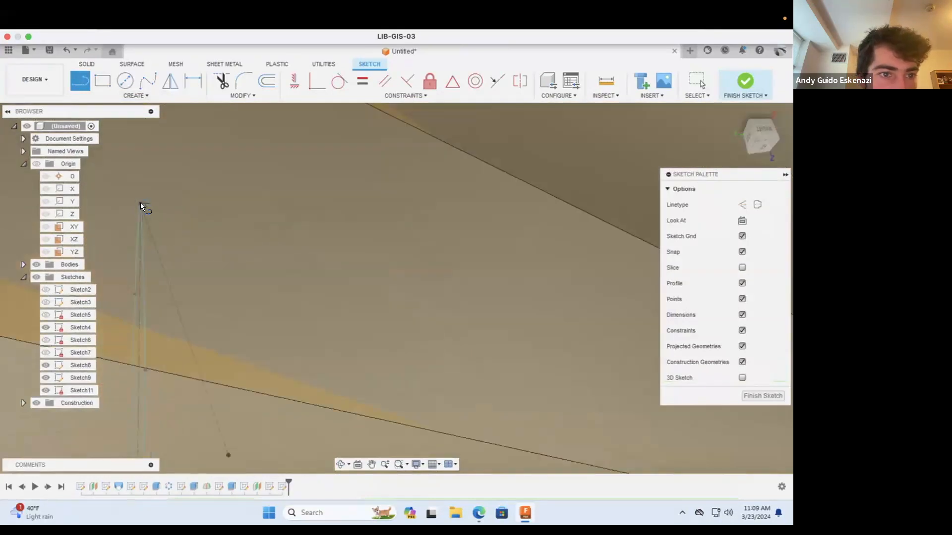
{"action": "key", "text": "Escape"}
{"action": "left_click", "coordinate": [148, 96]}
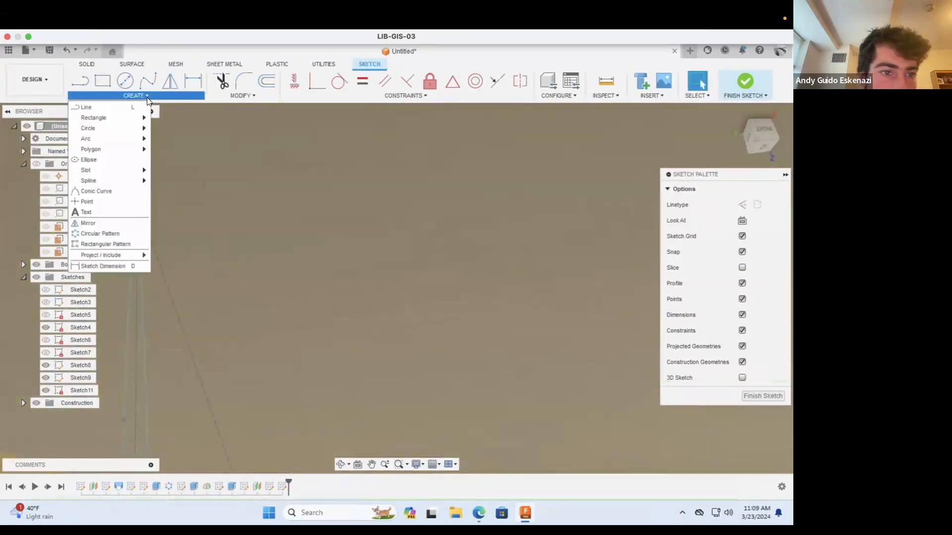
{"action": "mouse_move", "coordinate": [112, 253]}
{"action": "left_click", "coordinate": [155, 256]}
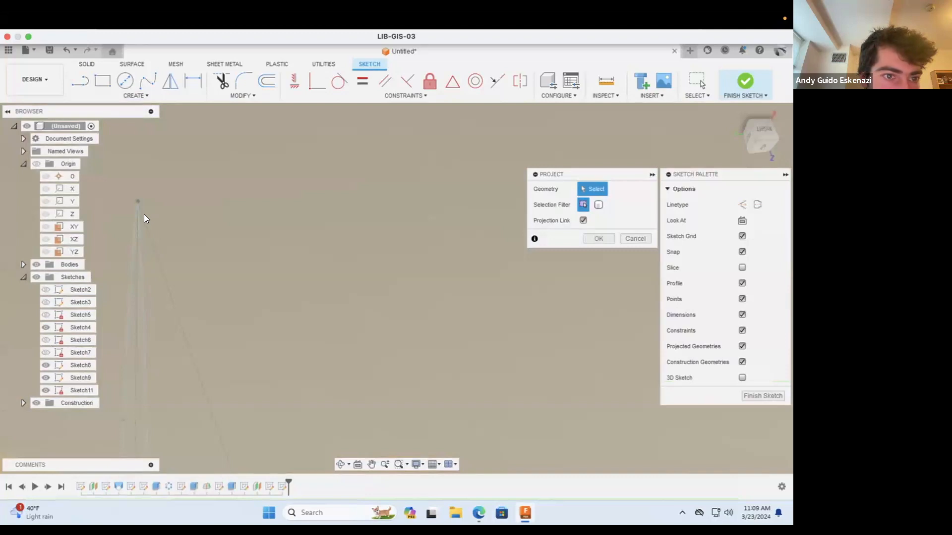
{"action": "scroll", "coordinate": [289, 226], "scroll_direction": "down", "scroll_amount": 10}
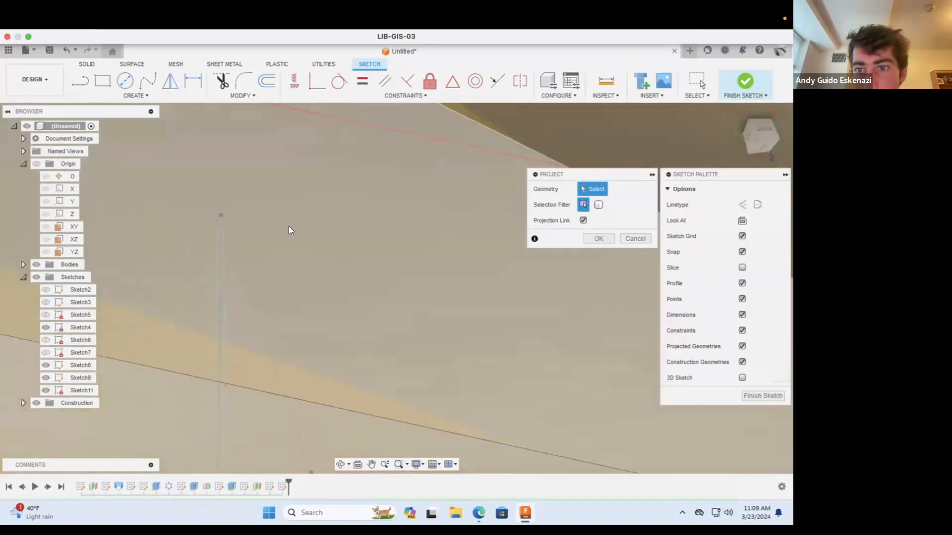
{"action": "key", "text": "Escape"}
Step: Project the upper tip point of the outer blade profile into the new sketch
{"action": "scroll", "coordinate": [270, 229], "scroll_direction": "up", "scroll_amount": 3}
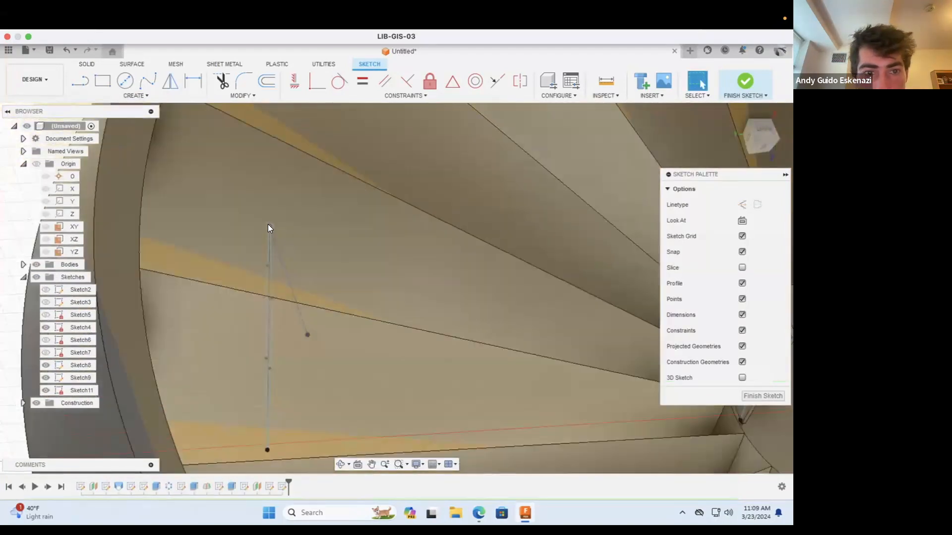
{"action": "left_click", "coordinate": [268, 226]}
{"action": "left_click", "coordinate": [145, 96]}
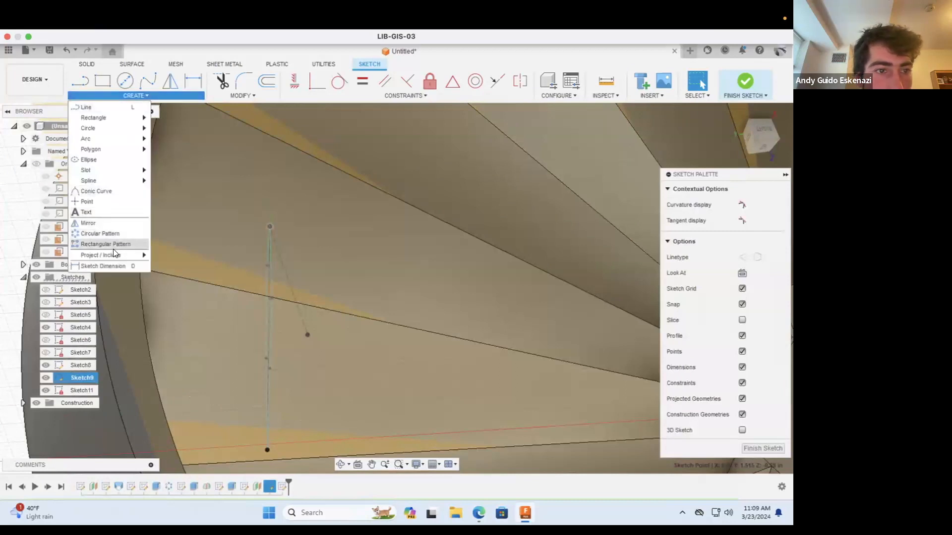
{"action": "mouse_move", "coordinate": [113, 252]}
{"action": "left_click", "coordinate": [163, 254]}
{"action": "scroll", "coordinate": [231, 238], "scroll_direction": "down", "scroll_amount": 5}
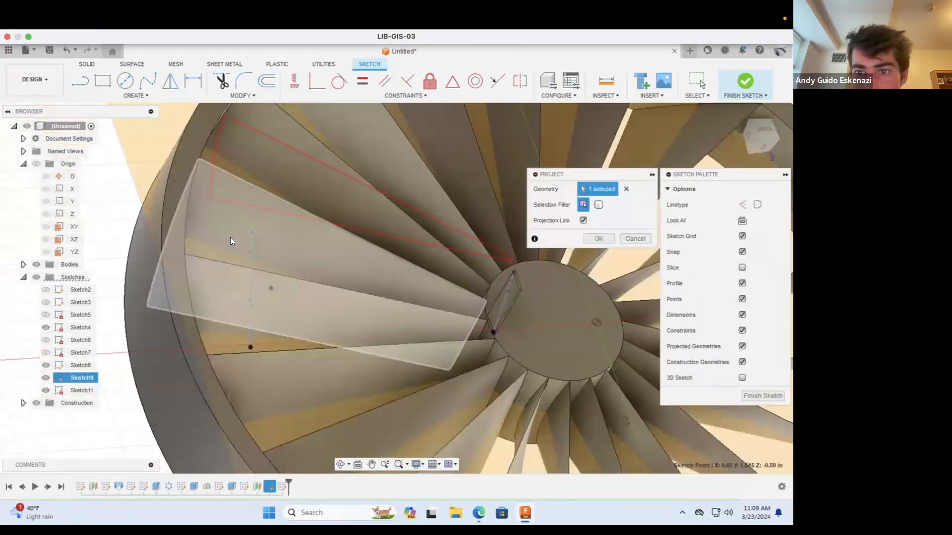
{"action": "scroll", "coordinate": [230, 237], "scroll_direction": "down", "scroll_amount": 3}
{"action": "scroll", "coordinate": [383, 254], "scroll_direction": "up", "scroll_amount": 10}
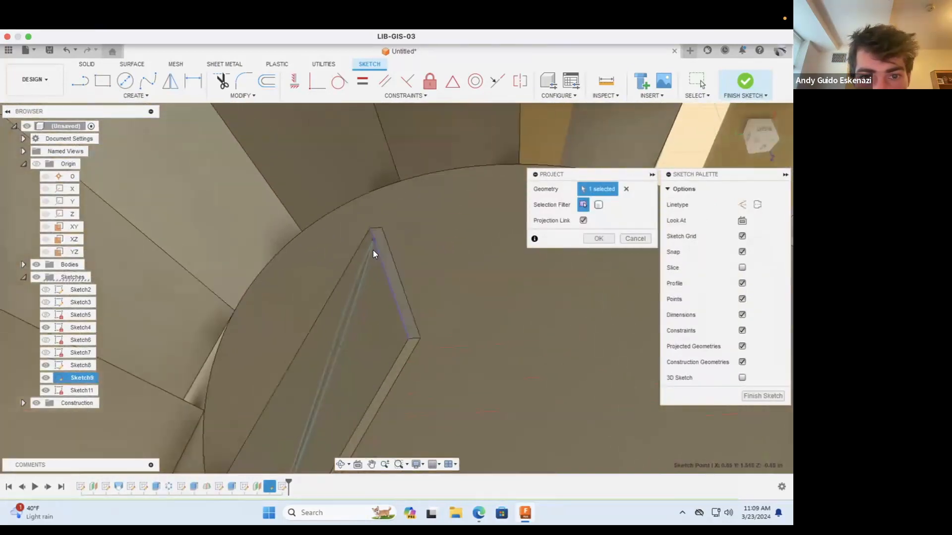
{"action": "left_click", "coordinate": [595, 238]}
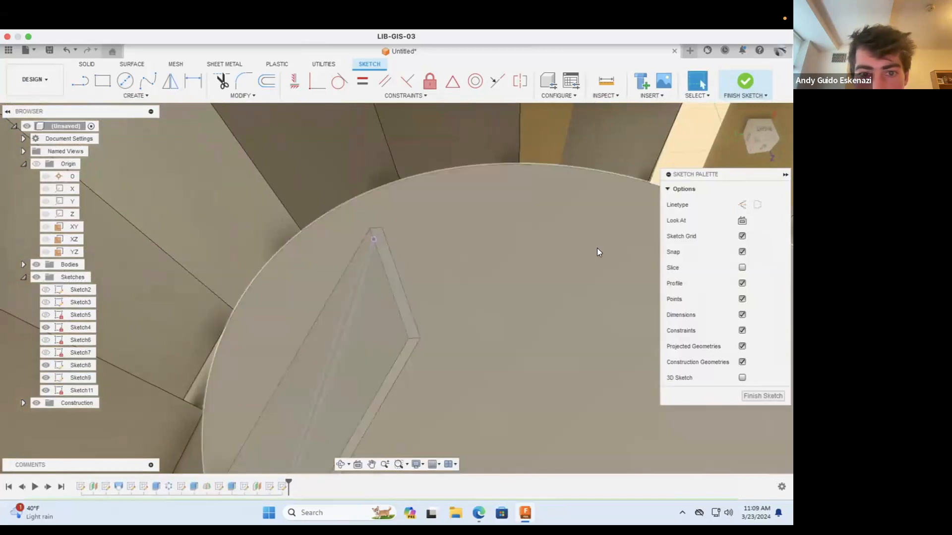
Step: Draw a line from the hub profile's upper tip to the outer profile's upper tip and finish the sketch
{"action": "left_click", "coordinate": [371, 240]}
{"action": "scroll", "coordinate": [409, 258], "scroll_direction": "down", "scroll_amount": 5}
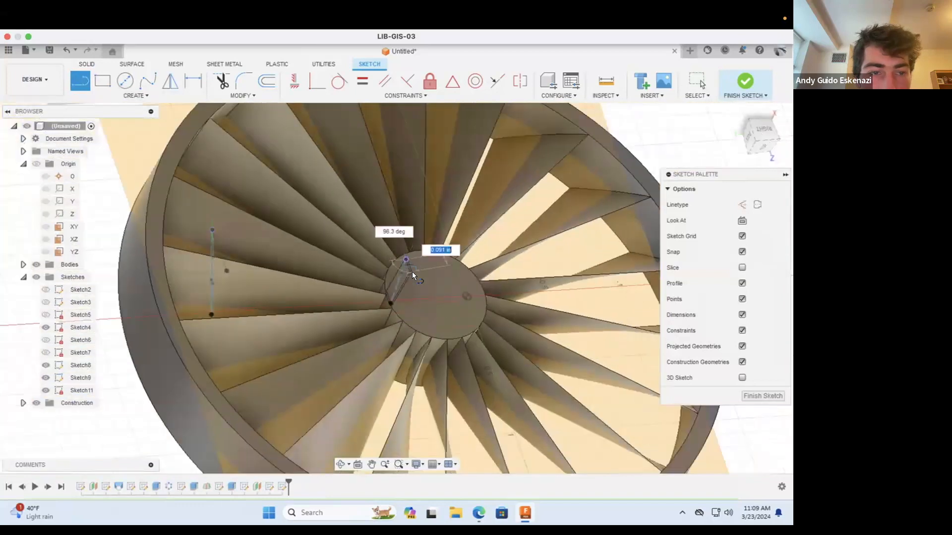
{"action": "scroll", "coordinate": [412, 272], "scroll_direction": "down", "scroll_amount": 3}
{"action": "scroll", "coordinate": [311, 234], "scroll_direction": "up", "scroll_amount": 10}
{"action": "left_click", "coordinate": [222, 272]}
{"action": "left_click", "coordinate": [744, 81]}
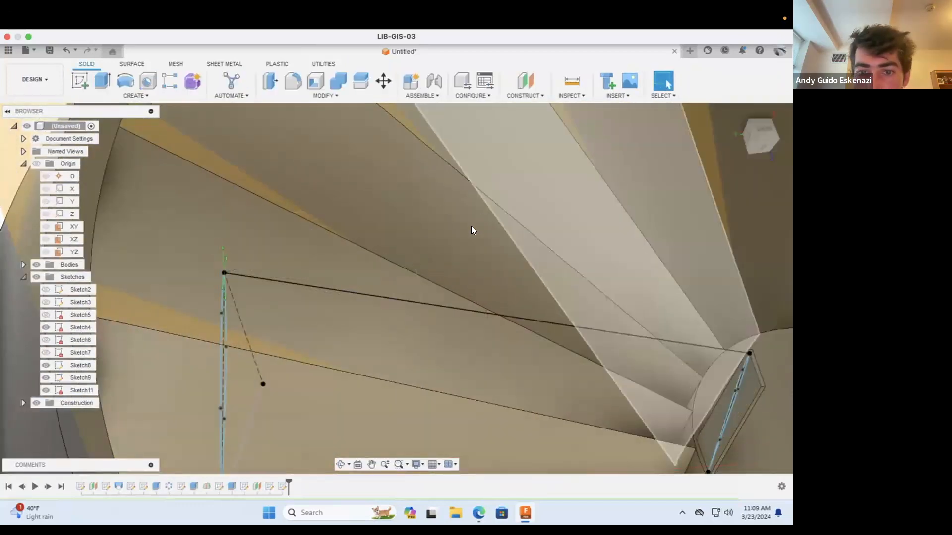
Step: Set up a Loft from the narrow blade profile on the hub tab to the outer blade profile
{"action": "scroll", "coordinate": [471, 226], "scroll_direction": "down", "scroll_amount": 6}
{"action": "left_click", "coordinate": [340, 464]}
{"action": "mouse_move", "coordinate": [427, 338]}
{"action": "left_mouse_down"}
{"action": "mouse_move", "coordinate": [432, 270]}
{"action": "mouse_move", "coordinate": [448, 357]}
{"action": "mouse_move", "coordinate": [440, 344]}
{"action": "left_mouse_up"}
{"action": "key", "text": "Escape"}
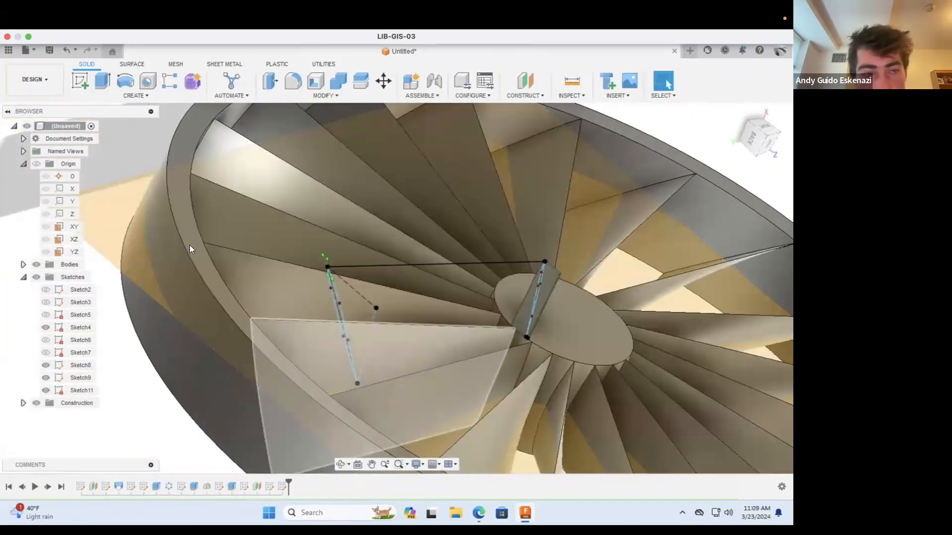
{"action": "left_click", "coordinate": [132, 96]}
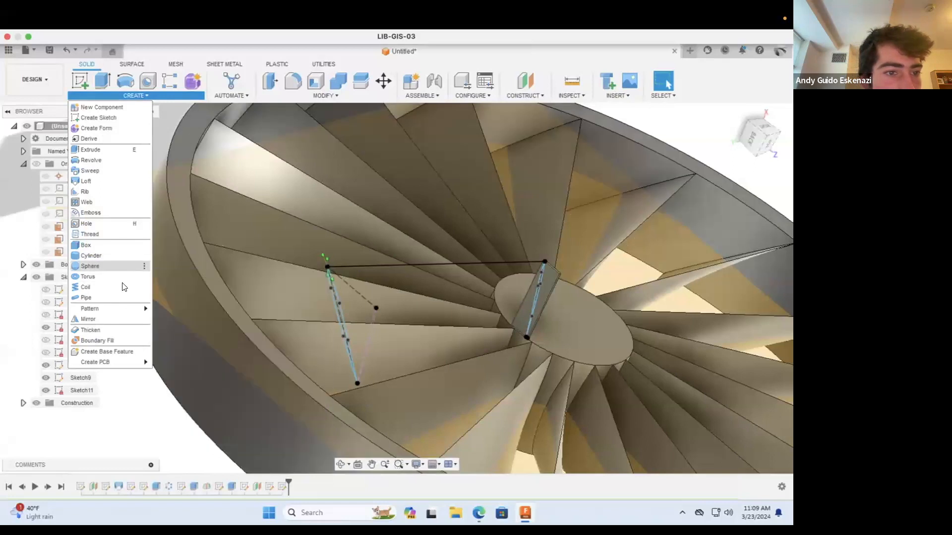
{"action": "left_click", "coordinate": [101, 178]}
{"action": "left_click", "coordinate": [534, 296]}
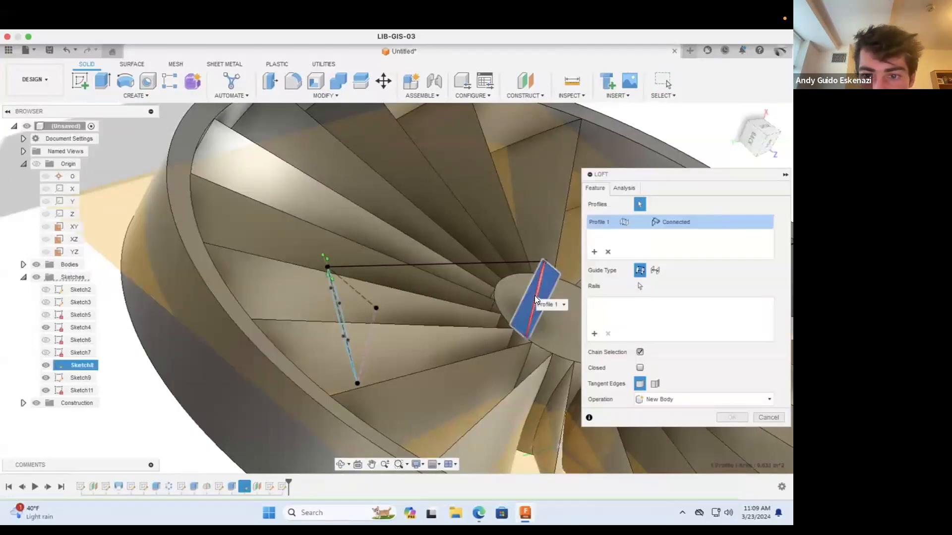
{"action": "left_click", "coordinate": [608, 251]}
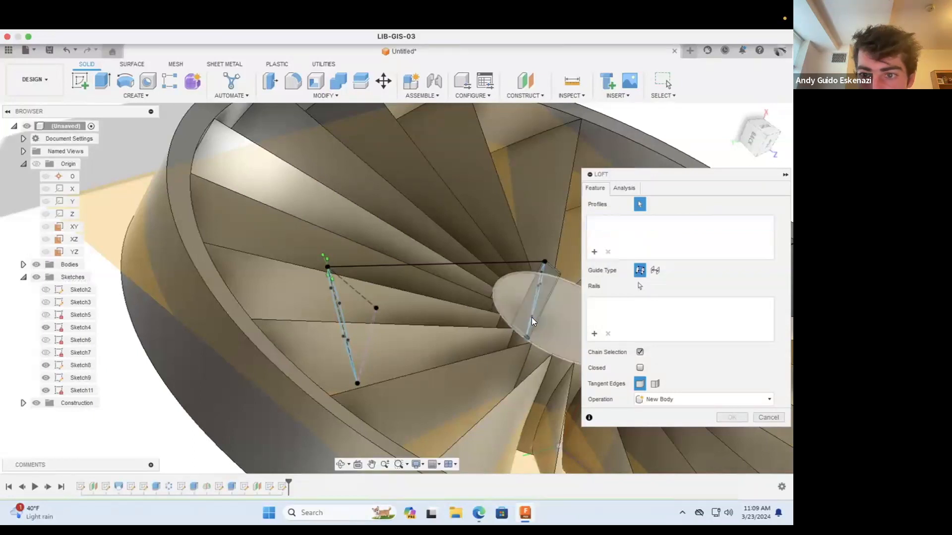
{"action": "scroll", "coordinate": [529, 292], "scroll_direction": "up", "scroll_amount": 5}
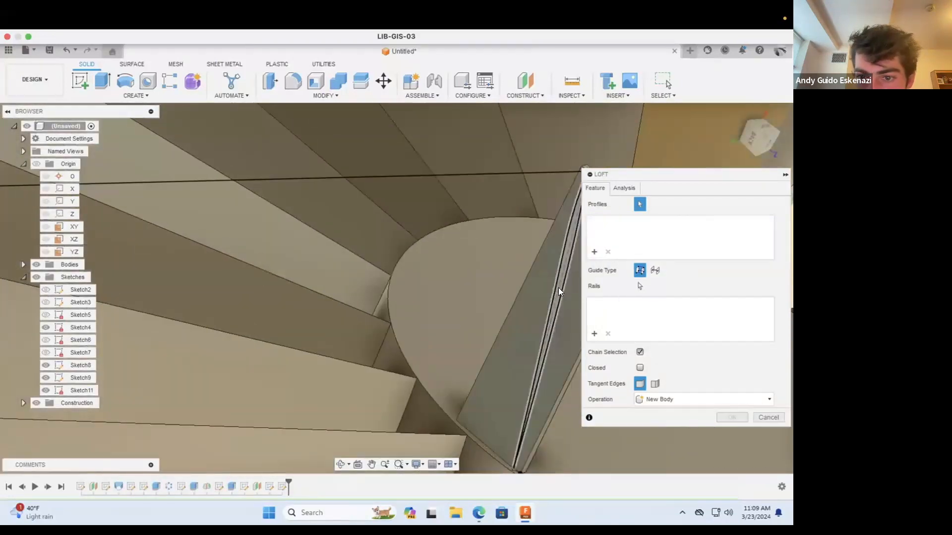
{"action": "left_click", "coordinate": [558, 287]}
{"action": "mouse_move", "coordinate": [548, 290]}
{"action": "middle_mouse_down", "text": "shift"}
{"action": "mouse_move", "coordinate": [235, 340]}
{"action": "mouse_move", "coordinate": [174, 321]}
{"action": "middle_mouse_up", "text": "shift"}
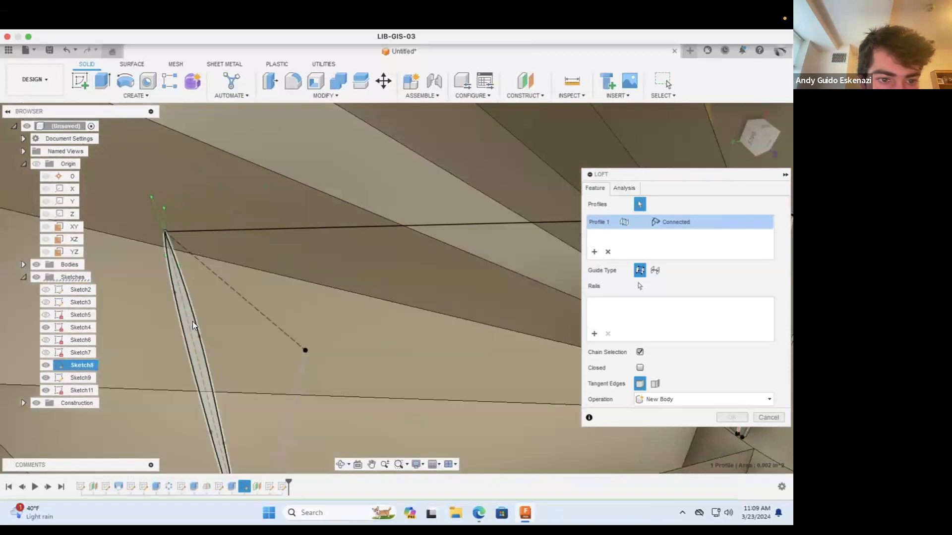
{"action": "left_click", "coordinate": [192, 321]}
{"action": "scroll", "coordinate": [191, 320], "scroll_direction": "down", "scroll_amount": 3}
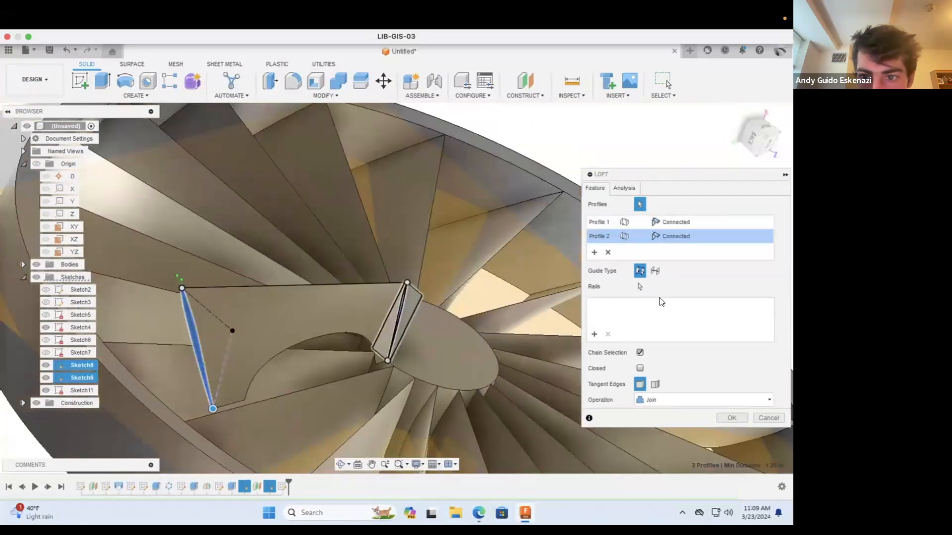
Step: Try the line between the two upper tips as the loft's rail, and leave the loft uncommitted
{"action": "left_click", "coordinate": [593, 334]}
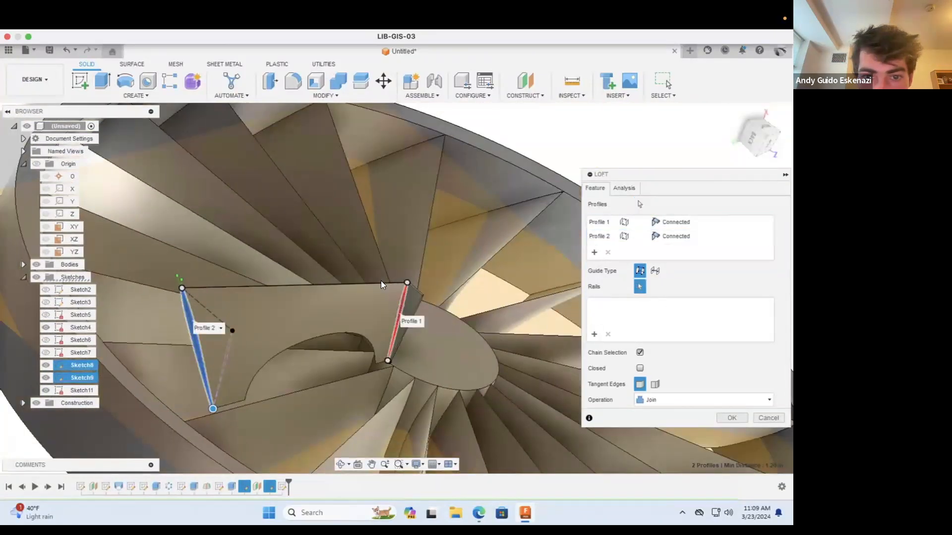
{"action": "left_click", "coordinate": [380, 283]}
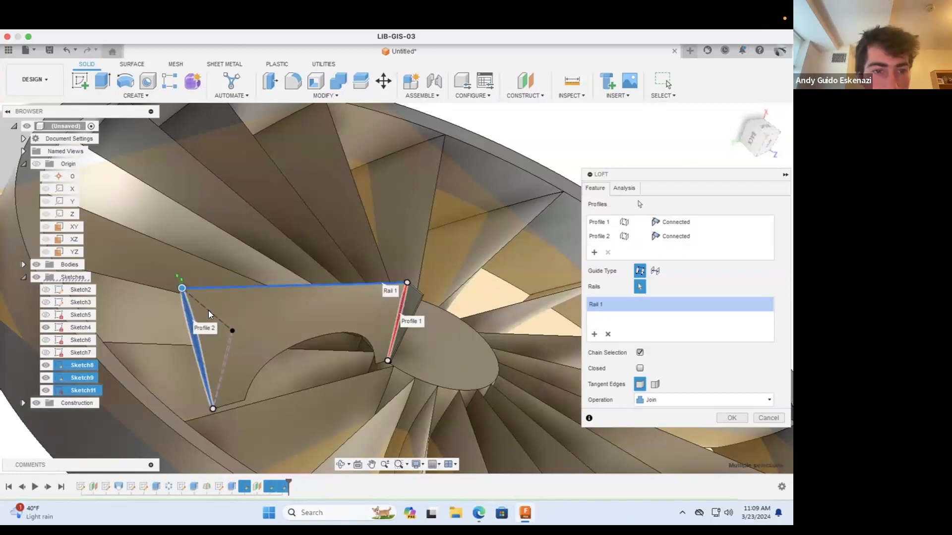
{"action": "key", "text": "Escape"}
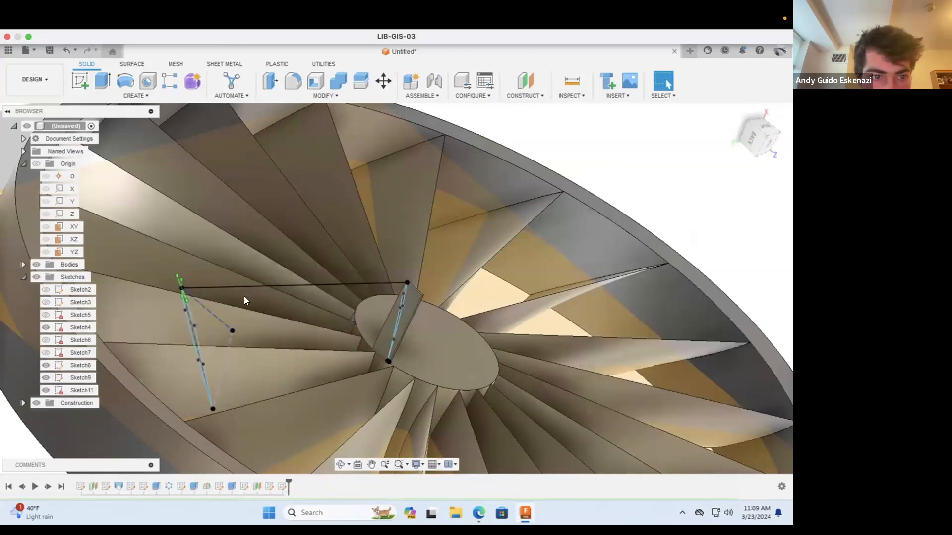
Step: Start a new Loft with the outer blade profile, removing the mistakenly picked hub sketch point from its profiles
{"action": "left_click", "coordinate": [130, 96]}
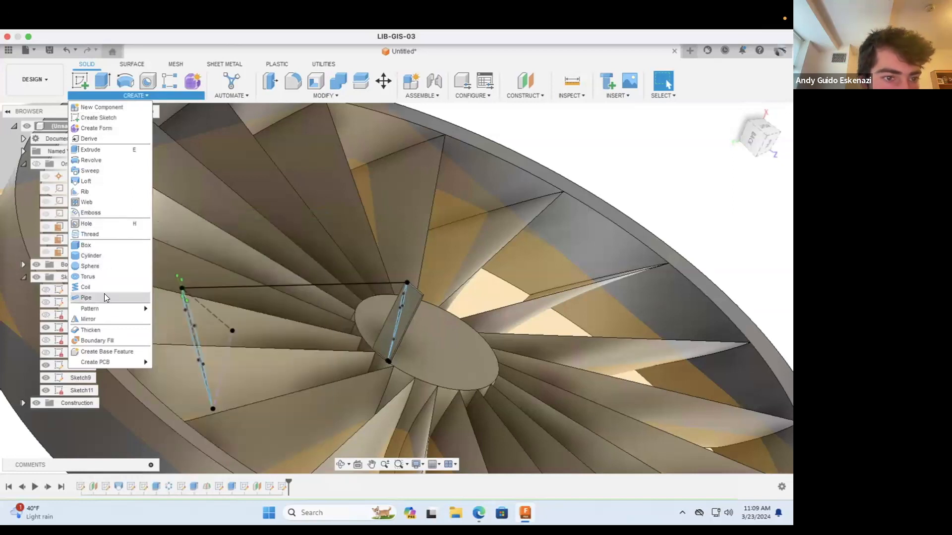
{"action": "left_click", "coordinate": [99, 182]}
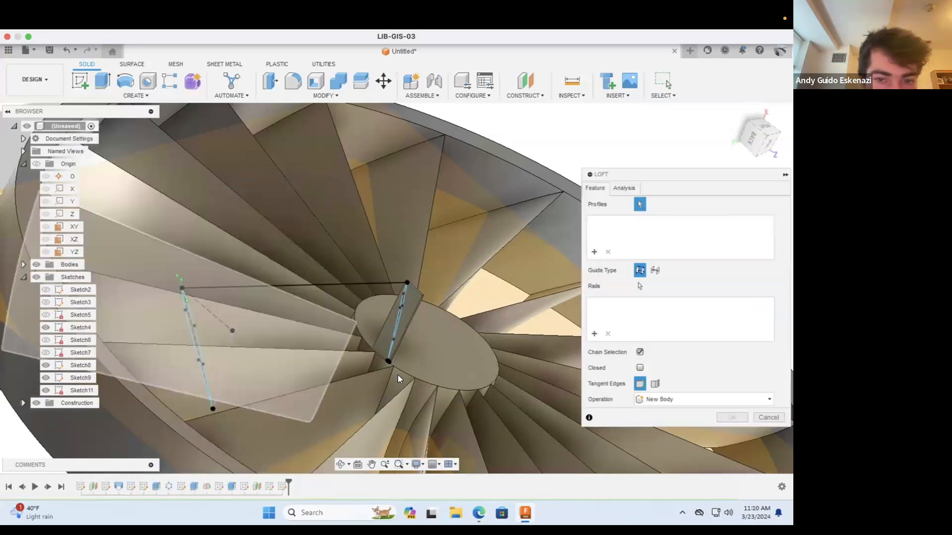
{"action": "left_click", "coordinate": [398, 316]}
{"action": "left_click", "coordinate": [389, 317]}
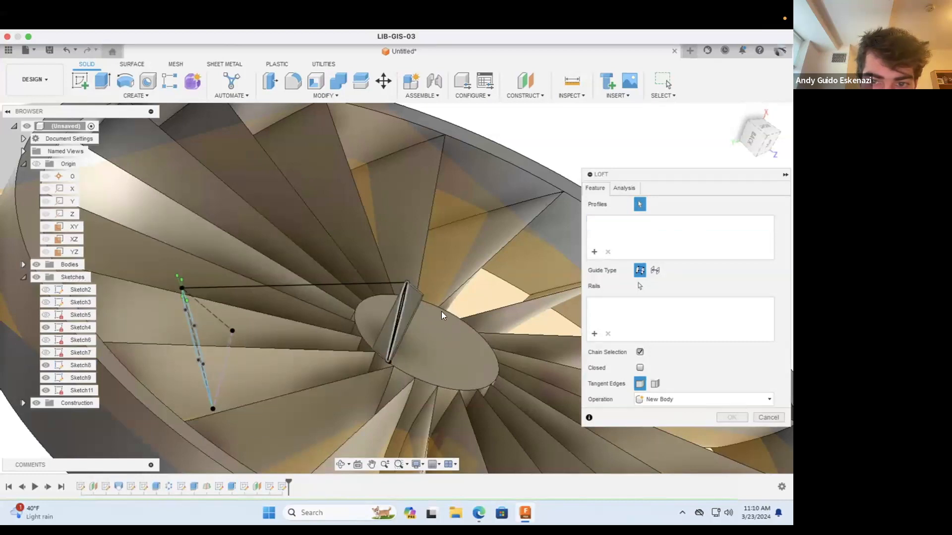
{"action": "left_click", "coordinate": [399, 308]}
{"action": "left_click", "coordinate": [195, 338]}
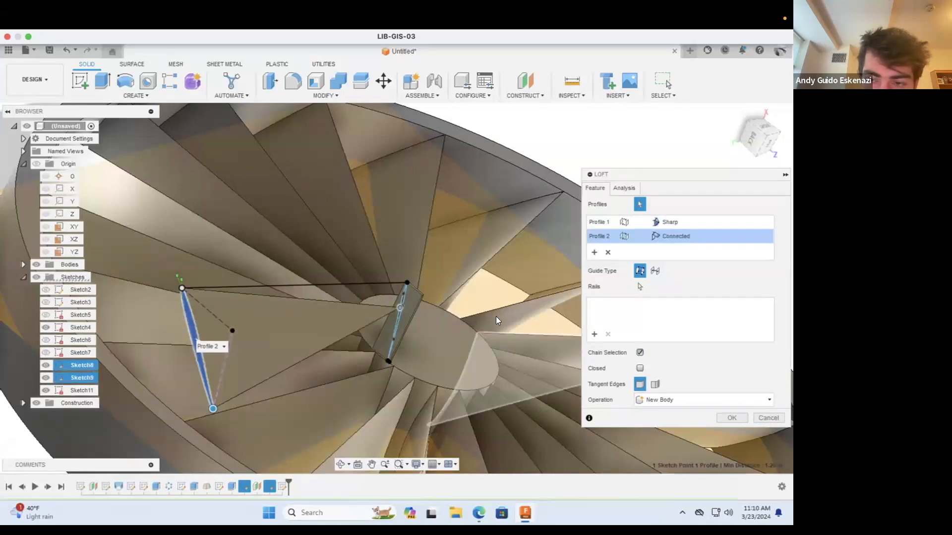
{"action": "left_click", "coordinate": [605, 222]}
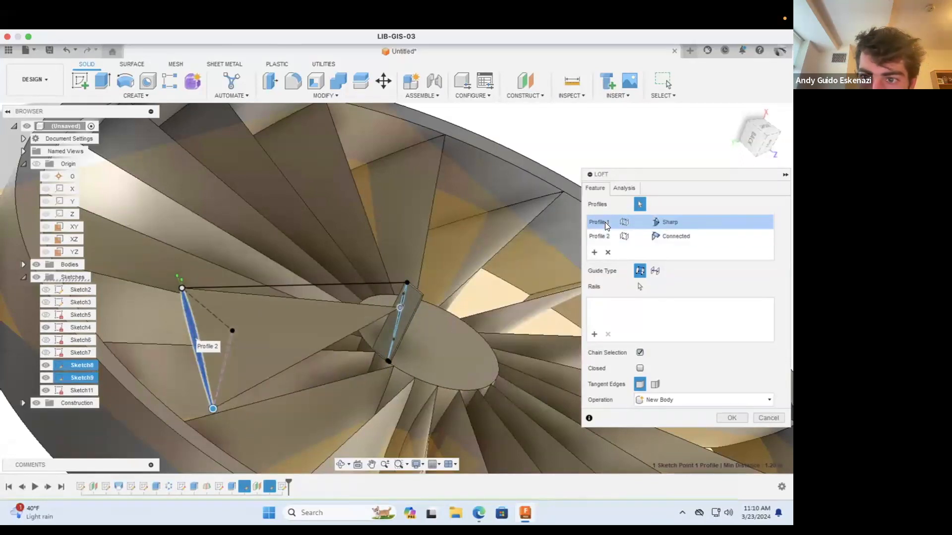
{"action": "left_click", "coordinate": [607, 252]}
Step: Add the narrow blade profile on the hub tab as the loft's second profile
{"action": "left_click", "coordinate": [402, 300]}
{"action": "left_click", "coordinate": [408, 299]}
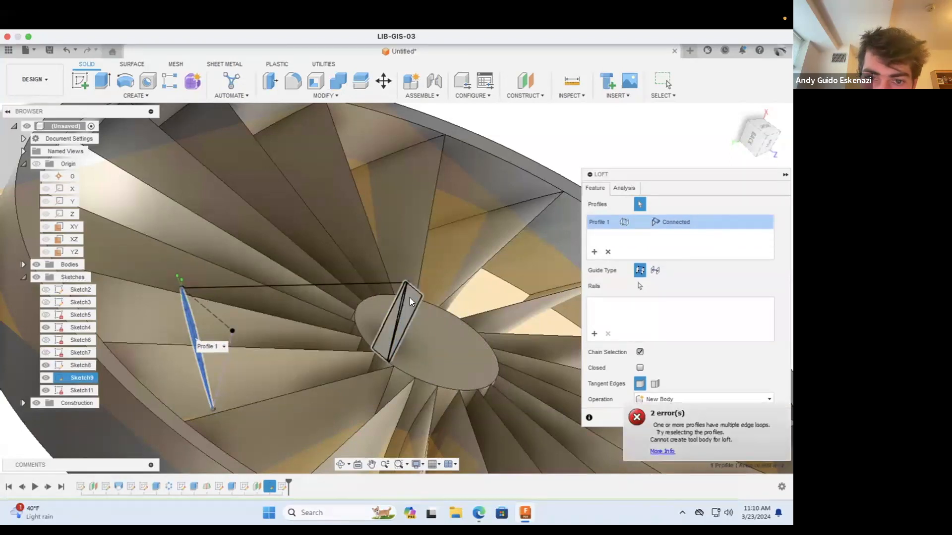
{"action": "scroll", "coordinate": [408, 300], "scroll_direction": "up", "scroll_amount": 5}
{"action": "left_click", "coordinate": [372, 312]}
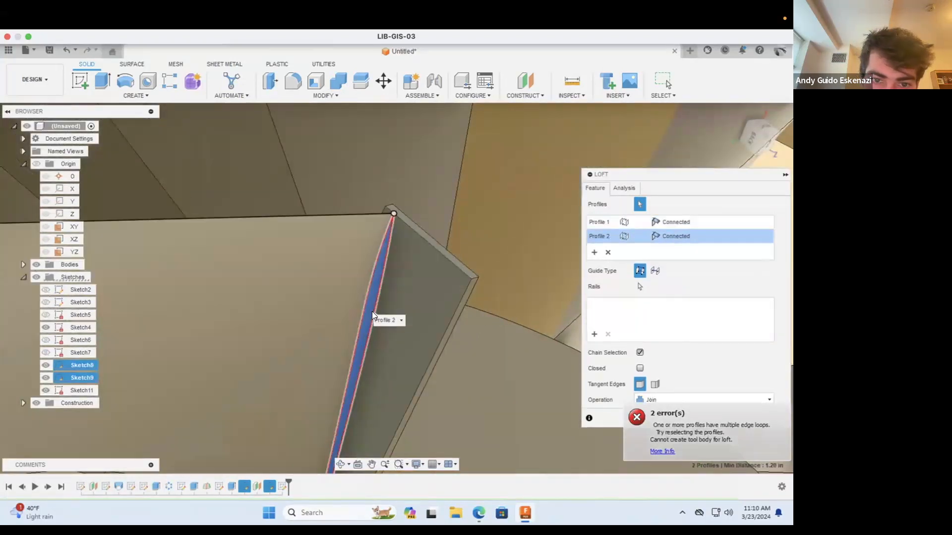
{"action": "scroll", "coordinate": [426, 293], "scroll_direction": "down", "scroll_amount": 3}
{"action": "scroll", "coordinate": [425, 297], "scroll_direction": "down", "scroll_amount": 3}
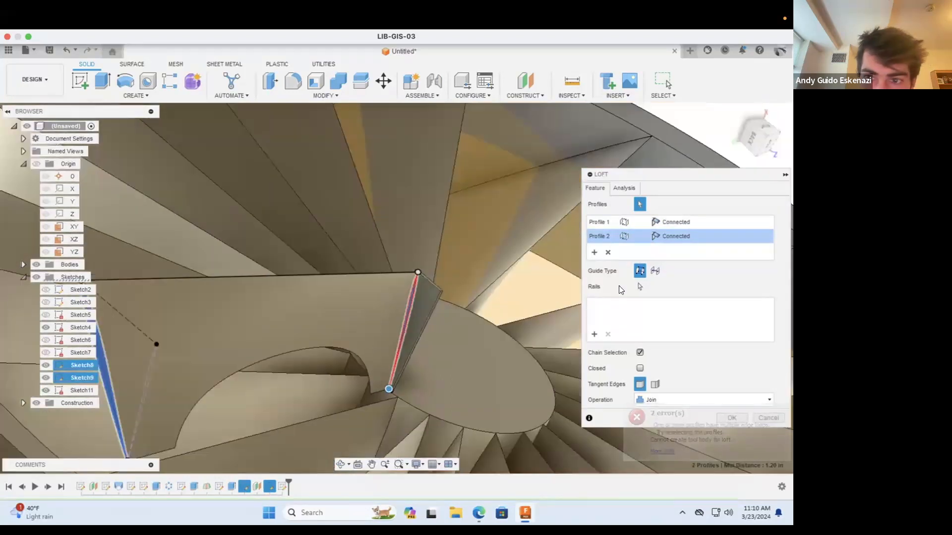
Step: Add the line between the two upper tips as the loft's rail and create the blade with the Join operation
{"action": "left_click", "coordinate": [594, 334]}
{"action": "left_click", "coordinate": [360, 274]}
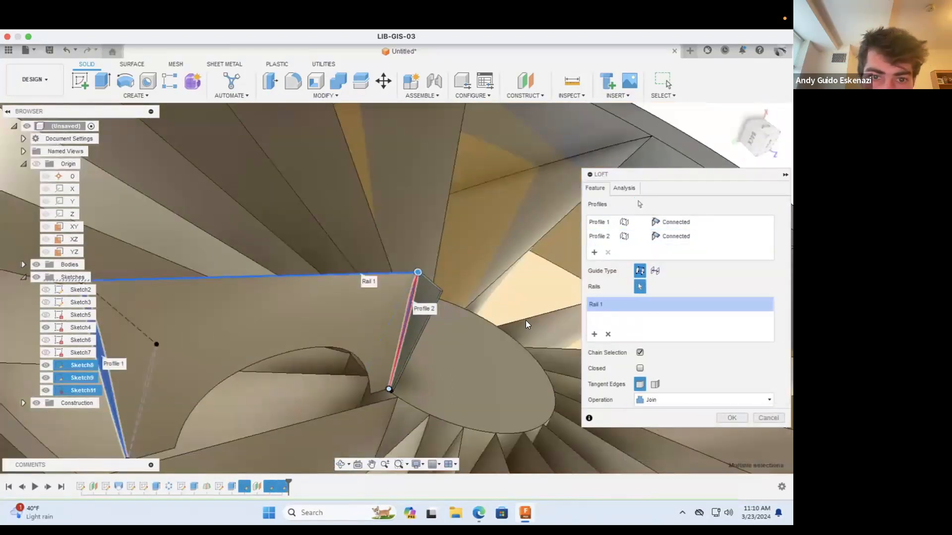
{"action": "scroll", "coordinate": [265, 325], "scroll_direction": "down", "scroll_amount": 3}
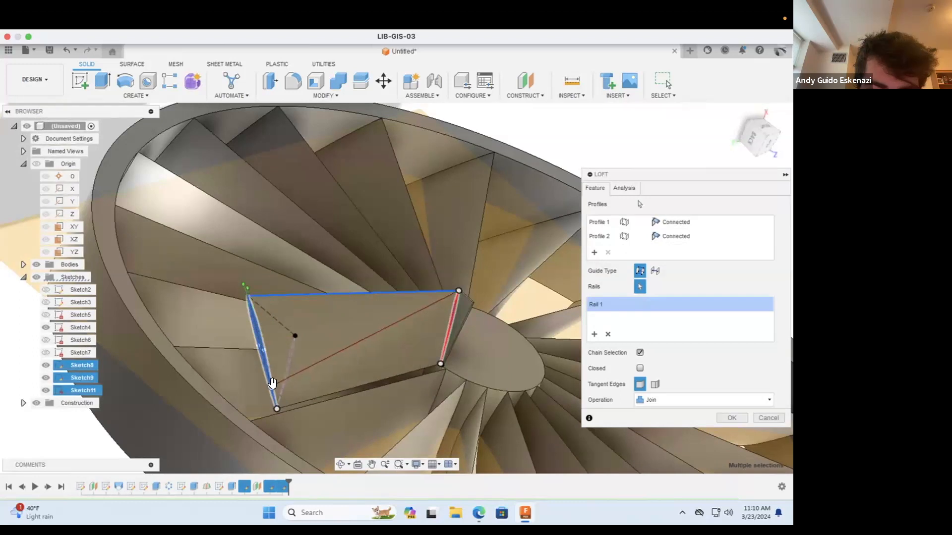
{"action": "left_click", "coordinate": [337, 460]}
{"action": "left_click_drag", "start_coordinate": [337, 426], "coordinate": [340, 364]}
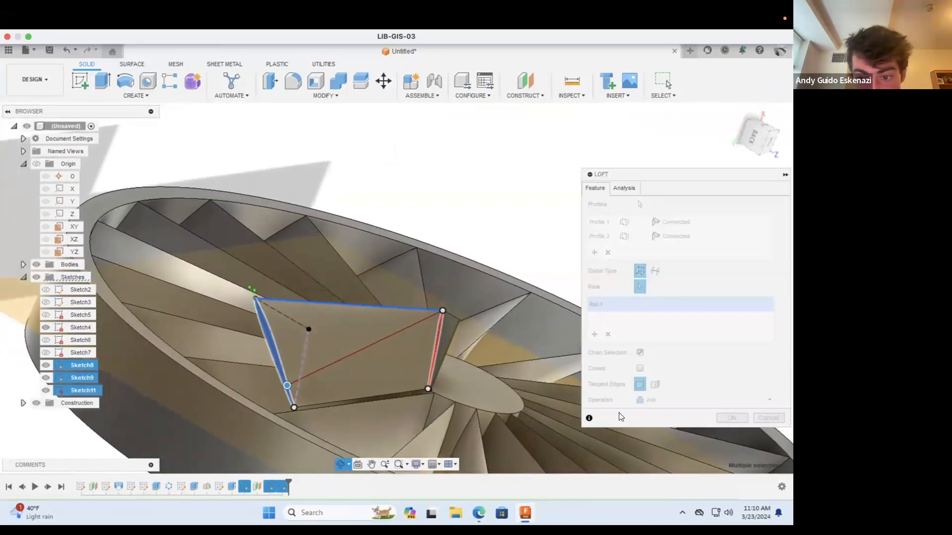
{"action": "left_click", "coordinate": [727, 417]}
{"action": "left_click", "coordinate": [727, 417]}
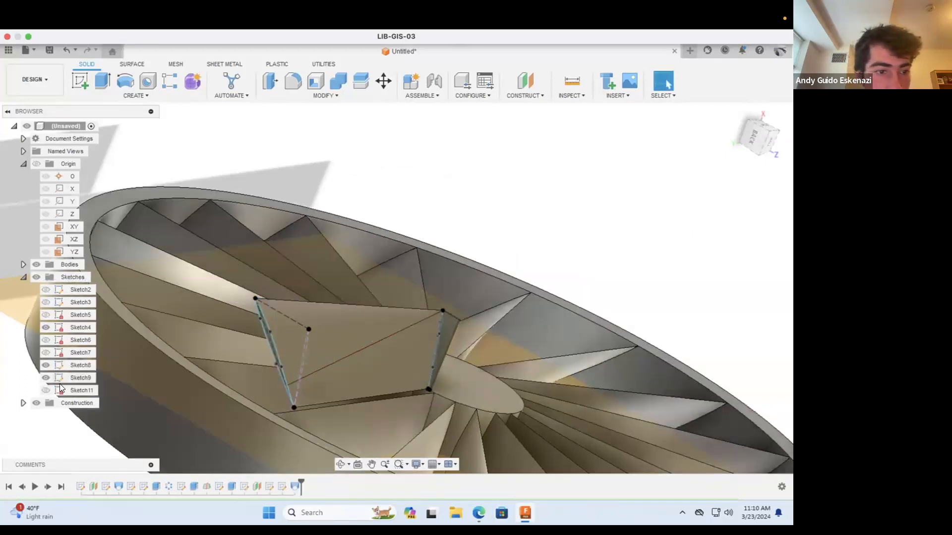
Step: Hide Sketch8 and Sketch9, which hold the blade's profiles, and check the lofted blade between hub and rim
{"action": "left_click", "coordinate": [45, 378]}
{"action": "left_click", "coordinate": [45, 365]}
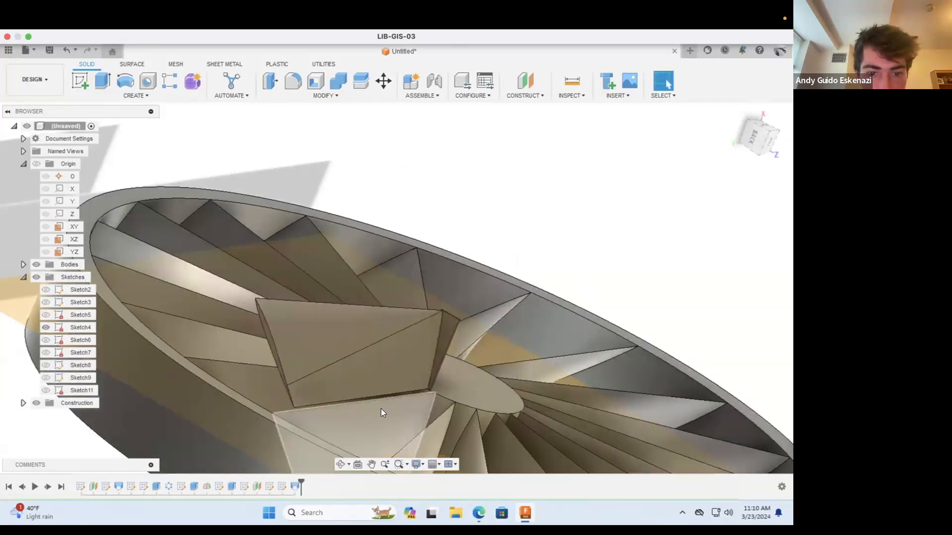
{"action": "left_click_drag", "start_coordinate": [345, 424], "coordinate": [384, 351]}
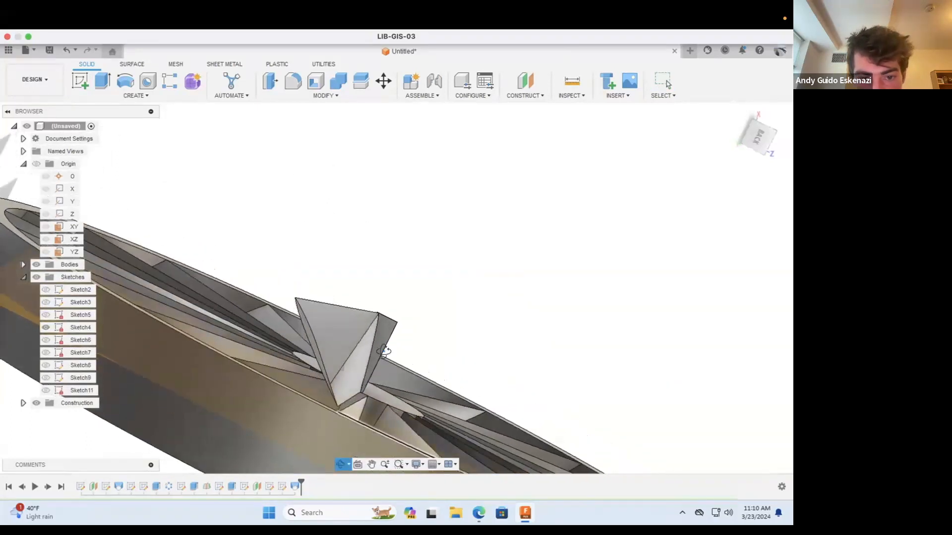
{"action": "scroll", "coordinate": [353, 347], "scroll_direction": "up", "scroll_amount": 3}
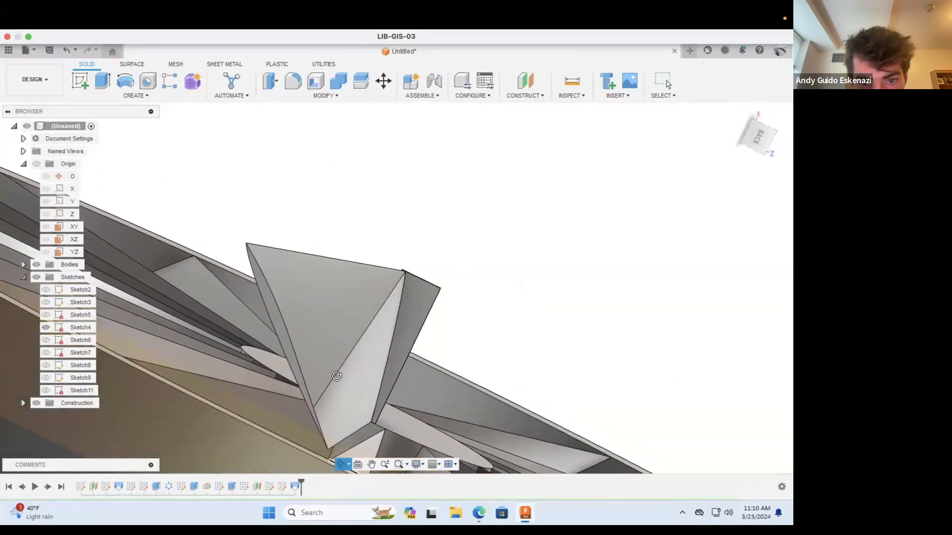
{"action": "left_click_drag", "start_coordinate": [342, 346], "coordinate": [320, 310]}
{"action": "scroll", "coordinate": [340, 319], "scroll_direction": "down", "scroll_amount": 6}
{"action": "scroll", "coordinate": [422, 270], "scroll_direction": "down", "scroll_amount": 3}
{"action": "scroll", "coordinate": [453, 254], "scroll_direction": "up", "scroll_amount": 5}
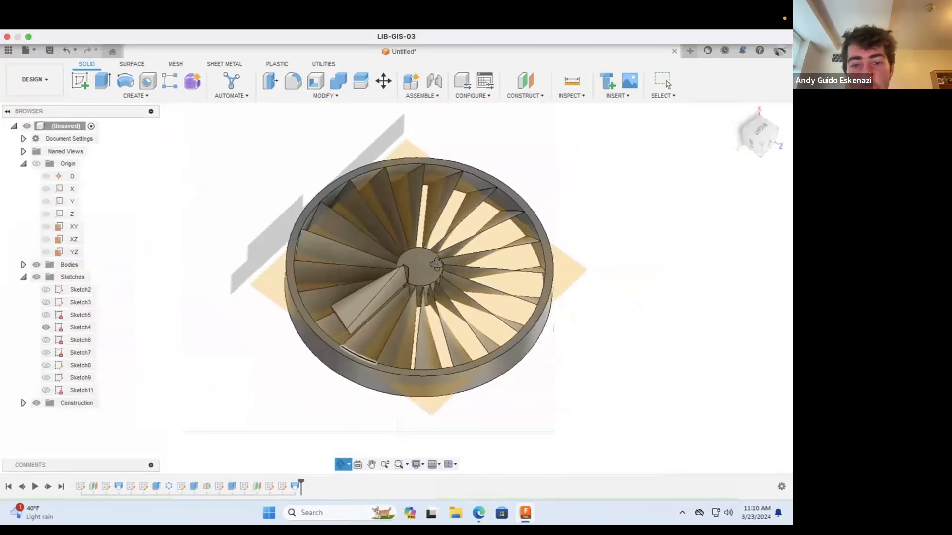
Step: Create a sketch on the hub's circular face and draw a concentric circle about 0.72 in across around it
{"action": "left_click", "coordinate": [81, 84]}
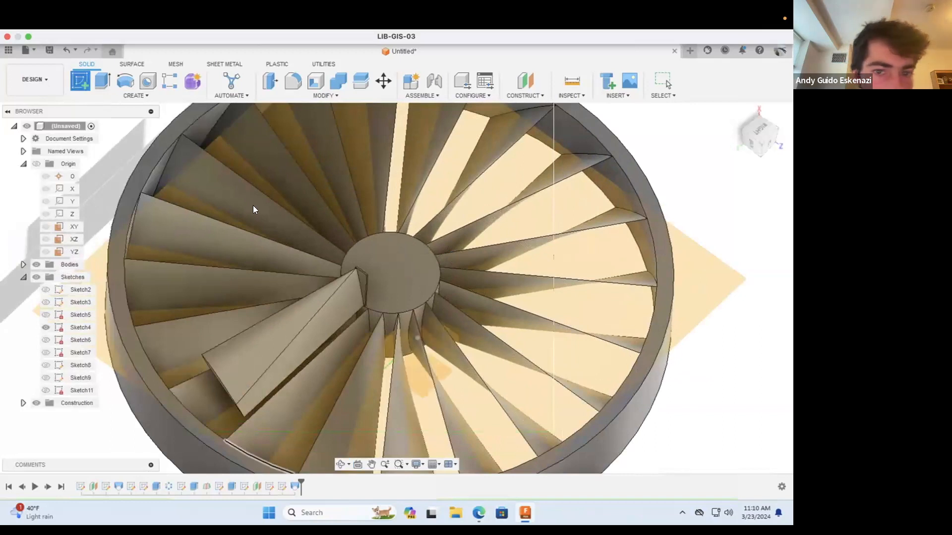
{"action": "left_click", "coordinate": [421, 274]}
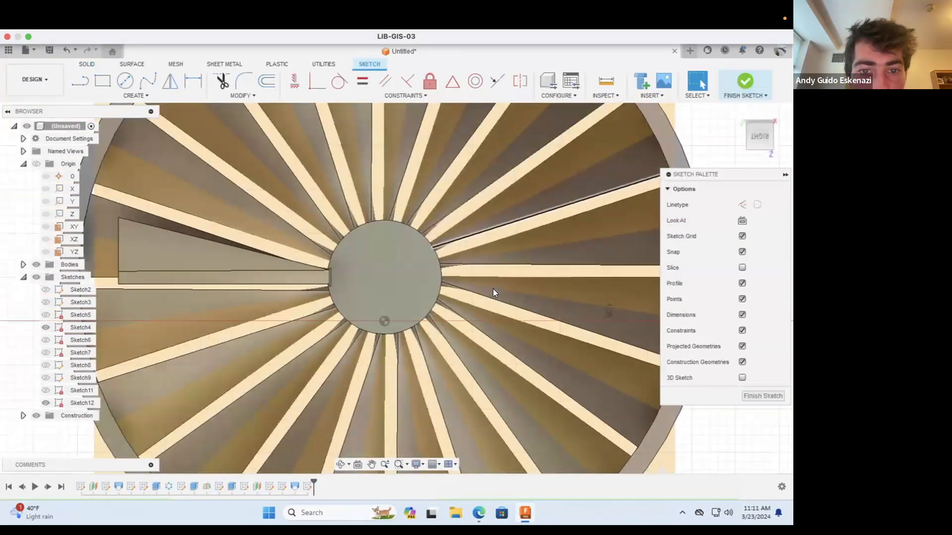
{"action": "left_click", "coordinate": [125, 81]}
{"action": "left_click", "coordinate": [384, 277]}
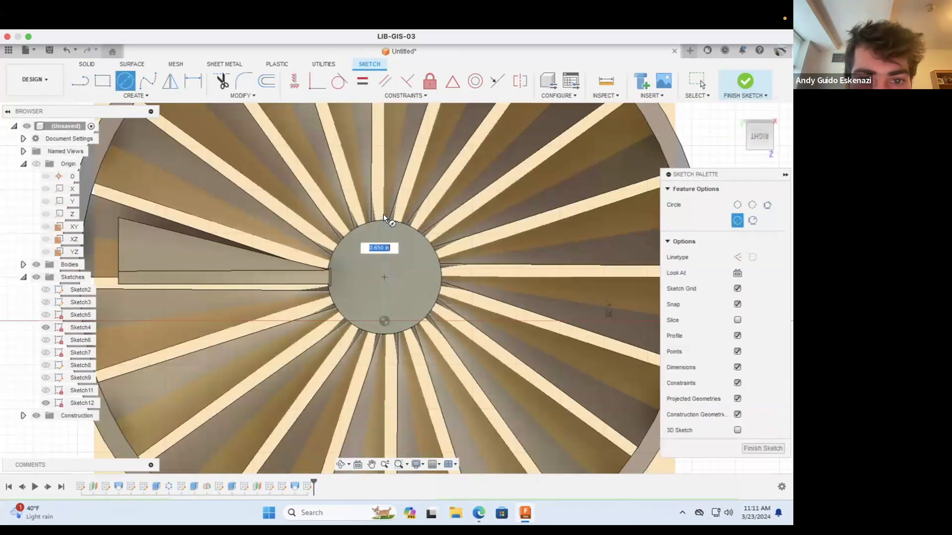
{"action": "left_click", "coordinate": [381, 214]}
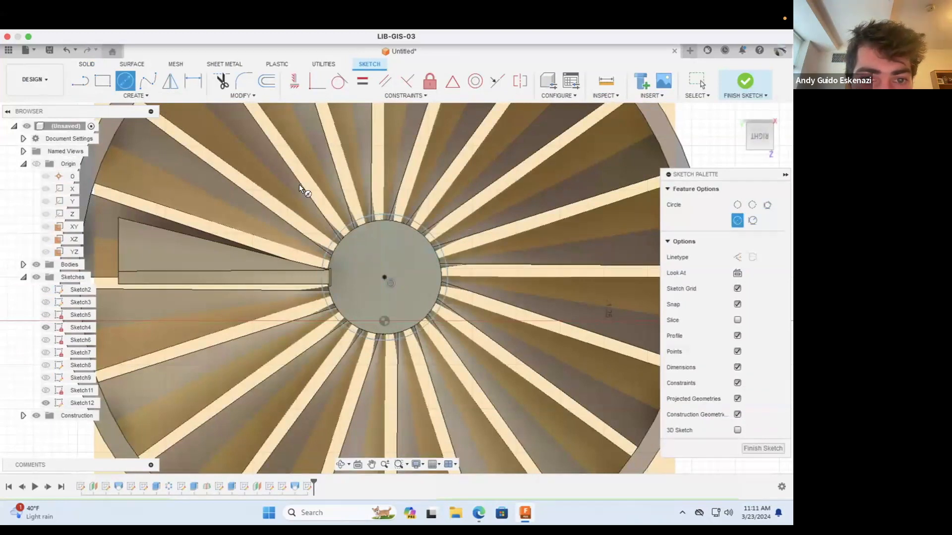
Step: Dimension the new circle around the hub to a diameter of 0.70 in
{"action": "left_click", "coordinate": [194, 81]}
{"action": "left_click", "coordinate": [423, 224]}
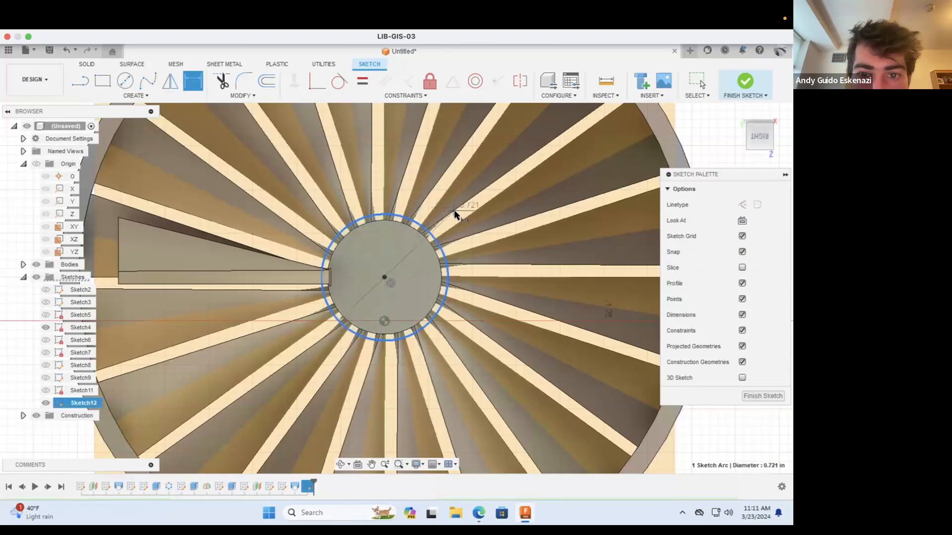
{"action": "left_click", "coordinate": [457, 214]}
{"action": "type", "text": ".7"}
{"action": "key", "text": "Return"}
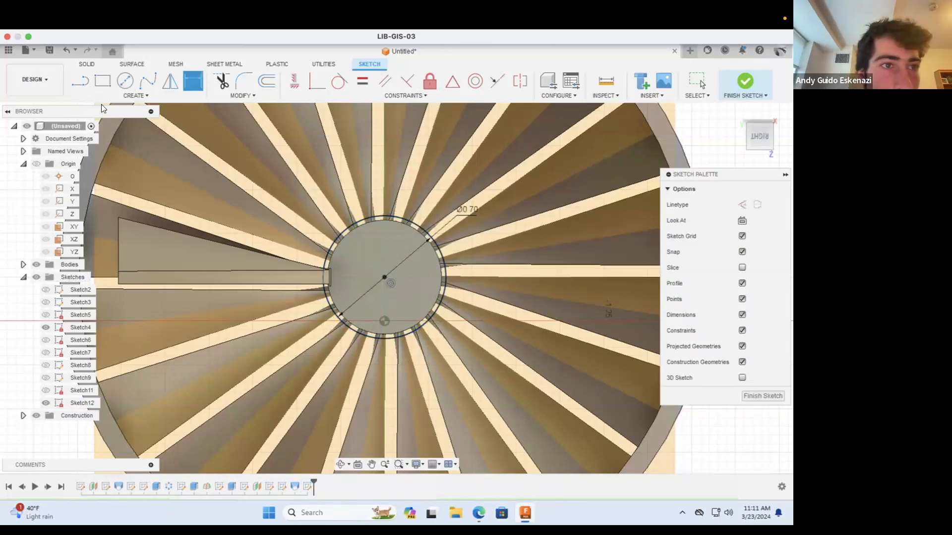
Step: Start an Extrude with both the hub disc and the thin surrounding ring of the new sketch as profiles
{"action": "left_click", "coordinate": [88, 67]}
{"action": "key", "text": "e"}
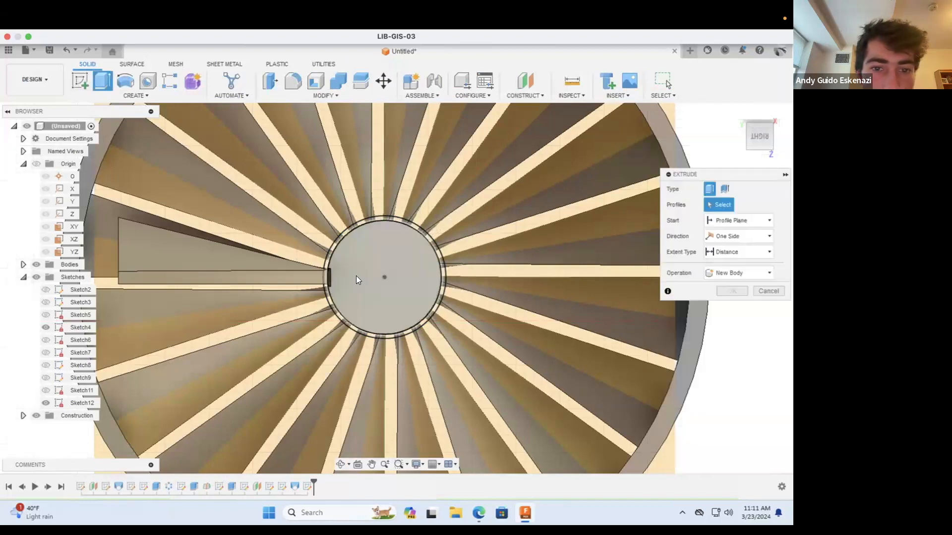
{"action": "left_click", "coordinate": [356, 276]}
{"action": "scroll", "coordinate": [332, 252], "scroll_direction": "up", "scroll_amount": 5}
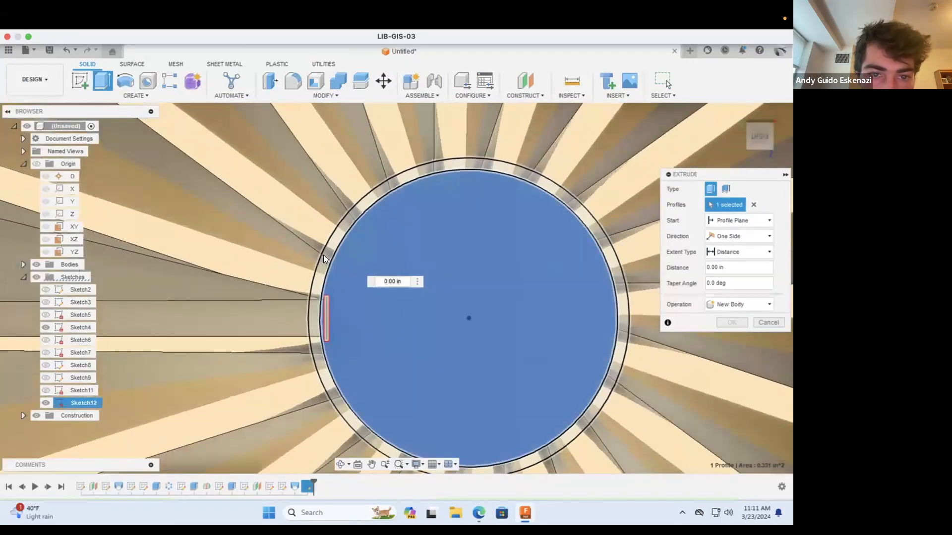
{"action": "left_click", "coordinate": [323, 255]}
Step: Set the extrude's extent to To Object and extrude the hub up to the top of the narrow blade tab
{"action": "middle_click_drag", "start_coordinate": [388, 375], "coordinate": [327, 181], "text": "shift"}
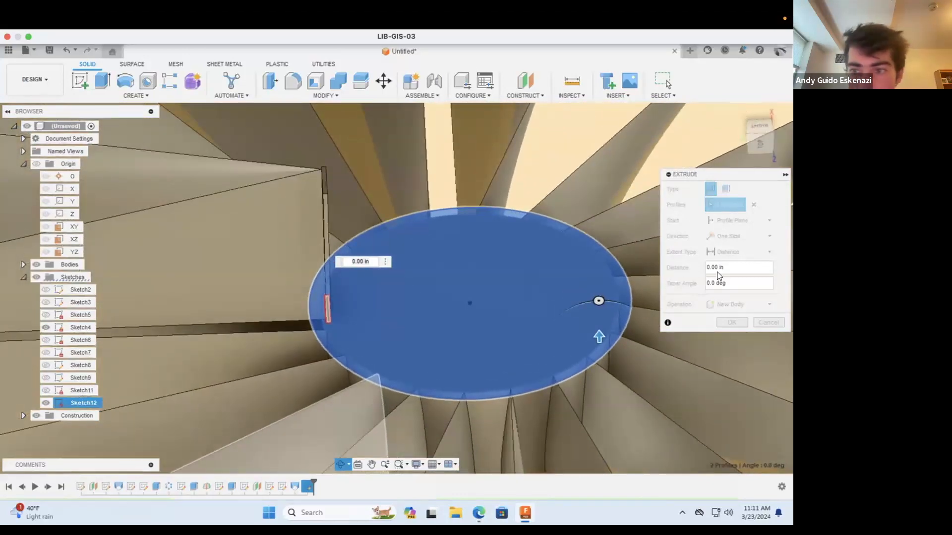
{"action": "left_click", "coordinate": [726, 252]}
{"action": "left_click", "coordinate": [732, 276]}
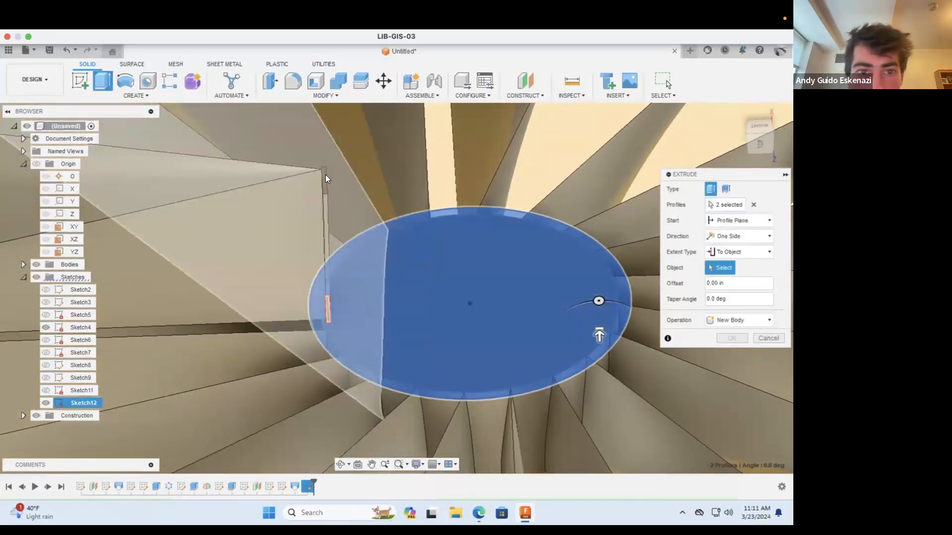
{"action": "scroll", "coordinate": [325, 184], "scroll_direction": "up", "scroll_amount": 4}
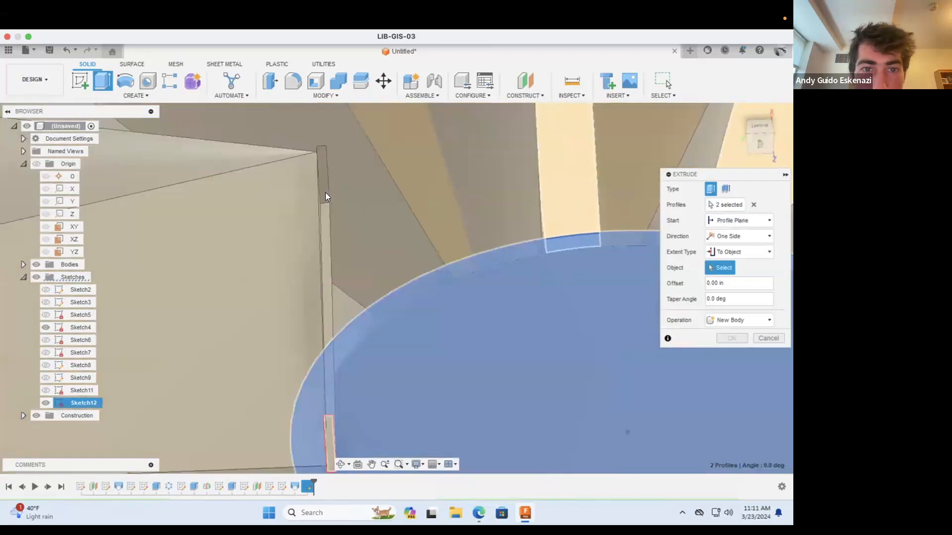
{"action": "left_click", "coordinate": [325, 192]}
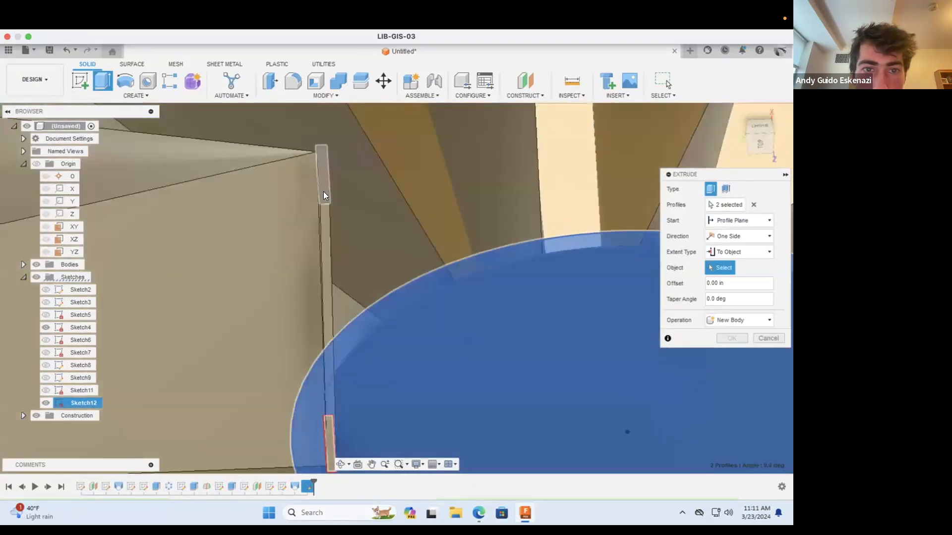
{"action": "left_click", "coordinate": [726, 351]}
{"action": "left_click", "coordinate": [722, 361]}
{"action": "left_click", "coordinate": [731, 370]}
{"action": "scroll", "coordinate": [489, 323], "scroll_direction": "down", "scroll_amount": 10}
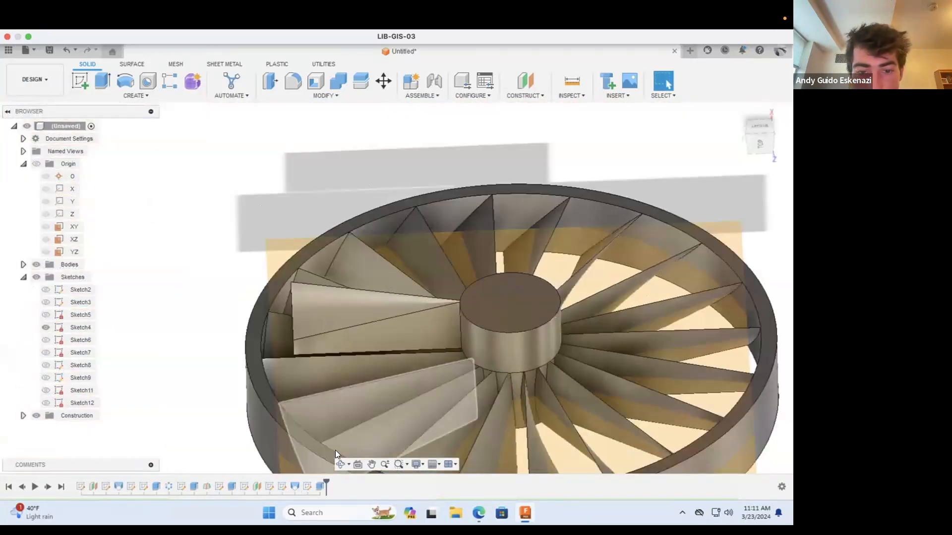
Step: Start a circular pattern of features and clear the object selection that includes the mistakenly picked hub extrusion
{"action": "left_click", "coordinate": [340, 464]}
{"action": "left_click_drag", "start_coordinate": [367, 436], "coordinate": [504, 237]}
{"action": "key", "text": "Escape"}
{"action": "scroll", "coordinate": [480, 262], "scroll_direction": "down", "scroll_amount": 3}
{"action": "scroll", "coordinate": [495, 273], "scroll_direction": "up", "scroll_amount": 5}
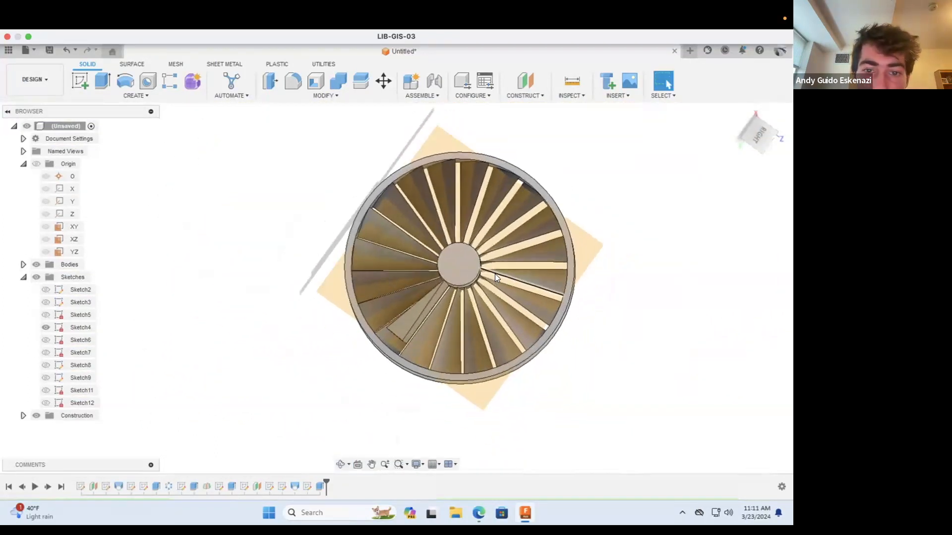
{"action": "left_click", "coordinate": [137, 95]}
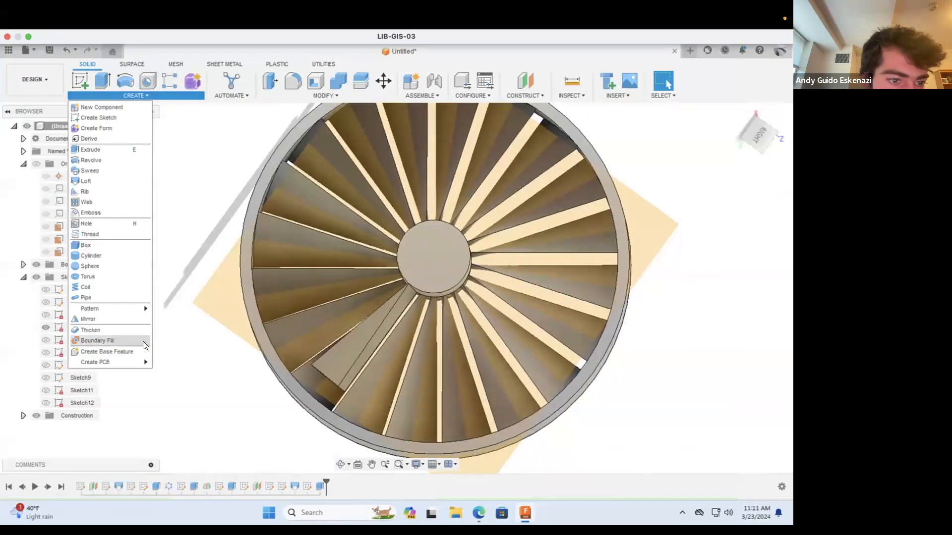
{"action": "mouse_move", "coordinate": [127, 308]}
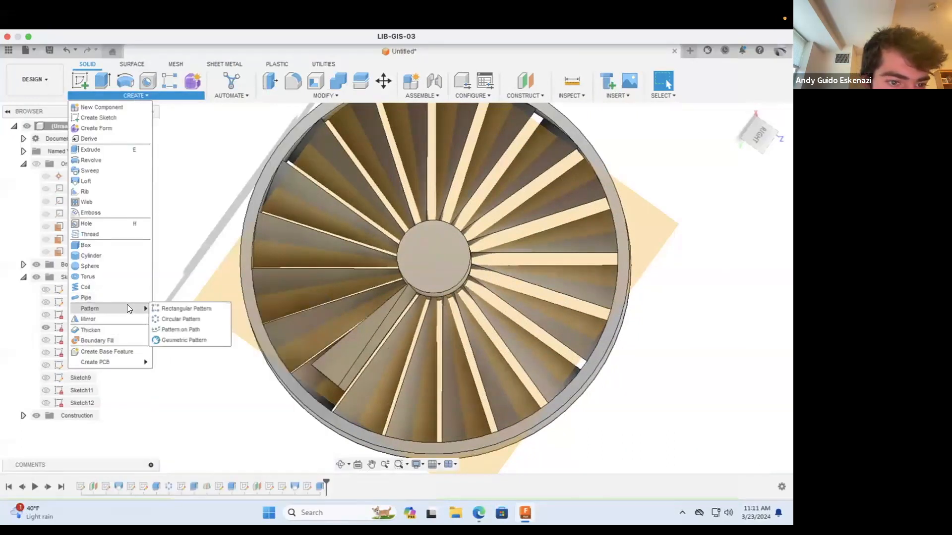
{"action": "left_click", "coordinate": [195, 317]}
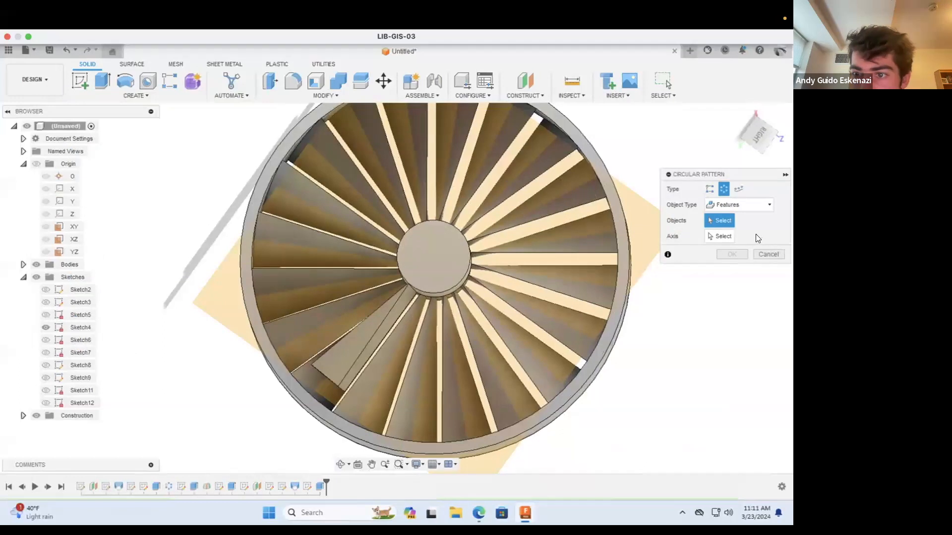
{"action": "left_click", "coordinate": [354, 347]}
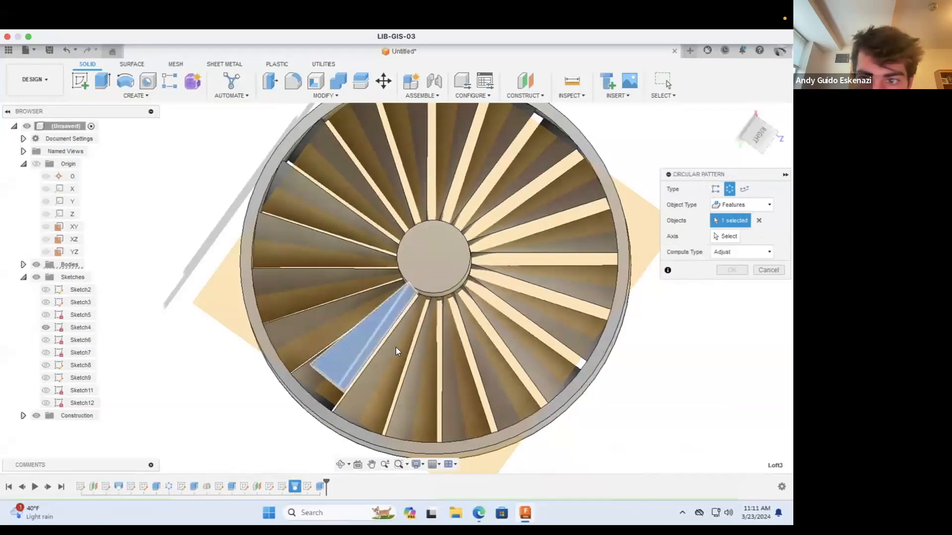
{"action": "left_click", "coordinate": [445, 268]}
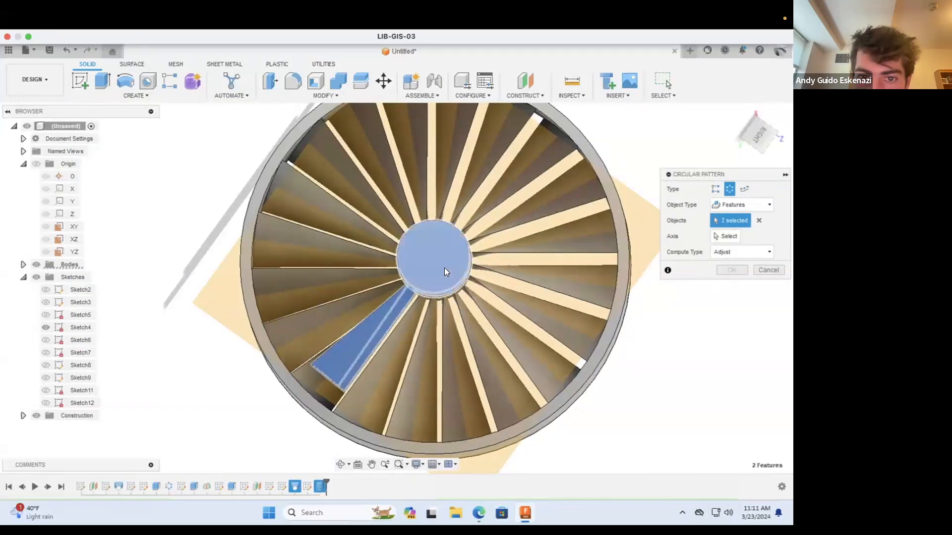
{"action": "left_click", "coordinate": [759, 222]}
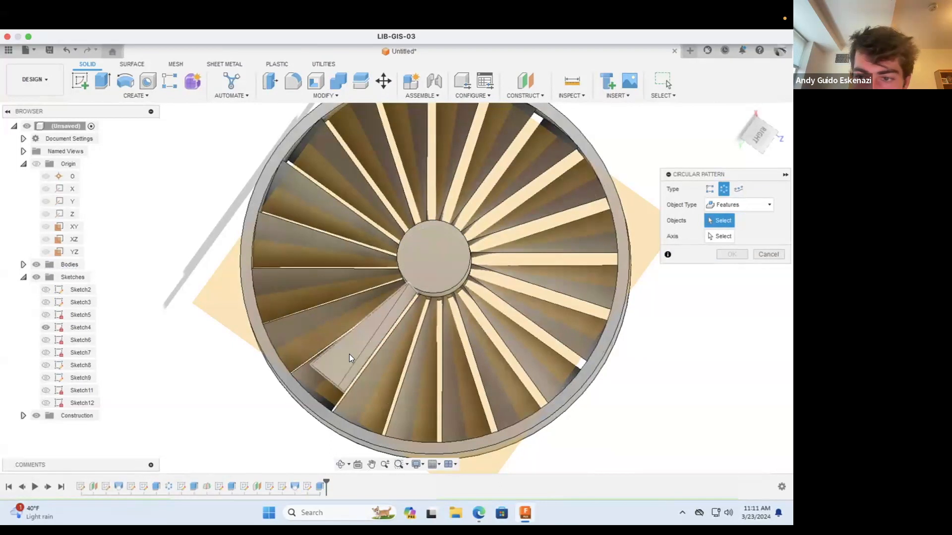
Step: Pattern only the blade loft around the hub's circular edge with full distribution and a quantity of 20
{"action": "left_click", "coordinate": [349, 354]}
{"action": "left_click", "coordinate": [726, 238]}
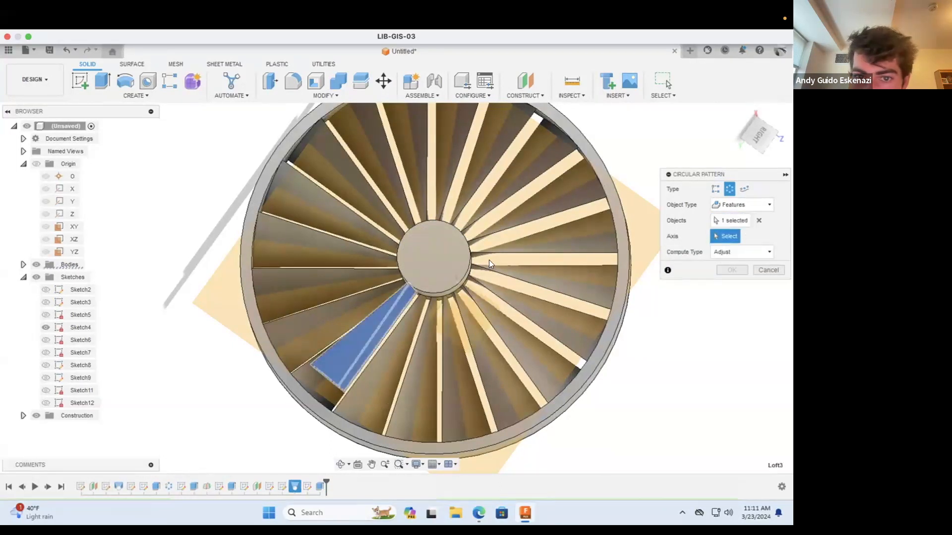
{"action": "left_click", "coordinate": [445, 292]}
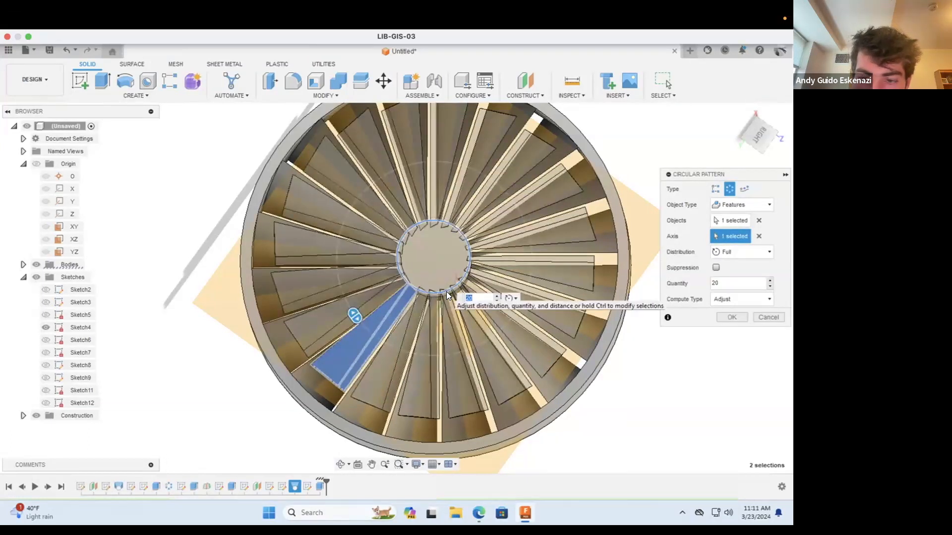
{"action": "left_click", "coordinate": [733, 316]}
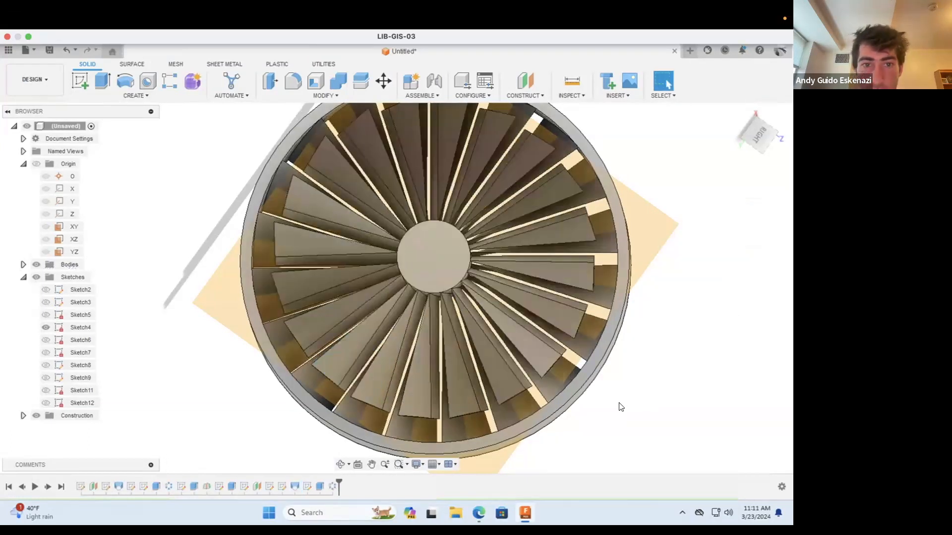
Step: Inspect the patterned blades from several angles and measure the outer ring's circular edge diameter
{"action": "scroll", "coordinate": [621, 407], "scroll_direction": "down", "scroll_amount": 3}
{"action": "left_click", "coordinate": [341, 464]}
{"action": "mouse_move", "coordinate": [490, 304]}
{"action": "left_mouse_down"}
{"action": "mouse_move", "coordinate": [481, 292]}
{"action": "mouse_move", "coordinate": [490, 349]}
{"action": "mouse_move", "coordinate": [436, 322]}
{"action": "mouse_move", "coordinate": [436, 250]}
{"action": "mouse_move", "coordinate": [471, 252]}
{"action": "mouse_move", "coordinate": [425, 276]}
{"action": "mouse_move", "coordinate": [492, 295]}
{"action": "left_mouse_up"}
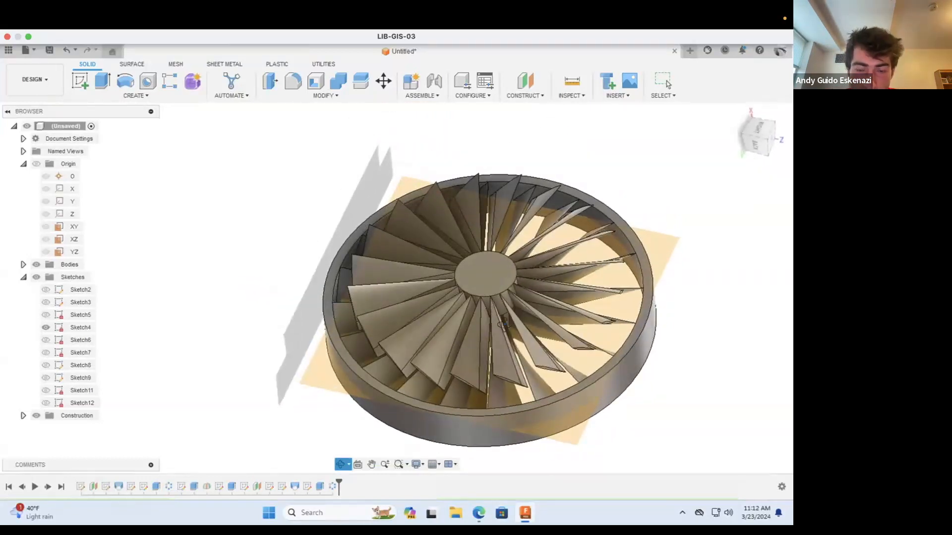
{"action": "left_click_drag", "start_coordinate": [544, 355], "coordinate": [529, 325]}
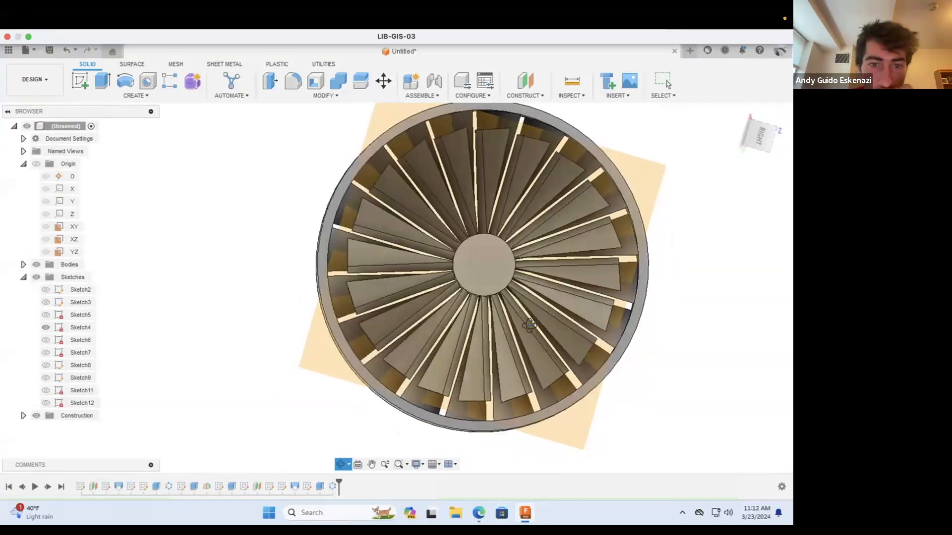
{"action": "left_click_drag", "start_coordinate": [484, 254], "coordinate": [419, 247]}
{"action": "key", "text": "Escape"}
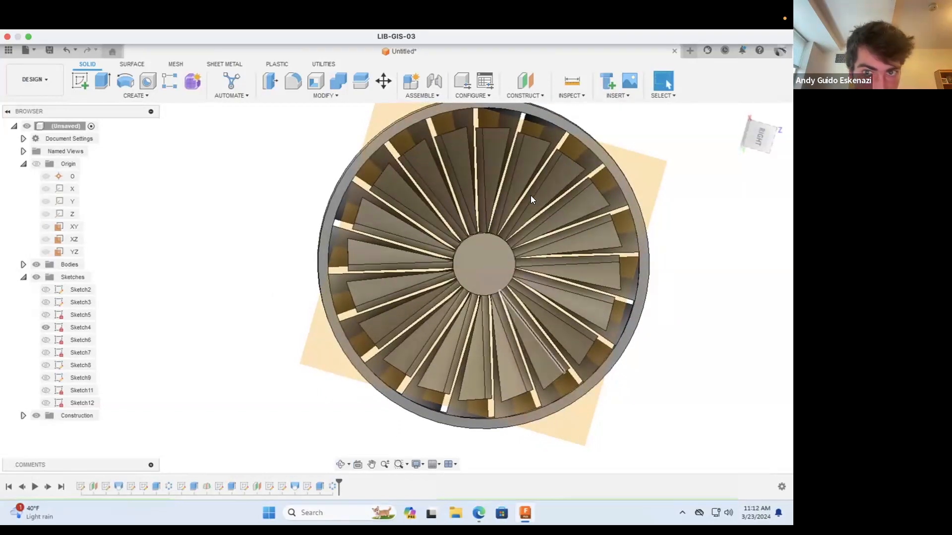
{"action": "left_click", "coordinate": [579, 99]}
{"action": "left_click", "coordinate": [583, 110]}
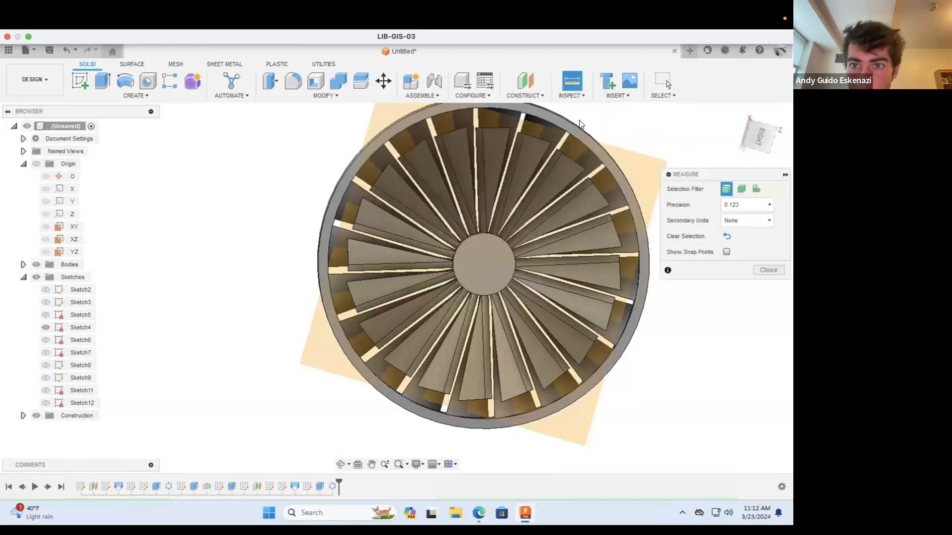
{"action": "left_click", "coordinate": [580, 128]}
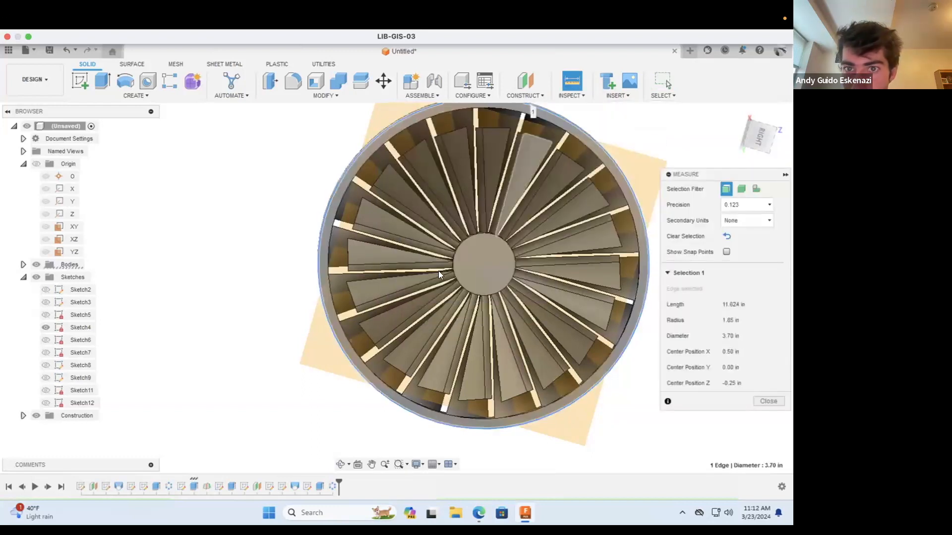
{"action": "scroll", "coordinate": [509, 223], "scroll_direction": "down", "scroll_amount": 3}
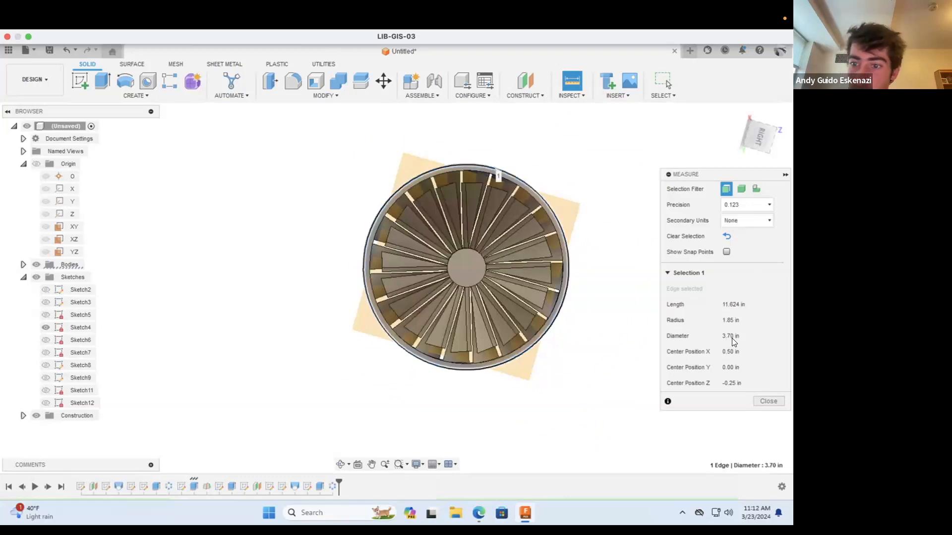
{"action": "key", "text": "Escape"}
Step: Create a new sketch on the flat top face of the hub
{"action": "scroll", "coordinate": [629, 336], "scroll_direction": "up", "scroll_amount": 3}
{"action": "middle_click_drag", "start_coordinate": [362, 313], "coordinate": [340, 211], "text": "shift"}
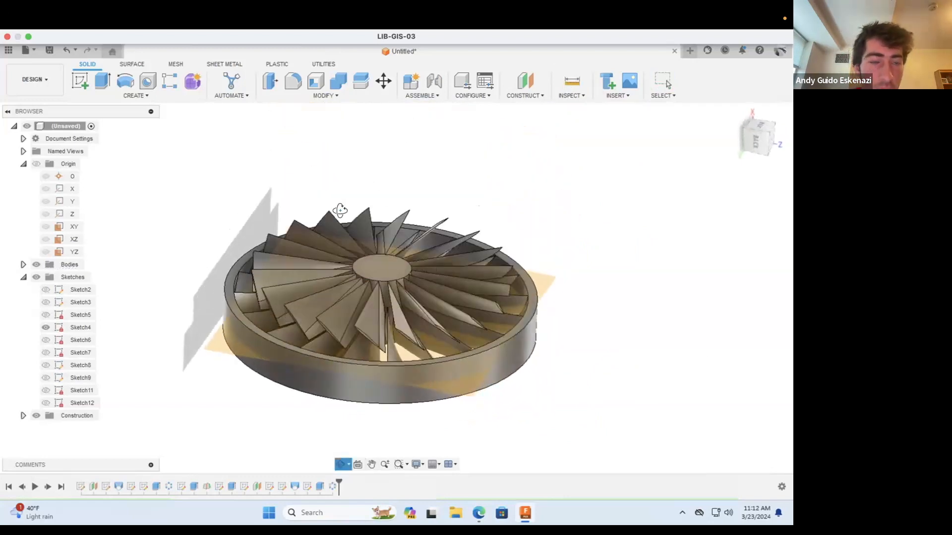
{"action": "left_click", "coordinate": [80, 81]}
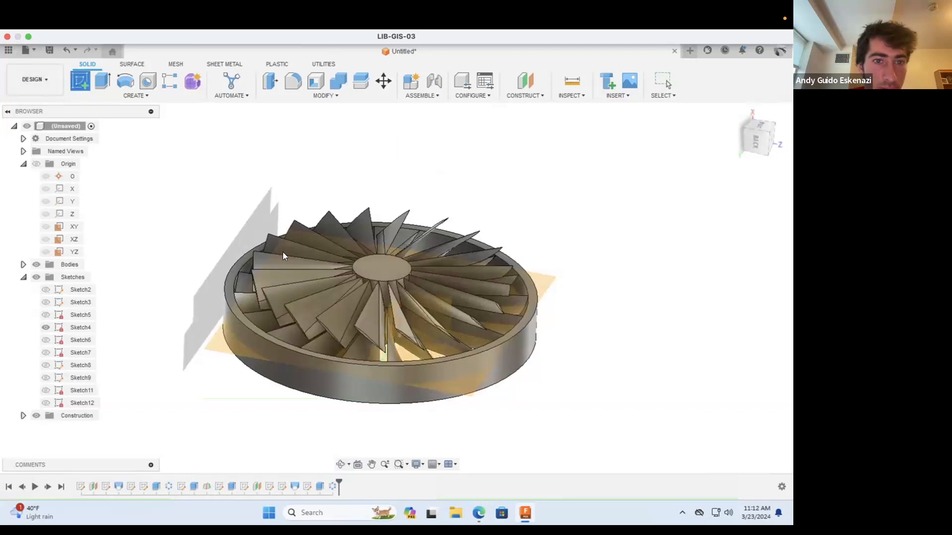
{"action": "left_click", "coordinate": [394, 270]}
{"action": "left_click", "coordinate": [338, 462]}
{"action": "left_click_drag", "start_coordinate": [397, 364], "coordinate": [390, 288]}
{"action": "scroll", "coordinate": [389, 288], "scroll_direction": "up", "scroll_amount": 5}
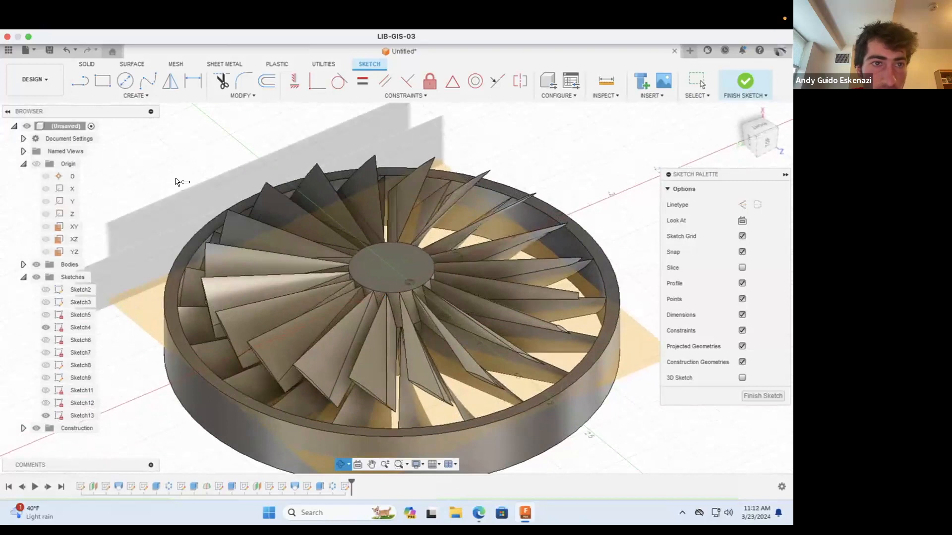
Step: Draw a circle about 5.45 in in diameter centred on the hub, extending beyond the outer ring
{"action": "left_click", "coordinate": [125, 80]}
{"action": "left_click", "coordinate": [390, 267]}
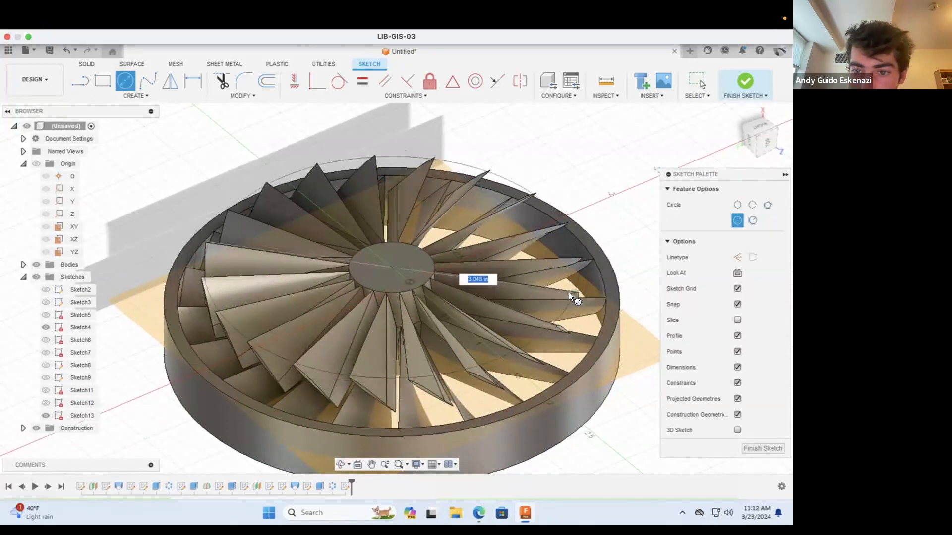
{"action": "left_click", "coordinate": [340, 464]}
{"action": "left_click_drag", "start_coordinate": [384, 280], "coordinate": [379, 285]}
{"action": "scroll", "coordinate": [378, 285], "scroll_direction": "down", "scroll_amount": 5}
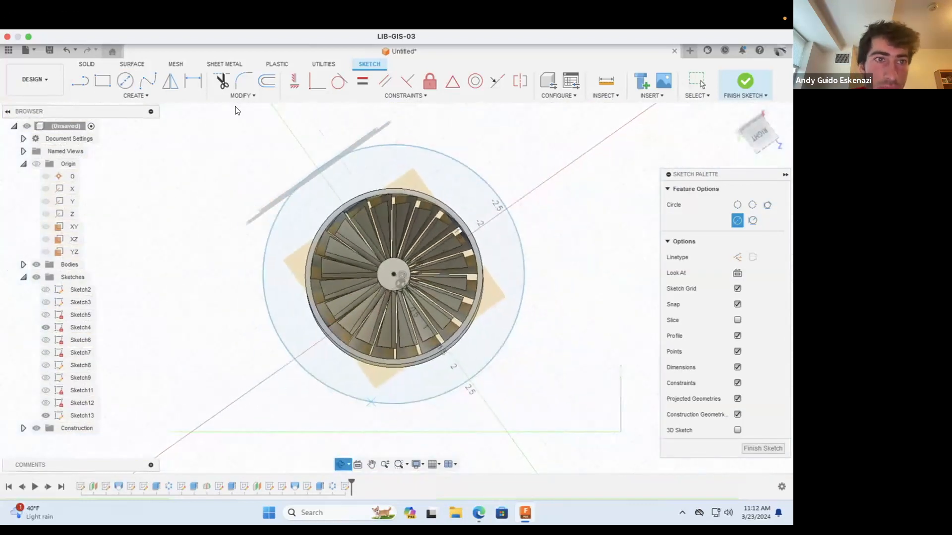
Step: Dimension the new circle's diameter and set it to 3 in, close to the blade tips
{"action": "left_click", "coordinate": [193, 80]}
{"action": "left_click", "coordinate": [270, 232]}
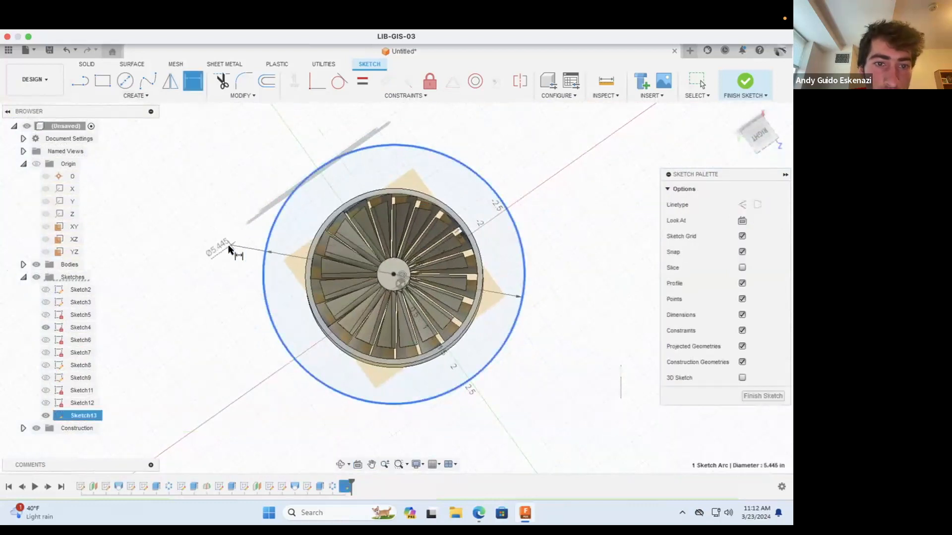
{"action": "left_click", "coordinate": [229, 248]}
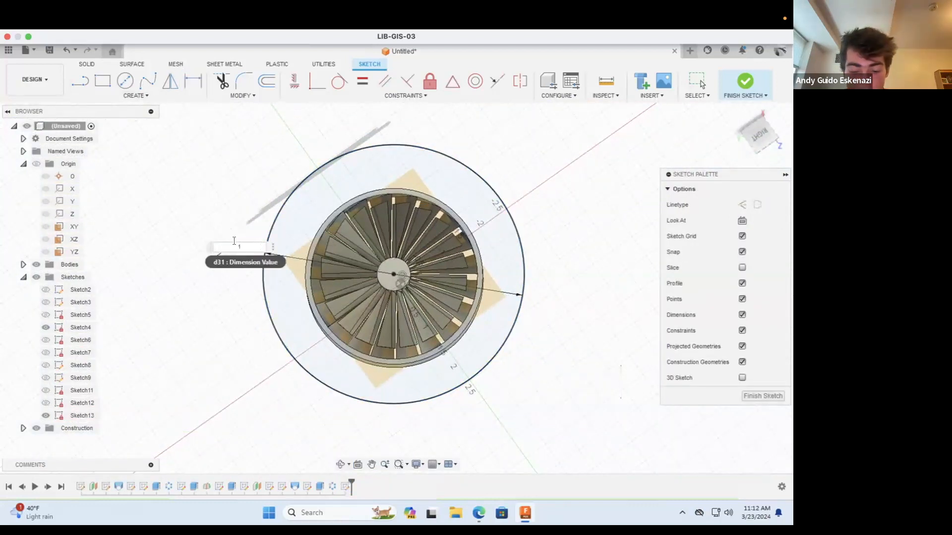
{"action": "key", "text": "Return"}
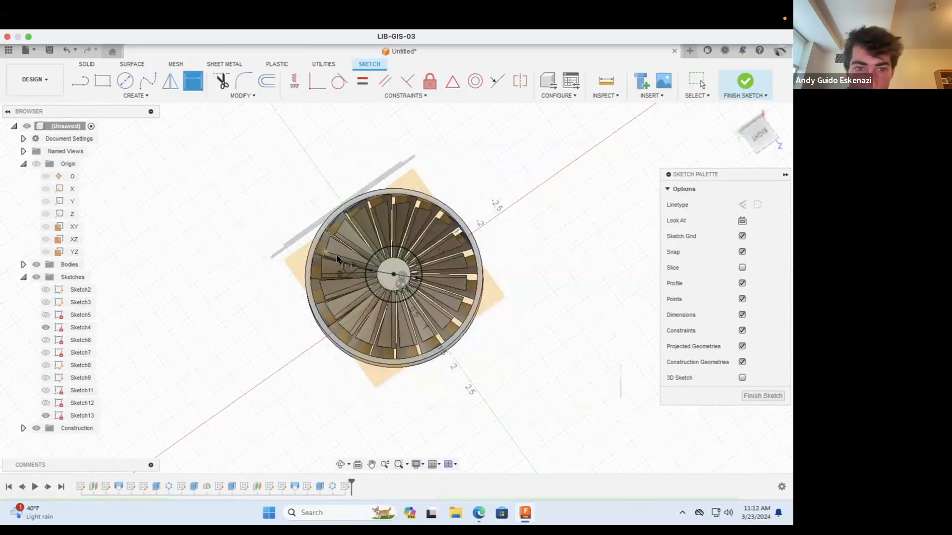
{"action": "scroll", "coordinate": [342, 271], "scroll_direction": "up", "scroll_amount": 5}
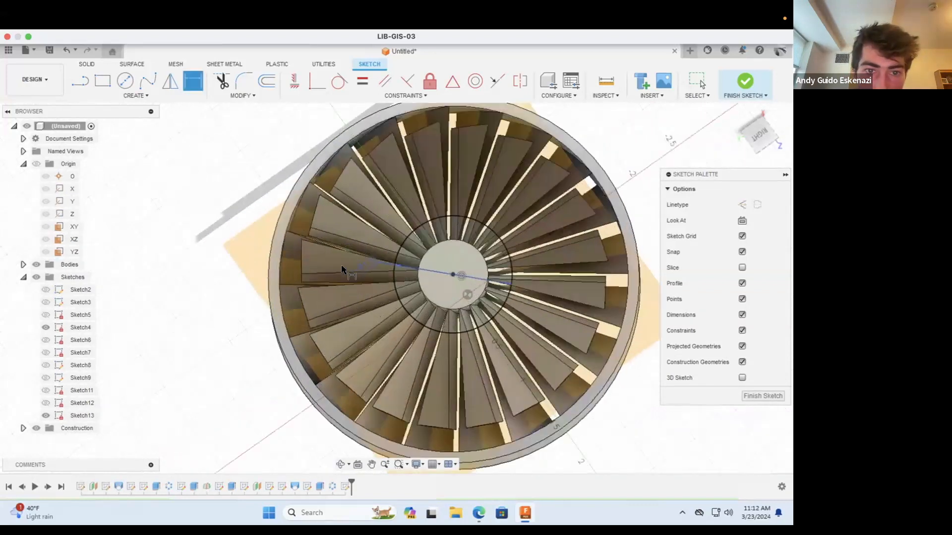
{"action": "double_click", "coordinate": [369, 267]}
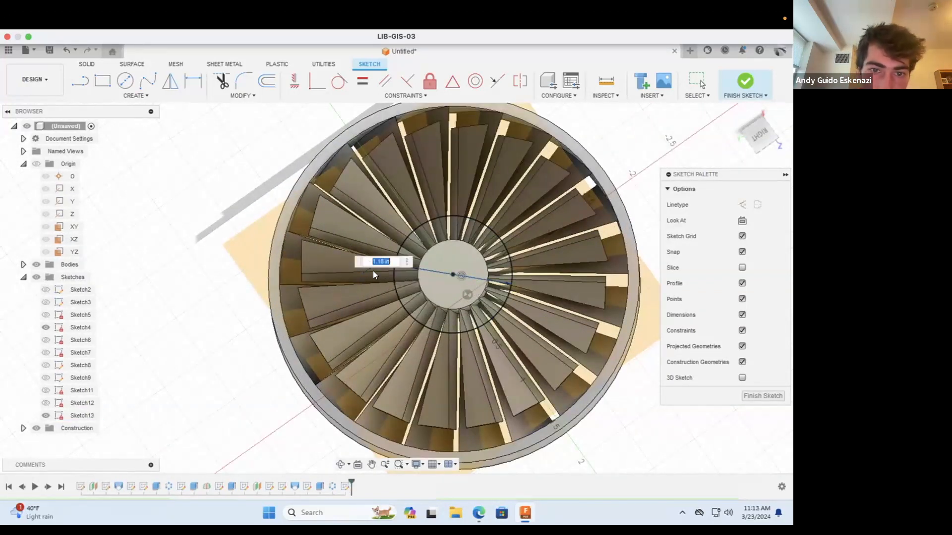
{"action": "key", "text": "Return"}
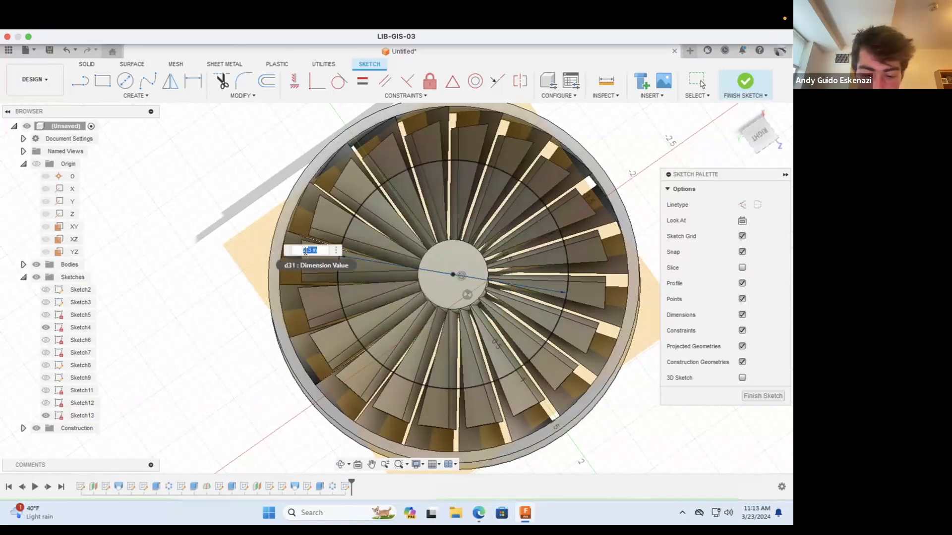
{"action": "key", "text": "Return"}
{"action": "double_click", "coordinate": [289, 248]}
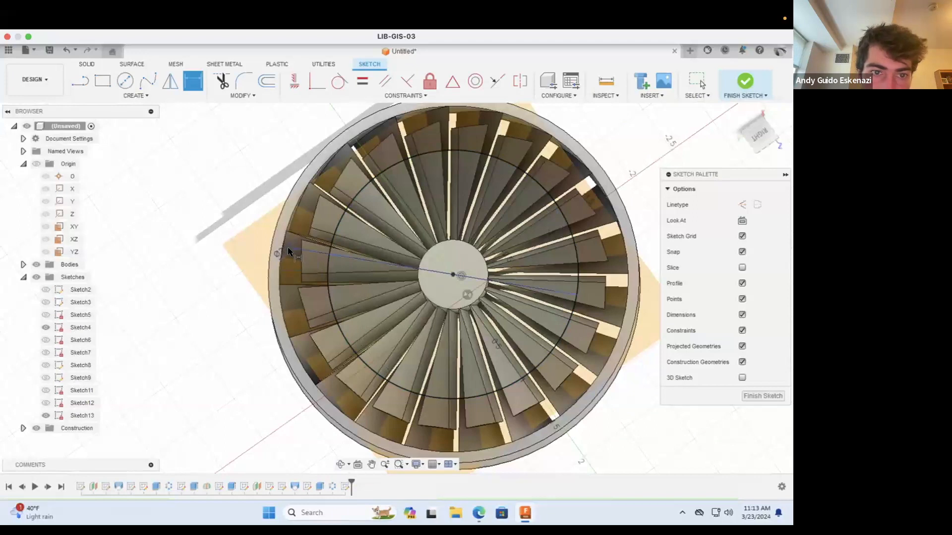
{"action": "type", "text": "3"}
{"action": "key", "text": "Return"}
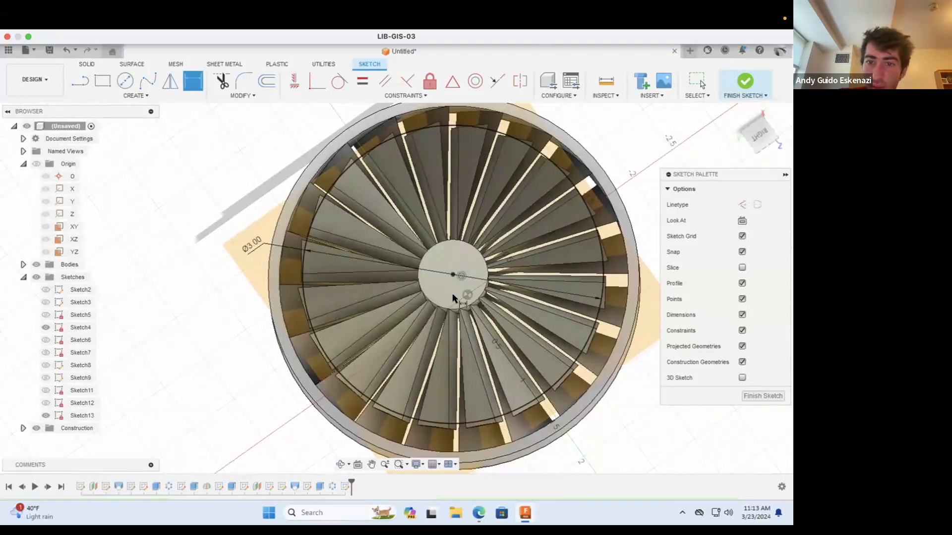
Step: Draw a second, larger circle centred on the hub and dimension its diameter to 3.7 in
{"action": "key", "text": "Escape"}
{"action": "left_click", "coordinate": [126, 80]}
{"action": "left_click", "coordinate": [452, 275]}
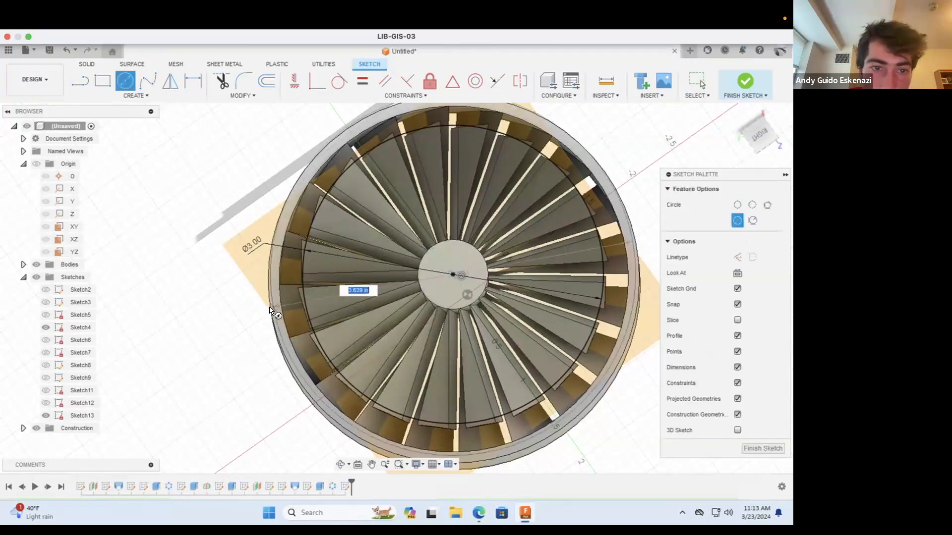
{"action": "left_click", "coordinate": [193, 80]}
{"action": "left_click", "coordinate": [236, 311]}
{"action": "left_click", "coordinate": [181, 312]}
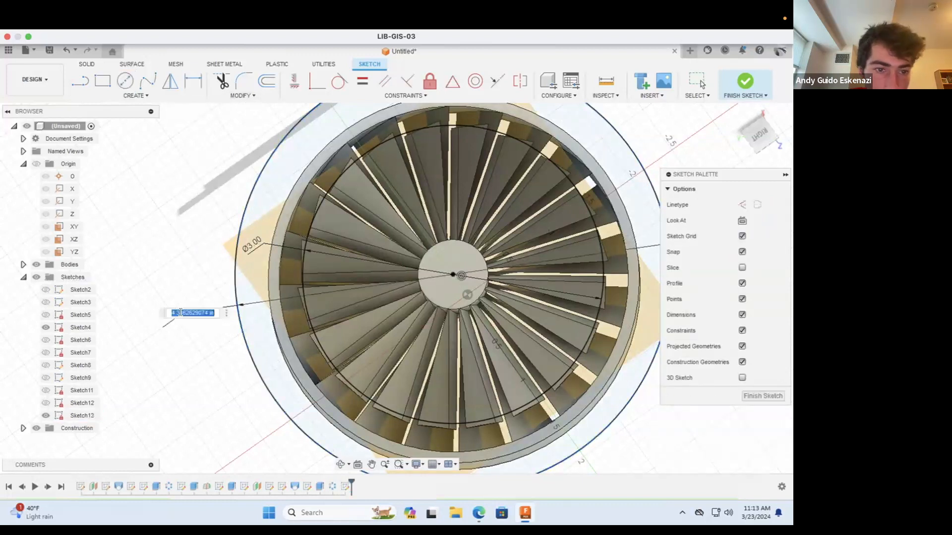
{"action": "type", "text": "3.7"}
{"action": "key", "text": "Return"}
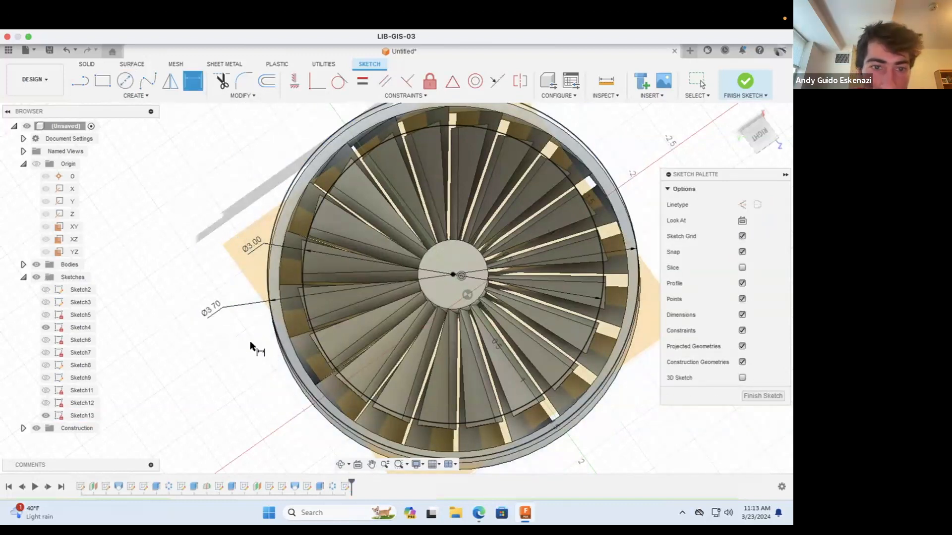
Step: Set the larger circle's diameter to 3.65 in
{"action": "double_click", "coordinate": [217, 307]}
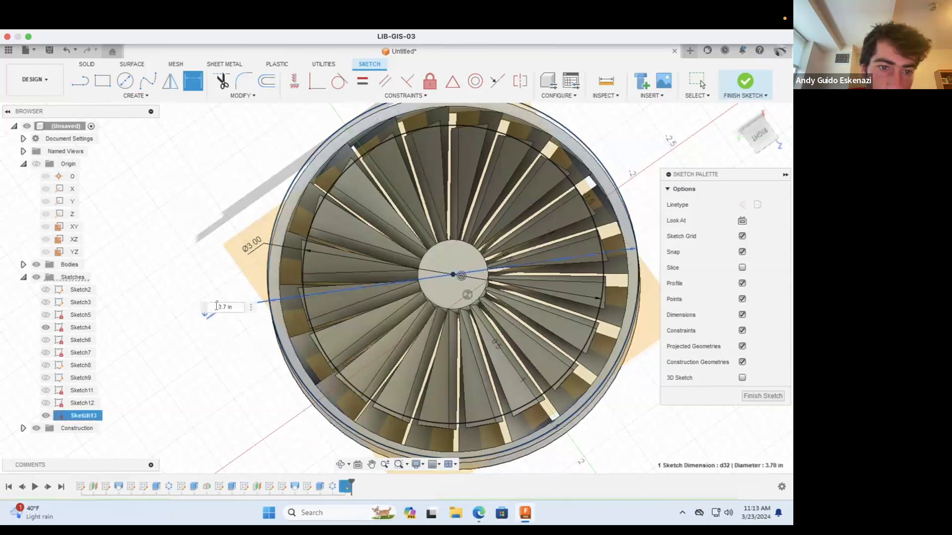
{"action": "type", "text": "3.65"}
{"action": "key", "text": "Return"}
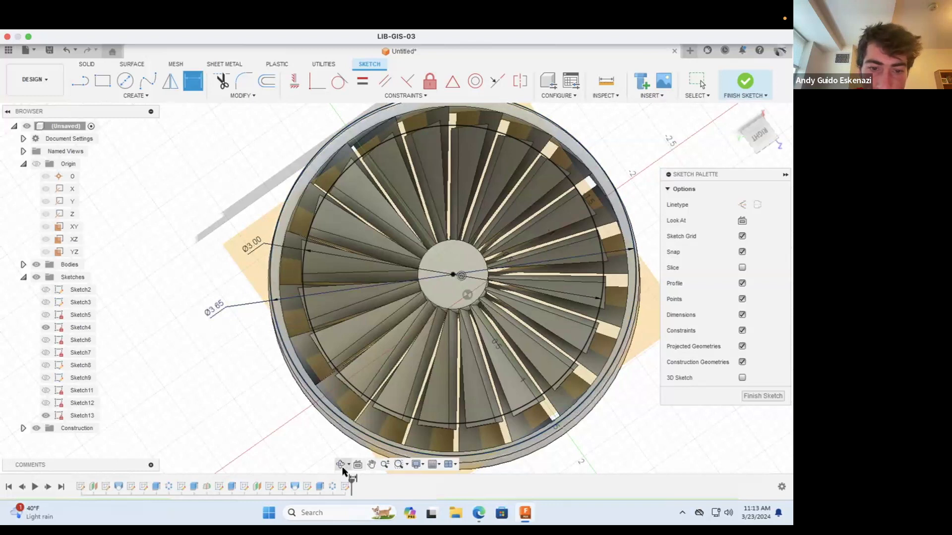
Step: Extrude the ring between the two circles by -0.34 in down over the blade tips, using the Join operation
{"action": "left_click_drag", "start_coordinate": [356, 399], "coordinate": [360, 320]}
{"action": "scroll", "coordinate": [340, 332], "scroll_direction": "down", "scroll_amount": 3}
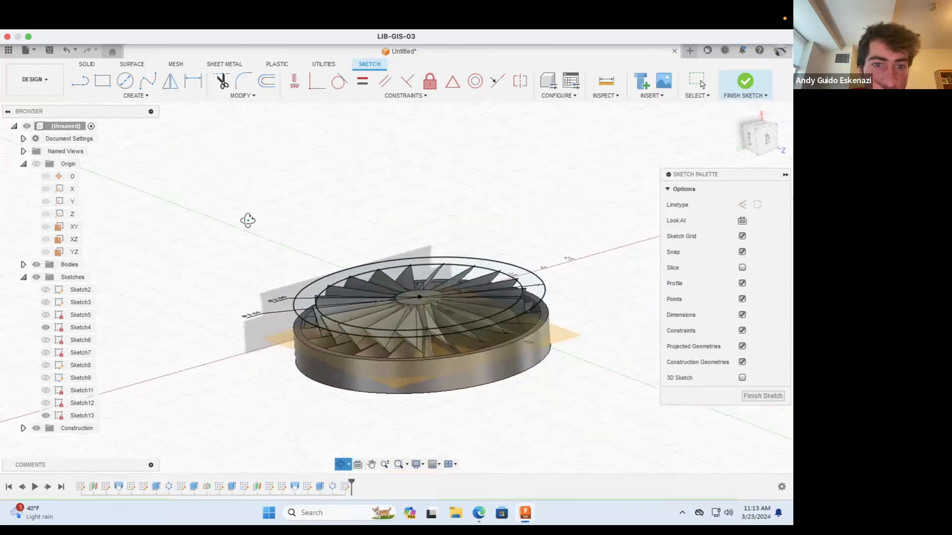
{"action": "scroll", "coordinate": [201, 243], "scroll_direction": "up", "scroll_amount": 3}
{"action": "left_click", "coordinate": [87, 65]}
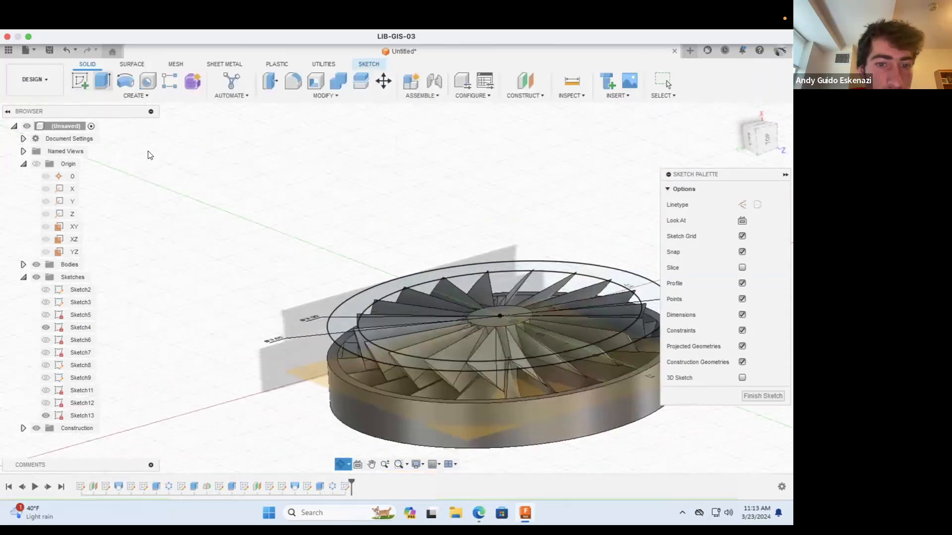
{"action": "key", "text": "e"}
{"action": "left_click", "coordinate": [337, 329]}
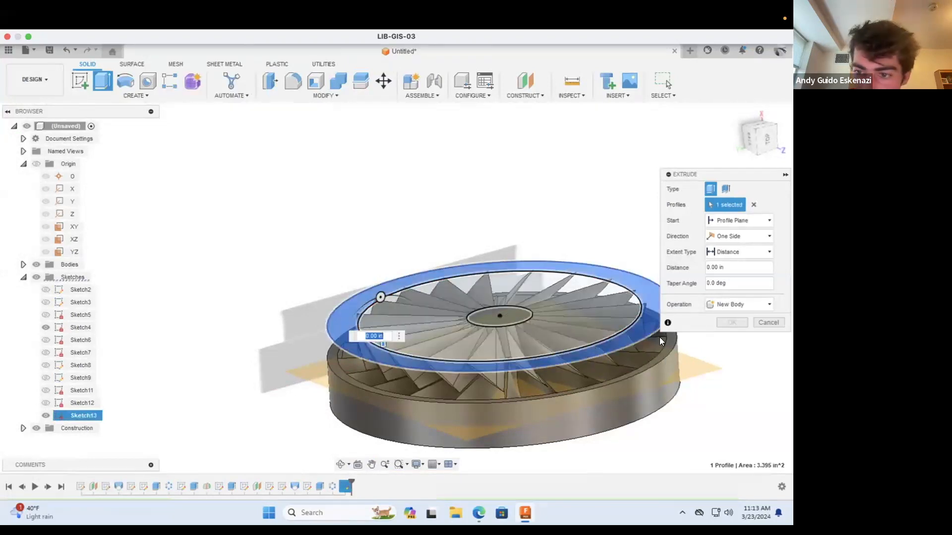
{"action": "scroll", "coordinate": [410, 350], "scroll_direction": "up", "scroll_amount": 3}
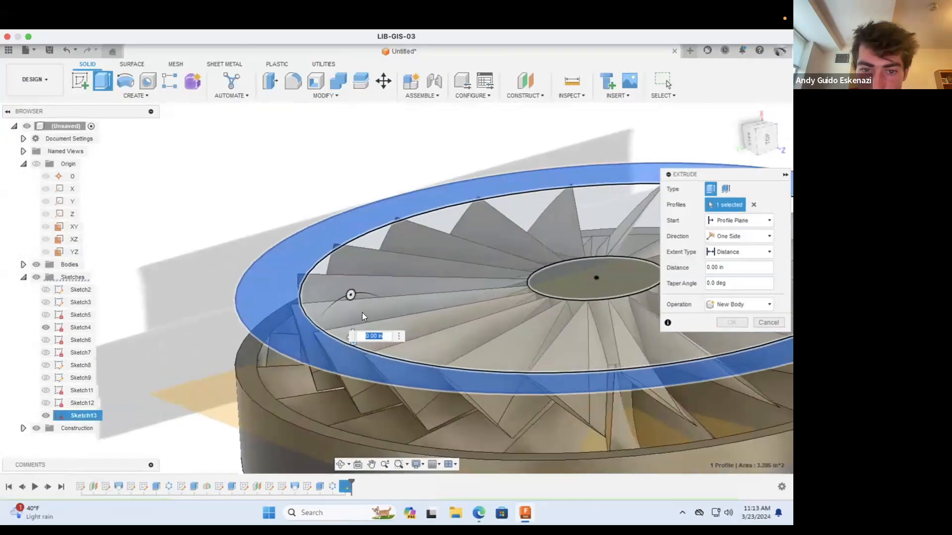
{"action": "left_click_drag", "start_coordinate": [352, 337], "coordinate": [359, 445]}
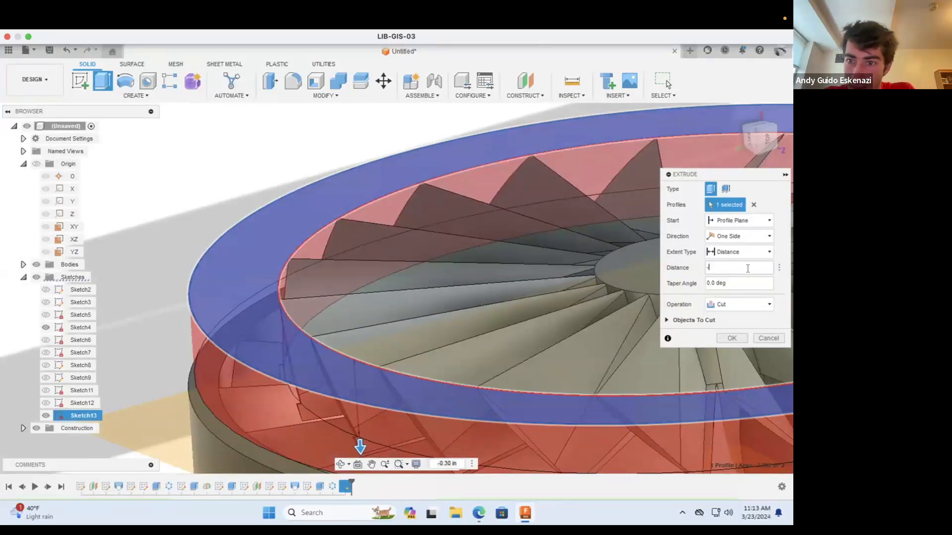
{"action": "left_click", "coordinate": [725, 305]}
{"action": "left_click", "coordinate": [726, 316]}
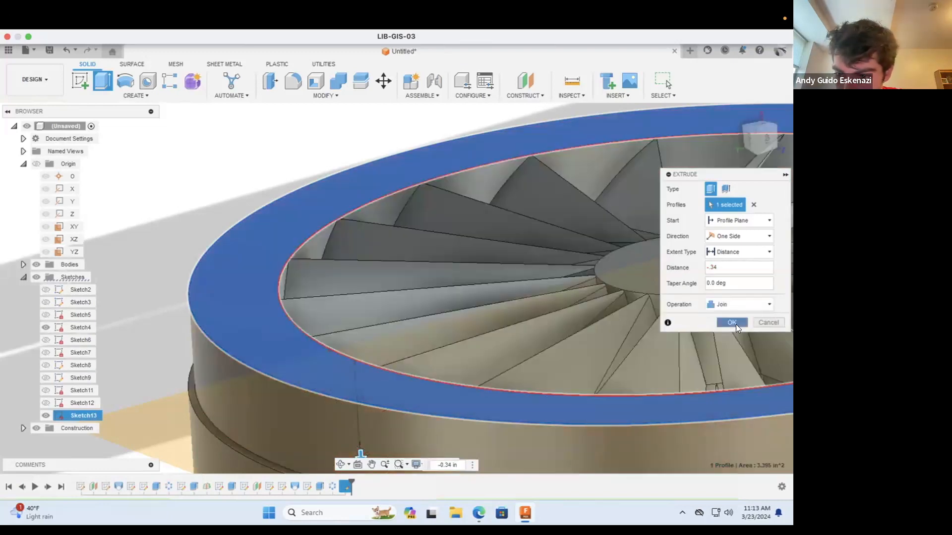
{"action": "left_click", "coordinate": [735, 324]}
Step: Edit the new ring's extrusion and shorten its distance to leave a narrow gap above the lower outer ring
{"action": "scroll", "coordinate": [420, 291], "scroll_direction": "down", "scroll_amount": 5}
{"action": "left_click", "coordinate": [344, 460]}
{"action": "mouse_move", "coordinate": [414, 372]}
{"action": "left_mouse_down"}
{"action": "mouse_move", "coordinate": [414, 351]}
{"action": "mouse_move", "coordinate": [429, 378]}
{"action": "left_mouse_up"}
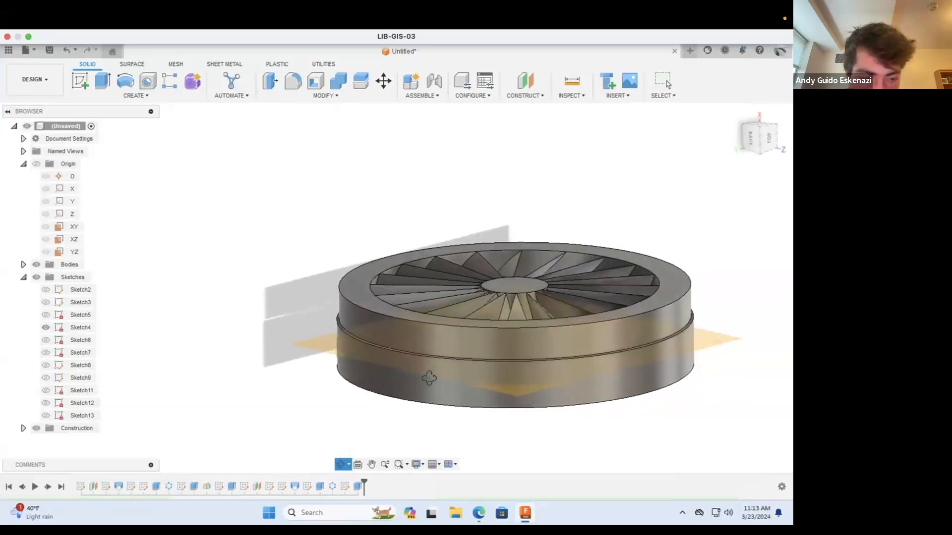
{"action": "key", "text": "Escape"}
{"action": "scroll", "coordinate": [483, 357], "scroll_direction": "down", "scroll_amount": 4}
{"action": "scroll", "coordinate": [488, 339], "scroll_direction": "up", "scroll_amount": 5}
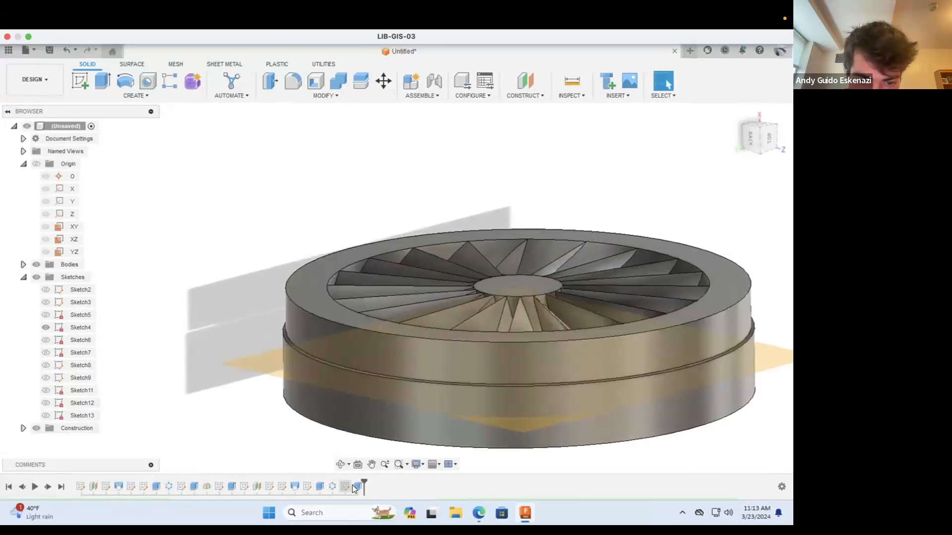
{"action": "right_click", "coordinate": [355, 487]}
{"action": "left_click", "coordinate": [377, 370]}
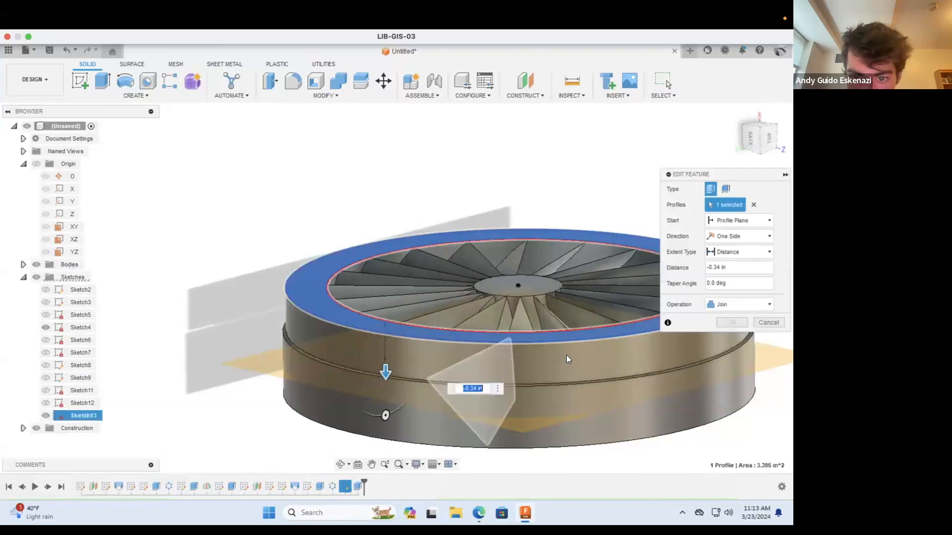
{"action": "left_click", "coordinate": [719, 285]}
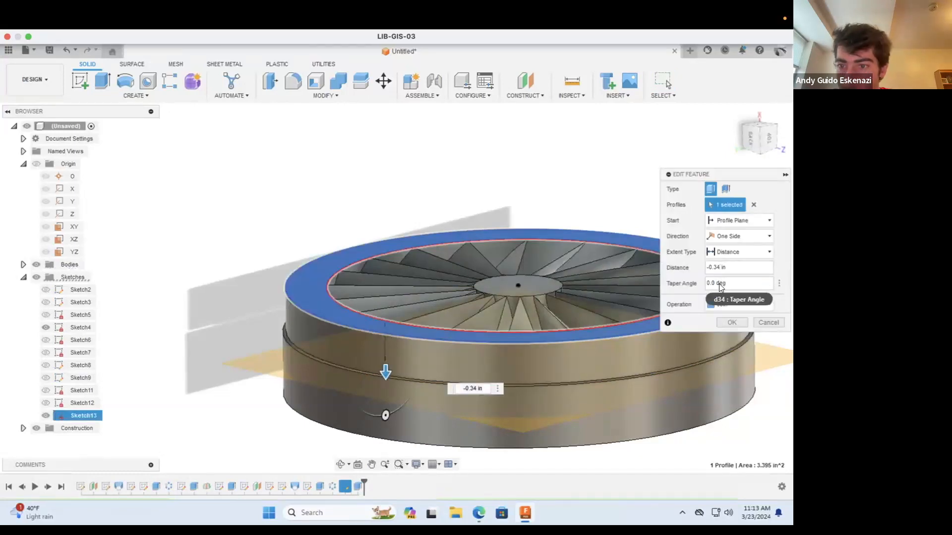
{"action": "left_click", "coordinate": [734, 321]}
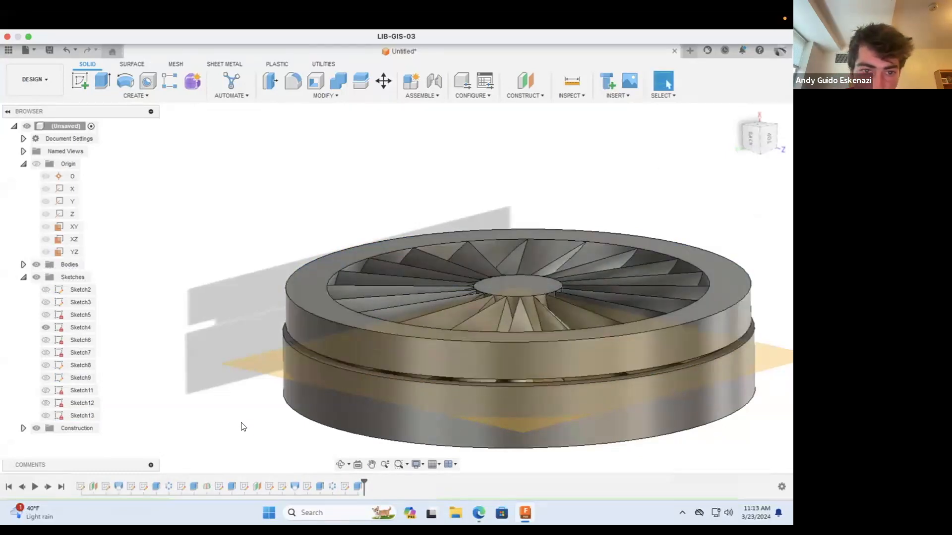
Step: Fillet the lower outer edge of the upper ring with a 0.05 in radius
{"action": "left_click", "coordinate": [339, 466]}
{"action": "left_click_drag", "start_coordinate": [346, 393], "coordinate": [296, 323]}
{"action": "scroll", "coordinate": [388, 316], "scroll_direction": "up", "scroll_amount": 3}
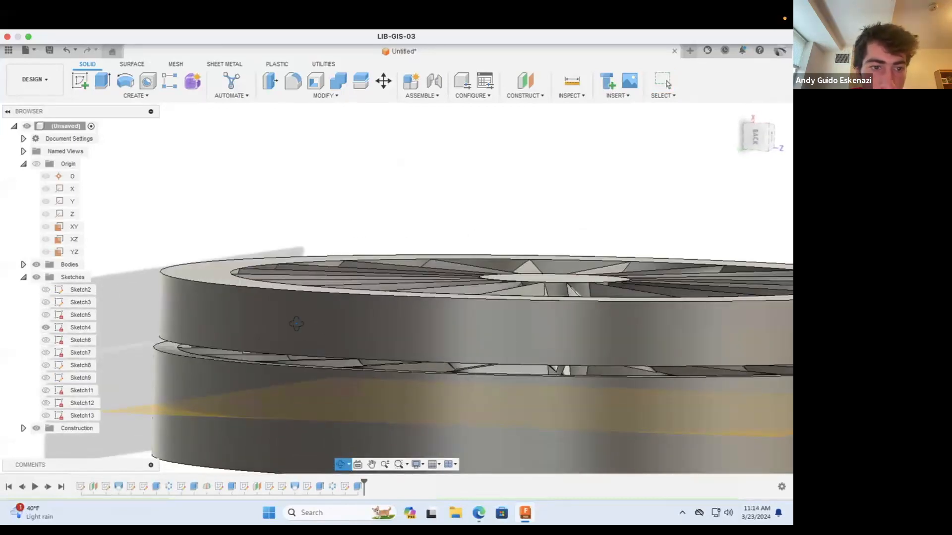
{"action": "left_click", "coordinate": [294, 83]}
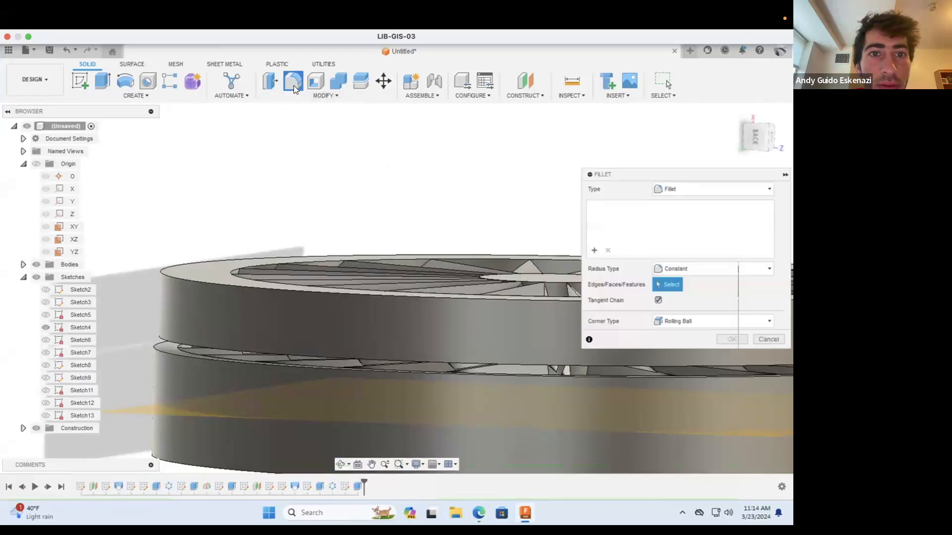
{"action": "left_click", "coordinate": [160, 340]}
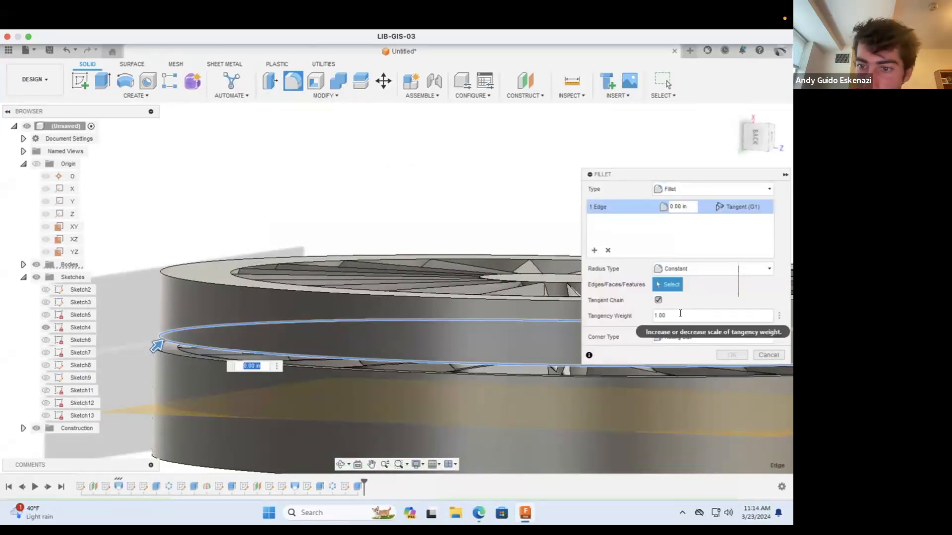
{"action": "left_click_drag", "start_coordinate": [689, 207], "coordinate": [642, 204]}
{"action": "type", "text": ".2"}
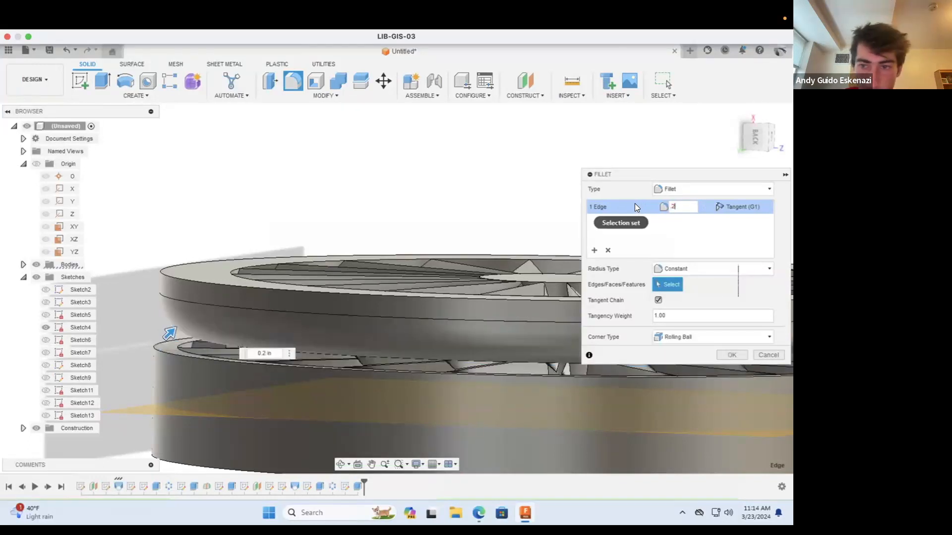
{"action": "key", "text": "BackSpace"}
{"action": "type", "text": "1"}
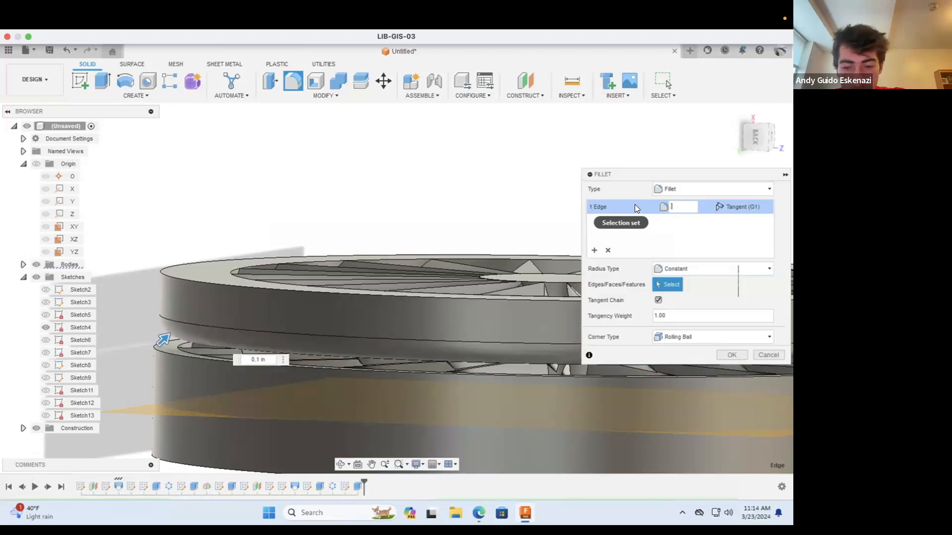
{"action": "type", "text": ".05"}
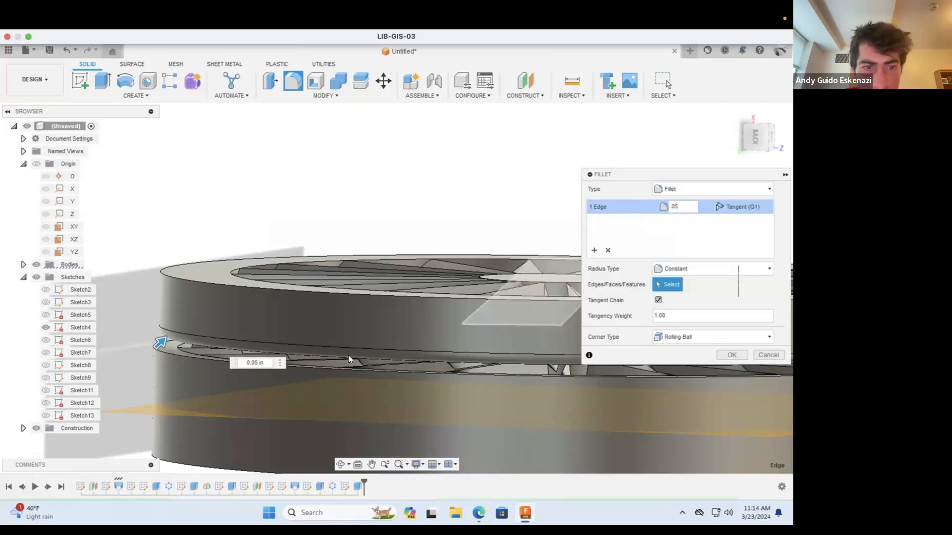
{"action": "left_click", "coordinate": [170, 354]}
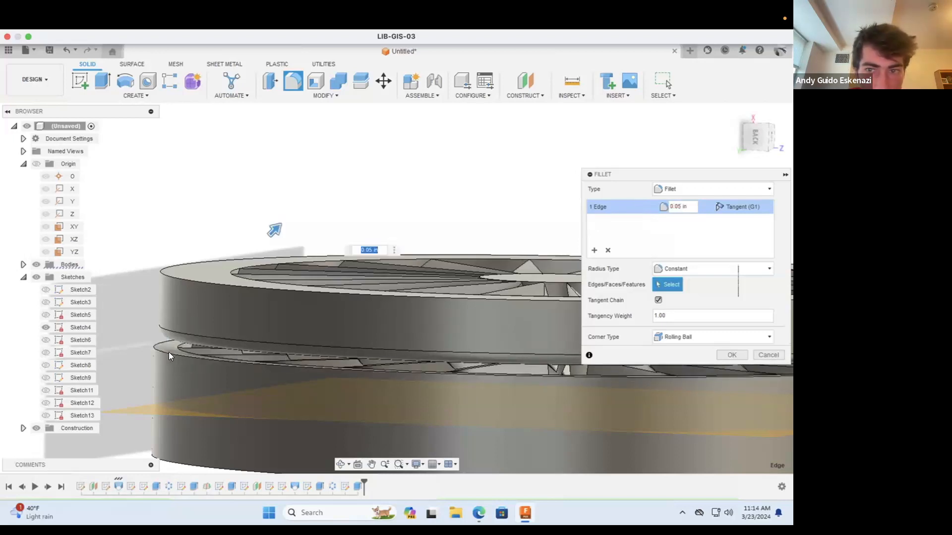
Step: Add the upper outer edge of the lower ring as a second fillet set with a 0.05 in radius
{"action": "left_click", "coordinate": [593, 250]}
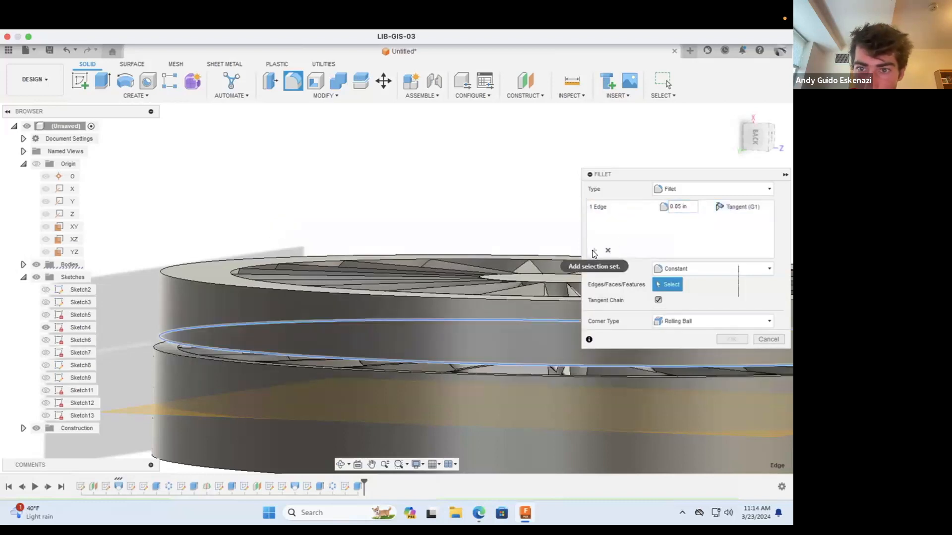
{"action": "left_click", "coordinate": [155, 348]}
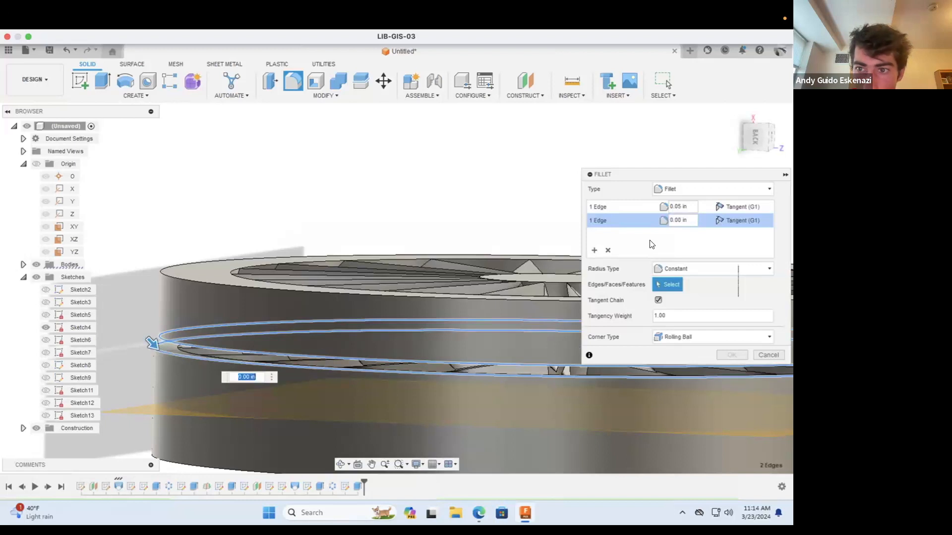
{"action": "left_click", "coordinate": [676, 220]}
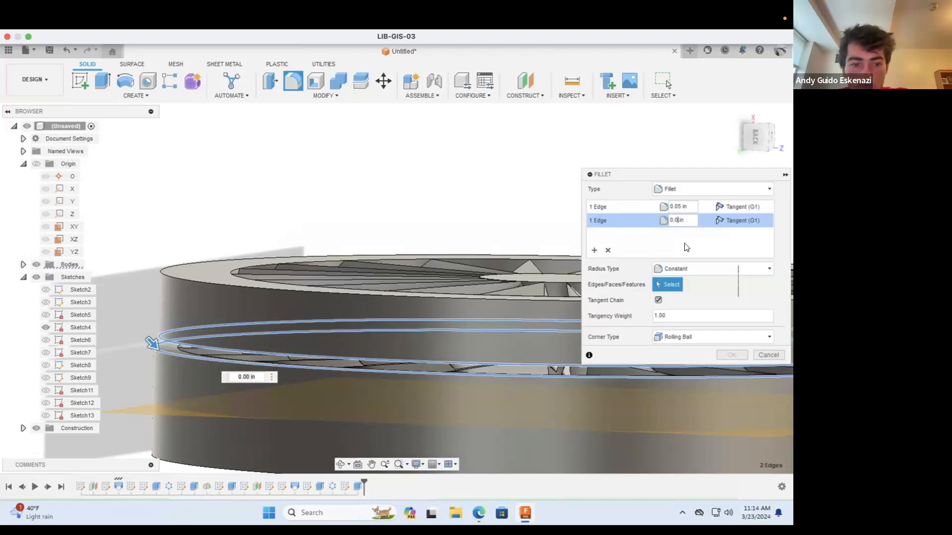
{"action": "type", "text": "5"}
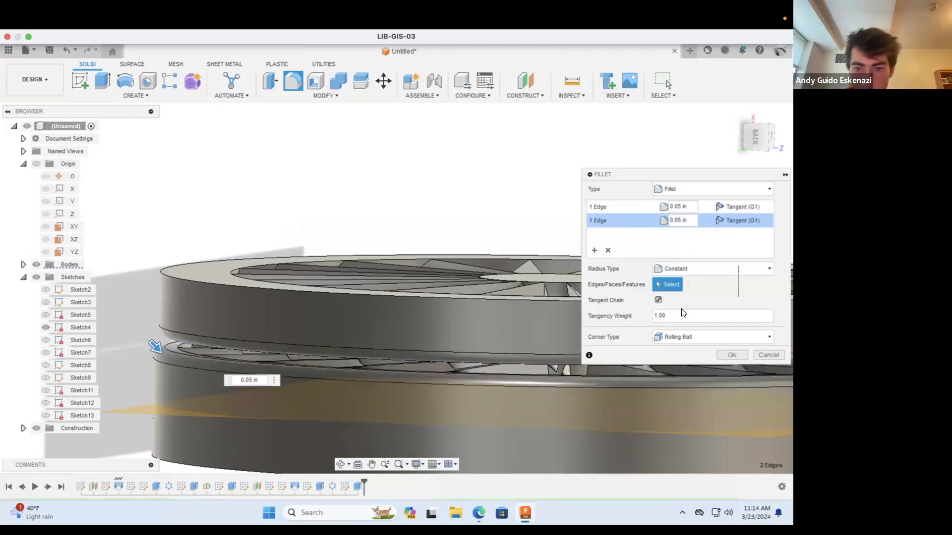
{"action": "left_click", "coordinate": [731, 354]}
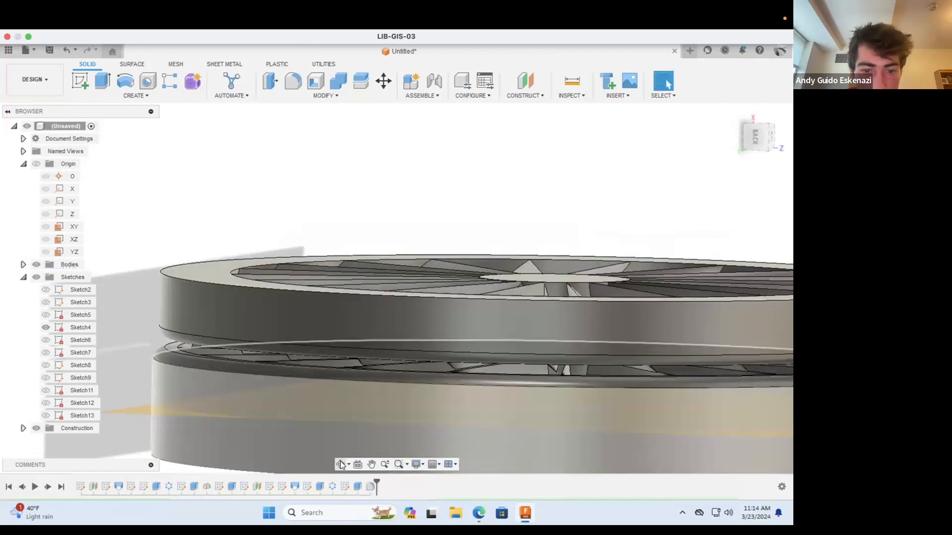
Step: Chamfer the top outer edge of the upper ring with an equal distance of 0.2 in
{"action": "left_click", "coordinate": [340, 463]}
{"action": "left_click_drag", "start_coordinate": [379, 294], "coordinate": [219, 257]}
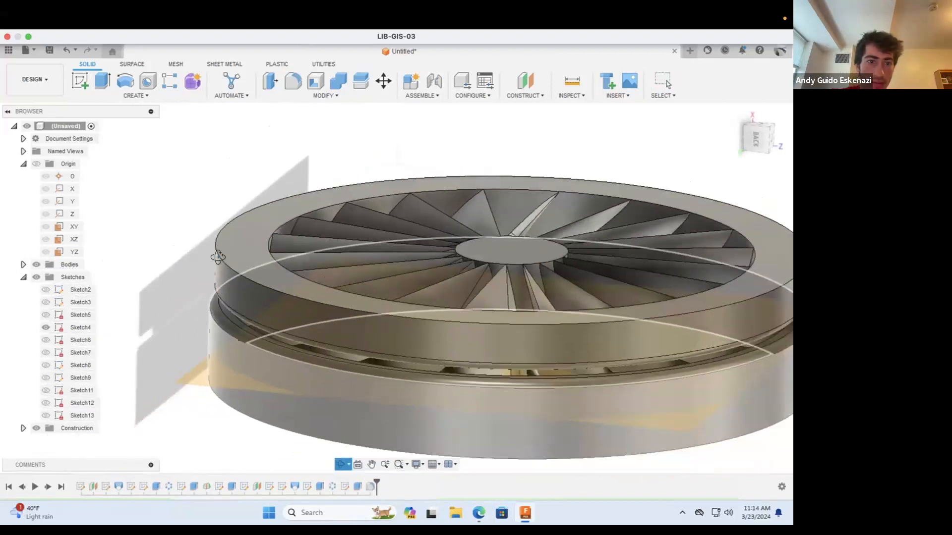
{"action": "left_click", "coordinate": [314, 95]}
{"action": "left_click", "coordinate": [276, 130]}
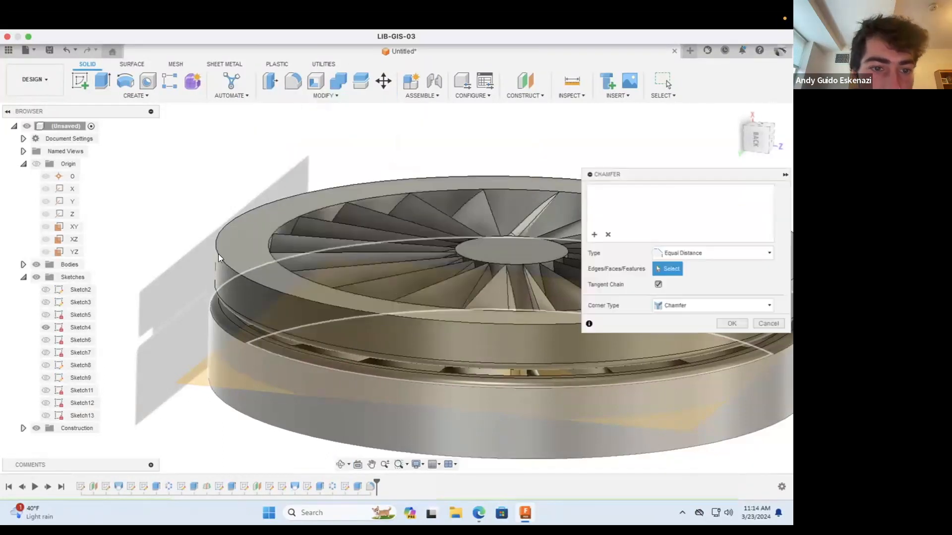
{"action": "left_click", "coordinate": [217, 252]}
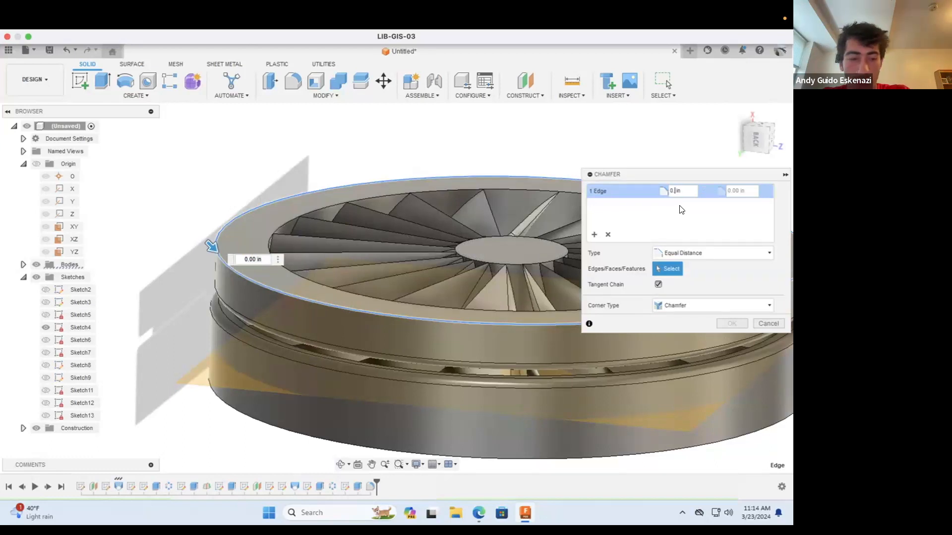
{"action": "type", "text": ".1"}
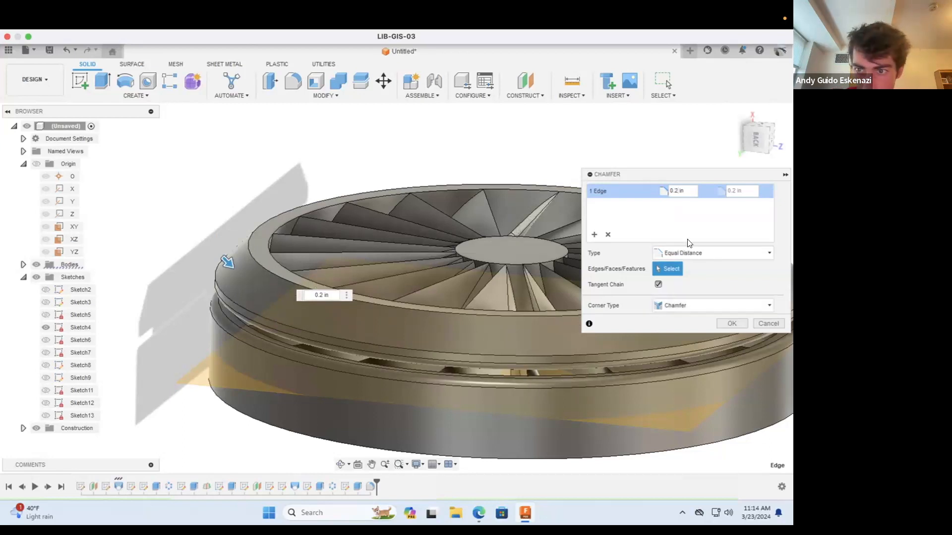
{"action": "left_click", "coordinate": [732, 324]}
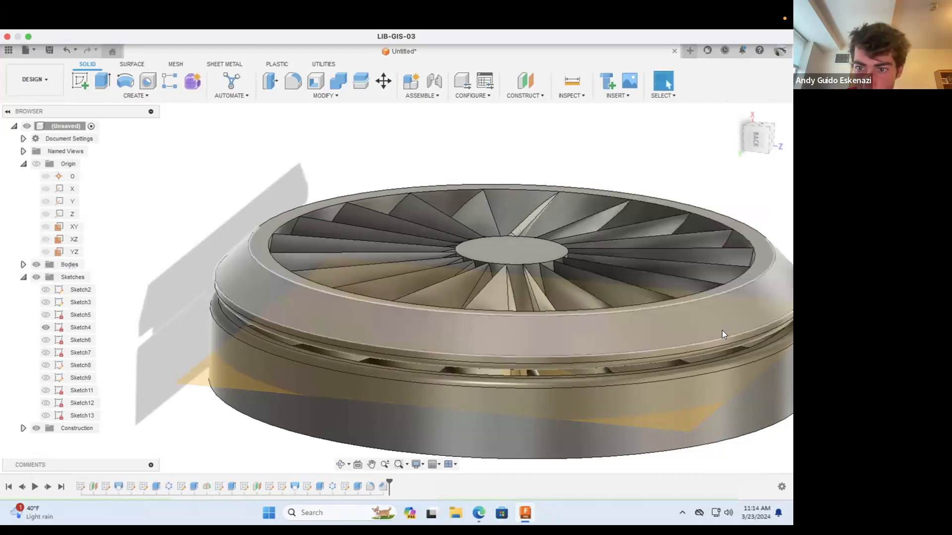
Step: Try to chamfer two segments of the upper ring's inner top edge by 0.05 in
{"action": "left_click", "coordinate": [340, 464]}
{"action": "left_click_drag", "start_coordinate": [367, 427], "coordinate": [412, 267]}
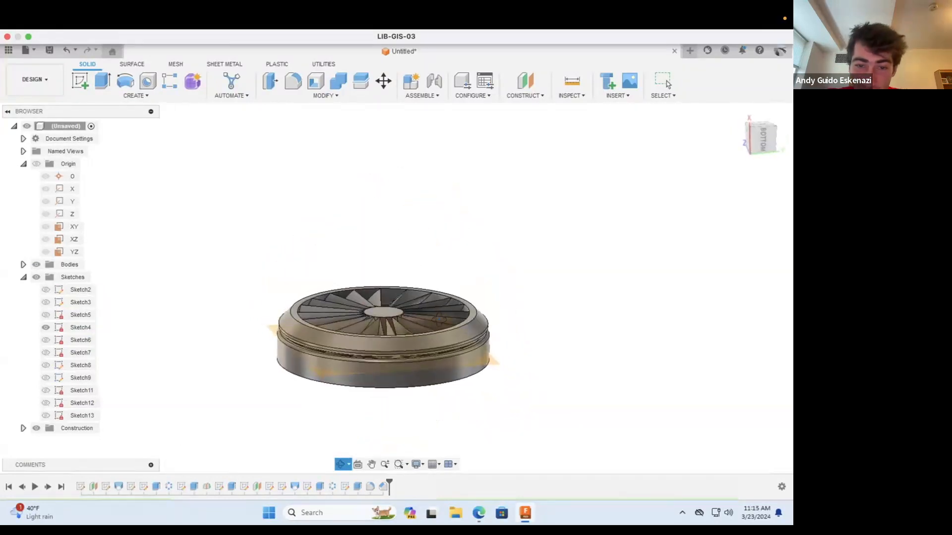
{"action": "left_click_drag", "start_coordinate": [391, 331], "coordinate": [325, 305]}
{"action": "scroll", "coordinate": [323, 305], "scroll_direction": "up", "scroll_amount": 5}
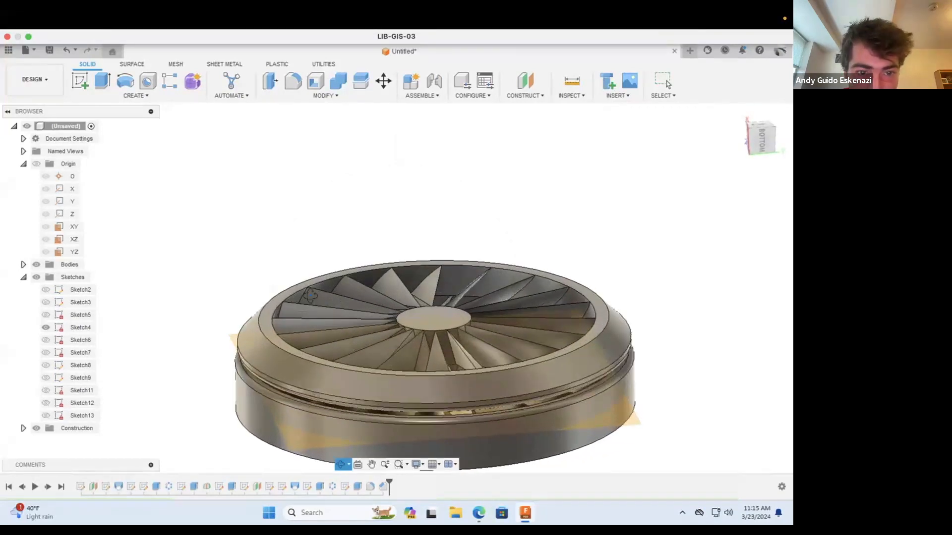
{"action": "scroll", "coordinate": [311, 295], "scroll_direction": "up", "scroll_amount": 3}
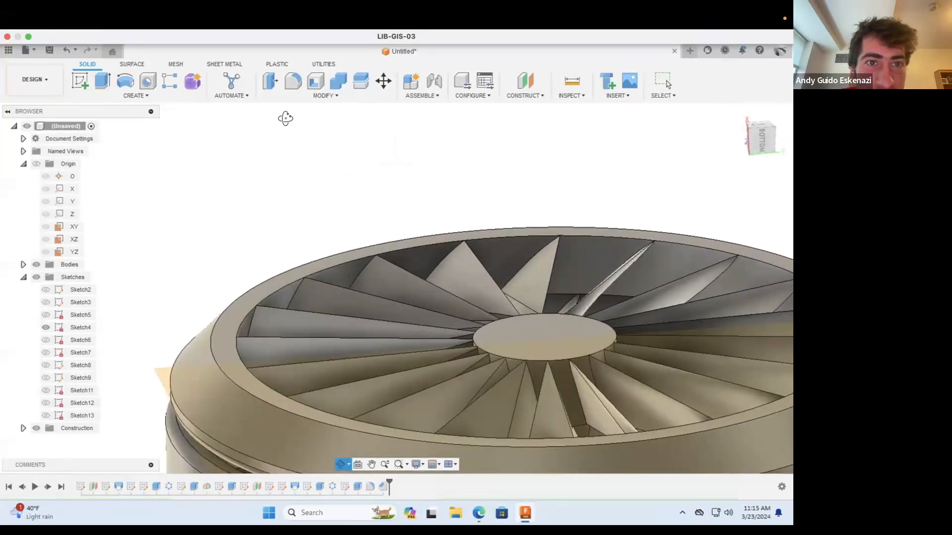
{"action": "left_click", "coordinate": [324, 95]}
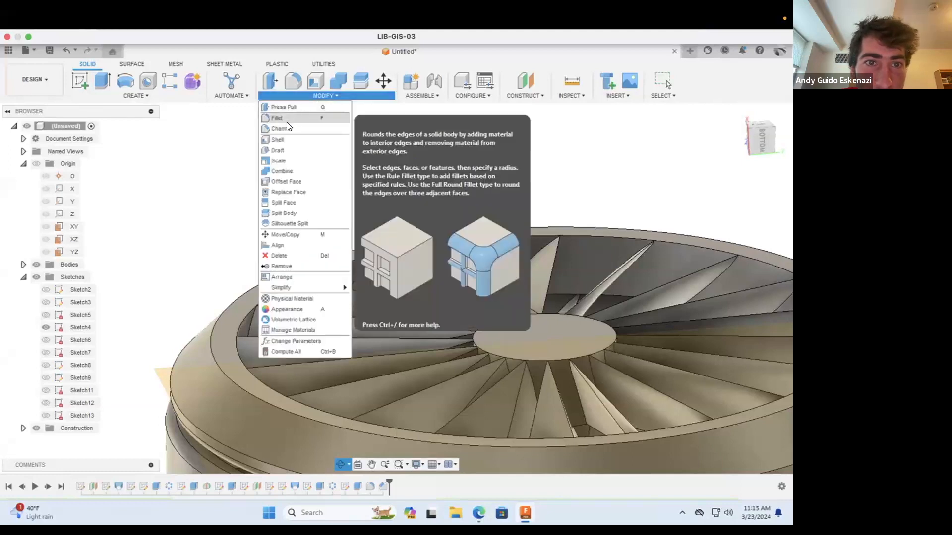
{"action": "left_click", "coordinate": [286, 123]}
{"action": "left_click", "coordinate": [274, 293]}
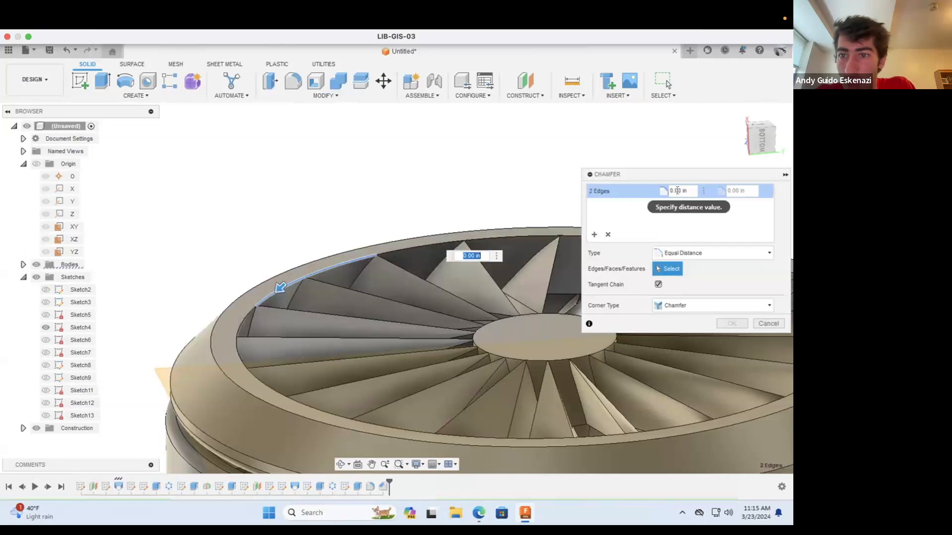
{"action": "left_click", "coordinate": [679, 196]}
{"action": "key", "text": "BackSpace"}
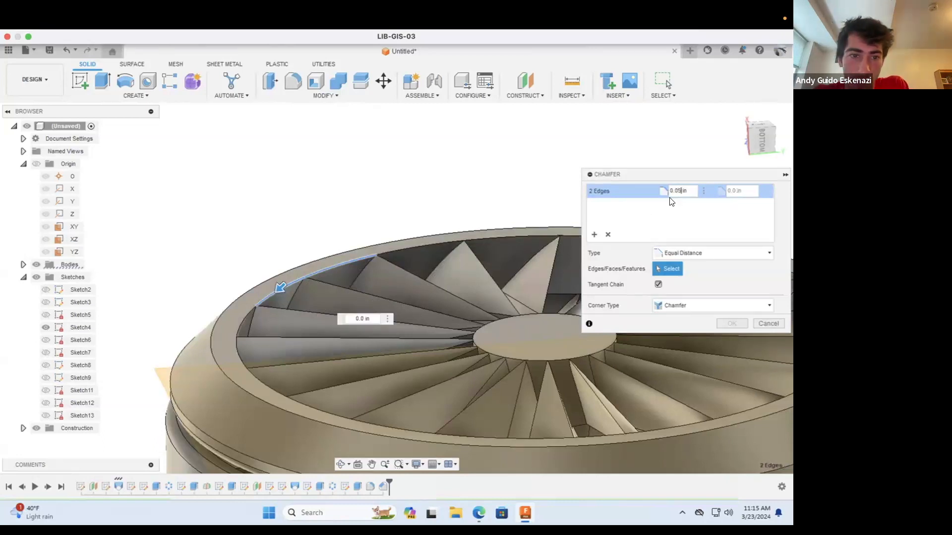
{"action": "type", "text": "5"}
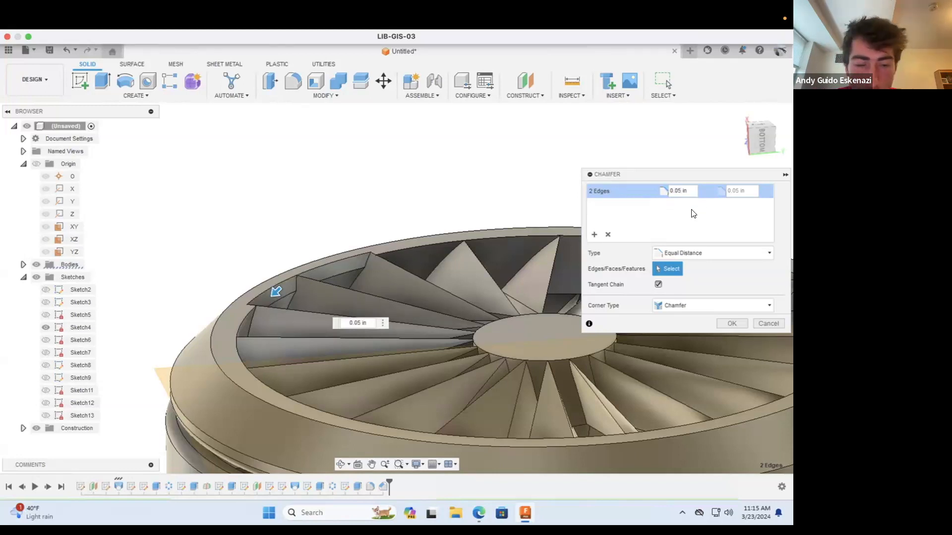
{"action": "key", "text": "Return"}
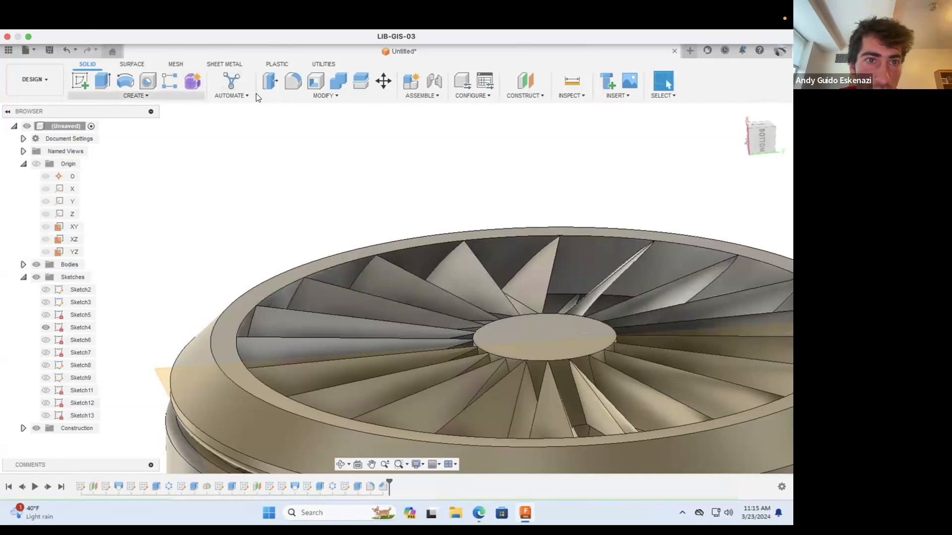
Step: Try to chamfer all 20 segments of the upper ring's inner top edge by 0.05 in and by 0.02 in
{"action": "left_click", "coordinate": [307, 94]}
{"action": "left_click", "coordinate": [282, 130]}
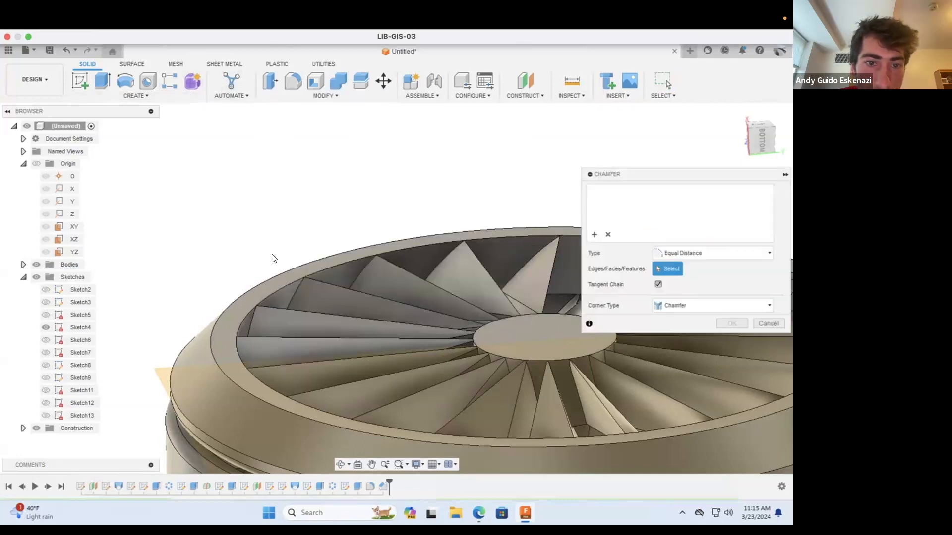
{"action": "left_click", "coordinate": [287, 283]}
{"action": "left_click", "coordinate": [390, 251]}
{"action": "scroll", "coordinate": [420, 236], "scroll_direction": "down", "scroll_amount": 5}
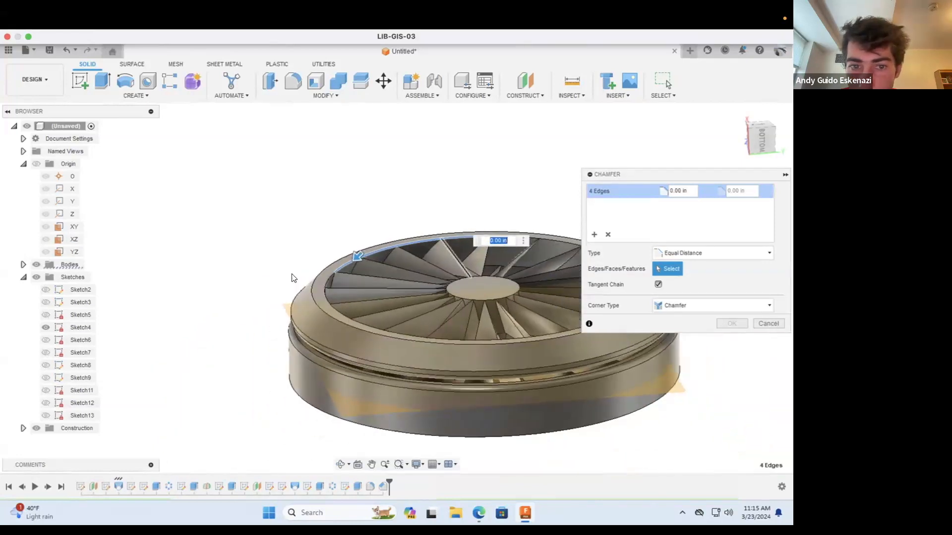
{"action": "scroll", "coordinate": [338, 273], "scroll_direction": "down", "scroll_amount": 2}
{"action": "left_click", "coordinate": [332, 274]}
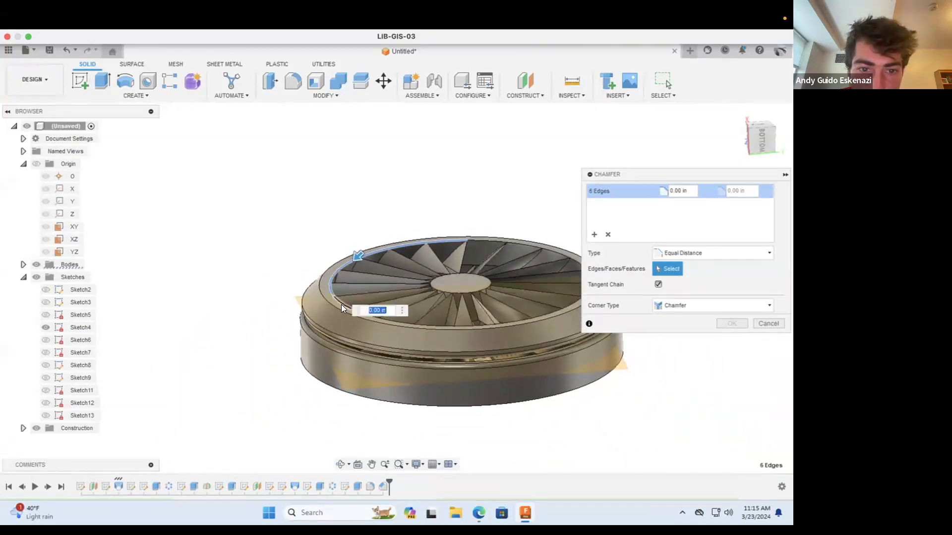
{"action": "left_click", "coordinate": [362, 314]}
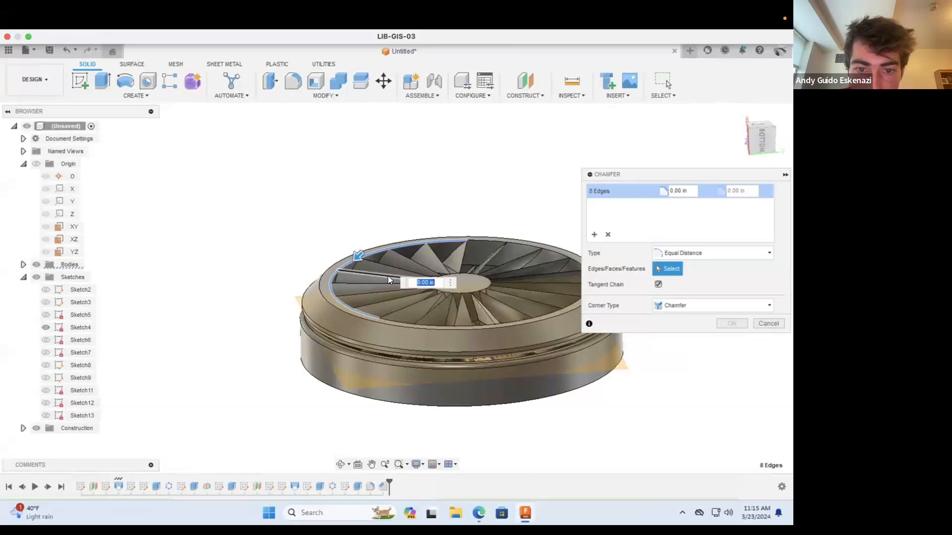
{"action": "scroll", "coordinate": [289, 314], "scroll_direction": "up", "scroll_amount": 3}
{"action": "left_click", "coordinate": [316, 305]}
{"action": "left_click", "coordinate": [372, 306]}
{"action": "left_click", "coordinate": [423, 305]}
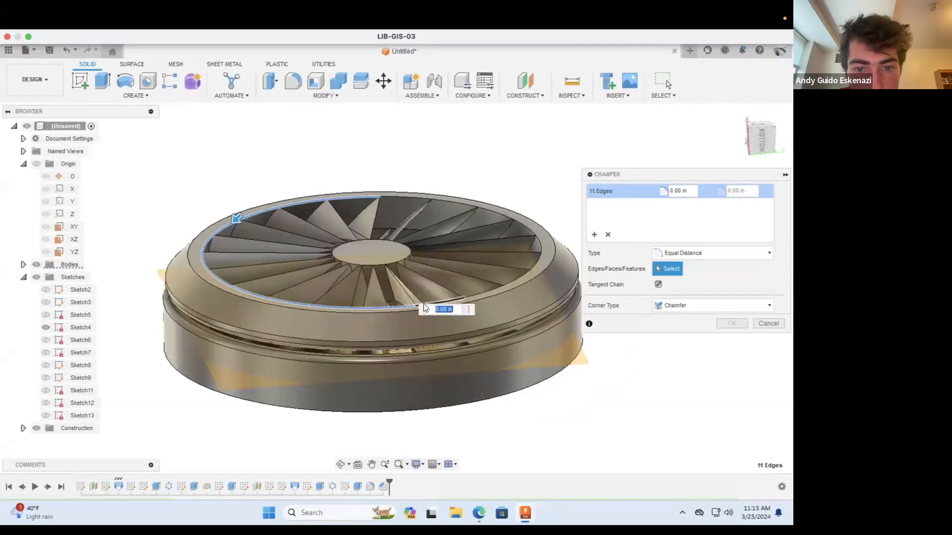
{"action": "left_click", "coordinate": [446, 300]}
{"action": "left_click", "coordinate": [513, 281]}
{"action": "left_click", "coordinate": [535, 260]}
{"action": "left_click", "coordinate": [541, 246]}
{"action": "left_click", "coordinate": [529, 231]}
{"action": "left_click", "coordinate": [514, 222]}
{"action": "left_click", "coordinate": [492, 213]}
{"action": "left_click", "coordinate": [454, 201]}
{"action": "left_click", "coordinate": [414, 196]}
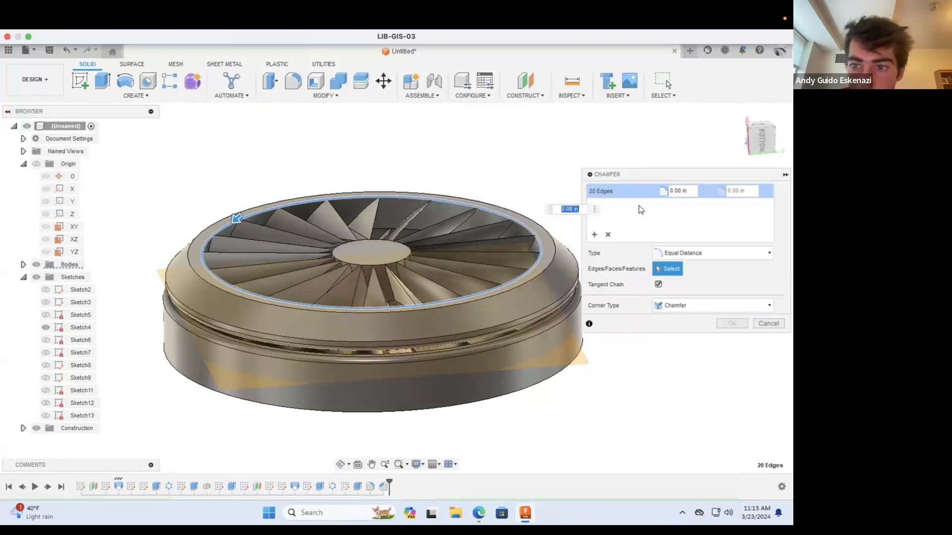
{"action": "left_click", "coordinate": [681, 190]}
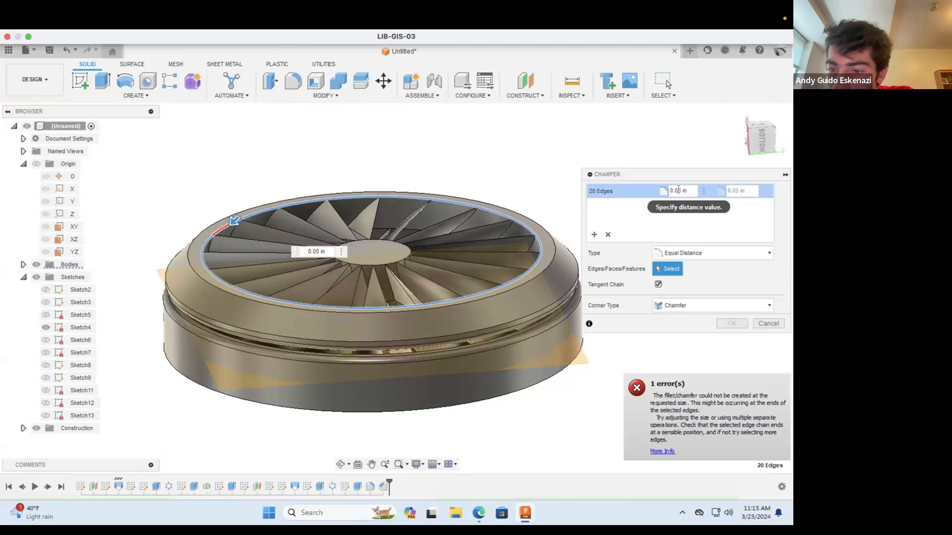
{"action": "left_click", "coordinate": [677, 190]}
{"action": "key", "text": "BackSpace"}
{"action": "type", "text": "2"}
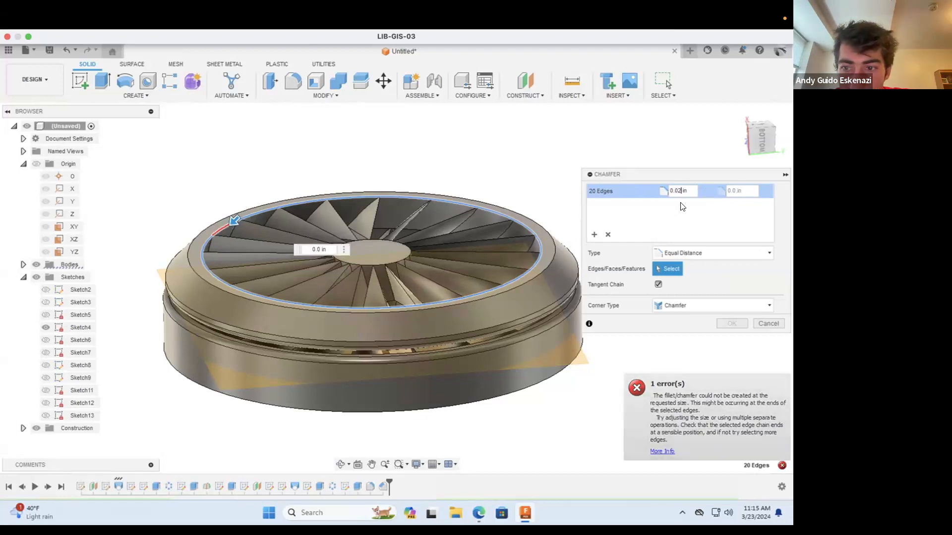
{"action": "left_click", "coordinate": [768, 323]}
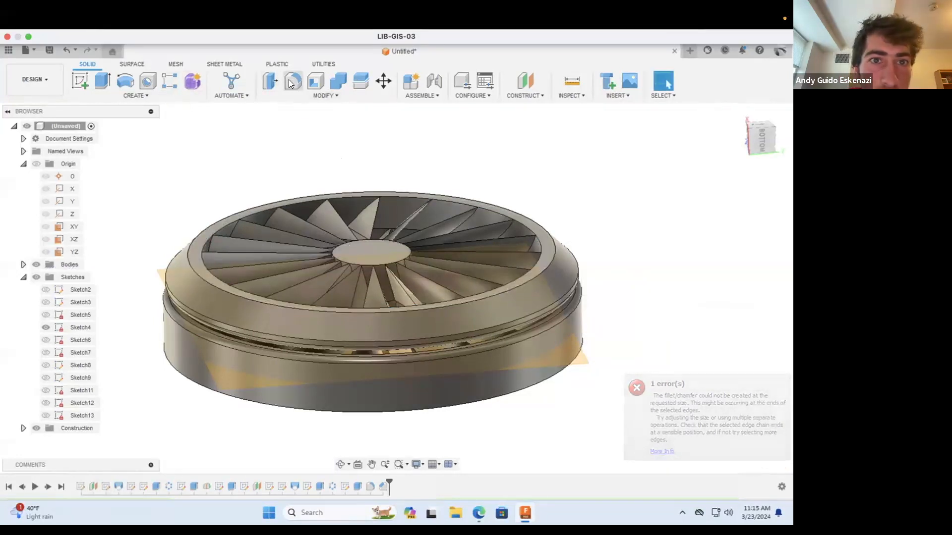
Step: Chamfer ten alternate segments of the upper ring's inner top edge with an equal distance of 0.05 in
{"action": "left_click", "coordinate": [296, 96]}
{"action": "left_click", "coordinate": [286, 127]}
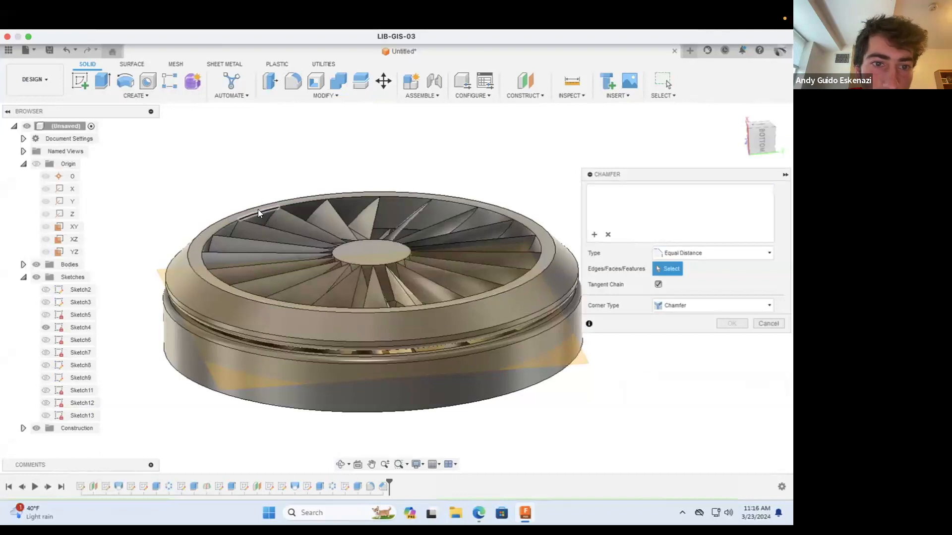
{"action": "left_click", "coordinate": [258, 209]}
{"action": "left_click", "coordinate": [438, 201]}
{"action": "scroll", "coordinate": [533, 233], "scroll_direction": "up", "scroll_amount": 5}
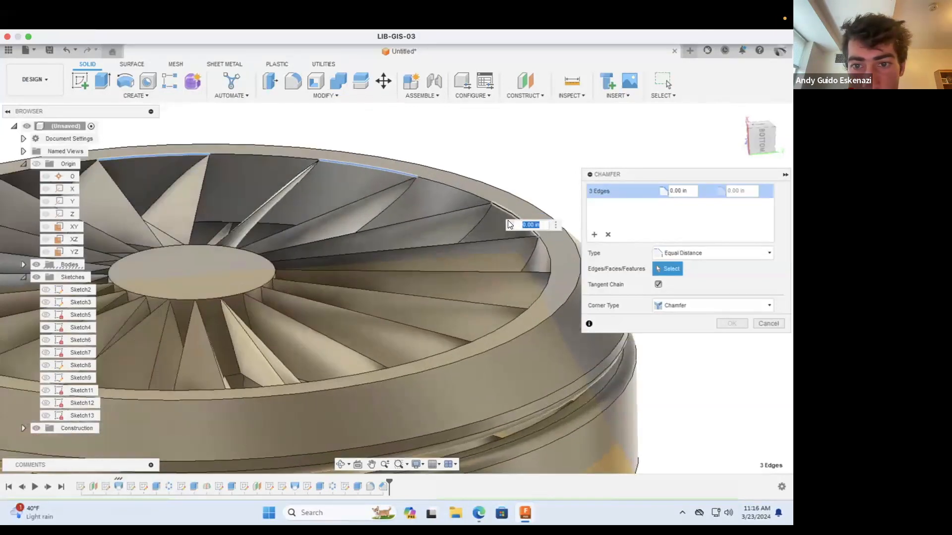
{"action": "left_click", "coordinate": [515, 214]}
{"action": "left_click", "coordinate": [542, 286]}
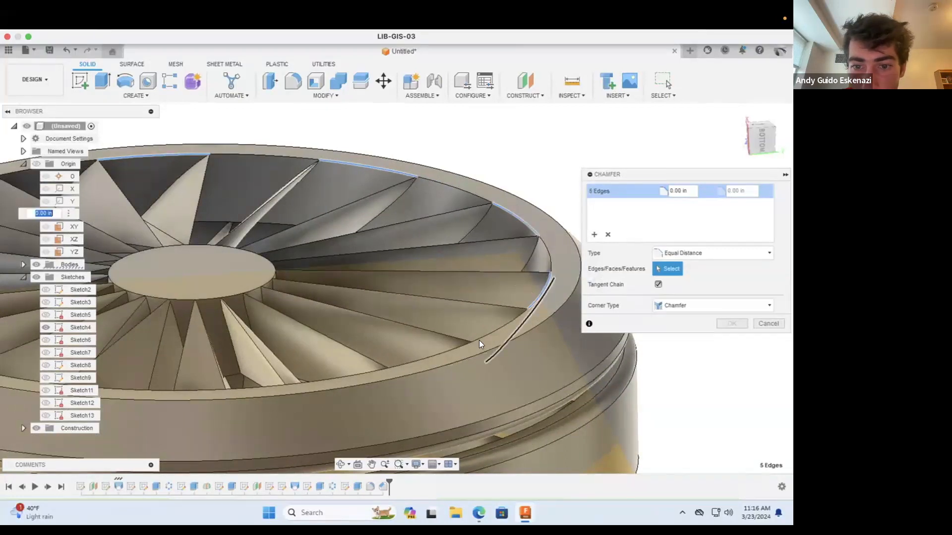
{"action": "left_click", "coordinate": [426, 352]}
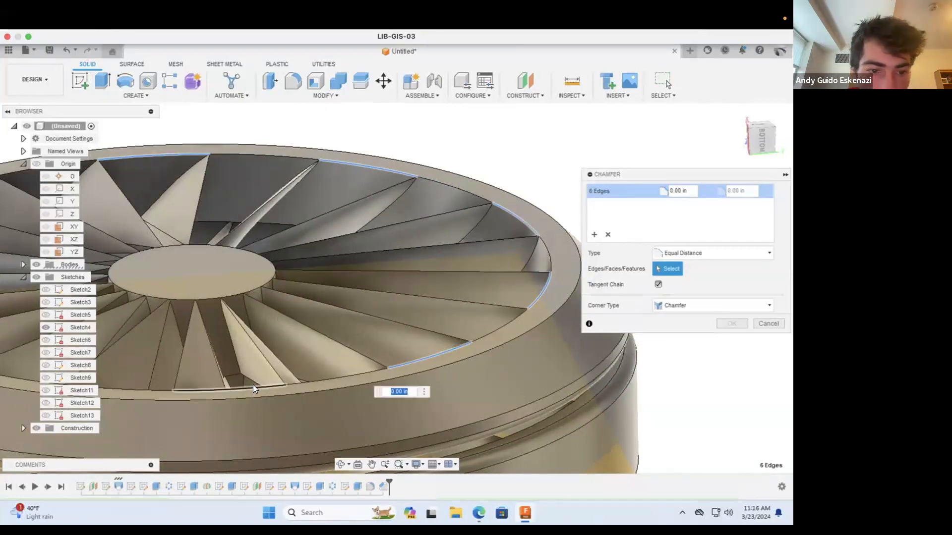
{"action": "left_click", "coordinate": [252, 385]}
{"action": "scroll", "coordinate": [295, 372], "scroll_direction": "down", "scroll_amount": 3}
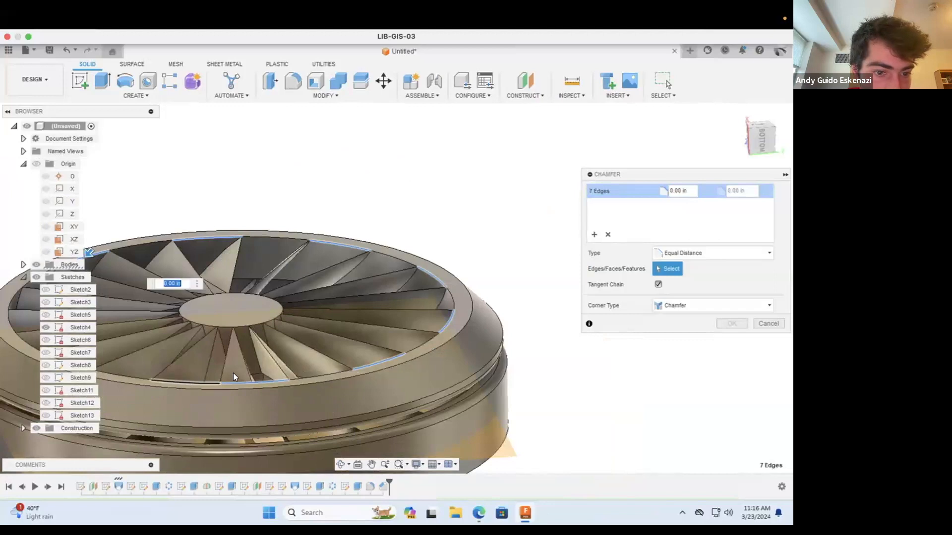
{"action": "scroll", "coordinate": [233, 374], "scroll_direction": "down", "scroll_amount": 2}
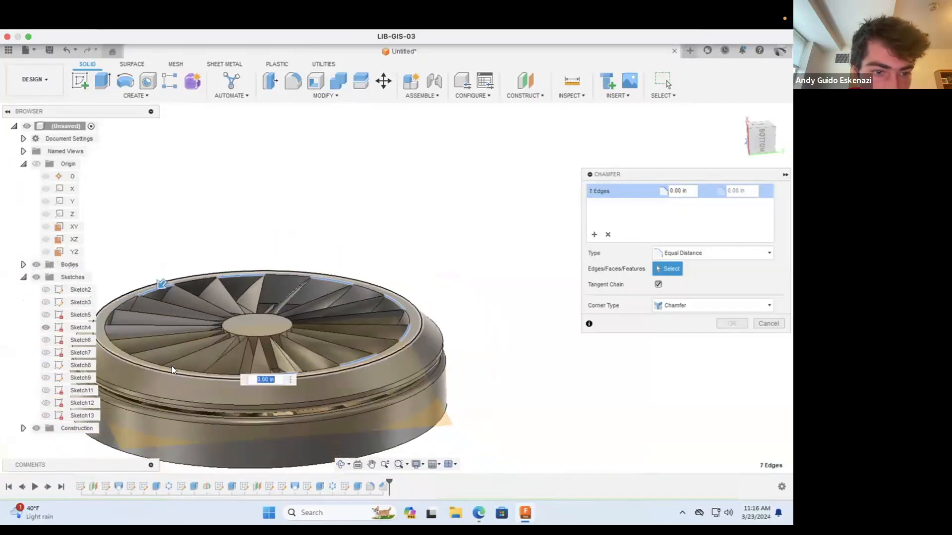
{"action": "left_click", "coordinate": [118, 343]}
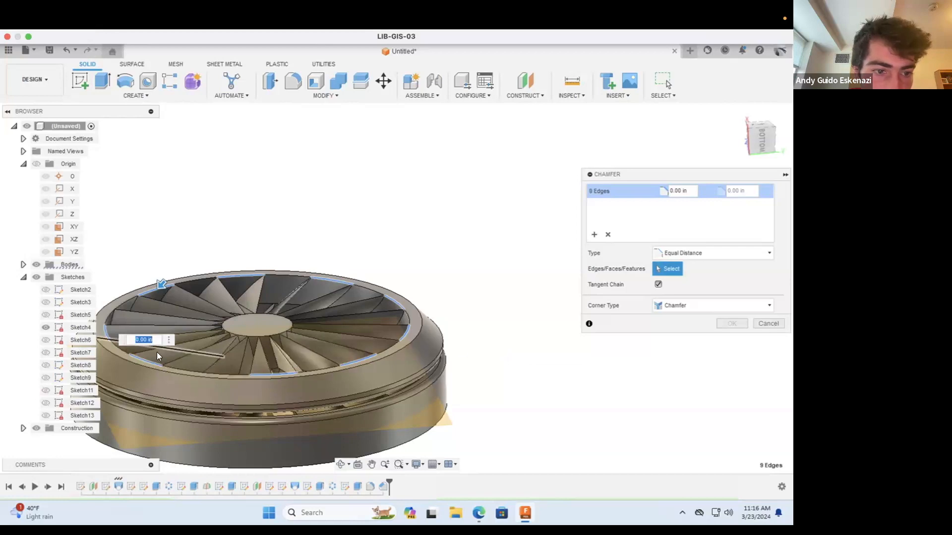
{"action": "left_click", "coordinate": [108, 336]}
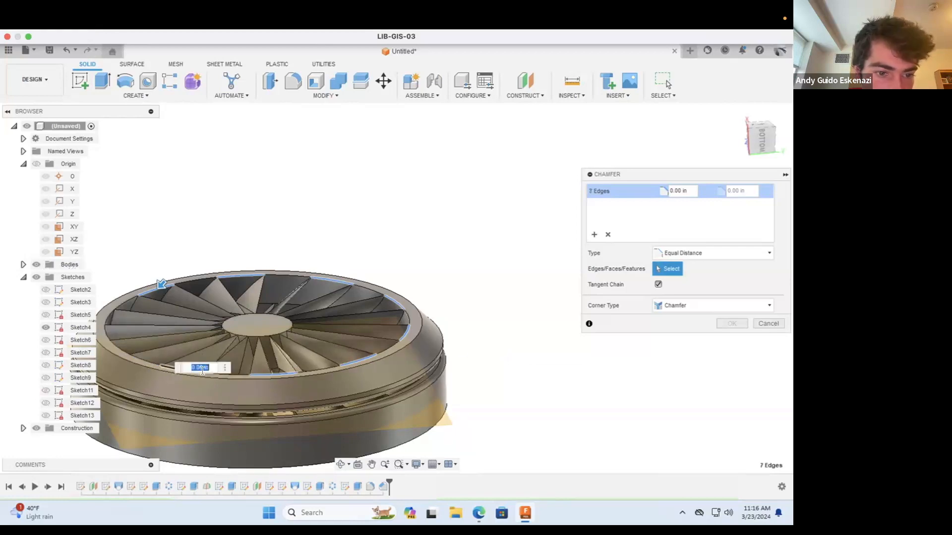
{"action": "left_click", "coordinate": [168, 369]}
{"action": "left_click", "coordinate": [122, 348]}
{"action": "left_click", "coordinate": [109, 320]}
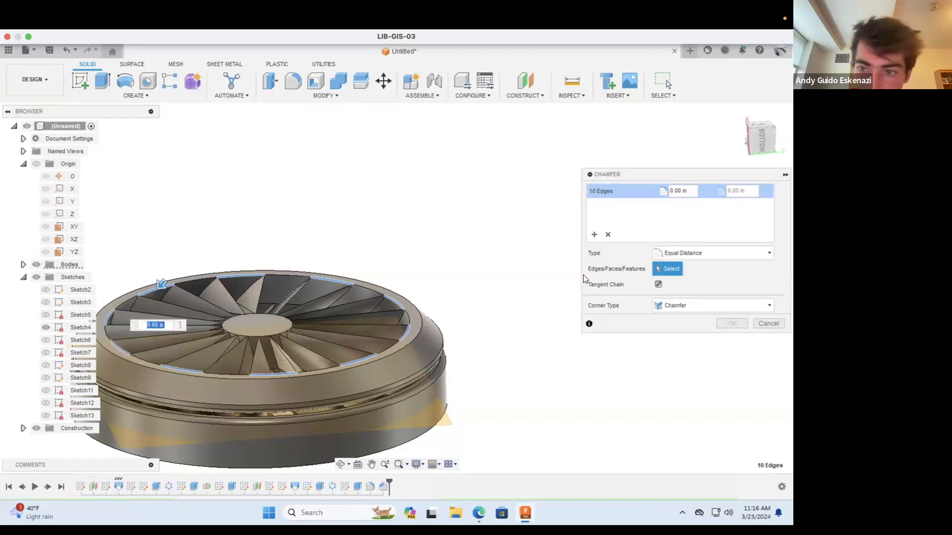
{"action": "left_click", "coordinate": [676, 192]}
{"action": "key", "text": "BackSpace"}
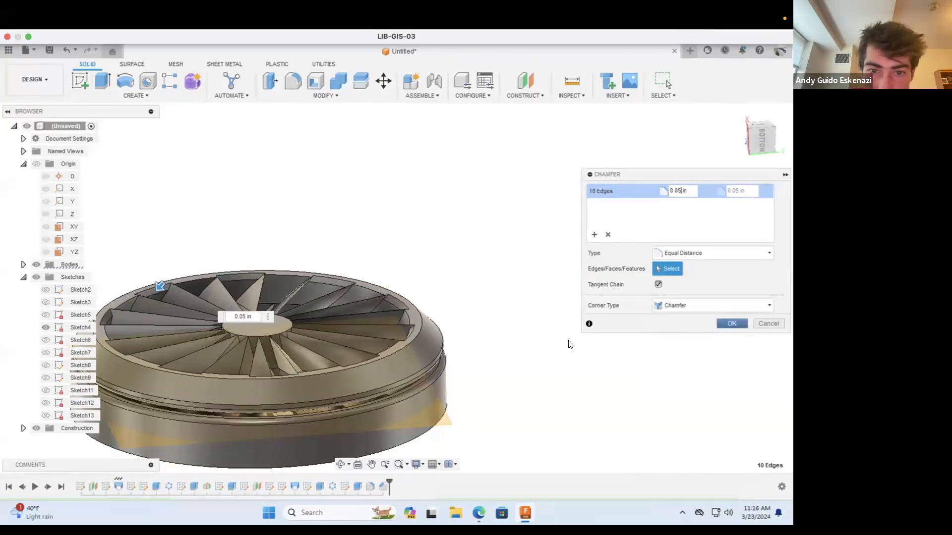
{"action": "left_click", "coordinate": [748, 330]}
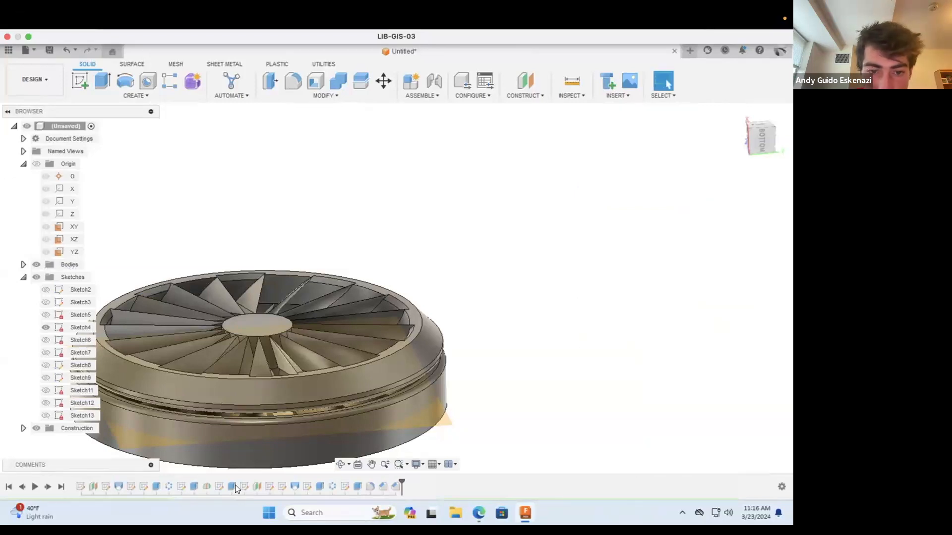
Step: Examine the chamfered wheel from the side, with the construction plane across the lower ring in view
{"action": "left_click", "coordinate": [340, 464]}
{"action": "left_click_drag", "start_coordinate": [347, 436], "coordinate": [371, 371]}
{"action": "scroll", "coordinate": [371, 371], "scroll_direction": "up", "scroll_amount": 3}
{"action": "left_click_drag", "start_coordinate": [303, 321], "coordinate": [398, 295]}
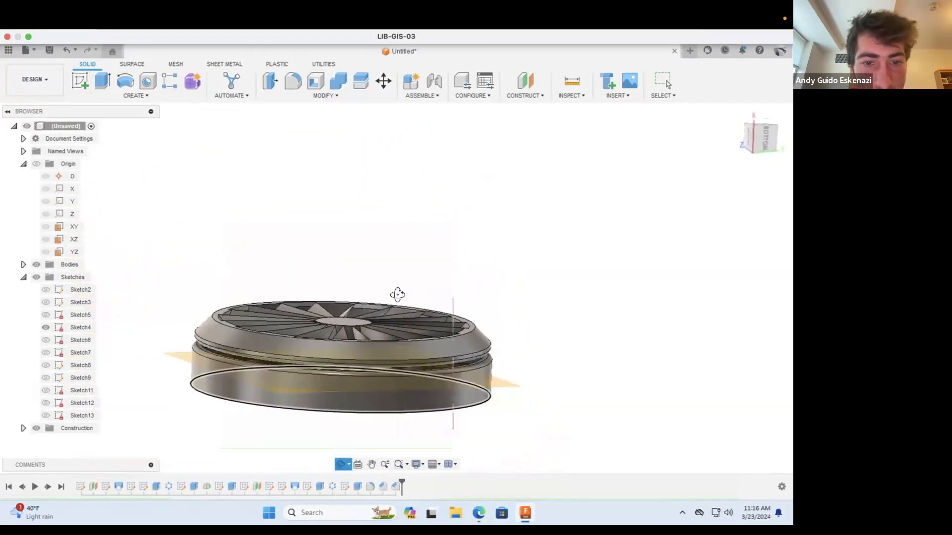
{"action": "left_click_drag", "start_coordinate": [322, 341], "coordinate": [327, 375]}
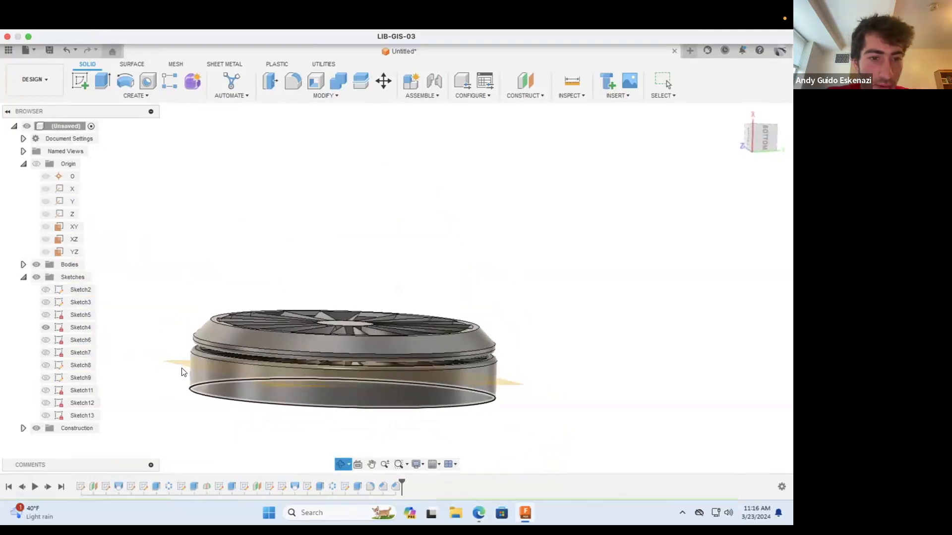
{"action": "key", "text": "Escape"}
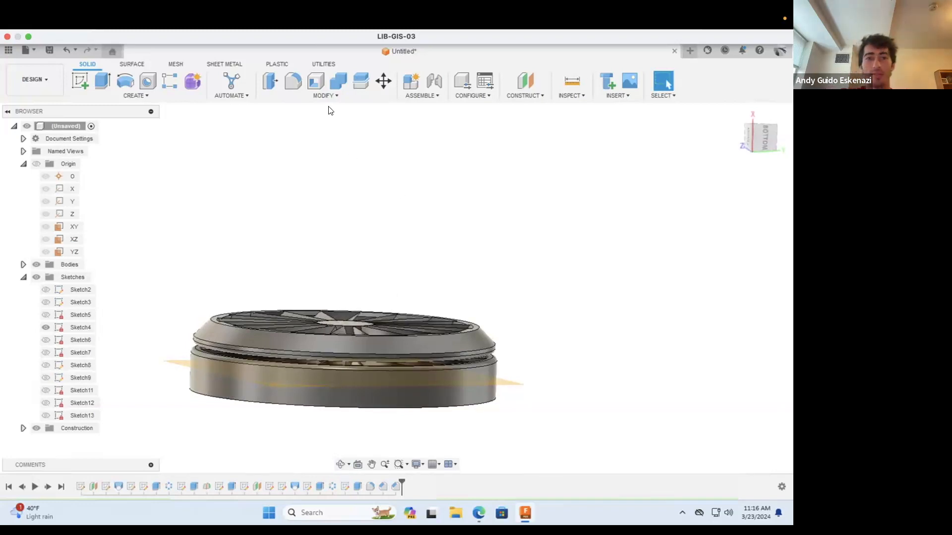
{"action": "left_click", "coordinate": [321, 95]}
{"action": "left_click", "coordinate": [413, 142]}
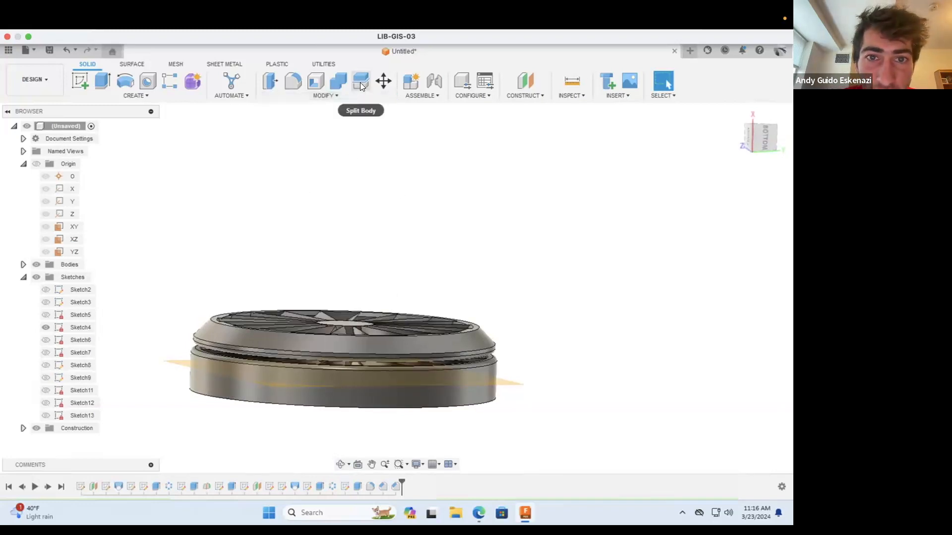
Step: Try to mirror seven features, the three extrudes, blade loft, fillet and both chamfers, about the construction plane through the lower ring
{"action": "left_click", "coordinate": [144, 95]}
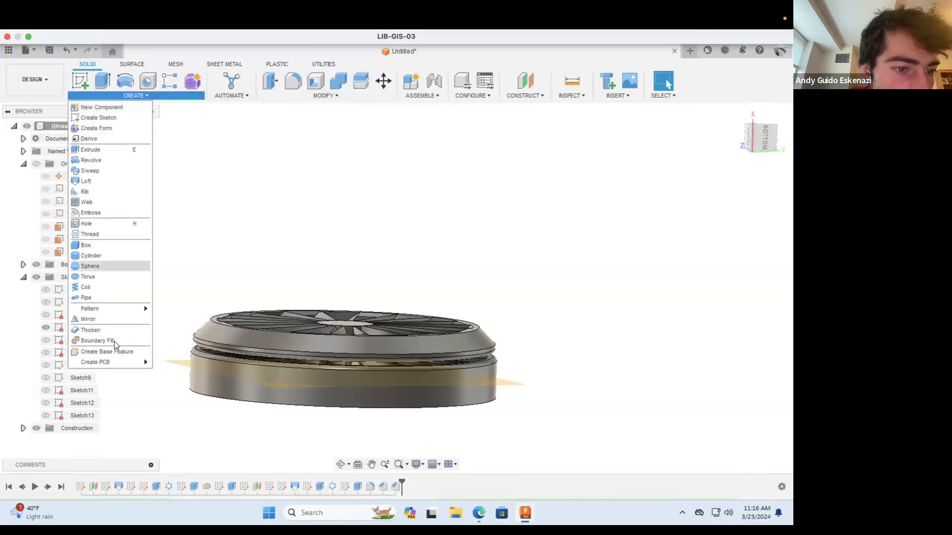
{"action": "left_click", "coordinate": [112, 318]}
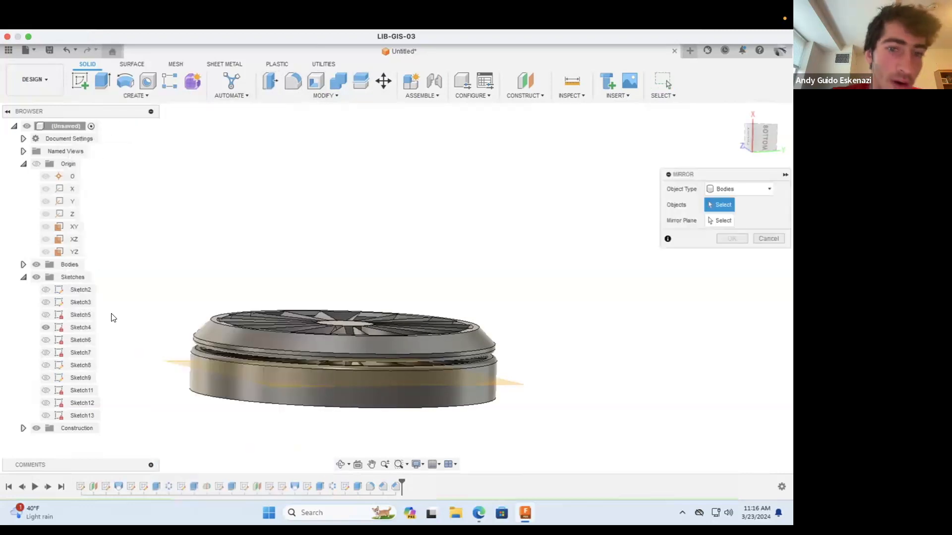
{"action": "left_click", "coordinate": [739, 188]}
{"action": "left_click", "coordinate": [738, 221]}
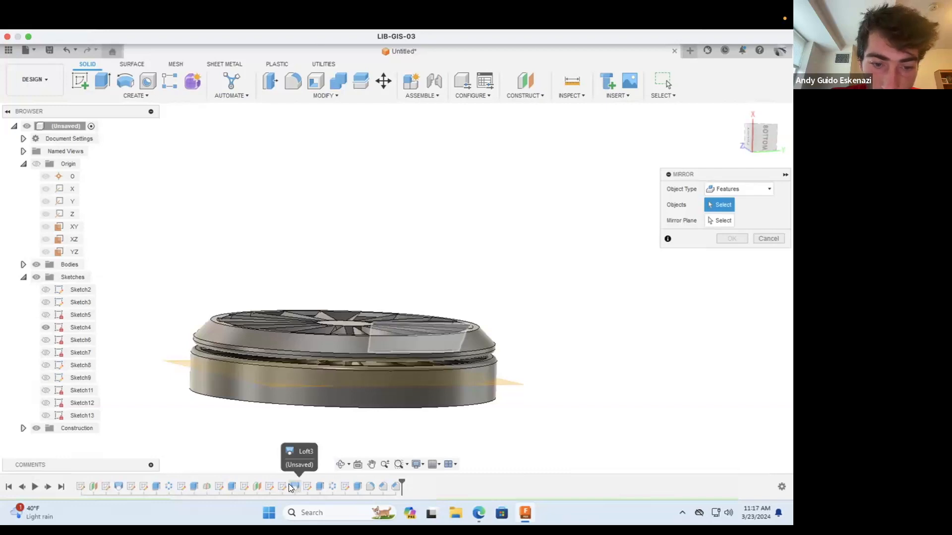
{"action": "left_click", "coordinate": [231, 487]}
{"action": "left_click", "coordinate": [291, 487]}
{"action": "left_click", "coordinate": [320, 487]}
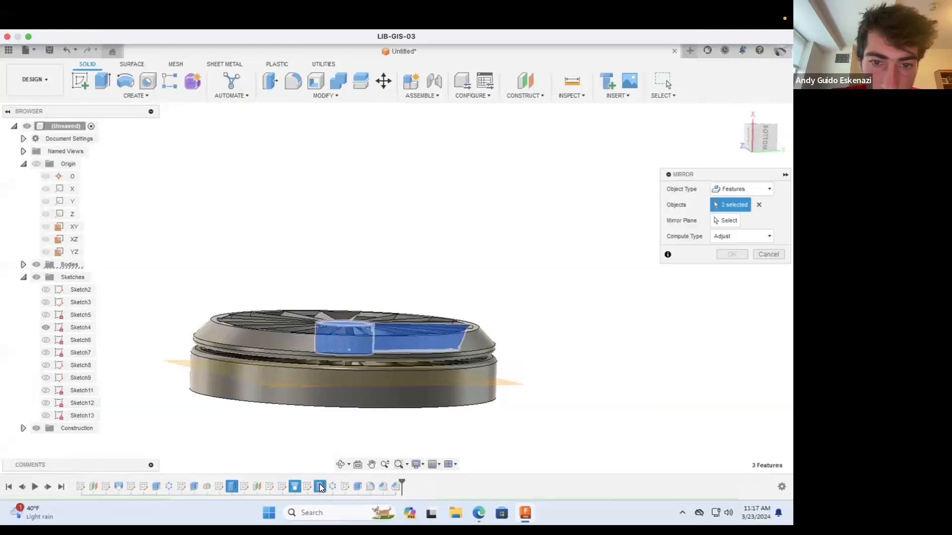
{"action": "left_click", "coordinate": [355, 487]}
{"action": "left_click", "coordinate": [369, 486]}
{"action": "left_click", "coordinate": [381, 486]}
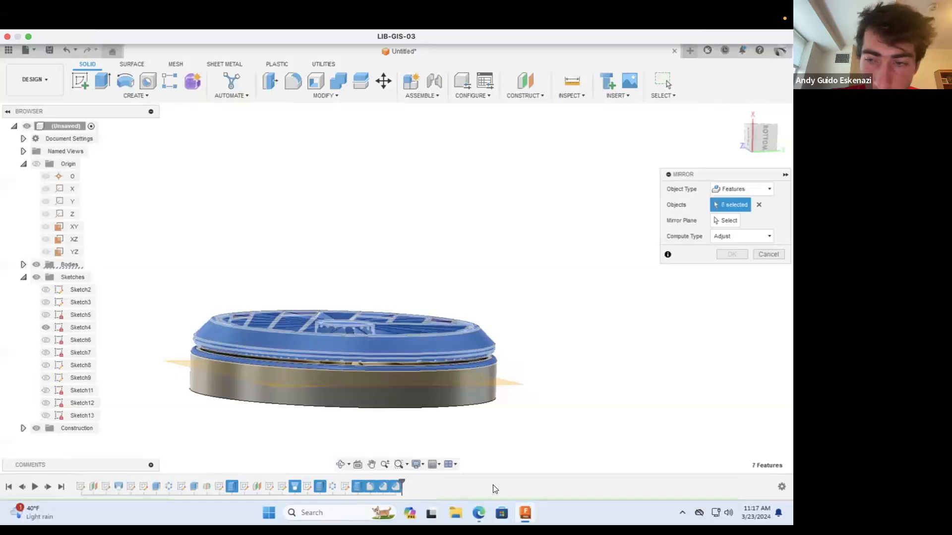
{"action": "left_click", "coordinate": [726, 220]}
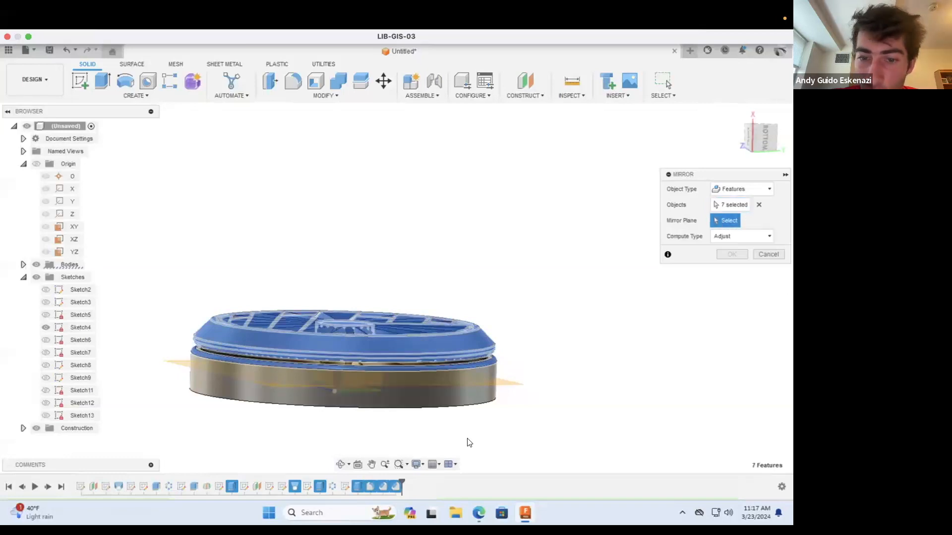
{"action": "left_click", "coordinate": [509, 384]}
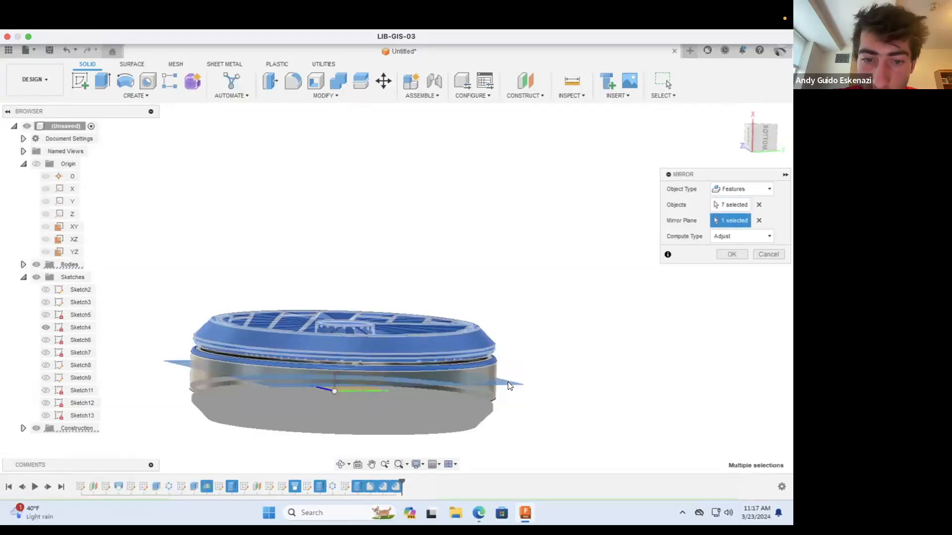
{"action": "left_click", "coordinate": [737, 254]}
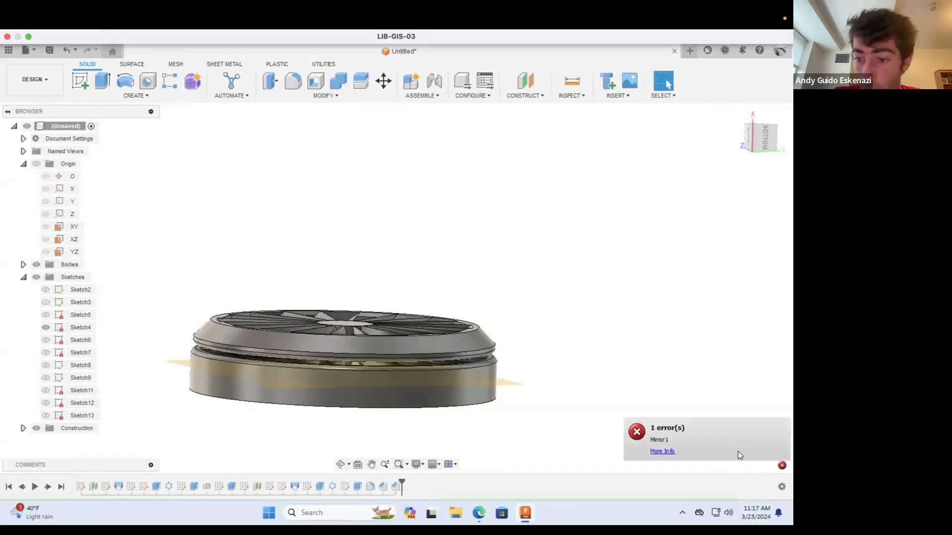
{"action": "left_click", "coordinate": [663, 452]}
{"action": "left_click", "coordinate": [591, 361]}
{"action": "left_click", "coordinate": [782, 314]}
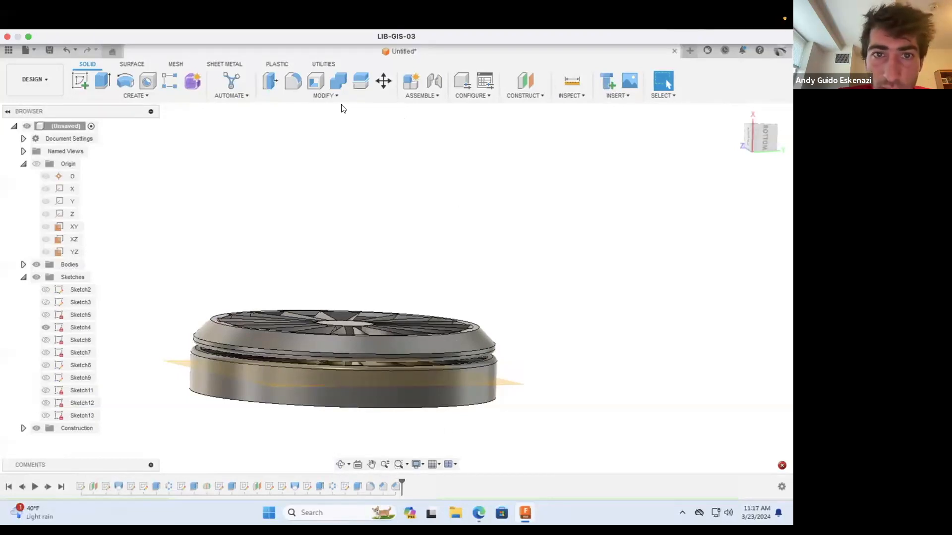
Step: Mirror the three extrudes and the blade loft as features about the construction plane through the lower ring, using the Adjust compute type
{"action": "left_click", "coordinate": [143, 96]}
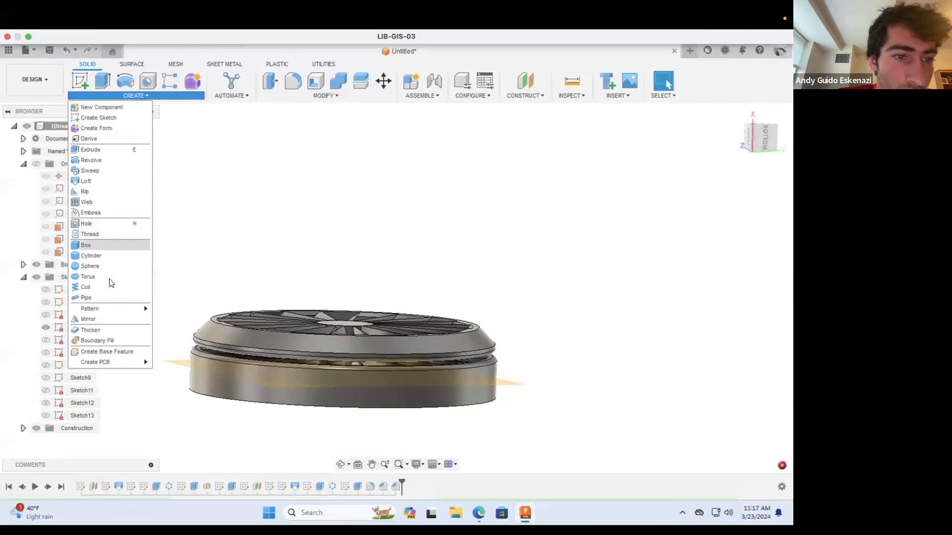
{"action": "left_click", "coordinate": [109, 319]}
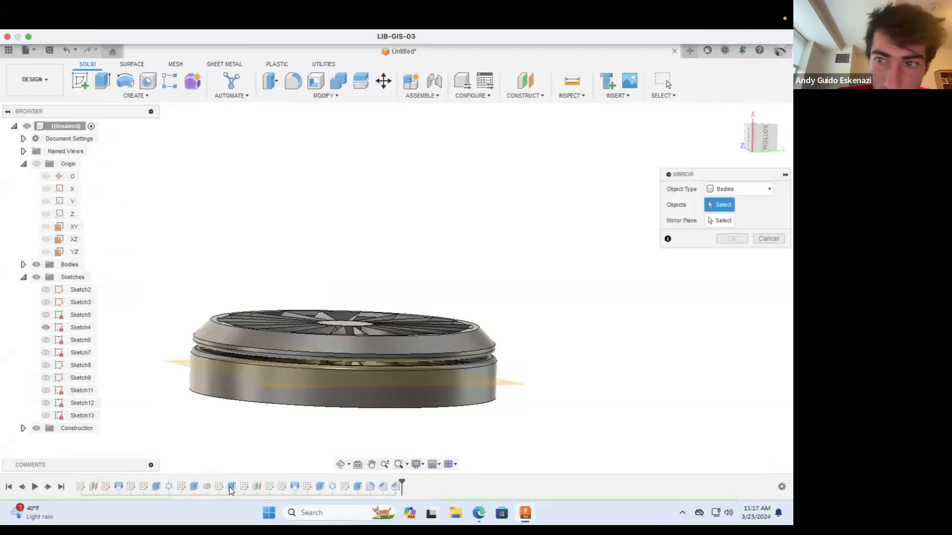
{"action": "left_click", "coordinate": [722, 189]}
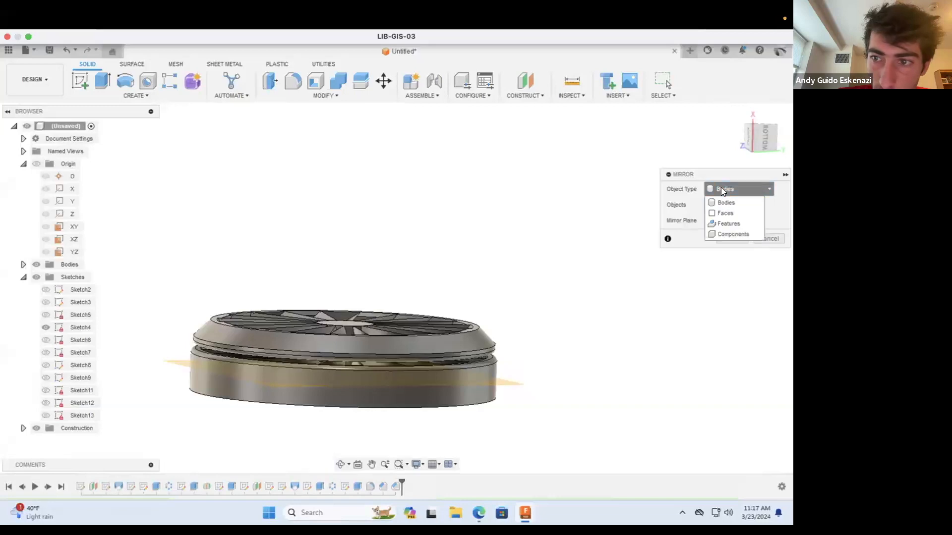
{"action": "left_click", "coordinate": [728, 223]}
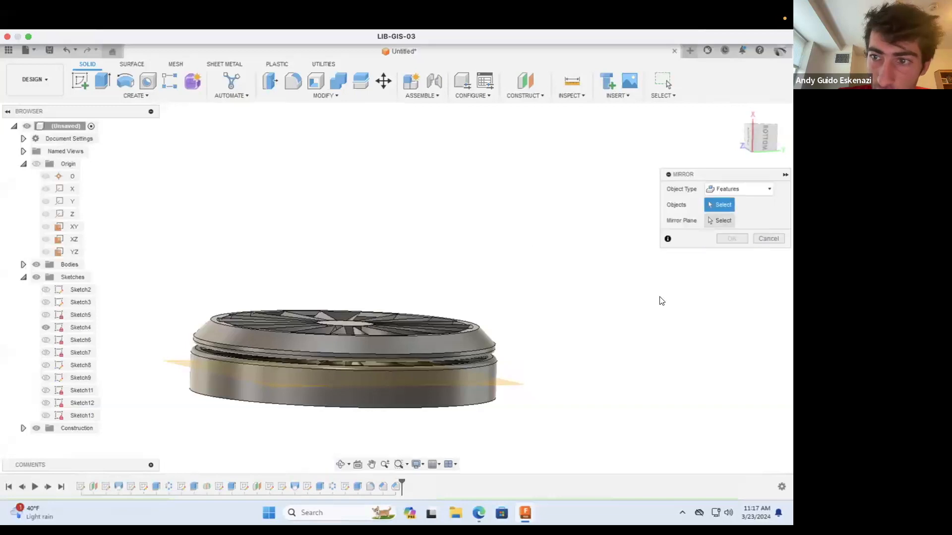
{"action": "left_click", "coordinate": [229, 485]}
{"action": "left_click", "coordinate": [291, 487]}
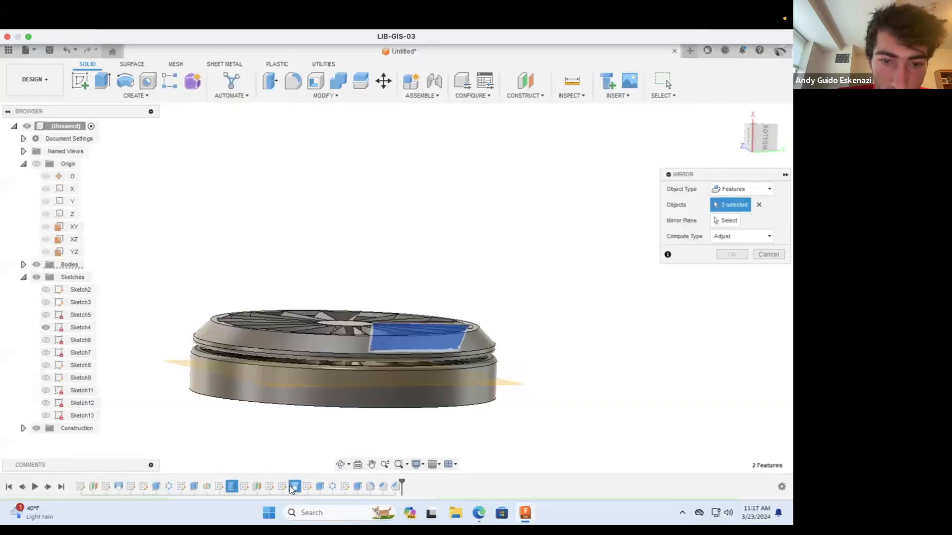
{"action": "left_click", "coordinate": [317, 486]}
{"action": "left_click", "coordinate": [358, 486]}
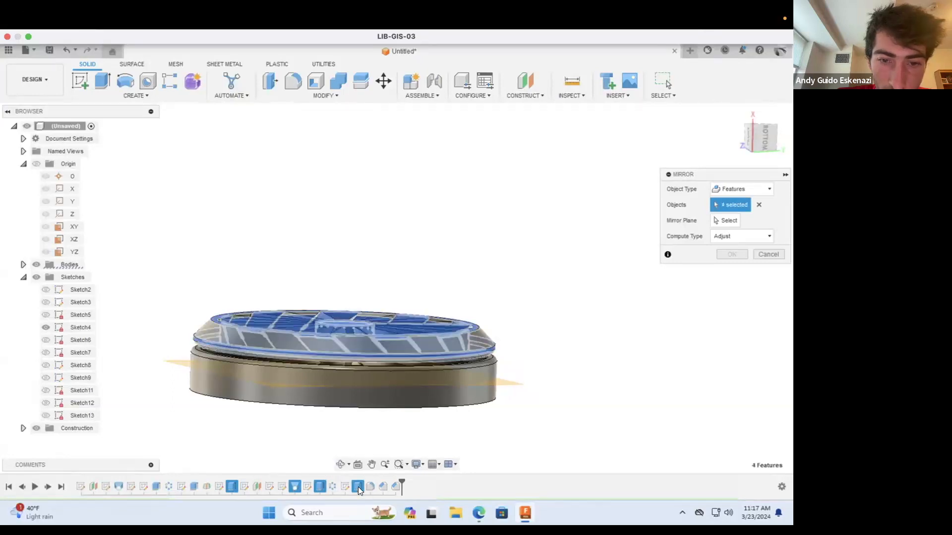
{"action": "left_click", "coordinate": [731, 220]}
{"action": "left_click", "coordinate": [512, 387]}
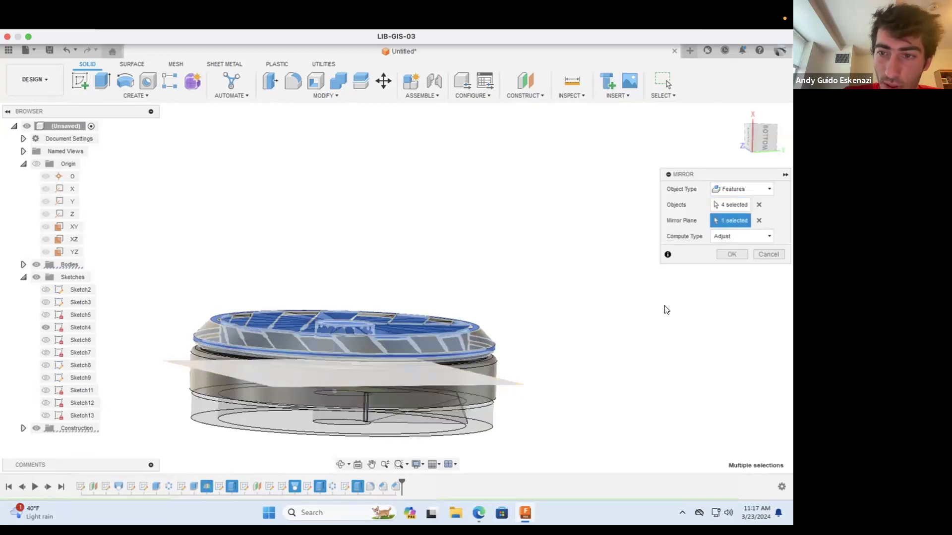
{"action": "left_click", "coordinate": [728, 236]}
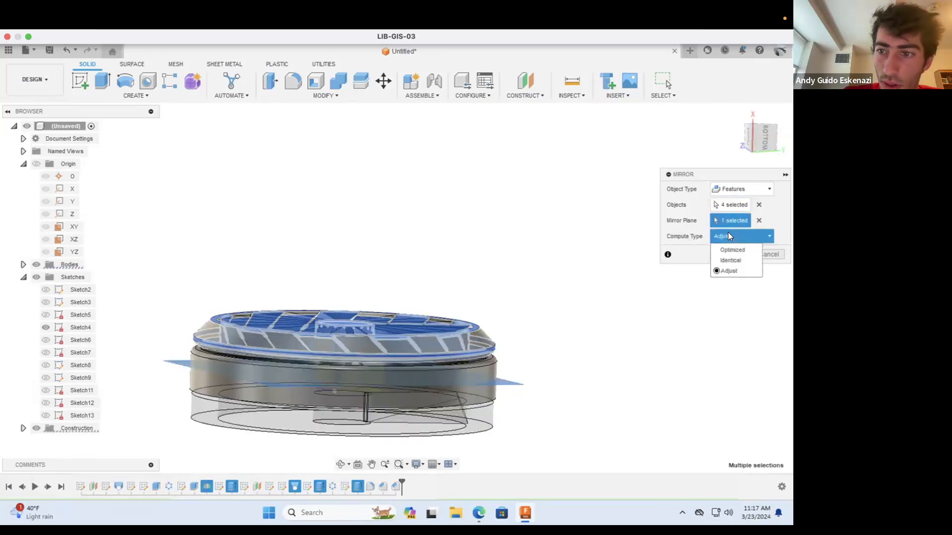
{"action": "left_click", "coordinate": [682, 246]}
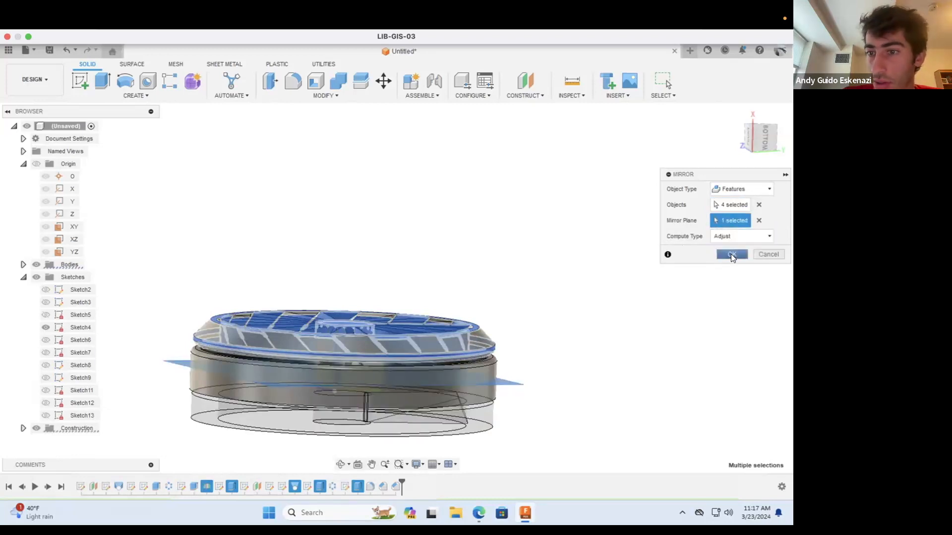
{"action": "left_click", "coordinate": [731, 254]}
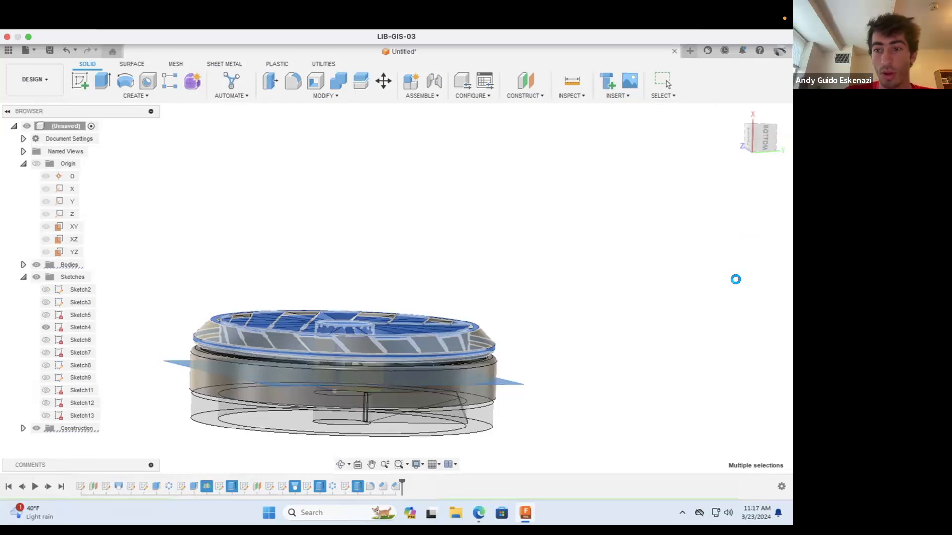
Step: Examine the mirrored hub, blades and ring from the far side of the wheel
{"action": "left_click", "coordinate": [340, 465]}
{"action": "scroll", "coordinate": [317, 357], "scroll_direction": "down", "scroll_amount": 3}
{"action": "scroll", "coordinate": [258, 400], "scroll_direction": "up", "scroll_amount": 2}
{"action": "left_click_drag", "start_coordinate": [259, 400], "coordinate": [471, 329]}
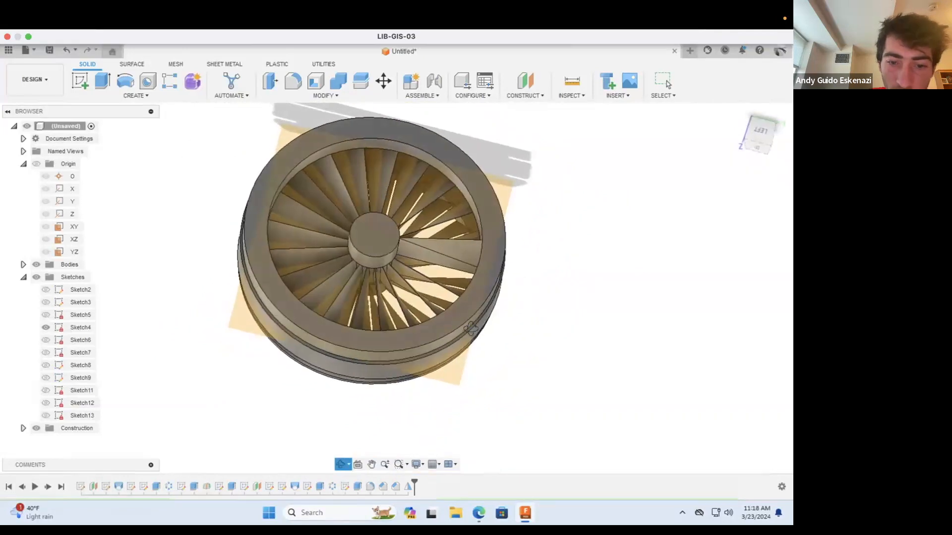
{"action": "left_click", "coordinate": [482, 434]}
{"action": "key", "text": "Escape"}
{"action": "scroll", "coordinate": [409, 372], "scroll_direction": "down", "scroll_amount": 5}
{"action": "scroll", "coordinate": [349, 251], "scroll_direction": "up", "scroll_amount": 3}
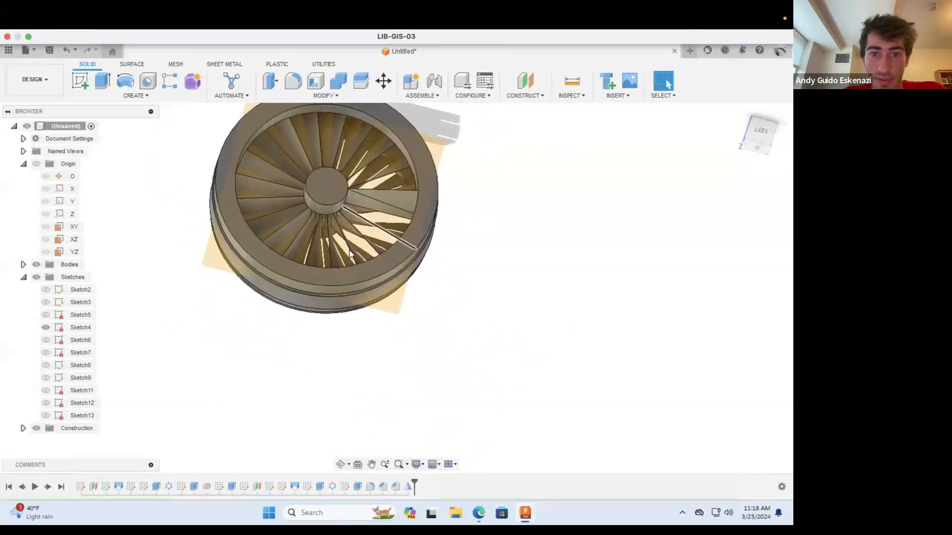
{"action": "right_click", "coordinate": [405, 484]}
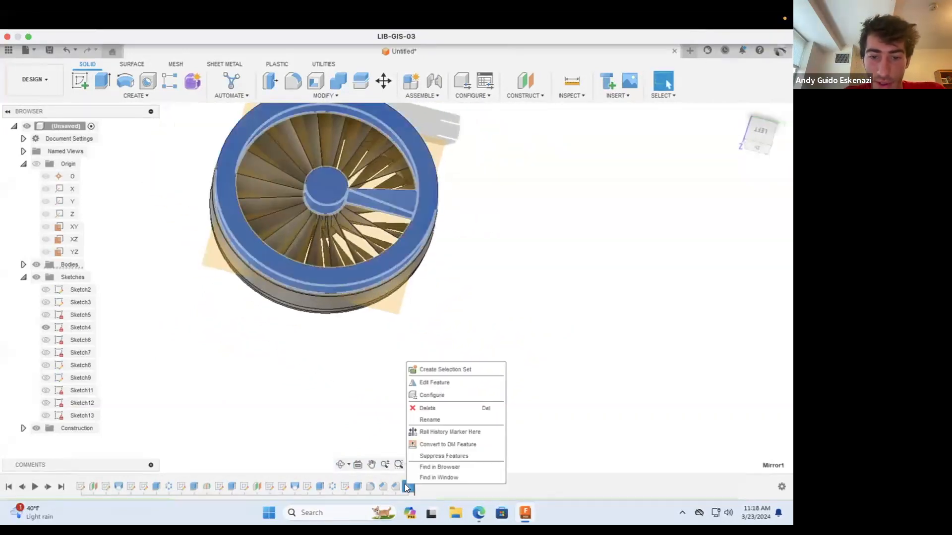
{"action": "left_click", "coordinate": [433, 383]}
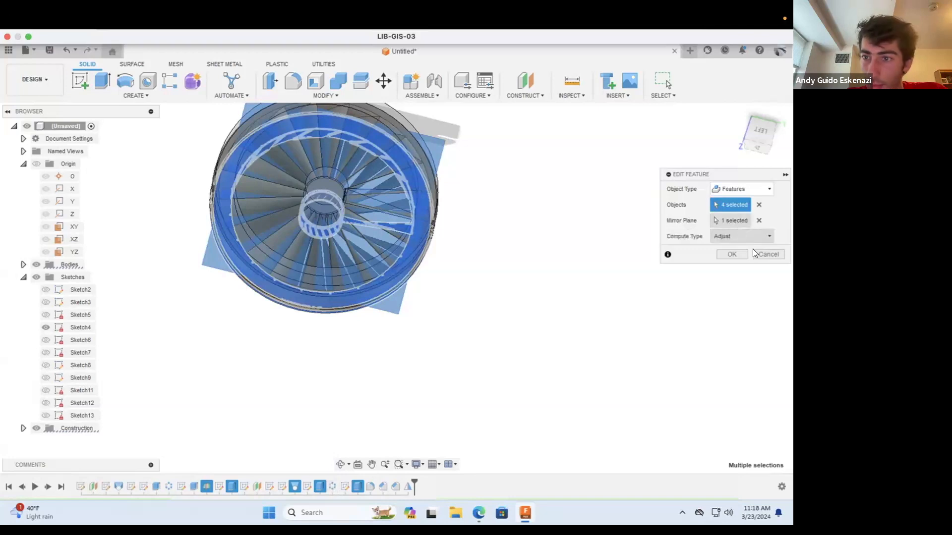
{"action": "left_click", "coordinate": [737, 256]}
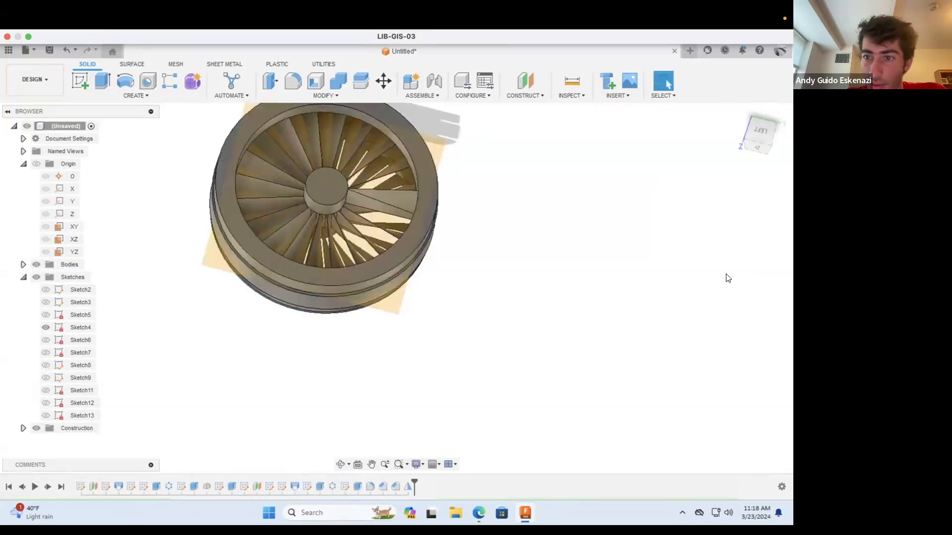
{"action": "right_click", "coordinate": [410, 486]}
{"action": "left_click", "coordinate": [432, 386]}
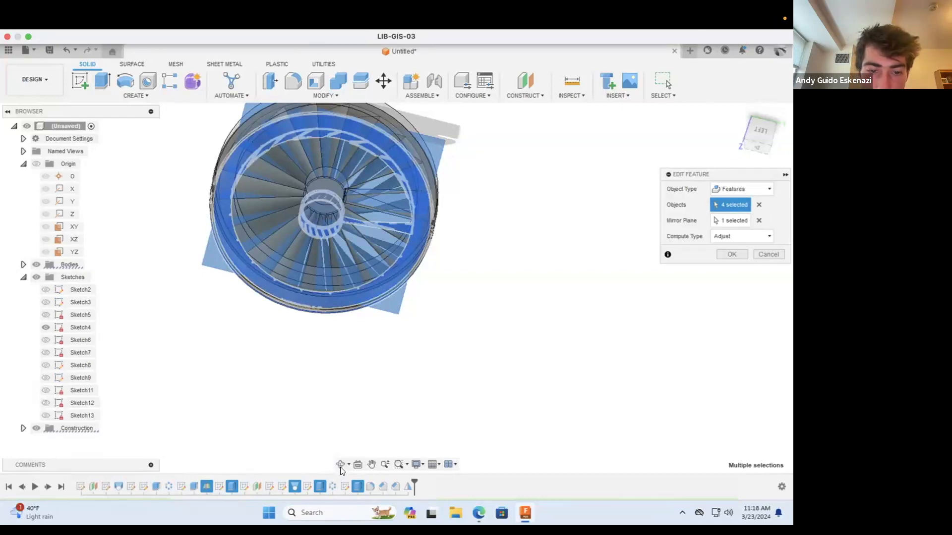
{"action": "left_click", "coordinate": [340, 465]}
{"action": "left_click_drag", "start_coordinate": [316, 337], "coordinate": [346, 243]}
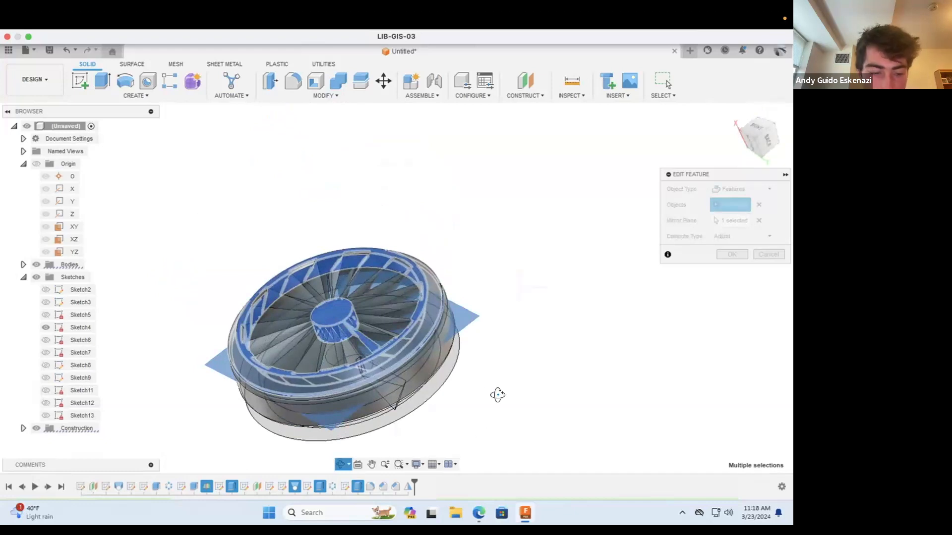
{"action": "left_click", "coordinate": [497, 395]}
{"action": "key", "text": "Escape"}
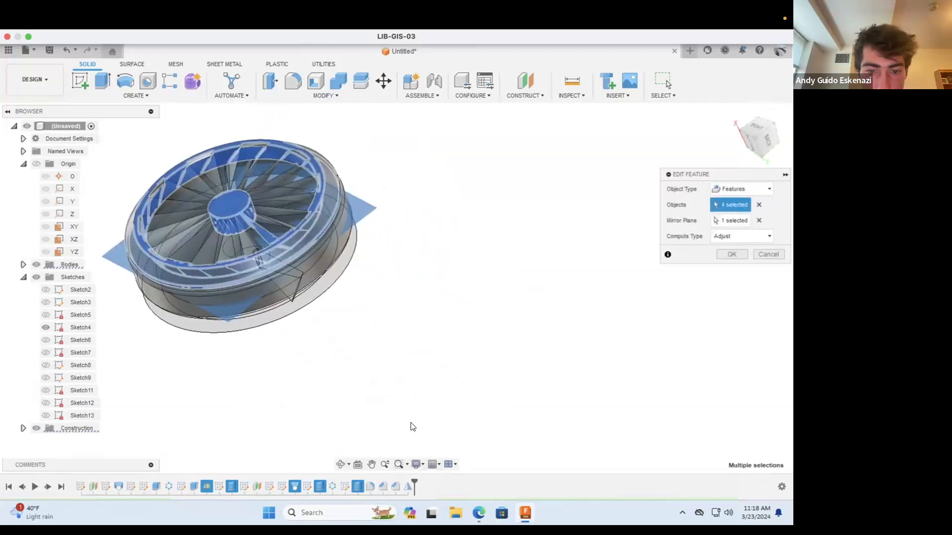
{"action": "scroll", "coordinate": [411, 423], "scroll_direction": "down", "scroll_amount": 2}
{"action": "scroll", "coordinate": [284, 214], "scroll_direction": "up", "scroll_amount": 4}
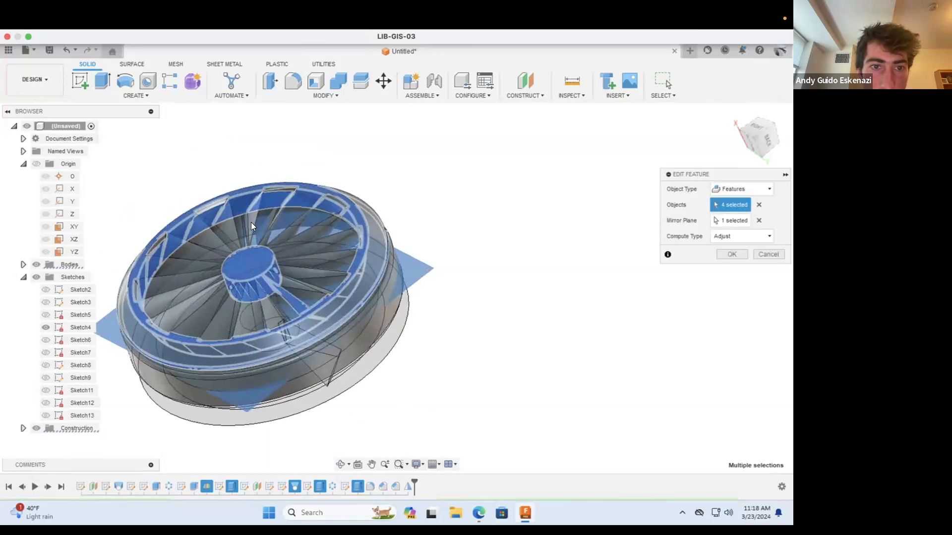
{"action": "left_click", "coordinate": [758, 204]}
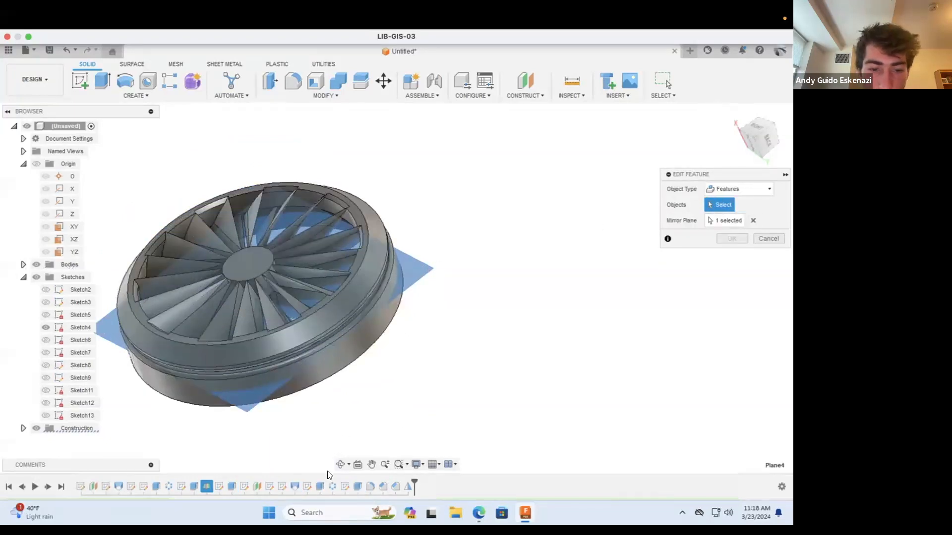
{"action": "left_click", "coordinate": [231, 485]}
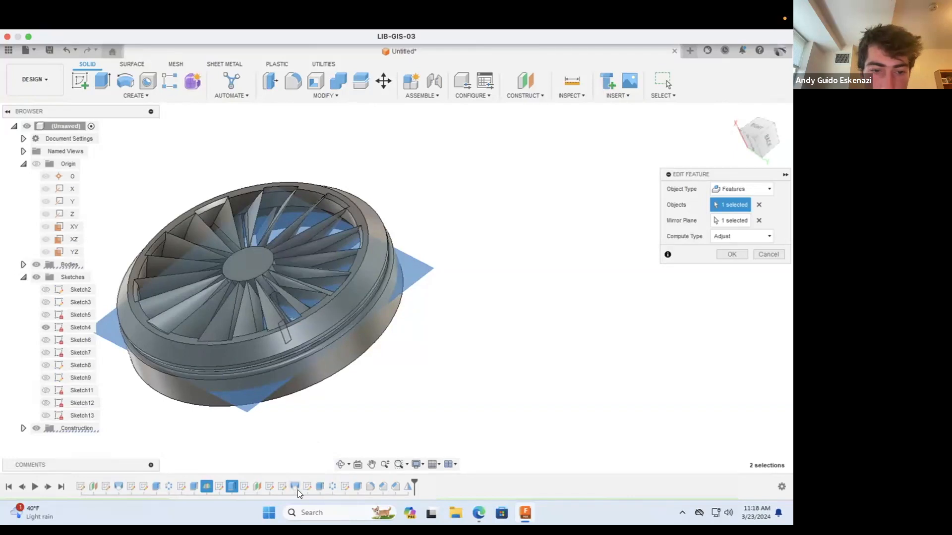
{"action": "left_click", "coordinate": [769, 254]}
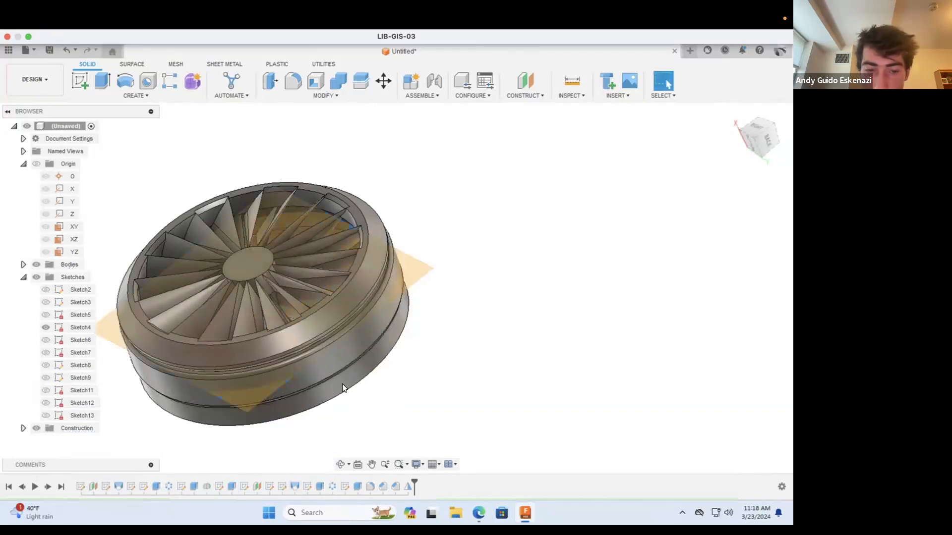
Step: Replace the mirror with one of the three extrudes, blade loft and blade circular pattern about the lower ring's construction plane, using Adjust
{"action": "right_click", "coordinate": [405, 484]}
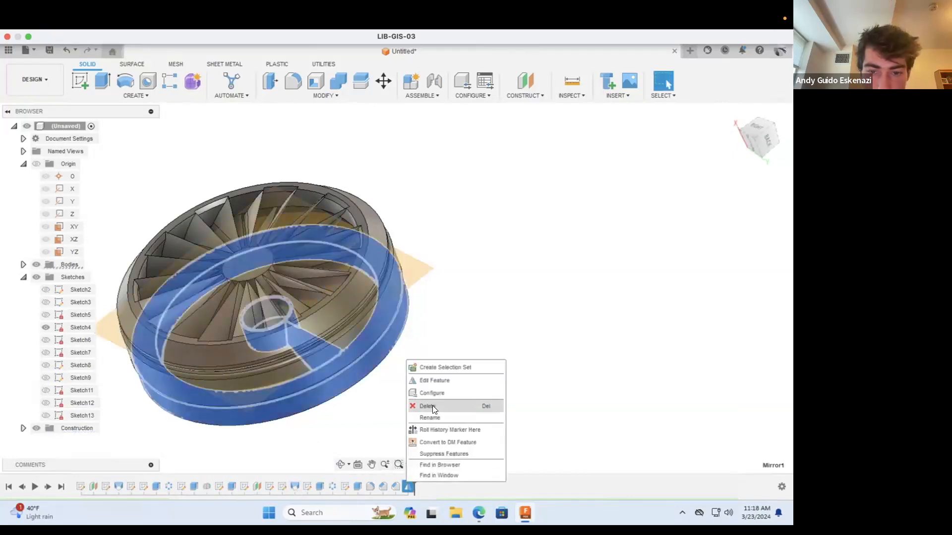
{"action": "left_click", "coordinate": [433, 406]}
{"action": "left_click", "coordinate": [147, 96]}
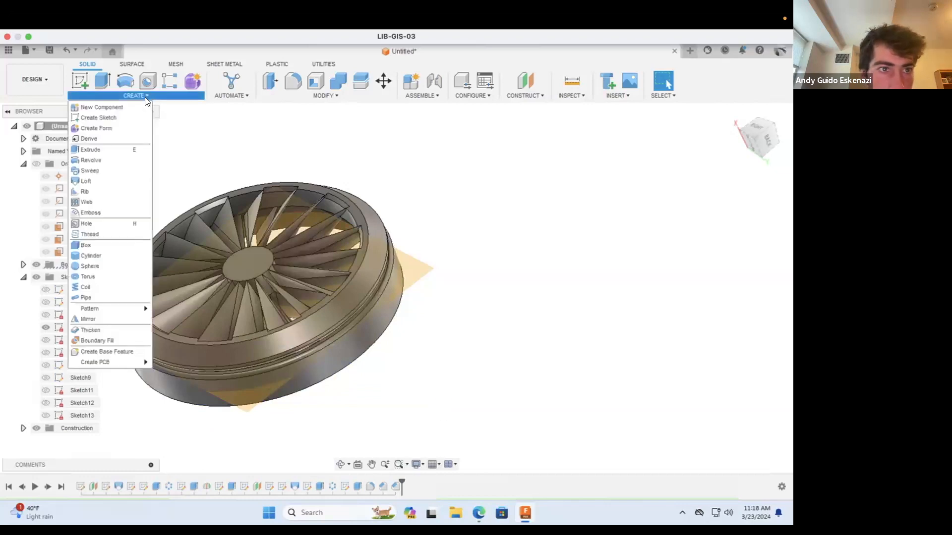
{"action": "left_click", "coordinate": [115, 319]}
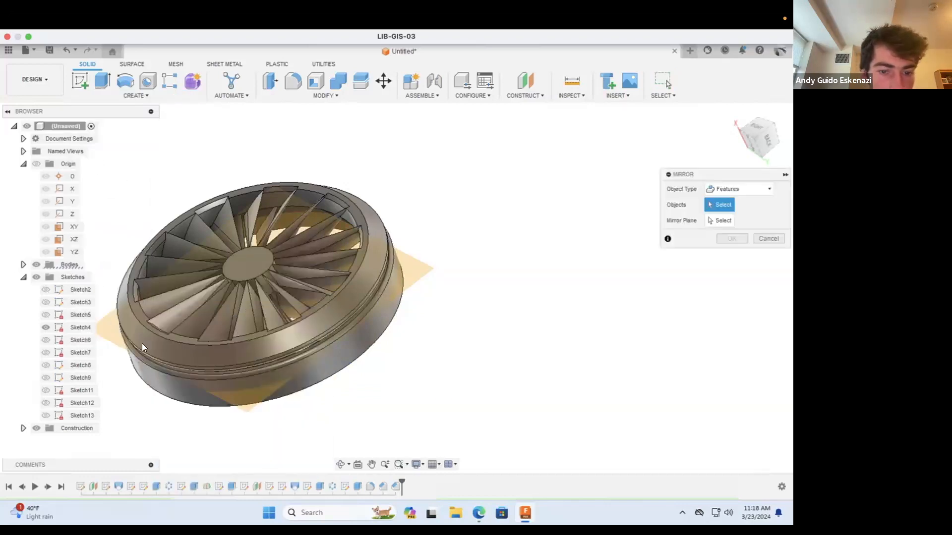
{"action": "left_click", "coordinate": [231, 484]}
{"action": "left_click", "coordinate": [293, 485]}
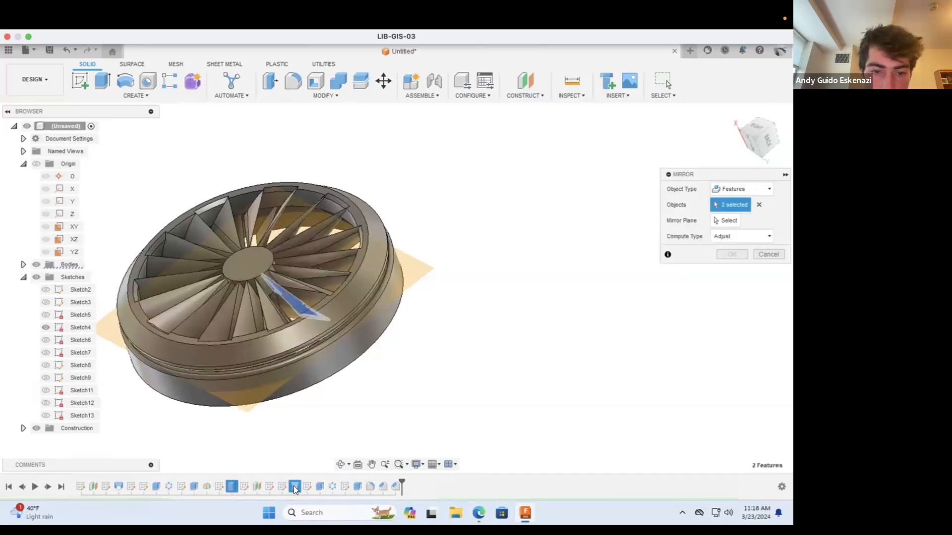
{"action": "left_click", "coordinate": [320, 485]}
{"action": "left_click", "coordinate": [332, 486]}
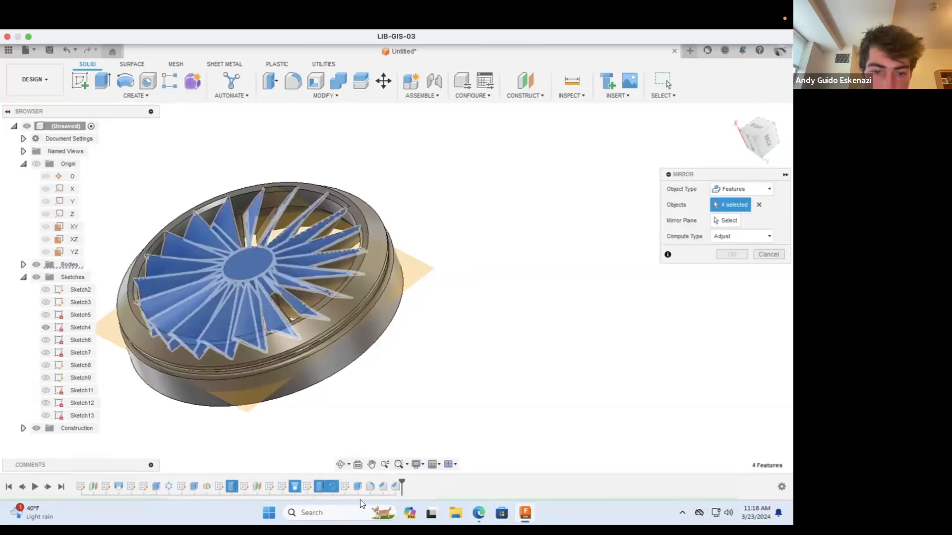
{"action": "left_click", "coordinate": [358, 485]}
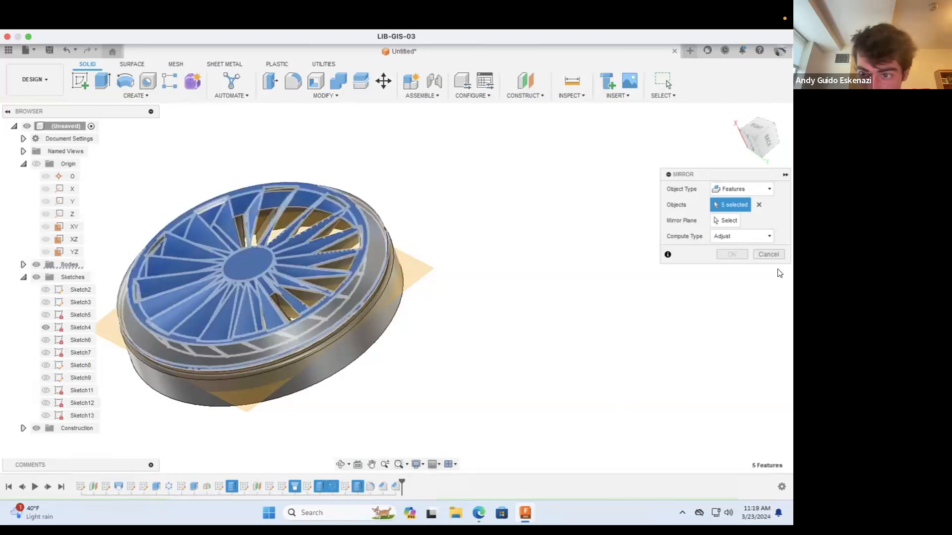
{"action": "left_click", "coordinate": [729, 221]}
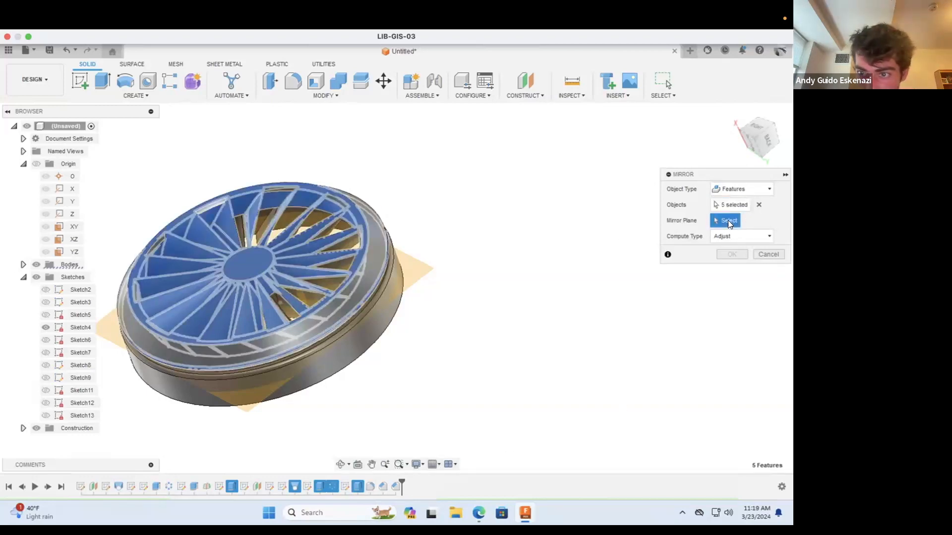
{"action": "left_click", "coordinate": [424, 268]}
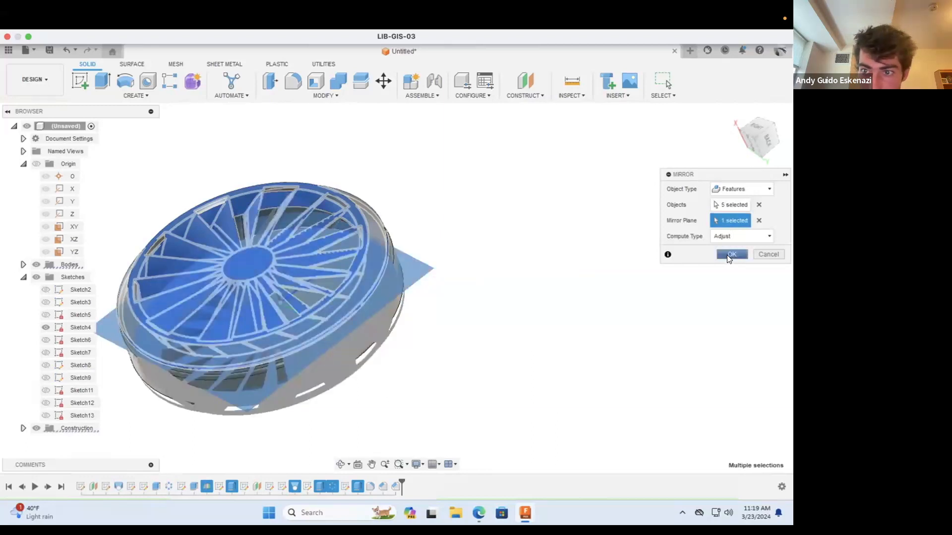
{"action": "left_click", "coordinate": [727, 255]}
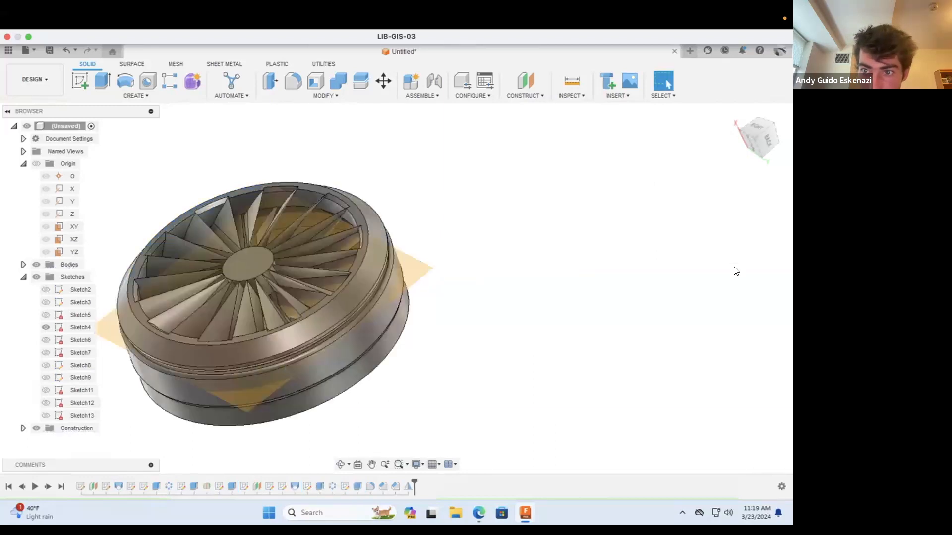
Step: Fillet the two facing outer edges of the gap between the middle ring and the mirrored ring with a 0.05 in radius
{"action": "left_click", "coordinate": [342, 465]}
{"action": "left_click_drag", "start_coordinate": [350, 382], "coordinate": [337, 305]}
{"action": "scroll", "coordinate": [269, 271], "scroll_direction": "up", "scroll_amount": 5}
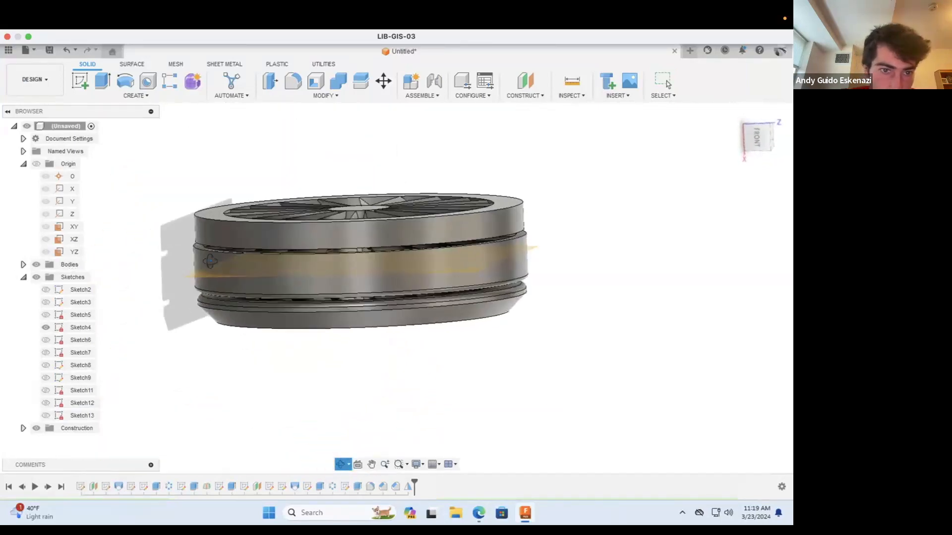
{"action": "key", "text": "Escape"}
{"action": "scroll", "coordinate": [185, 217], "scroll_direction": "up", "scroll_amount": 5}
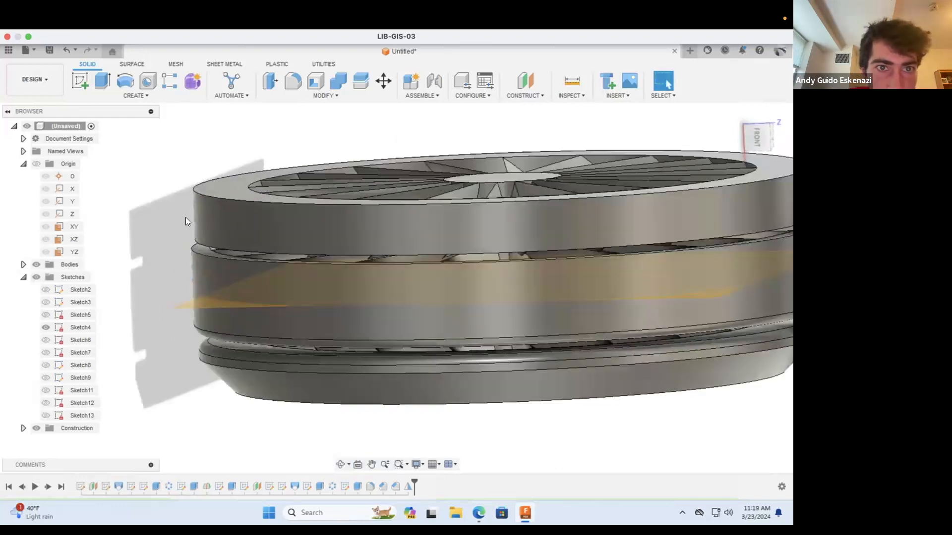
{"action": "left_click", "coordinate": [294, 82]}
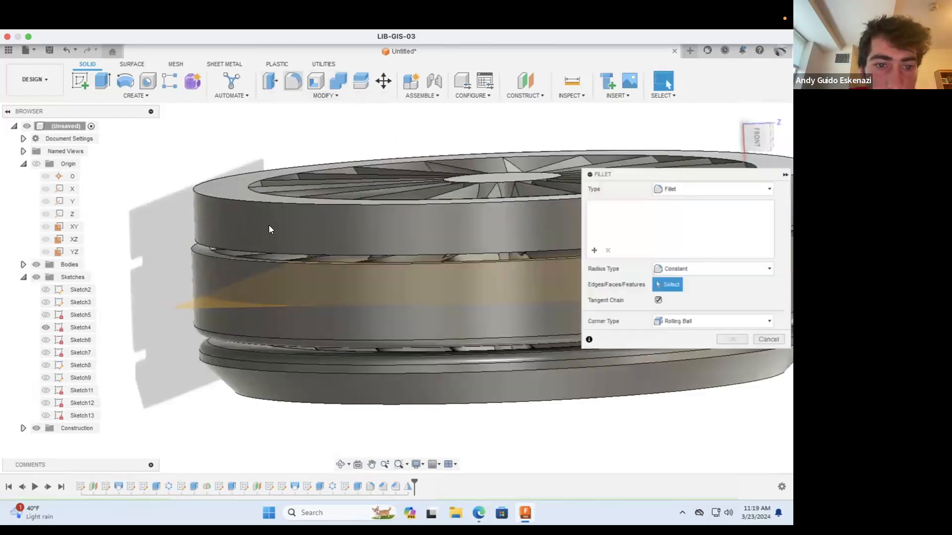
{"action": "left_click", "coordinate": [203, 246]}
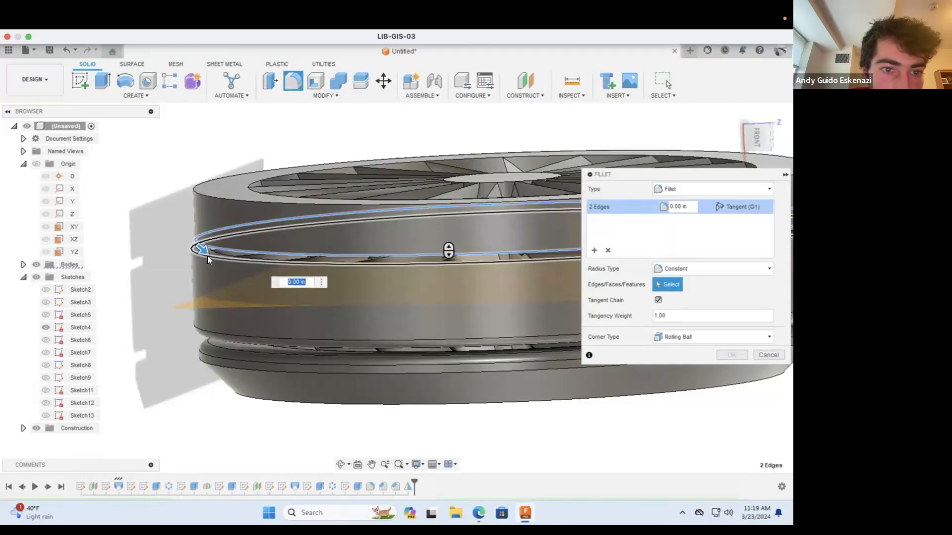
{"action": "left_click", "coordinate": [680, 205]}
{"action": "type", "text": "5"}
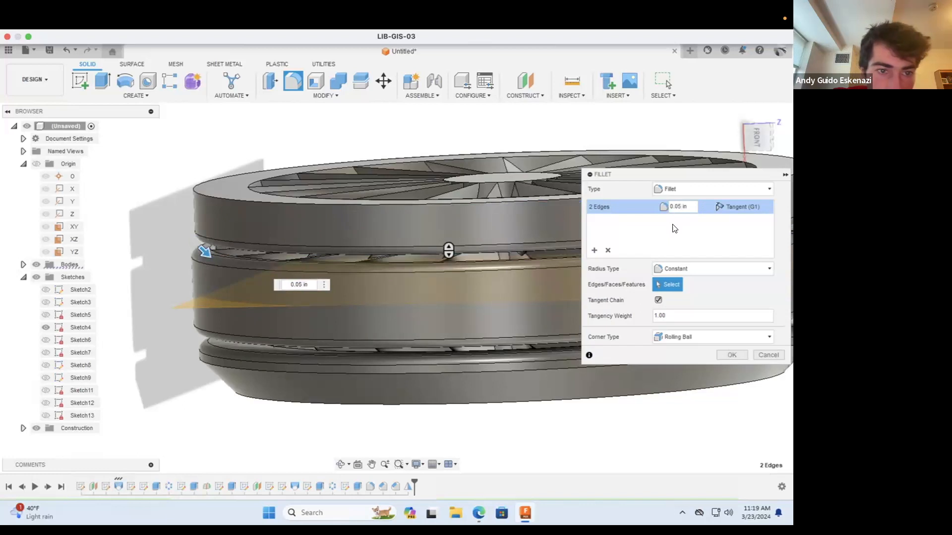
{"action": "left_click", "coordinate": [732, 355]}
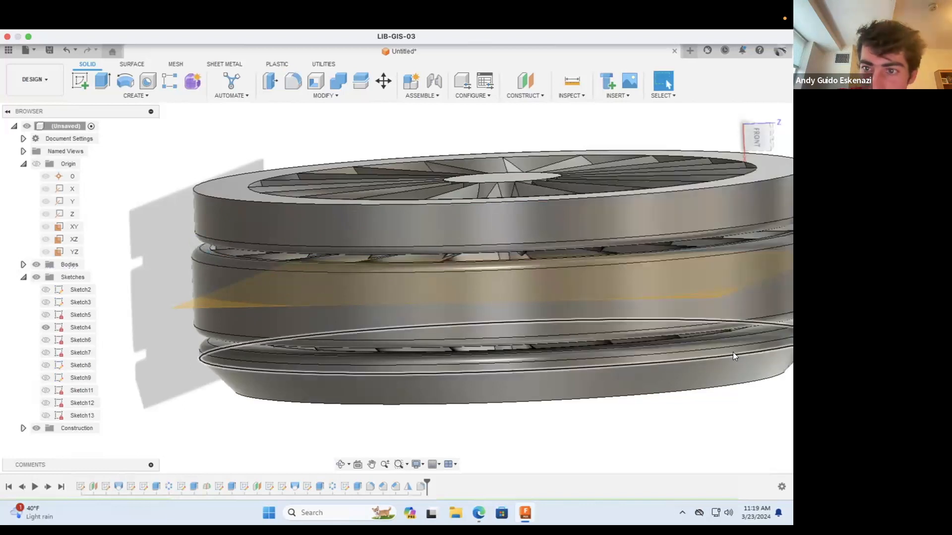
Step: Chamfer the mirrored ring's outer circular edge on its end face with an equal distance of 0.2 in
{"action": "left_click", "coordinate": [317, 95]}
{"action": "left_click", "coordinate": [289, 129]}
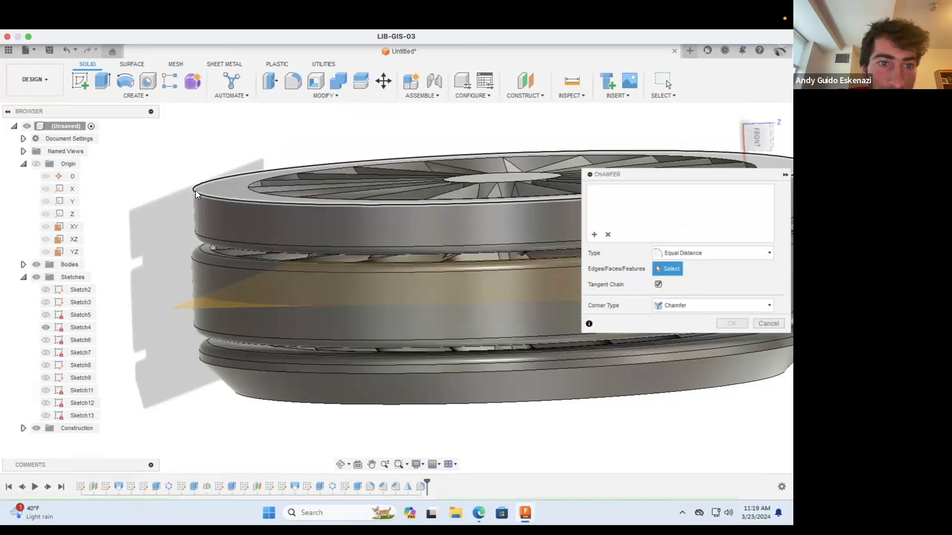
{"action": "left_click", "coordinate": [196, 191]}
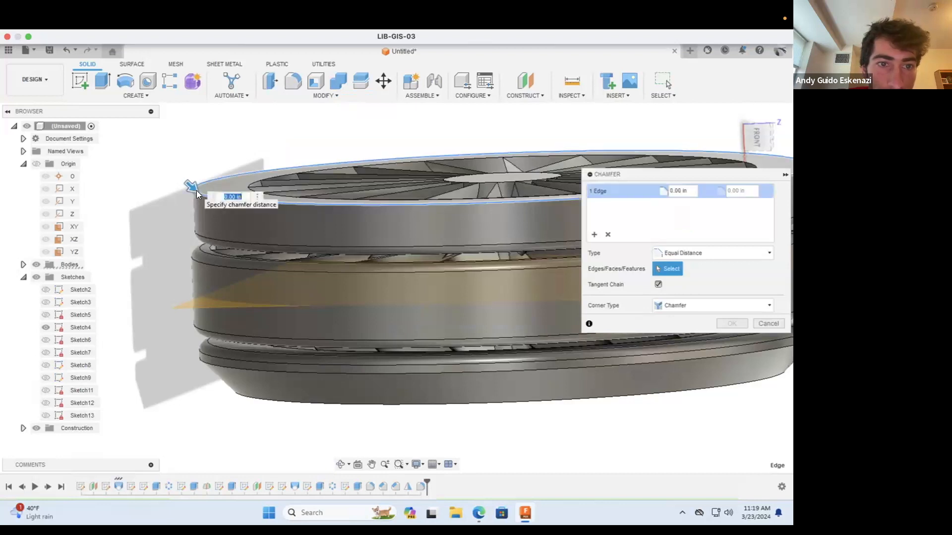
{"action": "left_click", "coordinate": [679, 189]}
{"action": "type", "text": "0.2"}
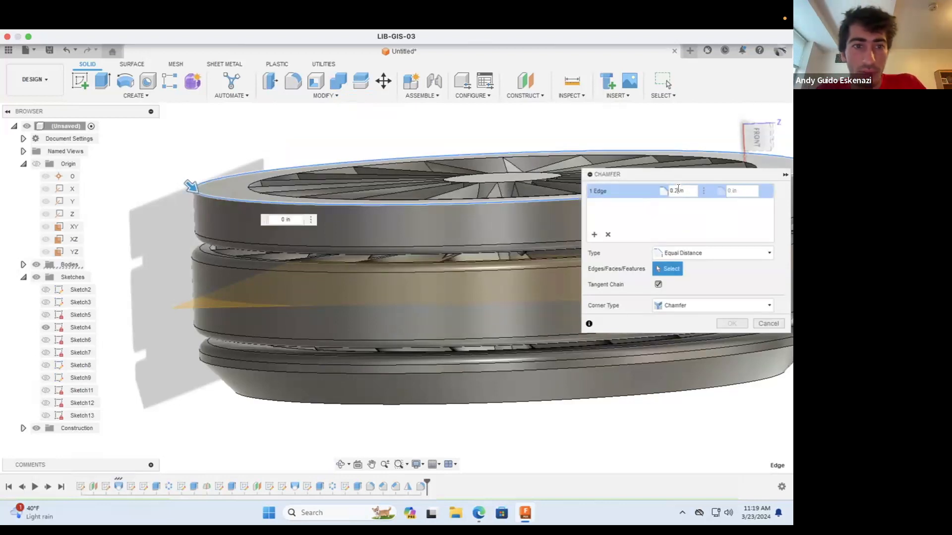
{"action": "left_click", "coordinate": [728, 323]}
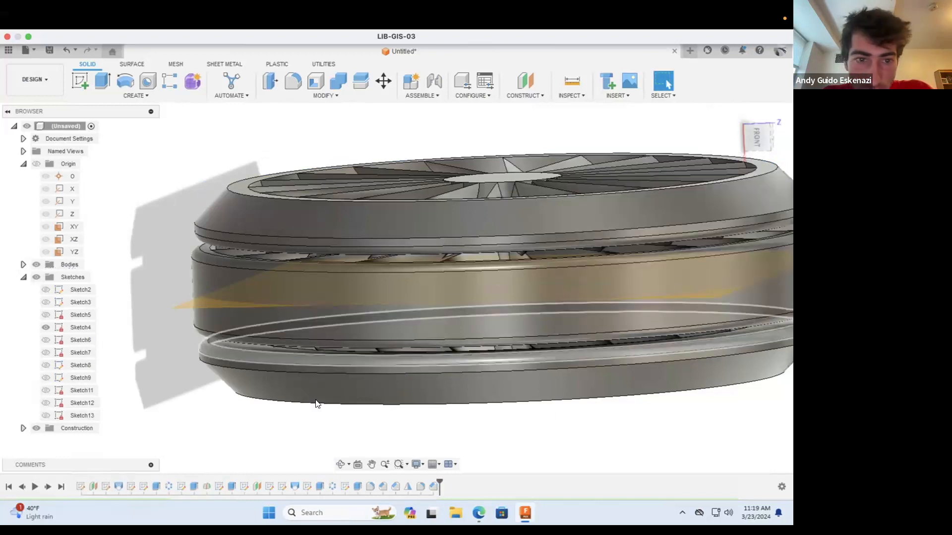
Step: Start an equal-distance chamfer and select six inner rim edge segments in alternate blade gaps on the upper ring's end face
{"action": "left_click", "coordinate": [340, 464]}
{"action": "left_click_drag", "start_coordinate": [359, 390], "coordinate": [430, 356]}
{"action": "scroll", "coordinate": [363, 352], "scroll_direction": "down", "scroll_amount": 6}
{"action": "scroll", "coordinate": [420, 329], "scroll_direction": "up", "scroll_amount": 4}
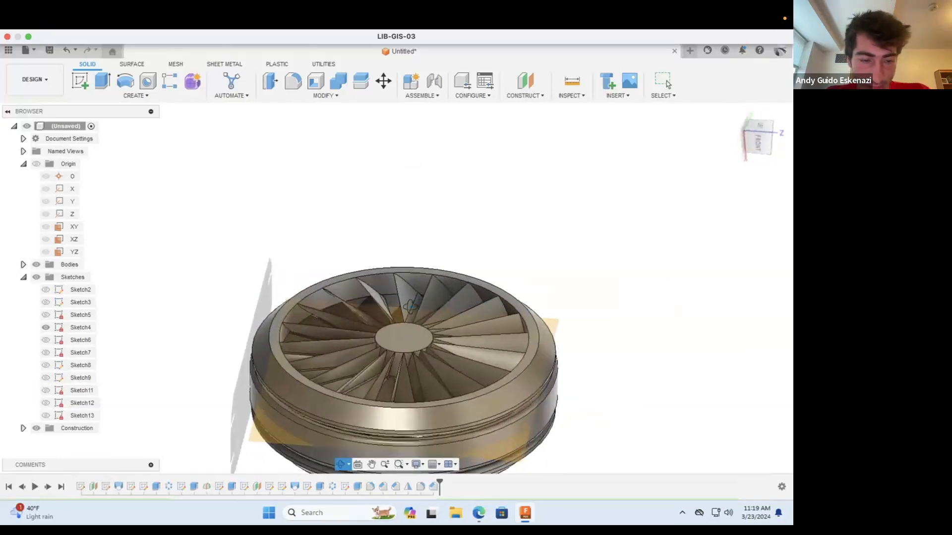
{"action": "scroll", "coordinate": [339, 278], "scroll_direction": "up", "scroll_amount": 3}
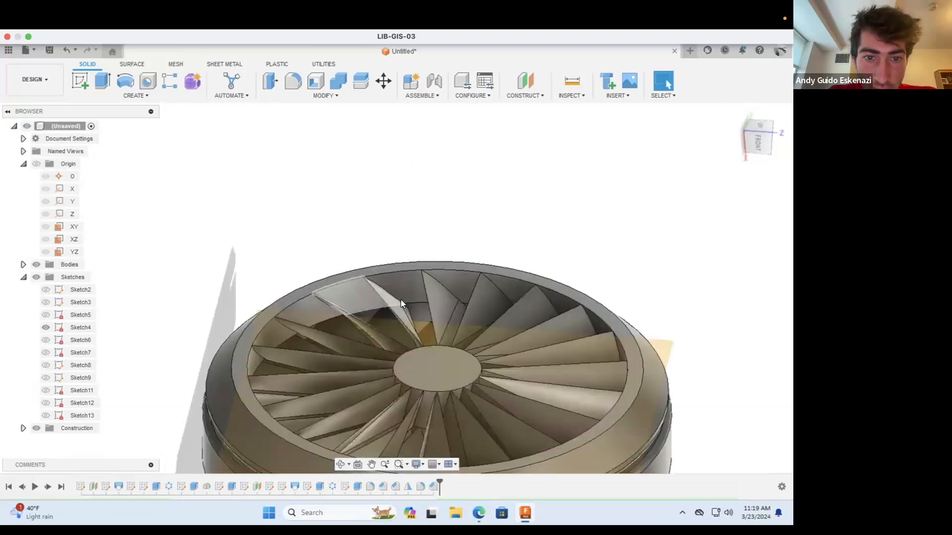
{"action": "left_click", "coordinate": [302, 92]}
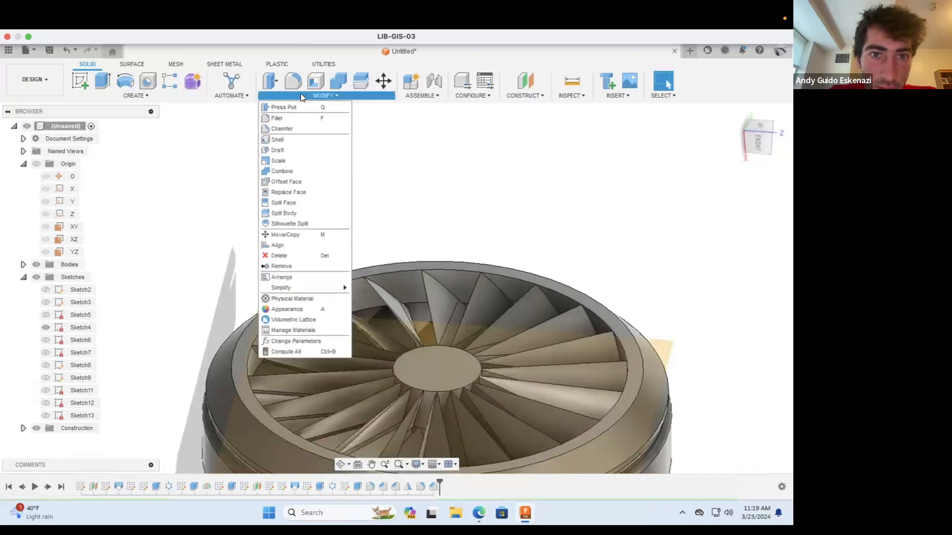
{"action": "left_click", "coordinate": [281, 128]}
{"action": "left_click", "coordinate": [337, 285]}
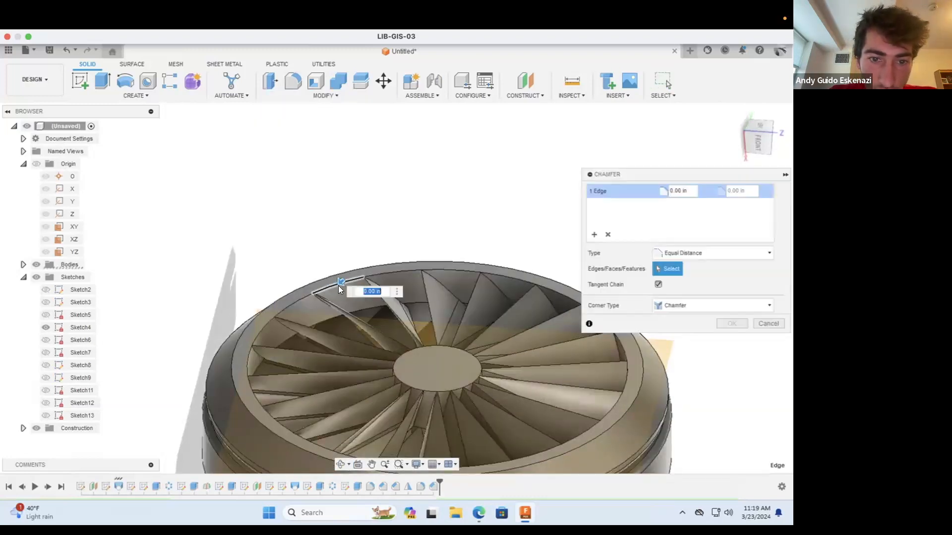
{"action": "left_click", "coordinate": [449, 270]}
{"action": "left_click", "coordinate": [542, 286]}
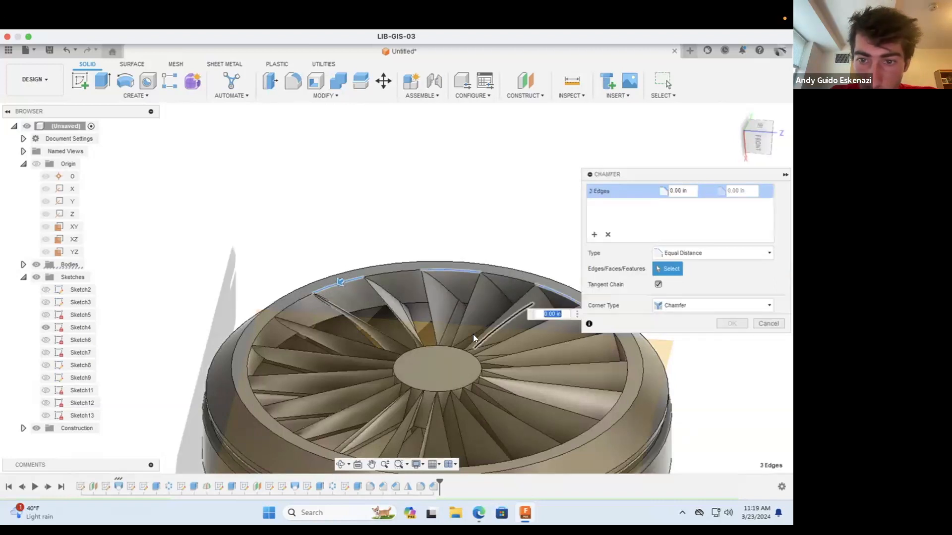
{"action": "left_click", "coordinate": [249, 389]}
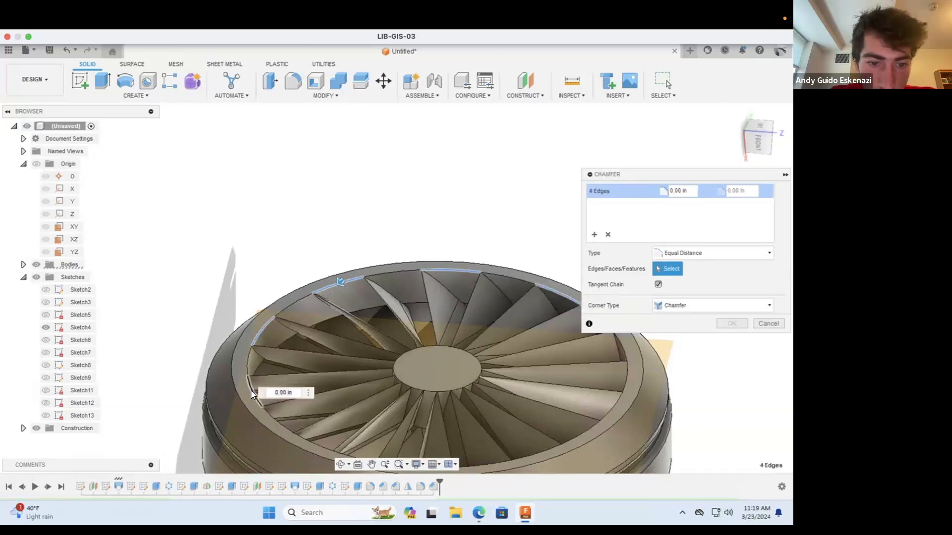
{"action": "left_click", "coordinate": [308, 436]}
Step: Add the four remaining alternate inner rim edge segments between the blades and chamfer all ten by 0.05 in
{"action": "scroll", "coordinate": [284, 321], "scroll_direction": "down", "scroll_amount": 3}
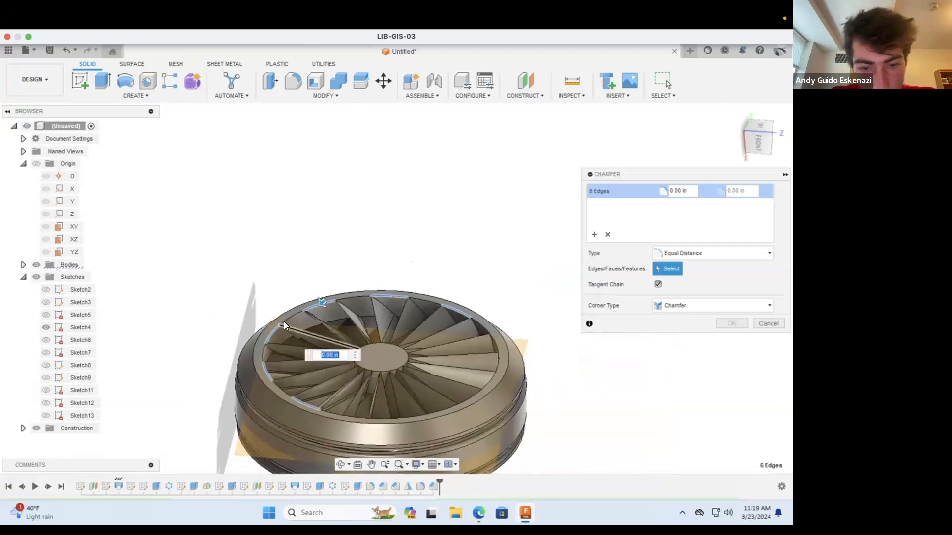
{"action": "left_click", "coordinate": [360, 416]}
{"action": "left_click", "coordinate": [483, 385]}
{"action": "left_click", "coordinate": [487, 380]}
{"action": "left_click", "coordinate": [495, 344]}
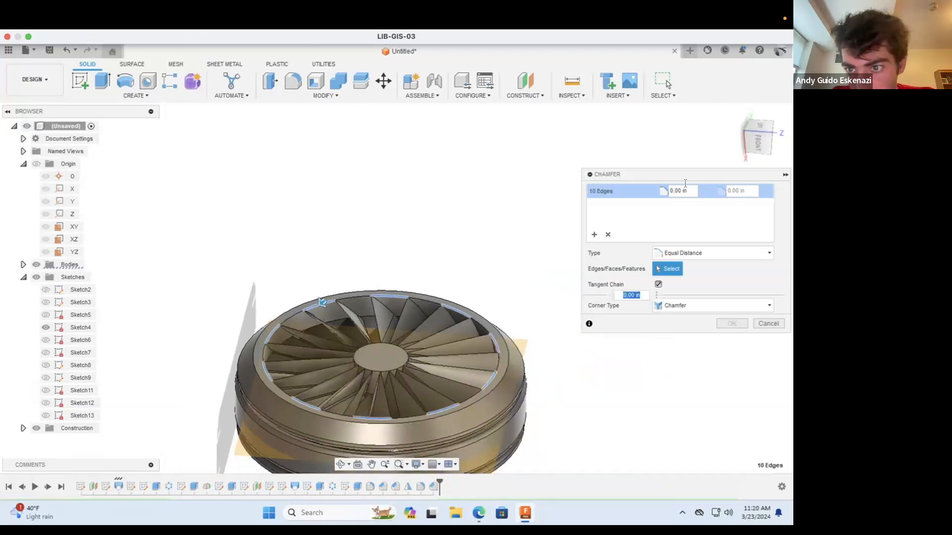
{"action": "left_click", "coordinate": [677, 190]}
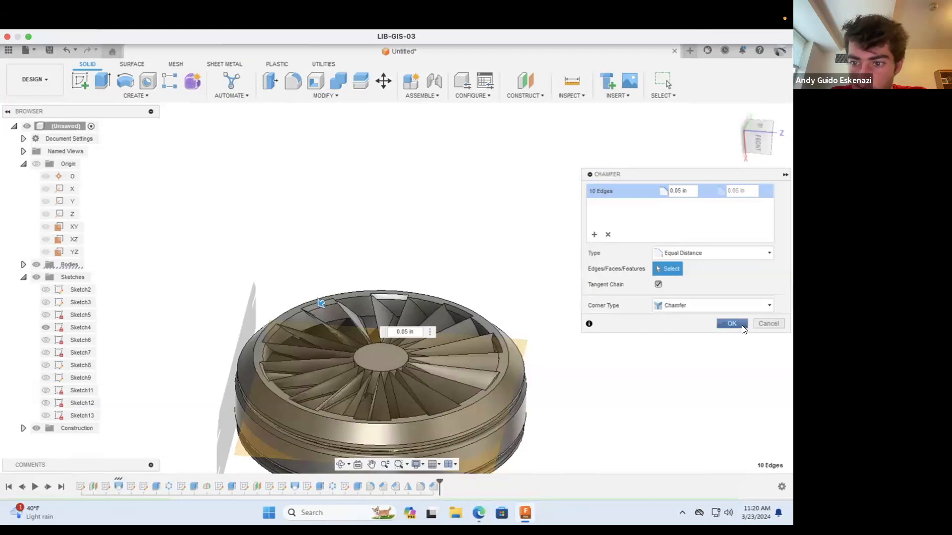
{"action": "left_click", "coordinate": [731, 324]}
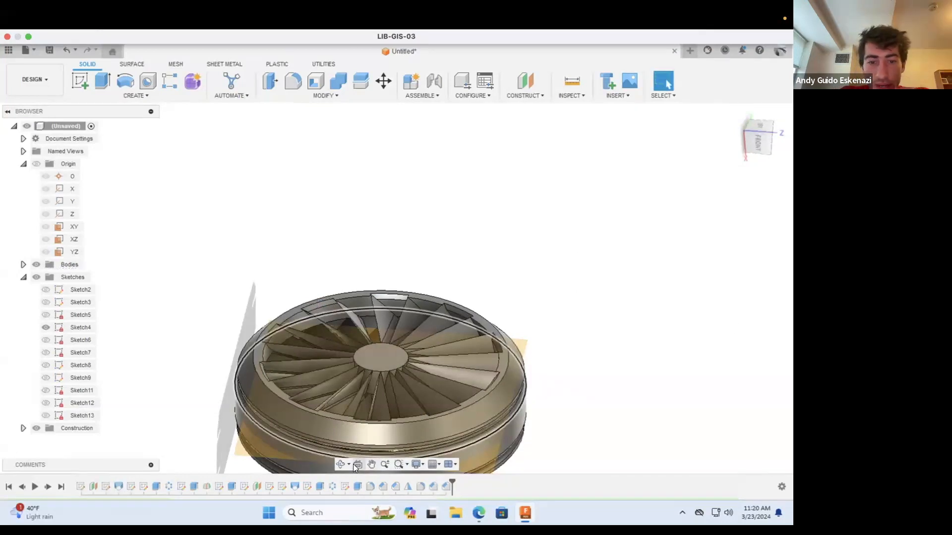
Step: Hide the orange construction plane that cuts through the wheel
{"action": "right_click", "coordinate": [239, 449]}
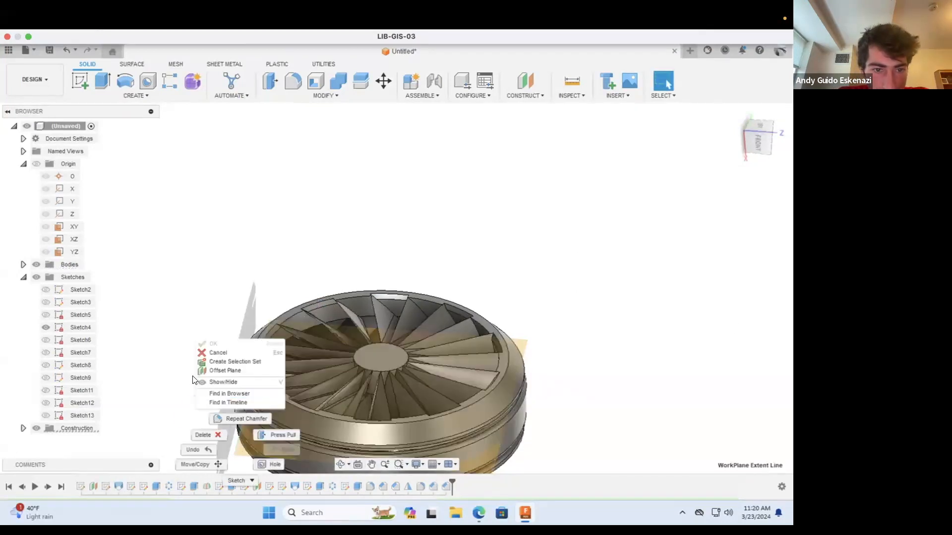
{"action": "left_click", "coordinate": [209, 382]}
Step: Examine the finished wheel from several sides, including the blades, hub and chamfered inner rim on its end face
{"action": "left_click", "coordinate": [340, 465]}
{"action": "scroll", "coordinate": [367, 359], "scroll_direction": "down", "scroll_amount": 3}
{"action": "left_click_drag", "start_coordinate": [370, 365], "coordinate": [328, 444]}
{"action": "left_click_drag", "start_coordinate": [390, 317], "coordinate": [451, 468]}
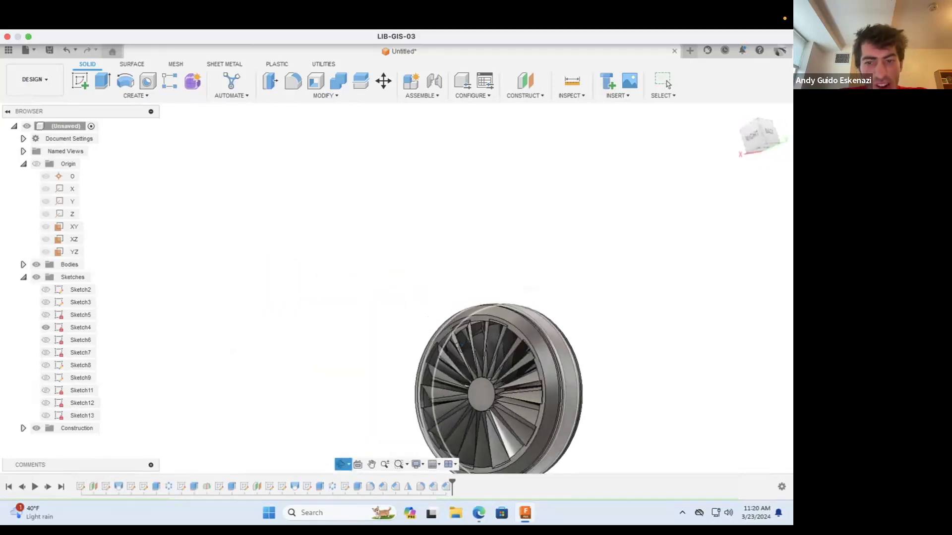
{"action": "scroll", "coordinate": [458, 381], "scroll_direction": "down", "scroll_amount": 5}
{"action": "key", "text": "Escape"}
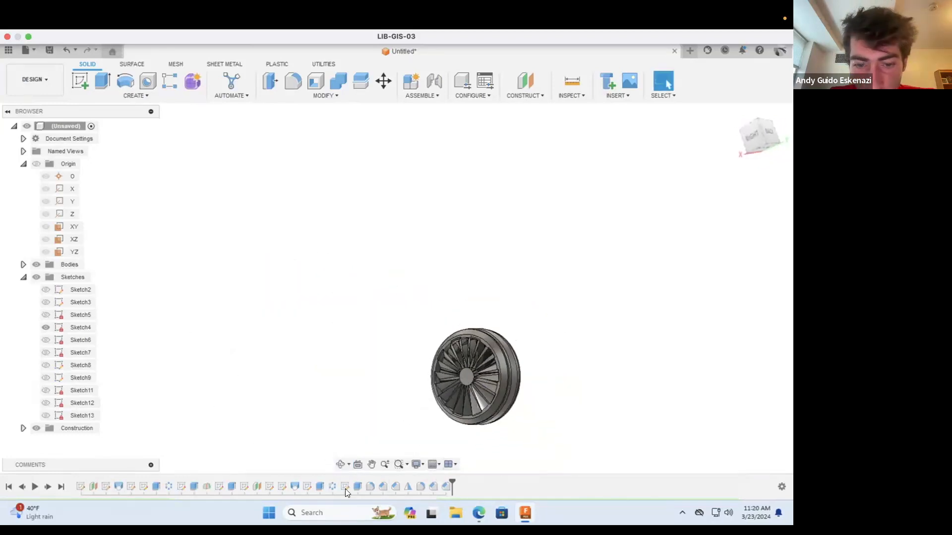
{"action": "left_click", "coordinate": [340, 464]}
{"action": "left_click_drag", "start_coordinate": [457, 389], "coordinate": [466, 336]}
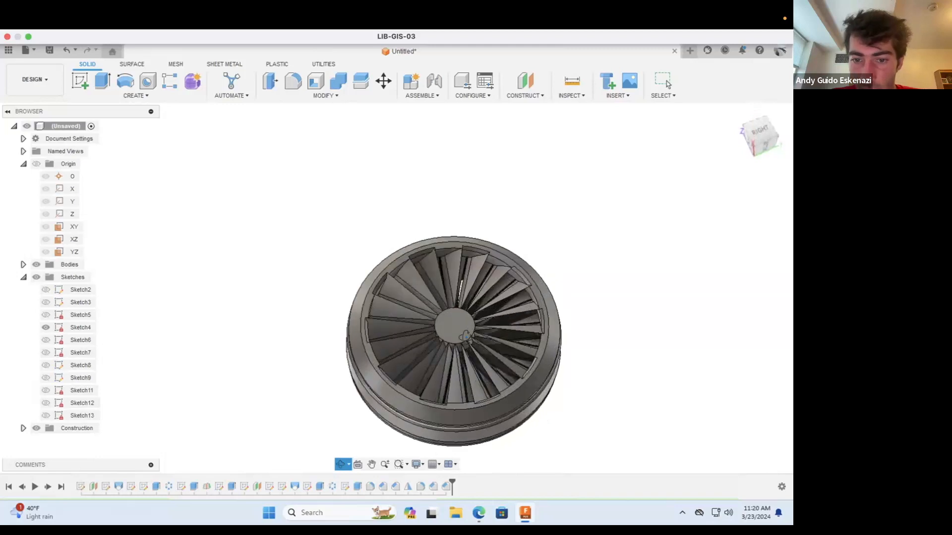
{"action": "scroll", "coordinate": [467, 327], "scroll_direction": "up", "scroll_amount": 2}
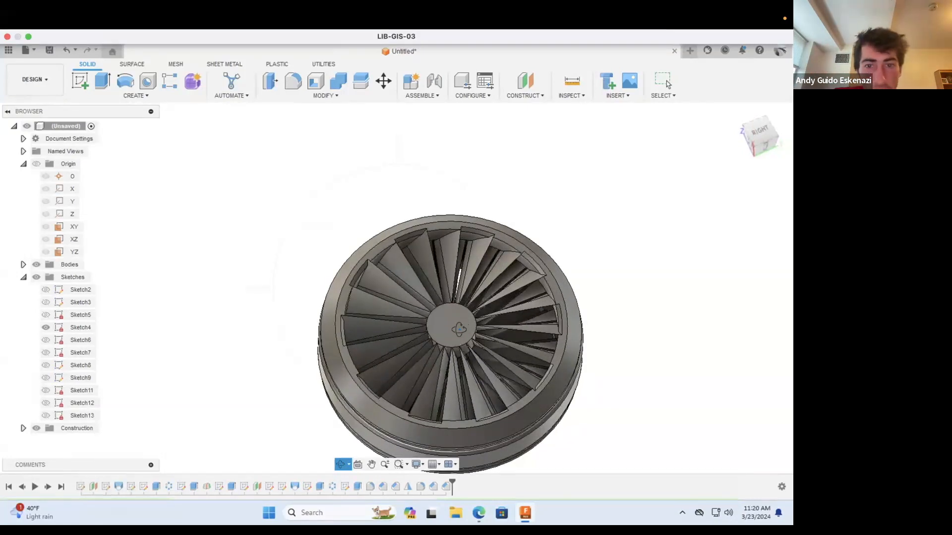
{"action": "middle_click_drag", "start_coordinate": [459, 329], "coordinate": [459, 342], "text": "shift"}
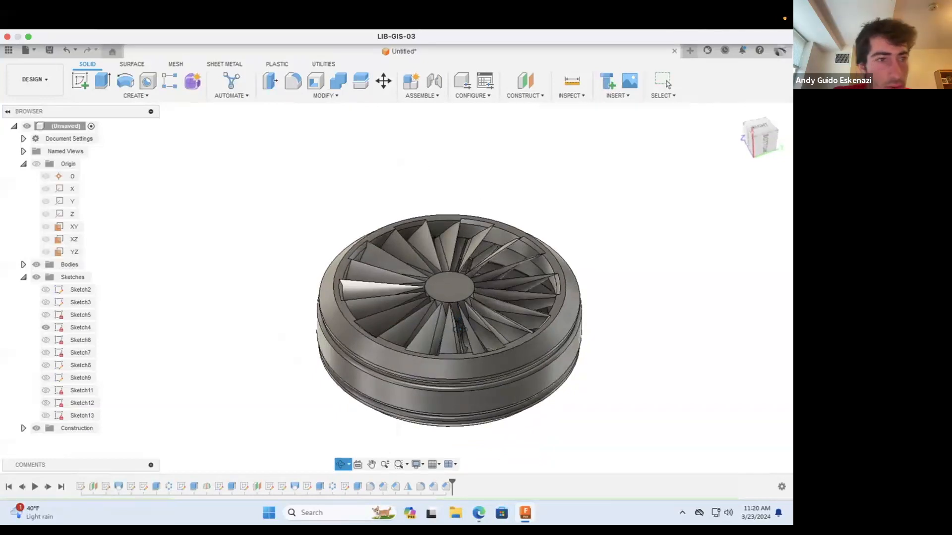
{"action": "scroll", "coordinate": [548, 312], "scroll_direction": "up", "scroll_amount": 5}
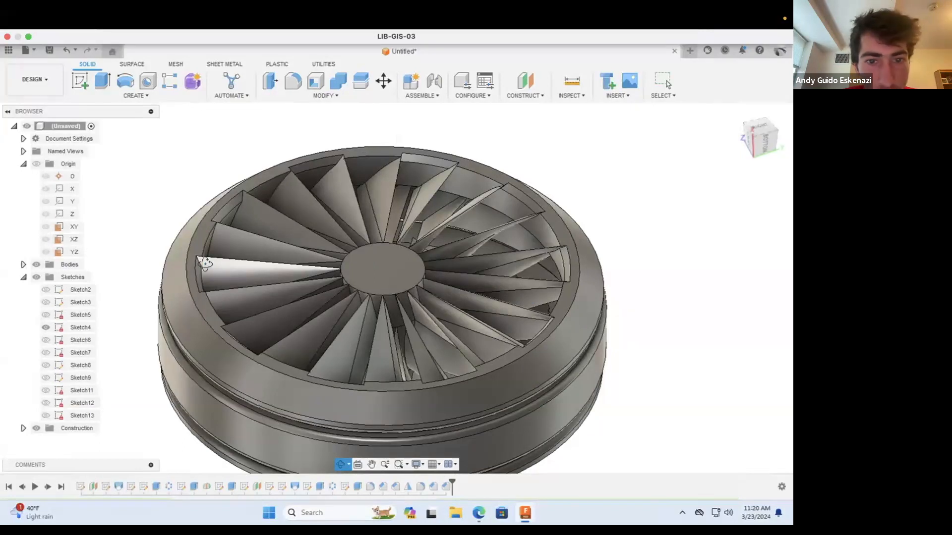
{"action": "key", "text": "Escape"}
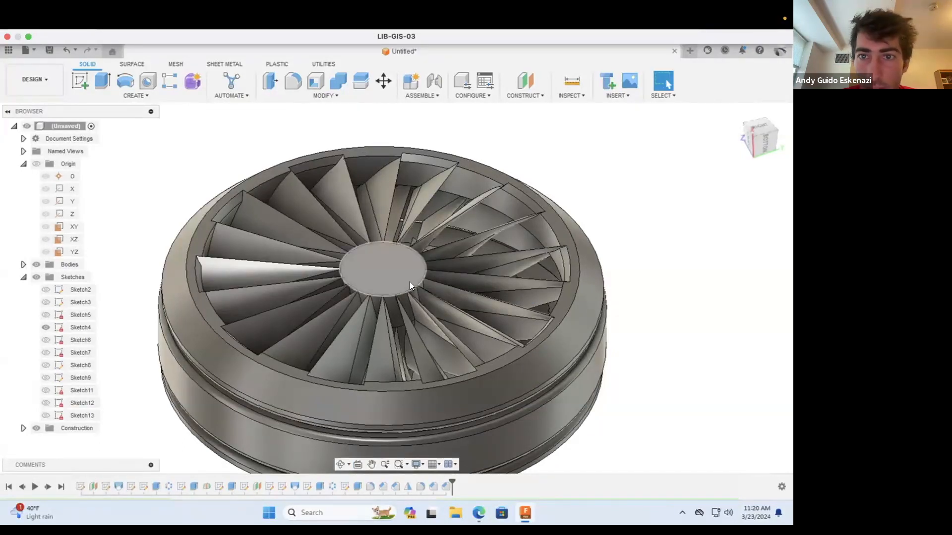
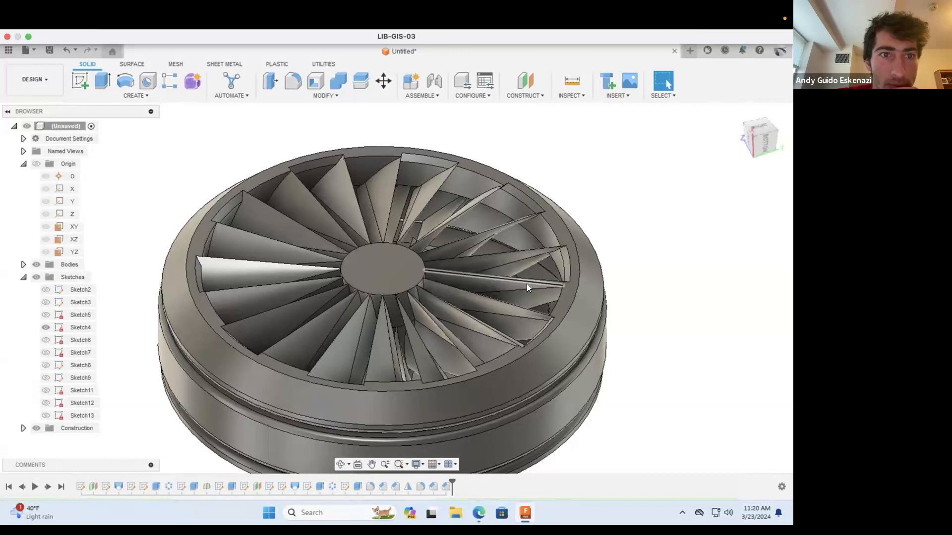
Step: Sketch a narrow closed rectangle on the hub's end face, centred on the face's centre along its lower side
{"action": "left_click", "coordinate": [83, 79]}
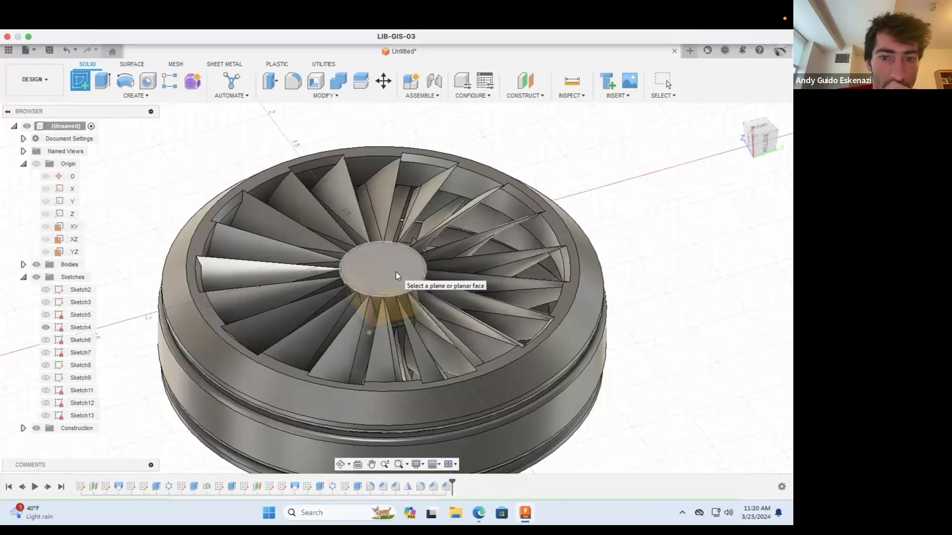
{"action": "left_click", "coordinate": [396, 273]}
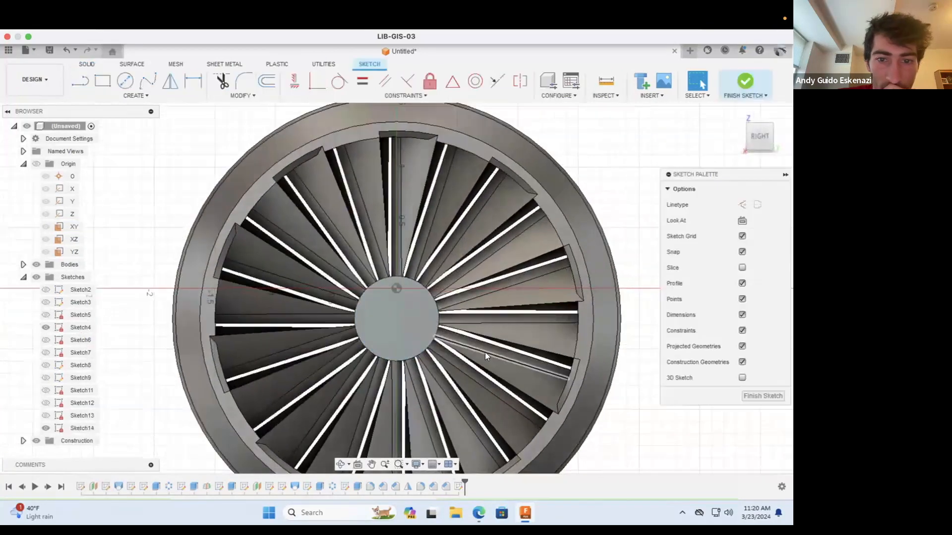
{"action": "scroll", "coordinate": [421, 343], "scroll_direction": "up", "scroll_amount": 5}
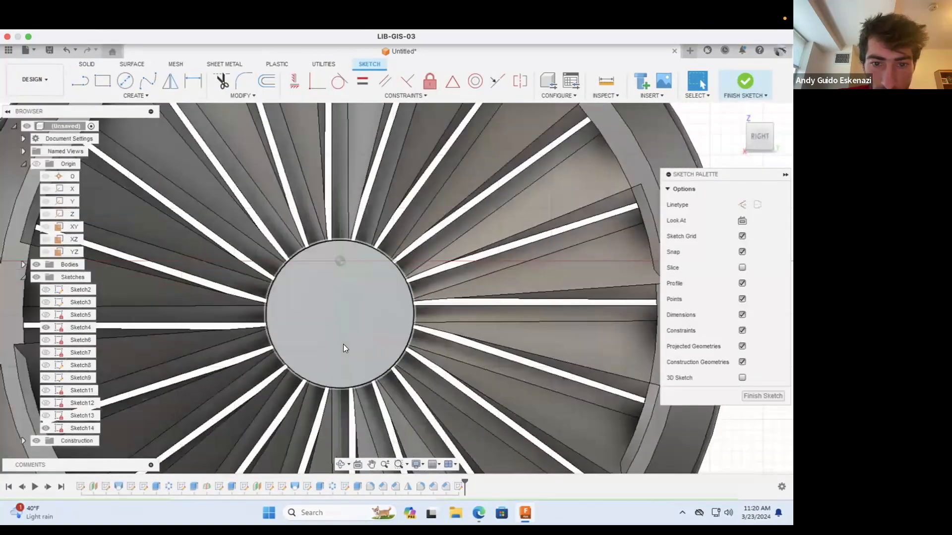
{"action": "scroll", "coordinate": [457, 401], "scroll_direction": "up", "scroll_amount": 3}
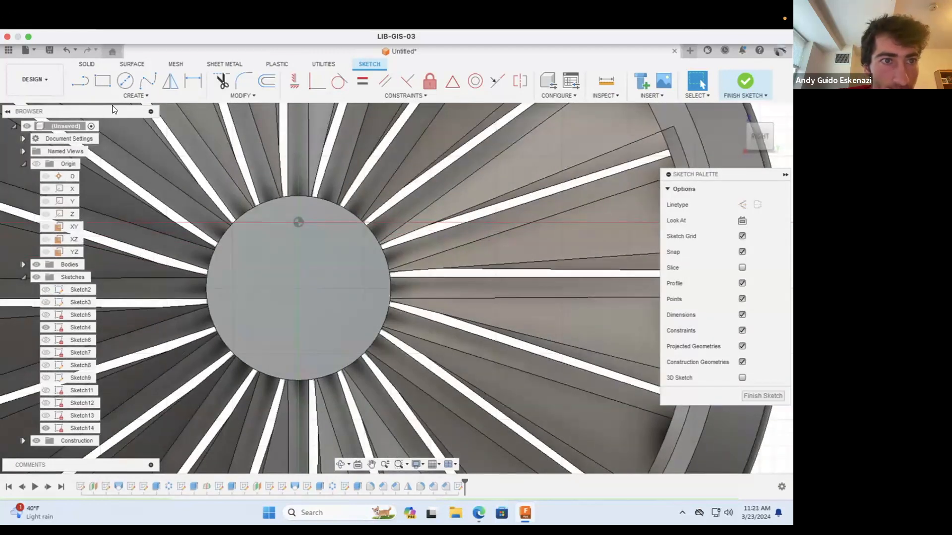
{"action": "left_click", "coordinate": [79, 80]}
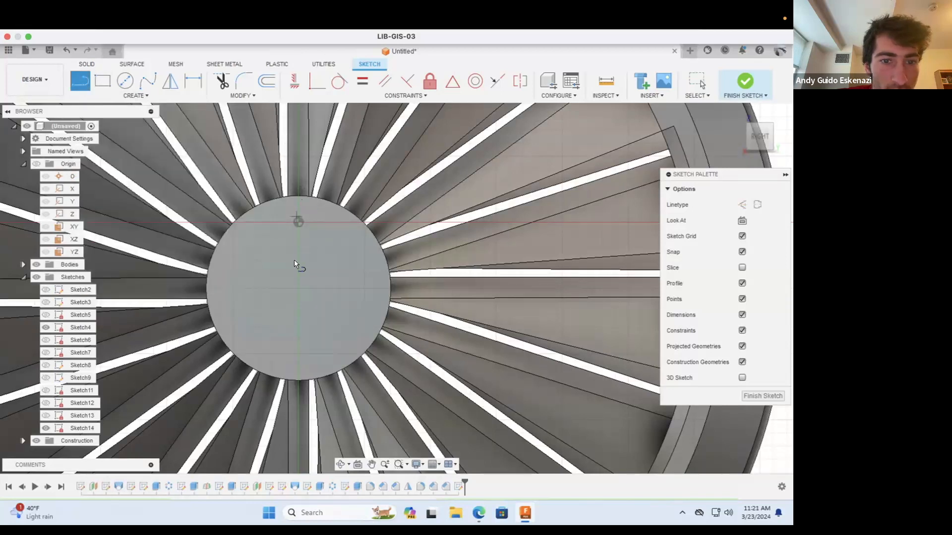
{"action": "left_click", "coordinate": [298, 288]}
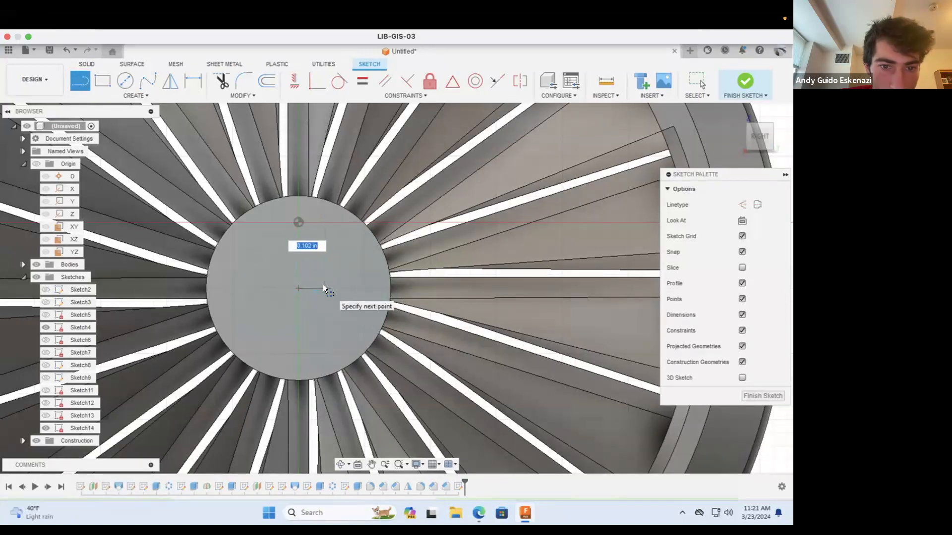
{"action": "left_click", "coordinate": [322, 285]}
{"action": "left_click", "coordinate": [323, 276]}
{"action": "left_click", "coordinate": [271, 276]}
{"action": "left_click", "coordinate": [272, 288]}
{"action": "left_click", "coordinate": [299, 288]}
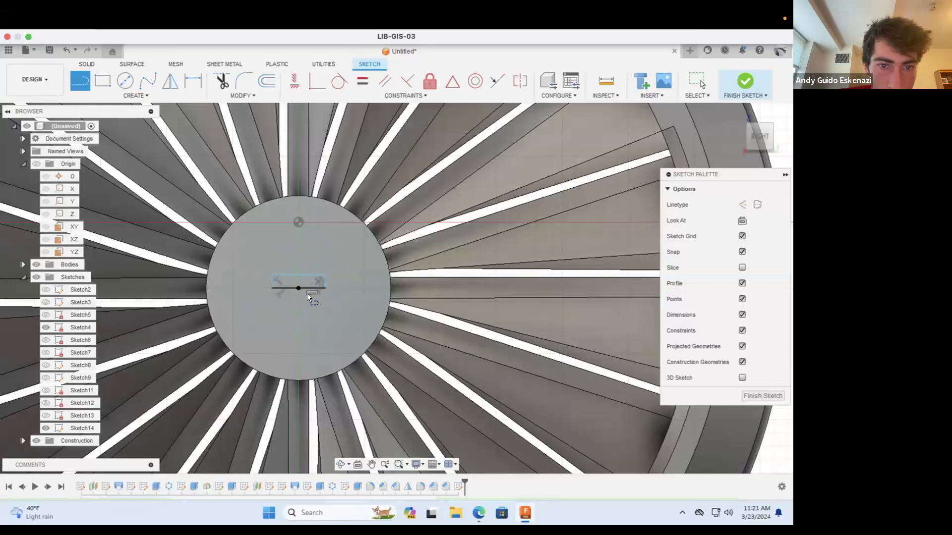
{"action": "key", "text": "Escape"}
Step: Dimension the rectangle's height as 0.05 in and its width as 0.2 in
{"action": "scroll", "coordinate": [298, 283], "scroll_direction": "up", "scroll_amount": 5}
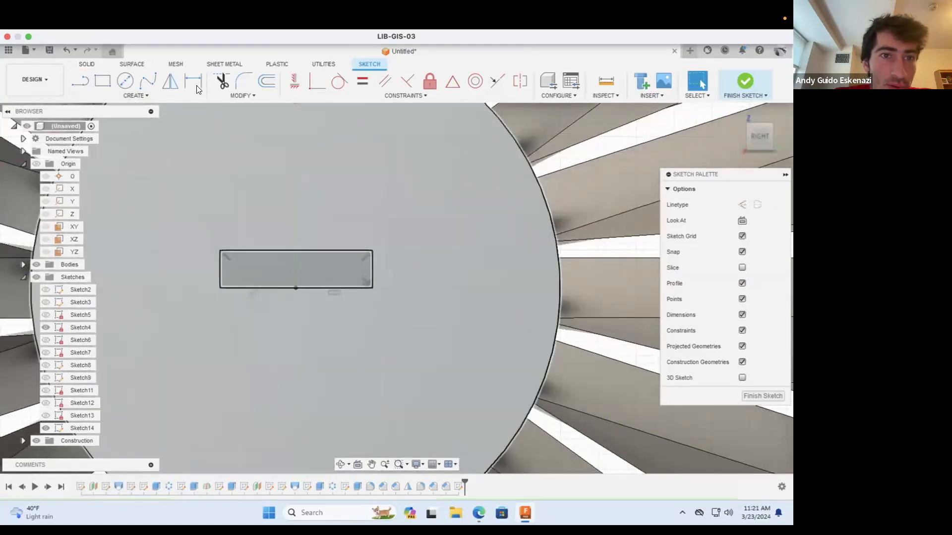
{"action": "key", "text": "d"}
{"action": "left_click", "coordinate": [220, 267]}
{"action": "left_click", "coordinate": [197, 271]}
{"action": "type", "text": ".05"}
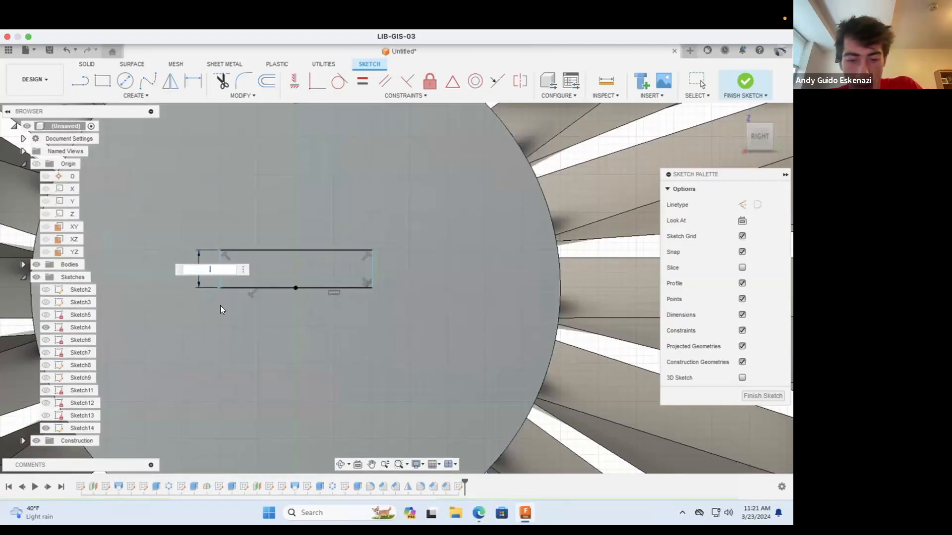
{"action": "key", "text": "Return"}
{"action": "left_click", "coordinate": [261, 250]}
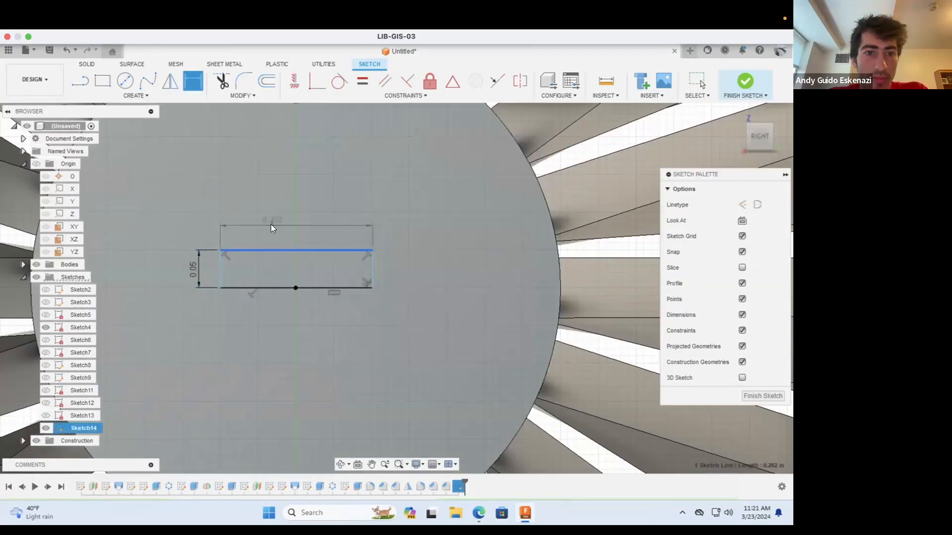
{"action": "left_click", "coordinate": [302, 234]}
{"action": "type", "text": ".2"}
{"action": "key", "text": "Return"}
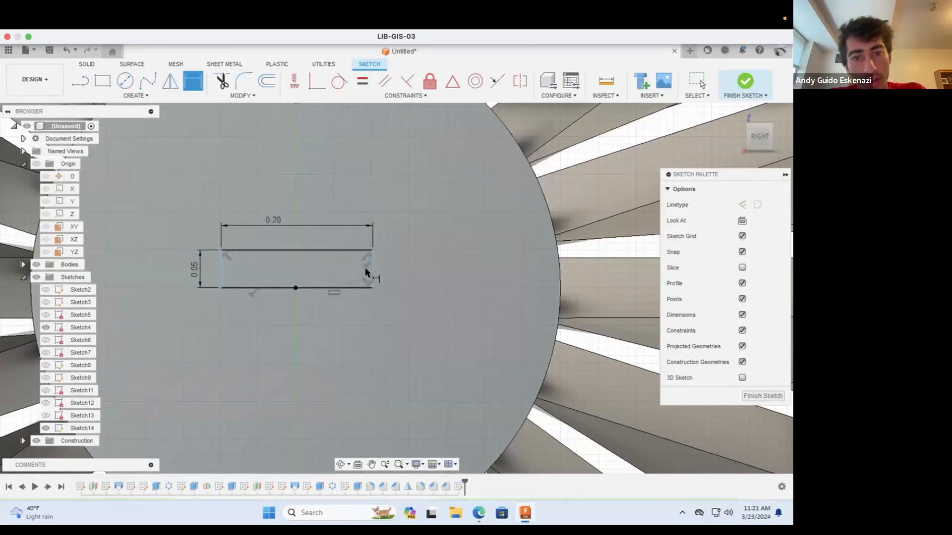
Step: Dimension the distance from the hub's centre point to the rectangle's short side as 0.1 in
{"action": "left_click", "coordinate": [383, 272]}
{"action": "left_click", "coordinate": [410, 276]}
{"action": "left_click", "coordinate": [494, 302]}
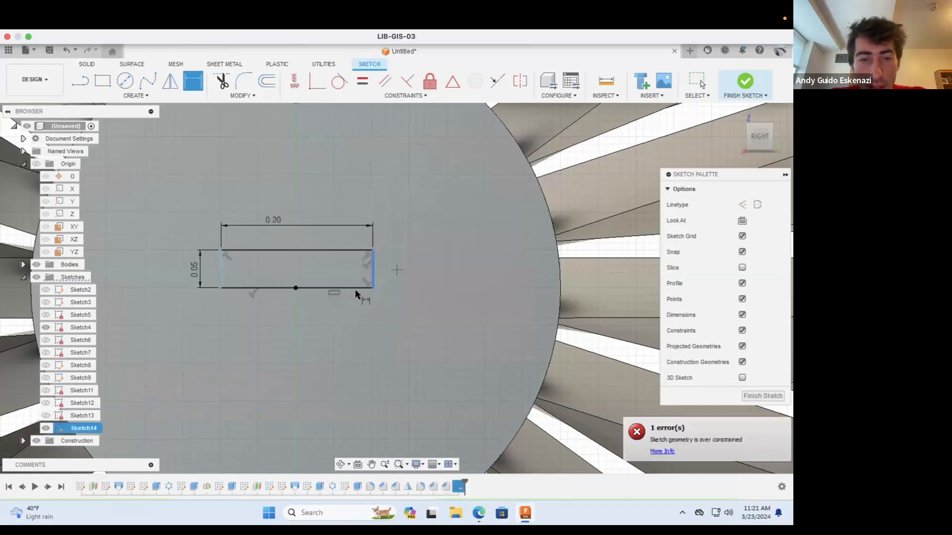
{"action": "left_click", "coordinate": [329, 288]}
{"action": "left_click", "coordinate": [323, 268]}
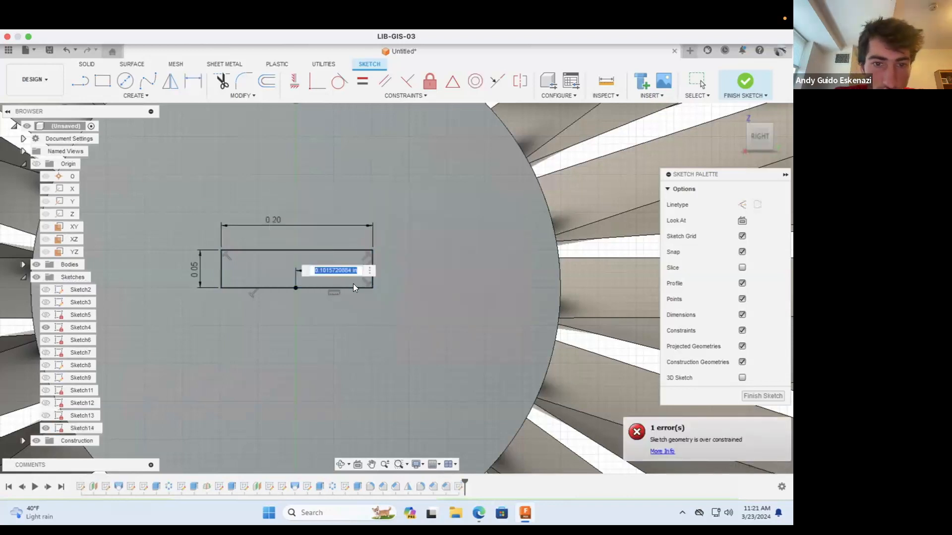
{"action": "key", "text": "BackSpace"}
{"action": "type", "text": ".1"}
{"action": "key", "text": "Return"}
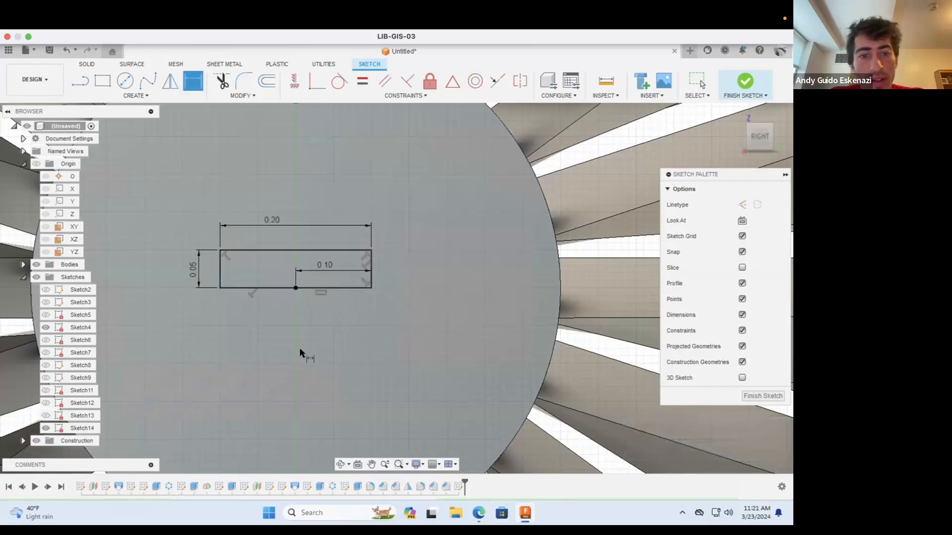
Step: Start extruding the rectangle outward from the hub face, with a height of about 0.08 in
{"action": "left_click", "coordinate": [340, 464]}
{"action": "left_click_drag", "start_coordinate": [327, 345], "coordinate": [315, 295]}
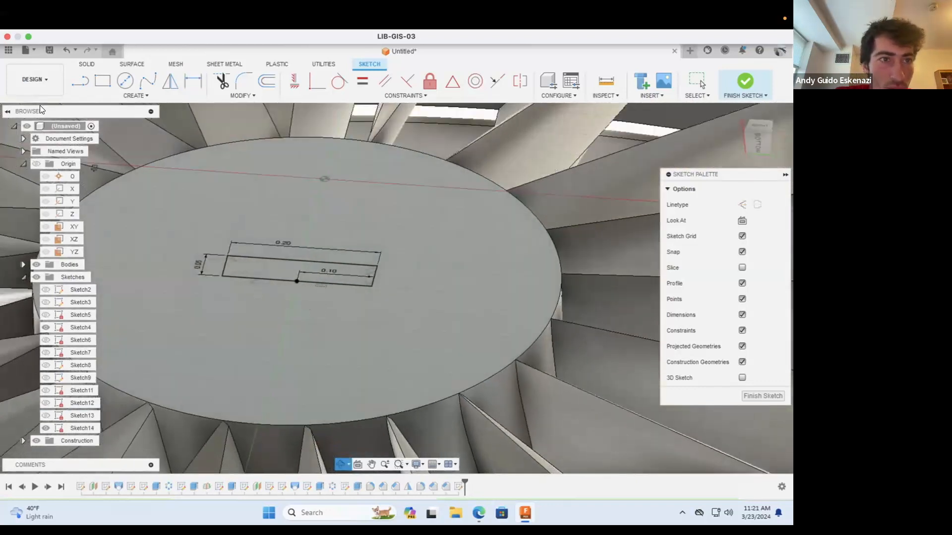
{"action": "left_click", "coordinate": [88, 63]}
{"action": "left_click", "coordinate": [102, 82]}
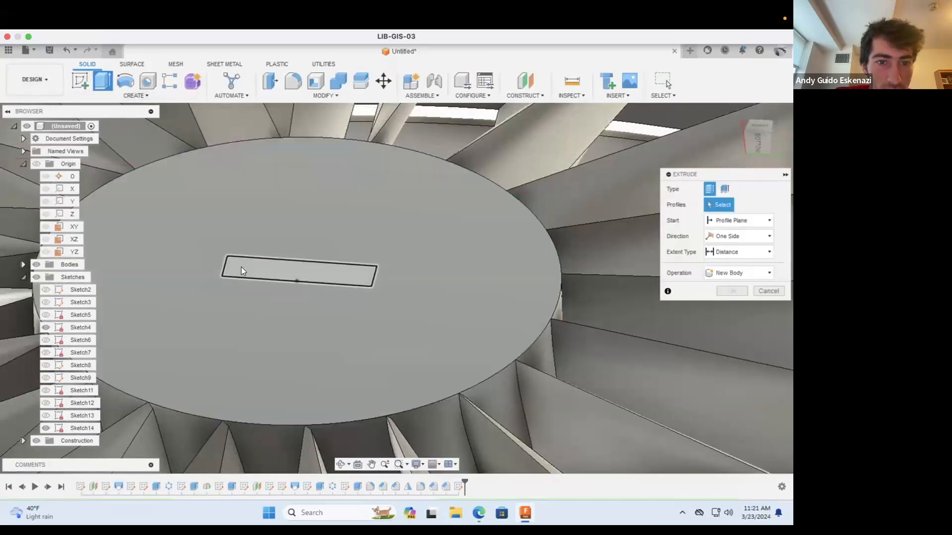
{"action": "left_click", "coordinate": [262, 269]}
{"action": "left_click_drag", "start_coordinate": [295, 257], "coordinate": [297, 213]}
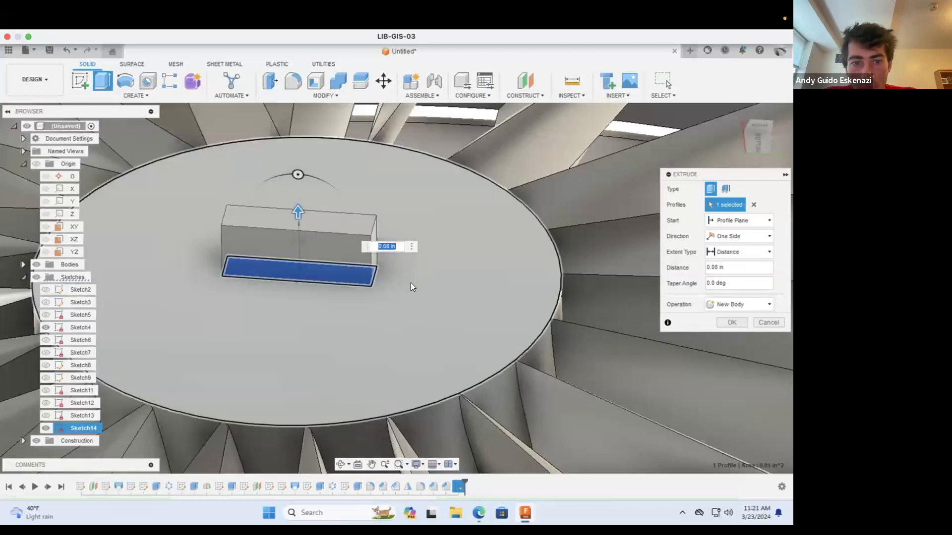
{"action": "scroll", "coordinate": [410, 283], "scroll_direction": "down", "scroll_amount": 3}
{"action": "left_click", "coordinate": [341, 463]}
{"action": "left_click_drag", "start_coordinate": [342, 427], "coordinate": [336, 293]}
{"action": "scroll", "coordinate": [328, 235], "scroll_direction": "up", "scroll_amount": 2}
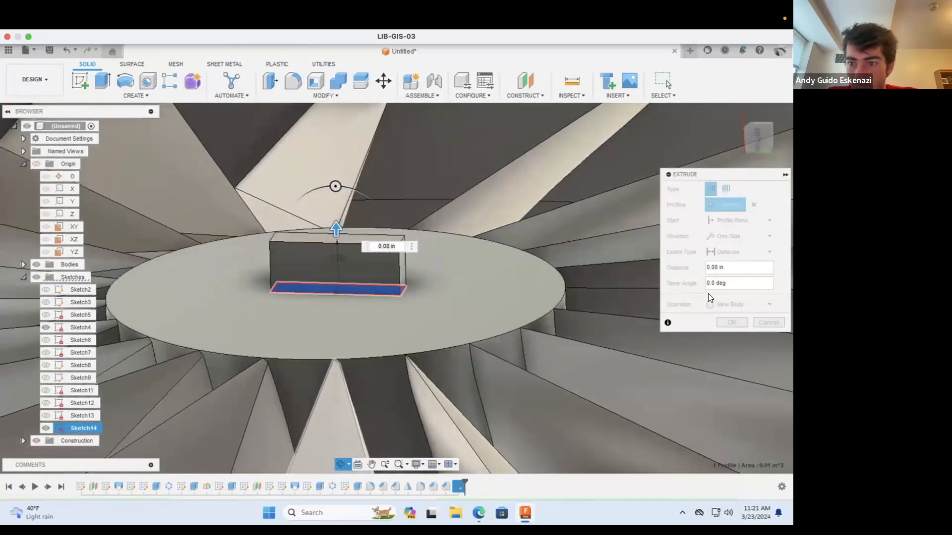
Step: Set the rectangle's extrusion distance to 0.01 in and complete the thin bar on the hub
{"action": "key", "text": "Escape"}
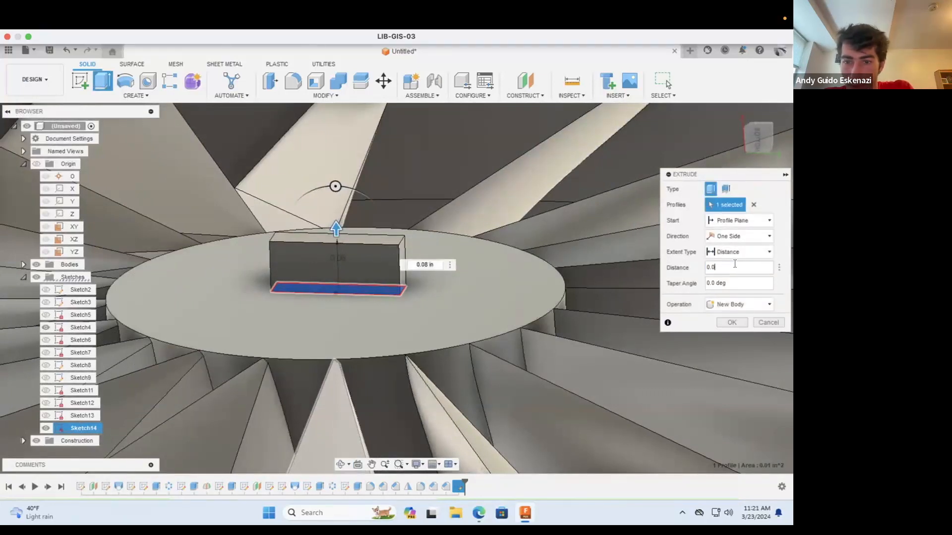
{"action": "type", "text": "1"}
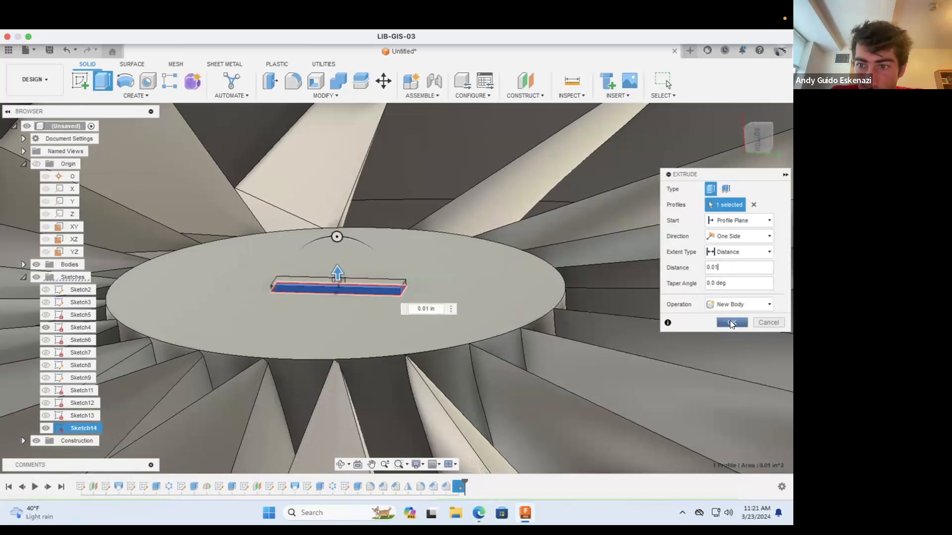
{"action": "left_click", "coordinate": [729, 304]}
{"action": "left_click", "coordinate": [733, 315]}
{"action": "left_click", "coordinate": [728, 322]}
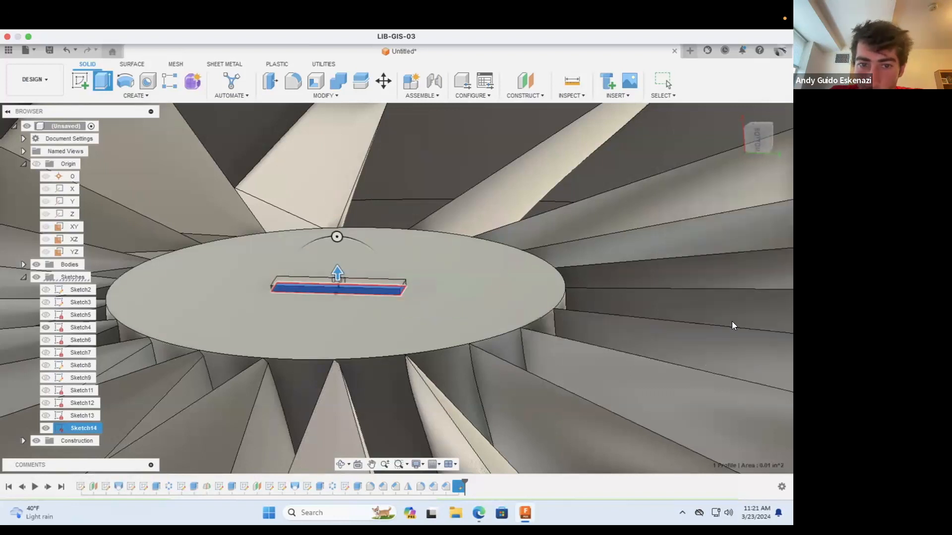
Step: Create a sketch on the long side face of the thin bar and bring the hub face into view
{"action": "scroll", "coordinate": [343, 287], "scroll_direction": "up", "scroll_amount": 4}
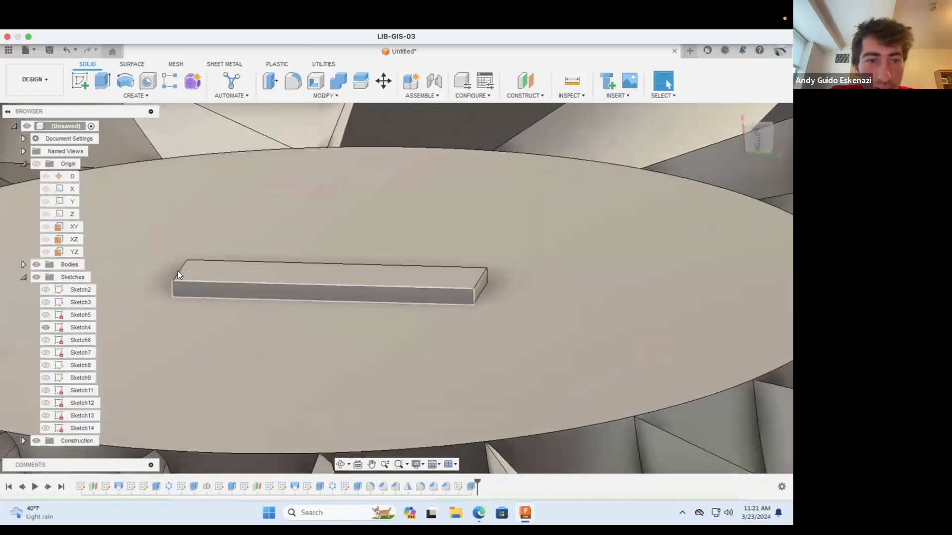
{"action": "left_click", "coordinate": [72, 82]}
{"action": "left_click", "coordinate": [223, 293]}
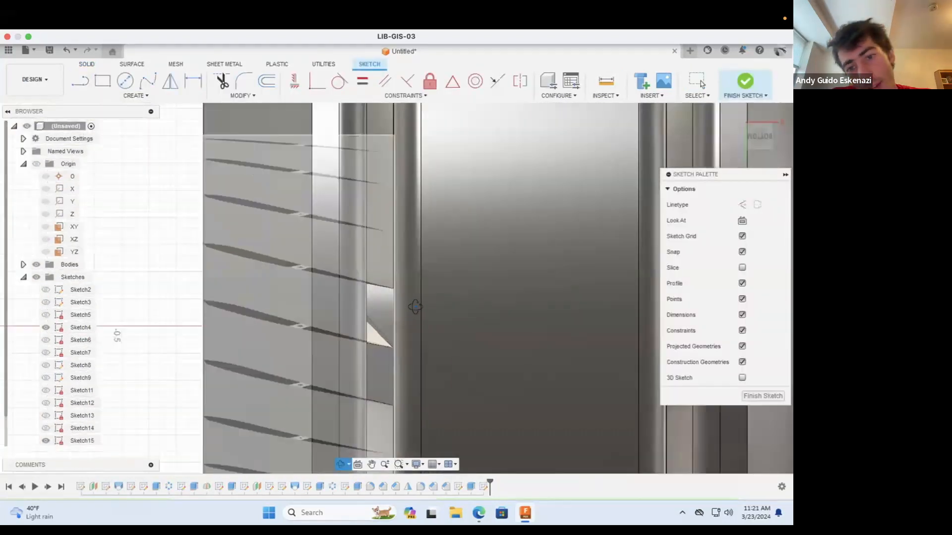
{"action": "scroll", "coordinate": [415, 307], "scroll_direction": "down", "scroll_amount": 5}
{"action": "middle_click_drag", "start_coordinate": [460, 300], "coordinate": [428, 206], "text": "shift"}
{"action": "scroll", "coordinate": [428, 206], "scroll_direction": "down", "scroll_amount": 8}
{"action": "scroll", "coordinate": [428, 206], "scroll_direction": "up", "scroll_amount": 10}
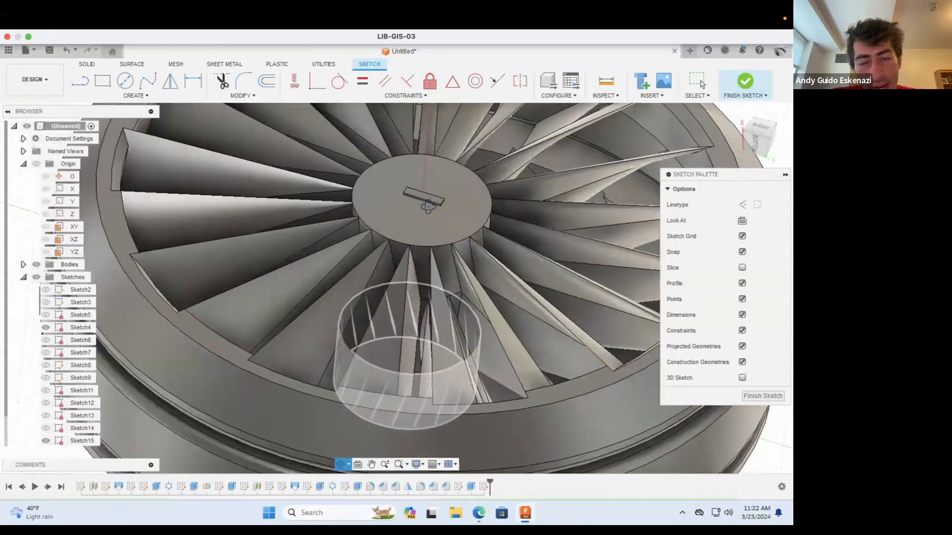
{"action": "scroll", "coordinate": [428, 207], "scroll_direction": "up", "scroll_amount": 8}
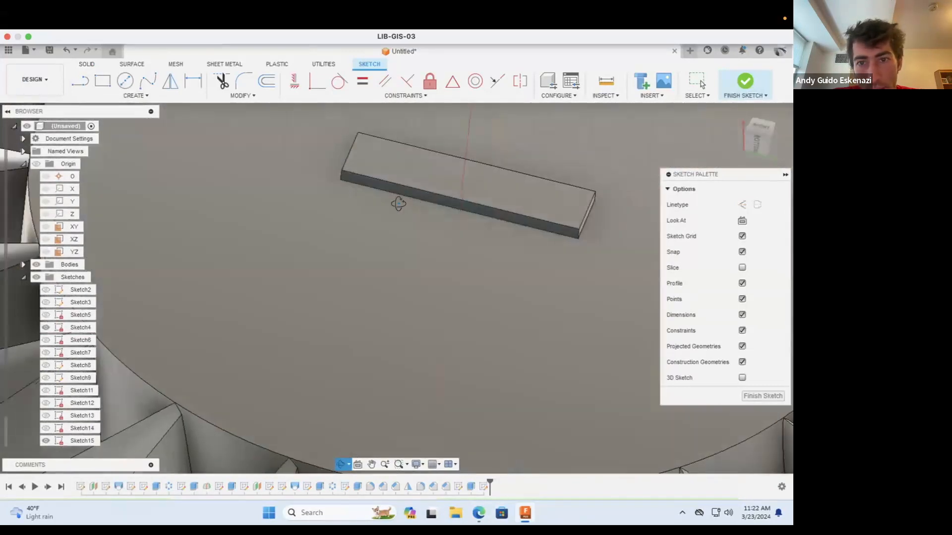
{"action": "scroll", "coordinate": [392, 204], "scroll_direction": "down", "scroll_amount": 8}
{"action": "scroll", "coordinate": [525, 200], "scroll_direction": "up", "scroll_amount": 5}
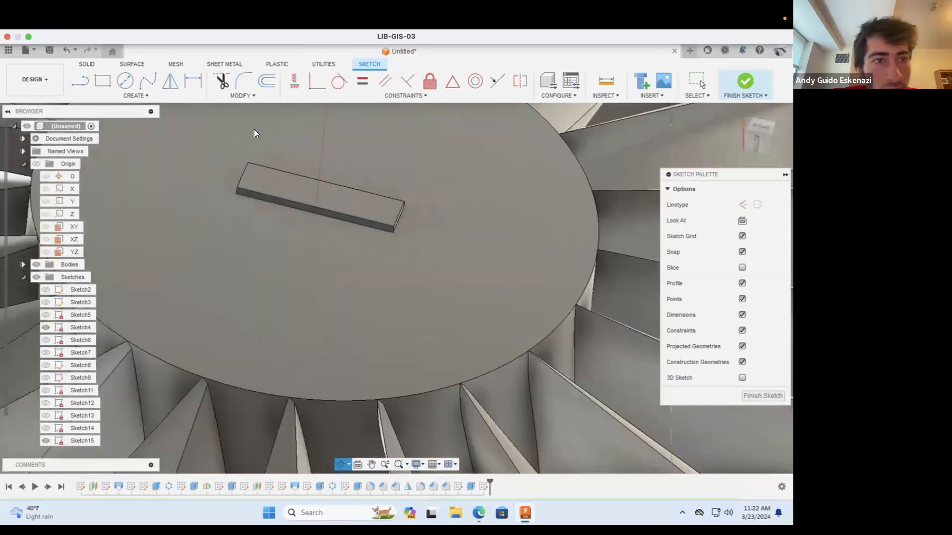
Step: Draw a baseline from the bar's lower edge midpoint to the hub's rim, plus a slanted line rising inward from its outer end
{"action": "left_click", "coordinate": [80, 81]}
{"action": "left_click", "coordinate": [316, 214]}
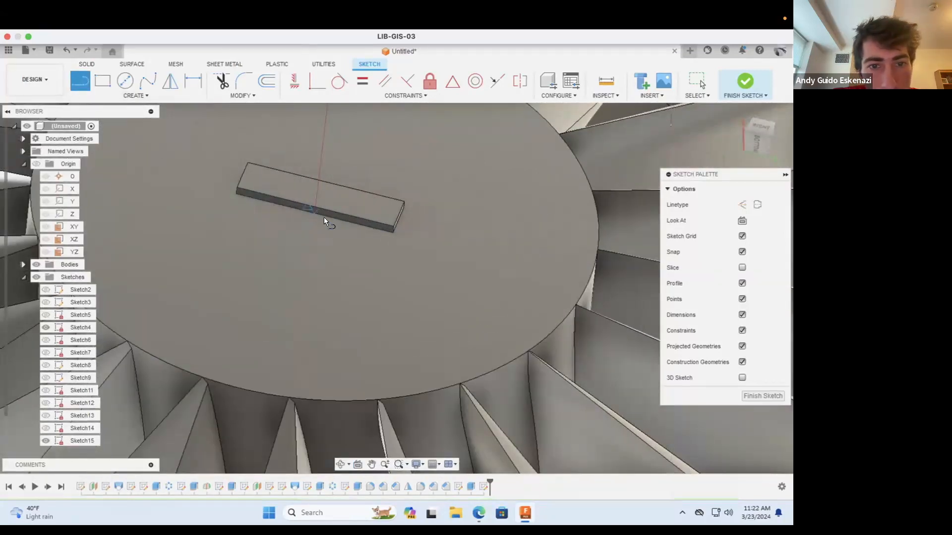
{"action": "left_click", "coordinate": [584, 280]}
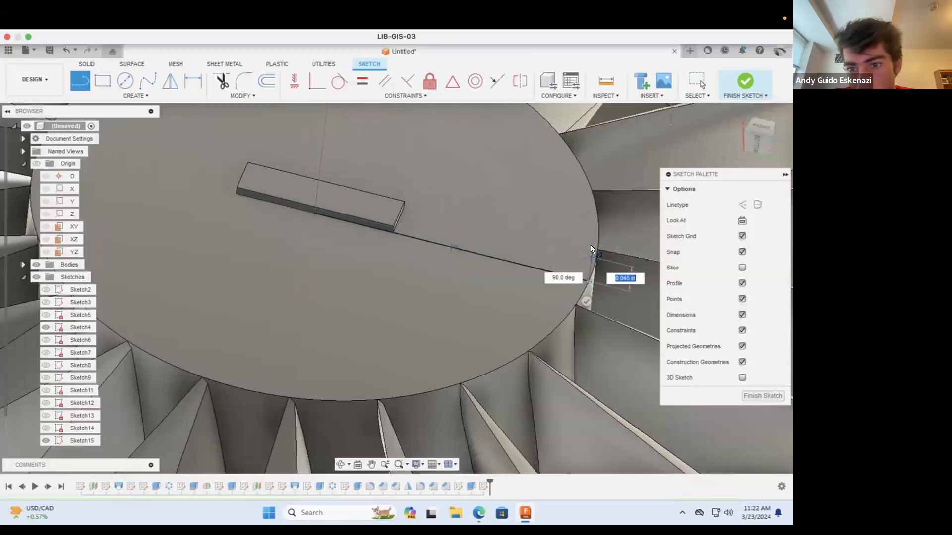
{"action": "left_click", "coordinate": [573, 213]}
{"action": "key", "text": "Escape"}
{"action": "left_click", "coordinate": [79, 81]}
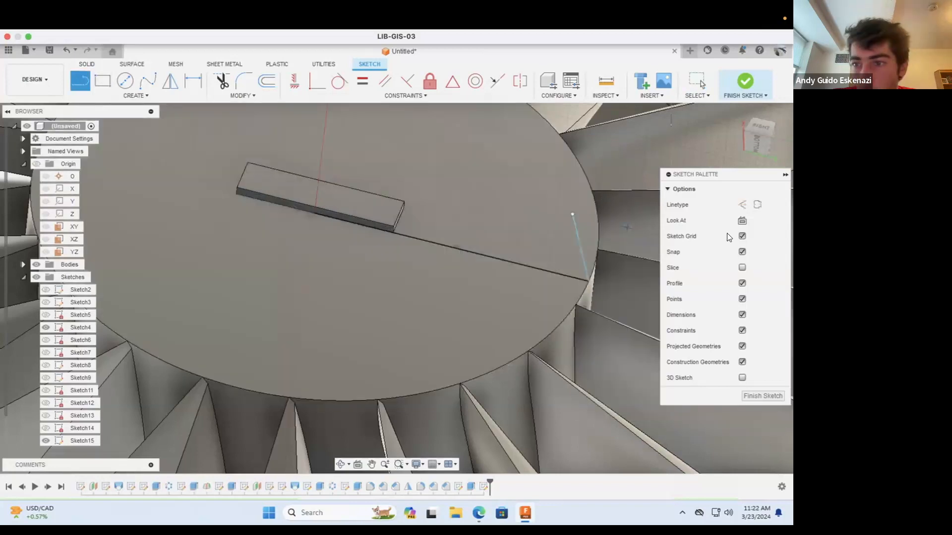
{"action": "left_click", "coordinate": [569, 213]}
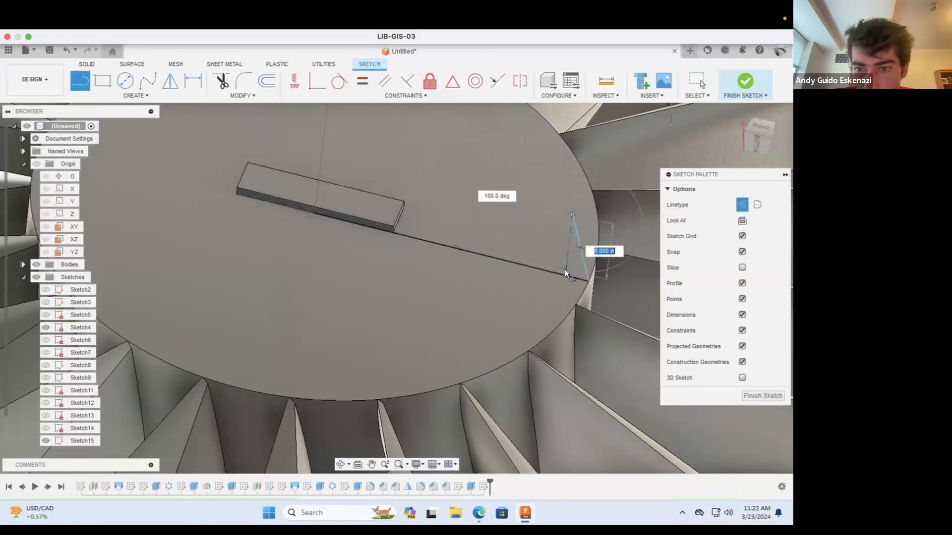
{"action": "key", "text": "Escape"}
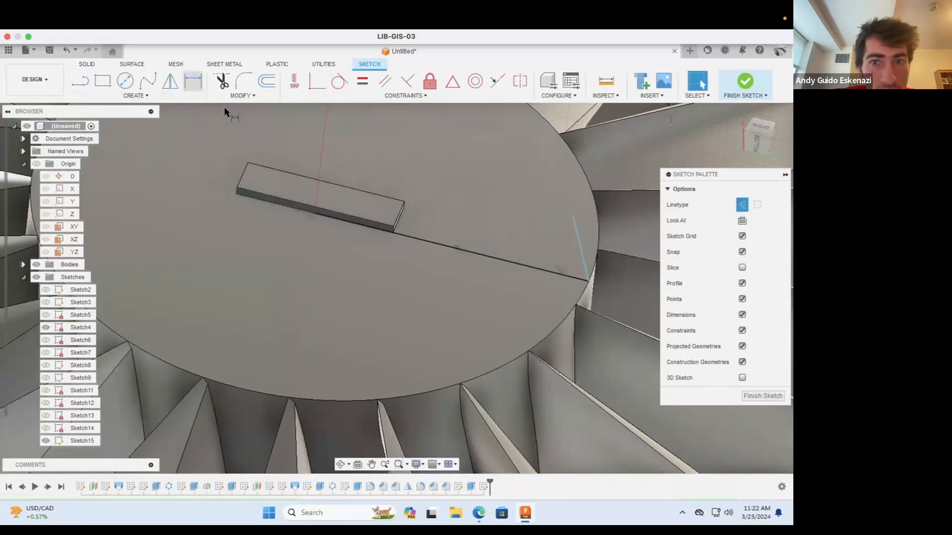
Step: Dimension the height of the slanted line's upper end above the baseline as 0.1 in
{"action": "left_click", "coordinate": [566, 251]}
{"action": "left_click", "coordinate": [531, 240]}
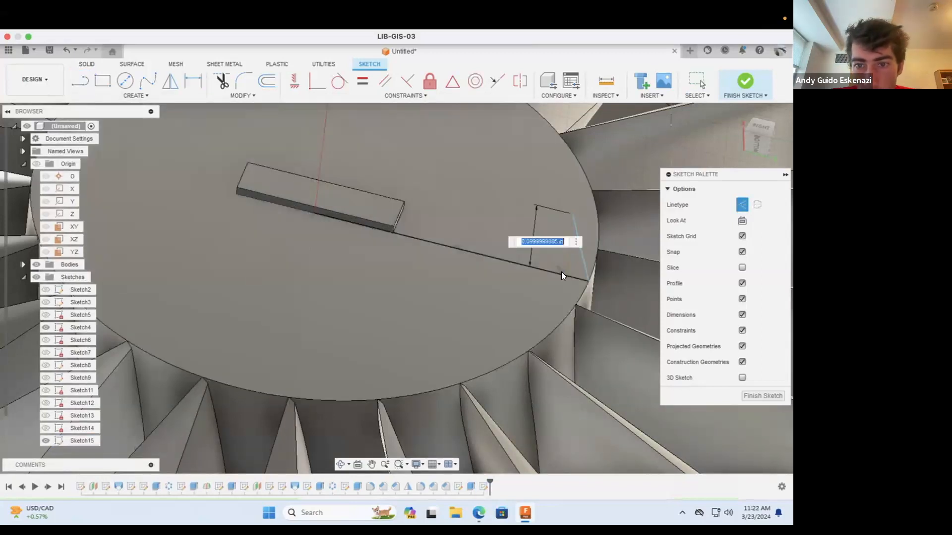
{"action": "type", "text": ".1"}
{"action": "key", "text": "Return"}
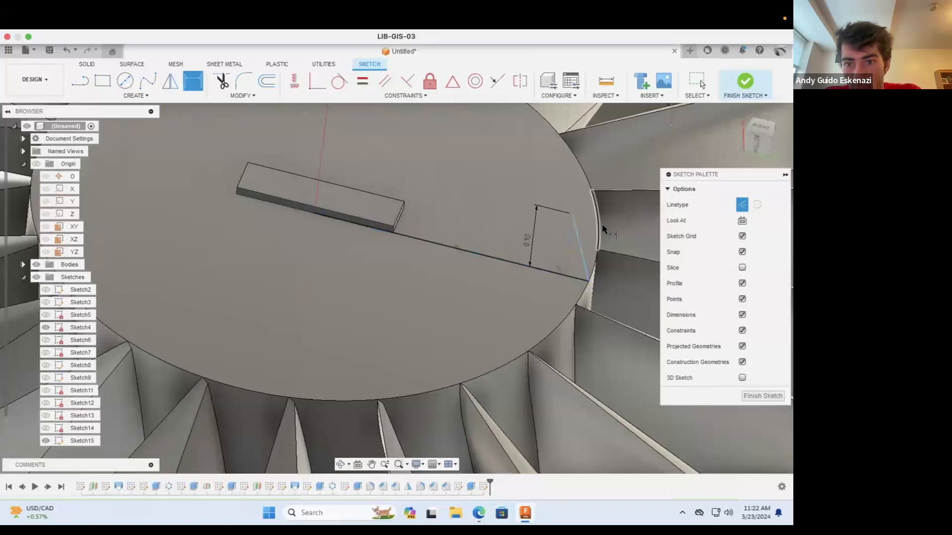
Step: Dimension the angle between the slanted line and the baseline at the hub's rim as 70 degrees
{"action": "scroll", "coordinate": [588, 251], "scroll_direction": "down", "scroll_amount": 3}
{"action": "scroll", "coordinate": [590, 242], "scroll_direction": "up", "scroll_amount": 5}
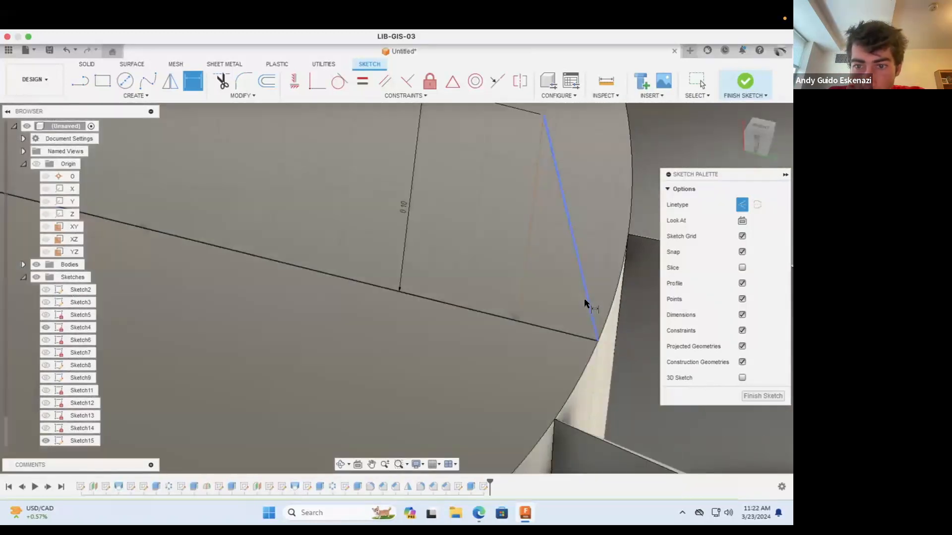
{"action": "left_click", "coordinate": [584, 298]}
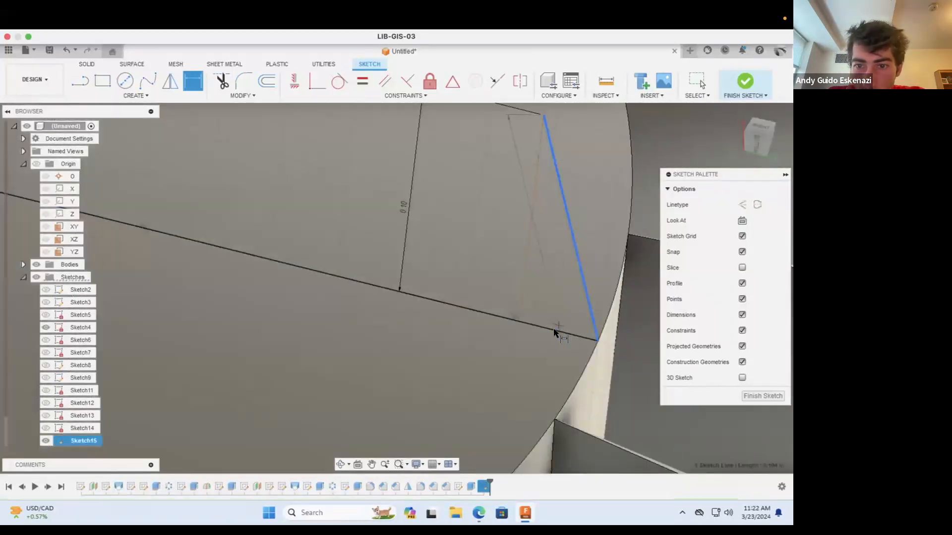
{"action": "left_click", "coordinate": [570, 309]}
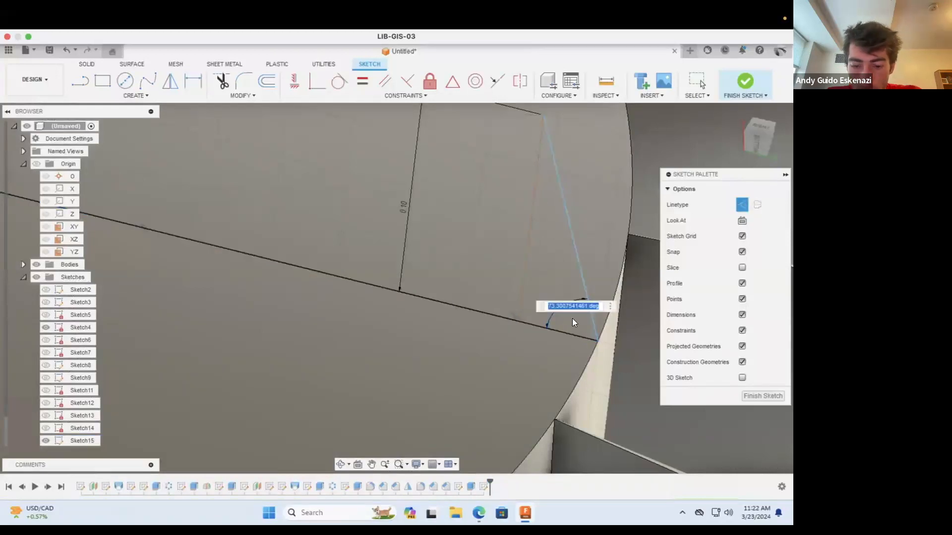
{"action": "type", "text": "70"}
{"action": "key", "text": "Return"}
{"action": "scroll", "coordinate": [516, 340], "scroll_direction": "down", "scroll_amount": 8}
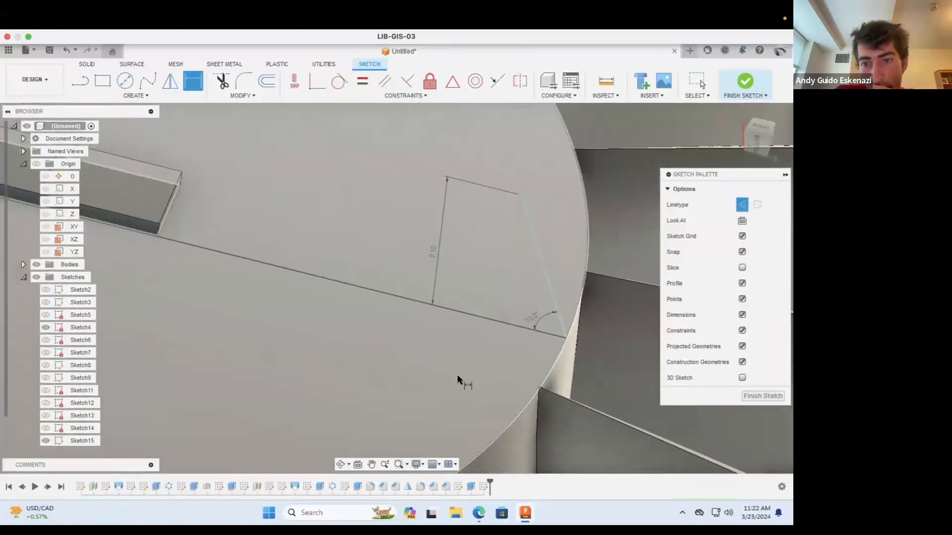
Step: Draw a short line from the baseline's inner end at the bar's midpoint, perpendicular to the baseline and rising past the bar's upper edge
{"action": "left_click", "coordinate": [340, 464]}
{"action": "left_click_drag", "start_coordinate": [362, 397], "coordinate": [411, 313]}
{"action": "scroll", "coordinate": [494, 243], "scroll_direction": "up", "scroll_amount": 3}
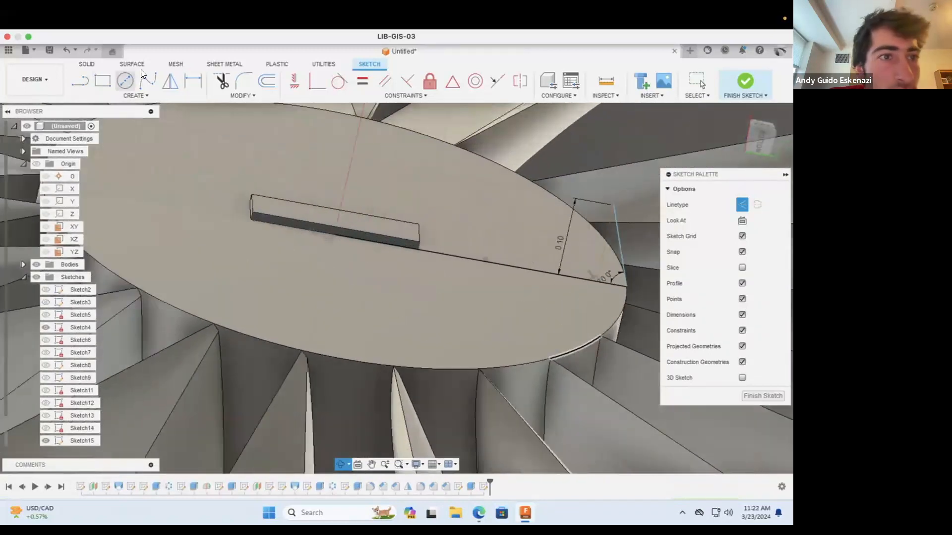
{"action": "left_click", "coordinate": [82, 81]}
{"action": "left_click", "coordinate": [333, 238]}
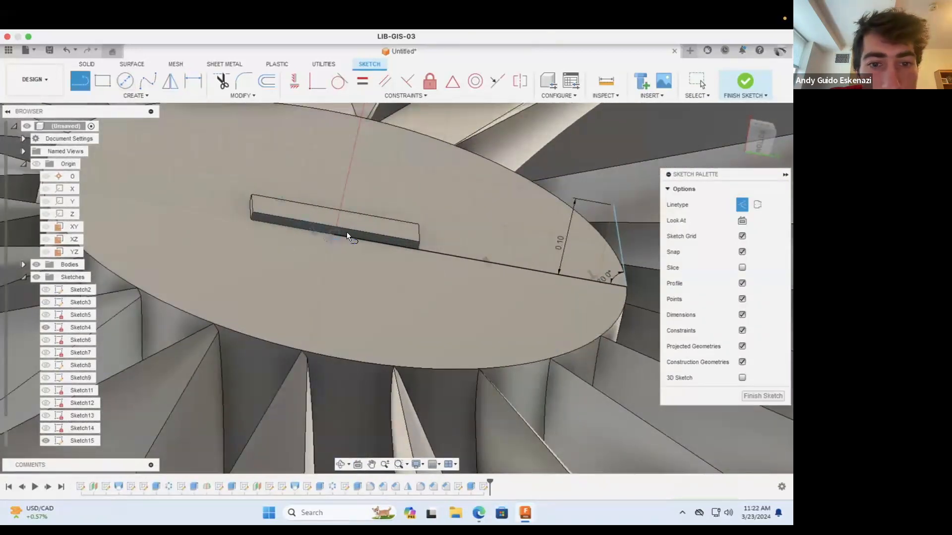
{"action": "scroll", "coordinate": [377, 198], "scroll_direction": "down", "scroll_amount": 3}
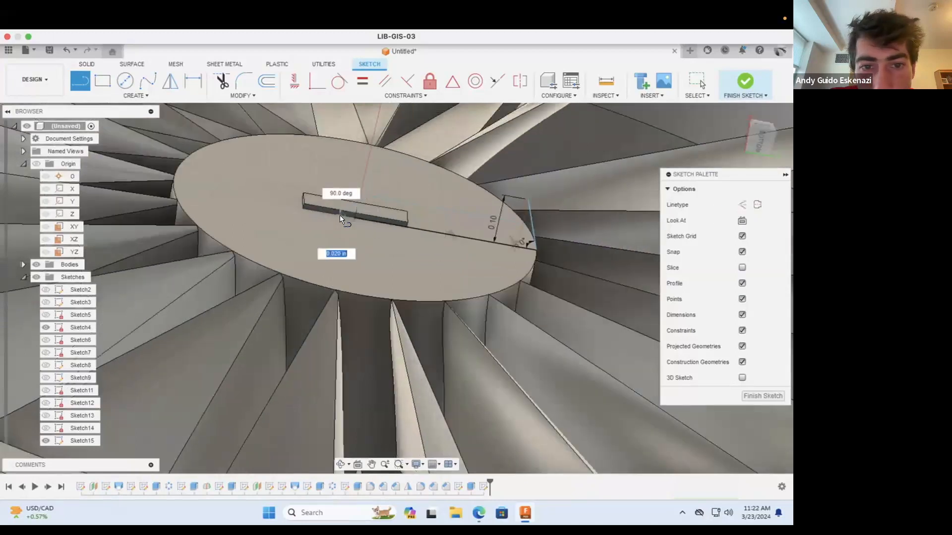
{"action": "scroll", "coordinate": [340, 215], "scroll_direction": "up", "scroll_amount": 6}
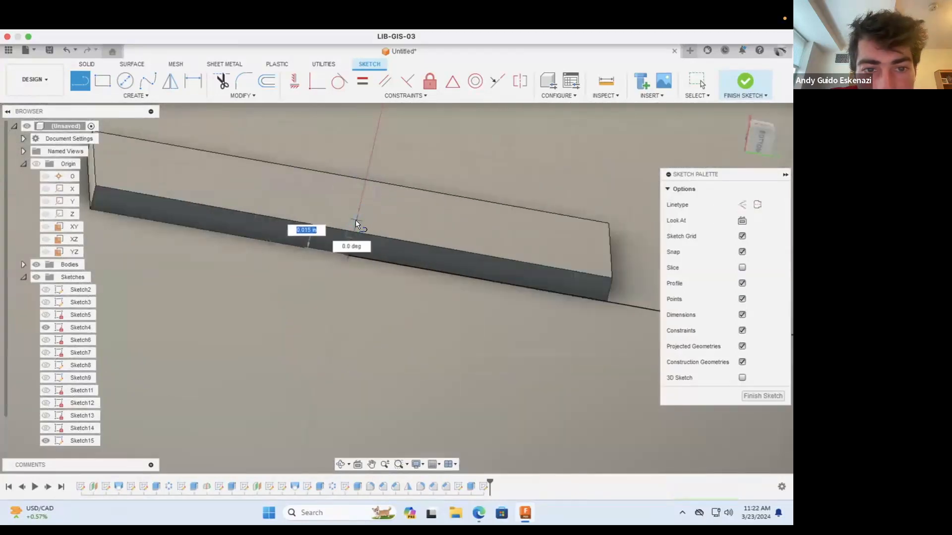
{"action": "left_click", "coordinate": [355, 220]}
{"action": "key", "text": "Escape"}
Step: Dimension the length of the short perpendicular line at the bar's midpoint as 0.05 in
{"action": "scroll", "coordinate": [393, 299], "scroll_direction": "down", "scroll_amount": 6}
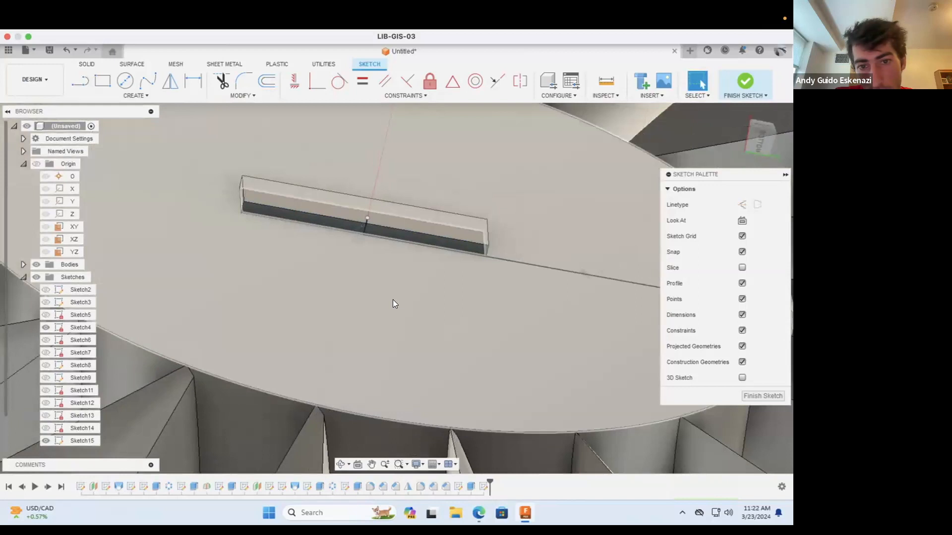
{"action": "scroll", "coordinate": [457, 245], "scroll_direction": "up", "scroll_amount": 3}
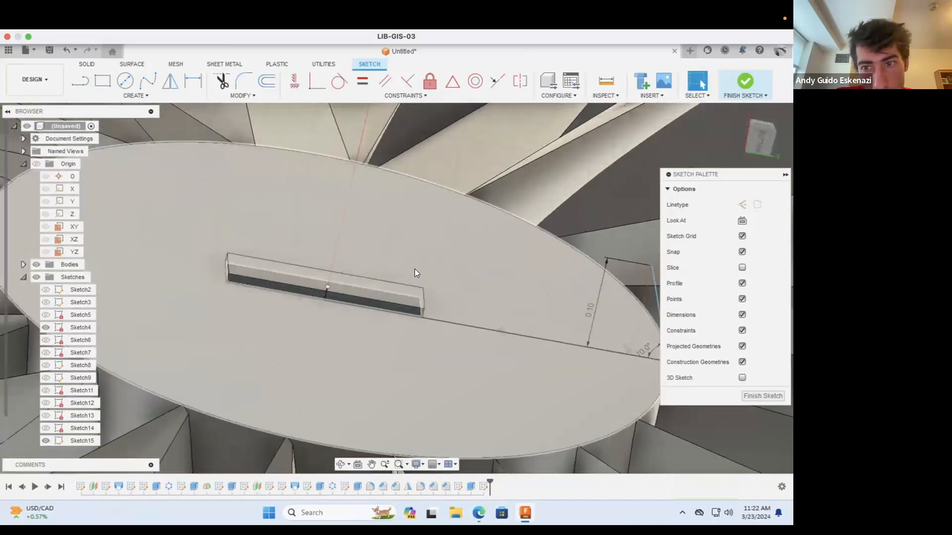
{"action": "scroll", "coordinate": [327, 293], "scroll_direction": "up", "scroll_amount": 4}
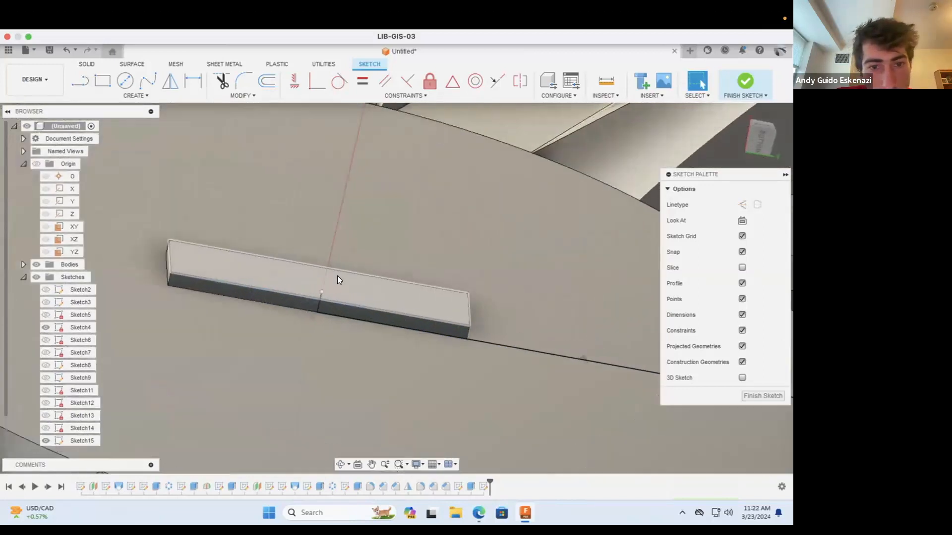
{"action": "left_click", "coordinate": [185, 80]}
{"action": "scroll", "coordinate": [298, 288], "scroll_direction": "up", "scroll_amount": 4}
{"action": "left_click", "coordinate": [325, 319]}
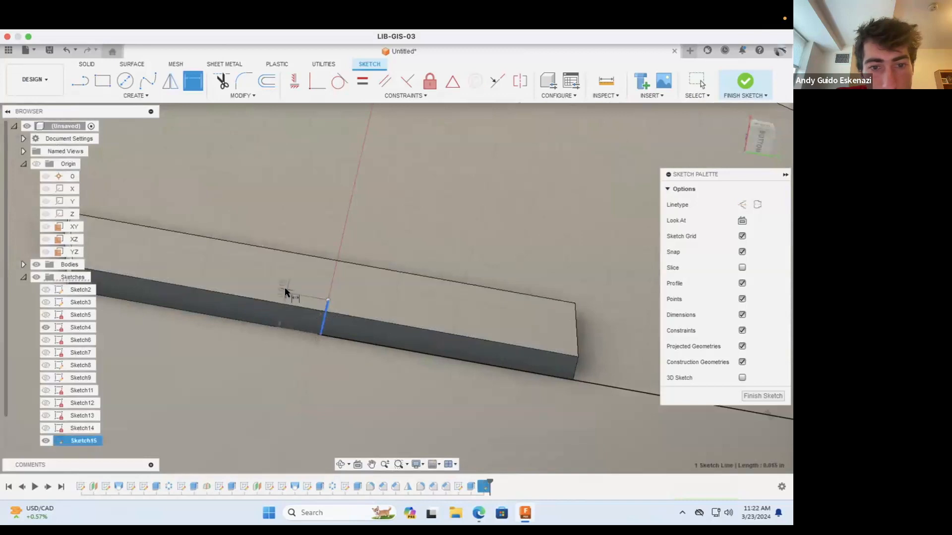
{"action": "left_click", "coordinate": [285, 293]}
{"action": "key", "text": "BackSpace"}
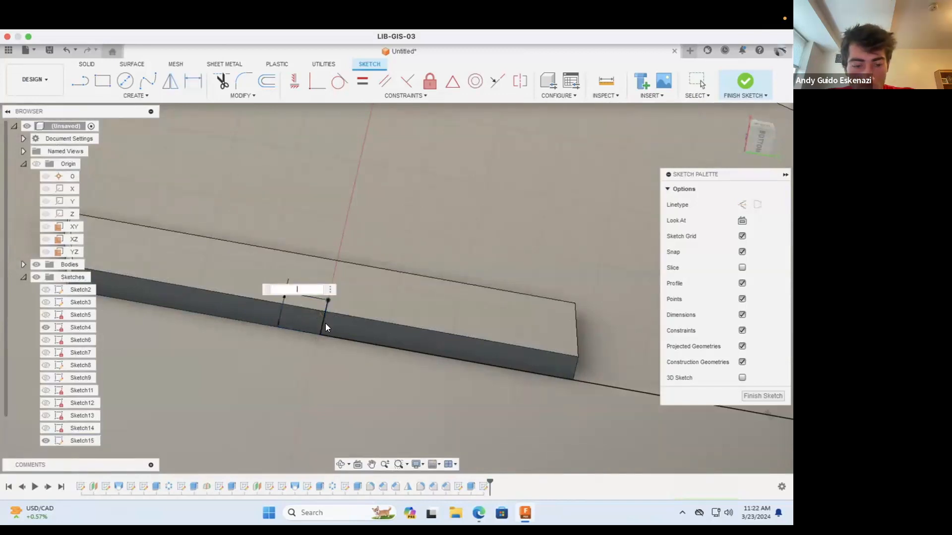
{"action": "type", "text": ".05"}
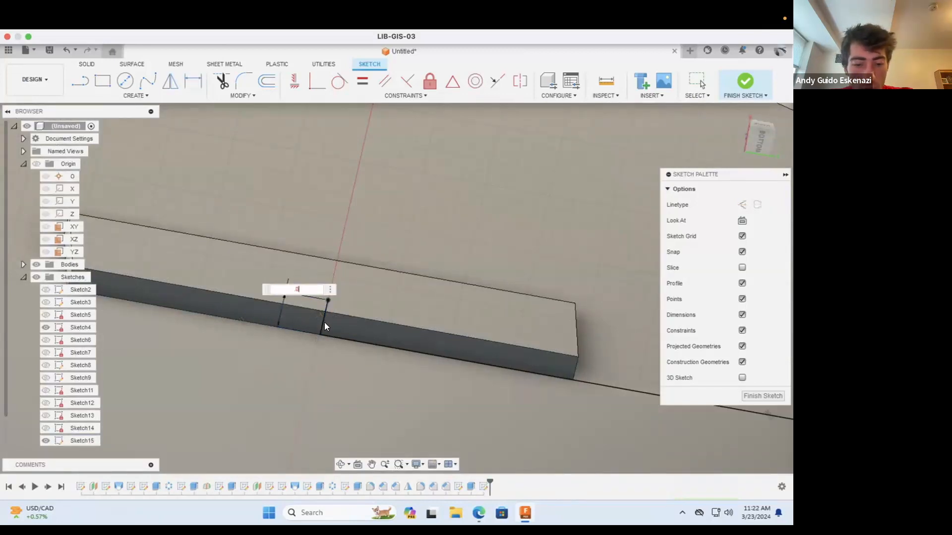
{"action": "key", "text": "Return"}
Step: Draw a line about 0.03 in long from the slanted line's upper end inward, parallel to the baseline
{"action": "scroll", "coordinate": [352, 294], "scroll_direction": "up", "scroll_amount": 4}
{"action": "scroll", "coordinate": [354, 297], "scroll_direction": "down", "scroll_amount": 10}
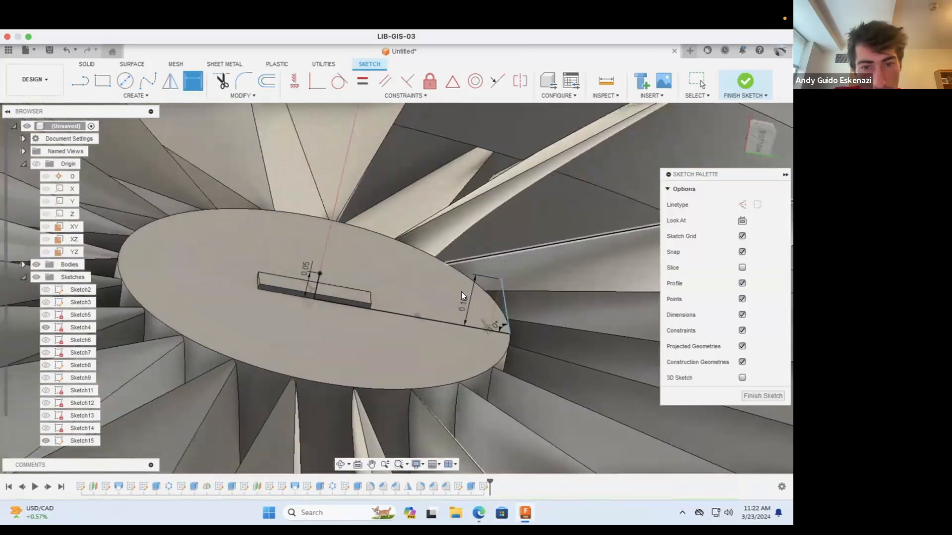
{"action": "key", "text": "Escape"}
{"action": "left_click", "coordinate": [341, 465]}
{"action": "scroll", "coordinate": [392, 346], "scroll_direction": "down", "scroll_amount": 3}
{"action": "left_click_drag", "start_coordinate": [396, 347], "coordinate": [459, 279]}
{"action": "scroll", "coordinate": [459, 278], "scroll_direction": "up", "scroll_amount": 4}
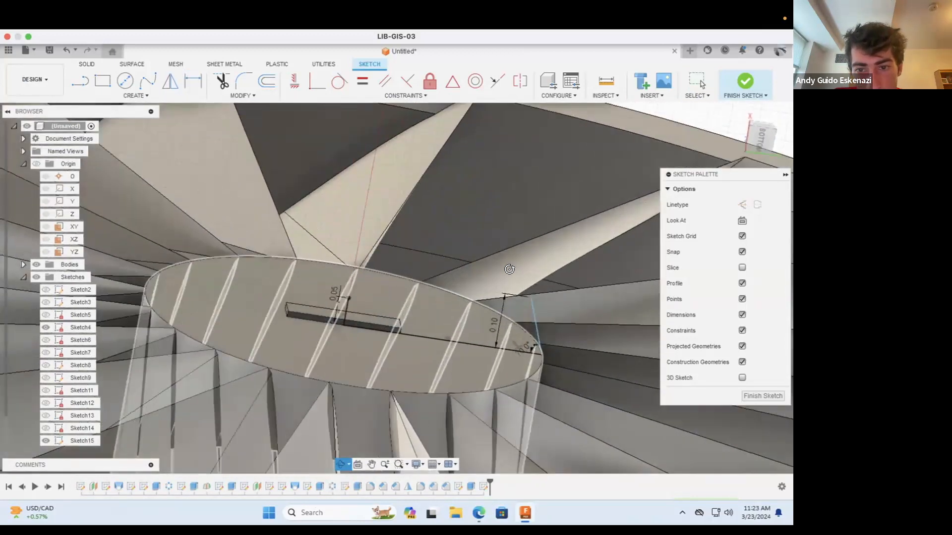
{"action": "key", "text": "Escape"}
{"action": "scroll", "coordinate": [544, 298], "scroll_direction": "up", "scroll_amount": 3}
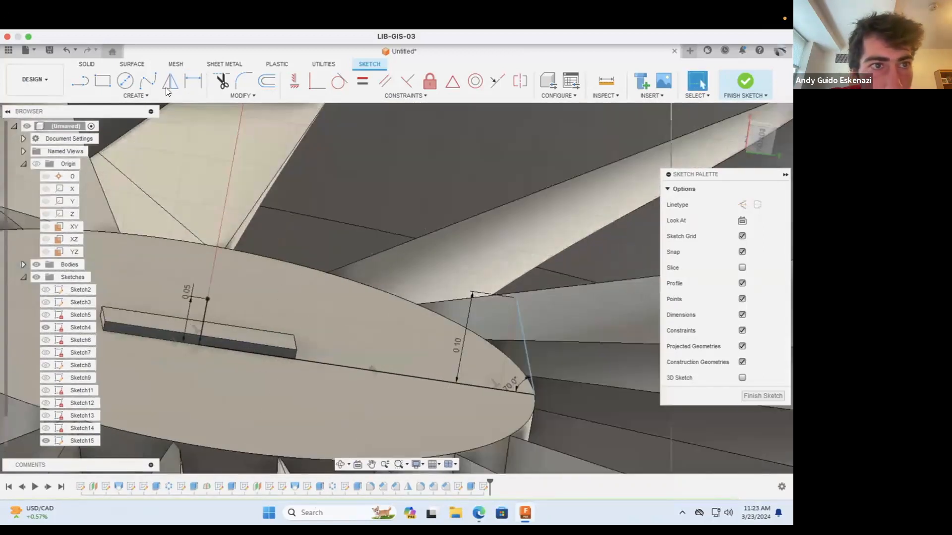
{"action": "left_click", "coordinate": [76, 78]}
{"action": "scroll", "coordinate": [563, 352], "scroll_direction": "up", "scroll_amount": 3}
{"action": "left_click", "coordinate": [489, 267]}
{"action": "left_click", "coordinate": [448, 260]}
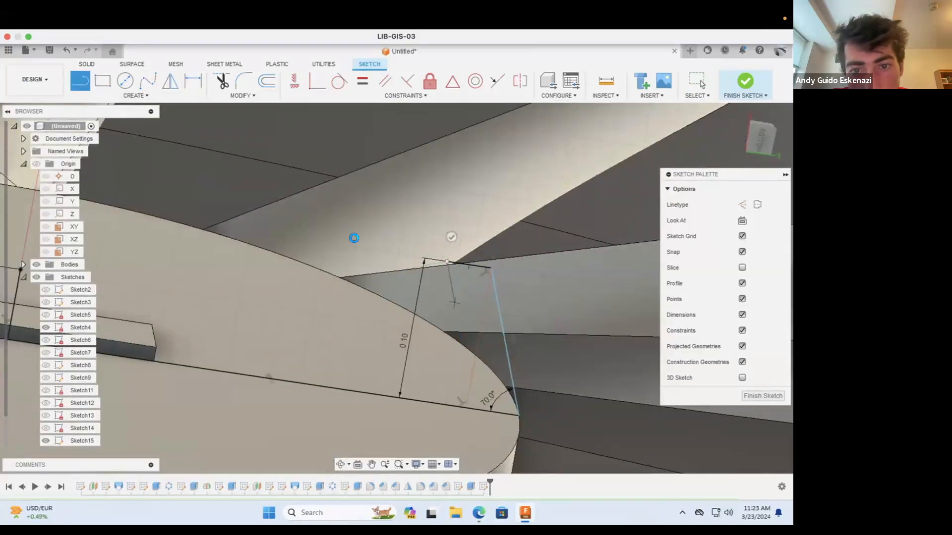
{"action": "key", "text": "Escape"}
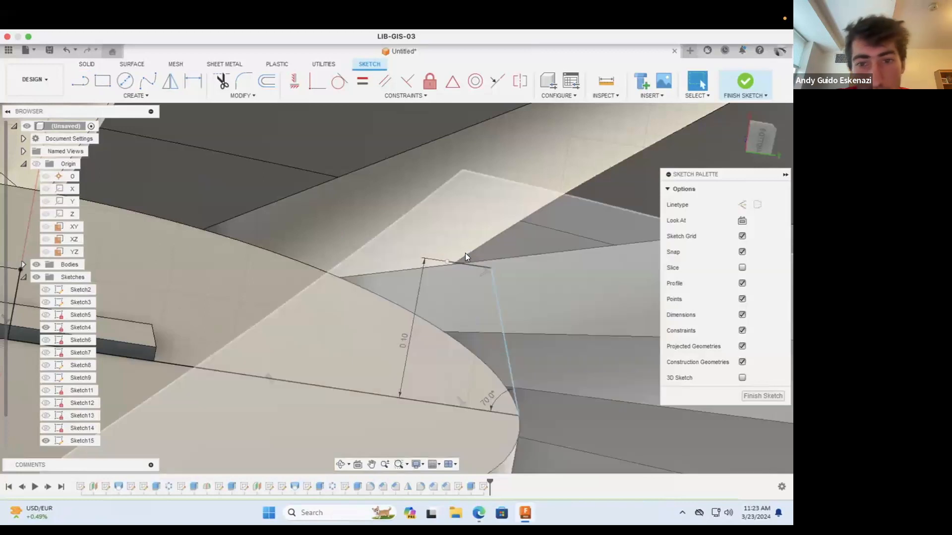
Step: Dimension the length of the short line at the slanted line's upper end as 0.03 in
{"action": "left_click", "coordinate": [191, 80]}
{"action": "left_click", "coordinate": [471, 265]}
{"action": "left_click", "coordinate": [471, 229]}
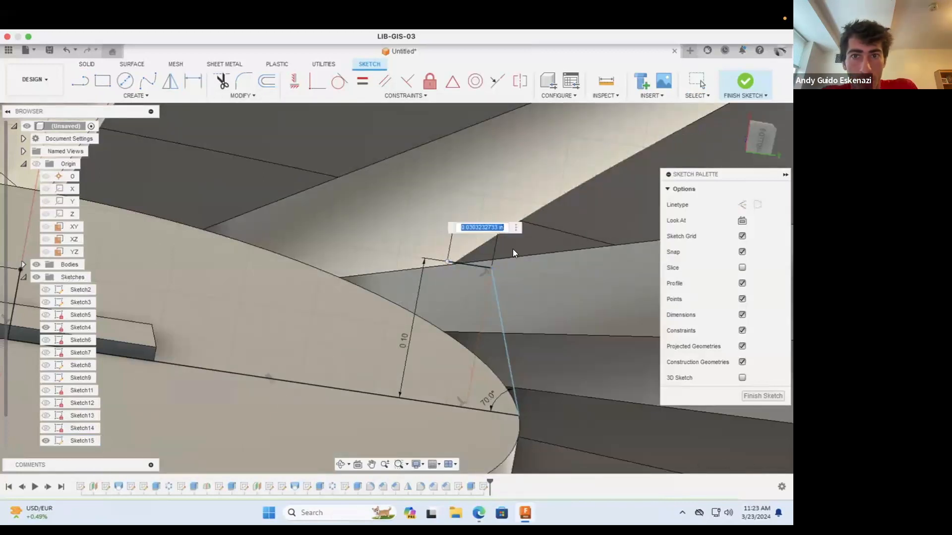
{"action": "type", "text": "0.03"}
{"action": "key", "text": "Return"}
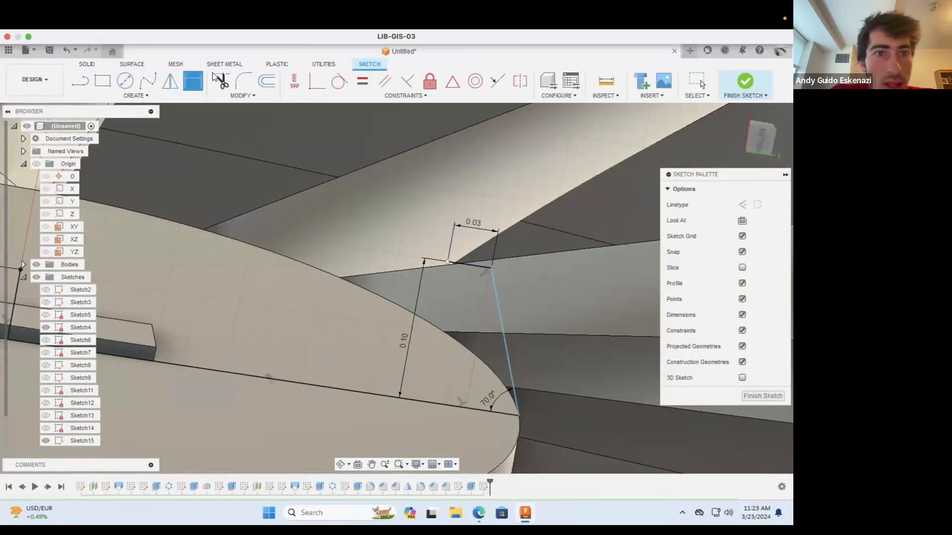
Step: Draw a spline from the 0.03 in line's inner end through two intermediate points to the top of the 0.05 in line
{"action": "left_click", "coordinate": [149, 79]}
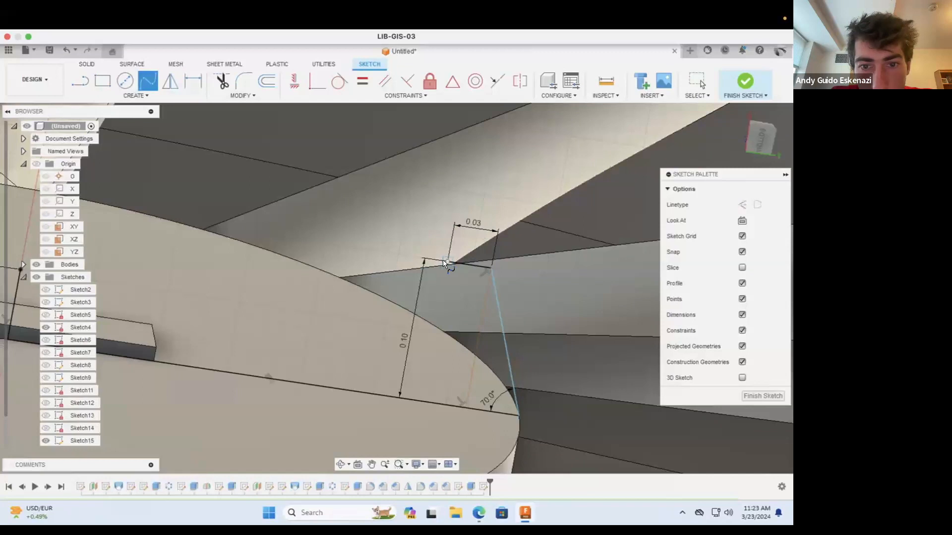
{"action": "scroll", "coordinate": [442, 259], "scroll_direction": "down", "scroll_amount": 3}
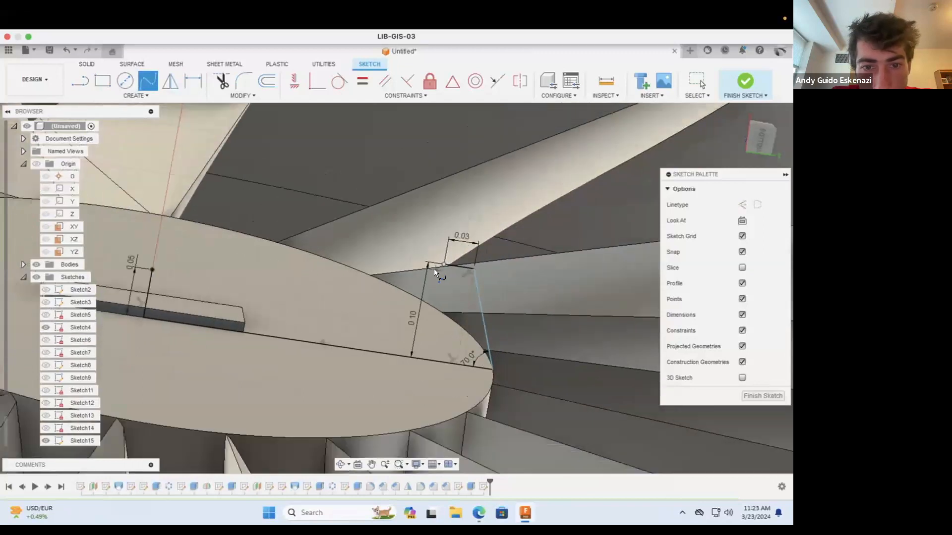
{"action": "left_click", "coordinate": [353, 274]}
{"action": "left_click", "coordinate": [234, 271]}
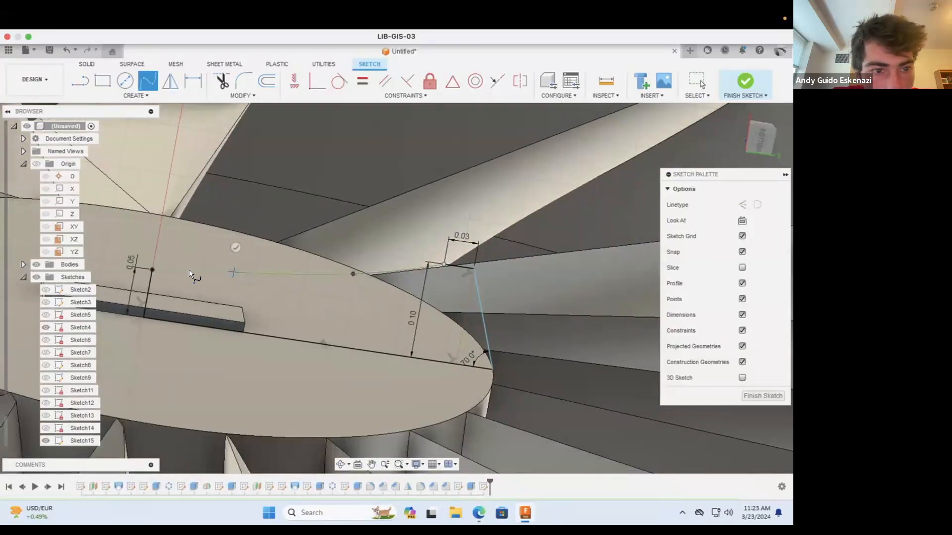
{"action": "double_click", "coordinate": [151, 268]}
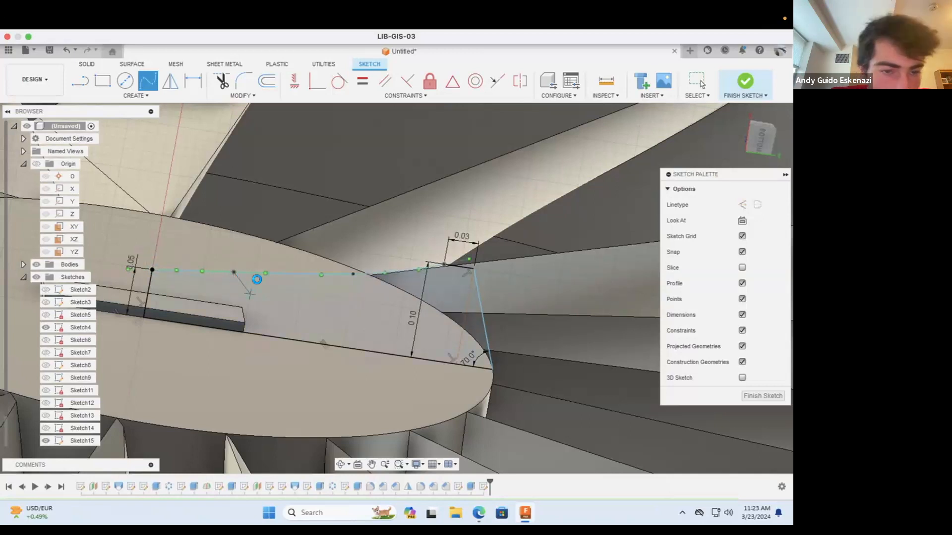
{"action": "key", "text": "Escape"}
Step: Move the spline's two intermediate points and adjust its shape into a smooth, shallow curve sagging toward the baseline
{"action": "left_click_drag", "start_coordinate": [265, 273], "coordinate": [207, 282]}
{"action": "left_click", "coordinate": [240, 279]}
{"action": "left_click", "coordinate": [372, 274]}
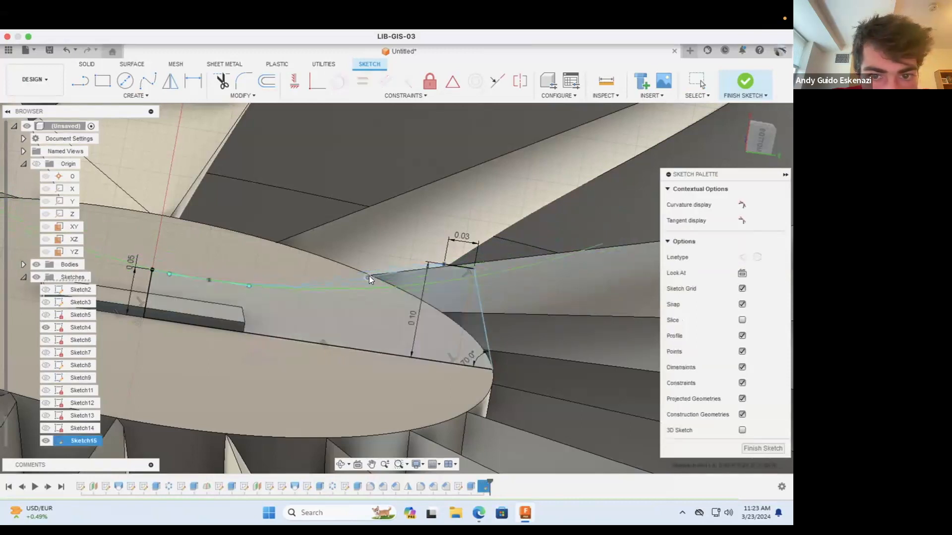
{"action": "left_click_drag", "start_coordinate": [376, 280], "coordinate": [398, 278]}
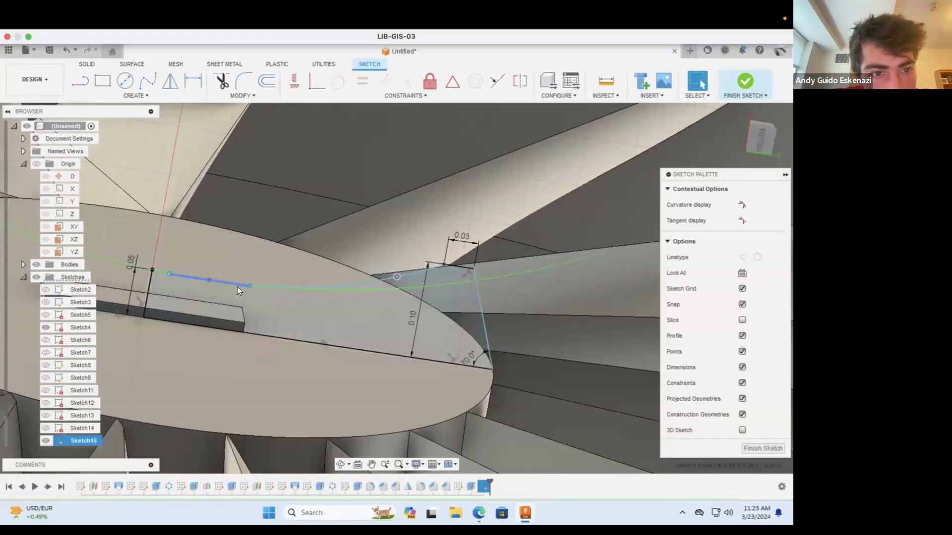
{"action": "scroll", "coordinate": [164, 271], "scroll_direction": "up", "scroll_amount": 3}
{"action": "left_click_drag", "start_coordinate": [239, 286], "coordinate": [195, 277]}
{"action": "scroll", "coordinate": [327, 304], "scroll_direction": "down", "scroll_amount": 3}
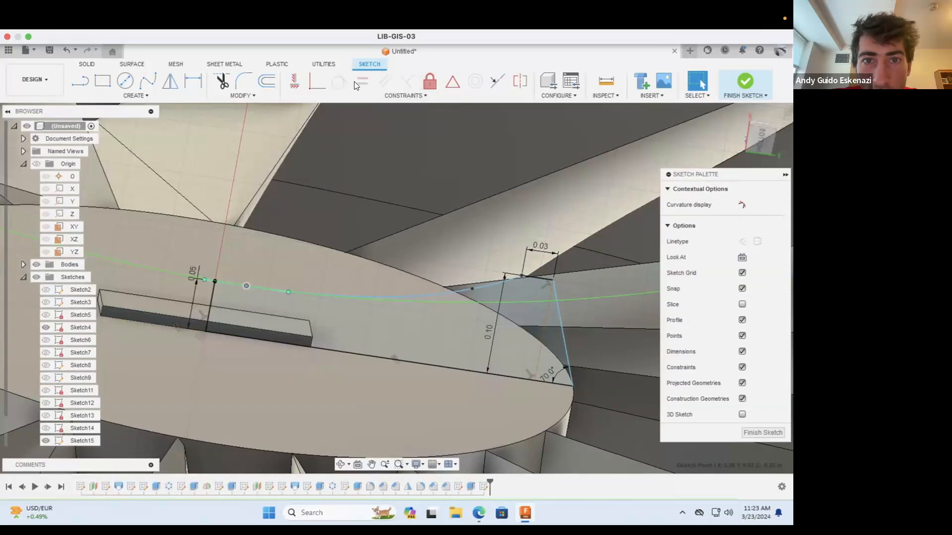
Step: Draw a line about 0.03 in long from the top of the 0.05 in line, away from the spline, and make it construction geometry
{"action": "scroll", "coordinate": [204, 277], "scroll_direction": "up", "scroll_amount": 5}
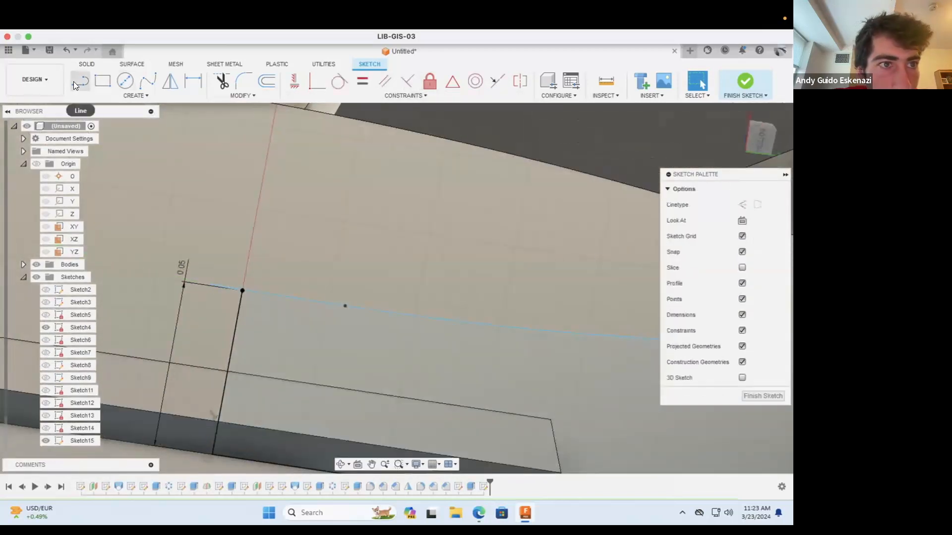
{"action": "left_click", "coordinate": [75, 81]}
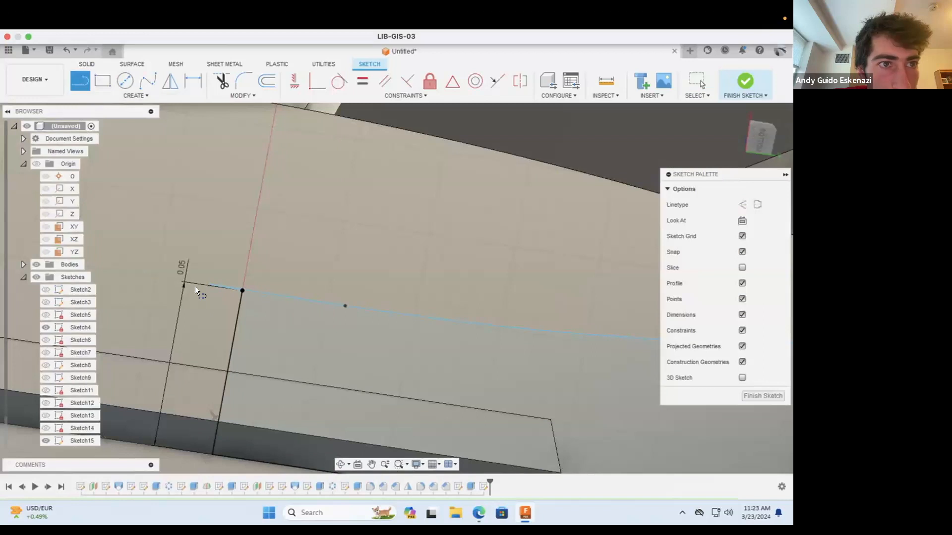
{"action": "left_click", "coordinate": [242, 291]}
{"action": "left_click", "coordinate": [140, 275]}
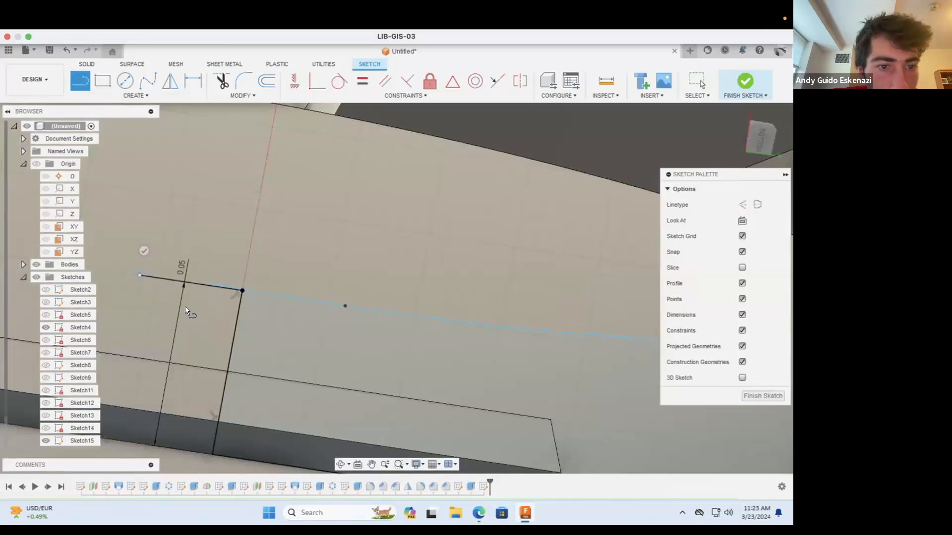
{"action": "key", "text": "Escape"}
{"action": "right_click", "coordinate": [163, 276]}
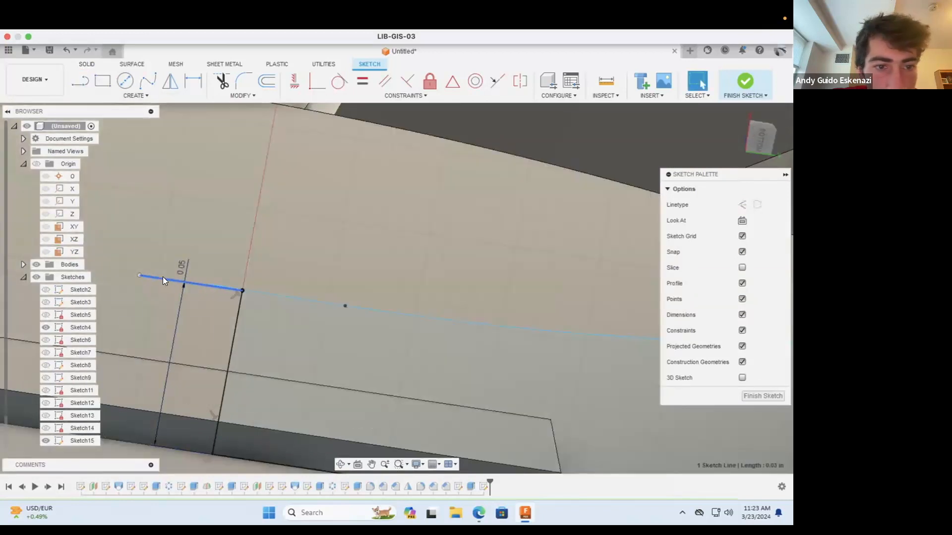
{"action": "left_click", "coordinate": [741, 205]}
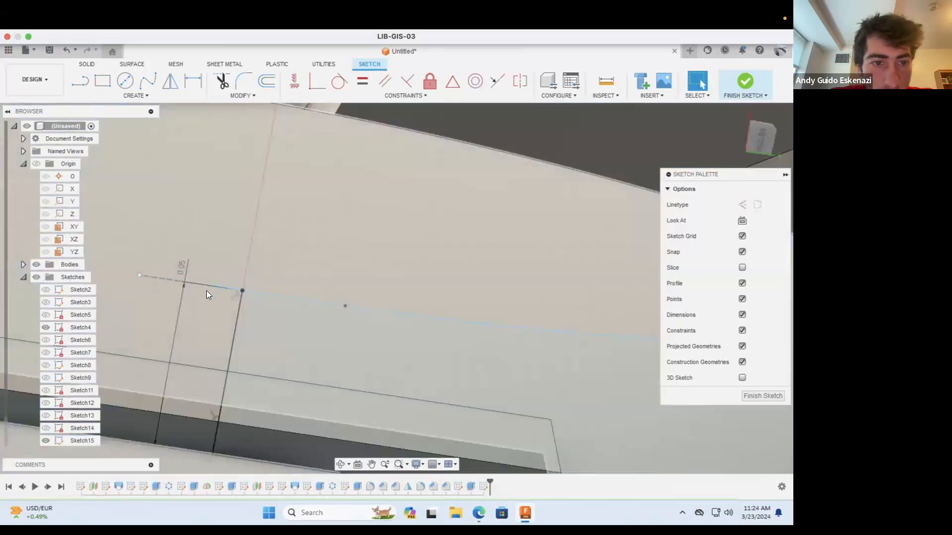
Step: Dimension the length of the construction line at the top of the 0.05 in line as 0.03 in
{"action": "left_click", "coordinate": [192, 81]}
{"action": "left_click", "coordinate": [164, 279]}
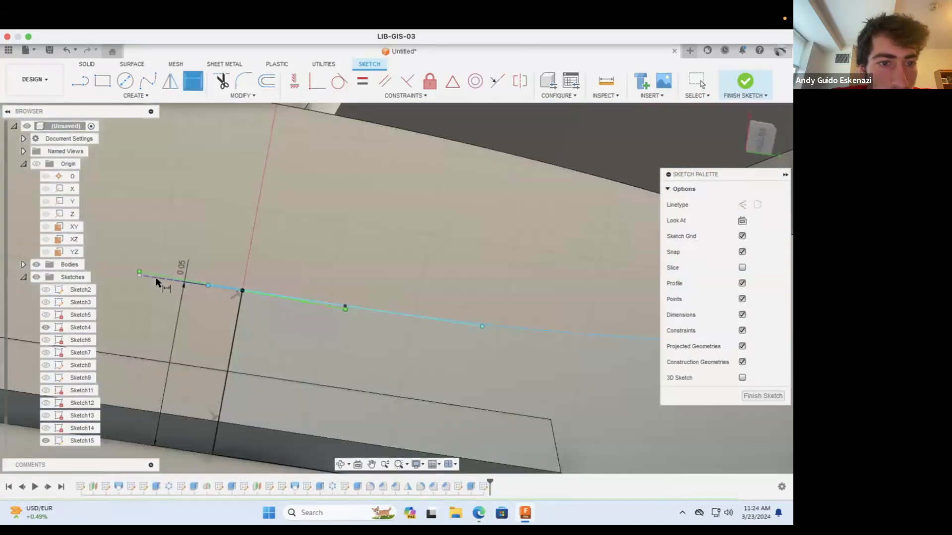
{"action": "left_click", "coordinate": [165, 311]}
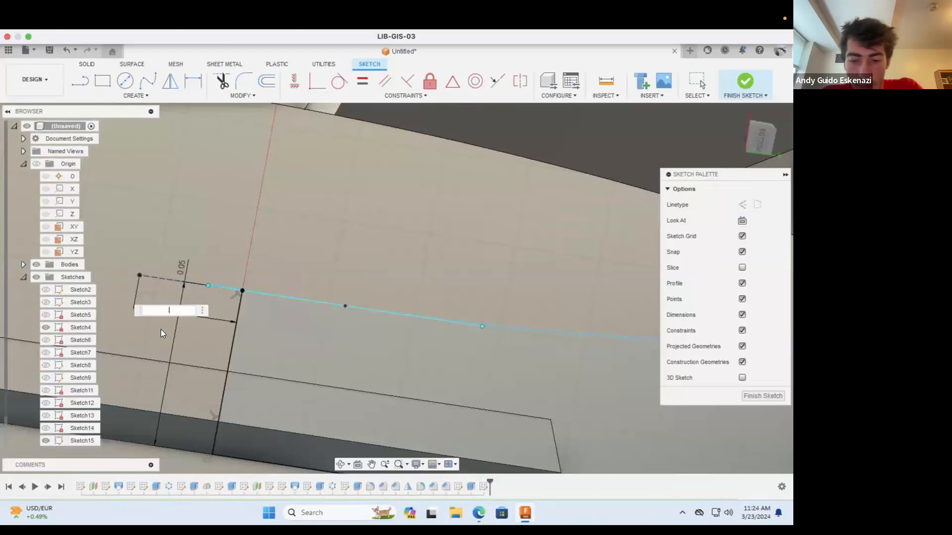
{"action": "key", "text": "Return"}
{"action": "key", "text": "Escape"}
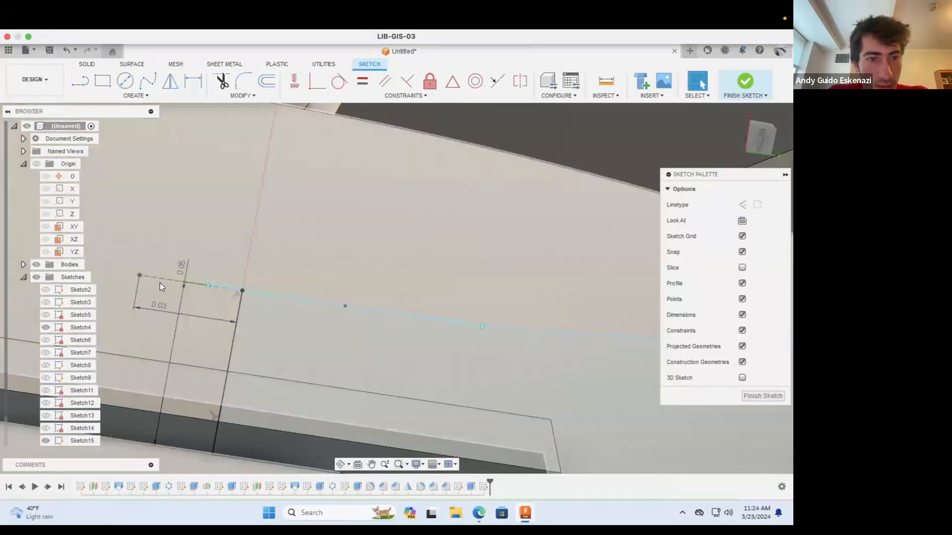
Step: Make the spline tangent to the 0.03 in construction line at the top of the 0.05 in line
{"action": "left_click", "coordinate": [158, 278]}
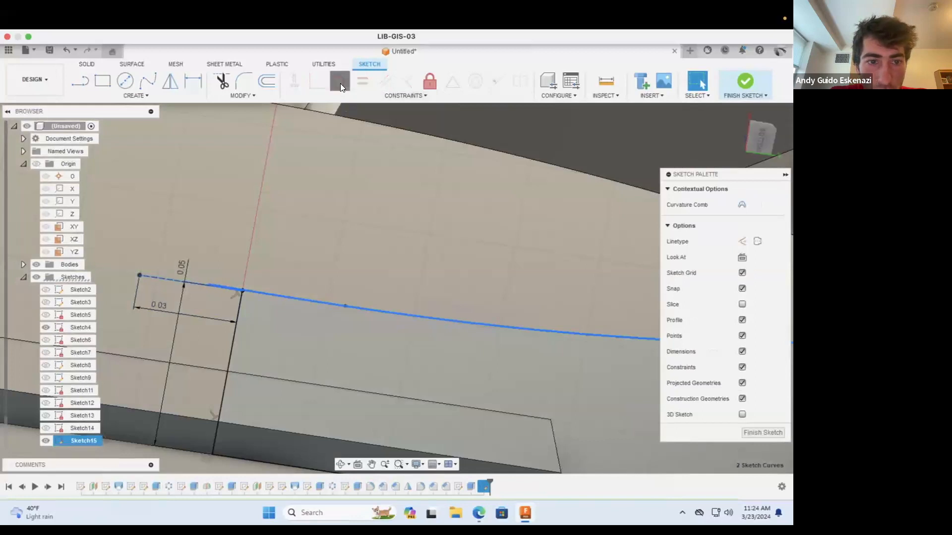
{"action": "left_click", "coordinate": [339, 82]}
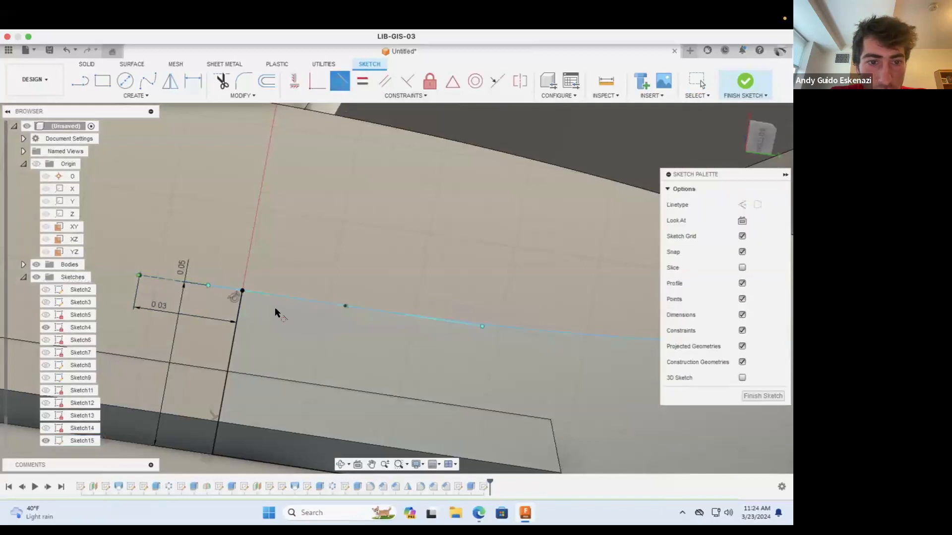
{"action": "key", "text": "Escape"}
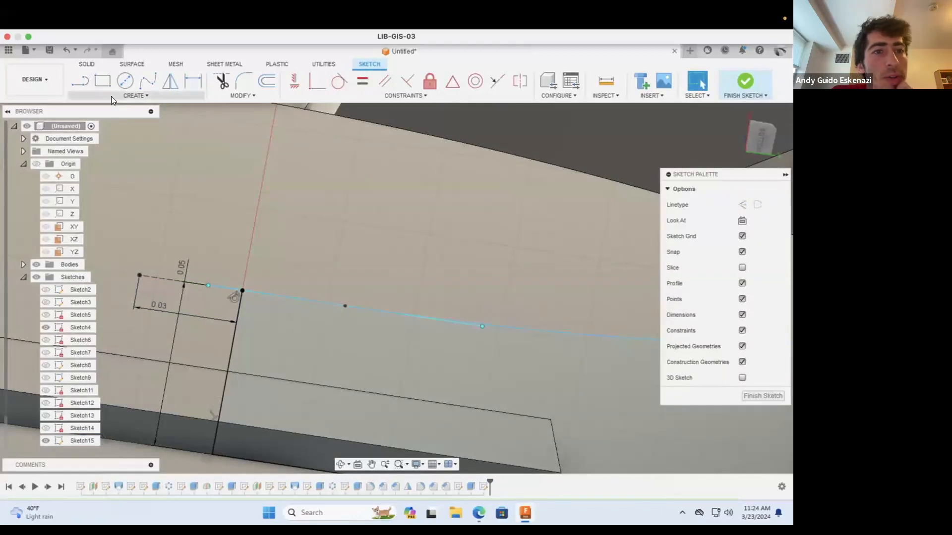
Step: Try to revolve the large spinner profile region 360 degrees about the 0.05 in line as a new body, and clear the selections
{"action": "left_click", "coordinate": [111, 97]}
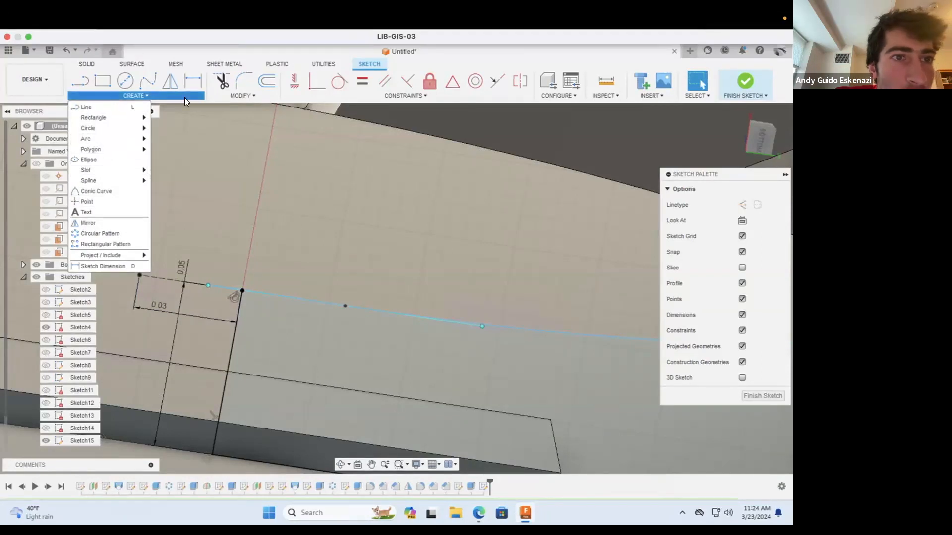
{"action": "left_click", "coordinate": [86, 64]}
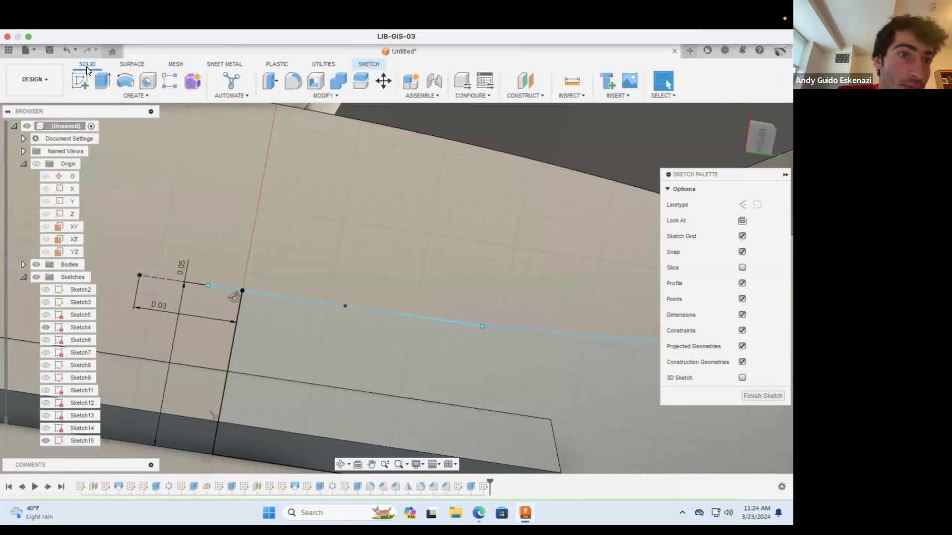
{"action": "left_click", "coordinate": [139, 94]}
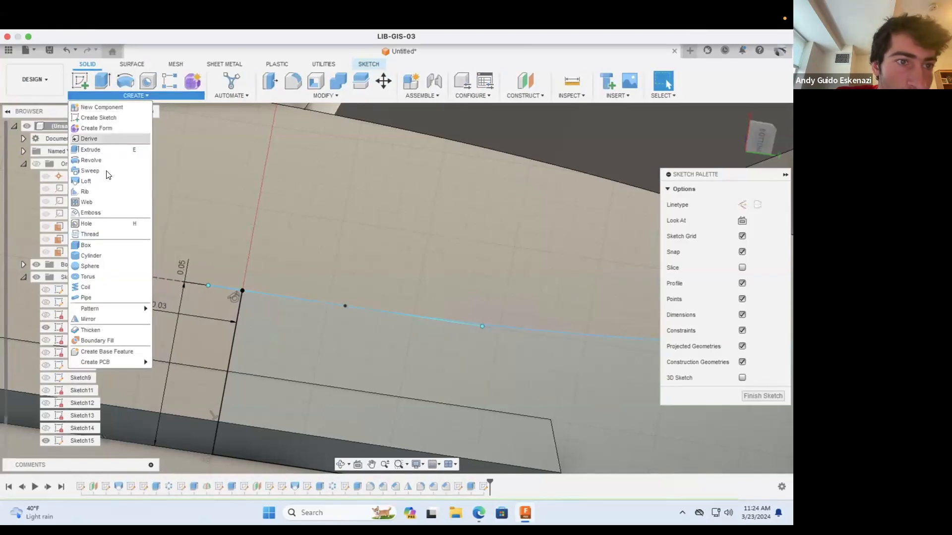
{"action": "left_click", "coordinate": [92, 160]}
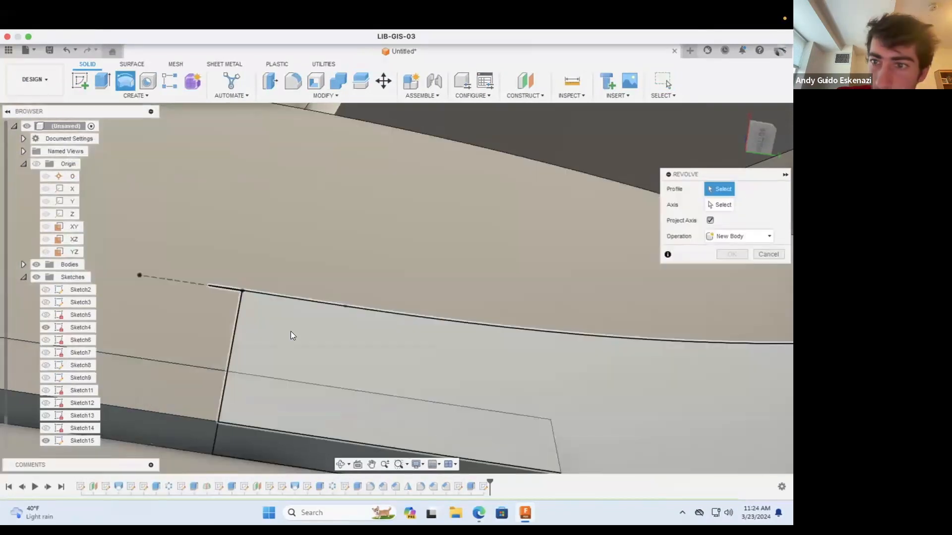
{"action": "left_click", "coordinate": [300, 329]}
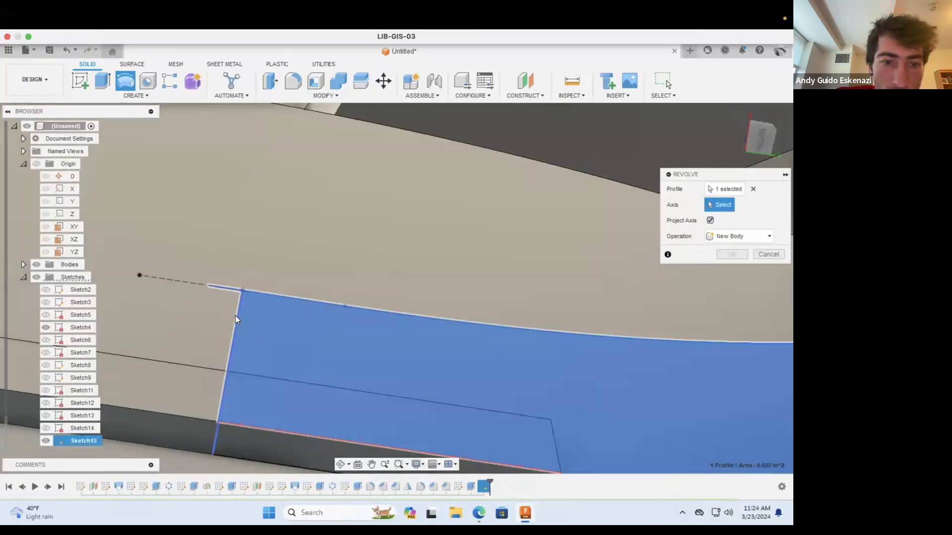
{"action": "left_click", "coordinate": [236, 317]}
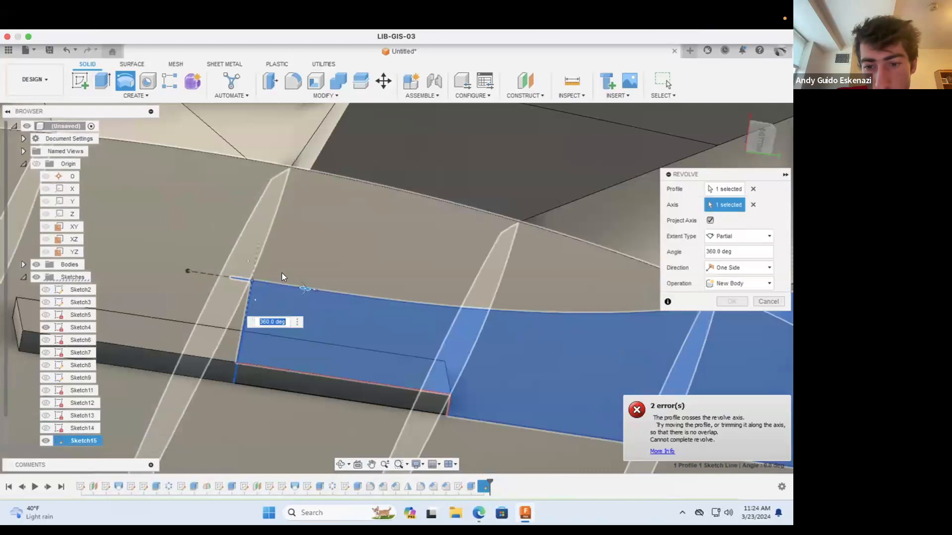
{"action": "scroll", "coordinate": [281, 276], "scroll_direction": "down", "scroll_amount": 3}
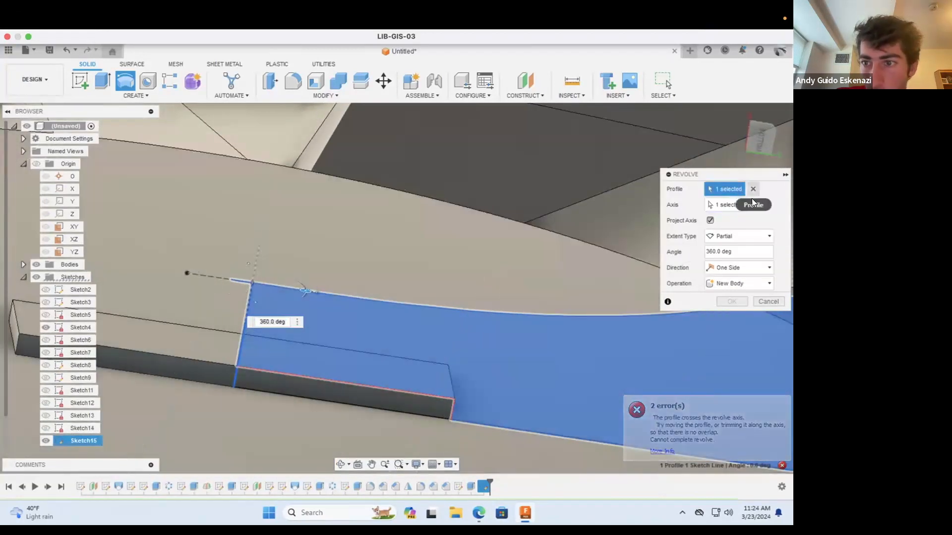
{"action": "left_click", "coordinate": [753, 203]}
{"action": "left_click", "coordinate": [753, 192]}
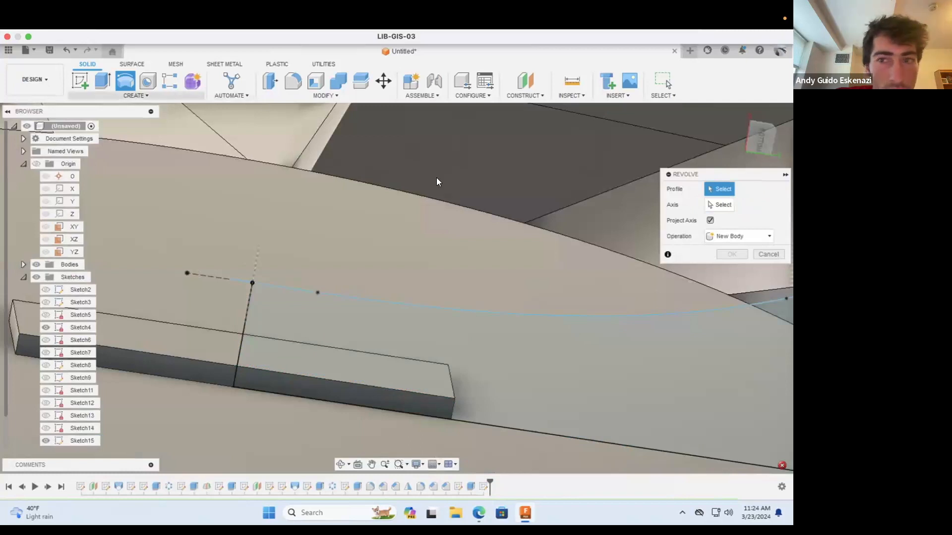
Step: Try to revolve both spinner profile regions 360 degrees about the 0.05 in line with the Join operation
{"action": "left_click", "coordinate": [363, 399]}
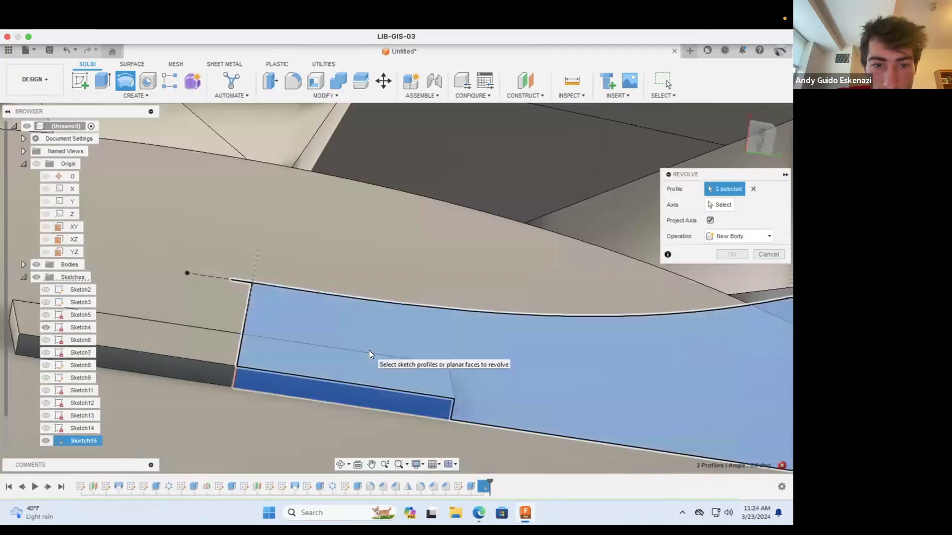
{"action": "left_click", "coordinate": [370, 353]}
{"action": "left_click", "coordinate": [723, 239]}
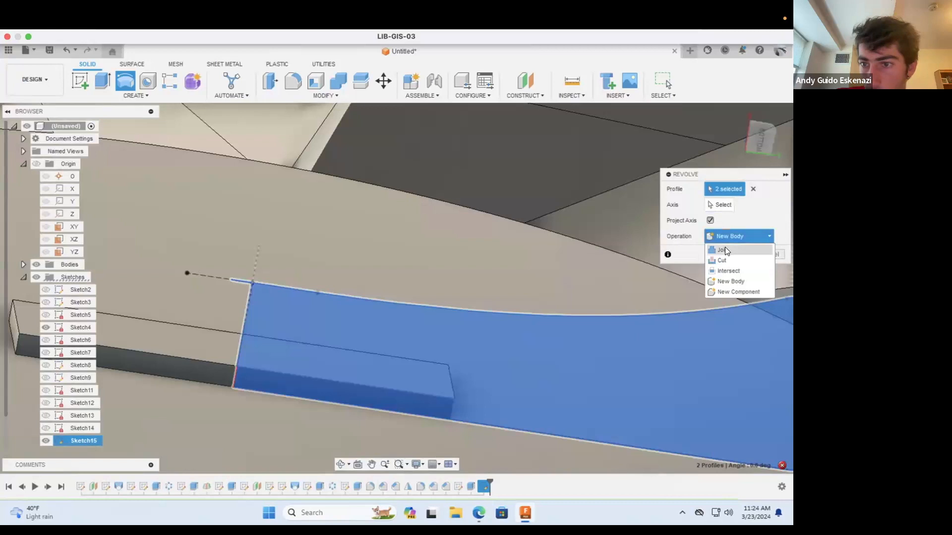
{"action": "left_click", "coordinate": [725, 248]}
{"action": "left_click", "coordinate": [715, 208]}
{"action": "left_click", "coordinate": [246, 312]}
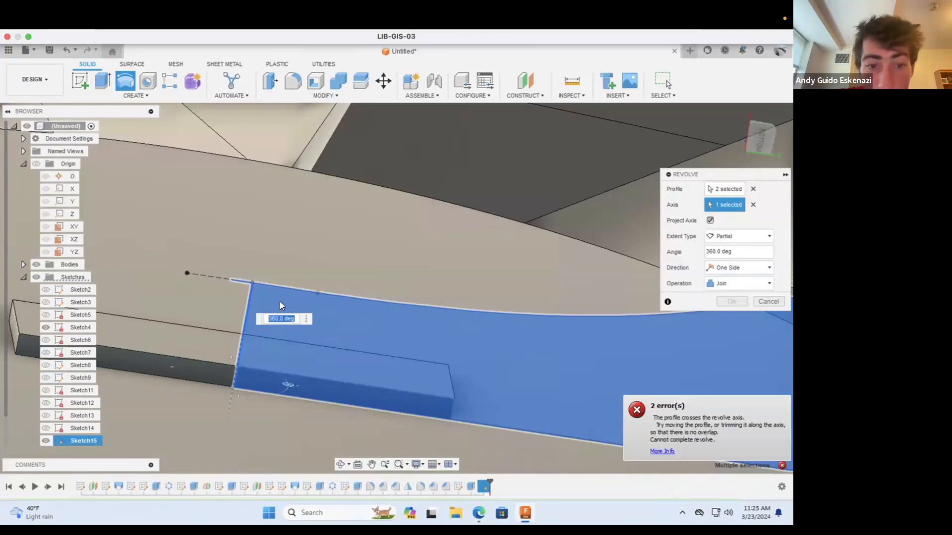
{"action": "scroll", "coordinate": [422, 363], "scroll_direction": "down", "scroll_amount": 5}
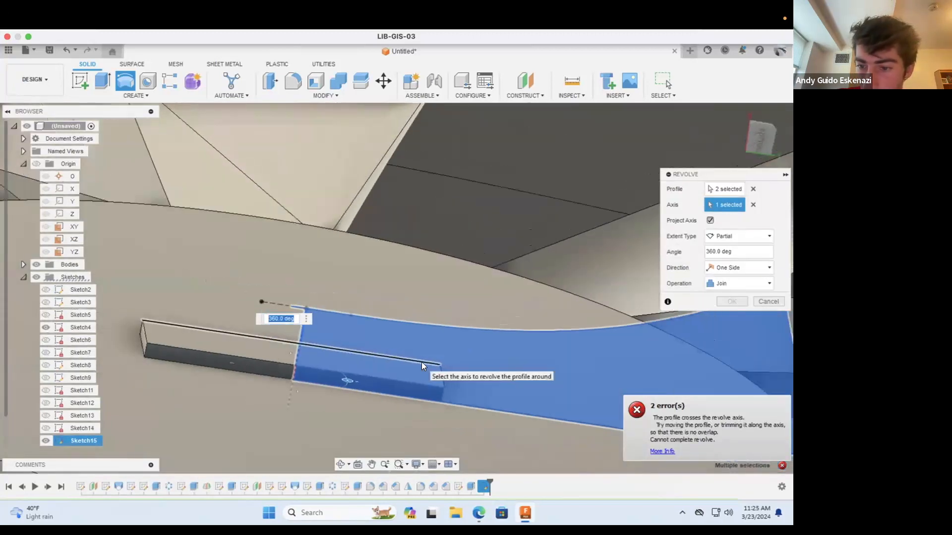
{"action": "scroll", "coordinate": [420, 361], "scroll_direction": "down", "scroll_amount": 3}
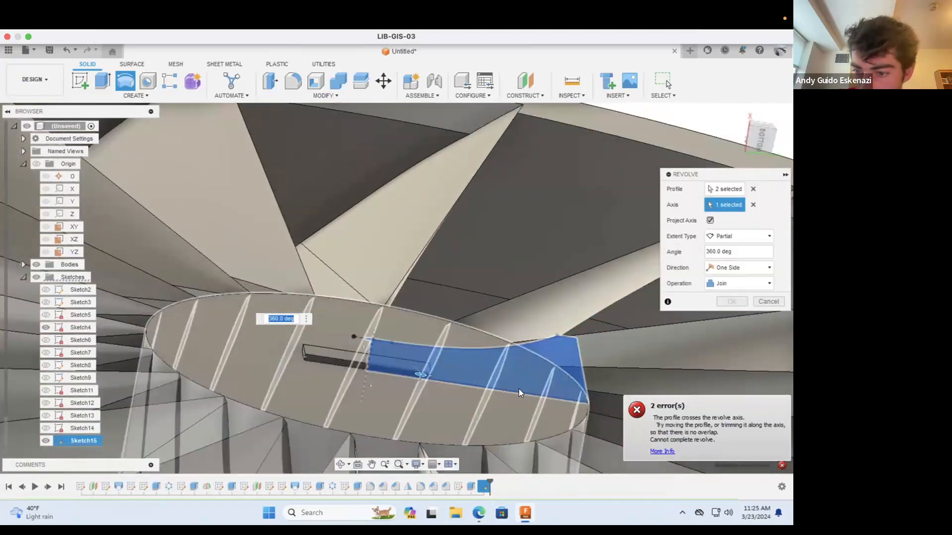
{"action": "scroll", "coordinate": [558, 363], "scroll_direction": "up", "scroll_amount": 1}
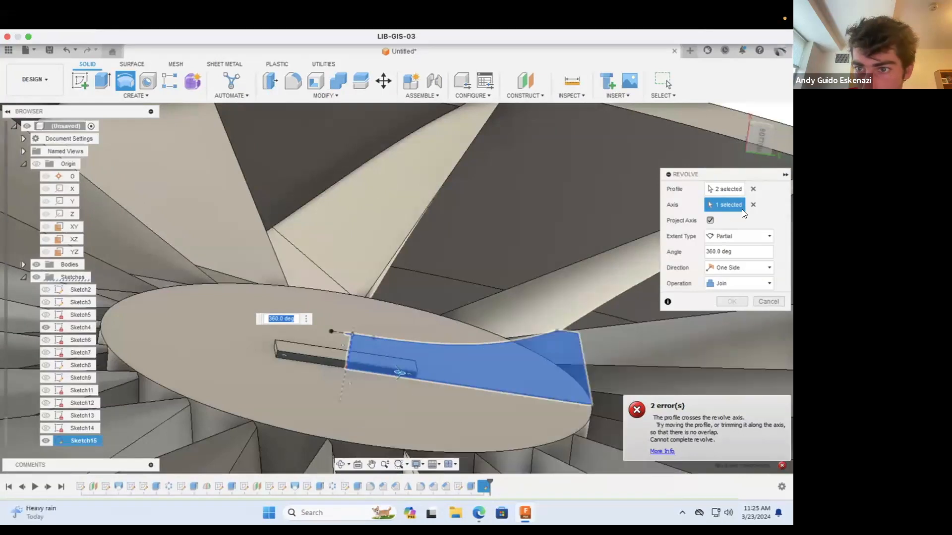
Step: Try the hub's cylindrical side face as the axis for the joined revolve, and cancel the revolve
{"action": "left_click", "coordinate": [755, 204]}
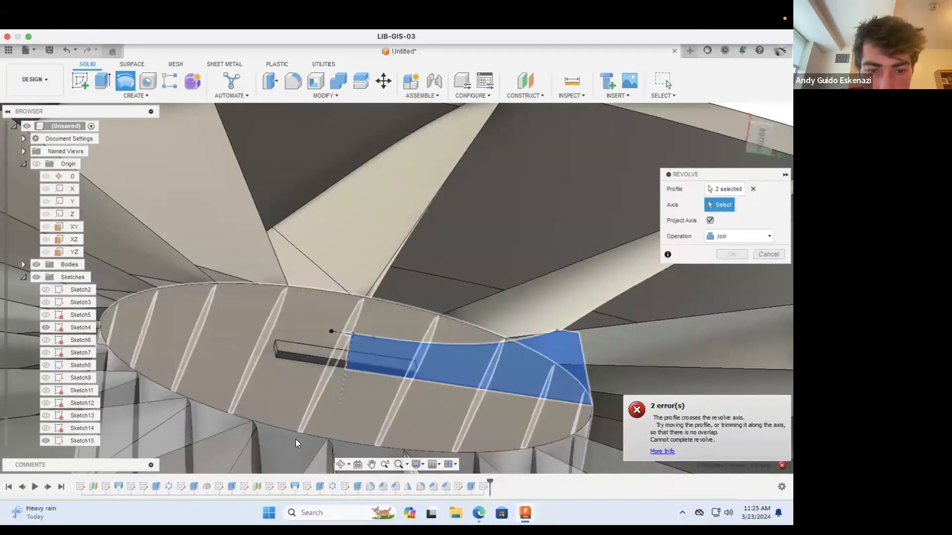
{"action": "left_click", "coordinate": [296, 439]}
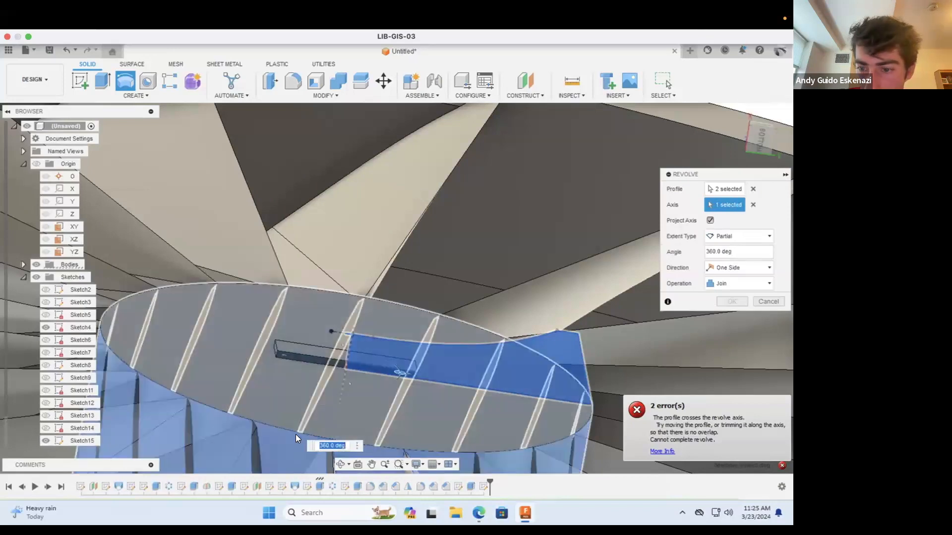
{"action": "scroll", "coordinate": [299, 402], "scroll_direction": "down", "scroll_amount": 4}
{"action": "scroll", "coordinate": [458, 374], "scroll_direction": "up", "scroll_amount": 3}
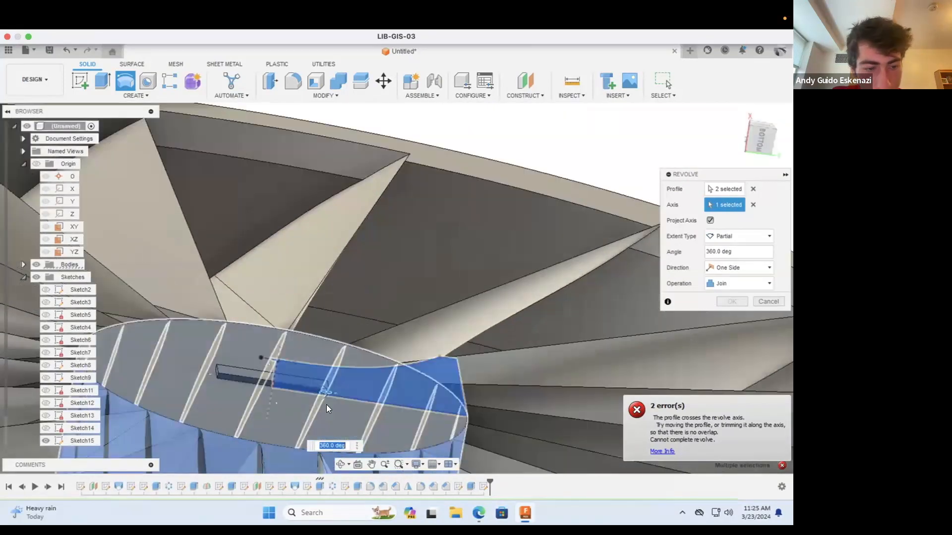
{"action": "key", "text": "Escape"}
{"action": "scroll", "coordinate": [281, 377], "scroll_direction": "down", "scroll_amount": 2}
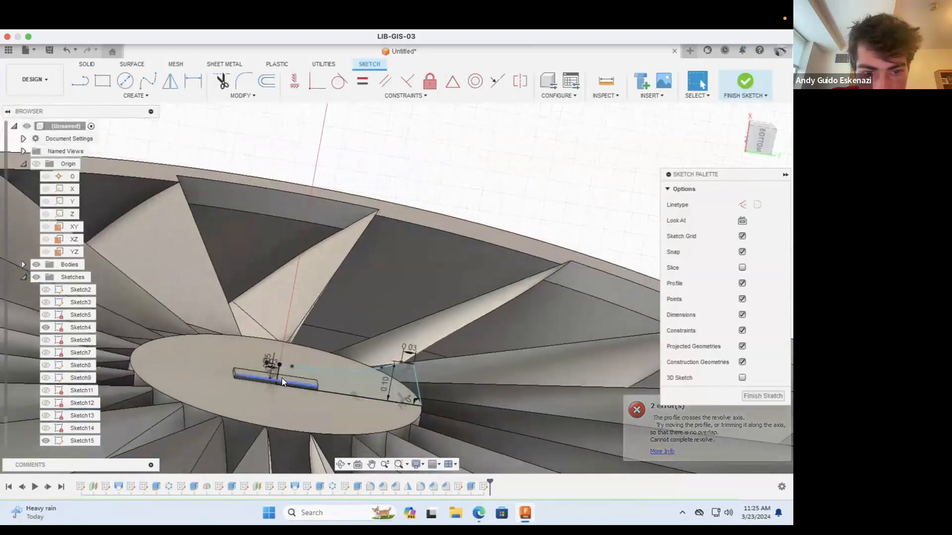
{"action": "scroll", "coordinate": [267, 376], "scroll_direction": "up", "scroll_amount": 4}
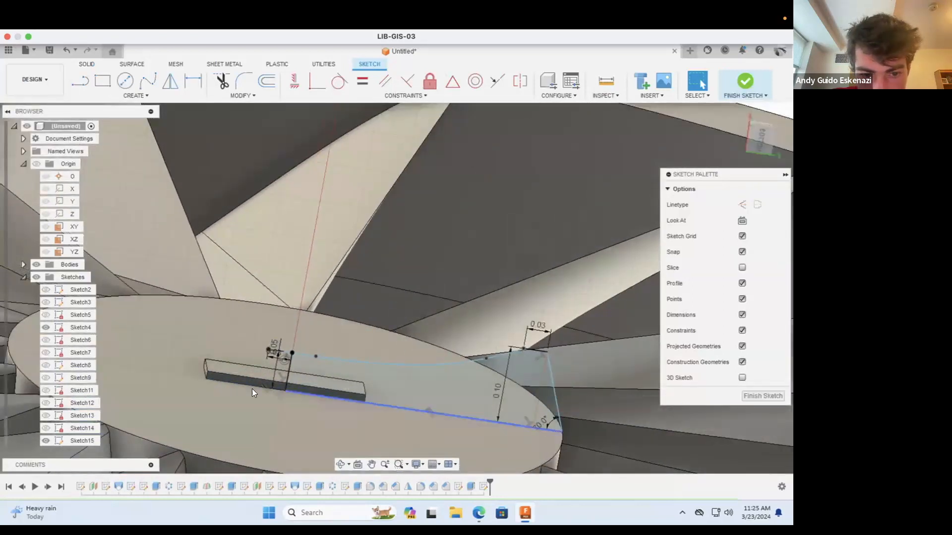
{"action": "scroll", "coordinate": [243, 391], "scroll_direction": "up", "scroll_amount": 4}
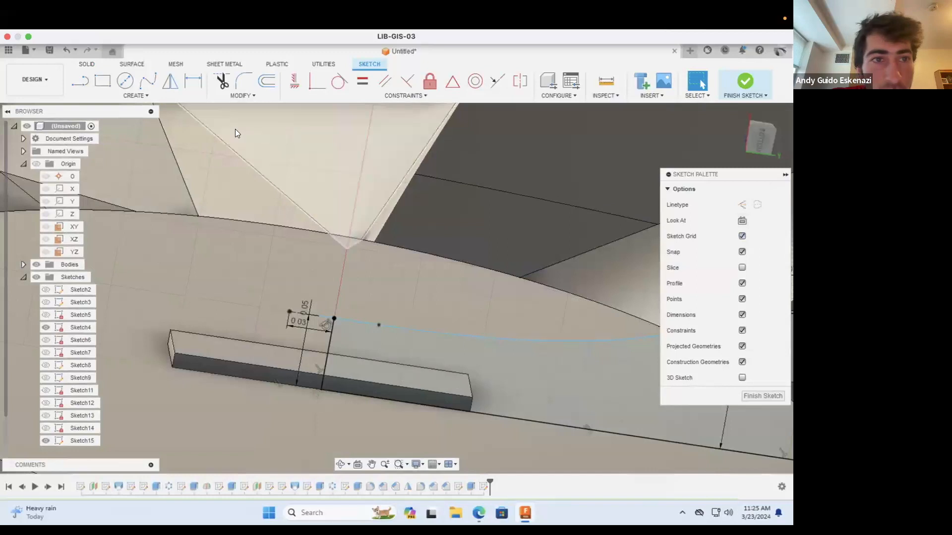
{"action": "left_click", "coordinate": [88, 64]}
{"action": "left_click", "coordinate": [124, 81]}
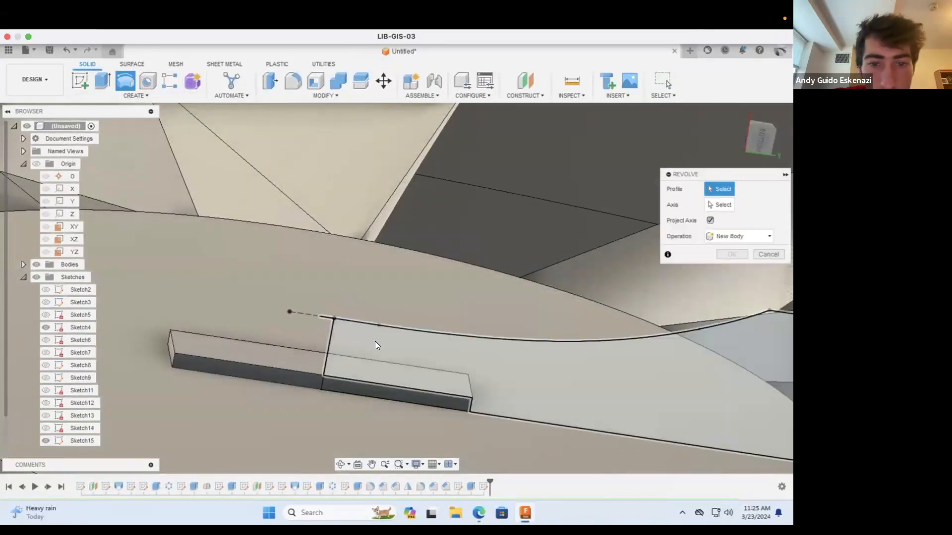
{"action": "left_click", "coordinate": [375, 340]}
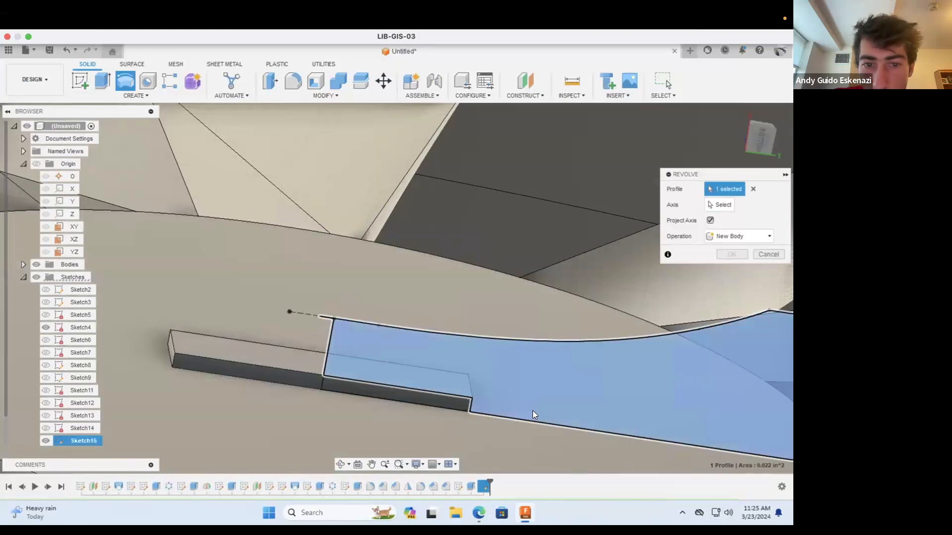
{"action": "key", "text": "Escape"}
Step: Delete the spline running from the top of the 0.05 in line to the 0.03 in line at the rim
{"action": "scroll", "coordinate": [327, 321], "scroll_direction": "up", "scroll_amount": 5}
{"action": "scroll", "coordinate": [354, 319], "scroll_direction": "up", "scroll_amount": 2}
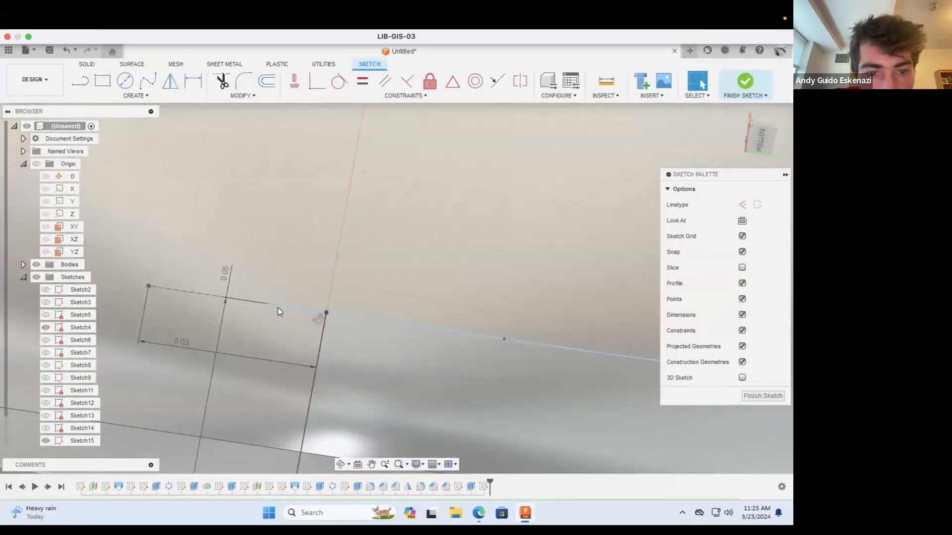
{"action": "left_click", "coordinate": [273, 305]}
{"action": "left_click_drag", "start_coordinate": [321, 309], "coordinate": [329, 312]}
{"action": "left_click", "coordinate": [288, 306]}
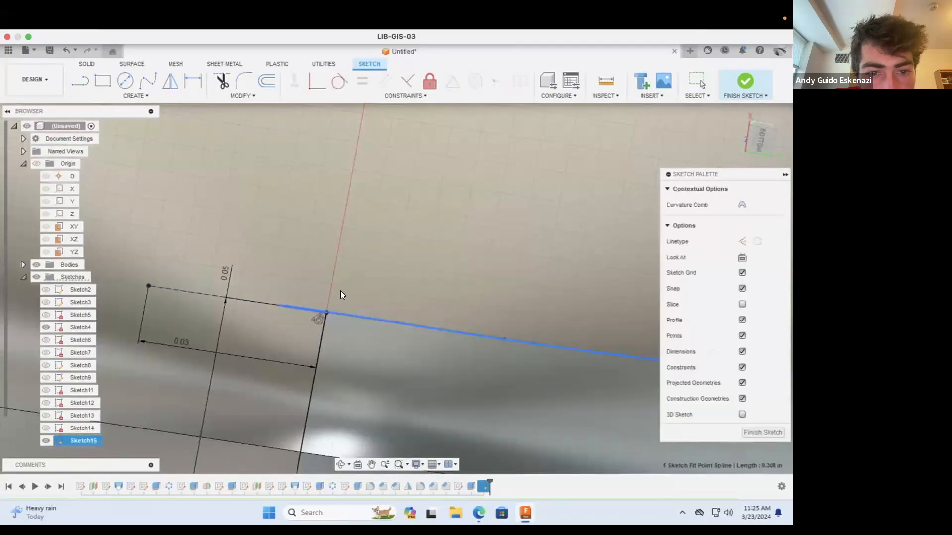
{"action": "right_click", "coordinate": [509, 340]}
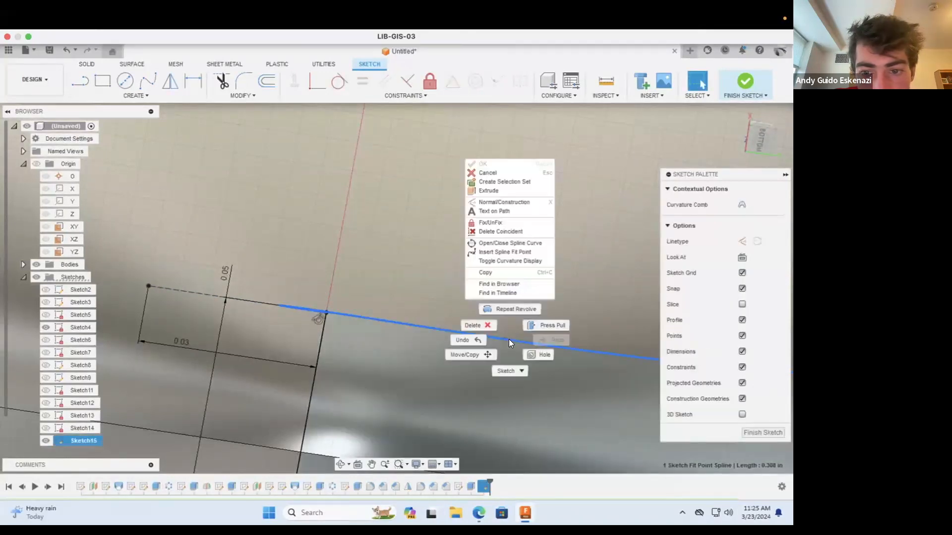
{"action": "left_click", "coordinate": [480, 325]}
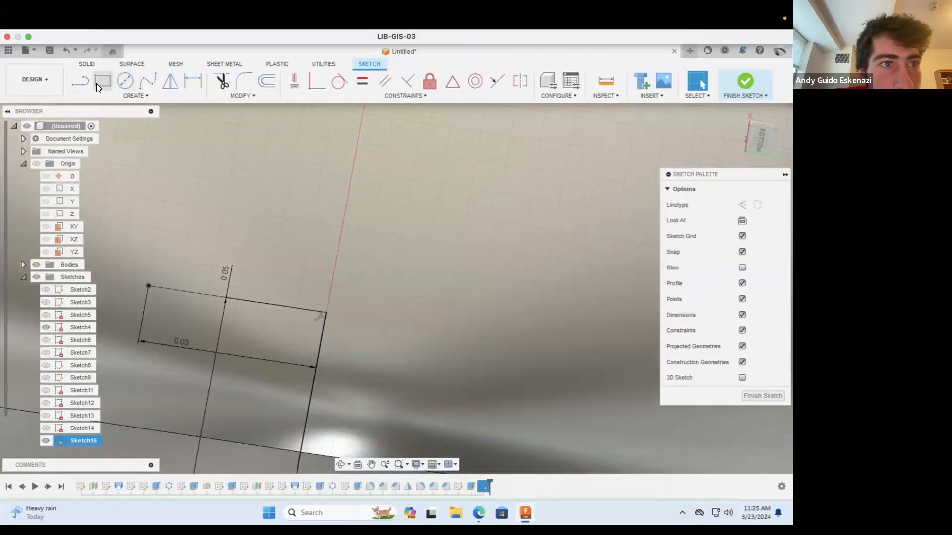
Step: Draw a fit point spline from the top of the 0.05 in line through two intermediate points to the 0.03 in line at the rim
{"action": "left_click", "coordinate": [147, 81]}
{"action": "left_click", "coordinate": [325, 312]}
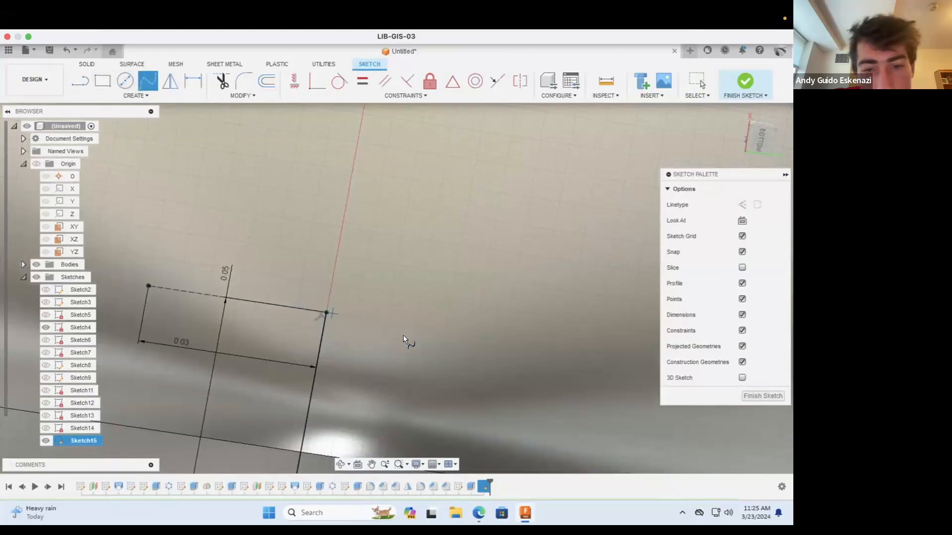
{"action": "scroll", "coordinate": [399, 337], "scroll_direction": "down", "scroll_amount": 10}
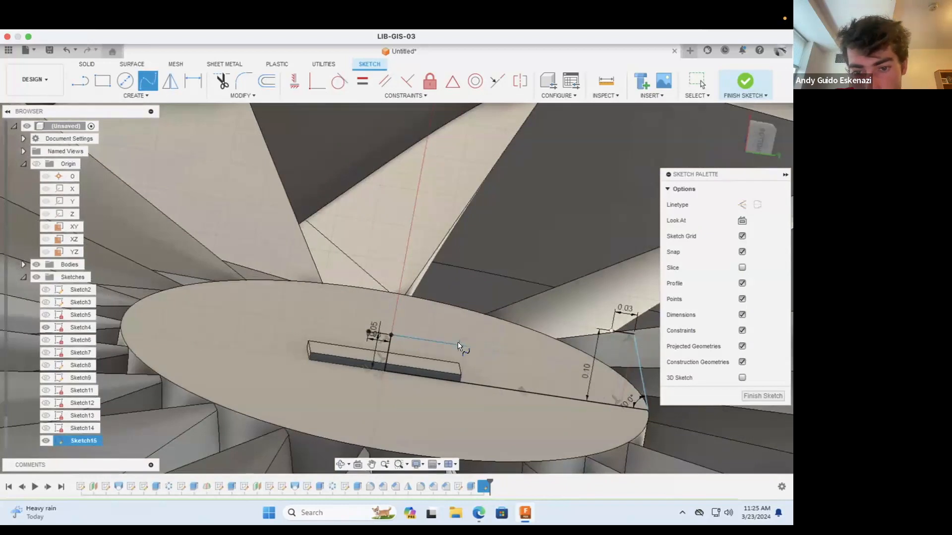
{"action": "scroll", "coordinate": [458, 342], "scroll_direction": "up", "scroll_amount": 3}
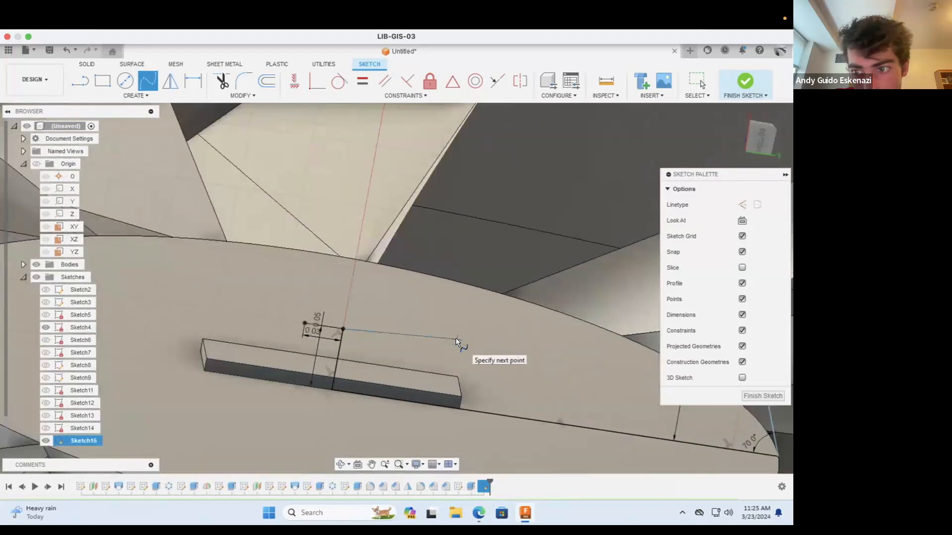
{"action": "left_click", "coordinate": [456, 339]}
{"action": "scroll", "coordinate": [557, 335], "scroll_direction": "down", "scroll_amount": 3}
{"action": "scroll", "coordinate": [554, 342], "scroll_direction": "down", "scroll_amount": 3}
{"action": "scroll", "coordinate": [576, 341], "scroll_direction": "up", "scroll_amount": 3}
{"action": "left_click", "coordinate": [594, 339]}
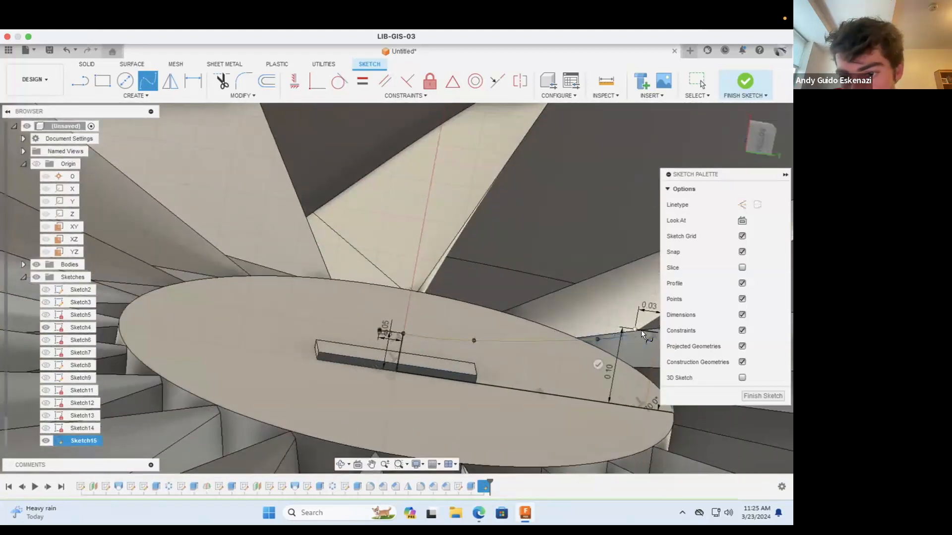
{"action": "double_click", "coordinate": [632, 328]}
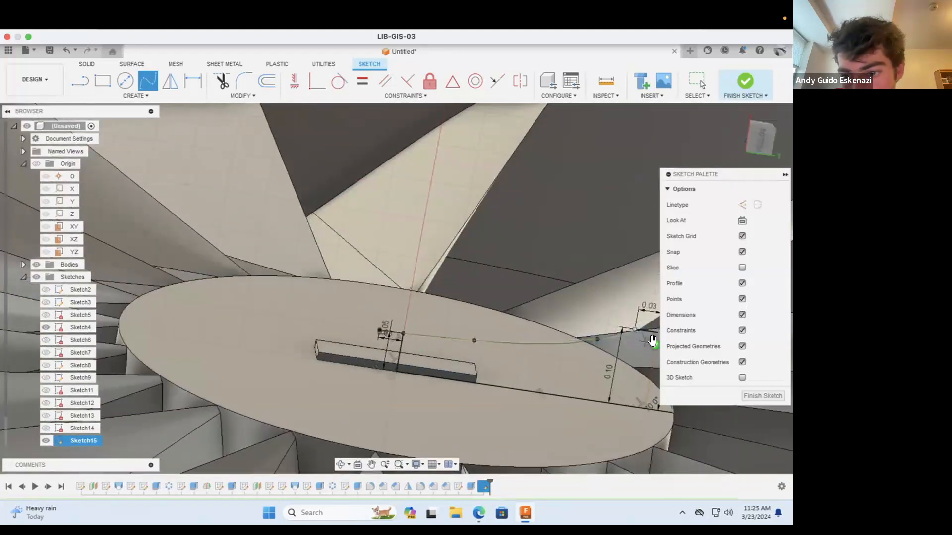
{"action": "scroll", "coordinate": [417, 338], "scroll_direction": "up", "scroll_amount": 5}
{"action": "key", "text": "Escape"}
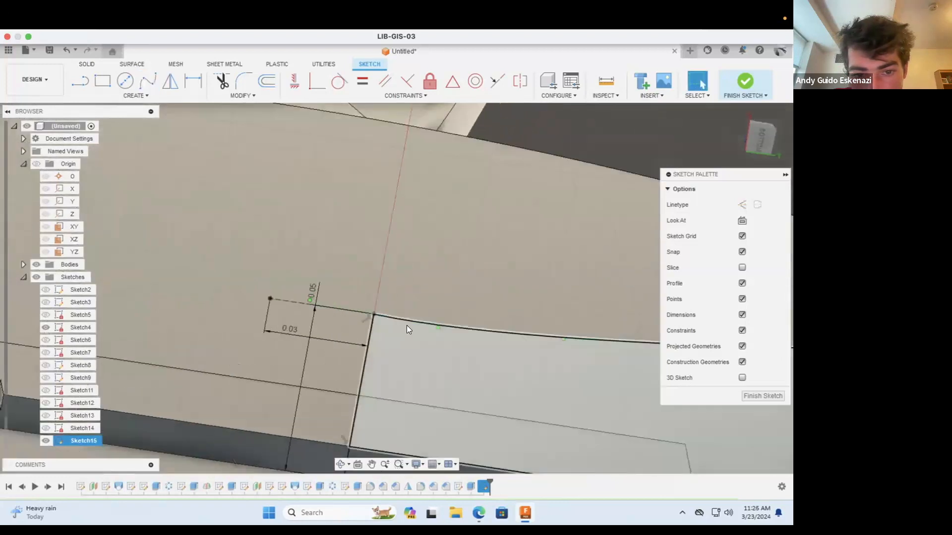
Step: Make the spline tangent to the dashed 0.03 in construction line at the top of the 0.05 in line
{"action": "left_click", "coordinate": [462, 328]}
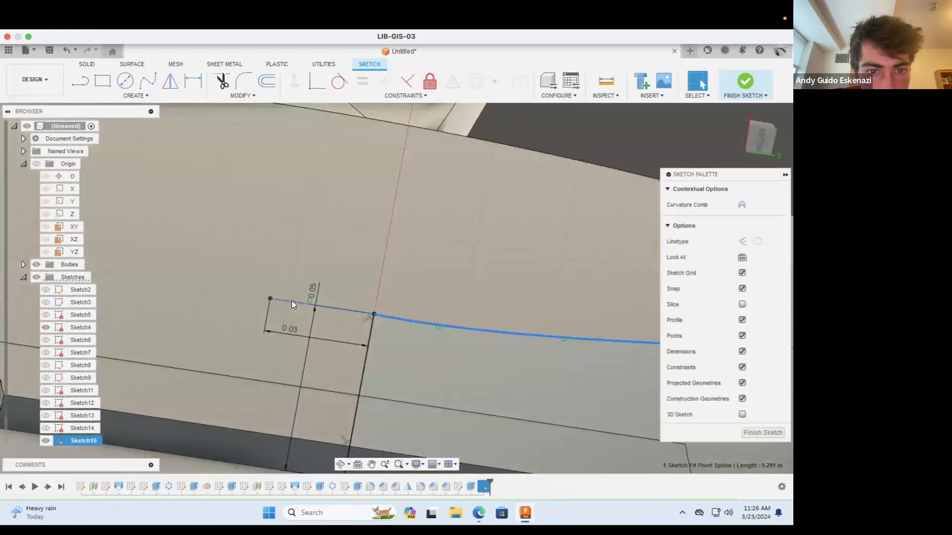
{"action": "left_click", "coordinate": [291, 301], "text": "shift"}
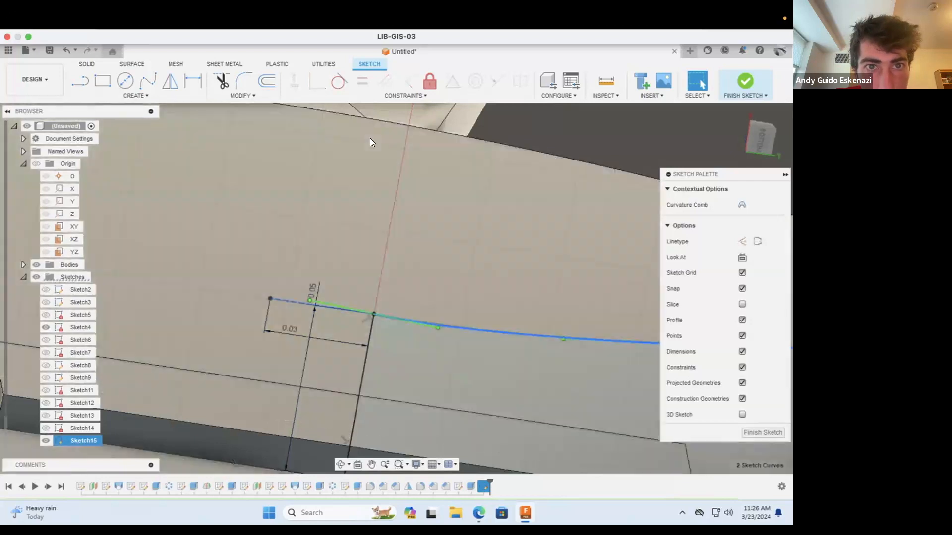
{"action": "left_click", "coordinate": [344, 81]}
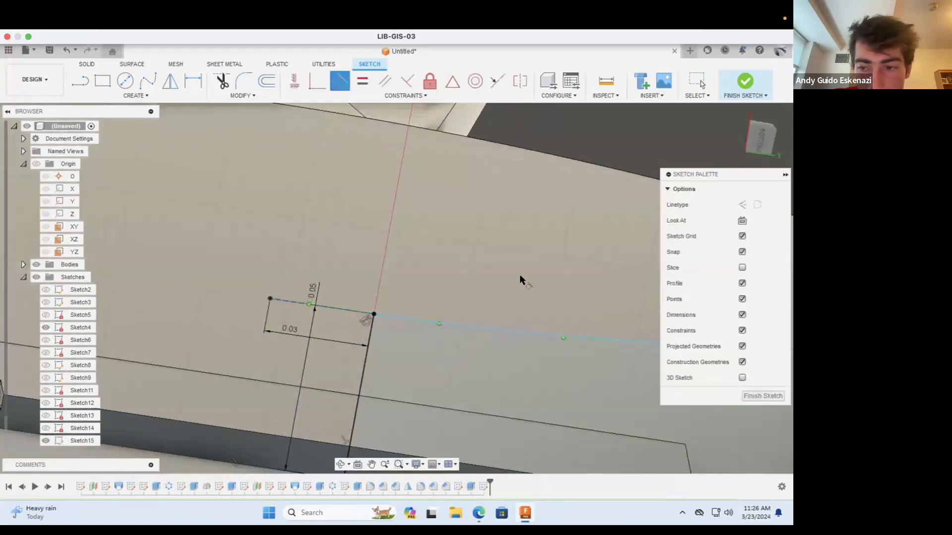
{"action": "left_click", "coordinate": [751, 395]}
{"action": "scroll", "coordinate": [339, 256], "scroll_direction": "down", "scroll_amount": 3}
{"action": "scroll", "coordinate": [396, 258], "scroll_direction": "up", "scroll_amount": 1}
{"action": "scroll", "coordinate": [374, 251], "scroll_direction": "down", "scroll_amount": 3}
{"action": "scroll", "coordinate": [598, 231], "scroll_direction": "up", "scroll_amount": 2}
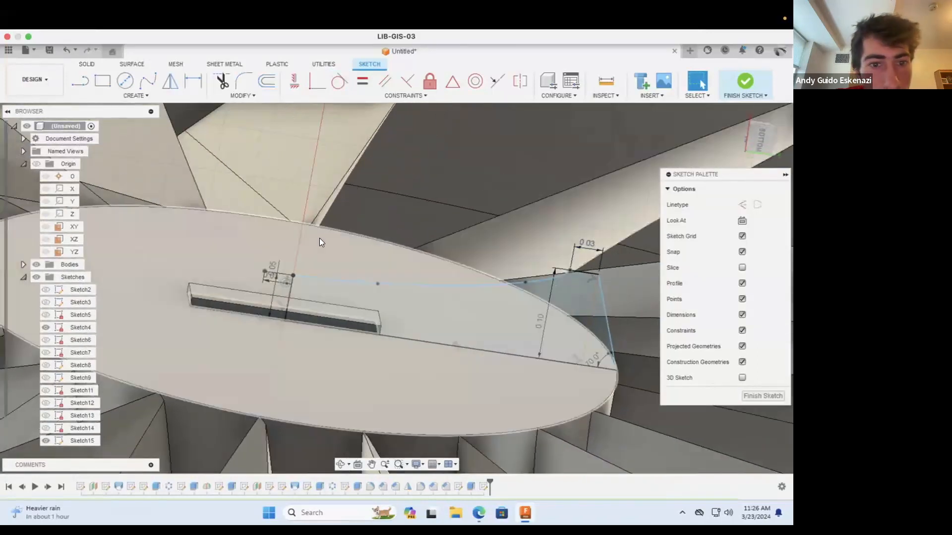
Step: Revolve both spinner profile regions 360 degrees about the 0.05 in line with the Join operation
{"action": "left_click", "coordinate": [87, 64]}
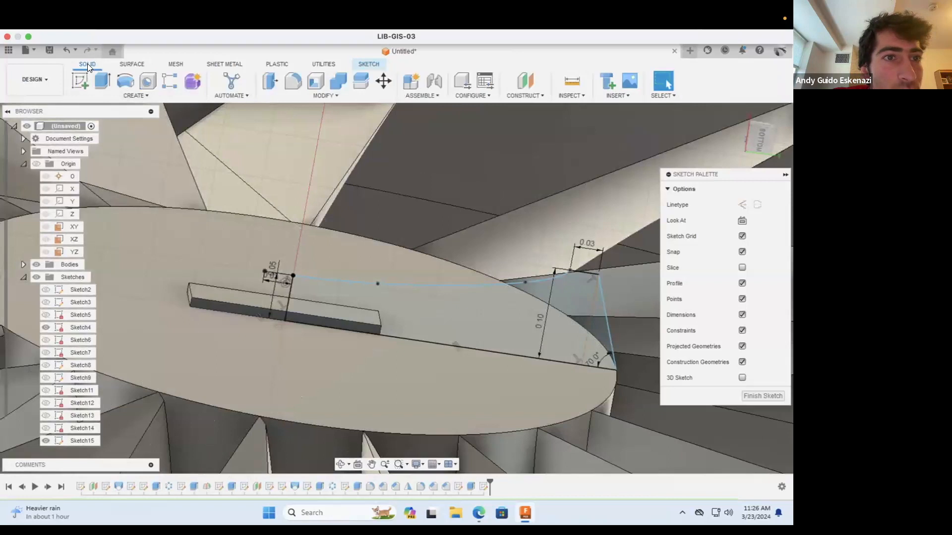
{"action": "left_click", "coordinate": [125, 80]}
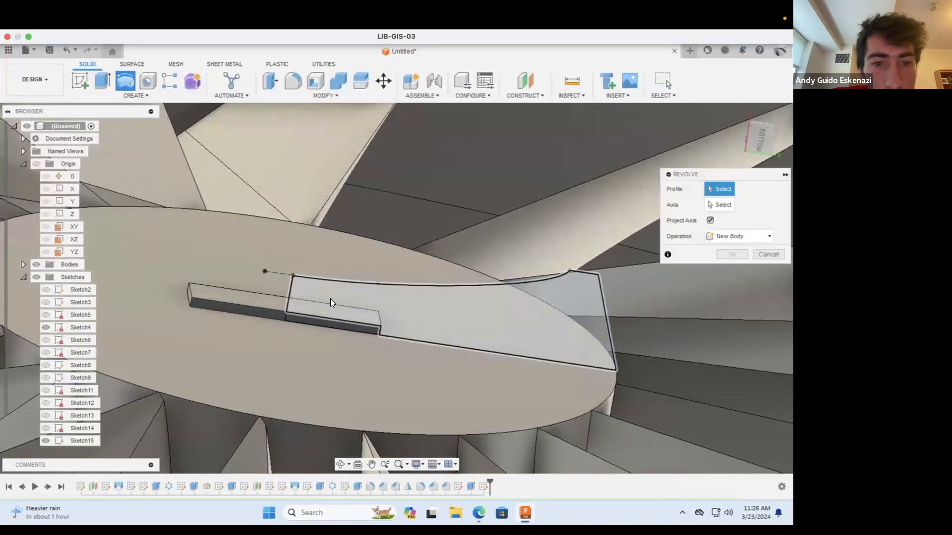
{"action": "left_click", "coordinate": [331, 302]}
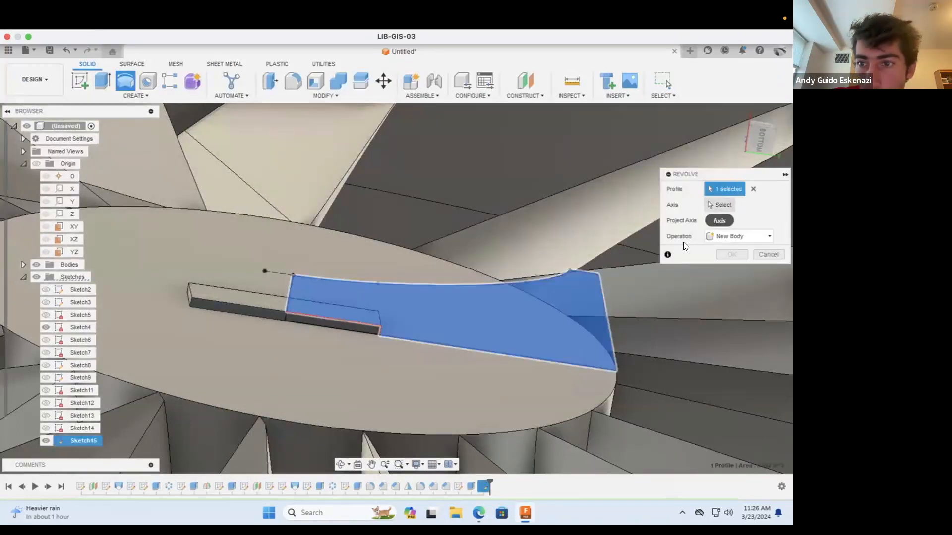
{"action": "left_click", "coordinate": [371, 328]}
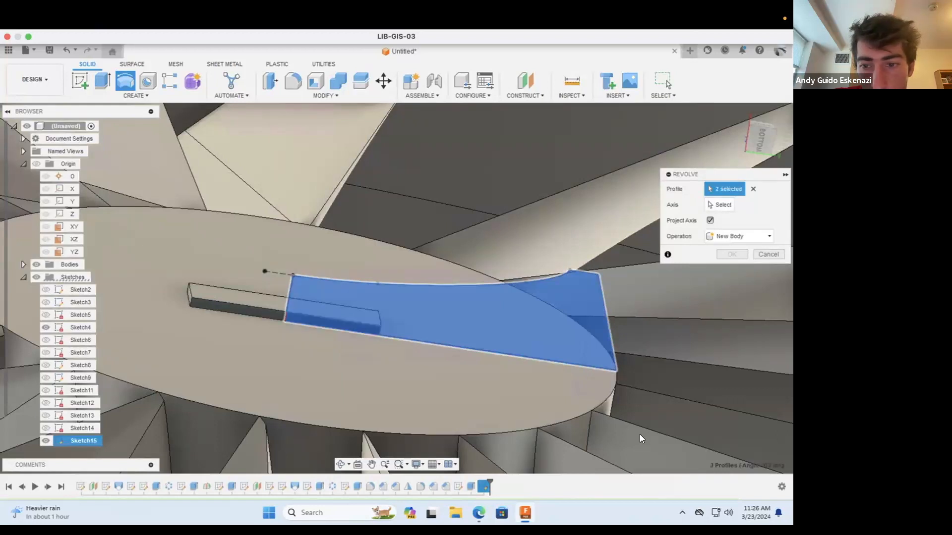
{"action": "left_click", "coordinate": [720, 204]}
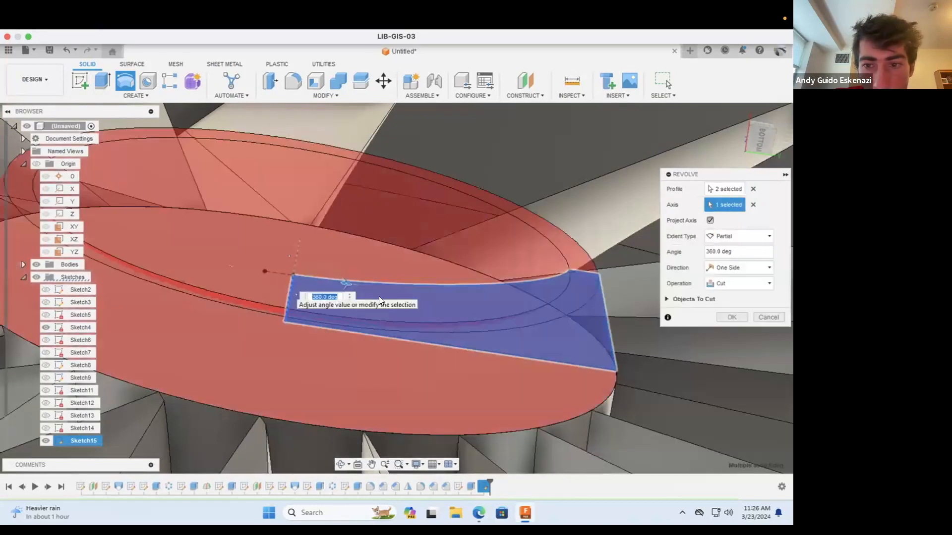
{"action": "left_click", "coordinate": [733, 283]}
{"action": "left_click", "coordinate": [727, 294]}
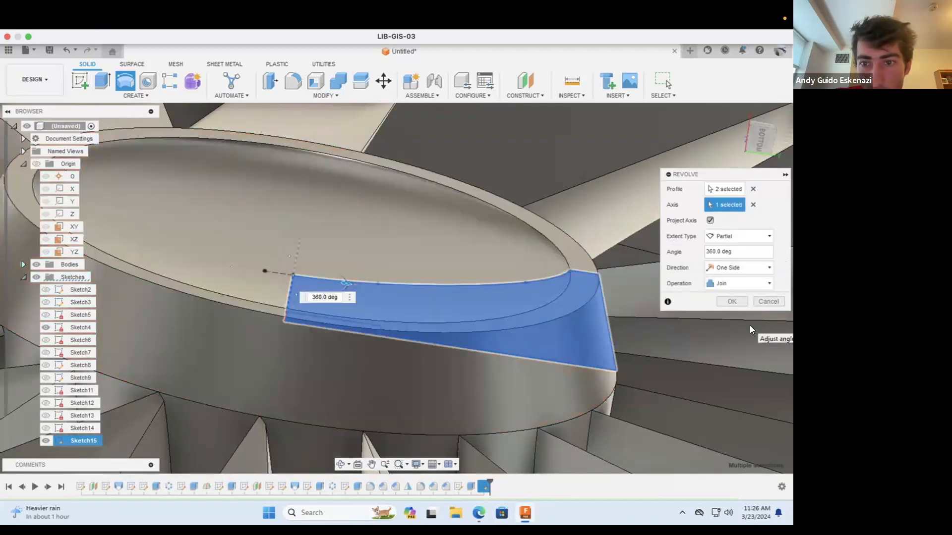
{"action": "left_click", "coordinate": [731, 301]}
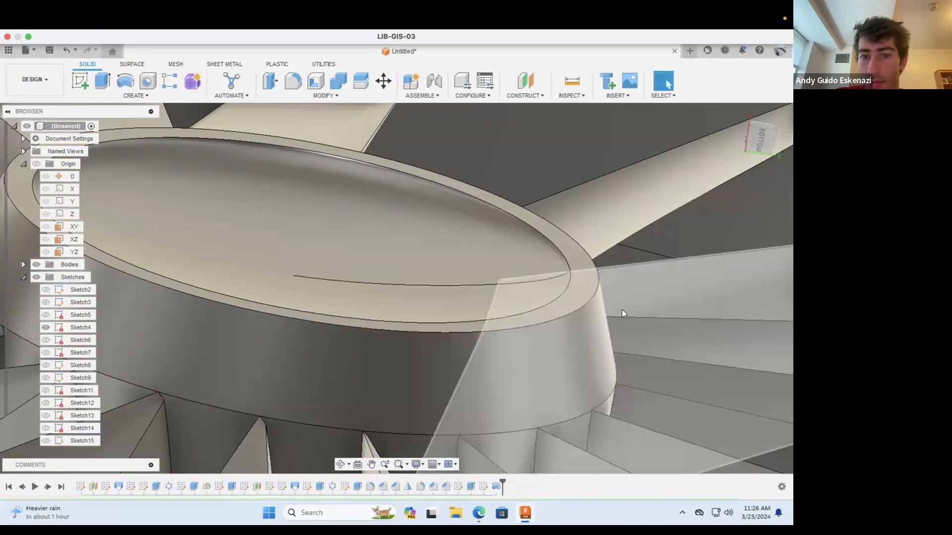
Step: Hide Sketch4 and collapse the list of sketches
{"action": "scroll", "coordinate": [621, 310], "scroll_direction": "down", "scroll_amount": 5}
{"action": "scroll", "coordinate": [504, 298], "scroll_direction": "down", "scroll_amount": 5}
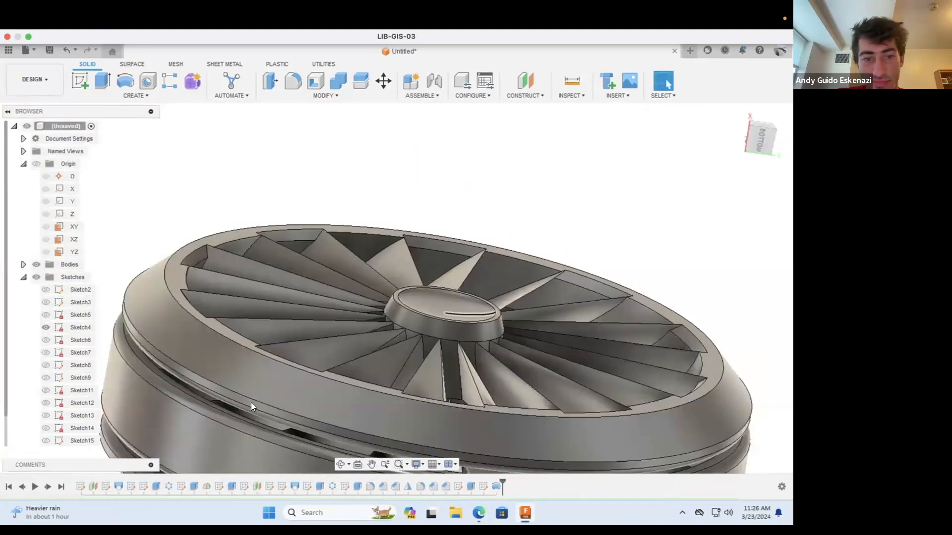
{"action": "left_click", "coordinate": [48, 441]}
{"action": "left_click", "coordinate": [46, 327]}
{"action": "left_click", "coordinate": [23, 277]}
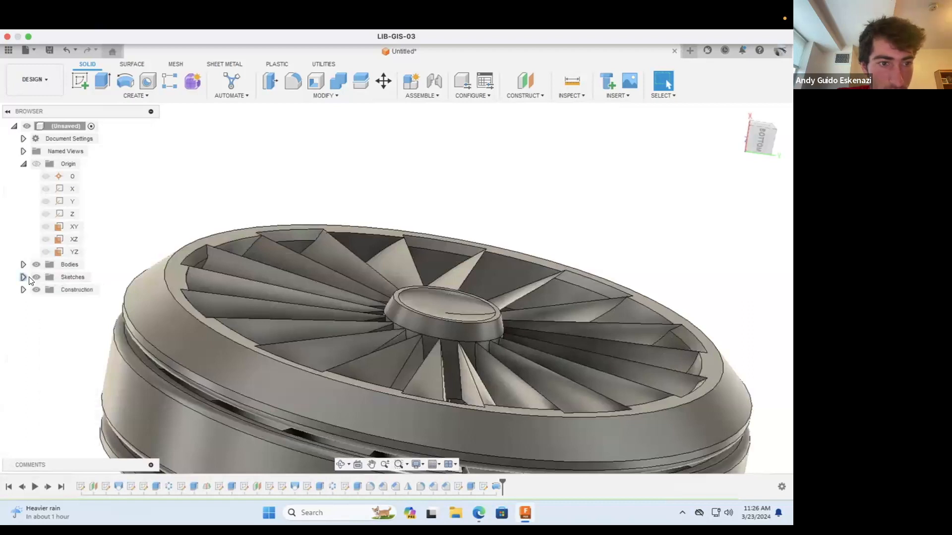
{"action": "right_click", "coordinate": [473, 313]}
{"action": "left_click", "coordinate": [490, 200]}
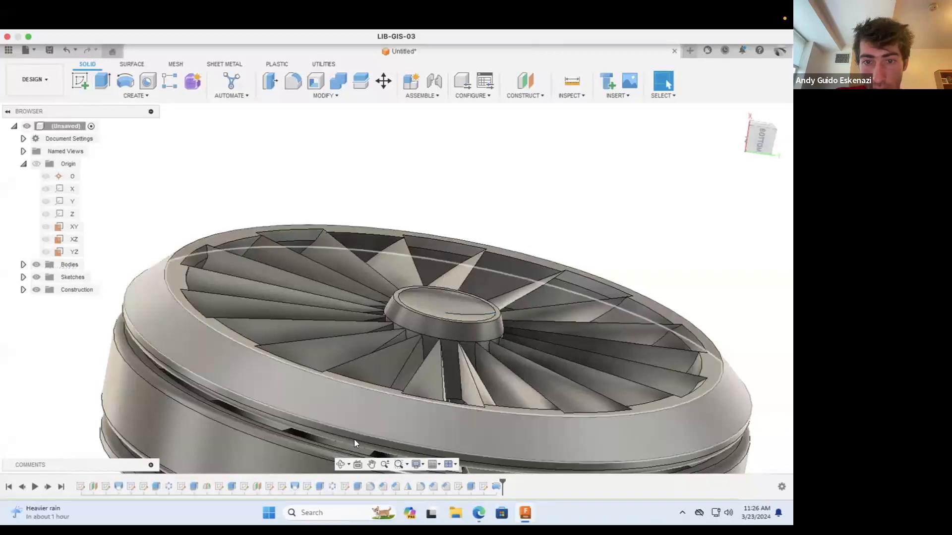
Step: Examine the fan wheel and its revolved spinner from several angles
{"action": "left_click", "coordinate": [341, 464]}
{"action": "left_click_drag", "start_coordinate": [382, 335], "coordinate": [459, 312]}
{"action": "scroll", "coordinate": [477, 338], "scroll_direction": "down", "scroll_amount": 7}
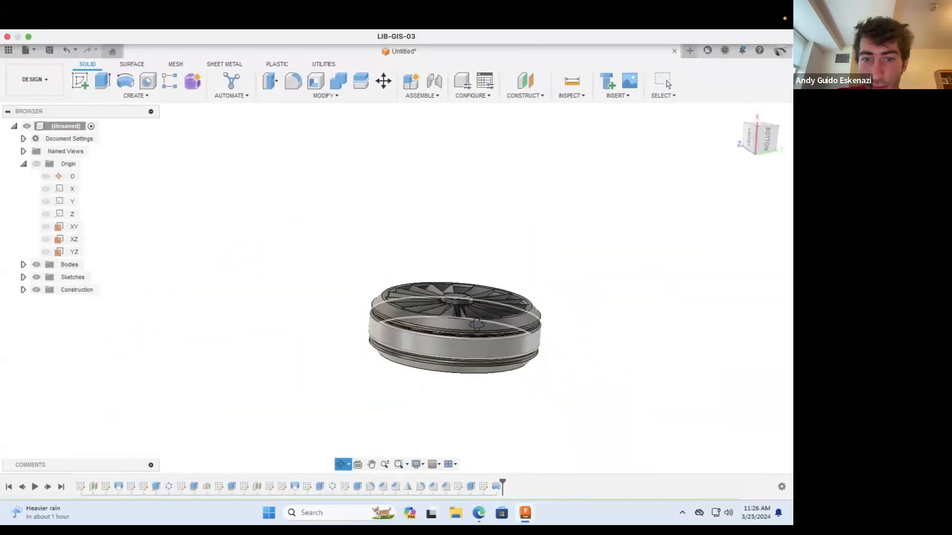
{"action": "scroll", "coordinate": [400, 299], "scroll_direction": "up", "scroll_amount": 8}
{"action": "left_click_drag", "start_coordinate": [400, 300], "coordinate": [571, 368]}
{"action": "scroll", "coordinate": [395, 283], "scroll_direction": "down", "scroll_amount": 7}
{"action": "key", "text": "Escape"}
{"action": "scroll", "coordinate": [511, 322], "scroll_direction": "up", "scroll_amount": 3}
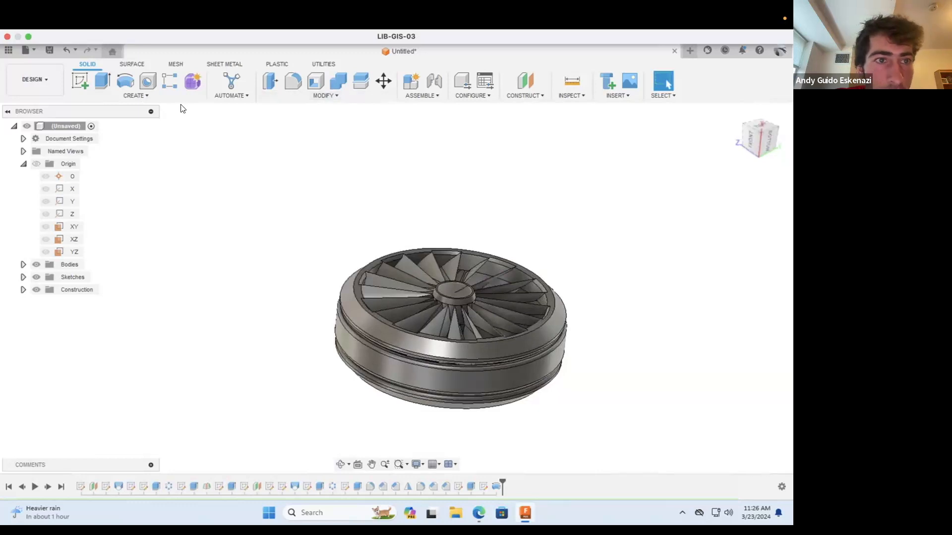
{"action": "left_click", "coordinate": [145, 95]}
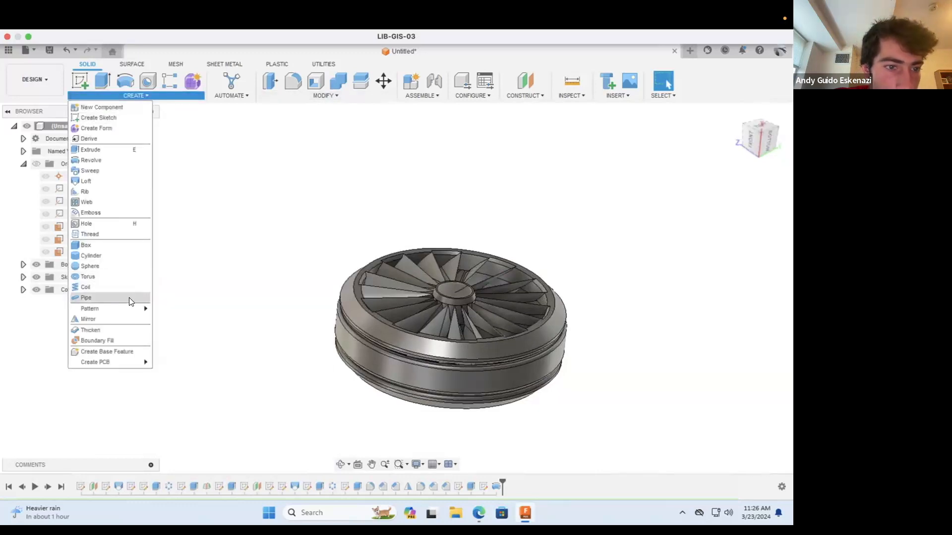
{"action": "mouse_move", "coordinate": [128, 309]}
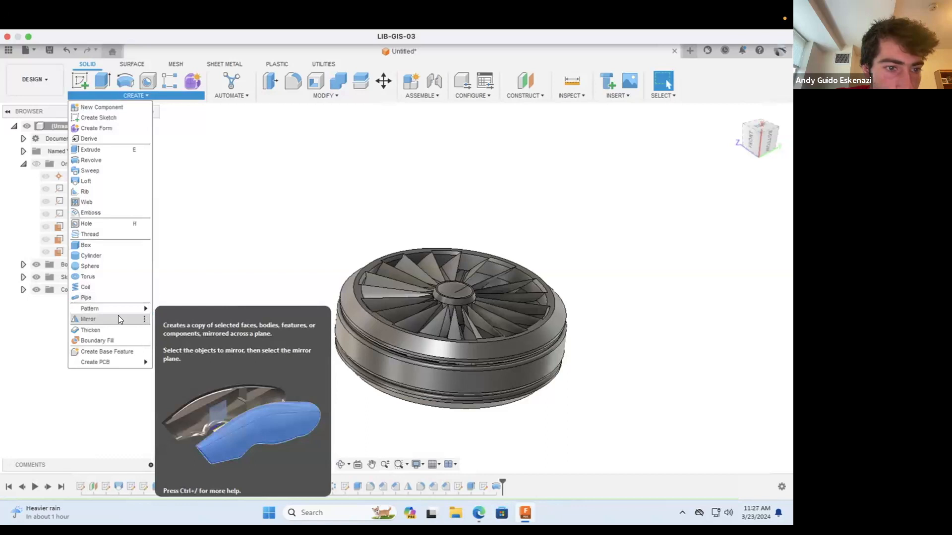
{"action": "left_click", "coordinate": [85, 319]}
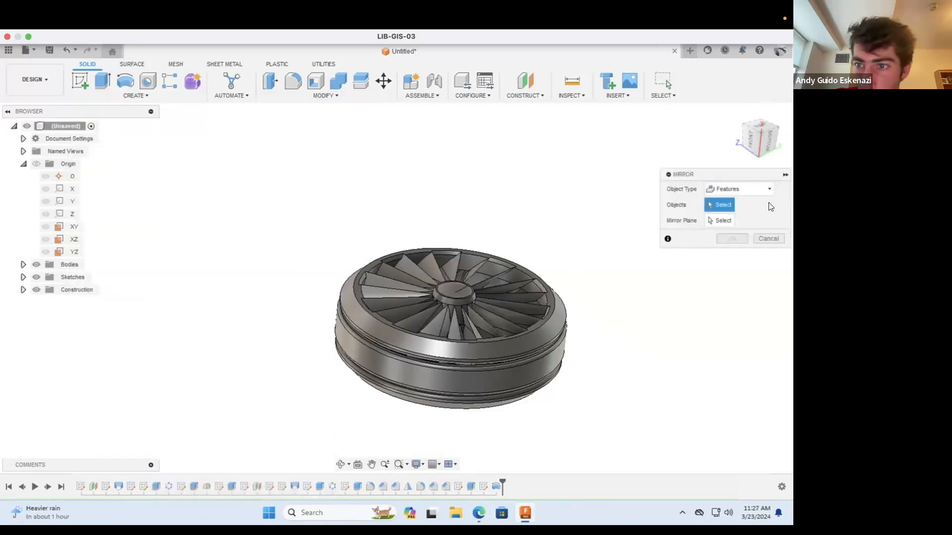
{"action": "scroll", "coordinate": [566, 265], "scroll_direction": "up", "scroll_amount": 3}
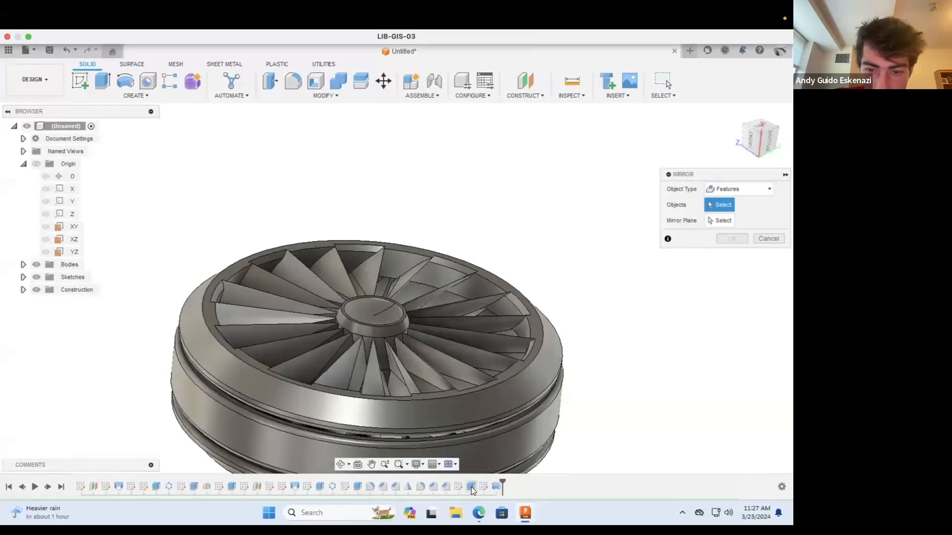
{"action": "left_click", "coordinate": [495, 487]}
{"action": "left_click", "coordinate": [470, 486]}
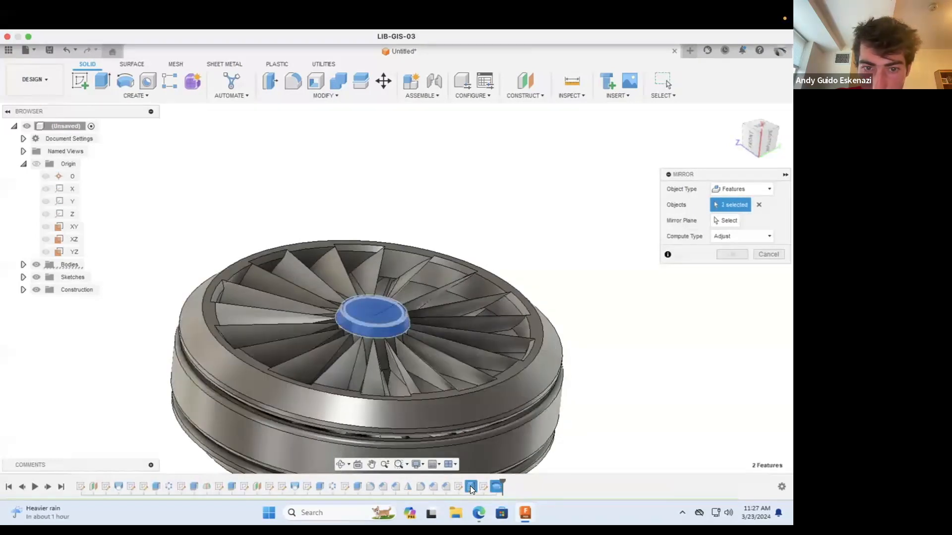
{"action": "left_click", "coordinate": [725, 220]}
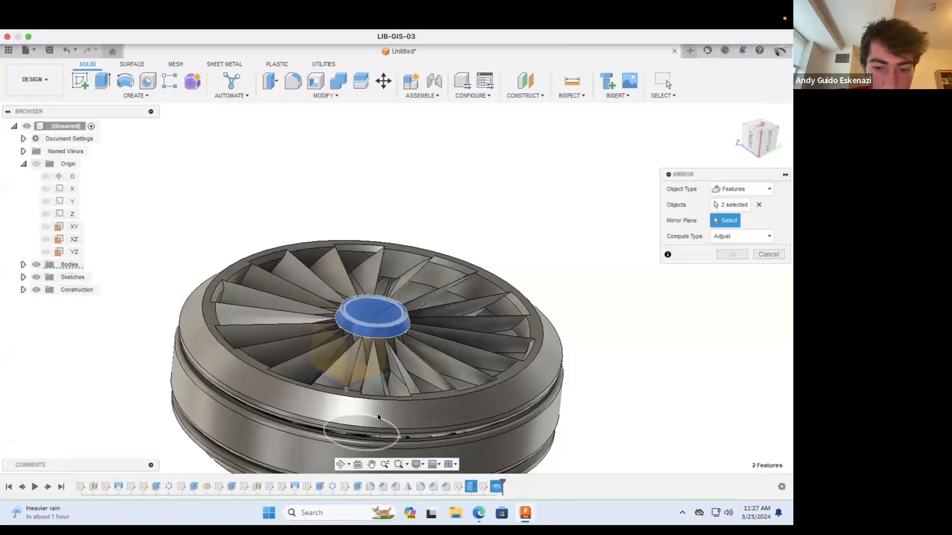
{"action": "scroll", "coordinate": [376, 414], "scroll_direction": "down", "scroll_amount": 3}
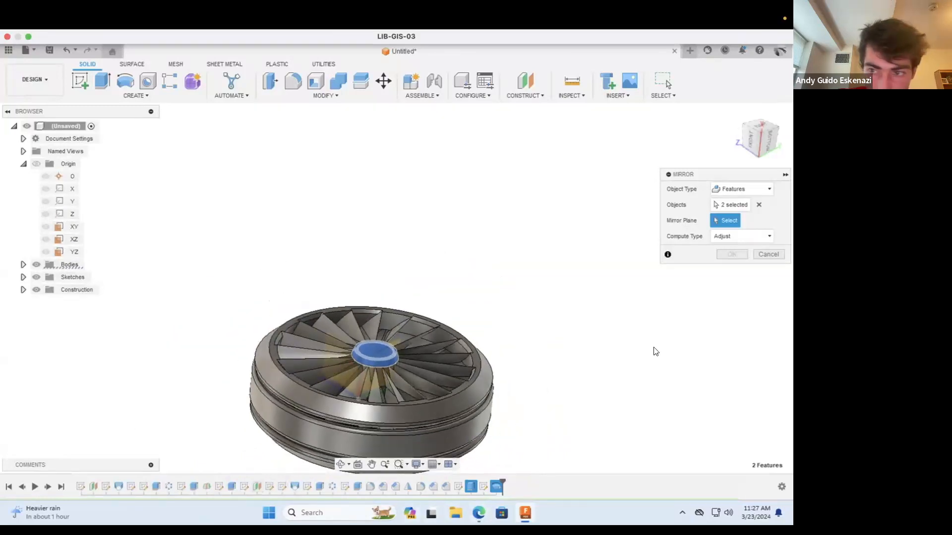
{"action": "left_click", "coordinate": [769, 255]}
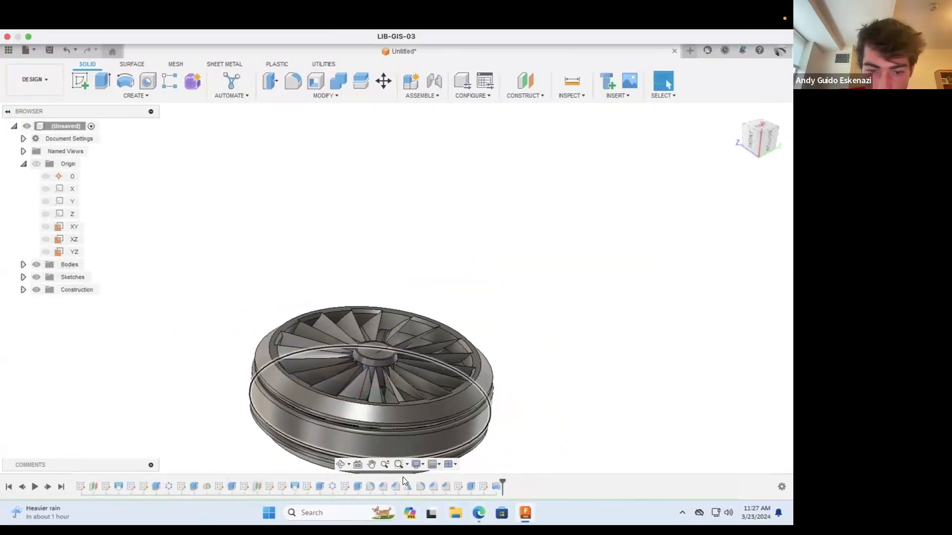
Step: Check the three construction planes and show Plane4, the one running through the middle of the wheel
{"action": "right_click", "coordinate": [258, 484]}
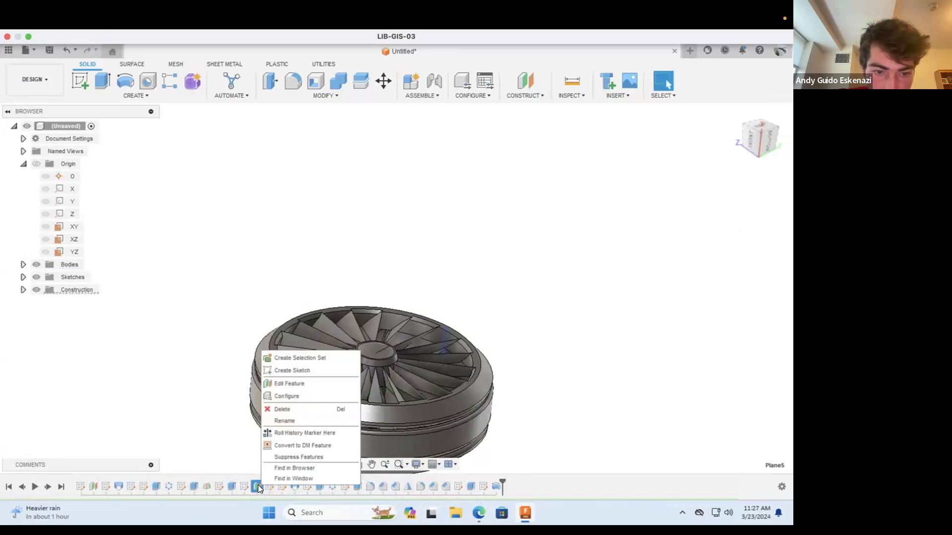
{"action": "left_click", "coordinate": [206, 412]}
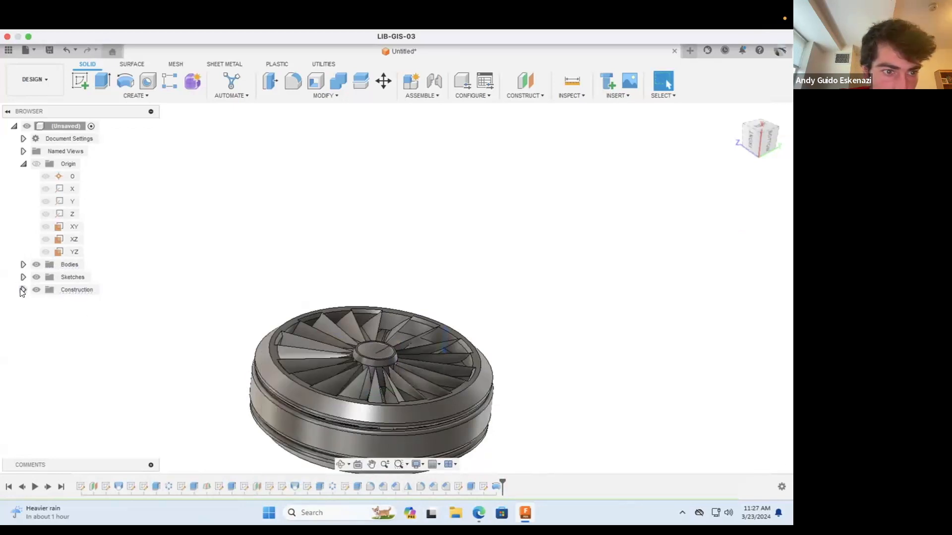
{"action": "left_click", "coordinate": [22, 290]}
{"action": "left_click", "coordinate": [83, 302]}
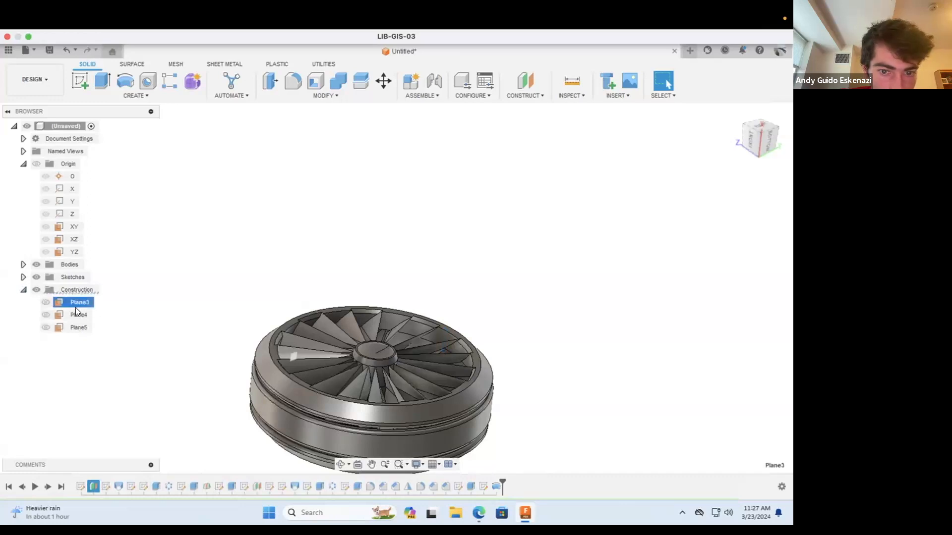
{"action": "left_click", "coordinate": [72, 314]}
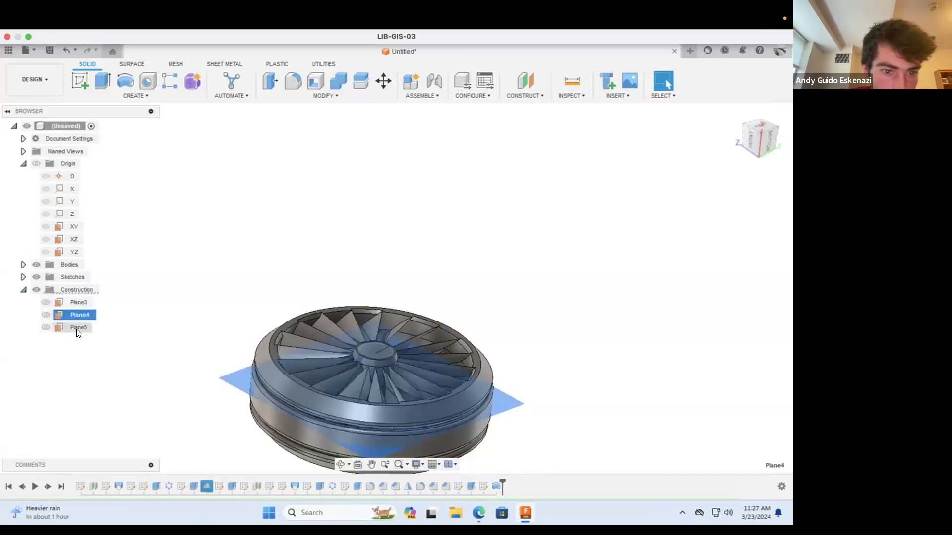
{"action": "left_click", "coordinate": [77, 329]}
{"action": "left_click", "coordinate": [45, 314]}
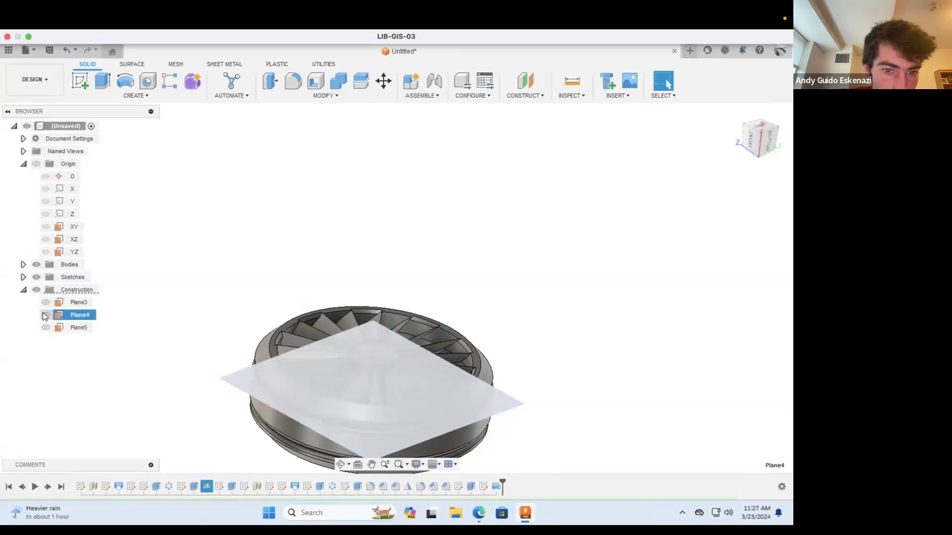
Step: Mirror the hub extrusion and the spinner revolve about Plane4, using the Adjust compute type
{"action": "left_click", "coordinate": [159, 352]}
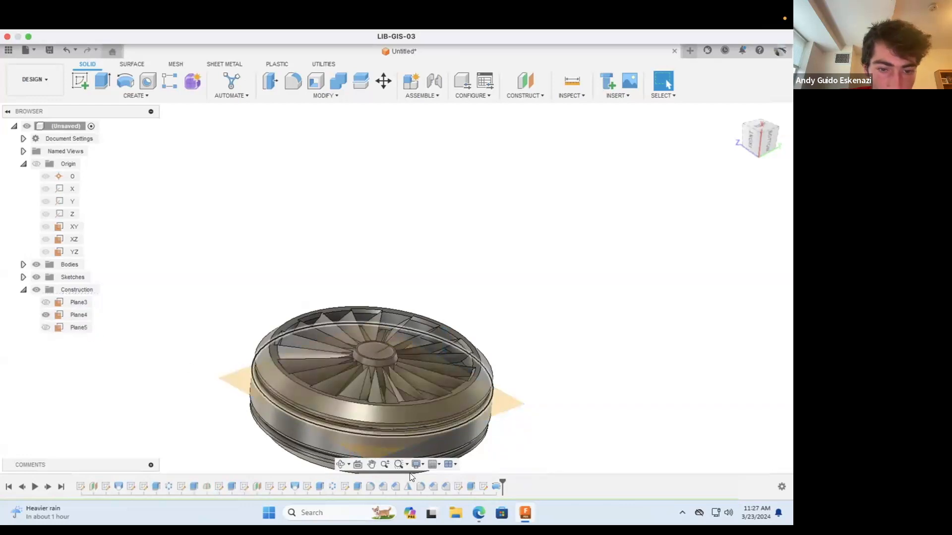
{"action": "left_click", "coordinate": [143, 95]}
{"action": "left_click", "coordinate": [88, 318]}
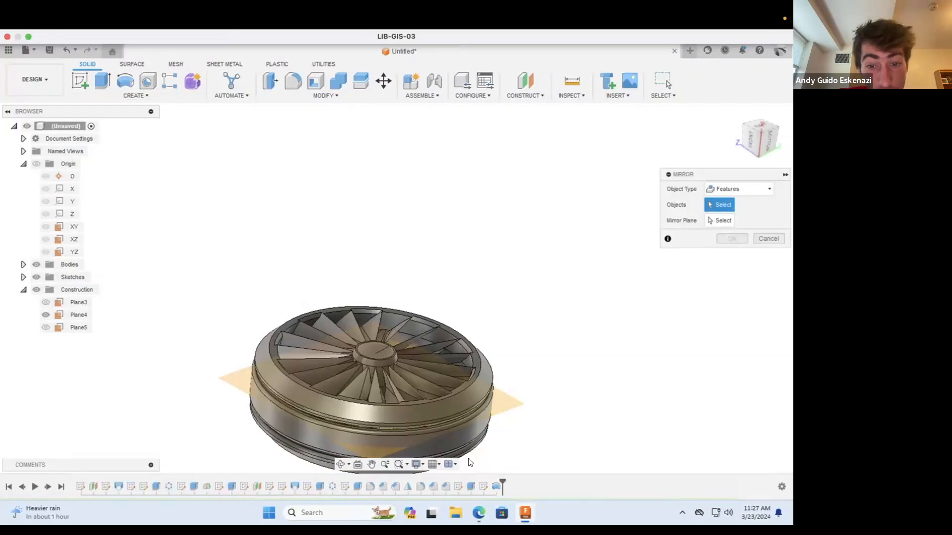
{"action": "left_click", "coordinate": [495, 487]}
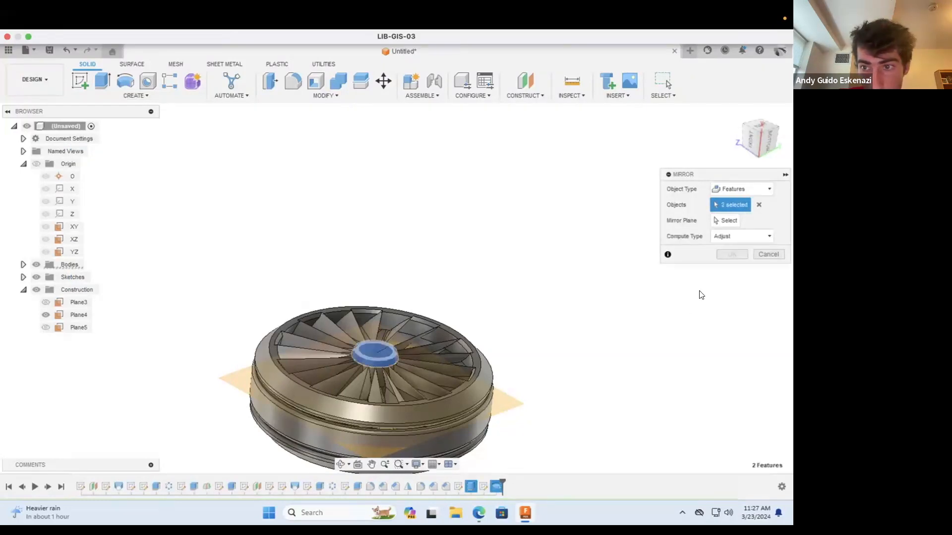
{"action": "left_click", "coordinate": [724, 222]}
{"action": "left_click", "coordinate": [512, 400]}
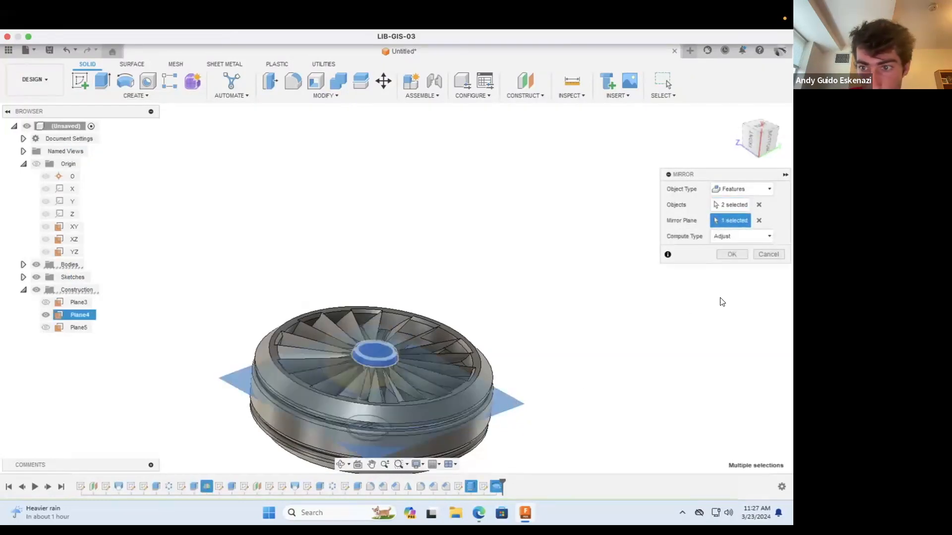
{"action": "left_click", "coordinate": [732, 254]}
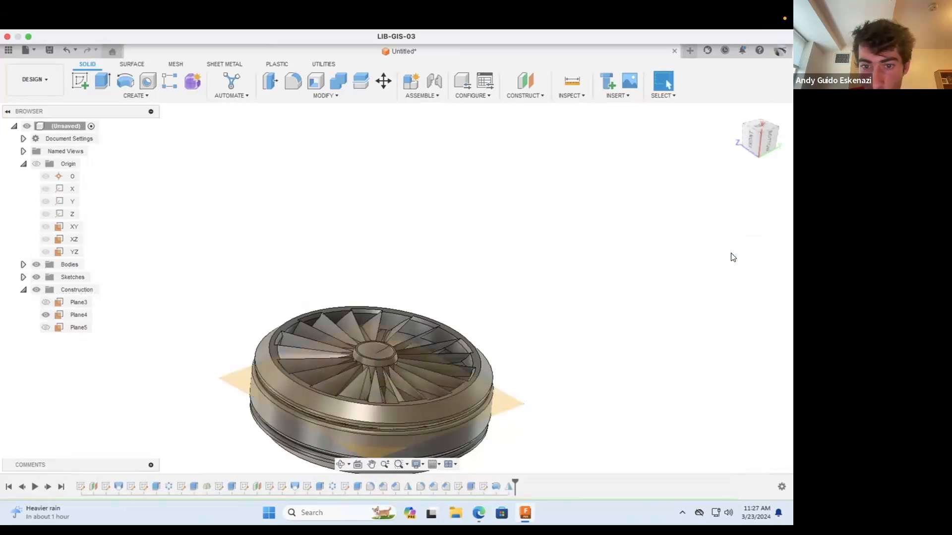
Step: Hide Plane4, the construction plane running through the middle of the wheel
{"action": "left_click", "coordinate": [337, 463]}
{"action": "mouse_move", "coordinate": [516, 426]}
{"action": "left_mouse_down"}
{"action": "mouse_move", "coordinate": [522, 384]}
{"action": "mouse_move", "coordinate": [512, 429]}
{"action": "left_mouse_up"}
{"action": "key", "text": "Escape"}
{"action": "right_click", "coordinate": [504, 408]}
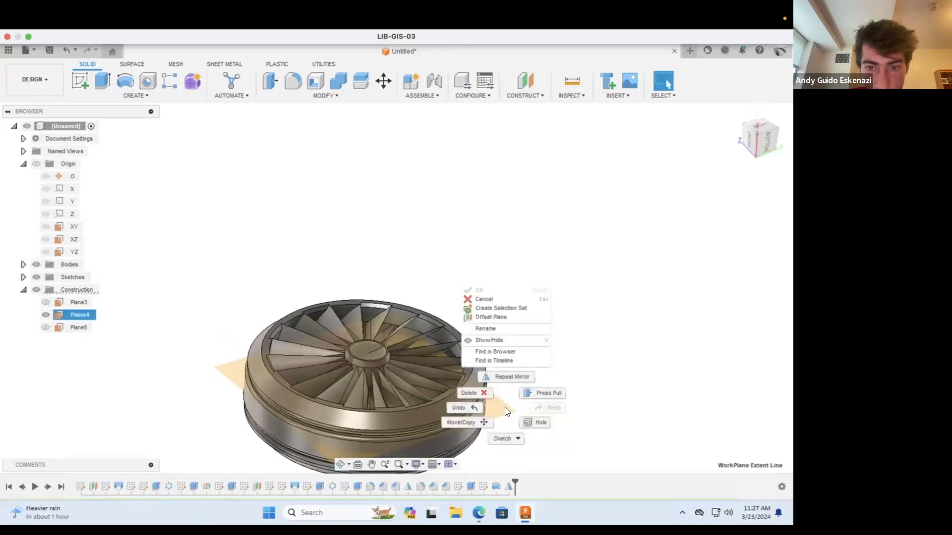
{"action": "left_click", "coordinate": [46, 313]}
{"action": "left_click", "coordinate": [45, 315]}
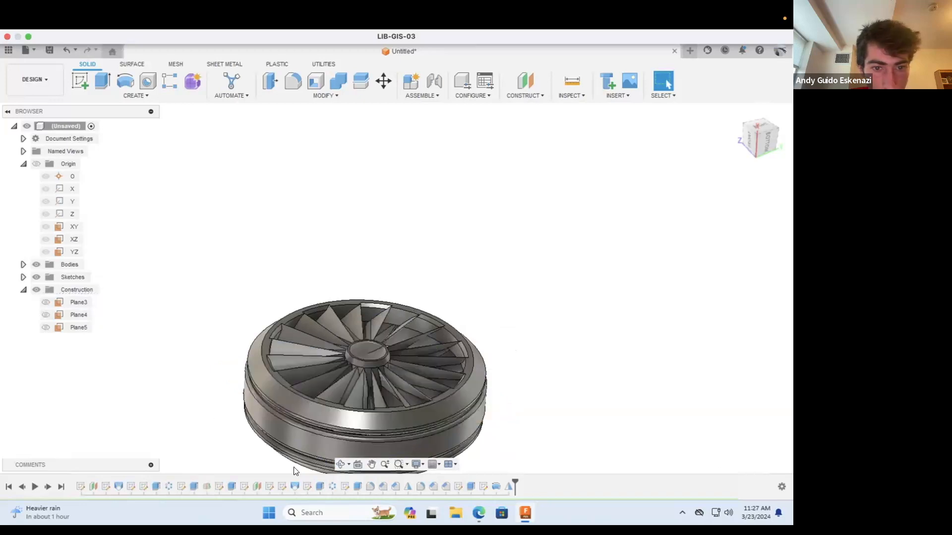
Step: Examine the wheel, its mirrored spinner and the inner rim edges between the blade tips from several angles
{"action": "left_click", "coordinate": [338, 456]}
{"action": "left_click_drag", "start_coordinate": [431, 355], "coordinate": [449, 378]}
{"action": "key", "text": "Escape"}
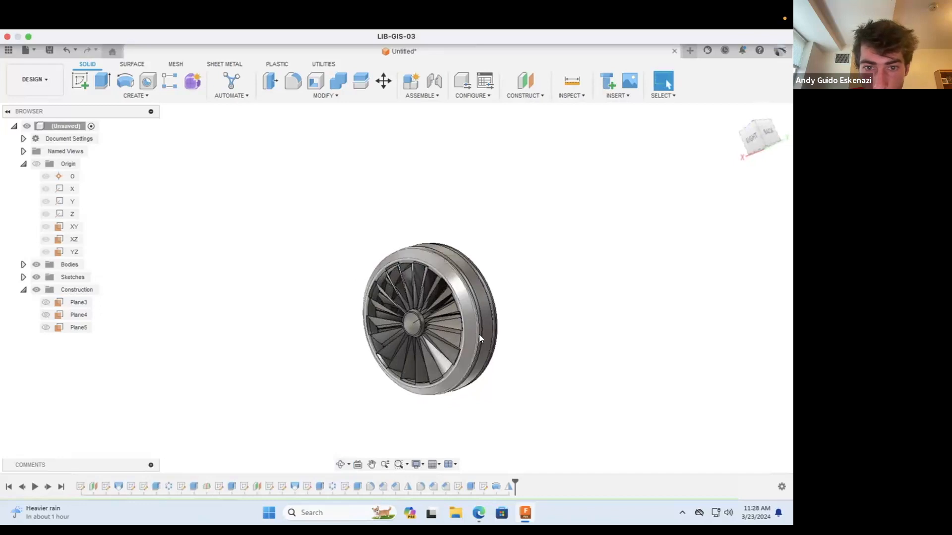
{"action": "scroll", "coordinate": [479, 342], "scroll_direction": "up", "scroll_amount": 3}
{"action": "left_click", "coordinate": [341, 465]}
{"action": "left_click_drag", "start_coordinate": [360, 350], "coordinate": [430, 238]}
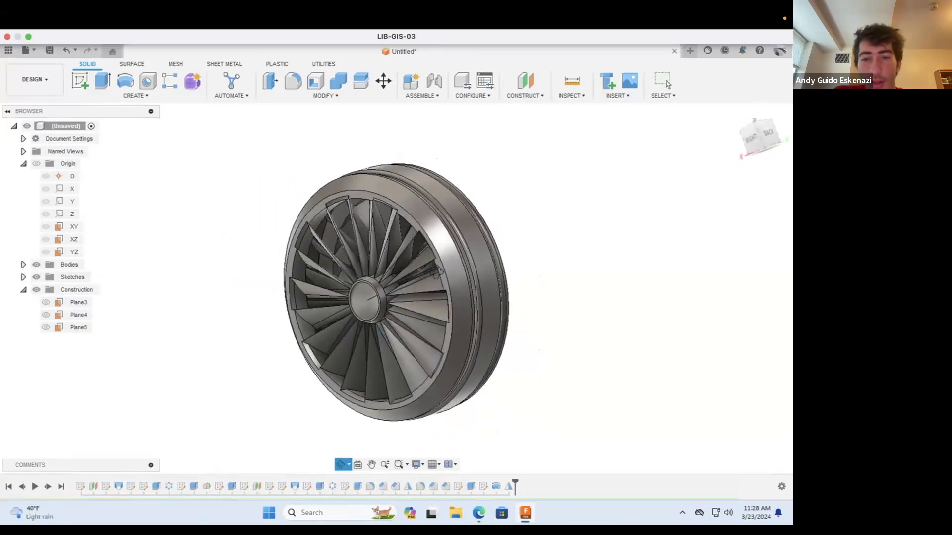
{"action": "left_click_drag", "start_coordinate": [490, 328], "coordinate": [542, 392]}
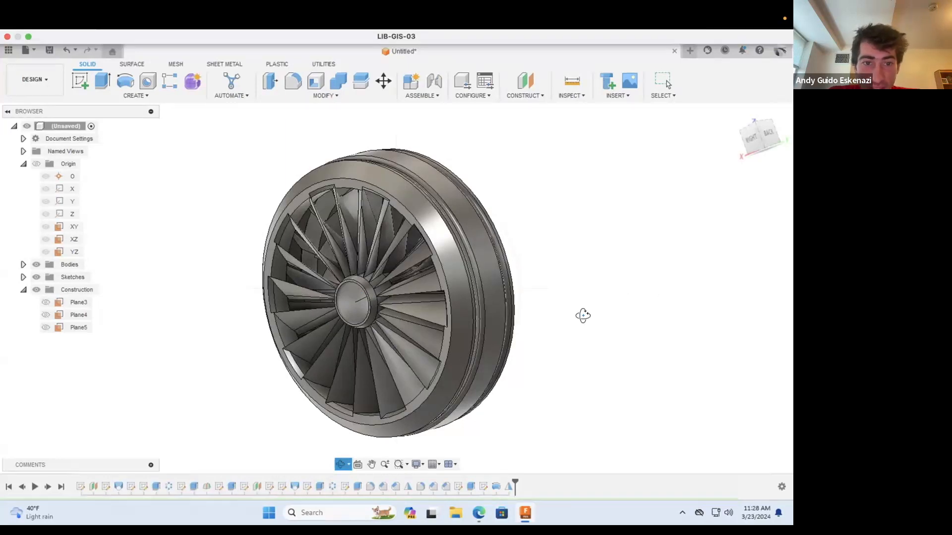
{"action": "left_click_drag", "start_coordinate": [397, 380], "coordinate": [373, 323]}
{"action": "scroll", "coordinate": [254, 302], "scroll_direction": "up", "scroll_amount": 5}
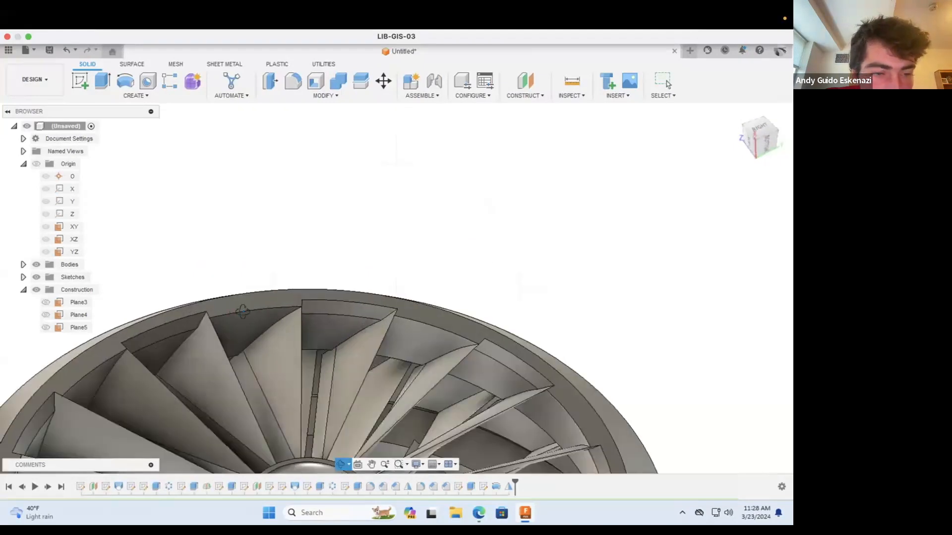
{"action": "left_click", "coordinate": [329, 94]}
{"action": "left_click", "coordinate": [283, 121]}
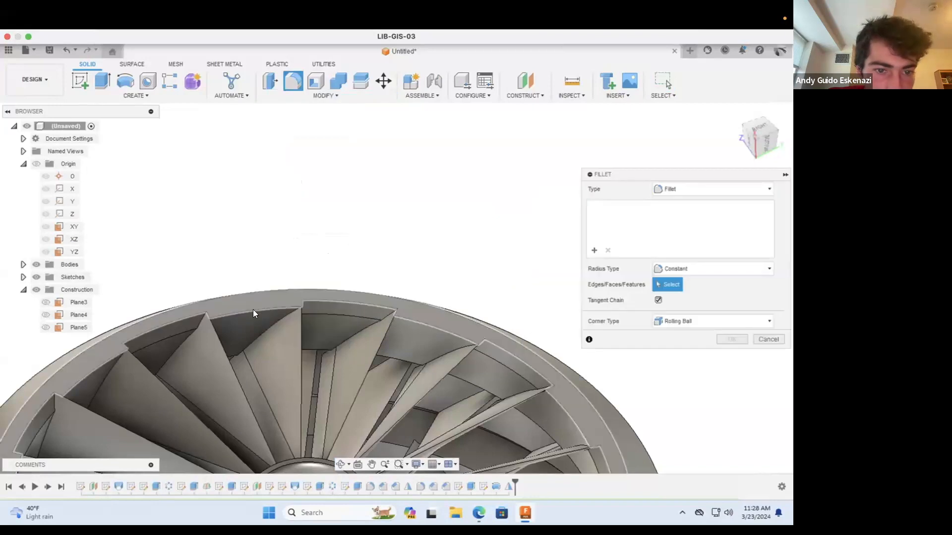
{"action": "left_click", "coordinate": [253, 309]}
{"action": "left_click", "coordinate": [413, 321]}
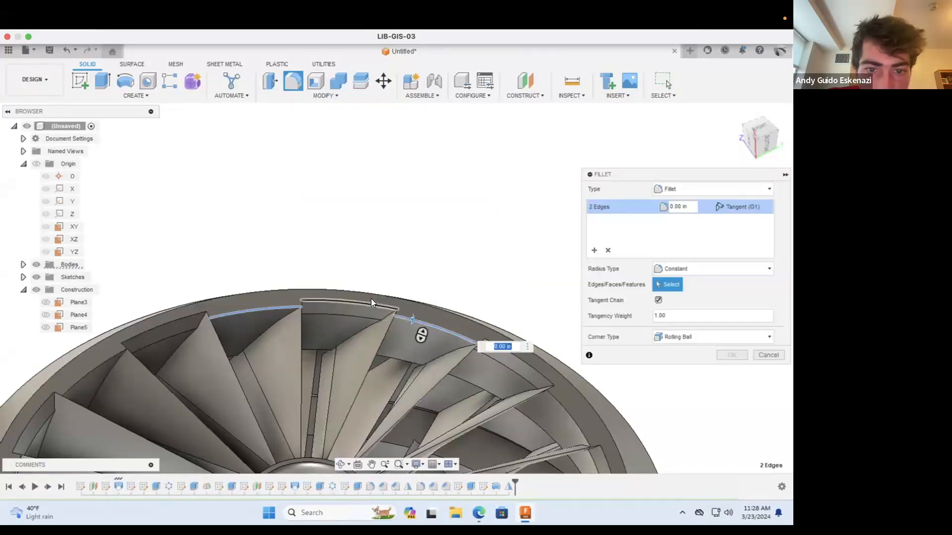
{"action": "scroll", "coordinate": [371, 298], "scroll_direction": "down", "scroll_amount": 2}
{"action": "scroll", "coordinate": [194, 333], "scroll_direction": "down", "scroll_amount": 2}
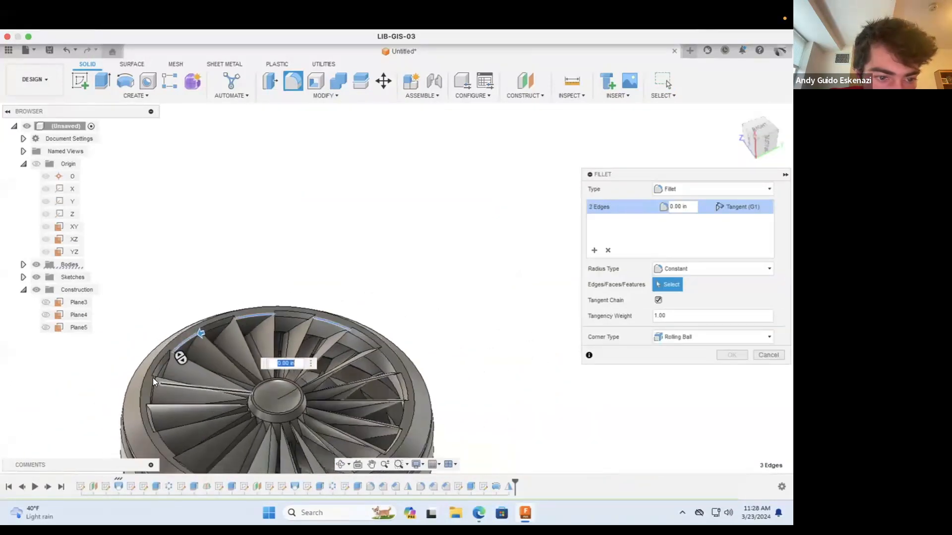
{"action": "left_click", "coordinate": [149, 385]}
{"action": "left_click", "coordinate": [165, 439]}
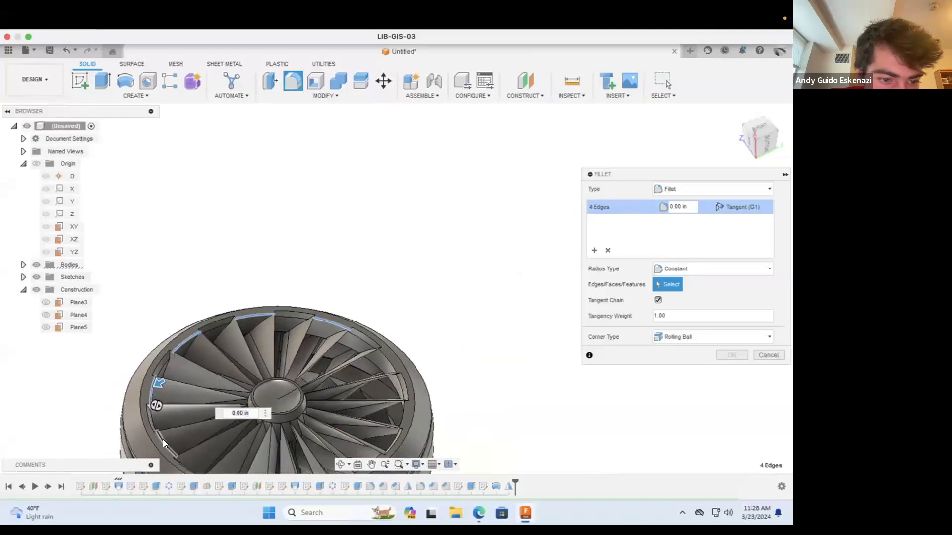
{"action": "scroll", "coordinate": [193, 446], "scroll_direction": "down", "scroll_amount": 2}
{"action": "scroll", "coordinate": [218, 452], "scroll_direction": "up", "scroll_amount": 2}
{"action": "left_click", "coordinate": [216, 431]}
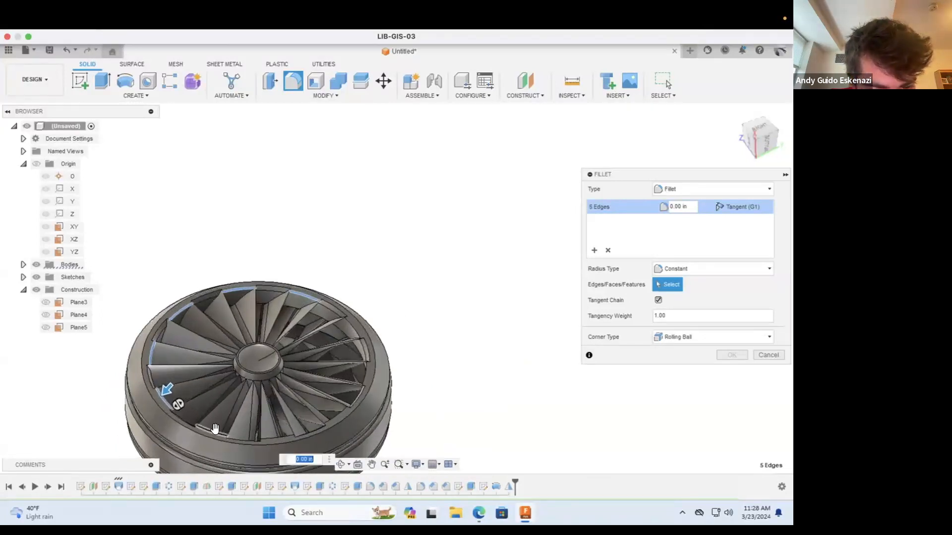
{"action": "left_click", "coordinate": [269, 436]}
{"action": "left_click", "coordinate": [332, 417]}
{"action": "left_click", "coordinate": [362, 377]}
{"action": "left_click", "coordinate": [353, 328]}
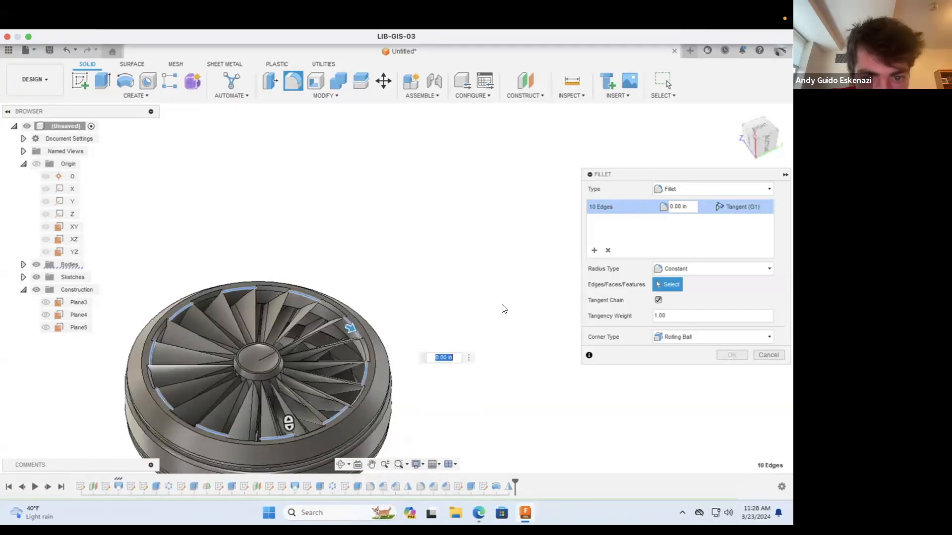
{"action": "left_click", "coordinate": [676, 206]}
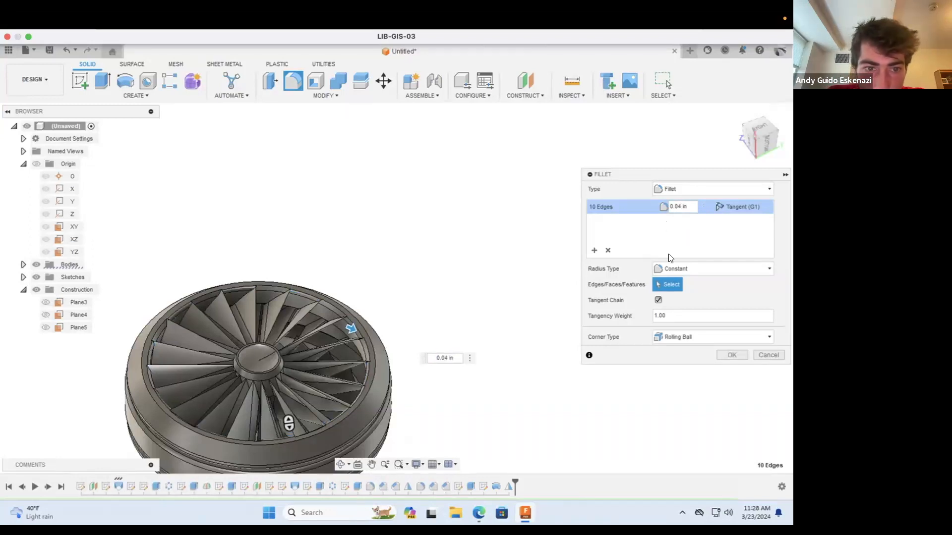
{"action": "left_click", "coordinate": [698, 190]}
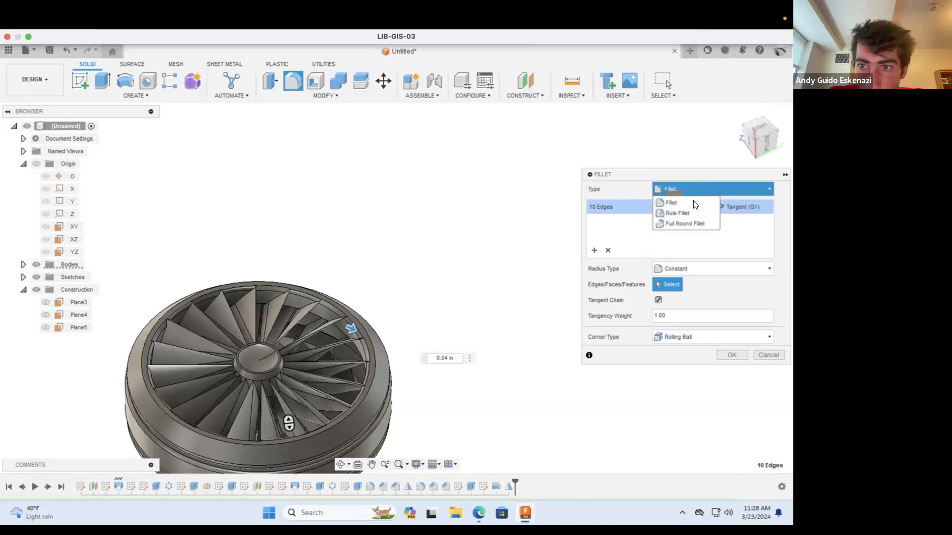
{"action": "left_click", "coordinate": [767, 354]}
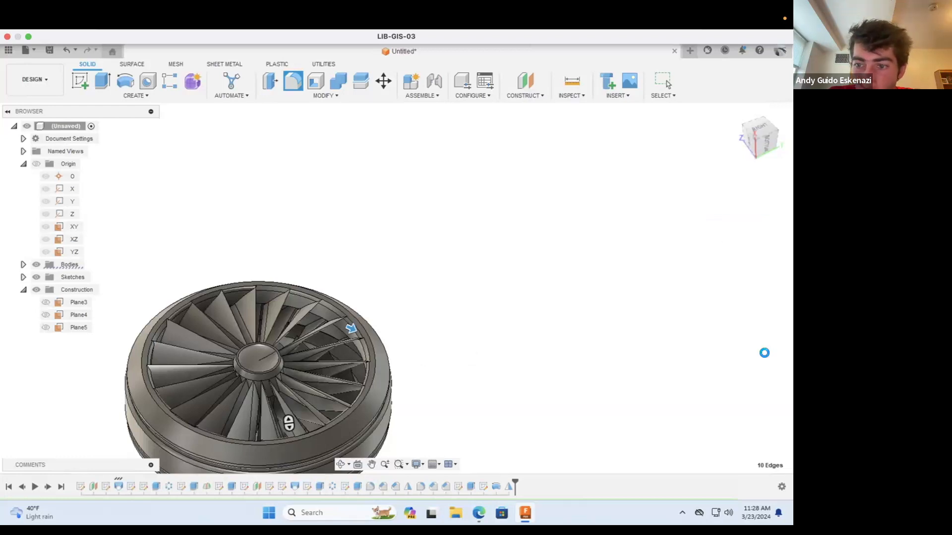
Step: Chamfer the ten inner rim edges between the blades on one side of the wheel with an equal distance of 0.05 in
{"action": "left_click", "coordinate": [325, 93]}
{"action": "left_click", "coordinate": [327, 128]}
{"action": "left_click", "coordinate": [239, 287]}
{"action": "left_click", "coordinate": [175, 315]}
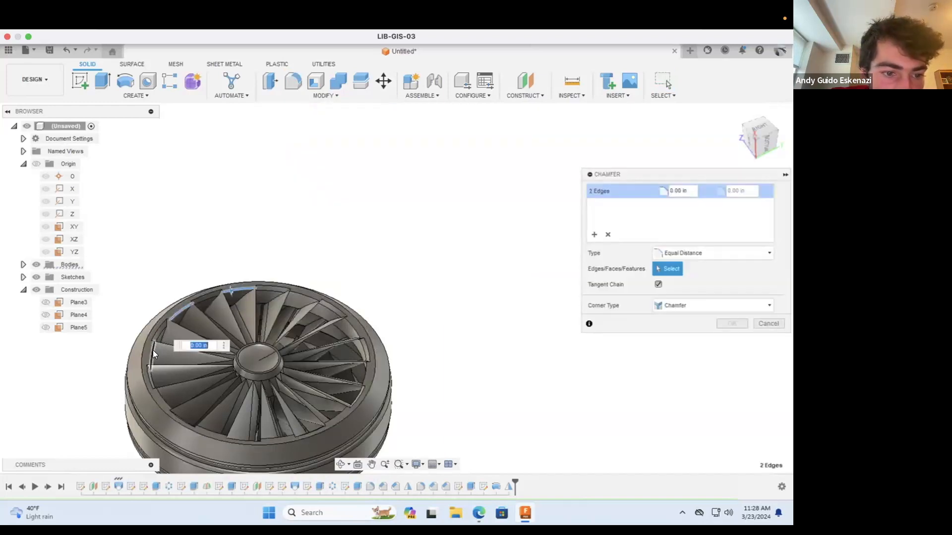
{"action": "left_click", "coordinate": [160, 392]}
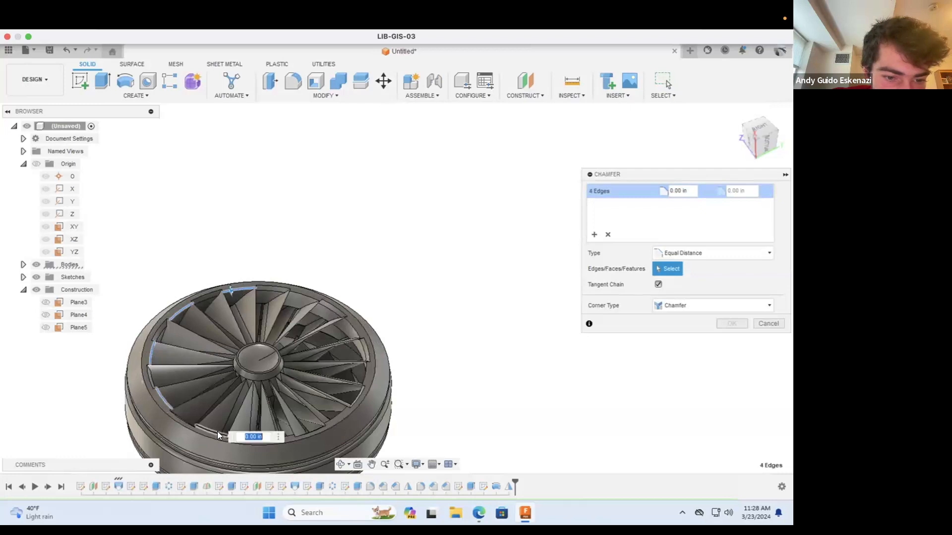
{"action": "left_click", "coordinate": [217, 432]}
{"action": "left_click", "coordinate": [272, 437]}
{"action": "left_click", "coordinate": [323, 419]}
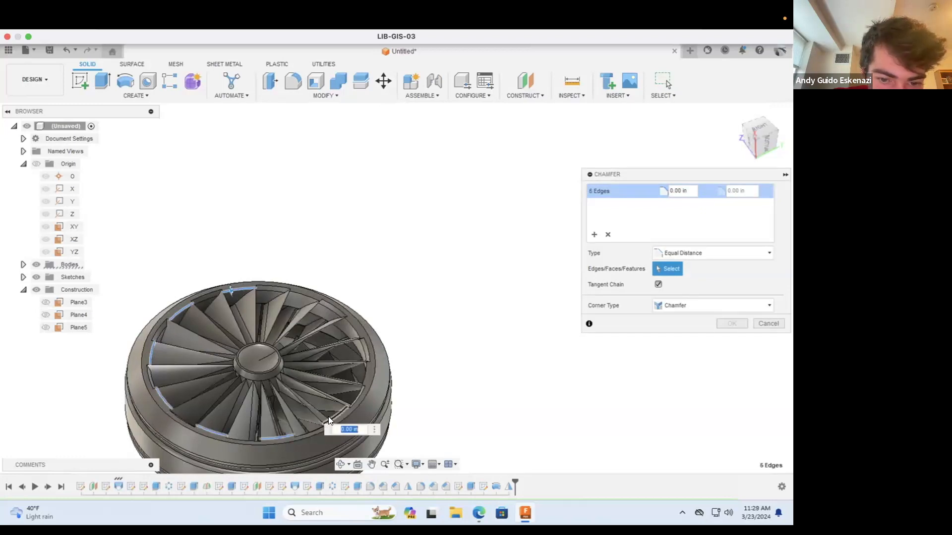
{"action": "left_click", "coordinate": [367, 371]}
{"action": "left_click", "coordinate": [353, 329]}
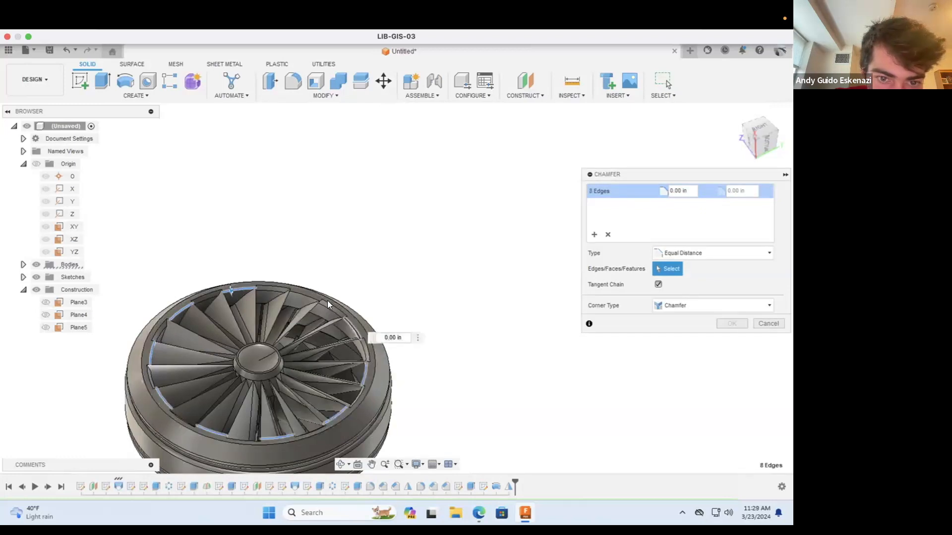
{"action": "left_click", "coordinate": [305, 296]}
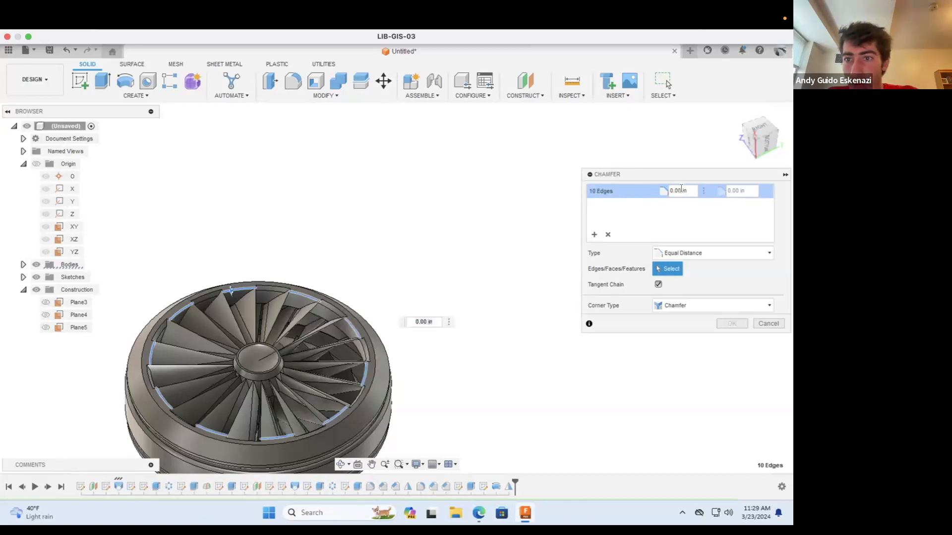
{"action": "left_click", "coordinate": [677, 192]}
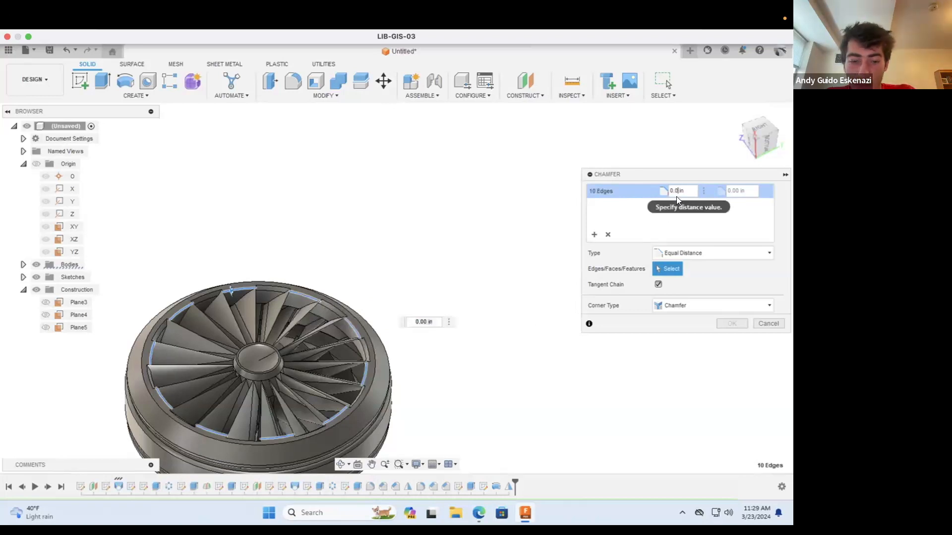
{"action": "key", "text": "BackSpace"}
{"action": "type", "text": "4"}
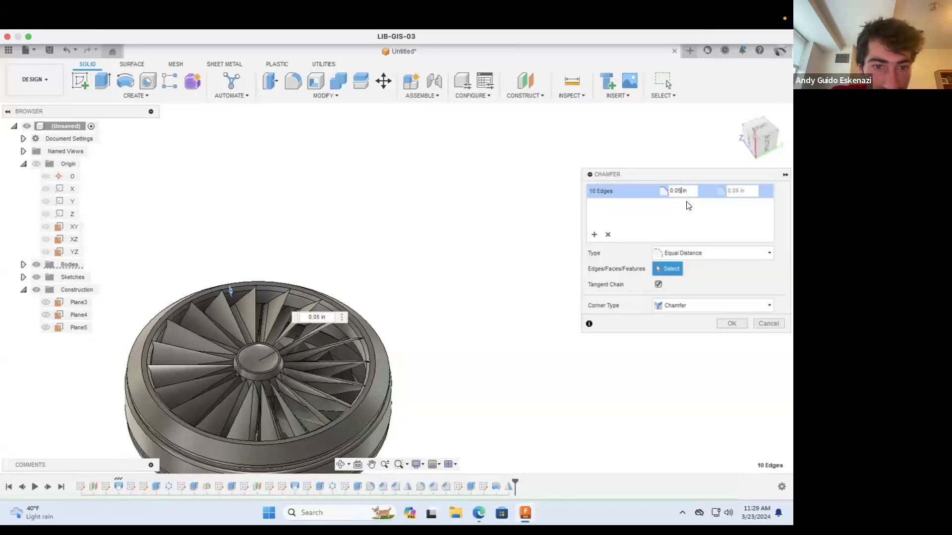
{"action": "left_click", "coordinate": [732, 323]}
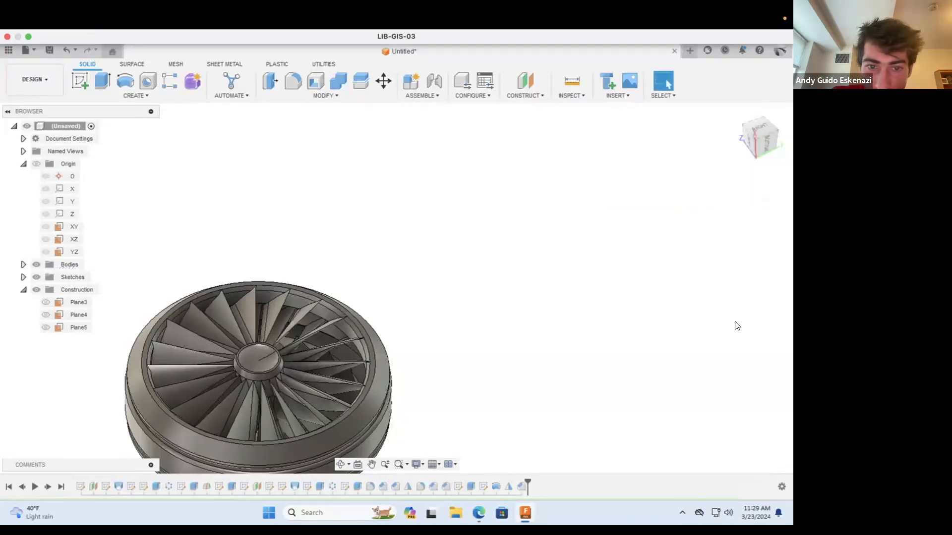
Step: Chamfer the matching inner rim edges between the blades on the opposite side of the wheel with the Equal Distance type
{"action": "left_click", "coordinate": [340, 464]}
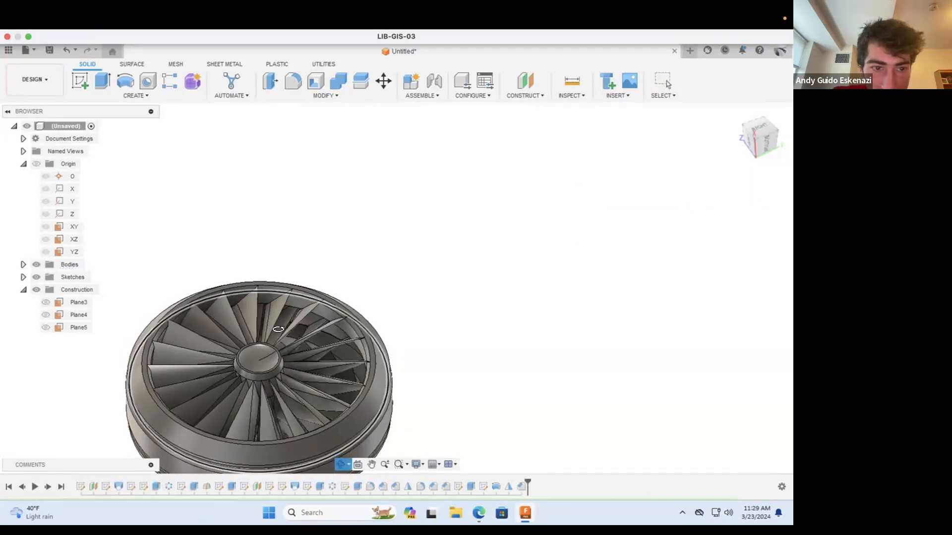
{"action": "left_click_drag", "start_coordinate": [400, 312], "coordinate": [434, 302]}
{"action": "scroll", "coordinate": [434, 302], "scroll_direction": "down", "scroll_amount": 3}
{"action": "scroll", "coordinate": [434, 302], "scroll_direction": "up", "scroll_amount": 5}
{"action": "scroll", "coordinate": [434, 302], "scroll_direction": "up", "scroll_amount": 2}
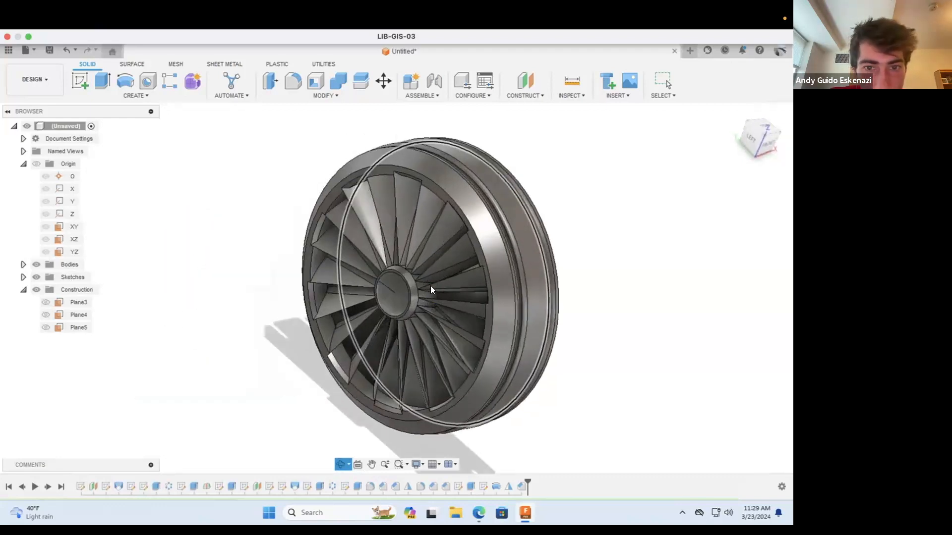
{"action": "key", "text": "Escape"}
{"action": "scroll", "coordinate": [342, 206], "scroll_direction": "up", "scroll_amount": 2}
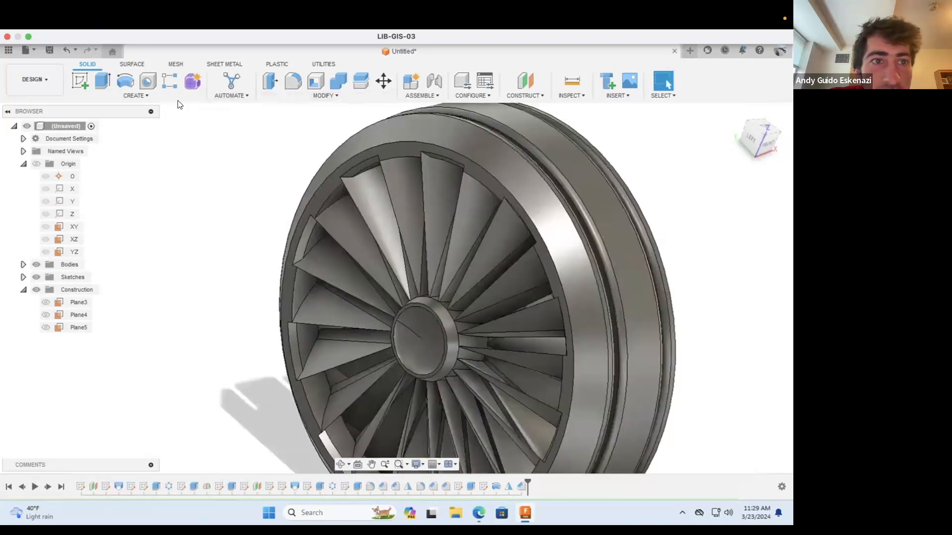
{"action": "left_click", "coordinate": [324, 96]}
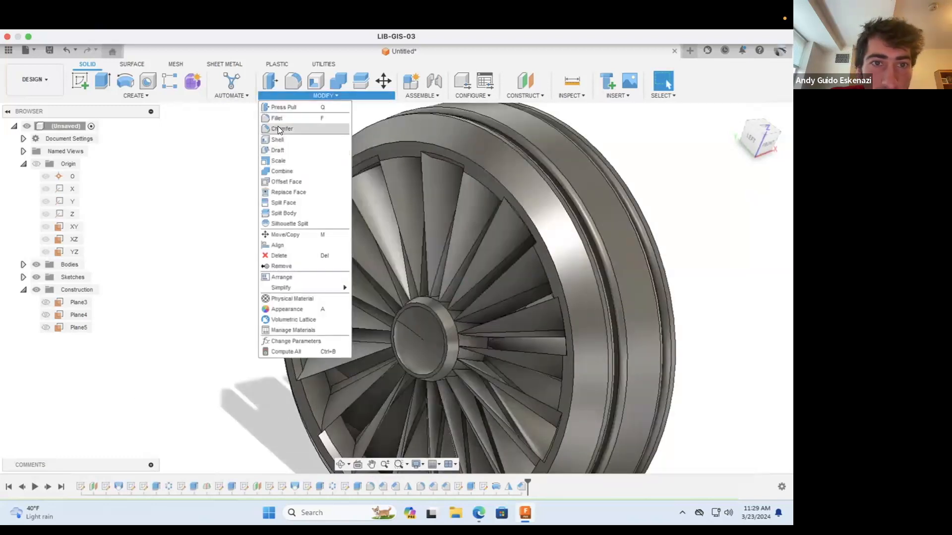
{"action": "left_click", "coordinate": [279, 128]}
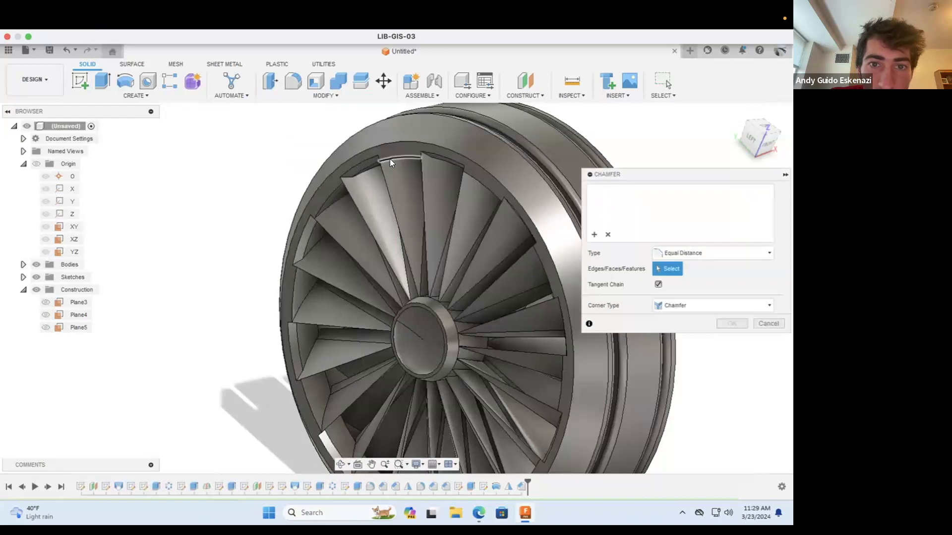
{"action": "left_click", "coordinate": [388, 162]}
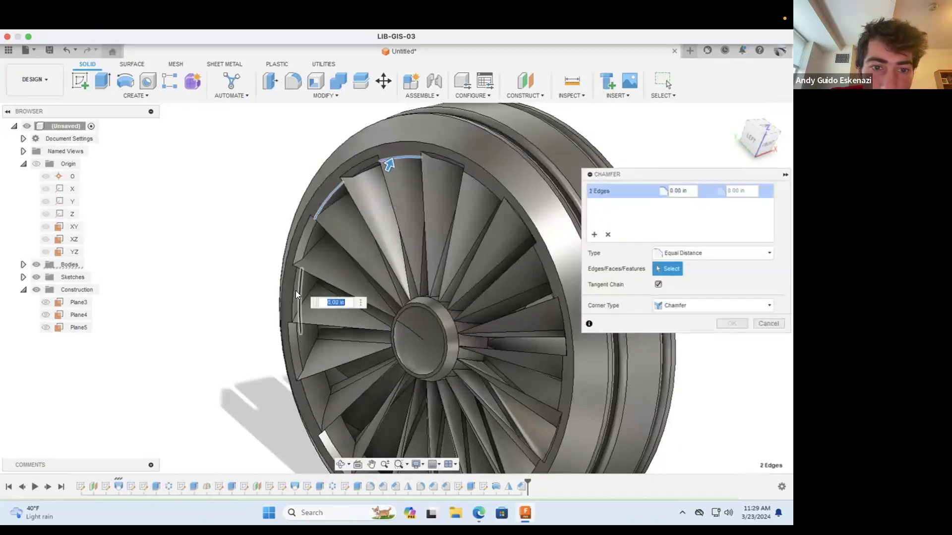
{"action": "left_click", "coordinate": [302, 374]}
{"action": "scroll", "coordinate": [299, 312], "scroll_direction": "down", "scroll_amount": 3}
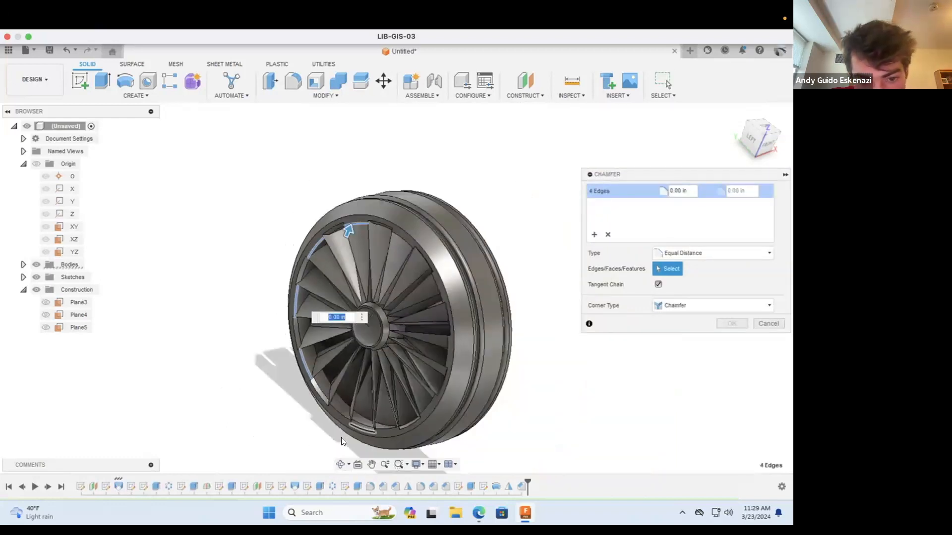
{"action": "left_click", "coordinate": [336, 399]}
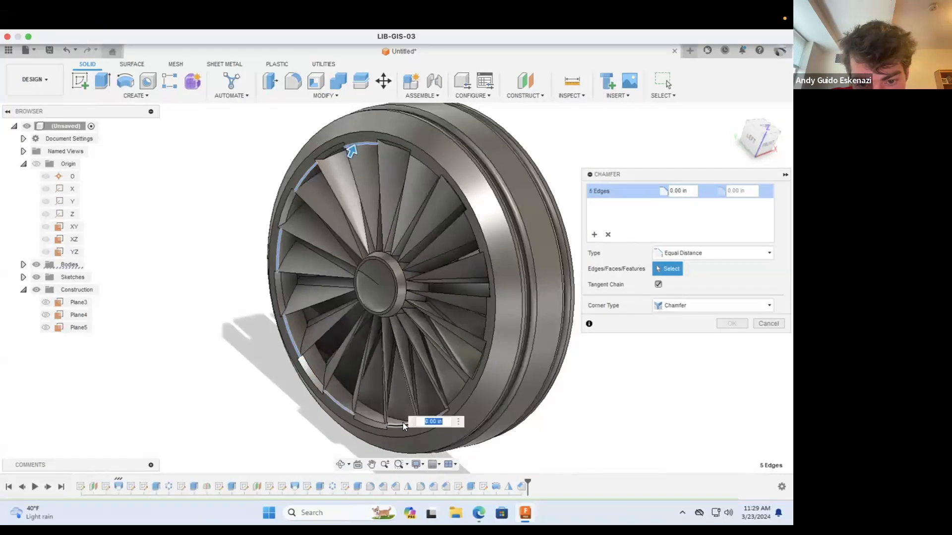
{"action": "left_click", "coordinate": [446, 397]}
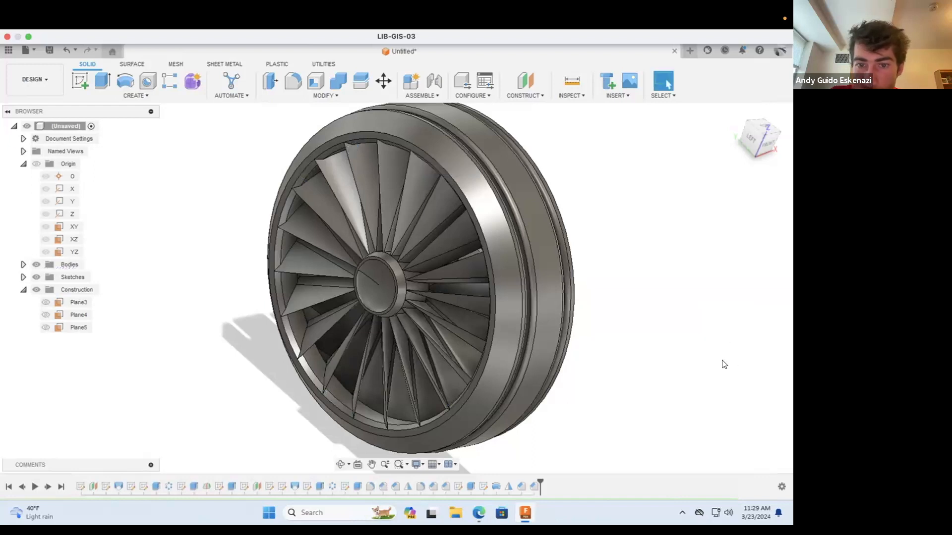
Step: Examine the chamfered inner rim and the blades from the other side of the wheel
{"action": "middle_click_drag", "start_coordinate": [521, 307], "coordinate": [367, 293], "text": "shift"}
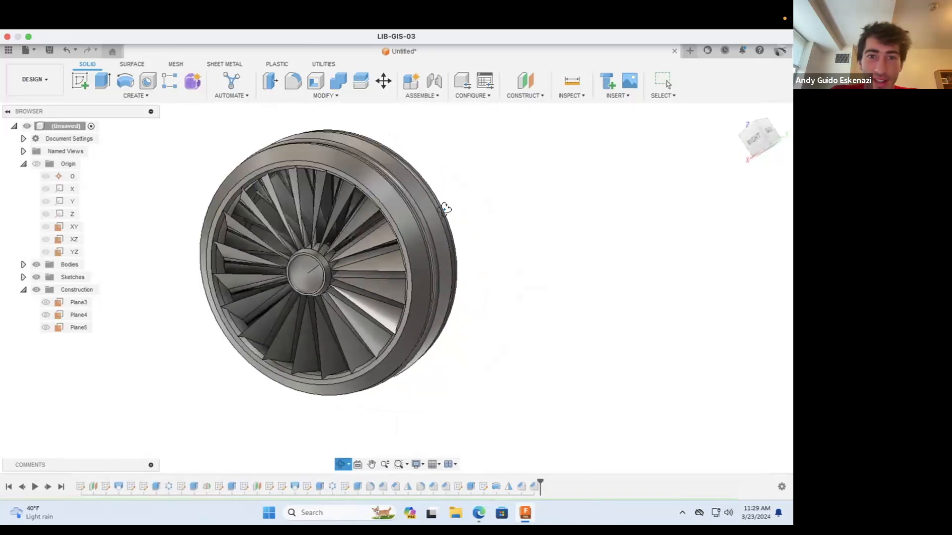
{"action": "middle_click_drag", "start_coordinate": [446, 209], "coordinate": [446, 207], "text": "shift"}
{"action": "scroll", "coordinate": [317, 274], "scroll_direction": "up", "scroll_amount": 2}
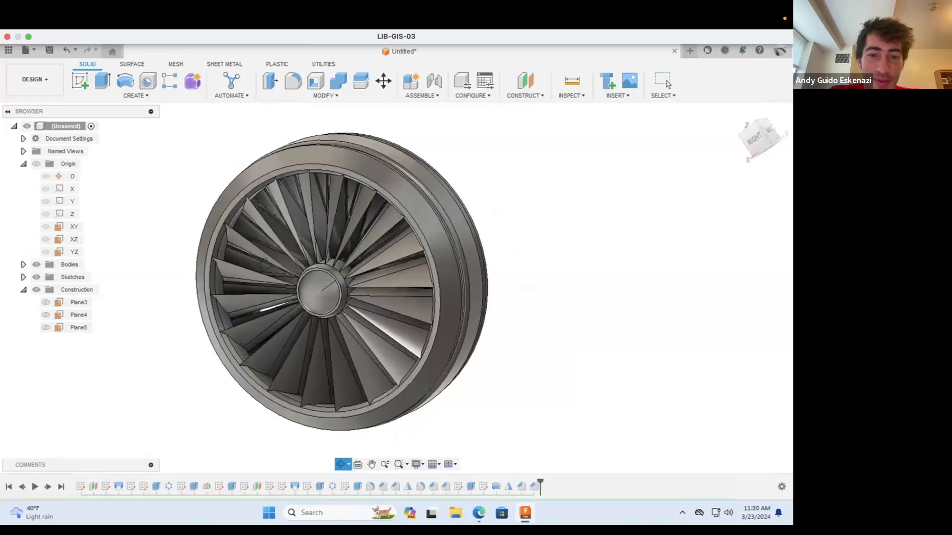
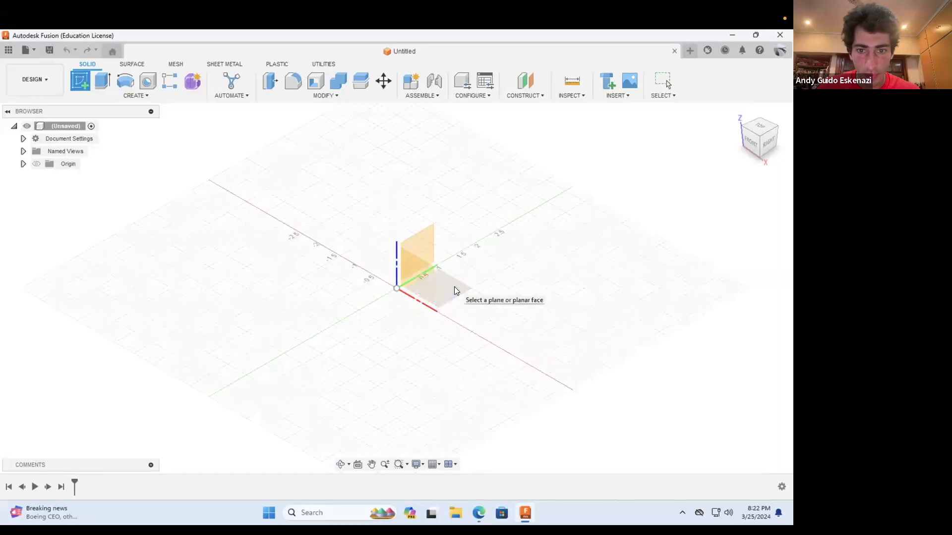
Step: Start a sketch on the horizontal XY plane and draw a center rectangle about 3.8 in wide around the origin
{"action": "left_click", "coordinate": [454, 287]}
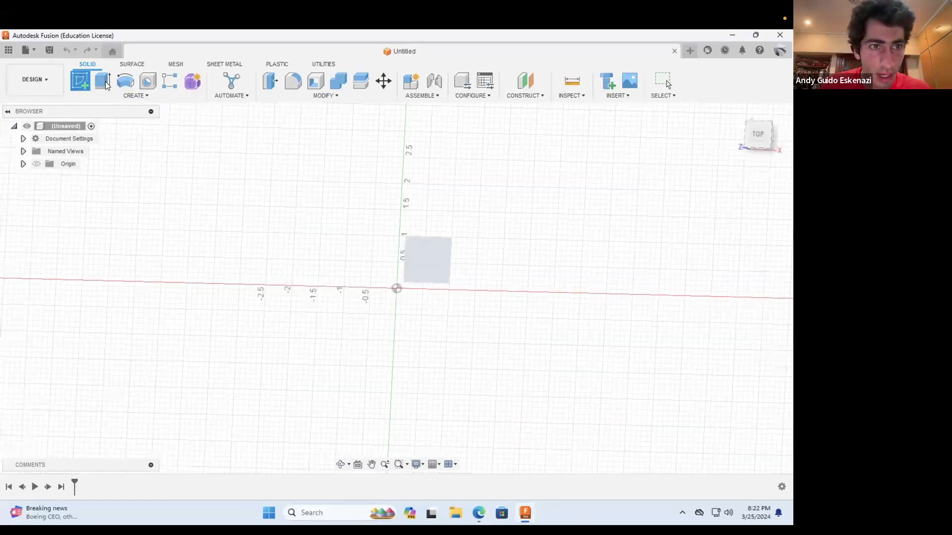
{"action": "left_click", "coordinate": [772, 205]}
{"action": "left_click", "coordinate": [396, 288]}
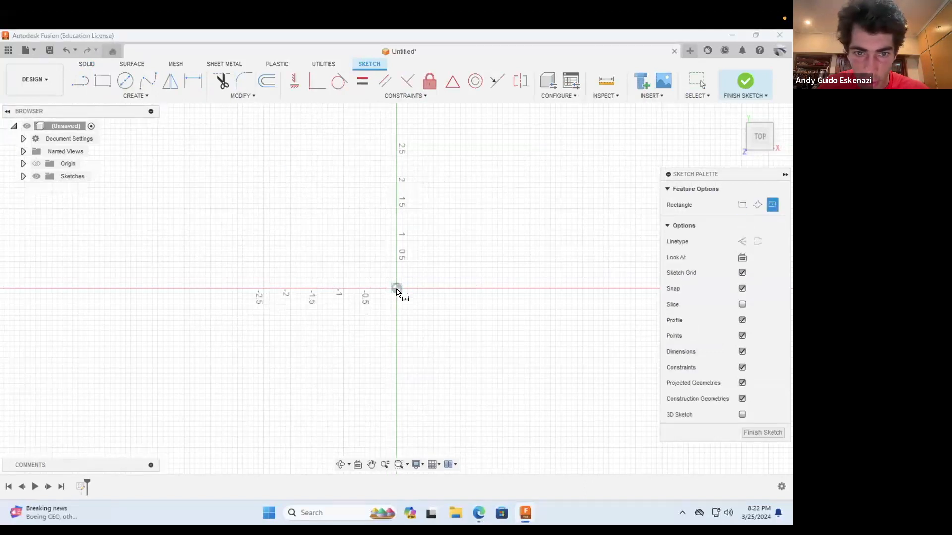
{"action": "left_click", "coordinate": [497, 204]}
Step: Dimension the rectangle's width and height to 5 in each
{"action": "key", "text": "d"}
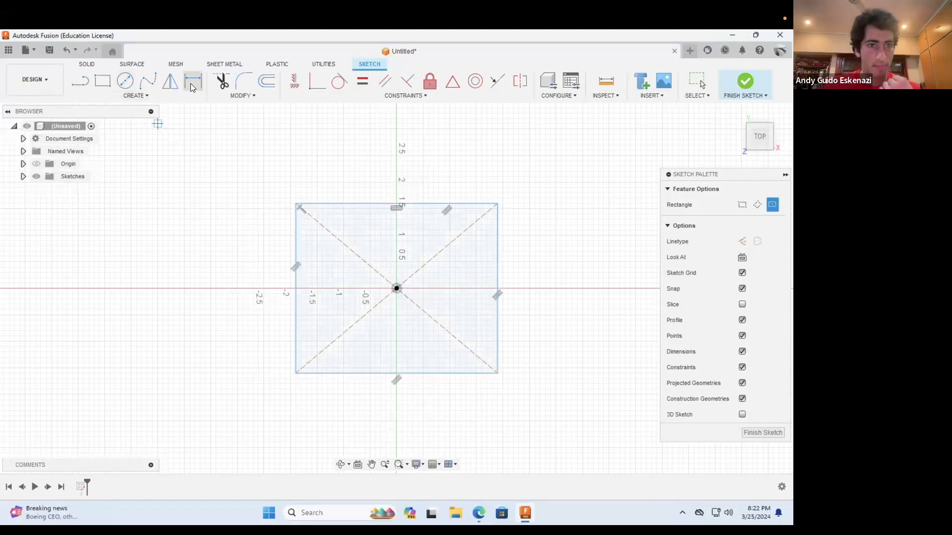
{"action": "left_click", "coordinate": [327, 206]}
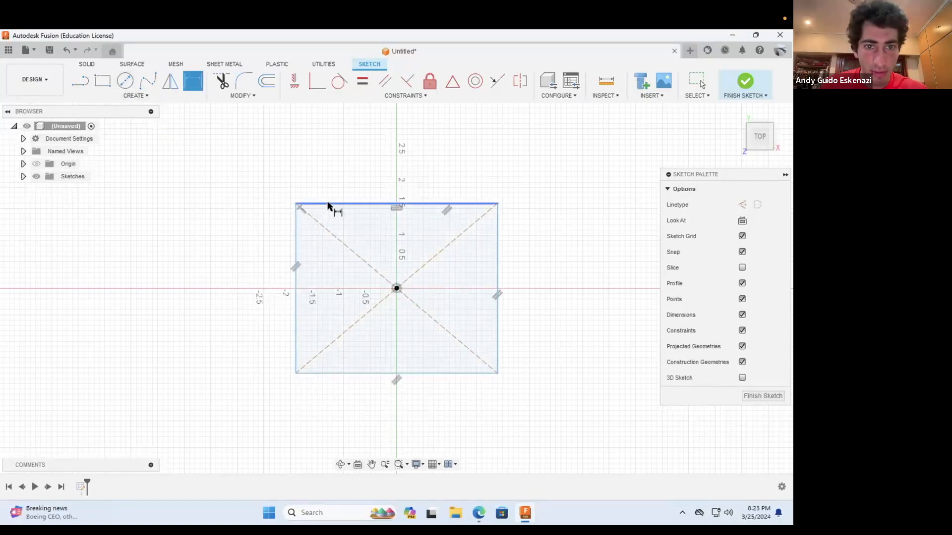
{"action": "left_click", "coordinate": [374, 164]}
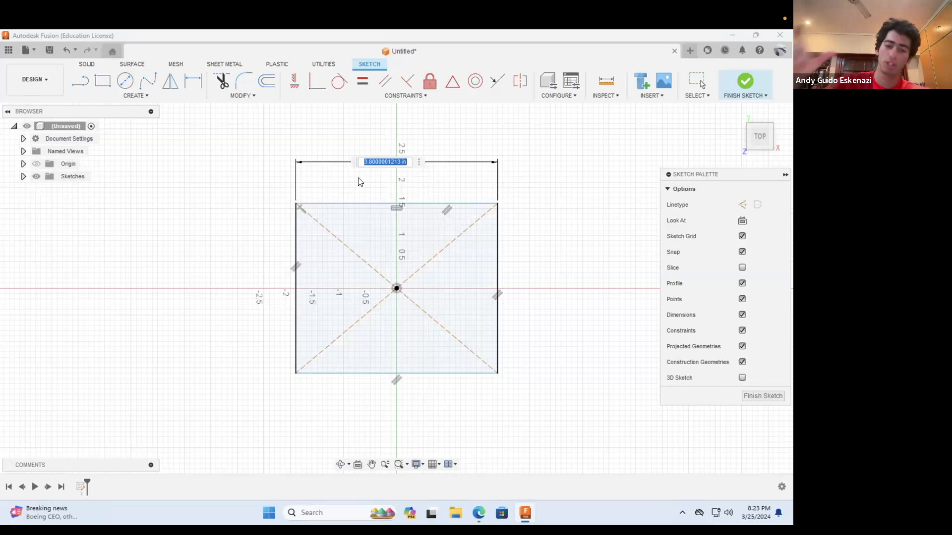
{"action": "type", "text": "5"}
{"action": "key", "text": "Return"}
{"action": "left_click", "coordinate": [264, 263]}
{"action": "left_click", "coordinate": [191, 259]}
{"action": "type", "text": "5"}
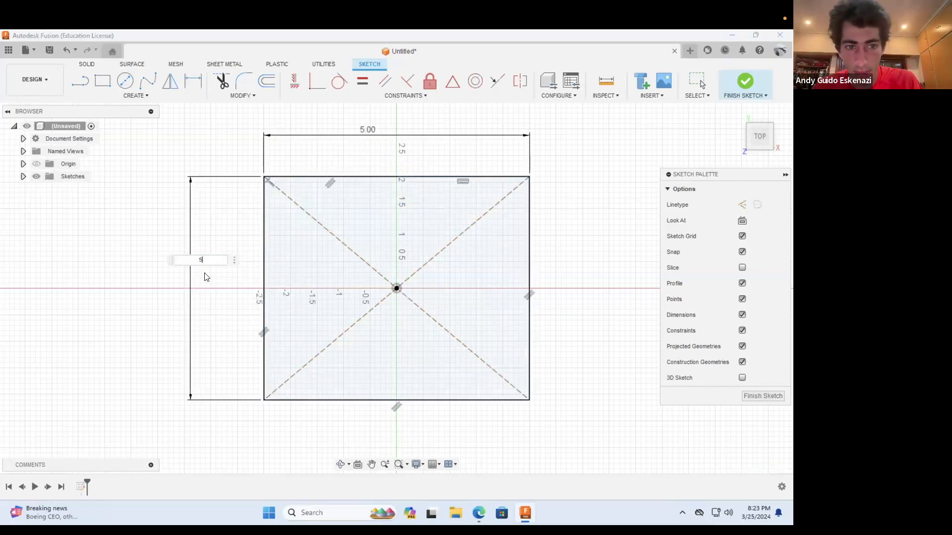
{"action": "key", "text": "Return"}
{"action": "key", "text": "Escape"}
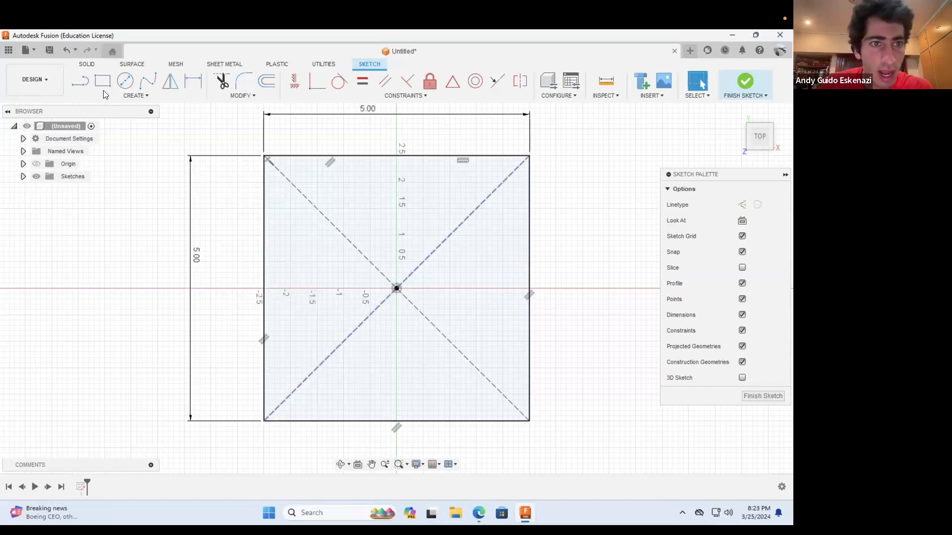
Step: Draw a small center rectangle around each of the four corners of the 5 in square
{"action": "left_click", "coordinate": [103, 82]}
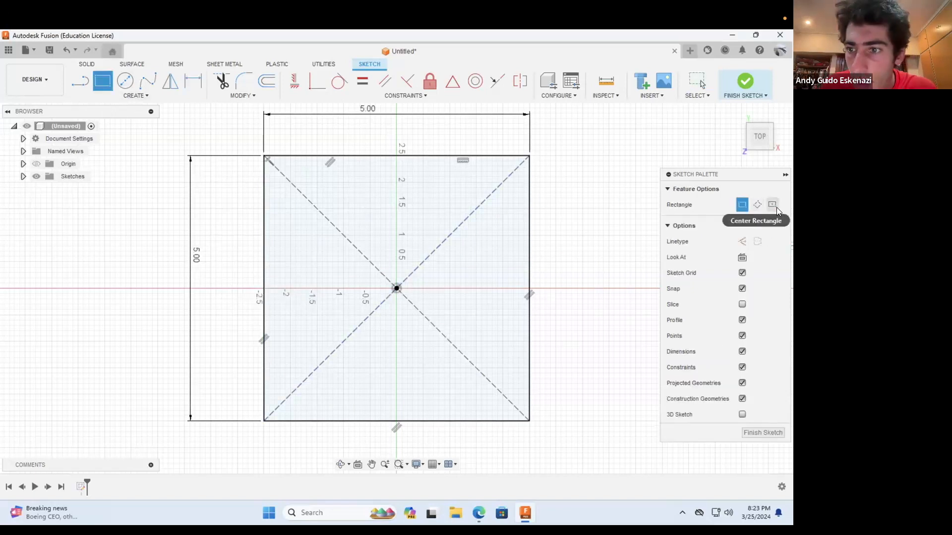
{"action": "left_click", "coordinate": [264, 156]}
{"action": "left_click", "coordinate": [290, 171]}
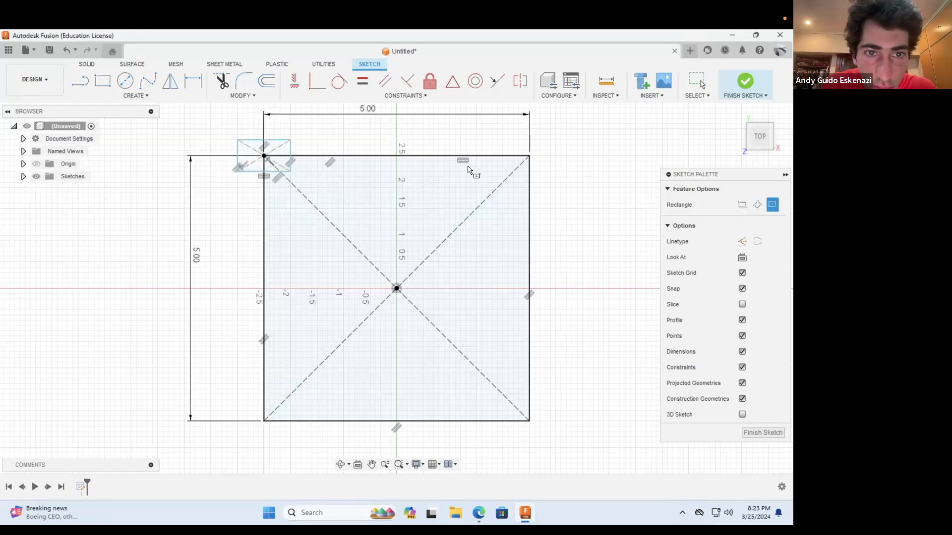
{"action": "left_click", "coordinate": [529, 155]}
{"action": "left_click", "coordinate": [545, 177]}
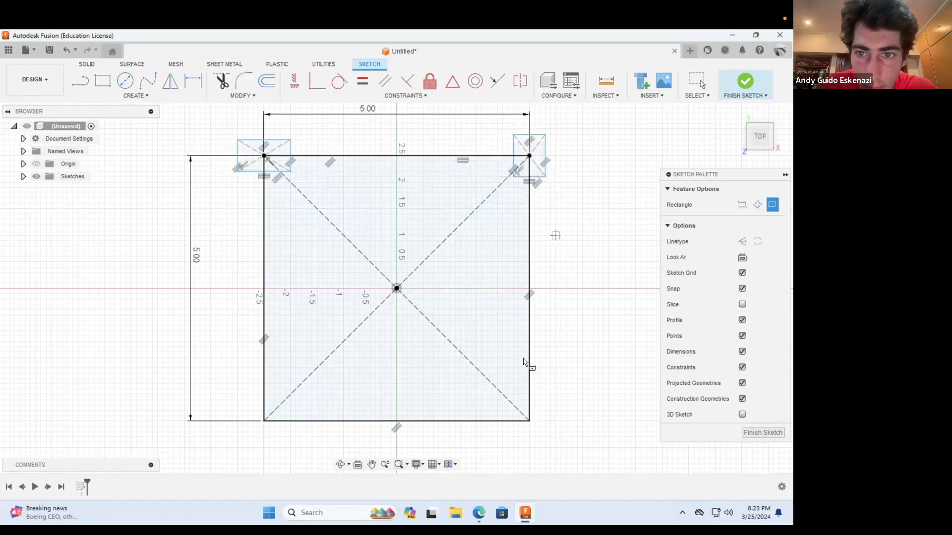
{"action": "left_click", "coordinate": [529, 421]}
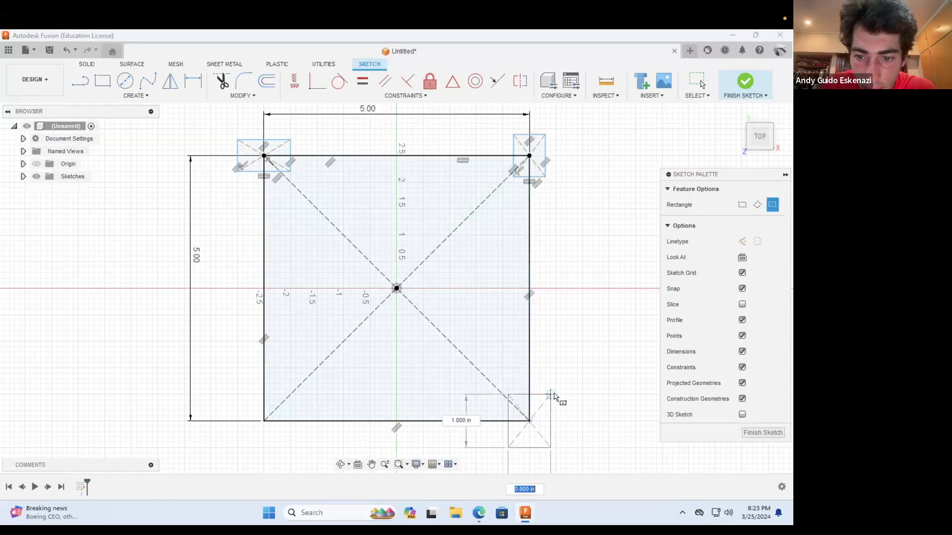
{"action": "left_click", "coordinate": [550, 395]}
{"action": "left_click", "coordinate": [264, 420]}
{"action": "left_click", "coordinate": [296, 437]}
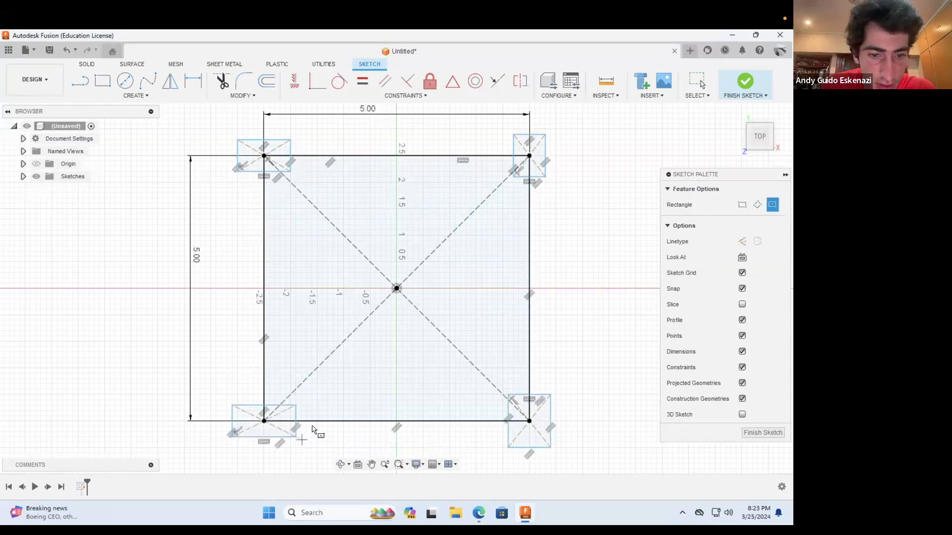
{"action": "key", "text": "Escape"}
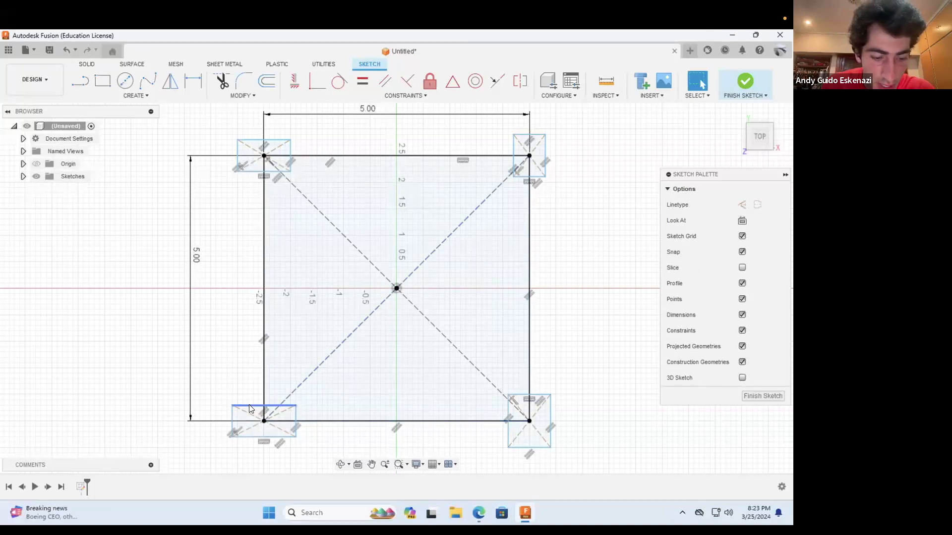
Step: Apply an Equal constraint to two adjacent sides of each of the four corner rectangles
{"action": "left_click", "coordinate": [250, 406]}
{"action": "left_click", "coordinate": [296, 422], "text": "shift"}
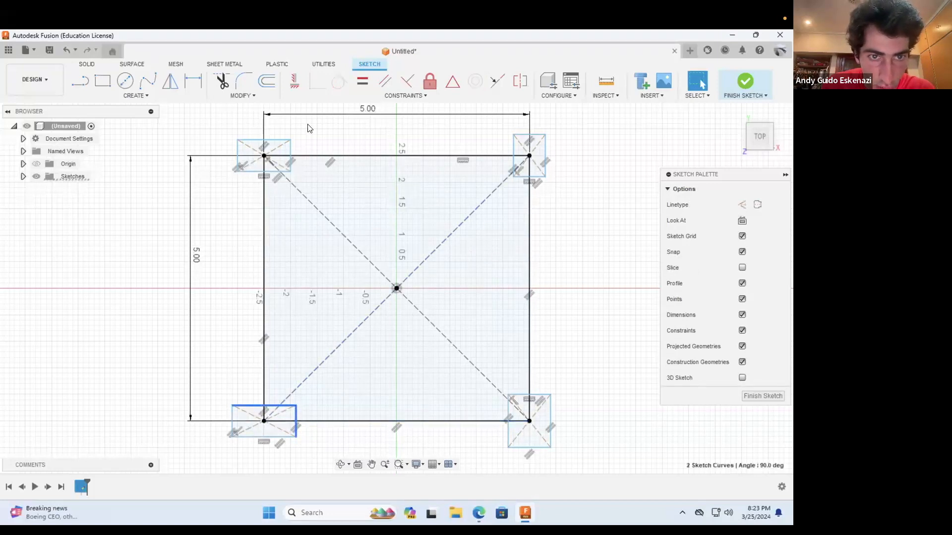
{"action": "left_click", "coordinate": [285, 142], "text": "shift"}
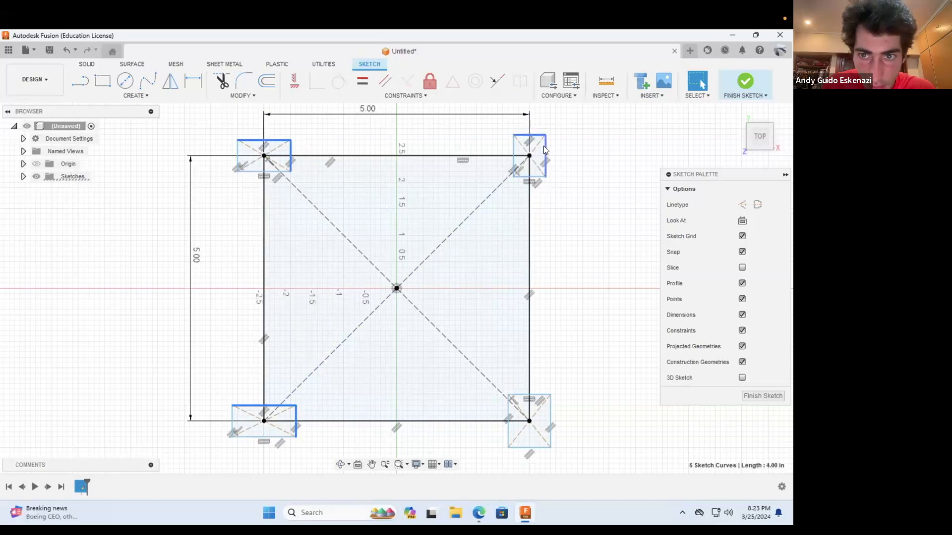
{"action": "left_click", "coordinate": [540, 397], "text": "shift"}
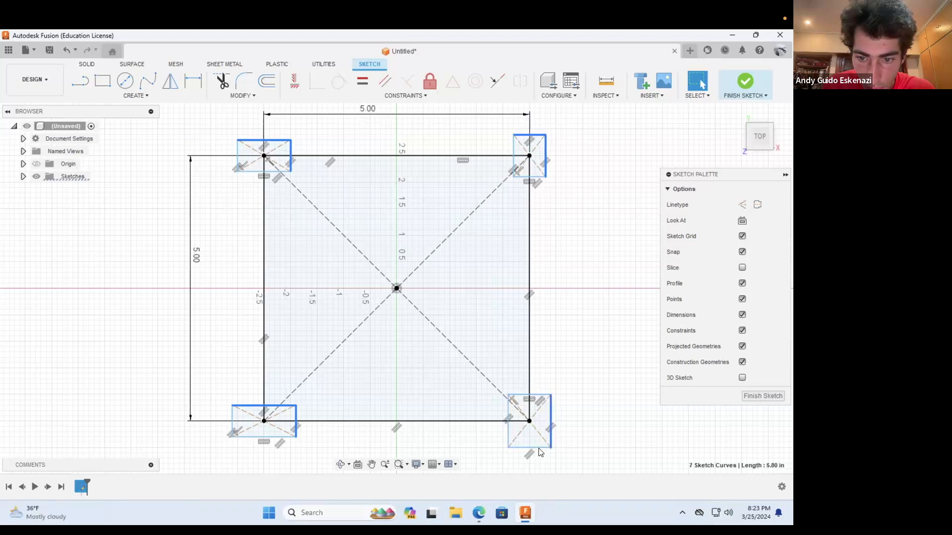
{"action": "left_click", "coordinate": [365, 85]}
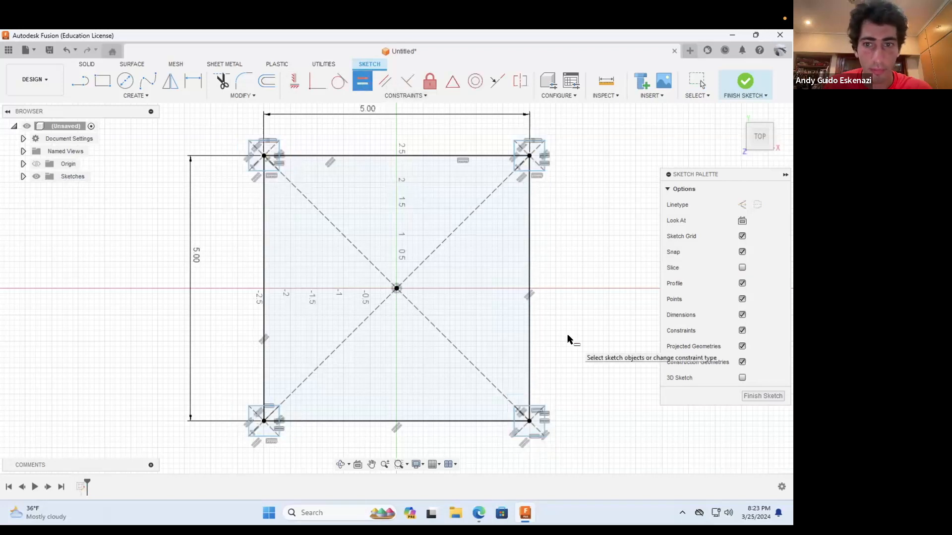
{"action": "key", "text": "Escape"}
{"action": "left_click", "coordinate": [193, 81]}
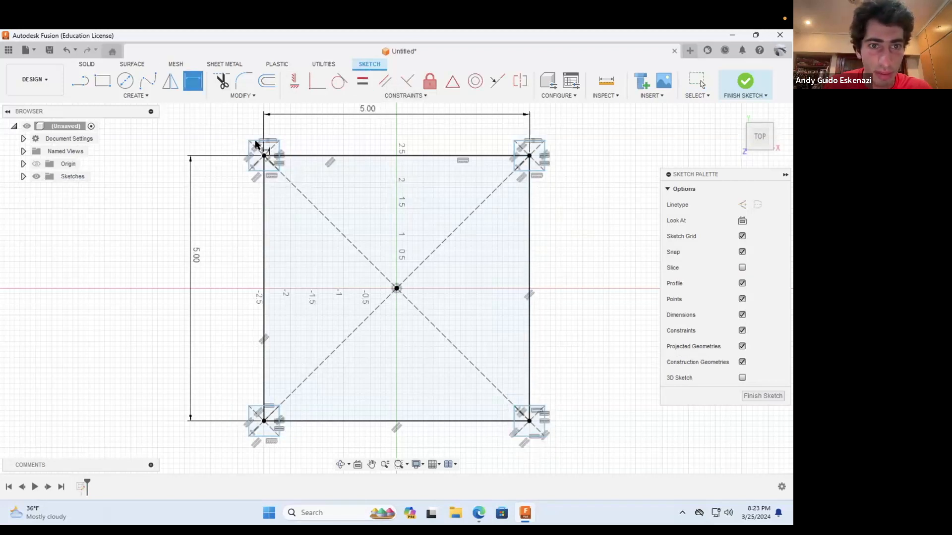
{"action": "left_click", "coordinate": [250, 146]}
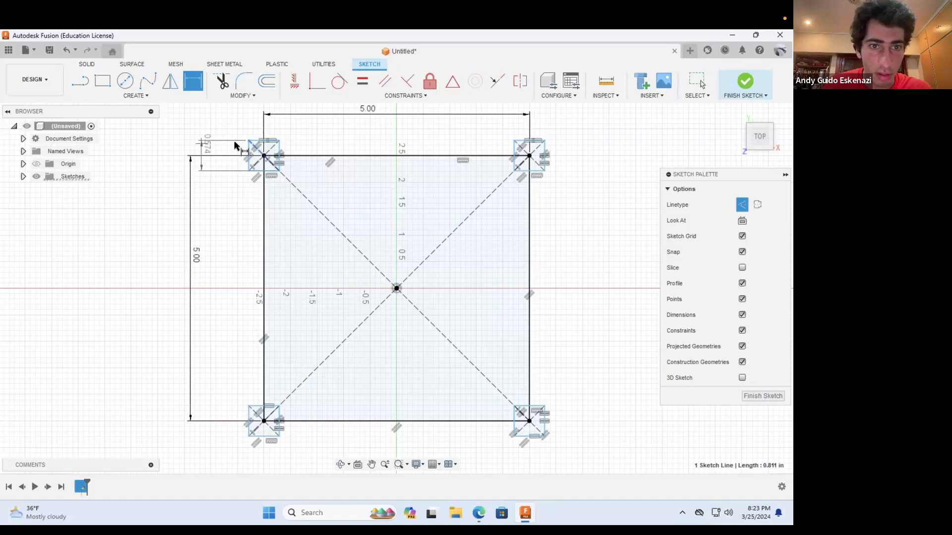
{"action": "left_click", "coordinate": [210, 134]}
{"action": "type", "text": "1"}
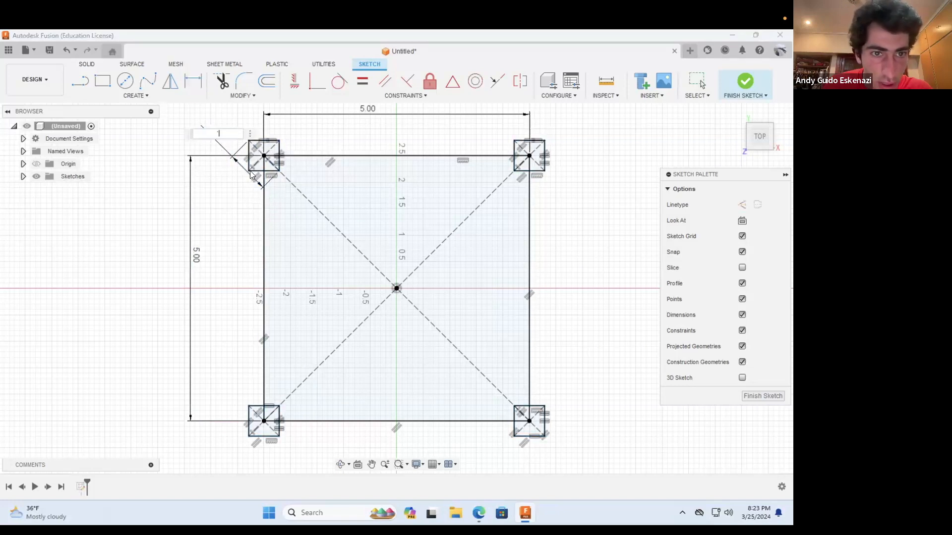
{"action": "key", "text": "Escape"}
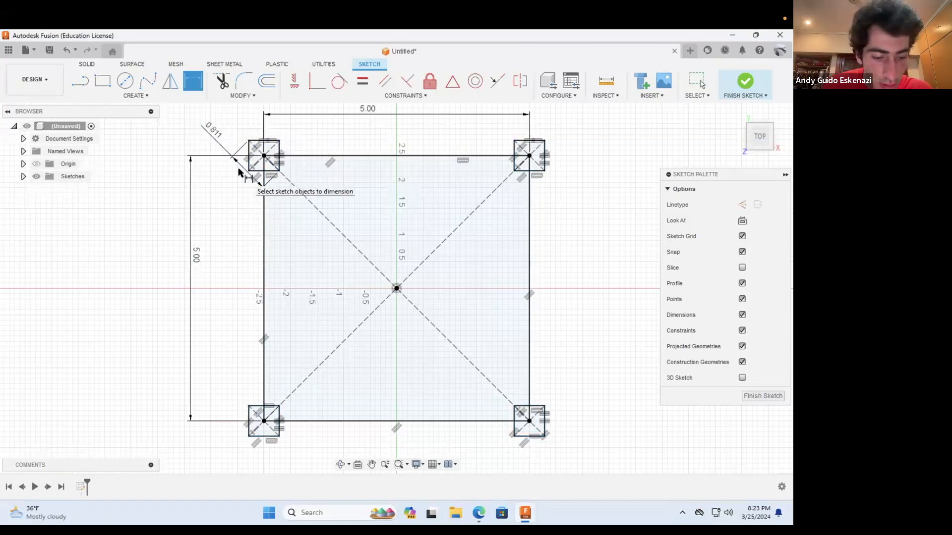
{"action": "key", "text": "Escape"}
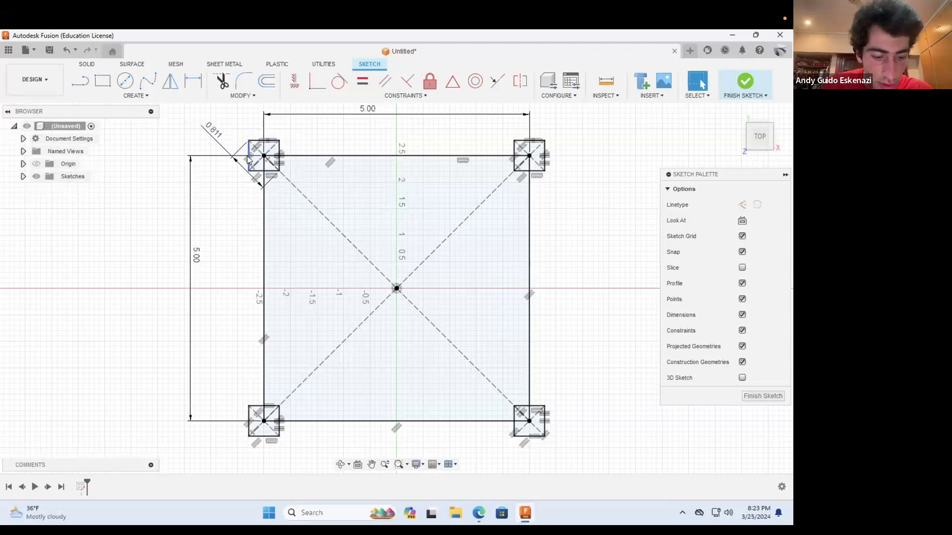
{"action": "key", "text": "ctrl+z"}
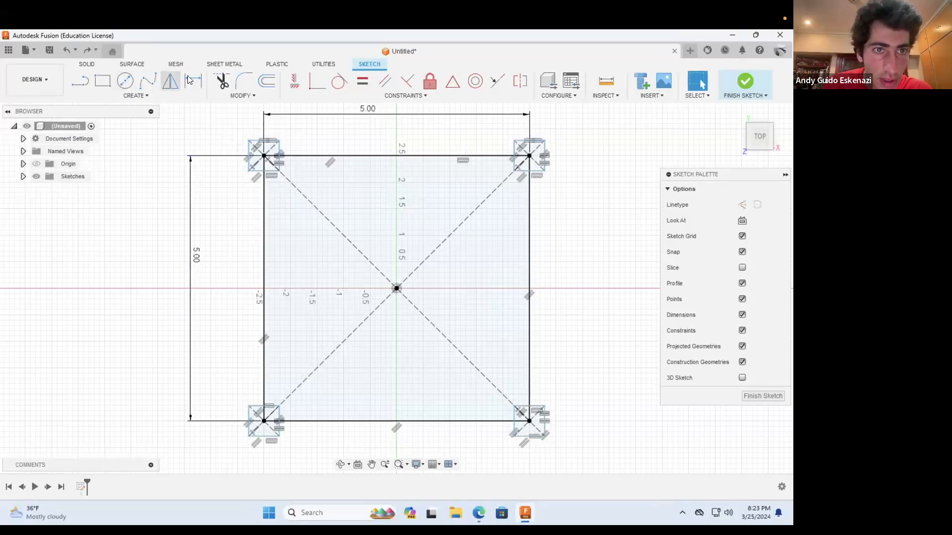
Step: Dimension the outer vertical side of the upper-left corner square to 0.5 in
{"action": "key", "text": "d"}
{"action": "left_click", "coordinate": [246, 146]}
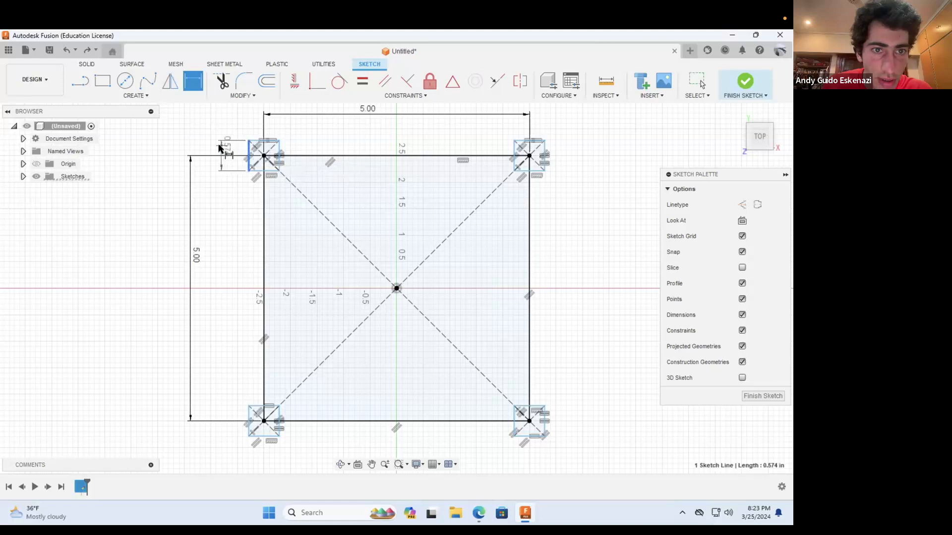
{"action": "left_click", "coordinate": [219, 143]}
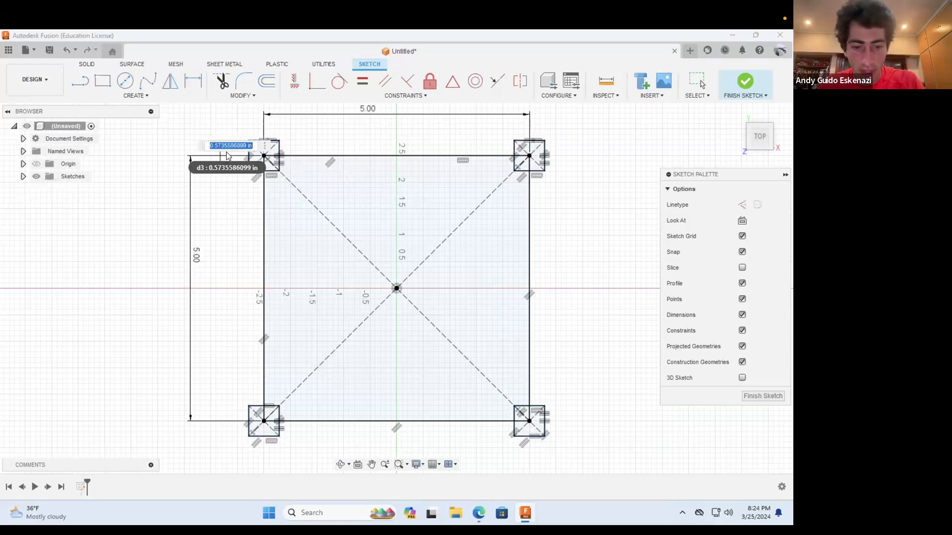
{"action": "type", "text": "5"}
{"action": "key", "text": "Return"}
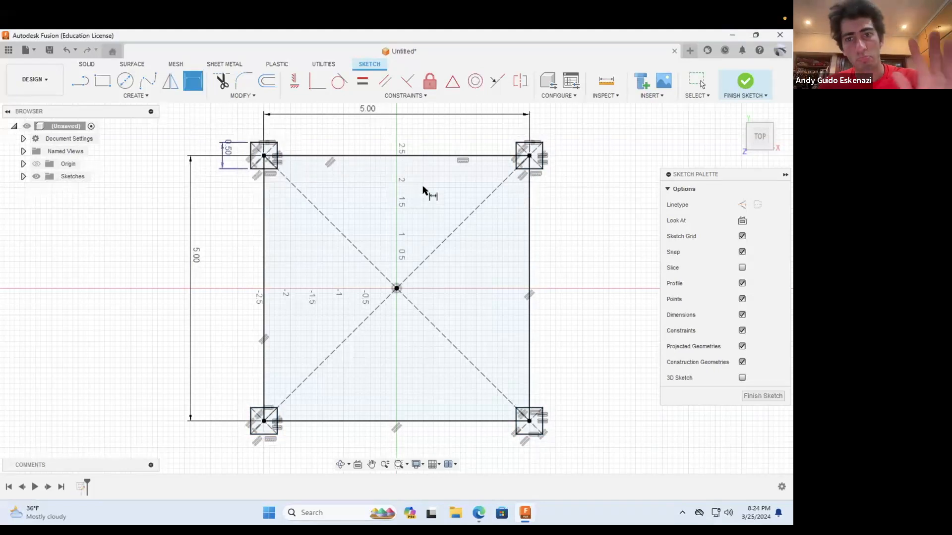
Step: Switch to the browser and examine the cube satellite reference images from Bliley Technologies, Wikipedia and NASA, then return to the sketch
{"action": "key", "text": "alt+Tab"}
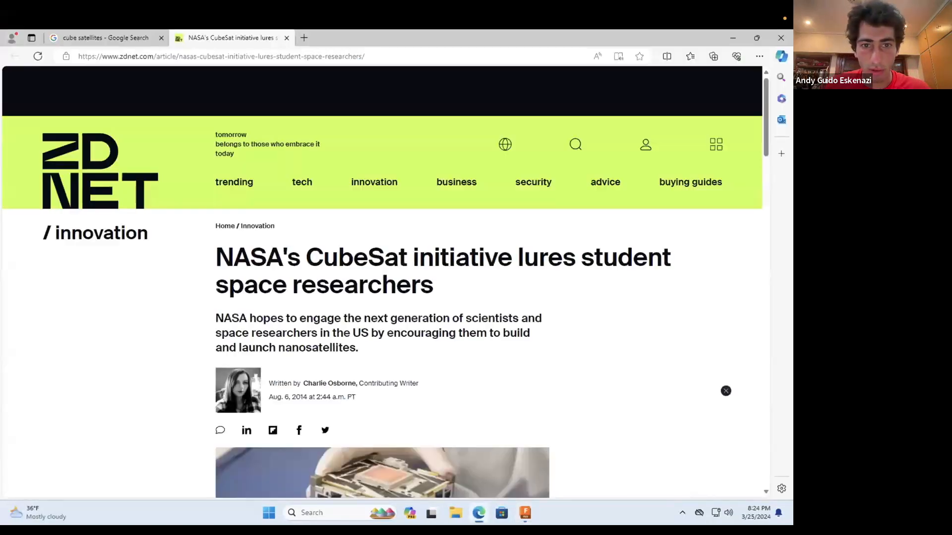
{"action": "left_click", "coordinate": [76, 36]}
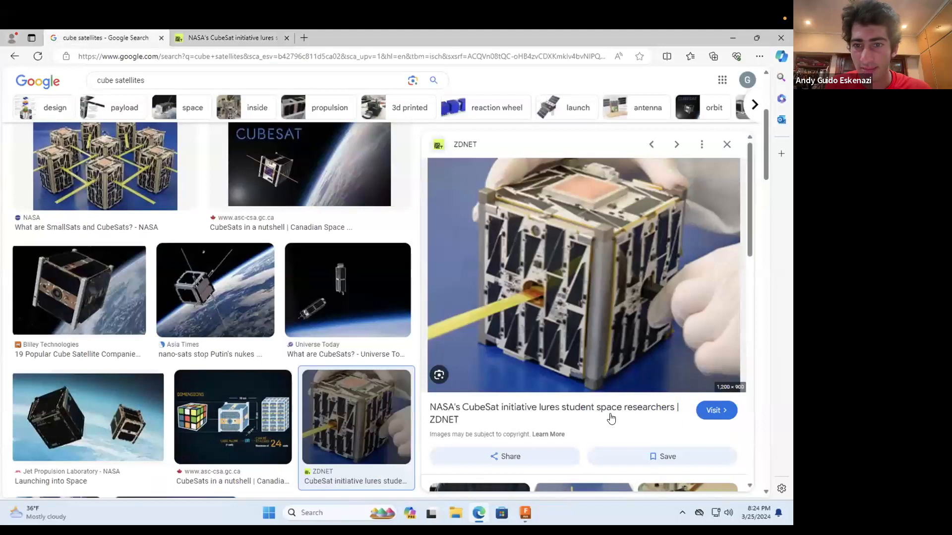
{"action": "left_click", "coordinate": [57, 283]}
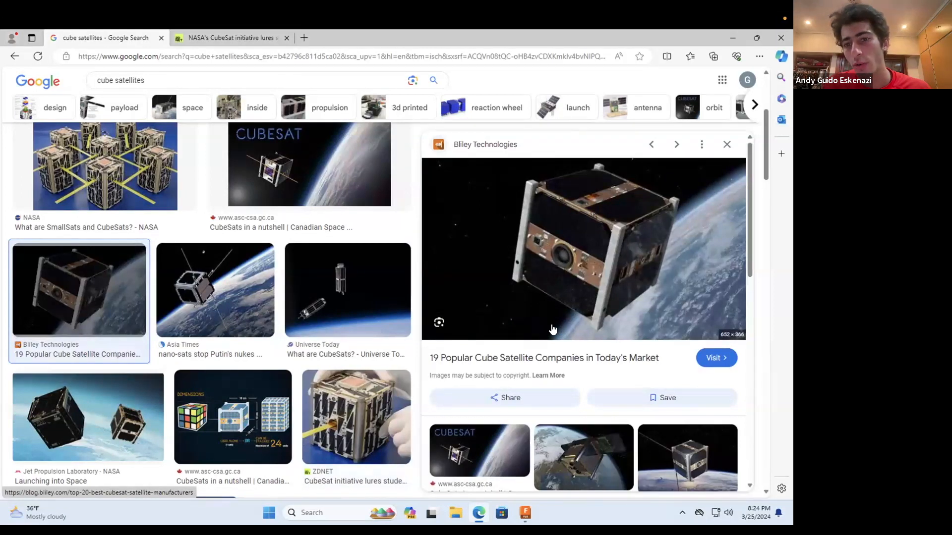
{"action": "scroll", "coordinate": [361, 304], "scroll_direction": "down", "scroll_amount": 3}
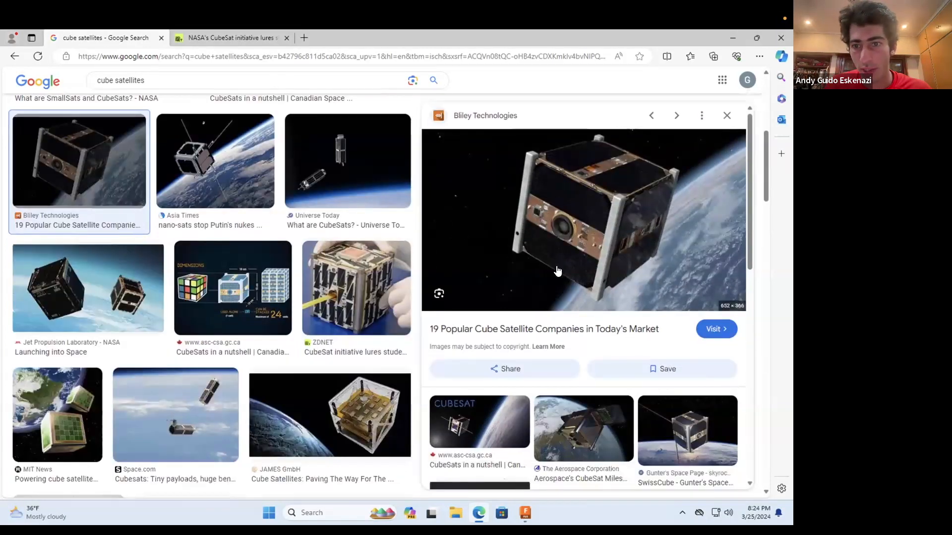
{"action": "scroll", "coordinate": [401, 254], "scroll_direction": "up", "scroll_amount": 5}
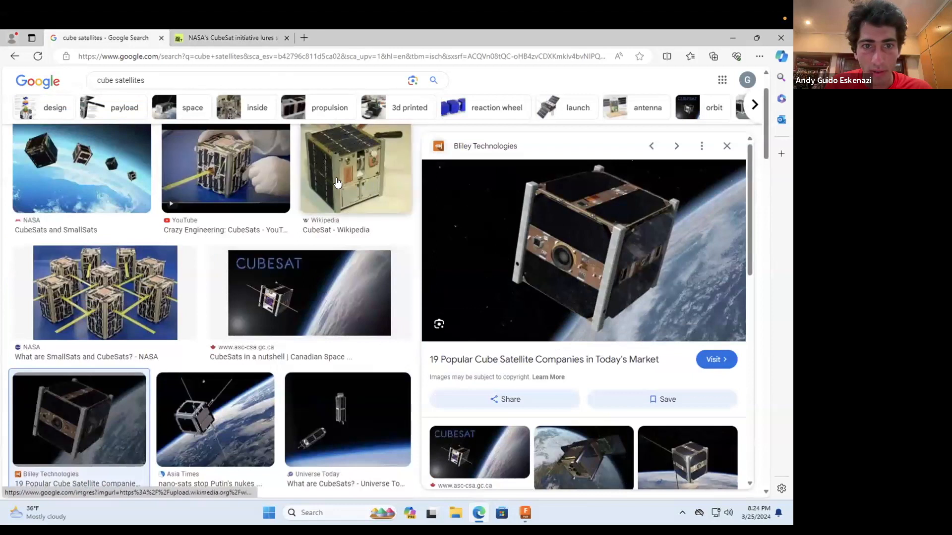
{"action": "left_click", "coordinate": [337, 182]}
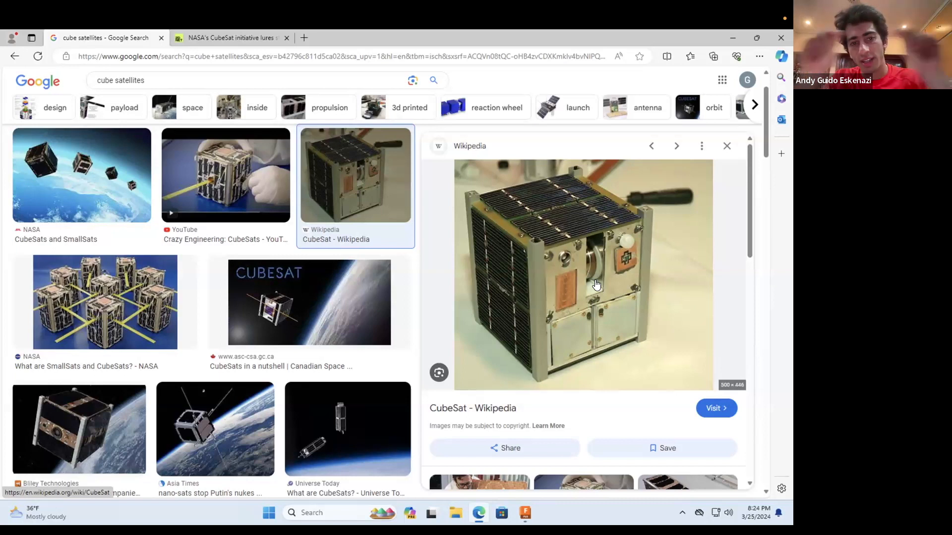
{"action": "left_click", "coordinate": [84, 179]}
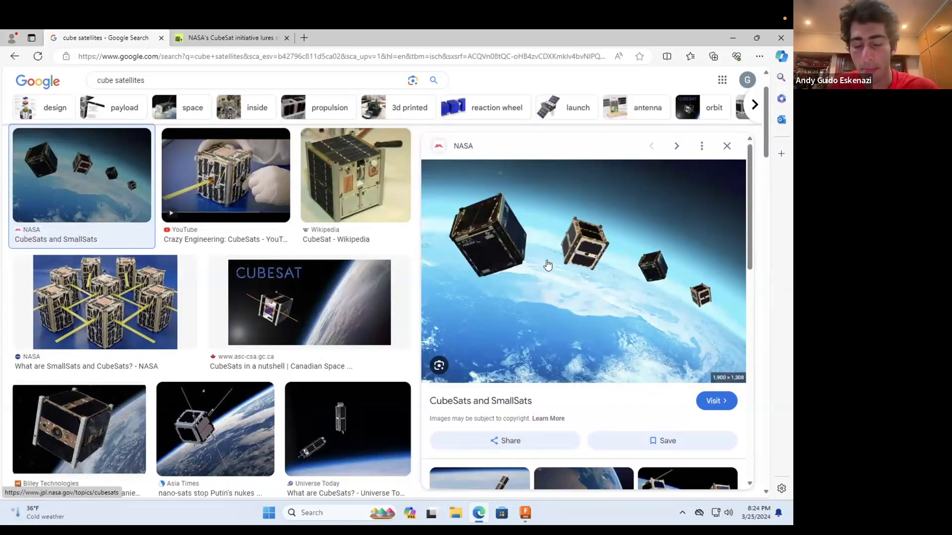
{"action": "left_click", "coordinate": [139, 312]}
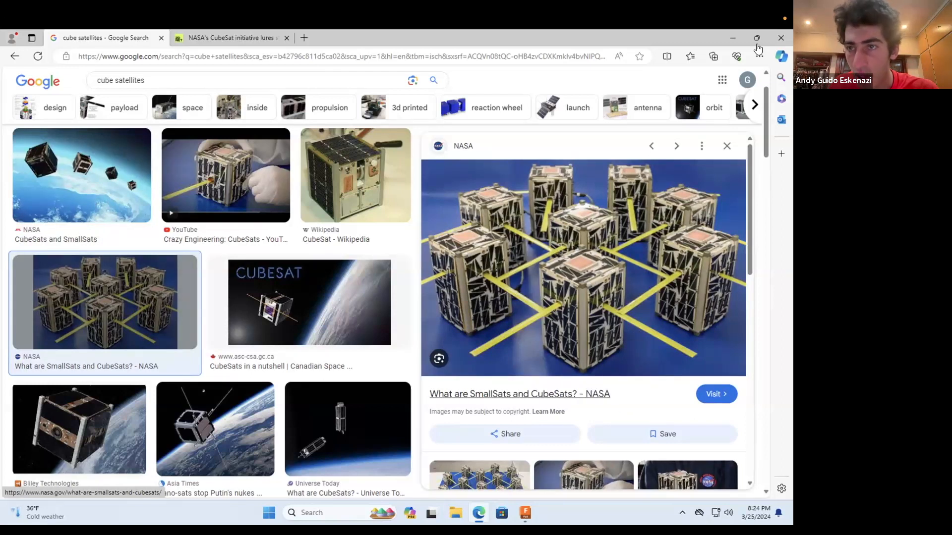
{"action": "left_click", "coordinate": [732, 38]}
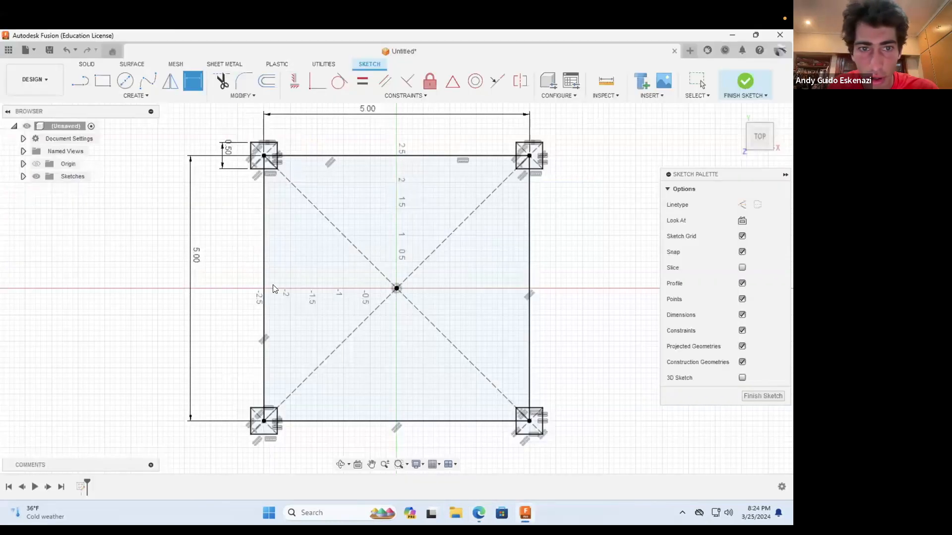
Step: Start an Extrude and select the large square's profile plus the profiles of the back and left corner squares
{"action": "left_click", "coordinate": [87, 65]}
{"action": "left_click", "coordinate": [102, 81]}
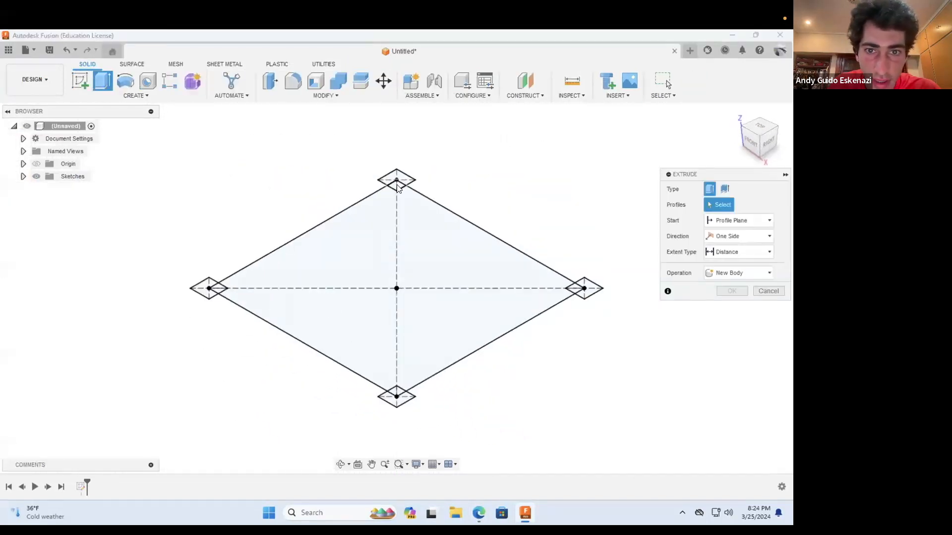
{"action": "scroll", "coordinate": [397, 187], "scroll_direction": "up", "scroll_amount": 5}
{"action": "left_click", "coordinate": [394, 205]}
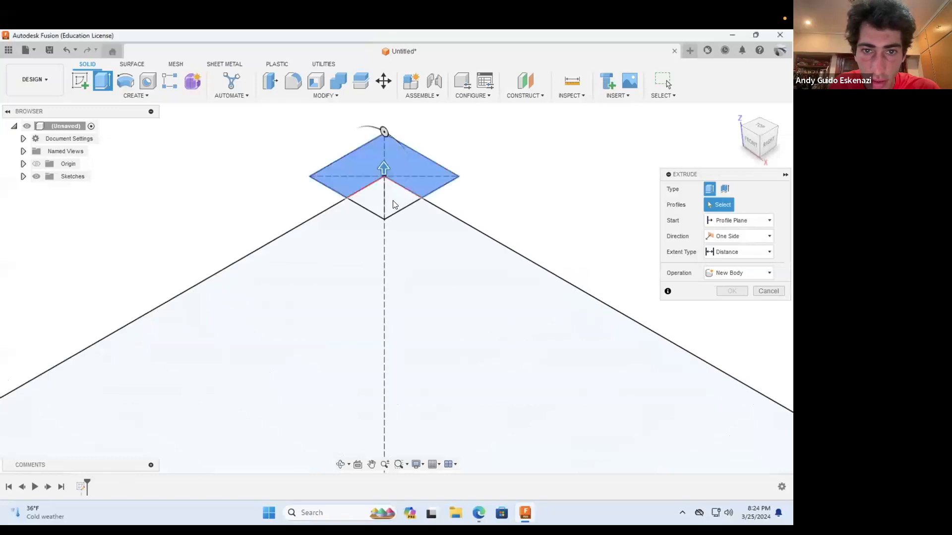
{"action": "left_click", "coordinate": [432, 242]}
{"action": "scroll", "coordinate": [432, 230], "scroll_direction": "down", "scroll_amount": 3}
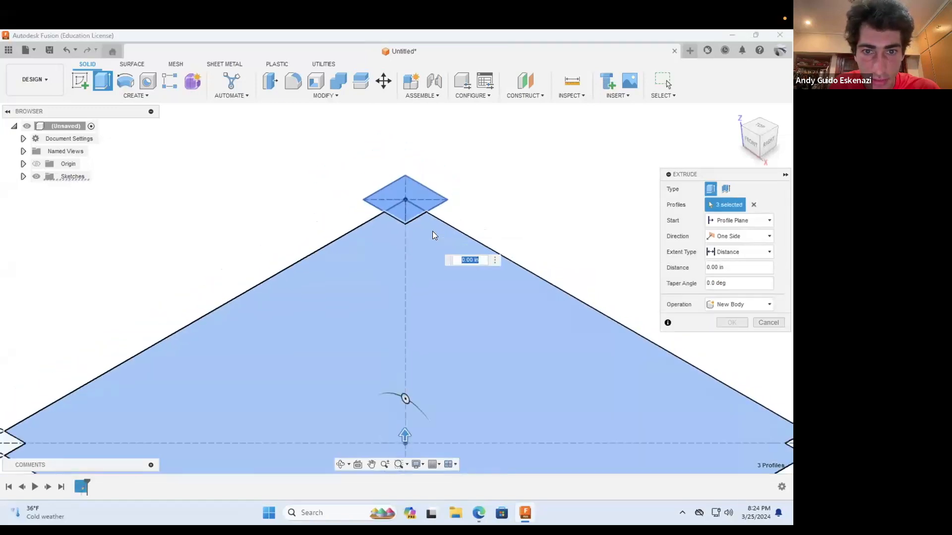
{"action": "scroll", "coordinate": [433, 232], "scroll_direction": "down", "scroll_amount": 4}
{"action": "scroll", "coordinate": [177, 362], "scroll_direction": "up", "scroll_amount": 4}
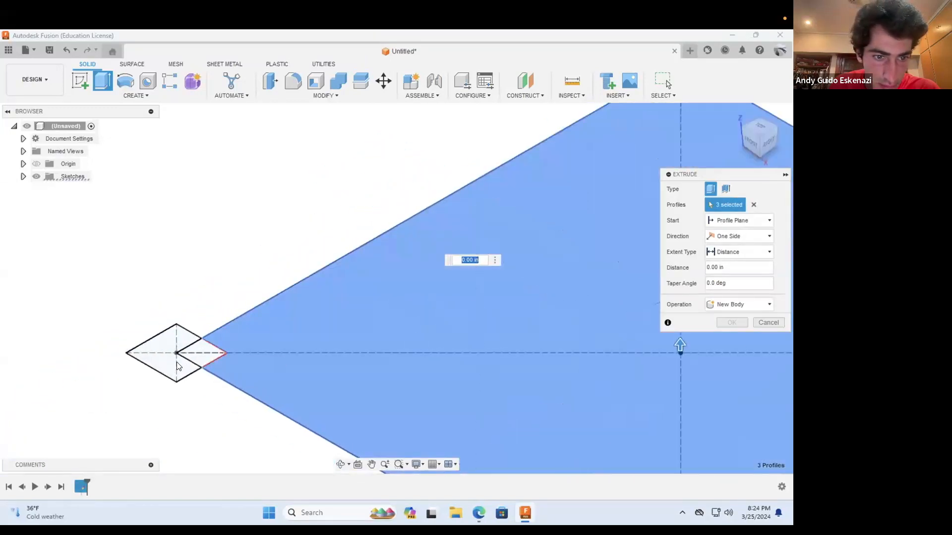
{"action": "left_click", "coordinate": [177, 361]}
{"action": "left_click", "coordinate": [200, 359]}
{"action": "scroll", "coordinate": [189, 285], "scroll_direction": "down", "scroll_amount": 4}
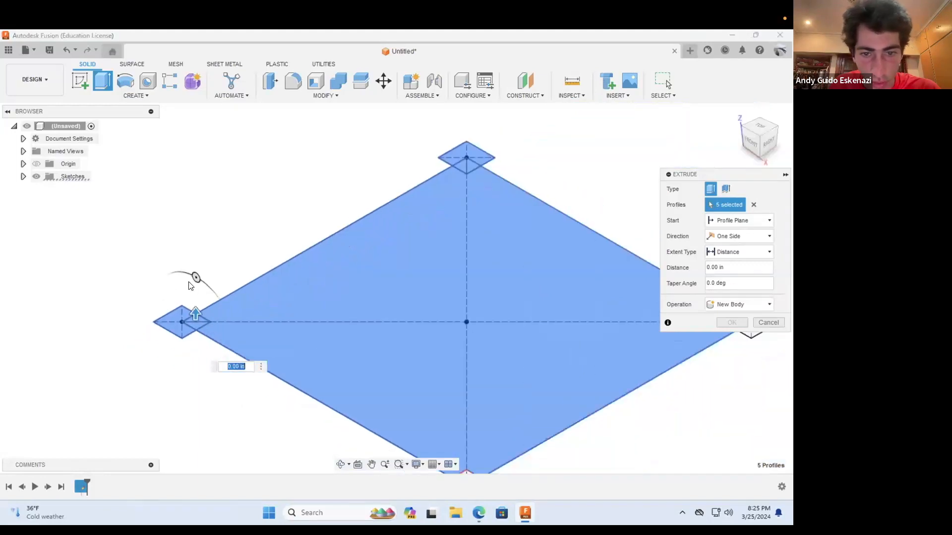
Step: Add the profiles of the front and right corner squares to the Extrude selection
{"action": "scroll", "coordinate": [189, 286], "scroll_direction": "down", "scroll_amount": 3}
{"action": "scroll", "coordinate": [344, 421], "scroll_direction": "up", "scroll_amount": 6}
{"action": "left_click", "coordinate": [333, 351]}
{"action": "left_click", "coordinate": [344, 387]}
{"action": "scroll", "coordinate": [332, 385], "scroll_direction": "down", "scroll_amount": 3}
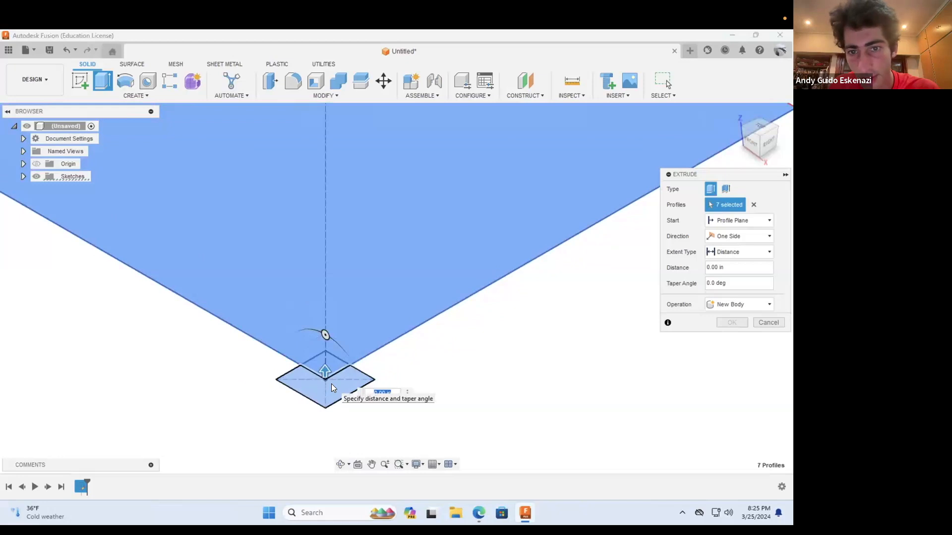
{"action": "scroll", "coordinate": [331, 384], "scroll_direction": "down", "scroll_amount": 4}
{"action": "scroll", "coordinate": [462, 302], "scroll_direction": "up", "scroll_amount": 5}
{"action": "scroll", "coordinate": [460, 308], "scroll_direction": "up", "scroll_amount": 2}
{"action": "left_click", "coordinate": [452, 333]}
{"action": "left_click", "coordinate": [463, 327]}
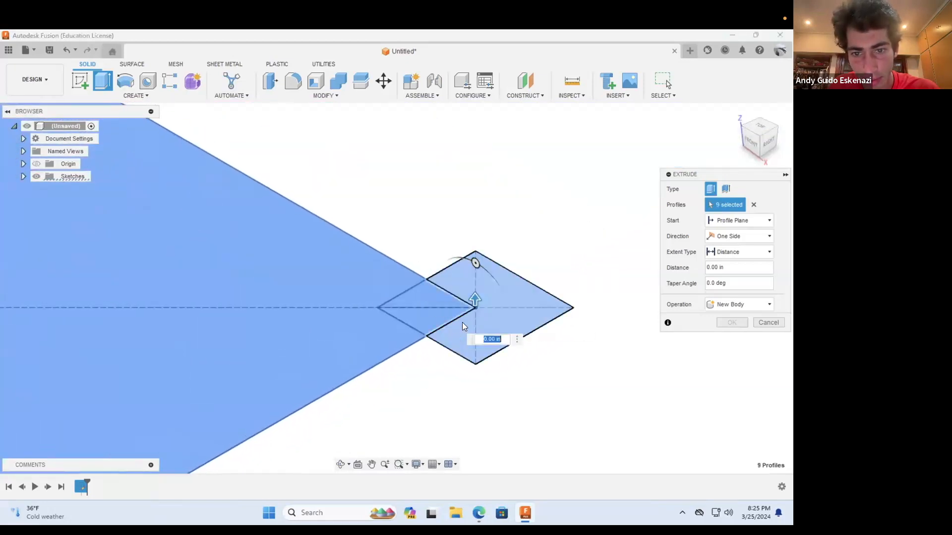
{"action": "scroll", "coordinate": [468, 280], "scroll_direction": "down", "scroll_amount": 6}
Step: Extrude the nine selected profiles 5 in upward as a new body
{"action": "left_click_drag", "start_coordinate": [468, 273], "coordinate": [469, 191]}
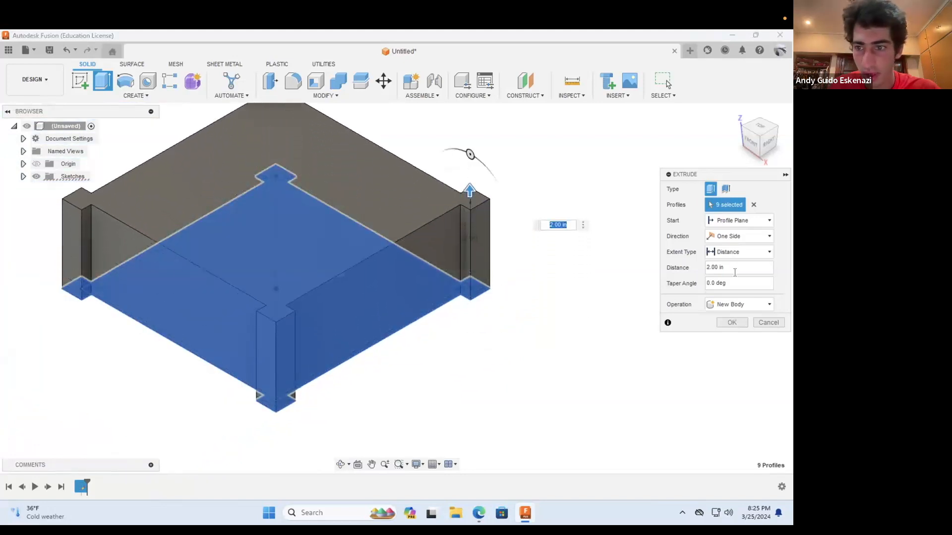
{"action": "double_click", "coordinate": [723, 267]}
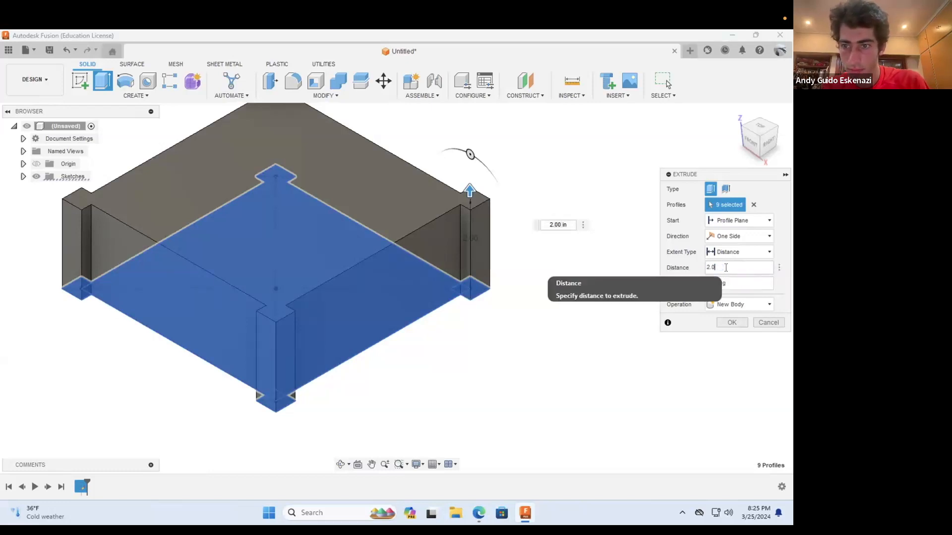
{"action": "left_click", "coordinate": [731, 323]}
{"action": "scroll", "coordinate": [503, 368], "scroll_direction": "down", "scroll_amount": 5}
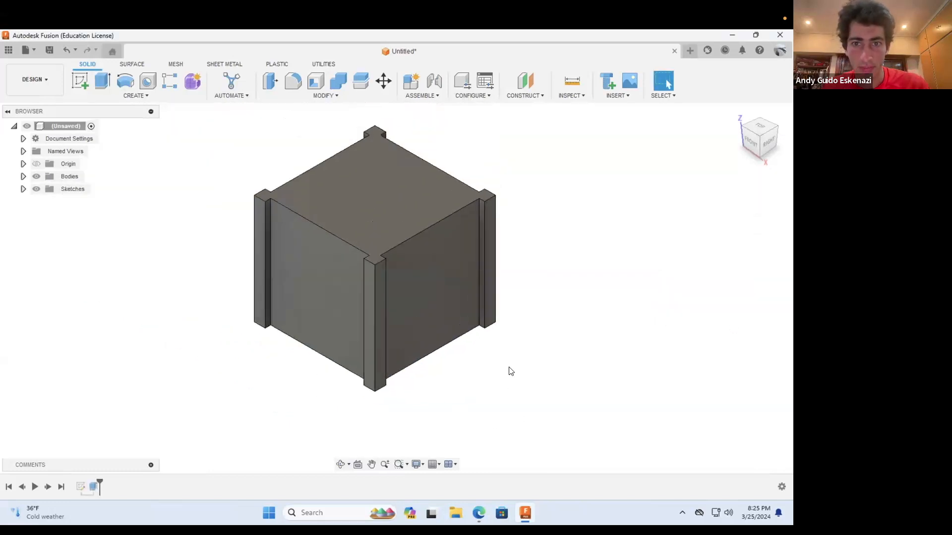
Step: Start a sketch on the cube's top face and draw 0.5 in squares over the two upper corner posts
{"action": "scroll", "coordinate": [442, 295], "scroll_direction": "up", "scroll_amount": 3}
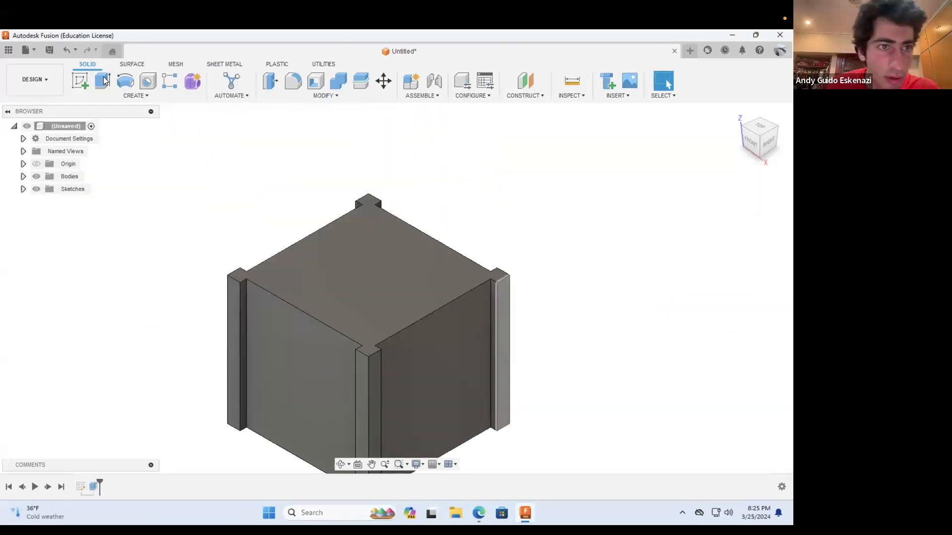
{"action": "left_click", "coordinate": [72, 80]}
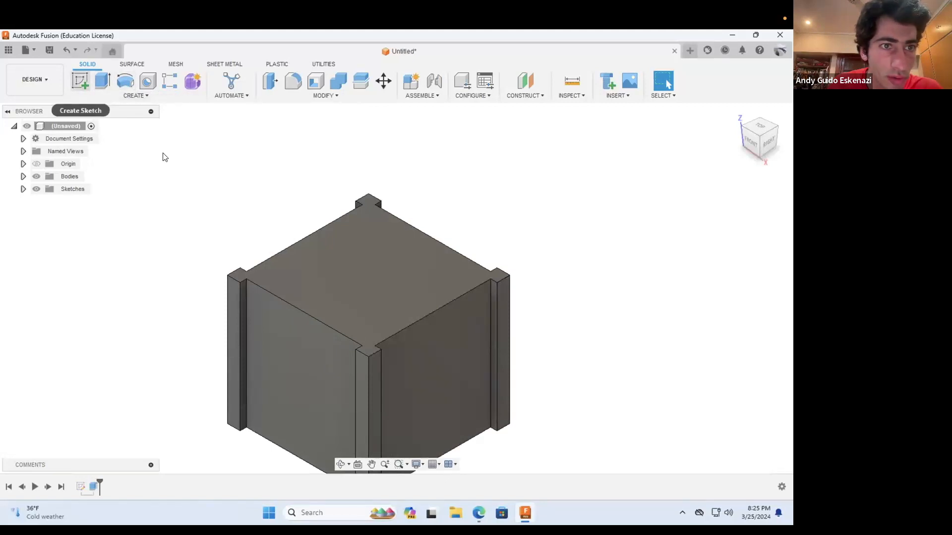
{"action": "left_click", "coordinate": [359, 270]}
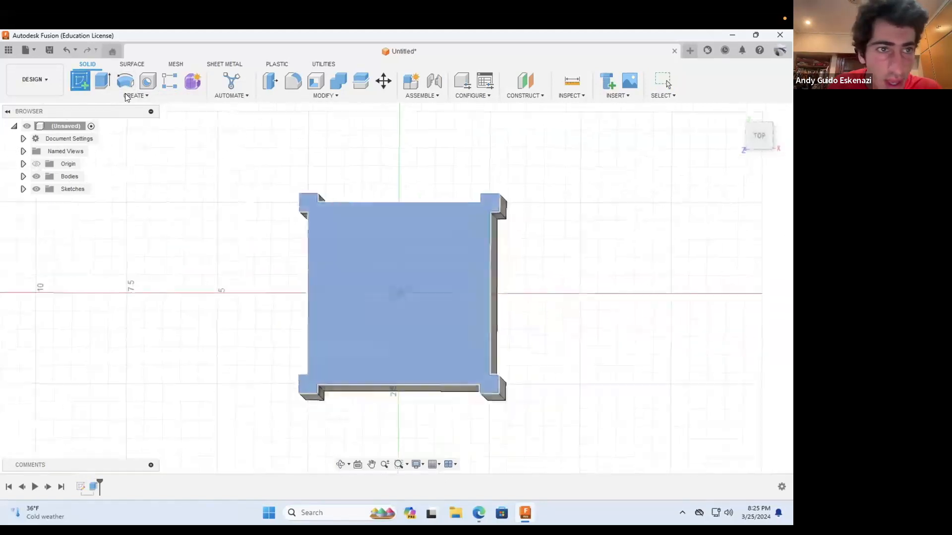
{"action": "left_click", "coordinate": [98, 80]}
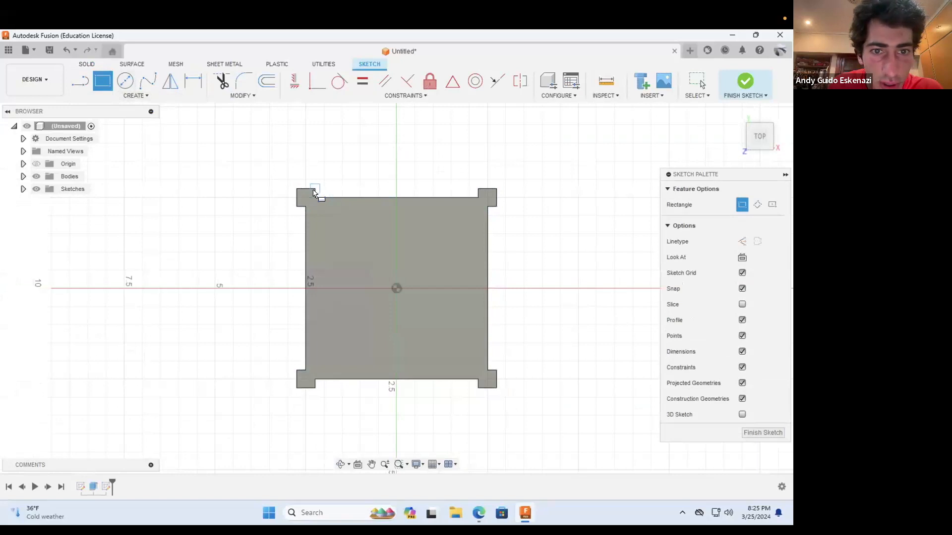
{"action": "scroll", "coordinate": [313, 192], "scroll_direction": "up", "scroll_amount": 3}
{"action": "left_click", "coordinate": [286, 217]}
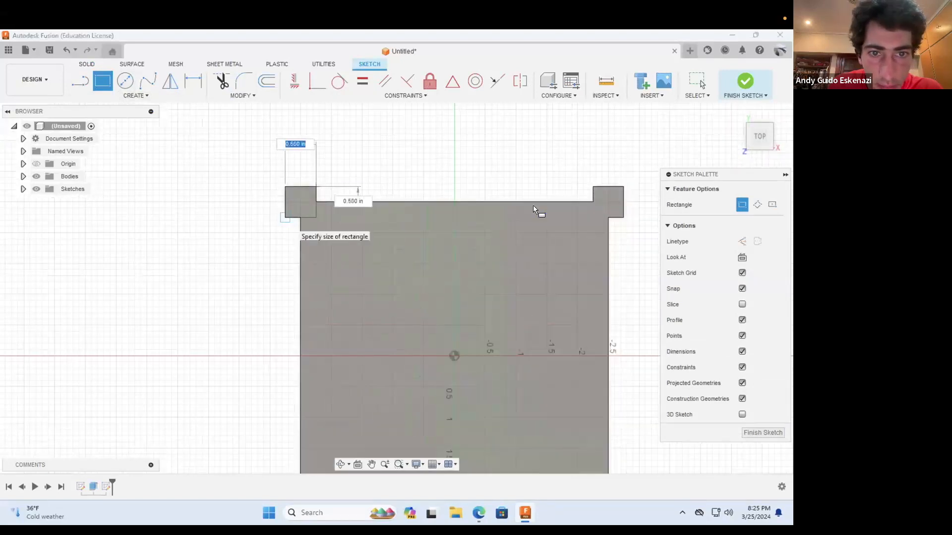
{"action": "left_click", "coordinate": [594, 187]}
{"action": "left_click", "coordinate": [623, 219]}
{"action": "scroll", "coordinate": [573, 187], "scroll_direction": "down", "scroll_amount": 3}
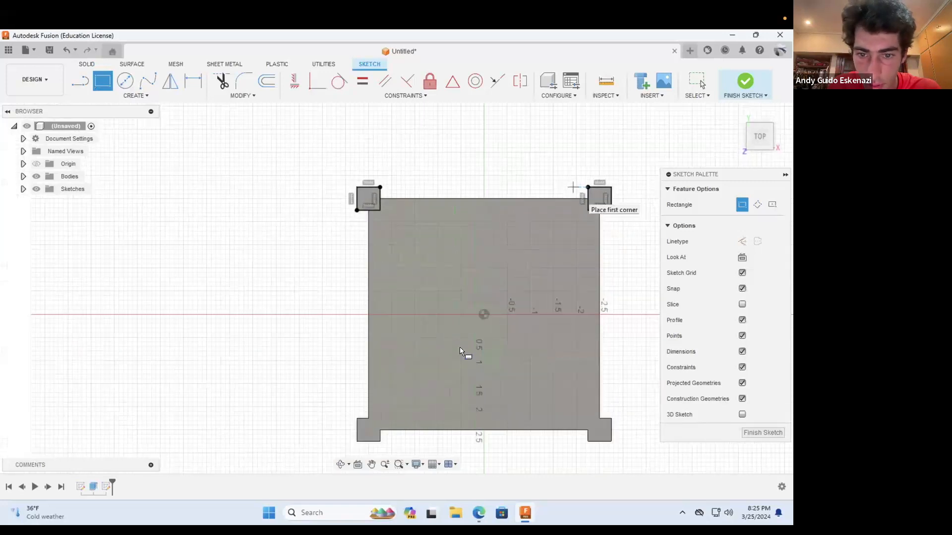
Step: Draw matching rectangles over the two lower corner posts in the top-face sketch
{"action": "scroll", "coordinate": [387, 295], "scroll_direction": "up", "scroll_amount": 4}
{"action": "left_click", "coordinate": [381, 288]}
{"action": "left_click", "coordinate": [431, 339]}
{"action": "scroll", "coordinate": [374, 326], "scroll_direction": "down", "scroll_amount": 2}
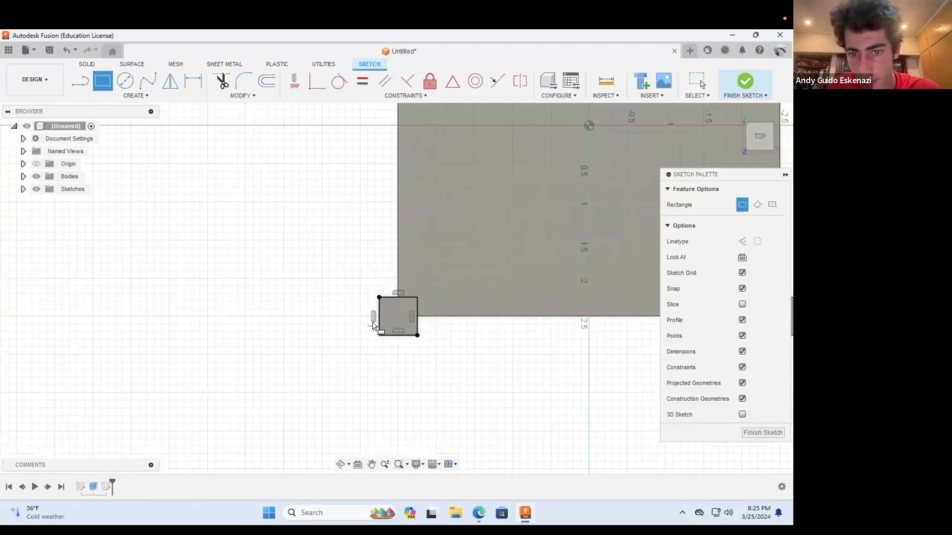
{"action": "scroll", "coordinate": [373, 326], "scroll_direction": "down", "scroll_amount": 4}
{"action": "scroll", "coordinate": [548, 312], "scroll_direction": "up", "scroll_amount": 2}
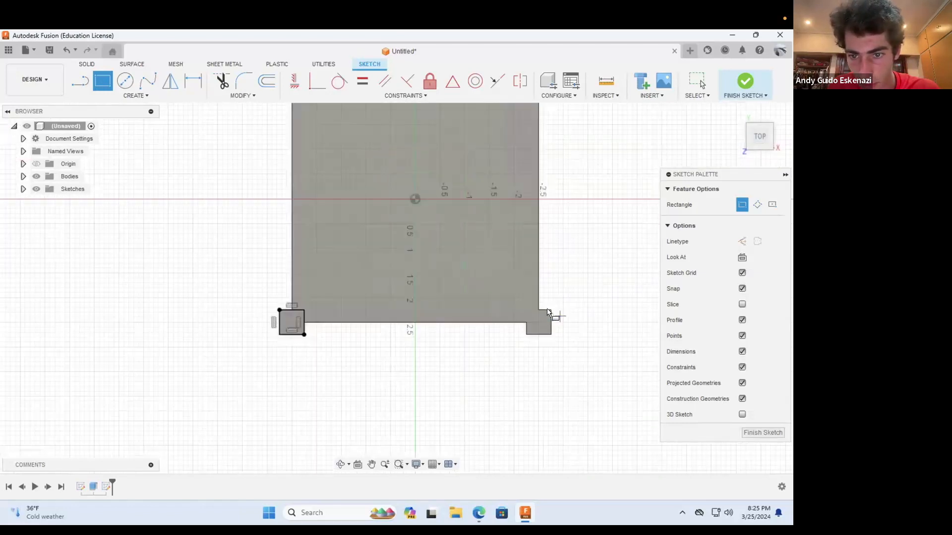
{"action": "scroll", "coordinate": [548, 312], "scroll_direction": "up", "scroll_amount": 1}
{"action": "left_click", "coordinate": [550, 309]}
{"action": "left_click", "coordinate": [527, 345]}
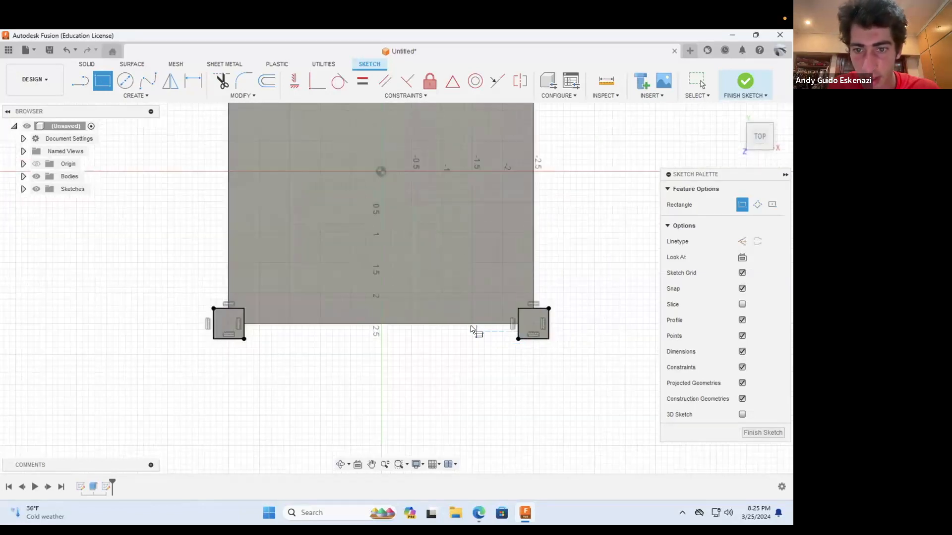
{"action": "scroll", "coordinate": [498, 254], "scroll_direction": "down", "scroll_amount": 5}
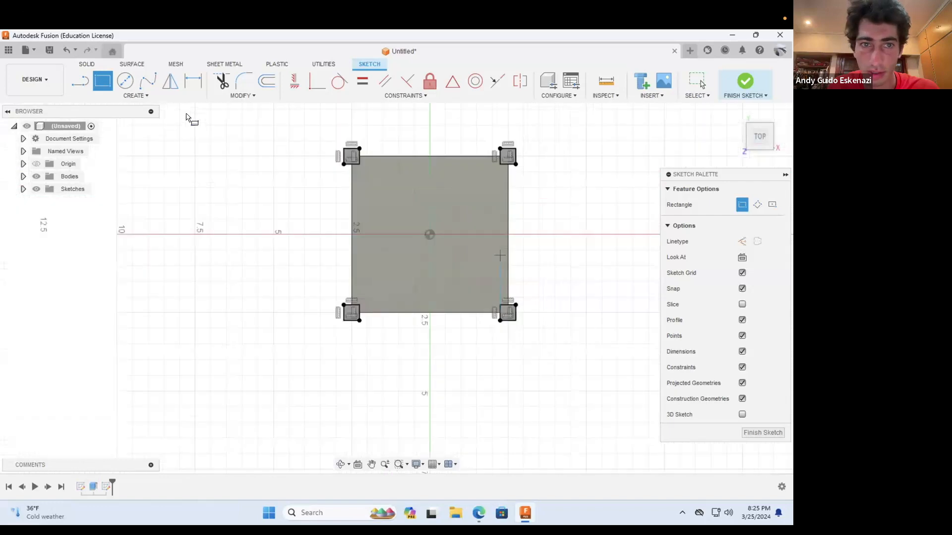
Step: Extrude the four corner squares on the top face 0.25 in outward and join them to the body
{"action": "left_click", "coordinate": [87, 64]}
{"action": "left_click", "coordinate": [103, 82]}
{"action": "left_click", "coordinate": [364, 167]}
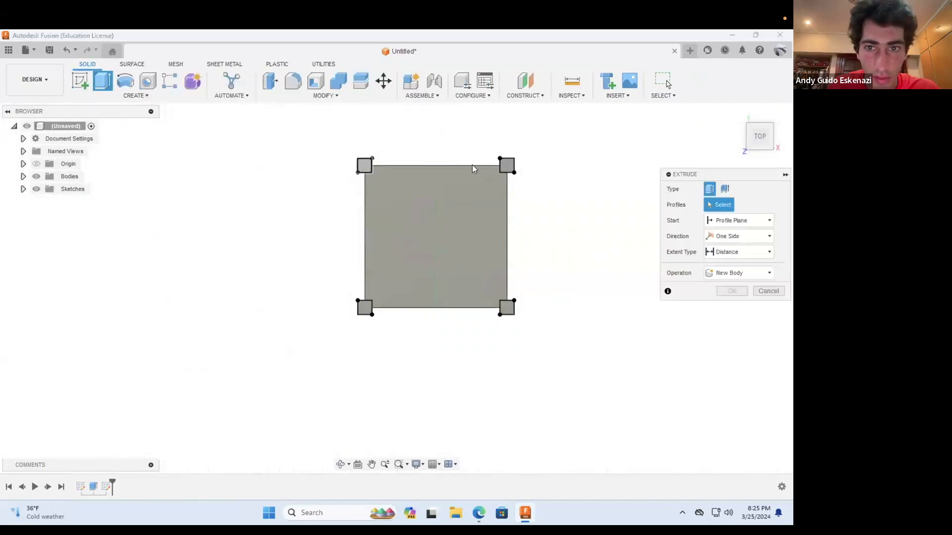
{"action": "left_click", "coordinate": [506, 166]}
{"action": "left_click", "coordinate": [506, 308]}
{"action": "left_click", "coordinate": [364, 308]}
{"action": "left_click", "coordinate": [340, 464]}
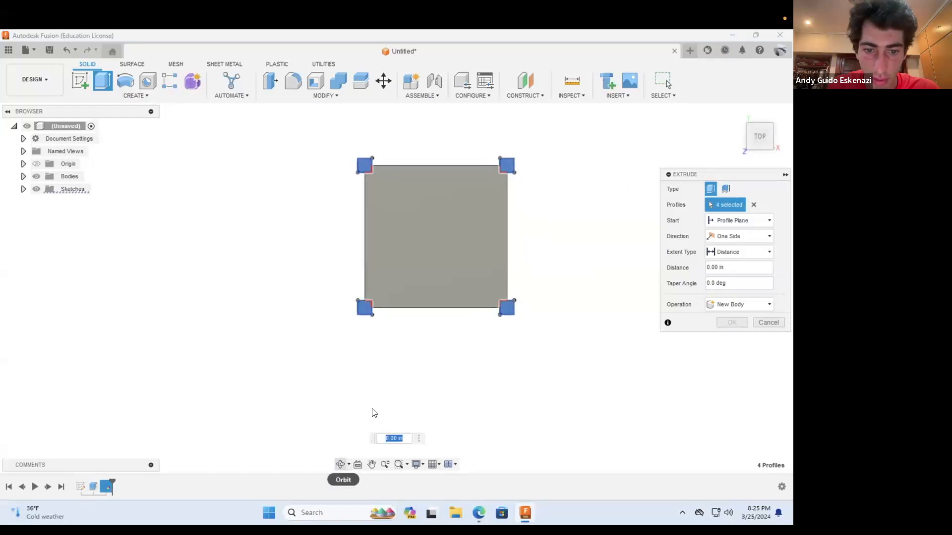
{"action": "left_click_drag", "start_coordinate": [394, 324], "coordinate": [366, 271]}
{"action": "key", "text": "Escape"}
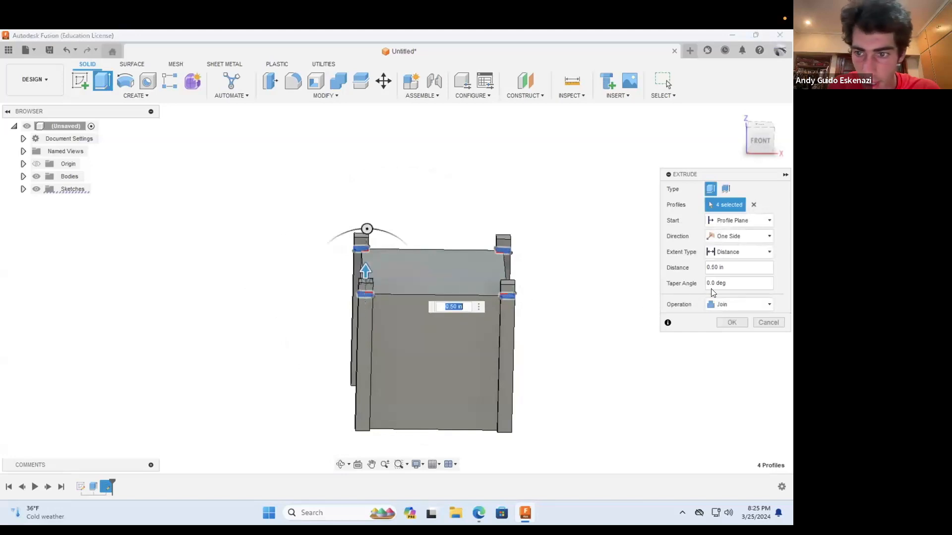
{"action": "scroll", "coordinate": [525, 260], "scroll_direction": "down", "scroll_amount": 3}
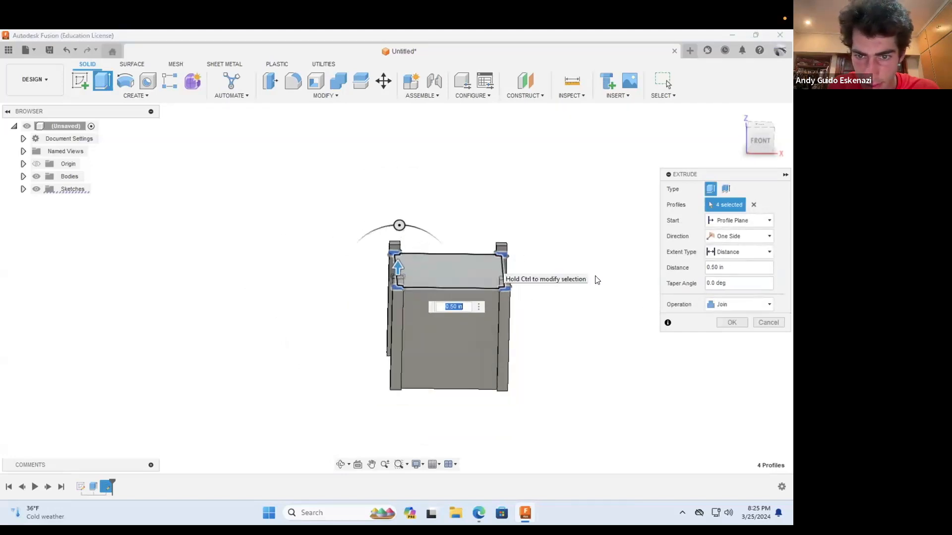
{"action": "left_click", "coordinate": [719, 268]}
{"action": "key", "text": "BackSpace"}
{"action": "type", "text": ".25"}
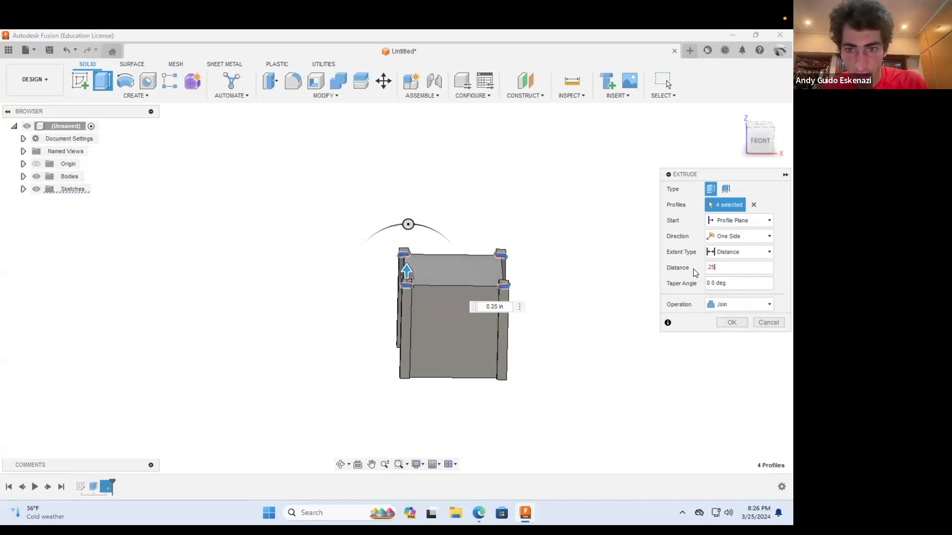
{"action": "left_click", "coordinate": [725, 322]}
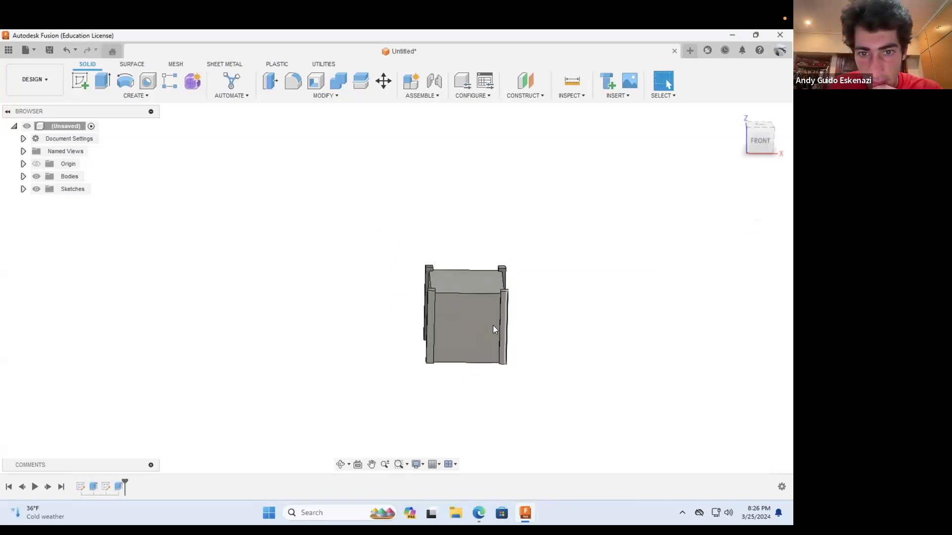
Step: Start a new sketch on the bottom face of the cube
{"action": "scroll", "coordinate": [480, 349], "scroll_direction": "up", "scroll_amount": 2}
{"action": "left_click", "coordinate": [341, 465]}
{"action": "left_click_drag", "start_coordinate": [441, 410], "coordinate": [511, 363]}
{"action": "scroll", "coordinate": [538, 361], "scroll_direction": "down", "scroll_amount": 2}
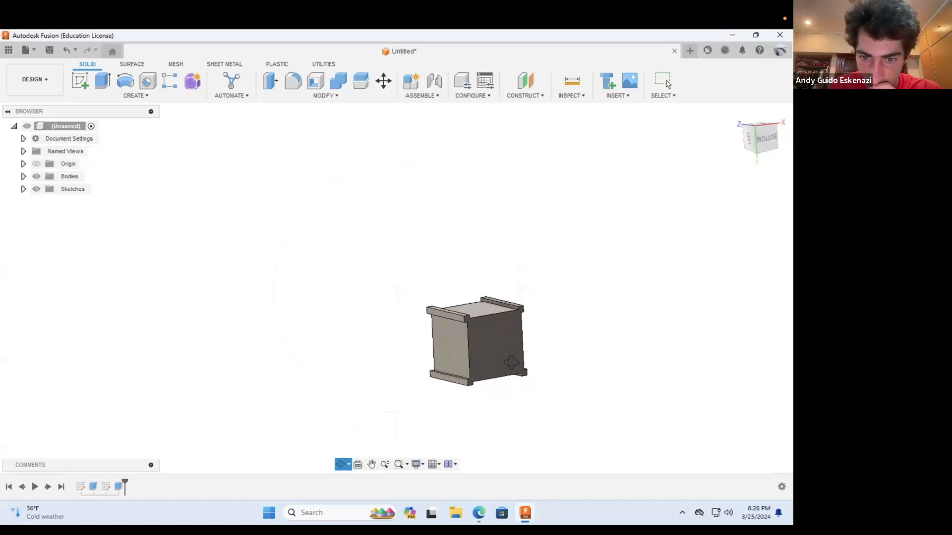
{"action": "scroll", "coordinate": [525, 376], "scroll_direction": "up", "scroll_amount": 5}
{"action": "left_click", "coordinate": [79, 81]}
{"action": "left_click", "coordinate": [421, 309]}
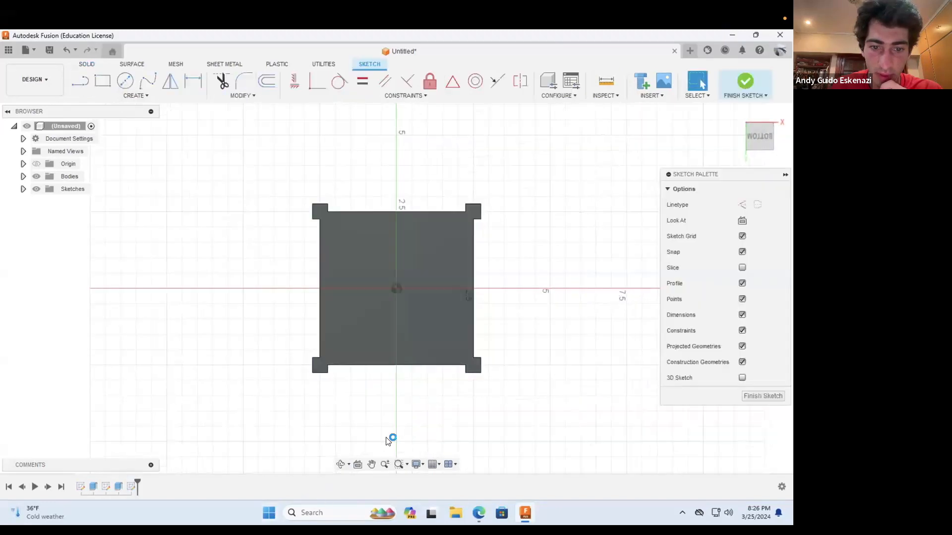
Step: Draw rectangles covering the two upper corner posts in the bottom-face sketch
{"action": "left_click", "coordinate": [103, 81]}
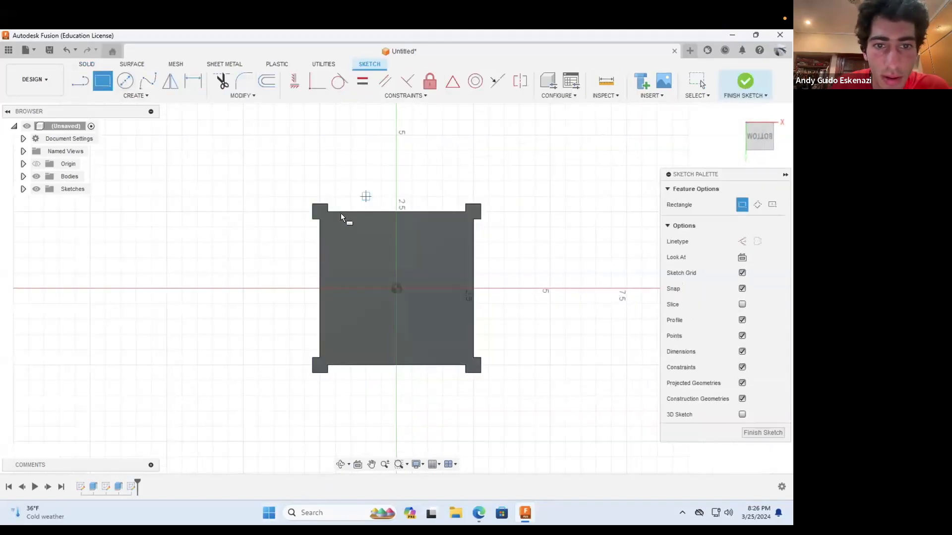
{"action": "scroll", "coordinate": [300, 216], "scroll_direction": "up", "scroll_amount": 2}
{"action": "left_click", "coordinate": [274, 238]}
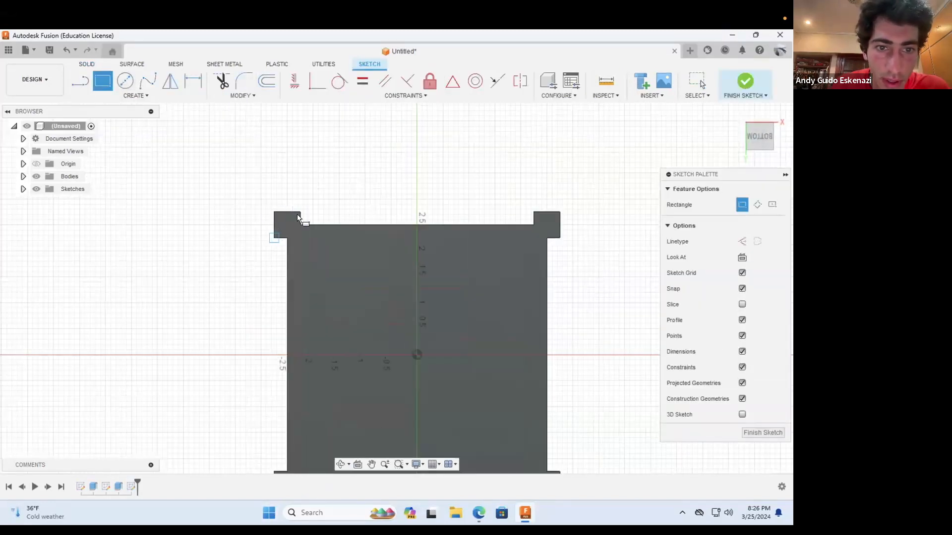
{"action": "left_click", "coordinate": [300, 212]}
{"action": "left_click", "coordinate": [533, 212]}
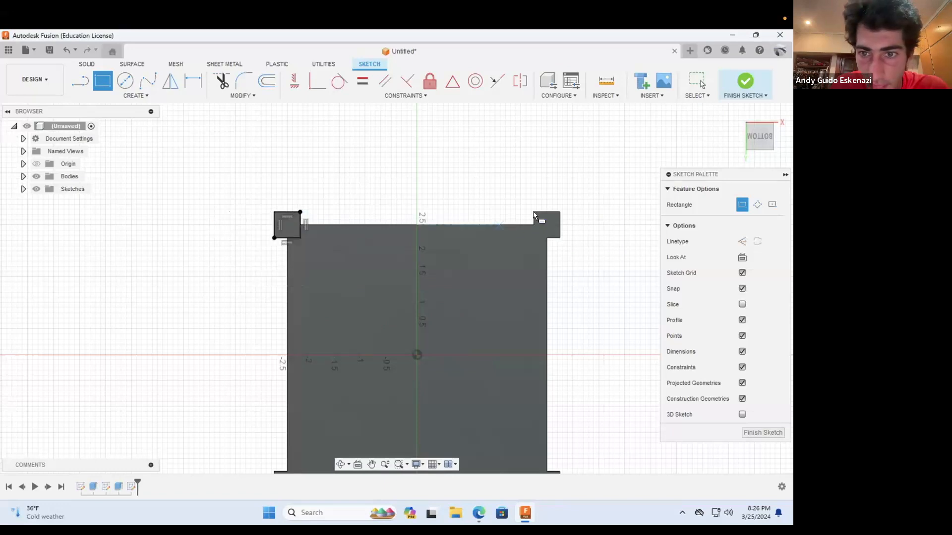
{"action": "left_click", "coordinate": [559, 238]}
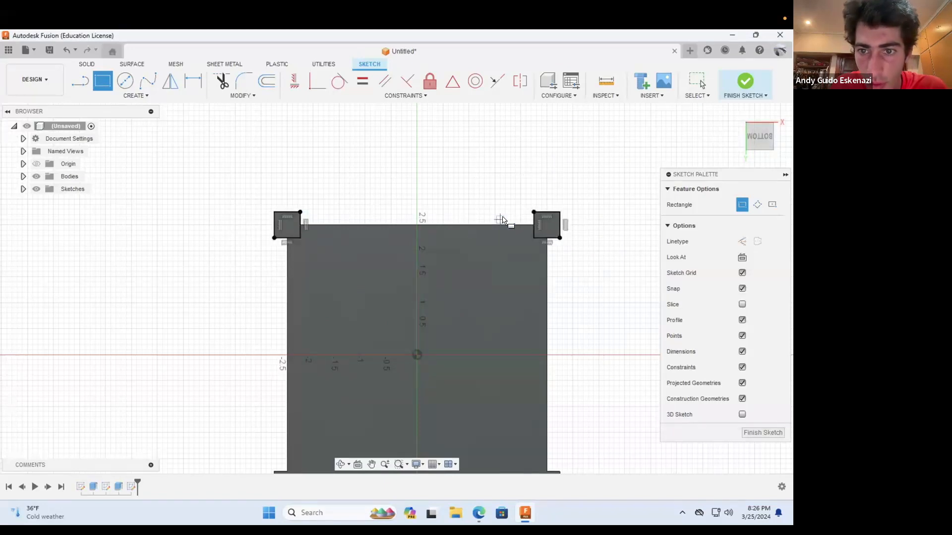
Step: Draw matching rectangles over the two lower corner posts in the bottom-face sketch
{"action": "scroll", "coordinate": [531, 353], "scroll_direction": "down", "scroll_amount": 2}
{"action": "scroll", "coordinate": [523, 409], "scroll_direction": "up", "scroll_amount": 2}
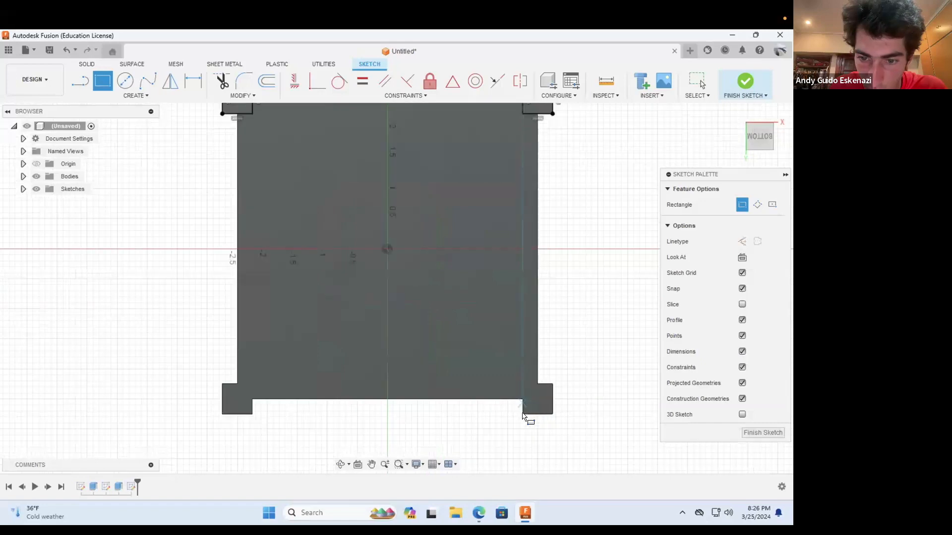
{"action": "left_click", "coordinate": [549, 388]}
{"action": "key", "text": "Return"}
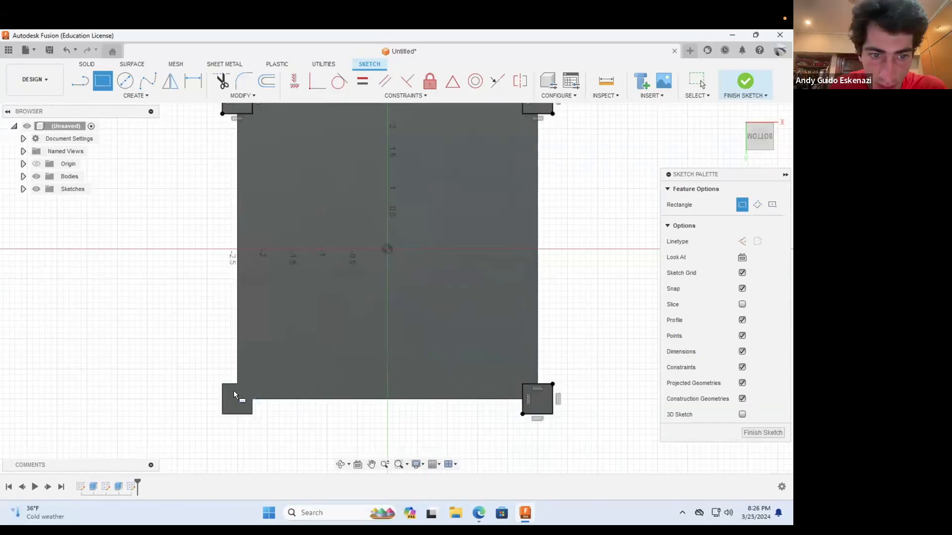
{"action": "left_click", "coordinate": [220, 385]}
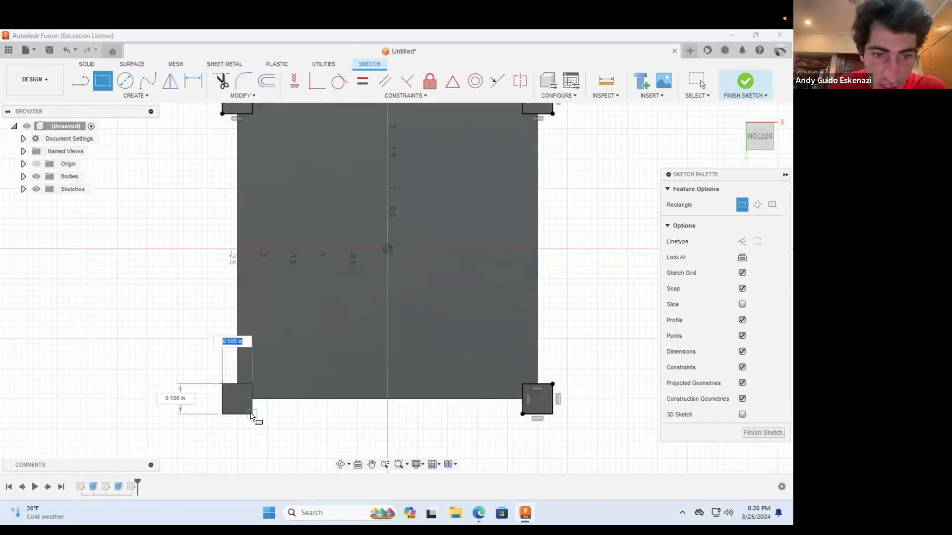
{"action": "key", "text": "Return"}
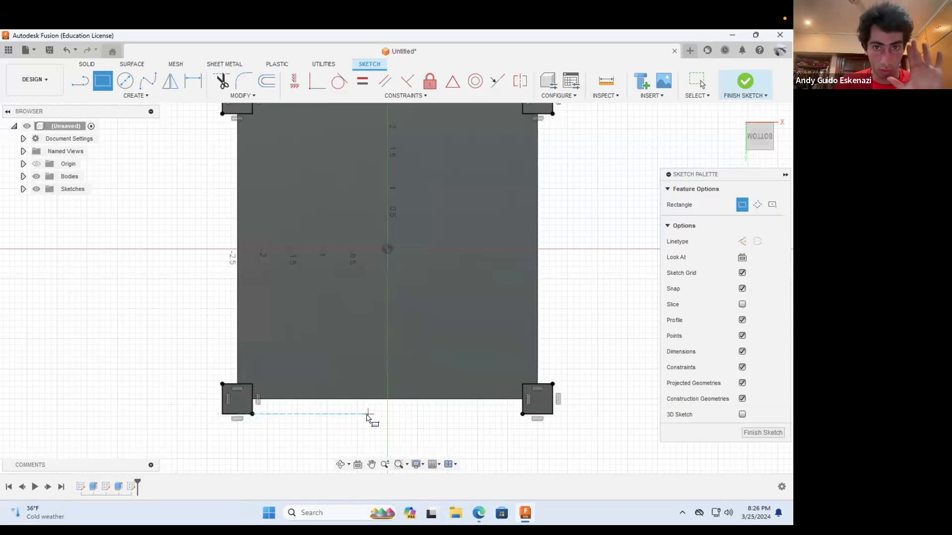
Step: Extrude the four corner squares on the bottom face 0.25 in outward and join them to the body
{"action": "left_click", "coordinate": [87, 64]}
{"action": "left_click", "coordinate": [100, 84]}
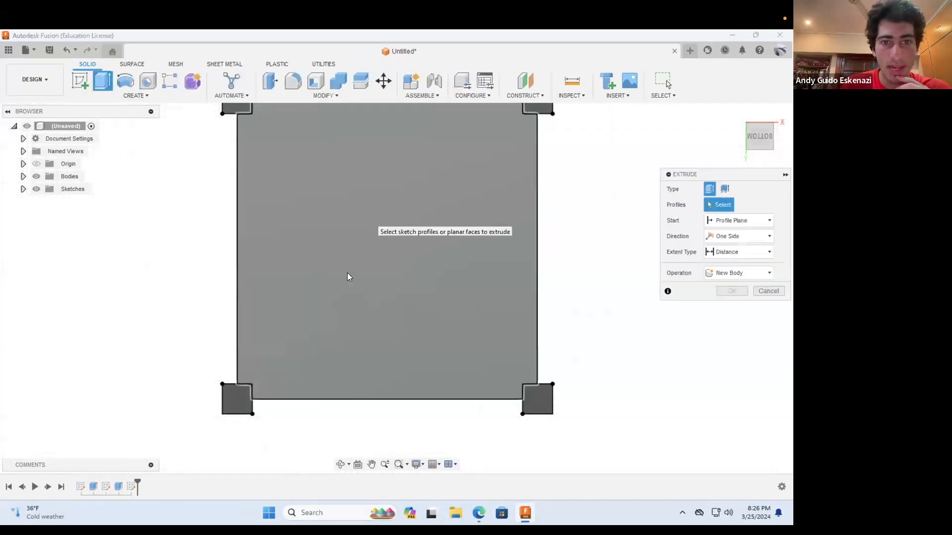
{"action": "left_click", "coordinate": [271, 153]}
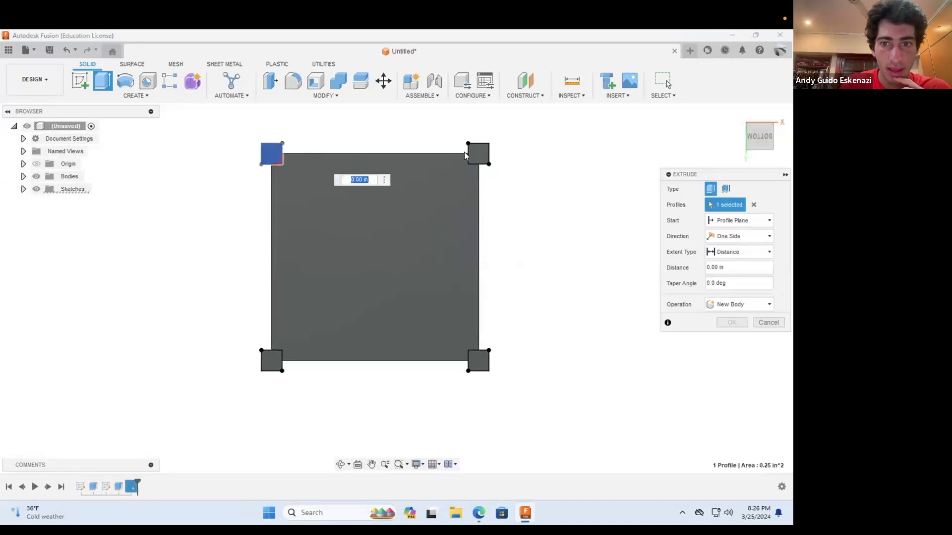
{"action": "left_click", "coordinate": [478, 153]}
{"action": "left_click", "coordinate": [478, 361]}
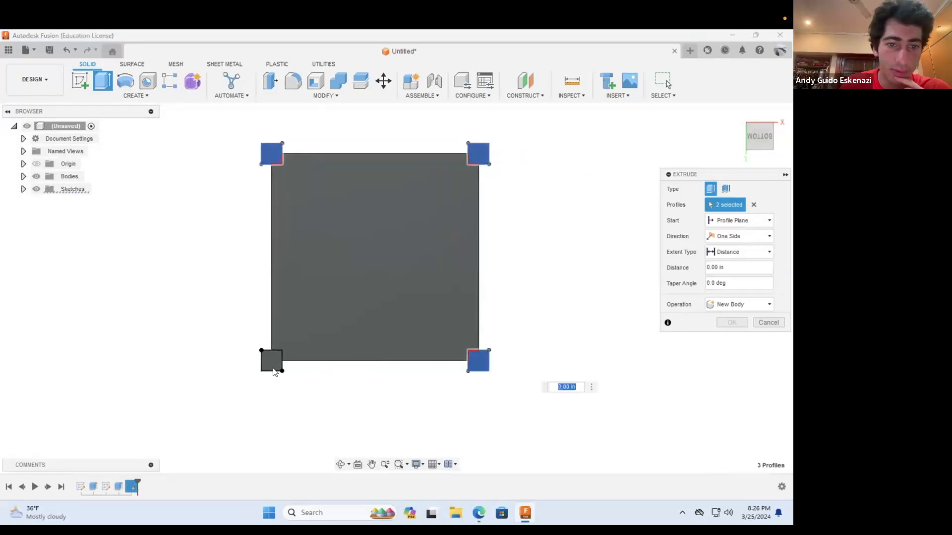
{"action": "left_click", "coordinate": [272, 362]}
{"action": "left_click", "coordinate": [340, 465]}
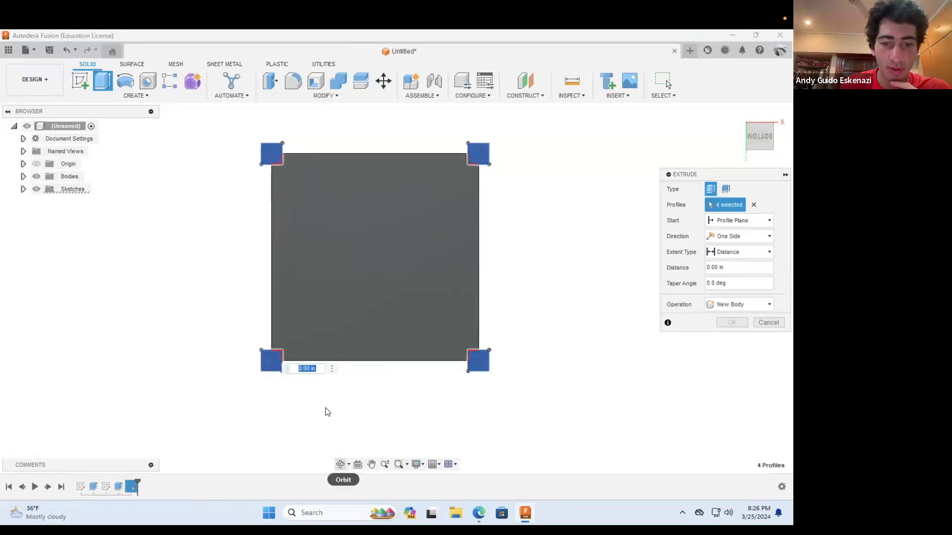
{"action": "left_click_drag", "start_coordinate": [344, 406], "coordinate": [353, 410]}
{"action": "middle_click_drag", "start_coordinate": [353, 410], "coordinate": [348, 426], "text": "shift"}
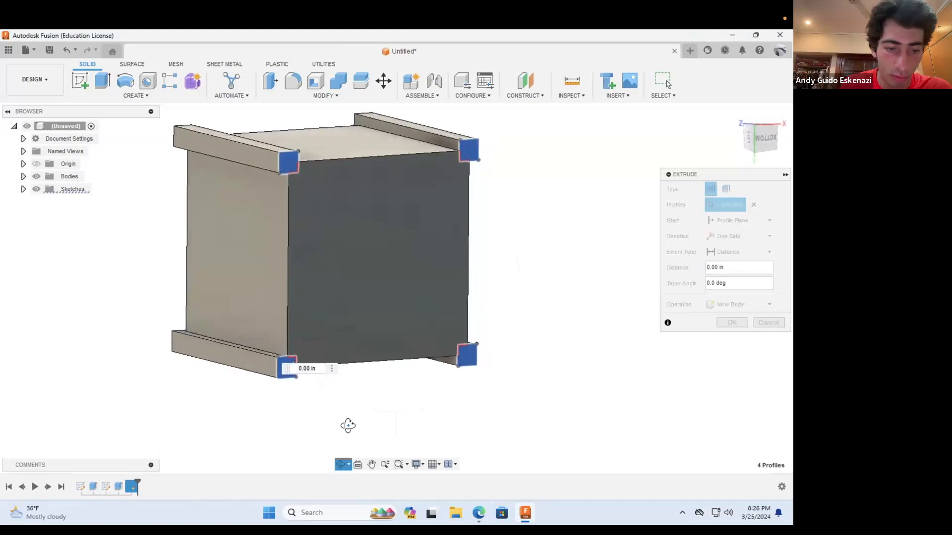
{"action": "left_click_drag", "start_coordinate": [291, 365], "coordinate": [300, 369]}
{"action": "key", "text": "ctrl+a"}
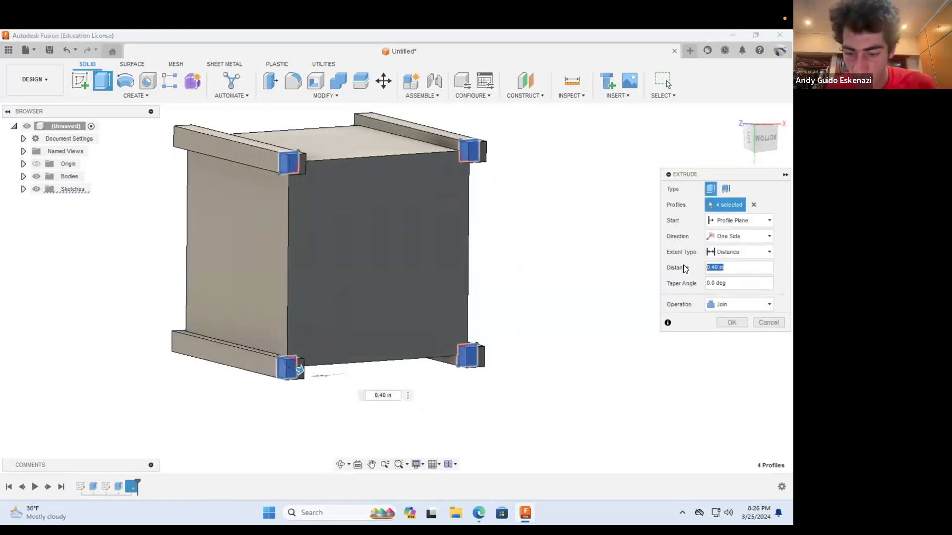
{"action": "type", "text": ".25"}
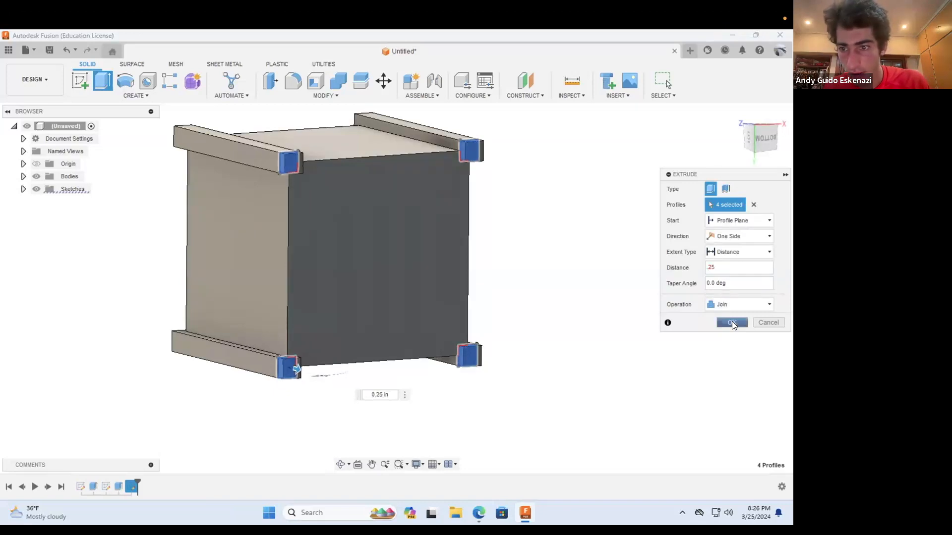
{"action": "left_click", "coordinate": [732, 322]}
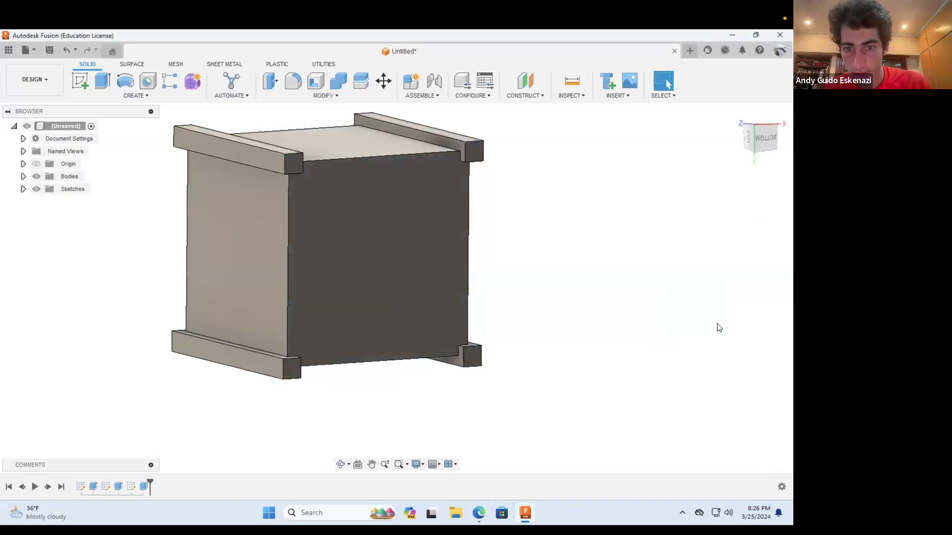
Step: Inspect the cube and its posts, and examine the Jet Propulsion Laboratory cube satellite photo in the browser image results as a reference
{"action": "left_click", "coordinate": [340, 464]}
{"action": "left_click_drag", "start_coordinate": [409, 313], "coordinate": [423, 247]}
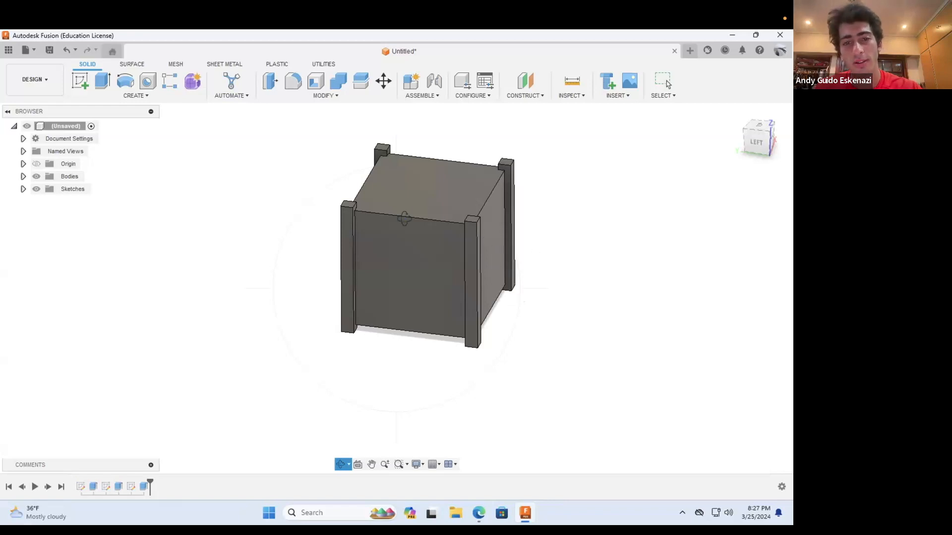
{"action": "scroll", "coordinate": [446, 267], "scroll_direction": "down", "scroll_amount": 2}
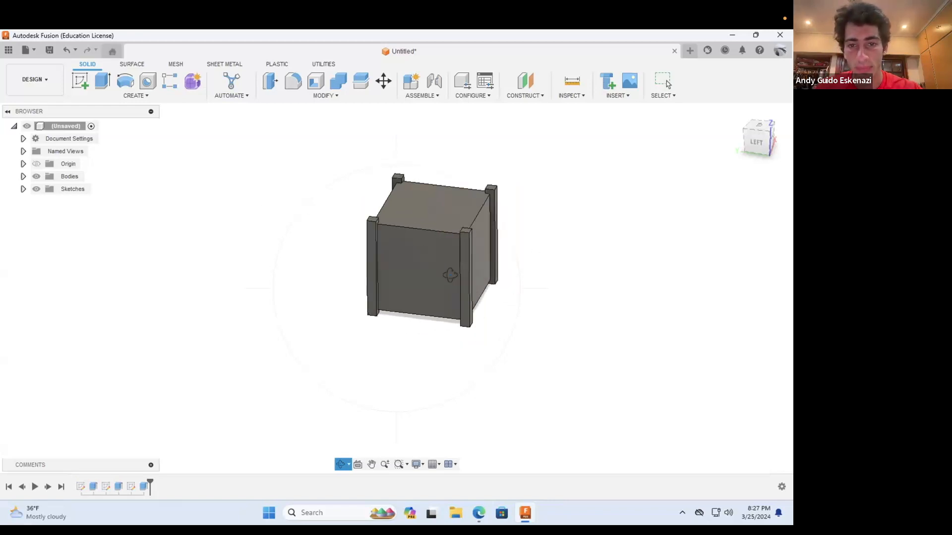
{"action": "scroll", "coordinate": [450, 277], "scroll_direction": "up", "scroll_amount": 5}
{"action": "mouse_move", "coordinate": [448, 275]}
{"action": "left_mouse_down"}
{"action": "mouse_move", "coordinate": [452, 259]}
{"action": "mouse_move", "coordinate": [456, 273]}
{"action": "left_mouse_up"}
{"action": "left_click_drag", "start_coordinate": [437, 438], "coordinate": [480, 521]}
{"action": "left_click", "coordinate": [479, 514]}
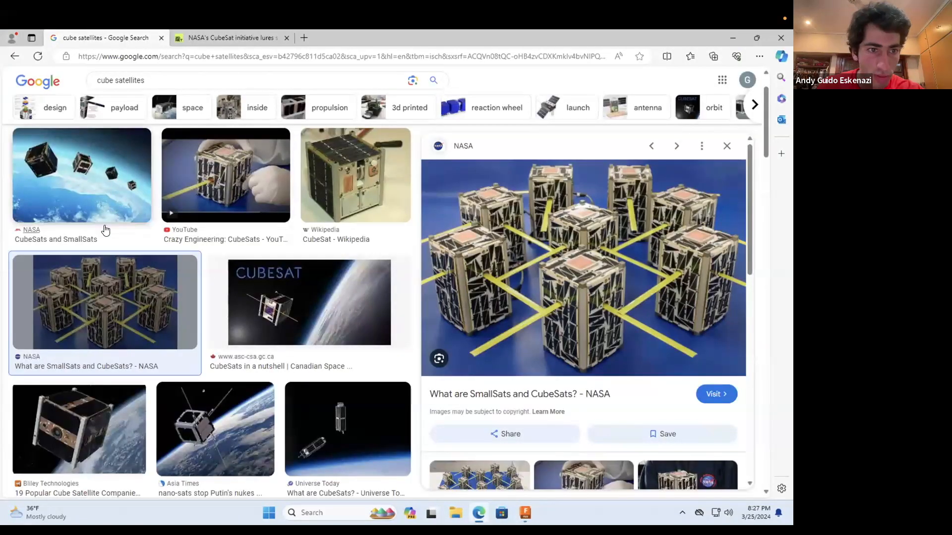
{"action": "scroll", "coordinate": [103, 233], "scroll_direction": "down", "scroll_amount": 5}
{"action": "left_click", "coordinate": [102, 291]}
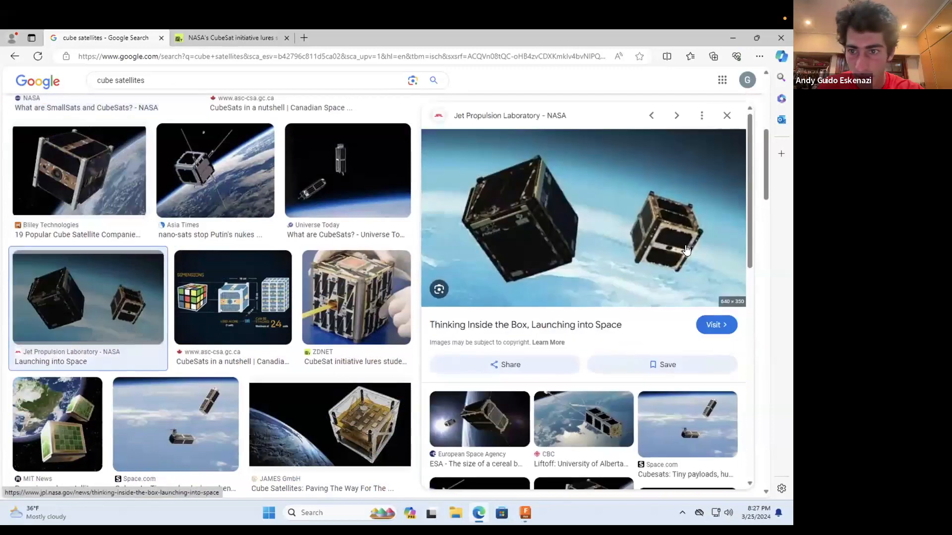
{"action": "left_click", "coordinate": [734, 39]}
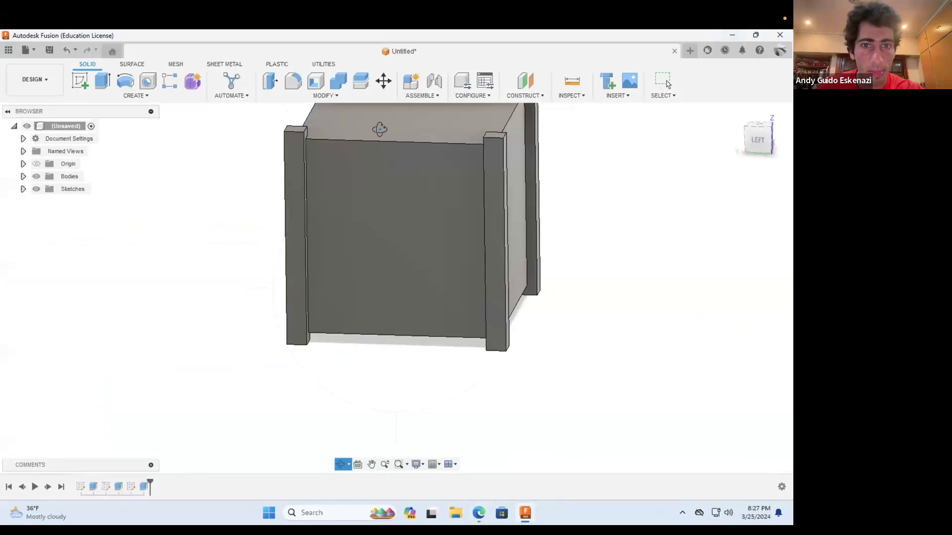
Step: Start a new sketch on the left side face of the cube between the two corner posts
{"action": "scroll", "coordinate": [381, 130], "scroll_direction": "down", "scroll_amount": 2}
{"action": "scroll", "coordinate": [443, 121], "scroll_direction": "up", "scroll_amount": 3}
{"action": "left_click", "coordinate": [79, 79]}
{"action": "left_click", "coordinate": [374, 235]}
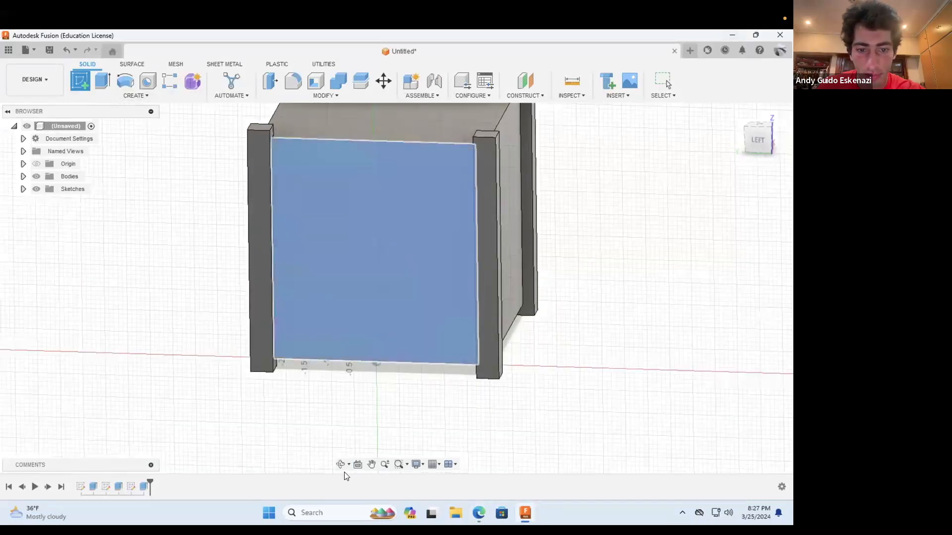
{"action": "left_click", "coordinate": [341, 465]}
{"action": "scroll", "coordinate": [410, 372], "scroll_direction": "down", "scroll_amount": 3}
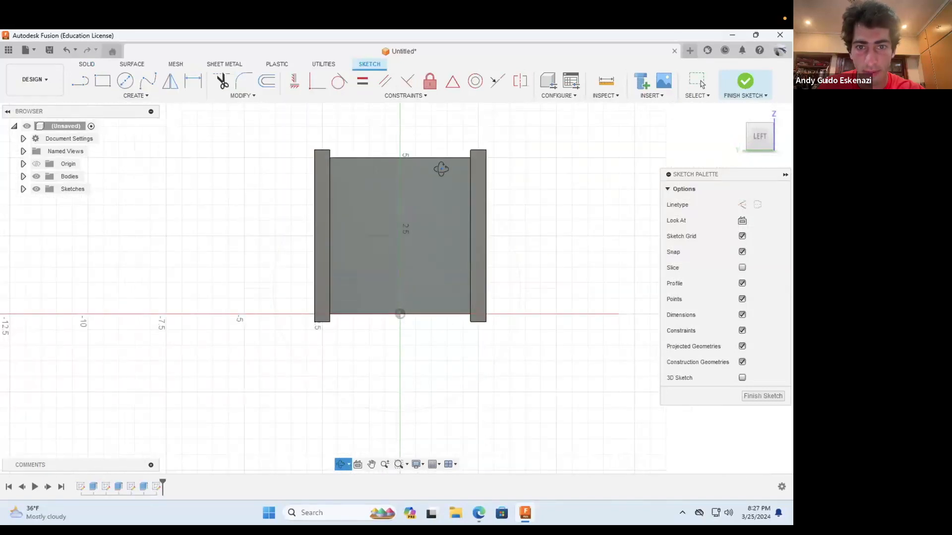
{"action": "scroll", "coordinate": [441, 171], "scroll_direction": "up", "scroll_amount": 3}
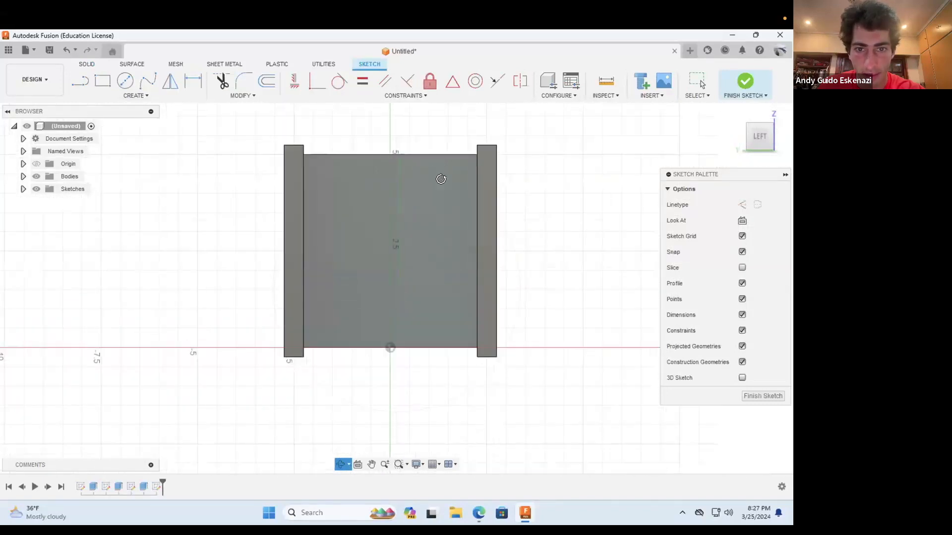
Step: Offset the outline of the side face 0.25 in inward
{"action": "left_click", "coordinate": [102, 83]}
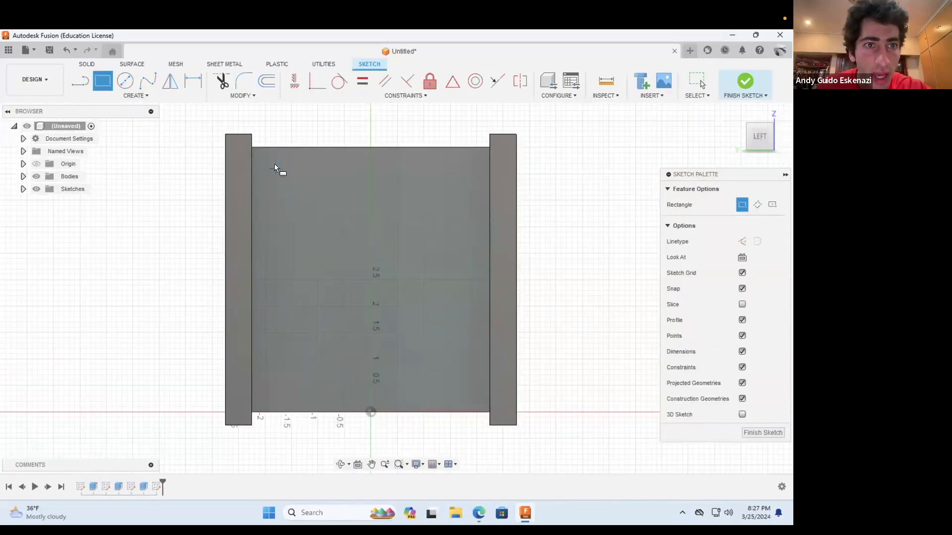
{"action": "left_click", "coordinate": [289, 147]}
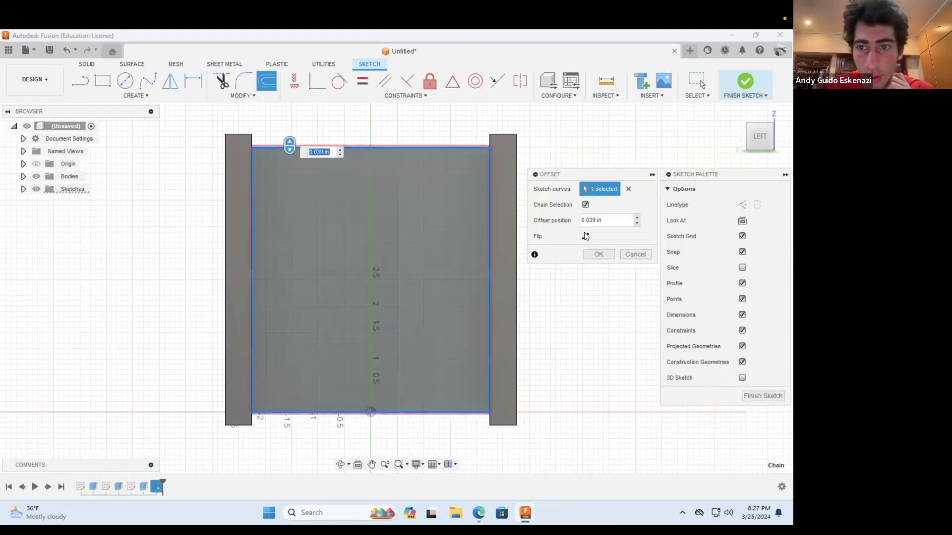
{"action": "left_click_drag", "start_coordinate": [607, 219], "coordinate": [544, 218]}
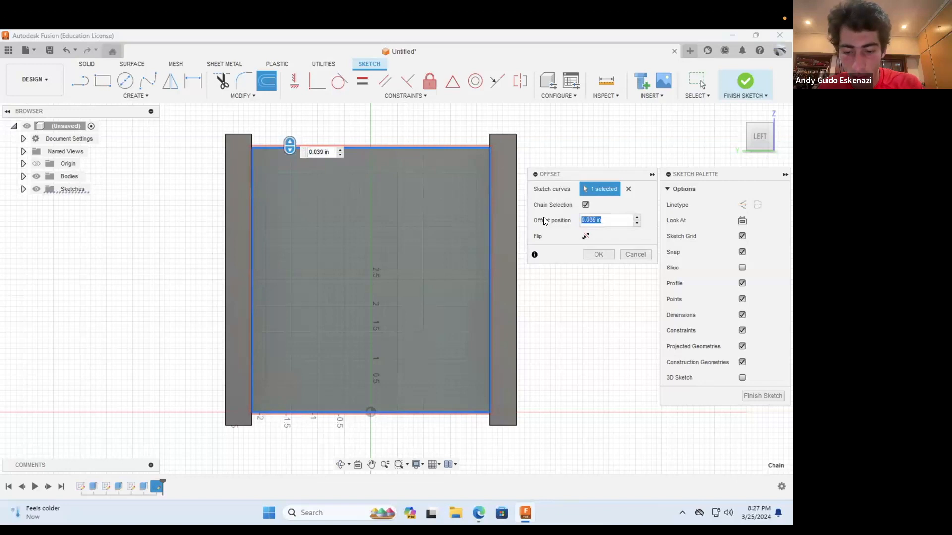
{"action": "type", "text": ".25"}
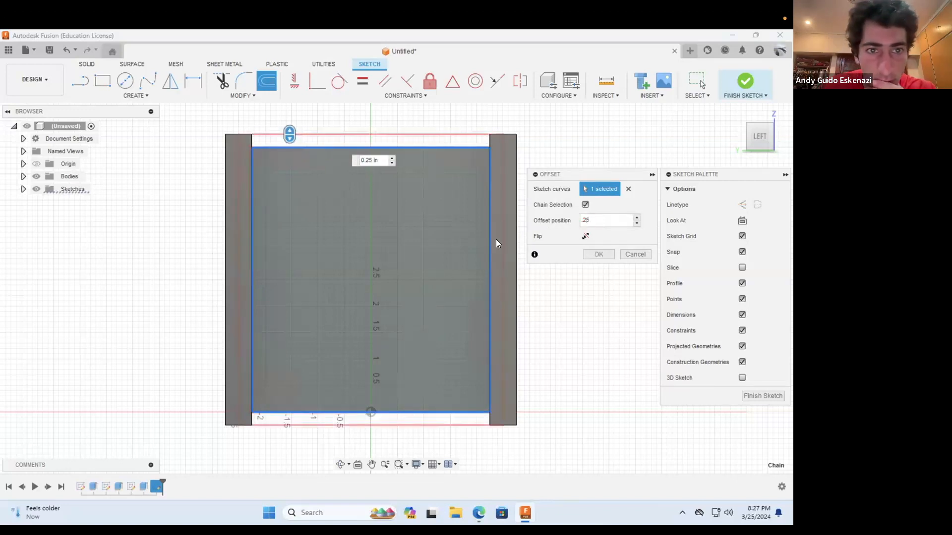
{"action": "left_click", "coordinate": [585, 237]}
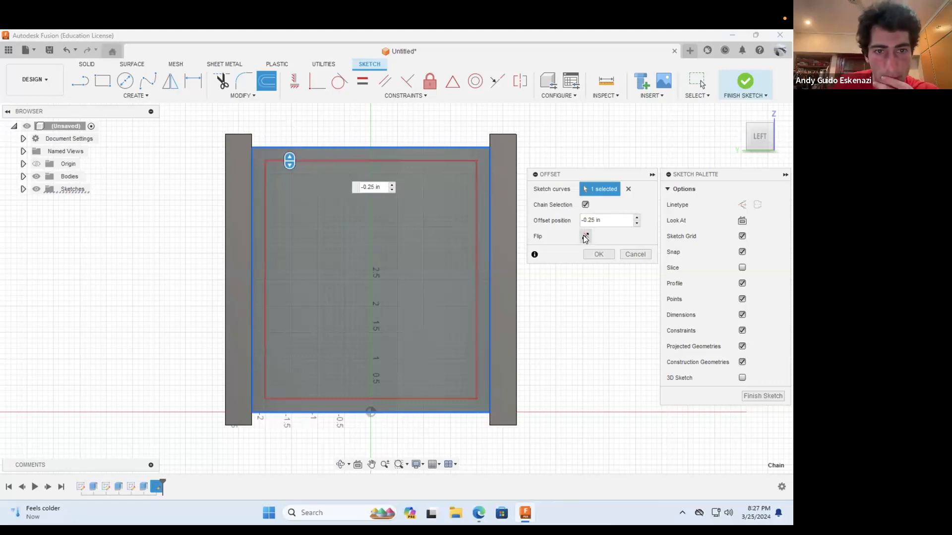
{"action": "left_click", "coordinate": [598, 254]}
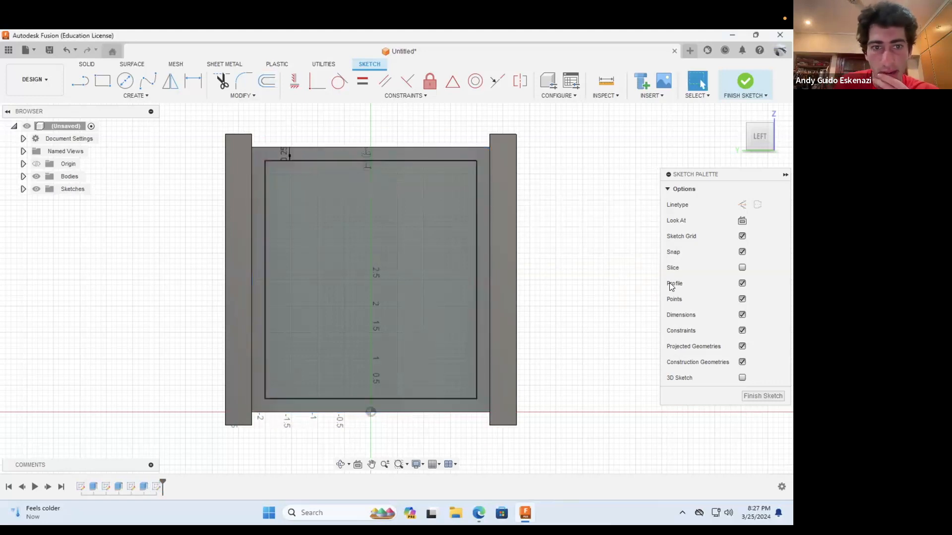
Step: Draw a horizontal construction line joining the midpoints of the offset rectangle's two vertical sides
{"action": "left_click", "coordinate": [73, 82]}
{"action": "left_click", "coordinate": [742, 204]}
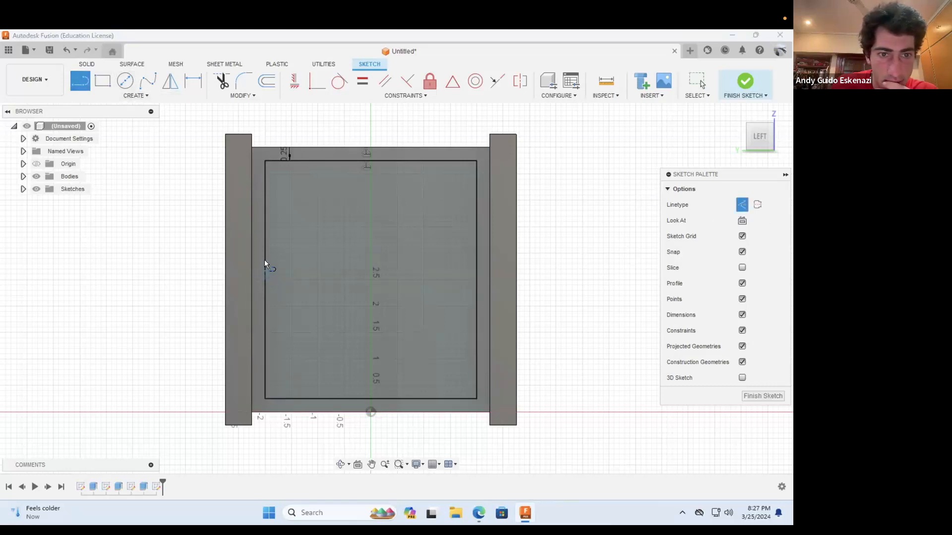
{"action": "left_click", "coordinate": [266, 279]}
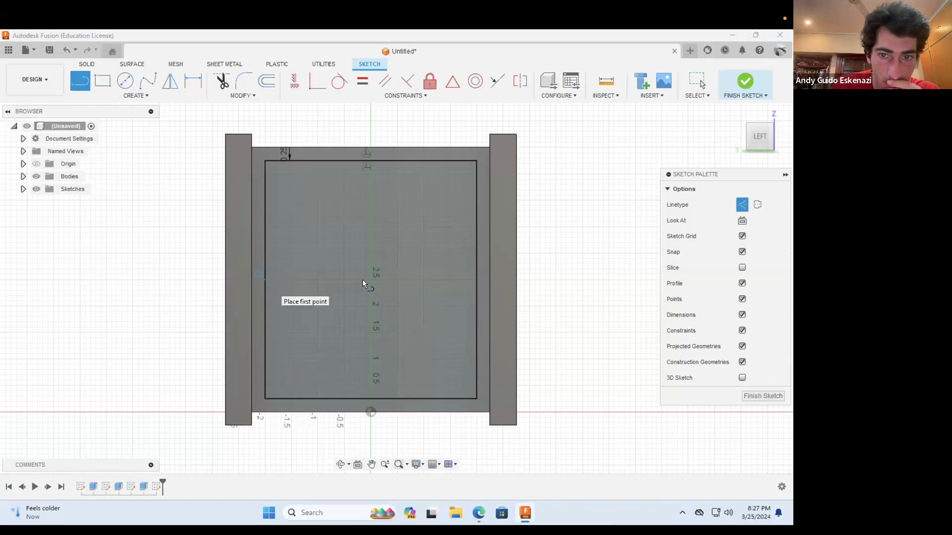
{"action": "left_click", "coordinate": [474, 280]}
Step: Draw a solid-line center rectangle about 0.48 in high on the construction line's midpoint, spanning the full width of the offset rectangle
{"action": "left_click", "coordinate": [103, 80]}
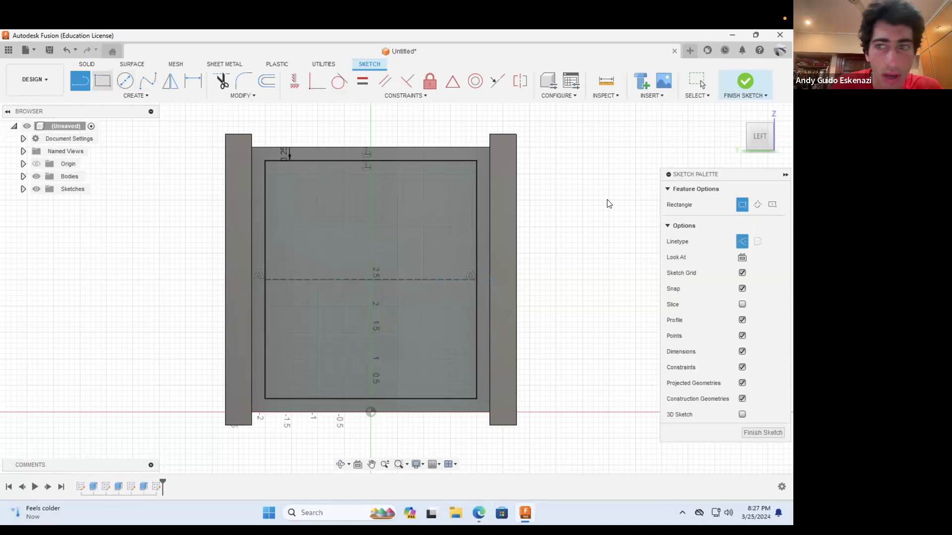
{"action": "left_click", "coordinate": [771, 205]}
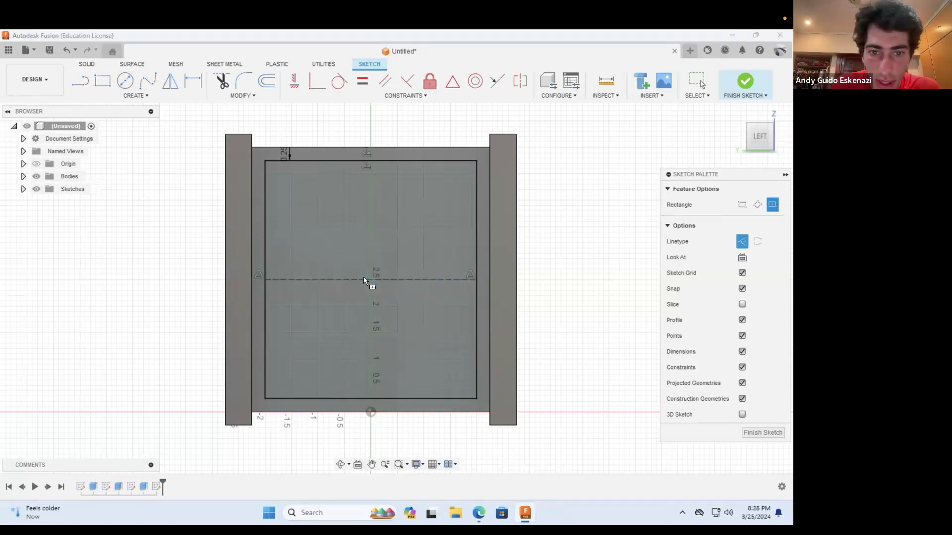
{"action": "left_click", "coordinate": [367, 280]}
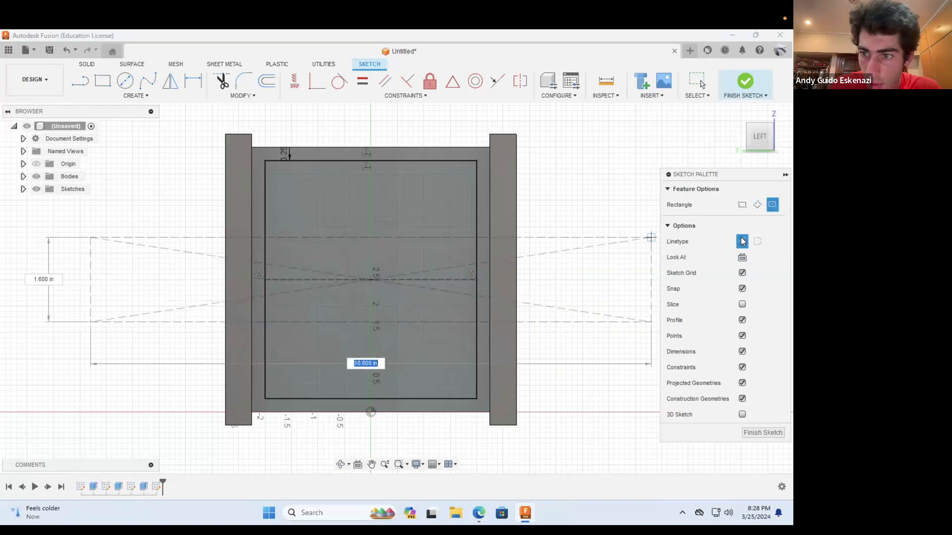
{"action": "left_click", "coordinate": [473, 269]}
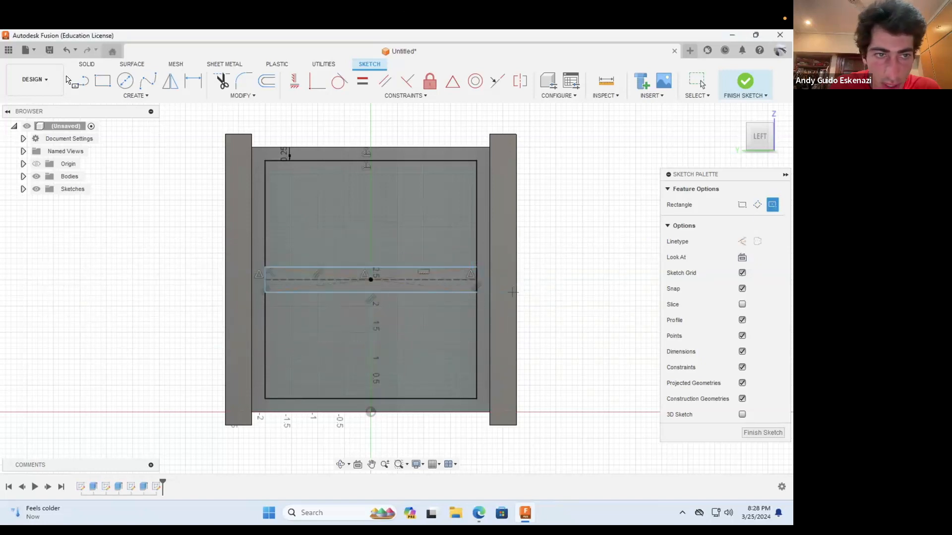
Step: Dimension the height of the middle strip rectangle to 0.25 in
{"action": "left_click", "coordinate": [192, 82]}
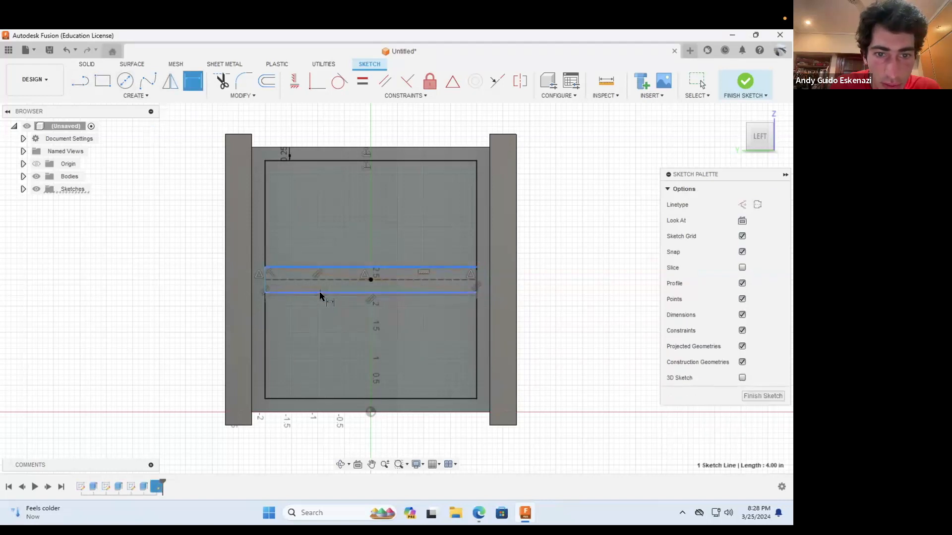
{"action": "left_click", "coordinate": [476, 286]}
{"action": "left_click", "coordinate": [572, 282]}
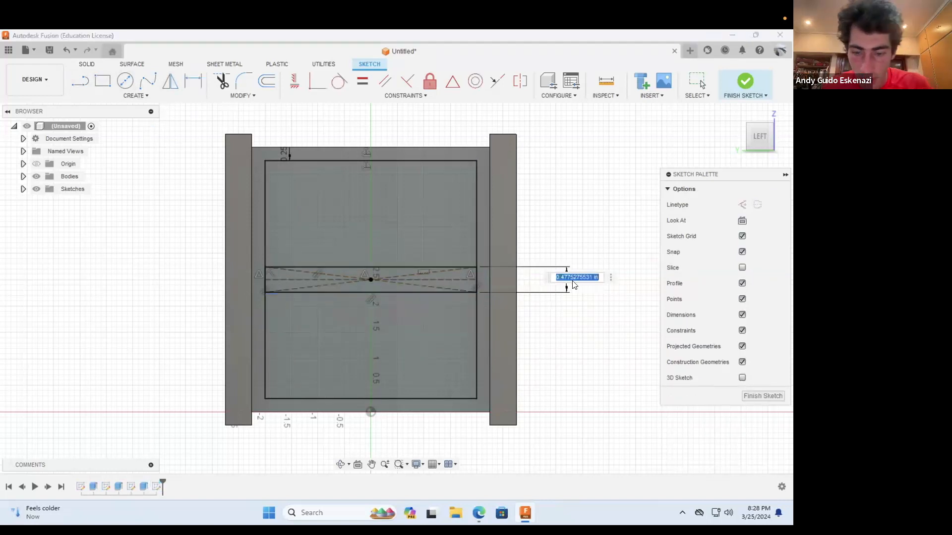
{"action": "type", "text": "2"}
{"action": "key", "text": "Return"}
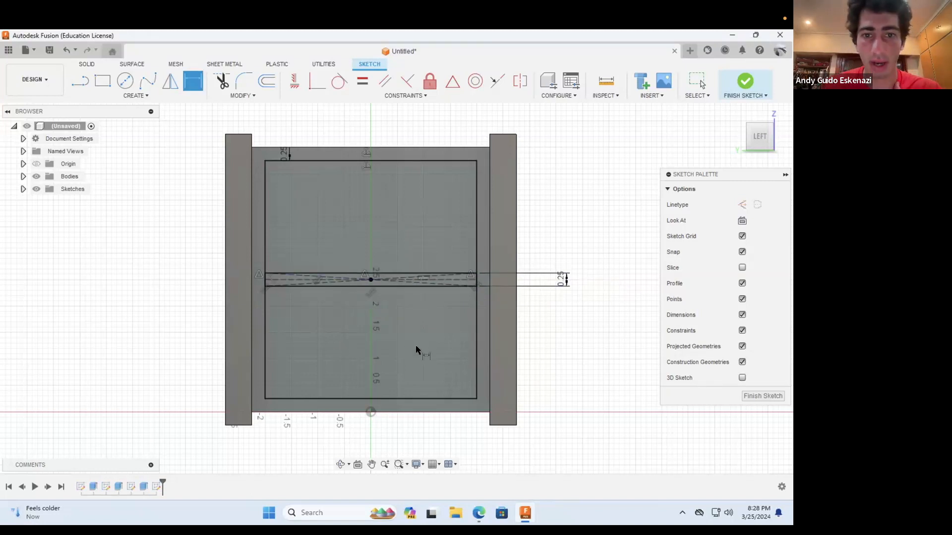
Step: Extrude the two panel profiles above and below the middle strip by 0.1 in
{"action": "scroll", "coordinate": [415, 345], "scroll_direction": "up", "scroll_amount": 1}
{"action": "left_click", "coordinate": [341, 464]}
{"action": "mouse_move", "coordinate": [552, 300]}
{"action": "left_mouse_down"}
{"action": "mouse_move", "coordinate": [542, 313]}
{"action": "mouse_move", "coordinate": [423, 284]}
{"action": "mouse_move", "coordinate": [474, 188]}
{"action": "left_mouse_up"}
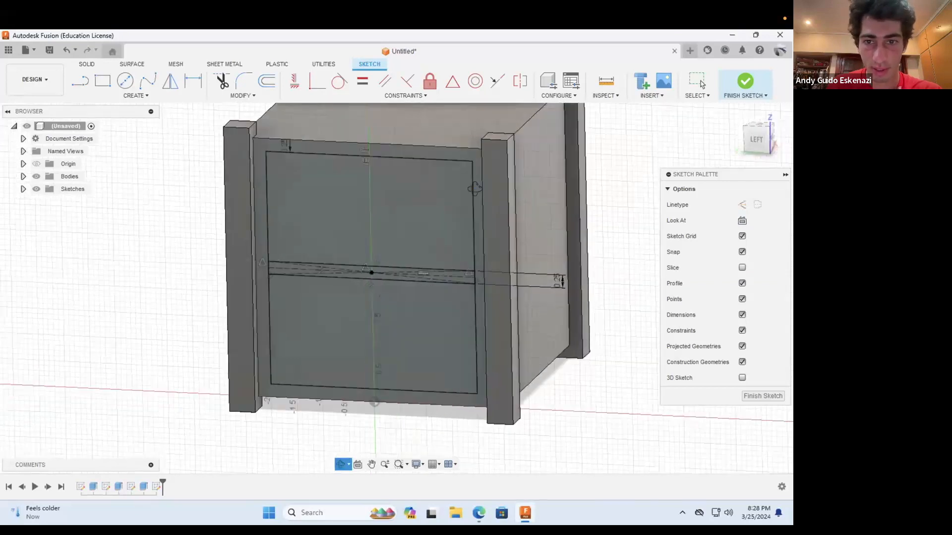
{"action": "left_click_drag", "start_coordinate": [531, 209], "coordinate": [545, 263]}
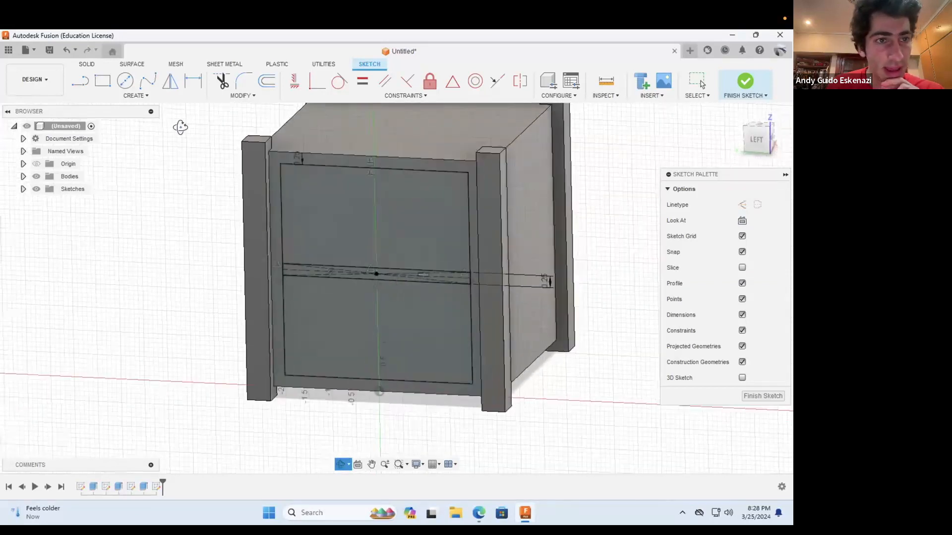
{"action": "left_click", "coordinate": [86, 64]}
{"action": "left_click", "coordinate": [103, 80]}
{"action": "left_click", "coordinate": [324, 203]}
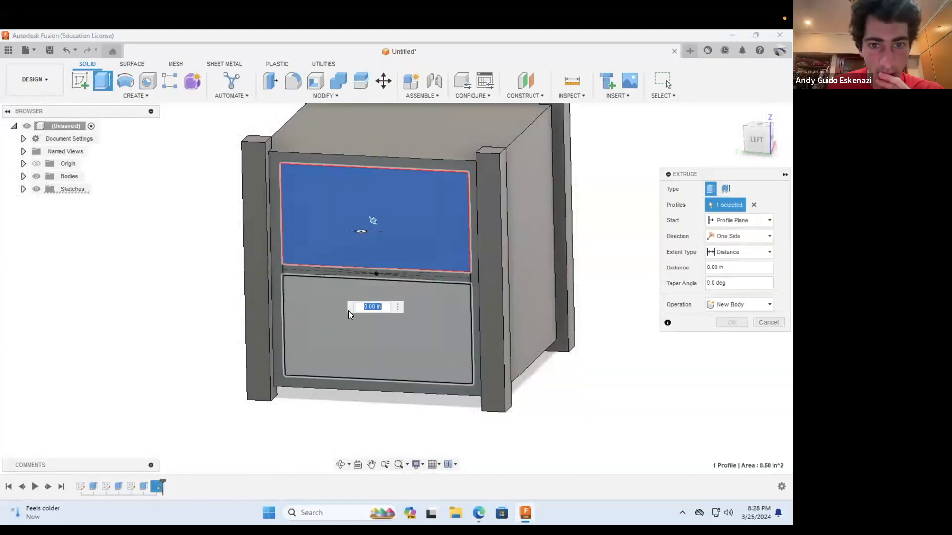
{"action": "left_click", "coordinate": [377, 289]}
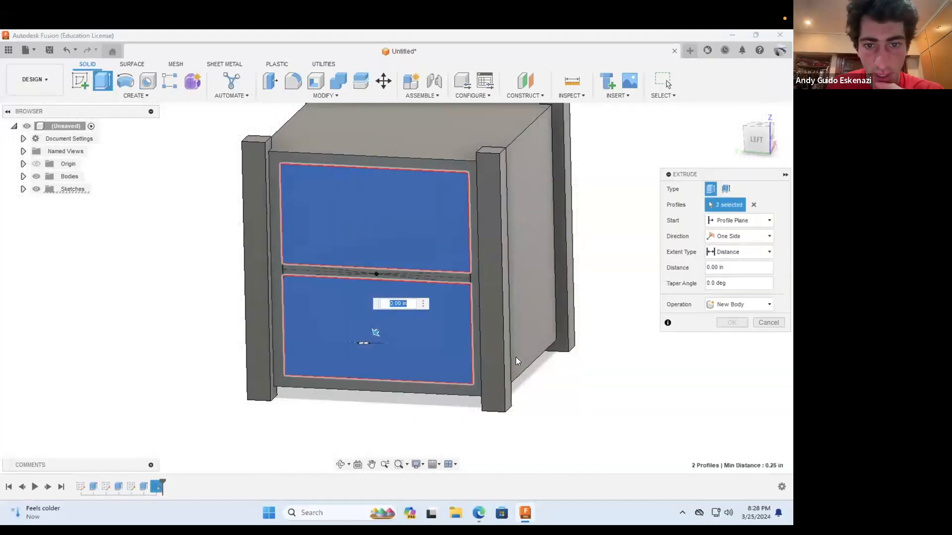
{"action": "left_click", "coordinate": [741, 268]}
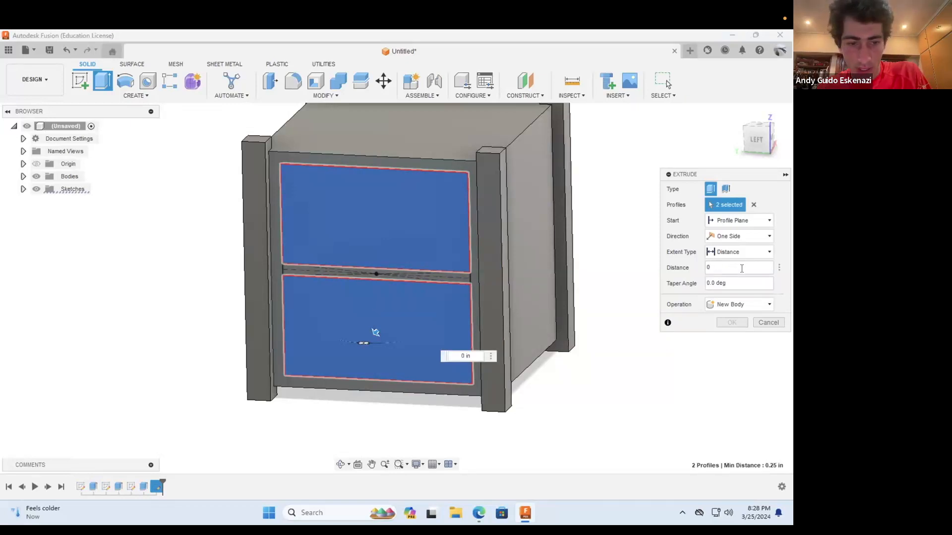
{"action": "type", "text": ".1"}
{"action": "key", "text": "Return"}
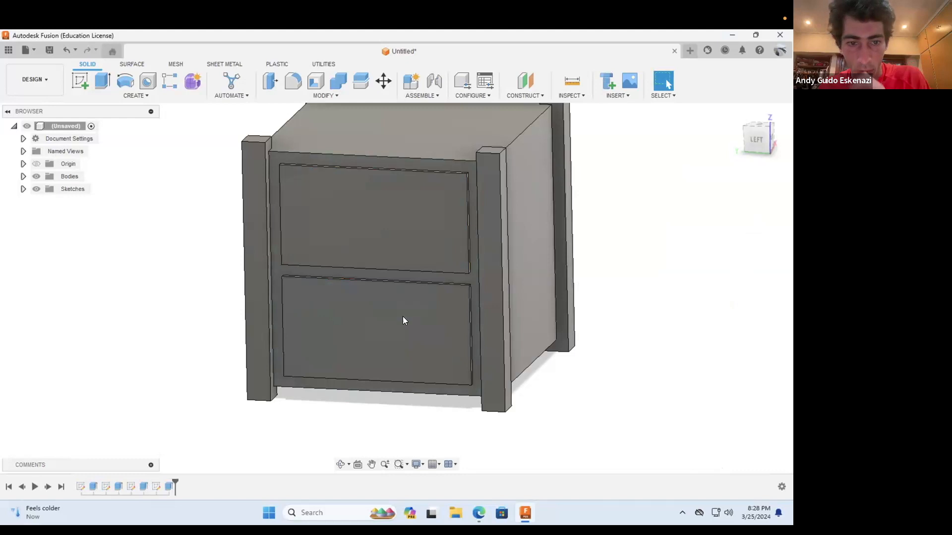
Step: Edit the panel extrusion and set its distance to -0.1 in
{"action": "right_click", "coordinate": [163, 484]}
{"action": "left_click", "coordinate": [165, 485]}
{"action": "right_click", "coordinate": [164, 485]}
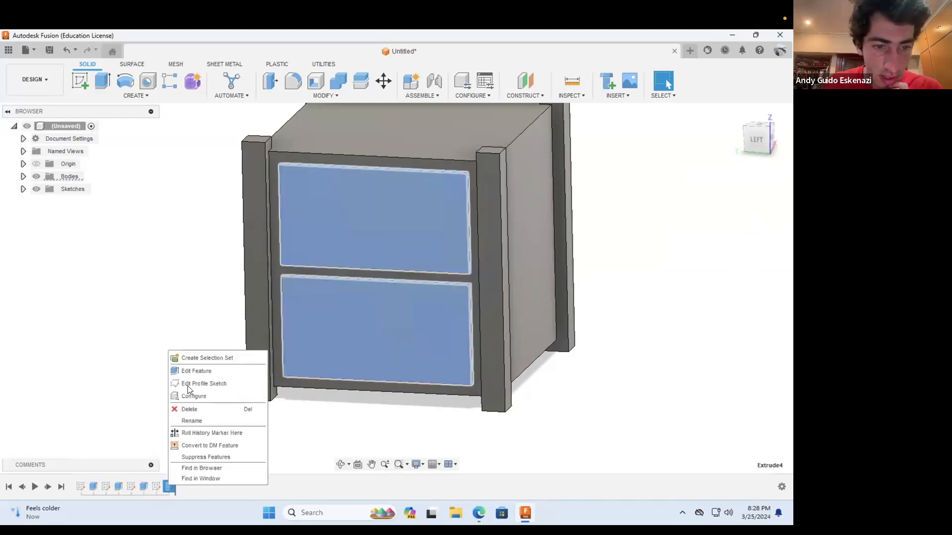
{"action": "left_click", "coordinate": [189, 370]}
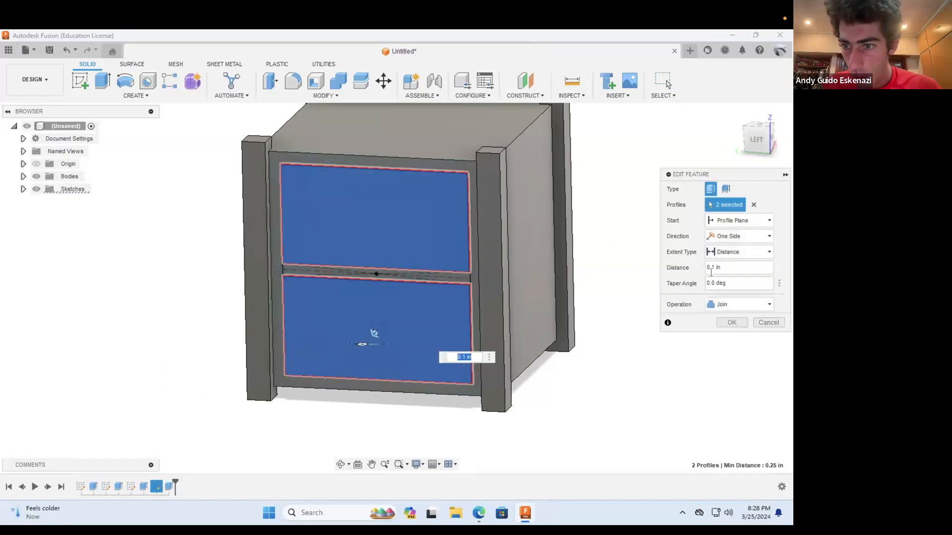
{"action": "left_click", "coordinate": [708, 268]}
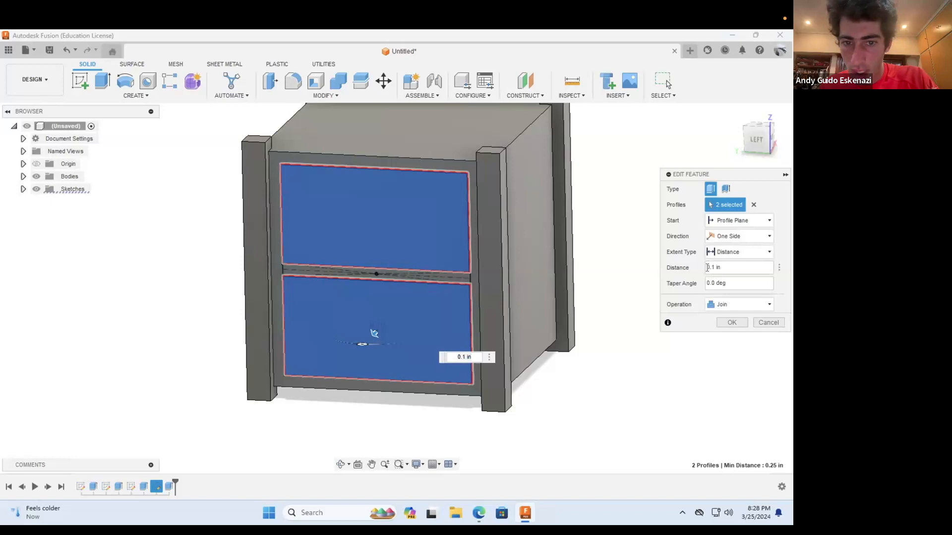
{"action": "left_click", "coordinate": [733, 322]}
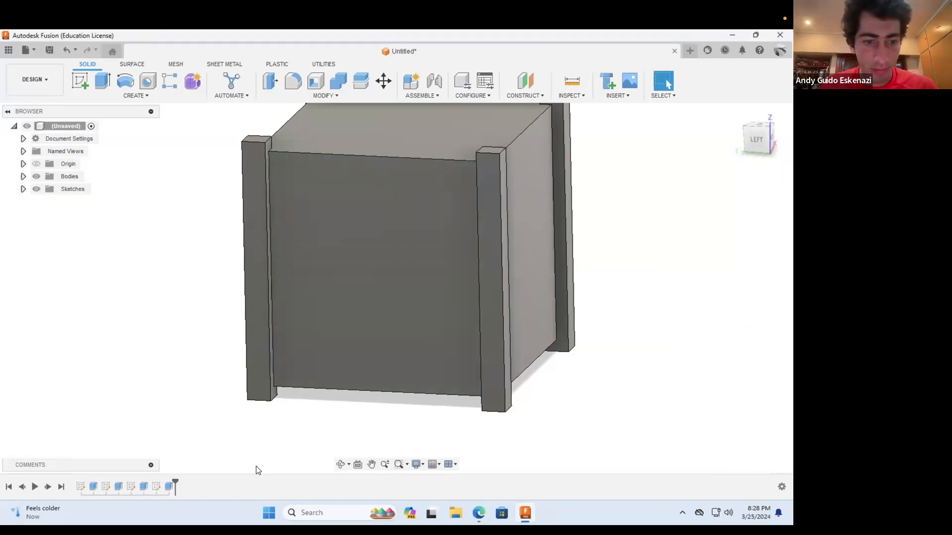
Step: Change the panel extrusion's operation from Join to Cut so both panels are recessed into the side face
{"action": "right_click", "coordinate": [168, 486]}
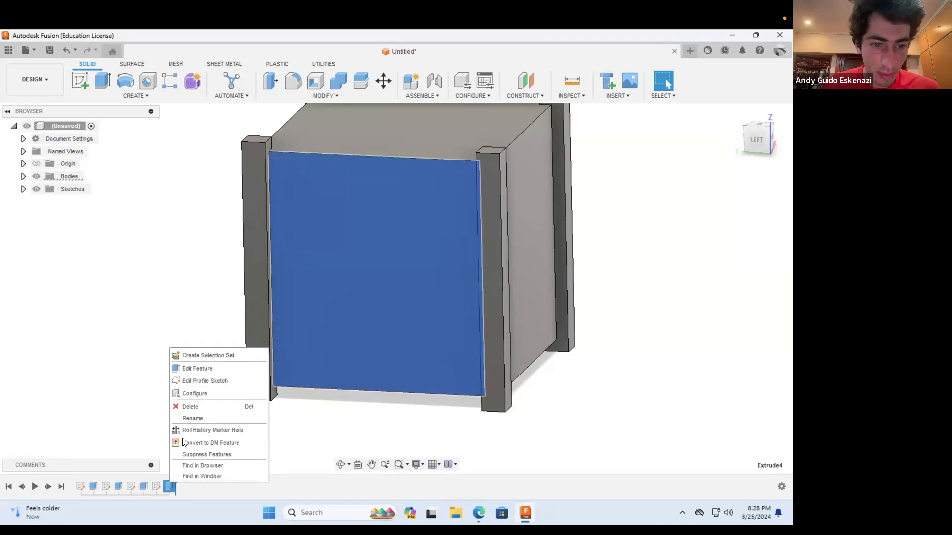
{"action": "left_click", "coordinate": [199, 367]}
{"action": "left_click", "coordinate": [742, 306]}
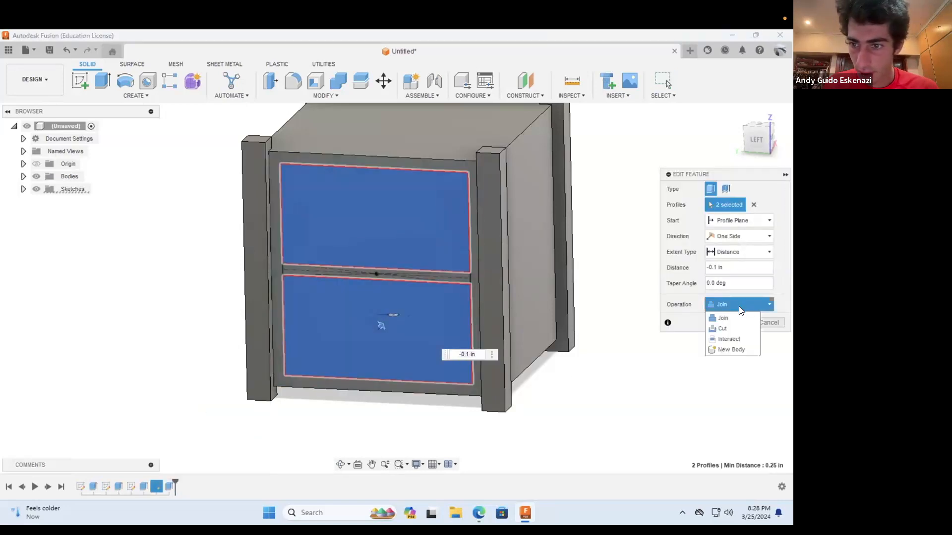
{"action": "left_click", "coordinate": [726, 326]}
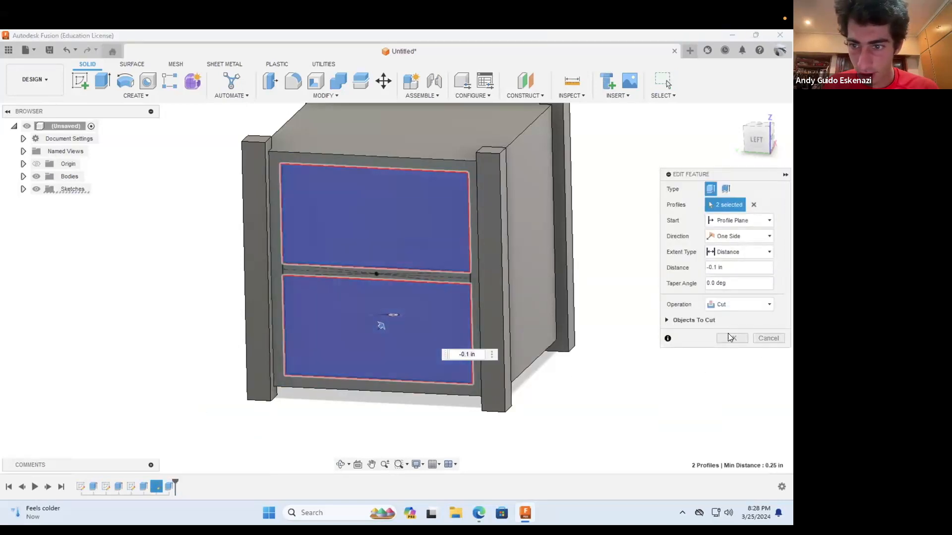
{"action": "left_click", "coordinate": [730, 338]}
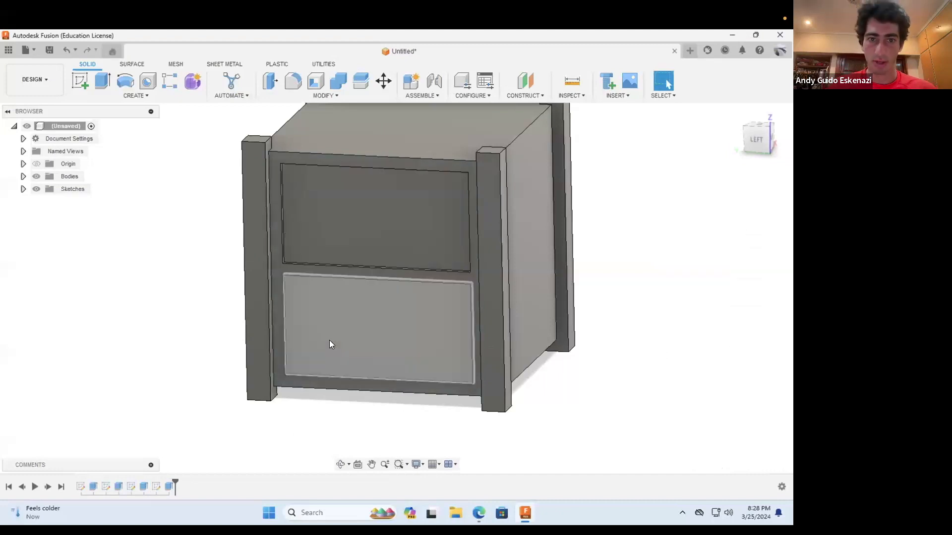
Step: Start a fillet and select the short depth edges at the upper corners of both panel recesses
{"action": "scroll", "coordinate": [330, 340], "scroll_direction": "down", "scroll_amount": 1}
{"action": "scroll", "coordinate": [326, 180], "scroll_direction": "up", "scroll_amount": 1}
{"action": "scroll", "coordinate": [326, 182], "scroll_direction": "up", "scroll_amount": 3}
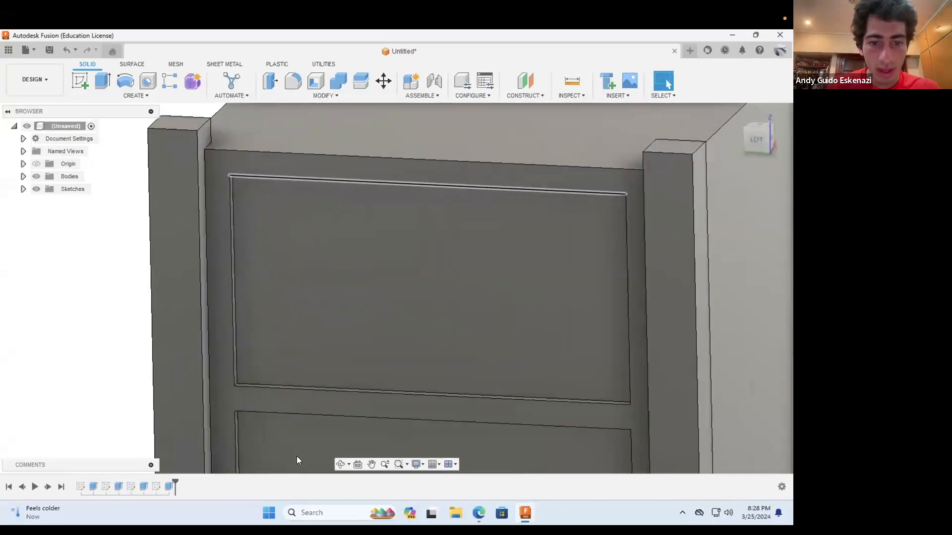
{"action": "left_click", "coordinate": [339, 465]}
{"action": "left_click_drag", "start_coordinate": [357, 302], "coordinate": [344, 247]}
{"action": "left_click", "coordinate": [293, 82]}
{"action": "left_click", "coordinate": [238, 238]}
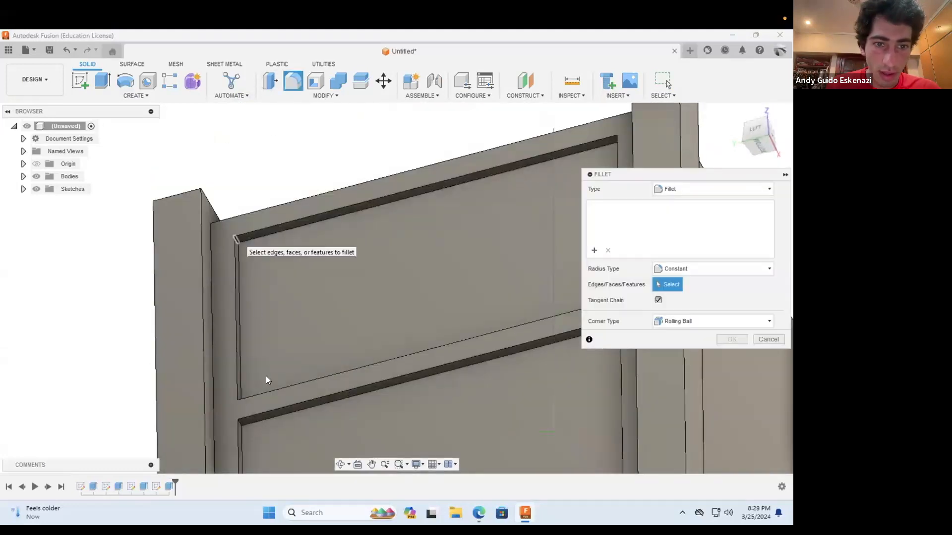
{"action": "scroll", "coordinate": [277, 325], "scroll_direction": "down", "scroll_amount": 3}
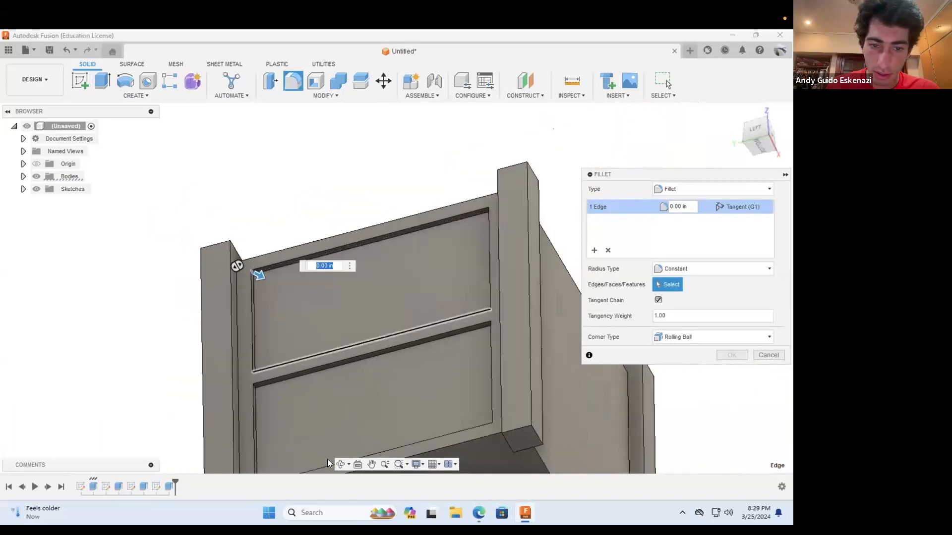
{"action": "scroll", "coordinate": [256, 386], "scroll_direction": "up", "scroll_amount": 4}
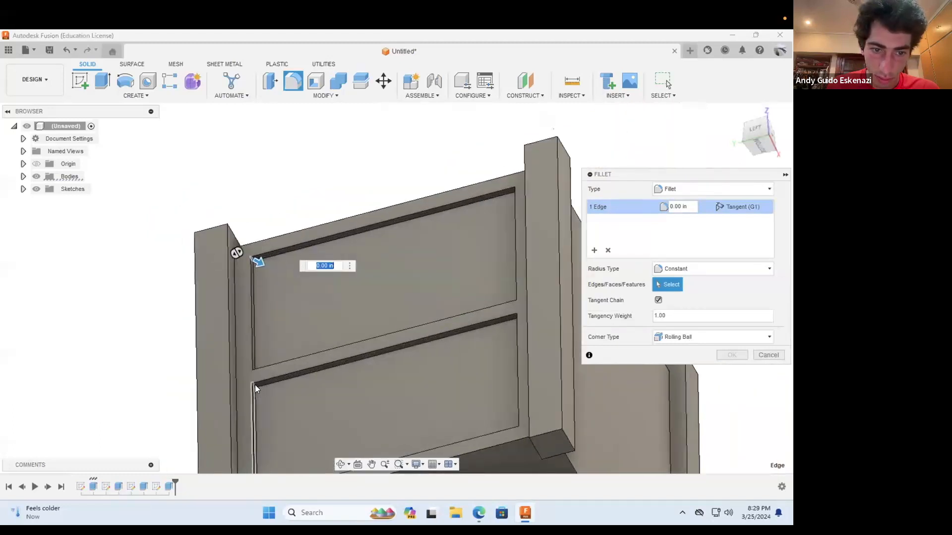
{"action": "left_click", "coordinate": [255, 383]}
{"action": "scroll", "coordinate": [255, 382], "scroll_direction": "down", "scroll_amount": 3}
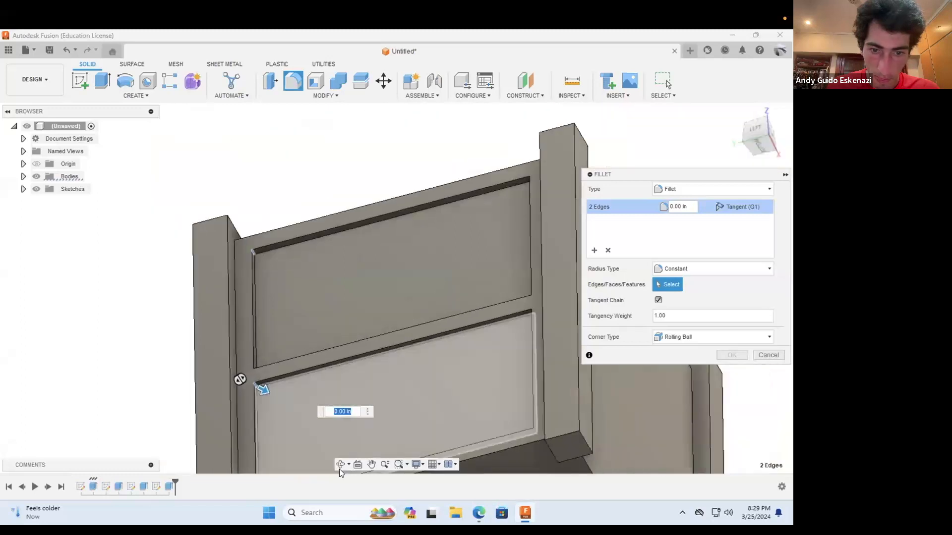
{"action": "middle_click_drag", "start_coordinate": [430, 349], "coordinate": [491, 293], "text": "shift"}
{"action": "scroll", "coordinate": [569, 294], "scroll_direction": "up", "scroll_amount": 5}
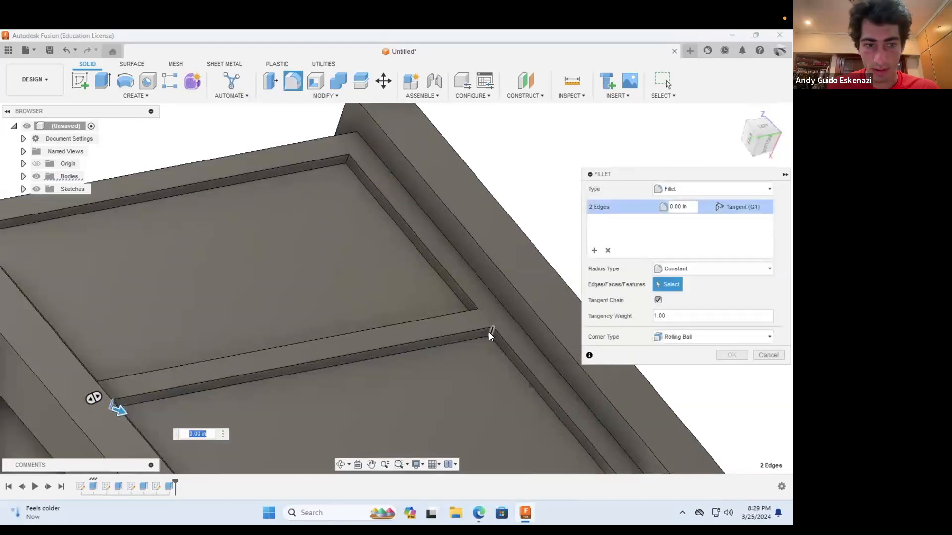
{"action": "left_click", "coordinate": [344, 157]}
{"action": "scroll", "coordinate": [432, 286], "scroll_direction": "down", "scroll_amount": 3}
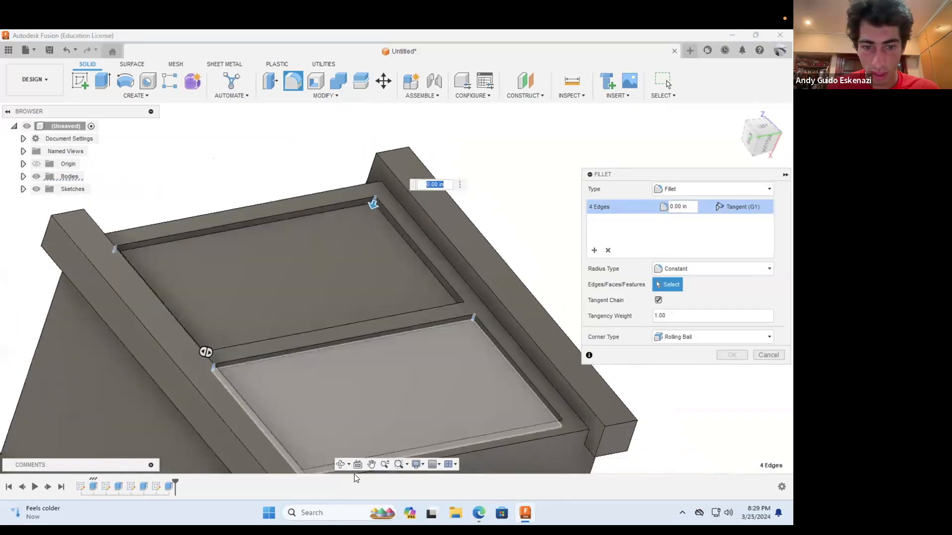
Step: Try to add the short depth edges at the lower corners of both recesses to the fillet selection
{"action": "left_click", "coordinate": [340, 464]}
{"action": "left_click_drag", "start_coordinate": [403, 263], "coordinate": [470, 267]}
{"action": "middle_click_drag", "start_coordinate": [427, 240], "coordinate": [415, 256], "text": "shift"}
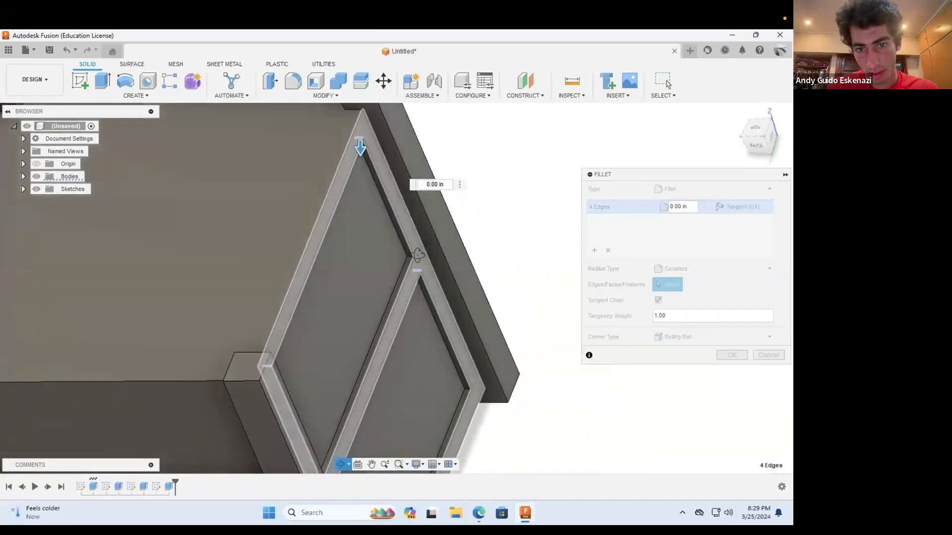
{"action": "left_click", "coordinate": [409, 257]}
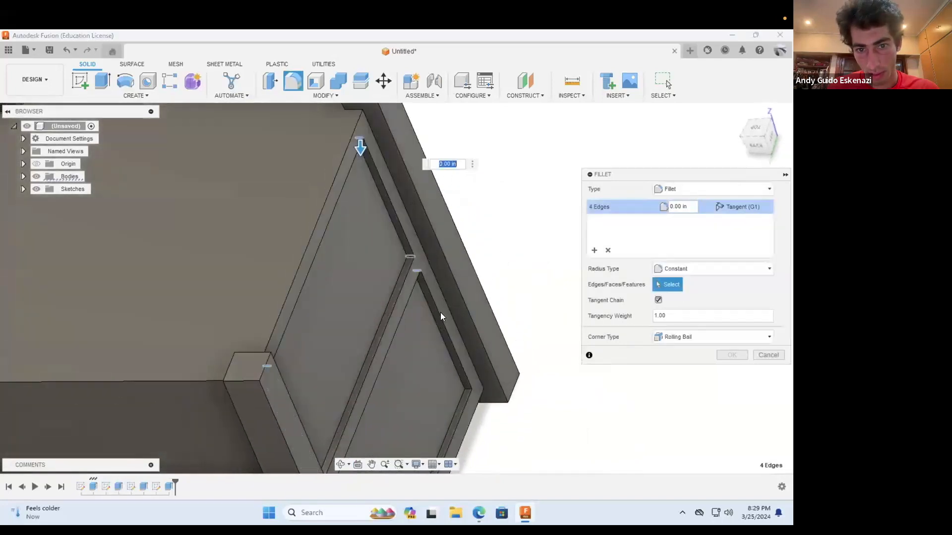
{"action": "left_click", "coordinate": [465, 388]}
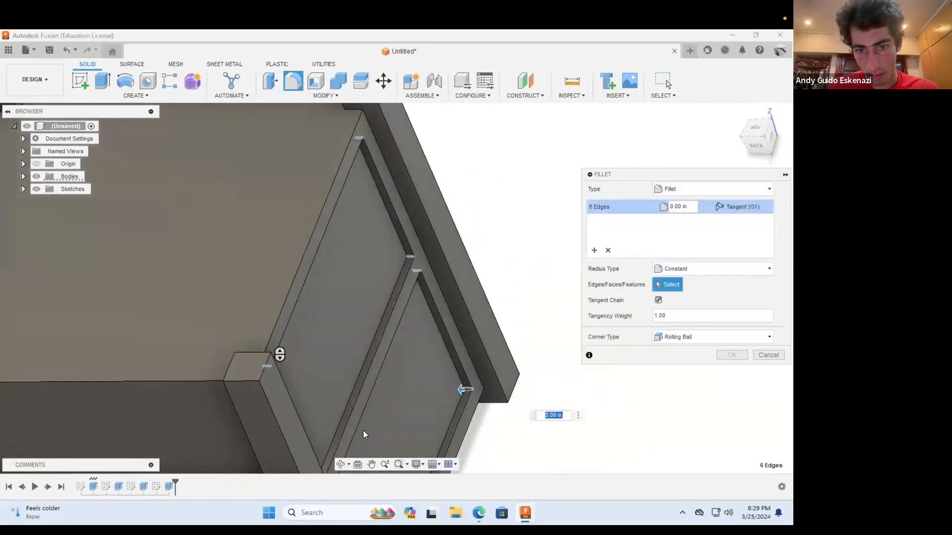
{"action": "left_click", "coordinate": [340, 464]}
{"action": "scroll", "coordinate": [361, 331], "scroll_direction": "down", "scroll_amount": 3}
{"action": "scroll", "coordinate": [360, 331], "scroll_direction": "down", "scroll_amount": 3}
{"action": "left_click_drag", "start_coordinate": [350, 375], "coordinate": [391, 314]}
{"action": "scroll", "coordinate": [391, 313], "scroll_direction": "up", "scroll_amount": 4}
{"action": "scroll", "coordinate": [392, 313], "scroll_direction": "up", "scroll_amount": 3}
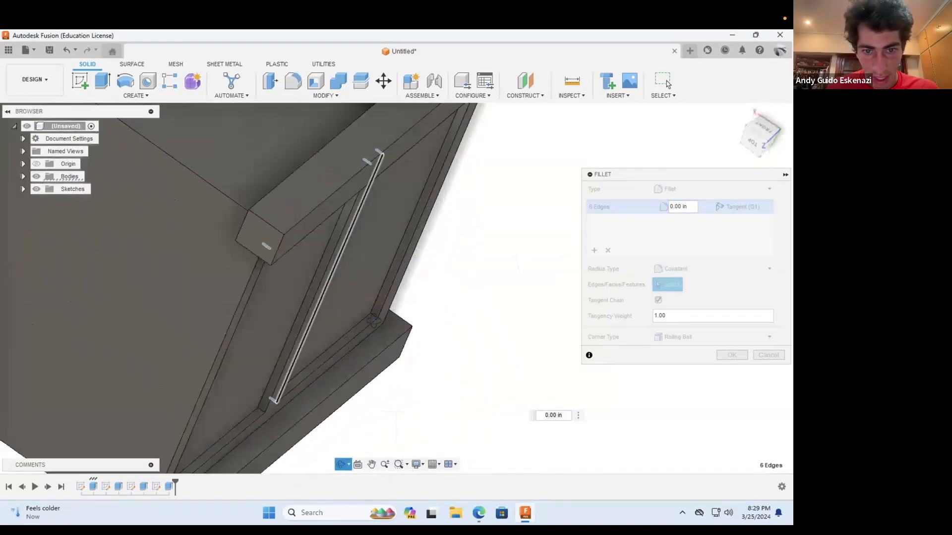
{"action": "key", "text": "Escape"}
{"action": "left_click", "coordinate": [271, 397]}
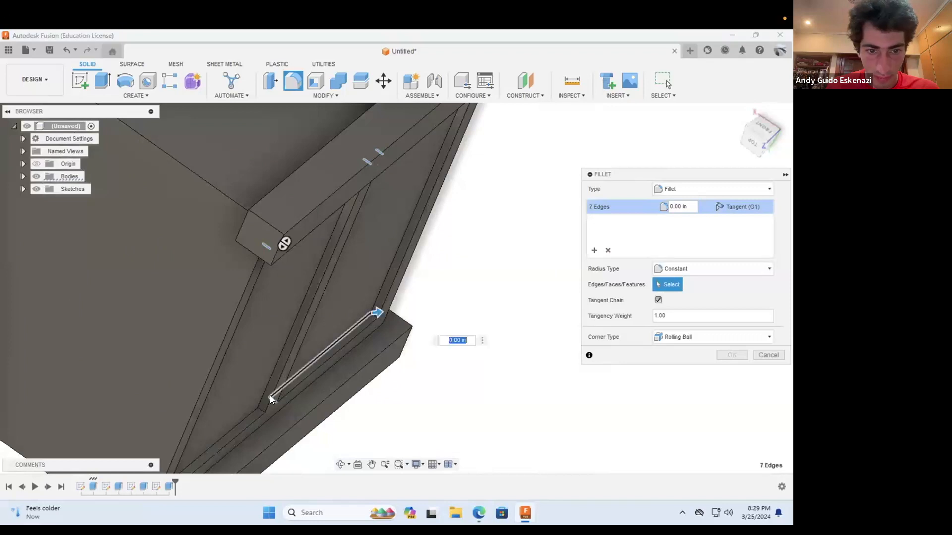
{"action": "left_click", "coordinate": [261, 408]}
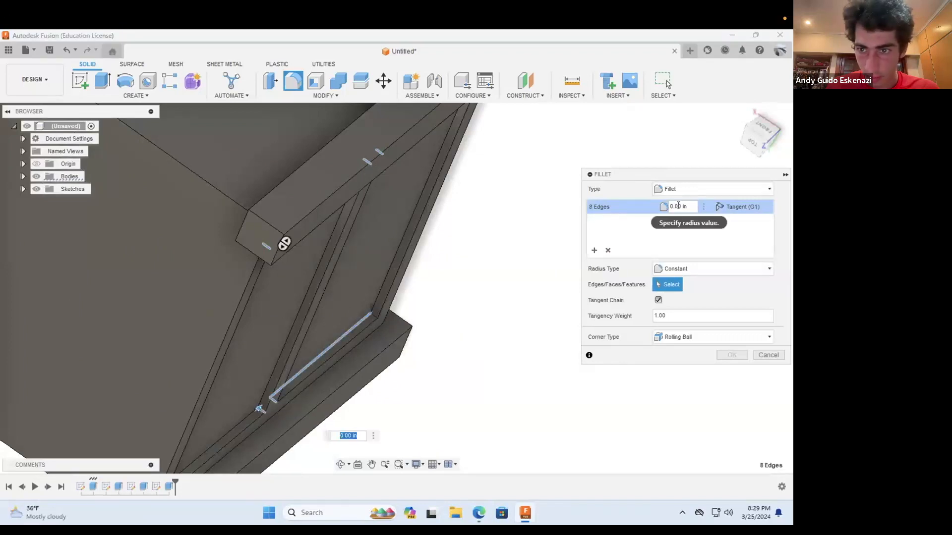
Step: Try a 0.25 in radius on the selected edges, check the rounded recess corners, and remove the fillet's selection set
{"action": "left_click", "coordinate": [681, 211]}
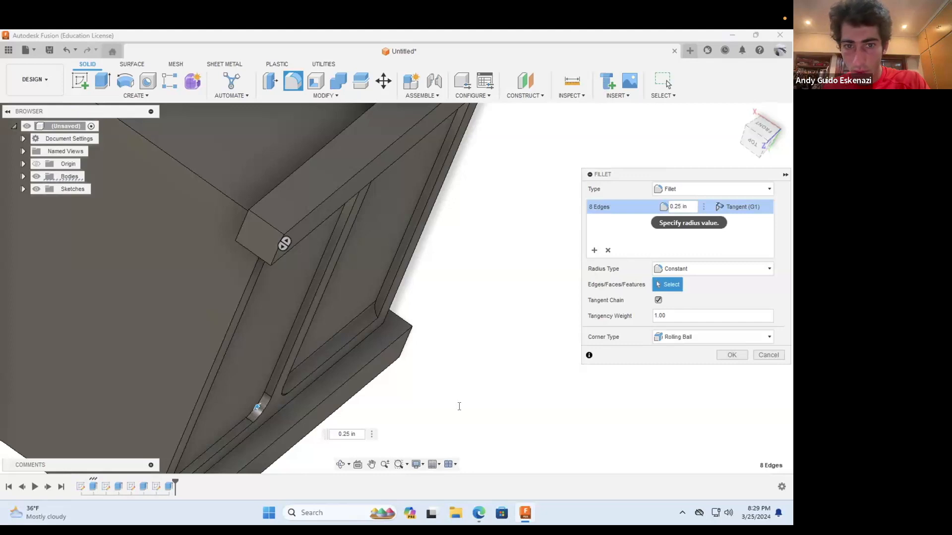
{"action": "left_click", "coordinate": [339, 466]}
{"action": "left_click_drag", "start_coordinate": [313, 432], "coordinate": [299, 299]}
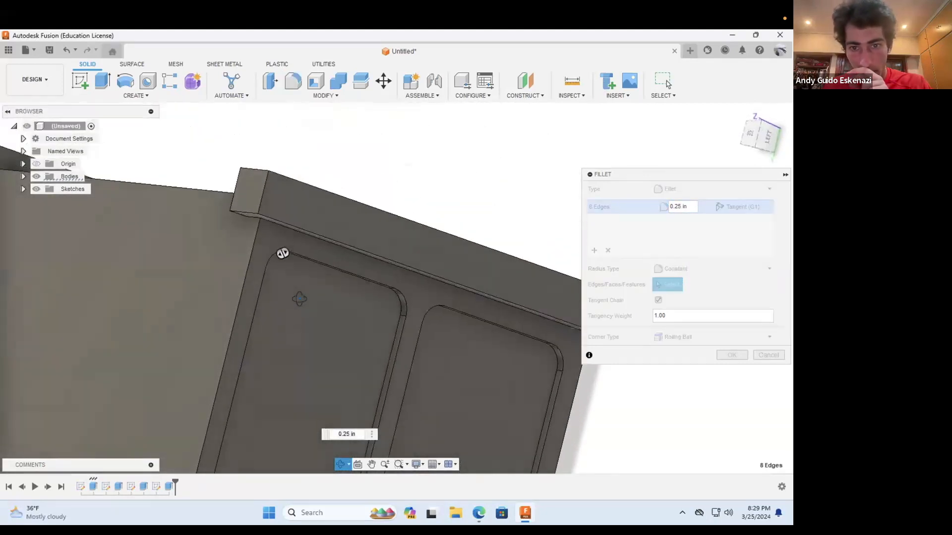
{"action": "scroll", "coordinate": [299, 298], "scroll_direction": "down", "scroll_amount": 5}
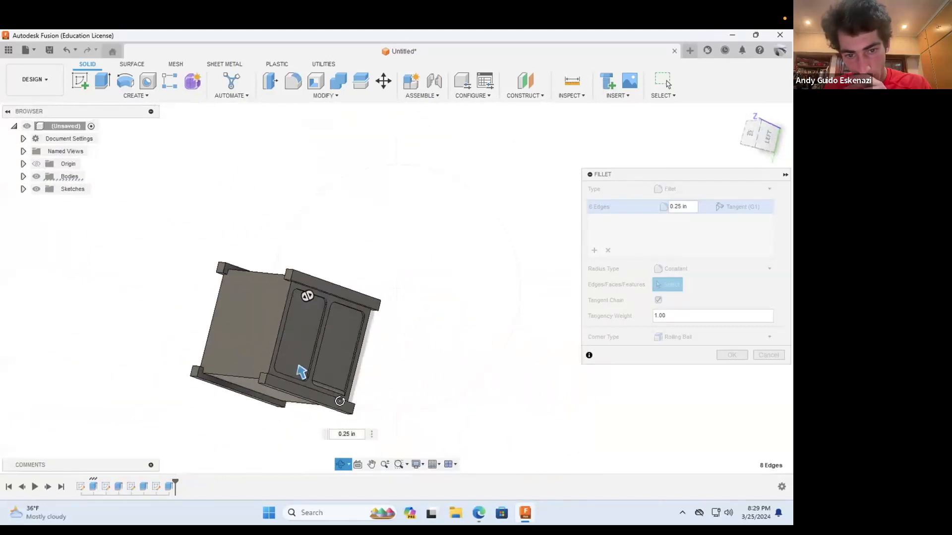
{"action": "scroll", "coordinate": [298, 372], "scroll_direction": "up", "scroll_amount": 10}
{"action": "left_click_drag", "start_coordinate": [315, 371], "coordinate": [316, 378]}
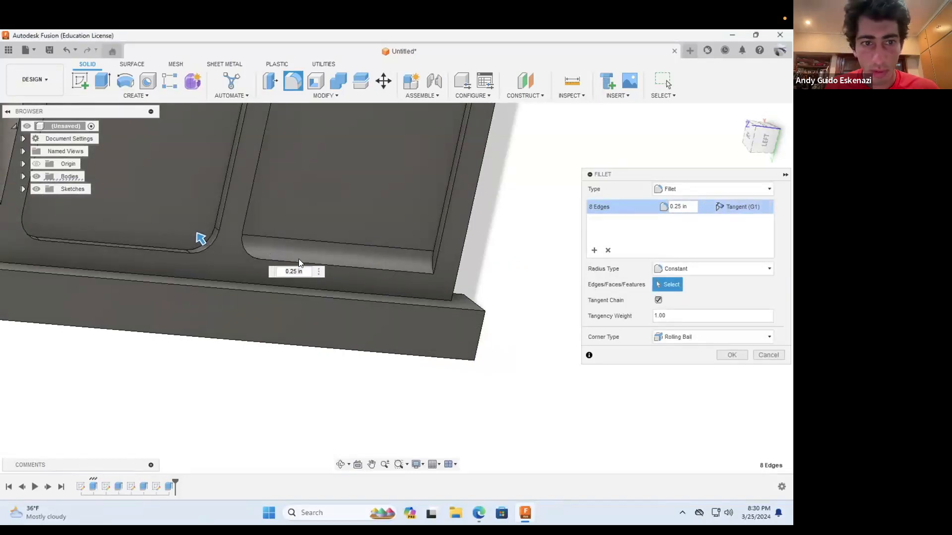
{"action": "left_click", "coordinate": [608, 251]}
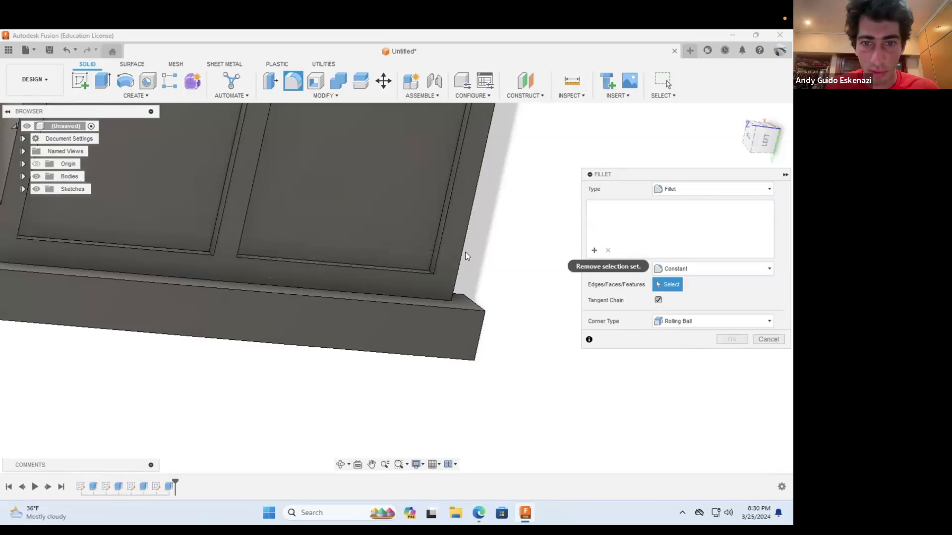
Step: Select one short depth edge in each panel recess for the fillet, at two corners beside the same post
{"action": "left_click", "coordinate": [341, 464]}
{"action": "left_click_drag", "start_coordinate": [318, 251], "coordinate": [324, 256]}
{"action": "key", "text": "Escape"}
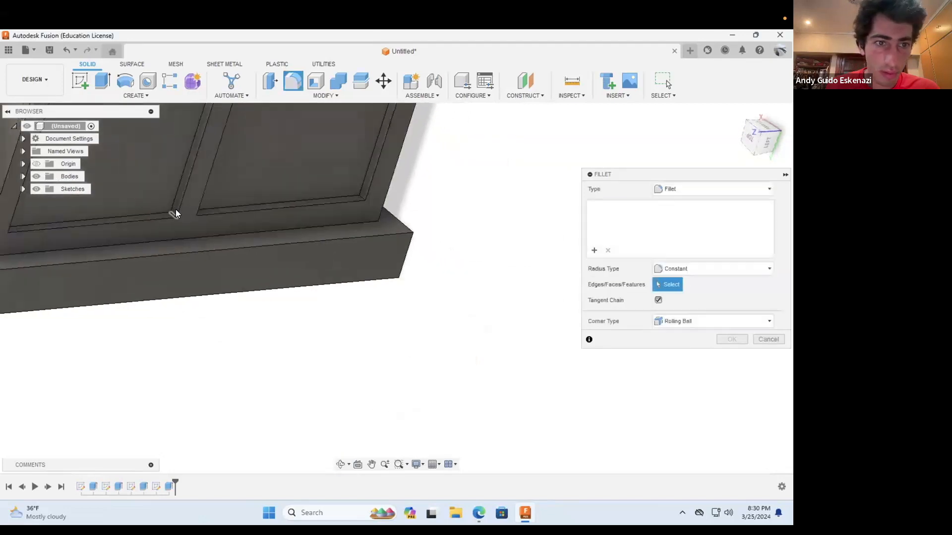
{"action": "left_click", "coordinate": [171, 214]}
{"action": "left_click", "coordinate": [372, 200]}
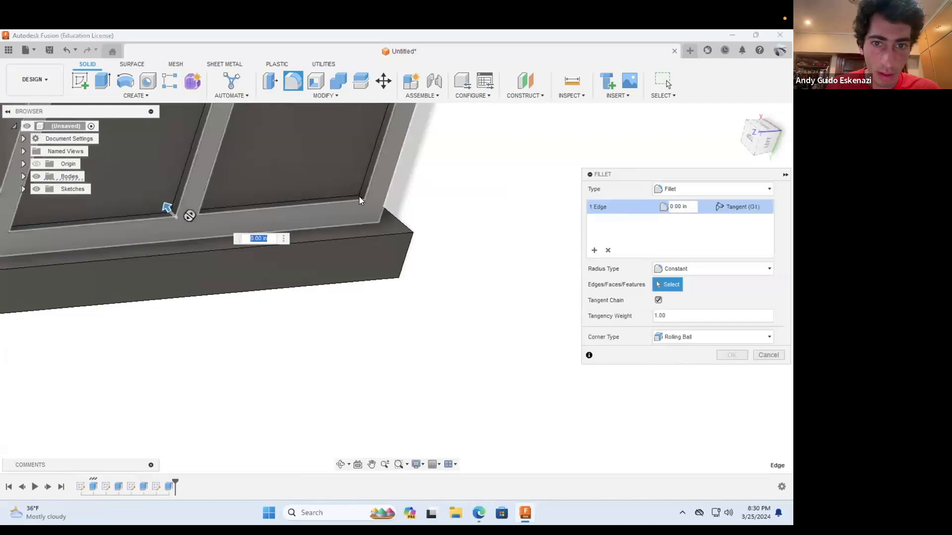
{"action": "scroll", "coordinate": [375, 301], "scroll_direction": "down", "scroll_amount": 5}
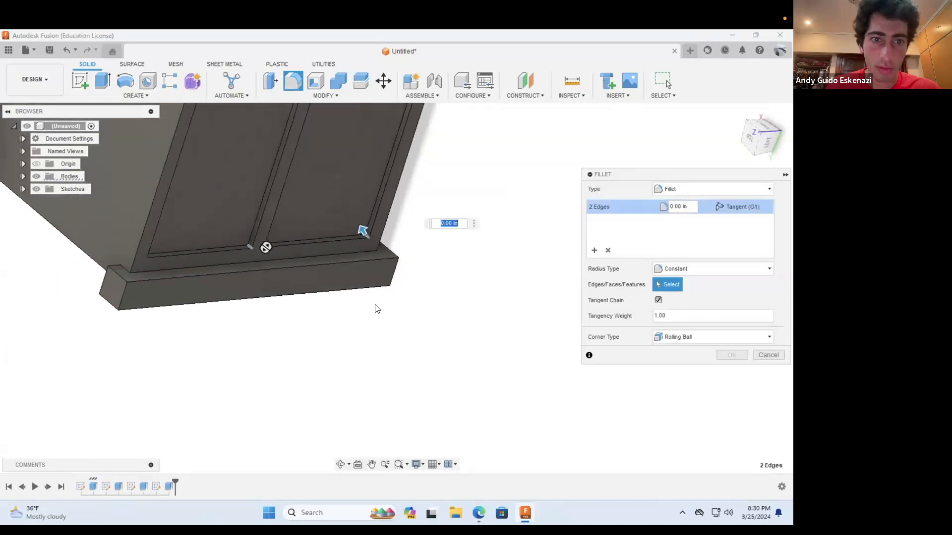
Step: Add one short depth edge from each recess beside the opposite post to the fillet selection
{"action": "left_click", "coordinate": [340, 463]}
{"action": "left_click_drag", "start_coordinate": [369, 376], "coordinate": [388, 236]}
{"action": "scroll", "coordinate": [348, 234], "scroll_direction": "up", "scroll_amount": 5}
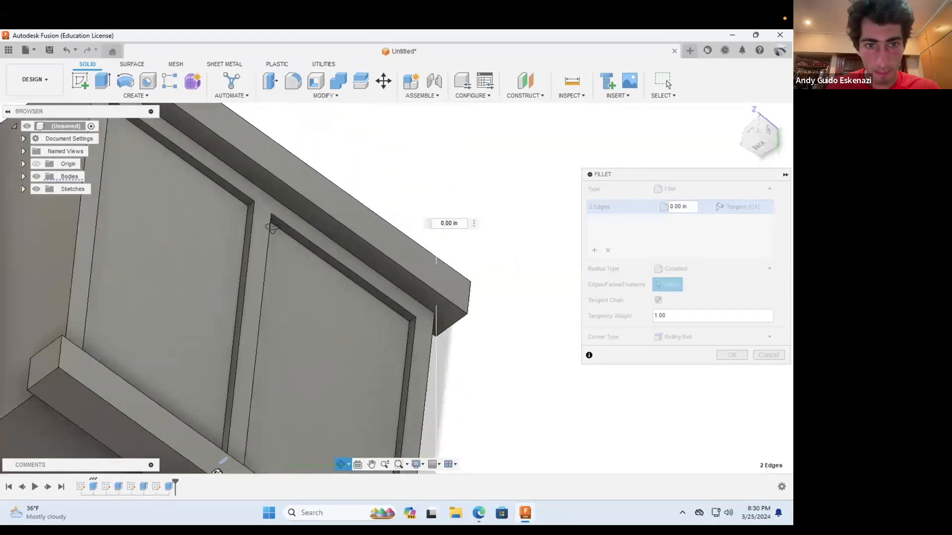
{"action": "key", "text": "Escape"}
{"action": "left_click", "coordinate": [249, 204]}
{"action": "left_click", "coordinate": [410, 321]}
Step: Add the two remaining depth edges beside the opposite post, one per recess, to the fillet selection
{"action": "left_click", "coordinate": [340, 464]}
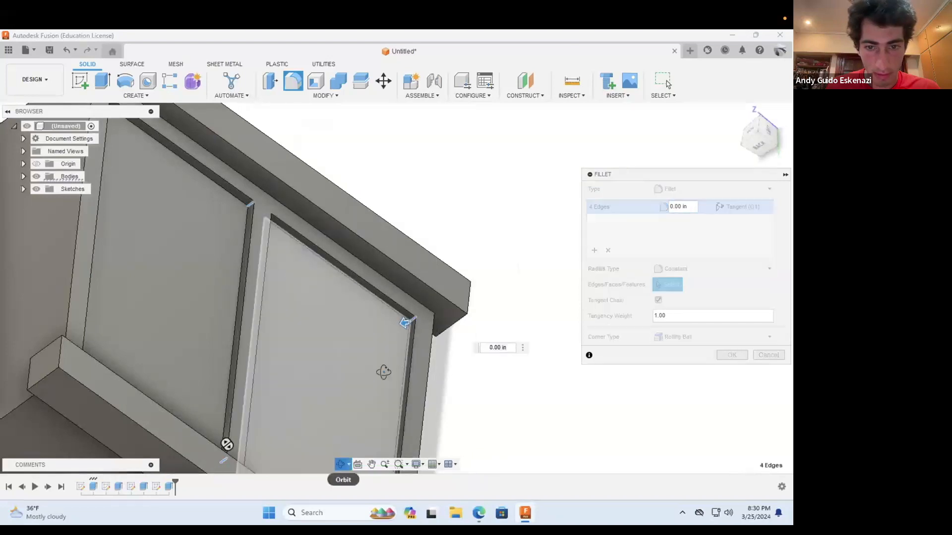
{"action": "scroll", "coordinate": [383, 372], "scroll_direction": "down", "scroll_amount": 8}
{"action": "left_click_drag", "start_coordinate": [321, 359], "coordinate": [462, 280]}
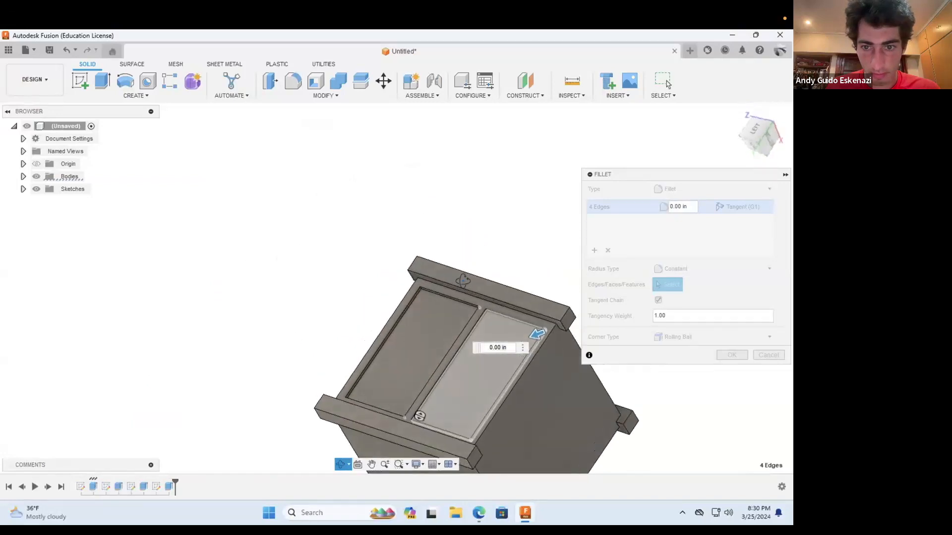
{"action": "scroll", "coordinate": [485, 307], "scroll_direction": "down", "scroll_amount": 3}
{"action": "scroll", "coordinate": [486, 308], "scroll_direction": "up", "scroll_amount": 9}
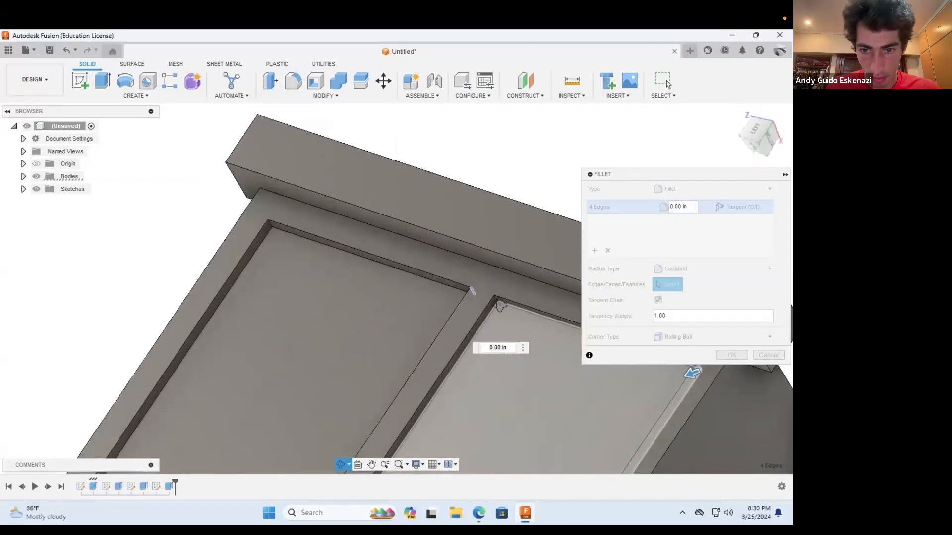
{"action": "key", "text": "Escape"}
{"action": "left_click", "coordinate": [495, 300]}
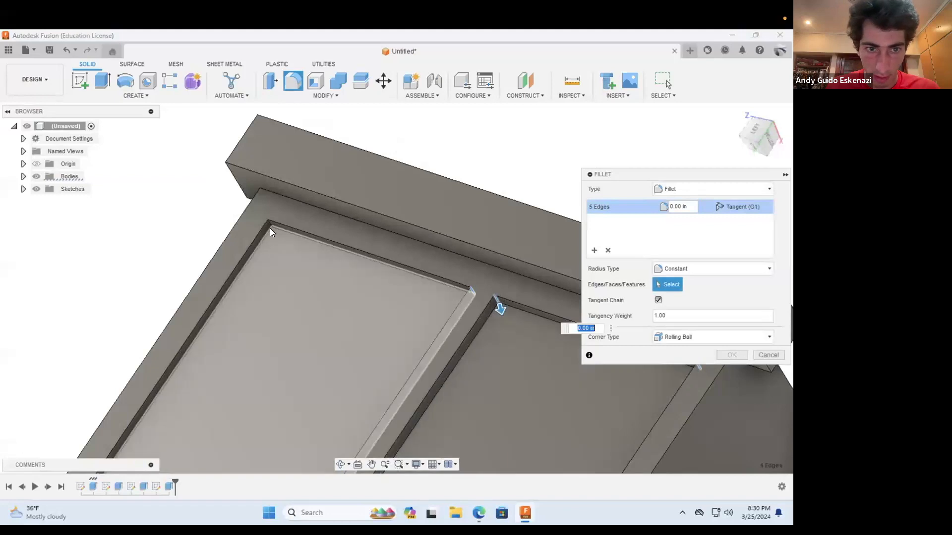
{"action": "left_click", "coordinate": [269, 224]}
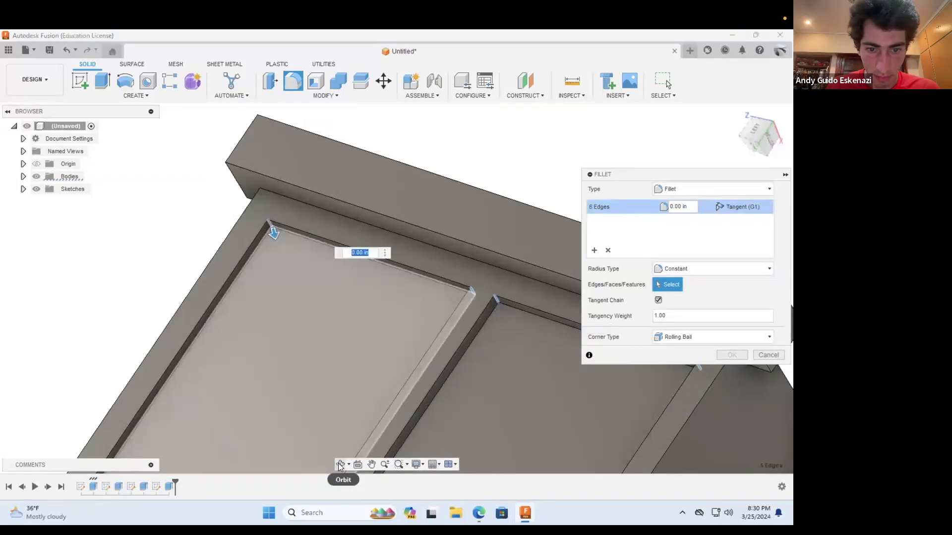
Step: Add the last two unselected depth edges beside the first post so all recess corners are in the fillet
{"action": "left_click", "coordinate": [340, 464]}
{"action": "scroll", "coordinate": [327, 366], "scroll_direction": "down", "scroll_amount": 5}
{"action": "left_click_drag", "start_coordinate": [328, 365], "coordinate": [321, 316]}
{"action": "scroll", "coordinate": [321, 315], "scroll_direction": "down", "scroll_amount": 5}
{"action": "scroll", "coordinate": [336, 304], "scroll_direction": "up", "scroll_amount": 8}
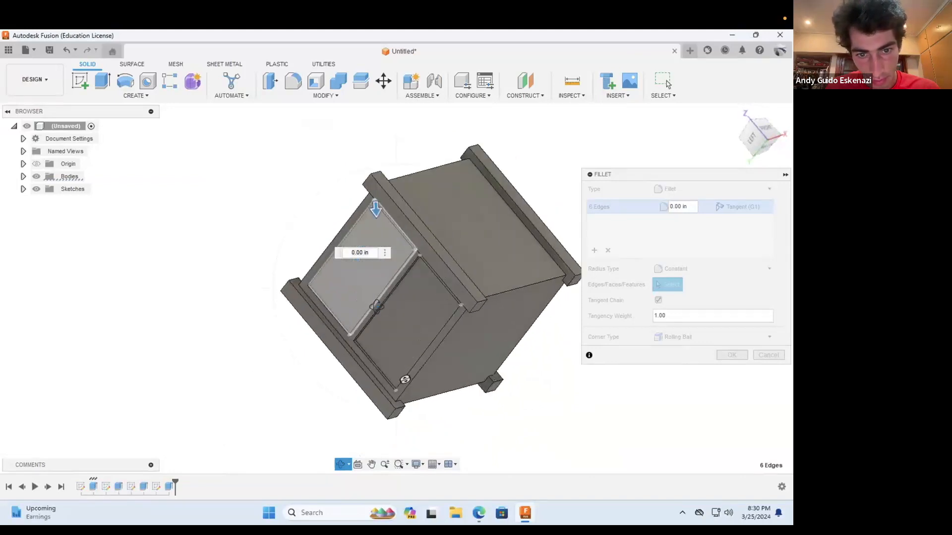
{"action": "scroll", "coordinate": [381, 326], "scroll_direction": "up", "scroll_amount": 4}
{"action": "key", "text": "Escape"}
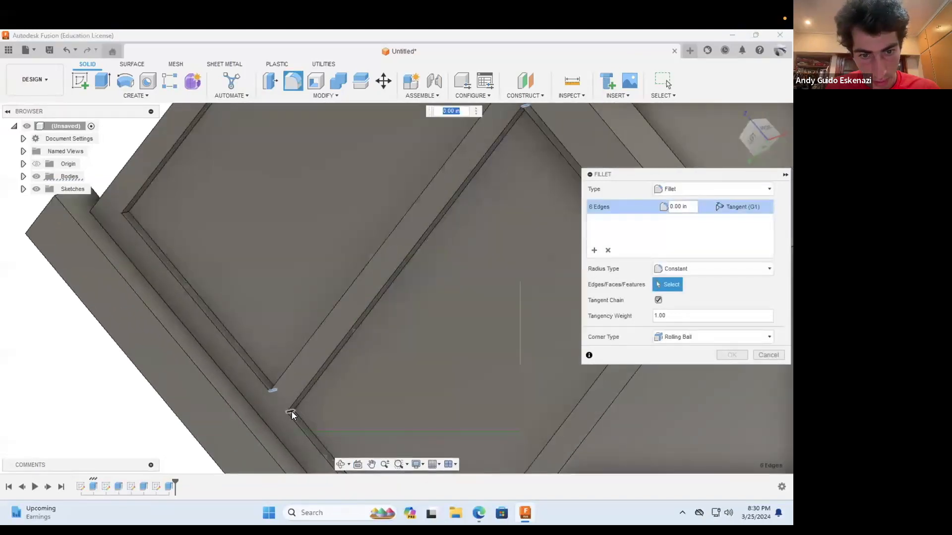
{"action": "left_click", "coordinate": [295, 412]}
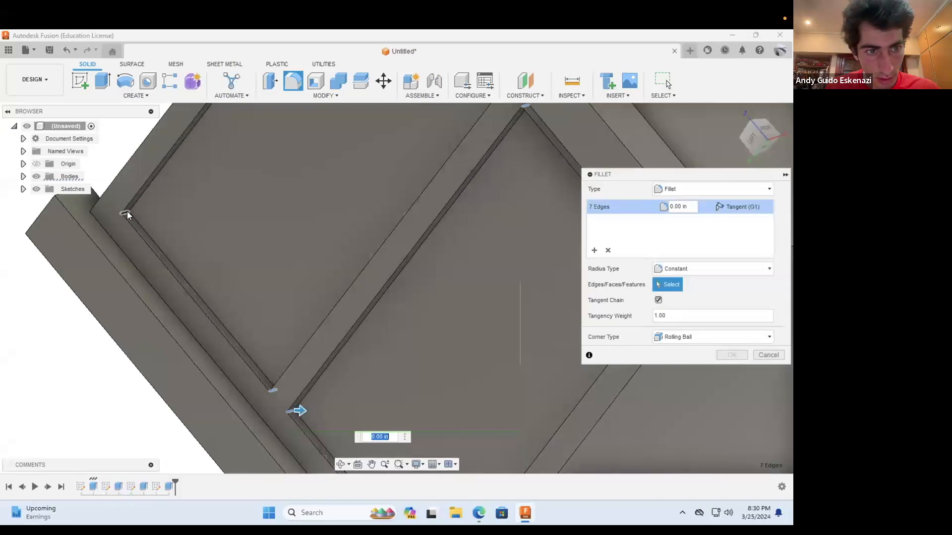
{"action": "left_click", "coordinate": [126, 213]}
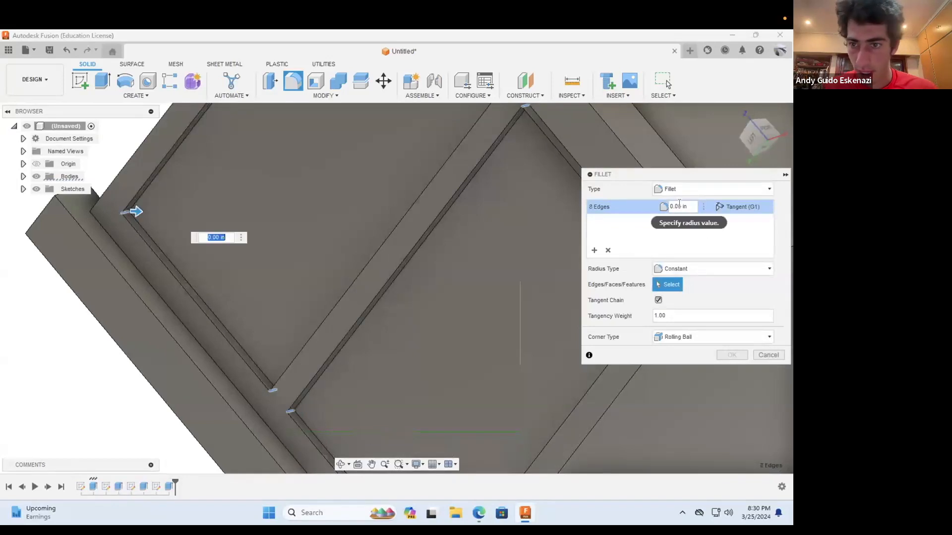
Step: Set the fillet radius to 0.125 in for the selected recess corner edges and complete the fillet
{"action": "type", "text": ".125"}
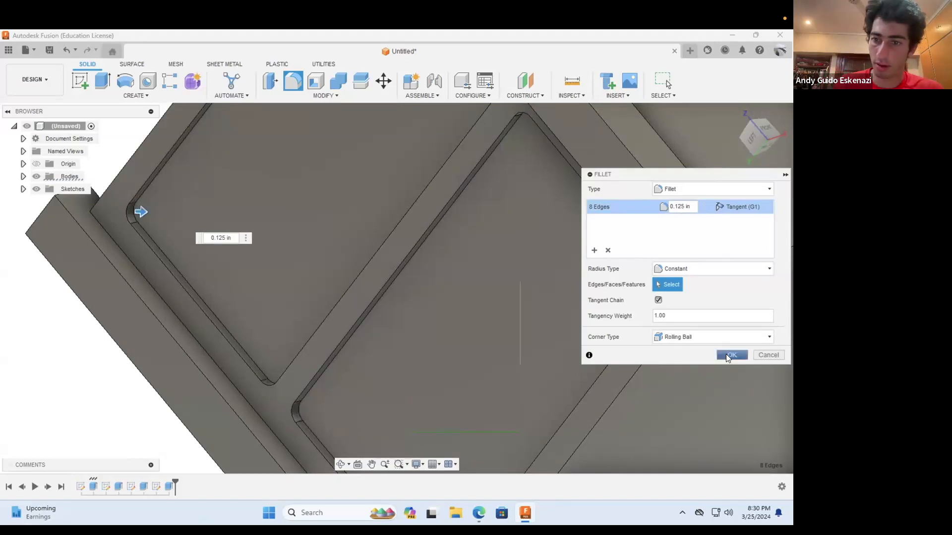
{"action": "left_click", "coordinate": [726, 355]}
Step: Examine the rounded corners of both panel recesses and the overall cube from several angles
{"action": "scroll", "coordinate": [438, 380], "scroll_direction": "down", "scroll_amount": 3}
{"action": "left_click", "coordinate": [341, 465]}
{"action": "left_click_drag", "start_coordinate": [382, 293], "coordinate": [349, 302]}
{"action": "scroll", "coordinate": [349, 294], "scroll_direction": "up", "scroll_amount": 4}
{"action": "scroll", "coordinate": [342, 302], "scroll_direction": "down", "scroll_amount": 5}
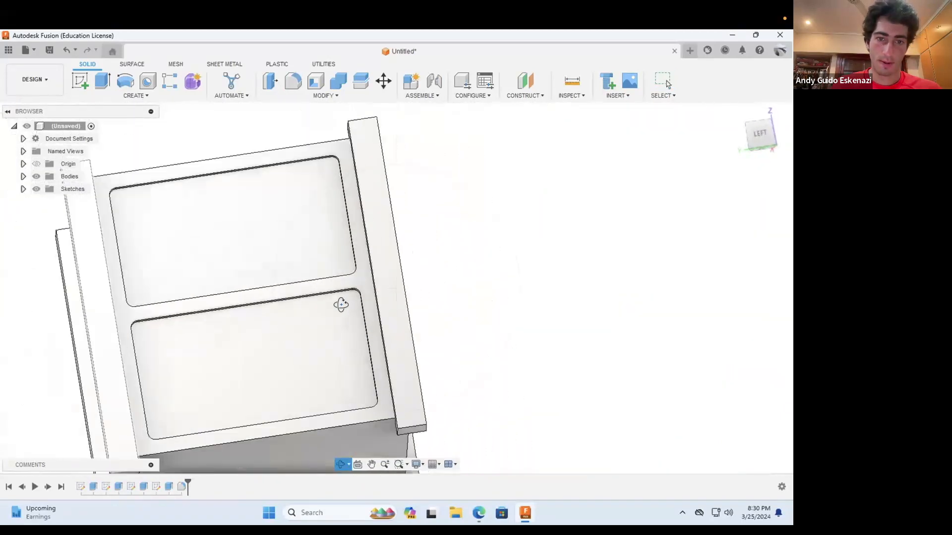
{"action": "scroll", "coordinate": [341, 305], "scroll_direction": "down", "scroll_amount": 5}
{"action": "key", "text": "Escape"}
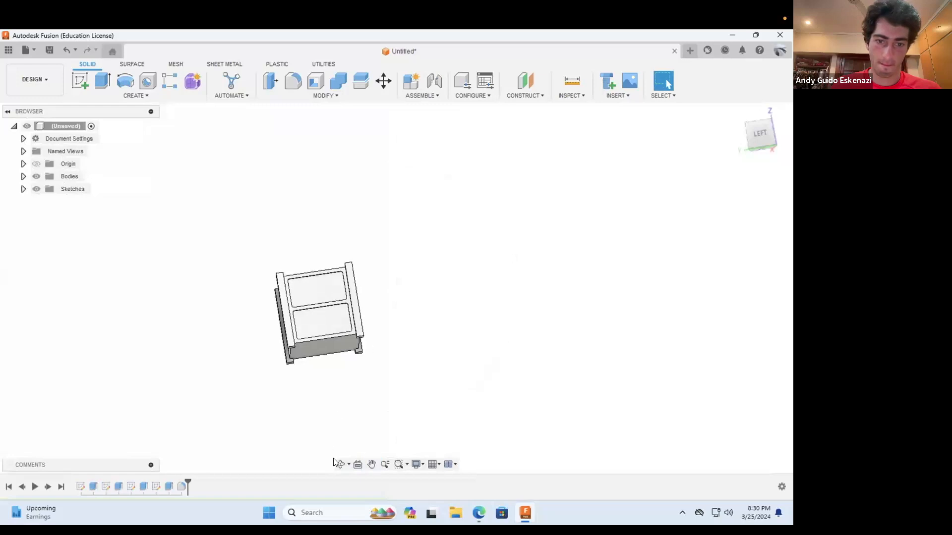
{"action": "left_click", "coordinate": [339, 464]}
{"action": "left_click_drag", "start_coordinate": [357, 300], "coordinate": [377, 237]}
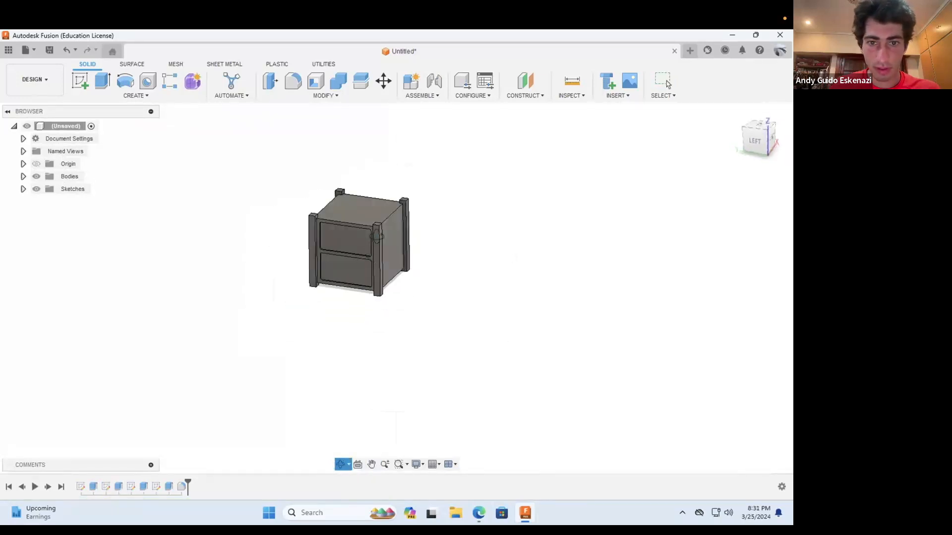
{"action": "scroll", "coordinate": [380, 228], "scroll_direction": "up", "scroll_amount": 5}
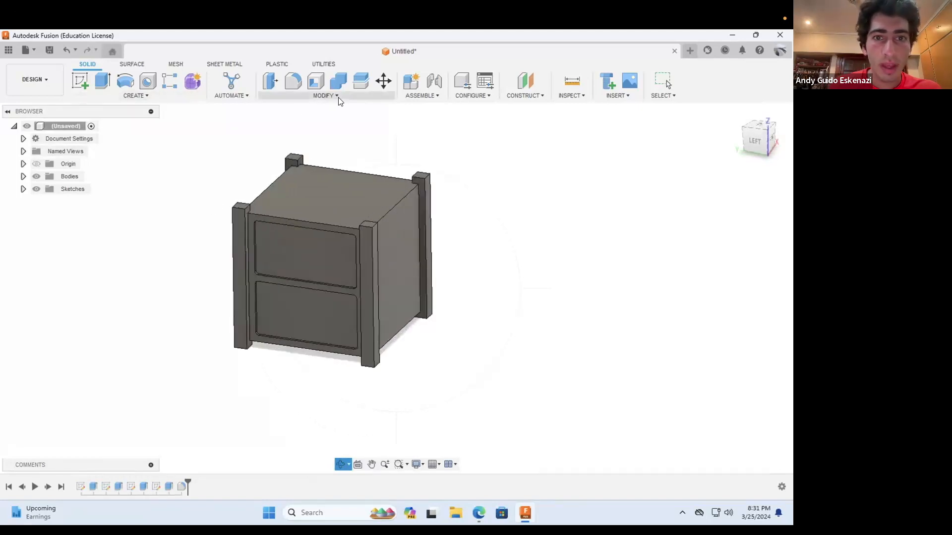
Step: Start a circular pattern of features and select the panel recess cut and its corner fillet as the objects
{"action": "left_click", "coordinate": [158, 95]}
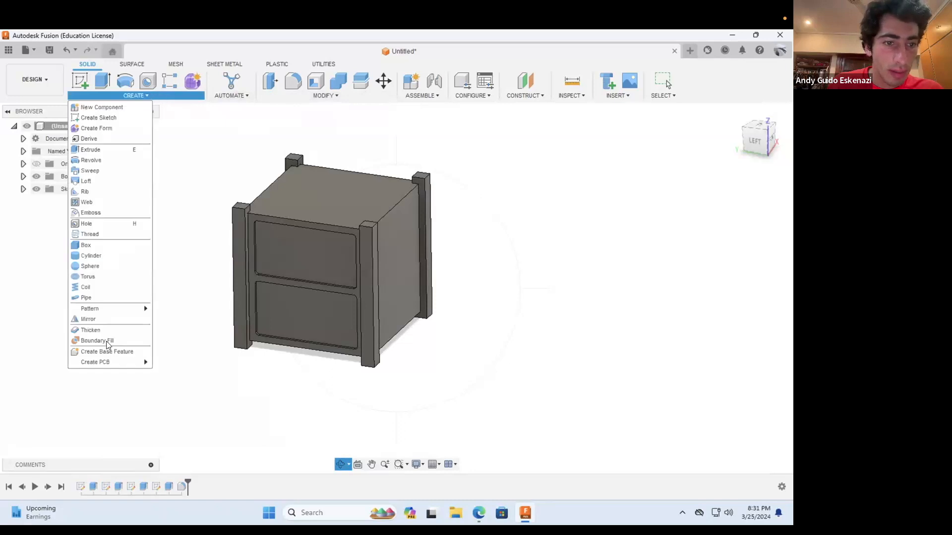
{"action": "mouse_move", "coordinate": [107, 310]}
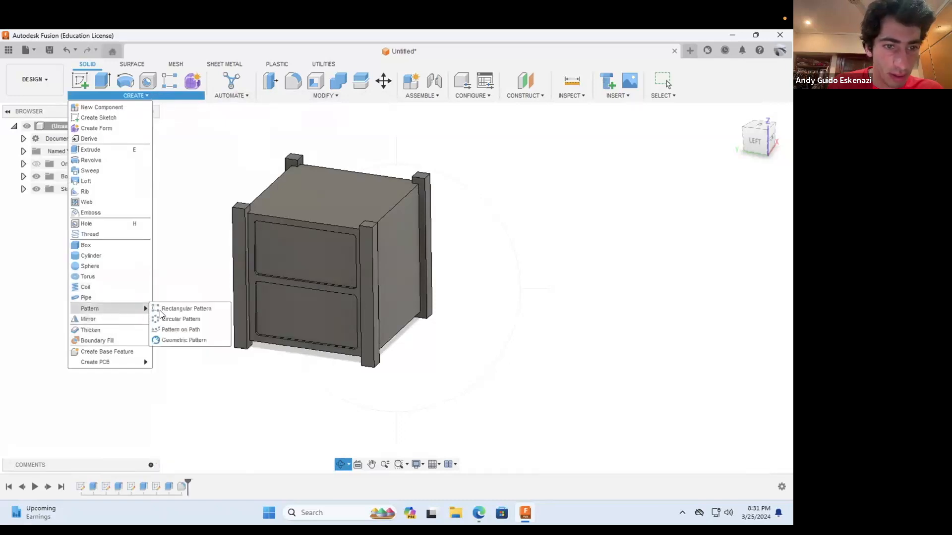
{"action": "left_click", "coordinate": [169, 319]}
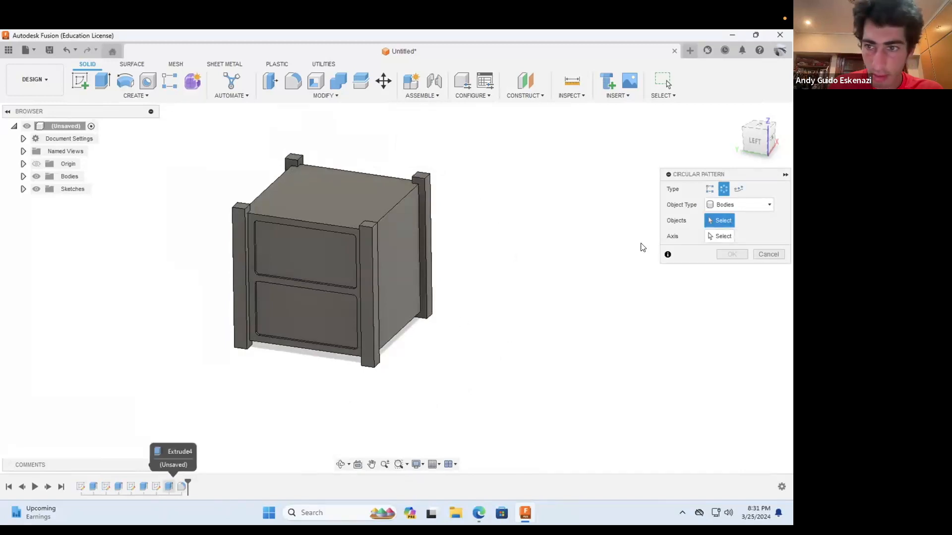
{"action": "left_click", "coordinate": [303, 254]}
{"action": "left_click", "coordinate": [739, 205]}
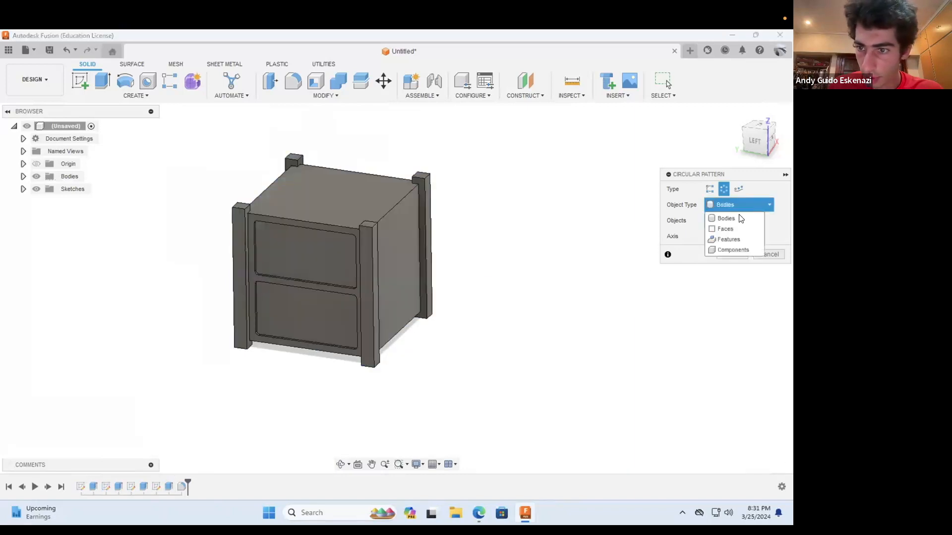
{"action": "left_click", "coordinate": [729, 240]}
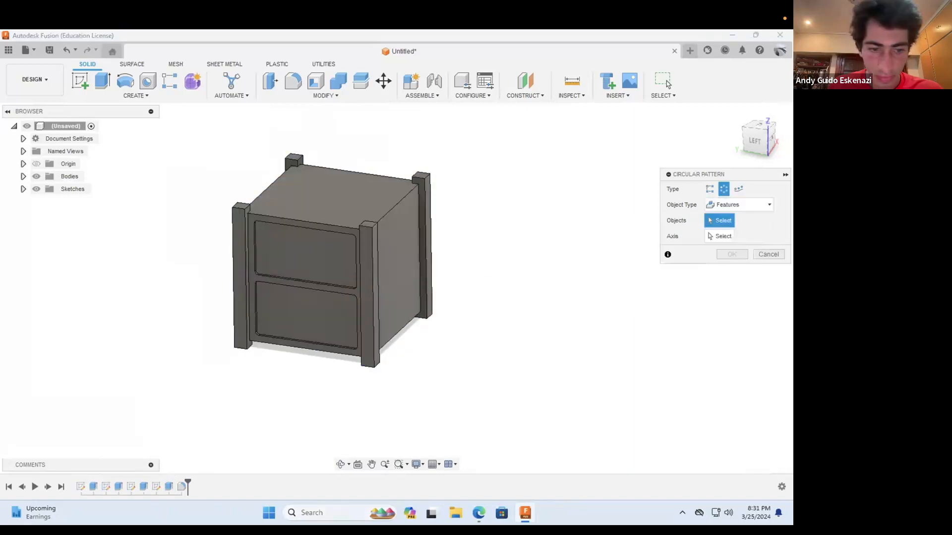
{"action": "left_click", "coordinate": [169, 488]}
{"action": "left_click", "coordinate": [182, 488]}
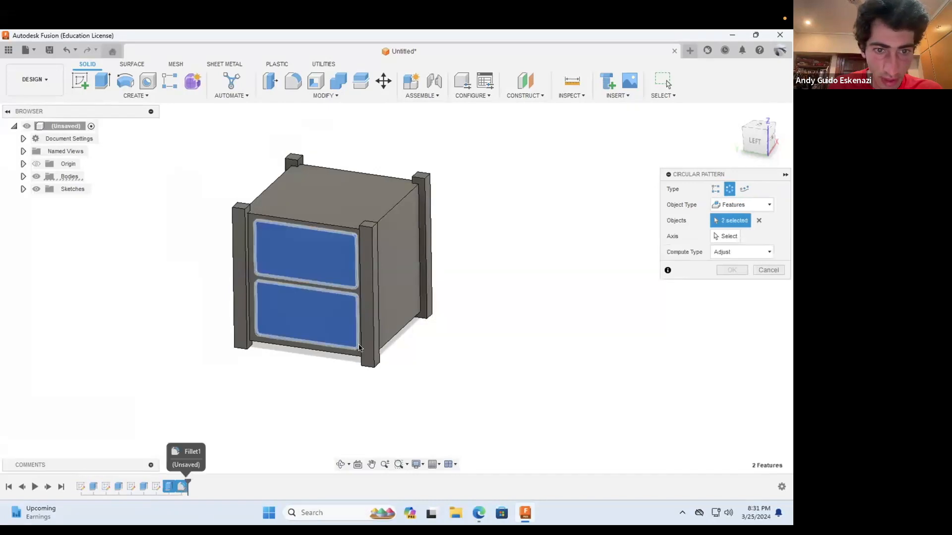
Step: Pattern the recess cut and fillet around the origin's Z axis with a full distribution and a quantity of 4
{"action": "scroll", "coordinate": [362, 205], "scroll_direction": "up", "scroll_amount": 5}
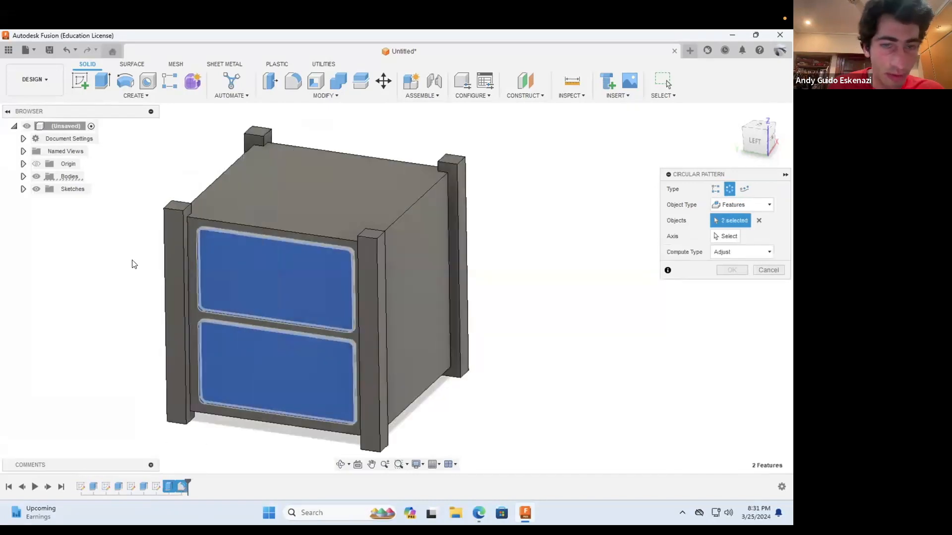
{"action": "left_click", "coordinate": [733, 236]}
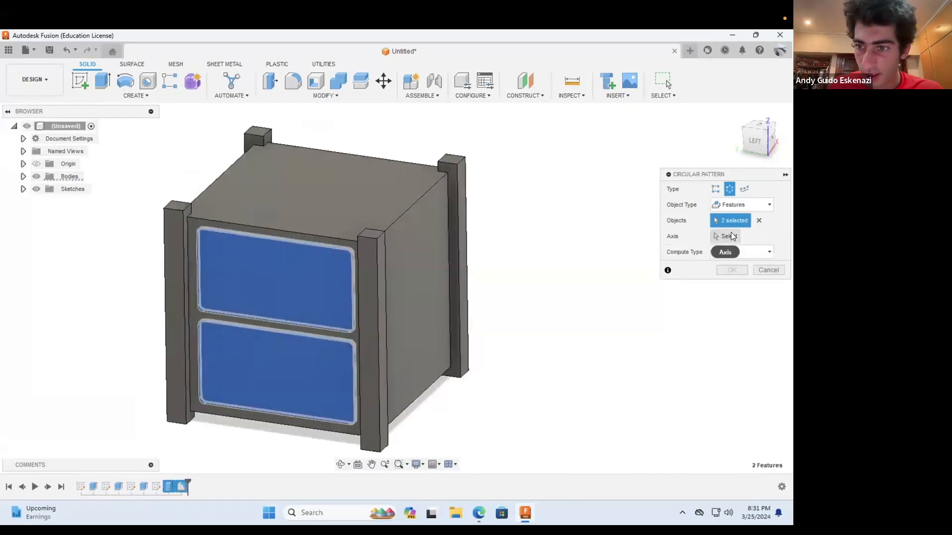
{"action": "left_click", "coordinate": [22, 164]}
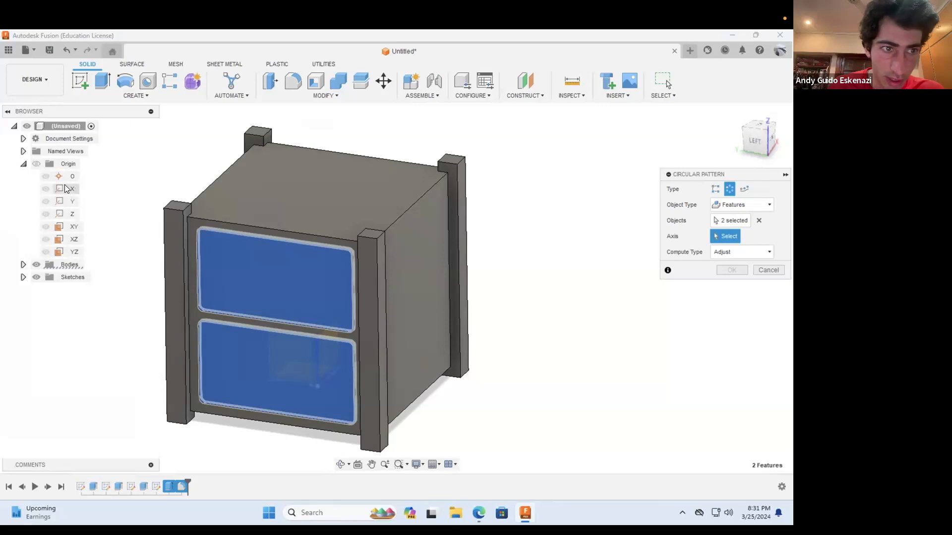
{"action": "left_click", "coordinate": [71, 214]}
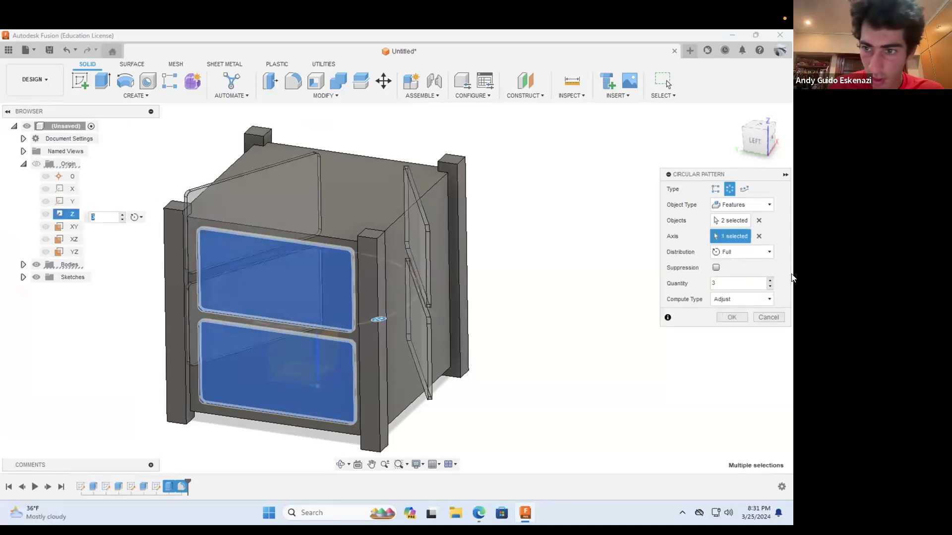
{"action": "left_click_drag", "start_coordinate": [725, 282], "coordinate": [696, 282]}
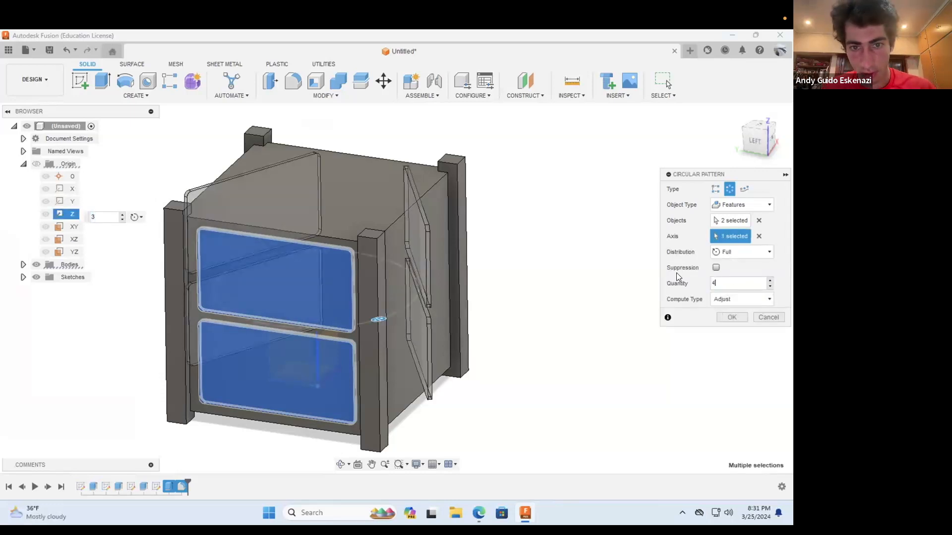
{"action": "type", "text": "4"}
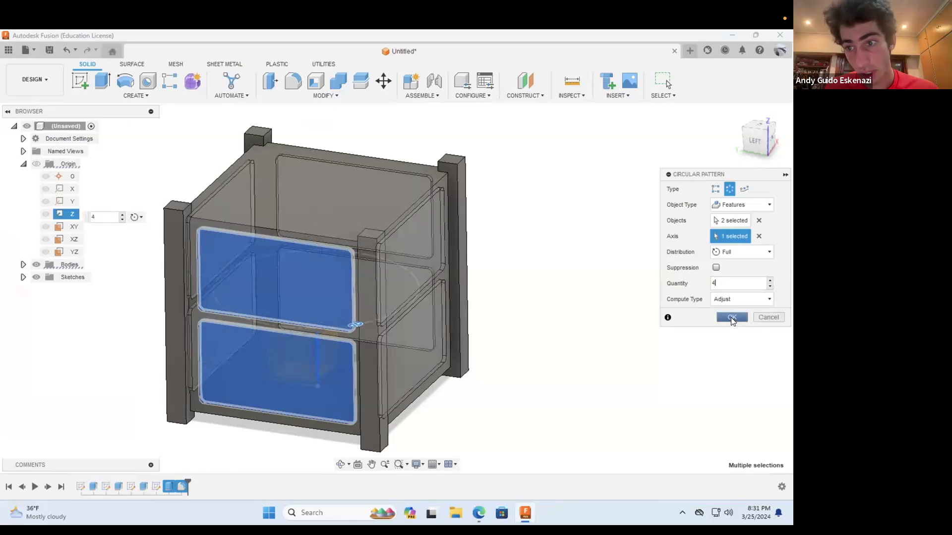
{"action": "left_click", "coordinate": [732, 317]}
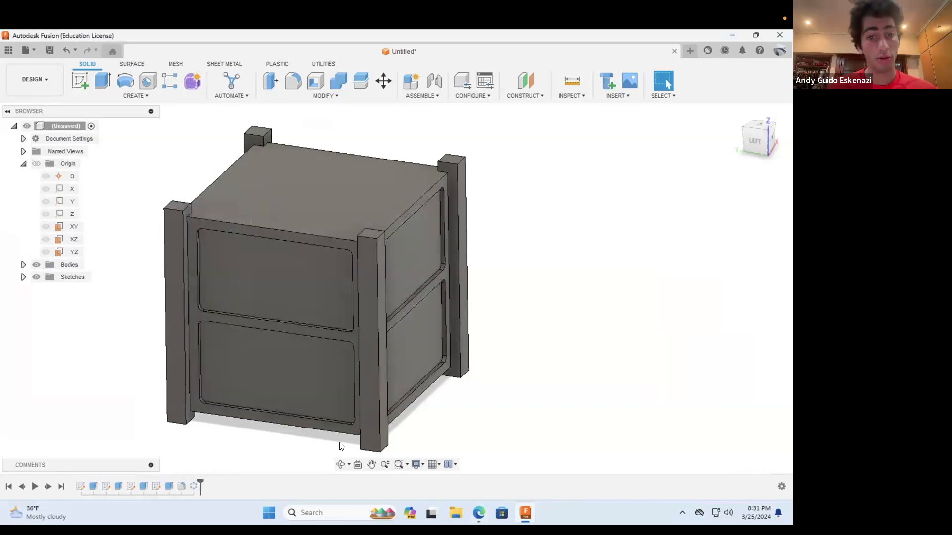
Step: Inspect the patterned recesses on the cube's side faces, and switch to the Edge browser to view the cube satellite reference images
{"action": "left_click", "coordinate": [340, 464]}
{"action": "left_click_drag", "start_coordinate": [347, 322], "coordinate": [385, 270]}
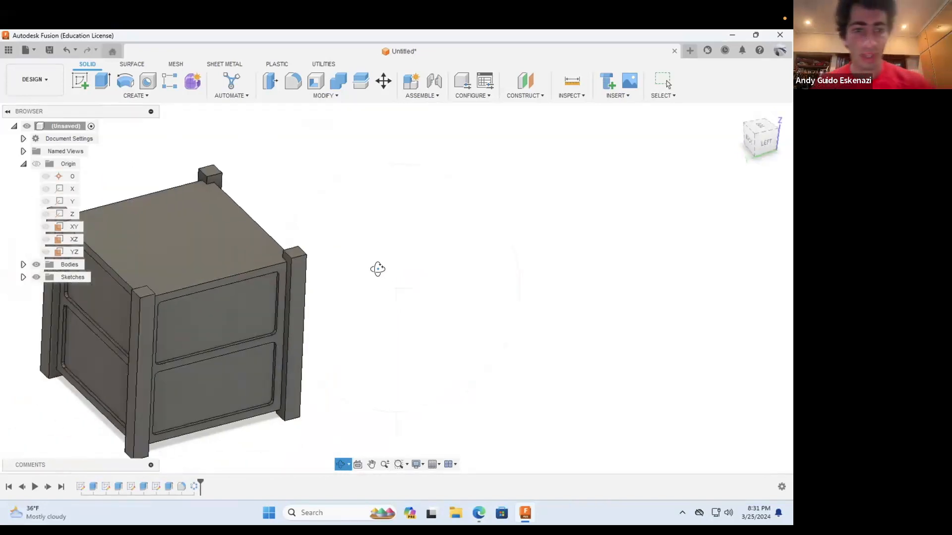
{"action": "scroll", "coordinate": [377, 269], "scroll_direction": "down", "scroll_amount": 3}
{"action": "left_click_drag", "start_coordinate": [263, 360], "coordinate": [215, 331]}
{"action": "scroll", "coordinate": [364, 346], "scroll_direction": "down", "scroll_amount": 3}
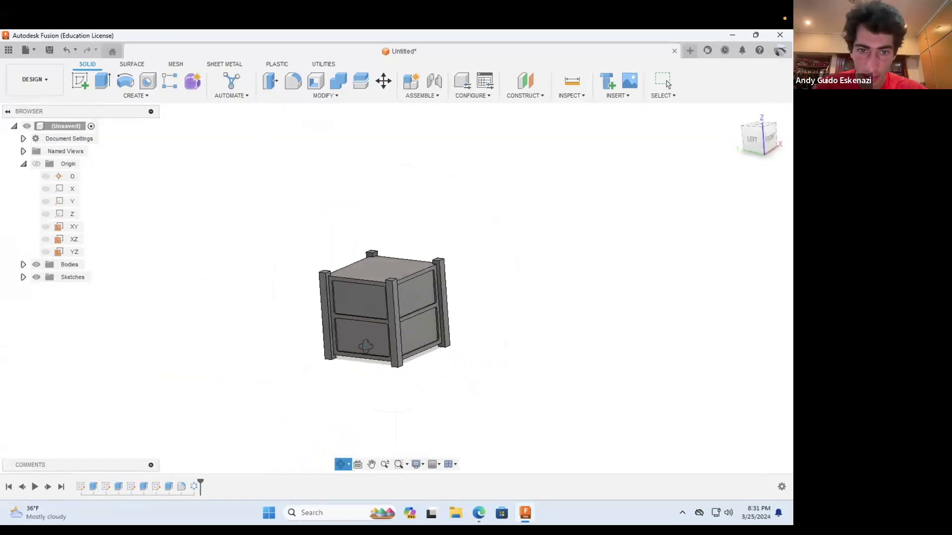
{"action": "scroll", "coordinate": [366, 346], "scroll_direction": "up", "scroll_amount": 6}
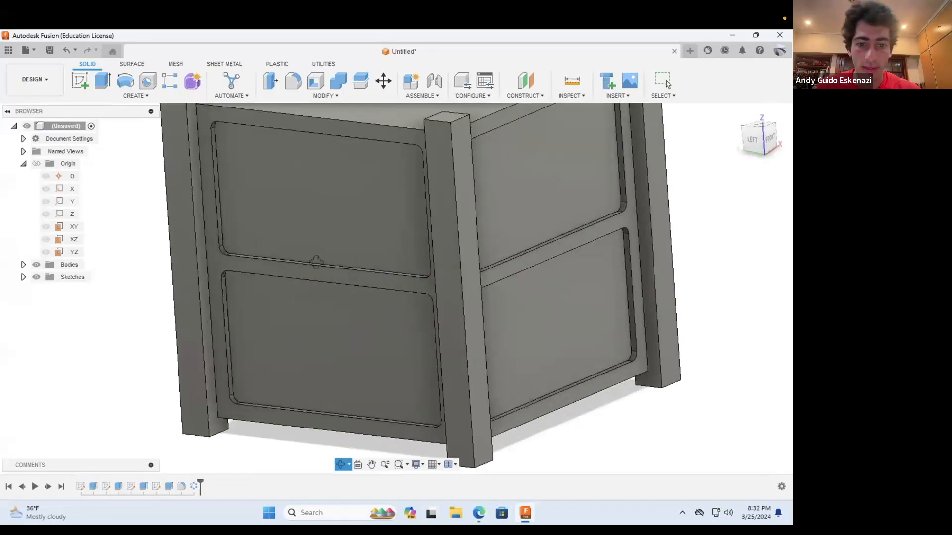
{"action": "left_click", "coordinate": [477, 514]}
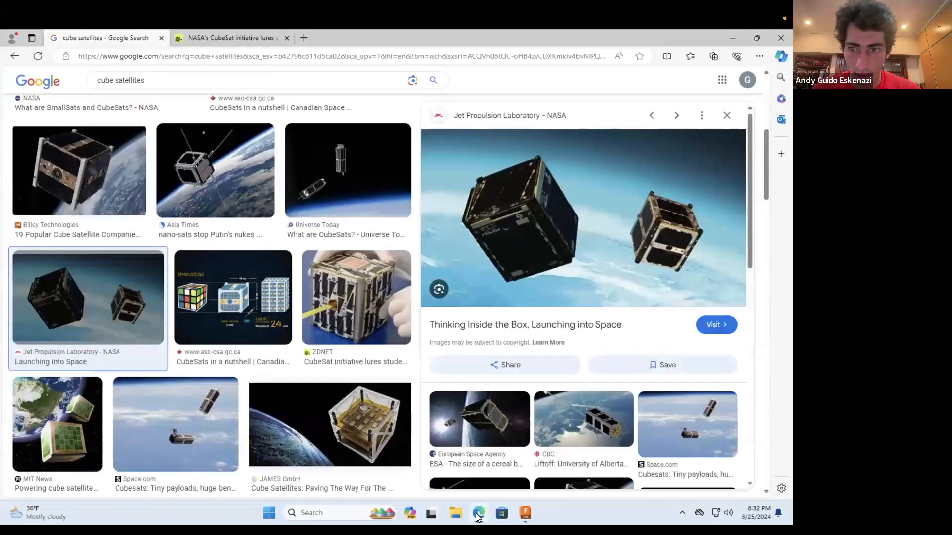
Step: Open the CubeSats in a nutshell dimensions image and browse the other cube satellite reference images
{"action": "left_click", "coordinate": [232, 297]}
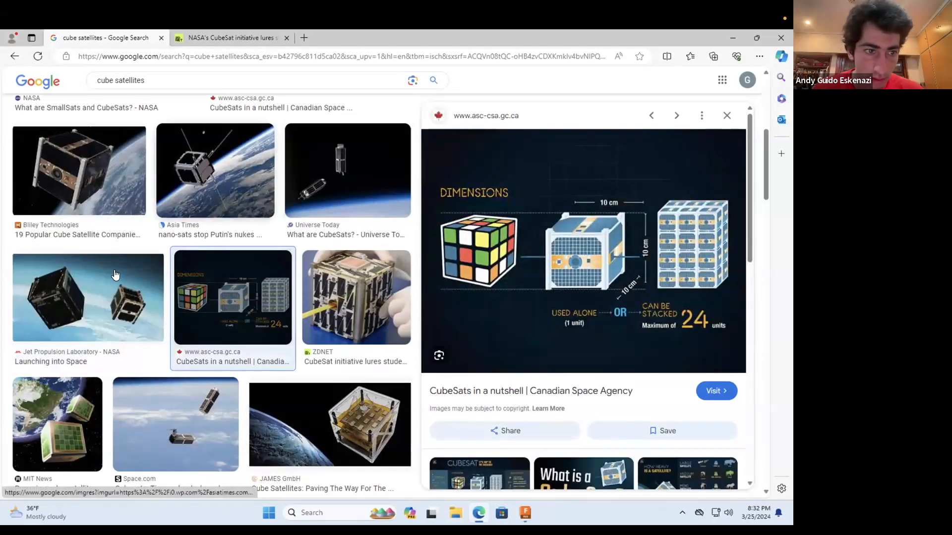
{"action": "scroll", "coordinate": [408, 415], "scroll_direction": "down", "scroll_amount": 5}
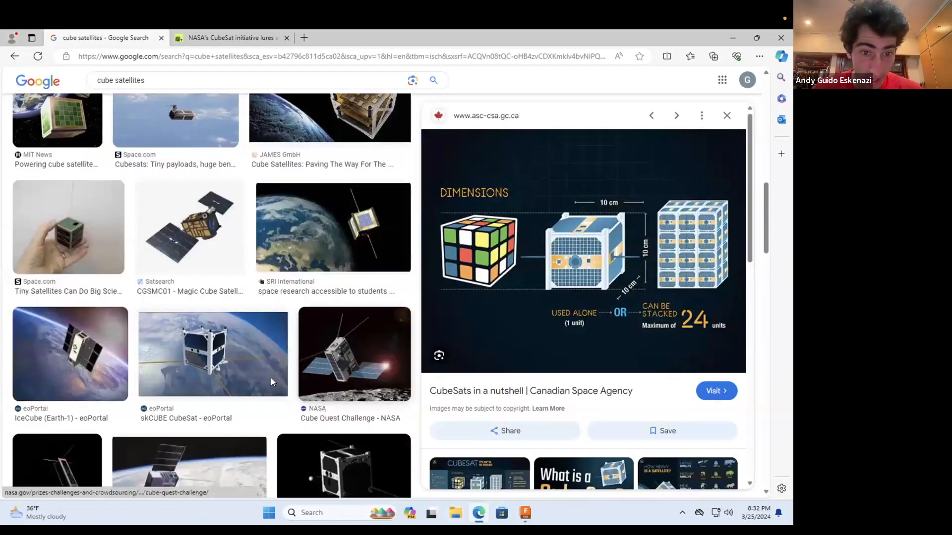
{"action": "scroll", "coordinate": [340, 307], "scroll_direction": "down", "scroll_amount": 1}
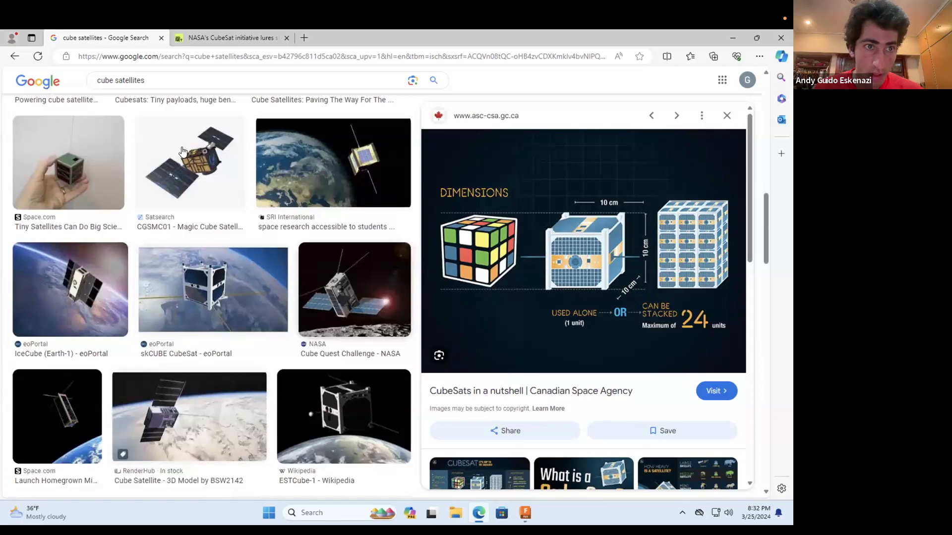
{"action": "scroll", "coordinate": [158, 81], "scroll_direction": "up", "scroll_amount": 4}
Step: Search Google Images for "solar panels" and browse the resulting pictures
{"action": "left_click_drag", "start_coordinate": [158, 81], "coordinate": [93, 79]}
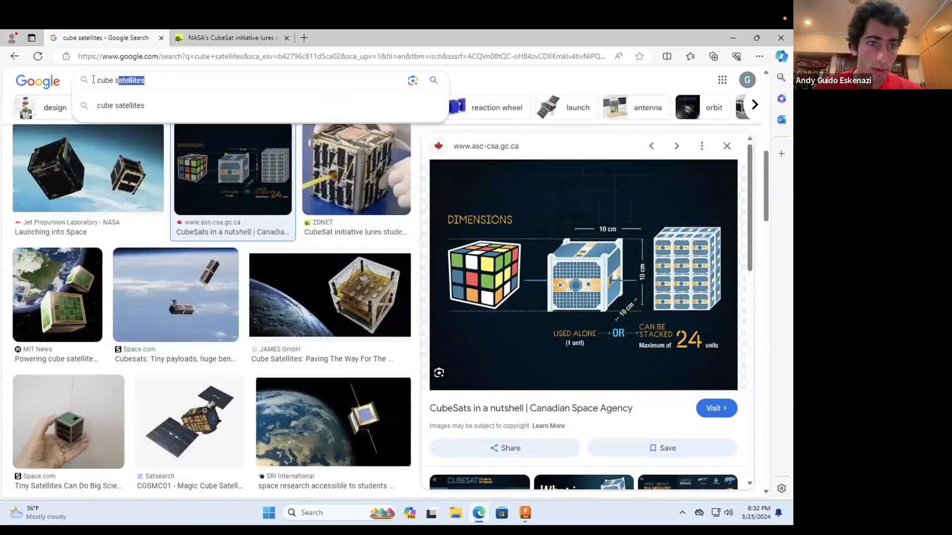
{"action": "type", "text": "solar"}
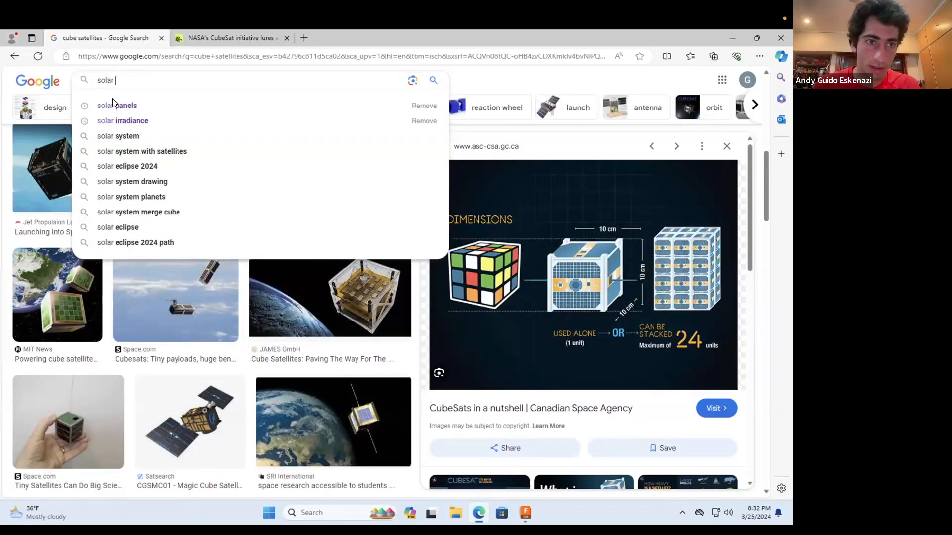
{"action": "left_click", "coordinate": [123, 110]}
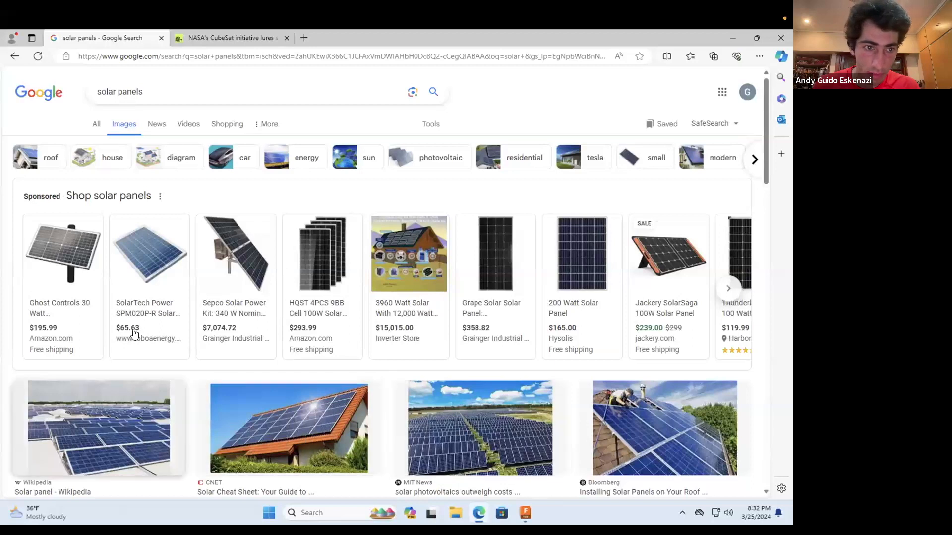
{"action": "scroll", "coordinate": [574, 343], "scroll_direction": "down", "scroll_amount": 12}
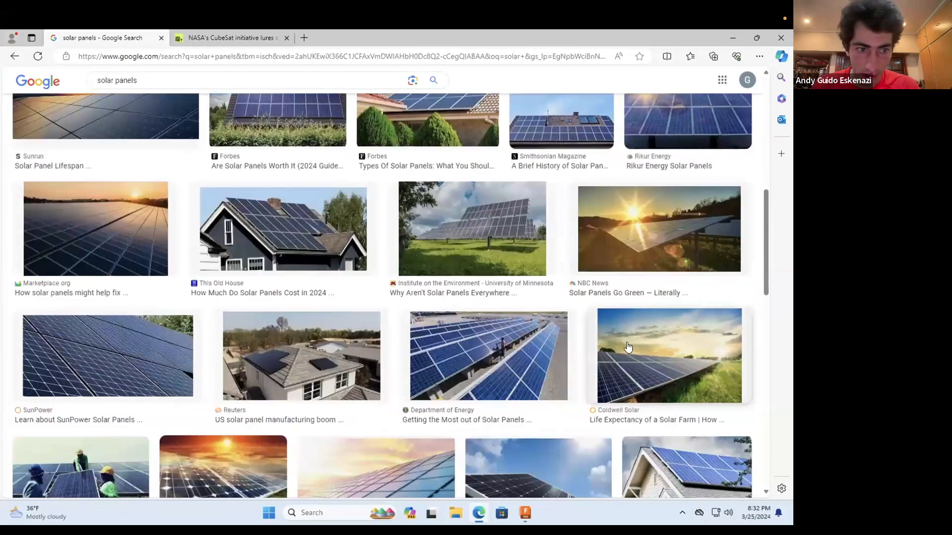
{"action": "scroll", "coordinate": [298, 295], "scroll_direction": "up", "scroll_amount": 15}
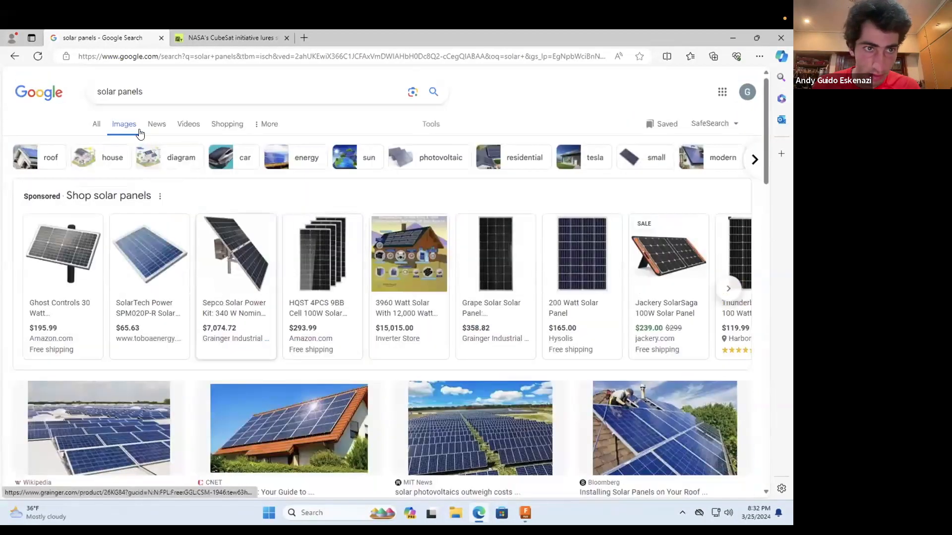
Step: Refine the image search to "solar panels details" and briefly check the Ghost Controls solar panel product page
{"action": "left_click", "coordinate": [149, 94]}
{"action": "type", "text": "details"}
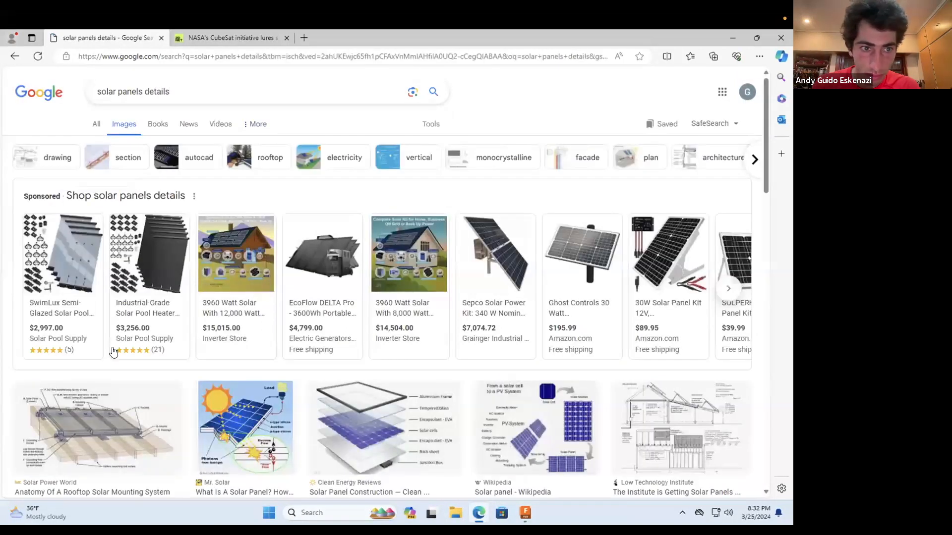
{"action": "scroll", "coordinate": [223, 342], "scroll_direction": "down", "scroll_amount": 1}
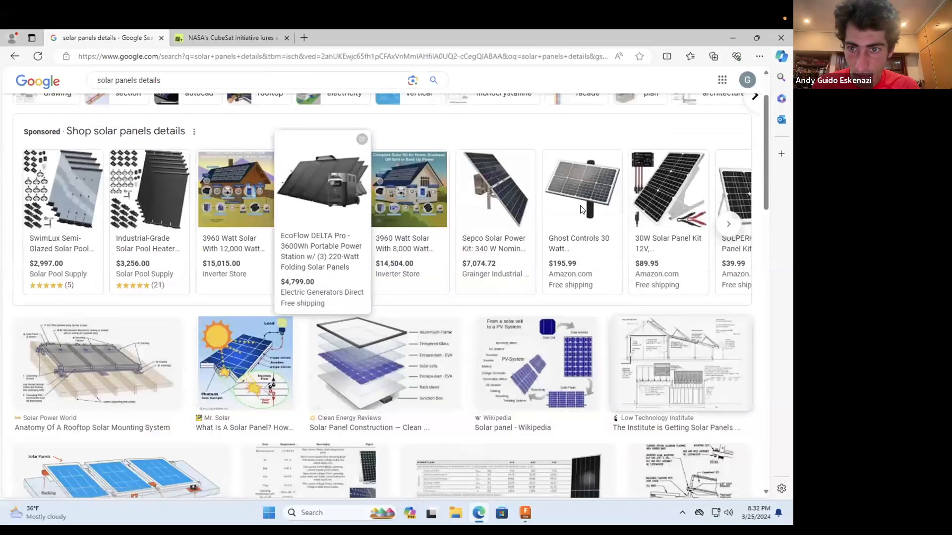
{"action": "left_click", "coordinate": [575, 190]}
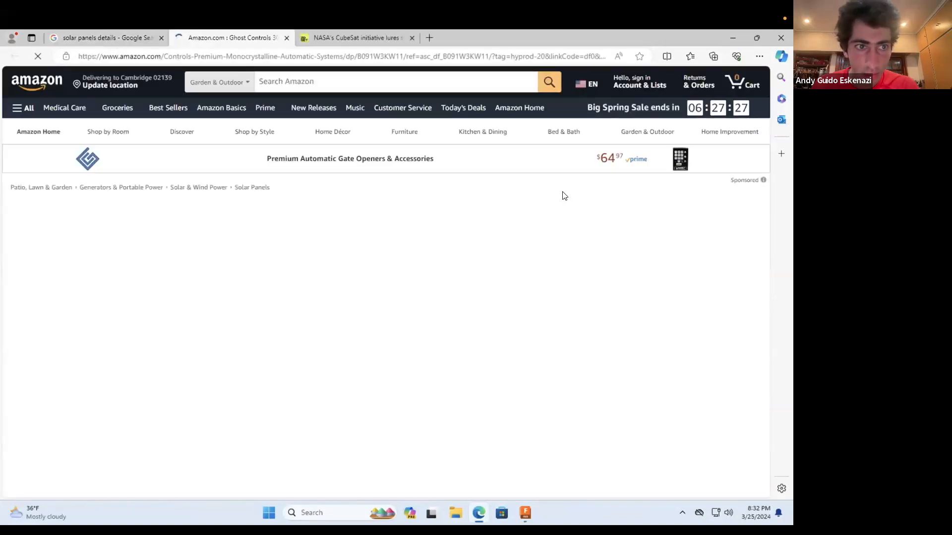
{"action": "left_click", "coordinate": [79, 37]}
Step: Find the Energy Education close-up photo of a solar panel and enlarge it as a cell layout reference
{"action": "scroll", "coordinate": [239, 349], "scroll_direction": "down", "scroll_amount": 8}
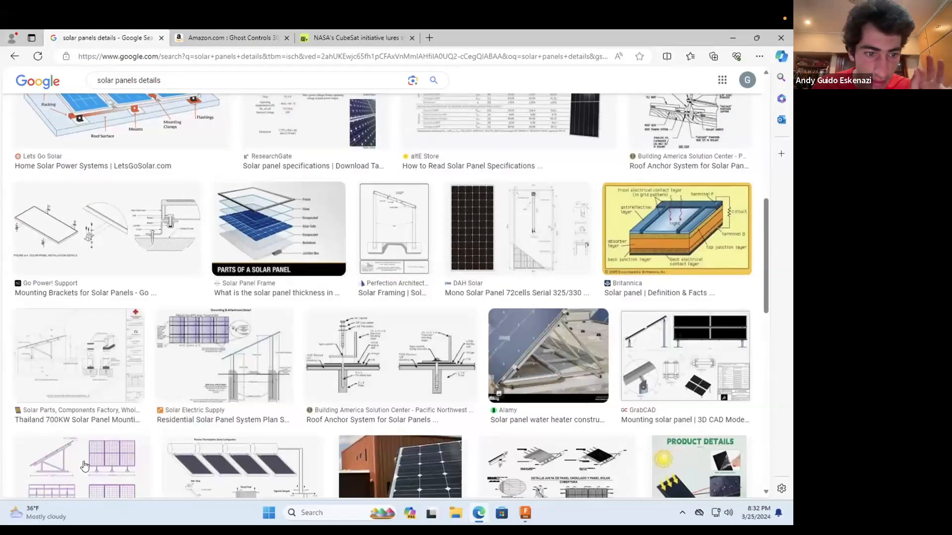
{"action": "scroll", "coordinate": [378, 387], "scroll_direction": "down", "scroll_amount": 4}
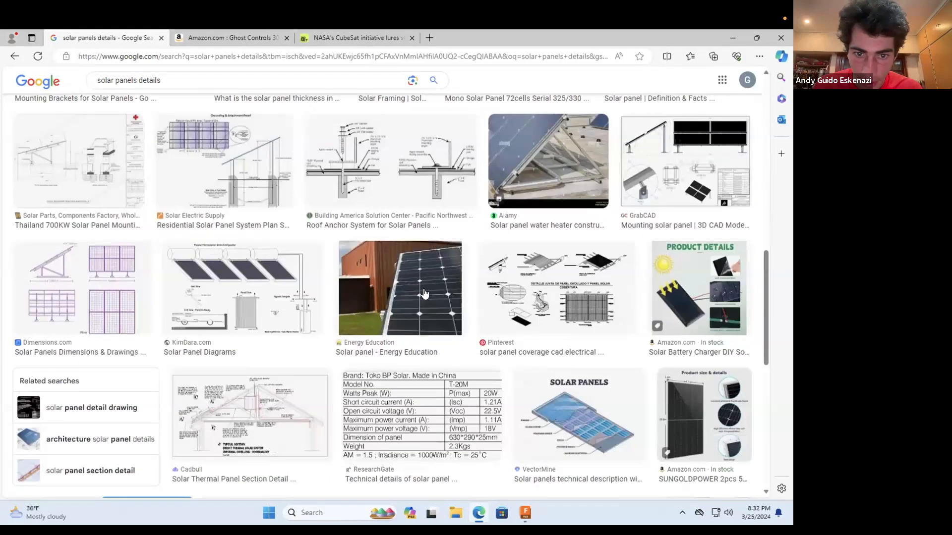
{"action": "left_click", "coordinate": [379, 387]}
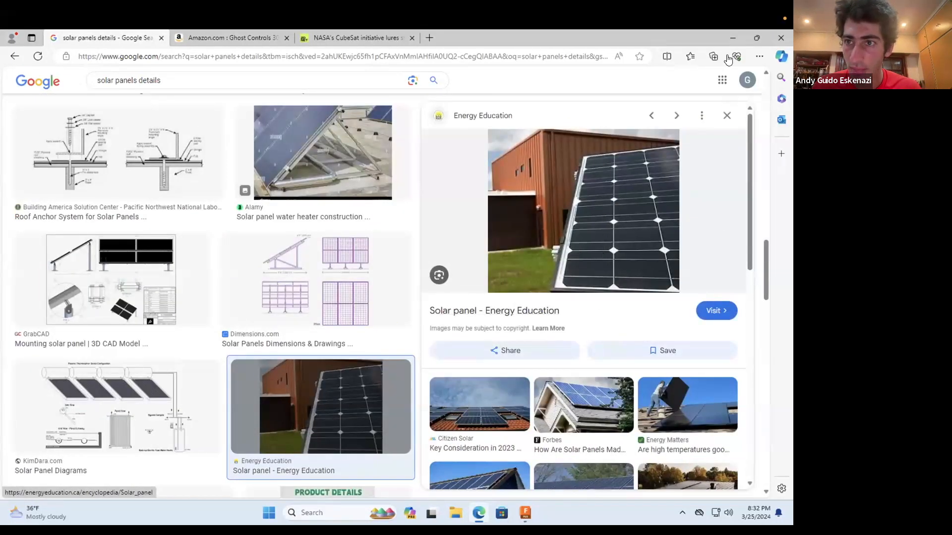
Step: Switch back to Fusion and create a sketch on the upper recess face of the cube's left side
{"action": "left_click", "coordinate": [727, 39]}
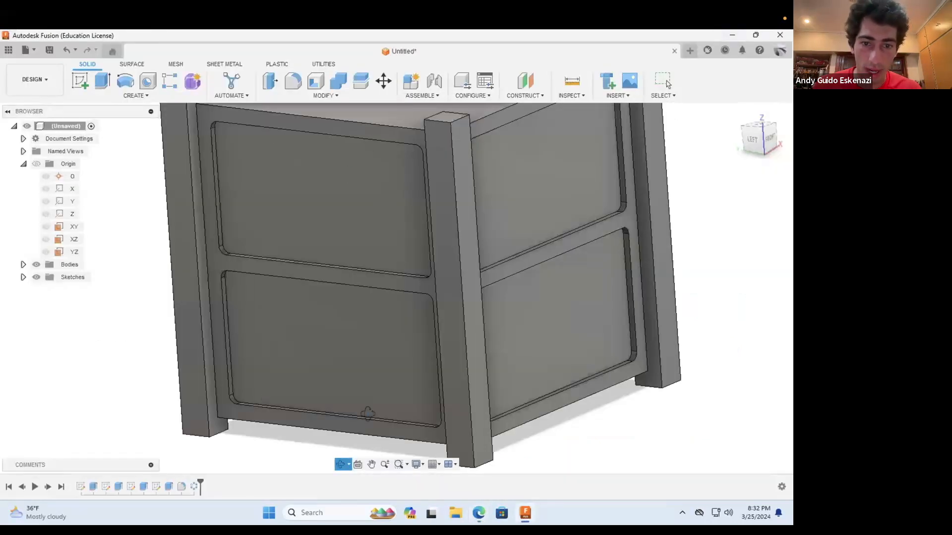
{"action": "scroll", "coordinate": [396, 389], "scroll_direction": "down", "scroll_amount": 3}
{"action": "mouse_move", "coordinate": [399, 304]}
{"action": "left_mouse_down"}
{"action": "mouse_move", "coordinate": [412, 304]}
{"action": "mouse_move", "coordinate": [402, 315]}
{"action": "mouse_move", "coordinate": [288, 316]}
{"action": "mouse_move", "coordinate": [235, 355]}
{"action": "mouse_move", "coordinate": [208, 355]}
{"action": "left_mouse_up"}
{"action": "left_click", "coordinate": [80, 81]}
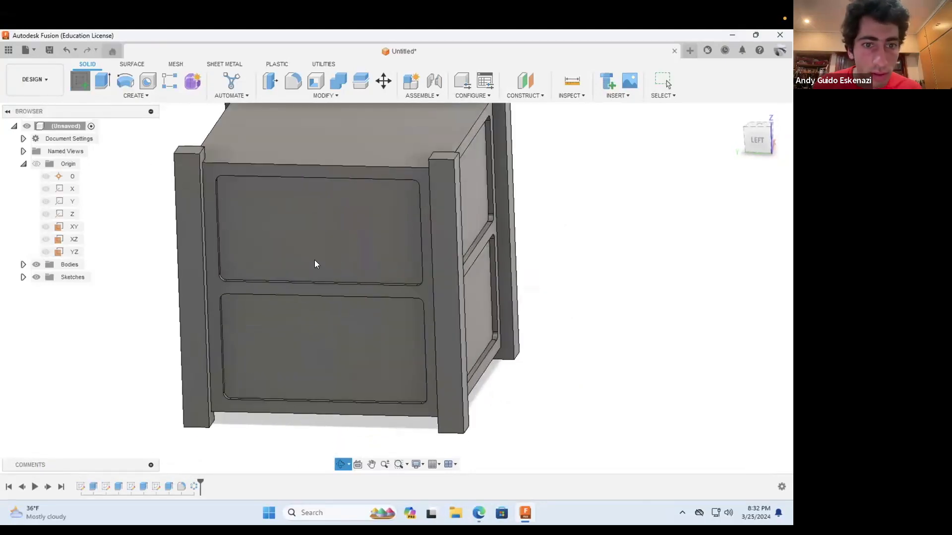
{"action": "left_click", "coordinate": [312, 247]}
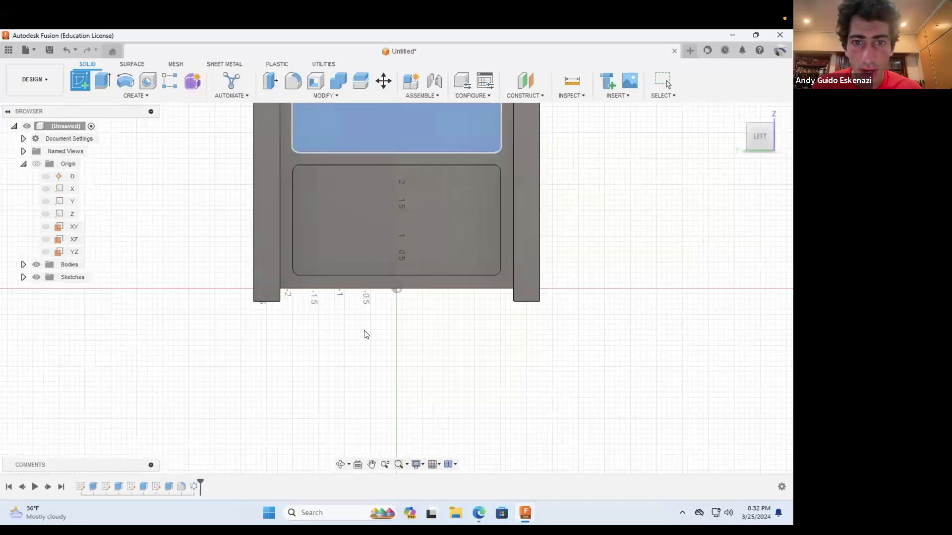
{"action": "scroll", "coordinate": [414, 208], "scroll_direction": "up", "scroll_amount": 5}
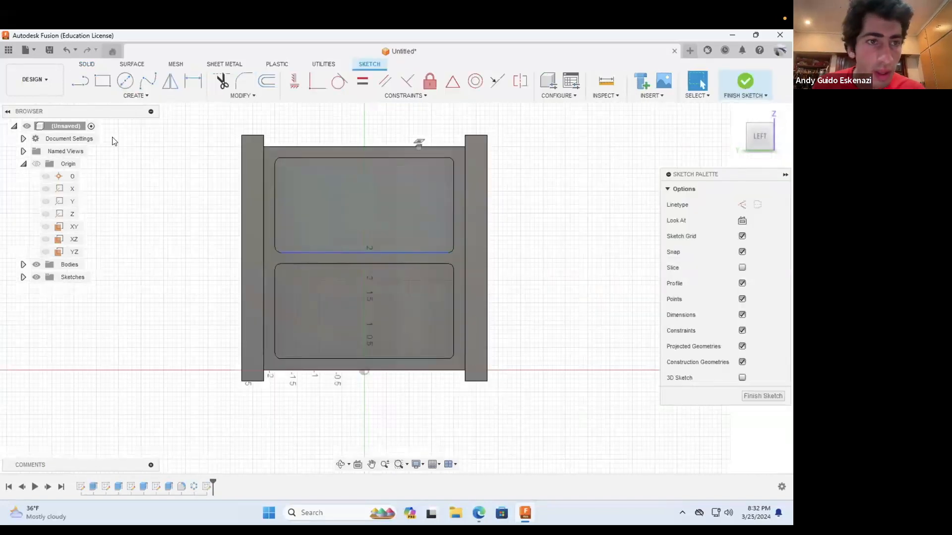
Step: Draw a vertical line about 4.55 in long across both recesses, left of the face's centre
{"action": "left_click", "coordinate": [280, 133]}
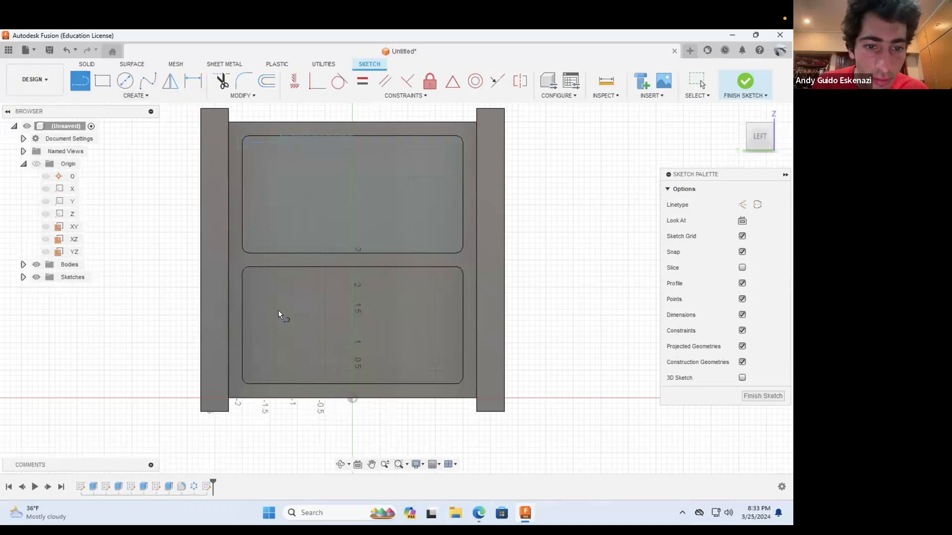
{"action": "left_click", "coordinate": [280, 385]}
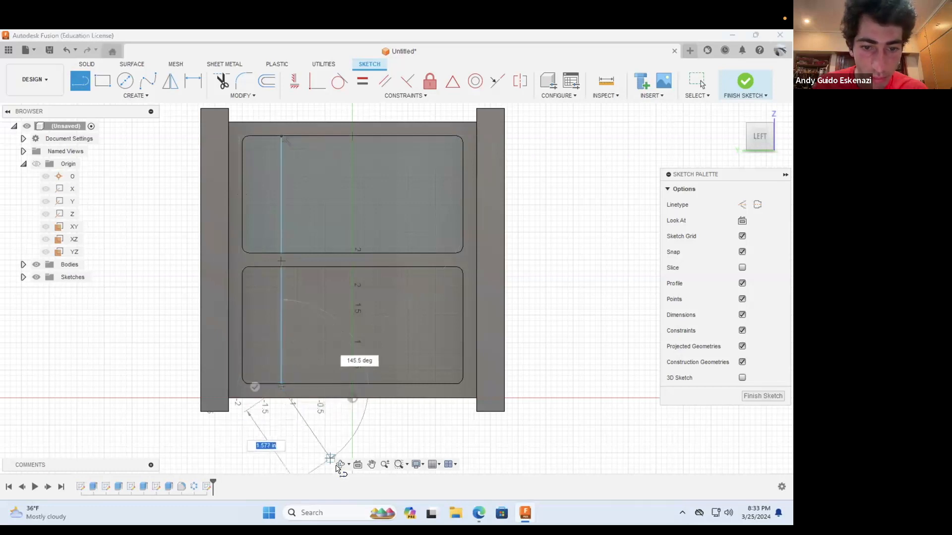
{"action": "left_click", "coordinate": [341, 464]}
{"action": "left_click_drag", "start_coordinate": [334, 329], "coordinate": [279, 383]}
{"action": "scroll", "coordinate": [299, 354], "scroll_direction": "up", "scroll_amount": 5}
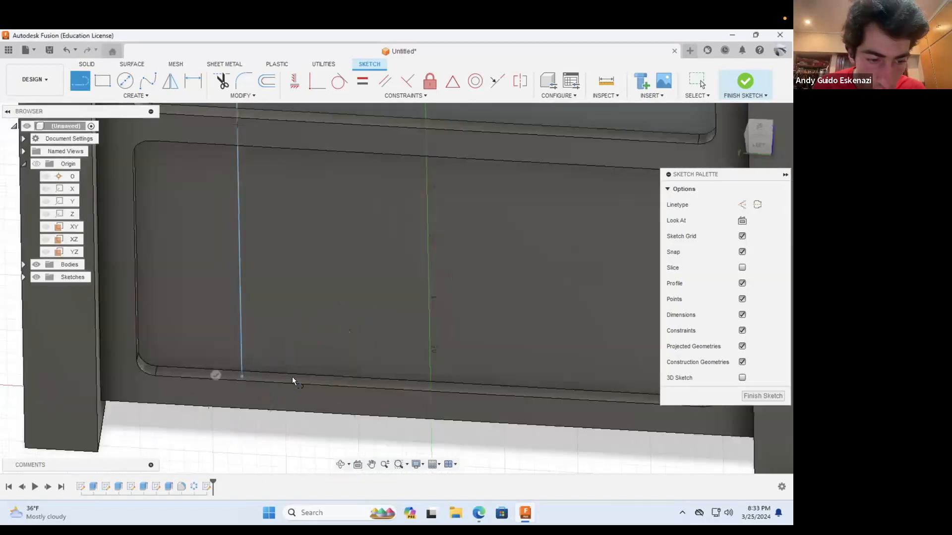
{"action": "key", "text": "Escape"}
Step: Make the vertical line's lower endpoint coincident with the bottom edge of the lower recess
{"action": "left_click", "coordinate": [241, 377]}
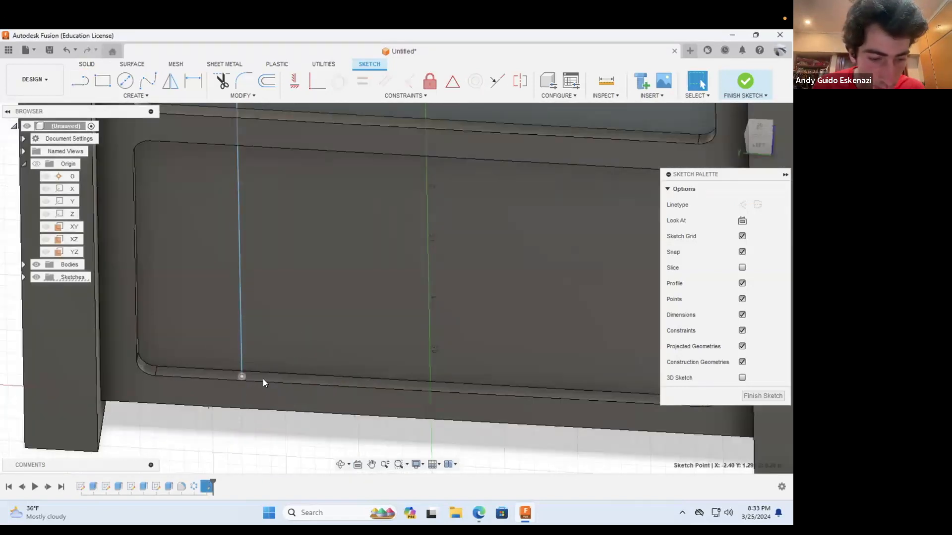
{"action": "left_click", "coordinate": [256, 372]}
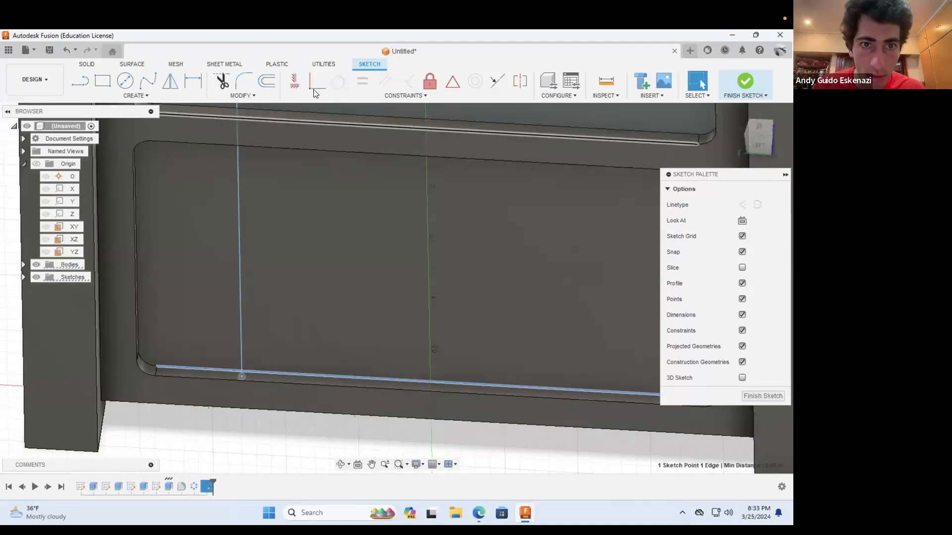
{"action": "left_click", "coordinate": [314, 88]}
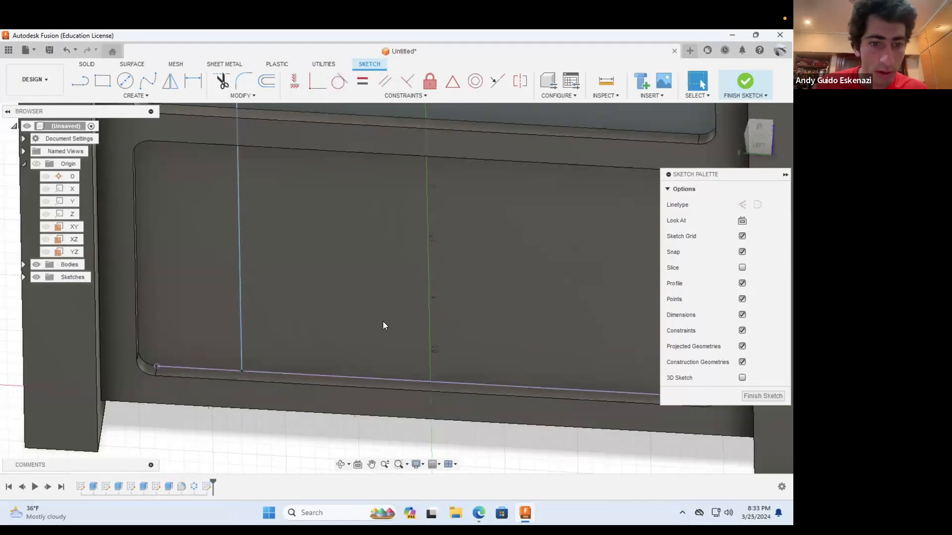
Step: Draw a second vertical line about 4.55 in long close beside the first, spanning both recesses
{"action": "key", "text": "l"}
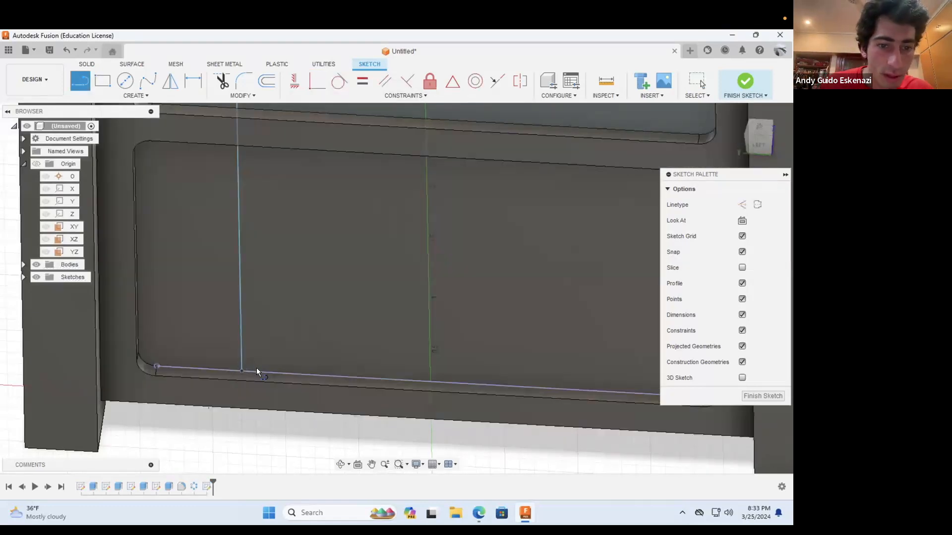
{"action": "left_click", "coordinate": [256, 370]}
{"action": "scroll", "coordinate": [299, 380], "scroll_direction": "down", "scroll_amount": 4}
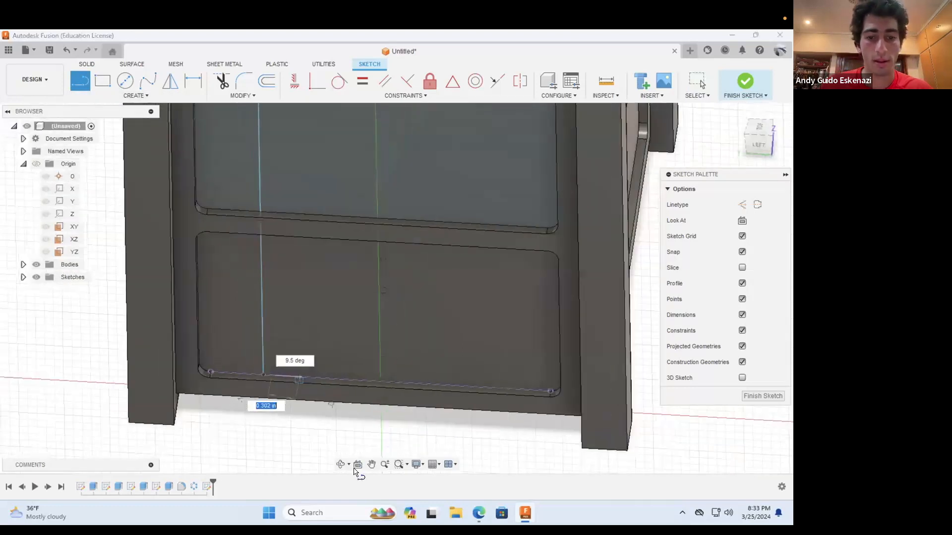
{"action": "left_click", "coordinate": [341, 465]}
{"action": "left_click_drag", "start_coordinate": [336, 304], "coordinate": [323, 262]}
{"action": "key", "text": "Escape"}
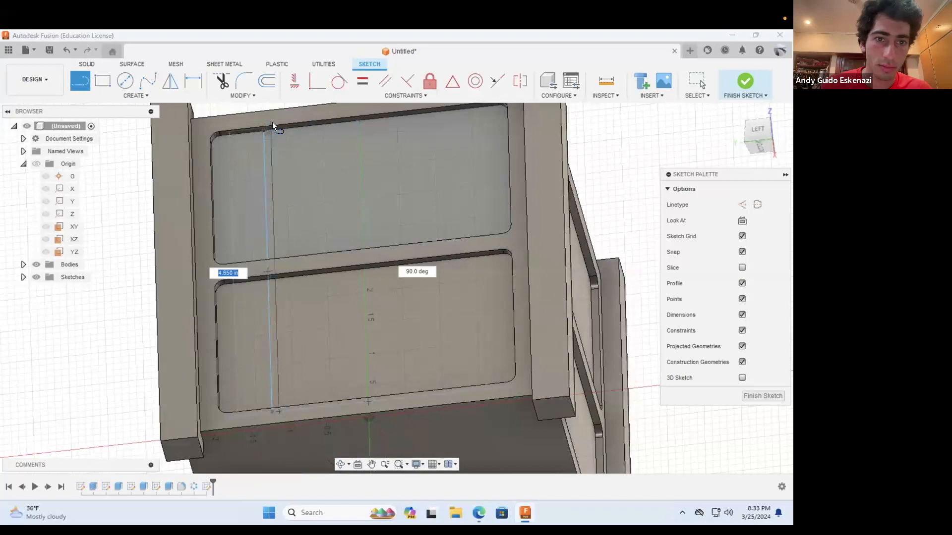
{"action": "scroll", "coordinate": [270, 127], "scroll_direction": "up", "scroll_amount": 5}
{"action": "key", "text": "Escape"}
{"action": "key", "text": "Escape"}
{"action": "scroll", "coordinate": [244, 212], "scroll_direction": "down", "scroll_amount": 3}
{"action": "scroll", "coordinate": [244, 213], "scroll_direction": "down", "scroll_amount": 5}
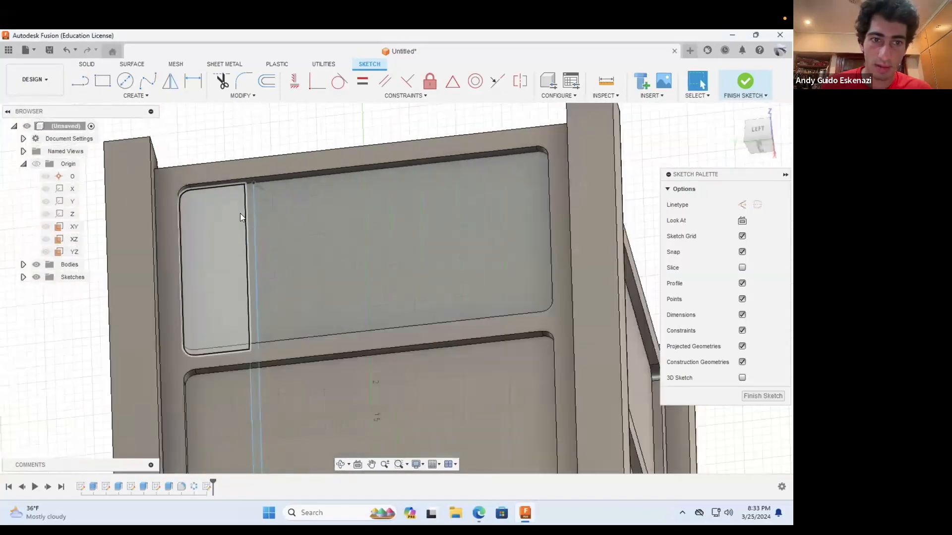
Step: Draw a vertical line right of the face's centre from the upper recess's top edge to the lower recess's bottom edge
{"action": "left_click", "coordinate": [79, 81]}
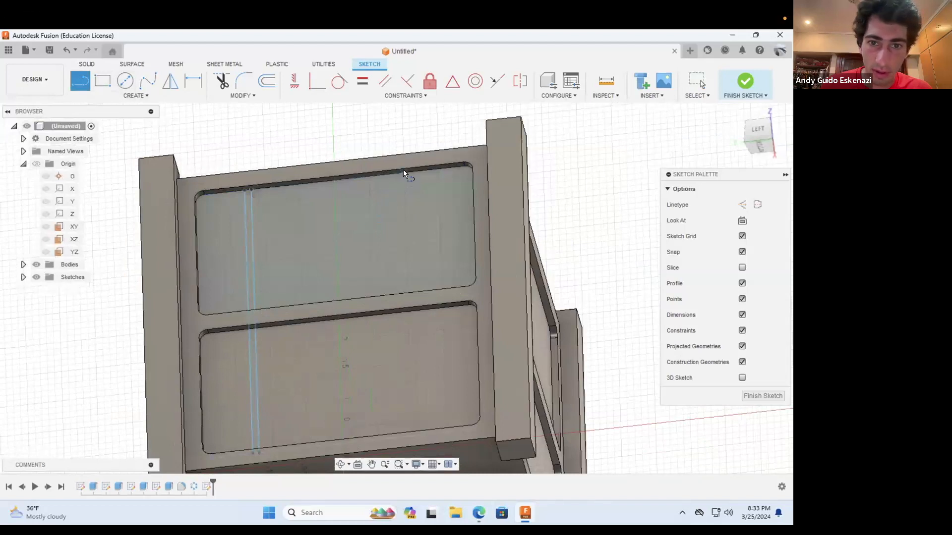
{"action": "left_click", "coordinate": [403, 171]}
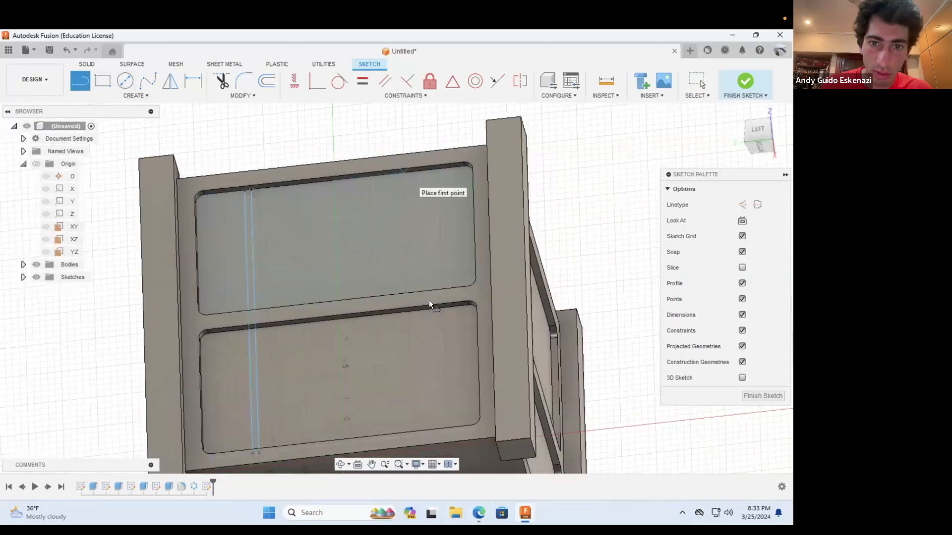
{"action": "left_click", "coordinate": [340, 464]}
{"action": "middle_click_drag", "start_coordinate": [422, 319], "coordinate": [418, 373], "text": "shift"}
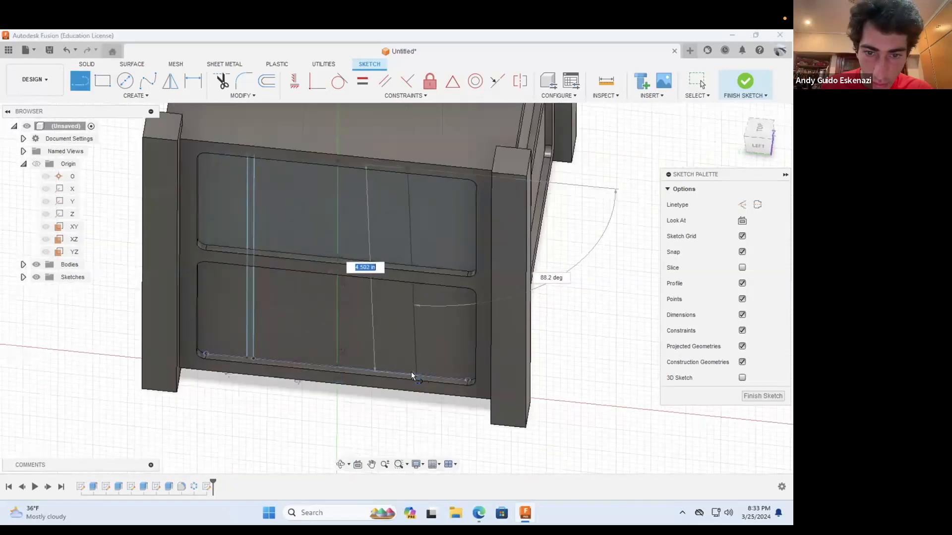
{"action": "left_click", "coordinate": [406, 372]}
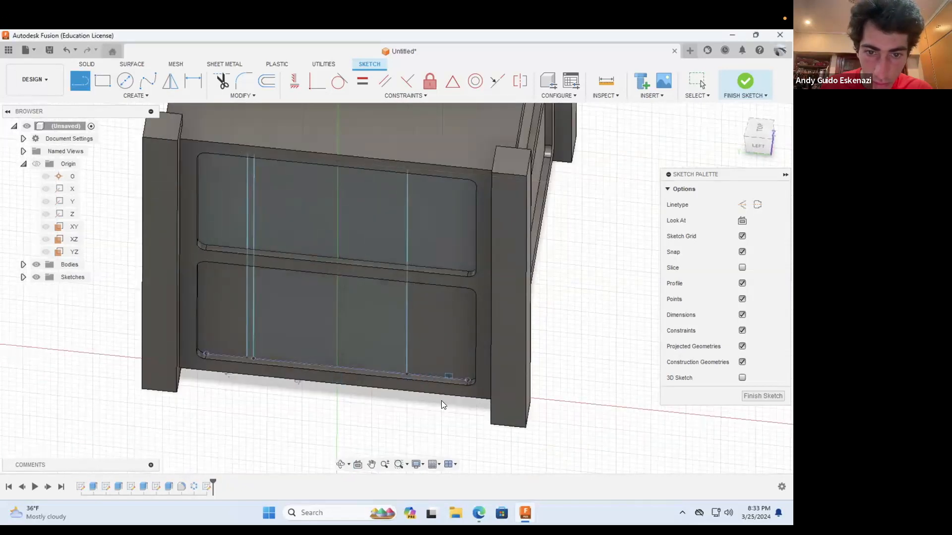
{"action": "key", "text": "Escape"}
Step: Draw a second vertical line about 4.5 in long close beside the right-hand line, spanning both recesses
{"action": "left_click", "coordinate": [80, 81]}
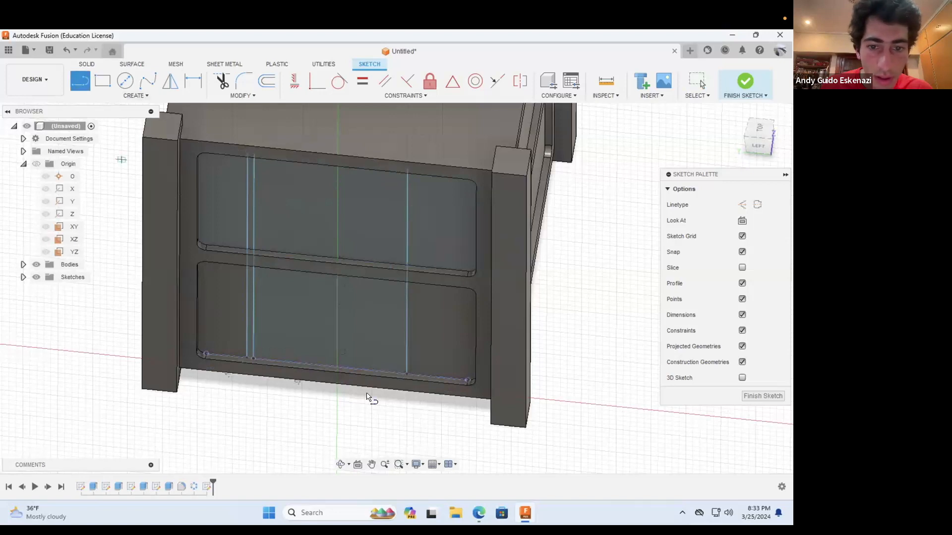
{"action": "scroll", "coordinate": [407, 373], "scroll_direction": "up", "scroll_amount": 5}
{"action": "left_click", "coordinate": [414, 376]}
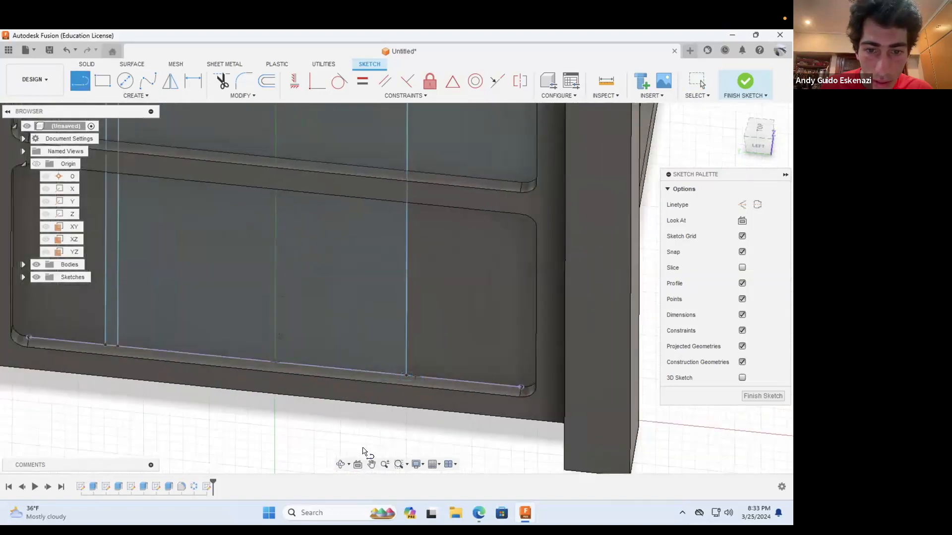
{"action": "left_click", "coordinate": [341, 465]}
{"action": "left_click_drag", "start_coordinate": [398, 325], "coordinate": [404, 288]}
{"action": "middle_click_drag", "start_coordinate": [403, 288], "coordinate": [381, 198], "text": "shift"}
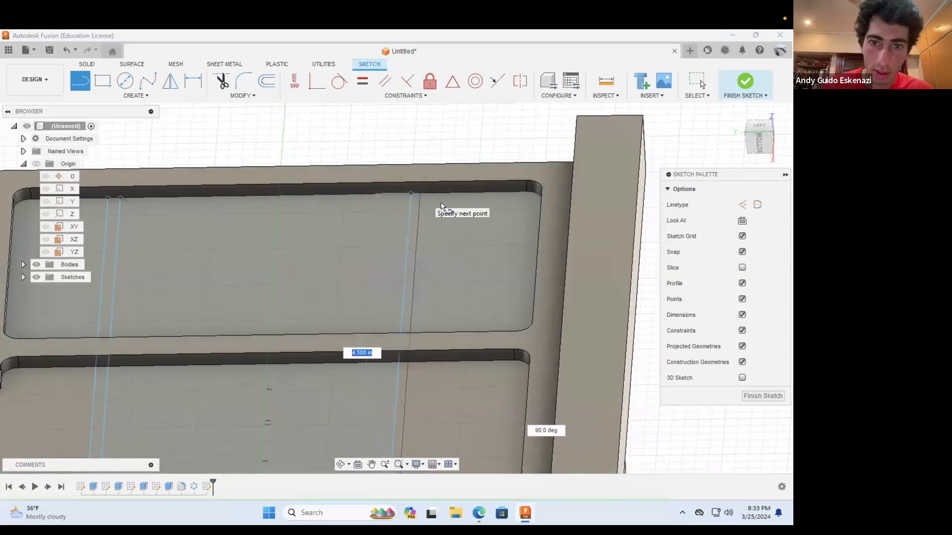
{"action": "left_click", "coordinate": [417, 191]}
{"action": "key", "text": "Escape"}
{"action": "scroll", "coordinate": [474, 276], "scroll_direction": "down", "scroll_amount": 4}
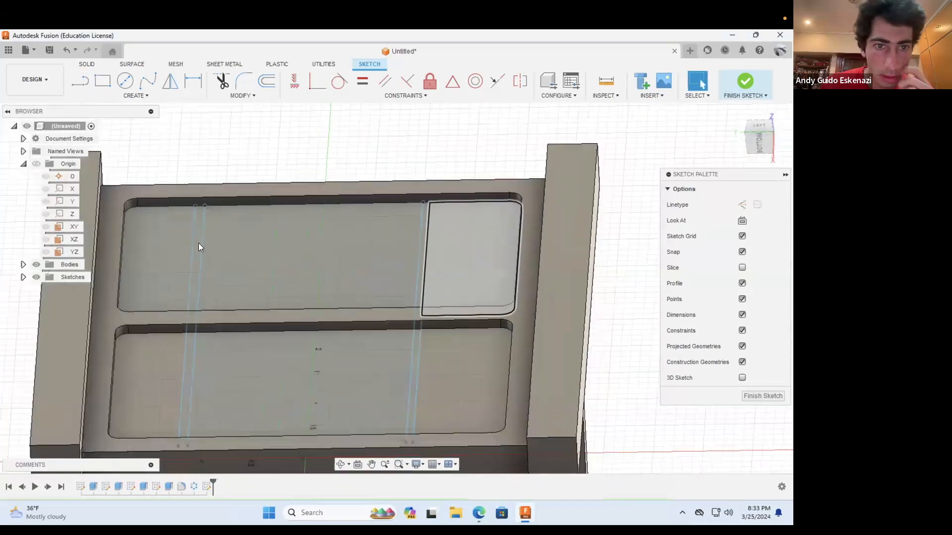
Step: Draw a horizontal construction line in the upper recess from its left edge to the nearest vertical line
{"action": "scroll", "coordinate": [249, 253], "scroll_direction": "up", "scroll_amount": 4}
{"action": "left_click", "coordinate": [340, 465]}
{"action": "left_click_drag", "start_coordinate": [351, 291], "coordinate": [330, 322]}
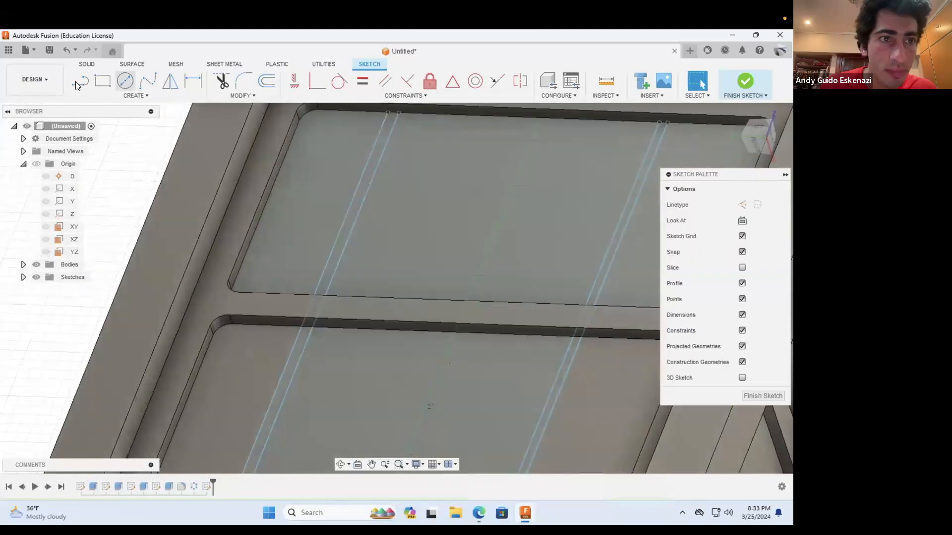
{"action": "left_click", "coordinate": [79, 82]}
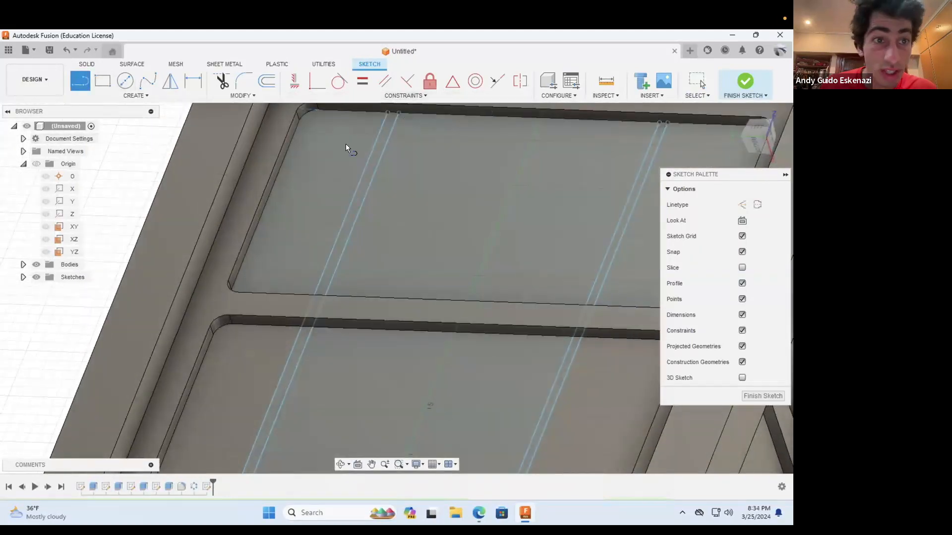
{"action": "left_click", "coordinate": [741, 204]}
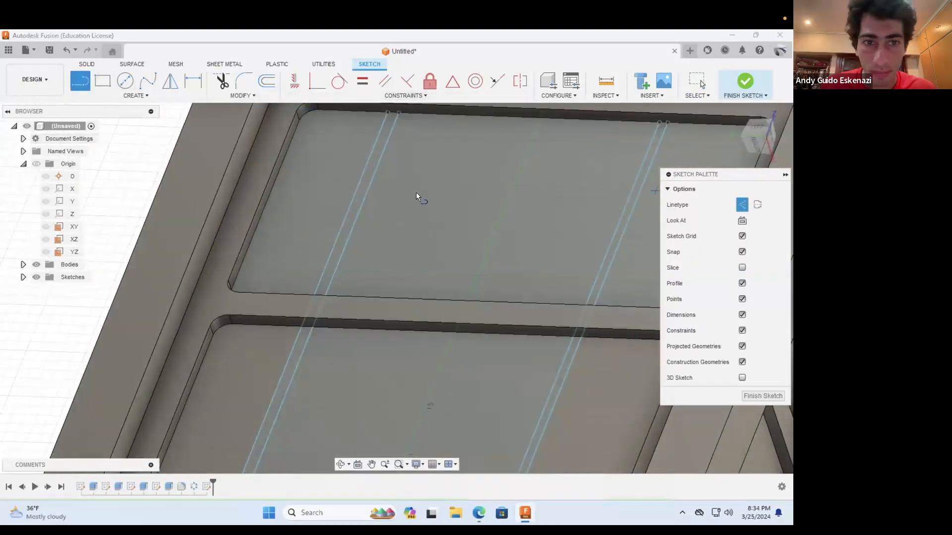
{"action": "left_click", "coordinate": [266, 203]}
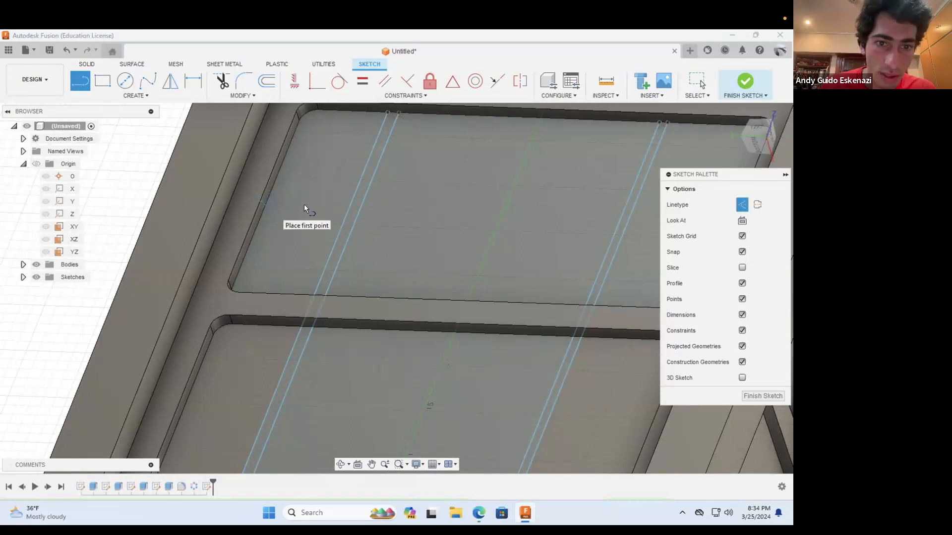
{"action": "left_click", "coordinate": [348, 208]}
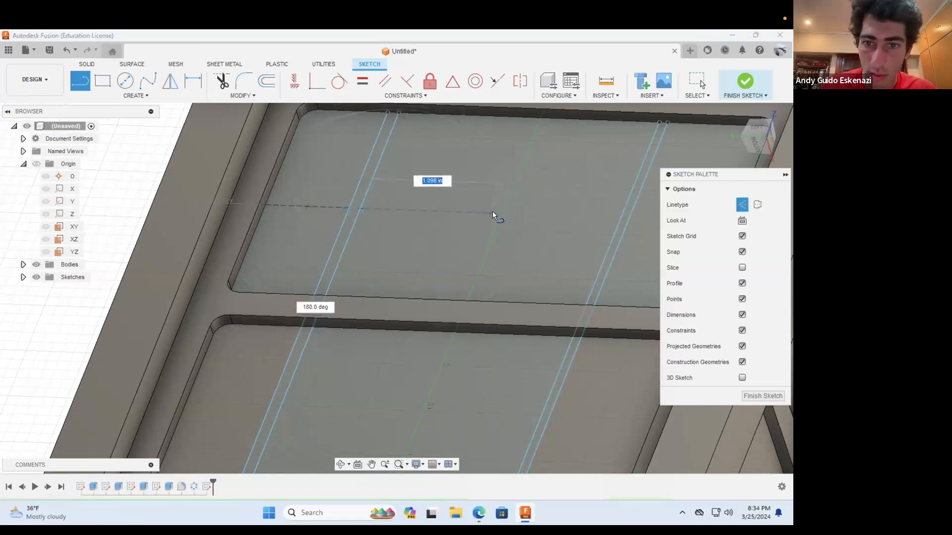
{"action": "left_click", "coordinate": [500, 213]}
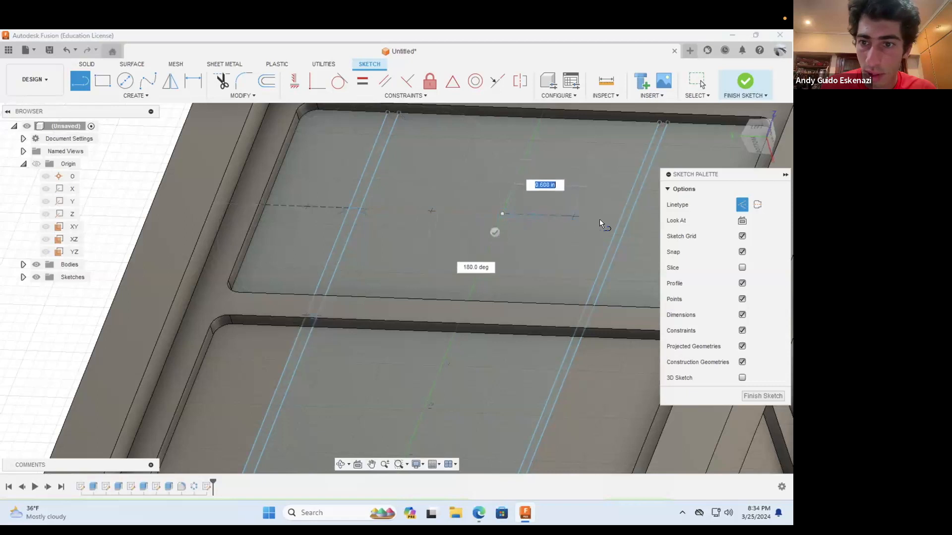
{"action": "key", "text": "Escape"}
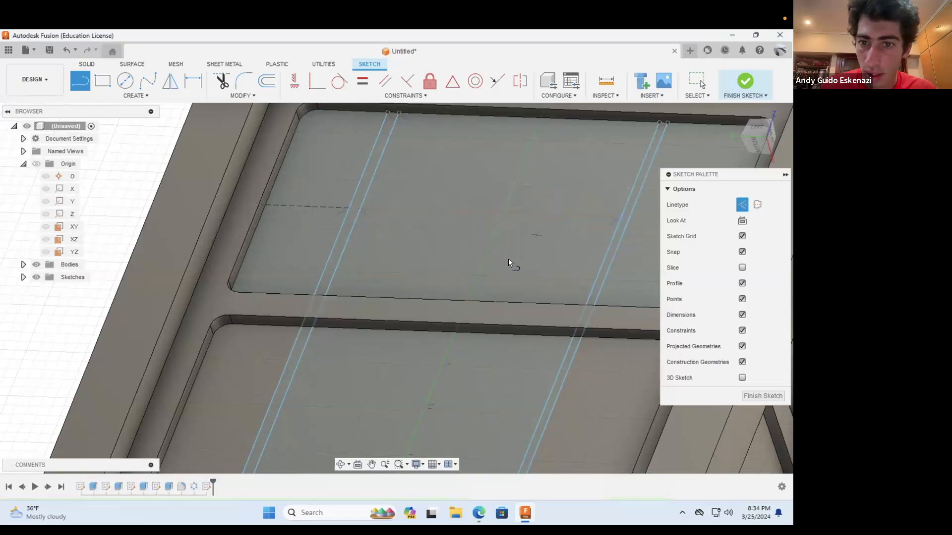
Step: Draw a horizontal construction line from the rightmost vertical line to the upper recess's right edge
{"action": "scroll", "coordinate": [506, 234], "scroll_direction": "down", "scroll_amount": 3}
{"action": "left_click", "coordinate": [340, 465]}
{"action": "middle_click_drag", "start_coordinate": [465, 247], "coordinate": [542, 208], "text": "shift"}
{"action": "scroll", "coordinate": [544, 198], "scroll_direction": "down", "scroll_amount": 2}
{"action": "scroll", "coordinate": [564, 202], "scroll_direction": "up", "scroll_amount": 4}
{"action": "left_click", "coordinate": [81, 82]}
{"action": "left_click", "coordinate": [462, 201]}
{"action": "left_click", "coordinate": [538, 204]}
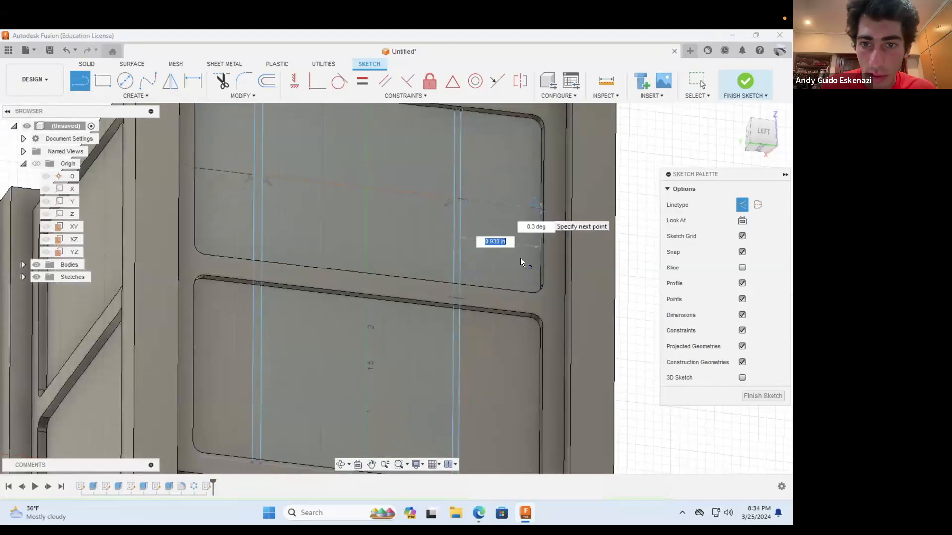
Step: Continue the left construction line across the narrow gap and on to the right pair of vertical lines
{"action": "left_click", "coordinate": [254, 176]}
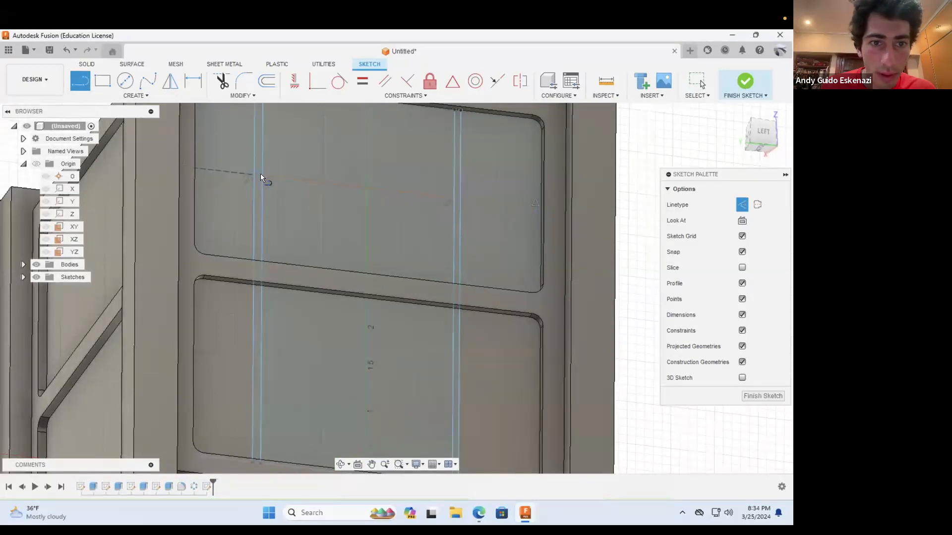
{"action": "left_click", "coordinate": [451, 198]}
{"action": "key", "text": "Escape"}
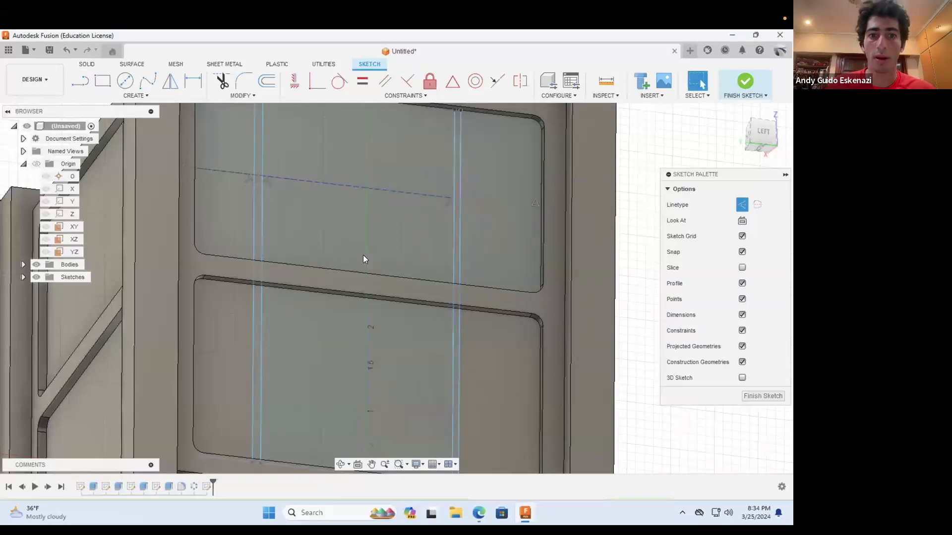
Step: Try to make the four long horizontal construction segments equal in length, leaving out the narrow gaps between the paired lines
{"action": "scroll", "coordinate": [425, 155], "scroll_direction": "down", "scroll_amount": 3}
{"action": "scroll", "coordinate": [427, 151], "scroll_direction": "up", "scroll_amount": 4}
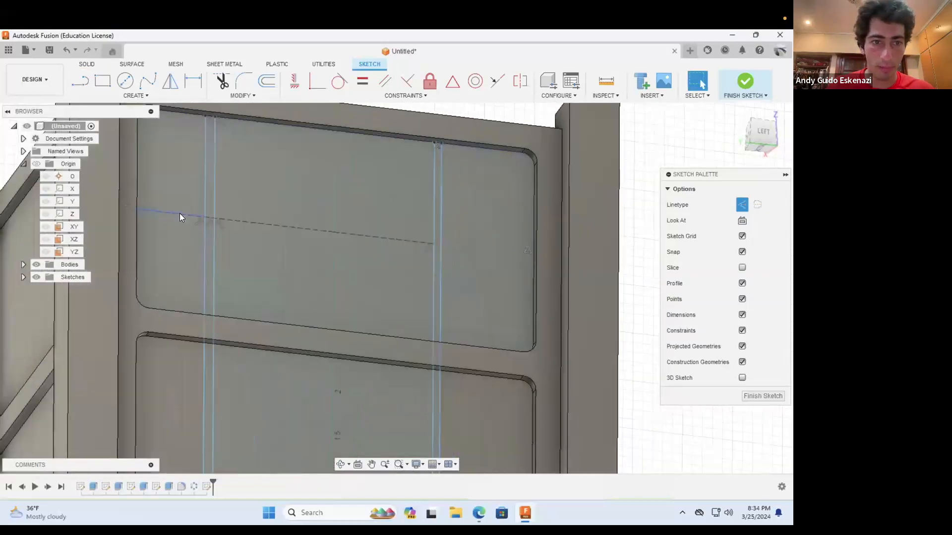
{"action": "left_click", "coordinate": [180, 214]}
{"action": "left_click", "coordinate": [235, 220]}
{"action": "left_click", "coordinate": [344, 232]}
{"action": "left_click", "coordinate": [473, 249]}
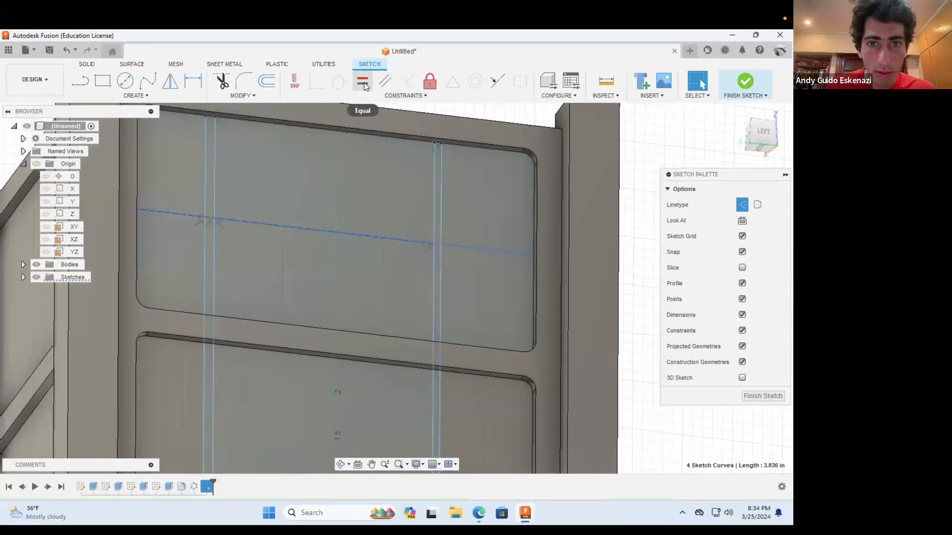
{"action": "left_click", "coordinate": [364, 82]}
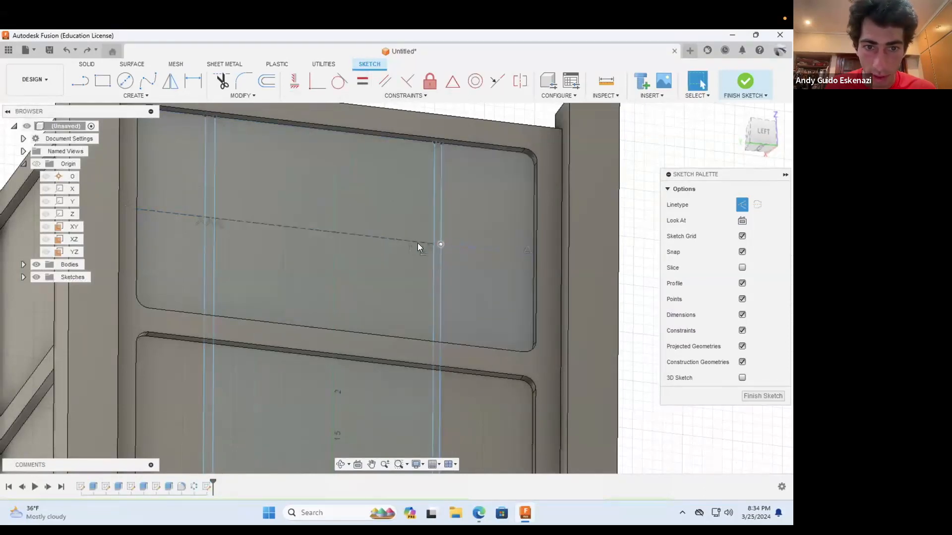
Step: Make the two short construction segments between the paired vertical lines equal in length
{"action": "scroll", "coordinate": [418, 243], "scroll_direction": "up", "scroll_amount": 2}
{"action": "left_click", "coordinate": [158, 213]}
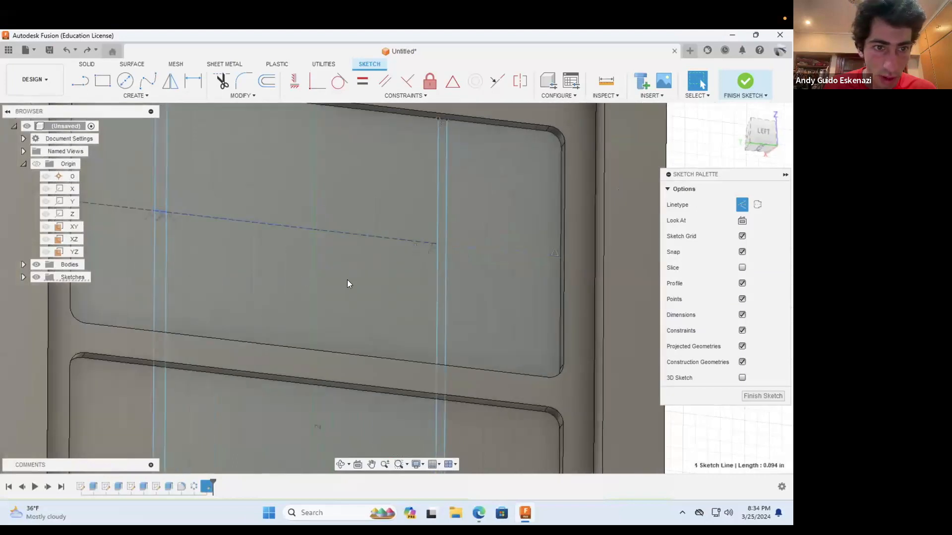
{"action": "left_click", "coordinate": [446, 242], "text": "shift"}
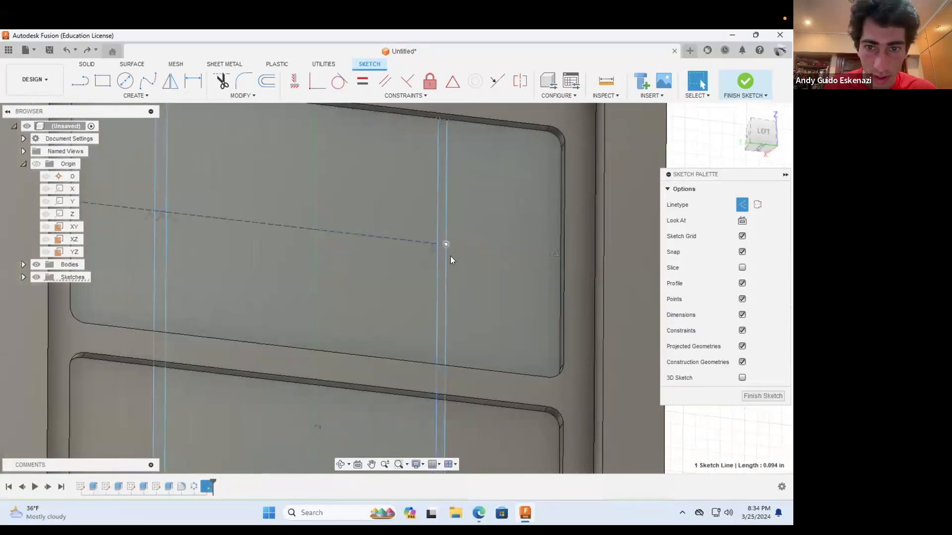
{"action": "scroll", "coordinate": [426, 248], "scroll_direction": "up", "scroll_amount": 5}
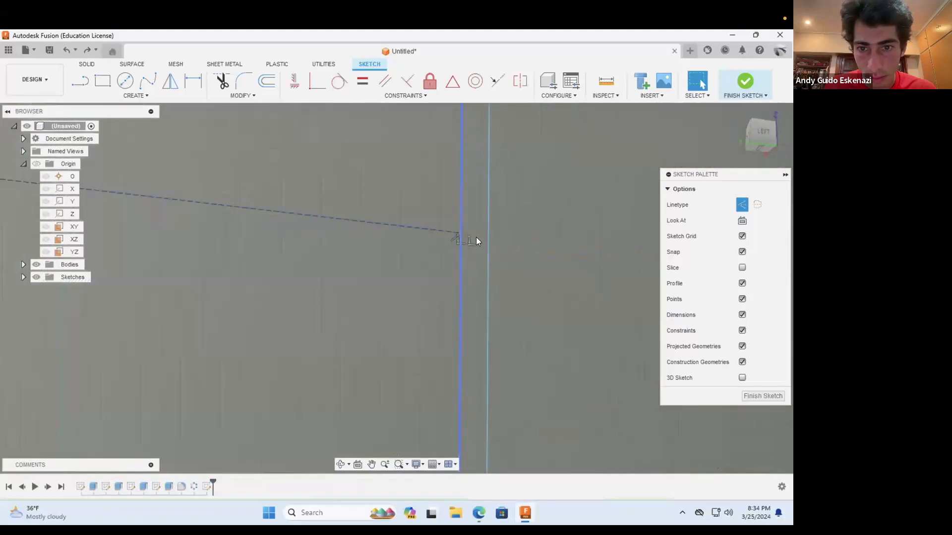
{"action": "left_click", "coordinate": [471, 234]}
{"action": "scroll", "coordinate": [473, 292], "scroll_direction": "down", "scroll_amount": 5}
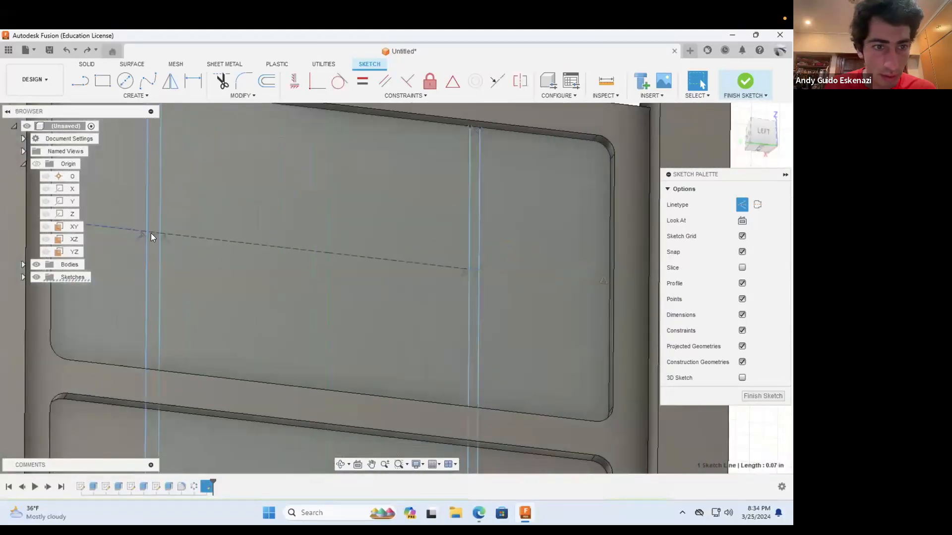
{"action": "left_click", "coordinate": [151, 232], "text": "shift"}
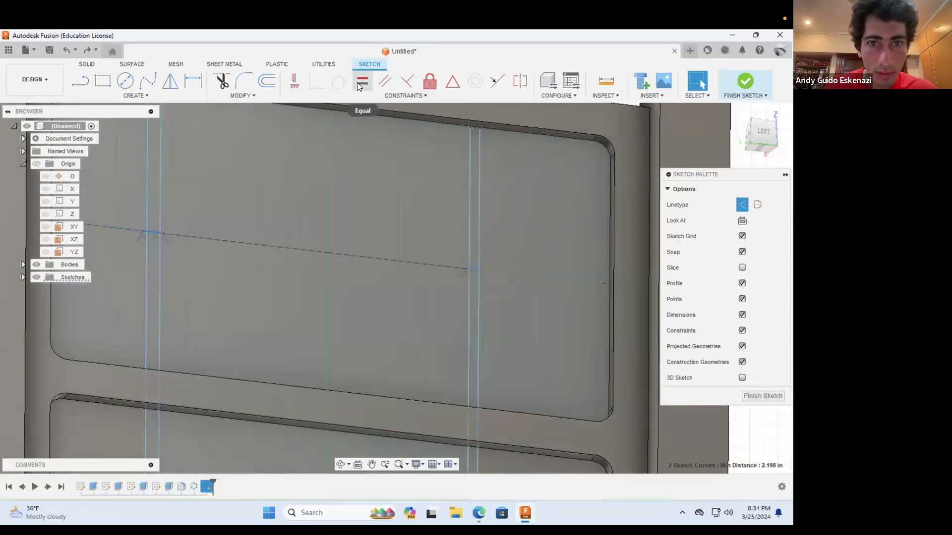
{"action": "left_click", "coordinate": [357, 82]}
{"action": "key", "text": "Escape"}
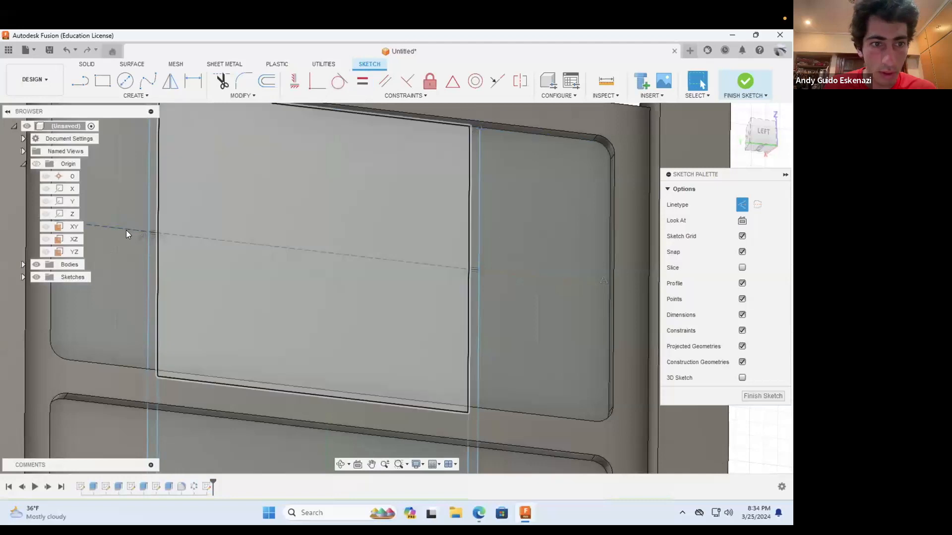
Step: Apply an Equal constraint to the left, two middle and right construction segments across the upper recess
{"action": "left_click", "coordinate": [170, 235]}
{"action": "left_click", "coordinate": [171, 235], "text": "shift"}
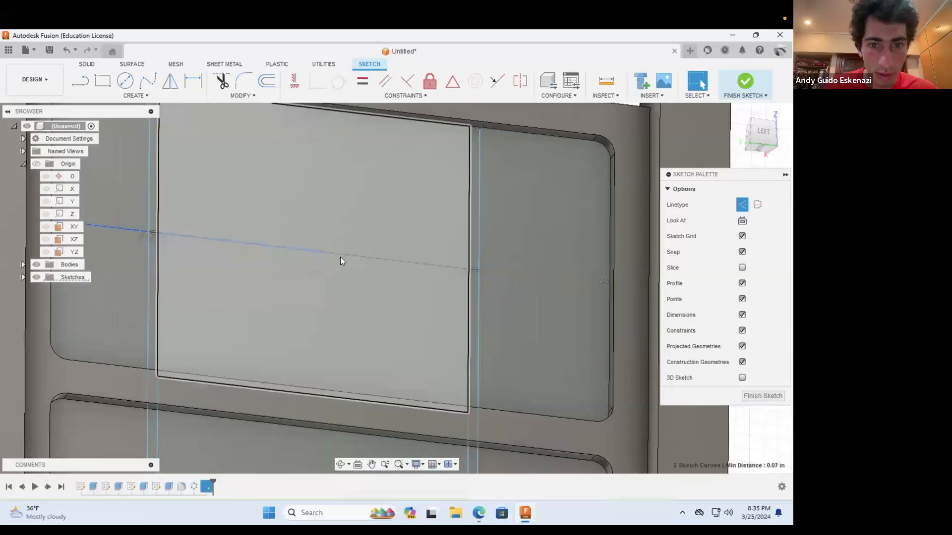
{"action": "left_click", "coordinate": [340, 254], "text": "shift"}
{"action": "left_click", "coordinate": [488, 272], "text": "shift"}
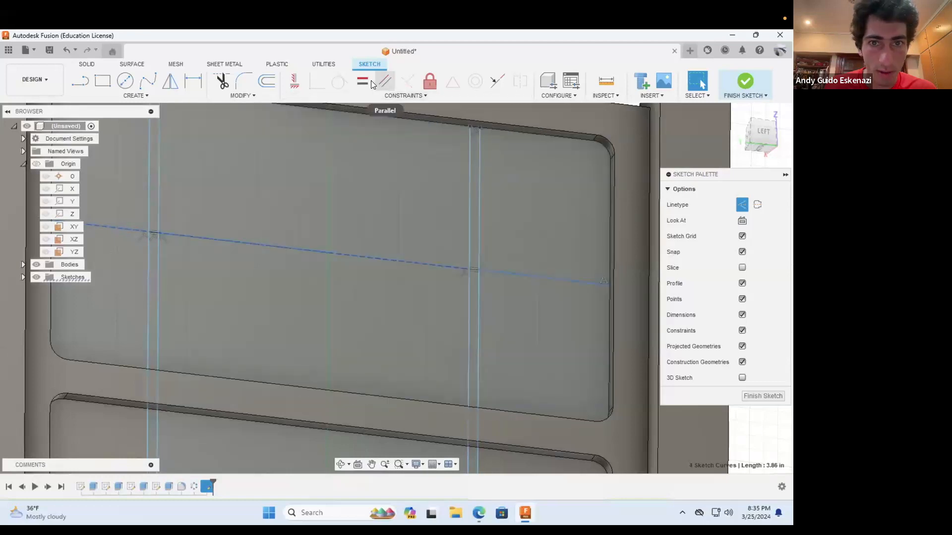
{"action": "left_click", "coordinate": [367, 82]}
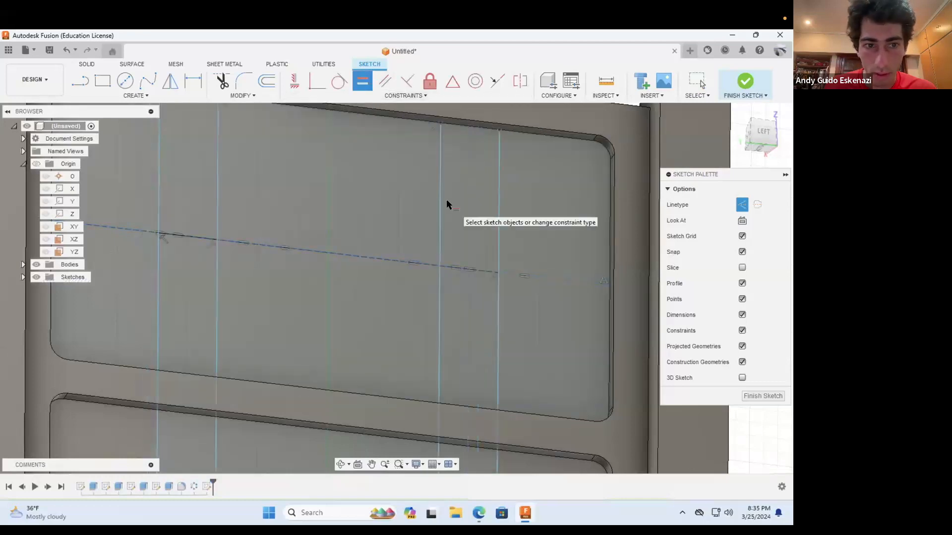
{"action": "key", "text": "Escape"}
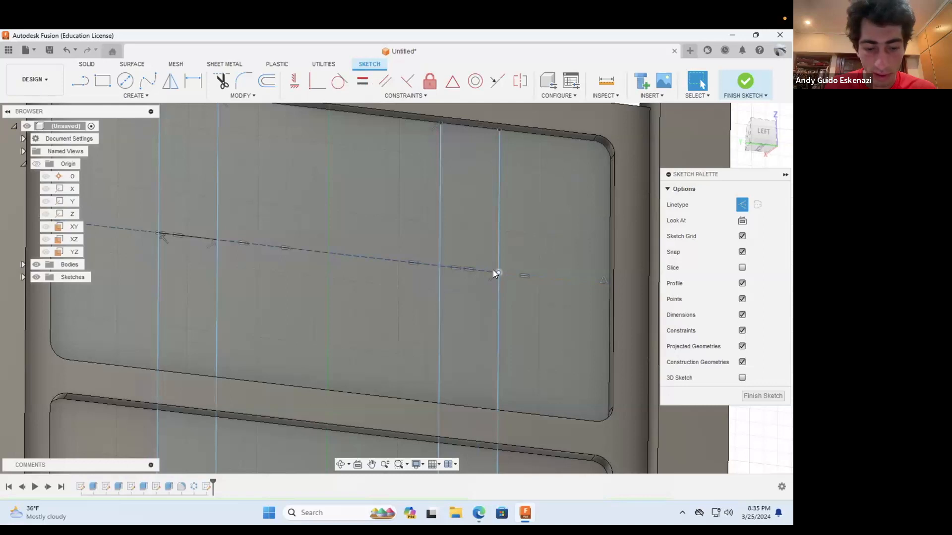
Step: Apply a Parallel constraint to the short construction segment between the right pair of vertical lines
{"action": "scroll", "coordinate": [480, 267], "scroll_direction": "up", "scroll_amount": 3}
{"action": "scroll", "coordinate": [479, 269], "scroll_direction": "up", "scroll_amount": 3}
{"action": "left_click", "coordinate": [474, 268]}
{"action": "left_click", "coordinate": [384, 83]}
{"action": "double_click", "coordinate": [400, 263]}
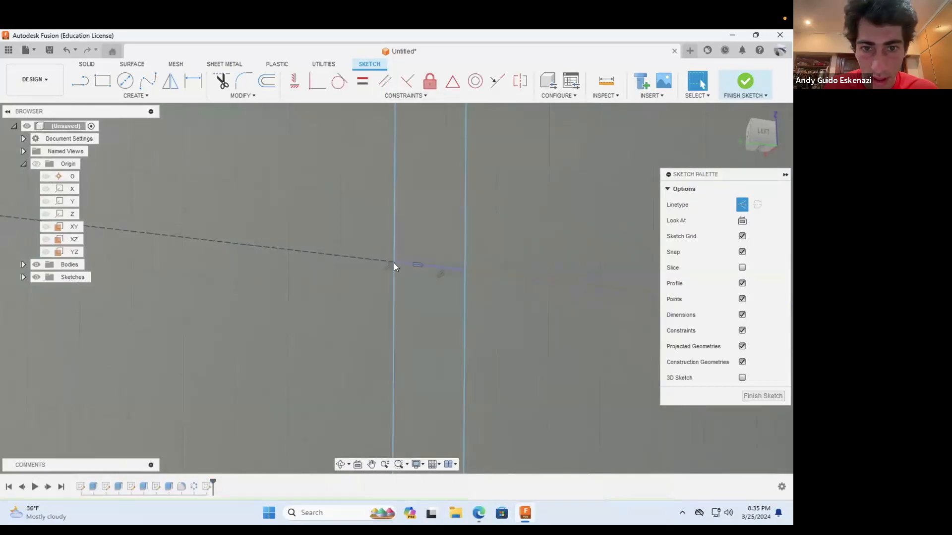
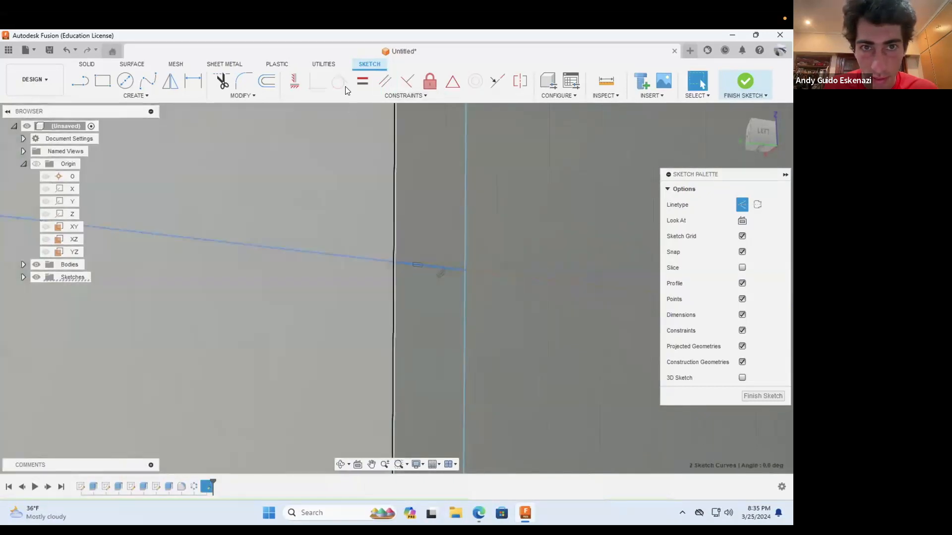
Step: Try to constrain the short gap segment as parallel at the right pair of vertical lines, and undo the shift of the lines
{"action": "left_click", "coordinate": [380, 80]}
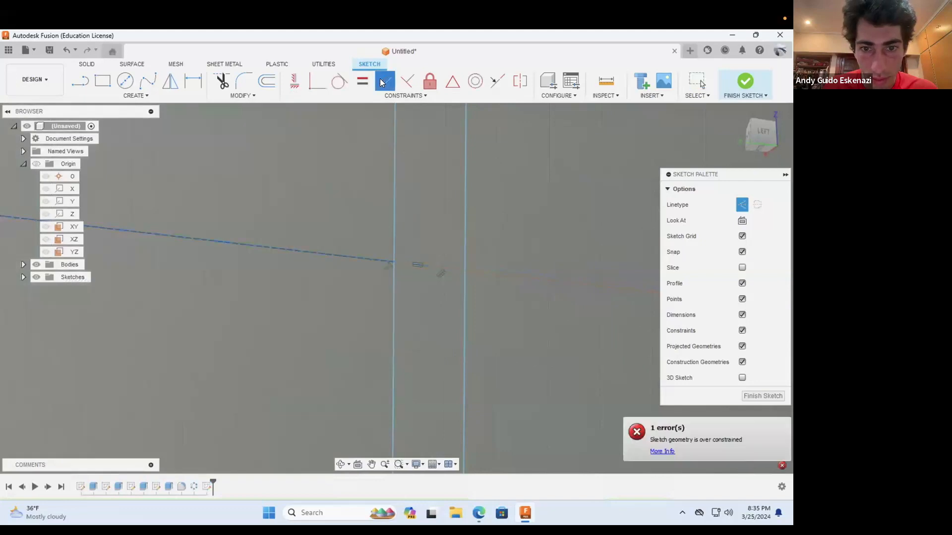
{"action": "key", "text": "Escape"}
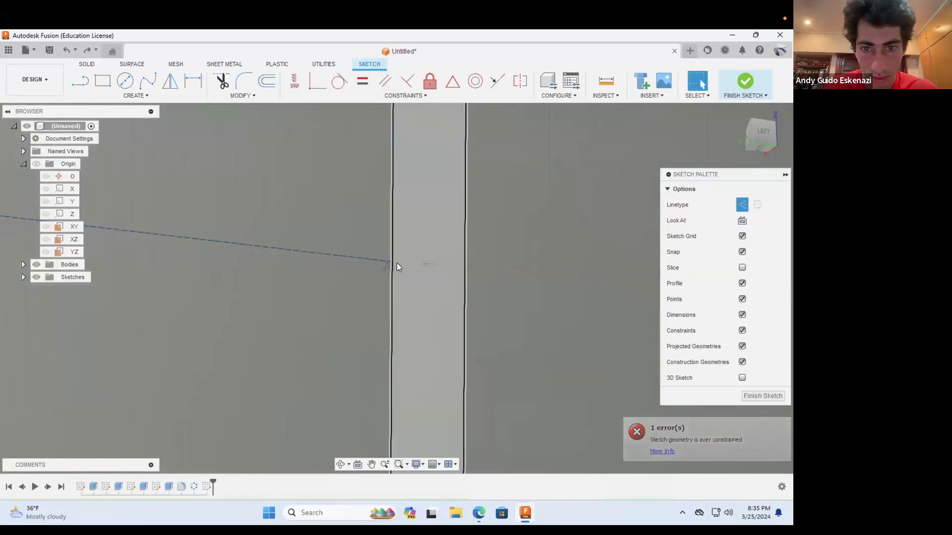
{"action": "left_click", "coordinate": [469, 266]}
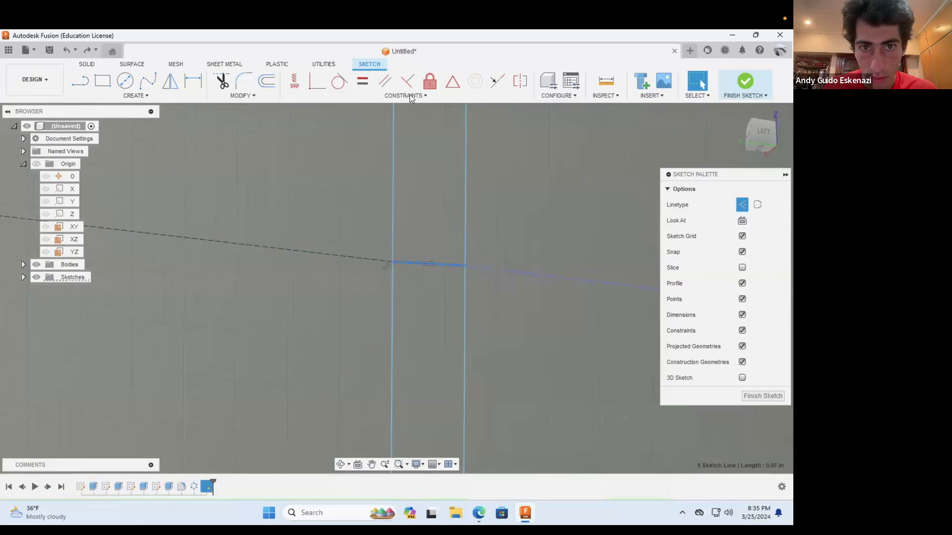
{"action": "left_click", "coordinate": [387, 82]}
{"action": "key", "text": "Escape"}
{"action": "mouse_move", "coordinate": [463, 271]}
{"action": "left_mouse_down"}
{"action": "mouse_move", "coordinate": [515, 274]}
{"action": "mouse_move", "coordinate": [383, 263]}
{"action": "mouse_move", "coordinate": [376, 287]}
{"action": "left_mouse_up"}
{"action": "scroll", "coordinate": [377, 287], "scroll_direction": "down", "scroll_amount": 5}
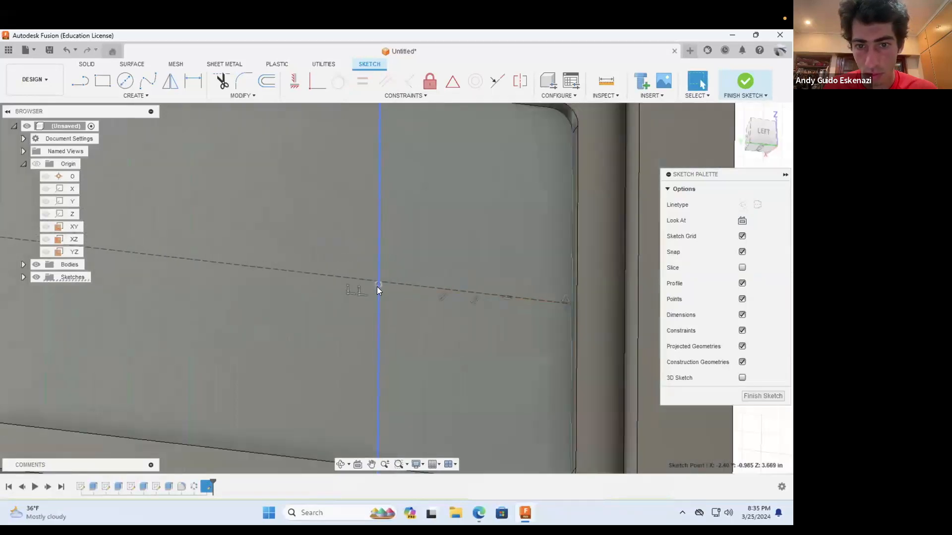
{"action": "key", "text": "ctrl+z"}
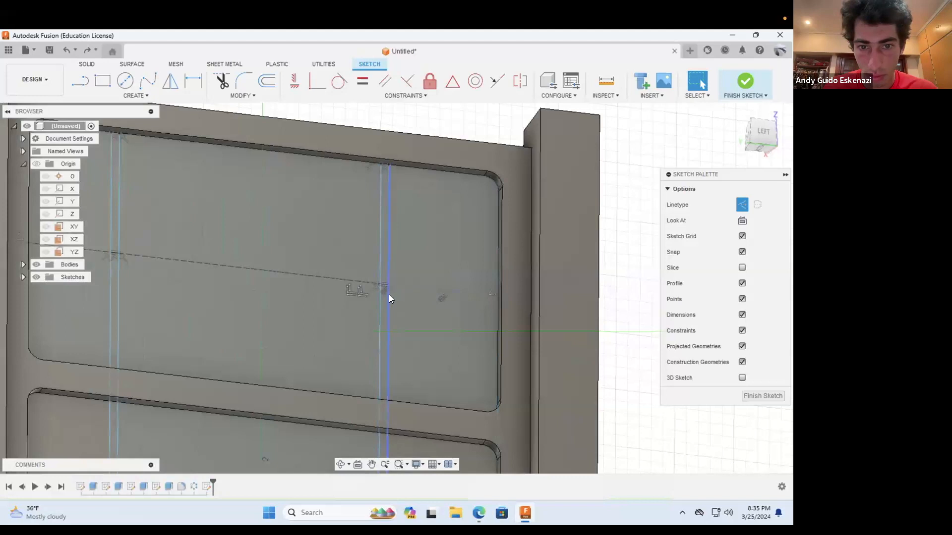
Step: Delete the rightmost construction segment and the short one between the right pair of vertical lines in the upper recess
{"action": "left_click", "coordinate": [399, 287]}
{"action": "right_click", "coordinate": [399, 286]}
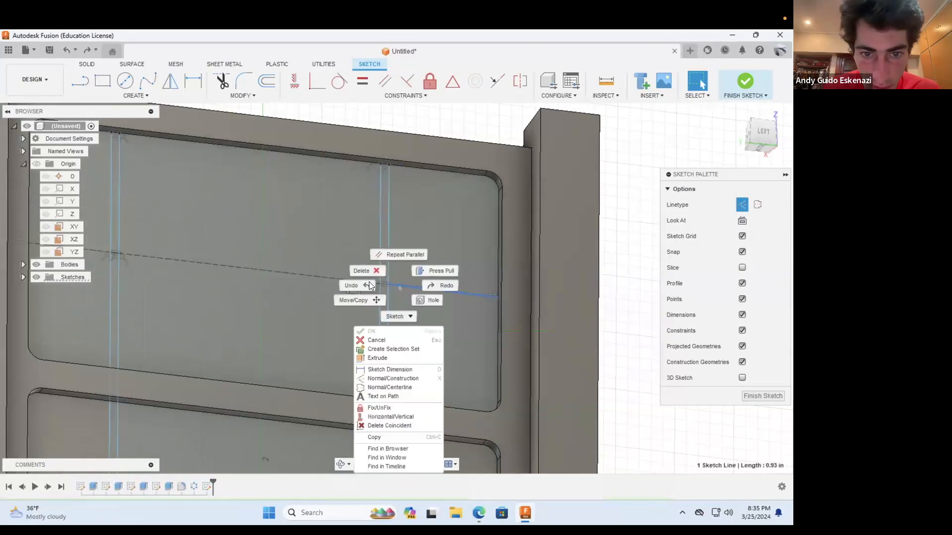
{"action": "left_click", "coordinate": [364, 273]}
{"action": "scroll", "coordinate": [381, 283], "scroll_direction": "up", "scroll_amount": 3}
{"action": "scroll", "coordinate": [380, 284], "scroll_direction": "up", "scroll_amount": 3}
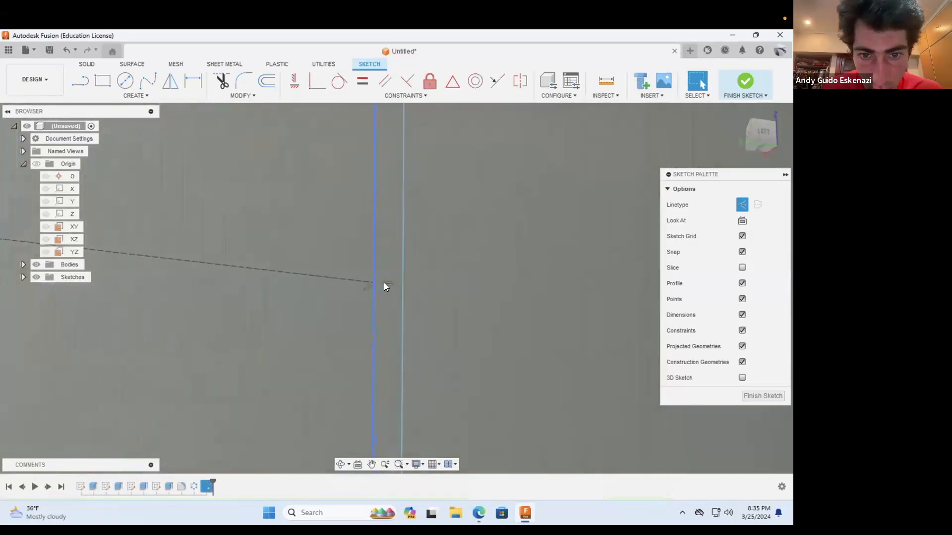
{"action": "left_click", "coordinate": [381, 283]}
{"action": "right_click", "coordinate": [382, 283]}
{"action": "left_click", "coordinate": [353, 271]}
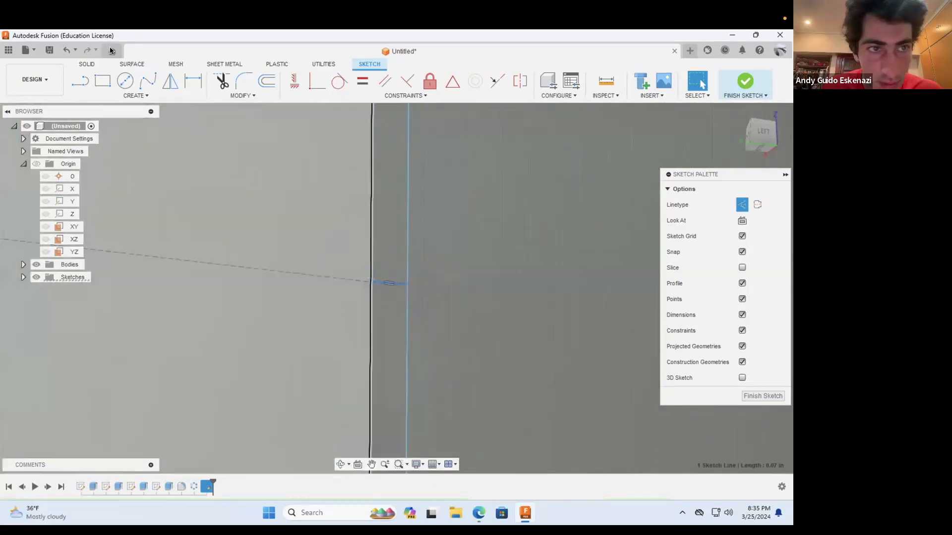
Step: Redraw the construction segment across the right pair of vertical lines and the one from there to the midpoint of the recess's right edge
{"action": "key", "text": "l"}
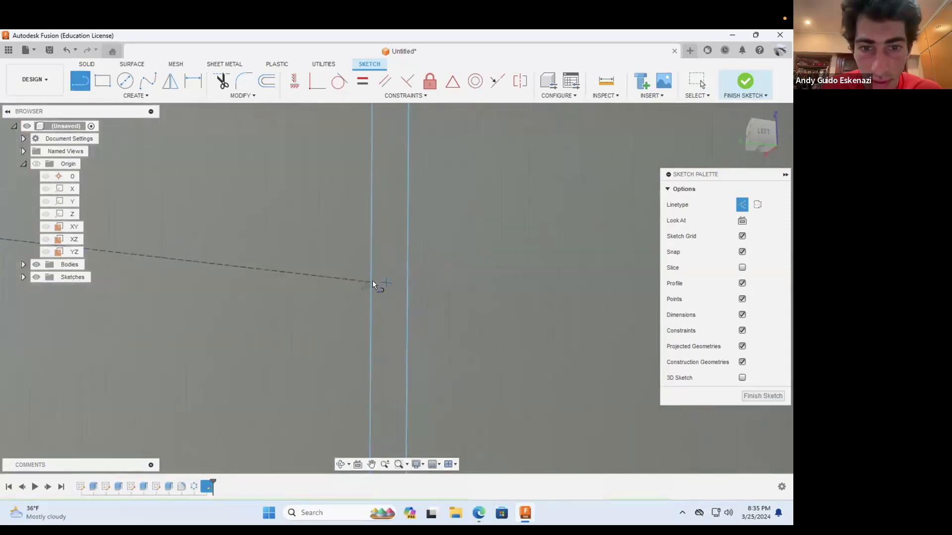
{"action": "left_click", "coordinate": [371, 280]}
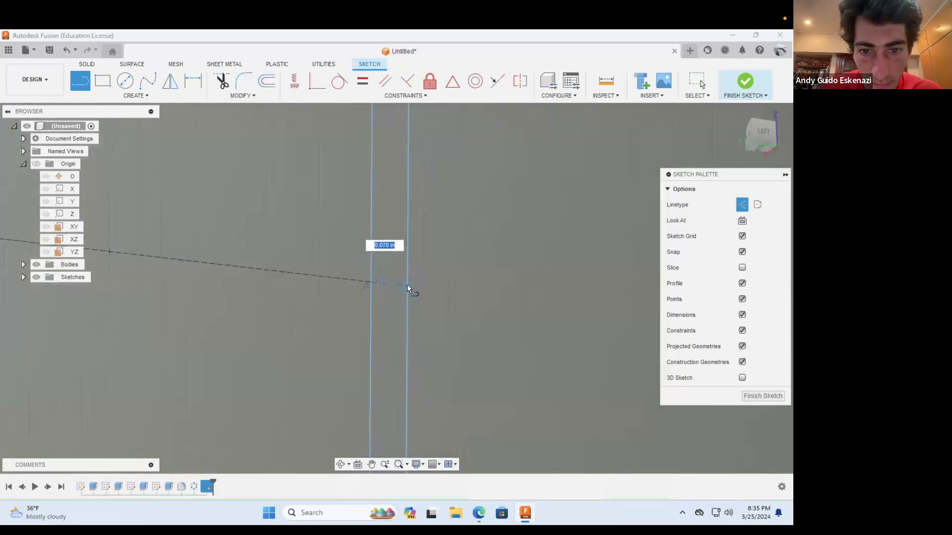
{"action": "key", "text": "Escape"}
{"action": "scroll", "coordinate": [436, 306], "scroll_direction": "down", "scroll_amount": 2}
{"action": "left_click", "coordinate": [416, 295]}
{"action": "scroll", "coordinate": [441, 287], "scroll_direction": "down", "scroll_amount": 3}
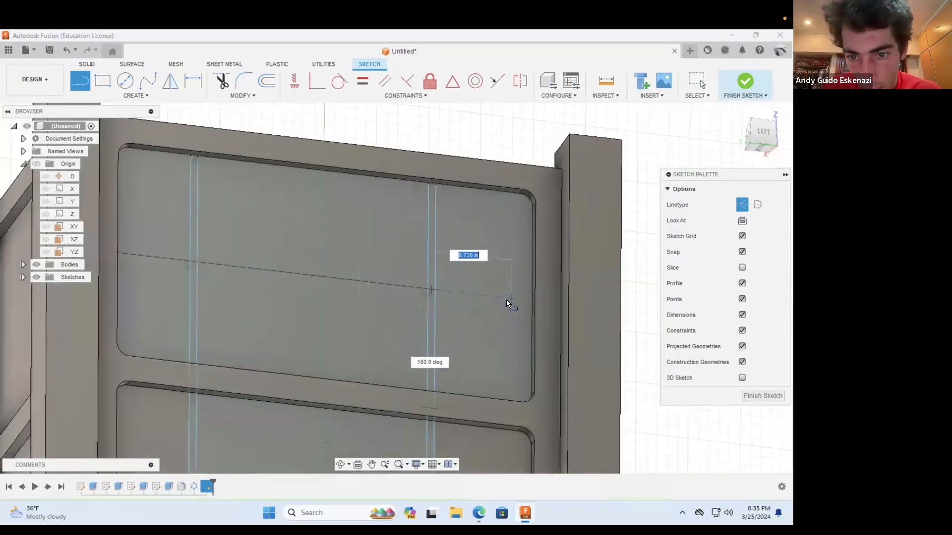
{"action": "scroll", "coordinate": [506, 299], "scroll_direction": "up", "scroll_amount": 4}
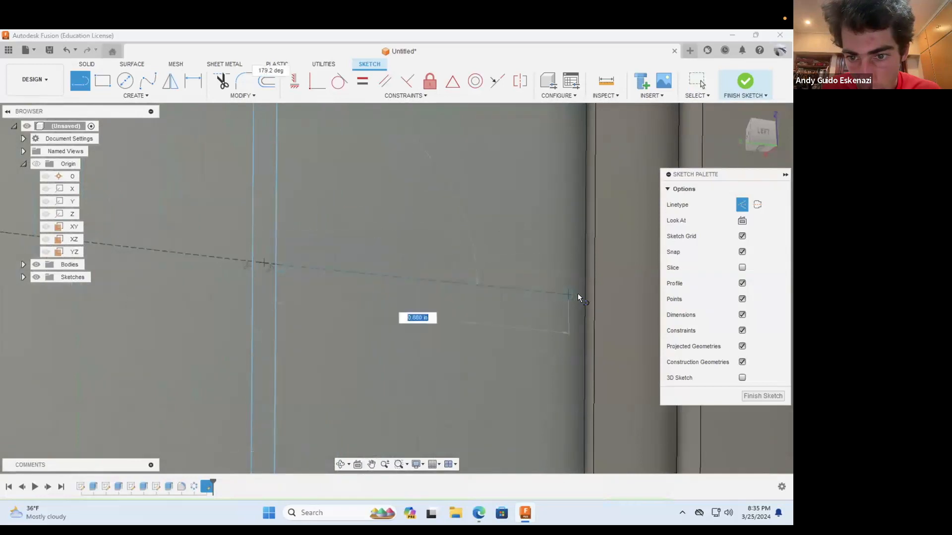
{"action": "left_click", "coordinate": [582, 297]}
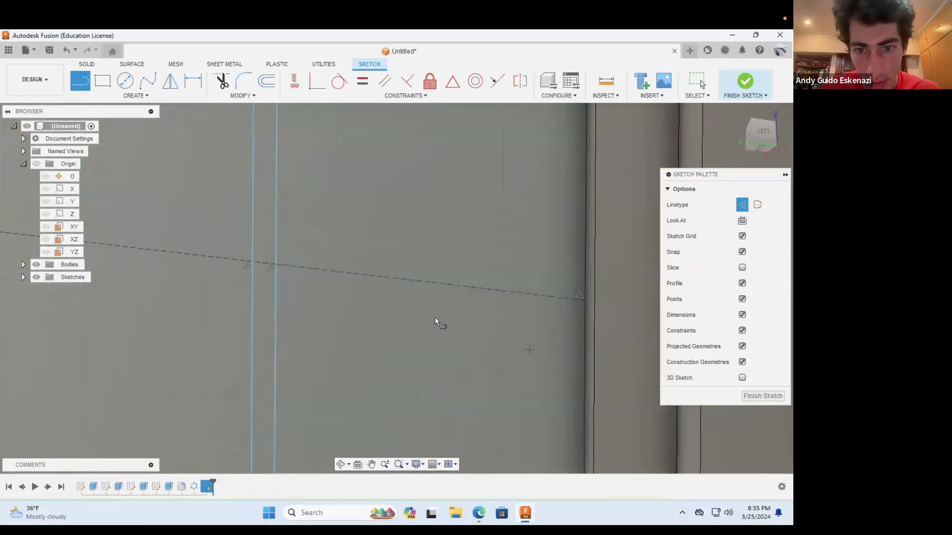
{"action": "key", "text": "Escape"}
Step: Apply an Equal constraint to the two short construction segments inside the left and right pairs of vertical lines
{"action": "scroll", "coordinate": [434, 317], "scroll_direction": "down", "scroll_amount": 5}
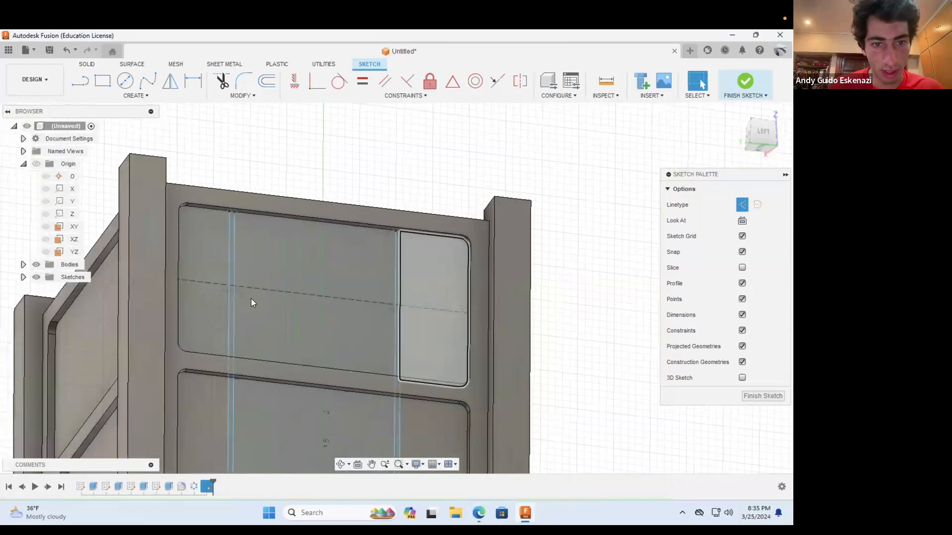
{"action": "scroll", "coordinate": [251, 303], "scroll_direction": "up", "scroll_amount": 2}
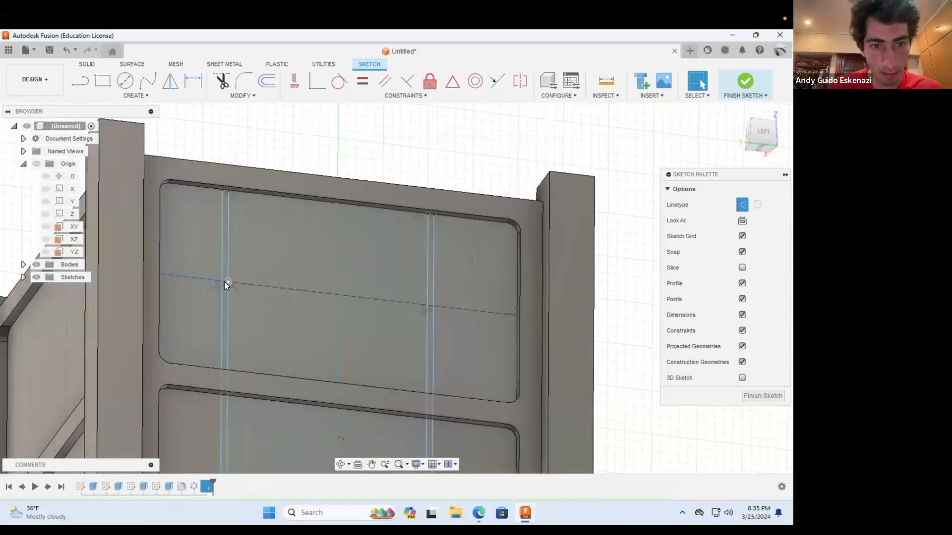
{"action": "scroll", "coordinate": [224, 281], "scroll_direction": "up", "scroll_amount": 5}
{"action": "scroll", "coordinate": [221, 305], "scroll_direction": "up", "scroll_amount": 5}
{"action": "scroll", "coordinate": [514, 338], "scroll_direction": "up", "scroll_amount": 2}
{"action": "scroll", "coordinate": [452, 325], "scroll_direction": "up", "scroll_amount": 5}
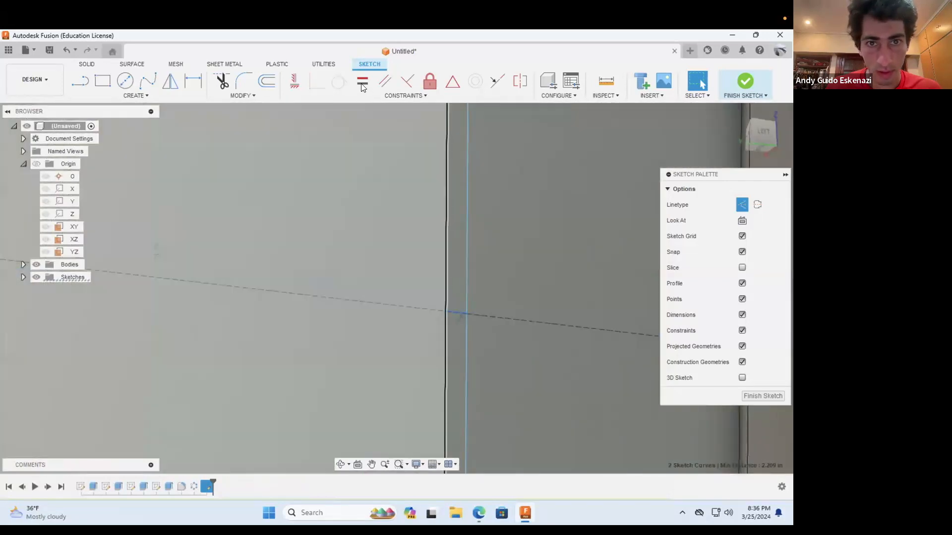
{"action": "left_click", "coordinate": [363, 80]}
{"action": "key", "text": "Escape"}
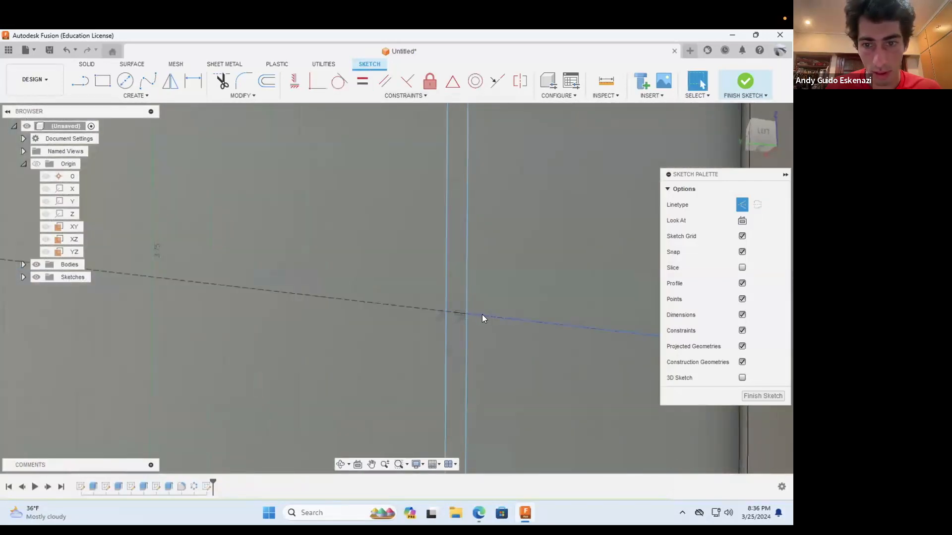
Step: Make the left, two middle and right construction segments equal in length, and move the left pair of vertical lines closer together
{"action": "left_click", "coordinate": [482, 314]}
{"action": "scroll", "coordinate": [493, 331], "scroll_direction": "down", "scroll_amount": 3}
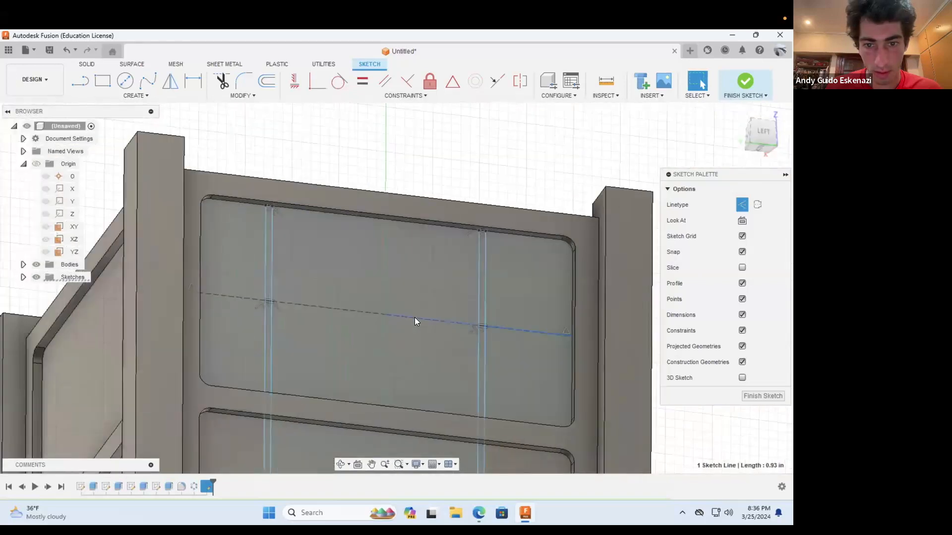
{"action": "left_click", "coordinate": [339, 310], "text": "shift"}
{"action": "left_click", "coordinate": [216, 295], "text": "shift"}
{"action": "left_click", "coordinate": [362, 81]}
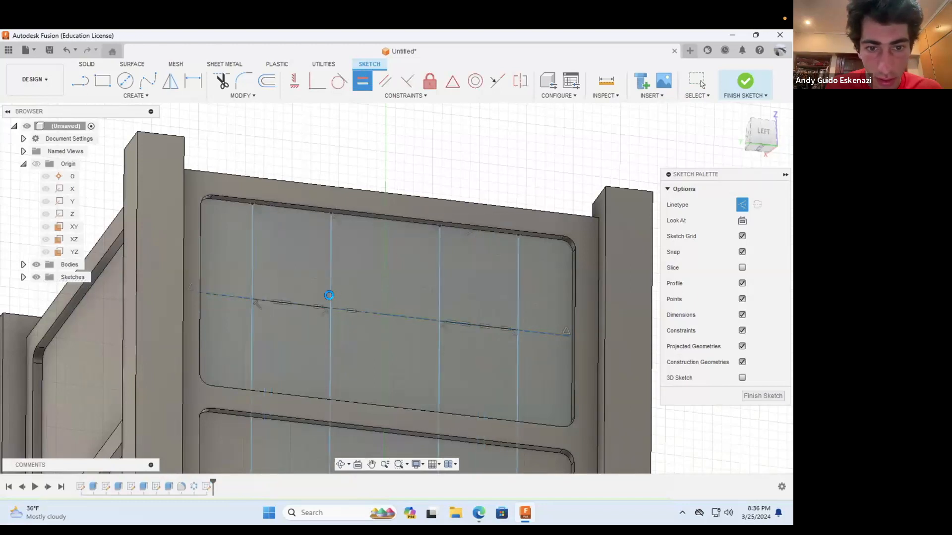
{"action": "key", "text": "Escape"}
{"action": "left_click_drag", "start_coordinate": [328, 283], "coordinate": [295, 286]}
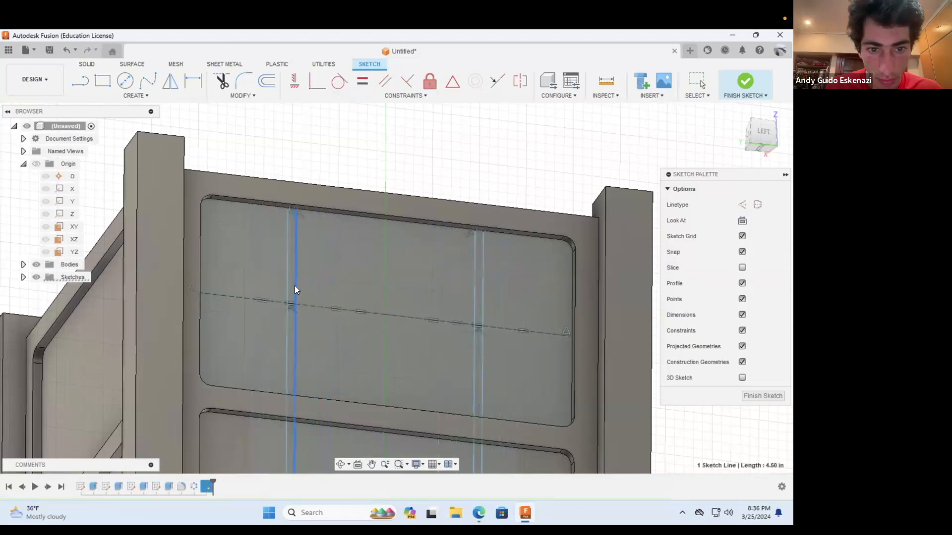
{"action": "left_click", "coordinate": [191, 79]}
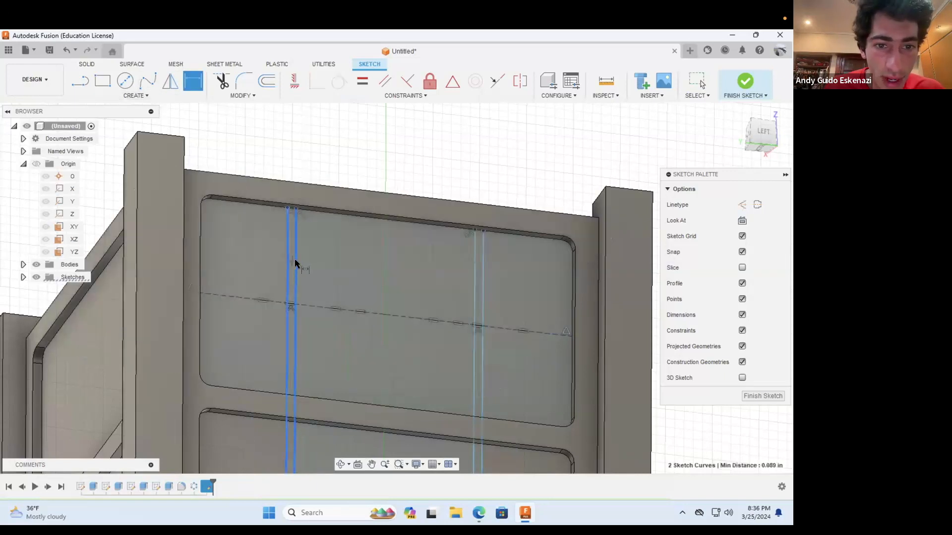
{"action": "left_click", "coordinate": [294, 262]}
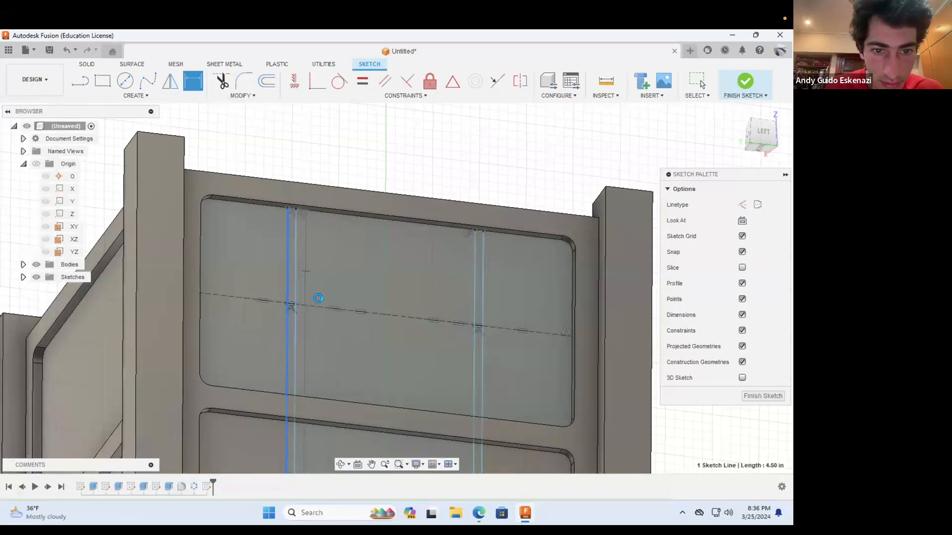
{"action": "key", "text": "Escape"}
{"action": "scroll", "coordinate": [310, 306], "scroll_direction": "up", "scroll_amount": 5}
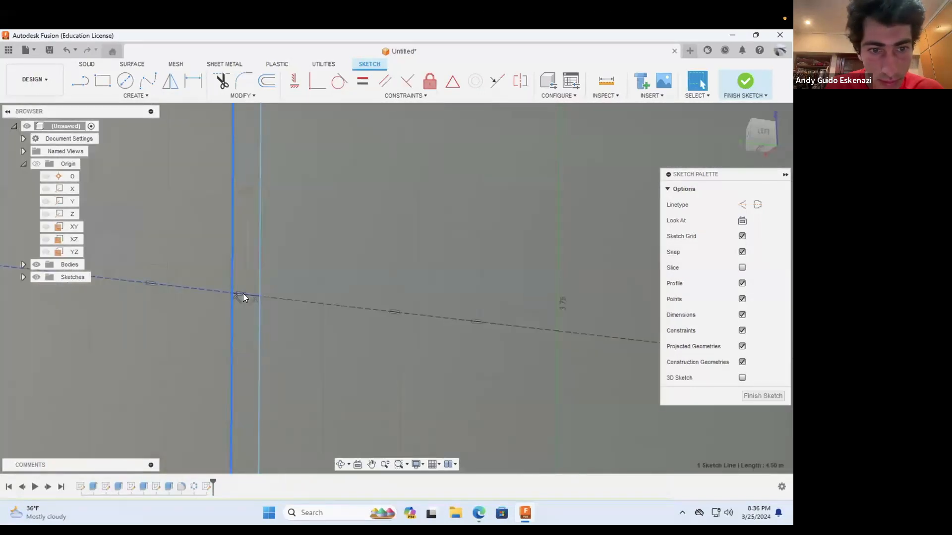
{"action": "left_click_drag", "start_coordinate": [260, 288], "coordinate": [229, 288]}
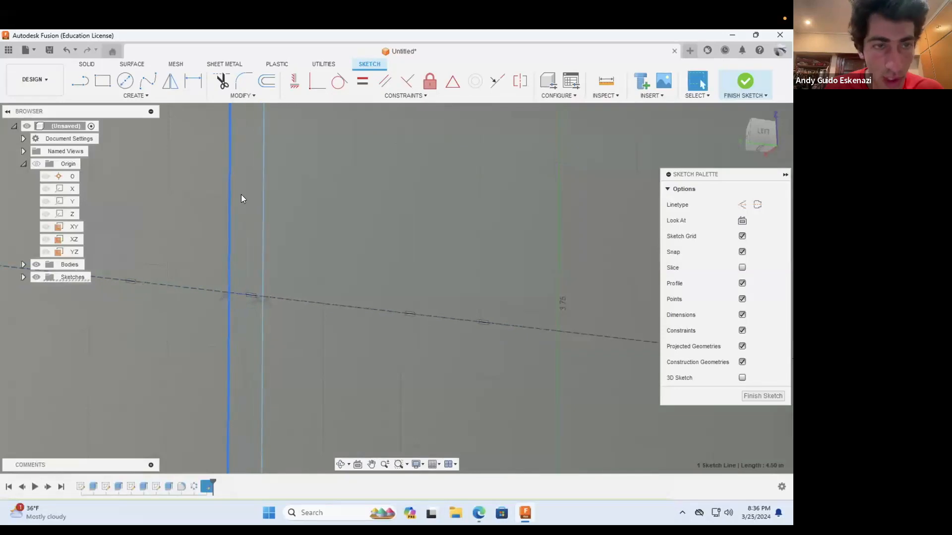
{"action": "key", "text": "d"}
{"action": "left_click", "coordinate": [240, 293]}
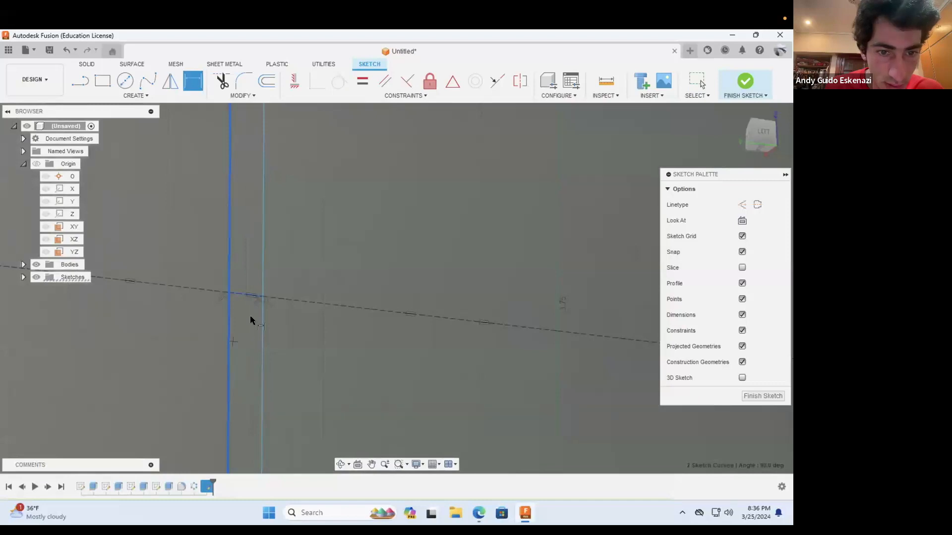
{"action": "left_click", "coordinate": [250, 293]}
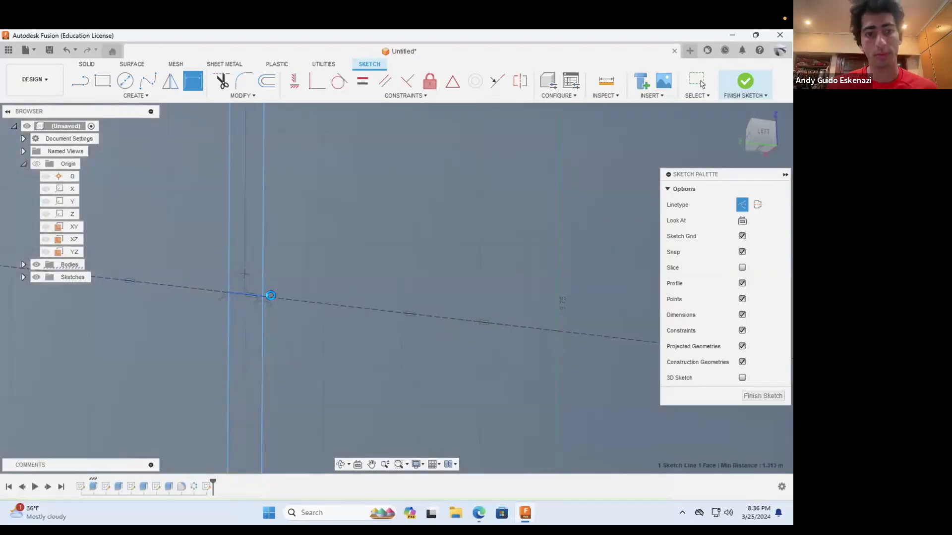
{"action": "key", "text": "Escape"}
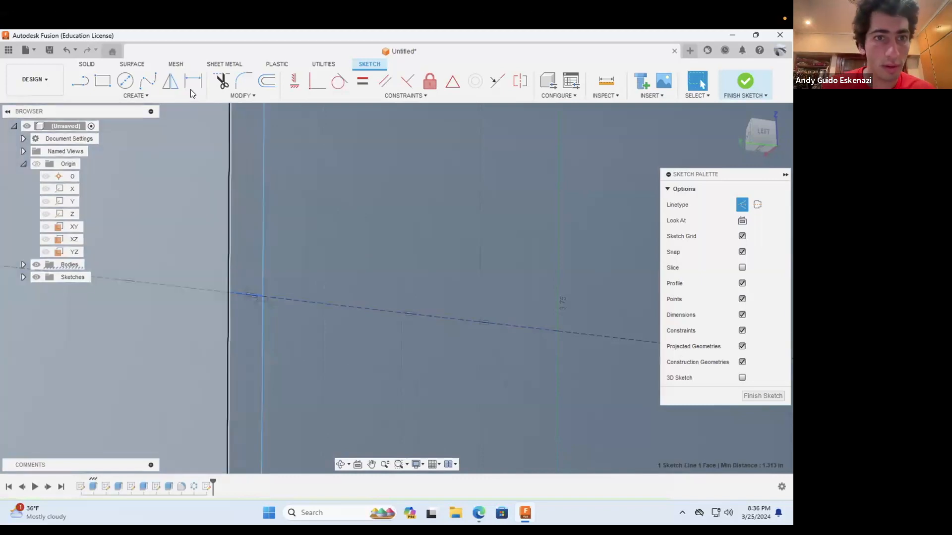
{"action": "left_click", "coordinate": [192, 83]}
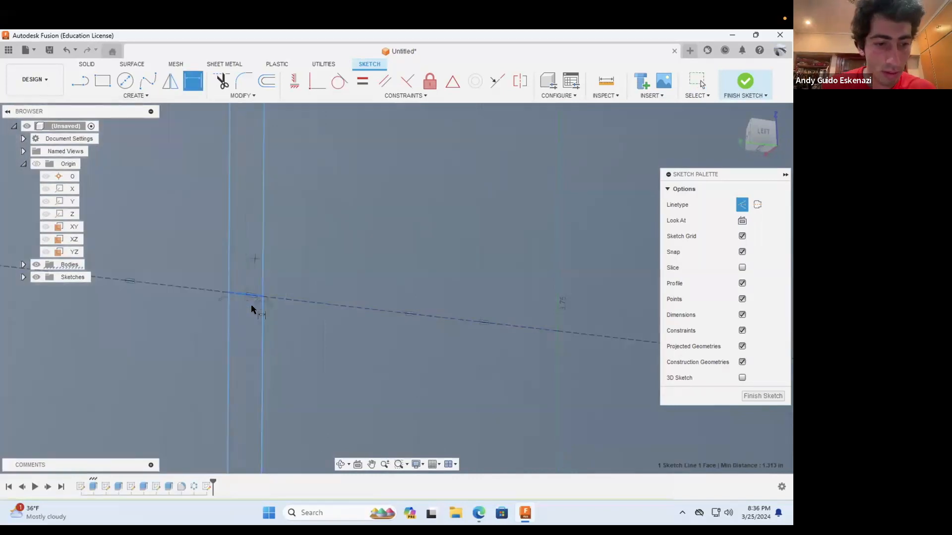
{"action": "key", "text": "Escape"}
{"action": "left_click", "coordinate": [193, 82]}
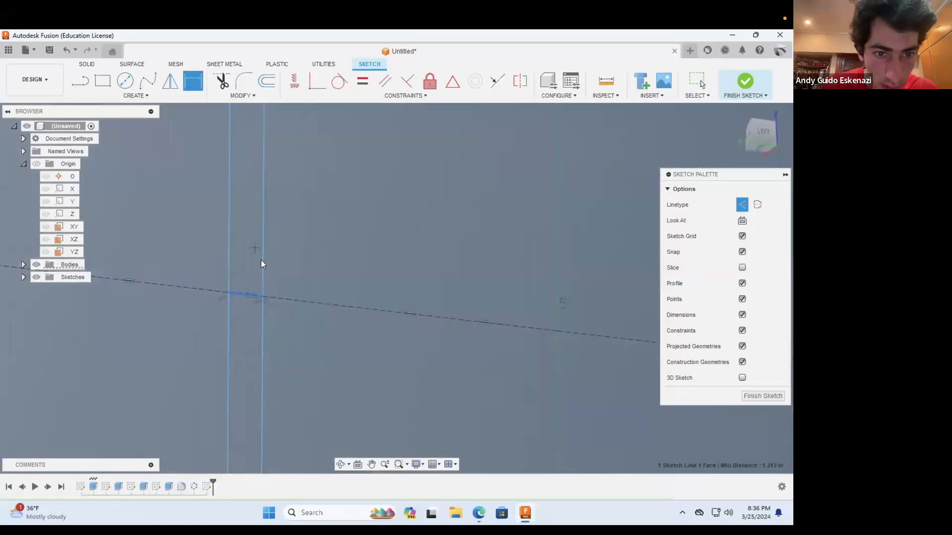
{"action": "key", "text": "Escape"}
Step: Dimension the short construction segment between the left pair of vertical lines at 0.125 in
{"action": "left_click", "coordinate": [193, 82]}
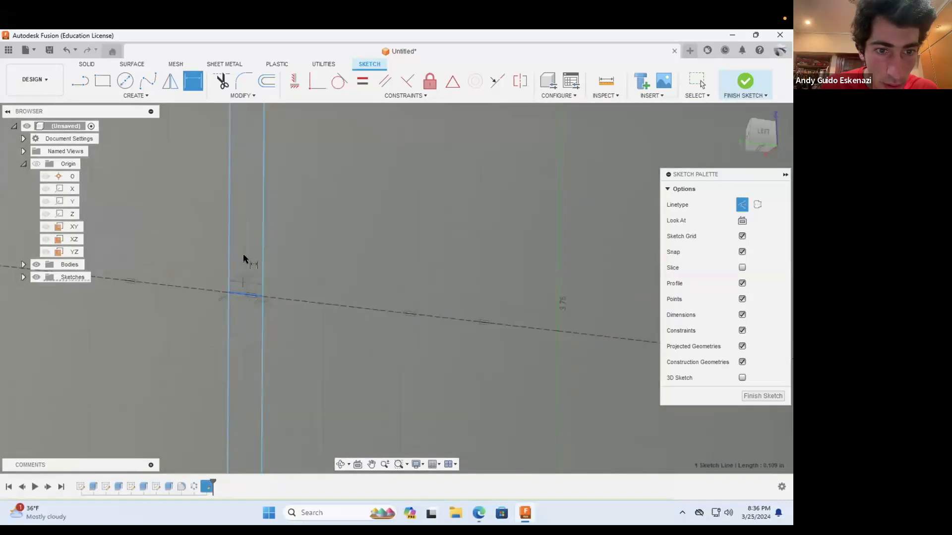
{"action": "left_click", "coordinate": [245, 256]}
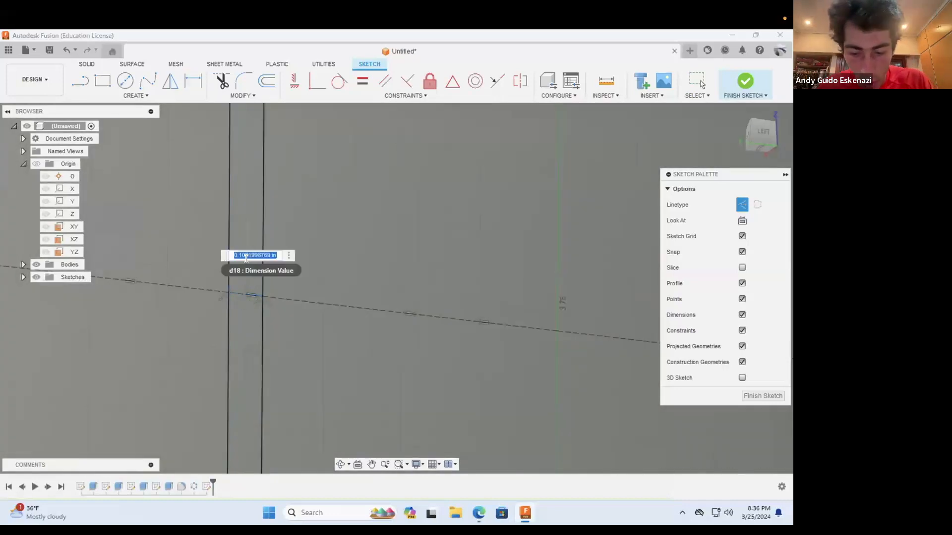
{"action": "type", "text": "125"}
{"action": "key", "text": "Return"}
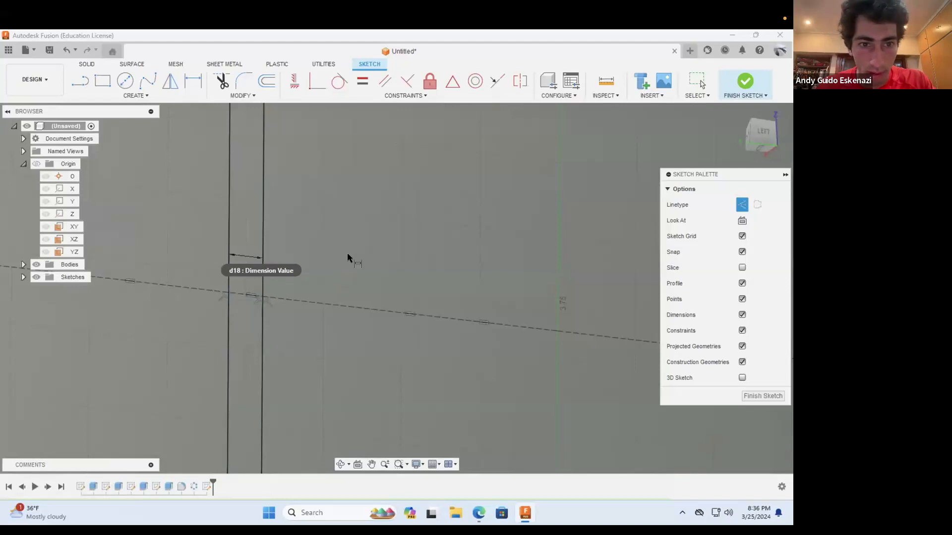
{"action": "scroll", "coordinate": [339, 263], "scroll_direction": "down", "scroll_amount": 4}
{"action": "scroll", "coordinate": [338, 263], "scroll_direction": "down", "scroll_amount": 8}
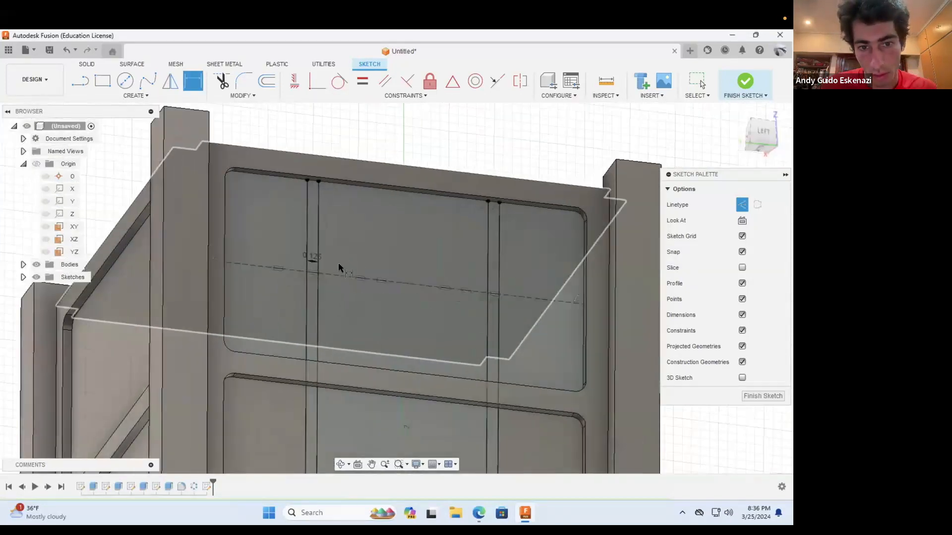
{"action": "left_click_drag", "start_coordinate": [373, 289], "coordinate": [315, 229]}
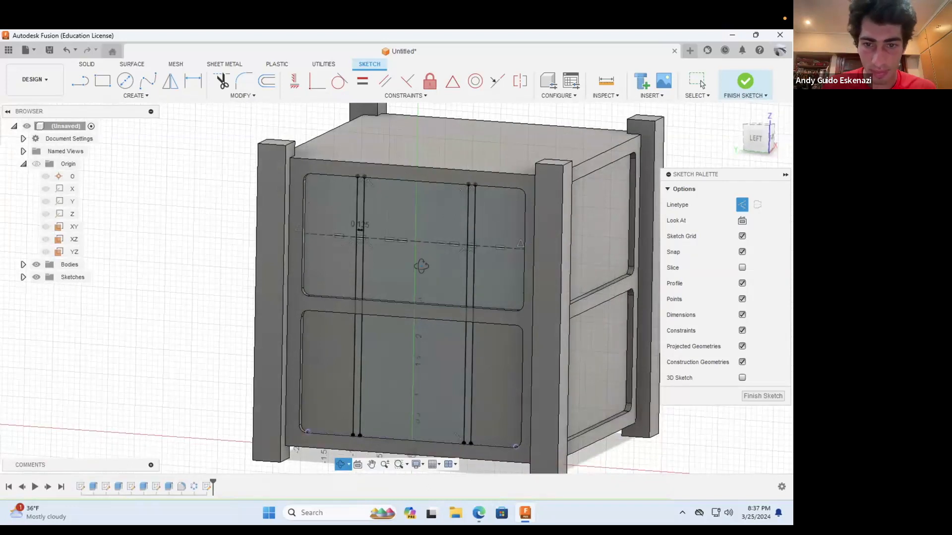
{"action": "scroll", "coordinate": [421, 266], "scroll_direction": "down", "scroll_amount": 3}
{"action": "scroll", "coordinate": [540, 334], "scroll_direction": "up", "scroll_amount": 3}
{"action": "key", "text": "d"}
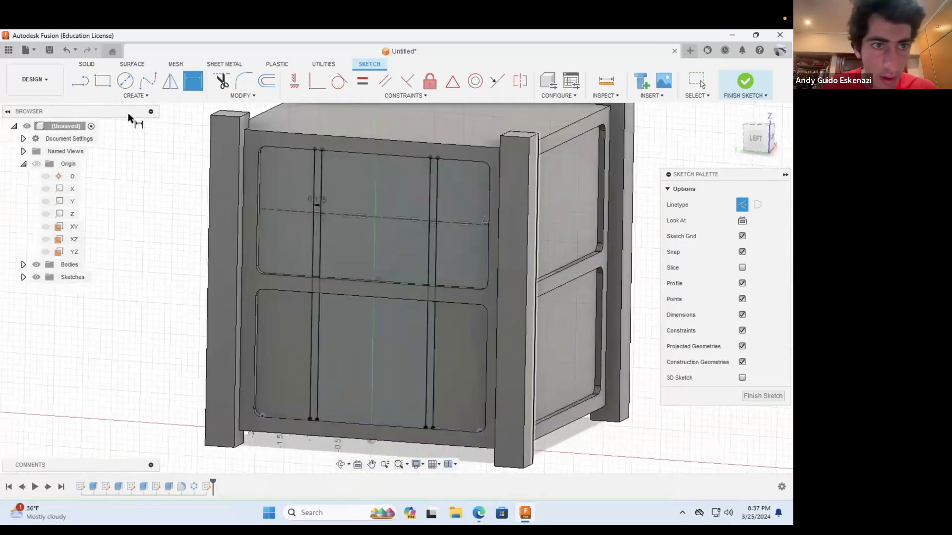
Step: Extrude the four narrow vertical strip profiles in the upper and lower recesses by 0.05 in, joining them to the body
{"action": "left_click", "coordinate": [86, 64]}
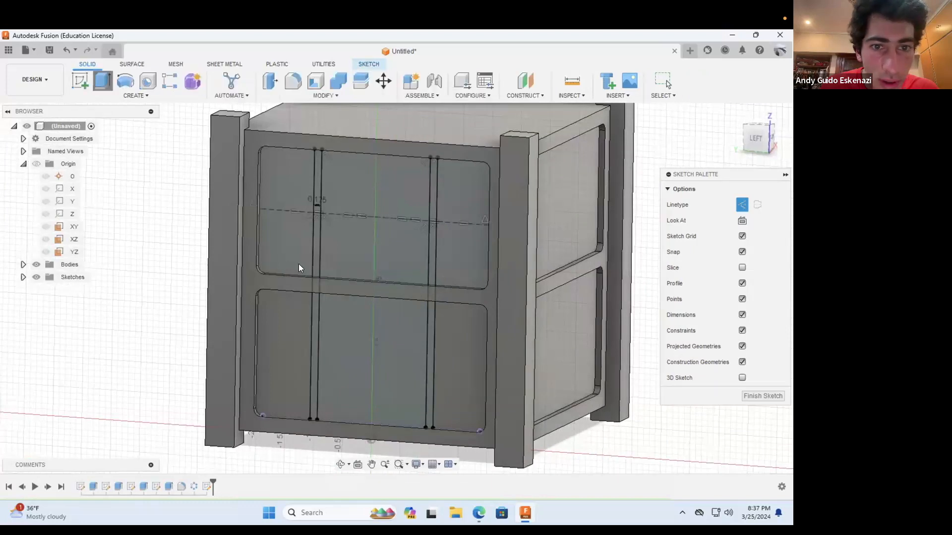
{"action": "key", "text": "e"}
{"action": "left_click", "coordinate": [315, 259]}
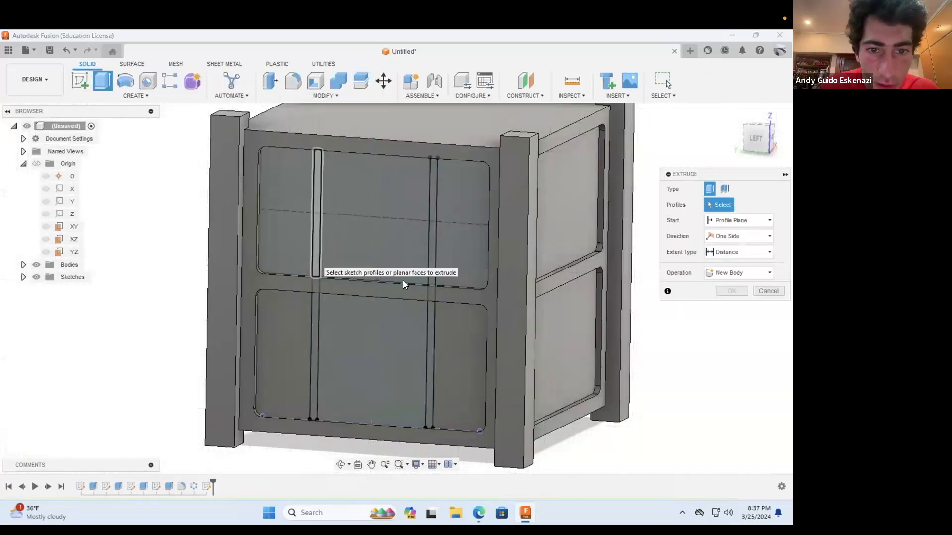
{"action": "left_click", "coordinate": [430, 288]}
{"action": "left_click", "coordinate": [428, 315]}
{"action": "left_click", "coordinate": [316, 315]}
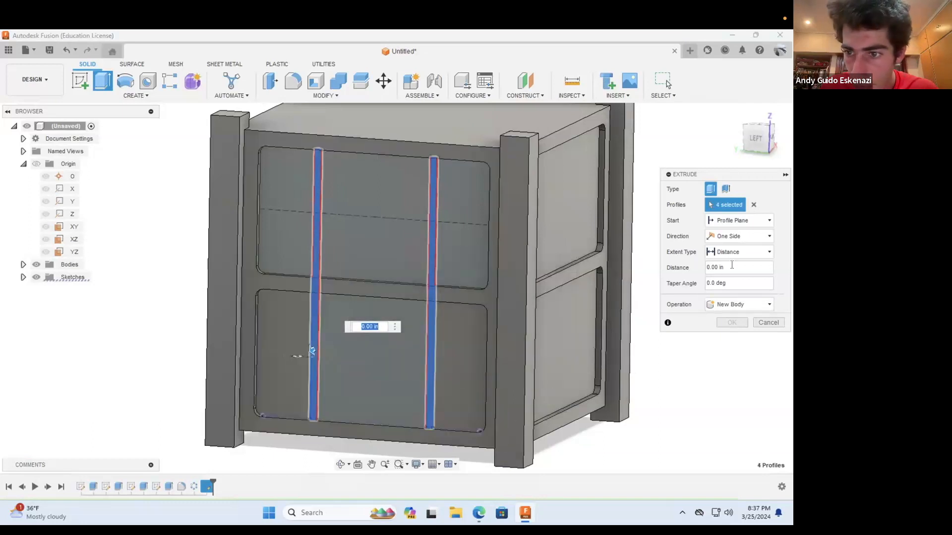
{"action": "left_click", "coordinate": [732, 267]}
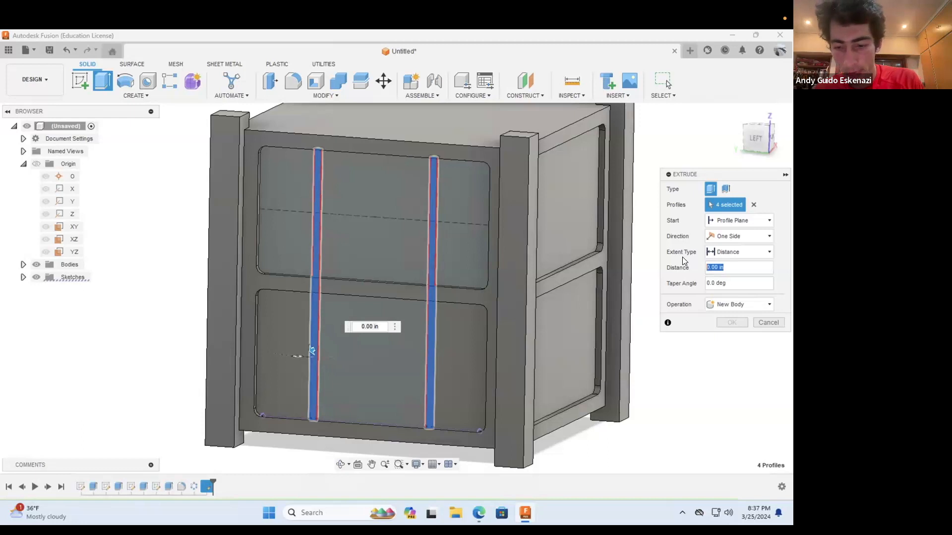
{"action": "type", "text": ".05"}
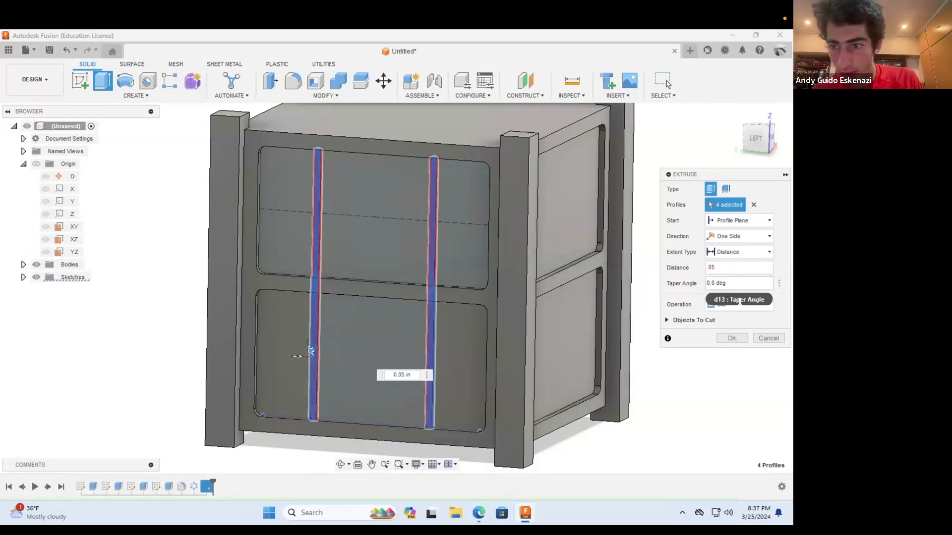
{"action": "left_click", "coordinate": [735, 305]}
{"action": "left_click", "coordinate": [728, 314]}
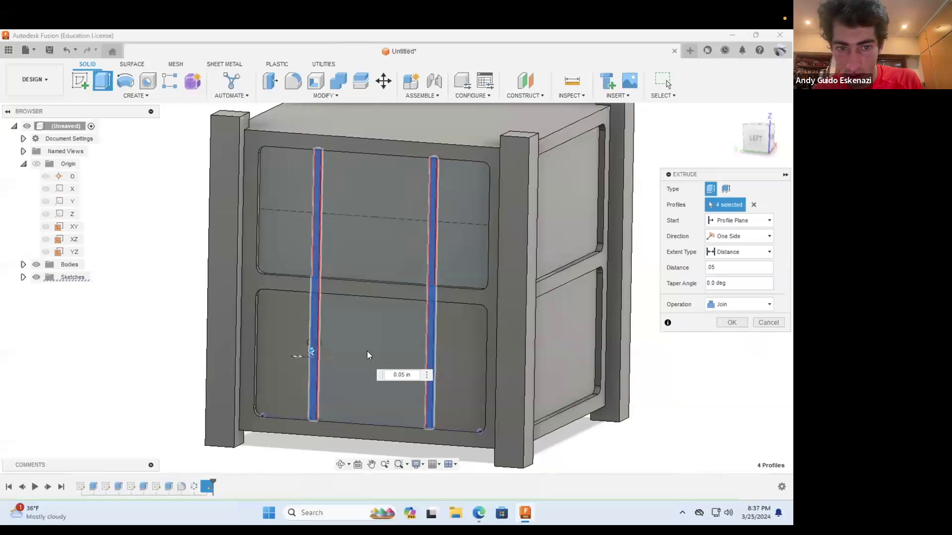
{"action": "left_click", "coordinate": [732, 322]}
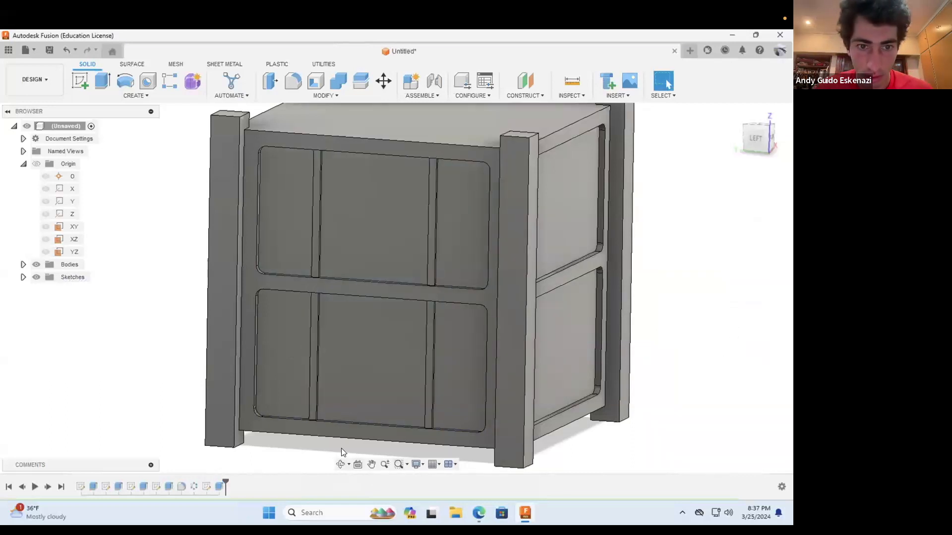
Step: Start a new sketch on the leftmost panel face of the upper recess
{"action": "left_click", "coordinate": [341, 464]}
{"action": "mouse_move", "coordinate": [347, 329]}
{"action": "left_mouse_down"}
{"action": "mouse_move", "coordinate": [366, 319]}
{"action": "mouse_move", "coordinate": [436, 346]}
{"action": "mouse_move", "coordinate": [421, 321]}
{"action": "mouse_move", "coordinate": [378, 319]}
{"action": "mouse_move", "coordinate": [334, 350]}
{"action": "mouse_move", "coordinate": [325, 323]}
{"action": "mouse_move", "coordinate": [365, 331]}
{"action": "mouse_move", "coordinate": [351, 330]}
{"action": "left_mouse_up"}
{"action": "scroll", "coordinate": [432, 236], "scroll_direction": "up", "scroll_amount": 3}
{"action": "mouse_move", "coordinate": [400, 223]}
{"action": "left_mouse_down"}
{"action": "mouse_move", "coordinate": [391, 221]}
{"action": "mouse_move", "coordinate": [407, 226]}
{"action": "left_mouse_up"}
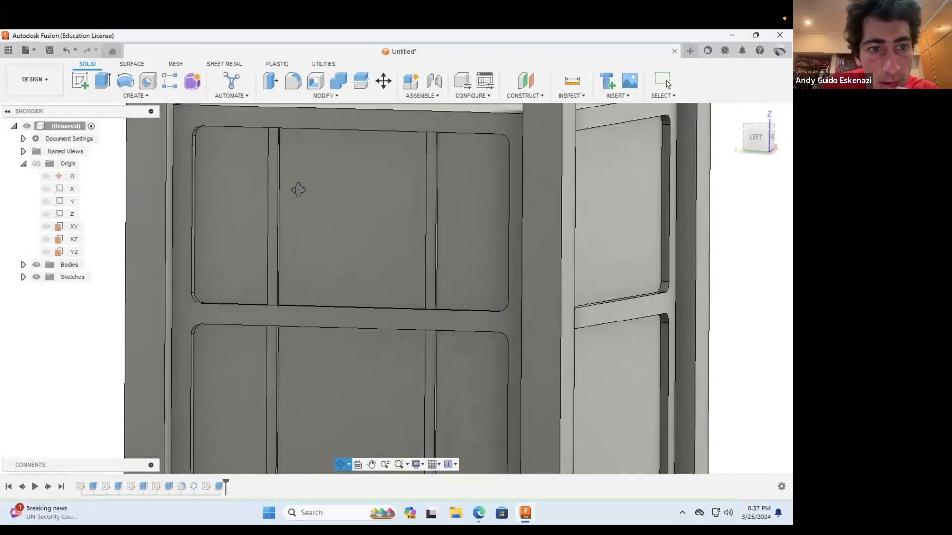
{"action": "left_click", "coordinate": [80, 82]}
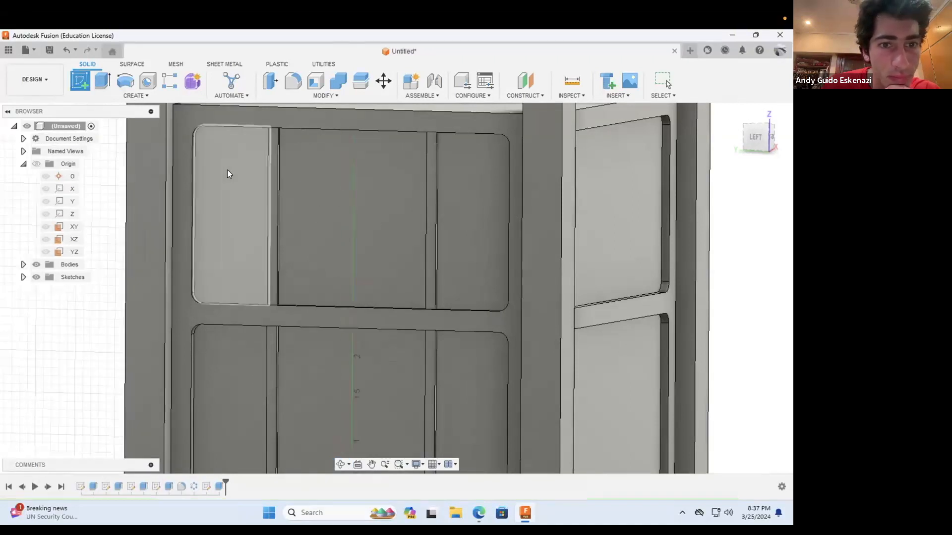
{"action": "left_click", "coordinate": [227, 169]}
{"action": "left_click", "coordinate": [341, 464]}
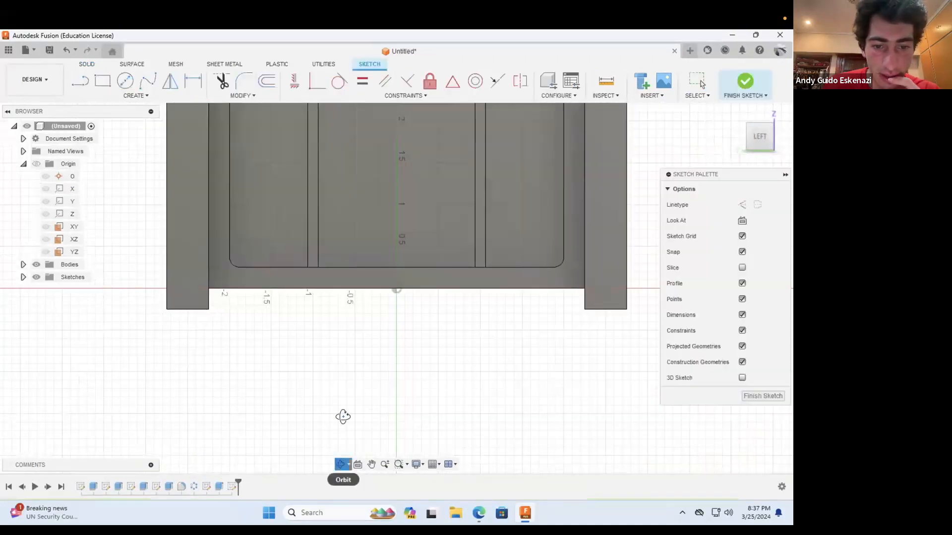
{"action": "scroll", "coordinate": [342, 416], "scroll_direction": "down", "scroll_amount": 2}
{"action": "scroll", "coordinate": [351, 237], "scroll_direction": "down", "scroll_amount": 3}
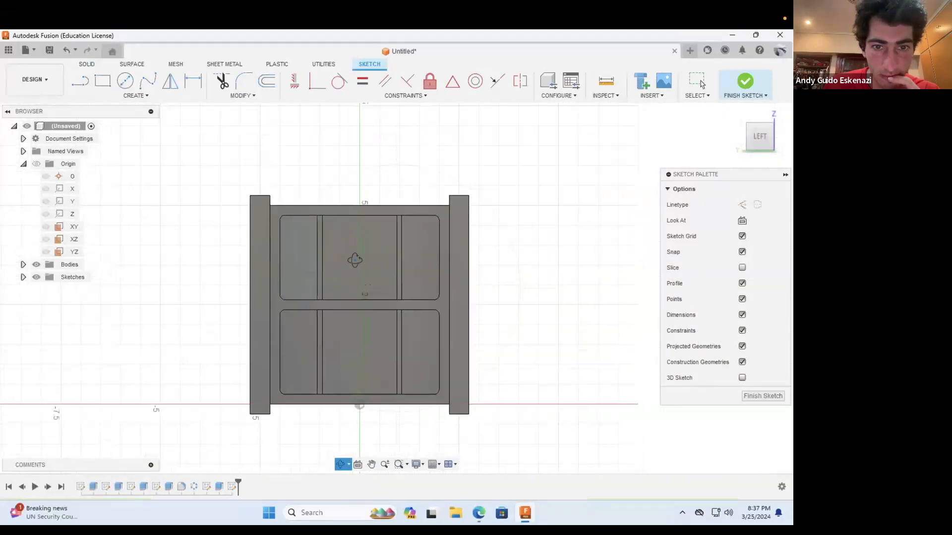
{"action": "scroll", "coordinate": [371, 300], "scroll_direction": "up", "scroll_amount": 5}
{"action": "left_click_drag", "start_coordinate": [365, 302], "coordinate": [173, 177]}
Step: Draw a 4 in horizontal construction line across the upper recess, from the midpoint of its left edge to its right edge
{"action": "left_click", "coordinate": [79, 81]}
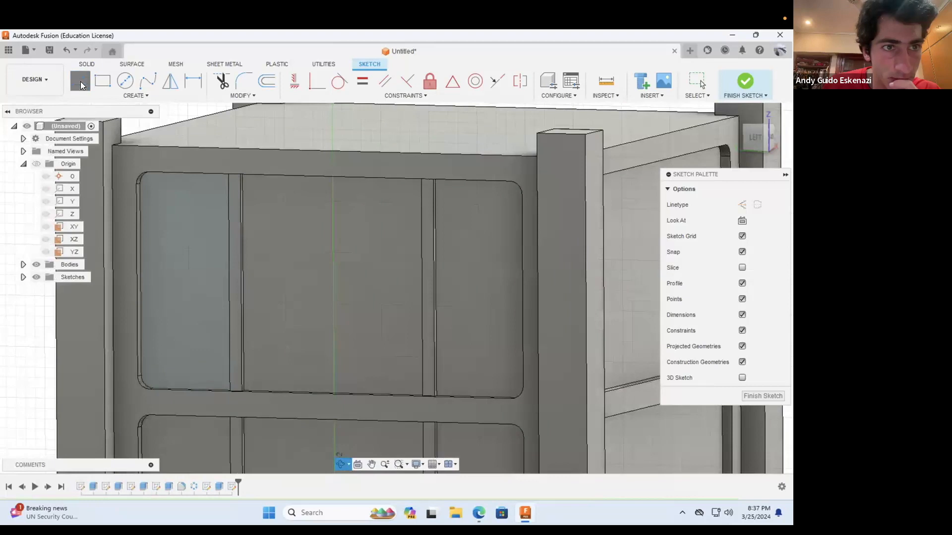
{"action": "left_click", "coordinate": [742, 205]}
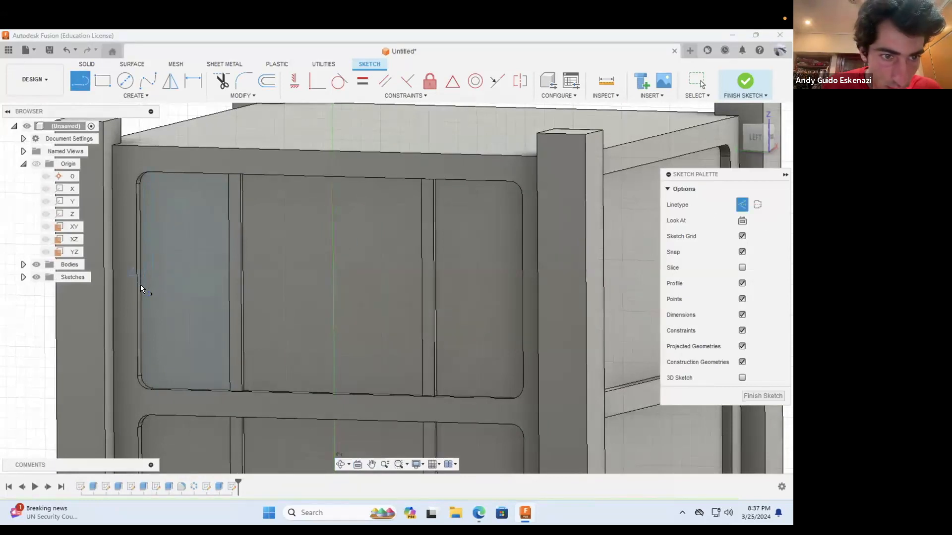
{"action": "left_click", "coordinate": [215, 286]}
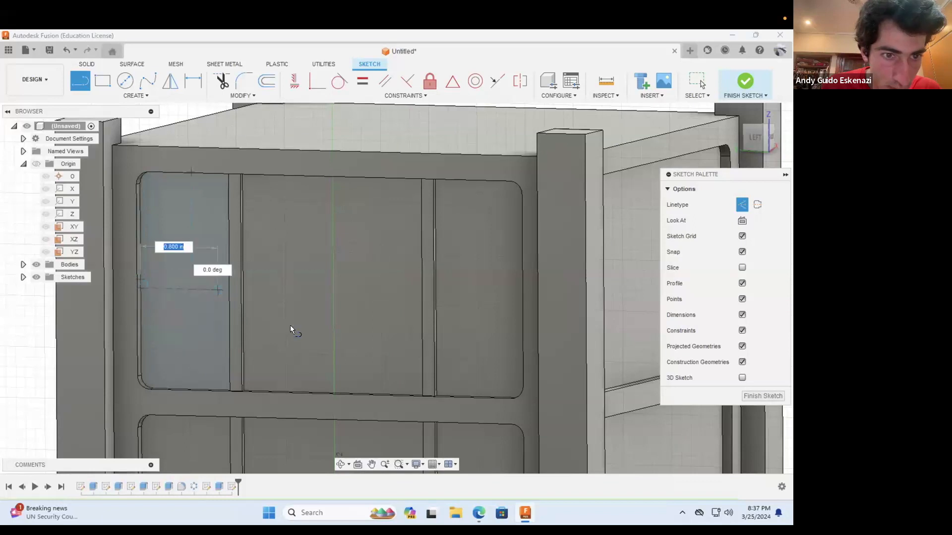
{"action": "key", "text": "Escape"}
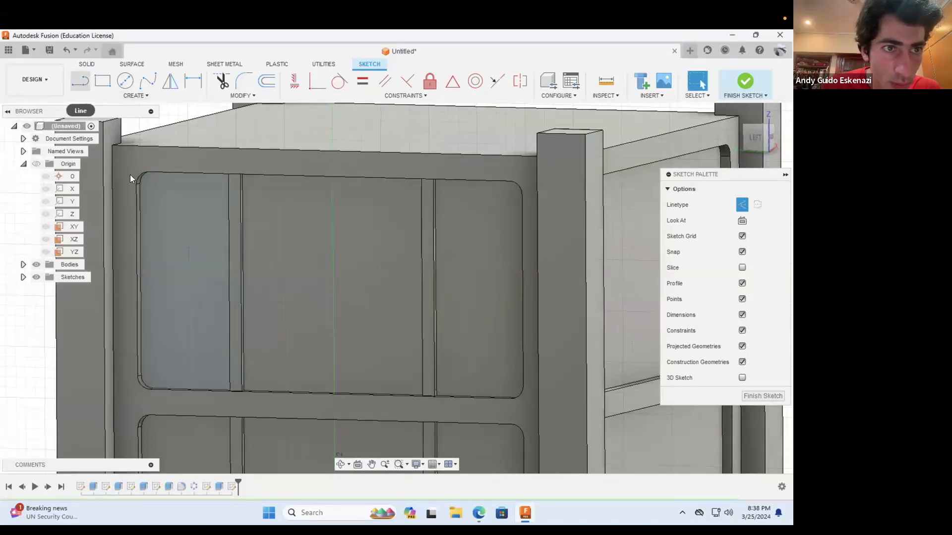
{"action": "left_click", "coordinate": [80, 80]}
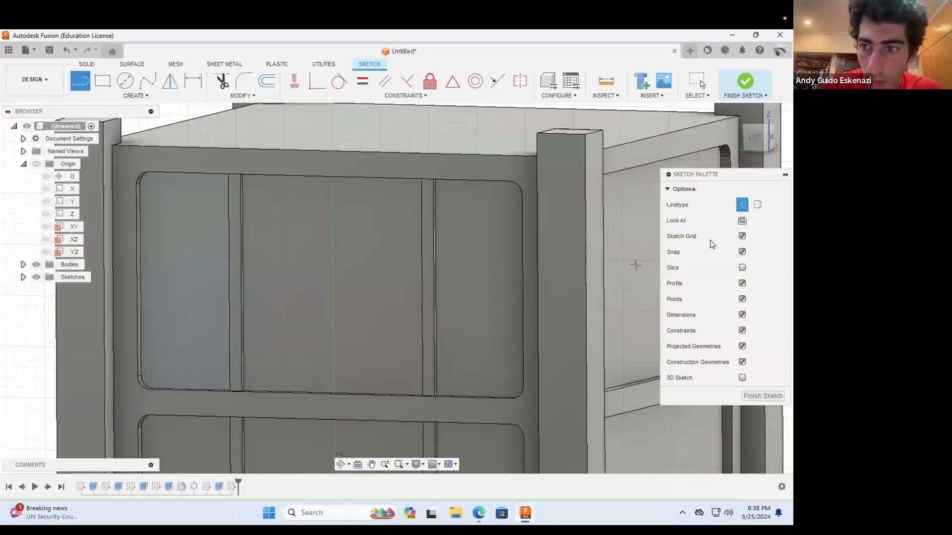
{"action": "left_click", "coordinate": [141, 280]}
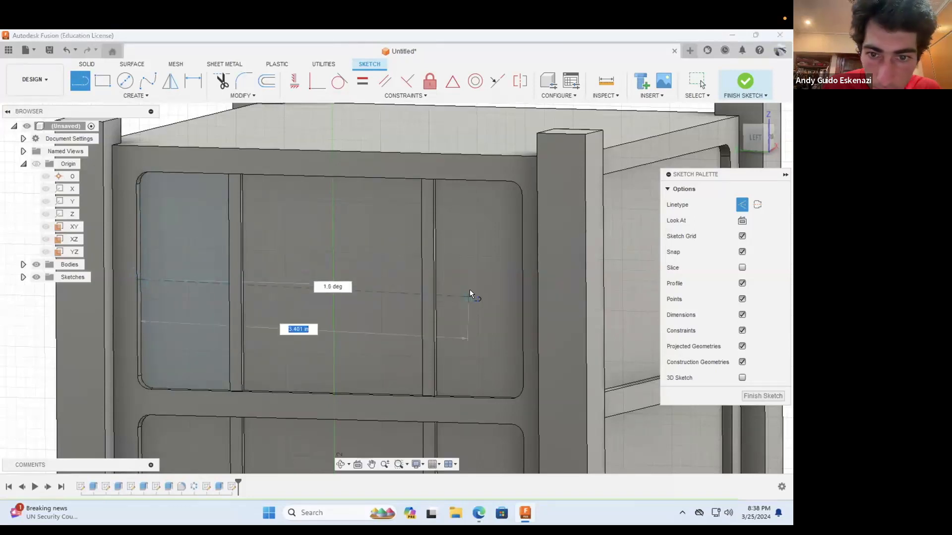
{"action": "left_click", "coordinate": [341, 464]}
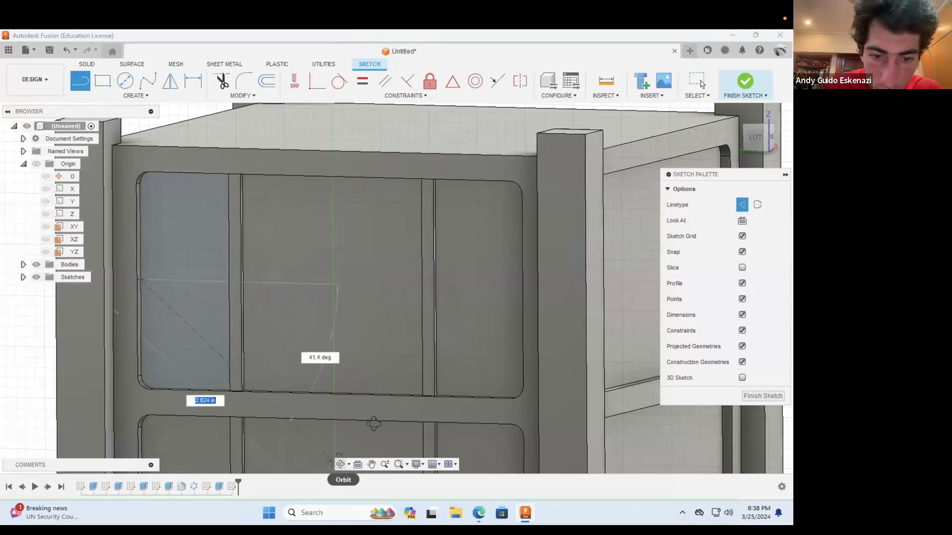
{"action": "left_click_drag", "start_coordinate": [439, 353], "coordinate": [527, 298]}
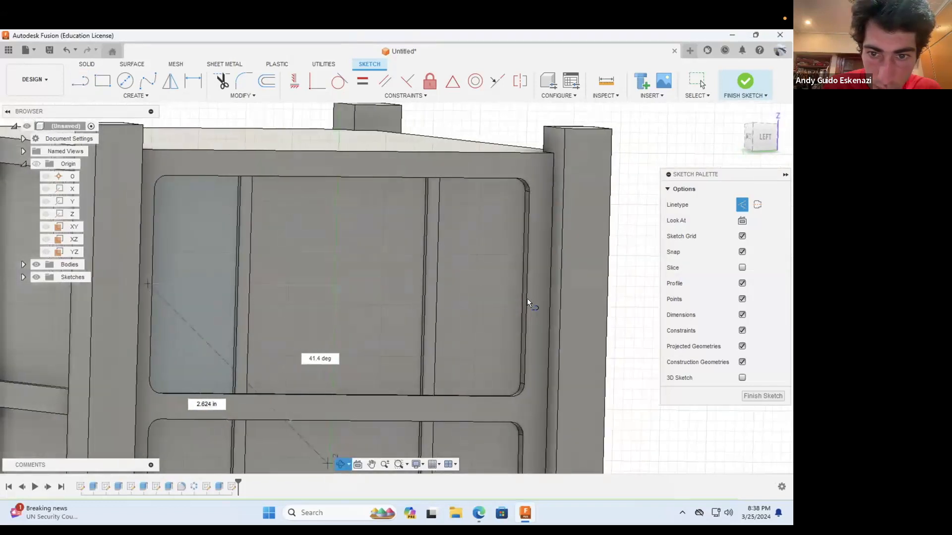
{"action": "key", "text": "Escape"}
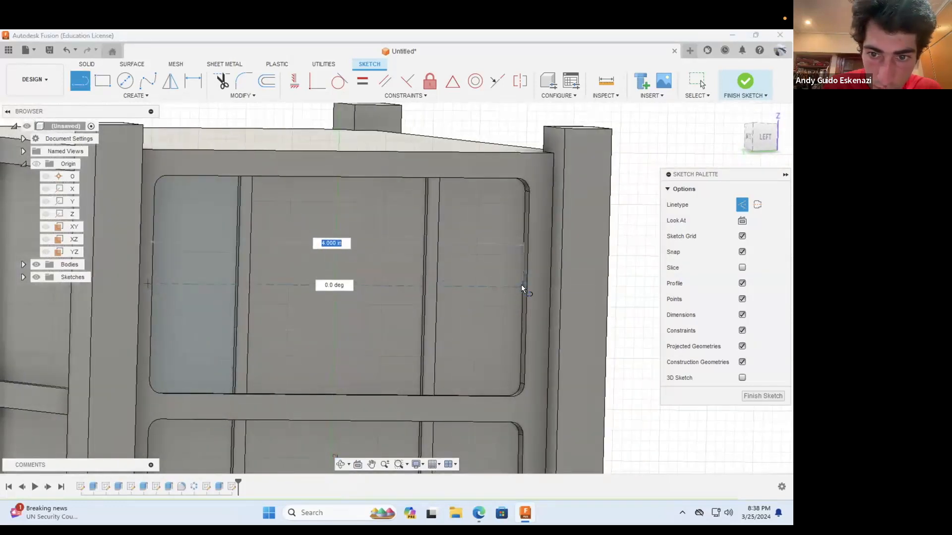
{"action": "left_click", "coordinate": [522, 288]}
{"action": "key", "text": "Escape"}
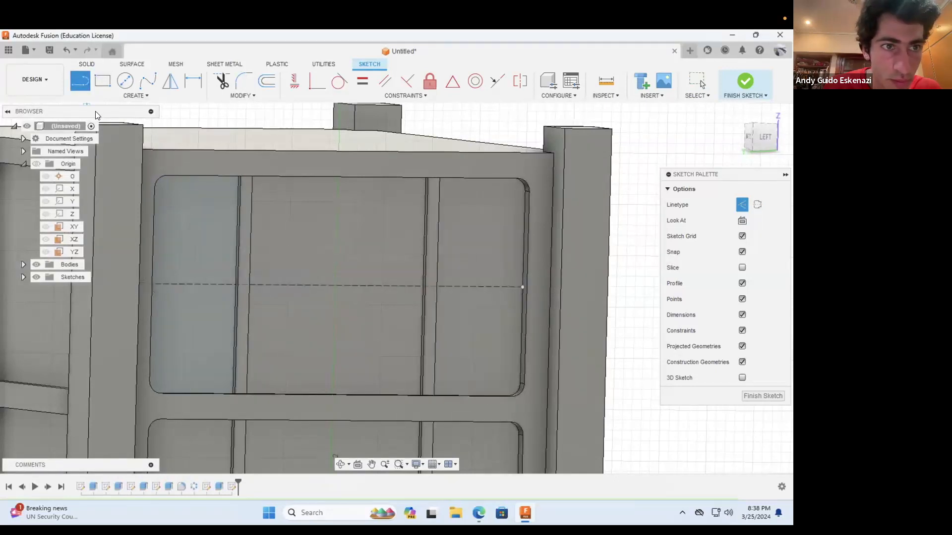
Step: Draw a solid-line center rectangle from the construction line's midpoint to the recess's right edge, 4 in wide and about 0.225 in tall
{"action": "scroll", "coordinate": [284, 257], "scroll_direction": "down", "scroll_amount": 3}
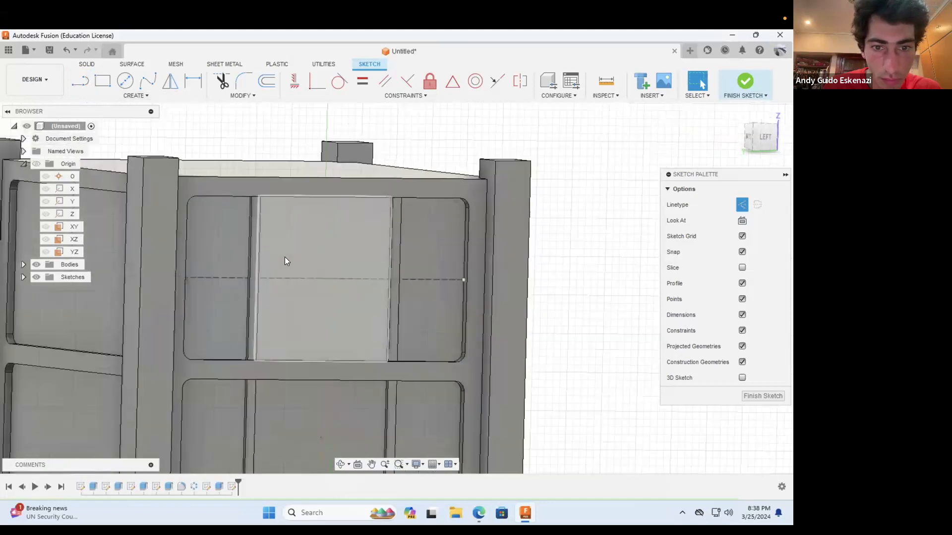
{"action": "scroll", "coordinate": [318, 295], "scroll_direction": "down", "scroll_amount": 2}
{"action": "scroll", "coordinate": [326, 306], "scroll_direction": "up", "scroll_amount": 5}
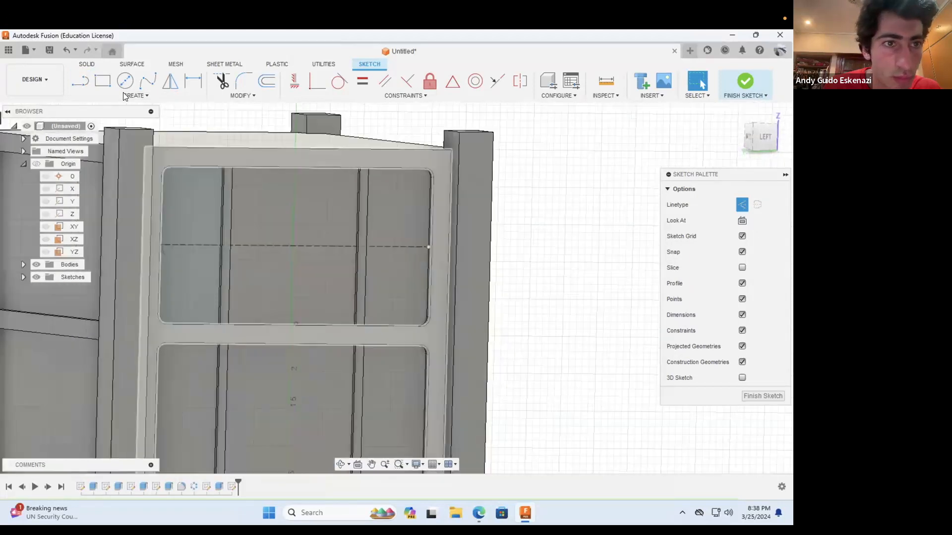
{"action": "left_click", "coordinate": [106, 84]}
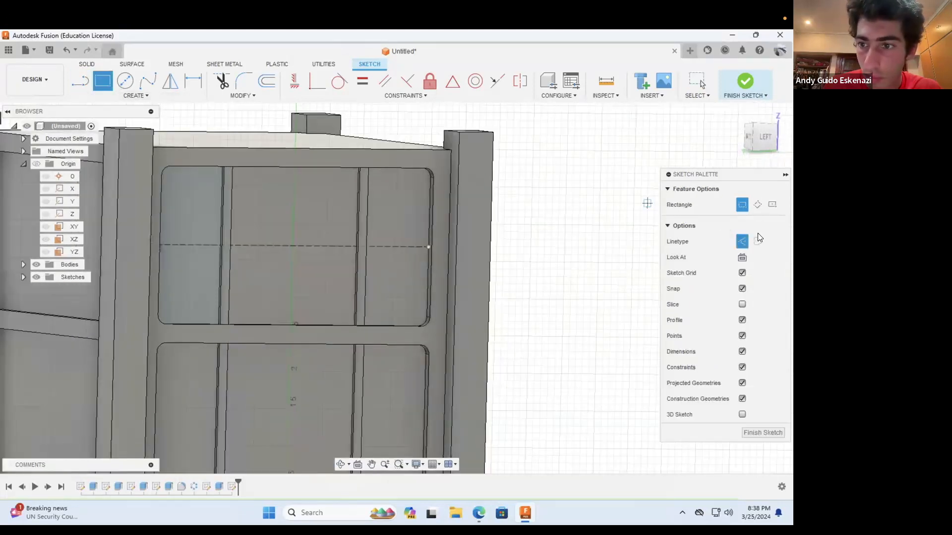
{"action": "left_click", "coordinate": [772, 206]}
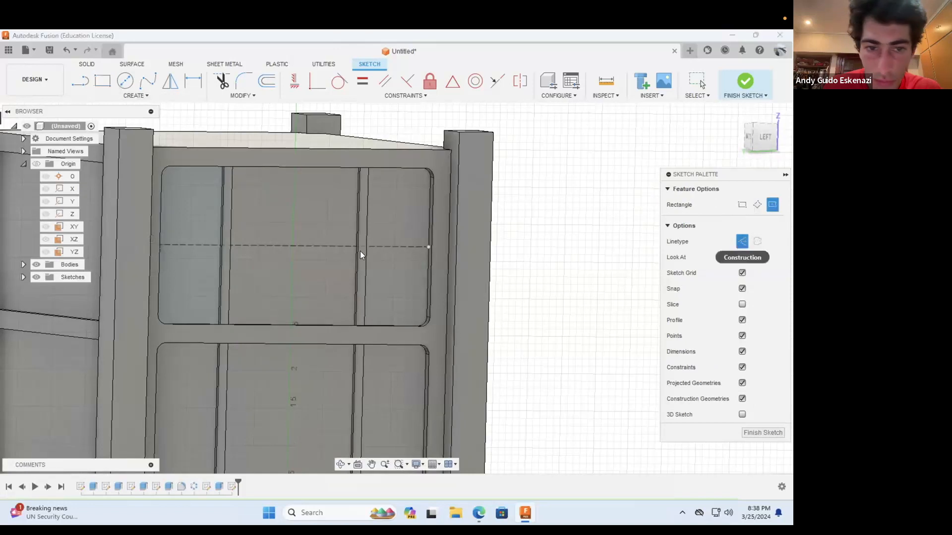
{"action": "left_click", "coordinate": [291, 246]}
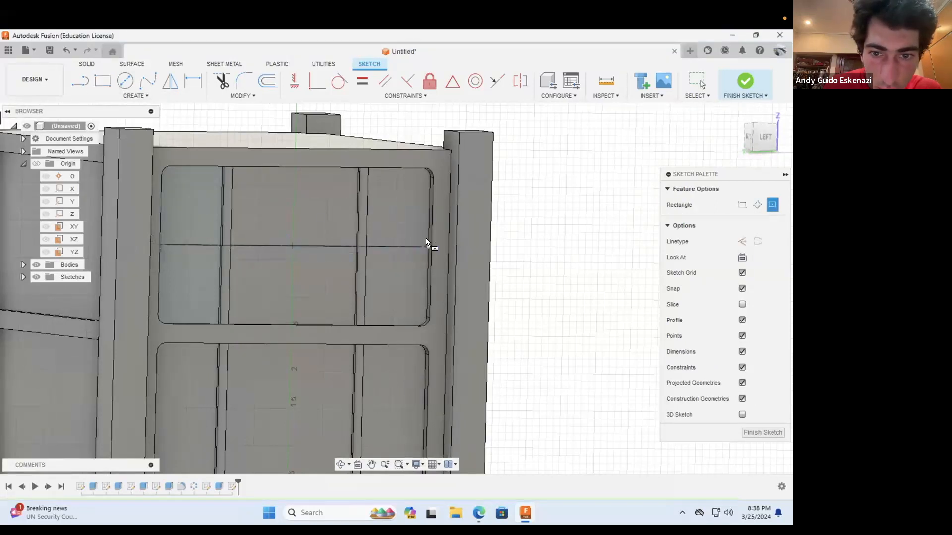
{"action": "left_click", "coordinate": [428, 238]}
{"action": "key", "text": "Escape"}
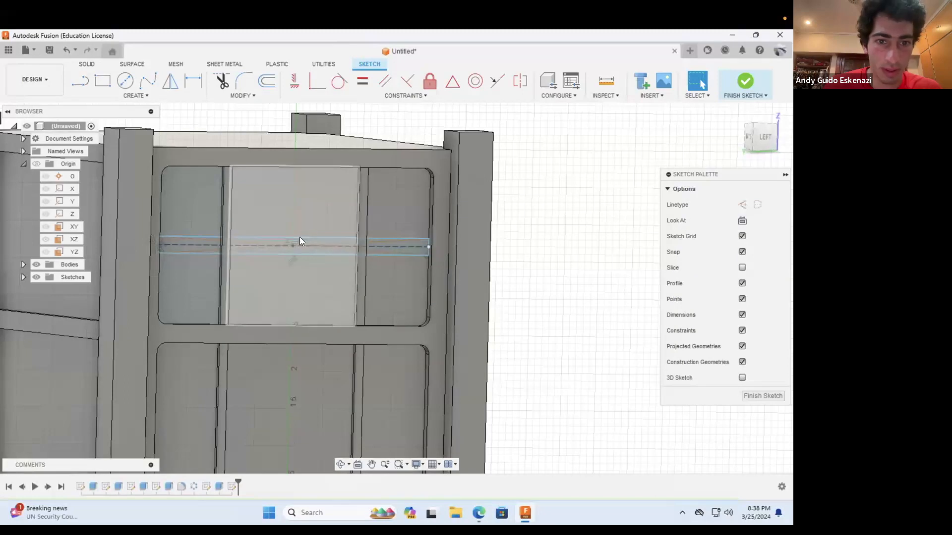
Step: Dimension the rectangle's height between its two long horizontal lines at 0.05 in
{"action": "scroll", "coordinate": [299, 235], "scroll_direction": "down", "scroll_amount": 2}
{"action": "scroll", "coordinate": [238, 161], "scroll_direction": "up", "scroll_amount": 2}
{"action": "left_click", "coordinate": [197, 85]}
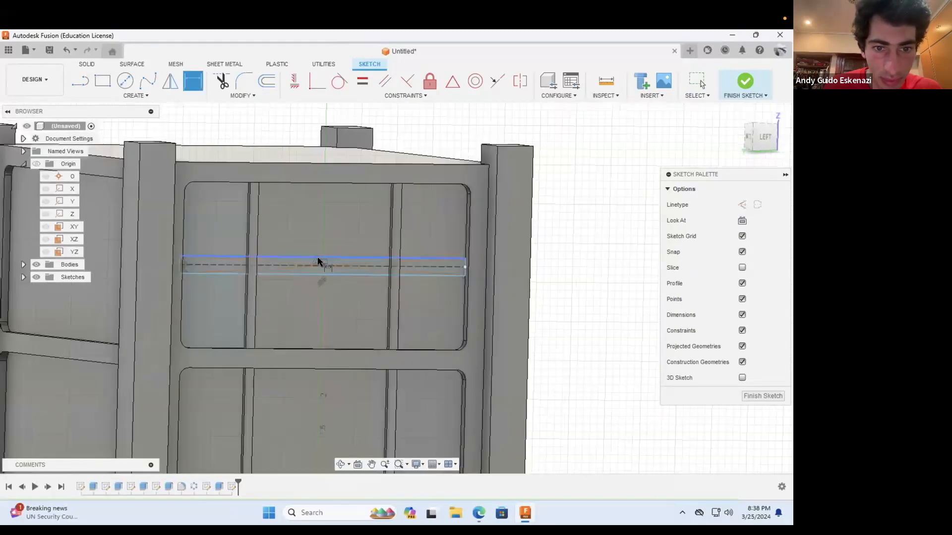
{"action": "left_click", "coordinate": [347, 275]}
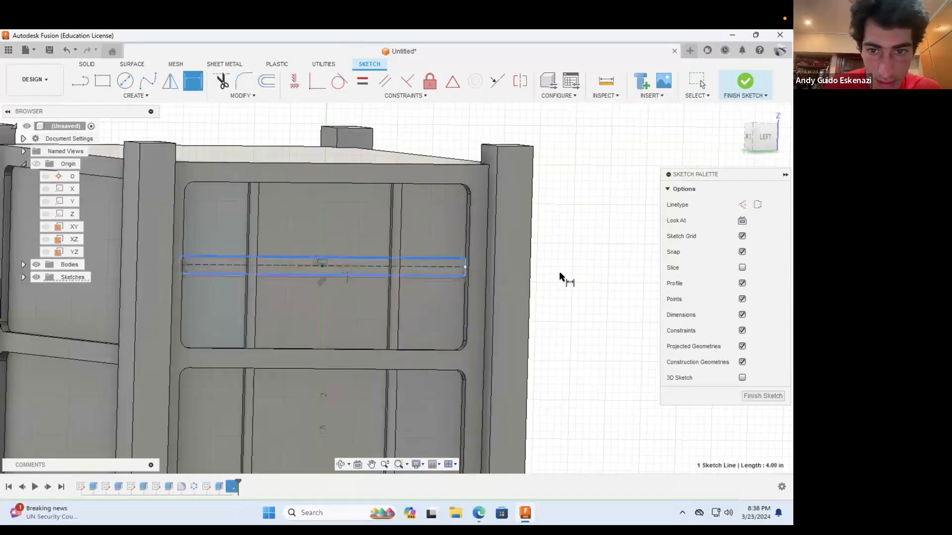
{"action": "left_click", "coordinate": [587, 269]}
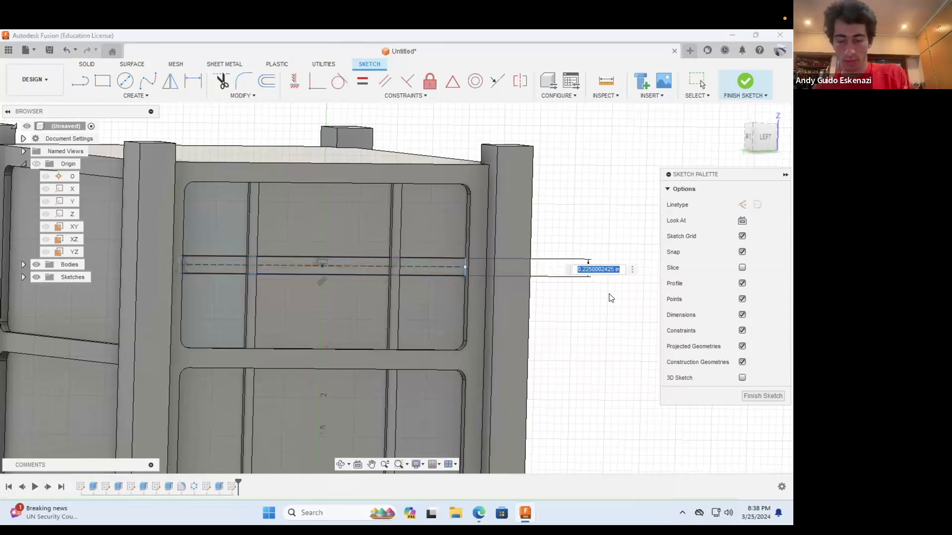
{"action": "key", "text": "BackSpace"}
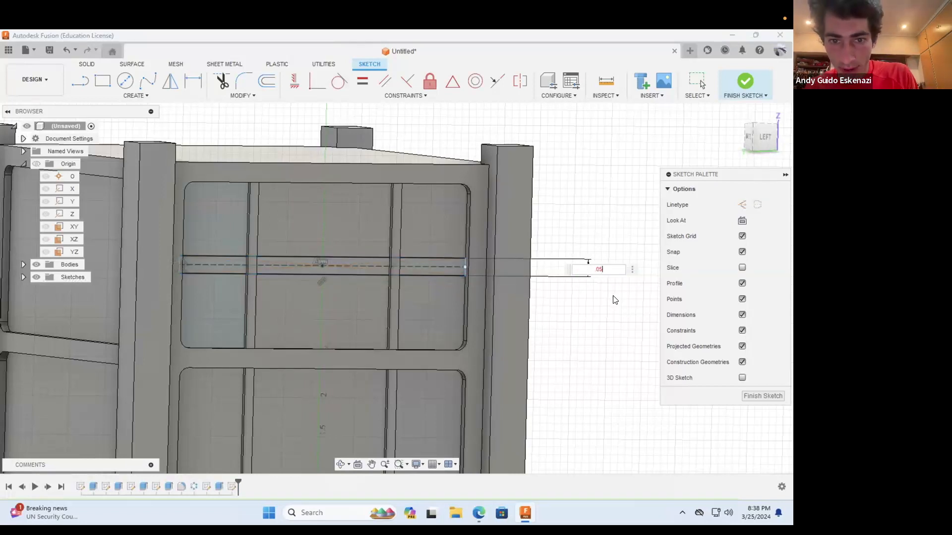
{"action": "type", "text": ".05"}
{"action": "key", "text": "Return"}
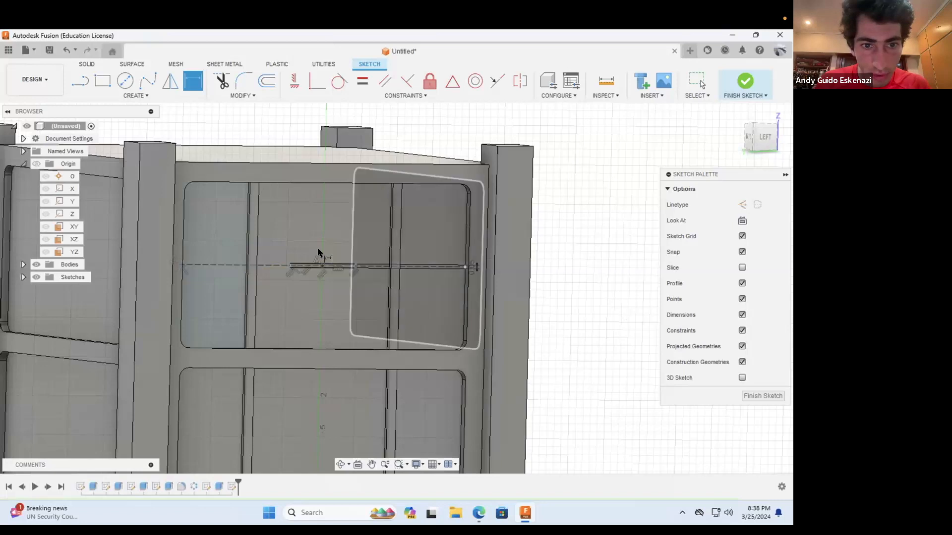
Step: Stretch the thin rectangle's right and left ends outward beyond the two vertical strips of the upper recess
{"action": "scroll", "coordinate": [295, 266], "scroll_direction": "up", "scroll_amount": 2}
{"action": "scroll", "coordinate": [283, 292], "scroll_direction": "up", "scroll_amount": 3}
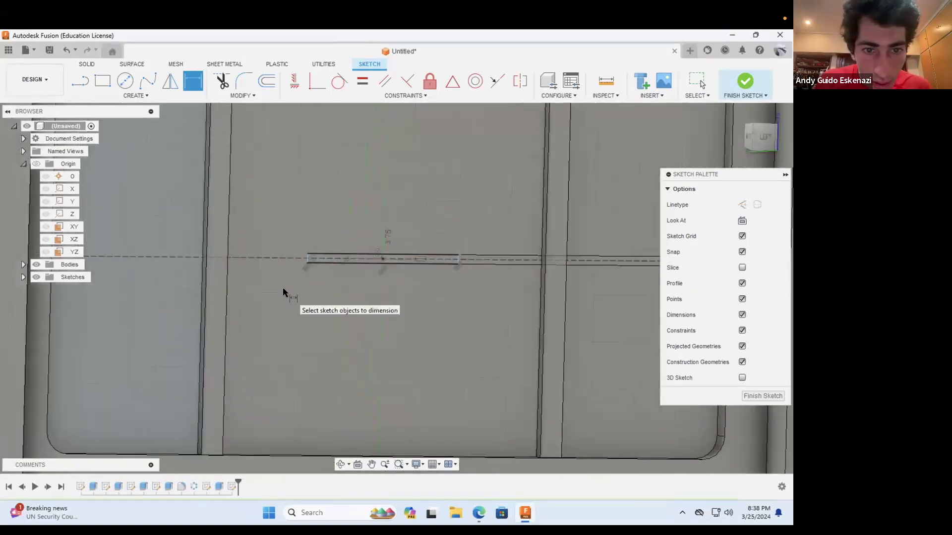
{"action": "key", "text": "Escape"}
{"action": "left_click_drag", "start_coordinate": [454, 257], "coordinate": [601, 234]}
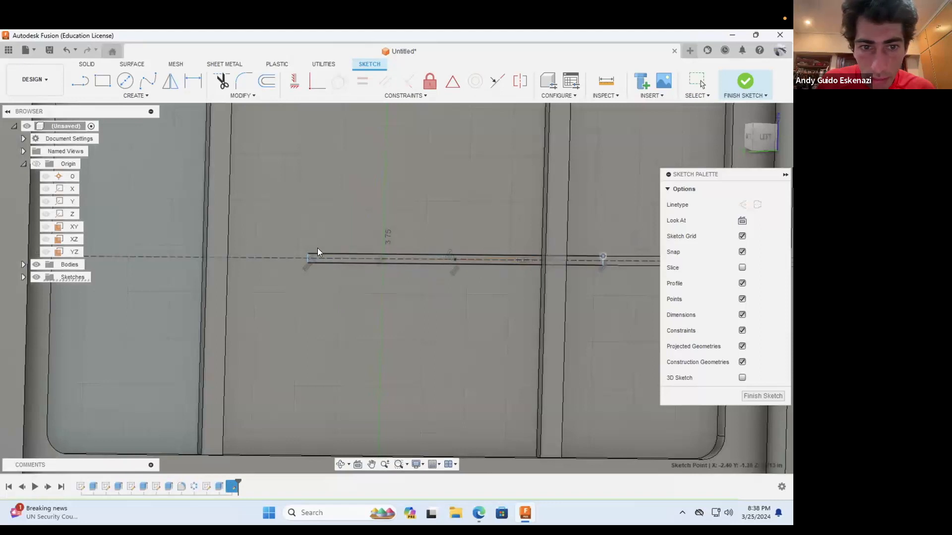
{"action": "left_click_drag", "start_coordinate": [308, 255], "coordinate": [125, 228]}
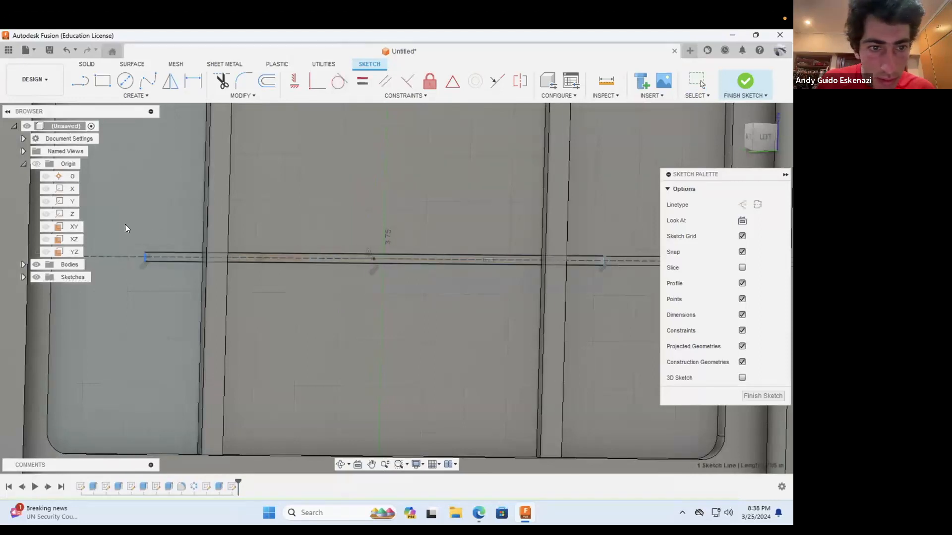
Step: Make the thin rectangle's left corner point coincident with the upper recess's left edge
{"action": "left_click", "coordinate": [340, 464]}
{"action": "scroll", "coordinate": [343, 350], "scroll_direction": "down", "scroll_amount": 2}
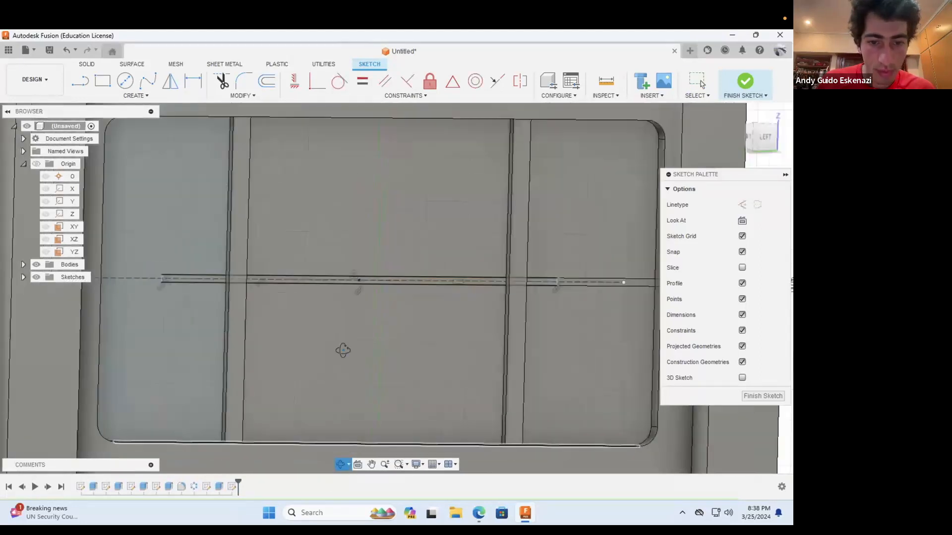
{"action": "scroll", "coordinate": [343, 350], "scroll_direction": "down", "scroll_amount": 3}
{"action": "left_click_drag", "start_coordinate": [313, 332], "coordinate": [220, 324]}
{"action": "scroll", "coordinate": [151, 306], "scroll_direction": "down", "scroll_amount": 2}
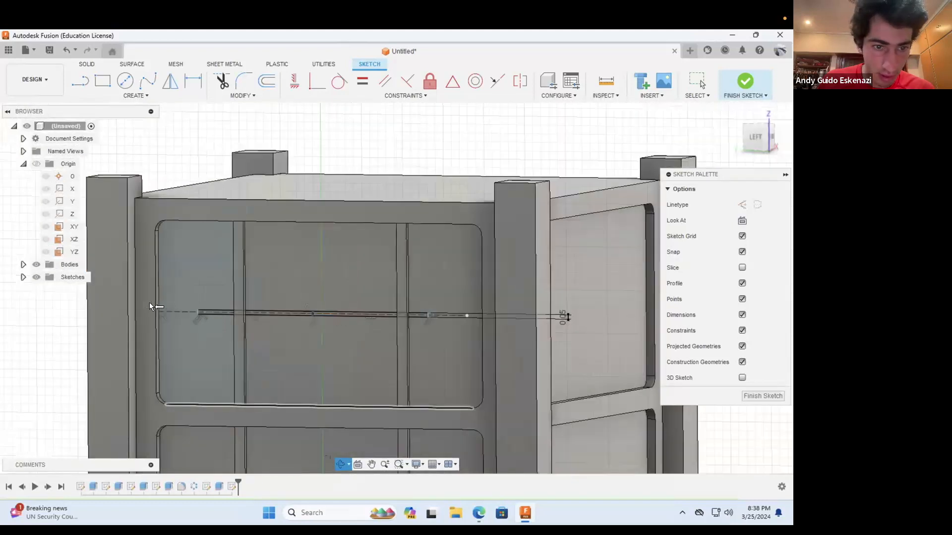
{"action": "scroll", "coordinate": [151, 304], "scroll_direction": "up", "scroll_amount": 3}
{"action": "key", "text": "Escape"}
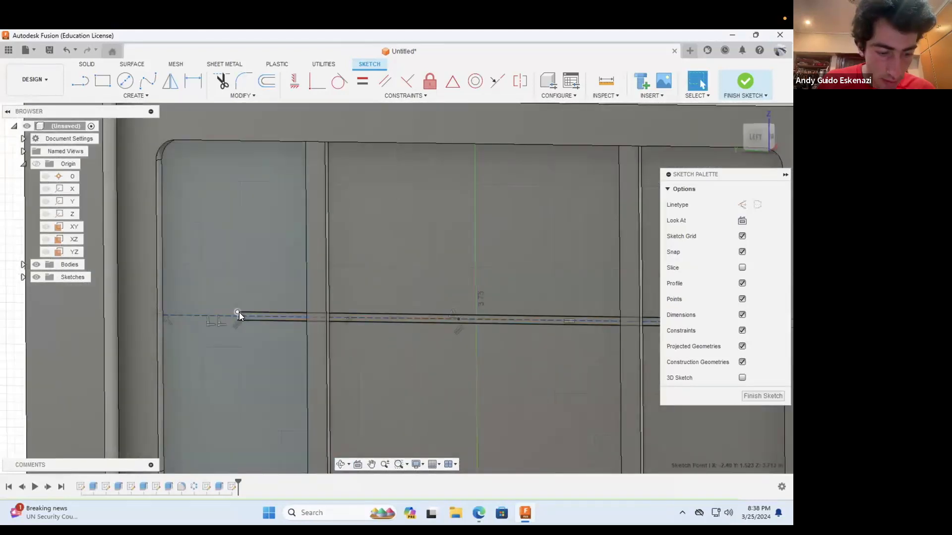
{"action": "left_click", "coordinate": [238, 312]}
{"action": "left_click", "coordinate": [161, 293], "text": "shift"}
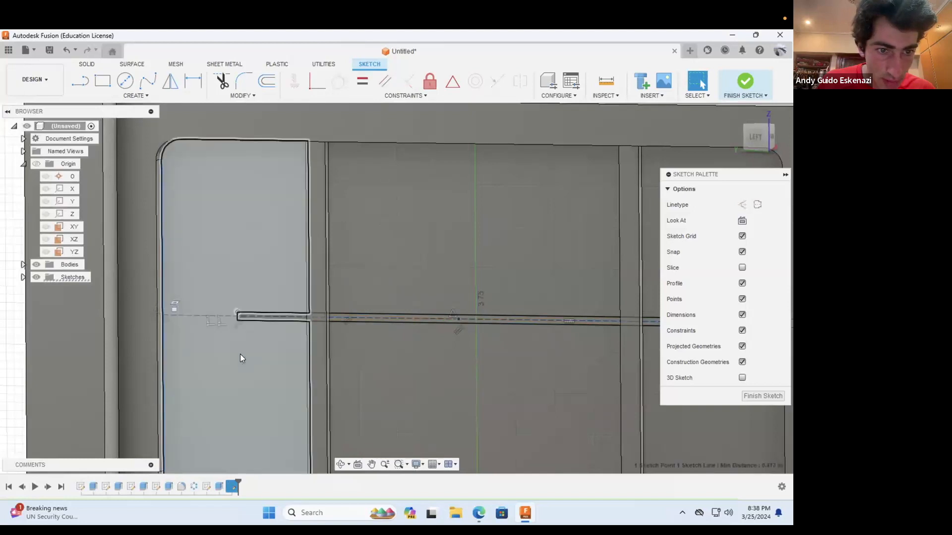
{"action": "left_click", "coordinate": [314, 80]}
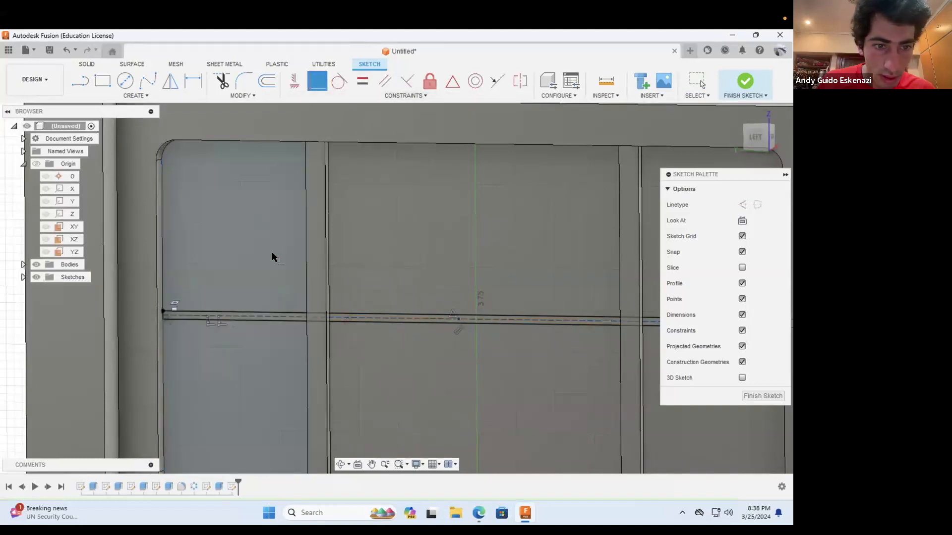
Step: Make the thin rectangle's right corner point coincident with the upper recess's right edge
{"action": "scroll", "coordinate": [282, 283], "scroll_direction": "down", "scroll_amount": 5}
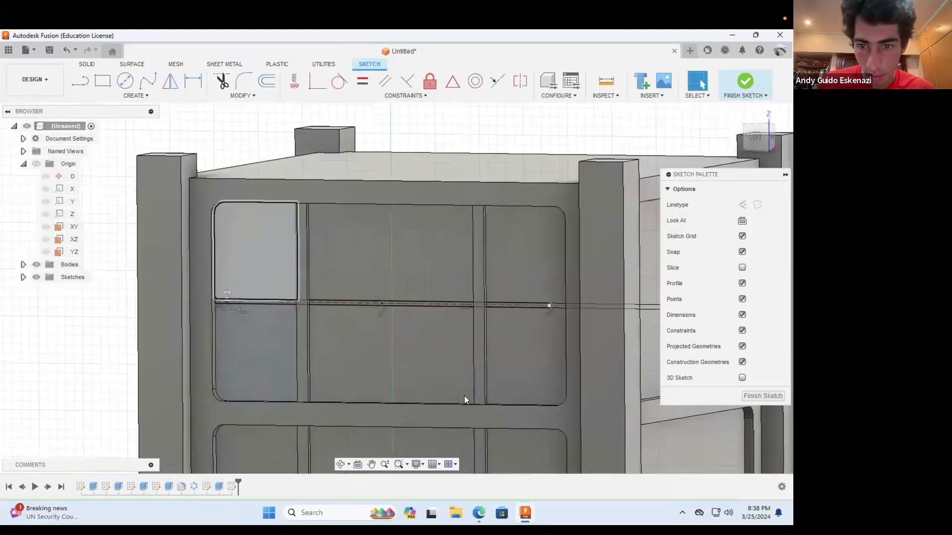
{"action": "left_click", "coordinate": [340, 464]}
{"action": "left_click_drag", "start_coordinate": [503, 340], "coordinate": [543, 303]}
{"action": "scroll", "coordinate": [514, 303], "scroll_direction": "up", "scroll_amount": 6}
{"action": "key", "text": "Escape"}
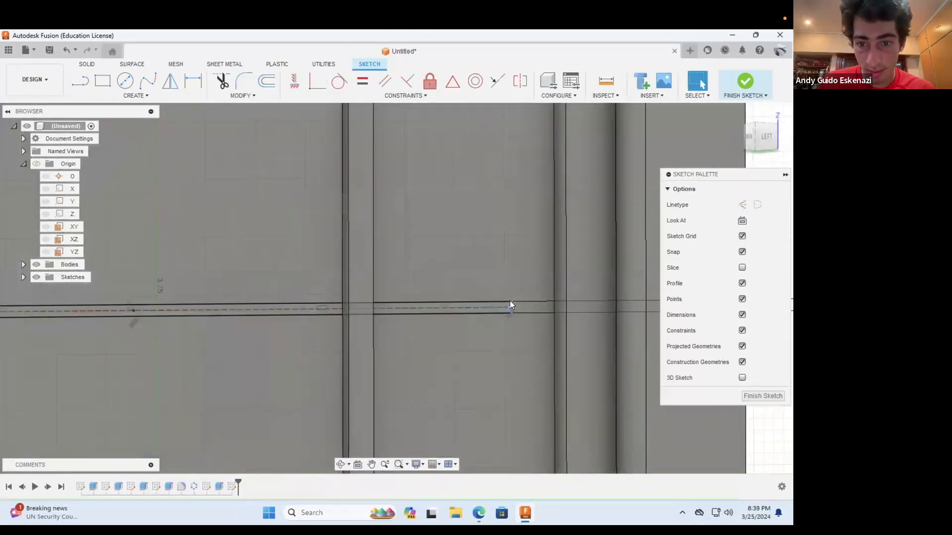
{"action": "left_click", "coordinate": [554, 288]}
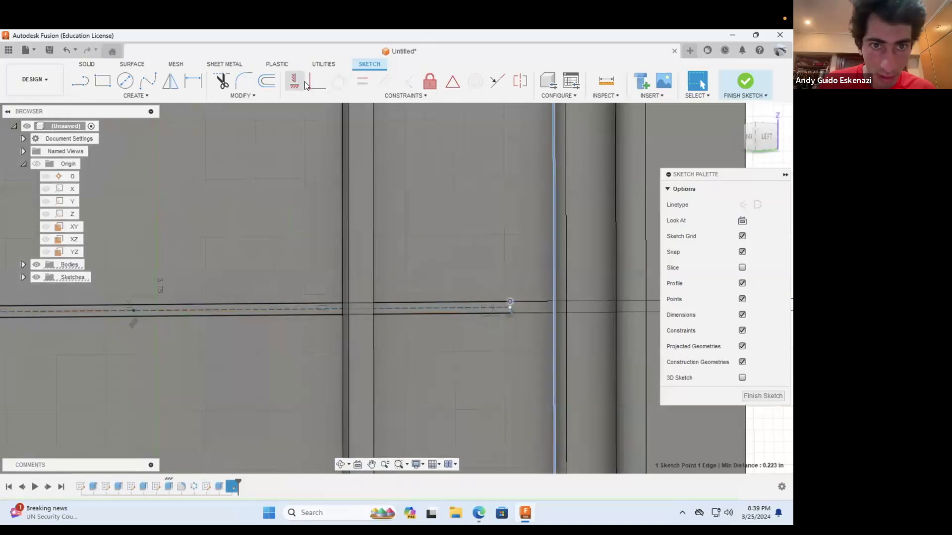
{"action": "left_click", "coordinate": [317, 81]}
Step: Extrude the thin rectangle profile crossing the middle and right sections of the upper recess 0.01 in, joined to the body
{"action": "scroll", "coordinate": [394, 259], "scroll_direction": "down", "scroll_amount": 2}
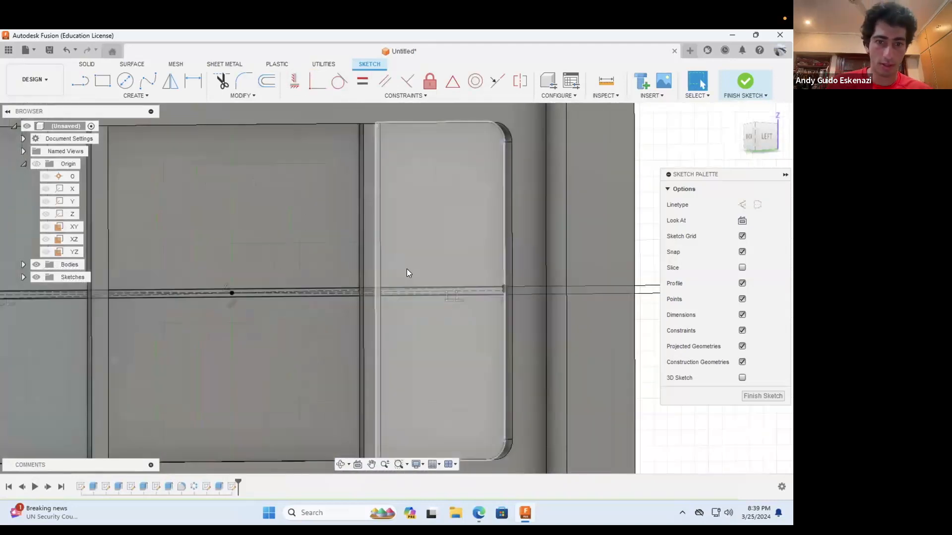
{"action": "left_click", "coordinate": [86, 64]}
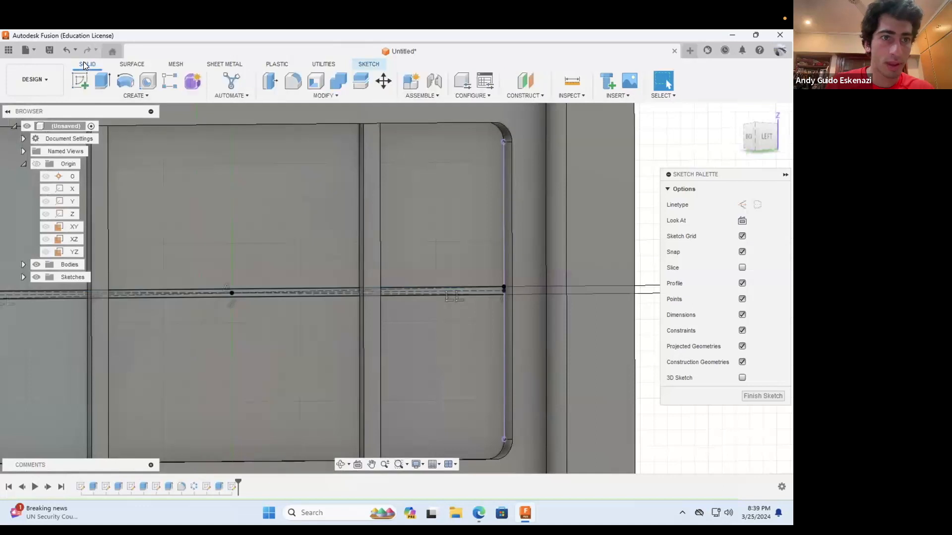
{"action": "left_click", "coordinate": [102, 81]}
{"action": "scroll", "coordinate": [408, 288], "scroll_direction": "up", "scroll_amount": 2}
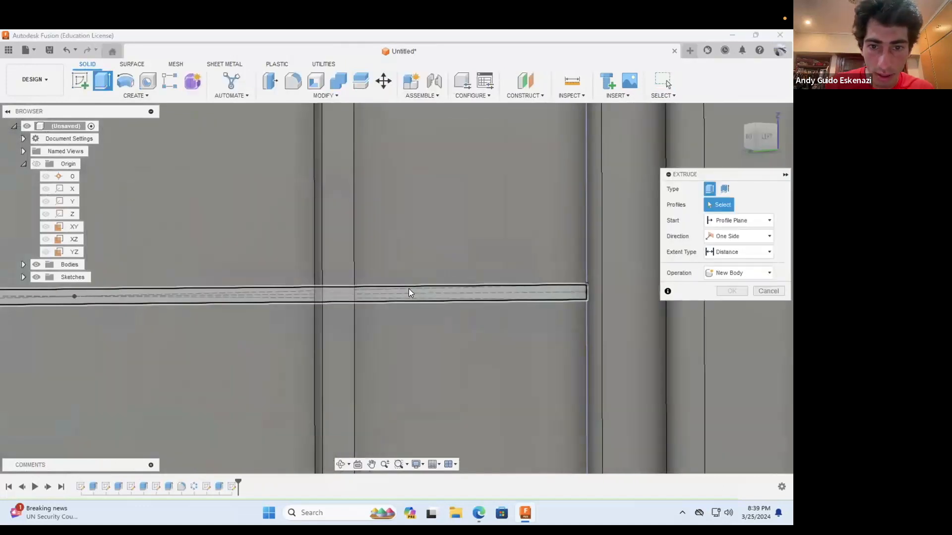
{"action": "left_click", "coordinate": [408, 288]}
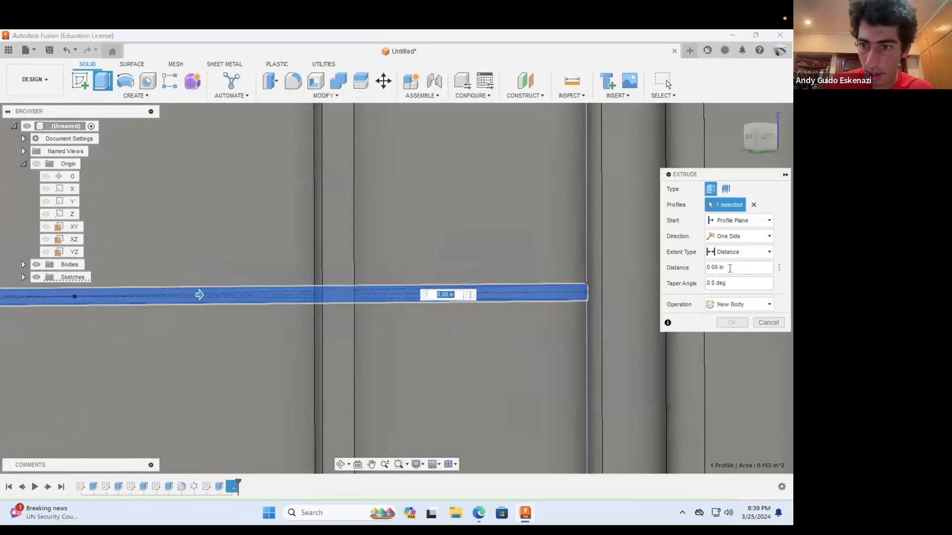
{"action": "left_click", "coordinate": [730, 268]}
{"action": "type", "text": ".01"}
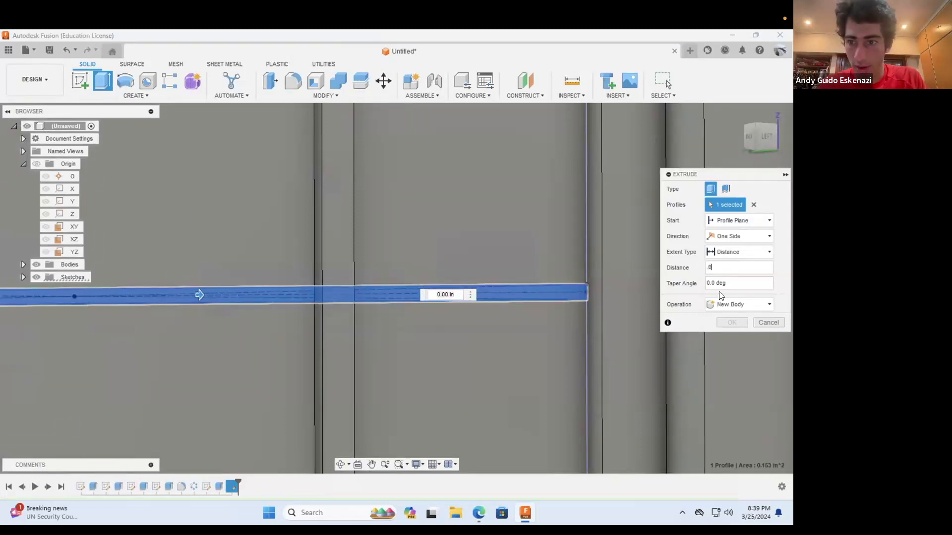
{"action": "left_click", "coordinate": [727, 305]}
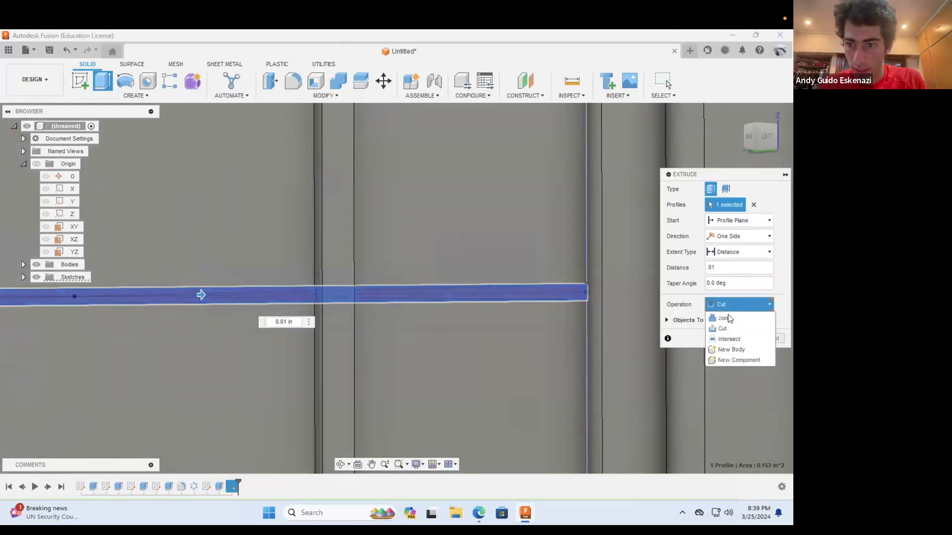
{"action": "left_click", "coordinate": [730, 316]}
{"action": "left_click", "coordinate": [731, 323]}
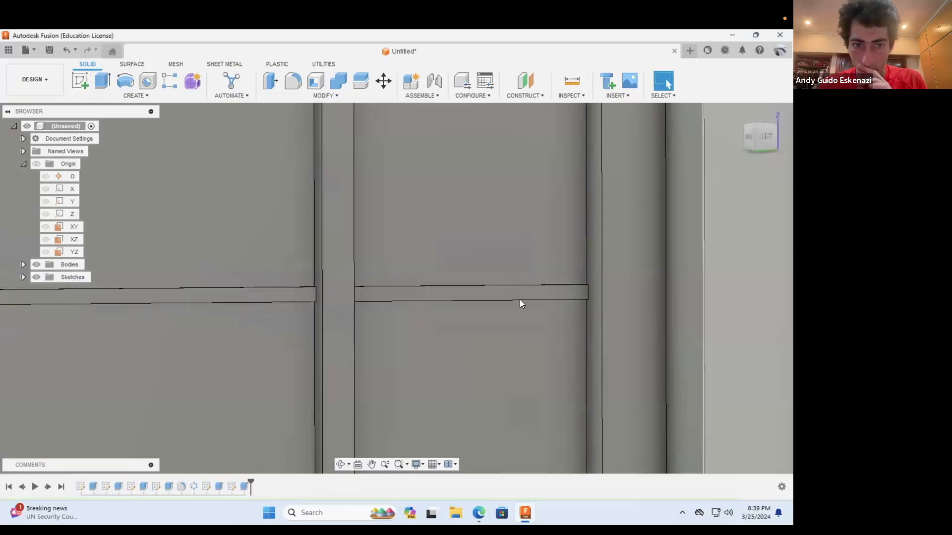
Step: Edit the thin line's extrusion to include the rectangle's remaining profile in the left section of the upper recess
{"action": "scroll", "coordinate": [519, 304], "scroll_direction": "down", "scroll_amount": 4}
{"action": "scroll", "coordinate": [520, 302], "scroll_direction": "down", "scroll_amount": 3}
{"action": "scroll", "coordinate": [386, 421], "scroll_direction": "down", "scroll_amount": 2}
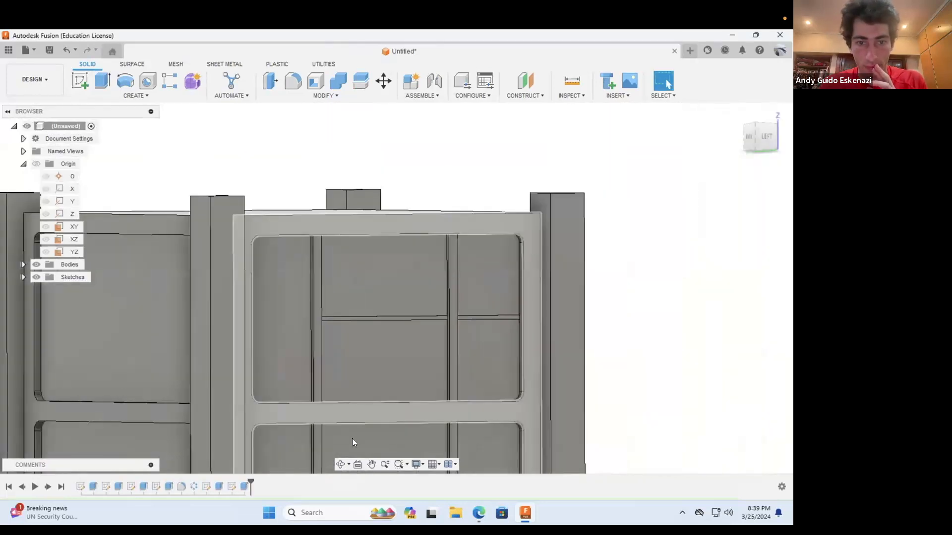
{"action": "left_click", "coordinate": [341, 464]}
{"action": "left_click_drag", "start_coordinate": [363, 385], "coordinate": [275, 468]}
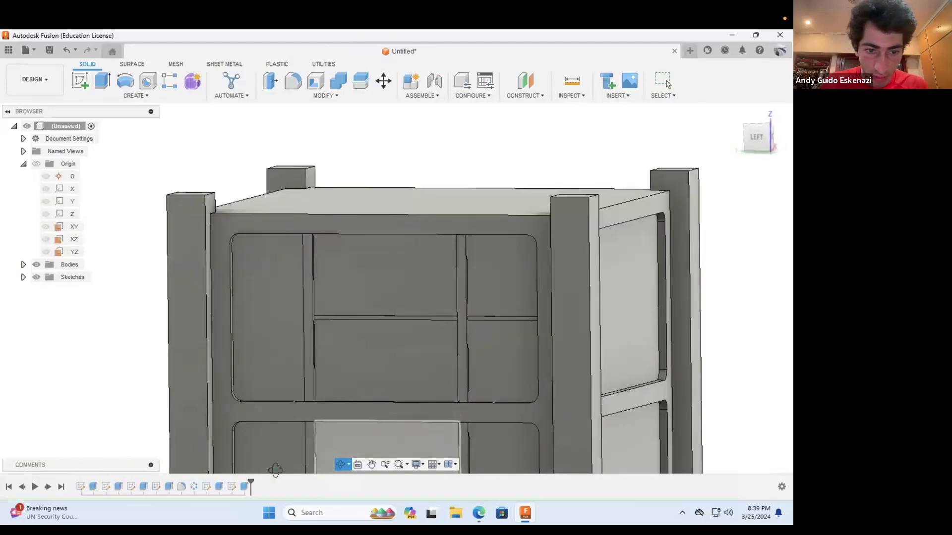
{"action": "left_click", "coordinate": [244, 484]}
{"action": "right_click", "coordinate": [244, 484]}
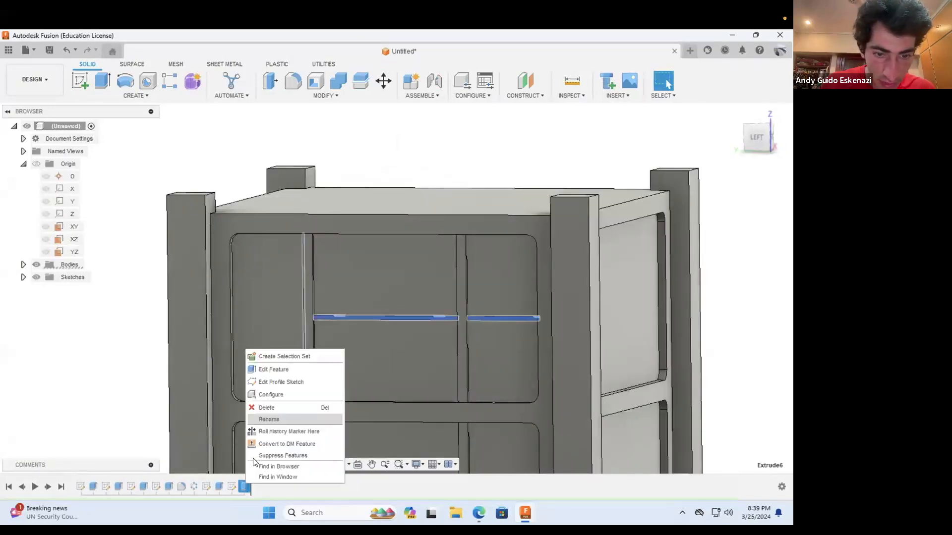
{"action": "left_click", "coordinate": [264, 370]}
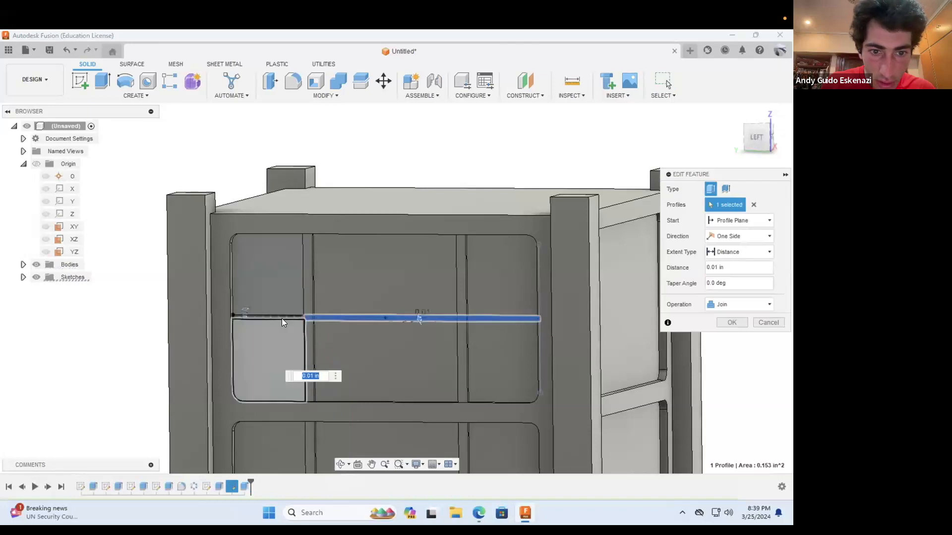
{"action": "scroll", "coordinate": [281, 318], "scroll_direction": "up", "scroll_amount": 6}
{"action": "left_click", "coordinate": [319, 311]}
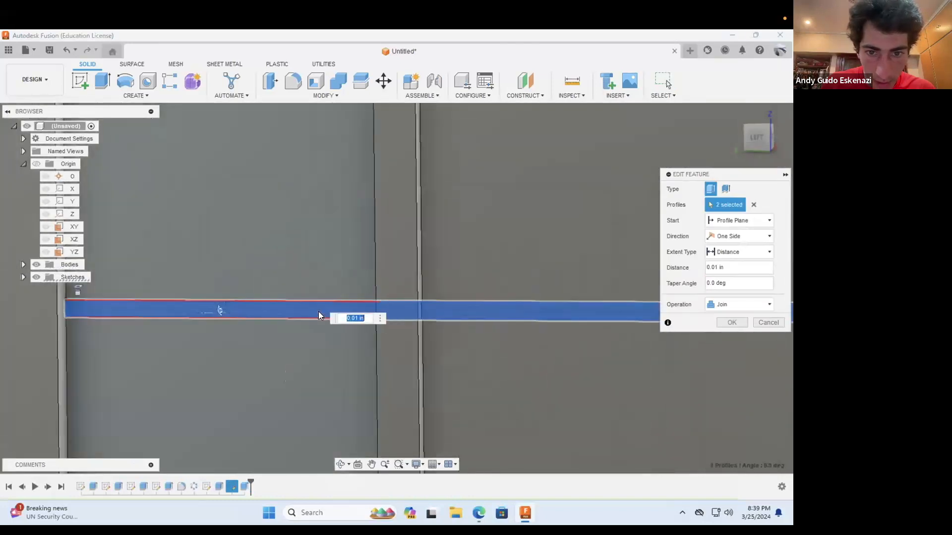
{"action": "left_click", "coordinate": [731, 323]}
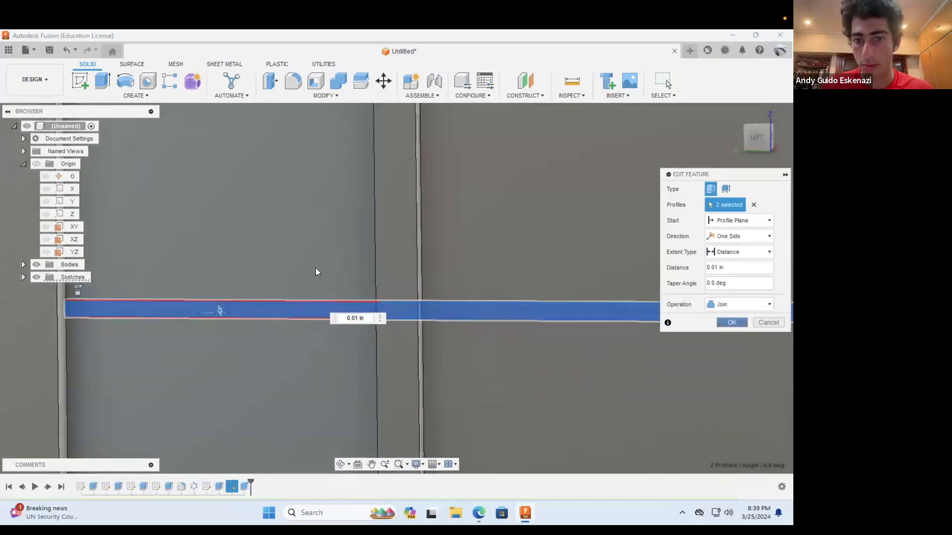
Step: Edit the horizontal line's sketch, set the thin rectangle's height dimension to 0.02 in, and finish the sketch
{"action": "scroll", "coordinate": [315, 268], "scroll_direction": "down", "scroll_amount": 6}
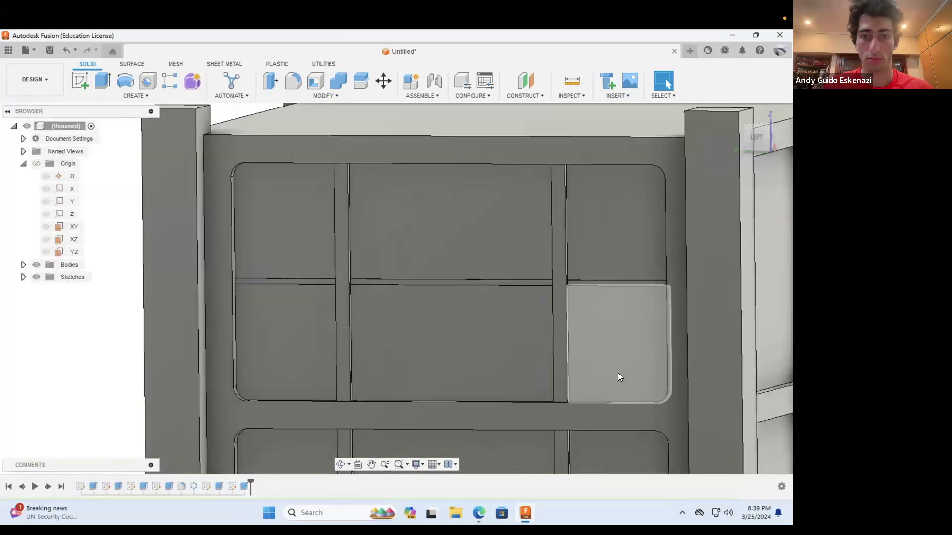
{"action": "scroll", "coordinate": [618, 373], "scroll_direction": "down", "scroll_amount": 5}
{"action": "scroll", "coordinate": [535, 379], "scroll_direction": "up", "scroll_amount": 1}
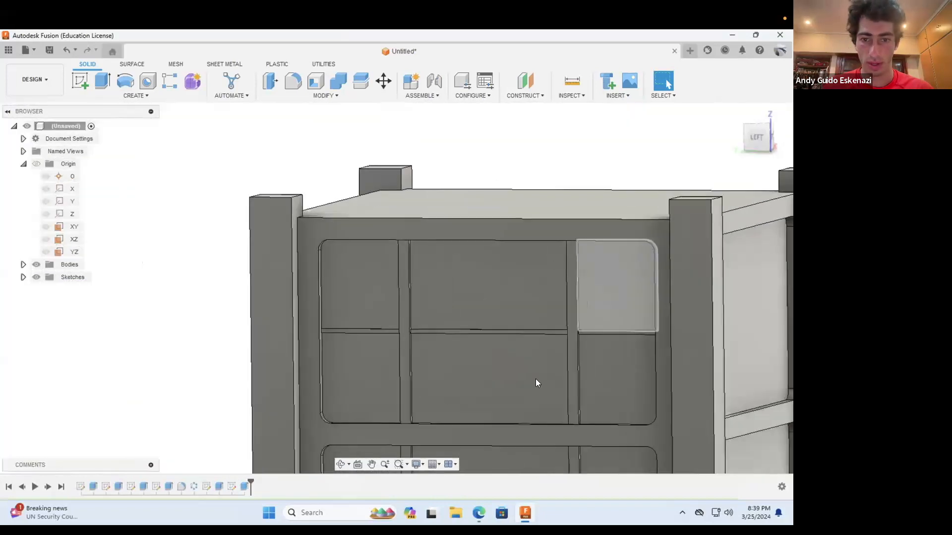
{"action": "right_click", "coordinate": [232, 486]}
{"action": "left_click", "coordinate": [261, 368]}
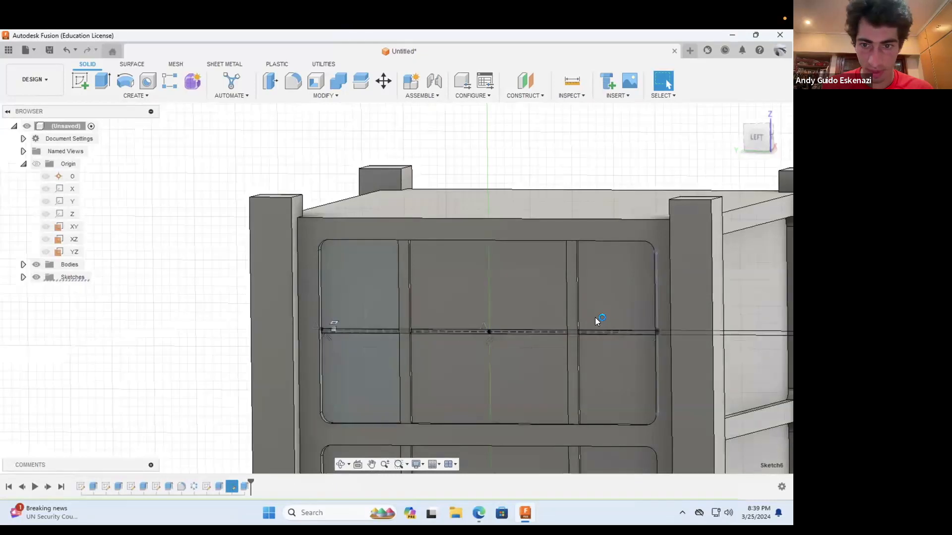
{"action": "scroll", "coordinate": [494, 333], "scroll_direction": "up", "scroll_amount": 2}
{"action": "scroll", "coordinate": [438, 325], "scroll_direction": "down", "scroll_amount": 4}
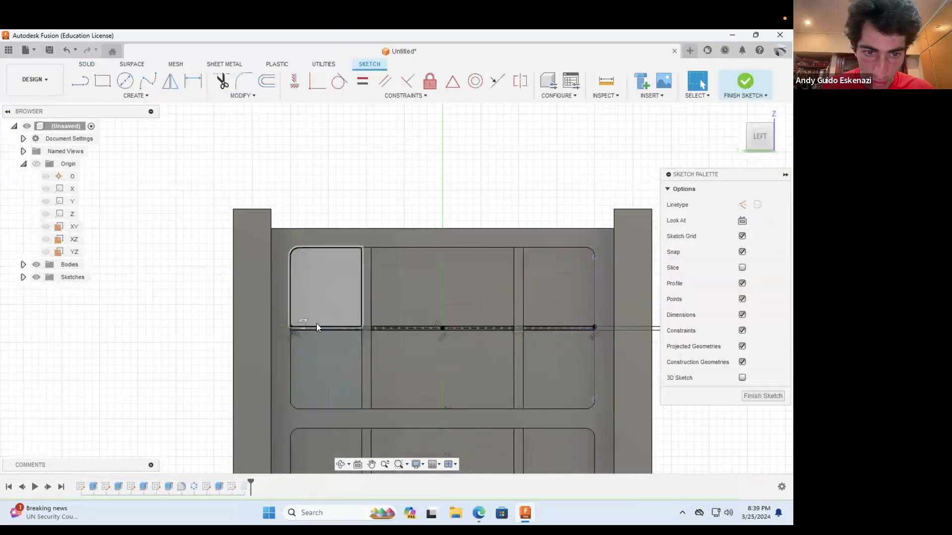
{"action": "scroll", "coordinate": [245, 341], "scroll_direction": "up", "scroll_amount": 5}
{"action": "scroll", "coordinate": [356, 343], "scroll_direction": "down", "scroll_amount": 4}
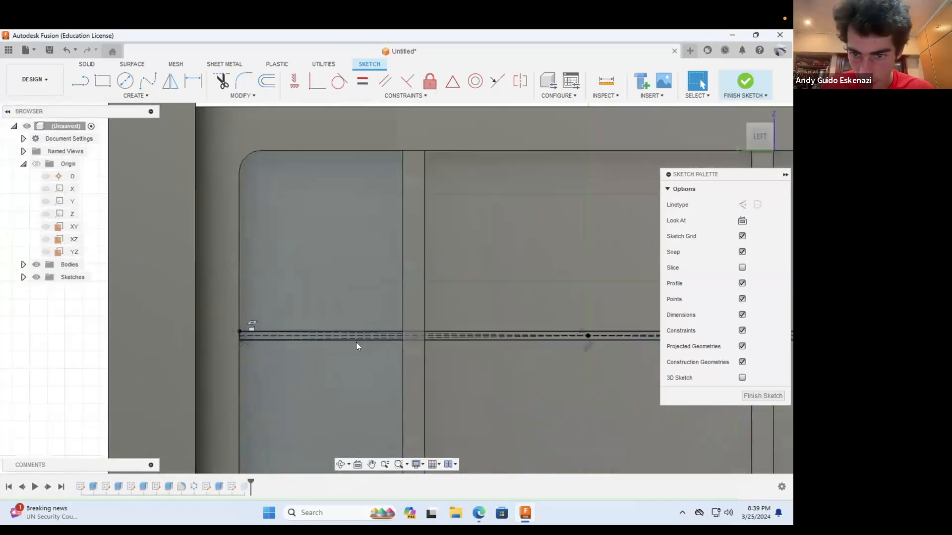
{"action": "scroll", "coordinate": [414, 335], "scroll_direction": "up", "scroll_amount": 5}
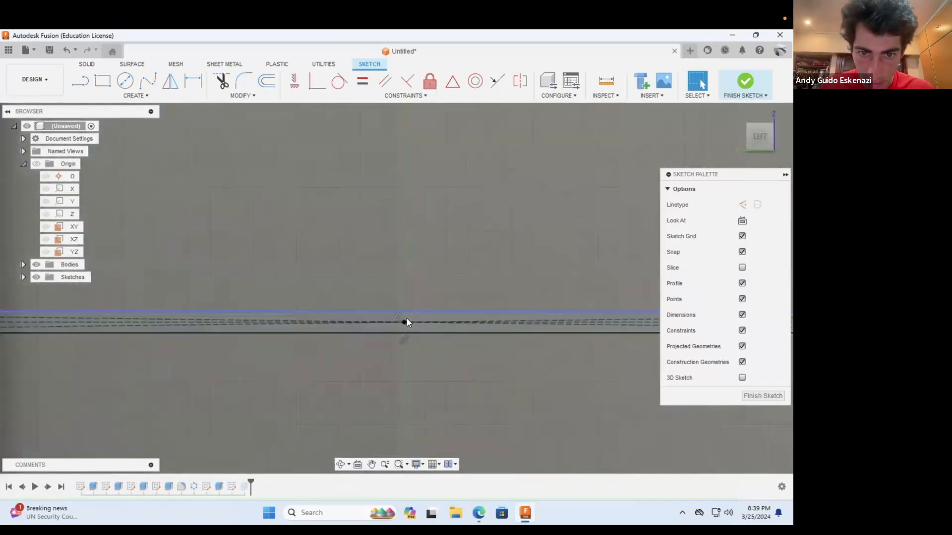
{"action": "scroll", "coordinate": [406, 317], "scroll_direction": "down", "scroll_amount": 2}
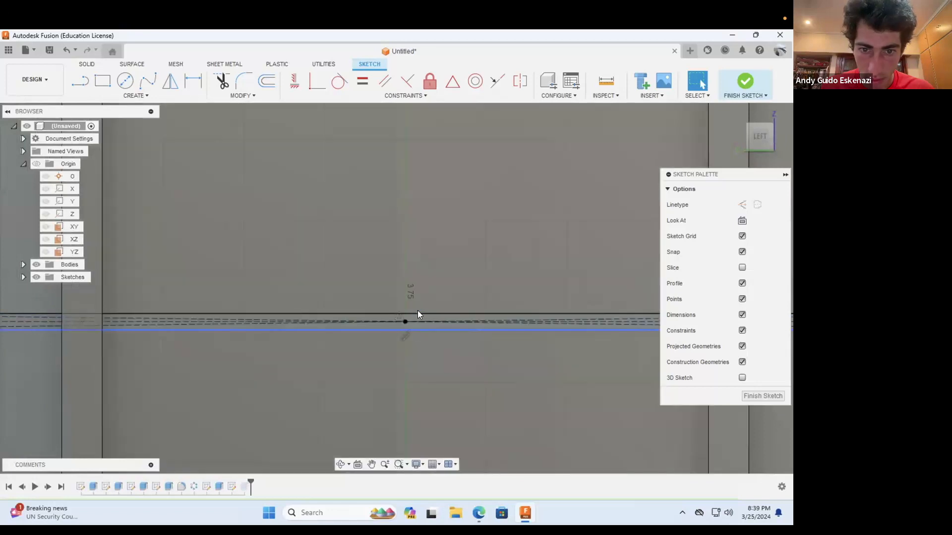
{"action": "left_click", "coordinate": [418, 312]}
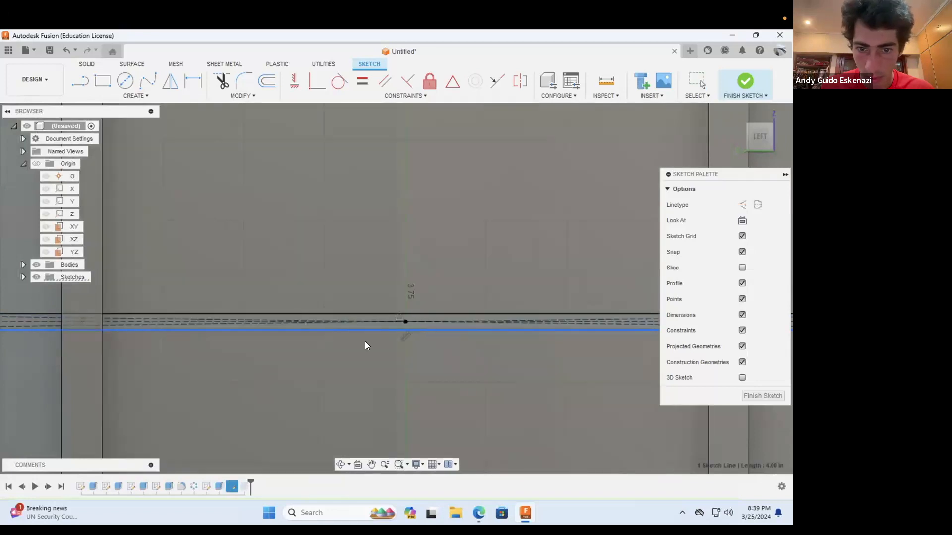
{"action": "scroll", "coordinate": [364, 343], "scroll_direction": "down", "scroll_amount": 3}
{"action": "scroll", "coordinate": [364, 343], "scroll_direction": "down", "scroll_amount": 4}
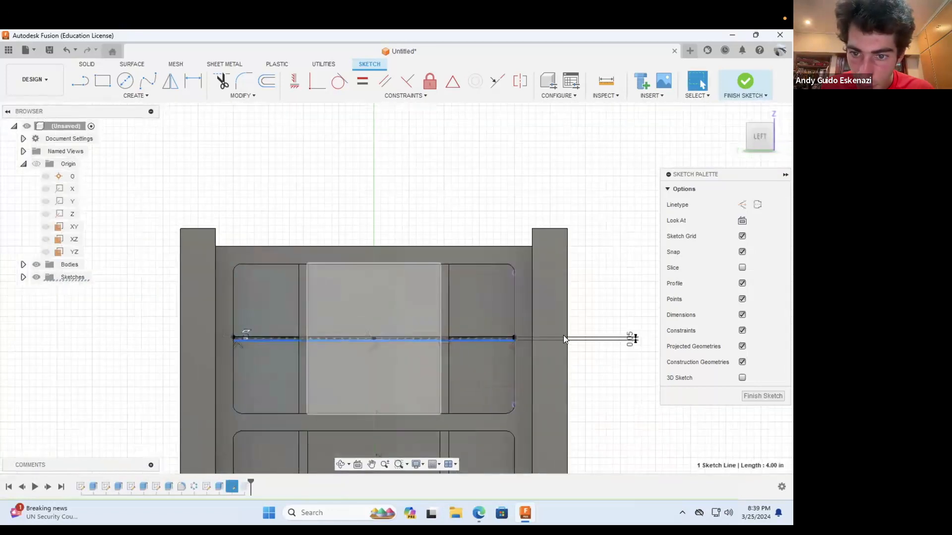
{"action": "double_click", "coordinate": [563, 337]}
{"action": "key", "text": "ctrl+a"}
{"action": "key", "text": "BackSpace"}
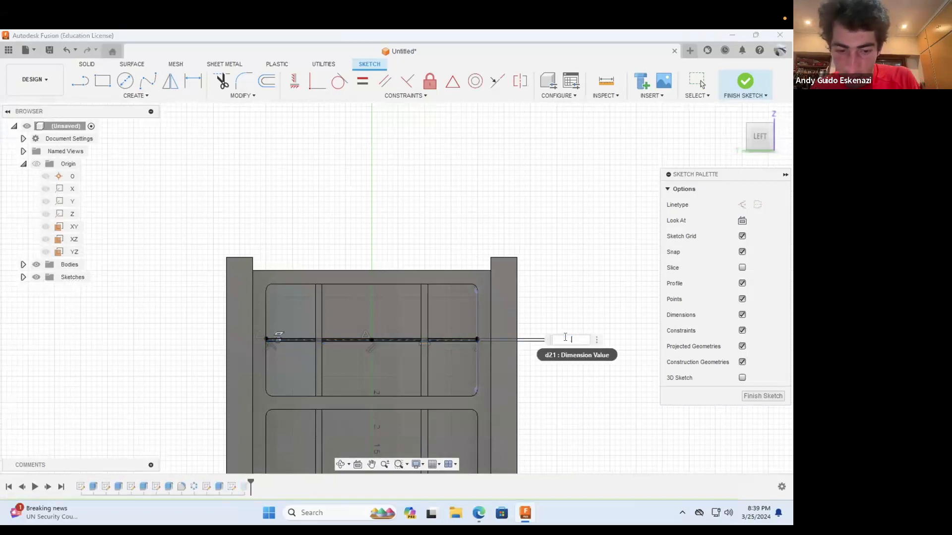
{"action": "type", "text": "0.2"}
{"action": "key", "text": "Return"}
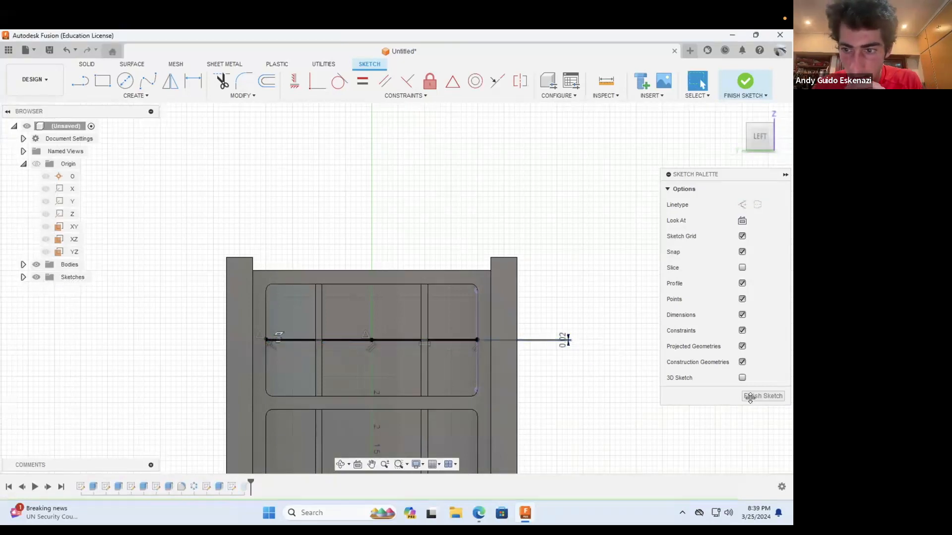
{"action": "left_click", "coordinate": [752, 397]}
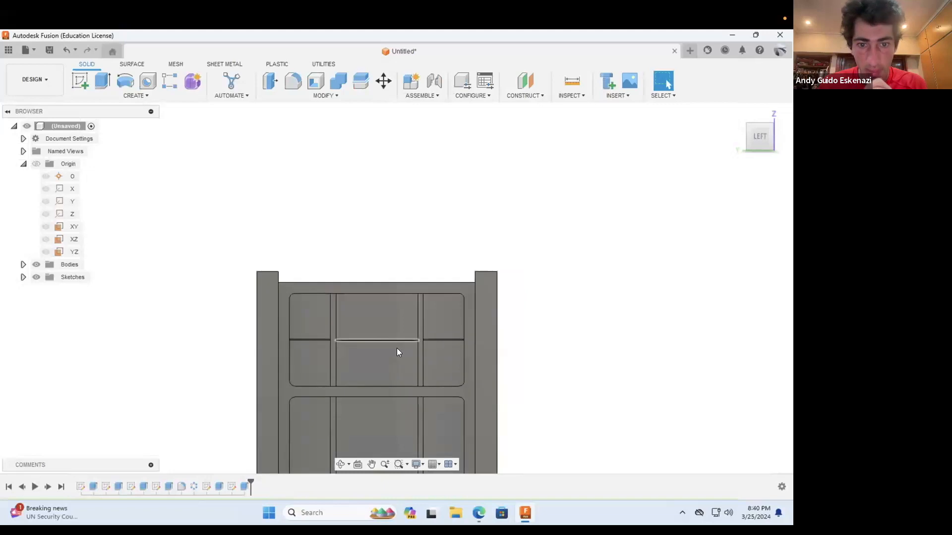
Step: Start a rectangular feature pattern of the thin line extrusion, directed along the vertical edge of the upper recess's right strip
{"action": "scroll", "coordinate": [404, 369], "scroll_direction": "up", "scroll_amount": 3}
{"action": "scroll", "coordinate": [416, 394], "scroll_direction": "up", "scroll_amount": 2}
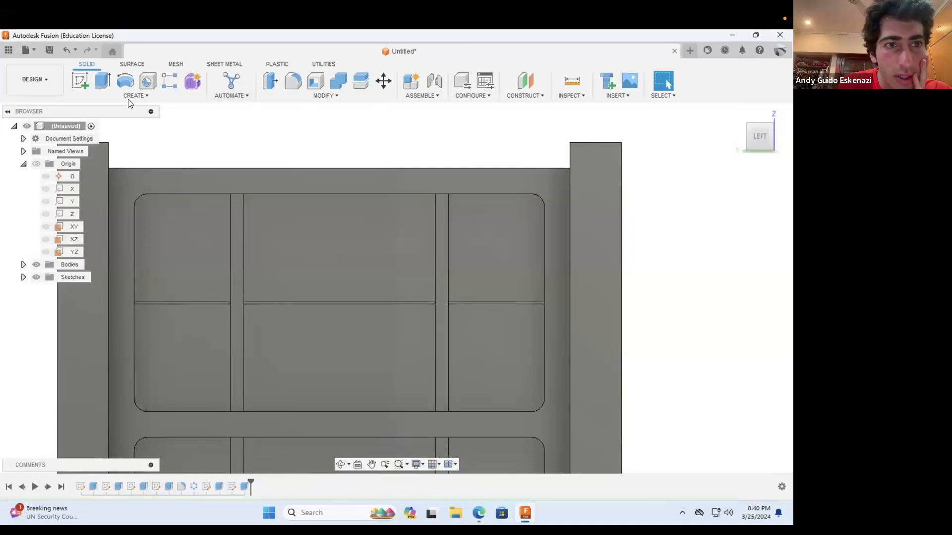
{"action": "left_click", "coordinate": [164, 78]}
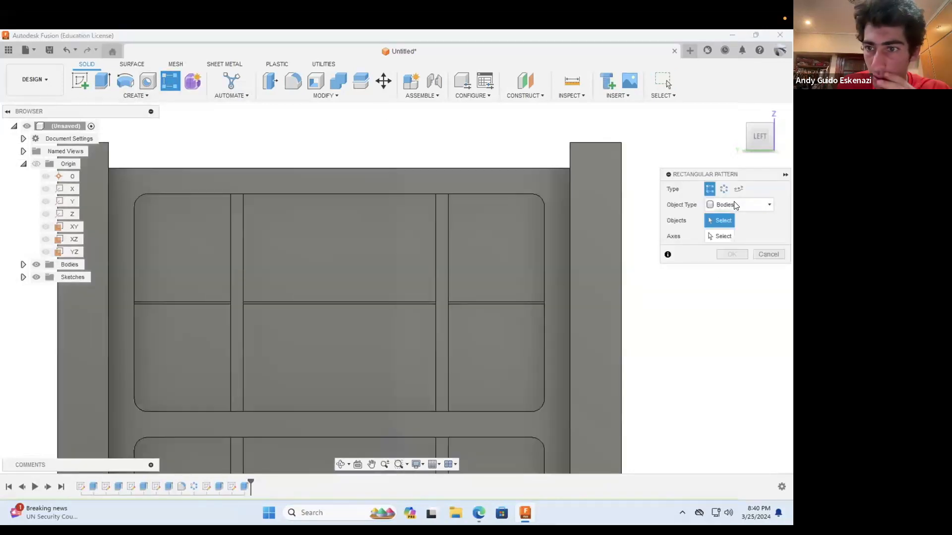
{"action": "left_click", "coordinate": [738, 205]}
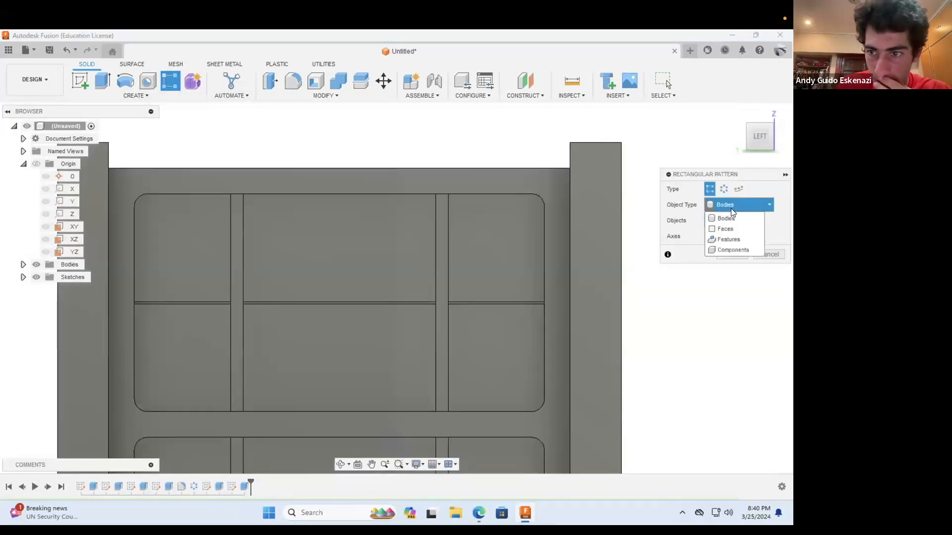
{"action": "left_click", "coordinate": [731, 240]}
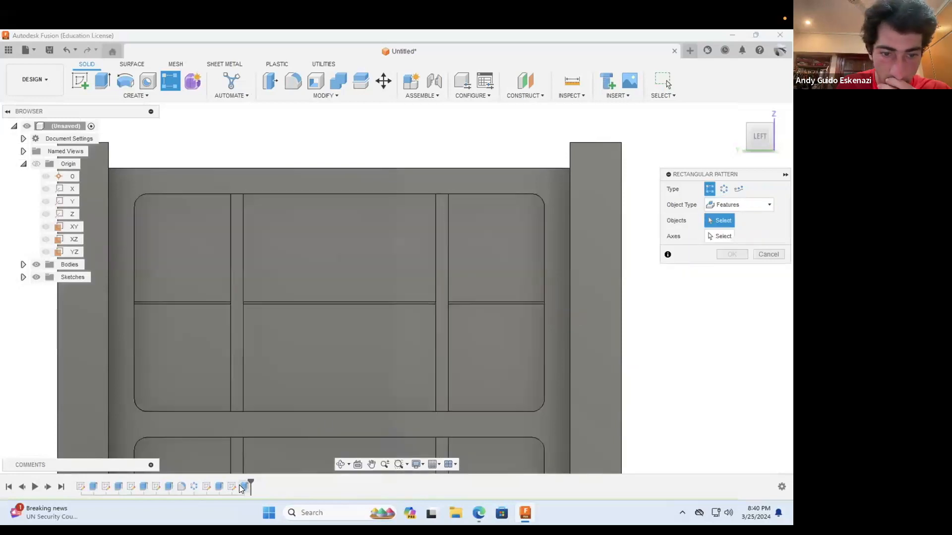
{"action": "left_click", "coordinate": [245, 486]}
{"action": "left_click", "coordinate": [727, 236]}
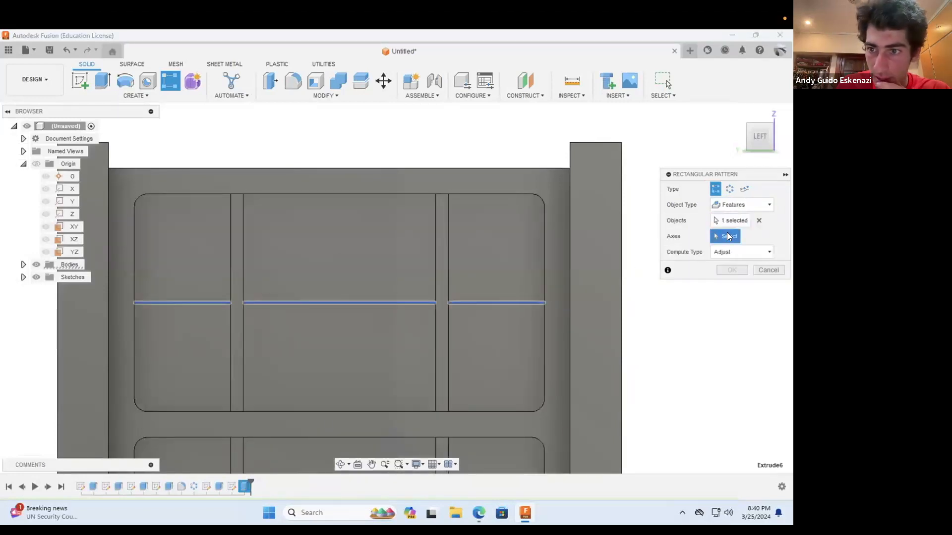
{"action": "left_click", "coordinate": [447, 247]}
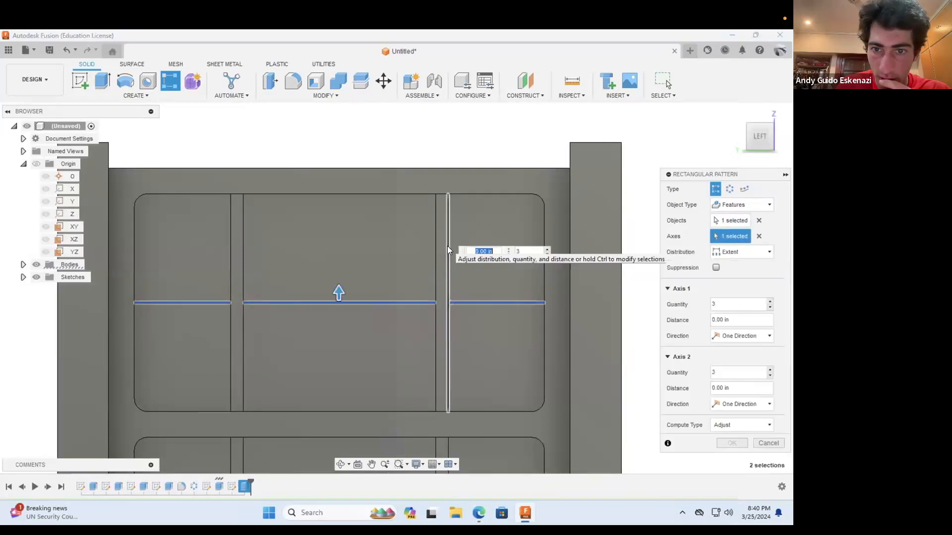
Step: Try a pattern quantity of 5 over an extent of 0.2 in, and widen the extent to 0.5 in
{"action": "double_click", "coordinate": [732, 303]}
{"action": "left_click", "coordinate": [737, 321]}
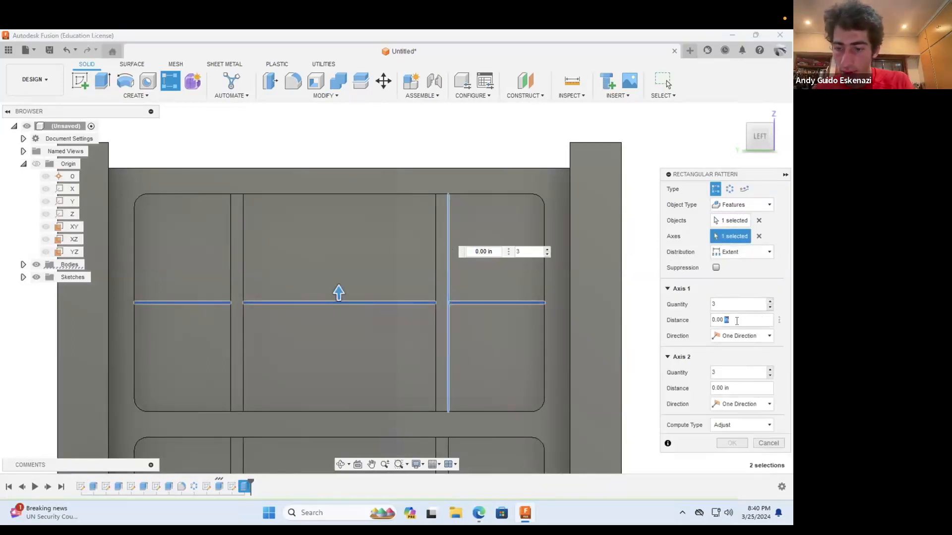
{"action": "double_click", "coordinate": [730, 305]}
{"action": "type", "text": "5"}
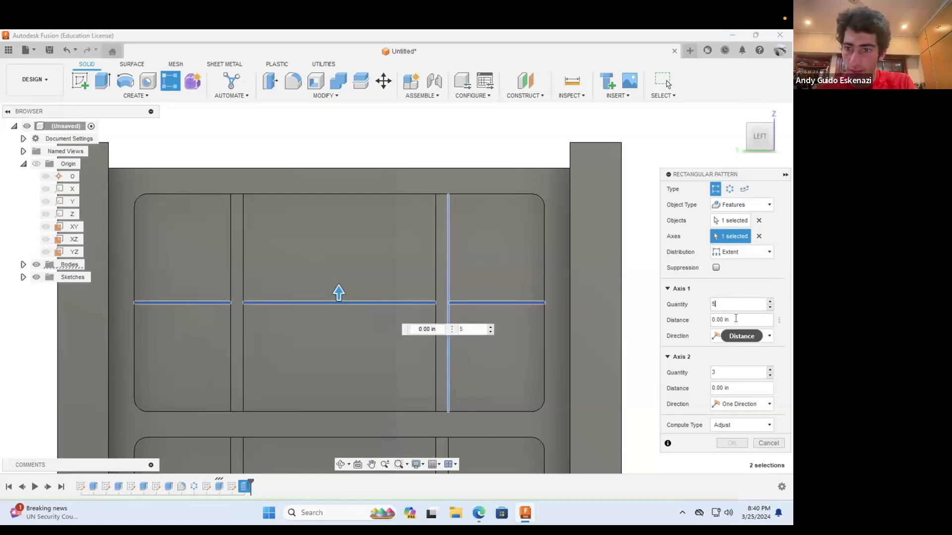
{"action": "left_click_drag", "start_coordinate": [736, 319], "coordinate": [703, 322]}
{"action": "left_click", "coordinate": [733, 318]}
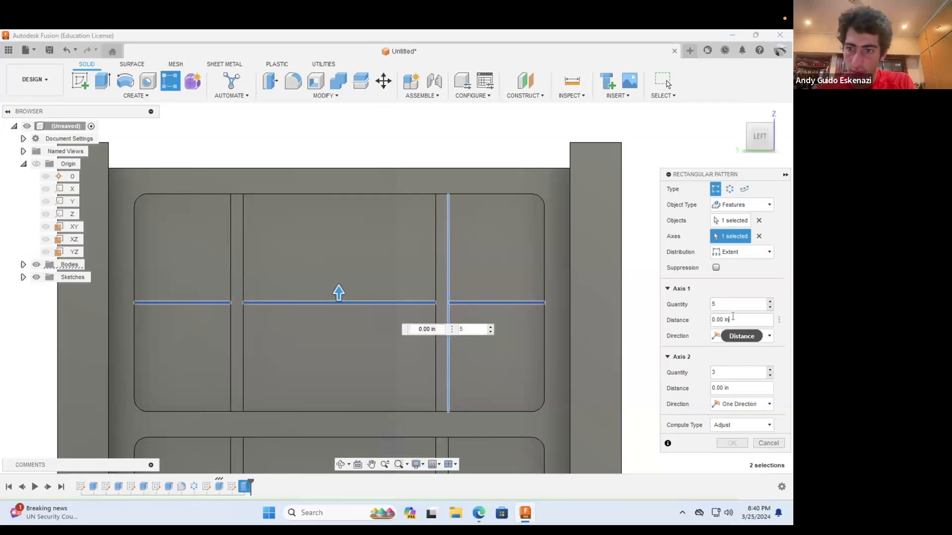
{"action": "key", "text": "BackSpace"}
{"action": "key", "text": "BackSpace"}
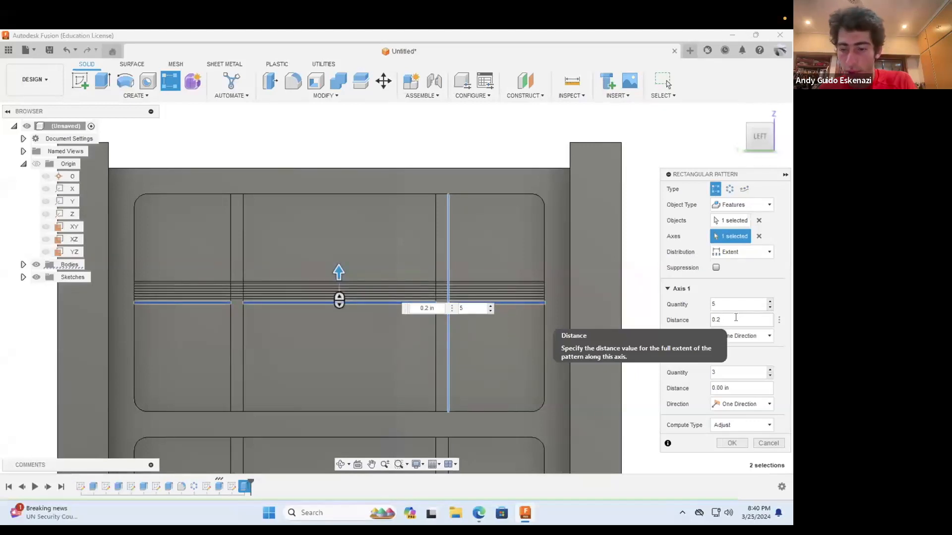
{"action": "key", "text": "BackSpace"}
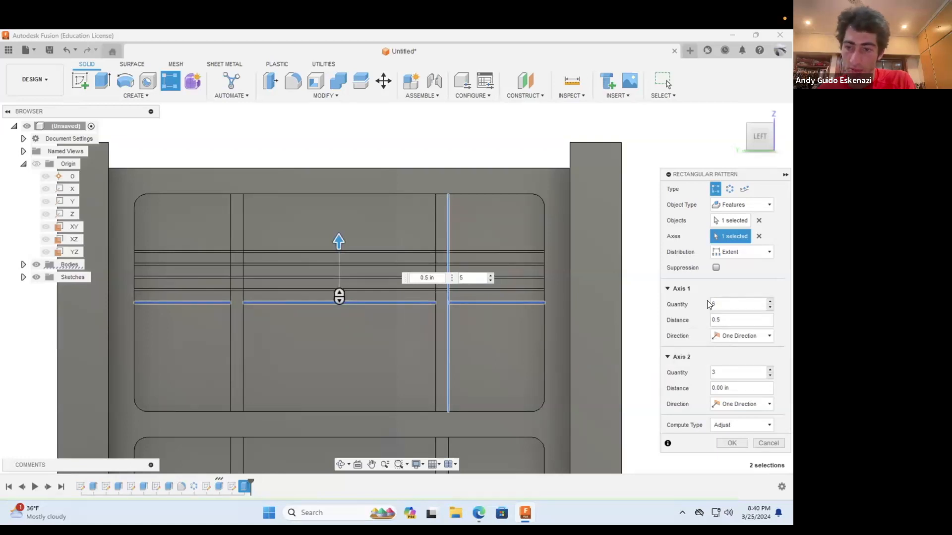
Step: Pattern the thin lines symmetrically with a quantity of 9 and an extent distance of 1 in, and apply the pattern
{"action": "type", "text": "8"}
{"action": "key", "text": "BackSpace"}
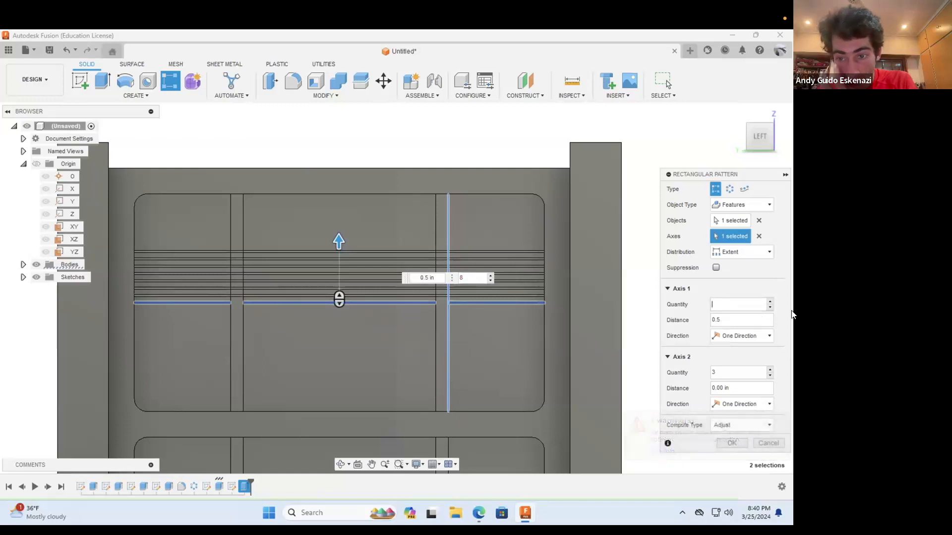
{"action": "left_click", "coordinate": [719, 320]}
{"action": "type", "text": "0."}
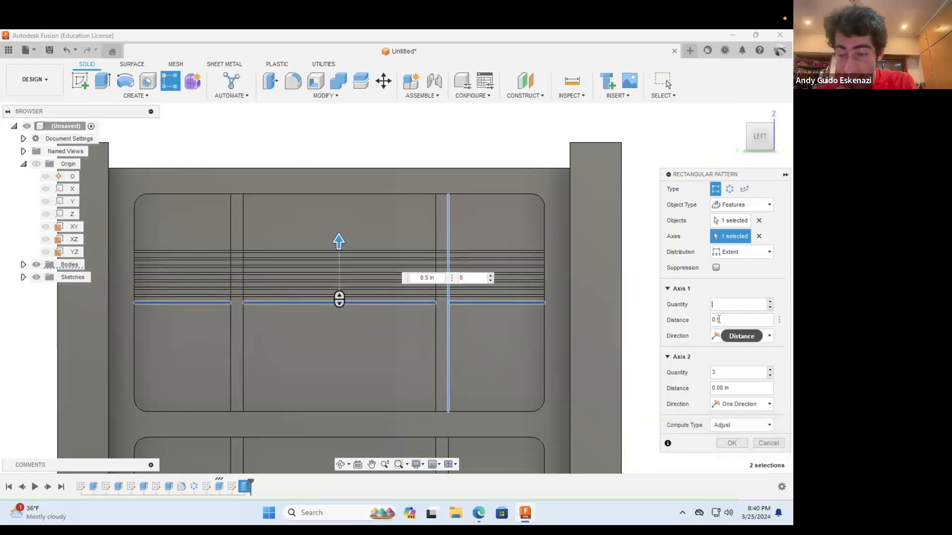
{"action": "type", "text": "5"}
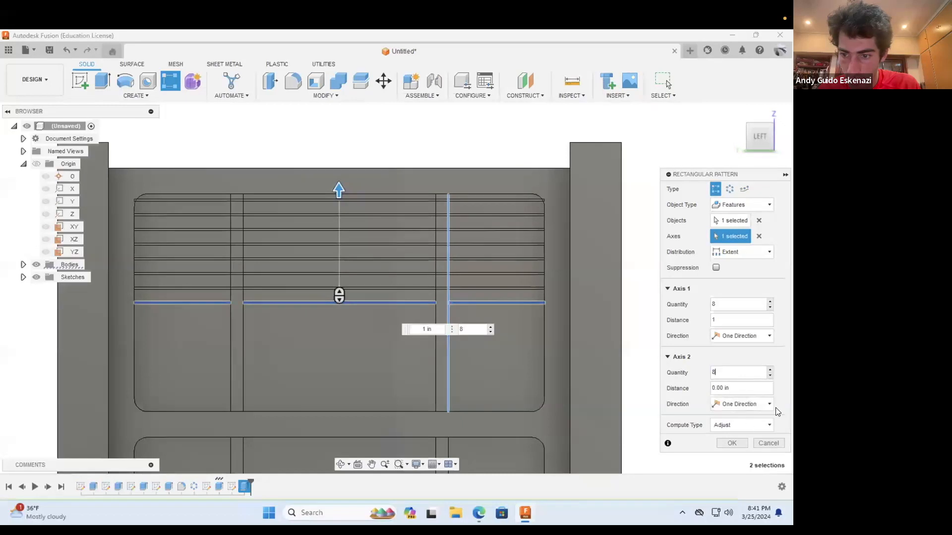
{"action": "left_click", "coordinate": [729, 337]}
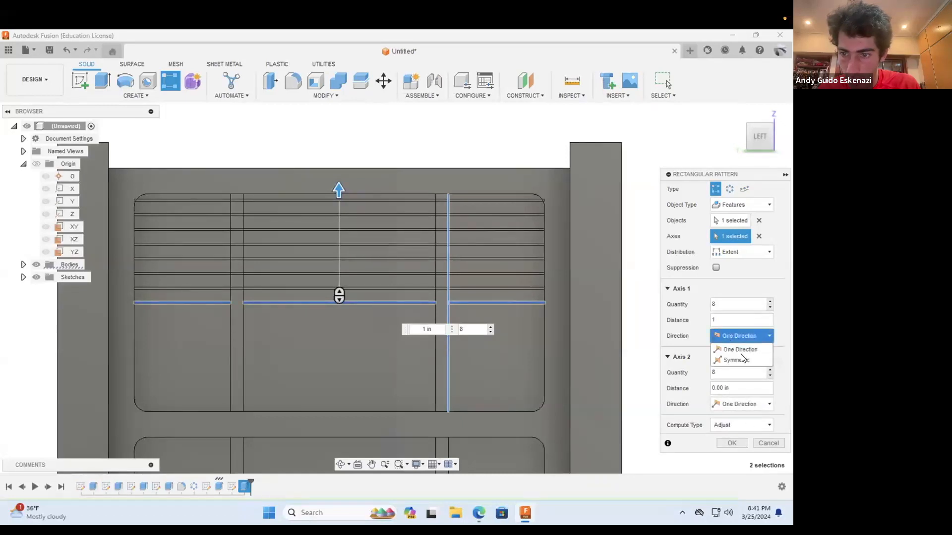
{"action": "left_click", "coordinate": [741, 356]}
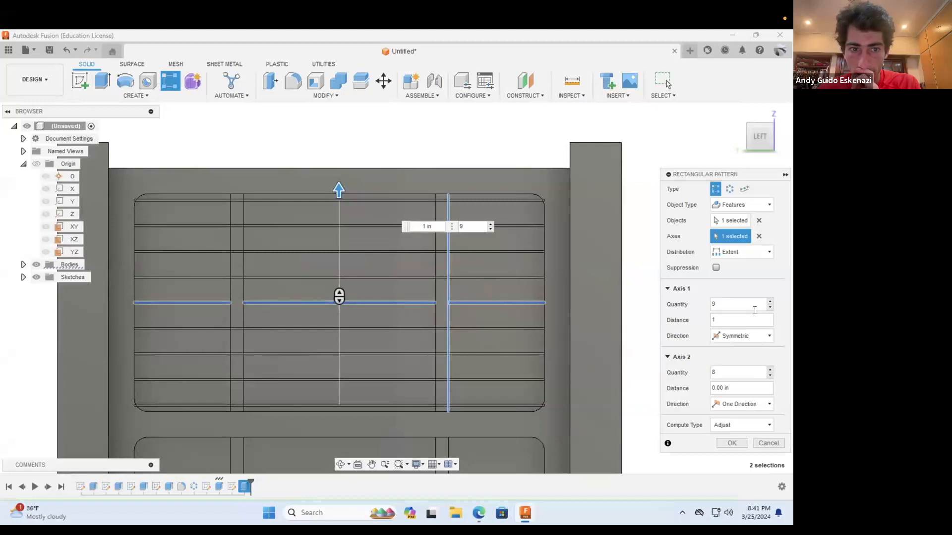
{"action": "left_click", "coordinate": [729, 440]}
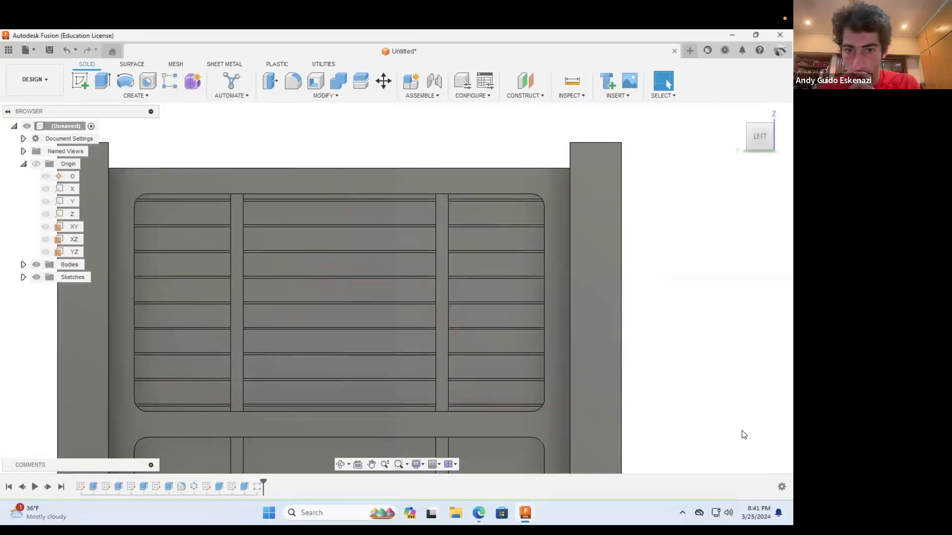
Step: Examine the patterned lines in the upper recess and the plain lower recess from several angles
{"action": "left_click", "coordinate": [339, 459]}
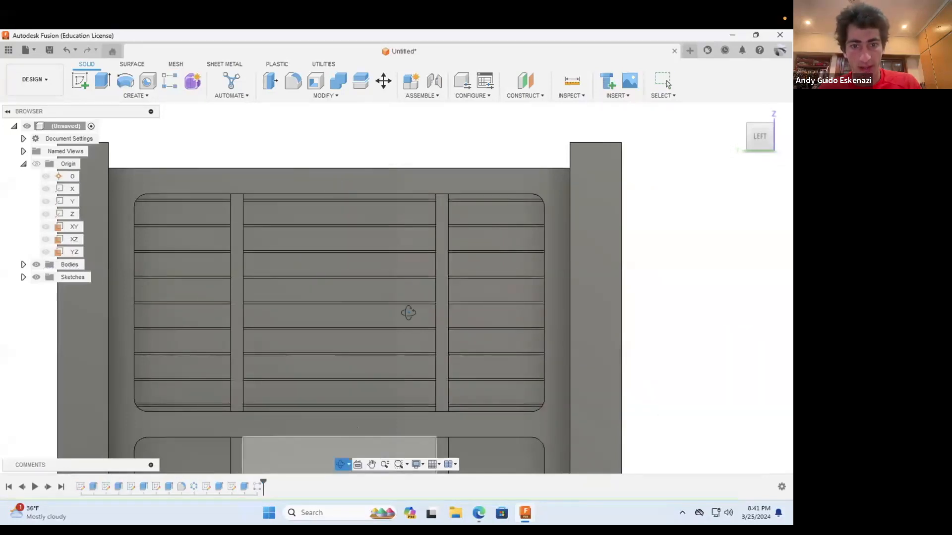
{"action": "scroll", "coordinate": [414, 316], "scroll_direction": "down", "scroll_amount": 5}
{"action": "left_click_drag", "start_coordinate": [478, 354], "coordinate": [434, 348]}
{"action": "scroll", "coordinate": [427, 347], "scroll_direction": "up", "scroll_amount": 4}
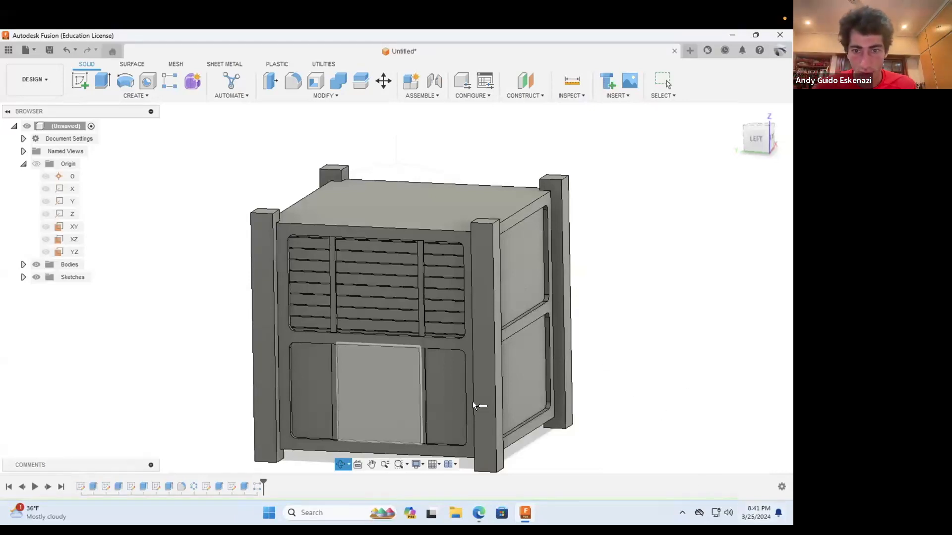
{"action": "key", "text": "Escape"}
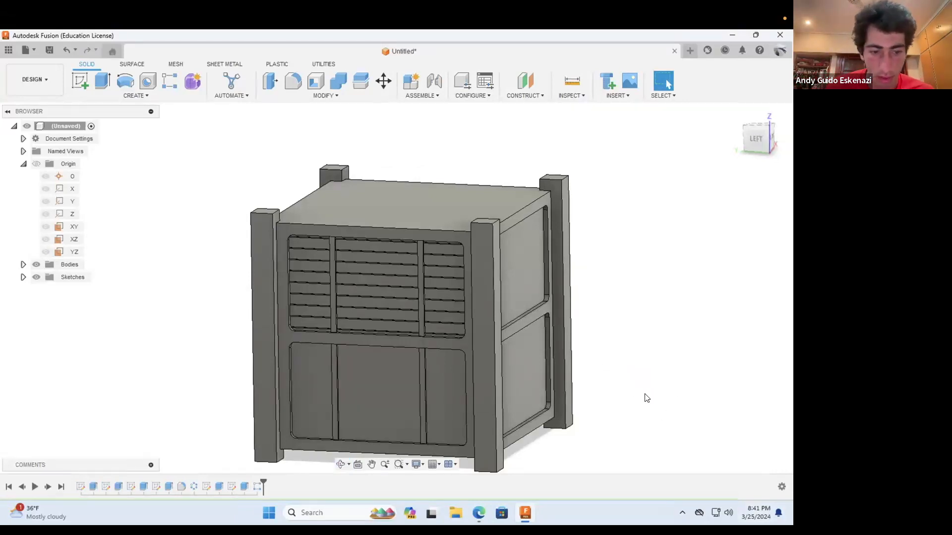
{"action": "left_click", "coordinate": [340, 465]}
{"action": "scroll", "coordinate": [374, 286], "scroll_direction": "down", "scroll_amount": 3}
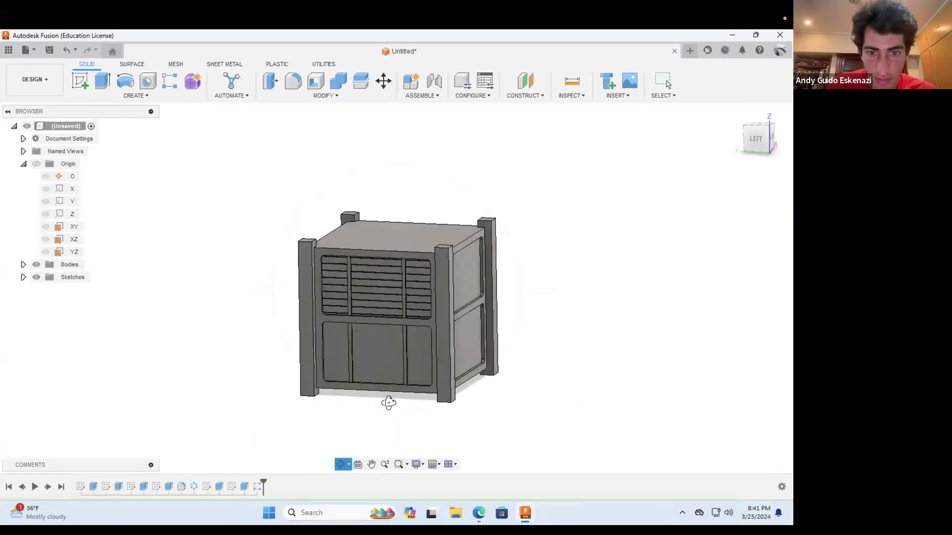
{"action": "scroll", "coordinate": [389, 402], "scroll_direction": "up", "scroll_amount": 3}
{"action": "scroll", "coordinate": [404, 370], "scroll_direction": "up", "scroll_amount": 3}
{"action": "left_click_drag", "start_coordinate": [415, 325], "coordinate": [320, 356]}
{"action": "scroll", "coordinate": [320, 356], "scroll_direction": "up", "scroll_amount": 3}
{"action": "left_click_drag", "start_coordinate": [366, 327], "coordinate": [347, 356]}
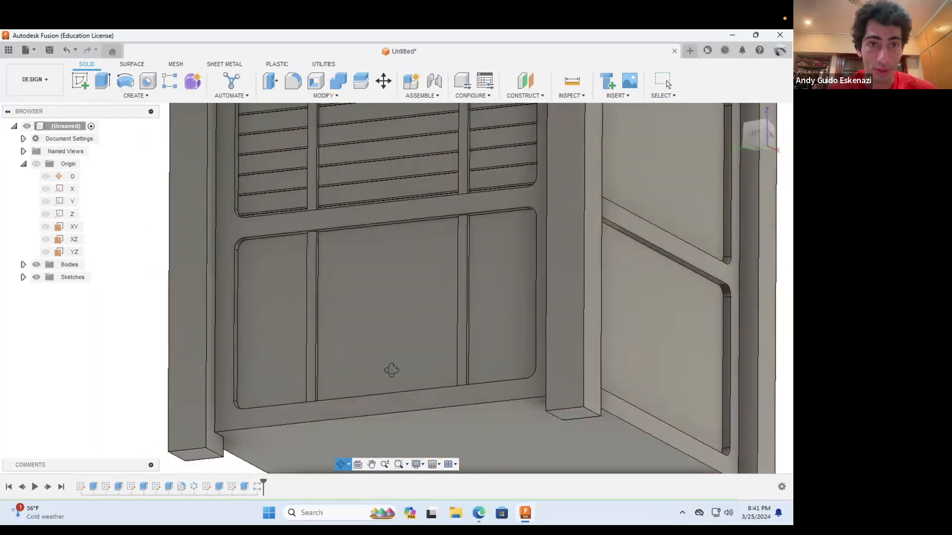
Step: Create a sketch on the floor face in the middle section of the lower recess
{"action": "left_click", "coordinate": [80, 81]}
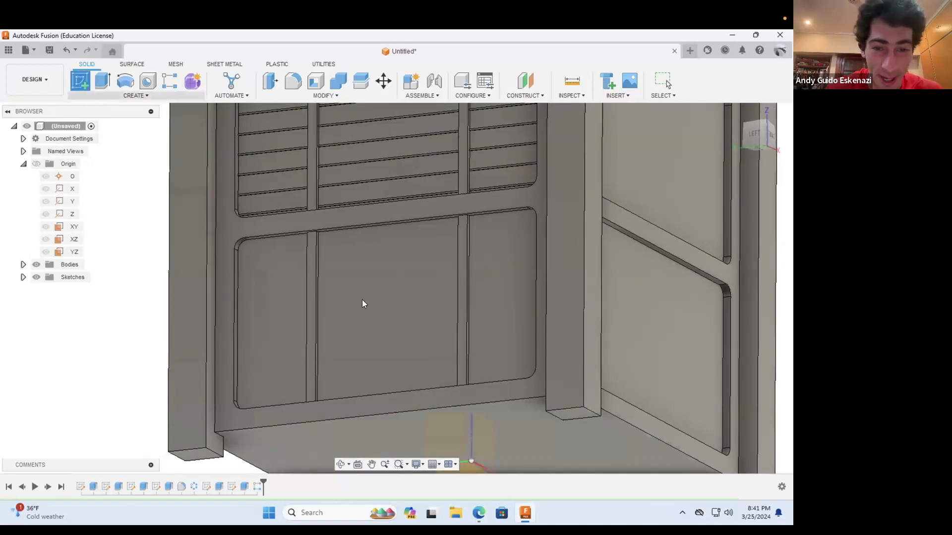
{"action": "left_click", "coordinate": [361, 300]}
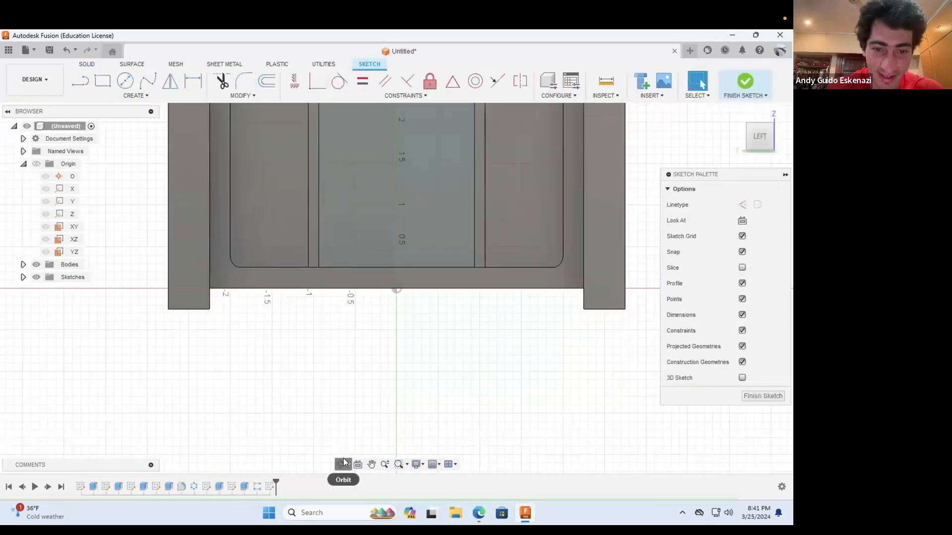
{"action": "left_click", "coordinate": [343, 463]}
{"action": "scroll", "coordinate": [372, 362], "scroll_direction": "down", "scroll_amount": 4}
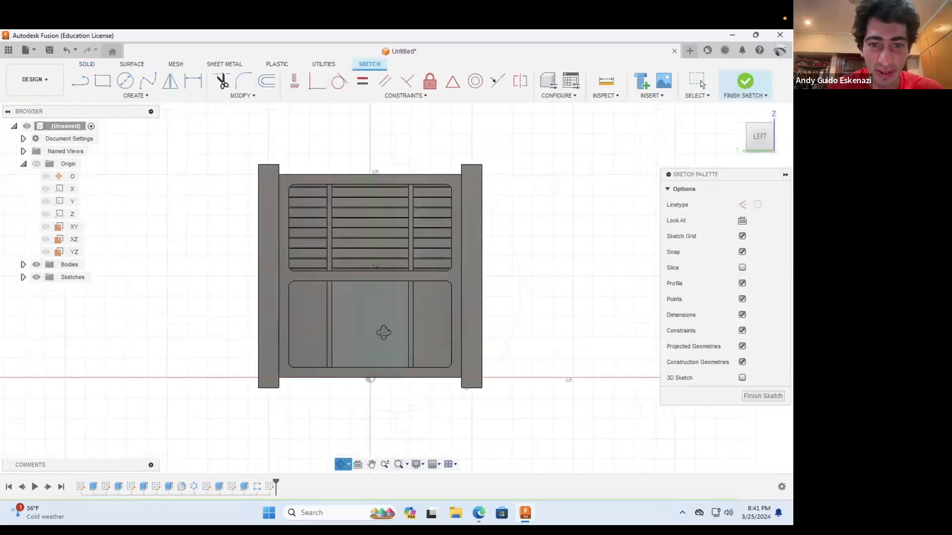
{"action": "scroll", "coordinate": [410, 386], "scroll_direction": "up", "scroll_amount": 4}
{"action": "left_click_drag", "start_coordinate": [395, 384], "coordinate": [417, 385]}
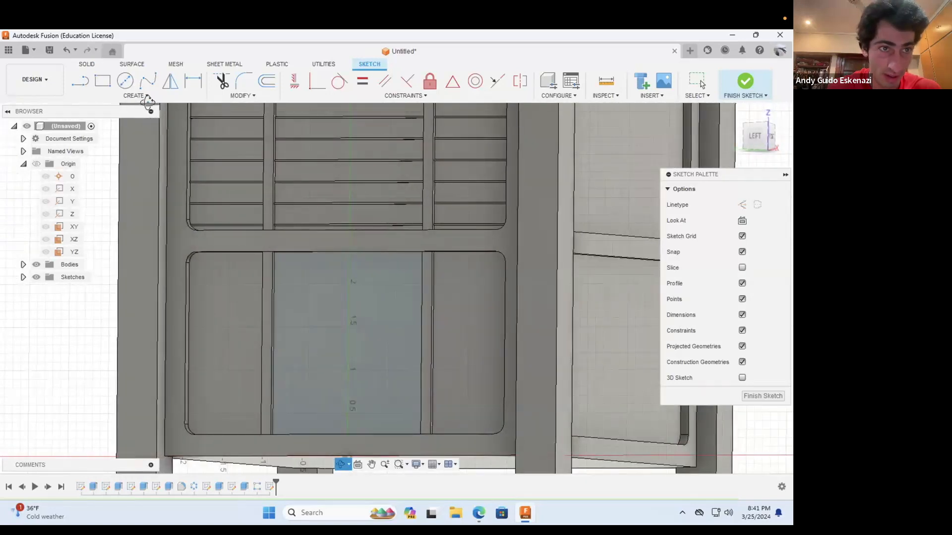
Step: Draw a horizontal construction line 4 in long from the lower recess's left edge to its right edge
{"action": "left_click", "coordinate": [81, 81]}
{"action": "left_click", "coordinate": [742, 205]}
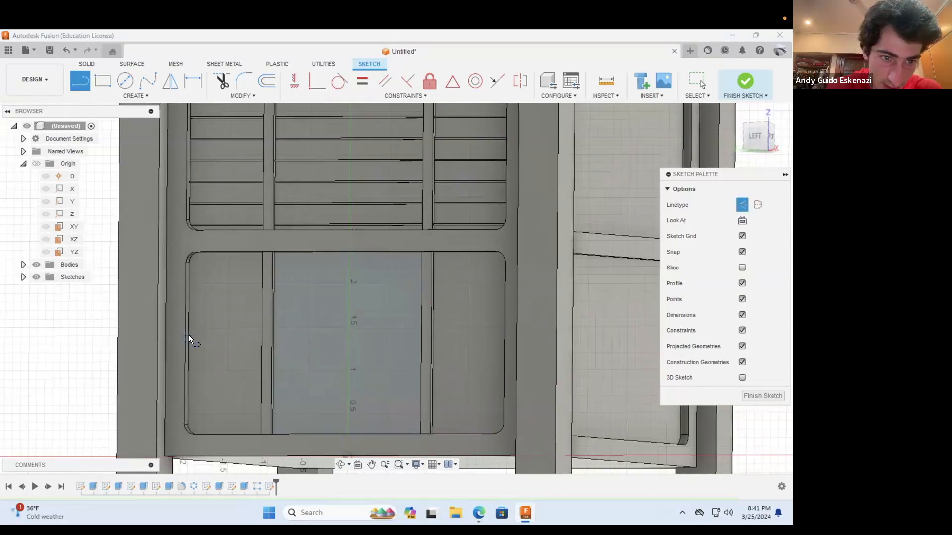
{"action": "left_click", "coordinate": [189, 336]}
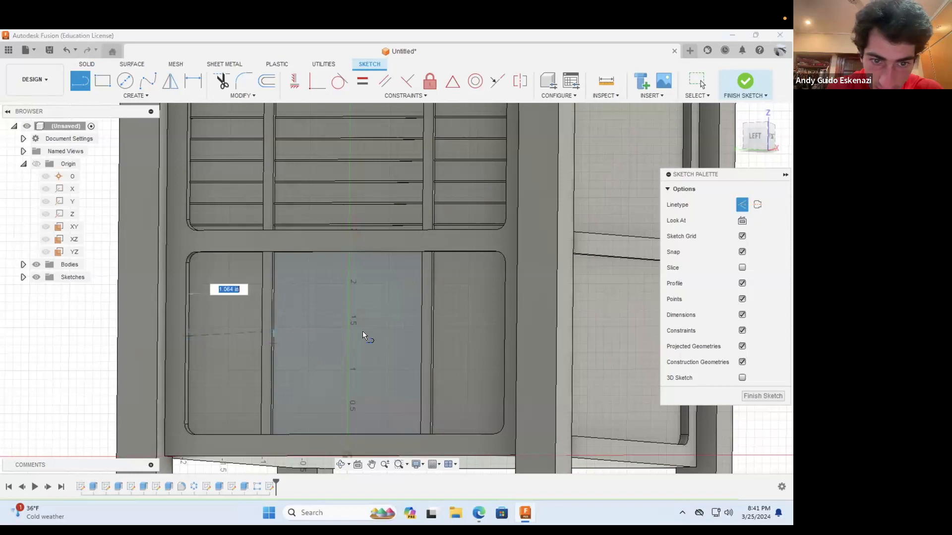
{"action": "left_click", "coordinate": [340, 464]}
{"action": "mouse_move", "coordinate": [416, 403]}
{"action": "left_mouse_down"}
{"action": "mouse_move", "coordinate": [429, 364]}
{"action": "mouse_move", "coordinate": [415, 310]}
{"action": "mouse_move", "coordinate": [455, 288]}
{"action": "mouse_move", "coordinate": [450, 297]}
{"action": "mouse_move", "coordinate": [471, 308]}
{"action": "mouse_move", "coordinate": [491, 300]}
{"action": "left_mouse_up"}
{"action": "key", "text": "Escape"}
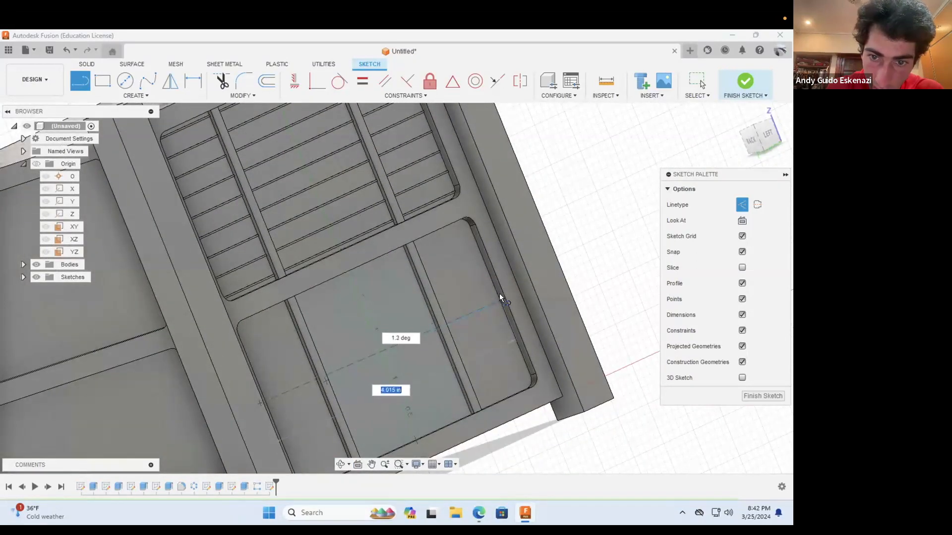
{"action": "left_click", "coordinate": [496, 292]}
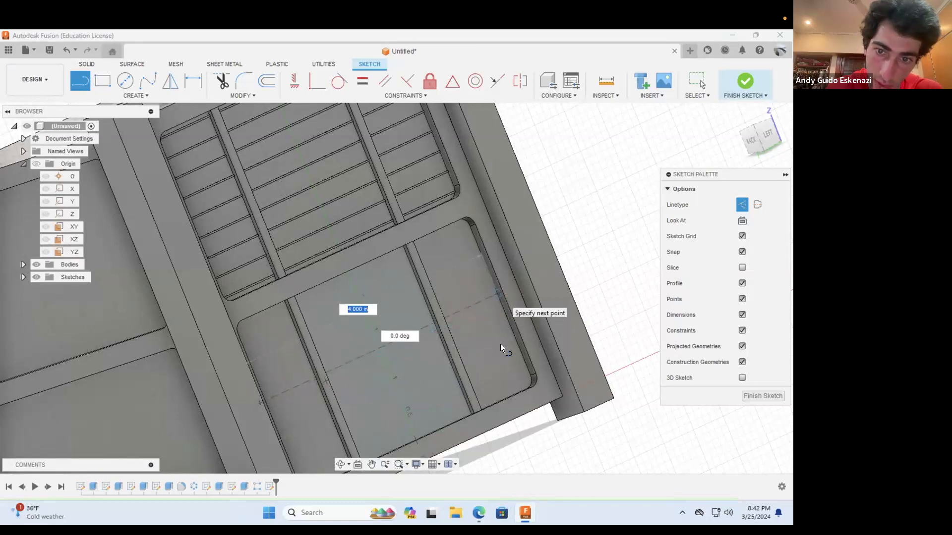
{"action": "key", "text": "Escape"}
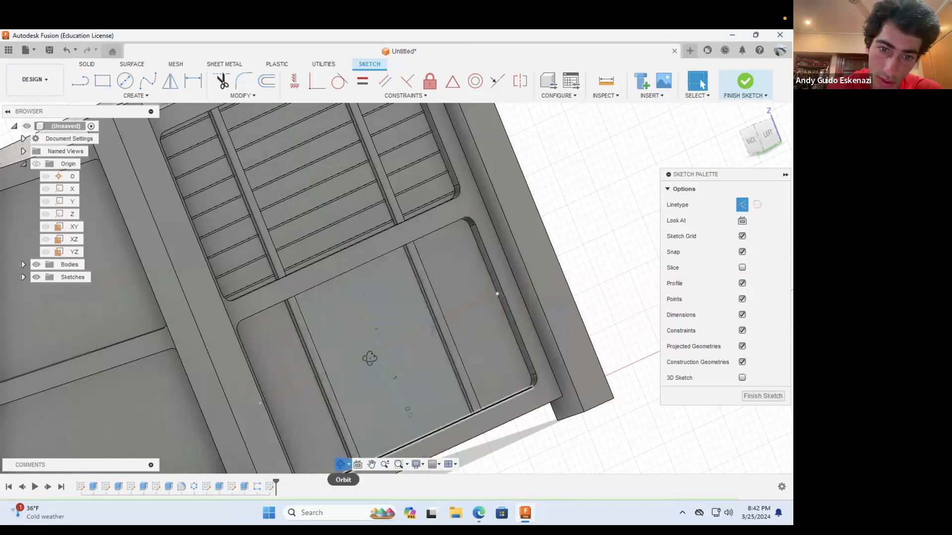
Step: Delete the horizontal construction line across the lower recess
{"action": "left_click", "coordinate": [340, 464]}
{"action": "mouse_move", "coordinate": [308, 383]}
{"action": "left_mouse_down"}
{"action": "mouse_move", "coordinate": [261, 378]}
{"action": "mouse_move", "coordinate": [204, 344]}
{"action": "left_mouse_up"}
{"action": "key", "text": "Escape"}
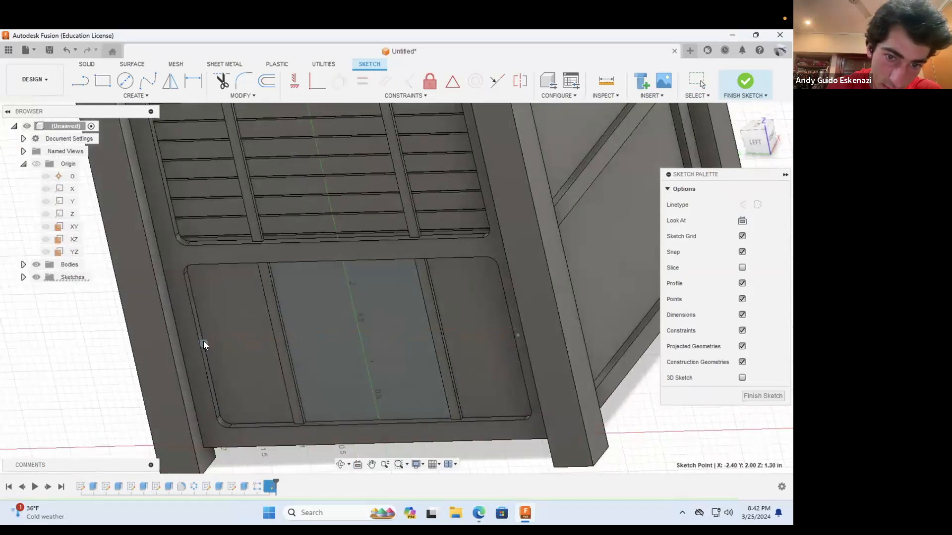
{"action": "key", "text": "Escape"}
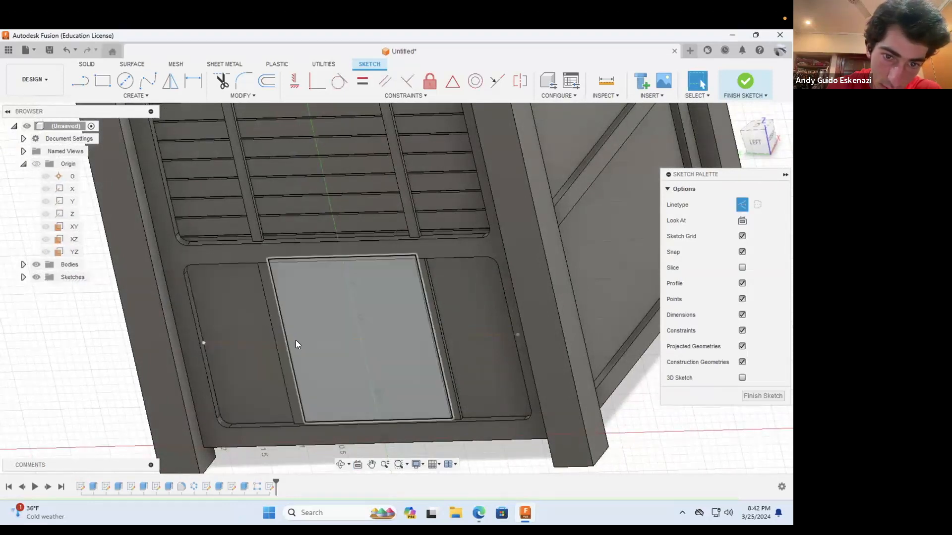
{"action": "left_click", "coordinate": [305, 341]}
{"action": "right_click", "coordinate": [304, 340]}
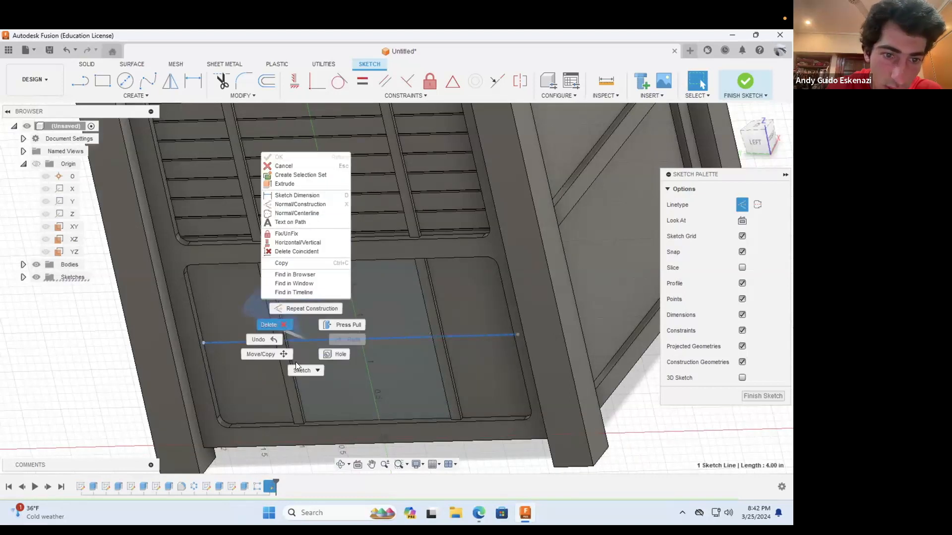
{"action": "left_click", "coordinate": [275, 325]}
Step: Draw a horizontal construction line 4 in long across the lower recess, from its left edge to its right edge
{"action": "left_click", "coordinate": [80, 81]}
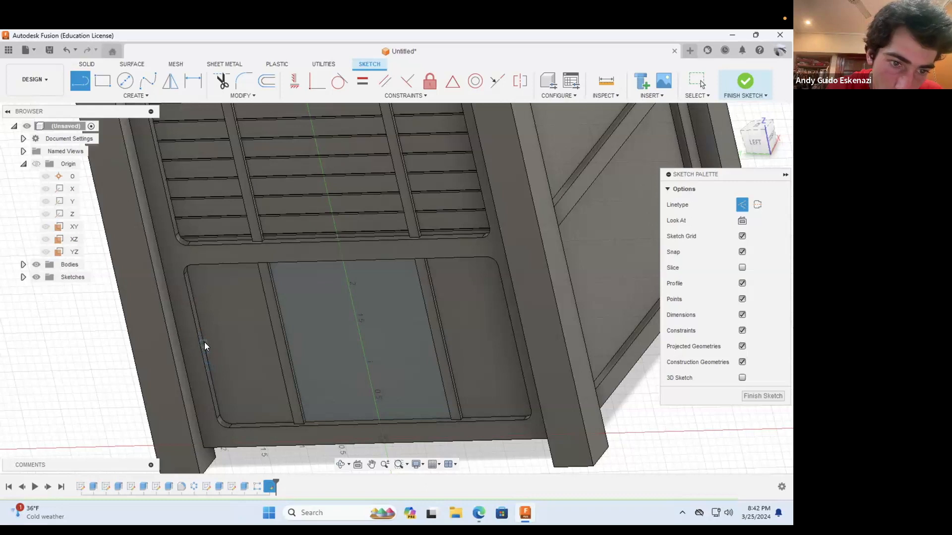
{"action": "left_click", "coordinate": [204, 343]}
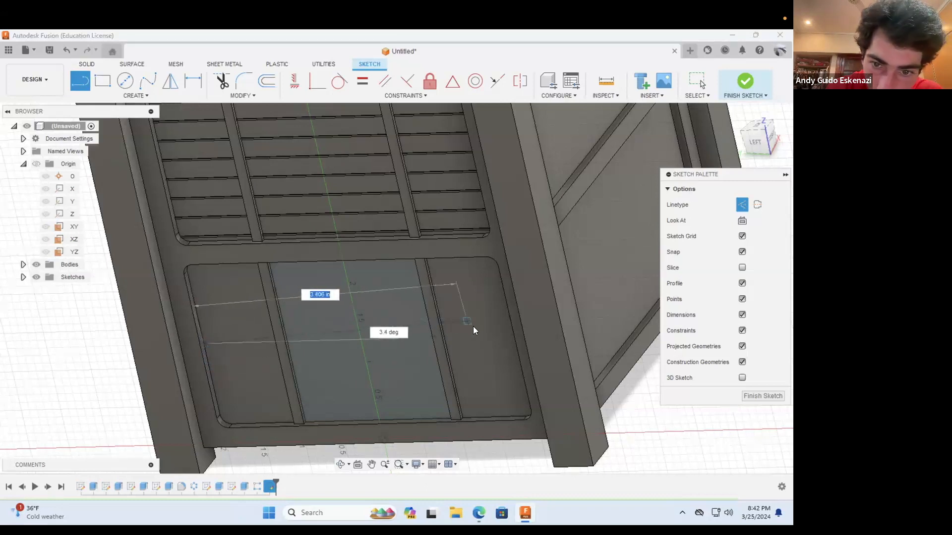
{"action": "left_click", "coordinate": [340, 464]}
{"action": "left_click_drag", "start_coordinate": [405, 384], "coordinate": [486, 337]}
{"action": "key", "text": "Escape"}
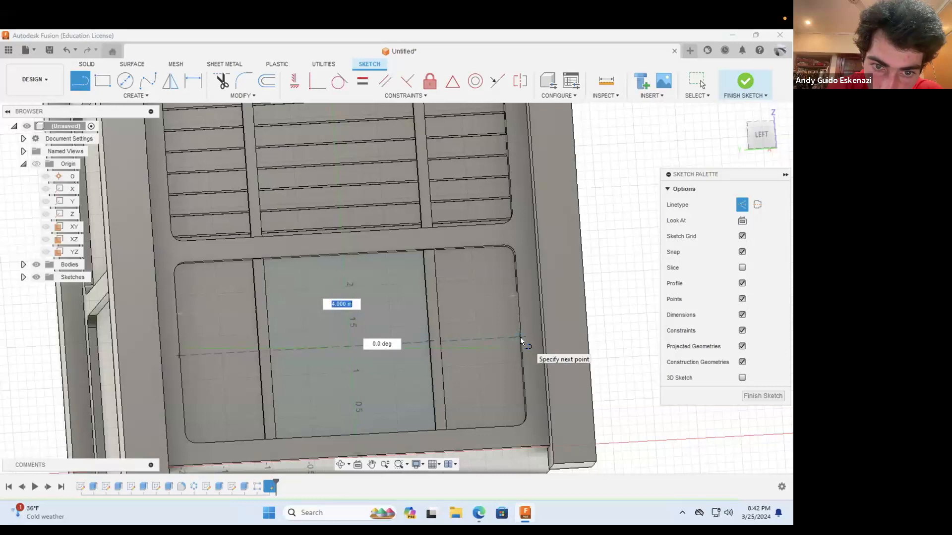
{"action": "left_click", "coordinate": [519, 337]}
{"action": "key", "text": "Escape"}
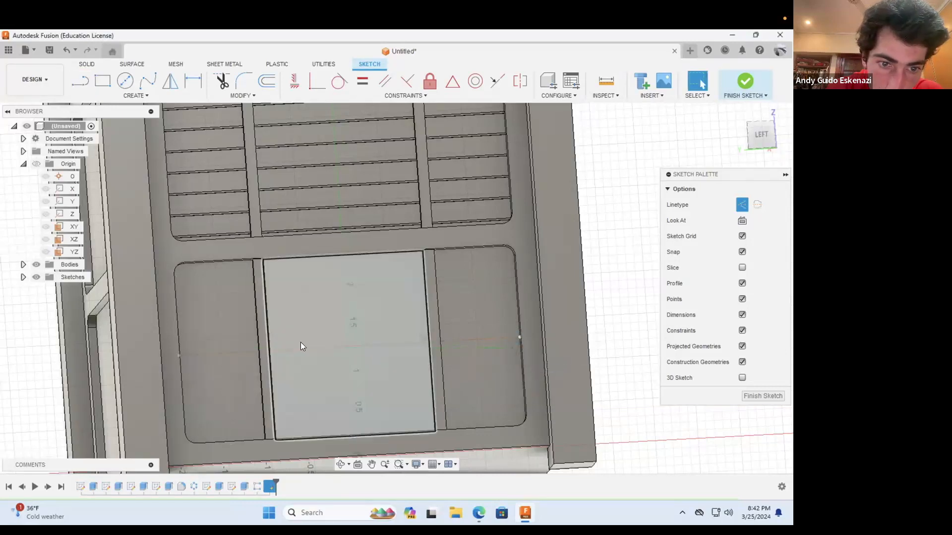
Step: Measure the distance between the lower recess's top and bottom edges
{"action": "left_click", "coordinate": [340, 464]}
{"action": "left_click_drag", "start_coordinate": [329, 357], "coordinate": [304, 276]}
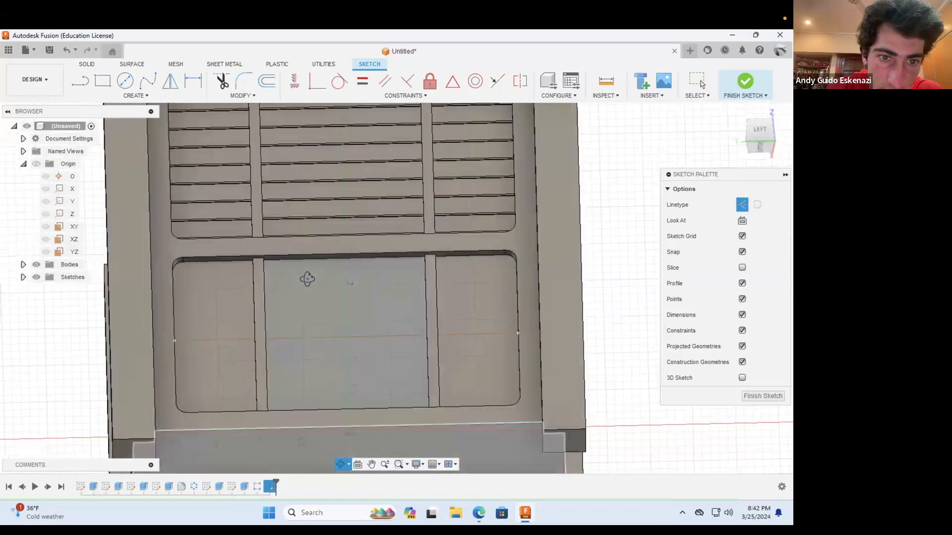
{"action": "left_click", "coordinate": [609, 83]}
{"action": "left_click", "coordinate": [384, 252]}
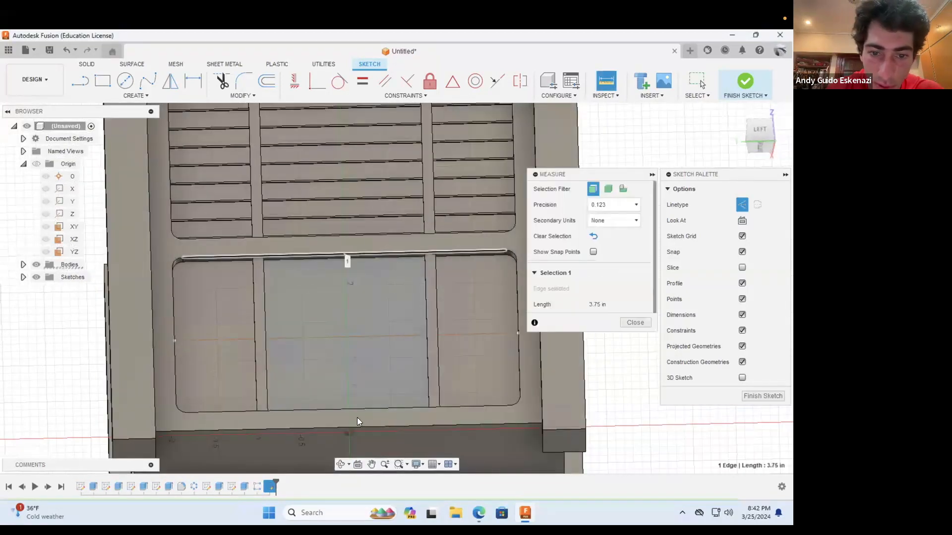
{"action": "left_click", "coordinate": [357, 409]}
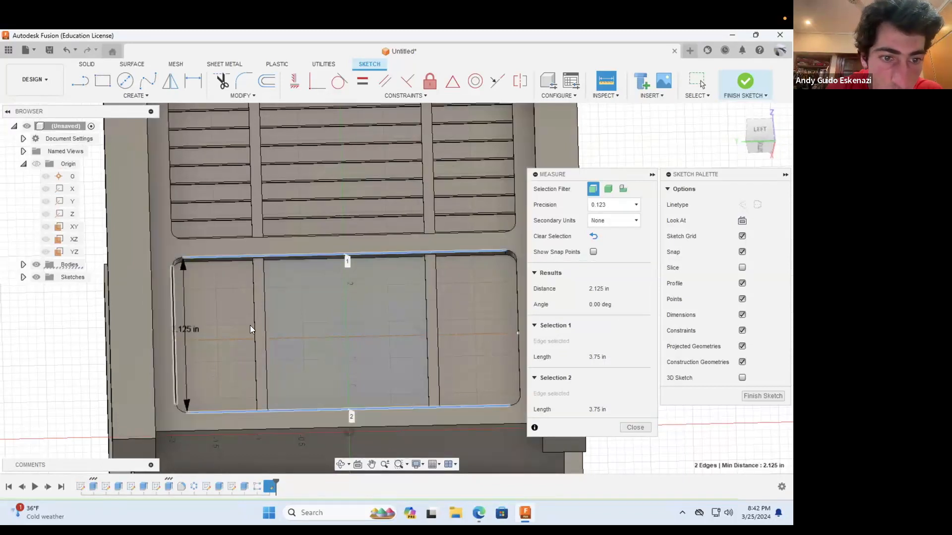
{"action": "scroll", "coordinate": [268, 341], "scroll_direction": "down", "scroll_amount": 3}
{"action": "scroll", "coordinate": [258, 324], "scroll_direction": "up", "scroll_amount": 4}
{"action": "scroll", "coordinate": [264, 334], "scroll_direction": "up", "scroll_amount": 1}
{"action": "key", "text": "Escape"}
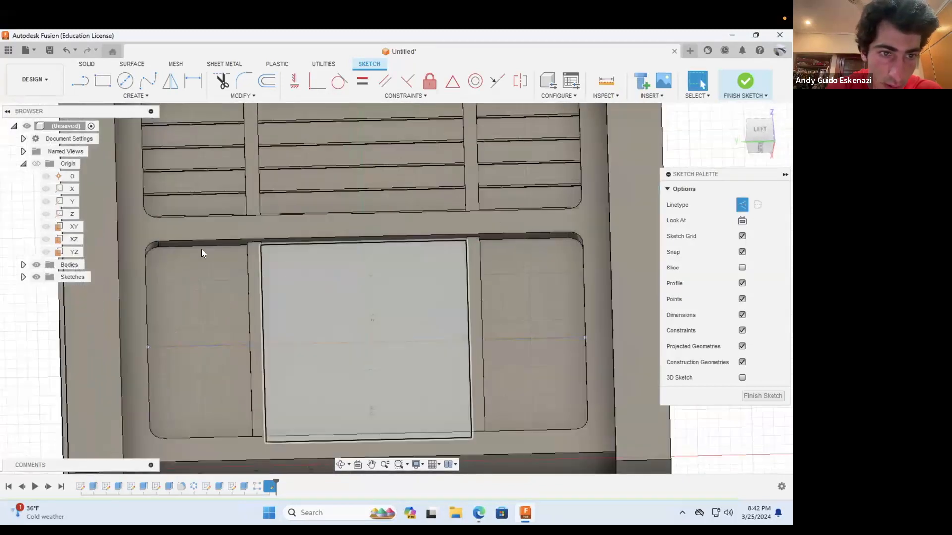
Step: Dimension the construction line at 2.125/2 in from the lower recess's top edge
{"action": "left_click", "coordinate": [193, 81]}
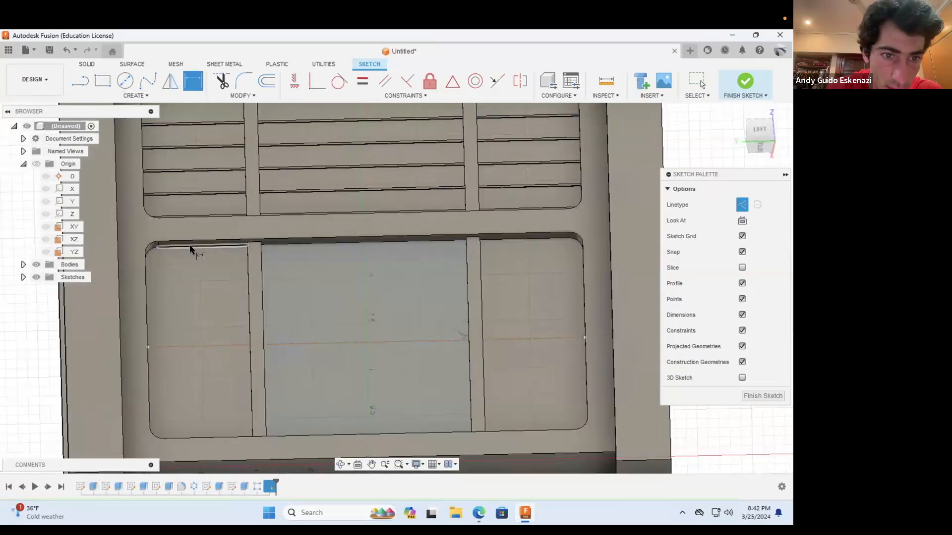
{"action": "left_click", "coordinate": [190, 246]}
{"action": "left_click", "coordinate": [196, 344]}
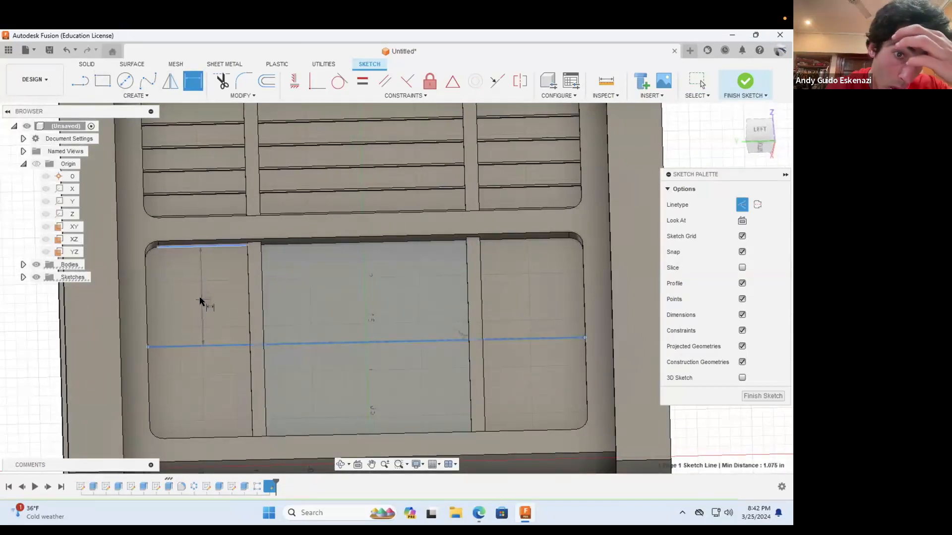
{"action": "left_click", "coordinate": [202, 303]}
{"action": "type", "text": "2"}
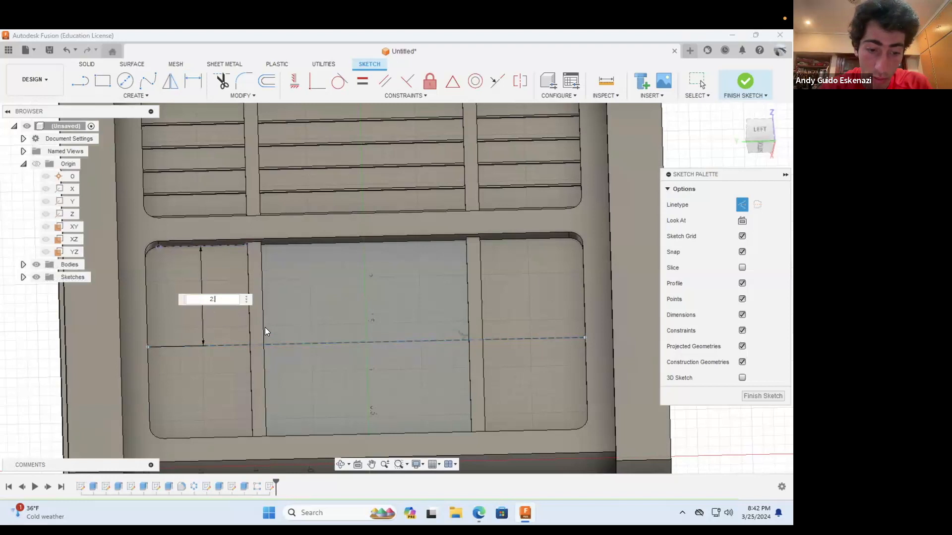
{"action": "type", "text": ".125/2"}
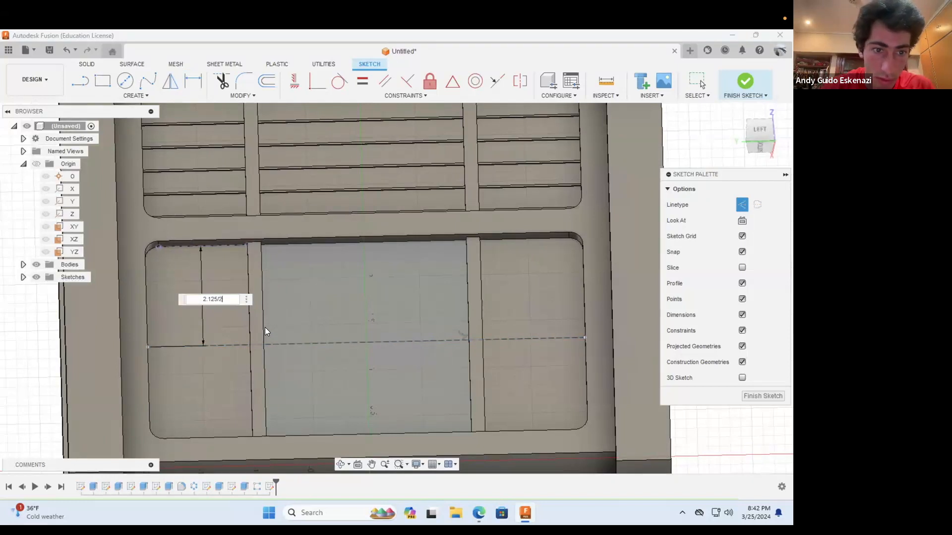
{"action": "key", "text": "Return"}
Step: Sketch a center rectangle about 0.175 in tall on the middle of the construction line, spanning the full width of the lower recess
{"action": "left_click", "coordinate": [103, 80]}
{"action": "left_click", "coordinate": [773, 204]}
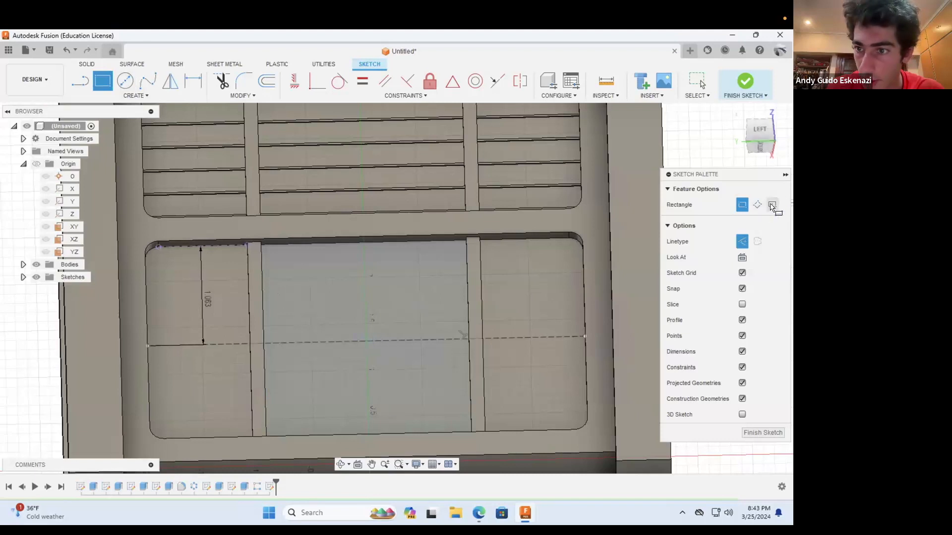
{"action": "left_click", "coordinate": [367, 341]}
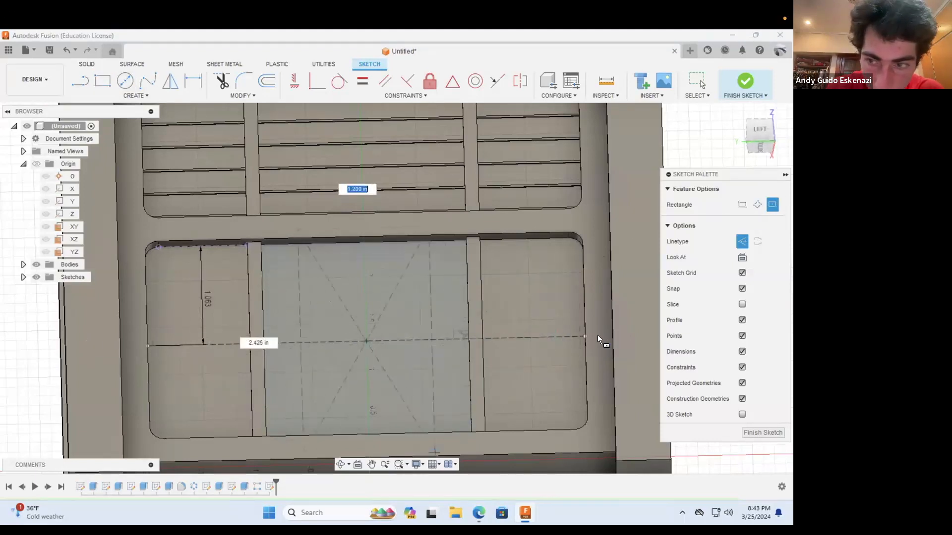
{"action": "left_click", "coordinate": [742, 241]}
{"action": "left_click", "coordinate": [339, 465]}
{"action": "left_click_drag", "start_coordinate": [436, 382], "coordinate": [564, 329]}
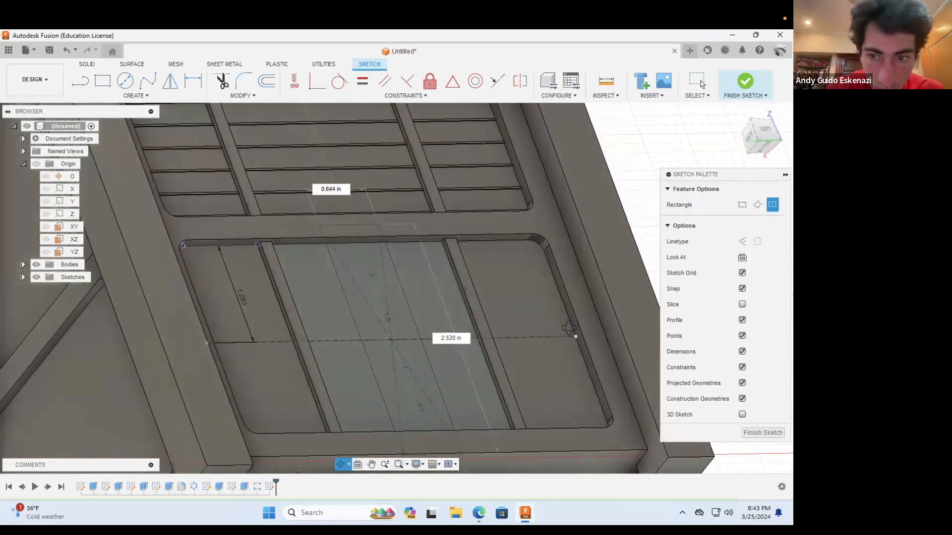
{"action": "key", "text": "Escape"}
{"action": "left_click", "coordinate": [573, 328]}
{"action": "key", "text": "Escape"}
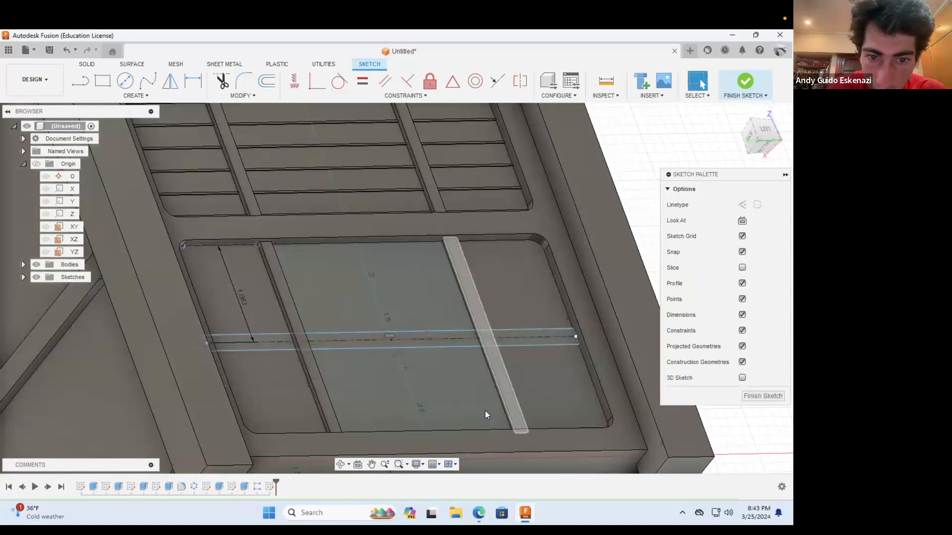
Step: Dimension the height of the thin rectangle between its two long edges as 0.02 in
{"action": "left_click", "coordinate": [193, 81]}
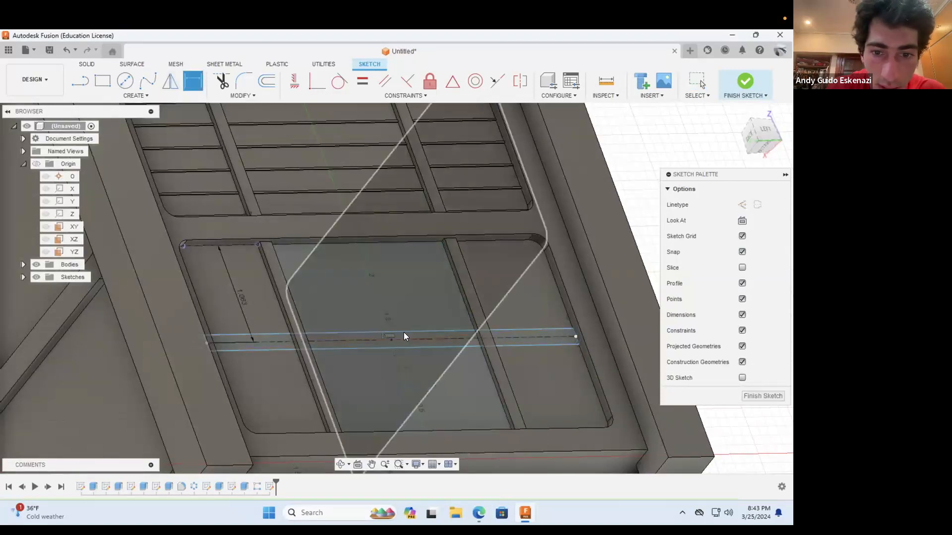
{"action": "left_click", "coordinate": [439, 347]}
{"action": "left_click", "coordinate": [438, 347]}
{"action": "scroll", "coordinate": [308, 316], "scroll_direction": "down", "scroll_amount": 3}
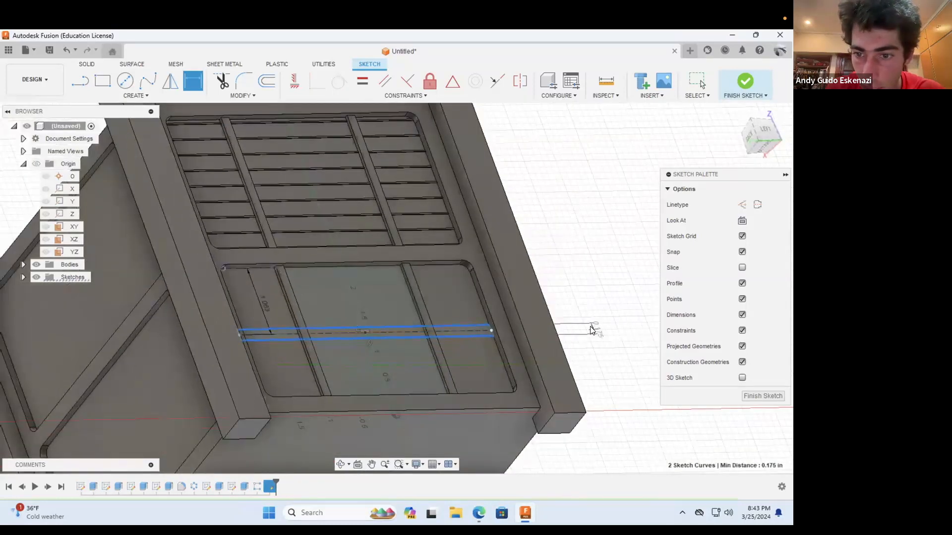
{"action": "left_click", "coordinate": [593, 329]}
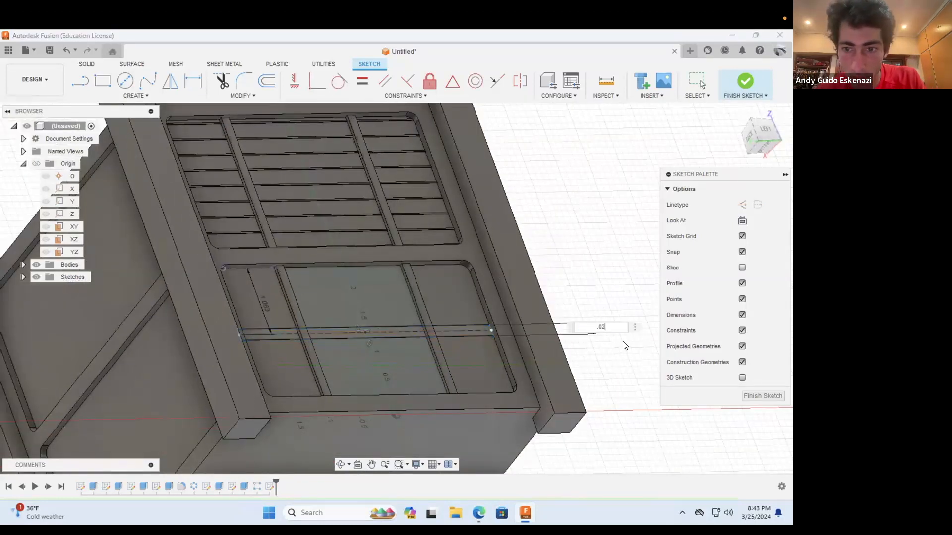
{"action": "key", "text": "Return"}
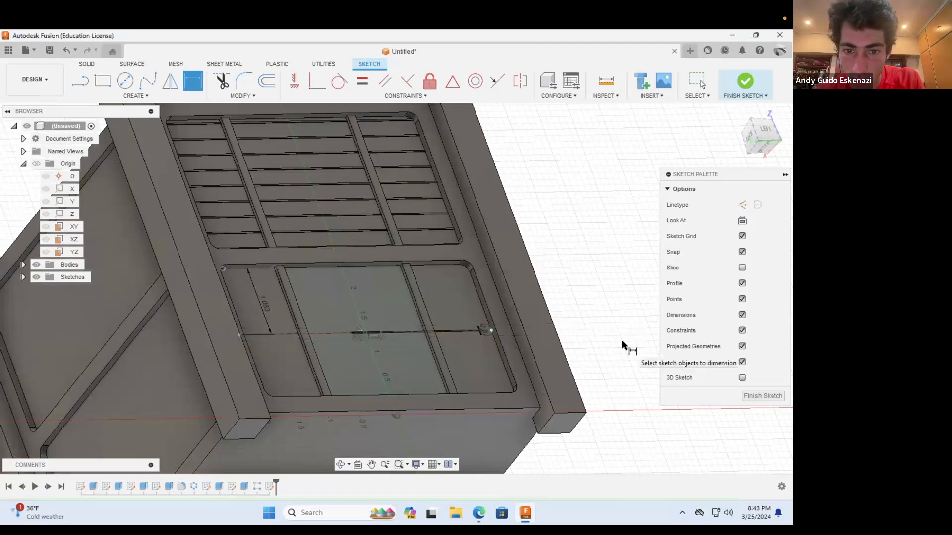
Step: Constrain the thin rectangle's right end point coincident with the lower recess's right edge
{"action": "scroll", "coordinate": [482, 332], "scroll_direction": "up", "scroll_amount": 5}
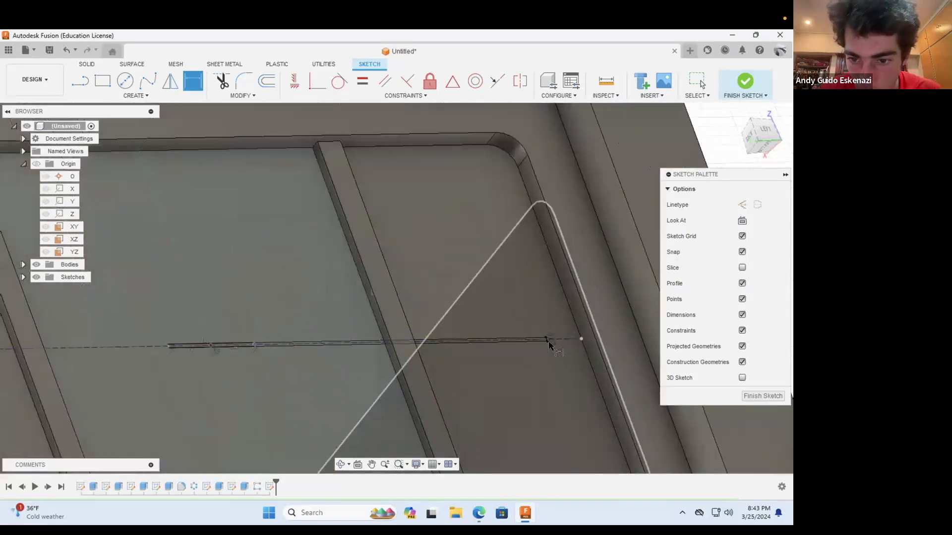
{"action": "key", "text": "Escape"}
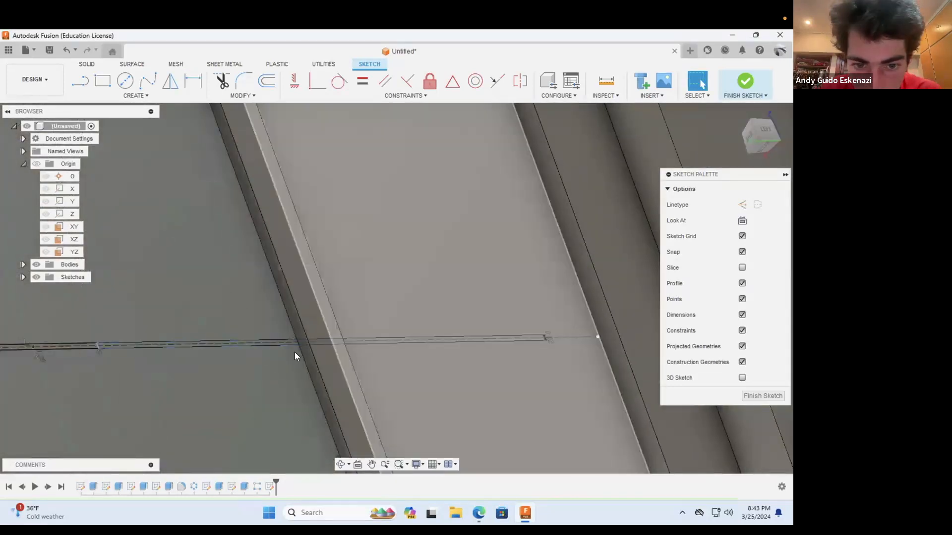
{"action": "mouse_move", "coordinate": [97, 348]}
{"action": "left_mouse_down"}
{"action": "mouse_move", "coordinate": [441, 329]}
{"action": "mouse_move", "coordinate": [454, 320]}
{"action": "left_mouse_up"}
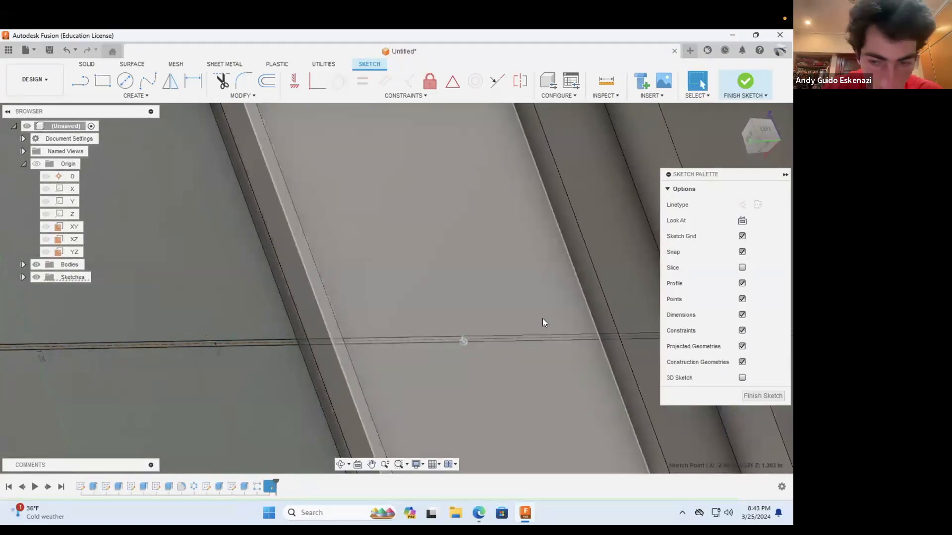
{"action": "left_click", "coordinate": [587, 308]}
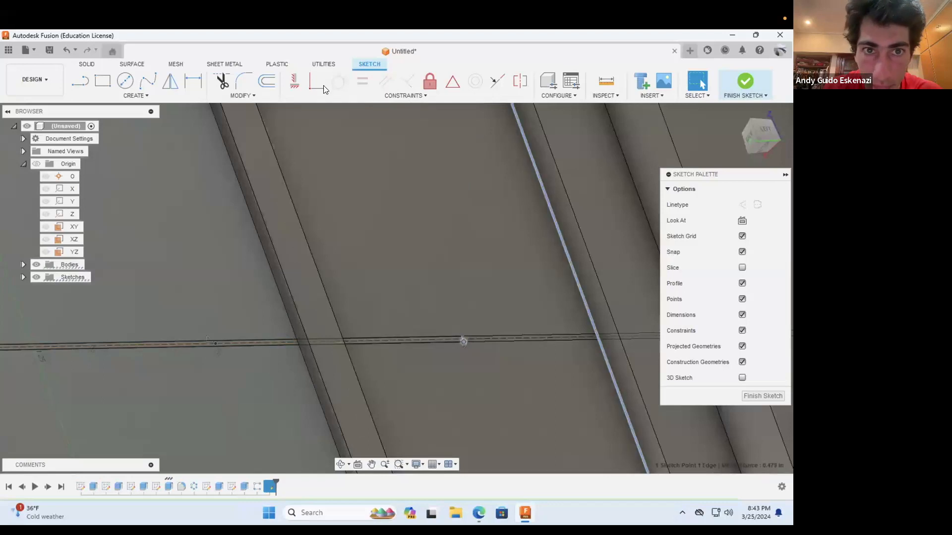
{"action": "left_click", "coordinate": [318, 92]}
{"action": "scroll", "coordinate": [448, 371], "scroll_direction": "down", "scroll_amount": 5}
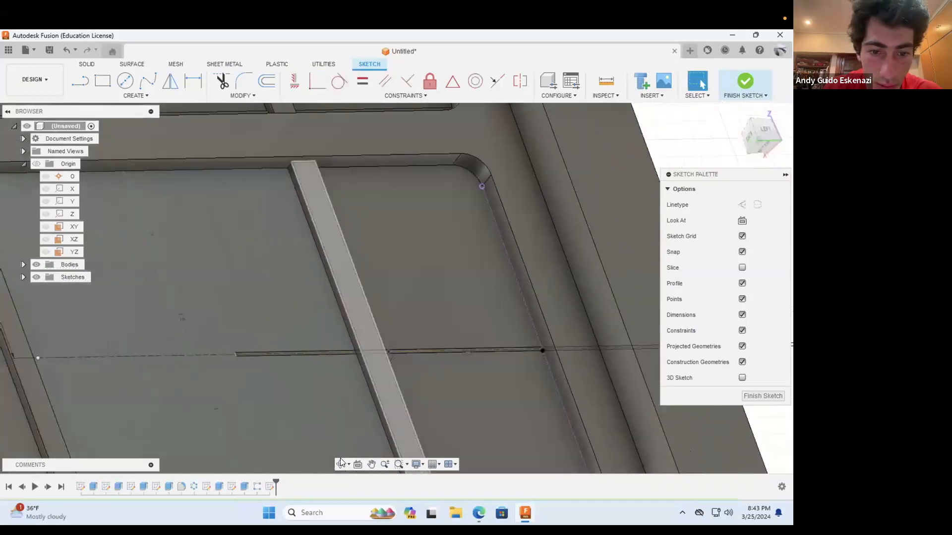
Step: Constrain the thin rectangle's left end point coincident with the lower recess's left edge
{"action": "left_click", "coordinate": [340, 463]}
{"action": "left_click_drag", "start_coordinate": [347, 407], "coordinate": [231, 358]}
{"action": "scroll", "coordinate": [231, 357], "scroll_direction": "up", "scroll_amount": 4}
{"action": "key", "text": "Escape"}
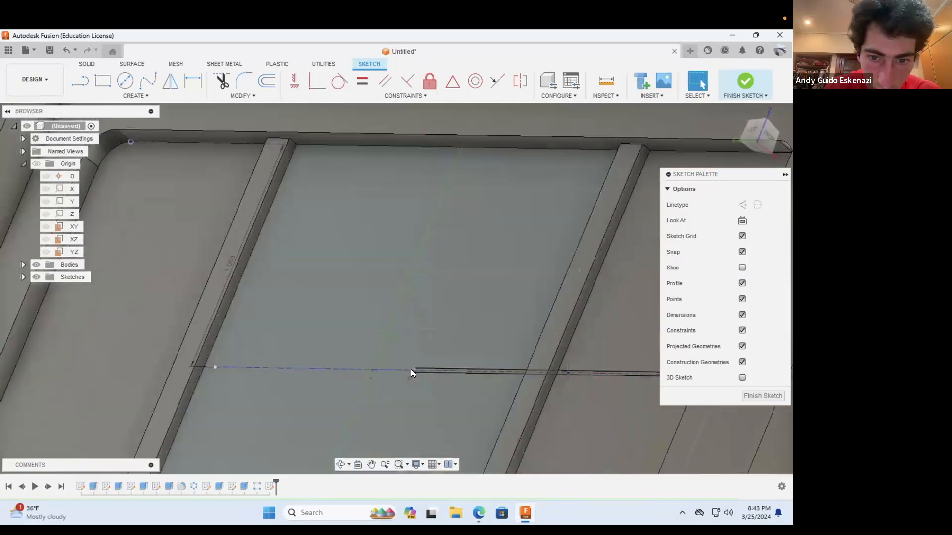
{"action": "left_click", "coordinate": [413, 372]}
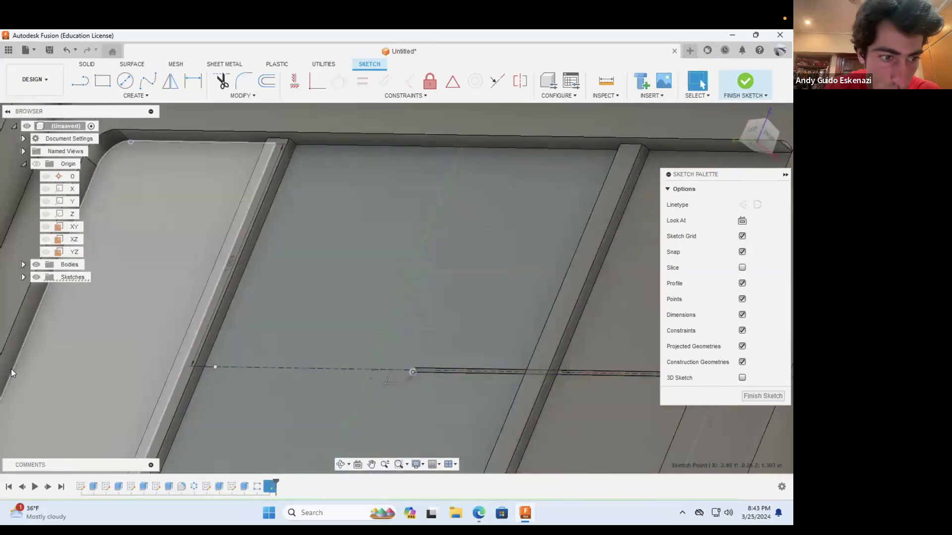
{"action": "left_click", "coordinate": [12, 368], "text": "ctrl"}
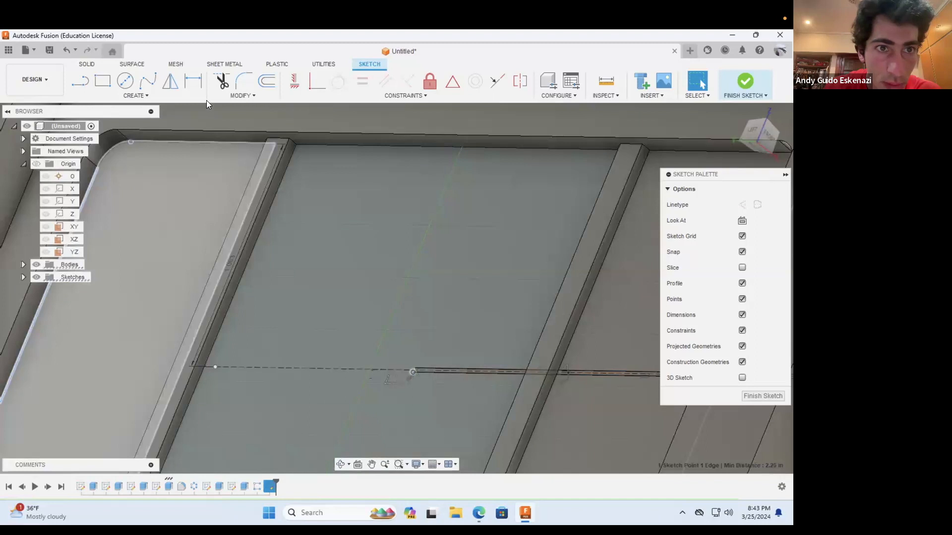
{"action": "left_click", "coordinate": [308, 86]}
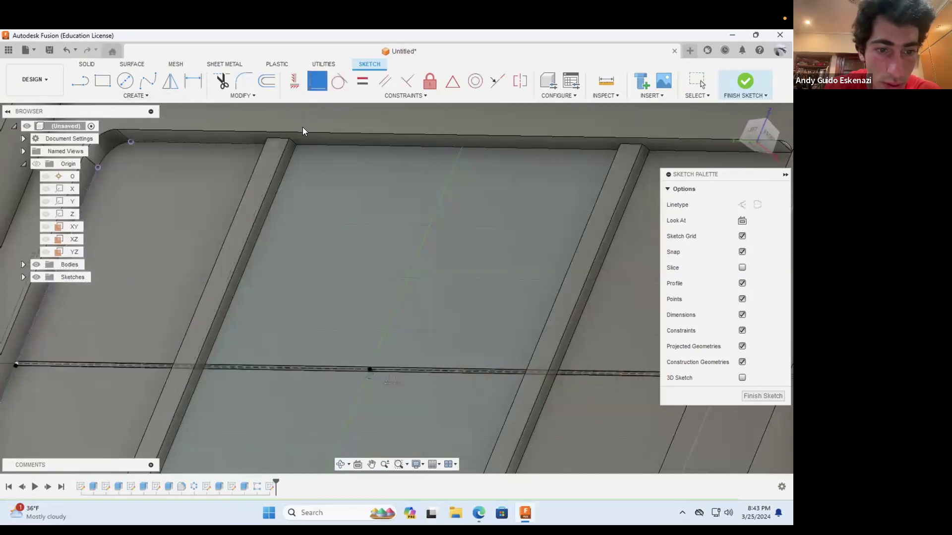
Step: Extrude the three exposed segments of the thin rectangle in the lower recess by 0.01 in as a cut
{"action": "key", "text": "e"}
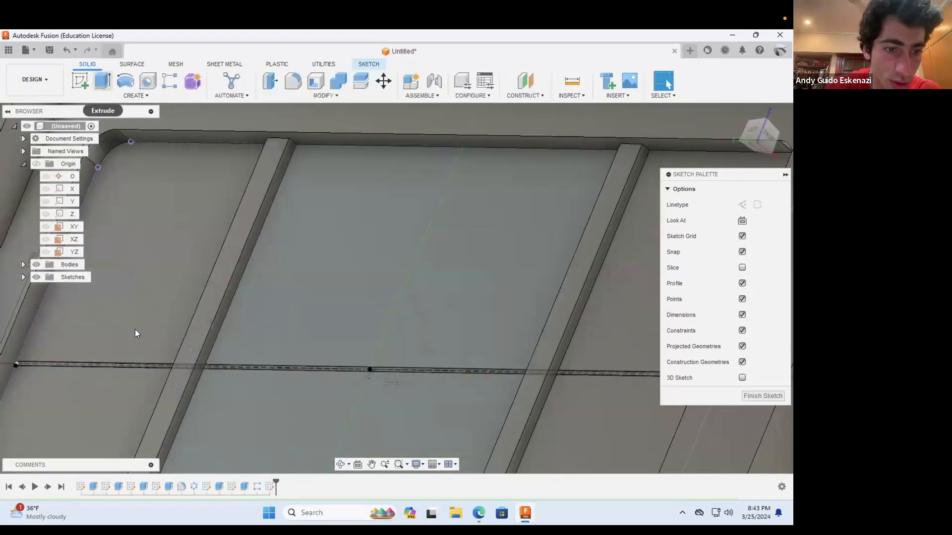
{"action": "scroll", "coordinate": [189, 368], "scroll_direction": "up", "scroll_amount": 5}
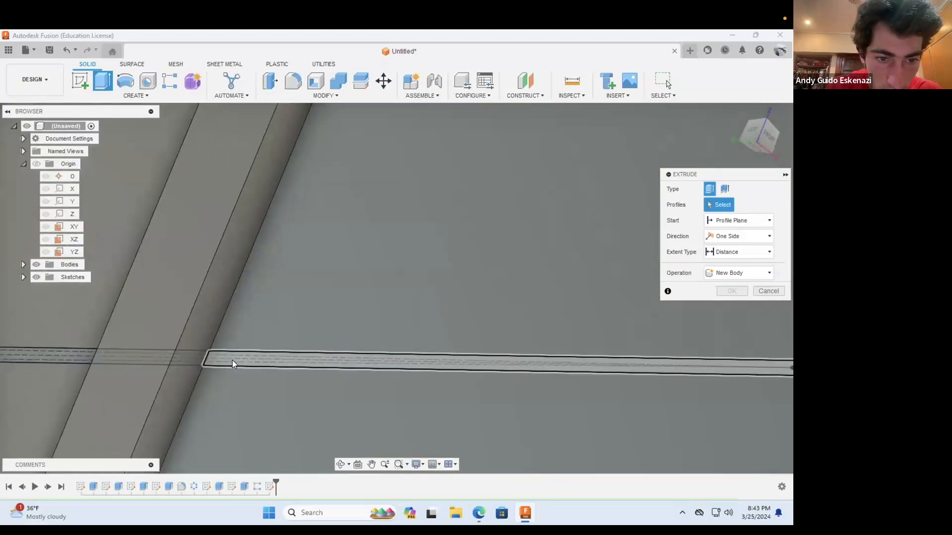
{"action": "left_click", "coordinate": [232, 360]}
{"action": "left_click", "coordinate": [57, 356]}
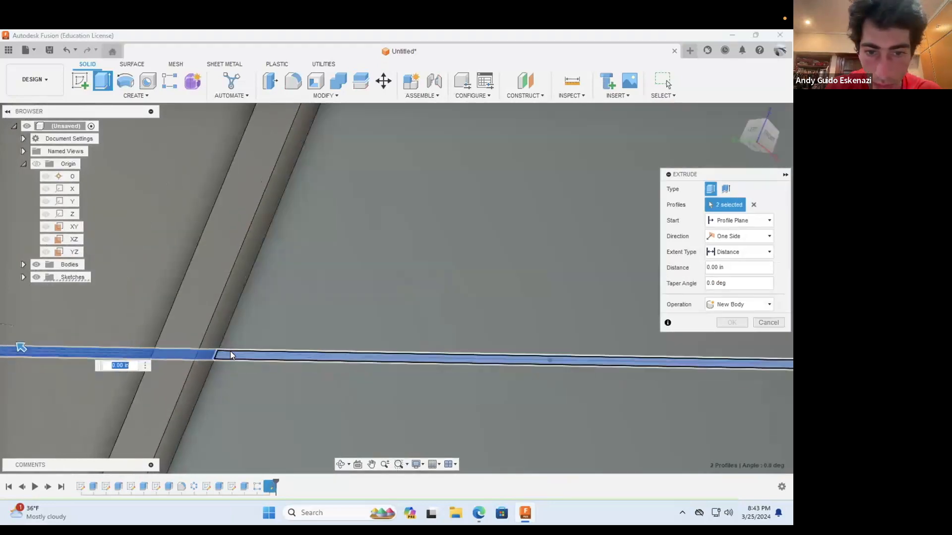
{"action": "scroll", "coordinate": [230, 351], "scroll_direction": "down", "scroll_amount": 6}
{"action": "scroll", "coordinate": [425, 365], "scroll_direction": "up", "scroll_amount": 6}
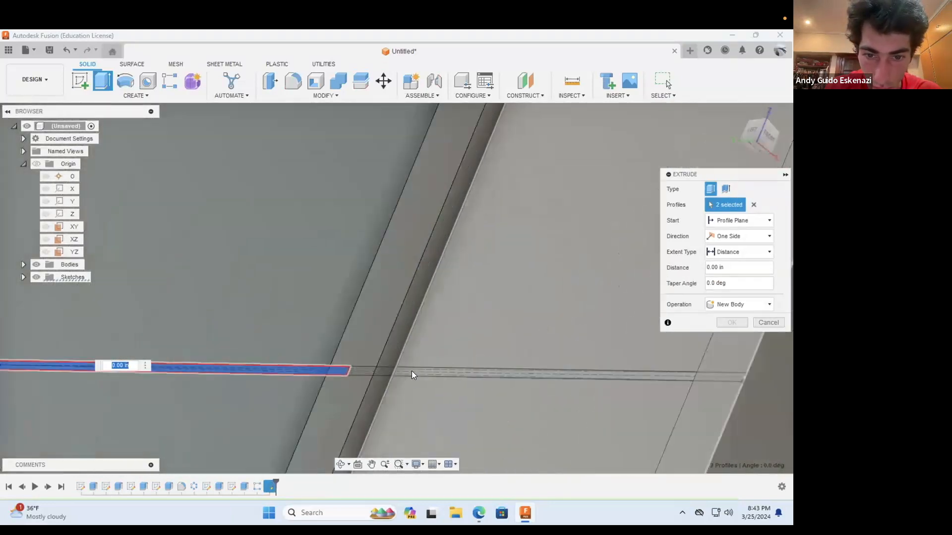
{"action": "left_click", "coordinate": [416, 371]}
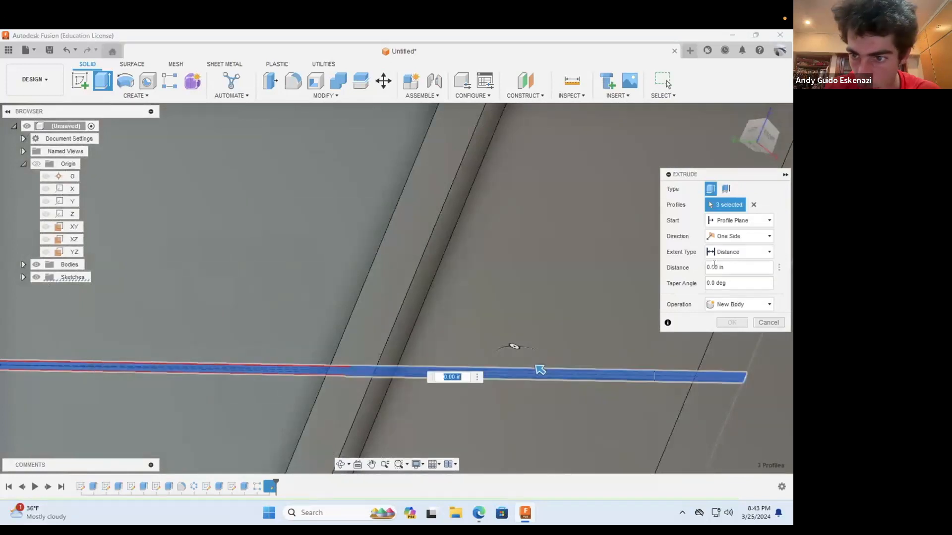
{"action": "left_click", "coordinate": [714, 266]}
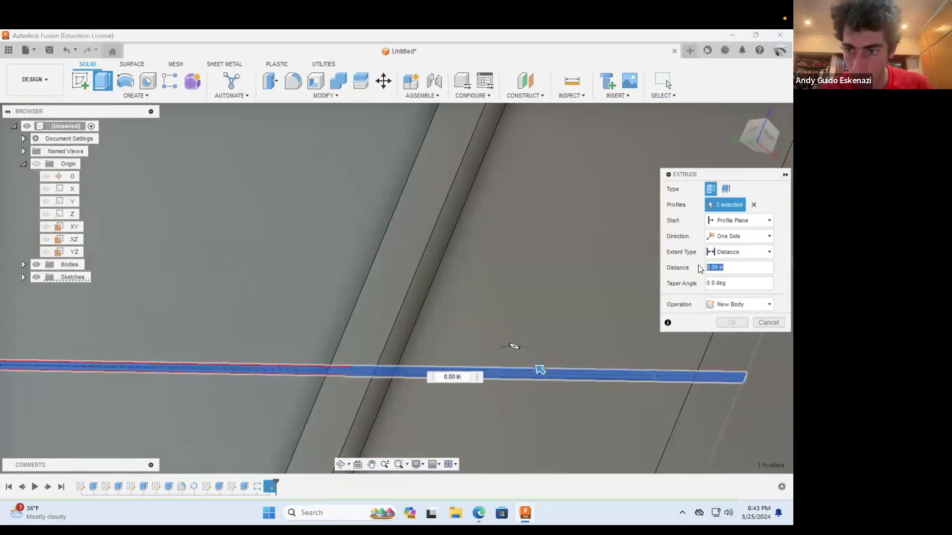
{"action": "left_click", "coordinate": [739, 304]}
{"action": "left_click", "coordinate": [728, 325]}
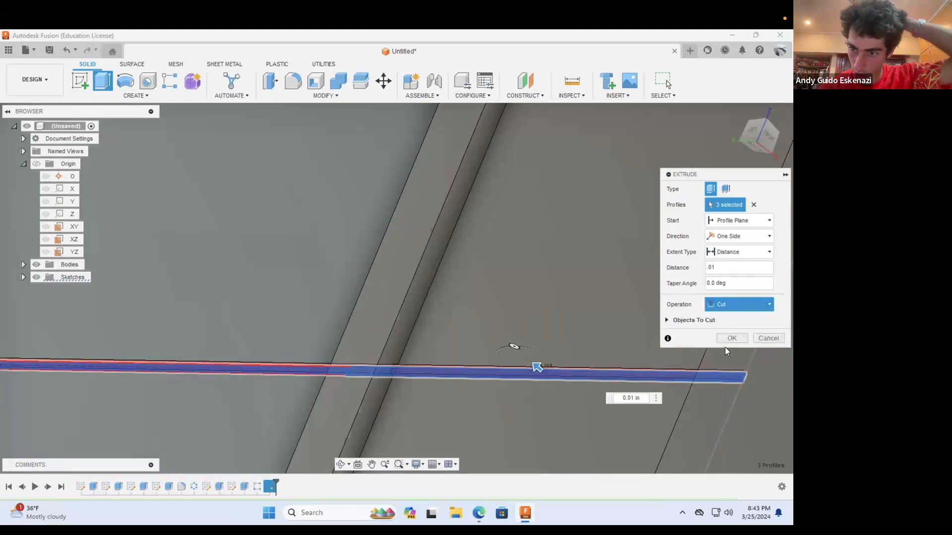
{"action": "left_click", "coordinate": [733, 338]}
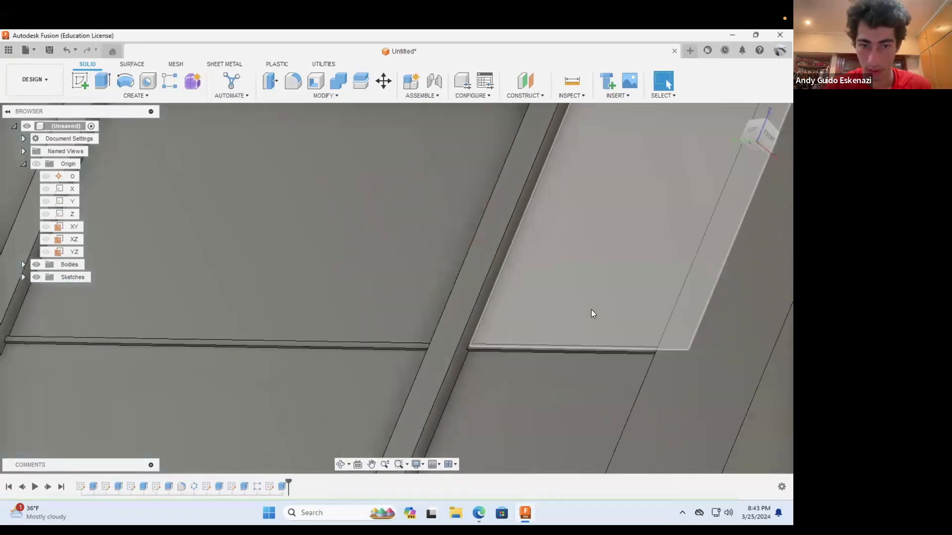
Step: Start a rectangular pattern of the thin line cut, using a long edge of the lower recess's raised strip as its axis
{"action": "scroll", "coordinate": [592, 313], "scroll_direction": "down", "scroll_amount": 5}
{"action": "scroll", "coordinate": [606, 320], "scroll_direction": "up", "scroll_amount": 3}
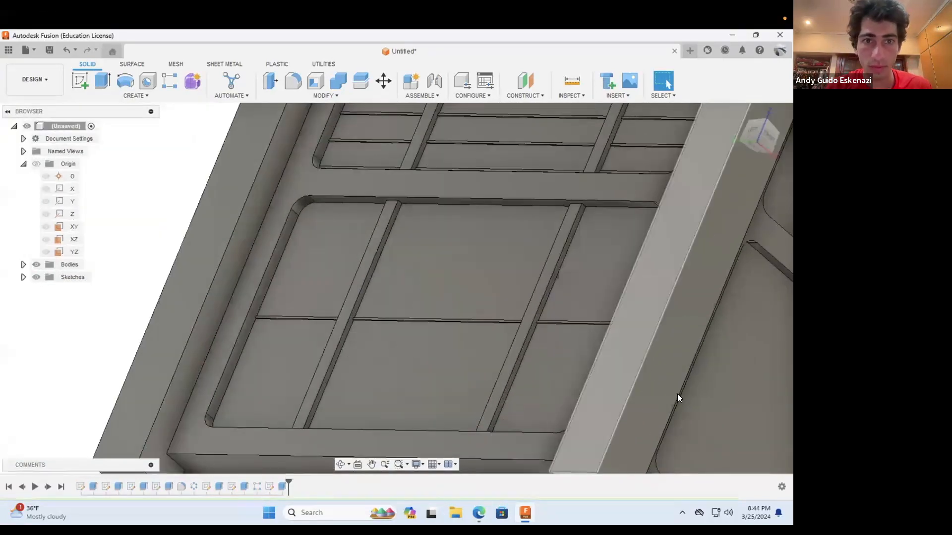
{"action": "left_click", "coordinate": [164, 79]}
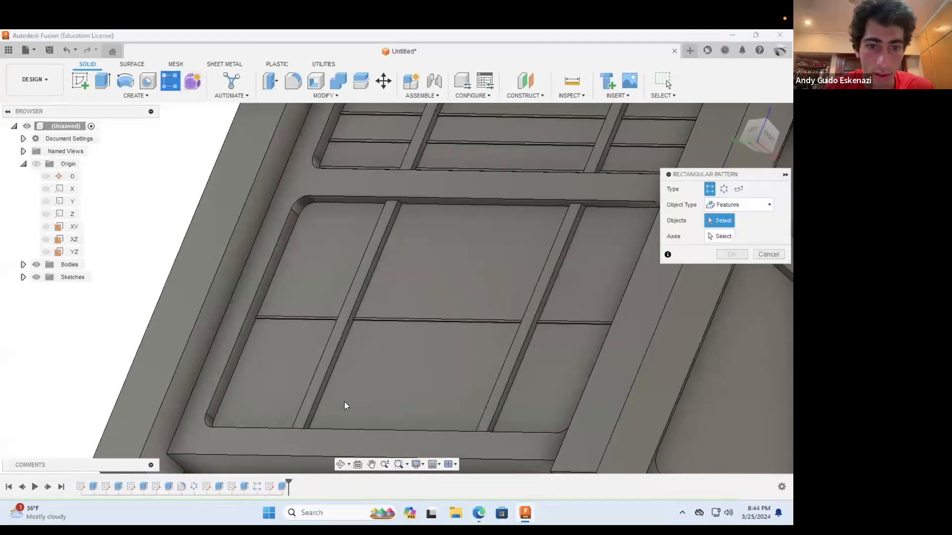
{"action": "left_click", "coordinate": [283, 486]}
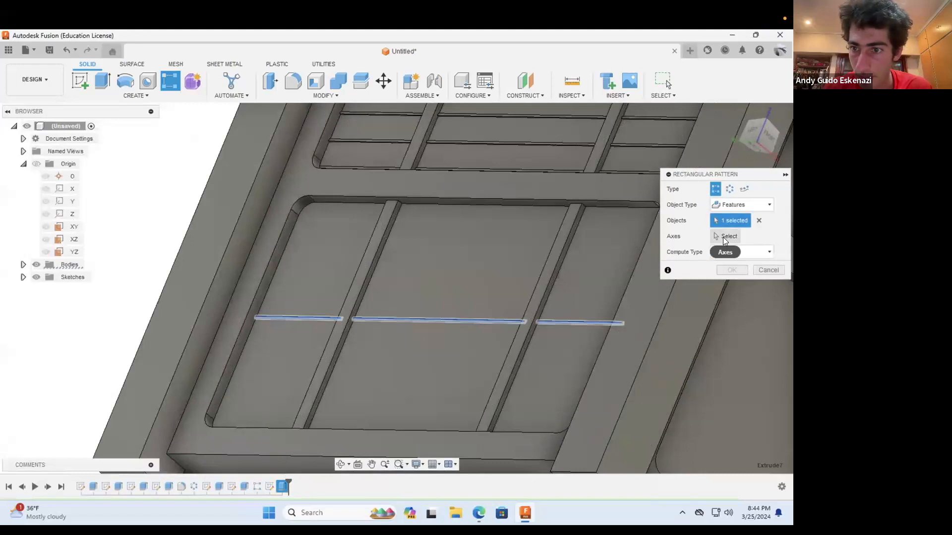
{"action": "left_click", "coordinate": [745, 250]}
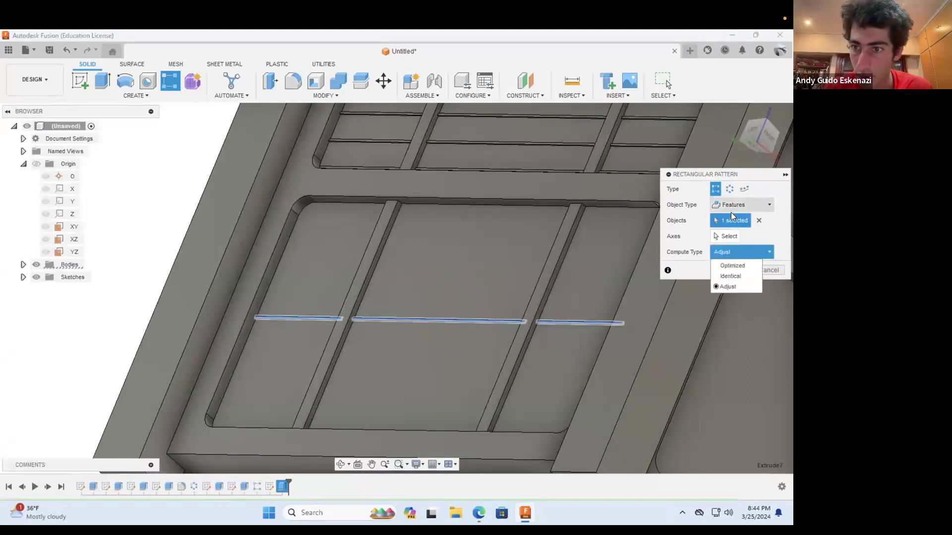
{"action": "left_click", "coordinate": [718, 239]}
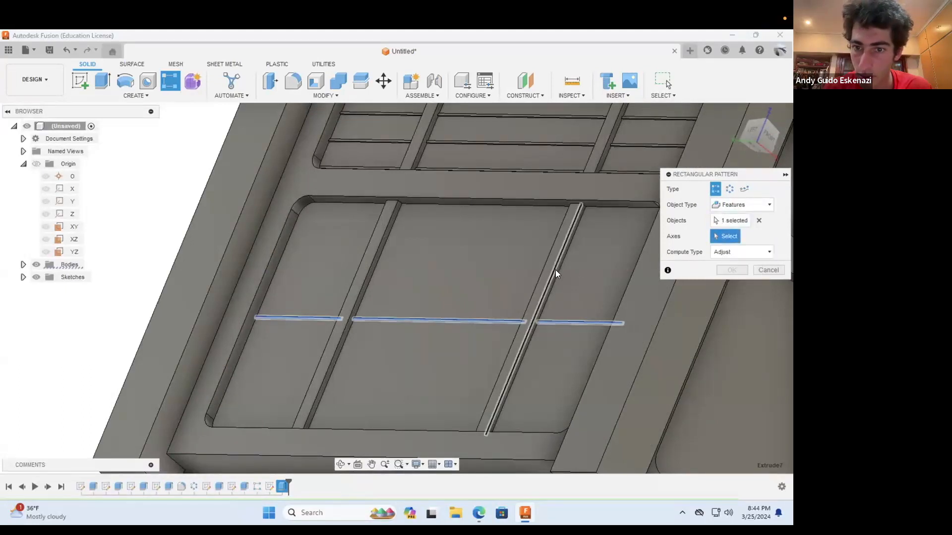
{"action": "left_click", "coordinate": [554, 271]}
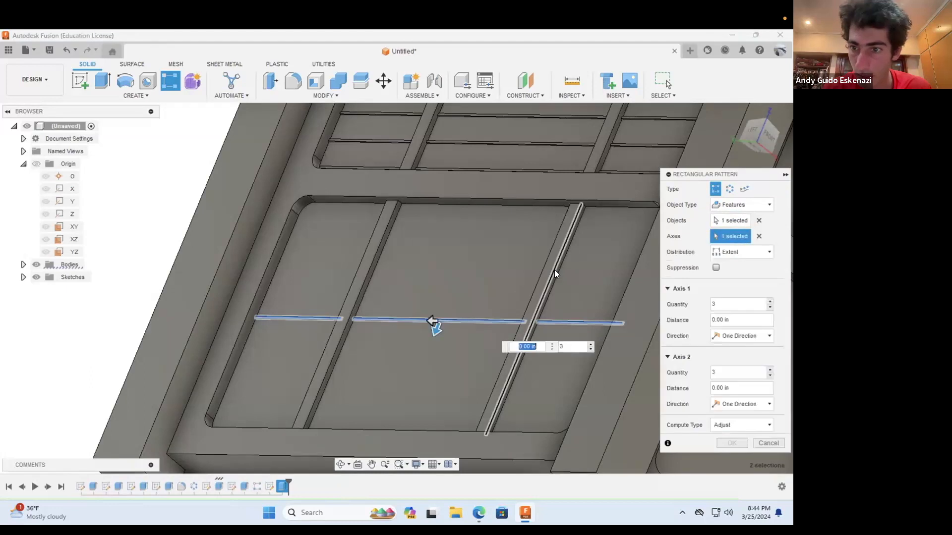
Step: Set the first pattern axis to 9 instances, a distance of 2 in and symmetric direction
{"action": "left_click", "coordinate": [716, 304]}
{"action": "type", "text": "9"}
{"action": "key", "text": "Tab"}
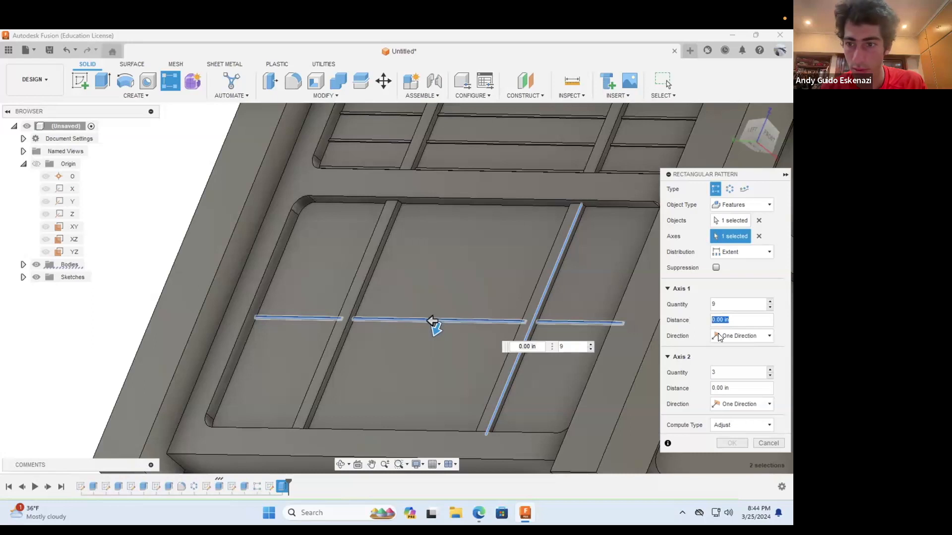
{"action": "type", "text": "2"}
{"action": "left_click", "coordinate": [734, 334]}
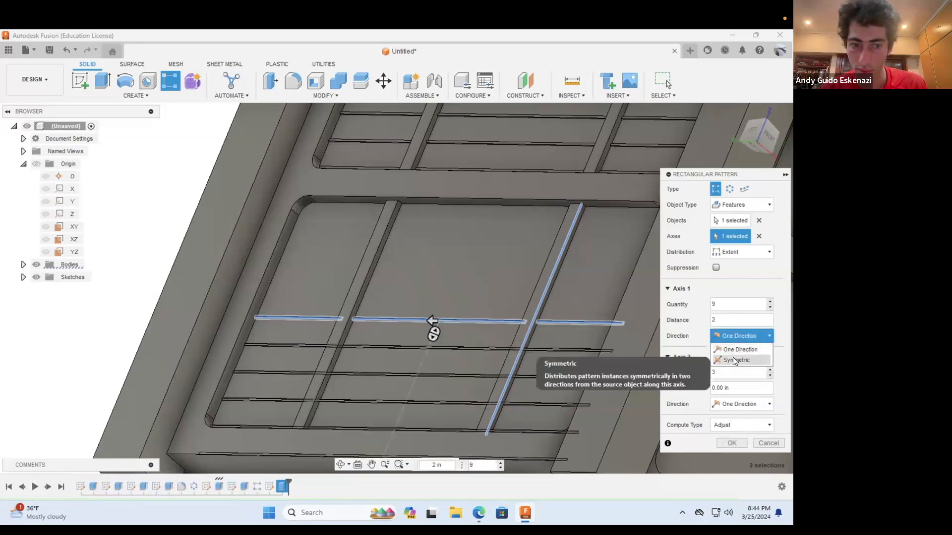
{"action": "left_click", "coordinate": [734, 357]}
Step: Set the first axis distance to 1 in and complete the line pattern in the lower recess
{"action": "scroll", "coordinate": [547, 323], "scroll_direction": "down", "scroll_amount": 3}
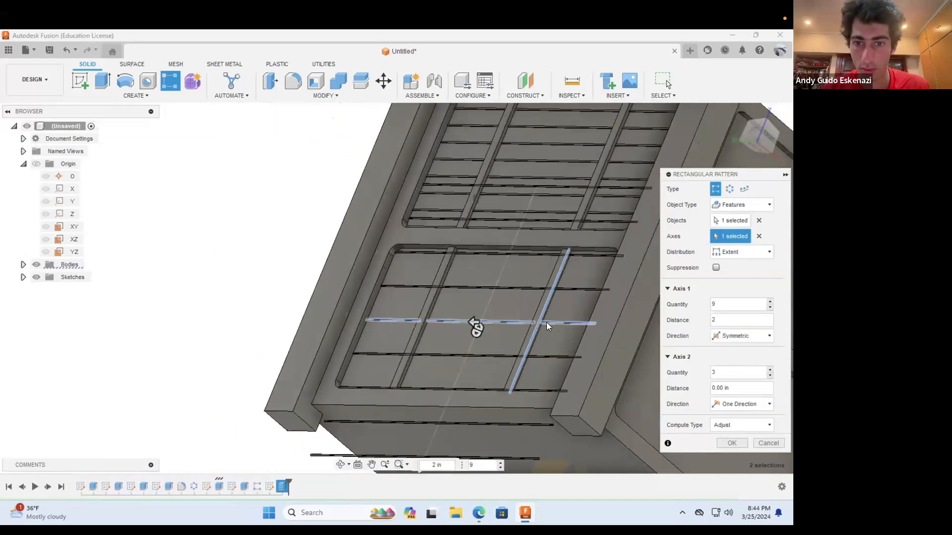
{"action": "left_click", "coordinate": [727, 319]}
{"action": "type", "text": "1"}
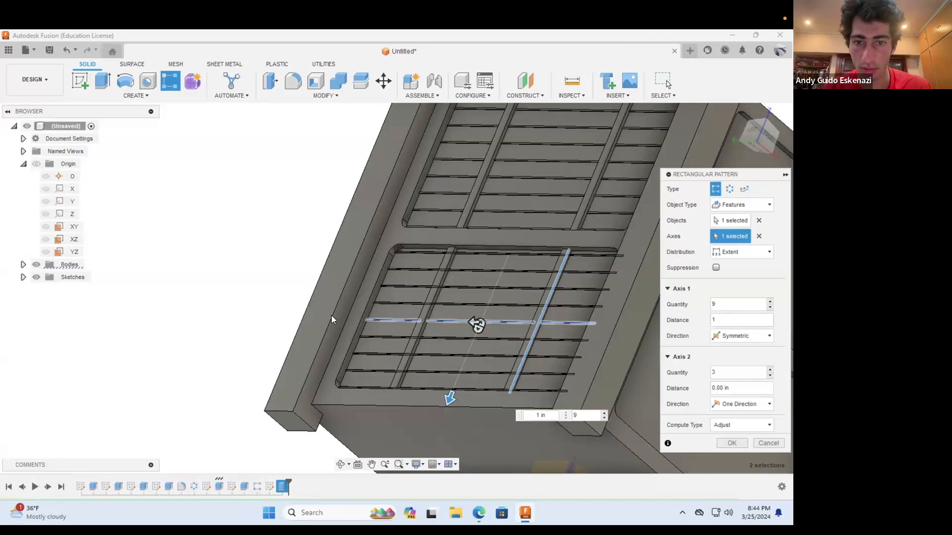
{"action": "scroll", "coordinate": [331, 315], "scroll_direction": "down", "scroll_amount": 3}
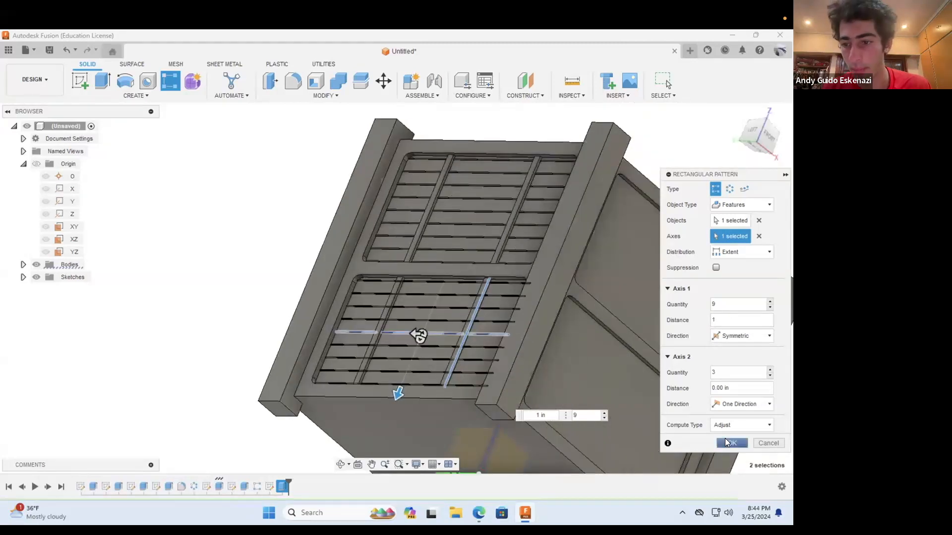
{"action": "left_click", "coordinate": [726, 441]}
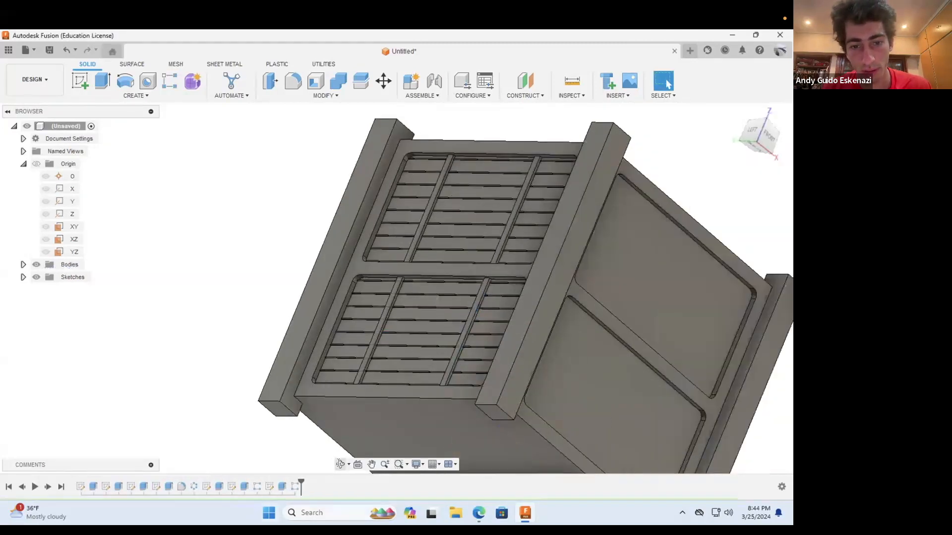
Step: Save the design as Cubesat in the Week 3 folder, inside Week 1 of the How to CAD Almost Anything! project
{"action": "left_click", "coordinate": [340, 464]}
{"action": "left_click_drag", "start_coordinate": [461, 287], "coordinate": [510, 218]}
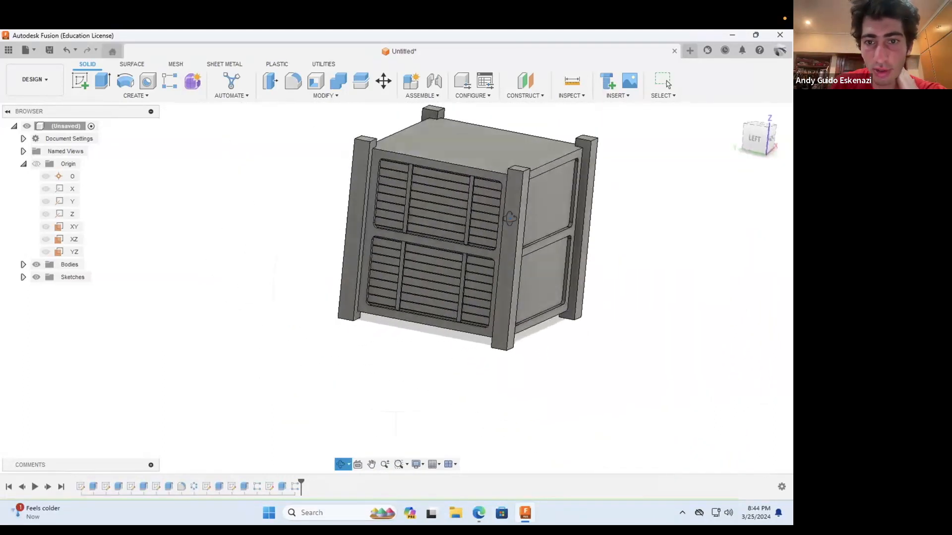
{"action": "scroll", "coordinate": [510, 218], "scroll_direction": "down", "scroll_amount": 3}
{"action": "scroll", "coordinate": [533, 172], "scroll_direction": "up", "scroll_amount": 3}
{"action": "left_click", "coordinate": [49, 50]}
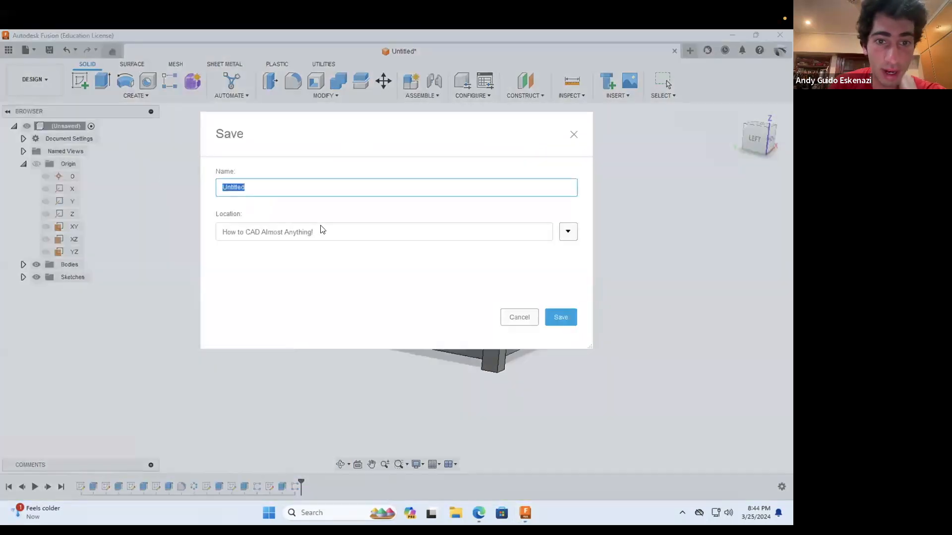
{"action": "left_click", "coordinate": [567, 232]}
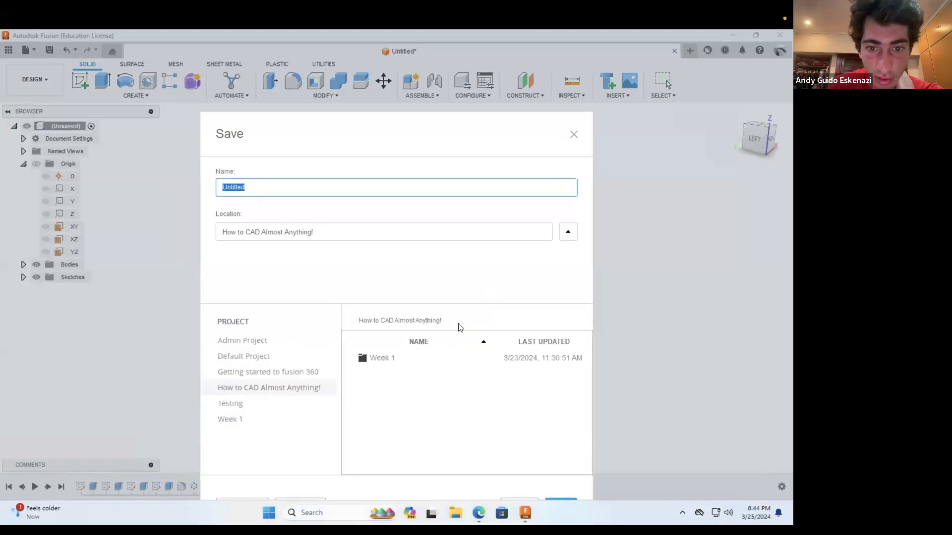
{"action": "double_click", "coordinate": [387, 358]}
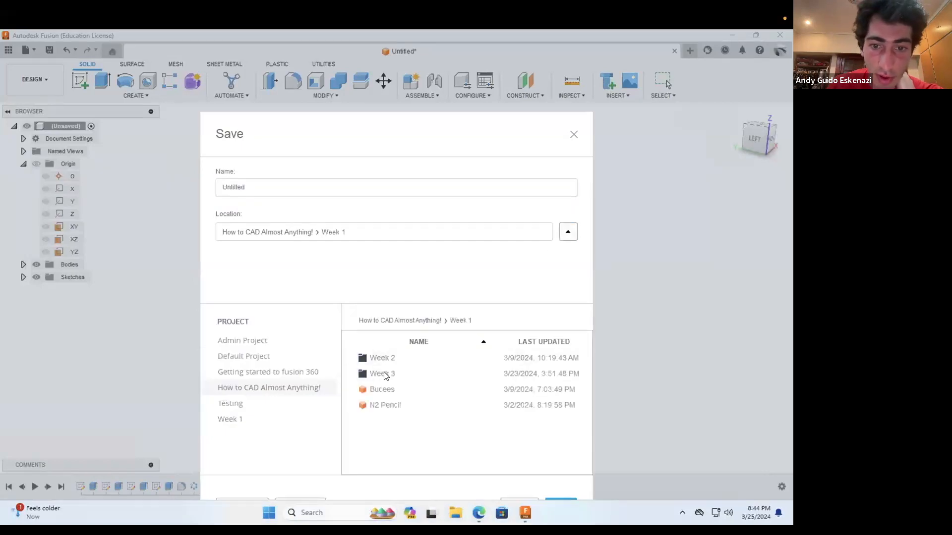
{"action": "double_click", "coordinate": [384, 374]}
{"action": "double_click", "coordinate": [290, 190]}
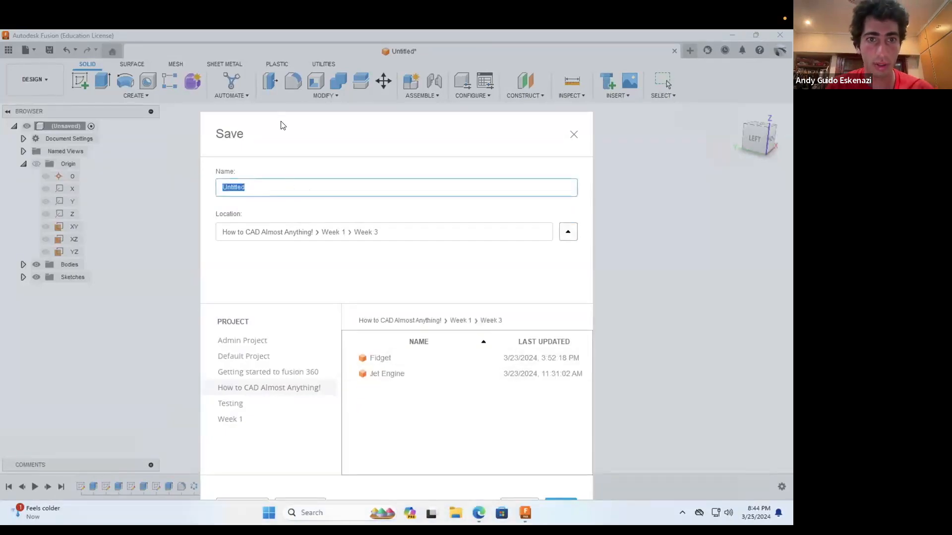
{"action": "type", "text": "Cubesat"}
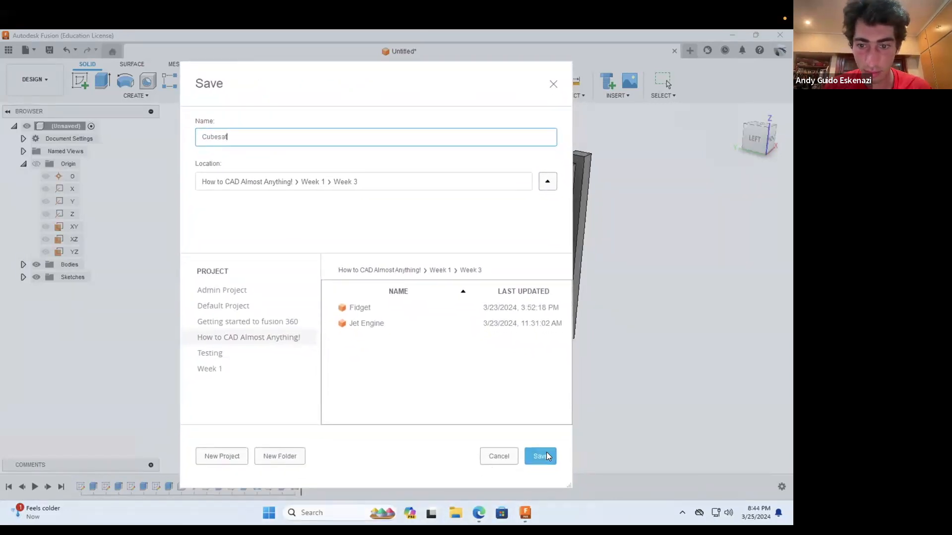
{"action": "left_click", "coordinate": [546, 454]}
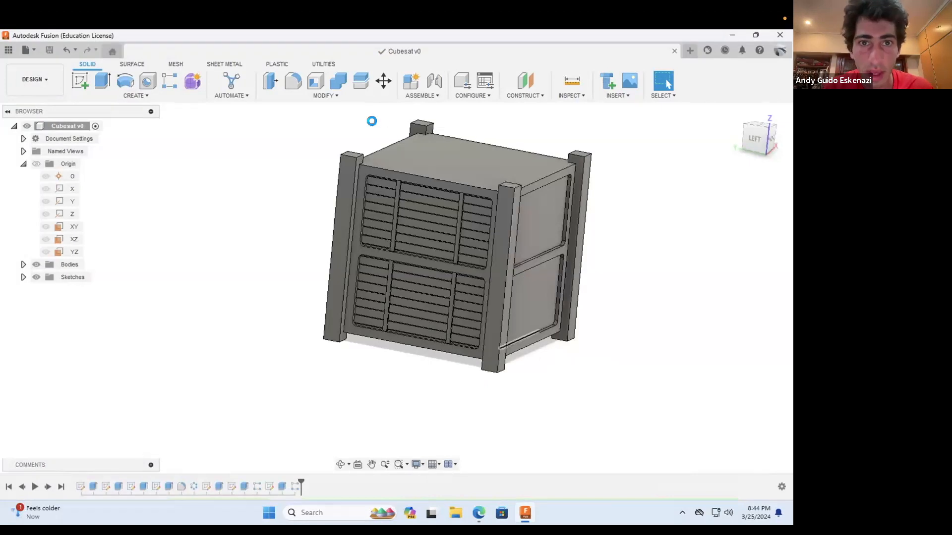
Step: Create a full circular pattern of both thin line cuts and their rectangular patterns around the Z axis with quantity 4
{"action": "left_click", "coordinate": [152, 96]}
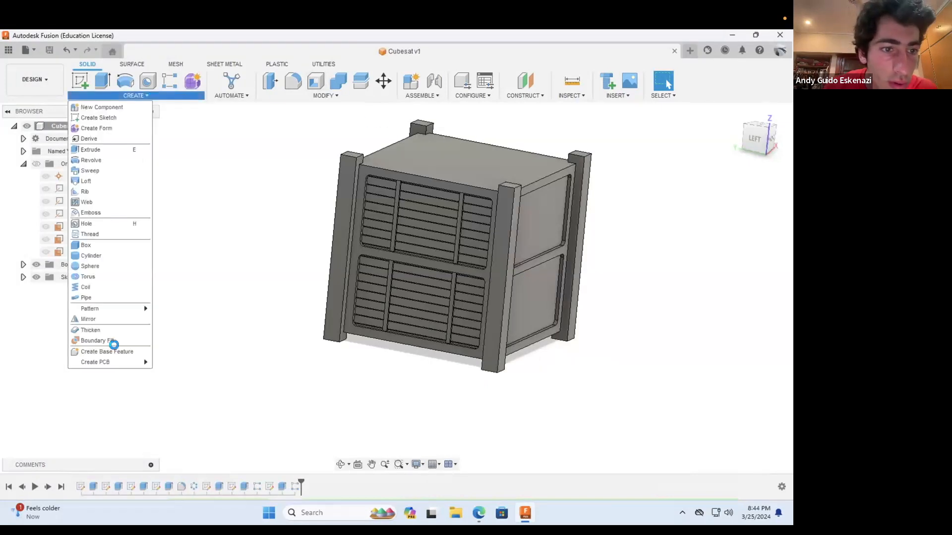
{"action": "mouse_move", "coordinate": [110, 308]}
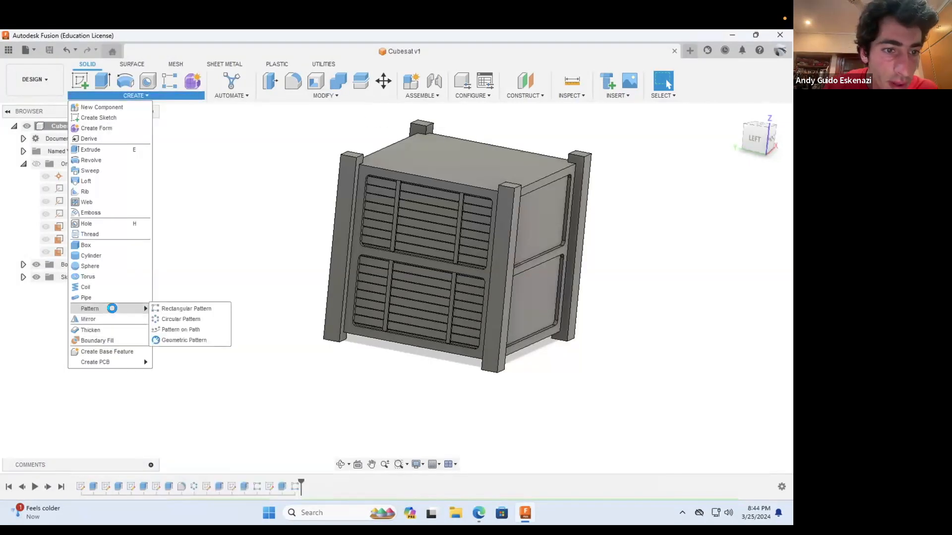
{"action": "left_click", "coordinate": [180, 319]}
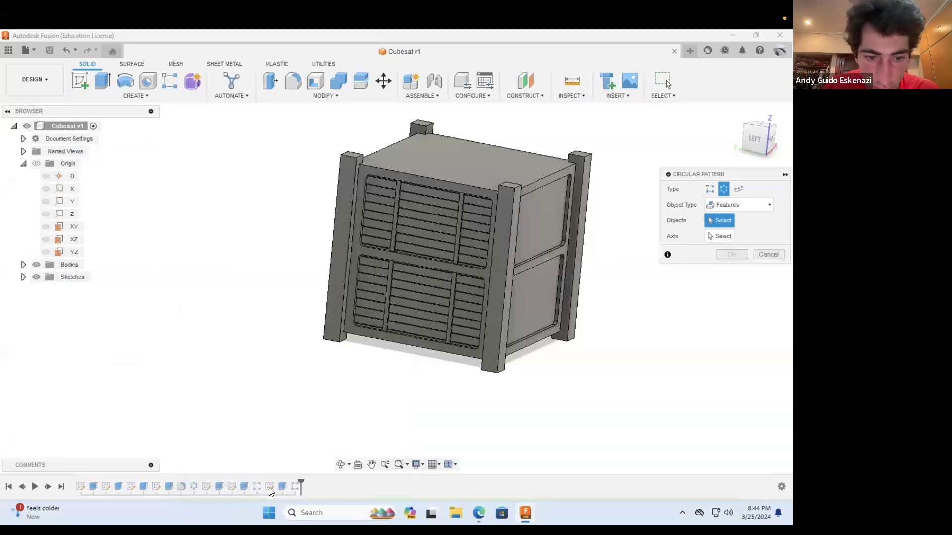
{"action": "left_click", "coordinate": [245, 487]}
{"action": "left_click", "coordinate": [260, 487]}
{"action": "left_click", "coordinate": [282, 487]}
{"action": "left_click", "coordinate": [297, 486]}
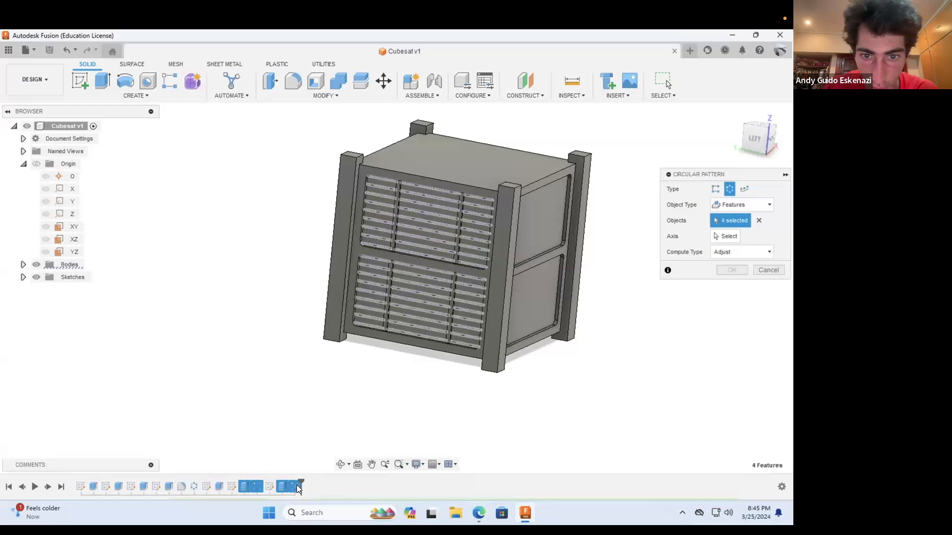
{"action": "left_click", "coordinate": [729, 237]}
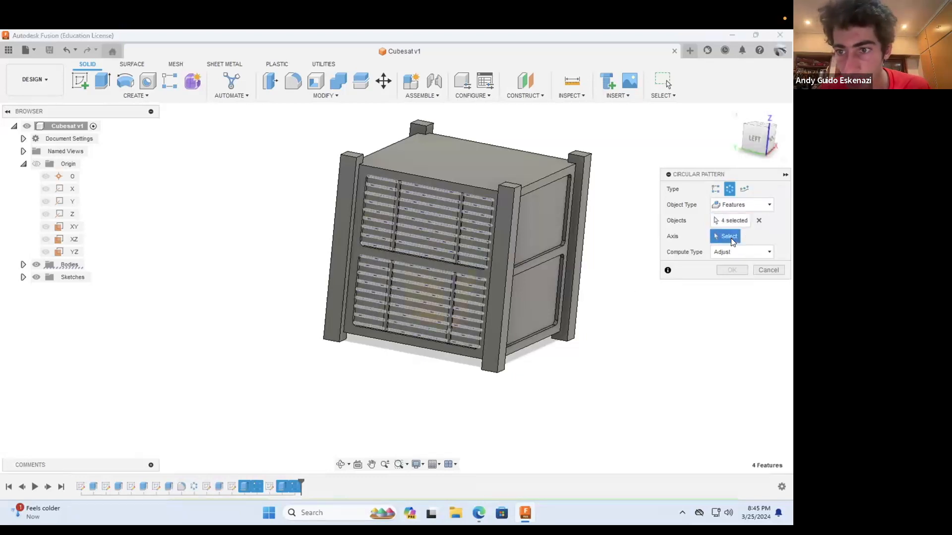
{"action": "left_click", "coordinate": [73, 215]}
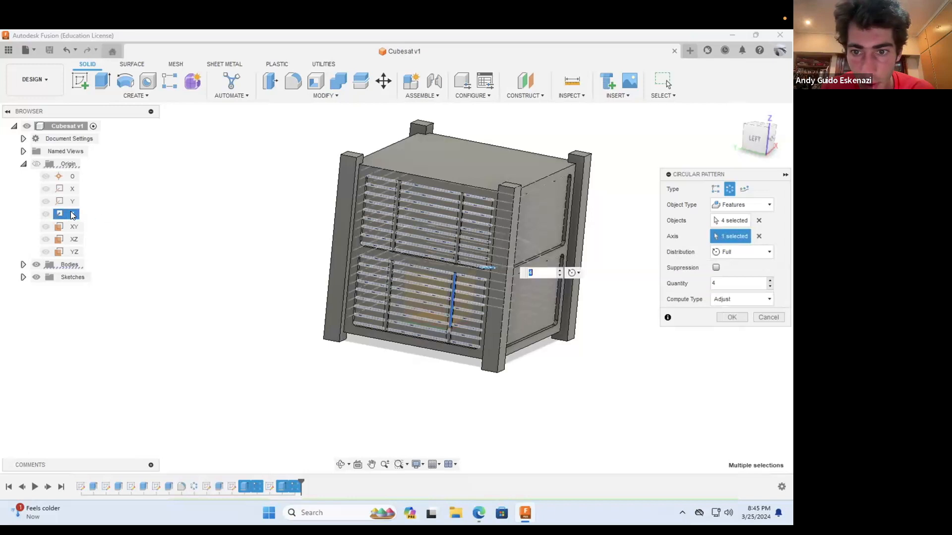
{"action": "left_click", "coordinate": [732, 318]}
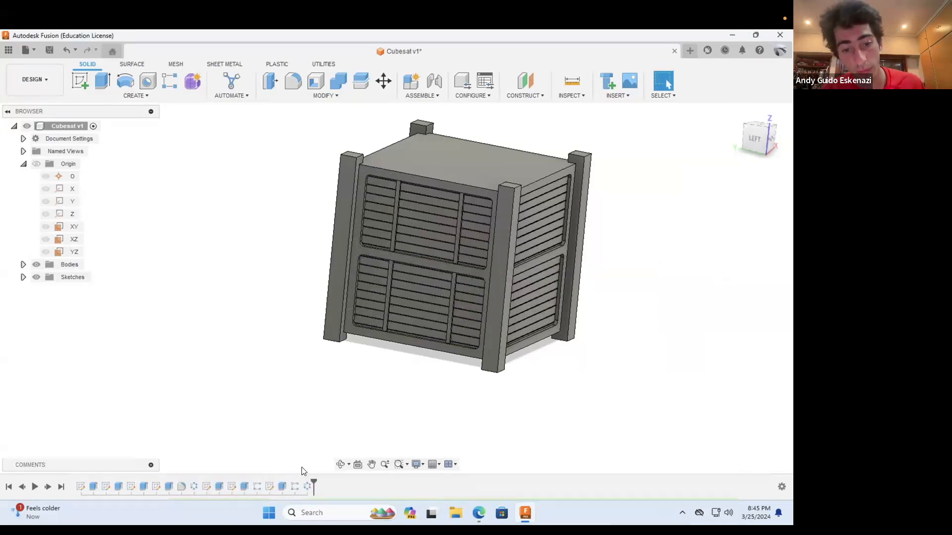
{"action": "right_click", "coordinate": [307, 485]}
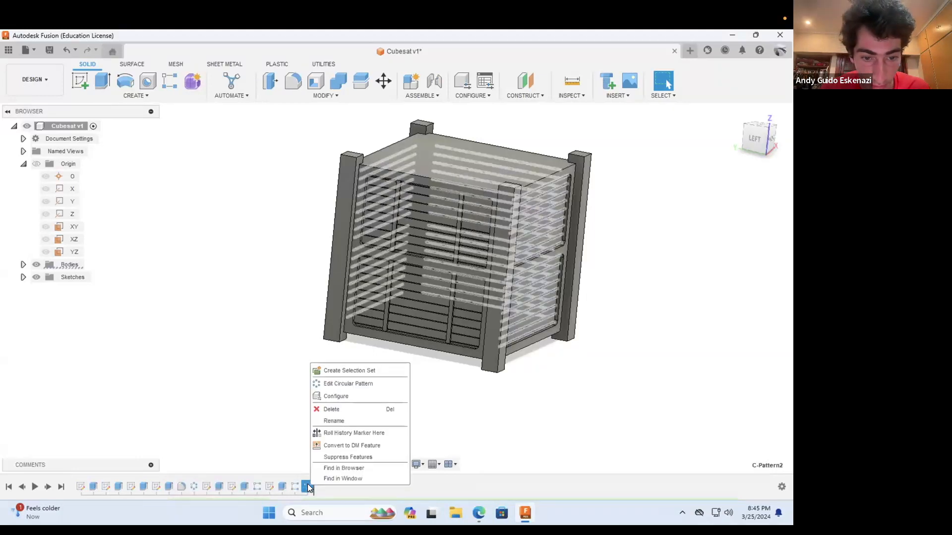
{"action": "left_click", "coordinate": [336, 383]}
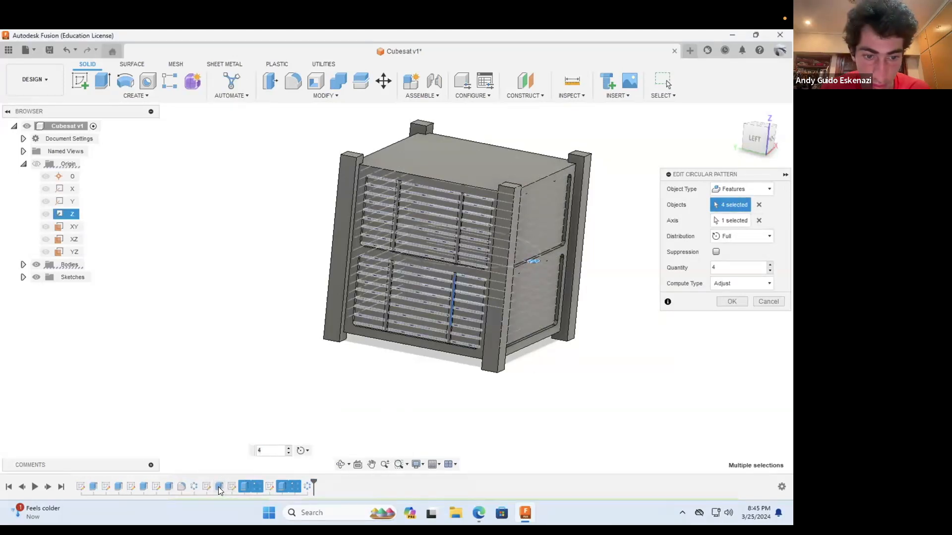
{"action": "left_click", "coordinate": [758, 205]}
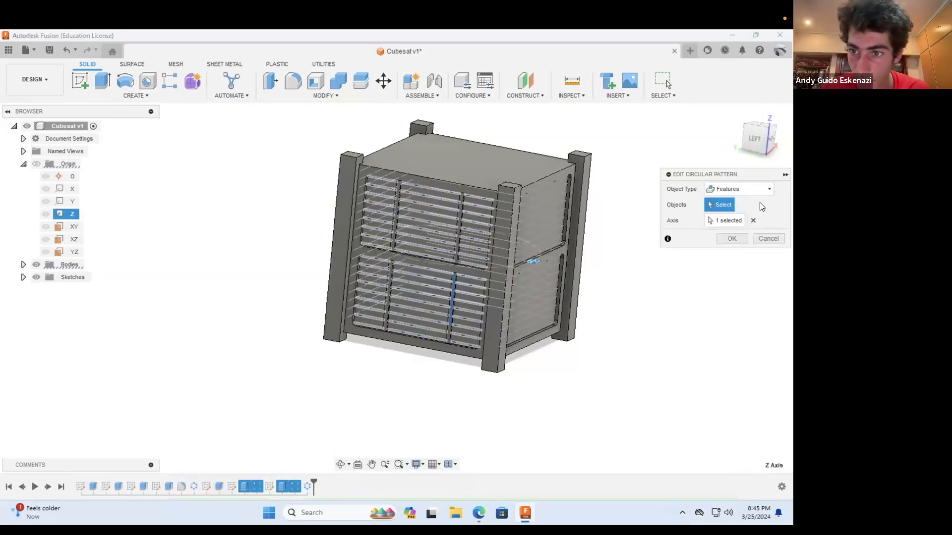
{"action": "left_click", "coordinate": [214, 485]}
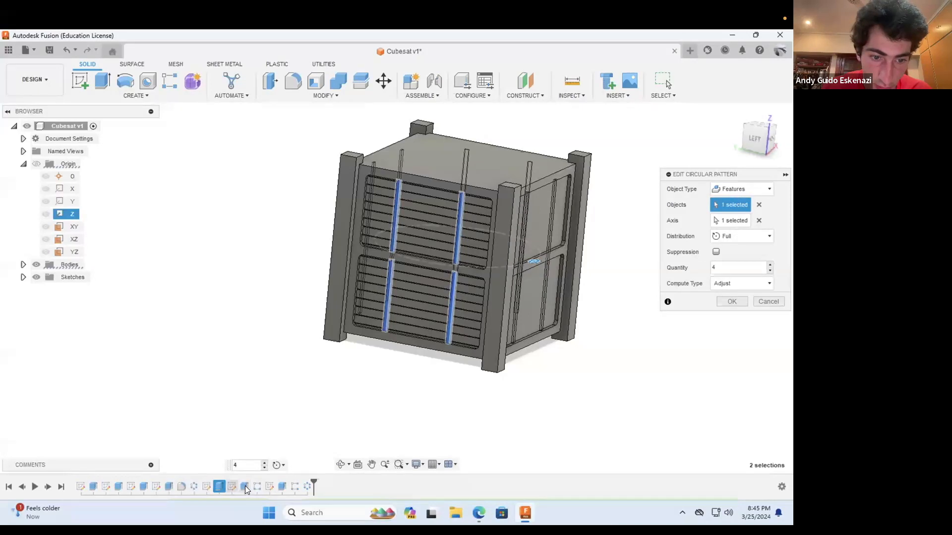
{"action": "left_click", "coordinate": [764, 300]}
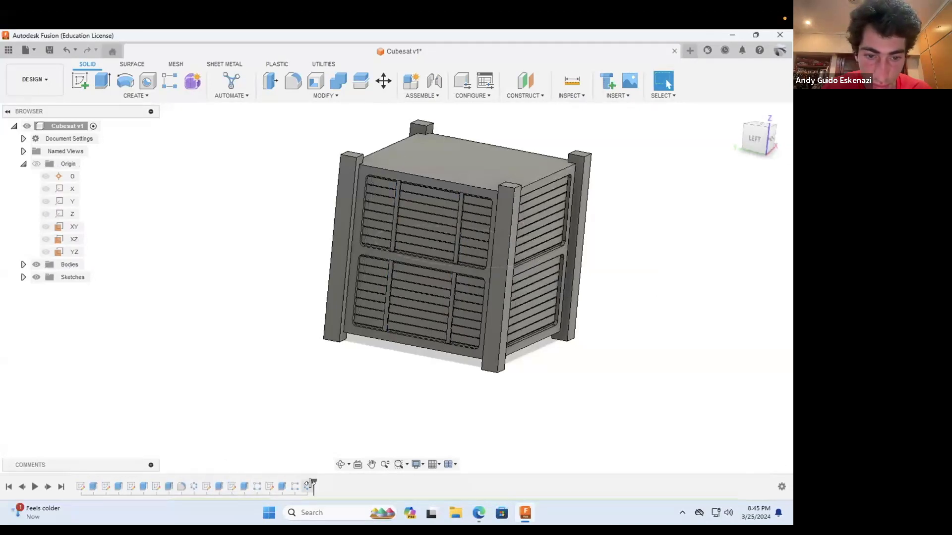
Step: Delete the last circular pattern and circular-pattern the vertical strips, both line cuts and their rectangular patterns fully around the Z axis with quantity 4
{"action": "right_click", "coordinate": [308, 484]}
{"action": "left_click", "coordinate": [326, 409]}
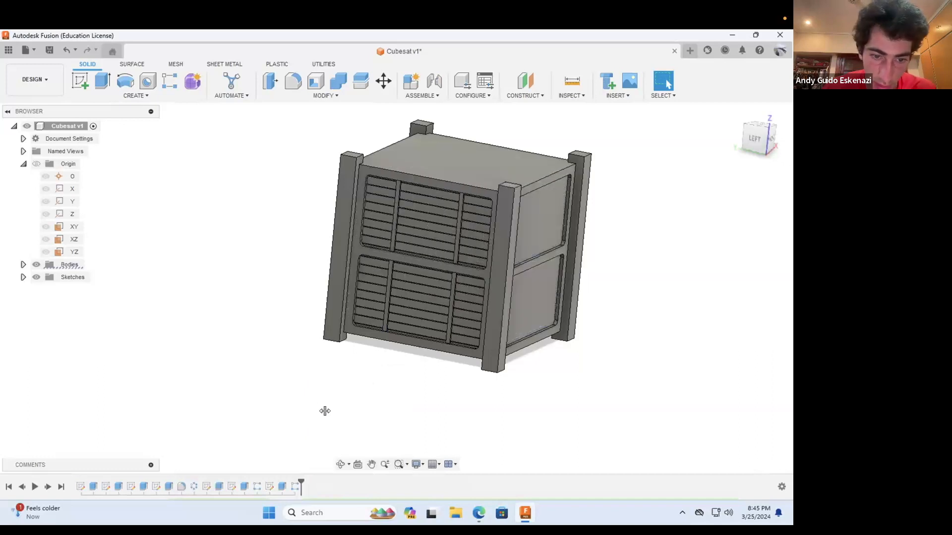
{"action": "left_click", "coordinate": [158, 97]}
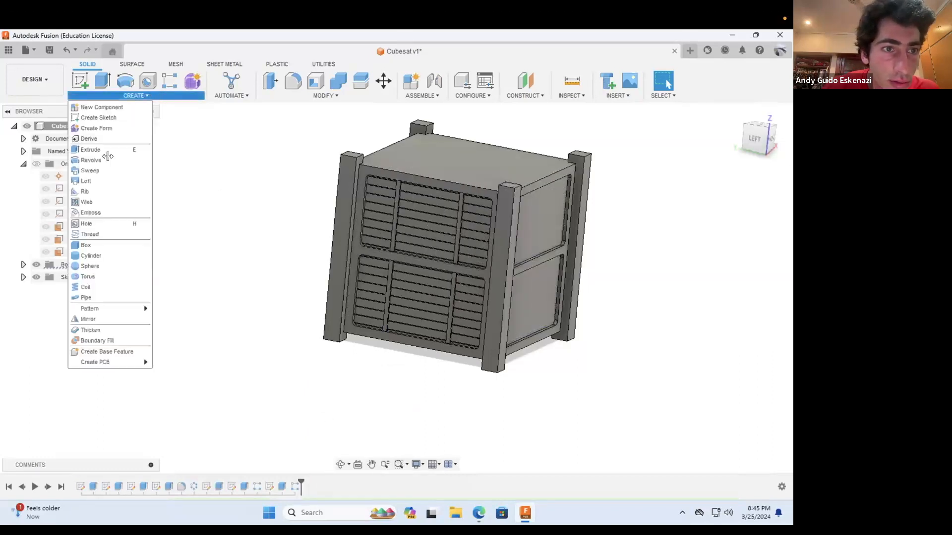
{"action": "mouse_move", "coordinate": [124, 308]}
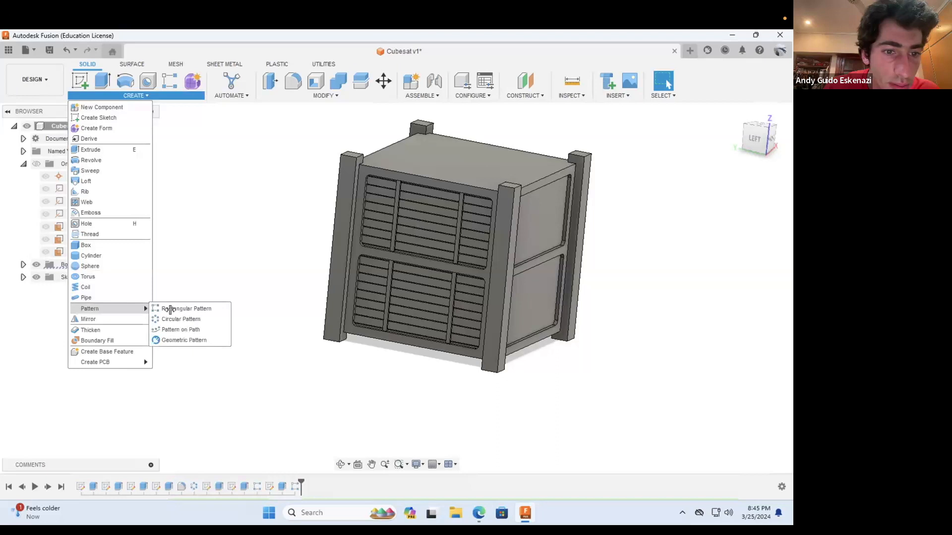
{"action": "left_click", "coordinate": [188, 319]}
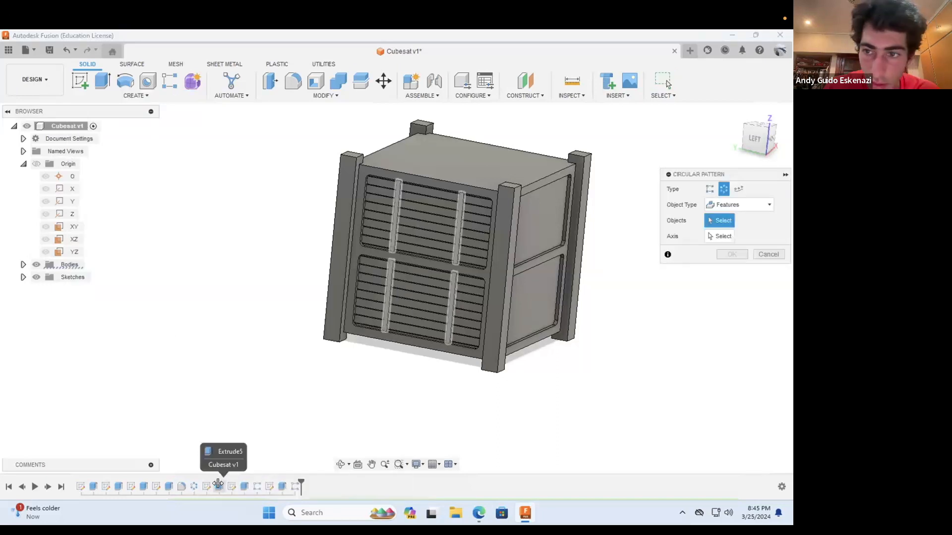
{"action": "left_click", "coordinate": [218, 484]}
{"action": "left_click", "coordinate": [244, 486]}
{"action": "left_click", "coordinate": [257, 486]}
{"action": "left_click", "coordinate": [282, 486]}
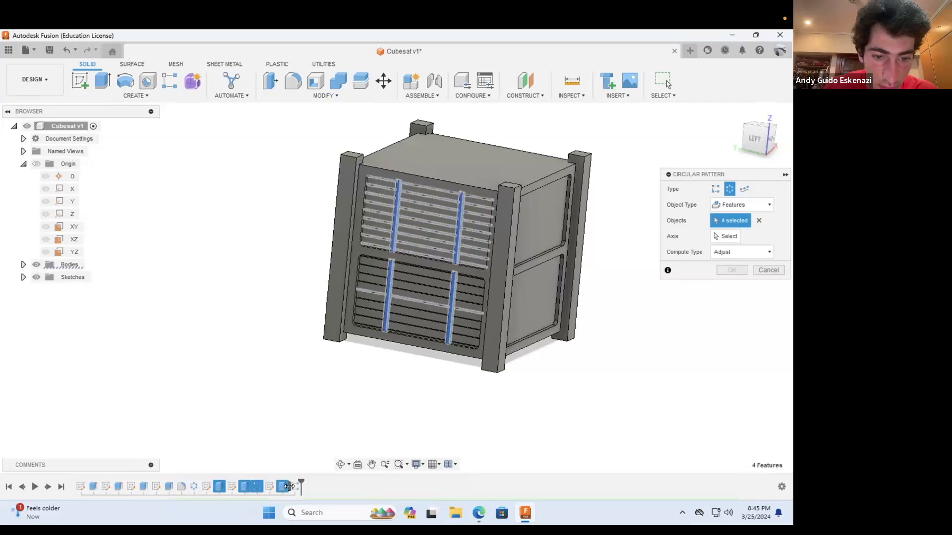
{"action": "left_click", "coordinate": [294, 486]}
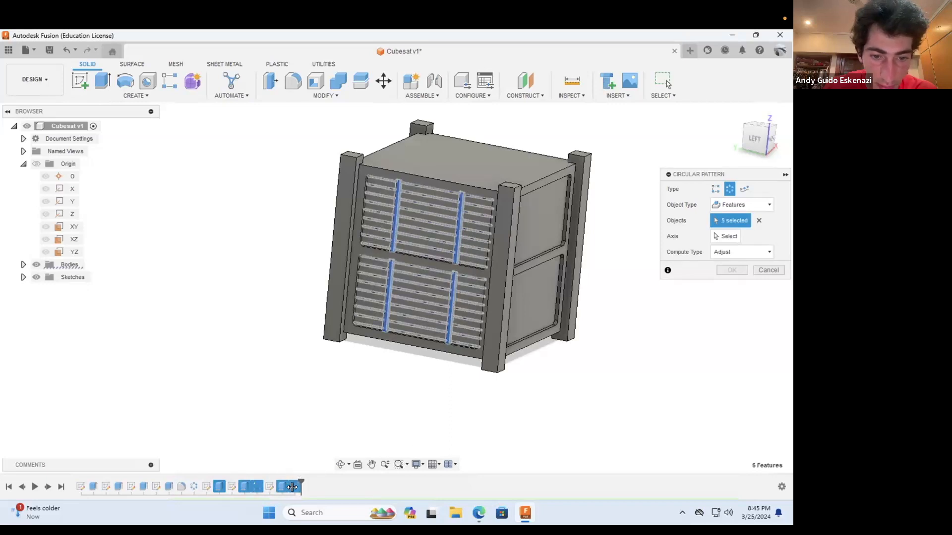
{"action": "left_click", "coordinate": [725, 236]}
{"action": "left_click", "coordinate": [73, 216]}
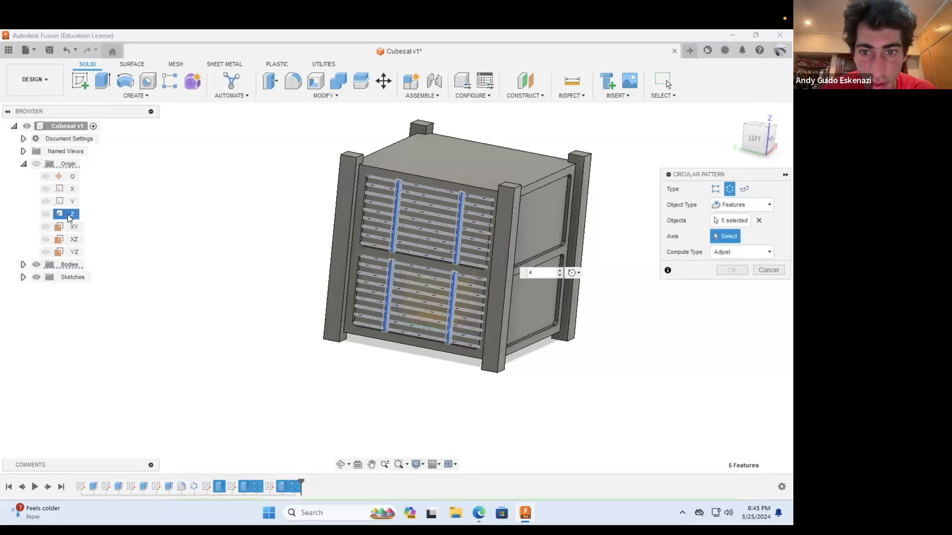
{"action": "left_click", "coordinate": [731, 317]}
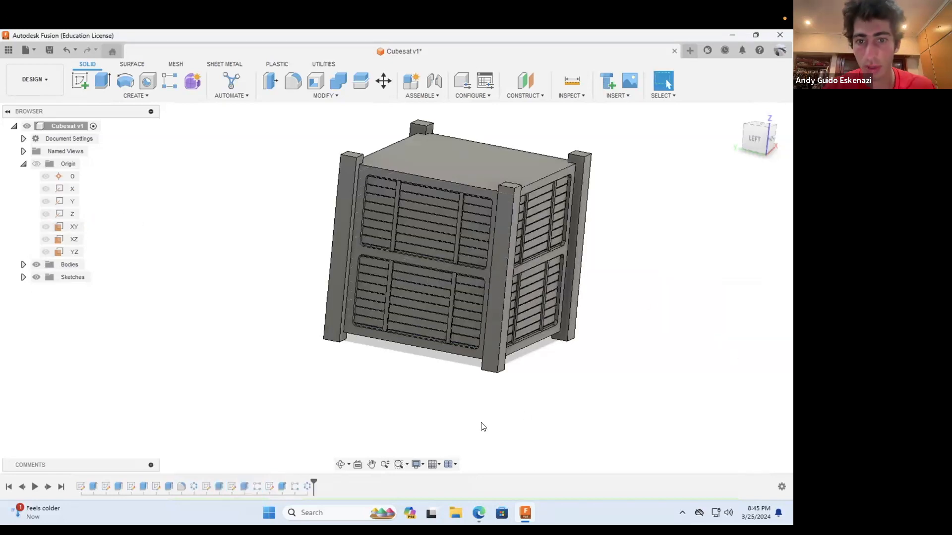
Step: Start a sketch on the corner post's outer back face and draw a vertical construction line along the post's middle
{"action": "left_click", "coordinate": [340, 465]}
{"action": "left_click_drag", "start_coordinate": [460, 320], "coordinate": [400, 267]}
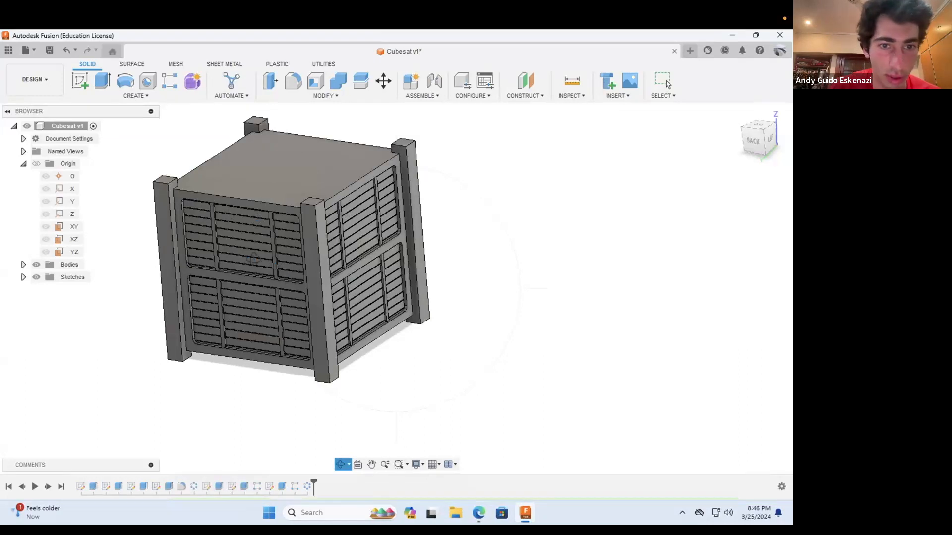
{"action": "scroll", "coordinate": [322, 258], "scroll_direction": "down", "scroll_amount": 2}
{"action": "middle_click_drag", "start_coordinate": [330, 354], "coordinate": [332, 174], "text": "shift"}
{"action": "scroll", "coordinate": [332, 173], "scroll_direction": "up", "scroll_amount": 4}
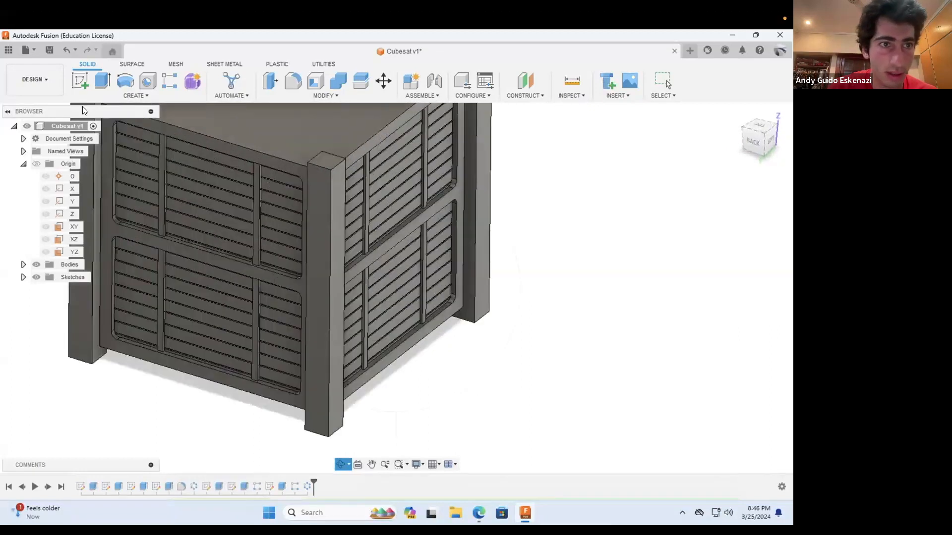
{"action": "left_click", "coordinate": [81, 79]}
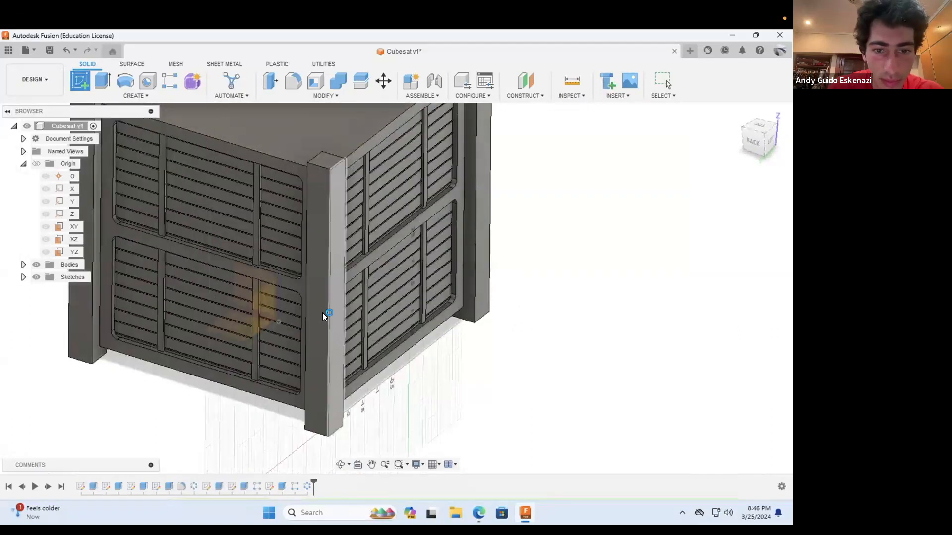
{"action": "left_click", "coordinate": [330, 319]}
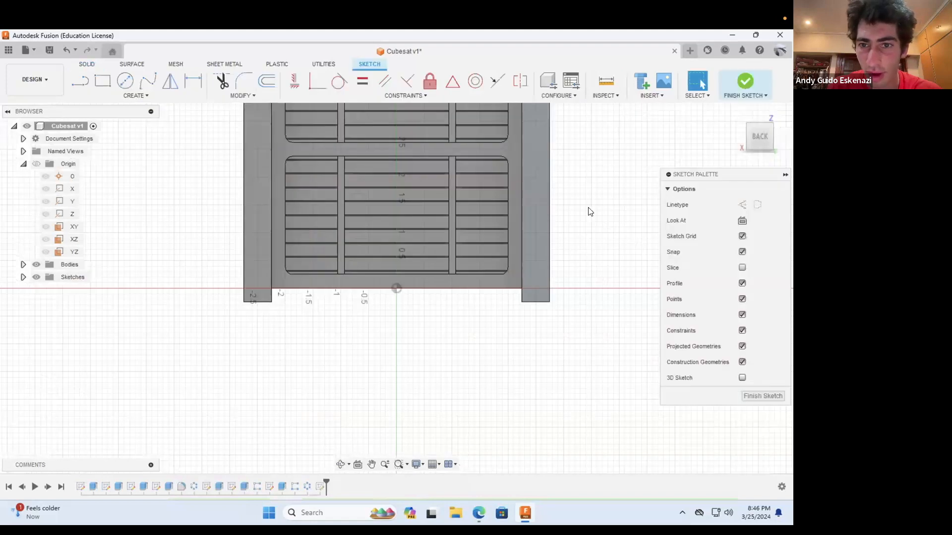
{"action": "left_click", "coordinate": [81, 81]}
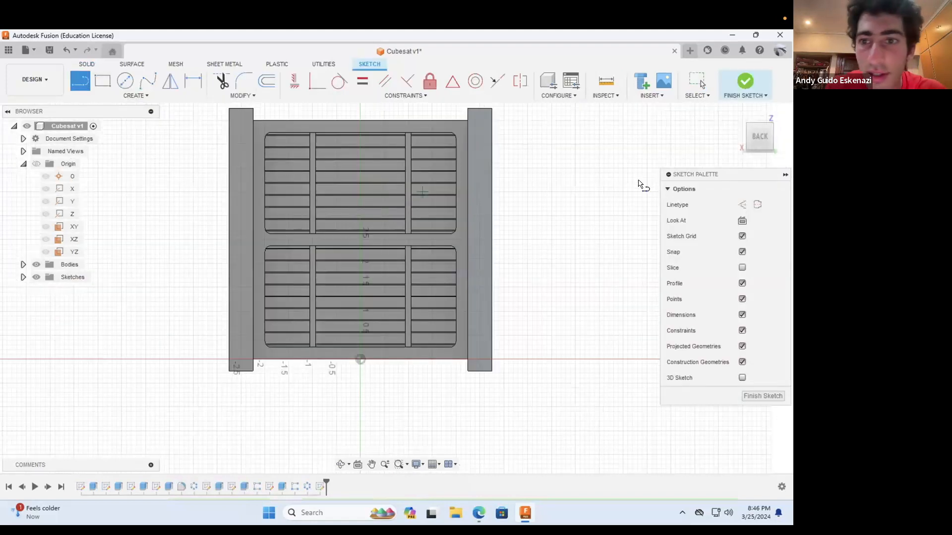
{"action": "left_click", "coordinate": [742, 205]}
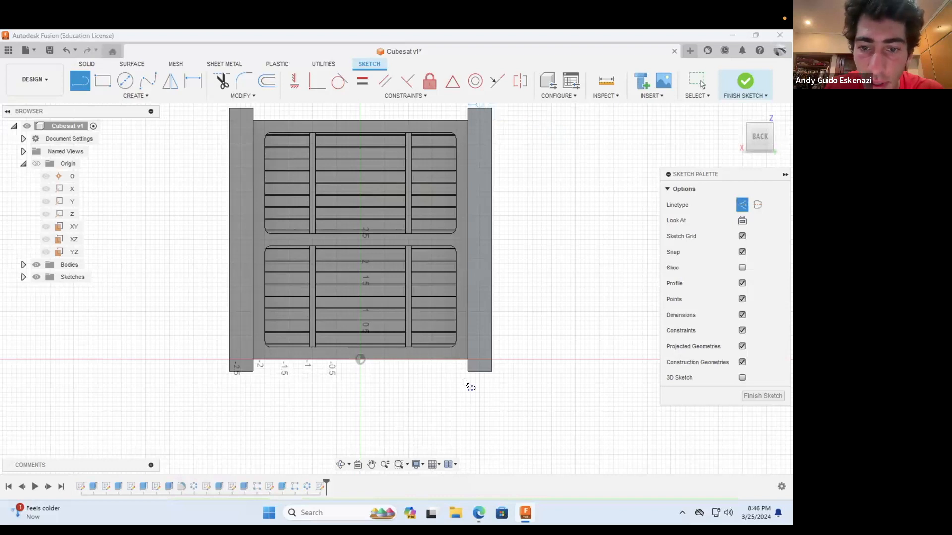
{"action": "left_click", "coordinate": [480, 371]}
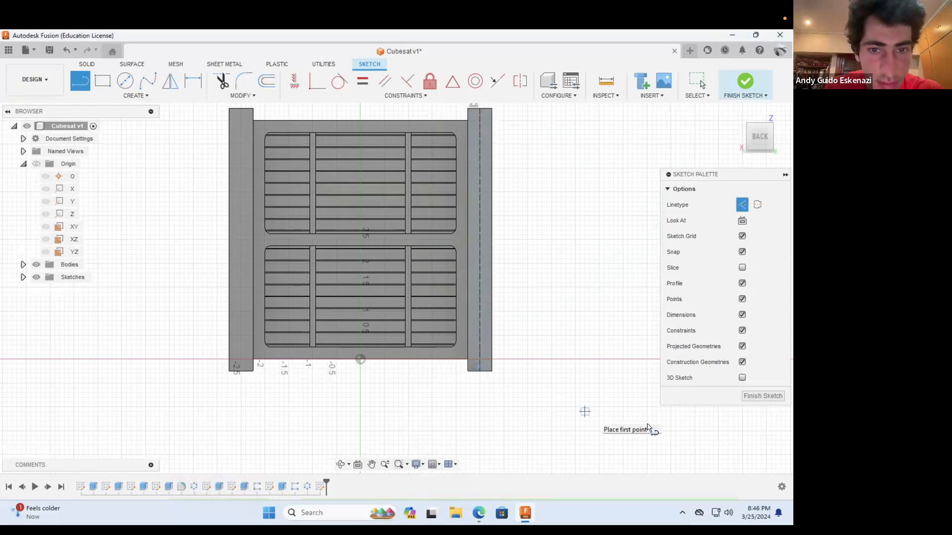
{"action": "key", "text": "Escape"}
Step: Draw a narrow center rectangle about 5.34 in tall, centered on the midpoint of the post's construction line
{"action": "scroll", "coordinate": [532, 193], "scroll_direction": "down", "scroll_amount": 1}
{"action": "scroll", "coordinate": [533, 194], "scroll_direction": "up", "scroll_amount": 2}
{"action": "key", "text": "r"}
{"action": "left_click", "coordinate": [771, 205]}
{"action": "left_click", "coordinate": [455, 270]}
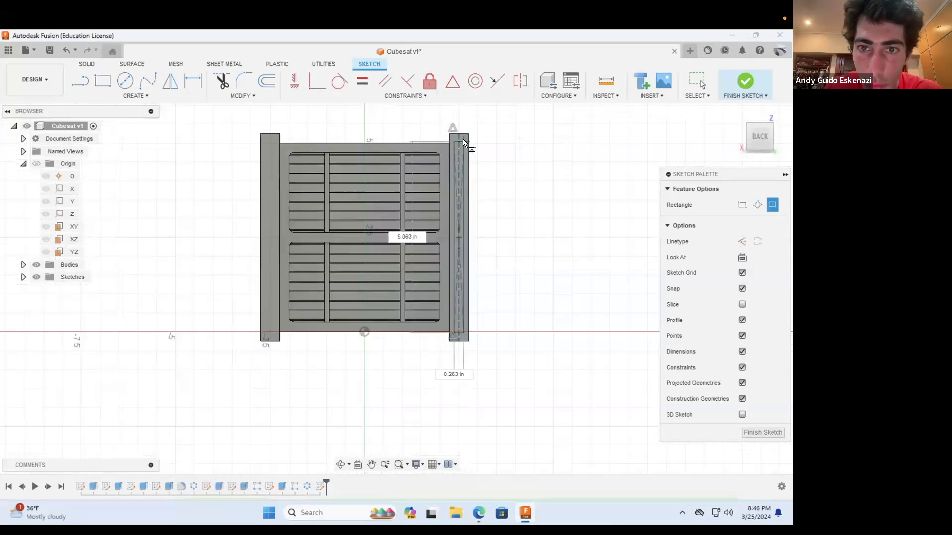
{"action": "scroll", "coordinate": [461, 139], "scroll_direction": "up", "scroll_amount": 5}
{"action": "scroll", "coordinate": [448, 132], "scroll_direction": "down", "scroll_amount": 2}
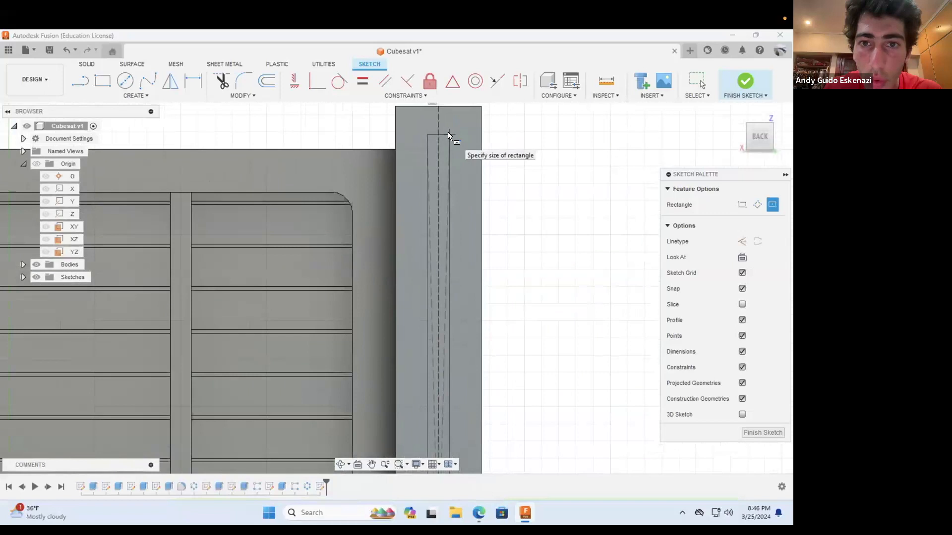
{"action": "left_click", "coordinate": [443, 121]}
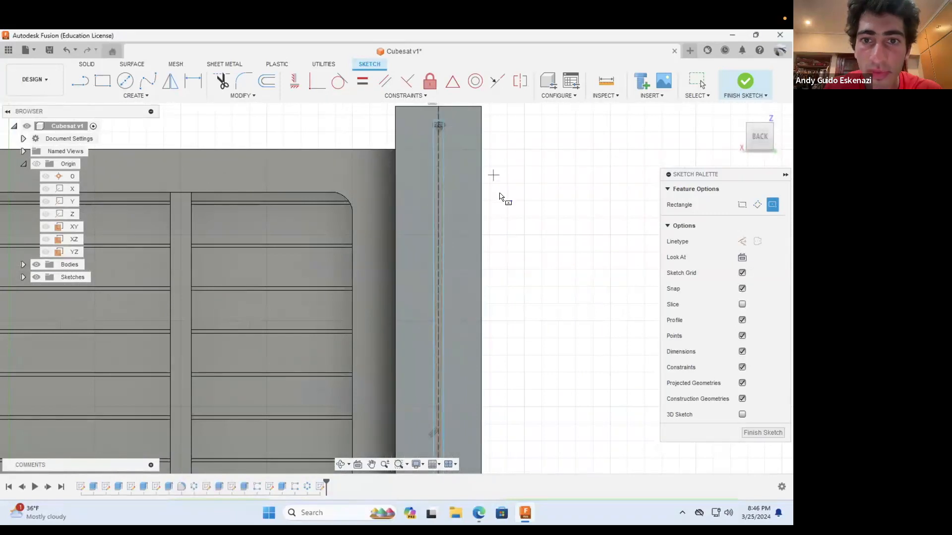
{"action": "key", "text": "Escape"}
Step: Dimension the narrow rectangle's height to 5.3 in
{"action": "left_click", "coordinate": [192, 81]}
{"action": "left_click", "coordinate": [441, 229]}
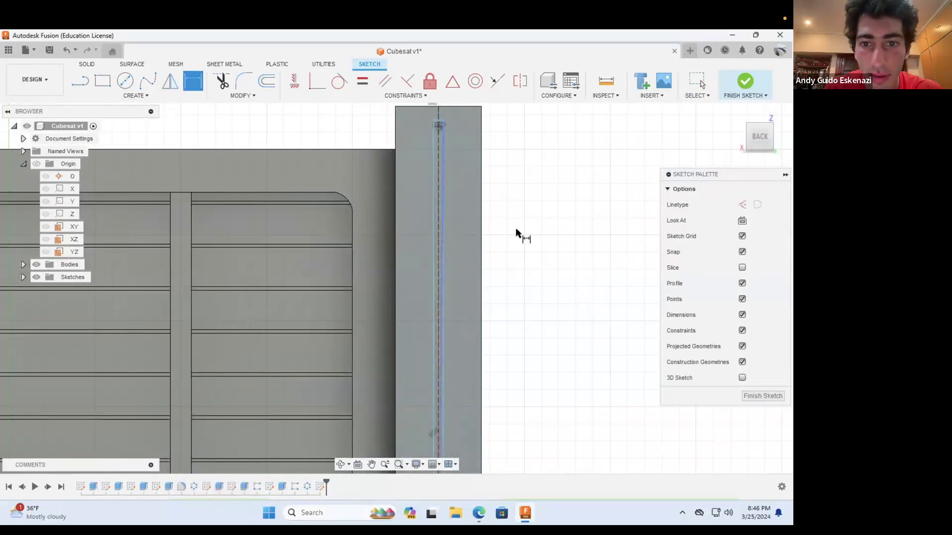
{"action": "left_click", "coordinate": [590, 258]}
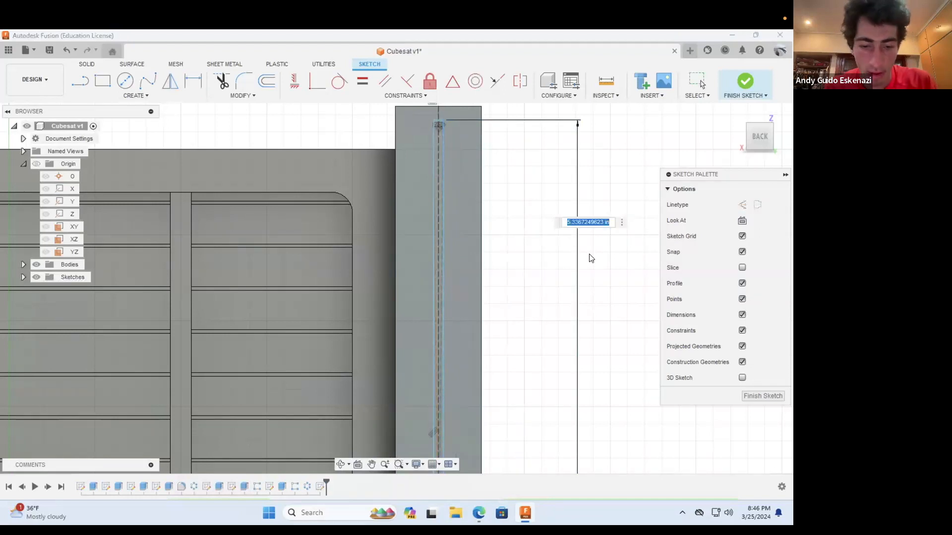
{"action": "type", "text": "5.3"}
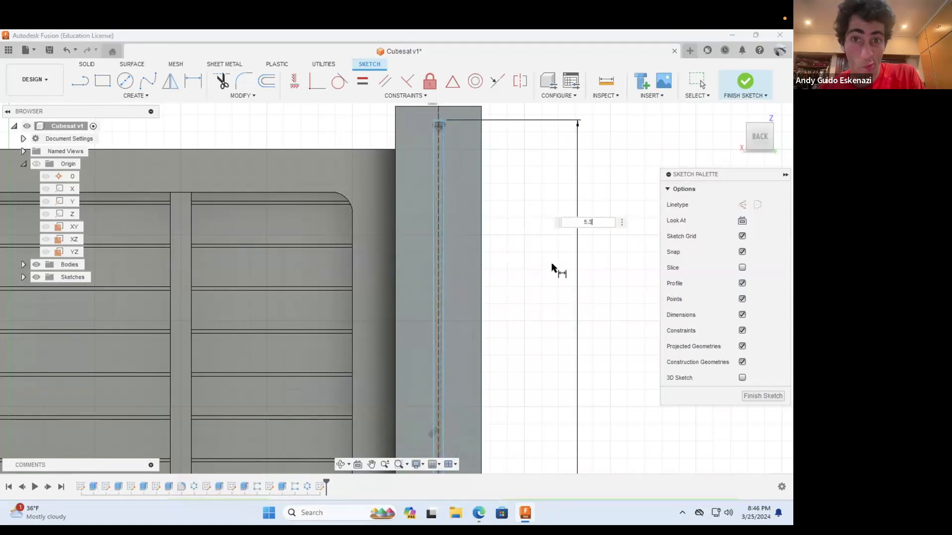
{"action": "key", "text": "Return"}
Step: Dimension the narrow rectangle's width to 0.05 in
{"action": "scroll", "coordinate": [527, 285], "scroll_direction": "down", "scroll_amount": 4}
{"action": "scroll", "coordinate": [495, 151], "scroll_direction": "up", "scroll_amount": 3}
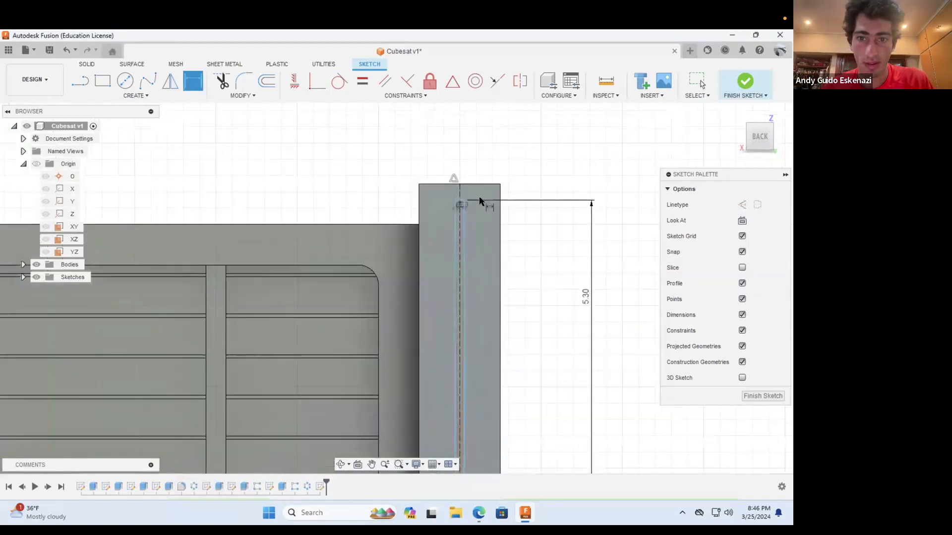
{"action": "scroll", "coordinate": [480, 201], "scroll_direction": "up", "scroll_amount": 3}
{"action": "left_click", "coordinate": [427, 230]}
{"action": "left_click", "coordinate": [426, 144]}
{"action": "type", "text": "0.05"}
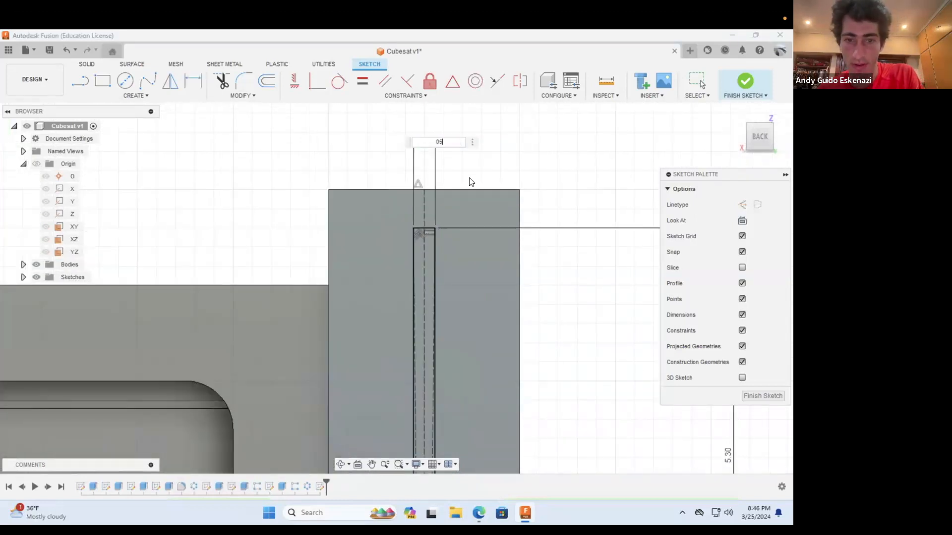
{"action": "key", "text": "Return"}
Step: Set up an extruded cut of the narrow rectangle on the corner post's back face with a distance of 0.01 in
{"action": "left_click", "coordinate": [85, 65]}
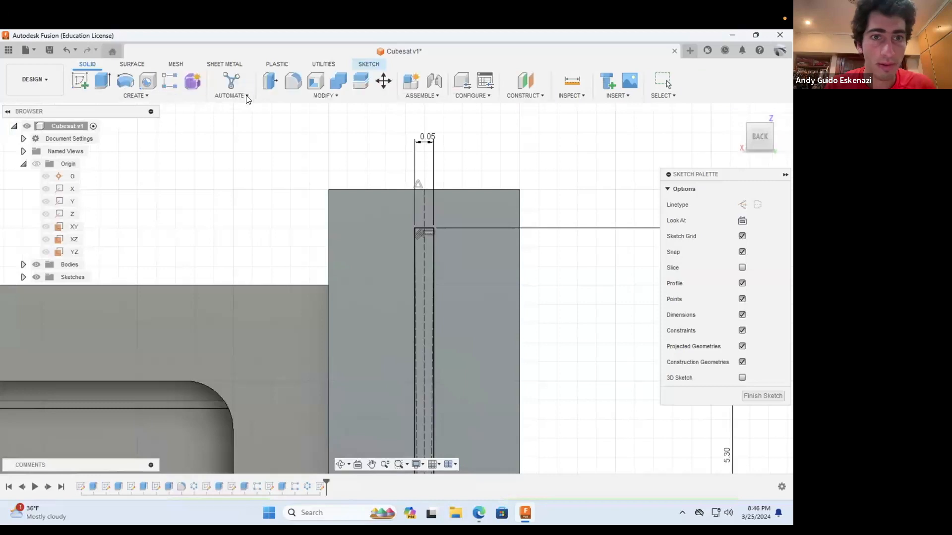
{"action": "left_click", "coordinate": [100, 79]}
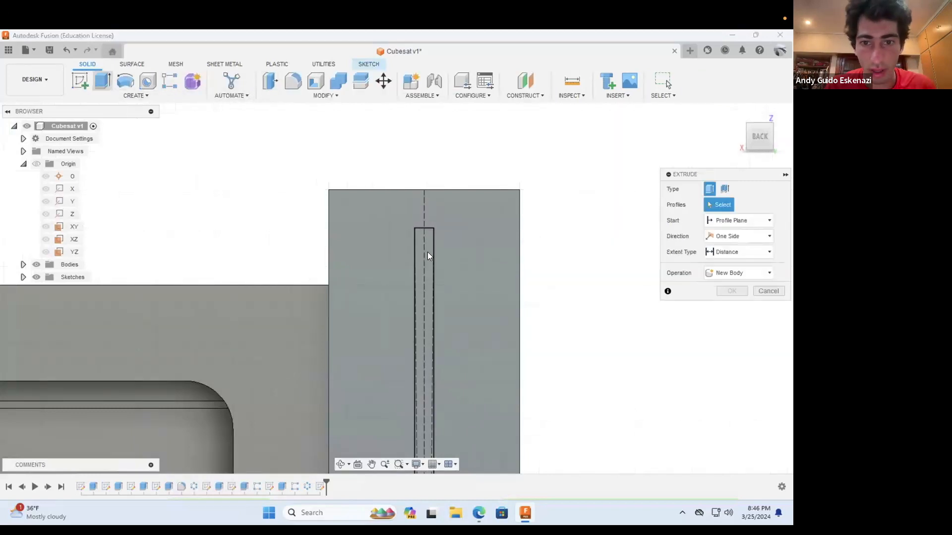
{"action": "left_click", "coordinate": [427, 252]}
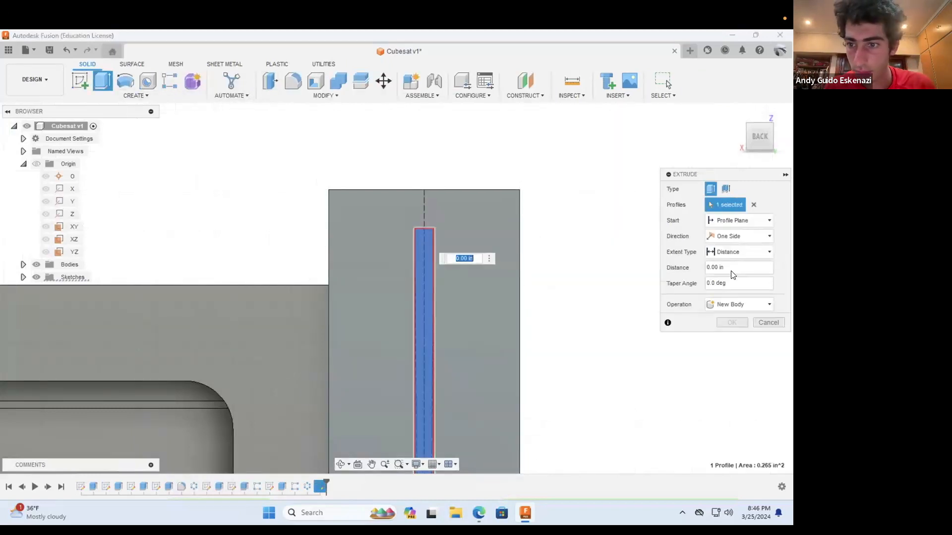
{"action": "left_click_drag", "start_coordinate": [731, 269], "coordinate": [669, 270]}
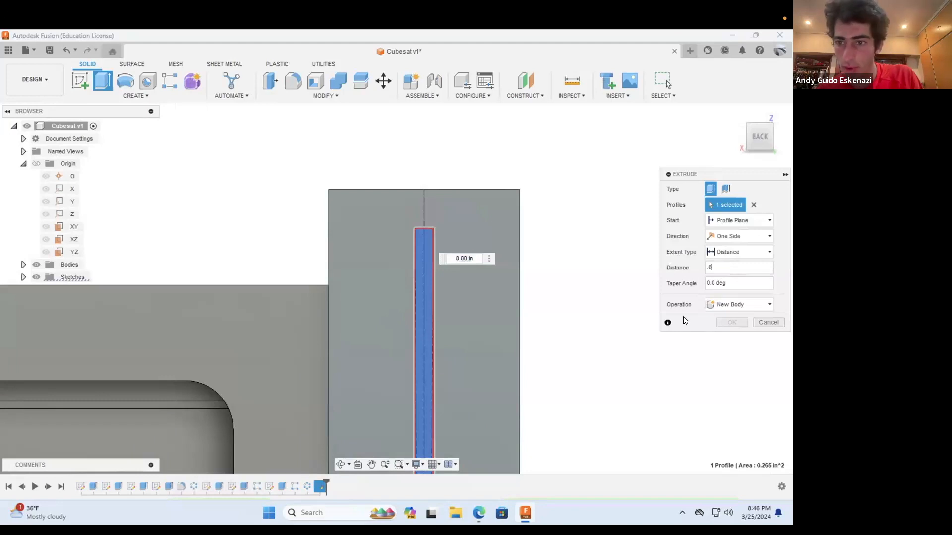
{"action": "left_click", "coordinate": [736, 305]}
{"action": "left_click", "coordinate": [727, 326]}
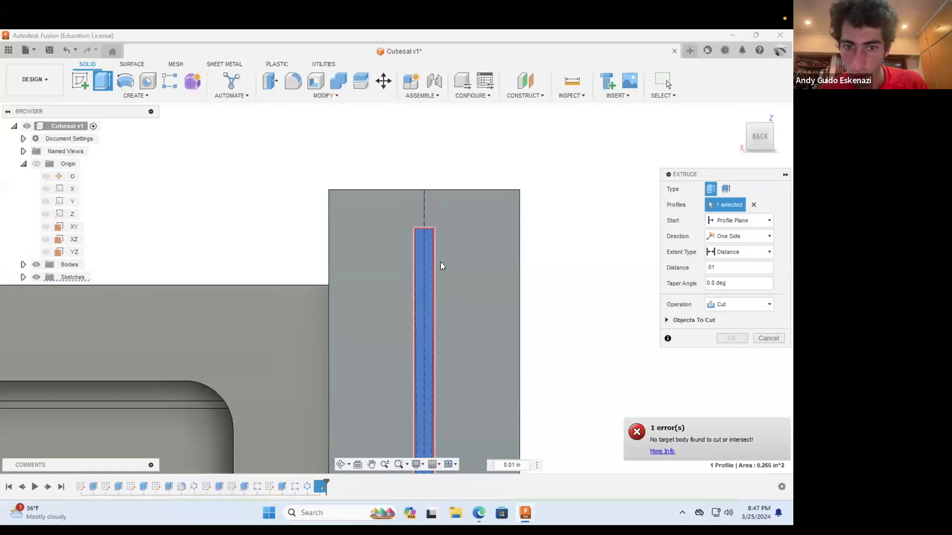
Step: Reverse the cut into the post with a distance of -0.01 in and complete the extrusion
{"action": "left_click", "coordinate": [341, 465]}
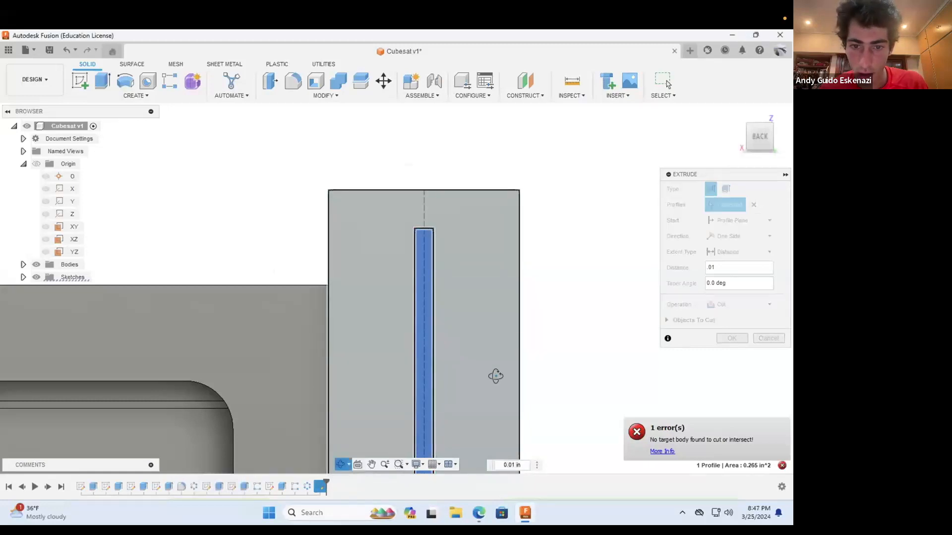
{"action": "left_click_drag", "start_coordinate": [495, 376], "coordinate": [478, 334]}
{"action": "scroll", "coordinate": [478, 333], "scroll_direction": "down", "scroll_amount": 10}
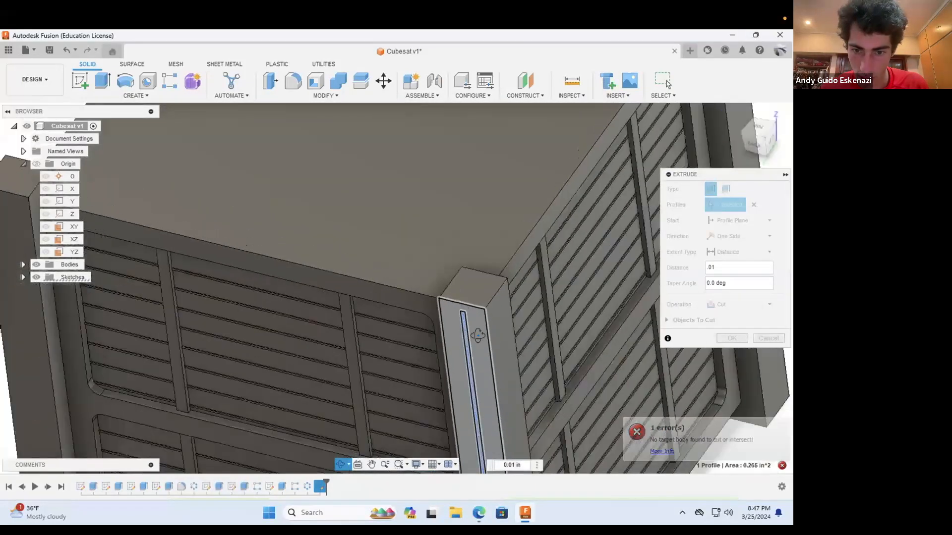
{"action": "scroll", "coordinate": [483, 403], "scroll_direction": "up", "scroll_amount": 10}
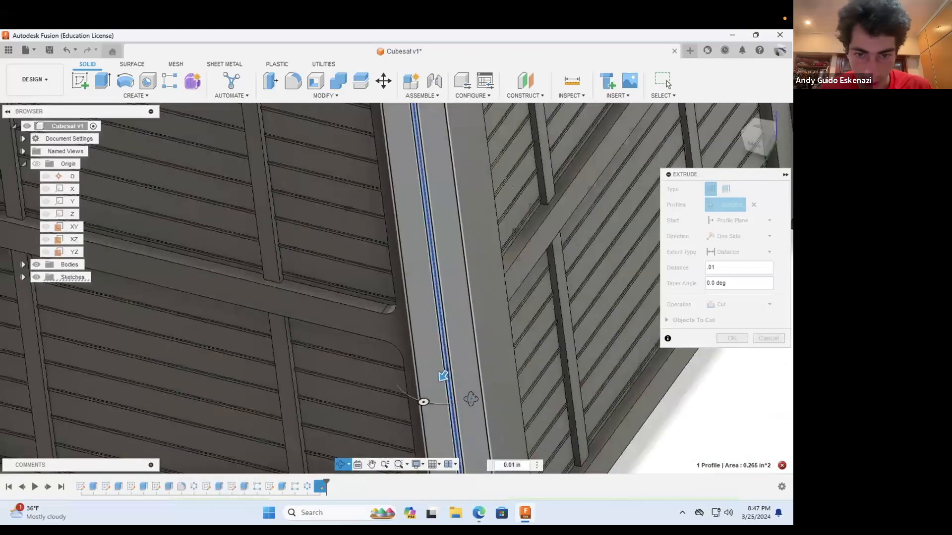
{"action": "key", "text": "Escape"}
{"action": "left_click_drag", "start_coordinate": [426, 361], "coordinate": [449, 351]}
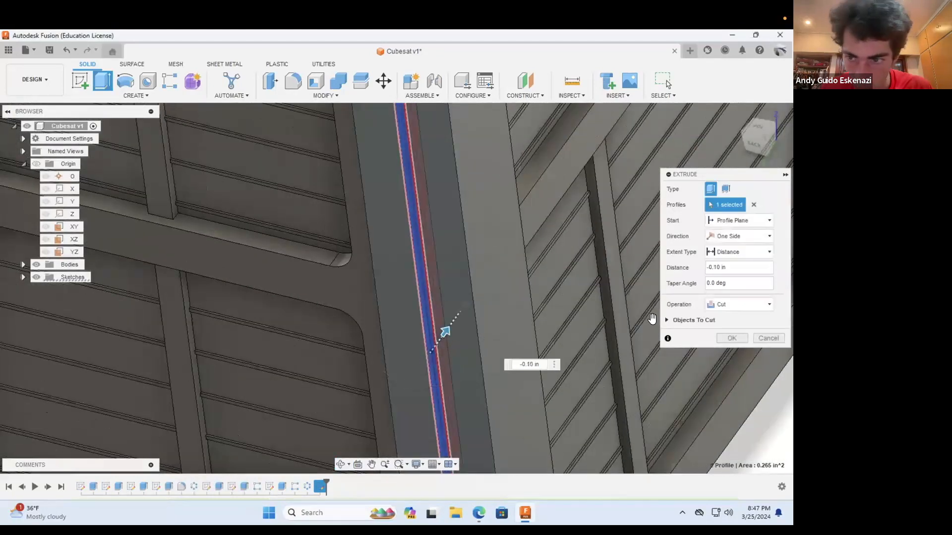
{"action": "left_click", "coordinate": [744, 270]}
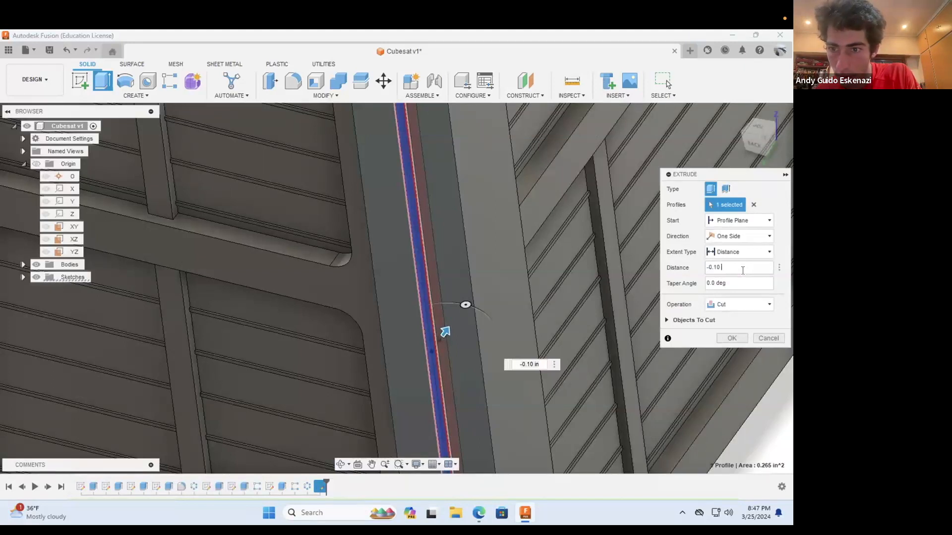
{"action": "type", "text": "."}
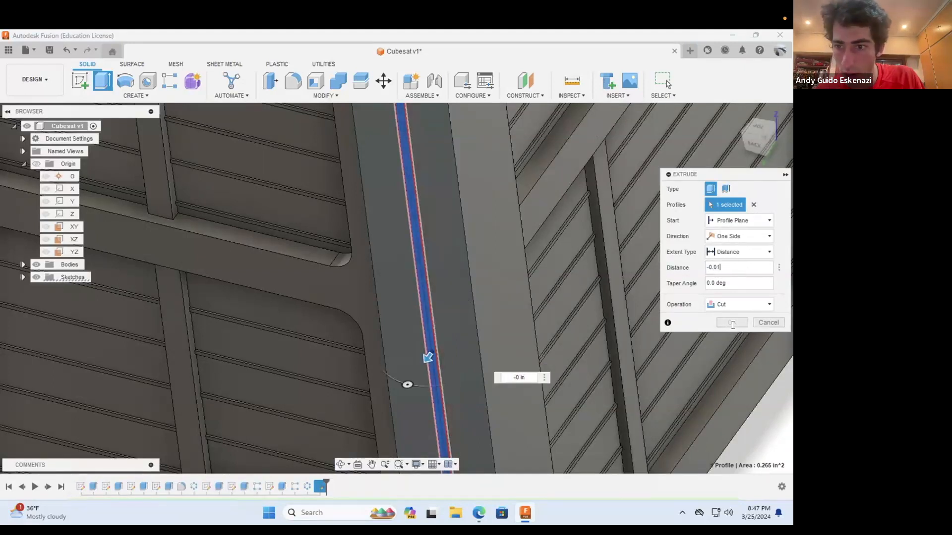
{"action": "key", "text": "Return"}
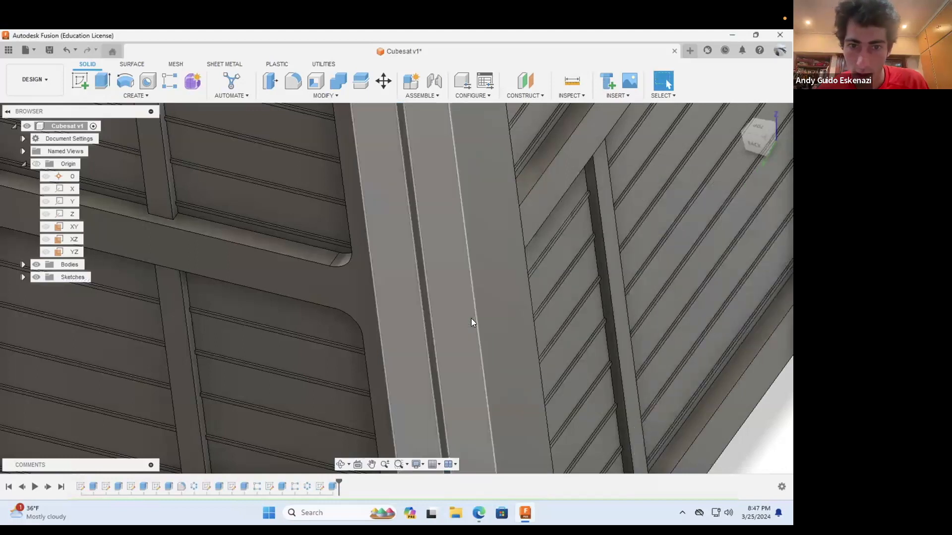
Step: Start a sketch on the same corner post's adjacent outer face, on the satellite's left side
{"action": "scroll", "coordinate": [470, 319], "scroll_direction": "down", "scroll_amount": 8}
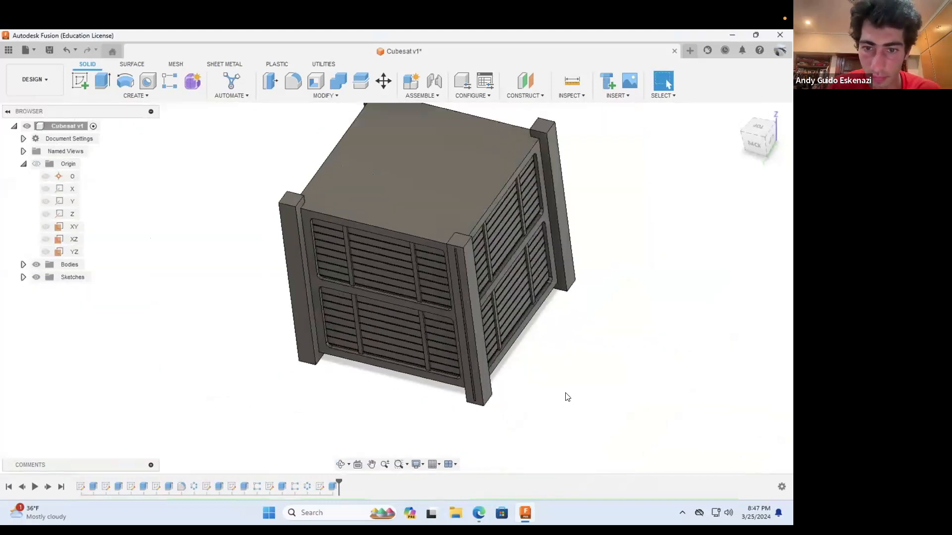
{"action": "scroll", "coordinate": [567, 397], "scroll_direction": "up", "scroll_amount": 3}
{"action": "left_click", "coordinate": [340, 464]}
{"action": "left_click_drag", "start_coordinate": [402, 337], "coordinate": [441, 412]}
{"action": "scroll", "coordinate": [435, 429], "scroll_direction": "down", "scroll_amount": 4}
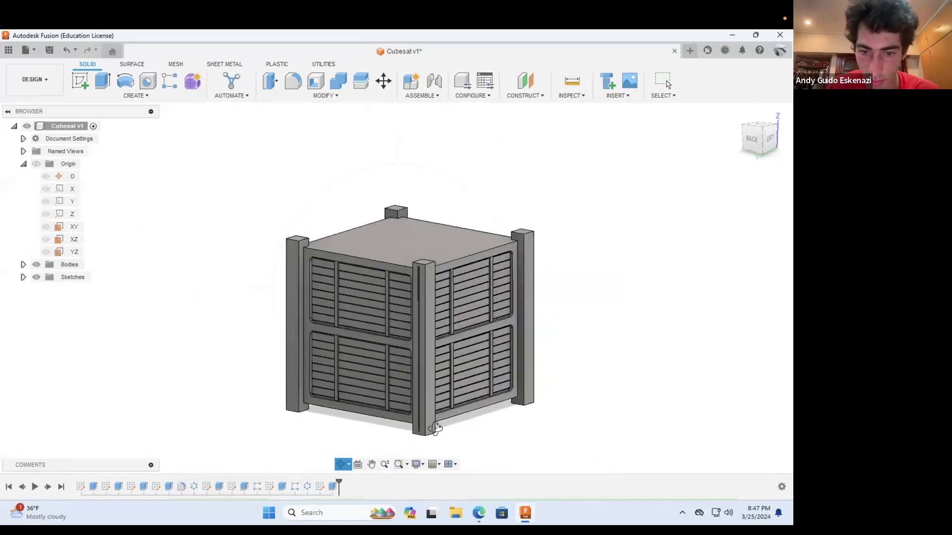
{"action": "scroll", "coordinate": [435, 427], "scroll_direction": "up", "scroll_amount": 5}
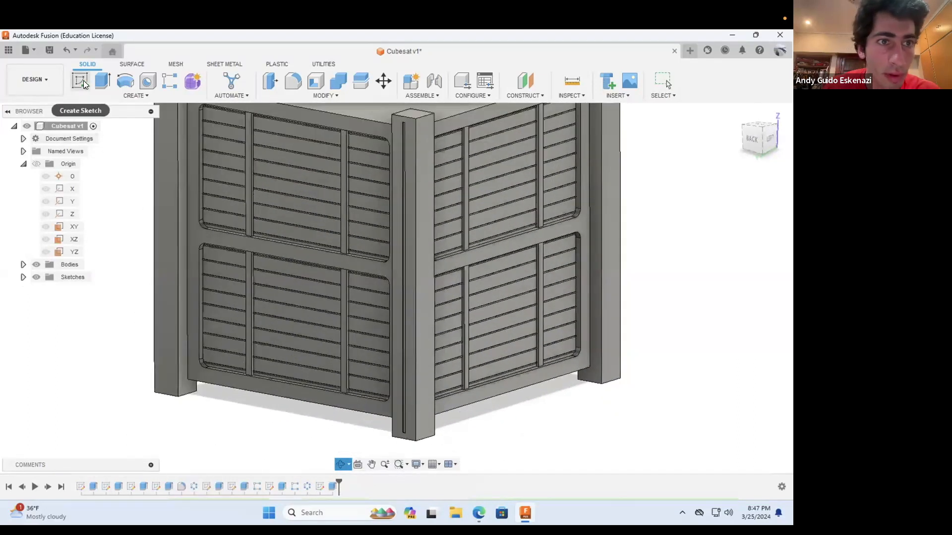
{"action": "left_click", "coordinate": [83, 80]}
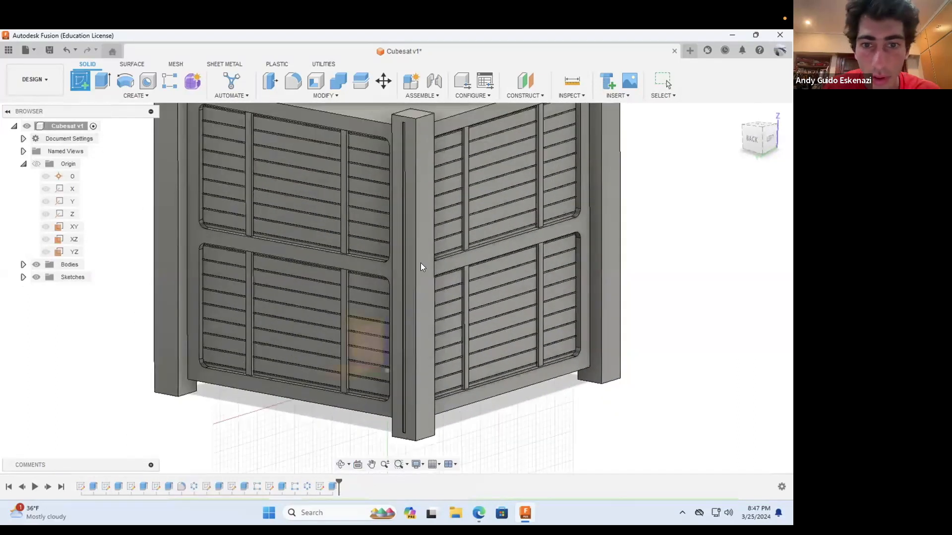
{"action": "left_click", "coordinate": [327, 366]}
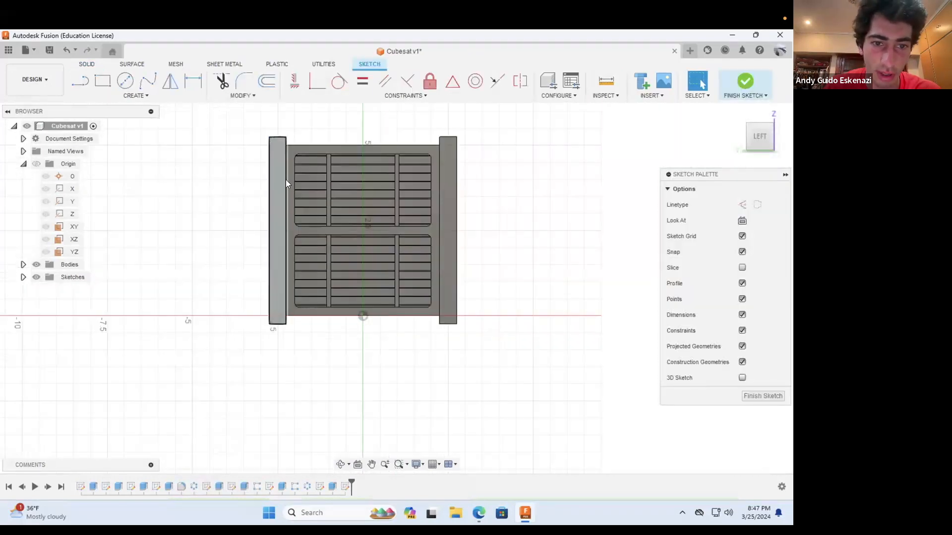
Step: Draw a vertical construction line along the middle of the post face, from its top edge midpoint to its bottom edge midpoint
{"action": "scroll", "coordinate": [298, 146], "scroll_direction": "up", "scroll_amount": 3}
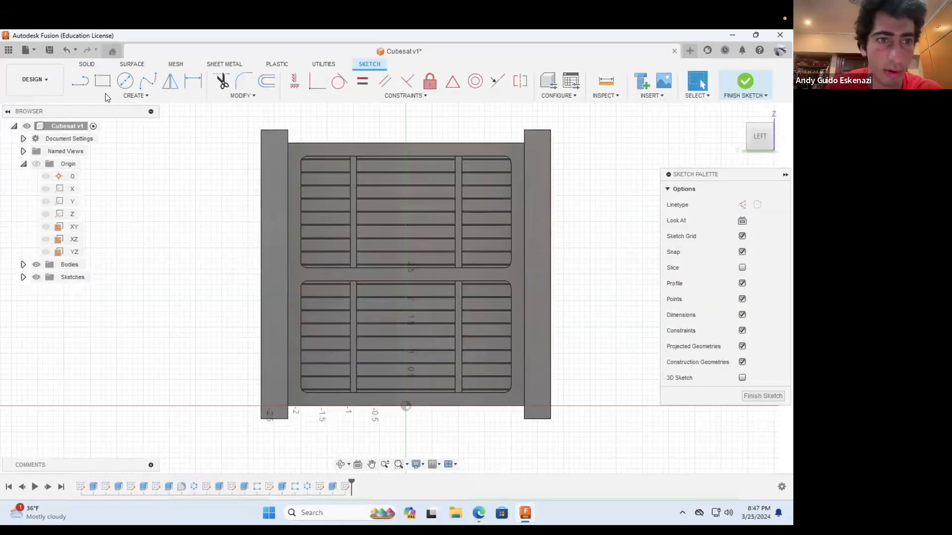
{"action": "key", "text": "l"}
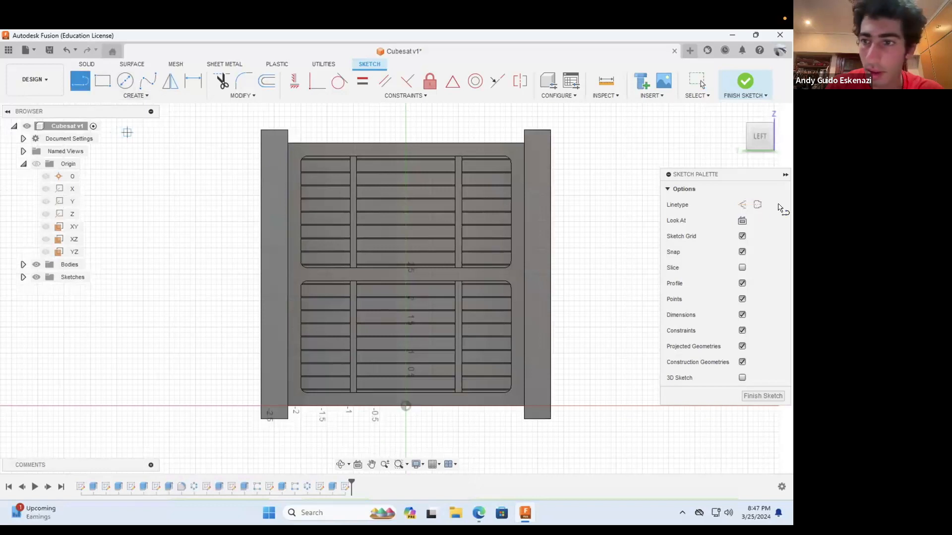
{"action": "left_click", "coordinate": [742, 205]}
{"action": "scroll", "coordinate": [273, 135], "scroll_direction": "up", "scroll_amount": 3}
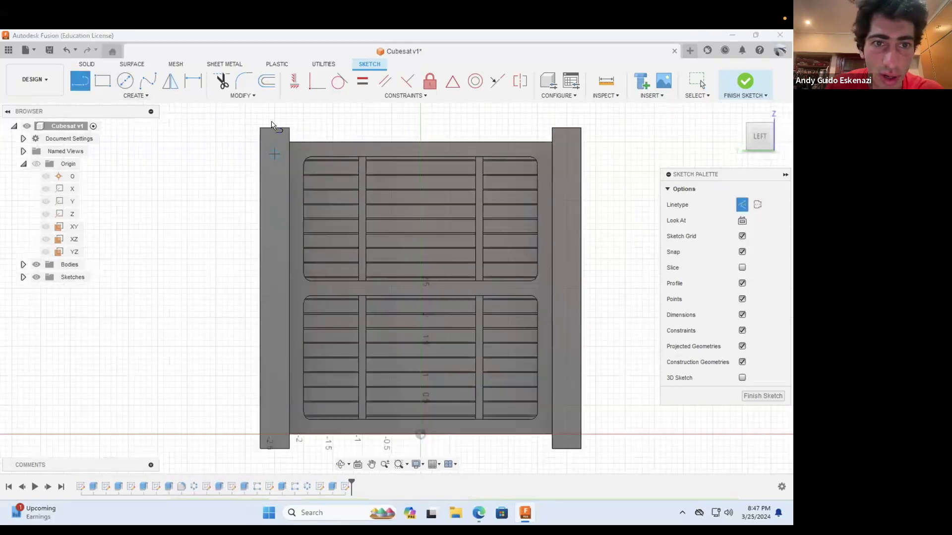
{"action": "left_click", "coordinate": [274, 119]}
{"action": "scroll", "coordinate": [278, 413], "scroll_direction": "down", "scroll_amount": 4}
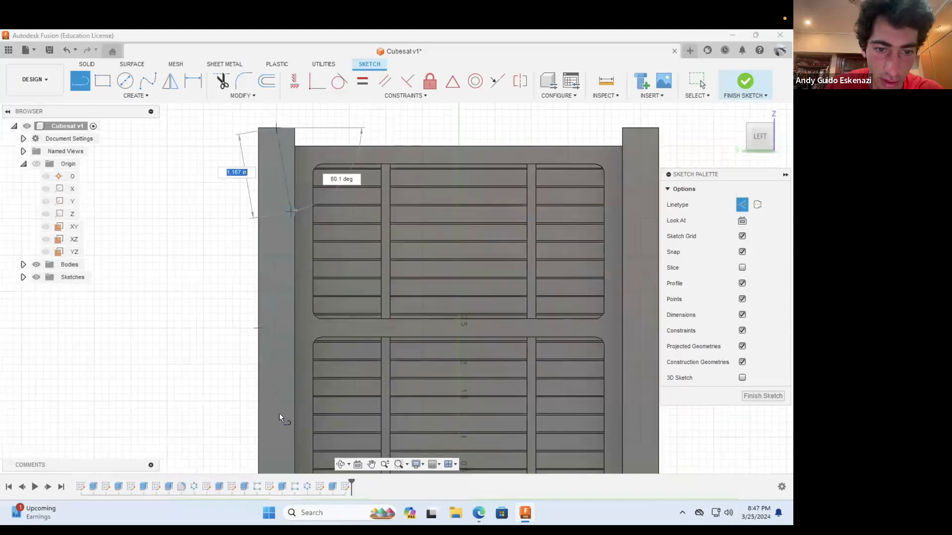
{"action": "scroll", "coordinate": [279, 403], "scroll_direction": "up", "scroll_amount": 5}
{"action": "scroll", "coordinate": [281, 414], "scroll_direction": "up", "scroll_amount": 3}
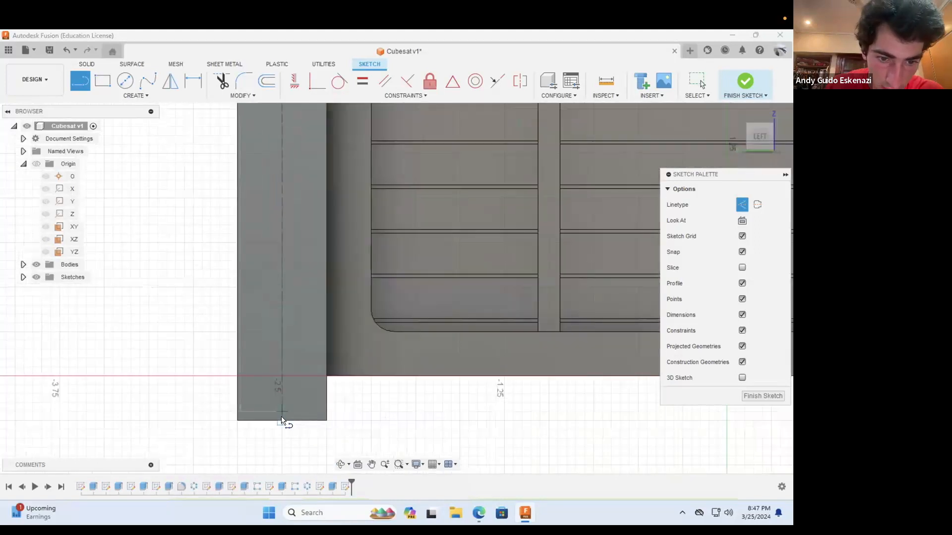
{"action": "left_click", "coordinate": [283, 422]}
{"action": "key", "text": "Escape"}
Step: Draw a narrow center rectangle about 5.3 in tall, centered on the midpoint of the construction line
{"action": "scroll", "coordinate": [335, 402], "scroll_direction": "up", "scroll_amount": 3}
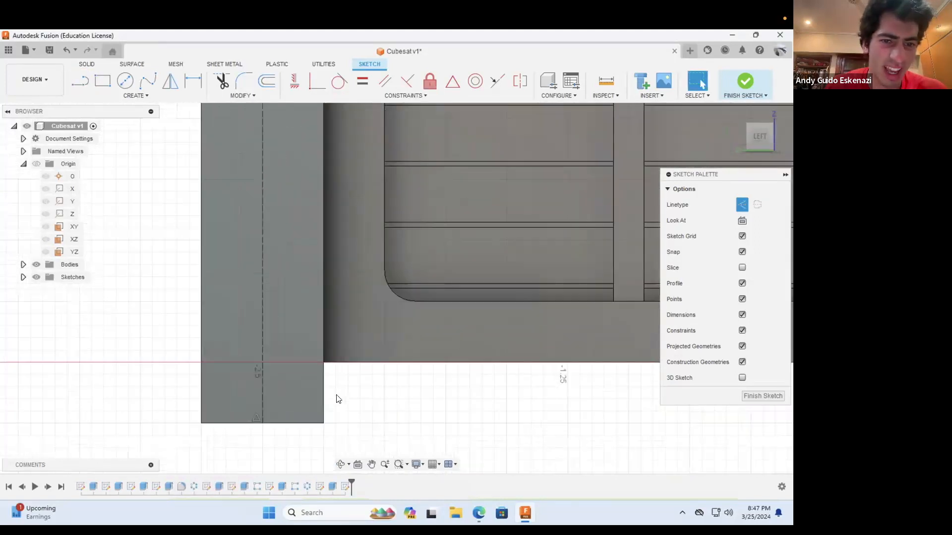
{"action": "scroll", "coordinate": [336, 399], "scroll_direction": "down", "scroll_amount": 6}
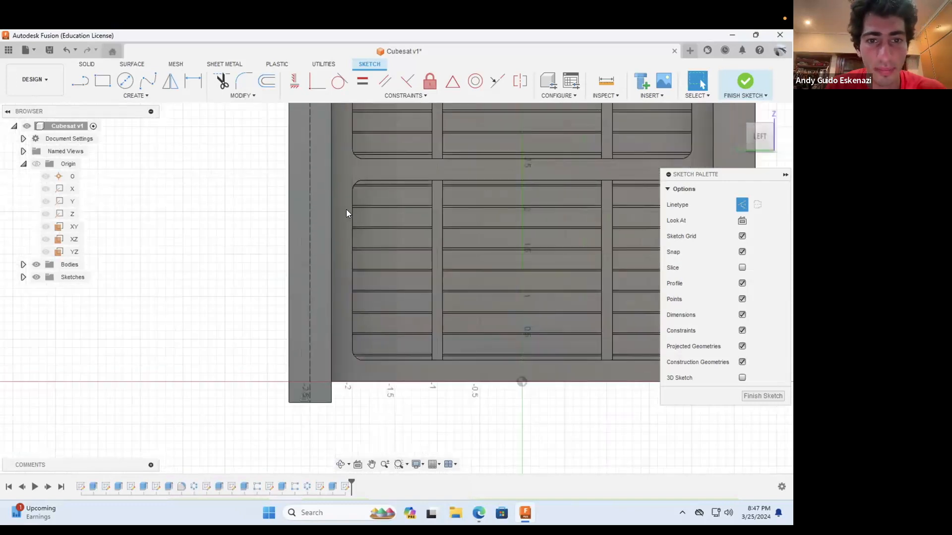
{"action": "left_click", "coordinate": [104, 81]}
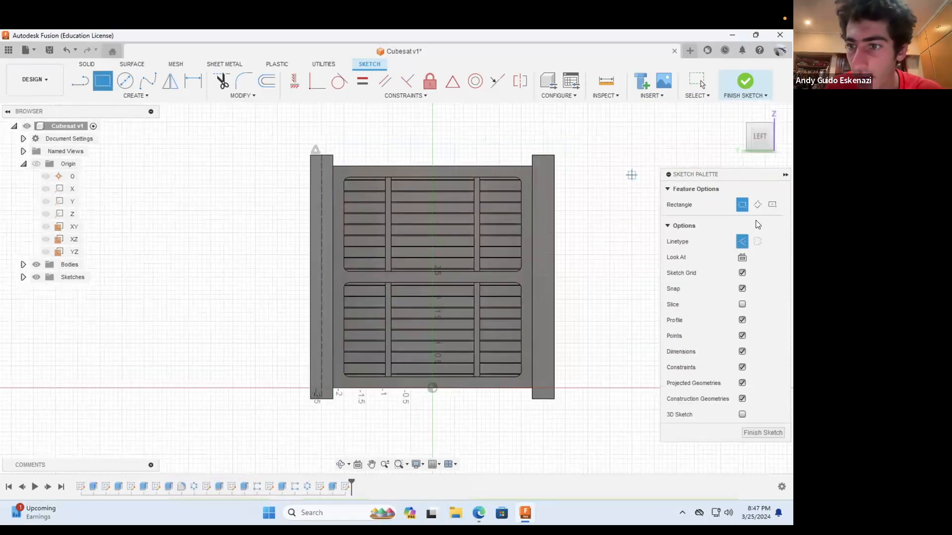
{"action": "left_click", "coordinate": [770, 206]}
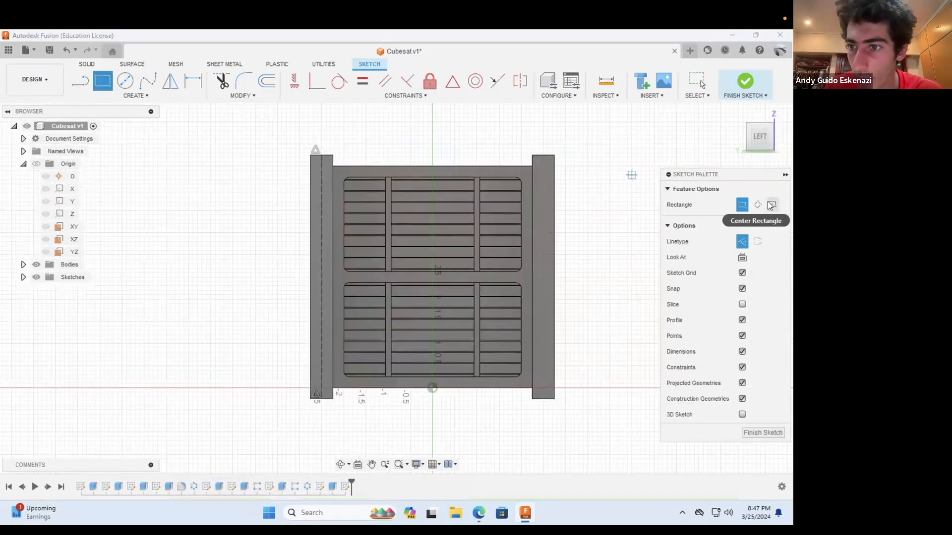
{"action": "left_click", "coordinate": [320, 278]}
{"action": "left_click", "coordinate": [326, 154]}
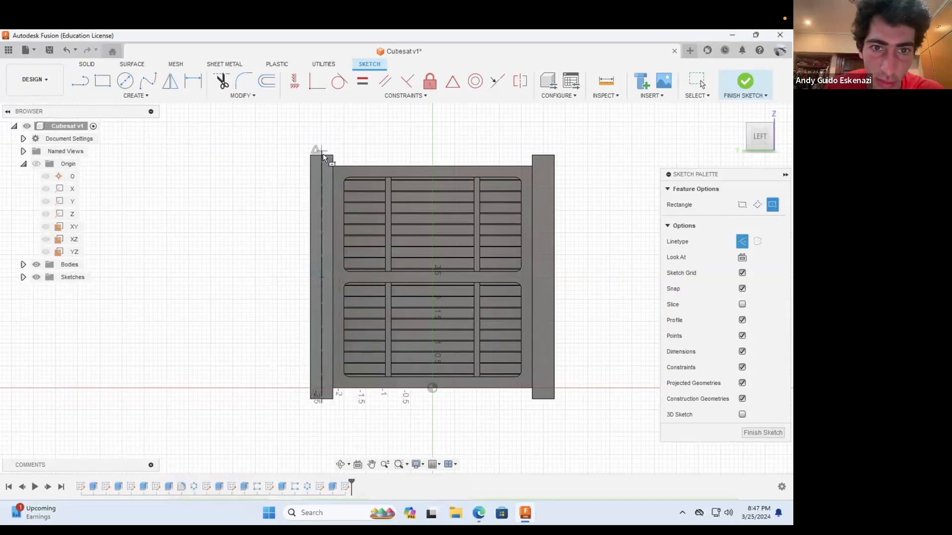
{"action": "scroll", "coordinate": [325, 154], "scroll_direction": "up", "scroll_amount": 1}
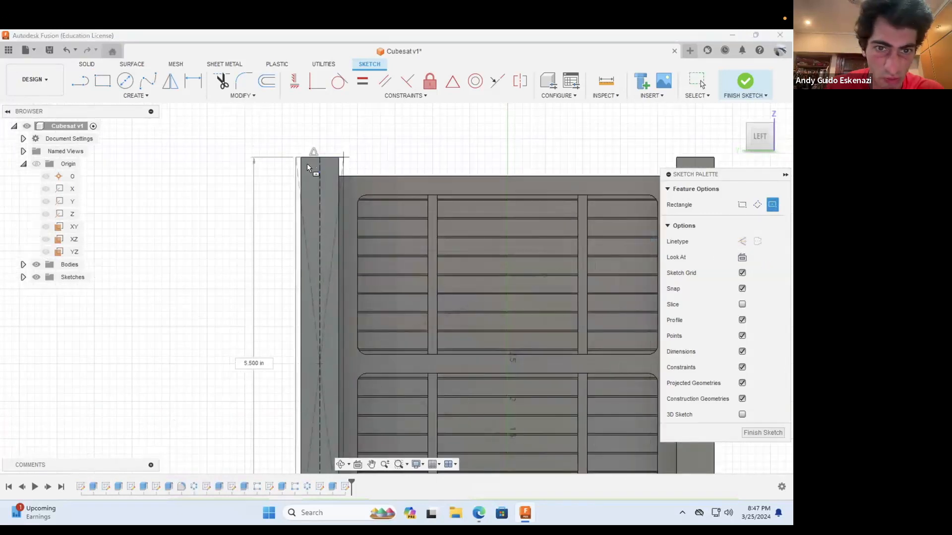
{"action": "scroll", "coordinate": [309, 165], "scroll_direction": "up", "scroll_amount": 1}
{"action": "scroll", "coordinate": [314, 168], "scroll_direction": "up", "scroll_amount": 2}
{"action": "left_click", "coordinate": [341, 159]}
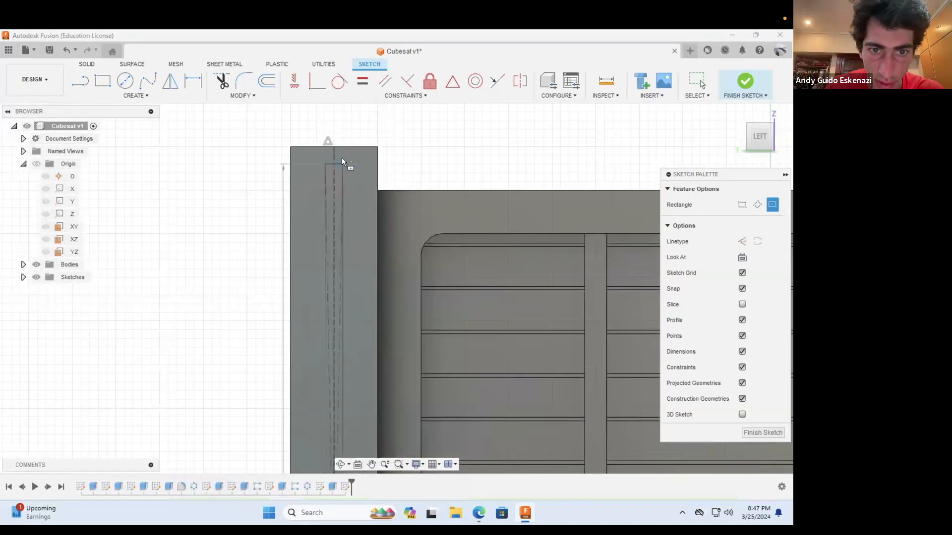
{"action": "key", "text": "Escape"}
Step: Dimension the new rectangle's height to 5.3 in
{"action": "left_click", "coordinate": [193, 81]}
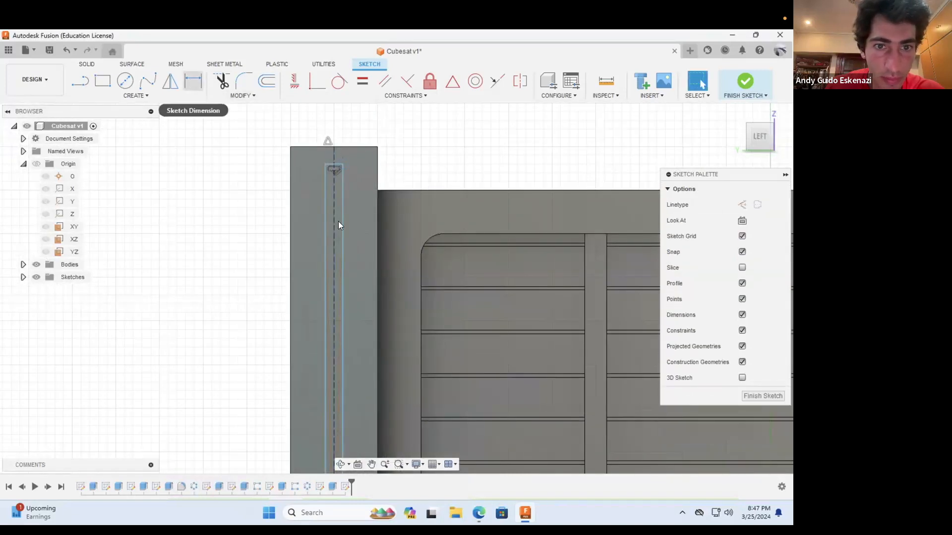
{"action": "left_click", "coordinate": [325, 215]}
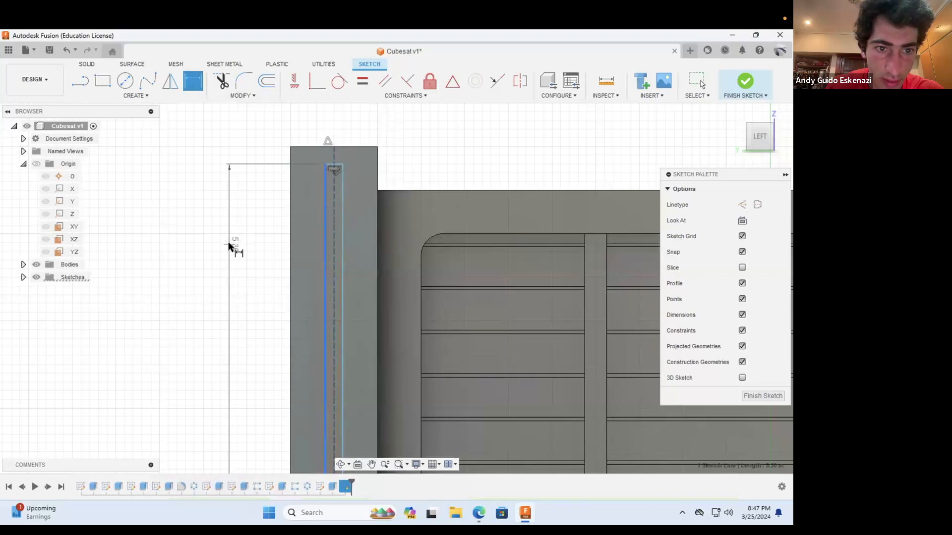
{"action": "left_click", "coordinate": [230, 246]}
{"action": "type", "text": "5.3"}
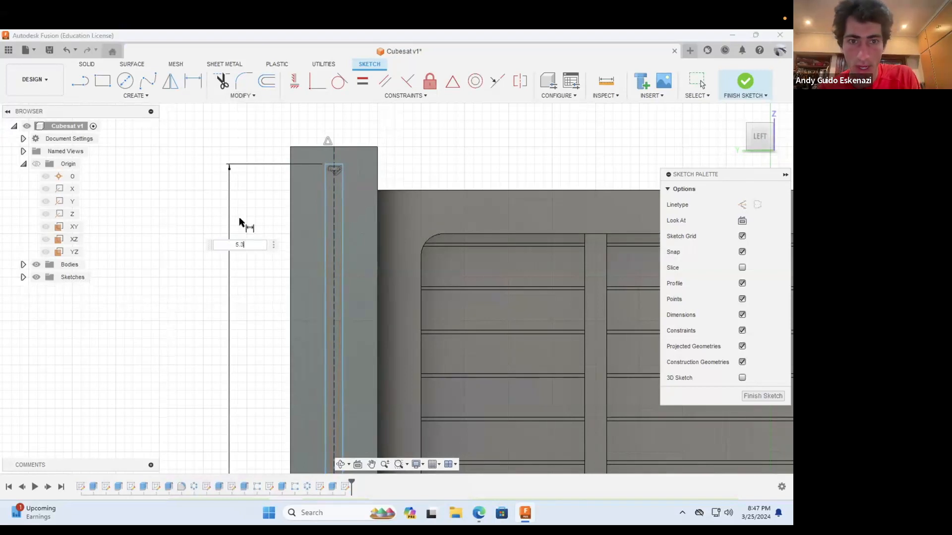
{"action": "key", "text": "Return"}
Step: Dimension the new rectangle's width to 0.05 in
{"action": "scroll", "coordinate": [338, 165], "scroll_direction": "up", "scroll_amount": 4}
{"action": "left_click", "coordinate": [336, 163]}
{"action": "scroll", "coordinate": [359, 218], "scroll_direction": "down", "scroll_amount": 3}
{"action": "left_click", "coordinate": [372, 132]}
{"action": "key", "text": "BackSpace"}
{"action": "type", "text": ".05"}
{"action": "key", "text": "Return"}
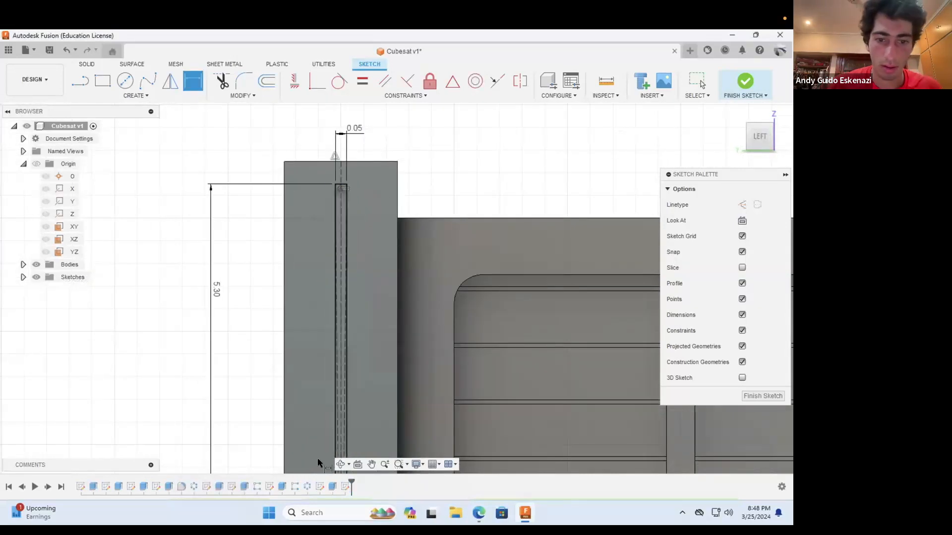
Step: Extrude the narrow rectangle on the corner post face as a cut with a distance of -0.01 in
{"action": "left_click", "coordinate": [340, 463]}
{"action": "left_click_drag", "start_coordinate": [297, 359], "coordinate": [326, 223]}
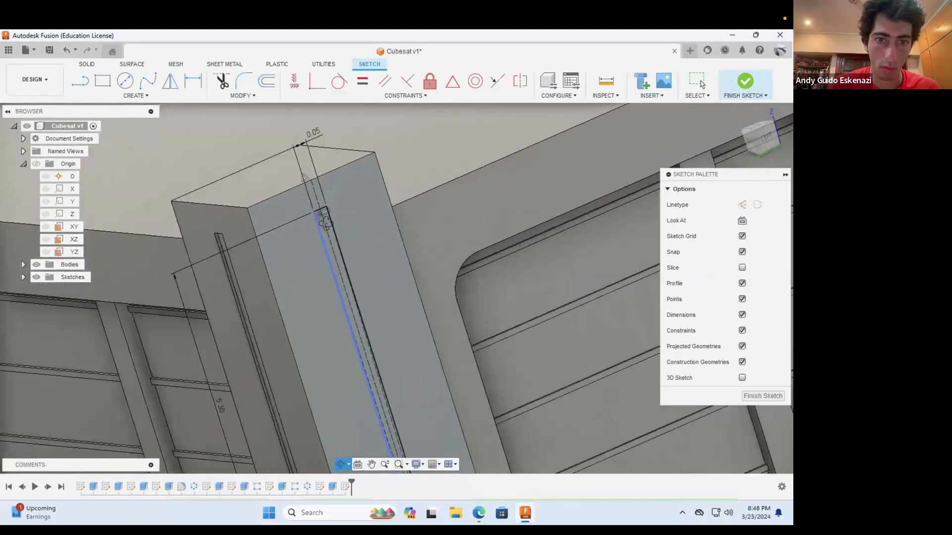
{"action": "scroll", "coordinate": [326, 223], "scroll_direction": "up", "scroll_amount": 3}
{"action": "left_click", "coordinate": [83, 63]}
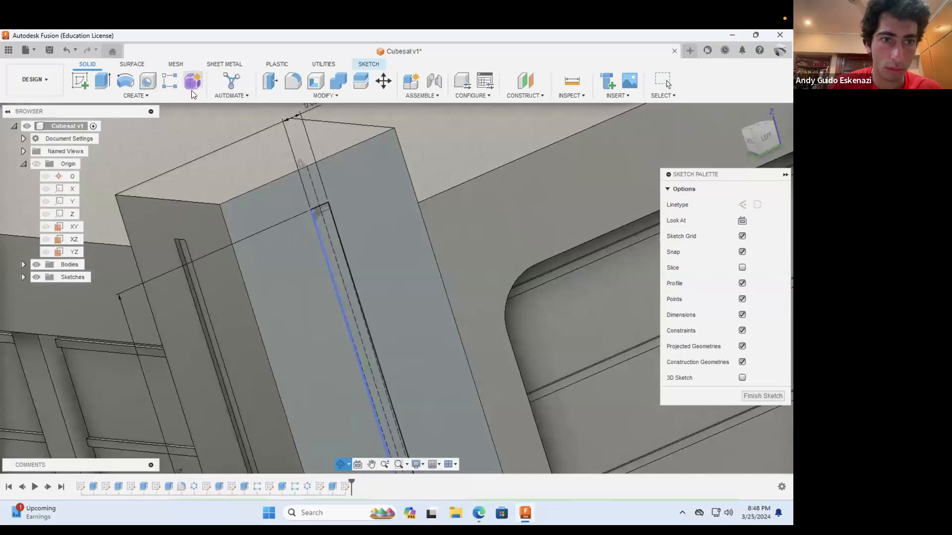
{"action": "left_click", "coordinate": [102, 81]}
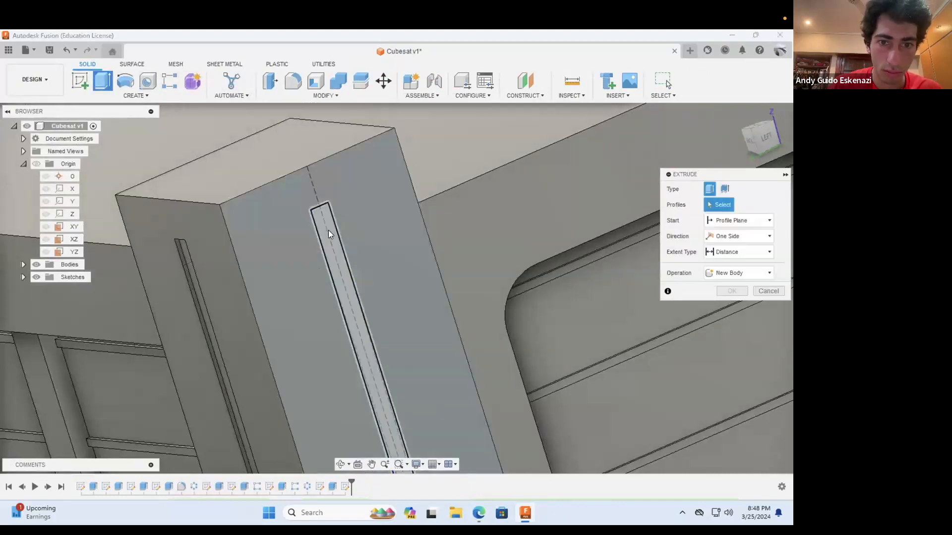
{"action": "left_click", "coordinate": [349, 300]}
{"action": "scroll", "coordinate": [349, 301], "scroll_direction": "down", "scroll_amount": 4}
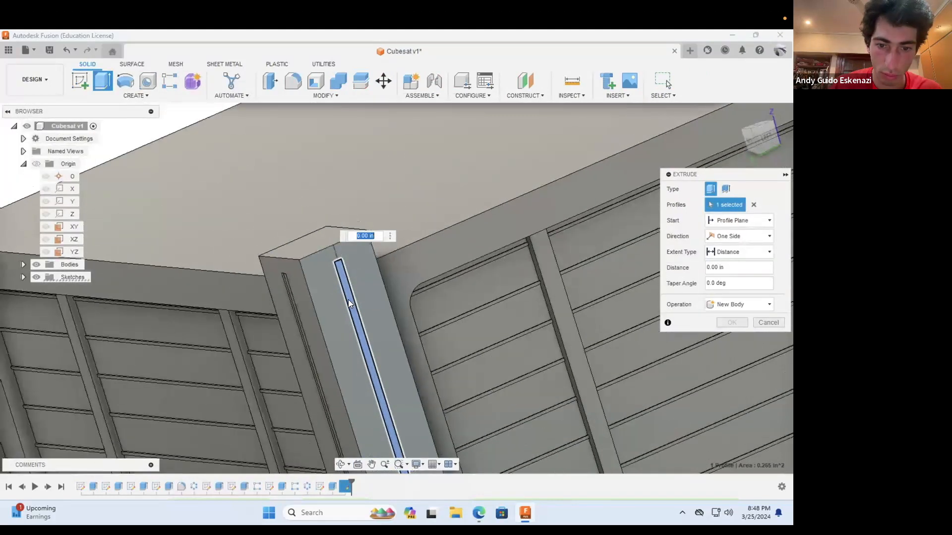
{"action": "scroll", "coordinate": [349, 303], "scroll_direction": "down", "scroll_amount": 5}
{"action": "scroll", "coordinate": [342, 337], "scroll_direction": "up", "scroll_amount": 6}
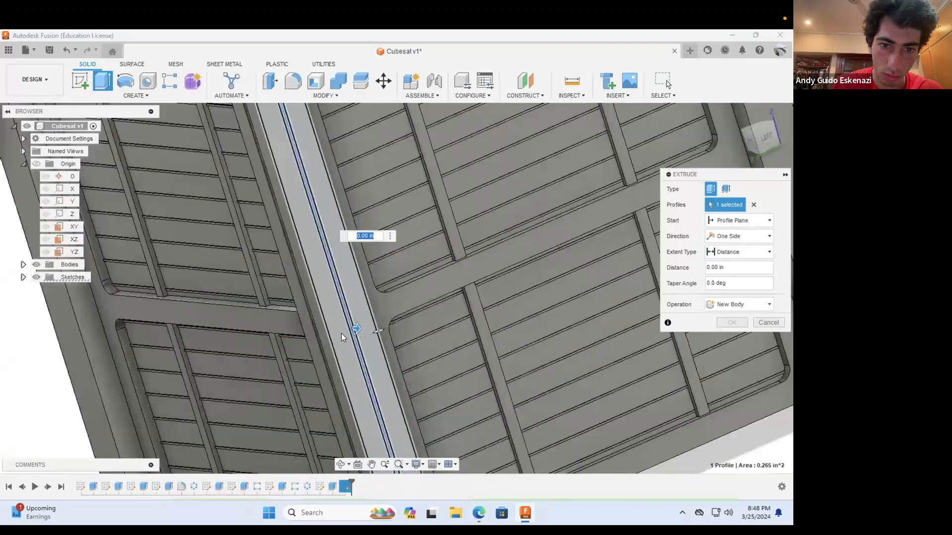
{"action": "scroll", "coordinate": [342, 336], "scroll_direction": "up", "scroll_amount": 1}
{"action": "left_click_drag", "start_coordinate": [344, 334], "coordinate": [324, 333]}
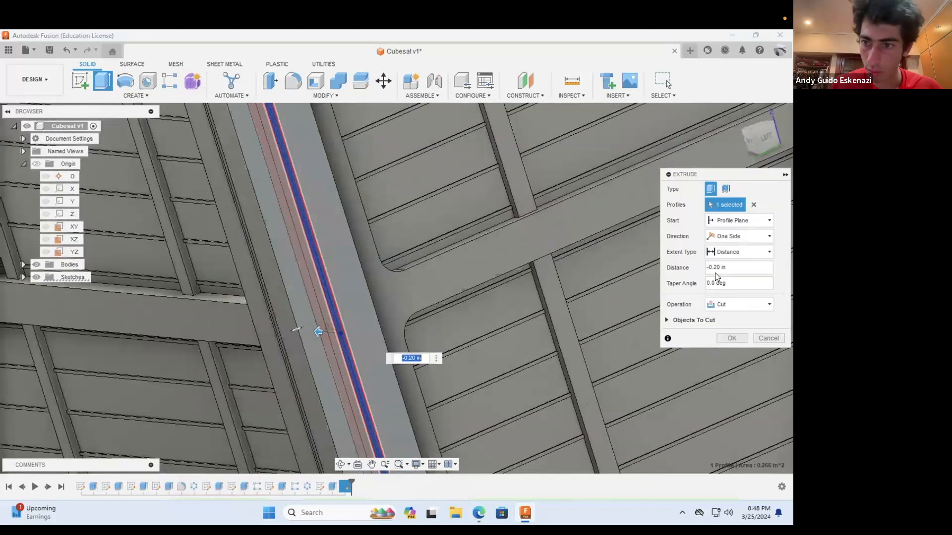
{"action": "left_click", "coordinate": [730, 270]}
{"action": "key", "text": "BackSpace"}
{"action": "key", "text": "BackSpace"}
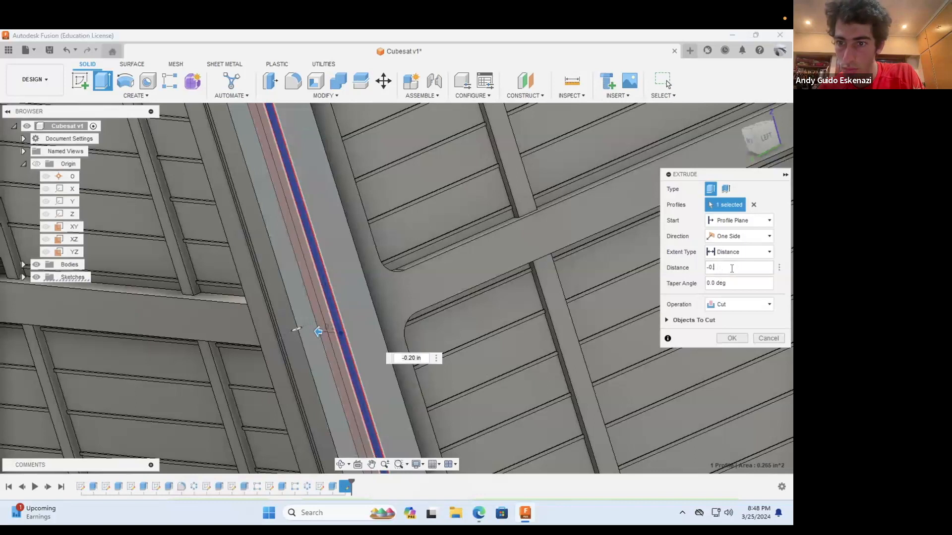
{"action": "type", "text": ".01"}
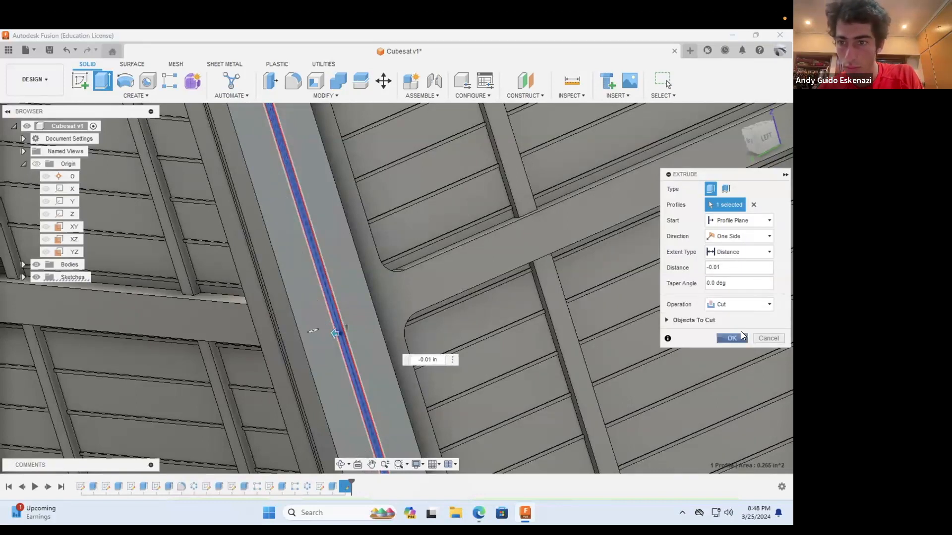
{"action": "left_click", "coordinate": [732, 323]}
Step: Select the four edges around the corner post's top face for a constant-radius fillet and open its radius value
{"action": "scroll", "coordinate": [523, 301], "scroll_direction": "down", "scroll_amount": 8}
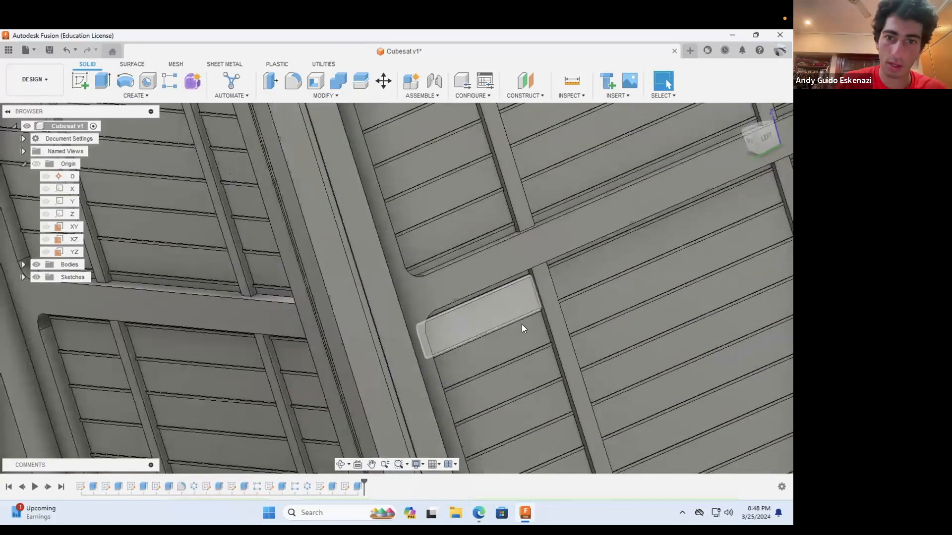
{"action": "scroll", "coordinate": [395, 186], "scroll_direction": "up", "scroll_amount": 8}
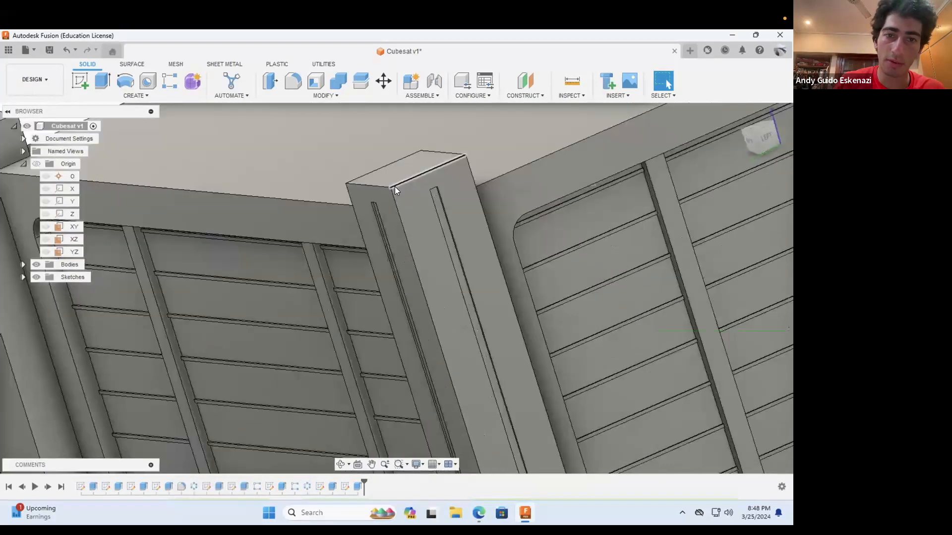
{"action": "left_click", "coordinate": [293, 80]}
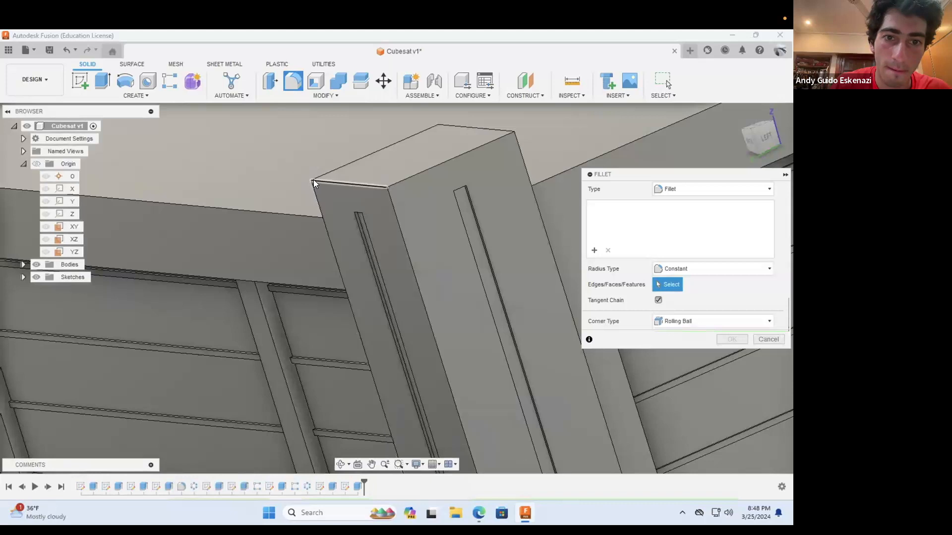
{"action": "left_click", "coordinate": [322, 171]}
{"action": "left_click", "coordinate": [404, 139]}
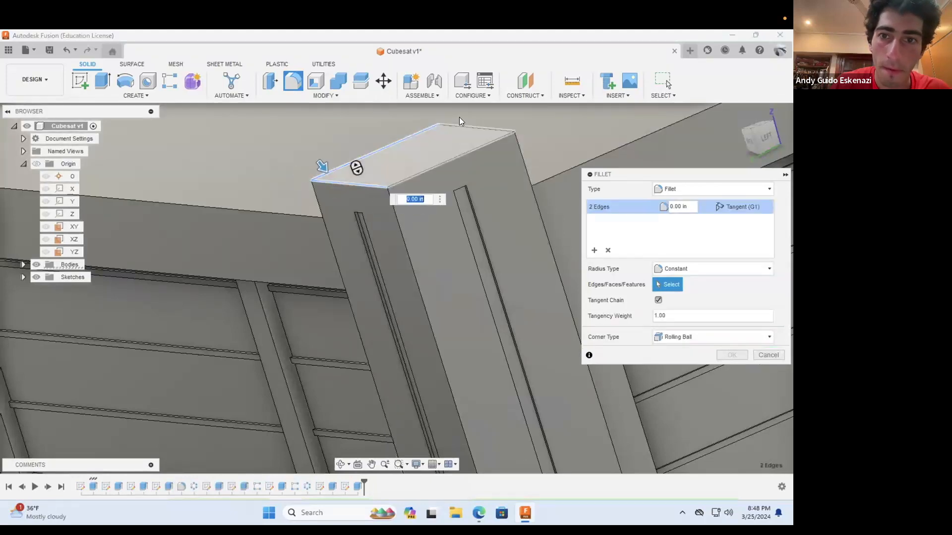
{"action": "left_click", "coordinate": [461, 126]}
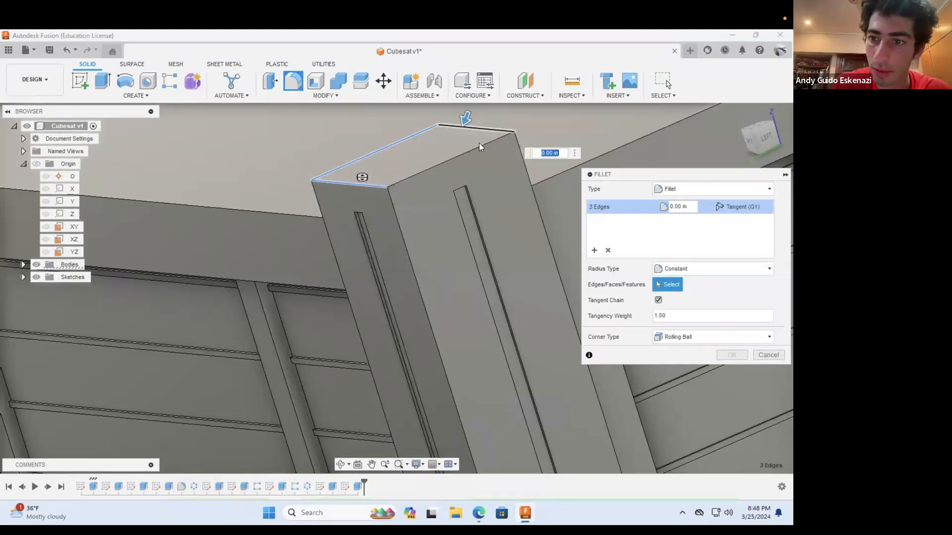
{"action": "left_click", "coordinate": [453, 167]}
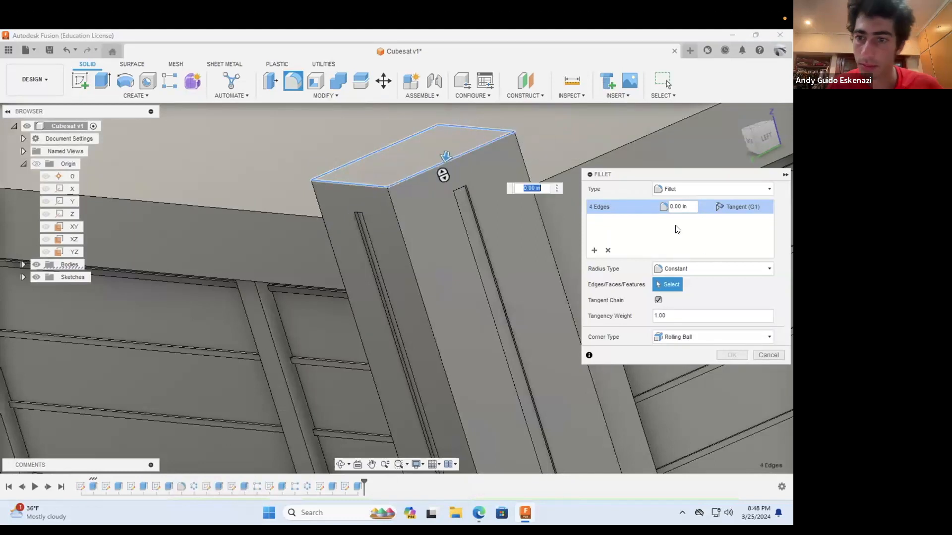
{"action": "left_click", "coordinate": [688, 206]}
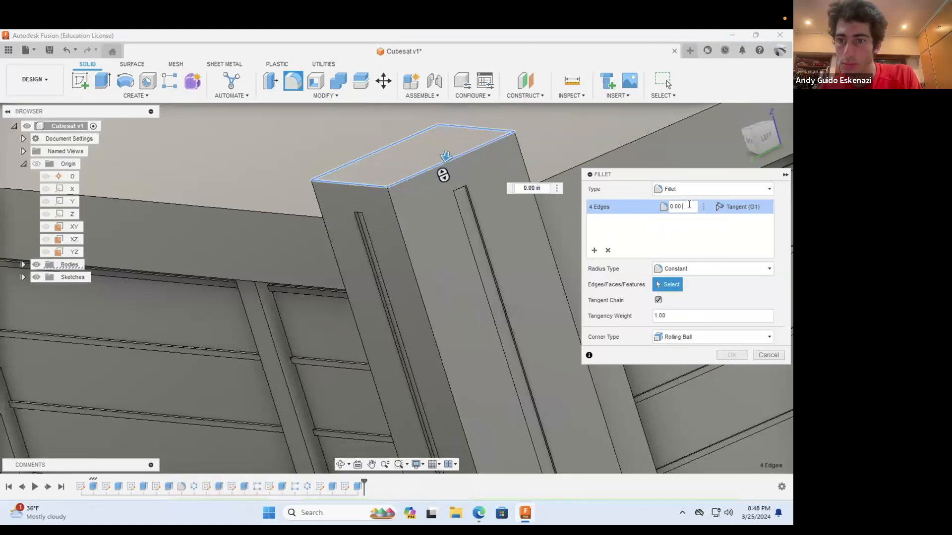
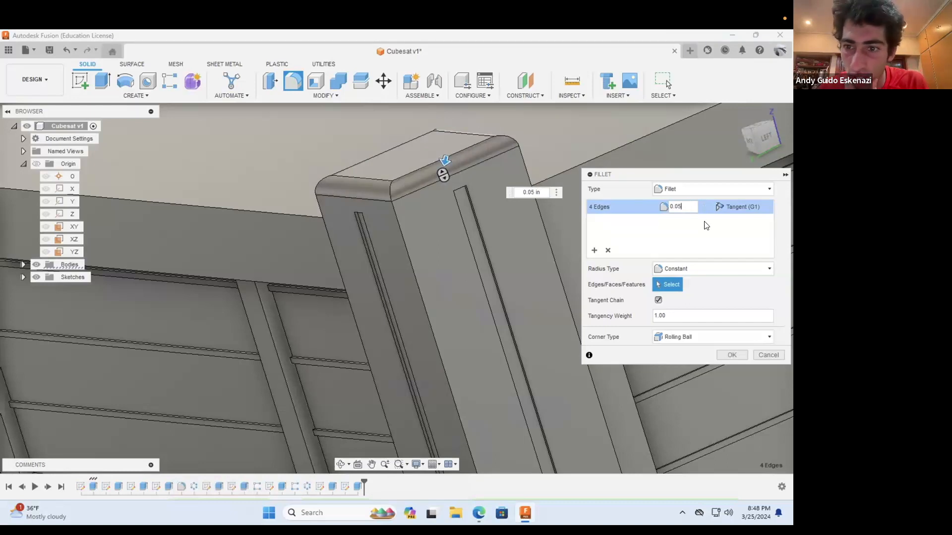
{"action": "left_click", "coordinate": [698, 334]}
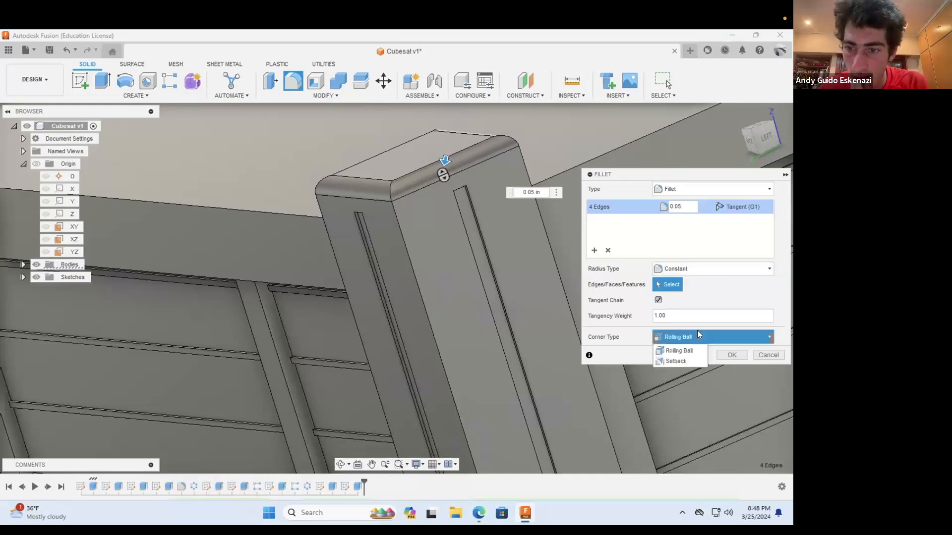
{"action": "left_click", "coordinate": [667, 362]}
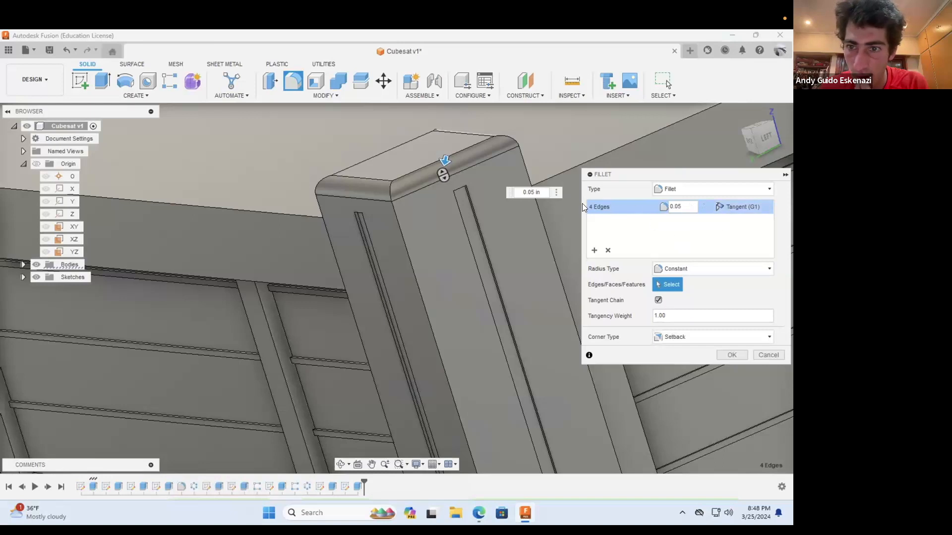
{"action": "left_click", "coordinate": [607, 250]}
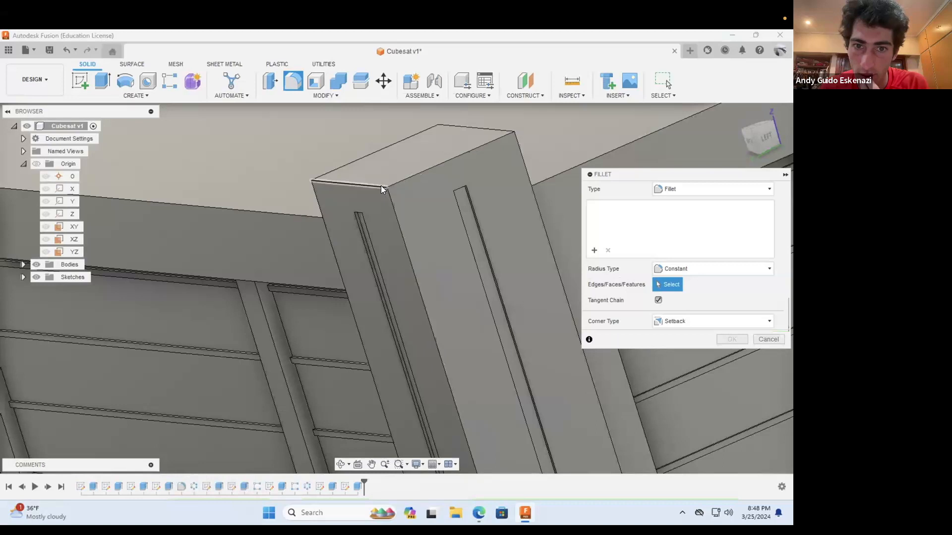
{"action": "left_click", "coordinate": [381, 185]}
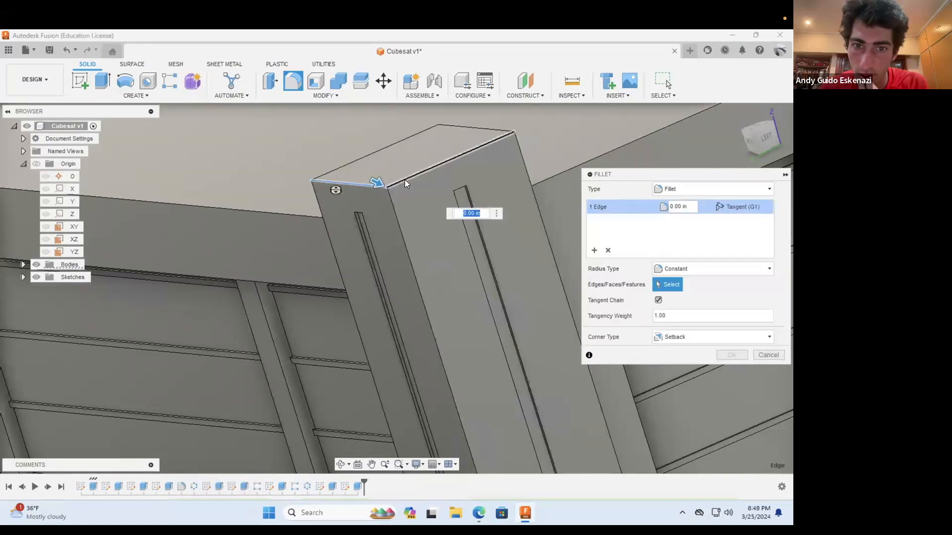
{"action": "left_click", "coordinate": [405, 179]}
{"action": "left_click", "coordinate": [456, 127]}
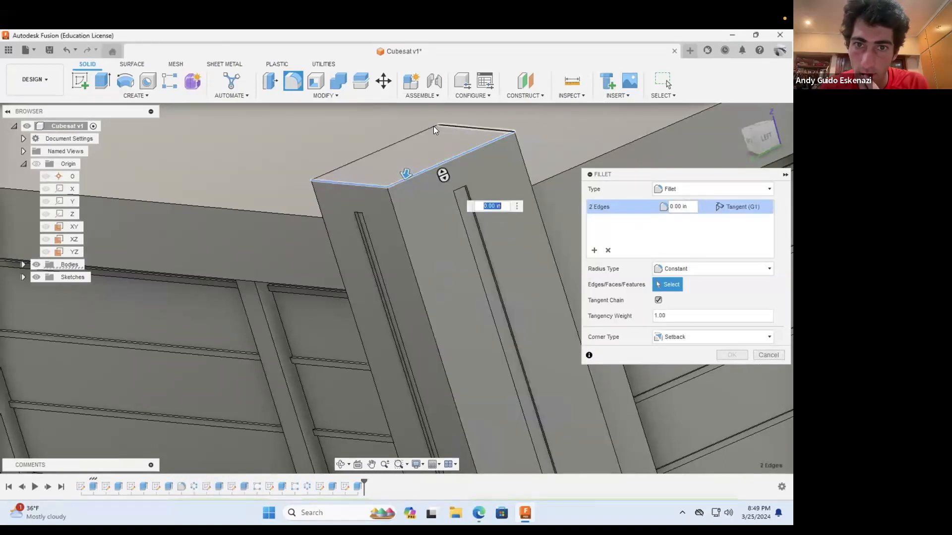
{"action": "left_click", "coordinate": [432, 126]}
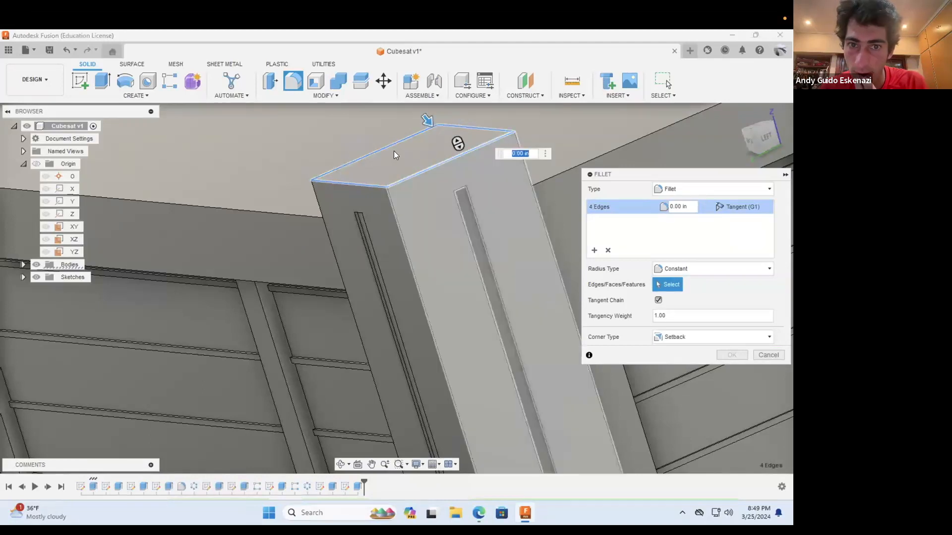
{"action": "left_click", "coordinate": [689, 207]}
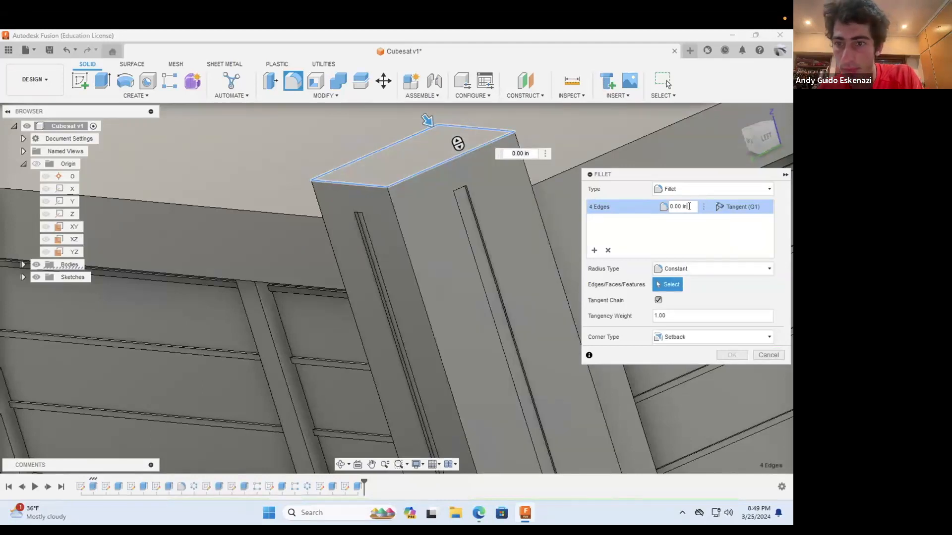
{"action": "key", "text": "BackSpace"}
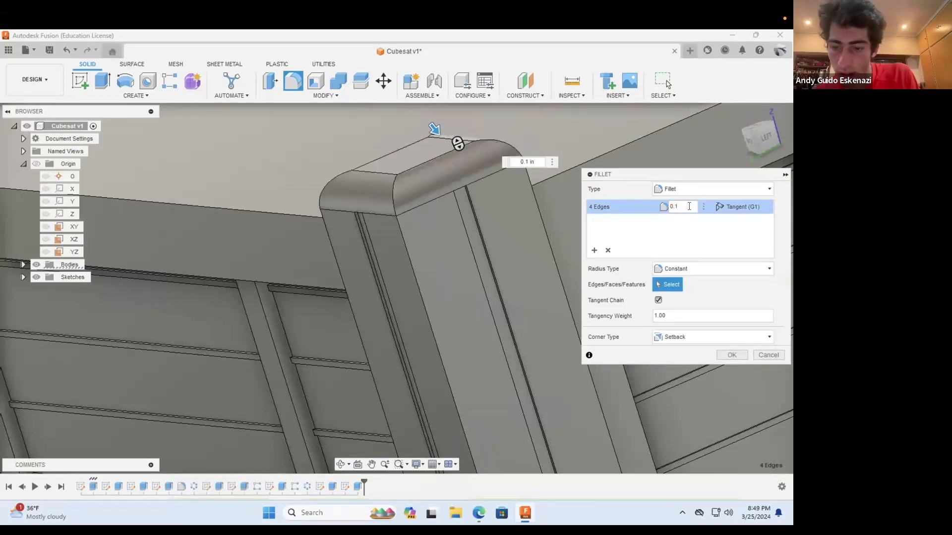
{"action": "key", "text": "BackSpace"}
{"action": "key", "text": "BackSpace"}
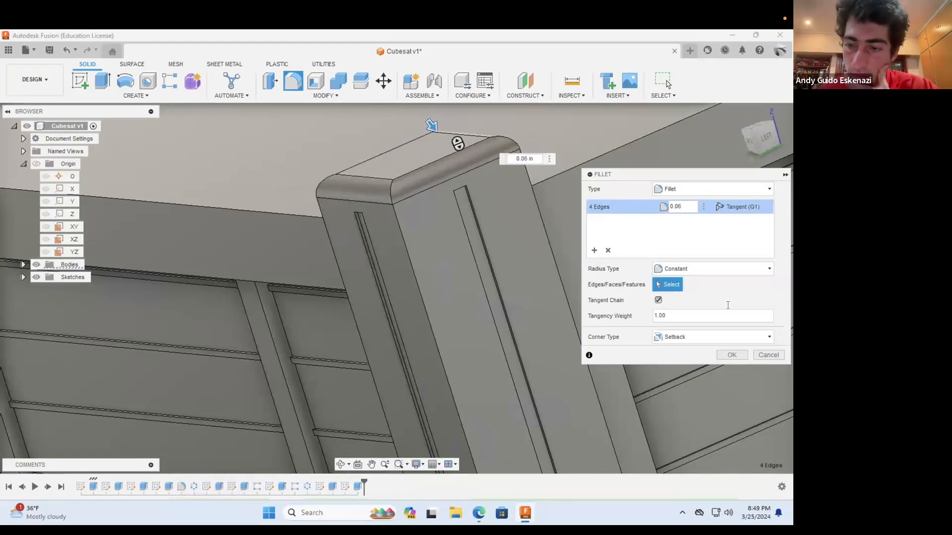
{"action": "left_click", "coordinate": [773, 355]}
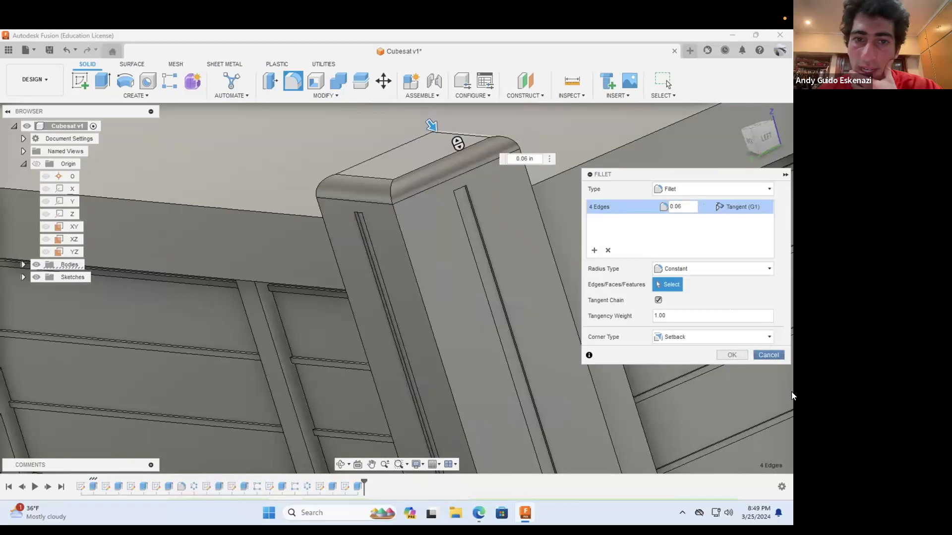
Step: Chamfer the four edges around the top end of the slotted corner rail with an equal distance of 0.075 in
{"action": "left_click", "coordinate": [341, 96]}
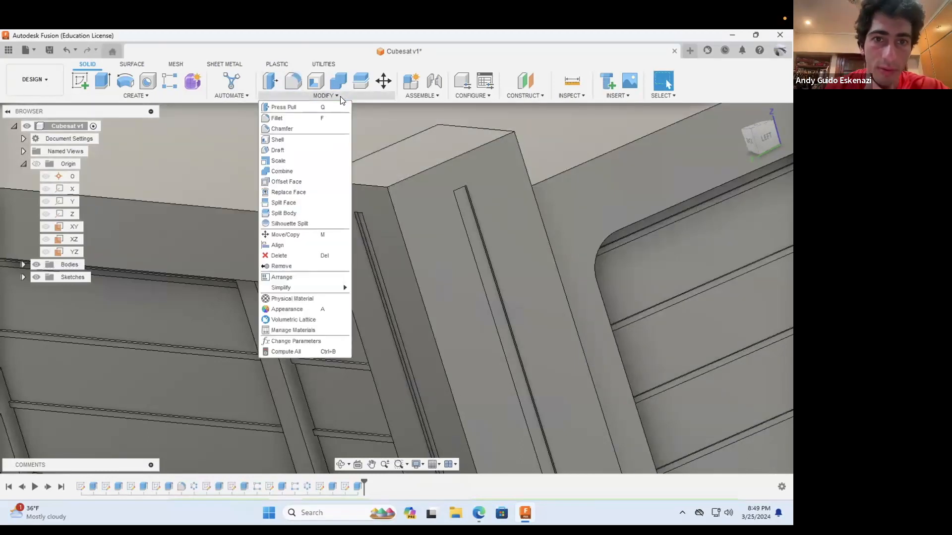
{"action": "left_click", "coordinate": [288, 126]}
{"action": "left_click", "coordinate": [396, 142]}
{"action": "left_click", "coordinate": [453, 126]}
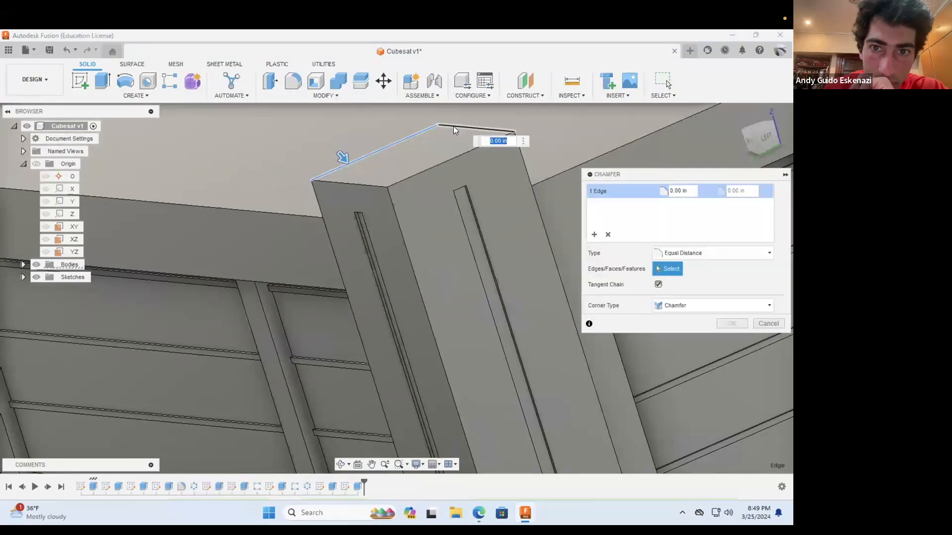
{"action": "left_click", "coordinate": [365, 183]}
{"action": "left_click", "coordinate": [690, 191]}
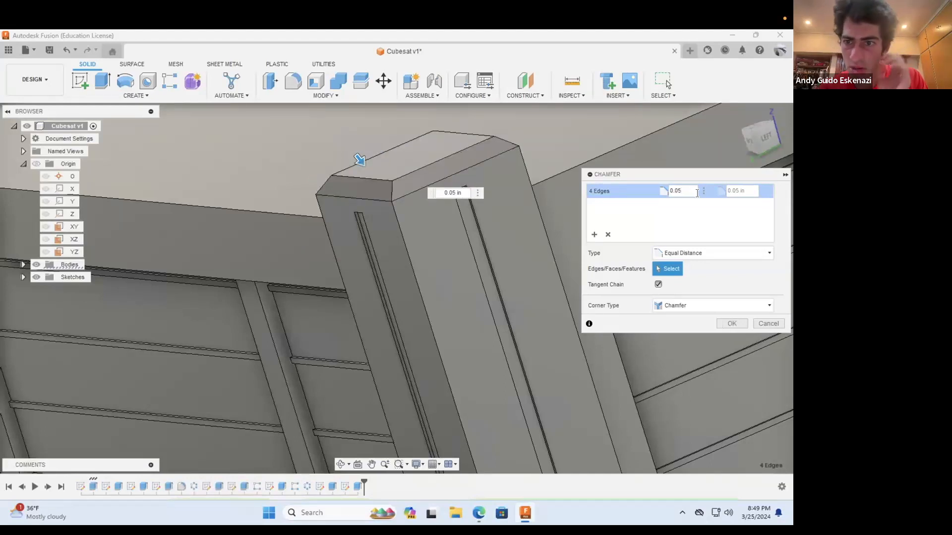
{"action": "key", "text": "BackSpace"}
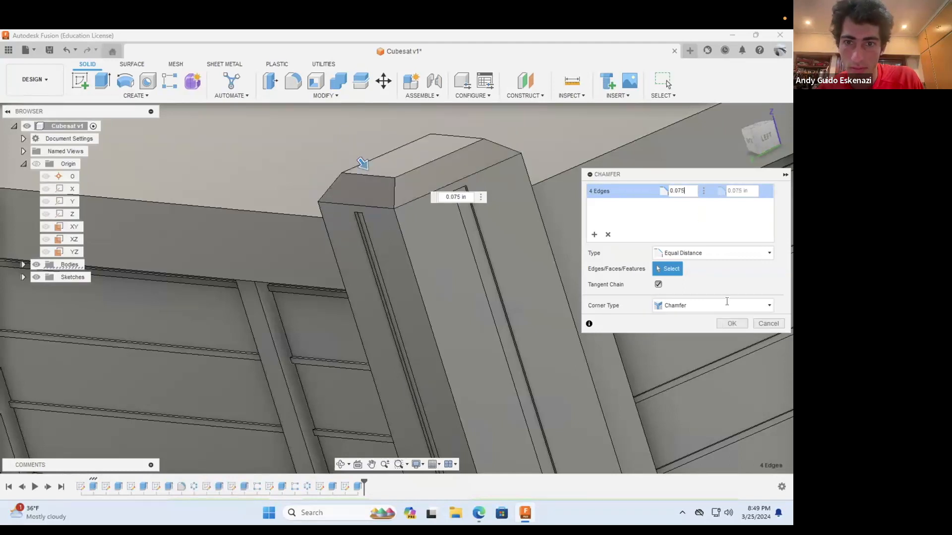
{"action": "left_click", "coordinate": [729, 324]}
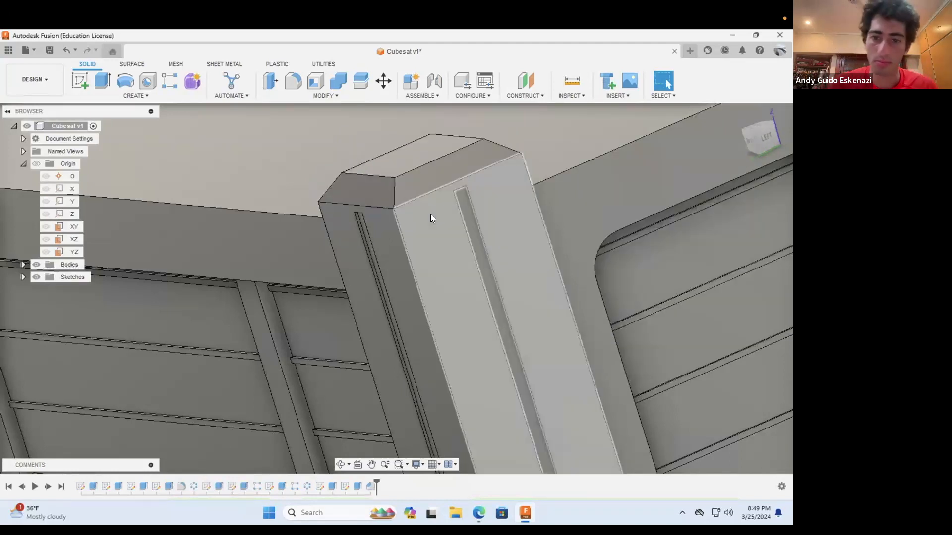
Step: Chamfer the four edges around the bottom end of the same slotted rail with an equal distance of 0.075 in
{"action": "scroll", "coordinate": [430, 218], "scroll_direction": "down", "scroll_amount": 4}
{"action": "scroll", "coordinate": [430, 214], "scroll_direction": "down", "scroll_amount": 5}
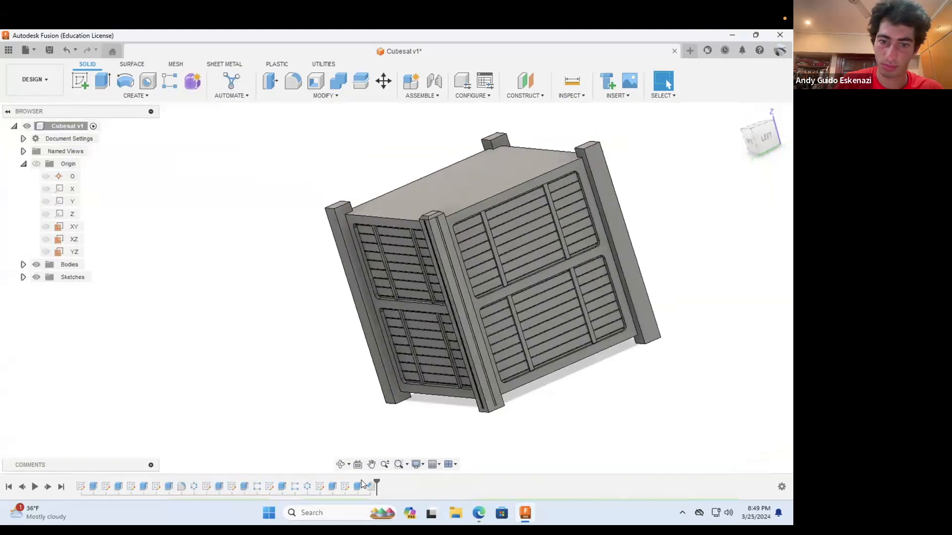
{"action": "left_click", "coordinate": [341, 463]}
{"action": "left_click_drag", "start_coordinate": [430, 334], "coordinate": [458, 389]}
{"action": "scroll", "coordinate": [458, 389], "scroll_direction": "up", "scroll_amount": 8}
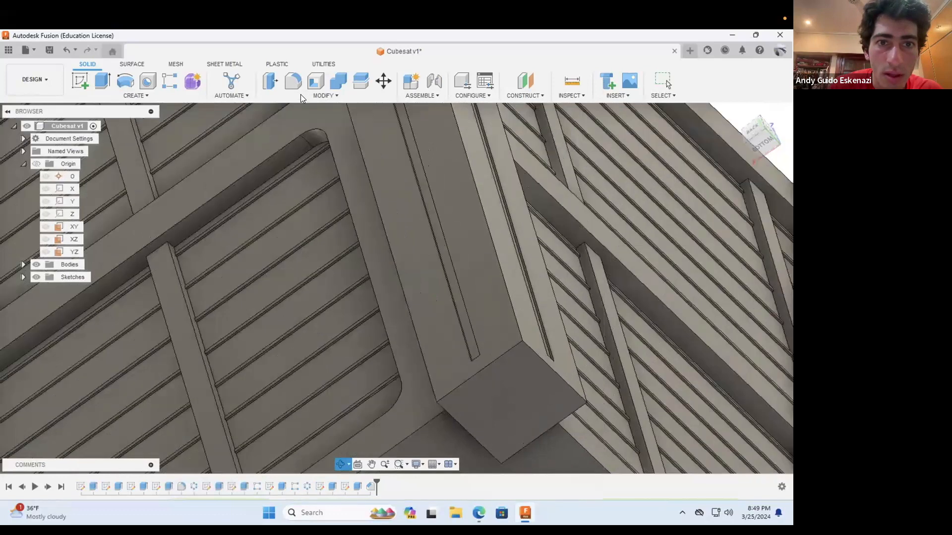
{"action": "left_click", "coordinate": [300, 94]}
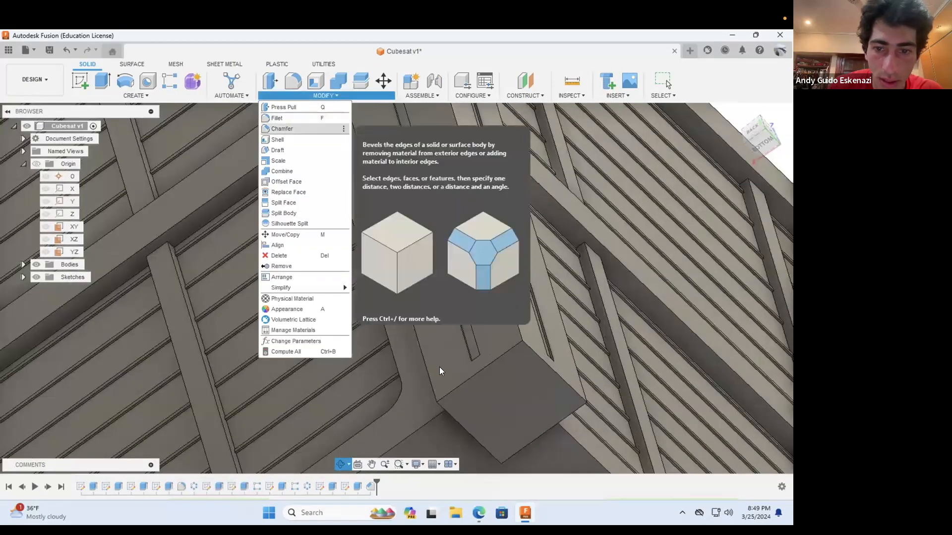
{"action": "left_click", "coordinate": [280, 128]}
{"action": "left_click", "coordinate": [526, 347]}
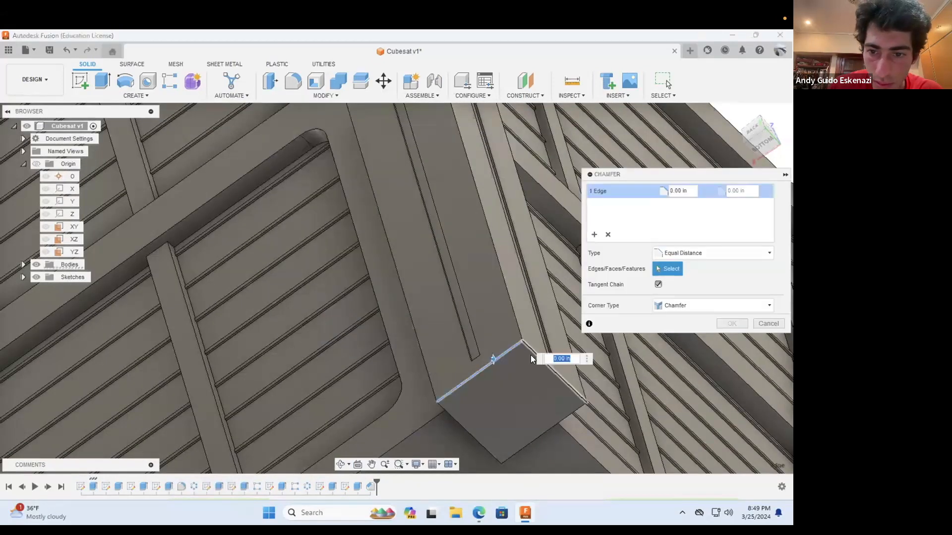
{"action": "left_click", "coordinate": [556, 422]}
{"action": "left_click", "coordinate": [465, 433]}
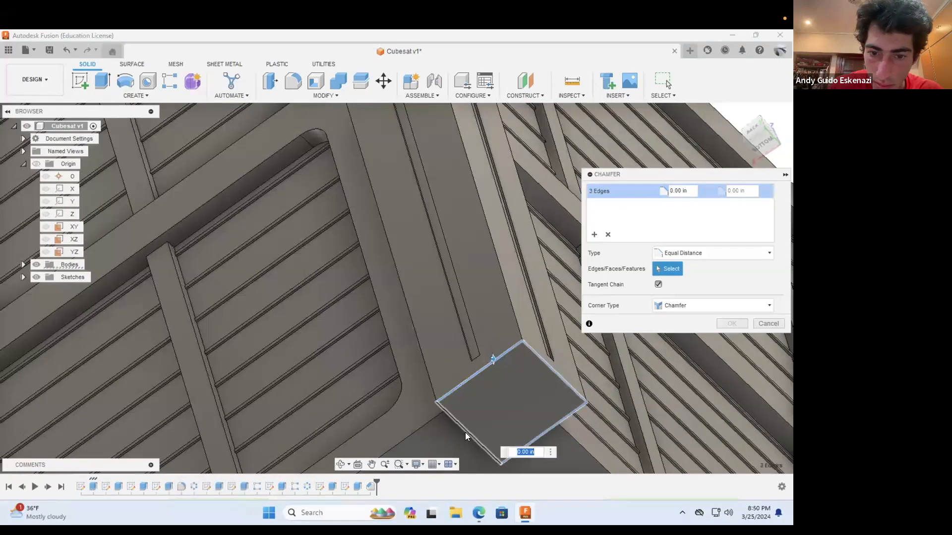
{"action": "left_click", "coordinate": [691, 191]}
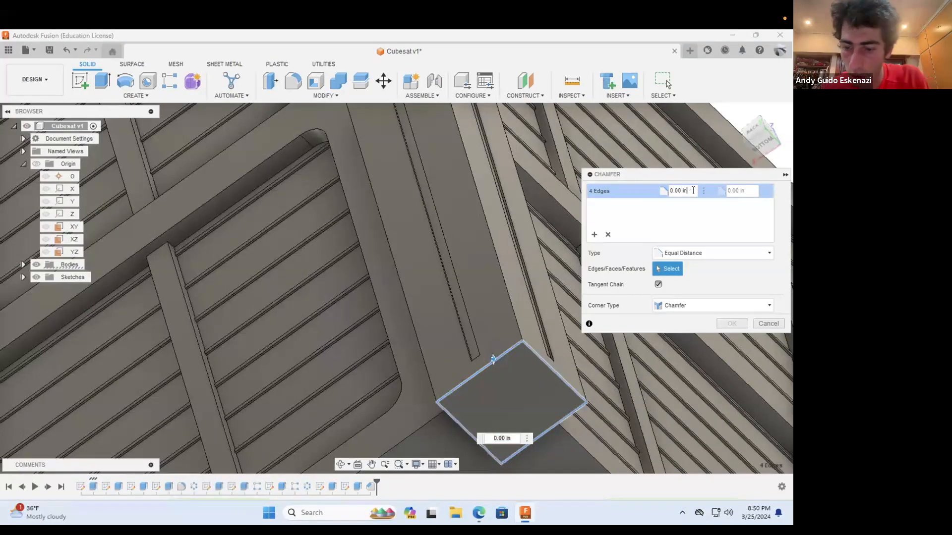
{"action": "key", "text": "BackSpace"}
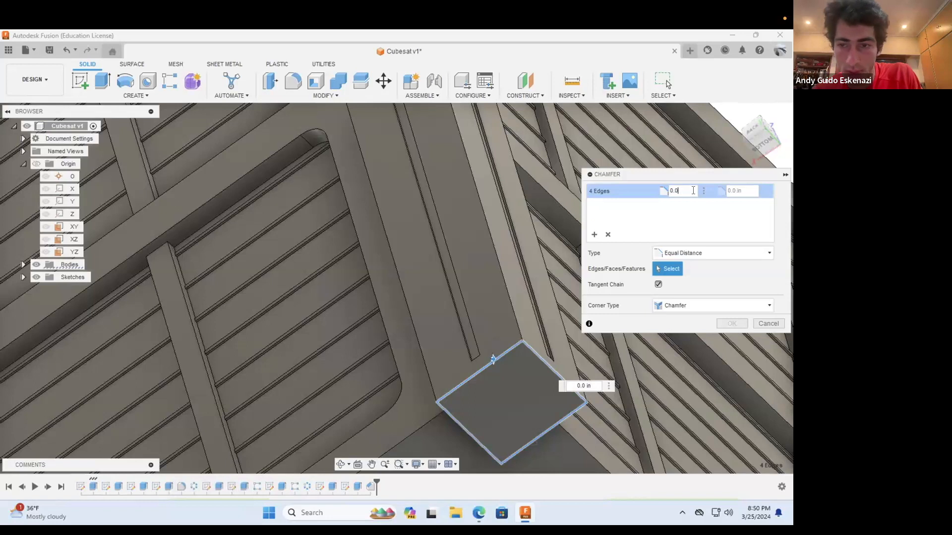
{"action": "type", "text": "75"}
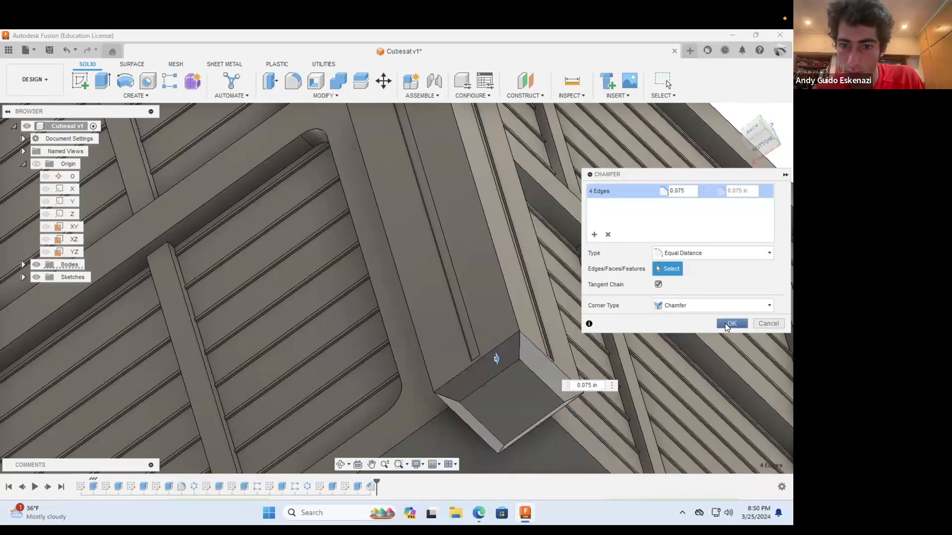
{"action": "left_click", "coordinate": [726, 323]}
Step: Edit the chamfer on the slotted rail's top end to reduce its distance
{"action": "scroll", "coordinate": [509, 315], "scroll_direction": "down", "scroll_amount": 10}
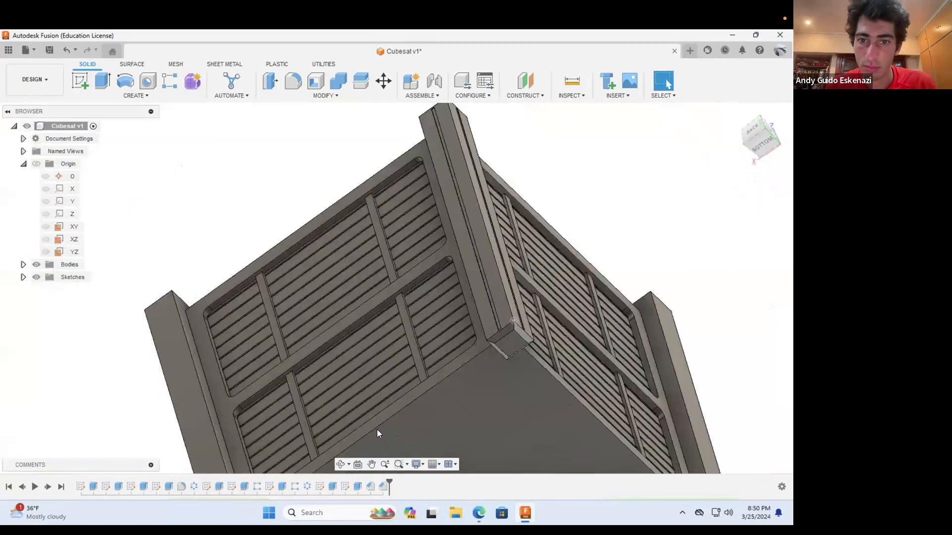
{"action": "left_click", "coordinate": [341, 465]}
{"action": "mouse_move", "coordinate": [498, 225]}
{"action": "left_mouse_down"}
{"action": "mouse_move", "coordinate": [507, 246]}
{"action": "mouse_move", "coordinate": [503, 228]}
{"action": "left_mouse_up"}
{"action": "scroll", "coordinate": [500, 226], "scroll_direction": "up", "scroll_amount": 3}
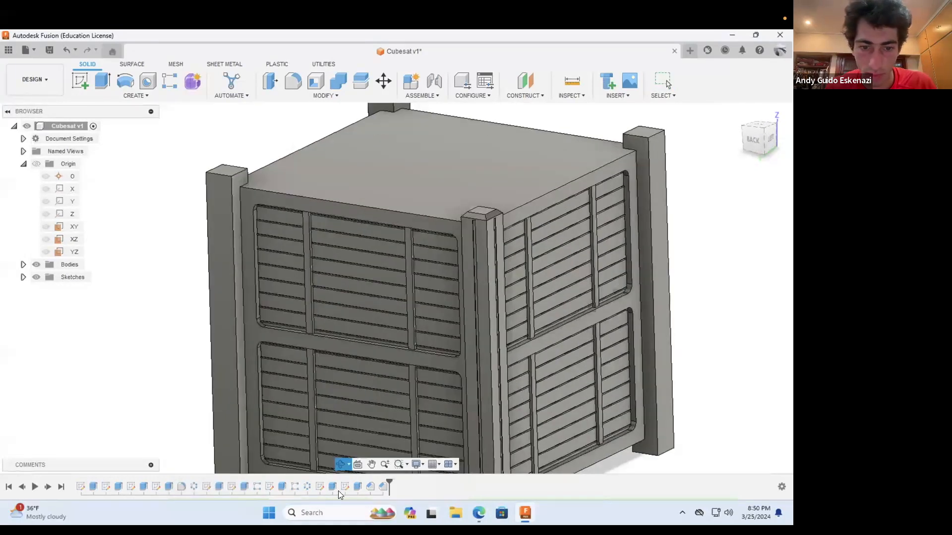
{"action": "right_click", "coordinate": [369, 485]}
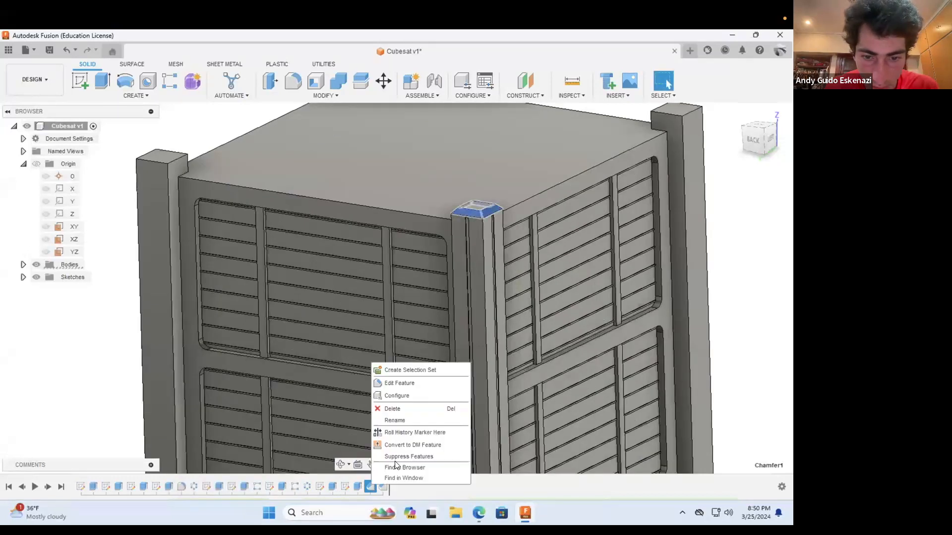
{"action": "left_click", "coordinate": [396, 384]}
{"action": "left_click", "coordinate": [689, 191]}
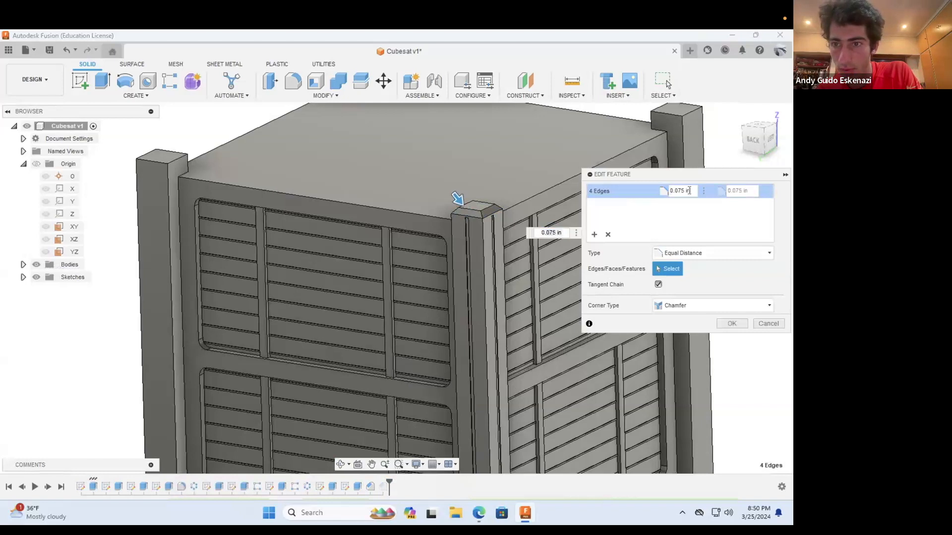
{"action": "left_click", "coordinate": [727, 323]}
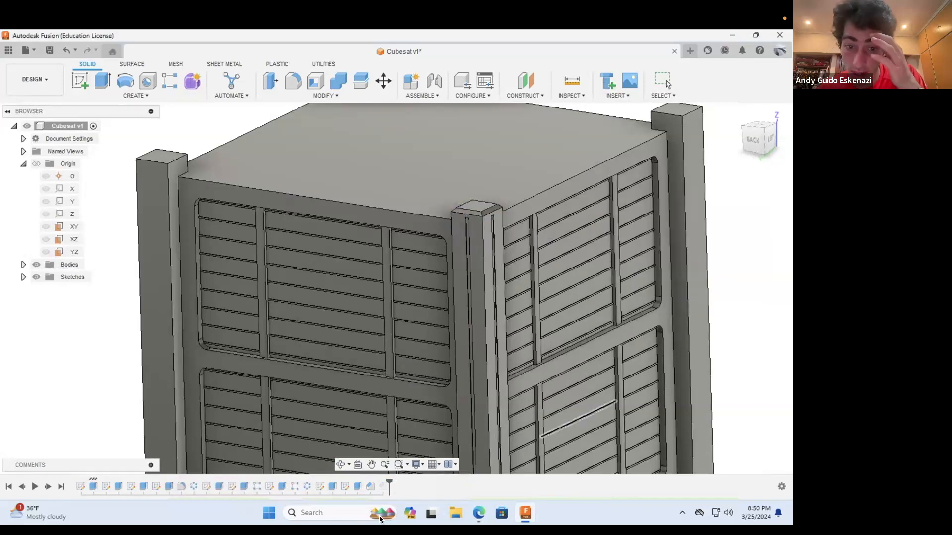
Step: Edit the chamfer on the slotted rail's bottom end to change its distance
{"action": "right_click", "coordinate": [382, 487]}
{"action": "left_click", "coordinate": [409, 385]}
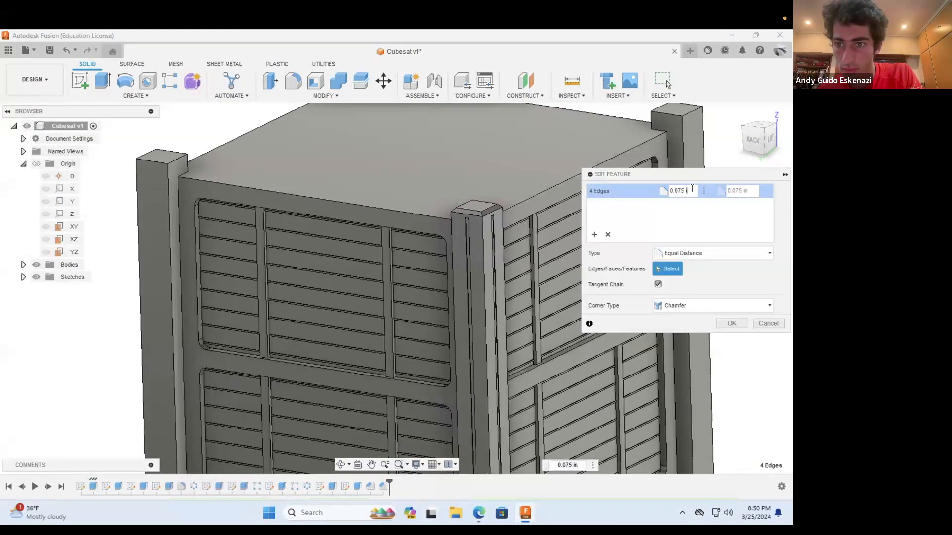
{"action": "left_click", "coordinate": [732, 323]}
Step: Try to repeat both slot cuts and both end chamfers in a full circular pattern around the Z axis with quantity 4
{"action": "scroll", "coordinate": [564, 294], "scroll_direction": "down", "scroll_amount": 5}
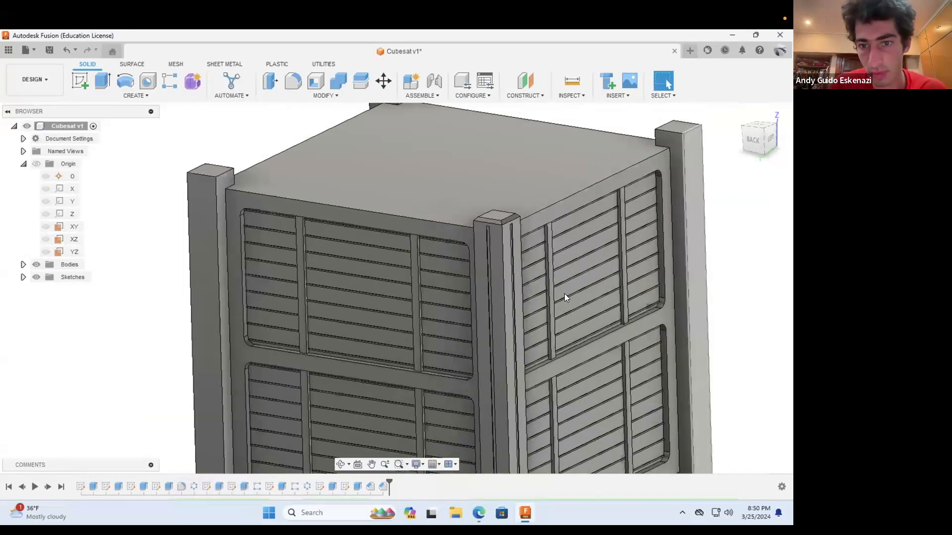
{"action": "scroll", "coordinate": [602, 372], "scroll_direction": "up", "scroll_amount": 5}
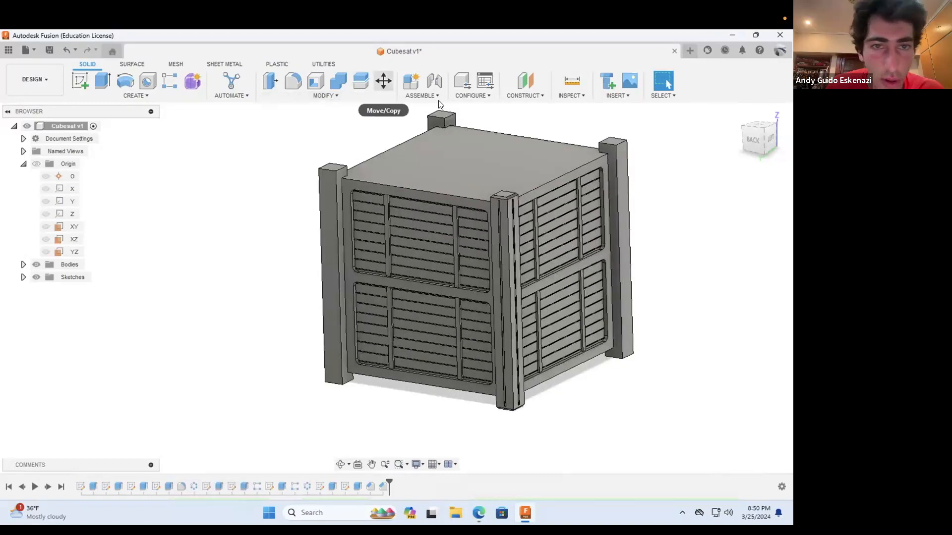
{"action": "left_click", "coordinate": [146, 97]}
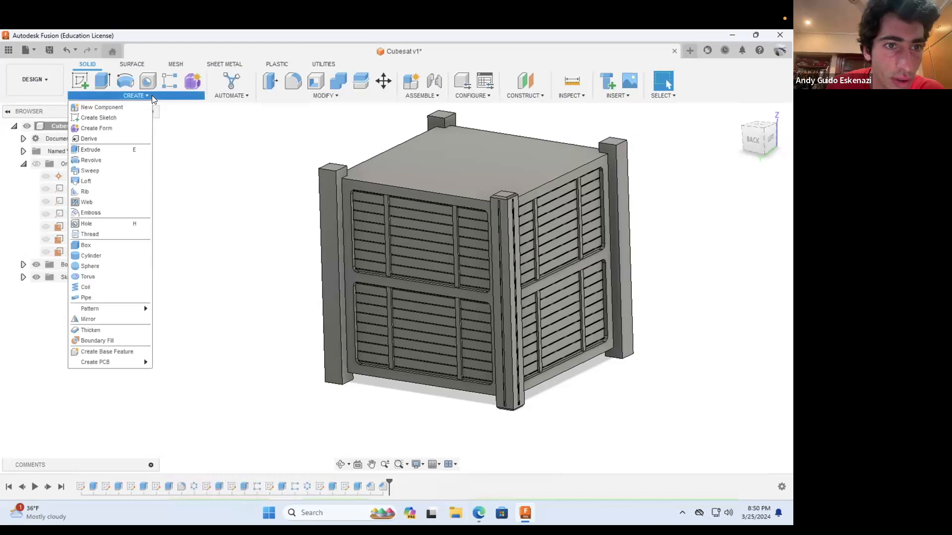
{"action": "mouse_move", "coordinate": [114, 306]}
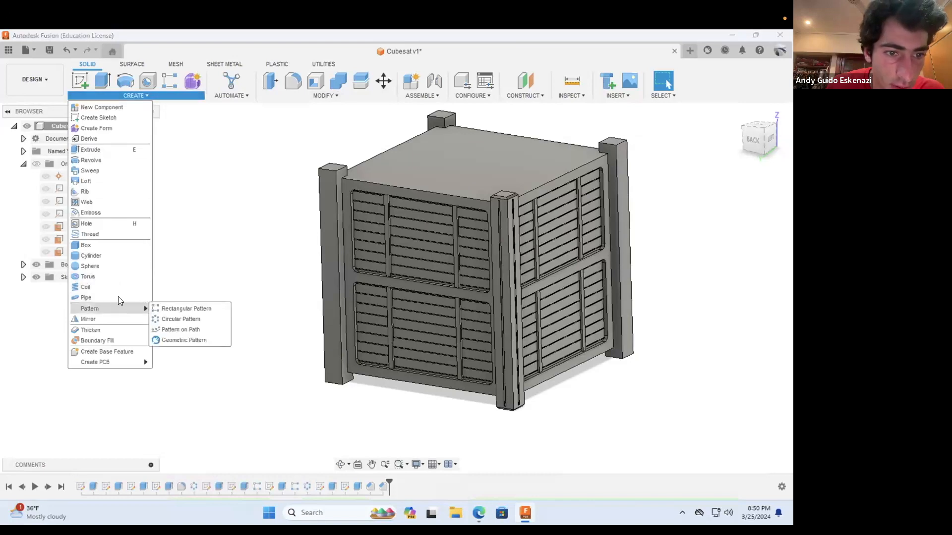
{"action": "left_click", "coordinate": [159, 319]}
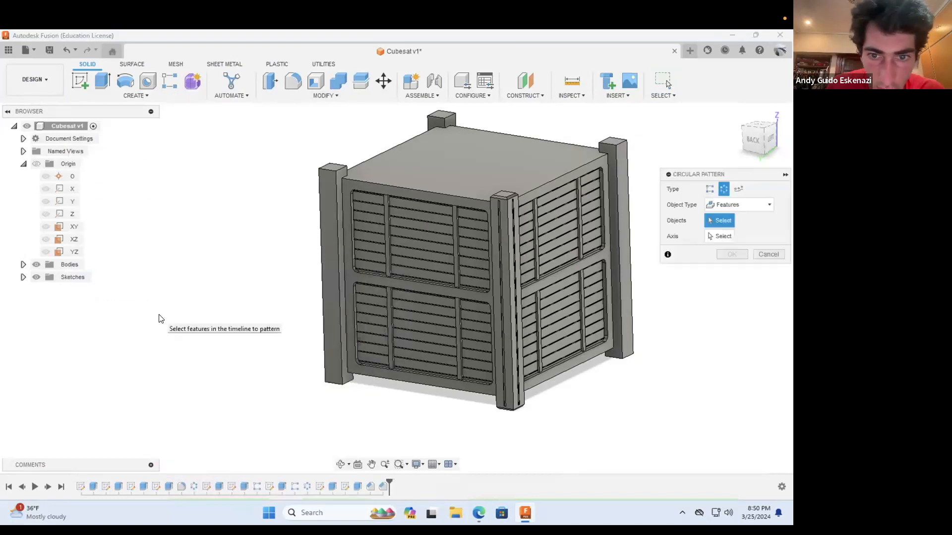
{"action": "left_click", "coordinate": [333, 486]}
{"action": "left_click", "coordinate": [355, 486]}
{"action": "left_click", "coordinate": [370, 486]}
{"action": "left_click", "coordinate": [383, 487]}
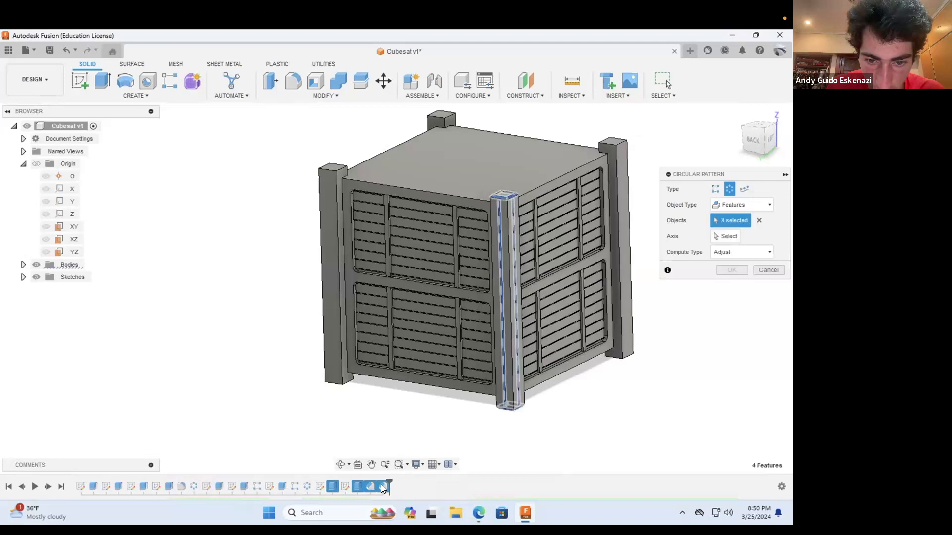
{"action": "left_click", "coordinate": [726, 236]}
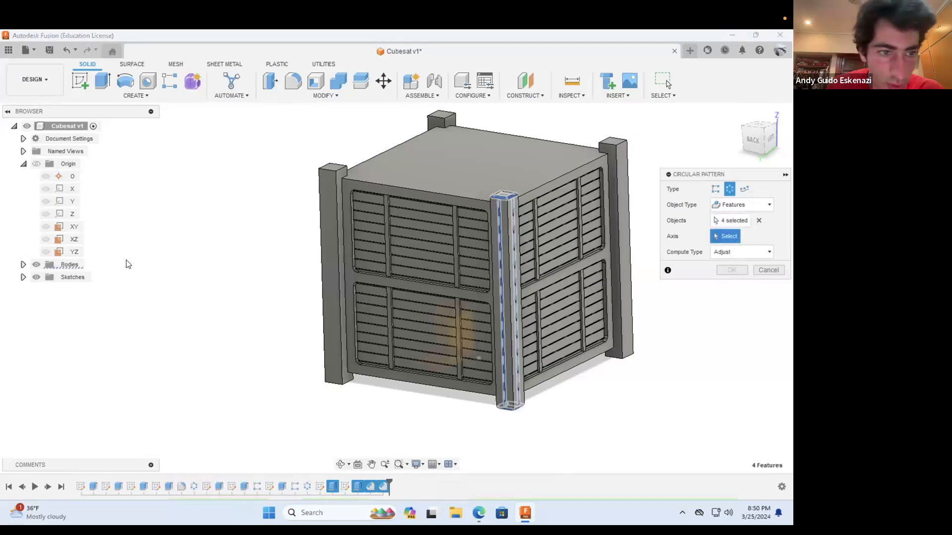
{"action": "left_click", "coordinate": [66, 214]}
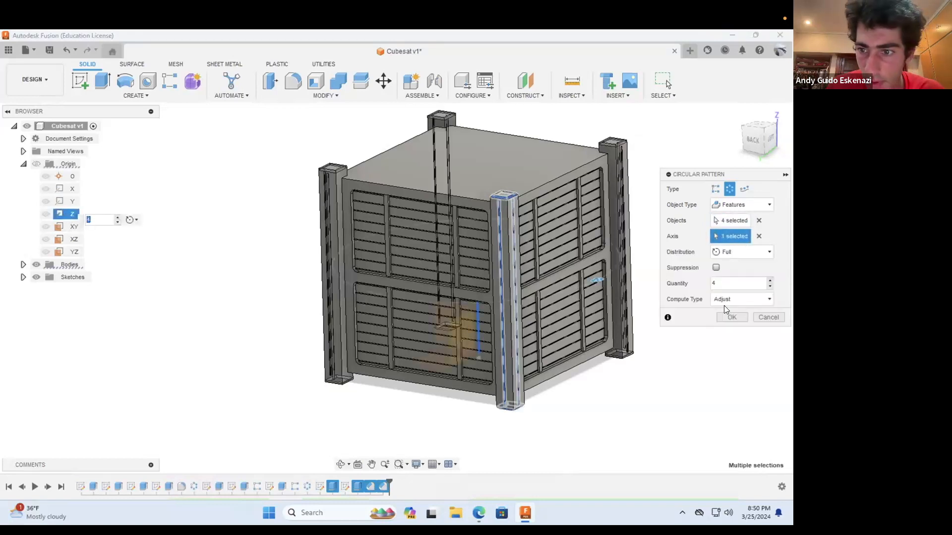
{"action": "left_click", "coordinate": [734, 315]}
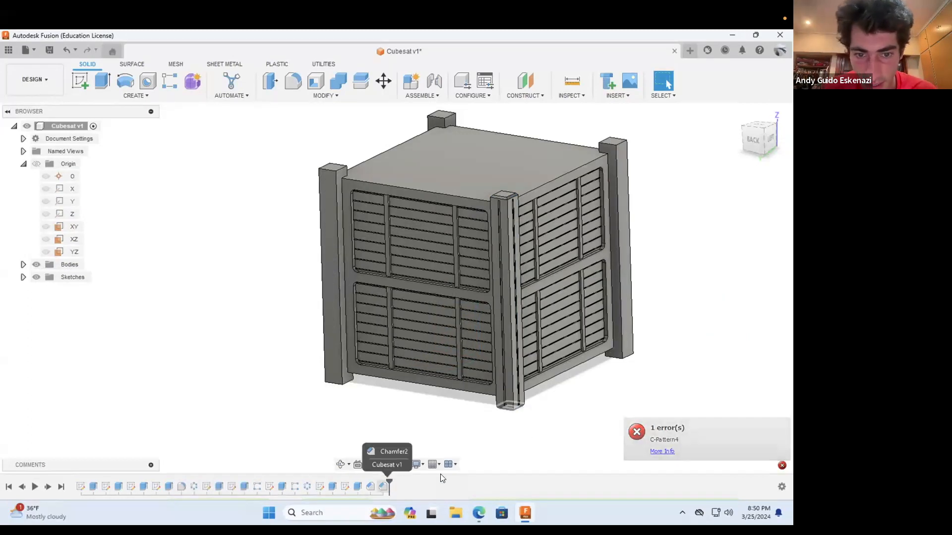
Step: Repeat only the corner rail's two slot cuts in a full circular pattern around the Z axis with quantity 4
{"action": "left_click", "coordinate": [147, 94]}
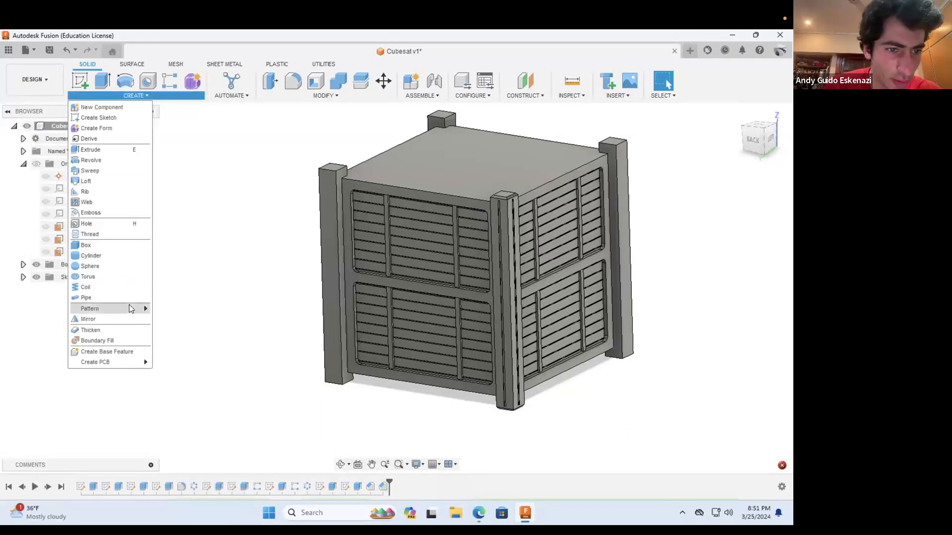
{"action": "mouse_move", "coordinate": [129, 306]}
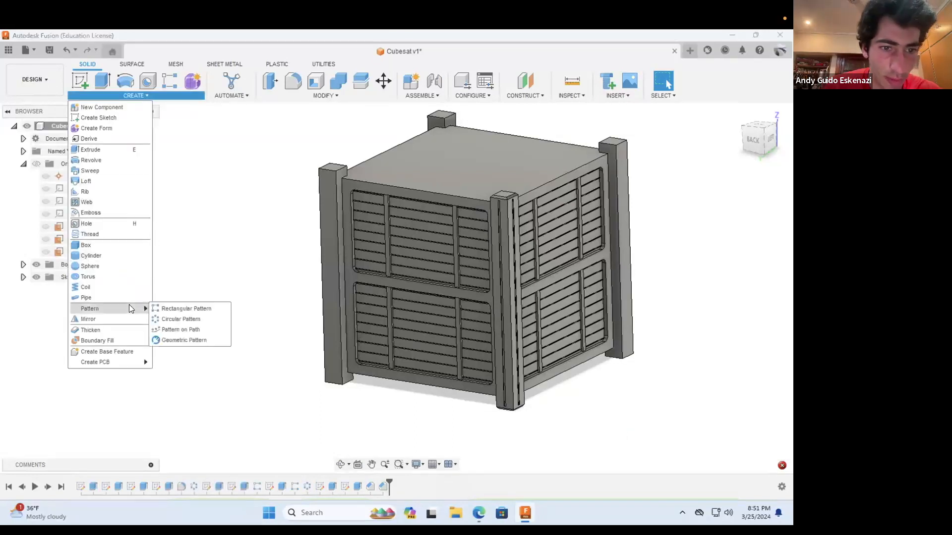
{"action": "left_click", "coordinate": [179, 319]}
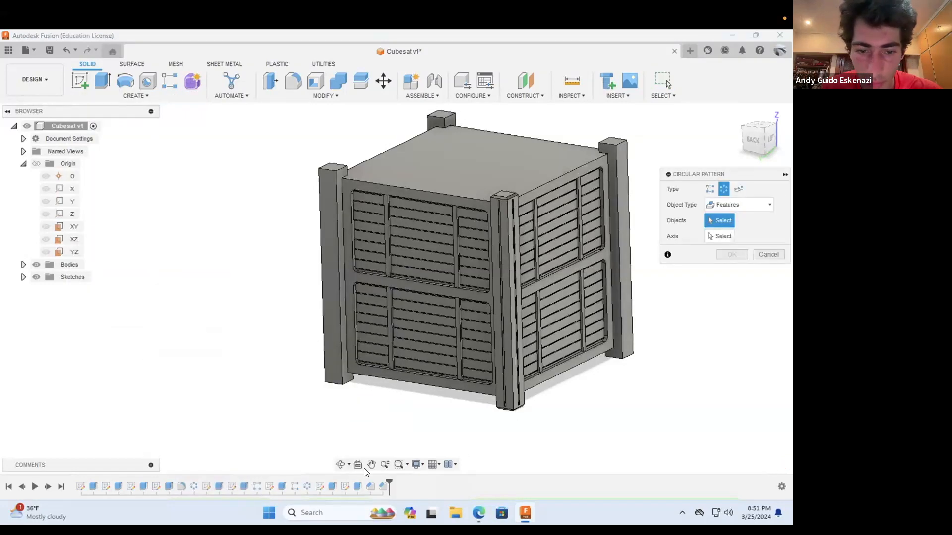
{"action": "left_click", "coordinate": [332, 487]}
{"action": "left_click", "coordinate": [357, 486]}
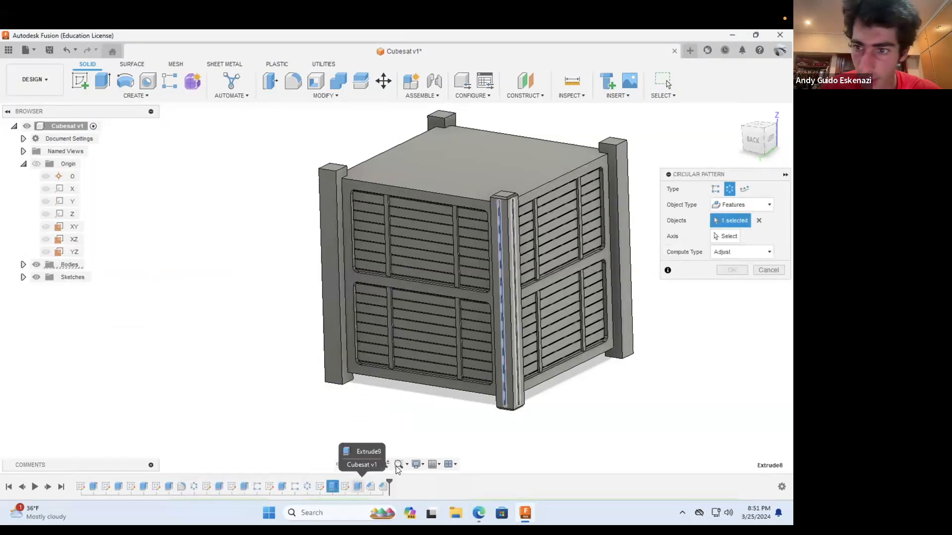
{"action": "left_click", "coordinate": [726, 237]}
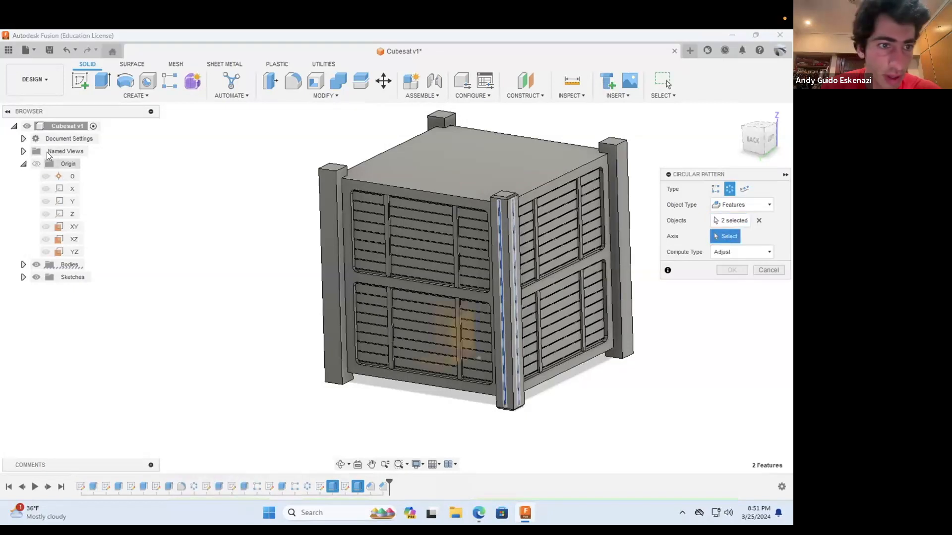
{"action": "left_click", "coordinate": [64, 215]}
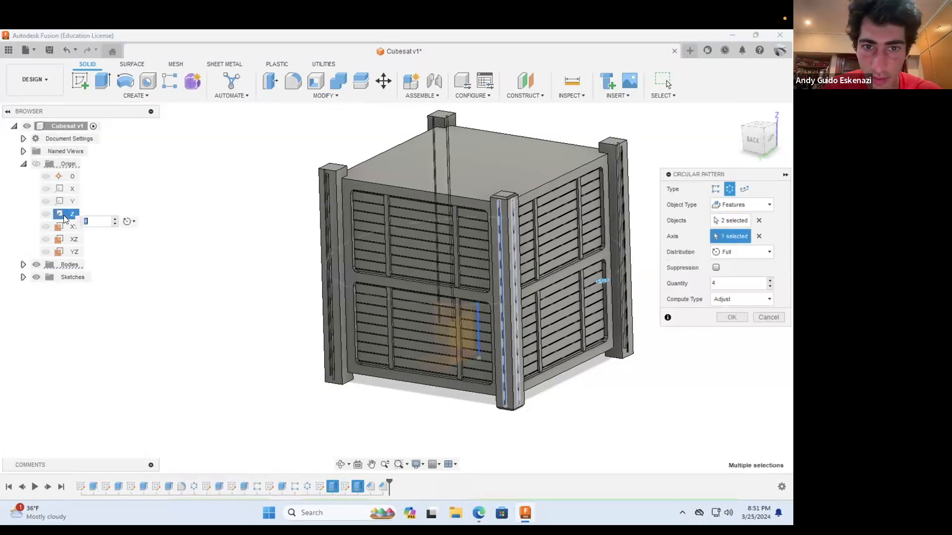
{"action": "left_click", "coordinate": [728, 318]}
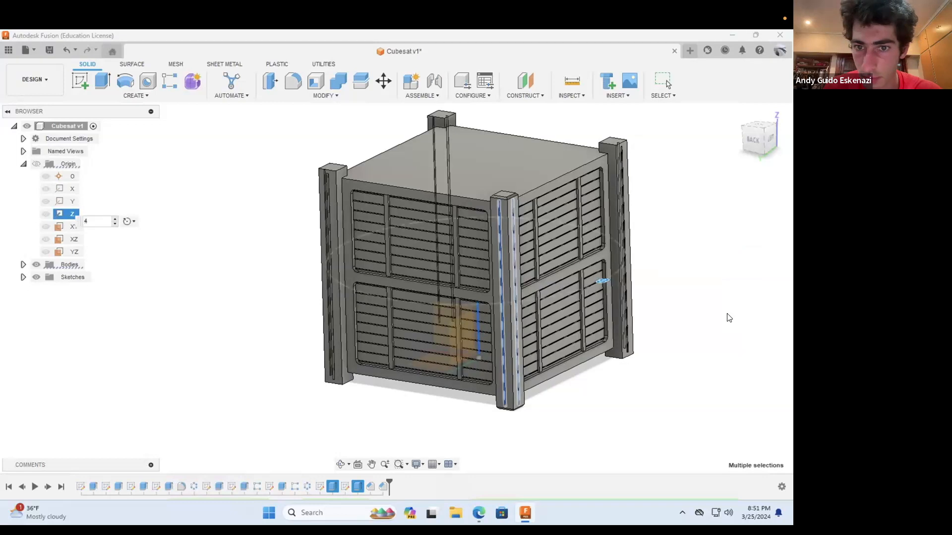
{"action": "scroll", "coordinate": [473, 130], "scroll_direction": "down", "scroll_amount": 5}
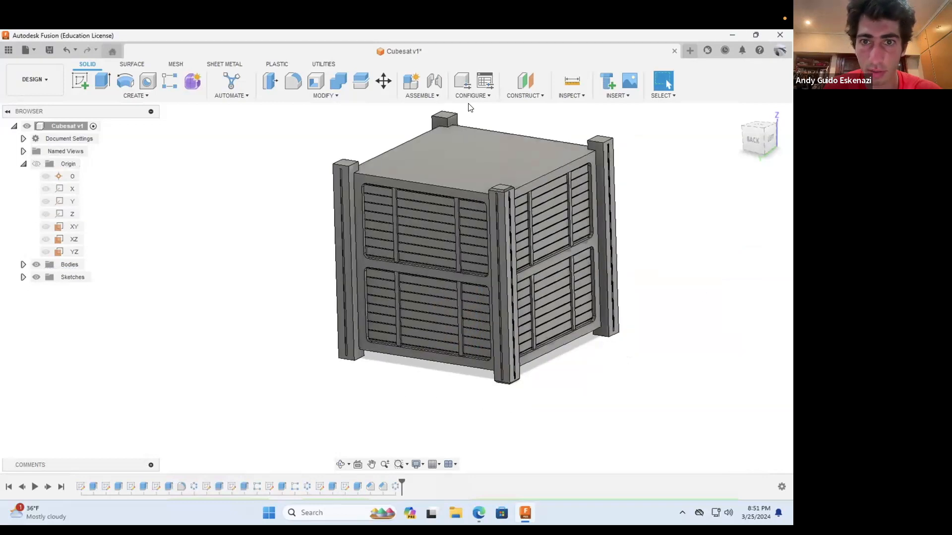
{"action": "scroll", "coordinate": [473, 130], "scroll_direction": "up", "scroll_amount": 5}
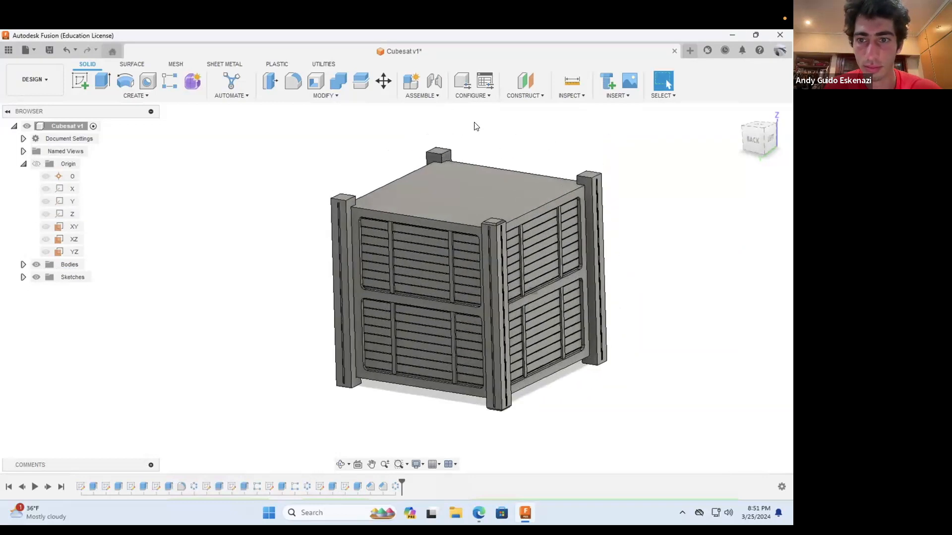
Step: Chamfer the four top-end edges of each of the other three corner rails with one equal-distance chamfer
{"action": "scroll", "coordinate": [427, 148], "scroll_direction": "up", "scroll_amount": 2}
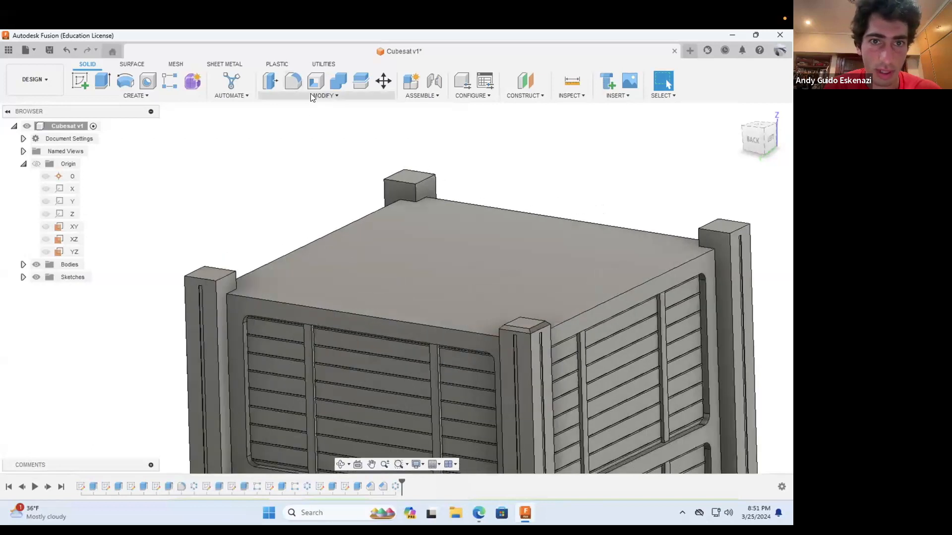
{"action": "left_click", "coordinate": [308, 94]}
{"action": "left_click", "coordinate": [279, 129]}
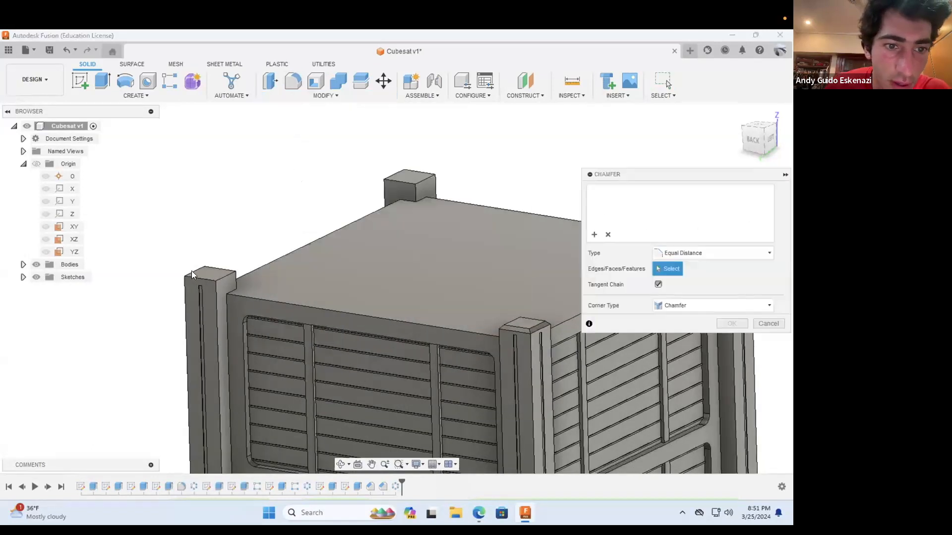
{"action": "left_click", "coordinate": [218, 272]}
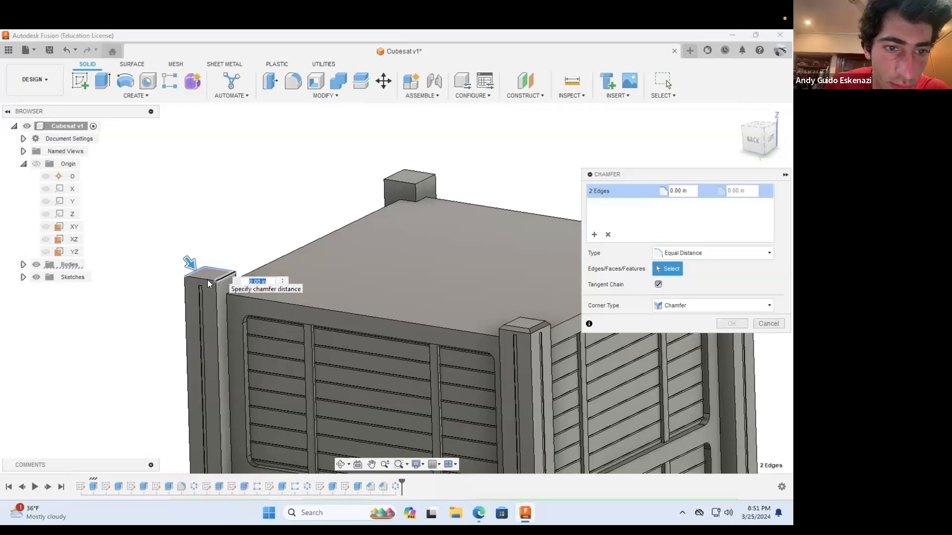
{"action": "left_click", "coordinate": [205, 277]}
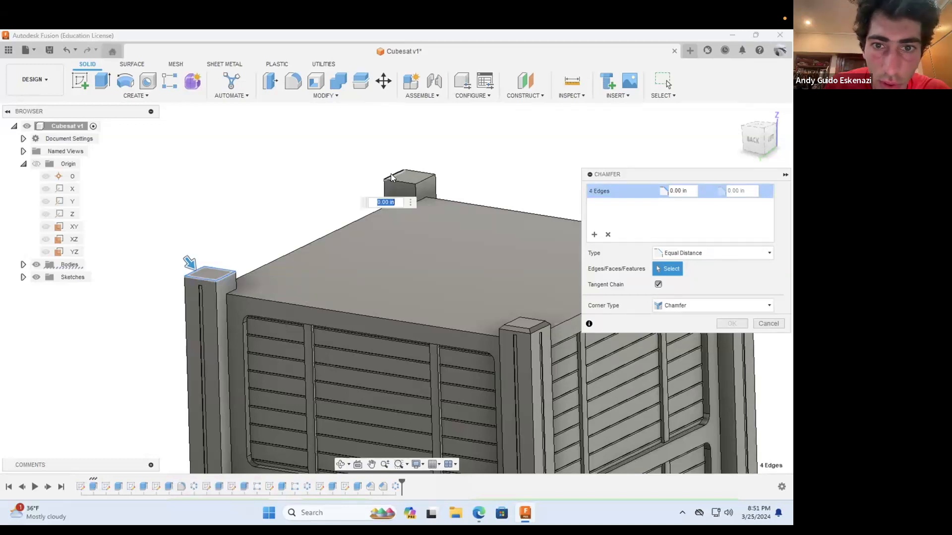
{"action": "left_click", "coordinate": [412, 170]}
{"action": "left_click", "coordinate": [421, 182]}
{"action": "left_click", "coordinate": [401, 182]}
{"action": "scroll", "coordinate": [326, 181], "scroll_direction": "down", "scroll_amount": 4}
{"action": "scroll", "coordinate": [473, 201], "scroll_direction": "down", "scroll_amount": 2}
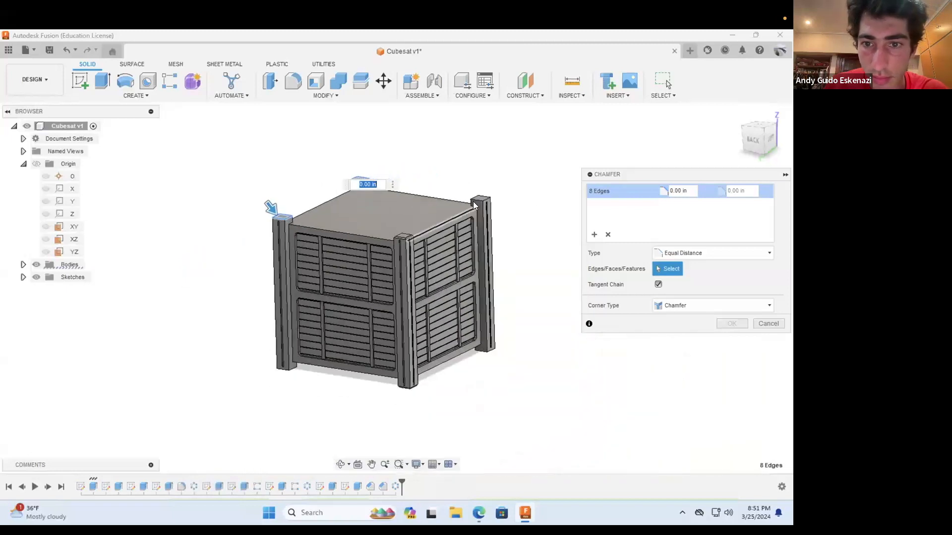
{"action": "scroll", "coordinate": [454, 197], "scroll_direction": "up", "scroll_amount": 7}
{"action": "left_click", "coordinate": [449, 192]}
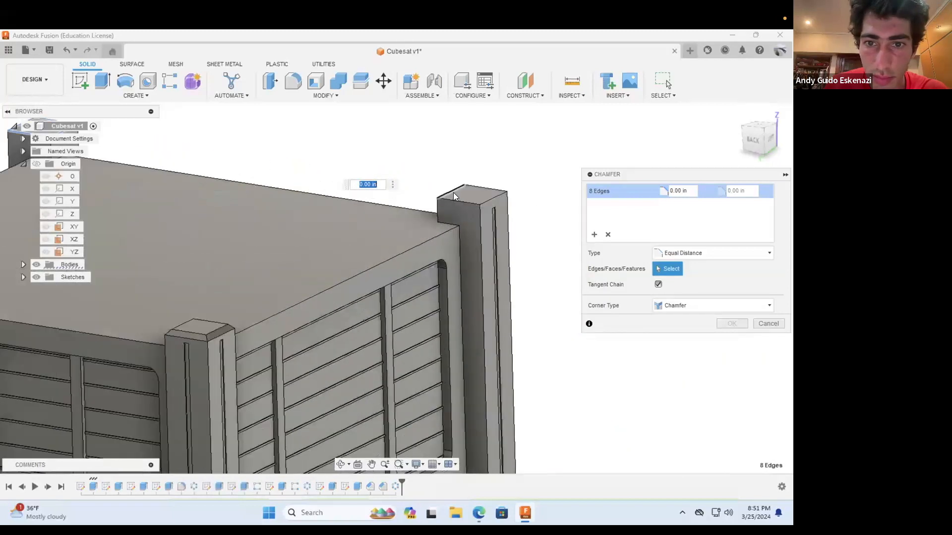
{"action": "left_click", "coordinate": [476, 186]}
{"action": "left_click", "coordinate": [487, 203]}
{"action": "left_click", "coordinate": [465, 200]}
{"action": "left_click", "coordinate": [682, 190]}
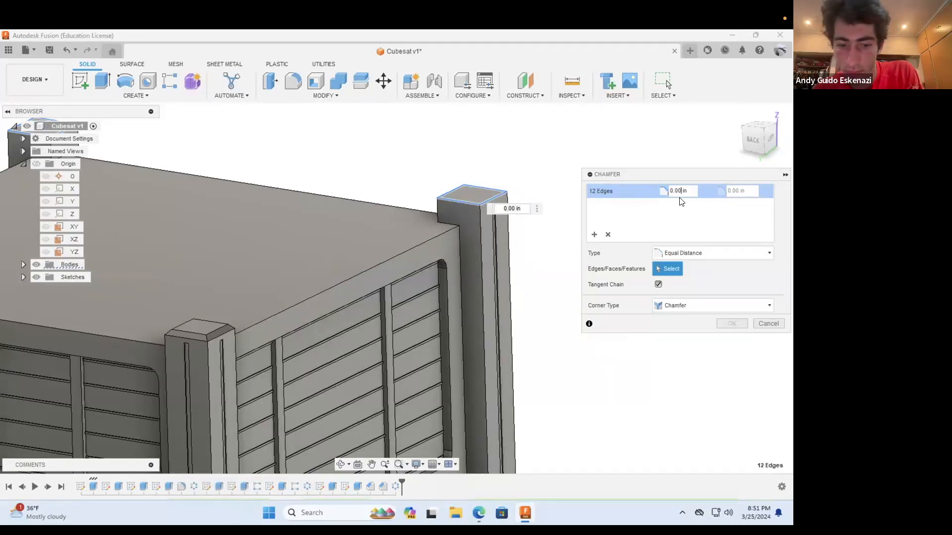
{"action": "type", "text": "5"}
{"action": "left_click", "coordinate": [732, 323]}
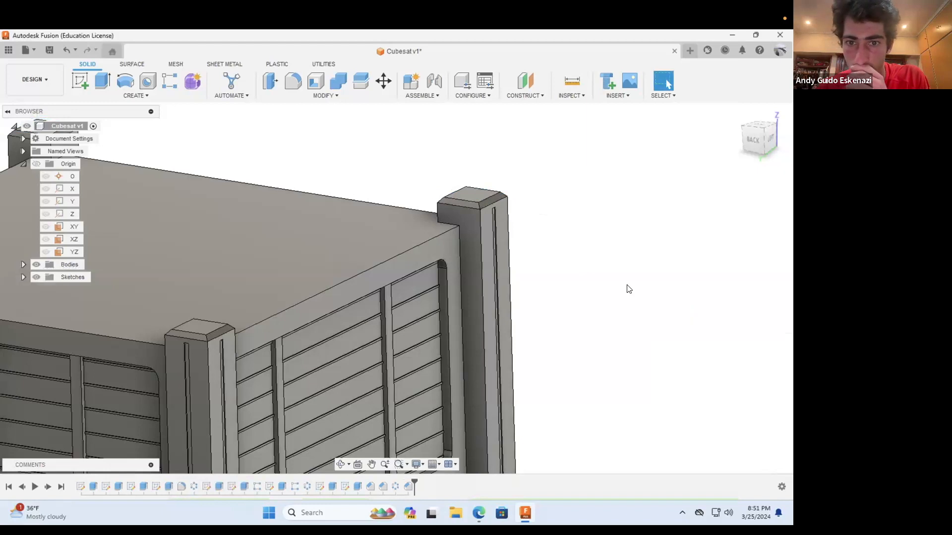
Step: Chamfer the four bottom-end edges of each of the three unchamfered corner rails with one 0.05 in equal-distance chamfer
{"action": "scroll", "coordinate": [628, 288], "scroll_direction": "down", "scroll_amount": 6}
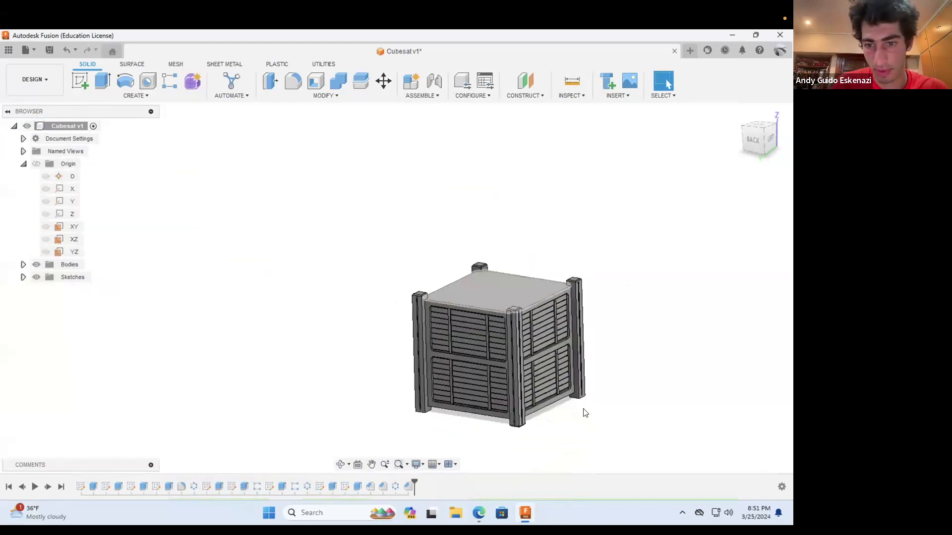
{"action": "scroll", "coordinate": [508, 453], "scroll_direction": "up", "scroll_amount": 2}
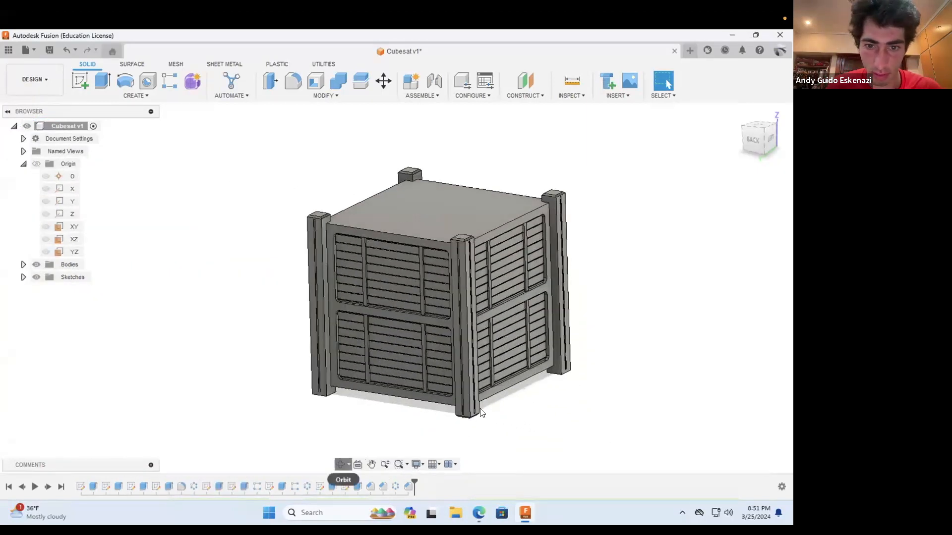
{"action": "left_click", "coordinate": [339, 464]}
{"action": "left_click_drag", "start_coordinate": [510, 393], "coordinate": [492, 240]}
{"action": "scroll", "coordinate": [512, 208], "scroll_direction": "down", "scroll_amount": 3}
{"action": "scroll", "coordinate": [511, 212], "scroll_direction": "up", "scroll_amount": 5}
{"action": "scroll", "coordinate": [449, 274], "scroll_direction": "up", "scroll_amount": 2}
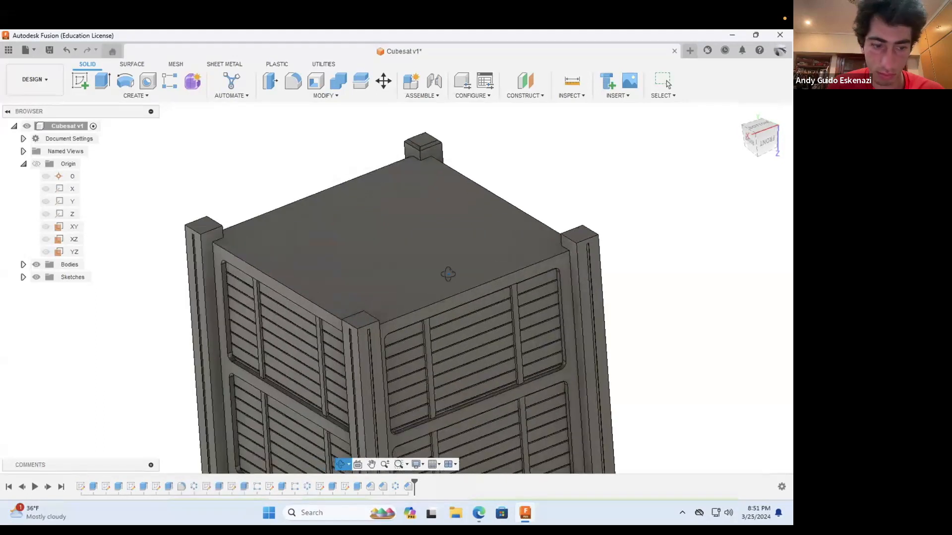
{"action": "key", "text": "Escape"}
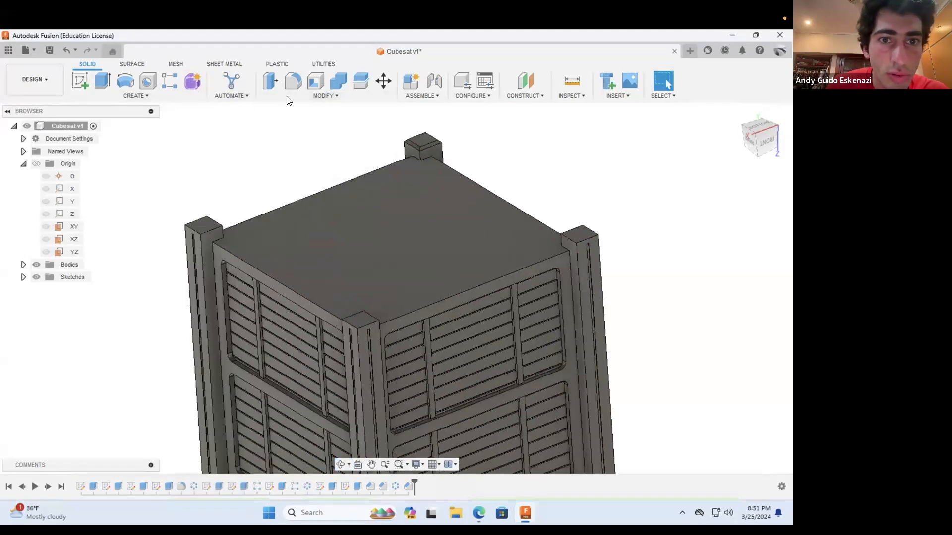
{"action": "left_click", "coordinate": [293, 95]}
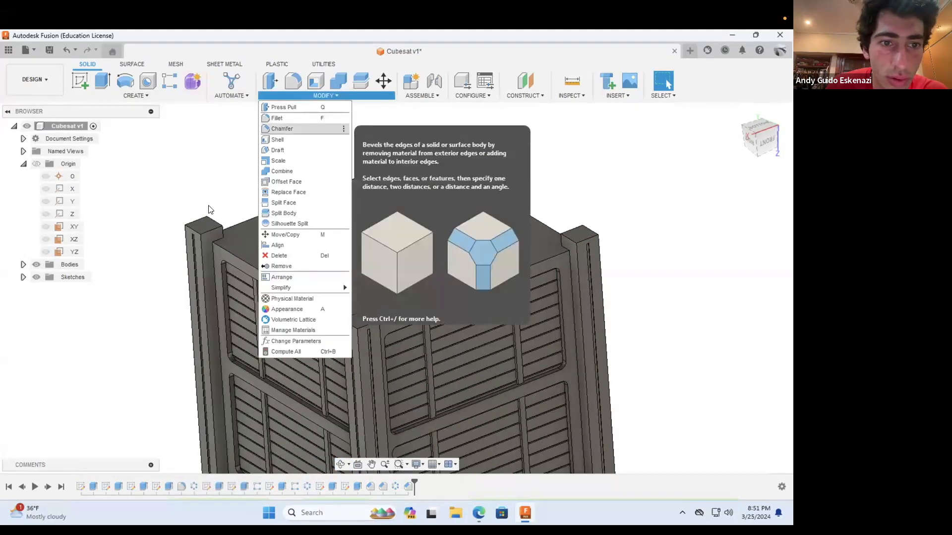
{"action": "left_click", "coordinate": [211, 223]}
{"action": "left_click", "coordinate": [207, 226]}
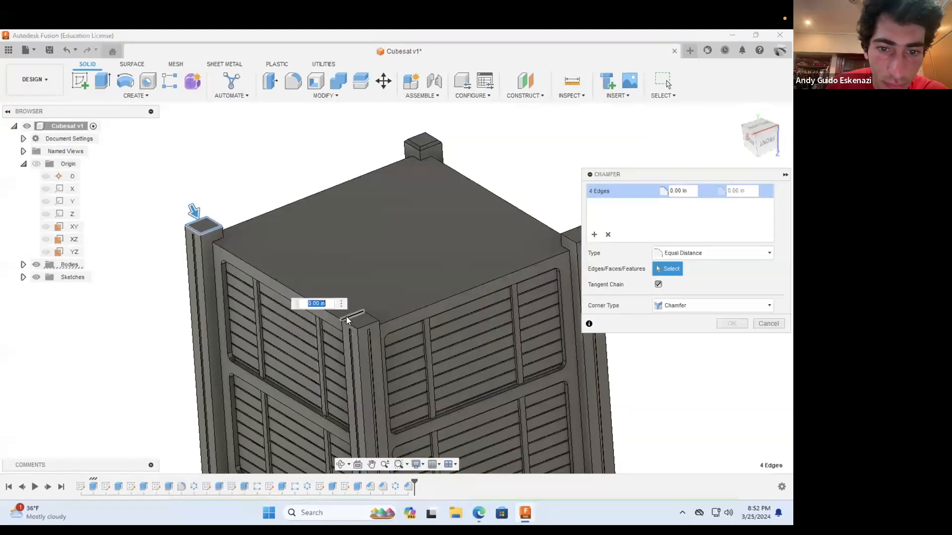
{"action": "left_click", "coordinate": [369, 314]}
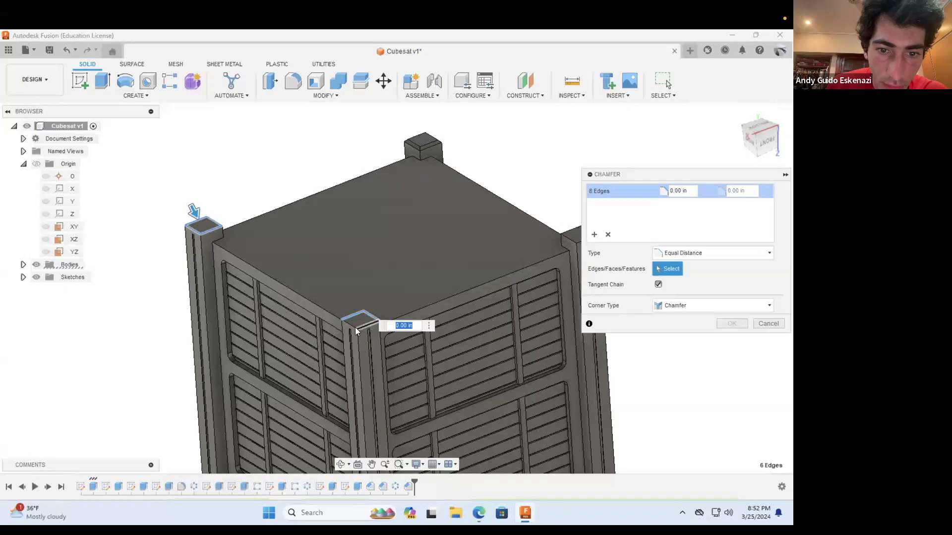
{"action": "scroll", "coordinate": [287, 299], "scroll_direction": "down", "scroll_amount": 3}
{"action": "scroll", "coordinate": [455, 255], "scroll_direction": "up", "scroll_amount": 5}
{"action": "left_click", "coordinate": [478, 257]}
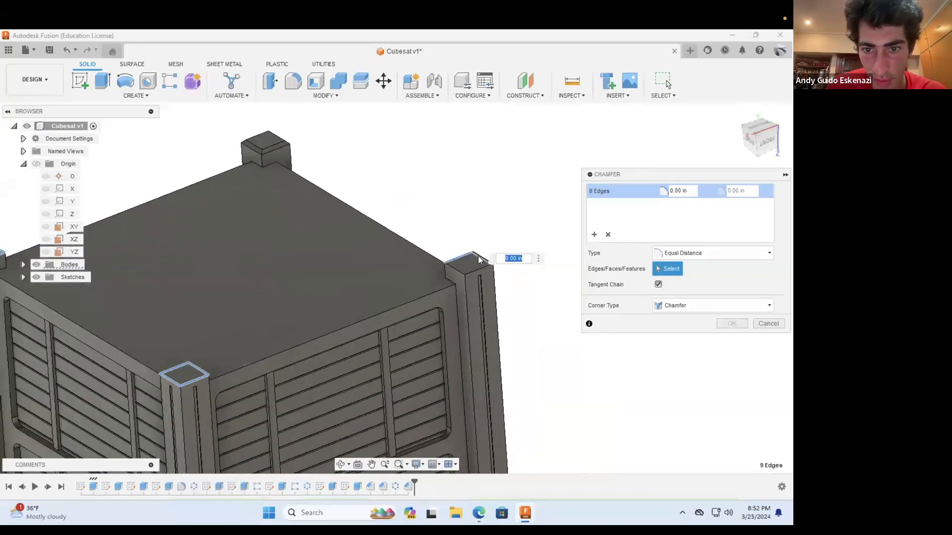
{"action": "left_click", "coordinate": [457, 273]}
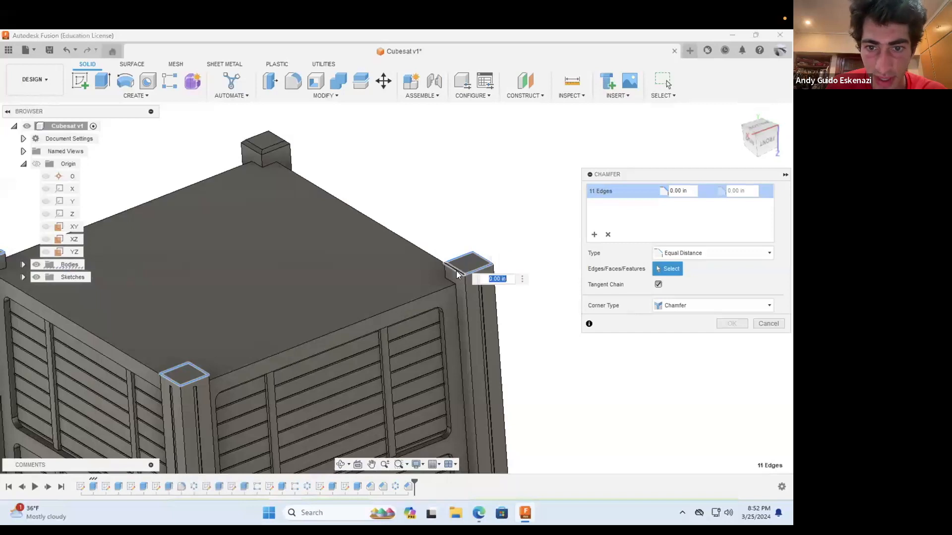
{"action": "left_click", "coordinate": [457, 274]}
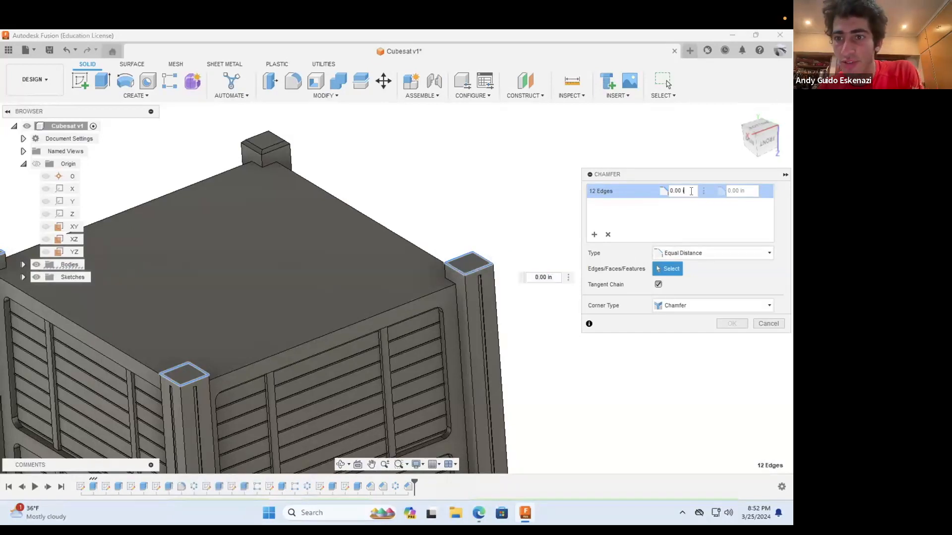
{"action": "key", "text": "BackSpace"}
{"action": "type", "text": "5"}
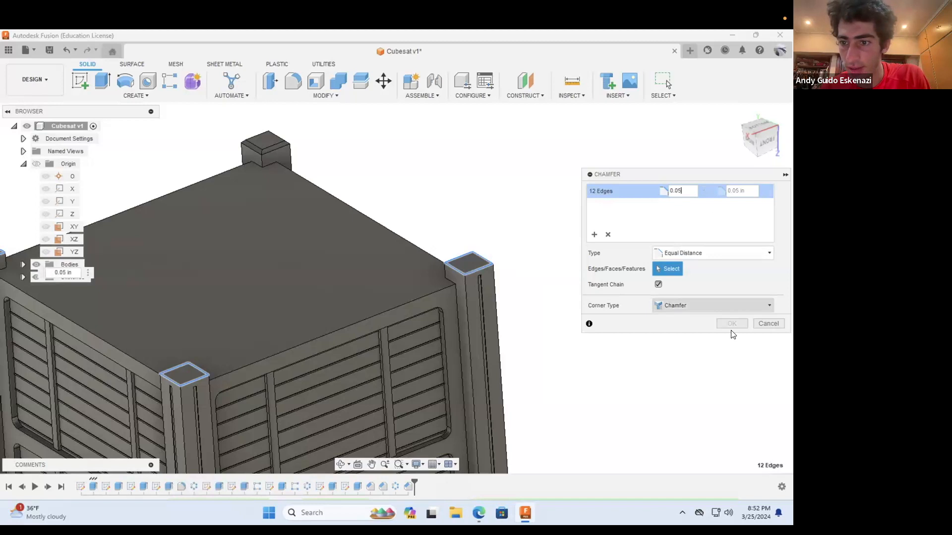
{"action": "left_click", "coordinate": [733, 324]}
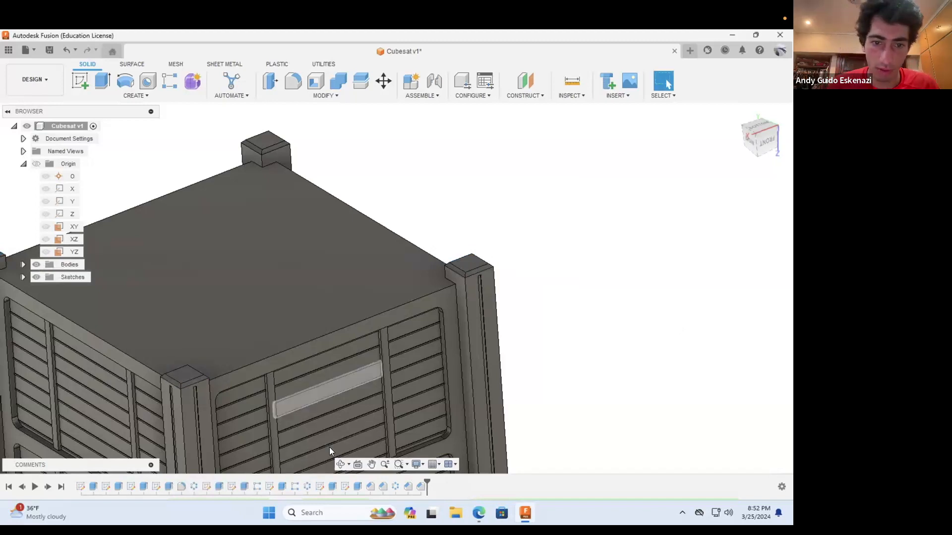
Step: Examine the corner rails and side panels of the CubeSat from several angles, ending on the front side
{"action": "scroll", "coordinate": [330, 447], "scroll_direction": "down", "scroll_amount": 3}
{"action": "left_click", "coordinate": [340, 463]}
{"action": "left_click_drag", "start_coordinate": [352, 294], "coordinate": [422, 277]}
{"action": "mouse_move", "coordinate": [466, 332]}
{"action": "left_mouse_down"}
{"action": "mouse_move", "coordinate": [495, 342]}
{"action": "mouse_move", "coordinate": [506, 308]}
{"action": "mouse_move", "coordinate": [501, 321]}
{"action": "mouse_move", "coordinate": [523, 297]}
{"action": "mouse_move", "coordinate": [480, 334]}
{"action": "mouse_move", "coordinate": [462, 317]}
{"action": "left_mouse_up"}
{"action": "scroll", "coordinate": [500, 322], "scroll_direction": "down", "scroll_amount": 3}
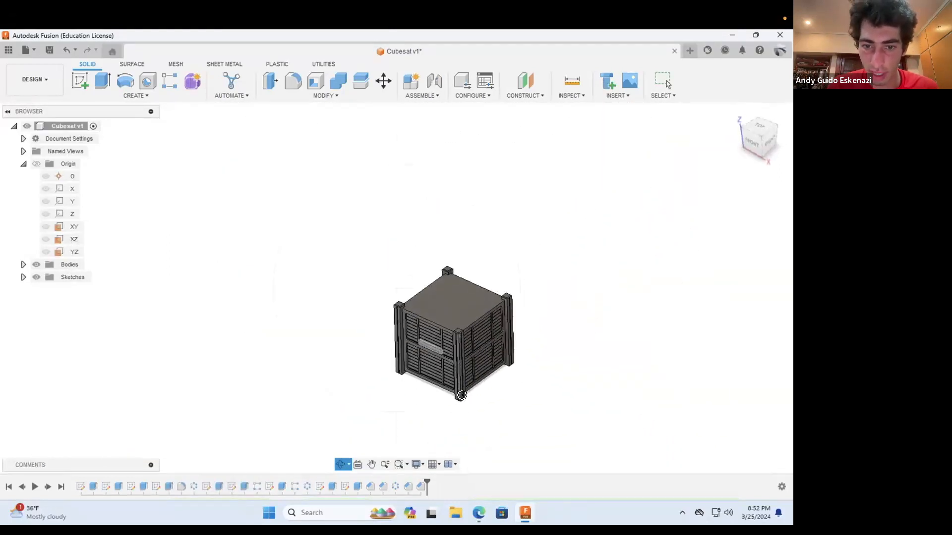
{"action": "scroll", "coordinate": [459, 395], "scroll_direction": "up", "scroll_amount": 4}
{"action": "key", "text": "Escape"}
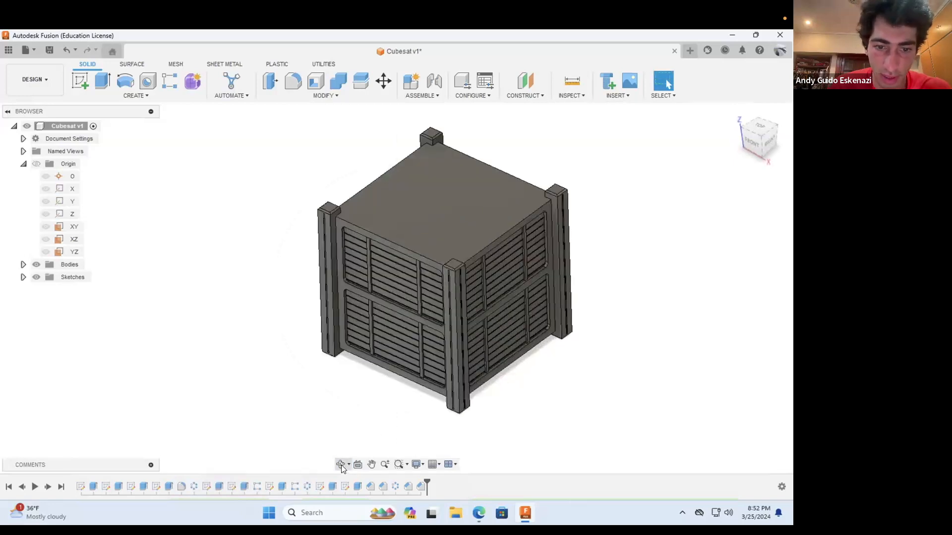
{"action": "left_click_drag", "start_coordinate": [445, 364], "coordinate": [490, 278]}
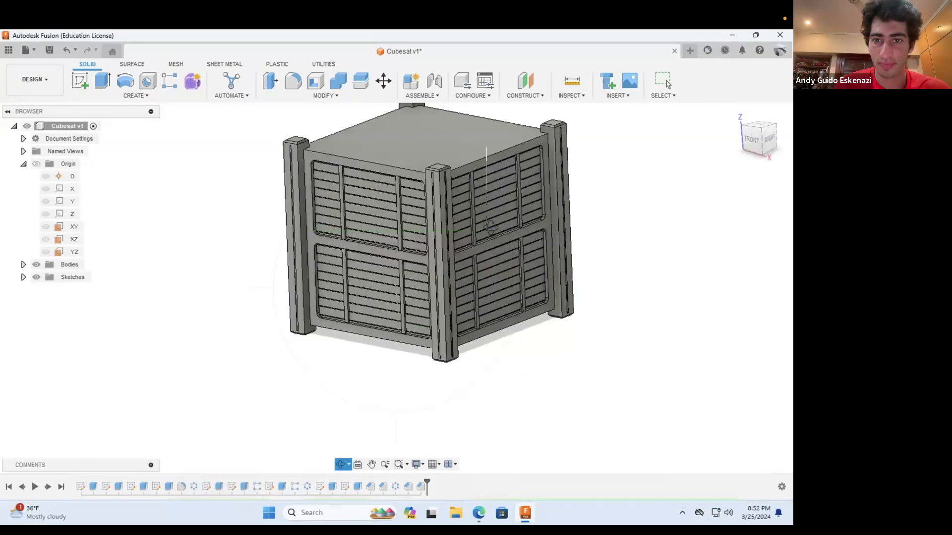
{"action": "scroll", "coordinate": [490, 241], "scroll_direction": "up", "scroll_amount": 2}
{"action": "scroll", "coordinate": [470, 259], "scroll_direction": "down", "scroll_amount": 2}
{"action": "scroll", "coordinate": [442, 292], "scroll_direction": "up", "scroll_amount": 2}
{"action": "left_click_drag", "start_coordinate": [450, 290], "coordinate": [582, 280]}
{"action": "scroll", "coordinate": [548, 272], "scroll_direction": "up", "scroll_amount": 2}
{"action": "scroll", "coordinate": [548, 273], "scroll_direction": "up", "scroll_amount": 1}
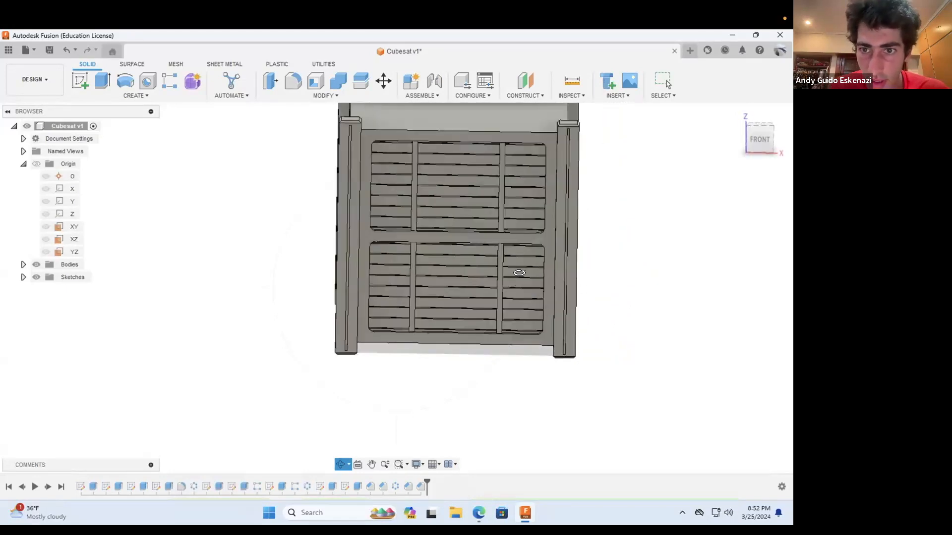
{"action": "scroll", "coordinate": [519, 273], "scroll_direction": "down", "scroll_amount": 1}
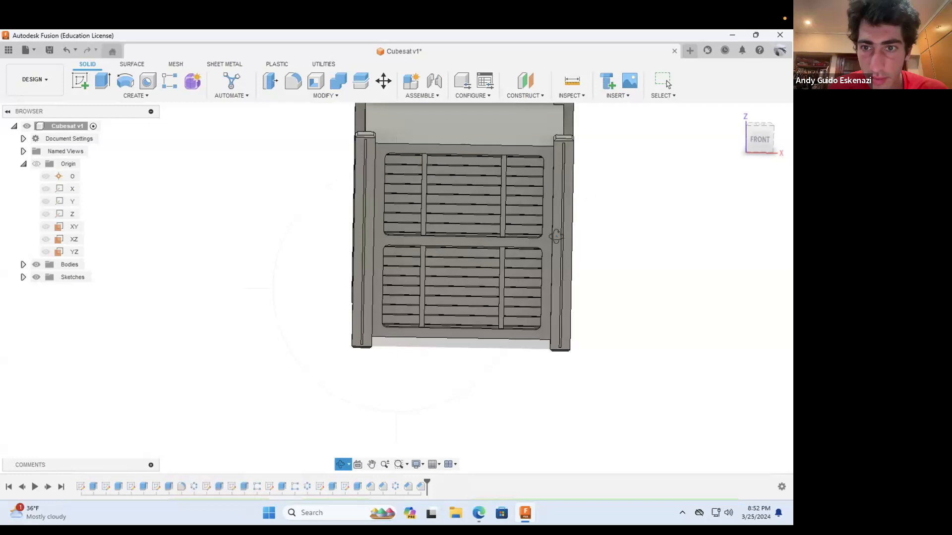
{"action": "scroll", "coordinate": [556, 237], "scroll_direction": "up", "scroll_amount": 3}
{"action": "key", "text": "Escape"}
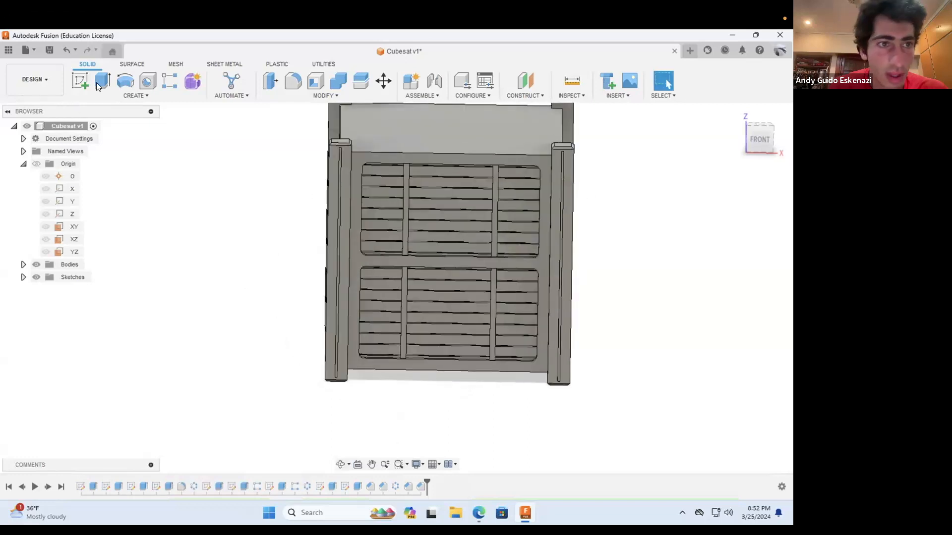
Step: Start a sketch on the CubeSat's front panel
{"action": "left_click", "coordinate": [80, 79]}
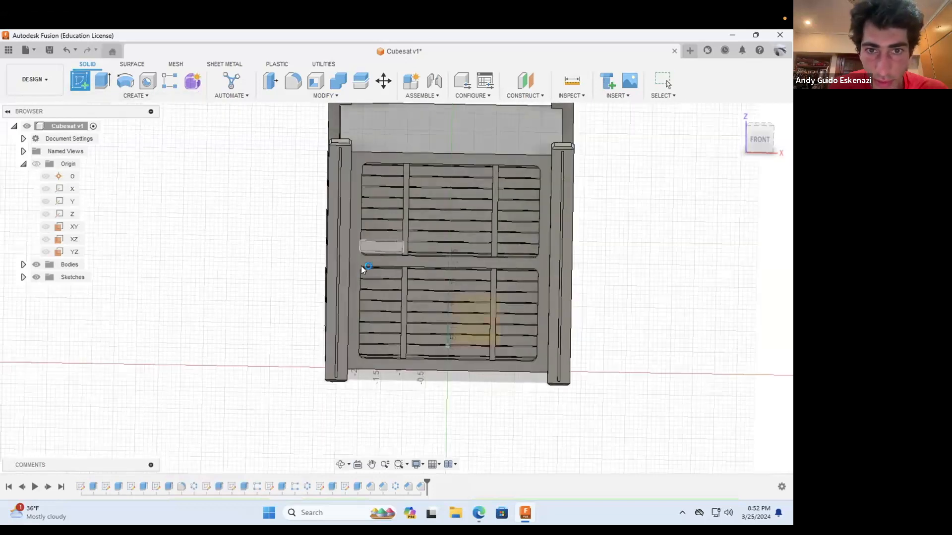
{"action": "left_click", "coordinate": [372, 324]}
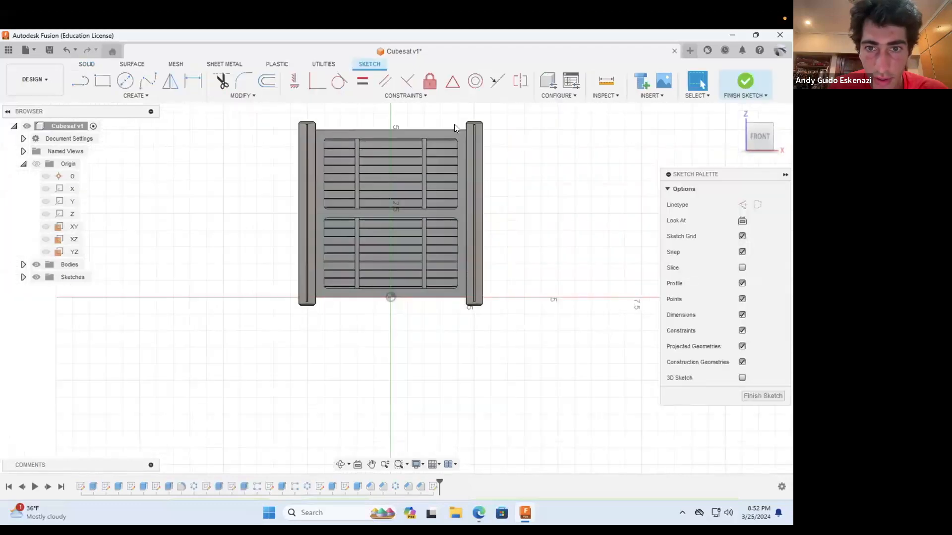
{"action": "scroll", "coordinate": [455, 124], "scroll_direction": "up", "scroll_amount": 1}
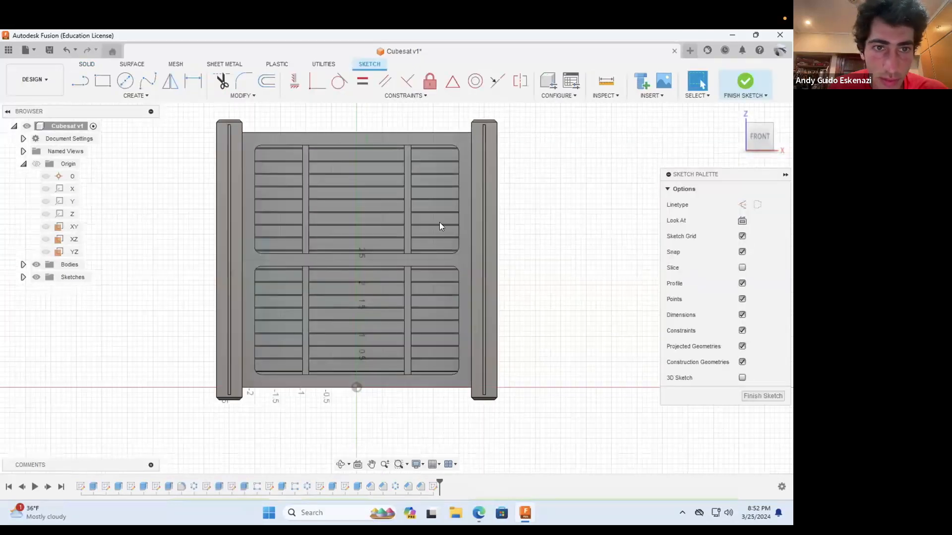
{"action": "scroll", "coordinate": [223, 163], "scroll_direction": "up", "scroll_amount": 2}
{"action": "scroll", "coordinate": [217, 109], "scroll_direction": "up", "scroll_amount": 3}
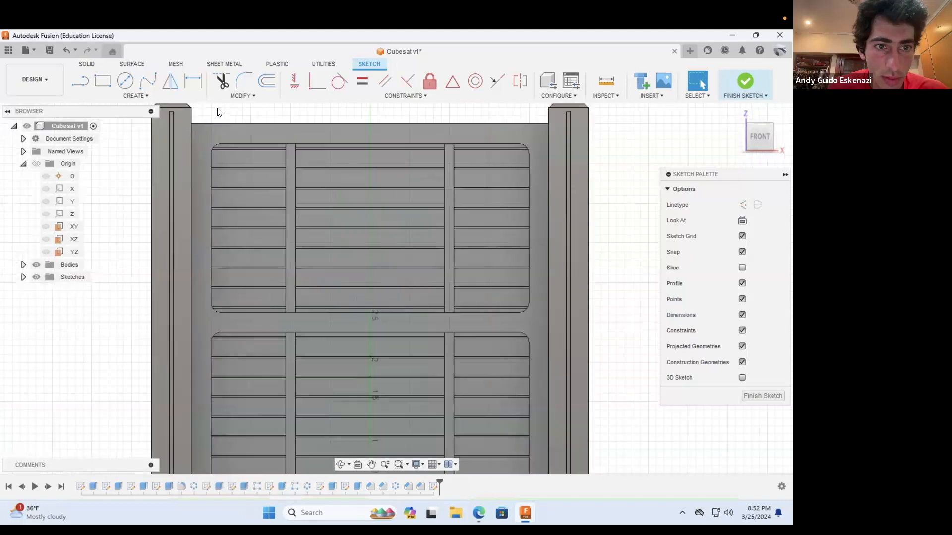
Step: Draw a diagonal construction line from the front panel's upper-left corner to the upper recess's rounded upper-left corner
{"action": "left_click", "coordinate": [80, 82]}
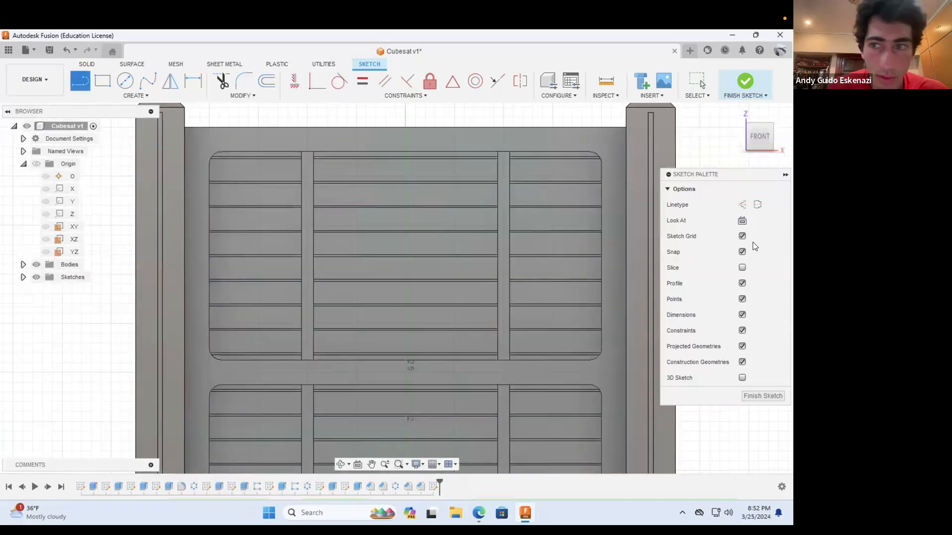
{"action": "left_click", "coordinate": [742, 205]}
{"action": "left_click_drag", "start_coordinate": [335, 303], "coordinate": [220, 151]}
{"action": "key", "text": "Escape"}
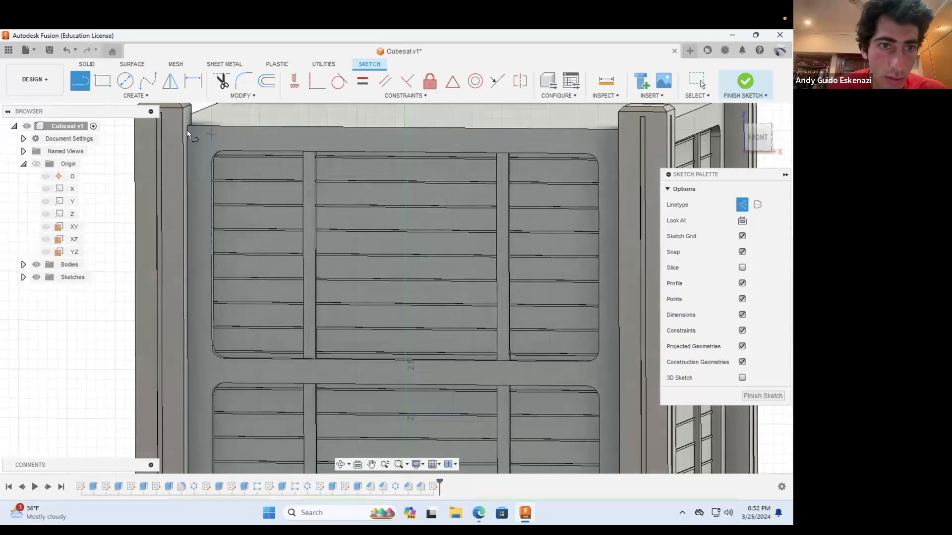
{"action": "left_click", "coordinate": [197, 139]}
{"action": "scroll", "coordinate": [201, 146], "scroll_direction": "up", "scroll_amount": 4}
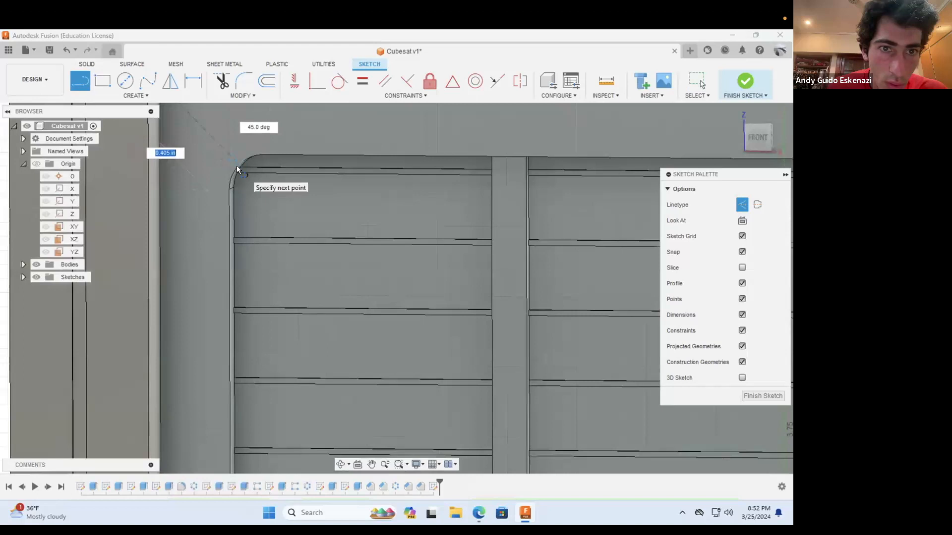
{"action": "left_click", "coordinate": [236, 165]}
{"action": "key", "text": "Escape"}
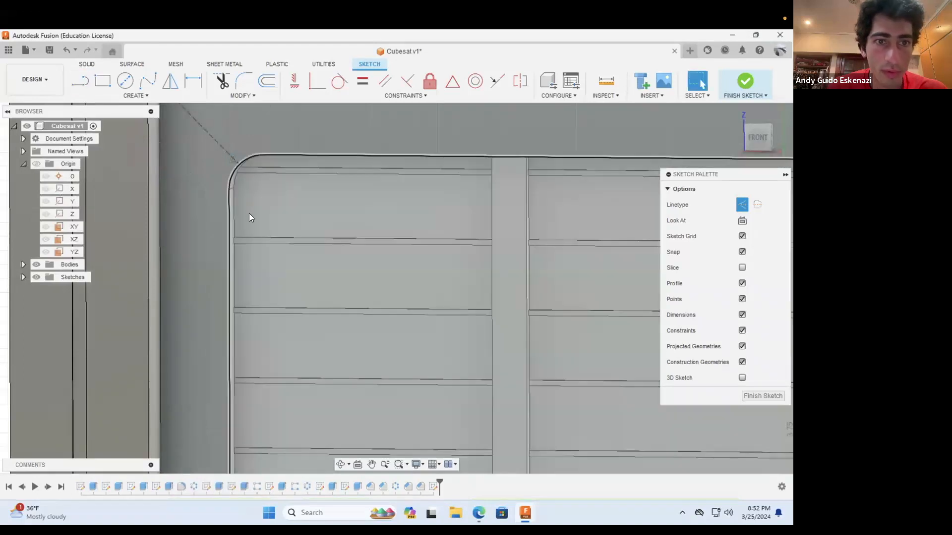
{"action": "scroll", "coordinate": [249, 213], "scroll_direction": "down", "scroll_amount": 3}
Step: Draw a diagonal construction line from the upper recess's rounded upper-right corner to the front panel's upper-right corner
{"action": "key", "text": "l"}
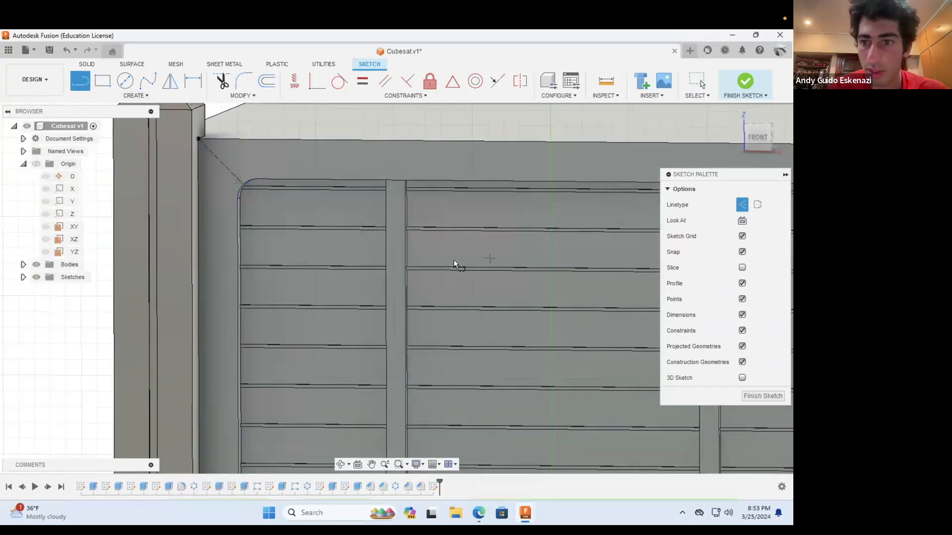
{"action": "scroll", "coordinate": [453, 260], "scroll_direction": "down", "scroll_amount": 5}
{"action": "scroll", "coordinate": [617, 236], "scroll_direction": "up", "scroll_amount": 5}
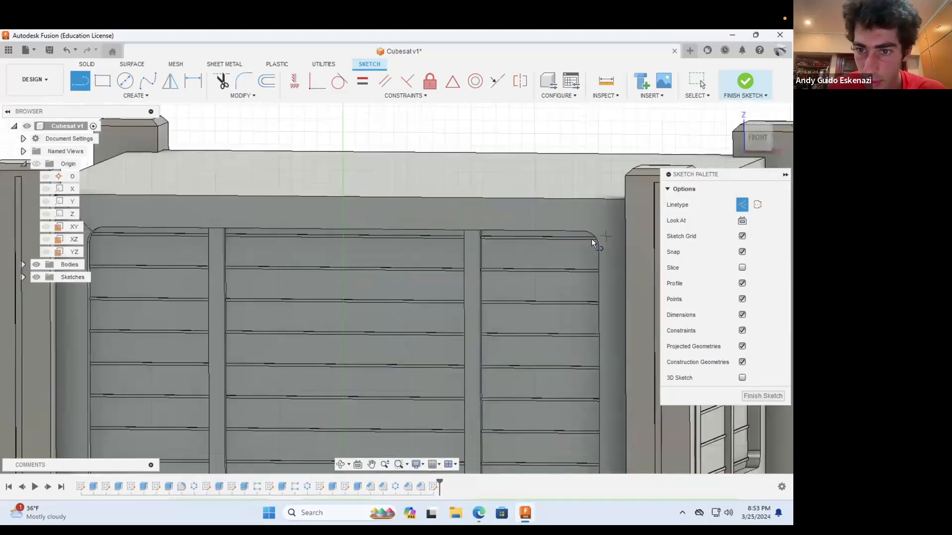
{"action": "left_click", "coordinate": [596, 232]}
{"action": "left_click", "coordinate": [340, 464]}
{"action": "left_click_drag", "start_coordinate": [515, 319], "coordinate": [526, 318]}
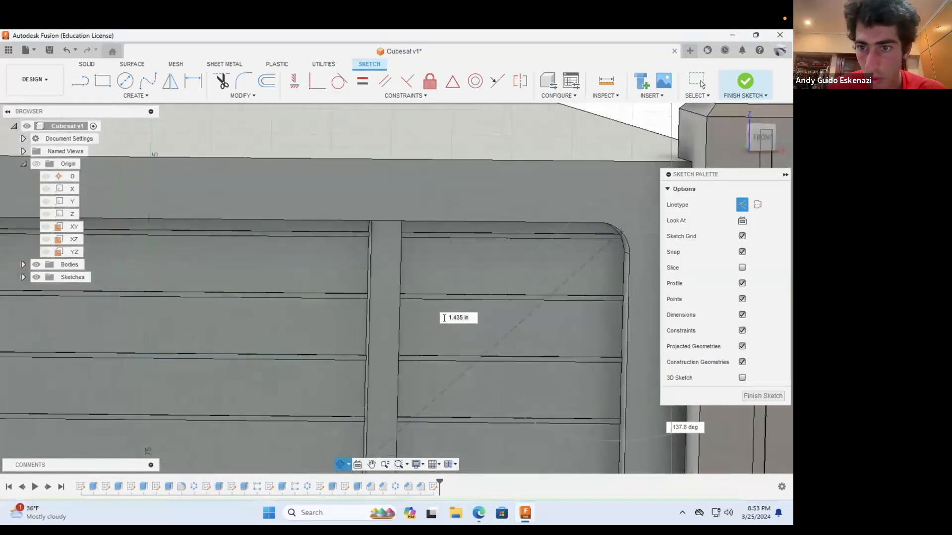
{"action": "scroll", "coordinate": [551, 253], "scroll_direction": "down", "scroll_amount": 3}
{"action": "key", "text": "Escape"}
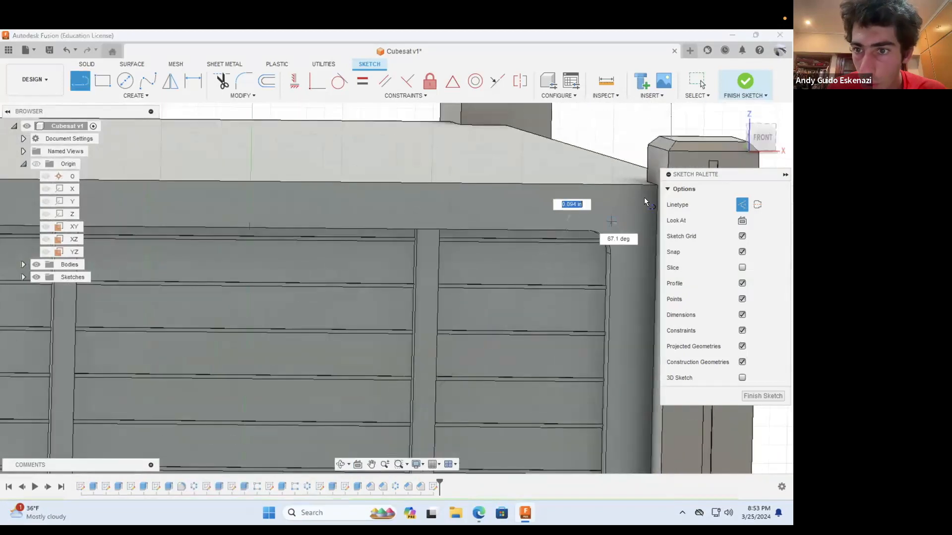
{"action": "left_click", "coordinate": [653, 182]}
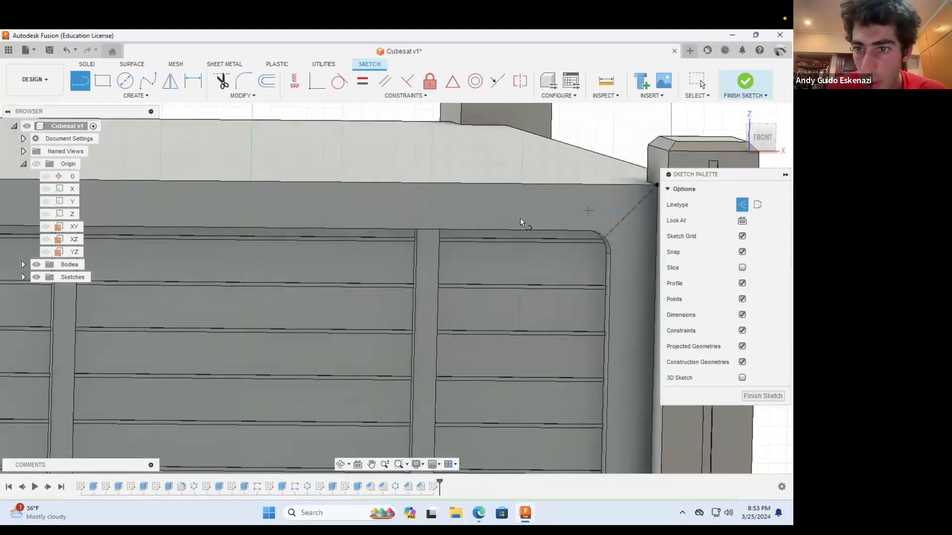
{"action": "key", "text": "Escape"}
Step: Draw a diagonal construction line from the lower recess's rounded lower-right corner to the front panel's lower-right corner
{"action": "scroll", "coordinate": [499, 229], "scroll_direction": "down", "scroll_amount": 2}
{"action": "scroll", "coordinate": [501, 230], "scroll_direction": "down", "scroll_amount": 5}
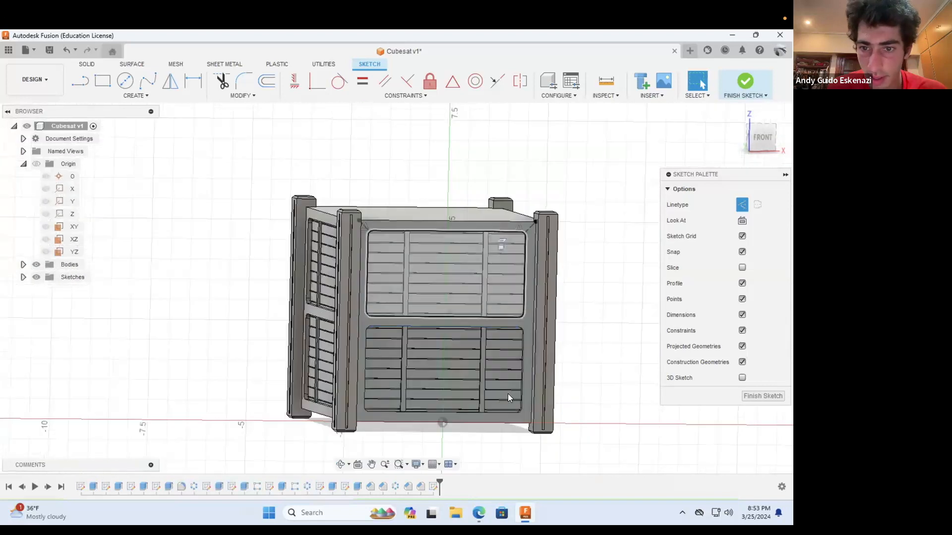
{"action": "scroll", "coordinate": [518, 405], "scroll_direction": "up", "scroll_amount": 8}
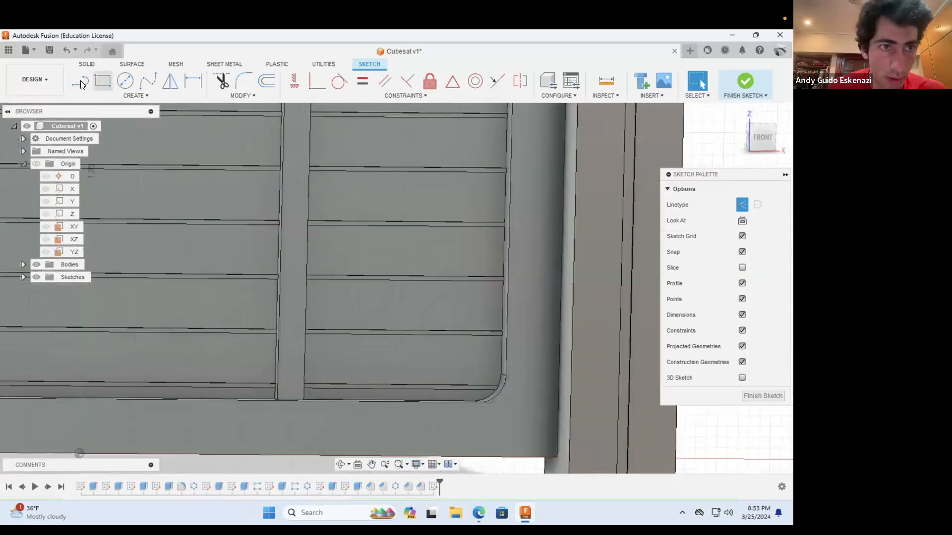
{"action": "left_click", "coordinate": [80, 82]}
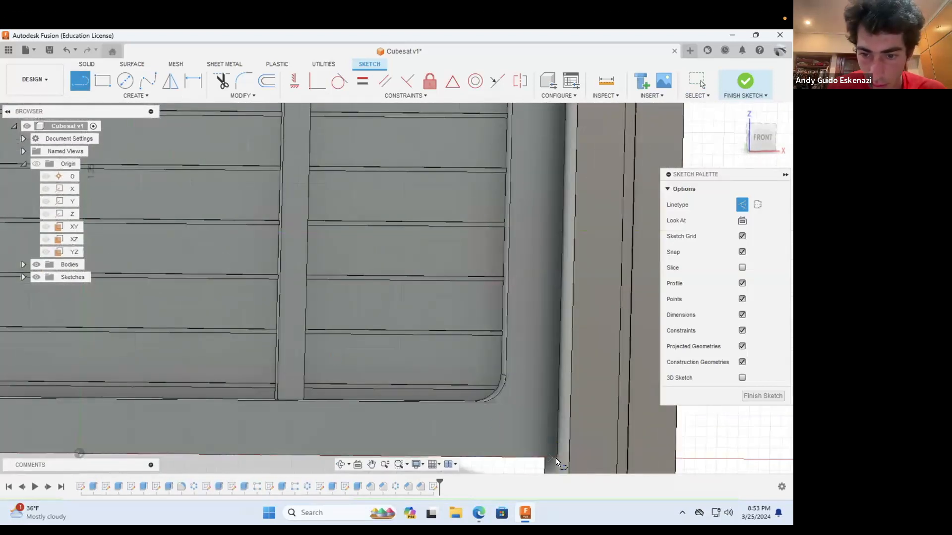
{"action": "left_click", "coordinate": [495, 395]}
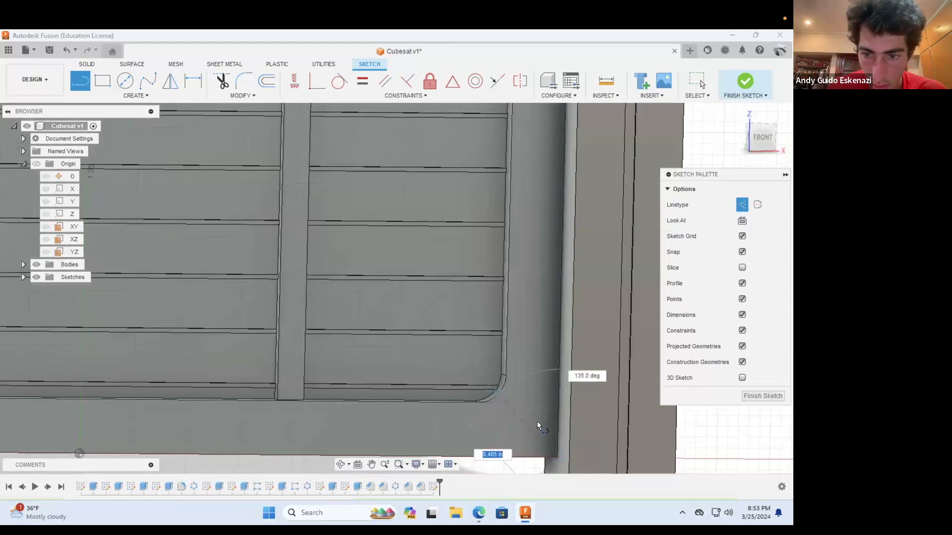
{"action": "left_click", "coordinate": [557, 457]}
Step: Draw a diagonal construction line from the front panel's lower-left corner to the lower recess's rounded lower-left corner
{"action": "left_click", "coordinate": [340, 464]}
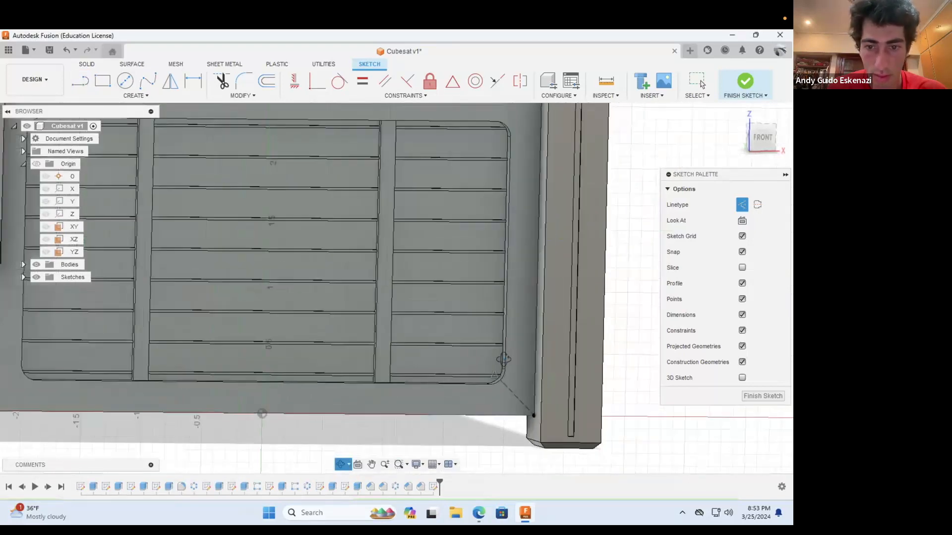
{"action": "scroll", "coordinate": [504, 360], "scroll_direction": "down", "scroll_amount": 6}
{"action": "scroll", "coordinate": [317, 358], "scroll_direction": "down", "scroll_amount": 5}
{"action": "left_click_drag", "start_coordinate": [327, 355], "coordinate": [356, 366]}
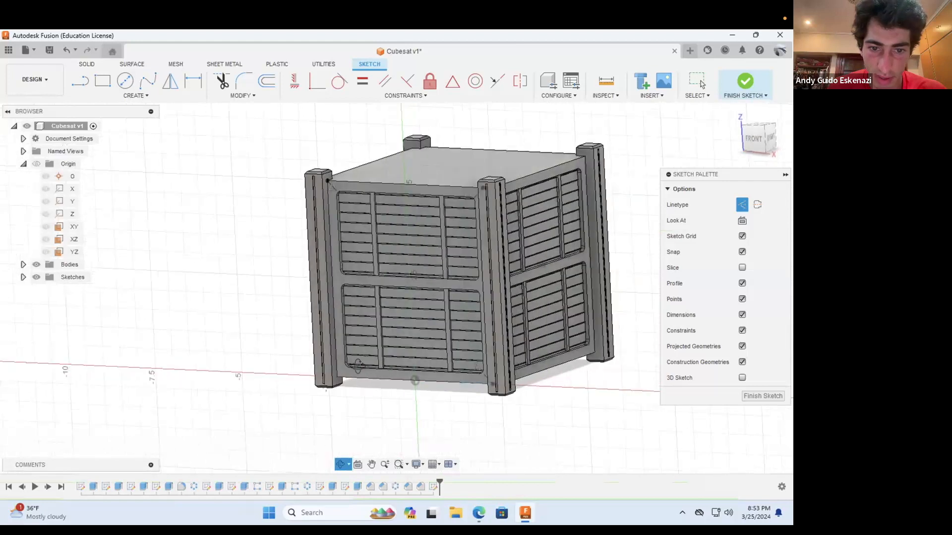
{"action": "scroll", "coordinate": [342, 374], "scroll_direction": "up", "scroll_amount": 5}
{"action": "scroll", "coordinate": [298, 387], "scroll_direction": "up", "scroll_amount": 3}
{"action": "key", "text": "l"}
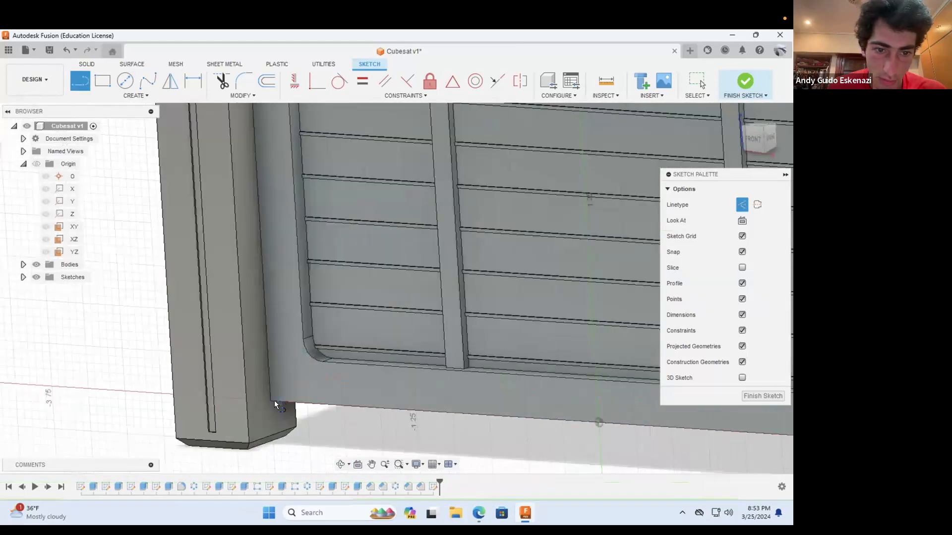
{"action": "left_click", "coordinate": [271, 399]}
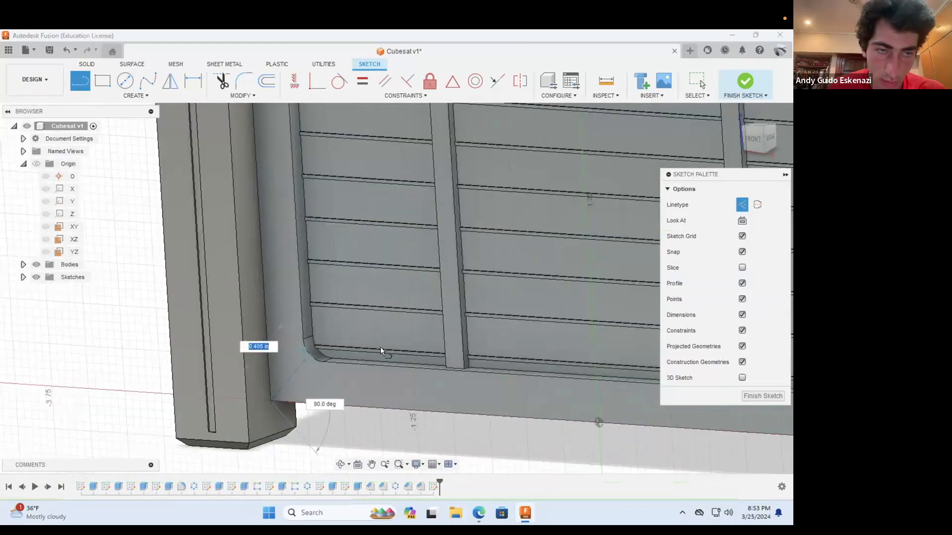
{"action": "key", "text": "Escape"}
Step: Draw circles centred on the front panel's two lower corner diagonals, the lower-left one about 0.22 in in diameter
{"action": "left_click", "coordinate": [125, 80]}
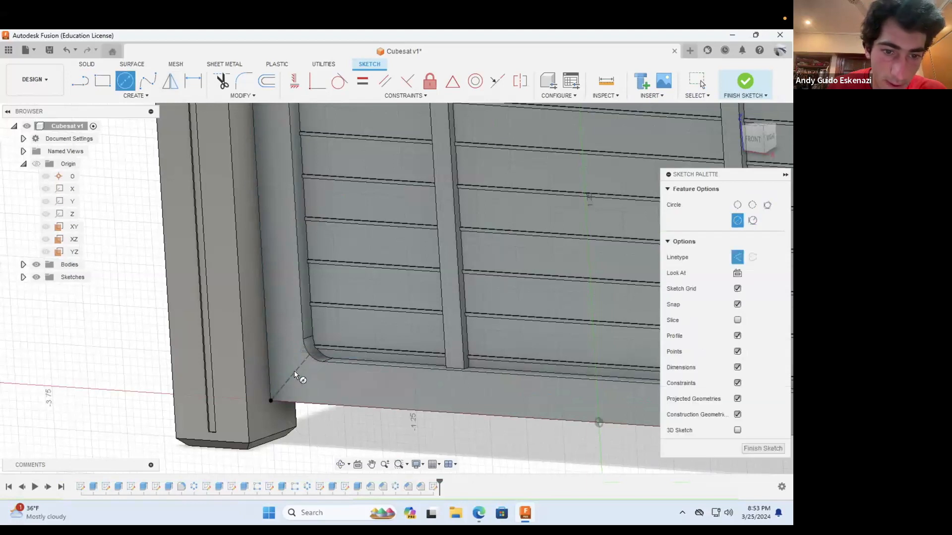
{"action": "left_click", "coordinate": [291, 376]}
{"action": "key", "text": "x"}
{"action": "left_click", "coordinate": [306, 380]}
{"action": "scroll", "coordinate": [361, 363], "scroll_direction": "down", "scroll_amount": 4}
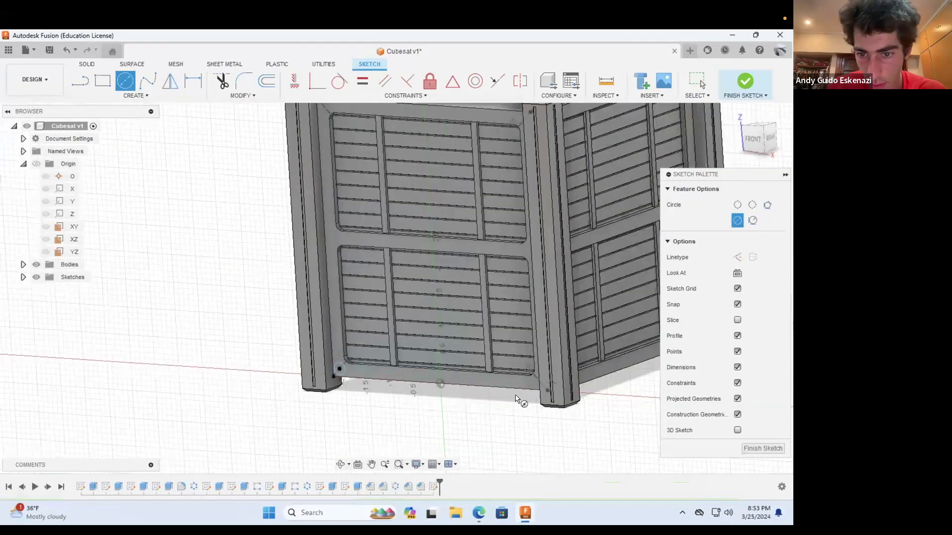
{"action": "scroll", "coordinate": [545, 376], "scroll_direction": "up", "scroll_amount": 3}
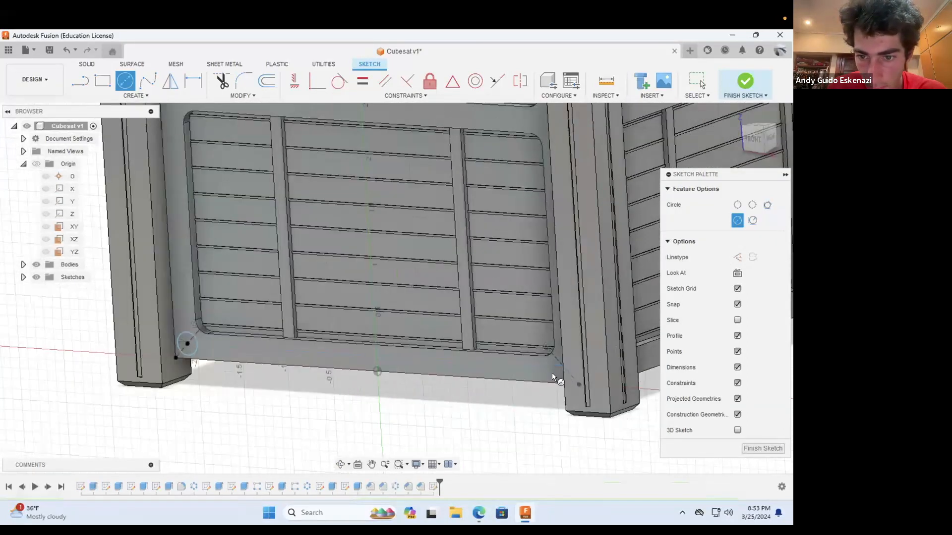
{"action": "scroll", "coordinate": [457, 394], "scroll_direction": "down", "scroll_amount": 3}
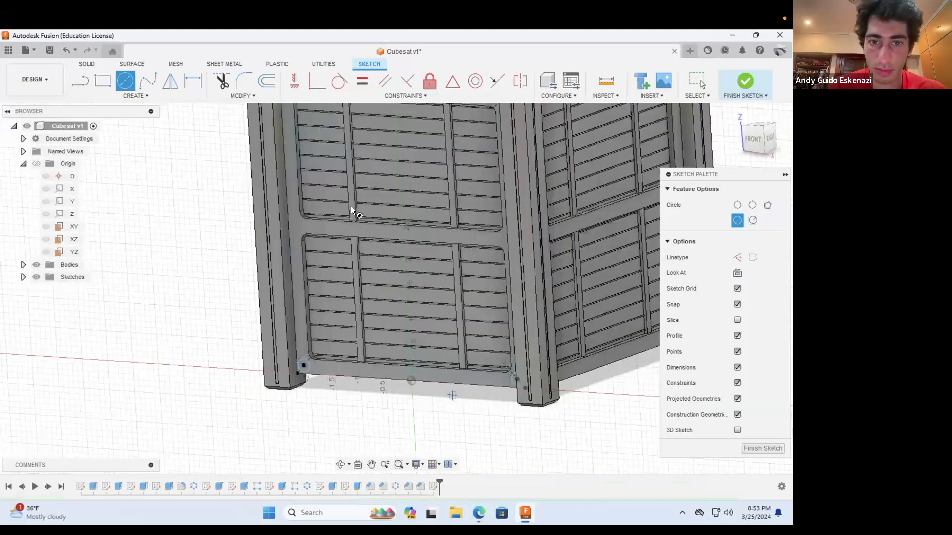
Step: Draw circles centred on the diagonal construction lines at the front panel's upper-left and upper-right corners
{"action": "scroll", "coordinate": [397, 265], "scroll_direction": "down", "scroll_amount": 3}
{"action": "scroll", "coordinate": [390, 252], "scroll_direction": "up", "scroll_amount": 6}
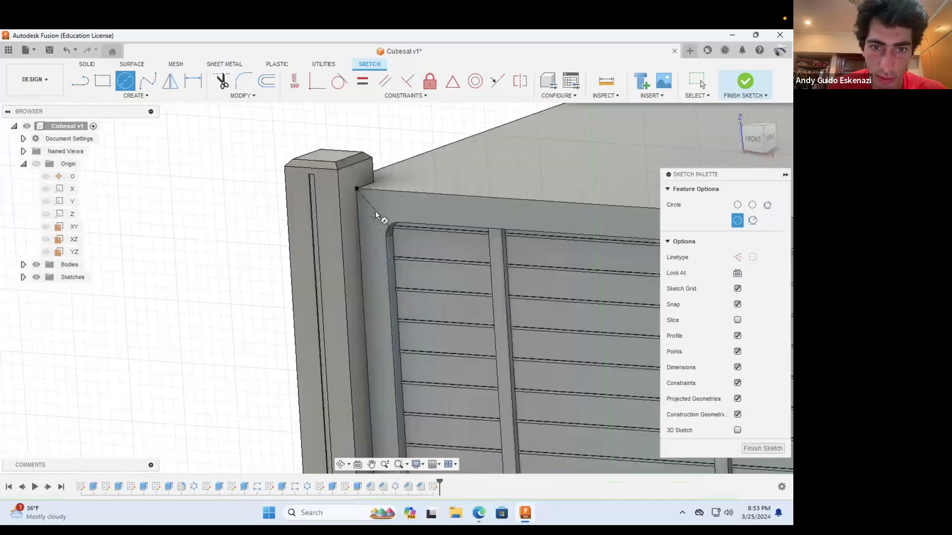
{"action": "left_click", "coordinate": [382, 206]}
{"action": "scroll", "coordinate": [354, 266], "scroll_direction": "down", "scroll_amount": 4}
{"action": "scroll", "coordinate": [493, 264], "scroll_direction": "down", "scroll_amount": 4}
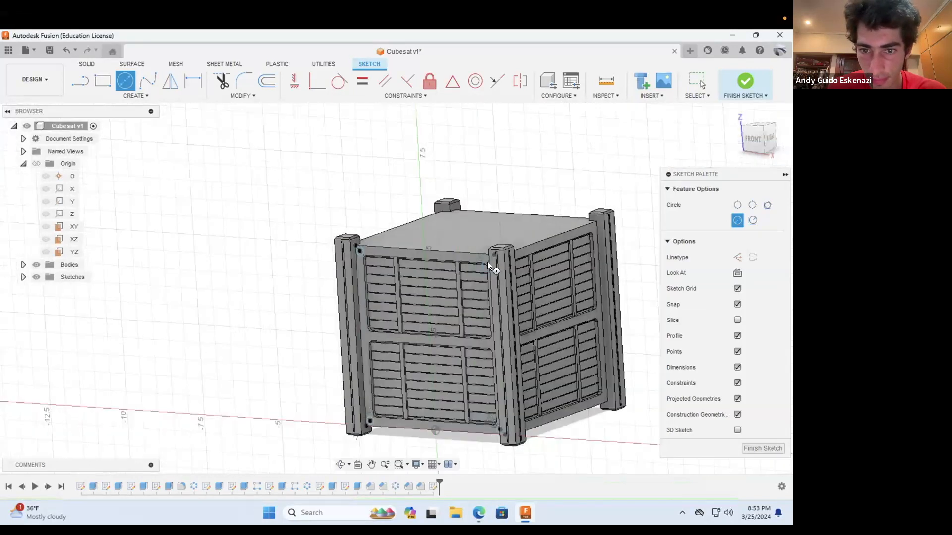
{"action": "scroll", "coordinate": [476, 251], "scroll_direction": "up", "scroll_amount": 7}
{"action": "left_click", "coordinate": [474, 241]}
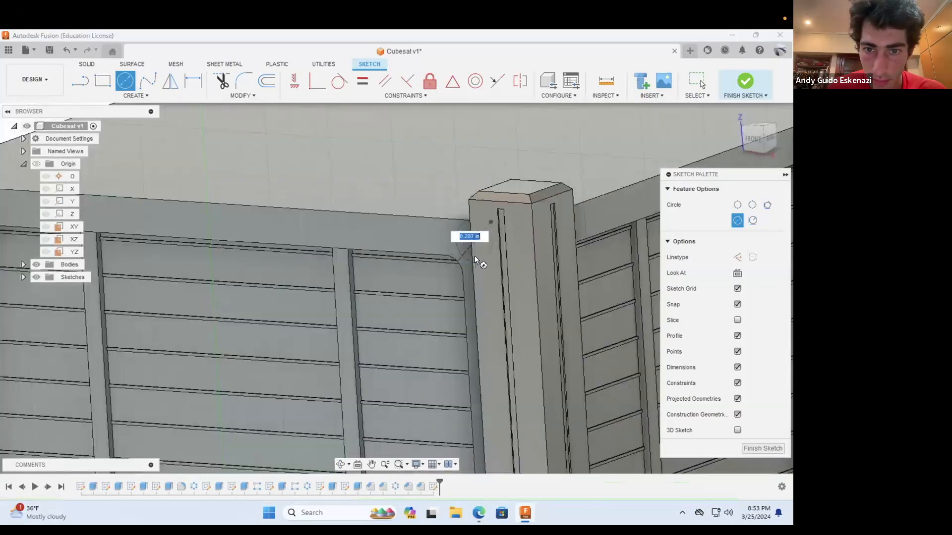
{"action": "left_click", "coordinate": [475, 254]}
{"action": "key", "text": "Escape"}
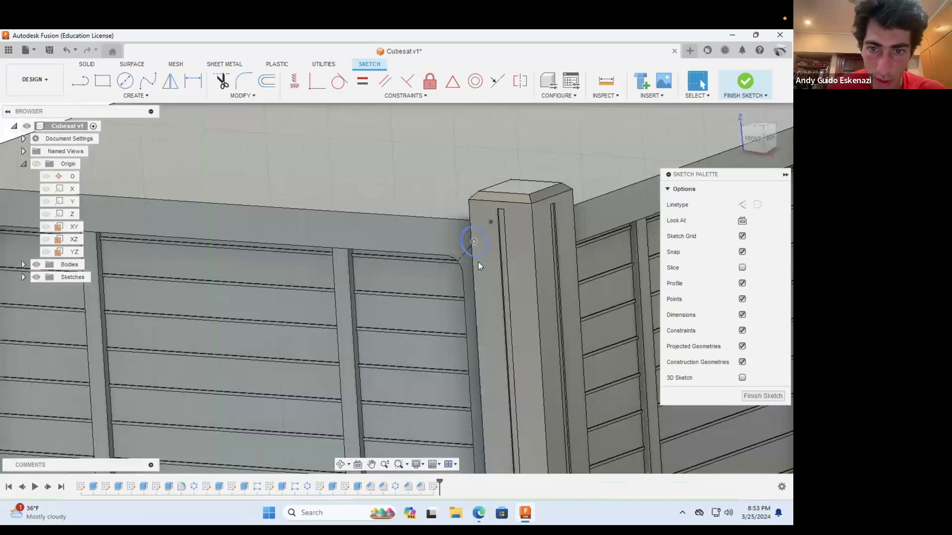
Step: Apply an Equal constraint to the four corner circles on the front panel
{"action": "left_click", "coordinate": [476, 264]}
{"action": "scroll", "coordinate": [471, 285], "scroll_direction": "down", "scroll_amount": 5}
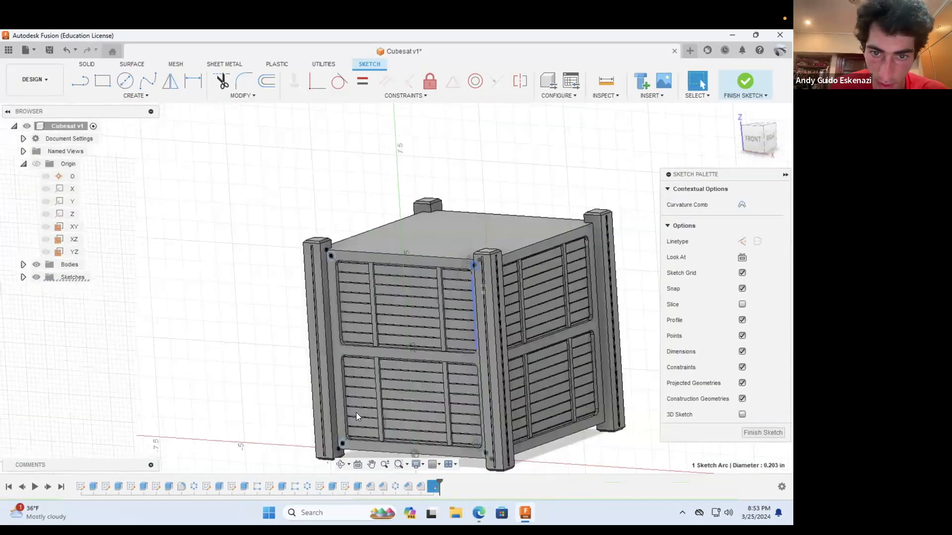
{"action": "scroll", "coordinate": [355, 404], "scroll_direction": "up", "scroll_amount": 1}
{"action": "left_click", "coordinate": [344, 242], "text": "ctrl"}
{"action": "left_click", "coordinate": [357, 435], "text": "ctrl"}
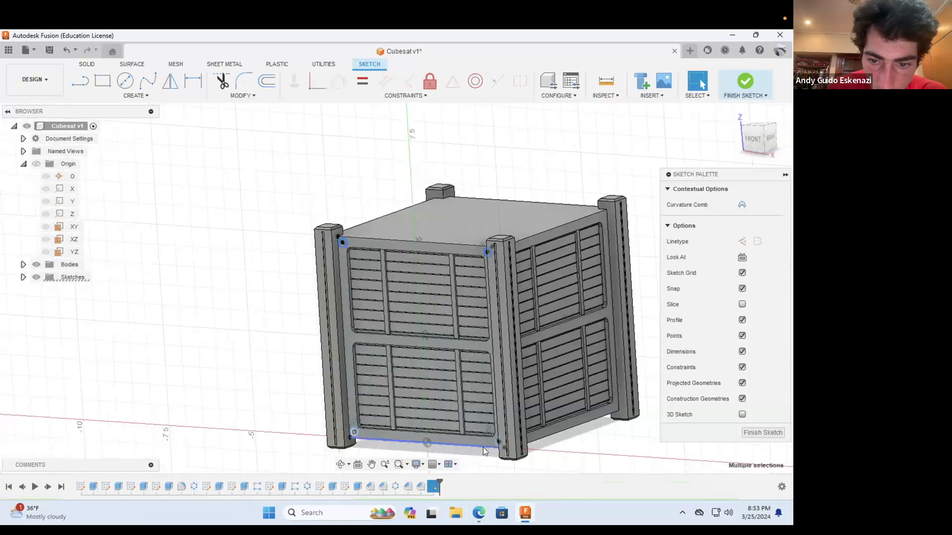
{"action": "scroll", "coordinate": [493, 440], "scroll_direction": "up", "scroll_amount": 4}
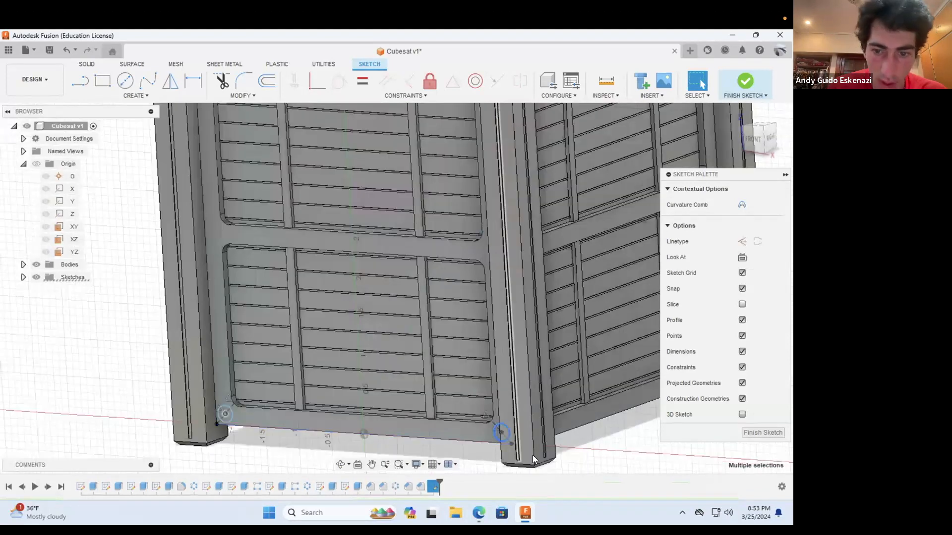
{"action": "left_click", "coordinate": [363, 83]}
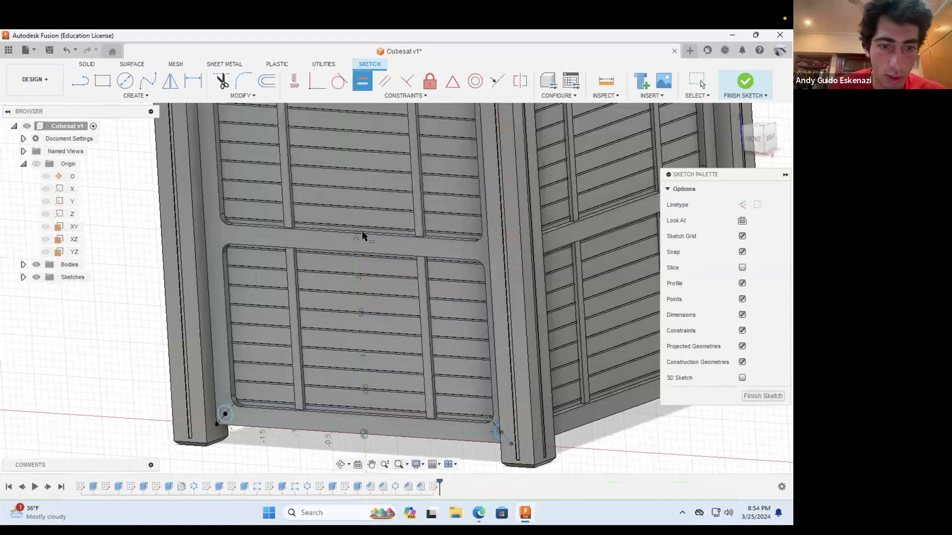
Step: Dimension the lower-left corner circle's diameter as 0.2 in
{"action": "left_click", "coordinate": [188, 80]}
{"action": "left_click", "coordinate": [231, 417]}
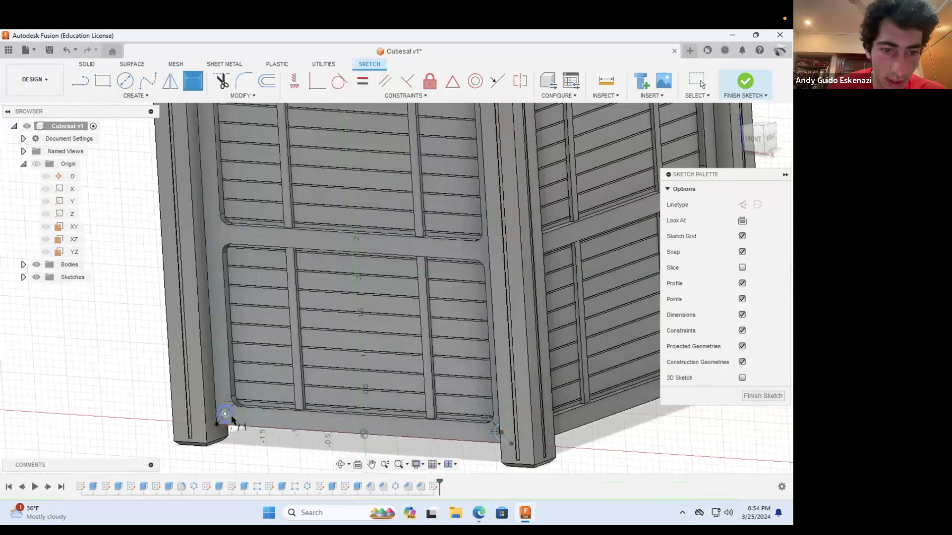
{"action": "left_click", "coordinate": [253, 447]}
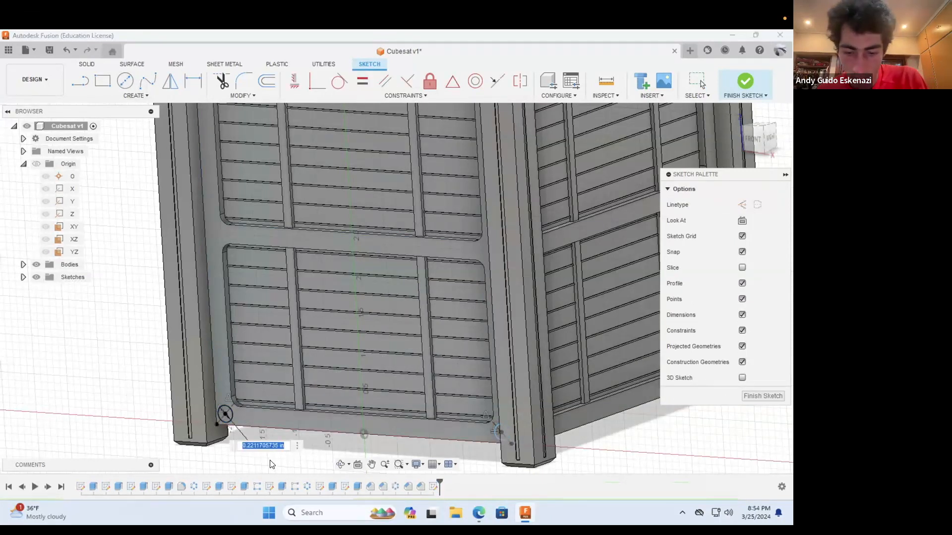
{"action": "key", "text": "BackSpace"}
{"action": "type", "text": ".2"}
{"action": "key", "text": "Return"}
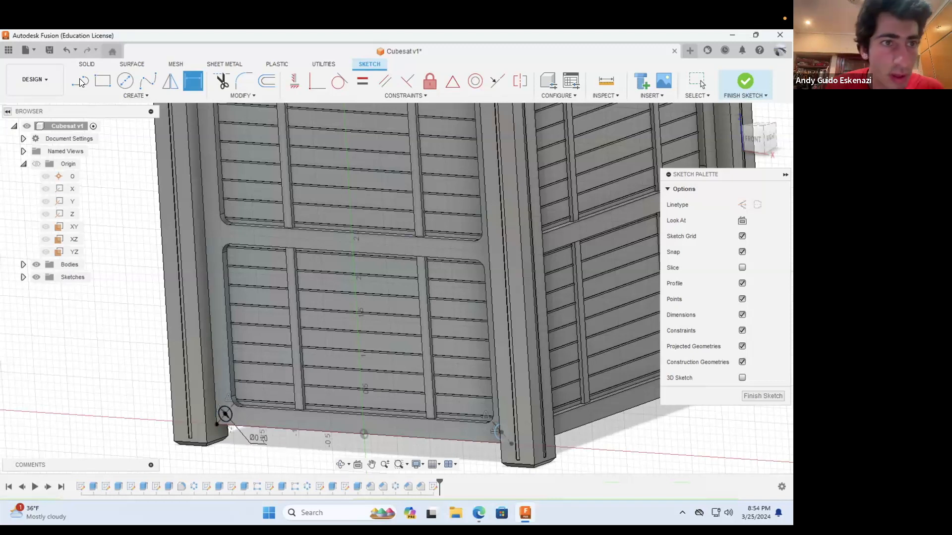
Step: Start an Extrude using the circle profiles at all four corners of the front panel
{"action": "left_click", "coordinate": [87, 64]}
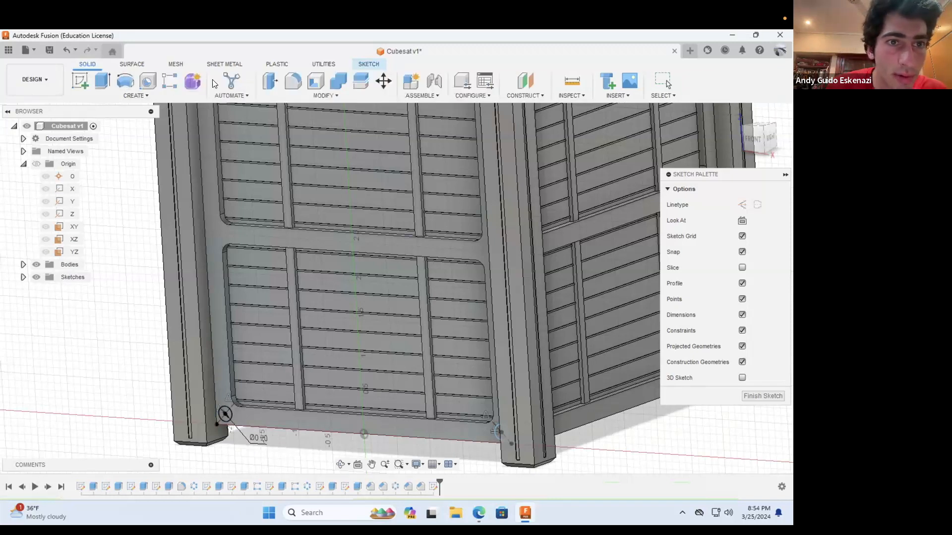
{"action": "key", "text": "e"}
{"action": "scroll", "coordinate": [228, 409], "scroll_direction": "up", "scroll_amount": 5}
{"action": "left_click", "coordinate": [226, 412]}
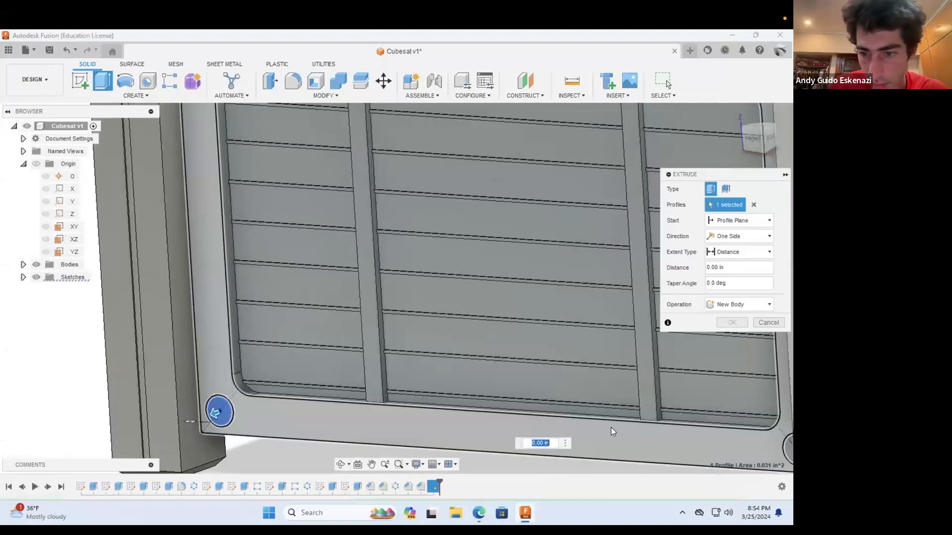
{"action": "scroll", "coordinate": [674, 444], "scroll_direction": "down", "scroll_amount": 3}
{"action": "scroll", "coordinate": [670, 442], "scroll_direction": "up", "scroll_amount": 5}
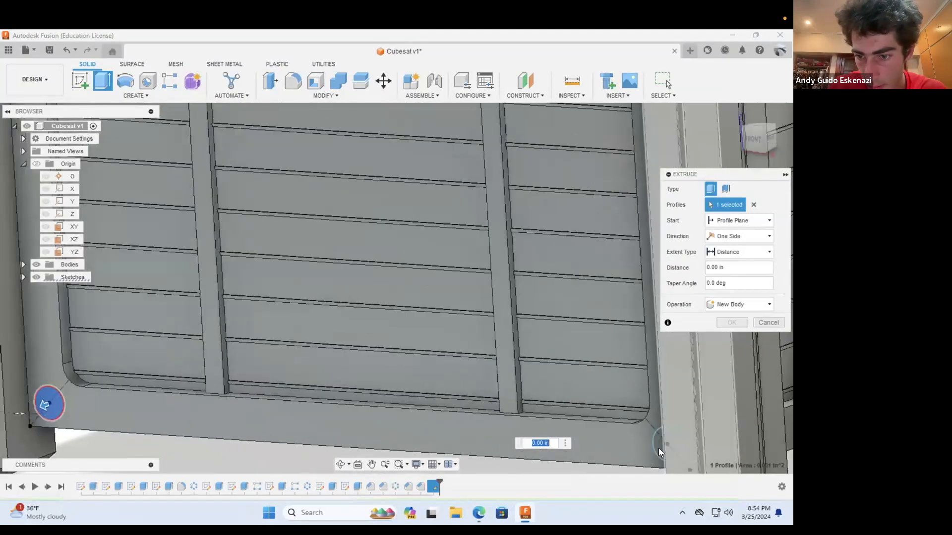
{"action": "left_click", "coordinate": [657, 448]}
{"action": "scroll", "coordinate": [586, 407], "scroll_direction": "down", "scroll_amount": 5}
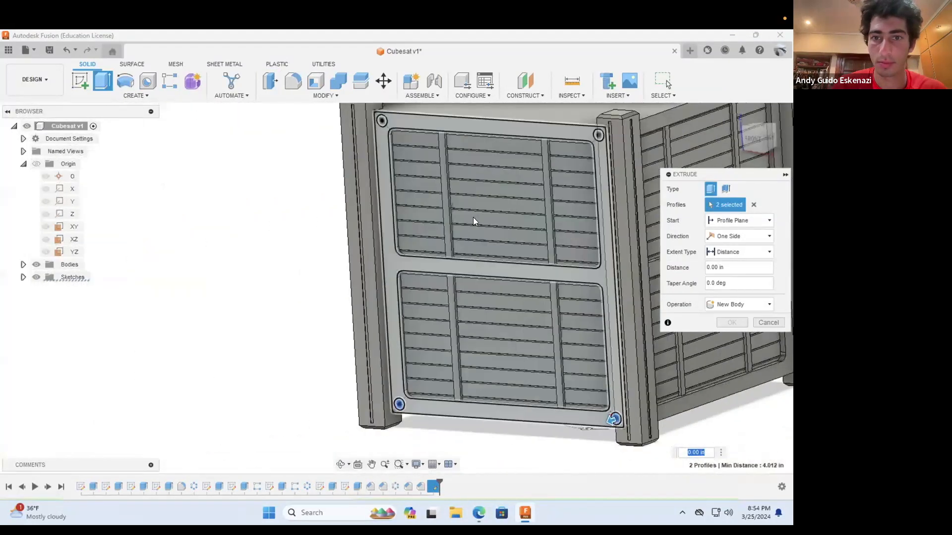
{"action": "scroll", "coordinate": [473, 218], "scroll_direction": "down", "scroll_amount": 3}
{"action": "scroll", "coordinate": [449, 163], "scroll_direction": "up", "scroll_amount": 6}
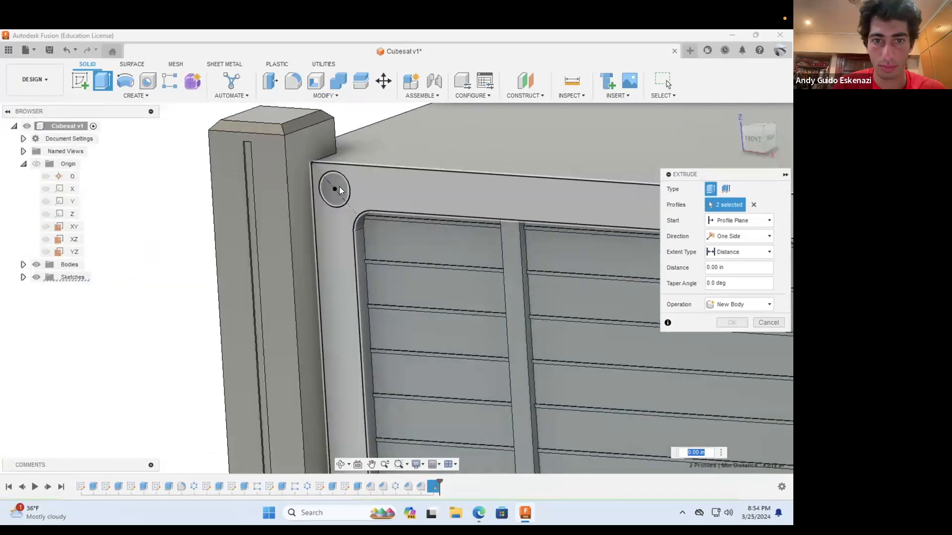
{"action": "left_click", "coordinate": [338, 190]}
{"action": "scroll", "coordinate": [341, 200], "scroll_direction": "down", "scroll_amount": 4}
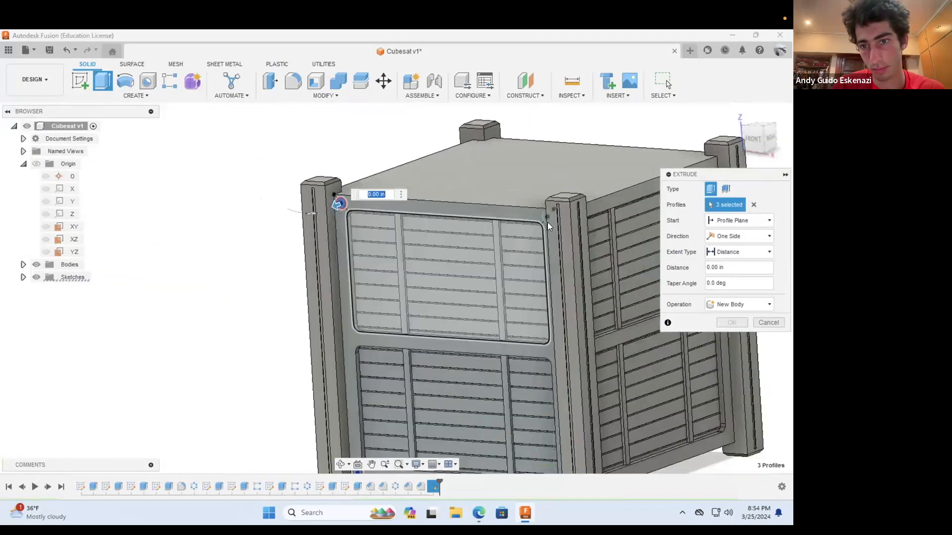
{"action": "scroll", "coordinate": [541, 219], "scroll_direction": "up", "scroll_amount": 6}
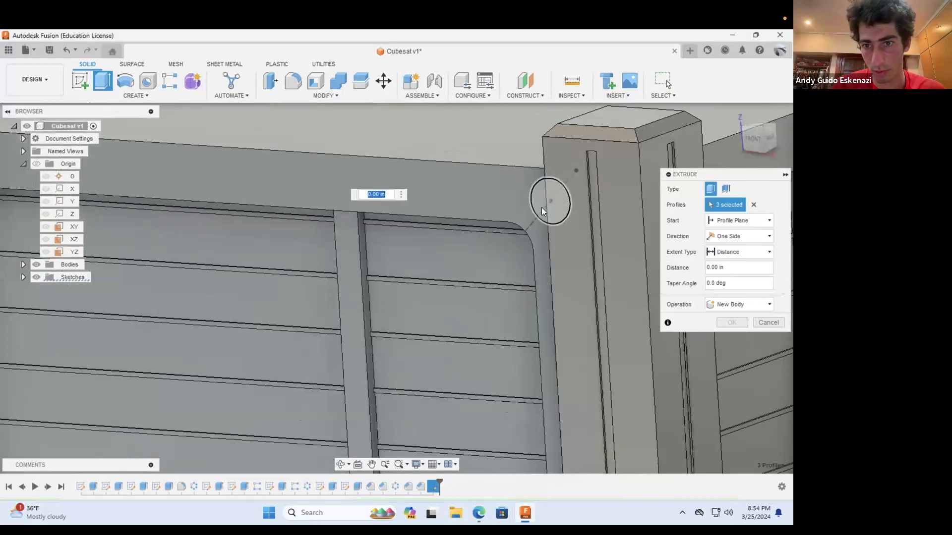
{"action": "left_click", "coordinate": [542, 208]}
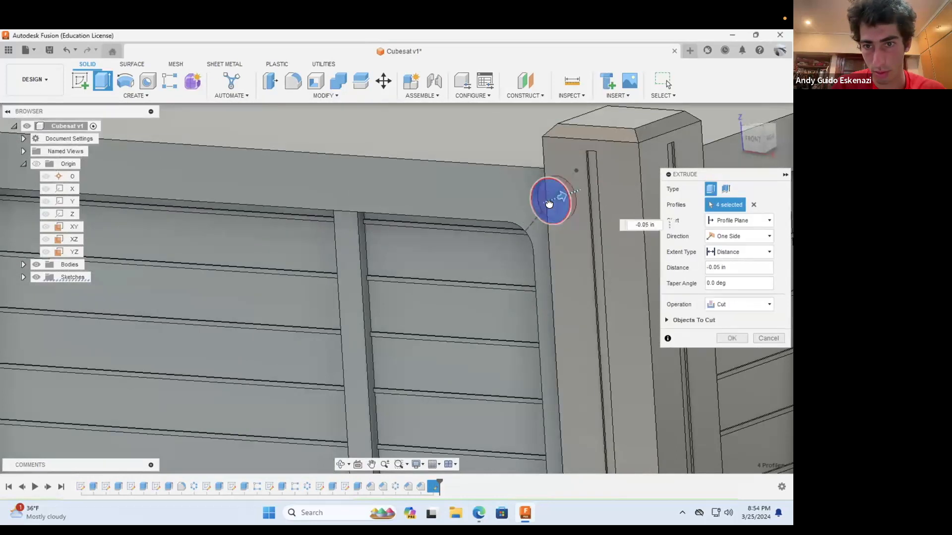
Step: Cut the four corner circles into the front panel with an extrude distance of -0.01 in
{"action": "left_click", "coordinate": [732, 265]}
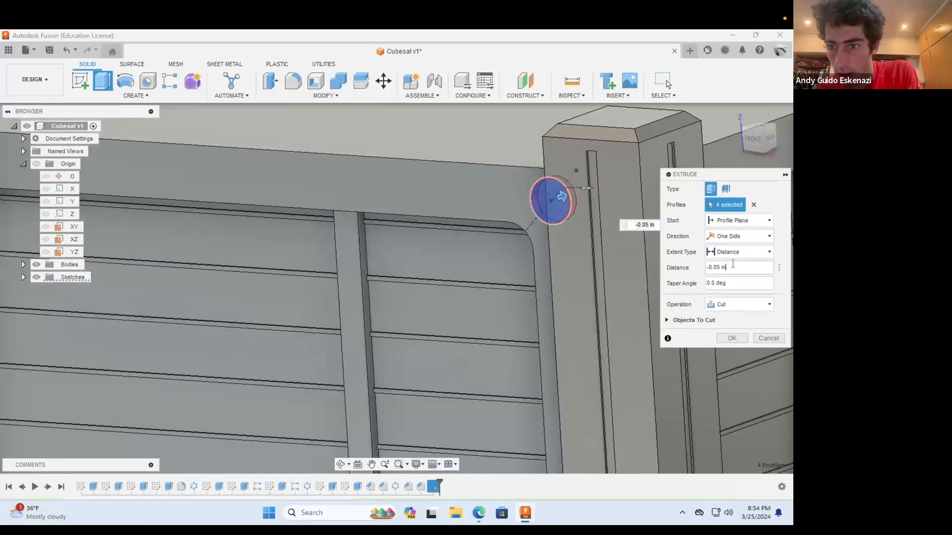
{"action": "type", "text": "1"}
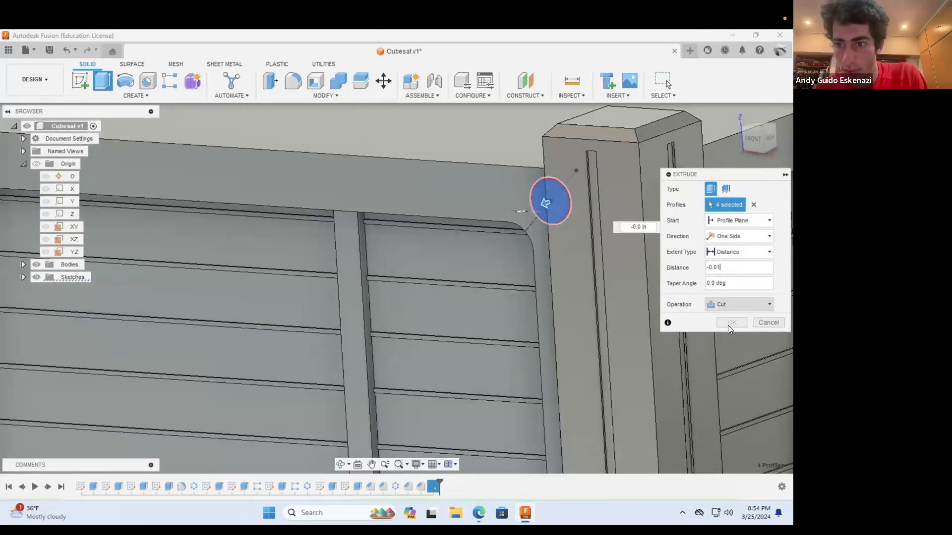
{"action": "left_click", "coordinate": [732, 338]}
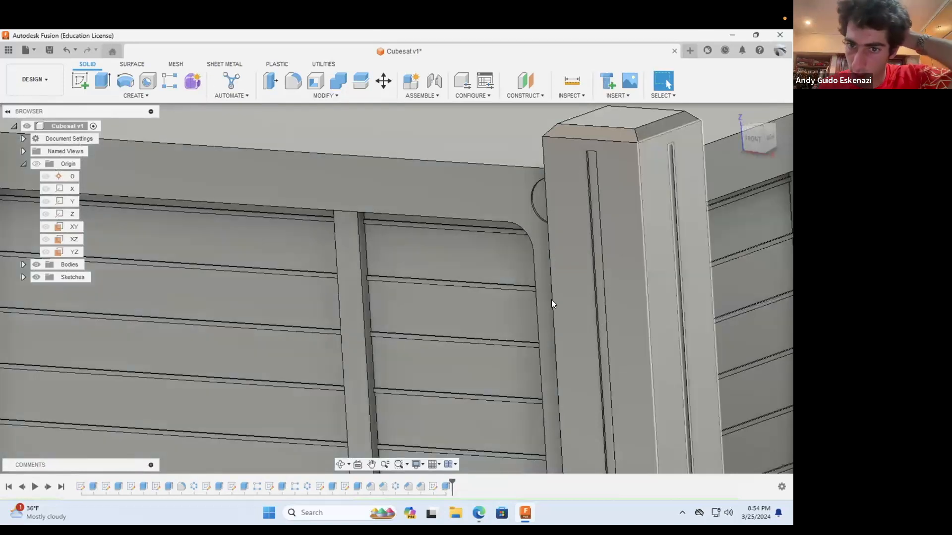
{"action": "scroll", "coordinate": [548, 299], "scroll_direction": "down", "scroll_amount": 5}
{"action": "scroll", "coordinate": [547, 299], "scroll_direction": "down", "scroll_amount": 5}
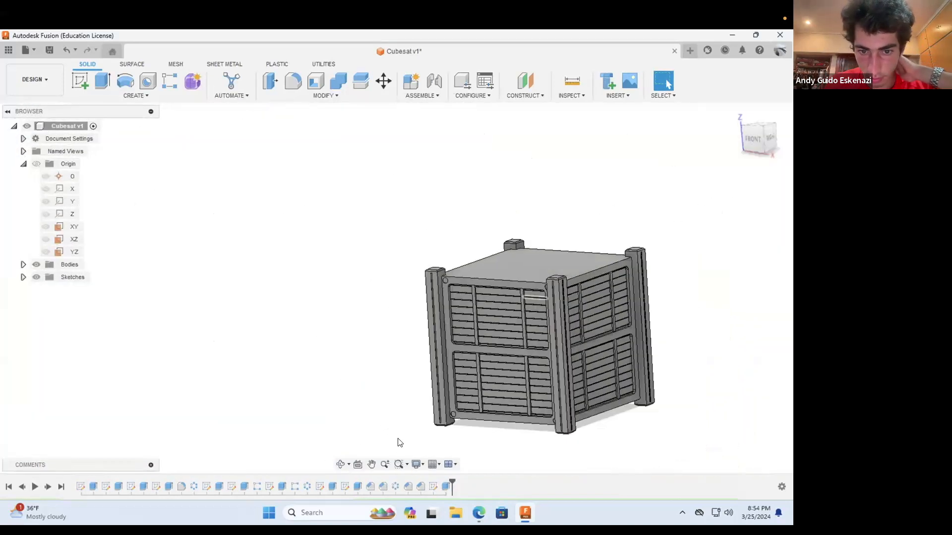
Step: Circular-pattern the corner circle cut feature around the Z axis with full distribution and quantity 4
{"action": "mouse_move", "coordinate": [469, 352]}
{"action": "left_mouse_down"}
{"action": "mouse_move", "coordinate": [506, 351]}
{"action": "mouse_move", "coordinate": [515, 364]}
{"action": "mouse_move", "coordinate": [483, 353]}
{"action": "mouse_move", "coordinate": [466, 322]}
{"action": "mouse_move", "coordinate": [469, 340]}
{"action": "mouse_move", "coordinate": [486, 343]}
{"action": "left_mouse_up"}
{"action": "scroll", "coordinate": [487, 339], "scroll_direction": "down", "scroll_amount": 2}
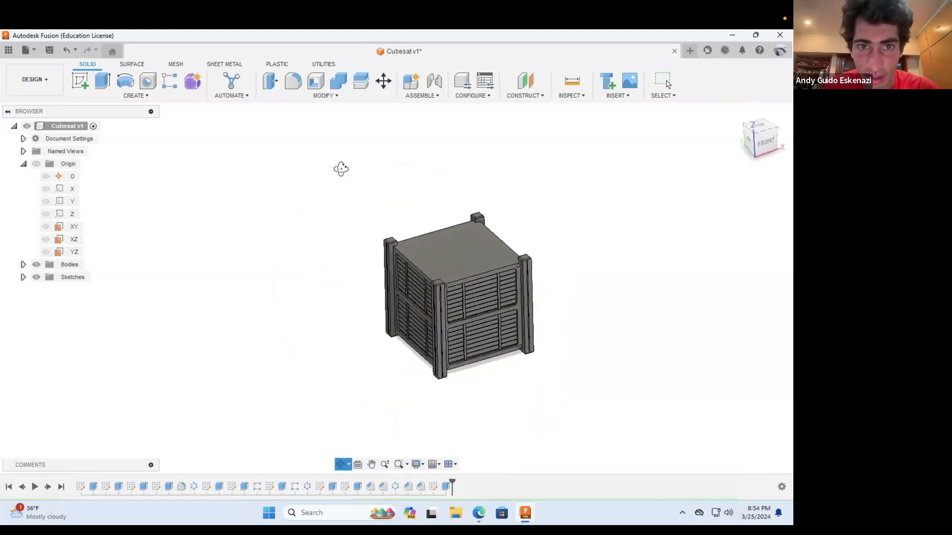
{"action": "left_click", "coordinate": [138, 98]}
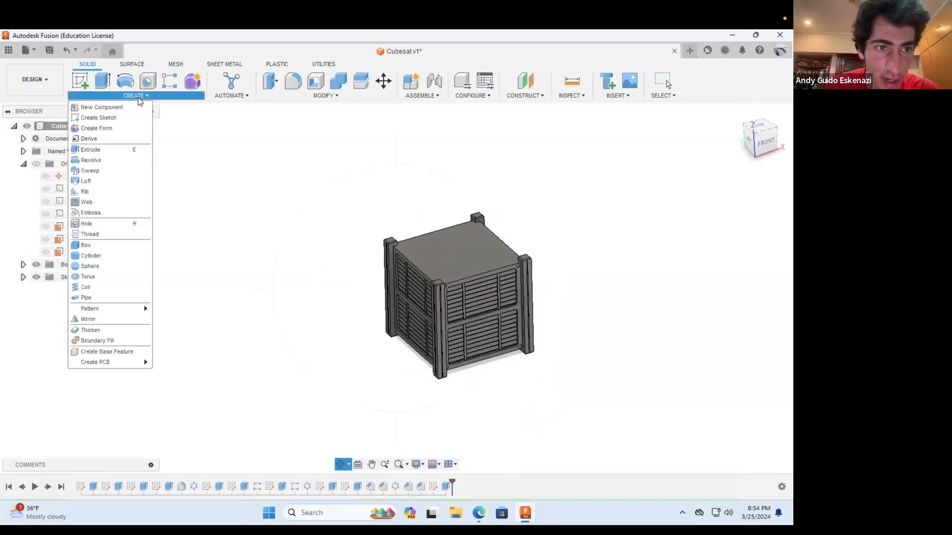
{"action": "mouse_move", "coordinate": [141, 308]}
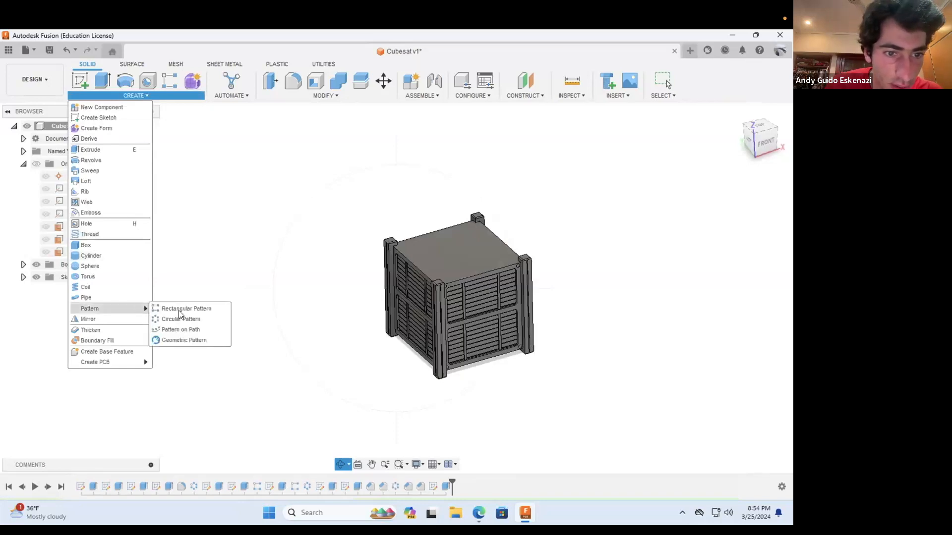
{"action": "scroll", "coordinate": [535, 342], "scroll_direction": "up", "scroll_amount": 3}
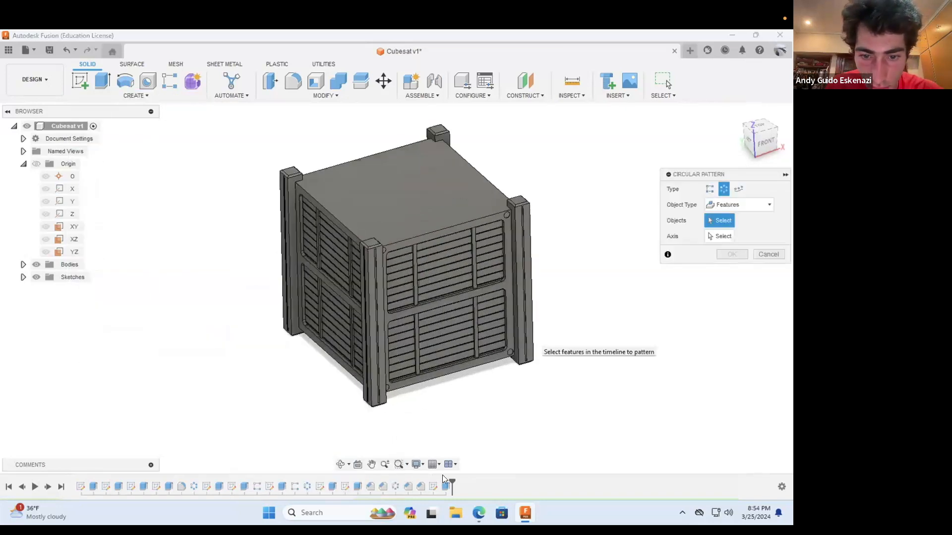
{"action": "left_click", "coordinate": [445, 487]}
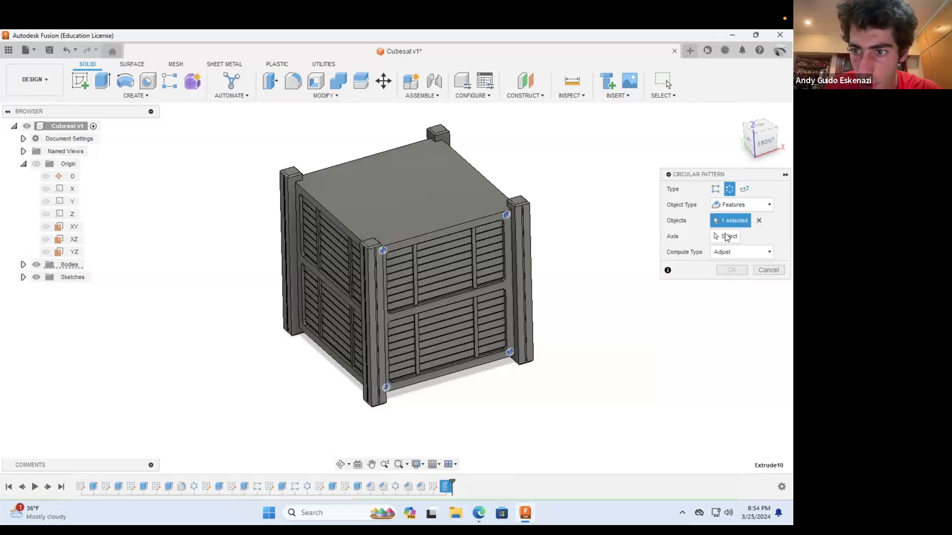
{"action": "left_click", "coordinate": [69, 215]}
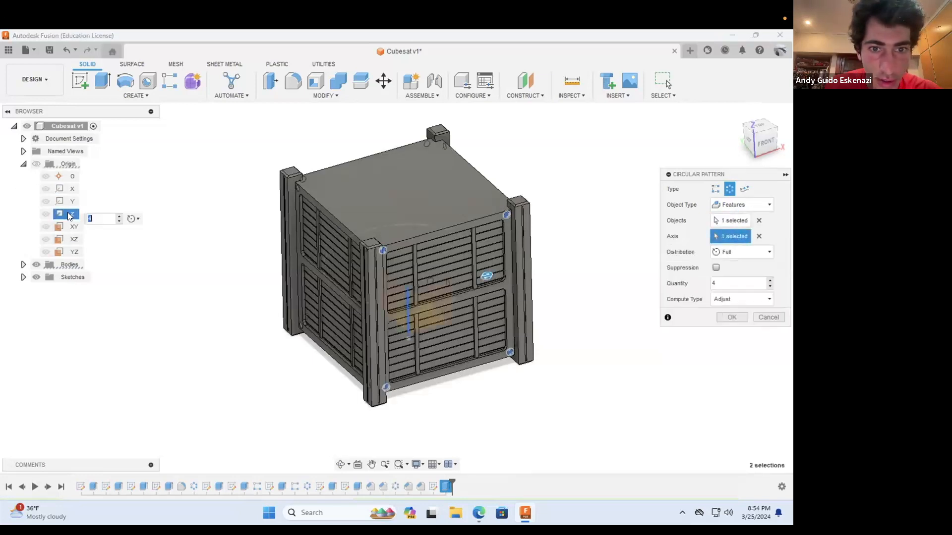
{"action": "left_click", "coordinate": [731, 318]}
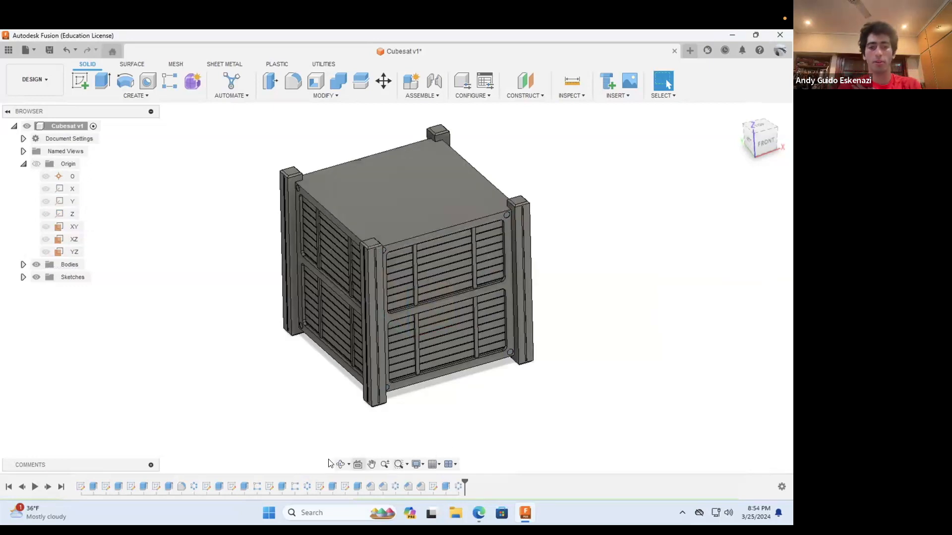
Step: Examine the patterned corner recesses on the CubeSat's side panels from several angles
{"action": "left_click", "coordinate": [340, 464]}
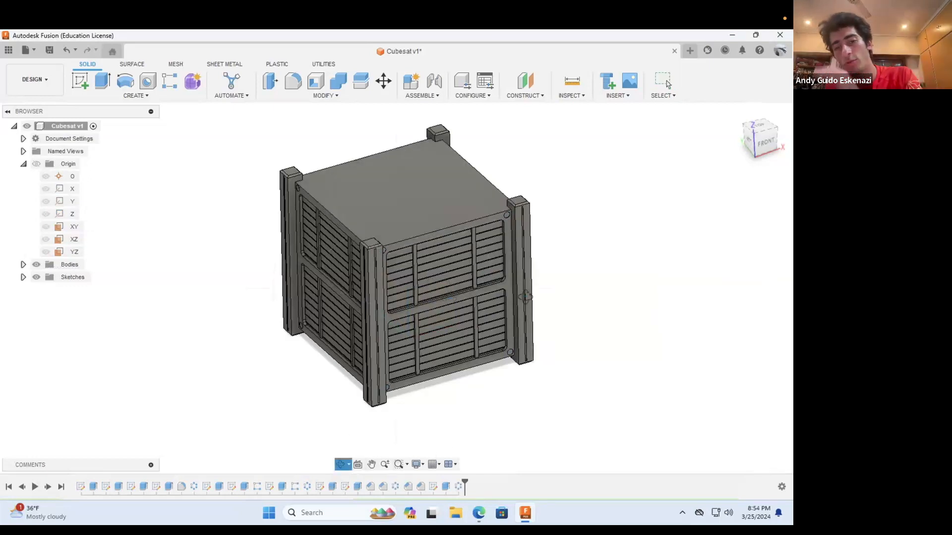
{"action": "left_click_drag", "start_coordinate": [546, 253], "coordinate": [274, 357]}
{"action": "left_click_drag", "start_coordinate": [376, 332], "coordinate": [350, 381]}
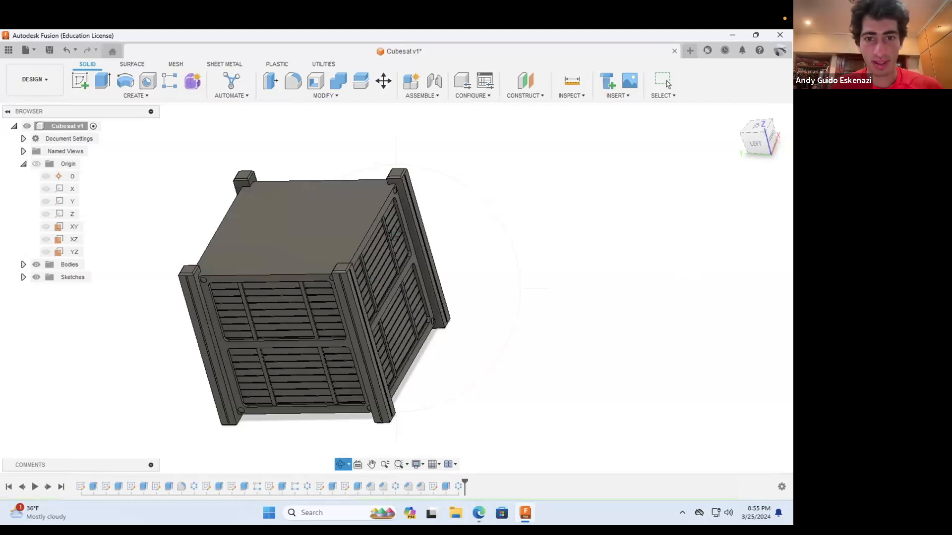
{"action": "left_click_drag", "start_coordinate": [461, 295], "coordinate": [398, 304]}
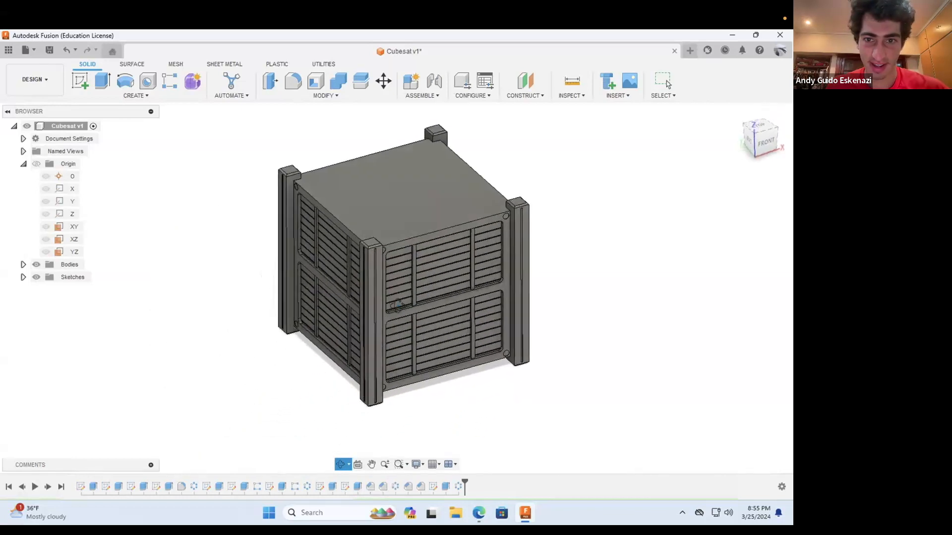
{"action": "left_click_drag", "start_coordinate": [402, 252], "coordinate": [383, 308]}
{"action": "scroll", "coordinate": [383, 307], "scroll_direction": "down", "scroll_amount": 2}
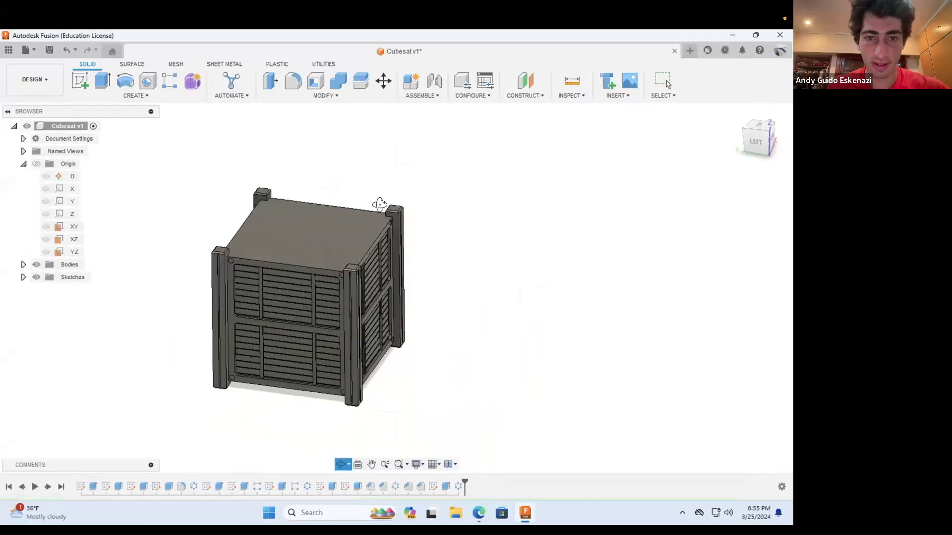
{"action": "scroll", "coordinate": [379, 205], "scroll_direction": "up", "scroll_amount": 3}
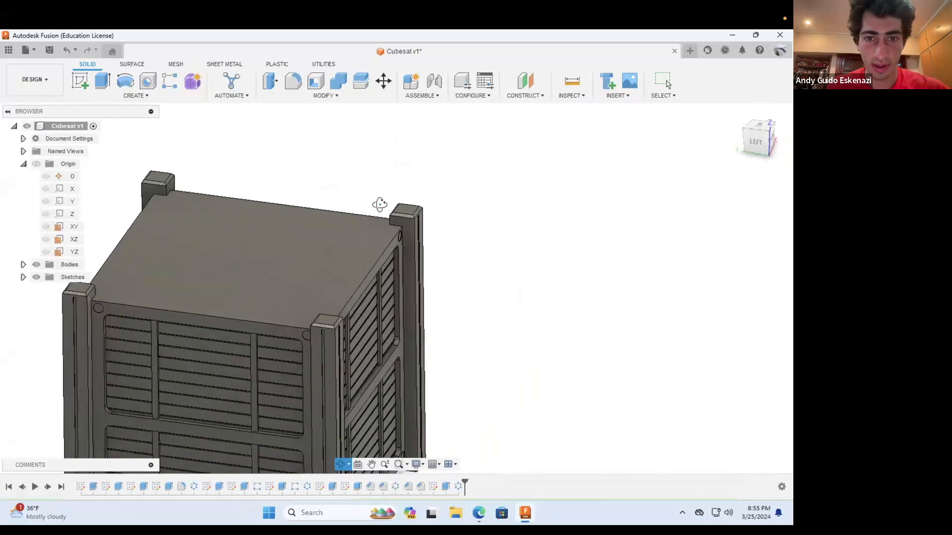
{"action": "left_click", "coordinate": [78, 87]}
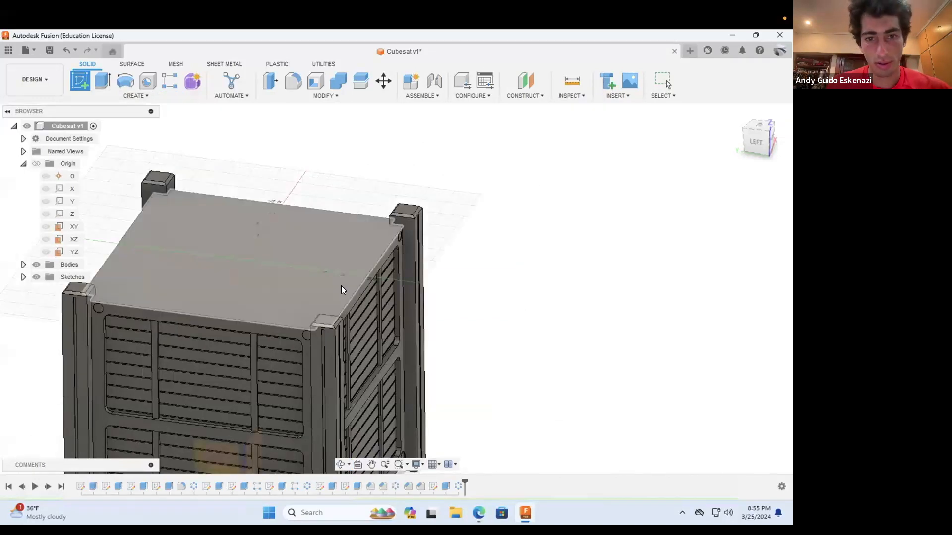
{"action": "left_click", "coordinate": [342, 285]}
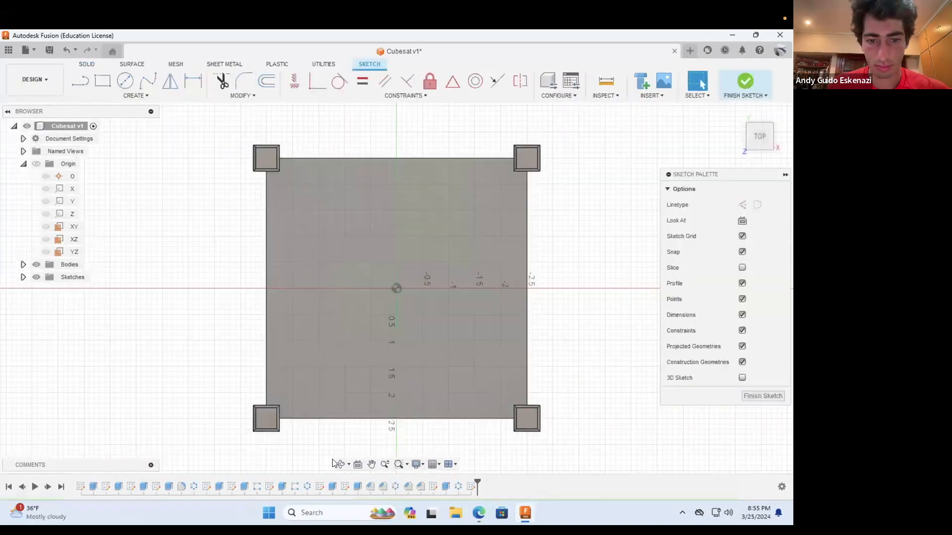
{"action": "left_click", "coordinate": [340, 464]}
{"action": "mouse_move", "coordinate": [417, 454]}
{"action": "left_mouse_down"}
{"action": "mouse_move", "coordinate": [404, 371]}
{"action": "mouse_move", "coordinate": [378, 355]}
{"action": "mouse_move", "coordinate": [386, 381]}
{"action": "left_mouse_up"}
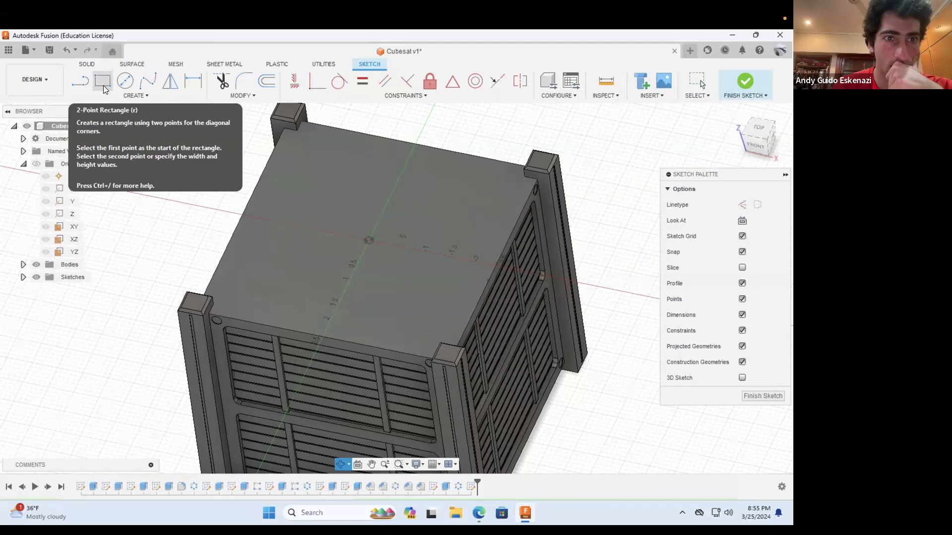
{"action": "left_click", "coordinate": [339, 461]}
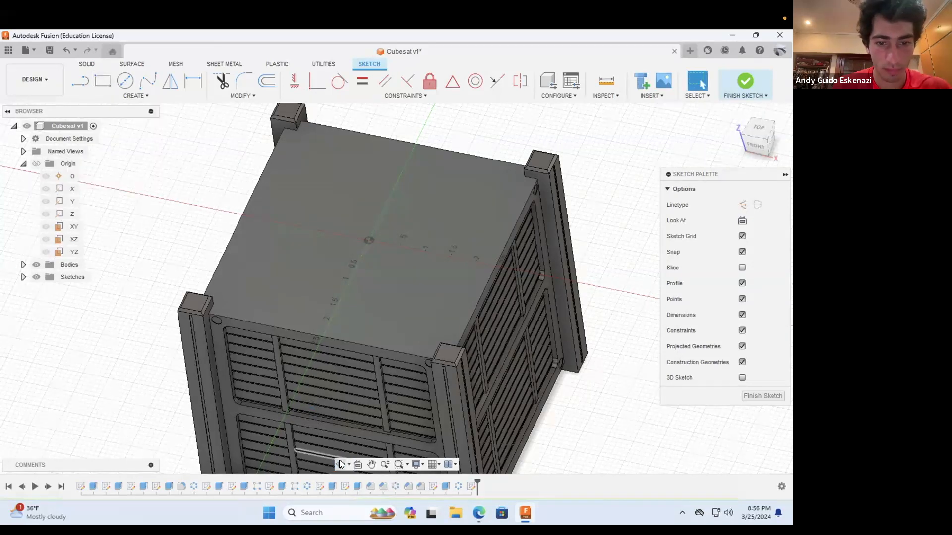
{"action": "left_click_drag", "start_coordinate": [200, 258], "coordinate": [181, 257]}
{"action": "middle_click_drag", "start_coordinate": [180, 256], "coordinate": [719, 101], "text": "shift"}
{"action": "left_click", "coordinate": [743, 81]}
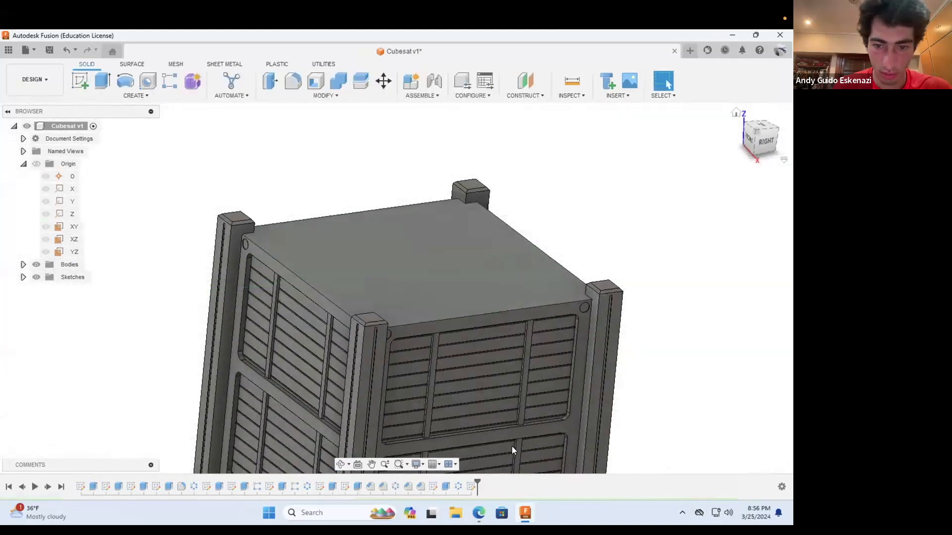
{"action": "right_click", "coordinate": [471, 482]}
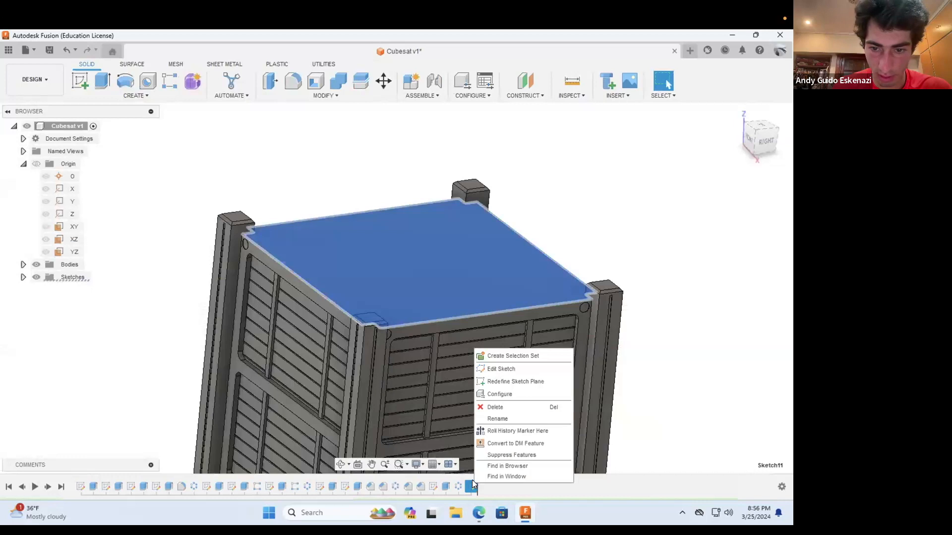
{"action": "left_click", "coordinate": [496, 407]}
Step: Start a new sketch on the corner post's side face that rises above the CubeSat's top panel
{"action": "scroll", "coordinate": [260, 229], "scroll_direction": "down", "scroll_amount": 3}
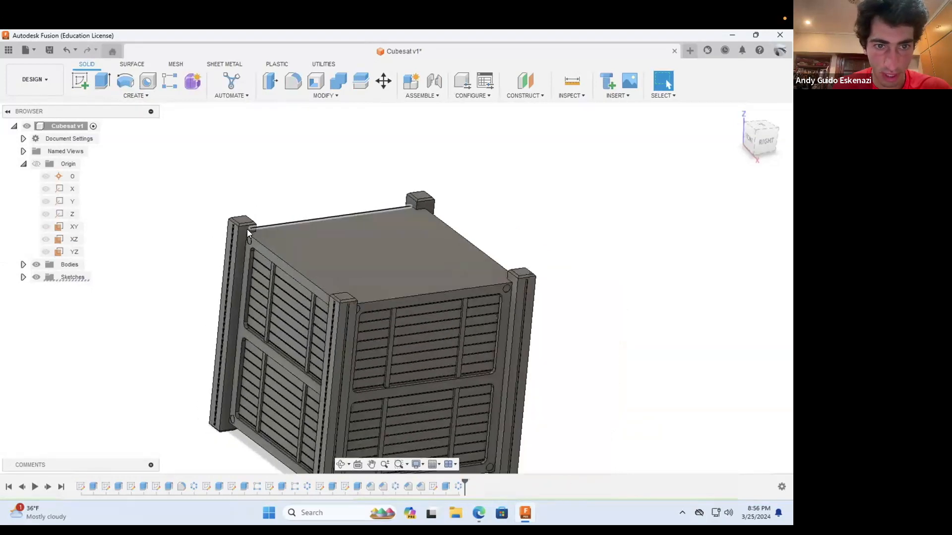
{"action": "scroll", "coordinate": [245, 227], "scroll_direction": "up", "scroll_amount": 5}
{"action": "left_click", "coordinate": [80, 81]}
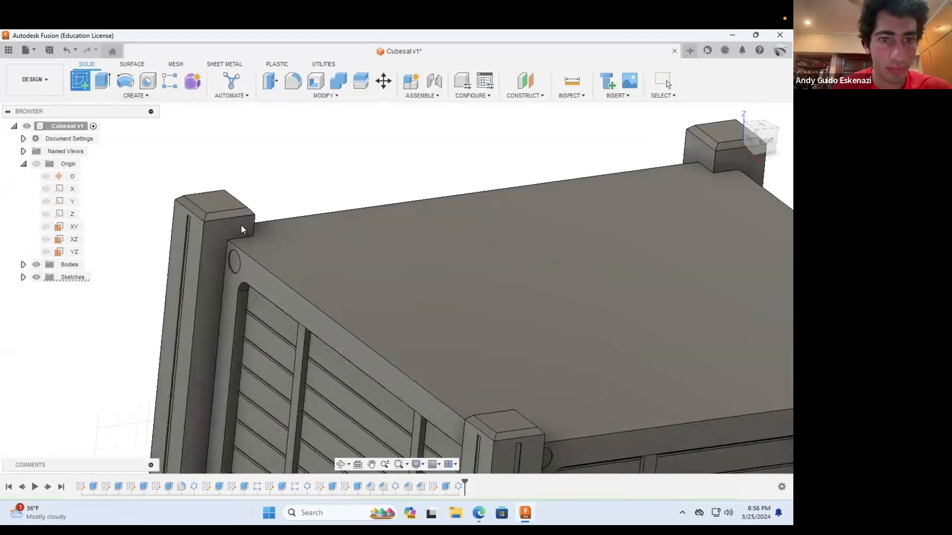
{"action": "left_click", "coordinate": [241, 227]}
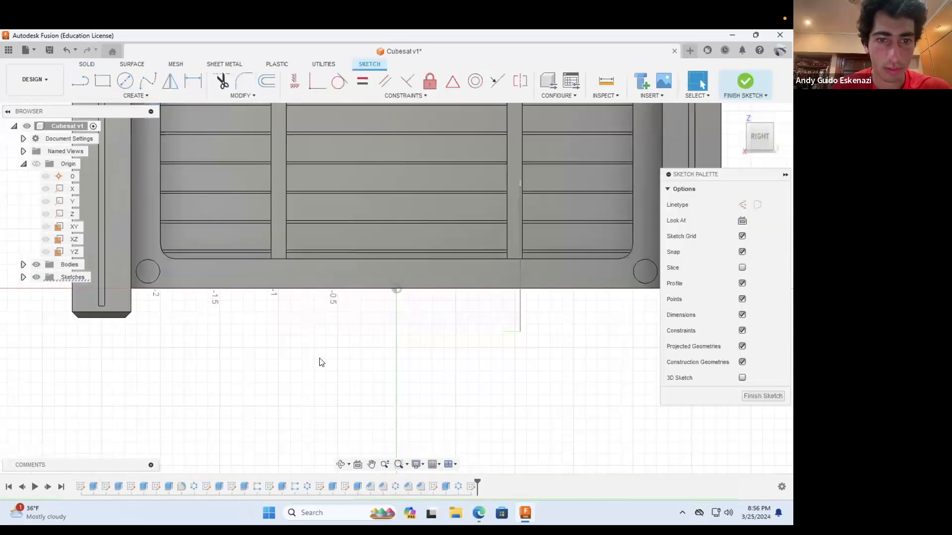
{"action": "scroll", "coordinate": [322, 366], "scroll_direction": "down", "scroll_amount": 5}
{"action": "scroll", "coordinate": [335, 437], "scroll_direction": "up", "scroll_amount": 4}
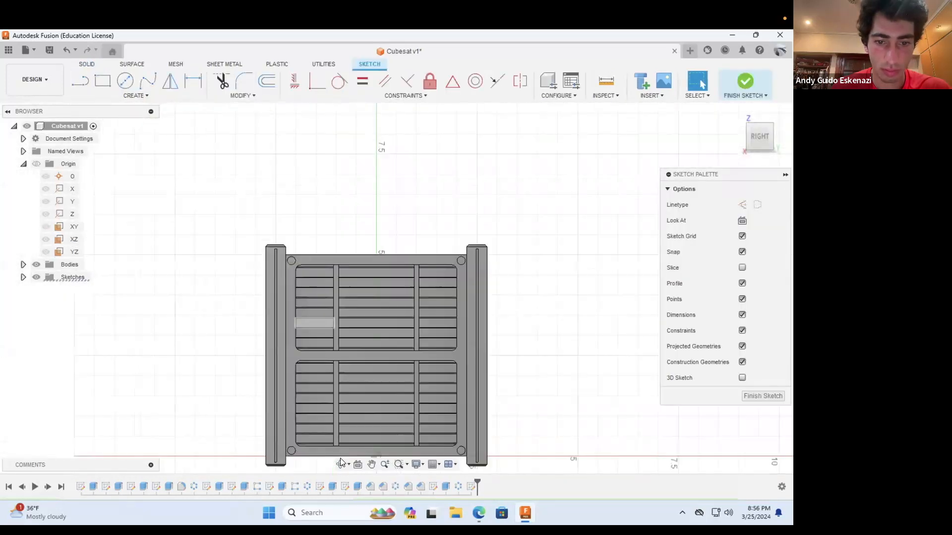
{"action": "middle_click_drag", "start_coordinate": [306, 244], "coordinate": [286, 257], "text": "shift"}
{"action": "scroll", "coordinate": [286, 253], "scroll_direction": "up", "scroll_amount": 5}
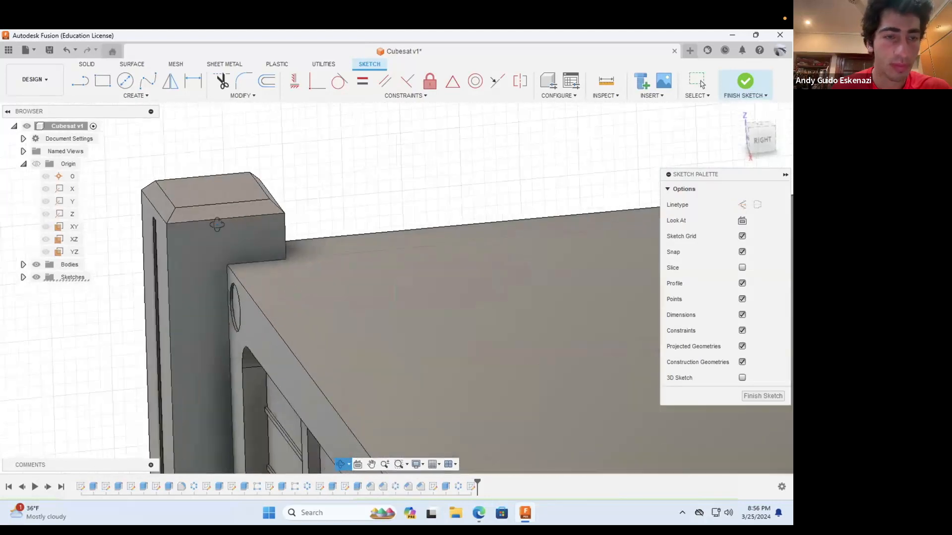
Step: Sketch a closed four-line profile from the top panel's corner diagonally to the post's upper corner, about 0.2 in outward, down and back to the start
{"action": "left_click", "coordinate": [81, 80]}
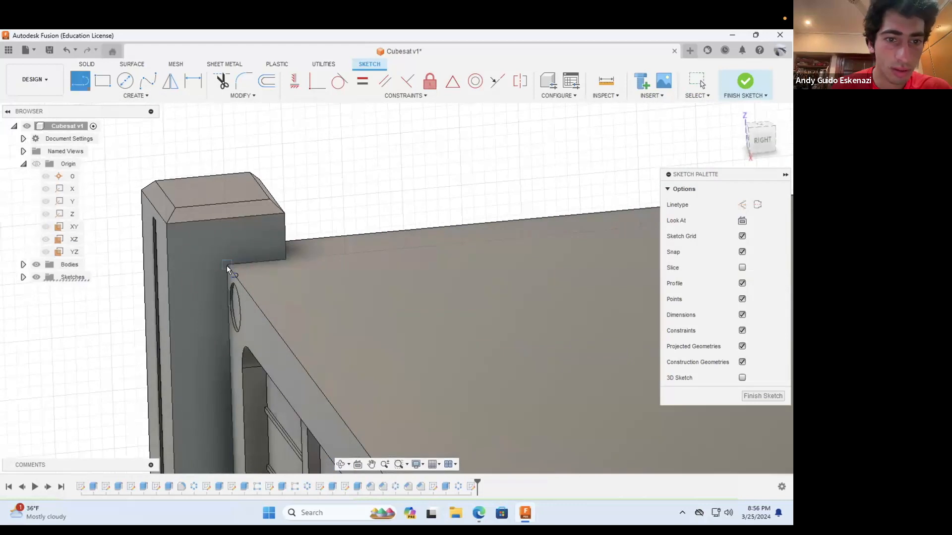
{"action": "left_click", "coordinate": [227, 265]}
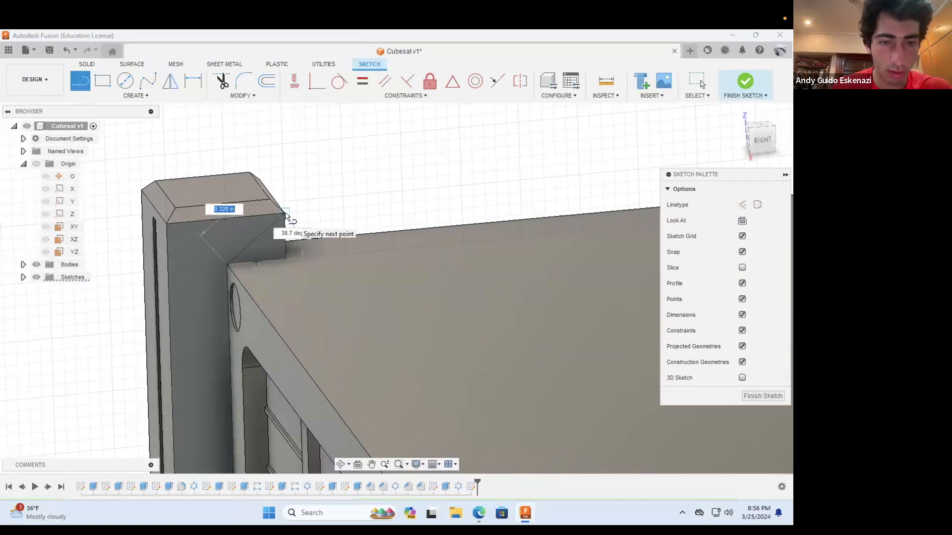
{"action": "double_click", "coordinate": [287, 214]}
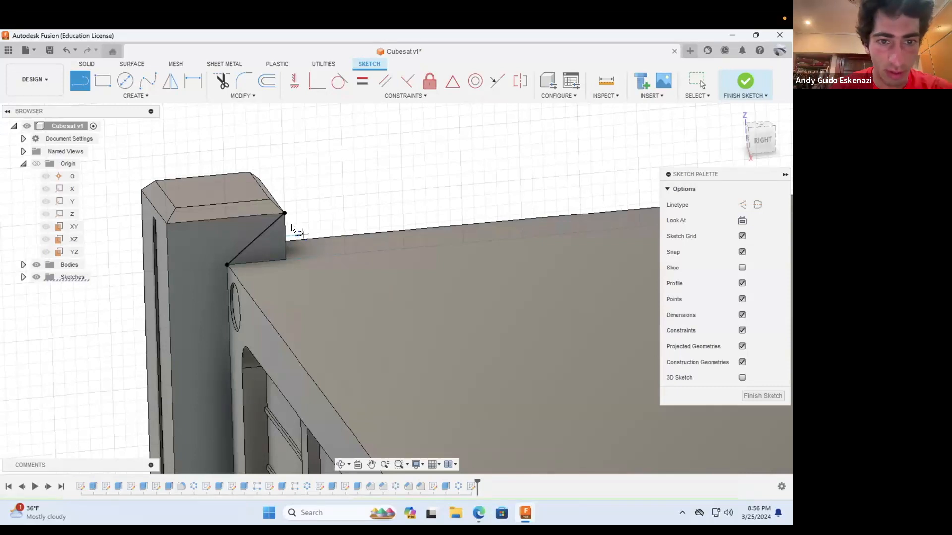
{"action": "scroll", "coordinate": [292, 225], "scroll_direction": "down", "scroll_amount": 2}
{"action": "scroll", "coordinate": [287, 215], "scroll_direction": "up", "scroll_amount": 2}
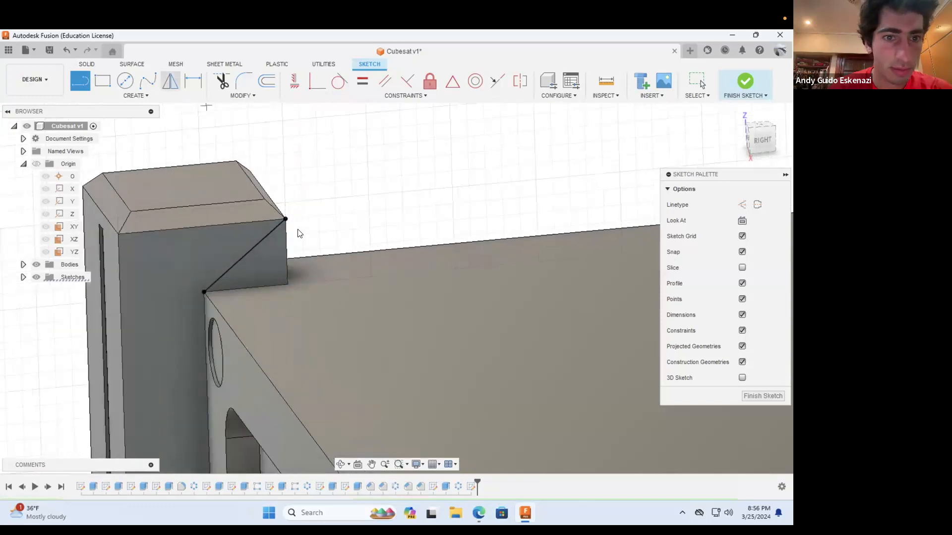
{"action": "left_click", "coordinate": [285, 219]}
{"action": "left_click", "coordinate": [353, 214]}
{"action": "left_click", "coordinate": [355, 279]}
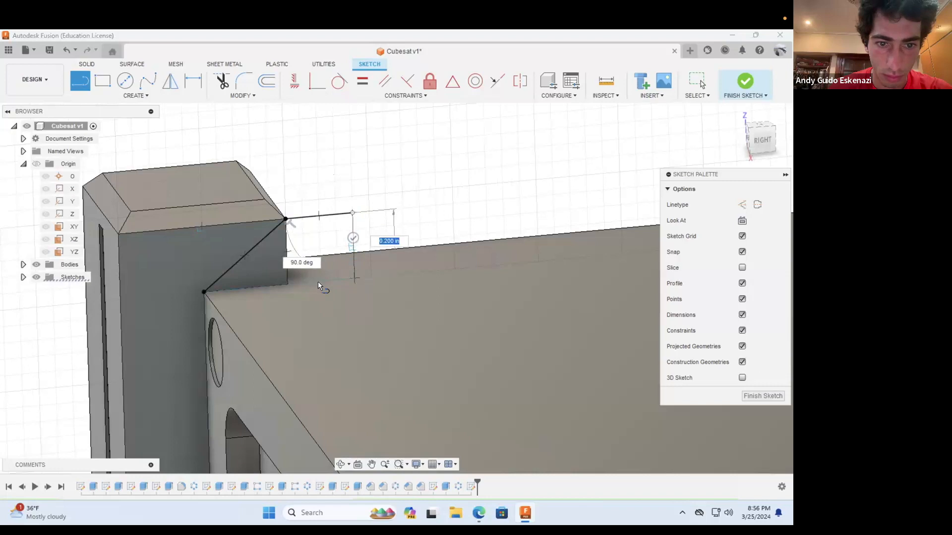
{"action": "left_click", "coordinate": [204, 291]}
Step: Dimension the length of the sketch profile's upper line beside the corner post
{"action": "left_click", "coordinate": [193, 80]}
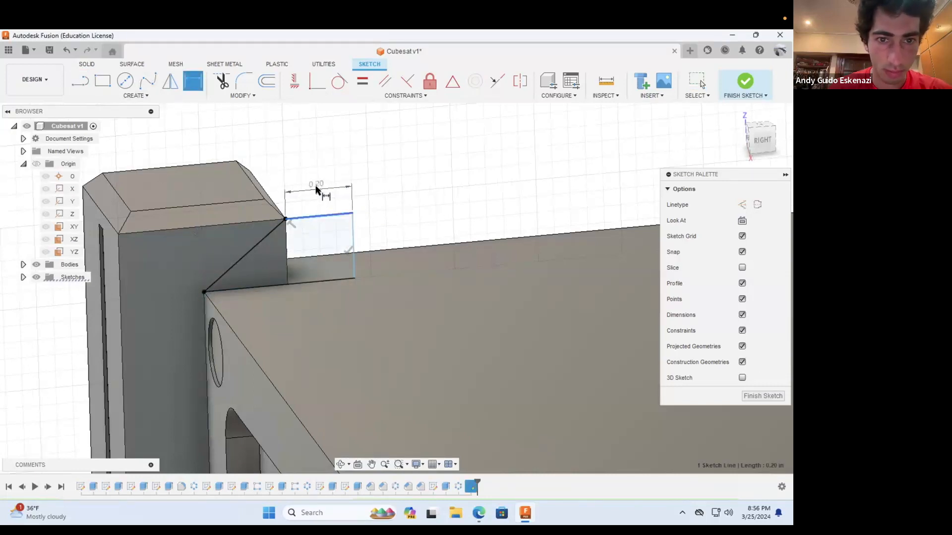
{"action": "left_click", "coordinate": [386, 194]}
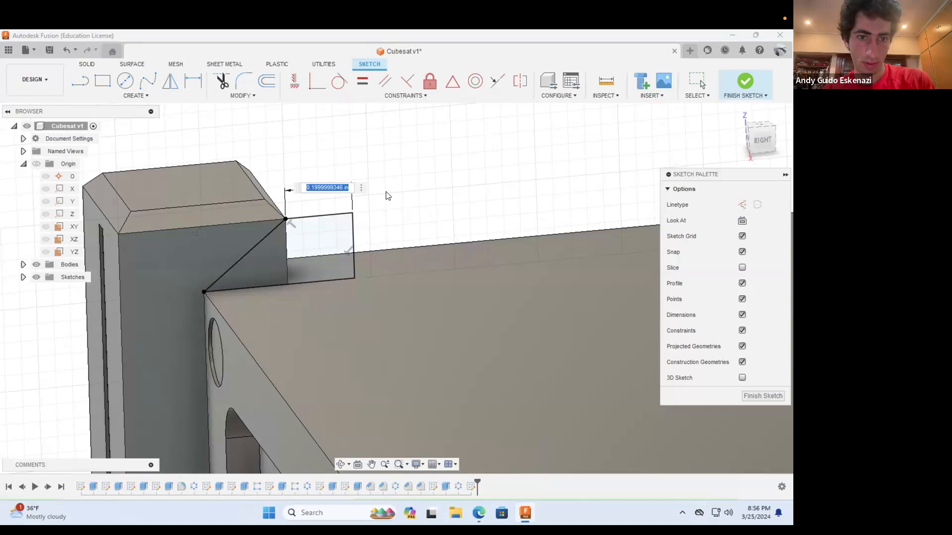
{"action": "key", "text": "Return"}
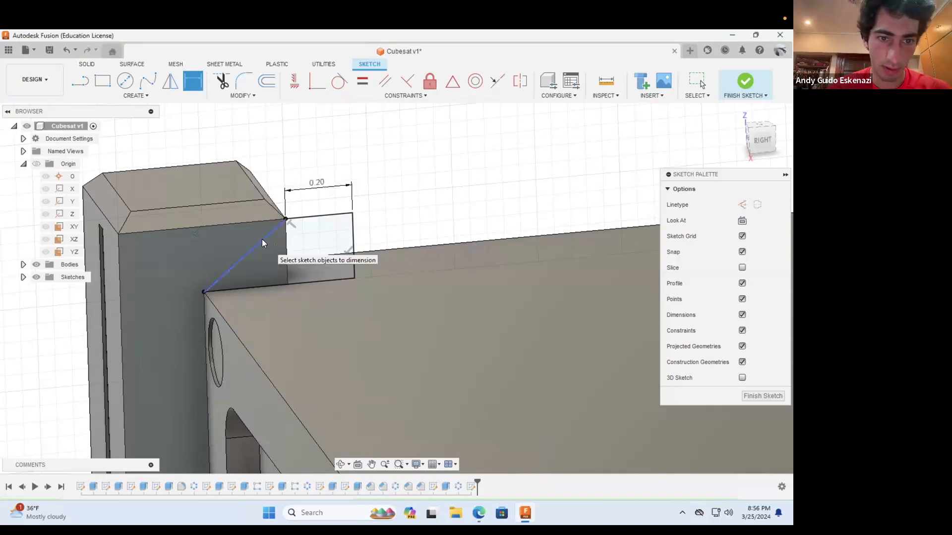
{"action": "right_click", "coordinate": [262, 239]}
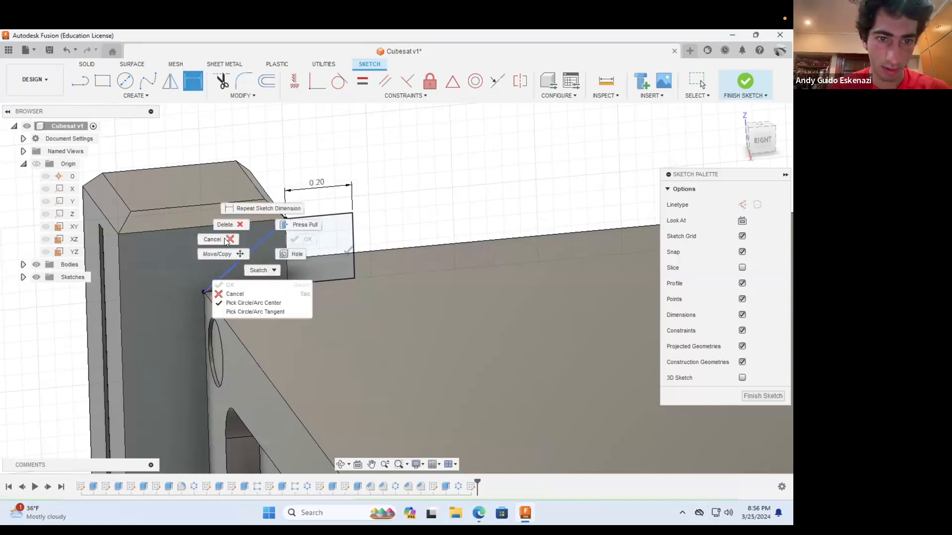
{"action": "left_click", "coordinate": [325, 201]}
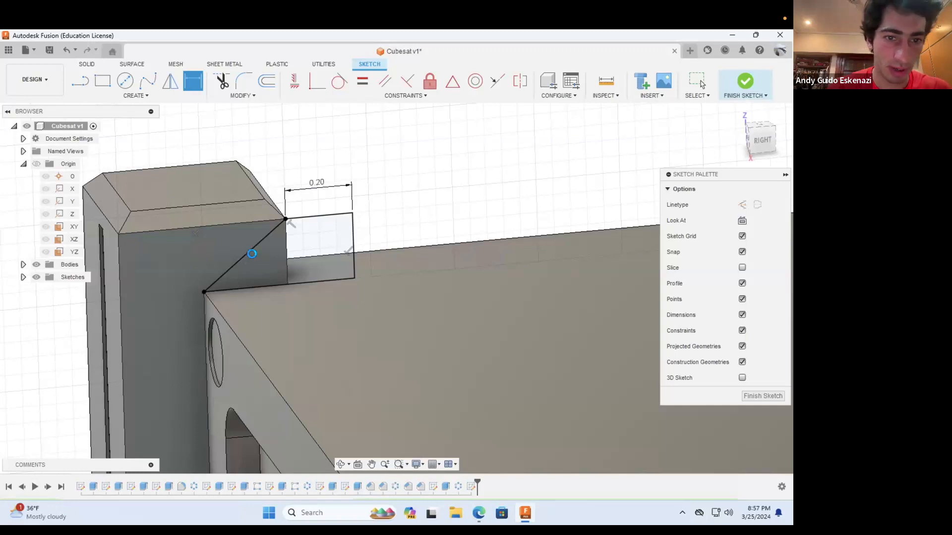
{"action": "key", "text": "Escape"}
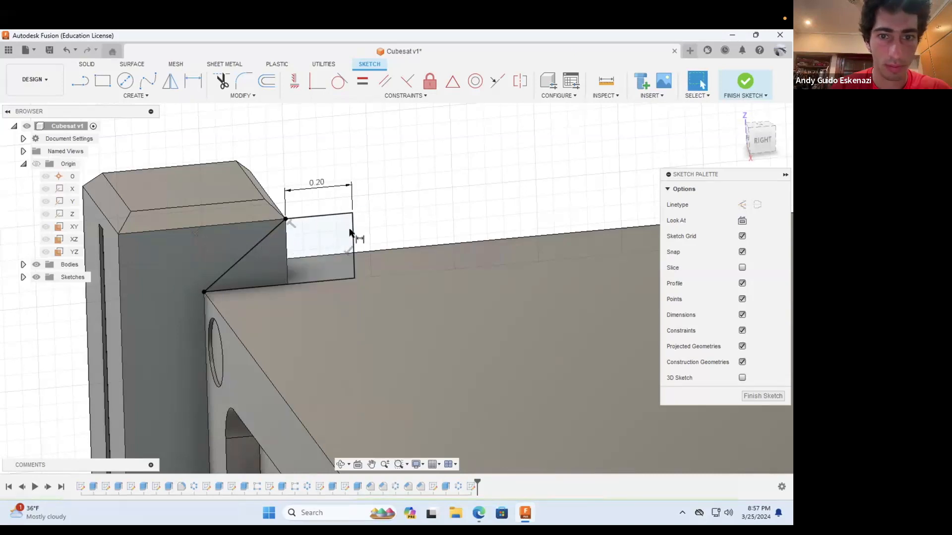
{"action": "double_click", "coordinate": [316, 185]}
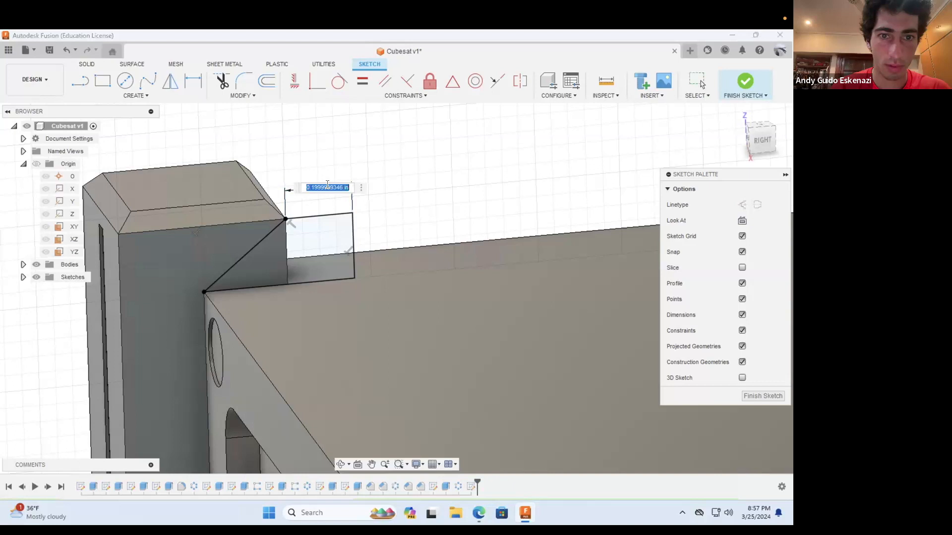
{"action": "key", "text": "Escape"}
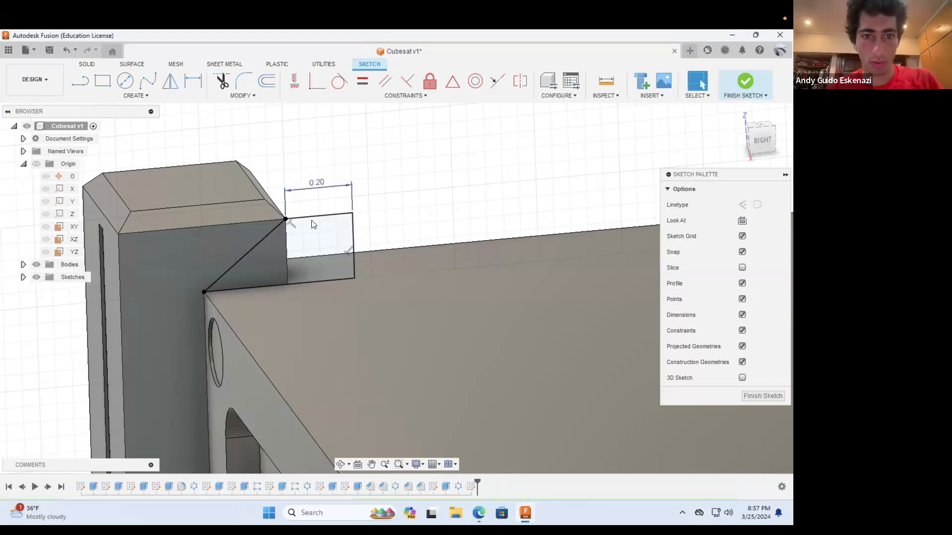
Step: Extrude both regions of the profile along the top panel's edge up to the opposite corner post, using the To Object extent
{"action": "left_click", "coordinate": [84, 64]}
{"action": "left_click", "coordinate": [99, 84]}
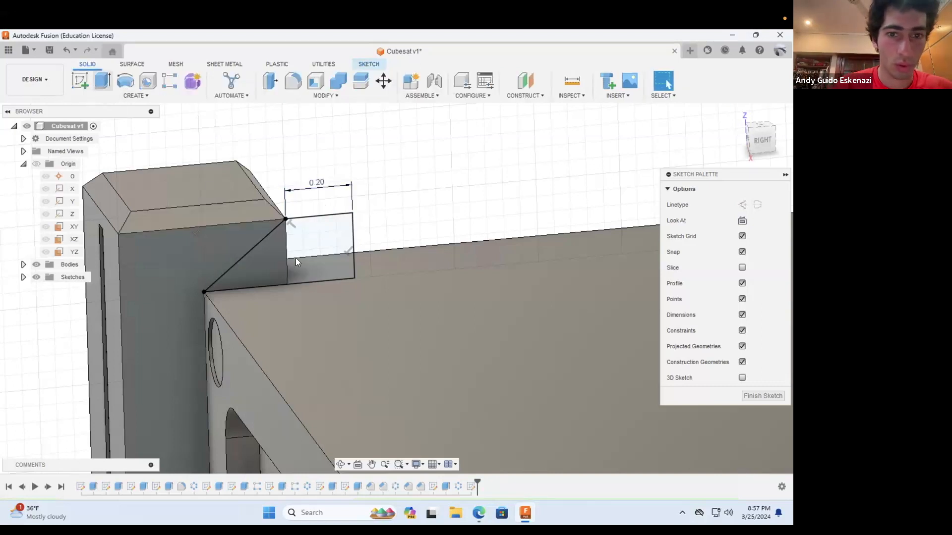
{"action": "left_click", "coordinate": [268, 260]}
{"action": "left_click", "coordinate": [327, 258]}
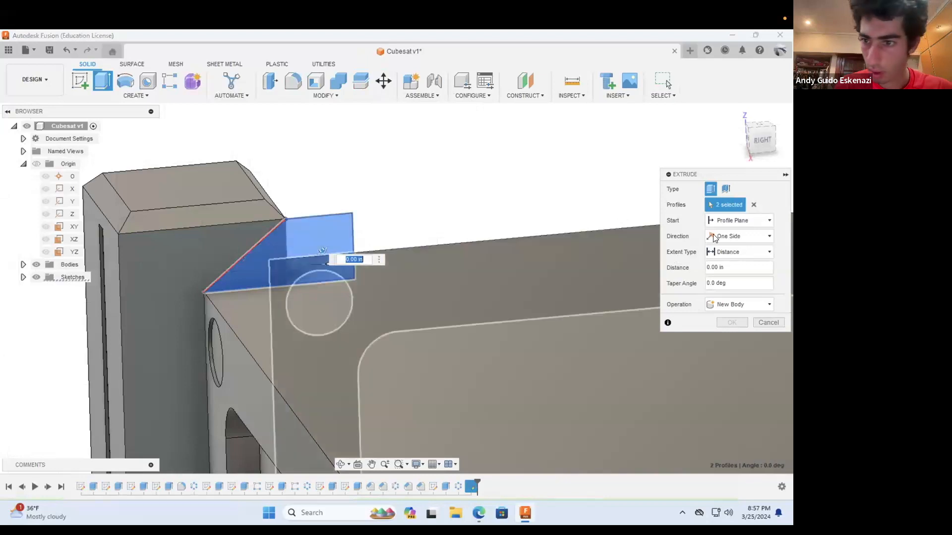
{"action": "left_click", "coordinate": [726, 236]}
{"action": "left_click", "coordinate": [720, 251]}
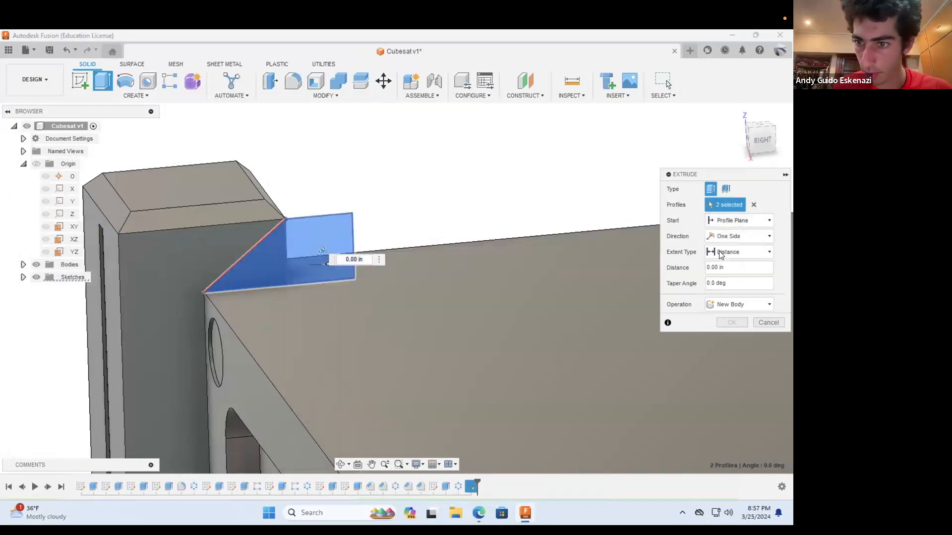
{"action": "left_click", "coordinate": [729, 255]}
{"action": "left_click", "coordinate": [730, 276]}
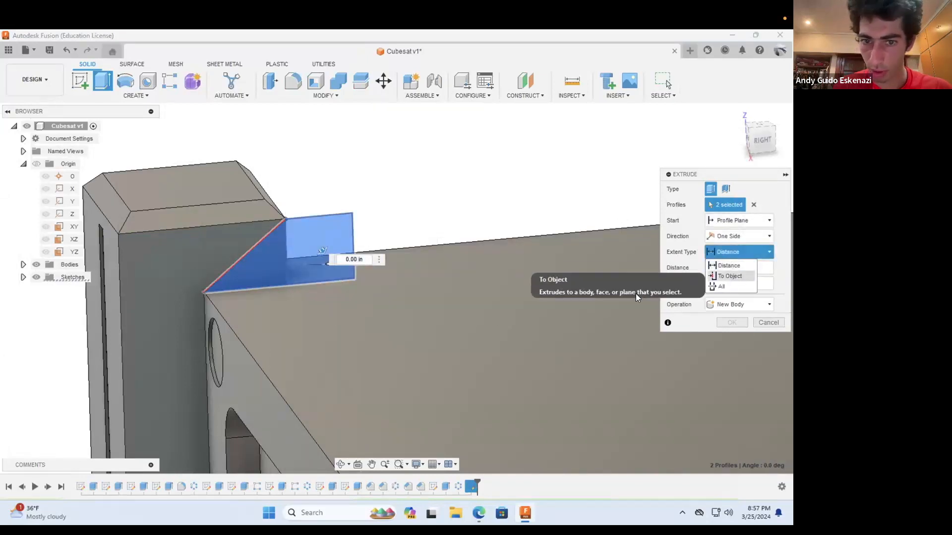
{"action": "scroll", "coordinate": [621, 308], "scroll_direction": "down", "scroll_amount": 5}
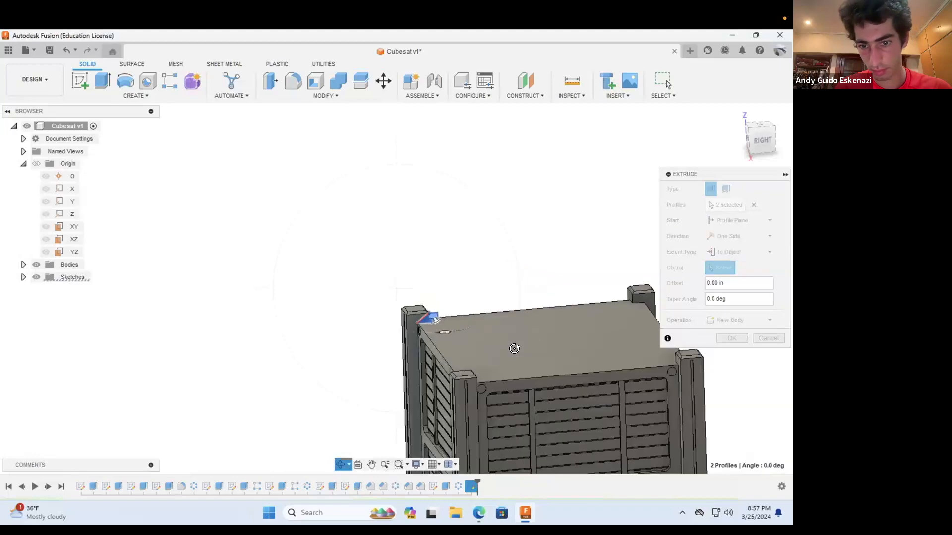
{"action": "middle_click_drag", "start_coordinate": [514, 349], "coordinate": [588, 260], "text": "shift"}
{"action": "scroll", "coordinate": [525, 356], "scroll_direction": "down", "scroll_amount": 3}
{"action": "scroll", "coordinate": [587, 261], "scroll_direction": "up", "scroll_amount": 8}
{"action": "left_click", "coordinate": [540, 282]}
{"action": "scroll", "coordinate": [506, 307], "scroll_direction": "down", "scroll_amount": 4}
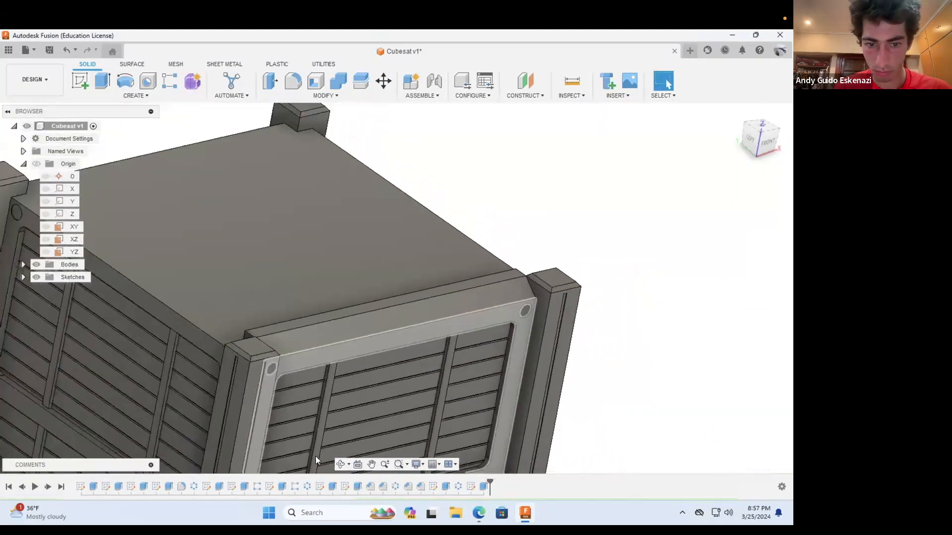
Step: Start a new sketch on the sloped face of the bar between the two corner posts
{"action": "middle_click_drag", "start_coordinate": [318, 459], "coordinate": [308, 323], "text": "shift"}
{"action": "scroll", "coordinate": [432, 317], "scroll_direction": "down", "scroll_amount": 5}
{"action": "mouse_move", "coordinate": [431, 317]}
{"action": "middle_mouse_down", "text": "shift"}
{"action": "mouse_move", "coordinate": [449, 357]}
{"action": "mouse_move", "coordinate": [424, 327]}
{"action": "mouse_move", "coordinate": [407, 328]}
{"action": "middle_mouse_up", "text": "shift"}
{"action": "scroll", "coordinate": [448, 357], "scroll_direction": "up", "scroll_amount": 6}
{"action": "scroll", "coordinate": [407, 328], "scroll_direction": "down", "scroll_amount": 2}
{"action": "scroll", "coordinate": [303, 262], "scroll_direction": "up", "scroll_amount": 5}
{"action": "left_click", "coordinate": [81, 81]}
{"action": "left_click", "coordinate": [291, 286]}
{"action": "scroll", "coordinate": [291, 285], "scroll_direction": "down", "scroll_amount": 3}
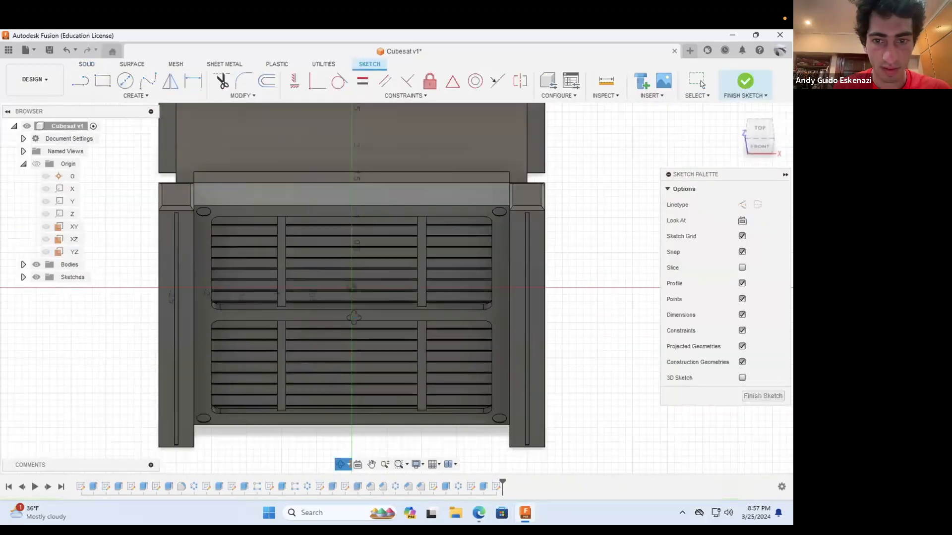
{"action": "middle_click_drag", "start_coordinate": [292, 286], "coordinate": [253, 278], "text": "shift"}
{"action": "scroll", "coordinate": [258, 267], "scroll_direction": "up", "scroll_amount": 1}
{"action": "left_click", "coordinate": [80, 81]}
{"action": "scroll", "coordinate": [245, 134], "scroll_direction": "up", "scroll_amount": 2}
{"action": "scroll", "coordinate": [246, 139], "scroll_direction": "up", "scroll_amount": 4}
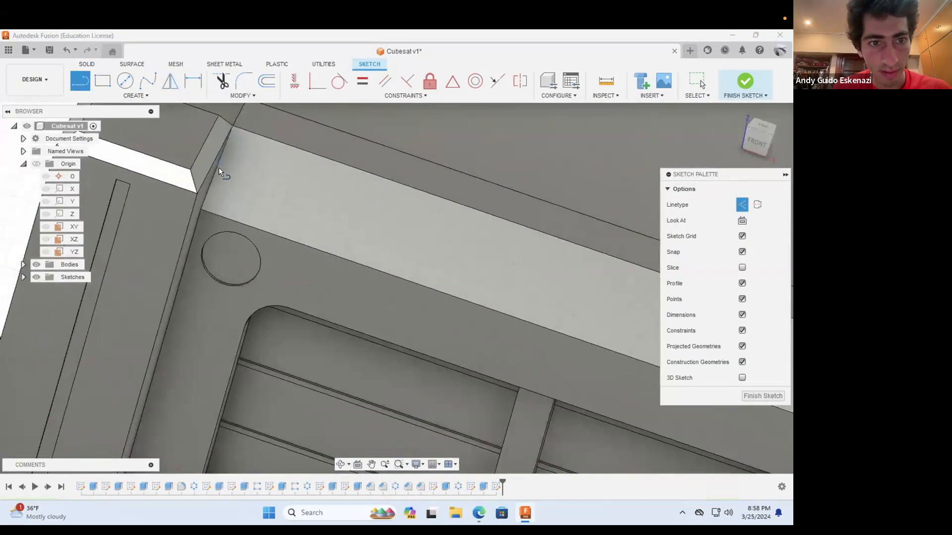
{"action": "left_click", "coordinate": [219, 167]}
Step: Sketch a center rectangle on the bar's sloped face, from the face's middle out to its end edge
{"action": "scroll", "coordinate": [353, 256], "scroll_direction": "down", "scroll_amount": 5}
{"action": "scroll", "coordinate": [488, 295], "scroll_direction": "down", "scroll_amount": 1}
{"action": "middle_click_drag", "start_coordinate": [488, 295], "coordinate": [536, 309], "text": "shift"}
{"action": "scroll", "coordinate": [615, 343], "scroll_direction": "up", "scroll_amount": 5}
{"action": "key", "text": "r"}
{"action": "scroll", "coordinate": [250, 274], "scroll_direction": "down", "scroll_amount": 3}
{"action": "left_click", "coordinate": [180, 246]}
{"action": "left_click", "coordinate": [411, 315]}
{"action": "key", "text": "Escape"}
{"action": "left_click", "coordinate": [193, 81]}
{"action": "left_click", "coordinate": [245, 275]}
{"action": "left_click", "coordinate": [244, 276]}
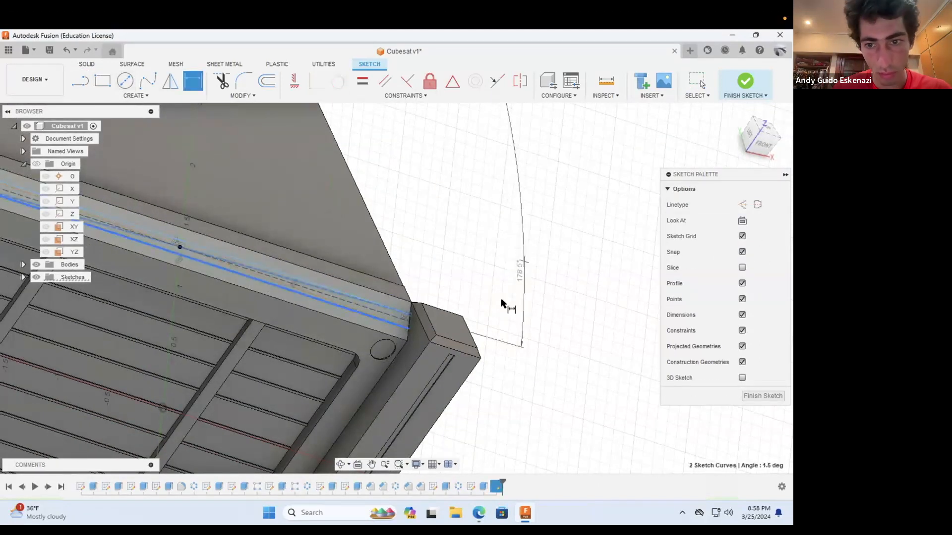
{"action": "key", "text": "Escape"}
{"action": "key", "text": "Escape"}
Step: Dimension the rectangle's short side at 0.2 in
{"action": "key", "text": "d"}
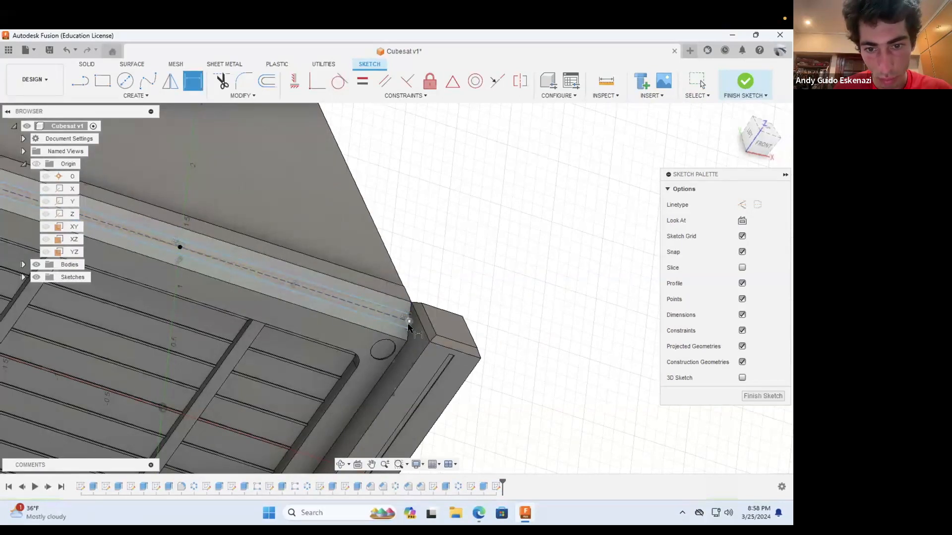
{"action": "scroll", "coordinate": [408, 327], "scroll_direction": "up", "scroll_amount": 3}
{"action": "left_click", "coordinate": [408, 324]}
{"action": "left_click", "coordinate": [482, 226]}
{"action": "type", "text": "0.2"}
{"action": "key", "text": "Return"}
{"action": "scroll", "coordinate": [501, 251], "scroll_direction": "down", "scroll_amount": 3}
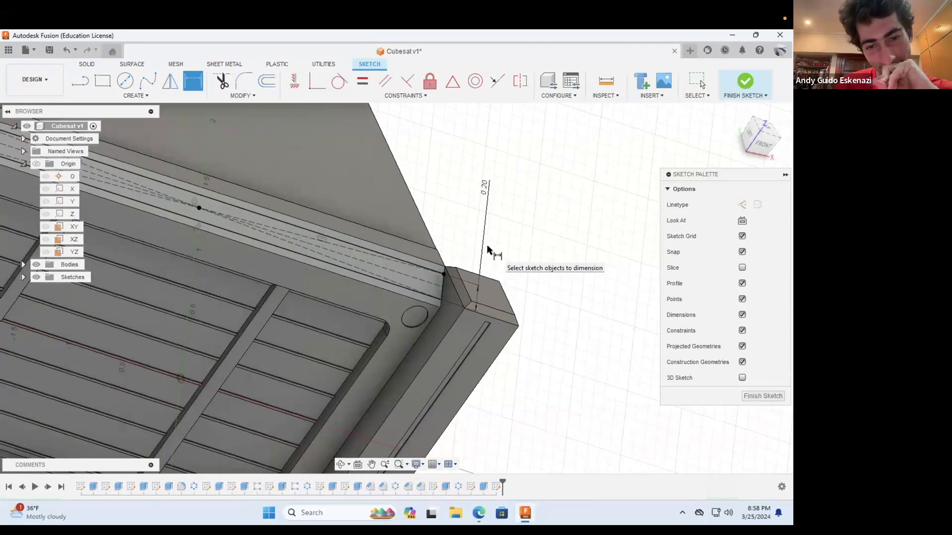
{"action": "scroll", "coordinate": [493, 255], "scroll_direction": "down", "scroll_amount": 3}
Step: Extrude the rectangle outward 4.5 in from the bar's sloped face to form an open panel
{"action": "left_click", "coordinate": [87, 64]}
{"action": "left_click", "coordinate": [103, 81]}
{"action": "scroll", "coordinate": [217, 190], "scroll_direction": "up", "scroll_amount": 4}
{"action": "left_click", "coordinate": [216, 190]}
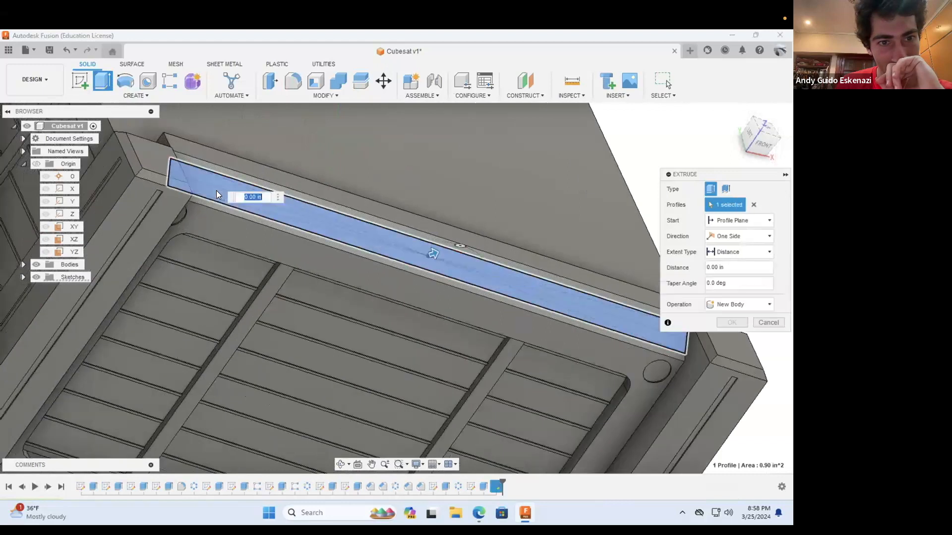
{"action": "left_click_drag", "start_coordinate": [436, 252], "coordinate": [575, 231]}
{"action": "left_click_drag", "start_coordinate": [734, 267], "coordinate": [690, 272]}
{"action": "type", "text": "4.5"}
{"action": "key", "text": "Return"}
{"action": "scroll", "coordinate": [496, 266], "scroll_direction": "down", "scroll_amount": 6}
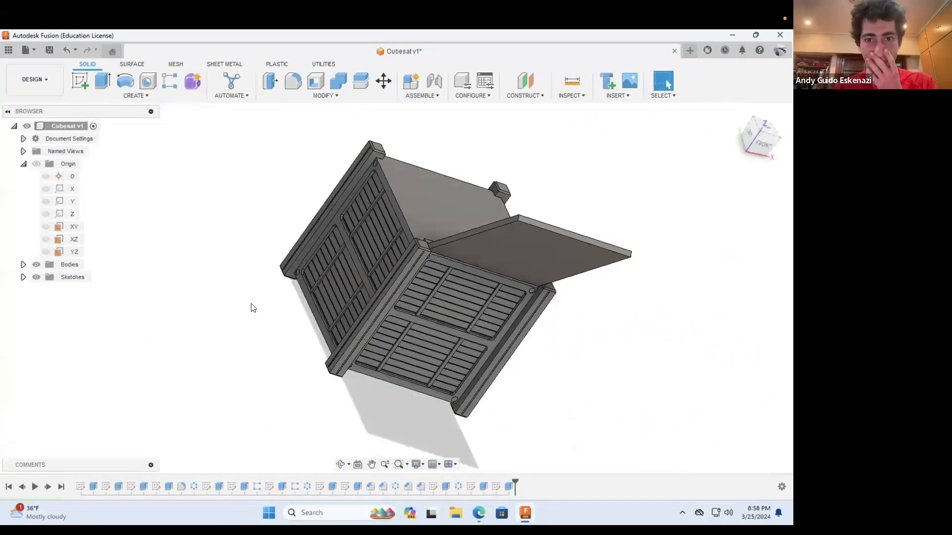
Step: Start a new sketch on the corner post's side face next to the base of the raised panel
{"action": "left_click", "coordinate": [341, 464]}
{"action": "left_click_drag", "start_coordinate": [555, 283], "coordinate": [410, 291]}
{"action": "scroll", "coordinate": [411, 291], "scroll_direction": "up", "scroll_amount": 3}
{"action": "left_click", "coordinate": [80, 81]}
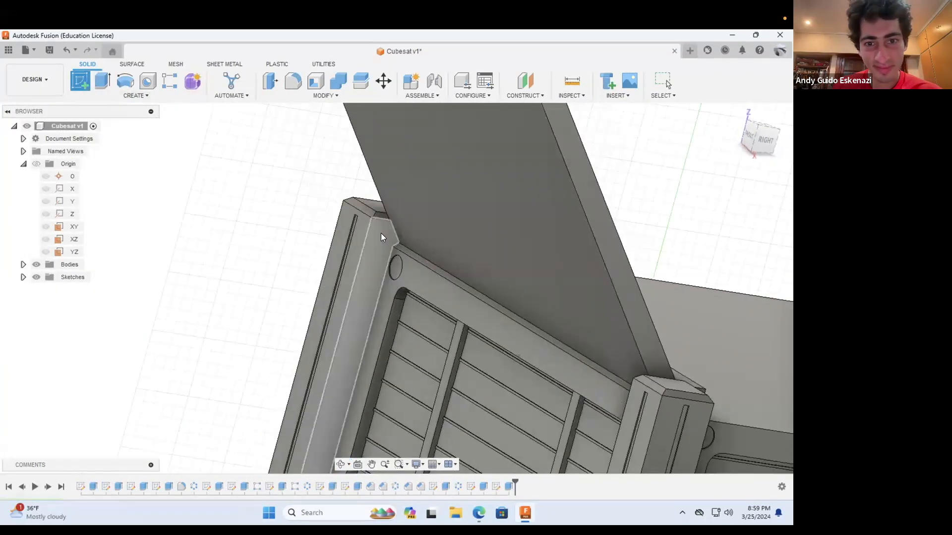
{"action": "left_click", "coordinate": [381, 233]}
{"action": "mouse_move", "coordinate": [357, 277]}
{"action": "left_mouse_down"}
{"action": "mouse_move", "coordinate": [362, 301]}
{"action": "mouse_move", "coordinate": [379, 299]}
{"action": "mouse_move", "coordinate": [372, 288]}
{"action": "left_mouse_up"}
{"action": "scroll", "coordinate": [370, 281], "scroll_direction": "up", "scroll_amount": 4}
Step: Draw a three-point arc over the raised panel's base, from the outer top edge's corner to the bar's upper corner
{"action": "left_click", "coordinate": [134, 95]}
{"action": "mouse_move", "coordinate": [124, 136]}
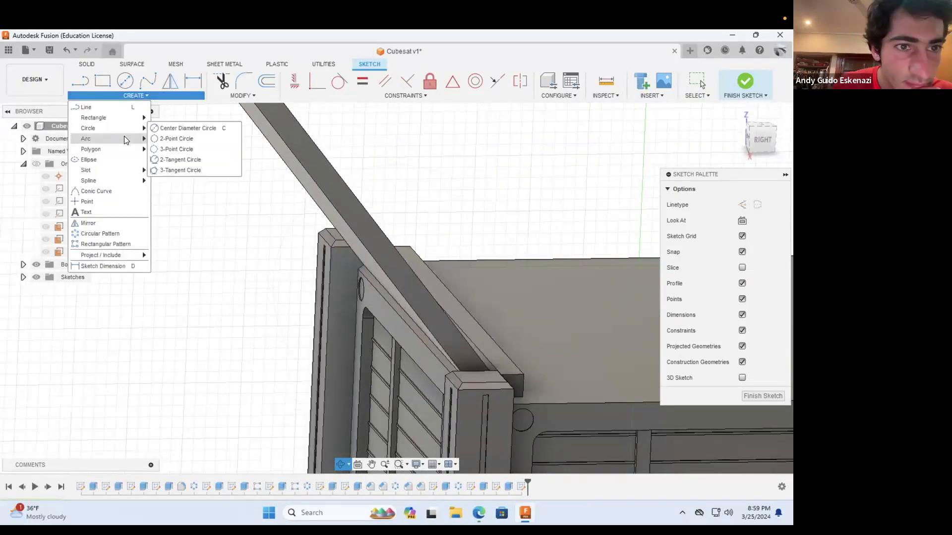
{"action": "left_click", "coordinate": [177, 149]}
{"action": "left_click", "coordinate": [359, 271]}
{"action": "middle_click_drag", "start_coordinate": [427, 271], "coordinate": [392, 255], "text": "shift"}
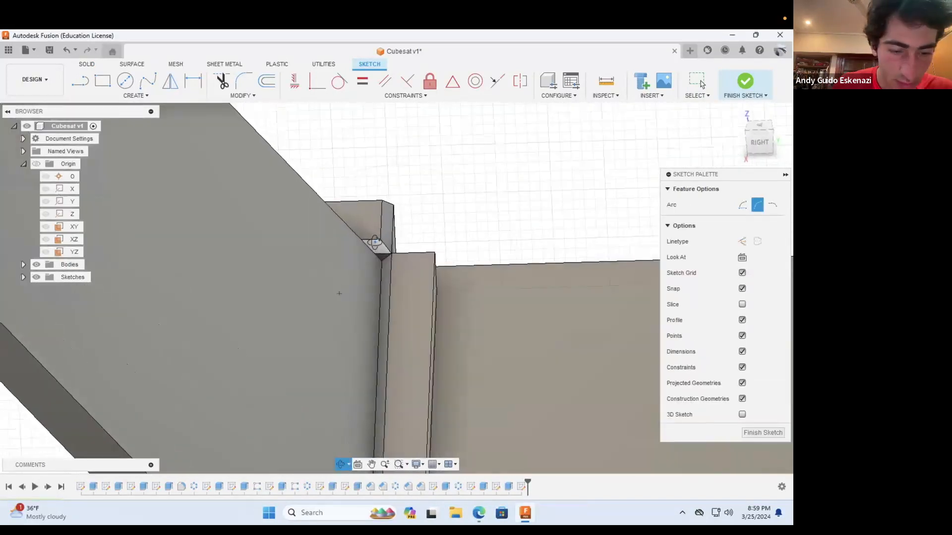
{"action": "scroll", "coordinate": [389, 243], "scroll_direction": "up", "scroll_amount": 5}
{"action": "left_click", "coordinate": [388, 241]}
{"action": "key", "text": "Escape"}
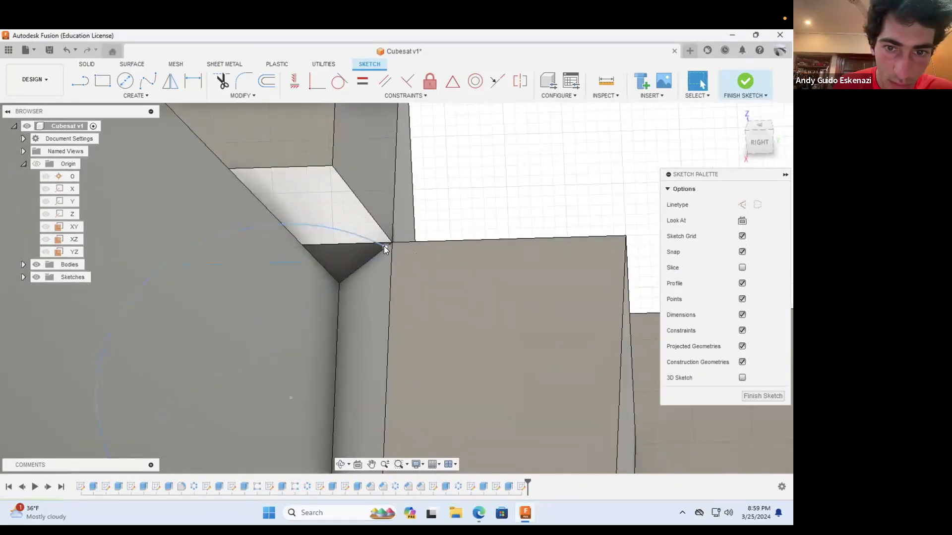
{"action": "middle_click_drag", "start_coordinate": [367, 382], "coordinate": [285, 293], "text": "shift"}
Step: Close the arc with a straight line between its endpoints
{"action": "key", "text": "d"}
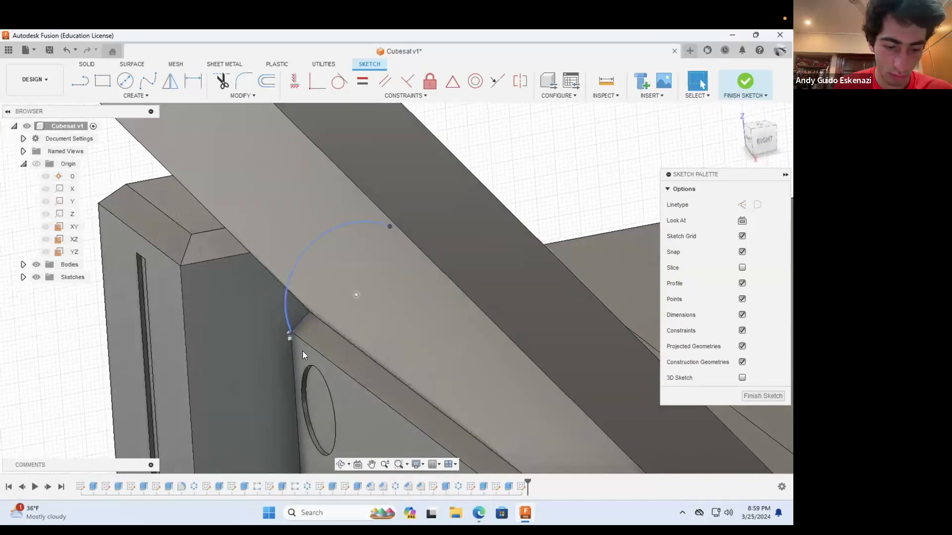
{"action": "key", "text": "Escape"}
{"action": "key", "text": "l"}
{"action": "left_click", "coordinate": [291, 332]}
{"action": "left_click", "coordinate": [292, 331]}
{"action": "key", "text": "Escape"}
Step: Start an extrusion of the two regions enclosed by the arc at the panel's base
{"action": "left_click", "coordinate": [87, 64]}
{"action": "left_click", "coordinate": [102, 81]}
{"action": "left_click", "coordinate": [299, 314]}
{"action": "middle_click_drag", "start_coordinate": [344, 336], "coordinate": [343, 257], "text": "shift"}
{"action": "left_click", "coordinate": [342, 257]}
{"action": "scroll", "coordinate": [326, 245], "scroll_direction": "down", "scroll_amount": 6}
{"action": "left_click_drag", "start_coordinate": [319, 284], "coordinate": [186, 367]}
{"action": "left_click", "coordinate": [341, 465]}
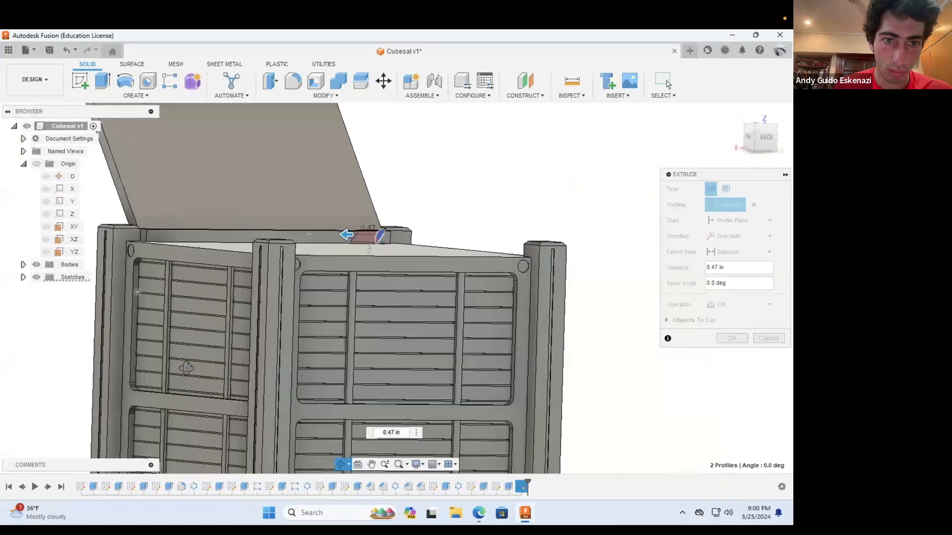
{"action": "middle_click_drag", "start_coordinate": [187, 368], "coordinate": [208, 425], "text": "shift"}
{"action": "scroll", "coordinate": [185, 223], "scroll_direction": "up", "scroll_amount": 8}
Step: Extend the arc extrusion to the opposite post's face with the To Object extent and join it to the body
{"action": "left_click", "coordinate": [725, 253]}
{"action": "left_click", "coordinate": [728, 279]}
{"action": "scroll", "coordinate": [177, 215], "scroll_direction": "up", "scroll_amount": 3}
{"action": "left_click", "coordinate": [175, 215]}
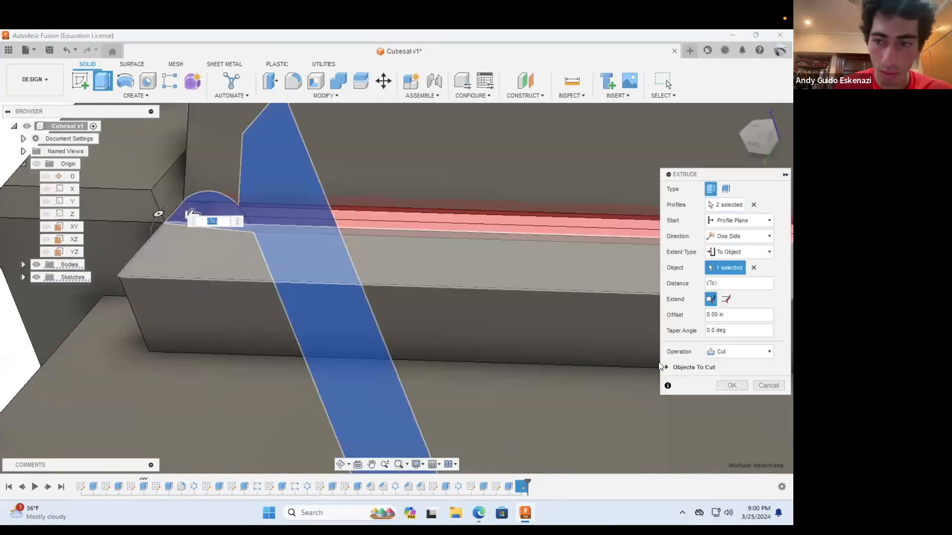
{"action": "left_click", "coordinate": [722, 353]}
{"action": "left_click", "coordinate": [724, 363]}
{"action": "left_click", "coordinate": [730, 385]}
Step: Try to fillet the bar's upper inner edge with a 0.05 in radius
{"action": "scroll", "coordinate": [262, 249], "scroll_direction": "down", "scroll_amount": 6}
{"action": "middle_click_drag", "start_coordinate": [262, 250], "coordinate": [303, 253], "text": "shift"}
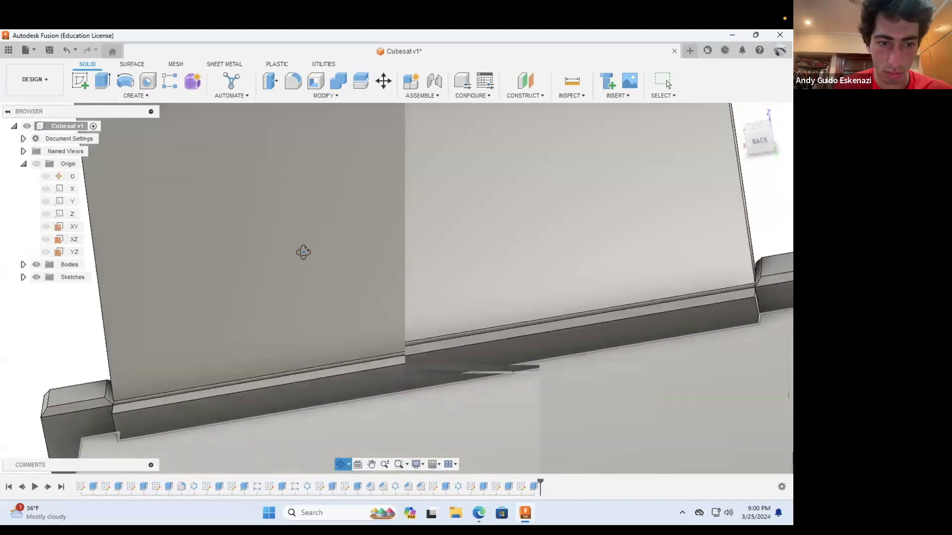
{"action": "scroll", "coordinate": [303, 253], "scroll_direction": "down", "scroll_amount": 6}
{"action": "scroll", "coordinate": [208, 322], "scroll_direction": "up", "scroll_amount": 8}
{"action": "left_click", "coordinate": [293, 81]}
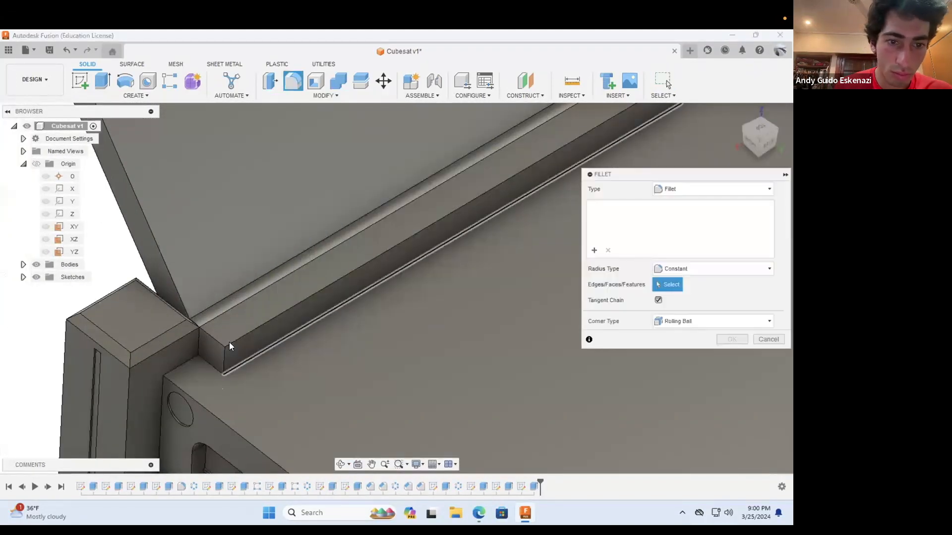
{"action": "left_click", "coordinate": [230, 343]}
{"action": "double_click", "coordinate": [689, 206]}
{"action": "type", "text": "0.05"}
{"action": "left_click", "coordinate": [734, 356]}
Step: Chamfer the bar's upper inner edge with an equal distance of 0.05 in
{"action": "left_click", "coordinate": [304, 94]}
{"action": "left_click", "coordinate": [308, 127]}
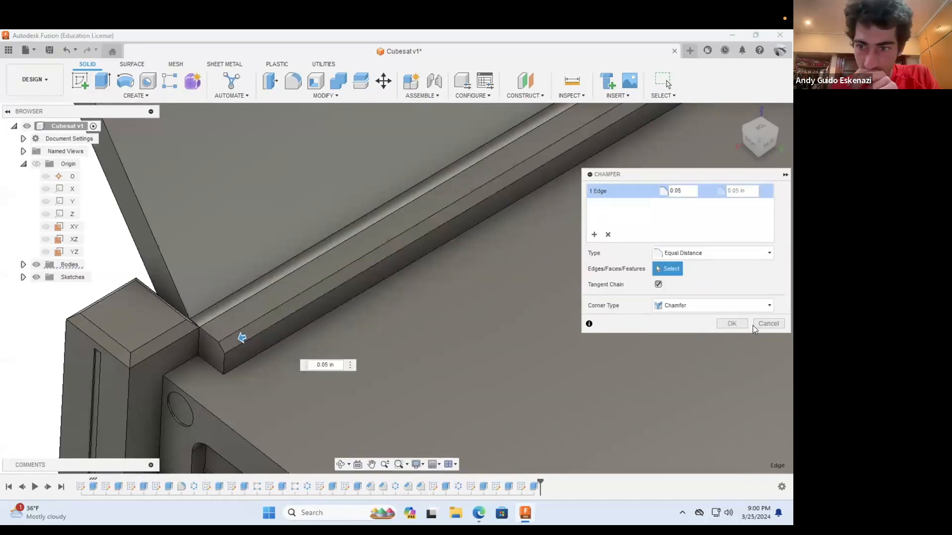
{"action": "scroll", "coordinate": [277, 357], "scroll_direction": "down", "scroll_amount": 5}
{"action": "middle_click_drag", "start_coordinate": [239, 353], "coordinate": [271, 316], "text": "shift"}
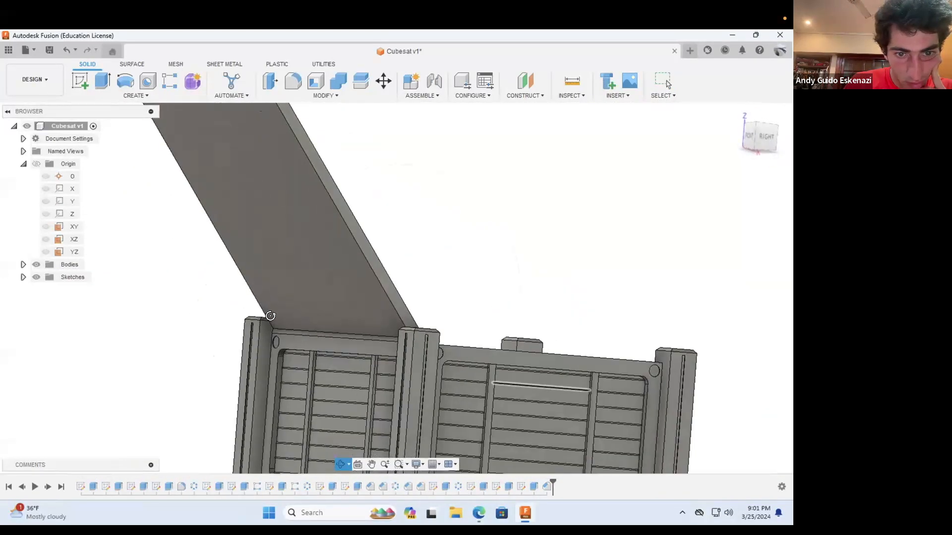
Step: Start a new sketch on the large outer face of the raised panel
{"action": "scroll", "coordinate": [270, 316], "scroll_direction": "down", "scroll_amount": 4}
{"action": "mouse_move", "coordinate": [320, 339]}
{"action": "middle_mouse_down", "text": "shift"}
{"action": "mouse_move", "coordinate": [352, 362]}
{"action": "mouse_move", "coordinate": [337, 264]}
{"action": "mouse_move", "coordinate": [461, 386]}
{"action": "middle_mouse_up", "text": "shift"}
{"action": "left_click", "coordinate": [79, 80]}
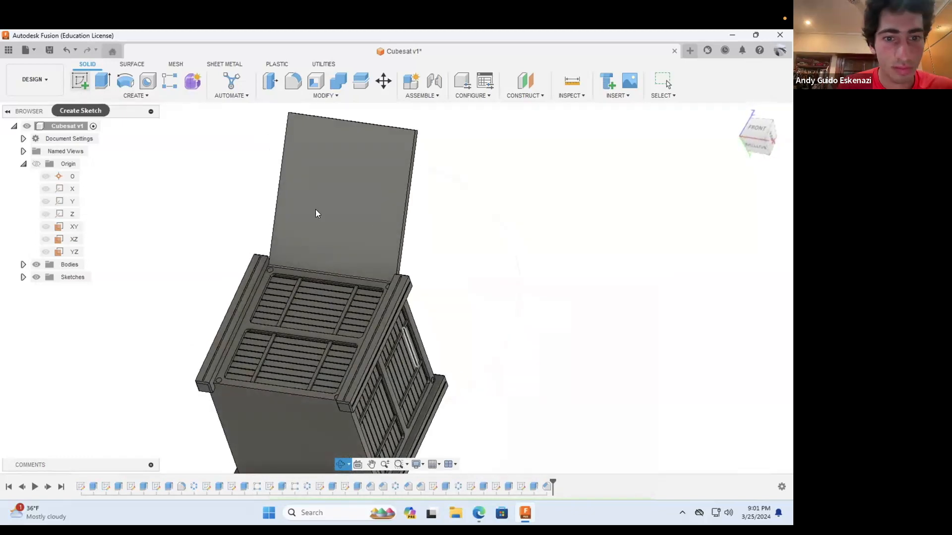
{"action": "left_click", "coordinate": [316, 211]}
{"action": "scroll", "coordinate": [486, 272], "scroll_direction": "up", "scroll_amount": 5}
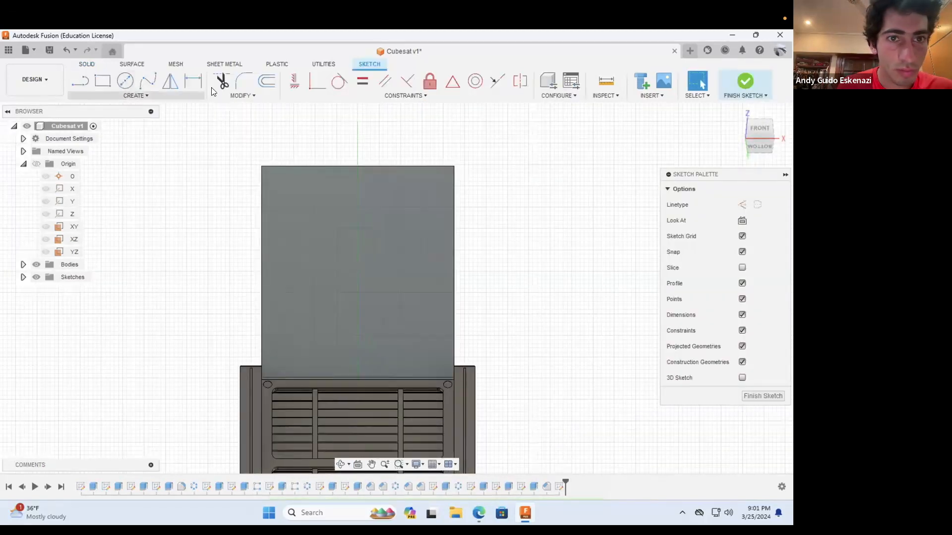
Step: Offset the raised panel's outline inward by 0.25 in
{"action": "key", "text": "o"}
{"action": "left_click", "coordinate": [327, 166]}
{"action": "left_click_drag", "start_coordinate": [603, 220], "coordinate": [589, 220]}
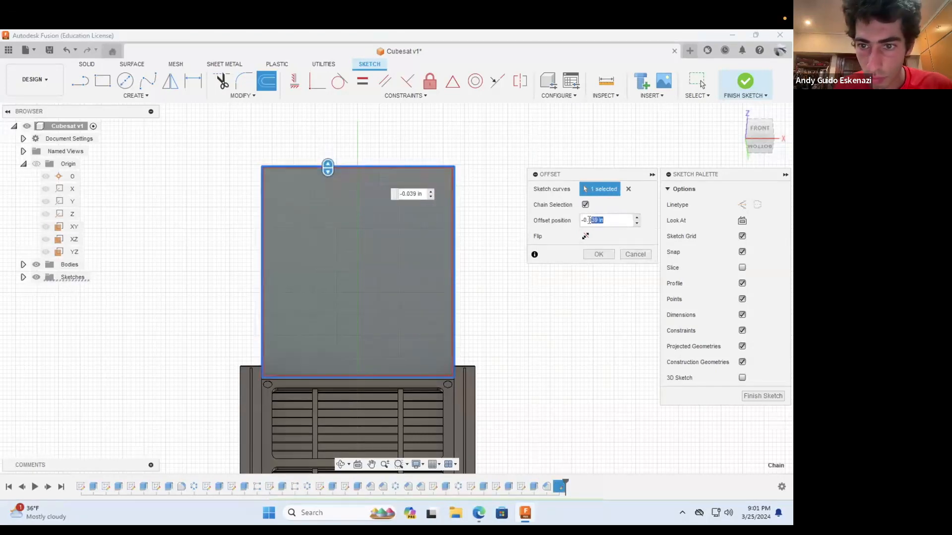
{"action": "type", "text": "256"}
{"action": "key", "text": "Return"}
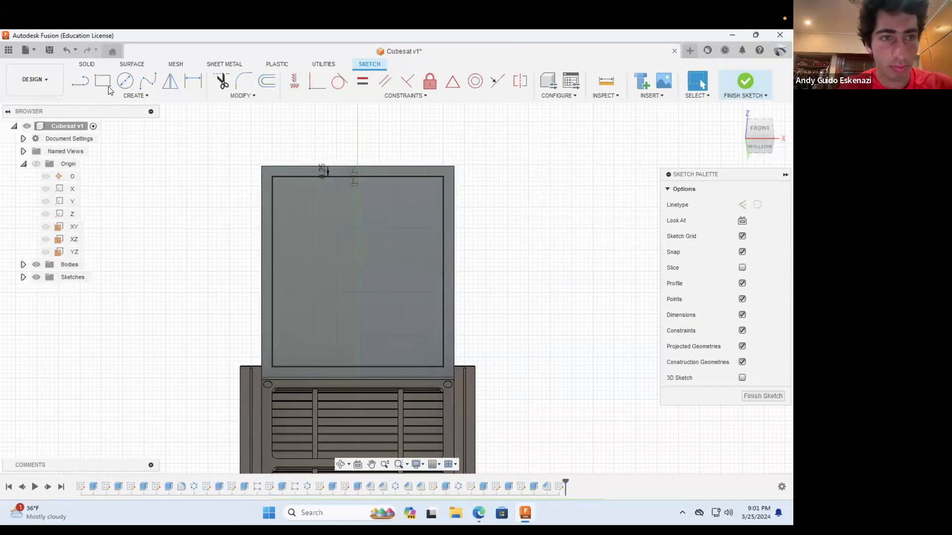
Step: Draw a horizontal line 4 in long across the middle of the inset outline, joining its two side edges
{"action": "left_click", "coordinate": [77, 82]}
{"action": "key", "text": "Escape"}
{"action": "key", "text": "l"}
{"action": "left_click", "coordinate": [272, 271]}
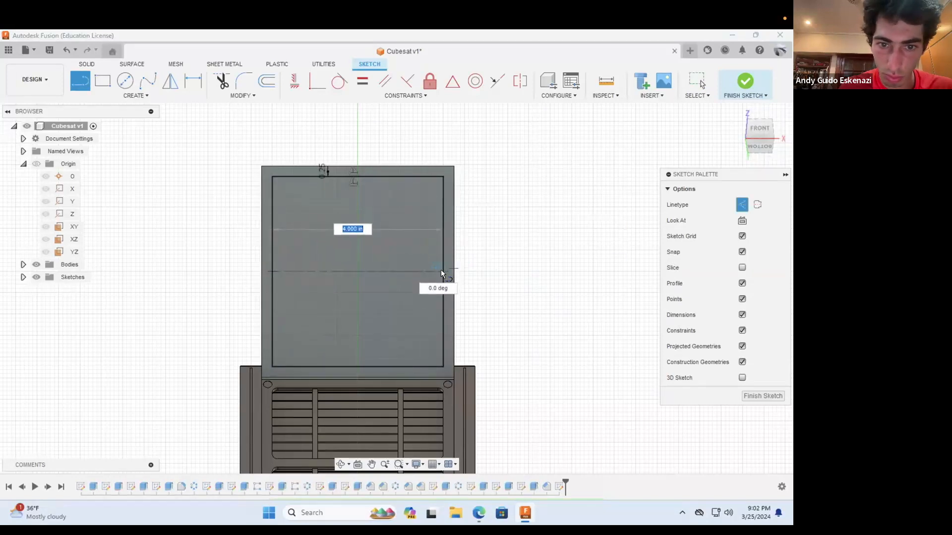
{"action": "left_click", "coordinate": [443, 271]}
Step: Draw a center rectangle on the midline spanning the full inset width and set its height to 0.25 in
{"action": "key", "text": "r"}
{"action": "left_click", "coordinate": [771, 205]}
{"action": "left_click", "coordinate": [357, 272]}
{"action": "left_click", "coordinate": [443, 260]}
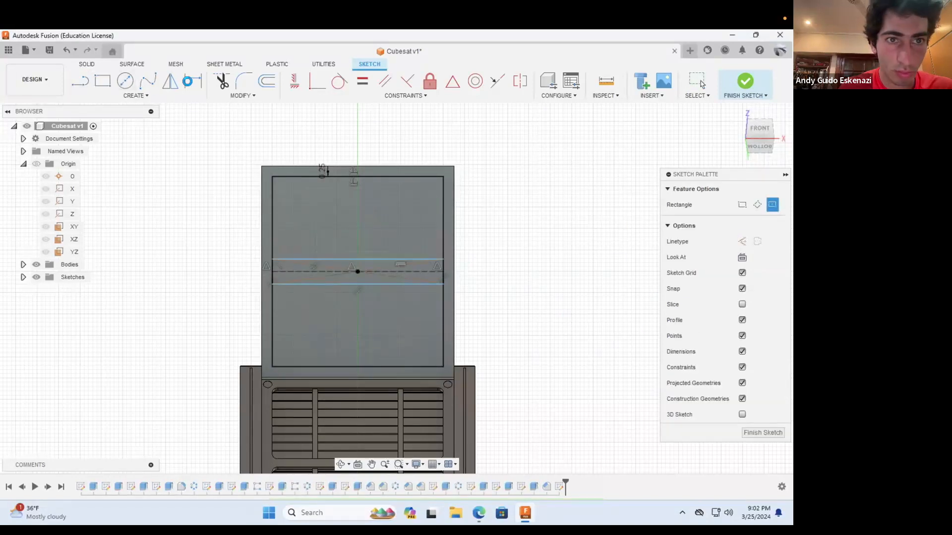
{"action": "left_click", "coordinate": [187, 81]}
{"action": "left_click", "coordinate": [434, 259]}
{"action": "left_click", "coordinate": [406, 284]}
{"action": "left_click", "coordinate": [489, 272]}
{"action": "type", "text": "0.25"}
{"action": "key", "text": "Return"}
Step: Extrude the two regions above and below the middle bar as a cut 0.075 in deep into the panel
{"action": "left_click", "coordinate": [87, 65]}
{"action": "key", "text": "e"}
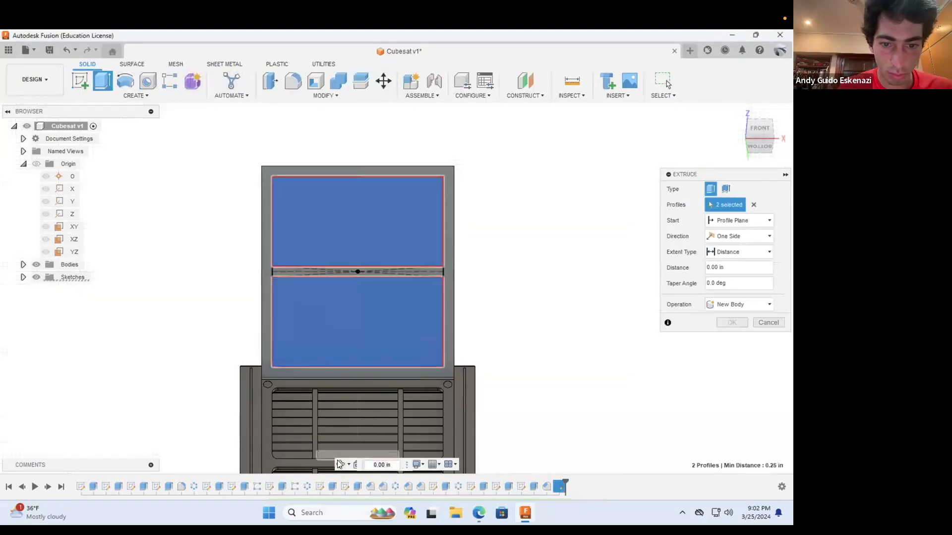
{"action": "left_click_drag", "start_coordinate": [362, 332], "coordinate": [366, 329]}
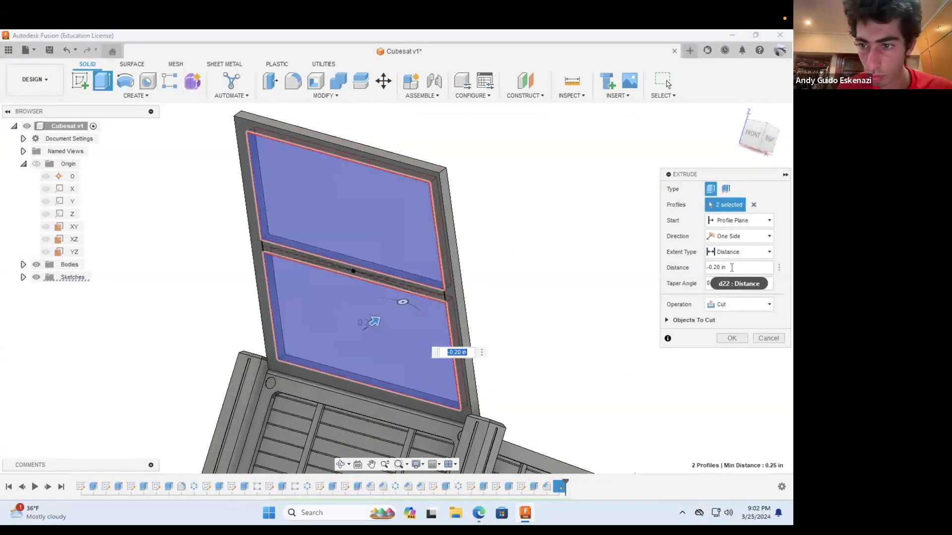
{"action": "left_click", "coordinate": [732, 267]}
{"action": "key", "text": "BackSpace"}
{"action": "key", "text": "BackSpace"}
{"action": "key", "text": "BackSpace"}
{"action": "key", "text": "BackSpace"}
{"action": "key", "text": "BackSpace"}
{"action": "type", "text": "75"}
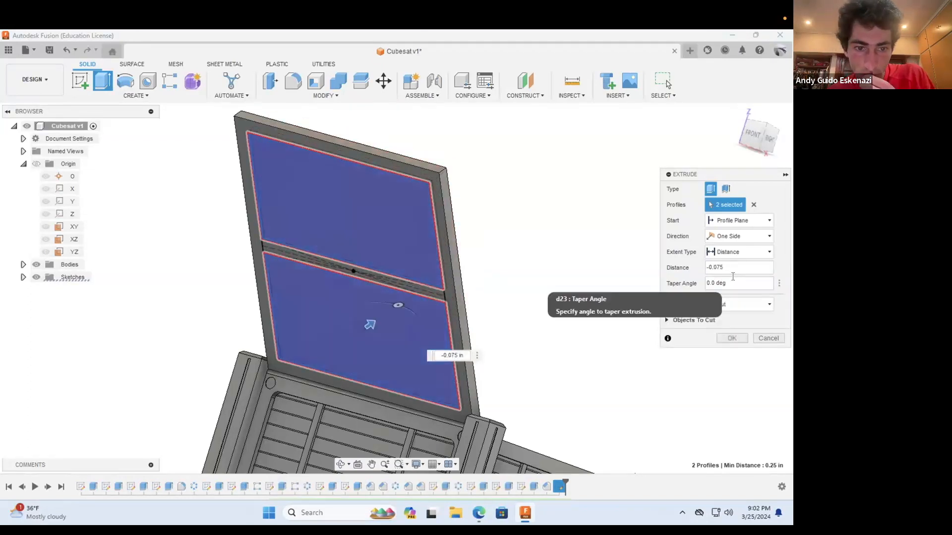
{"action": "left_click", "coordinate": [727, 336]}
Step: Fillet the inner corner edges of both panel pockets with one constant radius
{"action": "key", "text": "f"}
{"action": "scroll", "coordinate": [290, 359], "scroll_direction": "up", "scroll_amount": 5}
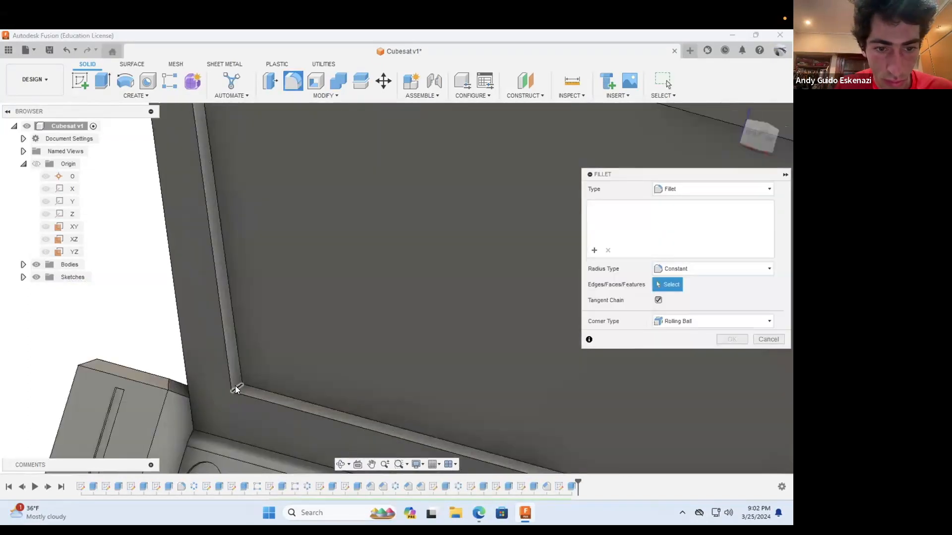
{"action": "left_click", "coordinate": [235, 387]}
{"action": "scroll", "coordinate": [287, 364], "scroll_direction": "down", "scroll_amount": 5}
{"action": "scroll", "coordinate": [271, 226], "scroll_direction": "up", "scroll_amount": 5}
{"action": "left_click", "coordinate": [267, 234]}
{"action": "scroll", "coordinate": [267, 252], "scroll_direction": "down", "scroll_amount": 6}
{"action": "middle_click_drag", "start_coordinate": [266, 266], "coordinate": [391, 416], "text": "shift"}
{"action": "scroll", "coordinate": [401, 437], "scroll_direction": "up", "scroll_amount": 5}
{"action": "left_click", "coordinate": [382, 434]}
{"action": "scroll", "coordinate": [369, 437], "scroll_direction": "down", "scroll_amount": 5}
{"action": "scroll", "coordinate": [427, 337], "scroll_direction": "up", "scroll_amount": 4}
{"action": "left_click", "coordinate": [428, 336]}
{"action": "scroll", "coordinate": [428, 337], "scroll_direction": "down", "scroll_amount": 5}
{"action": "middle_click_drag", "start_coordinate": [419, 342], "coordinate": [373, 381], "text": "shift"}
{"action": "scroll", "coordinate": [185, 238], "scroll_direction": "up", "scroll_amount": 5}
{"action": "left_click", "coordinate": [214, 271]}
{"action": "left_click", "coordinate": [432, 130]}
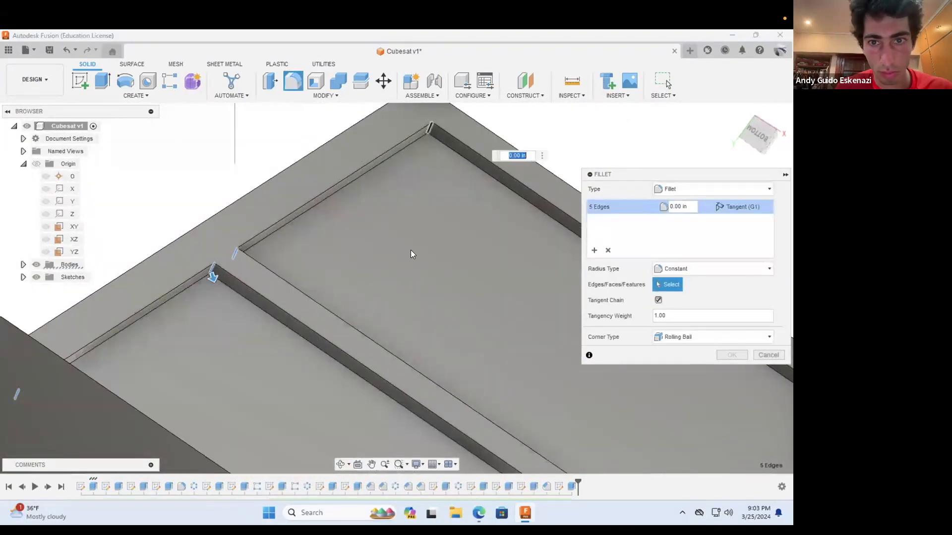
{"action": "scroll", "coordinate": [414, 255], "scroll_direction": "down", "scroll_amount": 5}
{"action": "middle_click_drag", "start_coordinate": [442, 293], "coordinate": [506, 386], "text": "shift"}
{"action": "scroll", "coordinate": [518, 410], "scroll_direction": "up", "scroll_amount": 5}
{"action": "left_click", "coordinate": [484, 427]}
{"action": "scroll", "coordinate": [442, 387], "scroll_direction": "down", "scroll_amount": 3}
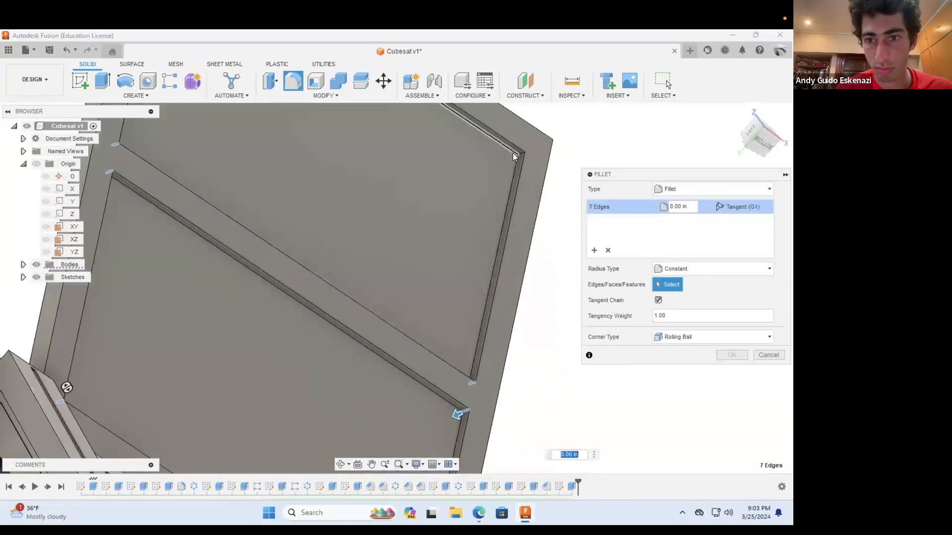
{"action": "scroll", "coordinate": [488, 163], "scroll_direction": "up", "scroll_amount": 3}
{"action": "left_click", "coordinate": [526, 152]}
{"action": "left_click", "coordinate": [732, 356]}
{"action": "scroll", "coordinate": [625, 340], "scroll_direction": "down", "scroll_amount": 5}
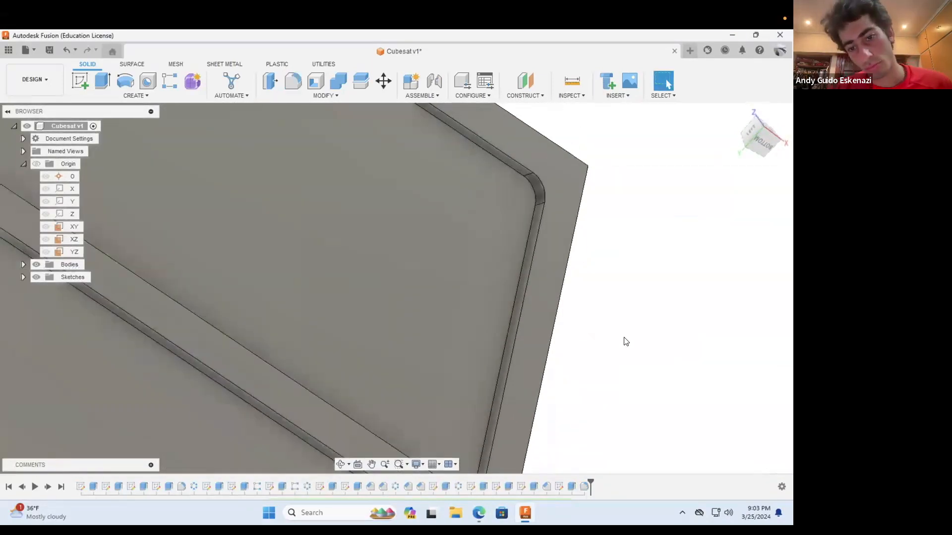
Step: Start a new sketch on the floor face of the upper panel pocket
{"action": "left_click", "coordinate": [341, 464]}
{"action": "scroll", "coordinate": [353, 357], "scroll_direction": "down", "scroll_amount": 4}
{"action": "left_click_drag", "start_coordinate": [352, 357], "coordinate": [413, 357]}
{"action": "scroll", "coordinate": [414, 355], "scroll_direction": "down", "scroll_amount": 2}
{"action": "left_click_drag", "start_coordinate": [488, 321], "coordinate": [434, 334]}
{"action": "scroll", "coordinate": [430, 333], "scroll_direction": "up", "scroll_amount": 5}
{"action": "left_click", "coordinate": [82, 81]}
{"action": "left_click", "coordinate": [349, 238]}
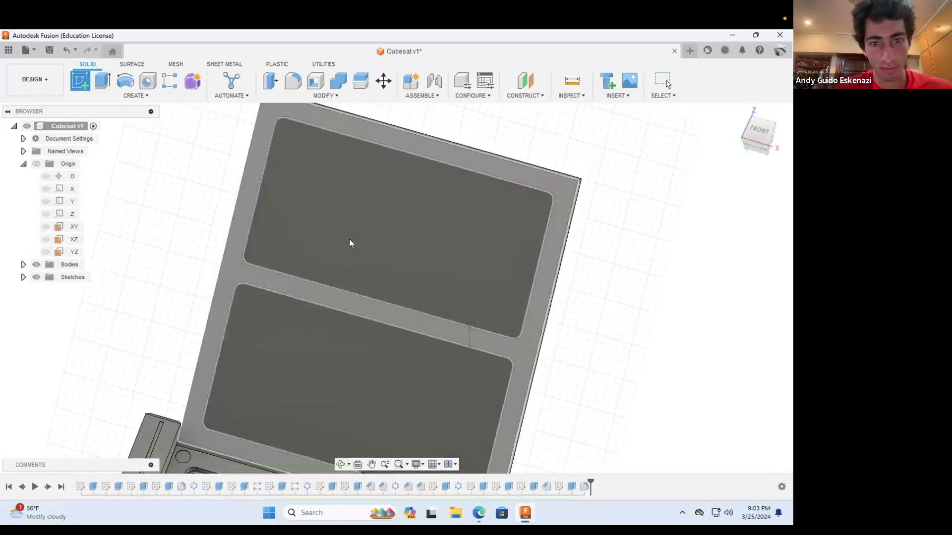
Step: Draw a lengthwise line through both pockets and make its lower end coincident with the lower pocket's bottom edge
{"action": "left_click", "coordinate": [341, 465]}
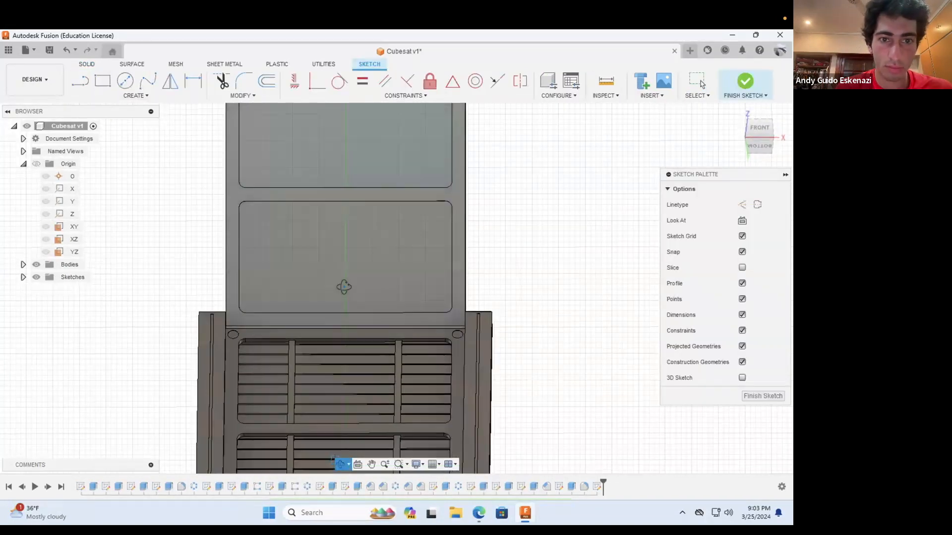
{"action": "left_click_drag", "start_coordinate": [344, 287], "coordinate": [292, 153]}
{"action": "scroll", "coordinate": [282, 144], "scroll_direction": "down", "scroll_amount": 3}
{"action": "scroll", "coordinate": [298, 149], "scroll_direction": "up", "scroll_amount": 4}
{"action": "left_click", "coordinate": [266, 154]}
{"action": "middle_click_drag", "start_coordinate": [317, 384], "coordinate": [256, 324], "text": "shift"}
{"action": "scroll", "coordinate": [257, 325], "scroll_direction": "up", "scroll_amount": 5}
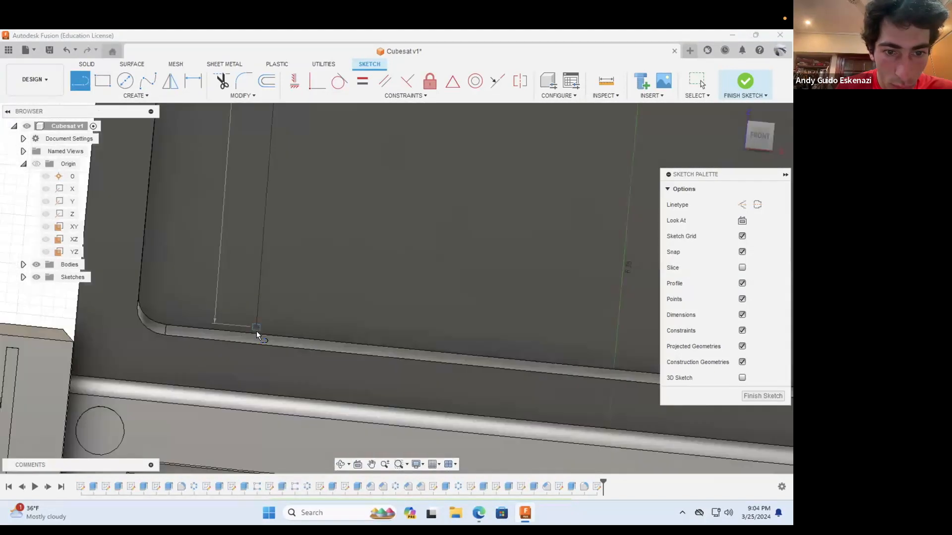
{"action": "left_click", "coordinate": [254, 335]}
{"action": "key", "text": "Escape"}
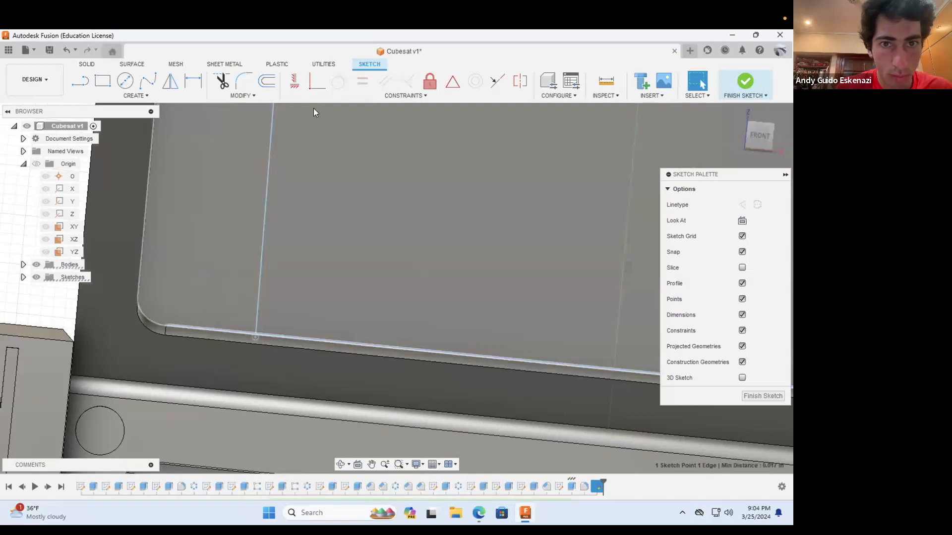
{"action": "left_click", "coordinate": [316, 82]}
{"action": "scroll", "coordinate": [213, 238], "scroll_direction": "down", "scroll_amount": 5}
{"action": "key", "text": "Escape"}
Step: Make the lengthwise line parallel to the pocket's side edge
{"action": "left_click_drag", "start_coordinate": [204, 114], "coordinate": [257, 121]}
{"action": "left_click_drag", "start_coordinate": [207, 260], "coordinate": [245, 263]}
{"action": "left_click", "coordinate": [247, 217]}
{"action": "left_click", "coordinate": [208, 222], "text": "shift"}
{"action": "left_click", "coordinate": [383, 82]}
Step: Draw a second lengthwise line close beside the first, from the upper pocket's top edge to the lower pocket's bottom edge
{"action": "middle_click_drag", "start_coordinate": [225, 180], "coordinate": [264, 139], "text": "shift"}
{"action": "scroll", "coordinate": [274, 133], "scroll_direction": "up", "scroll_amount": 6}
{"action": "key", "text": "l"}
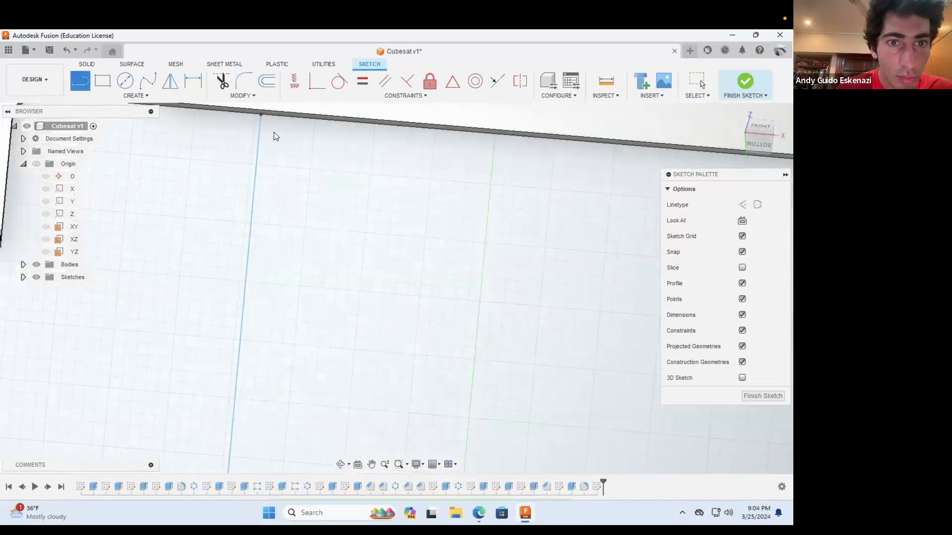
{"action": "left_click", "coordinate": [278, 114]}
{"action": "scroll", "coordinate": [280, 198], "scroll_direction": "down", "scroll_amount": 6}
{"action": "middle_click_drag", "start_coordinate": [303, 316], "coordinate": [333, 292], "text": "shift"}
{"action": "scroll", "coordinate": [333, 293], "scroll_direction": "up", "scroll_amount": 5}
{"action": "left_click", "coordinate": [281, 338]}
{"action": "key", "text": "Escape"}
Step: Draw a matching pair of closely spaced lengthwise lines through both pockets near the opposite side
{"action": "left_click", "coordinate": [82, 83]}
{"action": "scroll", "coordinate": [446, 364], "scroll_direction": "down", "scroll_amount": 6}
{"action": "scroll", "coordinate": [531, 387], "scroll_direction": "up", "scroll_amount": 3}
{"action": "left_click", "coordinate": [491, 402]}
{"action": "scroll", "coordinate": [459, 352], "scroll_direction": "down", "scroll_amount": 3}
{"action": "middle_click_drag", "start_coordinate": [457, 347], "coordinate": [463, 255], "text": "shift"}
{"action": "scroll", "coordinate": [463, 255], "scroll_direction": "up", "scroll_amount": 4}
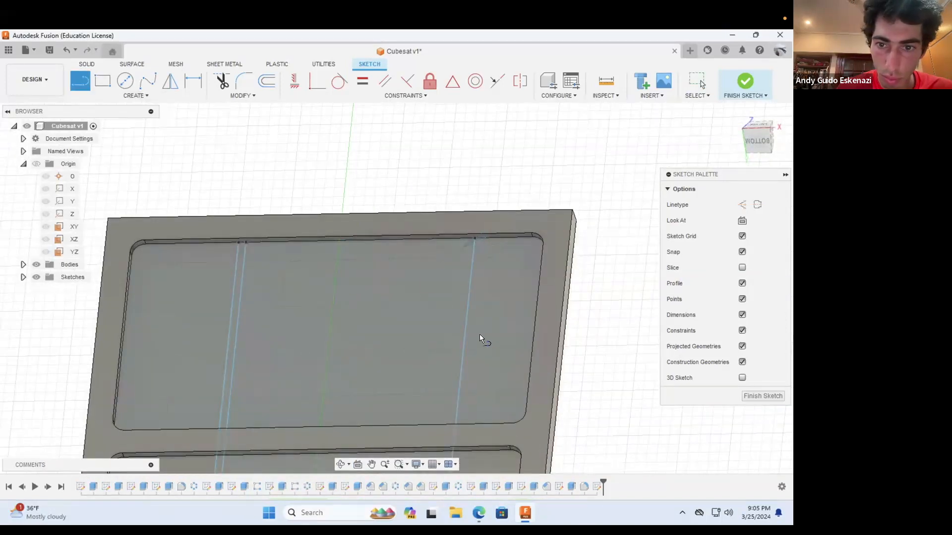
{"action": "scroll", "coordinate": [479, 334], "scroll_direction": "down", "scroll_amount": 2}
{"action": "middle_click_drag", "start_coordinate": [472, 288], "coordinate": [460, 388], "text": "shift"}
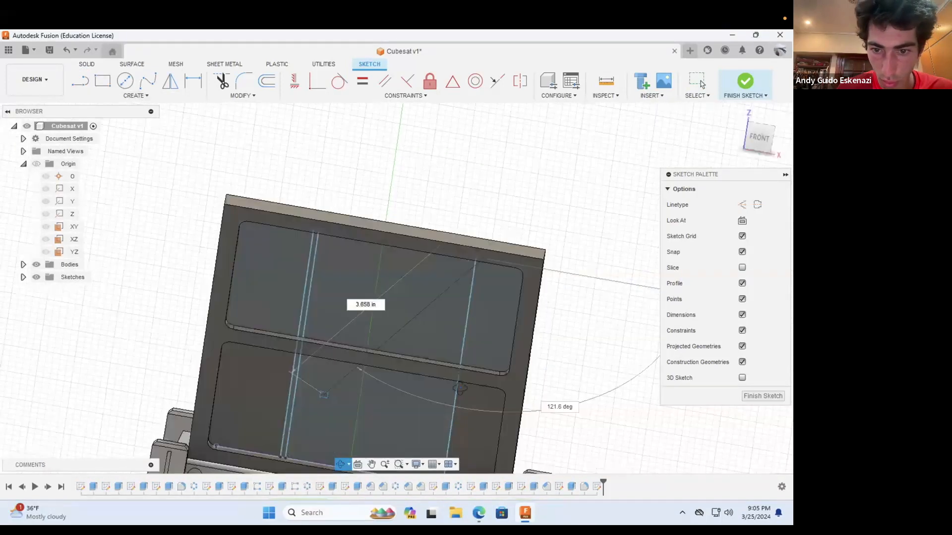
{"action": "left_click", "coordinate": [448, 364]}
{"action": "key", "text": "Escape"}
Step: Draw horizontal construction segments across the upper pocket, linking its side edges and the four lengthwise lines
{"action": "scroll", "coordinate": [483, 372], "scroll_direction": "down", "scroll_amount": 3}
{"action": "mouse_move", "coordinate": [483, 373]}
{"action": "middle_mouse_down"}
{"action": "mouse_move", "coordinate": [588, 428]}
{"action": "mouse_move", "coordinate": [531, 327]}
{"action": "middle_mouse_up"}
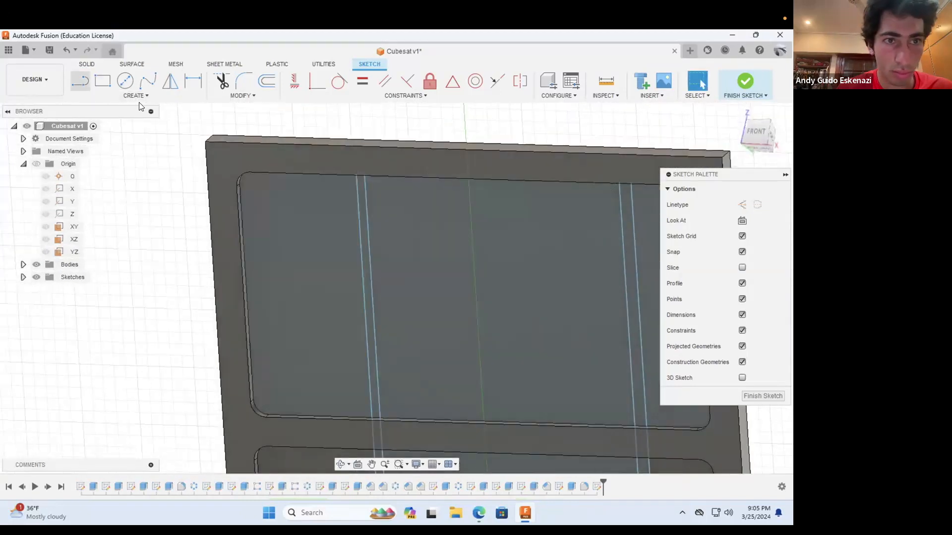
{"action": "left_click", "coordinate": [246, 293]}
{"action": "scroll", "coordinate": [364, 293], "scroll_direction": "up", "scroll_amount": 4}
{"action": "left_click", "coordinate": [390, 295]}
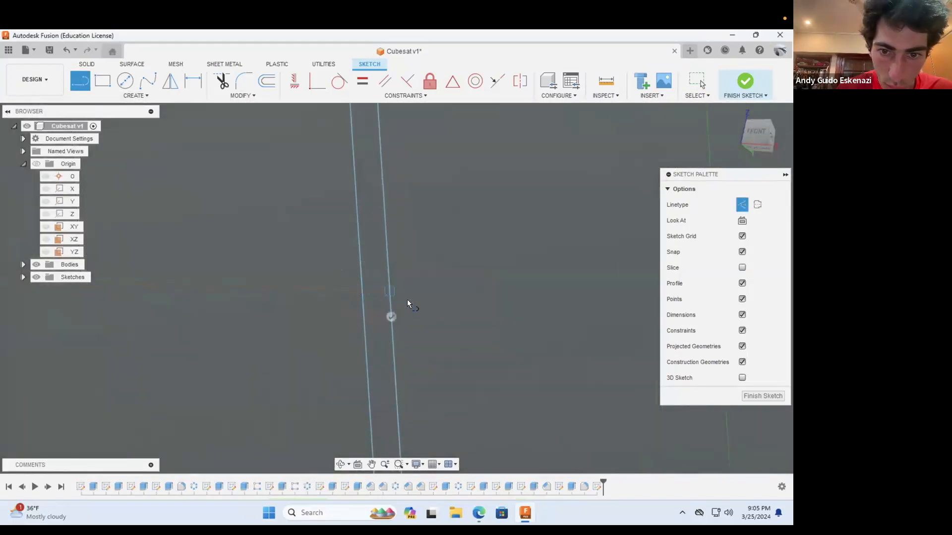
{"action": "scroll", "coordinate": [414, 301], "scroll_direction": "down", "scroll_amount": 4}
{"action": "scroll", "coordinate": [415, 301], "scroll_direction": "down", "scroll_amount": 1}
{"action": "scroll", "coordinate": [620, 296], "scroll_direction": "up", "scroll_amount": 2}
{"action": "left_click", "coordinate": [620, 297]}
{"action": "scroll", "coordinate": [635, 299], "scroll_direction": "up", "scroll_amount": 5}
{"action": "left_click", "coordinate": [635, 298]}
{"action": "scroll", "coordinate": [537, 327], "scroll_direction": "down", "scroll_amount": 3}
{"action": "scroll", "coordinate": [513, 448], "scroll_direction": "down", "scroll_amount": 2}
{"action": "middle_click_drag", "start_coordinate": [513, 448], "coordinate": [570, 342], "text": "shift"}
{"action": "scroll", "coordinate": [570, 342], "scroll_direction": "up", "scroll_amount": 4}
{"action": "left_click", "coordinate": [357, 329]}
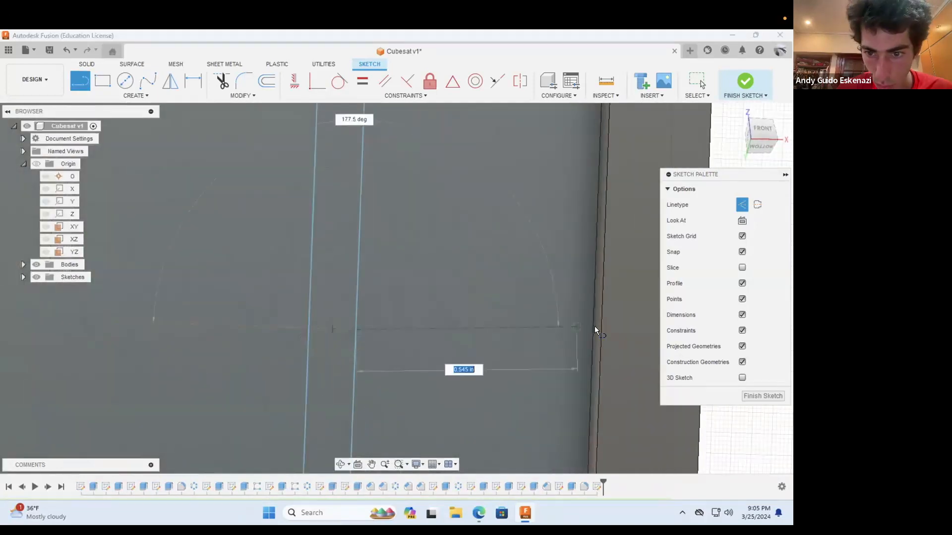
{"action": "key", "text": "Escape"}
Step: Make the two short horizontal segments inside the paired lines equal in length
{"action": "scroll", "coordinate": [531, 360], "scroll_direction": "down", "scroll_amount": 5}
{"action": "scroll", "coordinate": [223, 344], "scroll_direction": "up", "scroll_amount": 3}
{"action": "left_click", "coordinate": [295, 346]}
{"action": "scroll", "coordinate": [268, 345], "scroll_direction": "down", "scroll_amount": 4}
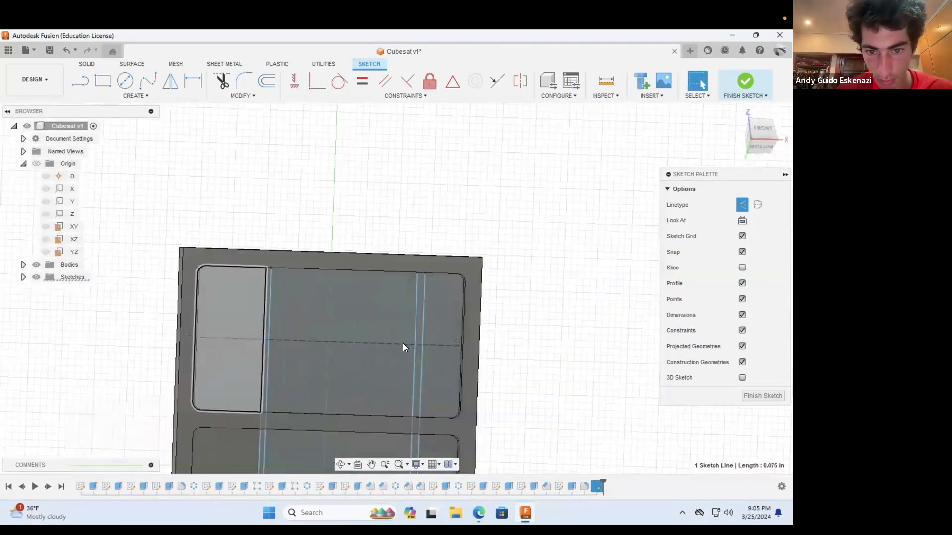
{"action": "scroll", "coordinate": [423, 345], "scroll_direction": "up", "scroll_amount": 5}
{"action": "left_click", "coordinate": [388, 339], "text": "shift"}
{"action": "scroll", "coordinate": [444, 357], "scroll_direction": "down", "scroll_amount": 3}
{"action": "left_click", "coordinate": [362, 82]}
Step: Dimension the short segment inside one line pair to 0.1 in
{"action": "key", "text": "d"}
{"action": "scroll", "coordinate": [398, 340], "scroll_direction": "up", "scroll_amount": 5}
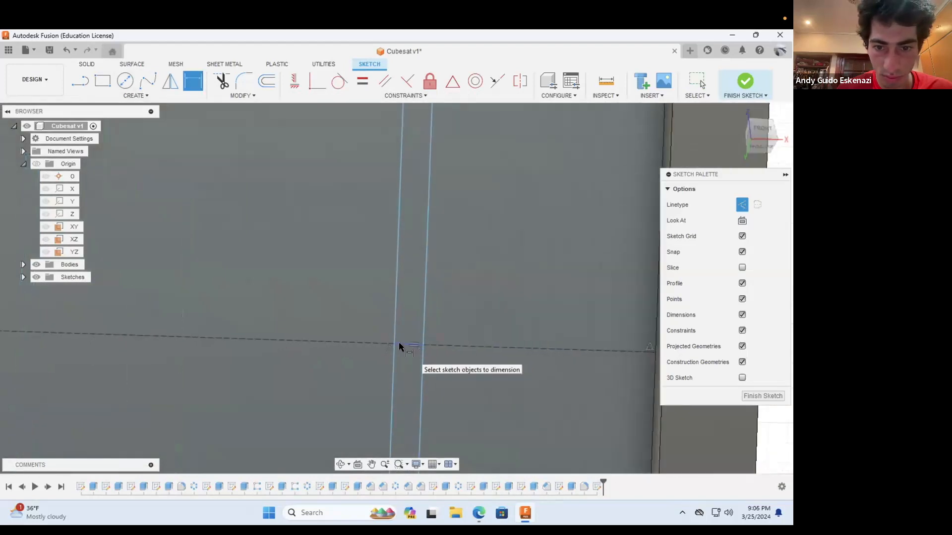
{"action": "left_click", "coordinate": [398, 340]}
{"action": "left_click", "coordinate": [365, 406]}
{"action": "type", "text": "0.1"}
{"action": "key", "text": "Return"}
{"action": "scroll", "coordinate": [381, 347], "scroll_direction": "down", "scroll_amount": 5}
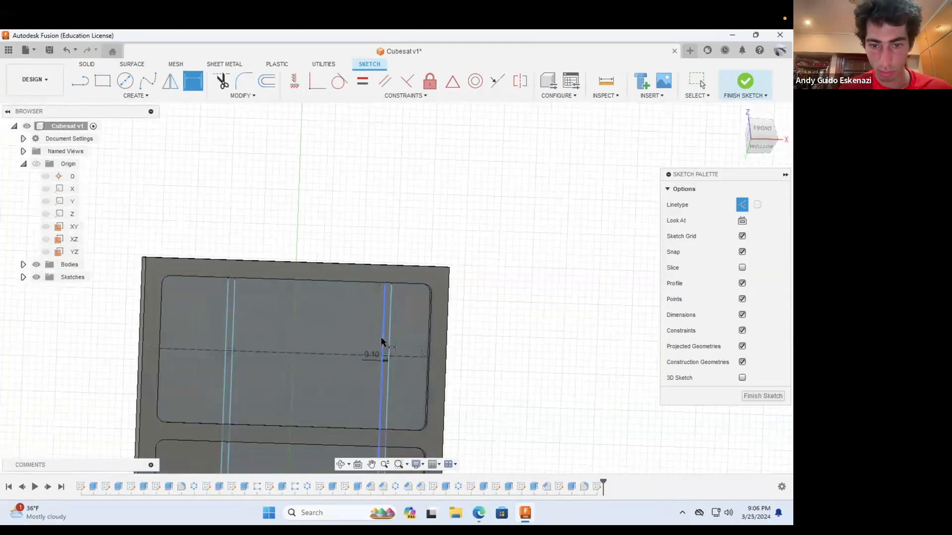
Step: Redraw the horizontal line between the two strips as separate segments
{"action": "left_click", "coordinate": [342, 466]}
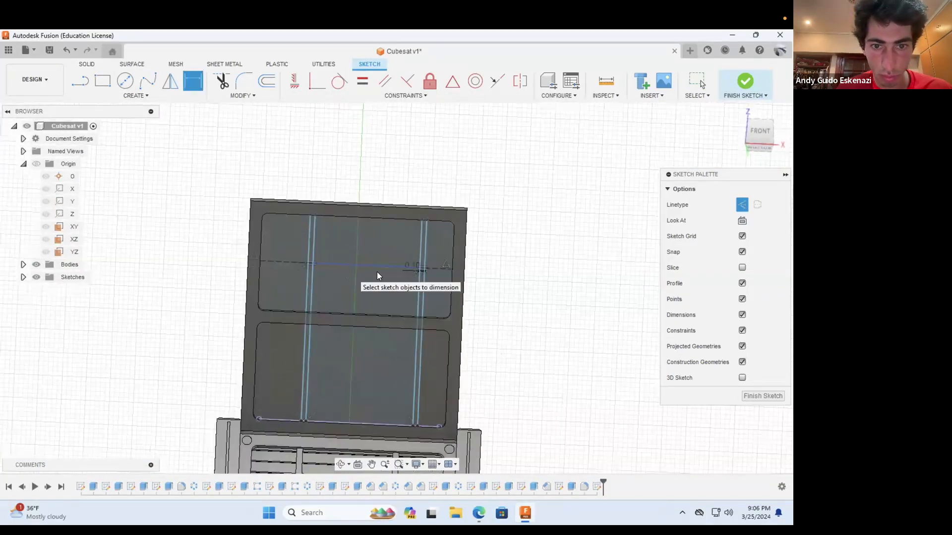
{"action": "right_click", "coordinate": [371, 268]}
{"action": "key", "text": "Escape"}
{"action": "key", "text": "l"}
{"action": "scroll", "coordinate": [308, 265], "scroll_direction": "up", "scroll_amount": 6}
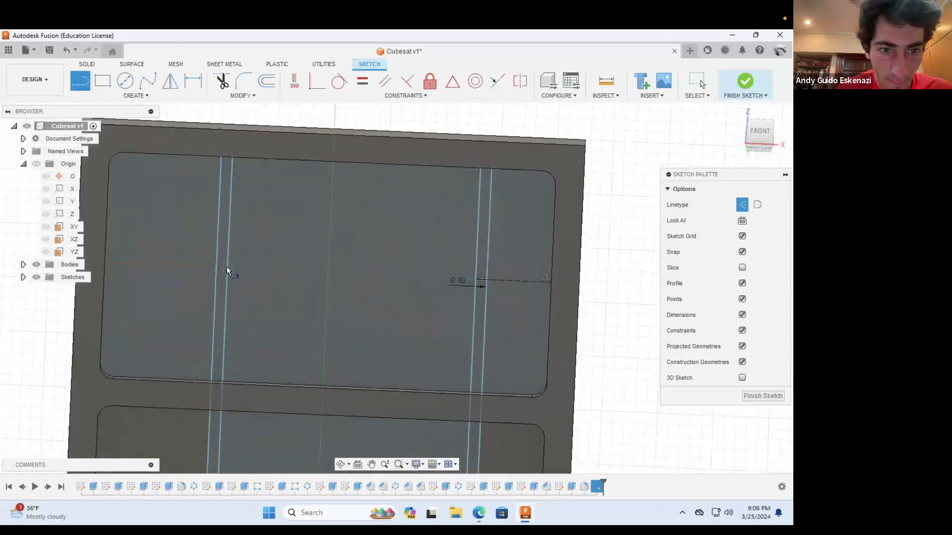
{"action": "left_click", "coordinate": [476, 278]}
{"action": "key", "text": "Escape"}
Step: Make the horizontal segments outside and between the two strips equal in length
{"action": "left_click", "coordinate": [208, 268]}
{"action": "left_click", "coordinate": [303, 272], "text": "shift"}
{"action": "left_click", "coordinate": [371, 275], "text": "shift"}
{"action": "left_click", "coordinate": [513, 280], "text": "shift"}
{"action": "scroll", "coordinate": [322, 289], "scroll_direction": "down", "scroll_amount": 6}
{"action": "scroll", "coordinate": [360, 401], "scroll_direction": "up", "scroll_amount": 5}
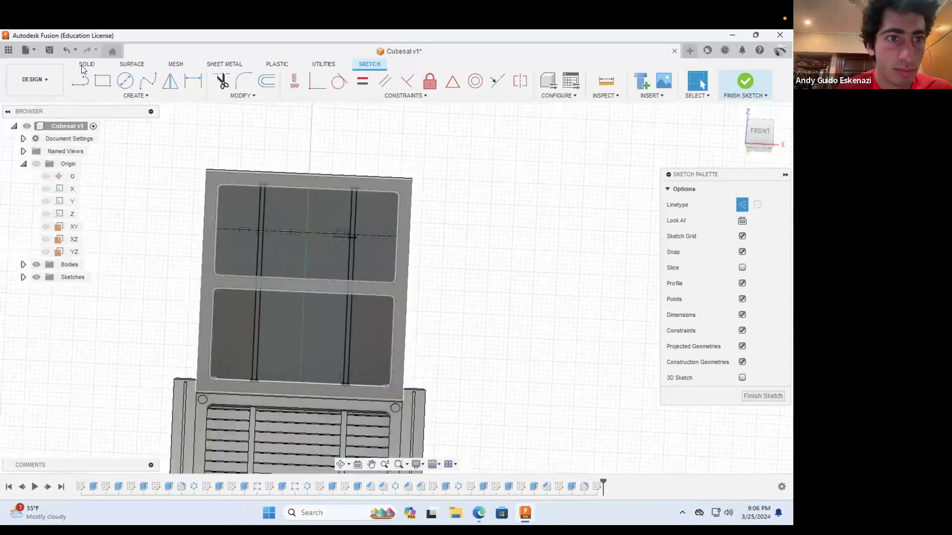
Step: Extrude the four narrow strip profiles running lengthwise across both panel pockets by 0.05 in
{"action": "key", "text": "e"}
{"action": "left_click", "coordinate": [227, 254]}
{"action": "left_click", "coordinate": [225, 324]}
{"action": "left_click", "coordinate": [383, 258]}
{"action": "left_click", "coordinate": [377, 367]}
{"action": "scroll", "coordinate": [325, 380], "scroll_direction": "down", "scroll_amount": 5}
{"action": "middle_click_drag", "start_coordinate": [326, 380], "coordinate": [312, 418], "text": "shift"}
{"action": "scroll", "coordinate": [311, 418], "scroll_direction": "up", "scroll_amount": 3}
{"action": "middle_click_drag", "start_coordinate": [306, 321], "coordinate": [375, 434], "text": "shift"}
{"action": "scroll", "coordinate": [375, 434], "scroll_direction": "down", "scroll_amount": 4}
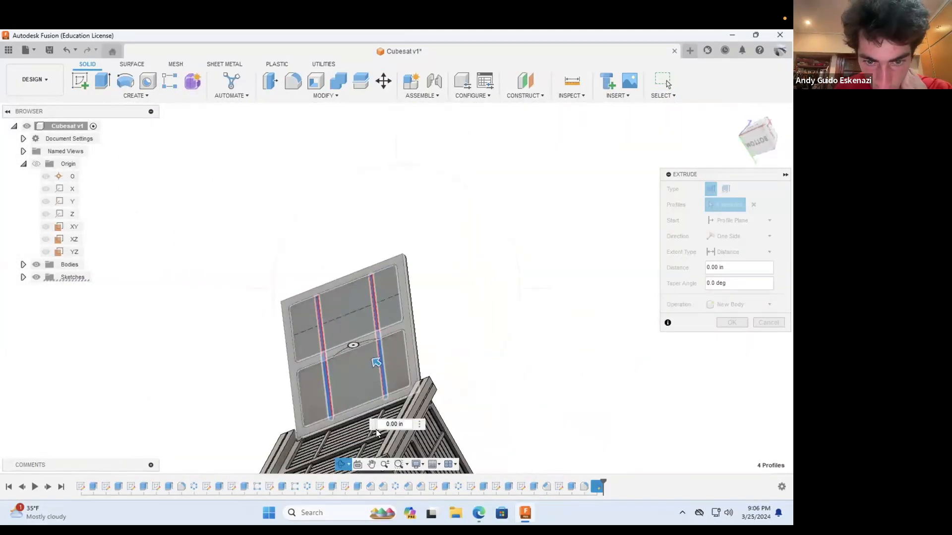
{"action": "scroll", "coordinate": [372, 428], "scroll_direction": "up", "scroll_amount": 7}
{"action": "scroll", "coordinate": [259, 409], "scroll_direction": "down", "scroll_amount": 4}
{"action": "scroll", "coordinate": [261, 170], "scroll_direction": "up", "scroll_amount": 3}
{"action": "left_click_drag", "start_coordinate": [405, 347], "coordinate": [393, 336]}
{"action": "left_click_drag", "start_coordinate": [731, 268], "coordinate": [695, 269]}
{"action": "type", "text": ".05"}
{"action": "left_click", "coordinate": [732, 338]}
Step: Start a sketch on the outer pocket's floor and draw a construction line across the pocket's width
{"action": "scroll", "coordinate": [466, 356], "scroll_direction": "down", "scroll_amount": 6}
{"action": "middle_click_drag", "start_coordinate": [436, 349], "coordinate": [387, 319], "text": "shift"}
{"action": "scroll", "coordinate": [387, 318], "scroll_direction": "up", "scroll_amount": 6}
{"action": "left_click", "coordinate": [80, 82]}
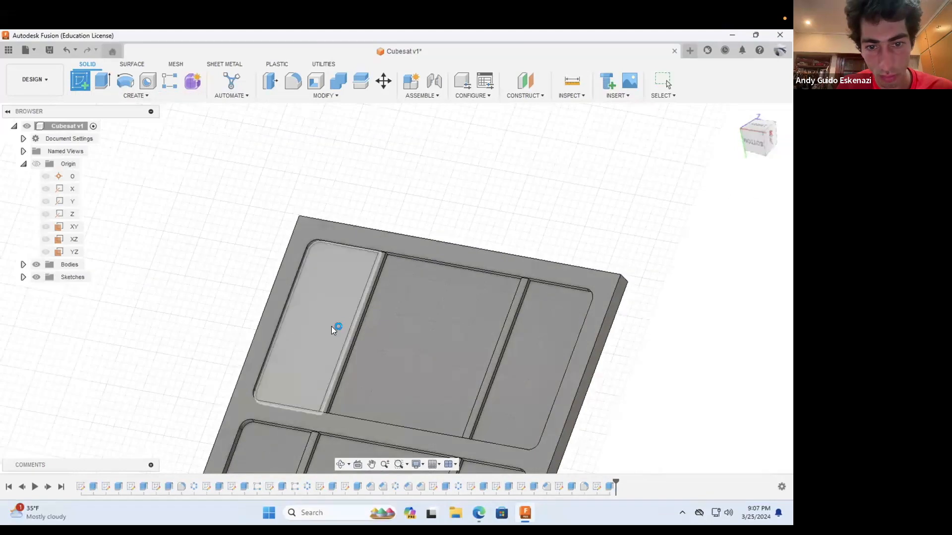
{"action": "left_click", "coordinate": [332, 327]}
{"action": "scroll", "coordinate": [355, 336], "scroll_direction": "down", "scroll_amount": 6}
{"action": "scroll", "coordinate": [394, 207], "scroll_direction": "up", "scroll_amount": 6}
{"action": "middle_click_drag", "start_coordinate": [361, 210], "coordinate": [309, 216], "text": "shift"}
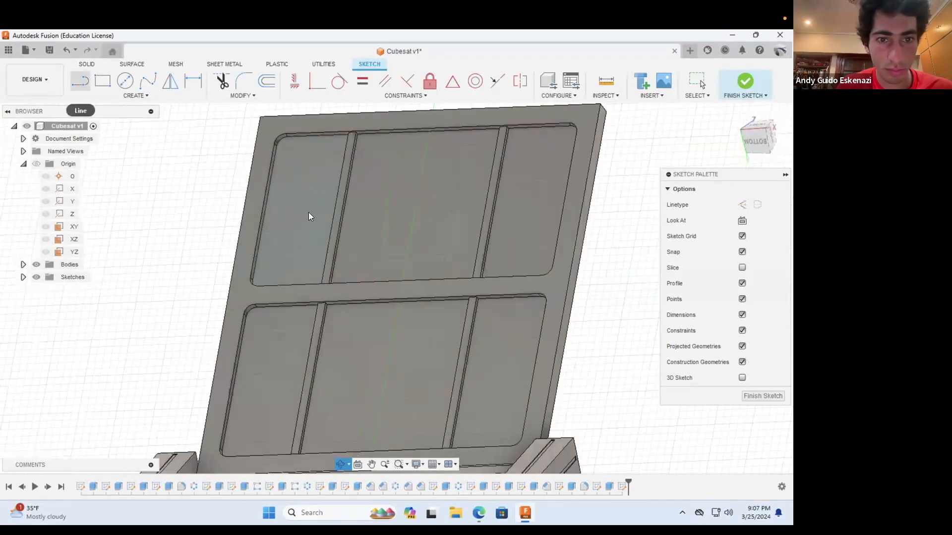
{"action": "scroll", "coordinate": [397, 226], "scroll_direction": "up", "scroll_amount": 5}
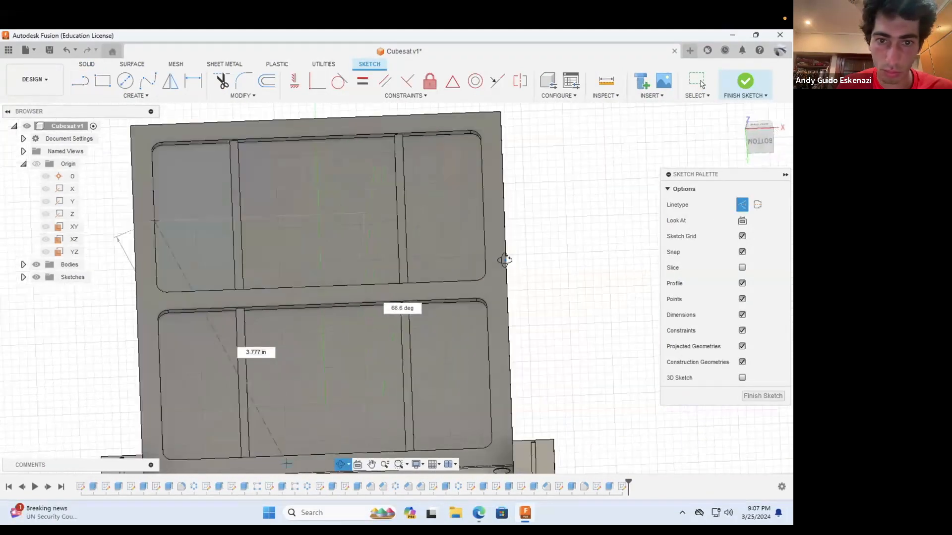
{"action": "left_click", "coordinate": [401, 234]}
{"action": "key", "text": "Escape"}
Step: Draw a thin center rectangle about the outer pocket's construction line and dimension its short side
{"action": "key", "text": "r"}
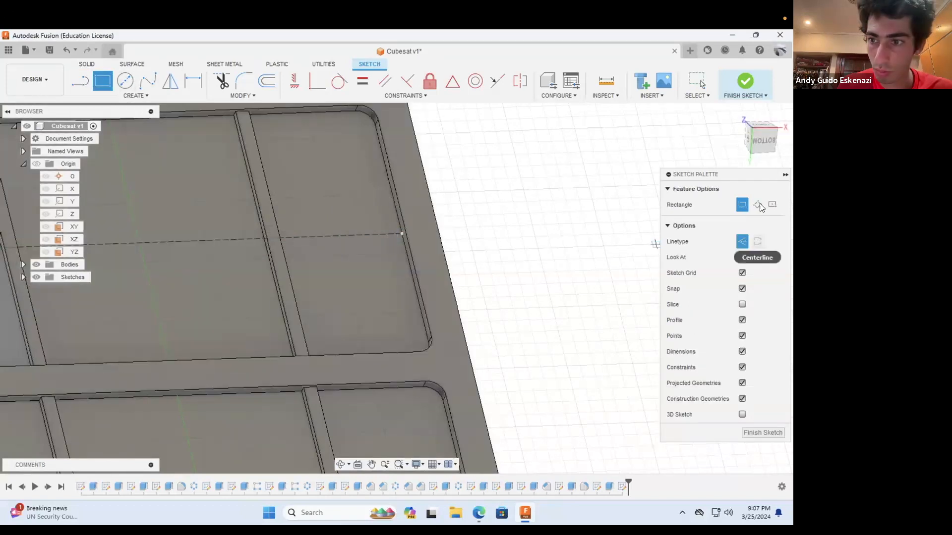
{"action": "scroll", "coordinate": [317, 240], "scroll_direction": "down", "scroll_amount": 2}
{"action": "key", "text": "d"}
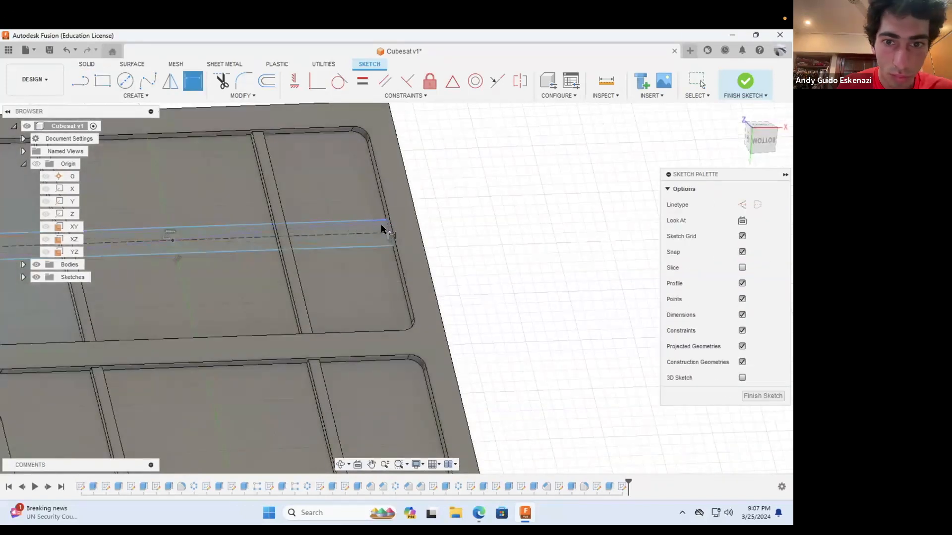
{"action": "key", "text": "Return"}
{"action": "key", "text": "Escape"}
{"action": "scroll", "coordinate": [280, 243], "scroll_direction": "up", "scroll_amount": 4}
{"action": "scroll", "coordinate": [216, 263], "scroll_direction": "down", "scroll_amount": 2}
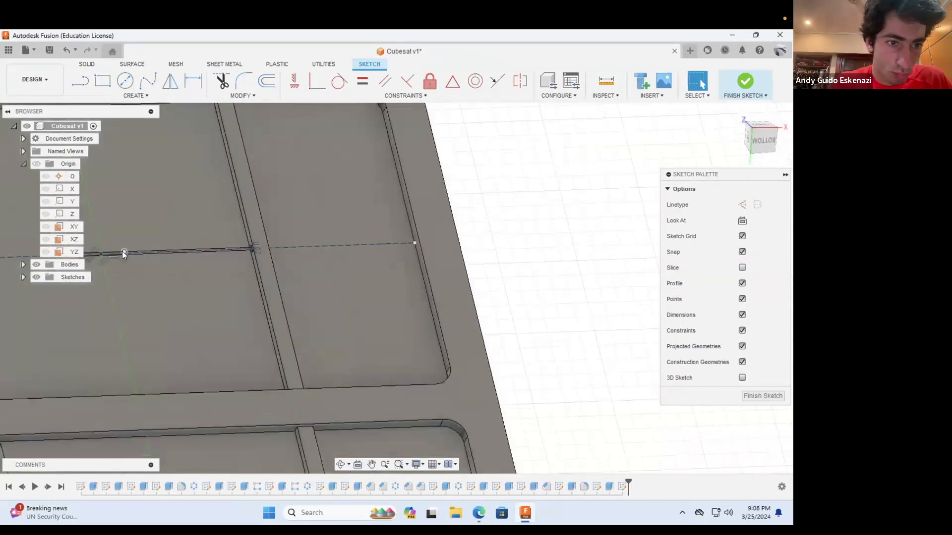
Step: Stretch the thin rectangle to the outer pocket's full width and constrain its end coincident with the side wall
{"action": "left_click_drag", "start_coordinate": [122, 252], "coordinate": [357, 244]}
{"action": "left_click", "coordinate": [403, 199], "text": "shift"}
{"action": "left_click", "coordinate": [317, 81]}
{"action": "scroll", "coordinate": [383, 210], "scroll_direction": "down", "scroll_amount": 4}
{"action": "middle_click_drag", "start_coordinate": [384, 238], "coordinate": [556, 243], "text": "shift"}
{"action": "scroll", "coordinate": [566, 237], "scroll_direction": "up", "scroll_amount": 4}
{"action": "left_click_drag", "start_coordinate": [566, 225], "coordinate": [502, 206]}
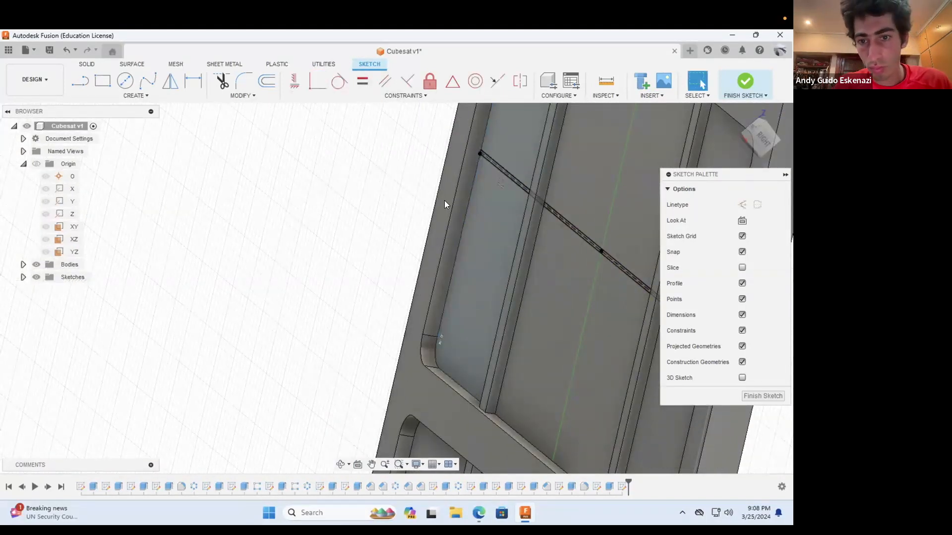
Step: Extrude the thin rectangle's profiles across the outer pocket by 0.01 in as a Join
{"action": "scroll", "coordinate": [347, 224], "scroll_direction": "down", "scroll_amount": 2}
{"action": "left_click", "coordinate": [87, 64]}
{"action": "left_click", "coordinate": [103, 81]}
{"action": "scroll", "coordinate": [431, 182], "scroll_direction": "up", "scroll_amount": 6}
{"action": "left_click", "coordinate": [436, 160]}
{"action": "left_click", "coordinate": [700, 382]}
{"action": "scroll", "coordinate": [655, 346], "scroll_direction": "down", "scroll_amount": 4}
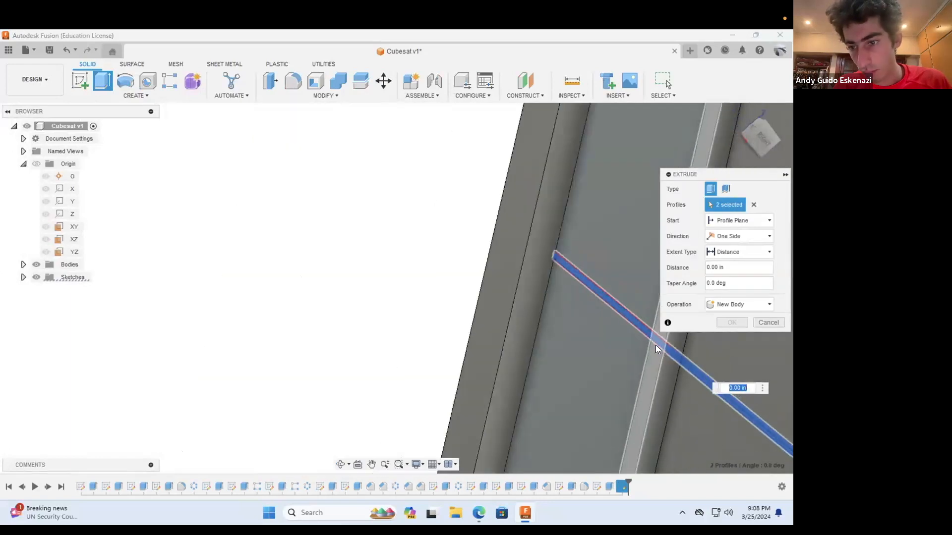
{"action": "scroll", "coordinate": [656, 346], "scroll_direction": "down", "scroll_amount": 3}
{"action": "left_click_drag", "start_coordinate": [759, 432], "coordinate": [748, 431]}
{"action": "type", "text": "1"}
{"action": "left_click", "coordinate": [738, 305]}
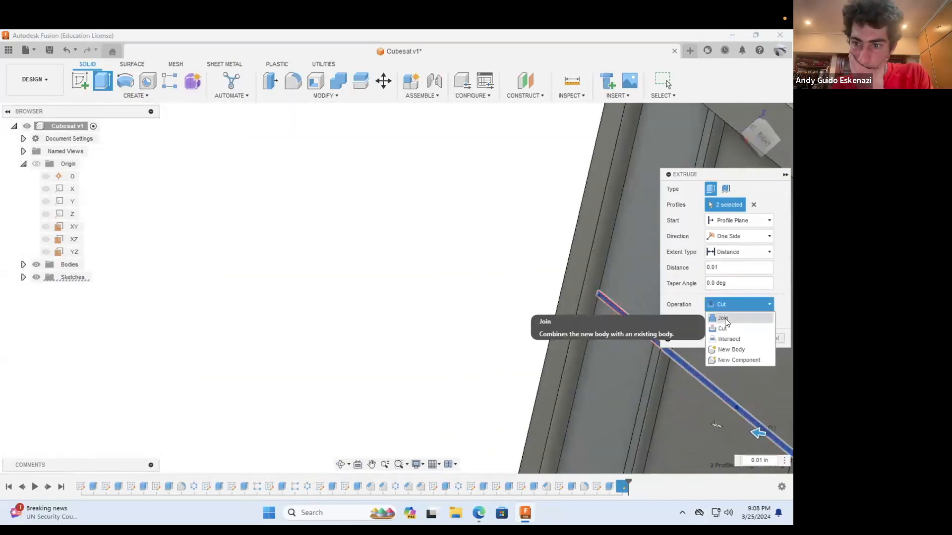
{"action": "left_click", "coordinate": [725, 320]}
{"action": "left_click", "coordinate": [732, 323]}
Step: Pattern the thin cross rib along the lengthwise rib's edge with a quantity of 9, spread symmetrically over the outer pocket
{"action": "scroll", "coordinate": [455, 250], "scroll_direction": "down", "scroll_amount": 3}
{"action": "left_click", "coordinate": [327, 95]}
{"action": "left_click", "coordinate": [154, 94]}
{"action": "mouse_move", "coordinate": [90, 308]}
{"action": "left_click", "coordinate": [179, 309]}
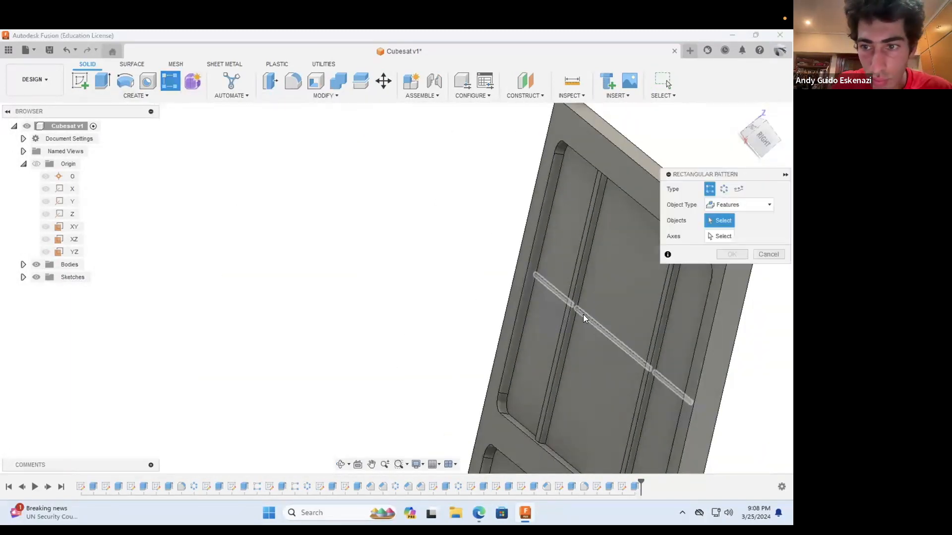
{"action": "left_click", "coordinate": [583, 314]}
{"action": "left_click", "coordinate": [730, 237]}
{"action": "left_click", "coordinate": [582, 269]}
{"action": "type", "text": "9"}
{"action": "left_click_drag", "start_coordinate": [733, 321], "coordinate": [705, 323]}
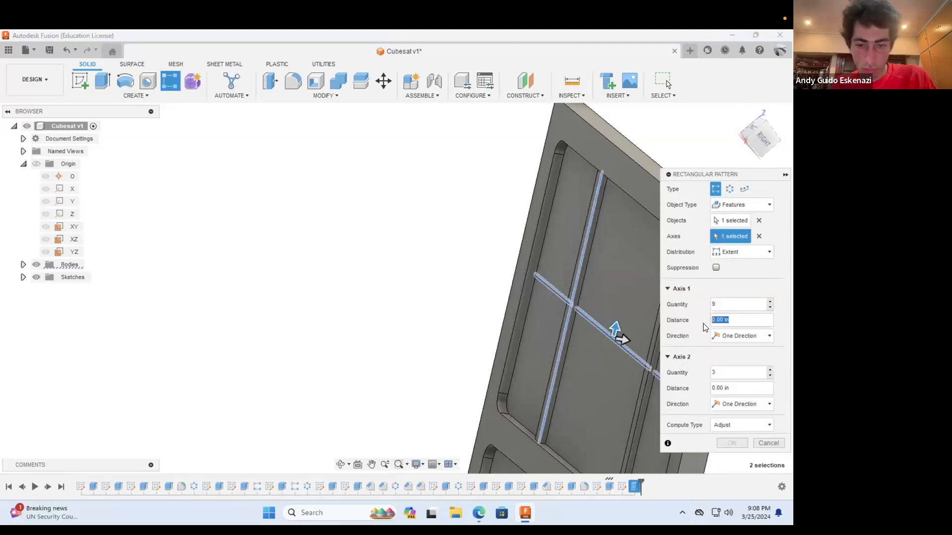
{"action": "type", "text": "1"}
{"action": "left_click", "coordinate": [741, 336]}
{"action": "left_click", "coordinate": [728, 359]}
{"action": "left_click", "coordinate": [732, 442]}
Step: Start a sketch on the floor of the pocket nearest the CubeSat body and draw a construction line across its width
{"action": "scroll", "coordinate": [501, 278], "scroll_direction": "down", "scroll_amount": 5}
{"action": "middle_click_drag", "start_coordinate": [528, 420], "coordinate": [418, 350], "text": "shift"}
{"action": "scroll", "coordinate": [536, 470], "scroll_direction": "up", "scroll_amount": 3}
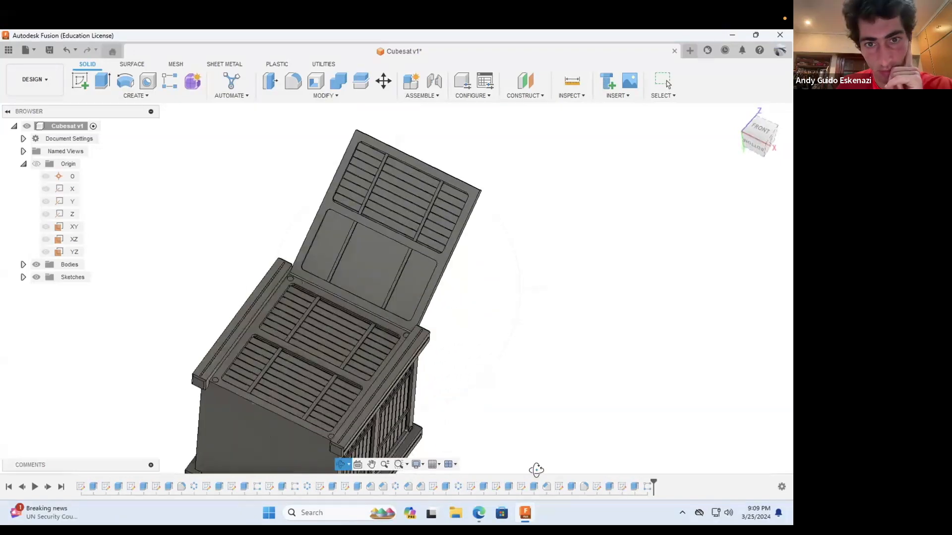
{"action": "left_click_drag", "start_coordinate": [438, 326], "coordinate": [393, 306]}
{"action": "scroll", "coordinate": [395, 308], "scroll_direction": "up", "scroll_amount": 4}
{"action": "left_click", "coordinate": [79, 81]}
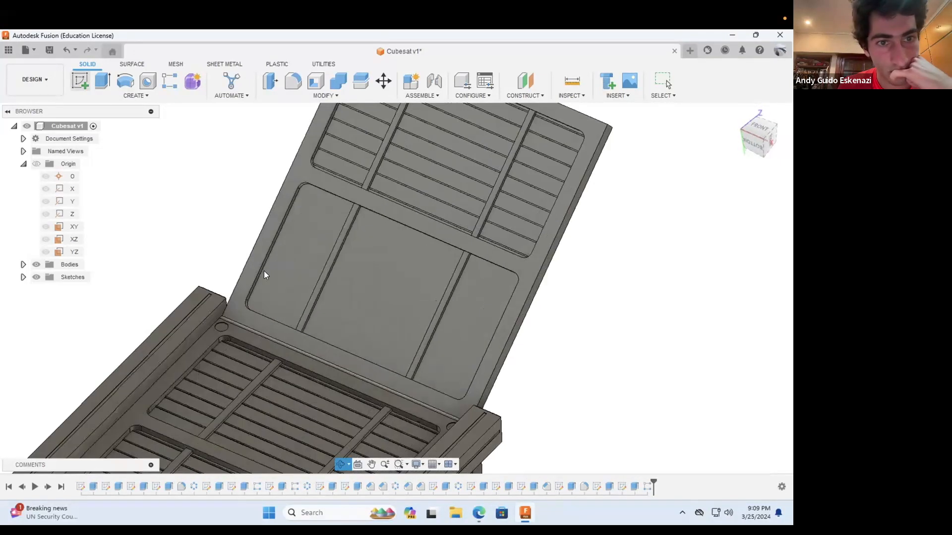
{"action": "left_click", "coordinate": [265, 274]}
{"action": "left_click", "coordinate": [341, 465]}
{"action": "scroll", "coordinate": [365, 402], "scroll_direction": "down", "scroll_amount": 5}
{"action": "left_click_drag", "start_coordinate": [374, 237], "coordinate": [342, 218]}
{"action": "scroll", "coordinate": [397, 238], "scroll_direction": "up", "scroll_amount": 5}
{"action": "left_click", "coordinate": [80, 81]}
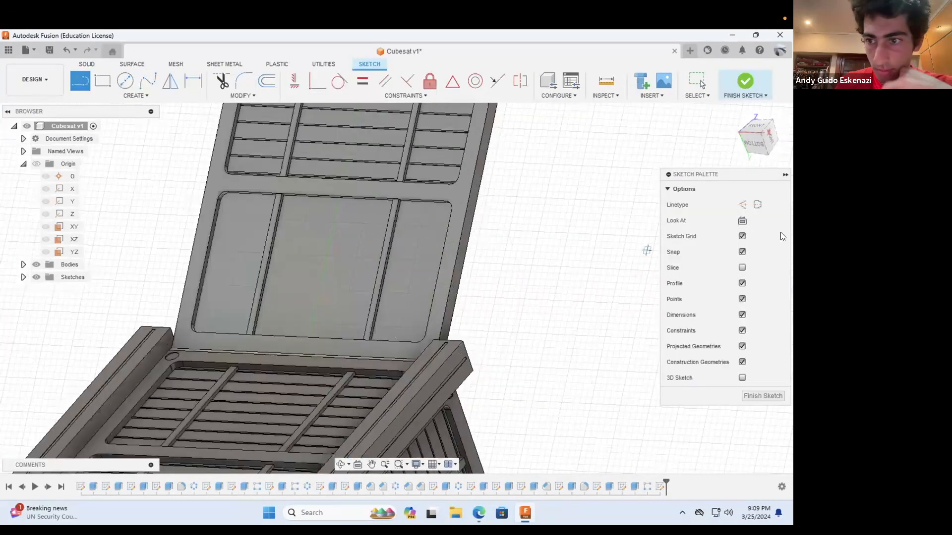
{"action": "left_click", "coordinate": [208, 262]}
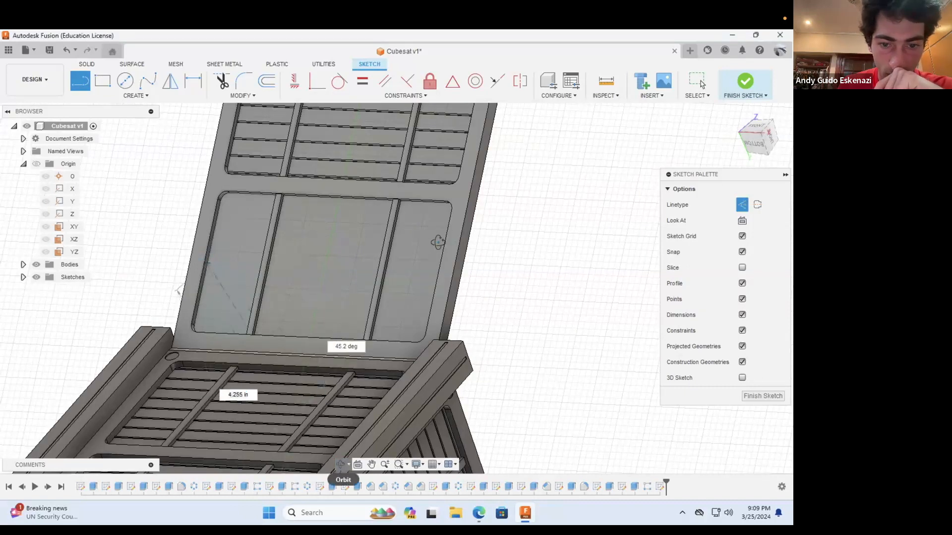
{"action": "scroll", "coordinate": [385, 243], "scroll_direction": "up", "scroll_amount": 4}
{"action": "left_click", "coordinate": [424, 286]}
Step: Draw a thin center rectangle about the inner pocket's construction line and dimension its short side
{"action": "key", "text": "r"}
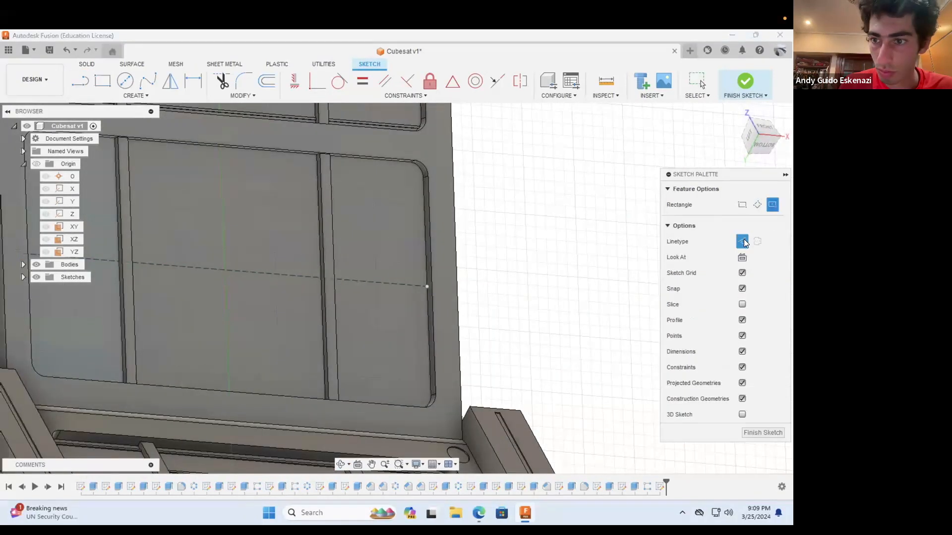
{"action": "key", "text": "Escape"}
{"action": "scroll", "coordinate": [419, 268], "scroll_direction": "up", "scroll_amount": 5}
{"action": "key", "text": "d"}
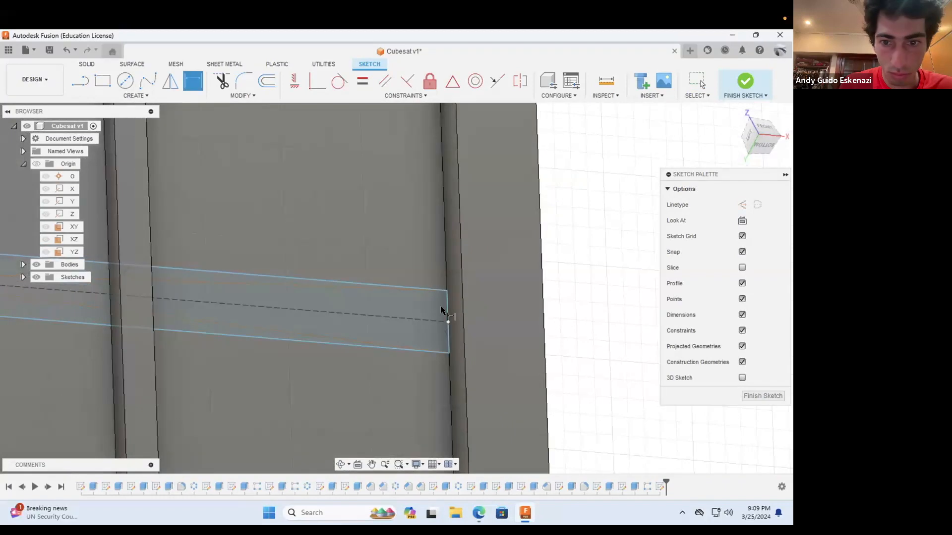
{"action": "key", "text": "Escape"}
{"action": "scroll", "coordinate": [155, 342], "scroll_direction": "down", "scroll_amount": 5}
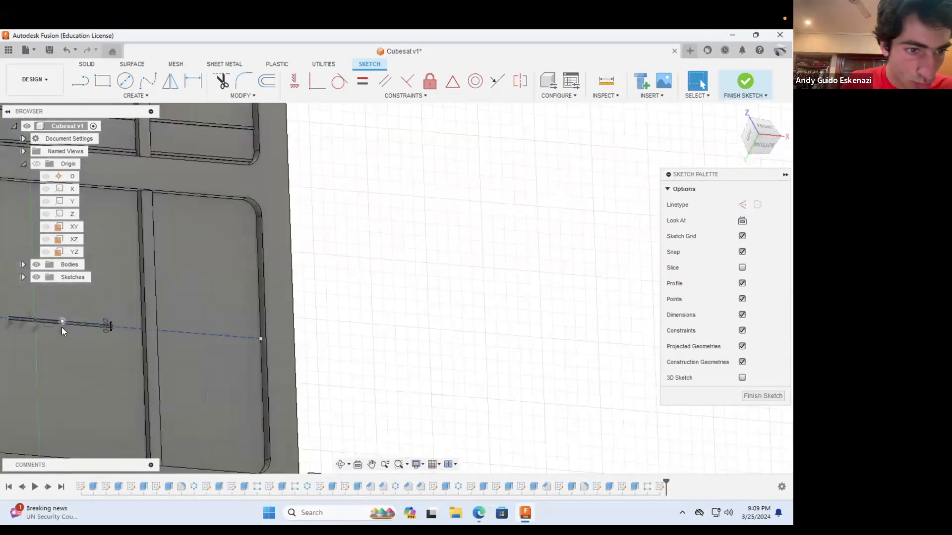
Step: Stretch the thin rectangle across the inner pocket and constrain its end coincident with the pocket's side wall
{"action": "left_click", "coordinate": [259, 310], "text": "shift"}
{"action": "scroll", "coordinate": [402, 390], "scroll_direction": "down", "scroll_amount": 5}
{"action": "mouse_move", "coordinate": [402, 390]}
{"action": "middle_mouse_down", "text": "shift"}
{"action": "mouse_move", "coordinate": [250, 382]}
{"action": "mouse_move", "coordinate": [270, 363]}
{"action": "middle_mouse_up", "text": "shift"}
{"action": "scroll", "coordinate": [271, 374], "scroll_direction": "up", "scroll_amount": 8}
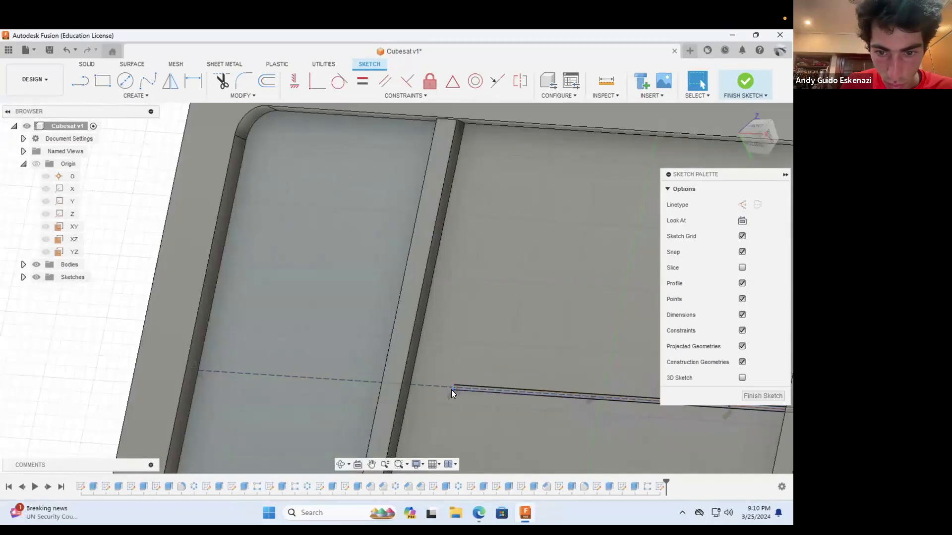
{"action": "scroll", "coordinate": [451, 389], "scroll_direction": "up", "scroll_amount": 3}
{"action": "left_click", "coordinate": [451, 385]}
{"action": "mouse_move", "coordinate": [452, 383]}
{"action": "left_mouse_down"}
{"action": "mouse_move", "coordinate": [258, 359]}
{"action": "mouse_move", "coordinate": [246, 328]}
{"action": "left_mouse_up"}
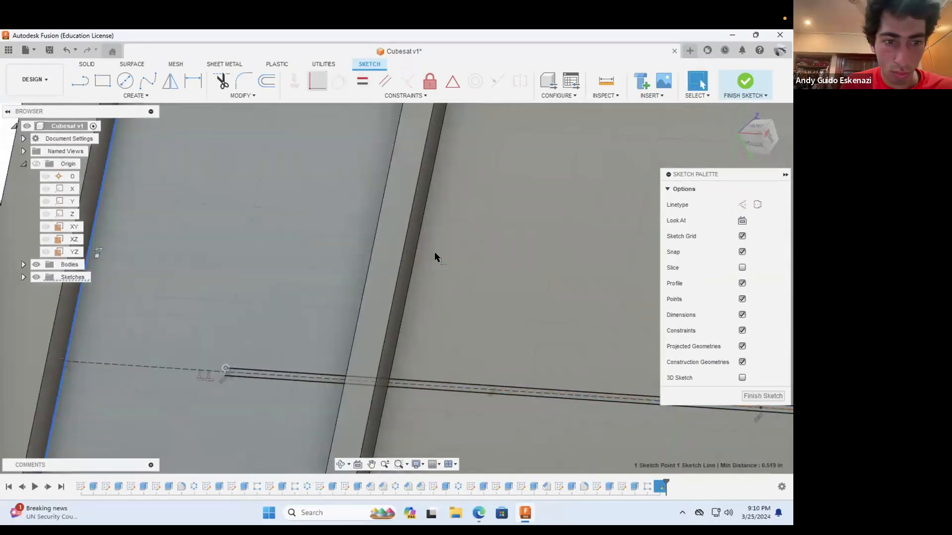
Step: Extrude the inner pocket's thin rectangle profiles by 0.01 in as a Join
{"action": "left_click", "coordinate": [87, 64]}
{"action": "left_click", "coordinate": [103, 81]}
{"action": "left_click", "coordinate": [308, 377]}
{"action": "left_click", "coordinate": [389, 382]}
{"action": "scroll", "coordinate": [510, 380], "scroll_direction": "down", "scroll_amount": 3}
{"action": "left_click_drag", "start_coordinate": [689, 397], "coordinate": [670, 383]}
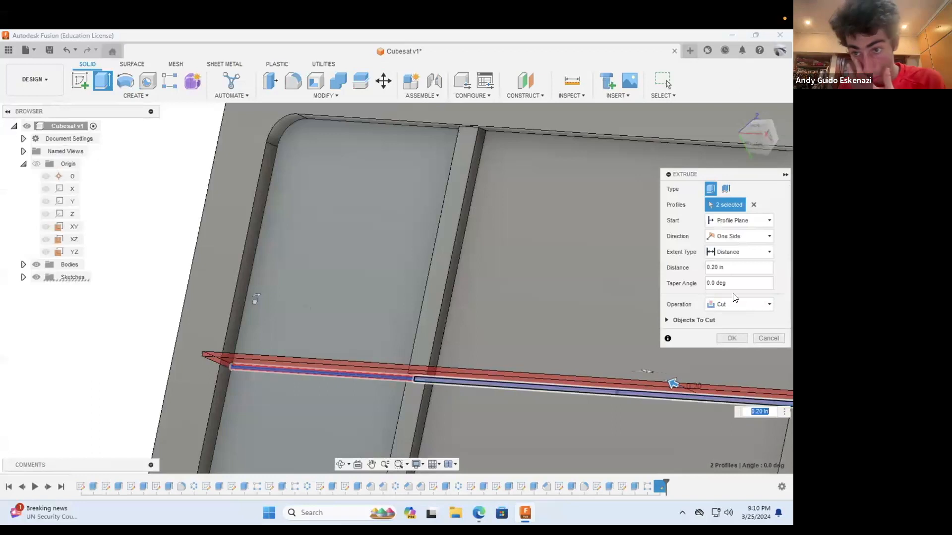
{"action": "key", "text": "BackSpace"}
{"action": "type", "text": "01"}
{"action": "left_click", "coordinate": [726, 305]}
{"action": "left_click", "coordinate": [729, 318]}
{"action": "left_click", "coordinate": [734, 323]}
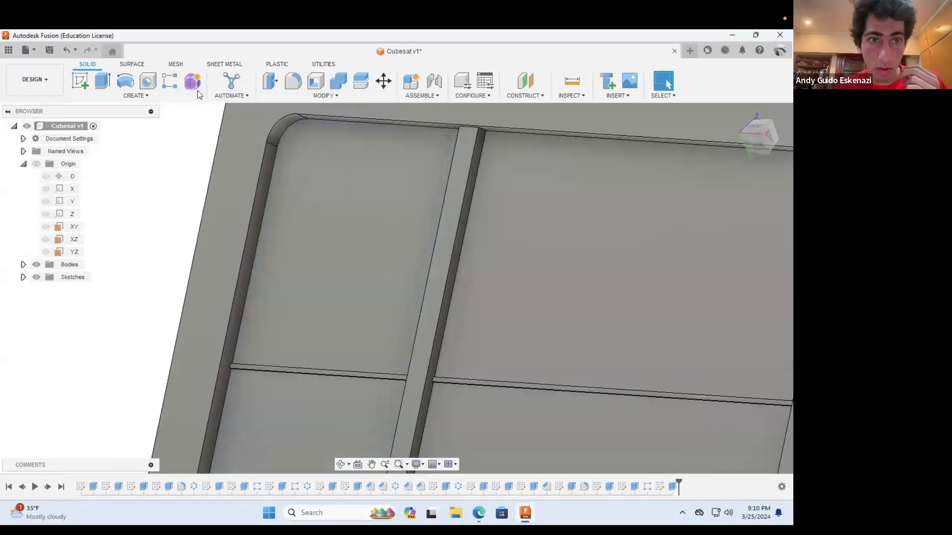
Step: Pattern the inner pocket's thin cross rib along the lengthwise rib's edge with a quantity of 9, distributed symmetrically
{"action": "left_click", "coordinate": [170, 81]}
{"action": "left_click", "coordinate": [673, 487]}
{"action": "left_click", "coordinate": [457, 242]}
{"action": "left_click", "coordinate": [716, 304]}
{"action": "type", "text": "9"}
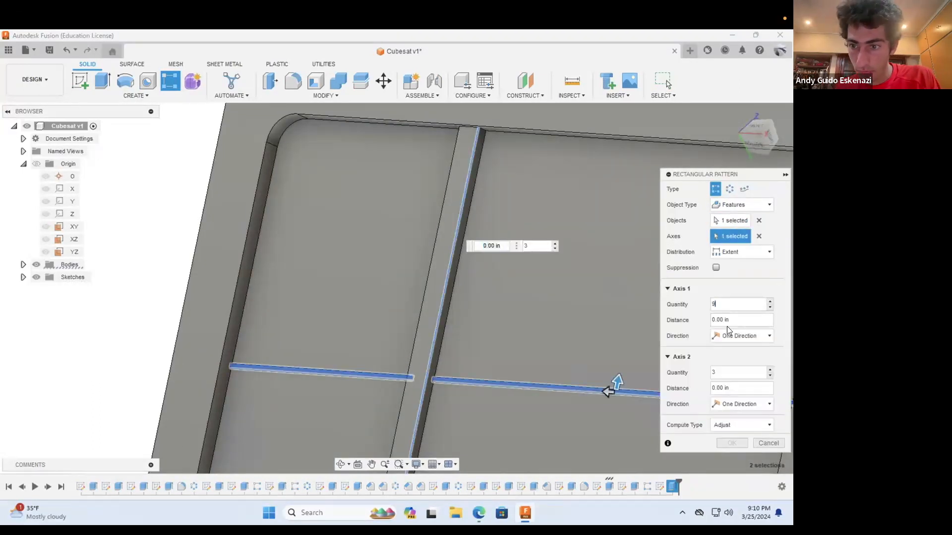
{"action": "type", "text": "1"}
{"action": "left_click", "coordinate": [741, 336]}
{"action": "left_click", "coordinate": [735, 361]}
{"action": "left_click", "coordinate": [735, 443]}
Step: Start a sketch on the panel's frame face and draw diagonal construction lines from pocket corners to the nearest panel corners
{"action": "scroll", "coordinate": [377, 319], "scroll_direction": "down", "scroll_amount": 8}
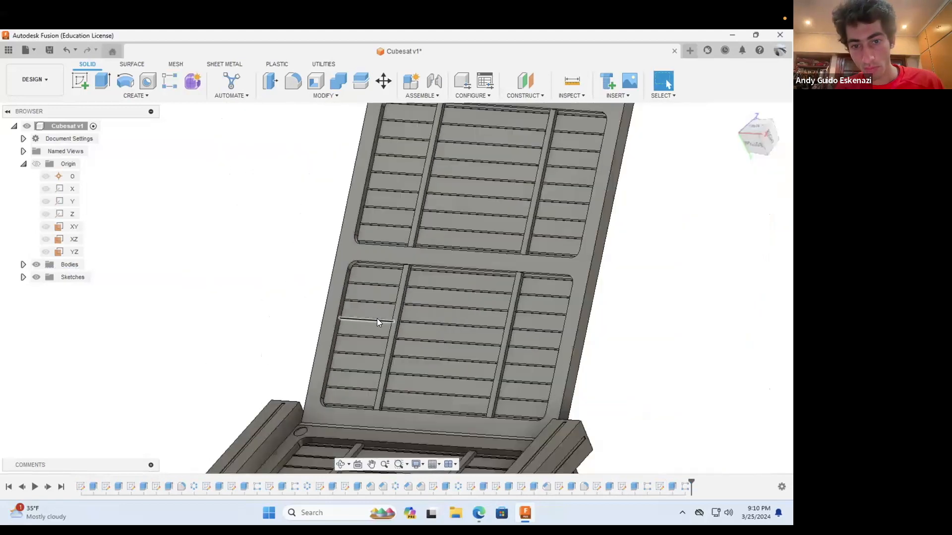
{"action": "left_click", "coordinate": [341, 464]}
{"action": "mouse_move", "coordinate": [437, 338]}
{"action": "middle_mouse_down", "text": "shift"}
{"action": "mouse_move", "coordinate": [461, 372]}
{"action": "mouse_move", "coordinate": [326, 323]}
{"action": "mouse_move", "coordinate": [353, 340]}
{"action": "mouse_move", "coordinate": [346, 335]}
{"action": "middle_mouse_up", "text": "shift"}
{"action": "scroll", "coordinate": [325, 322], "scroll_direction": "up", "scroll_amount": 6}
{"action": "key", "text": "c"}
{"action": "left_click", "coordinate": [271, 325]}
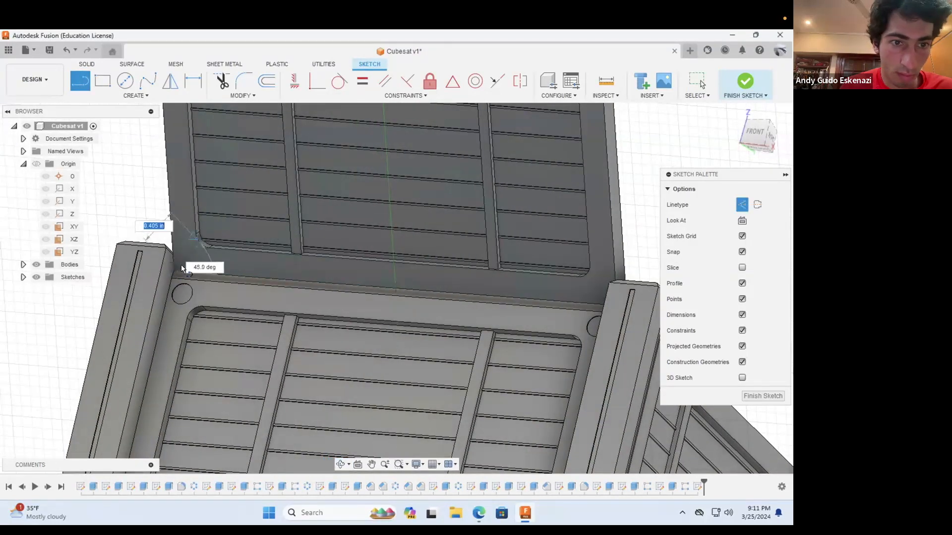
{"action": "scroll", "coordinate": [181, 265], "scroll_direction": "down", "scroll_amount": 5}
{"action": "scroll", "coordinate": [347, 158], "scroll_direction": "up", "scroll_amount": 8}
{"action": "scroll", "coordinate": [428, 226], "scroll_direction": "down", "scroll_amount": 5}
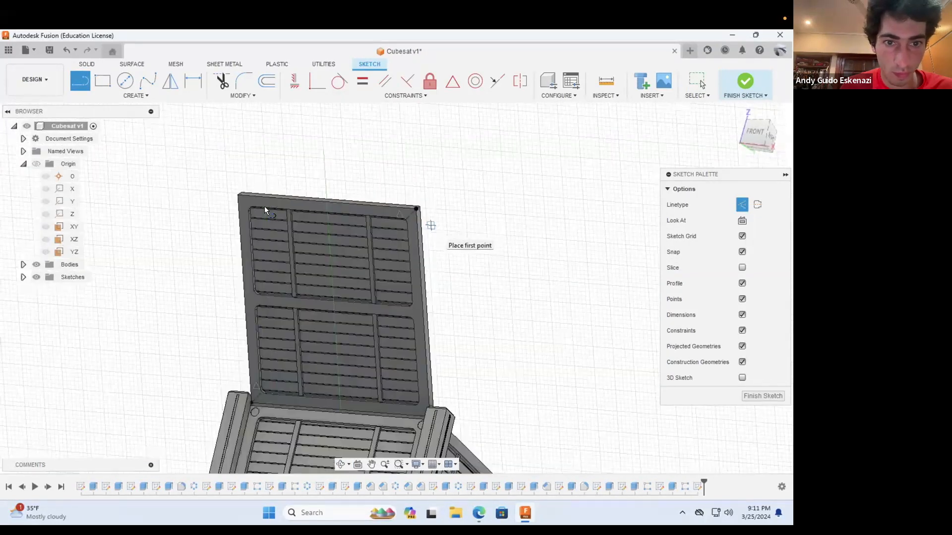
Step: Draw the remaining diagonal construction lines between the pocket corners and panel corners on the frame face
{"action": "scroll", "coordinate": [248, 207], "scroll_direction": "up", "scroll_amount": 6}
{"action": "left_click", "coordinate": [268, 202]}
{"action": "left_click", "coordinate": [236, 154]}
{"action": "scroll", "coordinate": [205, 177], "scroll_direction": "down", "scroll_amount": 4}
{"action": "scroll", "coordinate": [397, 427], "scroll_direction": "down", "scroll_amount": 3}
{"action": "middle_click_drag", "start_coordinate": [381, 415], "coordinate": [473, 387], "text": "shift"}
{"action": "scroll", "coordinate": [466, 385], "scroll_direction": "down", "scroll_amount": 3}
{"action": "scroll", "coordinate": [432, 384], "scroll_direction": "up", "scroll_amount": 8}
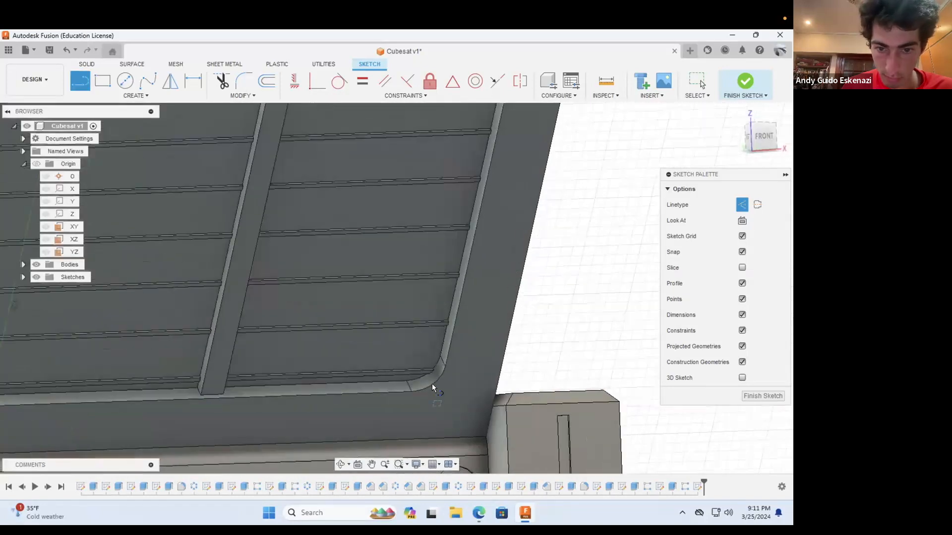
Step: Draw a small circle on the diagonal construction line at each of the panel's four corners
{"action": "left_click", "coordinate": [121, 81]}
{"action": "scroll", "coordinate": [439, 402], "scroll_direction": "down", "scroll_amount": 6}
{"action": "scroll", "coordinate": [470, 263], "scroll_direction": "up", "scroll_amount": 5}
{"action": "left_click", "coordinate": [465, 263]}
{"action": "left_click", "coordinate": [469, 271]}
{"action": "scroll", "coordinate": [498, 287], "scroll_direction": "down", "scroll_amount": 5}
{"action": "scroll", "coordinate": [288, 252], "scroll_direction": "up", "scroll_amount": 6}
{"action": "left_click", "coordinate": [282, 254]}
{"action": "scroll", "coordinate": [283, 297], "scroll_direction": "down", "scroll_amount": 5}
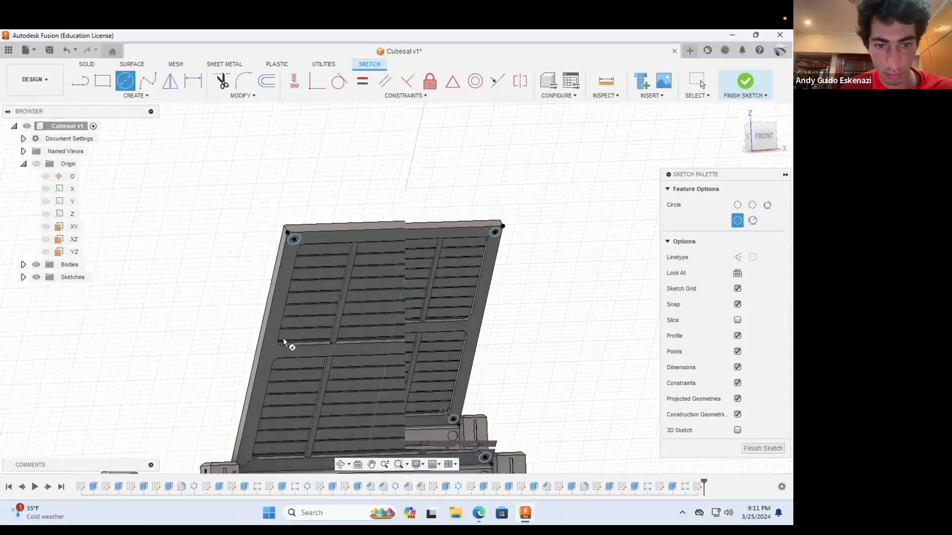
{"action": "scroll", "coordinate": [278, 336], "scroll_direction": "up", "scroll_amount": 6}
{"action": "left_click", "coordinate": [266, 330]}
{"action": "left_click", "coordinate": [291, 338]}
{"action": "key", "text": "Escape"}
Step: Try to make the four corner circles equal in size
{"action": "scroll", "coordinate": [280, 343], "scroll_direction": "down", "scroll_amount": 1}
{"action": "left_click", "coordinate": [278, 348]}
{"action": "scroll", "coordinate": [276, 351], "scroll_direction": "down", "scroll_amount": 5}
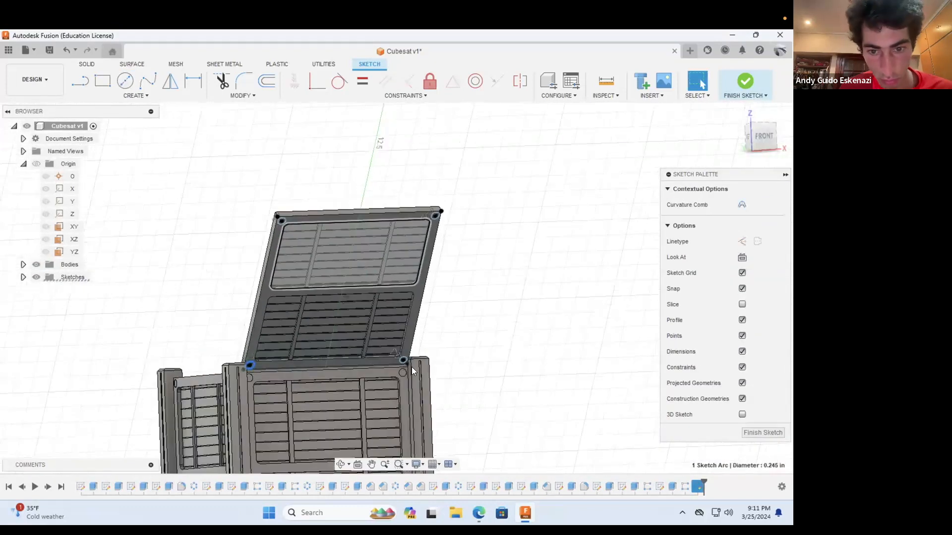
{"action": "scroll", "coordinate": [397, 258], "scroll_direction": "up", "scroll_amount": 1}
{"action": "left_click", "coordinate": [409, 370], "text": "shift"}
{"action": "left_click", "coordinate": [442, 212], "text": "shift"}
{"action": "left_click", "coordinate": [272, 217], "text": "shift"}
{"action": "left_click", "coordinate": [362, 83]}
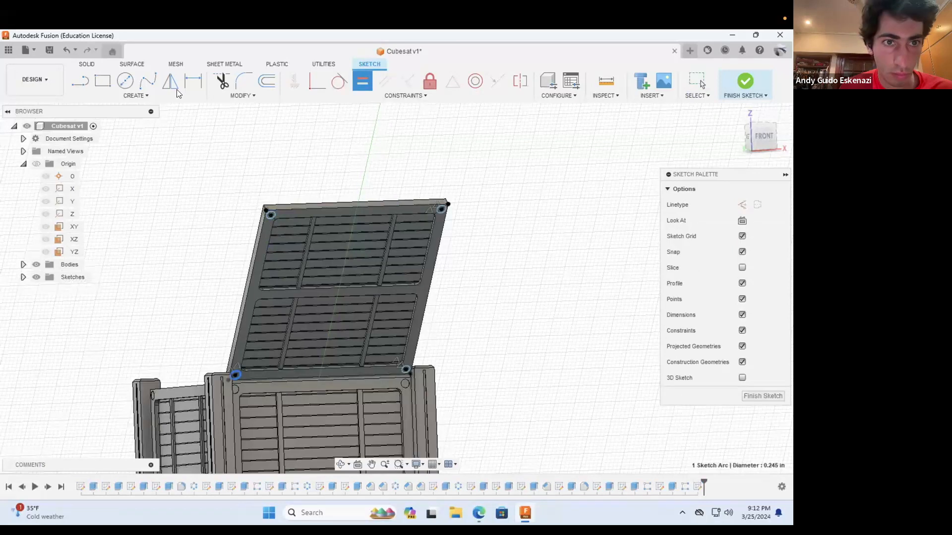
Step: Dimension the diameter of the circle at the panel's upper-left corner to 0.20 in
{"action": "scroll", "coordinate": [265, 232], "scroll_direction": "up", "scroll_amount": 4}
{"action": "key", "text": "d"}
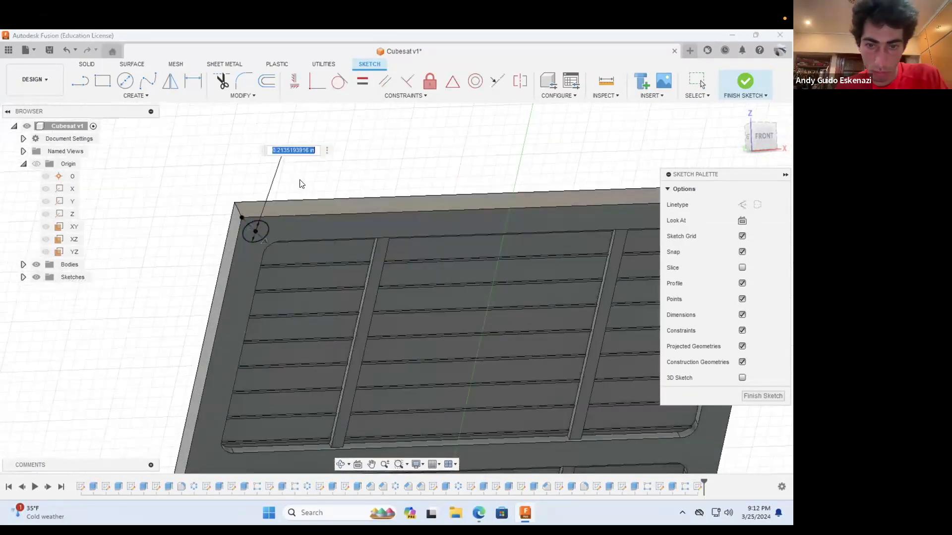
{"action": "scroll", "coordinate": [224, 204], "scroll_direction": "down", "scroll_amount": 5}
{"action": "key", "text": "Escape"}
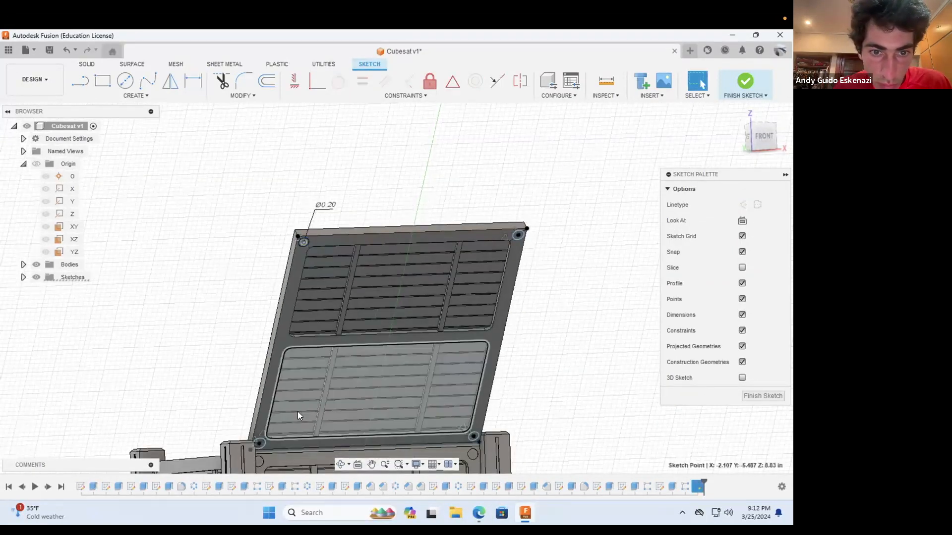
Step: Apply an equal constraint to the four corner circles on the deployed panel
{"action": "left_click", "coordinate": [307, 241]}
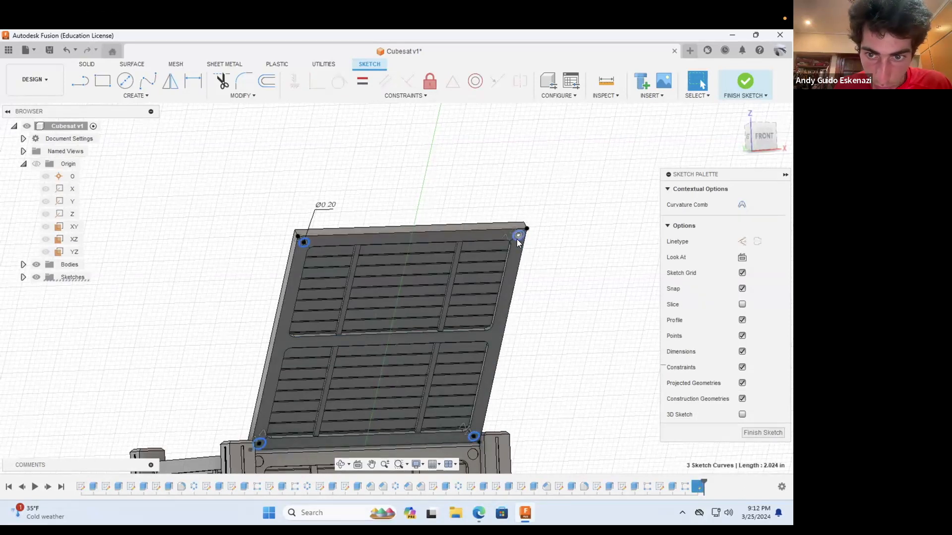
{"action": "left_click", "coordinate": [369, 89]}
{"action": "left_click", "coordinate": [91, 63]}
Step: Extrude the four corner circles as a cut with a distance of -0.05 in to recess them into the panel
{"action": "left_click", "coordinate": [270, 83]}
{"action": "left_click", "coordinate": [104, 83]}
{"action": "scroll", "coordinate": [320, 246], "scroll_direction": "up", "scroll_amount": 4}
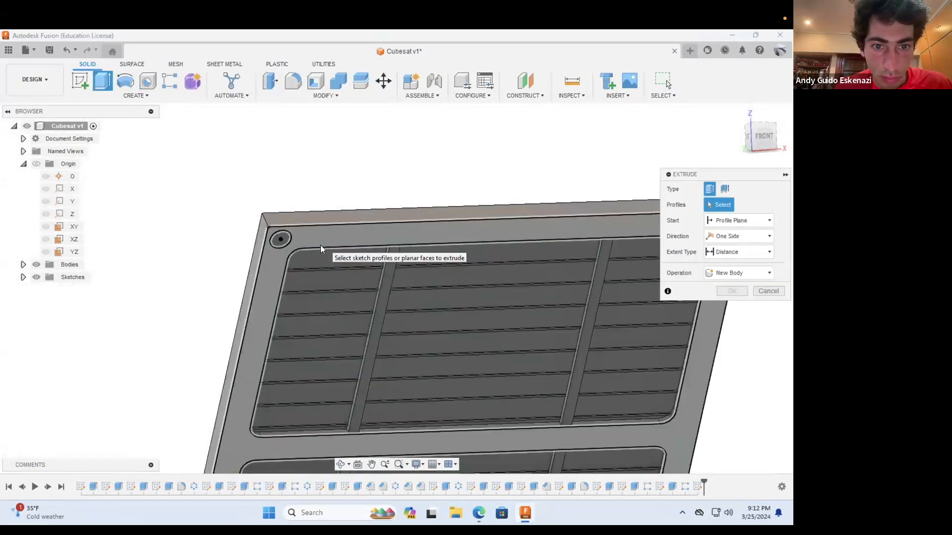
{"action": "left_click", "coordinate": [240, 245]}
{"action": "scroll", "coordinate": [240, 247], "scroll_direction": "down", "scroll_amount": 4}
{"action": "scroll", "coordinate": [439, 180], "scroll_direction": "up", "scroll_amount": 5}
{"action": "left_click", "coordinate": [365, 114]}
{"action": "scroll", "coordinate": [375, 186], "scroll_direction": "down", "scroll_amount": 5}
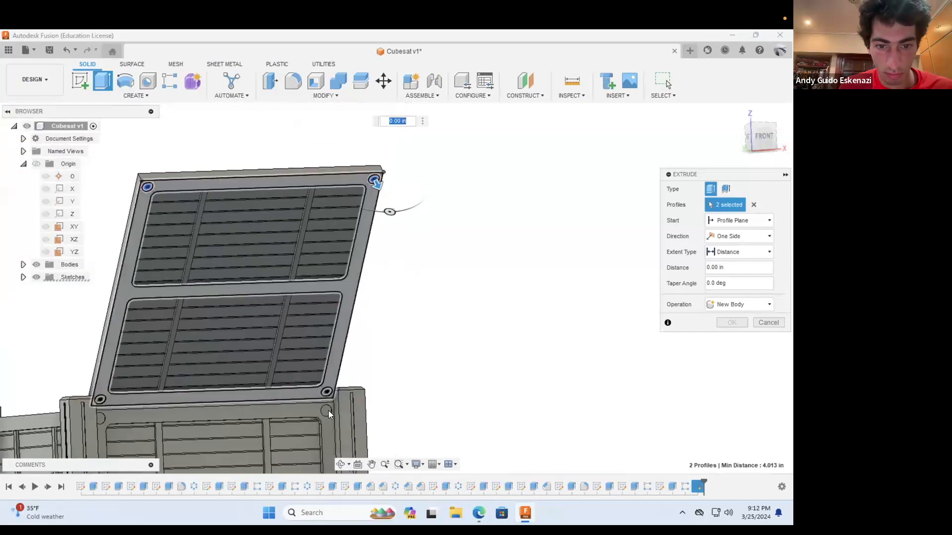
{"action": "scroll", "coordinate": [330, 411], "scroll_direction": "up", "scroll_amount": 4}
{"action": "left_click", "coordinate": [317, 361]}
{"action": "scroll", "coordinate": [410, 314], "scroll_direction": "down", "scroll_amount": 5}
{"action": "scroll", "coordinate": [140, 332], "scroll_direction": "up", "scroll_amount": 5}
{"action": "left_click", "coordinate": [110, 342]}
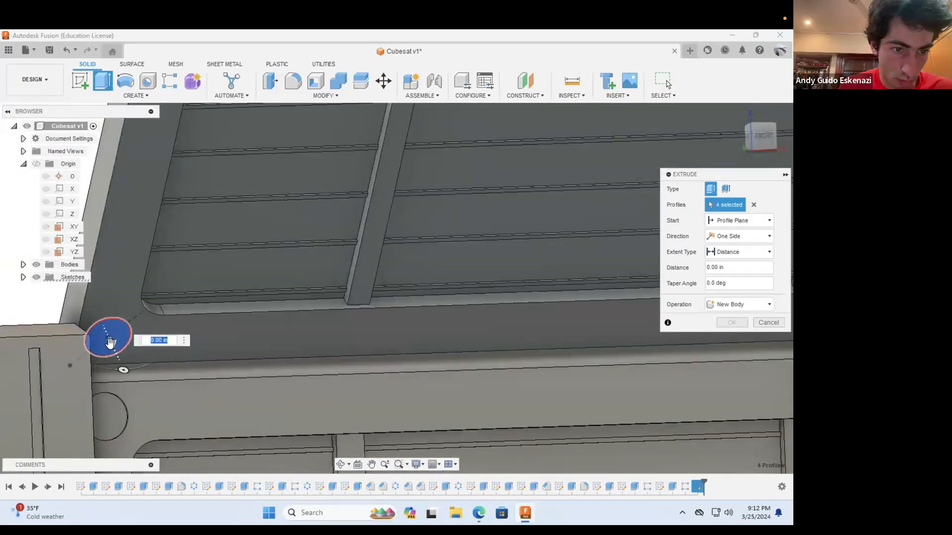
{"action": "left_click", "coordinate": [733, 265]}
{"action": "type", "text": "-0.05"}
{"action": "left_click", "coordinate": [736, 339]}
Step: Save the CubeSat design as a new version
{"action": "scroll", "coordinate": [523, 253], "scroll_direction": "down", "scroll_amount": 5}
{"action": "left_click", "coordinate": [49, 50]}
{"action": "left_click", "coordinate": [397, 295]}
Step: Fillet the two outer corner edges at the free end of the deployed panel
{"action": "left_click", "coordinate": [293, 81]}
{"action": "scroll", "coordinate": [570, 179], "scroll_direction": "up", "scroll_amount": 3}
{"action": "left_click", "coordinate": [575, 168]}
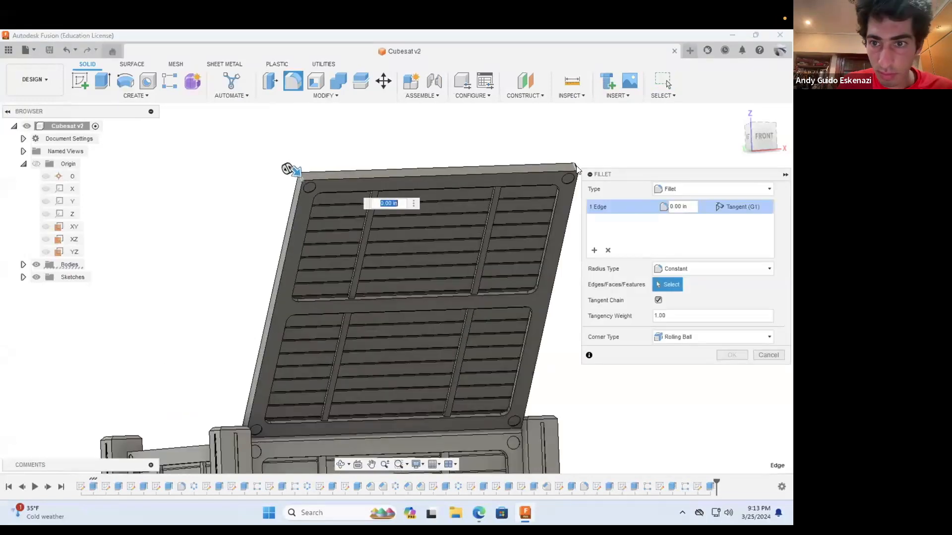
{"action": "left_click", "coordinate": [729, 359]}
Step: Create a midplane between the front and back faces of the deployed panel
{"action": "middle_click_drag", "start_coordinate": [657, 322], "coordinate": [559, 238], "text": "shift"}
{"action": "left_click", "coordinate": [534, 87]}
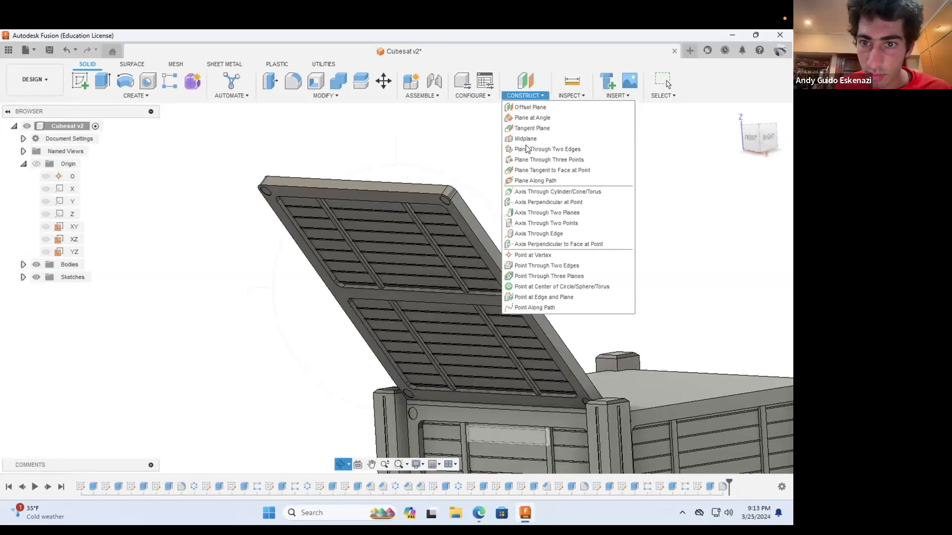
{"action": "left_click", "coordinate": [526, 135]}
{"action": "left_click", "coordinate": [432, 293]}
{"action": "middle_click_drag", "start_coordinate": [432, 293], "coordinate": [415, 286], "text": "shift"}
{"action": "left_click", "coordinate": [415, 285]}
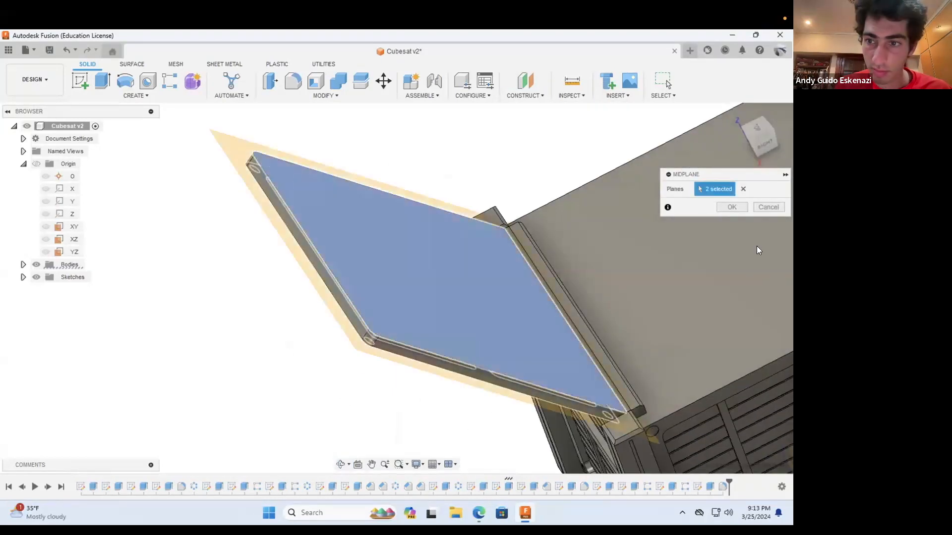
{"action": "left_click", "coordinate": [731, 207]}
Step: Mirror the panel's pocket extrusion feature across the midplane onto the back face
{"action": "middle_click_drag", "start_coordinate": [351, 363], "coordinate": [322, 309], "text": "shift"}
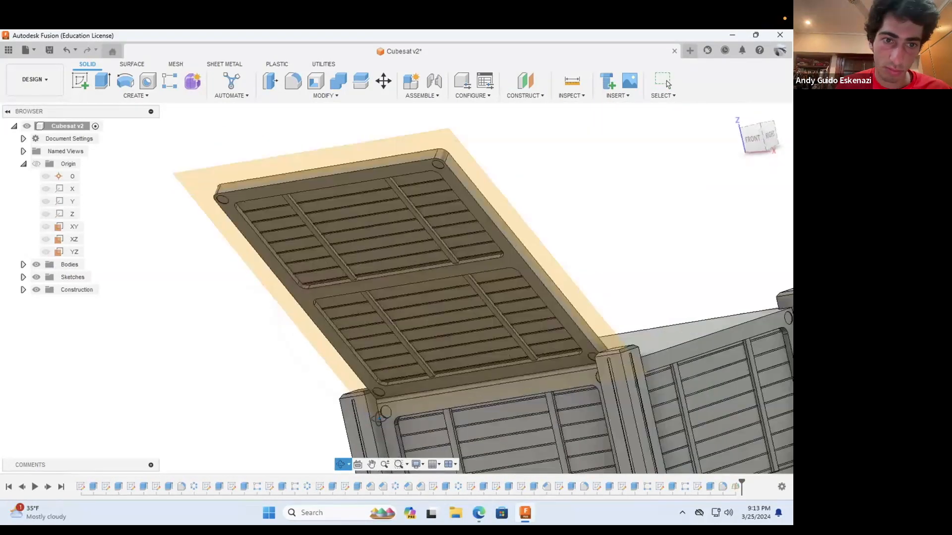
{"action": "left_click", "coordinate": [134, 95]}
{"action": "left_click", "coordinate": [84, 320]}
{"action": "left_click", "coordinate": [715, 220]}
{"action": "left_click", "coordinate": [615, 341]}
{"action": "left_click", "coordinate": [584, 487]}
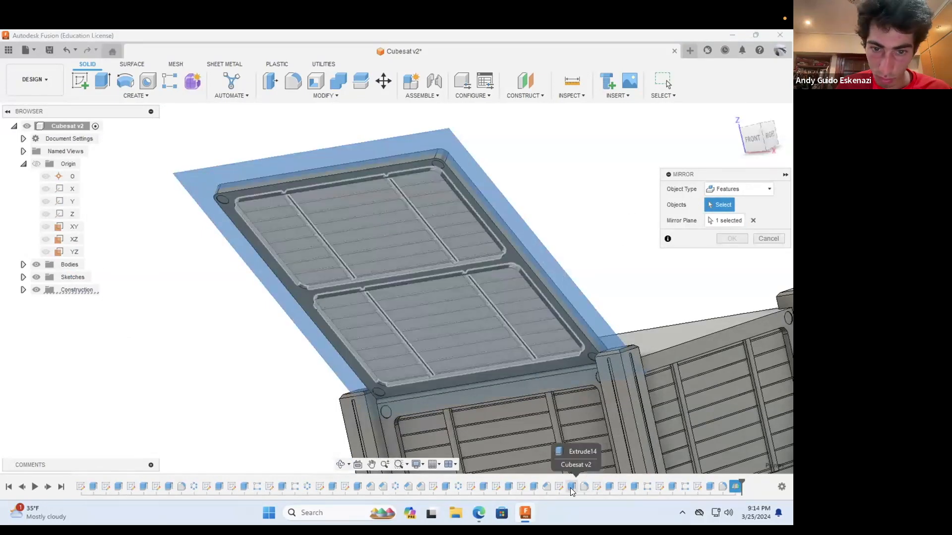
{"action": "left_click", "coordinate": [573, 486]}
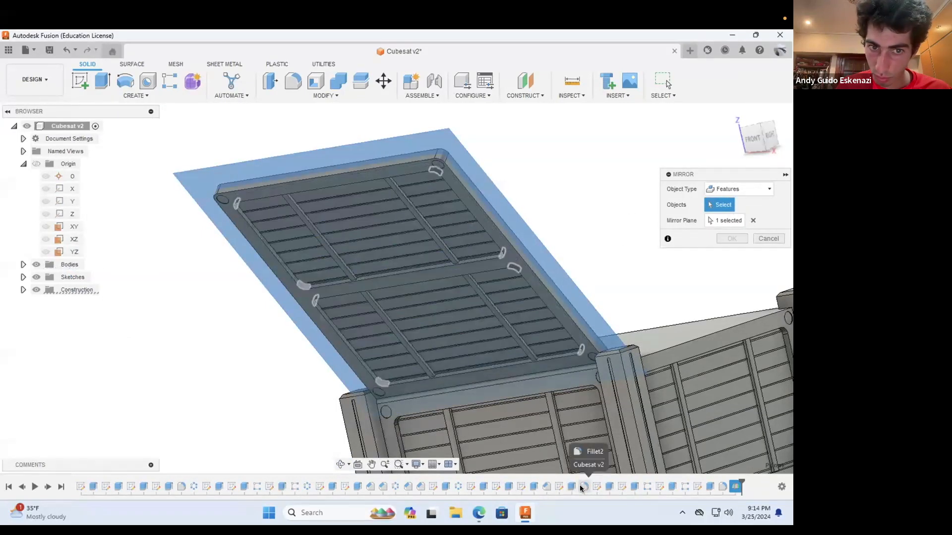
{"action": "left_click", "coordinate": [570, 487]}
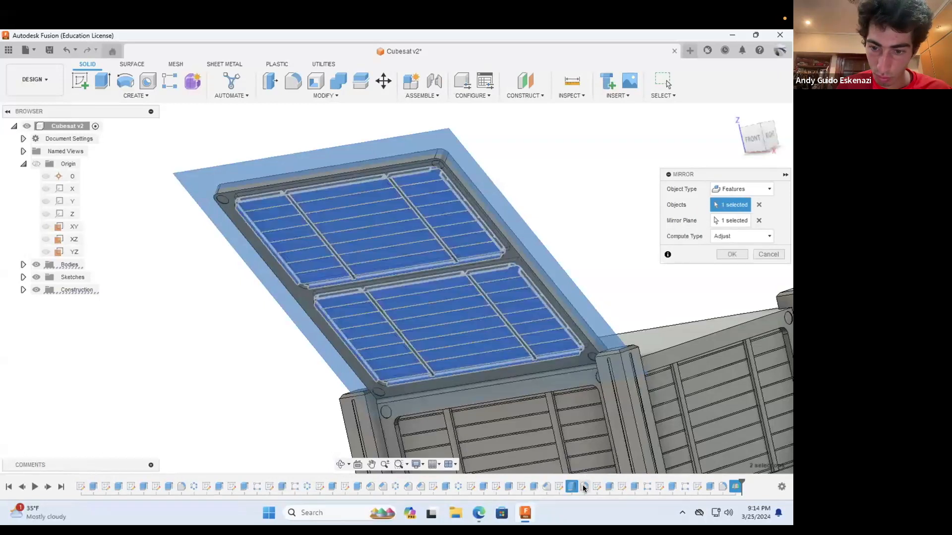
{"action": "left_click", "coordinate": [731, 254]}
Step: Try to mirror the pocket fillets, ribs, rib patterns and corner recesses together across the panel's midplane
{"action": "middle_click_drag", "start_coordinate": [242, 313], "coordinate": [262, 312], "text": "shift"}
{"action": "left_click", "coordinate": [136, 96]}
{"action": "left_click", "coordinate": [110, 319]}
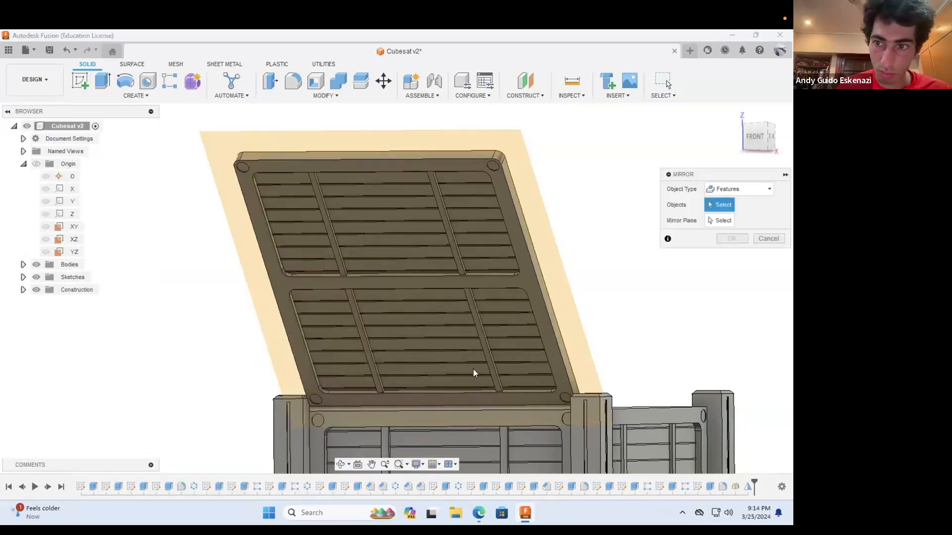
{"action": "left_click", "coordinate": [584, 487]}
{"action": "left_click", "coordinate": [647, 487]}
{"action": "left_click", "coordinate": [673, 486]}
{"action": "left_click", "coordinate": [684, 487]}
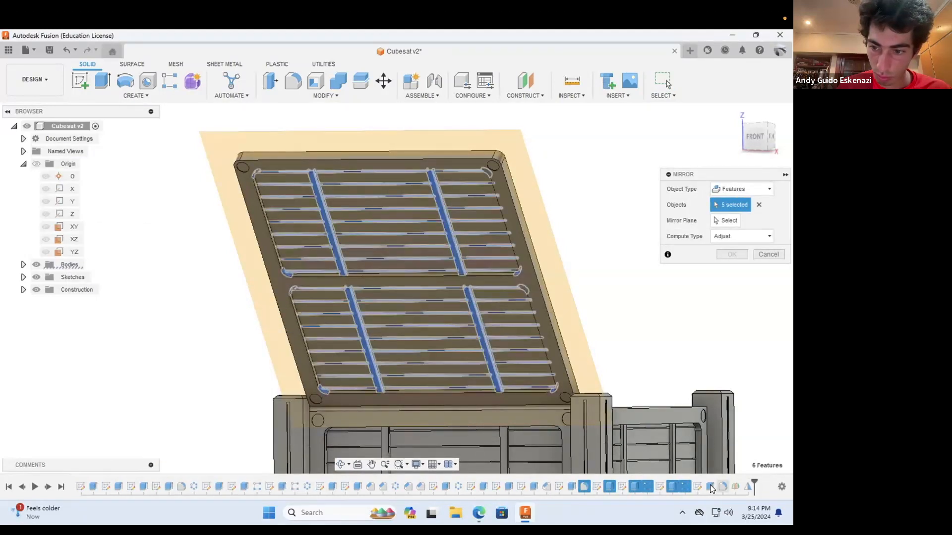
{"action": "left_click", "coordinate": [710, 487]}
{"action": "left_click", "coordinate": [718, 221]}
{"action": "left_click", "coordinate": [530, 181]}
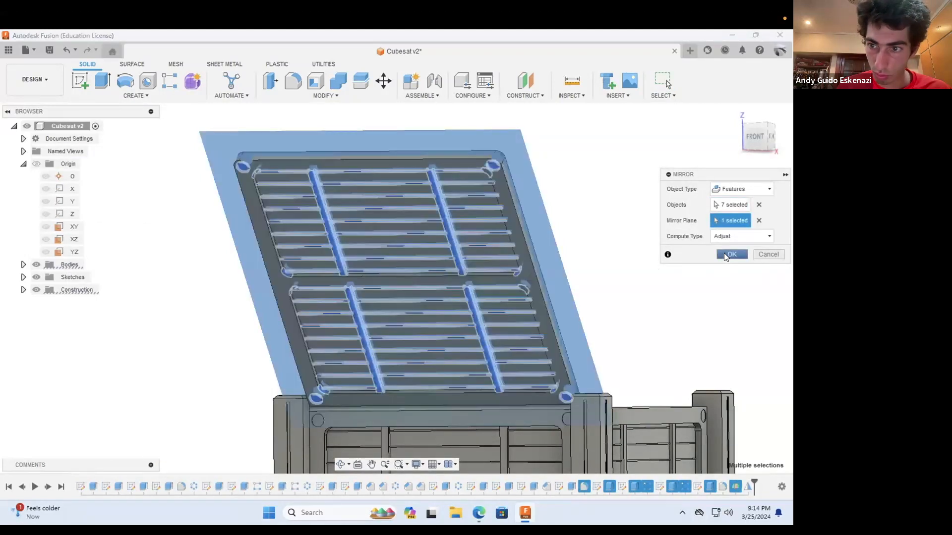
{"action": "left_click", "coordinate": [732, 254]}
Step: Mirror the ribs, rib patterns and corner recesses across the panel's midplane, leaving out the pocket fillets
{"action": "left_click", "coordinate": [141, 95]}
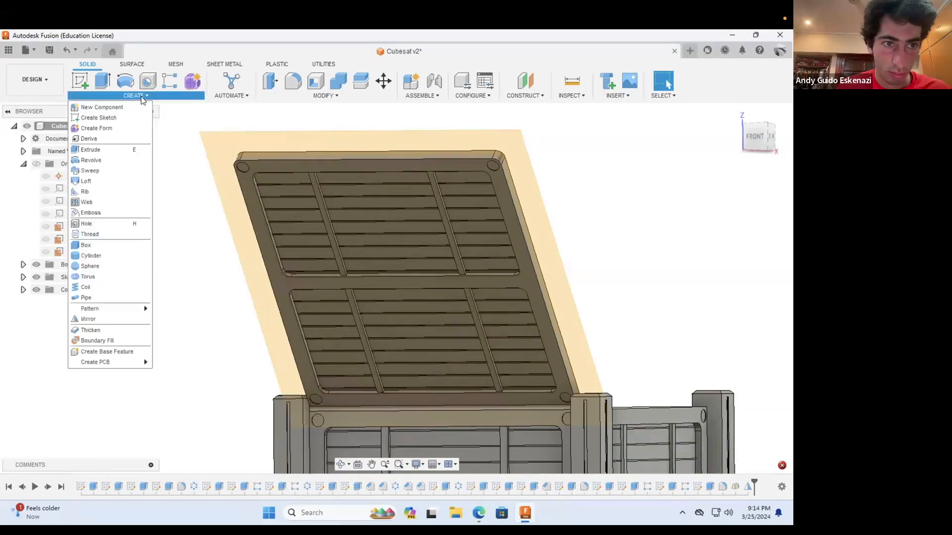
{"action": "left_click", "coordinate": [109, 319]}
{"action": "left_click", "coordinate": [610, 485]}
{"action": "left_click", "coordinate": [635, 486]}
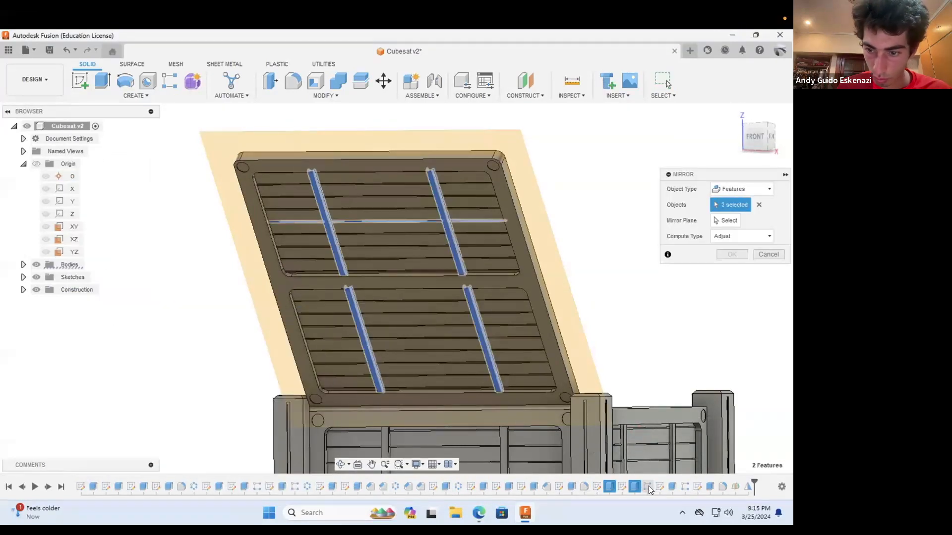
{"action": "left_click", "coordinate": [648, 486]}
{"action": "left_click", "coordinate": [672, 486]}
{"action": "left_click", "coordinate": [685, 486]}
{"action": "left_click", "coordinate": [707, 484]}
{"action": "left_click", "coordinate": [726, 222]}
{"action": "left_click", "coordinate": [526, 160]}
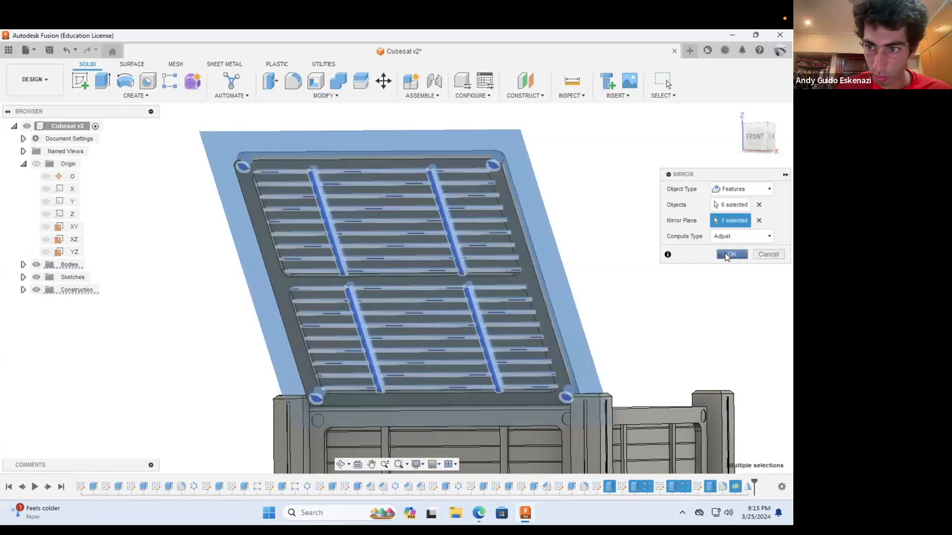
{"action": "left_click", "coordinate": [731, 255]}
Step: Begin a fillet on the panel's back side, selecting one outer corner edge of each mirrored pocket
{"action": "middle_click_drag", "start_coordinate": [705, 266], "coordinate": [429, 119], "text": "shift"}
{"action": "scroll", "coordinate": [430, 119], "scroll_direction": "up", "scroll_amount": 5}
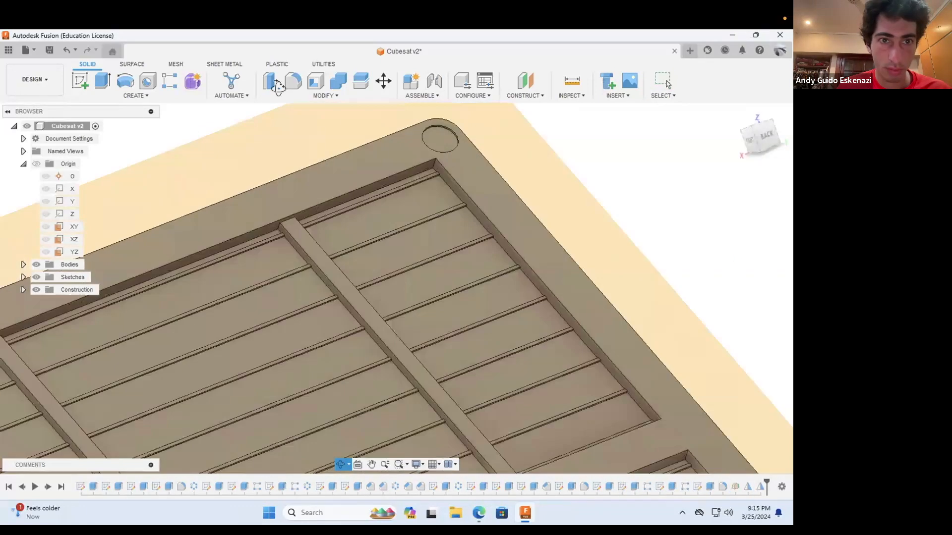
{"action": "left_click", "coordinate": [293, 81]}
{"action": "left_click", "coordinate": [433, 164]}
{"action": "scroll", "coordinate": [434, 166], "scroll_direction": "down", "scroll_amount": 5}
{"action": "scroll", "coordinate": [553, 334], "scroll_direction": "up", "scroll_amount": 4}
{"action": "left_click", "coordinate": [554, 335]}
{"action": "scroll", "coordinate": [496, 307], "scroll_direction": "down", "scroll_amount": 4}
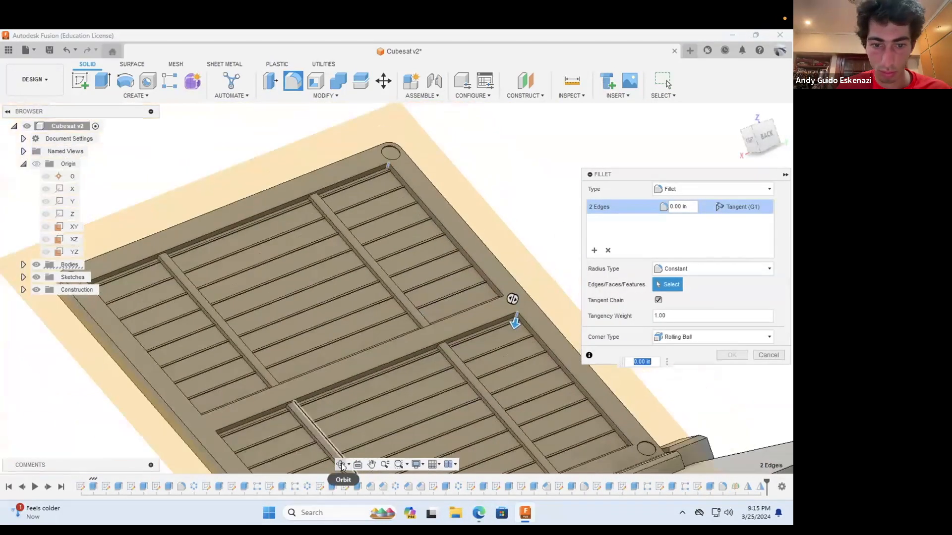
Step: Add the opposite outer corner edge of each mirrored pocket to the fillet selection
{"action": "left_click", "coordinate": [341, 465]}
{"action": "left_click_drag", "start_coordinate": [258, 317], "coordinate": [108, 364]}
{"action": "key", "text": "Escape"}
{"action": "scroll", "coordinate": [426, 307], "scroll_direction": "down", "scroll_amount": 2}
{"action": "left_click", "coordinate": [342, 467]}
{"action": "left_click_drag", "start_coordinate": [342, 357], "coordinate": [257, 298]}
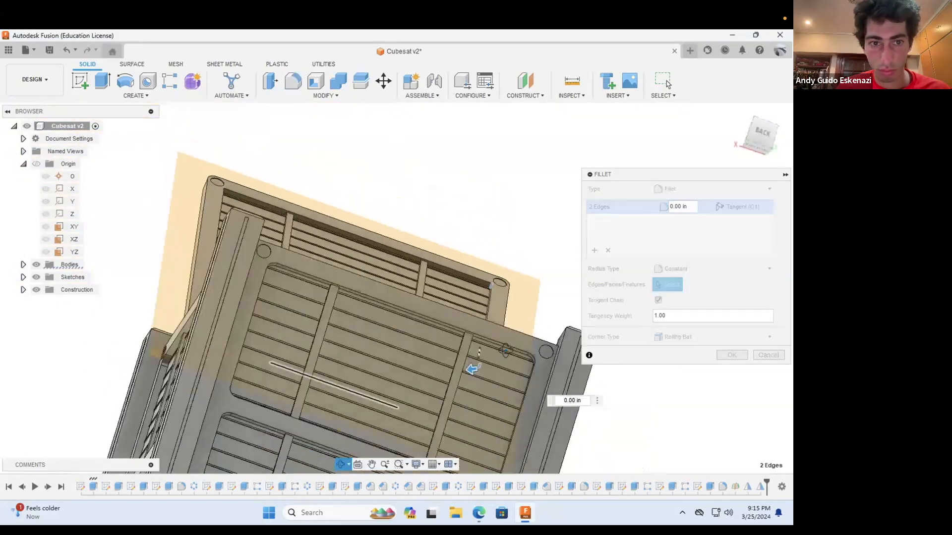
{"action": "scroll", "coordinate": [191, 293], "scroll_direction": "up", "scroll_amount": 4}
{"action": "key", "text": "Escape"}
{"action": "left_click", "coordinate": [185, 296]}
{"action": "scroll", "coordinate": [186, 299], "scroll_direction": "down", "scroll_amount": 3}
{"action": "scroll", "coordinate": [302, 165], "scroll_direction": "up", "scroll_amount": 3}
{"action": "left_click", "coordinate": [315, 153]}
{"action": "scroll", "coordinate": [299, 238], "scroll_direction": "down", "scroll_amount": 3}
Step: Add the remaining four corner edges of the mirrored pockets and apply the fillet to all eight
{"action": "left_click", "coordinate": [341, 464]}
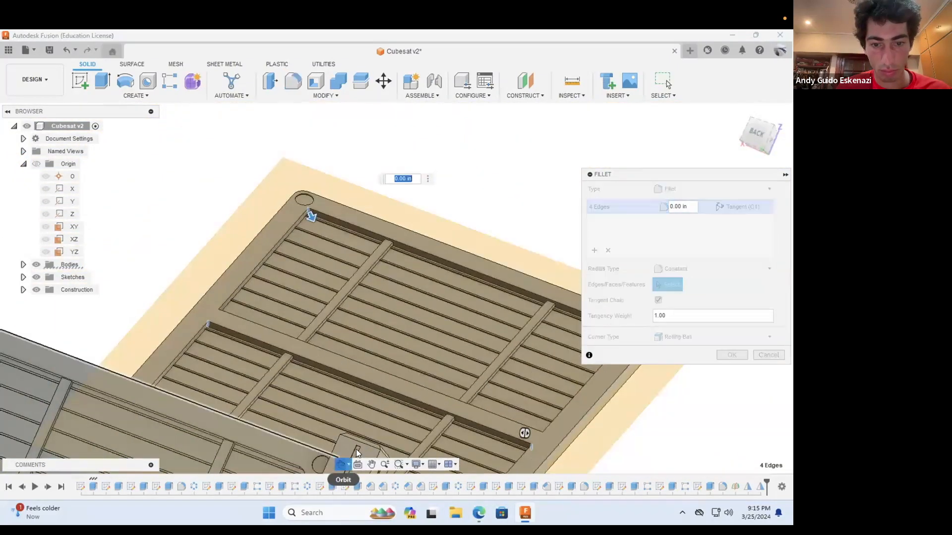
{"action": "left_click_drag", "start_coordinate": [325, 421], "coordinate": [263, 370]}
{"action": "key", "text": "Escape"}
{"action": "scroll", "coordinate": [300, 210], "scroll_direction": "up", "scroll_amount": 4}
{"action": "left_click", "coordinate": [299, 210]}
{"action": "scroll", "coordinate": [351, 266], "scroll_direction": "down", "scroll_amount": 3}
{"action": "scroll", "coordinate": [527, 446], "scroll_direction": "up", "scroll_amount": 3}
{"action": "left_click", "coordinate": [527, 437]}
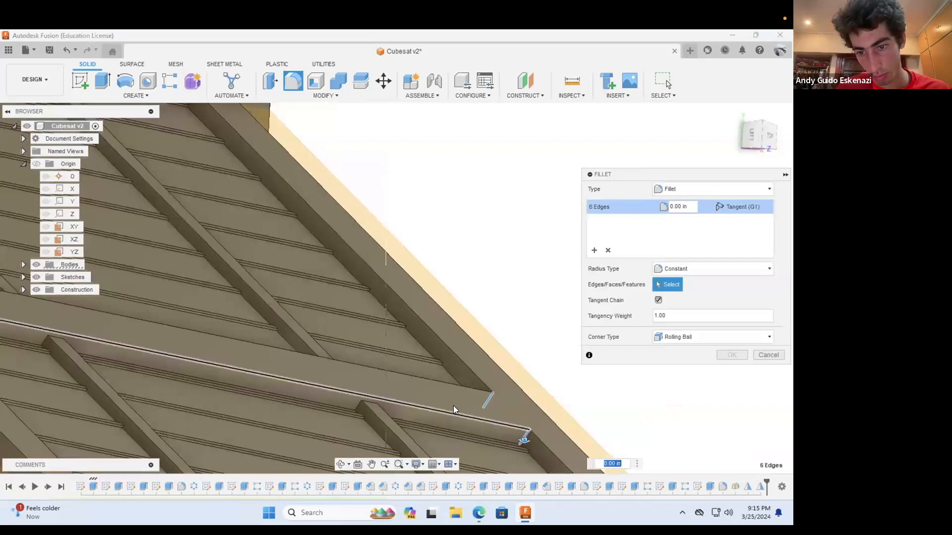
{"action": "scroll", "coordinate": [453, 406], "scroll_direction": "down", "scroll_amount": 3}
{"action": "left_click", "coordinate": [341, 464]}
{"action": "left_click_drag", "start_coordinate": [357, 387], "coordinate": [248, 342]}
{"action": "scroll", "coordinate": [160, 371], "scroll_direction": "up", "scroll_amount": 3}
{"action": "key", "text": "Escape"}
{"action": "left_click", "coordinate": [154, 376]}
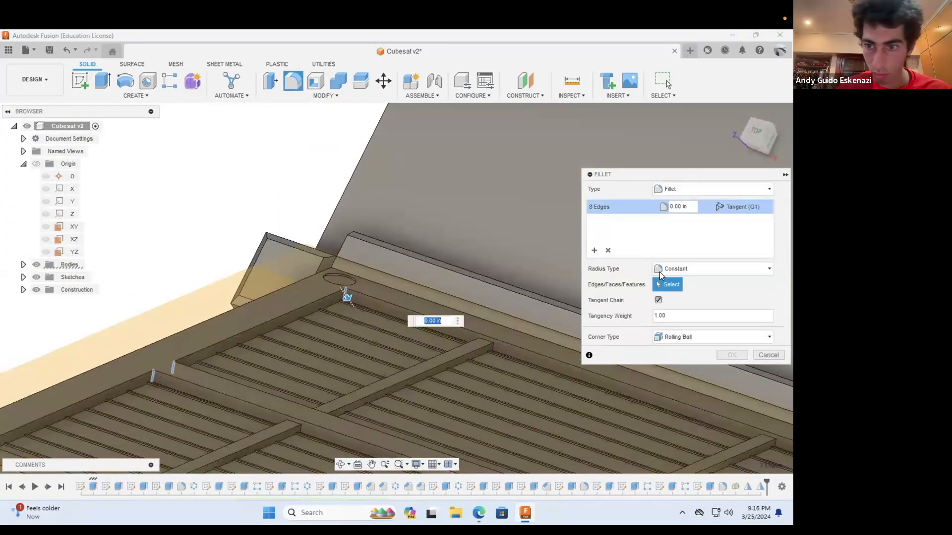
{"action": "key", "text": "Return"}
Step: Hide the construction midplane running through the deployed panel
{"action": "left_click", "coordinate": [341, 465]}
{"action": "scroll", "coordinate": [313, 337], "scroll_direction": "down", "scroll_amount": 5}
{"action": "left_click_drag", "start_coordinate": [314, 337], "coordinate": [485, 230]}
{"action": "middle_click_drag", "start_coordinate": [485, 230], "coordinate": [466, 240], "text": "shift"}
{"action": "scroll", "coordinate": [419, 229], "scroll_direction": "down", "scroll_amount": 3}
{"action": "scroll", "coordinate": [466, 240], "scroll_direction": "up", "scroll_amount": 4}
{"action": "left_click", "coordinate": [463, 240]}
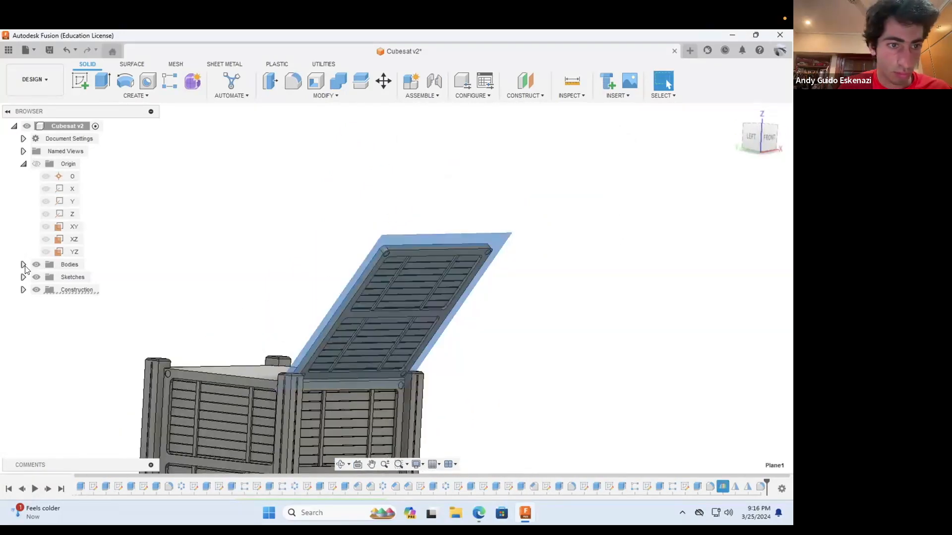
{"action": "left_click", "coordinate": [45, 303]}
{"action": "left_click", "coordinate": [24, 290]}
Step: Save the design with the finished two-sided panel as another version
{"action": "scroll", "coordinate": [297, 312], "scroll_direction": "down", "scroll_amount": 6}
{"action": "middle_click_drag", "start_coordinate": [297, 312], "coordinate": [469, 487], "text": "shift"}
{"action": "scroll", "coordinate": [354, 258], "scroll_direction": "up", "scroll_amount": 5}
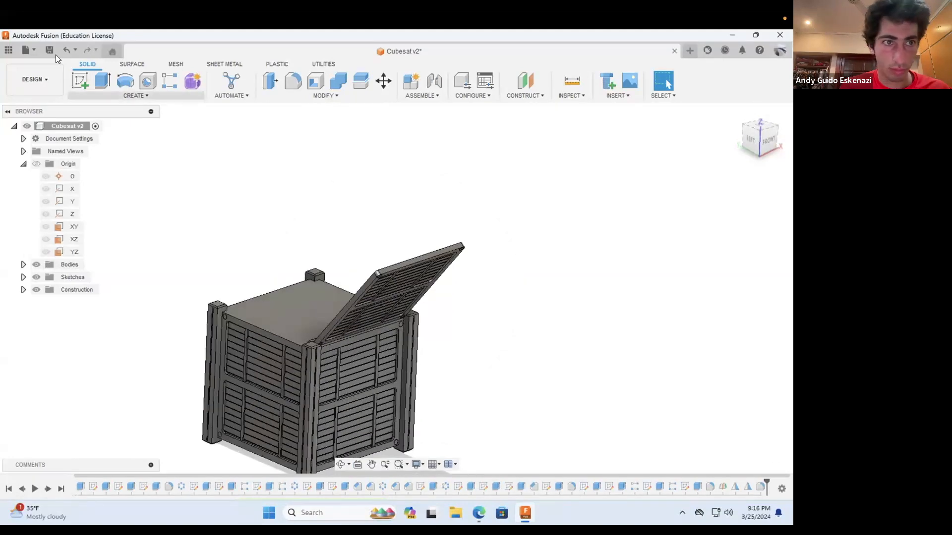
{"action": "key", "text": "ctrl+s"}
{"action": "left_click", "coordinate": [412, 295]}
Step: Circular-pattern the deployed panel's 16 features around the Z axis with full distribution and a quantity of 4
{"action": "left_click", "coordinate": [135, 95]}
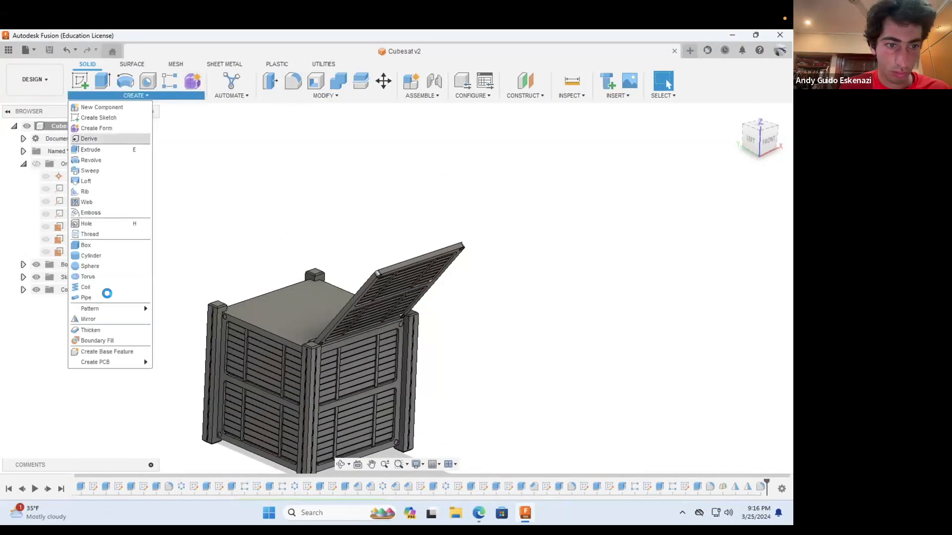
{"action": "left_click", "coordinate": [182, 317]}
{"action": "left_click", "coordinate": [469, 486]}
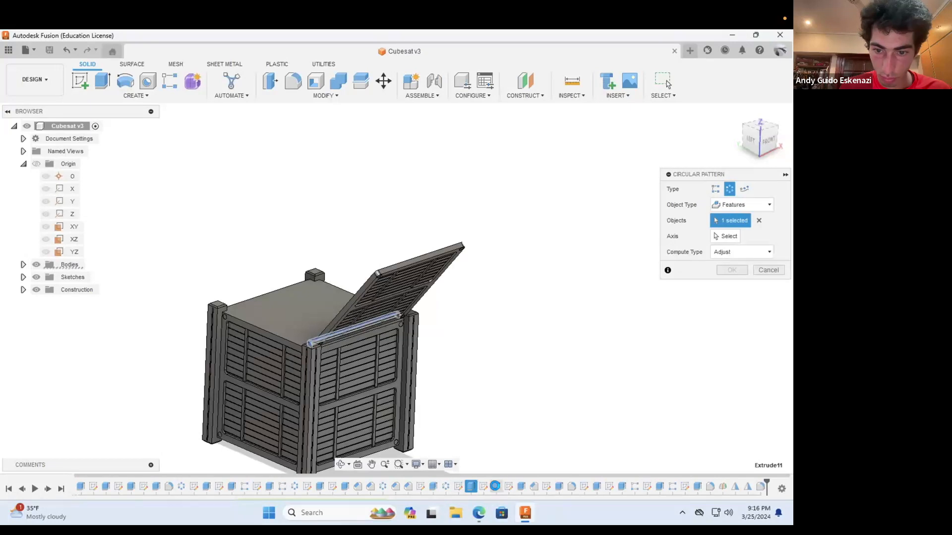
{"action": "left_click", "coordinate": [572, 486]}
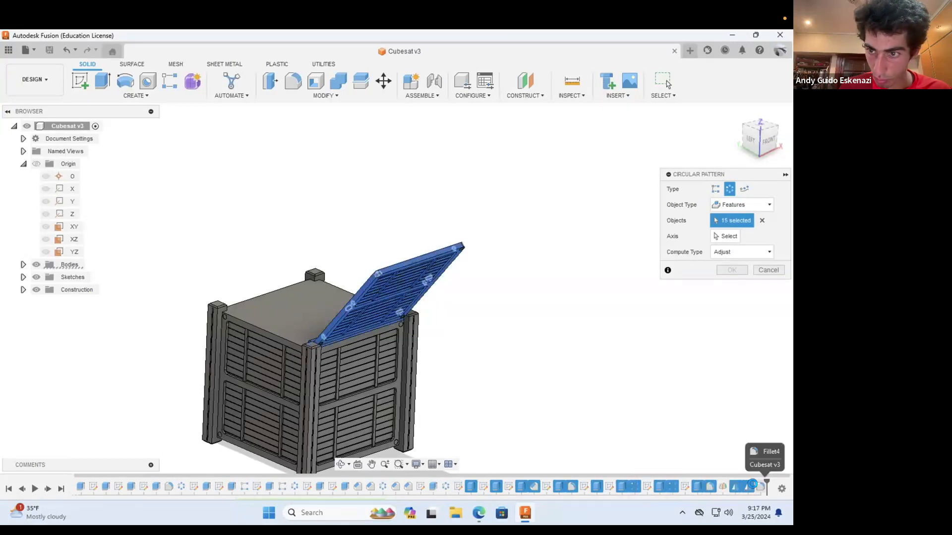
{"action": "left_click", "coordinate": [63, 213]}
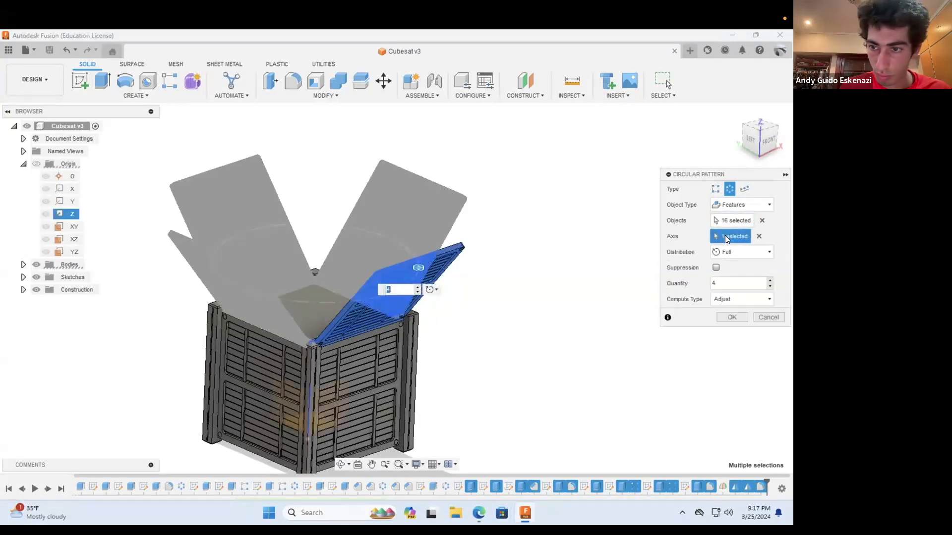
{"action": "left_click", "coordinate": [749, 321]}
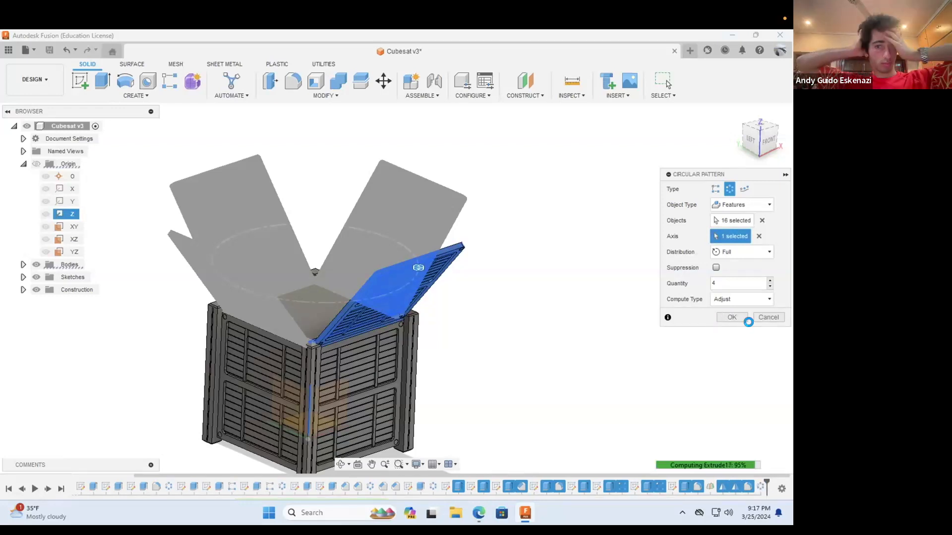
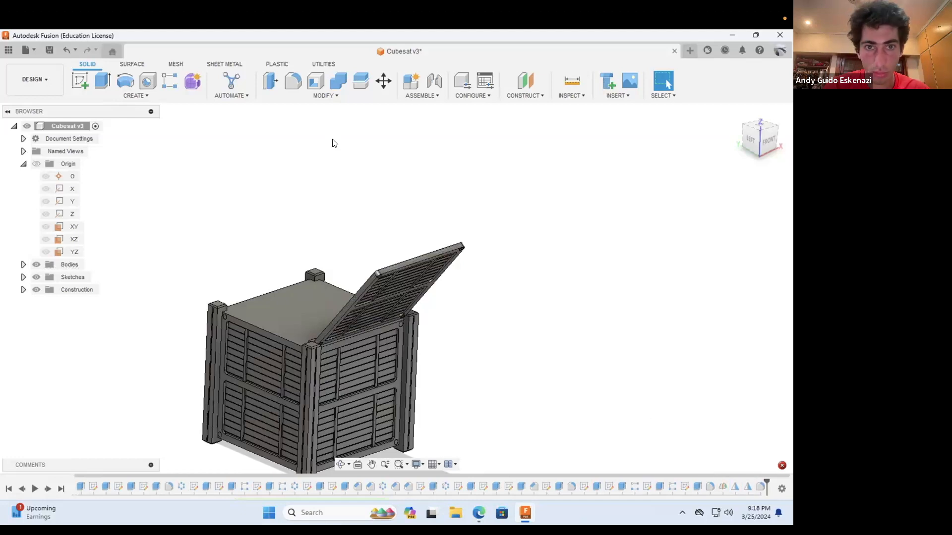
Step: Try to circular-pattern 13 of the deployed panel's features, without the mirrored ones, around the Z axis
{"action": "left_click", "coordinate": [135, 95]}
{"action": "left_click", "coordinate": [180, 319]}
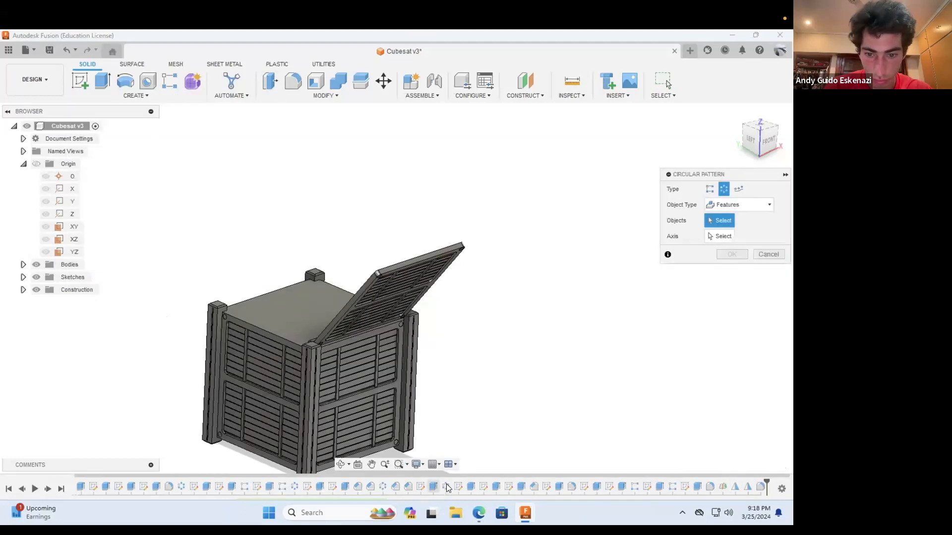
{"action": "left_click", "coordinate": [498, 487]}
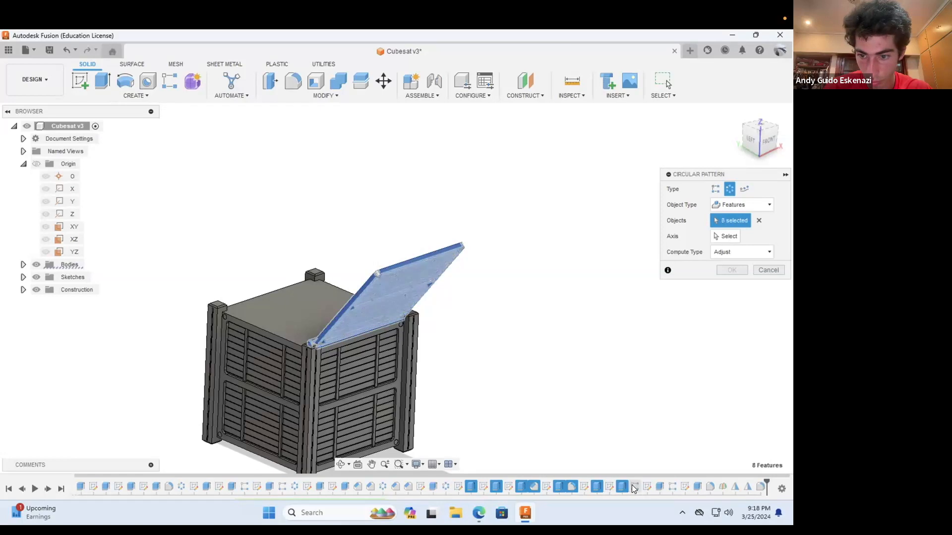
{"action": "left_click", "coordinate": [672, 489]}
{"action": "left_click", "coordinate": [697, 487]}
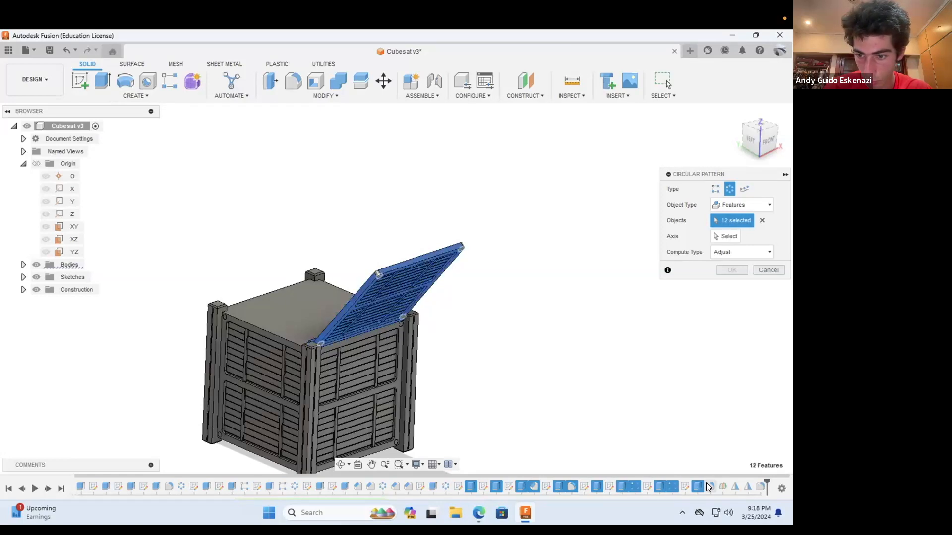
{"action": "left_click", "coordinate": [71, 214]}
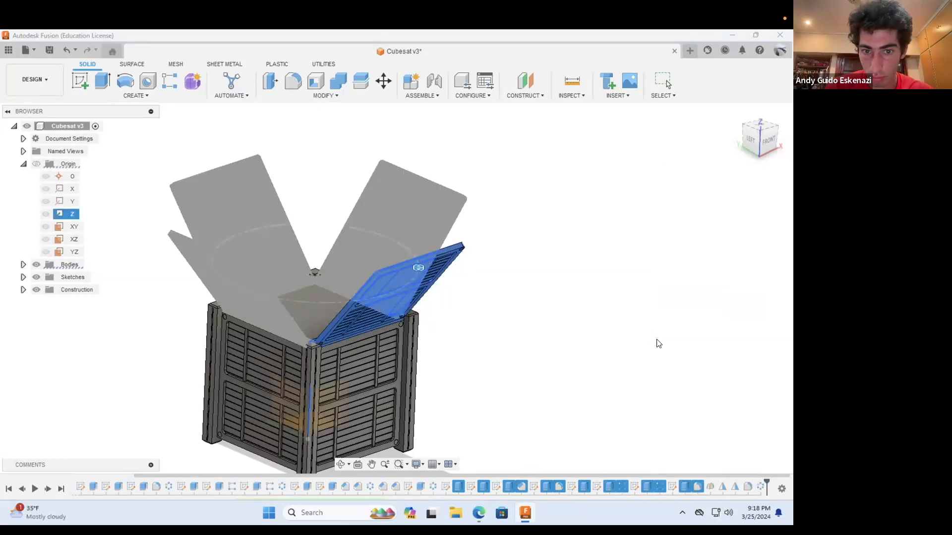
{"action": "left_click", "coordinate": [669, 451]}
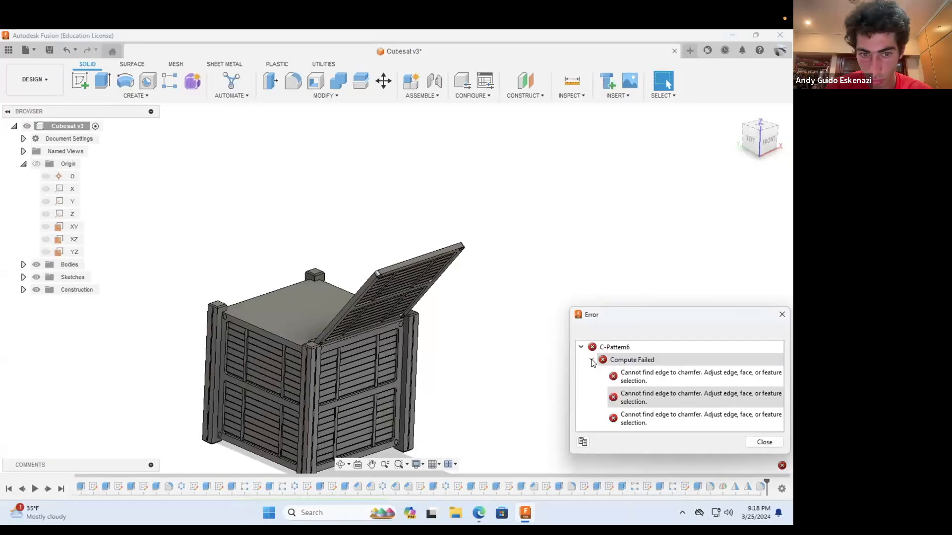
{"action": "left_click", "coordinate": [781, 313]}
Step: Try to circular-pattern 12 features, leaving out the panel's chamfer, around the Z axis with full distribution and a quantity of 4
{"action": "left_click", "coordinate": [135, 95]}
{"action": "mouse_move", "coordinate": [89, 308]}
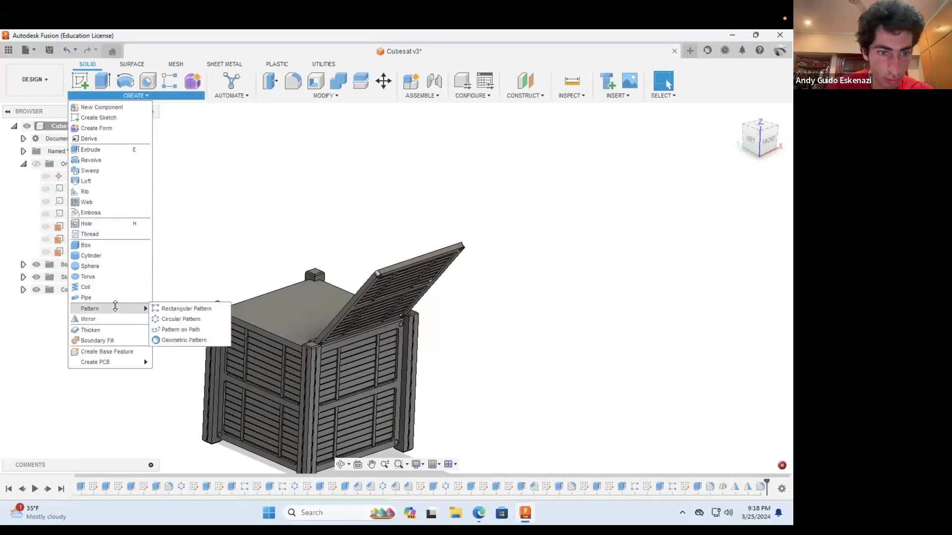
{"action": "left_click", "coordinate": [192, 319]}
{"action": "left_click", "coordinate": [559, 486]}
{"action": "left_click", "coordinate": [571, 486]}
{"action": "left_click", "coordinate": [596, 487]}
{"action": "left_click", "coordinate": [622, 487]}
{"action": "left_click", "coordinate": [634, 486]}
{"action": "left_click", "coordinate": [697, 486]}
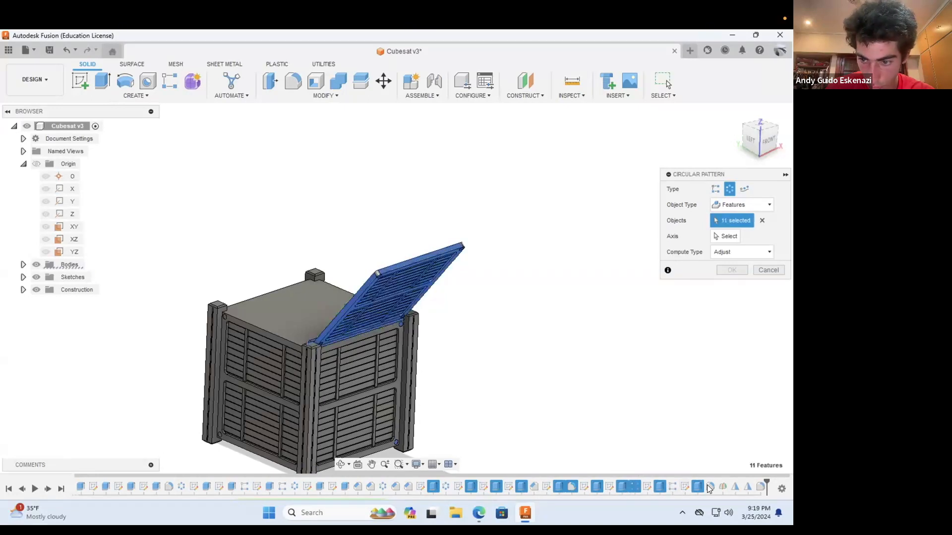
{"action": "left_click", "coordinate": [70, 214]}
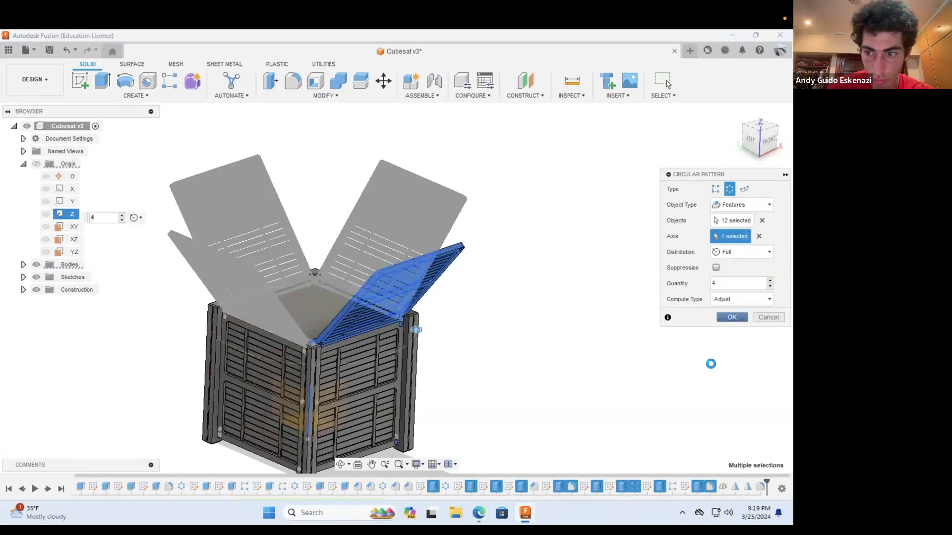
{"action": "left_click", "coordinate": [591, 360]}
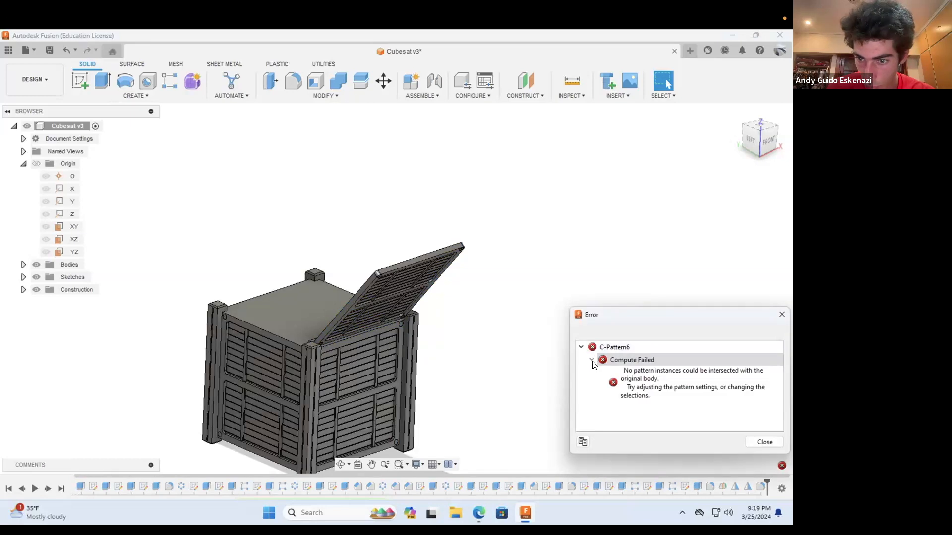
{"action": "left_click", "coordinate": [782, 312]}
Step: Circular-pattern ten of the deployed panel's features, without its chamfer and fillets, around the Z axis to make four panels
{"action": "left_click", "coordinate": [136, 96]}
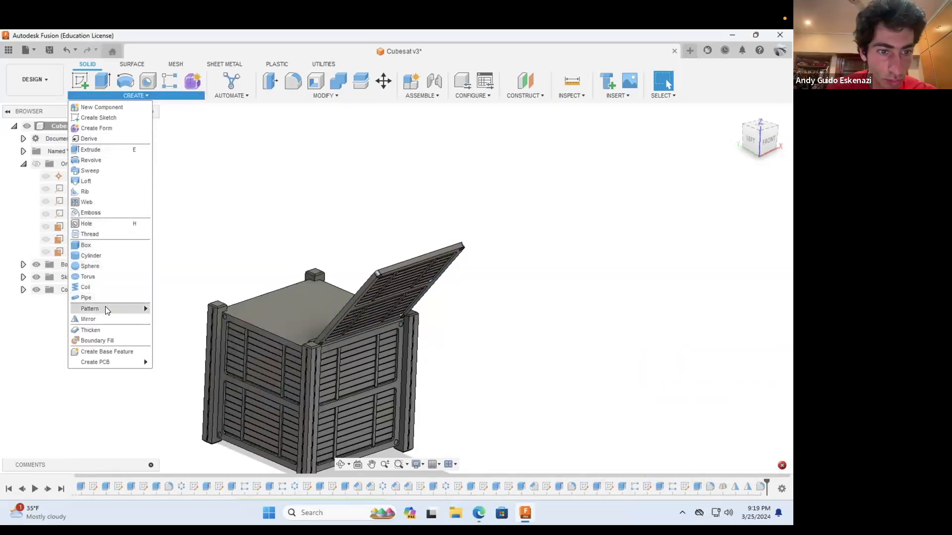
{"action": "left_click", "coordinate": [187, 309]}
{"action": "left_click", "coordinate": [470, 486]}
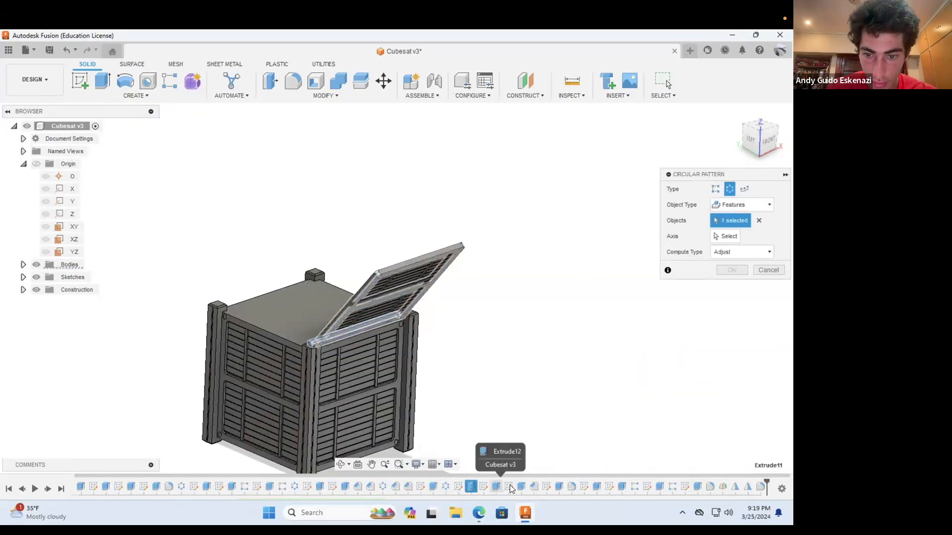
{"action": "left_click", "coordinate": [559, 487]}
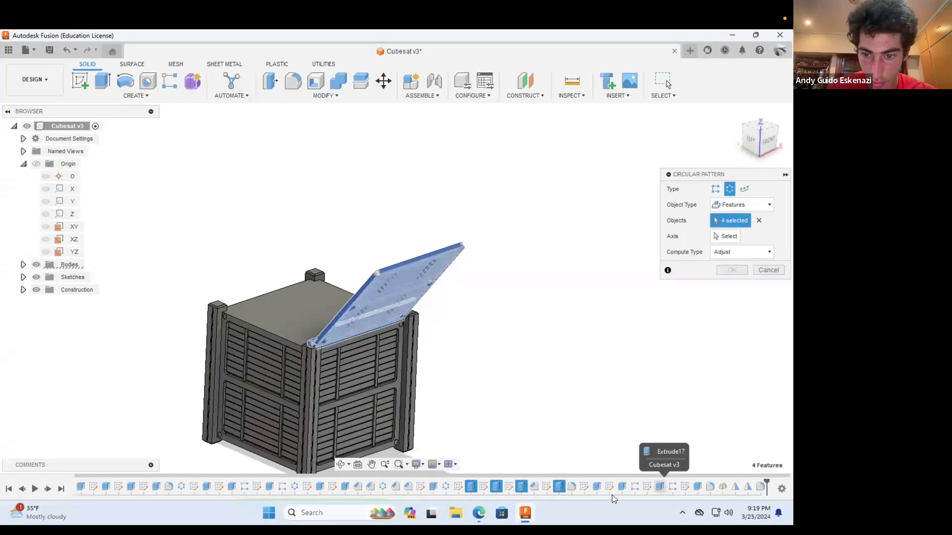
{"action": "left_click", "coordinate": [672, 487]}
{"action": "left_click", "coordinate": [697, 488]}
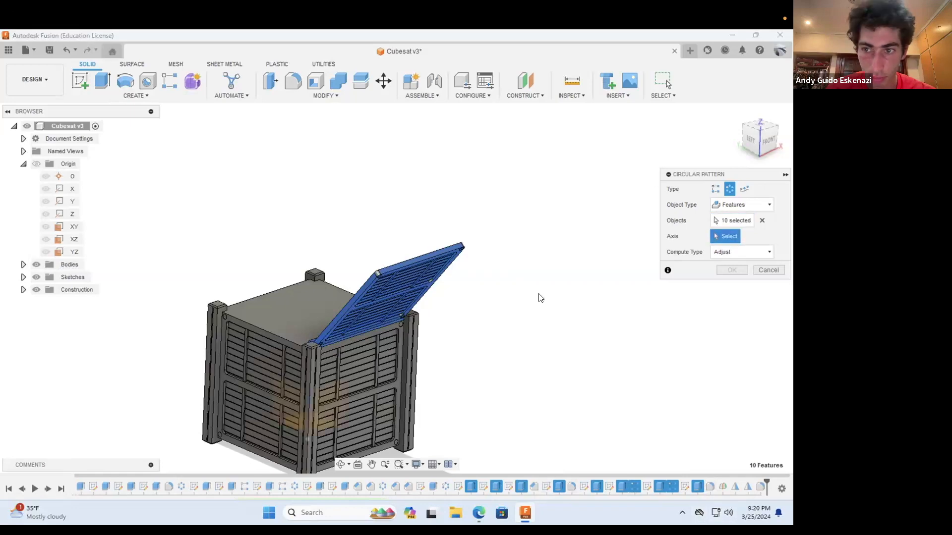
{"action": "left_click", "coordinate": [72, 213]}
{"action": "left_click", "coordinate": [730, 318]}
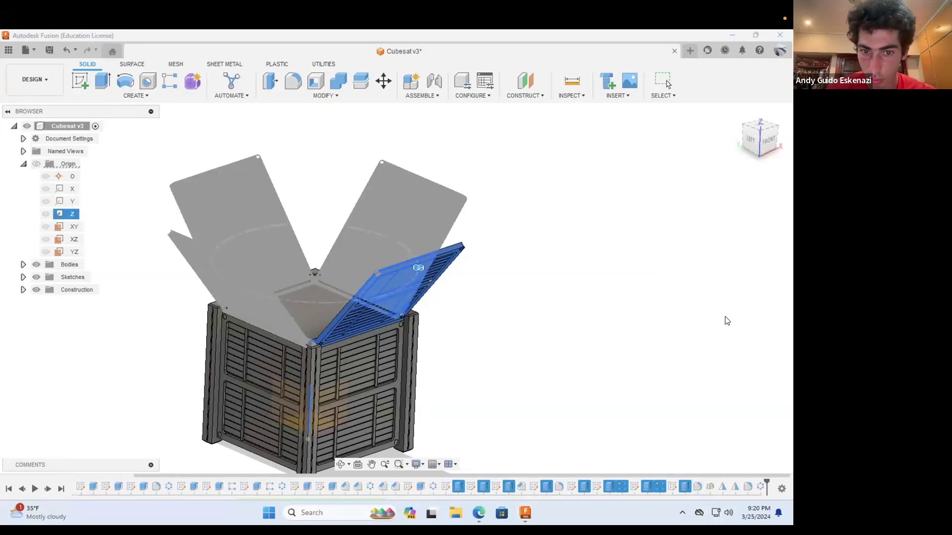
{"action": "middle_click_drag", "start_coordinate": [351, 280], "coordinate": [330, 248], "text": "shift"}
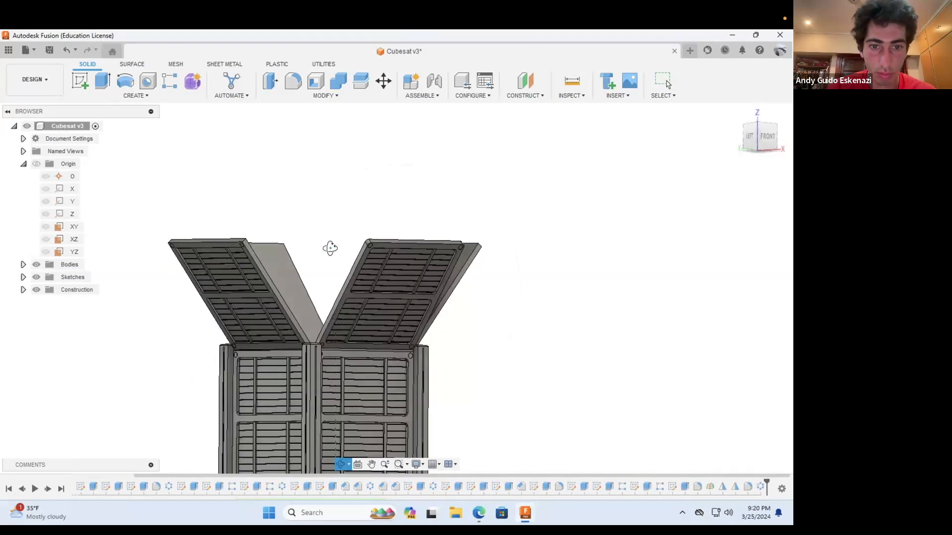
Step: Try to circular-pattern the panel's two fillet features around the Z axis with full distribution and a quantity of 4
{"action": "left_click", "coordinate": [136, 96]}
{"action": "mouse_move", "coordinate": [109, 312]}
{"action": "left_click", "coordinate": [164, 330]}
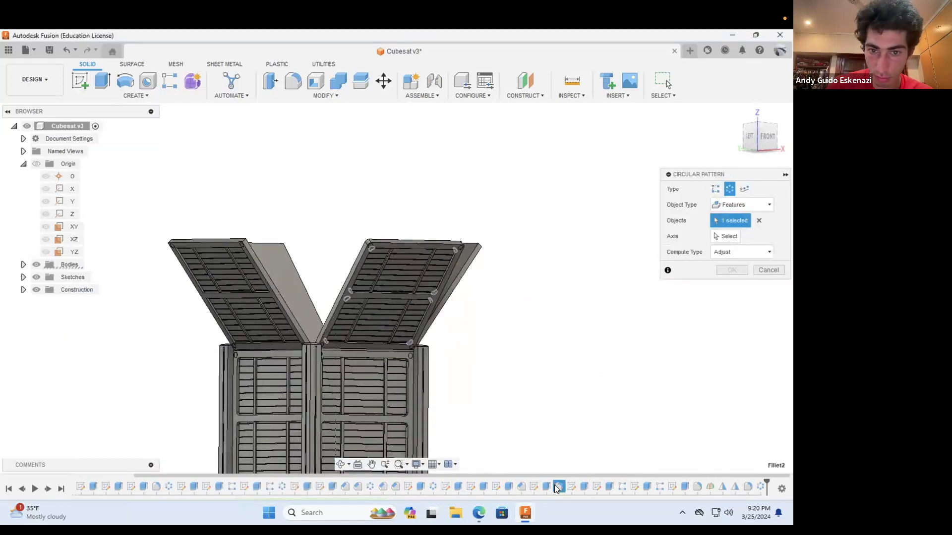
{"action": "left_click", "coordinate": [68, 214]}
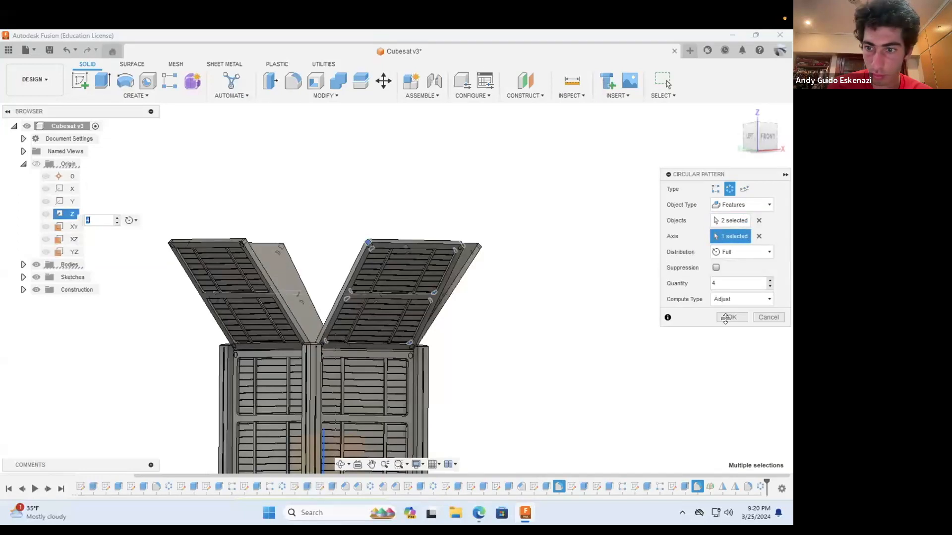
{"action": "left_click", "coordinate": [726, 319]}
Step: Start a fillet and select the first four pocket corner edges on the outer face of the left patterned panel
{"action": "scroll", "coordinate": [218, 382], "scroll_direction": "up", "scroll_amount": 5}
{"action": "left_click", "coordinate": [290, 82]}
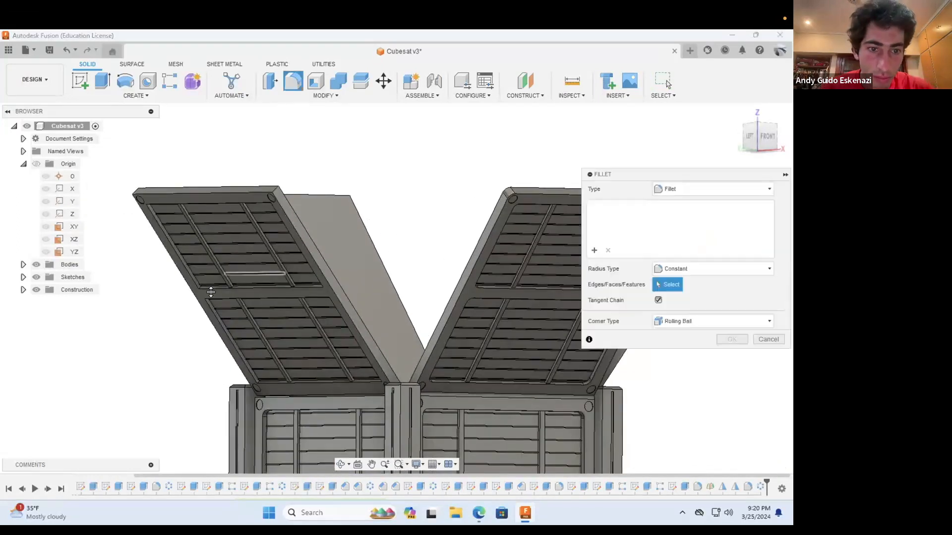
{"action": "scroll", "coordinate": [210, 291], "scroll_direction": "up", "scroll_amount": 5}
{"action": "left_click", "coordinate": [183, 273]}
{"action": "scroll", "coordinate": [183, 272], "scroll_direction": "down", "scroll_amount": 4}
{"action": "scroll", "coordinate": [263, 372], "scroll_direction": "up", "scroll_amount": 4}
{"action": "left_click", "coordinate": [264, 375]}
{"action": "scroll", "coordinate": [317, 355], "scroll_direction": "down", "scroll_amount": 3}
{"action": "scroll", "coordinate": [328, 351], "scroll_direction": "down", "scroll_amount": 1}
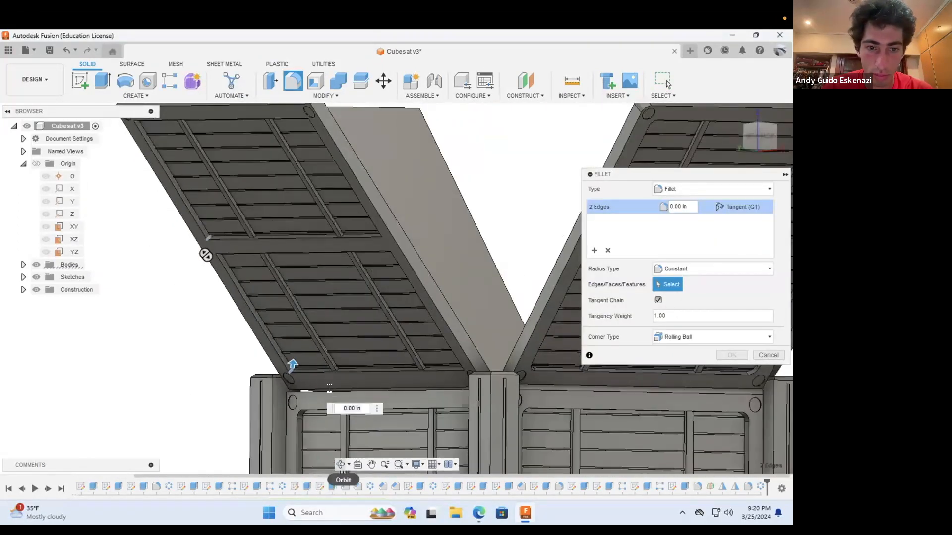
{"action": "left_click", "coordinate": [340, 464]}
{"action": "left_click_drag", "start_coordinate": [317, 367], "coordinate": [436, 347]}
{"action": "key", "text": "Escape"}
{"action": "scroll", "coordinate": [421, 365], "scroll_direction": "up", "scroll_amount": 4}
{"action": "left_click", "coordinate": [420, 365]}
{"action": "scroll", "coordinate": [419, 363], "scroll_direction": "down", "scroll_amount": 2}
{"action": "scroll", "coordinate": [422, 360], "scroll_direction": "down", "scroll_amount": 3}
{"action": "scroll", "coordinate": [437, 174], "scroll_direction": "up", "scroll_amount": 4}
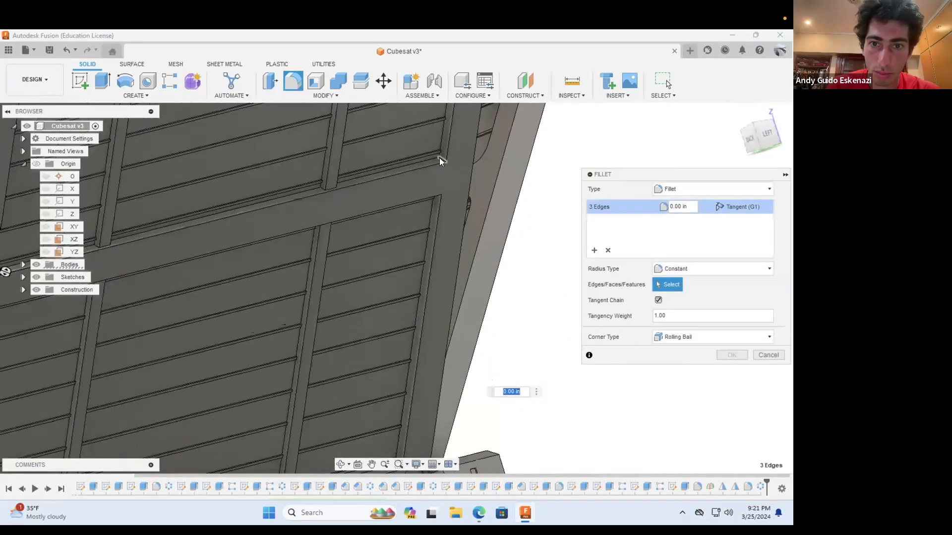
{"action": "left_click", "coordinate": [439, 158]}
{"action": "scroll", "coordinate": [397, 367], "scroll_direction": "down", "scroll_amount": 4}
Step: Add the left panel's remaining four pocket corner edges and set the radius of these eight edges to 0.125 in
{"action": "left_click", "coordinate": [340, 465]}
{"action": "left_click_drag", "start_coordinate": [386, 397], "coordinate": [507, 359]}
{"action": "middle_click_drag", "start_coordinate": [507, 360], "coordinate": [525, 308], "text": "shift"}
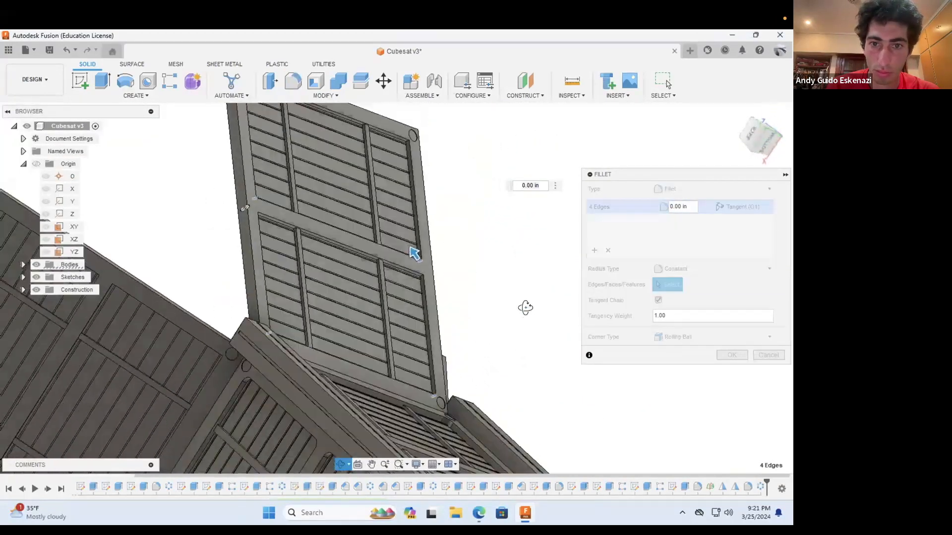
{"action": "scroll", "coordinate": [390, 141], "scroll_direction": "up", "scroll_amount": 4}
{"action": "left_click", "coordinate": [389, 141]}
{"action": "scroll", "coordinate": [418, 351], "scroll_direction": "up", "scroll_amount": 3}
{"action": "left_click", "coordinate": [417, 350]}
{"action": "scroll", "coordinate": [417, 350], "scroll_direction": "down", "scroll_amount": 4}
{"action": "left_click", "coordinate": [341, 465]}
{"action": "left_click_drag", "start_coordinate": [327, 396], "coordinate": [218, 277]}
{"action": "key", "text": "Escape"}
{"action": "scroll", "coordinate": [165, 190], "scroll_direction": "up", "scroll_amount": 3}
{"action": "left_click", "coordinate": [168, 220]}
{"action": "scroll", "coordinate": [169, 219], "scroll_direction": "down", "scroll_amount": 3}
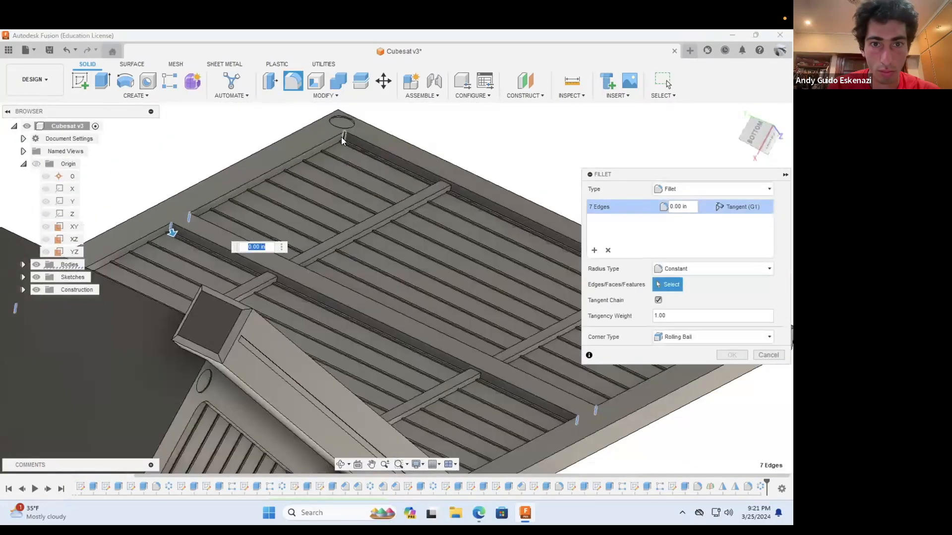
{"action": "key", "text": "Return"}
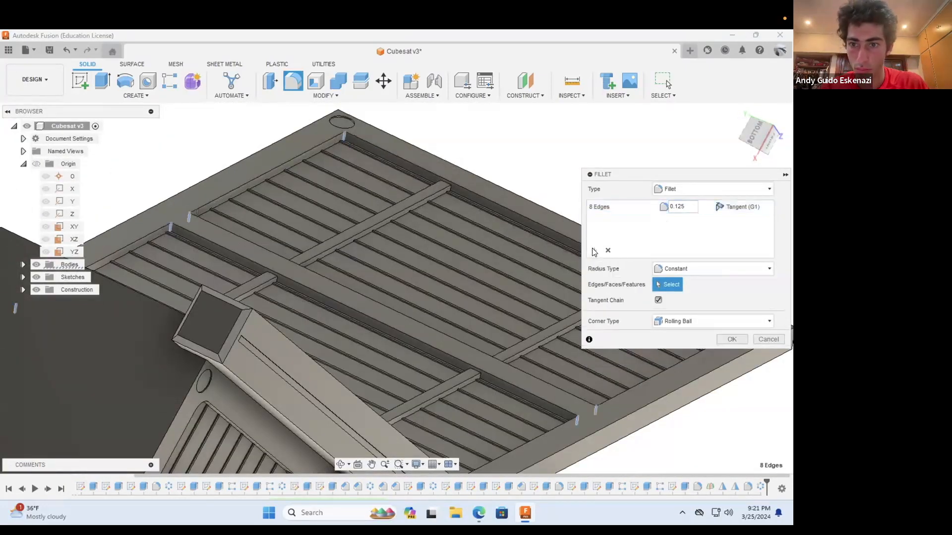
Step: Begin a second fillet edge set with the first four pocket corner edges of the back patterned panel
{"action": "scroll", "coordinate": [409, 231], "scroll_direction": "down", "scroll_amount": 5}
{"action": "middle_click_drag", "start_coordinate": [265, 172], "coordinate": [431, 222], "text": "shift"}
{"action": "scroll", "coordinate": [446, 225], "scroll_direction": "up", "scroll_amount": 5}
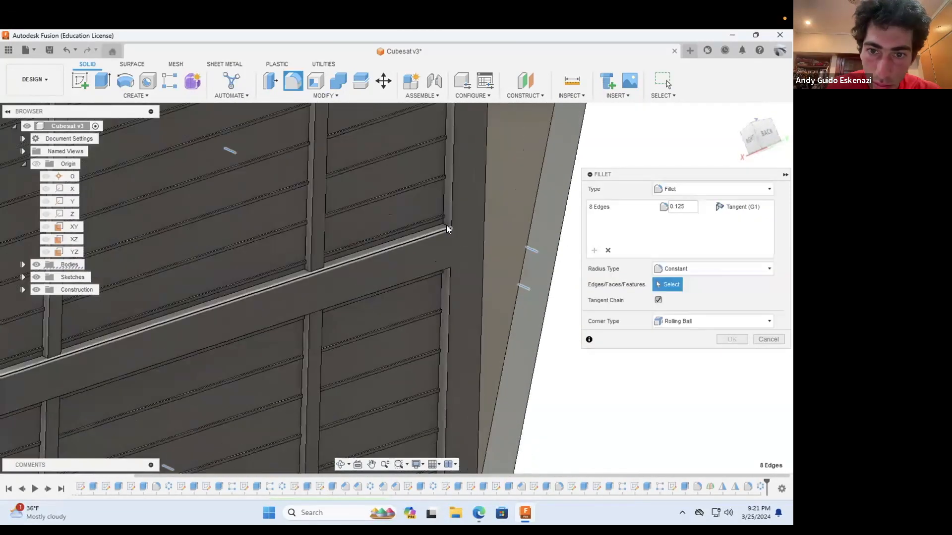
{"action": "left_click", "coordinate": [444, 223]}
{"action": "scroll", "coordinate": [448, 338], "scroll_direction": "down", "scroll_amount": 5}
{"action": "middle_click_drag", "start_coordinate": [294, 356], "coordinate": [103, 316], "text": "shift"}
{"action": "scroll", "coordinate": [102, 316], "scroll_direction": "up", "scroll_amount": 6}
{"action": "left_click", "coordinate": [131, 313]}
{"action": "scroll", "coordinate": [247, 419], "scroll_direction": "down", "scroll_amount": 5}
{"action": "scroll", "coordinate": [226, 373], "scroll_direction": "up", "scroll_amount": 5}
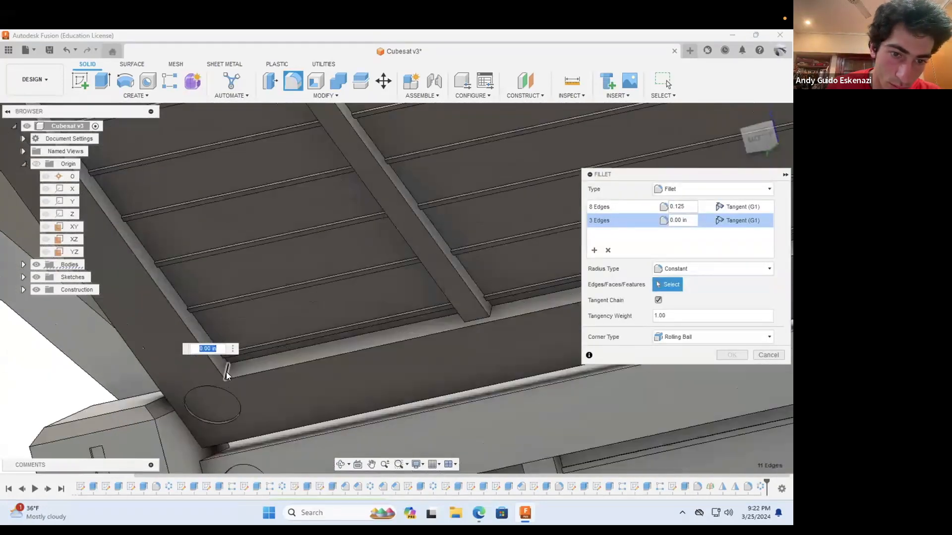
{"action": "left_click", "coordinate": [227, 373]}
{"action": "scroll", "coordinate": [317, 380], "scroll_direction": "down", "scroll_amount": 4}
Step: Add the back panel's remaining four pocket corner edges to the second fillet set
{"action": "left_click", "coordinate": [340, 464]}
{"action": "scroll", "coordinate": [342, 421], "scroll_direction": "down", "scroll_amount": 3}
{"action": "left_click_drag", "start_coordinate": [364, 414], "coordinate": [208, 302]}
{"action": "middle_click_drag", "start_coordinate": [207, 302], "coordinate": [218, 342], "text": "shift"}
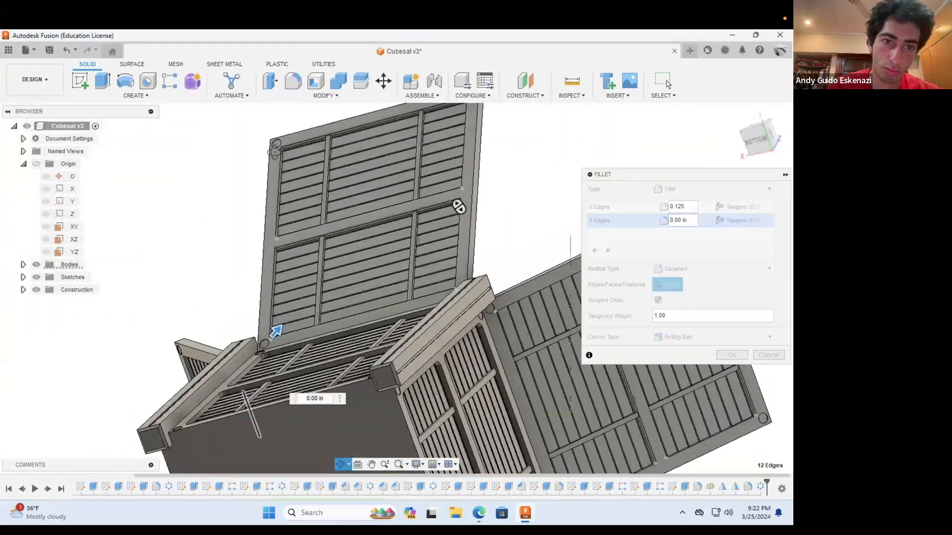
{"action": "scroll", "coordinate": [258, 438], "scroll_direction": "up", "scroll_amount": 5}
{"action": "scroll", "coordinate": [326, 411], "scroll_direction": "down", "scroll_amount": 4}
{"action": "left_click", "coordinate": [340, 464]}
{"action": "left_click_drag", "start_coordinate": [333, 427], "coordinate": [218, 297]}
{"action": "scroll", "coordinate": [483, 300], "scroll_direction": "up", "scroll_amount": 5}
{"action": "left_click", "coordinate": [502, 318]}
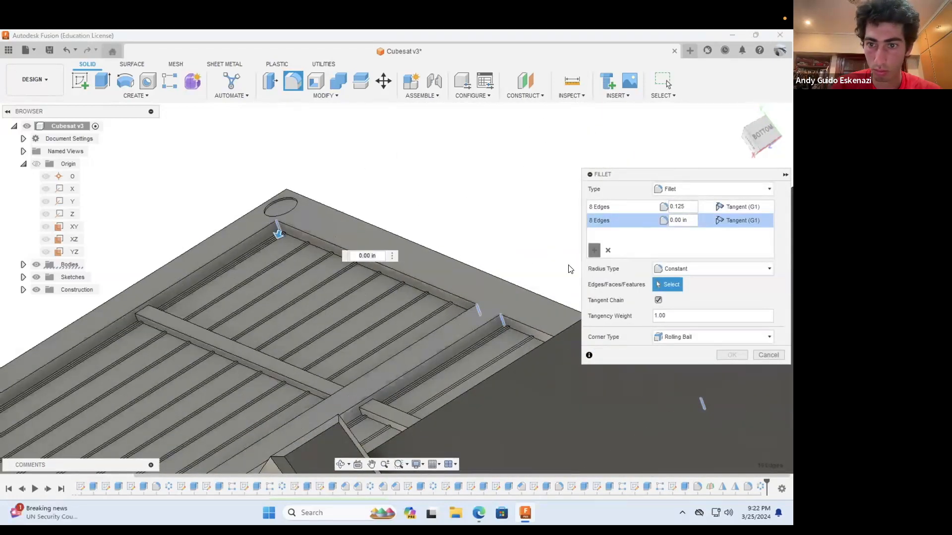
Step: Begin a third fillet edge set with the first four pocket corner edges of the right patterned panel
{"action": "scroll", "coordinate": [472, 396], "scroll_direction": "down", "scroll_amount": 5}
{"action": "middle_click_drag", "start_coordinate": [564, 316], "coordinate": [418, 340], "text": "shift"}
{"action": "scroll", "coordinate": [490, 316], "scroll_direction": "up", "scroll_amount": 5}
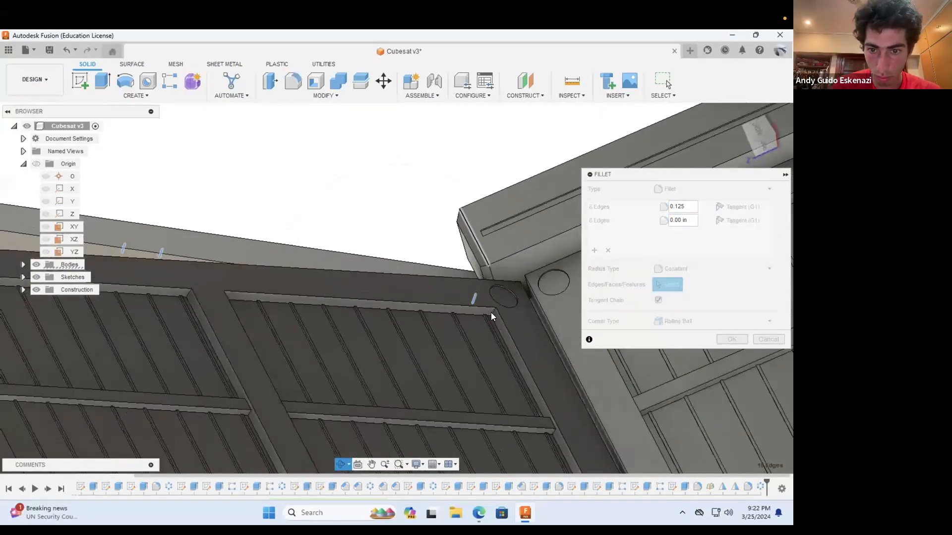
{"action": "left_click", "coordinate": [494, 313]}
{"action": "left_click", "coordinate": [188, 293]}
{"action": "scroll", "coordinate": [260, 287], "scroll_direction": "down", "scroll_amount": 5}
{"action": "middle_click_drag", "start_coordinate": [260, 287], "coordinate": [348, 428], "text": "shift"}
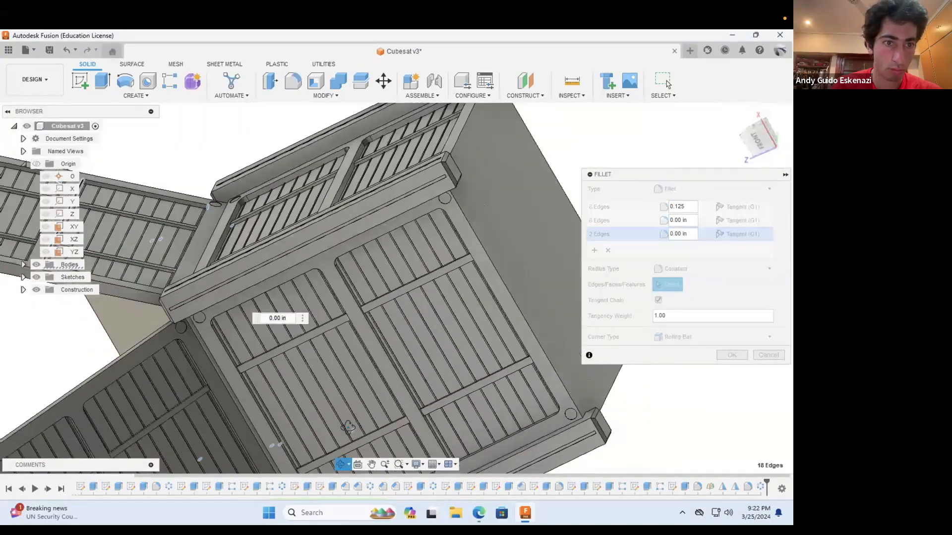
{"action": "scroll", "coordinate": [348, 427], "scroll_direction": "down", "scroll_amount": 5}
{"action": "scroll", "coordinate": [124, 259], "scroll_direction": "up", "scroll_amount": 8}
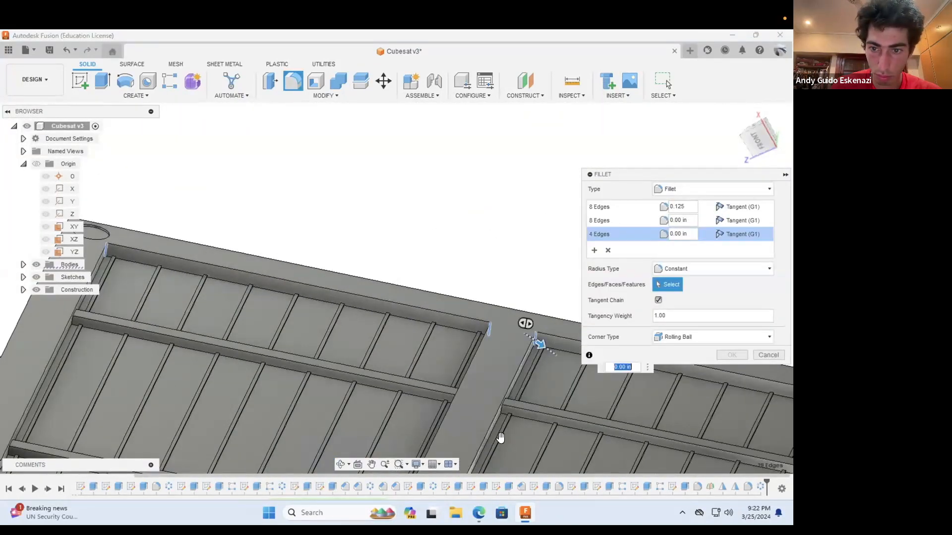
{"action": "scroll", "coordinate": [383, 392], "scroll_direction": "down", "scroll_amount": 2}
{"action": "middle_click_drag", "start_coordinate": [382, 394], "coordinate": [202, 387], "text": "shift"}
{"action": "scroll", "coordinate": [319, 404], "scroll_direction": "down", "scroll_amount": 5}
{"action": "scroll", "coordinate": [202, 387], "scroll_direction": "up", "scroll_amount": 6}
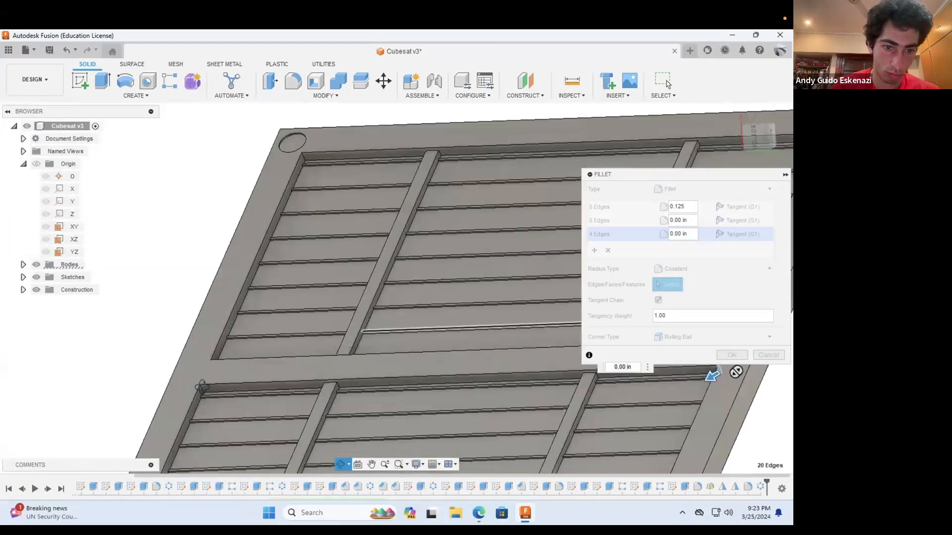
Step: Add the right panel's remaining four pocket corner edges and set the third fillet set's radius to 0.125 in
{"action": "scroll", "coordinate": [202, 387], "scroll_direction": "up", "scroll_amount": 3}
{"action": "left_click", "coordinate": [205, 392]}
{"action": "scroll", "coordinate": [263, 276], "scroll_direction": "down", "scroll_amount": 5}
{"action": "scroll", "coordinate": [314, 141], "scroll_direction": "up", "scroll_amount": 5}
{"action": "left_click", "coordinate": [314, 143]}
{"action": "scroll", "coordinate": [303, 297], "scroll_direction": "down", "scroll_amount": 6}
{"action": "middle_click_drag", "start_coordinate": [281, 359], "coordinate": [361, 376], "text": "shift"}
{"action": "scroll", "coordinate": [317, 355], "scroll_direction": "up", "scroll_amount": 6}
{"action": "left_click", "coordinate": [315, 351]}
{"action": "scroll", "coordinate": [315, 351], "scroll_direction": "down", "scroll_amount": 5}
{"action": "scroll", "coordinate": [526, 344], "scroll_direction": "up", "scroll_amount": 4}
{"action": "left_click", "coordinate": [538, 340]}
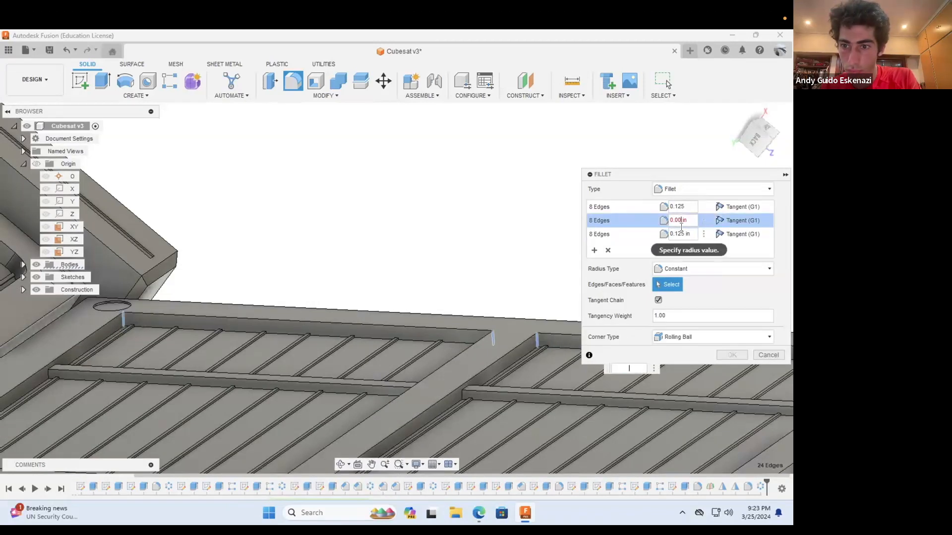
Step: Set the second fillet set's radius to 0.125 in and apply the fillet to all three patterned panels
{"action": "left_click", "coordinate": [689, 224]}
{"action": "type", "text": "0.125"}
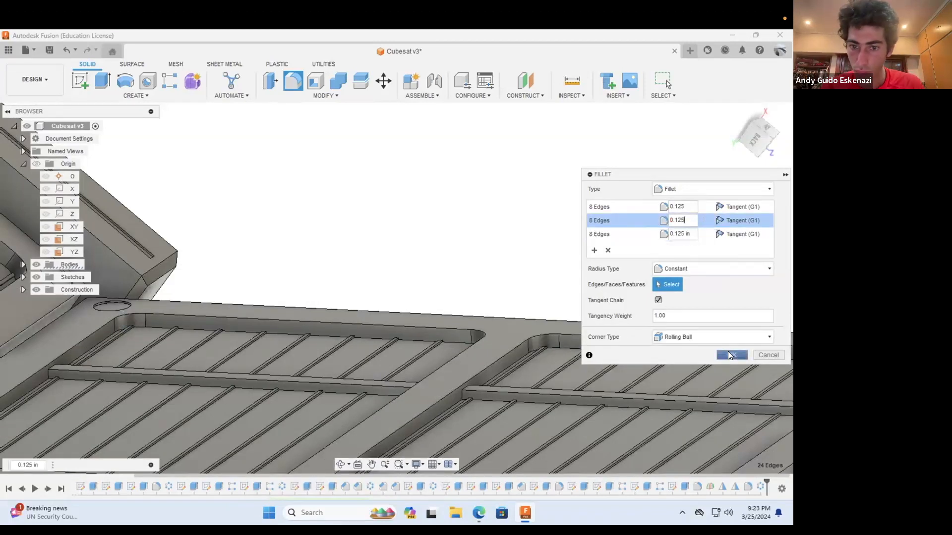
{"action": "left_click", "coordinate": [728, 352]}
Step: Save the design with the four filleted deployed panels as a new version
{"action": "scroll", "coordinate": [525, 357], "scroll_direction": "down", "scroll_amount": 5}
{"action": "middle_click_drag", "start_coordinate": [348, 442], "coordinate": [264, 276], "text": "shift"}
{"action": "scroll", "coordinate": [240, 340], "scroll_direction": "down", "scroll_amount": 5}
{"action": "scroll", "coordinate": [263, 277], "scroll_direction": "up", "scroll_amount": 4}
{"action": "left_click", "coordinate": [50, 50]}
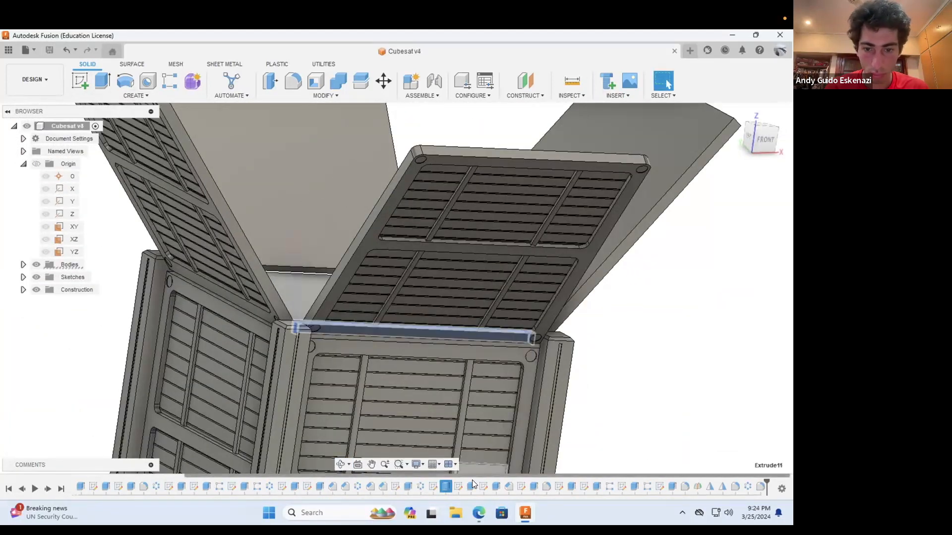
Step: Circular-pattern the extruded feature at the front panel's base around the body's Z axis
{"action": "left_click", "coordinate": [140, 95]}
{"action": "mouse_move", "coordinate": [112, 304]}
{"action": "left_click", "coordinate": [187, 317]}
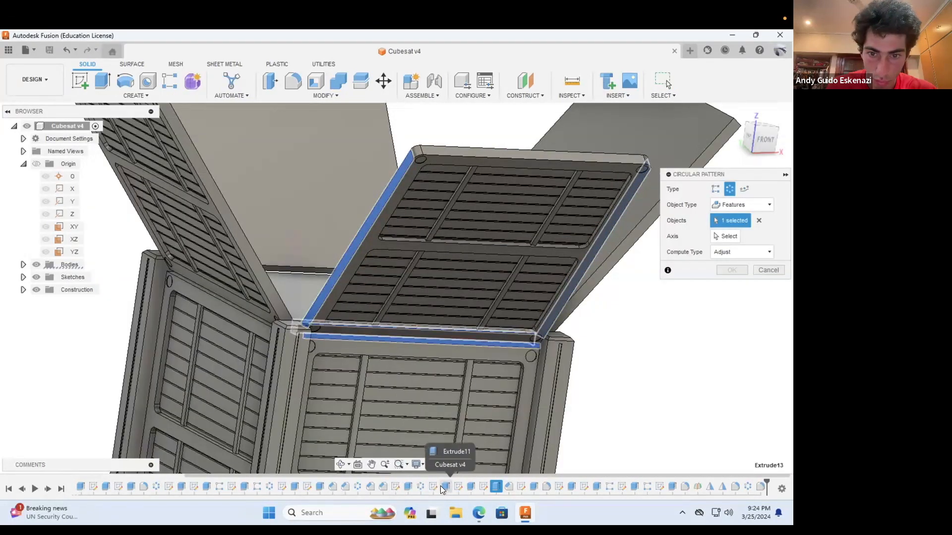
{"action": "left_click", "coordinate": [69, 214]}
{"action": "left_click", "coordinate": [730, 317]}
Step: Sketch a closed profile bridging the gap beneath the back panel's end, squared off with a perpendicular constraint
{"action": "middle_click_drag", "start_coordinate": [234, 274], "coordinate": [502, 279], "text": "shift"}
{"action": "left_click", "coordinate": [423, 246]}
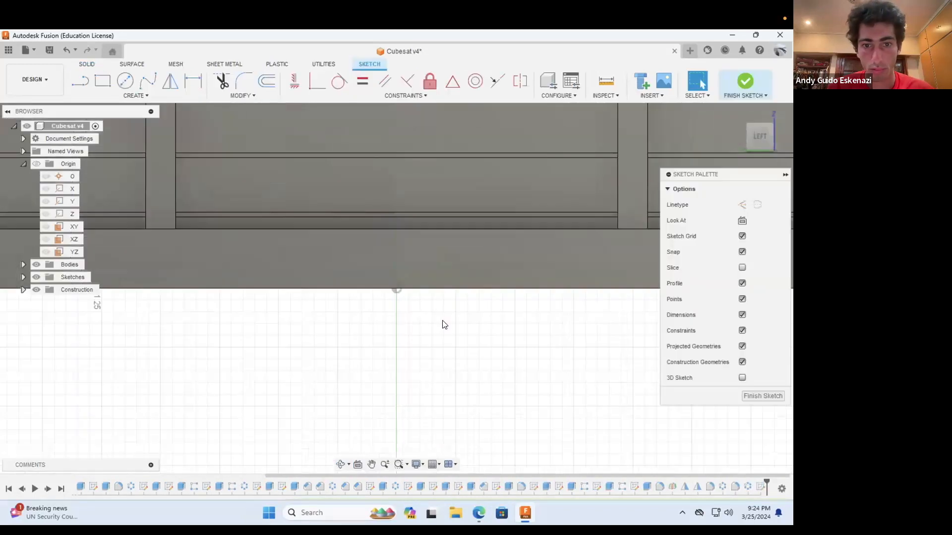
{"action": "scroll", "coordinate": [443, 322], "scroll_direction": "down", "scroll_amount": 5}
{"action": "left_click", "coordinate": [341, 465]}
{"action": "mouse_move", "coordinate": [347, 317]}
{"action": "left_mouse_down"}
{"action": "mouse_move", "coordinate": [427, 297]}
{"action": "mouse_move", "coordinate": [391, 283]}
{"action": "left_mouse_up"}
{"action": "scroll", "coordinate": [387, 174], "scroll_direction": "up", "scroll_amount": 6}
{"action": "middle_click_drag", "start_coordinate": [322, 423], "coordinate": [288, 238], "text": "shift"}
{"action": "scroll", "coordinate": [278, 257], "scroll_direction": "up", "scroll_amount": 5}
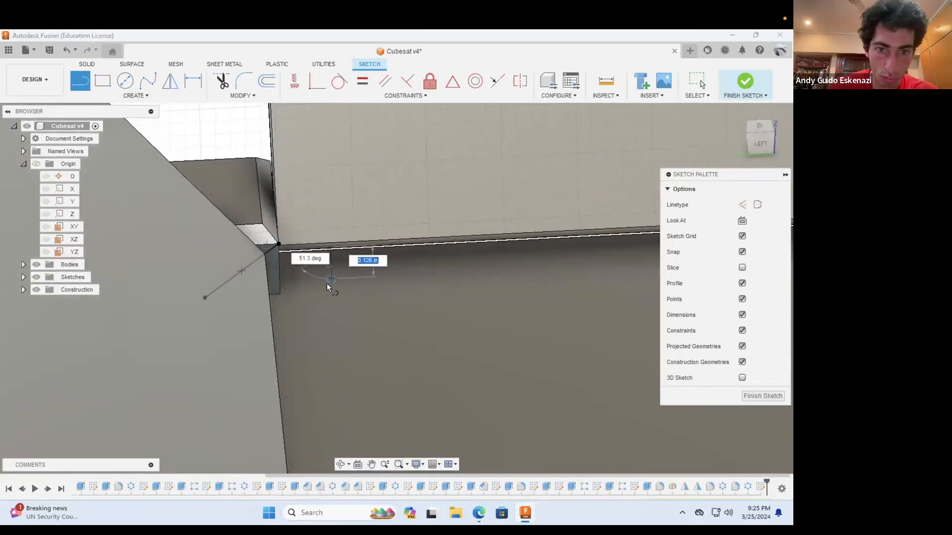
{"action": "scroll", "coordinate": [311, 228], "scroll_direction": "up", "scroll_amount": 3}
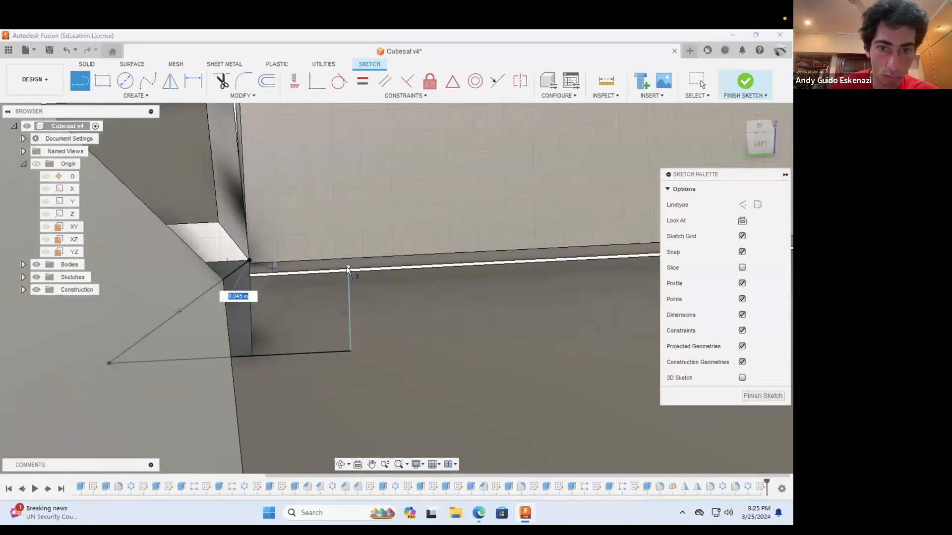
{"action": "left_click", "coordinate": [408, 81]}
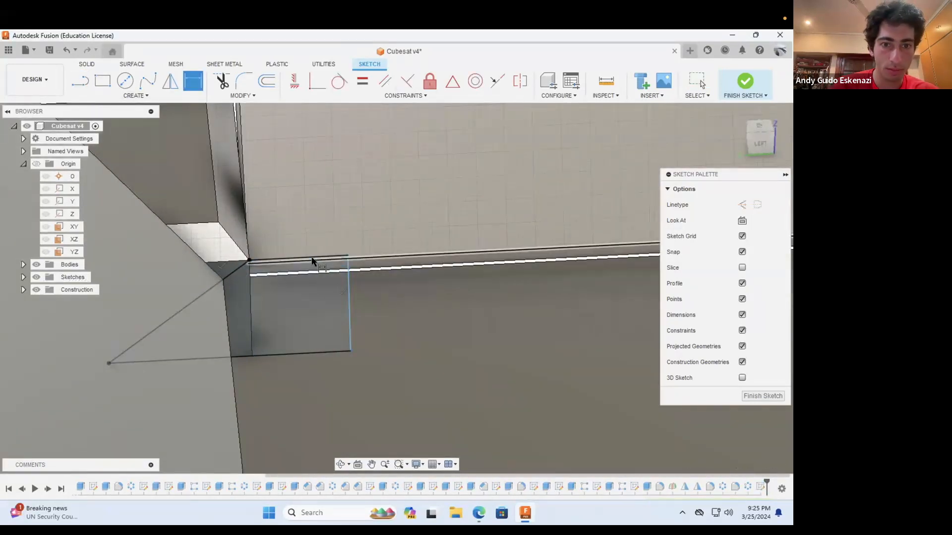
Step: Extrude both regions of the gap profile 4.5 in along the back edge of the top
{"action": "key", "text": "e"}
{"action": "left_click", "coordinate": [239, 306]}
{"action": "left_click", "coordinate": [178, 316]}
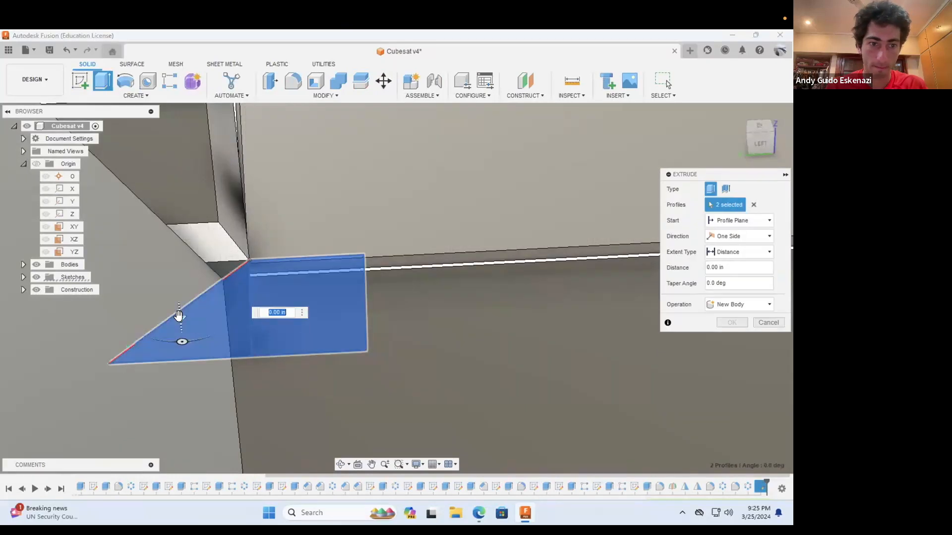
{"action": "type", "text": "4.5"}
{"action": "key", "text": "Return"}
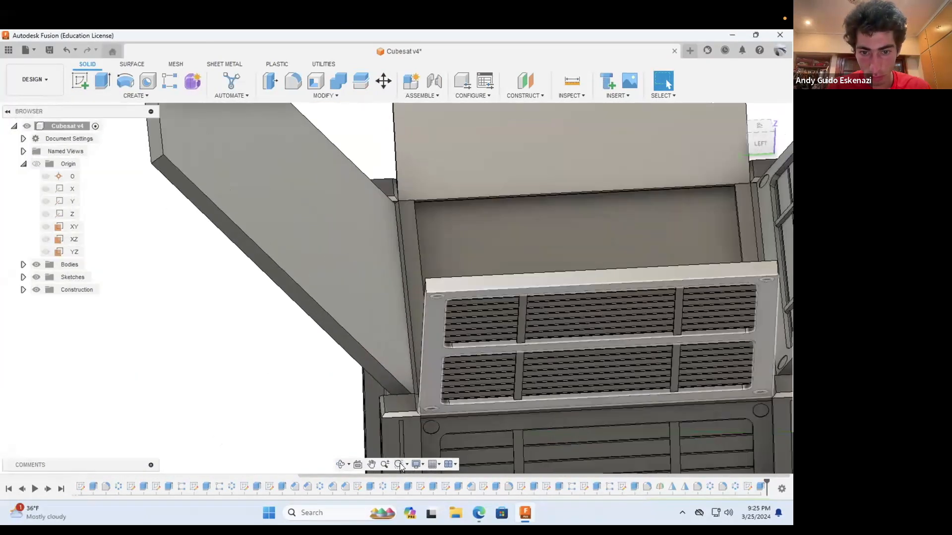
Step: Start a sketch on the front-parallel face beside the body's left corner, where the left panel meets the top
{"action": "middle_click_drag", "start_coordinate": [400, 368], "coordinate": [397, 203], "text": "shift"}
{"action": "scroll", "coordinate": [268, 163], "scroll_direction": "down", "scroll_amount": 5}
{"action": "middle_click_drag", "start_coordinate": [295, 278], "coordinate": [286, 135], "text": "shift"}
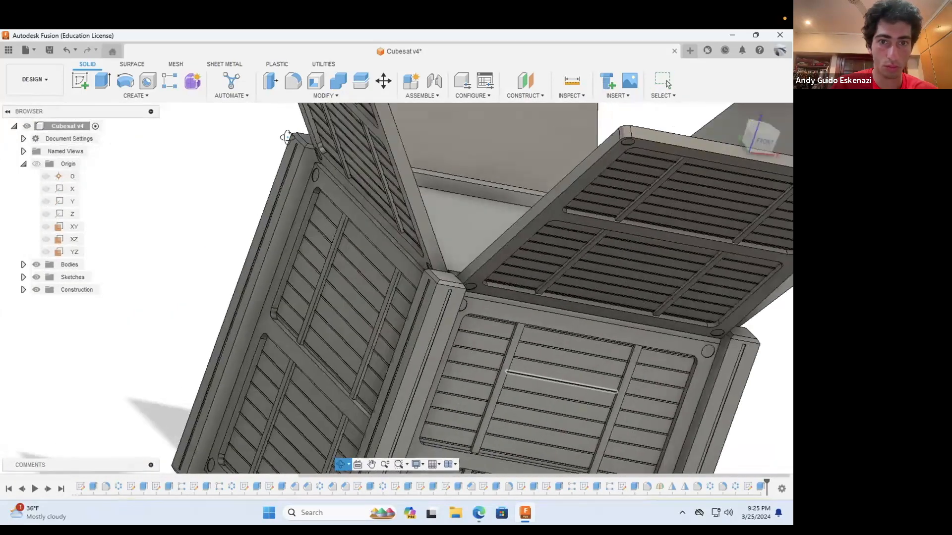
{"action": "scroll", "coordinate": [288, 137], "scroll_direction": "up", "scroll_amount": 3}
{"action": "left_click", "coordinate": [80, 81]}
{"action": "left_click", "coordinate": [320, 175]}
{"action": "left_click", "coordinate": [341, 465]}
{"action": "scroll", "coordinate": [386, 408], "scroll_direction": "down", "scroll_amount": 4}
{"action": "left_click_drag", "start_coordinate": [382, 250], "coordinate": [447, 261]}
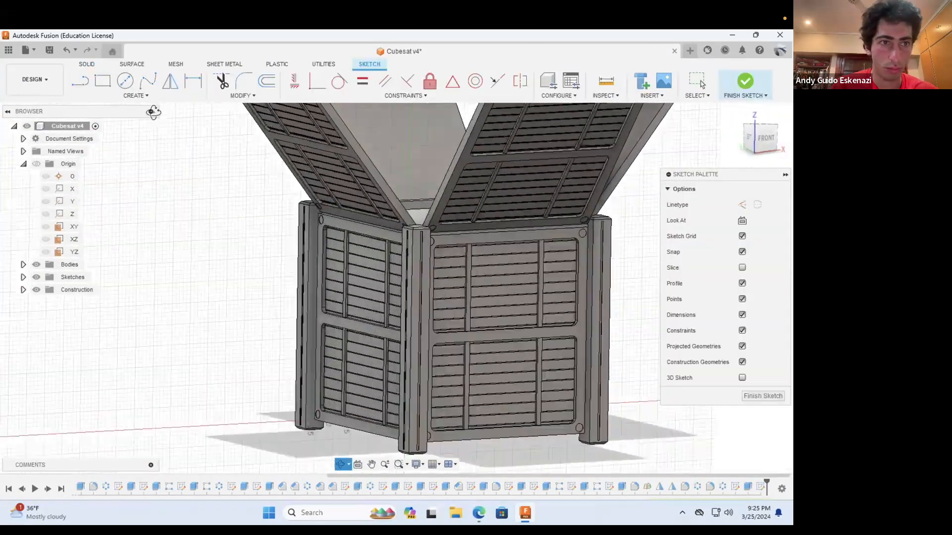
Step: Draw a closed four-sided line profile from the rim corner across the gap beside the left panel
{"action": "scroll", "coordinate": [344, 192], "scroll_direction": "up", "scroll_amount": 6}
{"action": "left_click", "coordinate": [80, 80]}
{"action": "left_click", "coordinate": [273, 233]}
{"action": "left_click", "coordinate": [341, 465]}
{"action": "left_click_drag", "start_coordinate": [325, 309], "coordinate": [215, 329]}
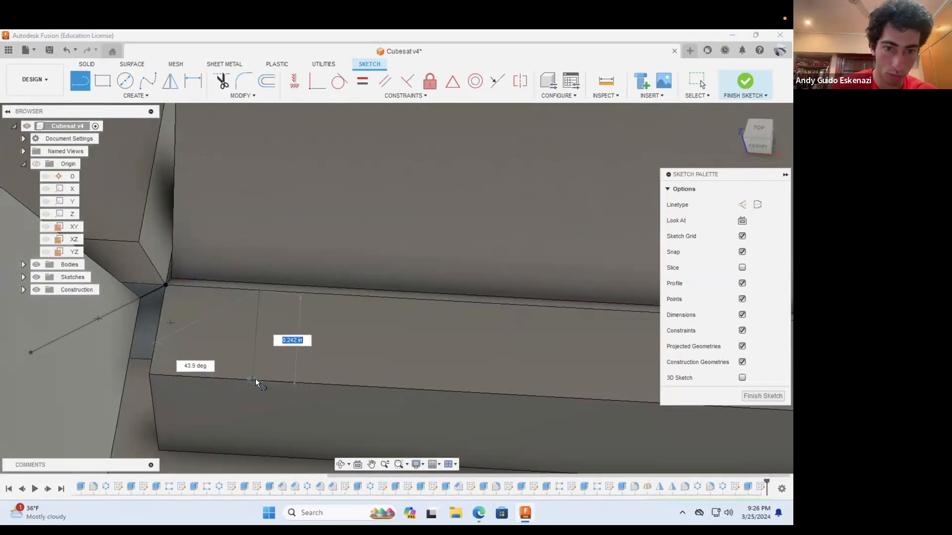
{"action": "left_click", "coordinate": [30, 352]}
{"action": "key", "text": "Escape"}
Step: Make the left profile's end edge perpendicular and dimension the profile's width to 0.2 in
{"action": "left_click", "coordinate": [254, 368]}
{"action": "left_click", "coordinate": [169, 371], "text": "shift"}
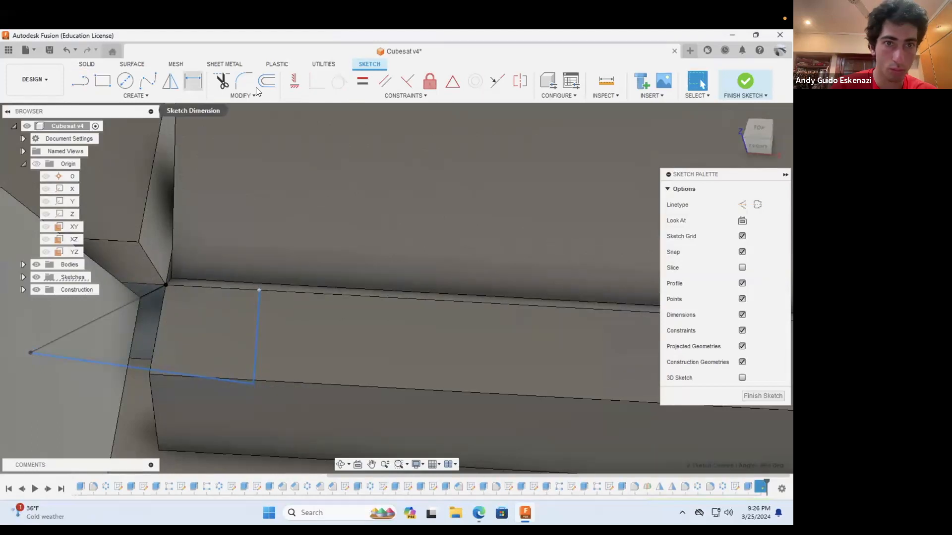
{"action": "left_click_drag", "start_coordinate": [133, 283], "coordinate": [249, 295]}
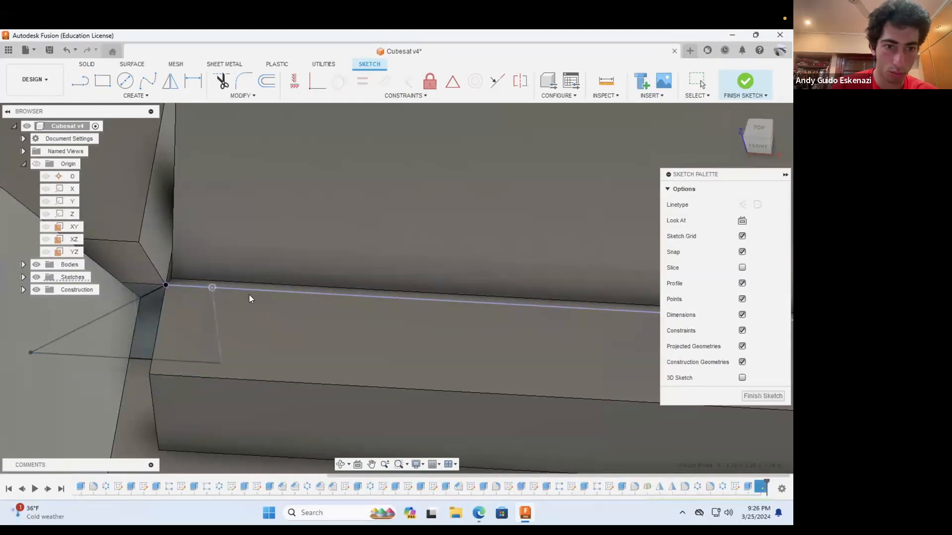
{"action": "key", "text": "ctrl+z"}
{"action": "mouse_move", "coordinate": [277, 257]}
{"action": "middle_mouse_down", "text": "shift"}
{"action": "mouse_move", "coordinate": [267, 376]}
{"action": "mouse_move", "coordinate": [279, 221]}
{"action": "middle_mouse_up", "text": "shift"}
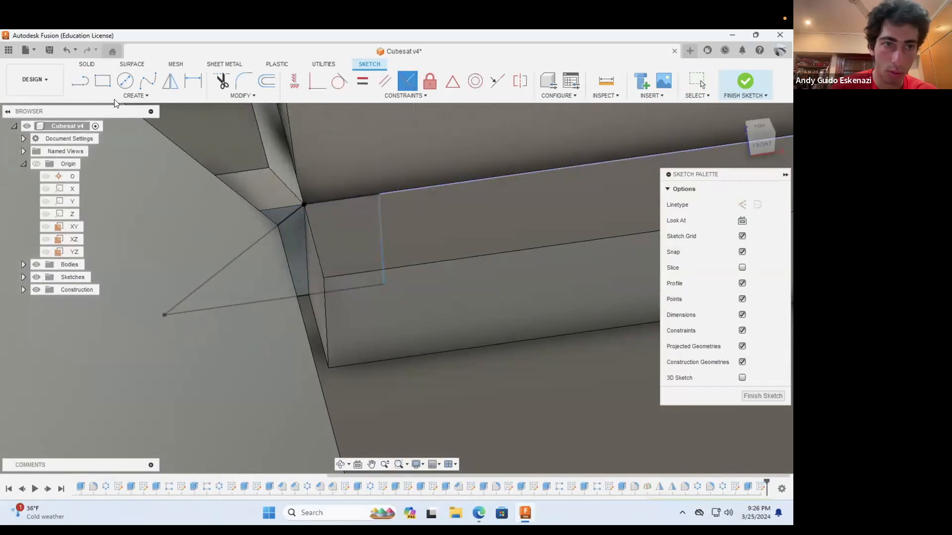
{"action": "left_click", "coordinate": [345, 237]}
{"action": "type", "text": "0.2"}
{"action": "key", "text": "Return"}
{"action": "key", "text": "e"}
{"action": "left_click", "coordinate": [362, 227]}
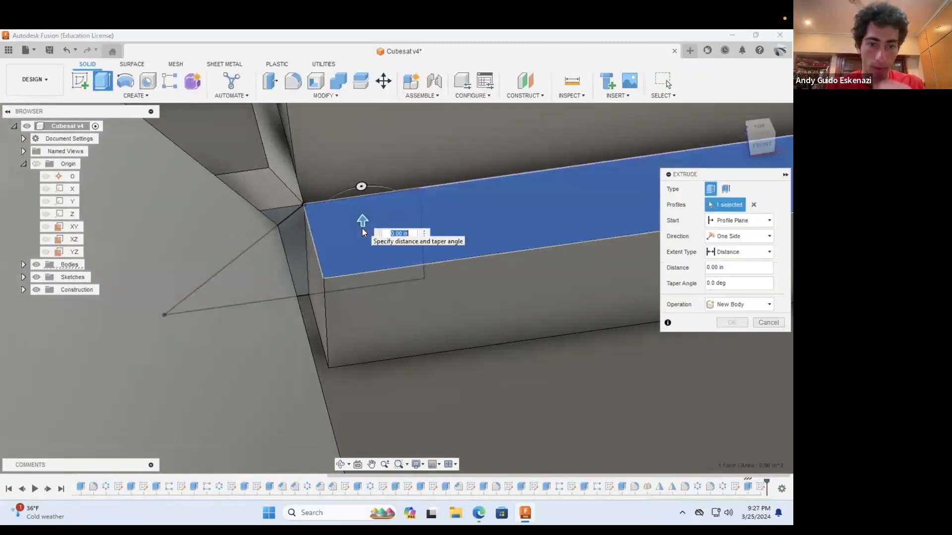
{"action": "key", "text": "Escape"}
{"action": "key", "text": "ctrl+z"}
{"action": "double_click", "coordinate": [345, 233]}
Step: Extrude both regions of the left profile along the left side of the top, joined to the body
{"action": "left_click", "coordinate": [88, 64]}
{"action": "left_click", "coordinate": [103, 86]}
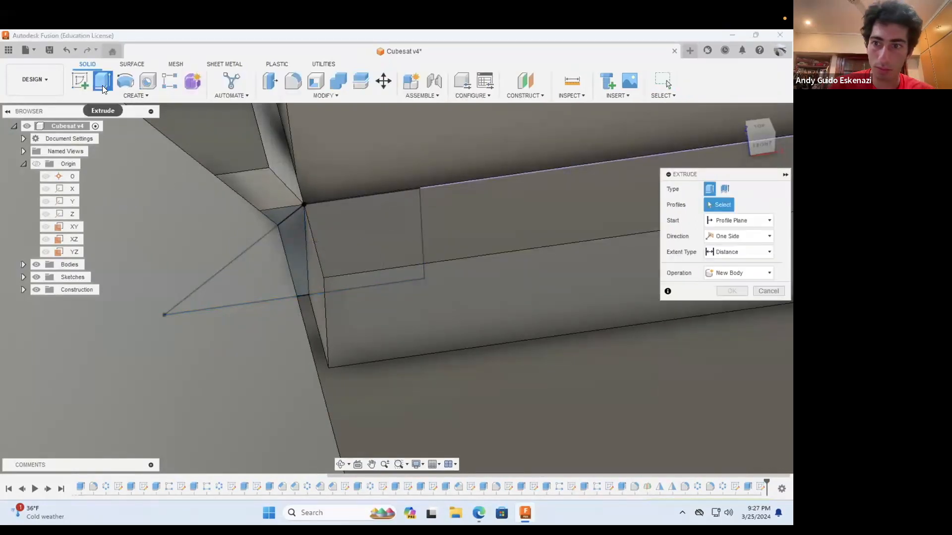
{"action": "left_click", "coordinate": [268, 290]}
{"action": "left_click", "coordinate": [365, 252]}
{"action": "left_click_drag", "start_coordinate": [365, 252], "coordinate": [397, 369]}
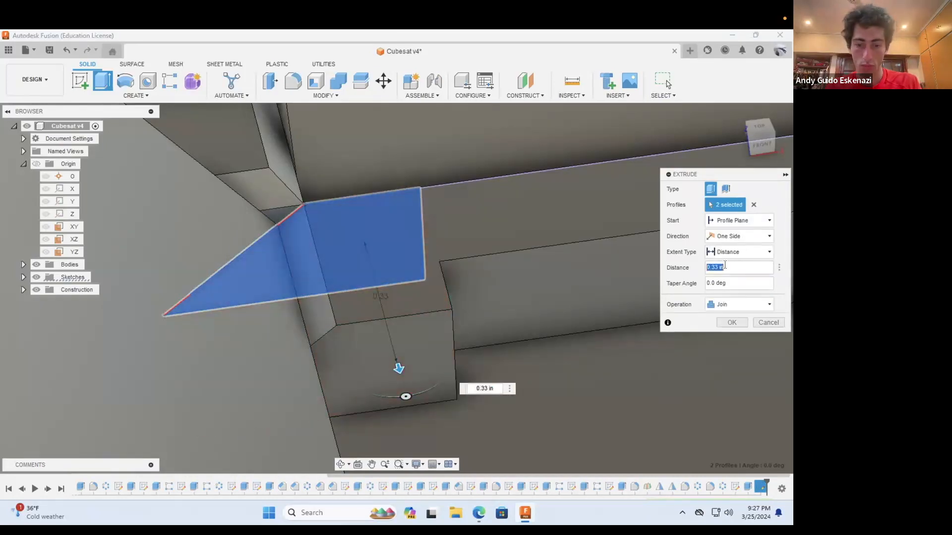
{"action": "key", "text": "Return"}
Step: Start a matching sketch on the face beside the right corner post, where the right panel meets the top
{"action": "scroll", "coordinate": [513, 265], "scroll_direction": "down", "scroll_amount": 10}
{"action": "left_click", "coordinate": [341, 465]}
{"action": "left_click_drag", "start_coordinate": [446, 357], "coordinate": [526, 386]}
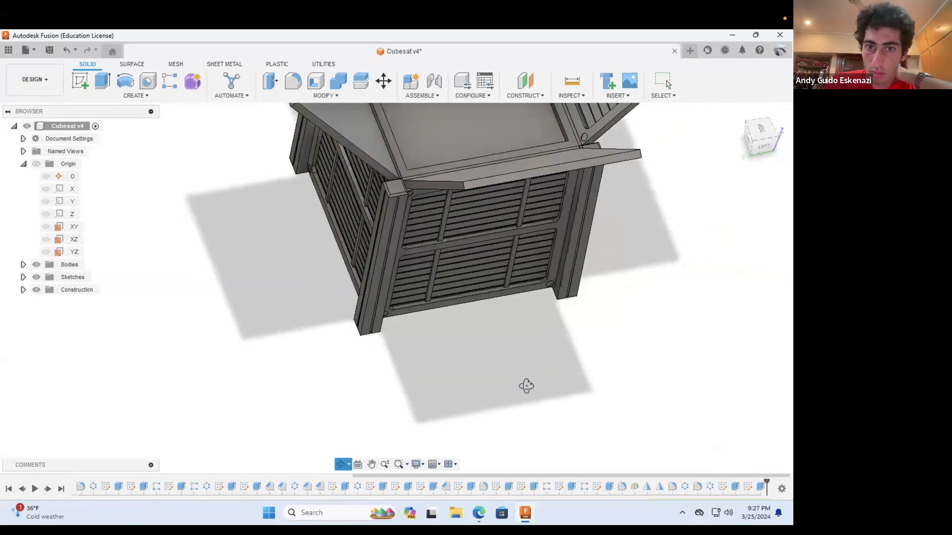
{"action": "scroll", "coordinate": [527, 386], "scroll_direction": "down", "scroll_amount": 5}
{"action": "left_click_drag", "start_coordinate": [547, 314], "coordinate": [339, 237]}
{"action": "scroll", "coordinate": [446, 357], "scroll_direction": "up", "scroll_amount": 5}
{"action": "scroll", "coordinate": [338, 237], "scroll_direction": "up", "scroll_amount": 8}
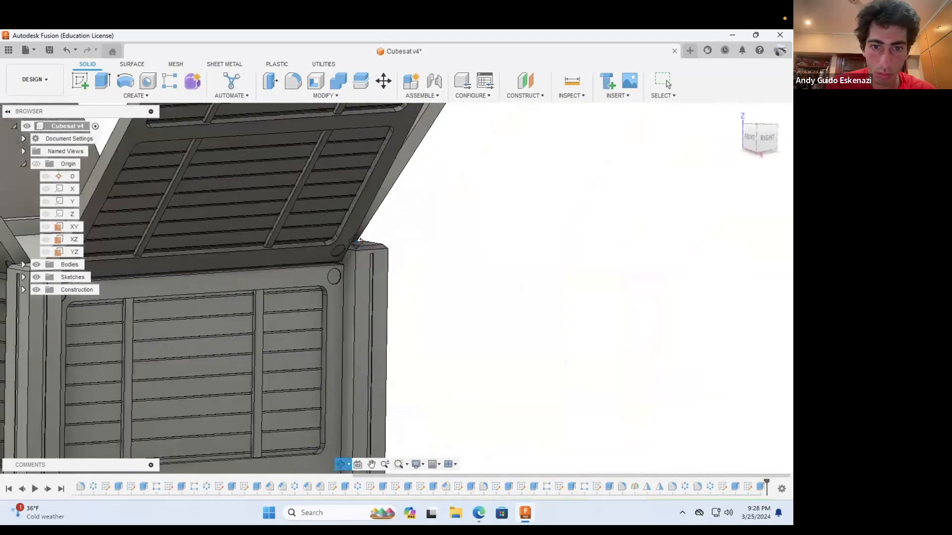
{"action": "left_click", "coordinate": [359, 288]}
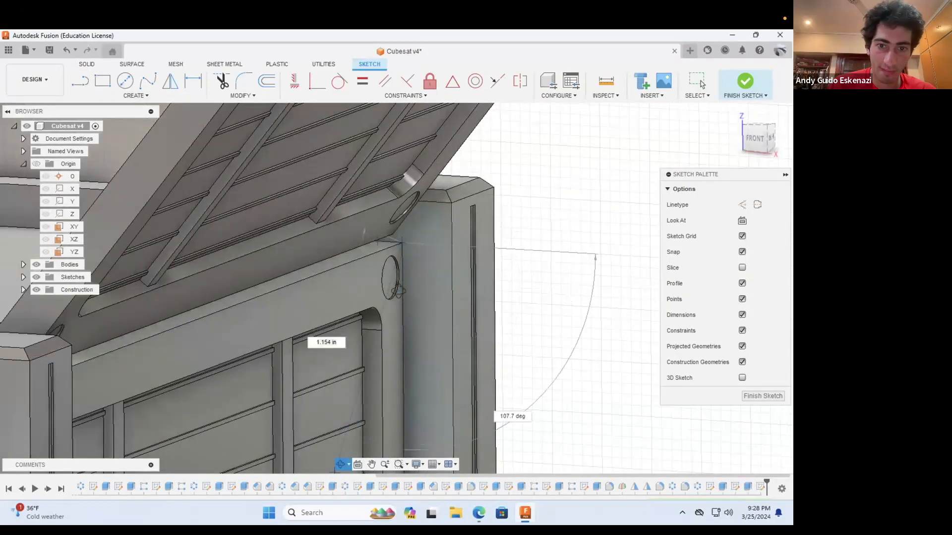
{"action": "middle_click_drag", "start_coordinate": [399, 291], "coordinate": [456, 407], "text": "shift"}
{"action": "left_click", "coordinate": [319, 432]}
{"action": "scroll", "coordinate": [383, 311], "scroll_direction": "down", "scroll_amount": 5}
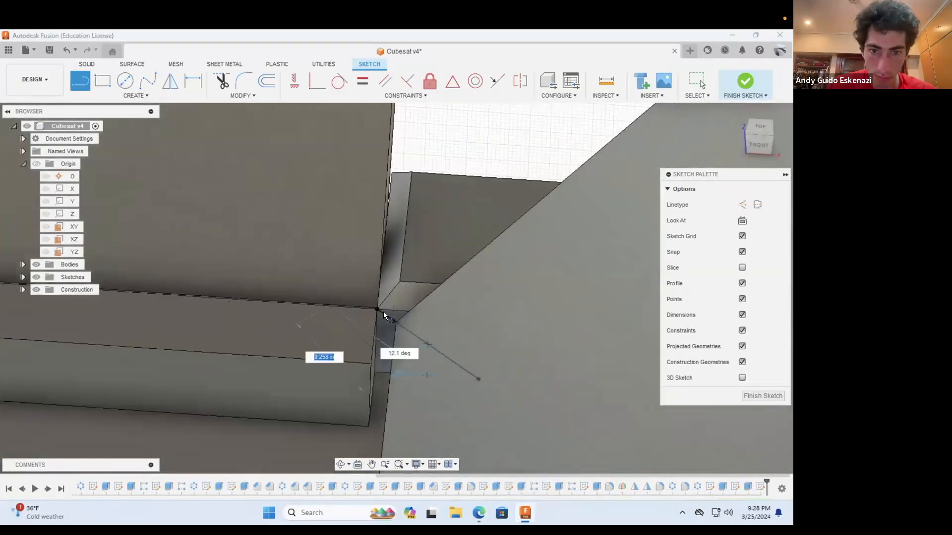
Step: Draw the closed four-sided profile across the gap at the right corner and dimension its width
{"action": "left_click", "coordinate": [327, 383]}
{"action": "left_click", "coordinate": [478, 378]}
{"action": "key", "text": "Escape"}
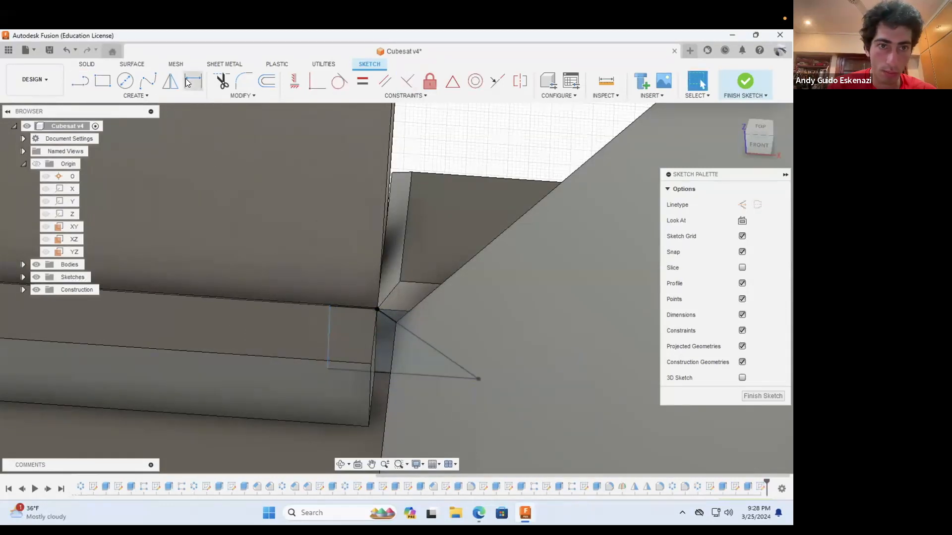
{"action": "left_click", "coordinate": [188, 82]}
Step: Extrude both regions of the right profile along the full right side of the top, using the Join operation
{"action": "key", "text": "e"}
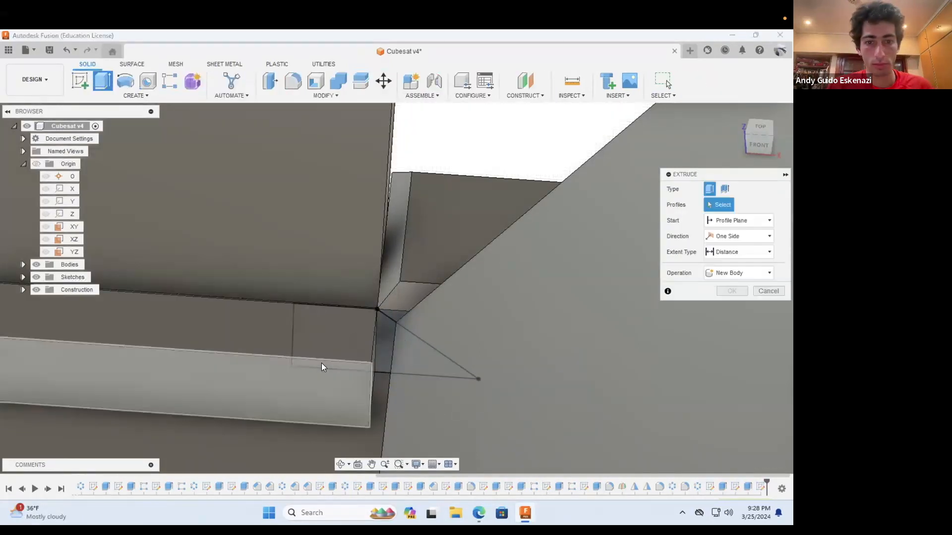
{"action": "left_click", "coordinate": [386, 356]}
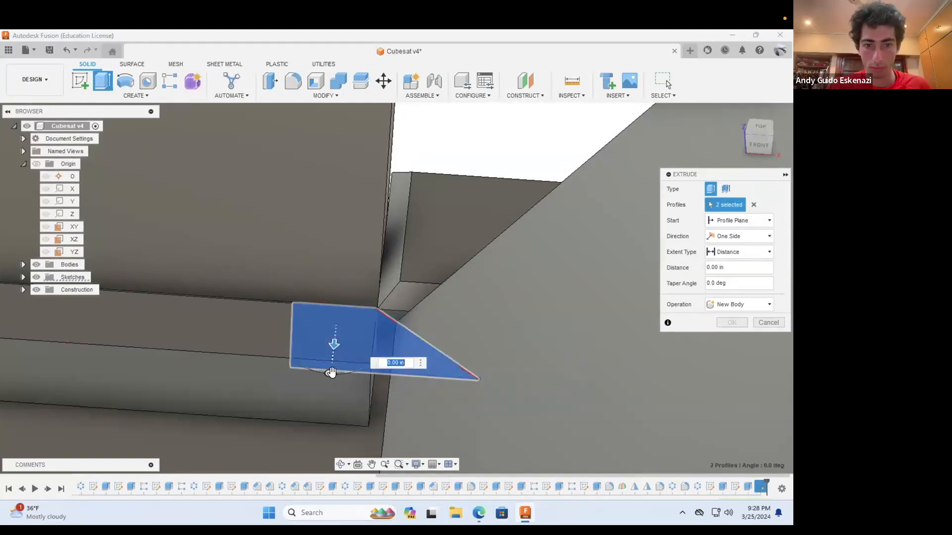
{"action": "left_click_drag", "start_coordinate": [333, 345], "coordinate": [326, 412]}
{"action": "left_click", "coordinate": [734, 304]}
{"action": "left_click", "coordinate": [726, 321]}
{"action": "left_click_drag", "start_coordinate": [729, 269], "coordinate": [691, 268]}
{"action": "type", "text": "1.5"}
{"action": "left_click", "coordinate": [735, 324]}
Step: Begin a fillet with the first vertical corner edge of the square recess in the top face
{"action": "scroll", "coordinate": [454, 300], "scroll_direction": "down", "scroll_amount": 3}
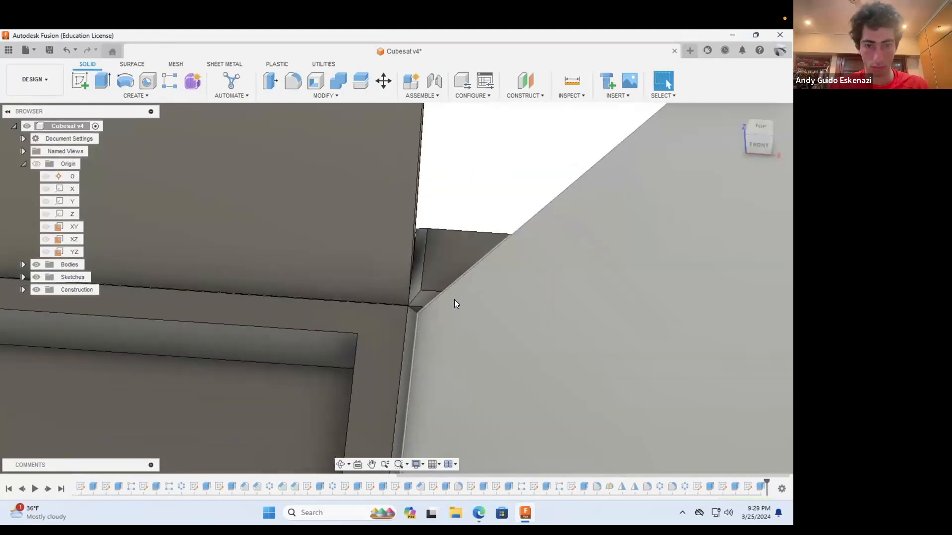
{"action": "scroll", "coordinate": [452, 301], "scroll_direction": "down", "scroll_amount": 5}
{"action": "left_click", "coordinate": [341, 465]}
{"action": "left_click_drag", "start_coordinate": [367, 308], "coordinate": [215, 335]}
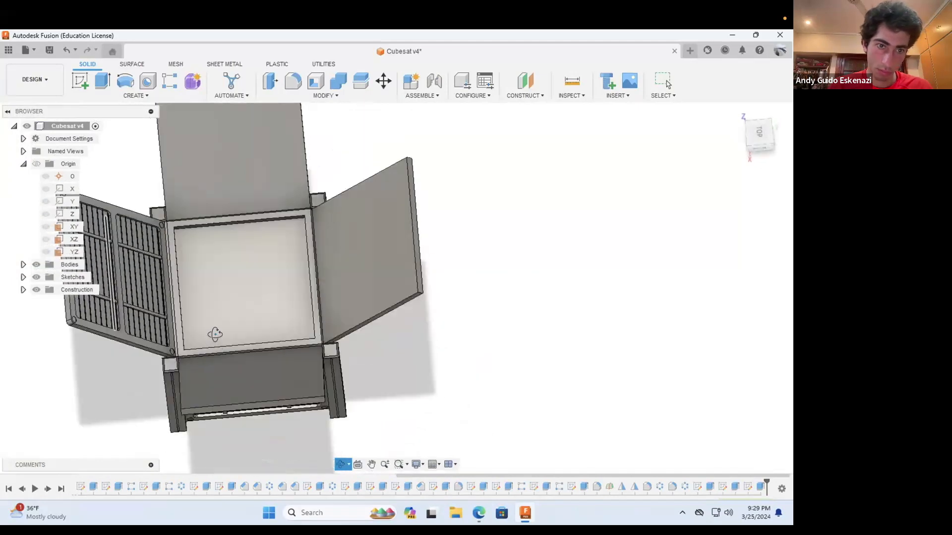
{"action": "middle_click_drag", "start_coordinate": [215, 335], "coordinate": [215, 213], "text": "shift"}
{"action": "scroll", "coordinate": [216, 204], "scroll_direction": "up", "scroll_amount": 3}
{"action": "left_click", "coordinate": [293, 81]}
{"action": "middle_click_drag", "start_coordinate": [229, 257], "coordinate": [169, 231], "text": "shift"}
{"action": "scroll", "coordinate": [170, 231], "scroll_direction": "up", "scroll_amount": 4}
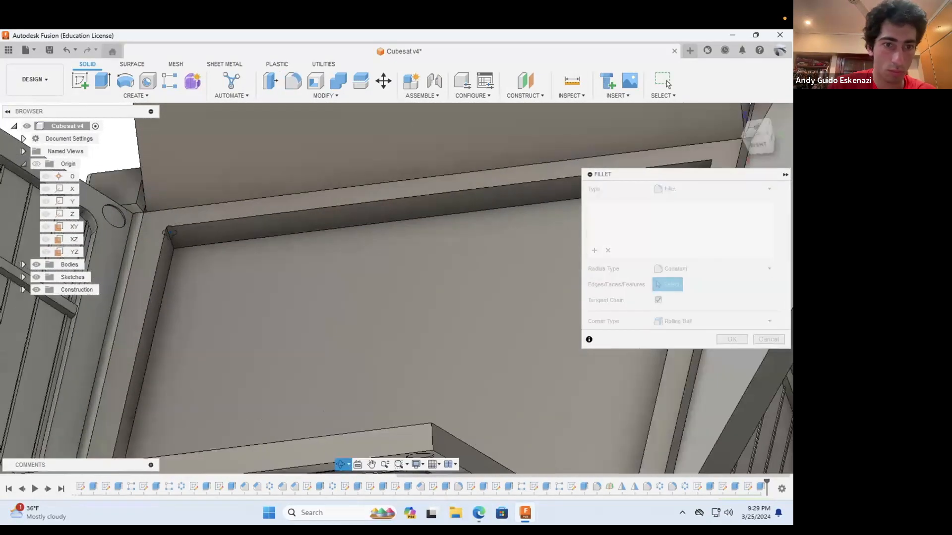
{"action": "key", "text": "Escape"}
{"action": "left_click", "coordinate": [170, 238]}
Step: Add the second and third vertical corner edges of the top recess to the fillet
{"action": "scroll", "coordinate": [181, 252], "scroll_direction": "down", "scroll_amount": 4}
{"action": "left_click", "coordinate": [340, 465]}
{"action": "left_click_drag", "start_coordinate": [347, 347], "coordinate": [298, 323]}
{"action": "left_click", "coordinate": [381, 218]}
{"action": "scroll", "coordinate": [391, 435], "scroll_direction": "down", "scroll_amount": 3}
{"action": "left_click", "coordinate": [340, 465]}
{"action": "middle_click_drag", "start_coordinate": [402, 358], "coordinate": [466, 313], "text": "shift"}
{"action": "scroll", "coordinate": [510, 234], "scroll_direction": "up", "scroll_amount": 3}
{"action": "left_click", "coordinate": [510, 234]}
Step: Add the recess's fourth corner edge and apply the fillet with a 0.25 in radius
{"action": "middle_click_drag", "start_coordinate": [355, 353], "coordinate": [350, 267], "text": "shift"}
{"action": "scroll", "coordinate": [350, 258], "scroll_direction": "down", "scroll_amount": 2}
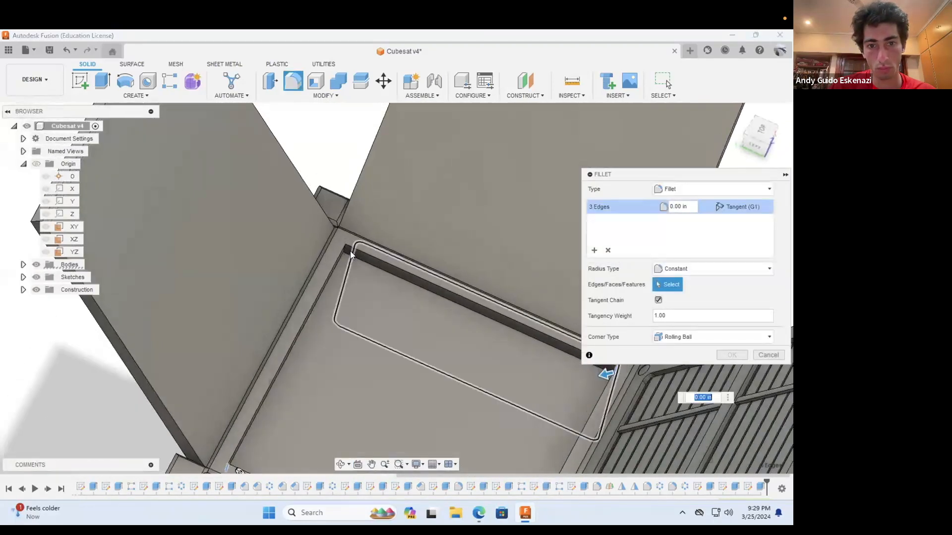
{"action": "scroll", "coordinate": [350, 250], "scroll_direction": "up", "scroll_amount": 2}
{"action": "left_click", "coordinate": [328, 253]}
{"action": "scroll", "coordinate": [329, 255], "scroll_direction": "up", "scroll_amount": 1}
{"action": "left_click", "coordinate": [328, 256]}
{"action": "key", "text": "BackSpace"}
{"action": "key", "text": "BackSpace"}
{"action": "key", "text": "BackSpace"}
{"action": "key", "text": "BackSpace"}
{"action": "type", "text": "25"}
{"action": "left_click", "coordinate": [735, 356]}
Step: Chamfer the upper edge loop of the filleted top recess with an equal distance of 0.05 in
{"action": "scroll", "coordinate": [373, 284], "scroll_direction": "down", "scroll_amount": 8}
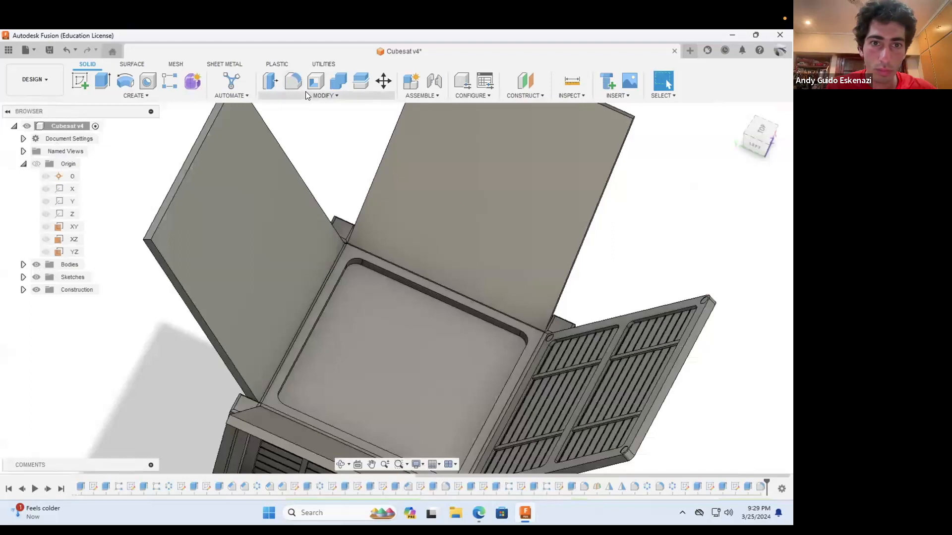
{"action": "left_click", "coordinate": [307, 94]}
{"action": "left_click", "coordinate": [303, 134]}
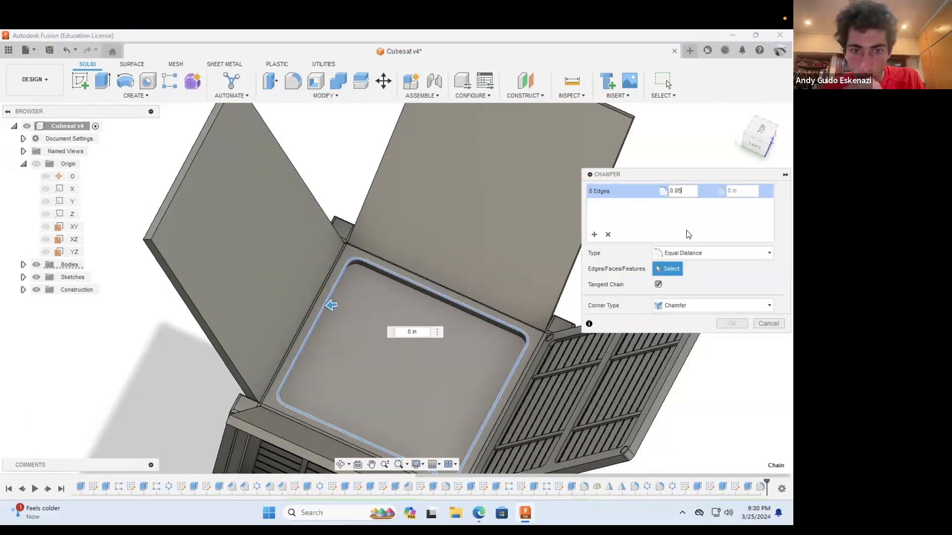
{"action": "left_click", "coordinate": [734, 323]}
Step: Switch to the web browser and examine the NASA CubeSat article's photo as a reference for top-face details
{"action": "scroll", "coordinate": [516, 379], "scroll_direction": "down", "scroll_amount": 3}
{"action": "middle_click_drag", "start_coordinate": [514, 396], "coordinate": [520, 357], "text": "shift"}
{"action": "scroll", "coordinate": [439, 327], "scroll_direction": "down", "scroll_amount": 3}
{"action": "left_click", "coordinate": [479, 513]}
{"action": "left_click", "coordinate": [357, 37]}
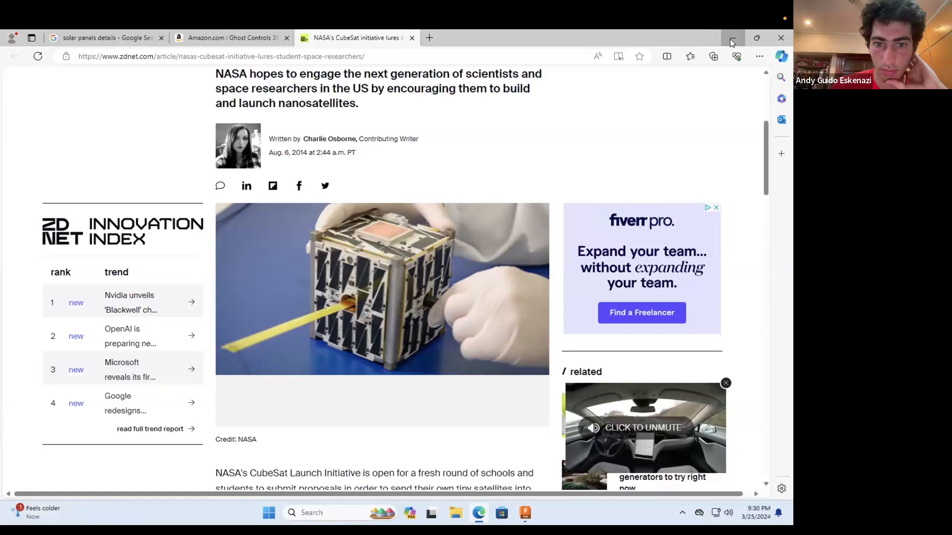
{"action": "left_click", "coordinate": [730, 38]}
Step: Sketch a circle centred on the origin on the recess floor and set its diameter to 2.5 in
{"action": "left_click", "coordinate": [452, 334]}
{"action": "scroll", "coordinate": [431, 285], "scroll_direction": "up", "scroll_amount": 5}
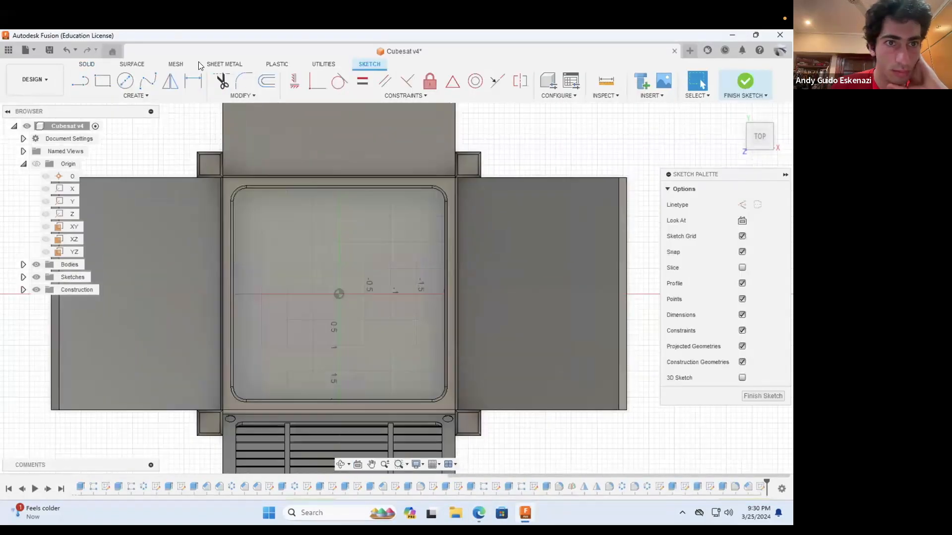
{"action": "left_click", "coordinate": [127, 81]}
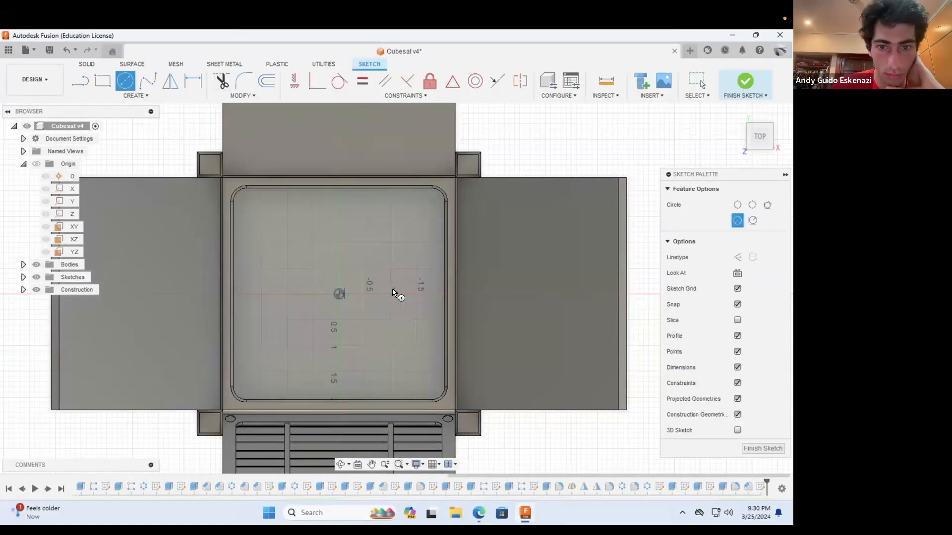
{"action": "left_click", "coordinate": [194, 83]}
{"action": "left_click", "coordinate": [340, 231]}
{"action": "left_click", "coordinate": [350, 210]}
{"action": "type", "text": "2.5"}
{"action": "key", "text": "Return"}
Step: Extrude the 2.5 in circle upward 0.30 in from the recess floor, joined to the body
{"action": "left_click", "coordinate": [88, 64]}
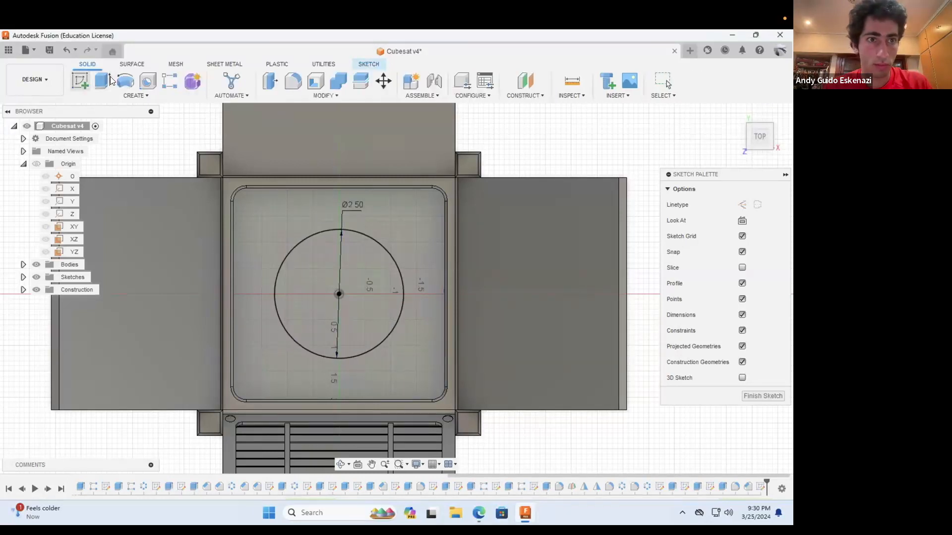
{"action": "left_click", "coordinate": [102, 81]}
{"action": "left_click", "coordinate": [324, 346]}
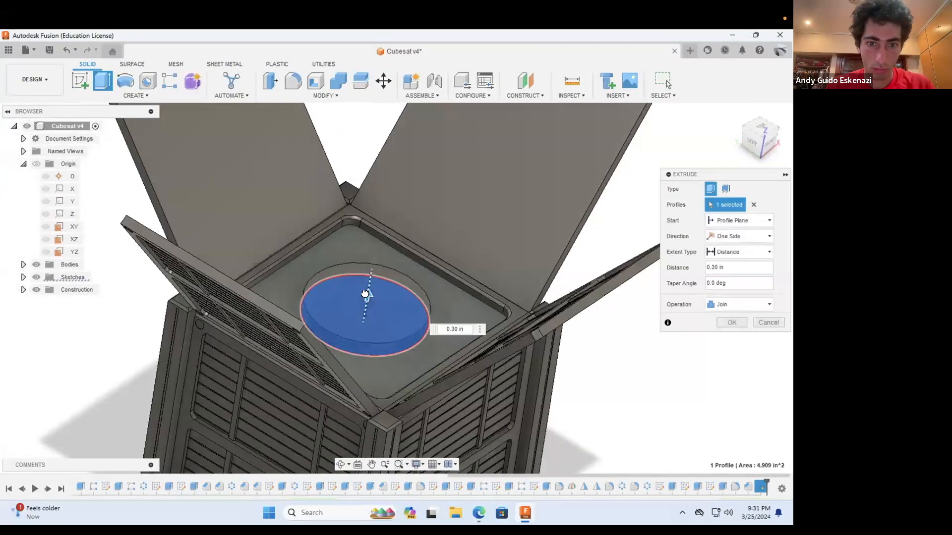
{"action": "key", "text": "Return"}
Step: Chamfer the top edge of the raised central disc with an equal distance of 0.05 in
{"action": "left_click", "coordinate": [325, 96]}
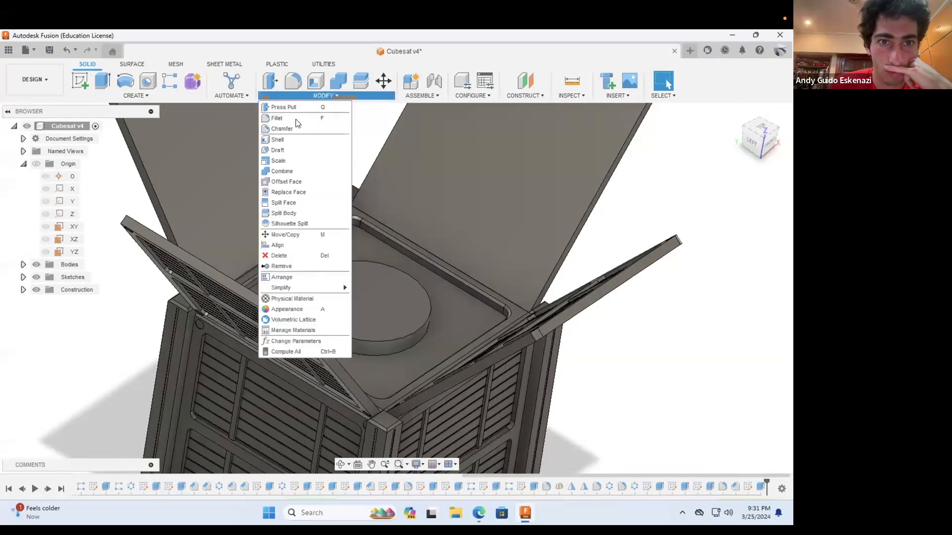
{"action": "left_click", "coordinate": [298, 130]}
{"action": "left_click", "coordinate": [399, 337]}
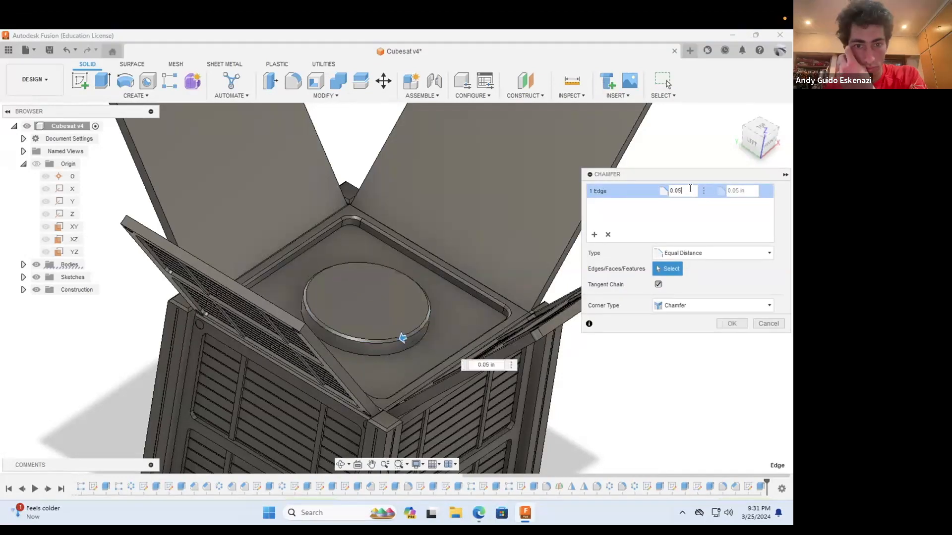
{"action": "left_click", "coordinate": [732, 324]}
Step: Save the CubeSat design as a new version
{"action": "scroll", "coordinate": [448, 275], "scroll_direction": "down", "scroll_amount": 5}
{"action": "left_click", "coordinate": [340, 464]}
{"action": "left_click_drag", "start_coordinate": [431, 383], "coordinate": [525, 317]}
{"action": "left_click", "coordinate": [49, 50]}
{"action": "left_click", "coordinate": [404, 293]}
{"action": "scroll", "coordinate": [479, 221], "scroll_direction": "up", "scroll_amount": 4}
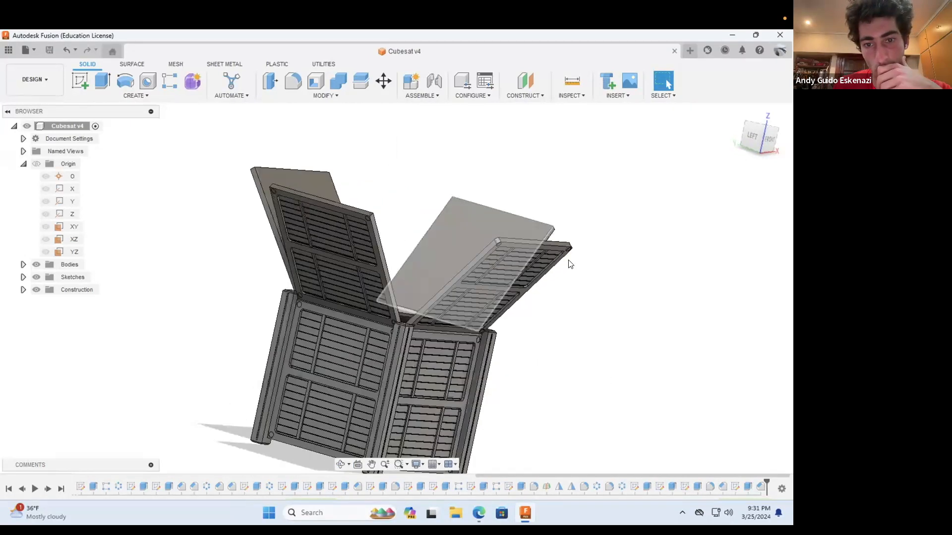
Step: Circular-pattern both panel mirror features around the Z axis with a full distribution and quantity 4, and save the design
{"action": "left_click", "coordinate": [147, 96]}
{"action": "left_click", "coordinate": [560, 487]}
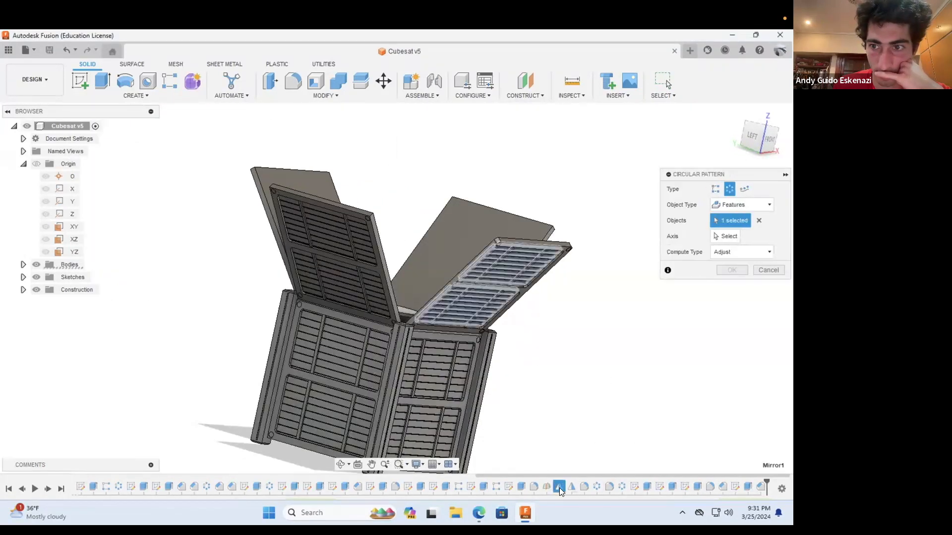
{"action": "left_click", "coordinate": [572, 488]}
{"action": "left_click", "coordinate": [69, 213]}
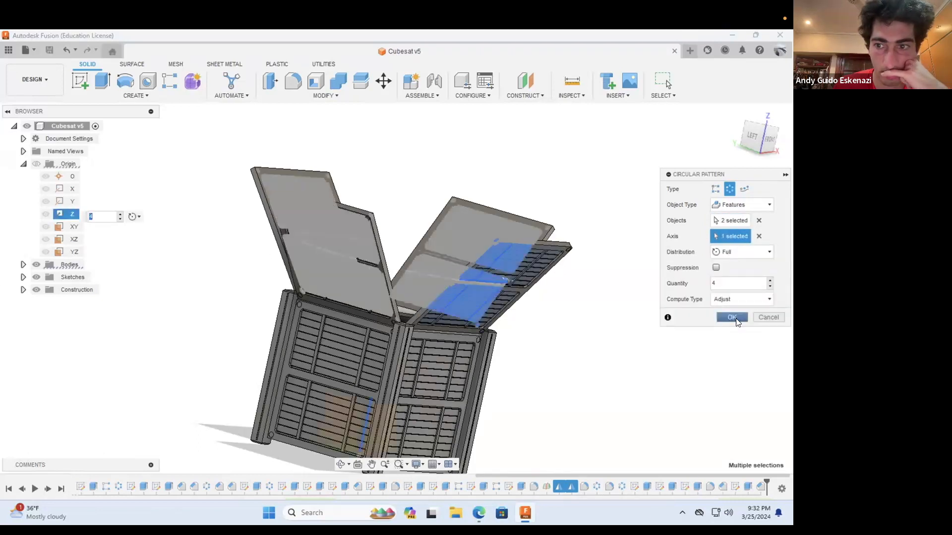
{"action": "middle_click_drag", "start_coordinate": [365, 182], "coordinate": [446, 229], "text": "shift"}
{"action": "key", "text": "ctrl+s"}
{"action": "left_click", "coordinate": [393, 295]}
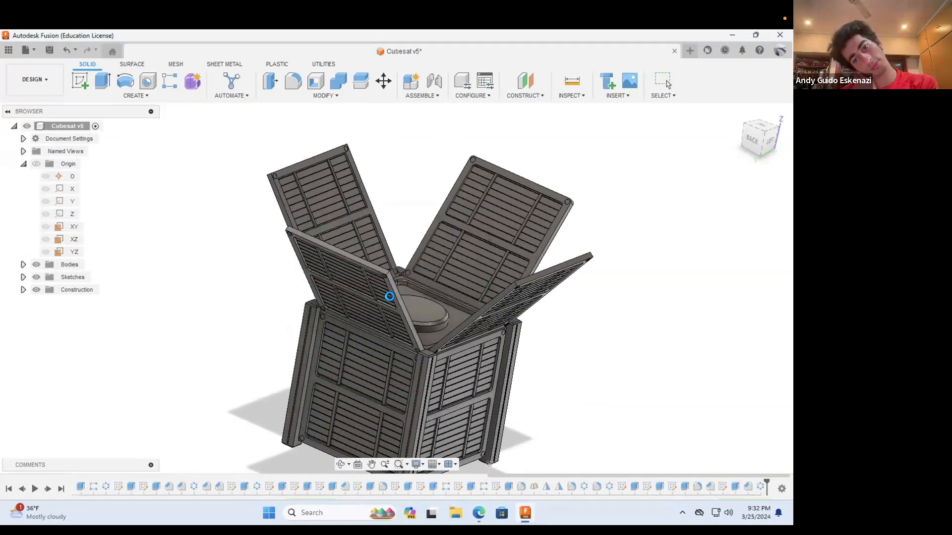
Step: Start a constant-radius fillet and select four corner edges of the two recessed pockets on one undetailed deployed panel
{"action": "left_click", "coordinate": [342, 464]}
{"action": "left_click_drag", "start_coordinate": [399, 177], "coordinate": [391, 187]}
{"action": "scroll", "coordinate": [390, 188], "scroll_direction": "up", "scroll_amount": 5}
{"action": "left_click", "coordinate": [293, 81]}
{"action": "scroll", "coordinate": [325, 149], "scroll_direction": "up", "scroll_amount": 2}
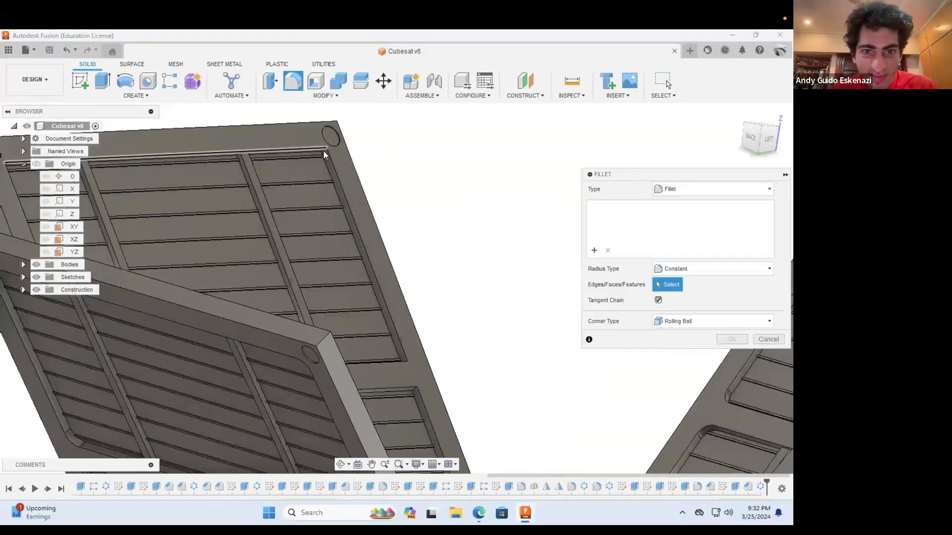
{"action": "left_click", "coordinate": [335, 162]}
{"action": "scroll", "coordinate": [420, 425], "scroll_direction": "up", "scroll_amount": 2}
{"action": "left_click", "coordinate": [419, 386]}
{"action": "left_click", "coordinate": [340, 464]}
{"action": "scroll", "coordinate": [425, 298], "scroll_direction": "down", "scroll_amount": 5}
{"action": "left_click_drag", "start_coordinate": [424, 298], "coordinate": [463, 270]}
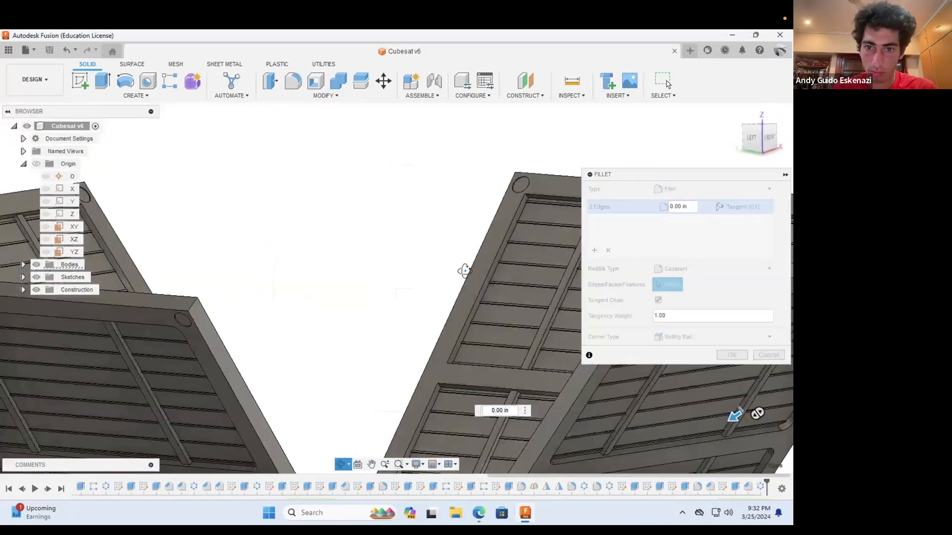
{"action": "scroll", "coordinate": [511, 203], "scroll_direction": "up", "scroll_amount": 4}
{"action": "key", "text": "Escape"}
{"action": "left_click", "coordinate": [464, 218]}
{"action": "scroll", "coordinate": [461, 221], "scroll_direction": "down", "scroll_amount": 5}
{"action": "scroll", "coordinate": [377, 379], "scroll_direction": "up", "scroll_amount": 4}
{"action": "left_click", "coordinate": [386, 361]}
Step: Add the same panel's remaining four pocket corner edges to the fillet and set their radius to 0.125 in
{"action": "left_click", "coordinate": [340, 464]}
{"action": "left_click_drag", "start_coordinate": [283, 282], "coordinate": [260, 344]}
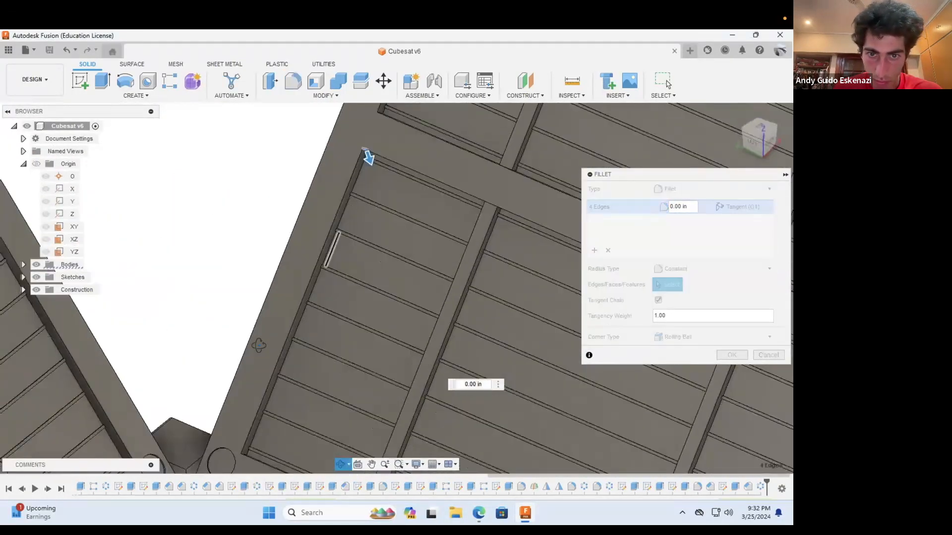
{"action": "scroll", "coordinate": [302, 286], "scroll_direction": "down", "scroll_amount": 3}
{"action": "key", "text": "Escape"}
{"action": "scroll", "coordinate": [346, 185], "scroll_direction": "up", "scroll_amount": 5}
{"action": "left_click", "coordinate": [340, 186]}
{"action": "scroll", "coordinate": [298, 335], "scroll_direction": "down", "scroll_amount": 5}
{"action": "scroll", "coordinate": [220, 436], "scroll_direction": "up", "scroll_amount": 4}
{"action": "left_click", "coordinate": [226, 385]}
{"action": "left_click", "coordinate": [340, 464]}
{"action": "scroll", "coordinate": [384, 387], "scroll_direction": "down", "scroll_amount": 5}
{"action": "left_click_drag", "start_coordinate": [387, 342], "coordinate": [436, 366]}
{"action": "scroll", "coordinate": [496, 278], "scroll_direction": "up", "scroll_amount": 2}
{"action": "key", "text": "Escape"}
{"action": "scroll", "coordinate": [522, 206], "scroll_direction": "up", "scroll_amount": 4}
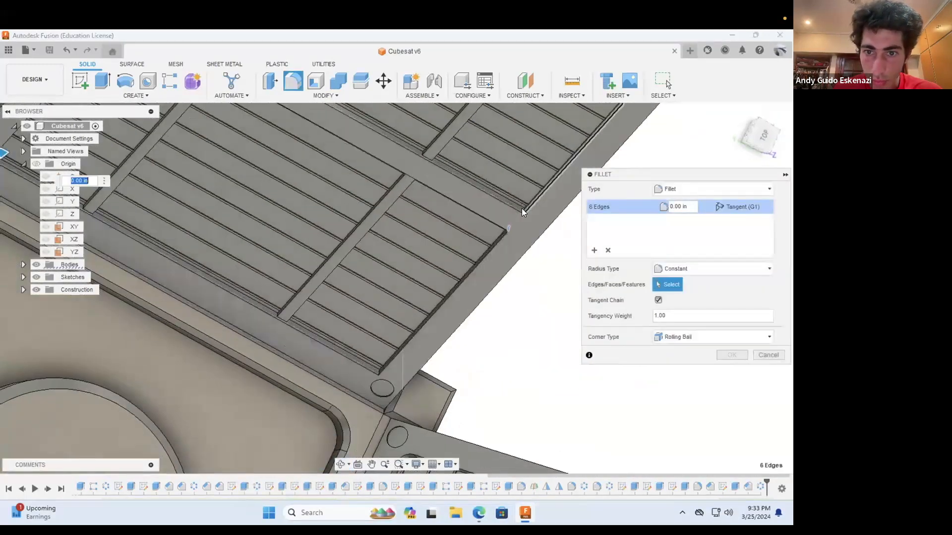
{"action": "left_click", "coordinate": [529, 214]}
{"action": "scroll", "coordinate": [502, 206], "scroll_direction": "down", "scroll_amount": 5}
{"action": "left_click", "coordinate": [319, 414]}
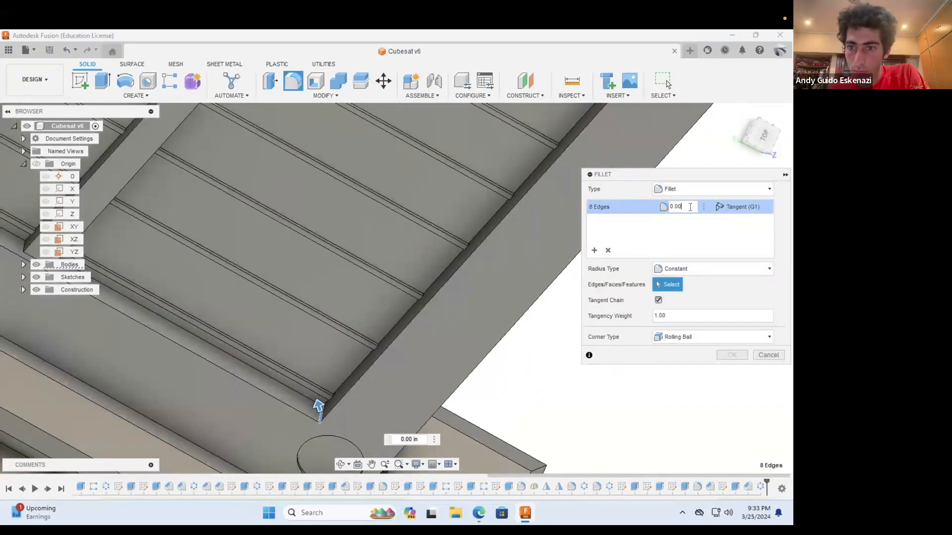
Step: Add a second edge group to the fillet and select four pocket corner edges on the adjacent deployed panel
{"action": "left_click", "coordinate": [594, 251]}
{"action": "scroll", "coordinate": [227, 273], "scroll_direction": "down", "scroll_amount": 5}
{"action": "scroll", "coordinate": [211, 178], "scroll_direction": "up", "scroll_amount": 4}
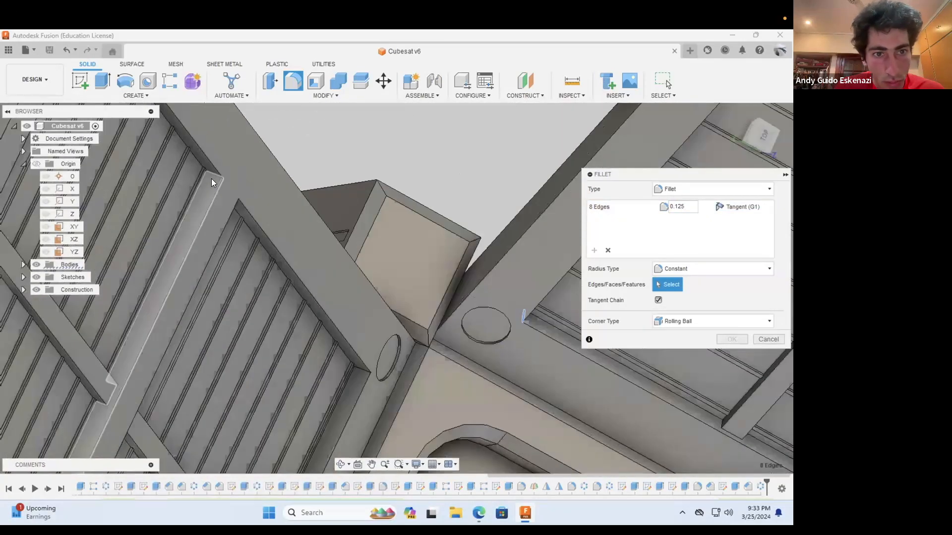
{"action": "left_click", "coordinate": [213, 176]}
{"action": "left_click", "coordinate": [358, 370]}
{"action": "scroll", "coordinate": [340, 426], "scroll_direction": "down", "scroll_amount": 5}
{"action": "left_click", "coordinate": [341, 464]}
{"action": "left_click_drag", "start_coordinate": [331, 426], "coordinate": [308, 338]}
{"action": "key", "text": "Escape"}
{"action": "left_click", "coordinate": [316, 431]}
{"action": "left_click", "coordinate": [184, 163]}
{"action": "left_click", "coordinate": [340, 464]}
{"action": "scroll", "coordinate": [367, 392], "scroll_direction": "down", "scroll_amount": 5}
{"action": "left_click_drag", "start_coordinate": [372, 384], "coordinate": [263, 371]}
{"action": "key", "text": "Escape"}
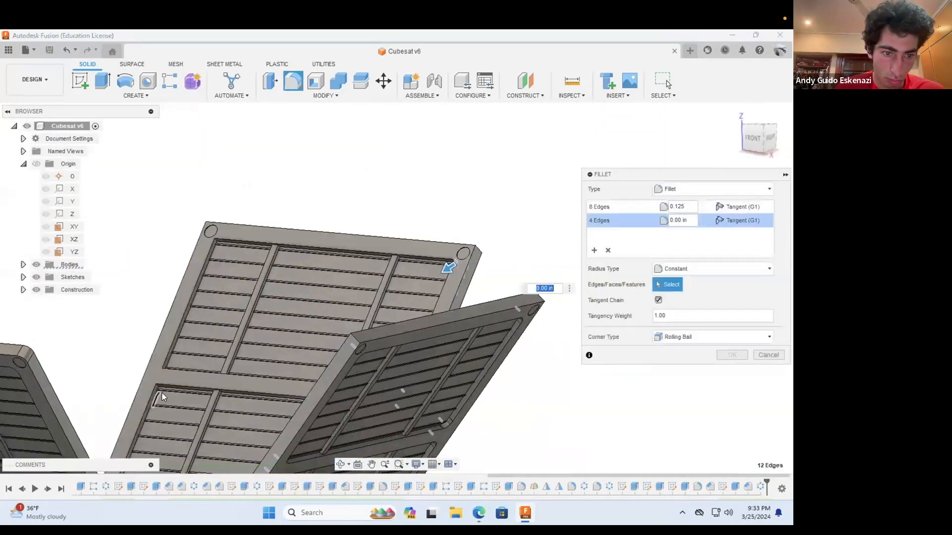
Step: Add the other four pocket corner edges of the second panel to the second fillet group
{"action": "scroll", "coordinate": [162, 396], "scroll_direction": "up", "scroll_amount": 5}
{"action": "left_click", "coordinate": [142, 366]}
{"action": "scroll", "coordinate": [161, 395], "scroll_direction": "down", "scroll_amount": 5}
{"action": "scroll", "coordinate": [266, 125], "scroll_direction": "up", "scroll_amount": 4}
{"action": "left_click", "coordinate": [265, 122]}
{"action": "left_click", "coordinate": [340, 464]}
{"action": "scroll", "coordinate": [331, 238], "scroll_direction": "down", "scroll_amount": 5}
{"action": "left_click_drag", "start_coordinate": [324, 184], "coordinate": [287, 235]}
{"action": "key", "text": "Escape"}
{"action": "scroll", "coordinate": [286, 229], "scroll_direction": "up", "scroll_amount": 5}
{"action": "left_click", "coordinate": [263, 237]}
{"action": "scroll", "coordinate": [285, 219], "scroll_direction": "down", "scroll_amount": 4}
{"action": "scroll", "coordinate": [189, 394], "scroll_direction": "up", "scroll_amount": 4}
{"action": "left_click", "coordinate": [205, 425]}
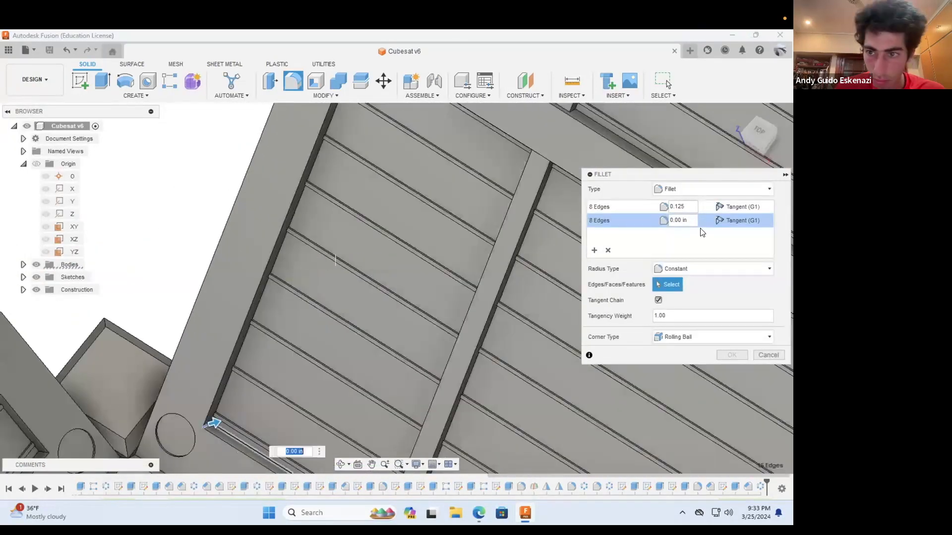
Step: Set the radius of the second fillet group to 0.125 in
{"action": "left_click", "coordinate": [689, 220]}
{"action": "key", "text": "BackSpace"}
{"action": "key", "text": "BackSpace"}
{"action": "key", "text": "BackSpace"}
{"action": "key", "text": "BackSpace"}
{"action": "key", "text": "BackSpace"}
{"action": "type", "text": "125"}
Step: Add a third edge group to the fillet and select four pocket corner edges on the next unfilleted panel
{"action": "left_click", "coordinate": [594, 251]}
{"action": "scroll", "coordinate": [193, 303], "scroll_direction": "down", "scroll_amount": 5}
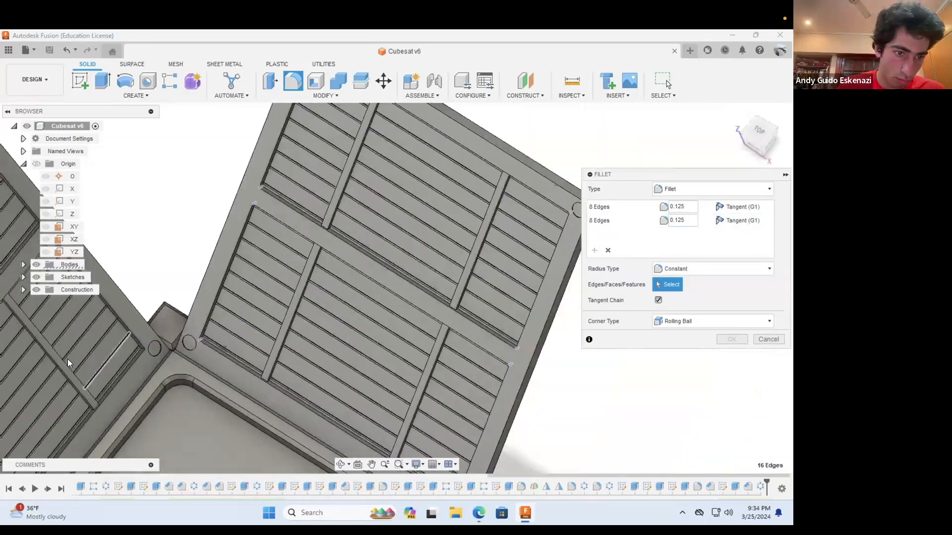
{"action": "scroll", "coordinate": [79, 357], "scroll_direction": "up", "scroll_amount": 4}
{"action": "scroll", "coordinate": [228, 329], "scroll_direction": "up", "scroll_amount": 3}
{"action": "left_click", "coordinate": [227, 335]}
{"action": "scroll", "coordinate": [298, 352], "scroll_direction": "down", "scroll_amount": 5}
{"action": "scroll", "coordinate": [138, 264], "scroll_direction": "up", "scroll_amount": 4}
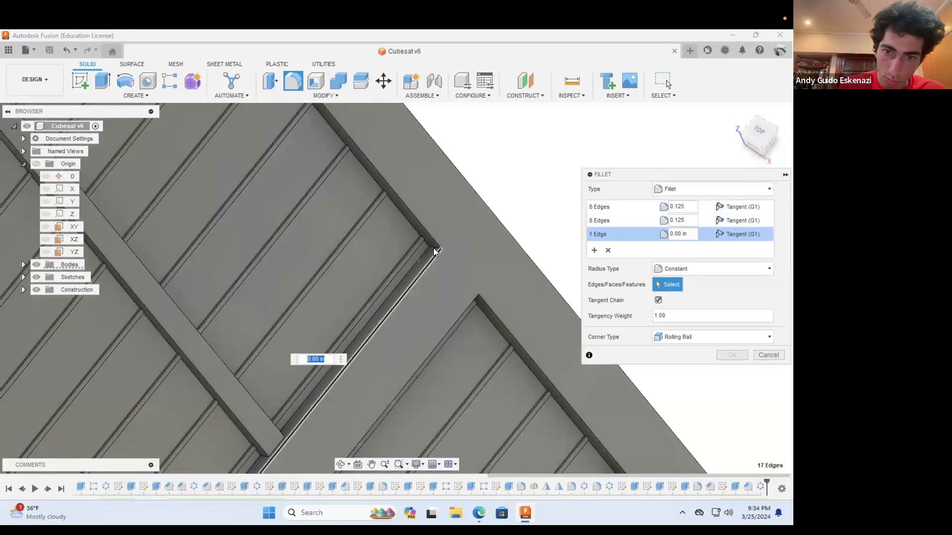
{"action": "left_click", "coordinate": [435, 249]}
{"action": "scroll", "coordinate": [337, 379], "scroll_direction": "down", "scroll_amount": 4}
{"action": "left_click", "coordinate": [341, 465]}
{"action": "left_click_drag", "start_coordinate": [345, 401], "coordinate": [357, 293]}
{"action": "scroll", "coordinate": [373, 400], "scroll_direction": "up", "scroll_amount": 5}
{"action": "key", "text": "Escape"}
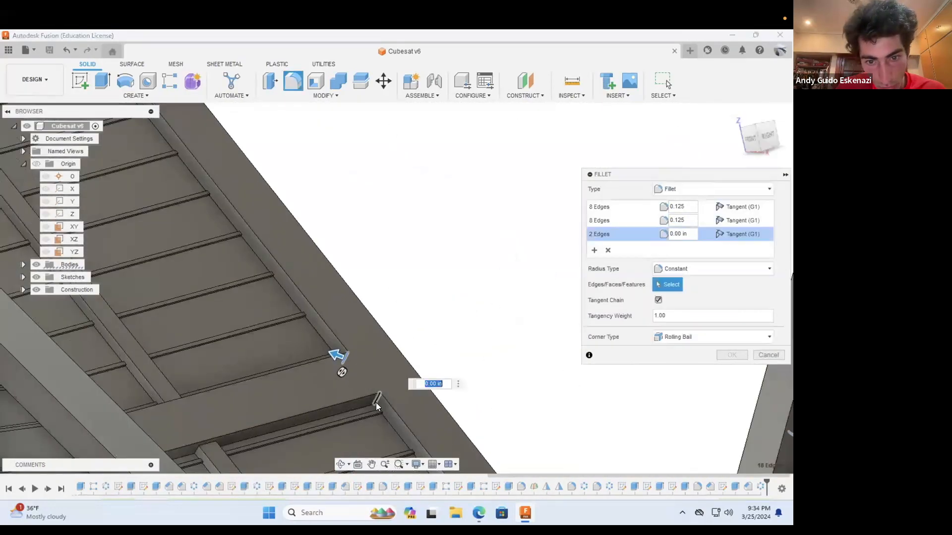
{"action": "left_click", "coordinate": [377, 402]}
{"action": "scroll", "coordinate": [257, 322], "scroll_direction": "down", "scroll_amount": 2}
{"action": "scroll", "coordinate": [194, 255], "scroll_direction": "down", "scroll_amount": 3}
{"action": "scroll", "coordinate": [134, 144], "scroll_direction": "up", "scroll_amount": 2}
{"action": "left_click", "coordinate": [138, 128]}
Step: Add the third panel's remaining four pocket corner edges and set the third group's radius to 0.125 in
{"action": "left_click", "coordinate": [341, 464]}
{"action": "scroll", "coordinate": [380, 336], "scroll_direction": "down", "scroll_amount": 4}
{"action": "left_click_drag", "start_coordinate": [380, 335], "coordinate": [436, 422]}
{"action": "scroll", "coordinate": [247, 392], "scroll_direction": "up", "scroll_amount": 5}
{"action": "key", "text": "Escape"}
{"action": "left_click", "coordinate": [245, 391]}
{"action": "scroll", "coordinate": [253, 392], "scroll_direction": "down", "scroll_amount": 4}
{"action": "scroll", "coordinate": [247, 148], "scroll_direction": "up", "scroll_amount": 4}
{"action": "left_click", "coordinate": [247, 148]}
{"action": "left_click", "coordinate": [341, 465]}
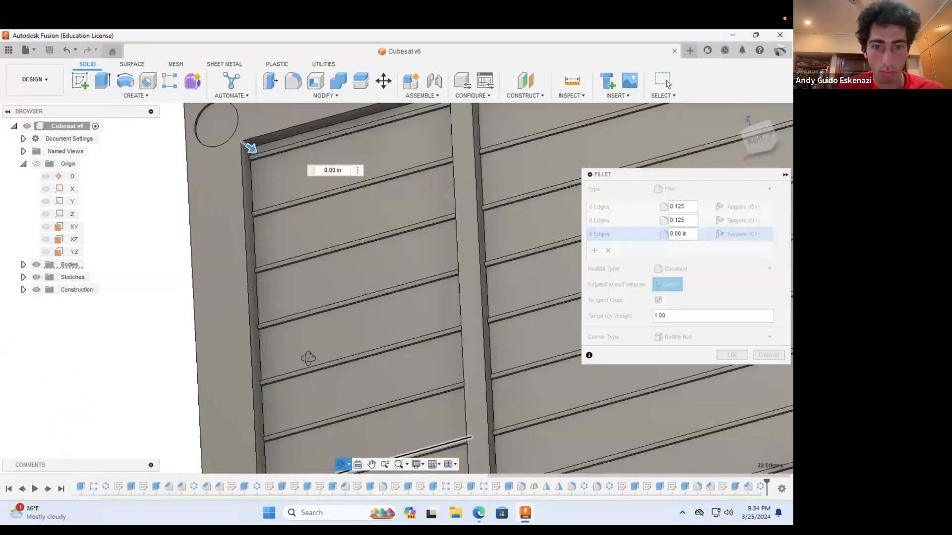
{"action": "scroll", "coordinate": [309, 297], "scroll_direction": "down", "scroll_amount": 6}
{"action": "left_click_drag", "start_coordinate": [312, 253], "coordinate": [315, 300]}
{"action": "scroll", "coordinate": [305, 287], "scroll_direction": "up", "scroll_amount": 6}
{"action": "key", "text": "Escape"}
{"action": "left_click", "coordinate": [257, 262]}
{"action": "scroll", "coordinate": [295, 280], "scroll_direction": "down", "scroll_amount": 5}
{"action": "scroll", "coordinate": [280, 439], "scroll_direction": "up", "scroll_amount": 5}
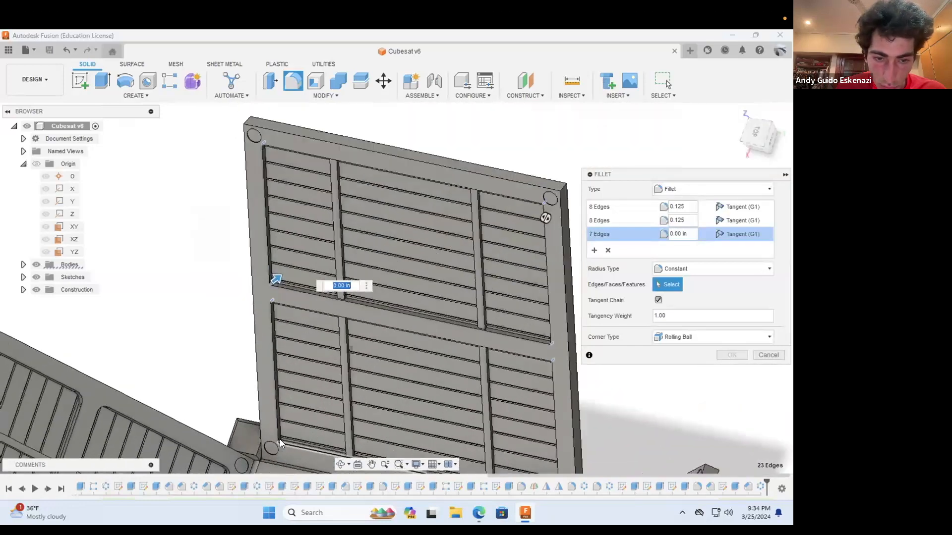
{"action": "left_click", "coordinate": [259, 422]}
{"action": "scroll", "coordinate": [199, 402], "scroll_direction": "down", "scroll_amount": 5}
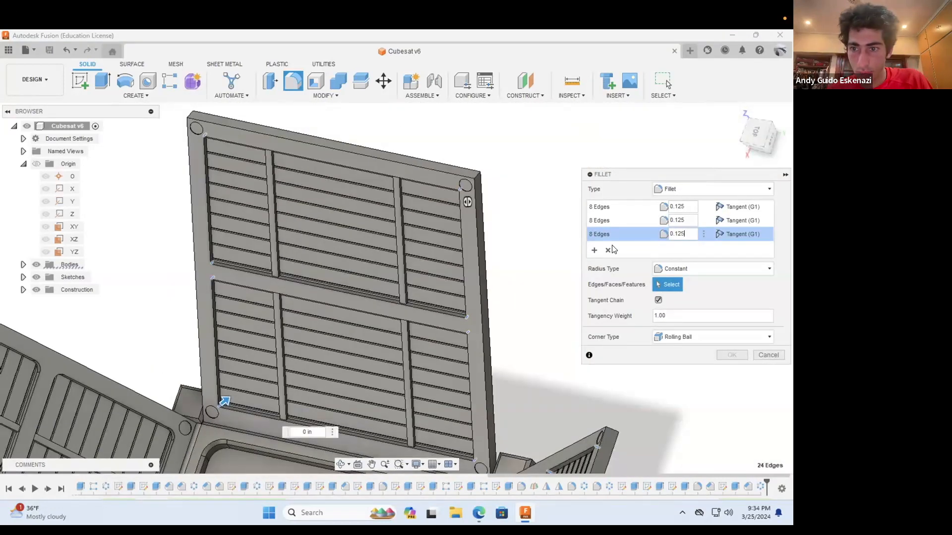
Step: Add a fourth edge group to the fillet and select five outer corner edges at the free ends of the deployed panels
{"action": "left_click", "coordinate": [594, 250]}
{"action": "left_click", "coordinate": [478, 174]}
{"action": "left_click", "coordinate": [189, 115]}
{"action": "scroll", "coordinate": [298, 207], "scroll_direction": "down", "scroll_amount": 5}
{"action": "scroll", "coordinate": [424, 292], "scroll_direction": "up", "scroll_amount": 6}
{"action": "left_click", "coordinate": [419, 299]}
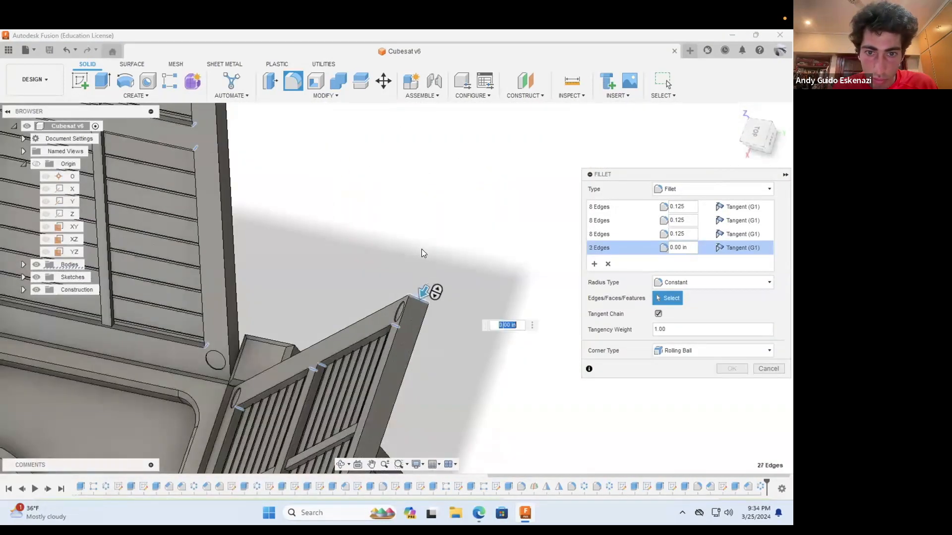
{"action": "scroll", "coordinate": [421, 250], "scroll_direction": "down", "scroll_amount": 5}
{"action": "scroll", "coordinate": [378, 382], "scroll_direction": "up", "scroll_amount": 5}
{"action": "left_click", "coordinate": [373, 355]}
{"action": "scroll", "coordinate": [382, 325], "scroll_direction": "down", "scroll_amount": 5}
{"action": "scroll", "coordinate": [307, 389], "scroll_direction": "up", "scroll_amount": 5}
{"action": "left_click", "coordinate": [305, 380]}
{"action": "scroll", "coordinate": [328, 411], "scroll_direction": "down", "scroll_amount": 2}
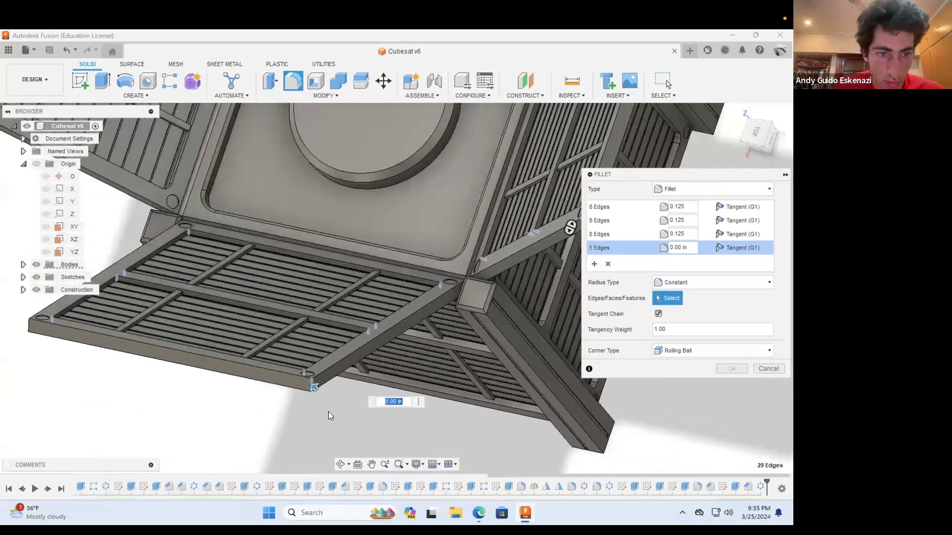
Step: Add the remaining free outer corner edge to the fourth fillet group and set that group's radius to 0.125 in
{"action": "scroll", "coordinate": [328, 411], "scroll_direction": "down", "scroll_amount": 3}
{"action": "scroll", "coordinate": [199, 364], "scroll_direction": "up", "scroll_amount": 5}
{"action": "left_click", "coordinate": [199, 364]}
{"action": "left_click", "coordinate": [692, 249]}
{"action": "key", "text": "BackSpace"}
{"action": "key", "text": "BackSpace"}
{"action": "key", "text": "BackSpace"}
{"action": "key", "text": "BackSpace"}
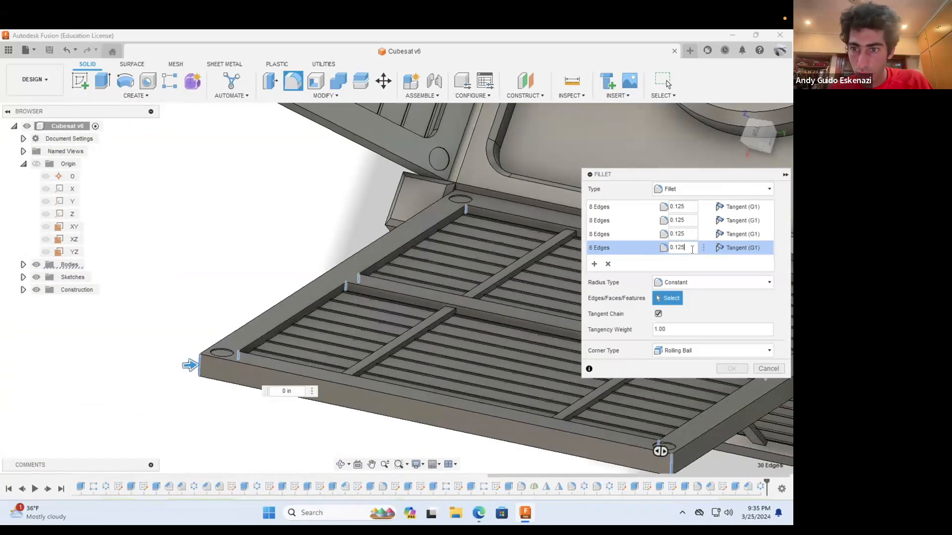
{"action": "left_click", "coordinate": [735, 369]}
Step: Start a sketch on the CubeSat's bottom face and draw a center rectangle from the origin, about 0.4 in inside the face's upper edge
{"action": "scroll", "coordinate": [312, 423], "scroll_direction": "down", "scroll_amount": 6}
{"action": "middle_click_drag", "start_coordinate": [312, 423], "coordinate": [337, 312], "text": "shift"}
{"action": "scroll", "coordinate": [378, 298], "scroll_direction": "down", "scroll_amount": 4}
{"action": "scroll", "coordinate": [350, 256], "scroll_direction": "up", "scroll_amount": 4}
{"action": "scroll", "coordinate": [350, 256], "scroll_direction": "up", "scroll_amount": 5}
{"action": "scroll", "coordinate": [337, 313], "scroll_direction": "down", "scroll_amount": 5}
{"action": "mouse_move", "coordinate": [329, 383]}
{"action": "middle_mouse_down", "text": "shift"}
{"action": "mouse_move", "coordinate": [347, 214]}
{"action": "mouse_move", "coordinate": [262, 304]}
{"action": "mouse_move", "coordinate": [317, 341]}
{"action": "middle_mouse_up", "text": "shift"}
{"action": "scroll", "coordinate": [347, 214], "scroll_direction": "up", "scroll_amount": 5}
{"action": "left_click", "coordinate": [79, 81]}
{"action": "left_click", "coordinate": [278, 248]}
{"action": "mouse_move", "coordinate": [286, 276]}
{"action": "middle_mouse_down", "text": "shift"}
{"action": "mouse_move", "coordinate": [398, 345]}
{"action": "mouse_move", "coordinate": [427, 342]}
{"action": "middle_mouse_up", "text": "shift"}
{"action": "left_click", "coordinate": [103, 81]}
{"action": "left_click", "coordinate": [396, 288]}
{"action": "left_click", "coordinate": [476, 202]}
Step: Dimension the gap between the rectangle's upper side and the bottom face's edge, trying 0.25 in and replacing it with 0.5 in
{"action": "left_click", "coordinate": [192, 81]}
{"action": "left_click", "coordinate": [331, 187]}
{"action": "left_click", "coordinate": [339, 202]}
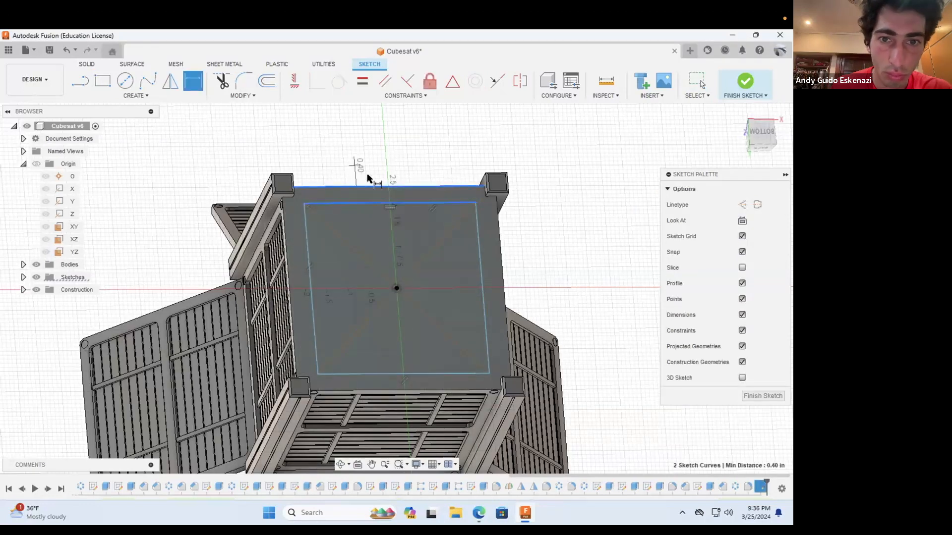
{"action": "left_click", "coordinate": [368, 179]}
{"action": "type", "text": "0.25"}
{"action": "key", "text": "Return"}
{"action": "left_click", "coordinate": [483, 221]}
{"action": "key", "text": "Escape"}
{"action": "double_click", "coordinate": [355, 175]}
{"action": "type", "text": "0.5"}
{"action": "key", "text": "Return"}
Step: Dimension the rectangle's side gap to the face edge at 0.4 in and set the upper gap to 0.4 in as well
{"action": "key", "text": "d"}
{"action": "left_click", "coordinate": [504, 243]}
{"action": "left_click", "coordinate": [546, 248]}
{"action": "type", "text": "0.4"}
{"action": "key", "text": "Return"}
{"action": "double_click", "coordinate": [361, 163]}
{"action": "type", "text": "0.4"}
{"action": "key", "text": "Return"}
Step: Extrude the rectangle profile as a cut with a distance of -0.1 in to recess the bottom face
{"action": "left_click", "coordinate": [86, 64]}
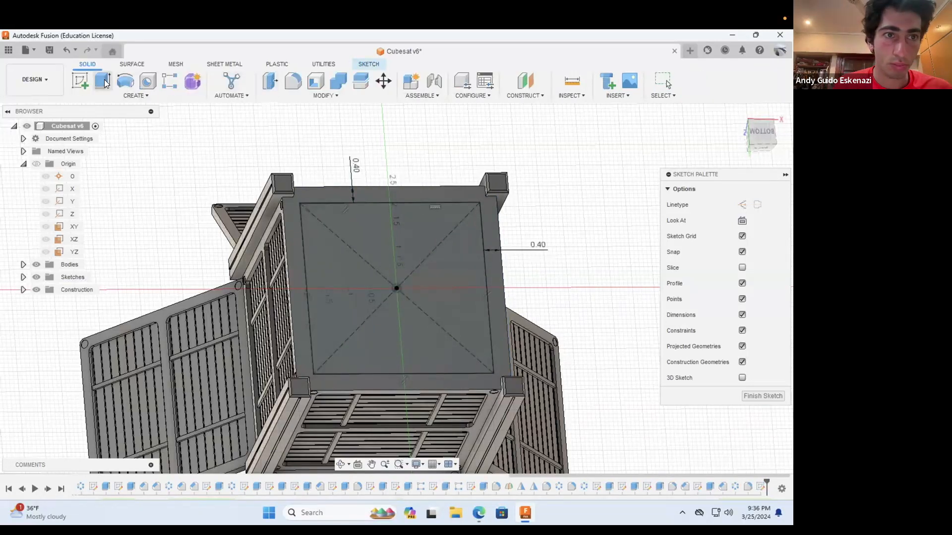
{"action": "left_click", "coordinate": [103, 80]}
{"action": "type", "text": ".1"}
{"action": "left_click", "coordinate": [731, 305]}
{"action": "left_click", "coordinate": [728, 327]}
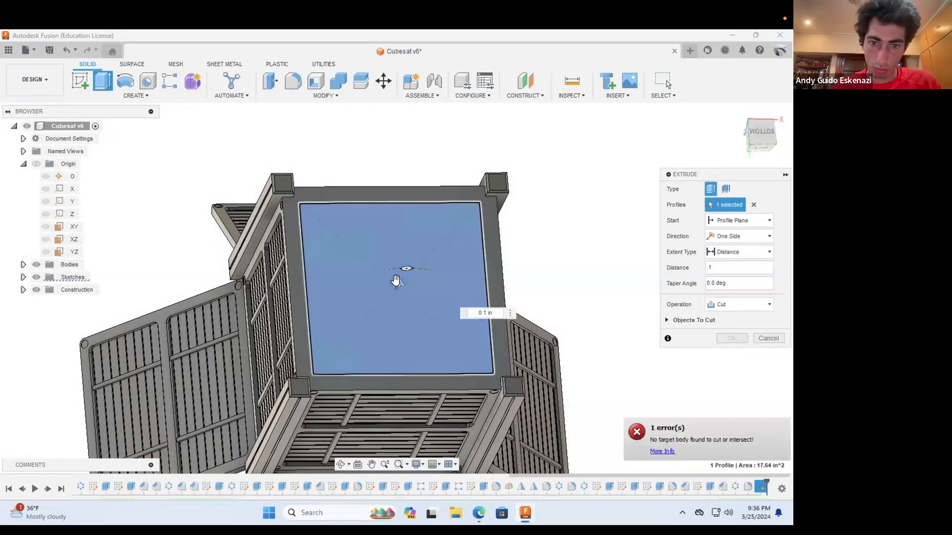
{"action": "left_click_drag", "start_coordinate": [397, 283], "coordinate": [392, 298]}
{"action": "double_click", "coordinate": [737, 268]}
{"action": "key", "text": "BackSpace"}
{"action": "type", "text": "-0.1"}
{"action": "left_click", "coordinate": [734, 328]}
Step: Start a chamfer and select the four vertical corner edges of the bottom pocket
{"action": "middle_click_drag", "start_coordinate": [358, 308], "coordinate": [352, 223], "text": "shift"}
{"action": "scroll", "coordinate": [352, 223], "scroll_direction": "up", "scroll_amount": 5}
{"action": "left_click", "coordinate": [285, 98]}
{"action": "left_click", "coordinate": [278, 129]}
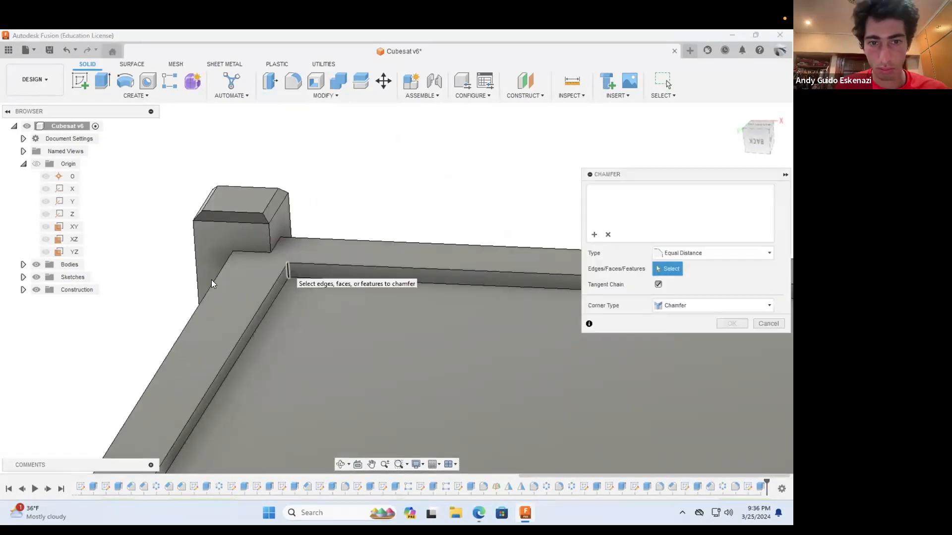
{"action": "left_click", "coordinate": [288, 270]}
{"action": "scroll", "coordinate": [289, 270], "scroll_direction": "down", "scroll_amount": 5}
{"action": "scroll", "coordinate": [477, 297], "scroll_direction": "up", "scroll_amount": 5}
{"action": "middle_click_drag", "start_coordinate": [459, 283], "coordinate": [481, 277], "text": "shift"}
{"action": "left_click", "coordinate": [485, 277]}
{"action": "scroll", "coordinate": [406, 349], "scroll_direction": "down", "scroll_amount": 5}
{"action": "middle_click_drag", "start_coordinate": [361, 323], "coordinate": [436, 283], "text": "shift"}
{"action": "scroll", "coordinate": [422, 258], "scroll_direction": "up", "scroll_amount": 6}
{"action": "left_click", "coordinate": [420, 257]}
{"action": "scroll", "coordinate": [390, 351], "scroll_direction": "down", "scroll_amount": 5}
{"action": "scroll", "coordinate": [456, 367], "scroll_direction": "up", "scroll_amount": 6}
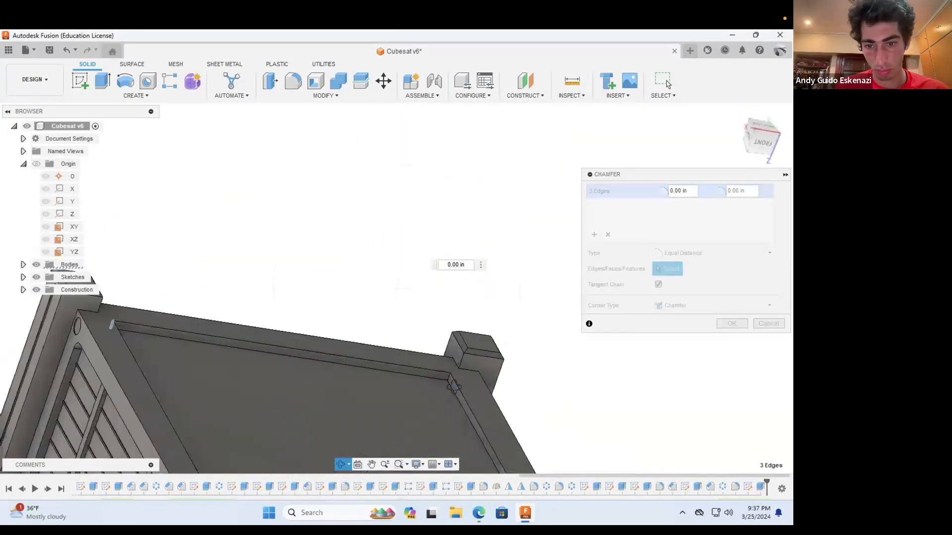
{"action": "left_click", "coordinate": [456, 381]}
Step: Set the pocket corner chamfer distance to 0.25 in and apply it
{"action": "left_click", "coordinate": [687, 191]}
{"action": "type", "text": "0.15"}
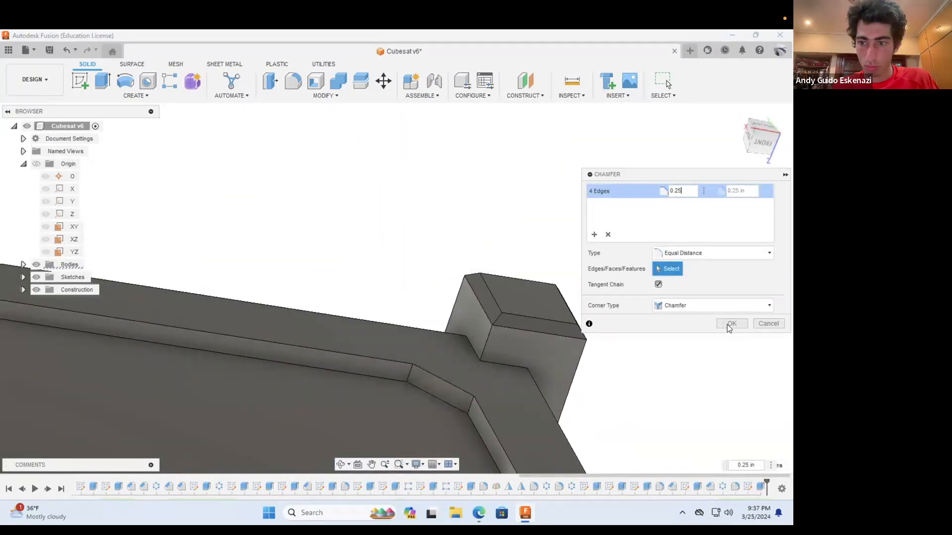
{"action": "left_click", "coordinate": [729, 325]}
Step: Start a sketch on the bottom pocket's floor and draw construction line segments from one chamfered corner to the origin
{"action": "scroll", "coordinate": [564, 293], "scroll_direction": "down", "scroll_amount": 6}
{"action": "left_click", "coordinate": [341, 464]}
{"action": "left_click_drag", "start_coordinate": [465, 322], "coordinate": [623, 349]}
{"action": "middle_click_drag", "start_coordinate": [623, 349], "coordinate": [471, 257], "text": "shift"}
{"action": "scroll", "coordinate": [497, 259], "scroll_direction": "down", "scroll_amount": 2}
{"action": "scroll", "coordinate": [471, 257], "scroll_direction": "up", "scroll_amount": 3}
{"action": "left_click", "coordinate": [80, 81]}
{"action": "left_click", "coordinate": [491, 325]}
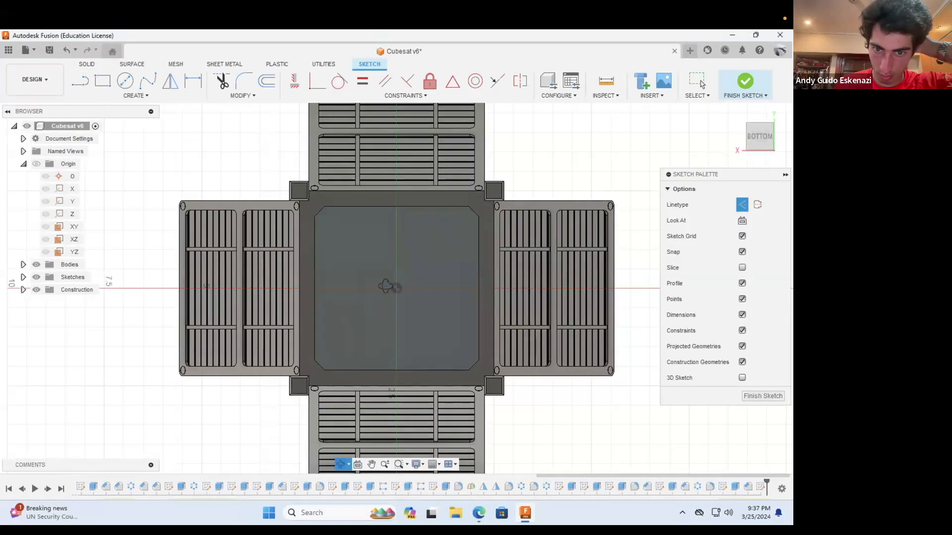
{"action": "left_click_drag", "start_coordinate": [386, 286], "coordinate": [305, 203]}
{"action": "scroll", "coordinate": [304, 201], "scroll_direction": "up", "scroll_amount": 5}
{"action": "key", "text": "l"}
{"action": "left_click", "coordinate": [340, 247]}
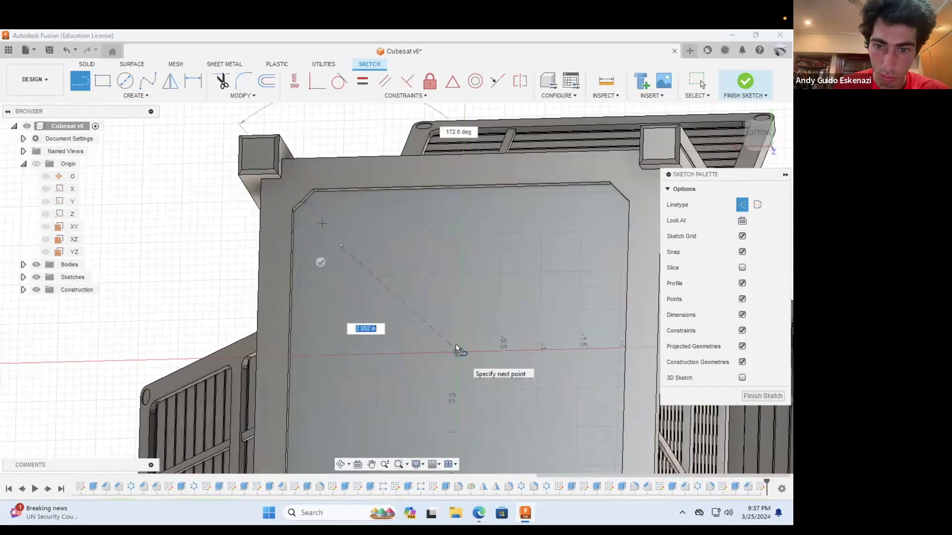
{"action": "left_click", "coordinate": [456, 349]}
Step: Continue the construction line from the origin to the opposite chamfered corner, with an intermediate point near that corner
{"action": "scroll", "coordinate": [456, 349], "scroll_direction": "down", "scroll_amount": 3}
{"action": "left_click", "coordinate": [504, 399]}
{"action": "mouse_move", "coordinate": [517, 441]}
{"action": "middle_mouse_down"}
{"action": "mouse_move", "coordinate": [532, 465]}
{"action": "mouse_move", "coordinate": [551, 445]}
{"action": "mouse_move", "coordinate": [586, 448]}
{"action": "middle_mouse_up"}
{"action": "scroll", "coordinate": [525, 421], "scroll_direction": "up", "scroll_amount": 3}
{"action": "left_click", "coordinate": [520, 421]}
{"action": "key", "text": "Escape"}
Step: Constrain the diagonal's construction segments parallel and make its two short end segments equal
{"action": "left_click", "coordinate": [472, 378]}
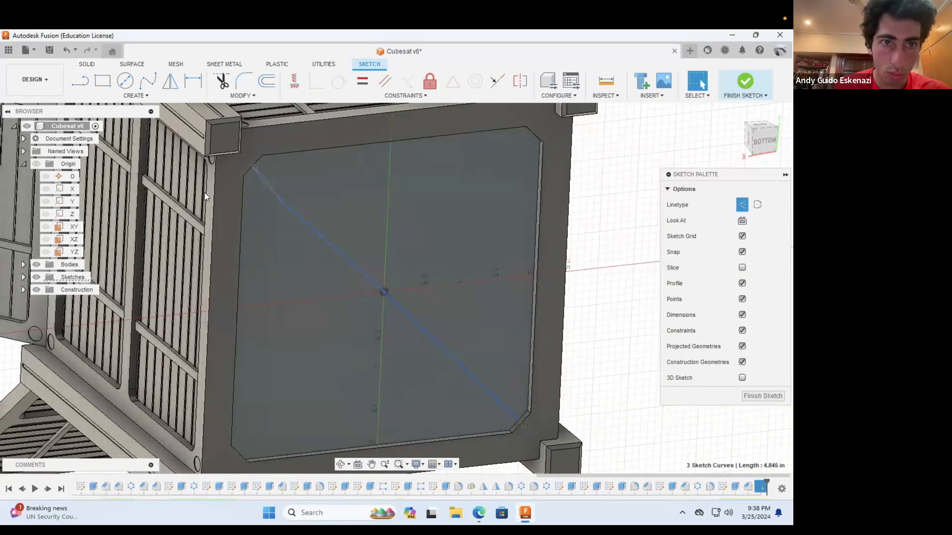
{"action": "left_click", "coordinate": [385, 80]}
{"action": "left_click", "coordinate": [381, 80]}
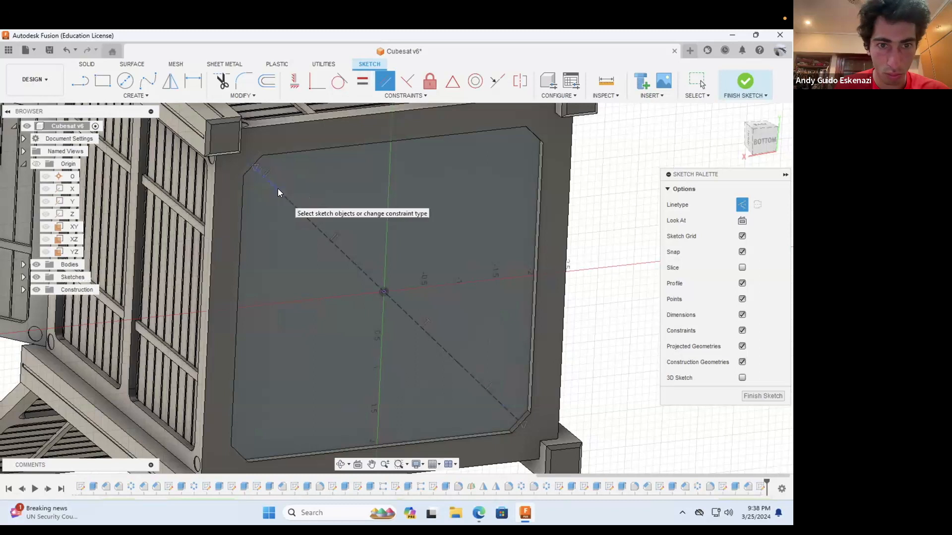
{"action": "left_click", "coordinate": [277, 193]}
{"action": "left_click", "coordinate": [472, 378]}
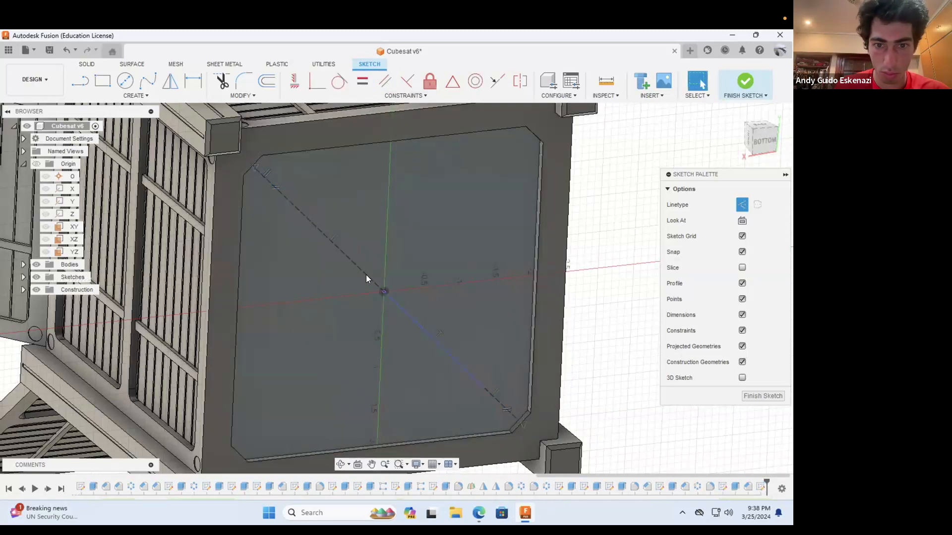
Step: Dimension the diagonal's short end segment at 0.5 in
{"action": "key", "text": "d"}
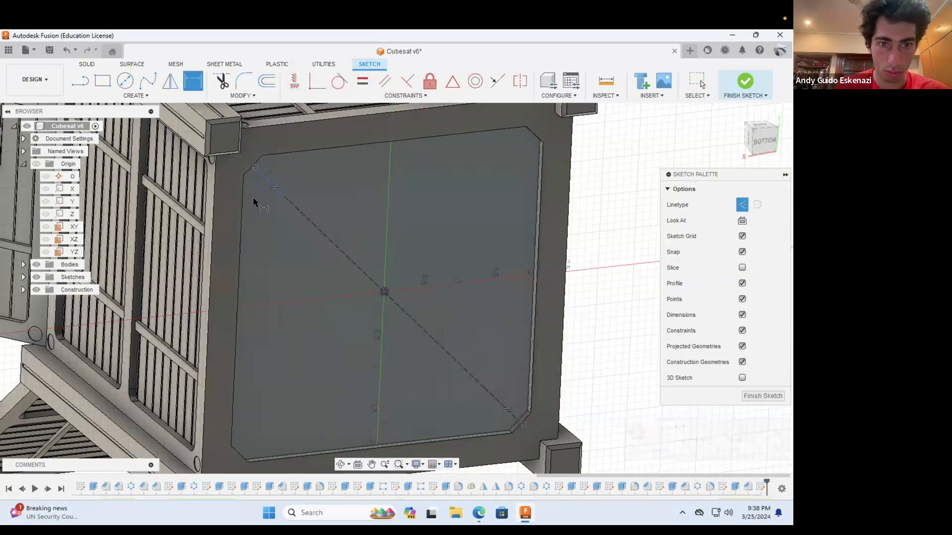
{"action": "left_click", "coordinate": [230, 217]}
{"action": "type", "text": ".5"}
{"action": "key", "text": "Return"}
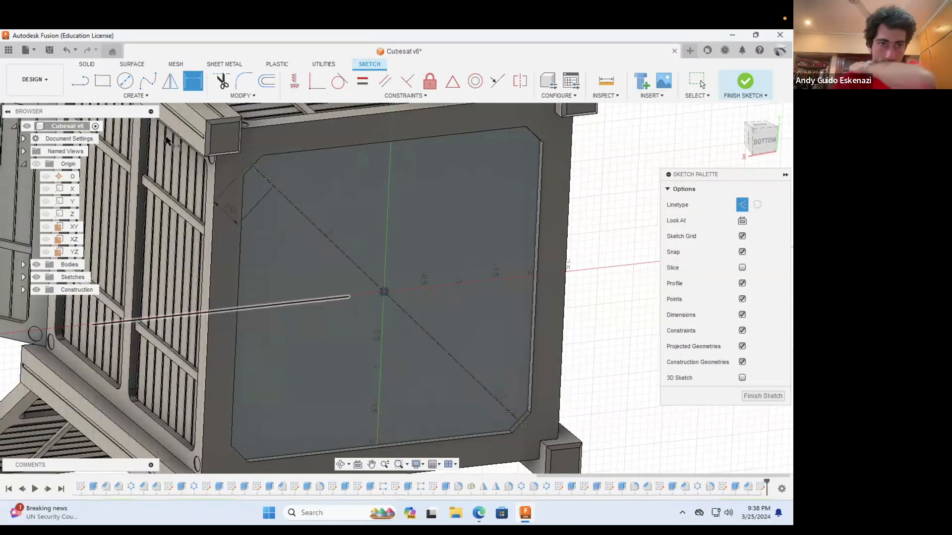
Step: Draw a second construction diagonal through the origin between the other two chamfered corners, with short segments at its ends
{"action": "key", "text": "l"}
{"action": "left_click", "coordinate": [383, 291]}
{"action": "middle_click_drag", "start_coordinate": [503, 190], "coordinate": [503, 301], "text": "shift"}
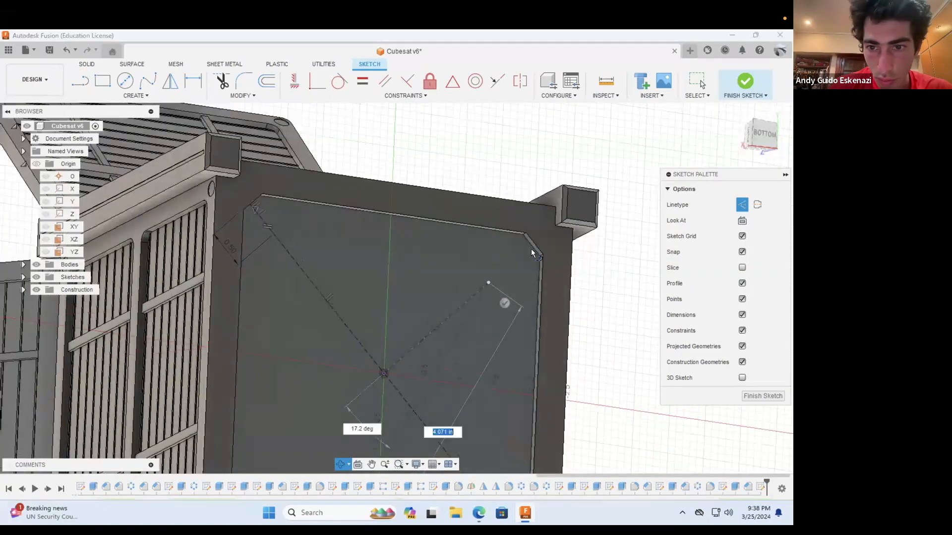
{"action": "mouse_move", "coordinate": [298, 425]}
{"action": "middle_mouse_down", "text": "shift"}
{"action": "mouse_move", "coordinate": [308, 397]}
{"action": "mouse_move", "coordinate": [398, 363]}
{"action": "mouse_move", "coordinate": [571, 255]}
{"action": "middle_mouse_up", "text": "shift"}
{"action": "key", "text": "Escape"}
Step: Make the second diagonal's two end segments equal and dimension one of them at 0.5 in
{"action": "left_click", "coordinate": [594, 216], "text": "shift"}
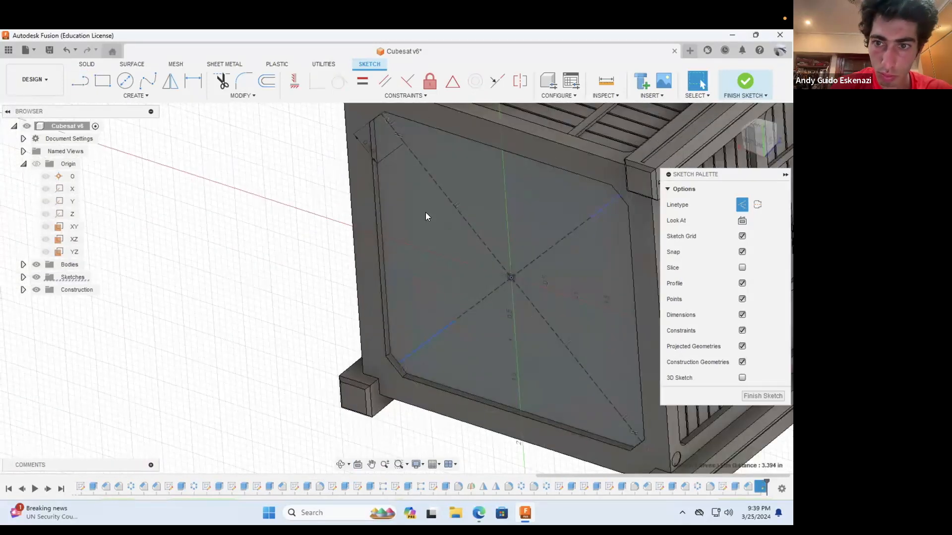
{"action": "left_click", "coordinate": [357, 78]}
{"action": "key", "text": "d"}
{"action": "left_click", "coordinate": [468, 386]}
{"action": "type", "text": ".5"}
{"action": "key", "text": "Return"}
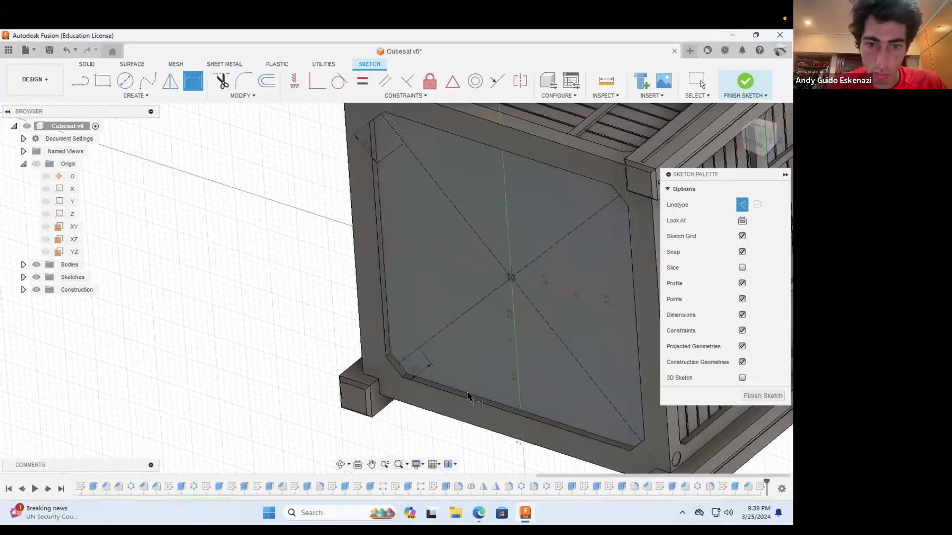
Step: Turn off construction linetype and draw small center circles on the diagonals near two adjacent pocket corners
{"action": "key", "text": "c"}
{"action": "left_click", "coordinate": [741, 254]}
{"action": "left_click", "coordinate": [391, 130]}
{"action": "left_click", "coordinate": [399, 140]}
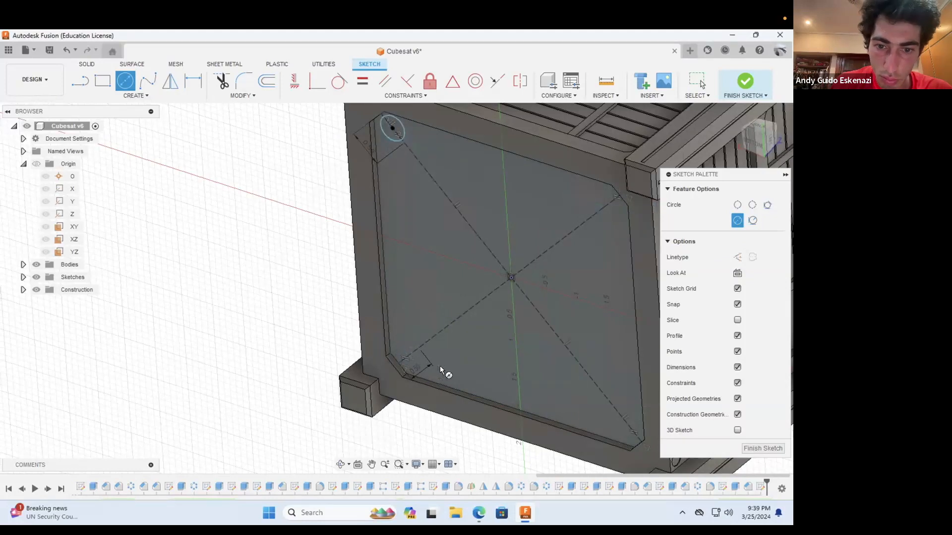
{"action": "left_click", "coordinate": [406, 356]}
{"action": "left_click", "coordinate": [415, 364]}
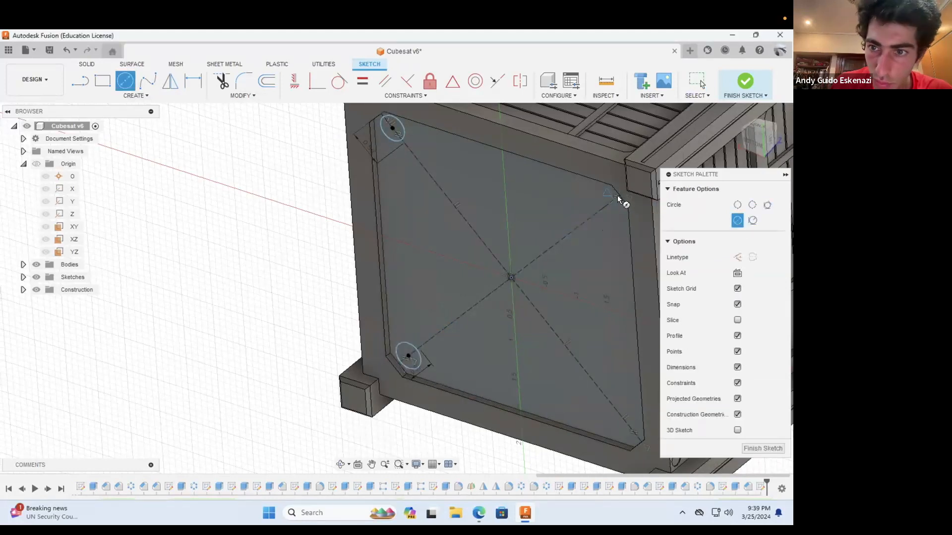
Step: Draw matching small center circles on the diagonals near the two remaining pocket corners
{"action": "middle_click_drag", "start_coordinate": [514, 289], "coordinate": [550, 243], "text": "shift"}
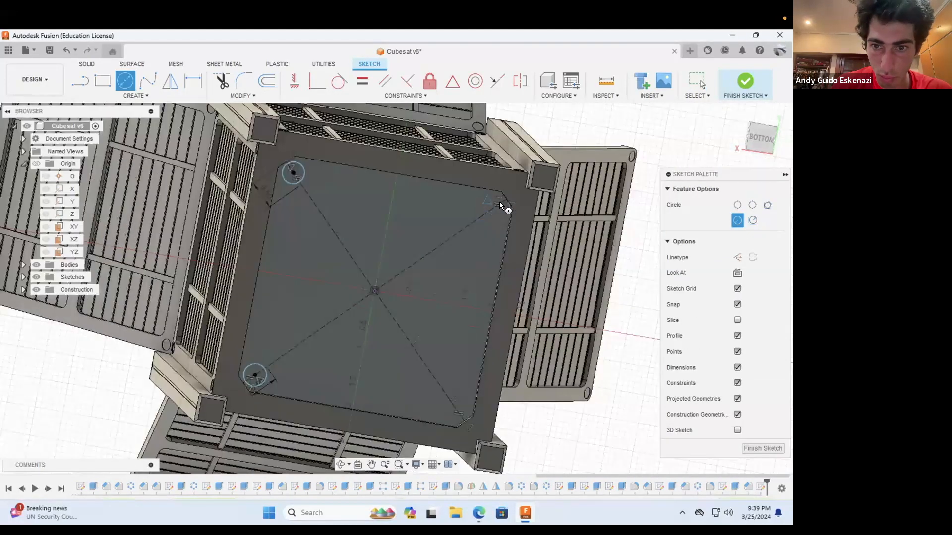
{"action": "key", "text": "Escape"}
{"action": "key", "text": "c"}
{"action": "left_click", "coordinate": [455, 409]}
{"action": "left_click", "coordinate": [458, 398]}
{"action": "left_click", "coordinate": [494, 206]}
{"action": "left_click", "coordinate": [494, 220]}
Step: Make the four corner circles equal and dimension their diameter at 0.25 in
{"action": "key", "text": "Escape"}
{"action": "left_click", "coordinate": [494, 219]}
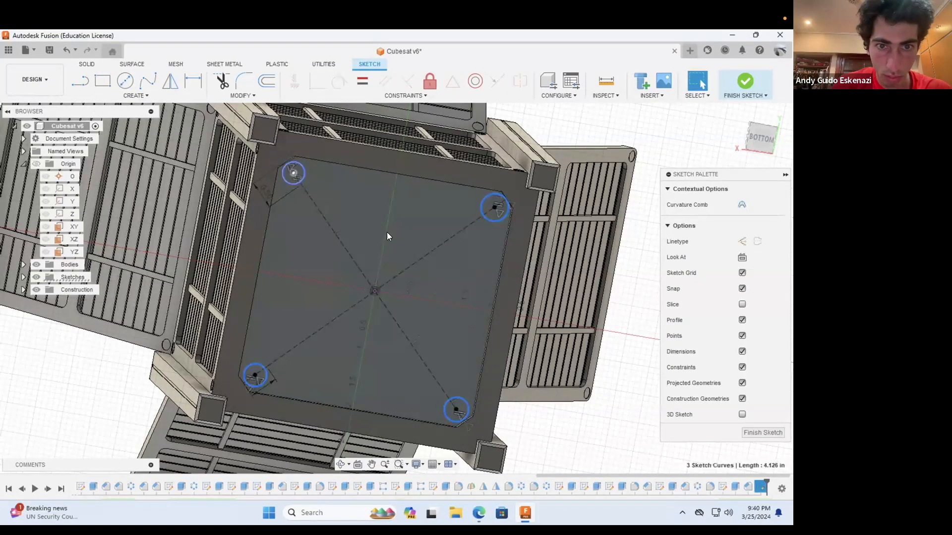
{"action": "key", "text": "d"}
{"action": "left_click", "coordinate": [597, 138]}
{"action": "type", "text": "0.25"}
{"action": "key", "text": "Return"}
Step: Leave the sketch, start an extrusion and select the four corner circle profiles
{"action": "left_click", "coordinate": [87, 64]}
{"action": "scroll", "coordinate": [301, 176], "scroll_direction": "up", "scroll_amount": 5}
{"action": "key", "text": "e"}
{"action": "scroll", "coordinate": [285, 181], "scroll_direction": "down", "scroll_amount": 5}
{"action": "scroll", "coordinate": [479, 212], "scroll_direction": "up", "scroll_amount": 4}
{"action": "left_click", "coordinate": [479, 211]}
{"action": "scroll", "coordinate": [478, 212], "scroll_direction": "down", "scroll_amount": 4}
{"action": "scroll", "coordinate": [295, 307], "scroll_direction": "up", "scroll_amount": 5}
{"action": "left_click", "coordinate": [297, 278]}
{"action": "scroll", "coordinate": [298, 278], "scroll_direction": "down", "scroll_amount": 5}
{"action": "scroll", "coordinate": [442, 315], "scroll_direction": "up", "scroll_amount": 5}
{"action": "left_click", "coordinate": [442, 317]}
{"action": "scroll", "coordinate": [442, 317], "scroll_direction": "down", "scroll_amount": 5}
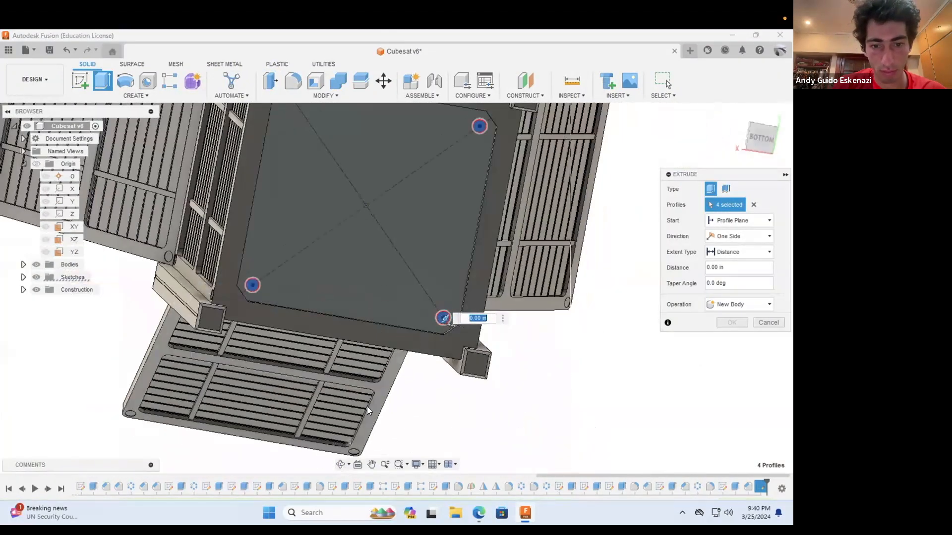
Step: Cut the four circle profiles into the pocket floor with an extrude distance of -0.05 in
{"action": "middle_click_drag", "start_coordinate": [367, 407], "coordinate": [267, 410], "text": "shift"}
{"action": "scroll", "coordinate": [558, 317], "scroll_direction": "up", "scroll_amount": 5}
{"action": "left_click_drag", "start_coordinate": [549, 376], "coordinate": [571, 372]}
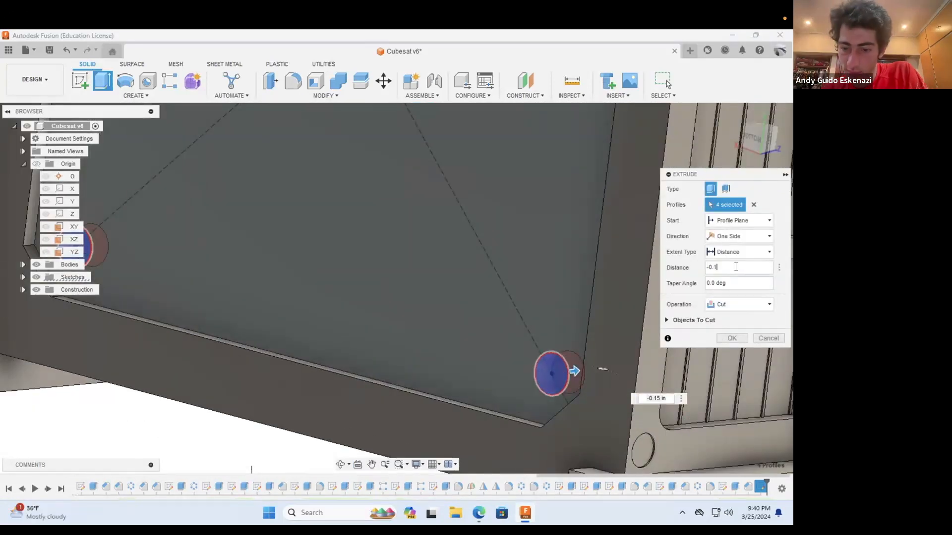
{"action": "key", "text": "BackSpace"}
{"action": "type", "text": "05"}
{"action": "key", "text": "Return"}
Step: Insert MIT.jpg from the Downloads folder as a canvas on the bottom pocket's floor
{"action": "scroll", "coordinate": [562, 333], "scroll_direction": "down", "scroll_amount": 6}
{"action": "middle_click_drag", "start_coordinate": [510, 314], "coordinate": [492, 236], "text": "shift"}
{"action": "scroll", "coordinate": [493, 233], "scroll_direction": "up", "scroll_amount": 3}
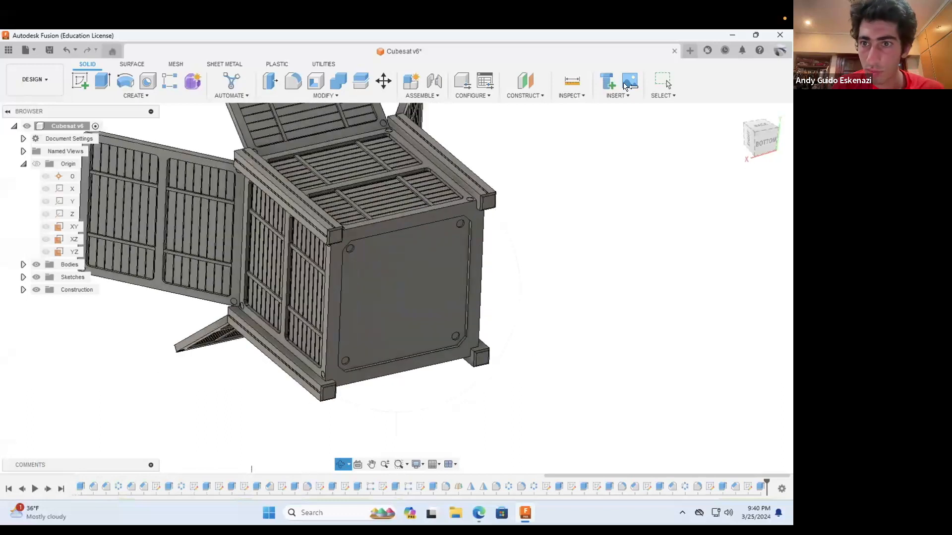
{"action": "left_click", "coordinate": [629, 83]}
{"action": "left_click", "coordinate": [274, 377]}
{"action": "left_click", "coordinate": [139, 236]}
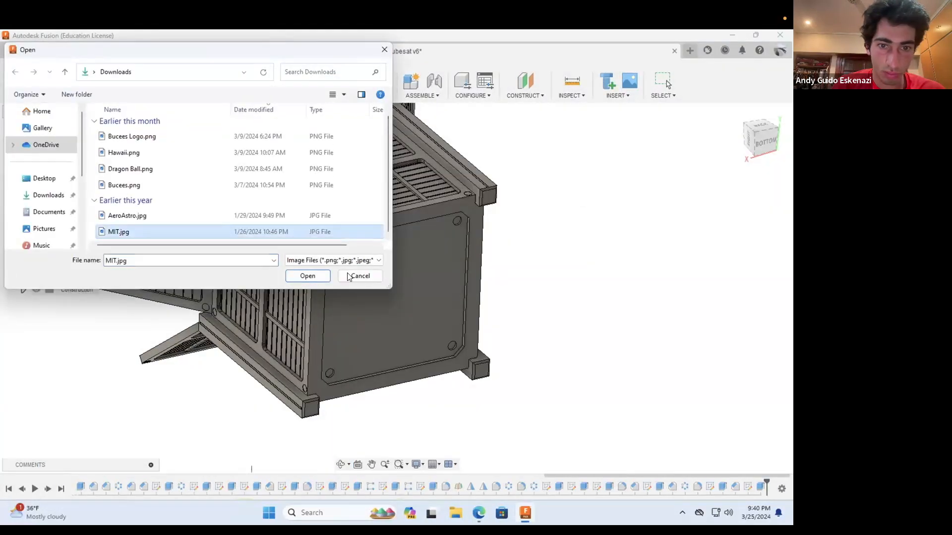
{"action": "left_click", "coordinate": [308, 274]}
{"action": "left_click", "coordinate": [415, 282]}
{"action": "left_click", "coordinate": [731, 427]}
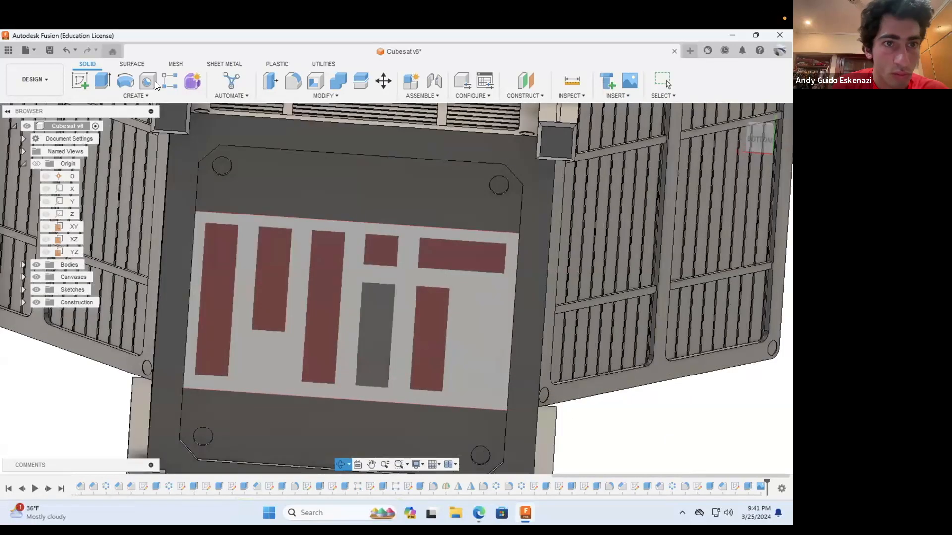
Step: Start a sketch on the bottom pocket's floor and trace the first bar of the logo's M with a two-point rectangle
{"action": "key", "text": "r"}
{"action": "left_click", "coordinate": [287, 189]}
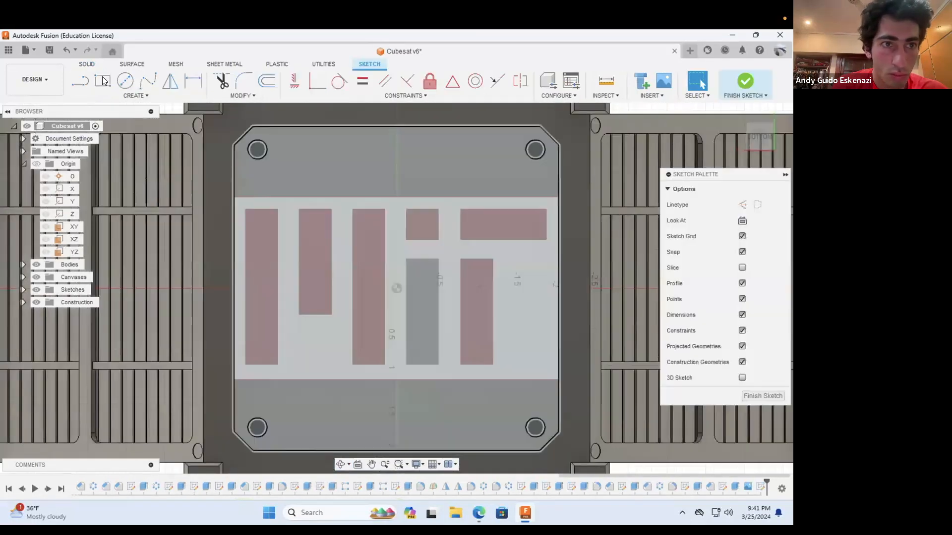
{"action": "scroll", "coordinate": [245, 208], "scroll_direction": "up", "scroll_amount": 5}
{"action": "left_click", "coordinate": [240, 203]}
{"action": "scroll", "coordinate": [290, 227], "scroll_direction": "down", "scroll_amount": 5}
{"action": "scroll", "coordinate": [317, 406], "scroll_direction": "up", "scroll_amount": 5}
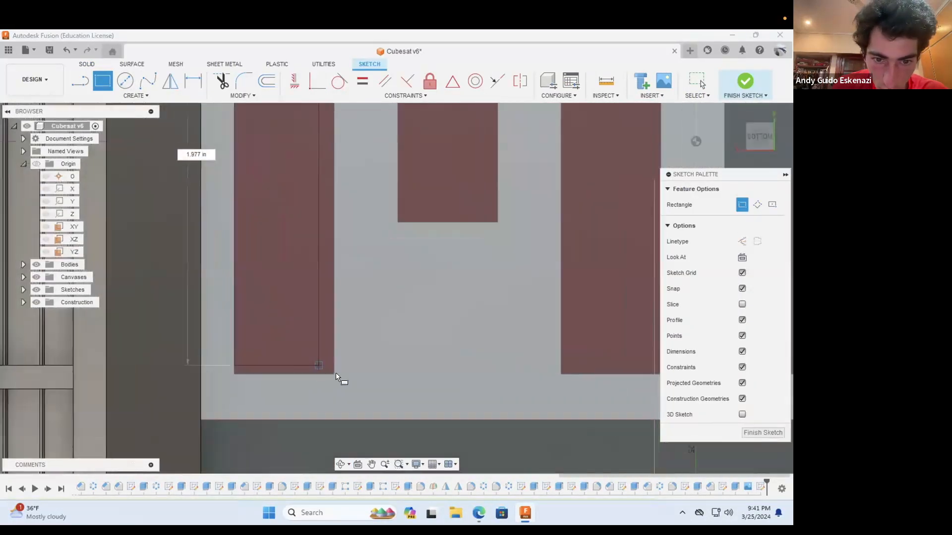
{"action": "left_click", "coordinate": [335, 375]}
Step: Trace the short middle bar and the long third bar of the logo's M with rectangles
{"action": "scroll", "coordinate": [287, 345], "scroll_direction": "down", "scroll_amount": 4}
{"action": "scroll", "coordinate": [355, 168], "scroll_direction": "up", "scroll_amount": 3}
{"action": "scroll", "coordinate": [264, 167], "scroll_direction": "up", "scroll_amount": 3}
{"action": "left_click", "coordinate": [251, 164]}
{"action": "scroll", "coordinate": [343, 314], "scroll_direction": "down", "scroll_amount": 3}
{"action": "left_click", "coordinate": [346, 408]}
{"action": "left_click", "coordinate": [393, 177]}
{"action": "scroll", "coordinate": [393, 177], "scroll_direction": "down", "scroll_amount": 3}
{"action": "scroll", "coordinate": [425, 339], "scroll_direction": "up", "scroll_amount": 5}
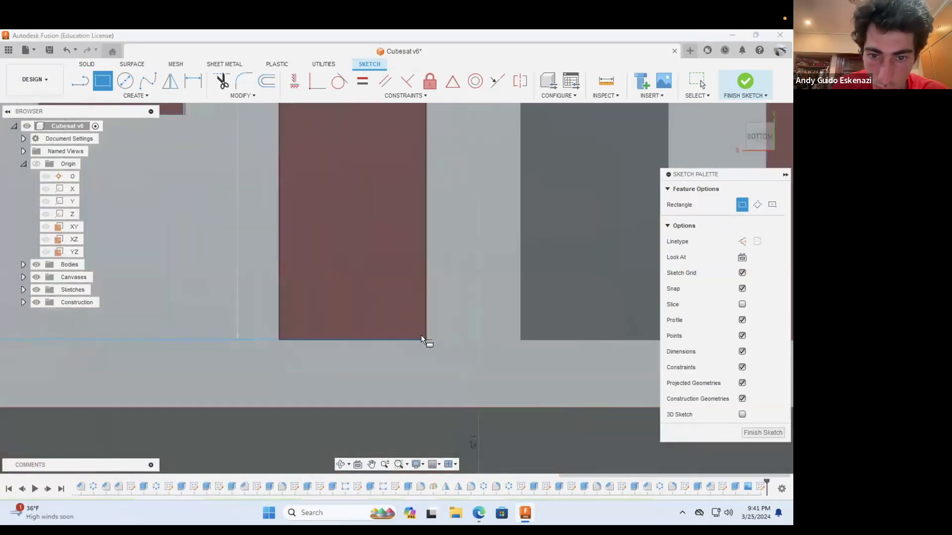
{"action": "left_click", "coordinate": [425, 340]}
Step: Trace the square dot and the gray stem of the logo's I with rectangles
{"action": "scroll", "coordinate": [425, 339], "scroll_direction": "down", "scroll_amount": 5}
{"action": "scroll", "coordinate": [423, 162], "scroll_direction": "up", "scroll_amount": 5}
{"action": "left_click", "coordinate": [331, 137]}
{"action": "left_click", "coordinate": [486, 283]}
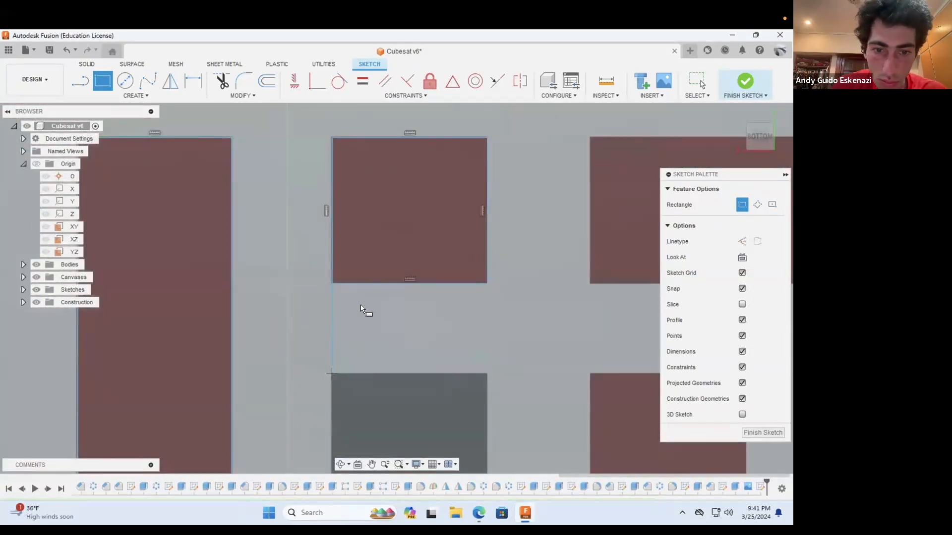
{"action": "scroll", "coordinate": [361, 304], "scroll_direction": "down", "scroll_amount": 5}
{"action": "left_click", "coordinate": [357, 321]}
{"action": "scroll", "coordinate": [388, 431], "scroll_direction": "up", "scroll_amount": 5}
{"action": "left_click", "coordinate": [399, 441]}
Step: Trace the crossbar and the stem of the logo's T with rectangles and end the rectangle command
{"action": "scroll", "coordinate": [338, 246], "scroll_direction": "down", "scroll_amount": 5}
{"action": "scroll", "coordinate": [310, 216], "scroll_direction": "up", "scroll_amount": 5}
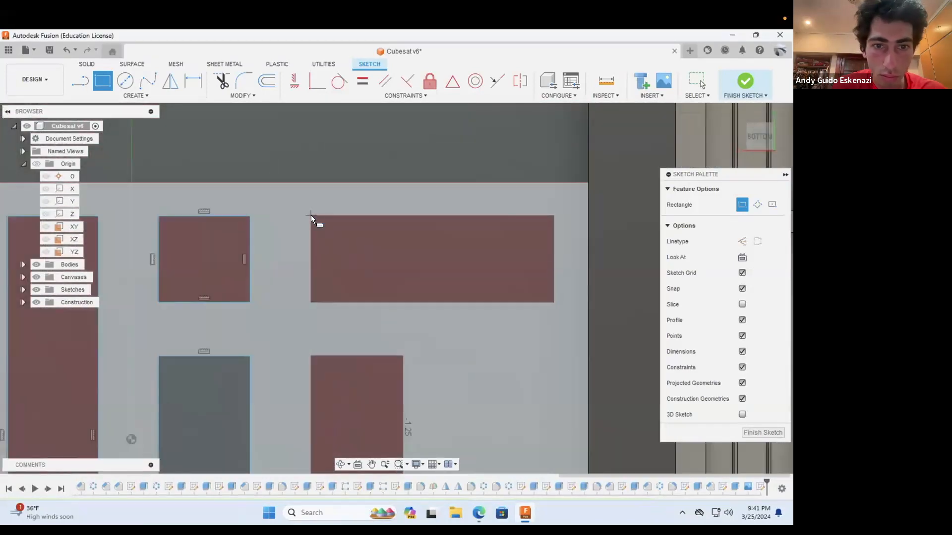
{"action": "left_click", "coordinate": [311, 215]}
{"action": "left_click", "coordinate": [311, 355]}
{"action": "scroll", "coordinate": [317, 362], "scroll_direction": "down", "scroll_amount": 5}
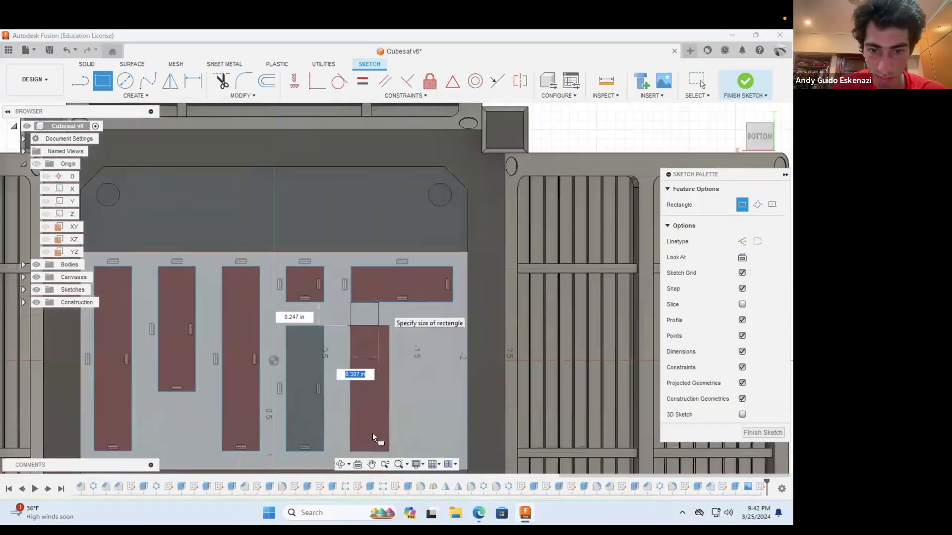
{"action": "scroll", "coordinate": [373, 433], "scroll_direction": "up", "scroll_amount": 5}
{"action": "left_click", "coordinate": [414, 389]}
{"action": "key", "text": "Escape"}
{"action": "scroll", "coordinate": [385, 382], "scroll_direction": "down", "scroll_amount": 5}
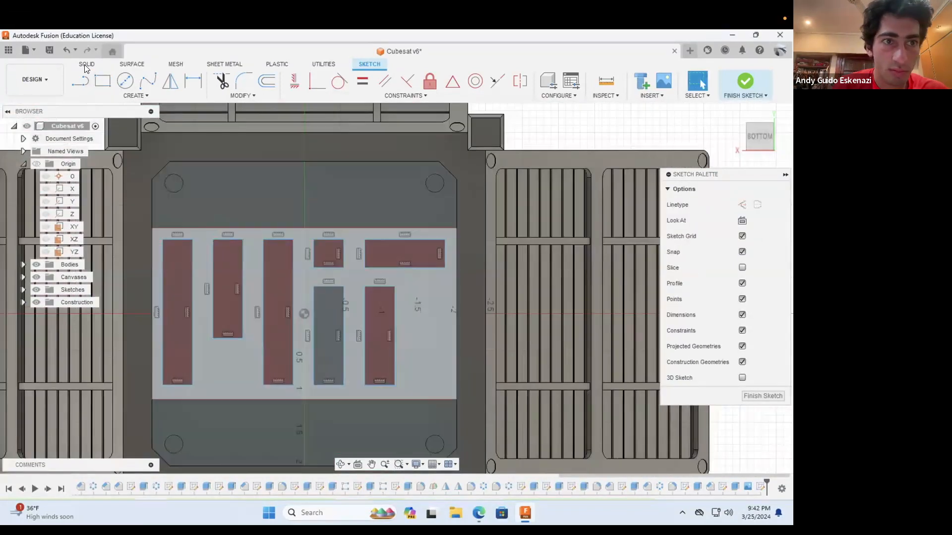
Step: Extrude the seven logo rectangles as a shallow cut into the bottom pocket's floor
{"action": "left_click", "coordinate": [85, 65]}
{"action": "left_click", "coordinate": [102, 81]}
{"action": "left_click", "coordinate": [179, 260]}
{"action": "left_click", "coordinate": [229, 259]}
{"action": "left_click", "coordinate": [278, 258]}
{"action": "left_click", "coordinate": [328, 255]}
{"action": "left_click", "coordinate": [334, 311]}
{"action": "left_click", "coordinate": [395, 252]}
{"action": "left_click", "coordinate": [381, 318]}
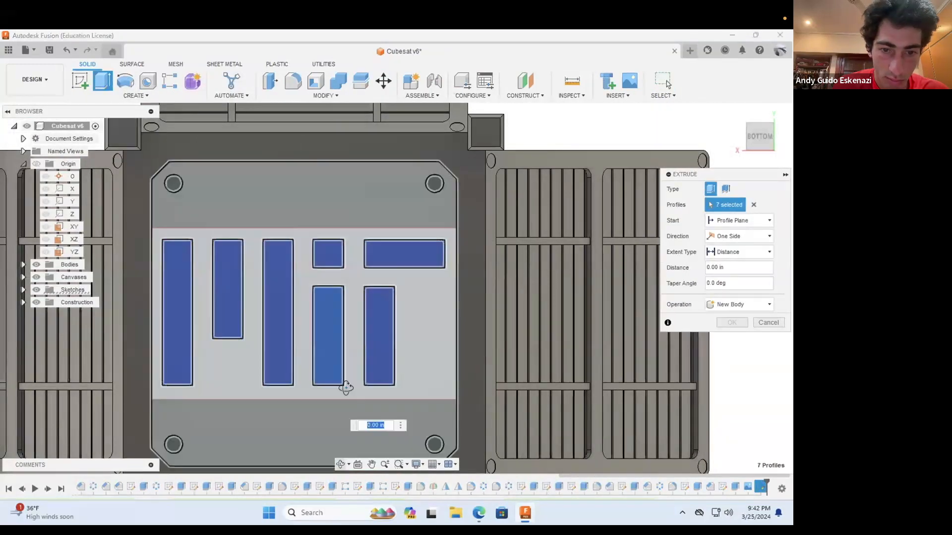
{"action": "middle_click_drag", "start_coordinate": [346, 386], "coordinate": [293, 399], "text": "shift"}
{"action": "left_click_drag", "start_coordinate": [395, 255], "coordinate": [415, 251]}
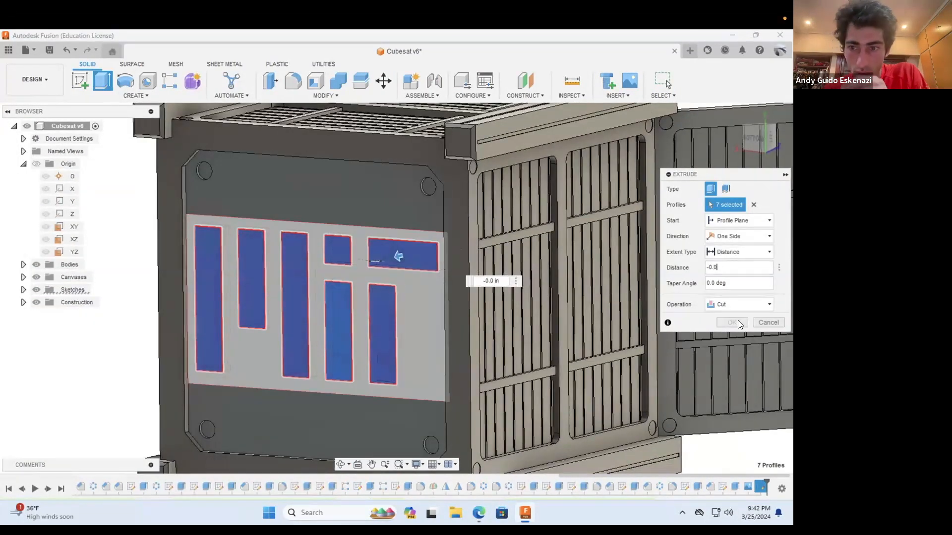
{"action": "left_click", "coordinate": [732, 338]}
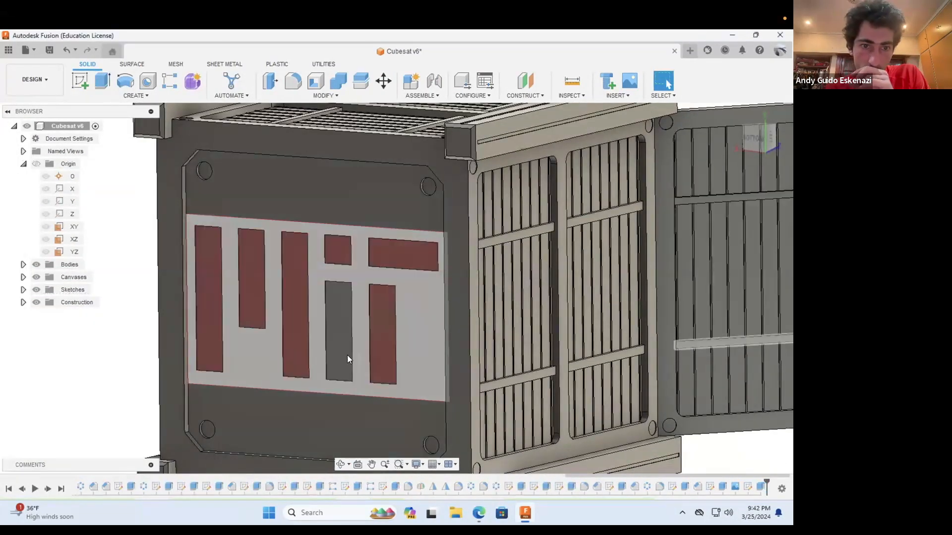
Step: Hide the MIT canvas to expose the engraved logo and save the Cubesat design
{"action": "left_click", "coordinate": [23, 278]}
{"action": "left_click", "coordinate": [46, 290]}
{"action": "scroll", "coordinate": [278, 300], "scroll_direction": "down", "scroll_amount": 6}
{"action": "middle_click_drag", "start_coordinate": [412, 298], "coordinate": [387, 302], "text": "shift"}
{"action": "scroll", "coordinate": [392, 292], "scroll_direction": "up", "scroll_amount": 2}
{"action": "left_click", "coordinate": [49, 50]}
{"action": "left_click", "coordinate": [397, 295]}
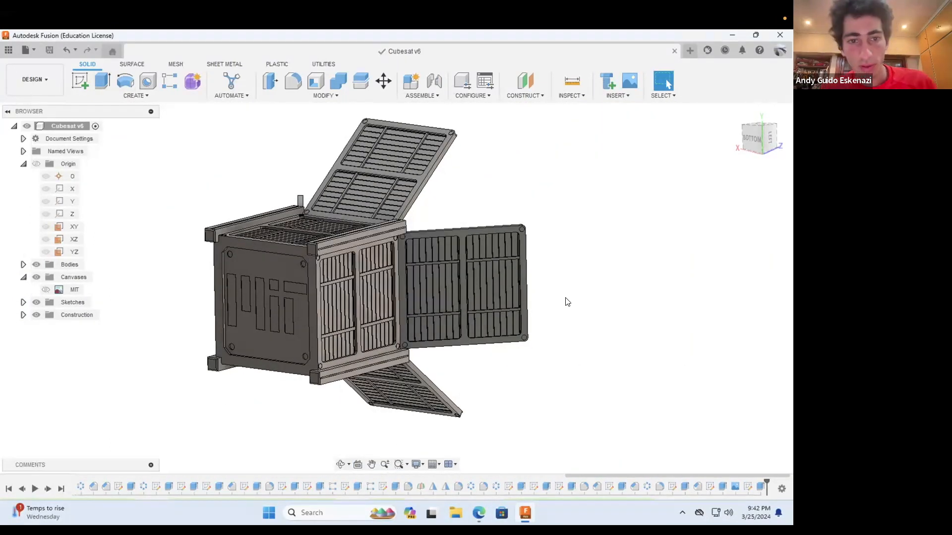